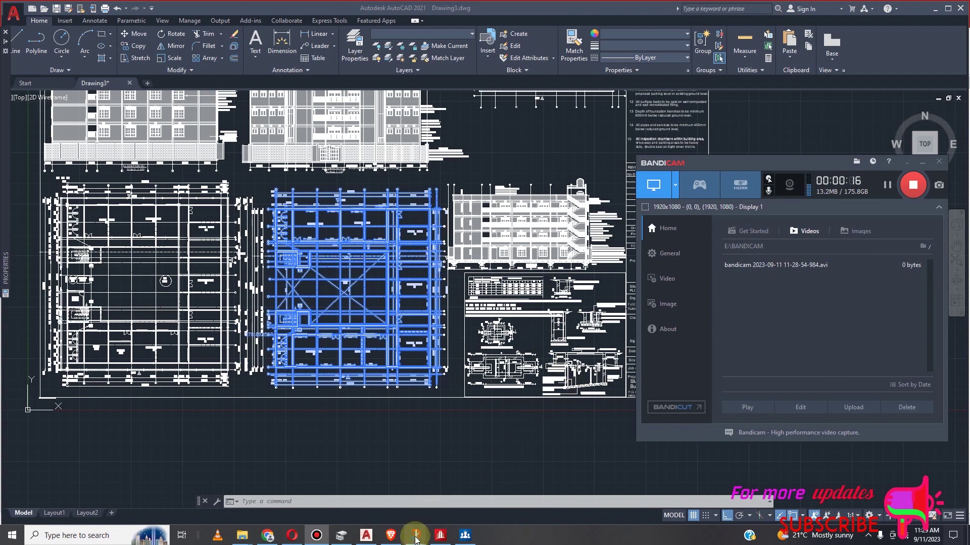
# View the SAMPLE model window in STAAD.Pro and return to the floor plan drawing in AutoCAD
pyautogui.click(906, 162)
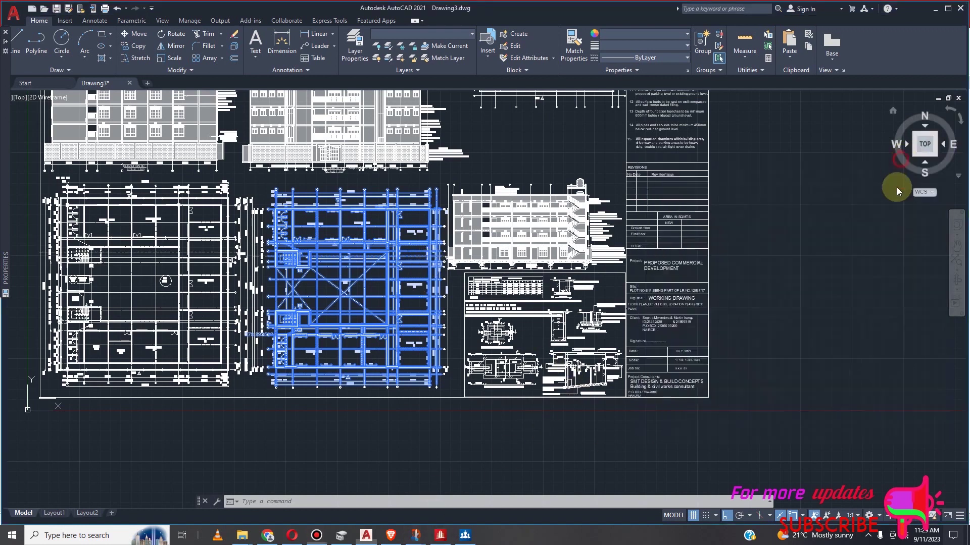
pyautogui.click(442, 537)
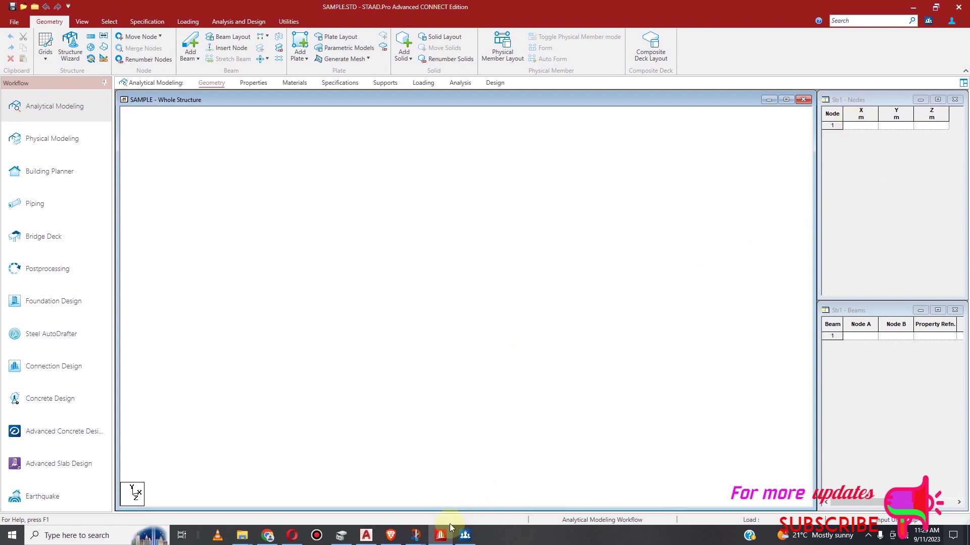
pyautogui.click(365, 536)
# Copy the selected classroom floor plan horizontally to empty space far to the right of the drawing sheet
pyautogui.scroll(-2, 445, 322)
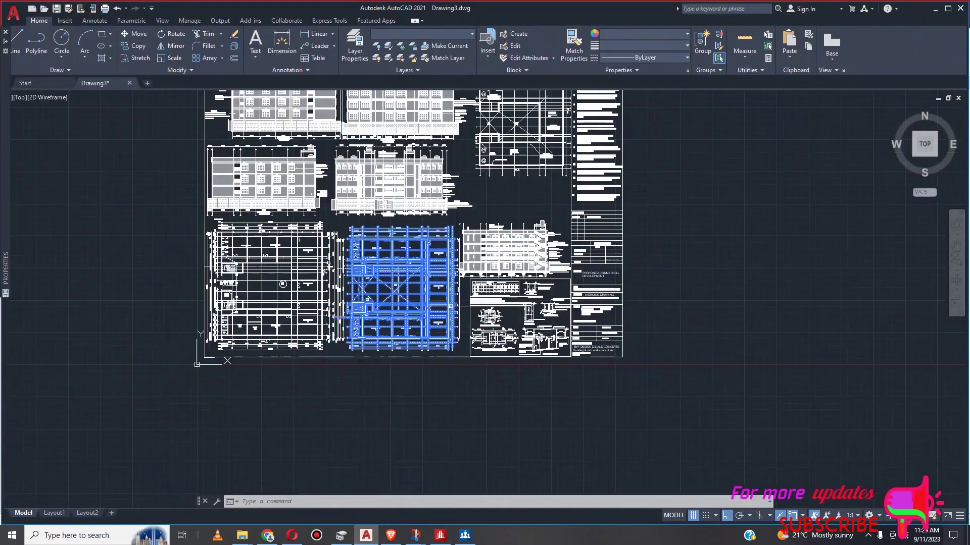
pyautogui.scroll(2, 447, 318)
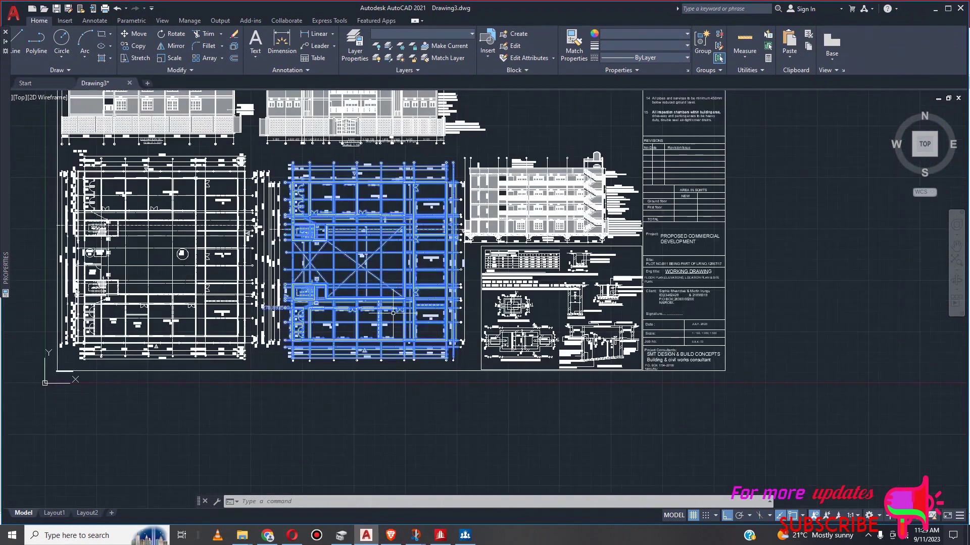
pyautogui.scroll(3, 313, 308)
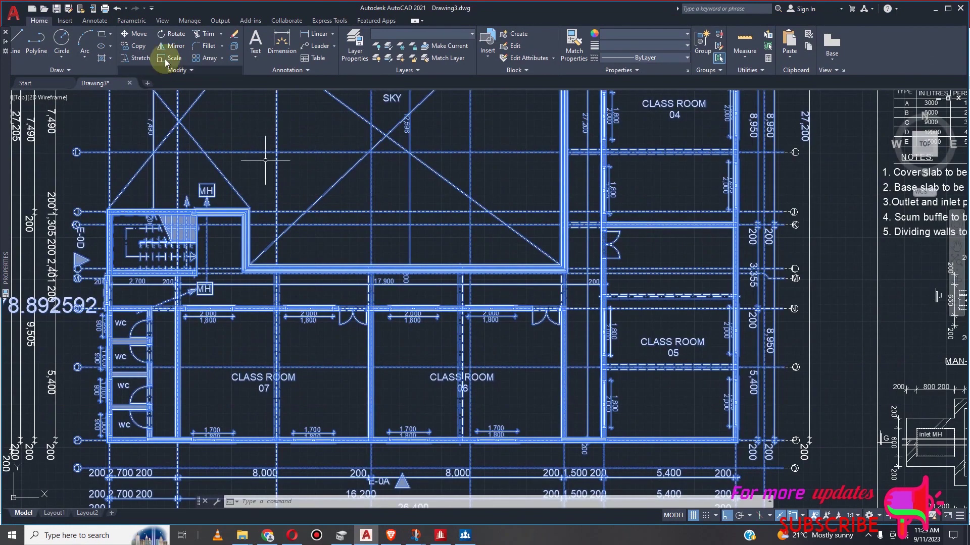
pyautogui.click(134, 45)
pyautogui.scroll(-2, 532, 316)
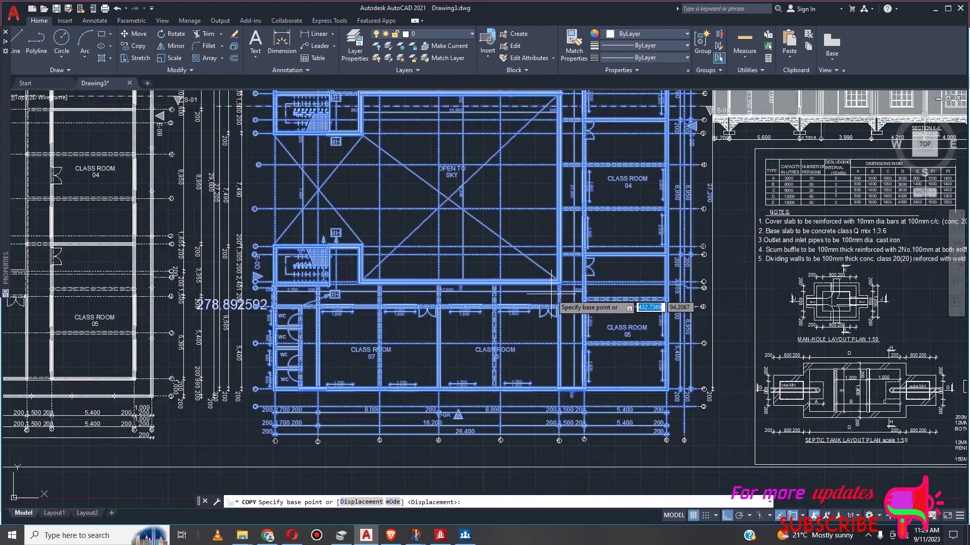
pyautogui.scroll(-2, 491, 375)
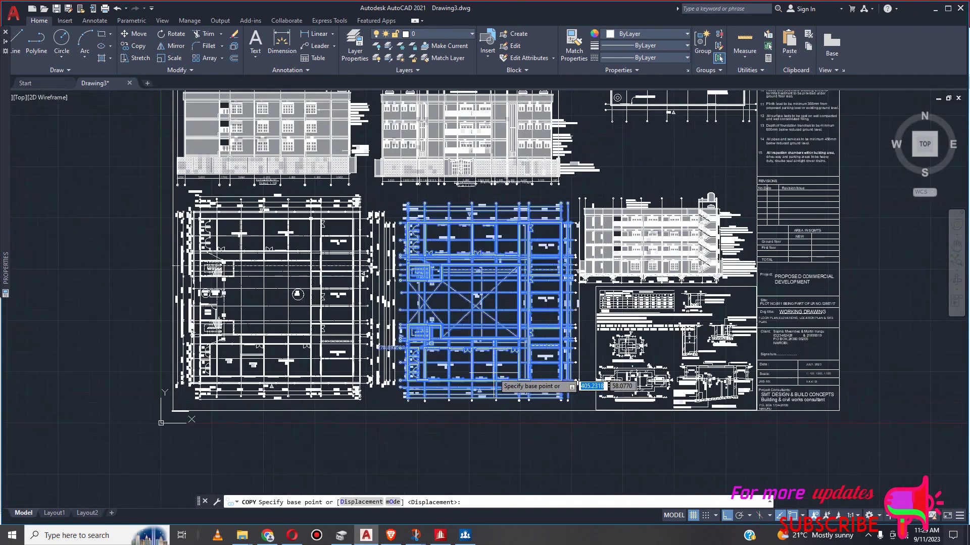
pyautogui.click(472, 310)
pyautogui.scroll(-3, 538, 411)
pyautogui.scroll(-2, 593, 317)
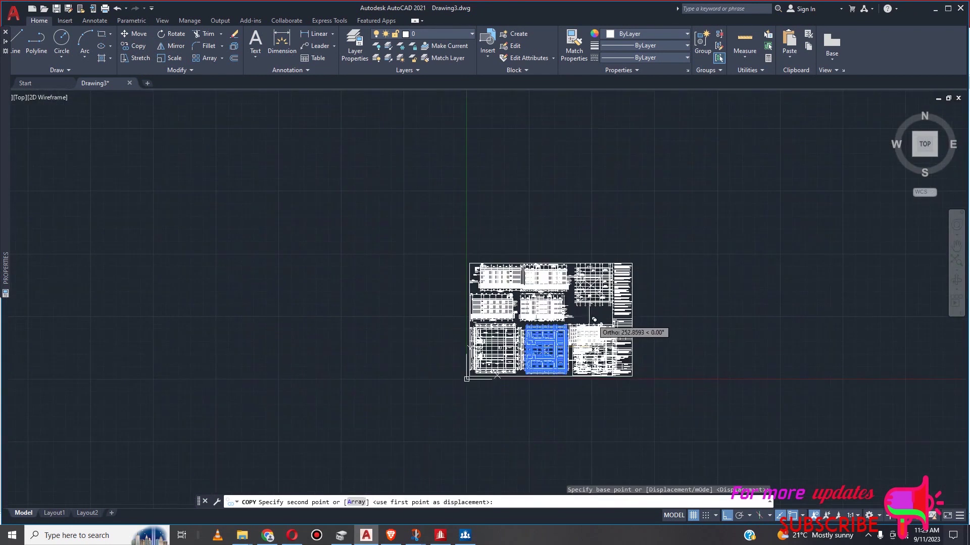
pyautogui.scroll(-5, 556, 450)
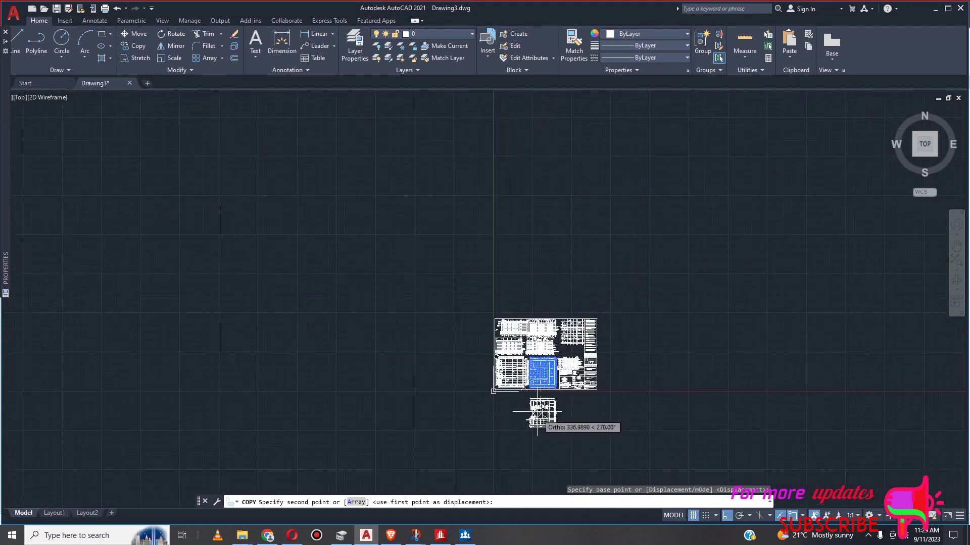
pyautogui.click(706, 515)
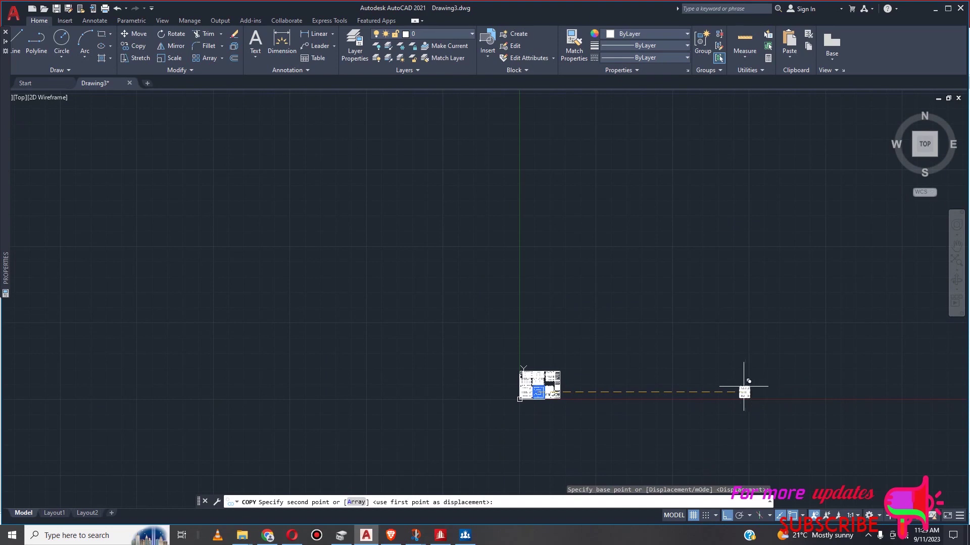
pyautogui.click(743, 387)
pyautogui.scroll(3, 758, 389)
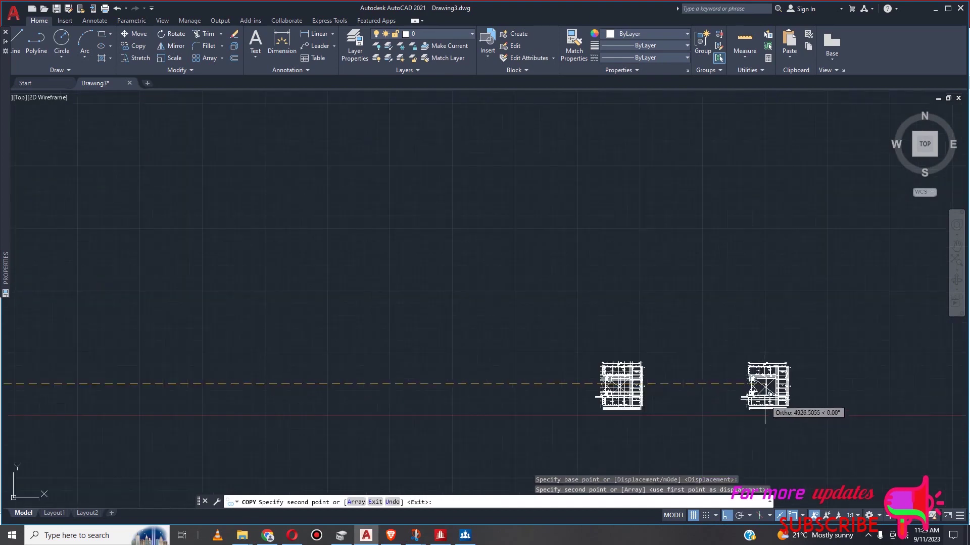
pyautogui.press('Escape')
# Delete the stray text 278.892592 beside the WC rooms of the copied floor plan
pyautogui.scroll(5, 622, 404)
pyautogui.scroll(1, 422, 281)
pyautogui.scroll(-3, 538, 308)
pyautogui.scroll(8, 553, 357)
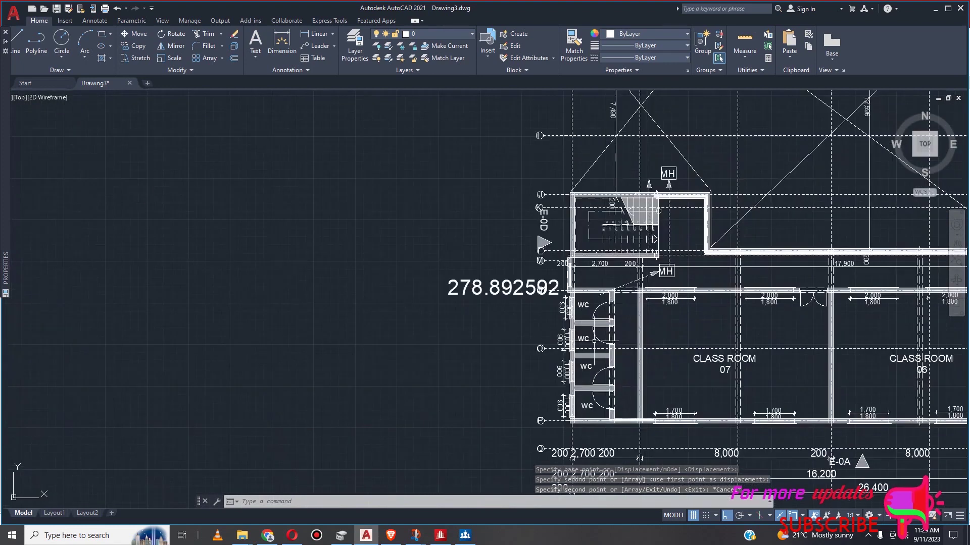
pyautogui.click(379, 223)
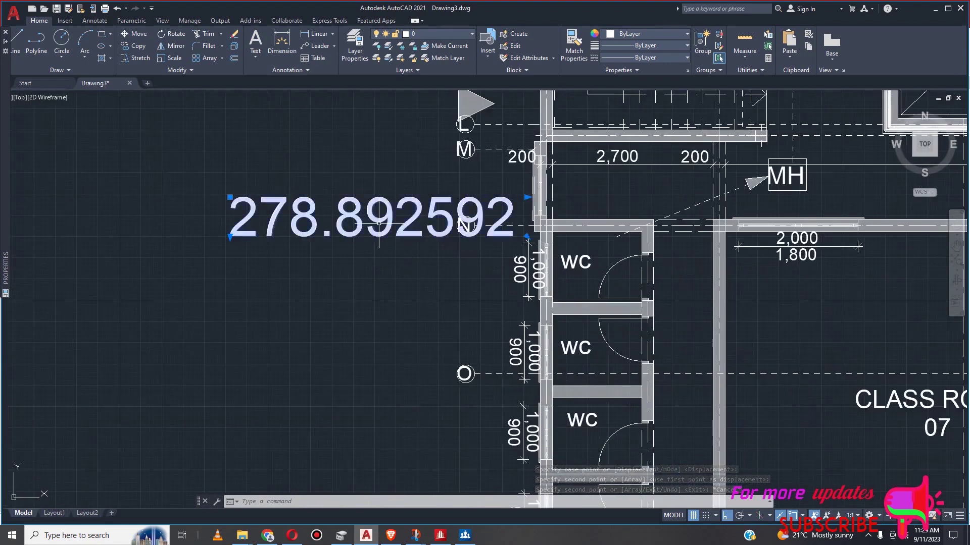
pyautogui.press('Delete')
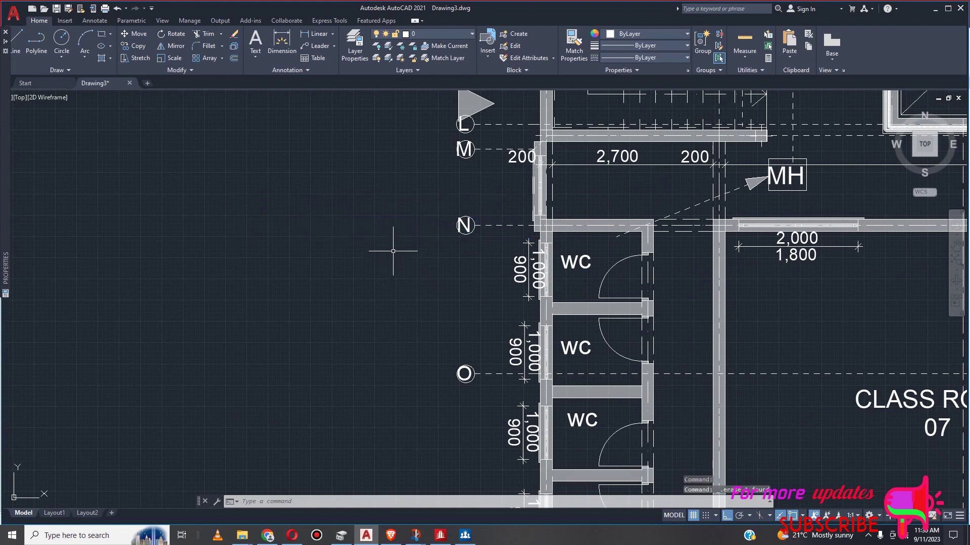
# Run -DWGUNITS, accepting millimeters, decimal format, precision 4, scaling of objects on insert and INSUNITS matching
pyautogui.scroll(-3, 336, 205)
pyautogui.scroll(4, 651, 412)
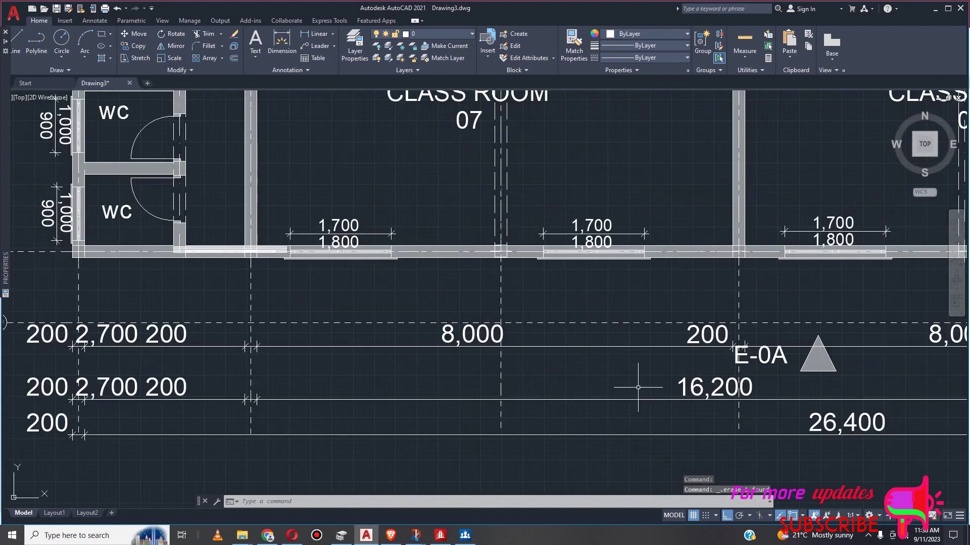
pyautogui.scroll(-2, 571, 331)
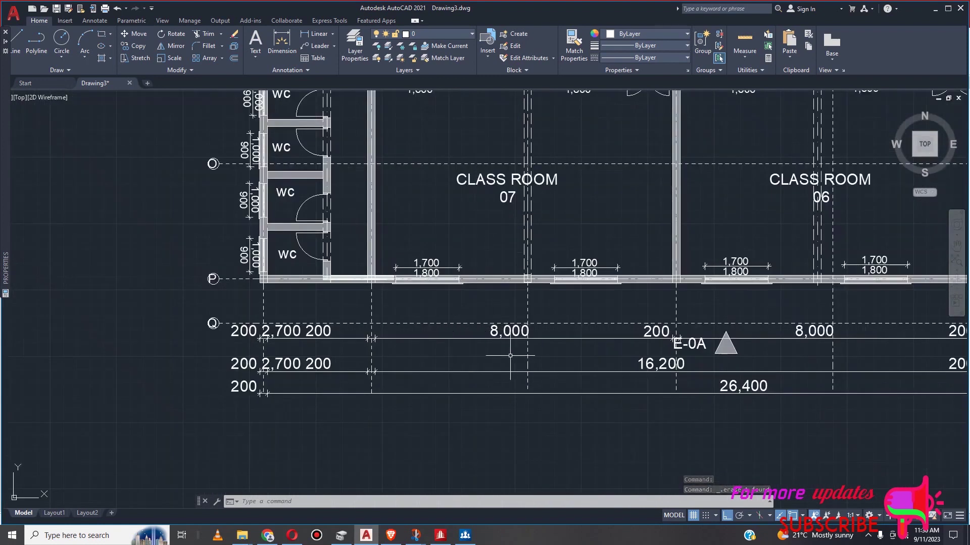
pyautogui.scroll(-6, 382, 346)
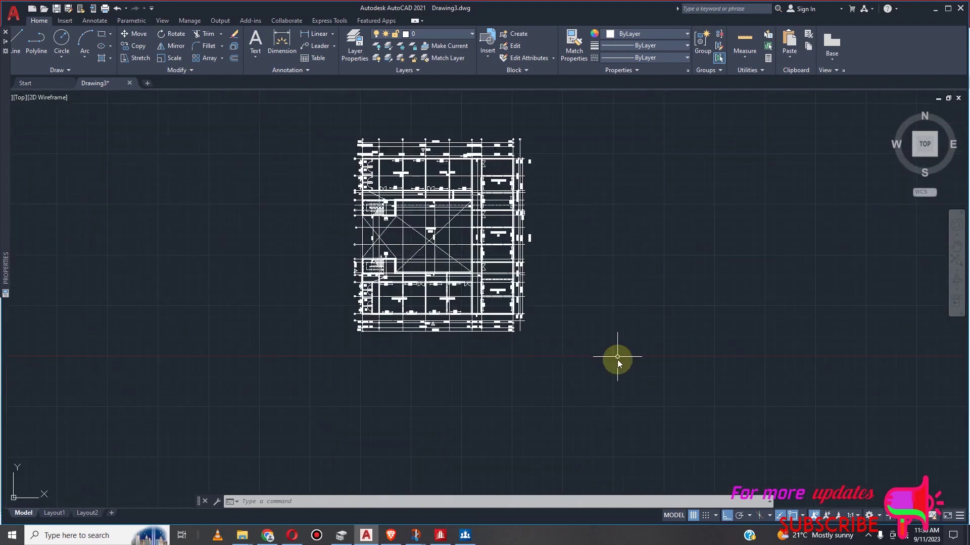
pyautogui.write('D')
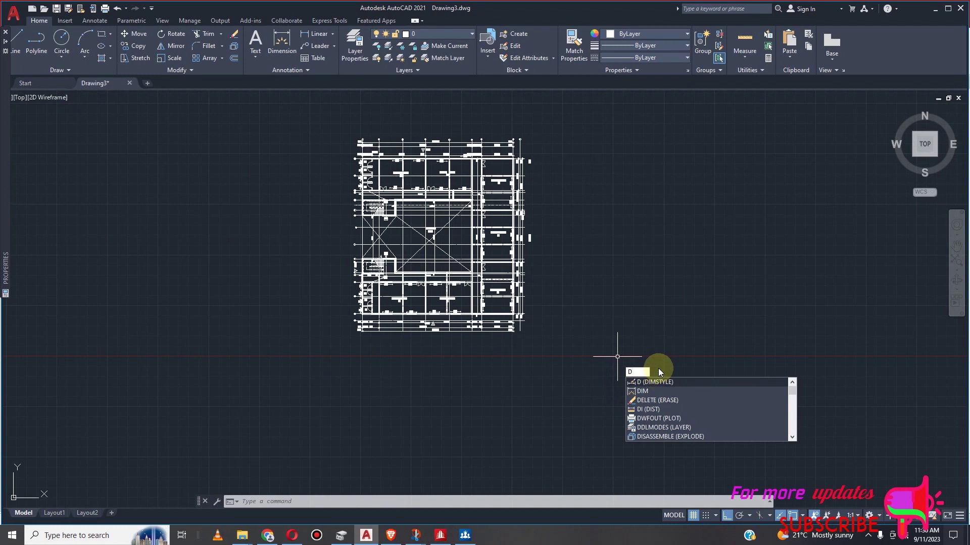
pyautogui.write('WG')
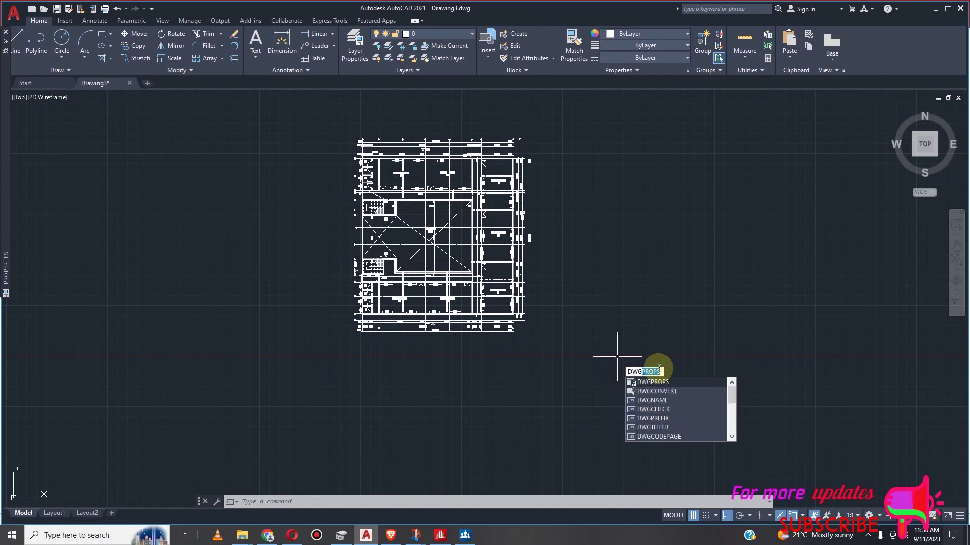
pyautogui.write('UNITS')
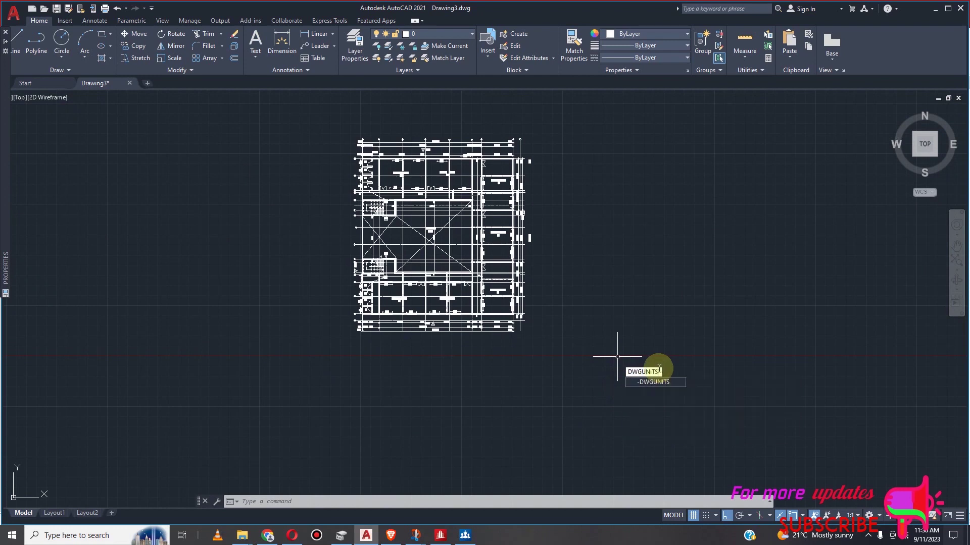
pyautogui.click(653, 383)
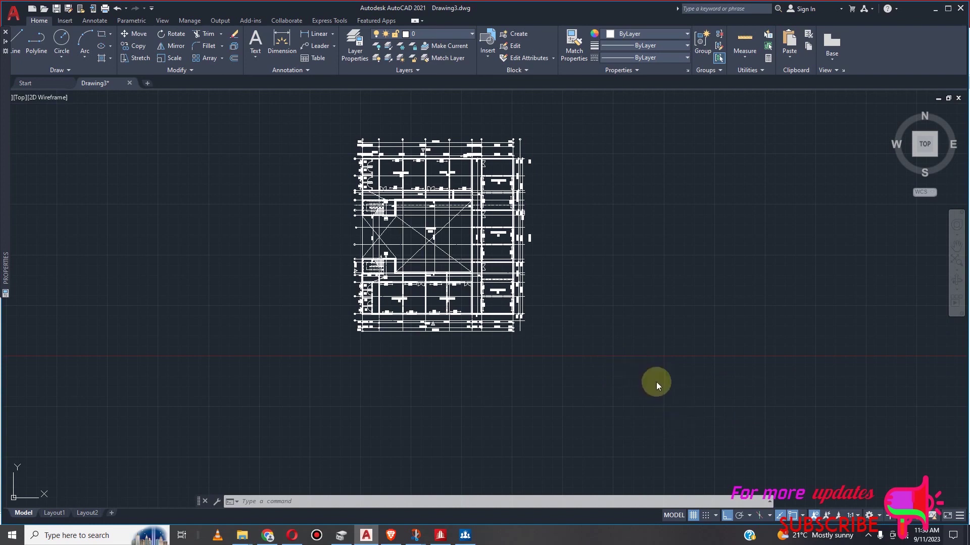
pyautogui.press('Return')
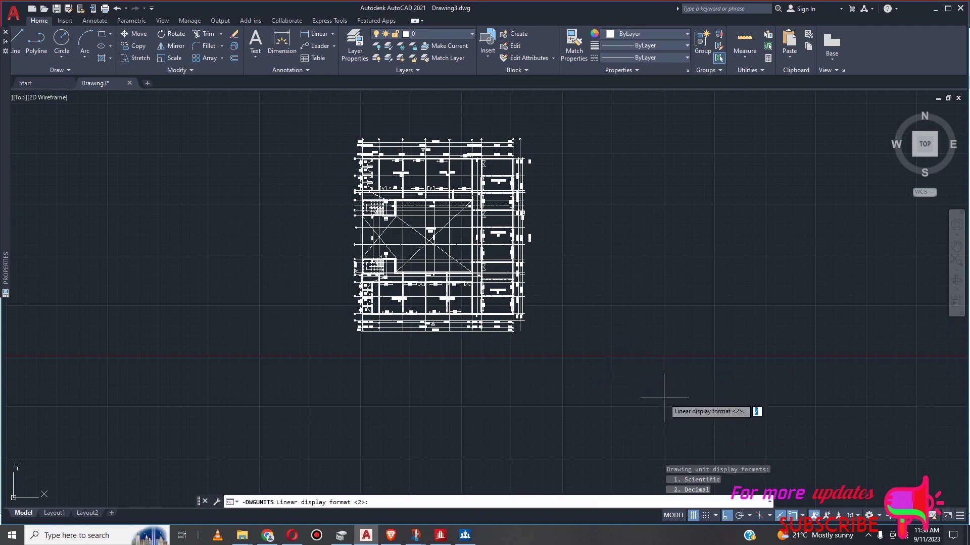
pyautogui.press('Return')
pyautogui.press('Return')
pyautogui.press('Return')
pyautogui.press('Return')
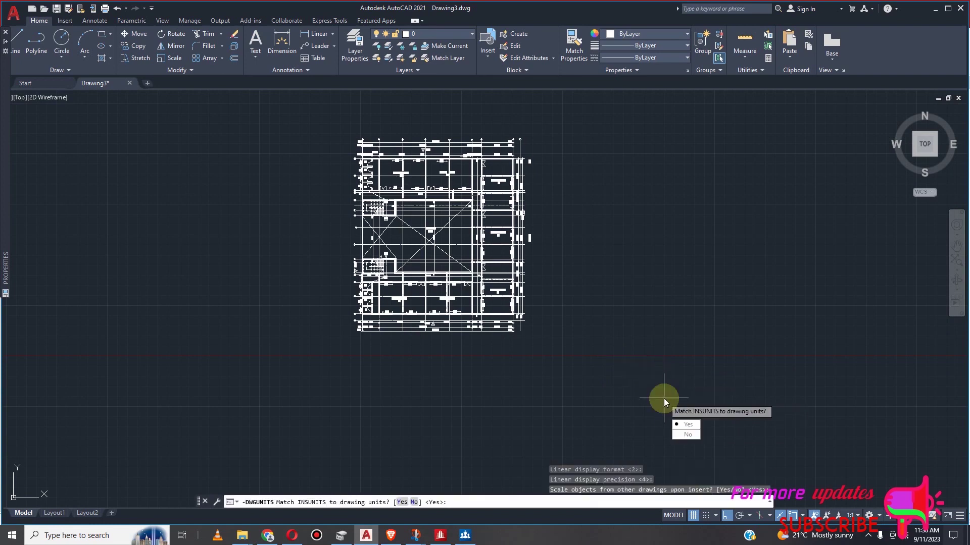
pyautogui.press('Return')
pyautogui.press('Return')
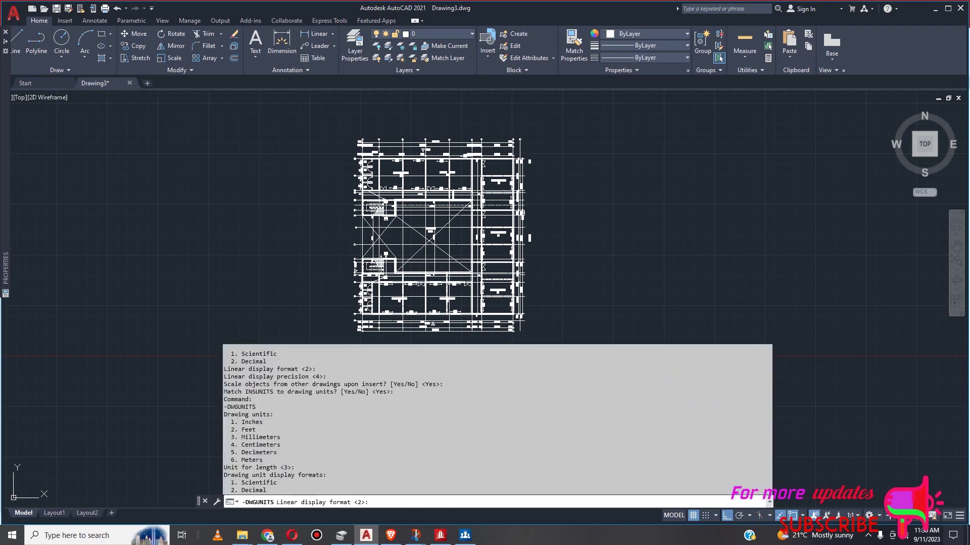
pyautogui.press('Escape')
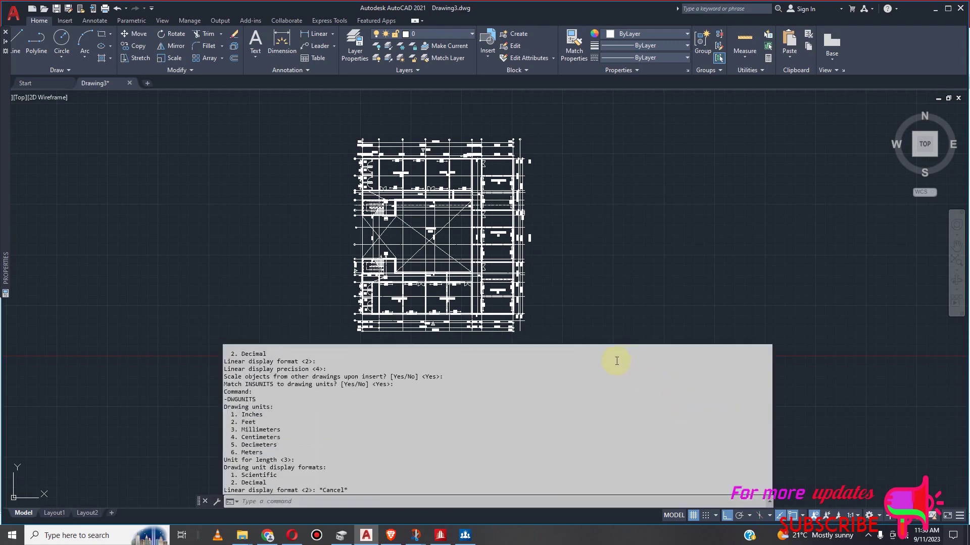
pyautogui.press('Escape')
pyautogui.click(814, 387)
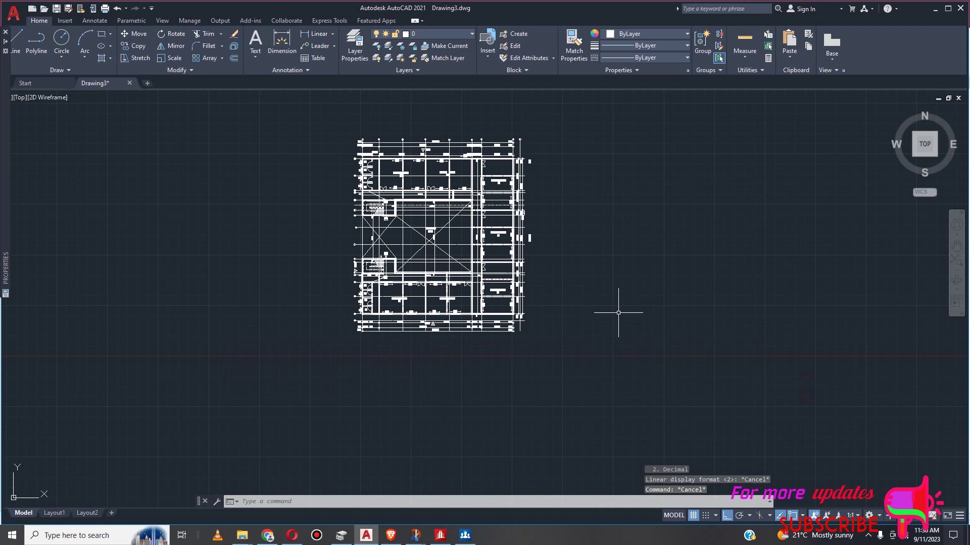
pyautogui.press('Escape')
# Examine the dimension chains and grid lines below Class Rooms 07 and 06 on the copied floor plan
pyautogui.scroll(4, 554, 328)
pyautogui.press('Escape')
pyautogui.scroll(-3, 556, 313)
pyautogui.scroll(8, 363, 345)
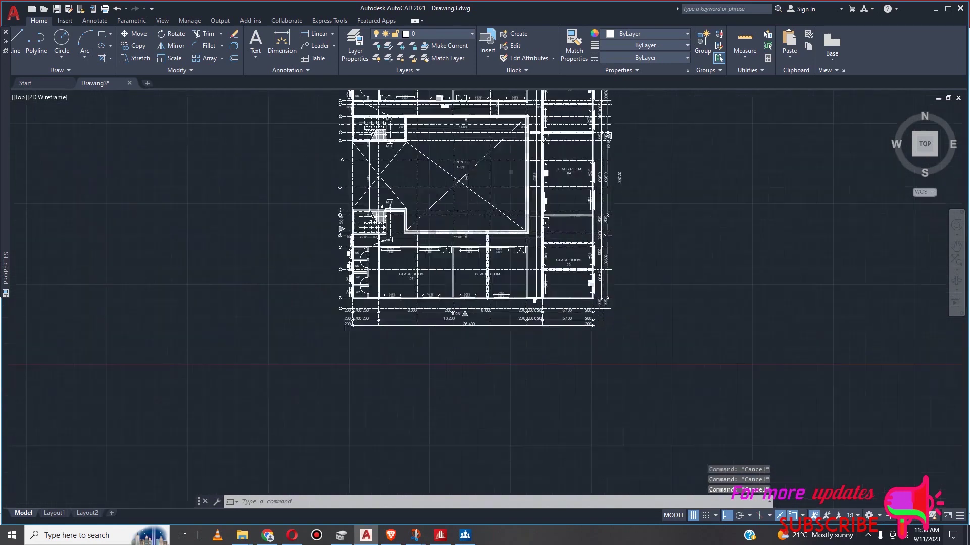
pyautogui.scroll(-2, 383, 293)
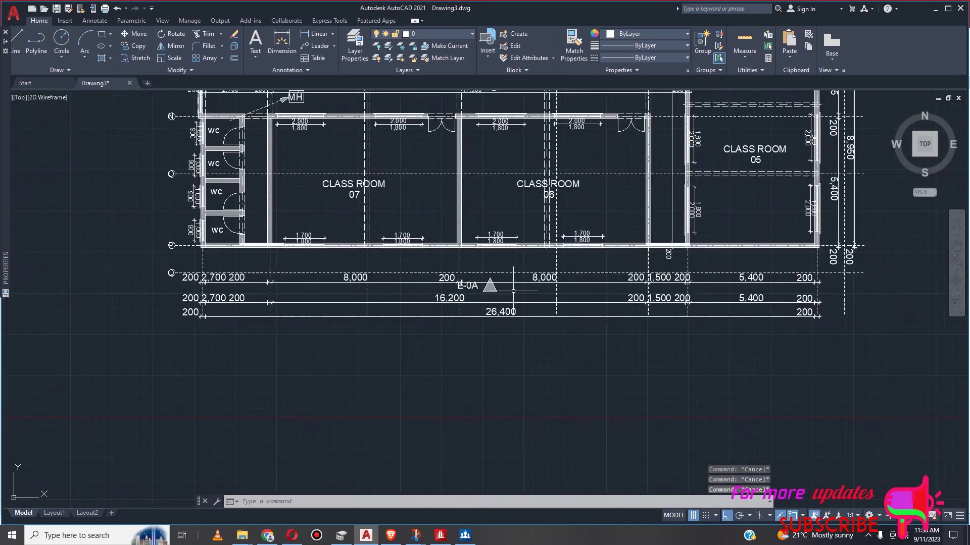
pyautogui.scroll(4, 347, 287)
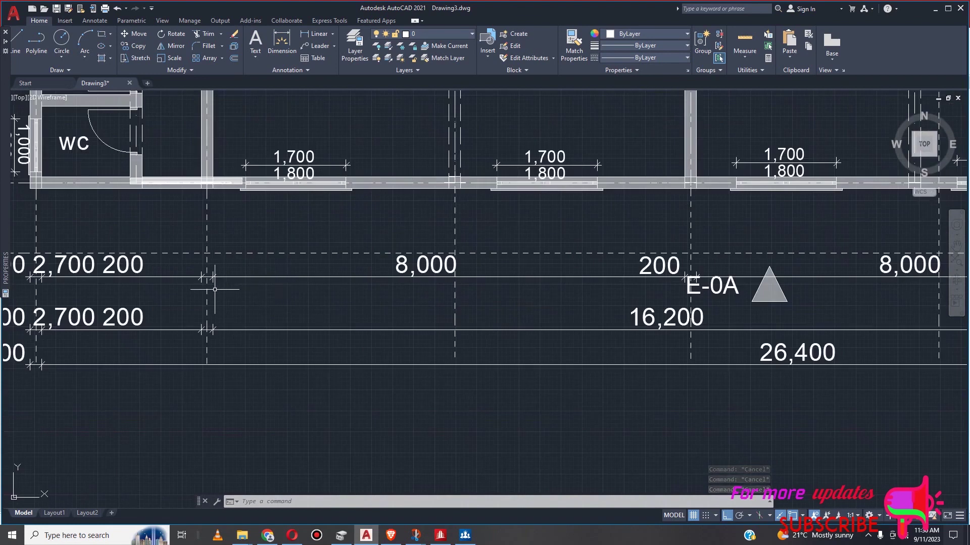
pyautogui.scroll(2, 210, 278)
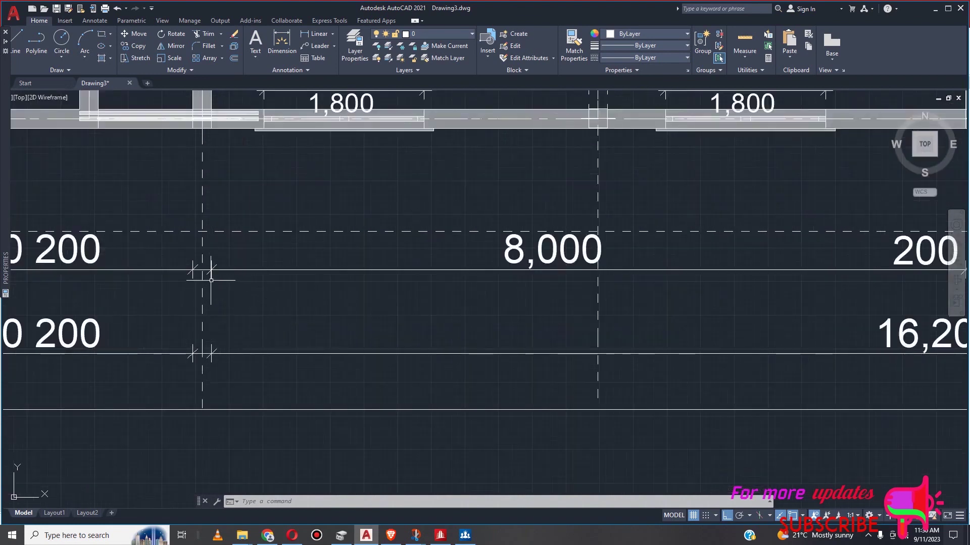
pyautogui.scroll(-3, 276, 283)
pyautogui.scroll(3, 430, 263)
pyautogui.scroll(-3, 424, 272)
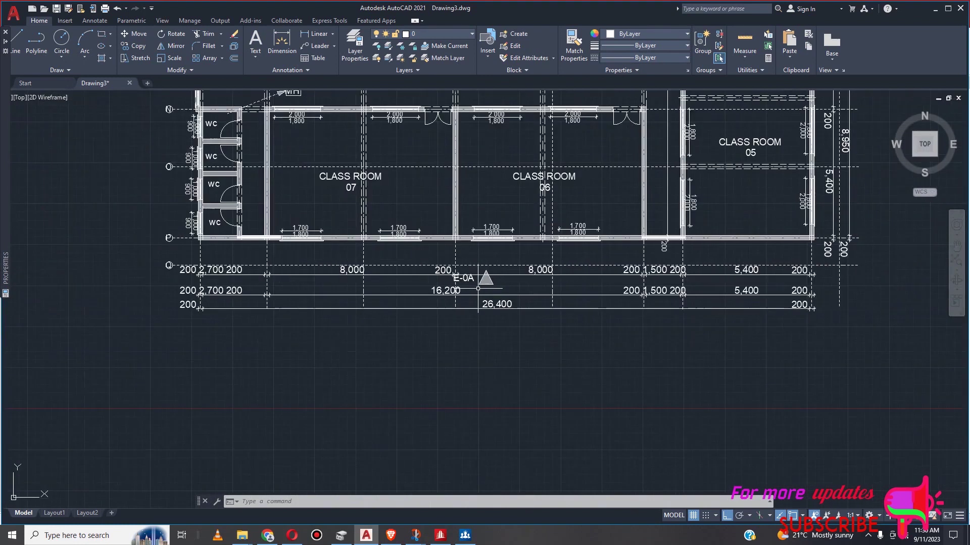
pyautogui.scroll(3, 258, 286)
pyautogui.scroll(4, 256, 290)
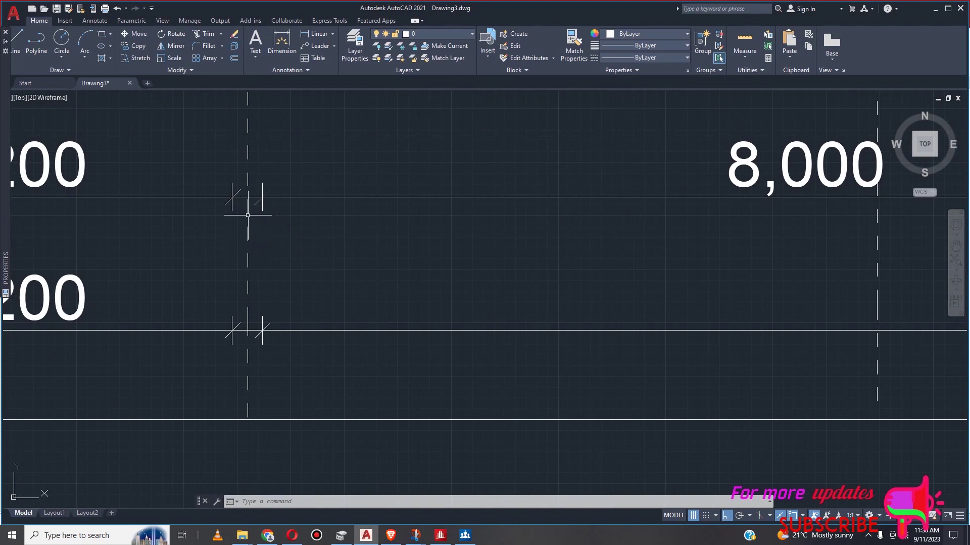
pyautogui.scroll(-5, 251, 215)
pyautogui.scroll(2, 566, 223)
pyautogui.scroll(-2, 551, 226)
pyautogui.scroll(-3, 437, 225)
pyautogui.scroll(3, 407, 238)
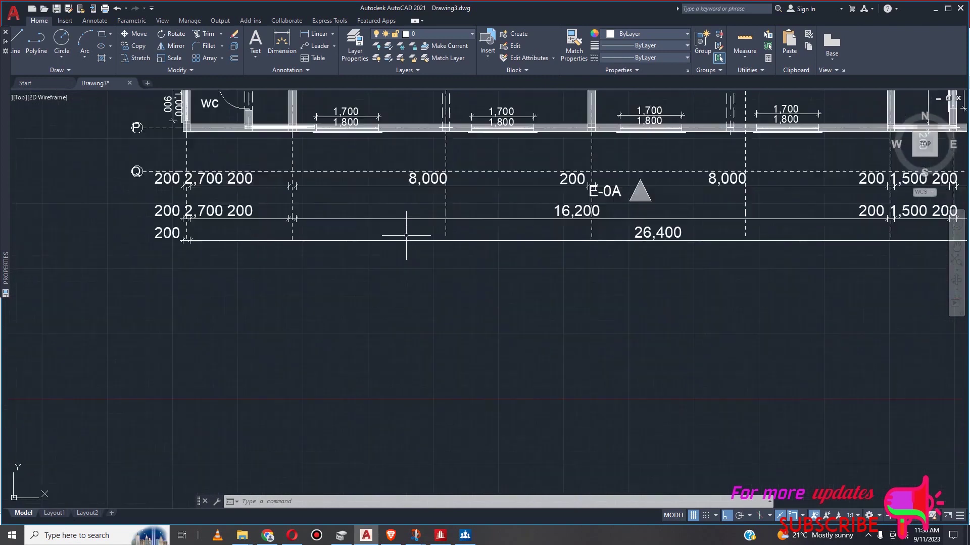
pyautogui.scroll(2, 288, 198)
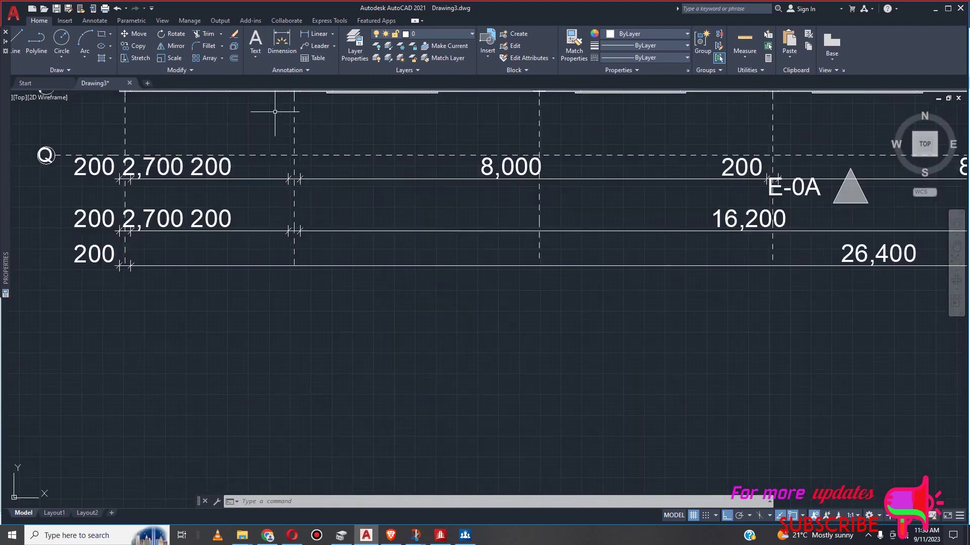
pyautogui.click(279, 40)
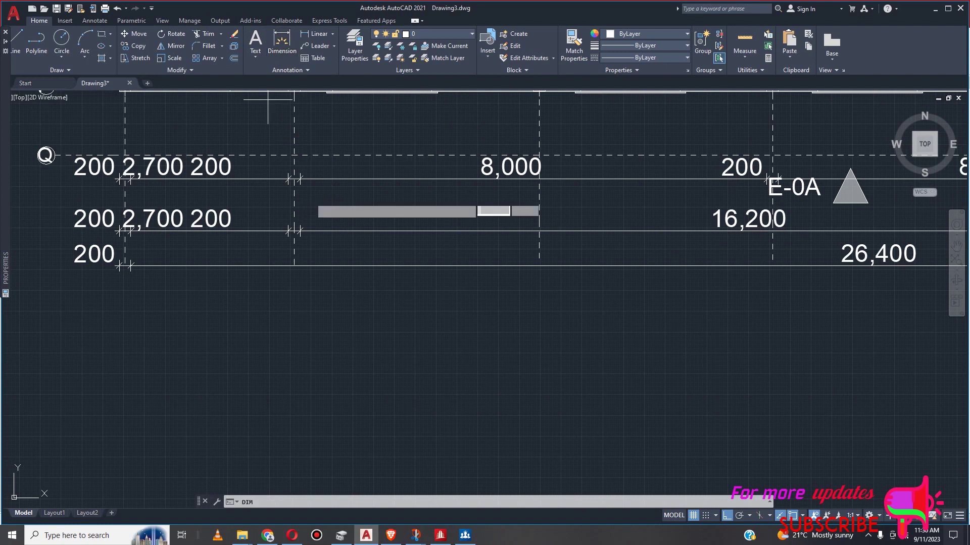
pyautogui.scroll(2, 304, 211)
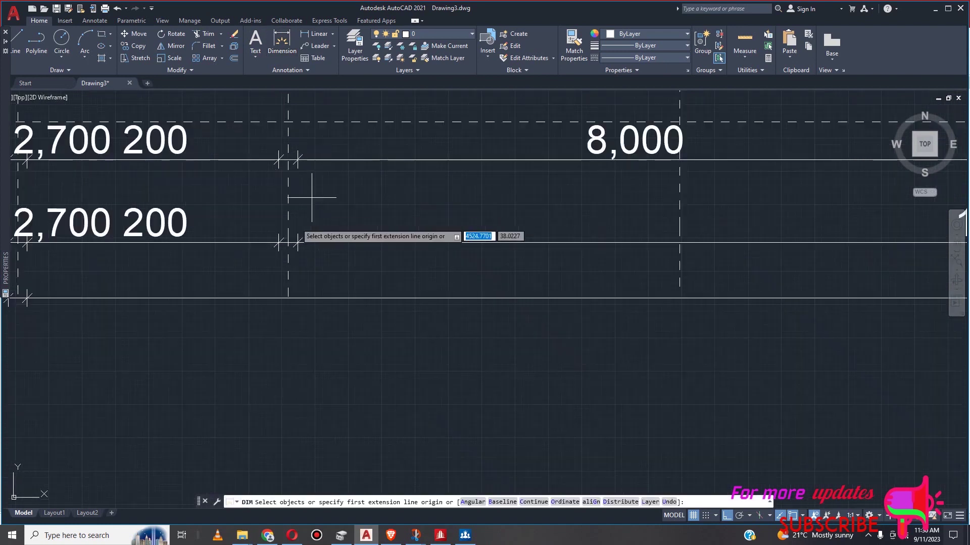
pyautogui.click(287, 205)
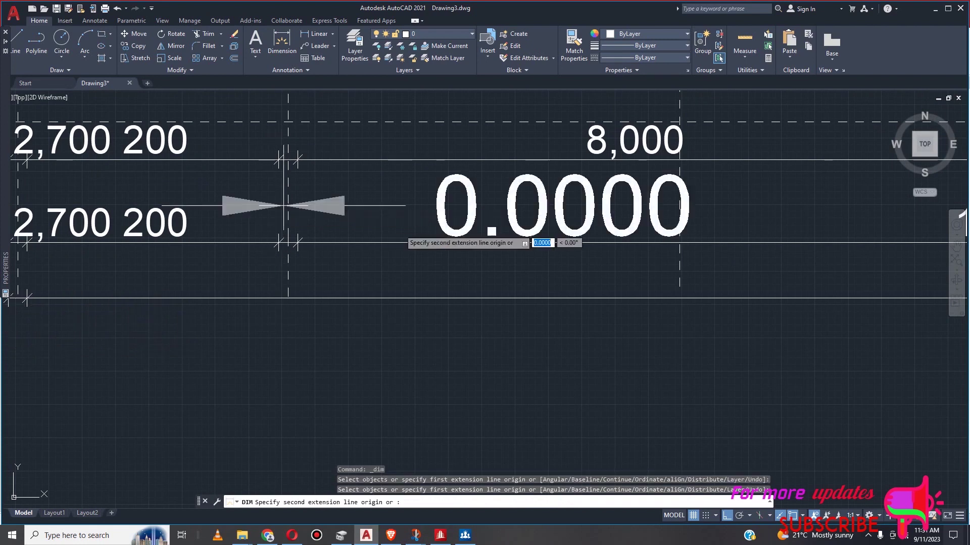
pyautogui.scroll(-2, 471, 237)
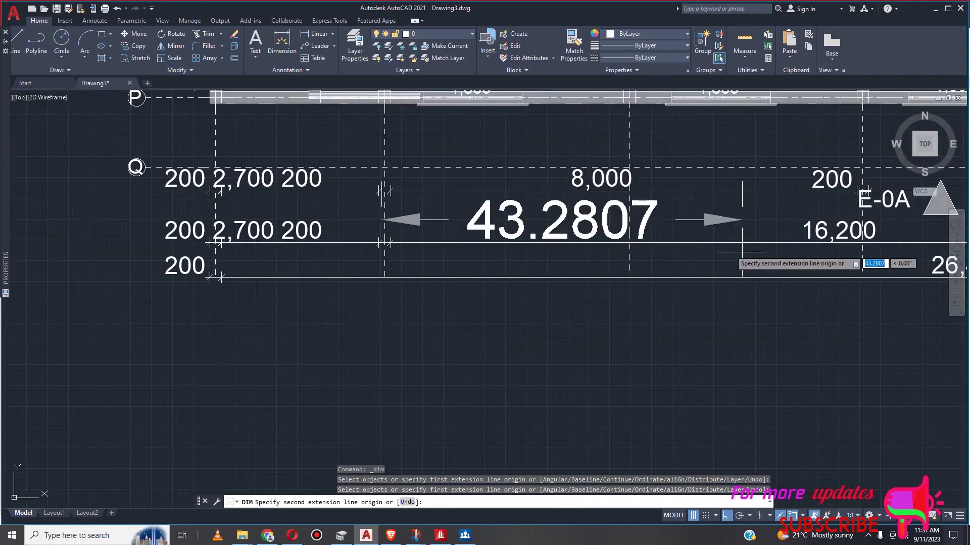
pyautogui.scroll(-2, 701, 248)
pyautogui.scroll(2, 798, 238)
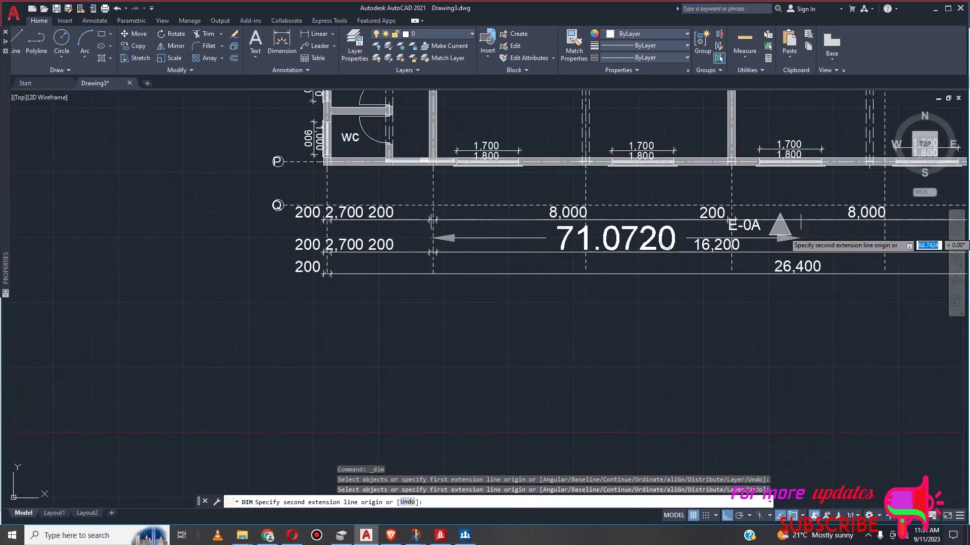
pyautogui.scroll(2, 820, 230)
pyautogui.scroll(4, 821, 229)
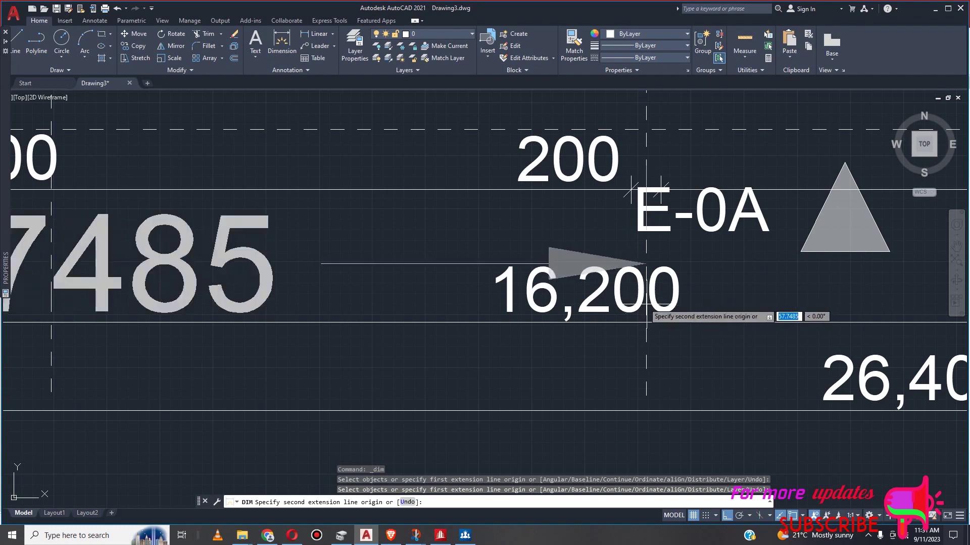
pyautogui.press('Escape')
pyautogui.scroll(-5, 689, 283)
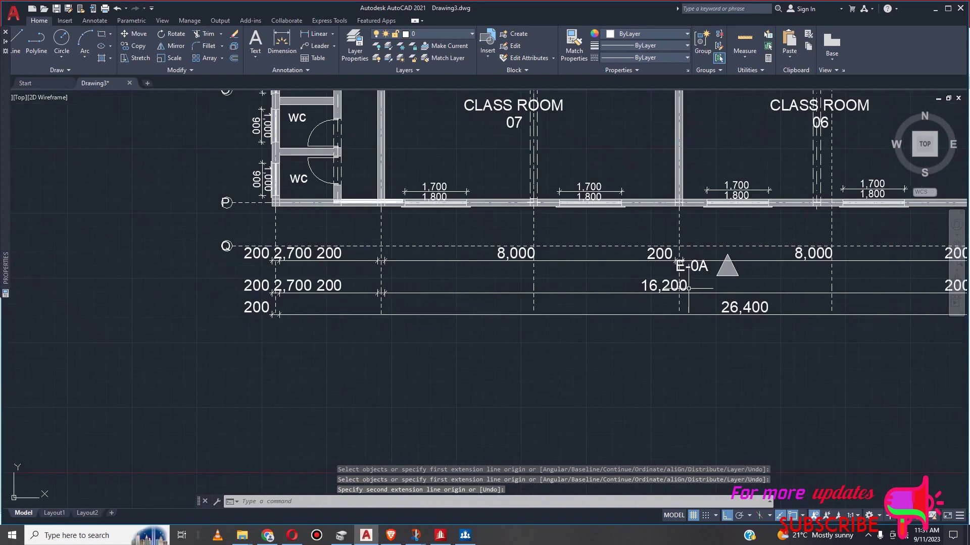
# Add a linear dimension between the side-wall centrelines of Class Room 07, placing its dimension line below the existing dimension chains
pyautogui.click(309, 33)
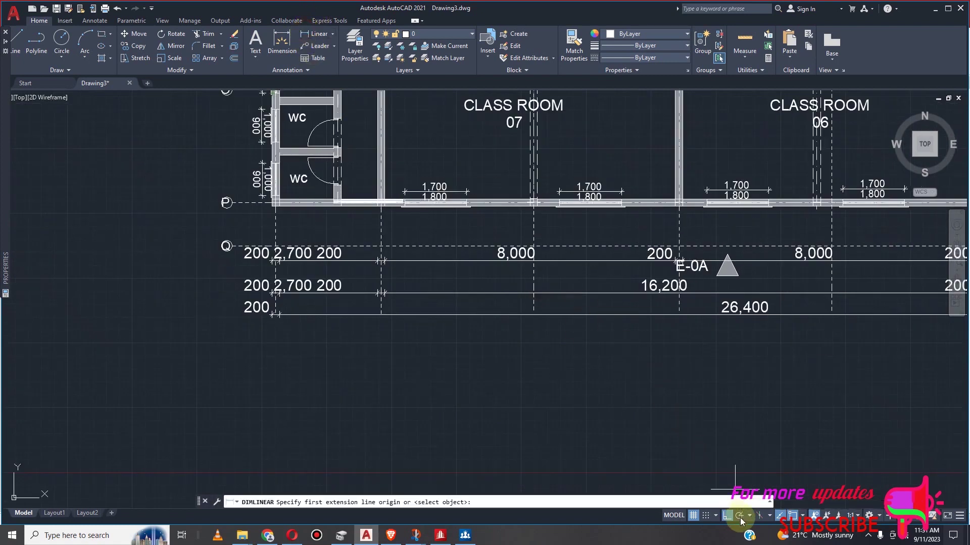
pyautogui.click(801, 516)
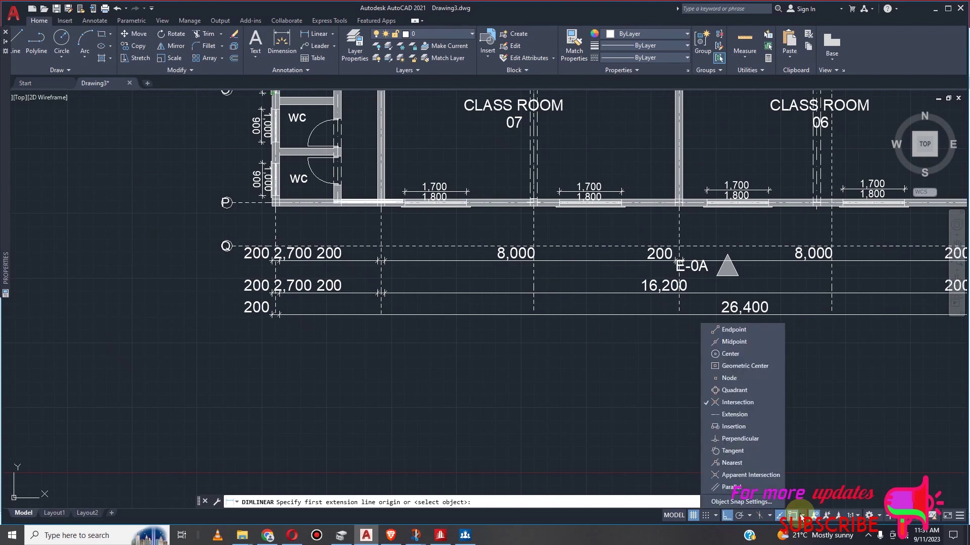
pyautogui.click(832, 426)
pyautogui.scroll(7, 379, 205)
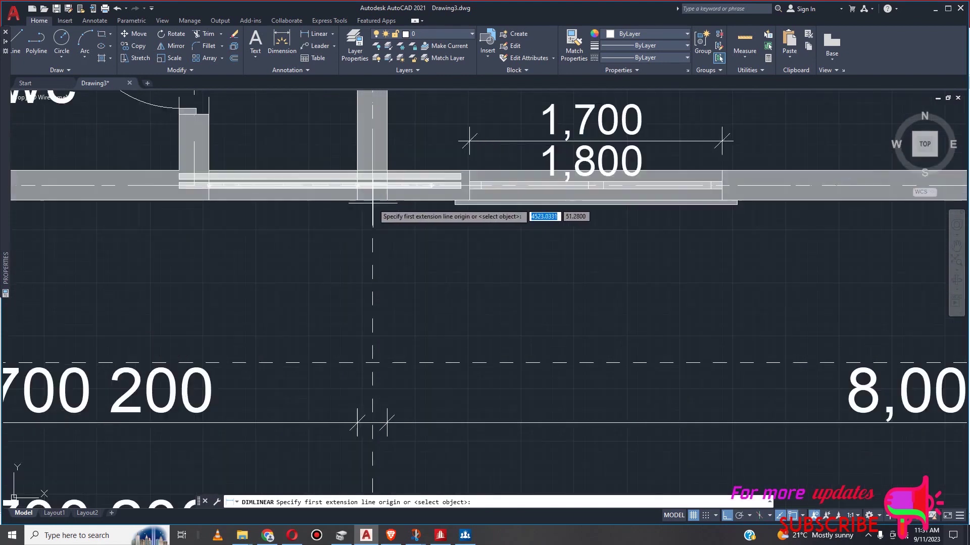
pyautogui.click(373, 200)
pyautogui.scroll(-5, 372, 200)
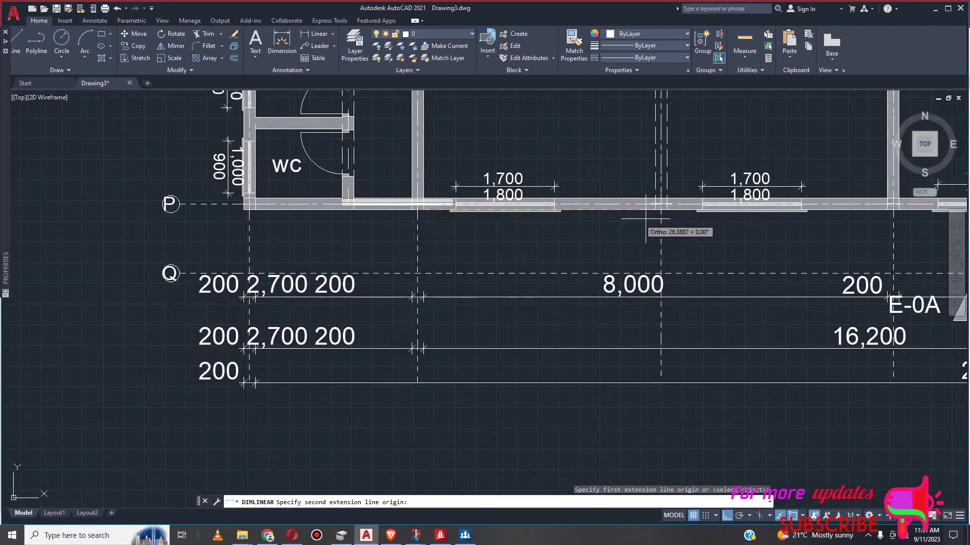
pyautogui.scroll(-5, 646, 218)
pyautogui.scroll(5, 745, 215)
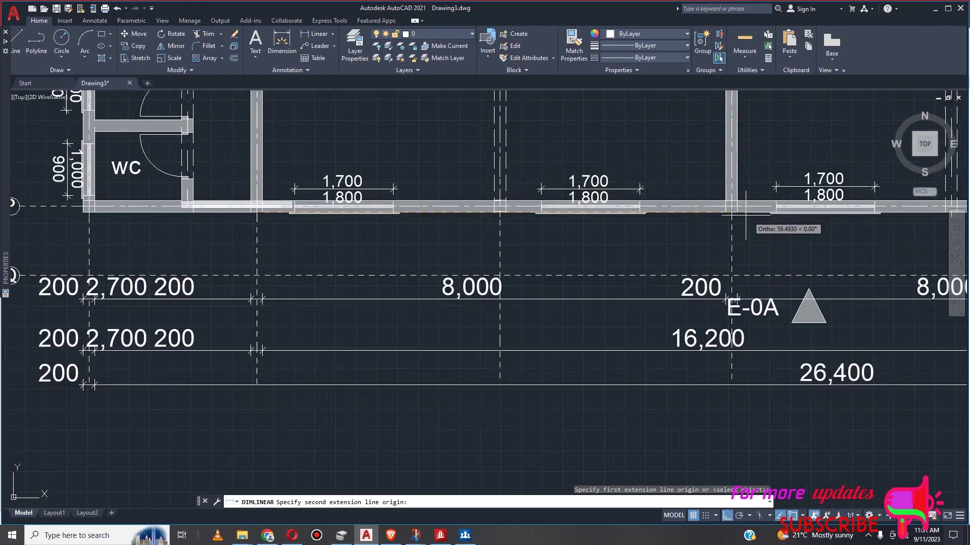
pyautogui.scroll(3, 746, 215)
pyautogui.scroll(2, 727, 212)
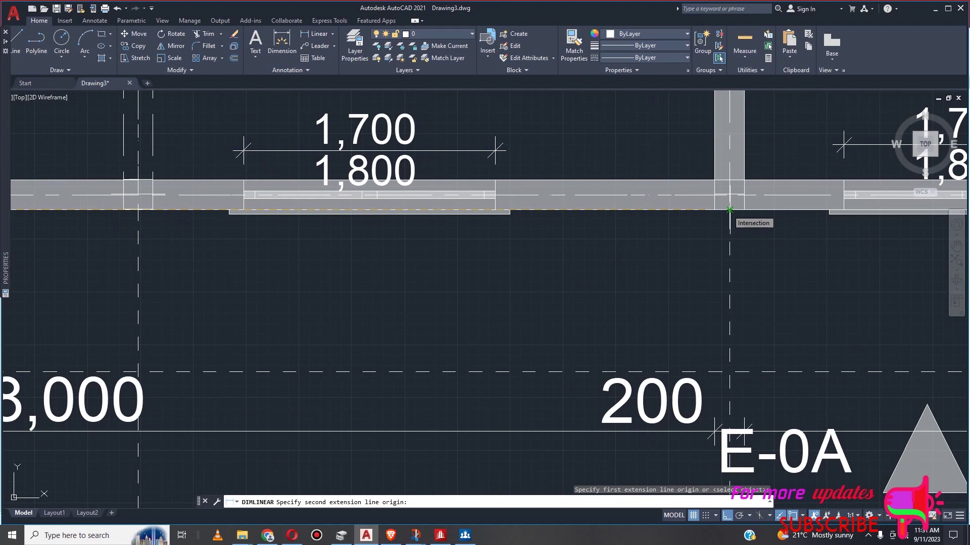
pyautogui.click(729, 209)
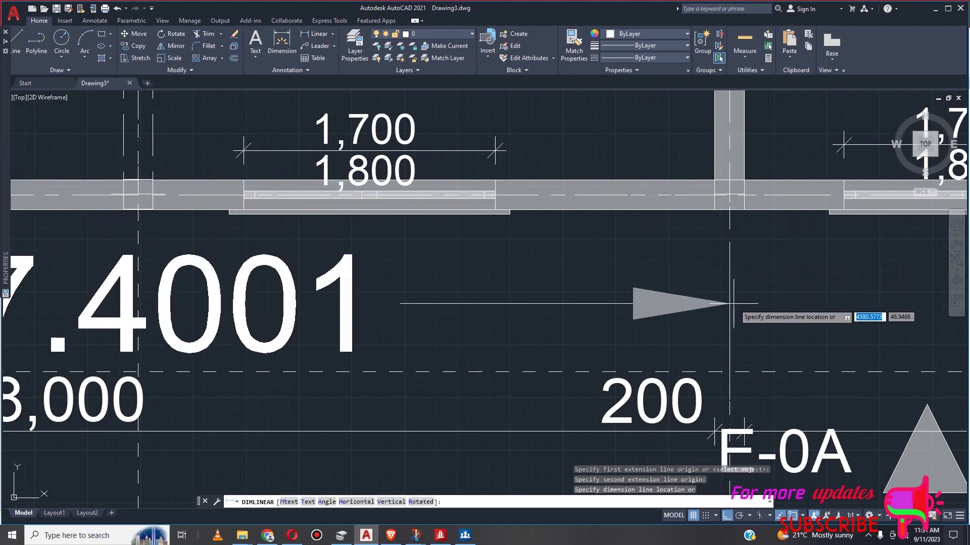
pyautogui.scroll(-4, 733, 304)
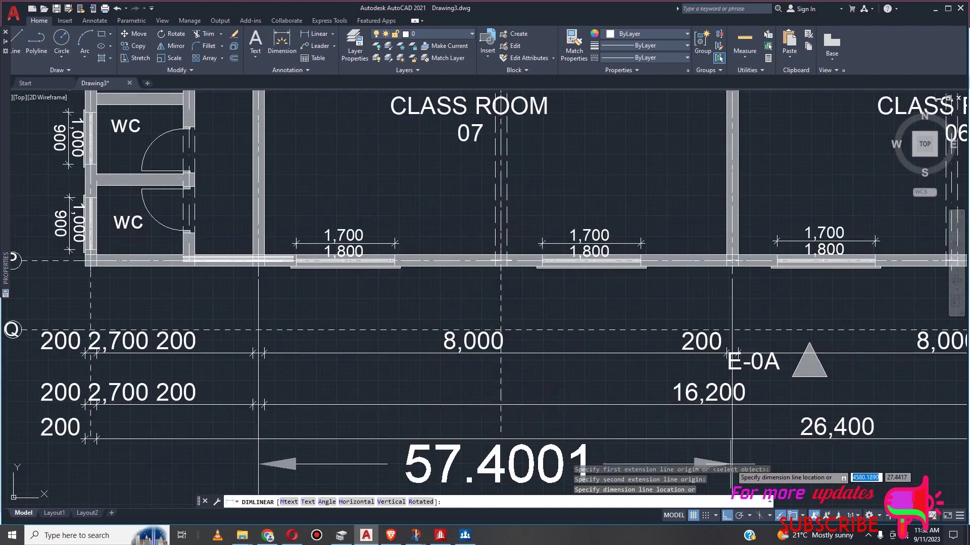
pyautogui.scroll(-2, 731, 461)
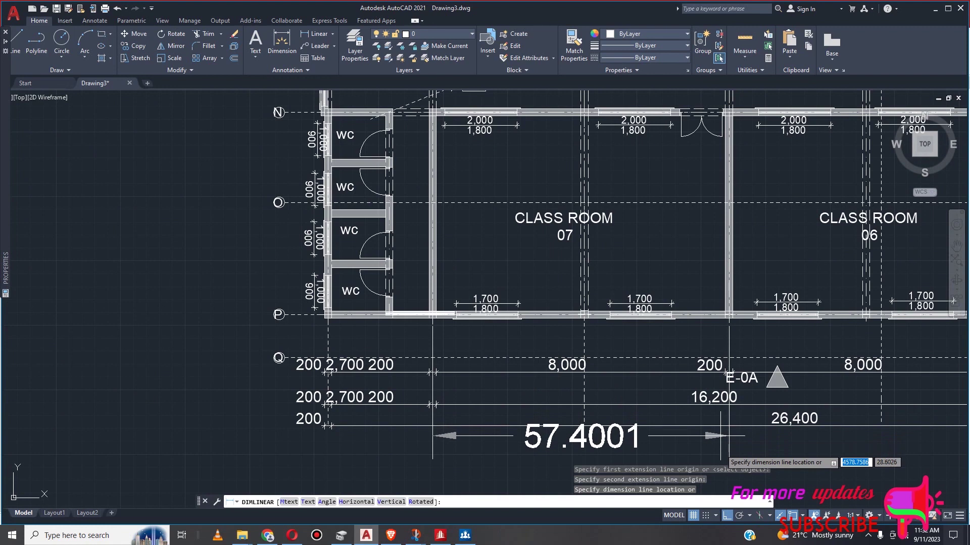
pyautogui.click(728, 452)
pyautogui.scroll(-2, 564, 317)
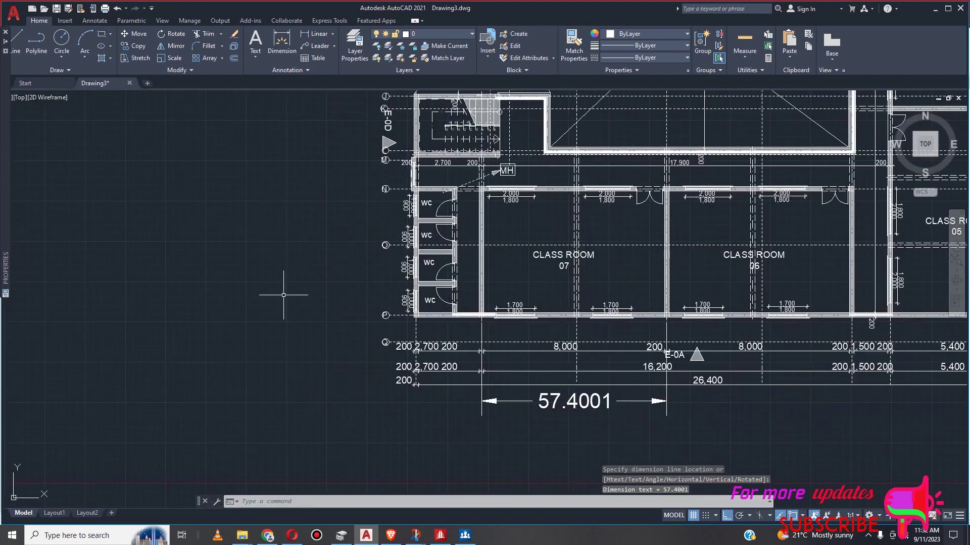
# Calculate the scale factor 8200/57.4001 in QuickCalc
pyautogui.scroll(2, 572, 358)
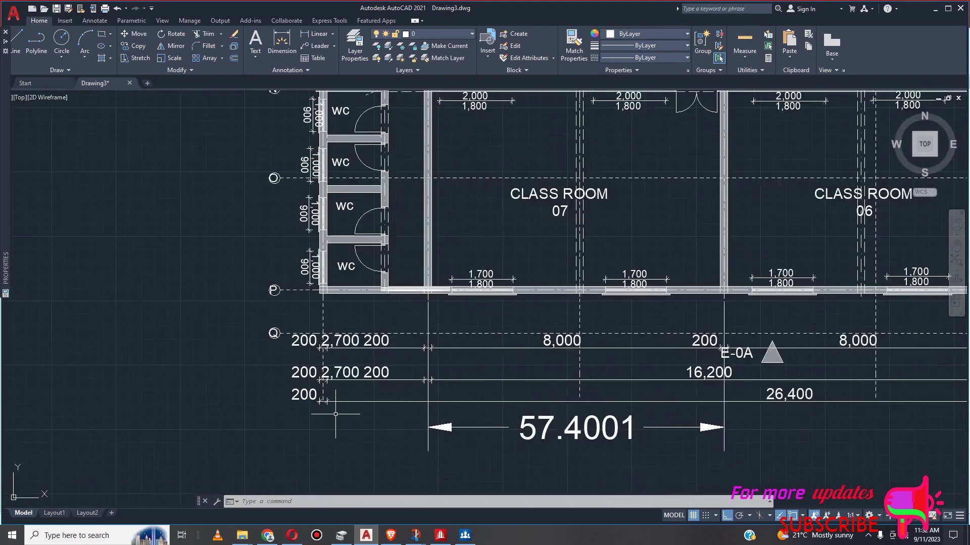
pyautogui.write('c')
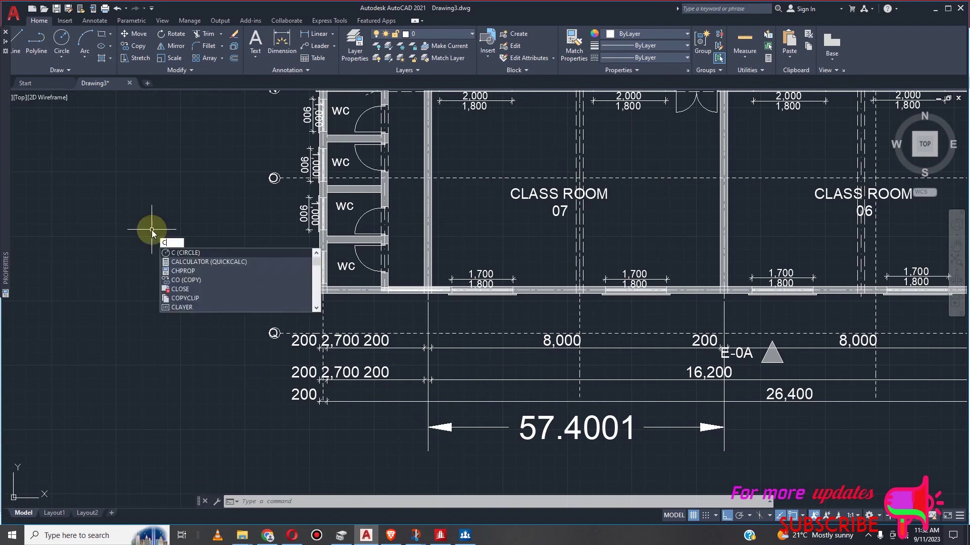
pyautogui.click(209, 262)
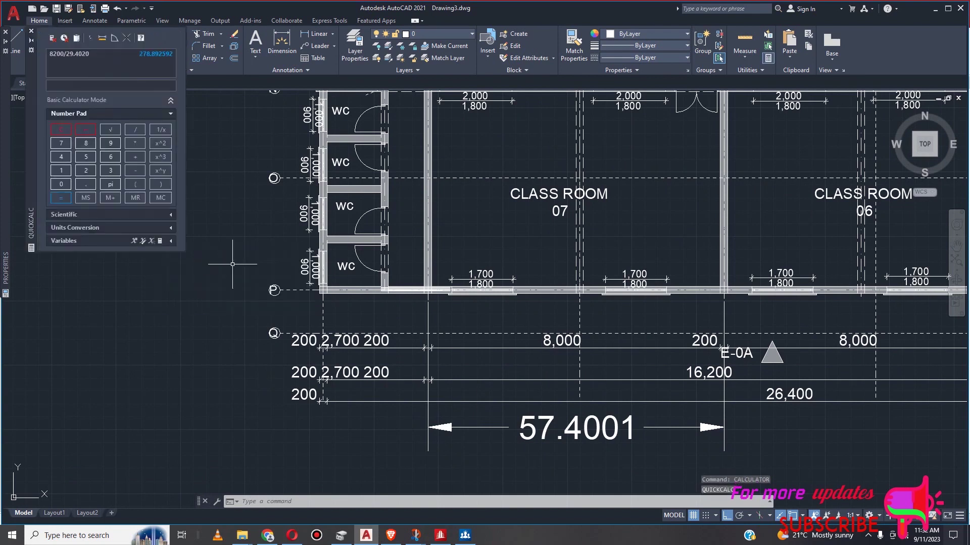
pyautogui.click(70, 87)
pyautogui.write('8200/57')
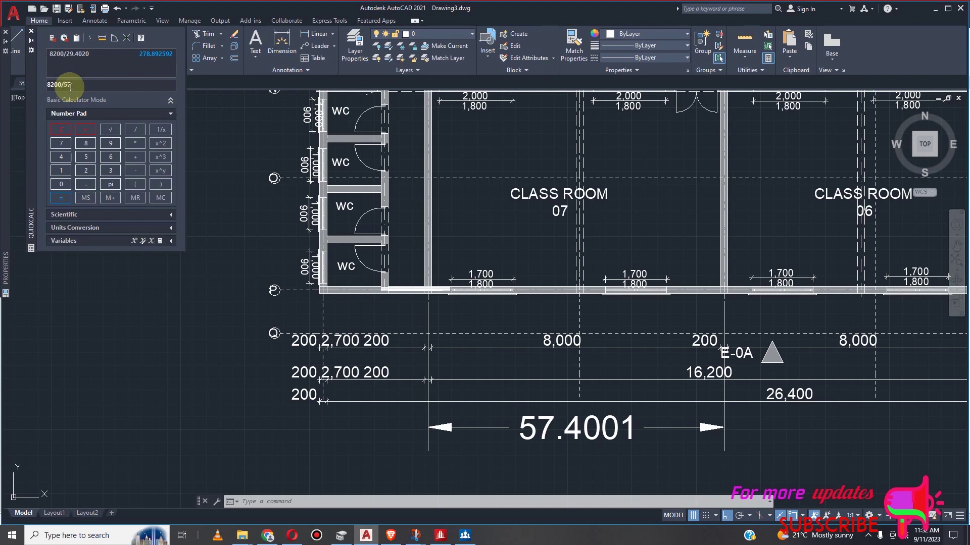
pyautogui.write('.4001')
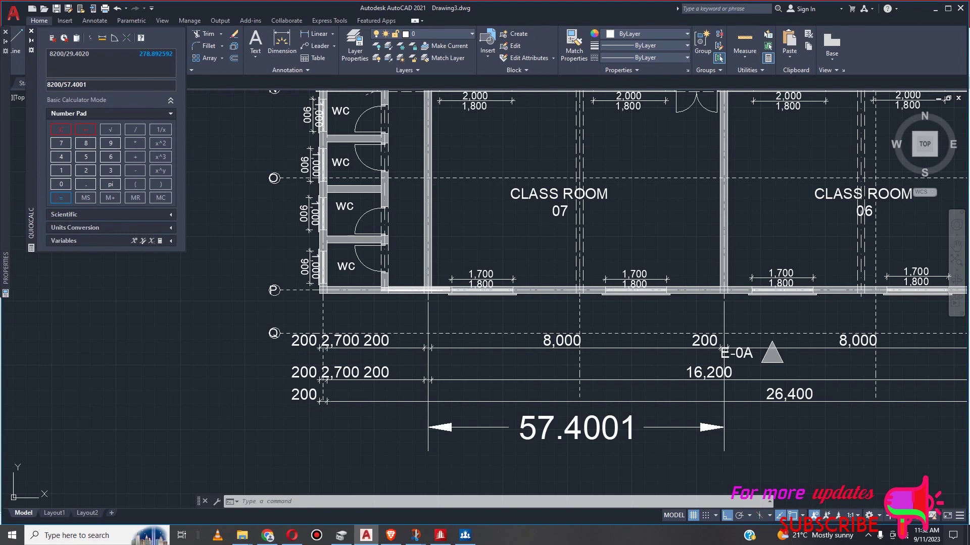
pyautogui.click(61, 198)
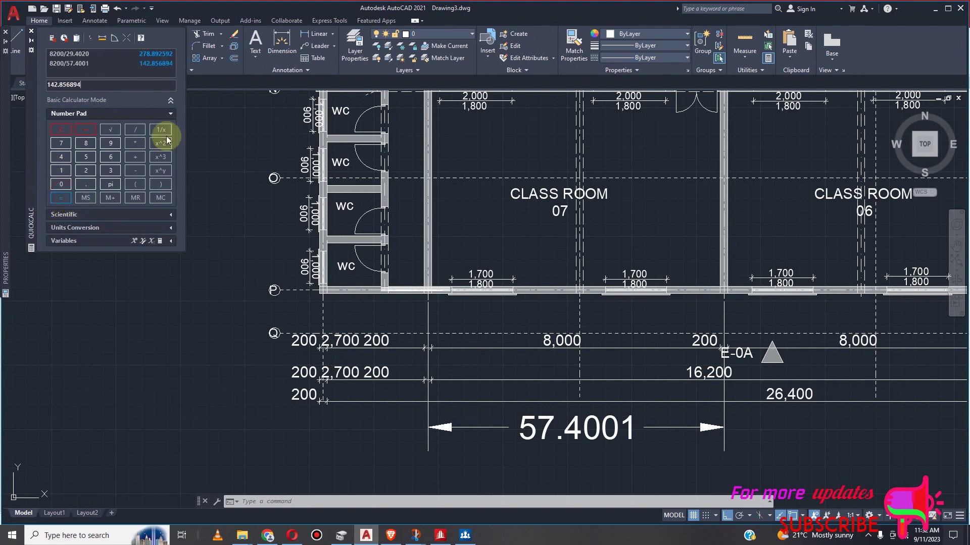
# Copy the complete calculated scale factor from QuickCalc to the clipboard
pyautogui.click(92, 85)
pyautogui.moveTo(80, 85); pyautogui.dragTo(50, 86)
pyautogui.rightClick(54, 85)
pyautogui.click(48, 119)
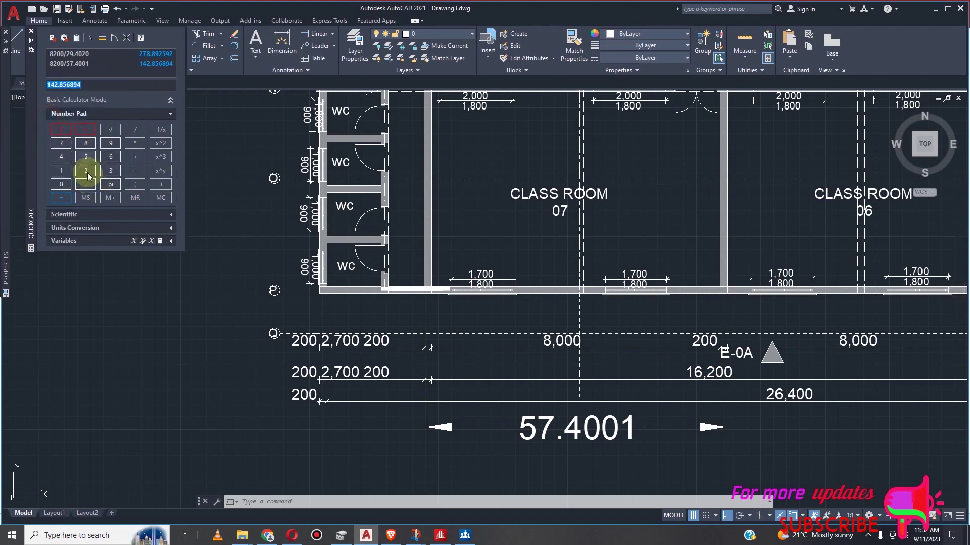
pyautogui.rightClick(61, 84)
pyautogui.click(58, 117)
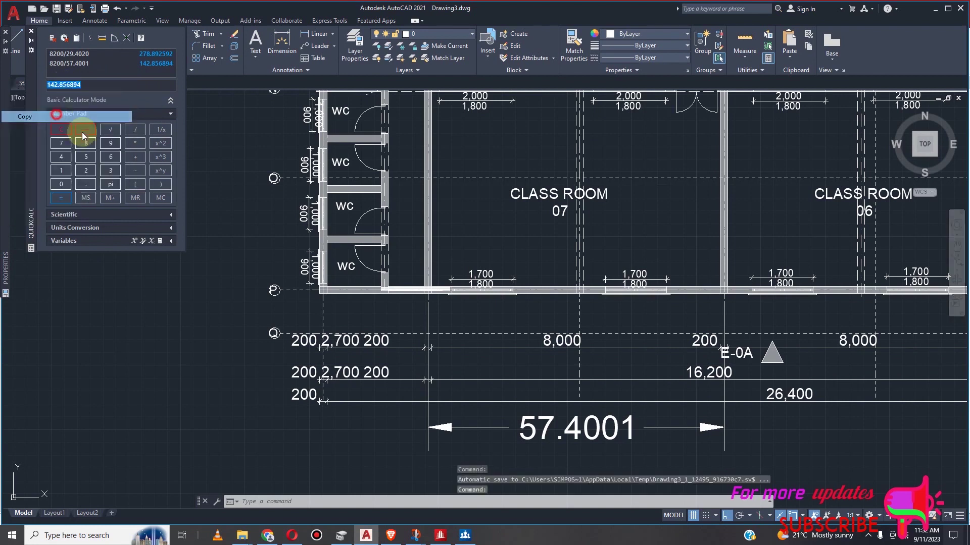
# Scale the whole copied floor plan, including the new dimension, by 142.856894 about a base point beside its lower-right corner
pyautogui.scroll(-10, 337, 242)
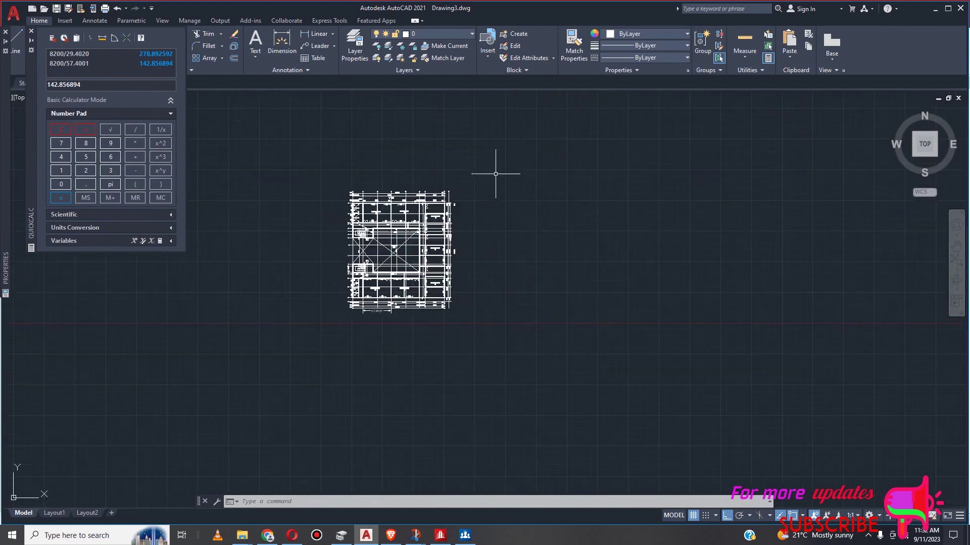
pyautogui.click(496, 163)
pyautogui.click(320, 364)
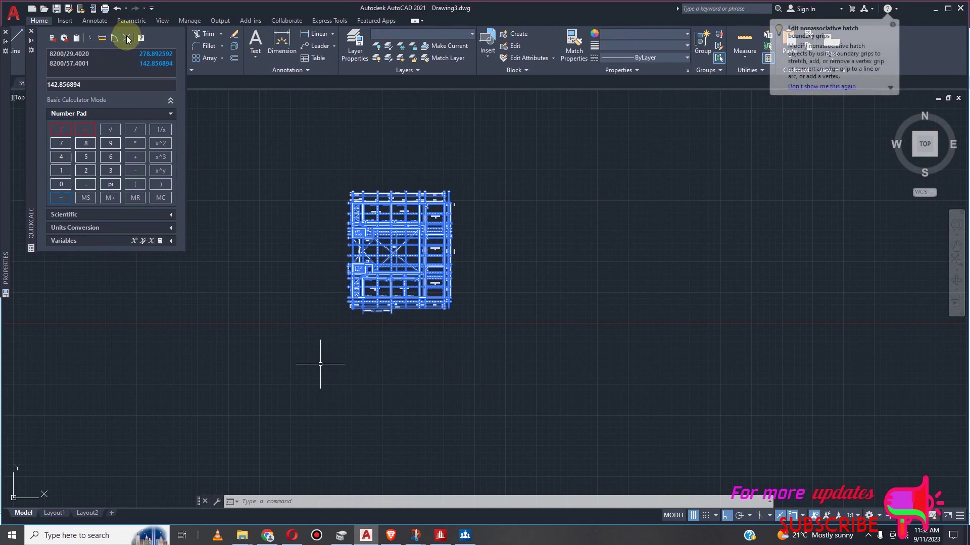
pyautogui.click(31, 31)
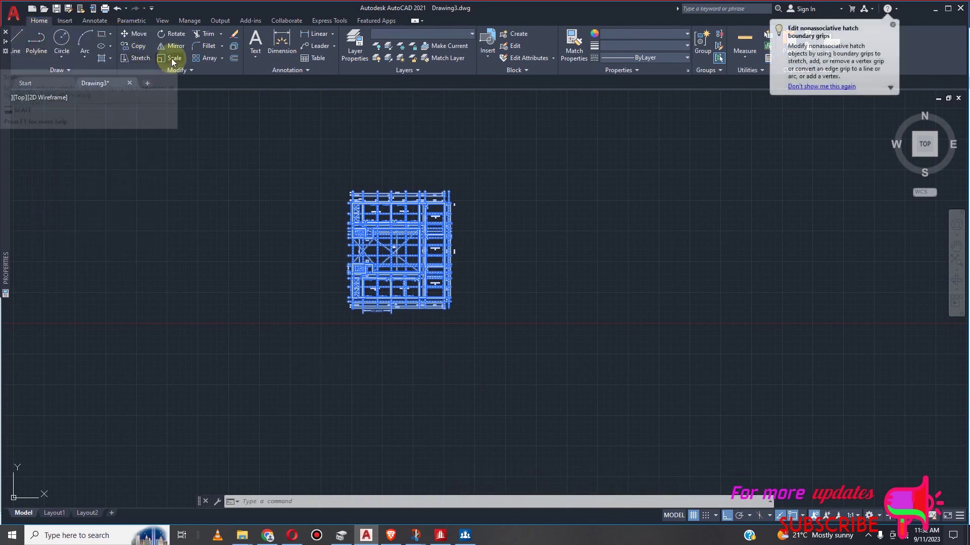
pyautogui.click(456, 302)
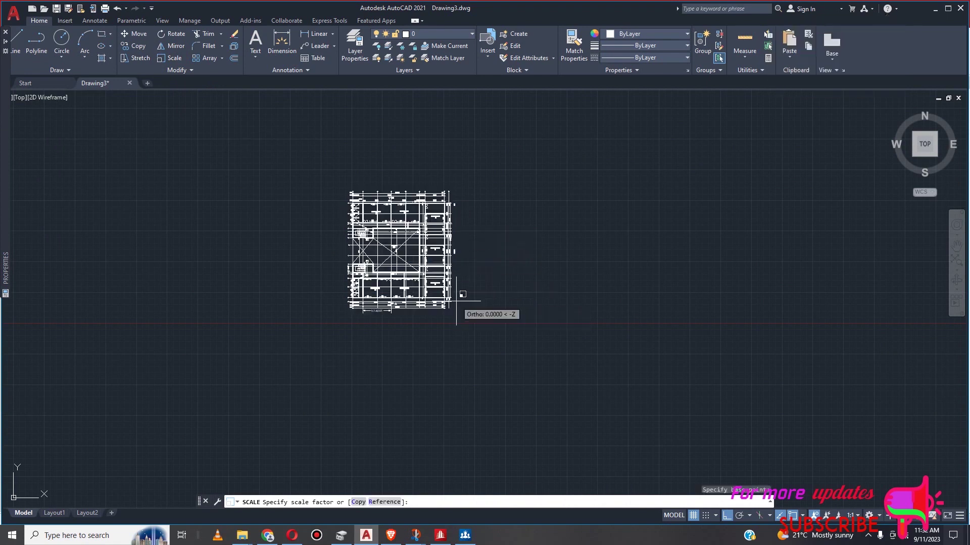
pyautogui.write('2.856894')
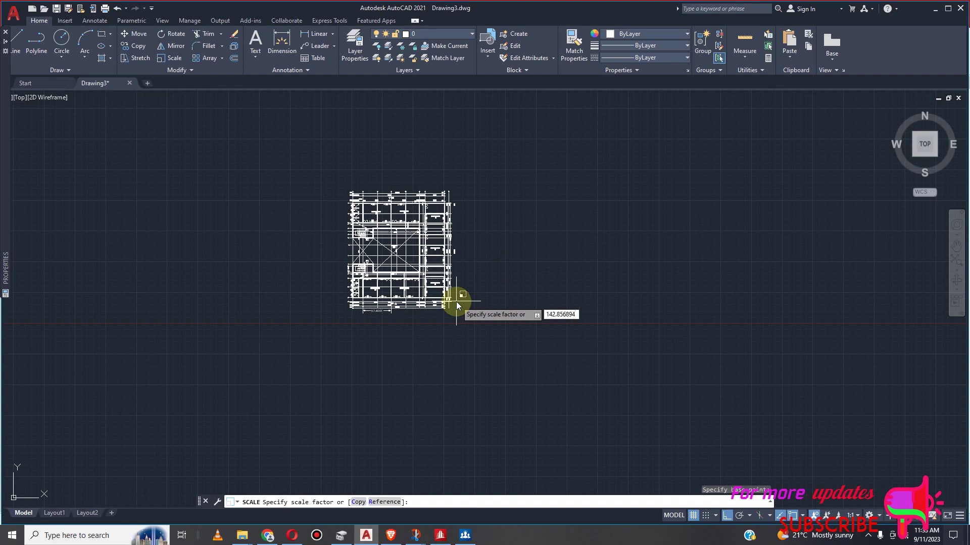
pyautogui.press('Return')
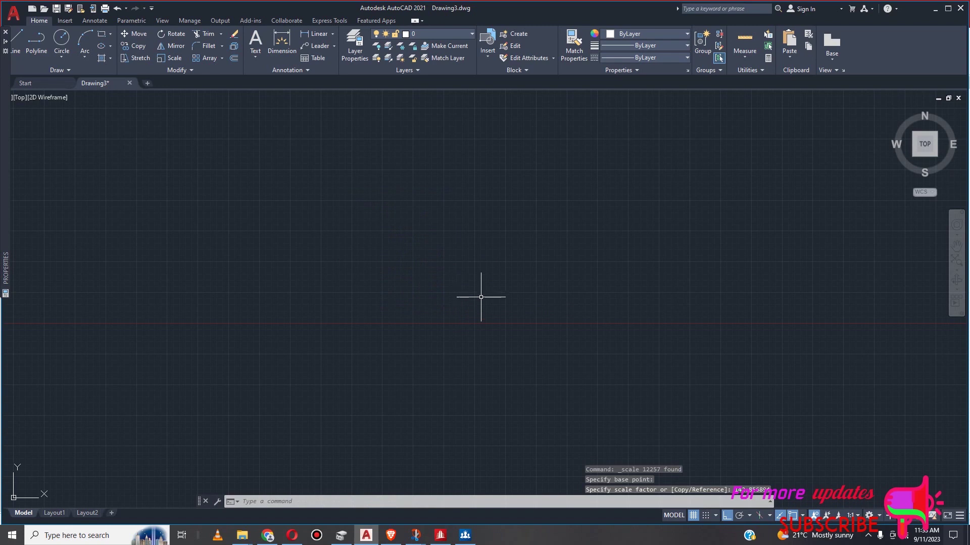
pyautogui.scroll(-10, 532, 286)
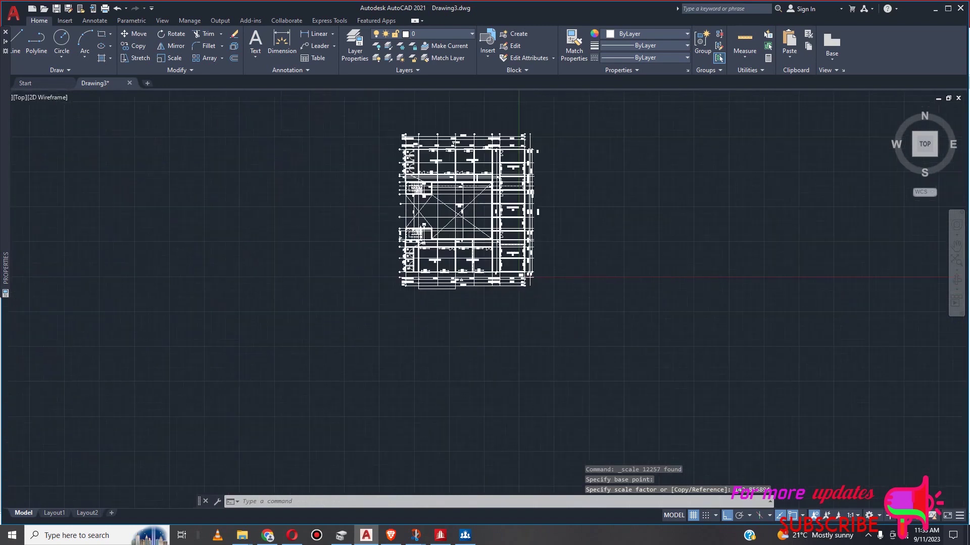
pyautogui.scroll(6, 492, 279)
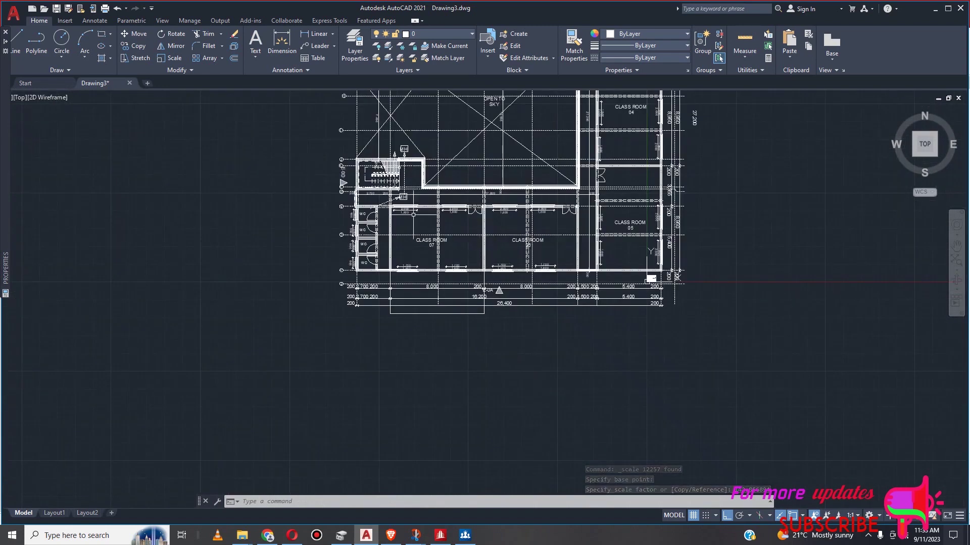
pyautogui.scroll(4, 403, 203)
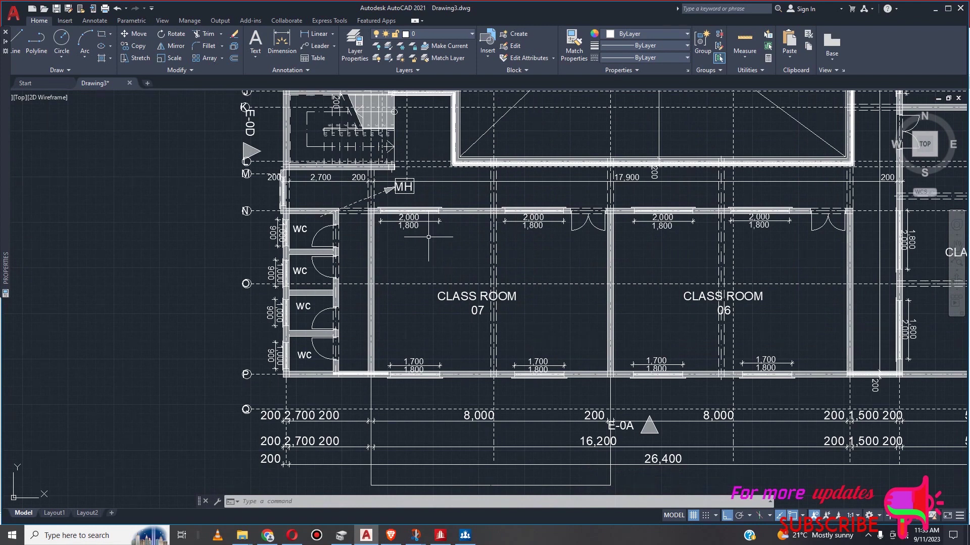
# Examine the text of the new Class Room 07 dimension and compare its reading with the intended 8200 mm
pyautogui.scroll(-3, 428, 237)
pyautogui.scroll(7, 467, 386)
pyautogui.scroll(6, 443, 385)
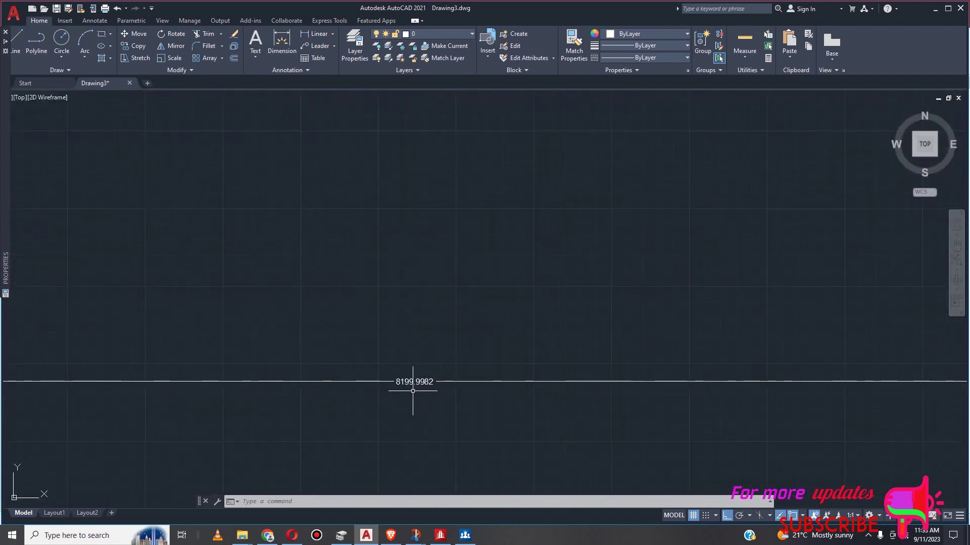
pyautogui.scroll(3, 414, 386)
pyautogui.scroll(2, 416, 384)
pyautogui.scroll(-2, 442, 381)
pyautogui.scroll(2, 425, 383)
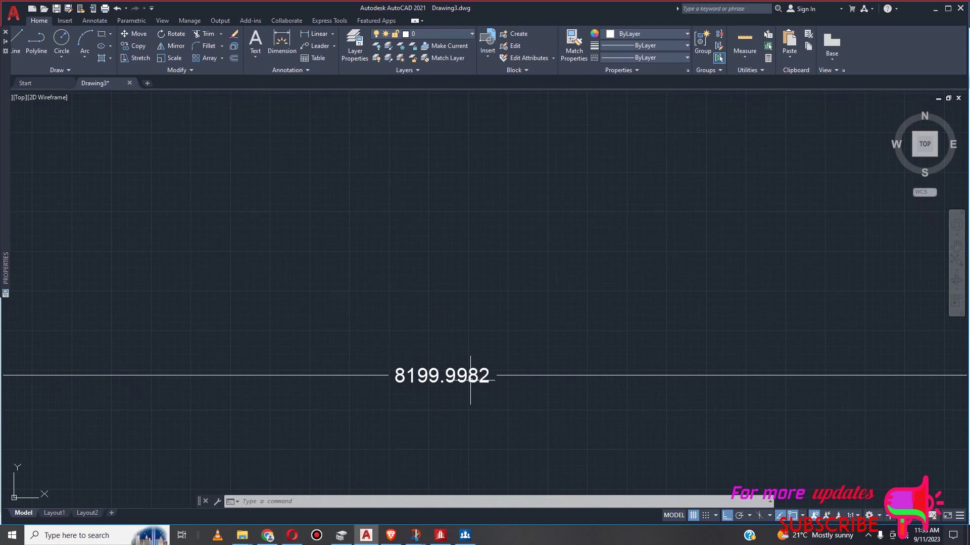
pyautogui.scroll(-2, 459, 382)
pyautogui.scroll(4, 456, 384)
pyautogui.scroll(-2, 442, 380)
pyautogui.scroll(-5, 452, 381)
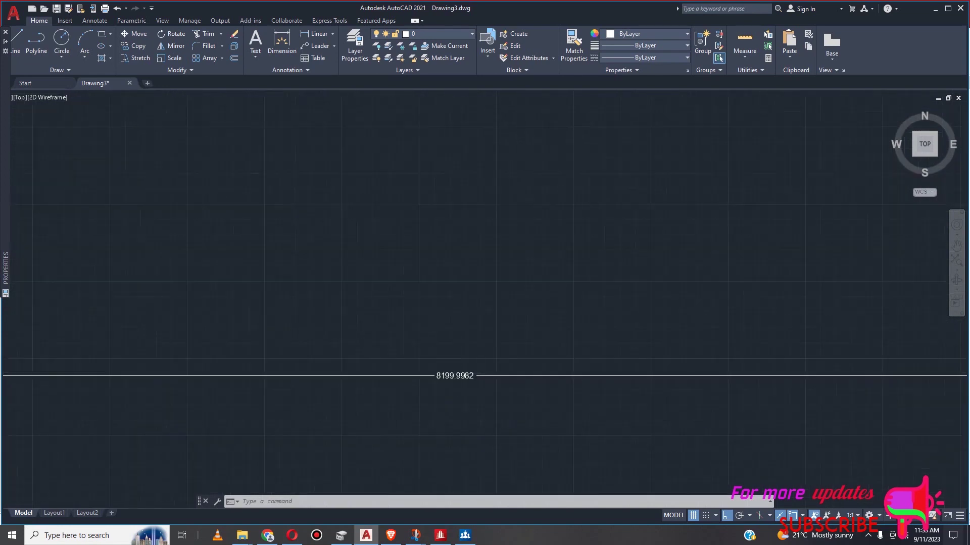
pyautogui.scroll(5, 479, 363)
pyautogui.scroll(-3, 454, 357)
pyautogui.scroll(5, 437, 342)
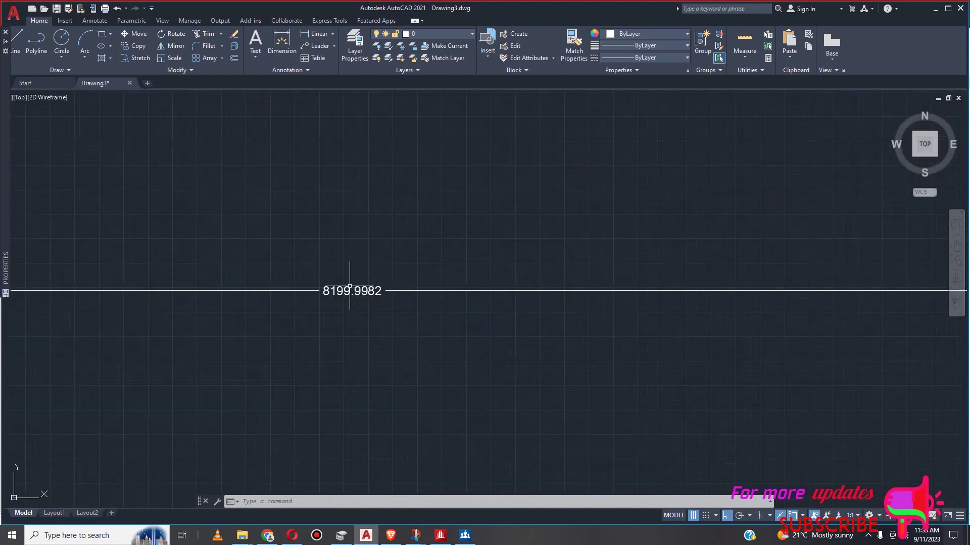
pyautogui.scroll(1, 338, 291)
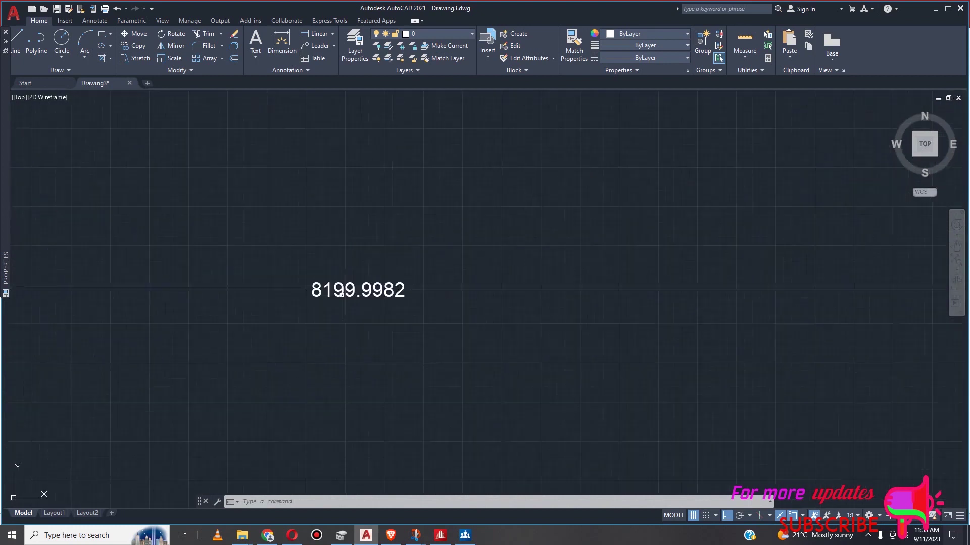
# Open the Standard dimension style for modification and set its linear dimension precision to 0
pyautogui.write('D')
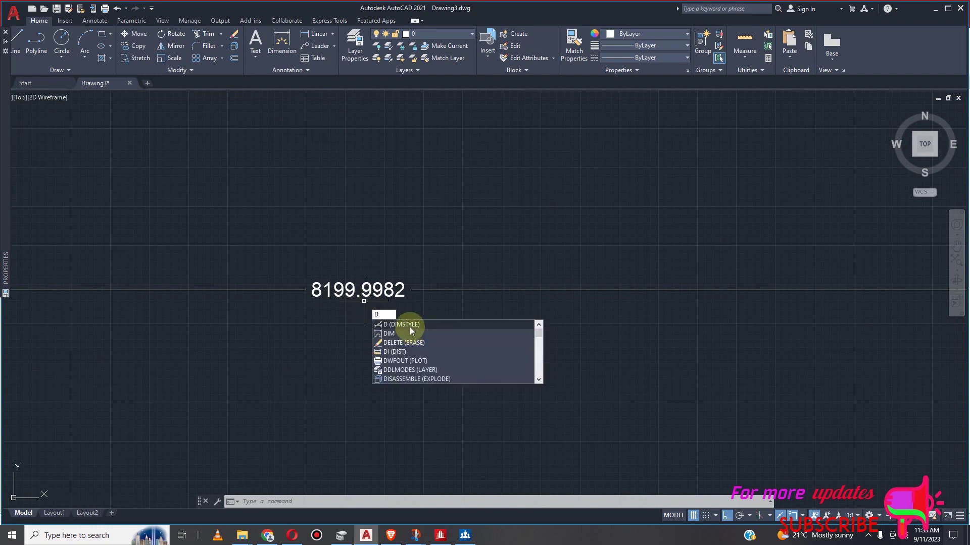
pyautogui.click(410, 326)
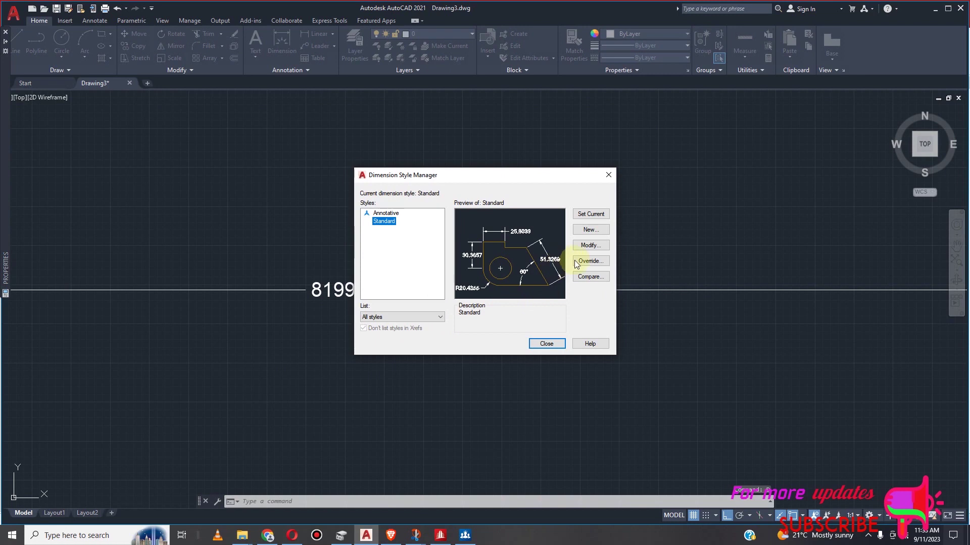
pyautogui.click(592, 230)
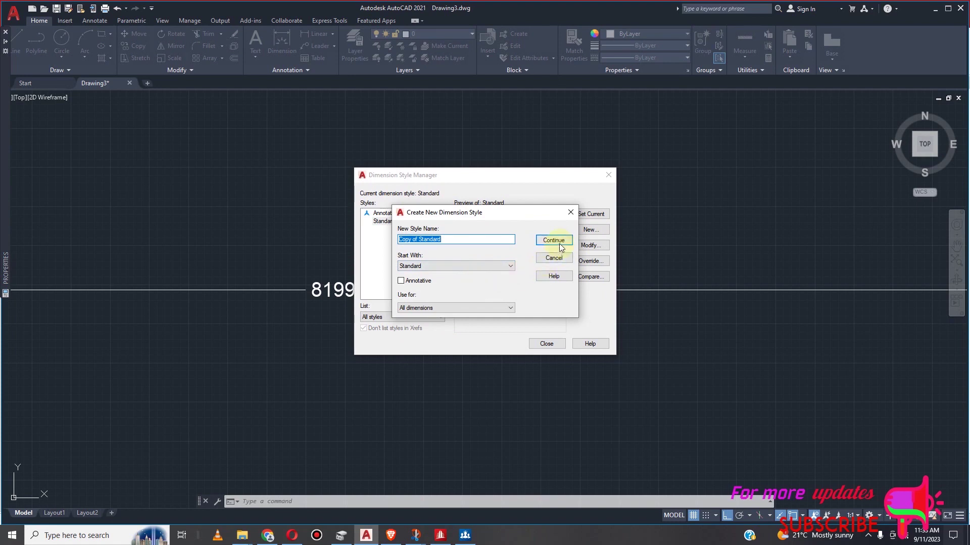
pyautogui.click(571, 213)
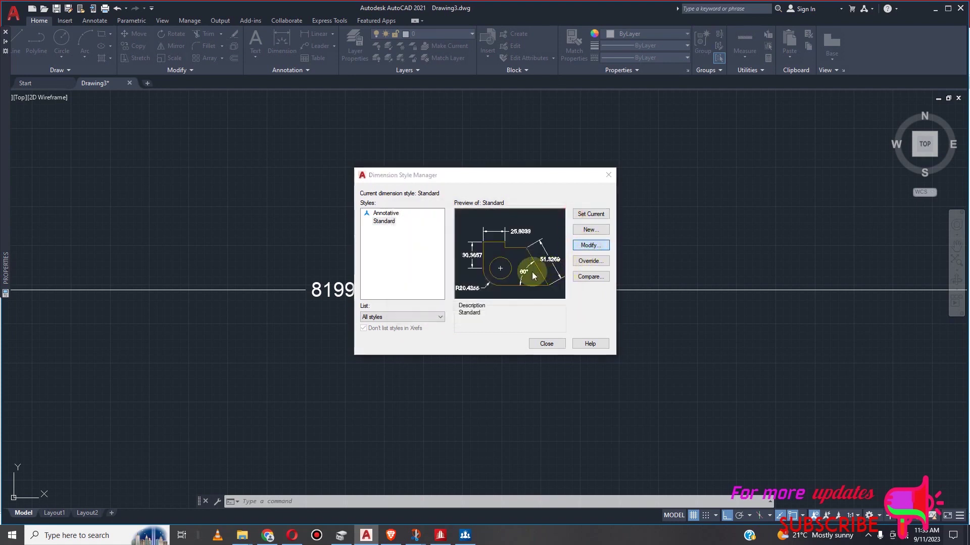
pyautogui.doubleClick(461, 234)
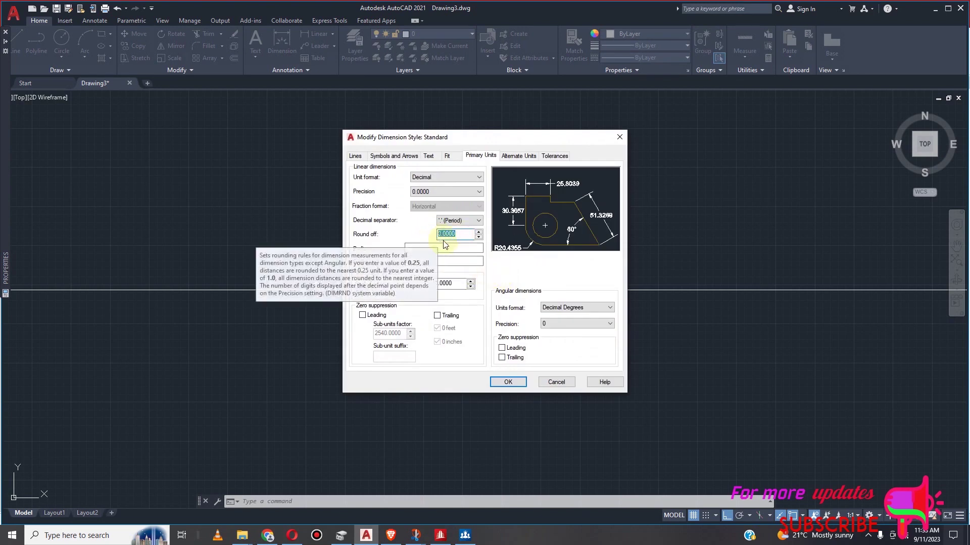
pyautogui.click(472, 192)
pyautogui.click(469, 202)
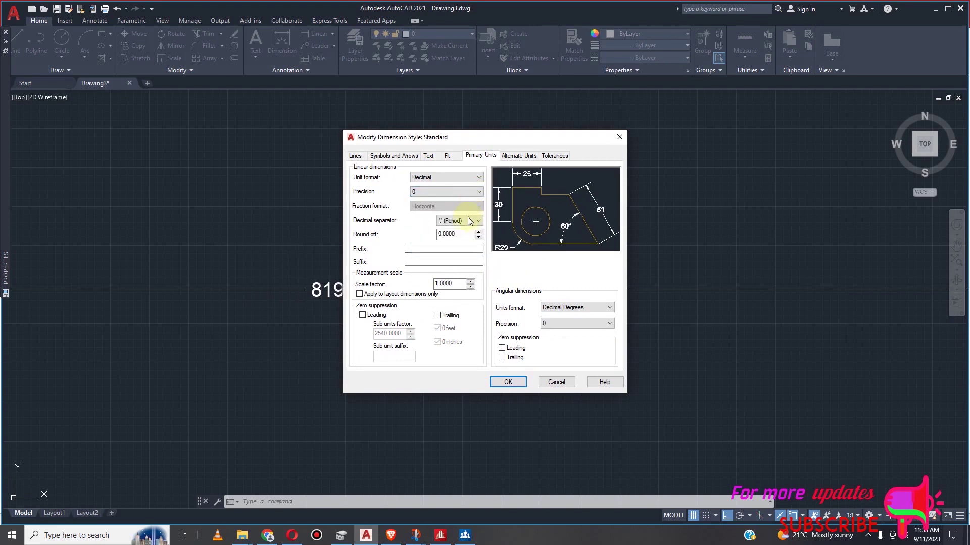
# Set the text height of the Standard dimension style to 550
pyautogui.click(428, 155)
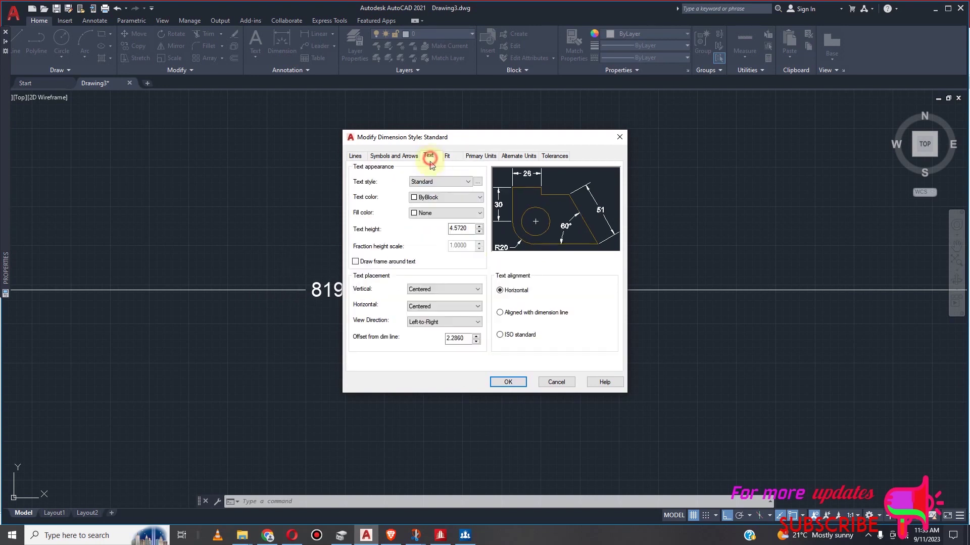
pyautogui.moveTo(469, 229); pyautogui.dragTo(445, 228)
pyautogui.click(466, 232)
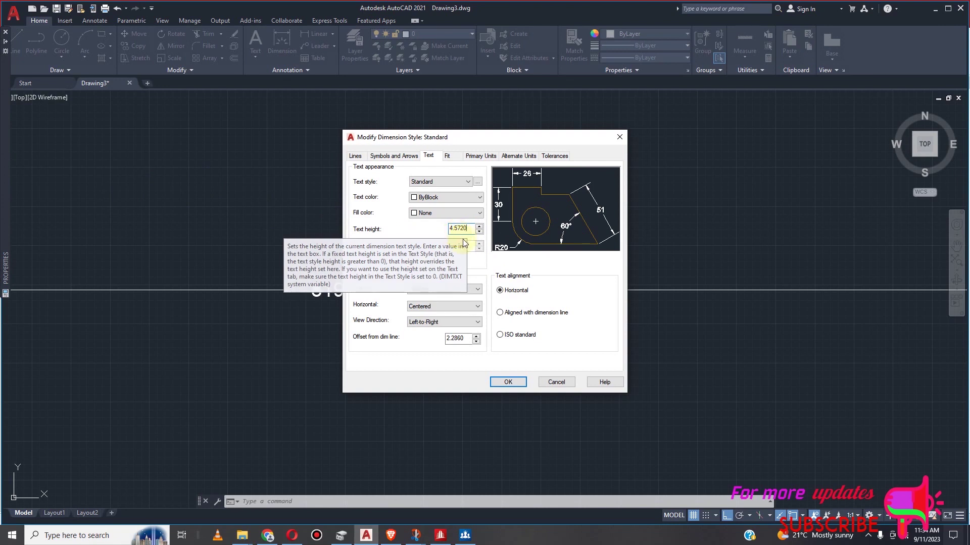
pyautogui.moveTo(472, 228); pyautogui.dragTo(445, 230)
pyautogui.write('550')
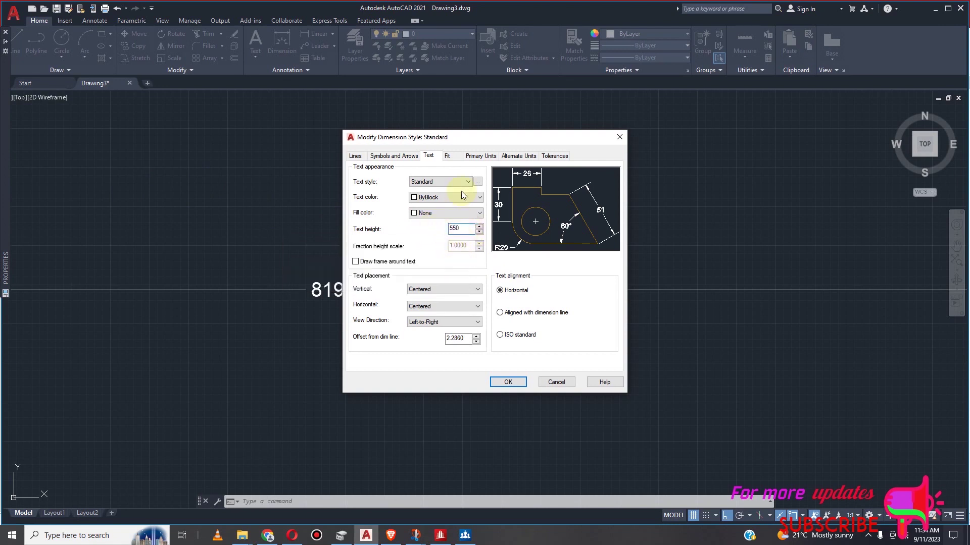
# Set the Standard dimension style's arrow size to 550, apply the style changes and close the Dimension Style Manager
pyautogui.click(402, 157)
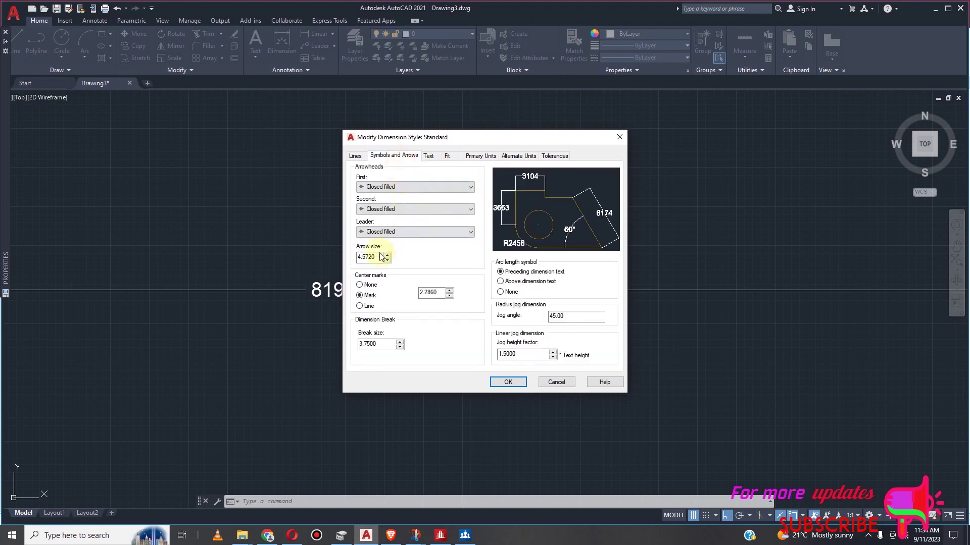
pyautogui.moveTo(377, 257); pyautogui.dragTo(352, 263)
pyautogui.write('550')
pyautogui.click(479, 156)
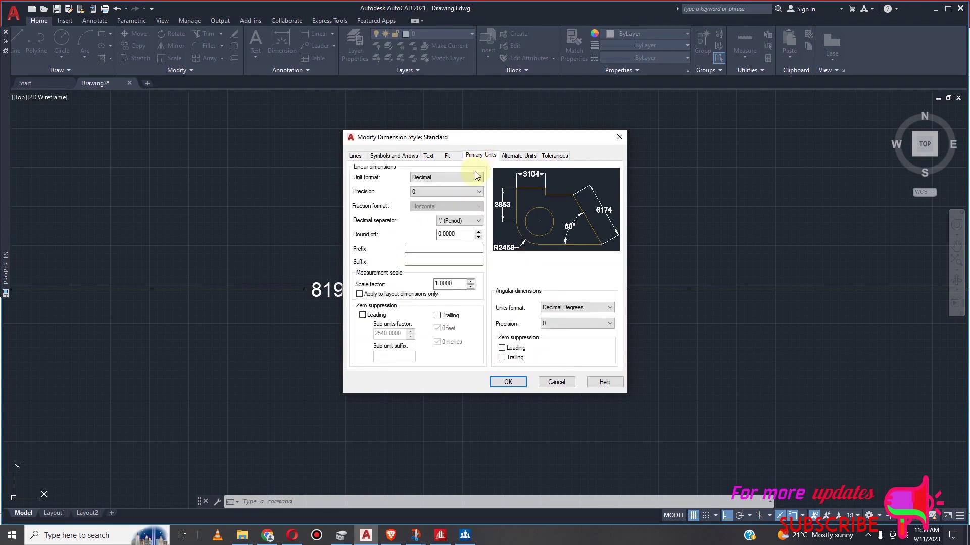
pyautogui.click(519, 156)
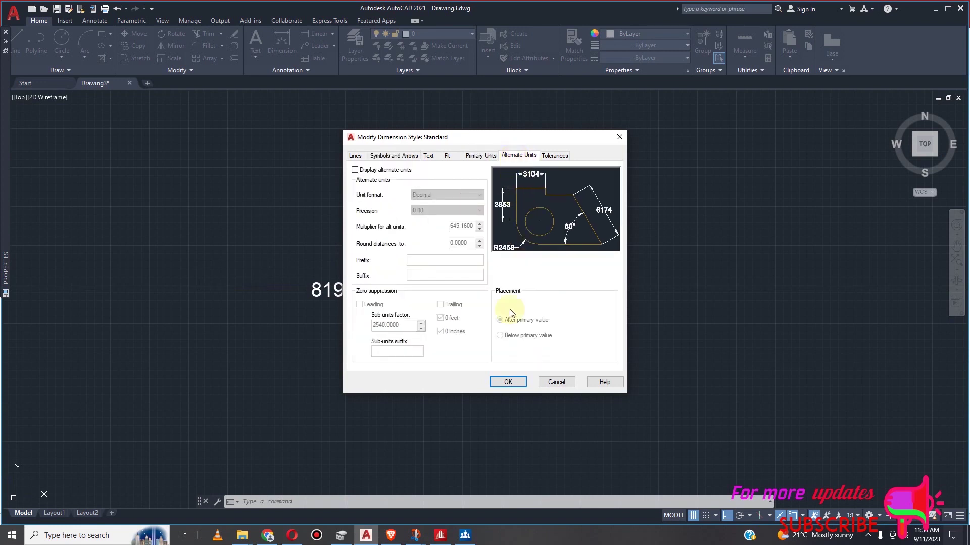
pyautogui.click(508, 382)
pyautogui.click(552, 344)
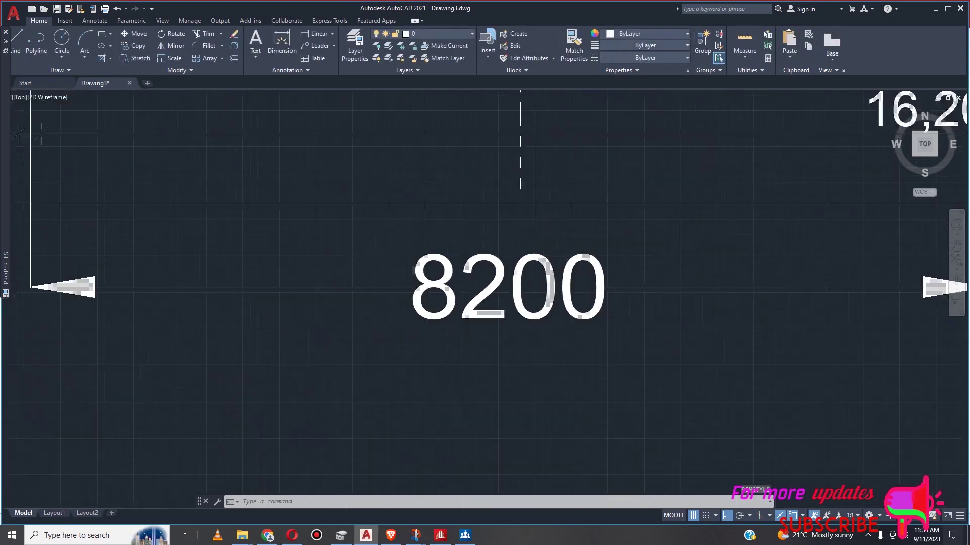
# Examine the restyled Class Room 07 dimension against the original dimension chains and the overall scaled floor plan
pyautogui.scroll(-5, 486, 300)
pyautogui.scroll(3, 486, 300)
pyautogui.scroll(-1, 486, 300)
pyautogui.scroll(4, 486, 300)
pyautogui.scroll(5, 460, 311)
pyautogui.scroll(-8, 459, 311)
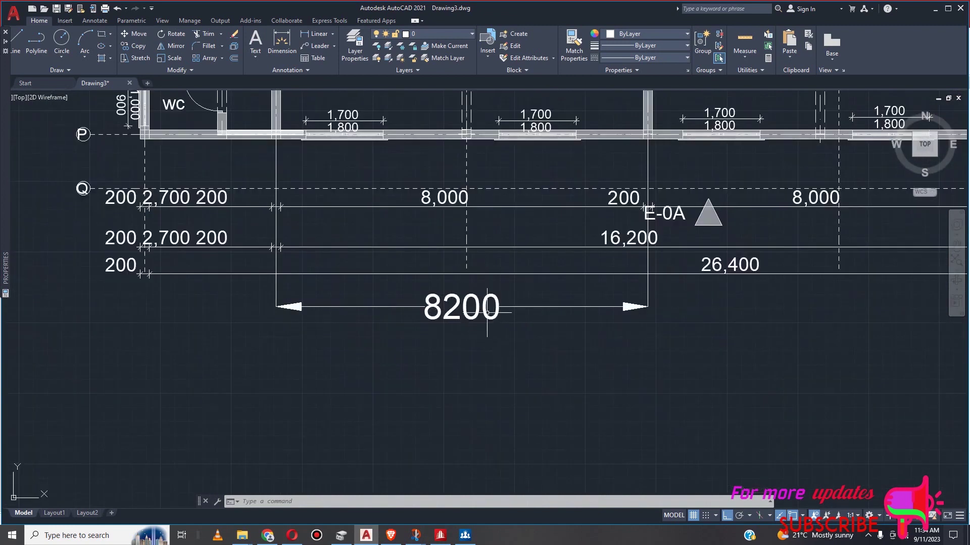
pyautogui.scroll(-4, 451, 330)
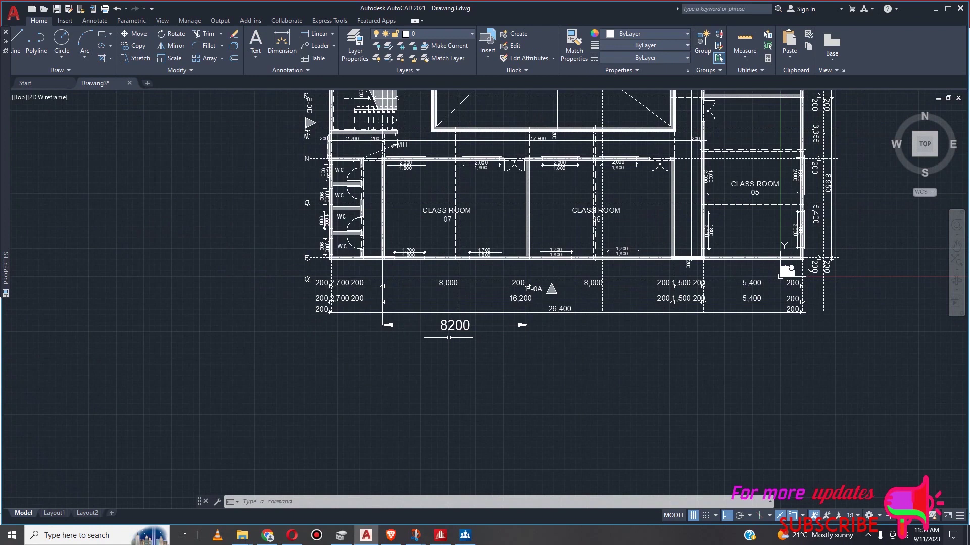
pyautogui.scroll(2, 456, 328)
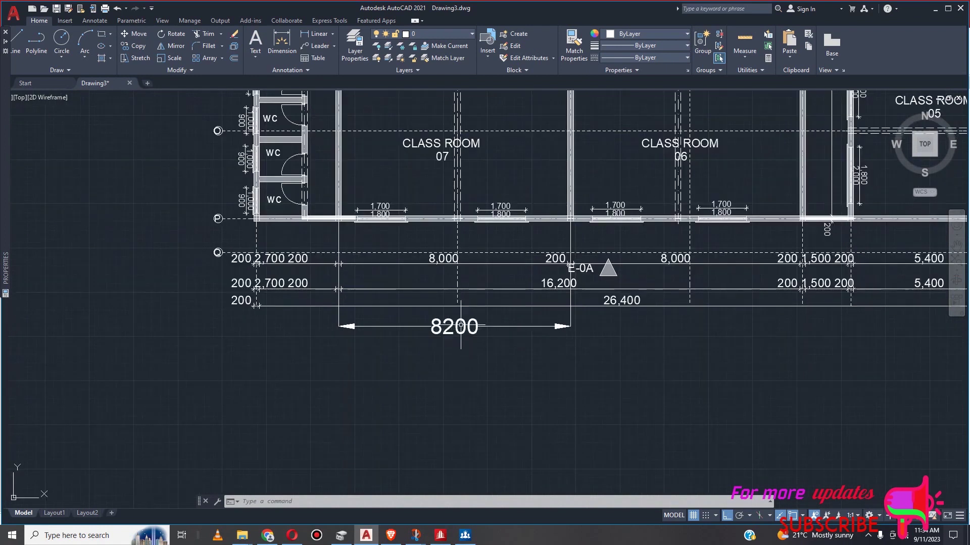
pyautogui.scroll(3, 460, 325)
pyautogui.scroll(-2, 457, 327)
pyautogui.scroll(2, 457, 327)
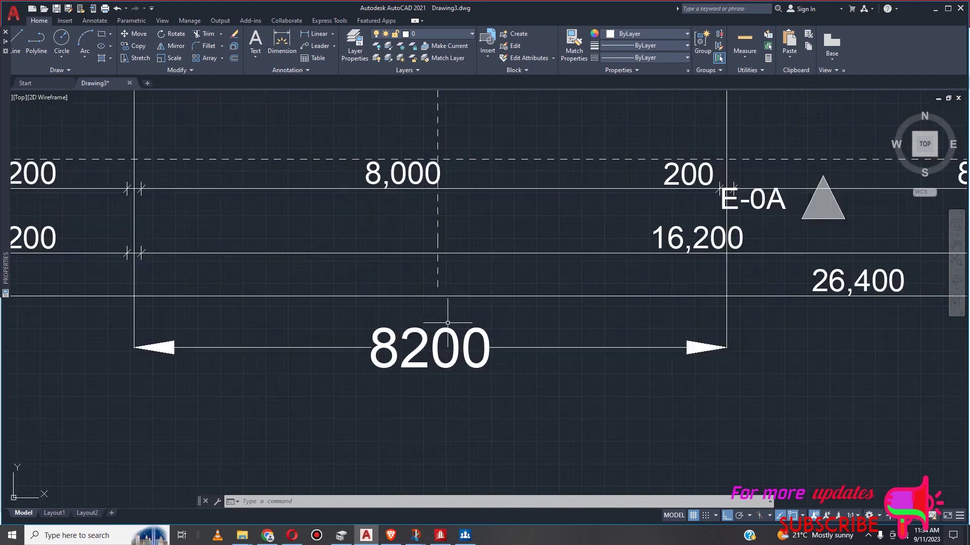
pyautogui.scroll(-4, 414, 371)
pyautogui.scroll(-4, 410, 373)
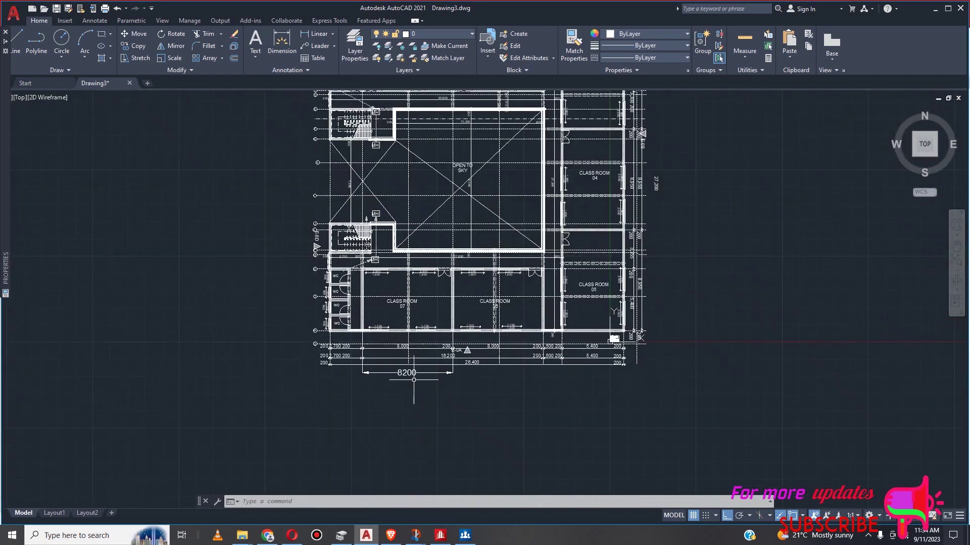
pyautogui.scroll(3, 400, 372)
pyautogui.scroll(2, 402, 377)
pyautogui.scroll(-3, 399, 381)
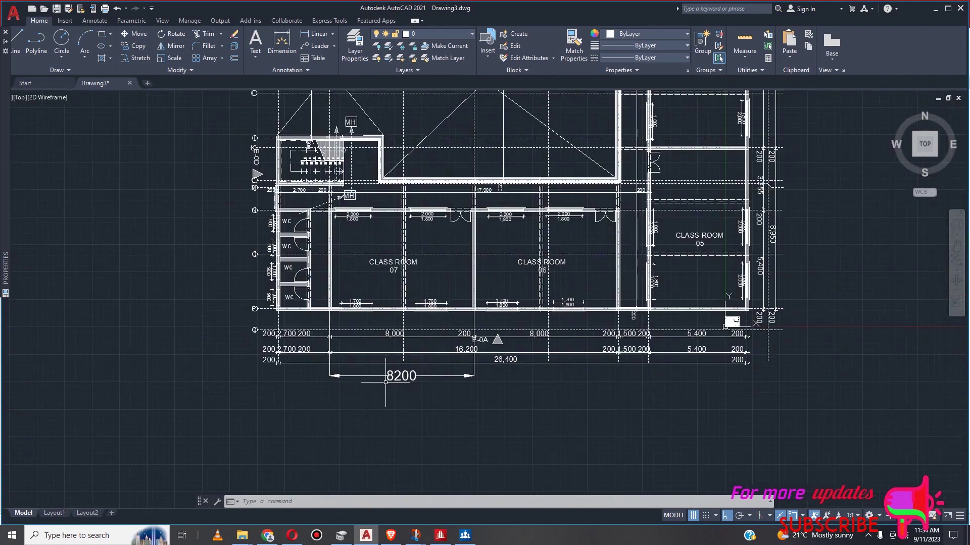
pyautogui.scroll(4, 476, 371)
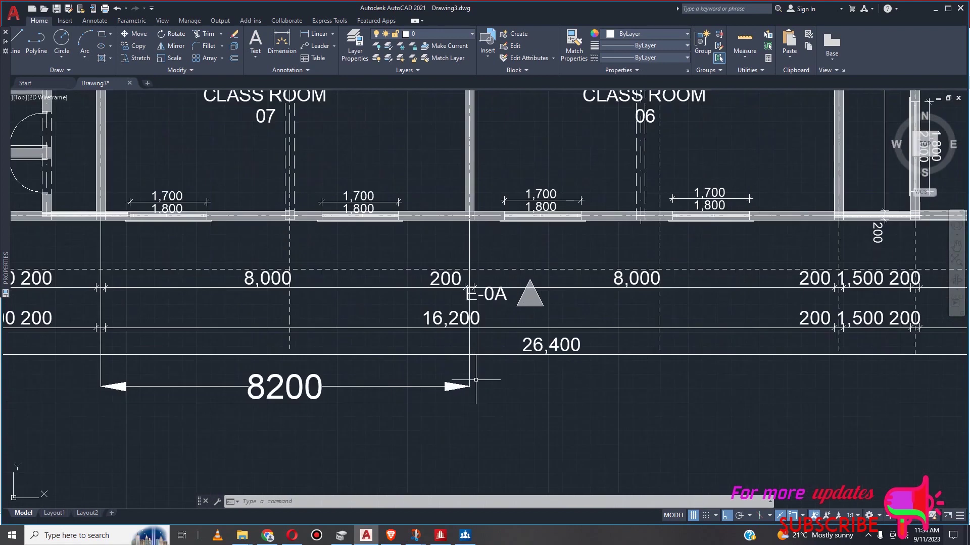
pyautogui.scroll(-2, 475, 380)
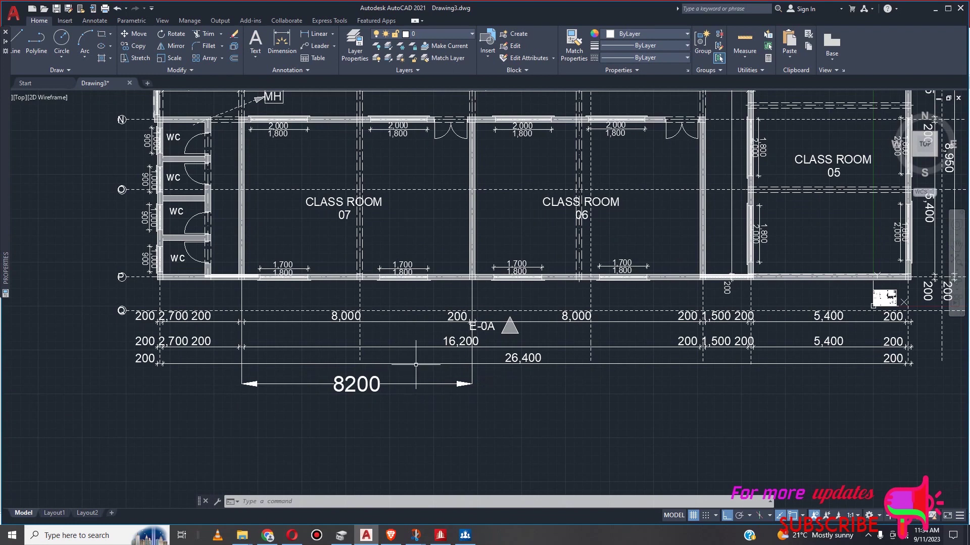
pyautogui.scroll(-4, 412, 365)
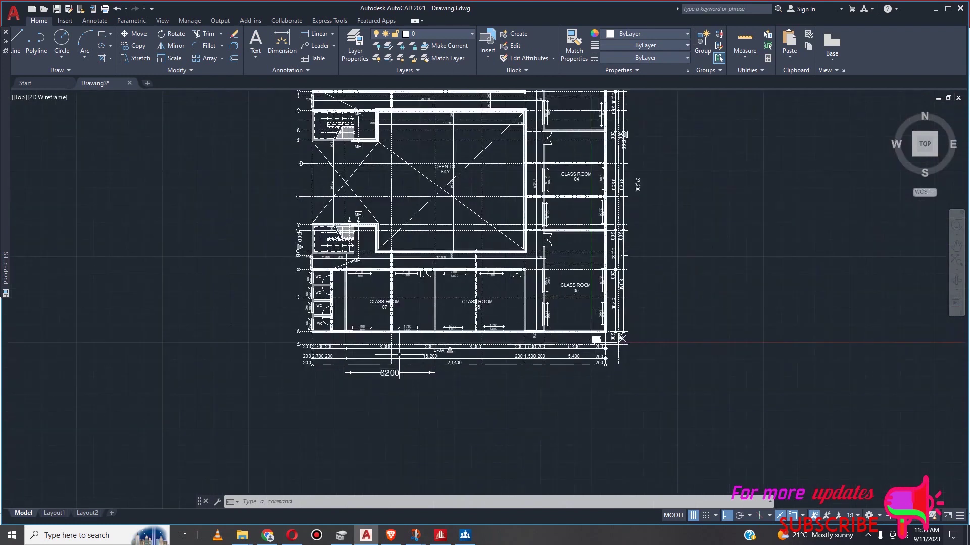
pyautogui.scroll(4, 399, 355)
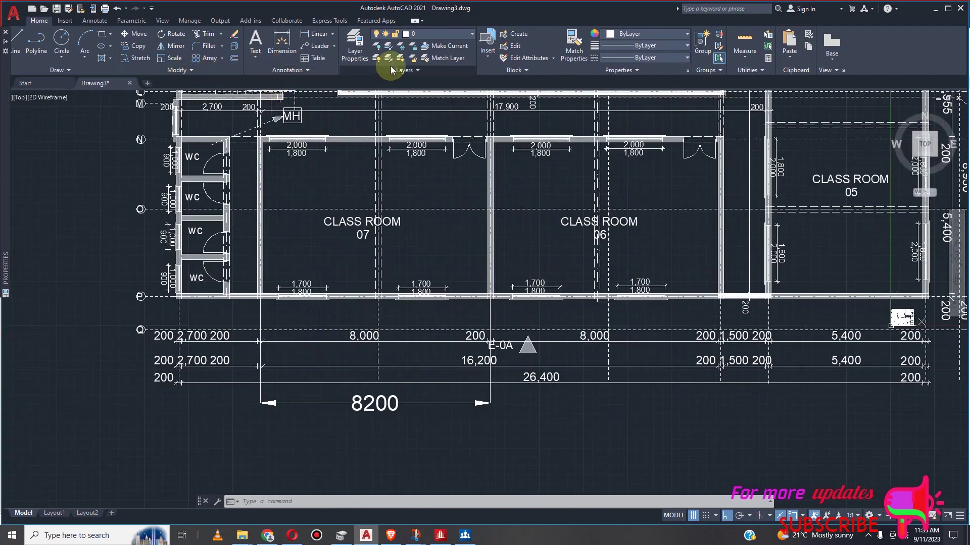
pyautogui.scroll(-2, 373, 317)
pyautogui.scroll(-2, 379, 329)
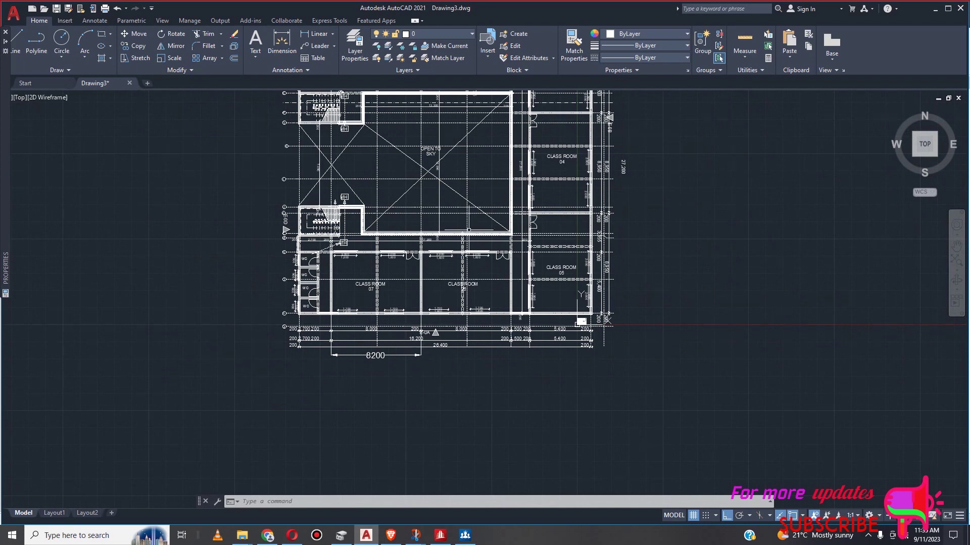
pyautogui.scroll(4, 418, 119)
pyautogui.scroll(-4, 462, 230)
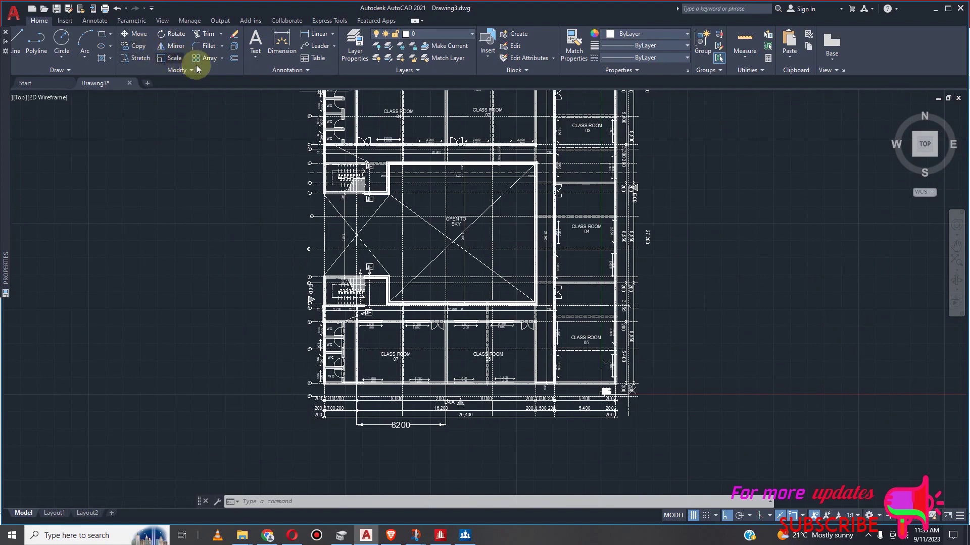
# Turn off the PDF_Text layer by picking the 8,000 dimension label below Class Room 07
pyautogui.click(376, 46)
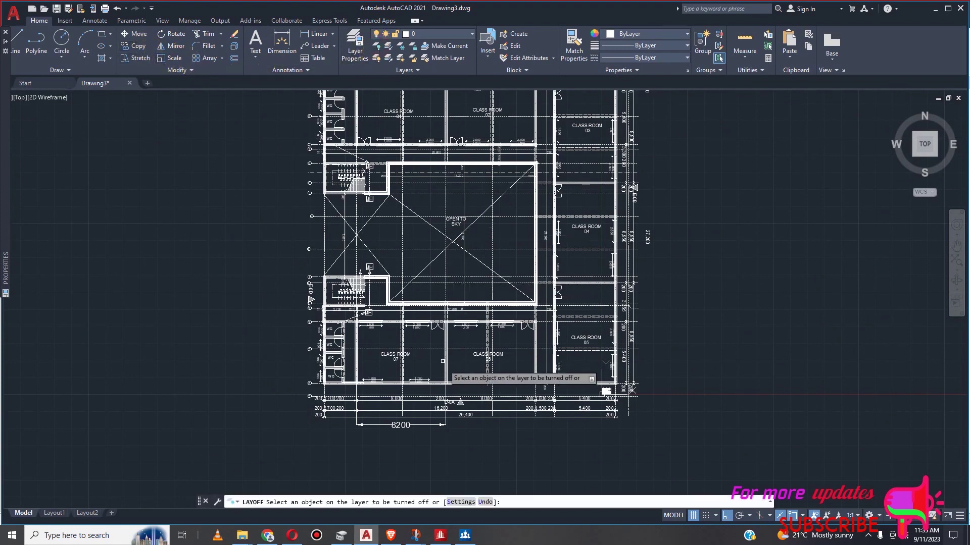
pyautogui.scroll(3, 401, 386)
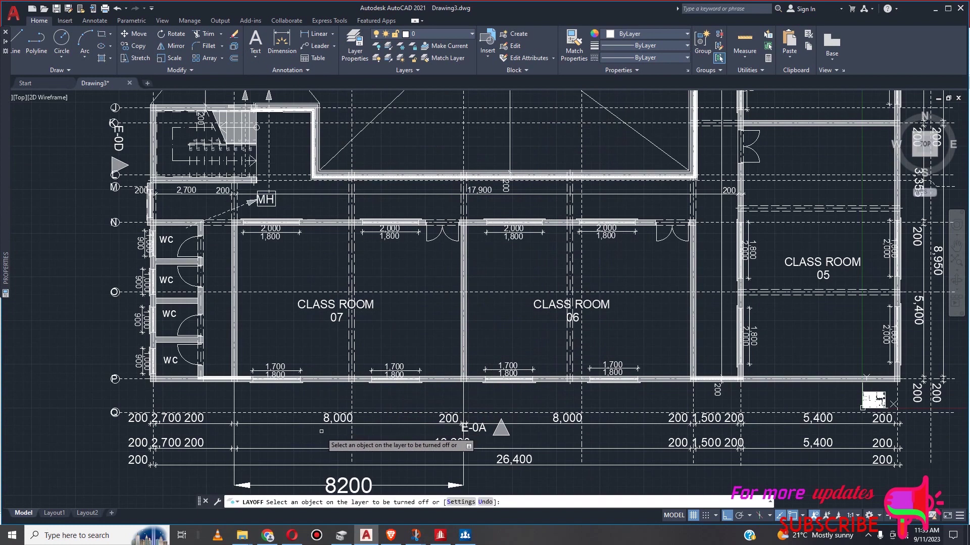
pyautogui.click(337, 418)
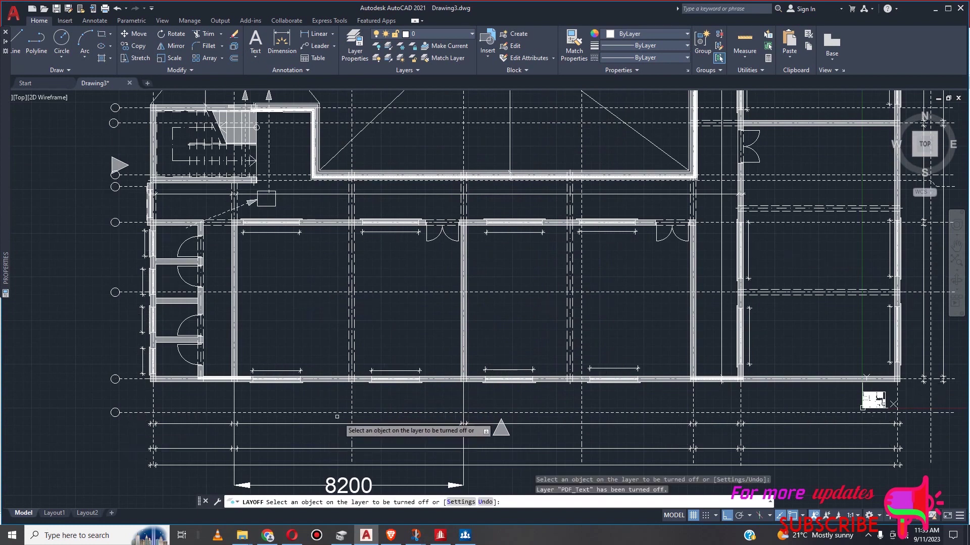
pyautogui.scroll(-2, 375, 415)
pyautogui.scroll(-2, 410, 363)
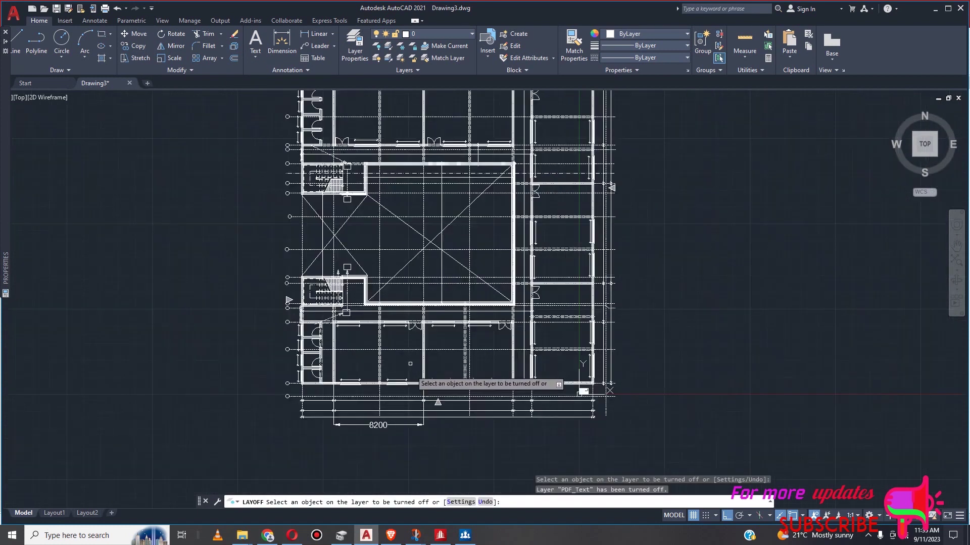
pyautogui.scroll(2, 451, 230)
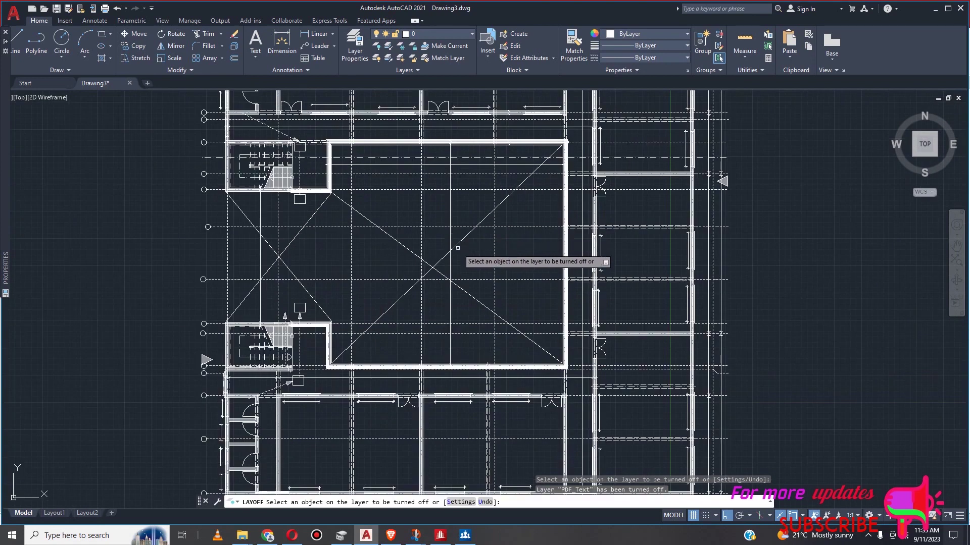
# Delete the two outermost dimension lines above the floor plan and the two inner dimension lines below it
pyautogui.scroll(-4, 482, 261)
pyautogui.scroll(4, 479, 201)
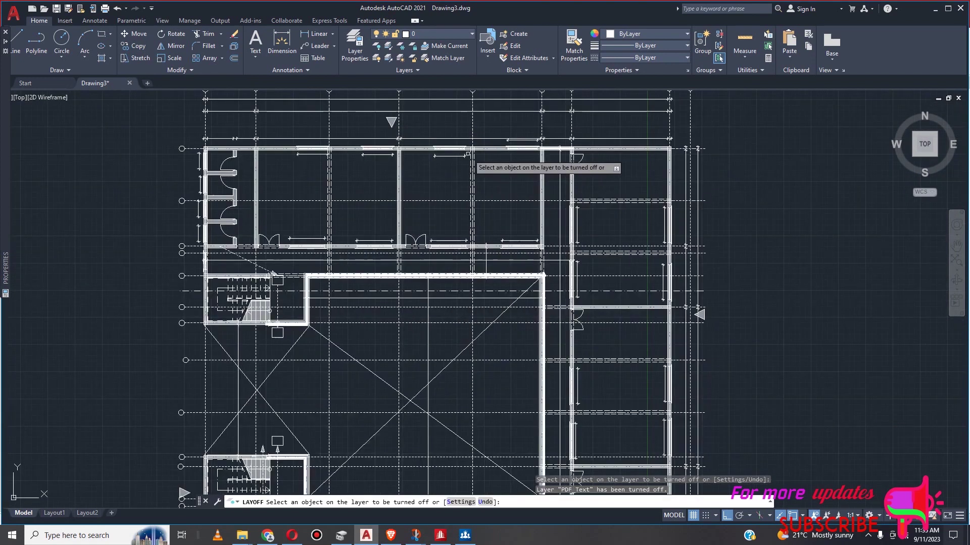
pyautogui.press('Escape')
pyautogui.scroll(-2, 490, 159)
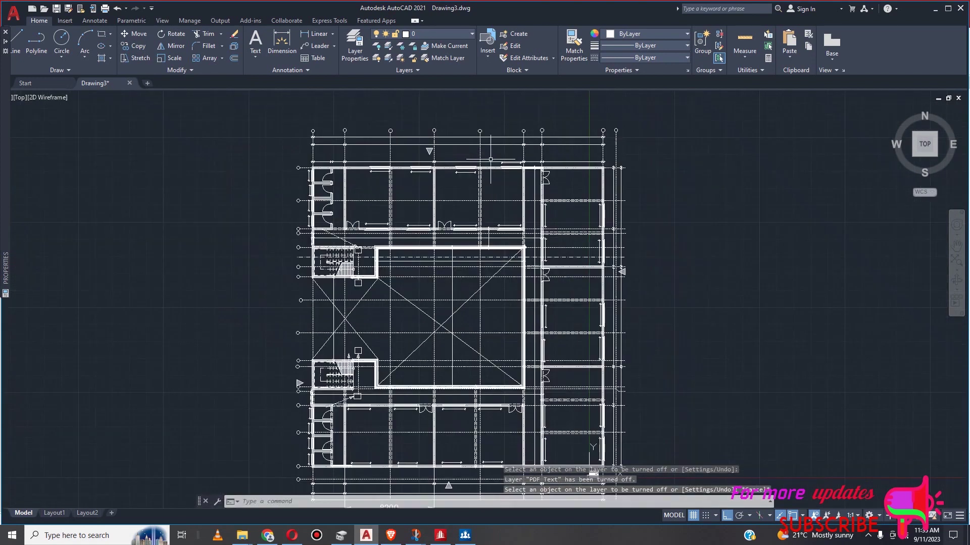
pyautogui.click(460, 137)
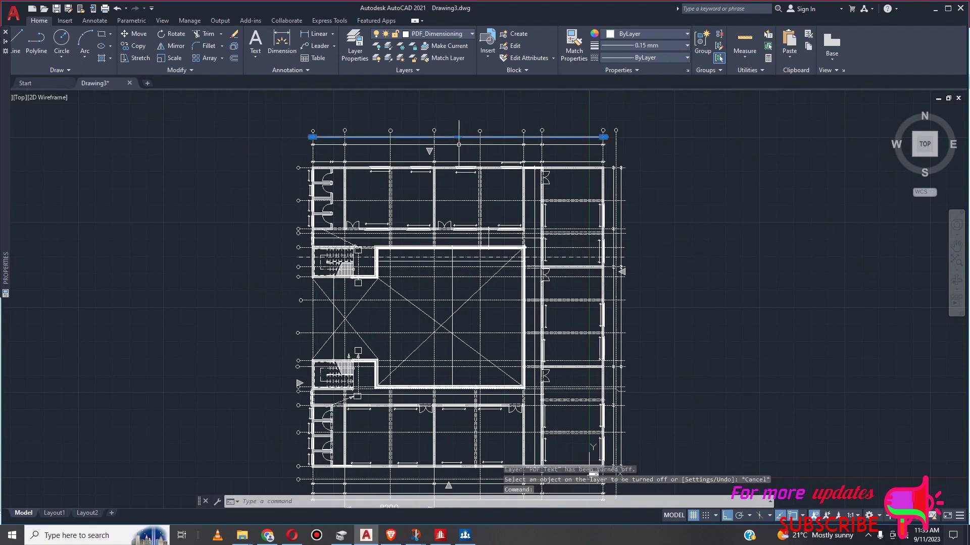
pyautogui.scroll(-3, 505, 151)
pyautogui.scroll(5, 454, 288)
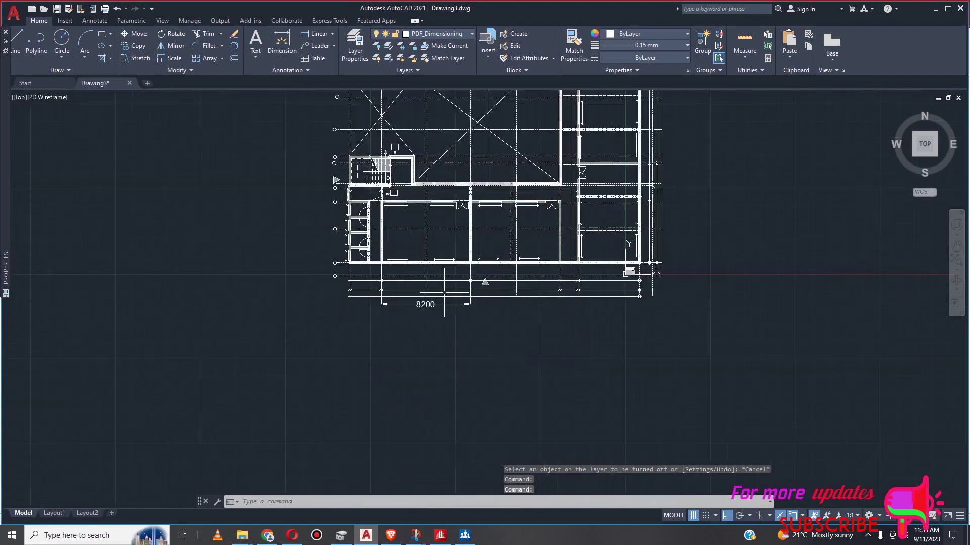
pyautogui.scroll(2, 410, 301)
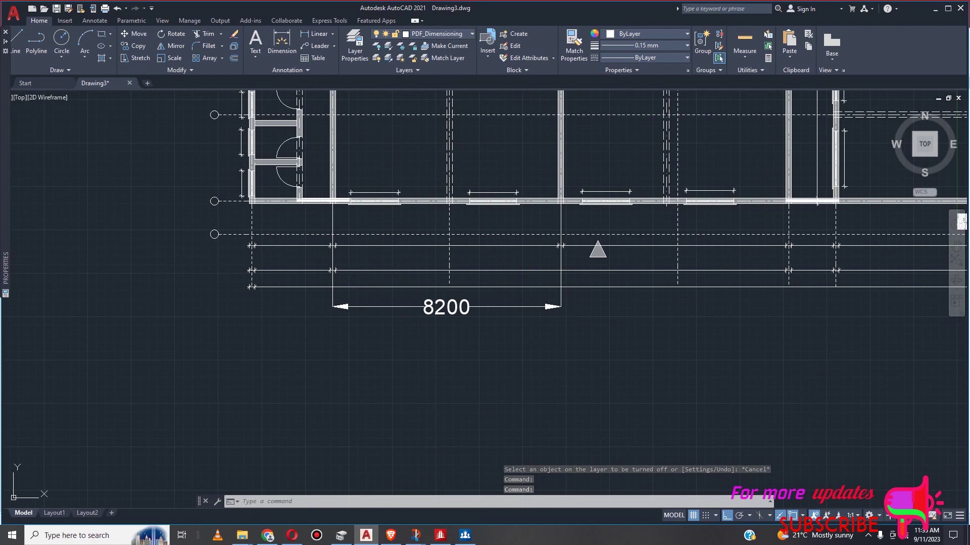
pyautogui.click(374, 270)
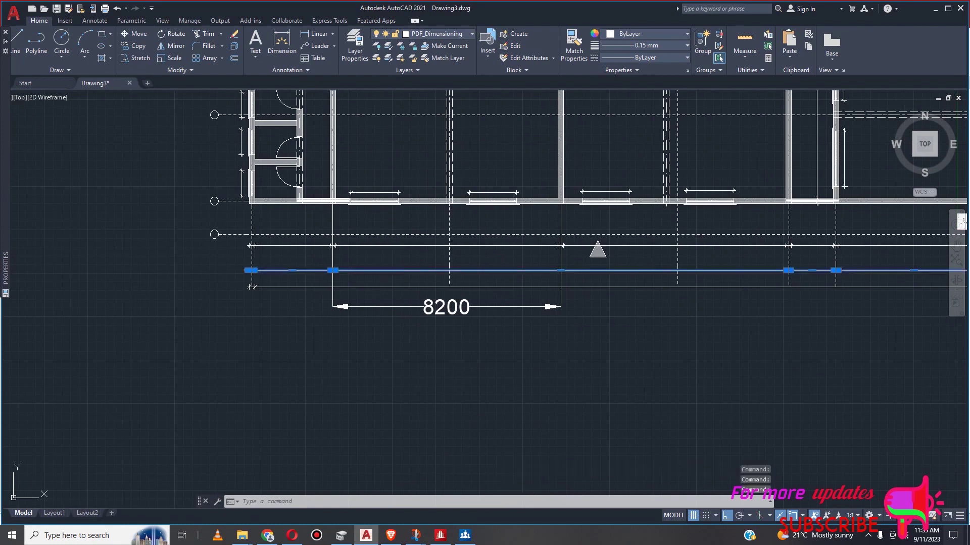
pyautogui.click(393, 246)
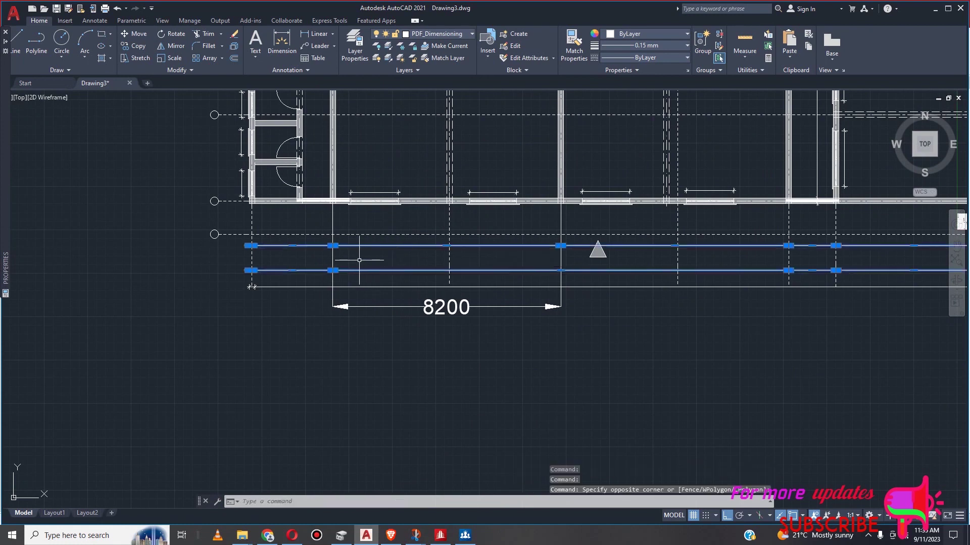
pyautogui.press('Delete')
# Select everything similar to a dimension tick mark on the PDF_Dimensioning layer across the whole plan and delete it
pyautogui.scroll(6, 364, 258)
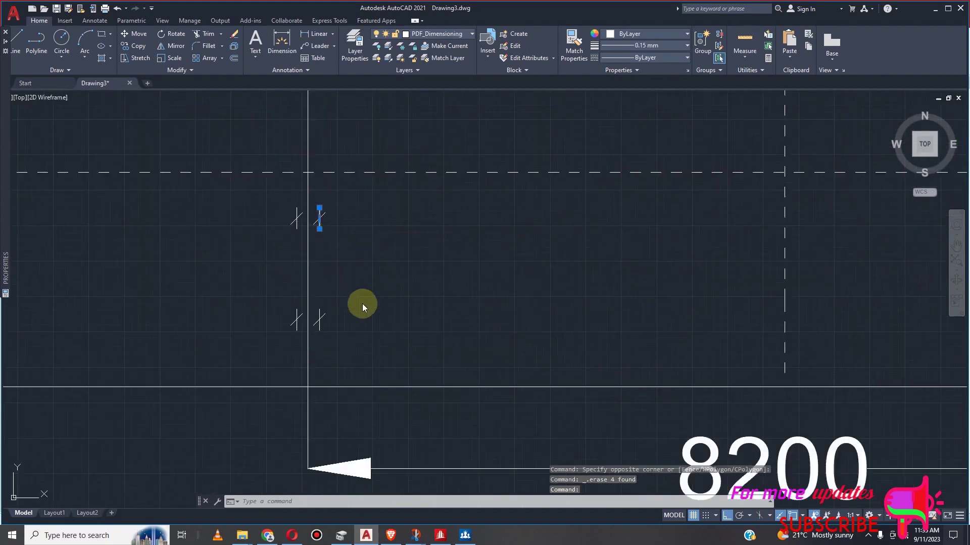
pyautogui.rightClick(383, 299)
pyautogui.click(401, 399)
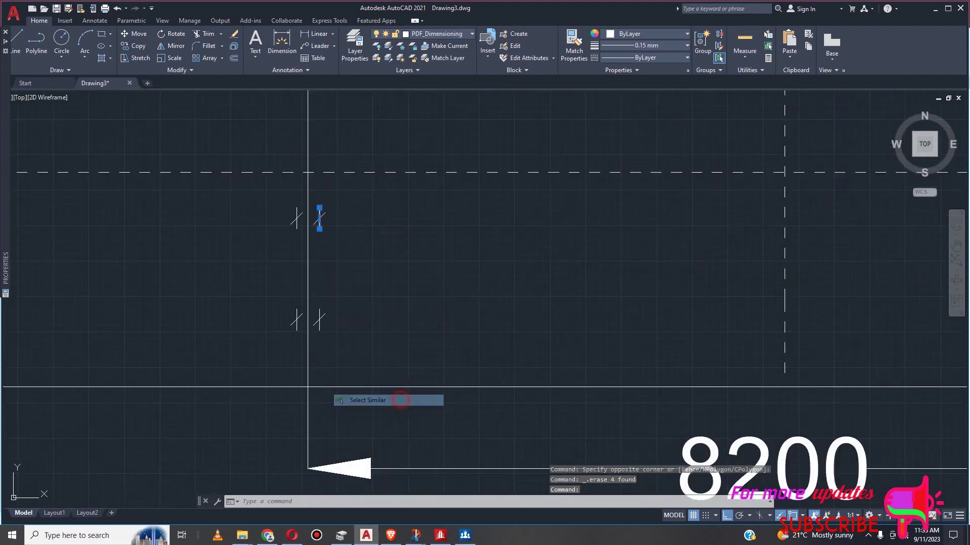
pyautogui.scroll(-7, 461, 282)
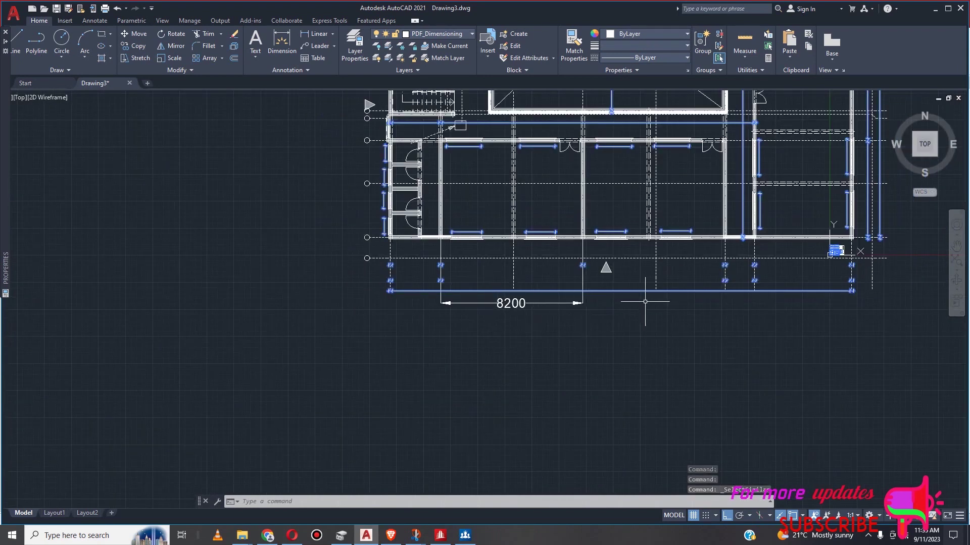
pyautogui.scroll(-2, 640, 305)
pyautogui.scroll(4, 594, 251)
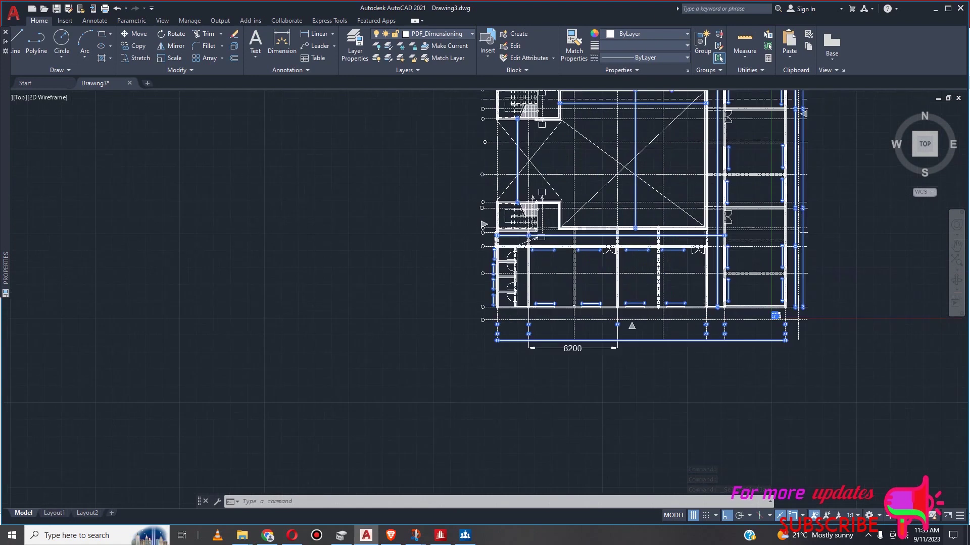
pyautogui.scroll(-2, 416, 277)
pyautogui.scroll(-3, 357, 281)
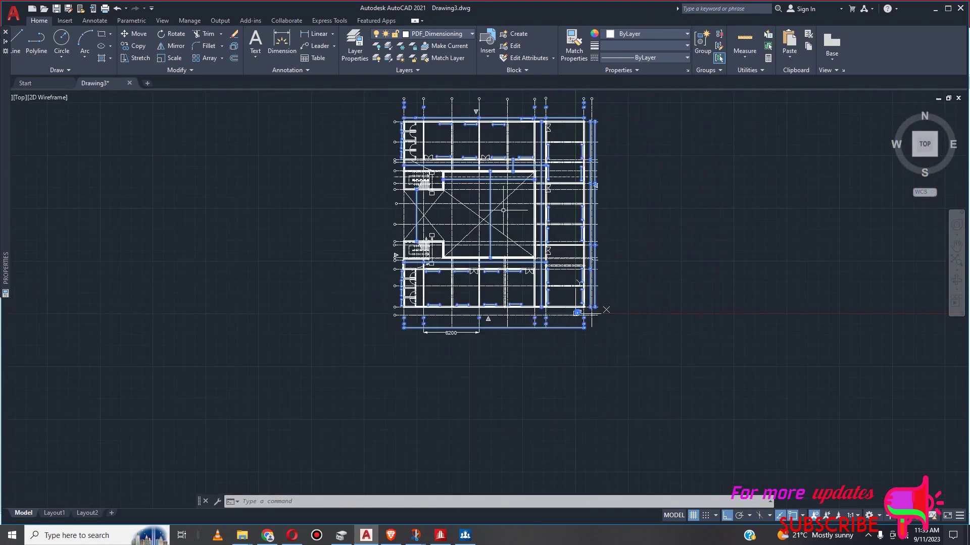
pyautogui.scroll(5, 483, 166)
pyautogui.scroll(2, 438, 160)
pyautogui.scroll(-5, 434, 238)
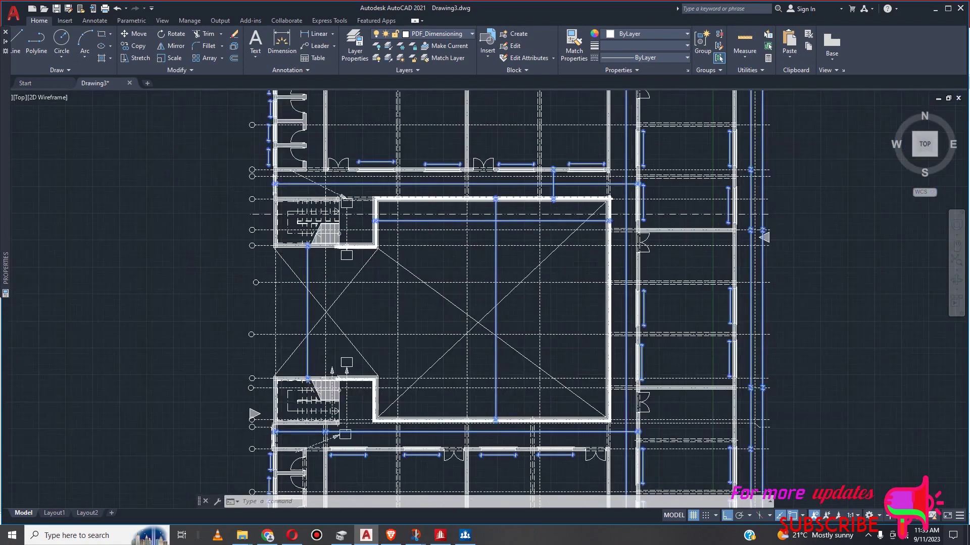
pyautogui.scroll(2, 407, 115)
pyautogui.scroll(2, 356, 152)
pyautogui.scroll(-2, 404, 194)
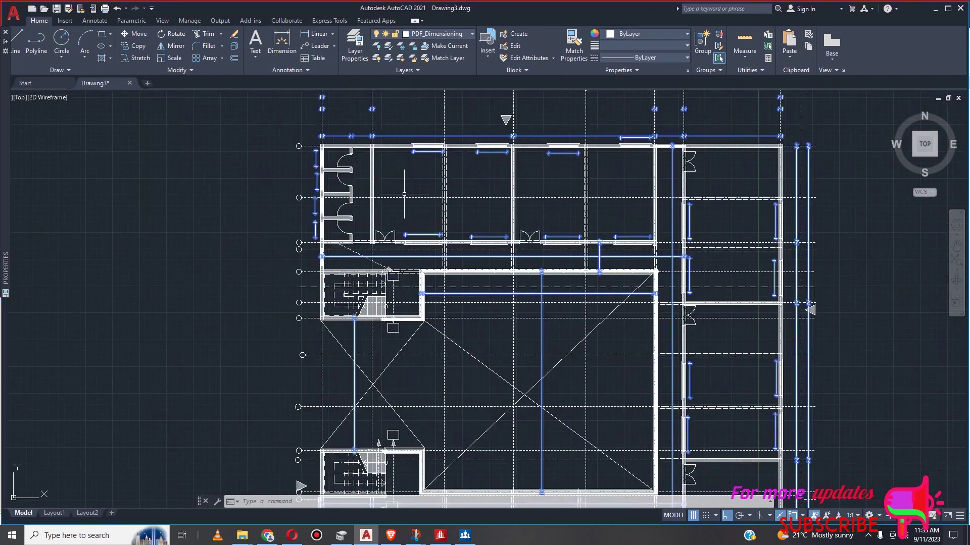
pyautogui.scroll(2, 377, 115)
pyautogui.scroll(4, 430, 300)
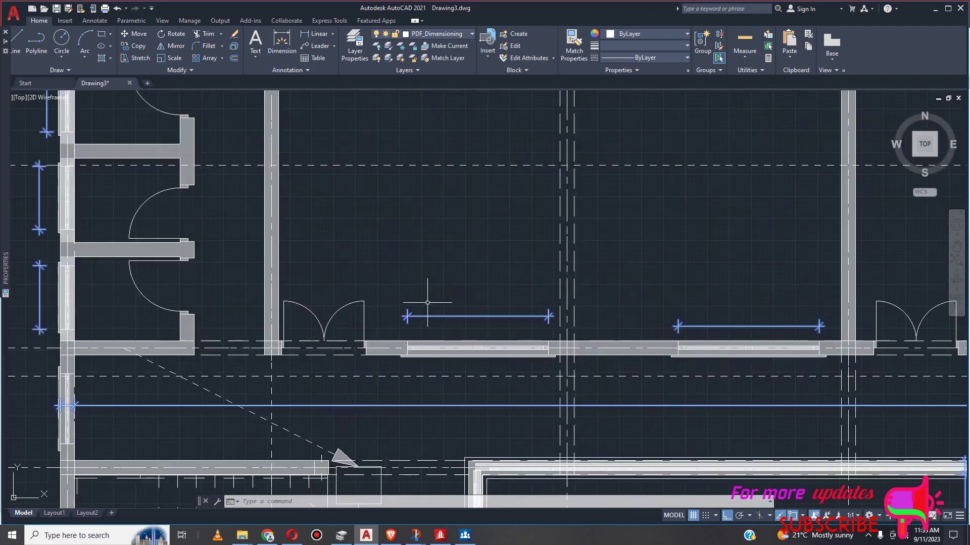
pyautogui.scroll(-8, 419, 311)
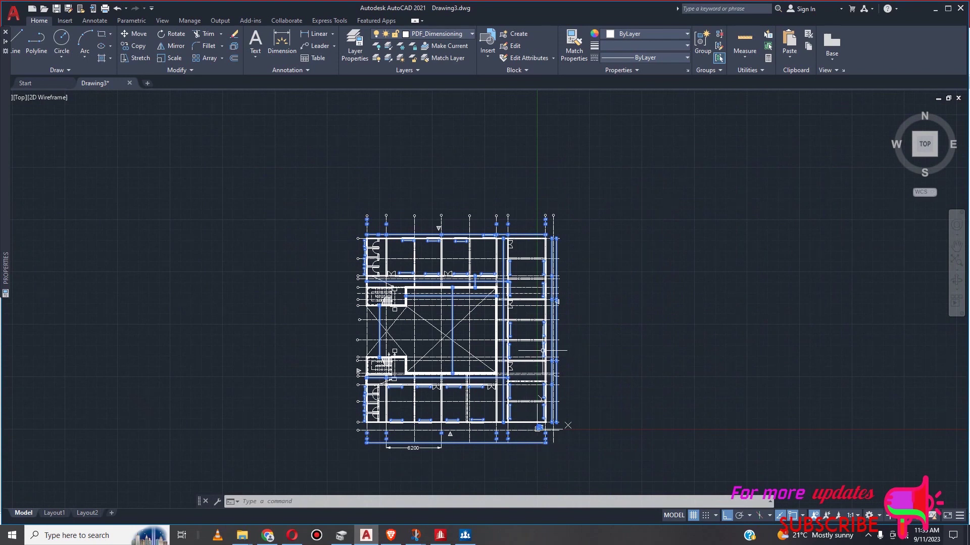
pyautogui.press('Delete')
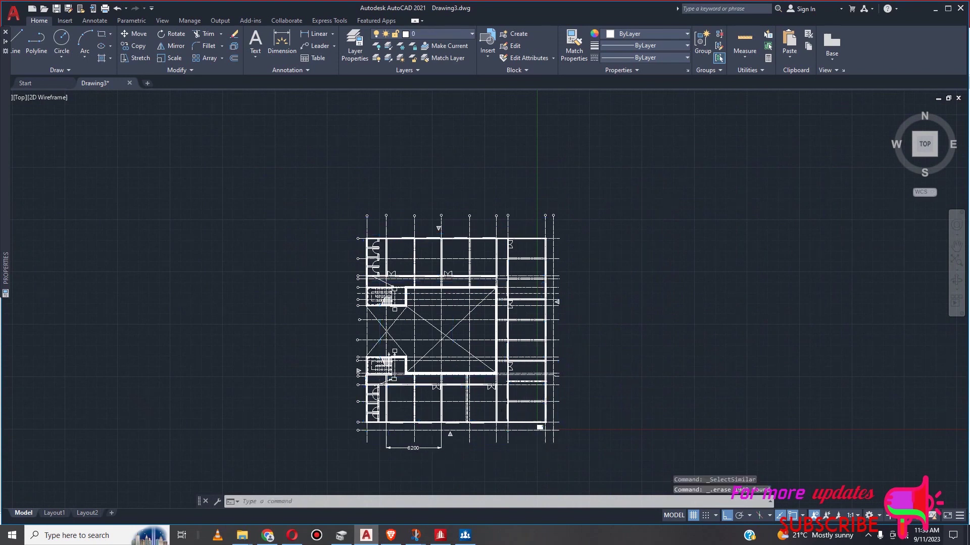
# Delete the 8200 dimension below the plan's lower classroom wing
pyautogui.scroll(4, 430, 443)
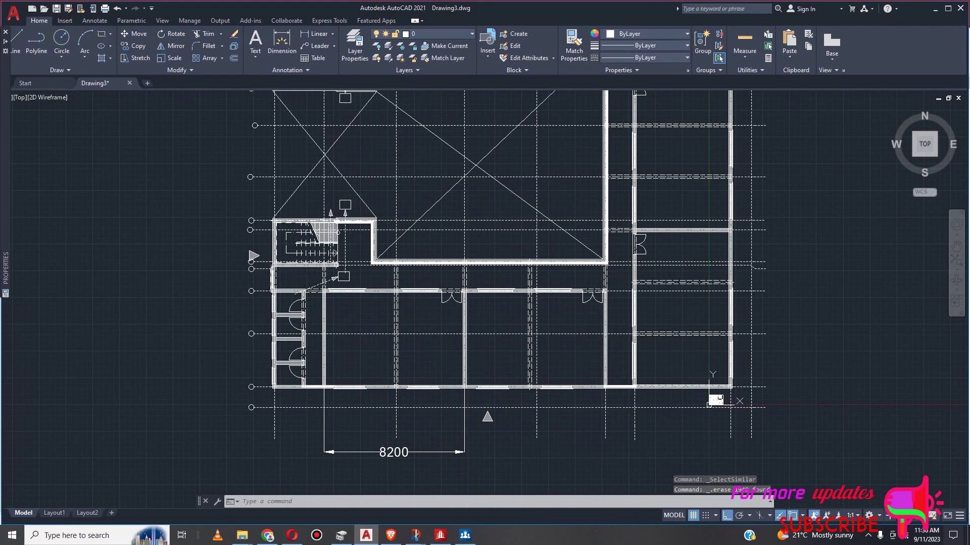
pyautogui.click(420, 441)
pyautogui.click(358, 476)
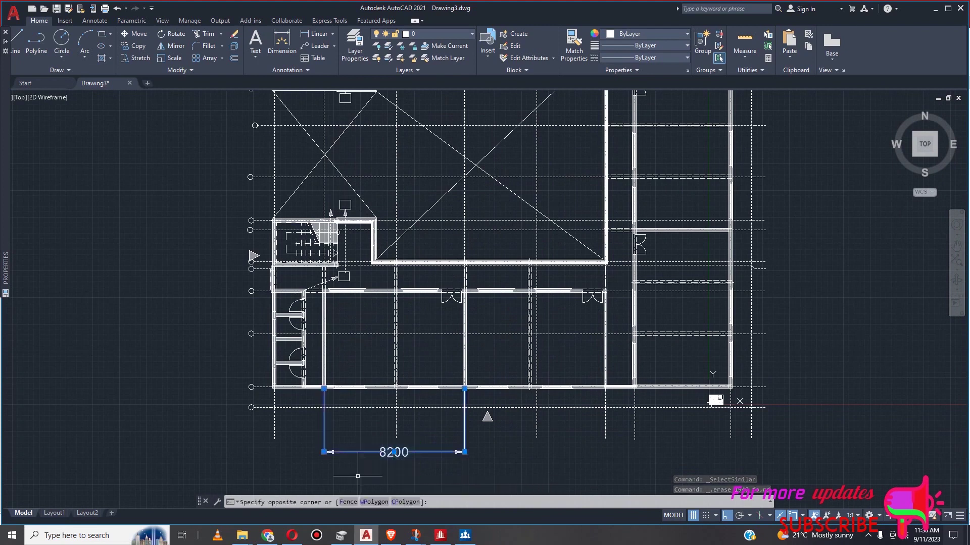
pyautogui.press('Delete')
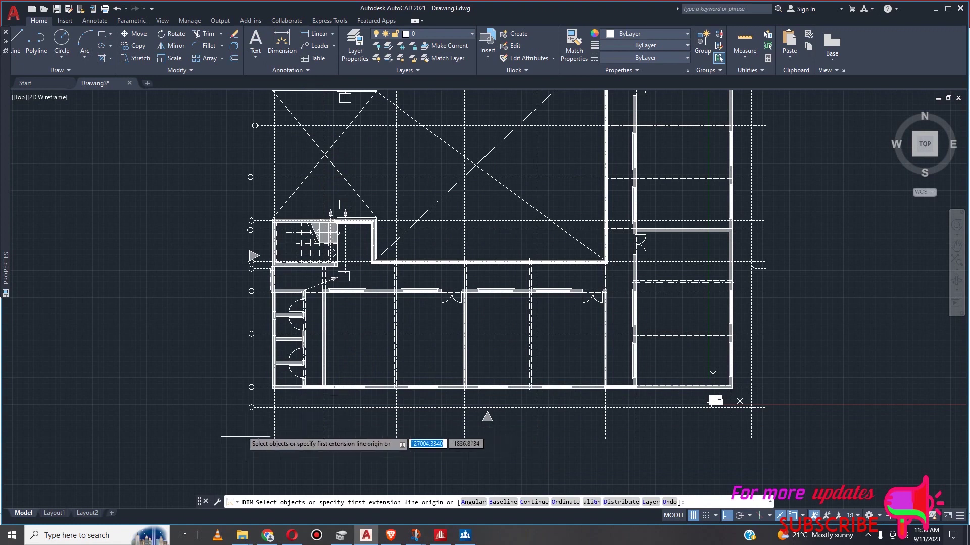
pyautogui.scroll(2, 245, 432)
pyautogui.scroll(2, 322, 392)
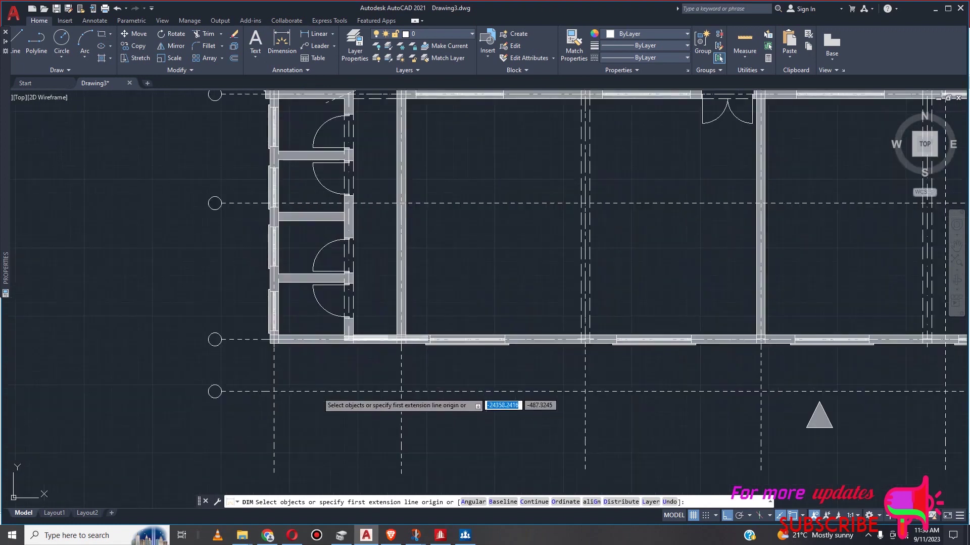
pyautogui.press('Return')
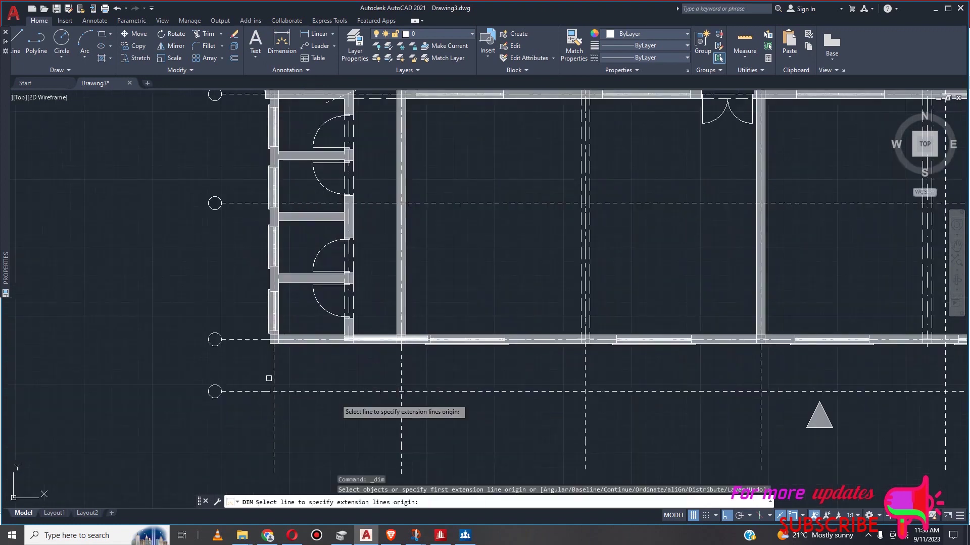
pyautogui.press('Escape')
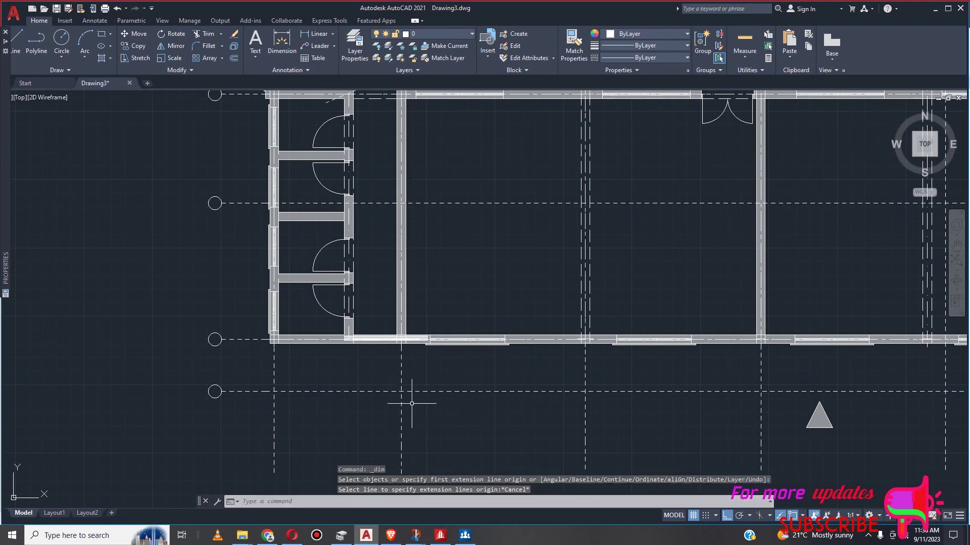
pyautogui.click(407, 399)
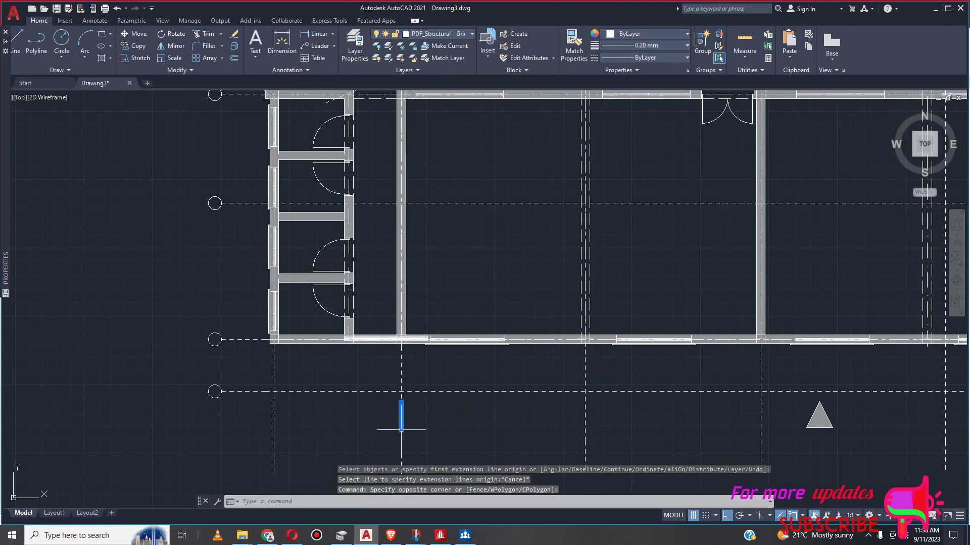
pyautogui.press('Escape')
# Try to place a linear dimension starting on the leftmost vertical gridline, just below the plan's lower outer wall
pyautogui.scroll(-5, 383, 387)
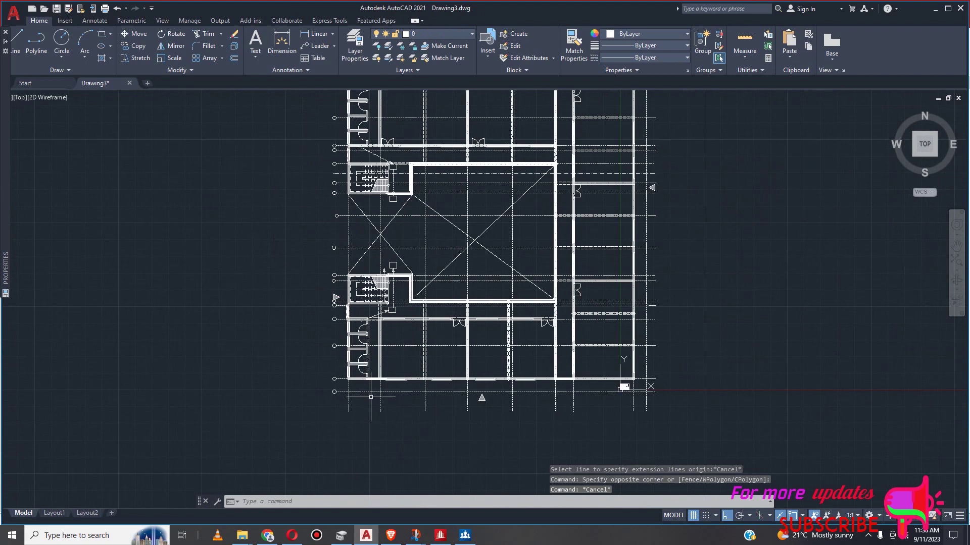
pyautogui.scroll(-2, 375, 402)
pyautogui.scroll(6, 405, 404)
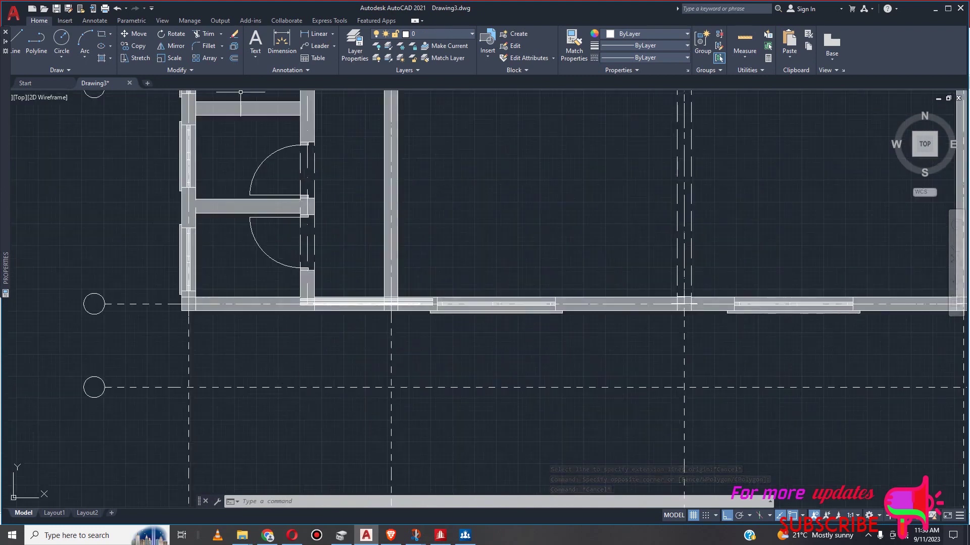
pyautogui.click(310, 34)
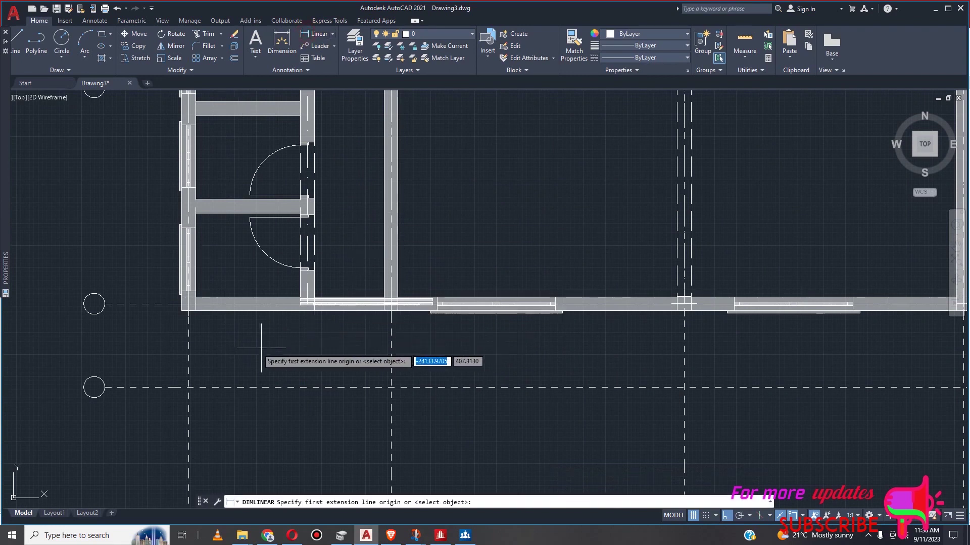
pyautogui.scroll(2, 219, 314)
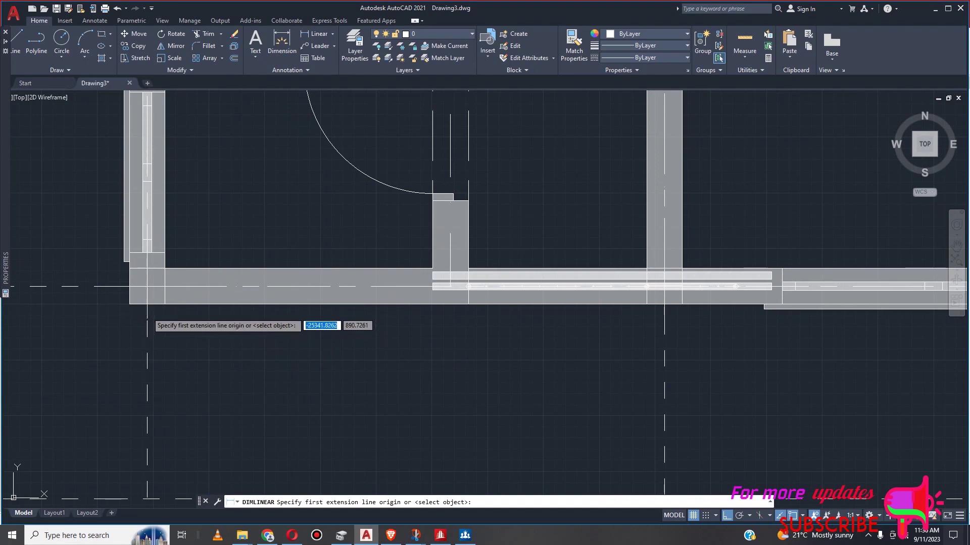
pyautogui.click(147, 322)
pyautogui.press('Escape')
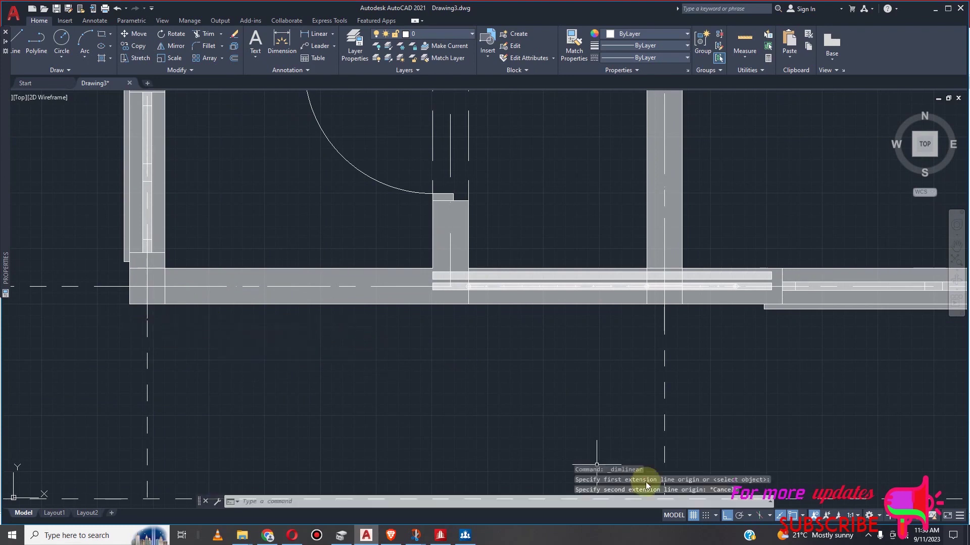
# Check the running object snap modes and try to dimension the spacing between the two leftmost vertical gridlines below the outer wall
pyautogui.click(802, 516)
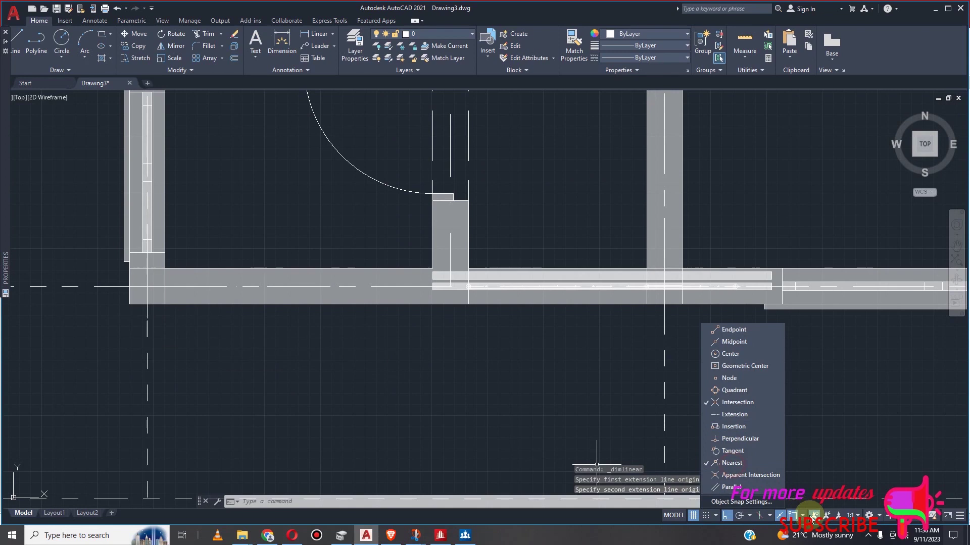
pyautogui.click(803, 515)
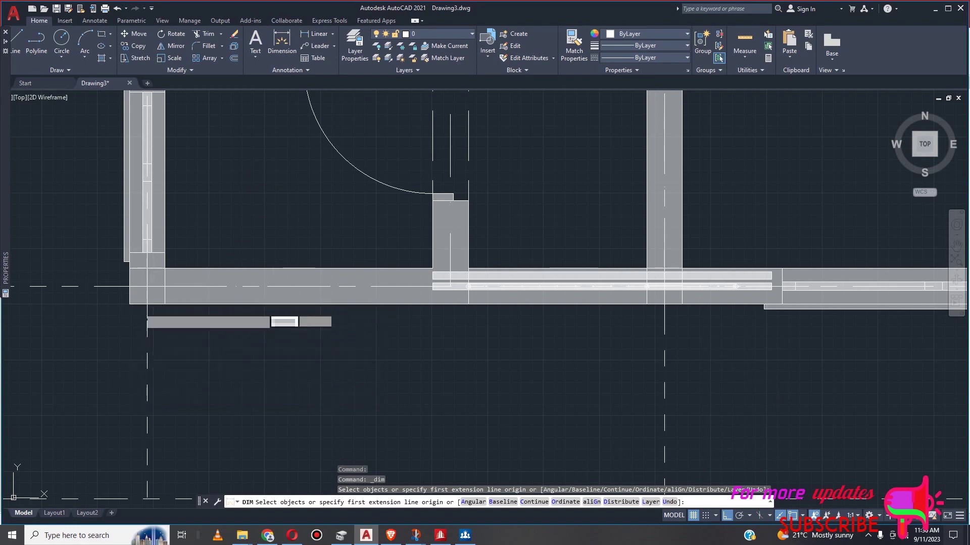
pyautogui.click(150, 302)
pyautogui.press('Escape')
pyautogui.click(282, 34)
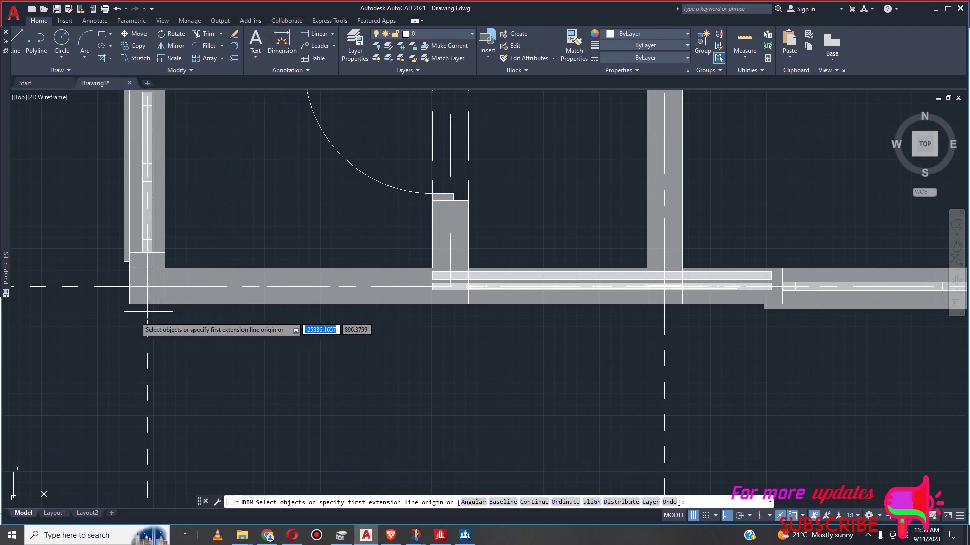
pyautogui.press('Return')
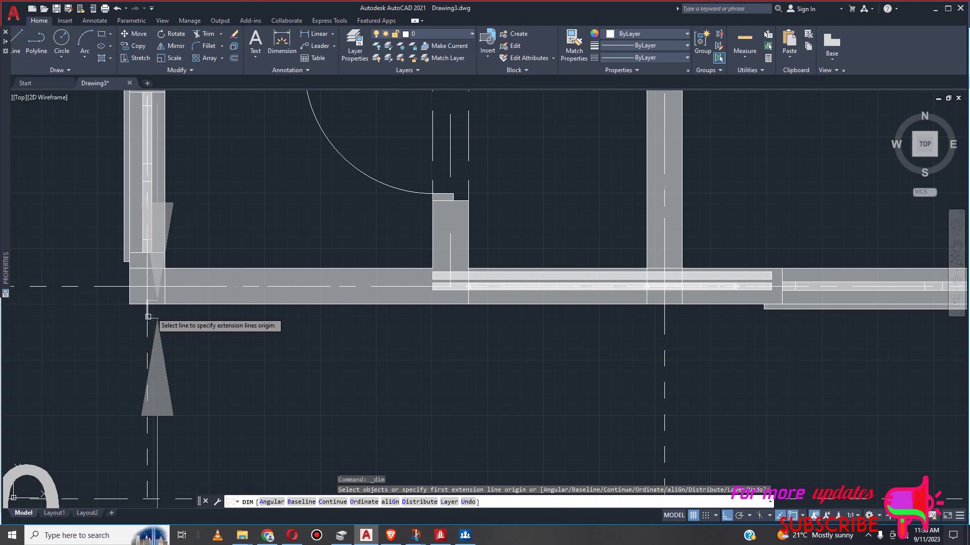
pyautogui.click(147, 305)
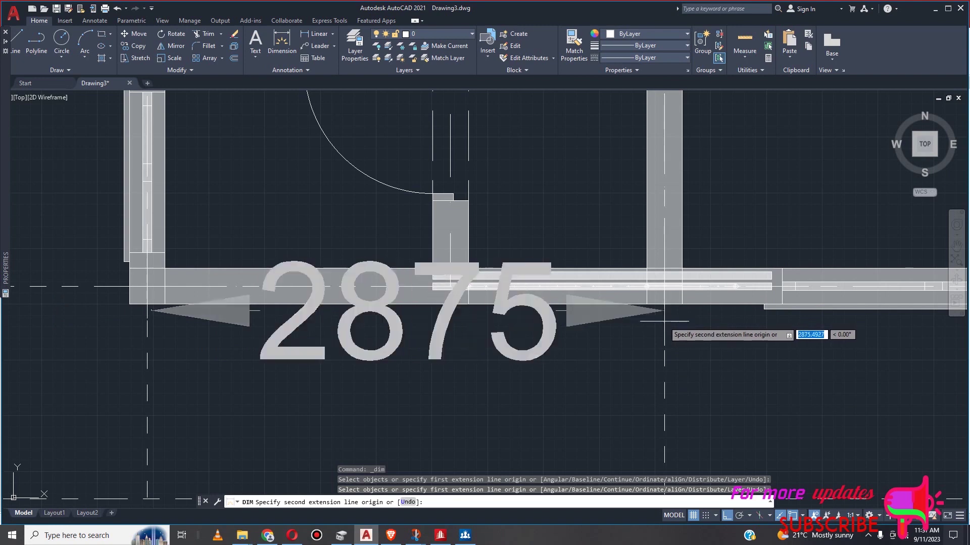
pyautogui.press('Escape')
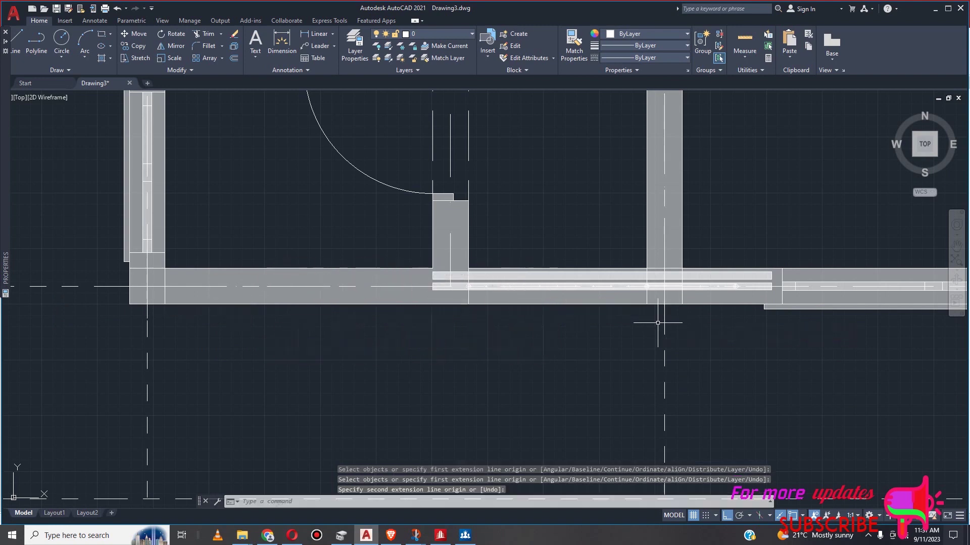
# Place a linear dimension between the two leftmost vertical gridlines, just below the plan's lower outer wall
pyautogui.click(301, 33)
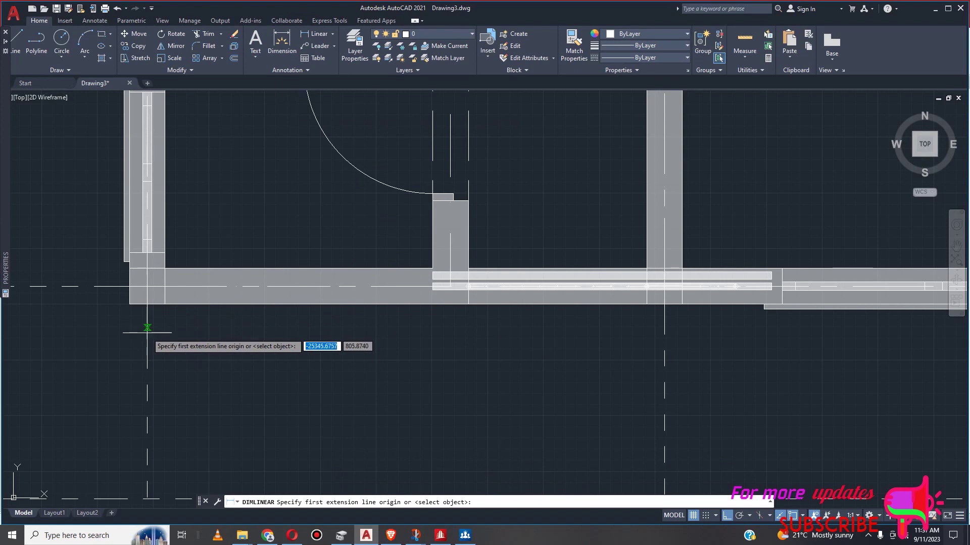
pyautogui.click(147, 332)
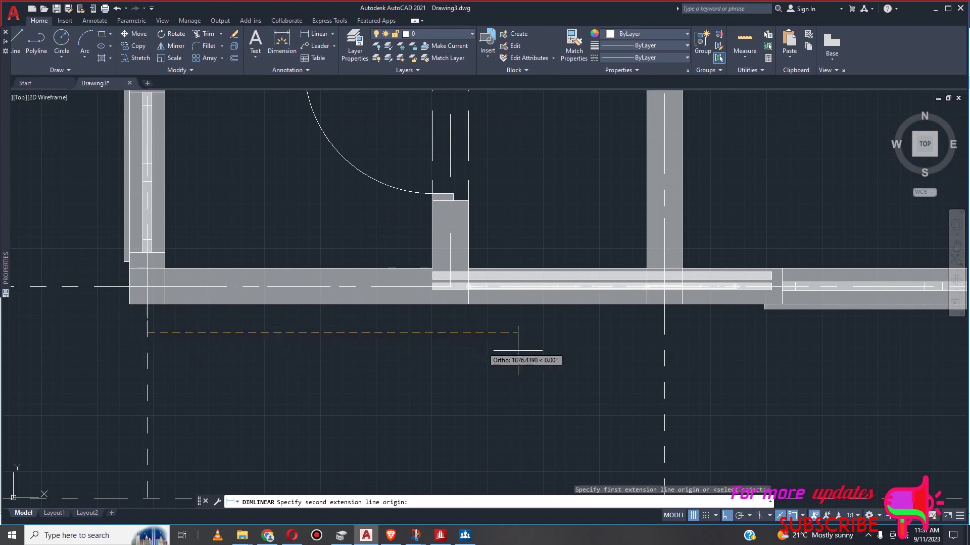
pyautogui.click(664, 334)
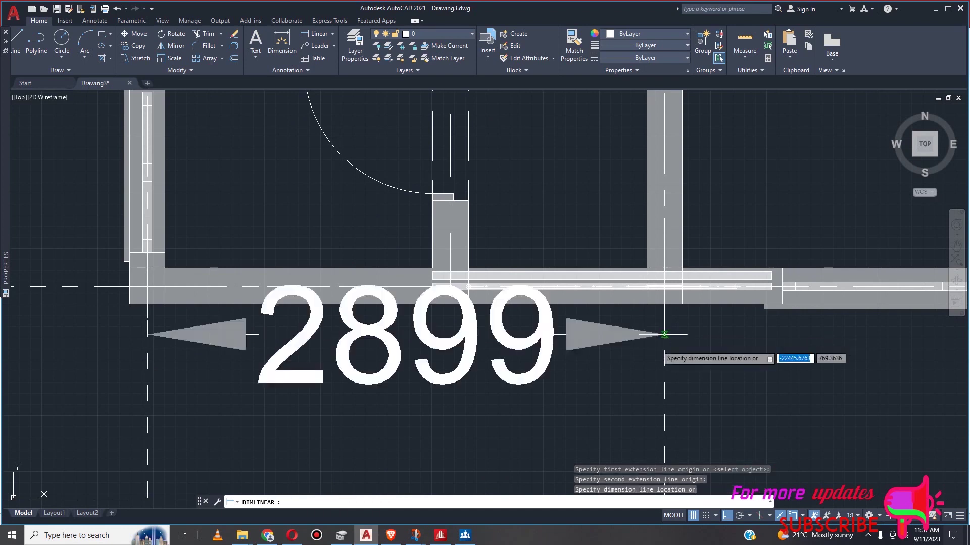
pyautogui.scroll(-5, 661, 334)
pyautogui.scroll(4, 649, 348)
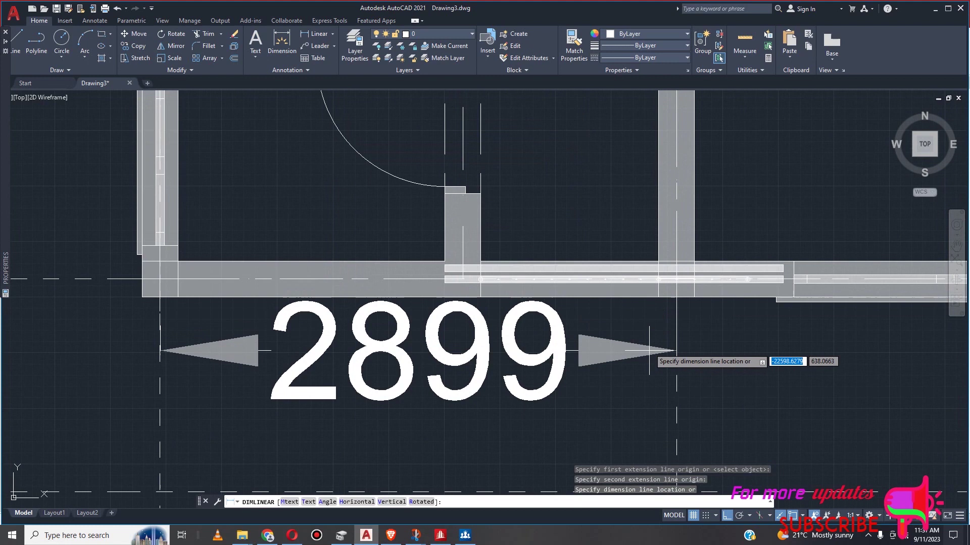
pyautogui.scroll(5, 661, 348)
pyautogui.scroll(-4, 667, 348)
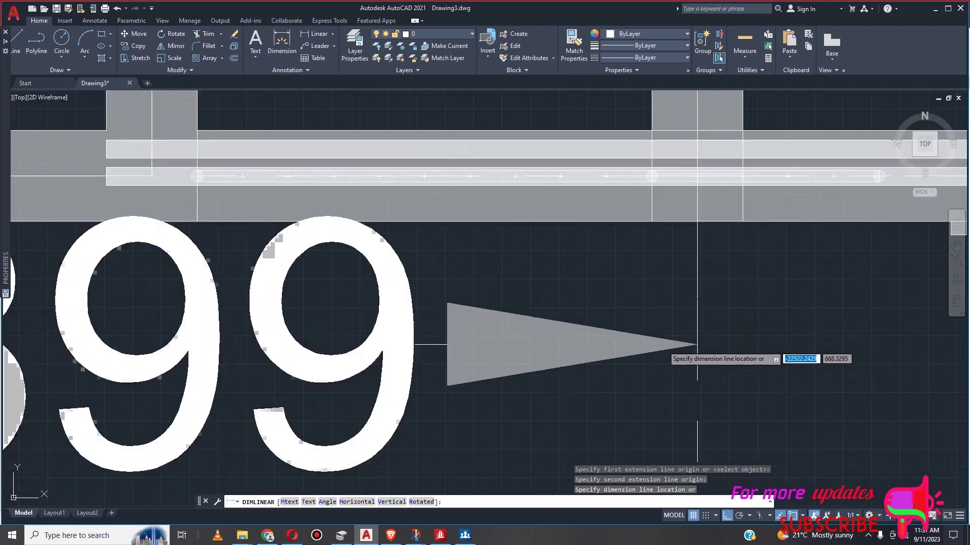
pyautogui.scroll(-4, 677, 347)
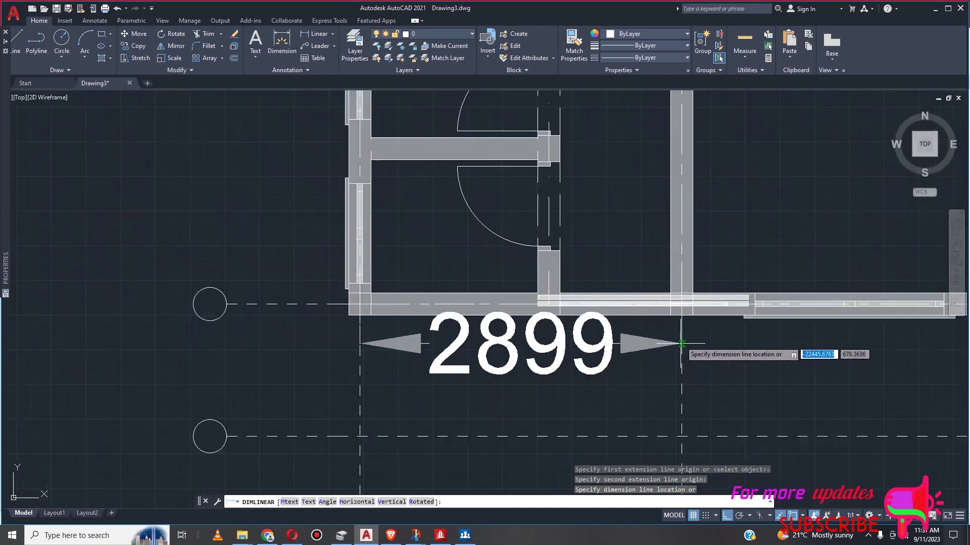
pyautogui.scroll(3, 682, 344)
pyautogui.scroll(-3, 686, 346)
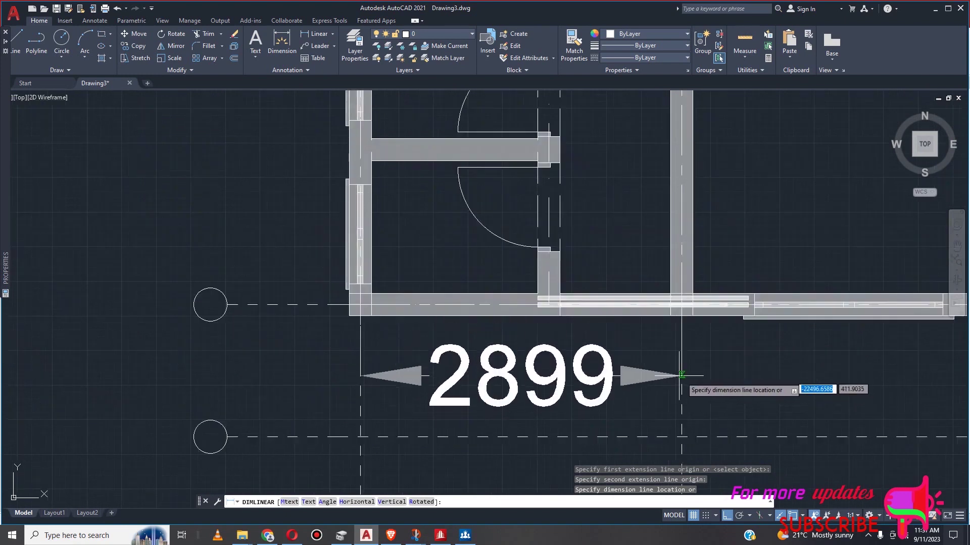
pyautogui.scroll(4, 682, 382)
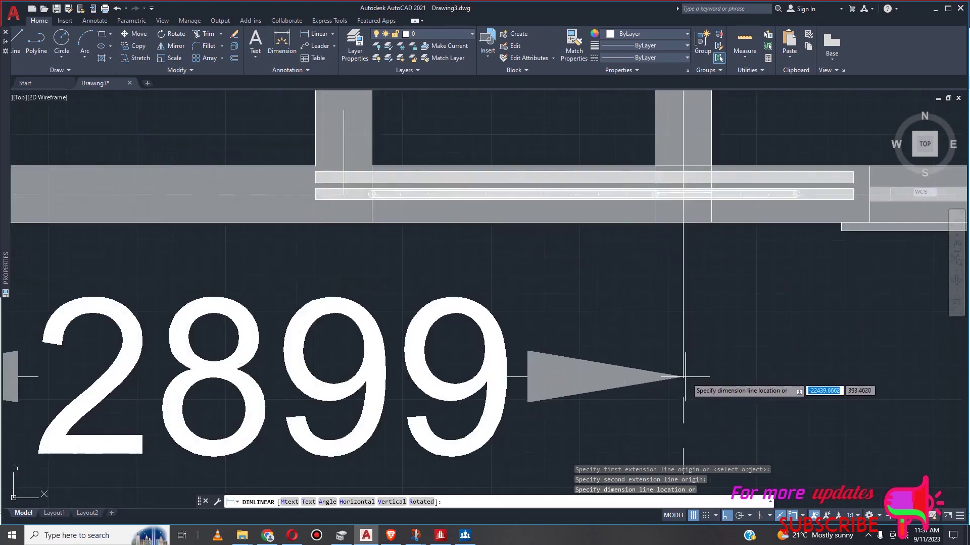
pyautogui.click(693, 403)
pyautogui.scroll(-5, 394, 334)
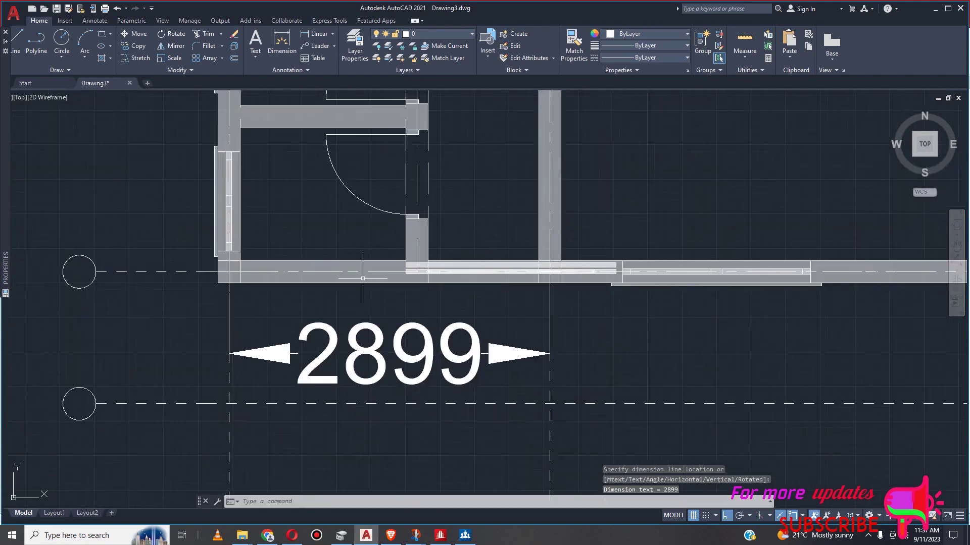
# Continue the dimension chain below the lower outer wall from the second vertical gridline to the third and fourth gridlines
pyautogui.click(101, 23)
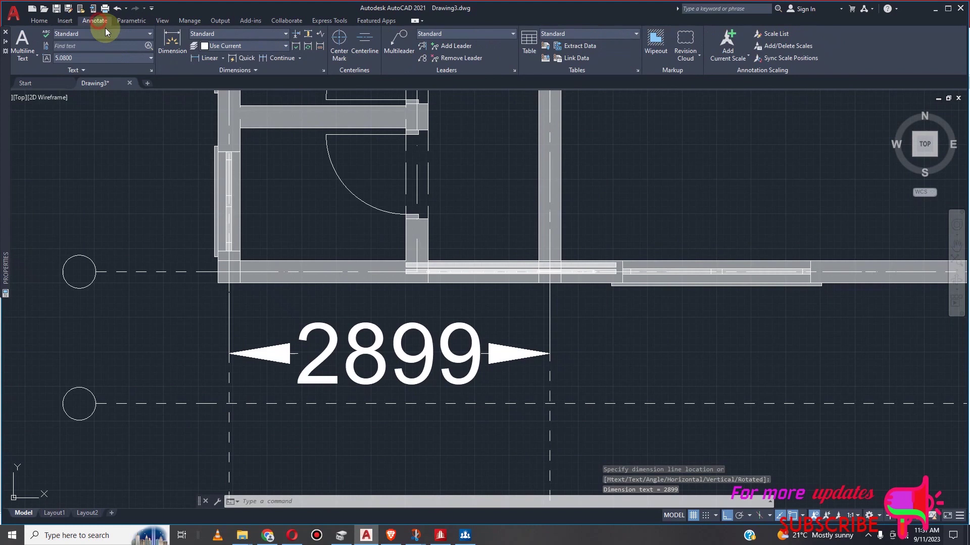
pyautogui.click(263, 59)
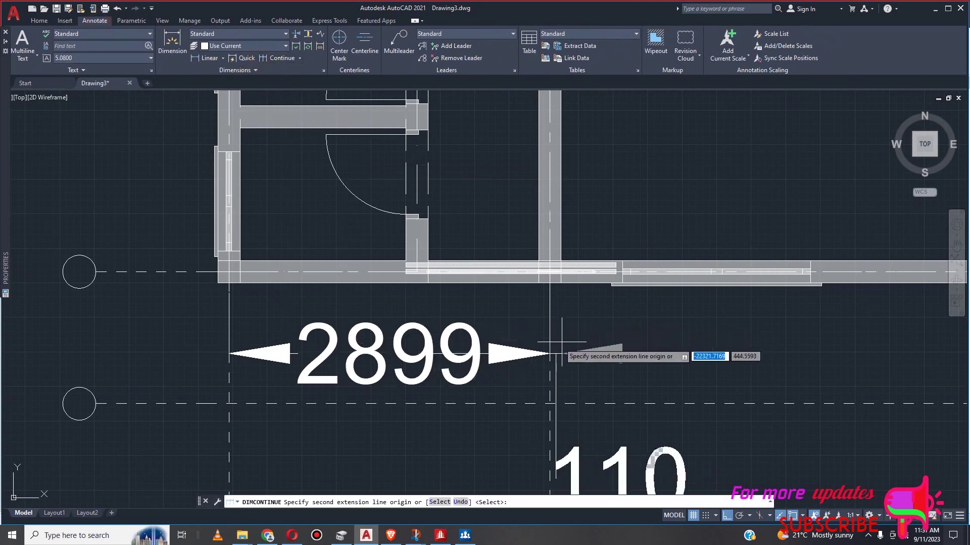
pyautogui.scroll(-5, 560, 336)
pyautogui.scroll(4, 565, 335)
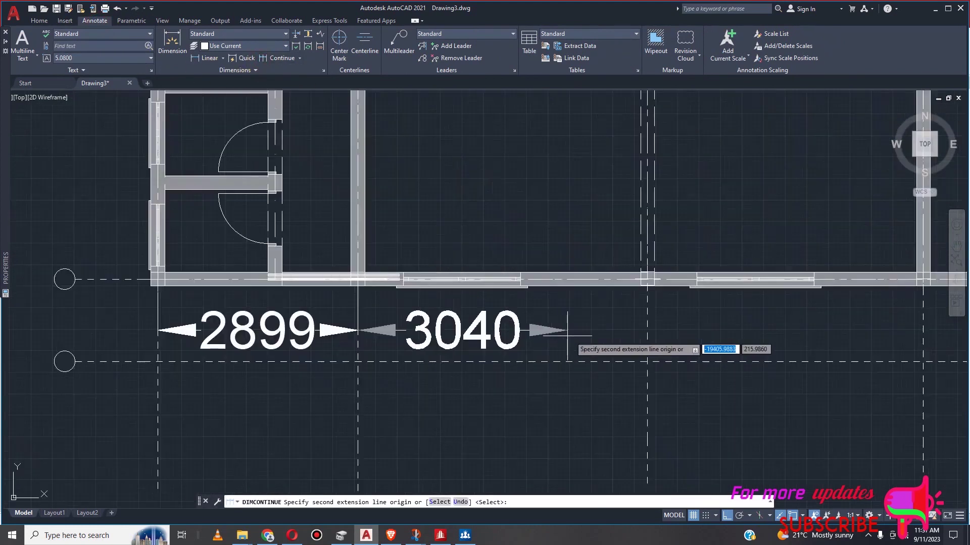
pyautogui.scroll(2, 567, 335)
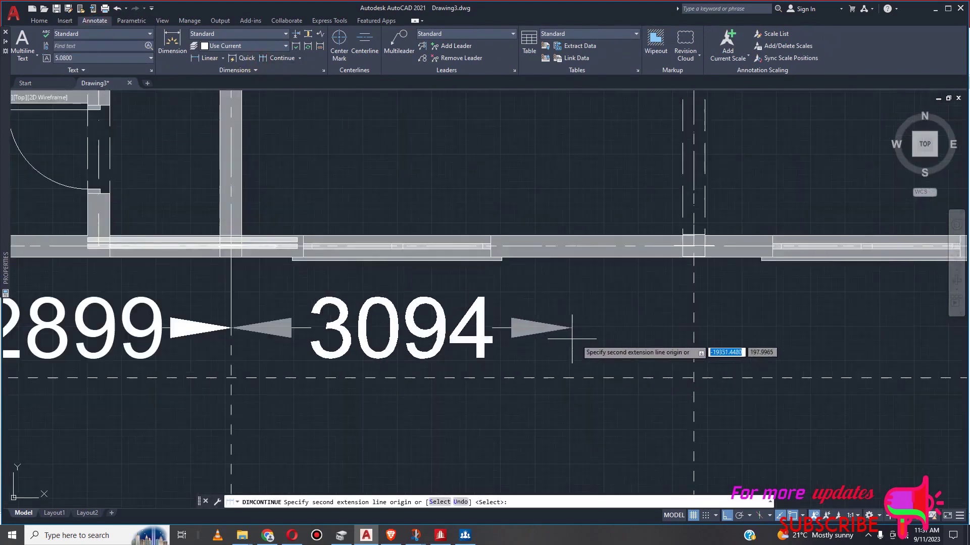
pyautogui.click(694, 327)
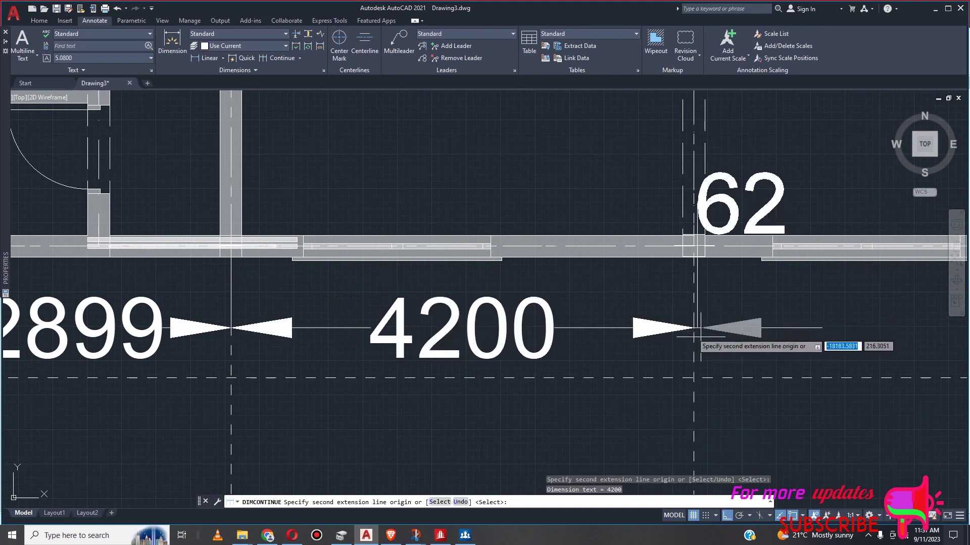
pyautogui.scroll(-5, 700, 334)
pyautogui.scroll(5, 790, 336)
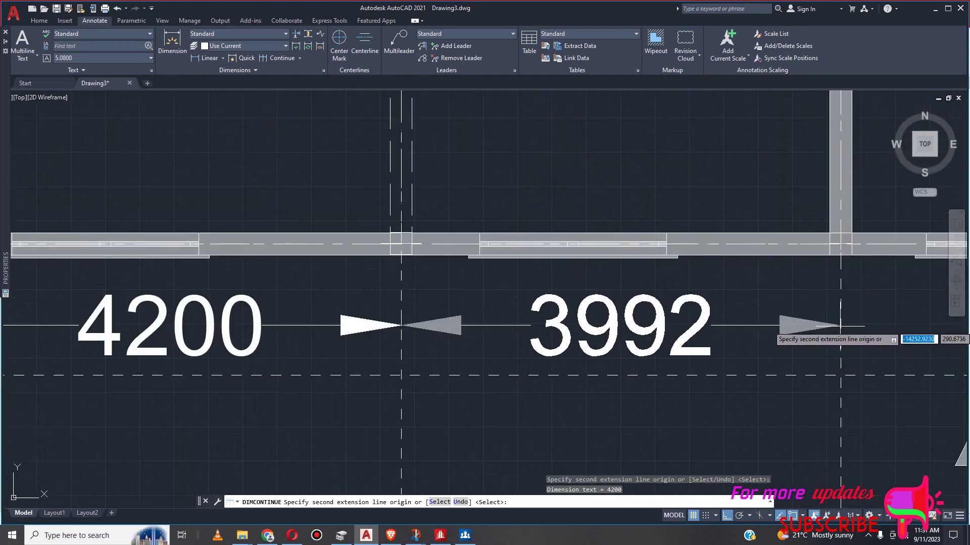
pyautogui.click(841, 325)
pyautogui.scroll(-6, 726, 334)
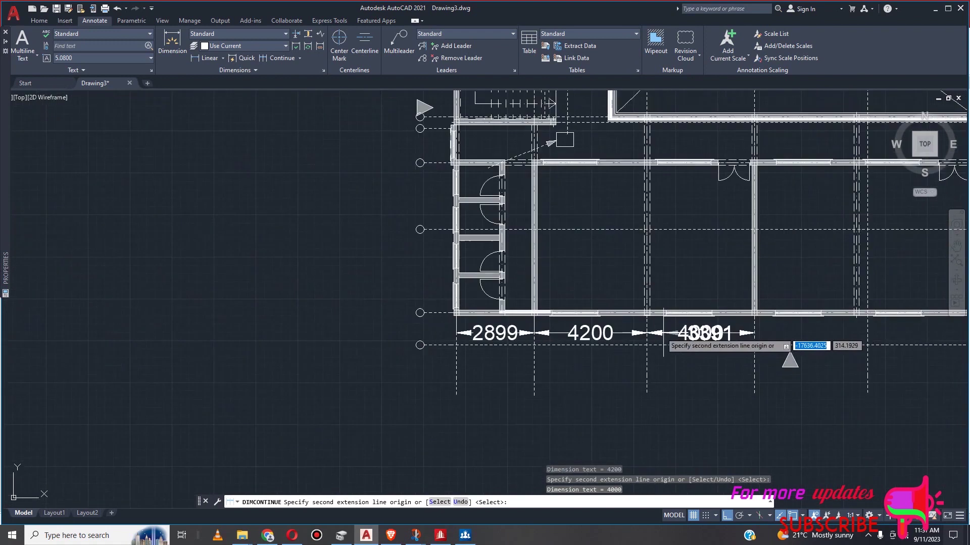
# Extend the continued dimension chain below the lower wall to the fifth and sixth vertical gridlines
pyautogui.scroll(-5, 663, 334)
pyautogui.scroll(7, 667, 336)
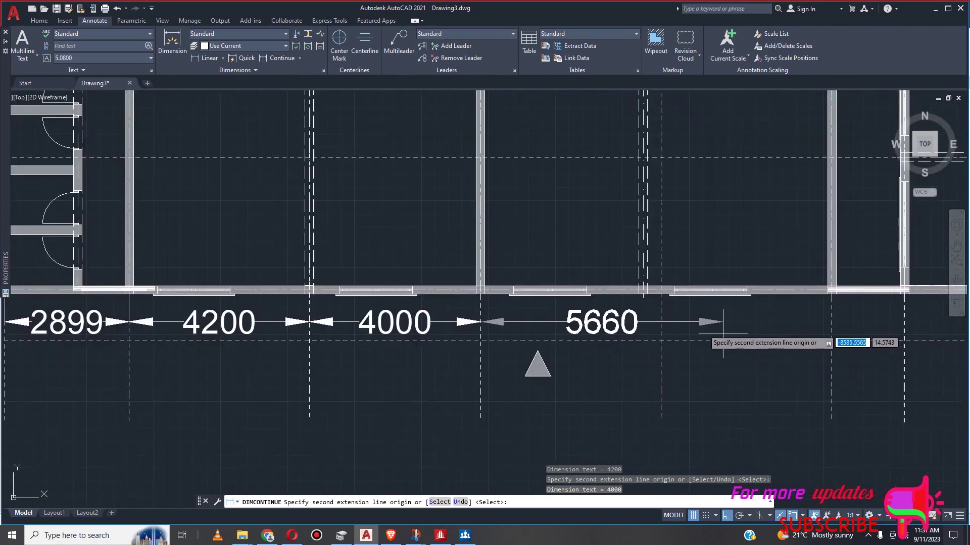
pyautogui.scroll(5, 722, 335)
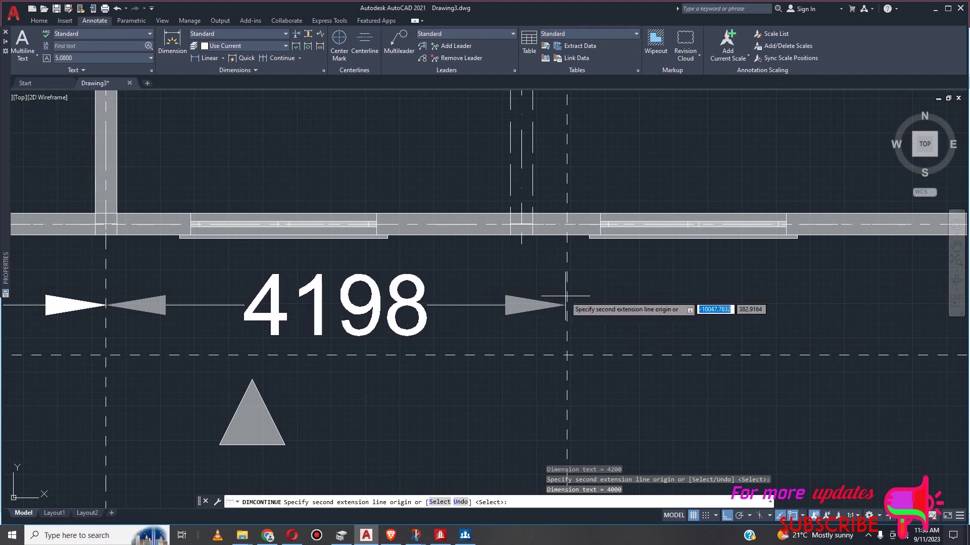
pyautogui.click(567, 298)
pyautogui.scroll(-2, 567, 303)
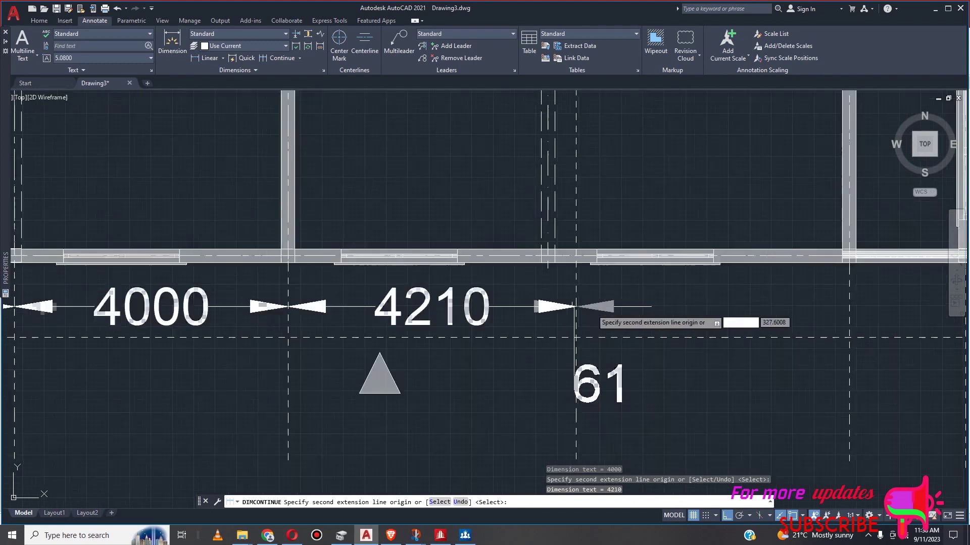
pyautogui.scroll(-7, 580, 310)
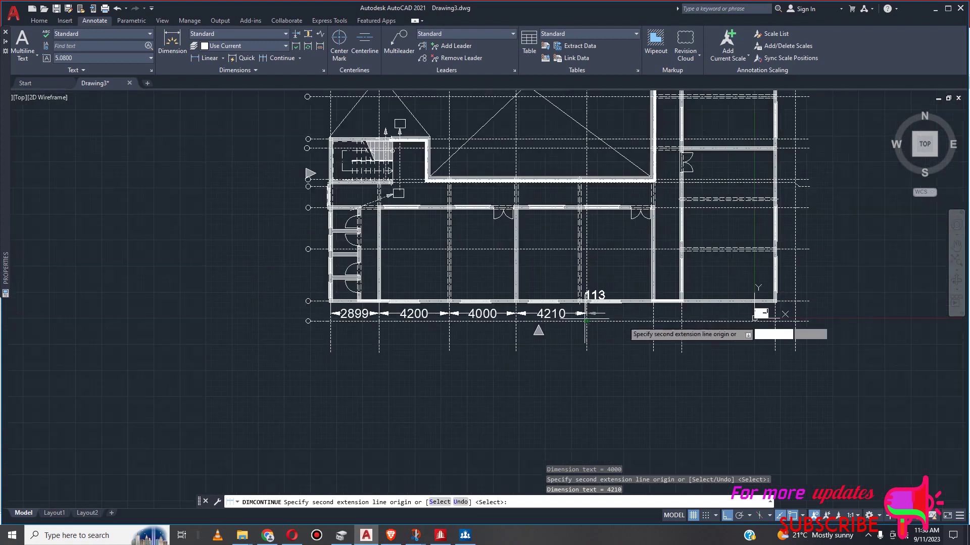
pyautogui.scroll(4, 656, 313)
pyautogui.scroll(5, 672, 314)
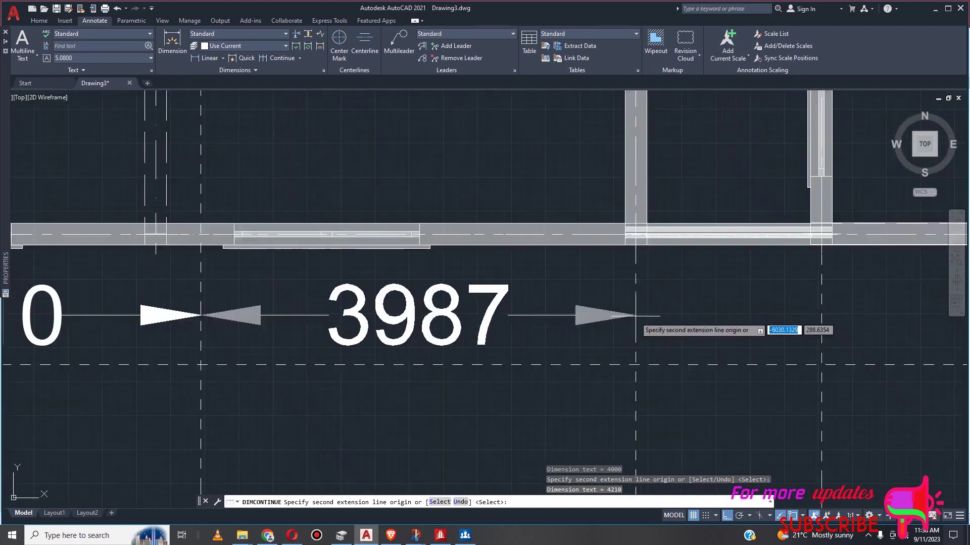
pyautogui.click(637, 290)
pyautogui.scroll(-4, 638, 292)
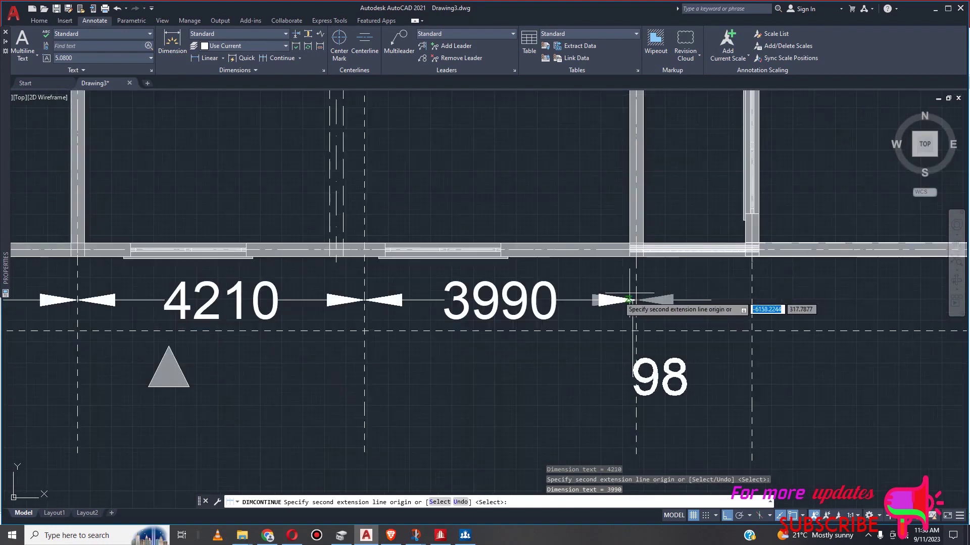
# Continue the chain to the seventh vertical gridline, across the narrow corridor bay, and end the continued dimensioning
pyautogui.scroll(-4, 629, 300)
pyautogui.scroll(5, 682, 303)
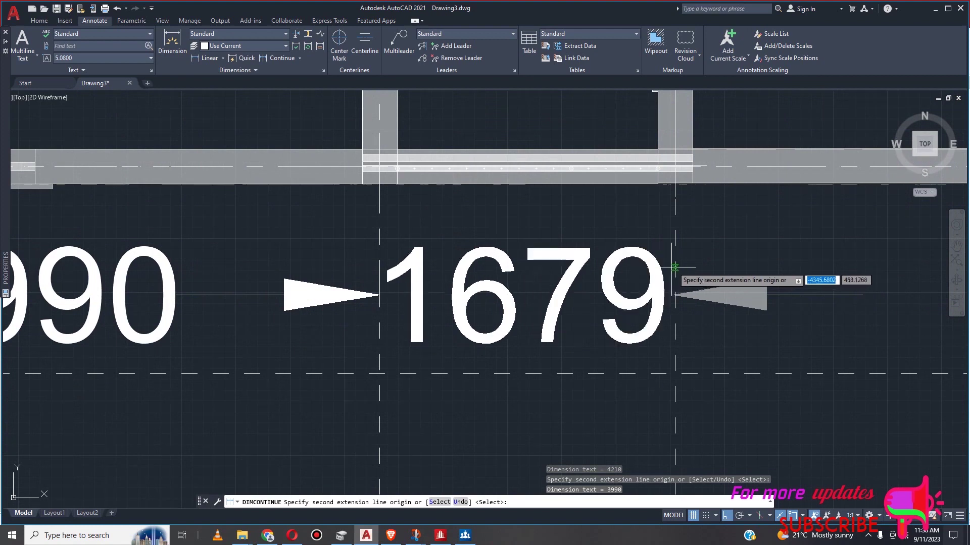
pyautogui.click(675, 268)
pyautogui.scroll(-6, 675, 268)
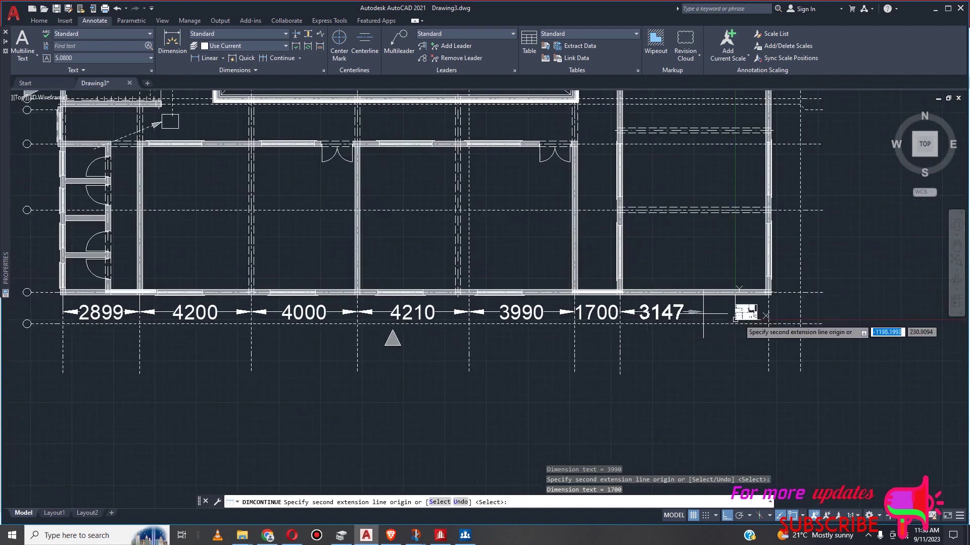
pyautogui.scroll(4, 742, 314)
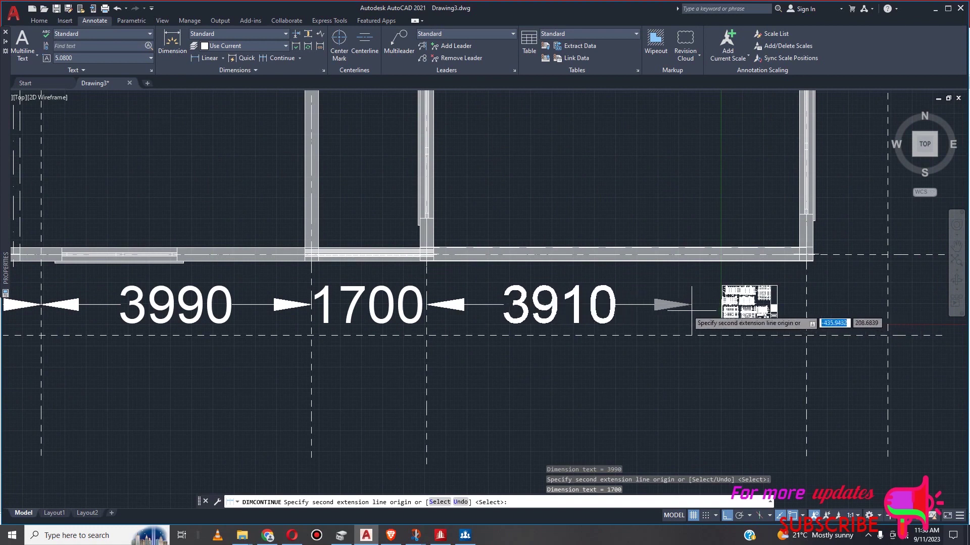
pyautogui.press('Escape')
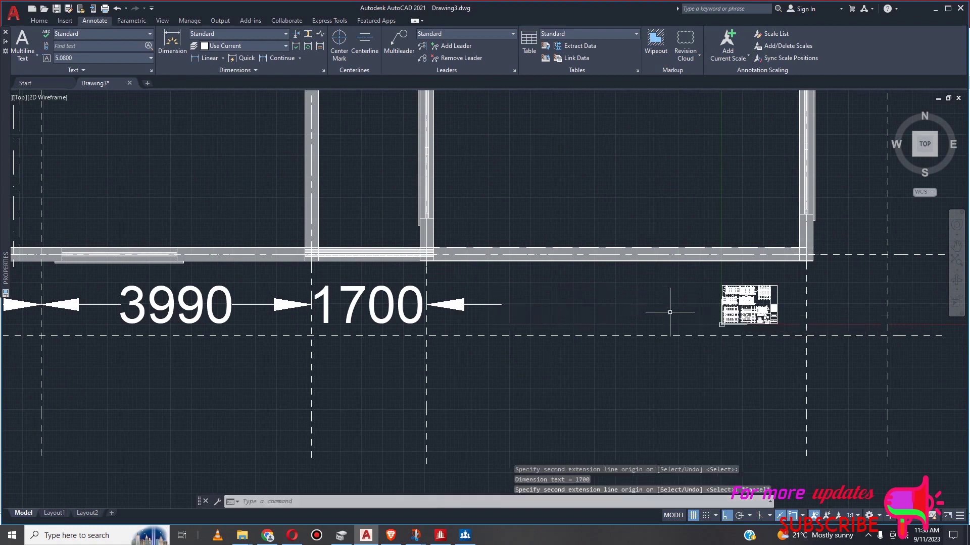
# Move the whole miniature original drawing sheet at the origin straight down, well clear below the floor plan
pyautogui.scroll(4, 758, 309)
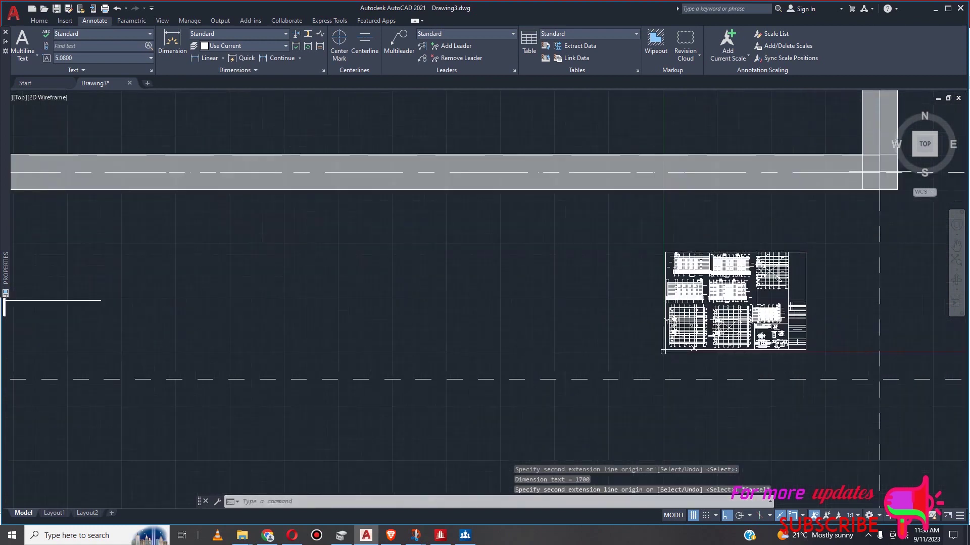
pyautogui.scroll(4, 765, 314)
pyautogui.scroll(-4, 617, 298)
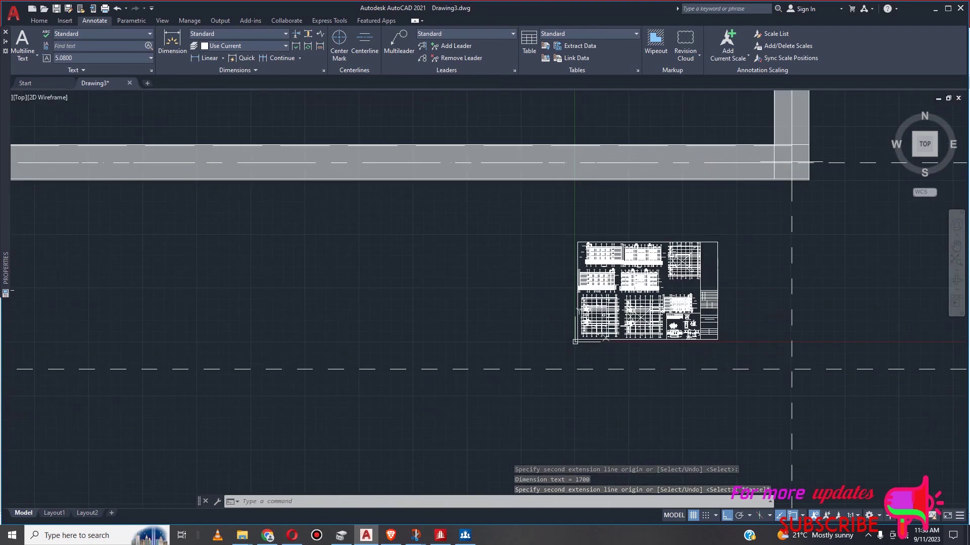
pyautogui.click(737, 212)
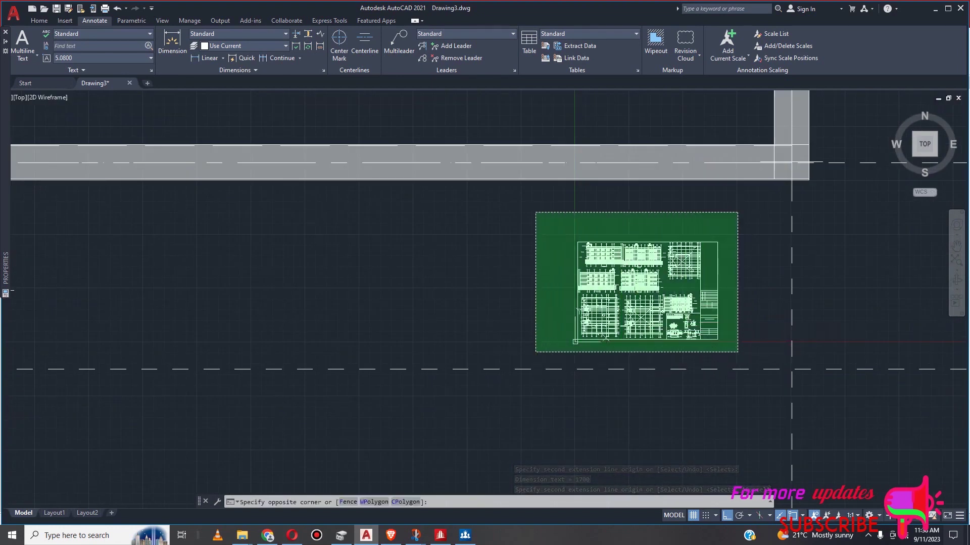
pyautogui.click(536, 352)
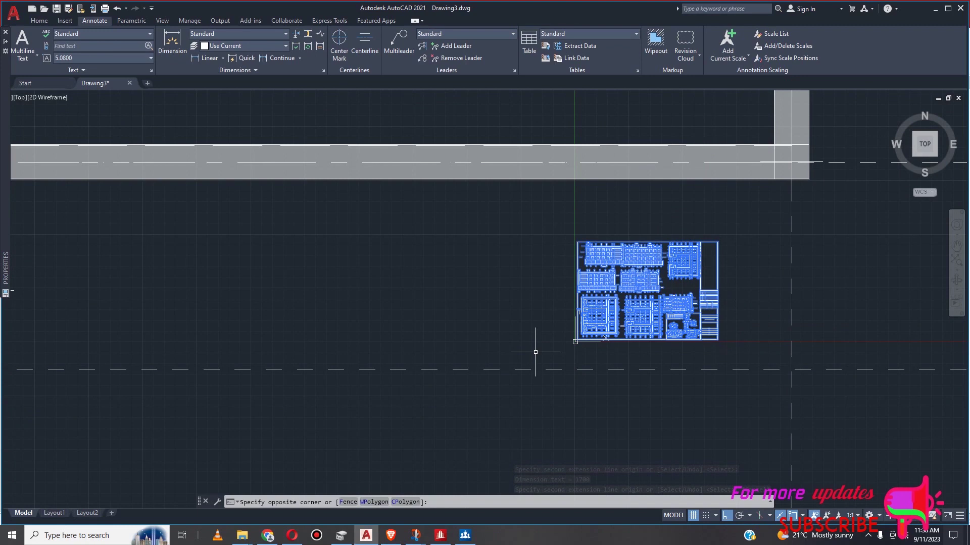
pyautogui.click(39, 21)
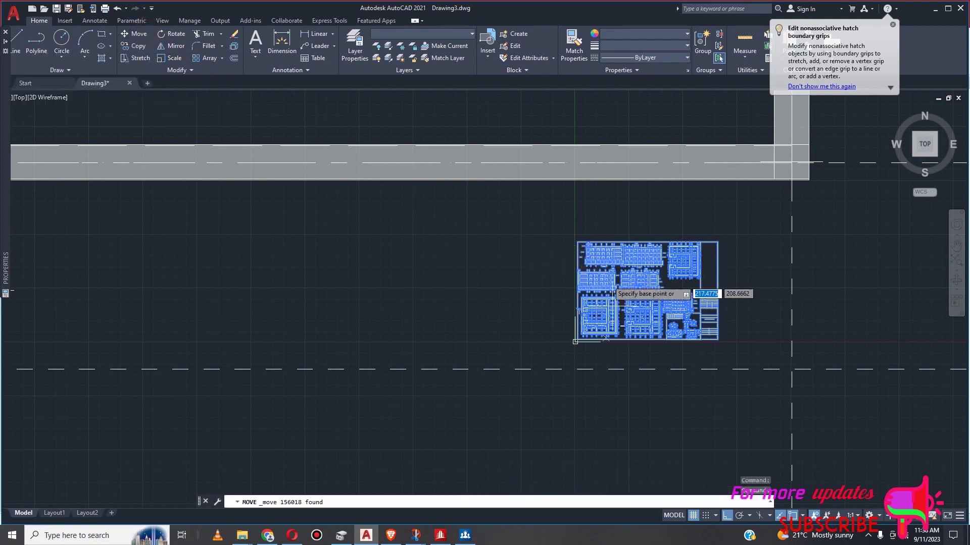
pyautogui.click(611, 300)
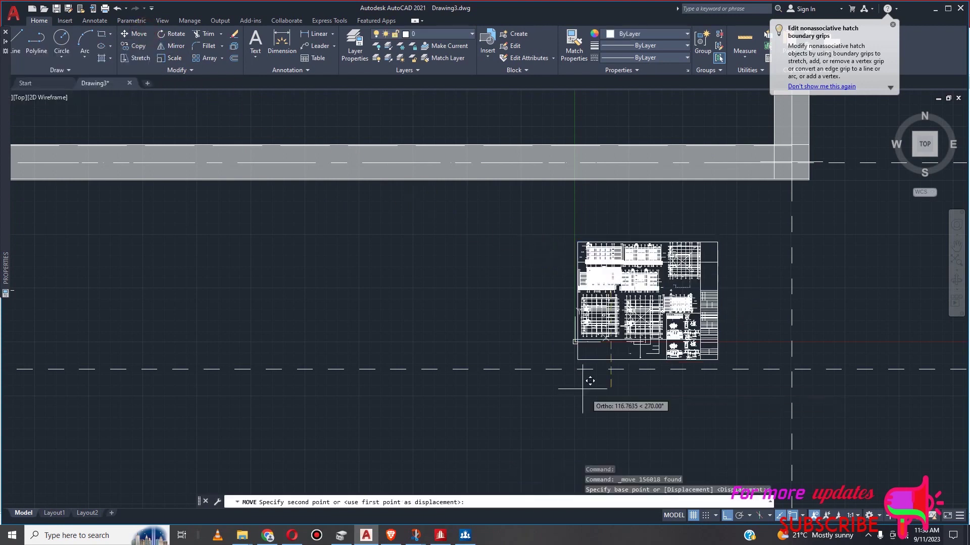
pyautogui.scroll(-4, 426, 302)
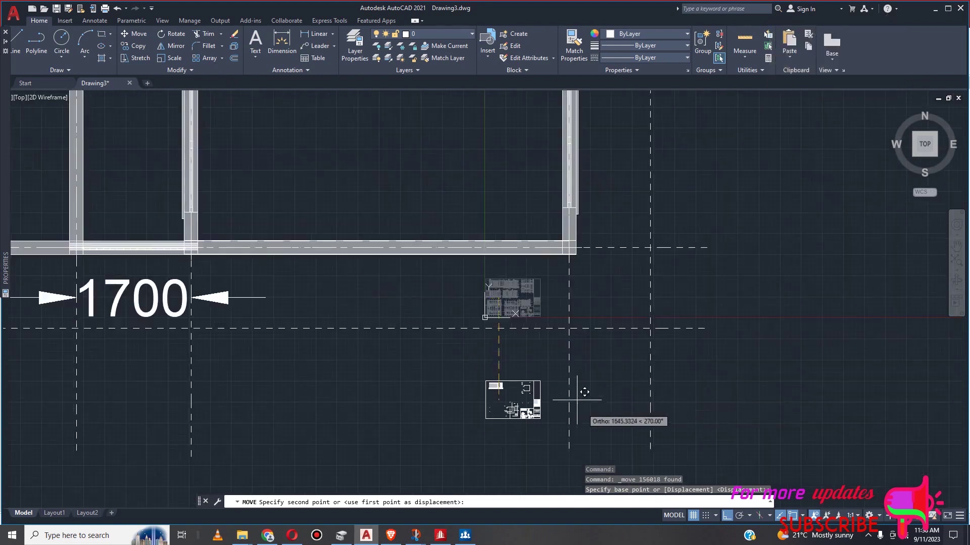
pyautogui.scroll(-10, 580, 399)
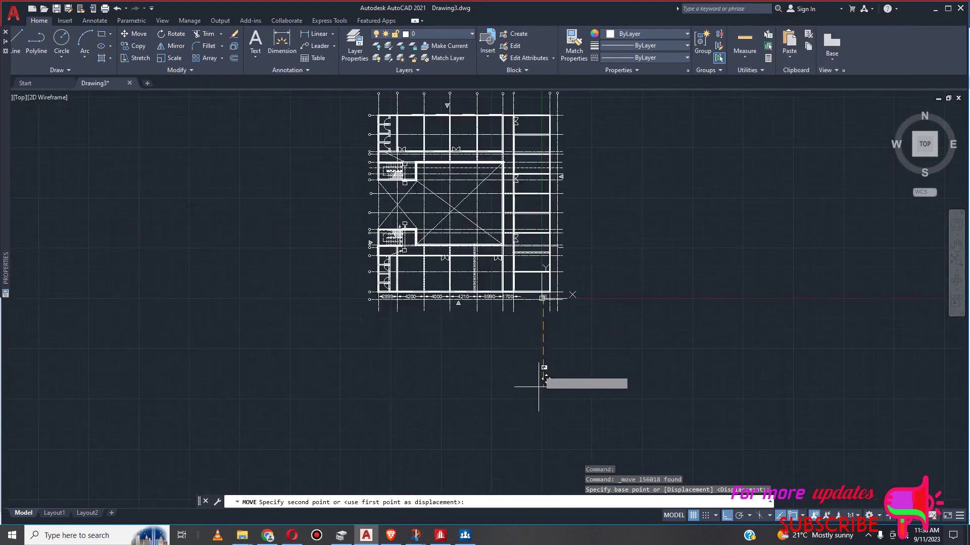
pyautogui.click(551, 478)
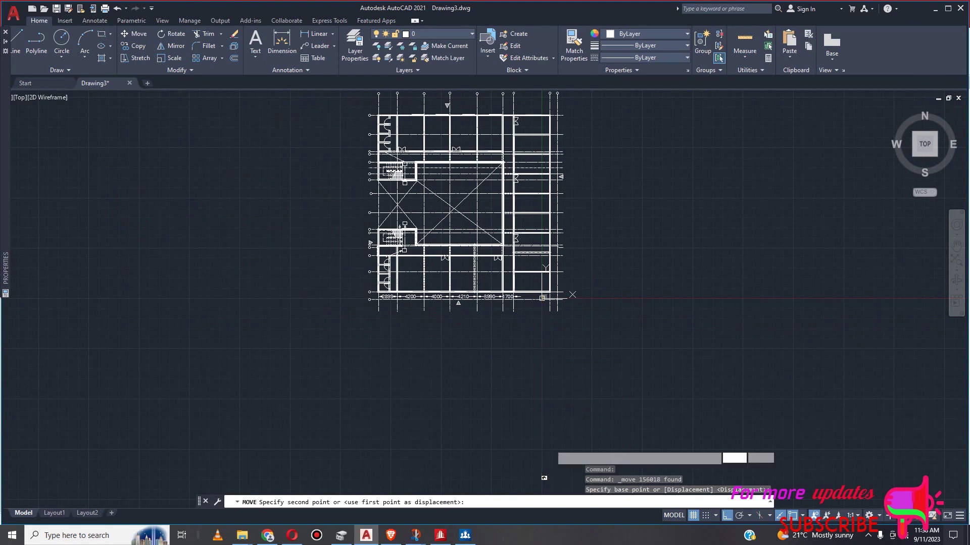
# Continue the dimension chain below the lower outer wall from the corridor bay to the gridline of the plan's right outer wall
pyautogui.press('Escape')
pyautogui.scroll(2, 520, 387)
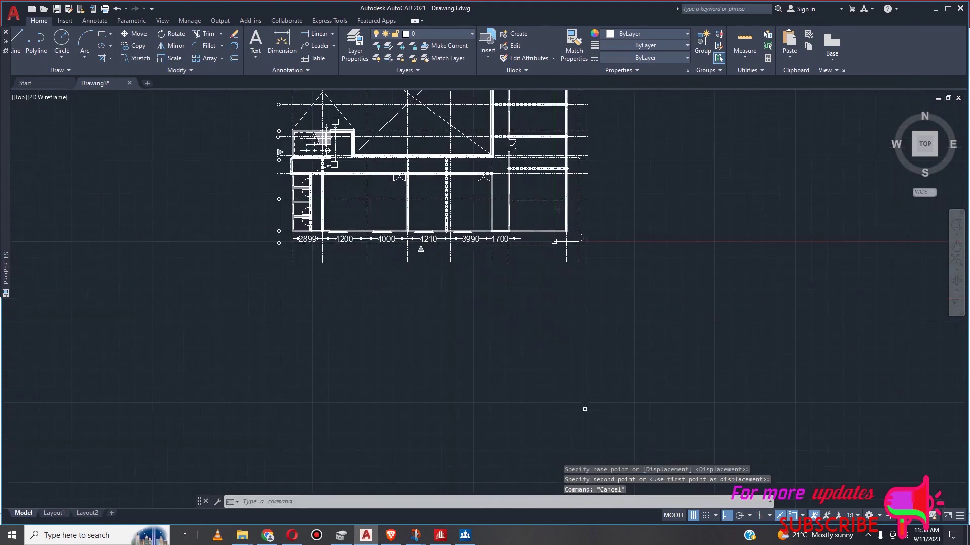
pyautogui.scroll(3, 515, 237)
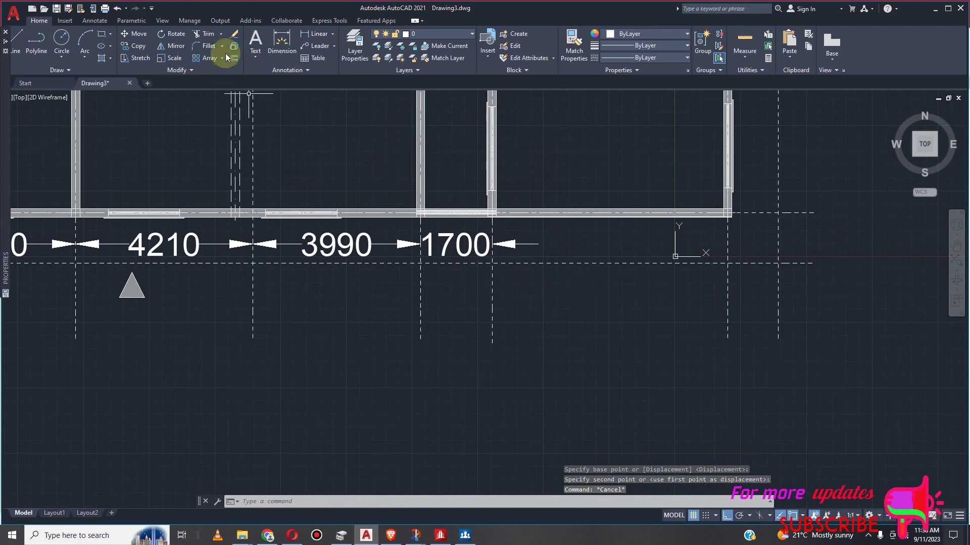
pyautogui.click(95, 22)
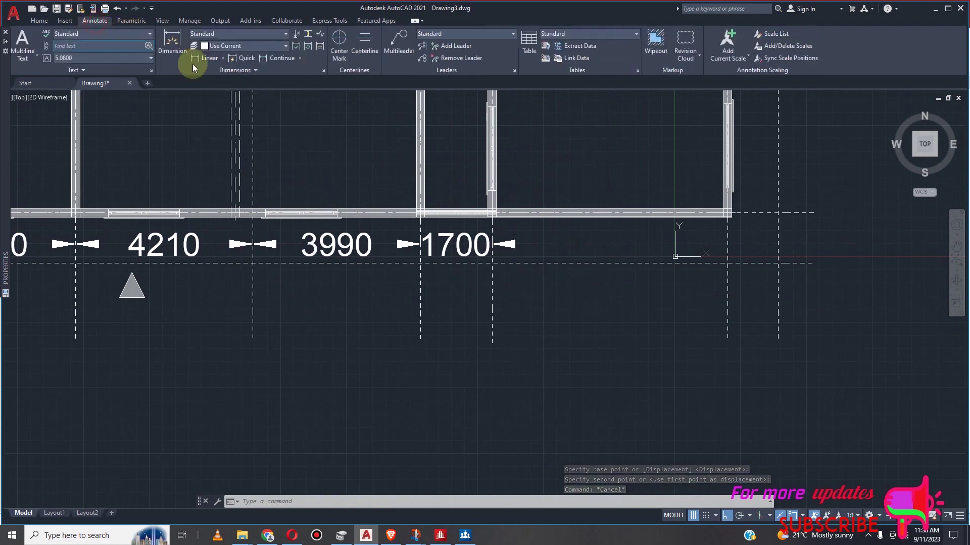
pyautogui.click(265, 57)
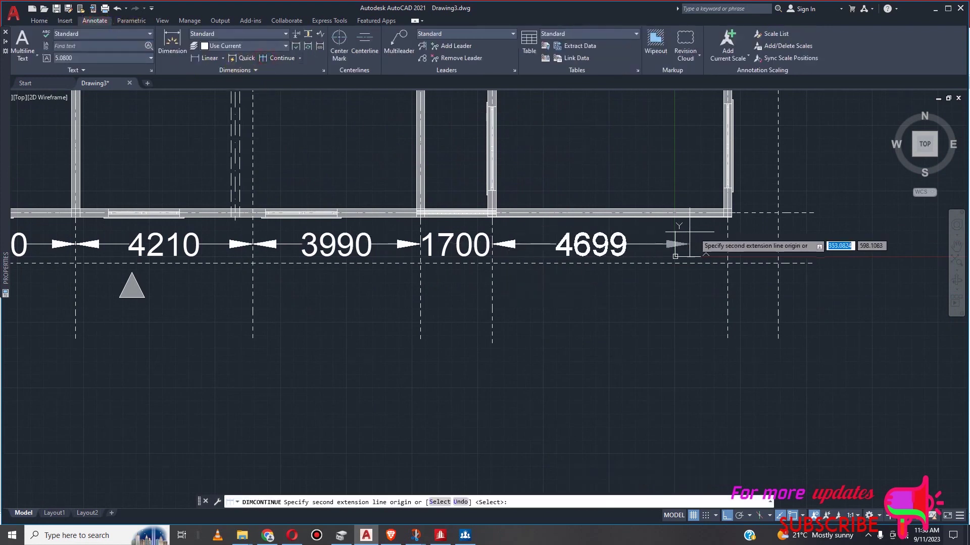
pyautogui.scroll(4, 737, 249)
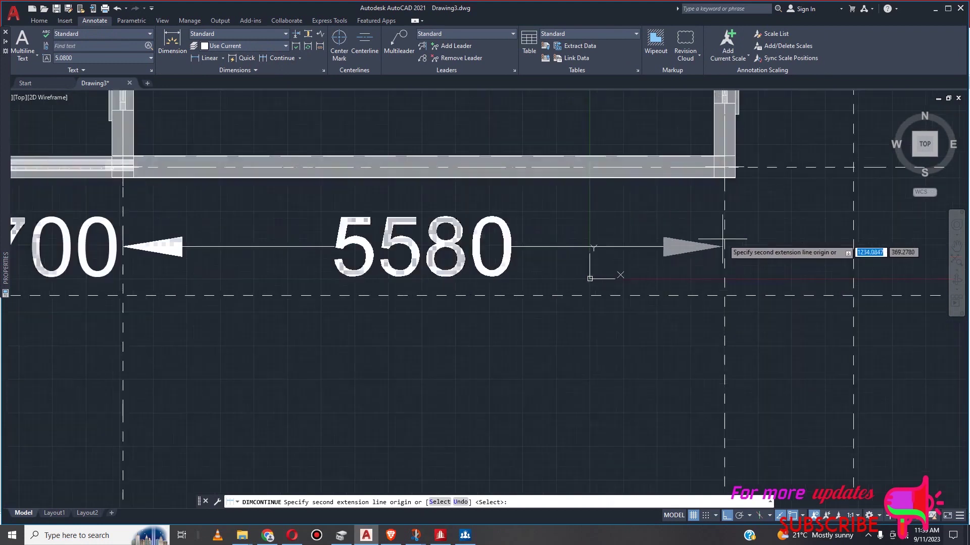
pyautogui.click(727, 245)
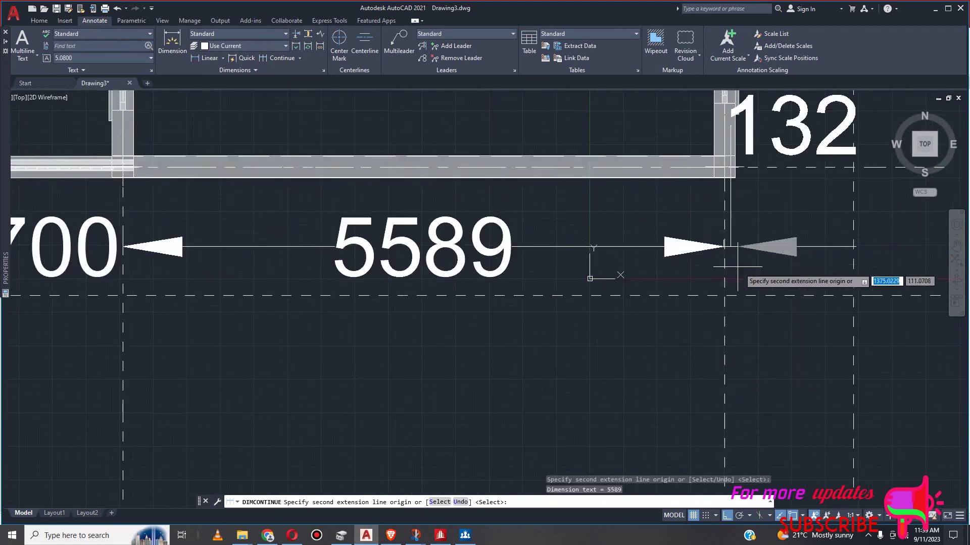
pyautogui.scroll(2, 728, 266)
pyautogui.press('Escape')
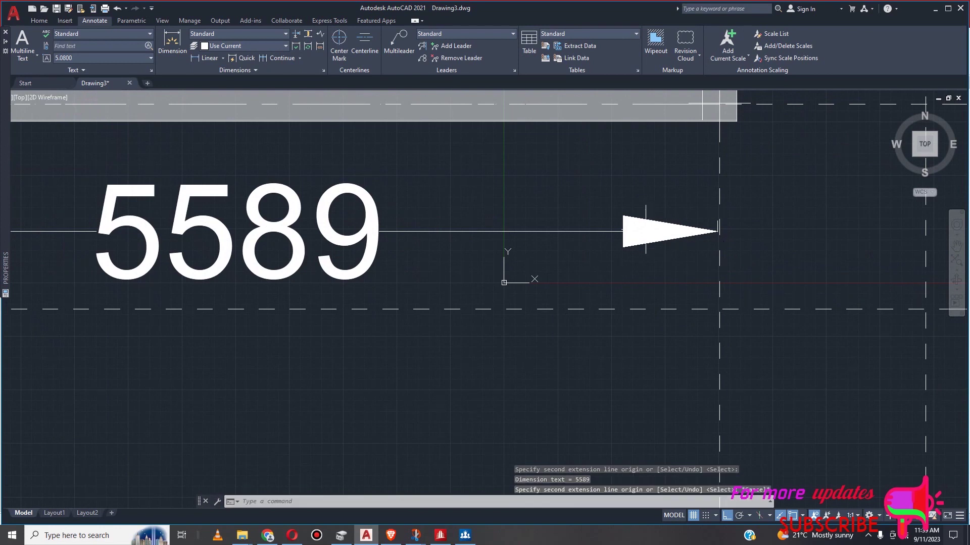
# Delete the misplaced continued dimension across the wide bay beside the corridor
pyautogui.click(593, 232)
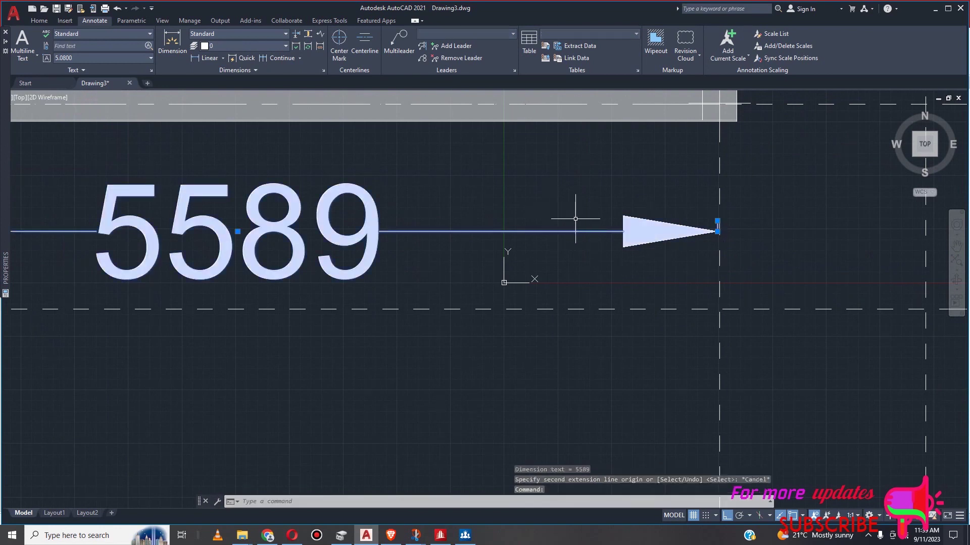
pyautogui.press('Delete')
pyautogui.scroll(-2, 632, 214)
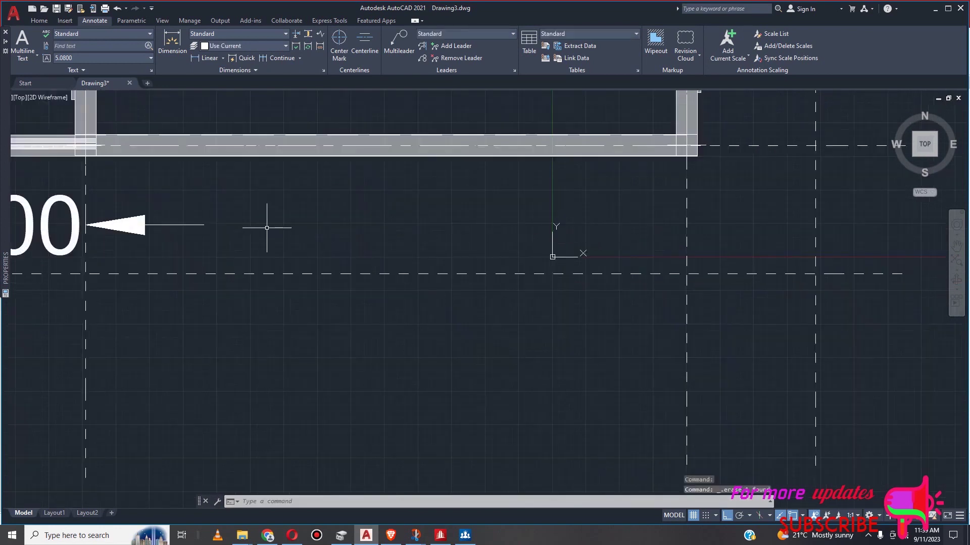
pyautogui.scroll(-2, 274, 232)
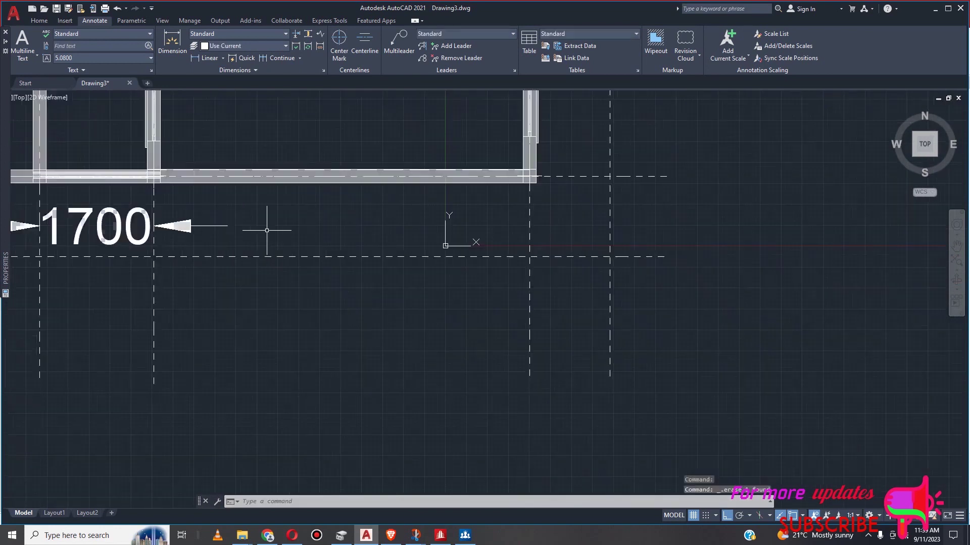
# Resume the chain from the corridor bay's dimension and continue it exactly onto the right outer wall's vertical gridline, ending the continued dimensioning
pyautogui.click(265, 56)
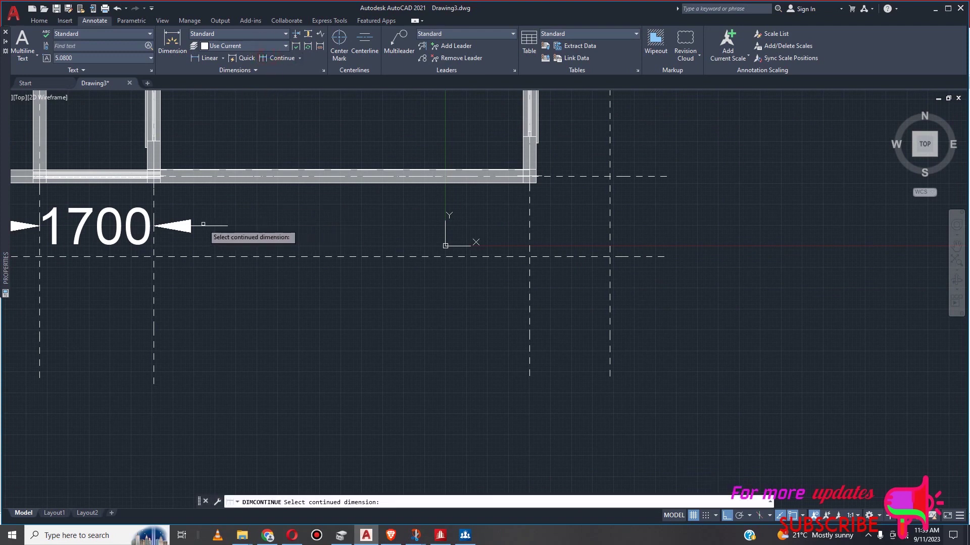
pyautogui.click(185, 227)
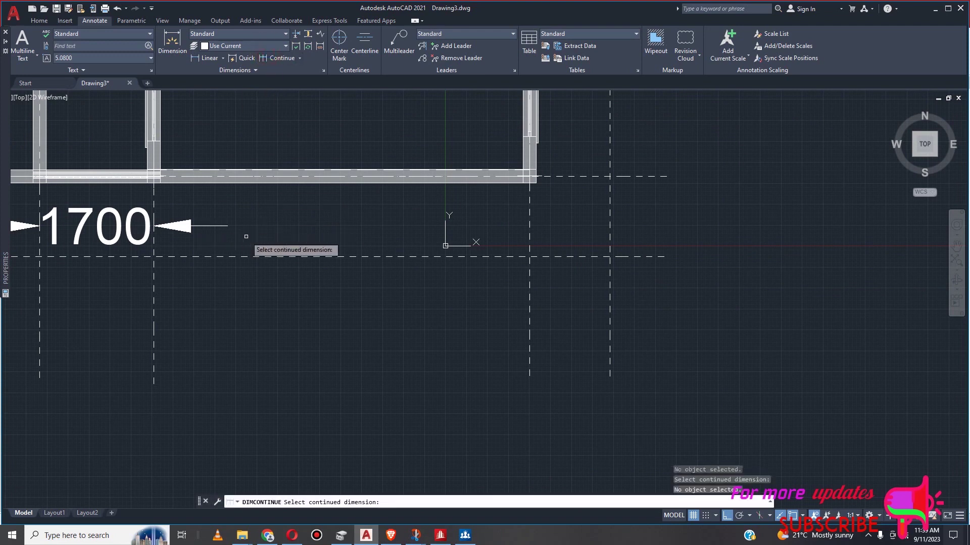
pyautogui.click(127, 234)
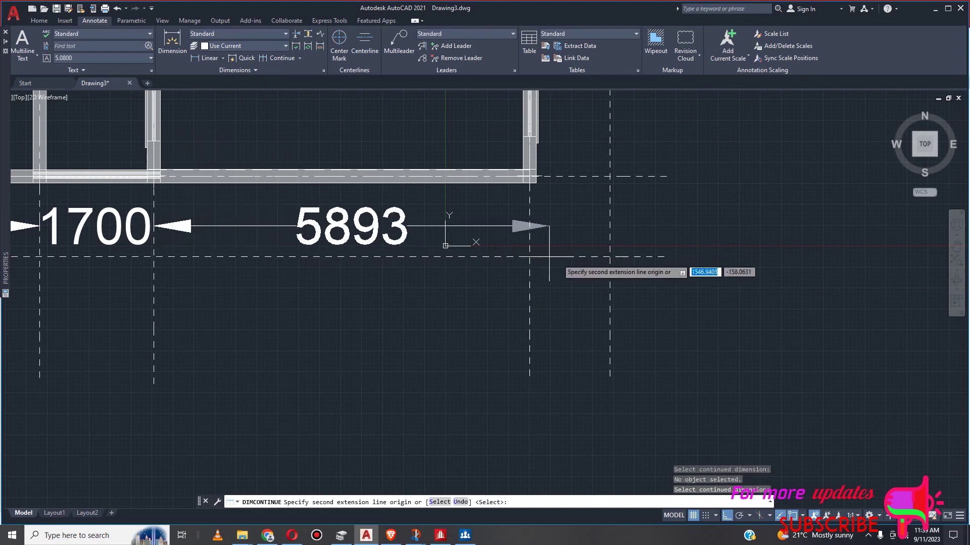
pyautogui.scroll(8, 530, 217)
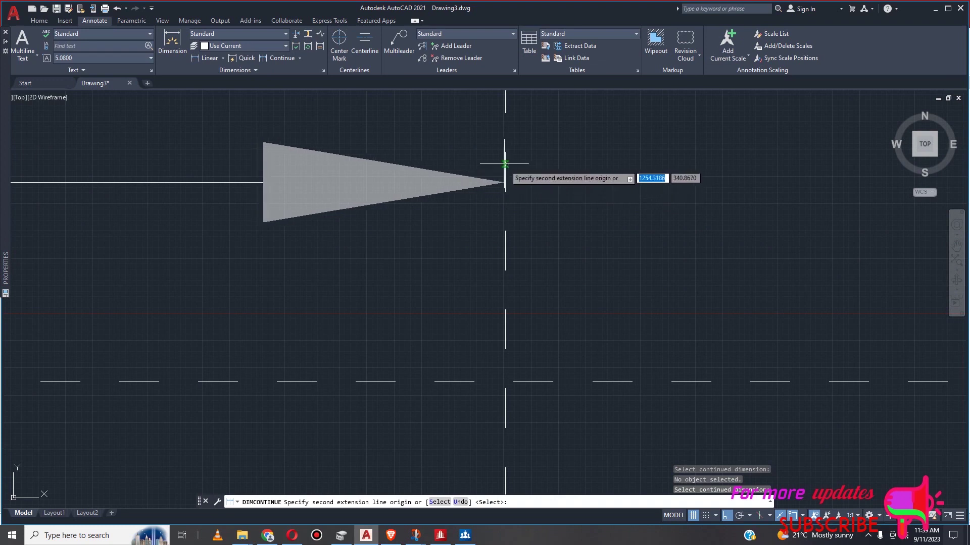
pyautogui.click(505, 164)
pyautogui.scroll(-6, 531, 198)
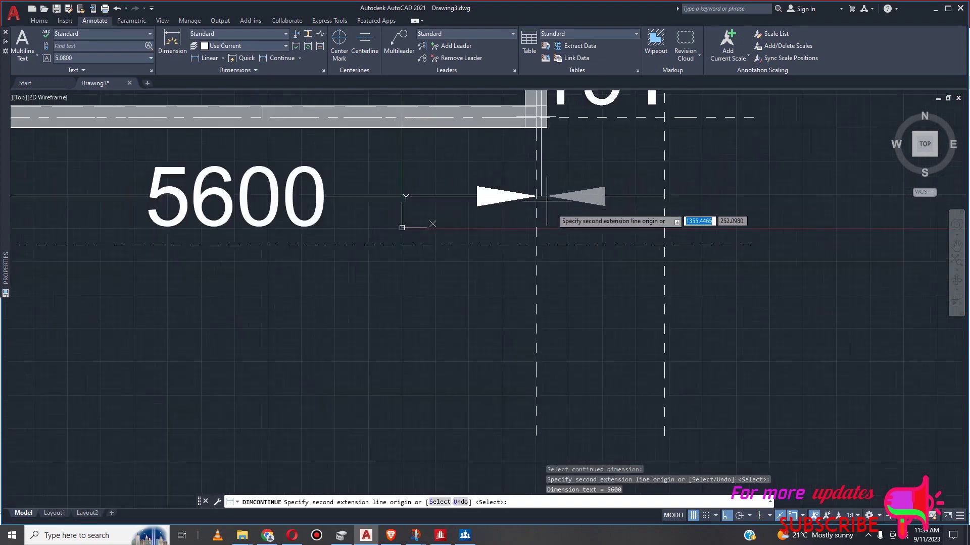
pyautogui.scroll(-7, 545, 202)
pyautogui.press('Escape')
pyautogui.scroll(-4, 614, 255)
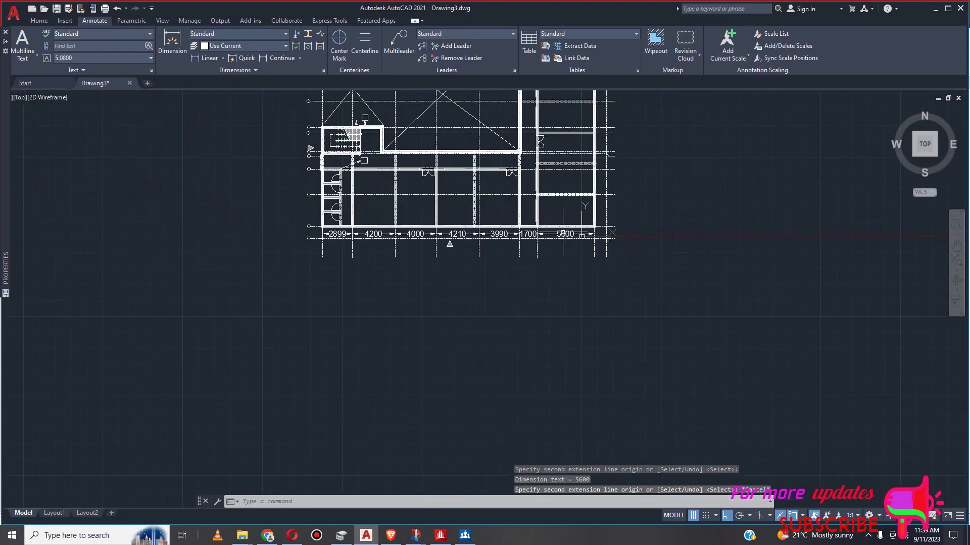
# Add a vertical linear dimension outside the right outer wall, from the lower outer wall's gridline up to the next horizontal gridline
pyautogui.scroll(-2, 584, 236)
pyautogui.scroll(6, 584, 237)
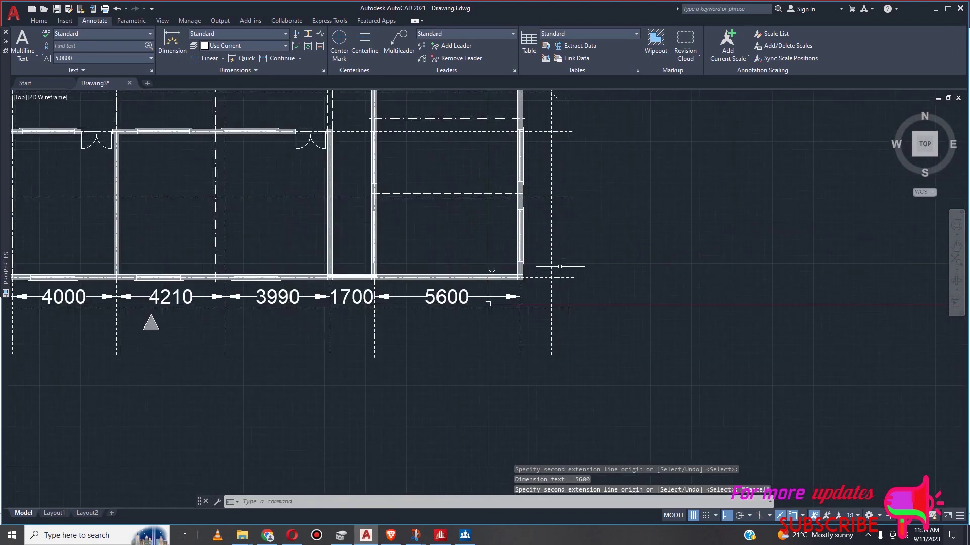
pyautogui.scroll(2, 567, 296)
pyautogui.scroll(2, 531, 297)
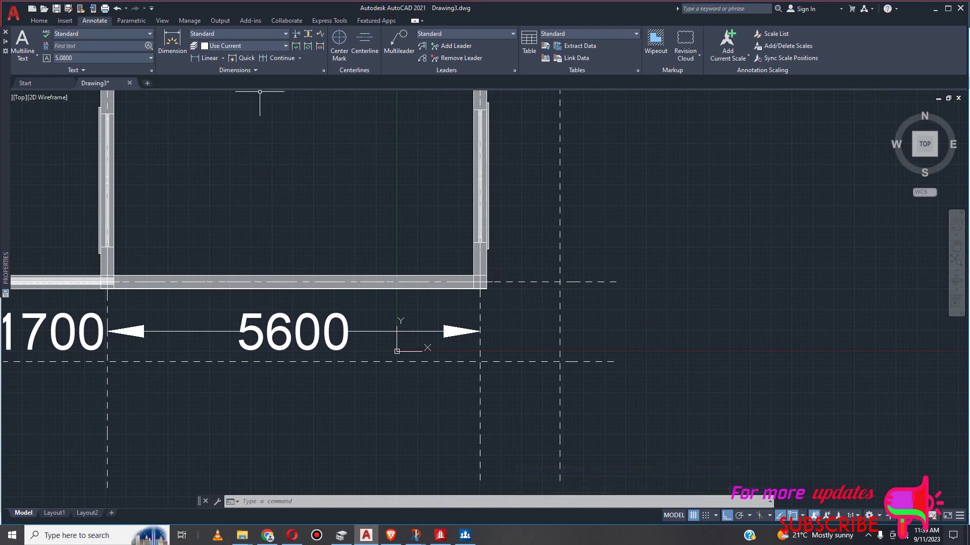
pyautogui.click(203, 59)
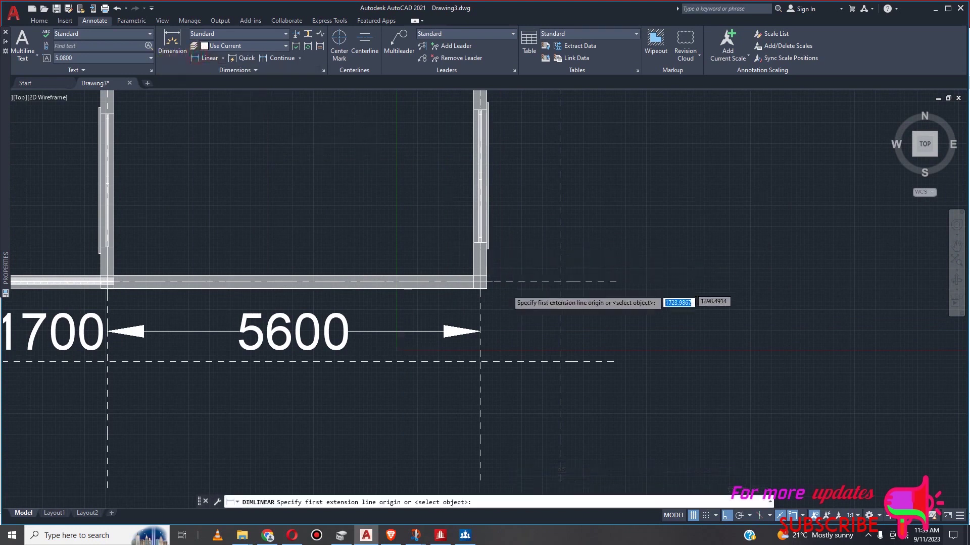
pyautogui.scroll(2, 508, 288)
pyautogui.scroll(2, 510, 283)
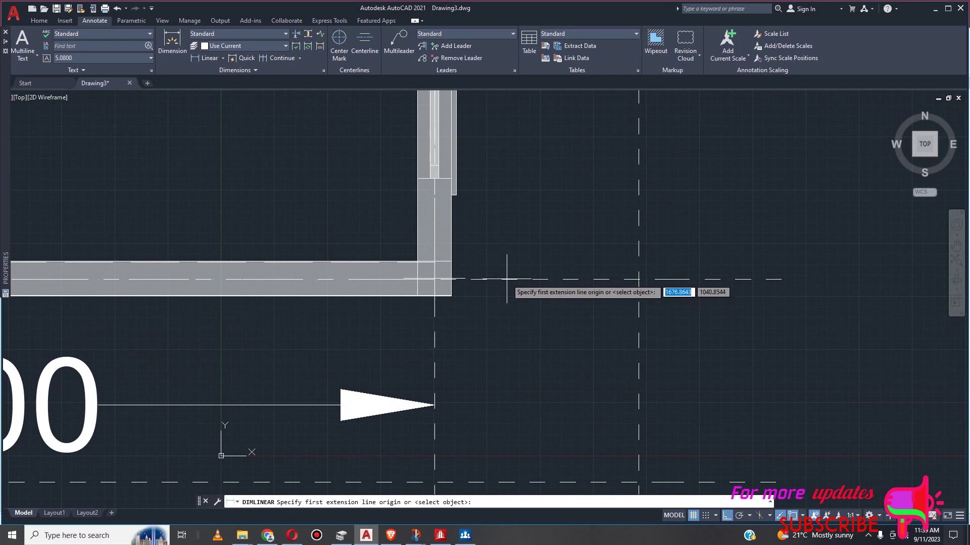
pyautogui.click(507, 279)
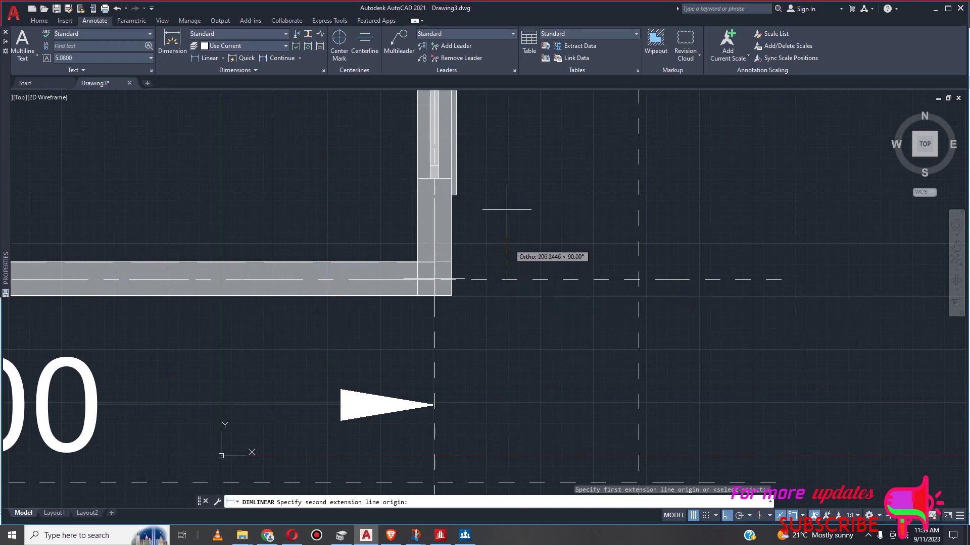
pyautogui.scroll(-2, 505, 202)
pyautogui.scroll(-3, 509, 197)
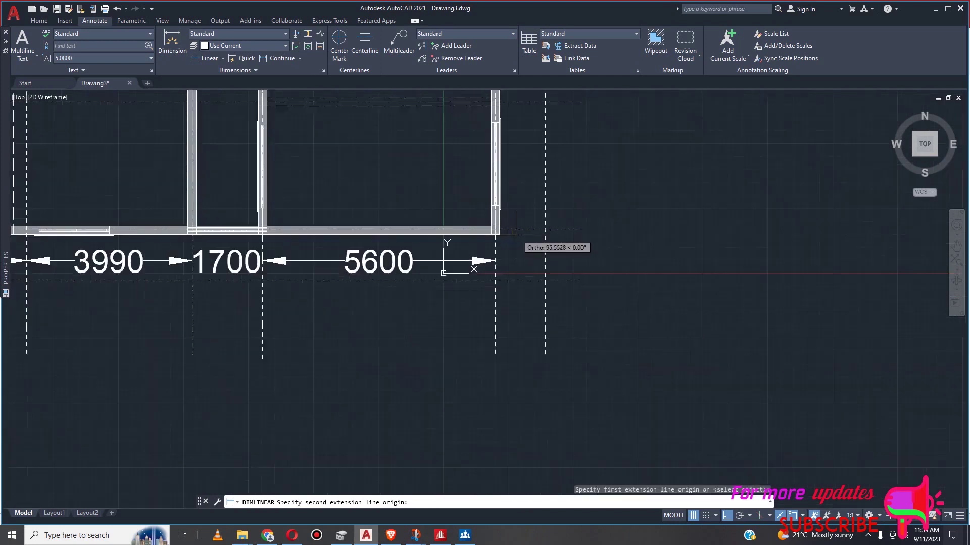
pyautogui.scroll(-1, 517, 232)
pyautogui.scroll(5, 515, 147)
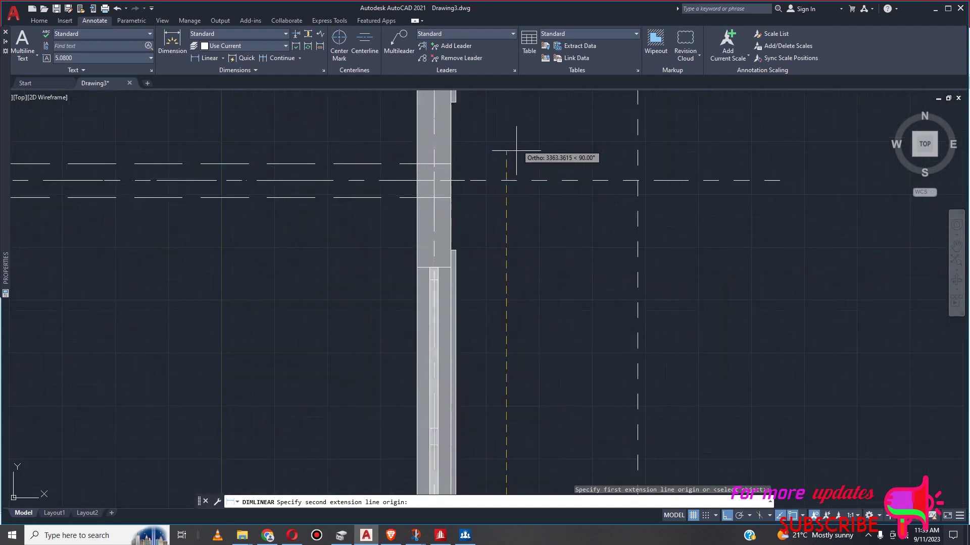
pyautogui.click(506, 180)
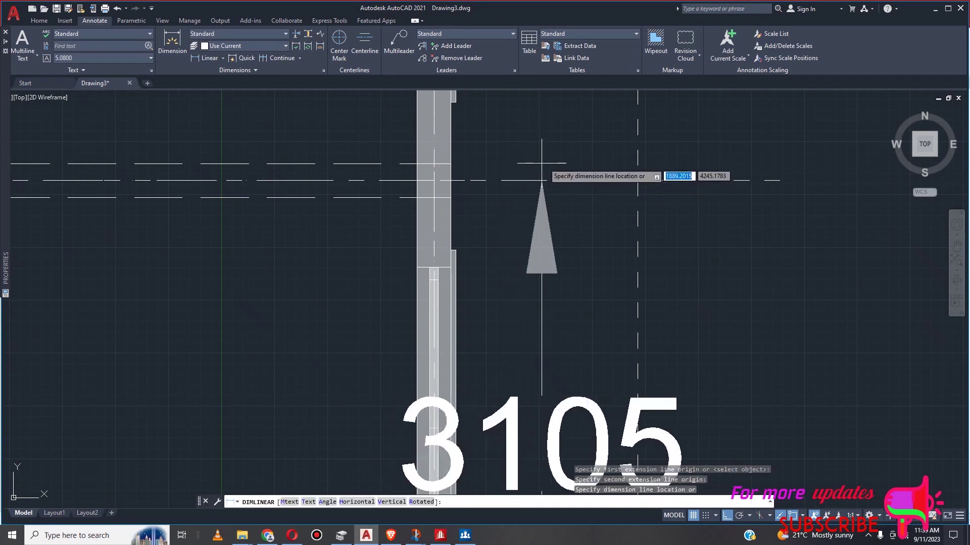
pyautogui.click(763, 151)
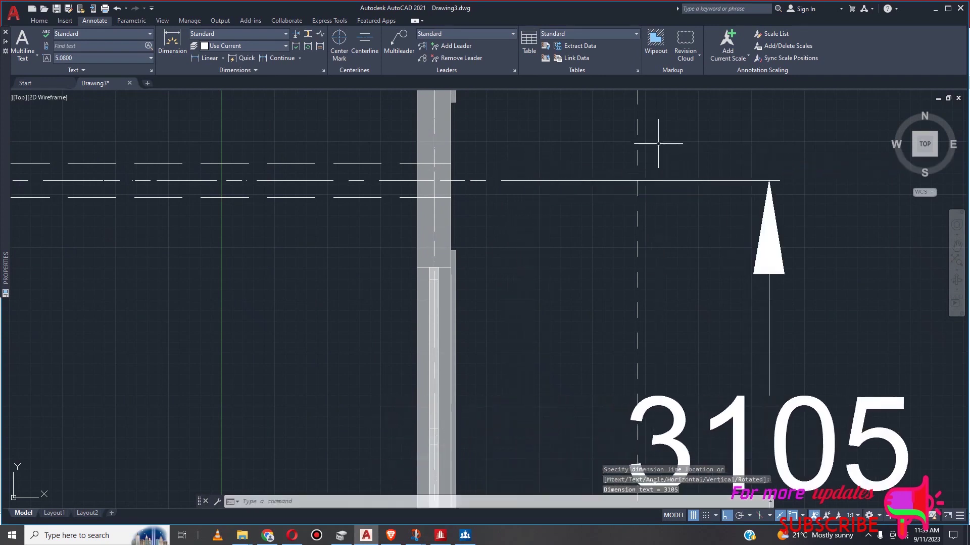
# Delete the dimension of the leftmost bay below the lower outer wall
pyautogui.scroll(-2, 646, 154)
pyautogui.scroll(-6, 608, 165)
pyautogui.scroll(3, 170, 309)
pyautogui.scroll(4, 178, 309)
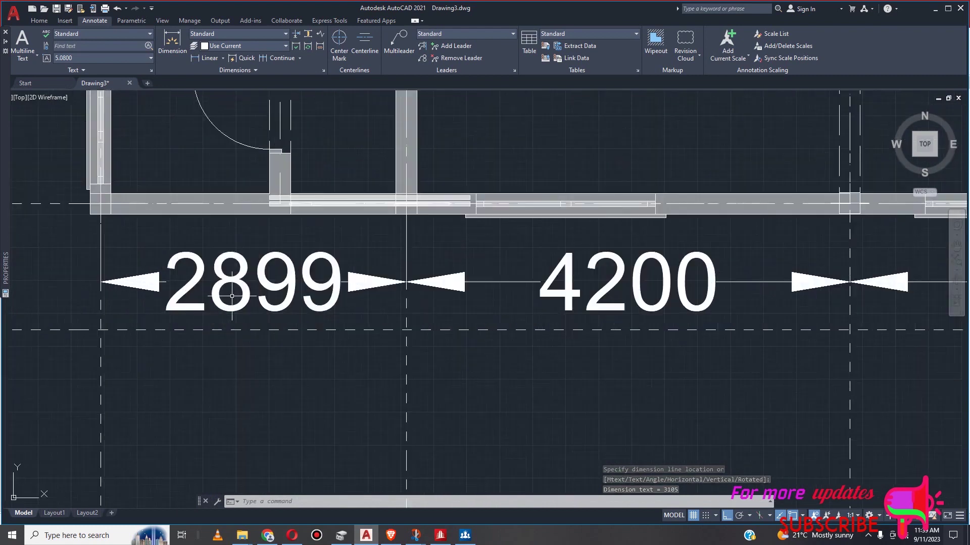
pyautogui.click(244, 299)
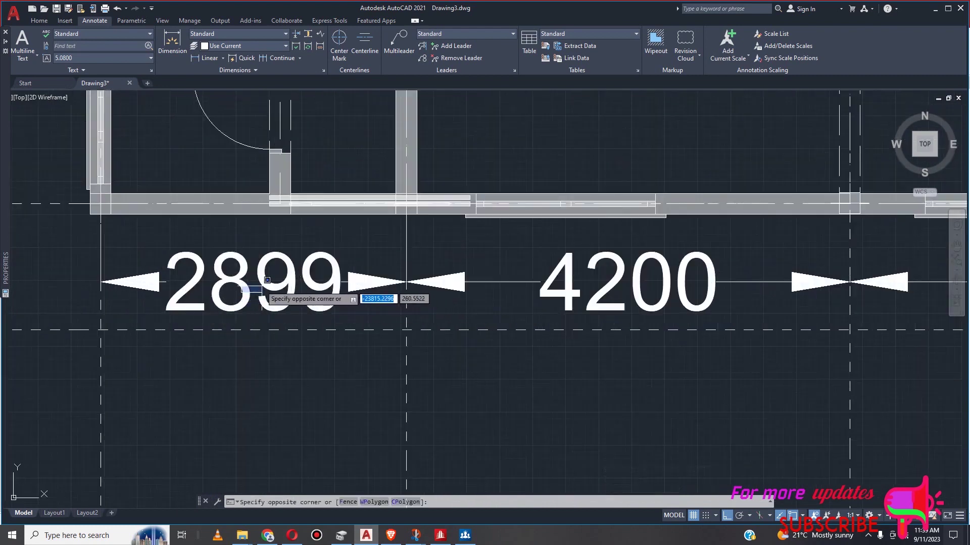
pyautogui.click(256, 286)
pyautogui.press('Escape')
pyautogui.click(233, 284)
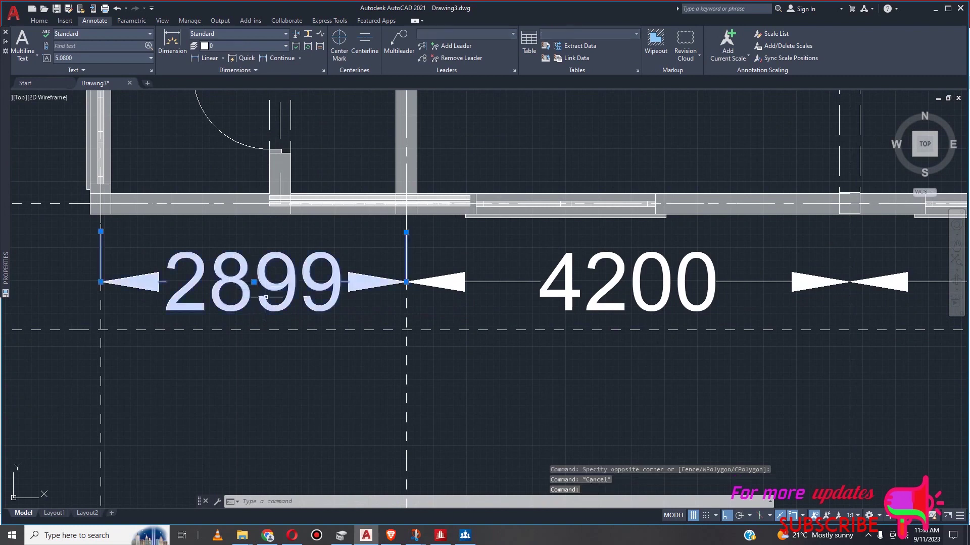
pyautogui.press('Delete')
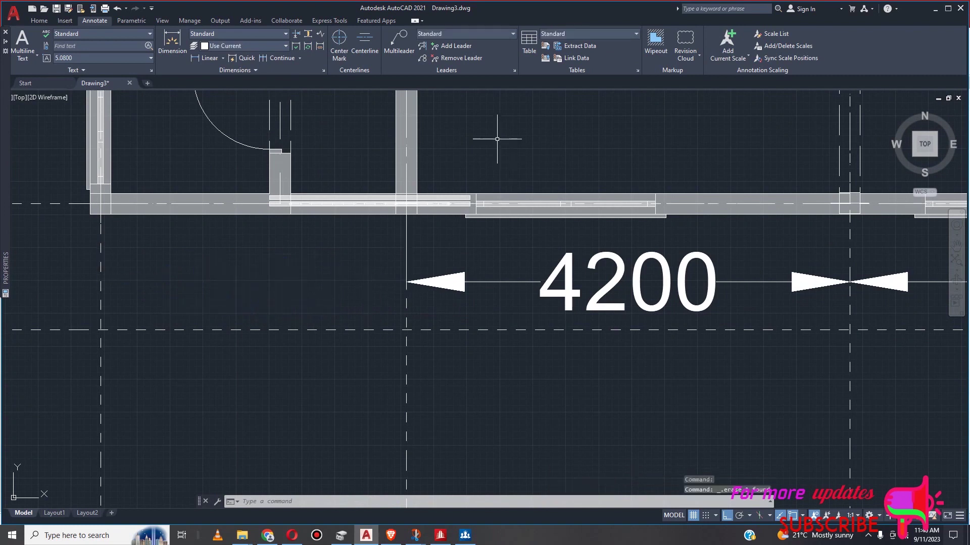
pyautogui.click(270, 57)
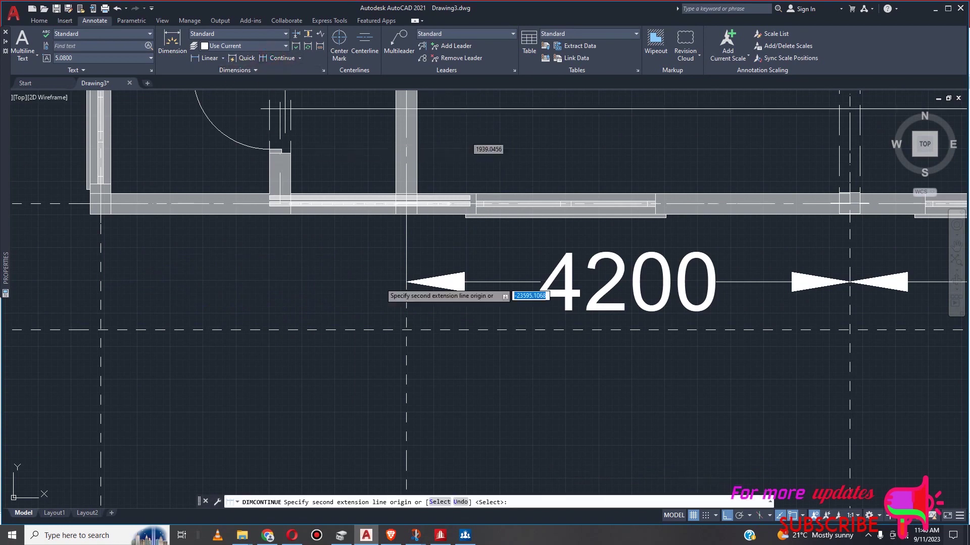
pyautogui.scroll(-2, 346, 302)
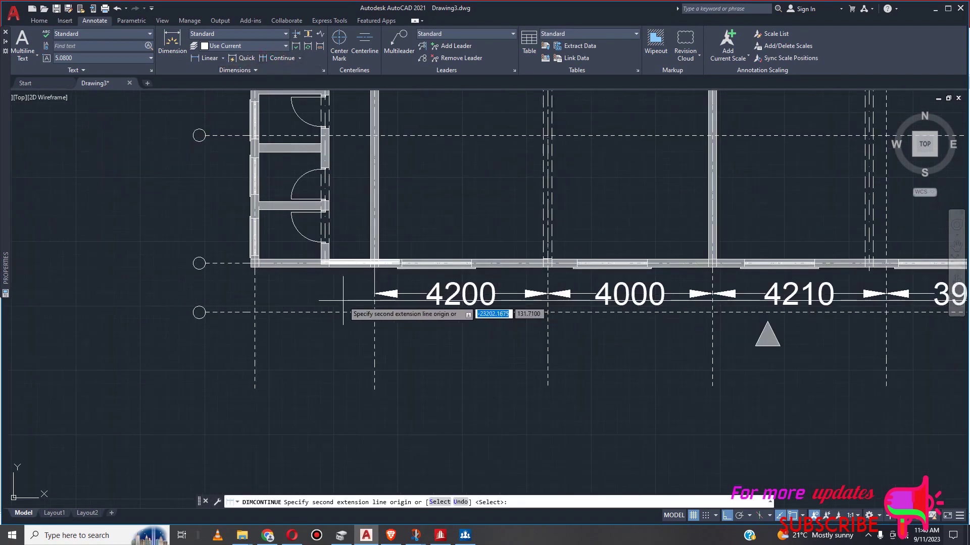
pyautogui.press('Escape')
# Continue the vertical dimension outside the right outer wall from the first horizontal gridline up to the next beam's centreline
pyautogui.scroll(-4, 320, 298)
pyautogui.scroll(8, 811, 274)
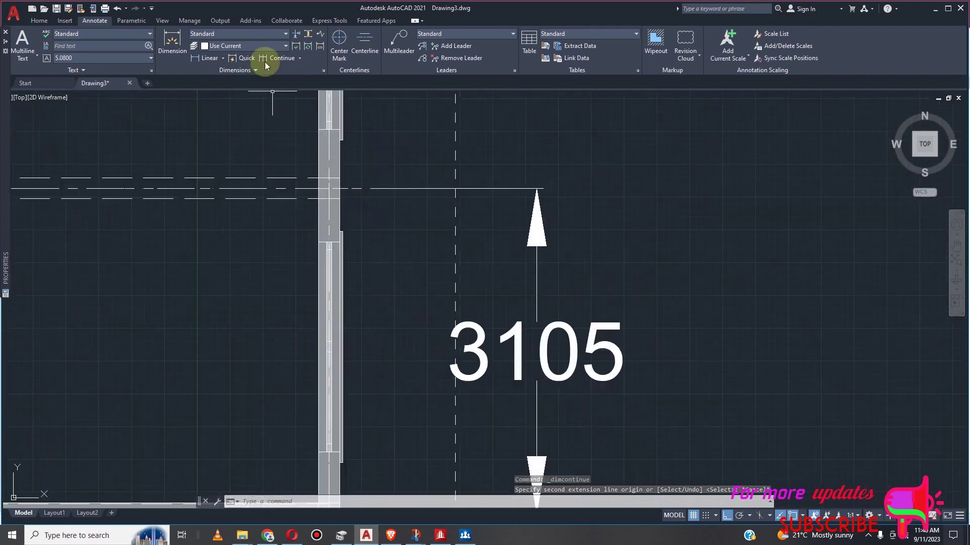
pyautogui.scroll(-5, 485, 313)
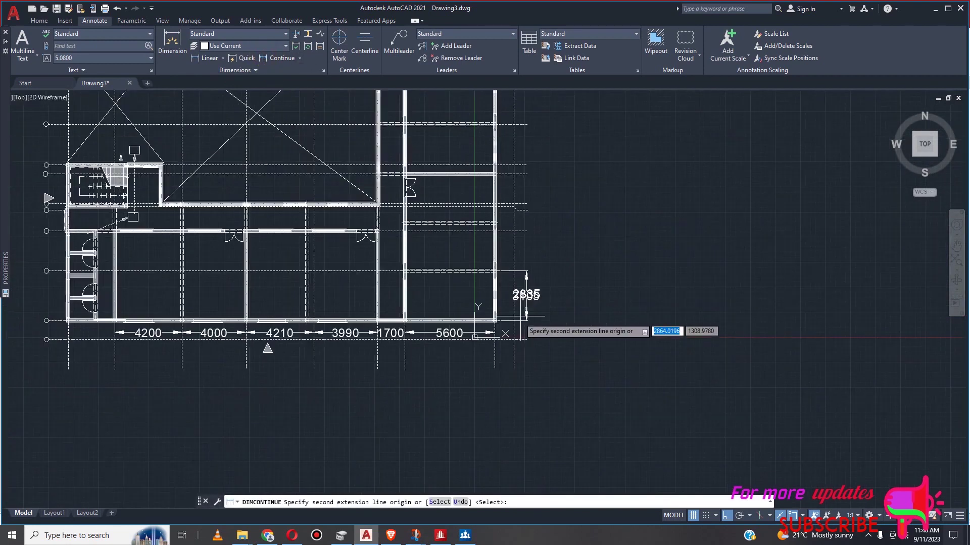
pyautogui.scroll(5, 525, 317)
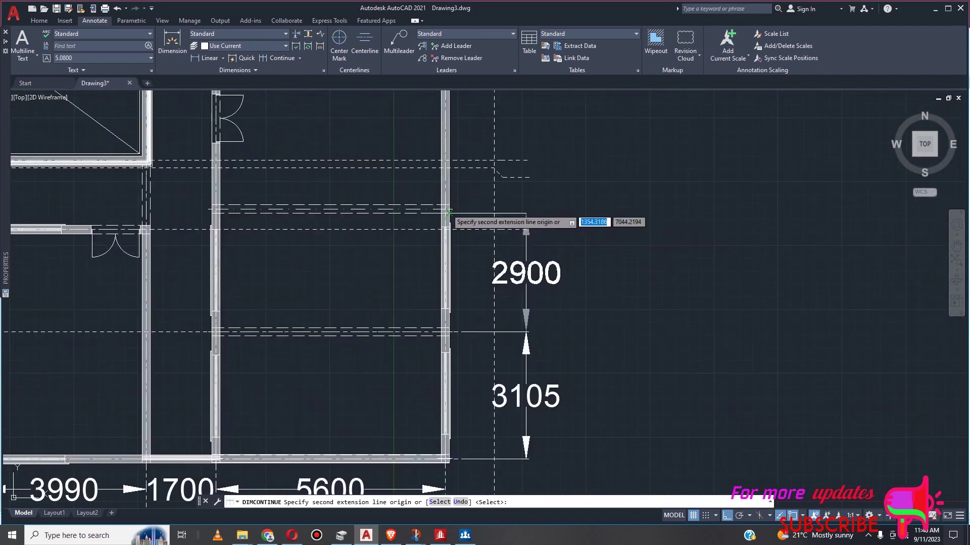
pyautogui.scroll(2, 444, 210)
pyautogui.scroll(2, 445, 207)
pyautogui.scroll(2, 445, 206)
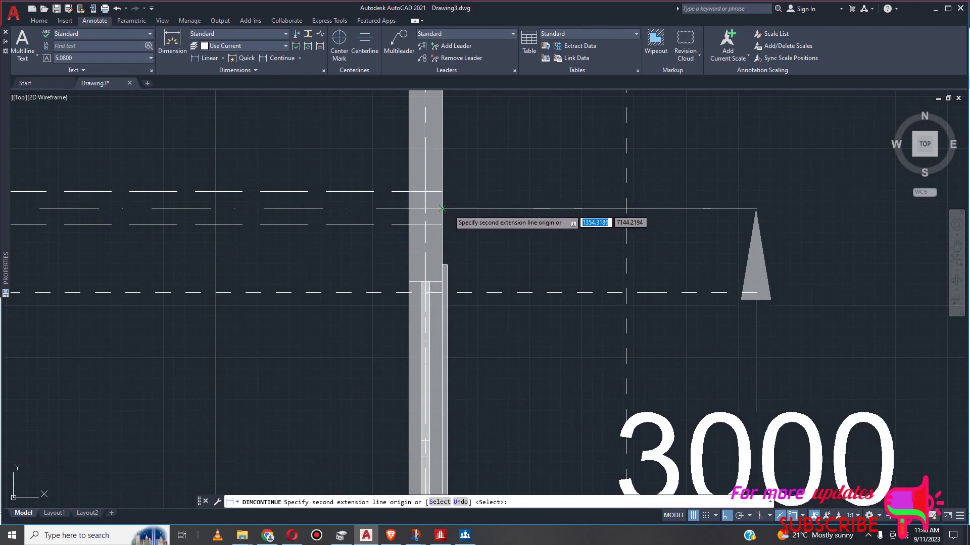
# Continue the vertical chain up to the centreline of the lower cross wall in the right wing
pyautogui.scroll(-4, 454, 209)
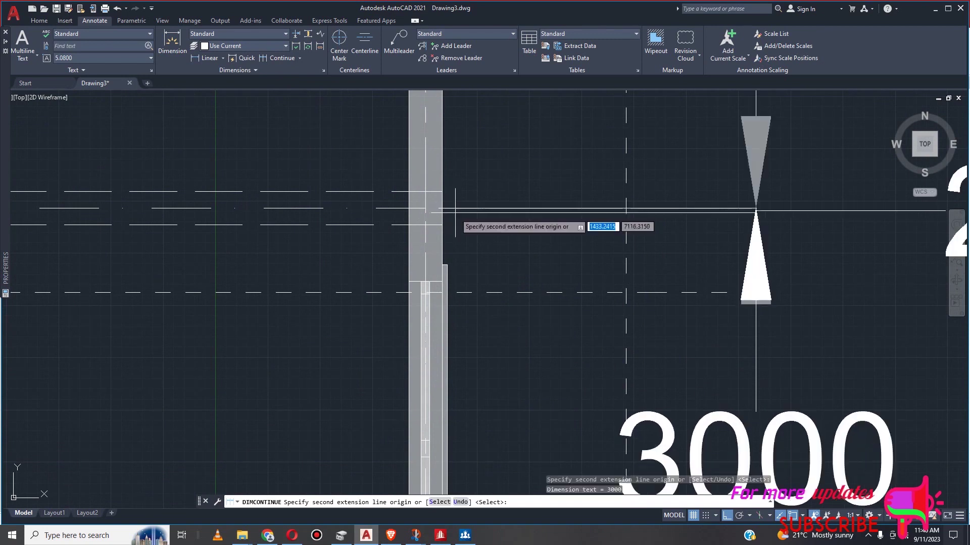
pyautogui.scroll(-6, 451, 217)
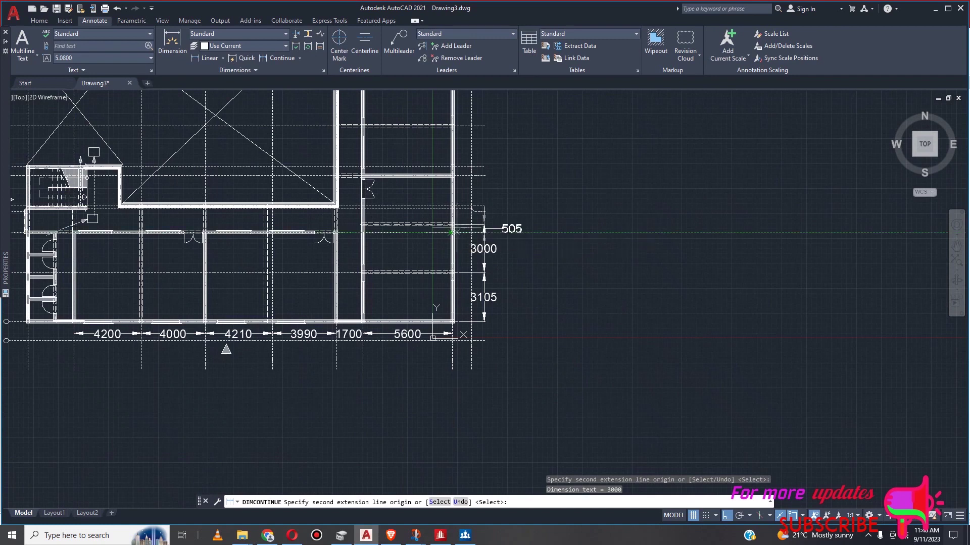
pyautogui.scroll(8, 457, 182)
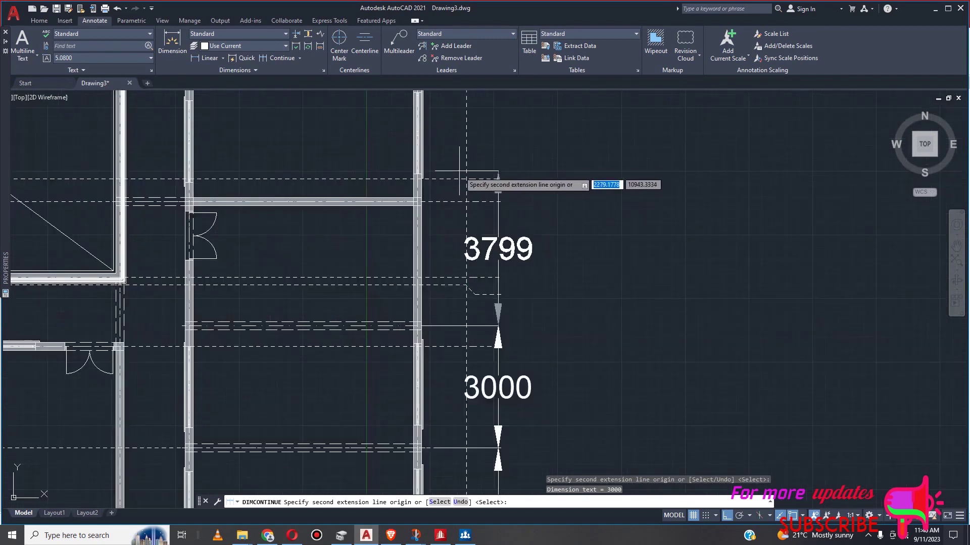
pyautogui.scroll(4, 428, 200)
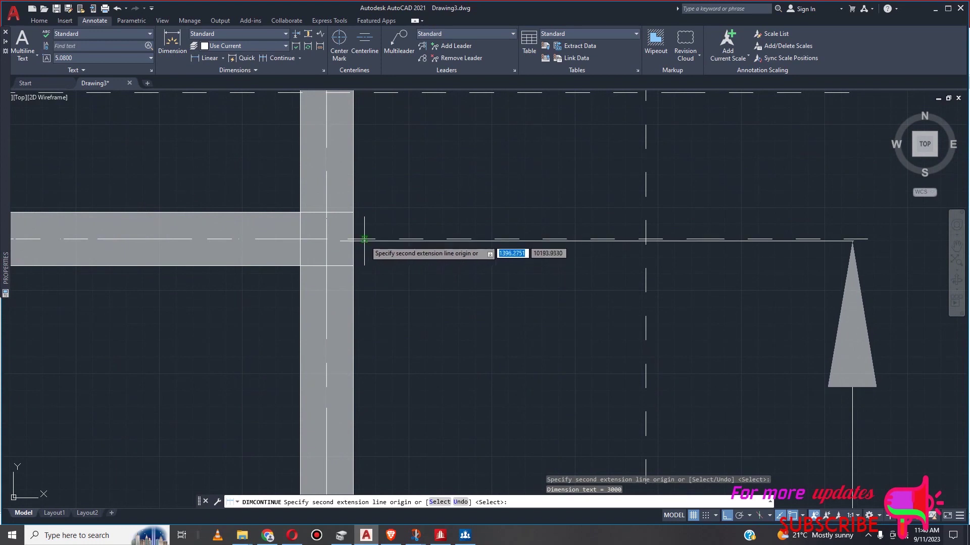
pyautogui.click(364, 239)
# Continue the vertical chain from the lower cross wall up to the first beam gridline above it
pyautogui.scroll(-5, 400, 264)
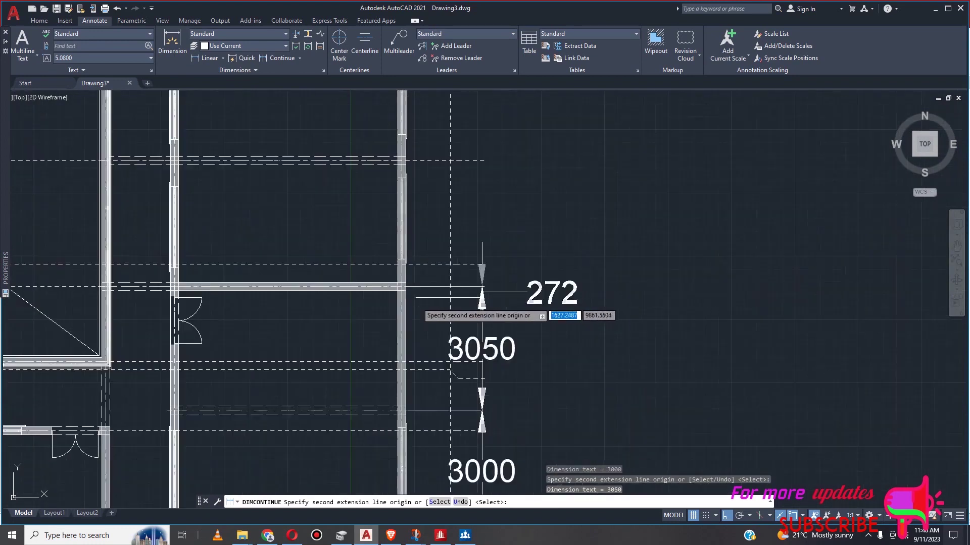
pyautogui.scroll(-5, 418, 298)
pyautogui.scroll(5, 420, 251)
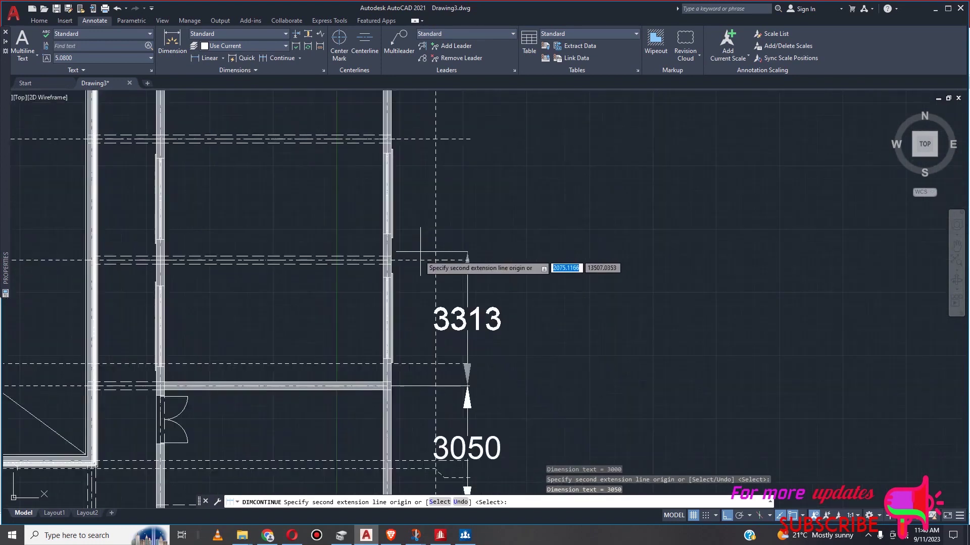
pyautogui.scroll(5, 399, 273)
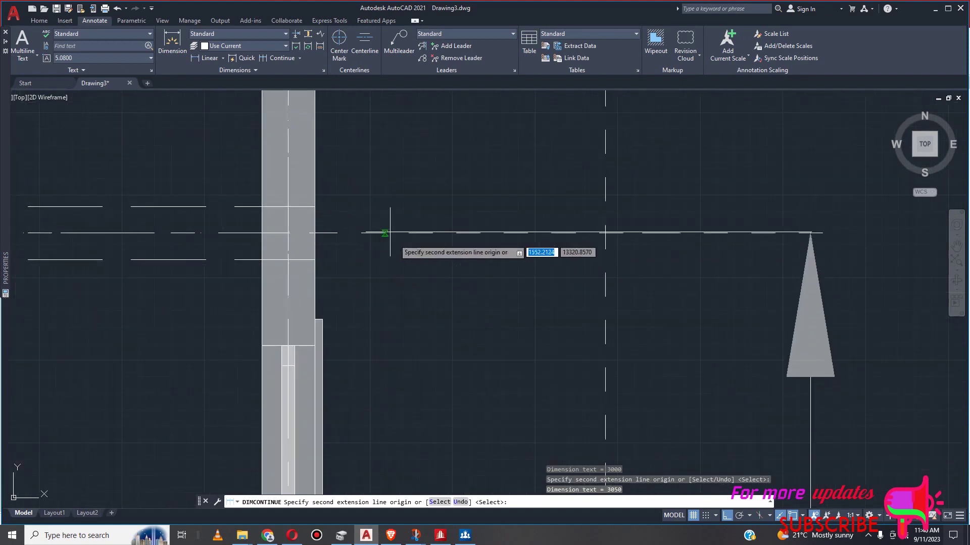
pyautogui.scroll(-3, 390, 233)
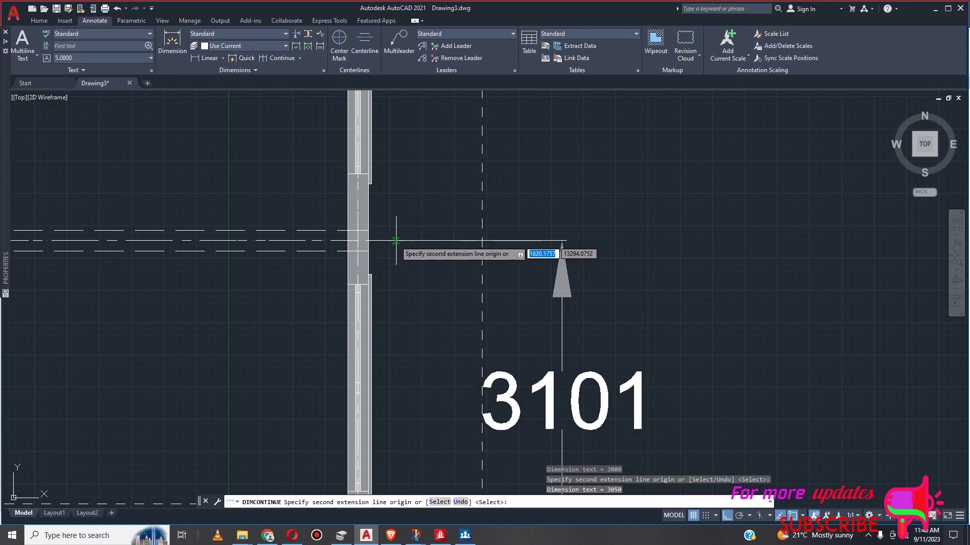
pyautogui.click(417, 276)
# Continue the vertical chain up to the second beam gridline above the lower cross wall
pyautogui.scroll(-10, 435, 319)
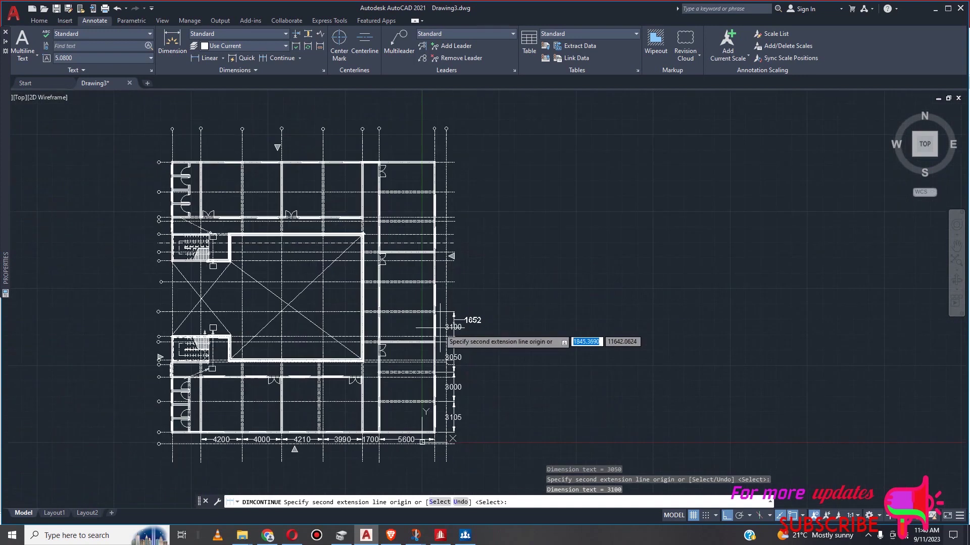
pyautogui.scroll(8, 439, 328)
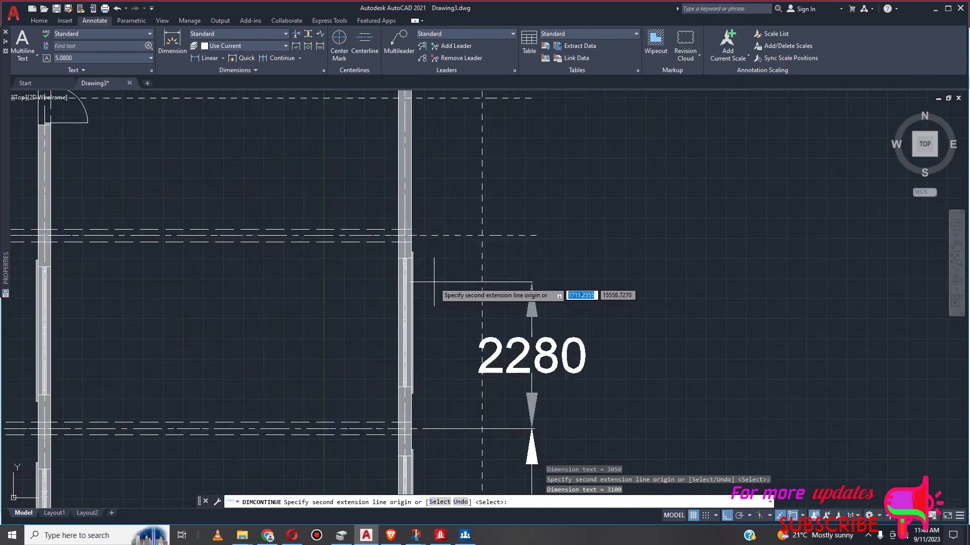
pyautogui.scroll(4, 446, 235)
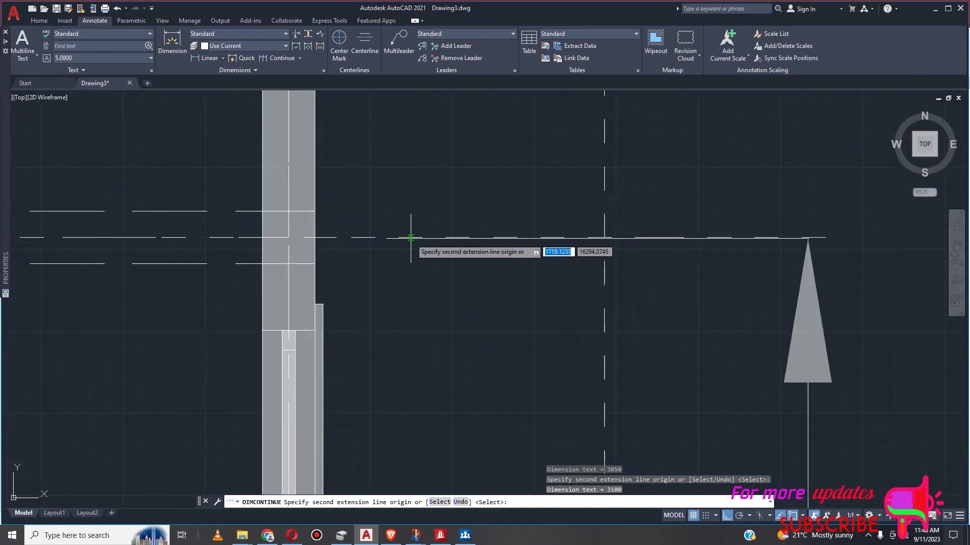
# Try to continue the vertical chain up to the next cross wall's gridline, beside the triangular marker outside the right outer wall
pyautogui.scroll(-6, 410, 238)
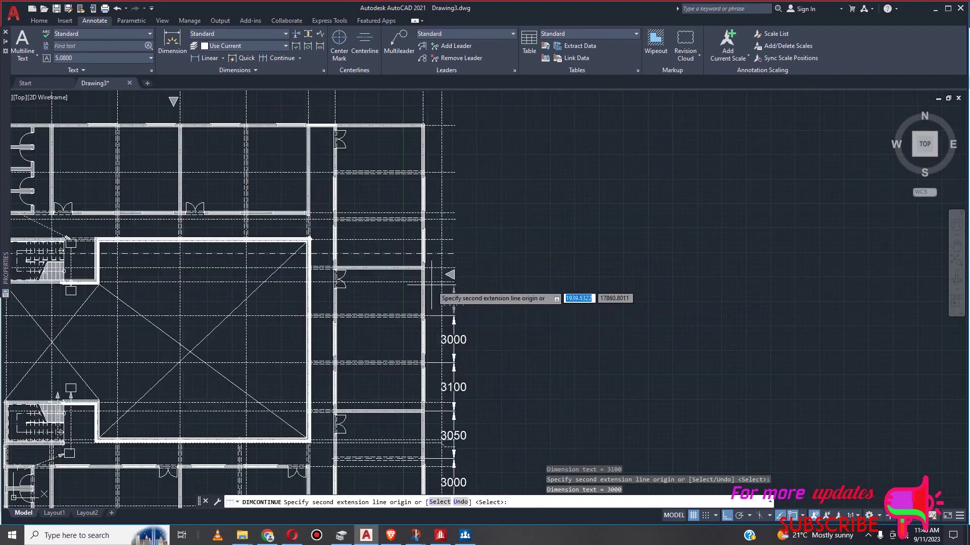
pyautogui.scroll(8, 440, 278)
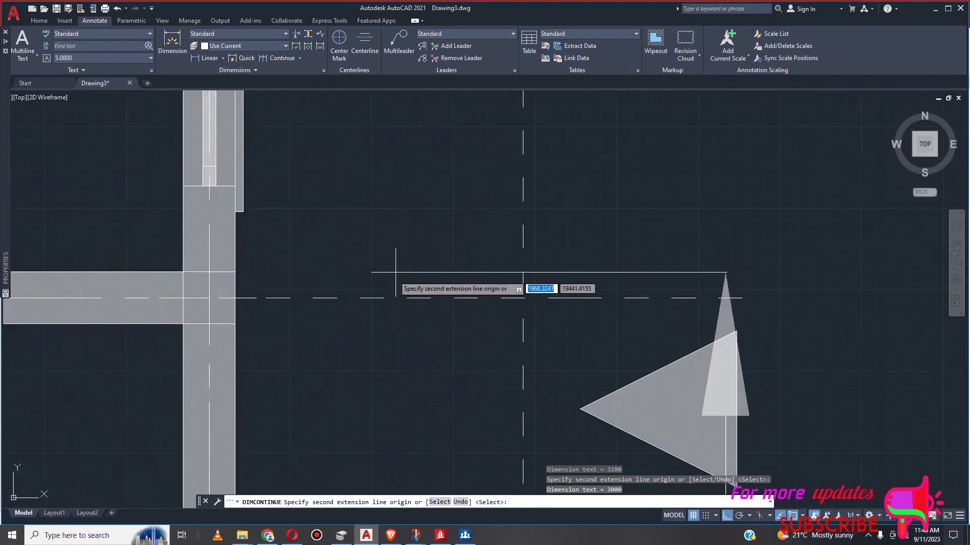
pyautogui.click(370, 299)
# End the continued dimensioning, inspect its alignment at the cross wall's gridline, and delete the topmost dimension of the vertical chain
pyautogui.scroll(-4, 370, 298)
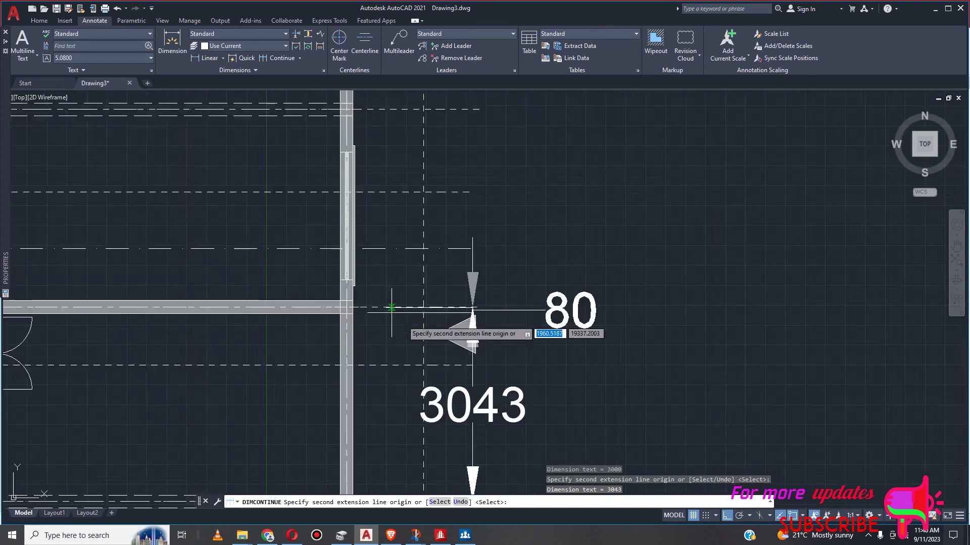
pyautogui.scroll(5, 405, 321)
pyautogui.scroll(-2, 424, 314)
pyautogui.scroll(1, 427, 313)
pyautogui.press('Escape')
pyautogui.scroll(3, 356, 278)
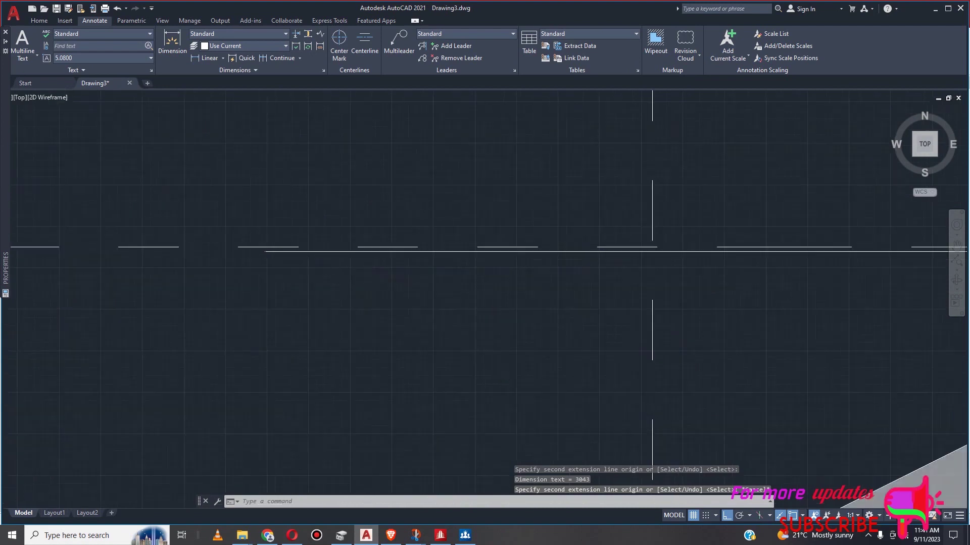
pyautogui.scroll(3, 304, 258)
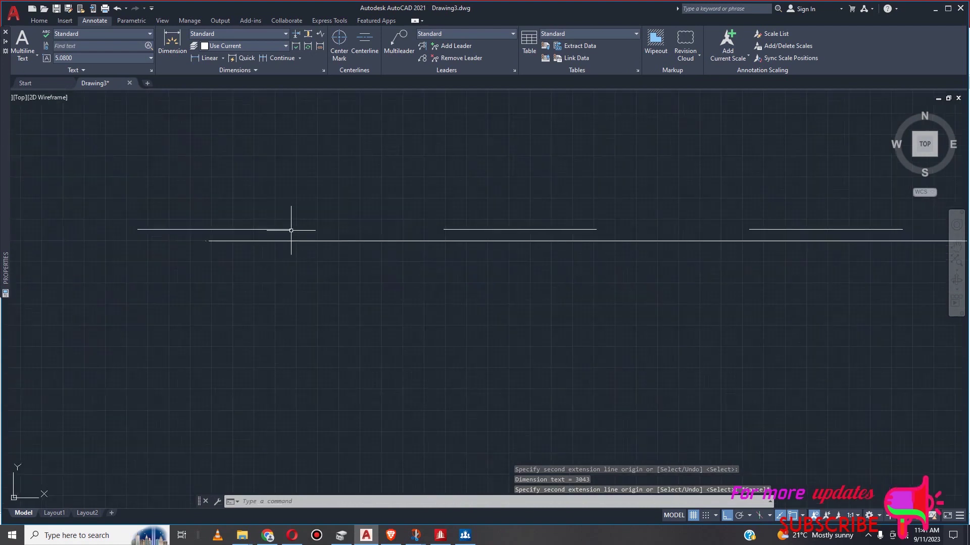
pyautogui.scroll(-3, 316, 249)
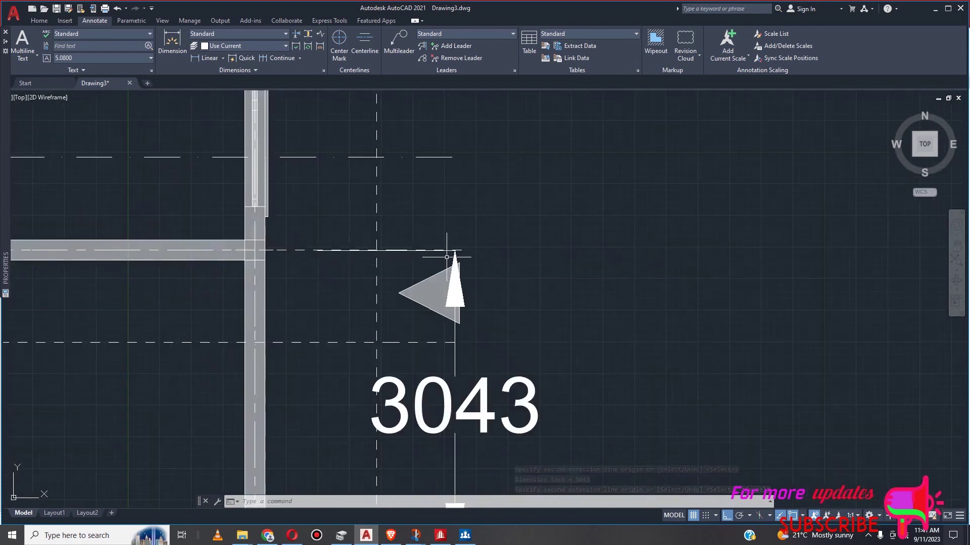
pyautogui.click(509, 338)
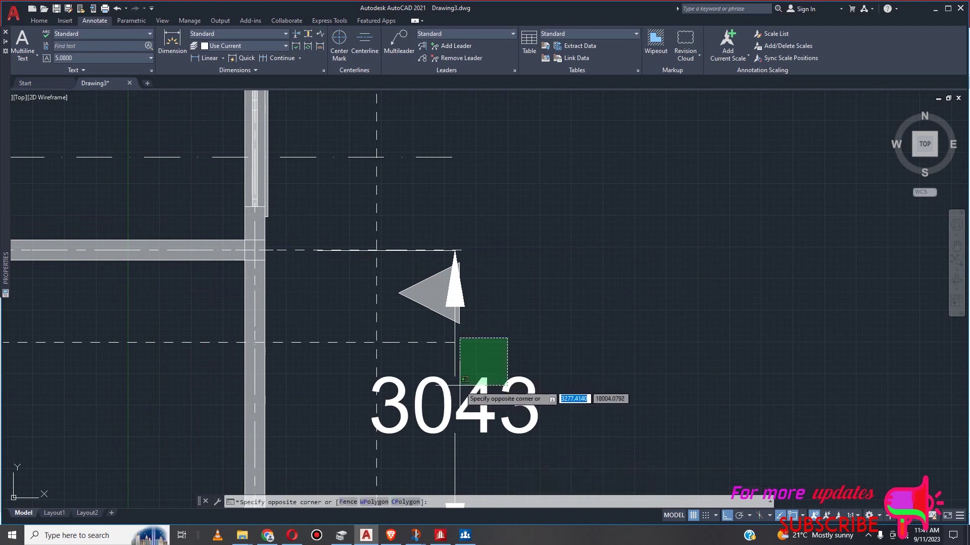
pyautogui.click(472, 407)
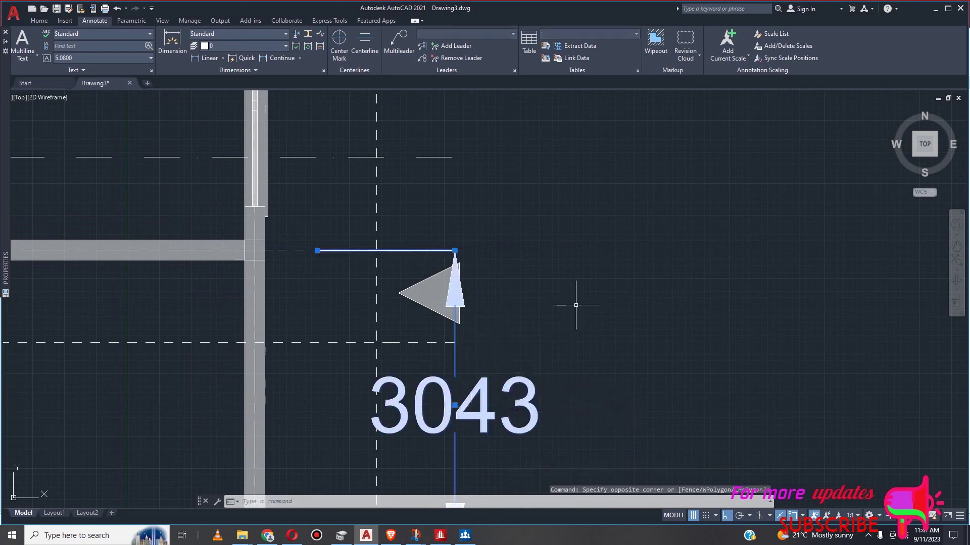
pyautogui.press('Delete')
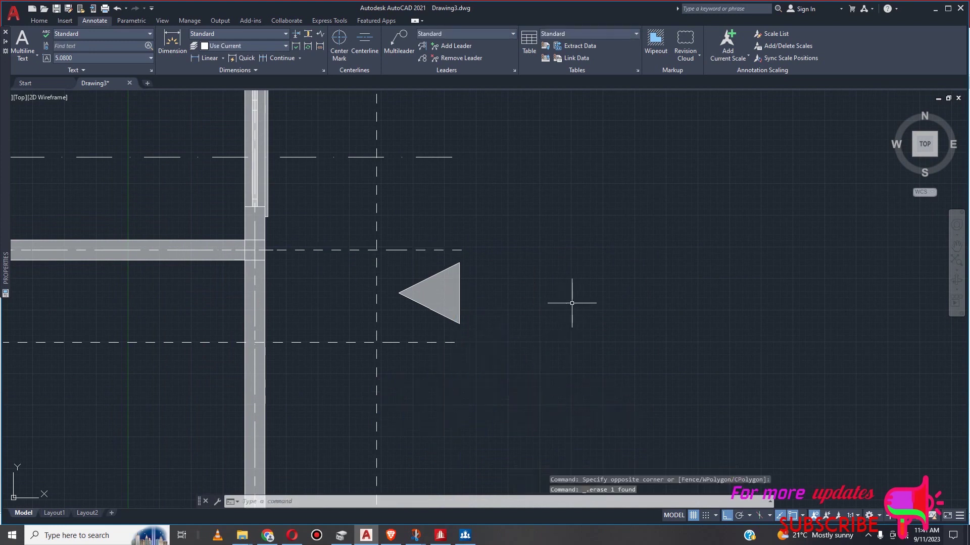
# Continue the horizontal chain below the lower outer wall from the 4200 dimension onto the left outer wall's vertical gridline
pyautogui.click(286, 57)
pyautogui.scroll(-4, 517, 295)
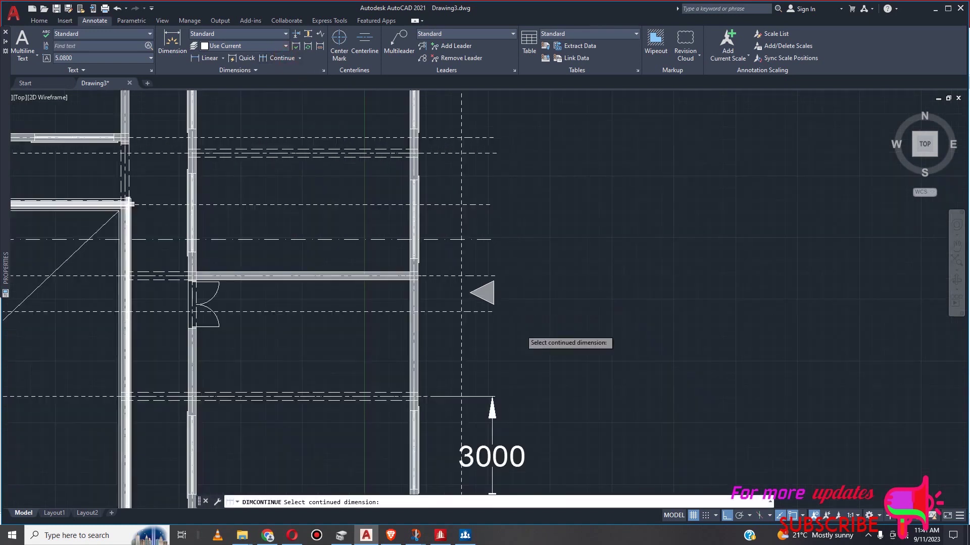
pyautogui.scroll(-9, 641, 252)
pyautogui.scroll(6, 496, 342)
pyautogui.scroll(4, 459, 310)
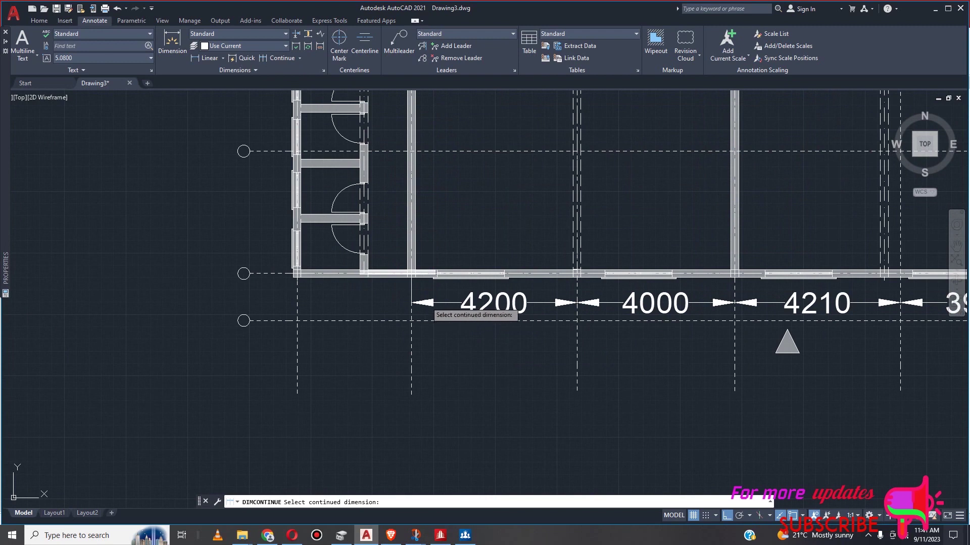
pyautogui.click(459, 303)
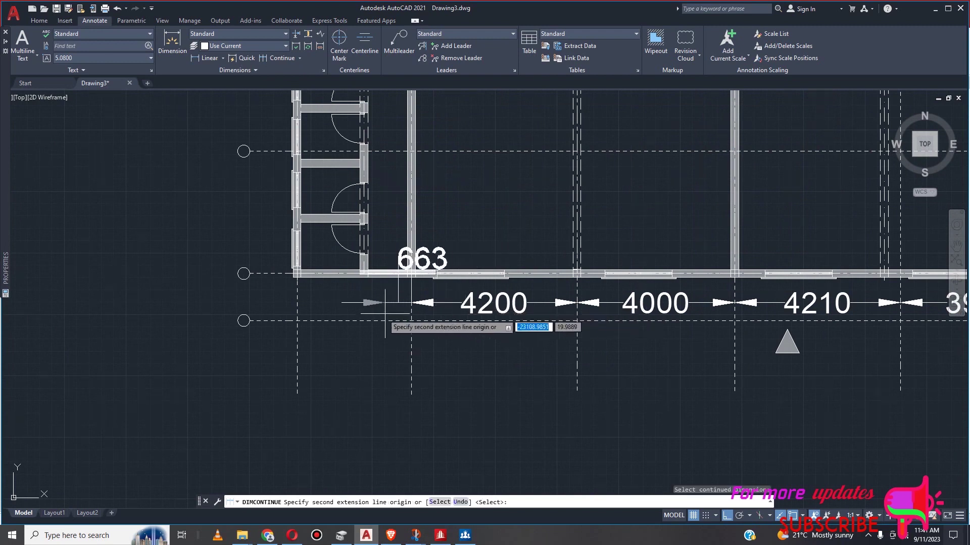
pyautogui.scroll(5, 260, 293)
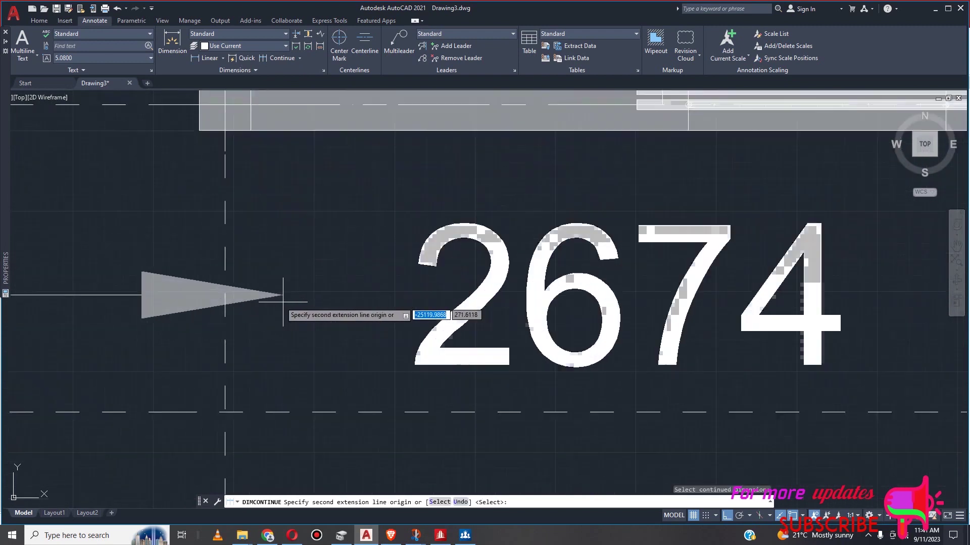
pyautogui.click(224, 309)
pyautogui.scroll(-8, 310, 295)
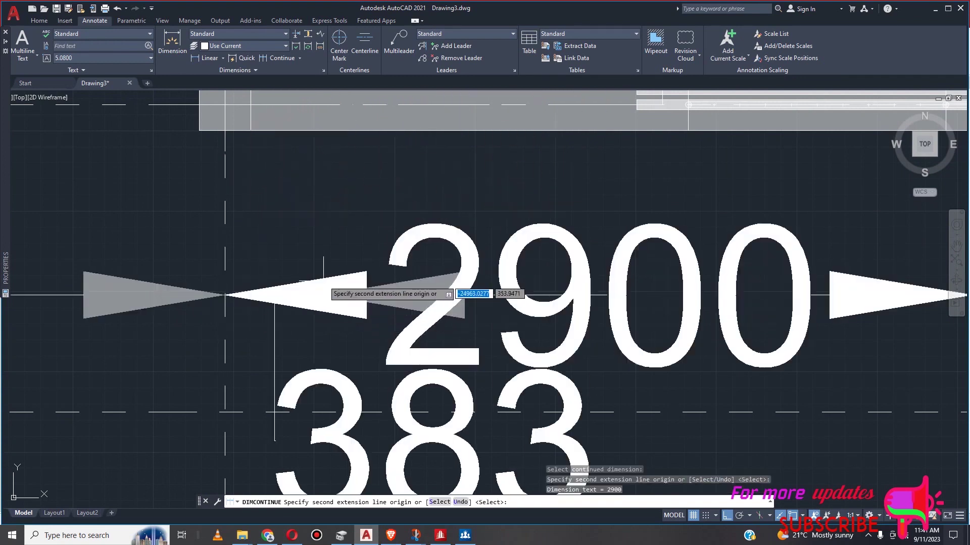
pyautogui.press('Escape')
pyautogui.scroll(-5, 373, 328)
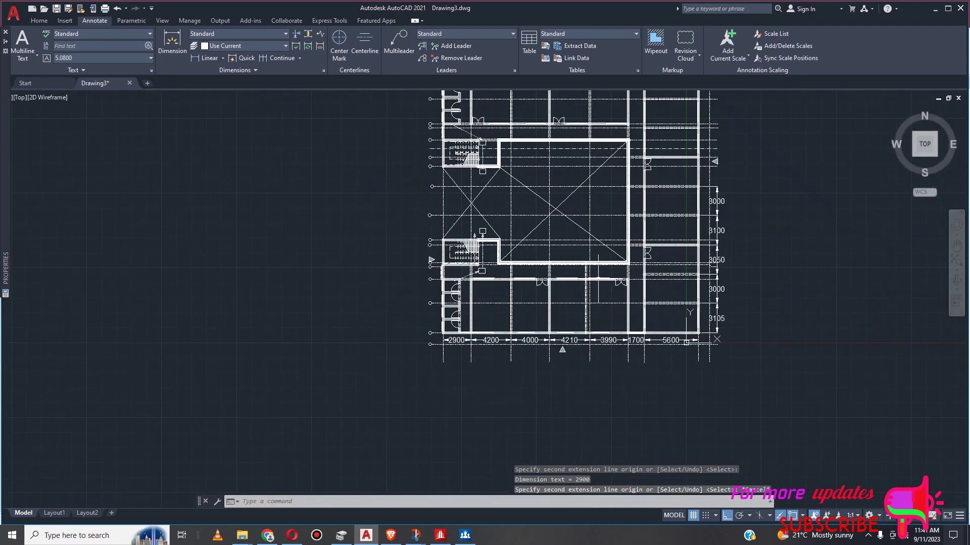
pyautogui.scroll(-4, 497, 372)
pyautogui.scroll(10, 588, 359)
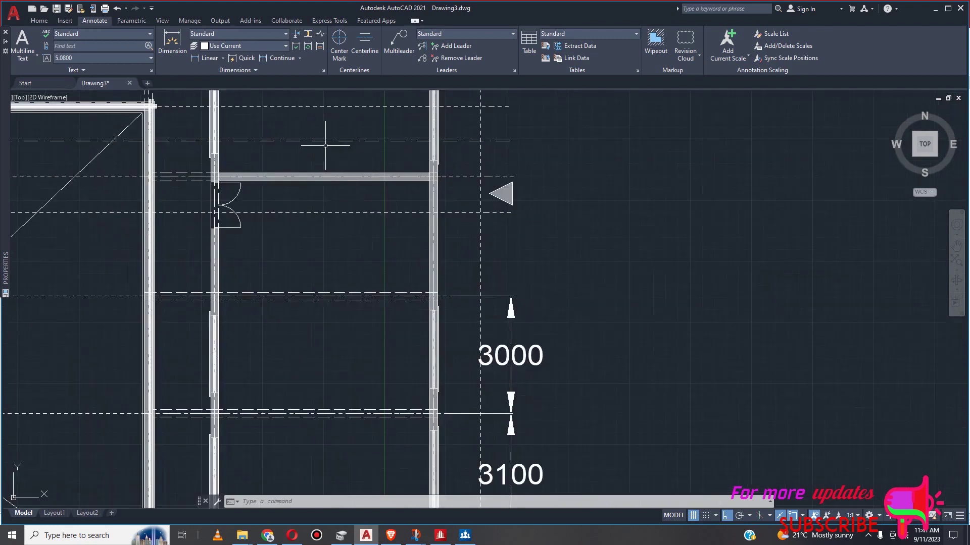
pyautogui.click(276, 58)
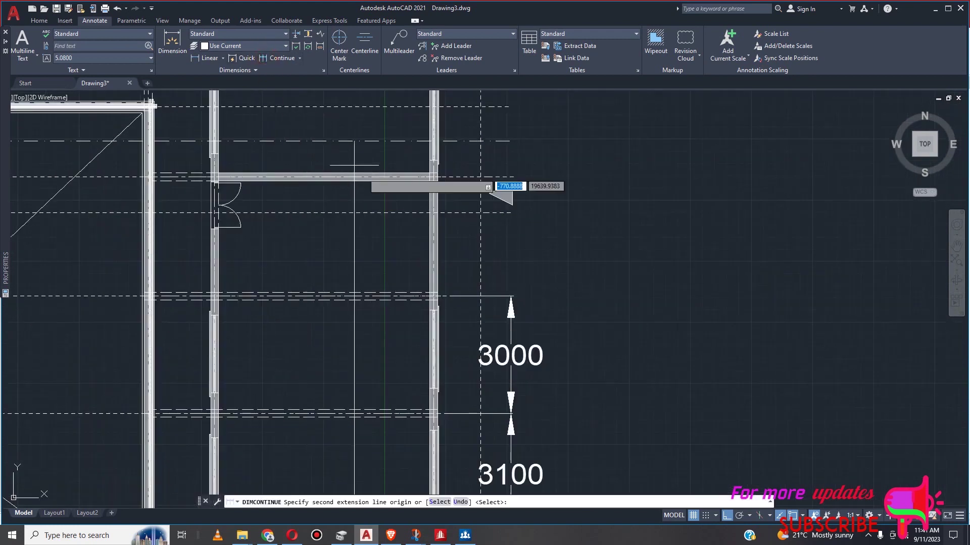
pyautogui.press('Escape')
pyautogui.scroll(-6, 628, 258)
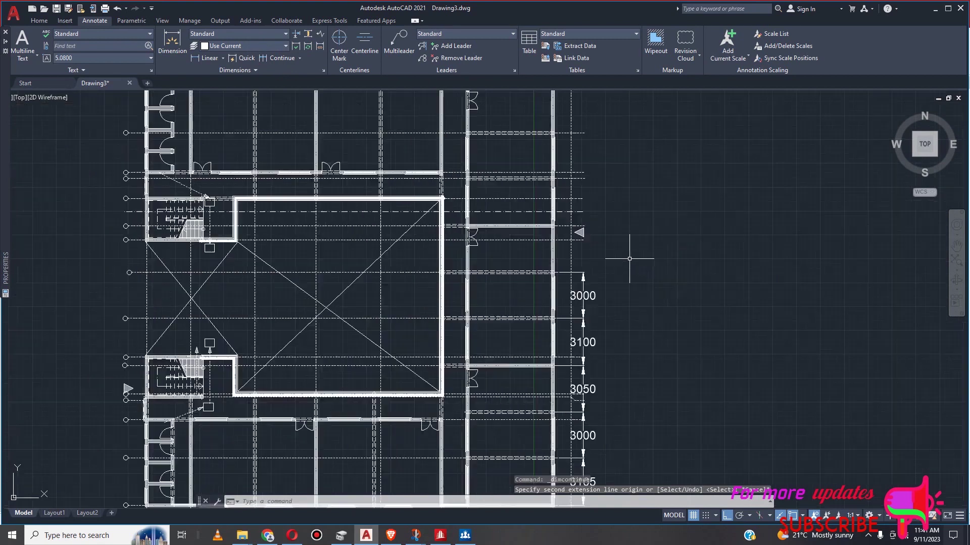
pyautogui.scroll(6, 331, 452)
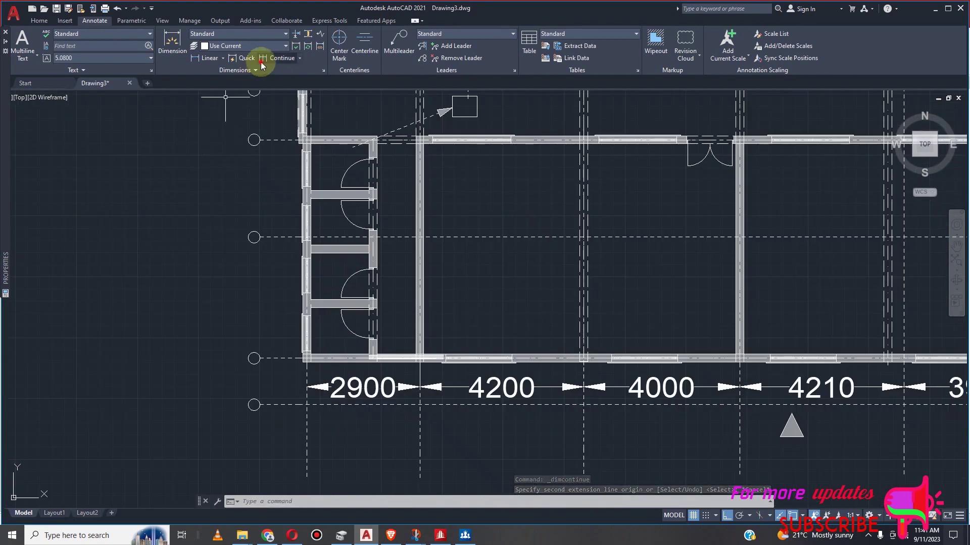
pyautogui.click(277, 58)
pyautogui.scroll(2, 310, 391)
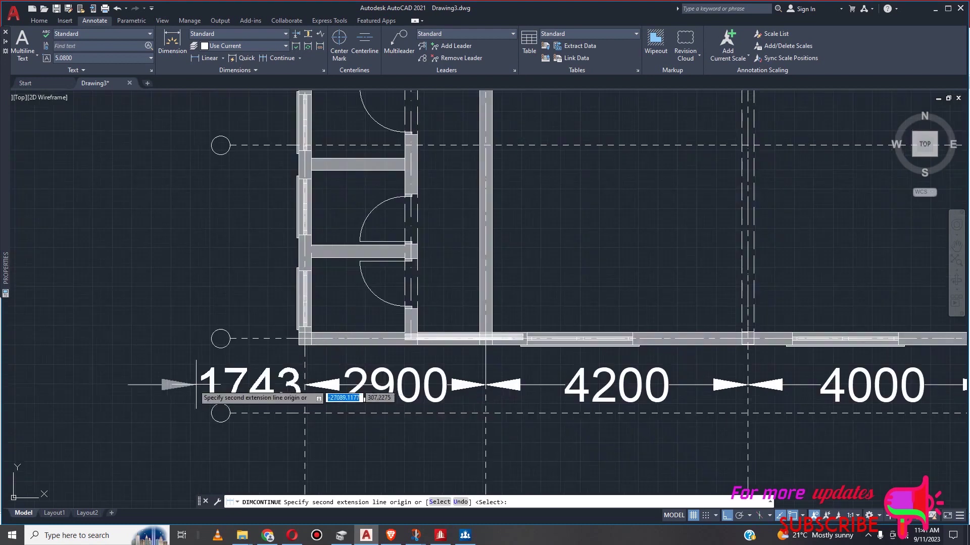
pyautogui.click(187, 402)
pyautogui.press('Escape')
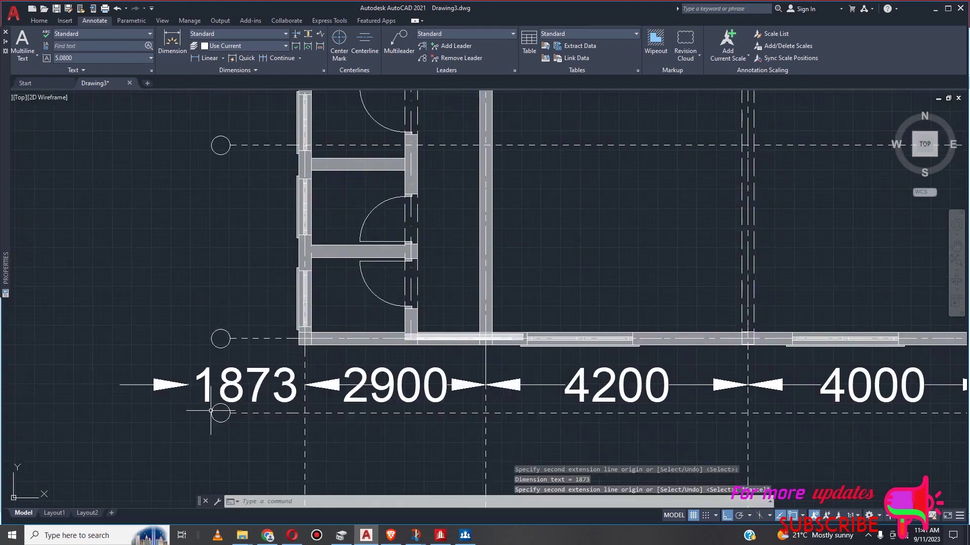
pyautogui.click(255, 366)
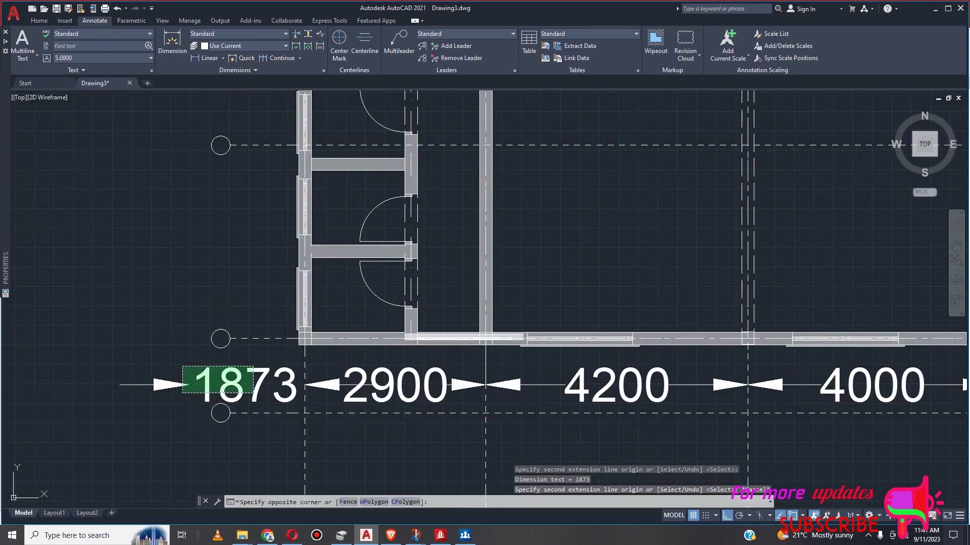
pyautogui.click(182, 393)
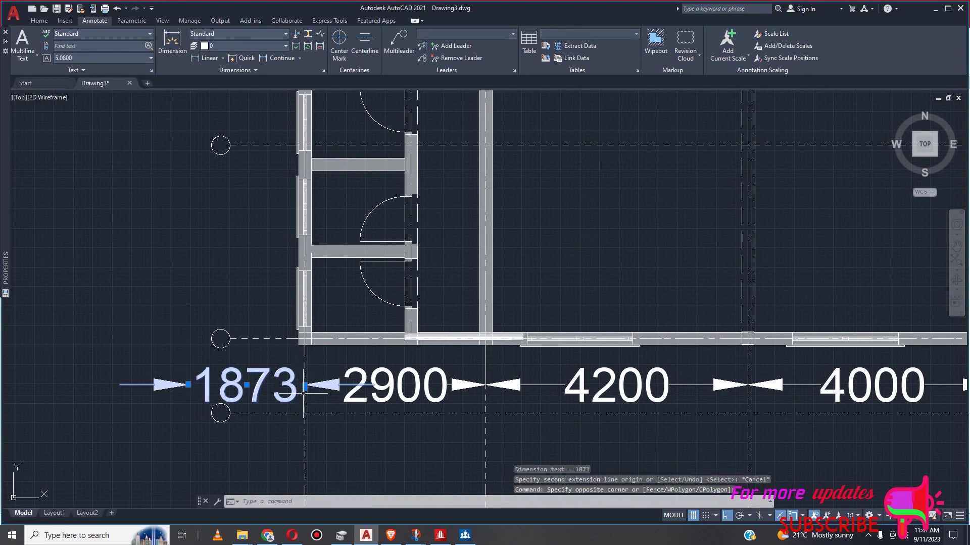
pyautogui.press('Delete')
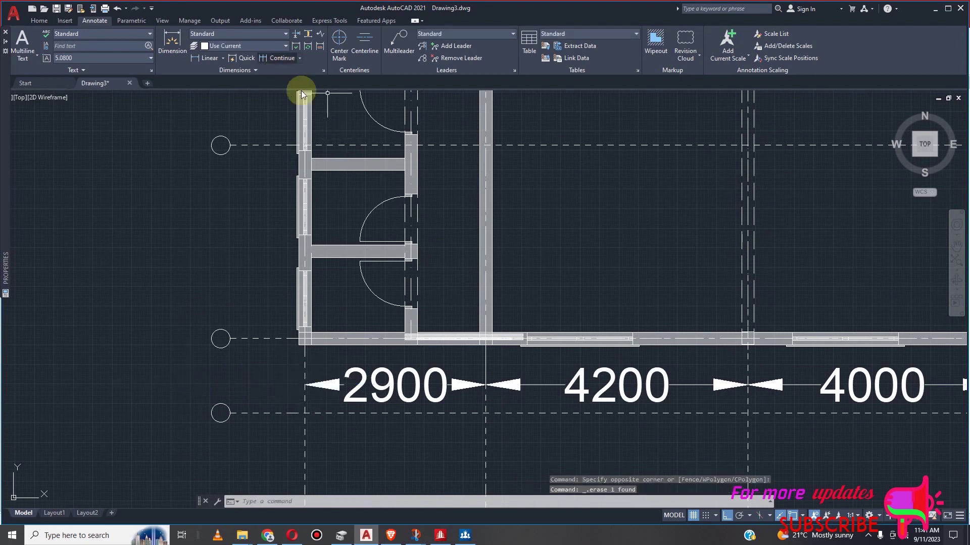
# Continue the vertical chain from its topmost 3000 dimension up to the cross wall's gridline beside the triangular marker
pyautogui.click(277, 57)
pyautogui.scroll(-6, 589, 297)
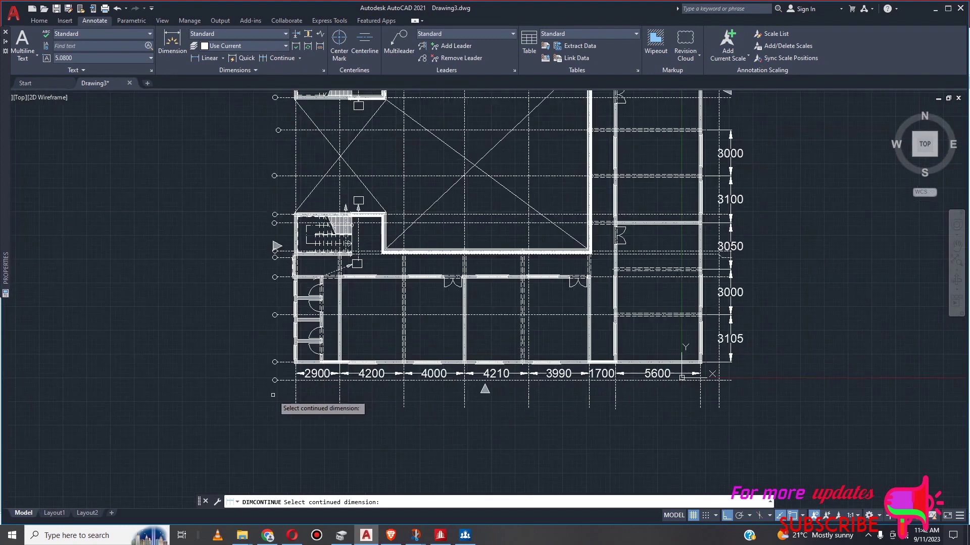
pyautogui.scroll(8, 558, 353)
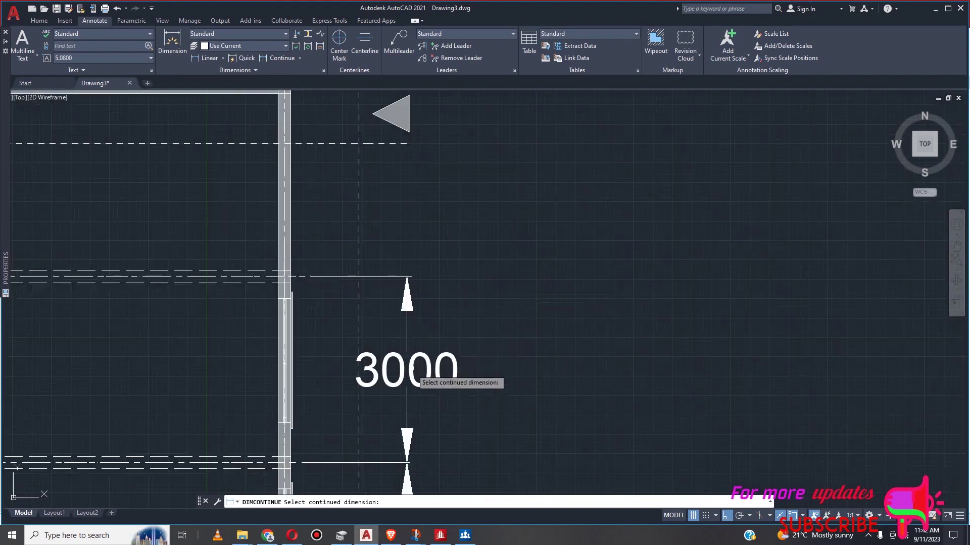
pyautogui.click(413, 370)
pyautogui.scroll(-3, 437, 277)
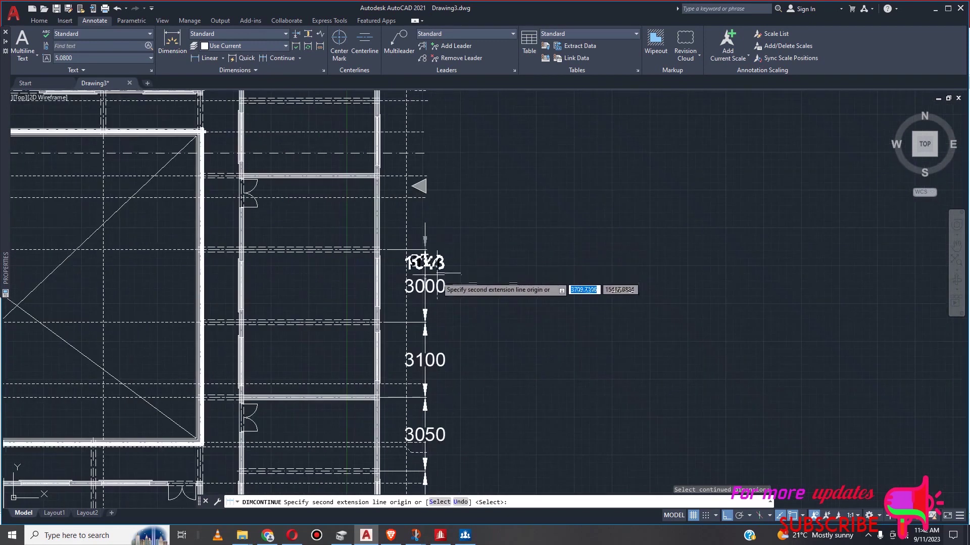
pyautogui.scroll(5, 409, 192)
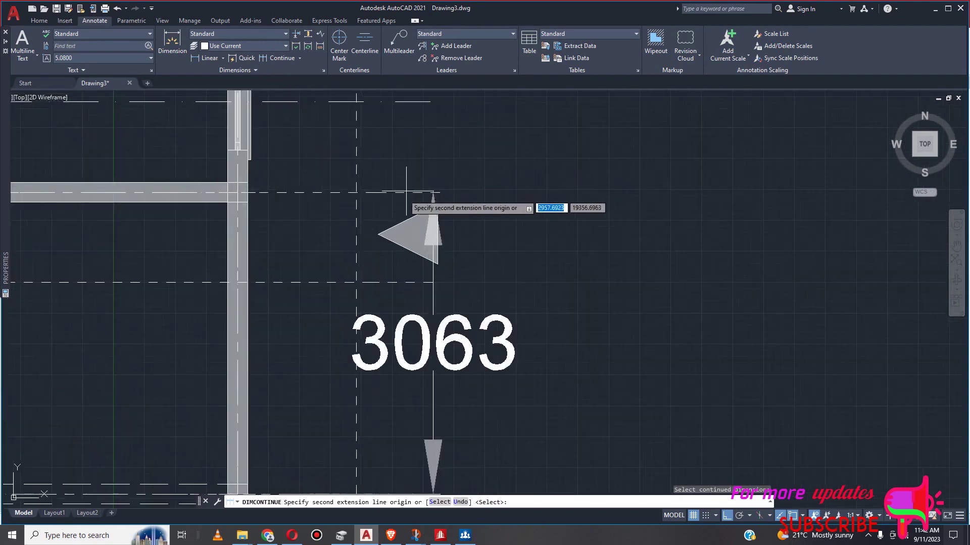
pyautogui.scroll(2, 407, 192)
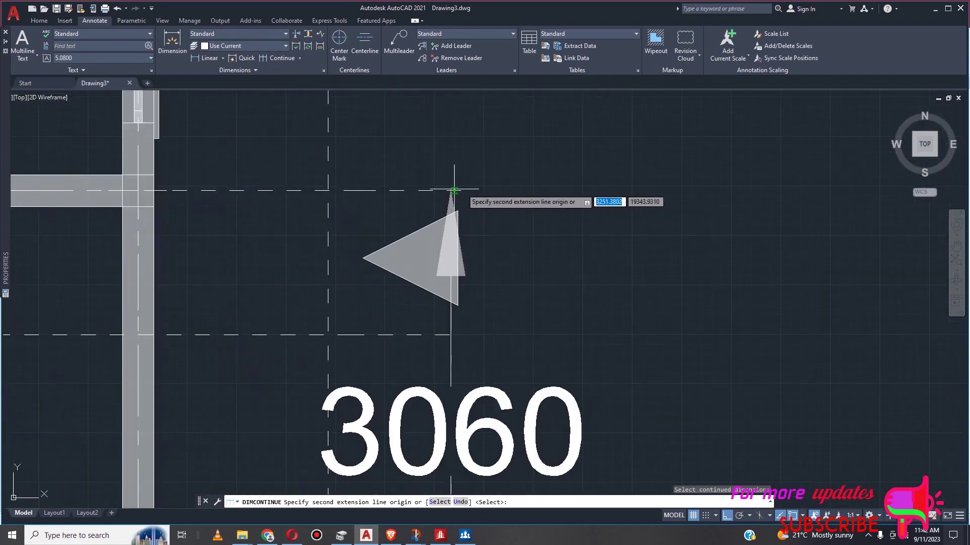
pyautogui.scroll(2, 455, 192)
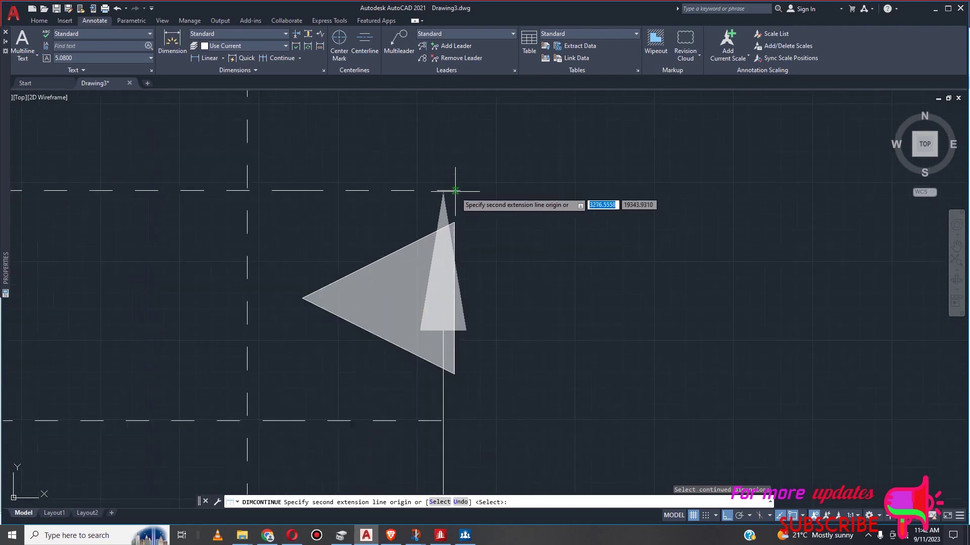
pyautogui.scroll(-6, 454, 191)
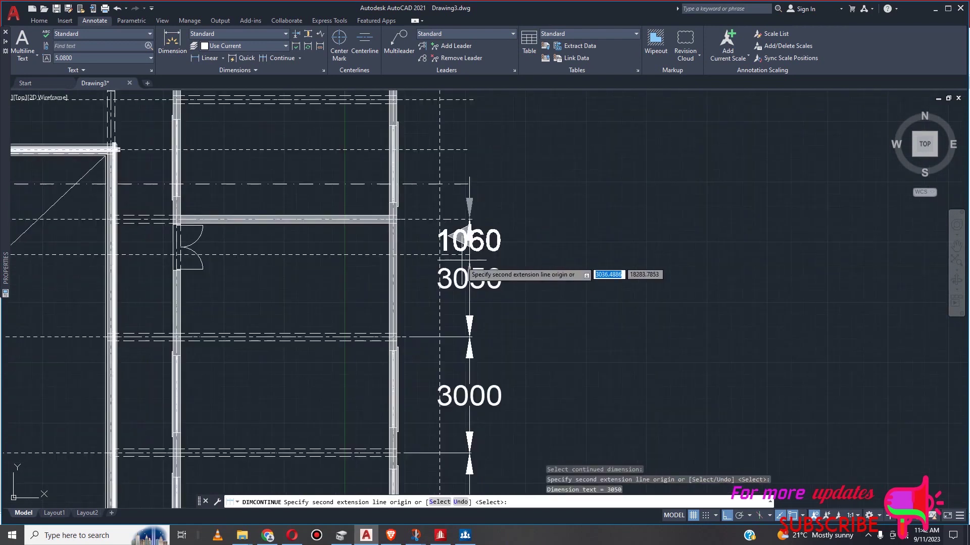
# Try to continue the vertical chain to the gridline of the central courtyard's upper wall, and delete that dimension
pyautogui.scroll(3, 470, 212)
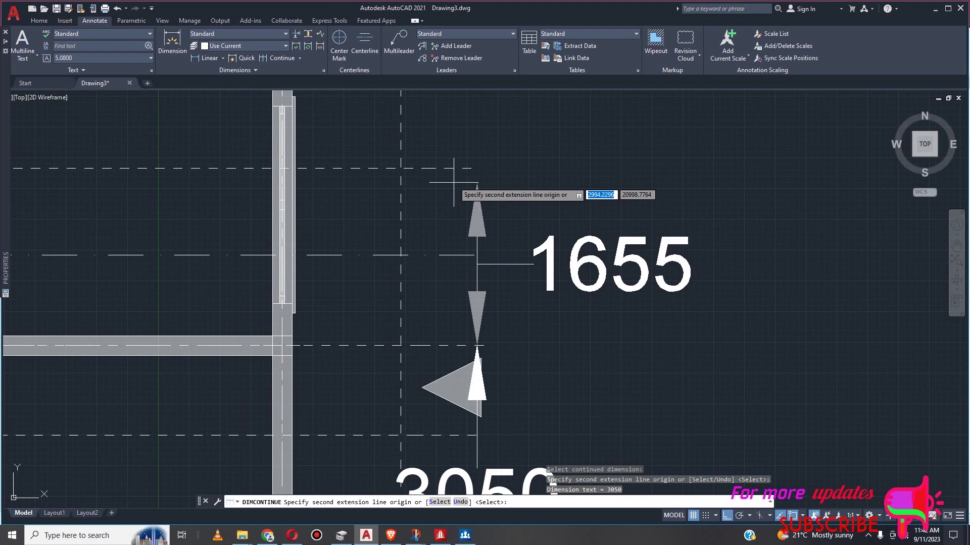
pyautogui.scroll(2, 453, 167)
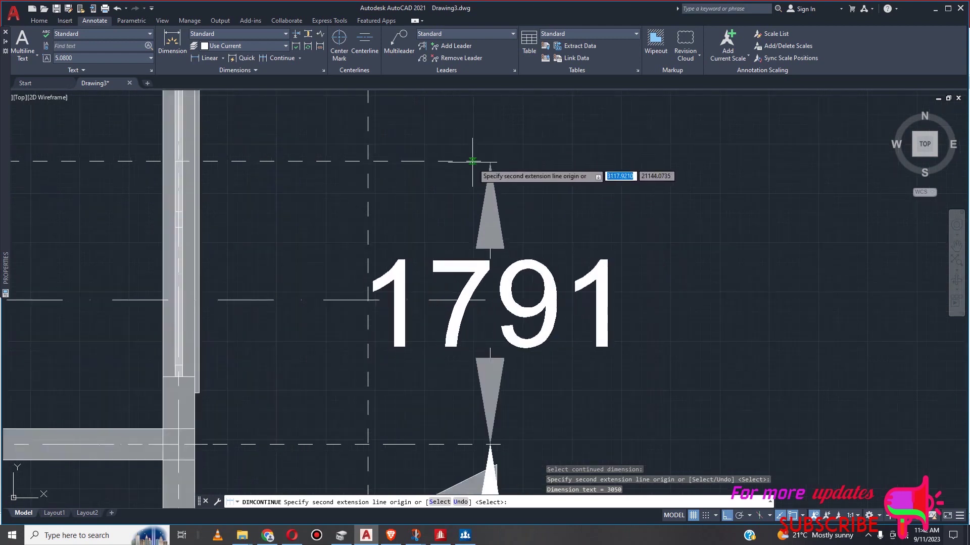
pyautogui.click(488, 167)
pyautogui.scroll(-10, 482, 197)
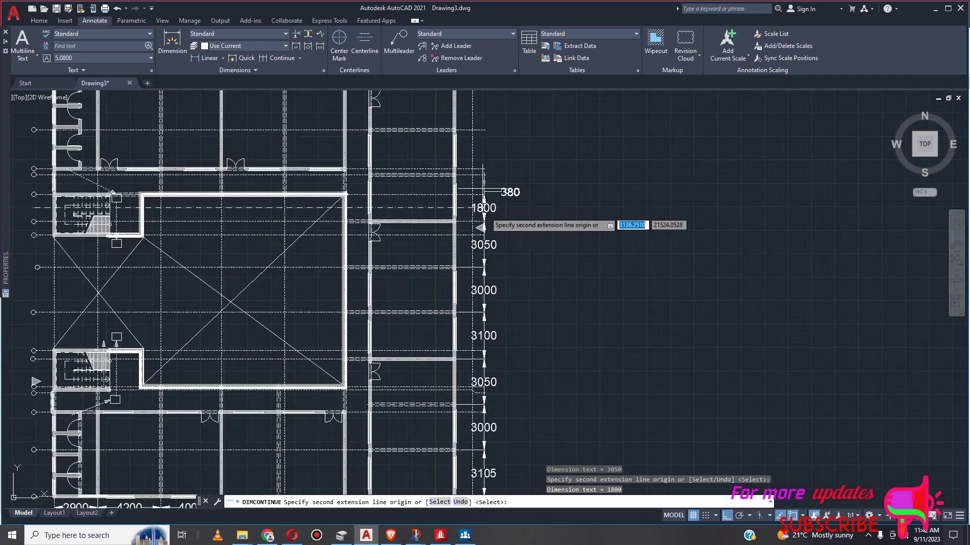
pyautogui.press('Escape')
pyautogui.scroll(5, 485, 205)
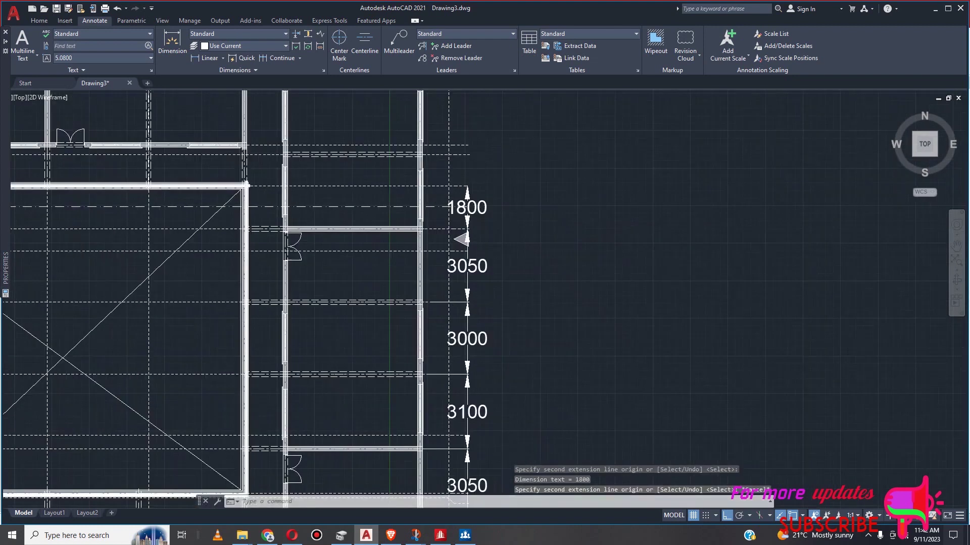
pyautogui.click(507, 197)
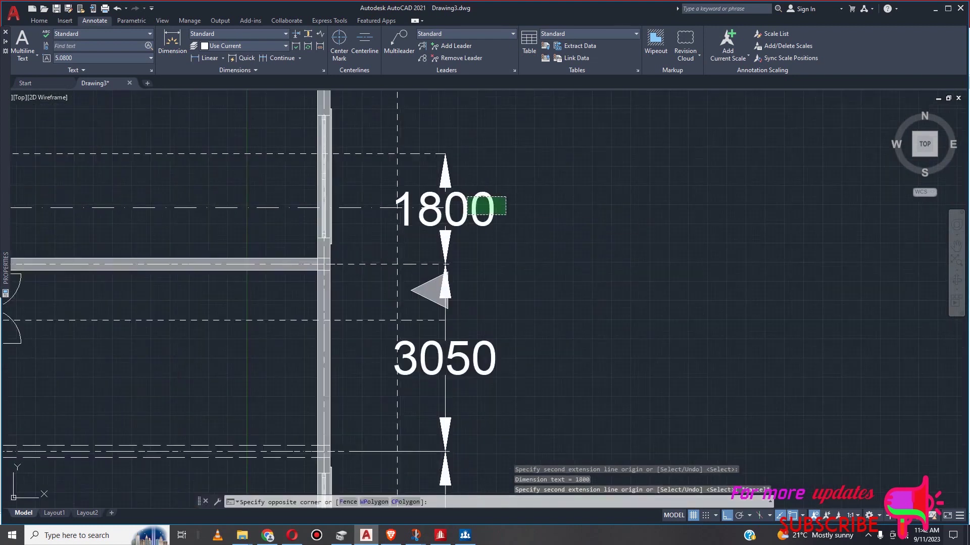
pyautogui.click(493, 216)
pyautogui.press('Delete')
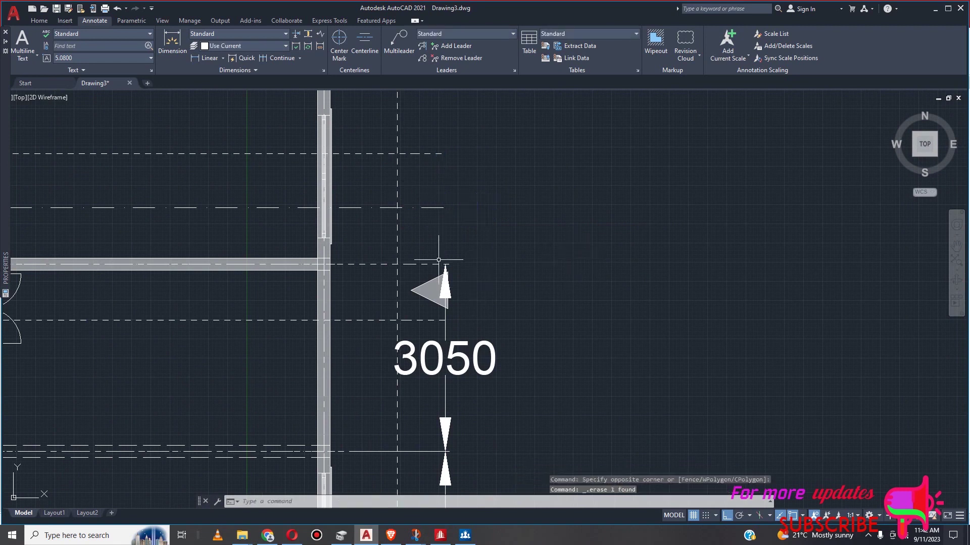
# Continue the vertical chain from the topmost 3050 dimension to the first beam gridline above the cross wall
pyautogui.click(278, 59)
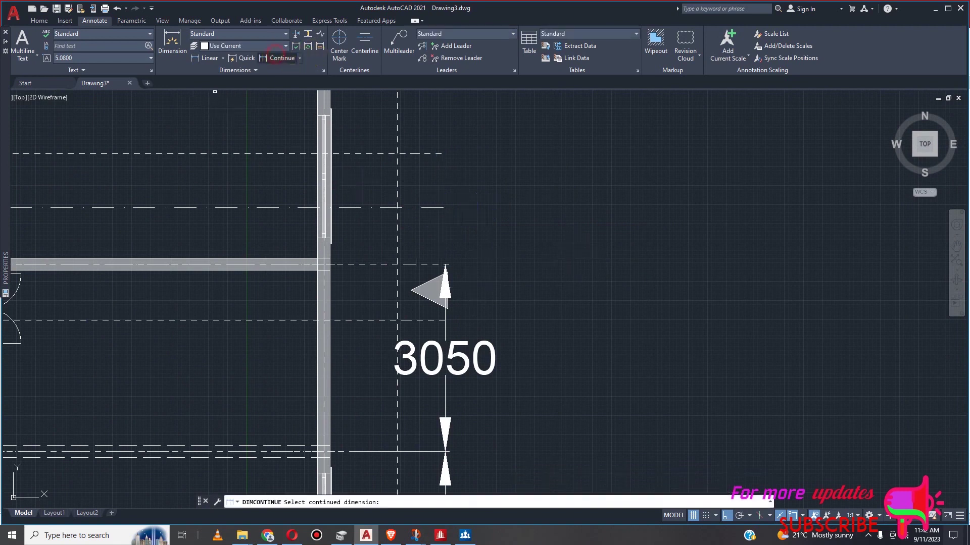
pyautogui.click(453, 349)
pyautogui.scroll(-3, 455, 183)
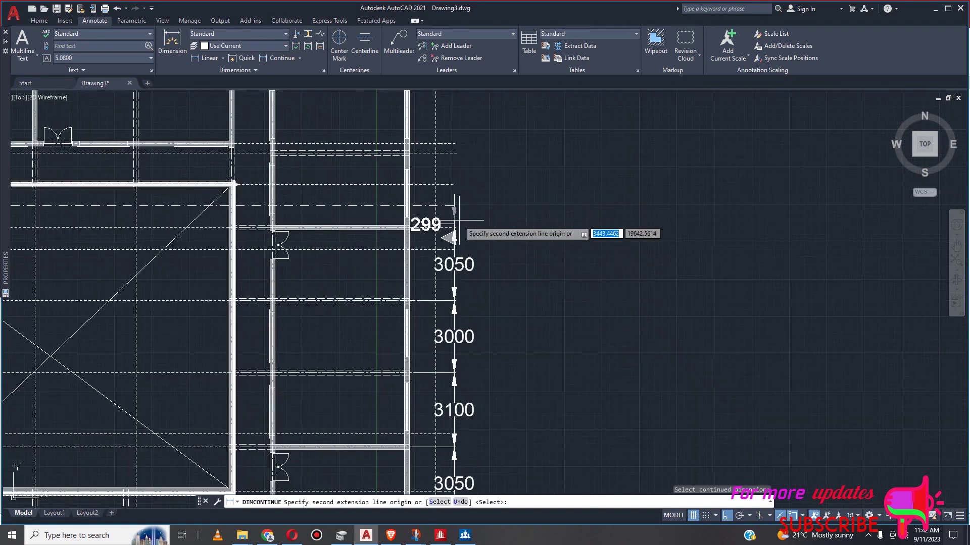
pyautogui.scroll(4, 443, 147)
pyautogui.scroll(2, 442, 145)
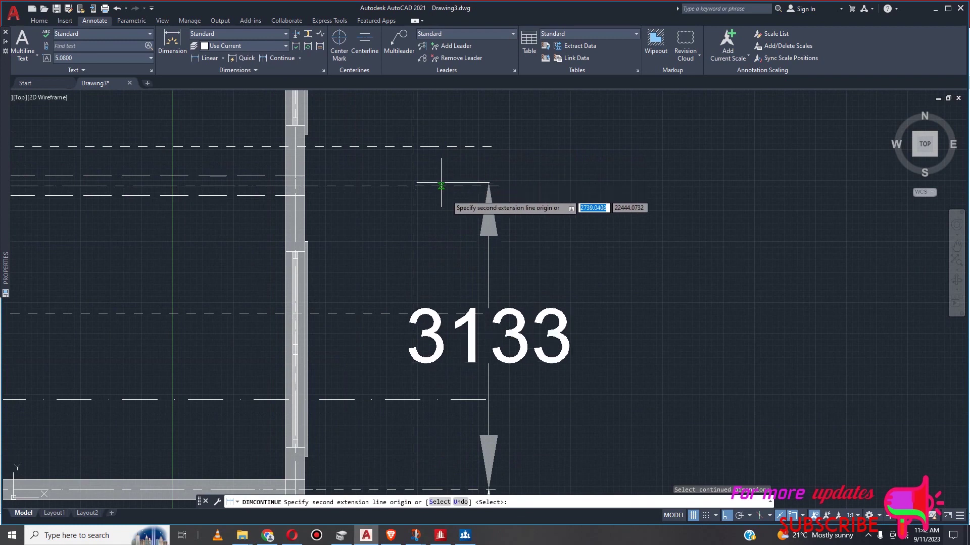
pyautogui.click(442, 186)
# Continue the vertical chain up to the second beam gridline above the cross wall beside the triangular marker
pyautogui.scroll(-1, 488, 299)
pyautogui.scroll(-2, 488, 298)
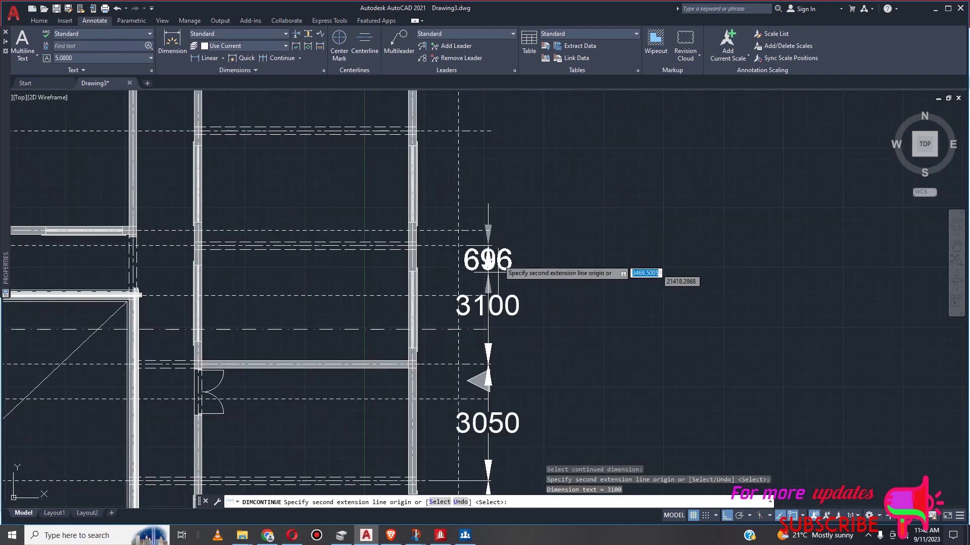
pyautogui.scroll(4, 465, 125)
pyautogui.scroll(2, 462, 126)
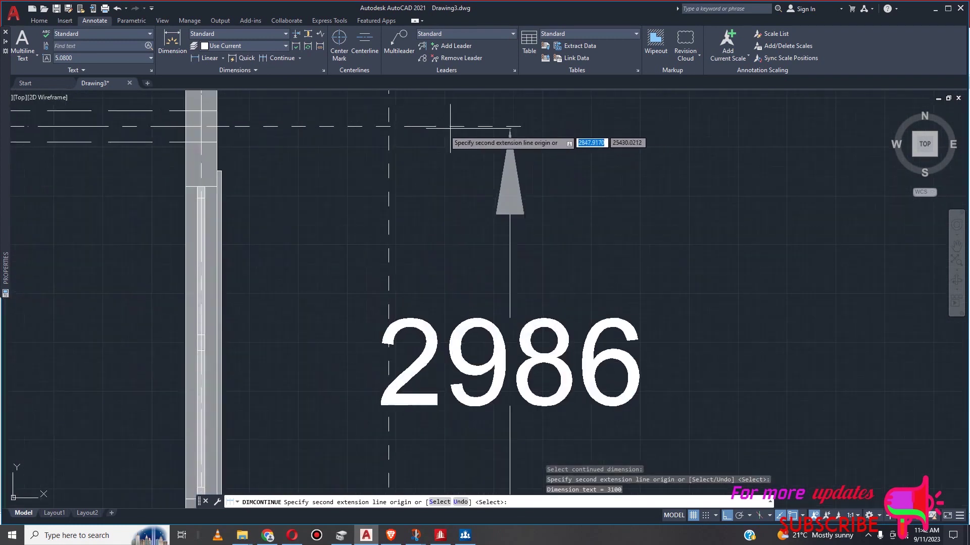
pyautogui.click(415, 128)
# Continue the vertical chain up to the gridline of the building's upper outer wall, and end the continued dimensioning
pyautogui.scroll(-2, 445, 192)
pyautogui.scroll(-4, 463, 246)
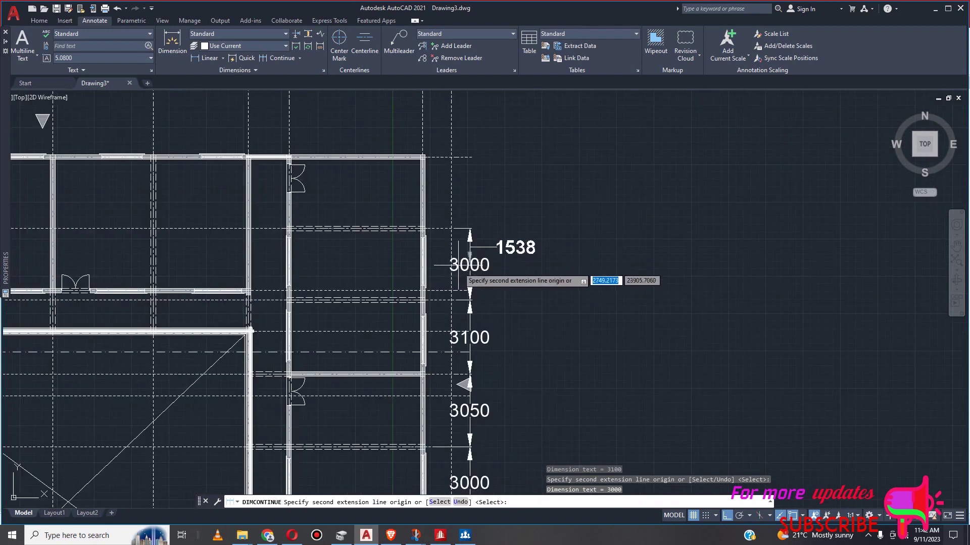
pyautogui.scroll(3, 455, 222)
pyautogui.scroll(3, 455, 221)
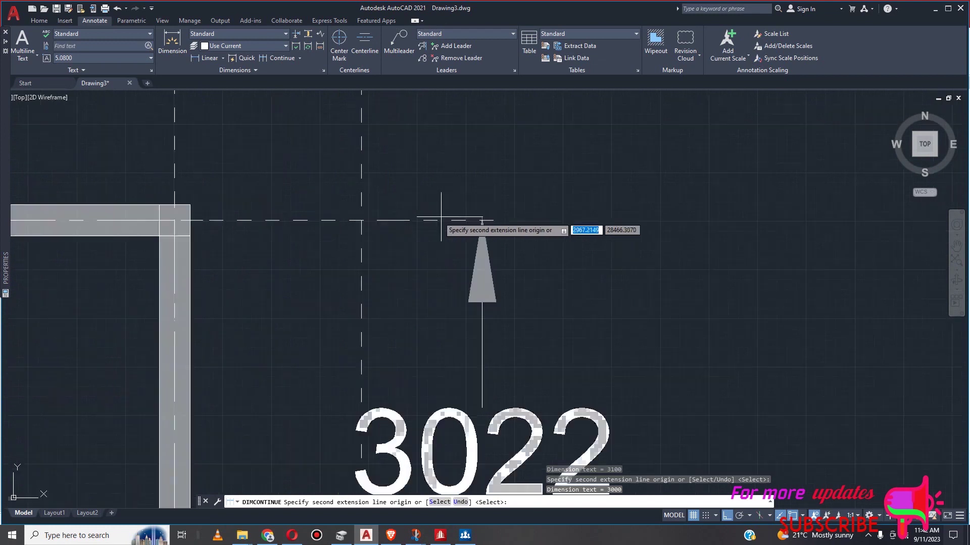
pyautogui.scroll(2, 445, 222)
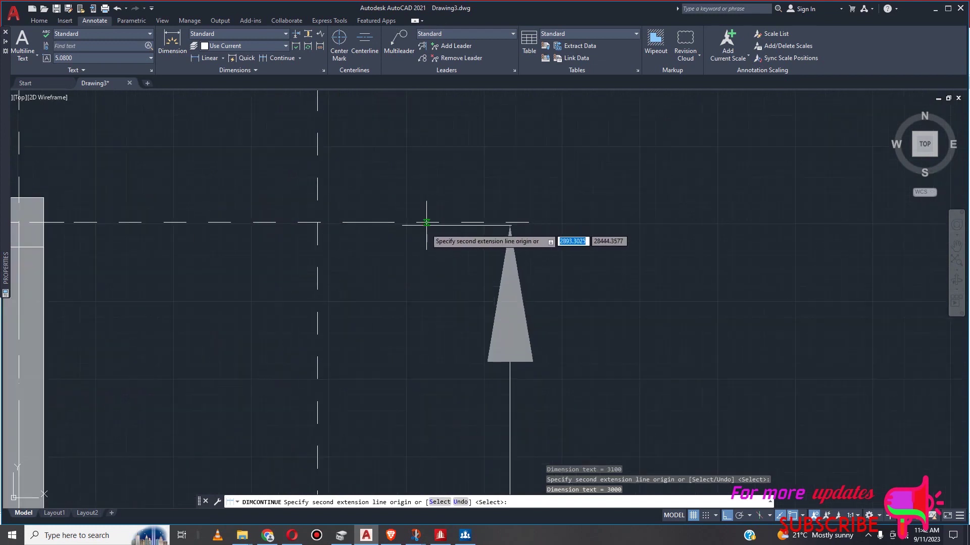
pyautogui.click(427, 222)
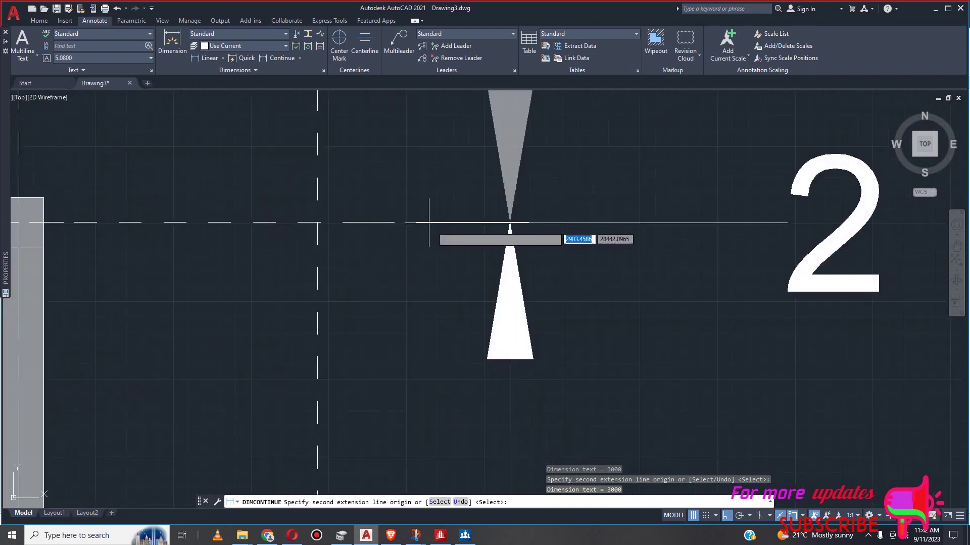
pyautogui.scroll(-5, 455, 220)
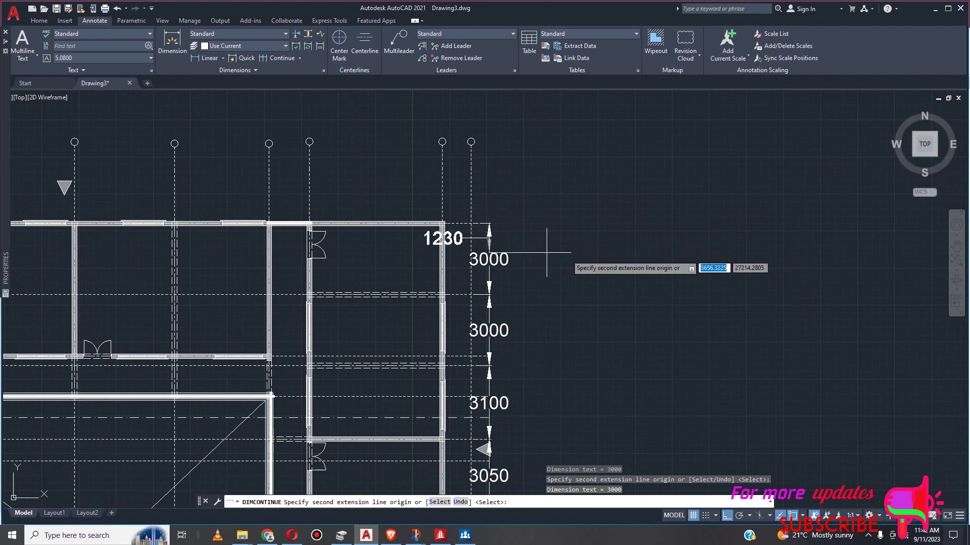
pyautogui.press('Escape')
# Review both dimension chains and the walls and gridlines around the plan's lower-left toilets and staircase
pyautogui.scroll(-3, 562, 188)
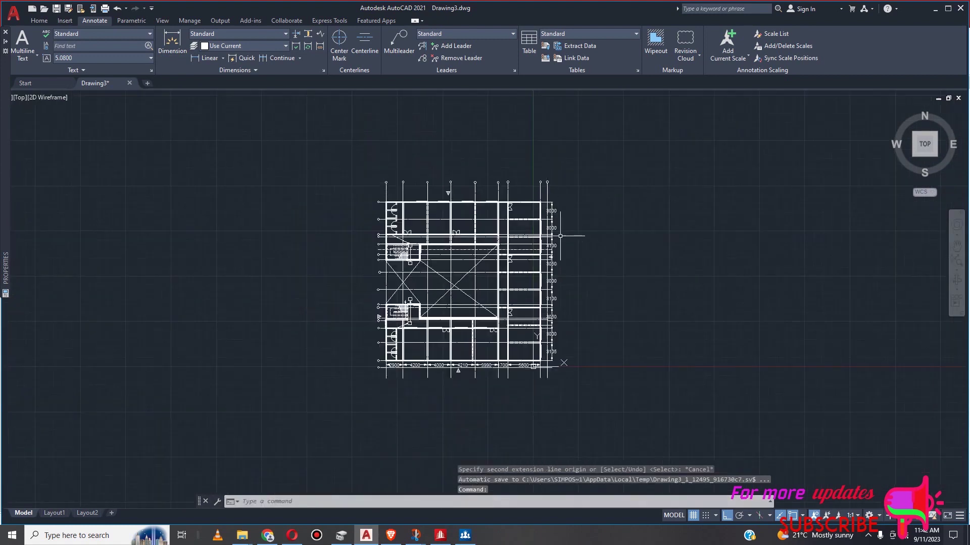
pyautogui.scroll(1, 502, 368)
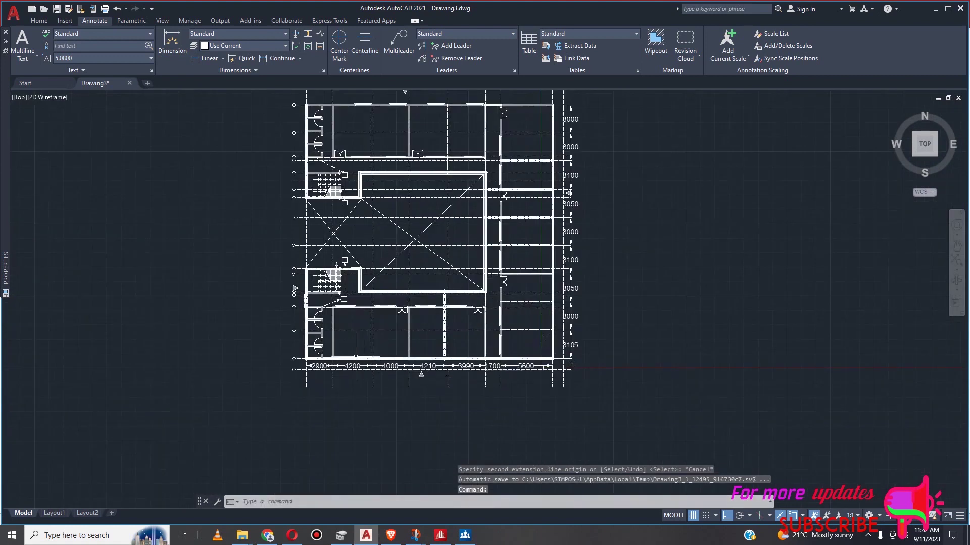
pyautogui.scroll(2, 311, 350)
pyautogui.scroll(4, 305, 366)
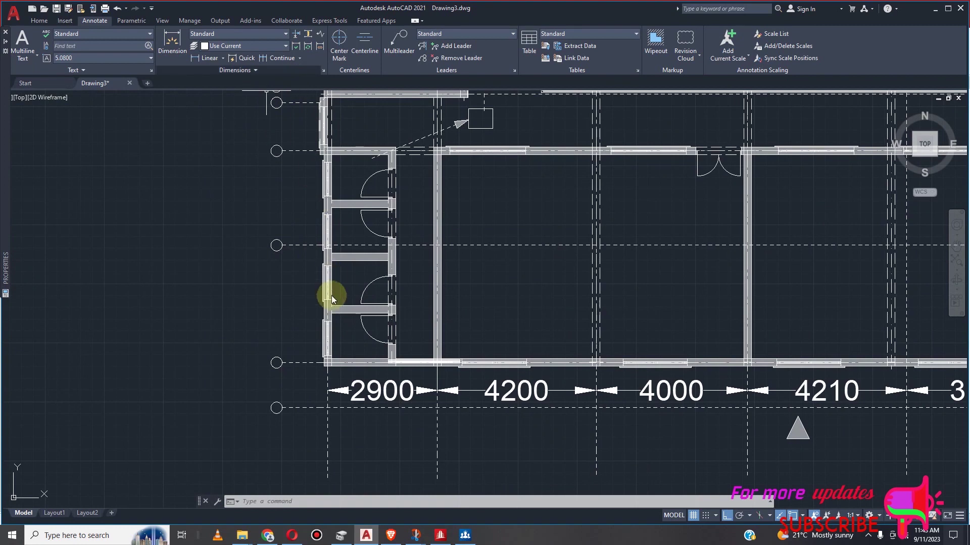
pyautogui.scroll(-4, 333, 319)
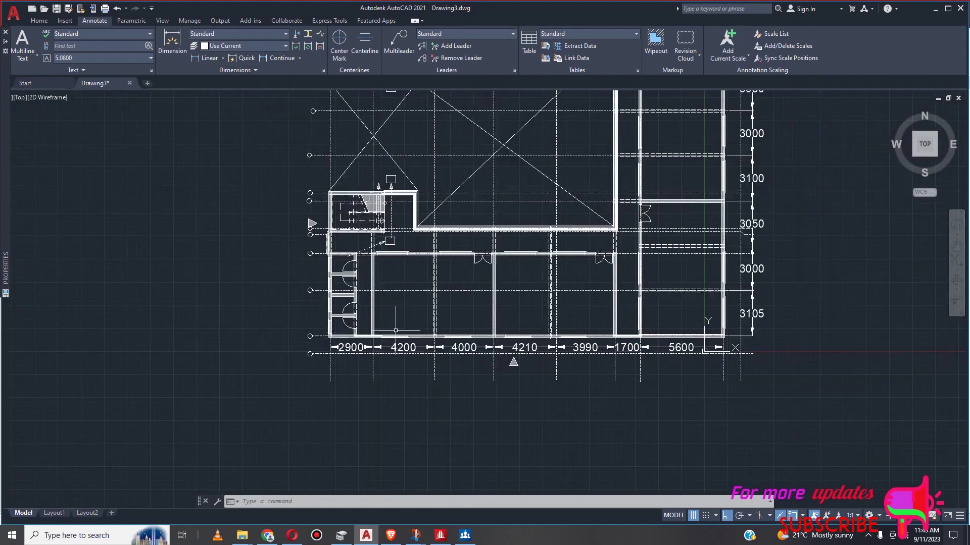
pyautogui.scroll(4, 342, 228)
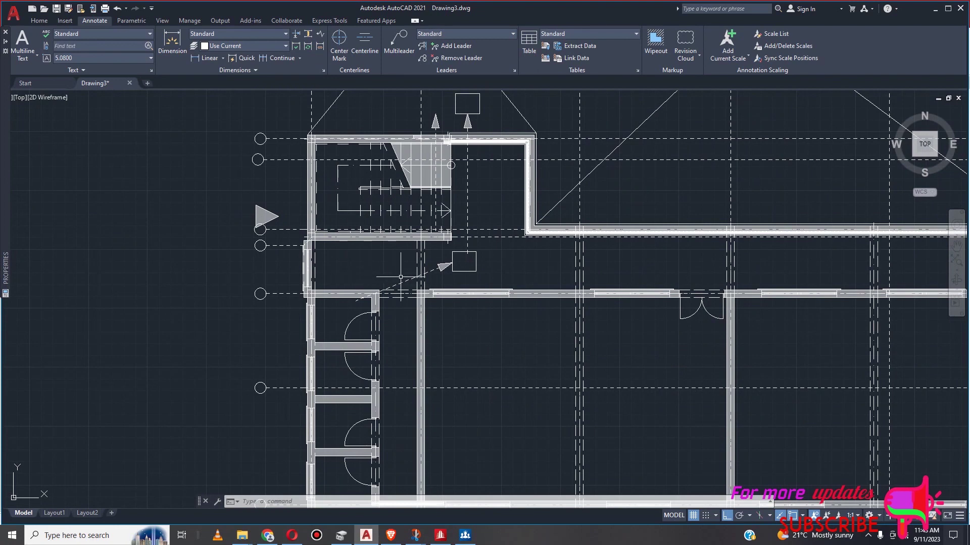
pyautogui.scroll(-4, 408, 279)
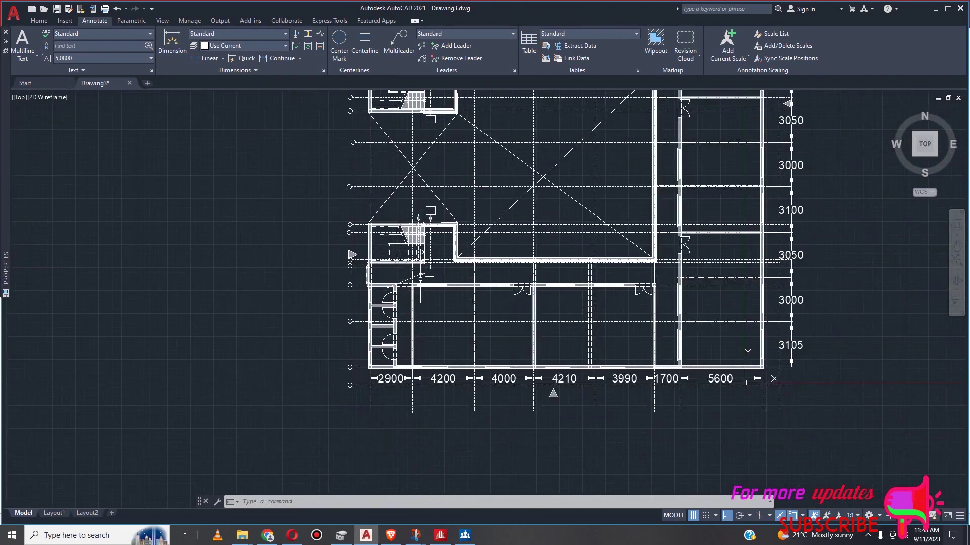
# Examine the horizontal and vertical dimension chains against the plan's gridlines, from the lower-left staircase to the upper outer wall
pyautogui.scroll(4, 360, 281)
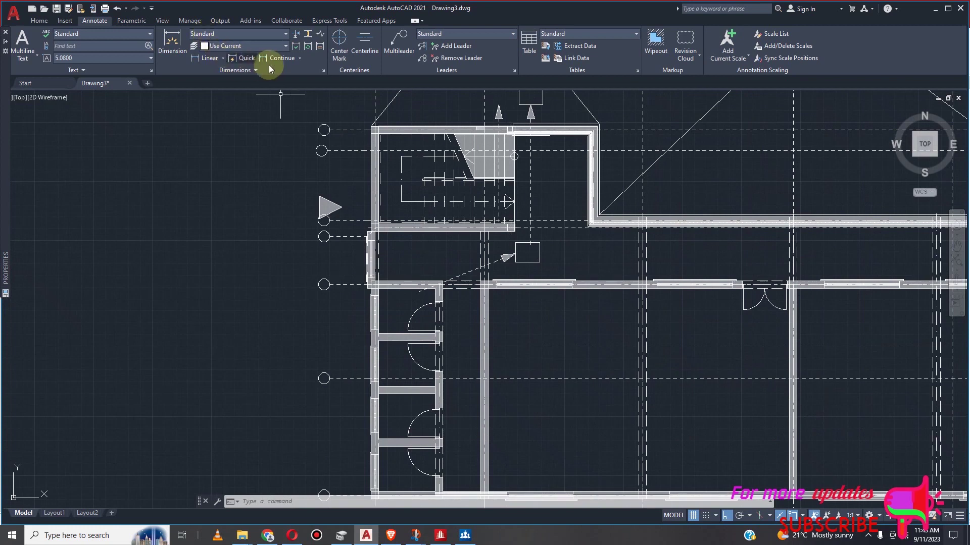
pyautogui.scroll(-4, 285, 210)
pyautogui.scroll(-2, 285, 209)
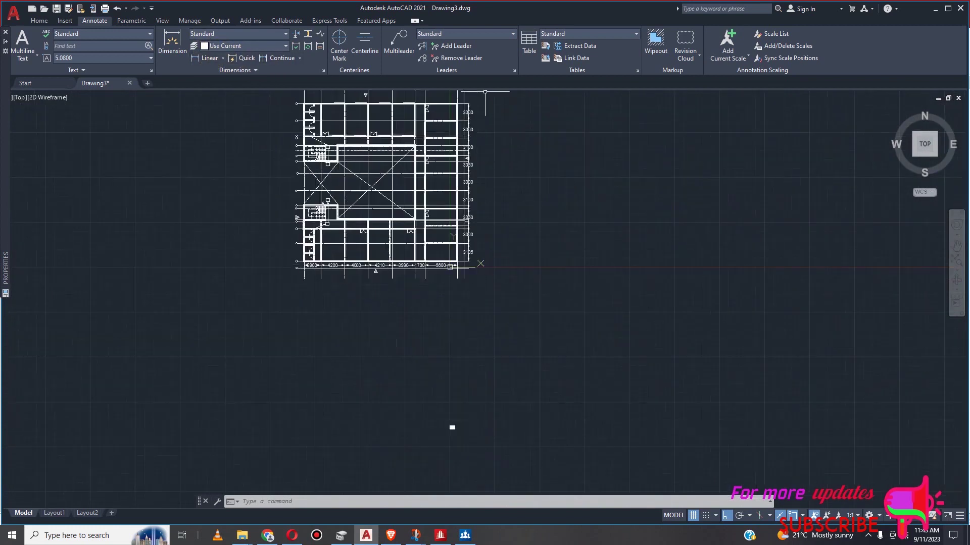
pyautogui.scroll(2, 480, 239)
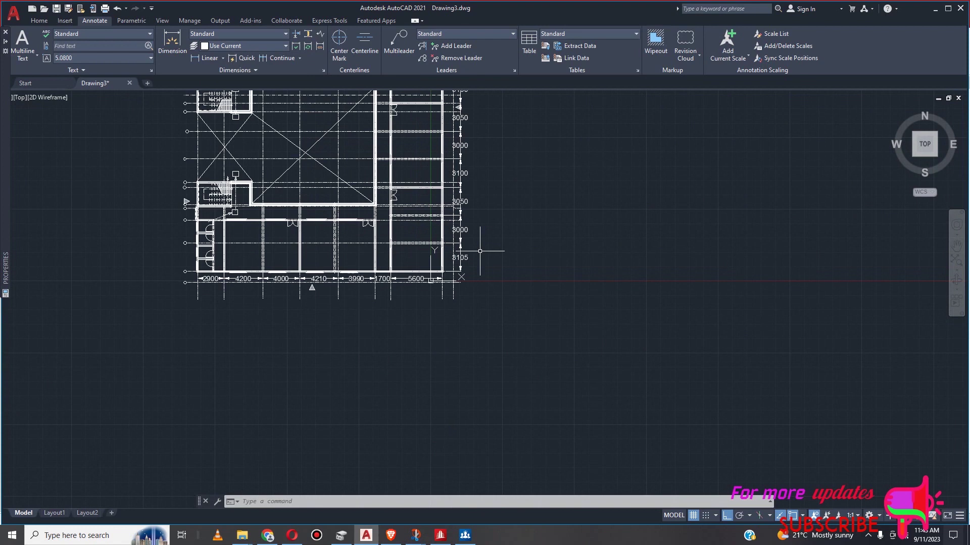
pyautogui.scroll(-1, 480, 251)
pyautogui.scroll(3, 492, 161)
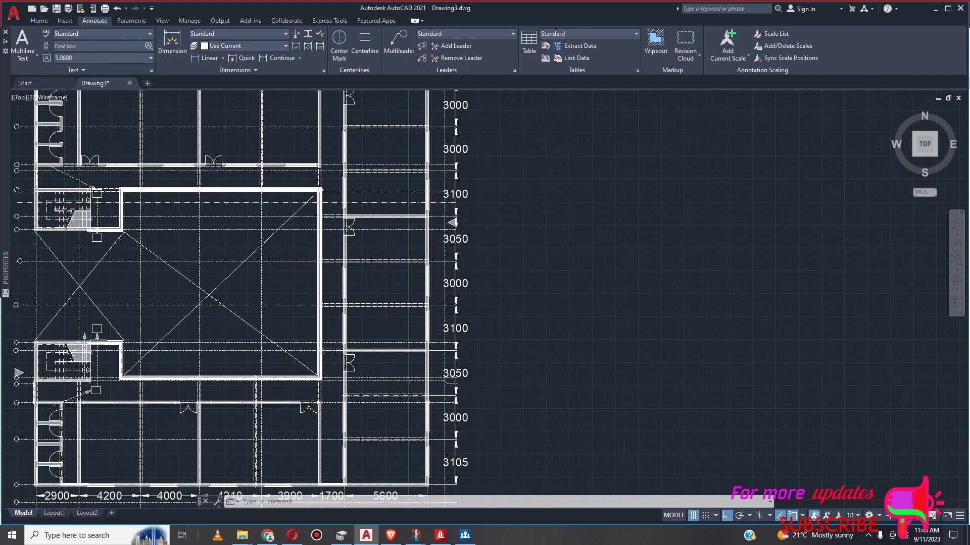
pyautogui.scroll(-2, 452, 201)
pyautogui.scroll(2, 467, 152)
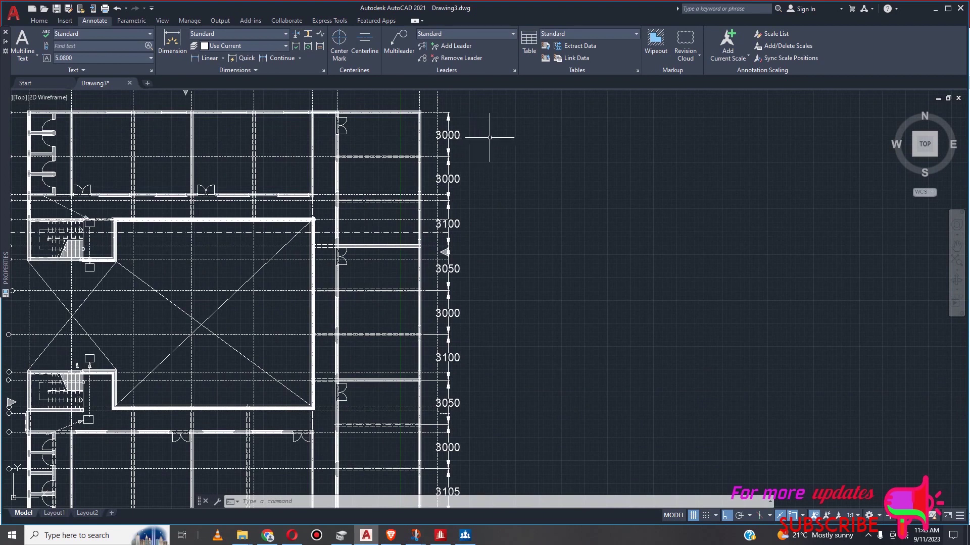
pyautogui.scroll(-2, 479, 160)
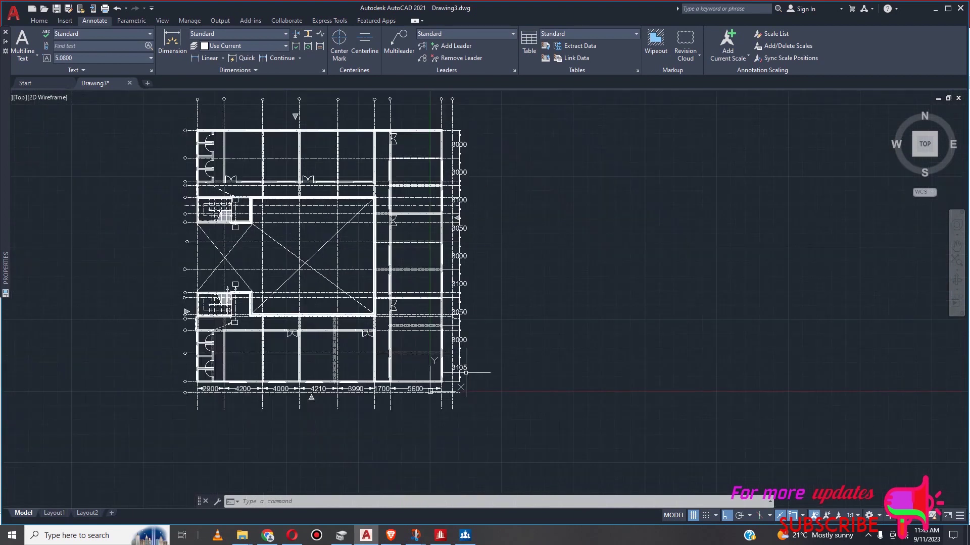
pyautogui.scroll(2, 465, 372)
pyautogui.scroll(-4, 480, 373)
pyautogui.scroll(2, 493, 296)
pyautogui.scroll(3, 472, 264)
pyautogui.scroll(-3, 485, 246)
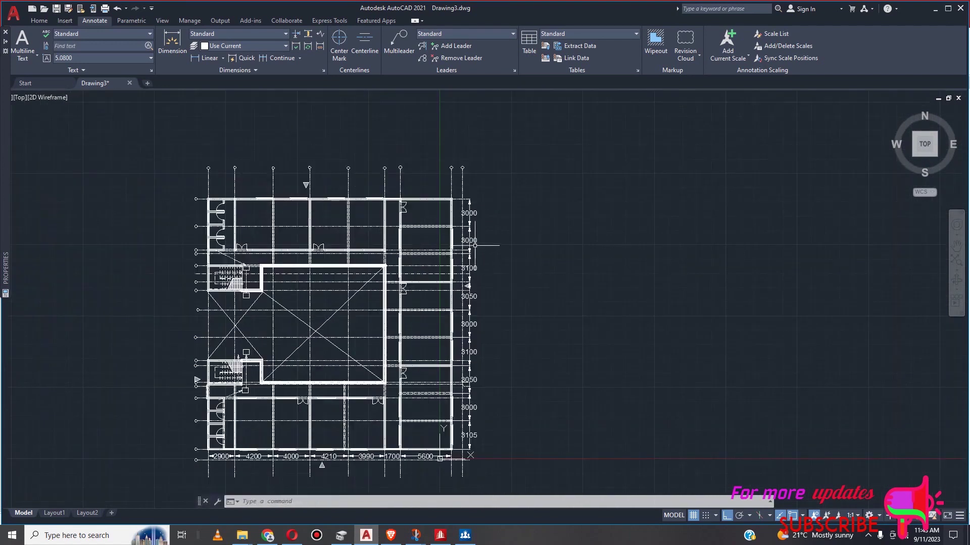
pyautogui.scroll(-3, 474, 245)
pyautogui.scroll(3, 475, 271)
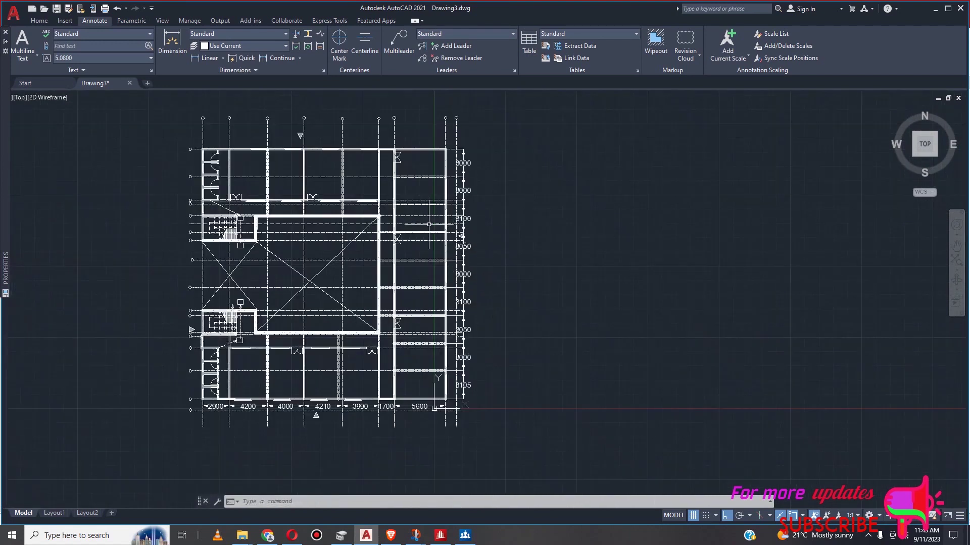
pyautogui.scroll(3, 414, 281)
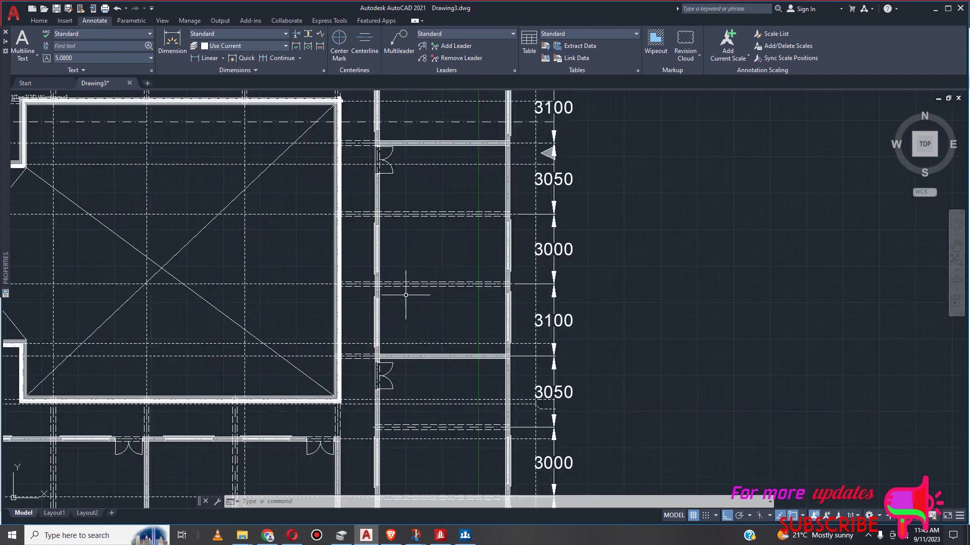
pyautogui.scroll(-2, 556, 304)
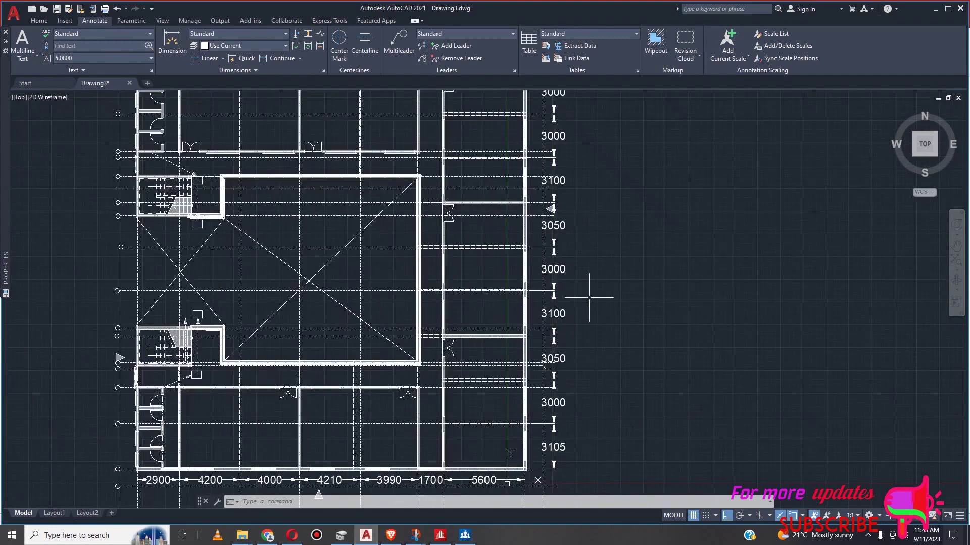
pyautogui.scroll(-2, 589, 297)
# Delete the diagonal cross lines in the central courtyard and in the opening between the two staircases
pyautogui.scroll(2, 337, 272)
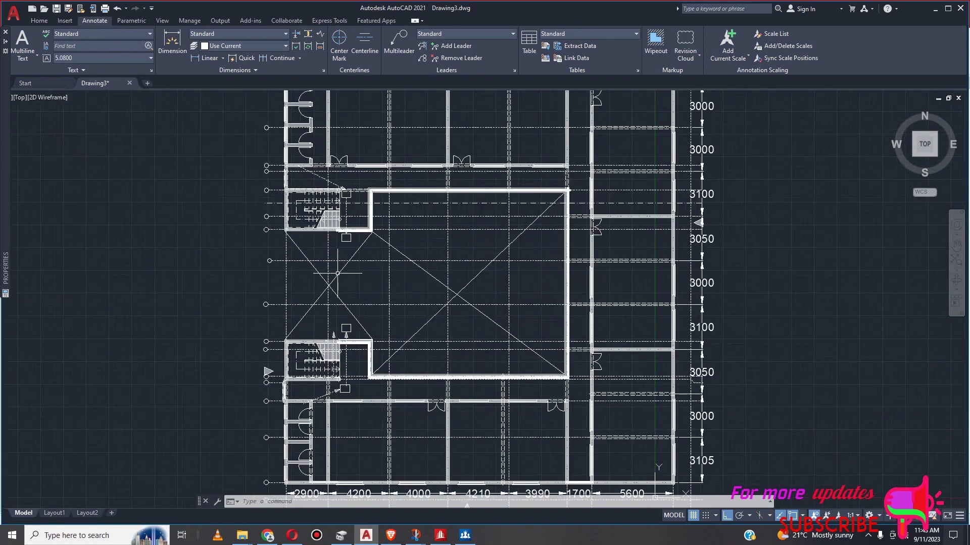
pyautogui.click(335, 278)
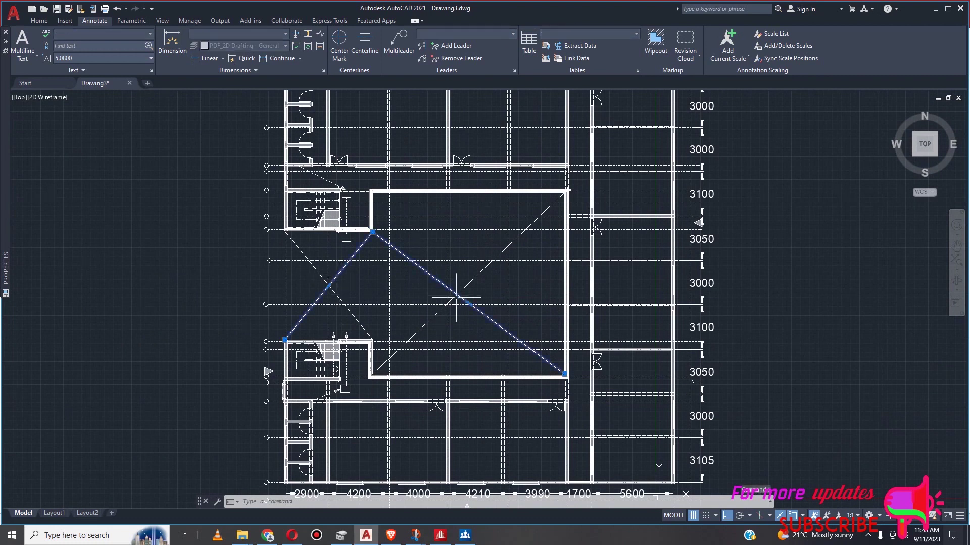
pyautogui.click(436, 314)
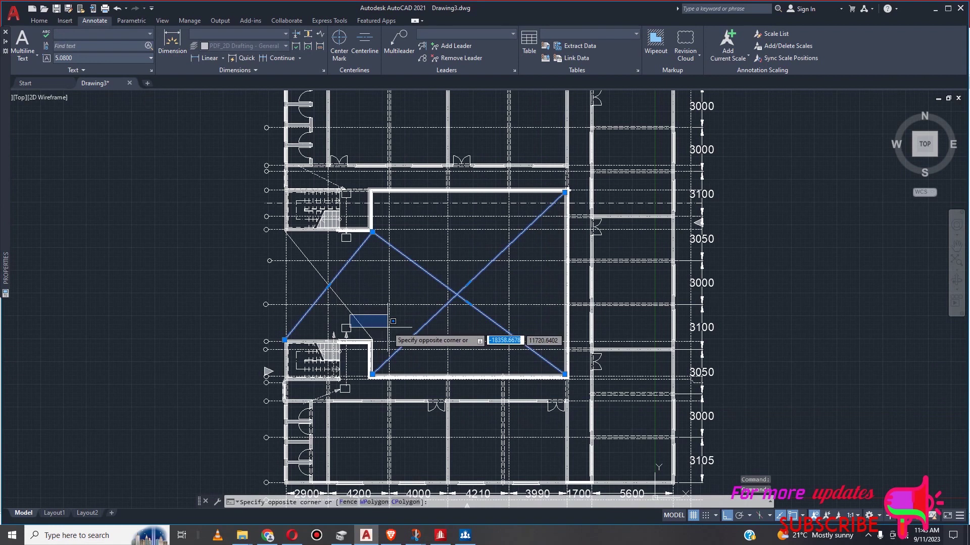
pyautogui.click(351, 318)
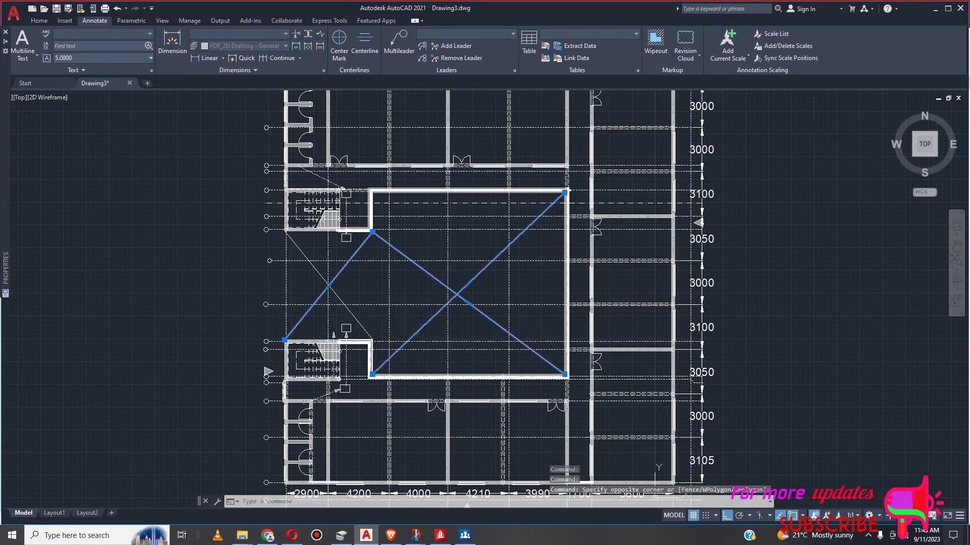
pyautogui.press('Delete')
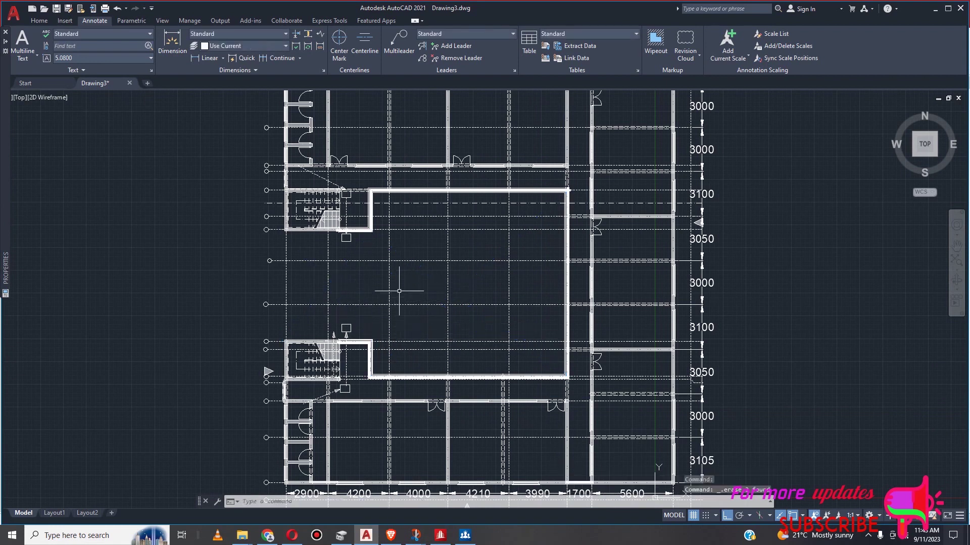
# Inspect the cleared courtyard, the surrounding gridlines and the vertical bay dimensions of the wing beside it
pyautogui.scroll(-3, 399, 291)
pyautogui.scroll(5, 427, 278)
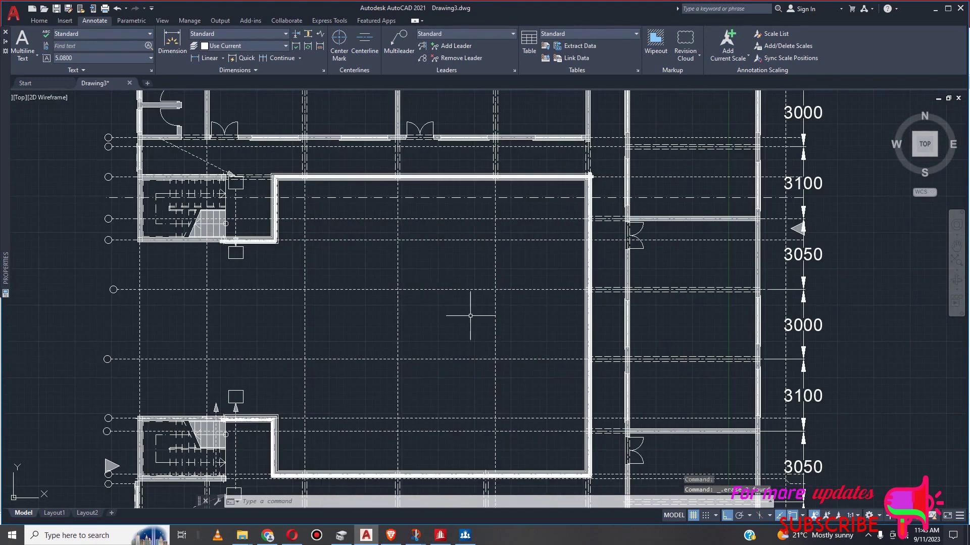
pyautogui.scroll(-2, 637, 319)
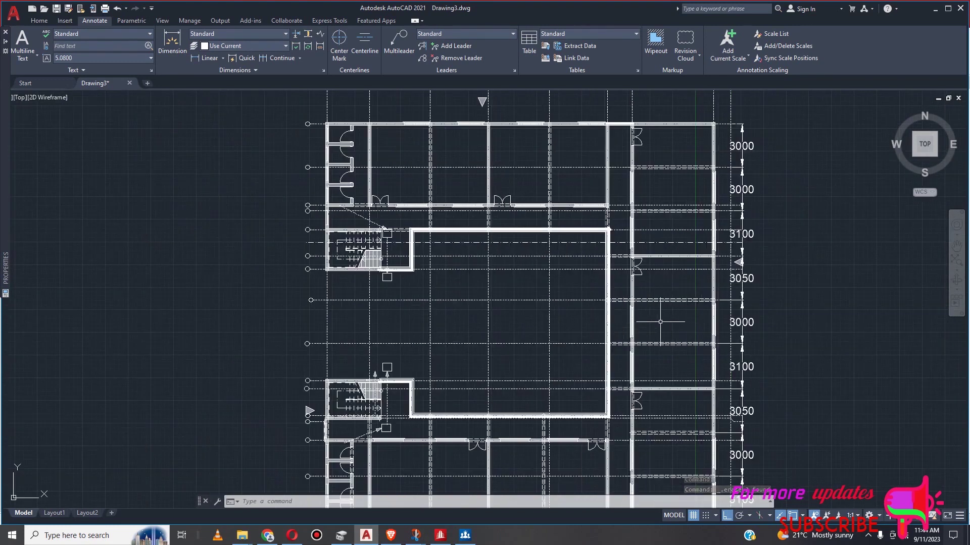
pyautogui.scroll(-2, 669, 322)
pyautogui.scroll(2, 662, 332)
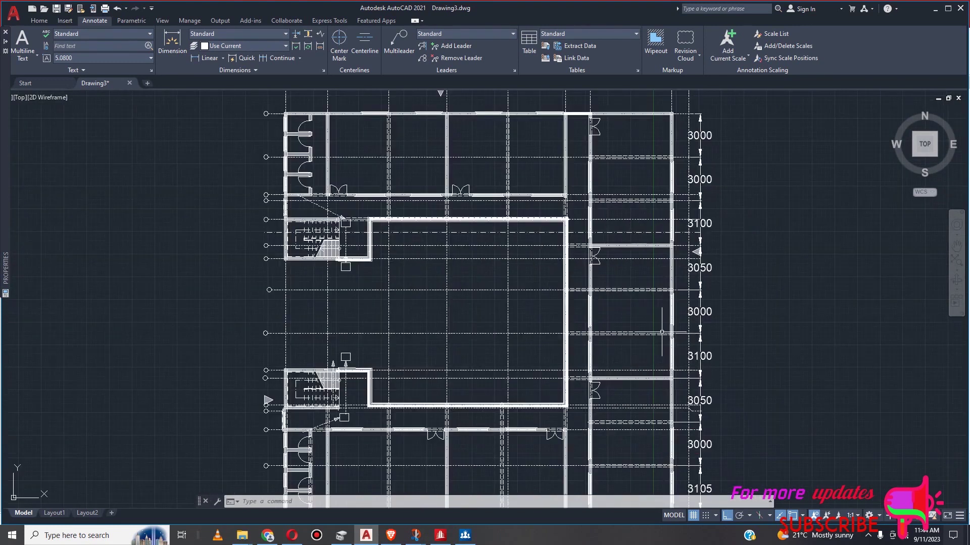
pyautogui.scroll(-2, 661, 332)
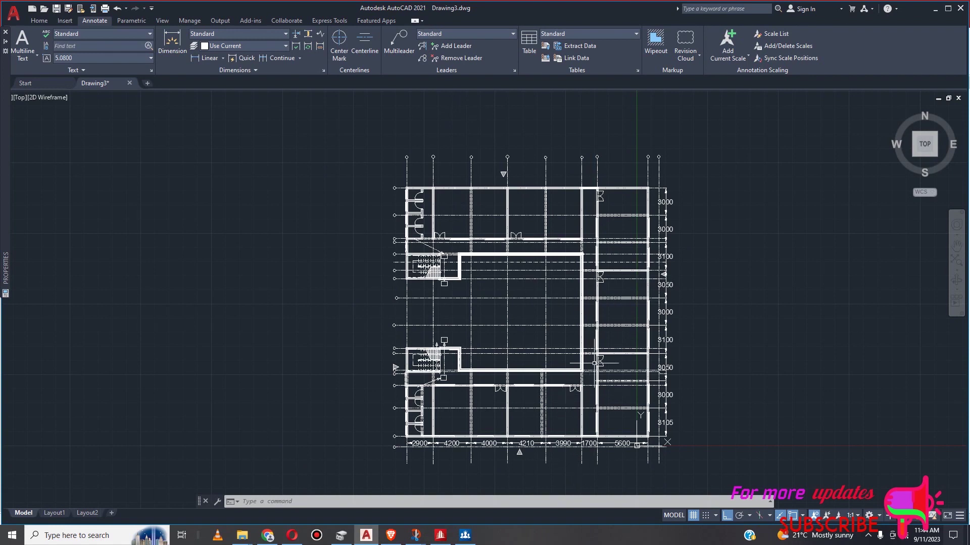
pyautogui.scroll(2, 649, 291)
pyautogui.scroll(-2, 569, 210)
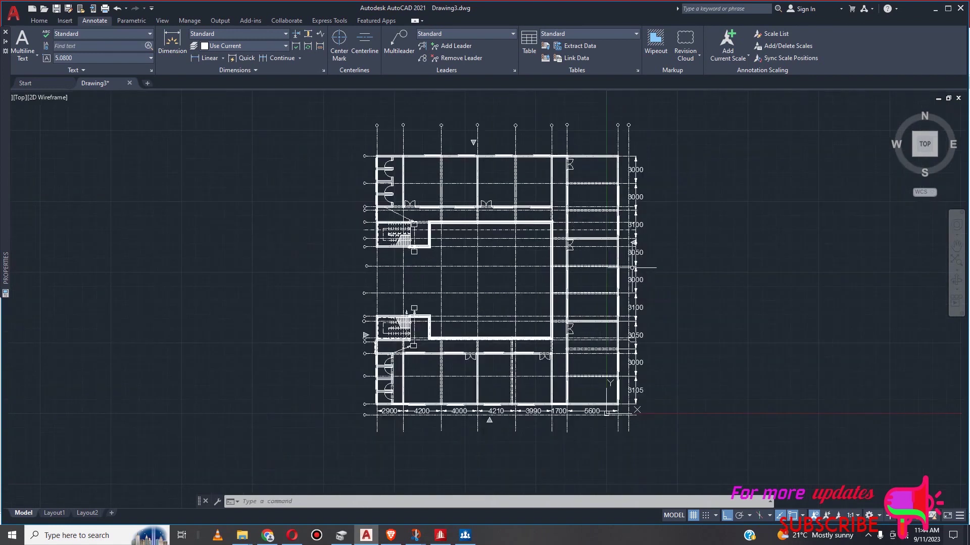
pyautogui.scroll(2, 657, 296)
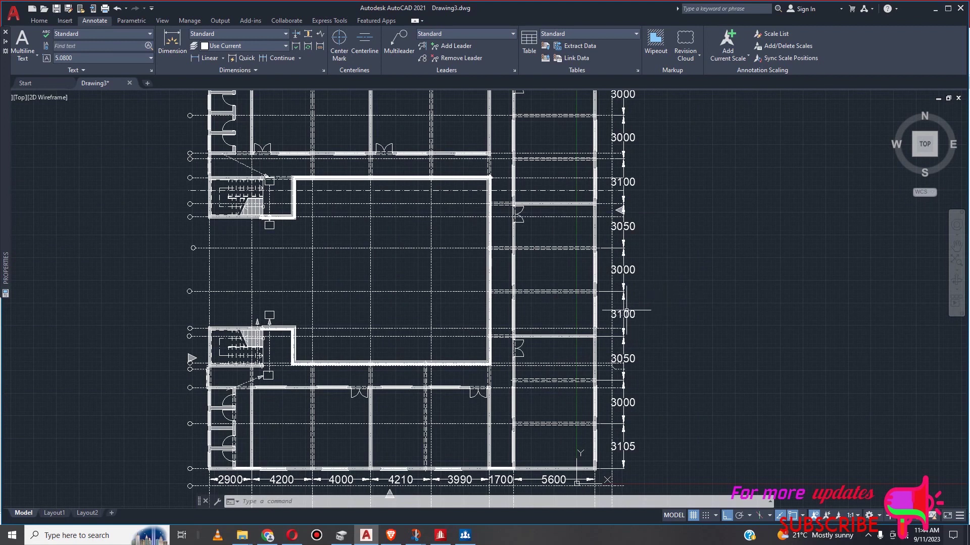
pyautogui.scroll(-2, 623, 295)
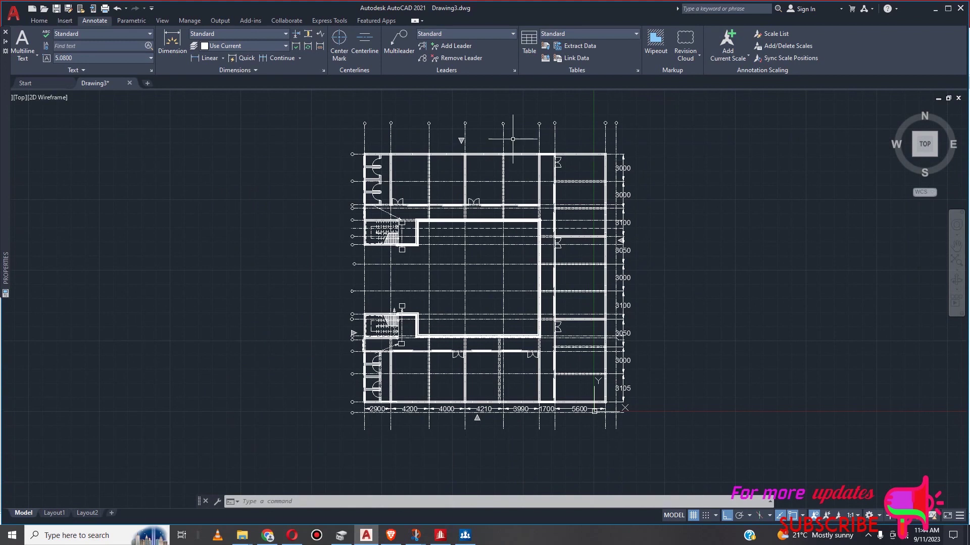
pyautogui.scroll(4, 626, 180)
pyautogui.scroll(-4, 616, 181)
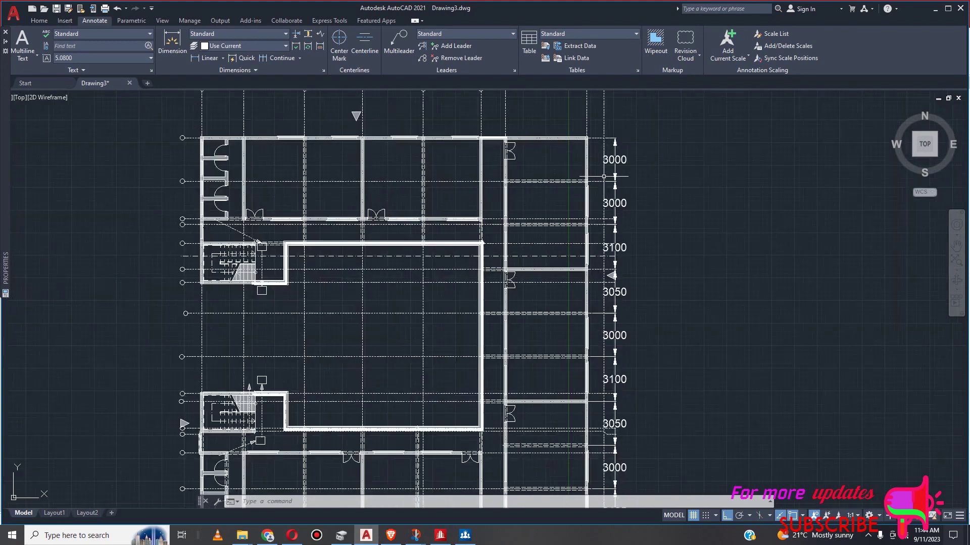
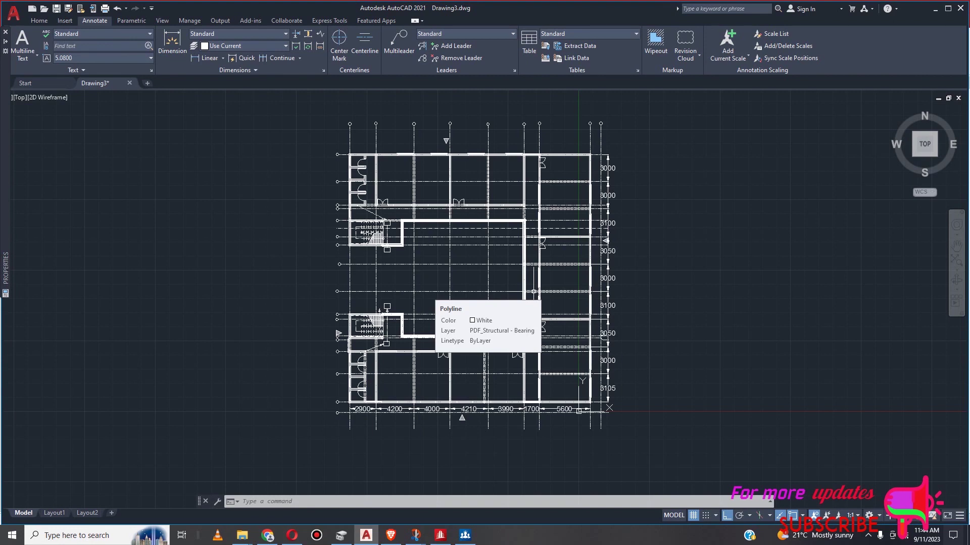
# Check the vertical dimension chain from the lowest 3105 bay up to the upper outer wall
pyautogui.scroll(4, 637, 387)
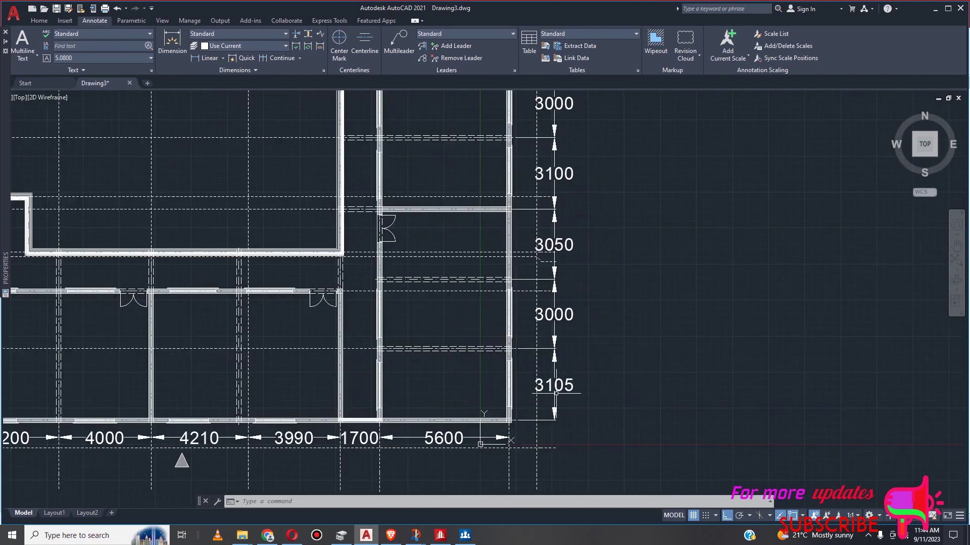
pyautogui.scroll(2, 555, 394)
pyautogui.scroll(-6, 584, 400)
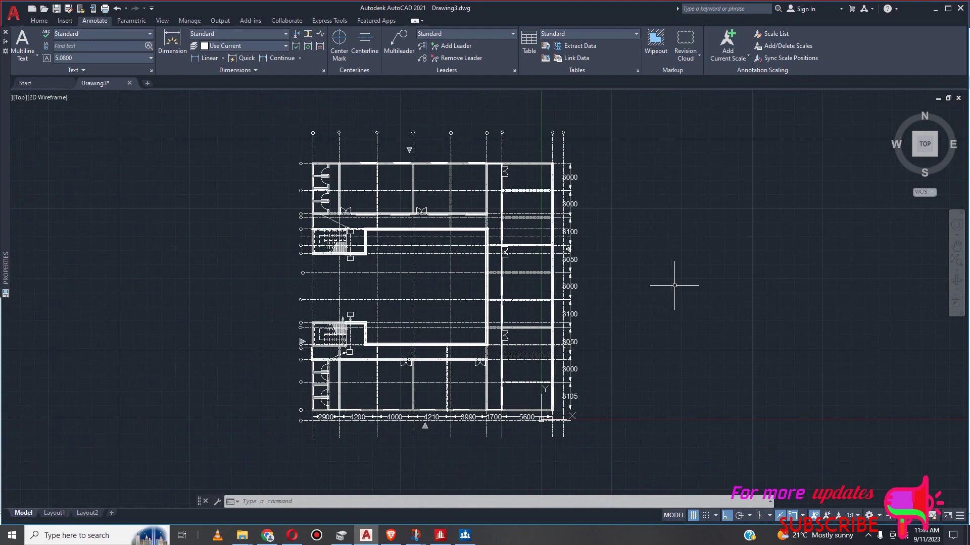
pyautogui.scroll(3, 612, 292)
pyautogui.scroll(-3, 595, 311)
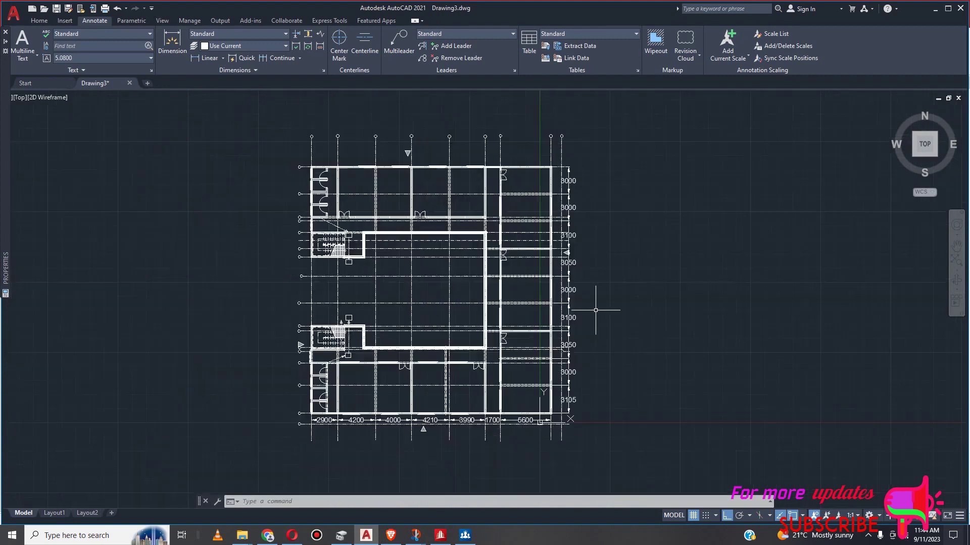
pyautogui.scroll(3, 621, 210)
pyautogui.scroll(-3, 623, 207)
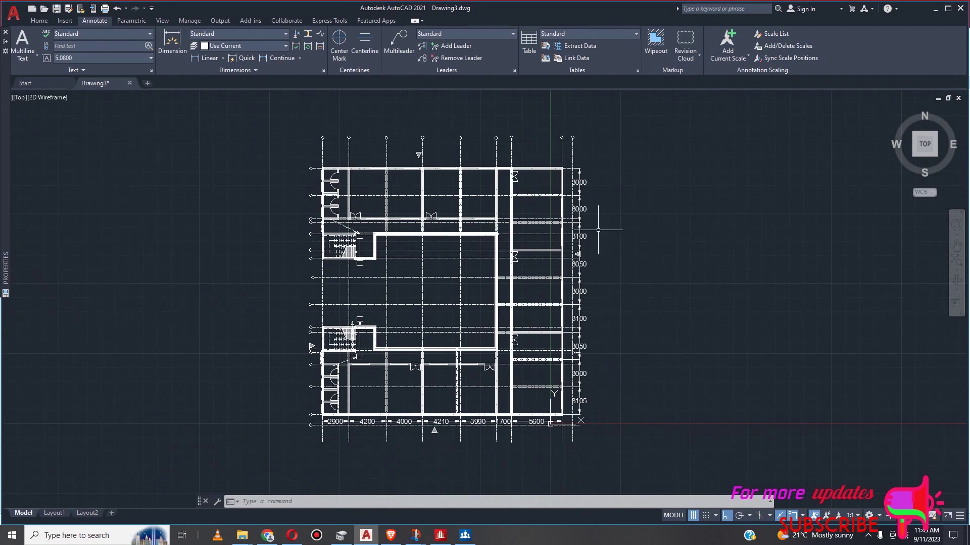
pyautogui.scroll(4, 595, 241)
pyautogui.scroll(-2, 616, 235)
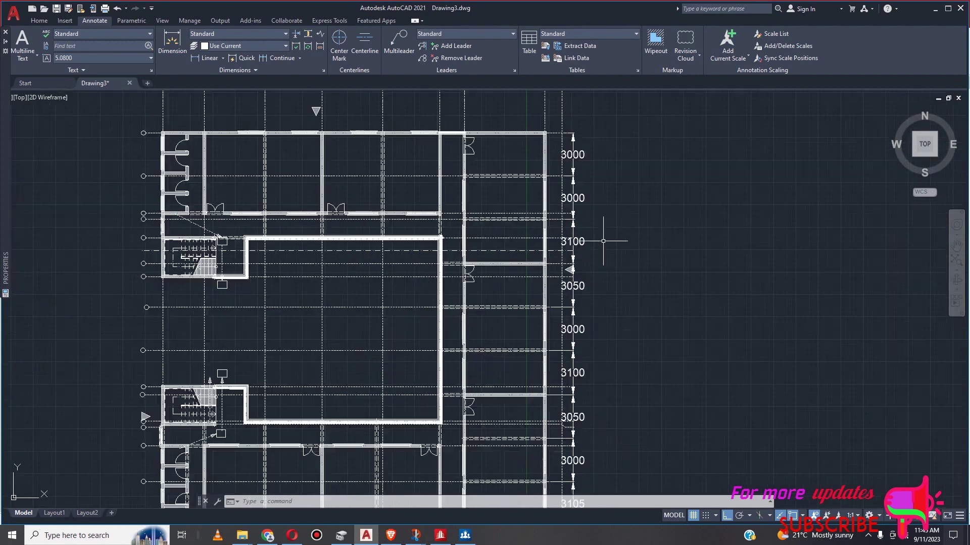
# Add the multiline text 3050 just outside the upper 3100 bay dimension on the vertical dimension chain
pyautogui.scroll(4, 588, 217)
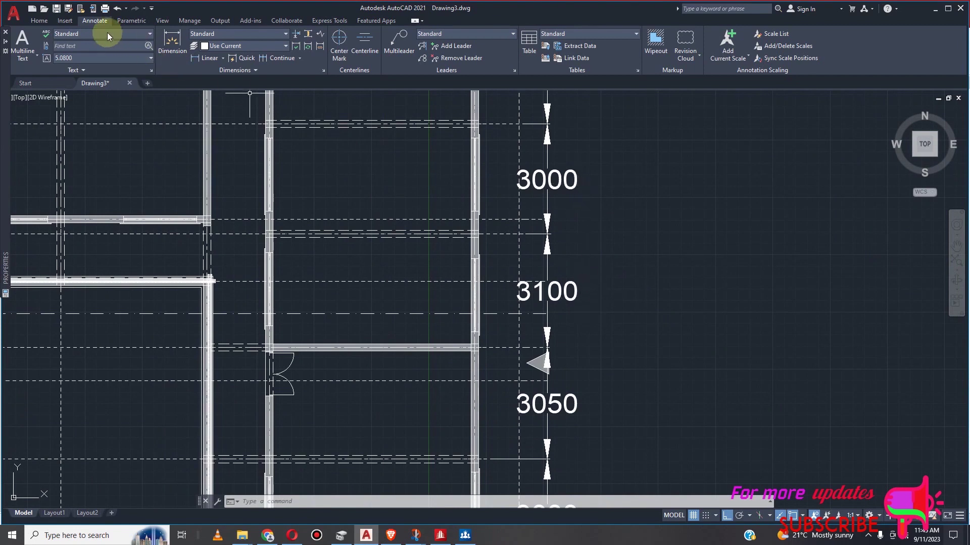
pyautogui.click(22, 41)
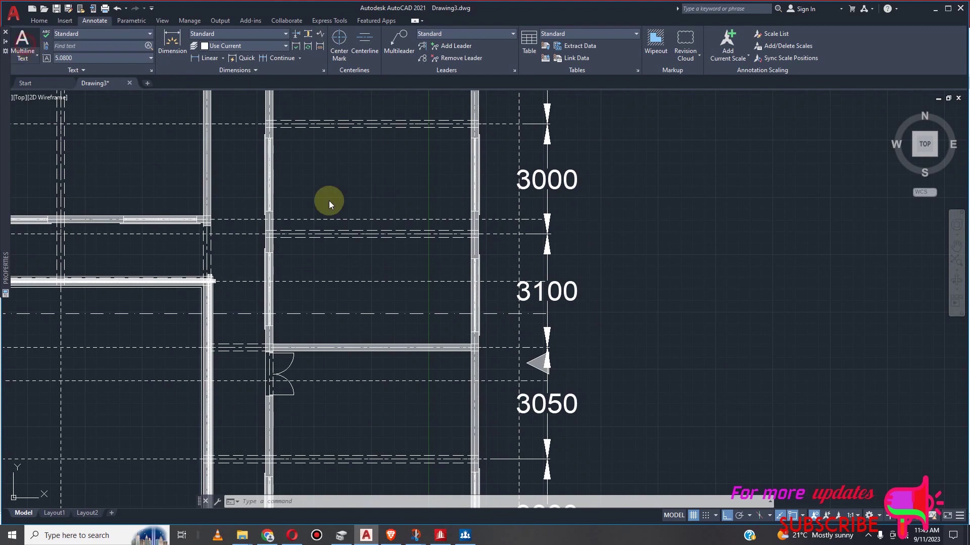
pyautogui.scroll(-4, 546, 283)
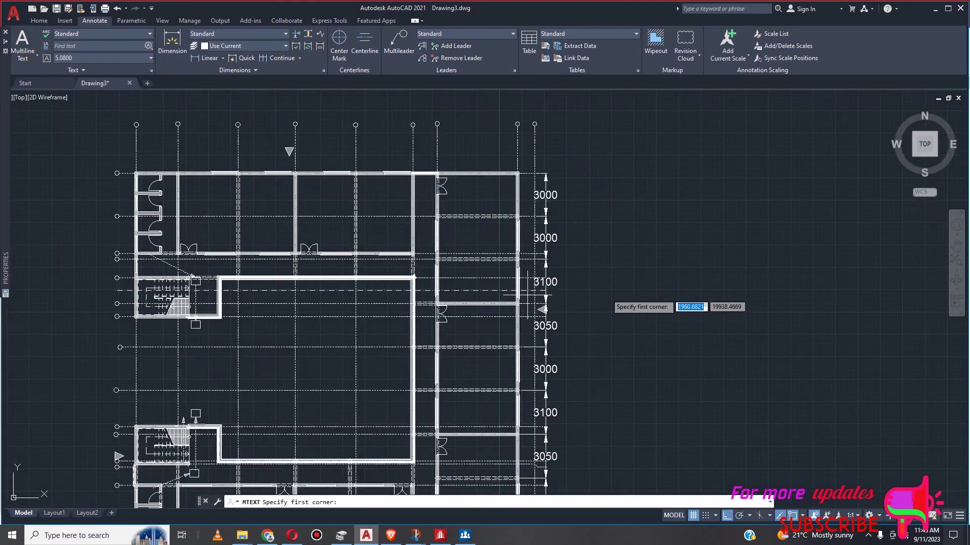
pyautogui.scroll(4, 601, 283)
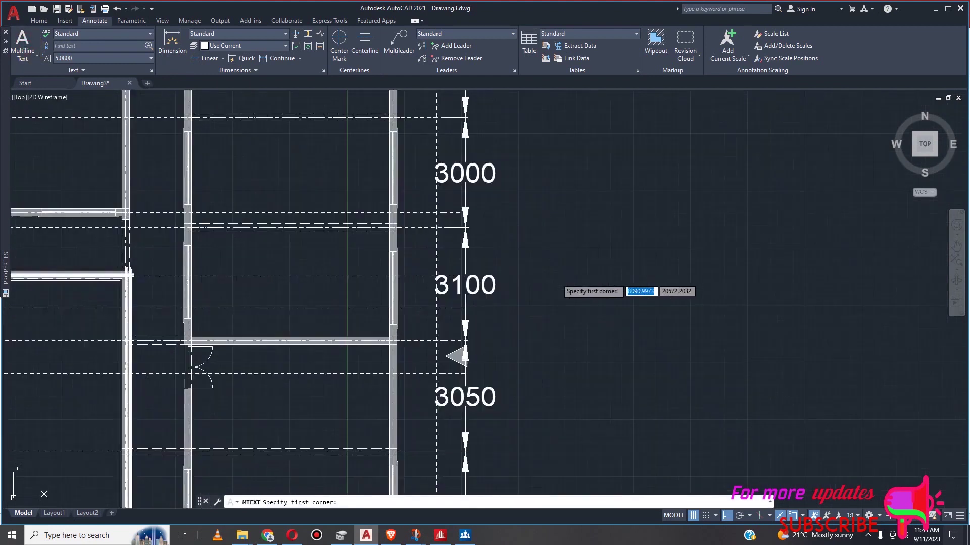
pyautogui.scroll(2, 556, 277)
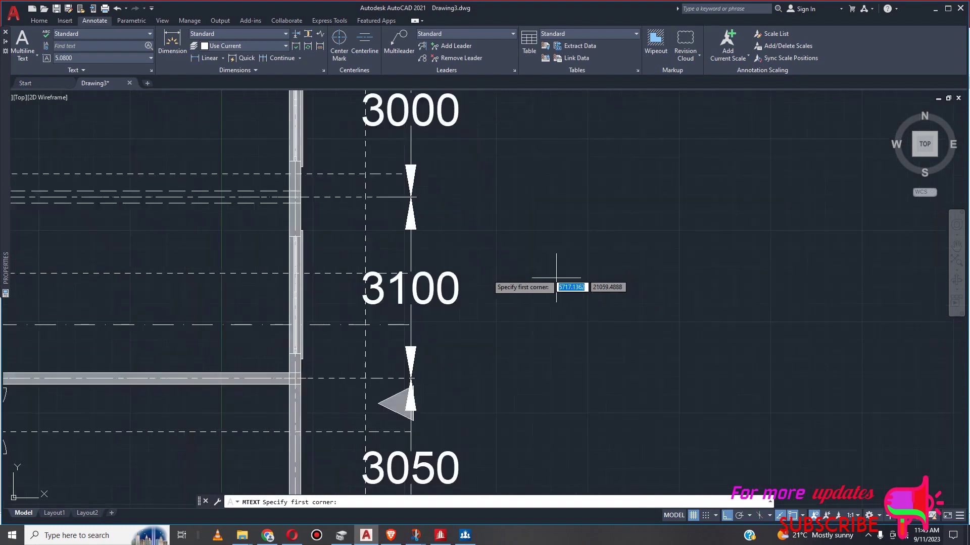
pyautogui.click(472, 269)
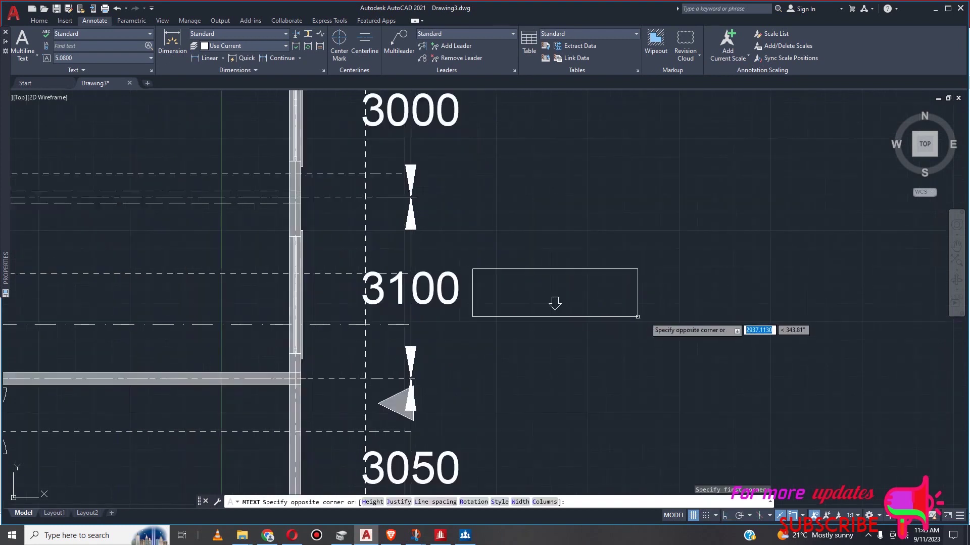
pyautogui.click(646, 318)
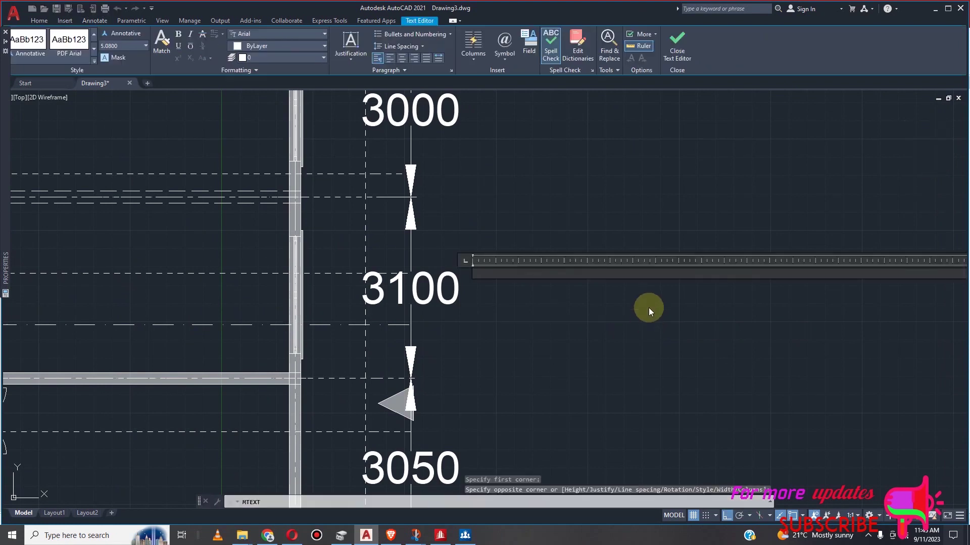
pyautogui.write('3050')
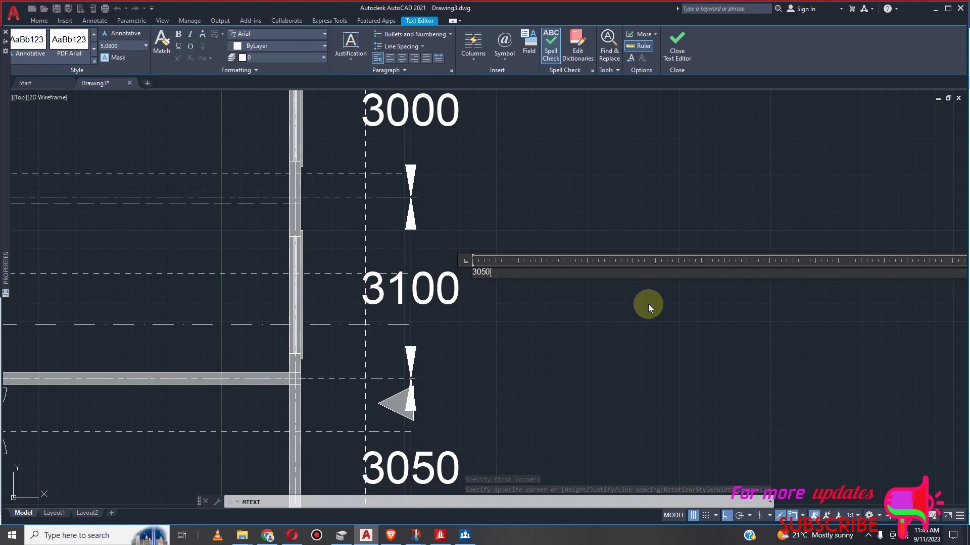
pyautogui.click(645, 205)
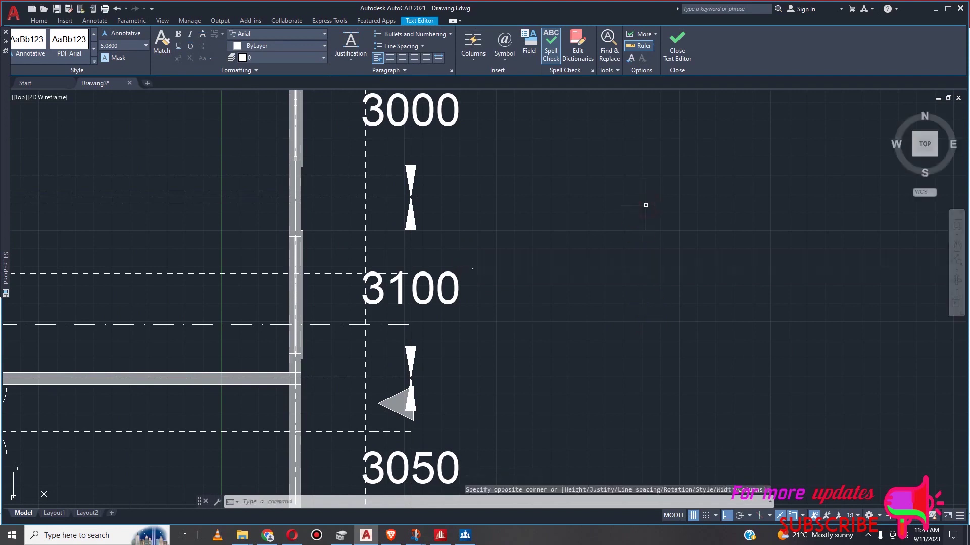
# Set the text height of the new 3050 note to 300
pyautogui.scroll(2, 465, 268)
pyautogui.scroll(3, 480, 268)
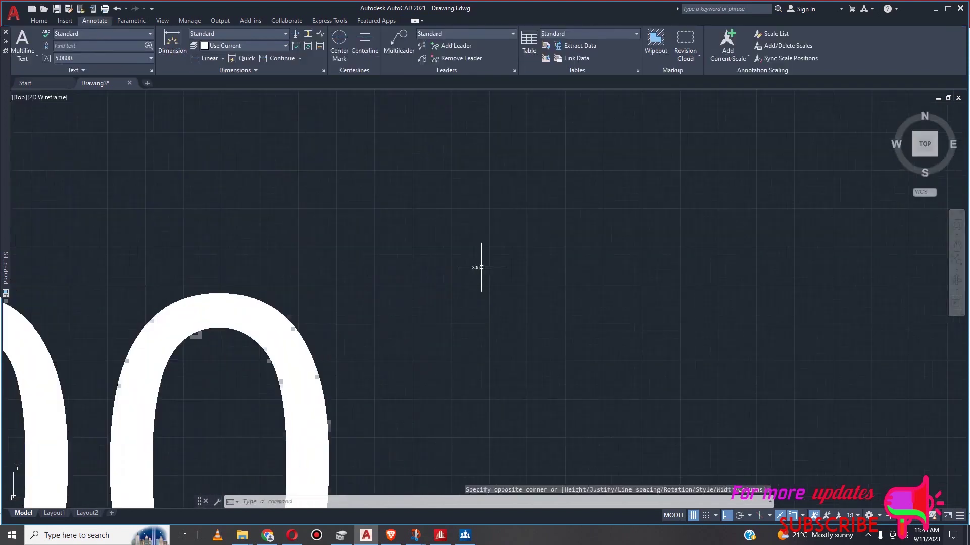
pyautogui.scroll(-10, 481, 267)
pyautogui.click(463, 267)
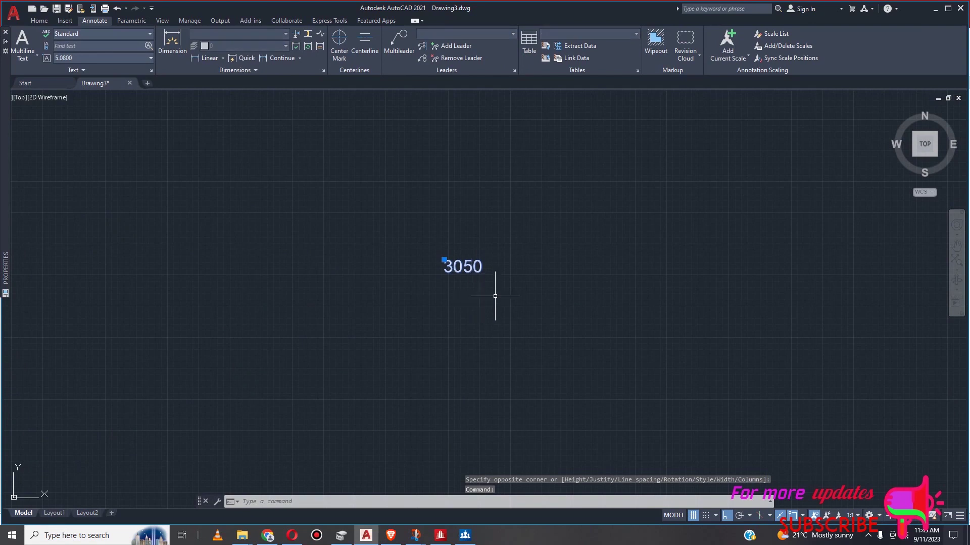
pyautogui.rightClick(494, 296)
pyautogui.click(528, 276)
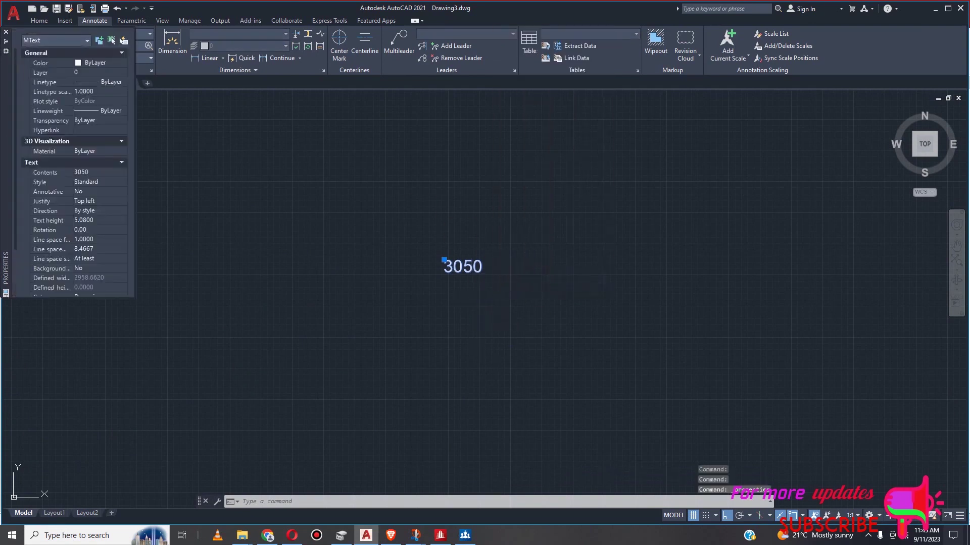
pyautogui.click(91, 221)
pyautogui.write('300')
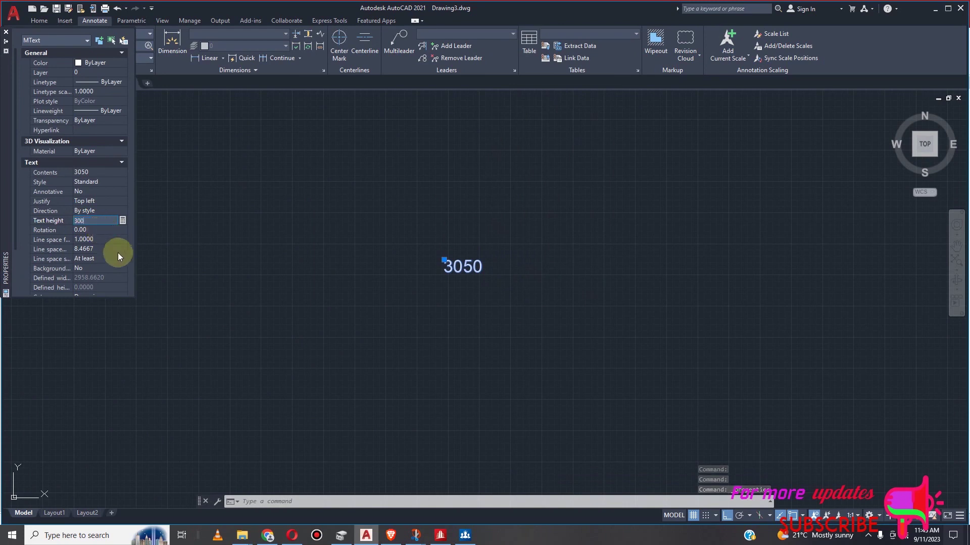
pyautogui.press('Return')
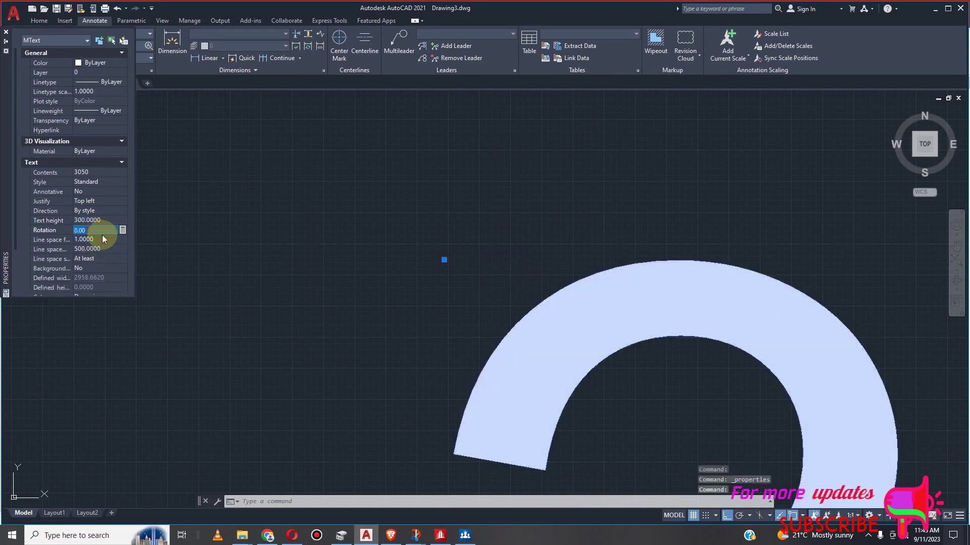
pyautogui.scroll(-6, 303, 220)
pyautogui.scroll(-2, 460, 283)
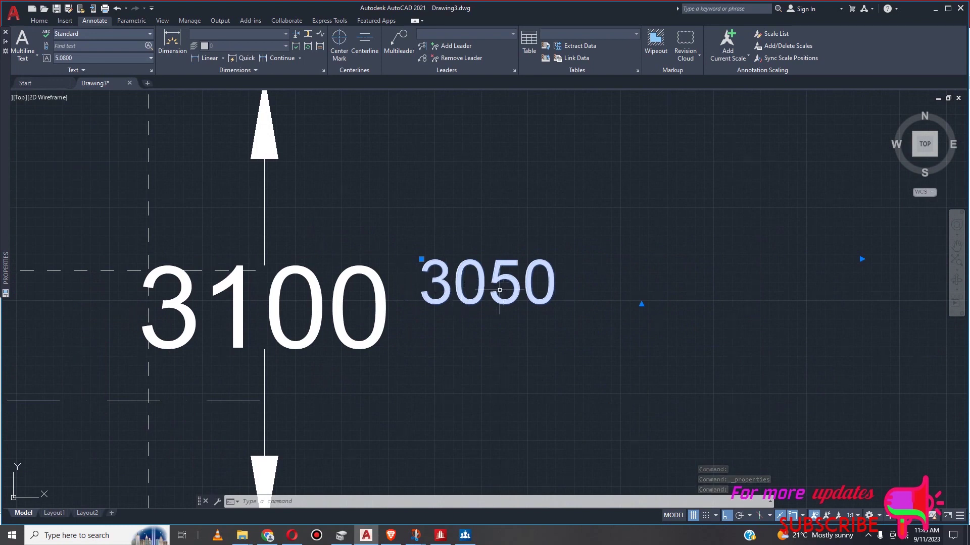
pyautogui.scroll(-2, 515, 286)
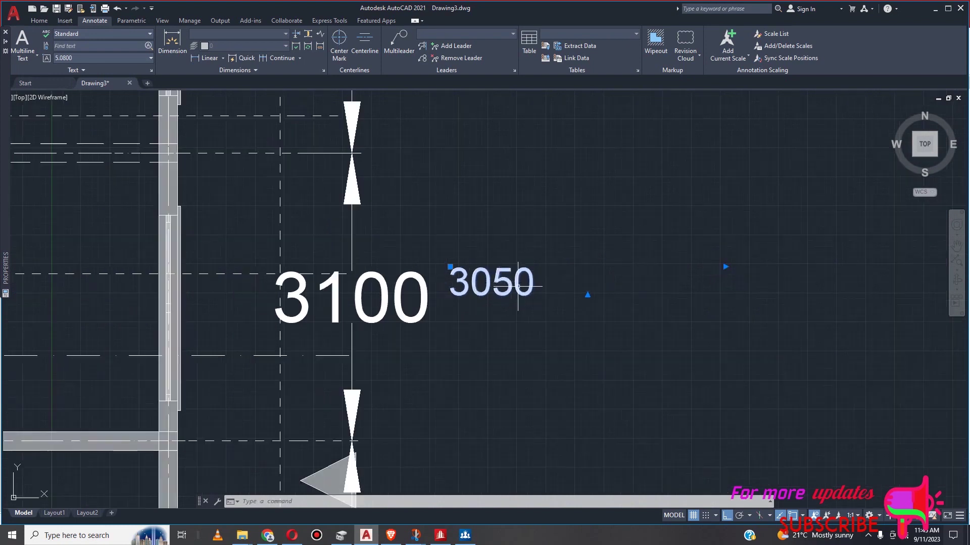
pyautogui.press('Escape')
# Move the 3050 note straight down into line with the adjacent 3100 dimension, and turn Ortho mode off
pyautogui.click(465, 272)
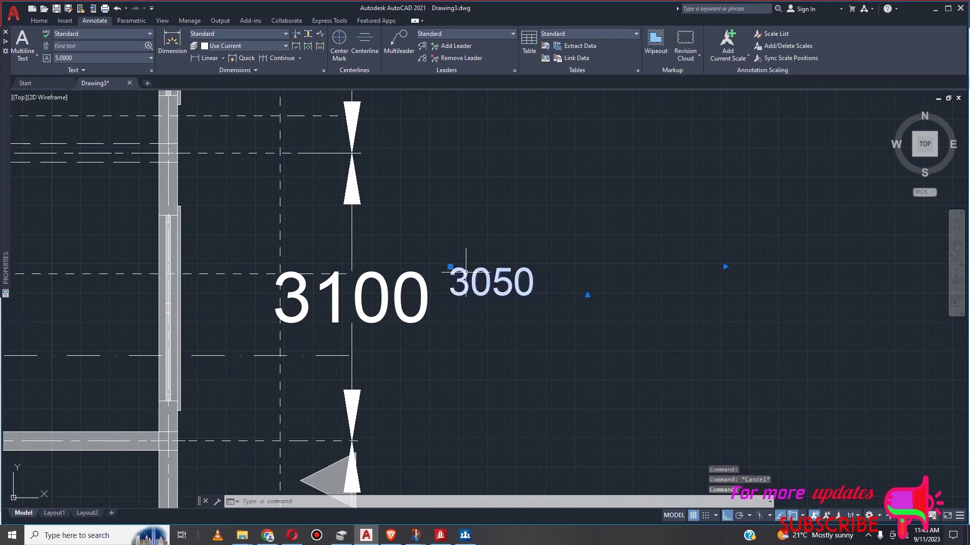
pyautogui.click(39, 21)
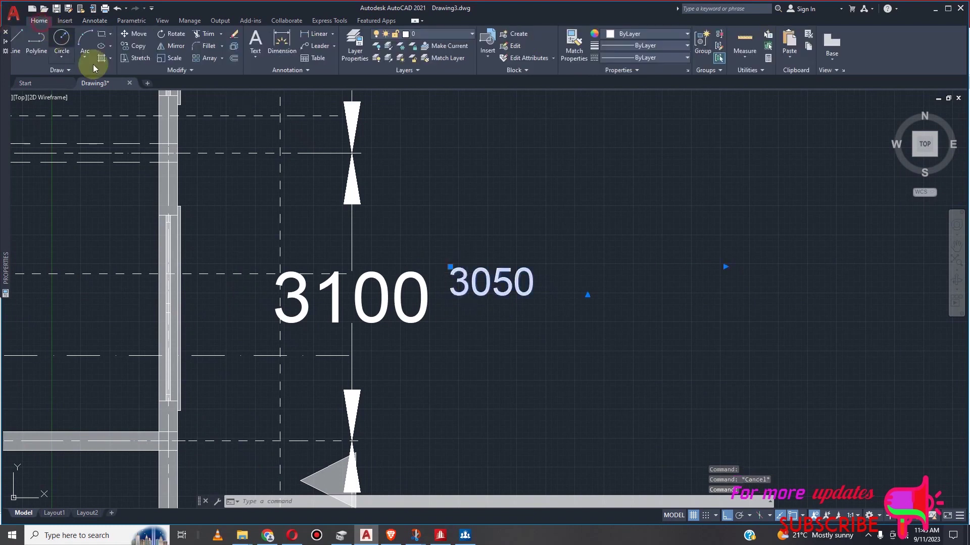
pyautogui.click(138, 33)
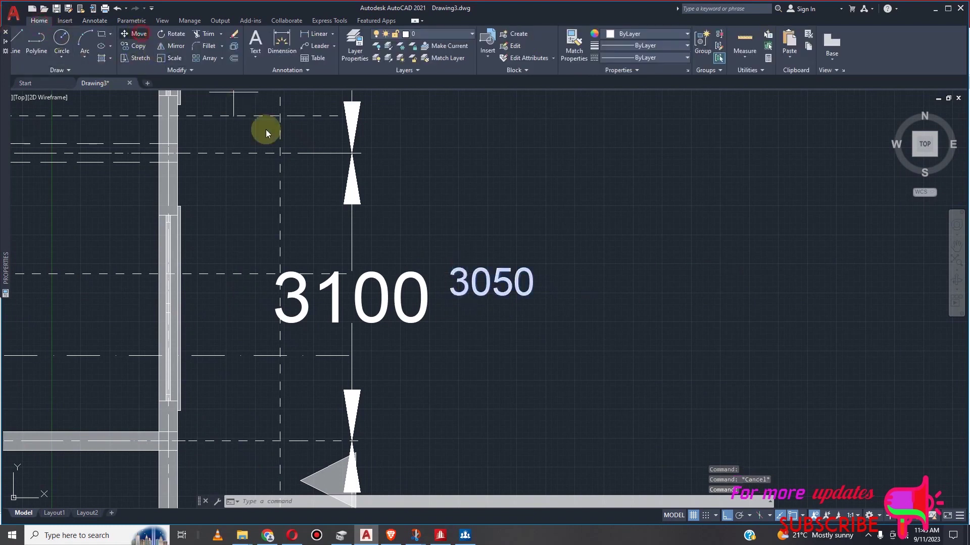
pyautogui.click(492, 267)
pyautogui.click(504, 283)
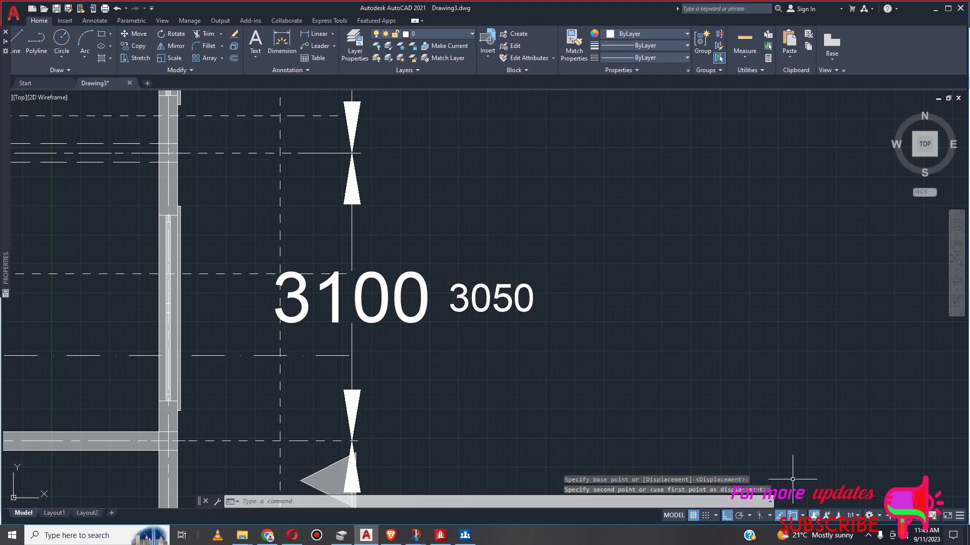
pyautogui.press('F8')
# Inspect the 3050 note beside the upper 3100 bay dimension against the rest of the vertical dimension chain
pyautogui.scroll(-3, 596, 195)
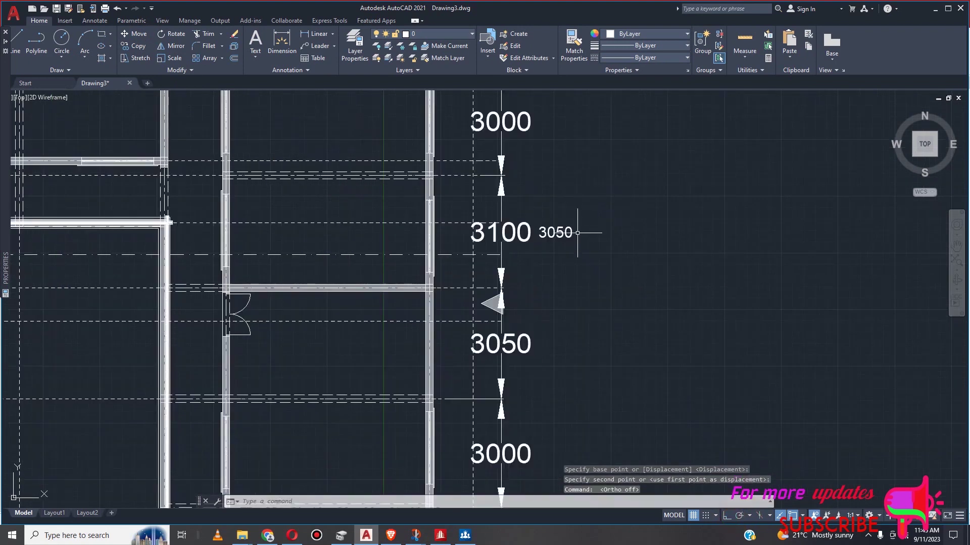
pyautogui.scroll(-3, 580, 297)
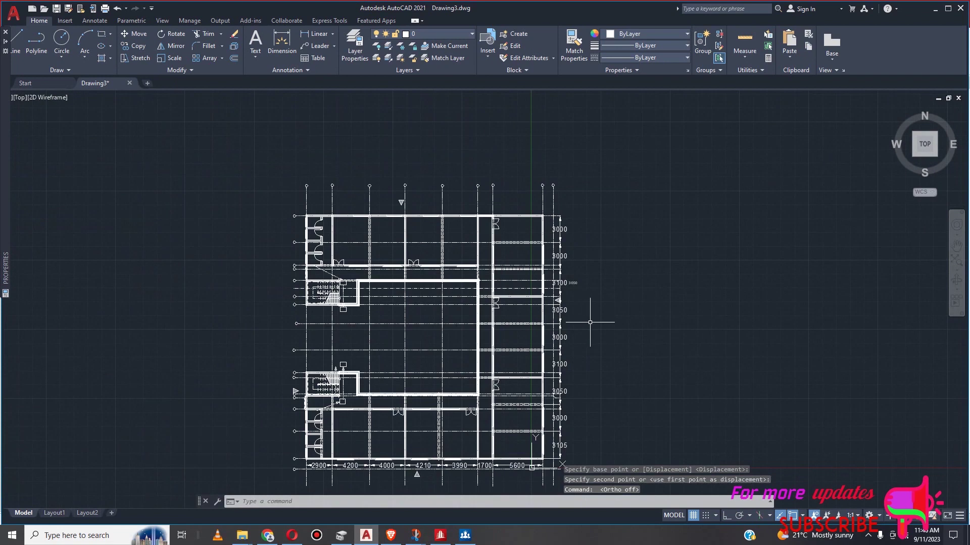
pyautogui.scroll(4, 591, 293)
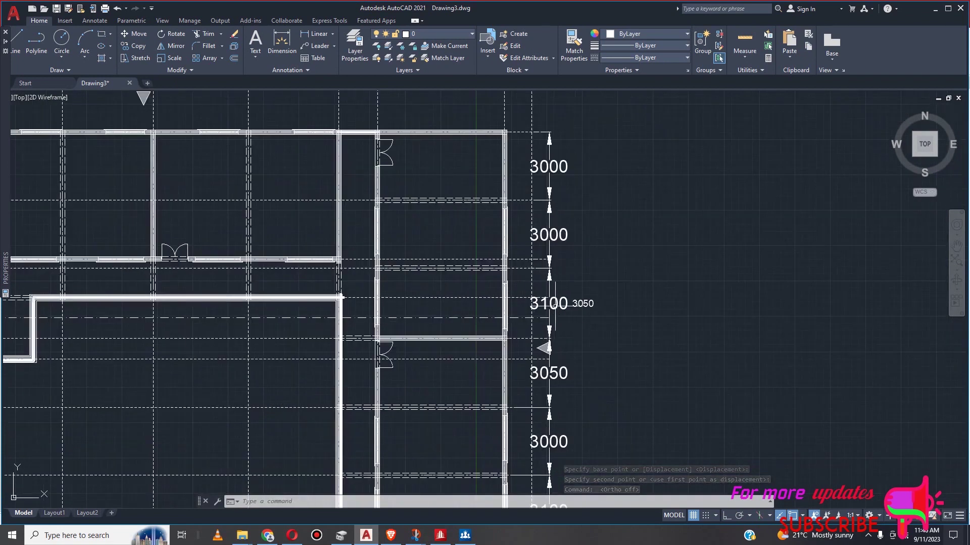
pyautogui.scroll(-3, 581, 293)
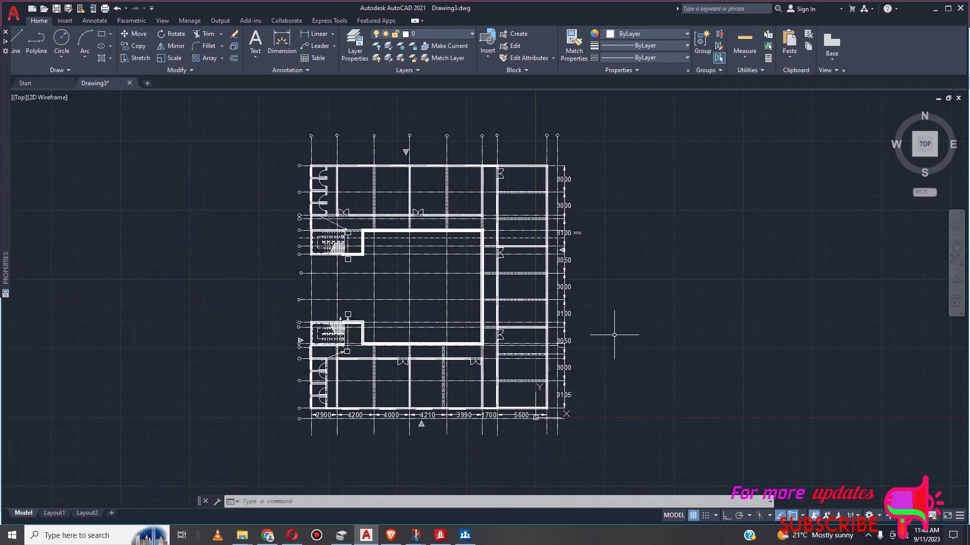
pyautogui.scroll(4, 587, 240)
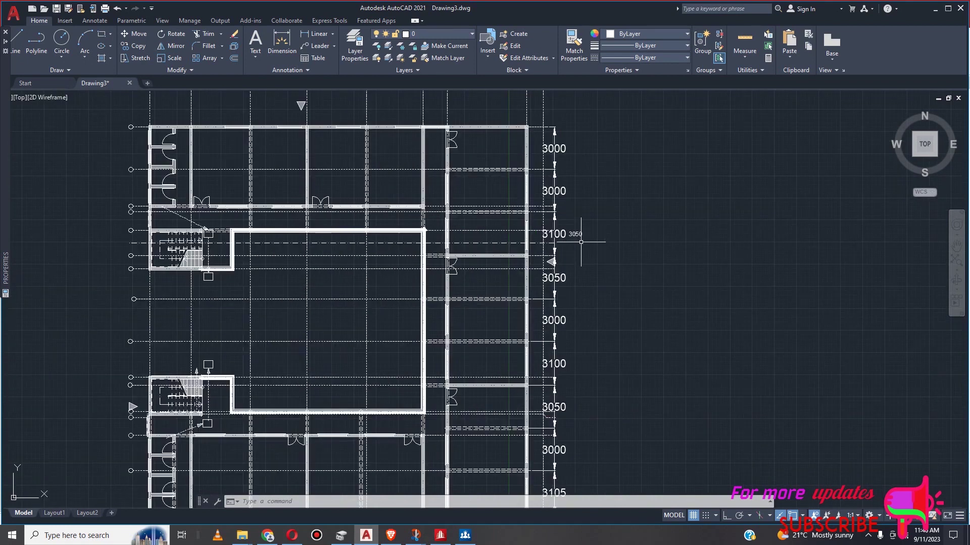
pyautogui.scroll(-2, 586, 230)
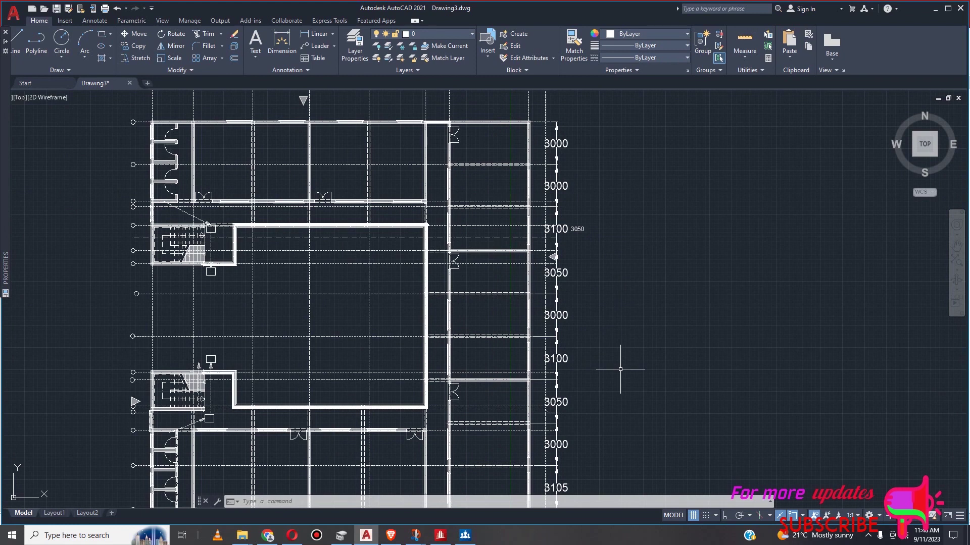
pyautogui.scroll(2, 589, 228)
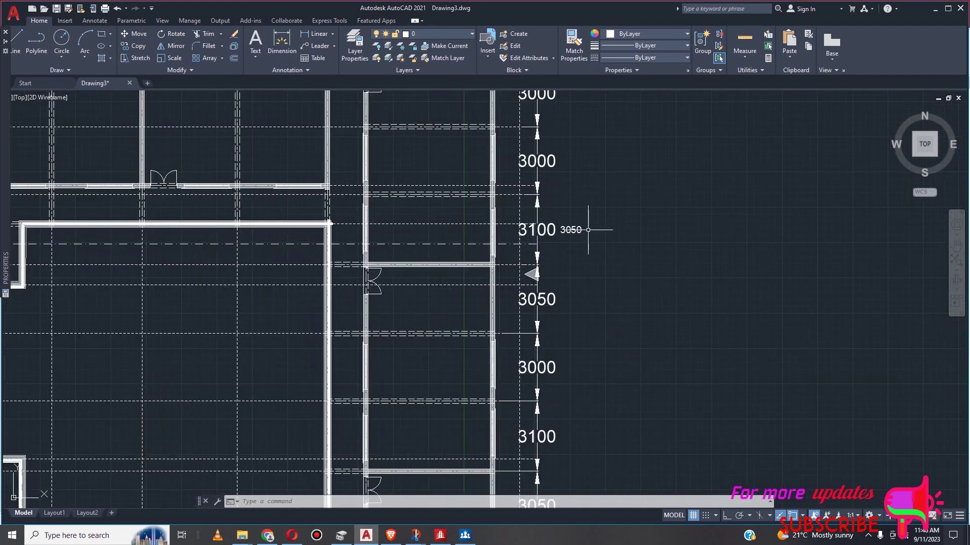
pyautogui.scroll(-2, 574, 228)
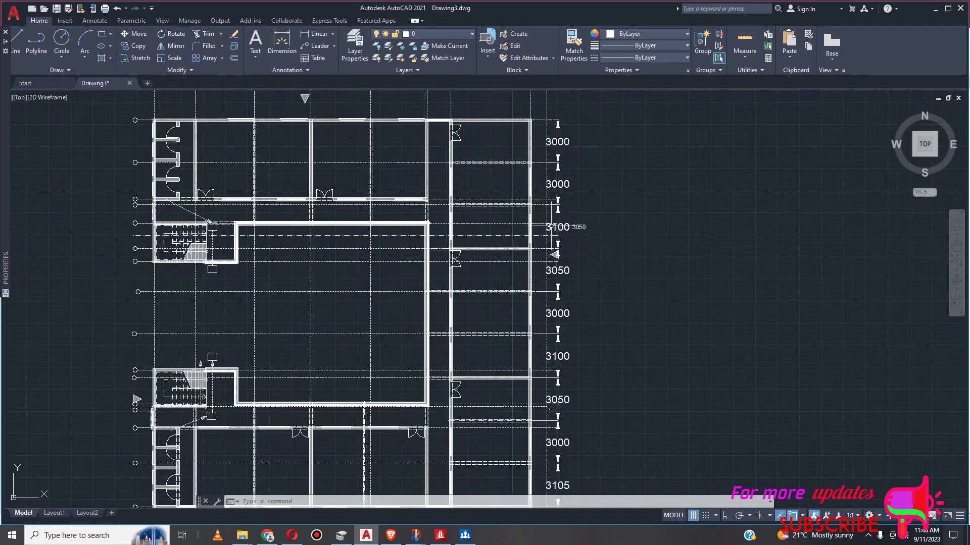
pyautogui.scroll(2, 580, 224)
# Check the vertical bay dimensions down to the lowest 3105 bay and the horizontal dimension chain below the plan
pyautogui.scroll(-4, 601, 268)
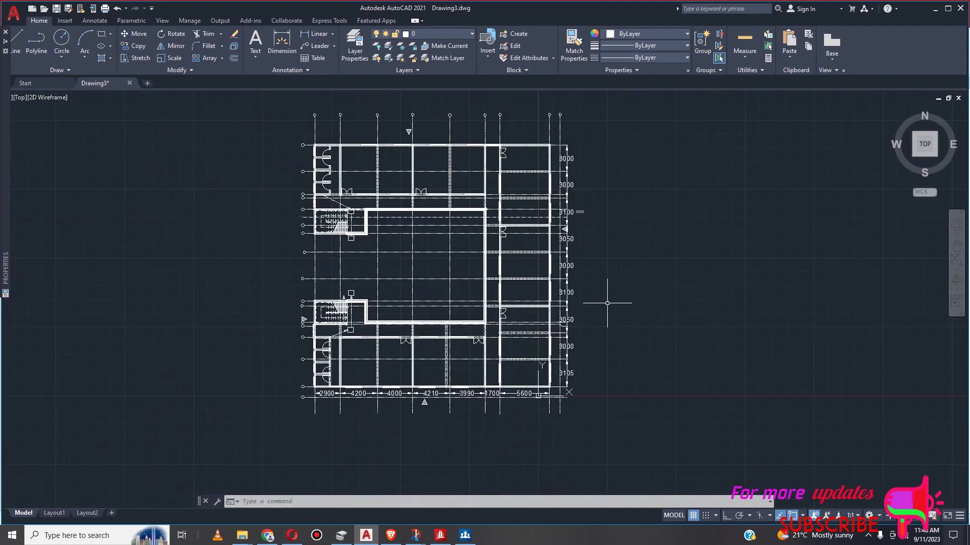
pyautogui.scroll(2, 577, 341)
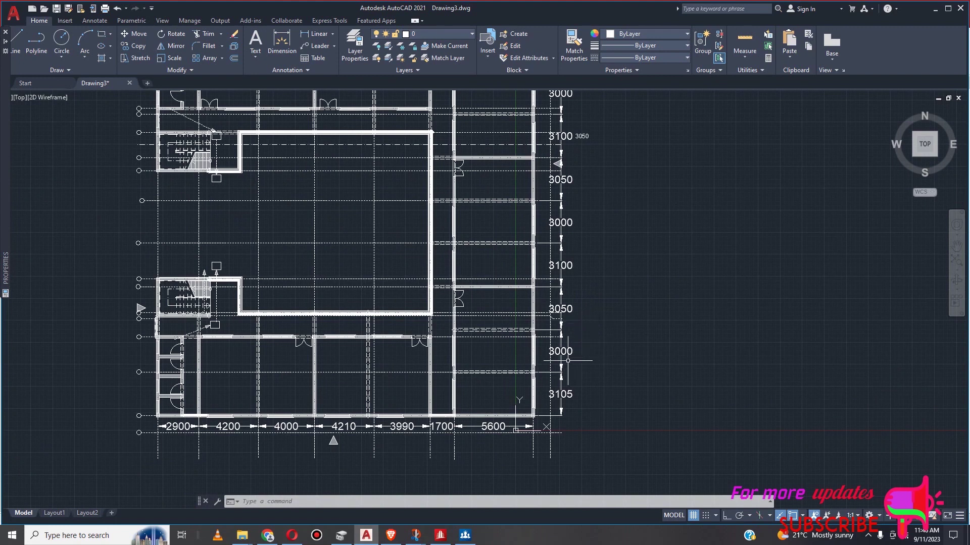
pyautogui.scroll(-3, 576, 387)
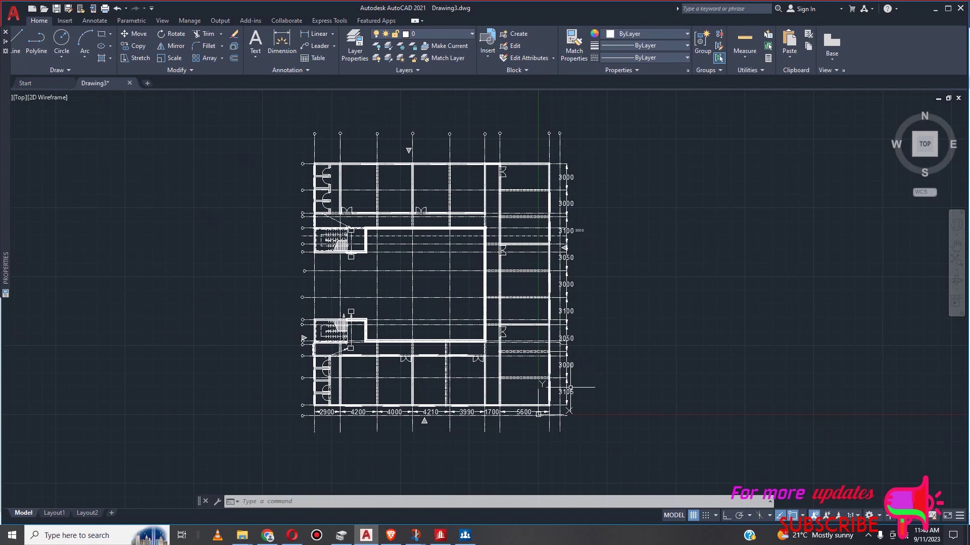
pyautogui.scroll(2, 572, 393)
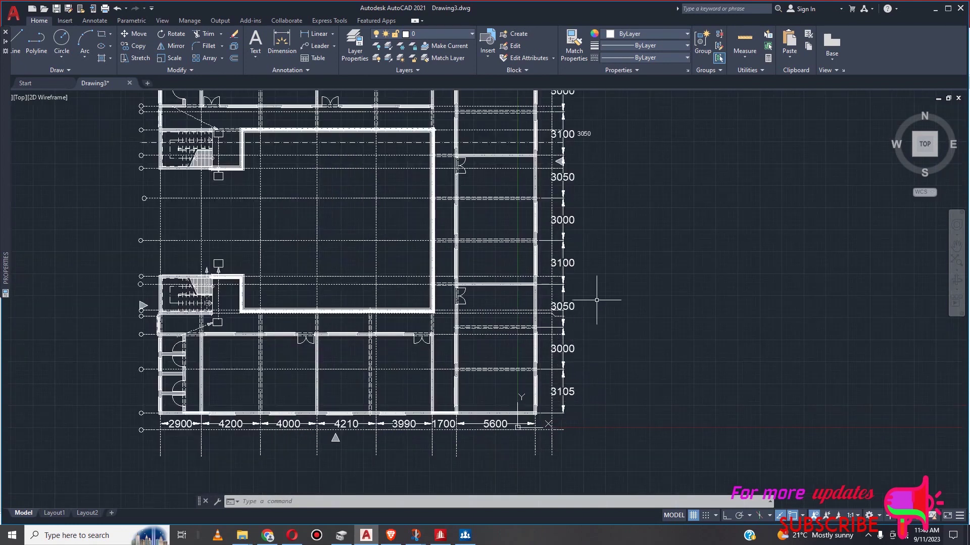
pyautogui.scroll(-2, 599, 213)
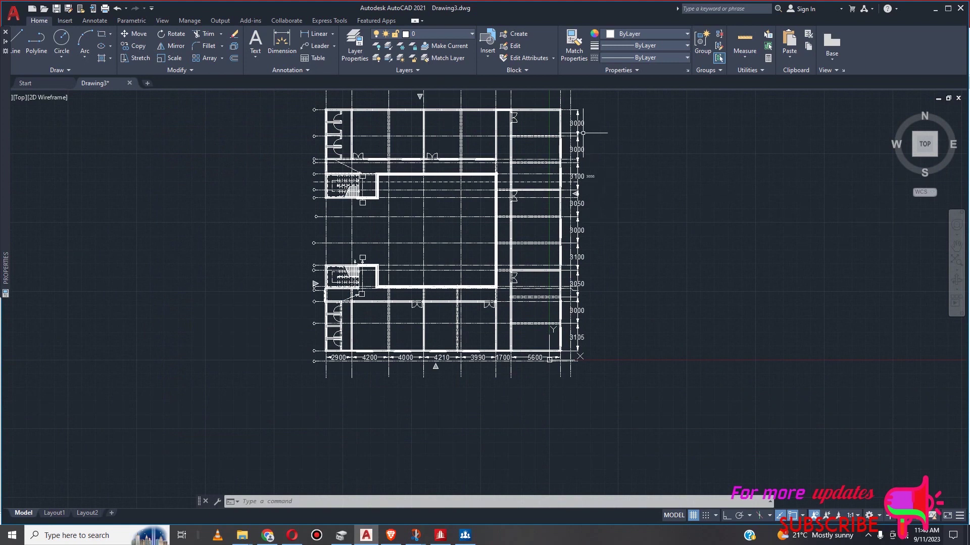
pyautogui.scroll(2, 586, 344)
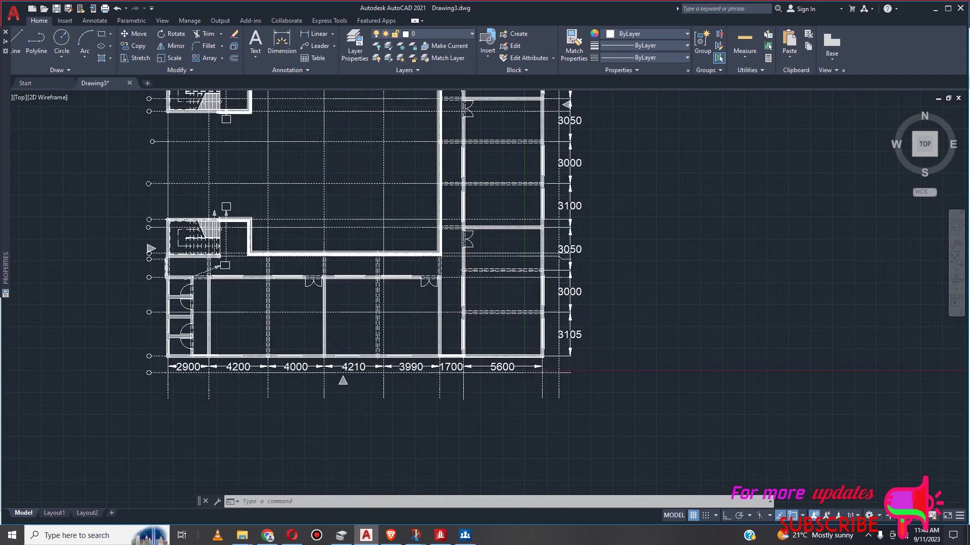
pyautogui.scroll(4, 580, 337)
pyautogui.scroll(-5, 601, 276)
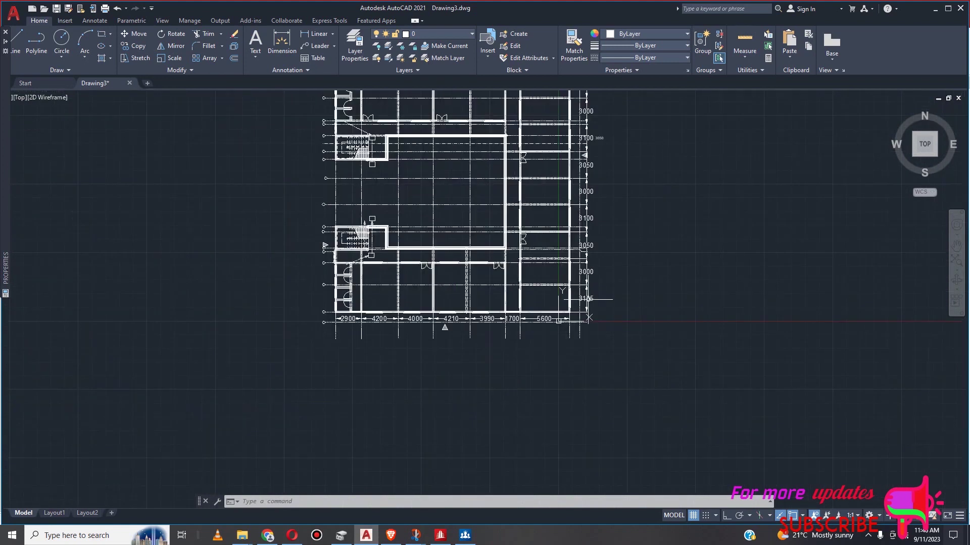
# Copy the 3050 note straight down with Ortho mode on, placing the copy beside the lowest 3105 bay dimension
pyautogui.scroll(4, 595, 138)
pyautogui.click(594, 144)
pyautogui.click(135, 46)
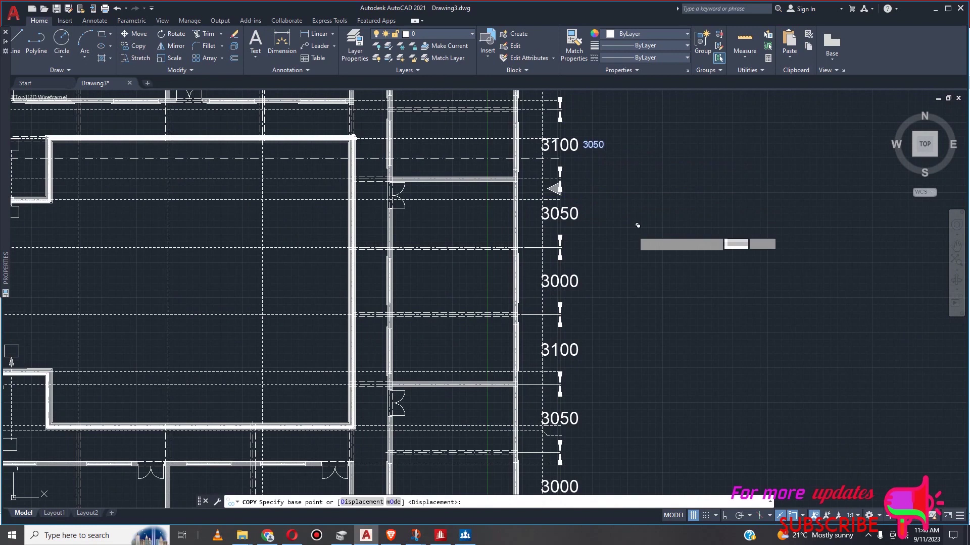
pyautogui.click(598, 151)
pyautogui.scroll(-5, 626, 253)
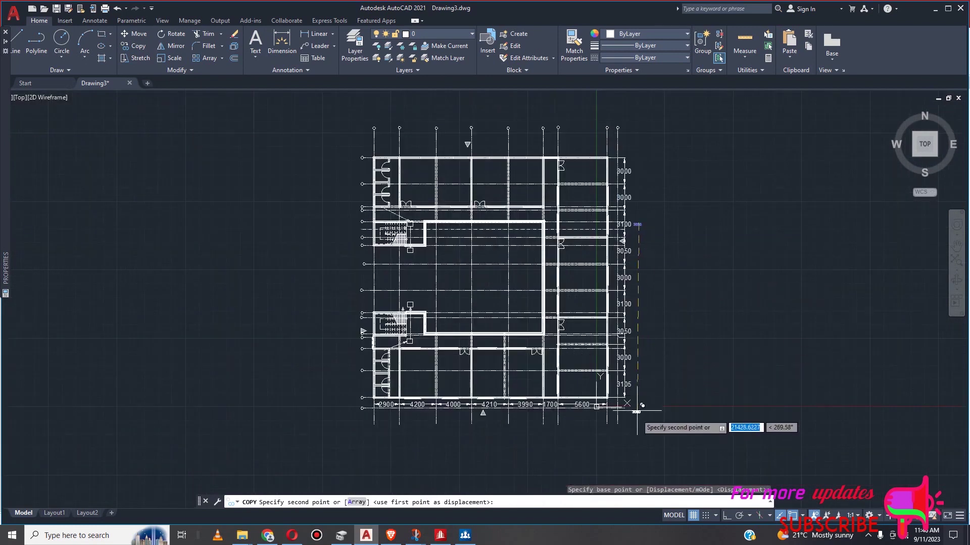
pyautogui.scroll(4, 639, 406)
pyautogui.scroll(-2, 651, 399)
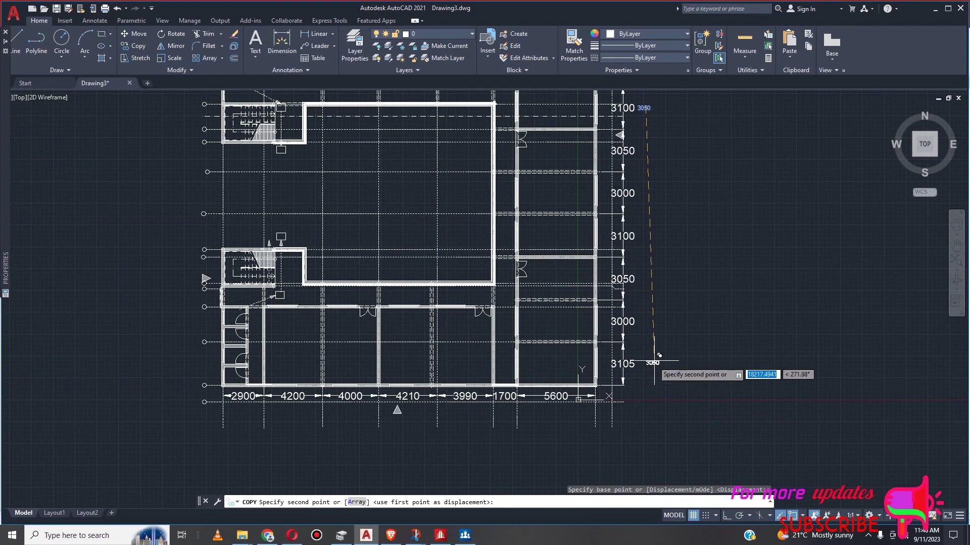
pyautogui.scroll(2, 649, 364)
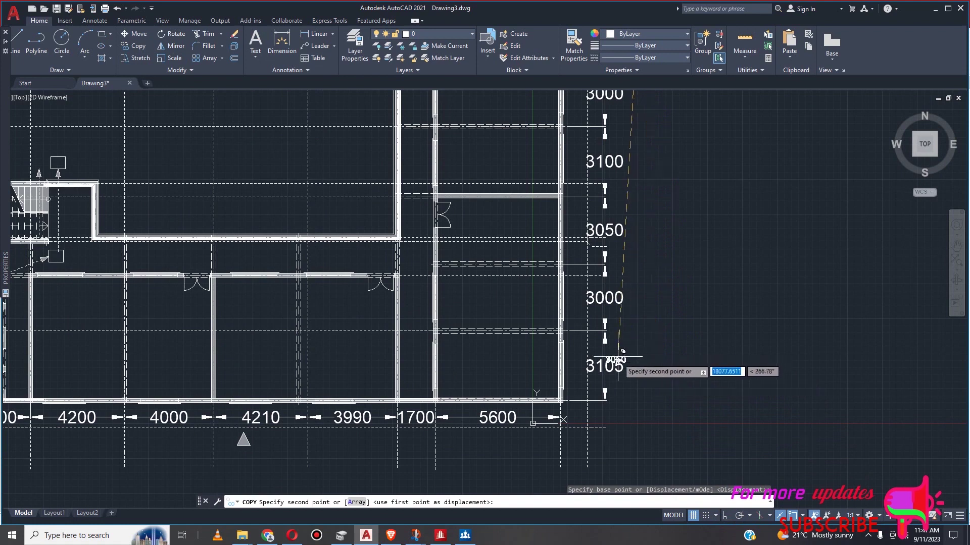
pyautogui.click(726, 517)
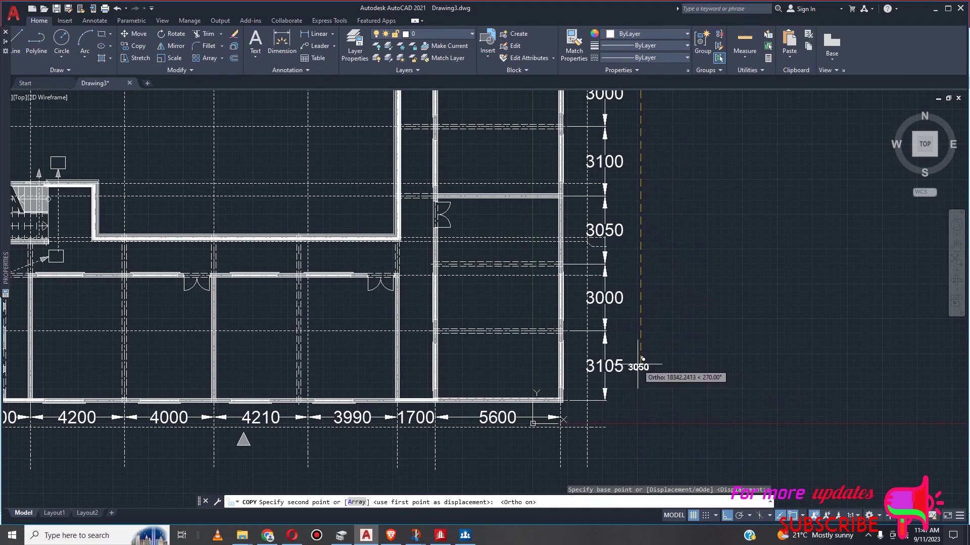
pyautogui.click(642, 359)
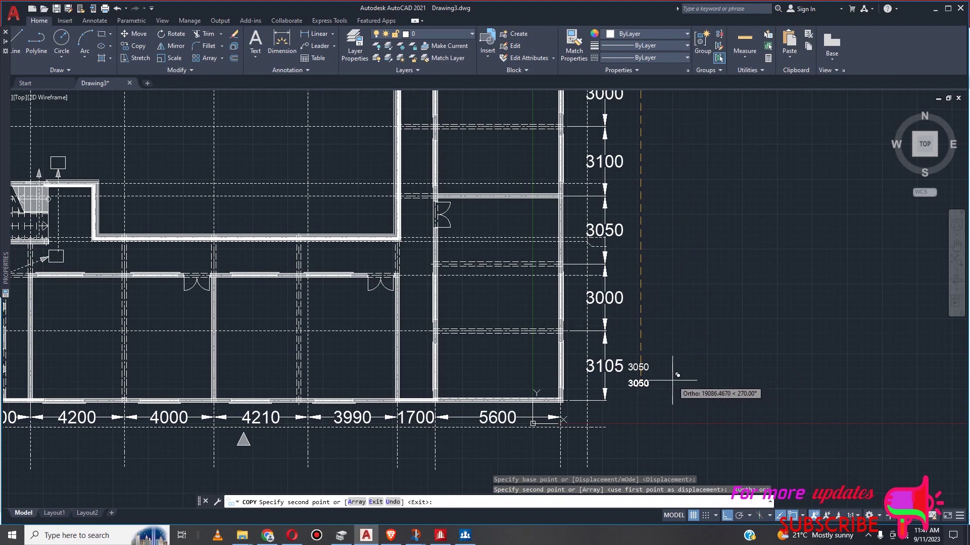
pyautogui.press('Escape')
# Examine the horizontal gridlines and stair areas along the plan's west side against the vertical bay dimensions
pyautogui.scroll(3, 689, 353)
pyautogui.scroll(-7, 622, 387)
pyautogui.scroll(8, 474, 266)
pyautogui.scroll(-3, 331, 283)
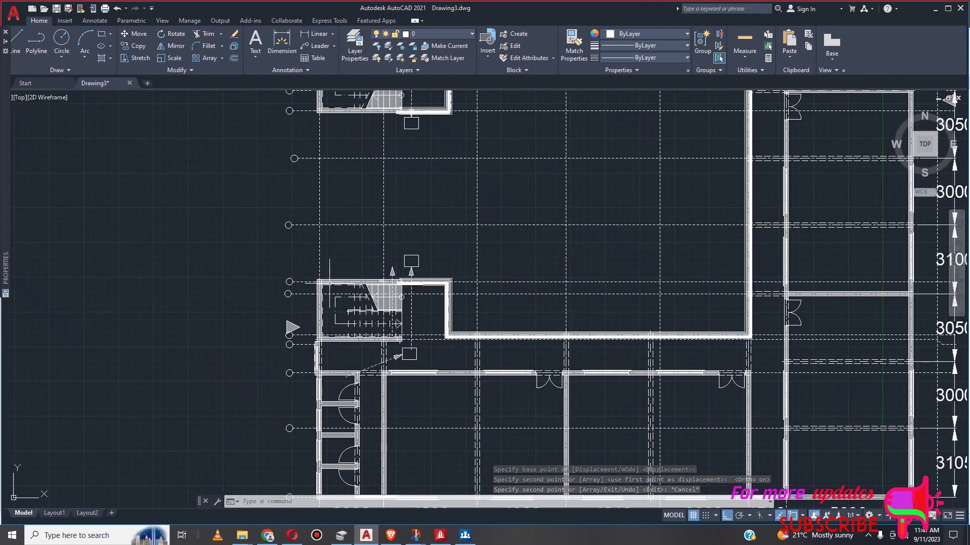
pyautogui.scroll(4, 331, 283)
pyautogui.scroll(-4, 328, 303)
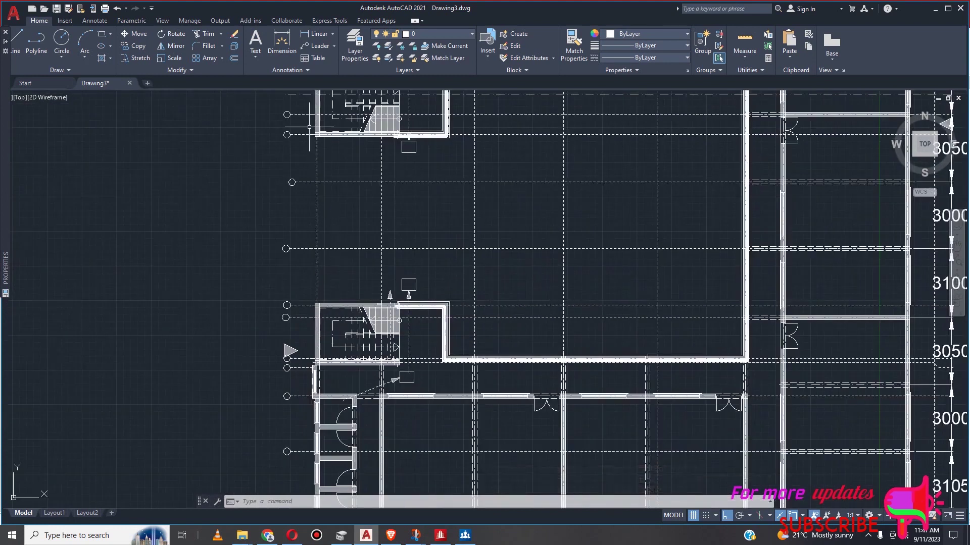
pyautogui.scroll(-2, 306, 162)
pyautogui.scroll(2, 302, 108)
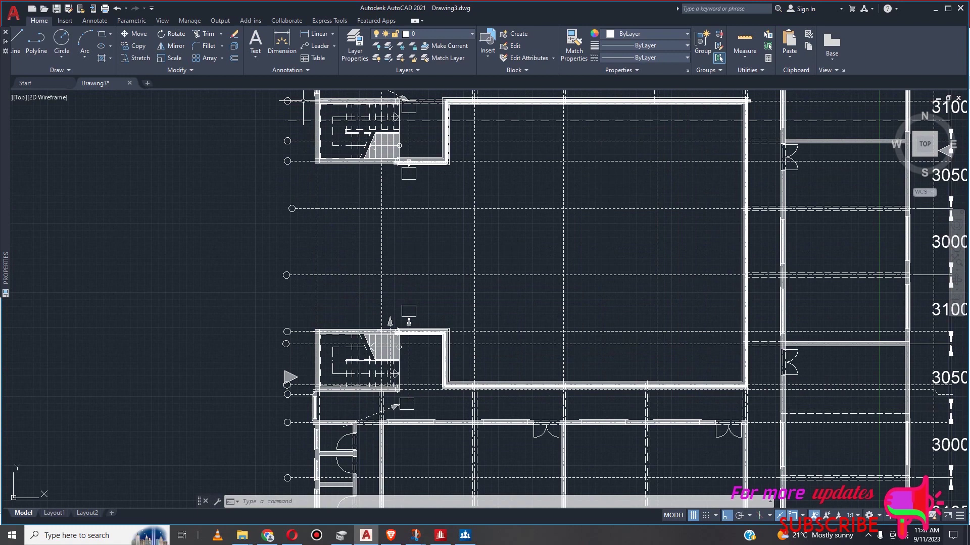
pyautogui.scroll(2, 302, 116)
pyautogui.scroll(-5, 324, 202)
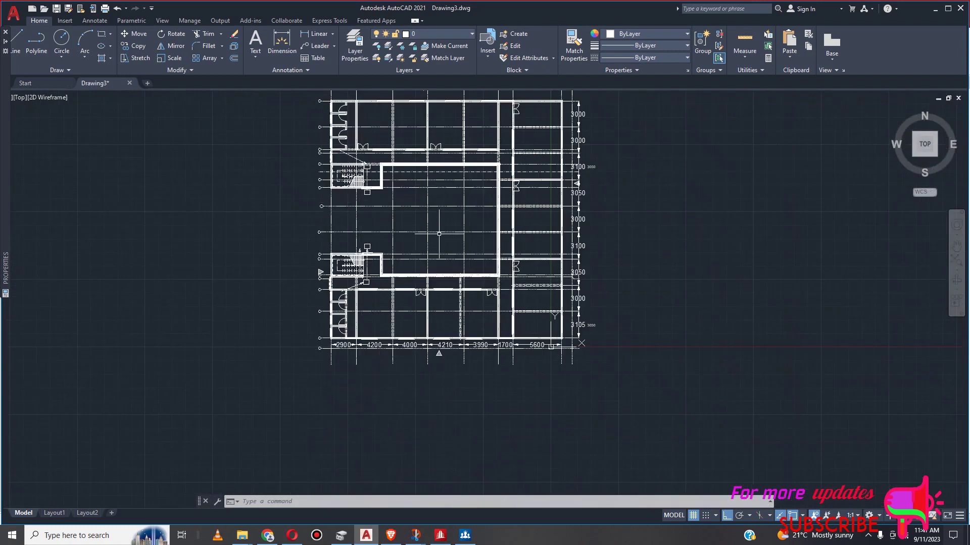
# Create a new text style named ARIAL BOLD
pyautogui.scroll(4, 626, 298)
pyautogui.scroll(2, 551, 356)
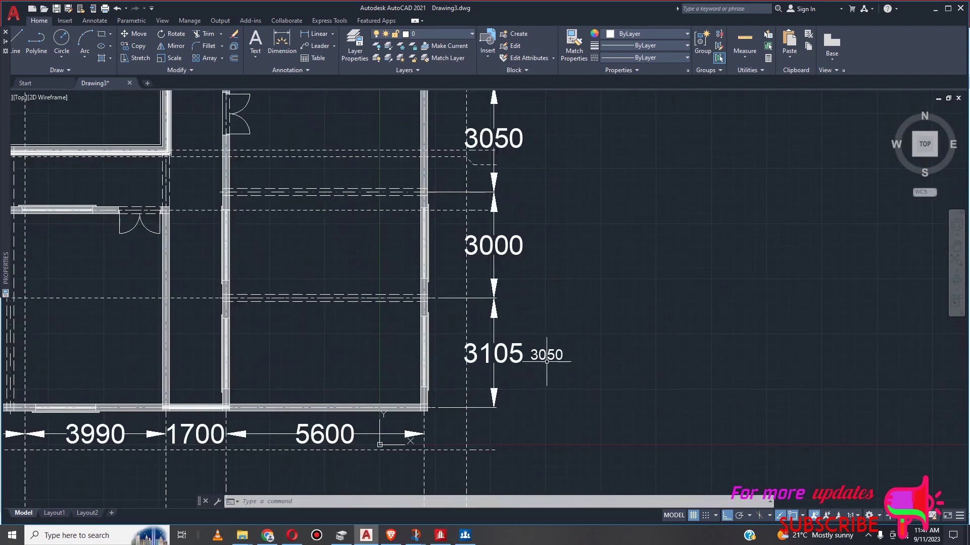
pyautogui.scroll(2, 533, 358)
pyautogui.click(553, 352)
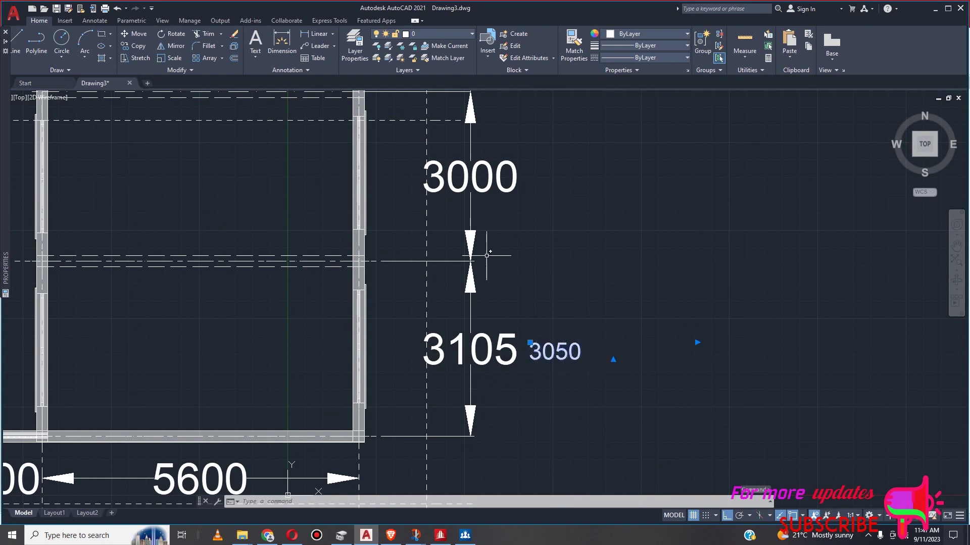
pyautogui.click(96, 20)
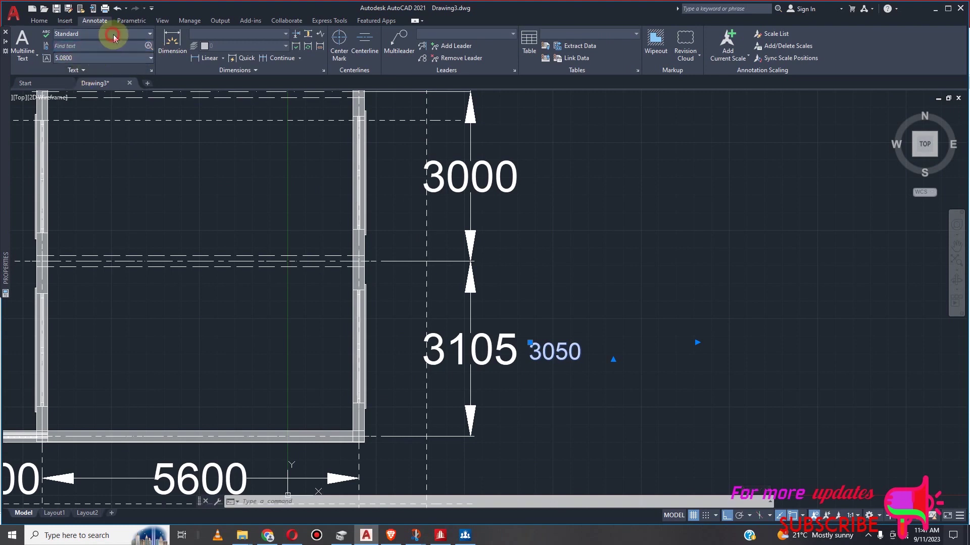
pyautogui.click(113, 37)
pyautogui.click(56, 83)
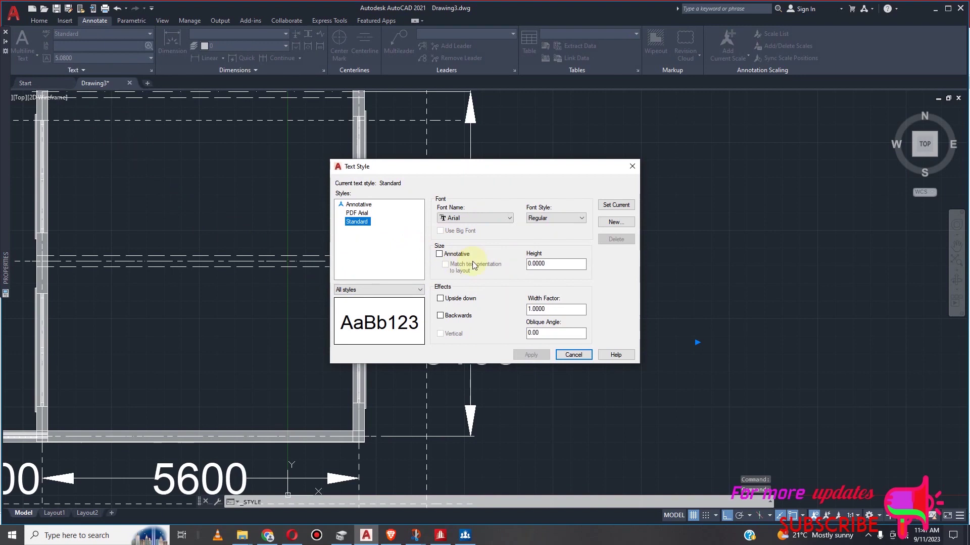
pyautogui.click(616, 223)
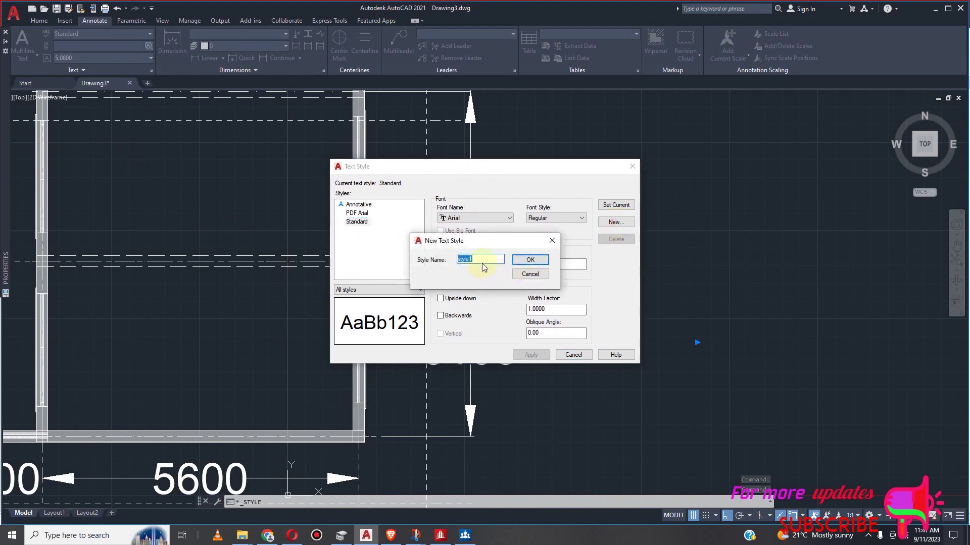
pyautogui.write('ARIAL BOLD')
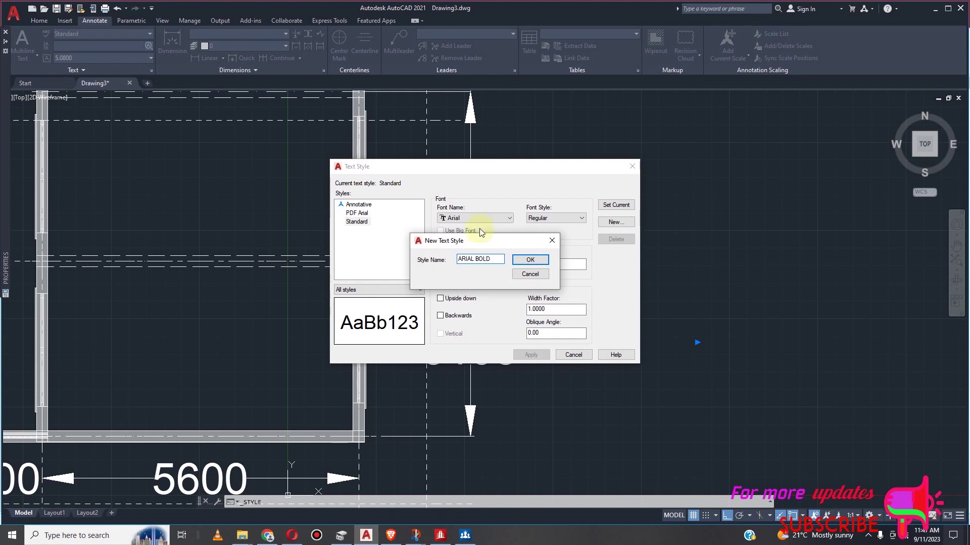
pyautogui.click(530, 260)
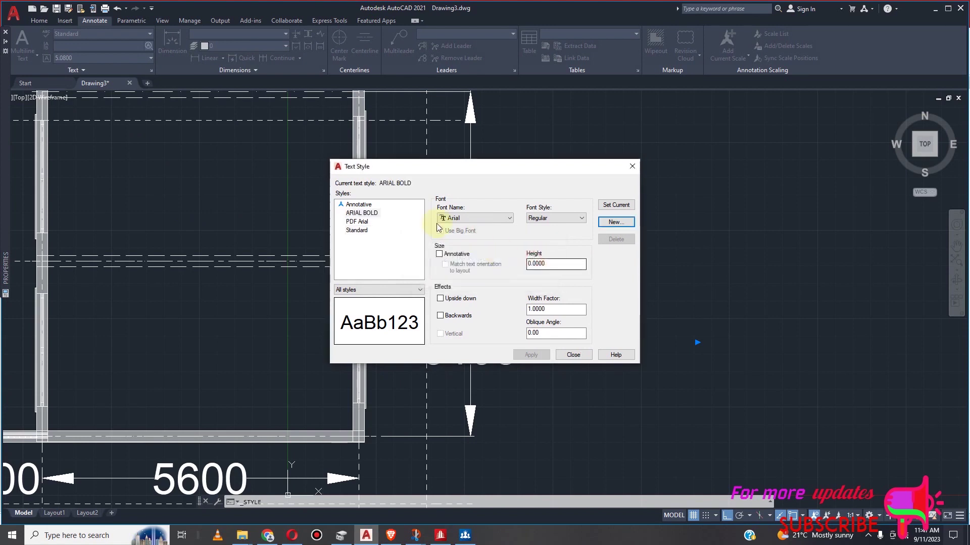
# Give the ARIAL BOLD text style the Arial font with the Bold font style, and close the style settings
pyautogui.click(496, 219)
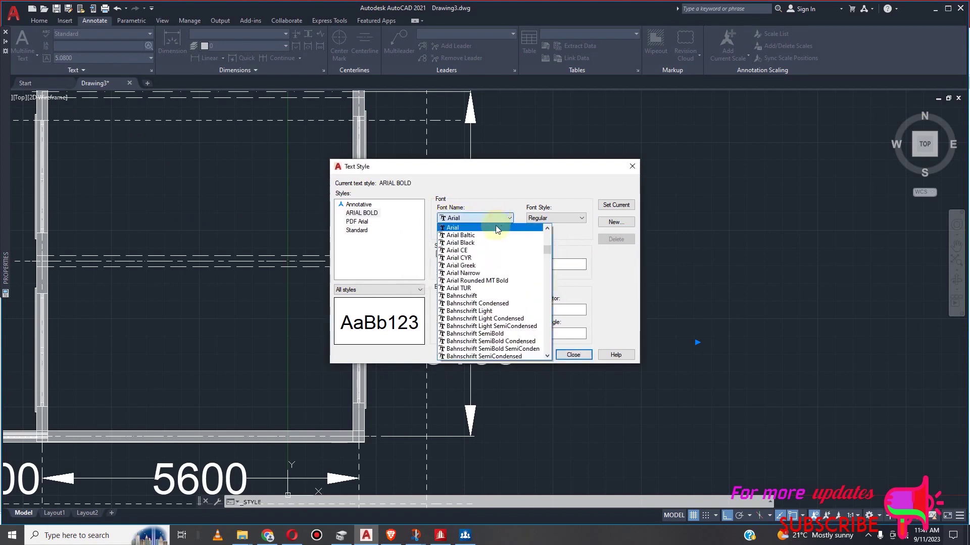
pyautogui.click(495, 225)
pyautogui.click(566, 218)
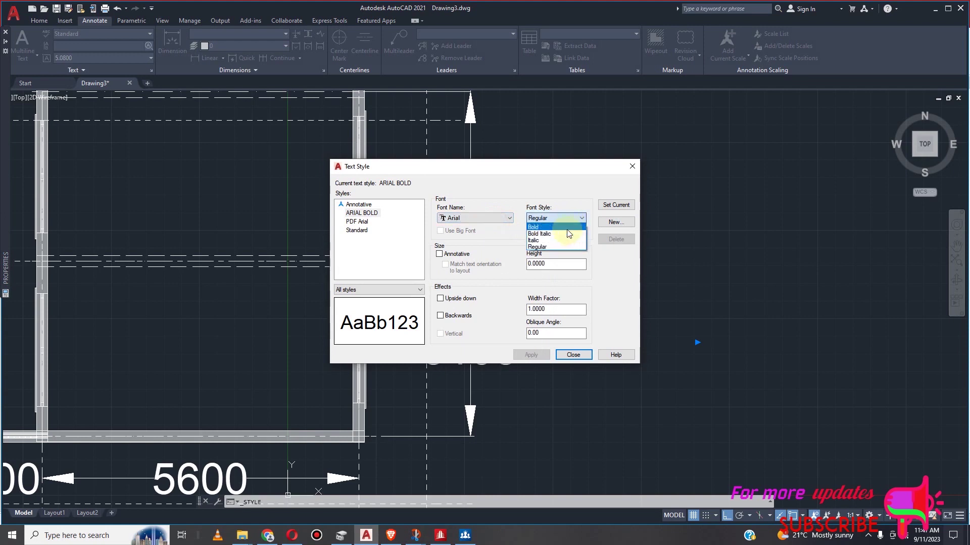
pyautogui.click(568, 235)
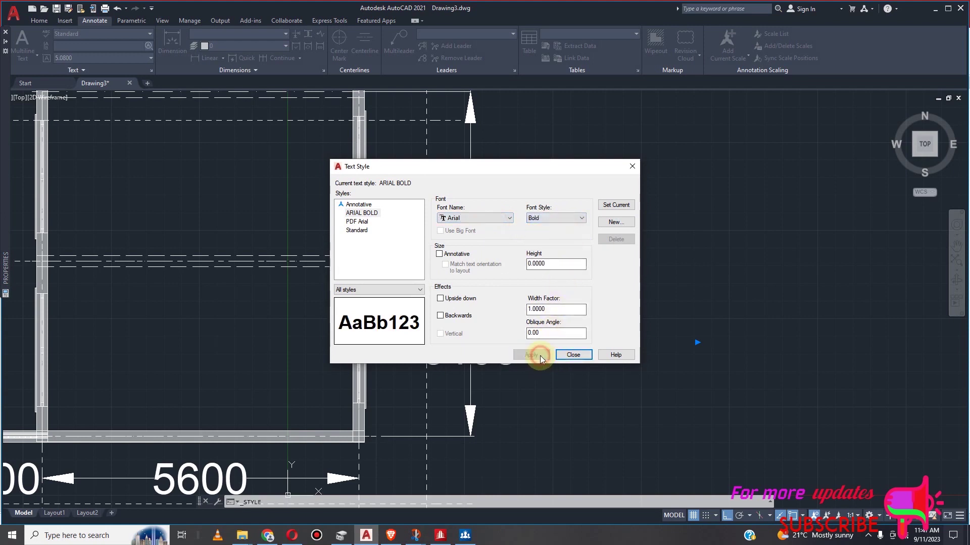
pyautogui.click(573, 355)
# Apply the ARIAL BOLD text style to the 3050 note beside the lowest 3105 dimension
pyautogui.scroll(-5, 610, 330)
pyautogui.scroll(6, 610, 330)
pyautogui.click(590, 267)
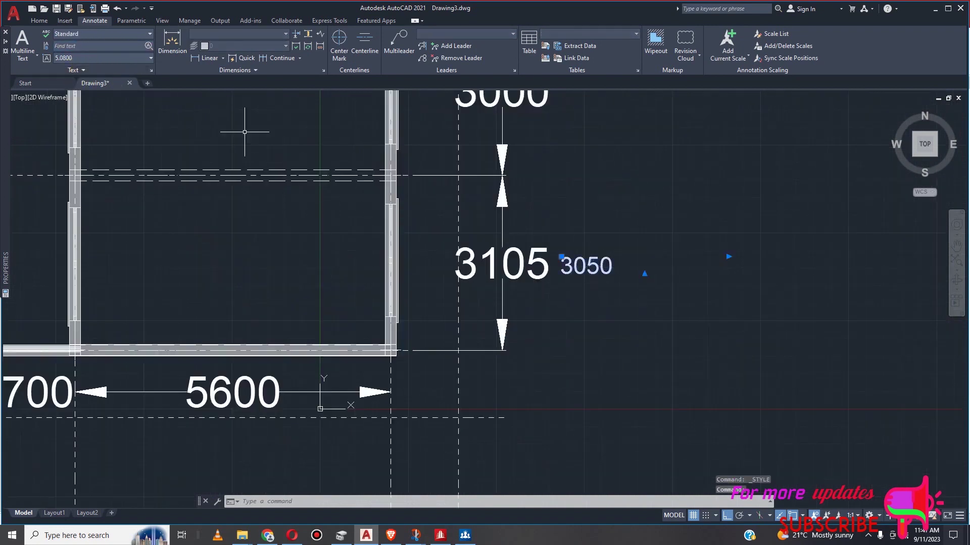
pyautogui.rightClick(649, 279)
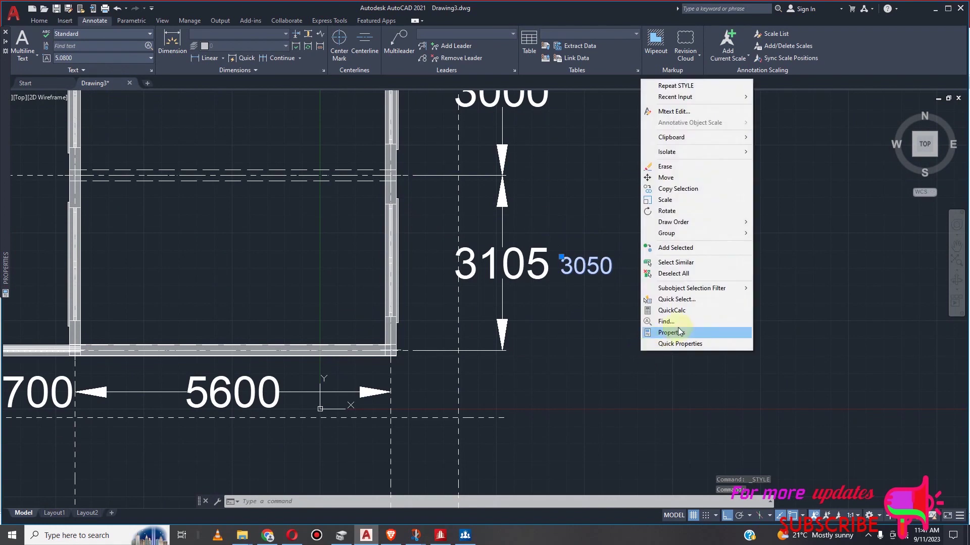
pyautogui.click(651, 328)
pyautogui.scroll(-2, 95, 207)
pyautogui.scroll(2, 99, 195)
pyautogui.click(102, 180)
pyautogui.click(104, 180)
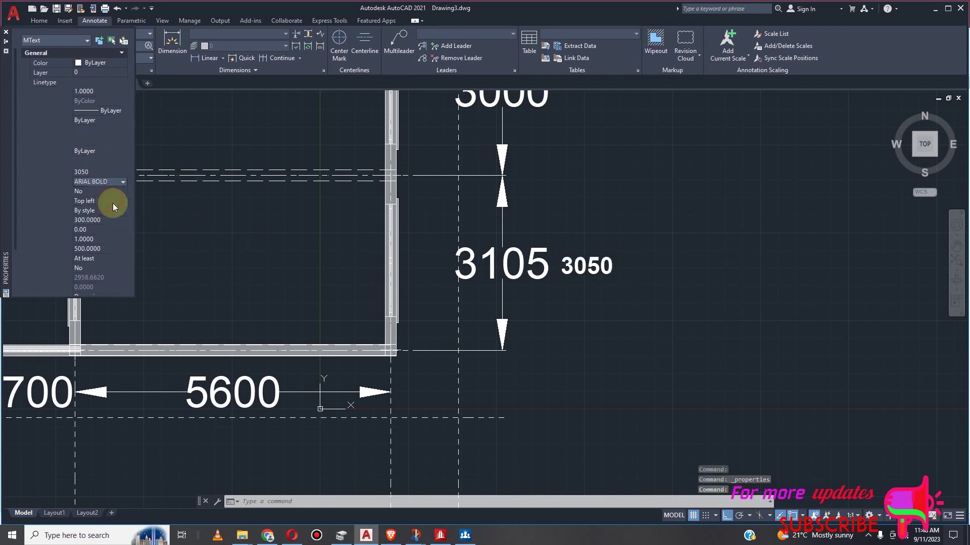
pyautogui.scroll(4, 597, 279)
pyautogui.scroll(-4, 571, 267)
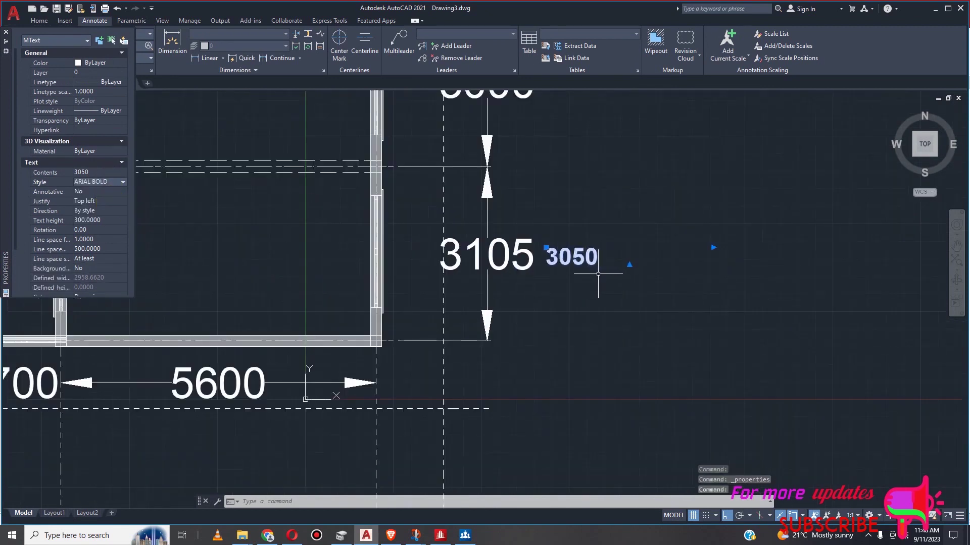
pyautogui.press('Escape')
# Move the bold 3050 note horizontally away from the 3105 dimension into the empty space east of the plan
pyautogui.scroll(-2, 609, 293)
pyautogui.click(586, 270)
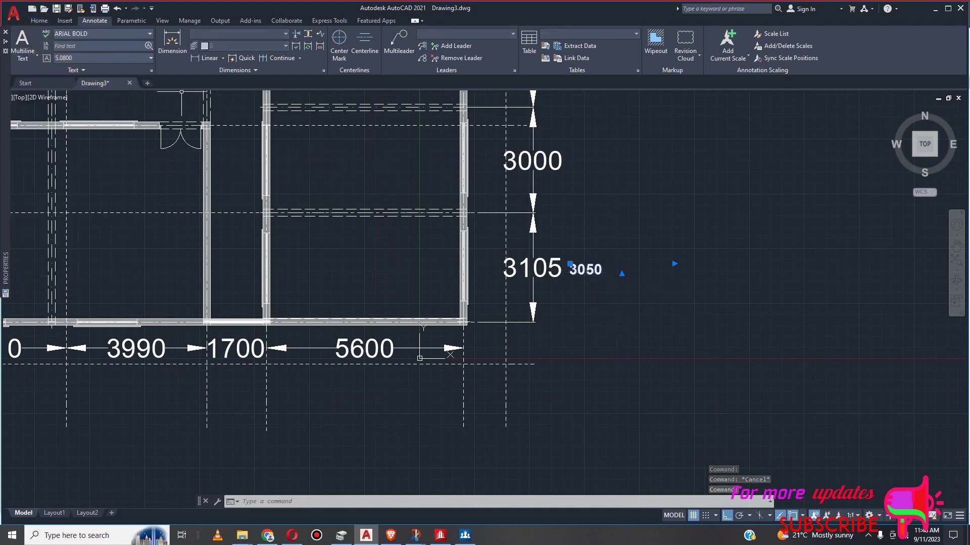
pyautogui.click(39, 20)
pyautogui.press('Escape')
pyautogui.click(592, 268)
pyautogui.click(592, 267)
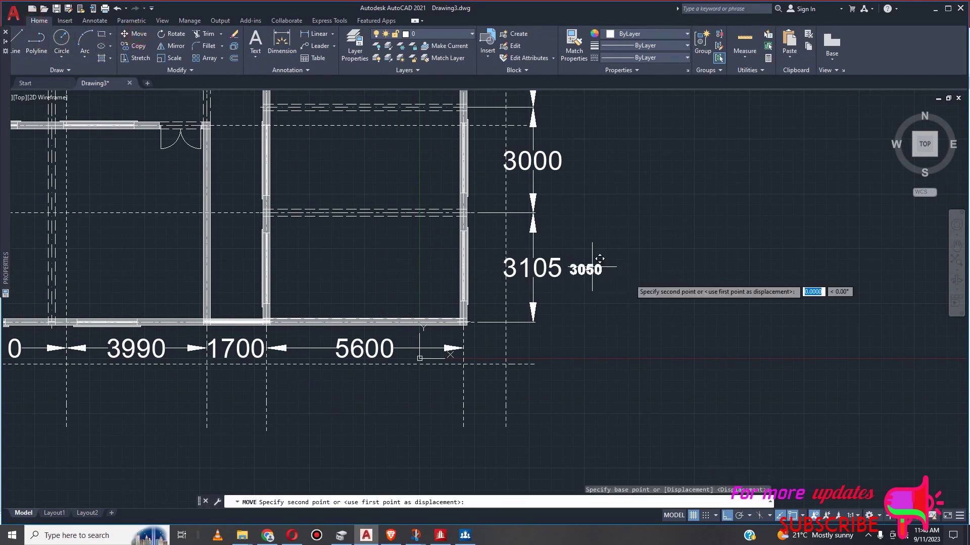
pyautogui.click(649, 284)
# Set the text height of the bold 3050 note to 600 and clear the selection
pyautogui.scroll(-4, 649, 284)
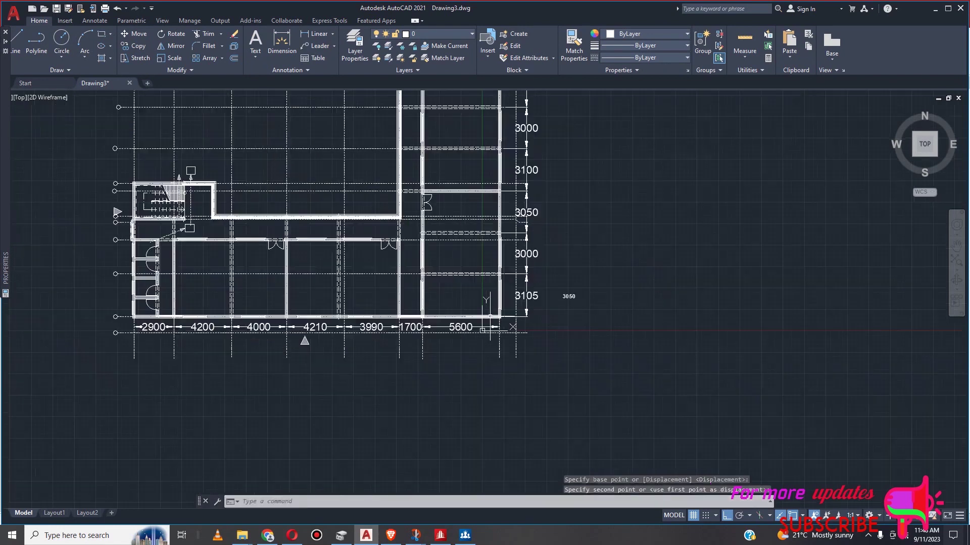
pyautogui.scroll(4, 575, 303)
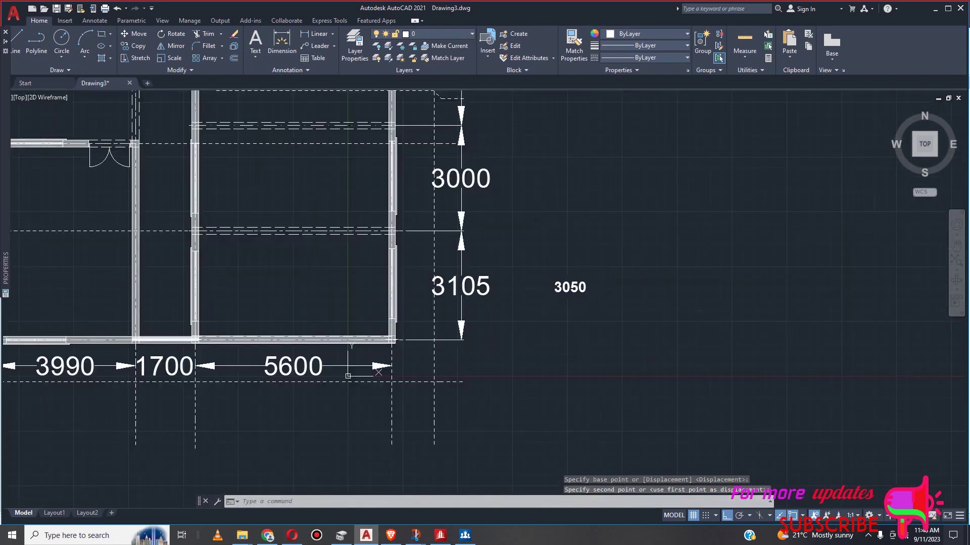
pyautogui.click(577, 287)
pyautogui.rightClick(576, 379)
pyautogui.click(612, 360)
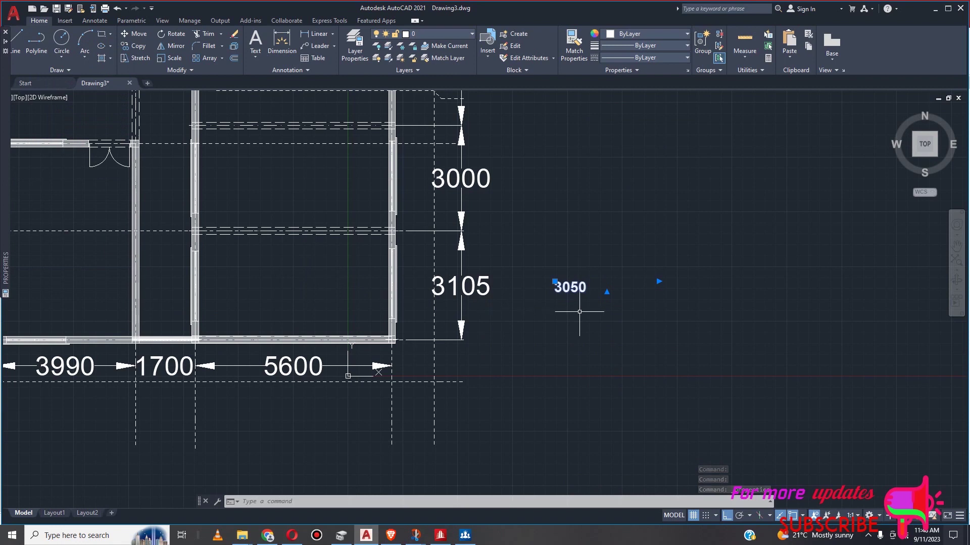
pyautogui.rightClick(579, 312)
pyautogui.click(612, 297)
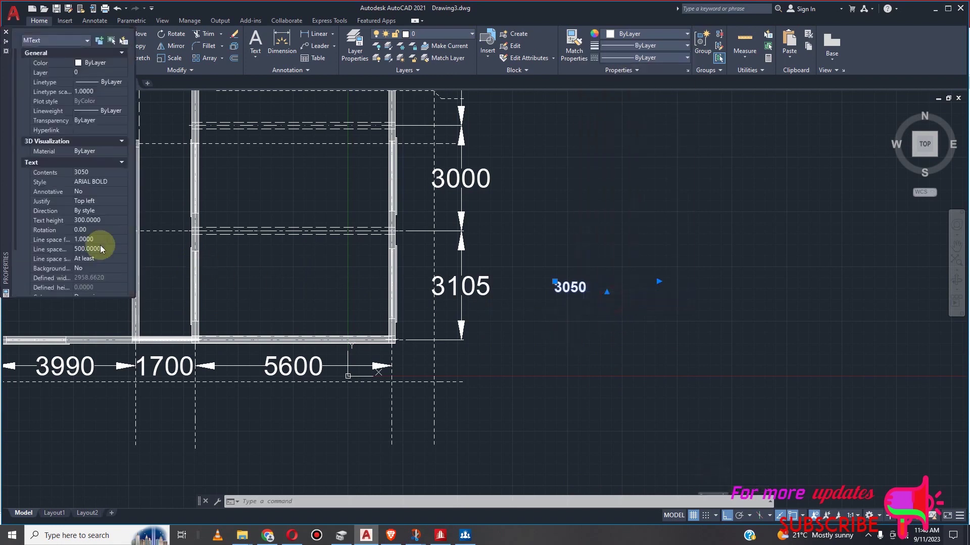
pyautogui.scroll(-3, 93, 228)
pyautogui.click(88, 162)
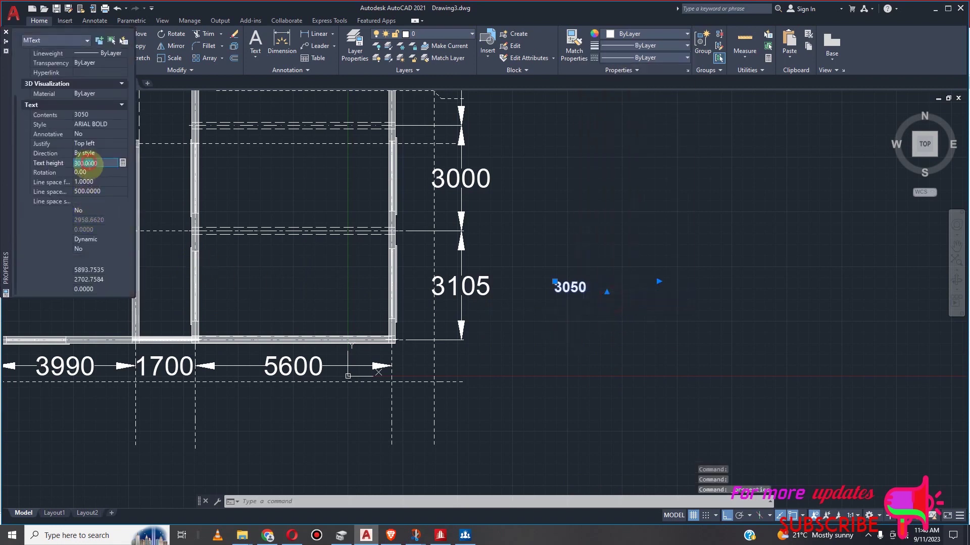
pyautogui.write('600')
pyautogui.click(103, 173)
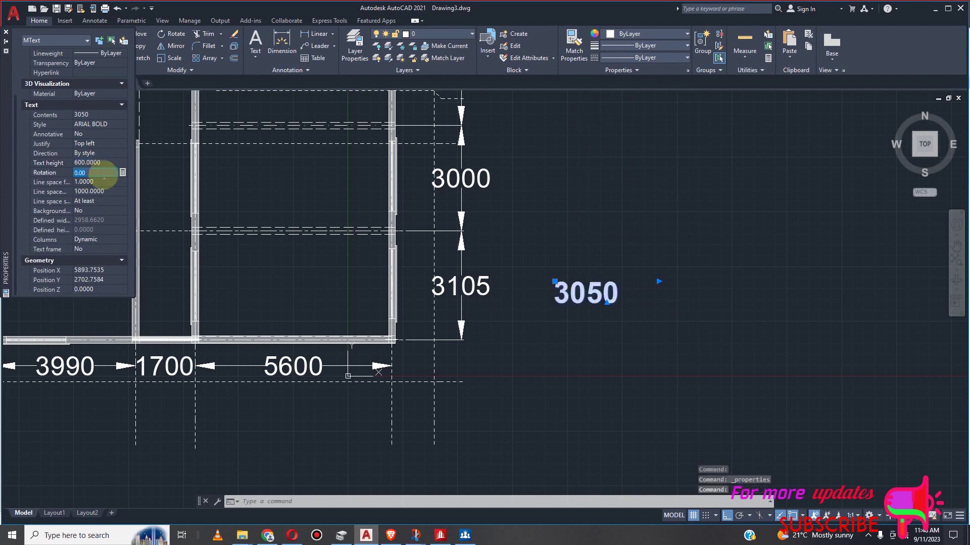
pyautogui.click(602, 311)
pyautogui.press('Escape')
pyautogui.press('Escape')
# Select the enlarged bold 3050 note east of the lowest 3105 dimension
pyautogui.scroll(4, 603, 296)
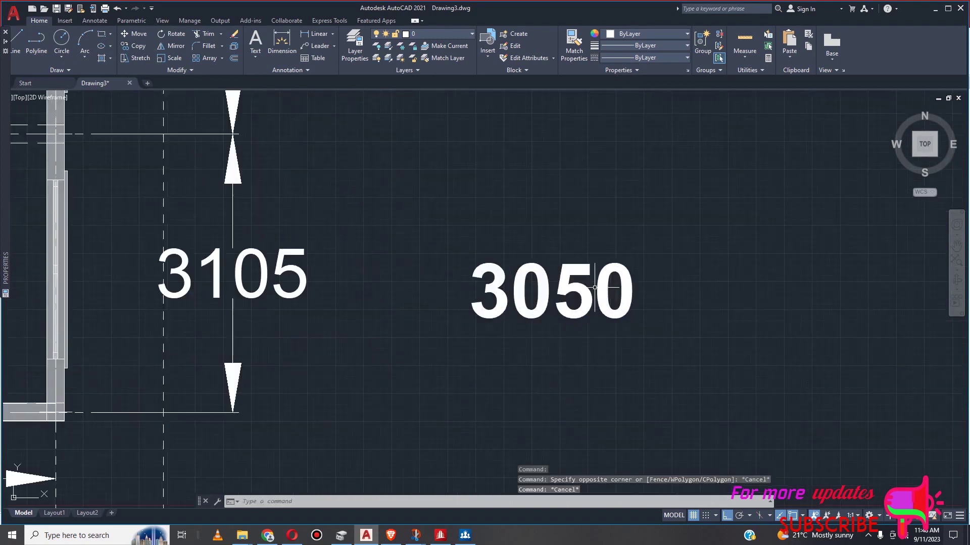
pyautogui.click(601, 316)
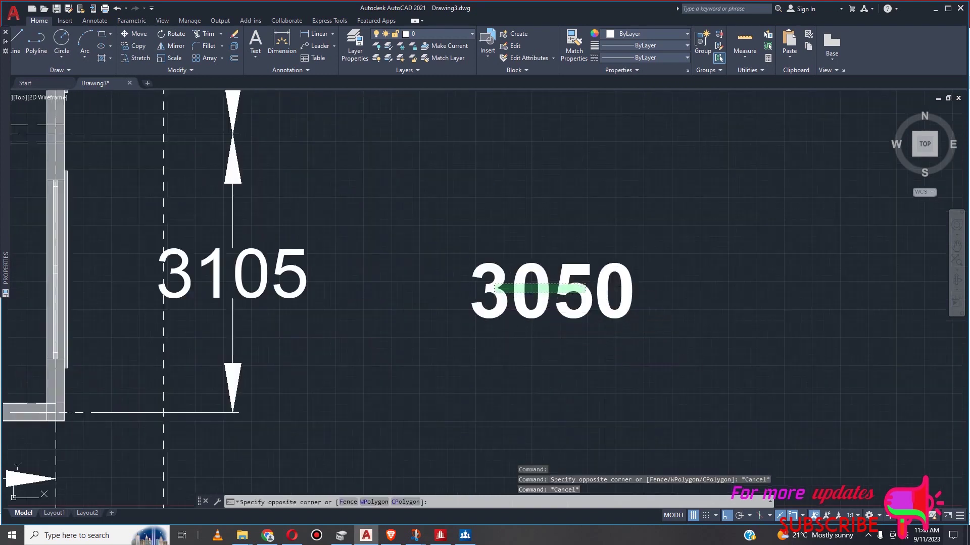
# Move the bold 3050 text horizontally closer to the 3105 dimension at the plan's lower-right corner
pyautogui.click(444, 232)
pyautogui.click(135, 34)
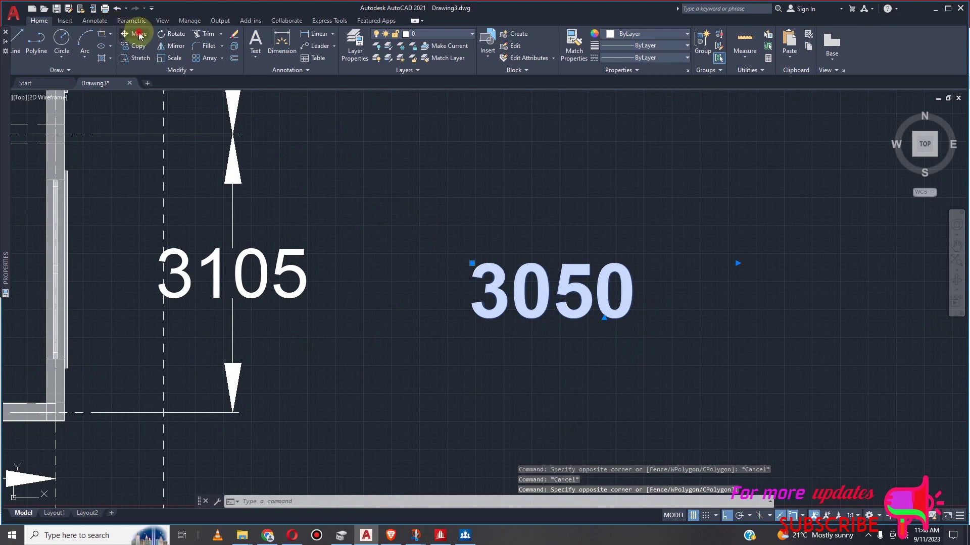
pyautogui.click(532, 301)
pyautogui.click(443, 256)
pyautogui.scroll(-4, 513, 400)
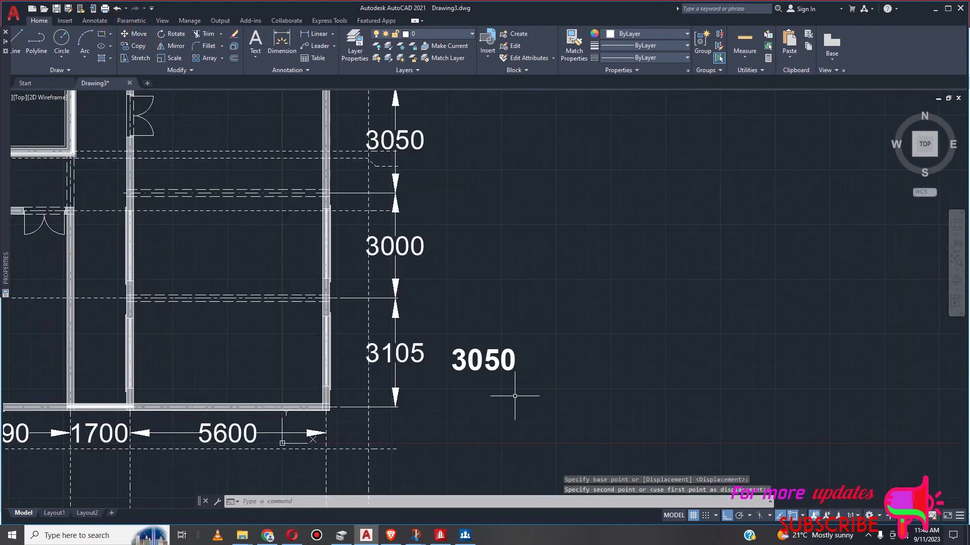
# Copy the bold 3050 text straight up to beside the topmost 3000 dimension on the plan's right side
pyautogui.scroll(-1, 507, 403)
pyautogui.scroll(-1, 525, 404)
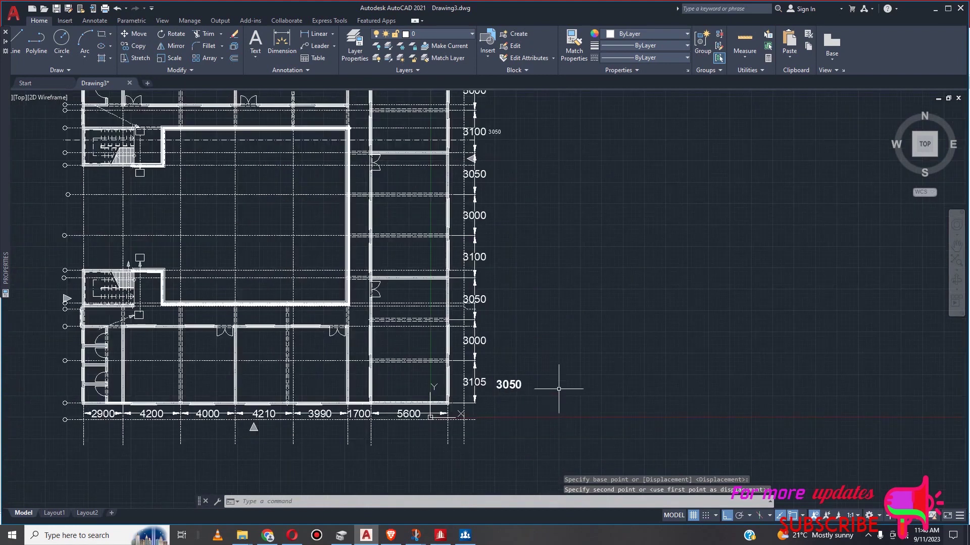
pyautogui.scroll(-1, 561, 354)
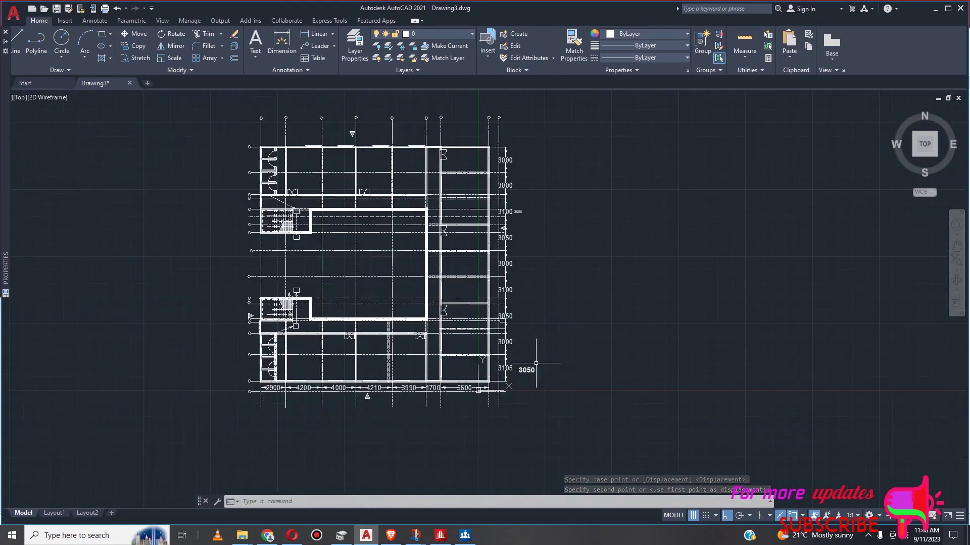
pyautogui.scroll(2, 538, 372)
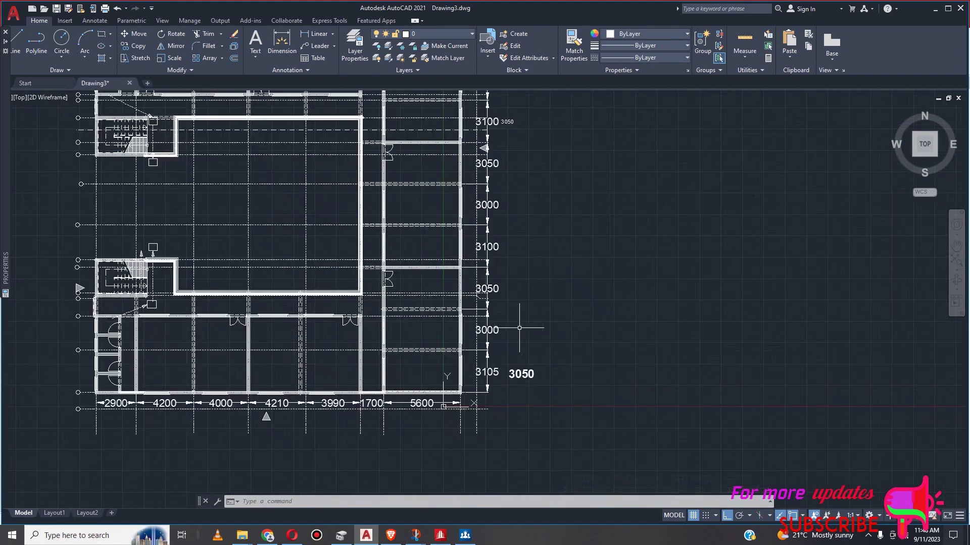
pyautogui.scroll(-2, 513, 349)
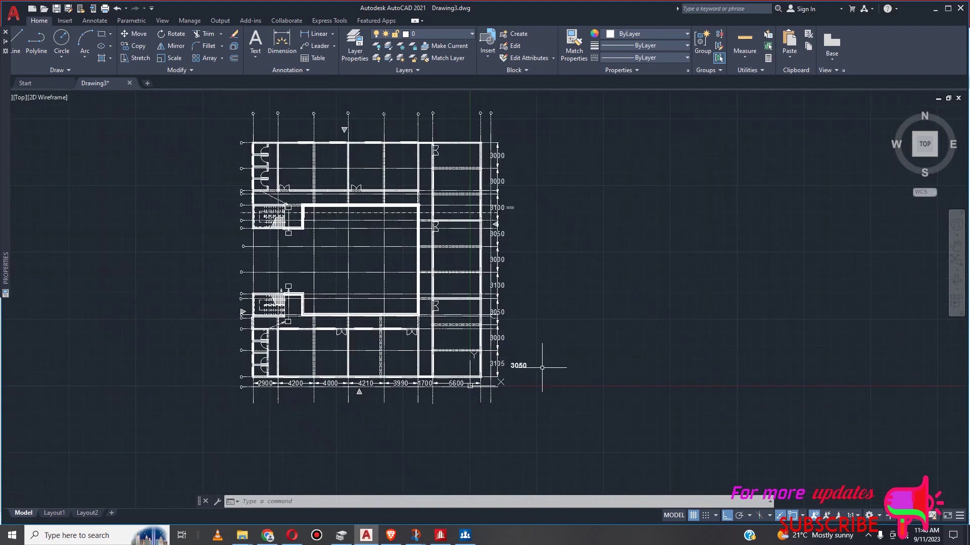
pyautogui.scroll(2, 525, 218)
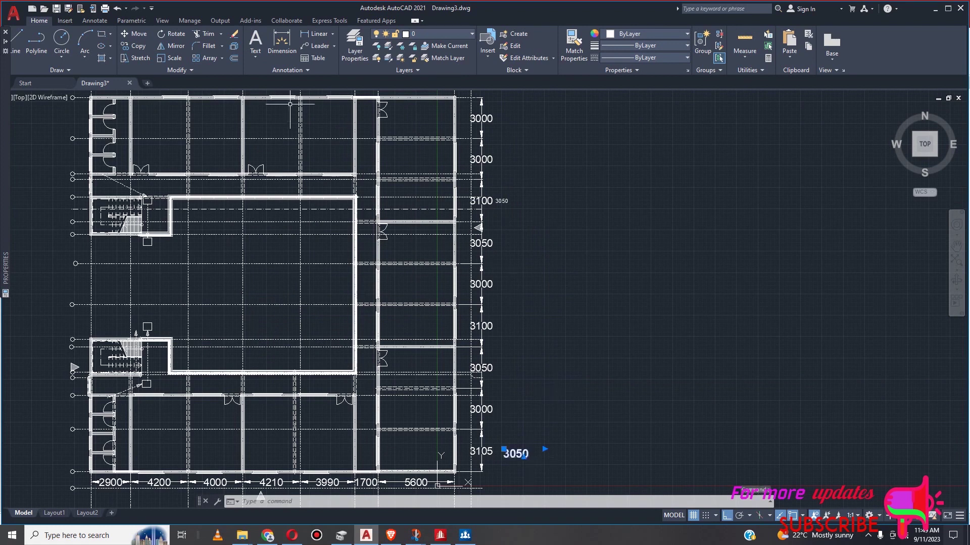
pyautogui.click(135, 45)
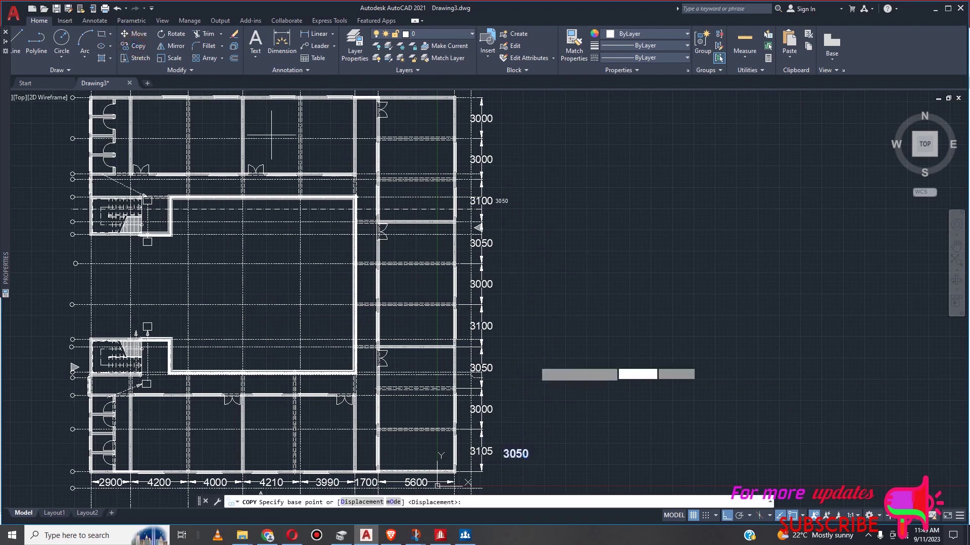
pyautogui.click(517, 441)
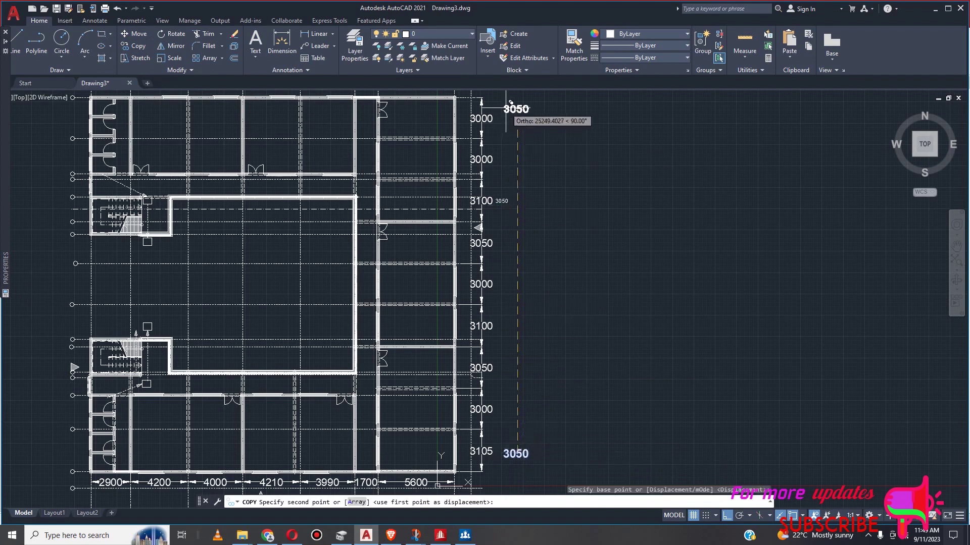
pyautogui.click(510, 110)
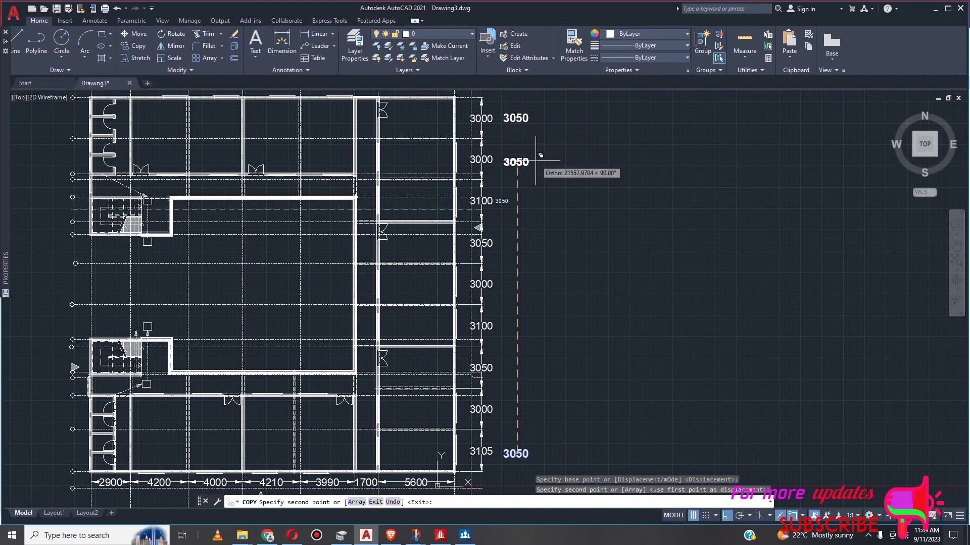
pyautogui.press('Escape')
# Examine the bay dimensions and the 3050 texts along the plan's right side from top to bottom
pyautogui.scroll(-2, 527, 191)
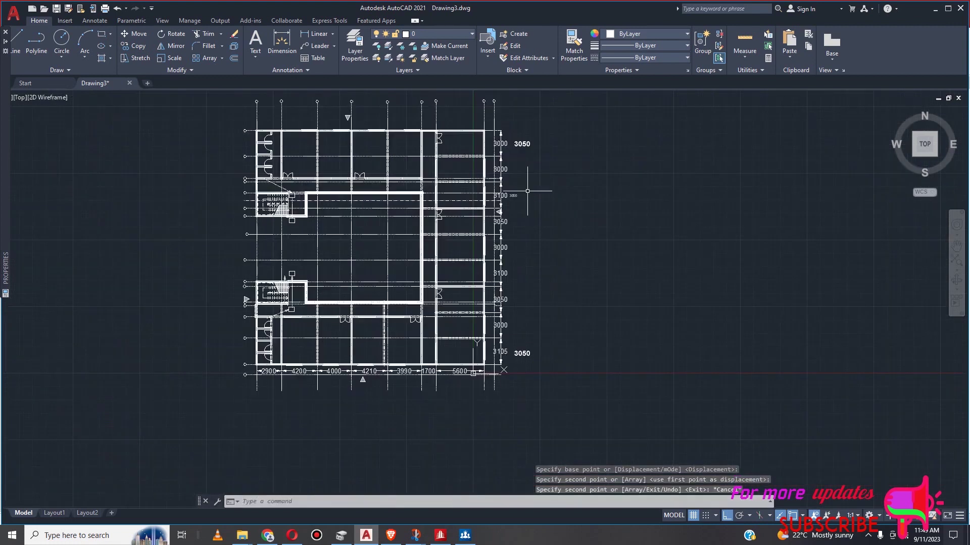
pyautogui.scroll(4, 481, 353)
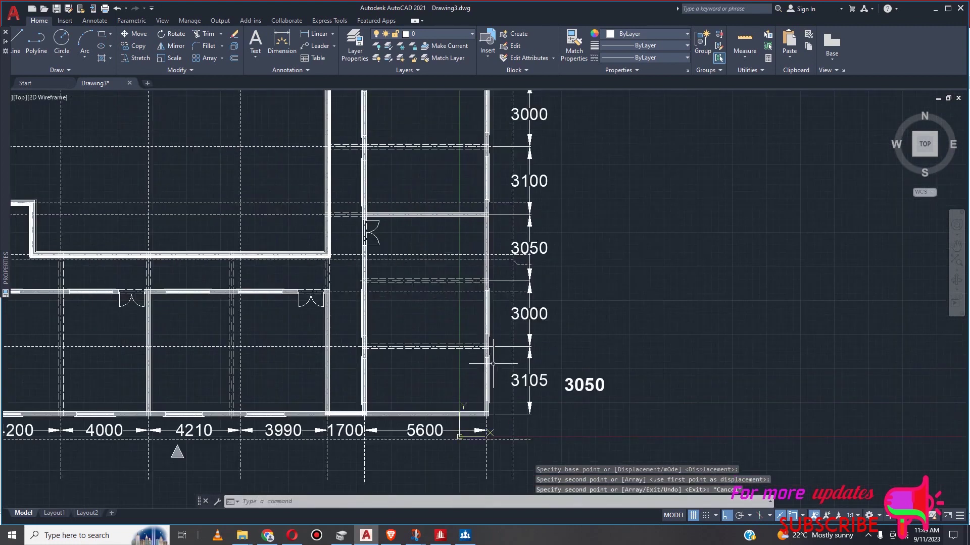
pyautogui.scroll(-4, 492, 364)
pyautogui.scroll(4, 540, 360)
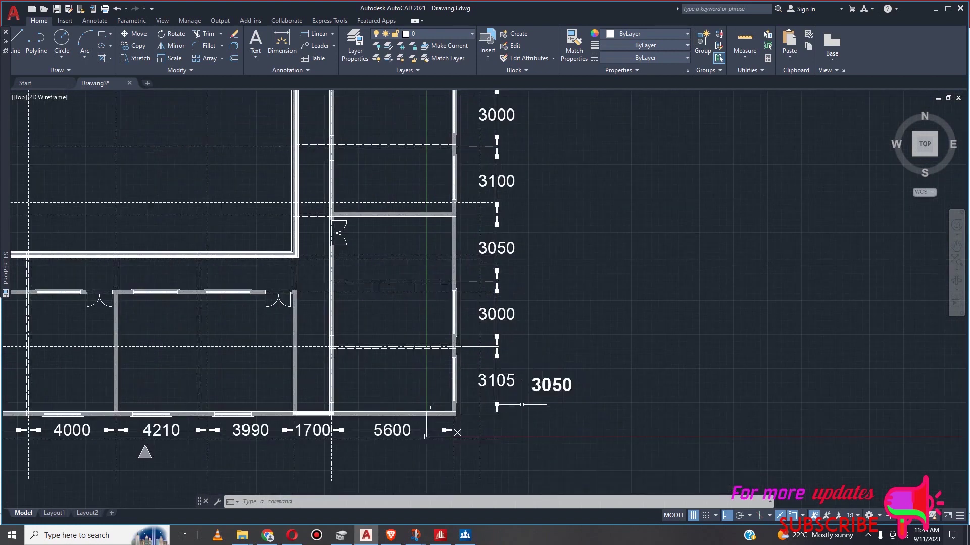
pyautogui.scroll(-2, 522, 404)
pyautogui.scroll(2, 520, 346)
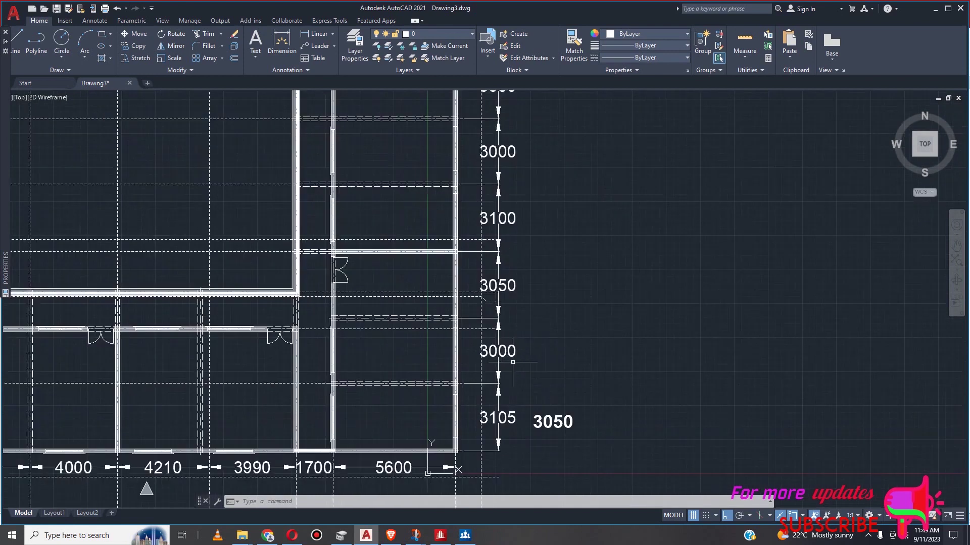
pyautogui.scroll(-2, 500, 376)
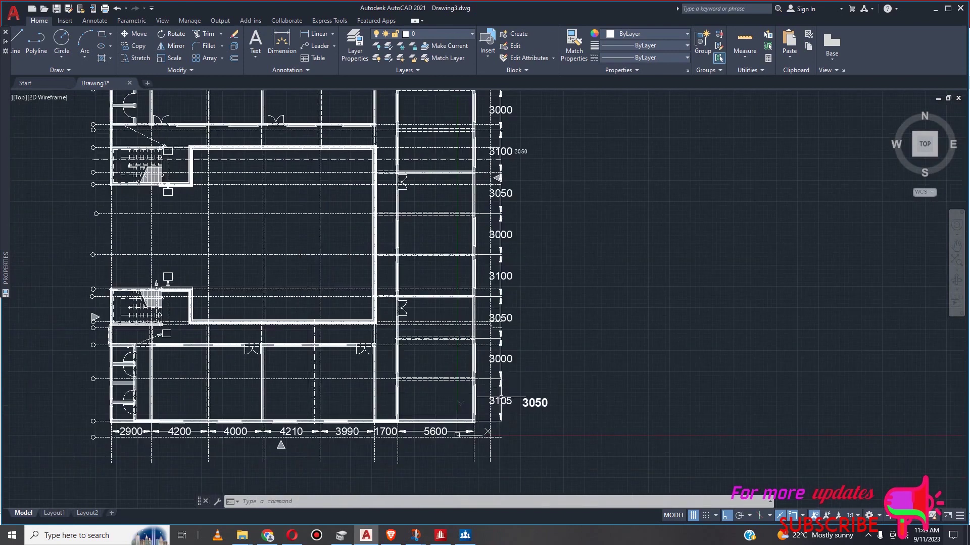
pyautogui.scroll(4, 501, 397)
pyautogui.scroll(-4, 513, 399)
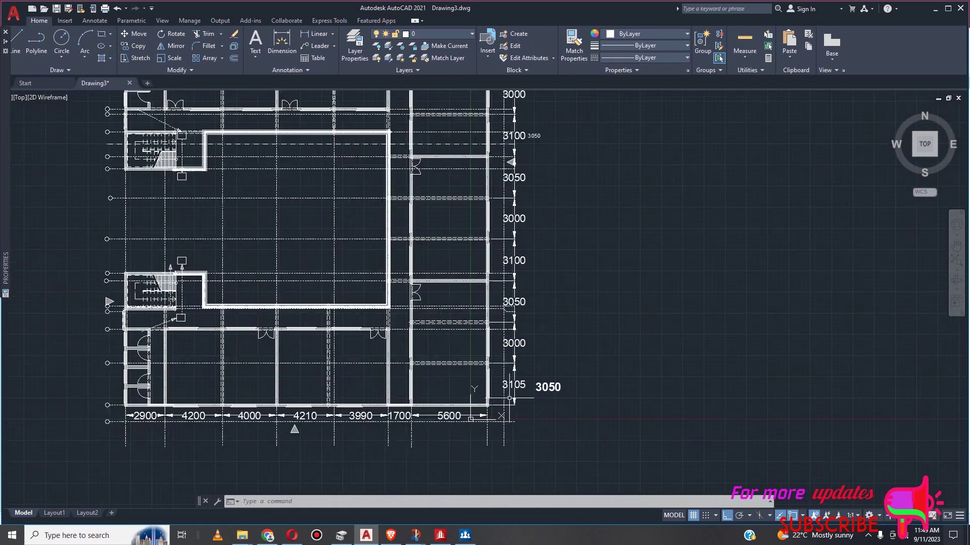
pyautogui.scroll(-4, 512, 400)
pyautogui.scroll(4, 549, 257)
pyautogui.scroll(-3, 511, 281)
pyautogui.scroll(3, 457, 290)
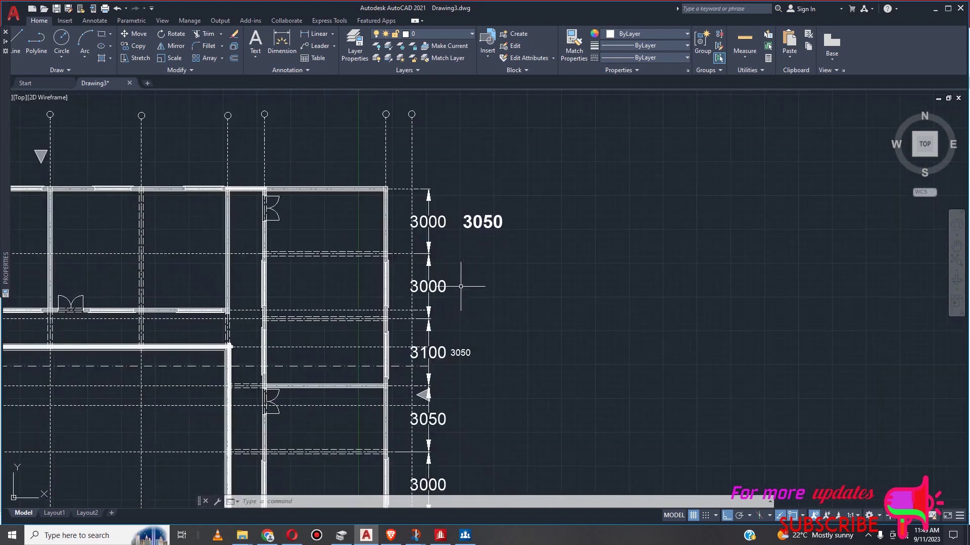
pyautogui.scroll(-3, 485, 222)
pyautogui.scroll(2, 472, 265)
pyautogui.scroll(-2, 500, 207)
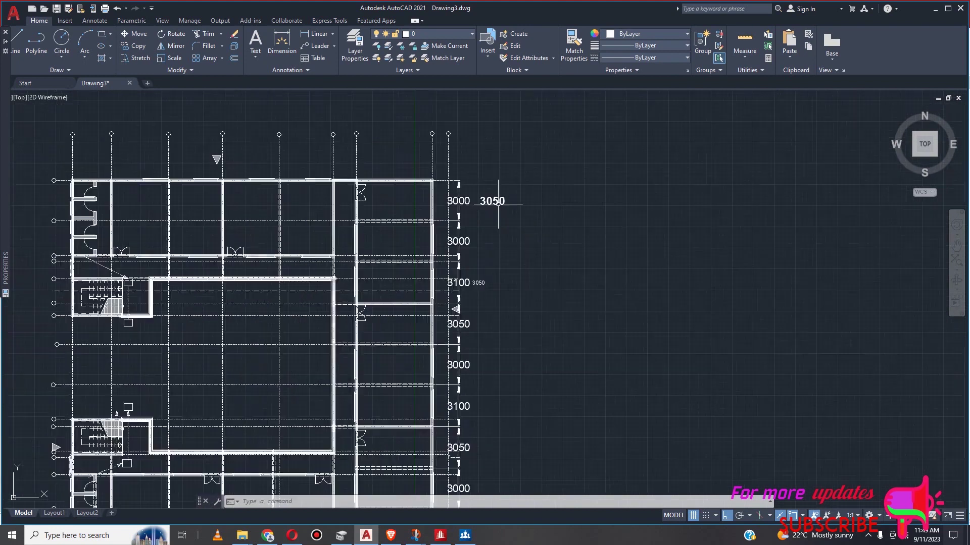
pyautogui.scroll(-2, 485, 206)
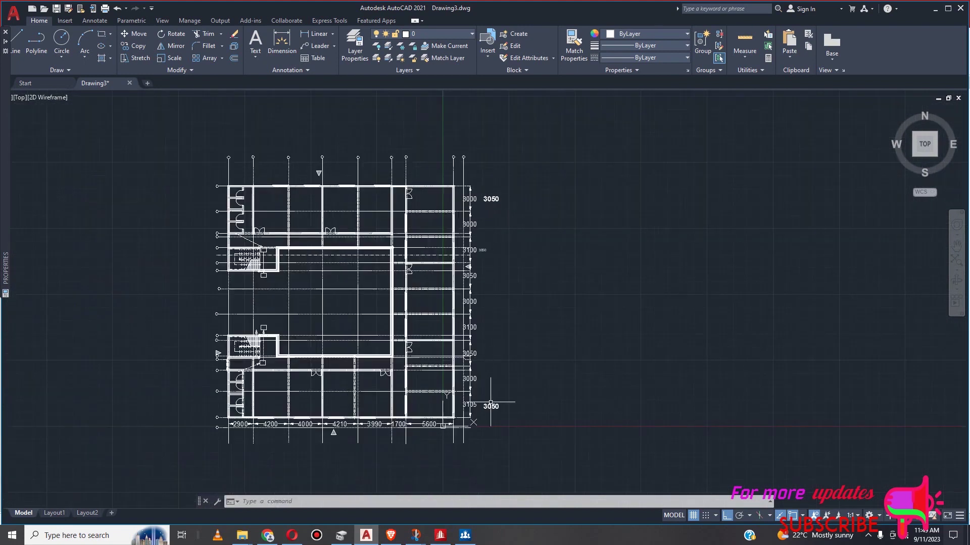
pyautogui.scroll(4, 490, 402)
pyautogui.scroll(-3, 502, 377)
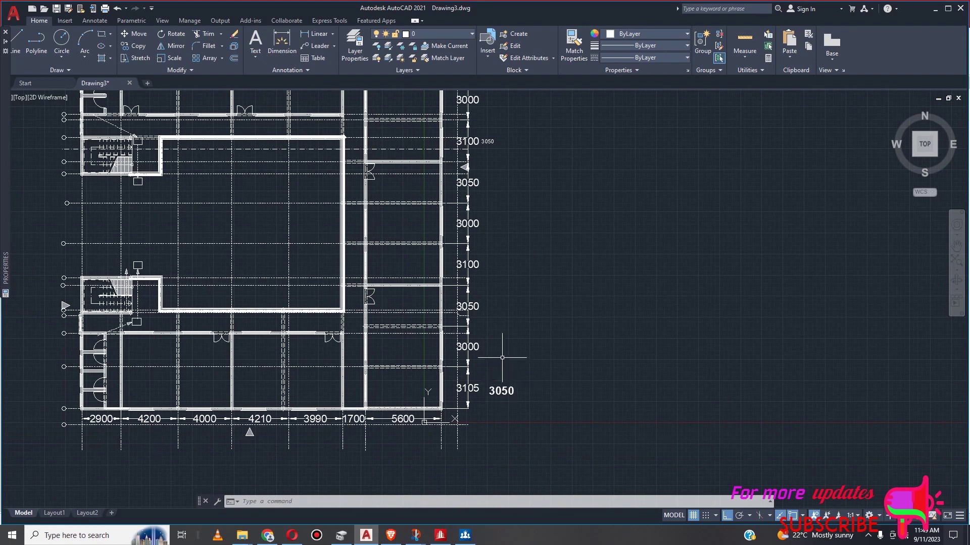
pyautogui.scroll(-2, 497, 351)
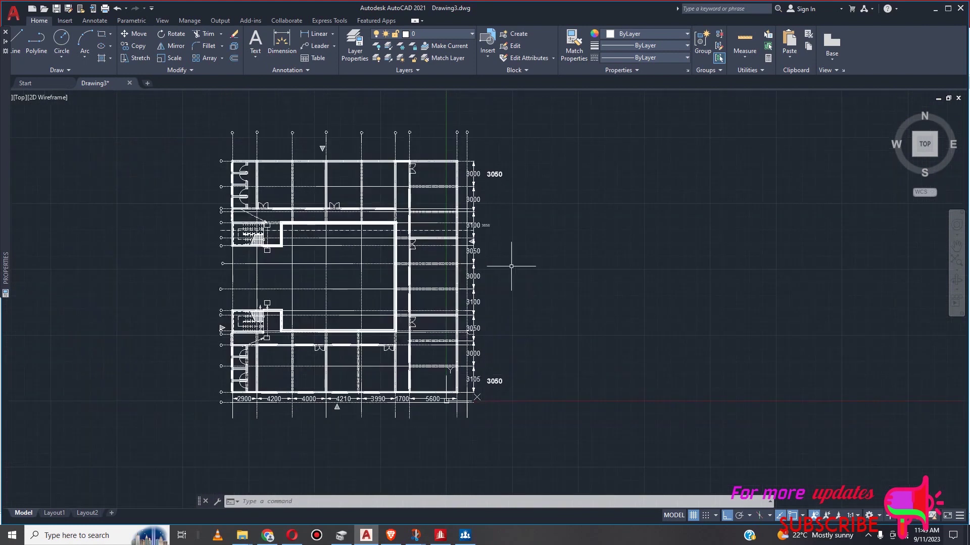
pyautogui.scroll(2, 491, 202)
pyautogui.scroll(-2, 500, 237)
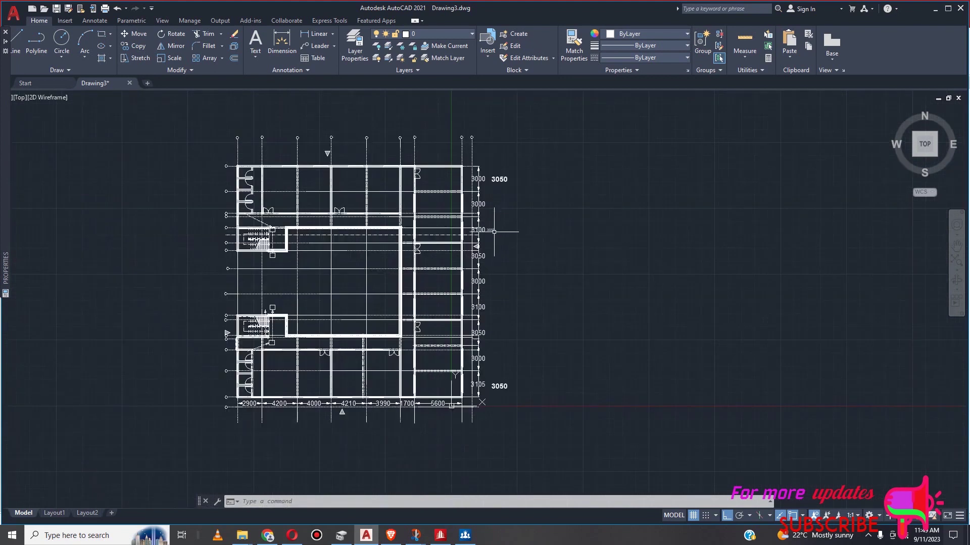
pyautogui.scroll(2, 489, 233)
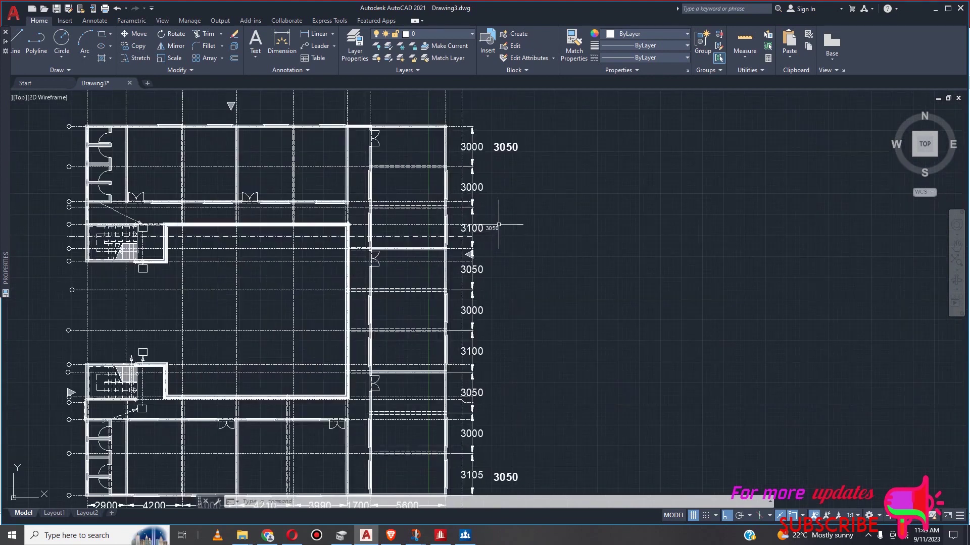
pyautogui.scroll(-2, 505, 216)
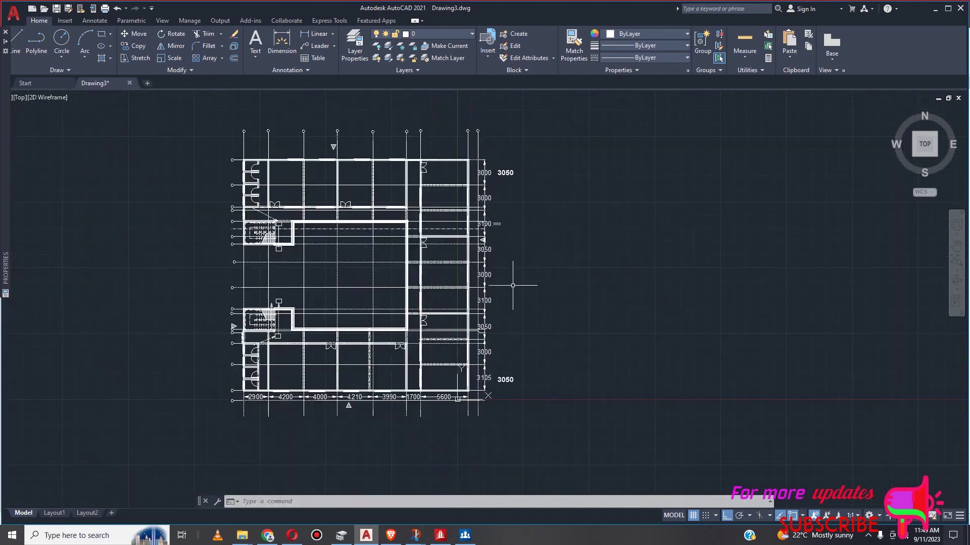
# Match the small 3050 text beside the upper 3100 dimension to the properties of the bold 3050 text above it
pyautogui.scroll(2, 507, 229)
pyautogui.scroll(4, 502, 218)
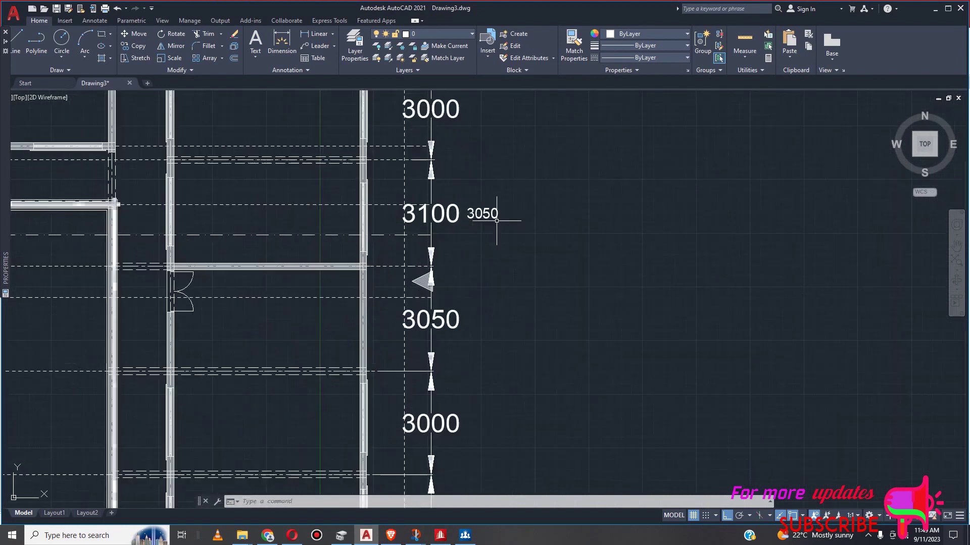
pyautogui.click(574, 43)
pyautogui.scroll(-4, 523, 268)
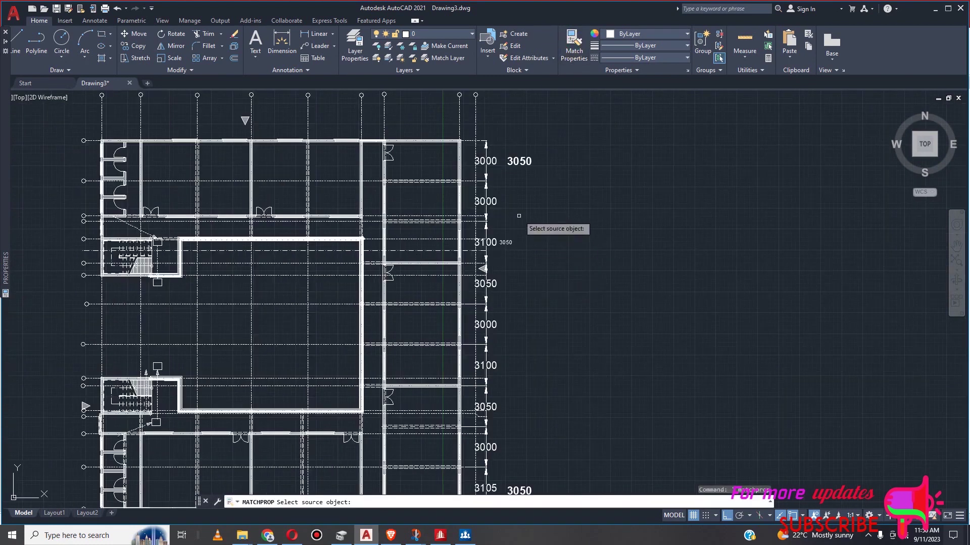
pyautogui.click(527, 162)
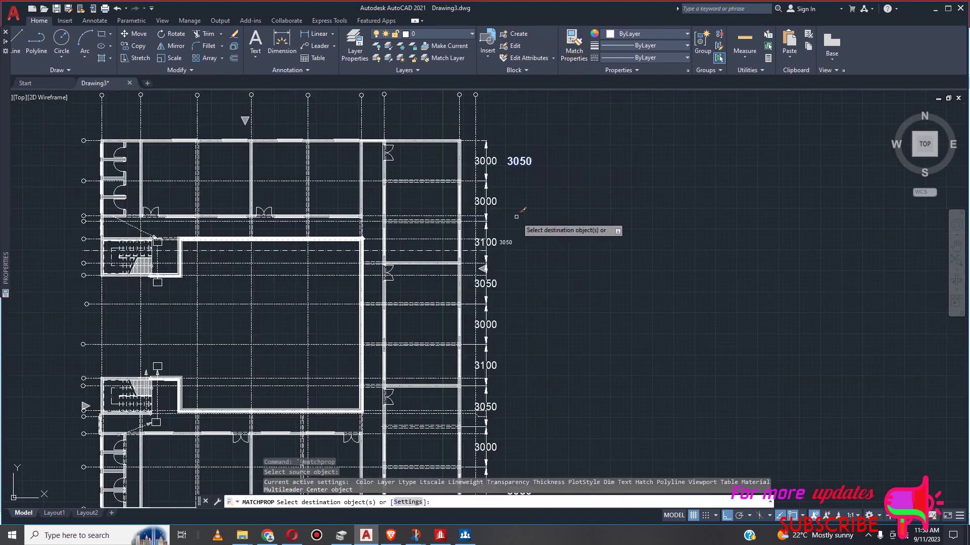
pyautogui.click(506, 243)
pyautogui.scroll(-5, 551, 255)
pyautogui.press('Escape')
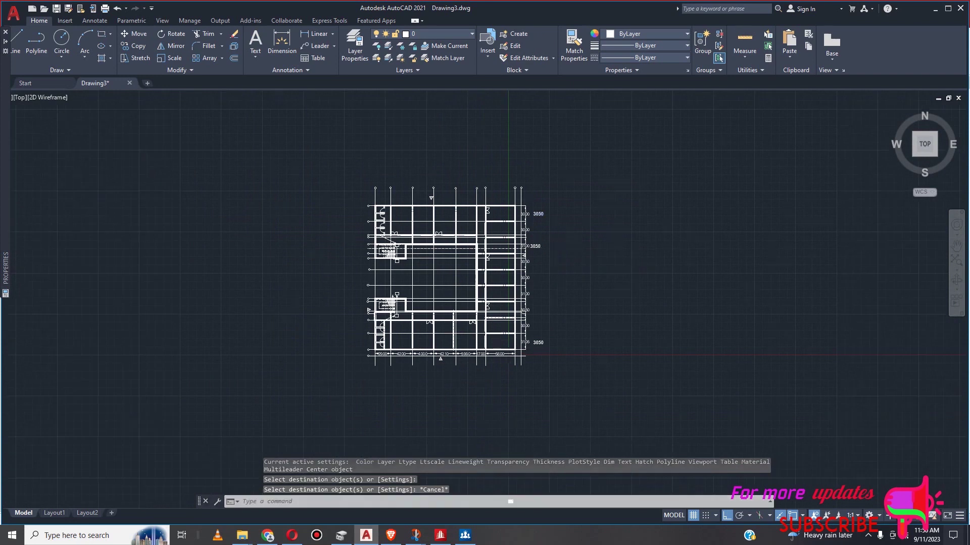
# Copy the 3050 text beside the upper 3100 dimension straight down to beside the lower 3100 dimension
pyautogui.scroll(5, 527, 255)
pyautogui.scroll(2, 530, 210)
pyautogui.scroll(-2, 520, 215)
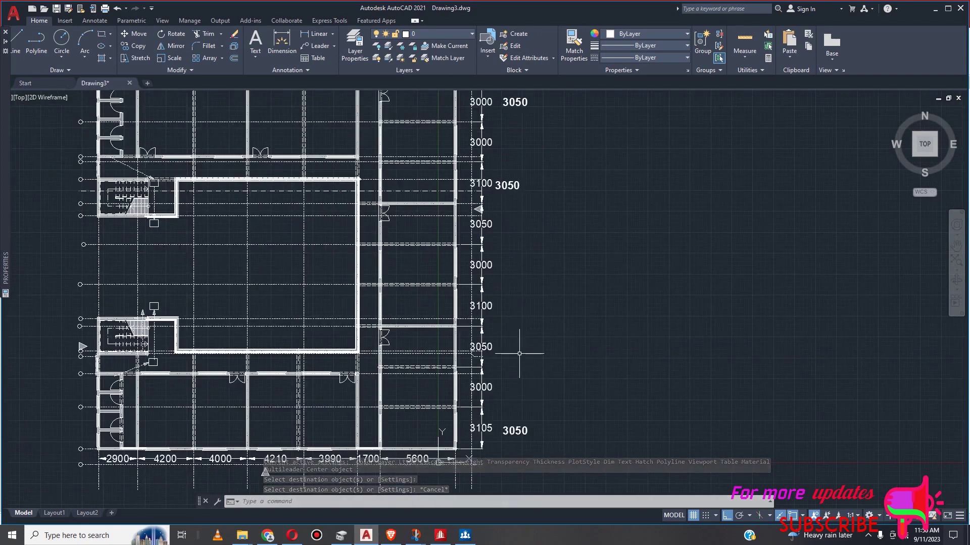
pyautogui.scroll(-2, 524, 357)
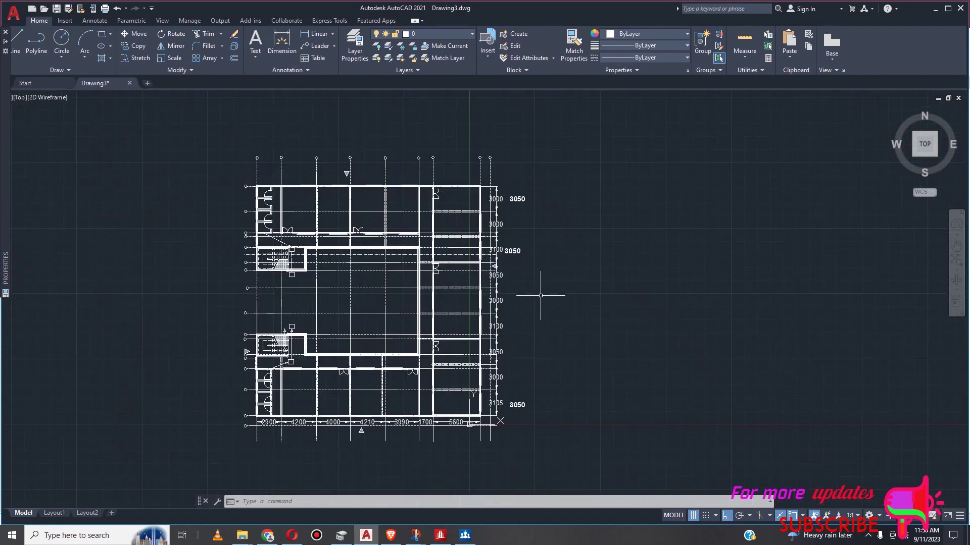
pyautogui.scroll(2, 528, 339)
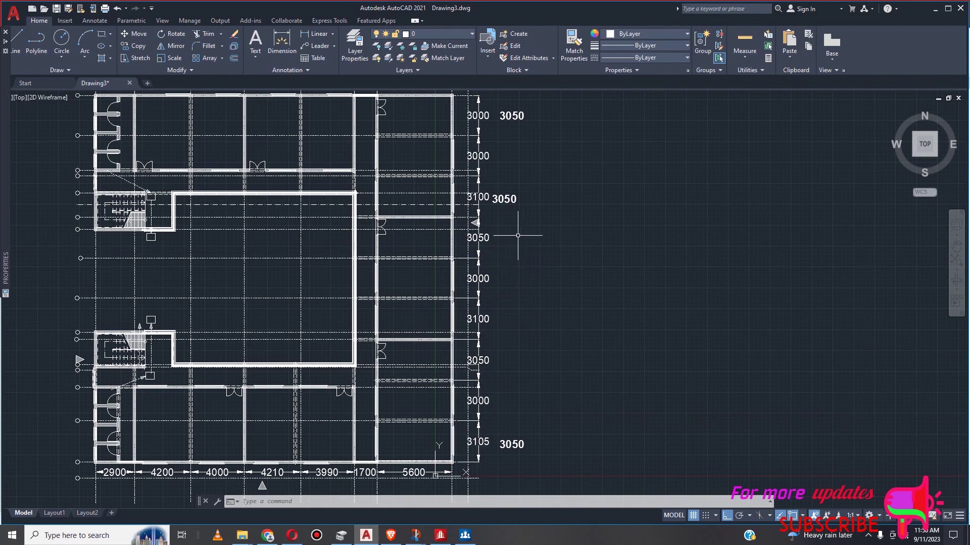
pyautogui.click(507, 200)
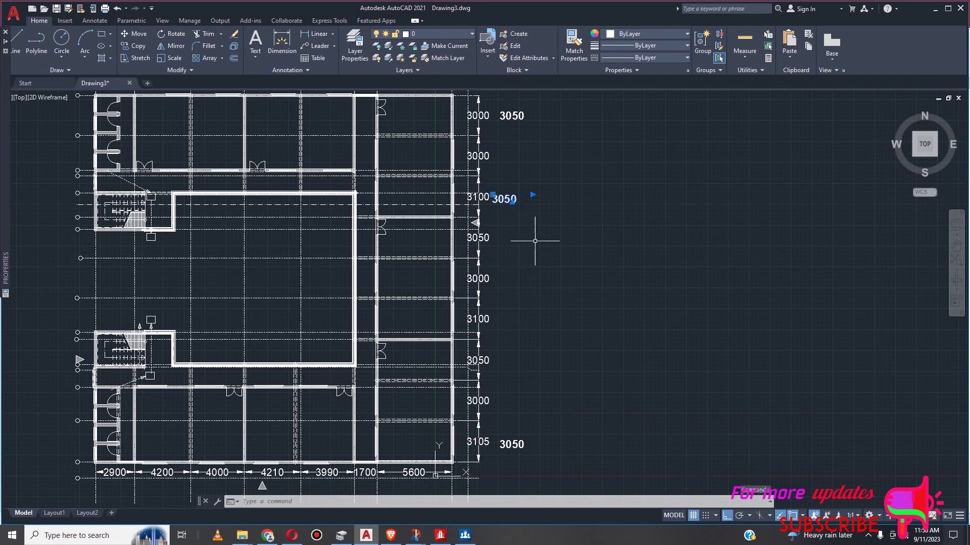
pyautogui.click(132, 46)
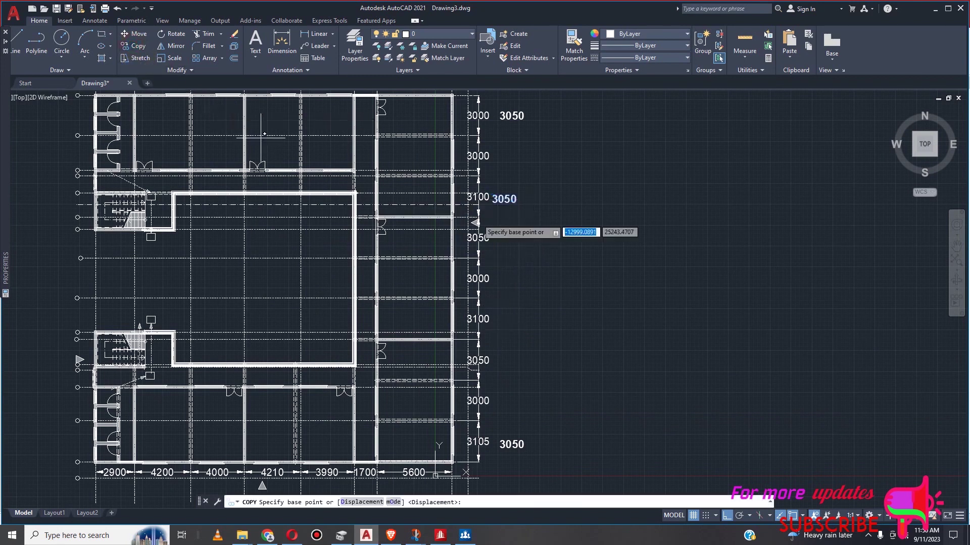
pyautogui.click(518, 196)
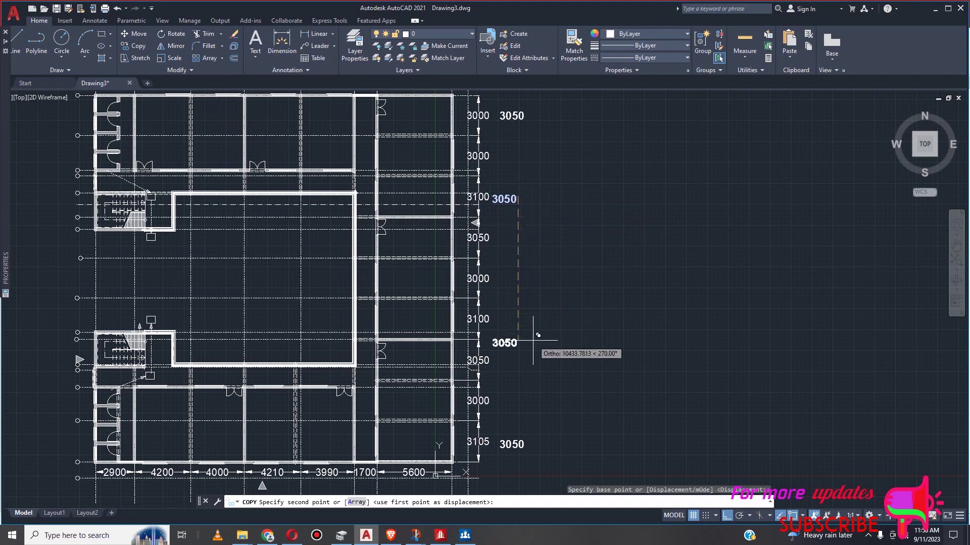
pyautogui.click(527, 314)
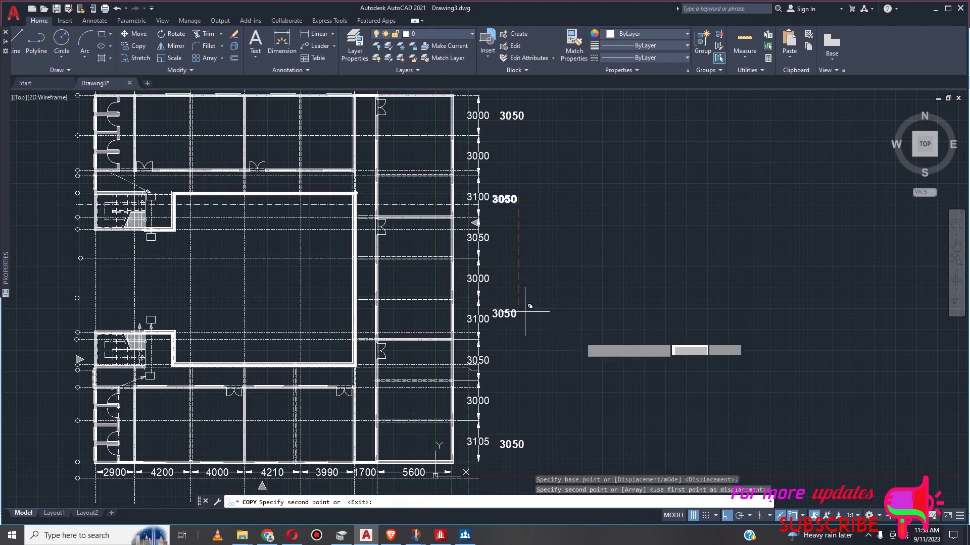
# Examine the floor plan and the 3050 texts placed beside the vertical dimensions on its right side
pyautogui.press('Escape')
pyautogui.scroll(-3, 577, 310)
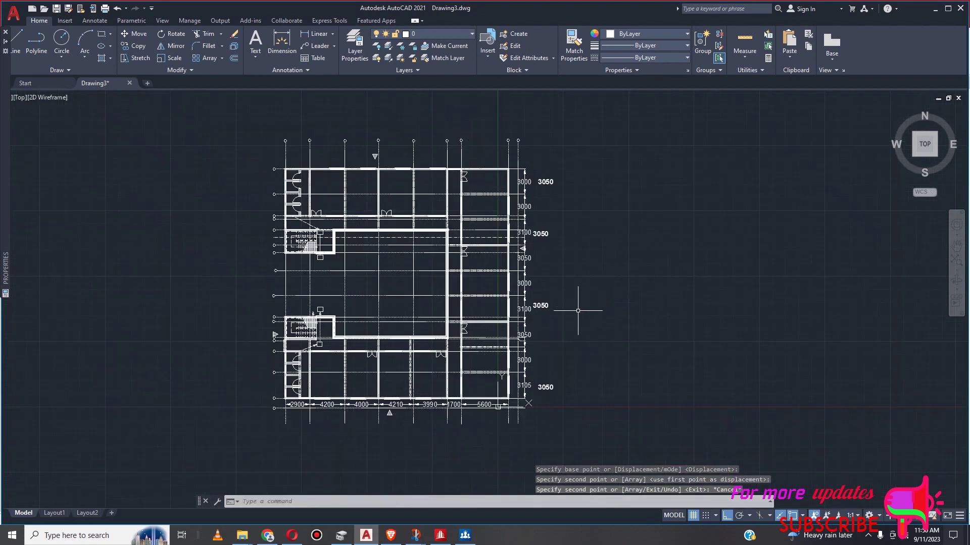
pyautogui.scroll(2, 562, 176)
pyautogui.scroll(2, 529, 199)
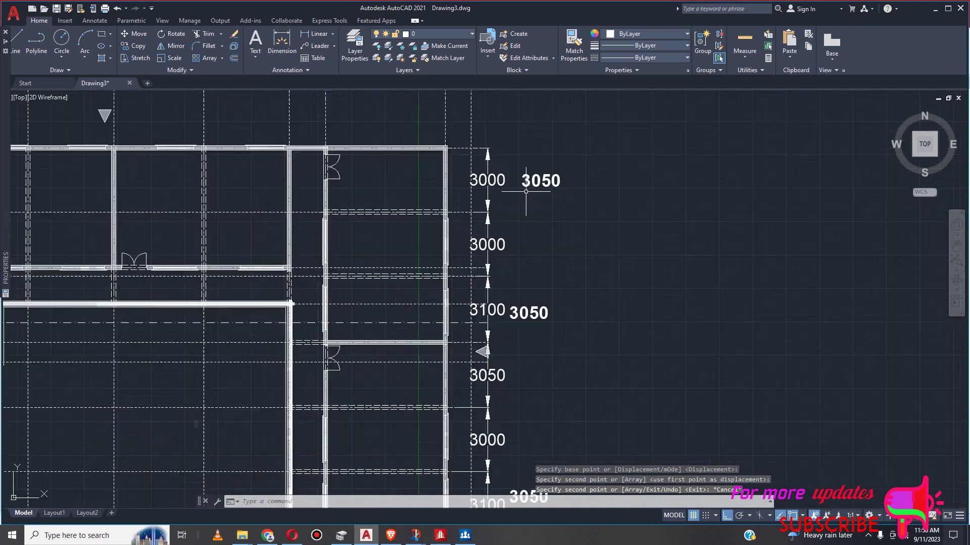
pyautogui.scroll(-2, 558, 201)
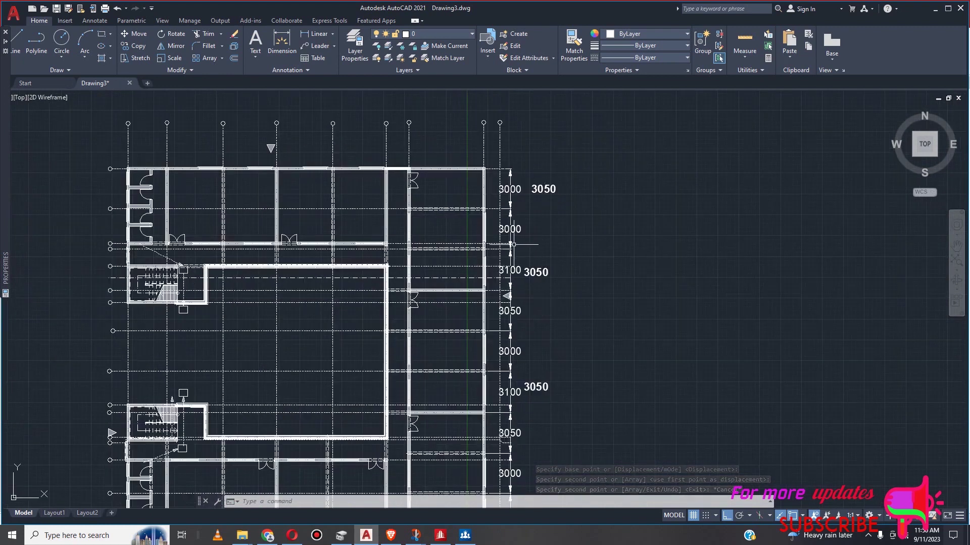
pyautogui.scroll(-2, 524, 222)
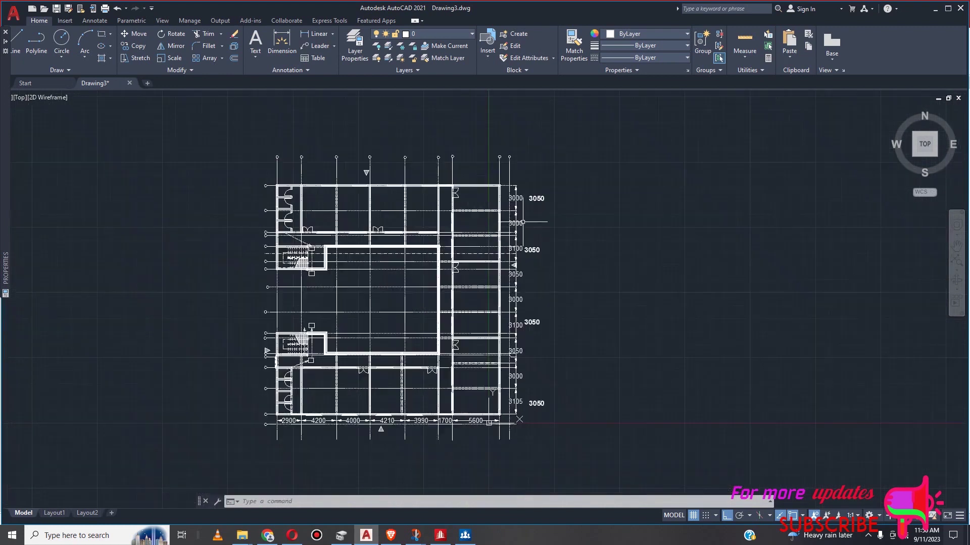
pyautogui.scroll(2, 526, 253)
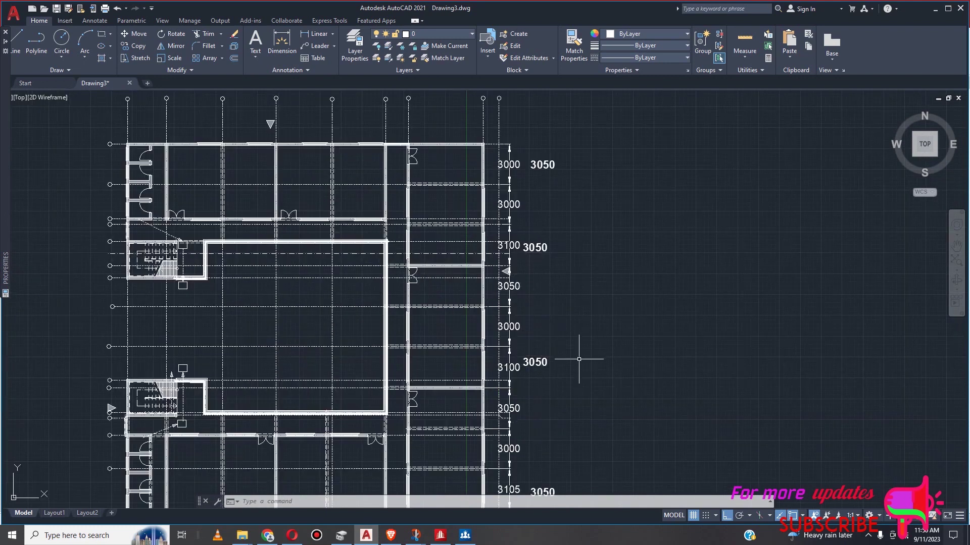
pyautogui.scroll(-2, 578, 368)
pyautogui.scroll(2, 558, 470)
pyautogui.scroll(-2, 563, 401)
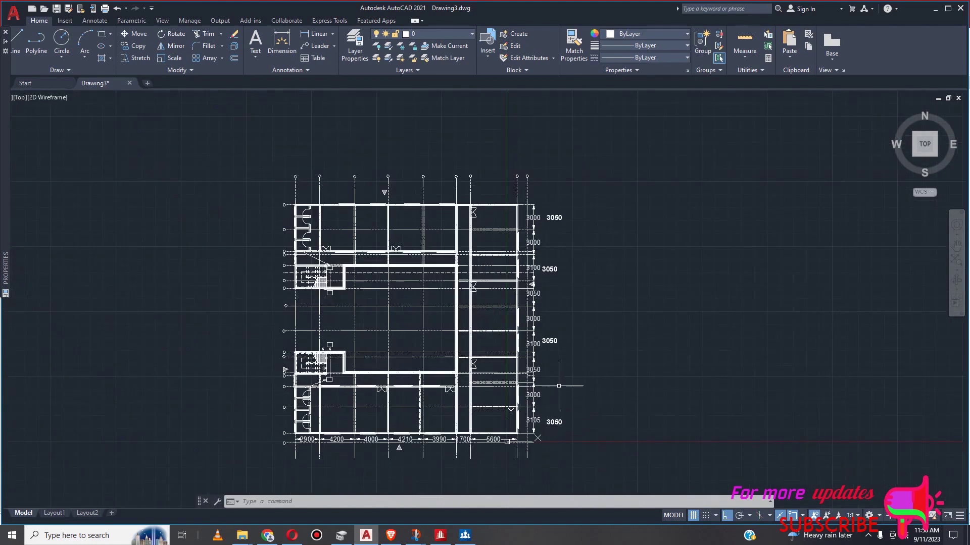
pyautogui.scroll(3, 500, 297)
pyautogui.scroll(-3, 546, 239)
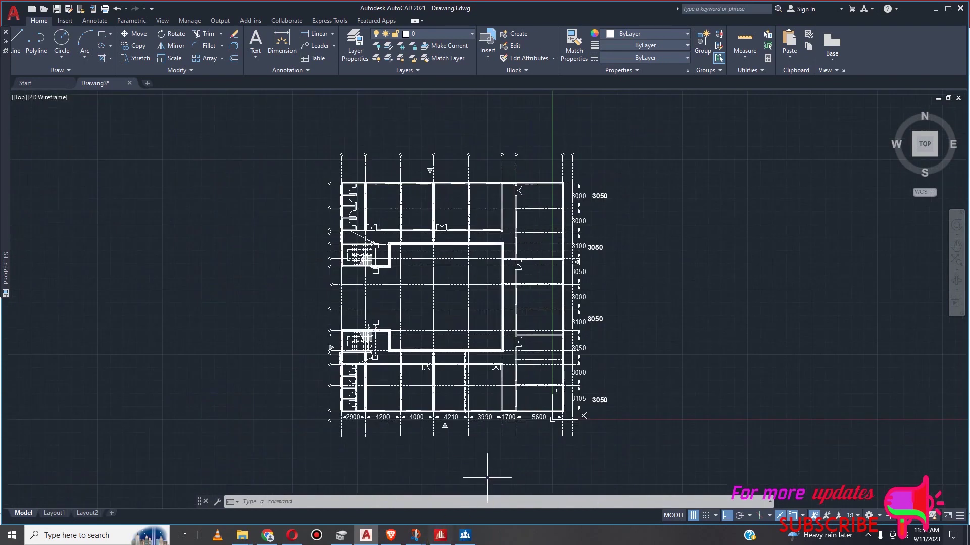
pyautogui.scroll(4, 512, 266)
pyautogui.scroll(-2, 495, 247)
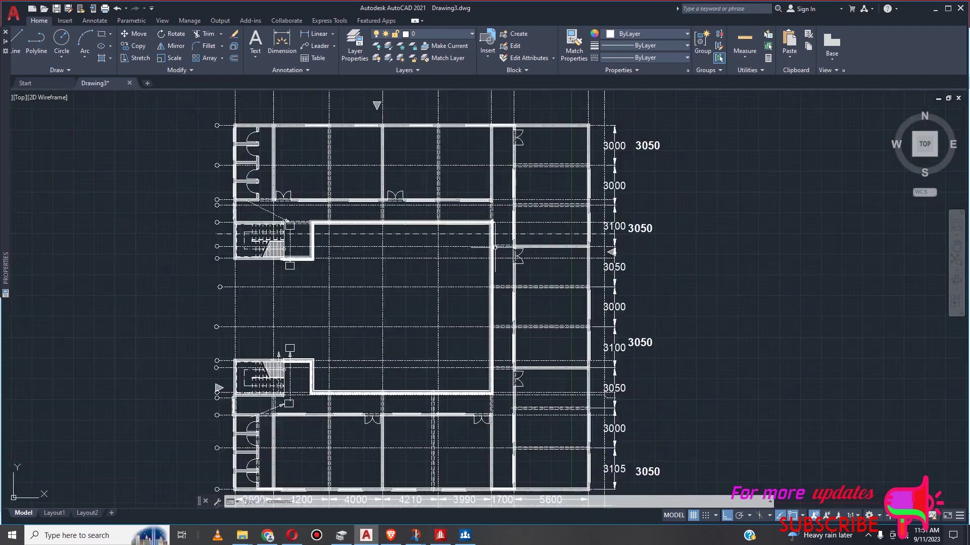
# Copy the short vertical line at the corridor beam's right end straight left to the outer face of the courtyard's right wall
pyautogui.scroll(8, 494, 246)
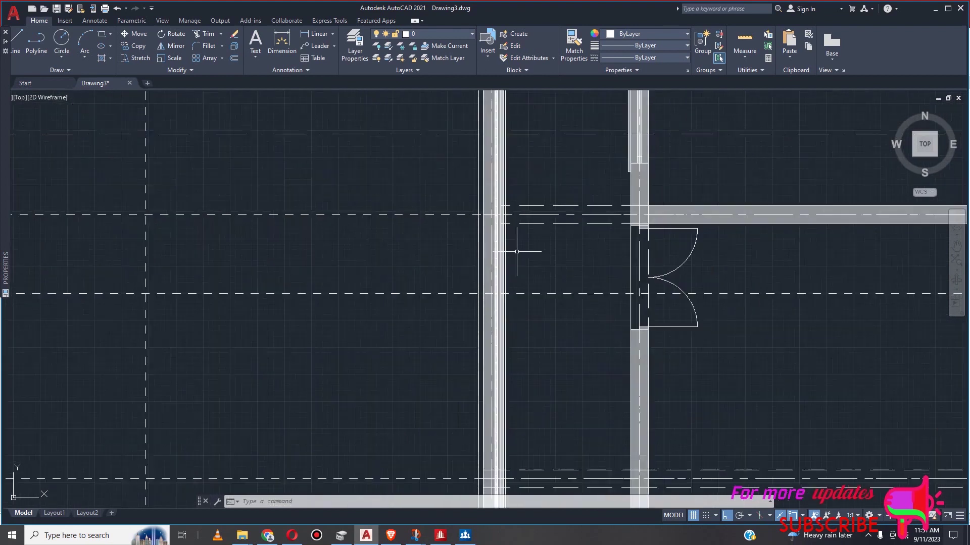
pyautogui.scroll(4, 626, 233)
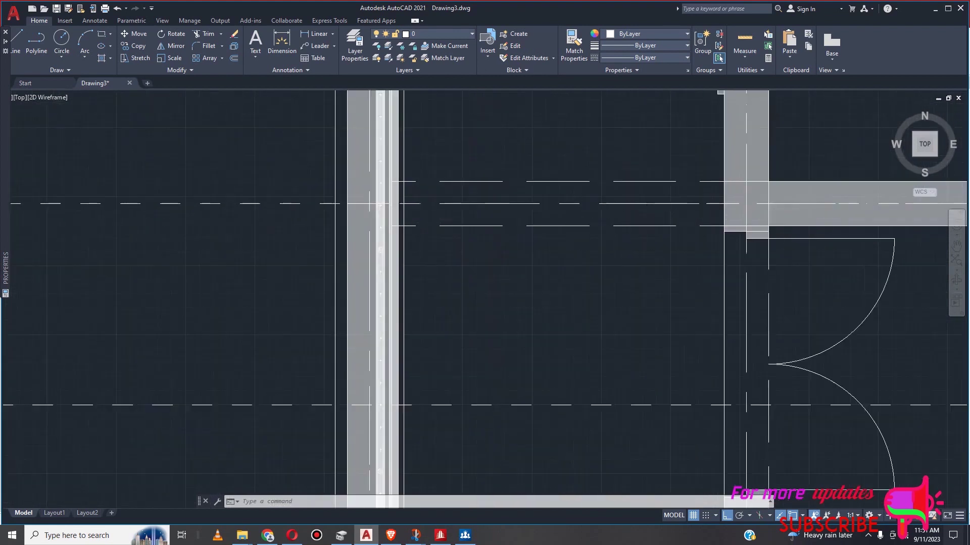
pyautogui.scroll(2, 743, 196)
pyautogui.click(723, 212)
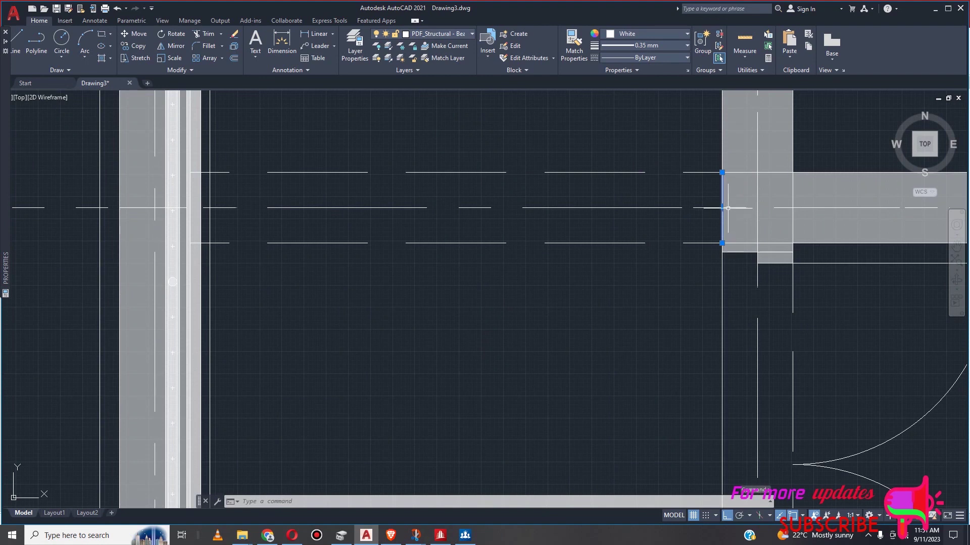
pyautogui.scroll(-5, 659, 195)
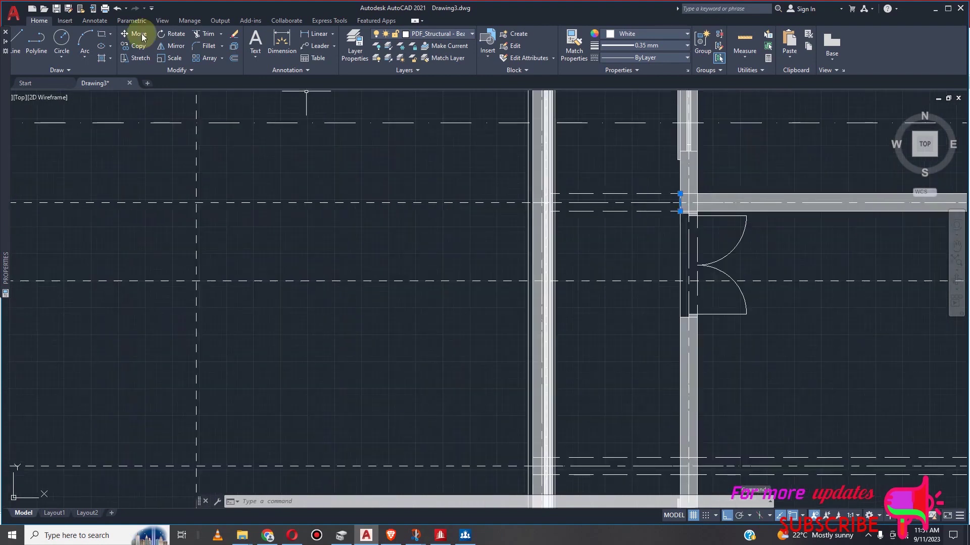
pyautogui.click(137, 45)
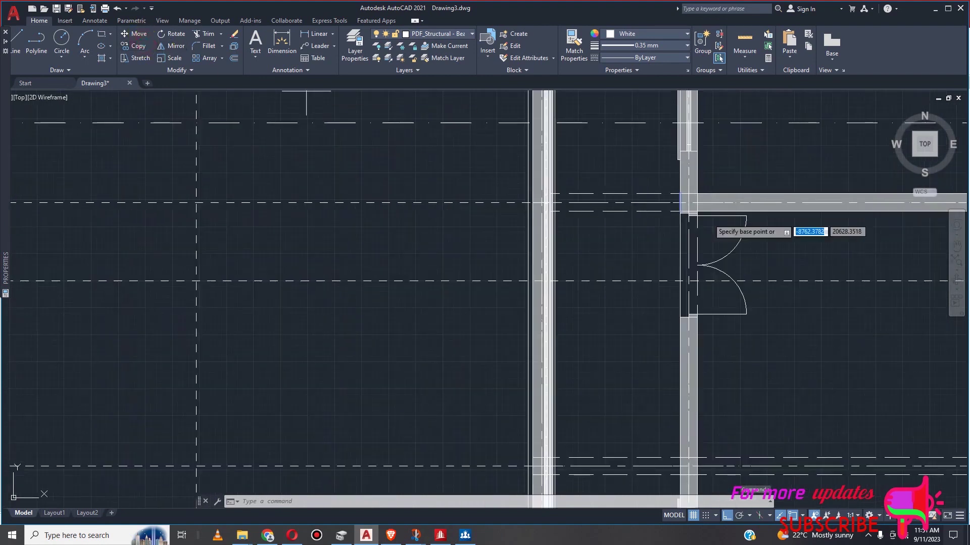
pyautogui.scroll(4, 671, 205)
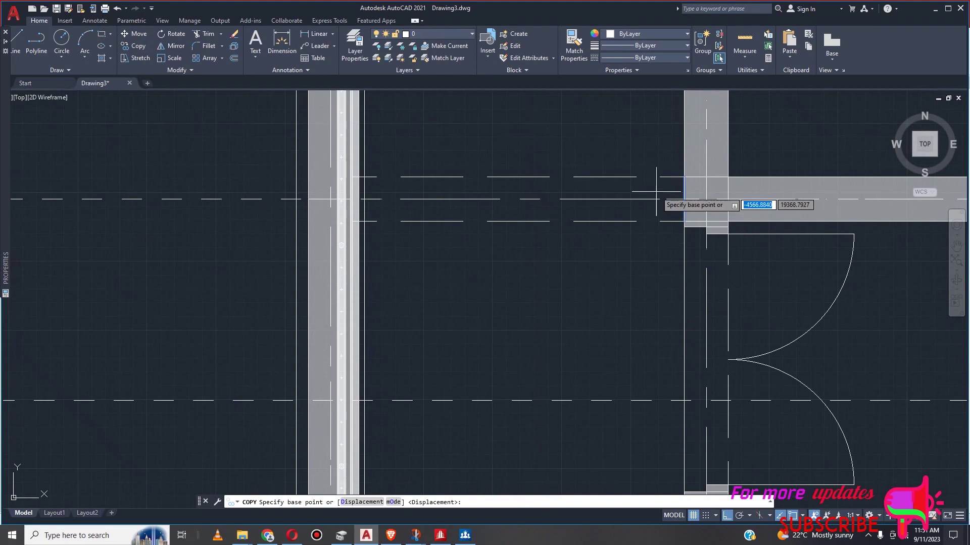
pyautogui.click(684, 199)
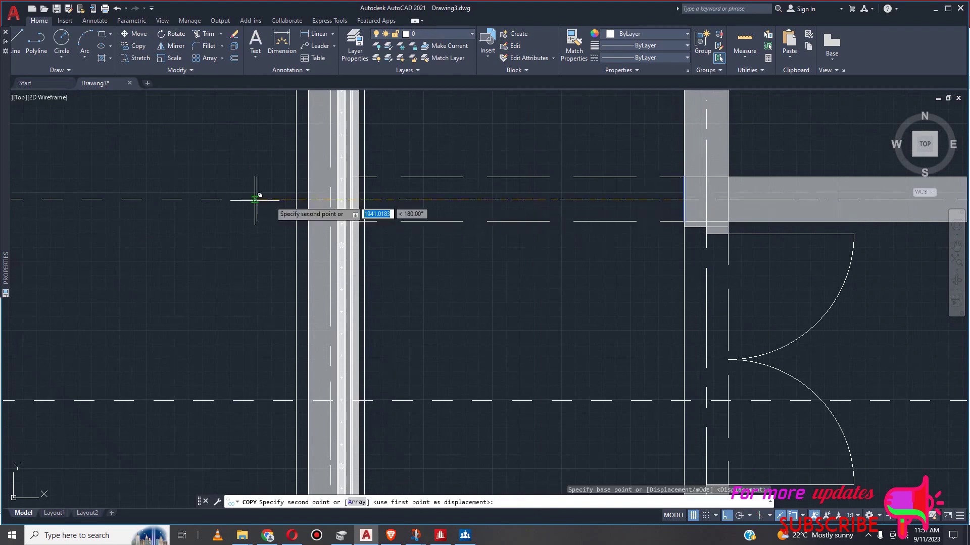
pyautogui.click(308, 198)
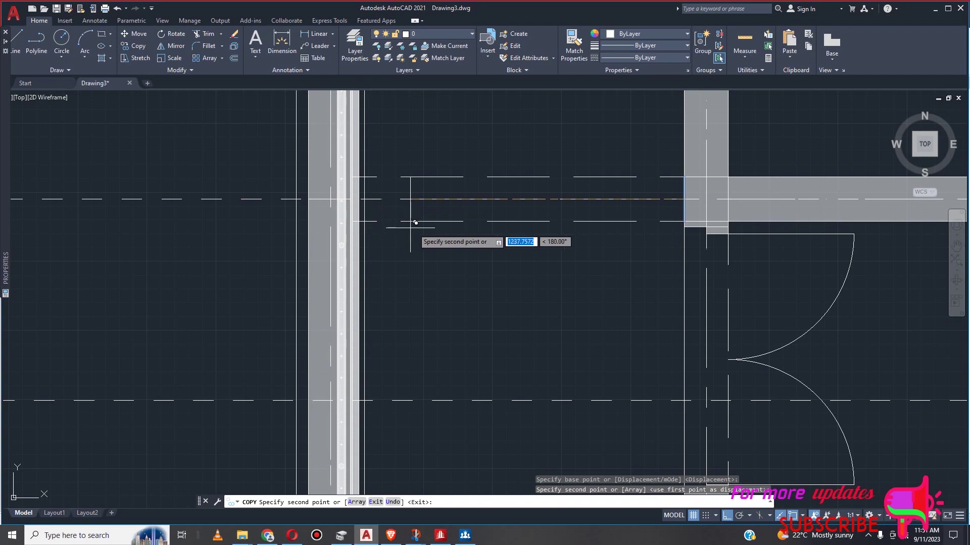
pyautogui.press('Escape')
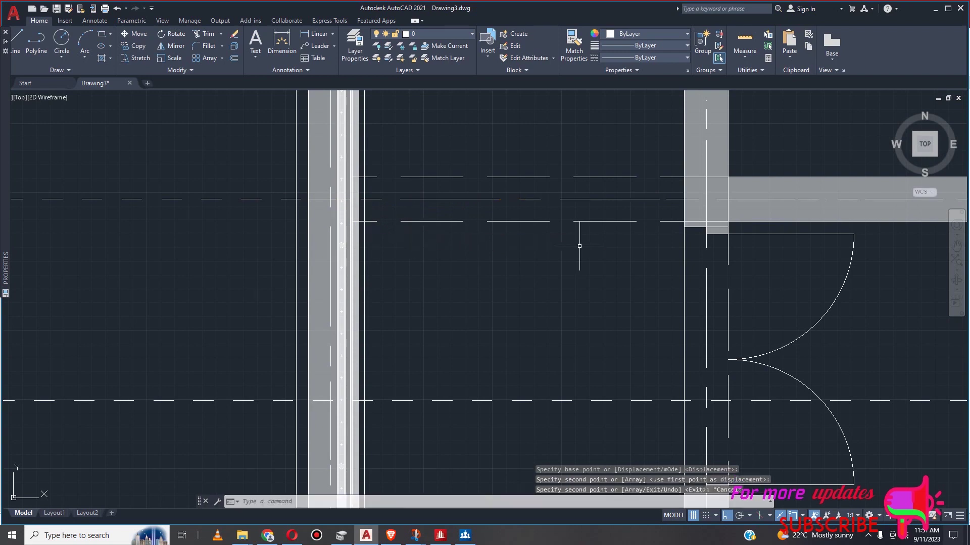
# Copy the thin horizontal strip below the wall junction above the double door left onto the courtyard's right wall
pyautogui.click(699, 225)
pyautogui.press('Escape')
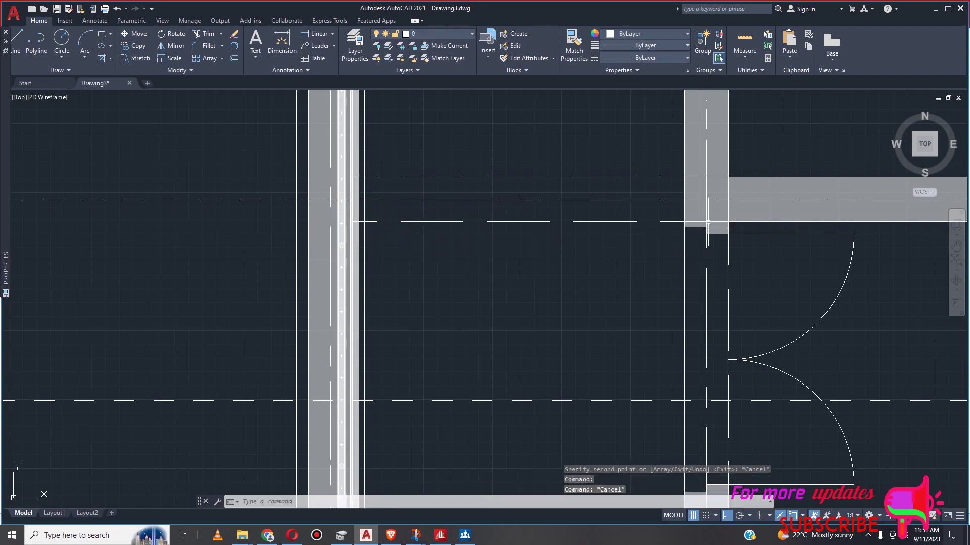
pyautogui.click(701, 225)
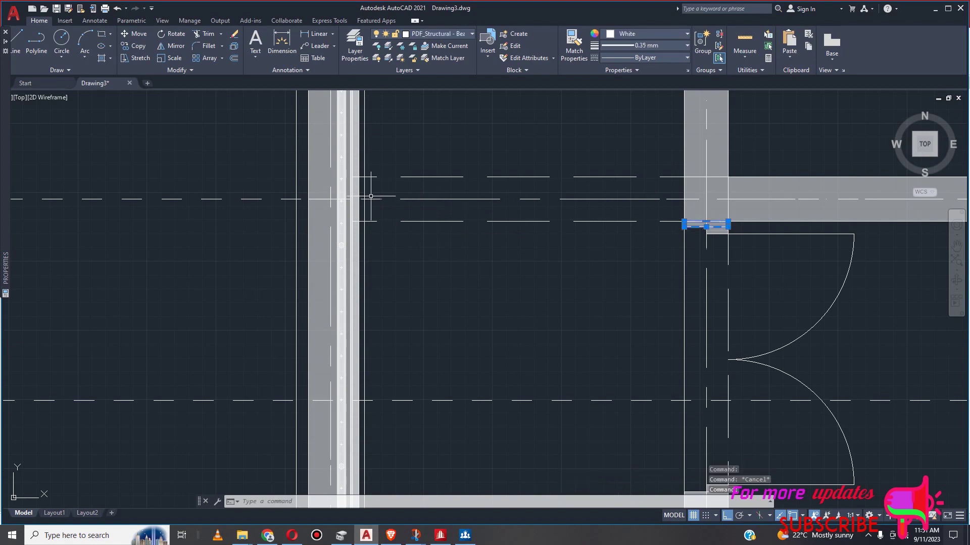
pyautogui.click(132, 45)
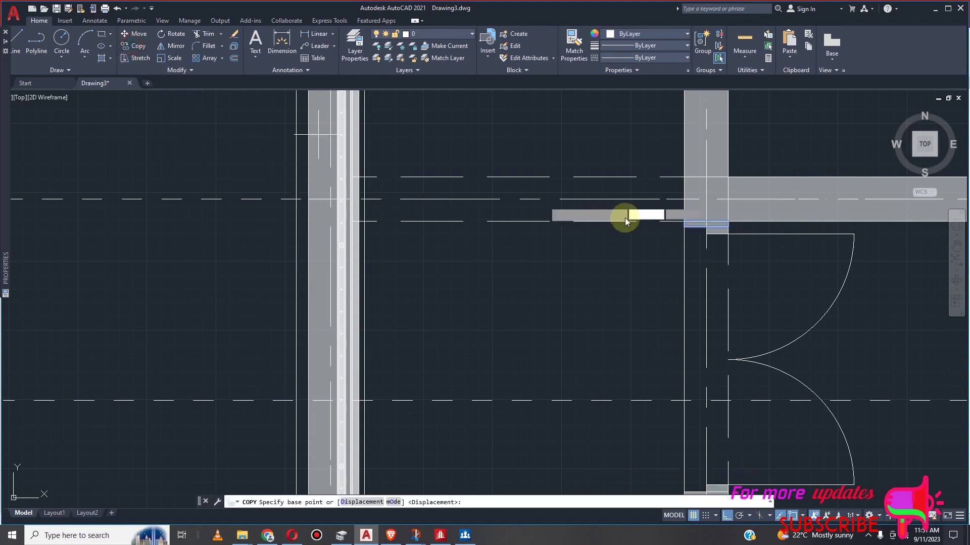
pyautogui.click(685, 225)
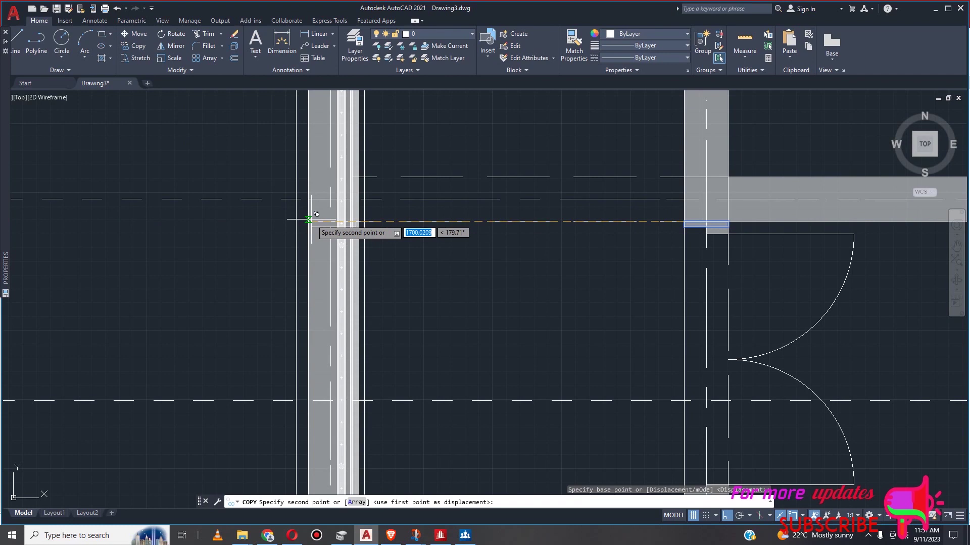
pyautogui.click(310, 219)
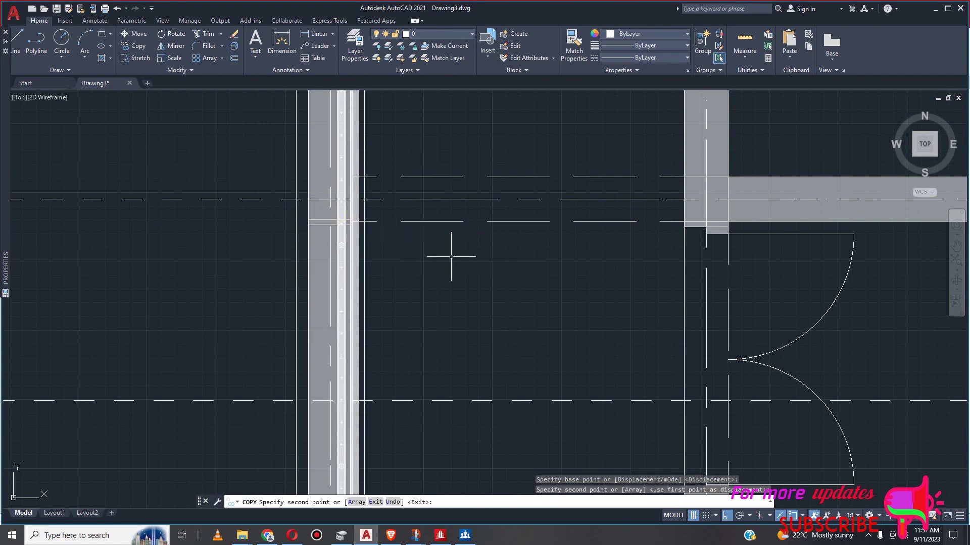
pyautogui.press('Escape')
# Inspect the copied strip on the courtyard's right wall up close and check it against the whole plan
pyautogui.scroll(-2, 439, 256)
pyautogui.scroll(2, 370, 228)
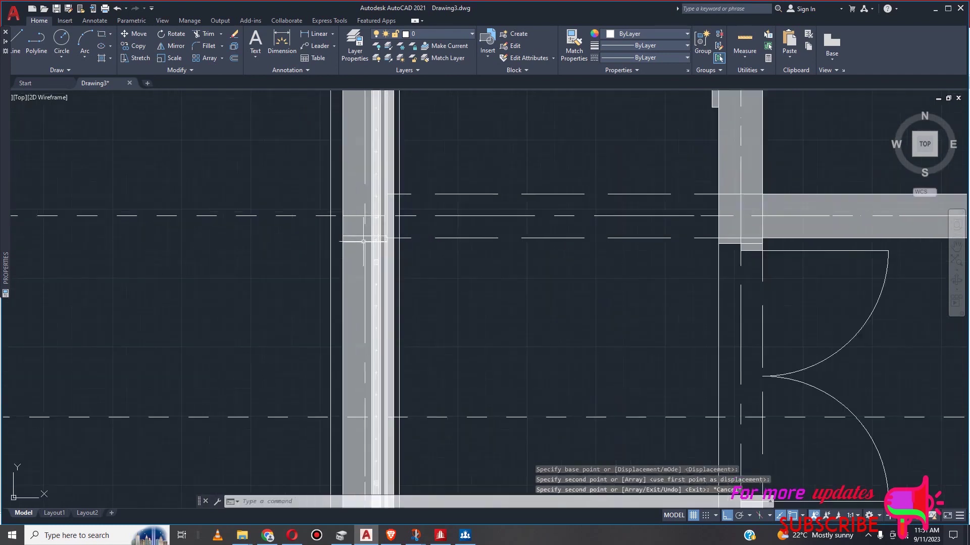
pyautogui.scroll(2, 363, 241)
pyautogui.scroll(-2, 364, 241)
pyautogui.scroll(5, 348, 237)
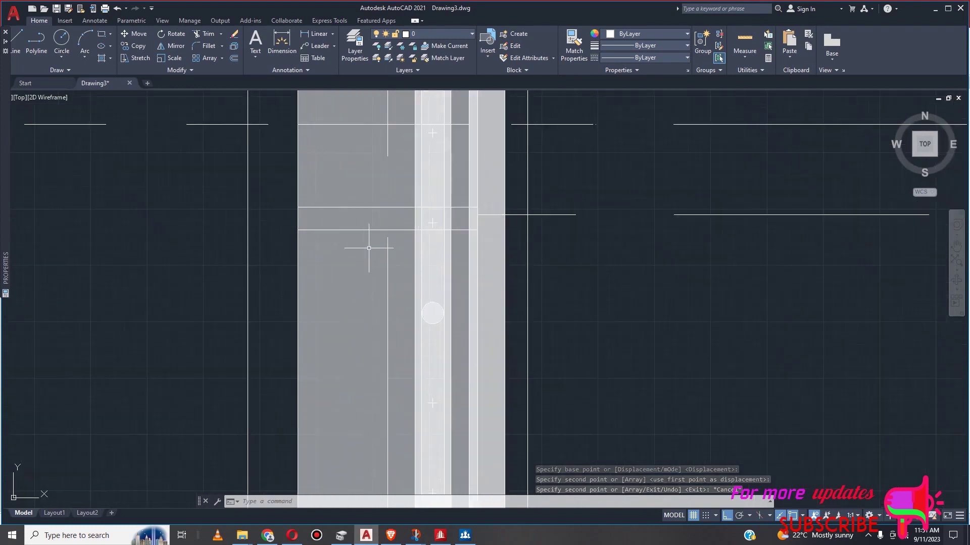
pyautogui.click(336, 231)
pyautogui.press('Escape')
pyautogui.scroll(-8, 404, 252)
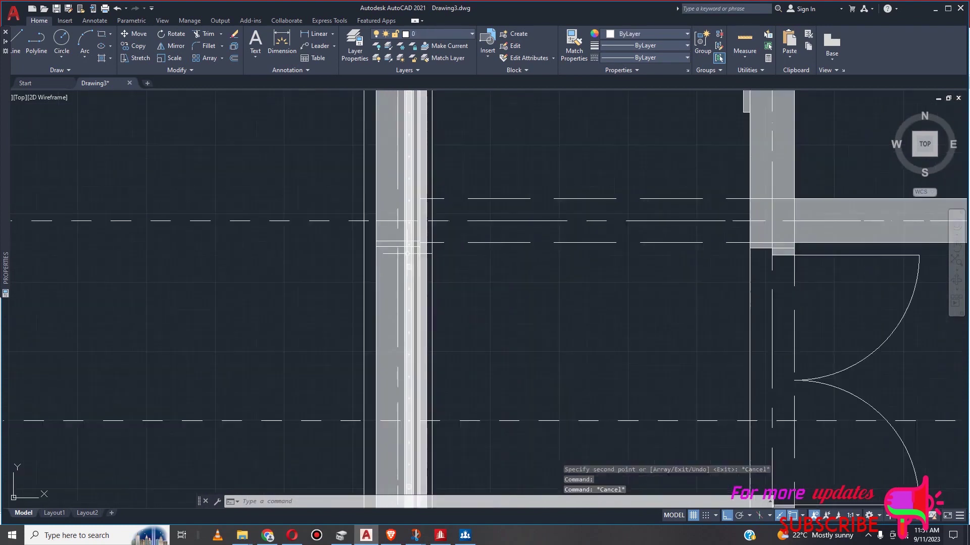
pyautogui.scroll(-6, 407, 250)
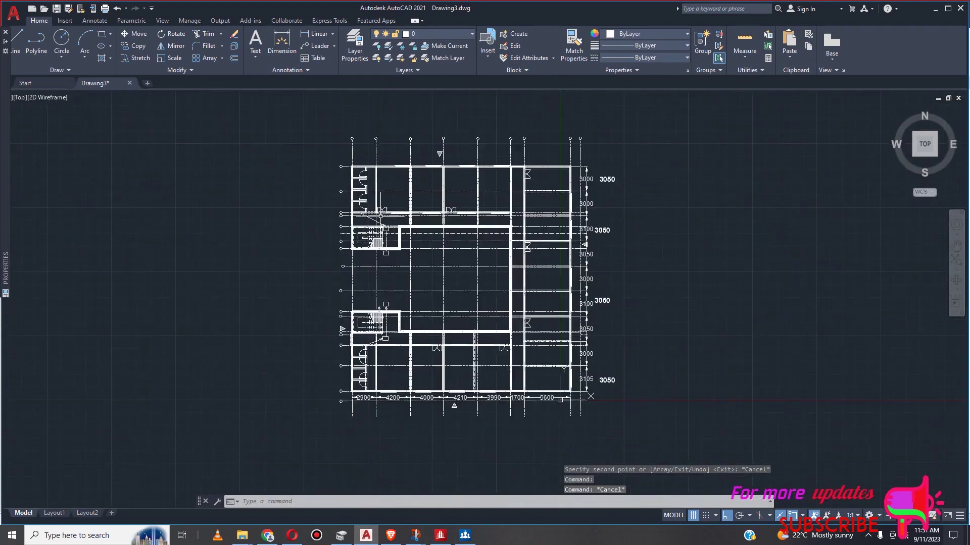
# Draw a polyline from just outside the upper stair block's lower-left corner straight up about 10180 units to the plan's upper-left outer corner
pyautogui.click(36, 43)
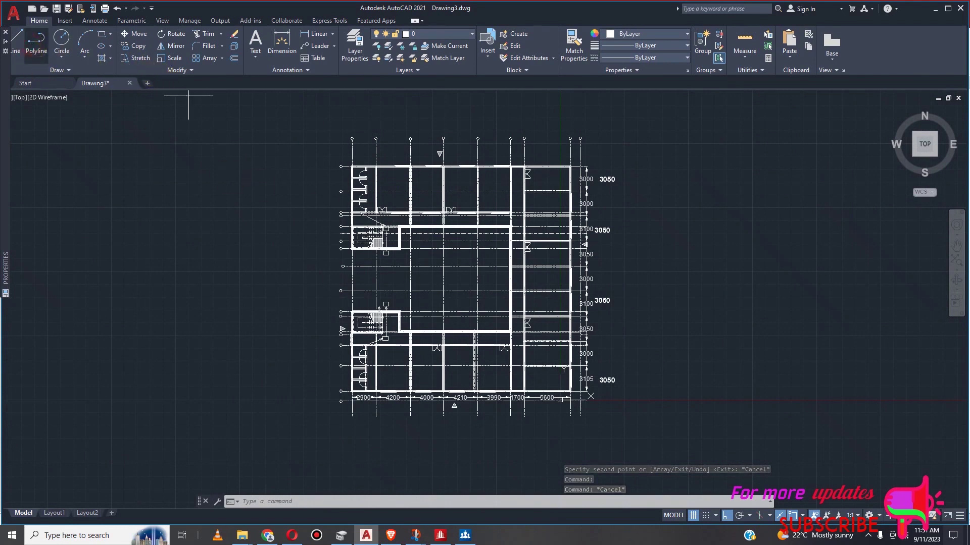
pyautogui.scroll(2, 362, 254)
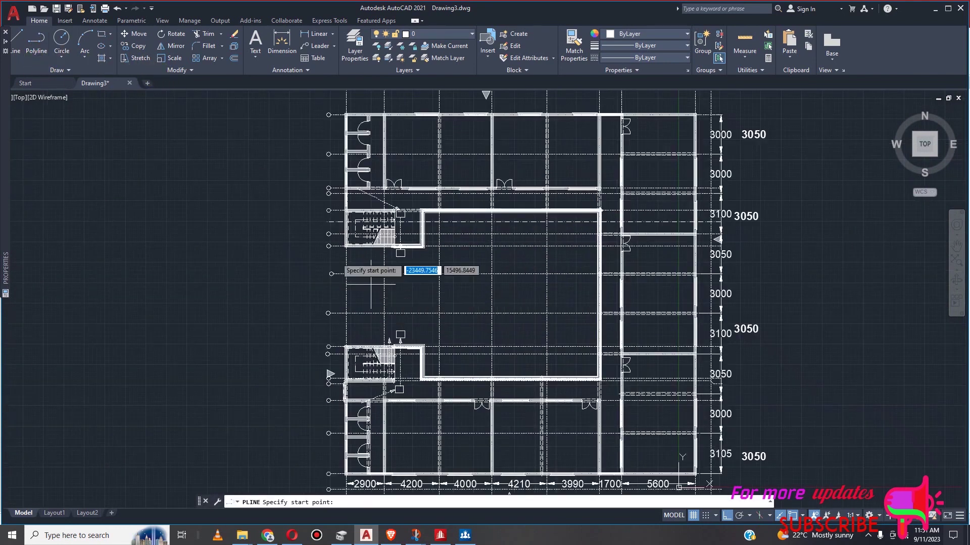
pyautogui.scroll(4, 371, 284)
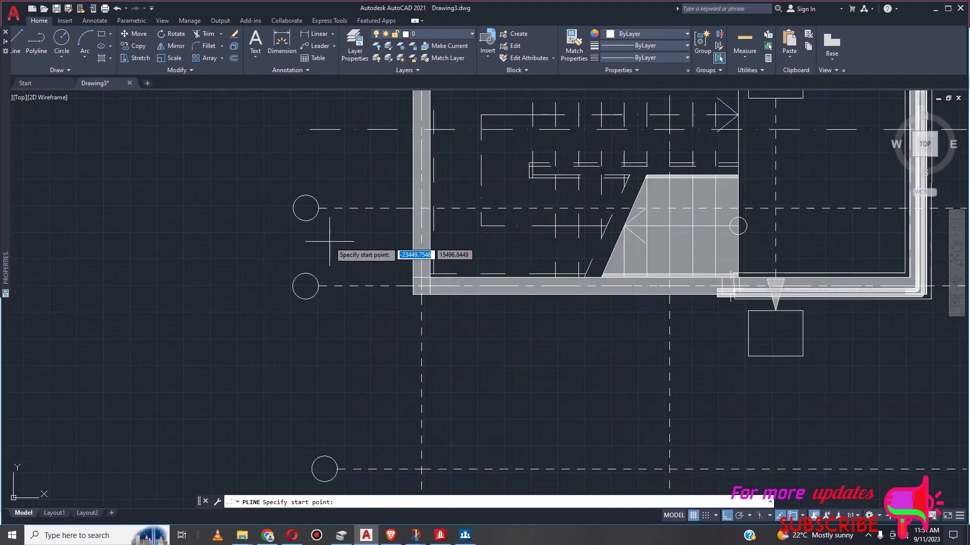
pyautogui.click(409, 293)
pyautogui.scroll(-2, 408, 295)
pyautogui.scroll(-1, 399, 290)
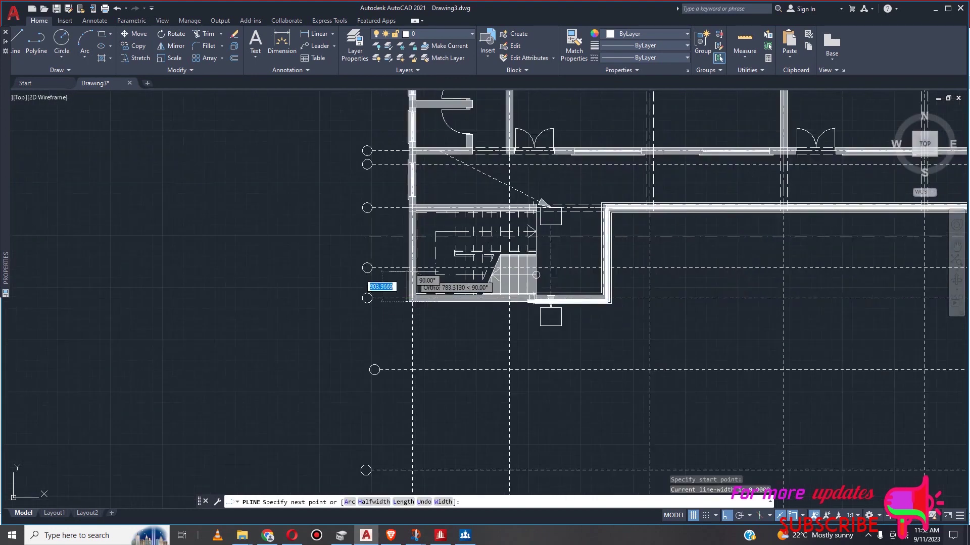
pyautogui.scroll(-3, 382, 272)
pyautogui.scroll(1, 388, 235)
pyautogui.scroll(2, 388, 236)
pyautogui.scroll(3, 399, 217)
pyautogui.scroll(1, 410, 208)
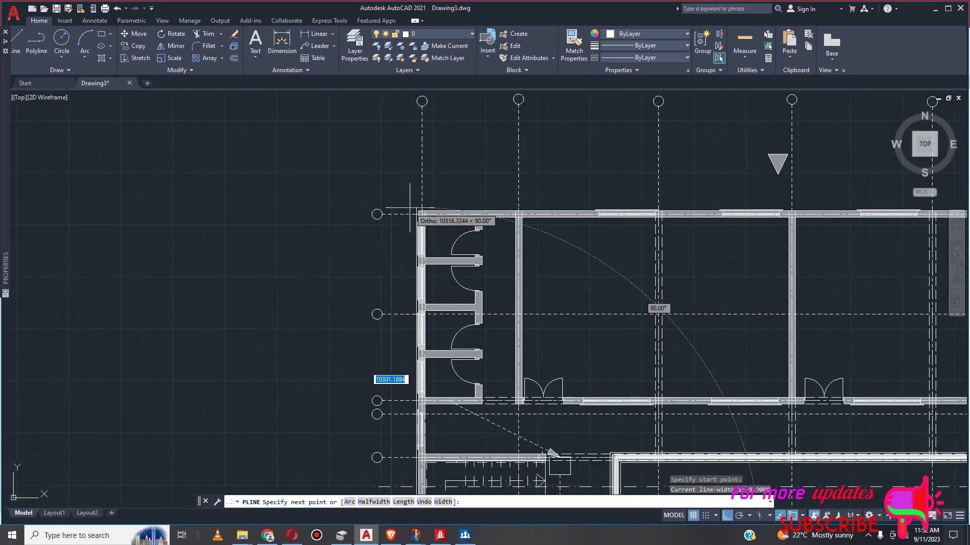
pyautogui.scroll(3, 412, 209)
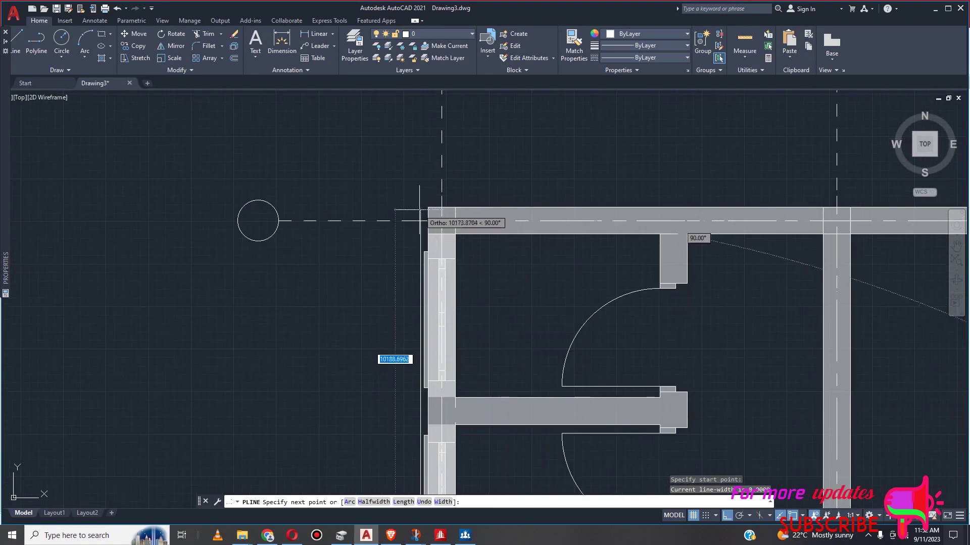
pyautogui.click(420, 208)
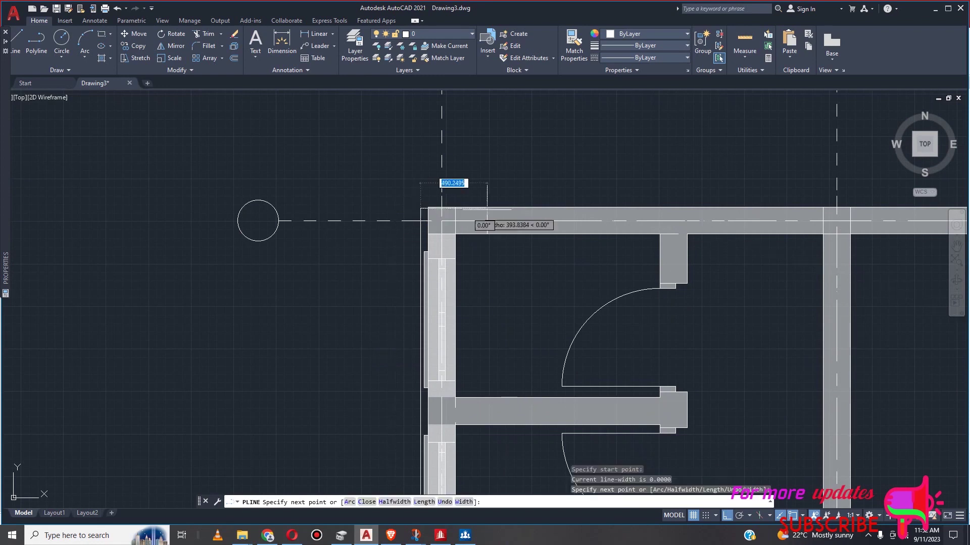
# Extend the polyline straight right about 26880 units along the top wall to the plan's upper-right outer corner
pyautogui.scroll(-10, 533, 212)
pyautogui.scroll(-4, 487, 204)
pyautogui.scroll(6, 593, 206)
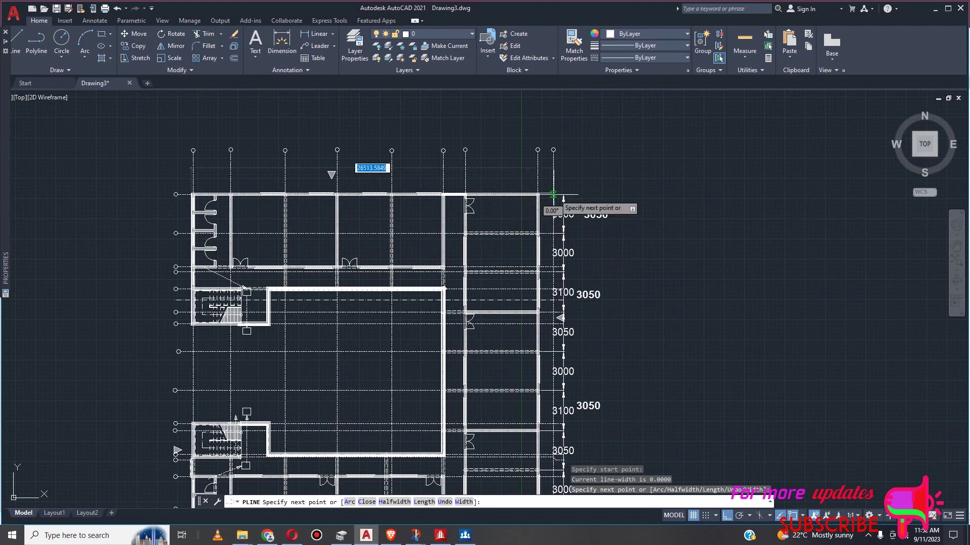
pyautogui.scroll(2, 536, 195)
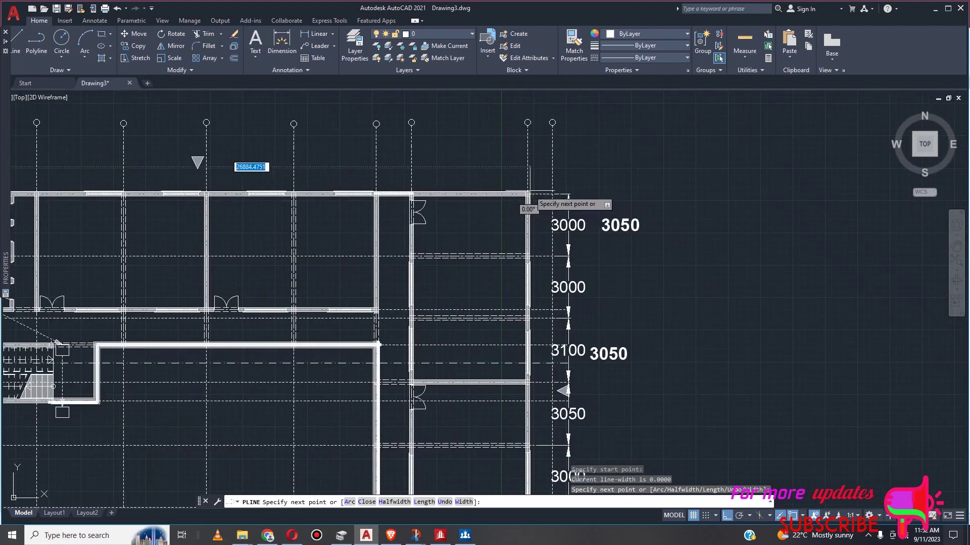
pyautogui.click(530, 194)
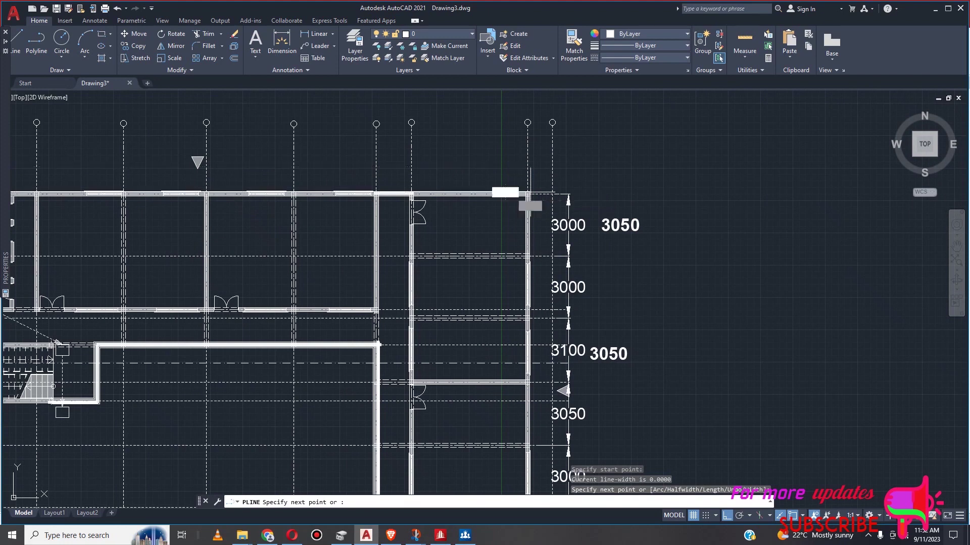
# Continue the polyline down about 9260 units to the partition wall's lower face, then left about 7400 units to the courtyard wall's inner face
pyautogui.scroll(2, 546, 392)
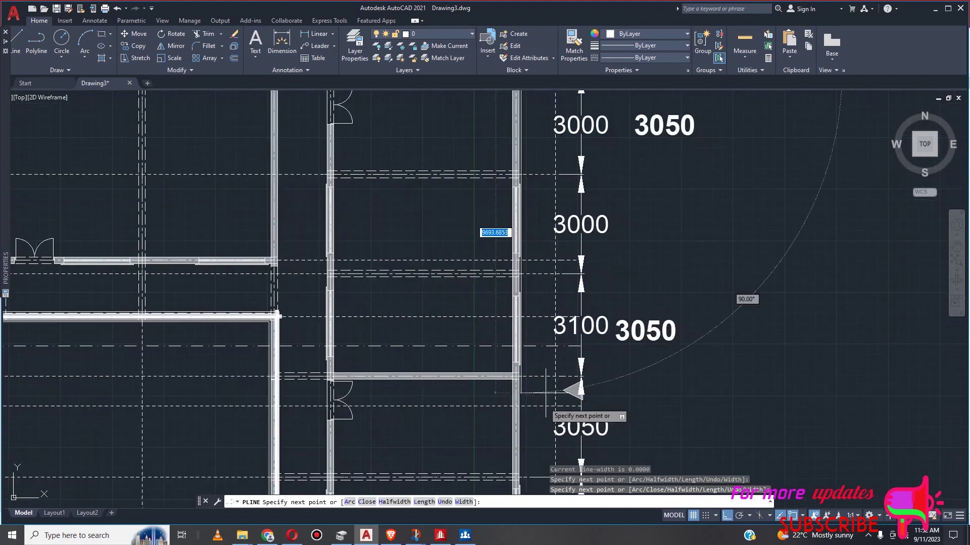
pyautogui.scroll(4, 543, 399)
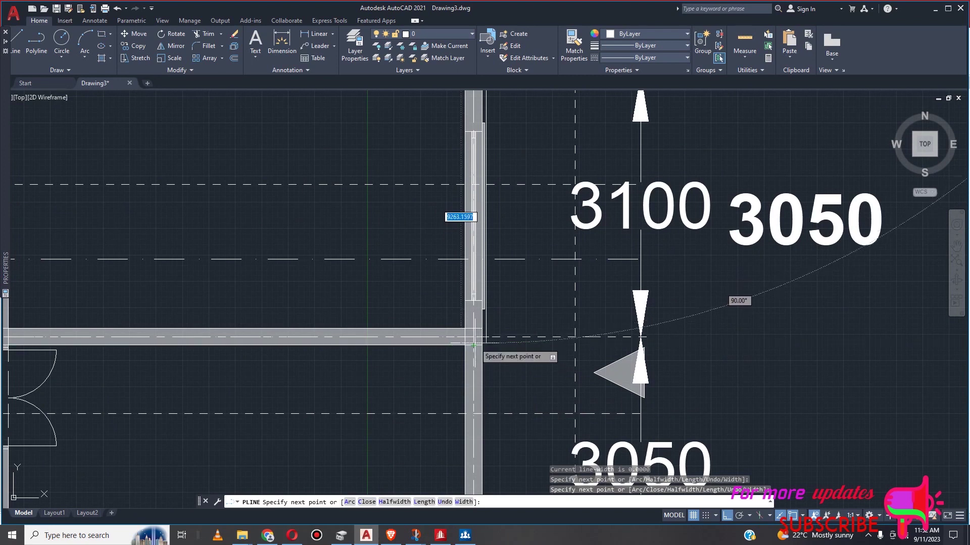
pyautogui.click(465, 342)
pyautogui.scroll(-5, 466, 342)
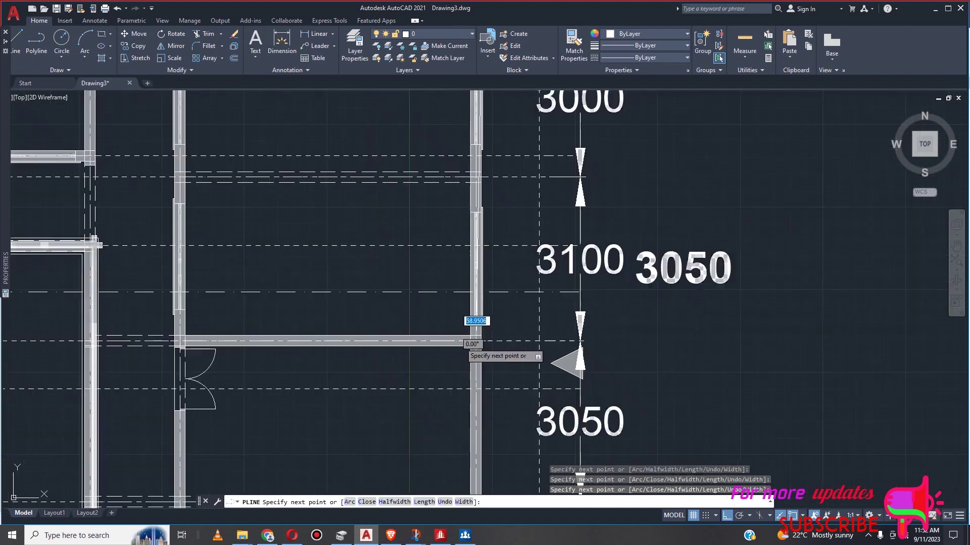
pyautogui.scroll(5, 318, 346)
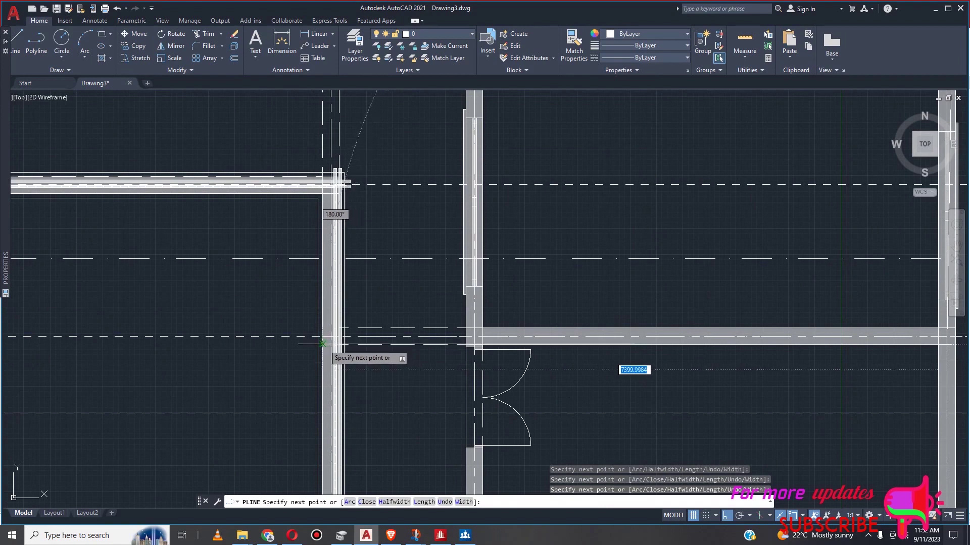
pyautogui.click(322, 336)
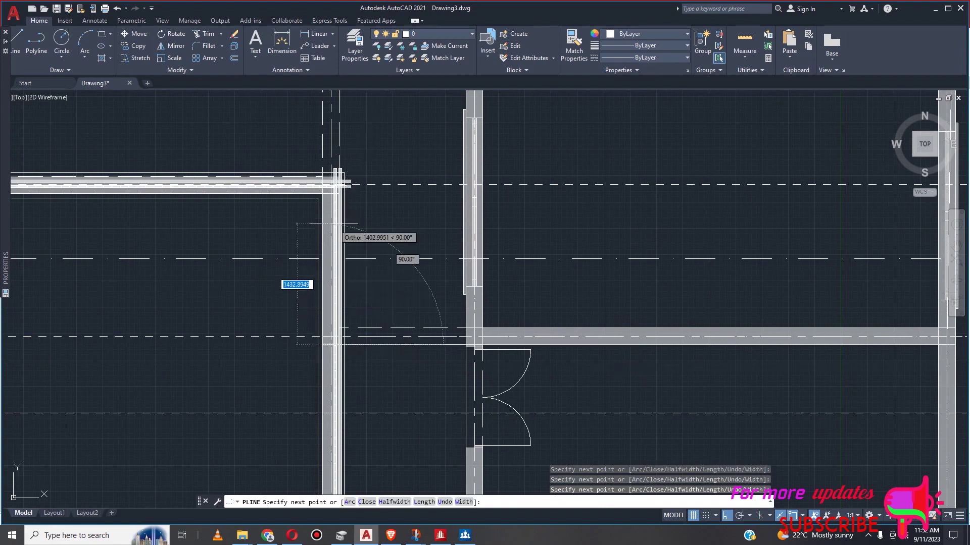
# Continue the polyline straight up about 1790 units along the courtyard's right wall to the courtyard's upper-right inner corner
pyautogui.scroll(-3, 336, 202)
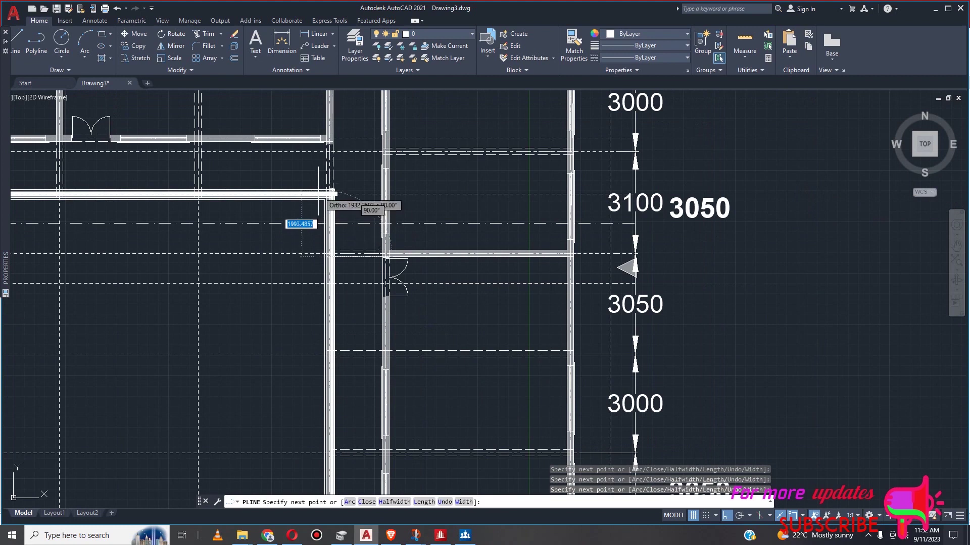
pyautogui.scroll(4, 331, 194)
pyautogui.scroll(3, 329, 201)
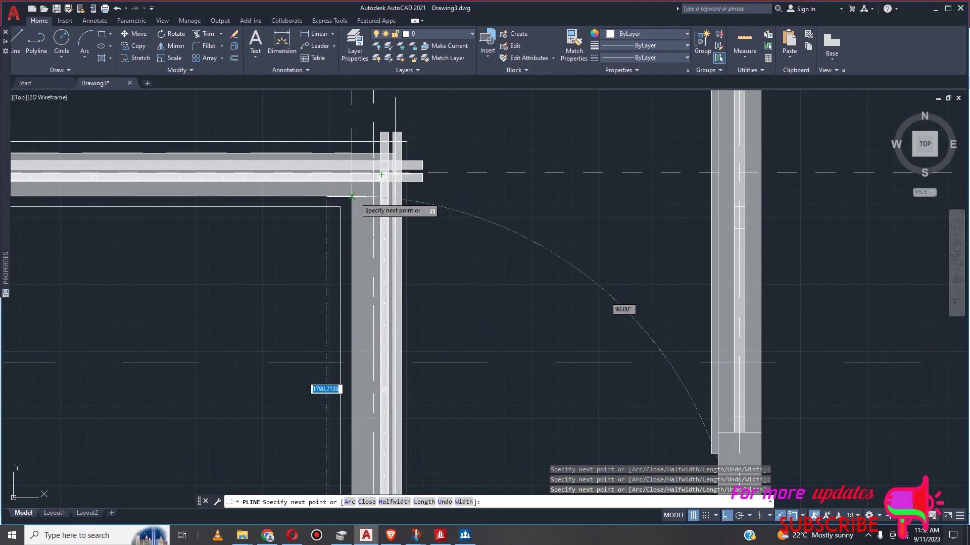
pyautogui.scroll(-4, 379, 177)
pyautogui.click(380, 218)
pyautogui.scroll(-3, 380, 220)
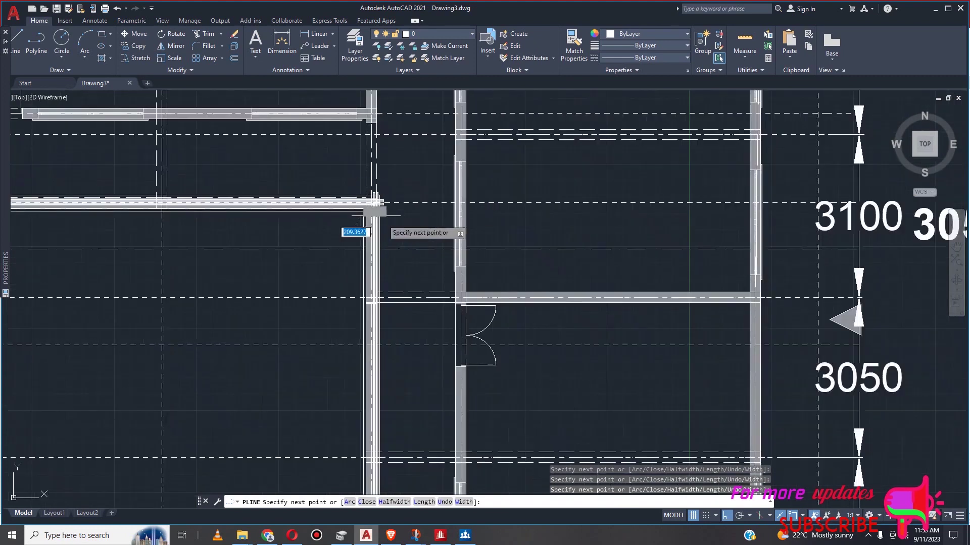
# Continue the polyline left about 13240 units along the courtyard's top wall, then down about 2730 units to the stair block's lower-right outer corner
pyautogui.scroll(-4, 393, 225)
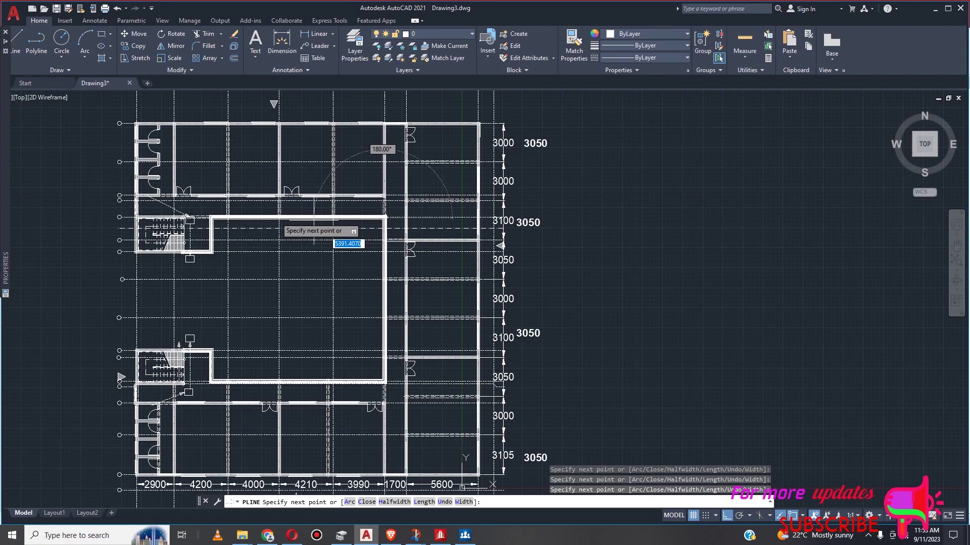
pyautogui.scroll(4, 221, 217)
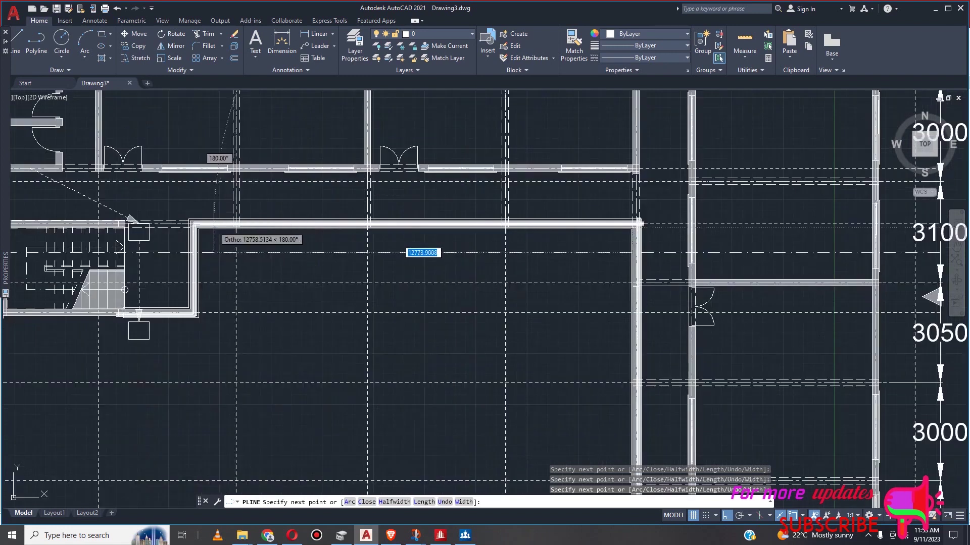
pyautogui.scroll(5, 217, 221)
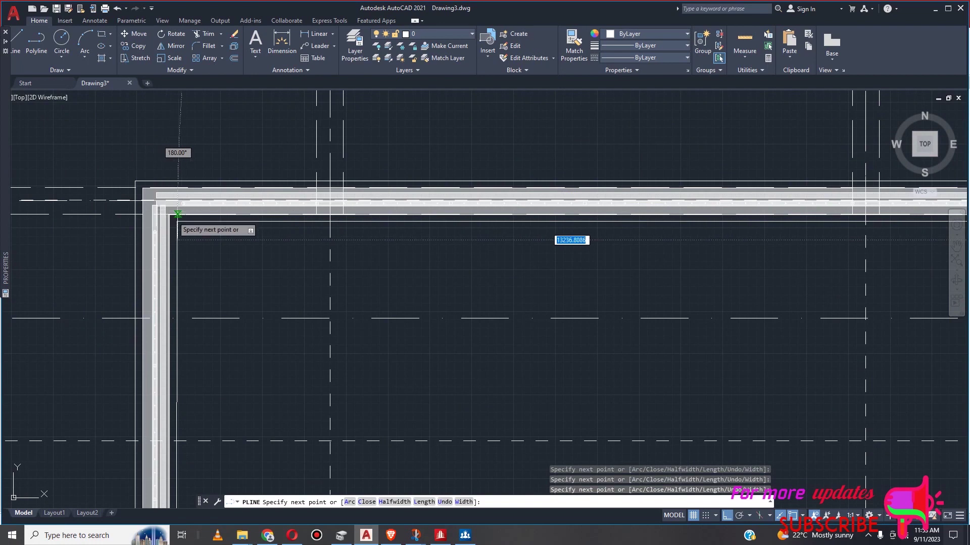
pyautogui.click(167, 217)
pyautogui.scroll(-5, 167, 217)
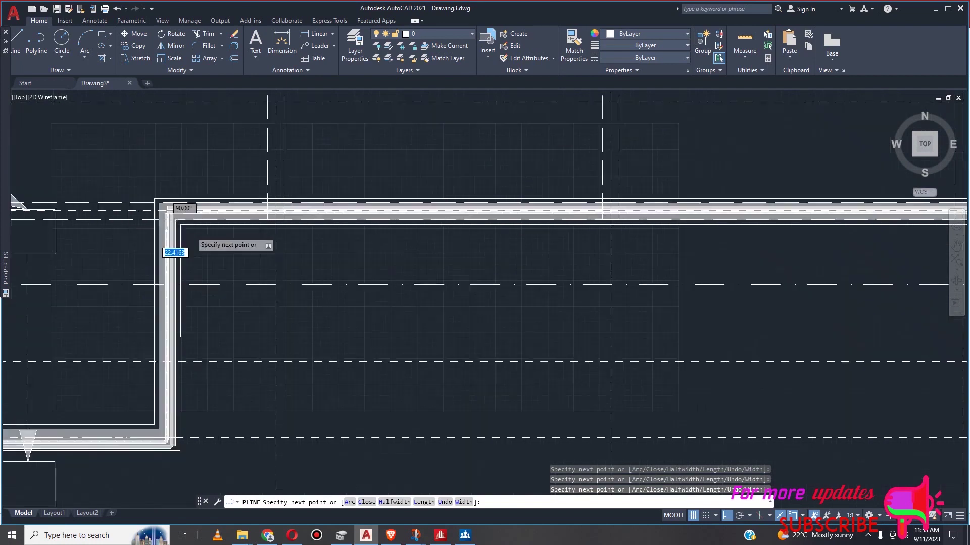
pyautogui.scroll(6, 176, 299)
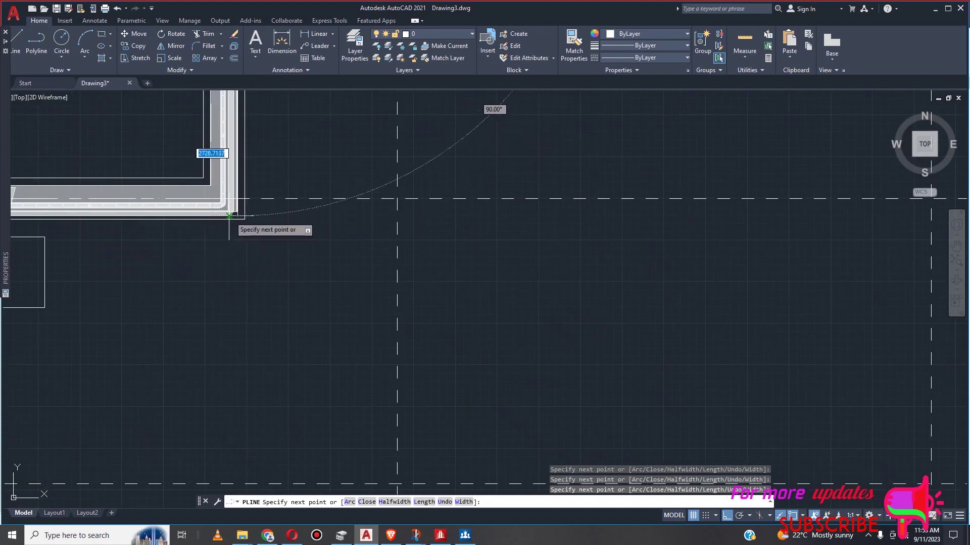
pyautogui.click(229, 220)
pyautogui.scroll(-3, 251, 225)
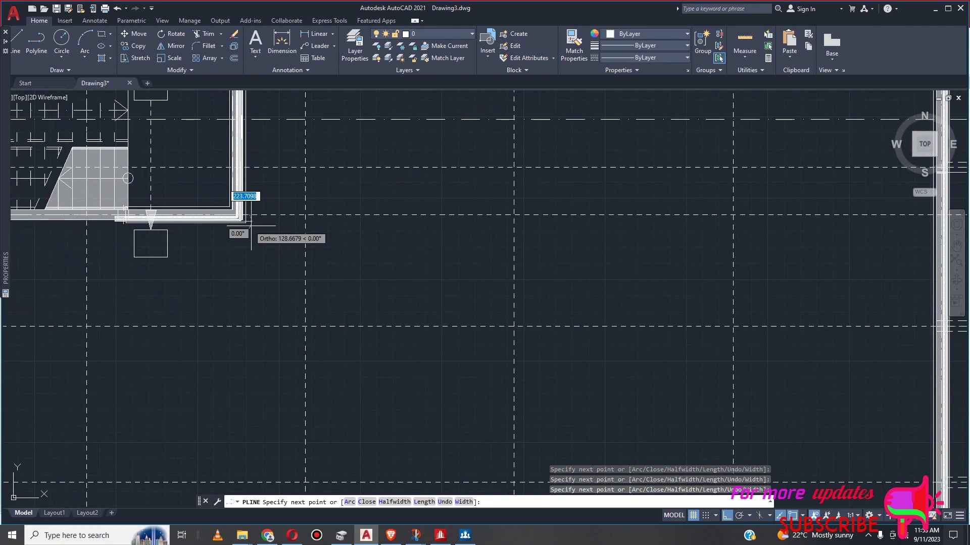
# Run the polyline left about 5940 units along the stair block's bottom wall back to its start corner and finish it
pyautogui.scroll(-2, 251, 226)
pyautogui.scroll(2, 27, 224)
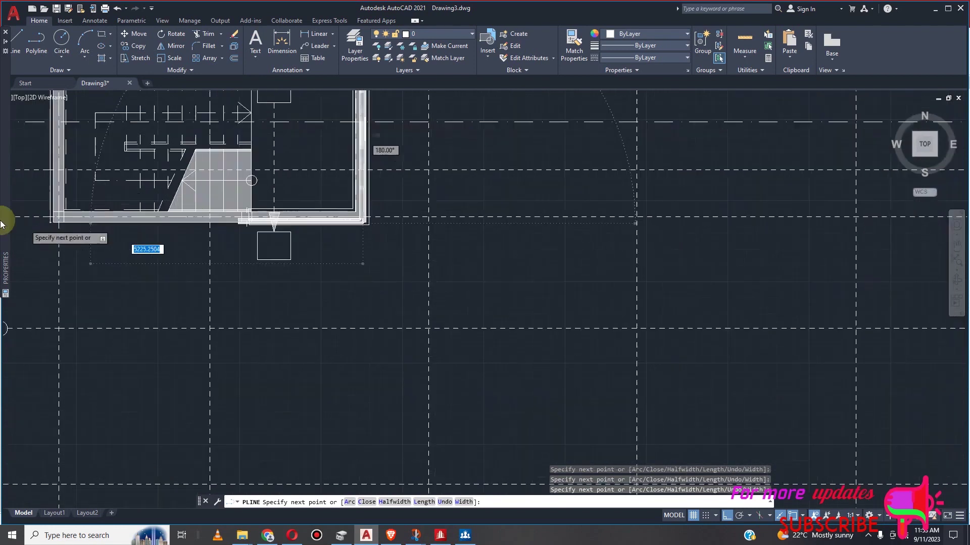
pyautogui.scroll(2, 3, 224)
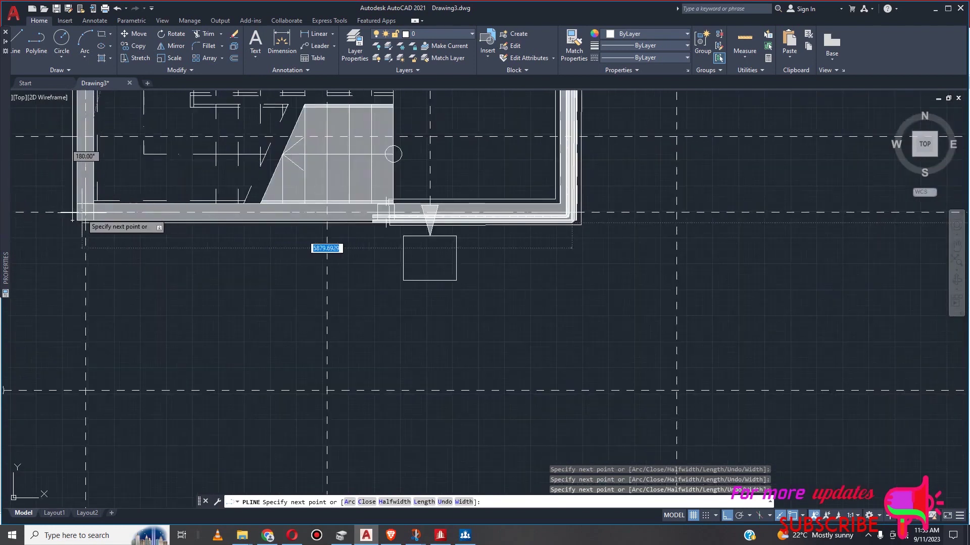
pyautogui.scroll(2, 74, 220)
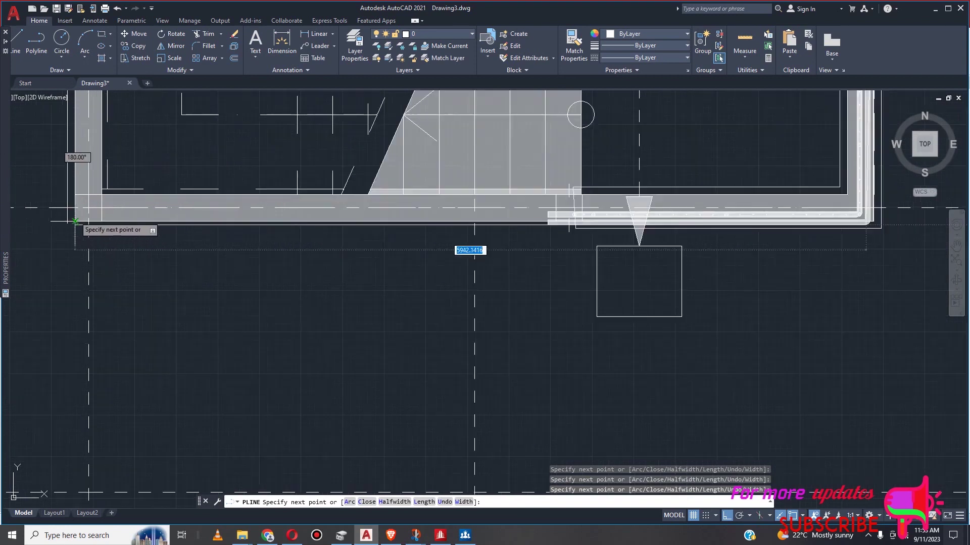
pyautogui.scroll(2, 75, 221)
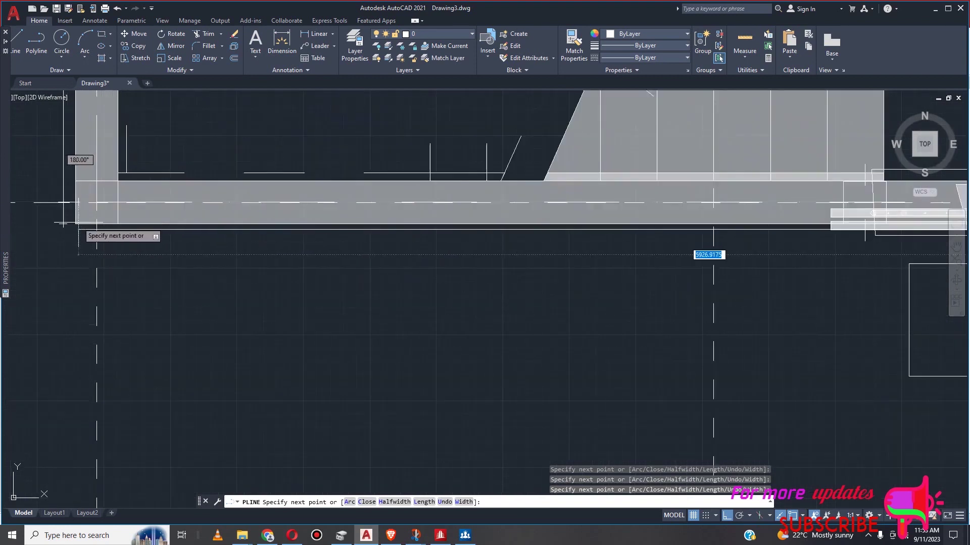
pyautogui.click(75, 223)
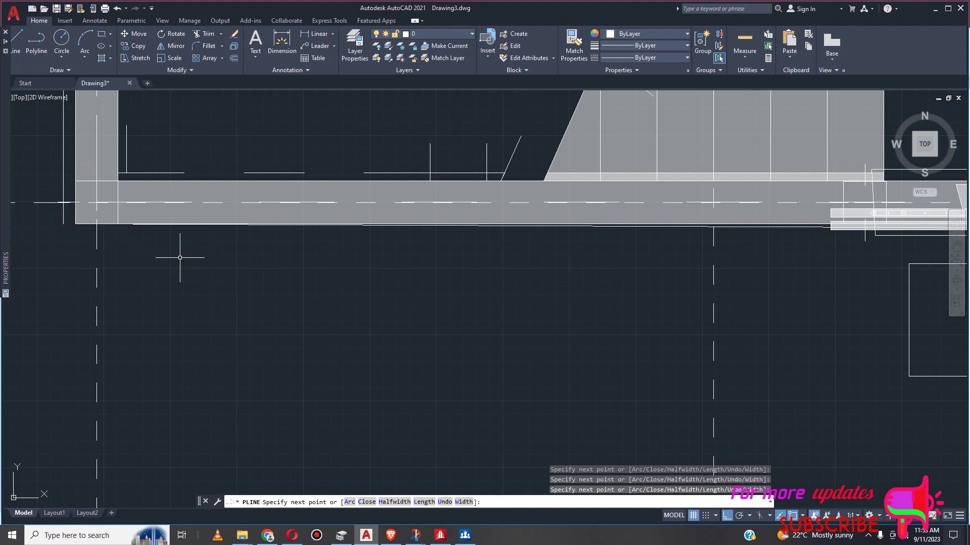
pyautogui.press('Escape')
pyautogui.scroll(-5, 412, 200)
pyautogui.scroll(2, 455, 303)
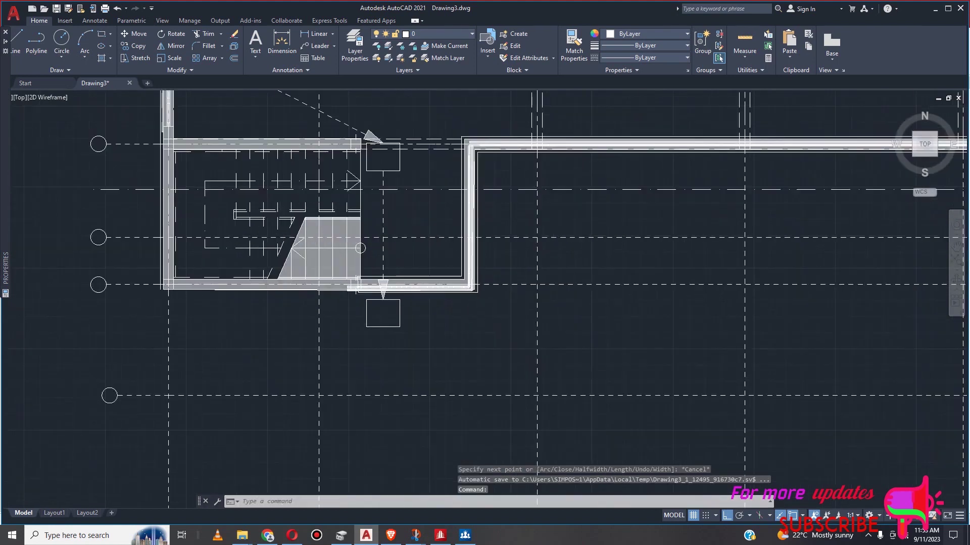
pyautogui.scroll(4, 475, 287)
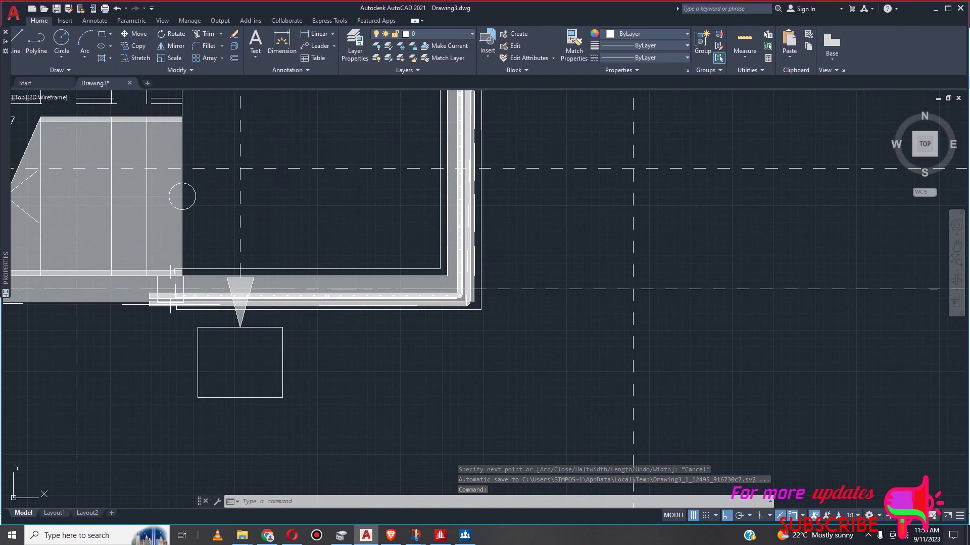
pyautogui.click(475, 290)
pyautogui.scroll(-6, 505, 303)
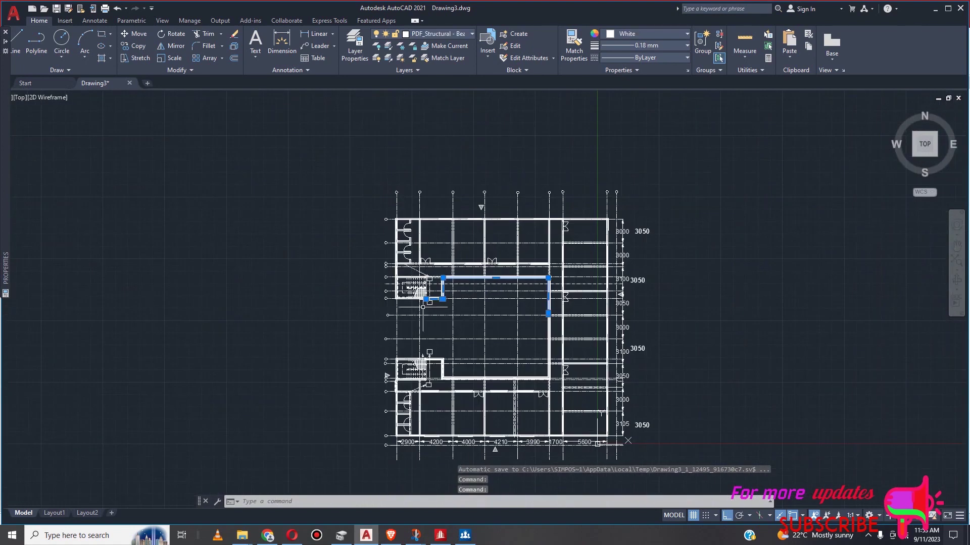
pyautogui.press('Escape')
# Select the traced outline around the plan's upper section and examine its course against the whole plan
pyautogui.scroll(10, 403, 226)
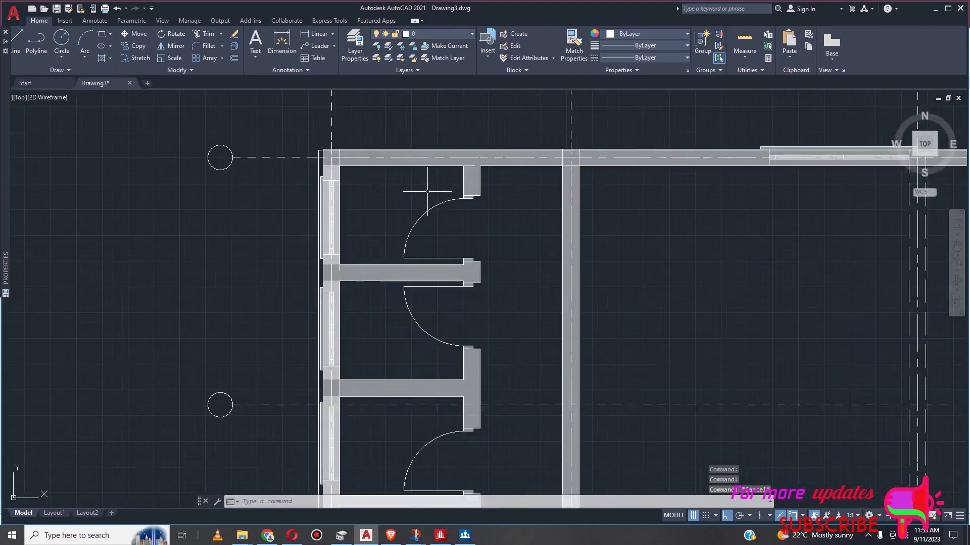
pyautogui.click(319, 171)
pyautogui.scroll(-8, 401, 173)
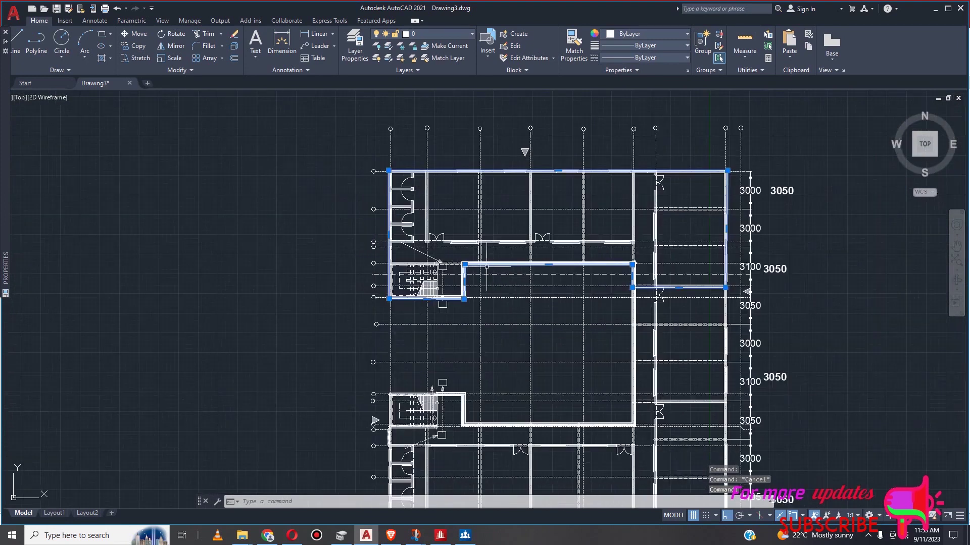
pyautogui.scroll(-5, 496, 273)
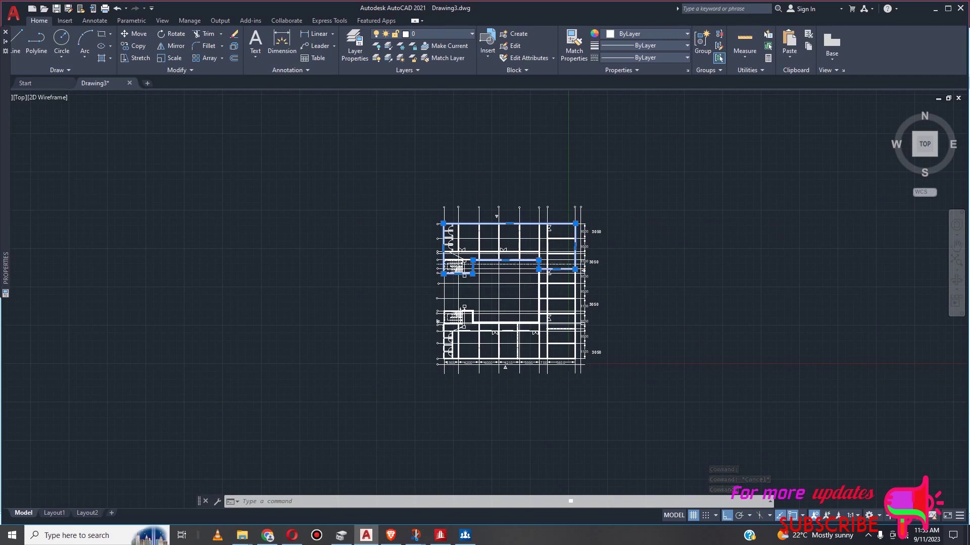
pyautogui.scroll(2, 525, 268)
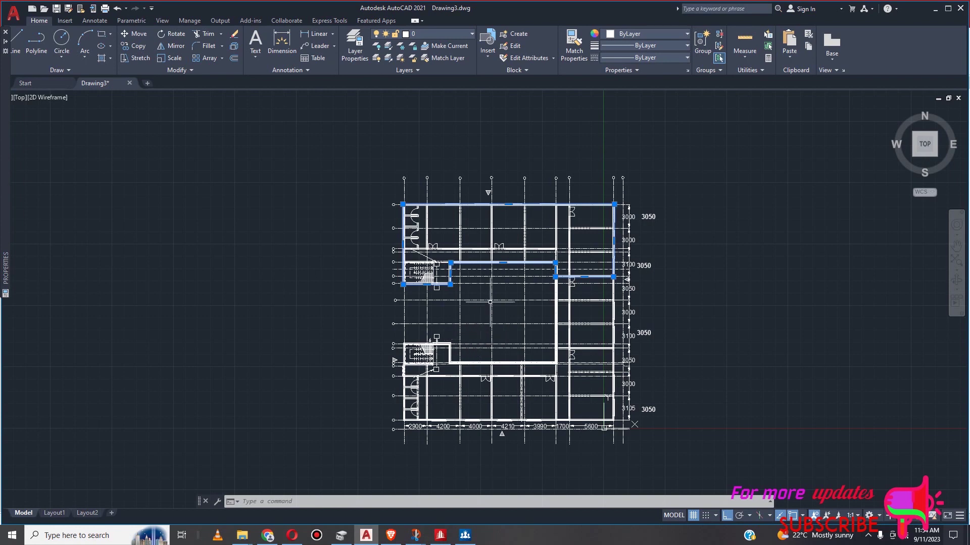
pyautogui.scroll(-2, 490, 311)
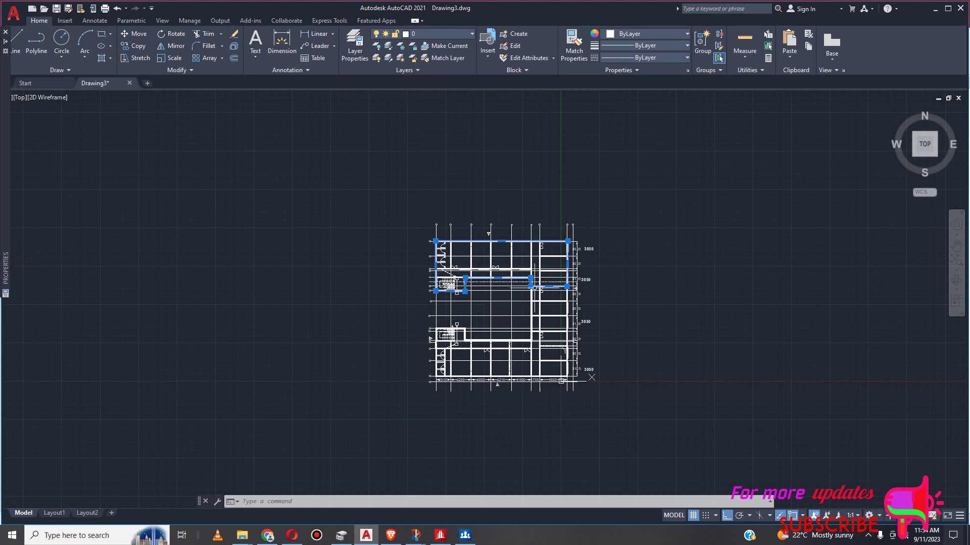
pyautogui.scroll(4, 534, 288)
pyautogui.scroll(-4, 487, 280)
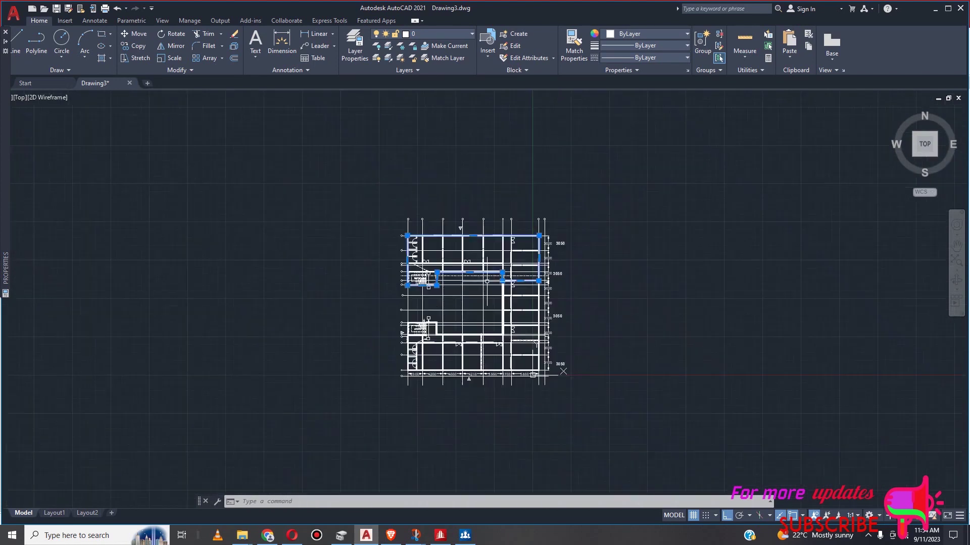
pyautogui.scroll(2, 511, 286)
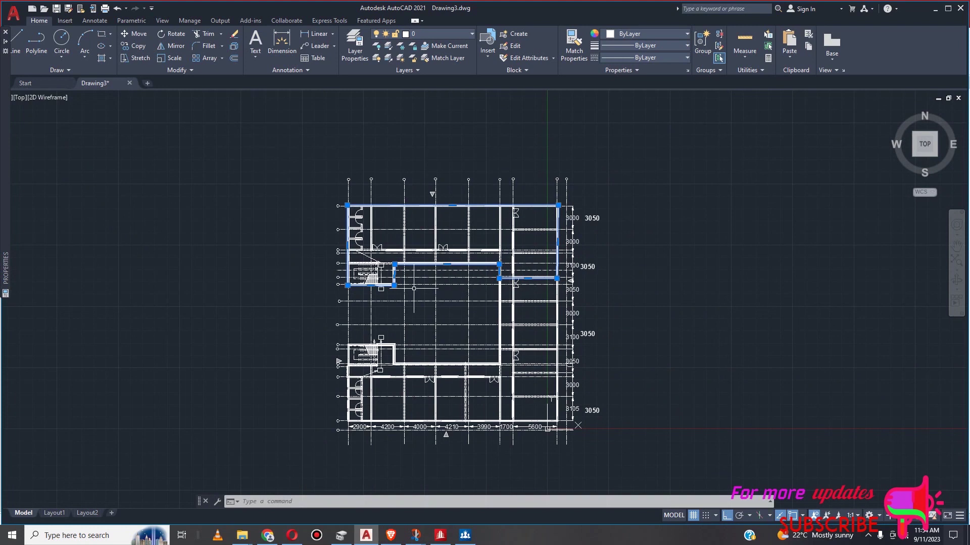
pyautogui.scroll(2, 413, 288)
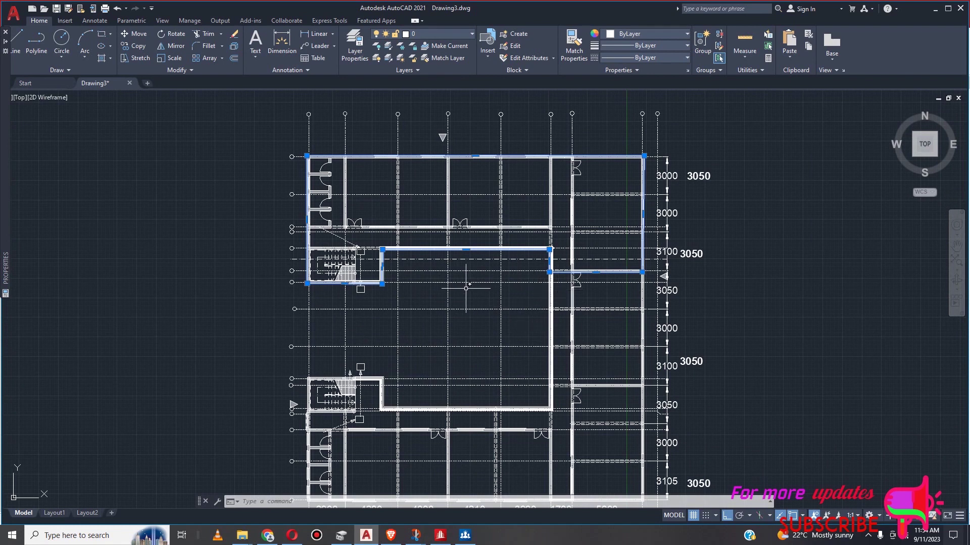
pyautogui.scroll(2, 465, 282)
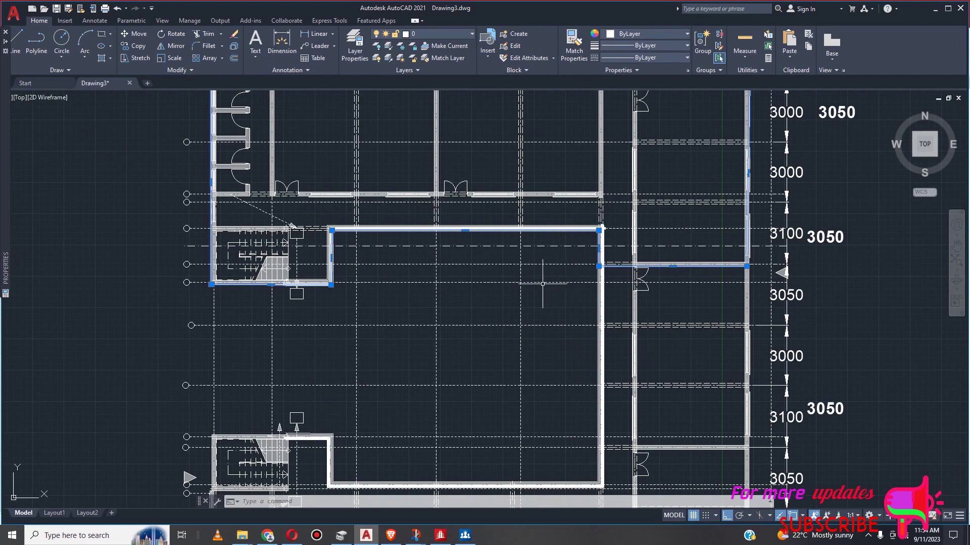
pyautogui.scroll(-2, 507, 276)
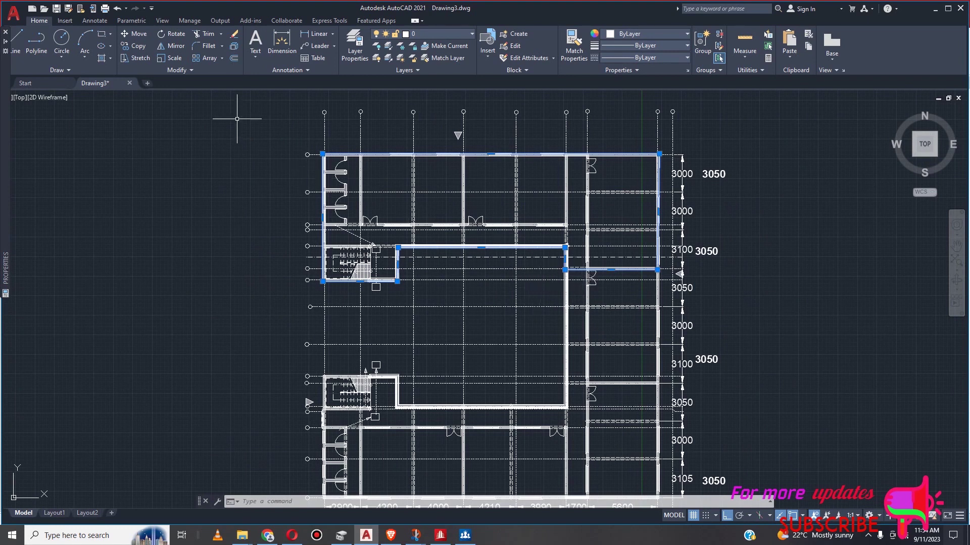
# Erase the plan's upper-left rooms and stair block, then the traced outline and leftover wall outlines around them
pyautogui.click(293, 143)
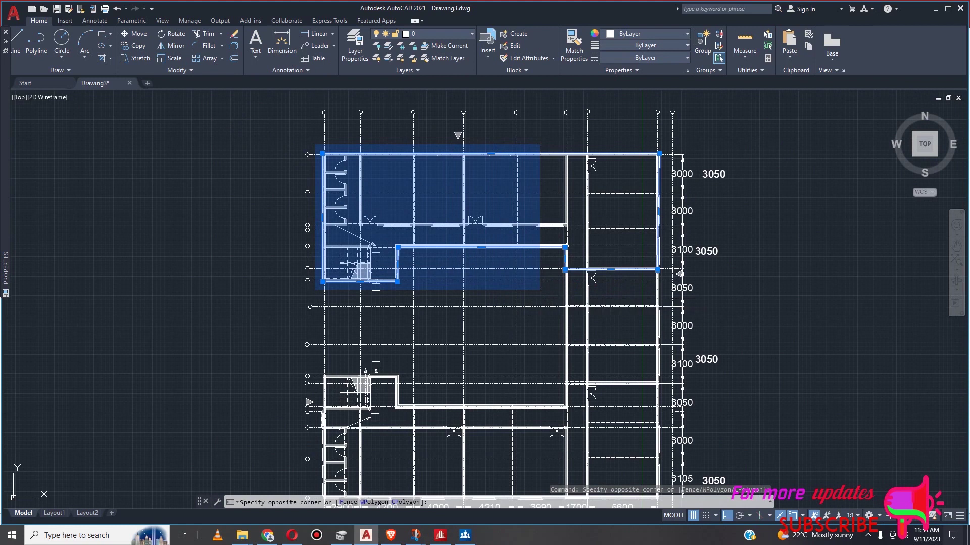
pyautogui.click(545, 291)
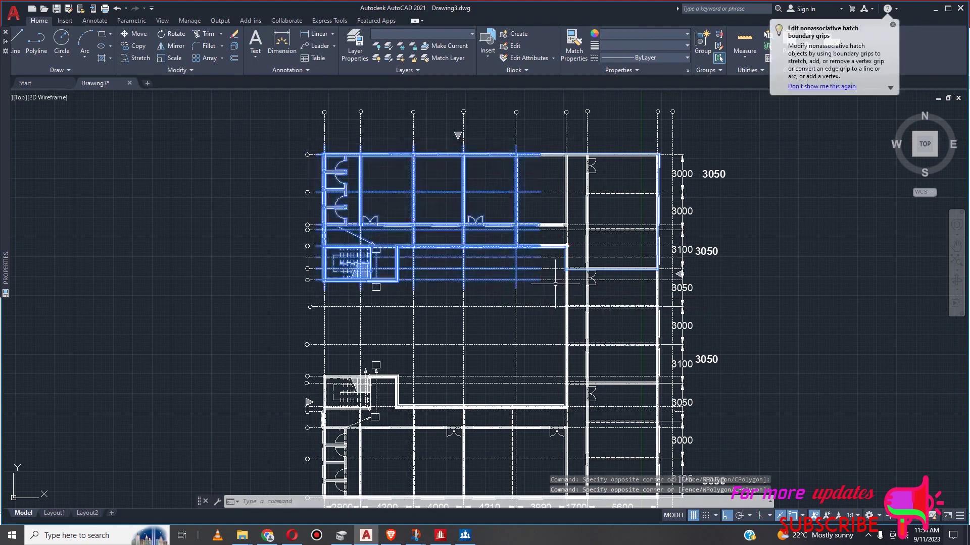
pyautogui.press('Delete')
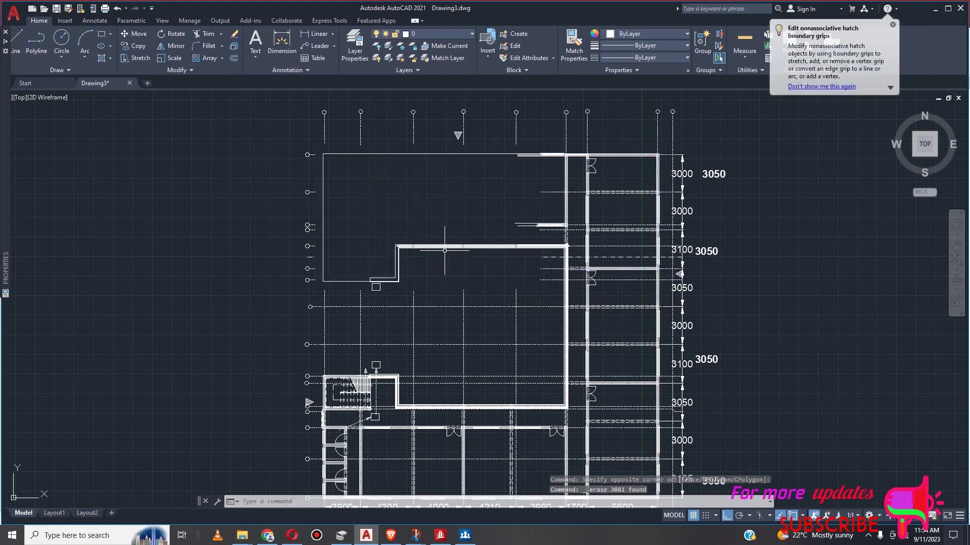
pyautogui.click(435, 267)
pyautogui.click(339, 285)
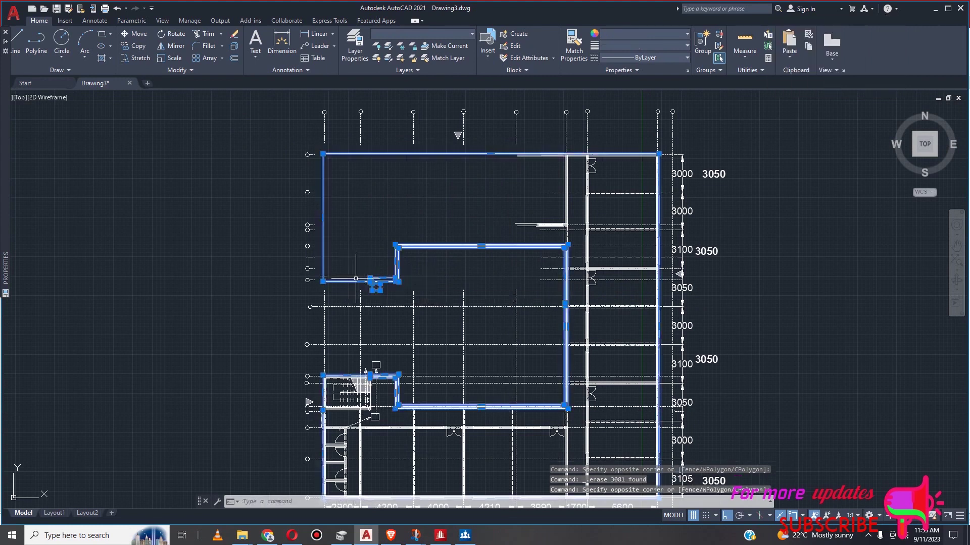
pyautogui.press('Delete')
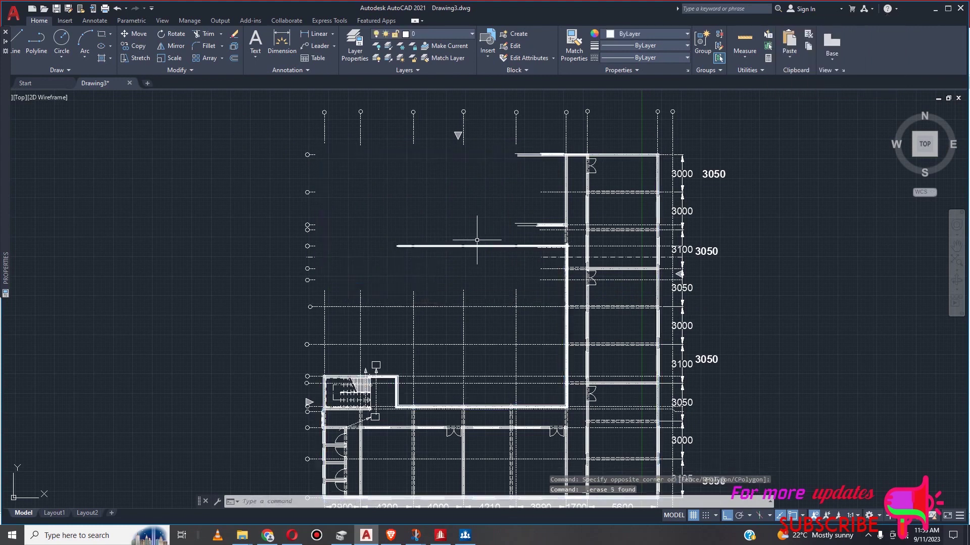
# Erase the remaining wall lines along the courtyard's top edge
pyautogui.click(388, 239)
pyautogui.click(513, 259)
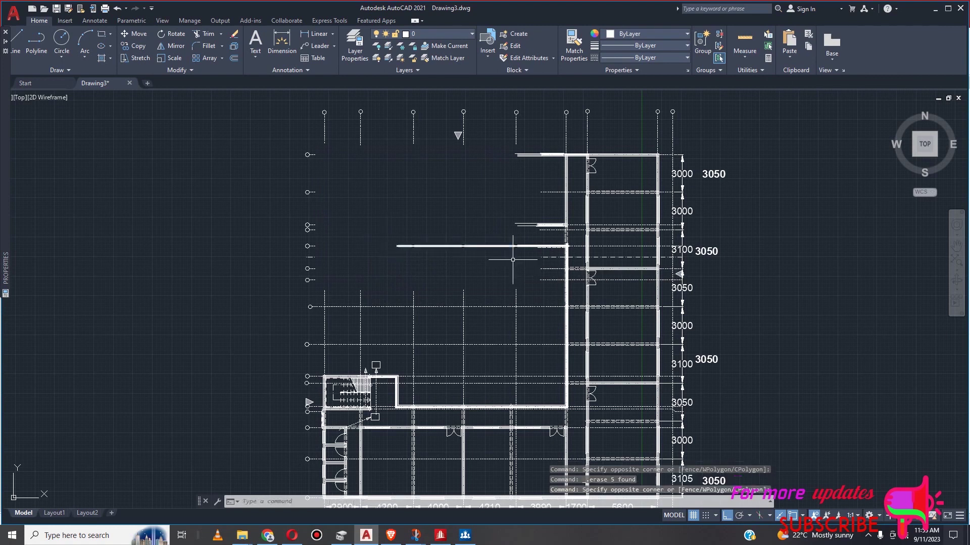
pyautogui.click(487, 225)
pyautogui.click(401, 258)
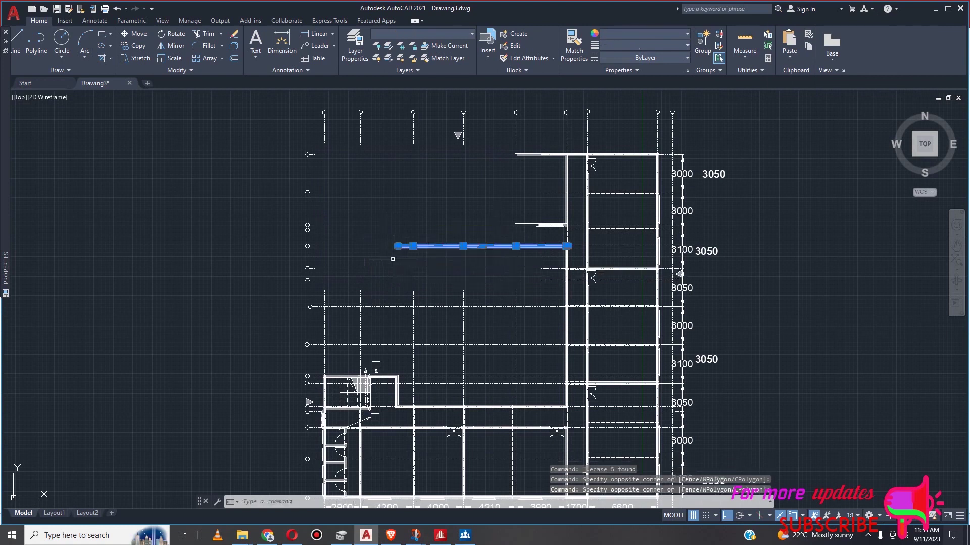
pyautogui.press('Delete')
# Erase the right wing's upper rooms and adjoining wall remnants down to just above the cross wall below the upper 3100 bay
pyautogui.scroll(2, 576, 256)
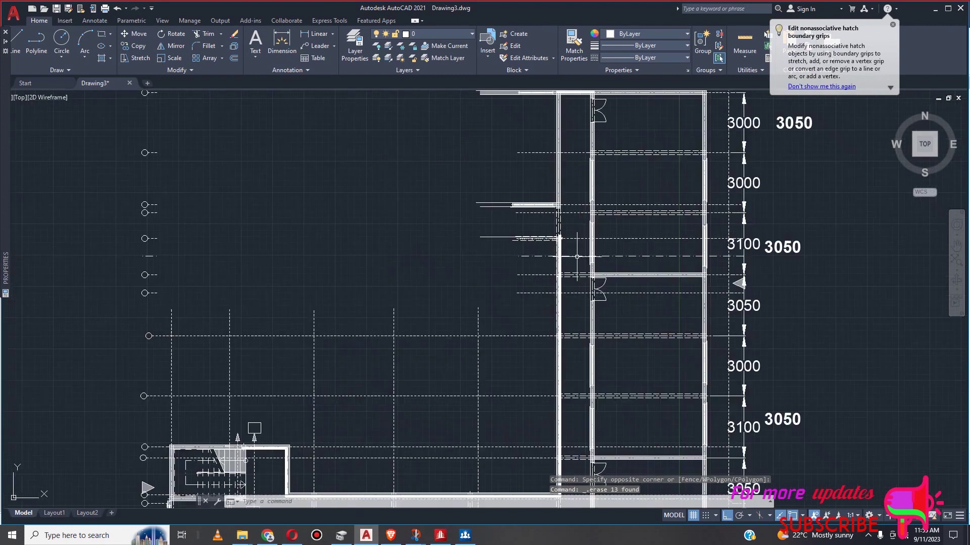
pyautogui.scroll(-2, 551, 255)
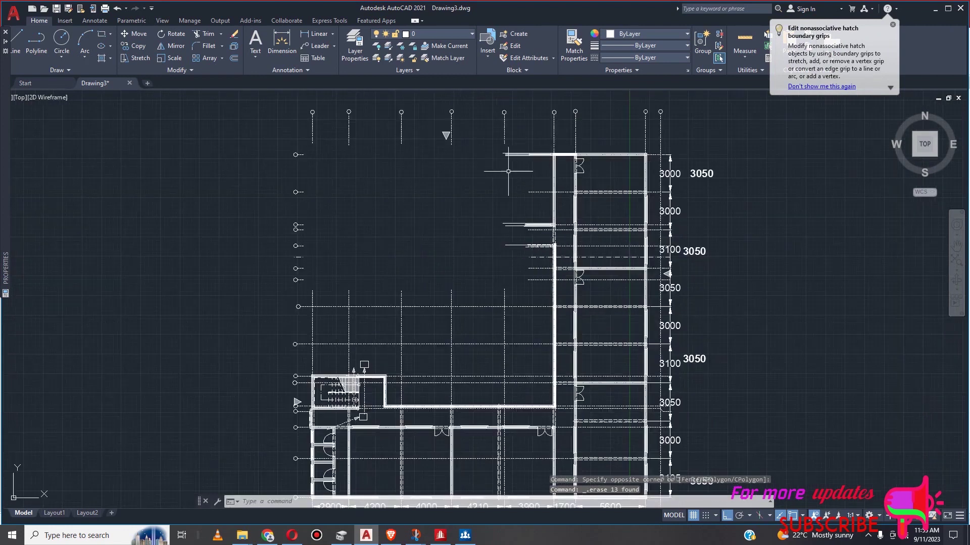
pyautogui.click(480, 141)
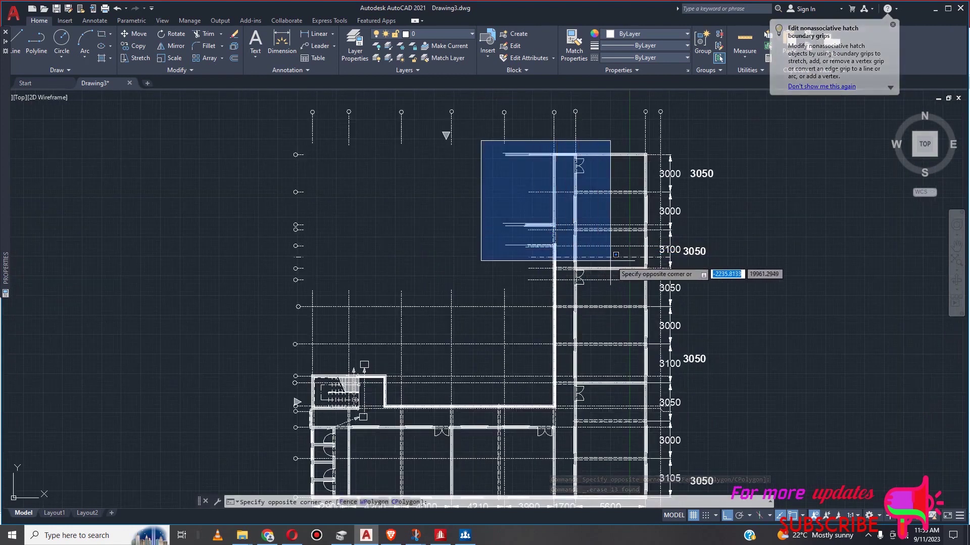
pyautogui.scroll(2, 626, 267)
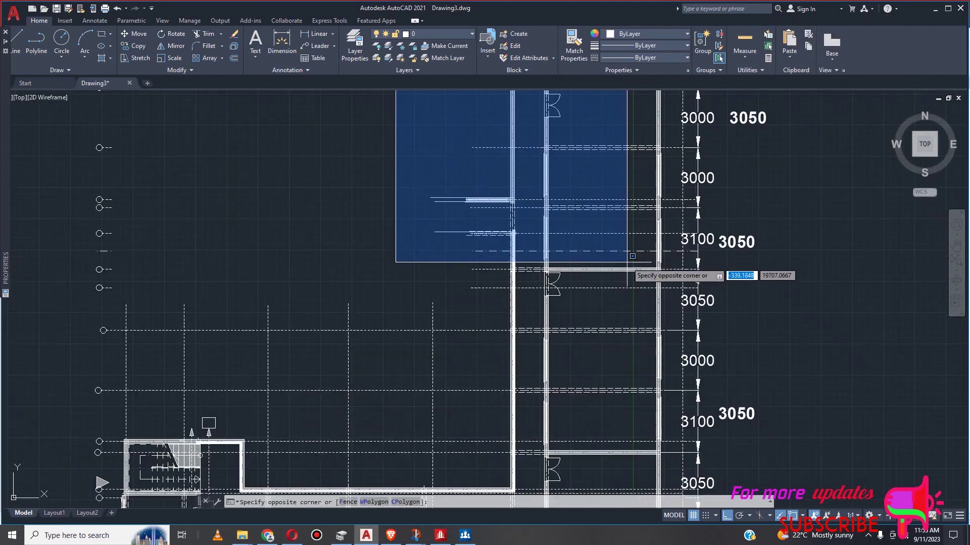
pyautogui.click(661, 261)
pyautogui.scroll(-4, 652, 273)
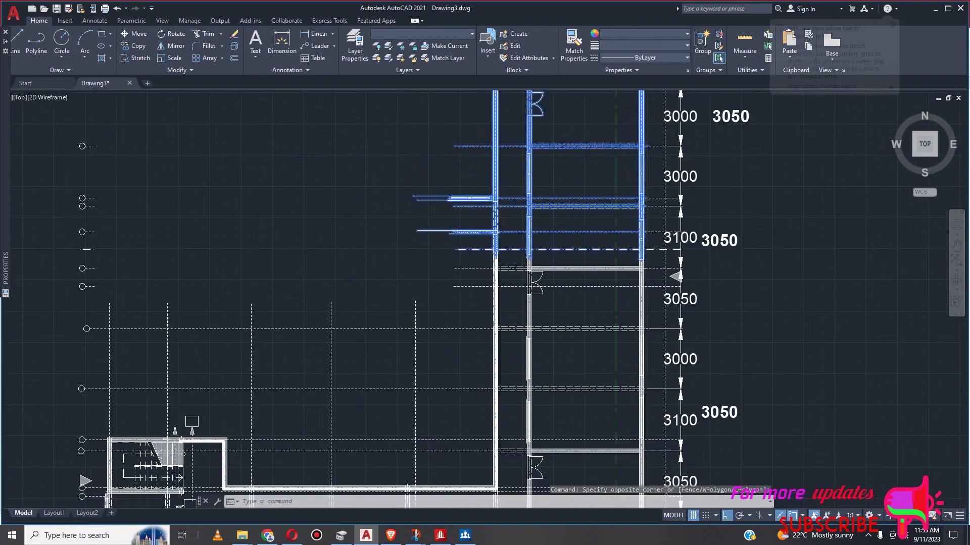
pyautogui.scroll(2, 634, 265)
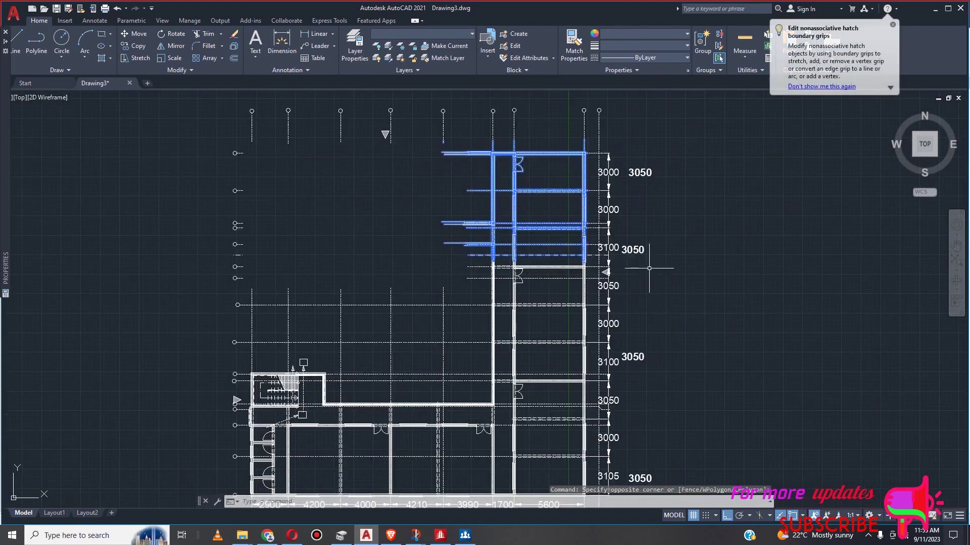
pyautogui.press('Delete')
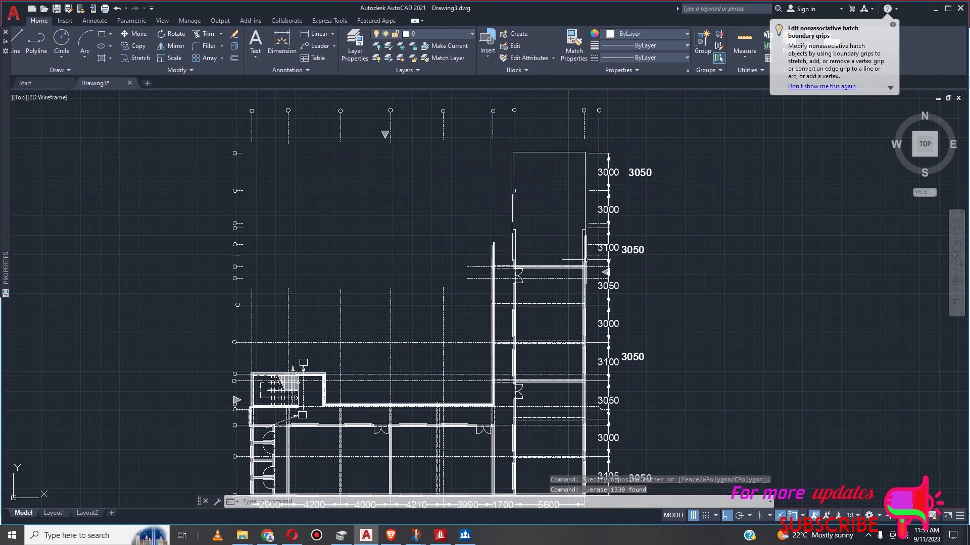
pyautogui.scroll(3, 570, 253)
pyautogui.click(394, 169)
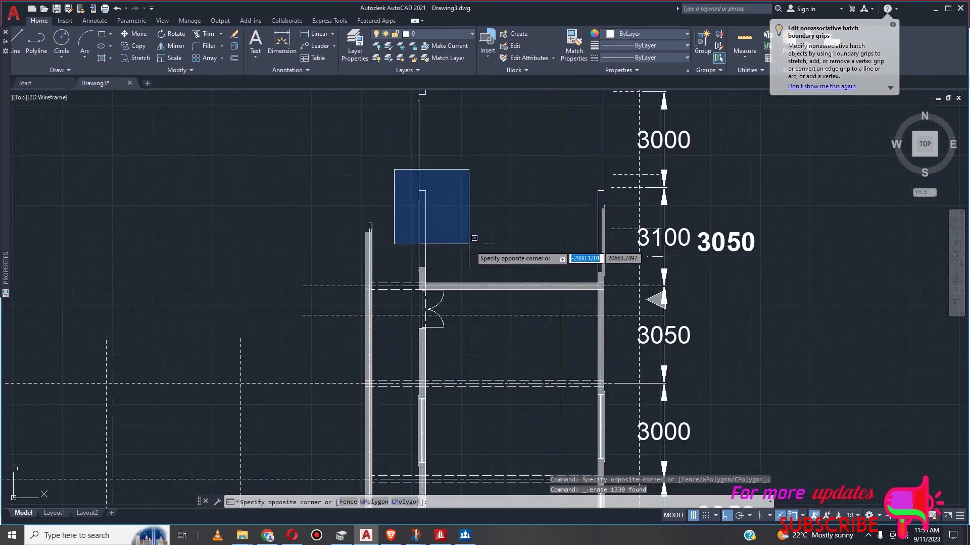
pyautogui.click(477, 247)
pyautogui.scroll(4, 455, 245)
pyautogui.scroll(-6, 454, 245)
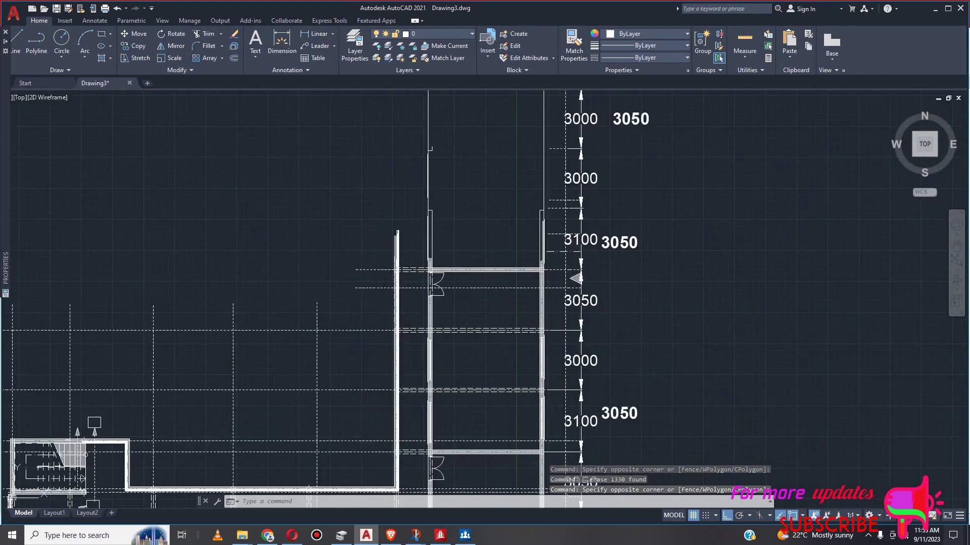
pyautogui.click(437, 231)
pyautogui.click(431, 239)
pyautogui.scroll(-6, 433, 222)
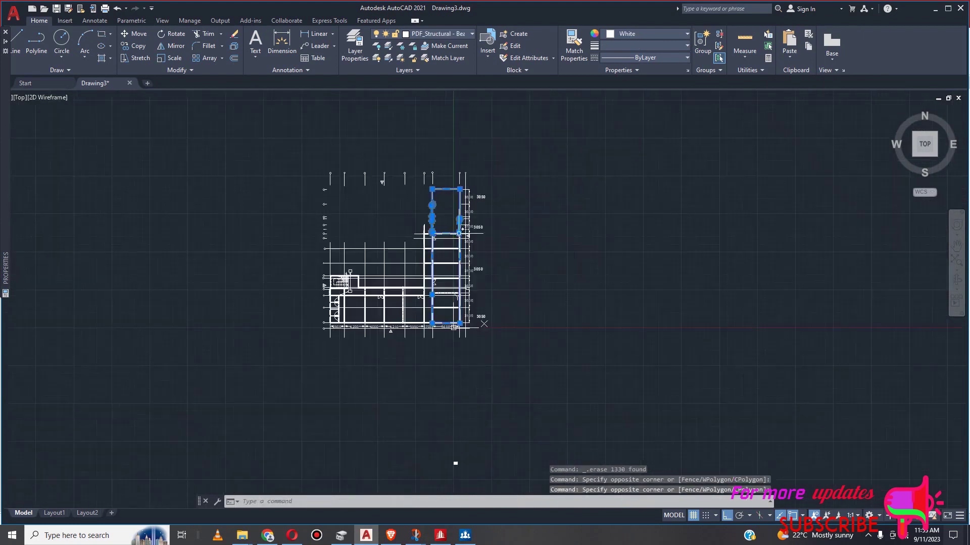
pyautogui.scroll(5, 462, 230)
pyautogui.press('Escape')
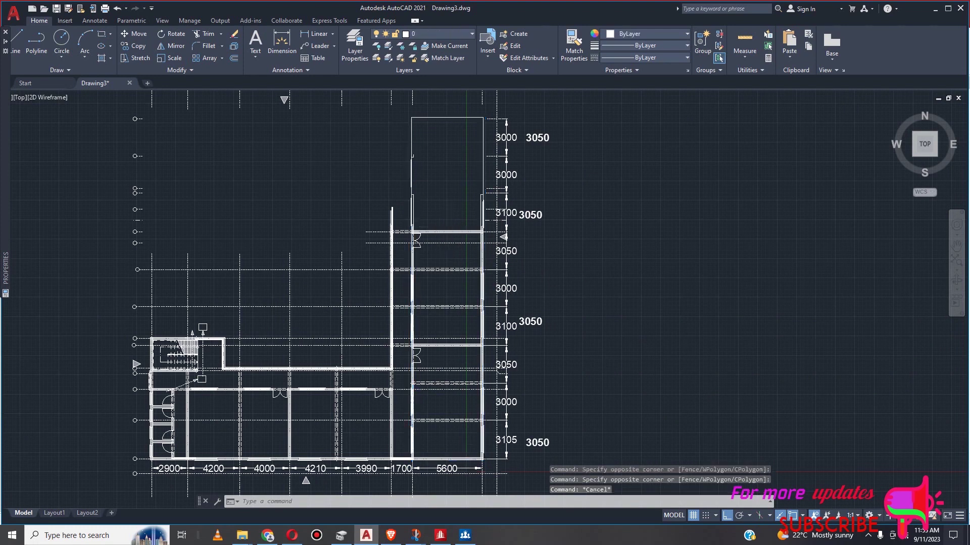
# Draw a horizontal construction line along the upper edge of the right wing's uppermost remaining cross wall
pyautogui.scroll(4, 441, 227)
pyautogui.write('pl')
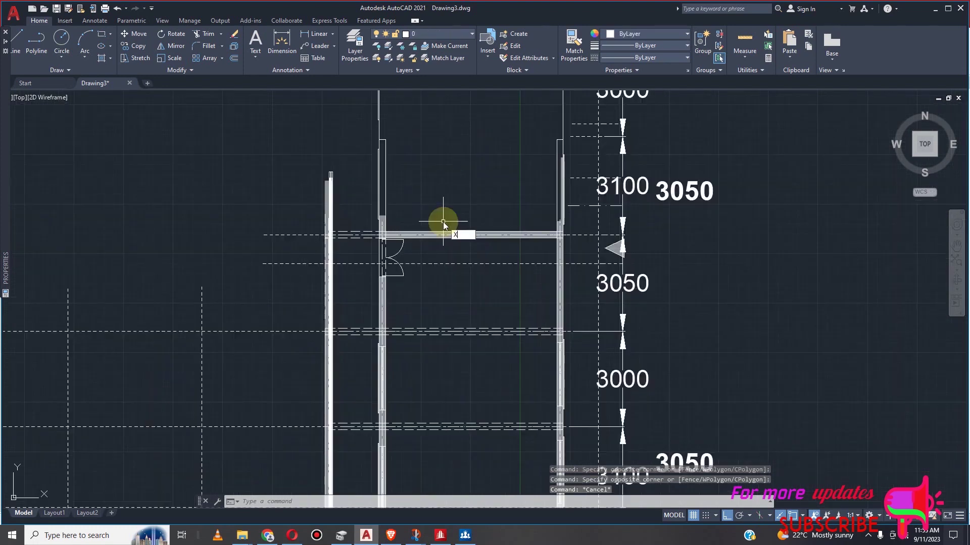
pyautogui.press('Return')
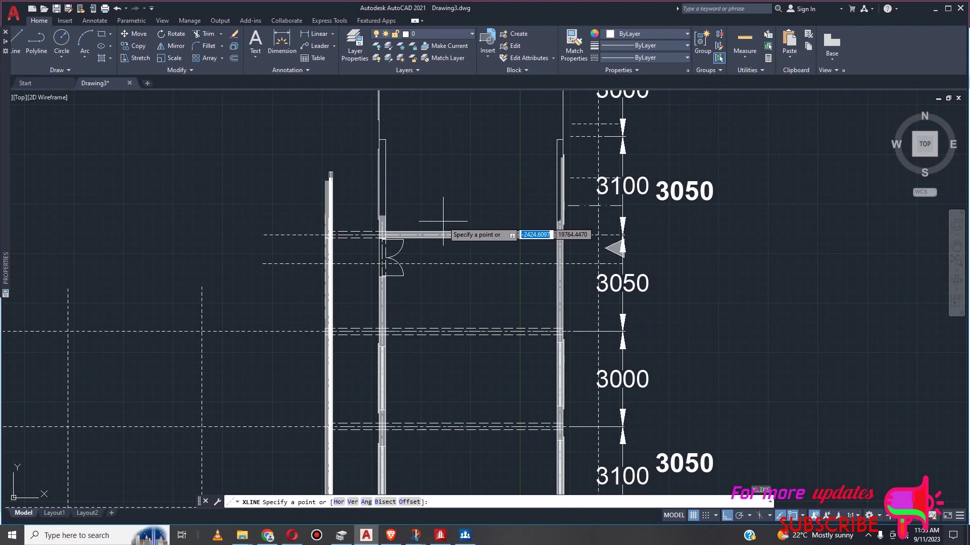
pyautogui.press('Escape')
pyautogui.write('xl')
pyautogui.press('Return')
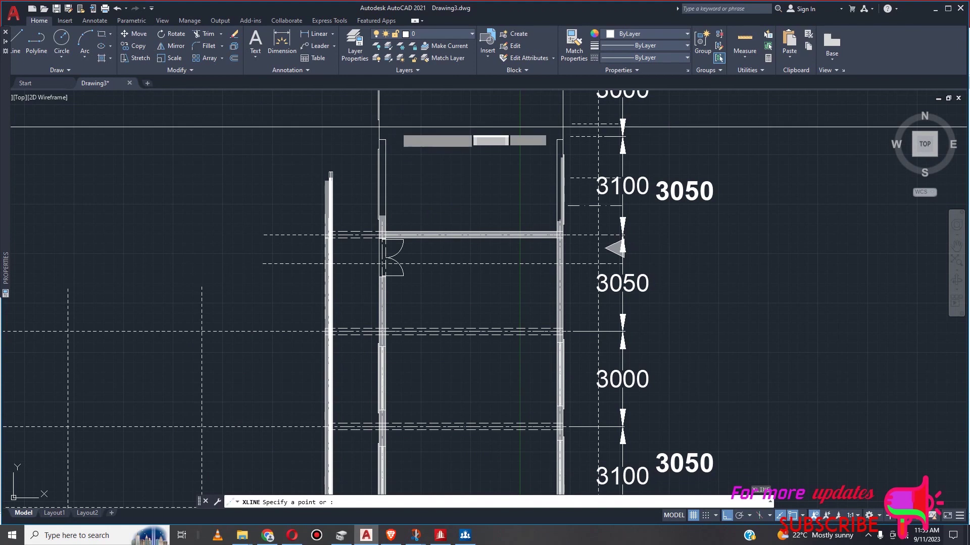
pyautogui.click(427, 242)
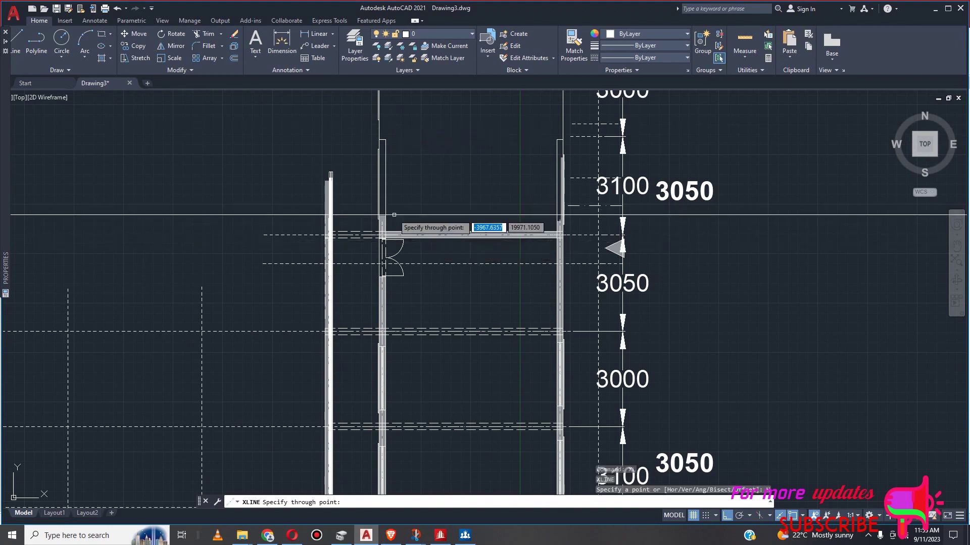
pyautogui.scroll(2, 411, 225)
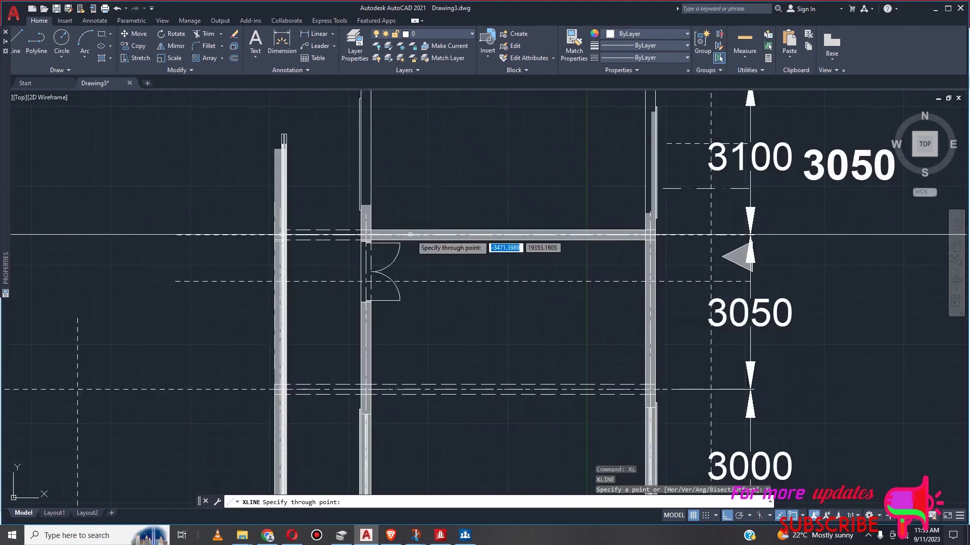
pyautogui.click(414, 231)
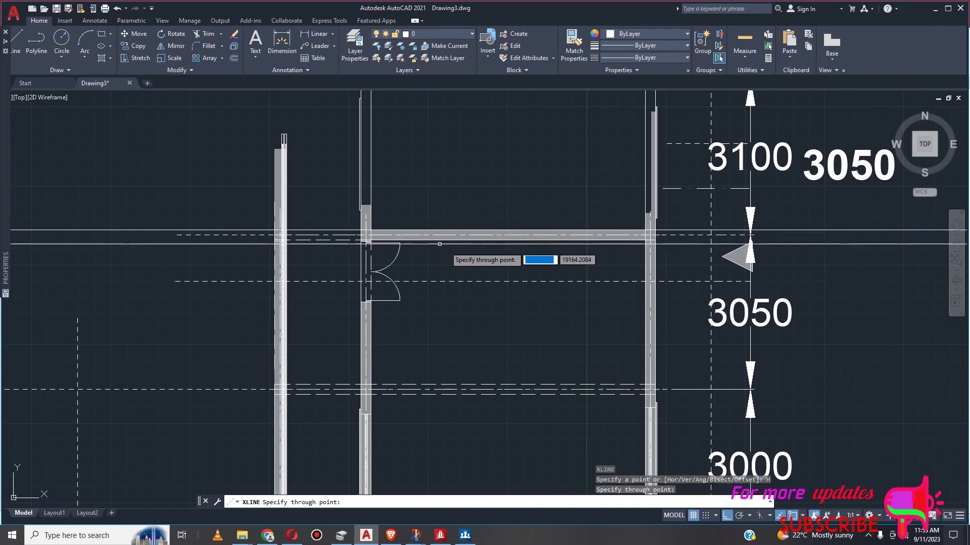
pyautogui.press('Escape')
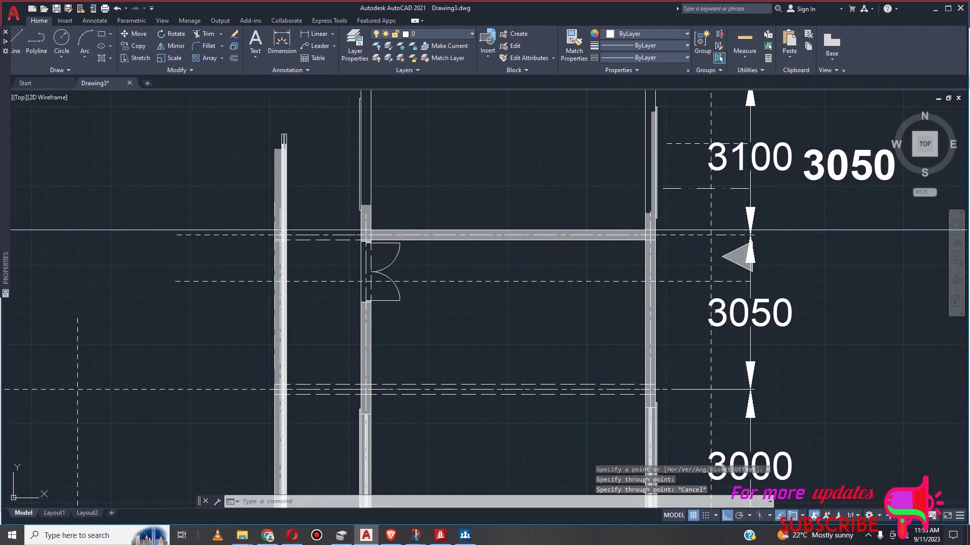
# Trim the right wing's leftover wall lines above the horizontal construction line, using that line as the cutting edge
pyautogui.click(152, 216)
pyautogui.click(86, 270)
pyautogui.scroll(-2, 312, 313)
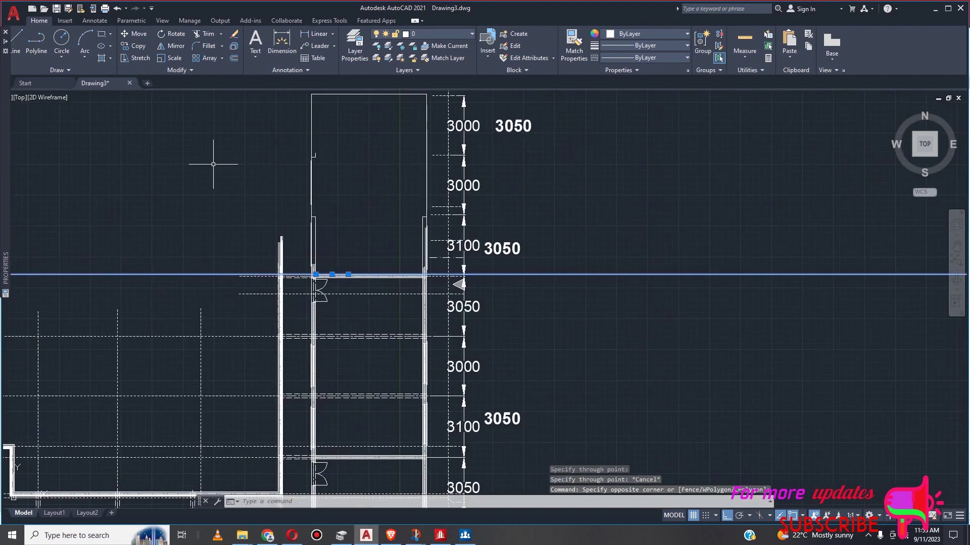
pyautogui.click(205, 34)
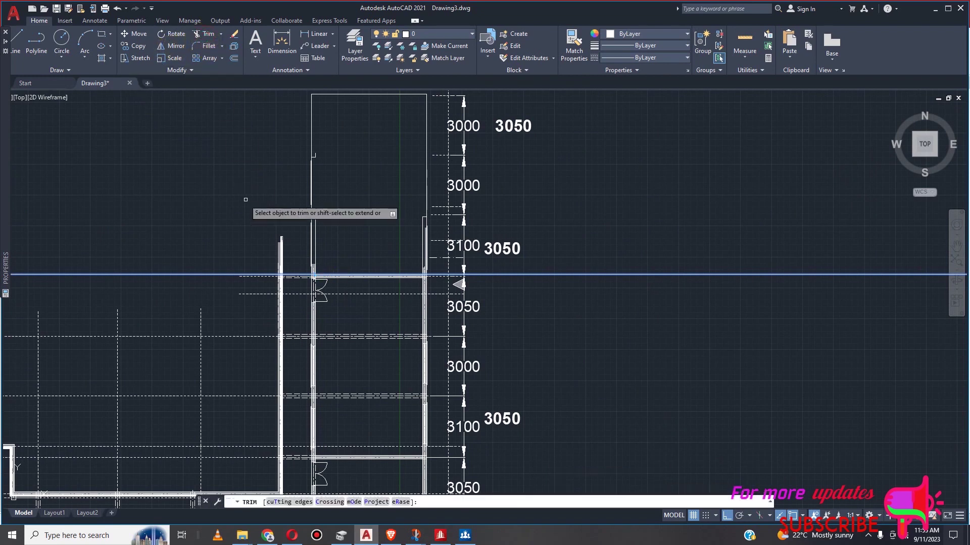
pyautogui.moveTo(319, 202); pyautogui.dragTo(686, 186)
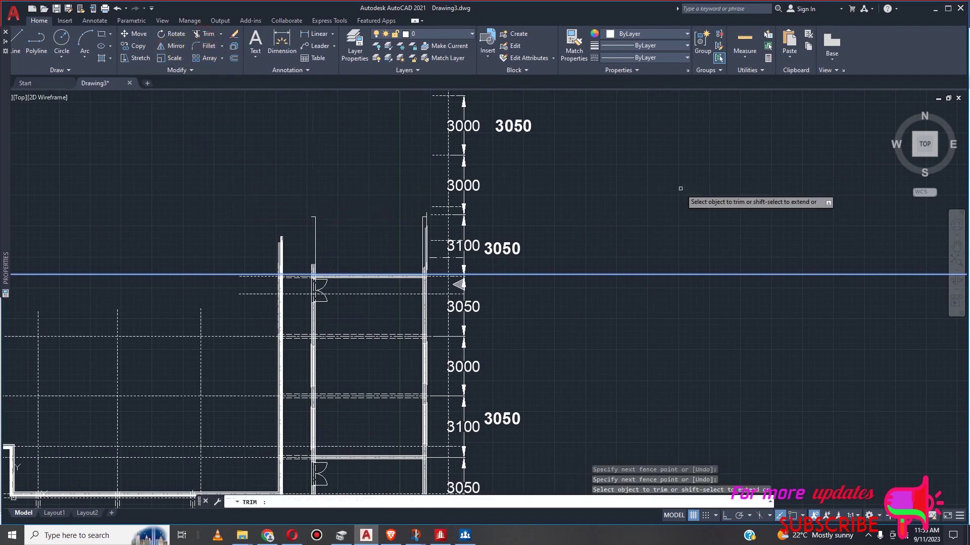
pyautogui.moveTo(249, 259); pyautogui.dragTo(562, 262)
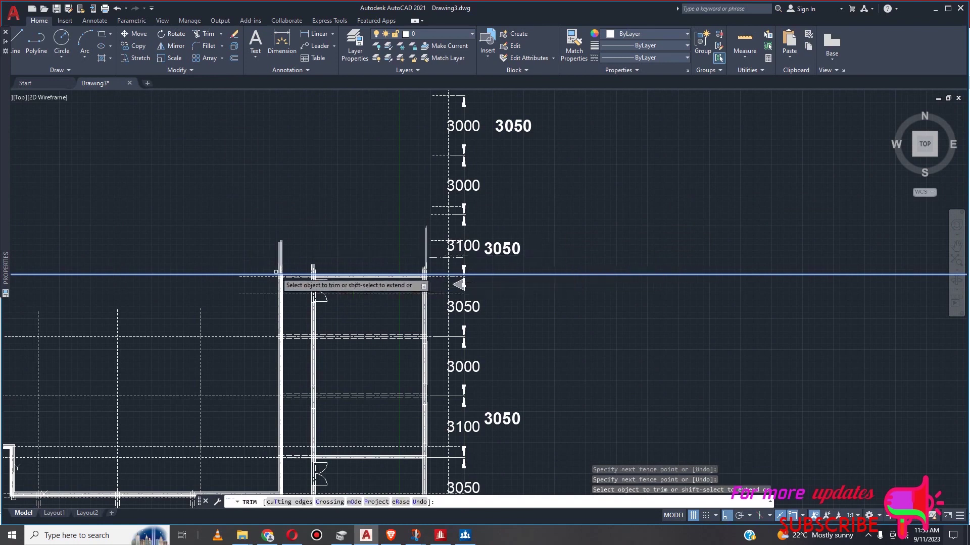
pyautogui.moveTo(260, 266); pyautogui.dragTo(436, 262)
pyautogui.moveTo(513, 262); pyautogui.dragTo(513, 263)
pyautogui.scroll(-5, 517, 216)
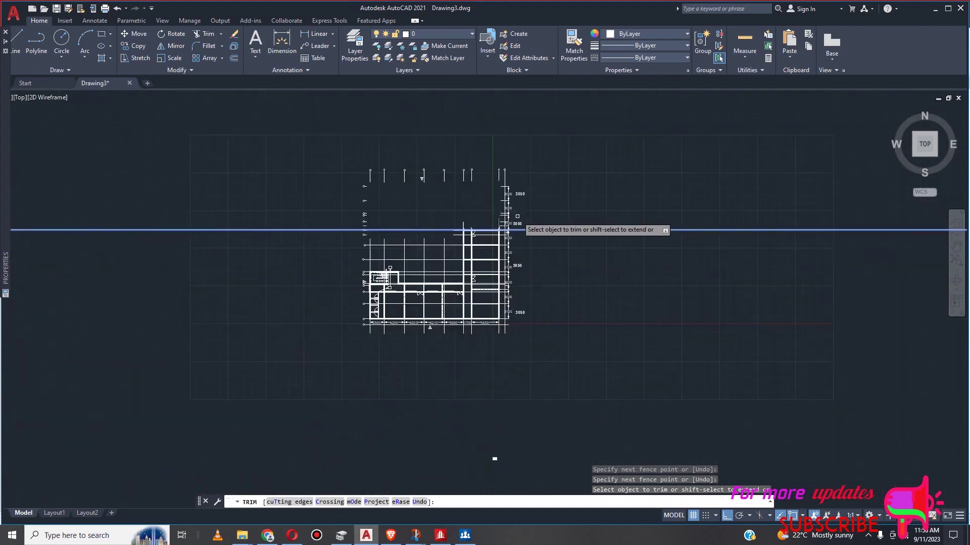
pyautogui.scroll(6, 518, 216)
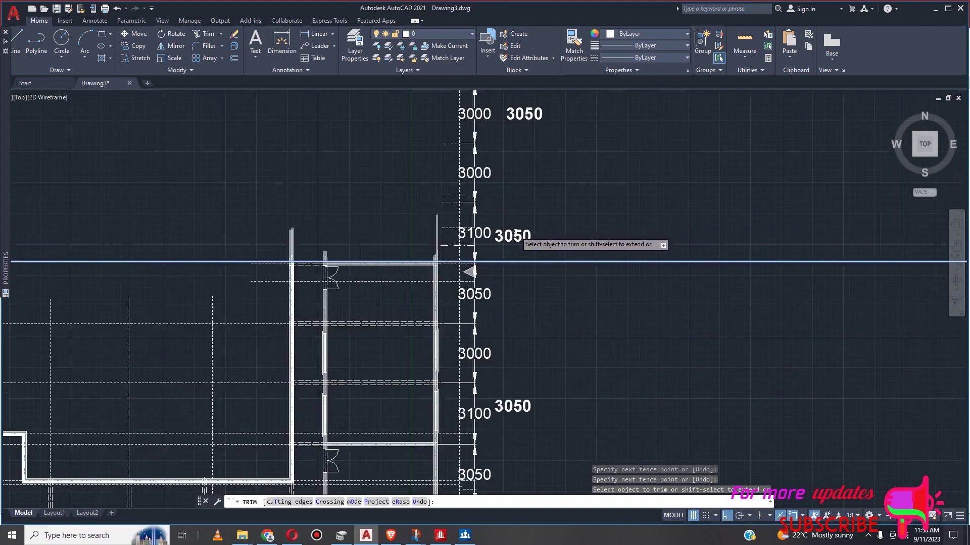
pyautogui.press('Escape')
# Erase the detached grid bubbles, gridline stubs and dimensions above the horizontal construction line, from the plan's left side across to its right side
pyautogui.scroll(-2, 498, 230)
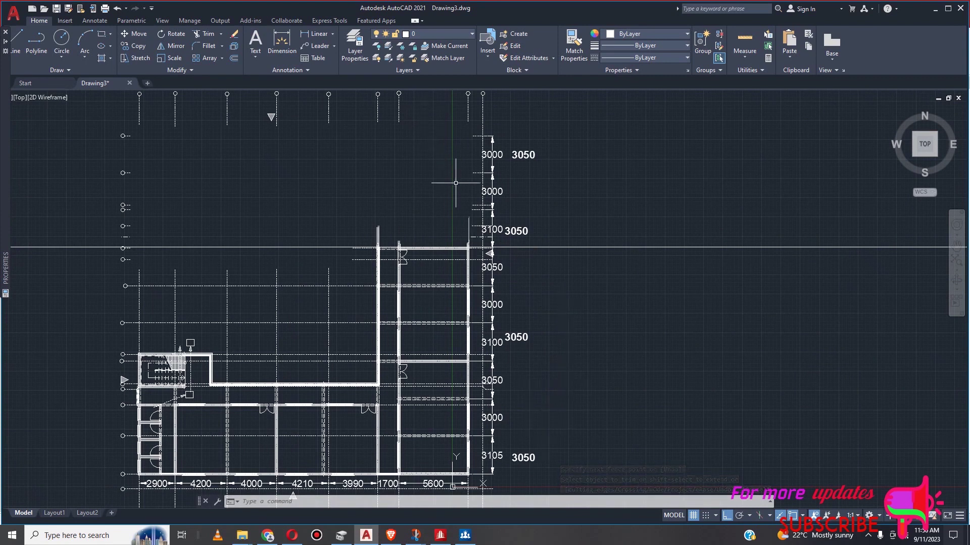
pyautogui.scroll(-2, 460, 195)
pyautogui.click(177, 137)
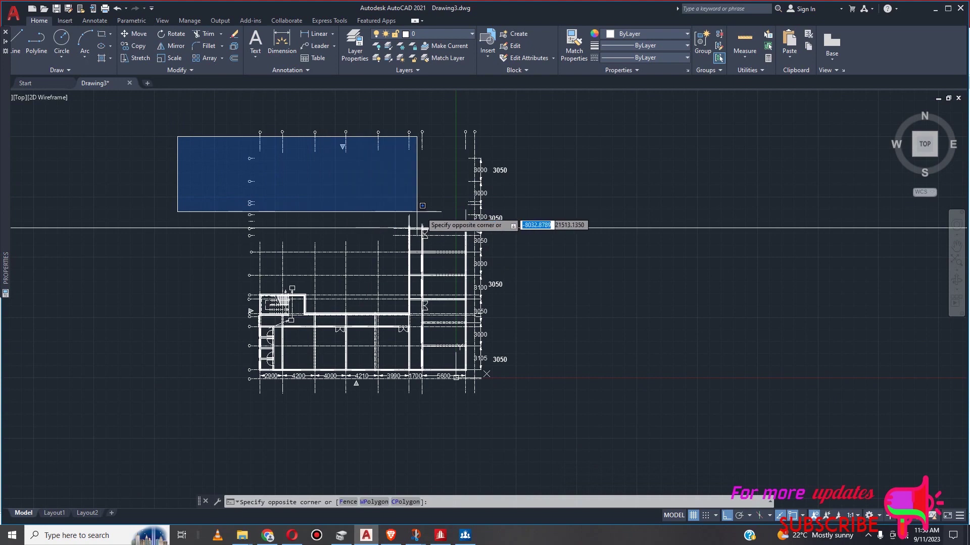
pyautogui.click(525, 219)
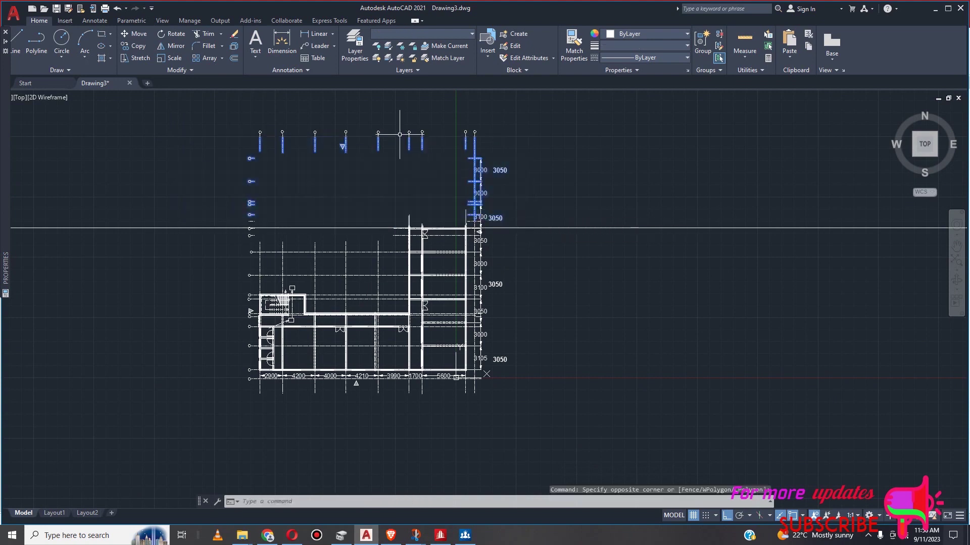
pyautogui.click(249, 119)
pyautogui.click(589, 183)
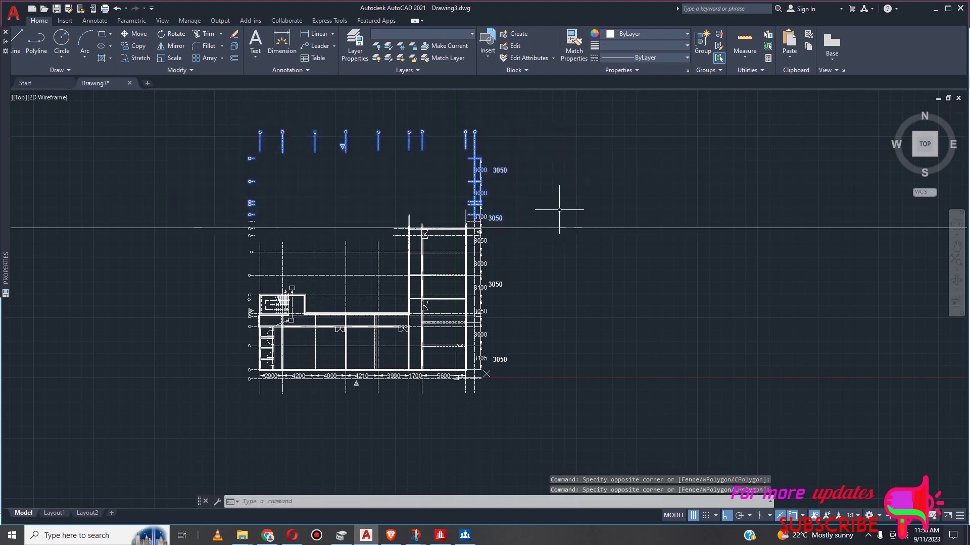
pyautogui.press('Delete')
pyautogui.scroll(2, 465, 221)
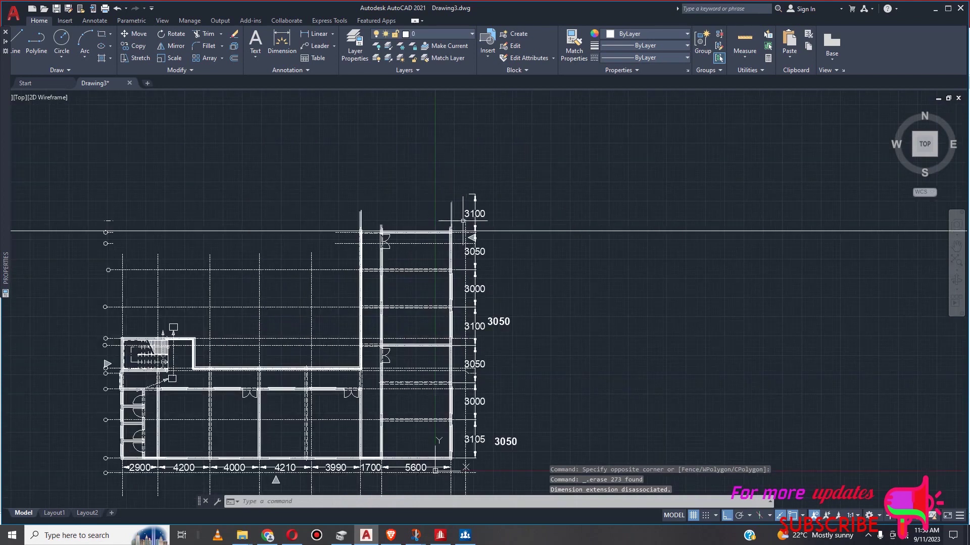
pyautogui.click(425, 200)
pyautogui.click(580, 219)
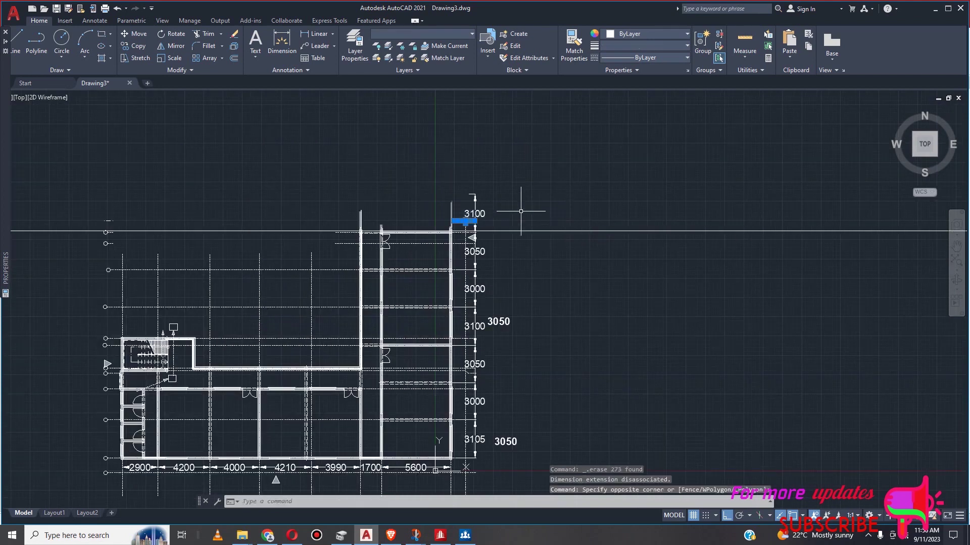
pyautogui.click(493, 194)
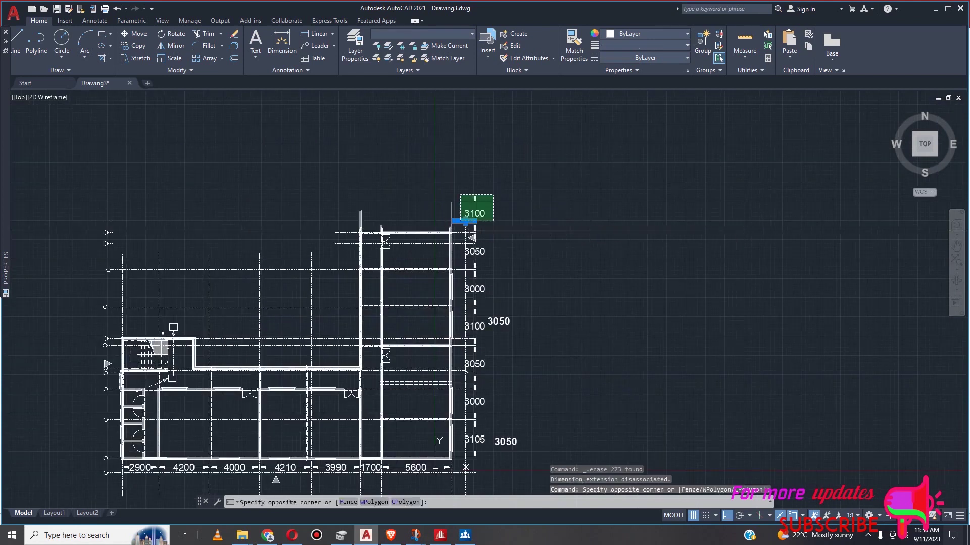
pyautogui.click(459, 222)
pyautogui.scroll(2, 483, 225)
pyautogui.scroll(2, 480, 226)
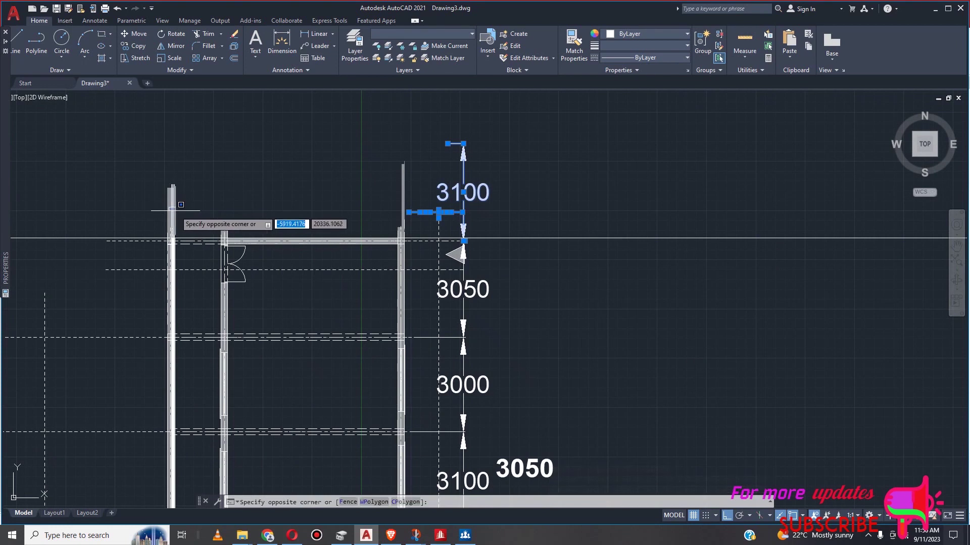
pyautogui.click(147, 201)
pyautogui.scroll(-2, 261, 217)
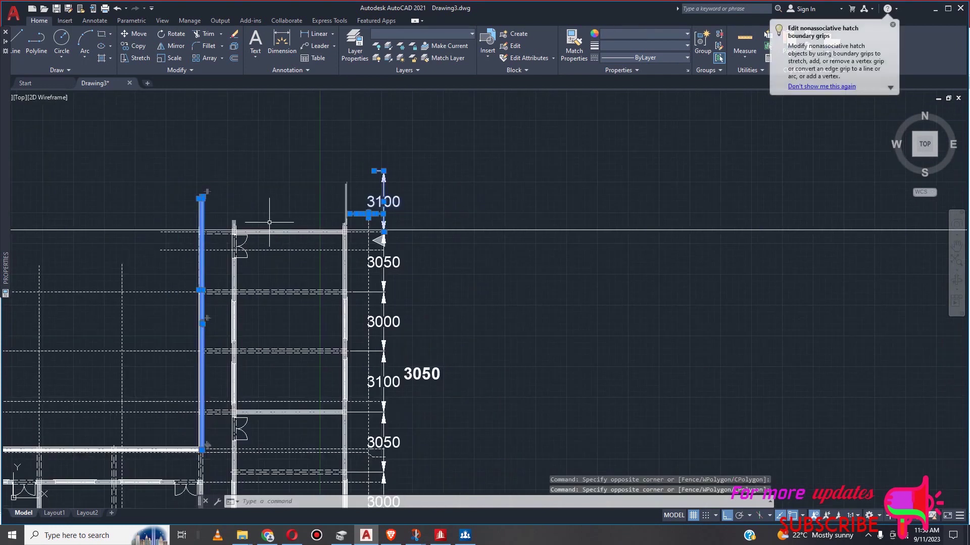
pyautogui.press('Escape')
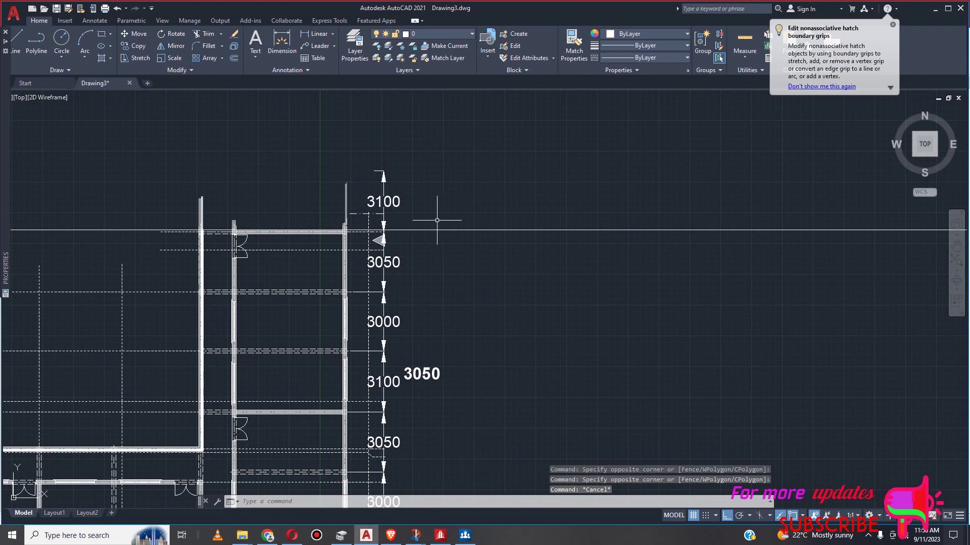
# Erase the uppermost 3100 dimension above the construction line beside the right wing
pyautogui.click(426, 183)
pyautogui.click(351, 211)
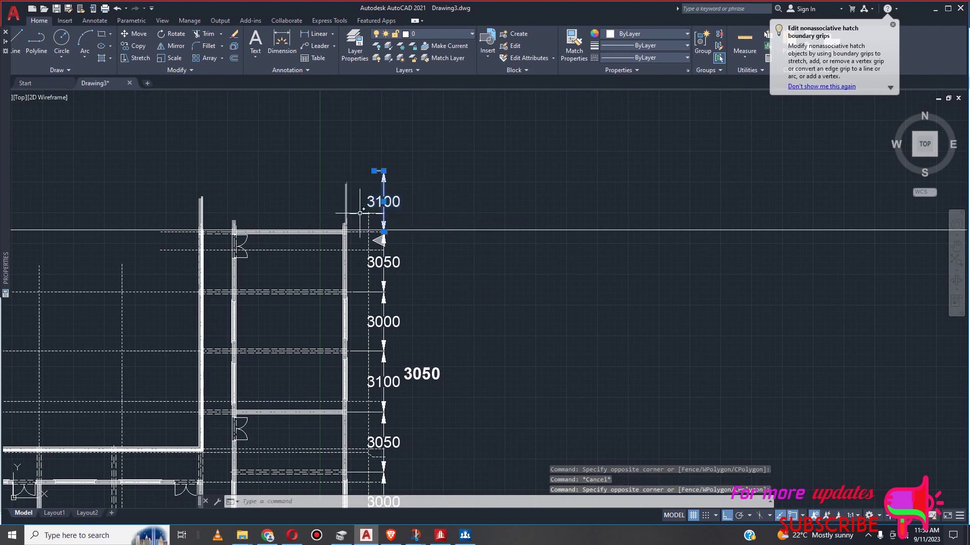
pyautogui.press('Delete')
# Erase the two grid bubbles just below the construction line on the plan's left side, along with a dash of the upper bubble's gridline
pyautogui.scroll(-4, 375, 198)
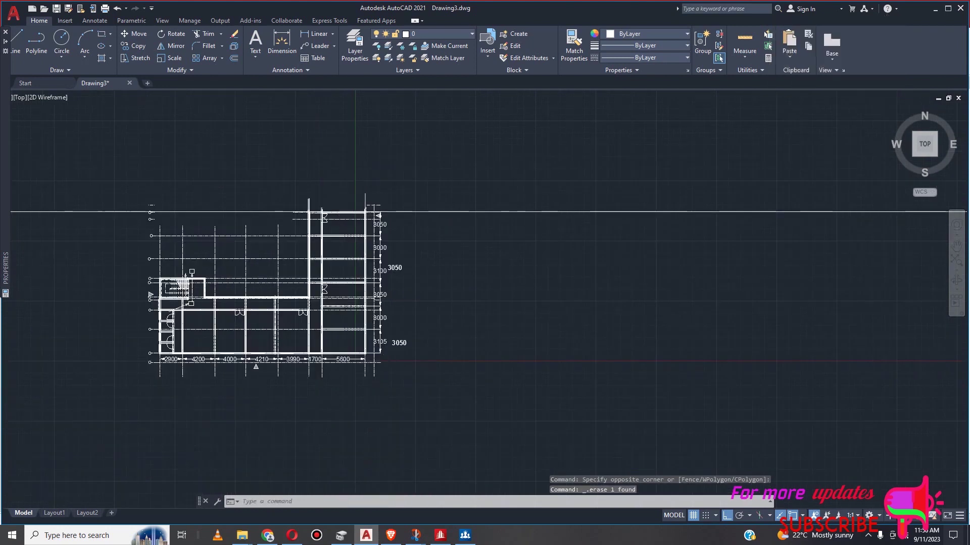
pyautogui.scroll(2, 526, 199)
pyautogui.scroll(-4, 582, 203)
pyautogui.scroll(4, 402, 213)
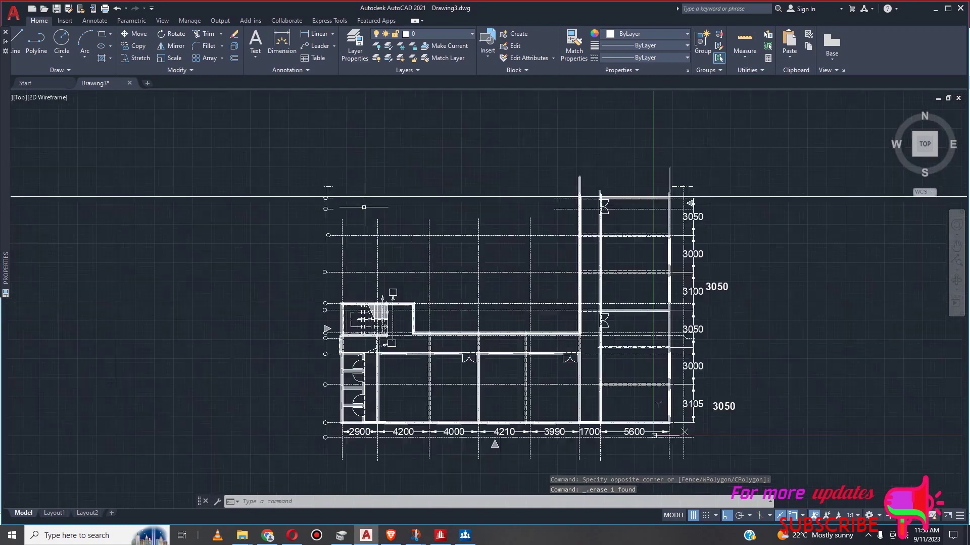
pyautogui.click(326, 209)
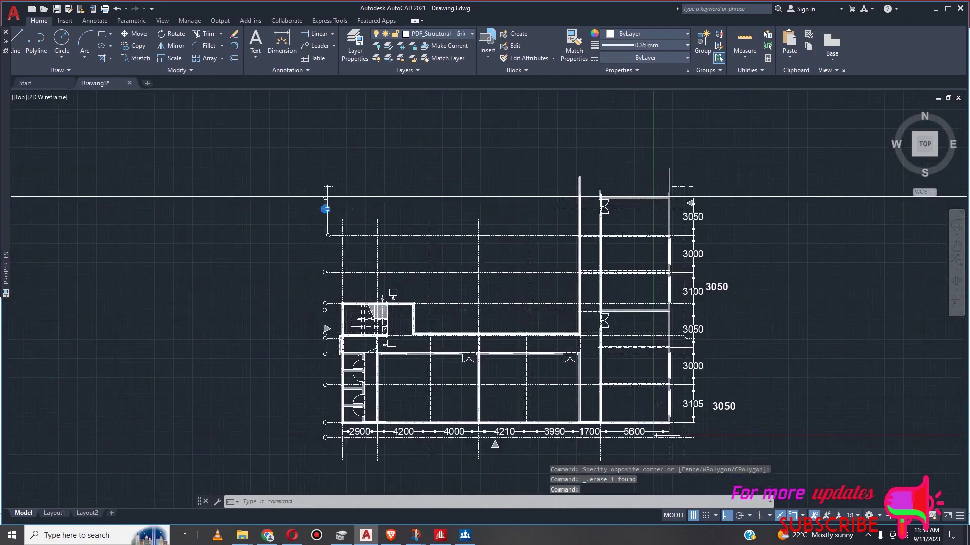
pyautogui.click(330, 210)
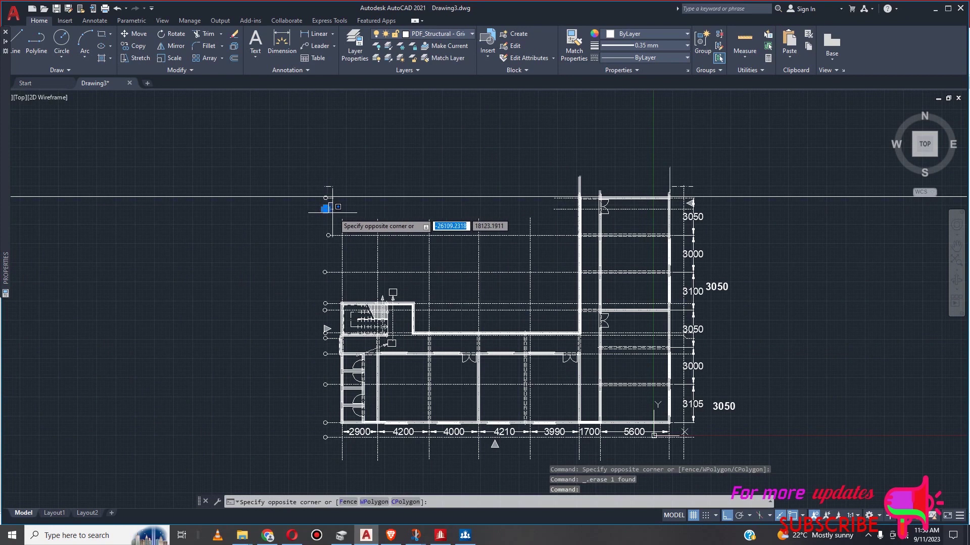
pyautogui.click(329, 199)
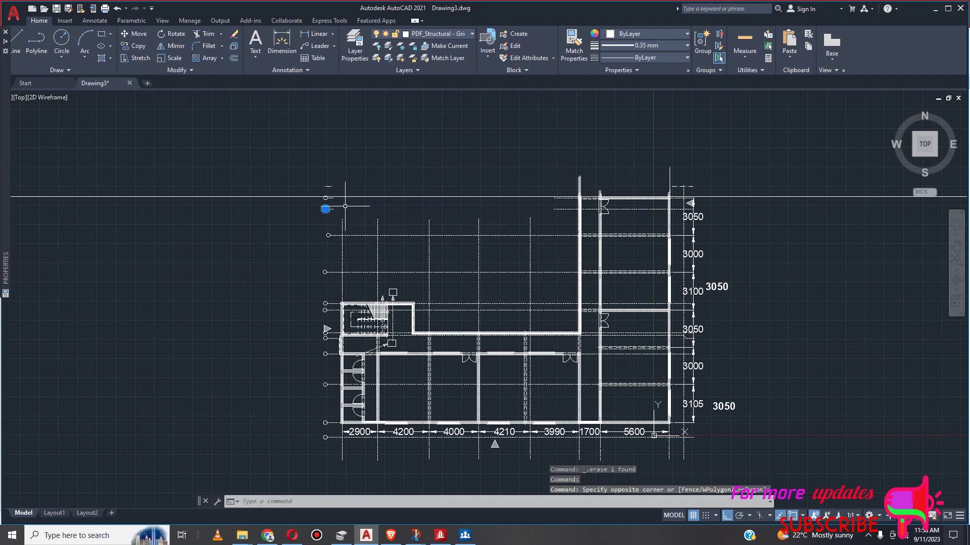
pyautogui.scroll(4, 345, 206)
pyautogui.click(302, 186)
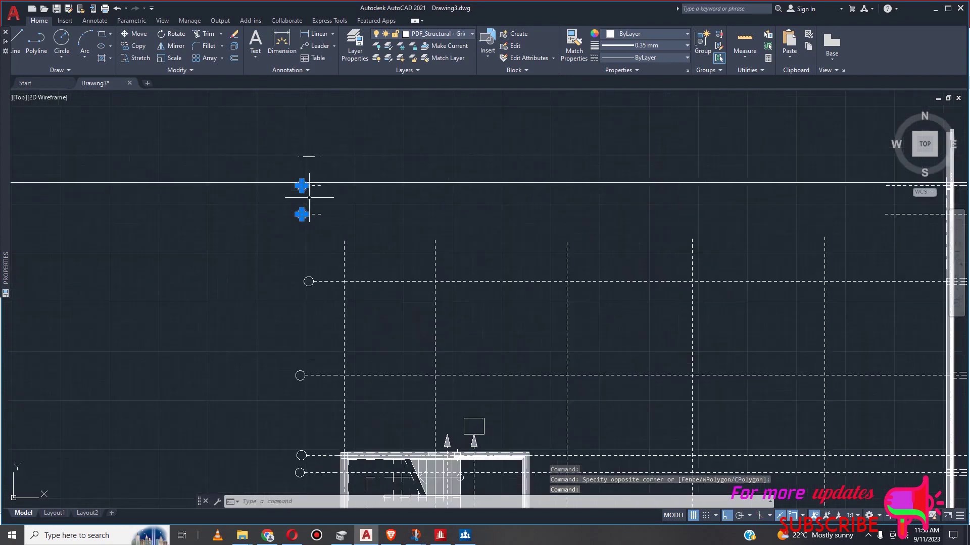
pyautogui.click(315, 185)
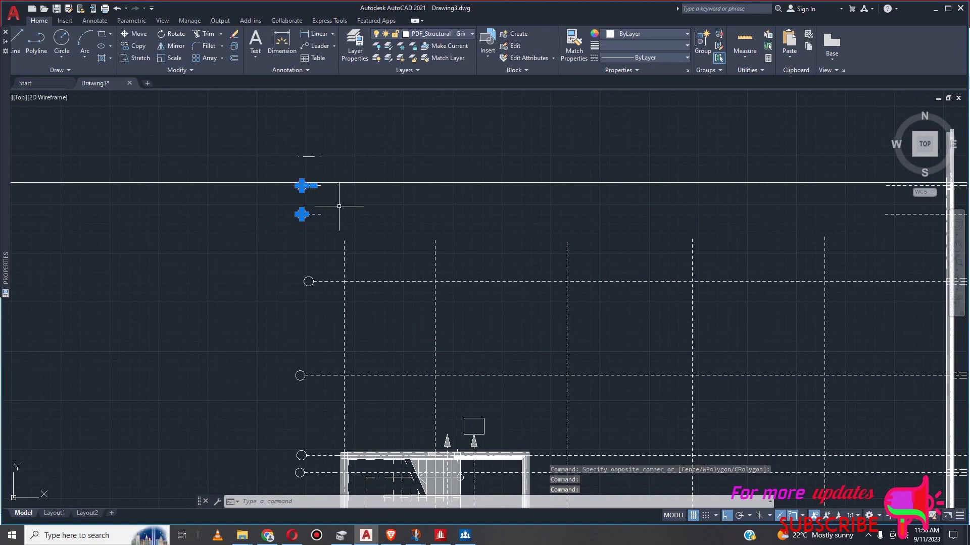
pyautogui.press('Delete')
# Select all gridline segments similar to a dash of the leftmost vertical gridline using Select Similar
pyautogui.scroll(-4, 354, 213)
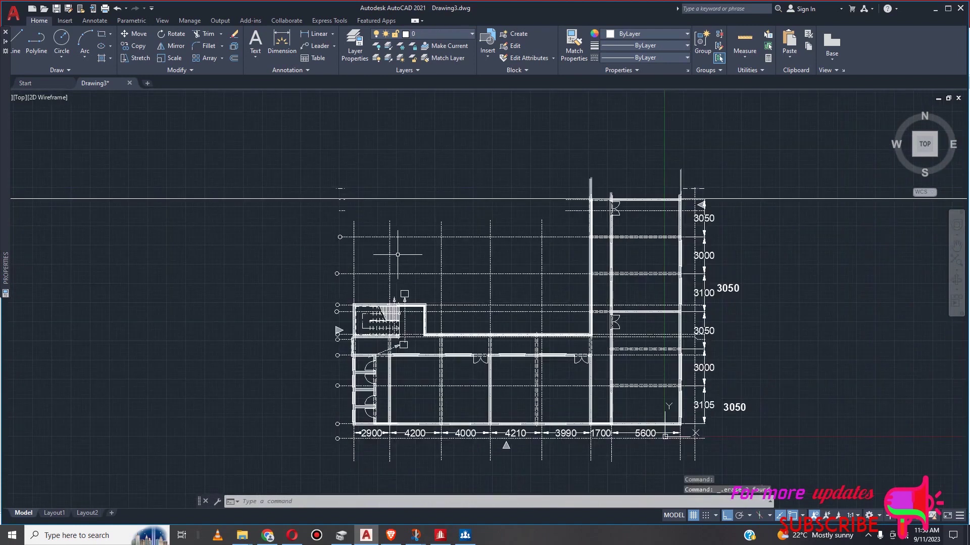
pyautogui.scroll(4, 388, 256)
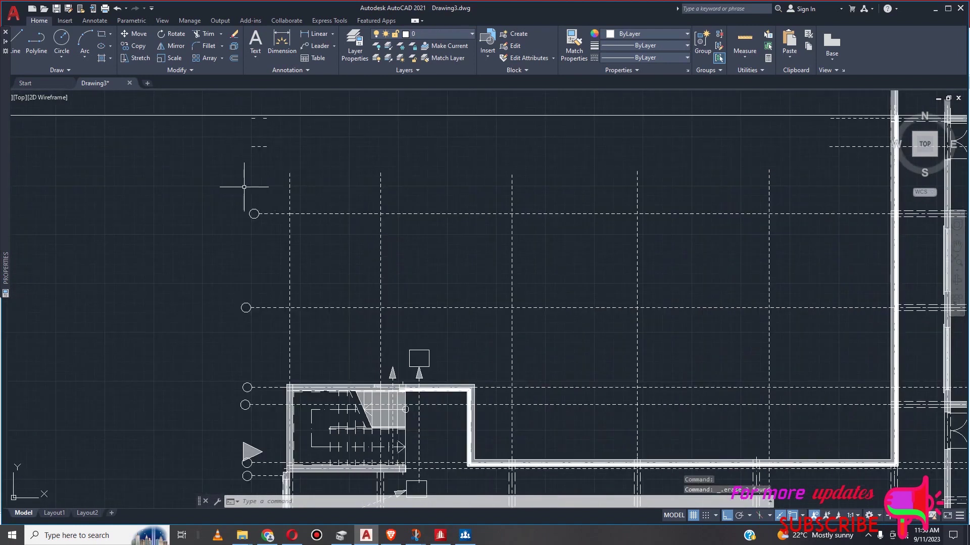
pyautogui.click(290, 186)
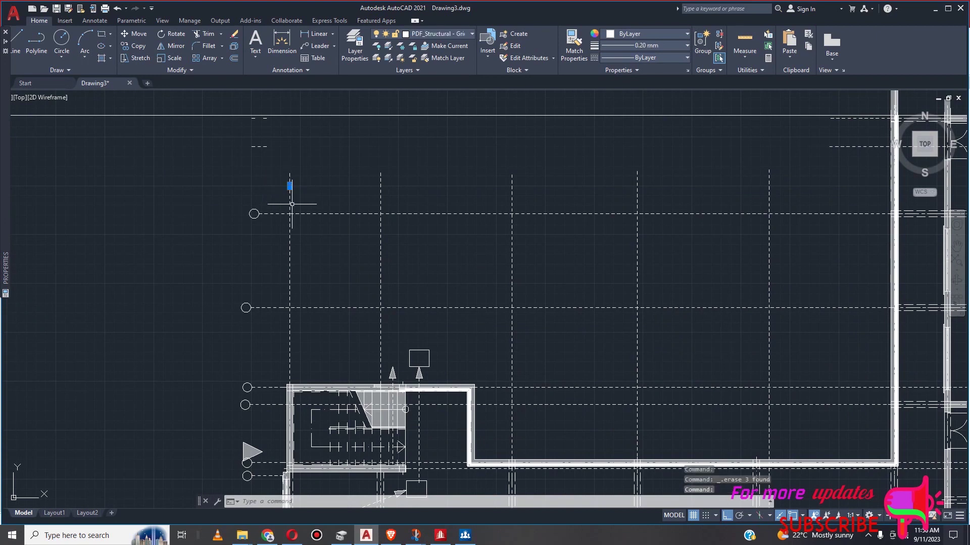
pyautogui.rightClick(294, 201)
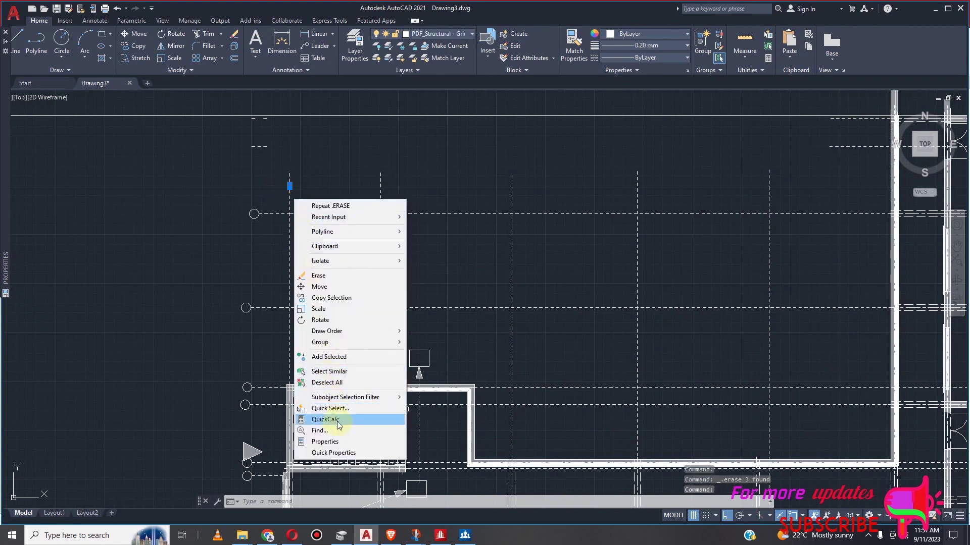
pyautogui.click(329, 371)
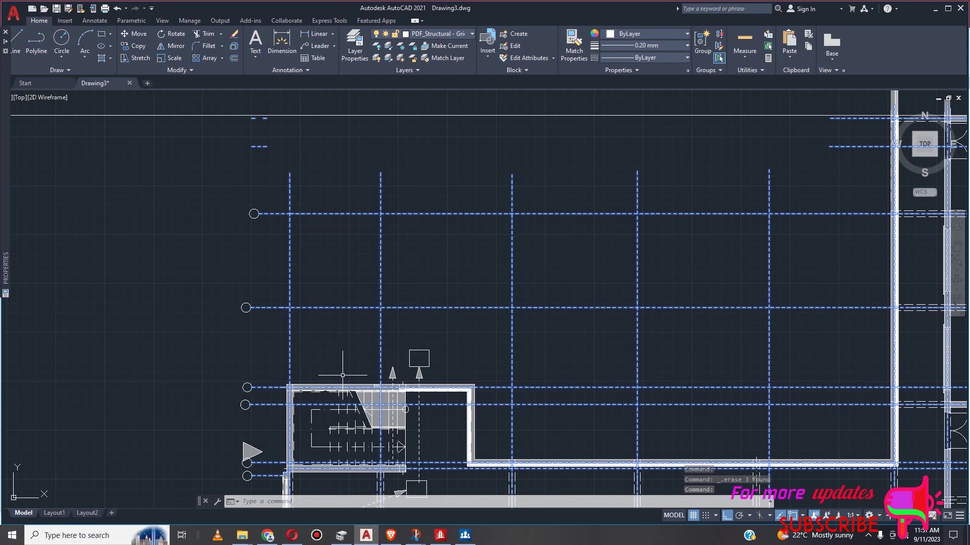
pyautogui.scroll(-2, 419, 202)
pyautogui.scroll(-4, 505, 246)
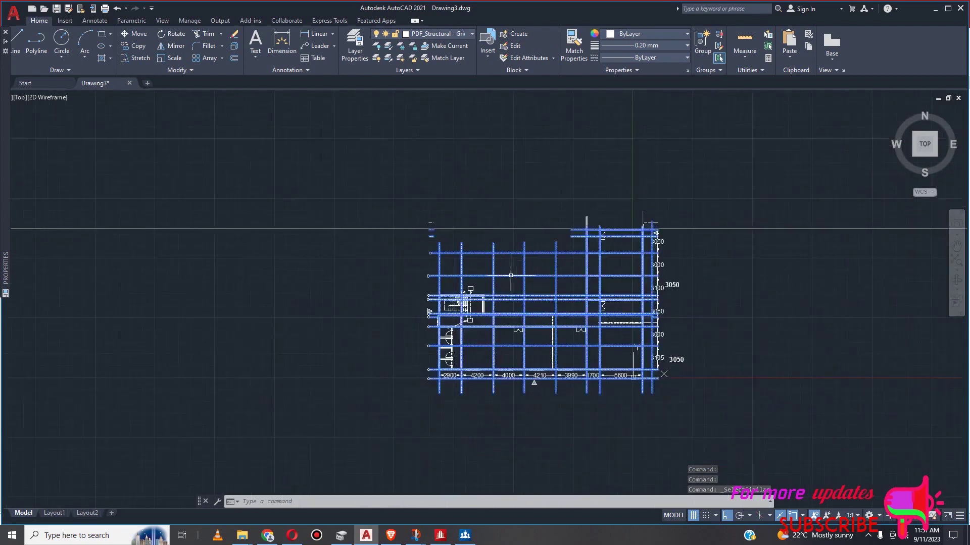
pyautogui.scroll(2, 510, 339)
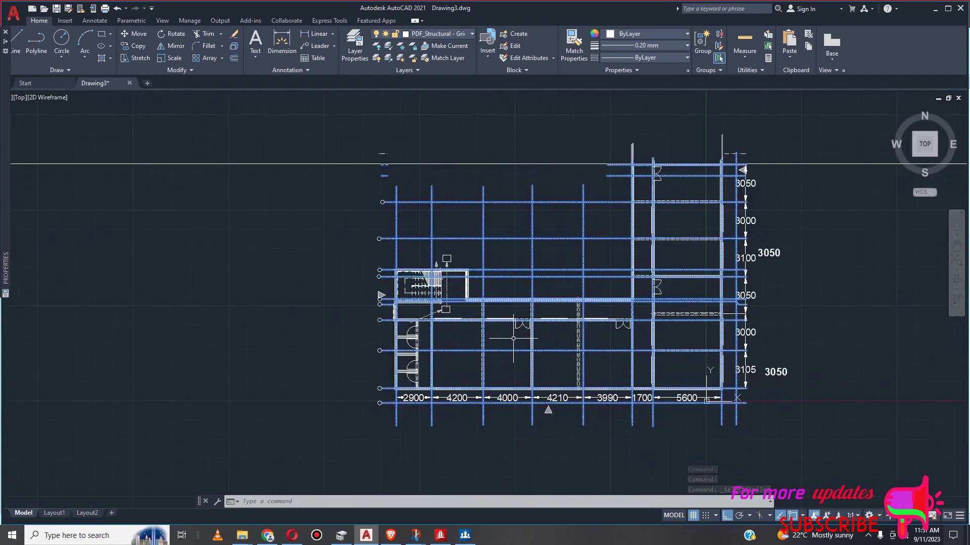
# Set the linetype of the selected gridline segments to Continuous
pyautogui.click(674, 45)
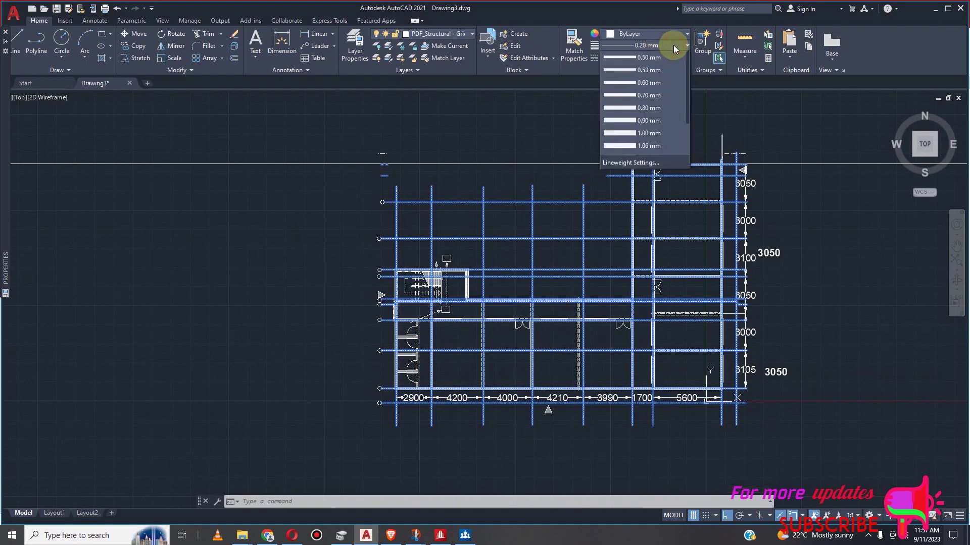
pyautogui.click(673, 45)
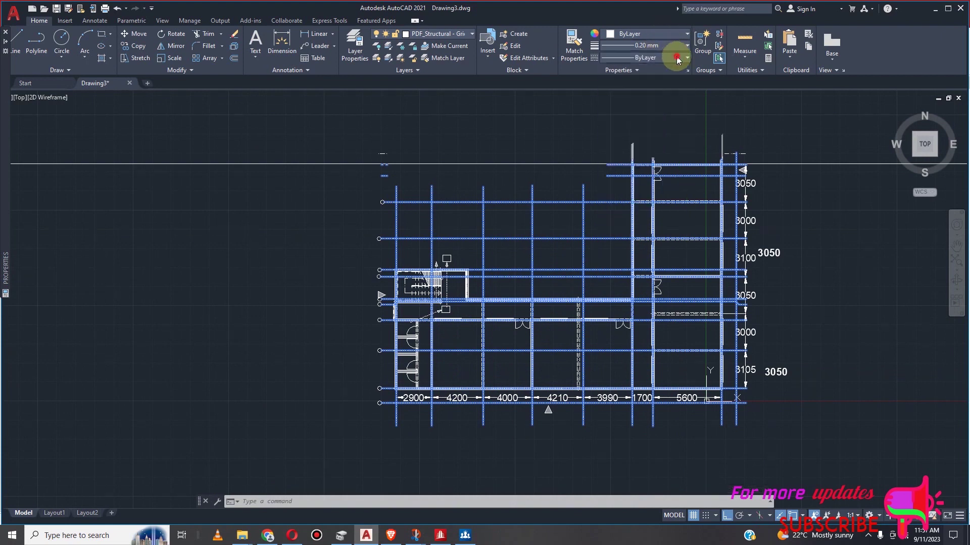
pyautogui.click(676, 56)
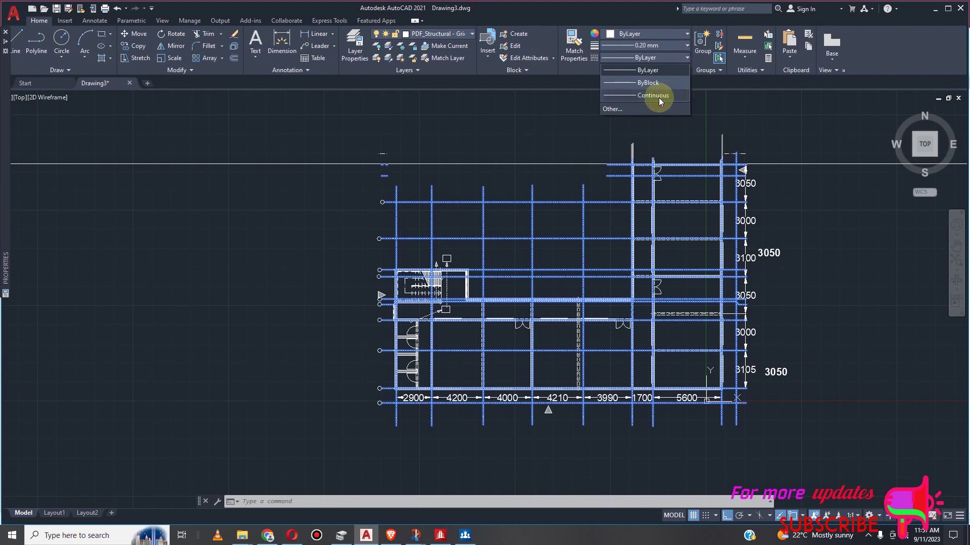
pyautogui.click(644, 96)
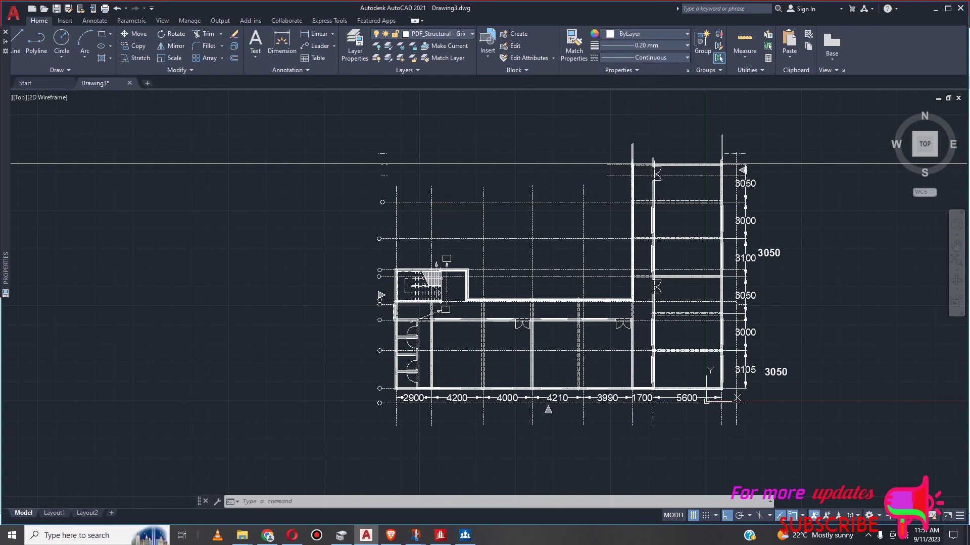
# Run Join on the selected gridline segments to merge the separate dashes into whole lines
pyautogui.scroll(4, 433, 216)
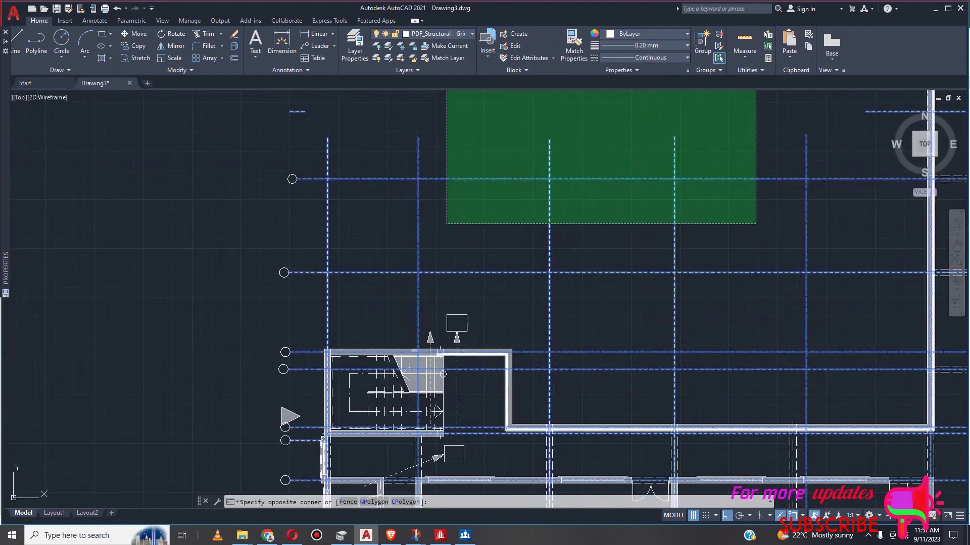
pyautogui.press('Escape')
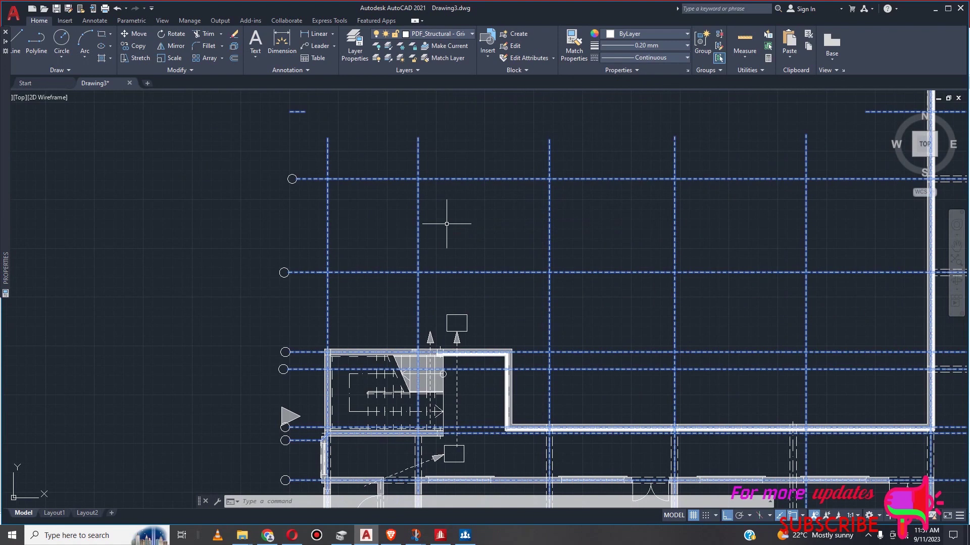
pyautogui.scroll(-7, 569, 243)
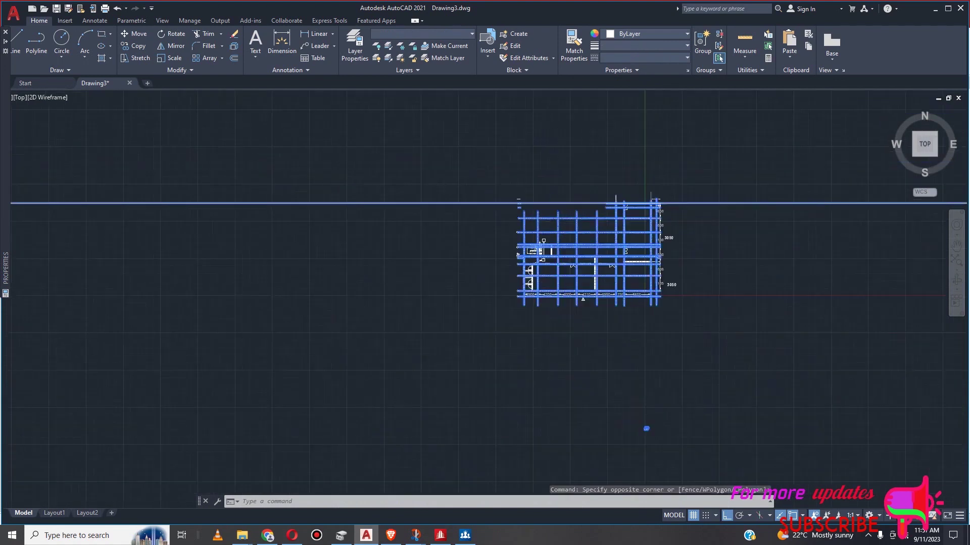
pyautogui.scroll(4, 556, 206)
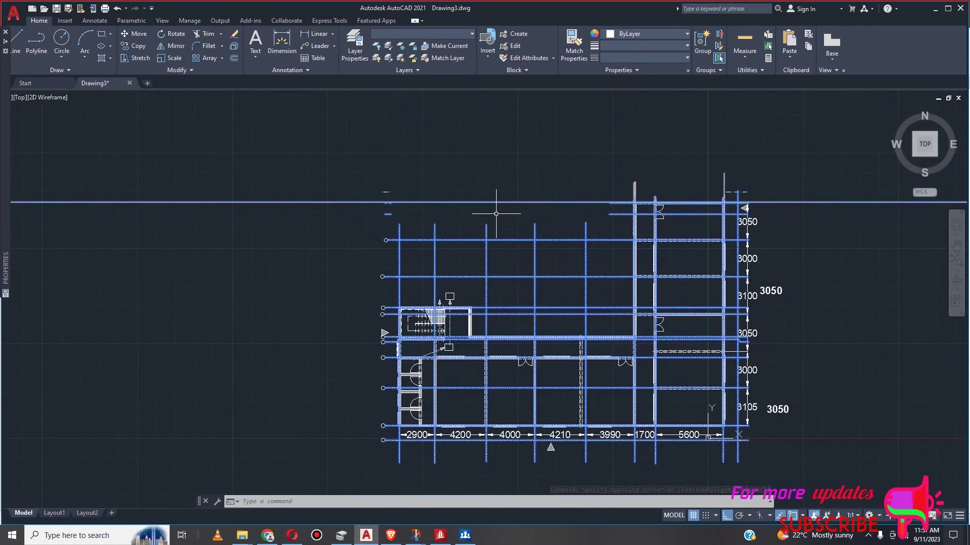
pyautogui.write('j')
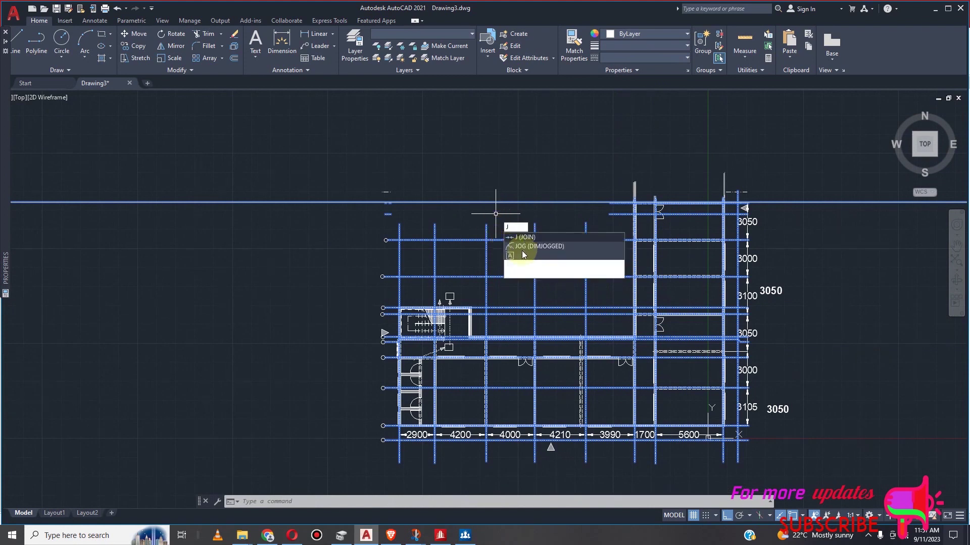
pyautogui.click(528, 237)
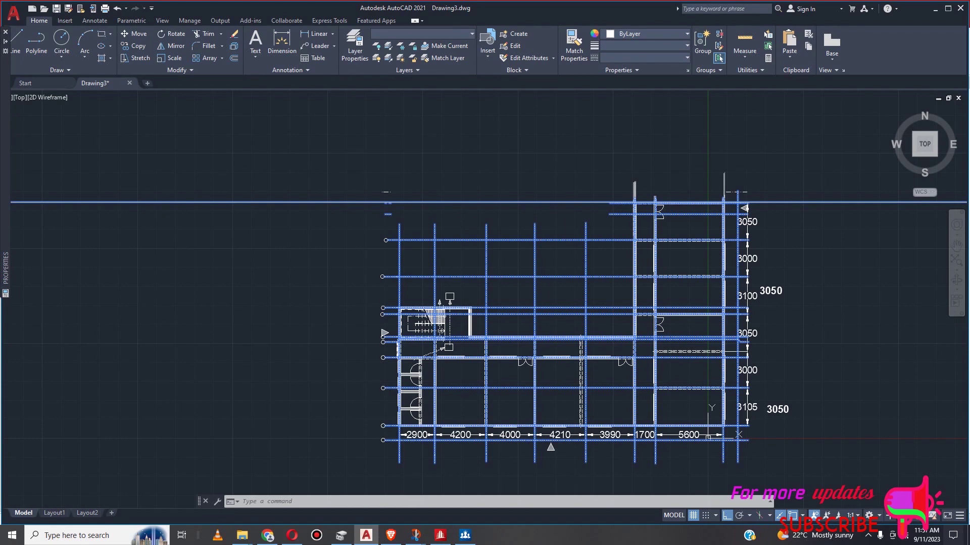
# Join the currently selected gridline pieces and clear the selection
pyautogui.write('j')
pyautogui.press('Return')
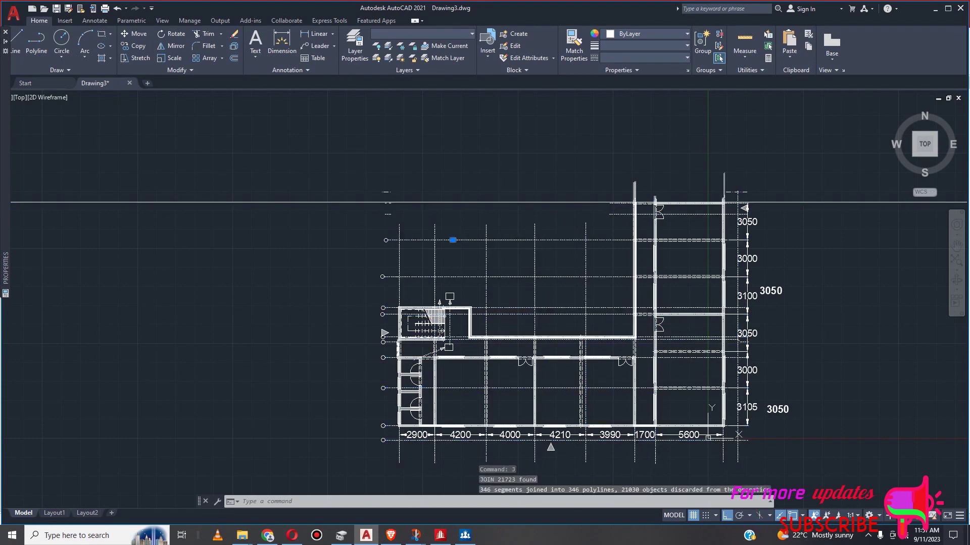
pyautogui.click(371, 264)
pyautogui.press('Escape')
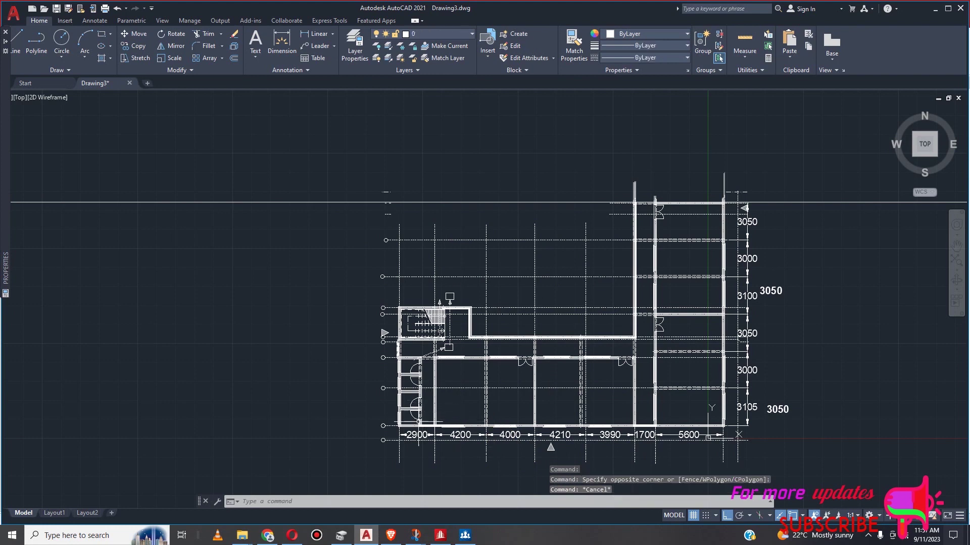
pyautogui.scroll(5, 407, 427)
pyautogui.scroll(4, 361, 430)
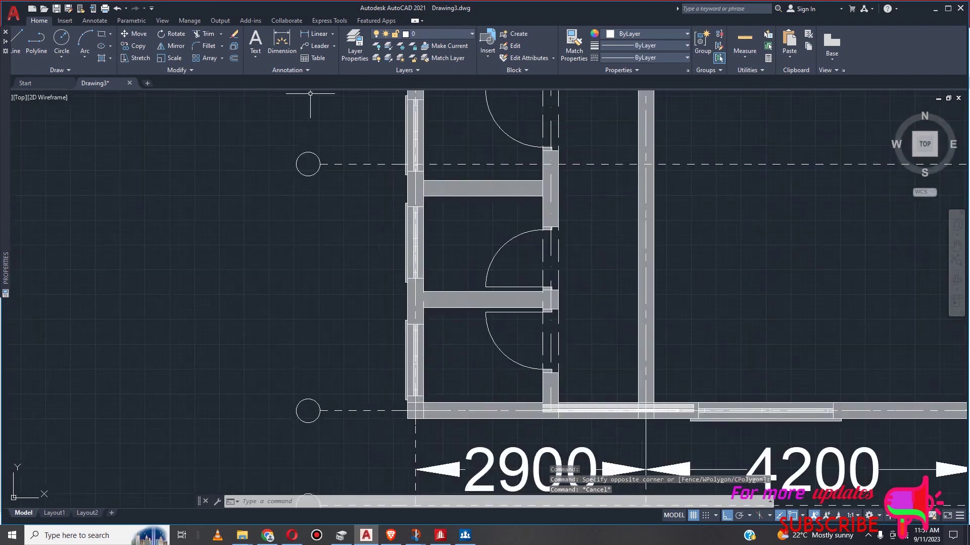
pyautogui.click(315, 33)
pyautogui.scroll(-4, 429, 367)
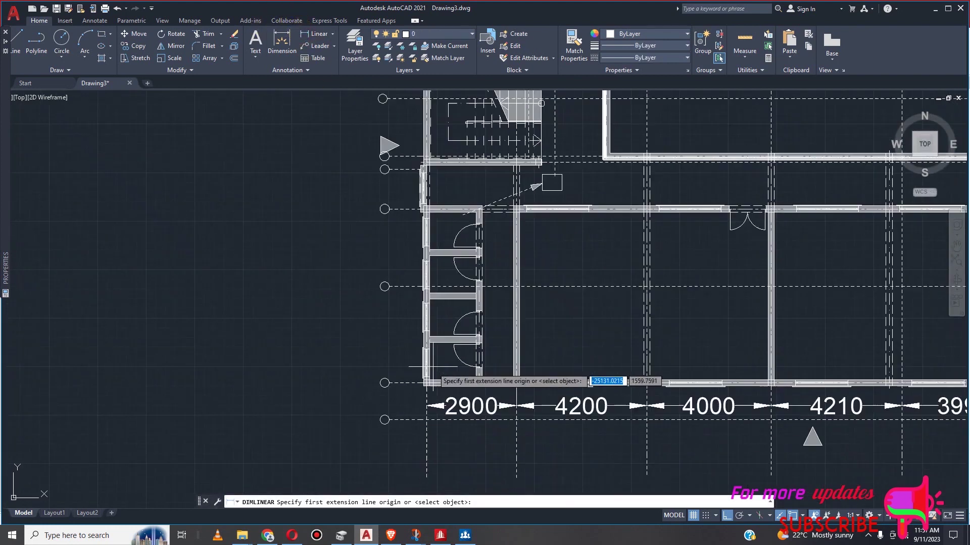
pyautogui.scroll(-3, 433, 367)
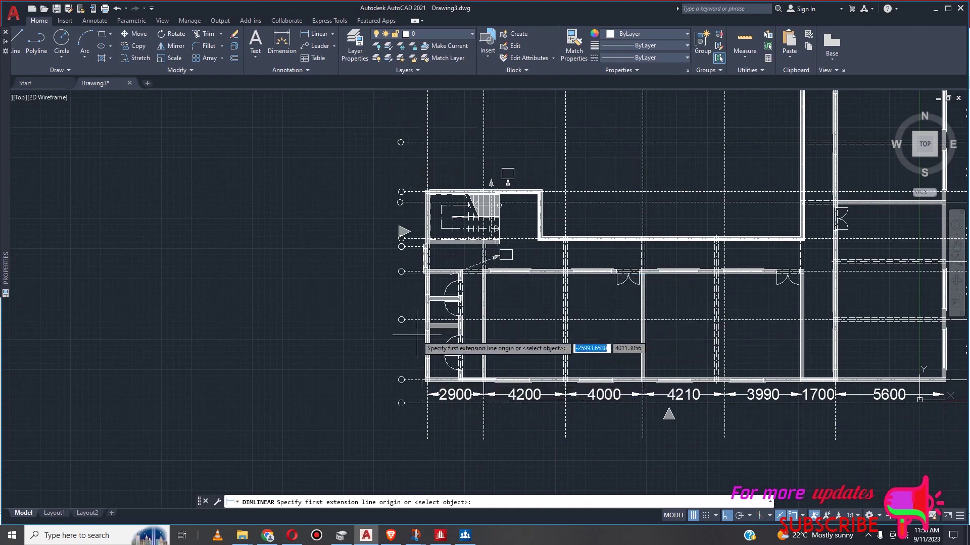
pyautogui.scroll(5, 431, 392)
pyautogui.scroll(-2, 418, 384)
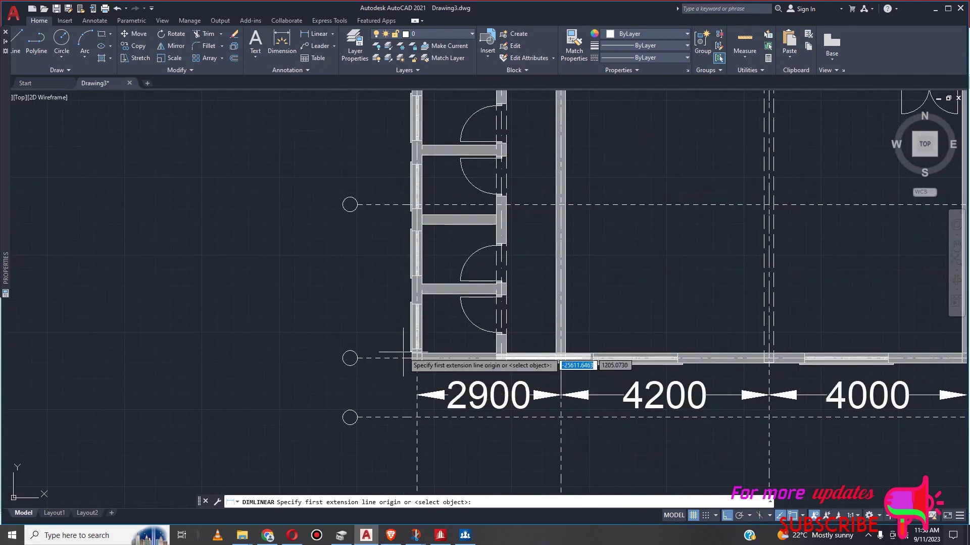
pyautogui.press('F8')
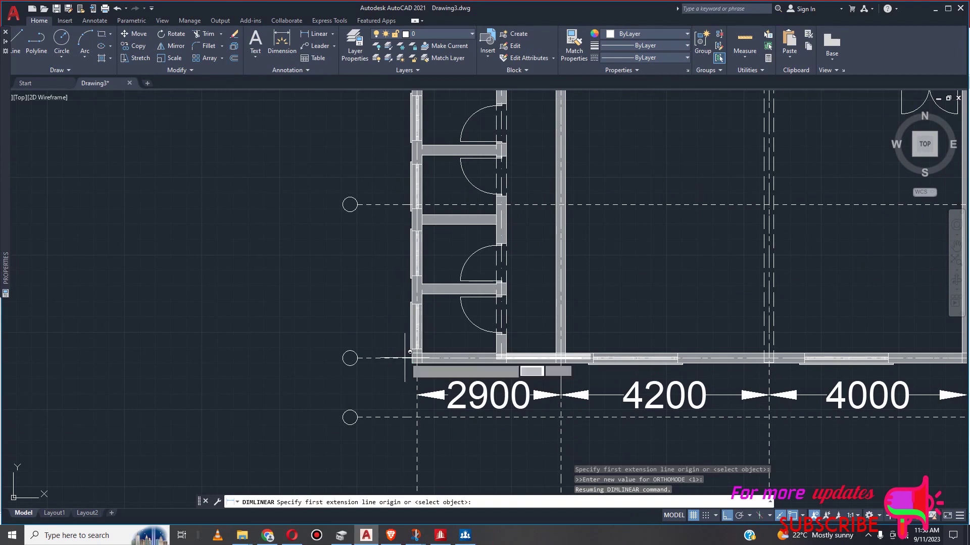
pyautogui.click(405, 358)
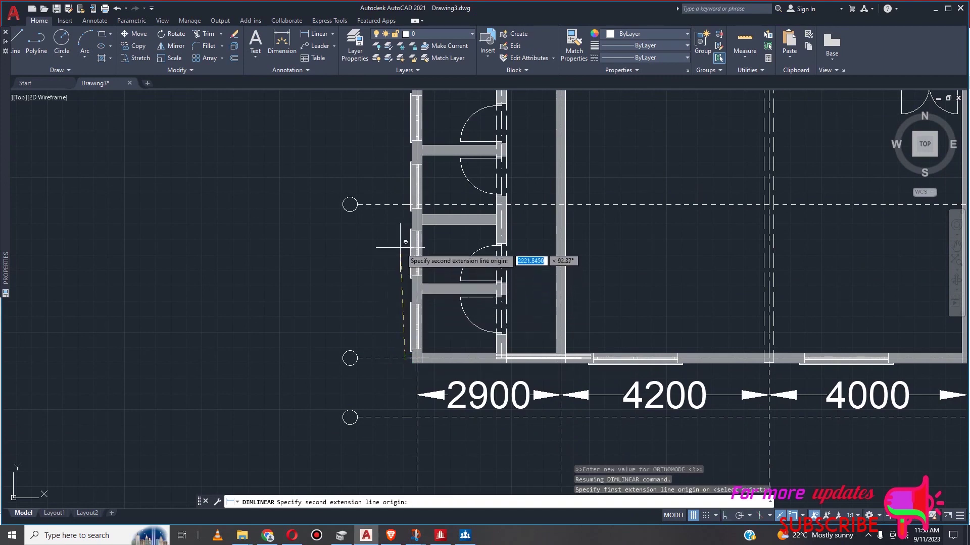
pyautogui.click(726, 515)
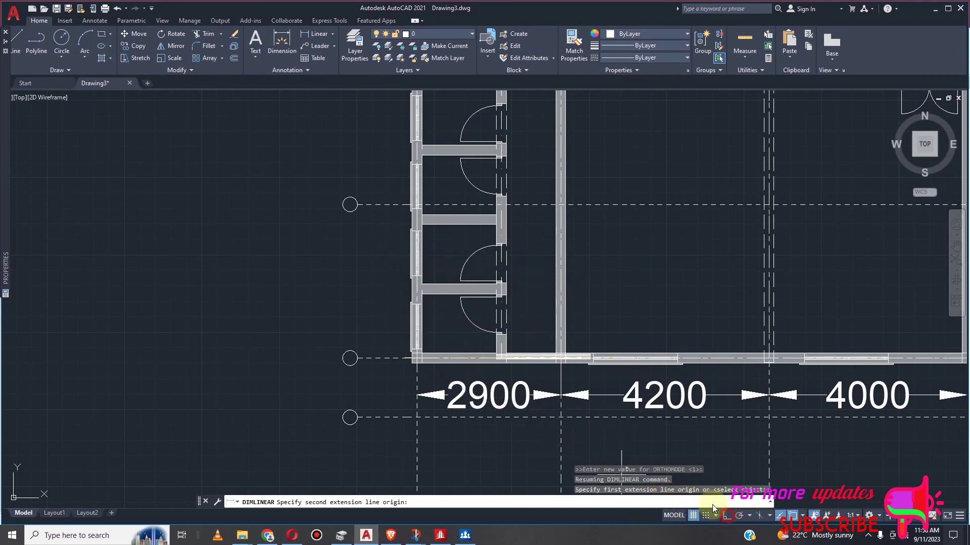
pyautogui.scroll(-4, 399, 272)
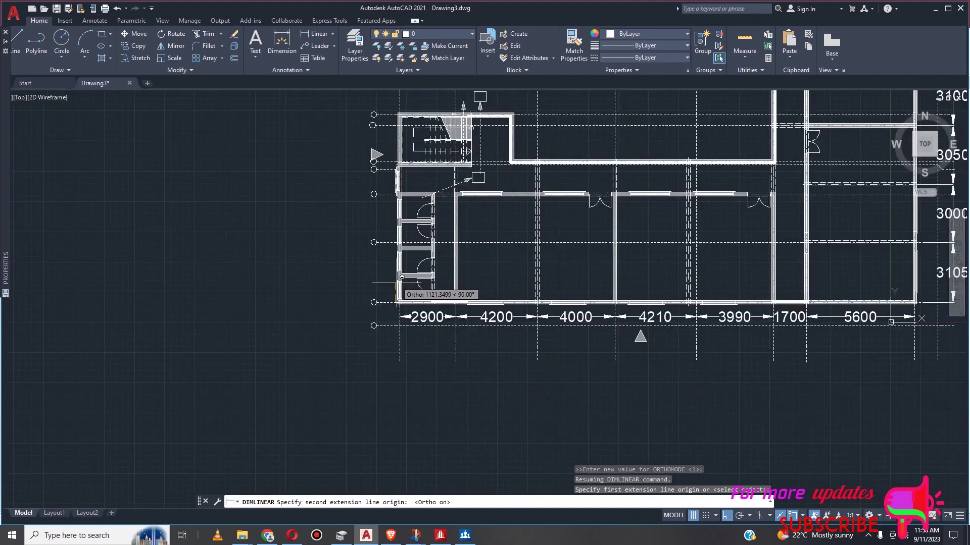
pyautogui.scroll(6, 401, 277)
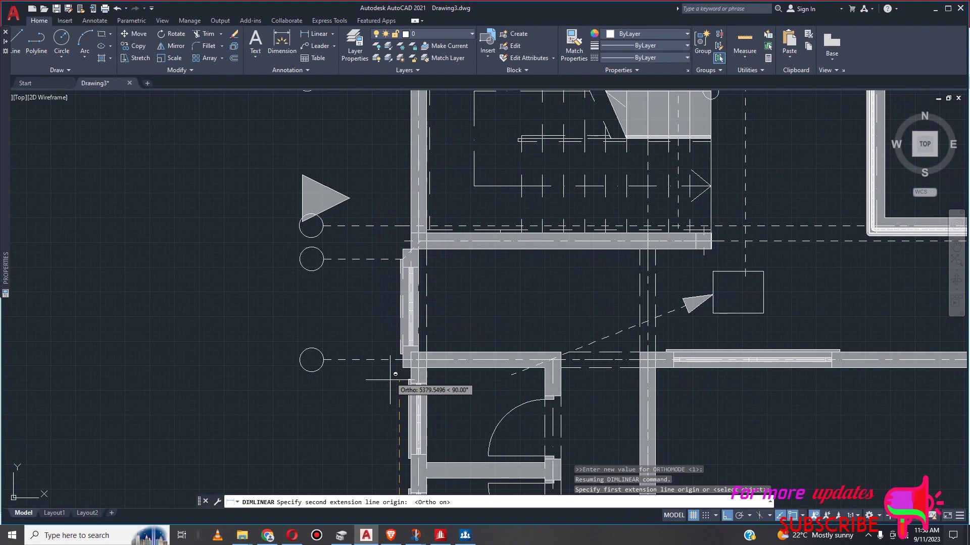
pyautogui.scroll(4, 394, 374)
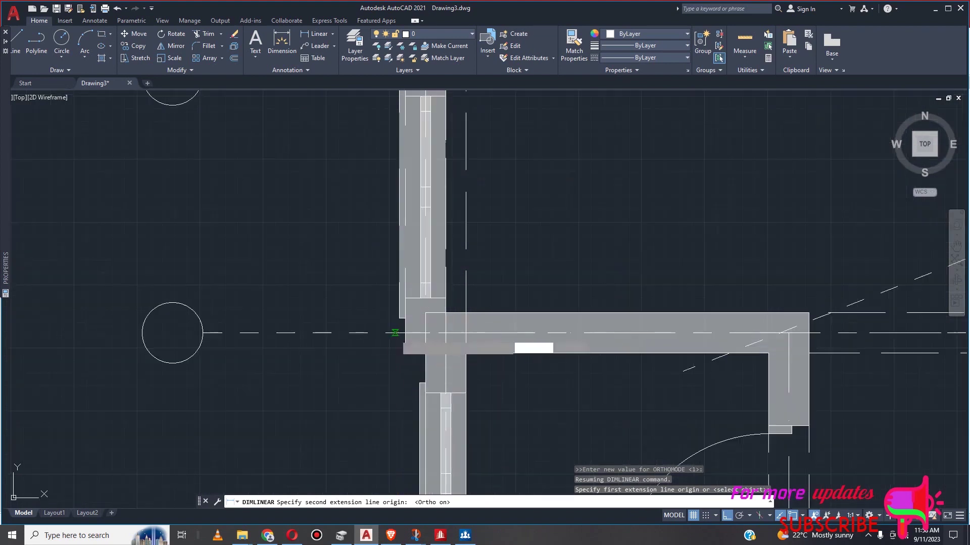
pyautogui.click(393, 333)
pyautogui.scroll(-5, 393, 332)
pyautogui.scroll(-4, 331, 309)
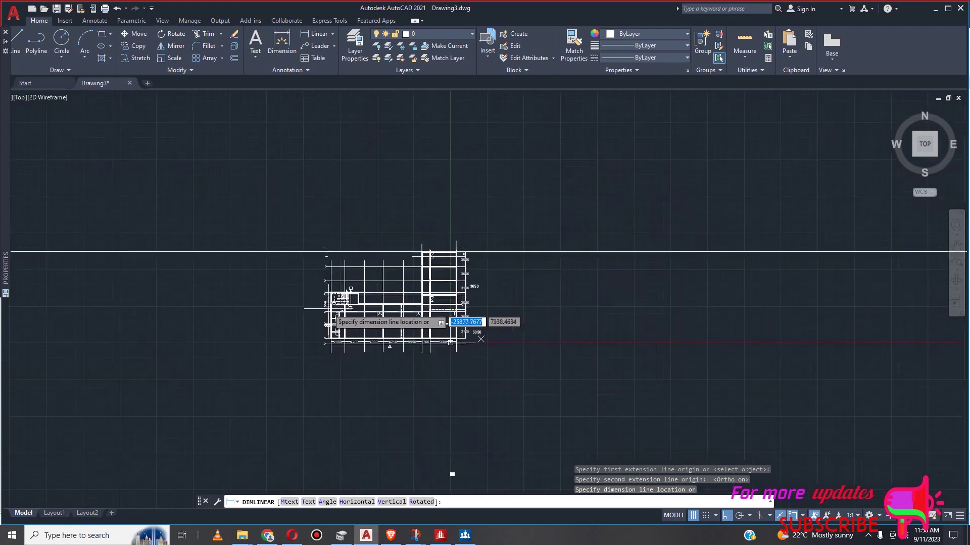
pyautogui.scroll(8, 308, 329)
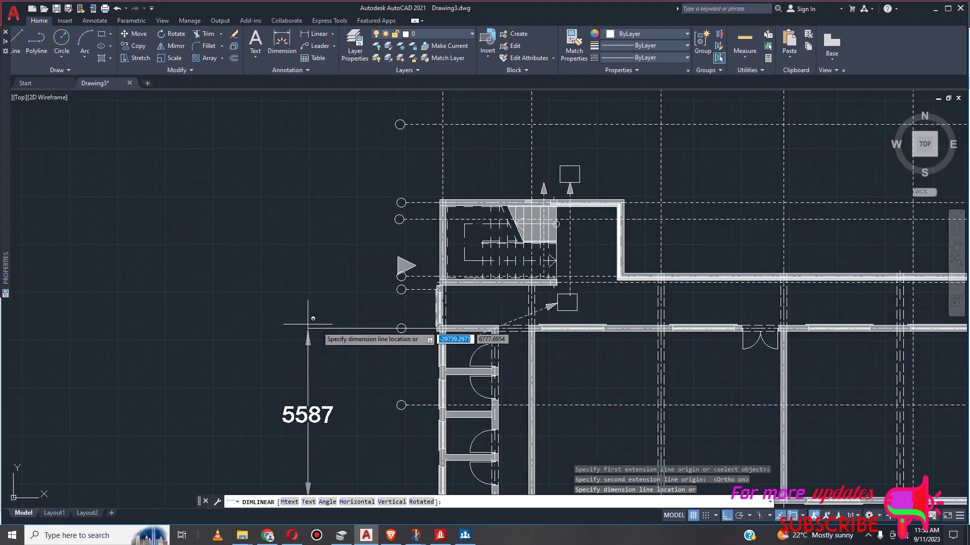
pyautogui.scroll(-2, 323, 329)
pyautogui.scroll(4, 334, 330)
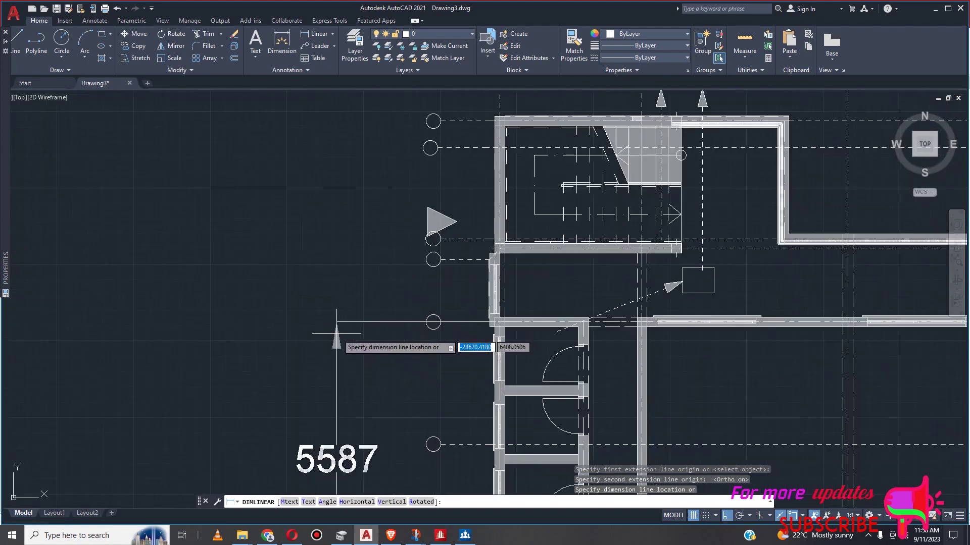
pyautogui.press('Escape')
pyautogui.scroll(-3, 388, 302)
pyautogui.click(376, 307)
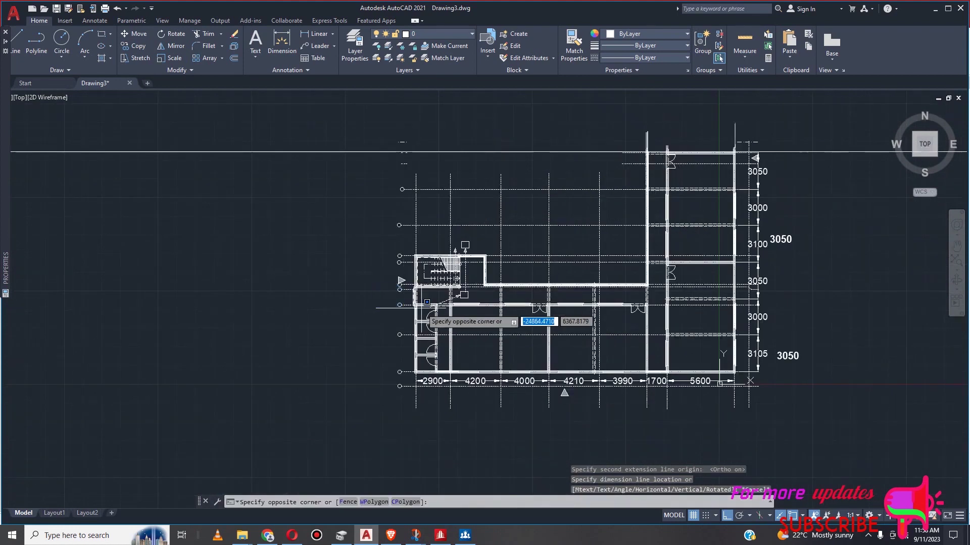
pyautogui.press('Escape')
# Add a vertical linear dimension outside the plan's left wall, from the bottom wall's gridline to the gridline at the top of the small cubicle rooms
pyautogui.scroll(2, 383, 353)
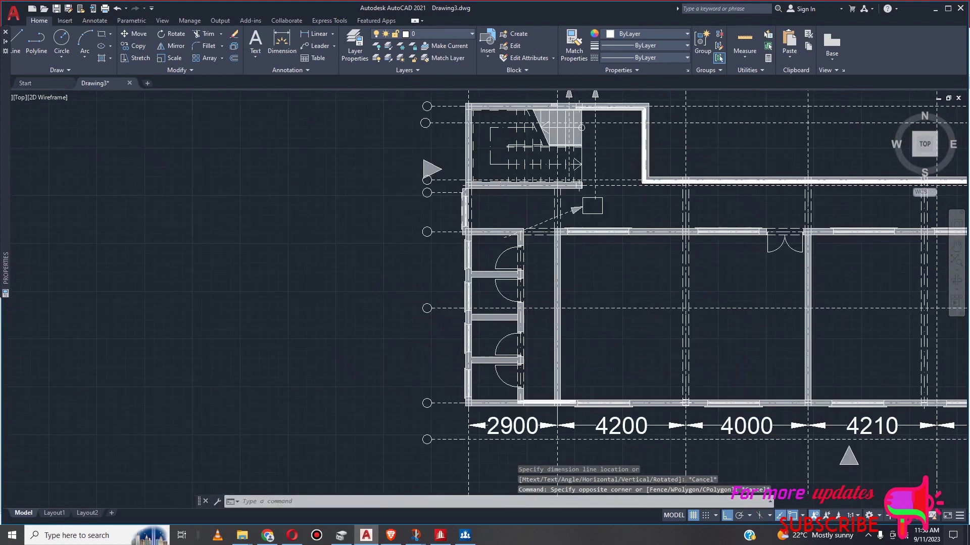
pyautogui.scroll(2, 455, 415)
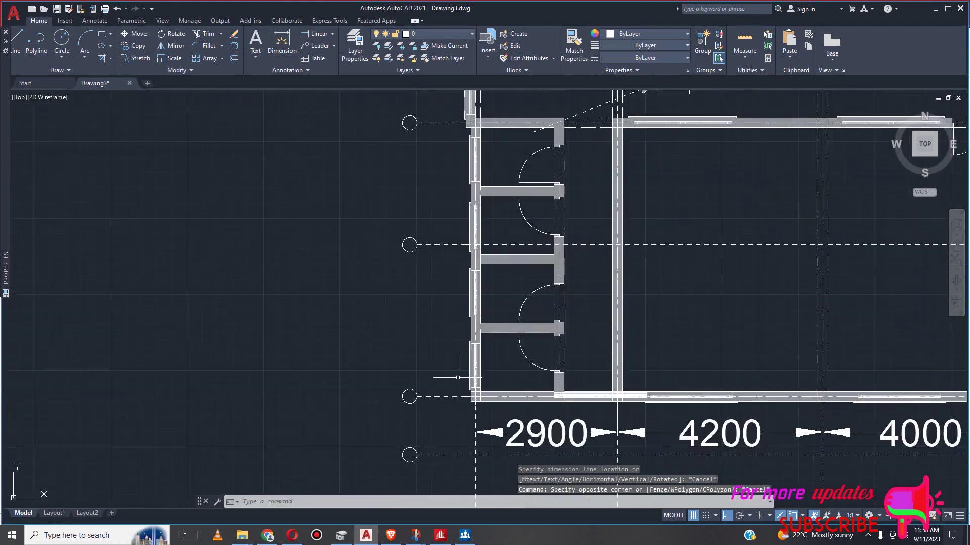
pyautogui.click(318, 34)
pyautogui.scroll(2, 460, 403)
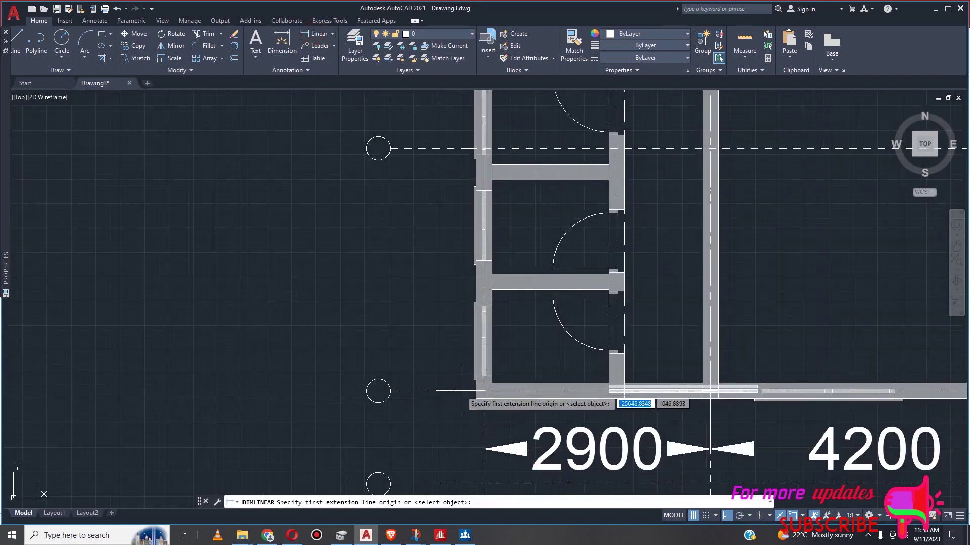
pyautogui.click(464, 391)
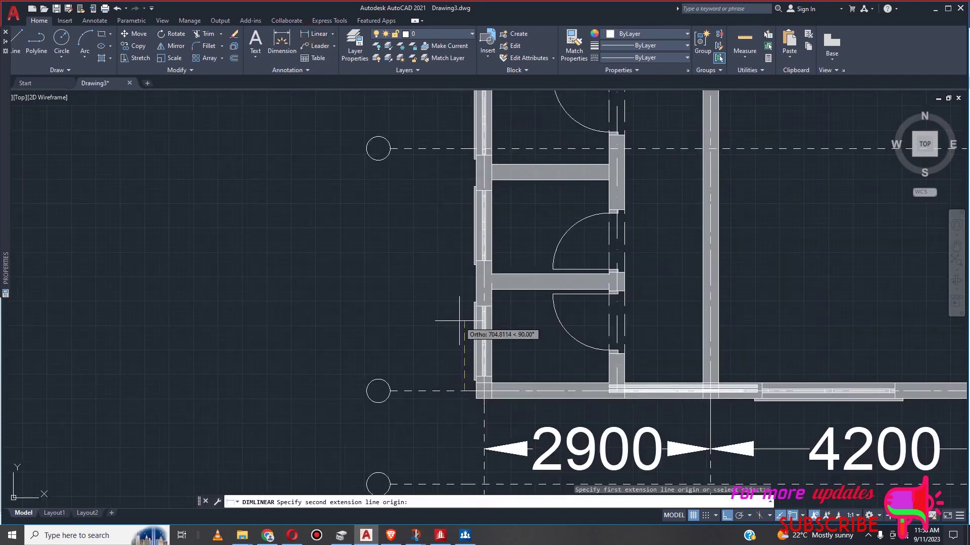
pyautogui.scroll(-3, 463, 303)
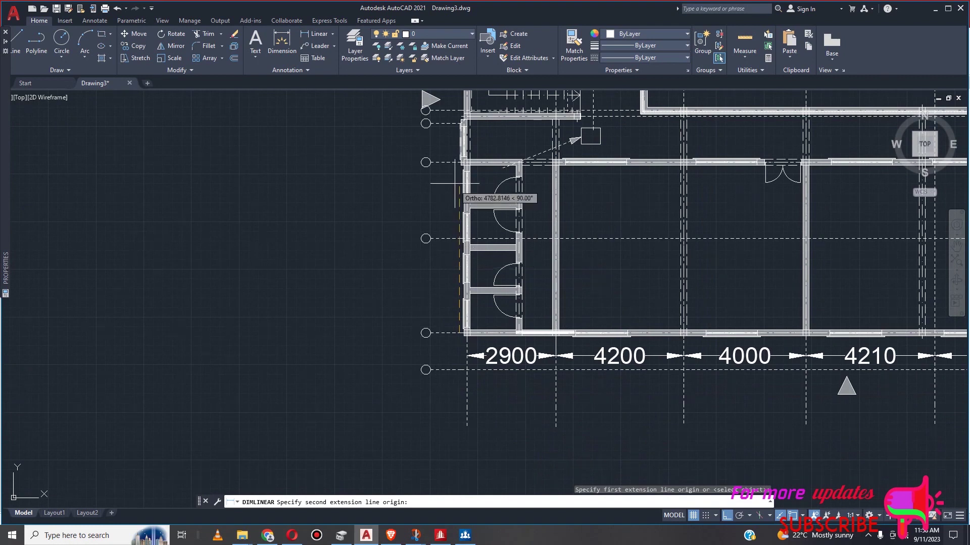
pyautogui.scroll(6, 449, 182)
pyautogui.scroll(4, 444, 165)
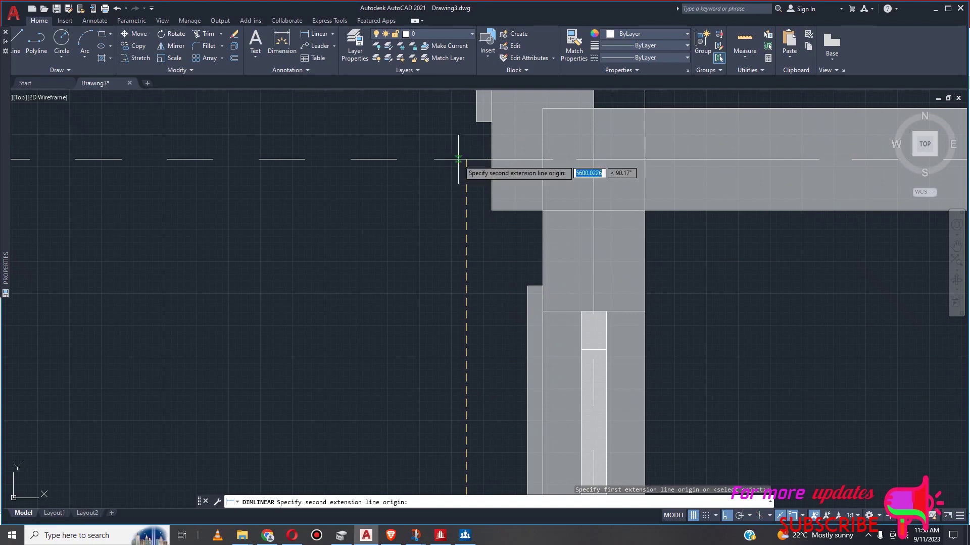
pyautogui.click(459, 159)
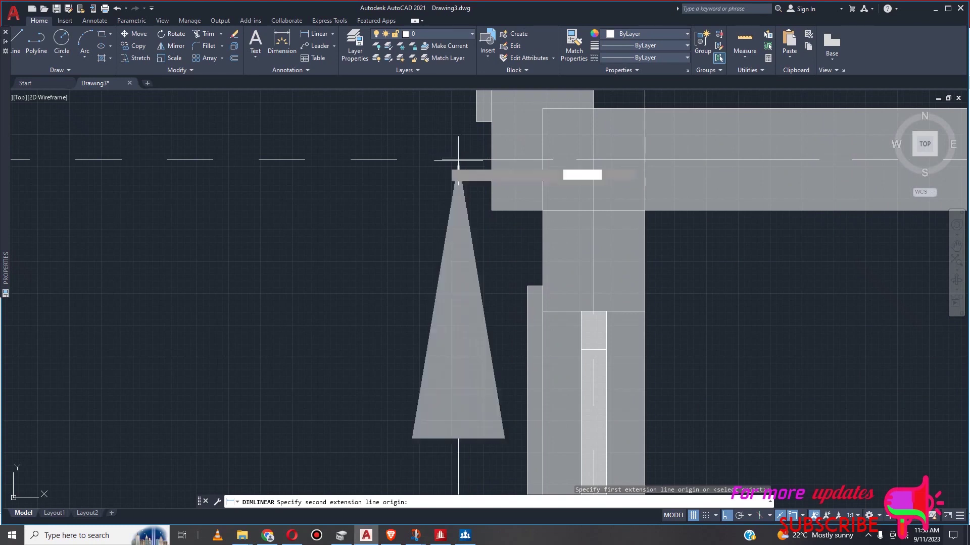
pyautogui.click(324, 161)
pyautogui.scroll(-8, 440, 191)
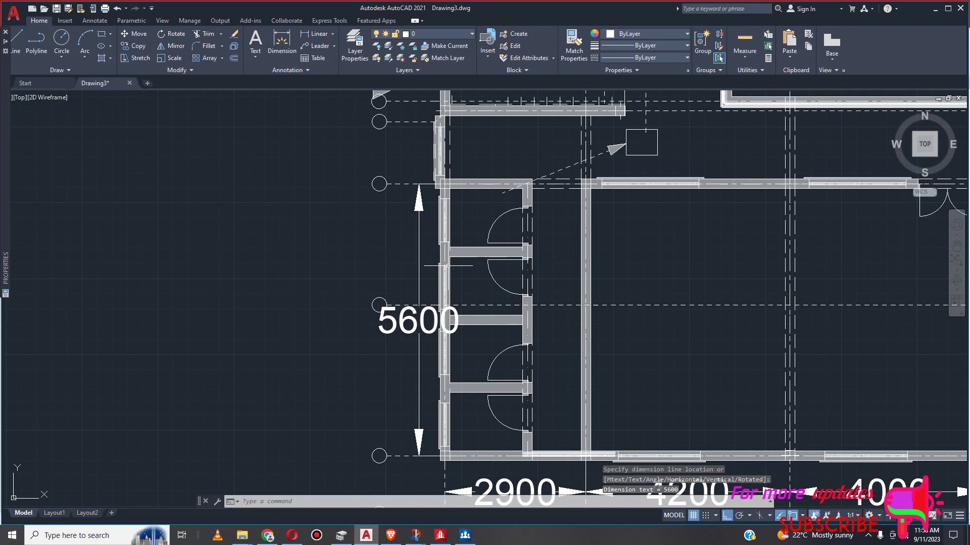
pyautogui.scroll(3, 444, 277)
pyautogui.scroll(-5, 445, 293)
pyautogui.scroll(-3, 447, 215)
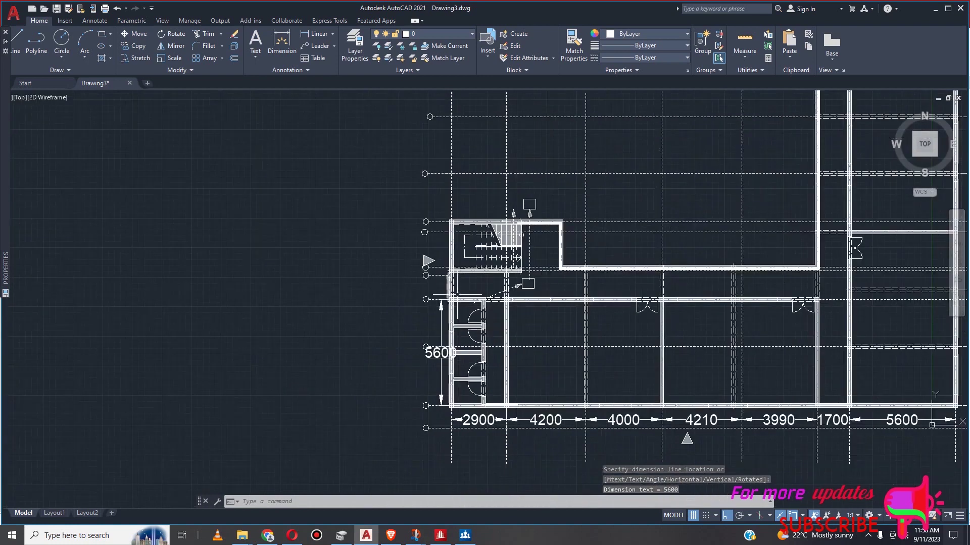
# Continue the vertical dimension upward from the cubicle rooms' top gridline to the gridline just below the staircase
pyautogui.scroll(7, 447, 214)
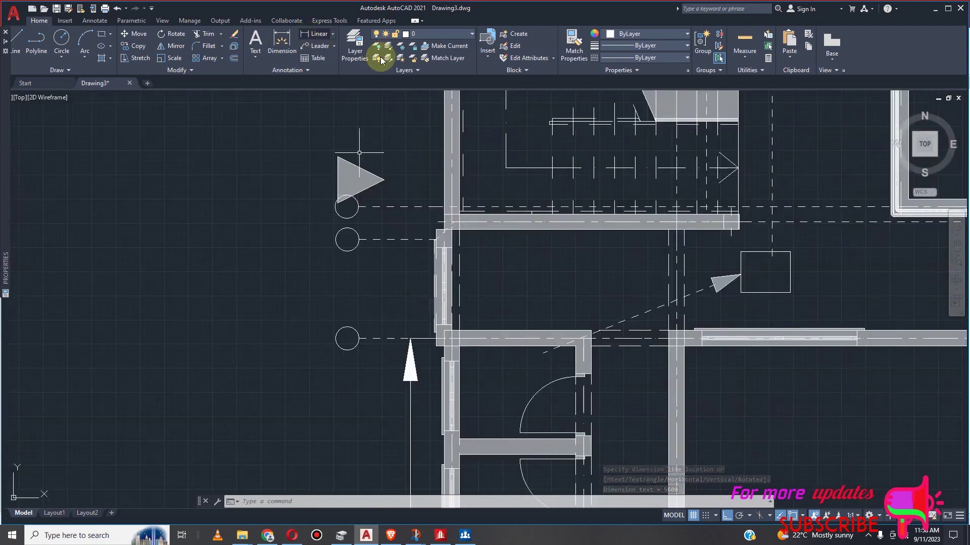
pyautogui.click(93, 20)
pyautogui.click(273, 58)
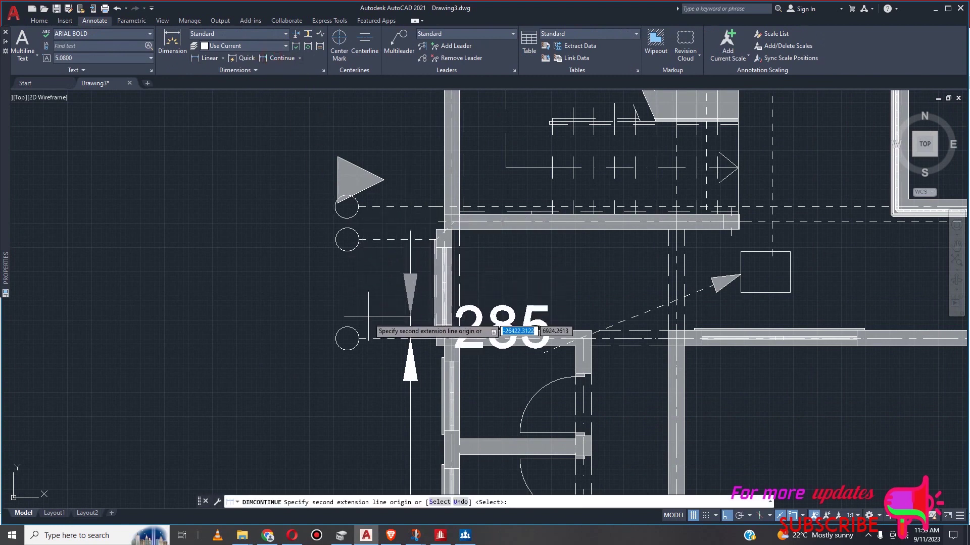
pyautogui.scroll(2, 369, 317)
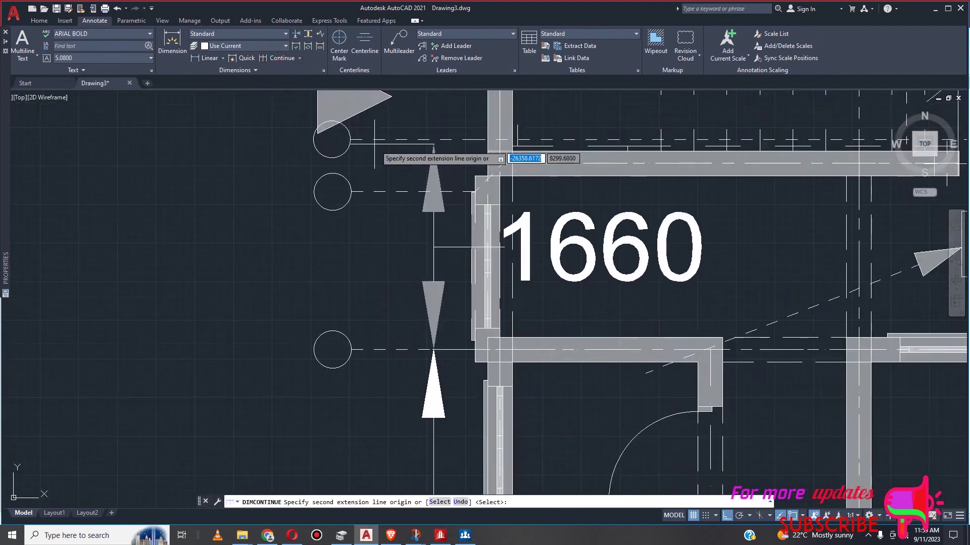
pyautogui.scroll(-4, 374, 144)
pyautogui.scroll(-2, 357, 213)
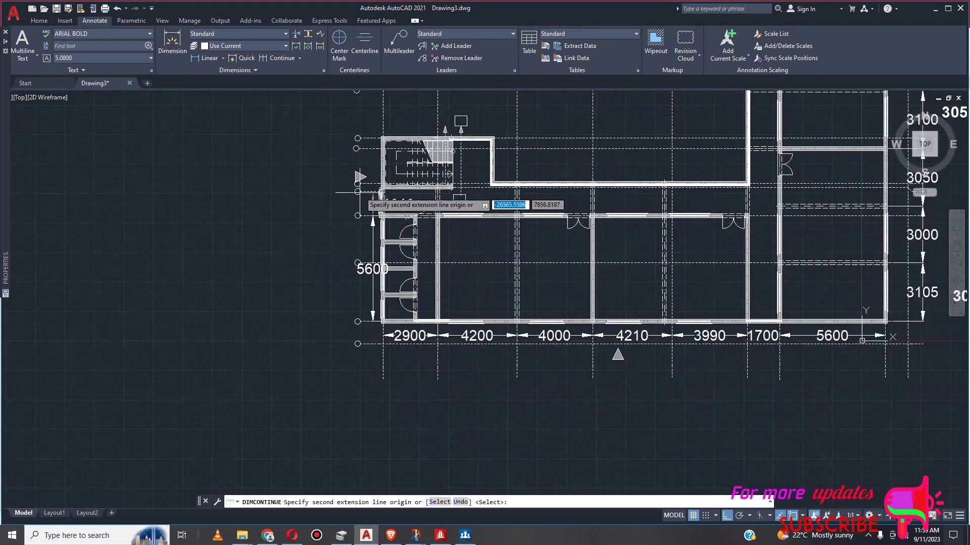
pyautogui.scroll(4, 358, 192)
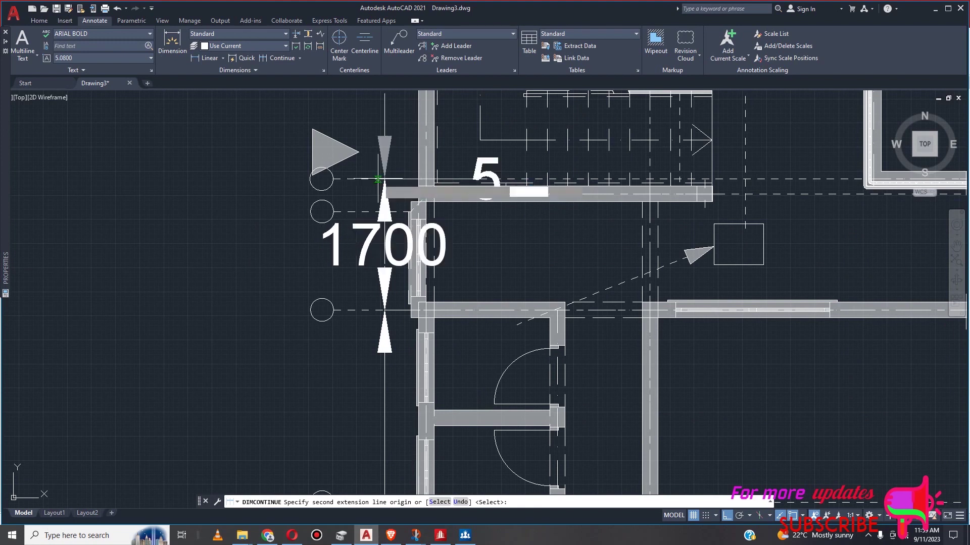
# Extend the continued dimension chain up to the gridline of the staircase's top wall and end the command
pyautogui.scroll(-3, 378, 182)
pyautogui.scroll(2, 360, 161)
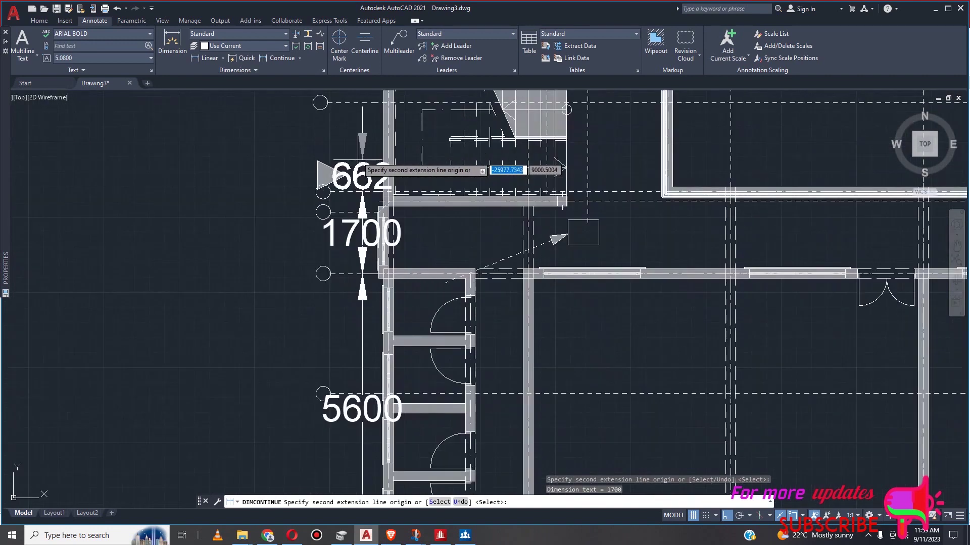
pyautogui.scroll(-2, 363, 154)
pyautogui.scroll(-2, 366, 268)
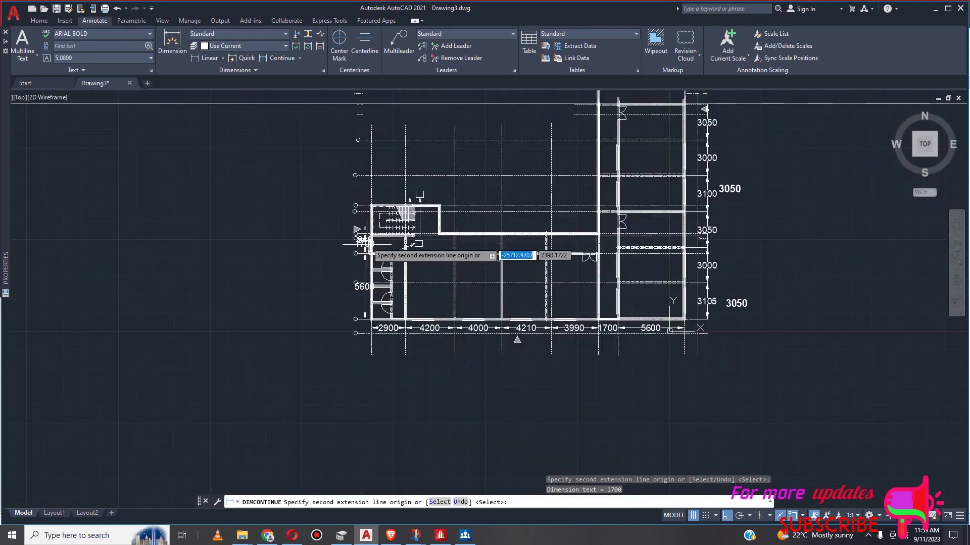
pyautogui.scroll(5, 363, 213)
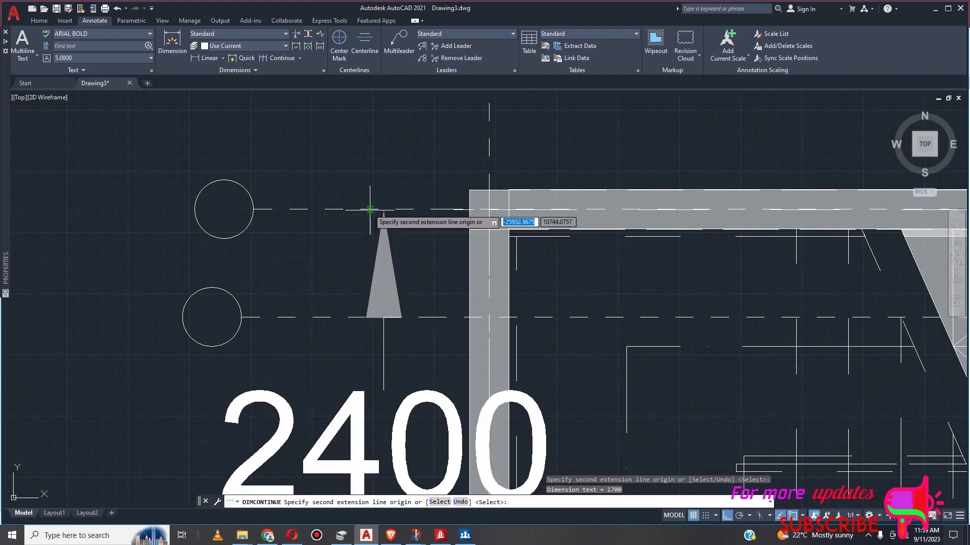
pyautogui.click(368, 208)
pyautogui.scroll(-5, 369, 209)
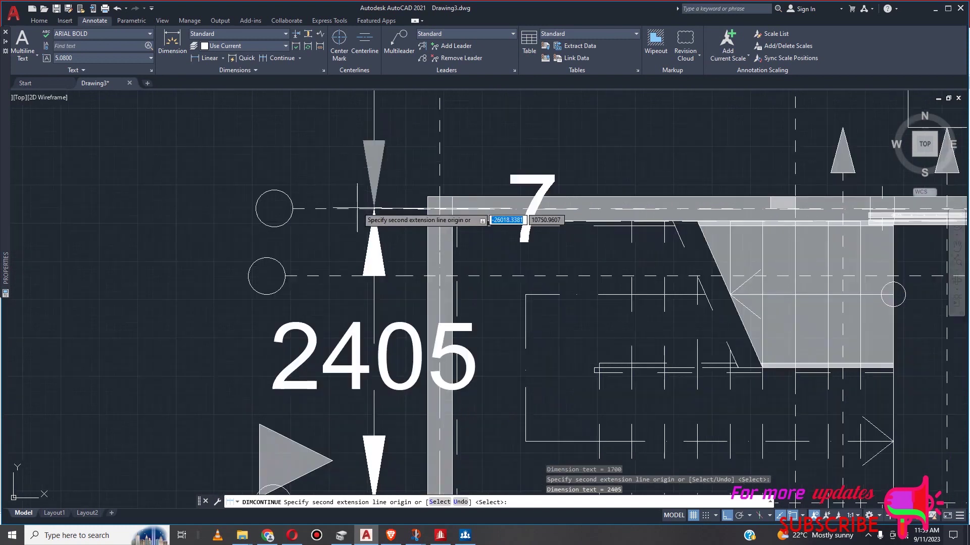
pyautogui.press('Escape')
pyautogui.scroll(-6, 382, 220)
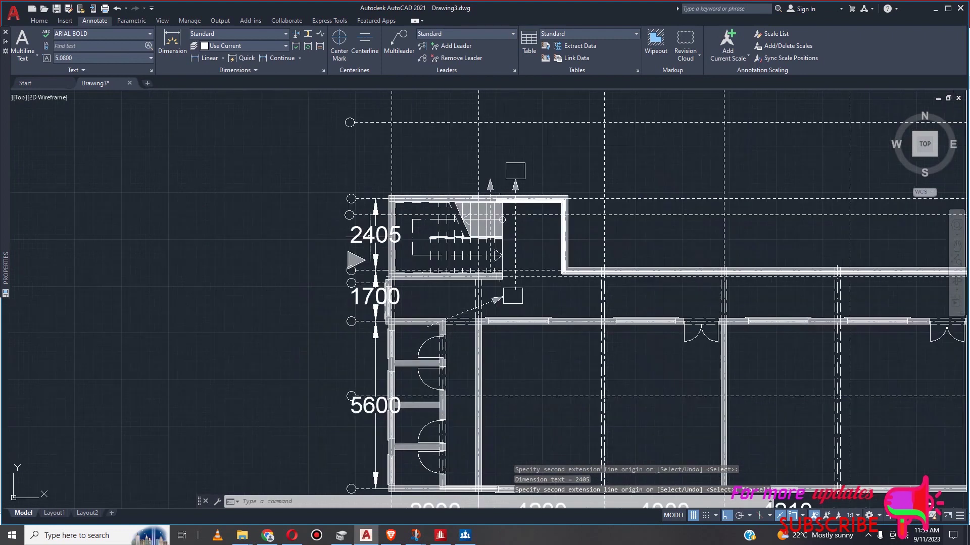
# Select one dash of a vertical gridline above the corridor and select all similar objects so every gridline dash is included
pyautogui.scroll(4, 395, 298)
pyautogui.scroll(-4, 395, 298)
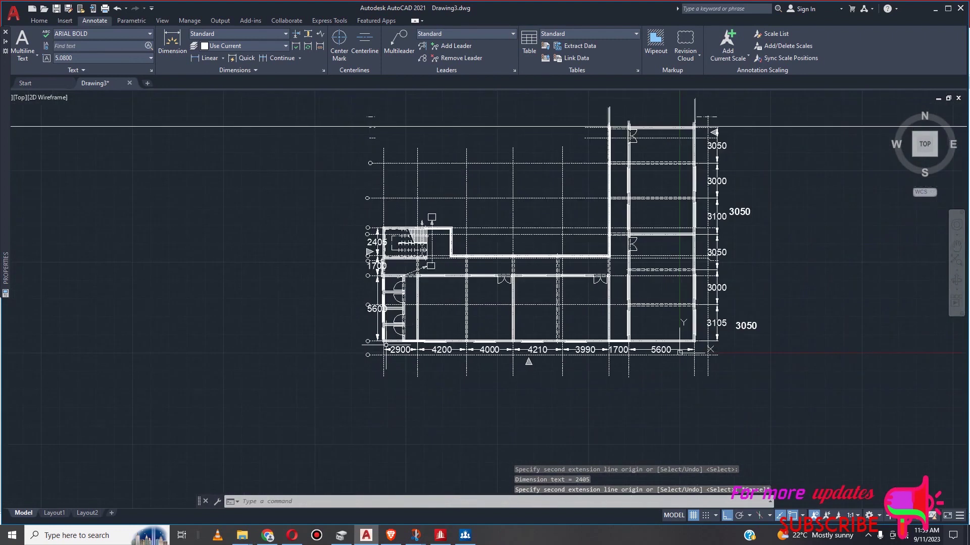
pyautogui.scroll(2, 492, 166)
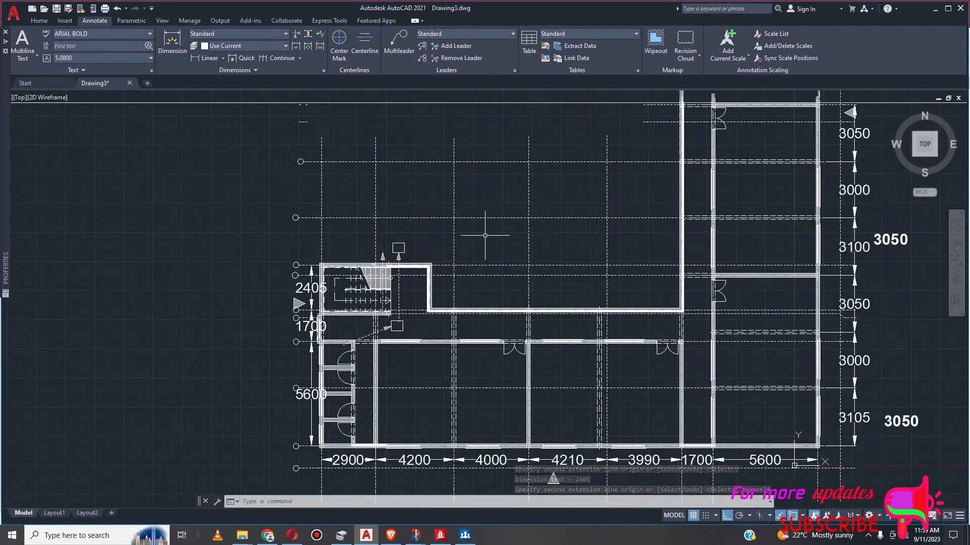
pyautogui.scroll(-4, 446, 329)
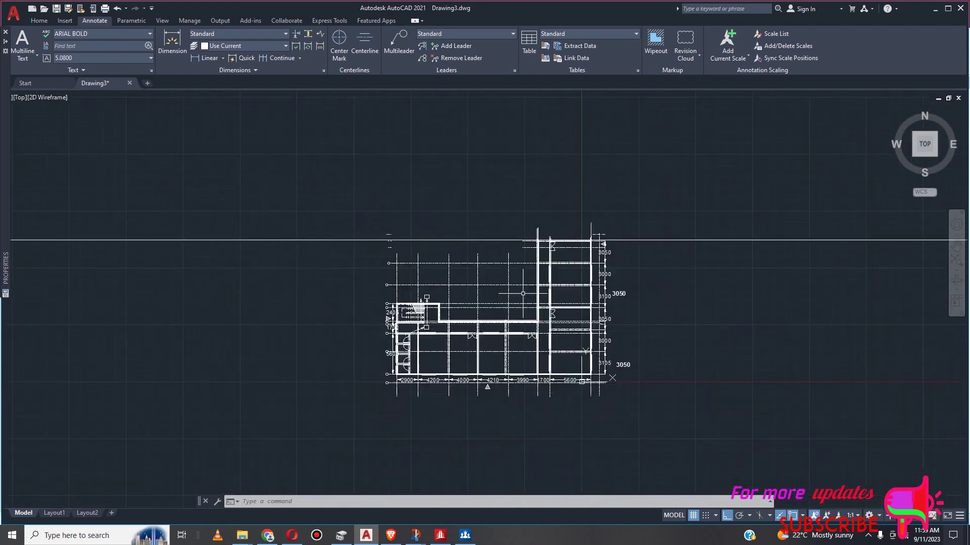
pyautogui.scroll(6, 399, 297)
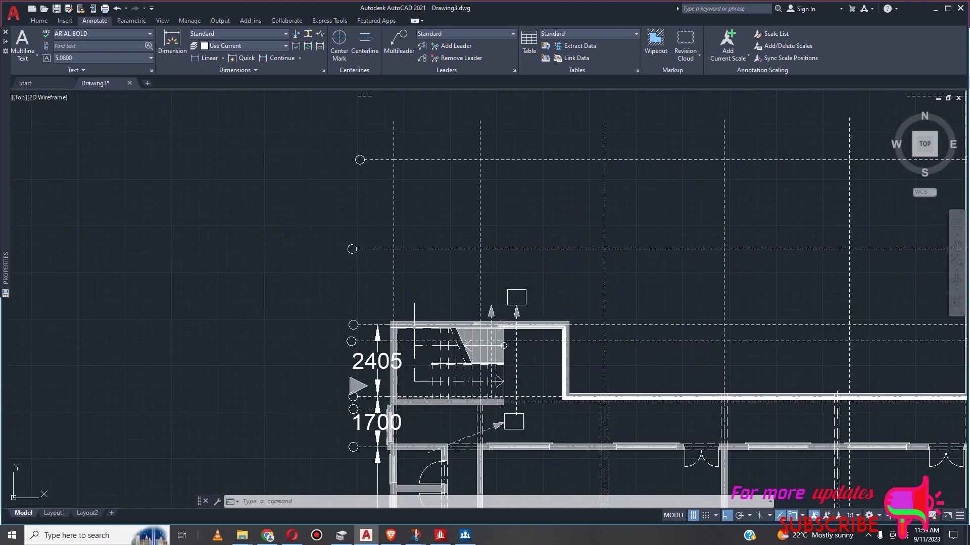
pyautogui.scroll(-2, 415, 325)
pyautogui.scroll(-3, 432, 236)
pyautogui.scroll(4, 433, 245)
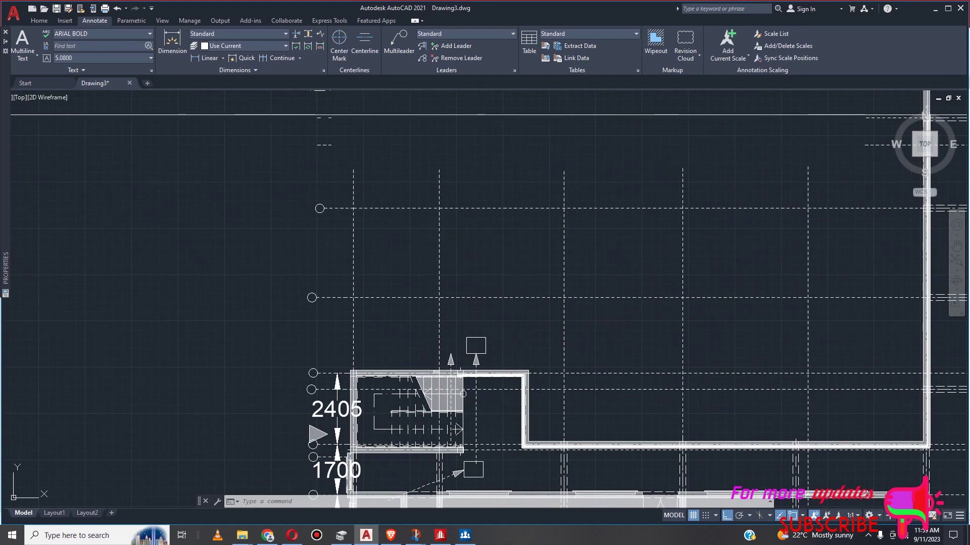
pyautogui.scroll(5, 436, 240)
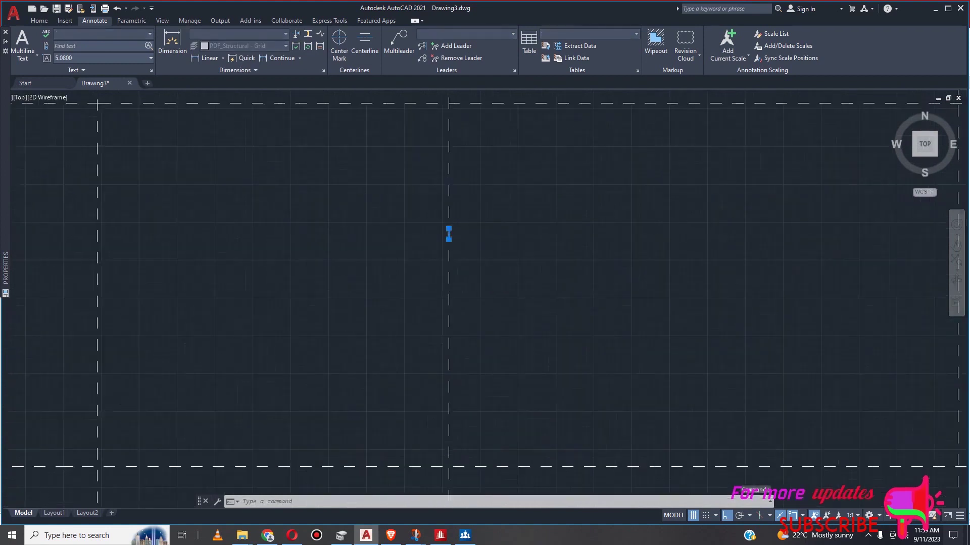
pyautogui.rightClick(502, 255)
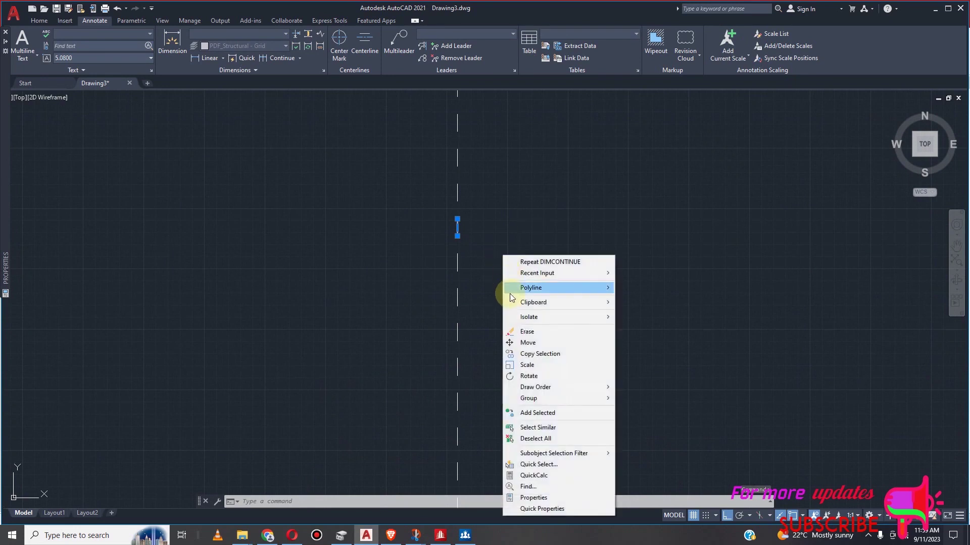
pyautogui.click(555, 430)
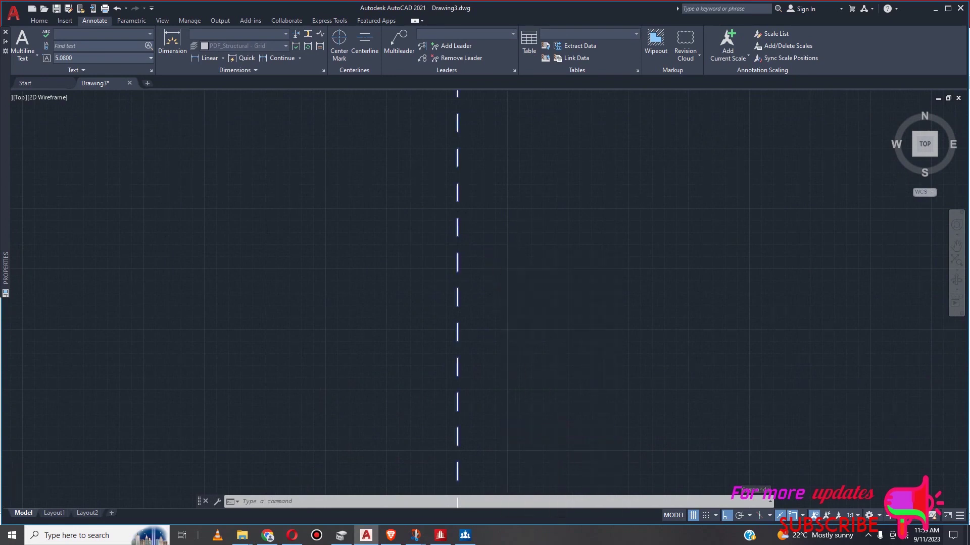
pyautogui.scroll(-6, 433, 184)
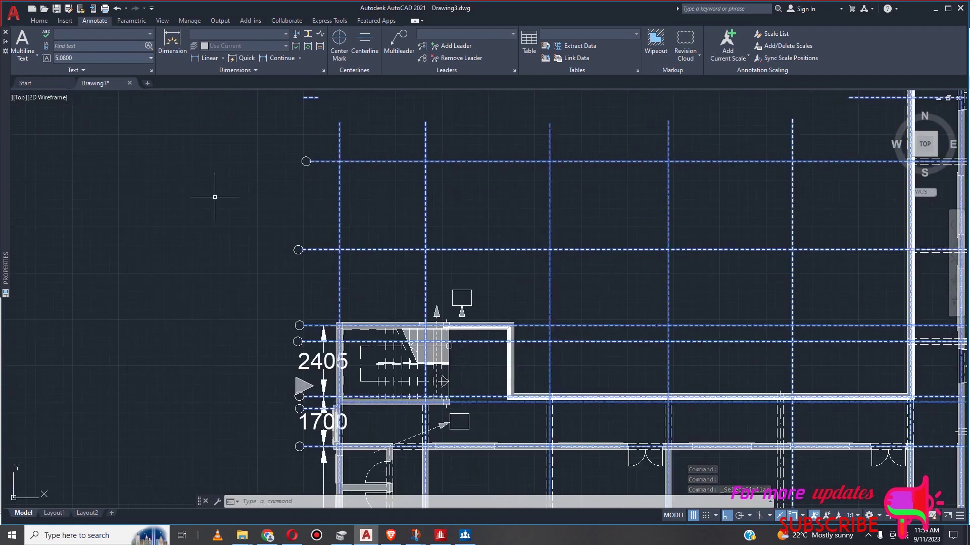
# Start Extend with the selected gridline dashes and extend the second vertical gridline's dash above the staircase
pyautogui.write('E')
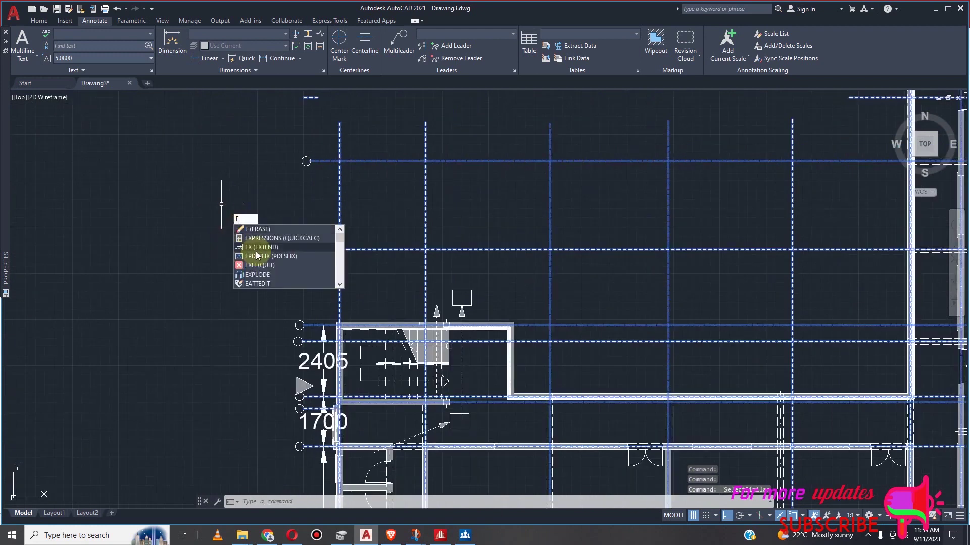
pyautogui.click(261, 248)
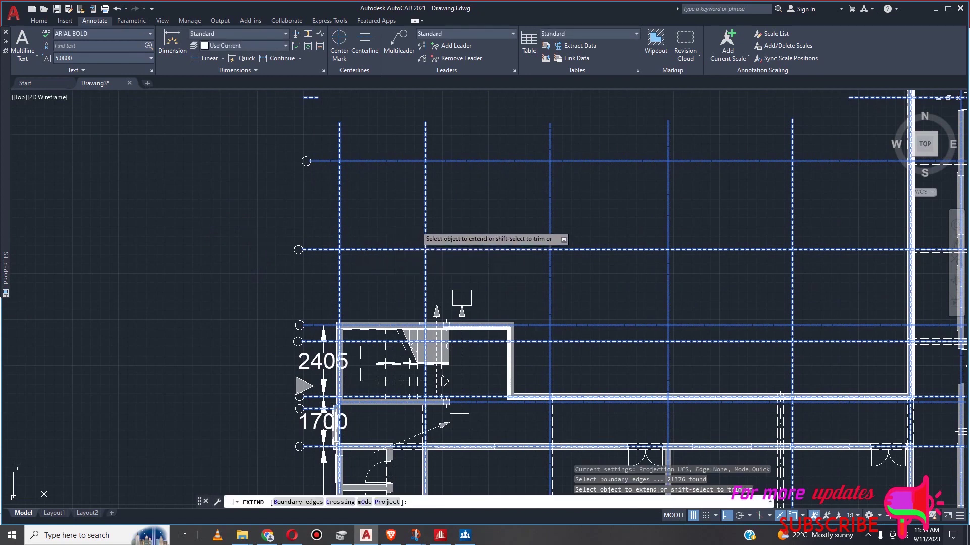
pyautogui.click(415, 226)
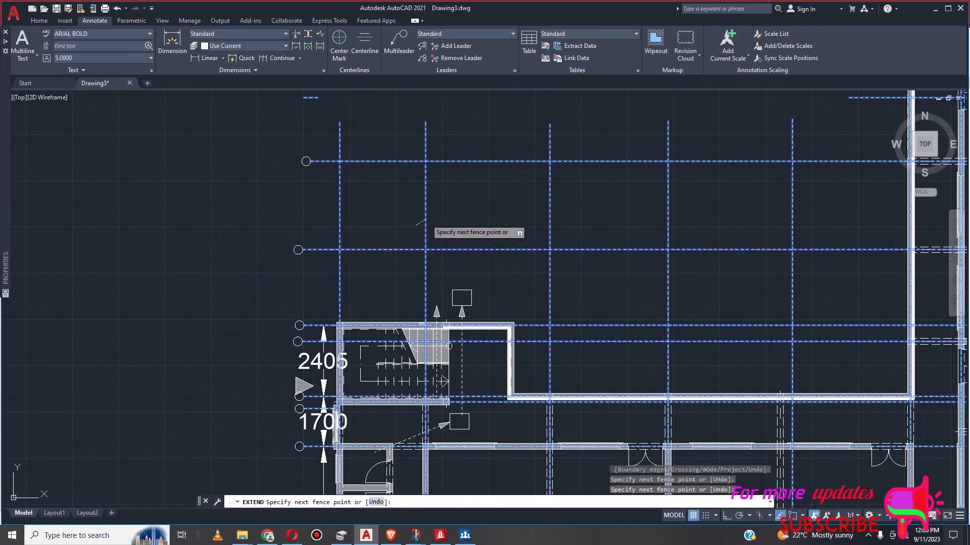
pyautogui.press('Return')
pyautogui.scroll(4, 426, 229)
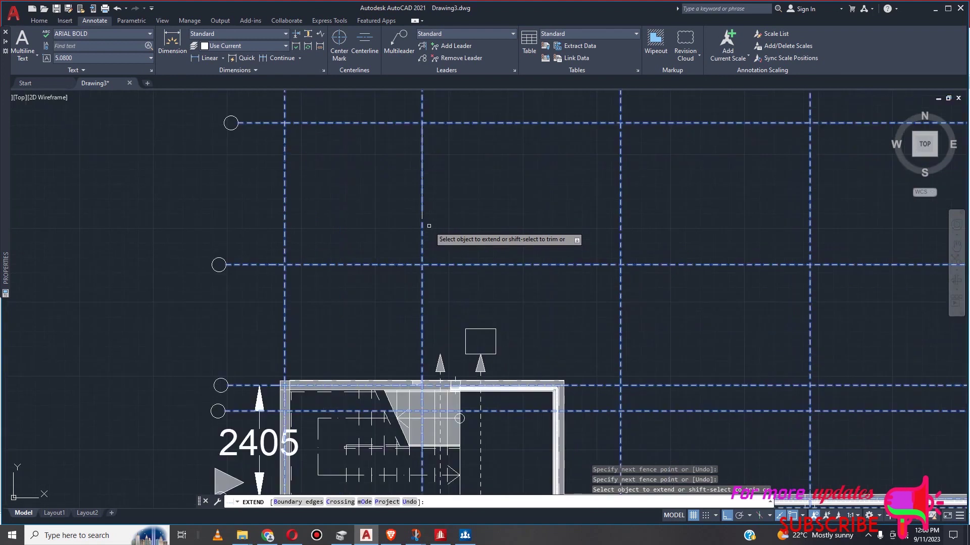
pyautogui.scroll(6, 425, 228)
pyautogui.scroll(-4, 425, 226)
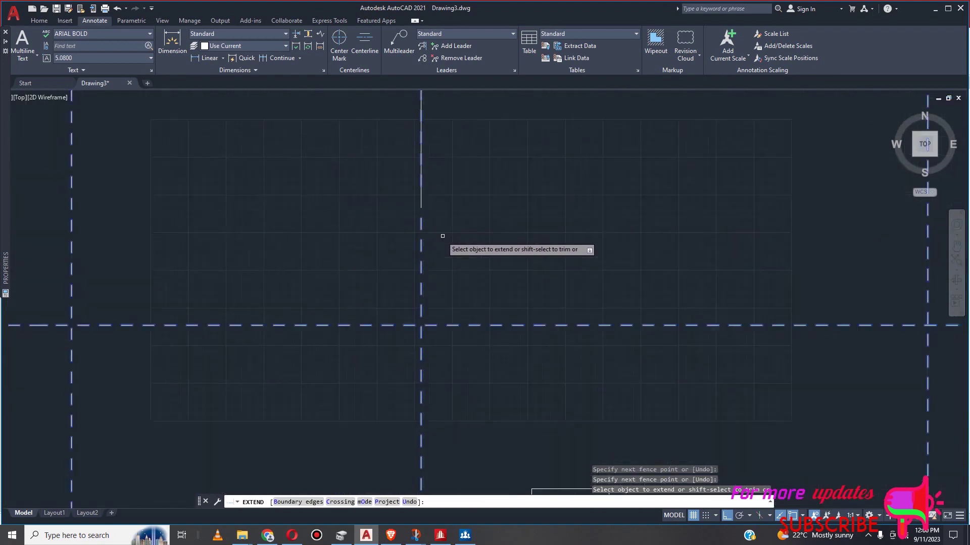
# Extend the gridline dashes crossed by a freehand fence running over the first three vertical gridlines above the staircase and corridor
pyautogui.scroll(-6, 445, 229)
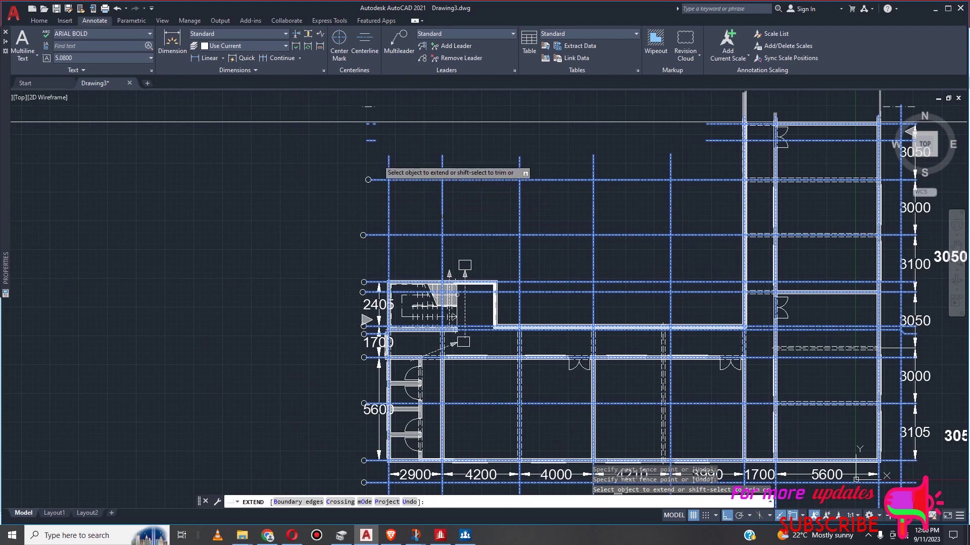
pyautogui.click(376, 154)
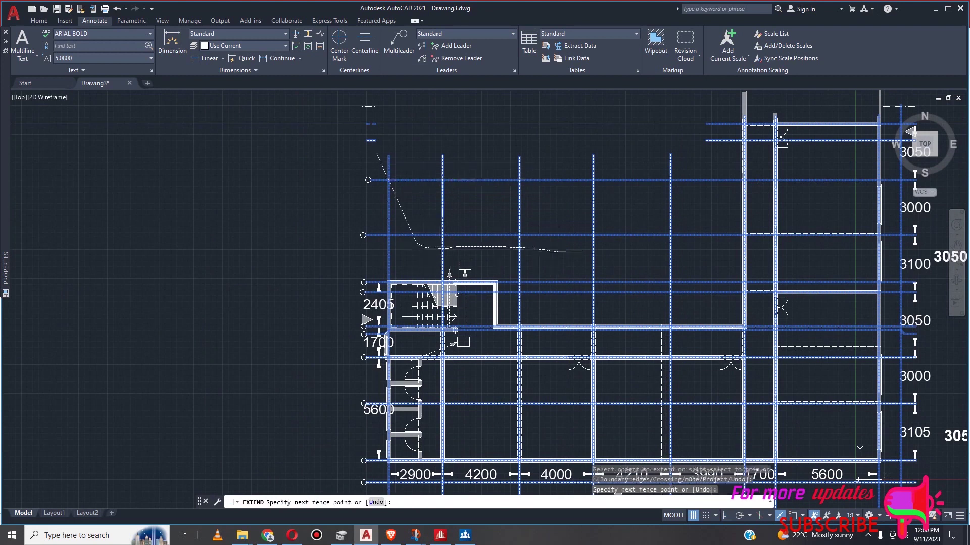
pyautogui.press('Return')
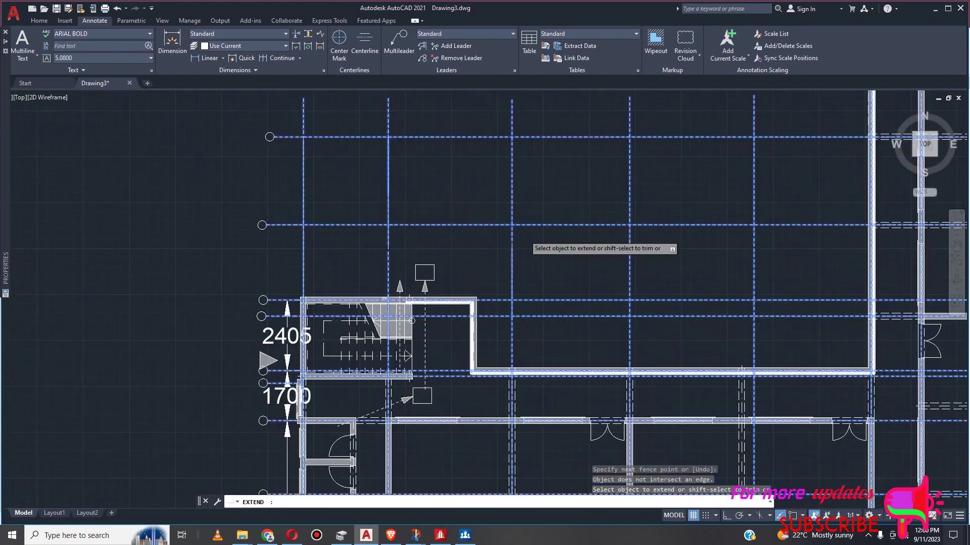
pyautogui.scroll(8, 508, 262)
pyautogui.scroll(-8, 541, 282)
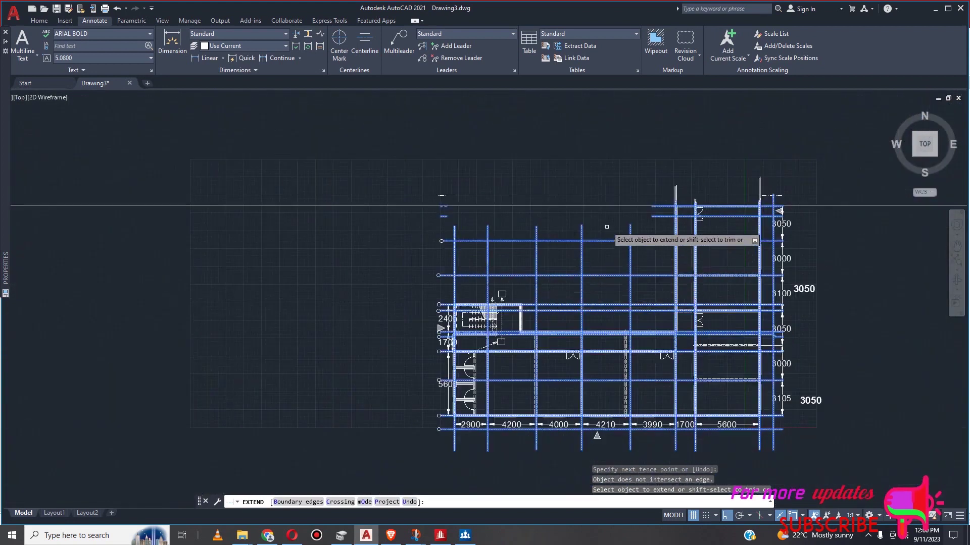
# Extend the dashes crossed by a short fence beside the fifth vertical gridline above the corridor, and end the Extend command
pyautogui.click(610, 225)
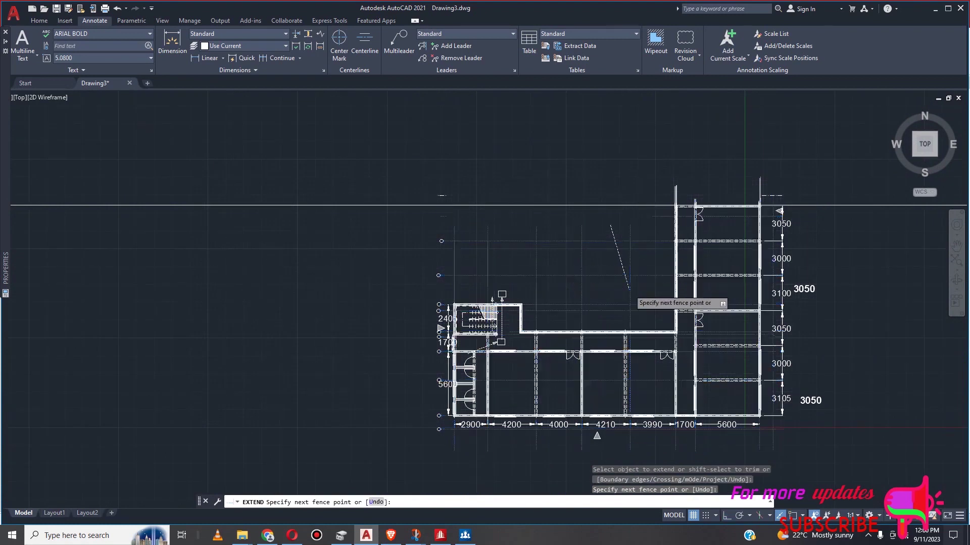
pyautogui.scroll(2, 626, 288)
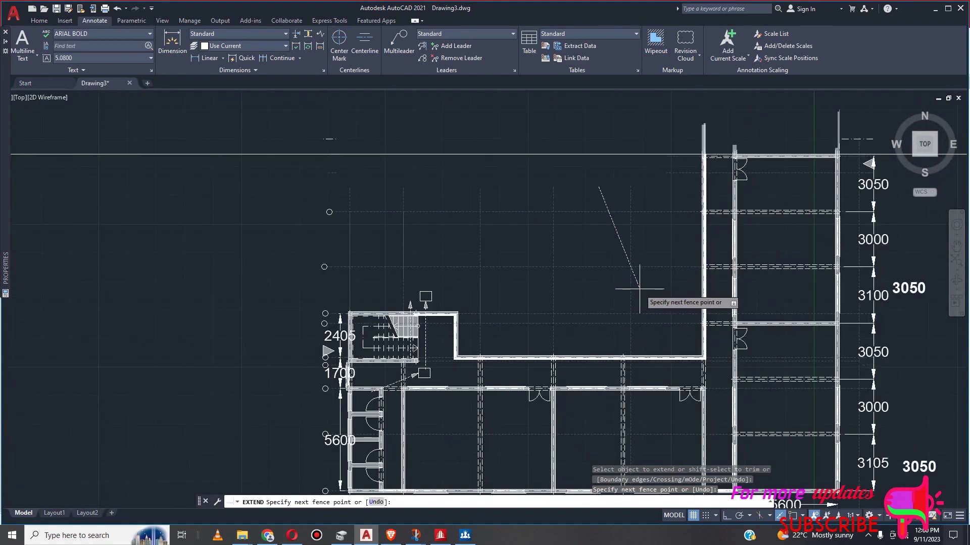
pyautogui.press('Return')
pyautogui.scroll(5, 626, 265)
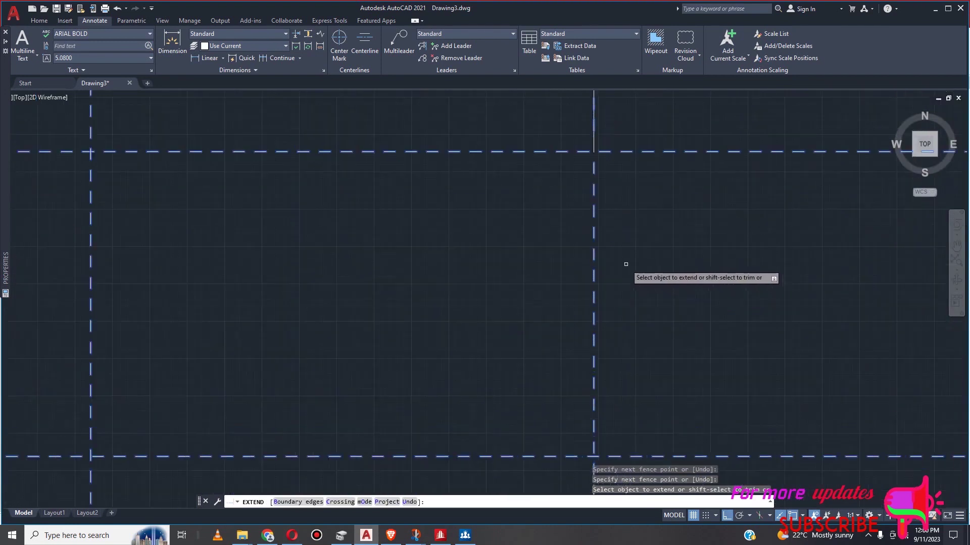
pyautogui.scroll(-8, 625, 265)
pyautogui.scroll(3, 591, 271)
pyautogui.scroll(6, 590, 291)
pyautogui.scroll(-1, 605, 295)
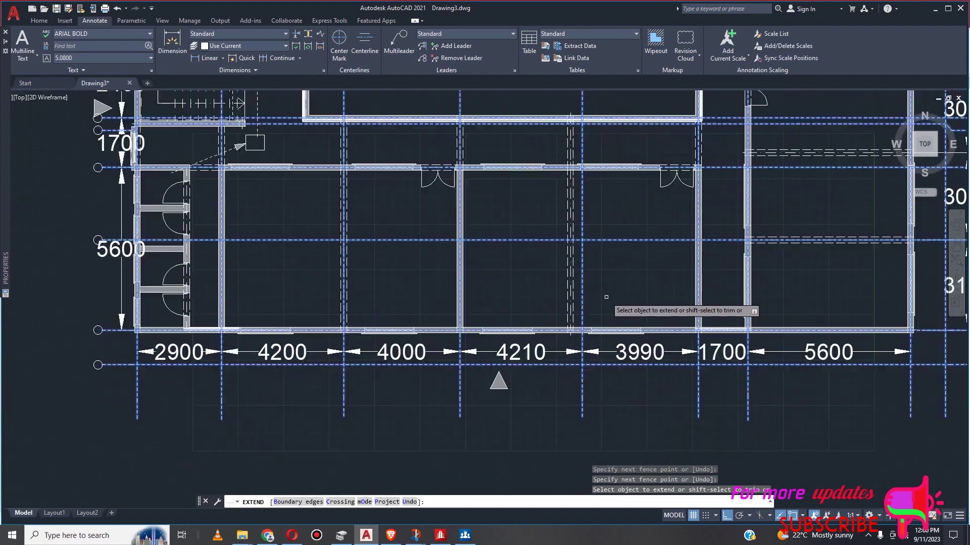
pyautogui.scroll(-3, 605, 296)
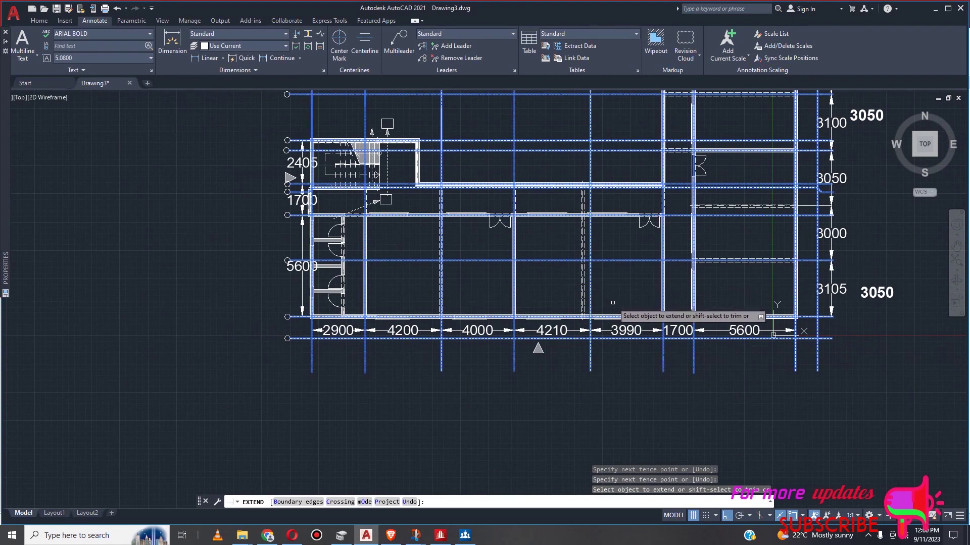
pyautogui.scroll(2, 608, 304)
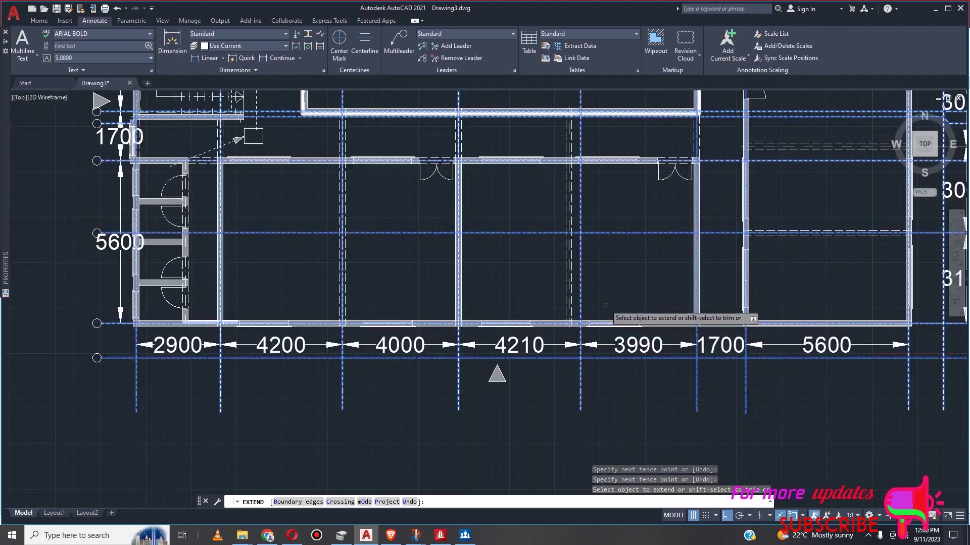
pyautogui.scroll(-2, 605, 304)
pyautogui.scroll(-2, 603, 308)
pyautogui.press('Return')
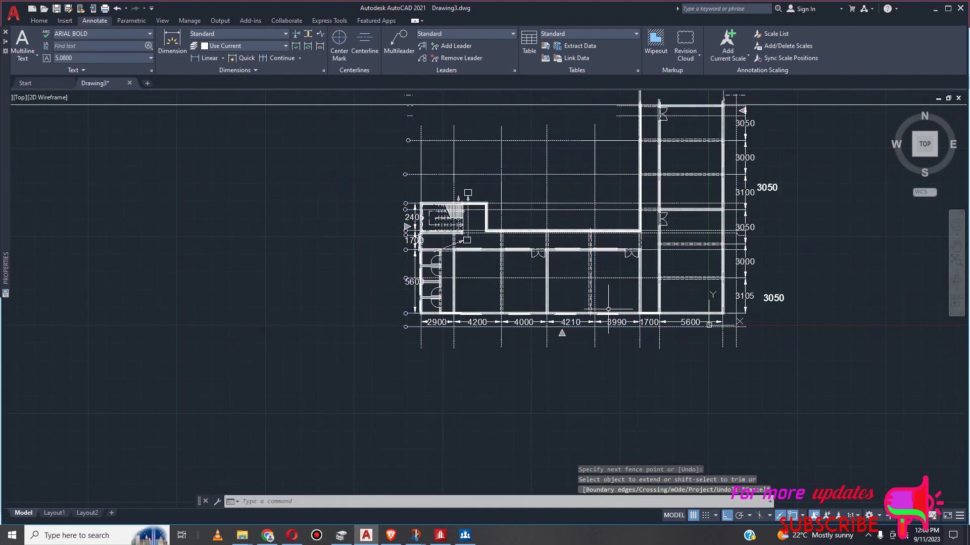
# Examine the gridlines across the whole plan for dashes that are still separate
pyautogui.scroll(5, 597, 307)
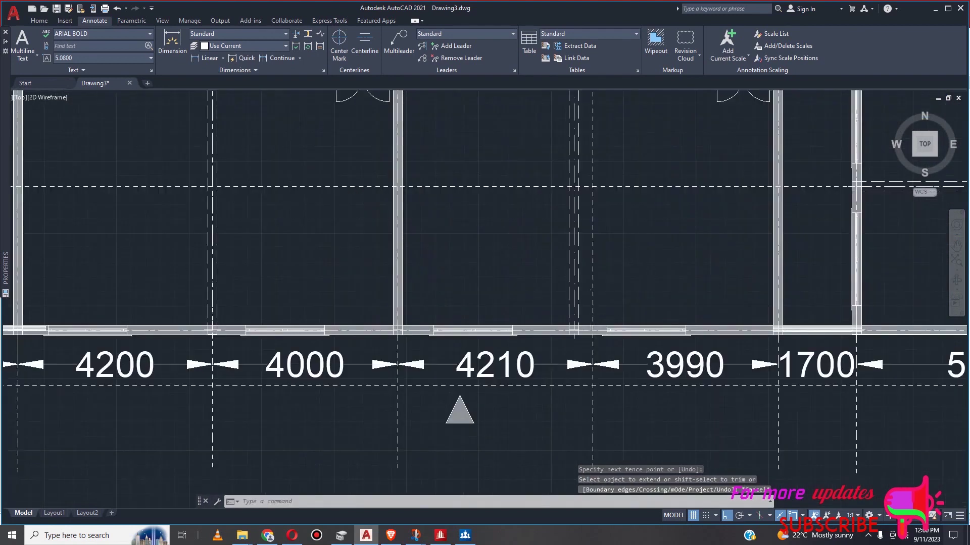
pyautogui.scroll(-4, 583, 317)
pyautogui.scroll(-2, 557, 306)
pyautogui.scroll(8, 546, 298)
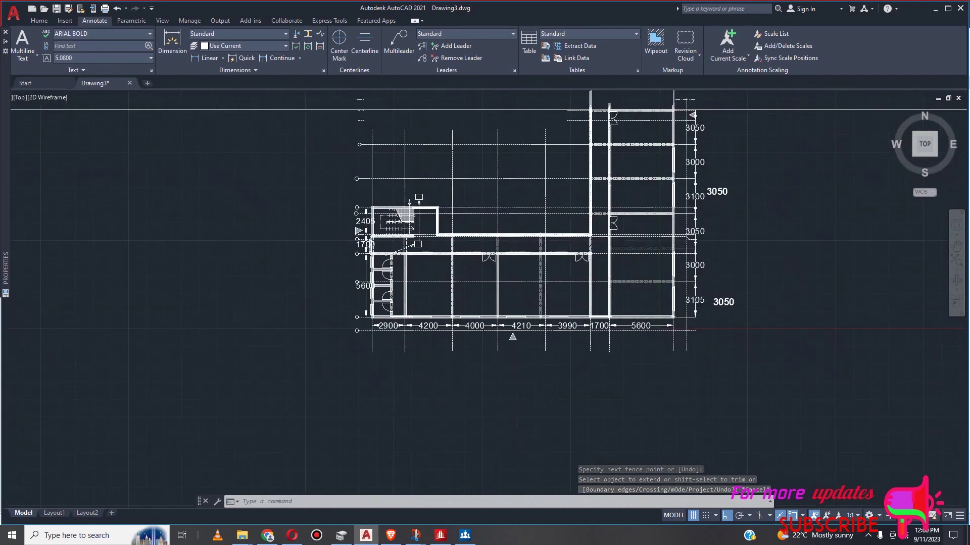
pyautogui.scroll(-5, 530, 313)
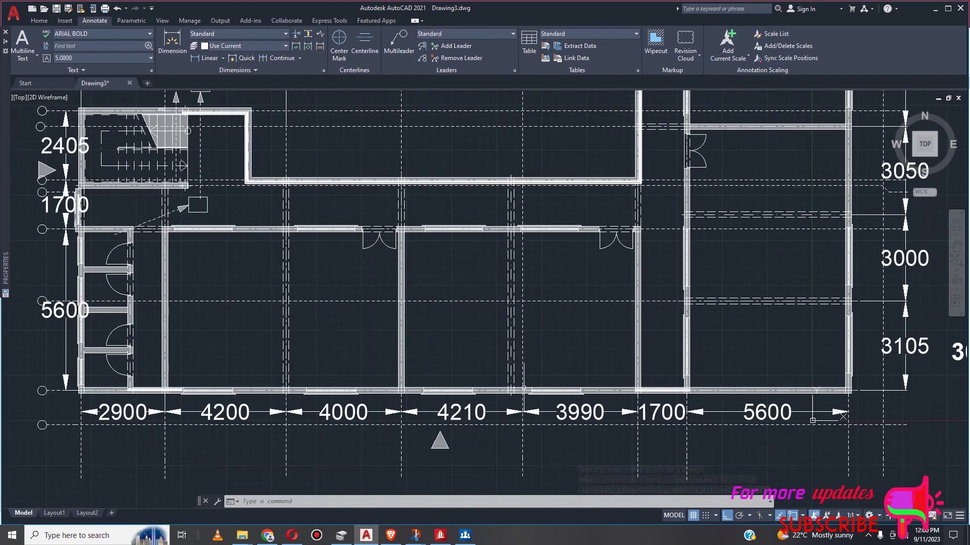
pyautogui.scroll(-5, 520, 367)
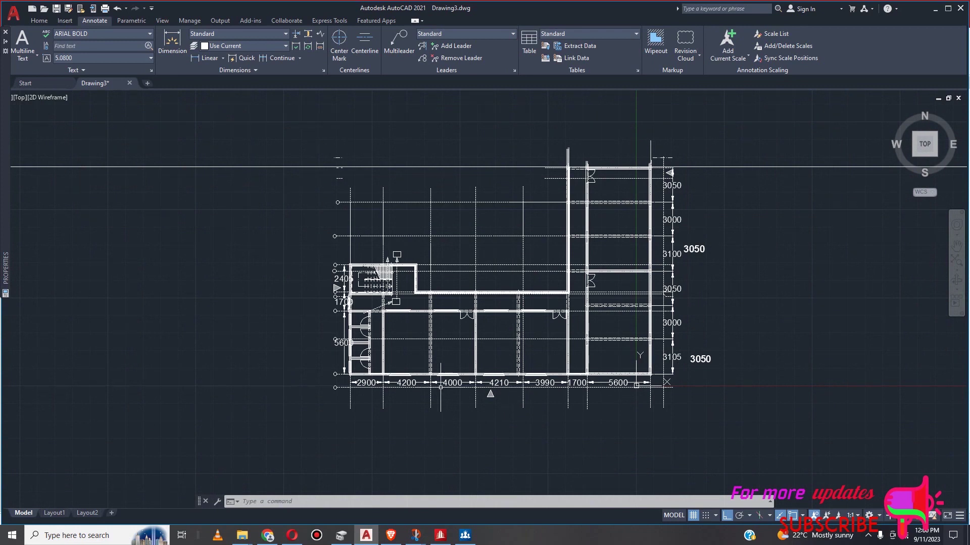
pyautogui.scroll(2, 538, 206)
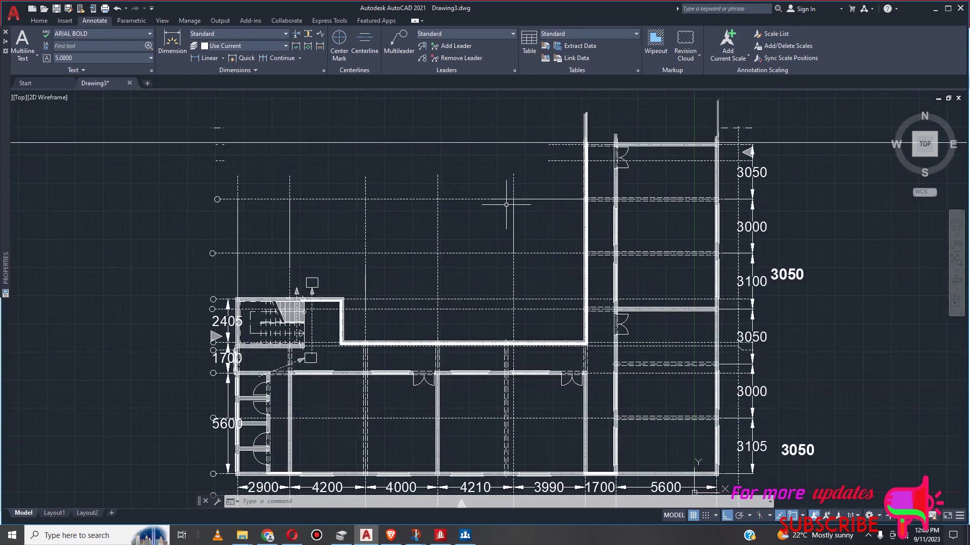
# Start vertical construction lines with XLINE and place one along the plan's leftmost vertical gridline
pyautogui.press('BackSpace')
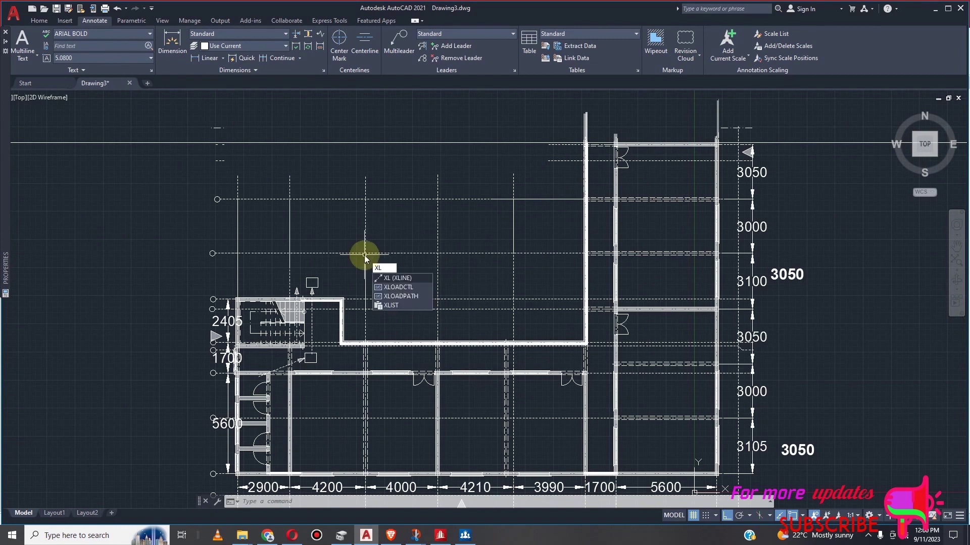
pyautogui.press('Return')
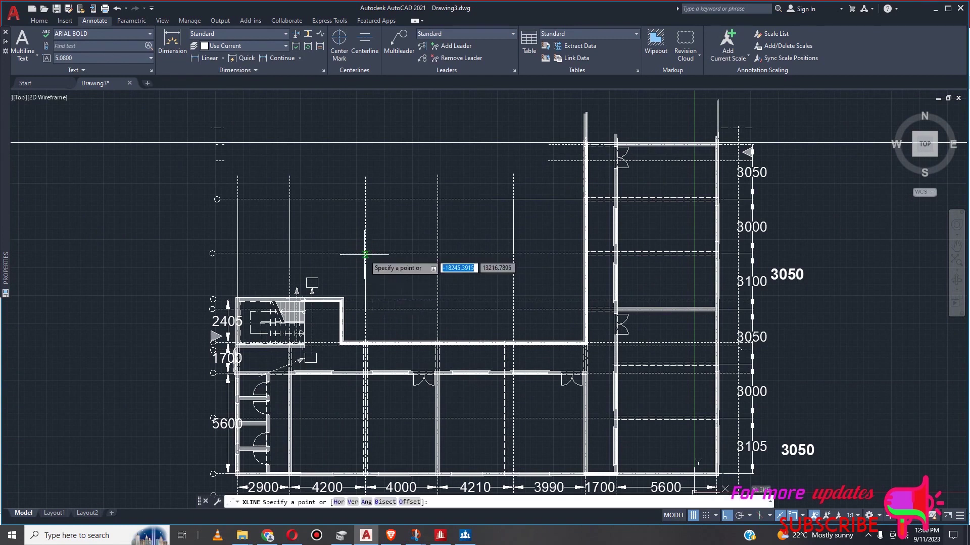
pyautogui.click(365, 255)
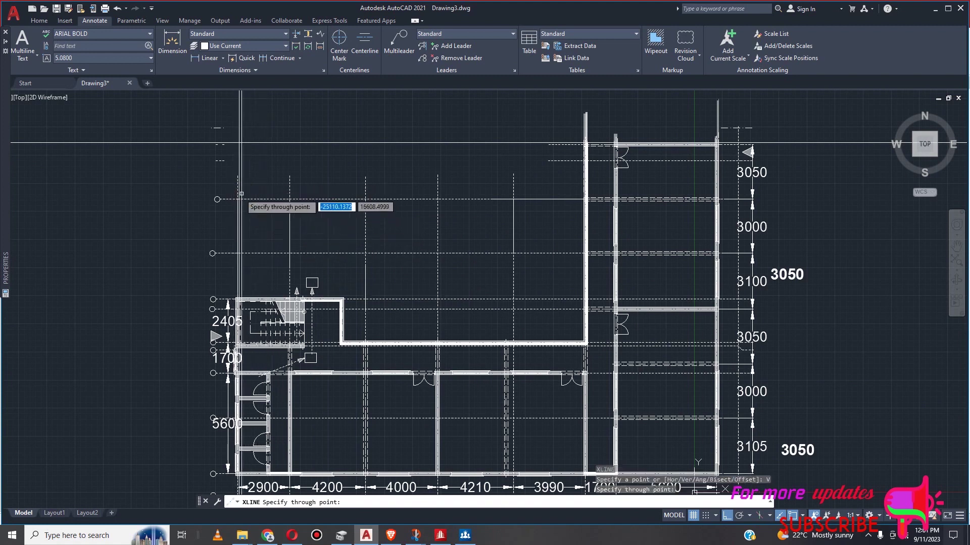
pyautogui.scroll(4, 239, 192)
pyautogui.scroll(3, 237, 202)
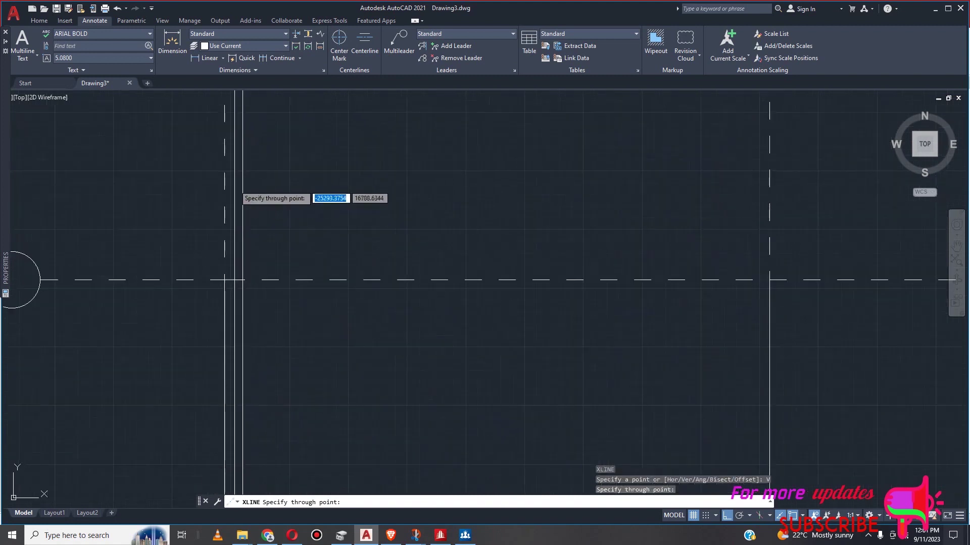
pyautogui.click(226, 181)
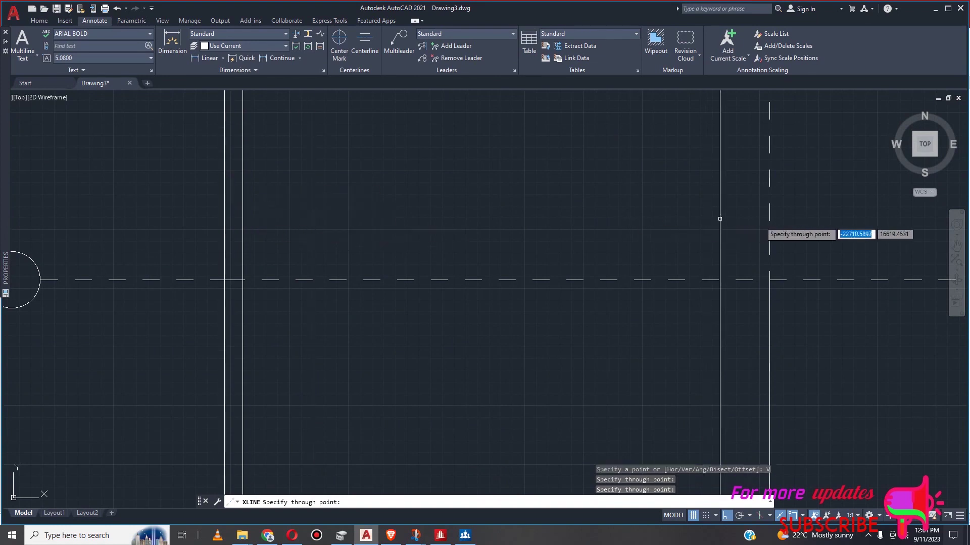
# Place vertical construction lines along the second, third and fourth gridlines, picking points on their dashes above the plan
pyautogui.click(770, 175)
pyautogui.scroll(-6, 525, 212)
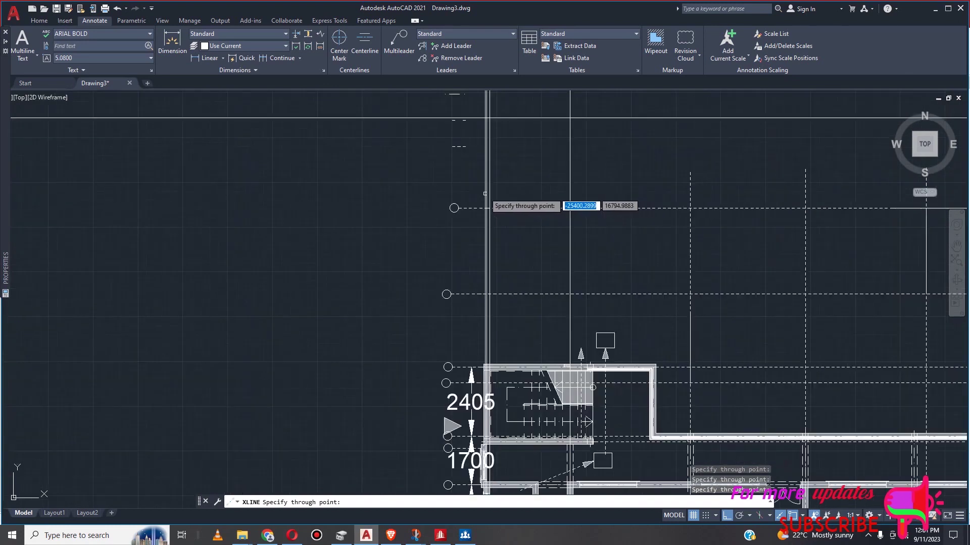
pyautogui.scroll(4, 693, 195)
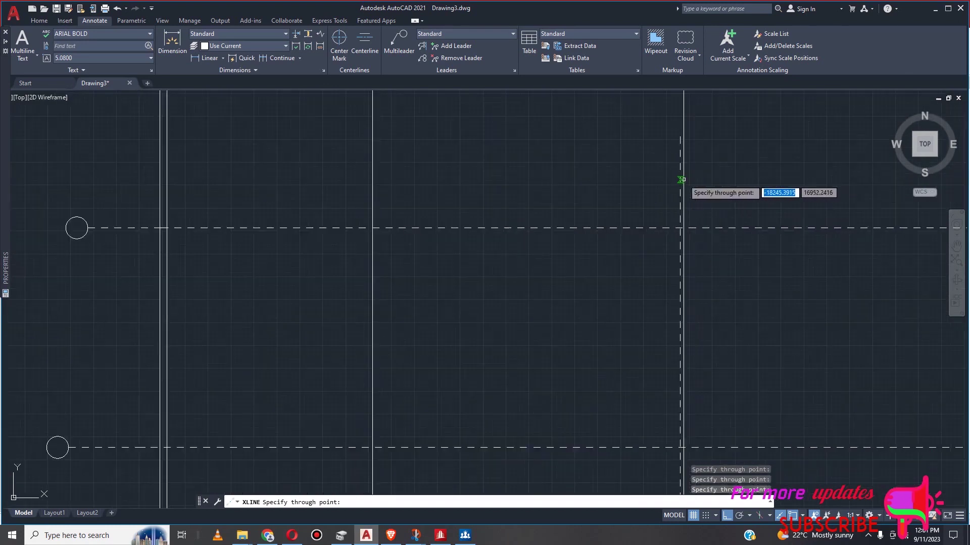
pyautogui.scroll(-5, 570, 188)
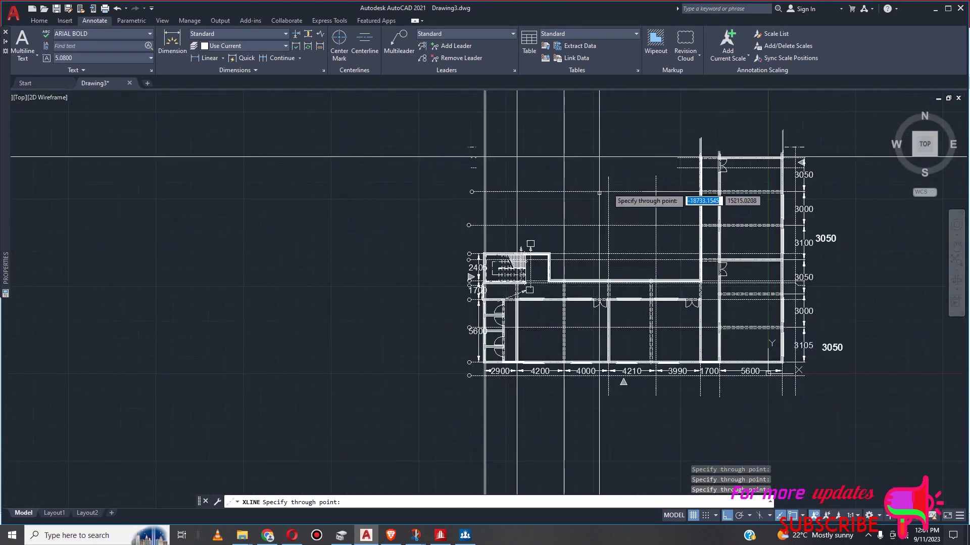
pyautogui.scroll(8, 611, 183)
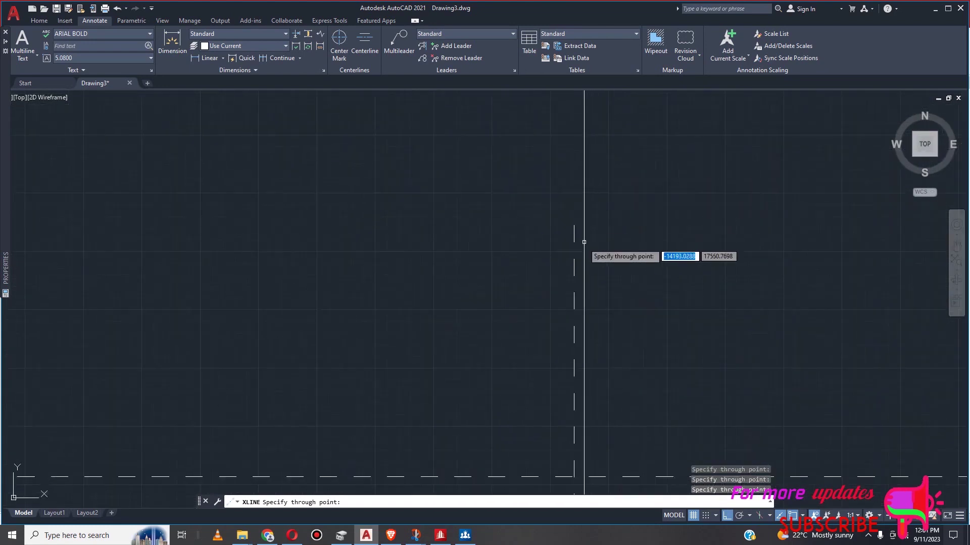
pyautogui.scroll(-6, 574, 229)
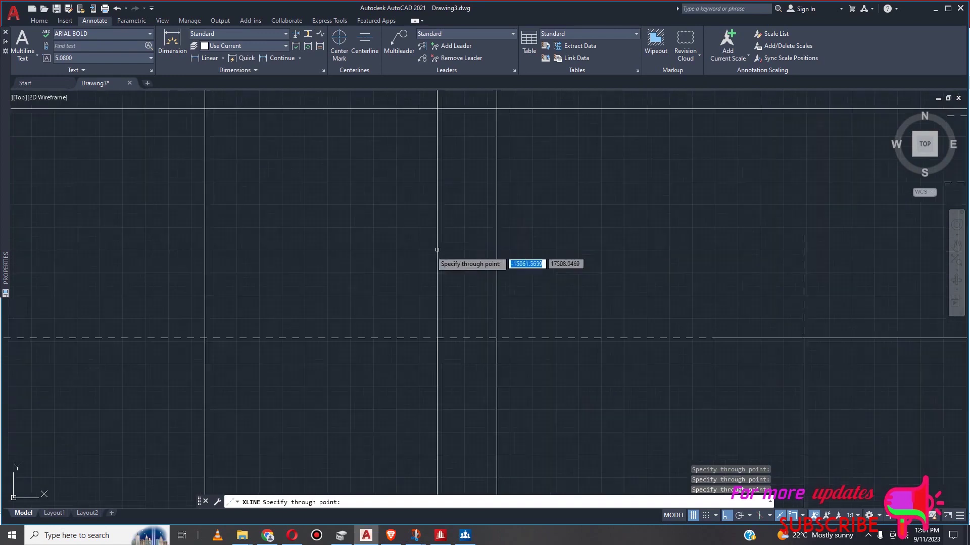
# Place vertical construction lines along the fifth gridline and the sixth gridline, between the 3990 and 1700 bays
pyautogui.scroll(5, 548, 255)
pyautogui.scroll(3, 530, 238)
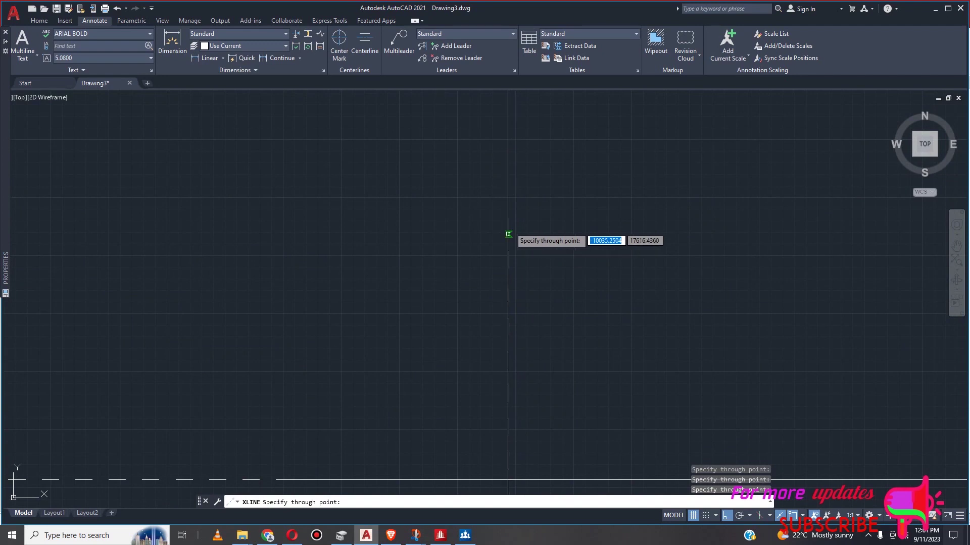
pyautogui.scroll(-3, 503, 238)
pyautogui.scroll(-5, 503, 240)
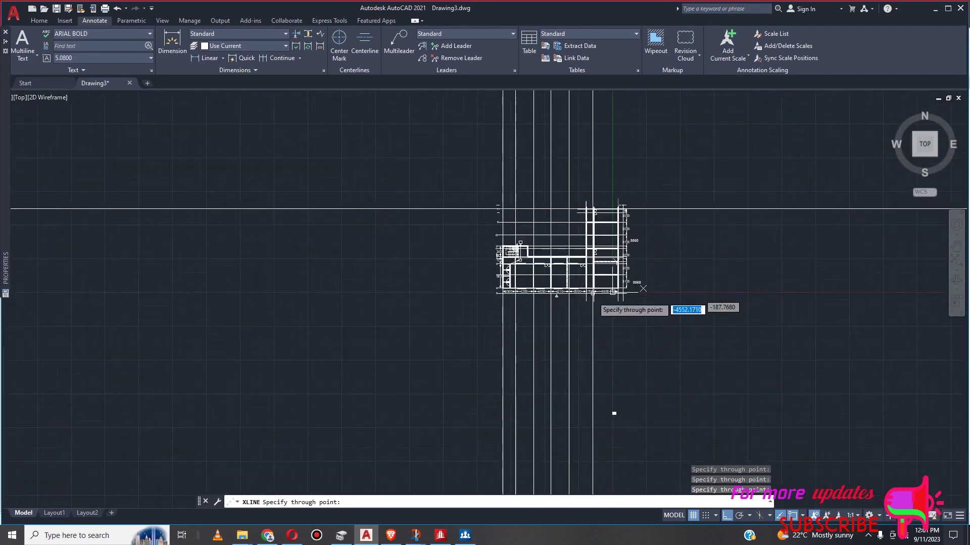
pyautogui.scroll(6, 581, 323)
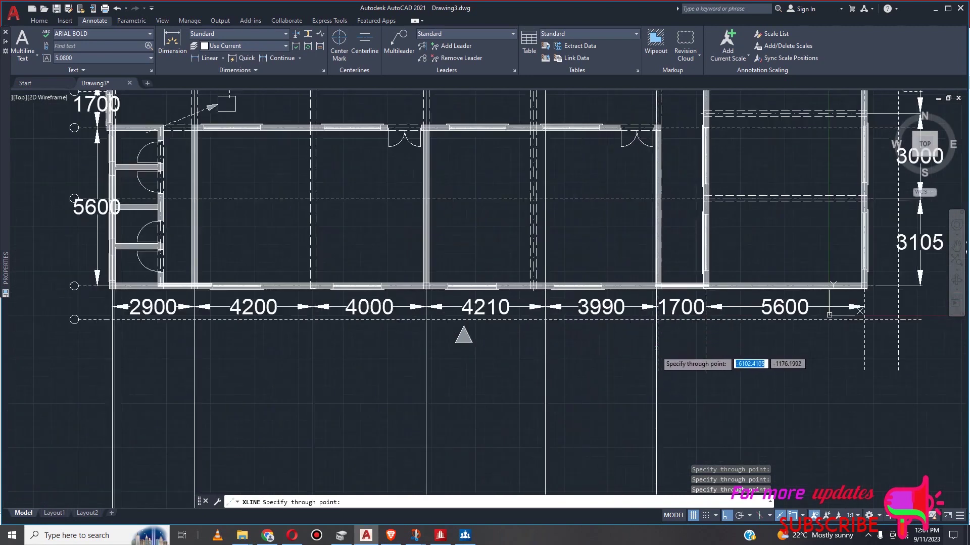
pyautogui.scroll(2, 657, 348)
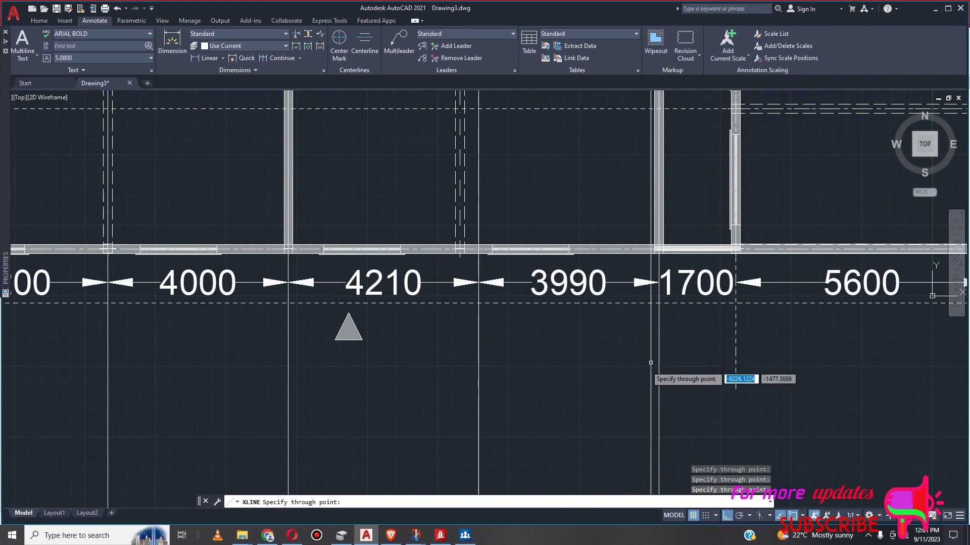
# Place vertical construction lines along the gridlines at both ends of the 5600 bay, and end the XLINE command
pyautogui.scroll(-4, 636, 328)
pyautogui.scroll(5, 677, 369)
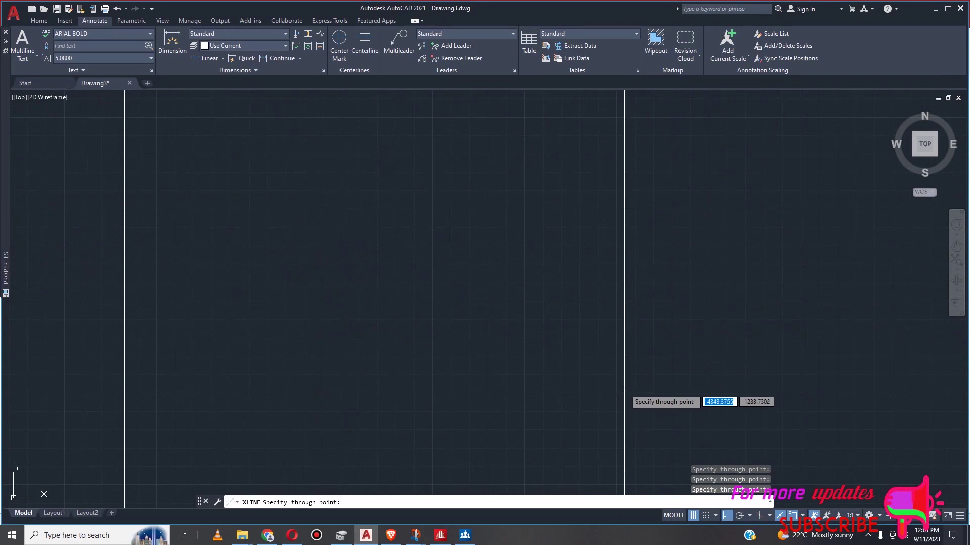
pyautogui.scroll(-4, 581, 350)
pyautogui.scroll(-3, 580, 350)
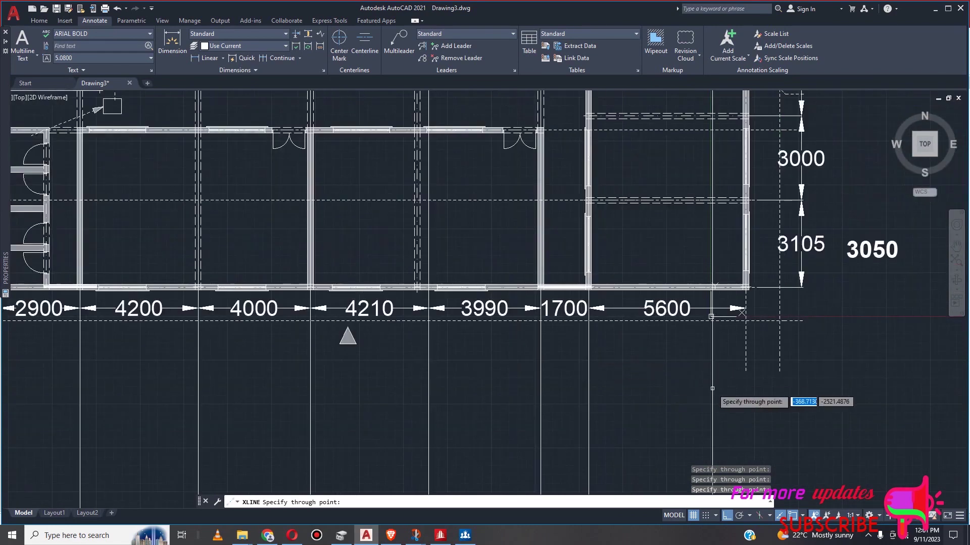
pyautogui.scroll(3, 750, 384)
pyautogui.scroll(2, 750, 383)
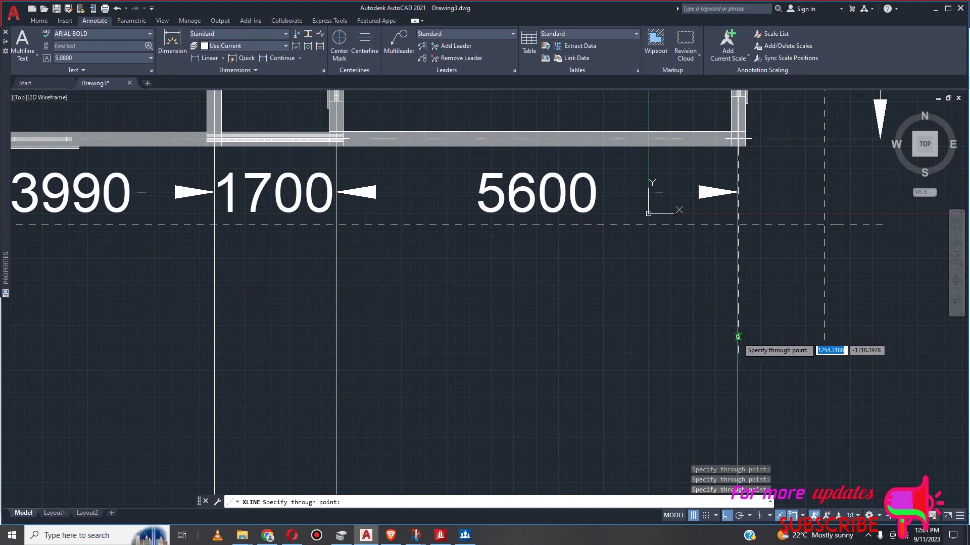
pyautogui.scroll(-4, 738, 344)
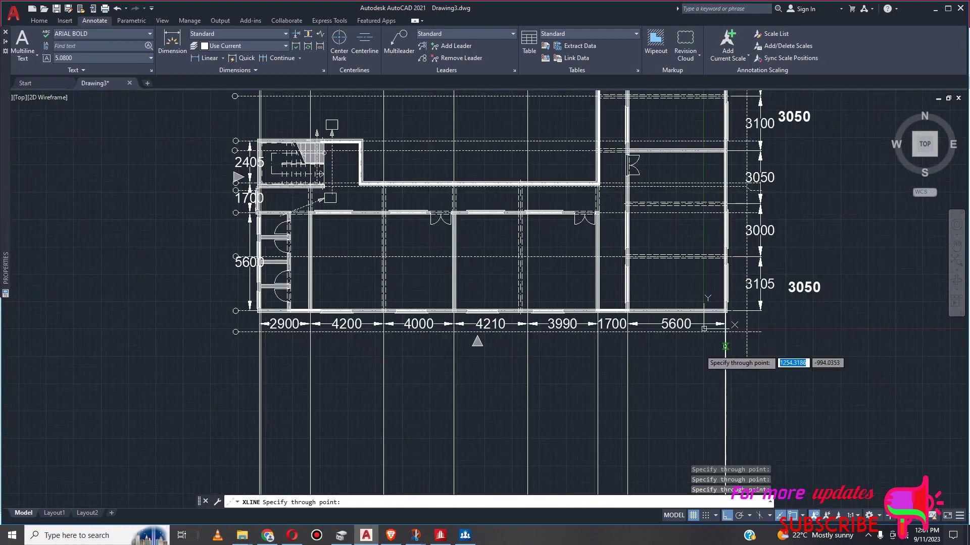
pyautogui.scroll(-4, 751, 338)
pyautogui.press('Escape')
# Delete the extra vertical construction line beside the one on the plan's leftmost gridline
pyautogui.scroll(6, 618, 377)
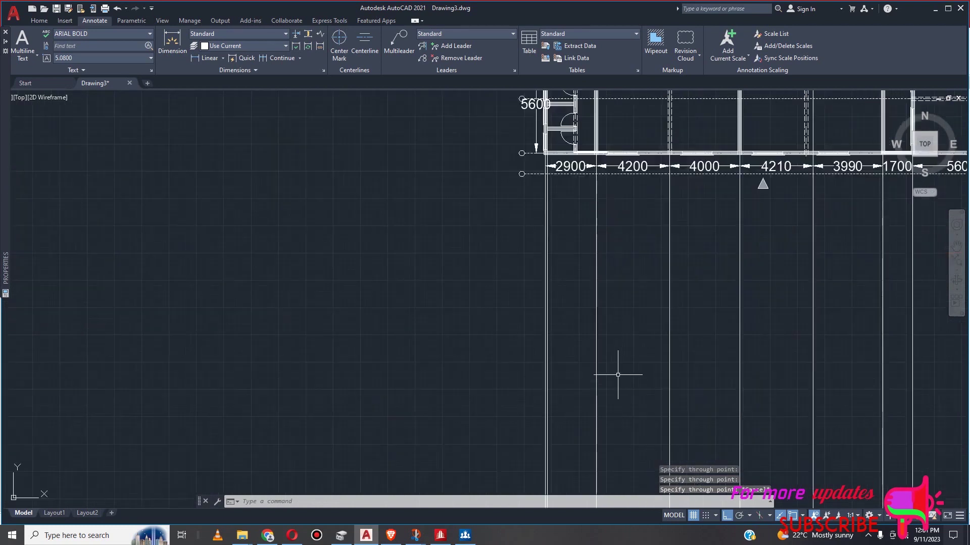
pyautogui.scroll(3, 548, 338)
pyautogui.click(548, 334)
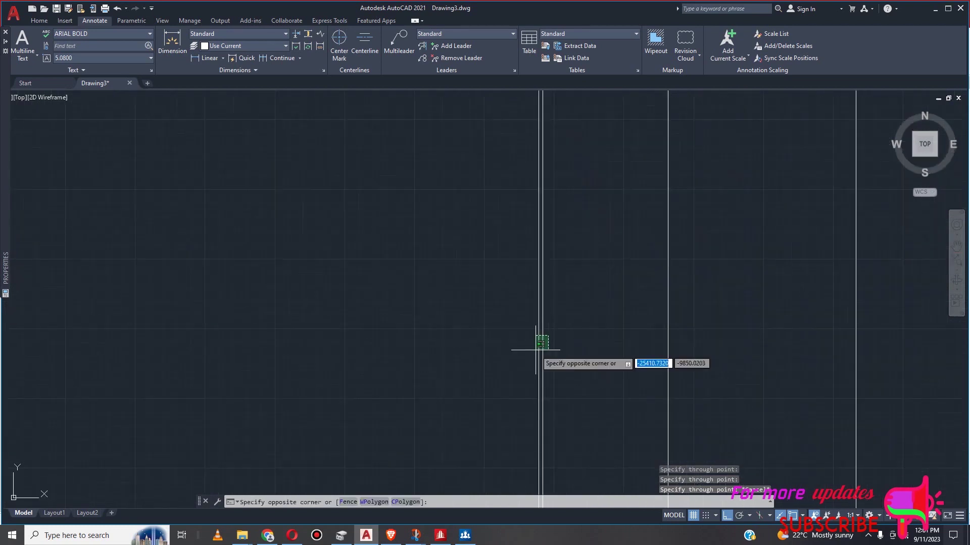
pyautogui.scroll(6, 542, 345)
pyautogui.click(542, 345)
pyautogui.click(542, 345)
pyautogui.scroll(-5, 525, 399)
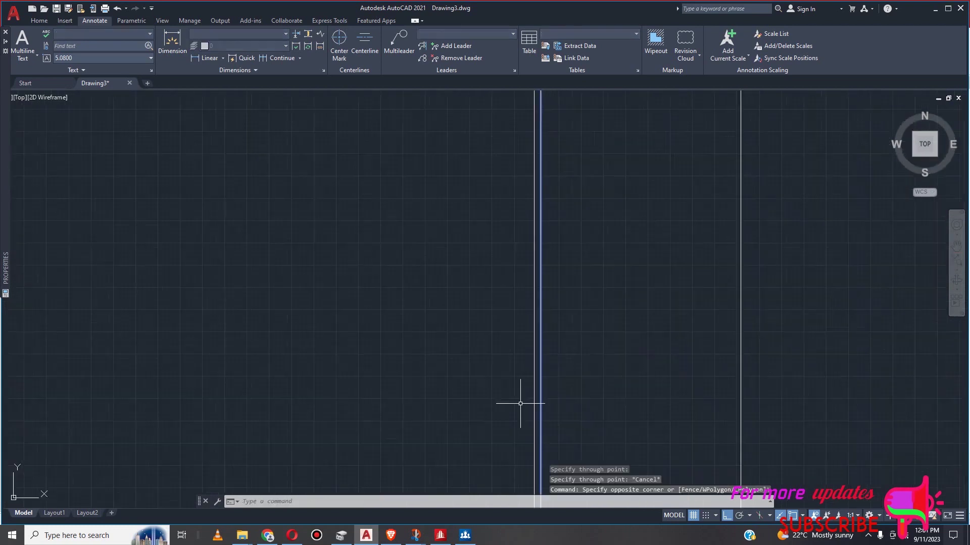
pyautogui.press('Delete')
# Start horizontal construction lines with XLINE and place one along the lower outer wall's gridline
pyautogui.scroll(-5, 513, 410)
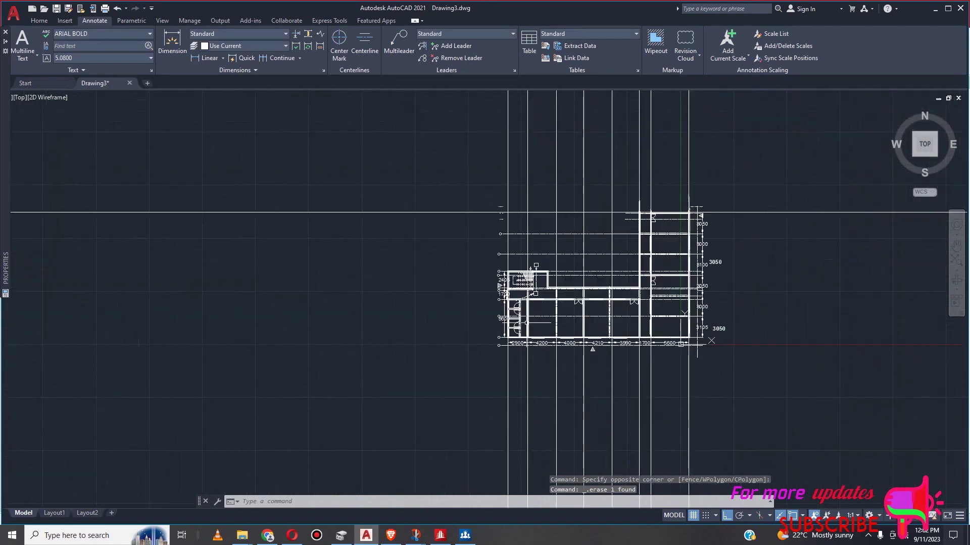
pyautogui.scroll(6, 519, 310)
pyautogui.scroll(-2, 511, 343)
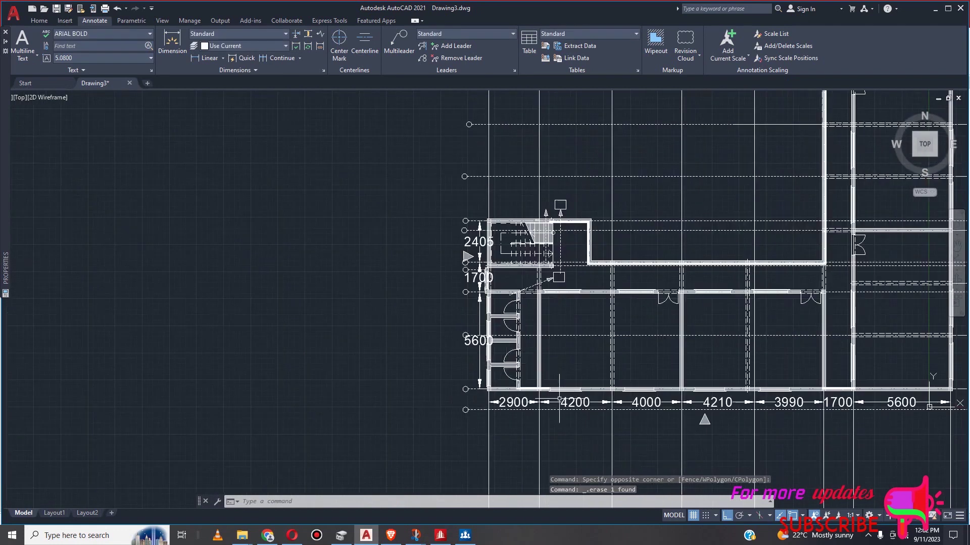
pyautogui.scroll(5, 752, 412)
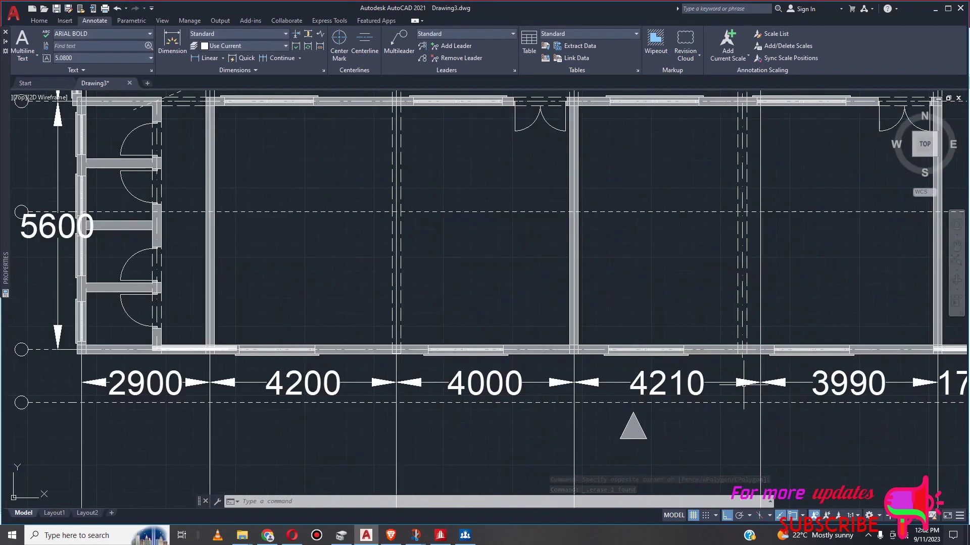
pyautogui.scroll(-7, 744, 383)
pyautogui.scroll(10, 733, 360)
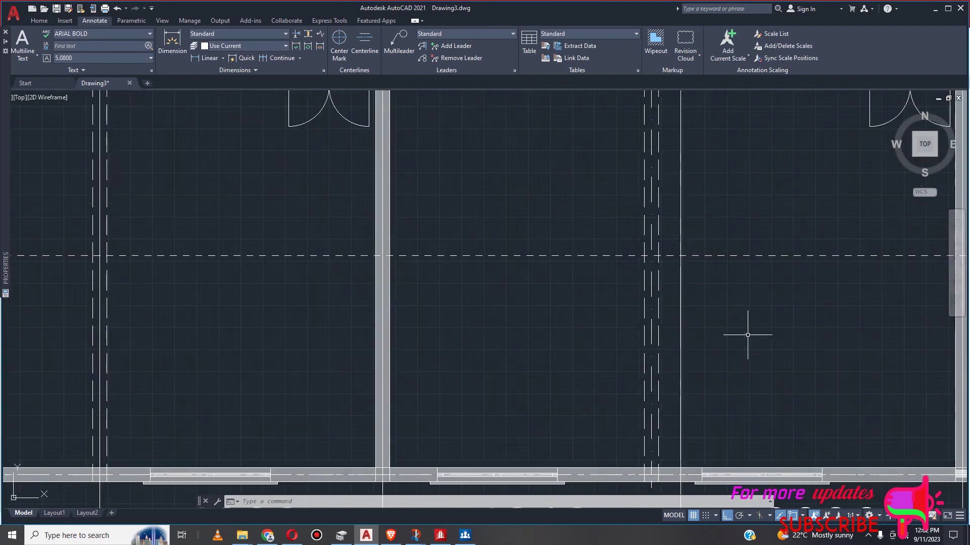
pyautogui.press('Return')
pyautogui.click(748, 337)
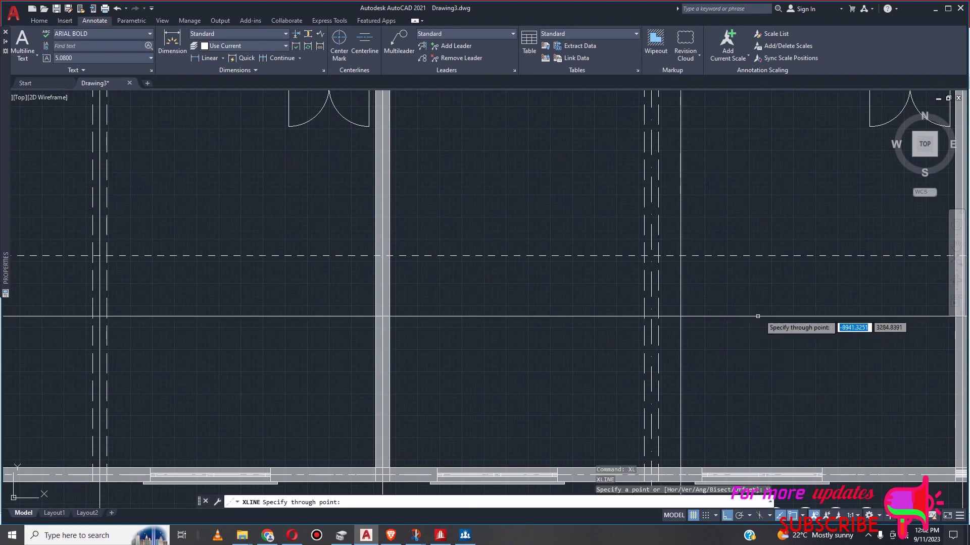
pyautogui.scroll(-4, 766, 338)
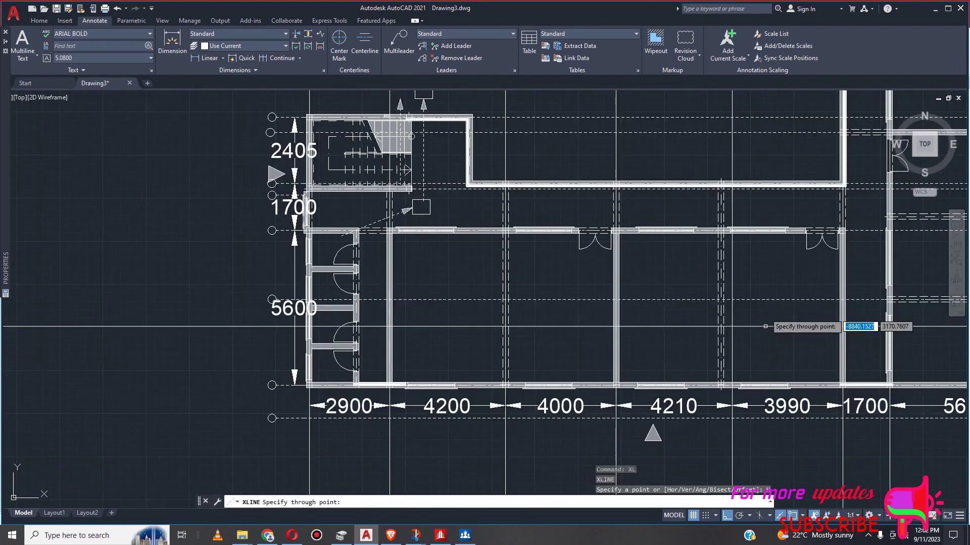
pyautogui.scroll(4, 278, 391)
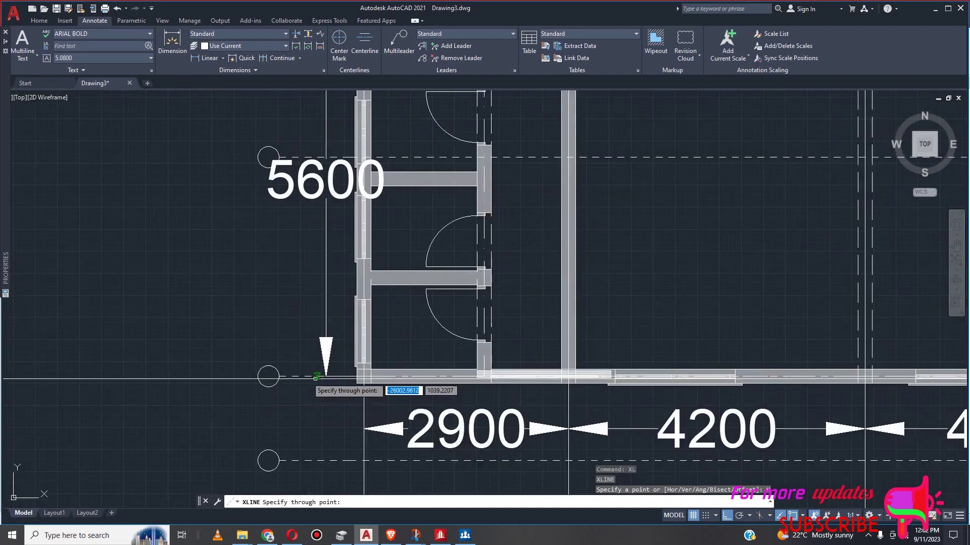
pyautogui.click(305, 376)
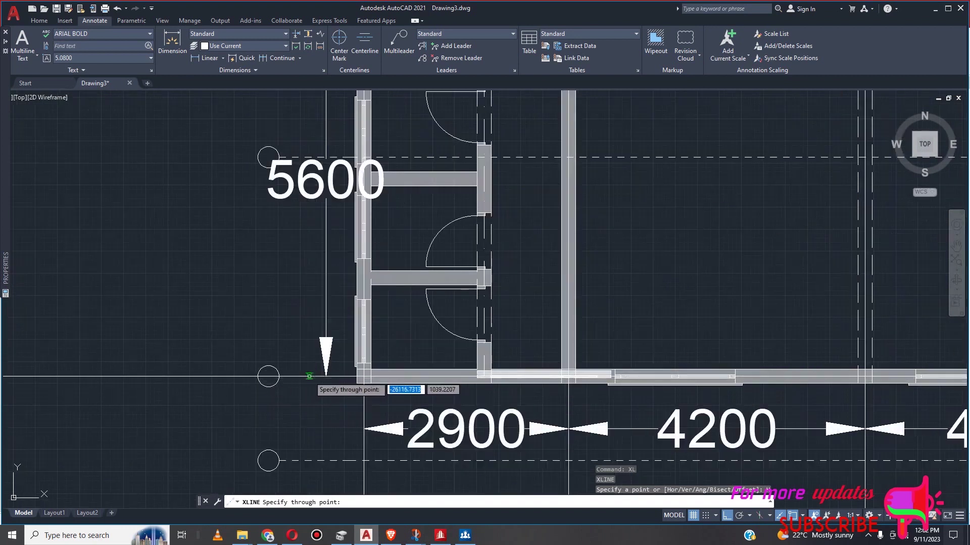
# Place a horizontal construction line along the gridline crossing the middle of the 5600 bay
pyautogui.scroll(-2, 319, 406)
pyautogui.scroll(2, 419, 260)
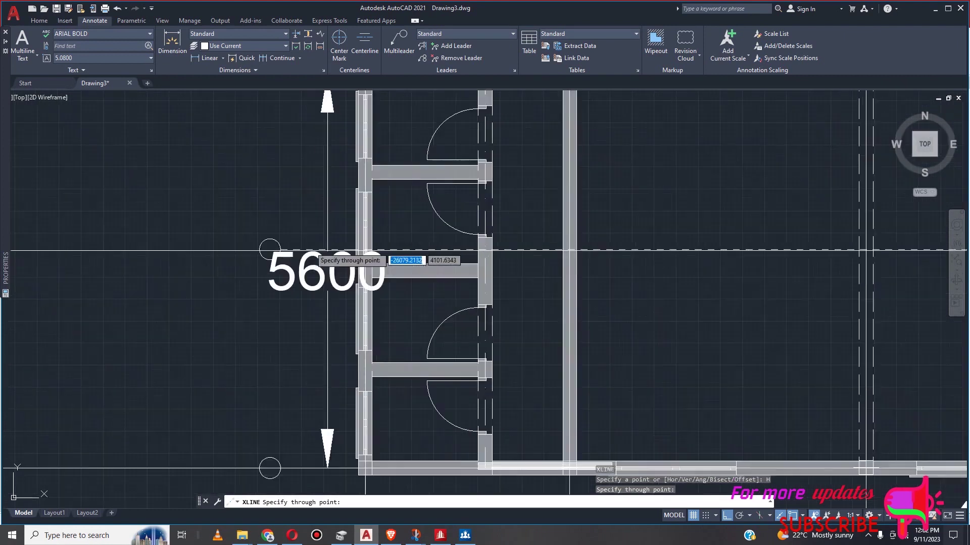
pyautogui.scroll(2, 297, 247)
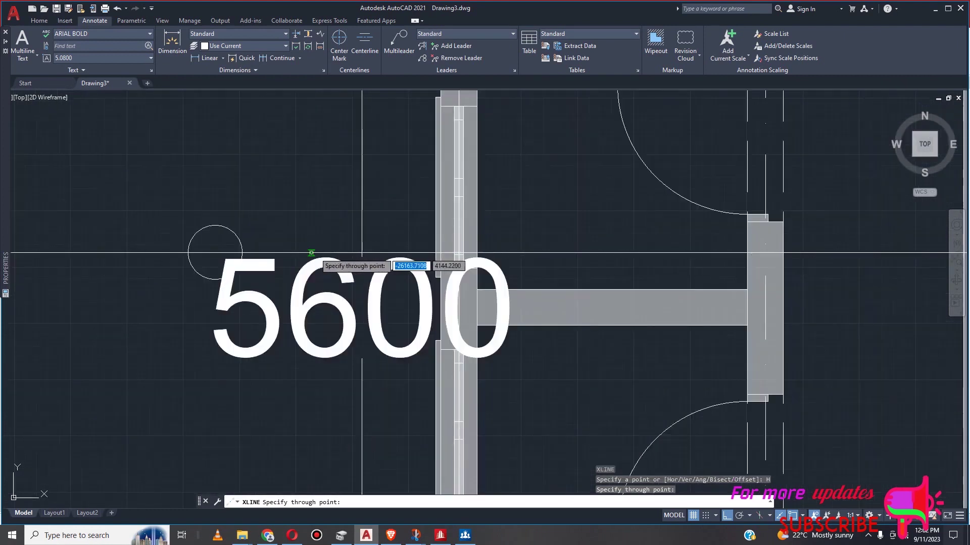
pyautogui.scroll(-6, 315, 253)
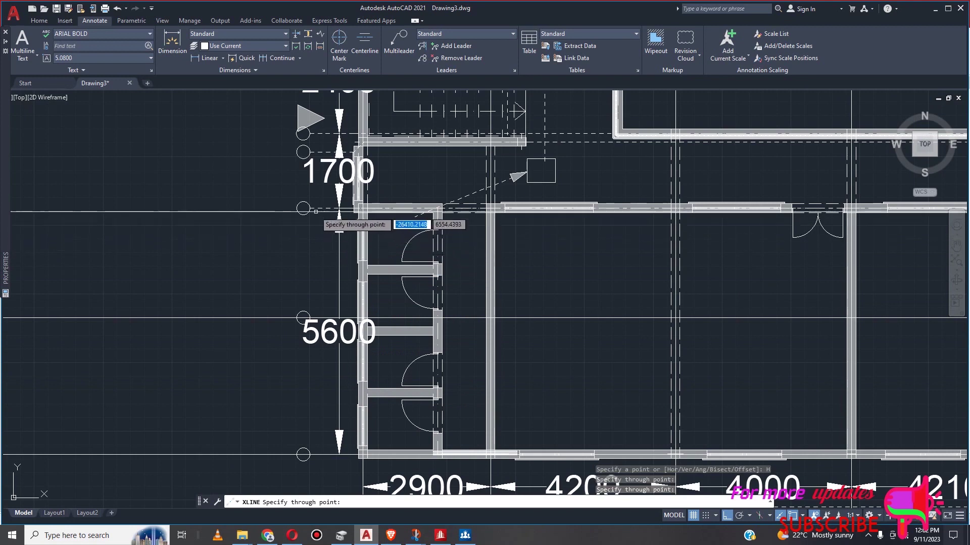
# Place horizontal construction lines on the gridline between the 5600 and 1700 bays, snapping the second one exactly to its dashes
pyautogui.scroll(5, 314, 207)
pyautogui.click(338, 201)
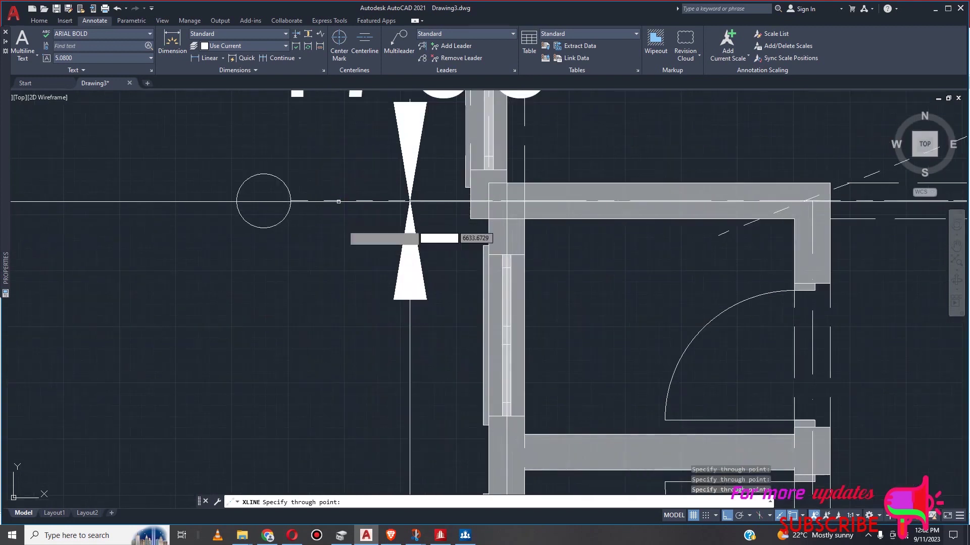
pyautogui.scroll(-5, 359, 304)
pyautogui.scroll(6, 348, 261)
pyautogui.scroll(2, 351, 268)
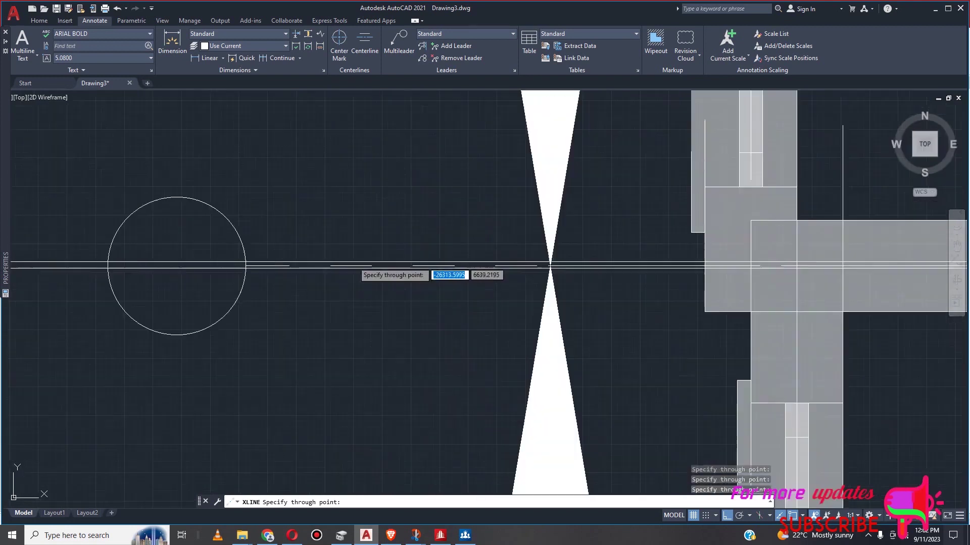
pyautogui.scroll(2, 352, 270)
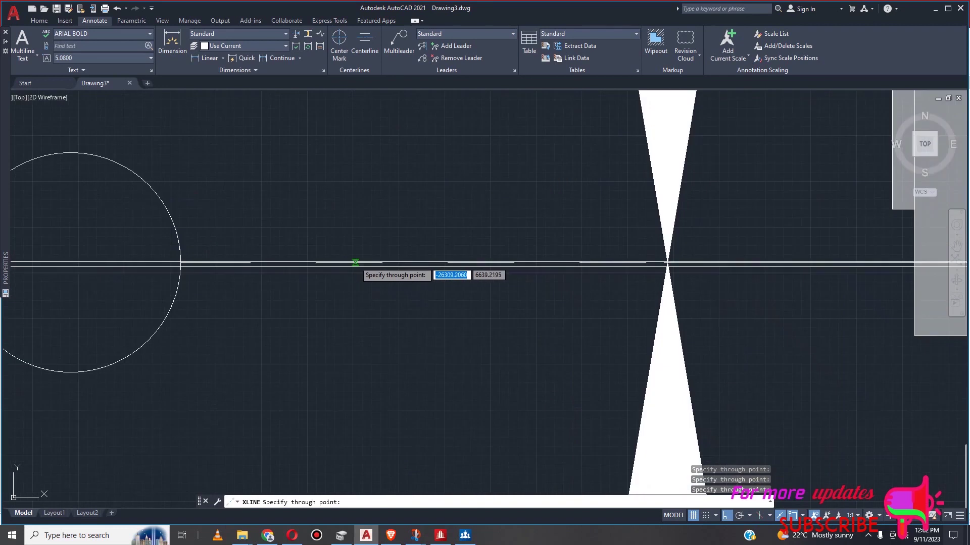
pyautogui.scroll(-10, 394, 361)
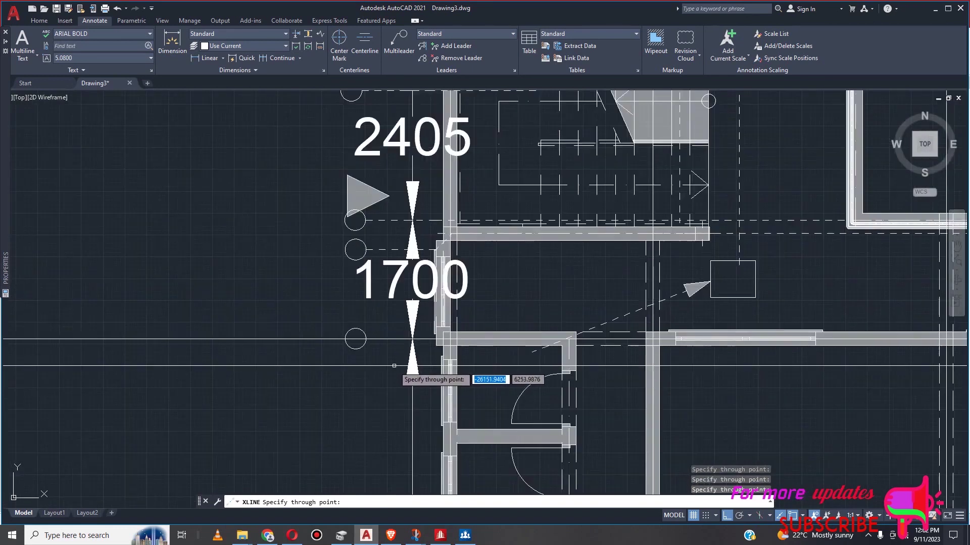
# Place horizontal construction lines along the gridline just above the 1700 text and the one between the 1700 and 2405 bays
pyautogui.scroll(5, 402, 235)
pyautogui.scroll(4, 358, 271)
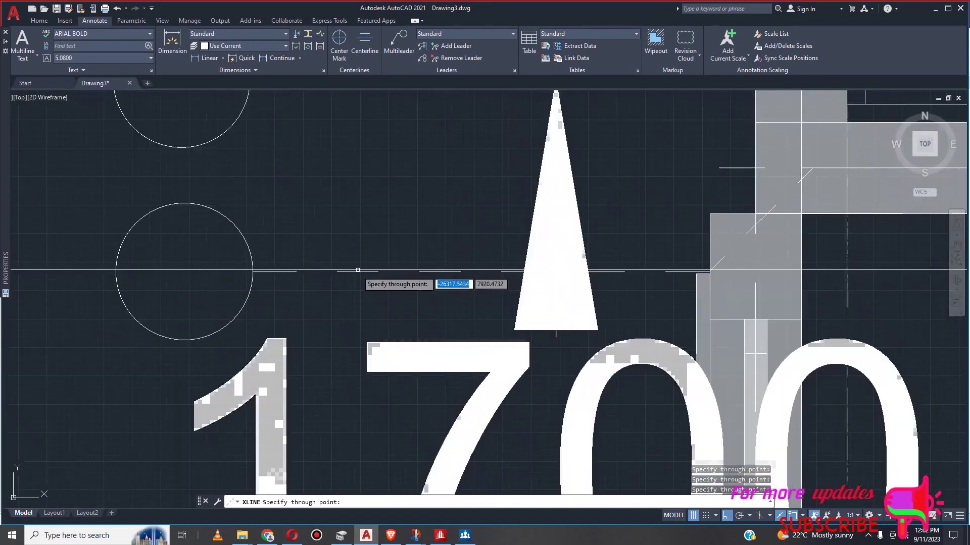
pyautogui.click(358, 270)
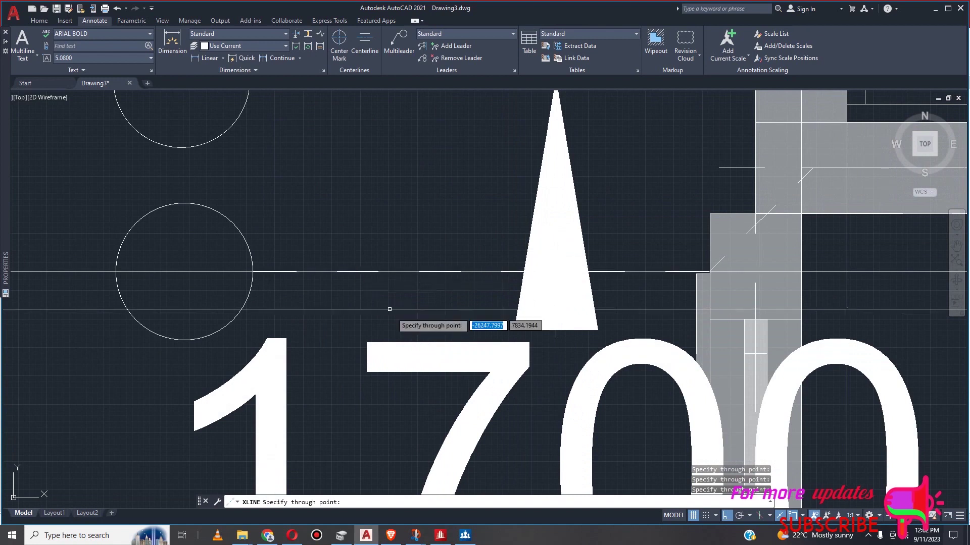
pyautogui.scroll(-4, 390, 298)
pyautogui.scroll(6, 389, 275)
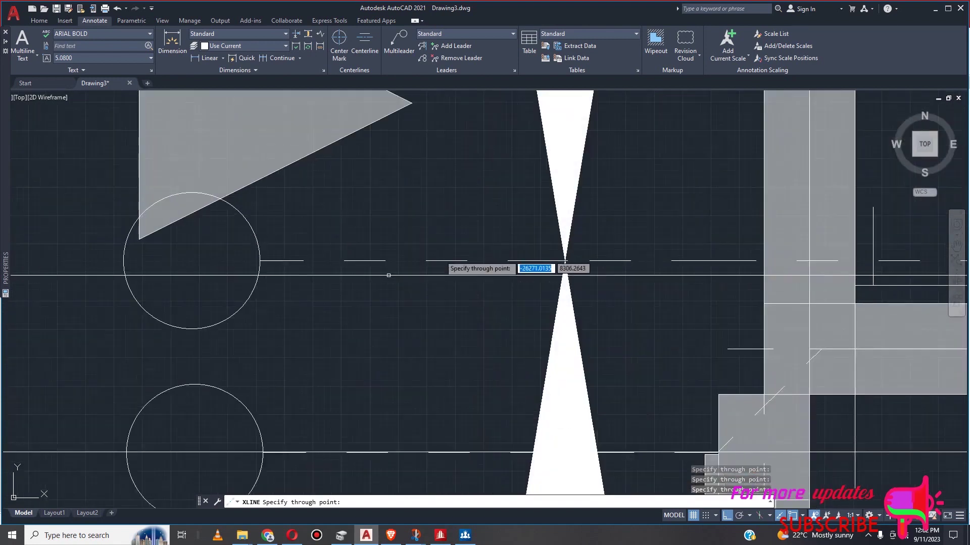
pyautogui.click(449, 260)
pyautogui.scroll(-3, 462, 328)
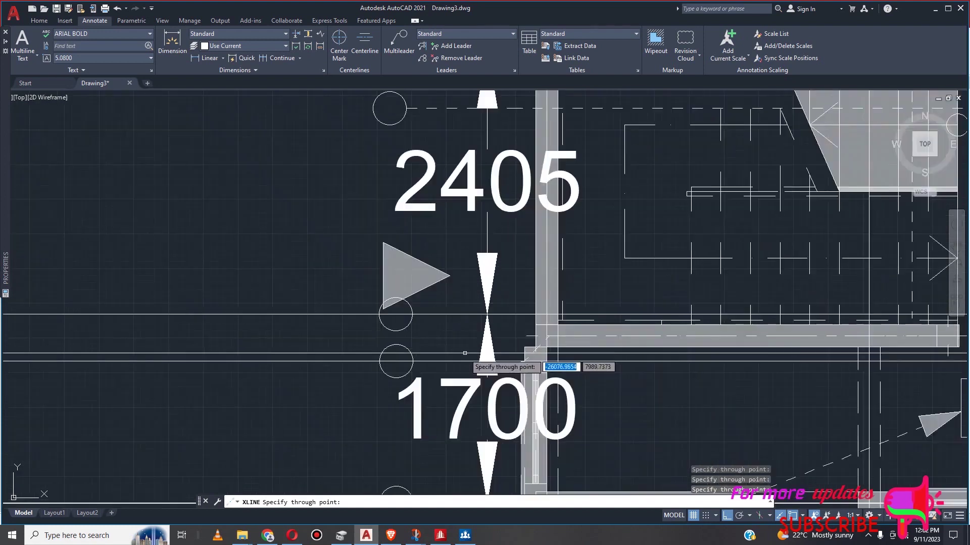
# Place horizontal construction lines along the two gridlines at the upper end of the 2405 bay
pyautogui.scroll(-5, 464, 349)
pyautogui.scroll(8, 500, 309)
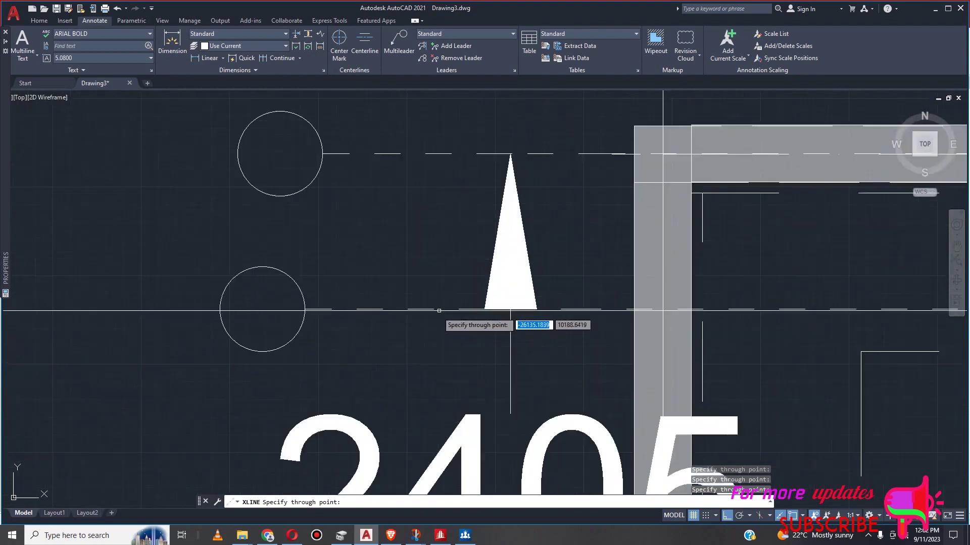
pyautogui.click(423, 307)
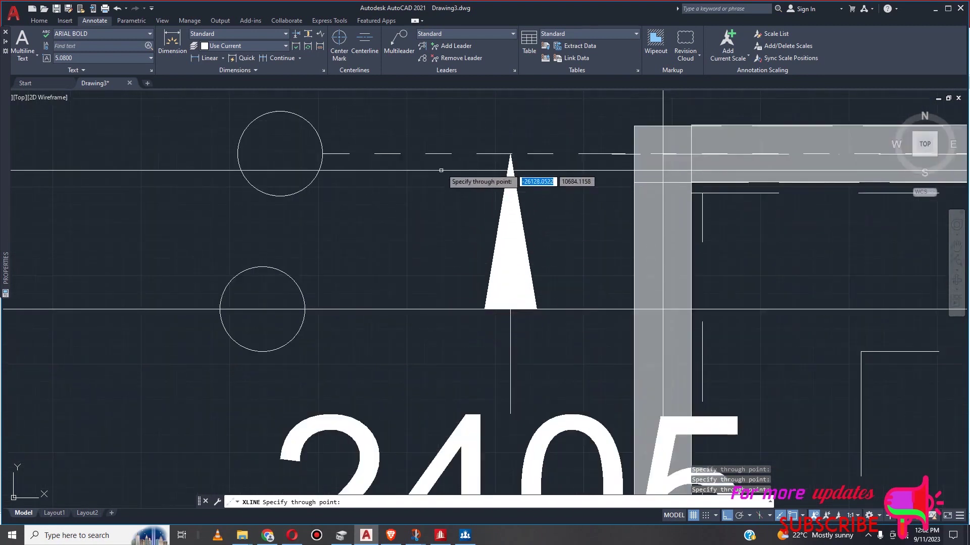
pyautogui.click(440, 154)
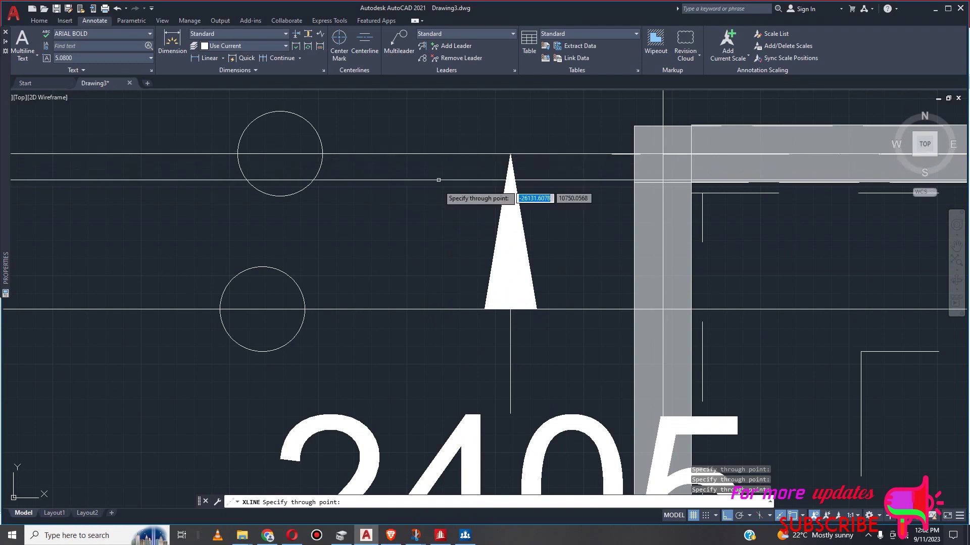
# Place horizontal construction lines along the next two dashed gridlines above the stair block
pyautogui.scroll(-5, 439, 218)
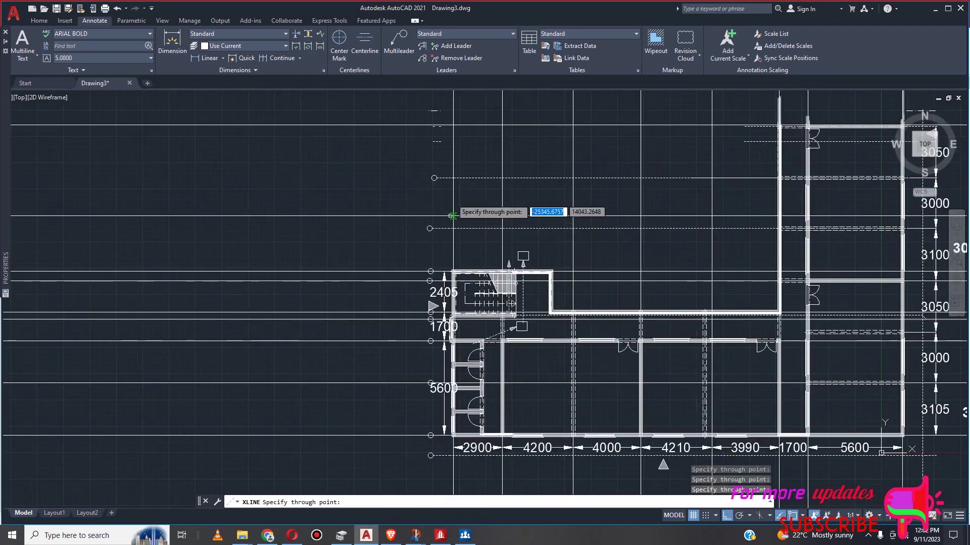
pyautogui.scroll(5, 452, 216)
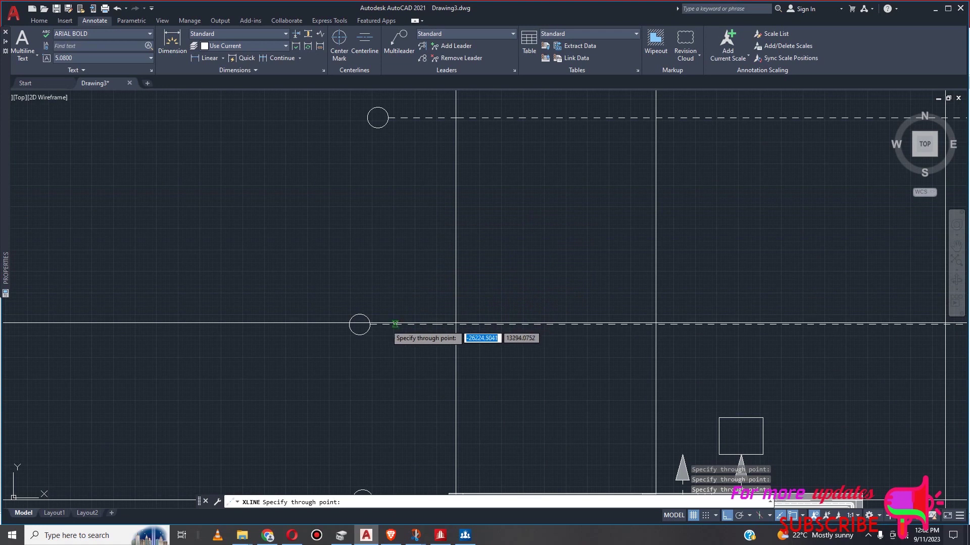
pyautogui.click(376, 324)
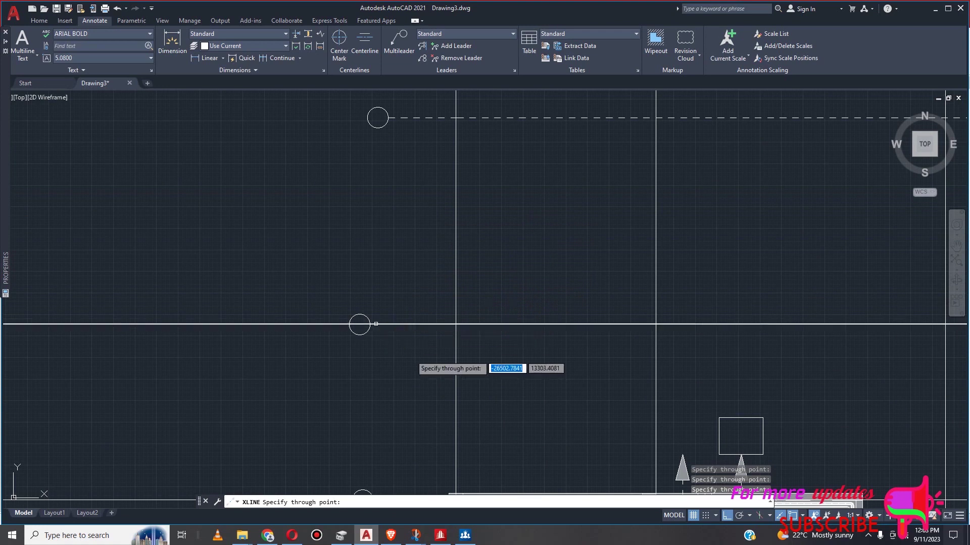
pyautogui.scroll(-5, 383, 313)
pyautogui.scroll(5, 404, 283)
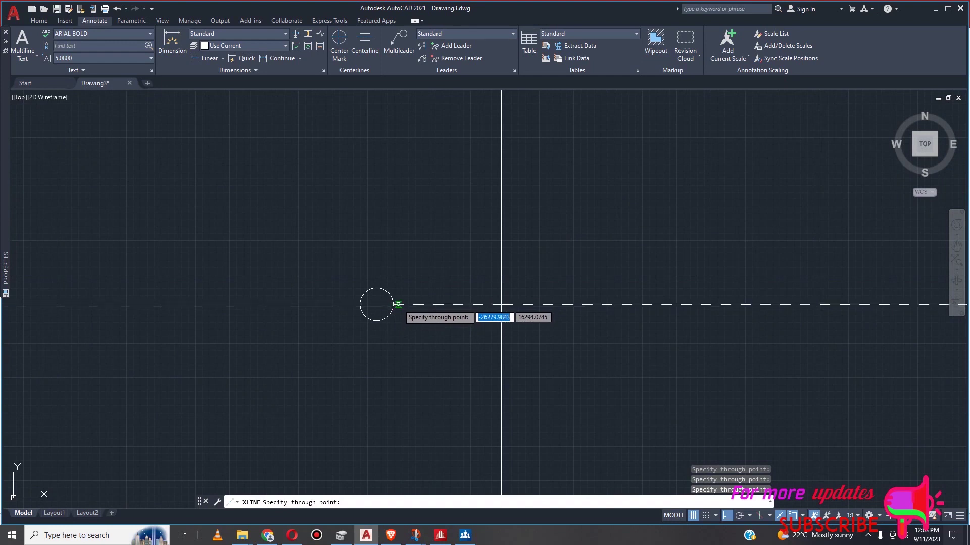
# Place a horizontal construction line along the dashed gridline at the east wing's top wall and end the command
pyautogui.scroll(-3, 404, 338)
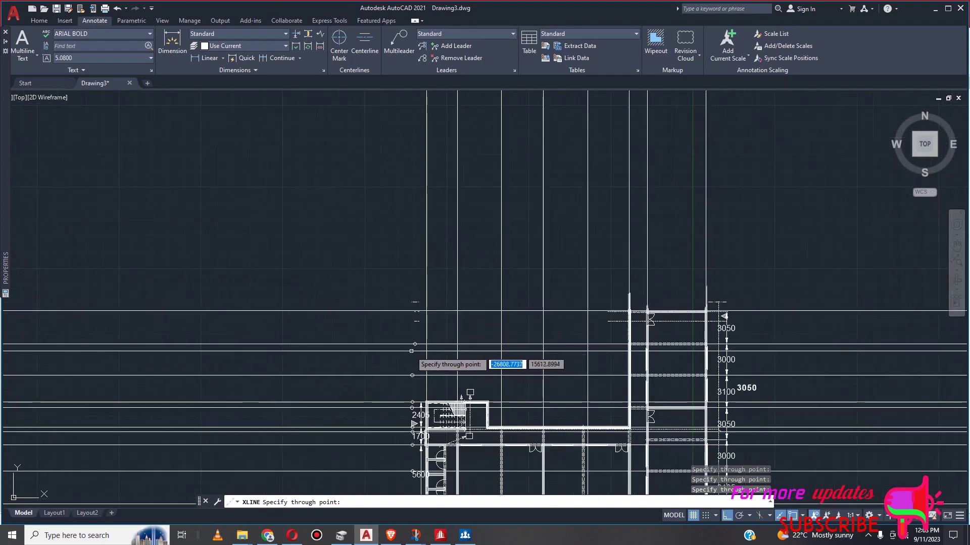
pyautogui.scroll(2, 598, 332)
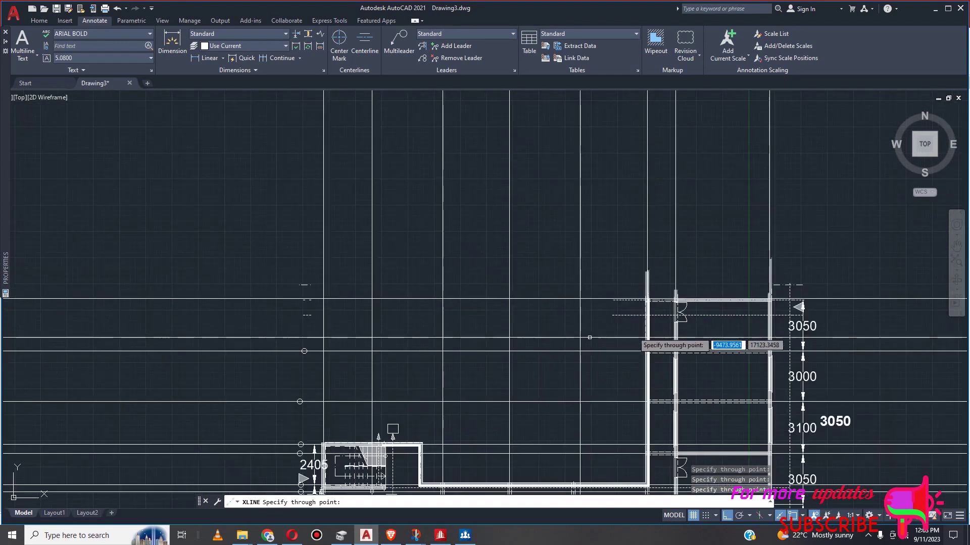
pyautogui.scroll(3, 589, 337)
pyautogui.scroll(3, 588, 267)
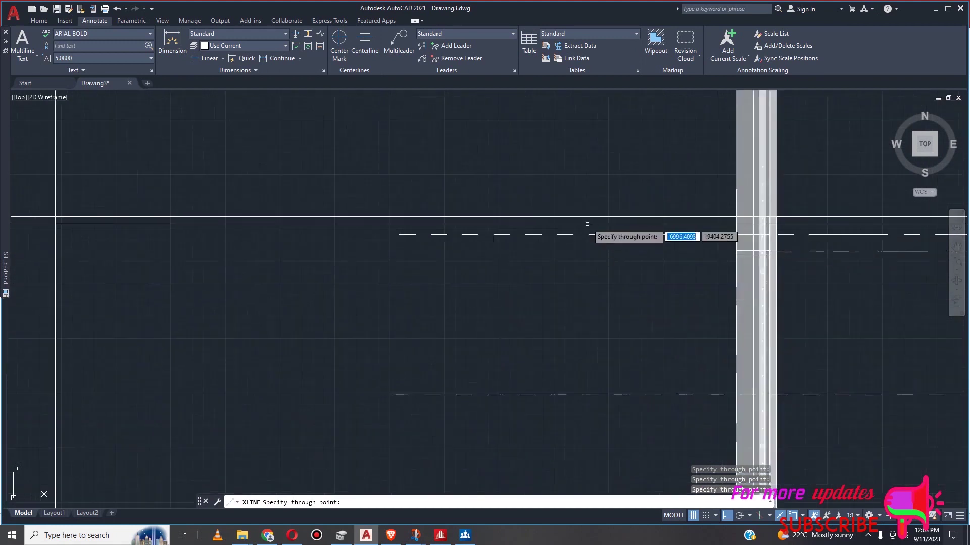
pyautogui.click(600, 235)
pyautogui.scroll(-4, 601, 244)
pyautogui.press('Escape')
pyautogui.scroll(-6, 585, 275)
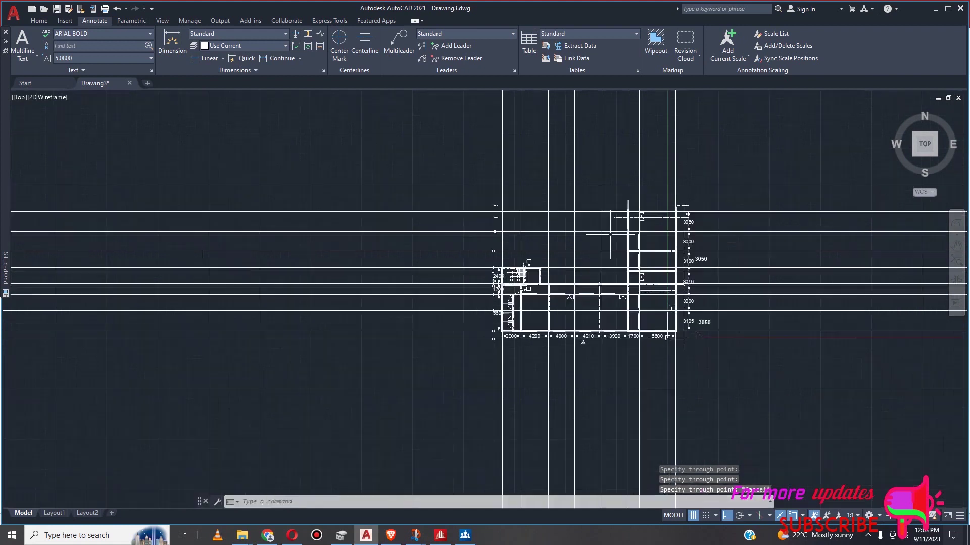
# Delete the lower of the two nearly coincident horizontal construction lines on the gridline between the 5600 and 1700 bays
pyautogui.scroll(10, 517, 341)
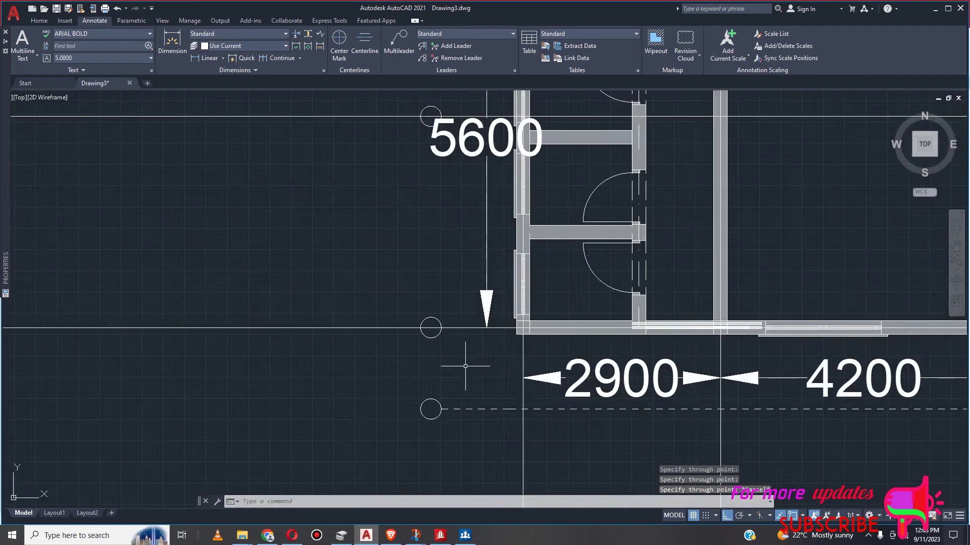
pyautogui.scroll(-4, 486, 350)
pyautogui.scroll(7, 486, 345)
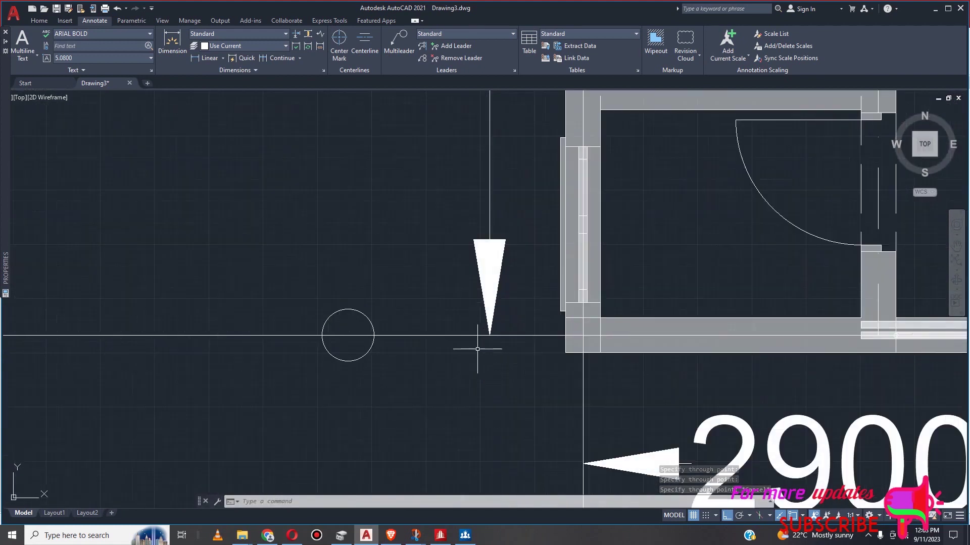
pyautogui.scroll(-5, 480, 342)
pyautogui.scroll(4, 467, 217)
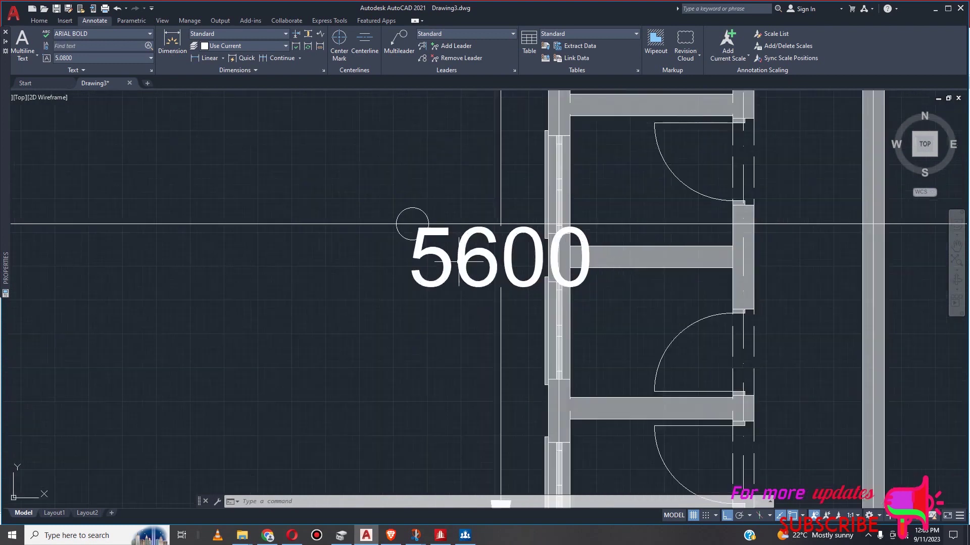
pyautogui.scroll(-6, 516, 265)
pyautogui.scroll(6, 465, 215)
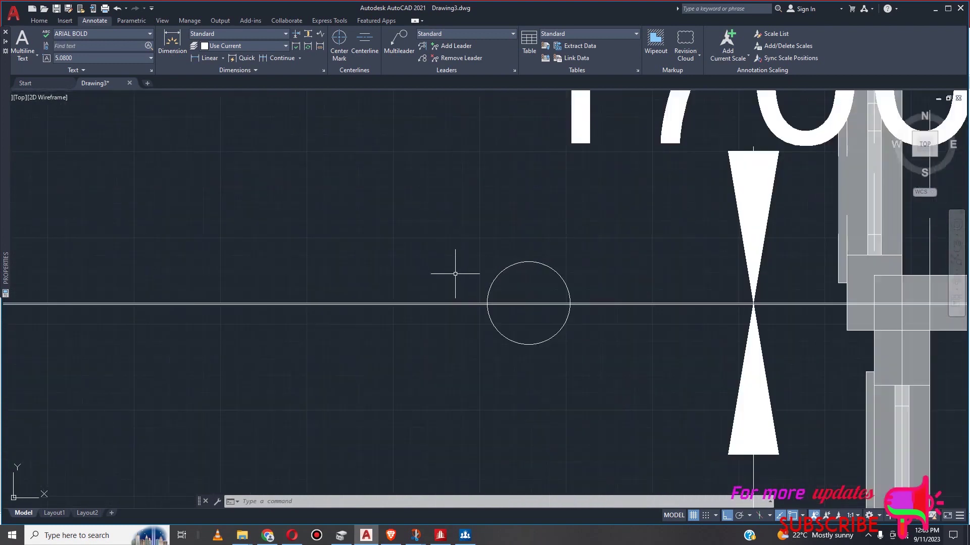
pyautogui.scroll(-10, 511, 306)
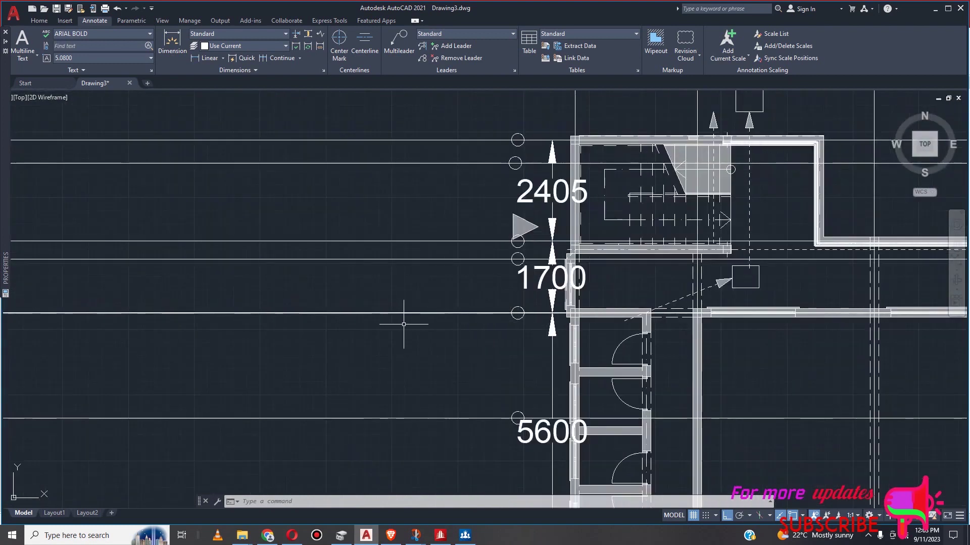
pyautogui.scroll(5, 472, 320)
pyautogui.scroll(8, 767, 299)
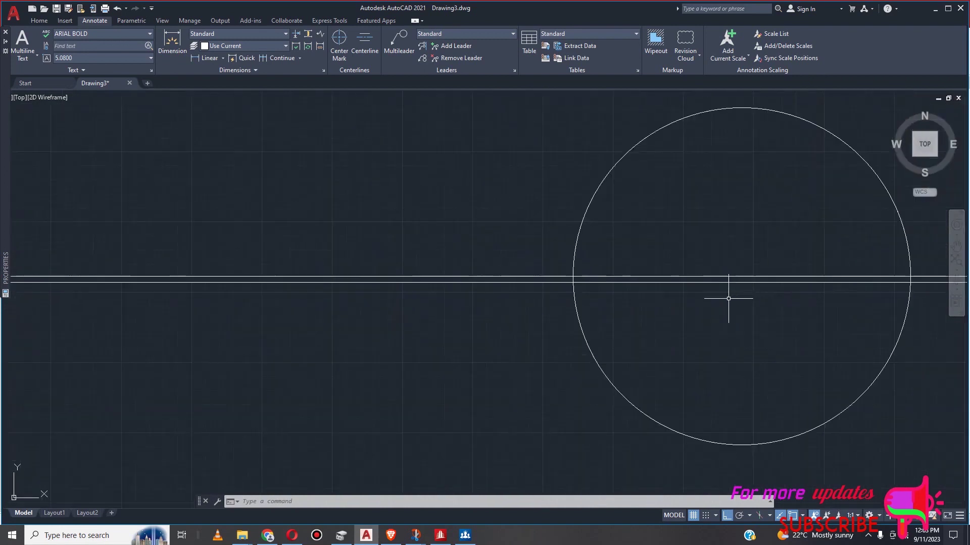
pyautogui.scroll(-4, 525, 293)
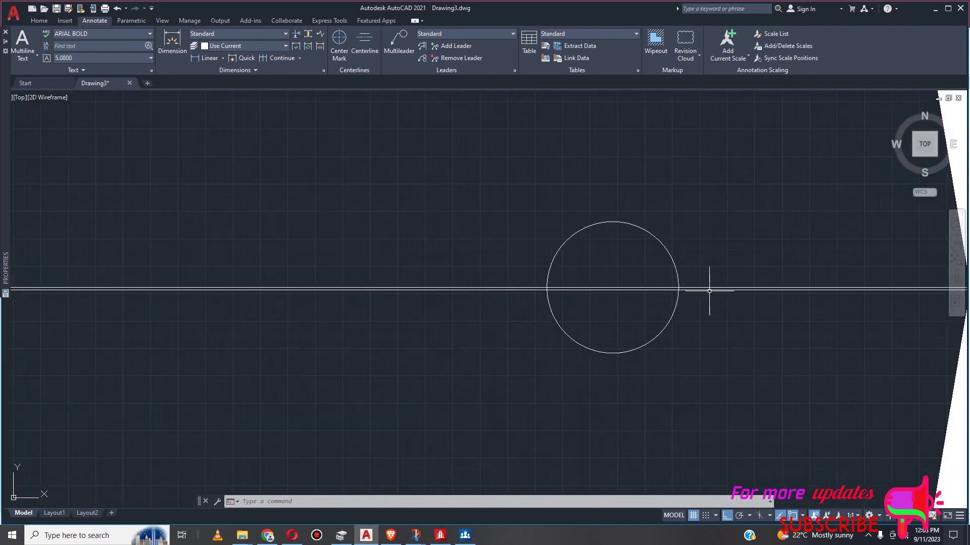
pyautogui.scroll(2, 709, 291)
pyautogui.click(406, 290)
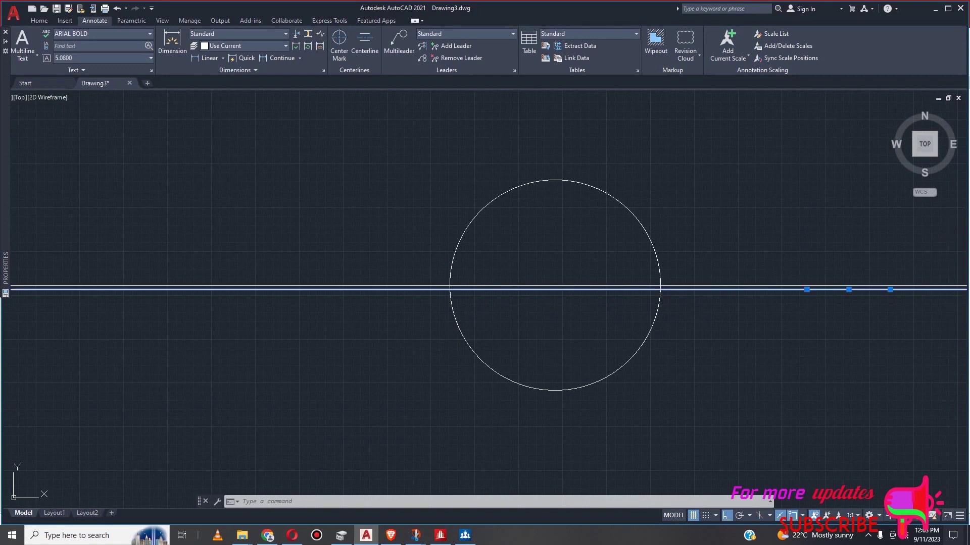
pyautogui.scroll(-5, 404, 306)
pyautogui.scroll(-3, 370, 315)
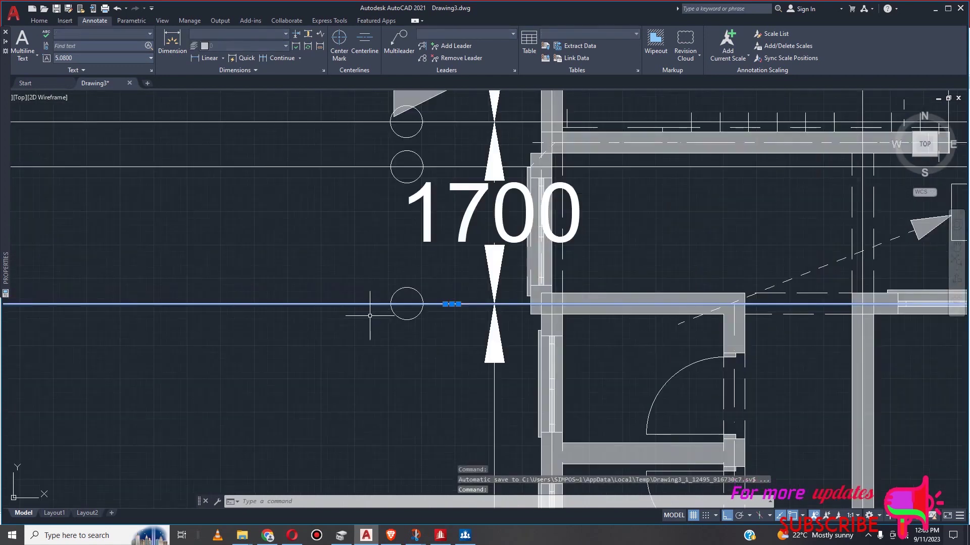
pyautogui.press('Delete')
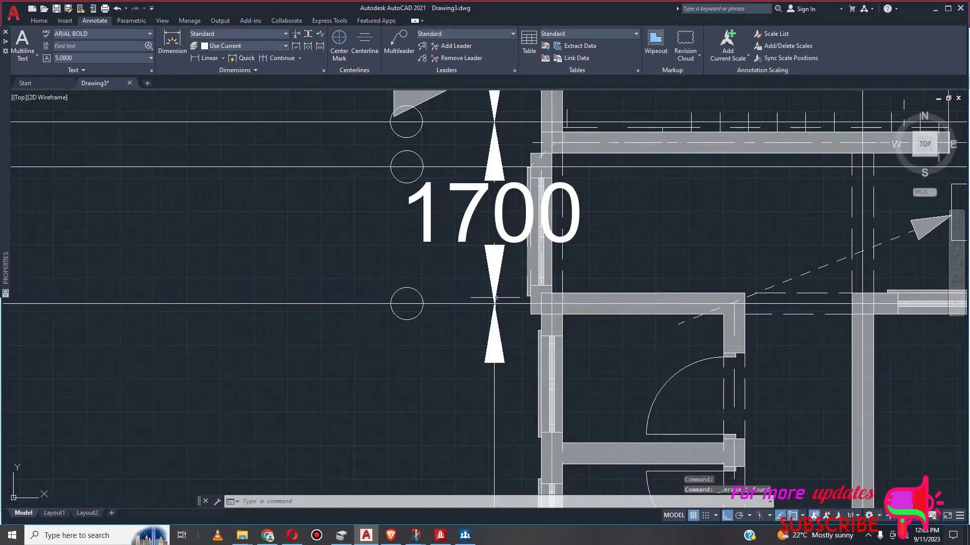
# Check the vertical construction lines against the walls and dashed beams along the 2900 to 5600 dimension row
pyautogui.scroll(2, 495, 298)
pyautogui.scroll(-8, 426, 285)
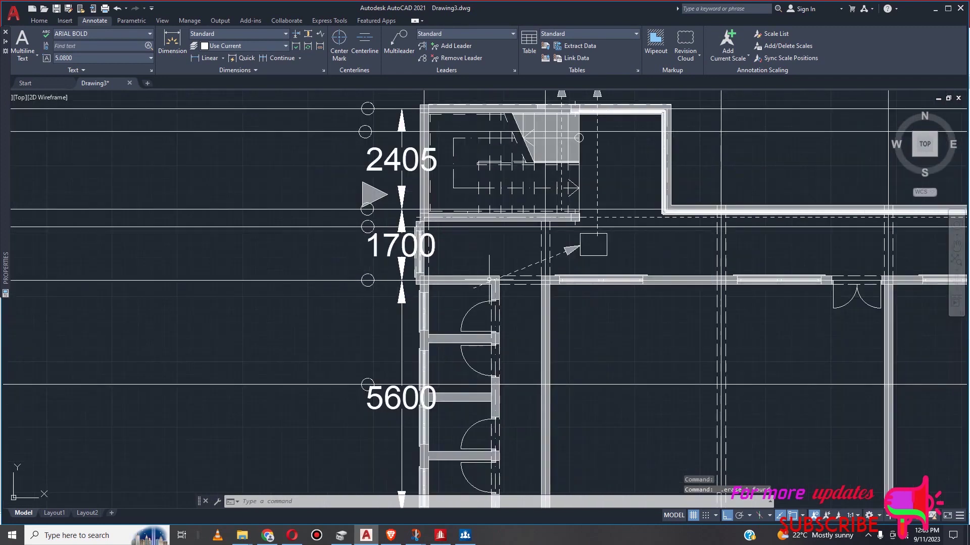
pyautogui.scroll(2, 793, 344)
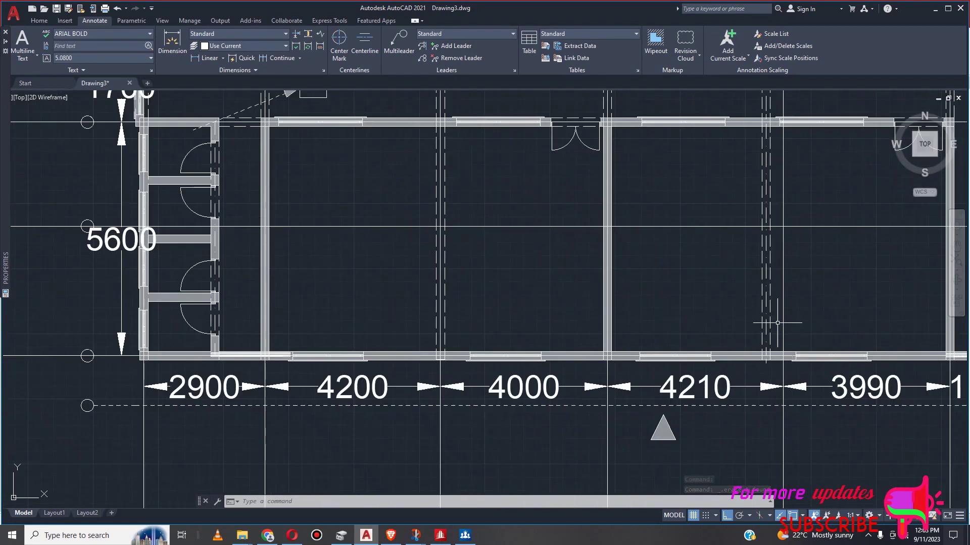
pyautogui.scroll(-3, 719, 302)
pyautogui.scroll(2, 741, 382)
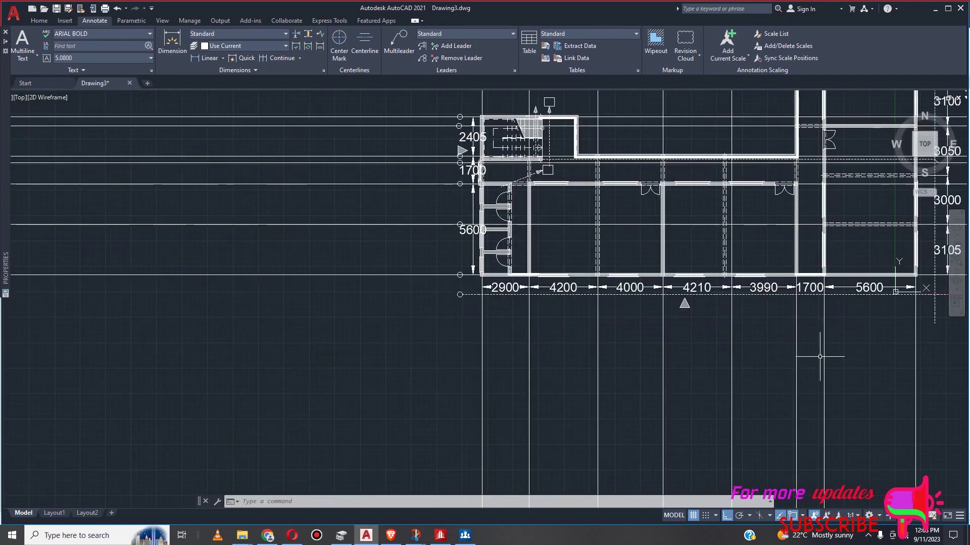
pyautogui.scroll(-2, 692, 364)
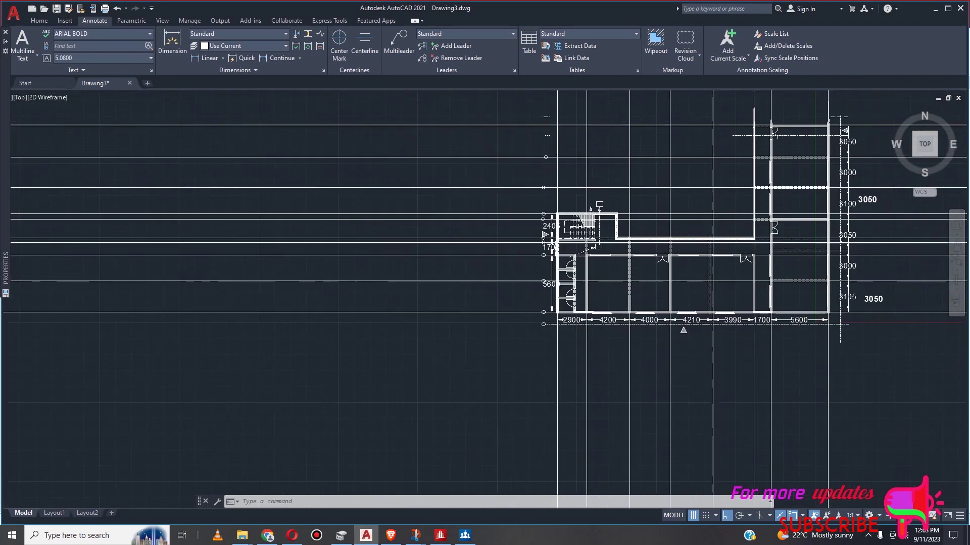
pyautogui.scroll(3, 702, 357)
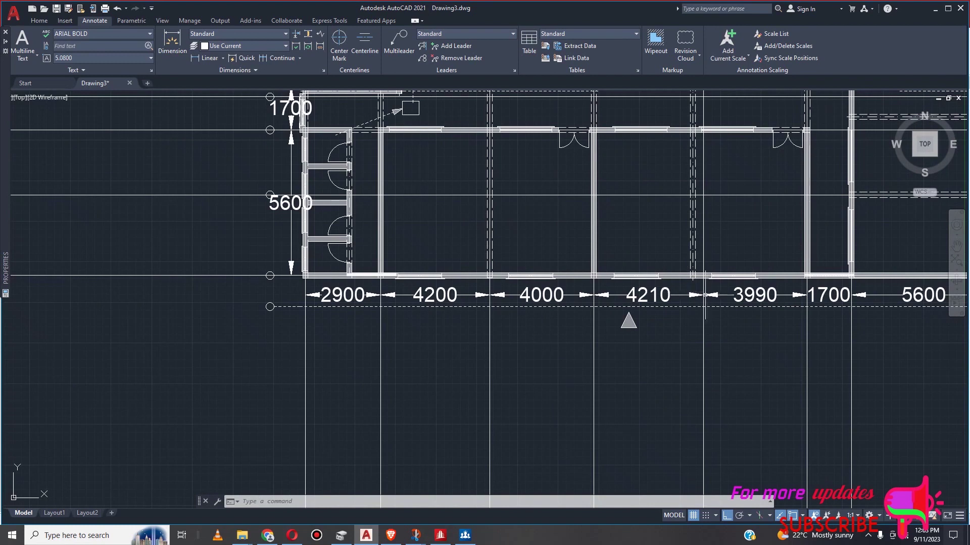
pyautogui.scroll(2, 703, 293)
pyautogui.scroll(-3, 685, 277)
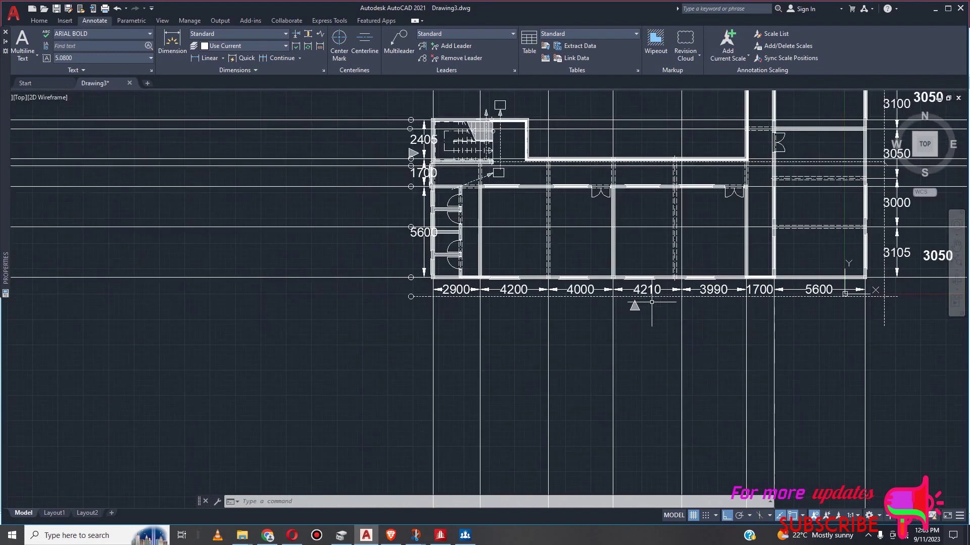
pyautogui.scroll(2, 674, 257)
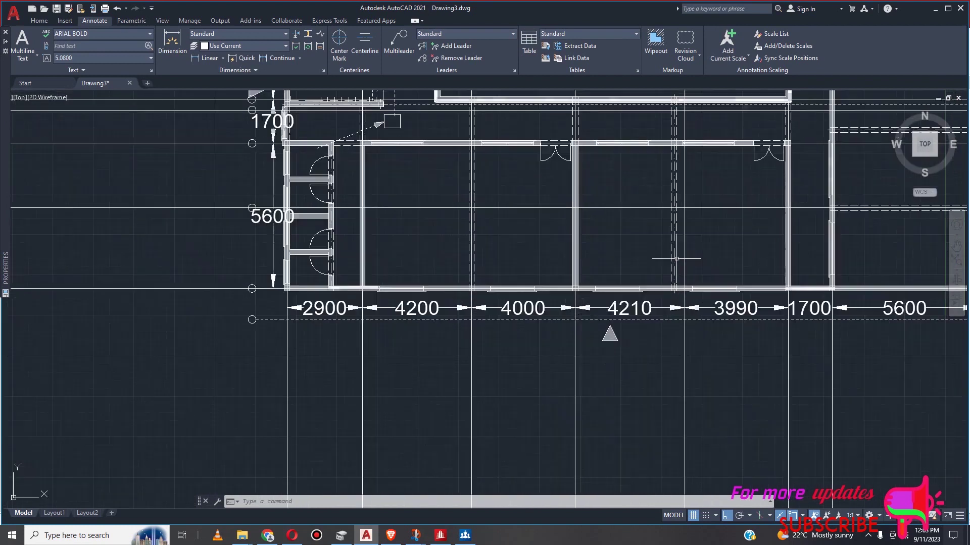
pyautogui.scroll(-3, 642, 298)
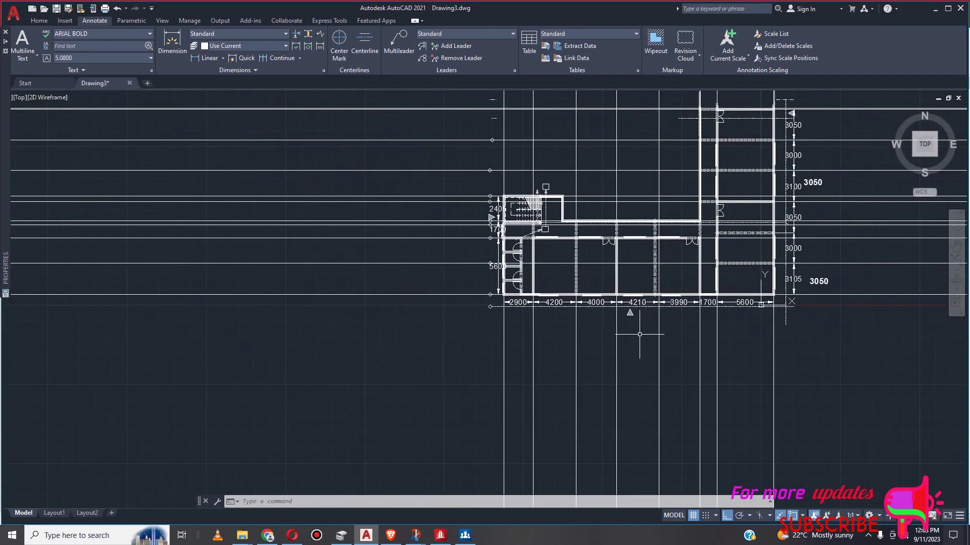
# Place two vertical construction lines with XLINE at the dashed beam near the 4210/3990 boundary, the second exactly on its centre line
pyautogui.click(643, 324)
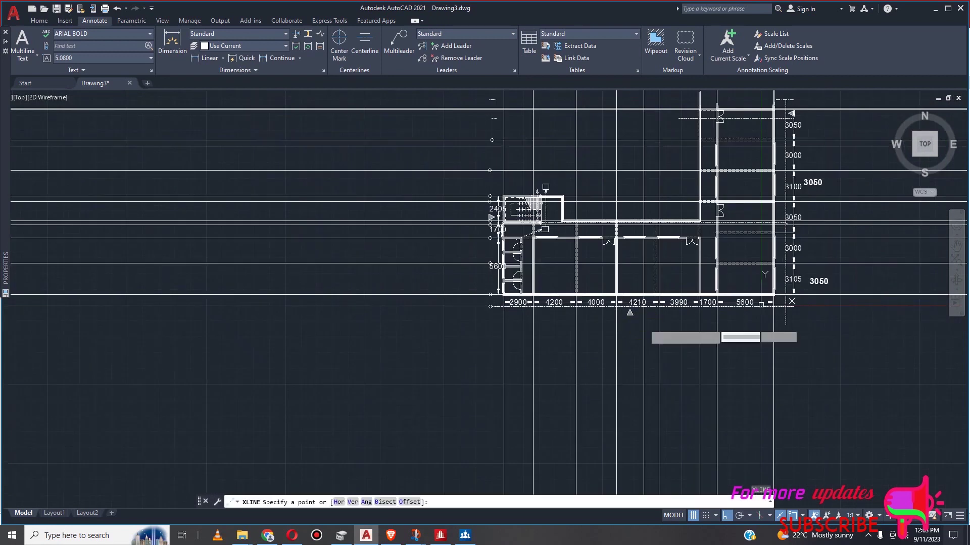
pyautogui.click(643, 324)
pyautogui.scroll(10, 786, 304)
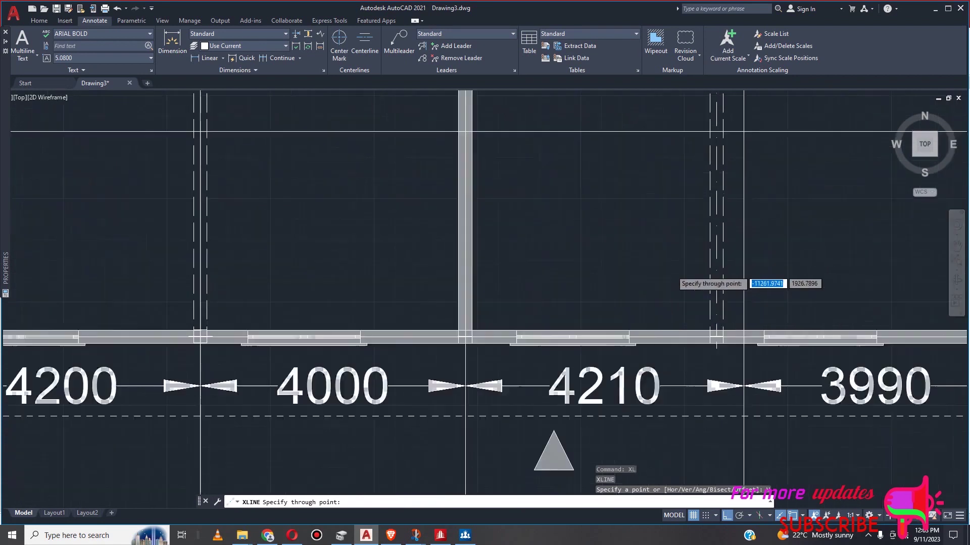
pyautogui.click(744, 296)
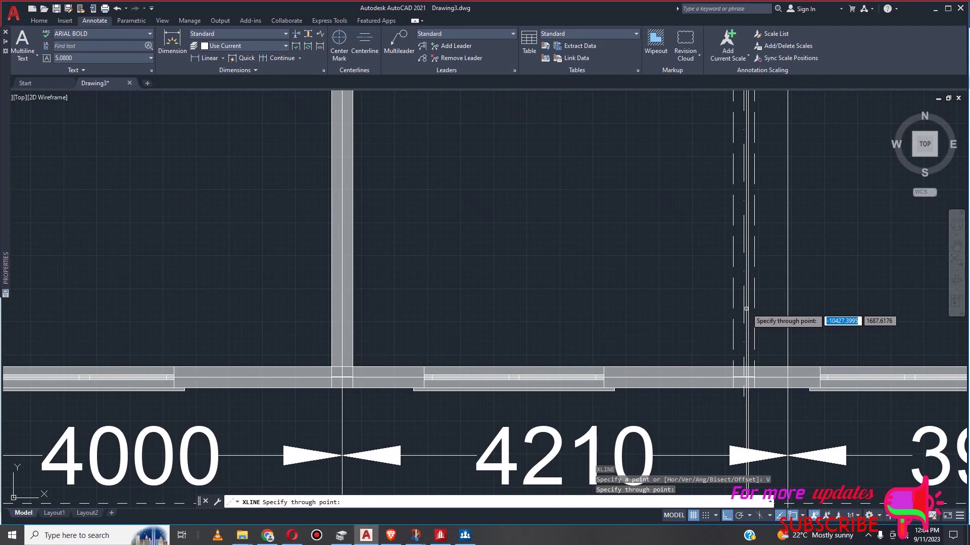
pyautogui.click(744, 311)
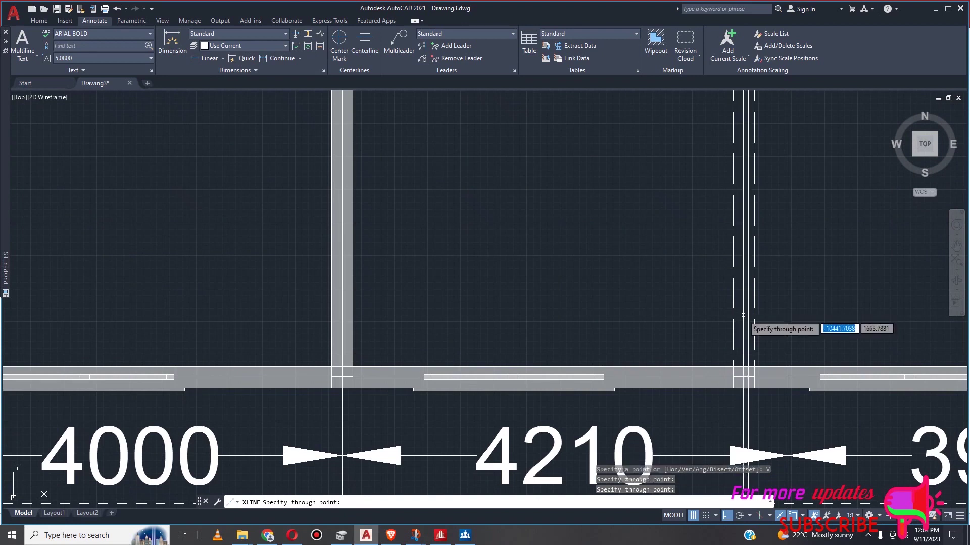
pyautogui.press('Escape')
# Delete the misaligned vertical construction line just east of the dashed beam's centre line
pyautogui.scroll(2, 750, 346)
pyautogui.scroll(2, 746, 329)
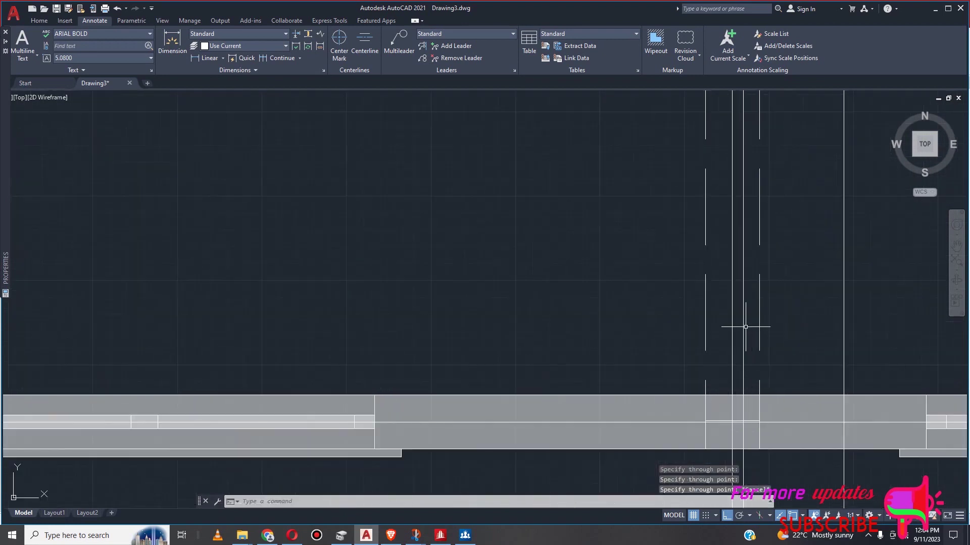
pyautogui.click(743, 328)
pyautogui.press('Delete')
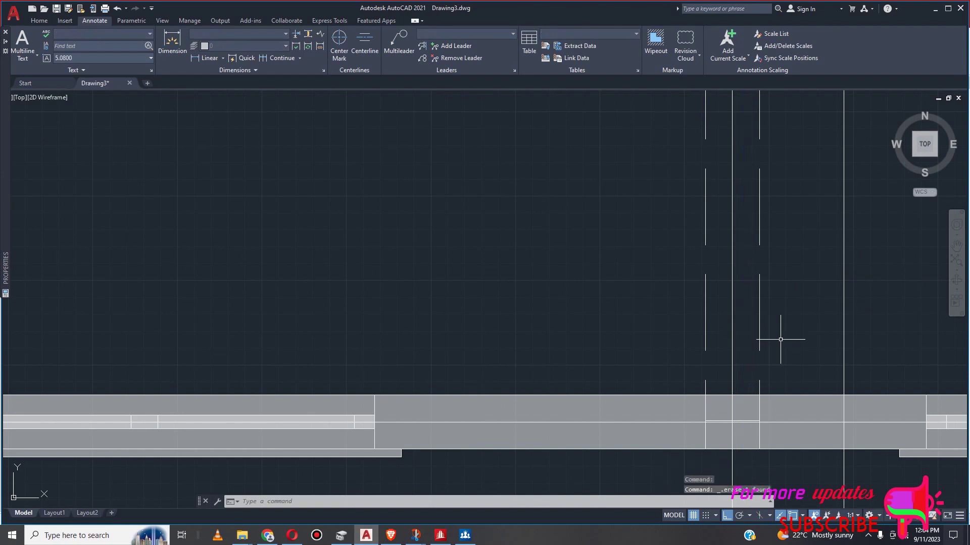
# Delete the stacked vertical construction lines at the boundary between the 4210 and 3990 dimensions, just east of the dashed beam
pyautogui.scroll(-5, 561, 247)
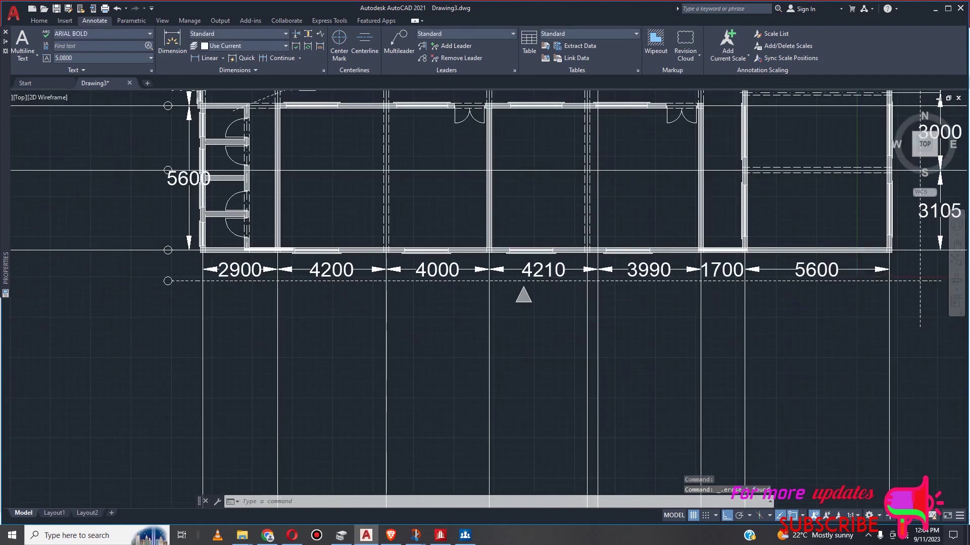
pyautogui.scroll(2, 573, 278)
pyautogui.click(611, 324)
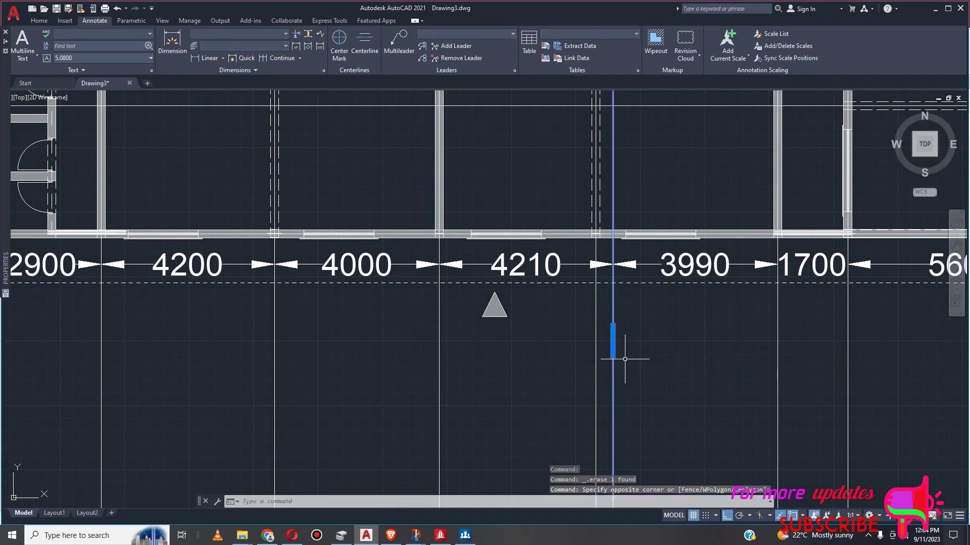
pyautogui.click(624, 359)
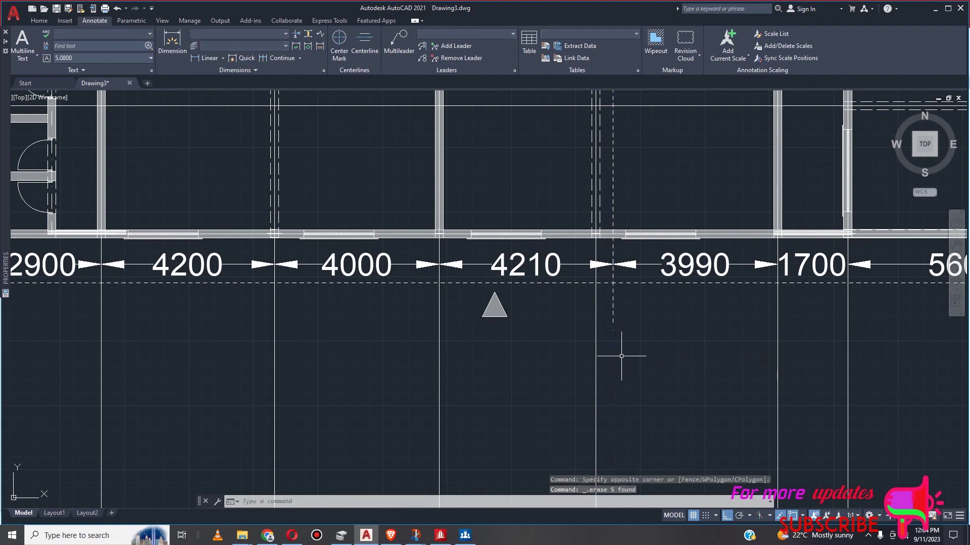
# Delete the 4210 and 3990 dimensions from the dimension row below the plan
pyautogui.click(649, 254)
pyautogui.click(610, 279)
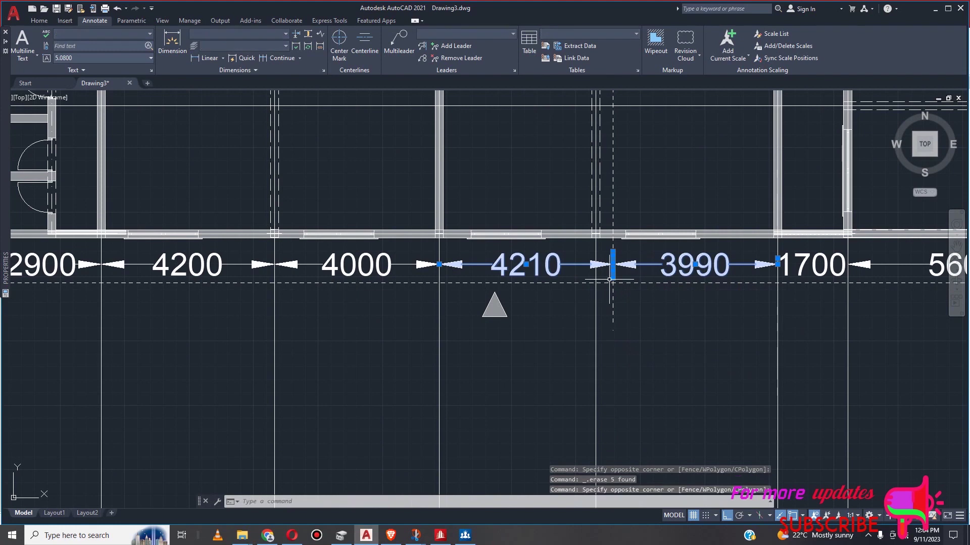
pyautogui.press('Delete')
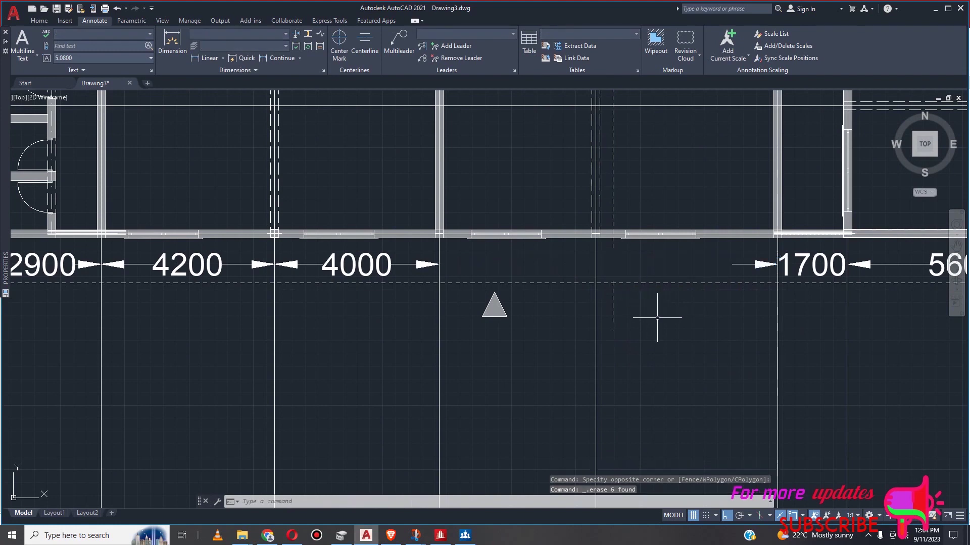
pyautogui.click(267, 58)
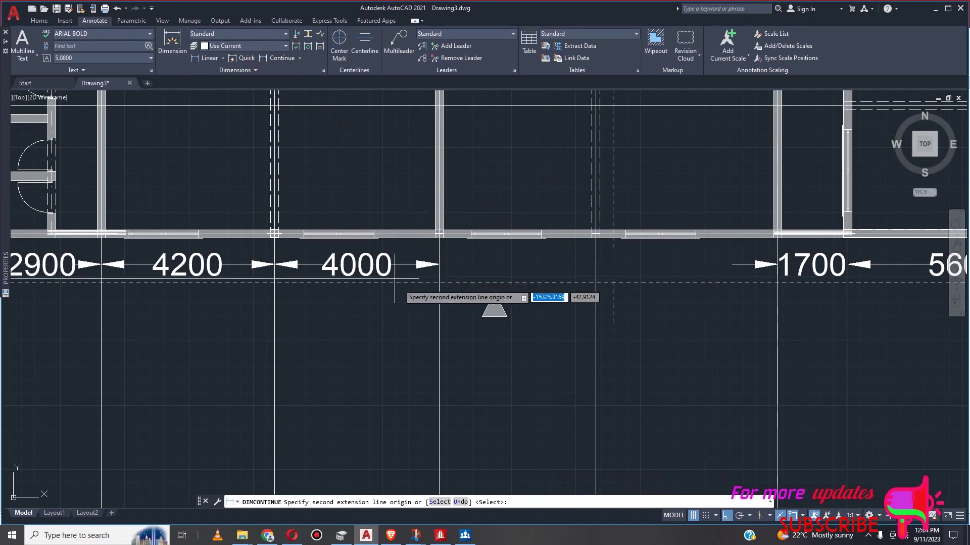
pyautogui.scroll(-4, 413, 283)
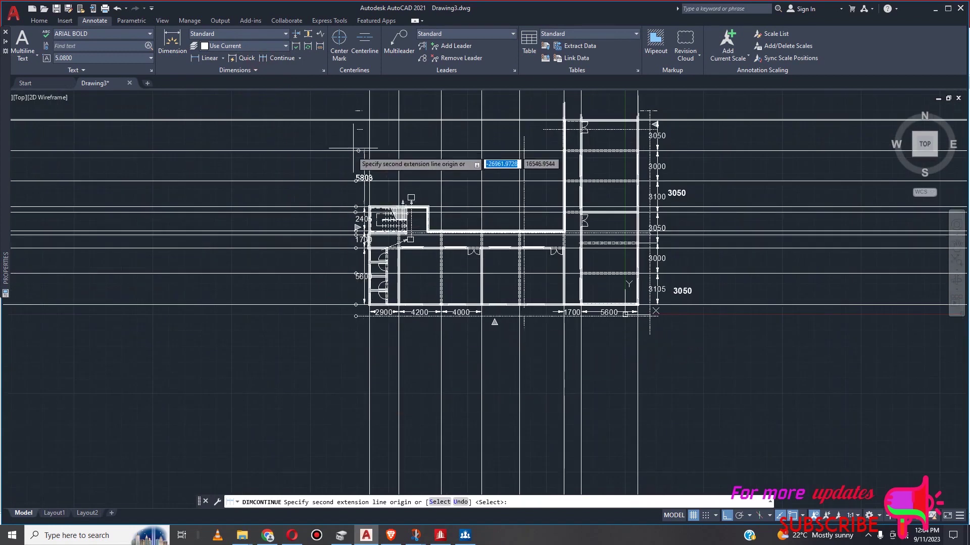
pyautogui.click(345, 185)
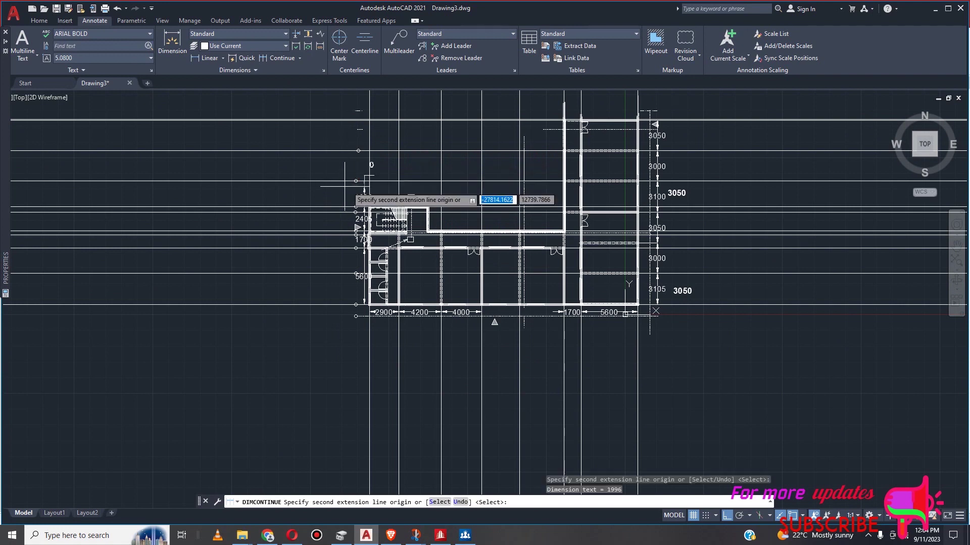
pyautogui.press('Escape')
pyautogui.scroll(2, 376, 194)
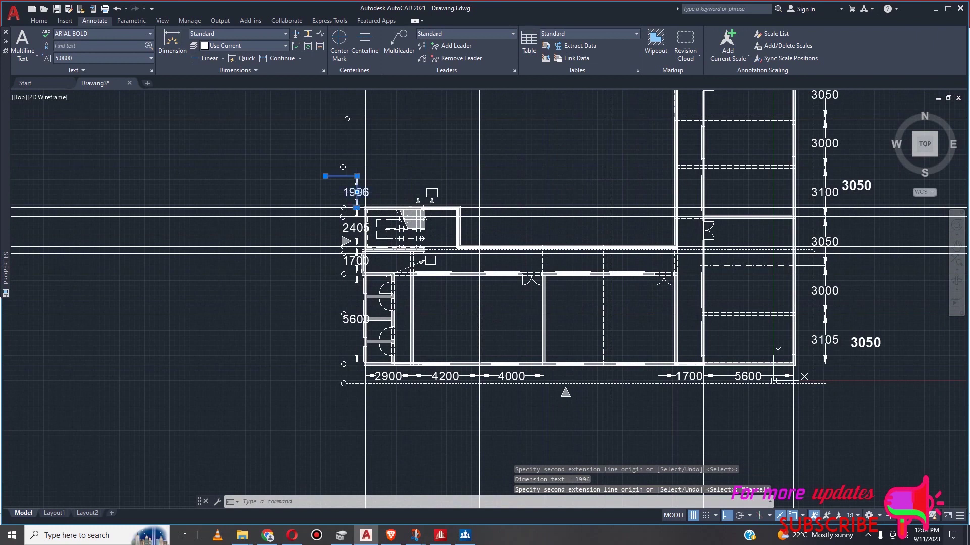
pyautogui.press('Delete')
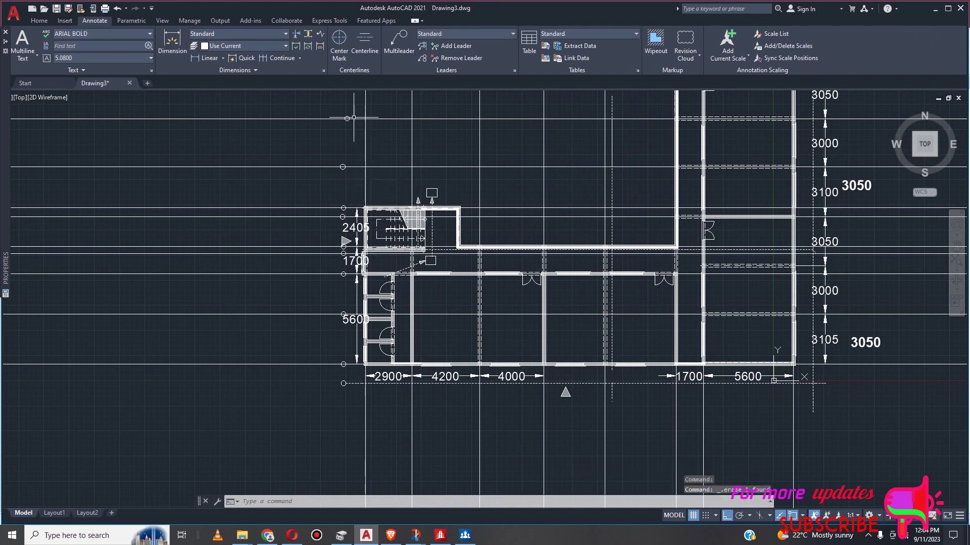
# Continue the dimension chain from the 4000 dimension to the dashed beam's centre line and on to the wall gridline starting the 1700 bay
pyautogui.click(263, 58)
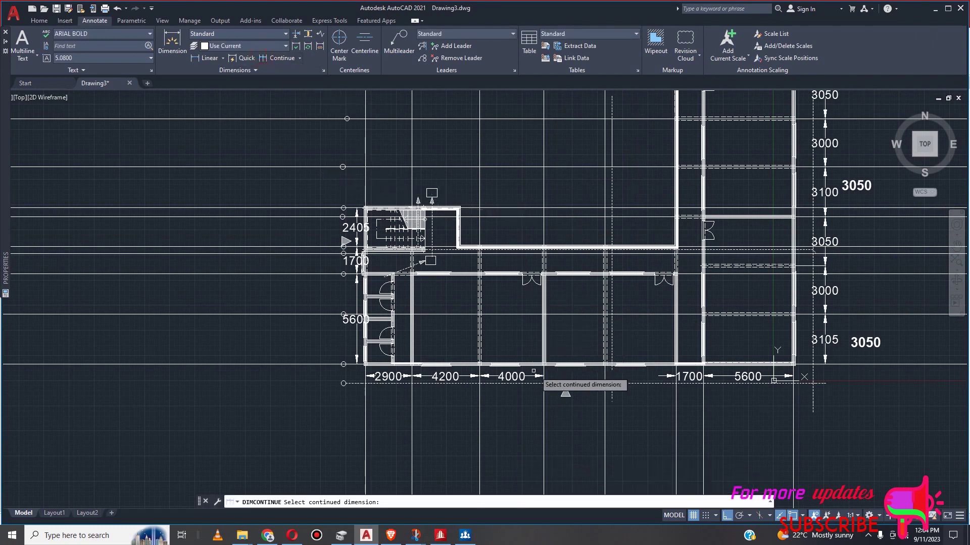
pyautogui.scroll(4, 545, 380)
pyautogui.click(486, 380)
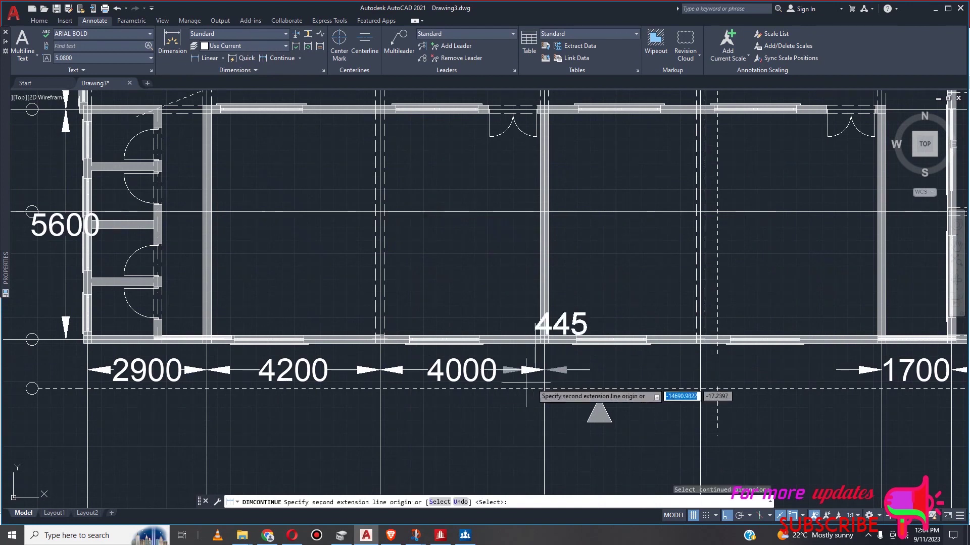
pyautogui.click(701, 356)
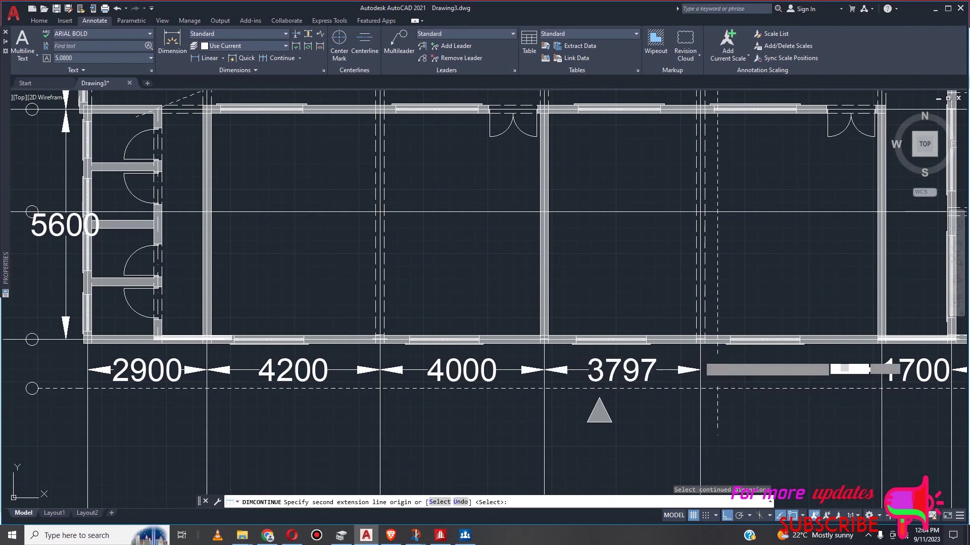
pyautogui.scroll(2, 713, 365)
pyautogui.scroll(-5, 713, 365)
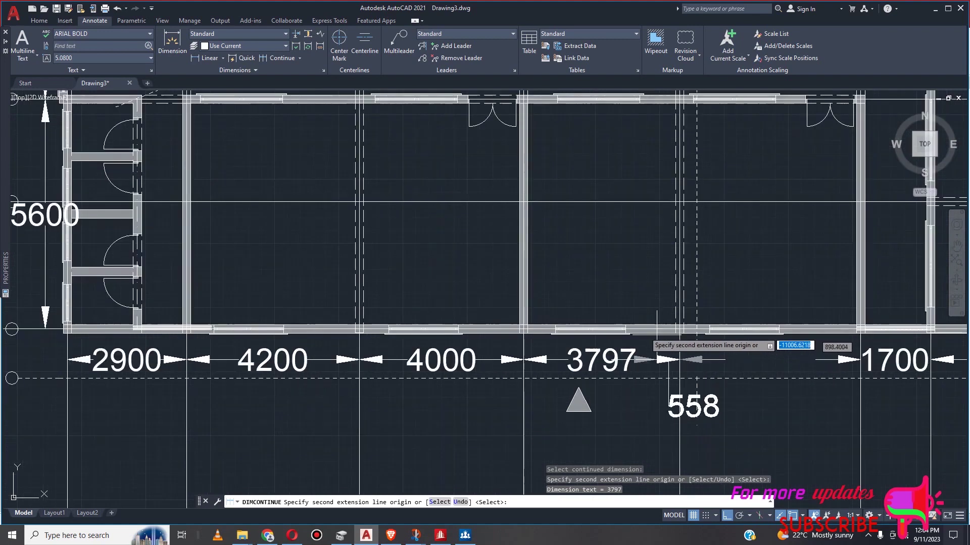
pyautogui.scroll(2, 778, 356)
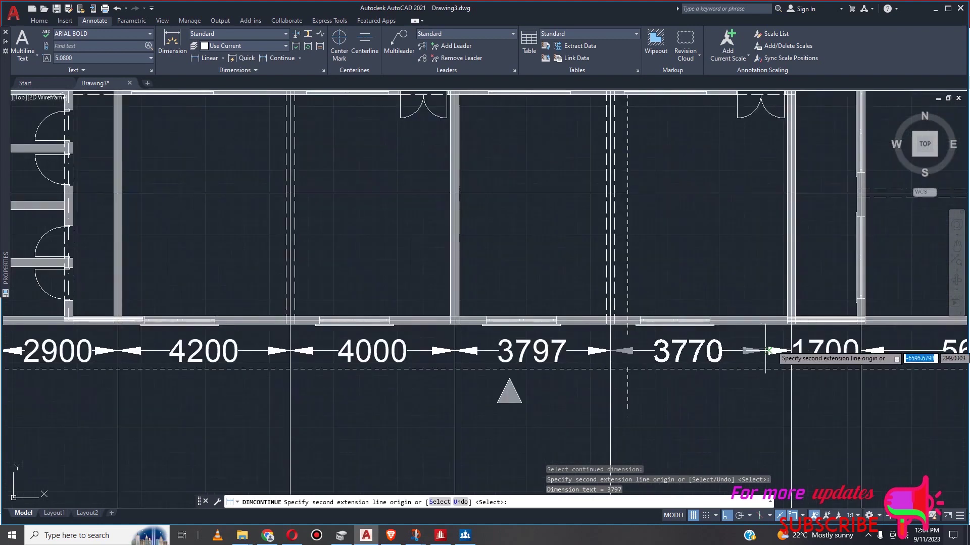
pyautogui.scroll(2, 764, 349)
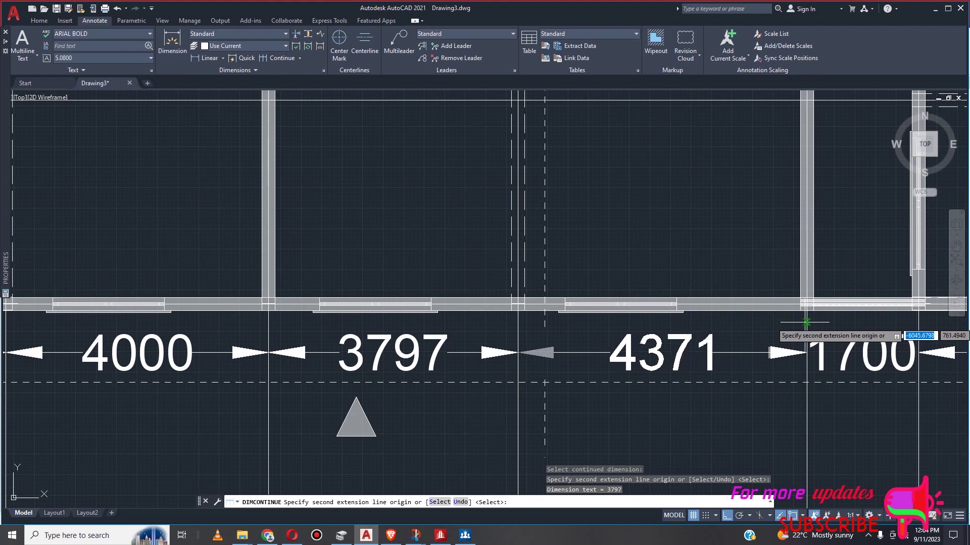
pyautogui.click(809, 322)
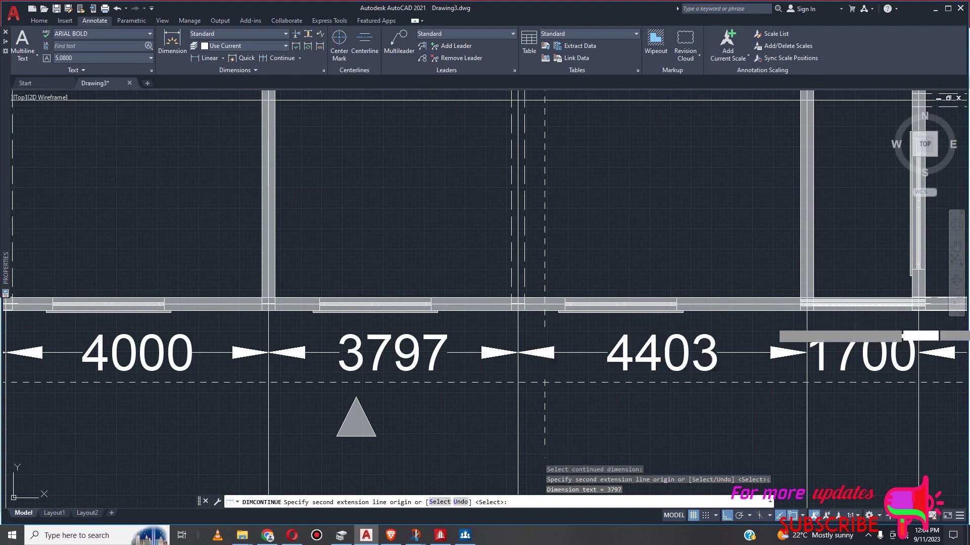
pyautogui.scroll(-5, 808, 325)
pyautogui.press('Escape')
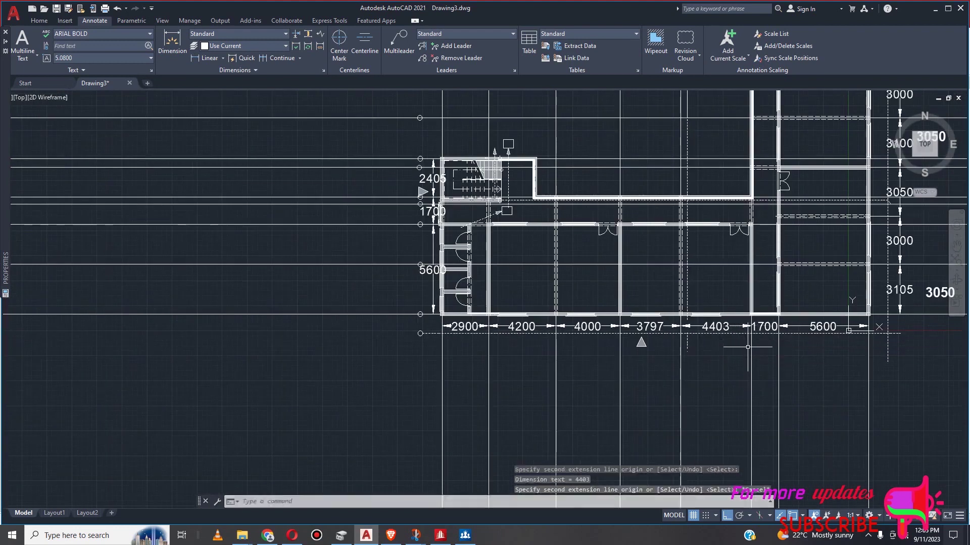
# Examine the completed dimension row below the plan, comparing the bay widths with the walls, the dashed beams and the vertical gridlines
pyautogui.scroll(4, 768, 350)
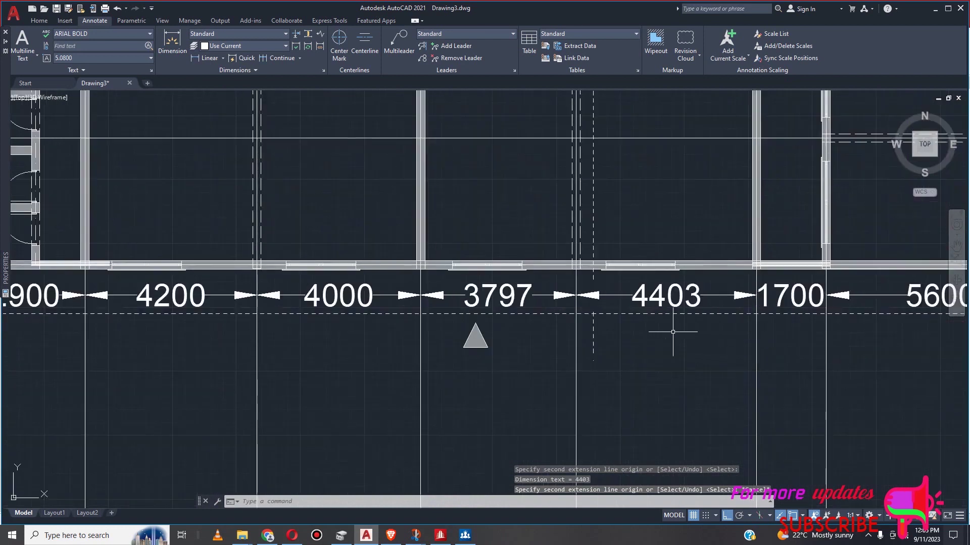
pyautogui.scroll(-2, 673, 332)
pyautogui.scroll(2, 491, 308)
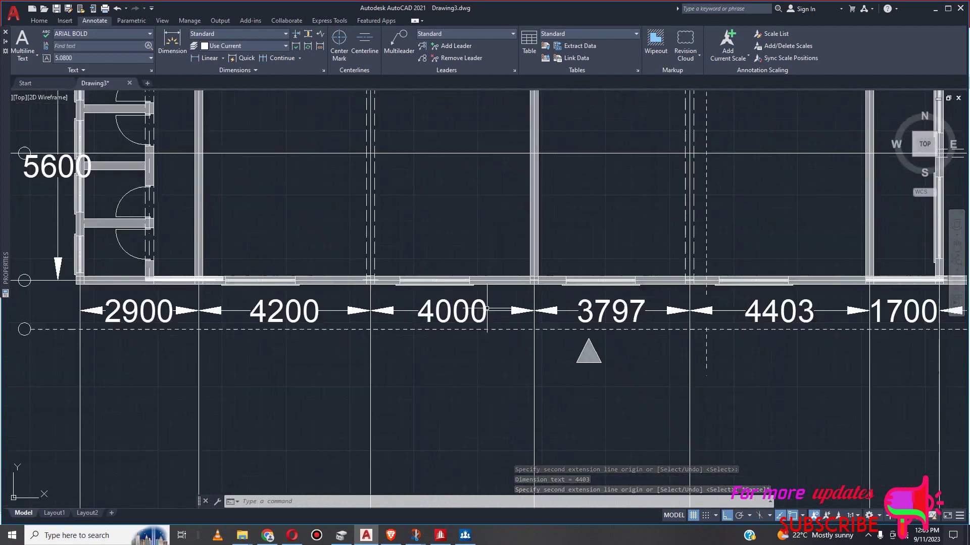
pyautogui.scroll(-2, 497, 311)
pyautogui.scroll(2, 473, 317)
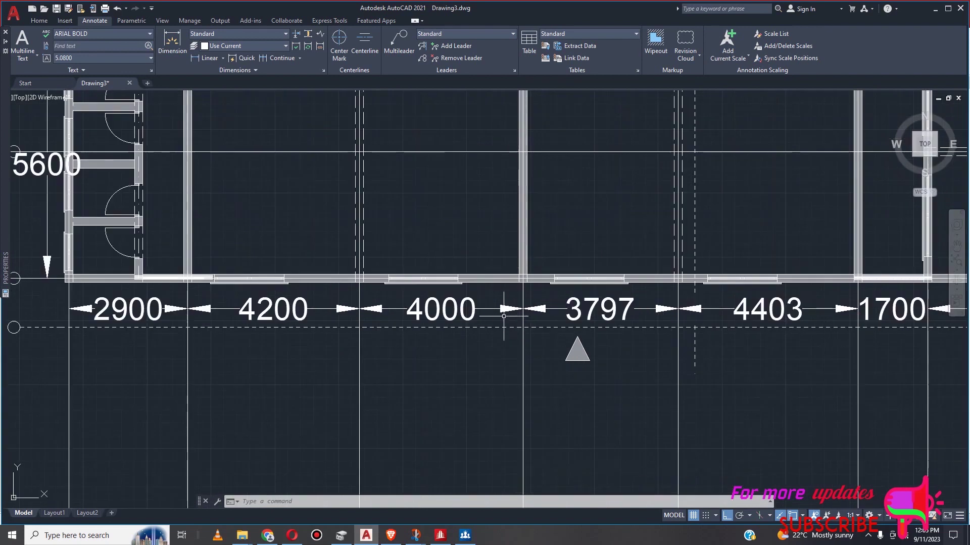
pyautogui.scroll(-4, 479, 316)
pyautogui.scroll(2, 558, 319)
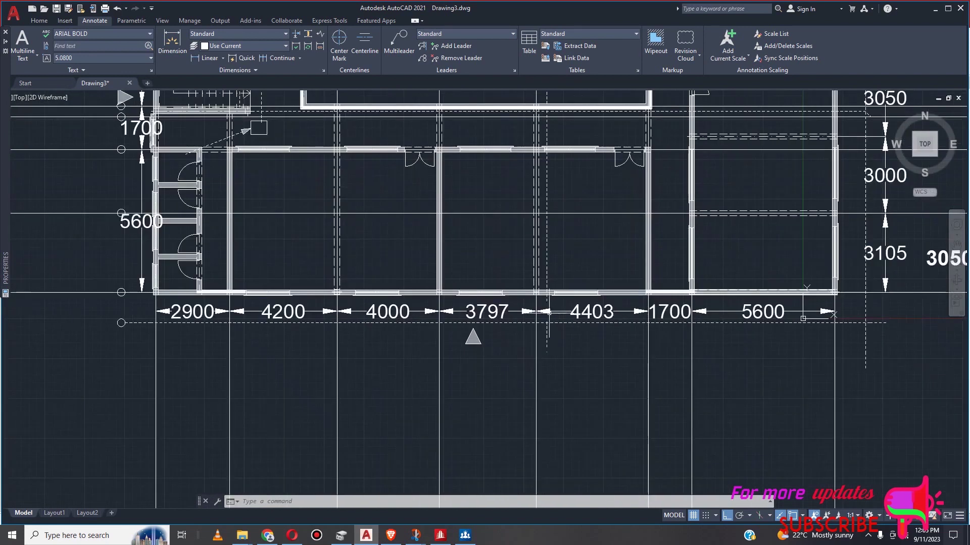
pyautogui.scroll(1, 552, 313)
pyautogui.scroll(-3, 548, 314)
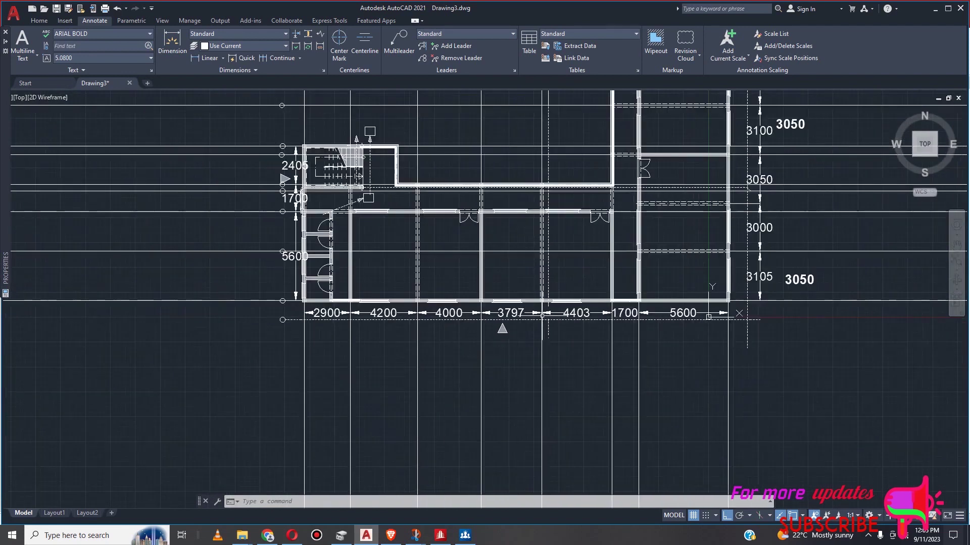
pyautogui.scroll(4, 562, 317)
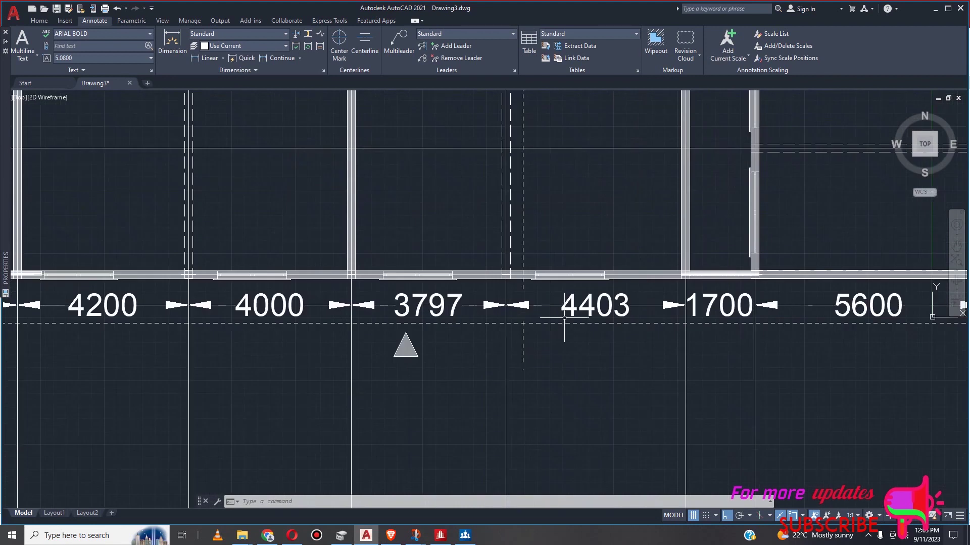
pyautogui.scroll(-2, 565, 318)
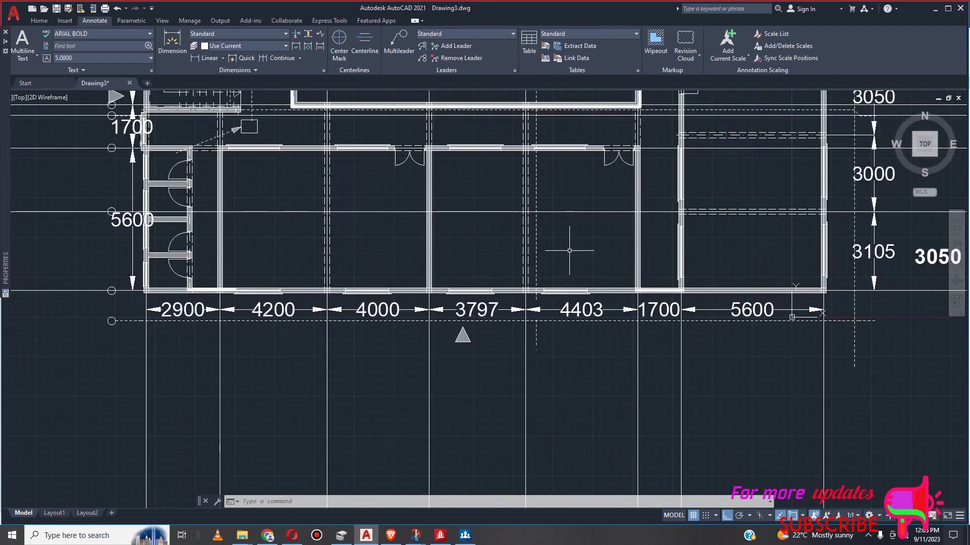
pyautogui.scroll(-4, 523, 241)
pyautogui.scroll(-2, 540, 239)
pyautogui.scroll(8, 555, 233)
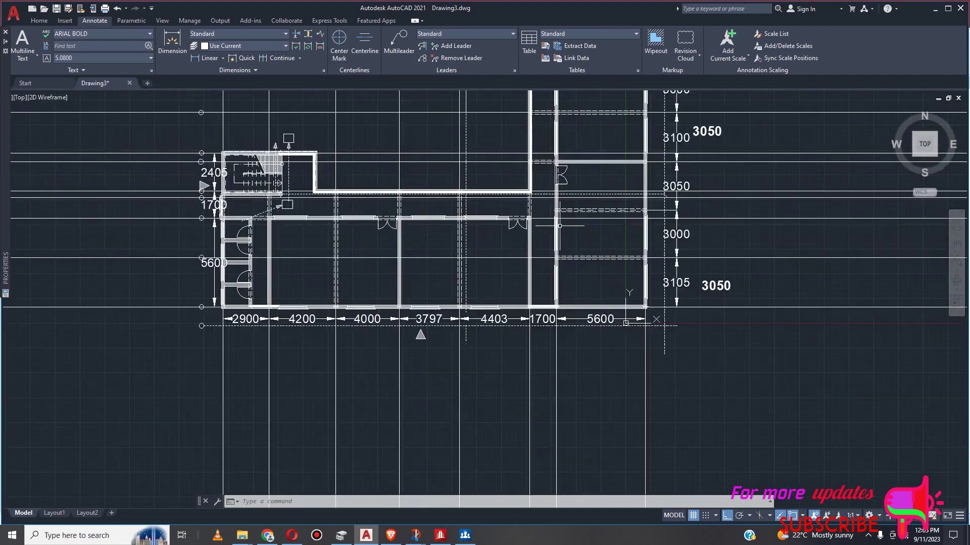
pyautogui.scroll(-4, 516, 267)
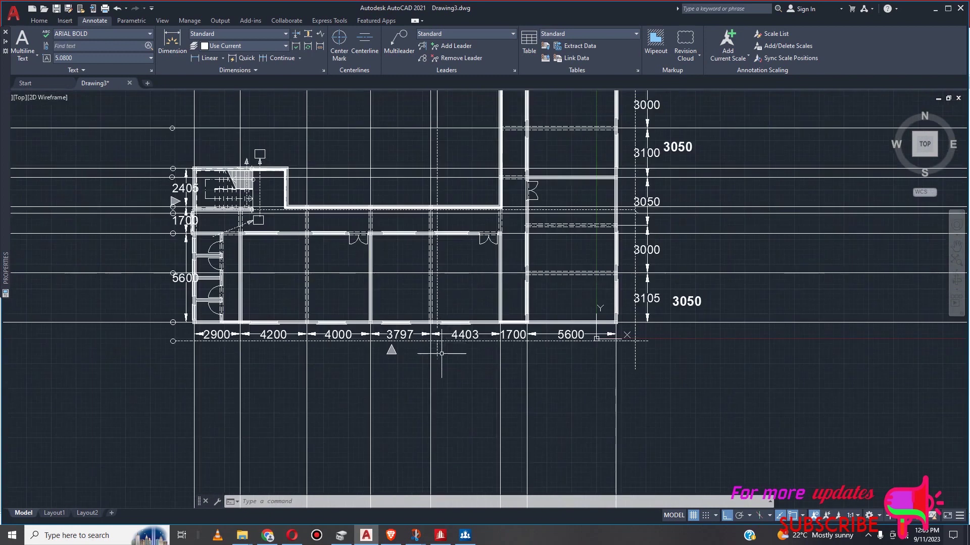
pyautogui.scroll(4, 444, 354)
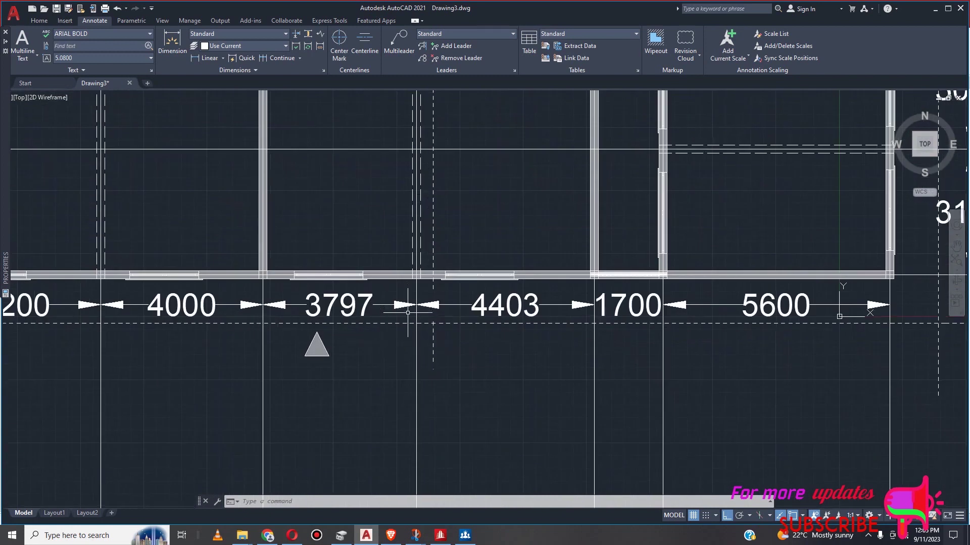
pyautogui.scroll(-4, 445, 320)
pyautogui.scroll(4, 443, 278)
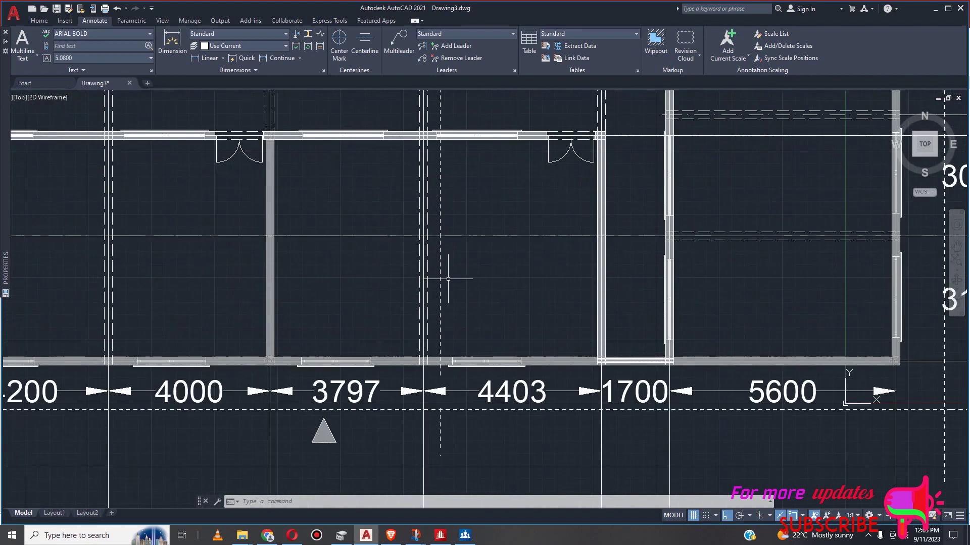
# Select the dashes of both edges of the beam between the 3797 and 4403 bays, from above the south wall to just below the horizontal gridline
pyautogui.scroll(2, 422, 291)
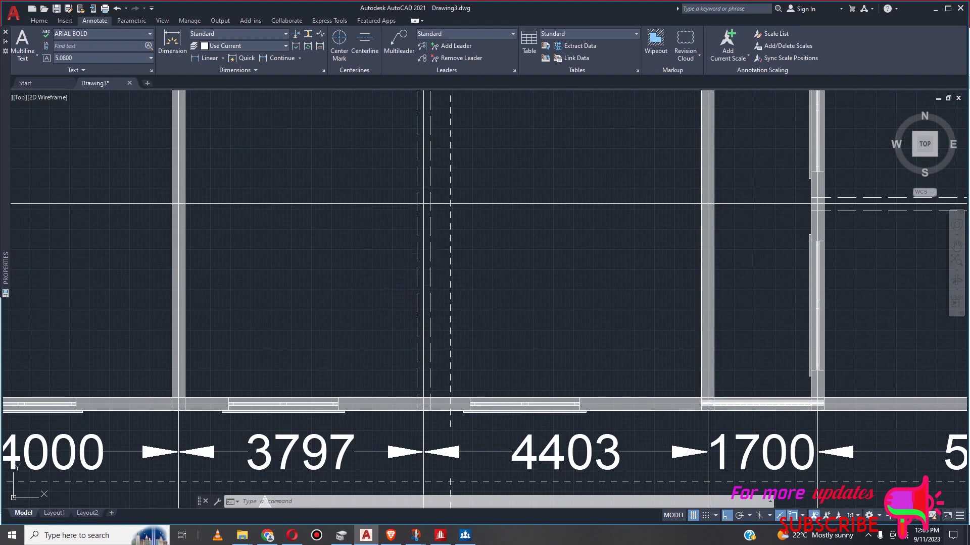
pyautogui.click(420, 259)
pyautogui.click(409, 314)
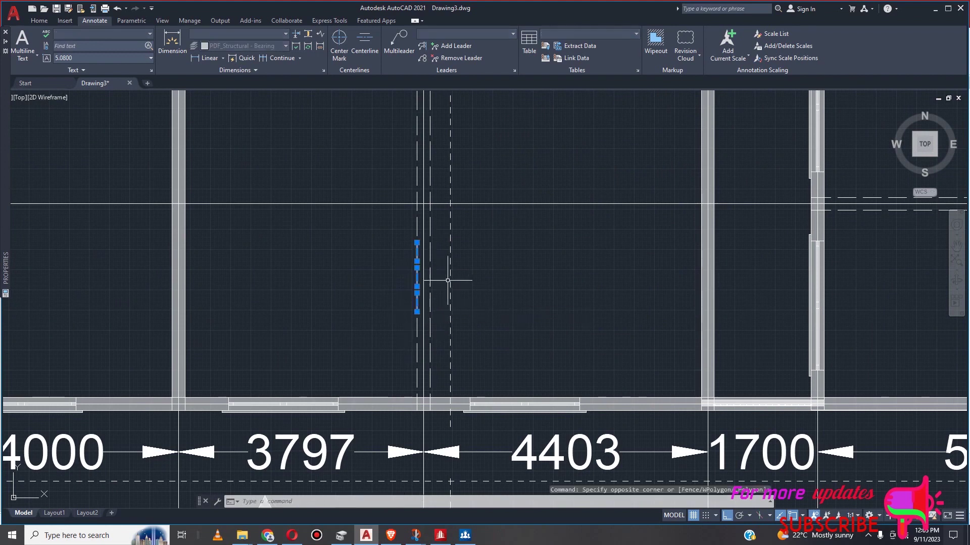
pyautogui.click(434, 253)
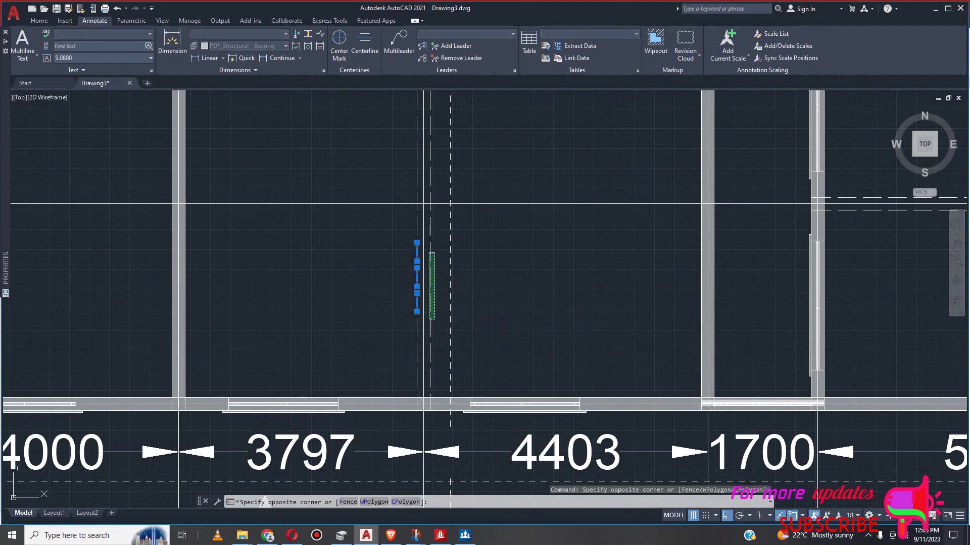
pyautogui.click(427, 335)
pyautogui.click(435, 355)
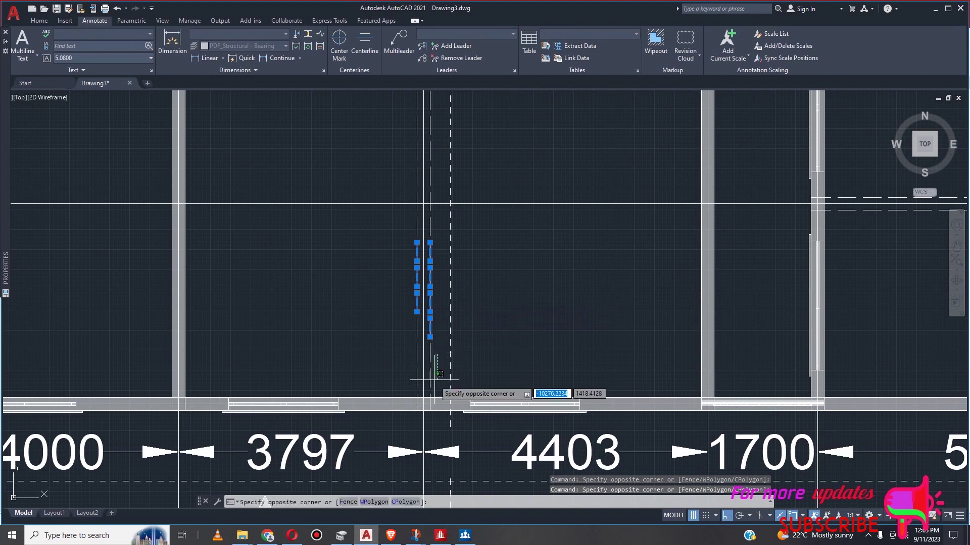
pyautogui.click(431, 383)
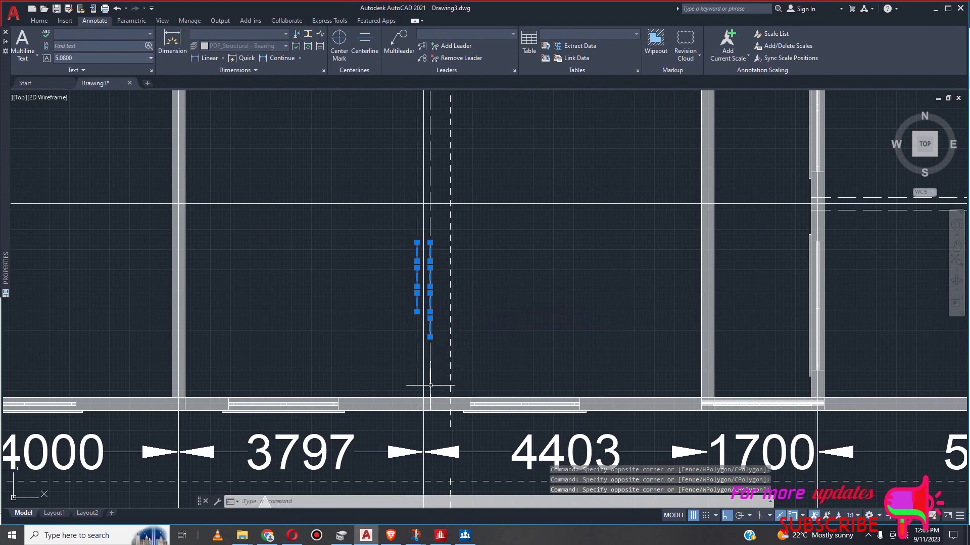
pyautogui.click(434, 356)
pyautogui.click(428, 373)
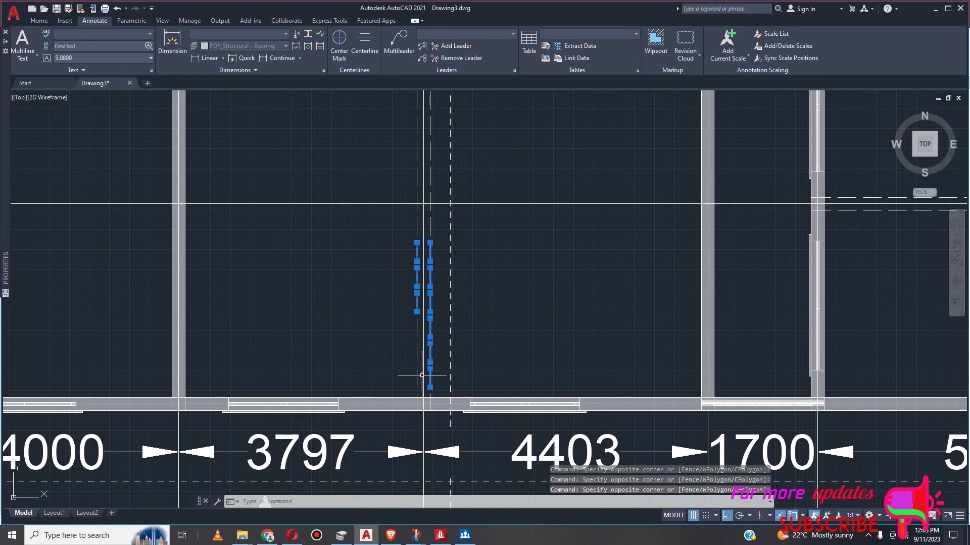
pyautogui.click(420, 329)
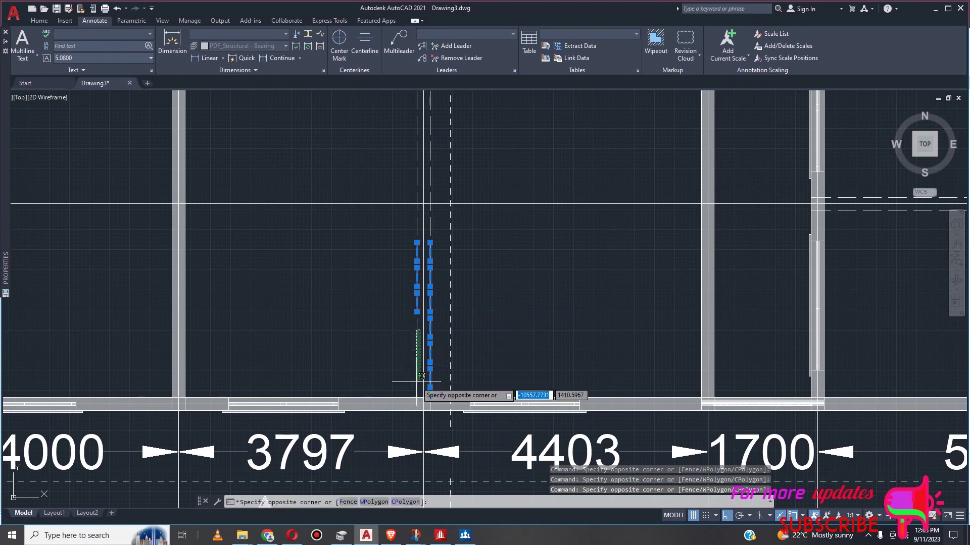
pyautogui.click(412, 392)
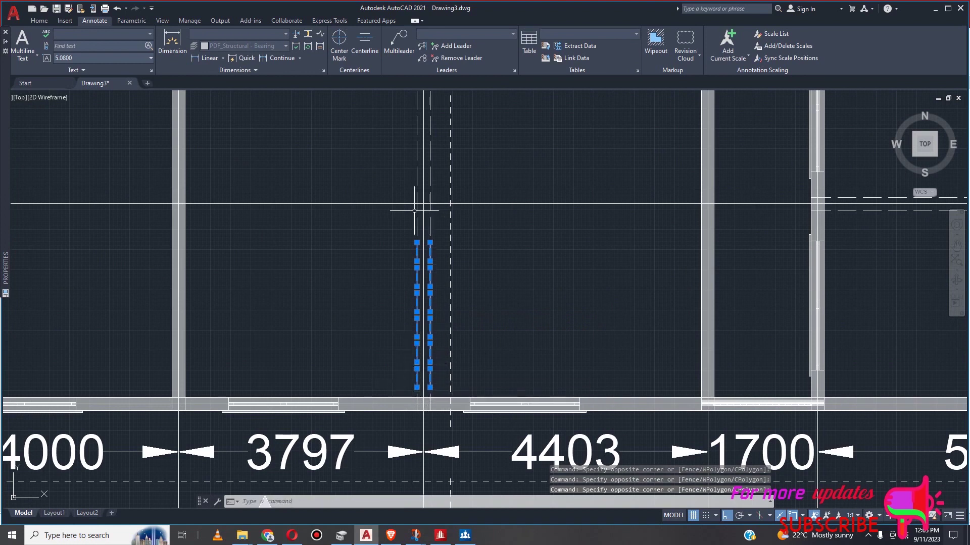
# Add the dashes of both beam edges around the horizontal gridline to the selection
pyautogui.scroll(4, 414, 211)
pyautogui.click(426, 206)
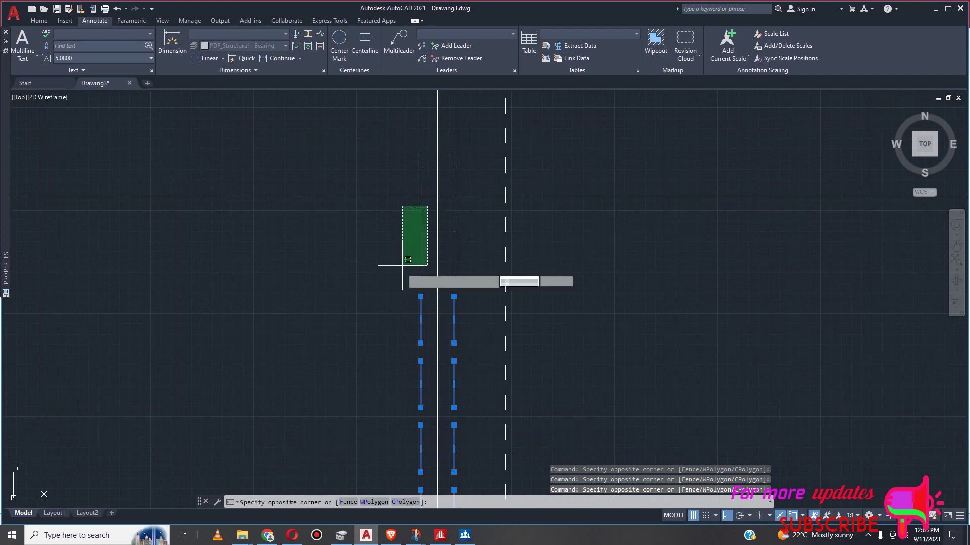
pyautogui.click(398, 275)
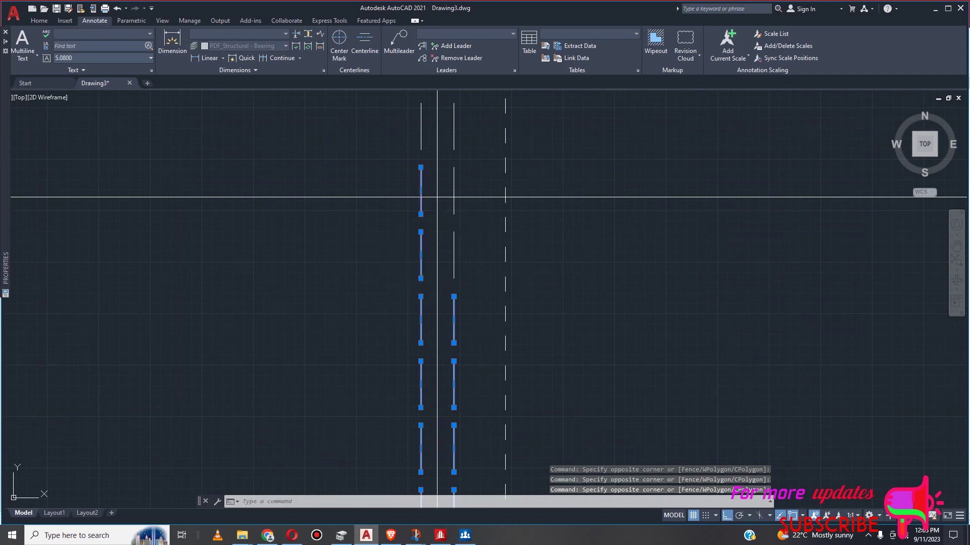
pyautogui.click(461, 207)
pyautogui.click(445, 280)
pyautogui.scroll(-4, 447, 212)
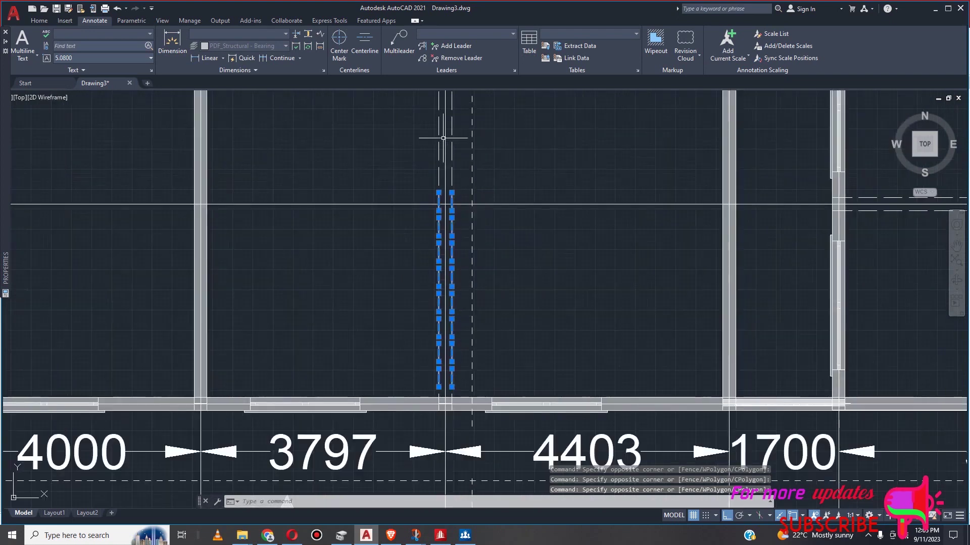
# Add the remaining dashes of both beam edges, up to the rooms' north wall, to the selection
pyautogui.scroll(-5, 443, 137)
pyautogui.scroll(10, 437, 131)
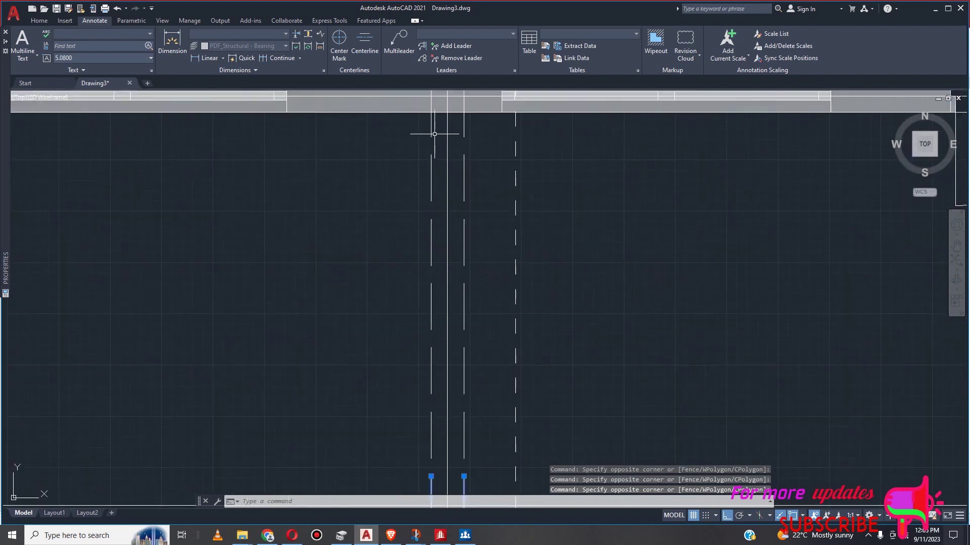
pyautogui.click(434, 134)
pyautogui.click(428, 446)
pyautogui.scroll(-5, 399, 407)
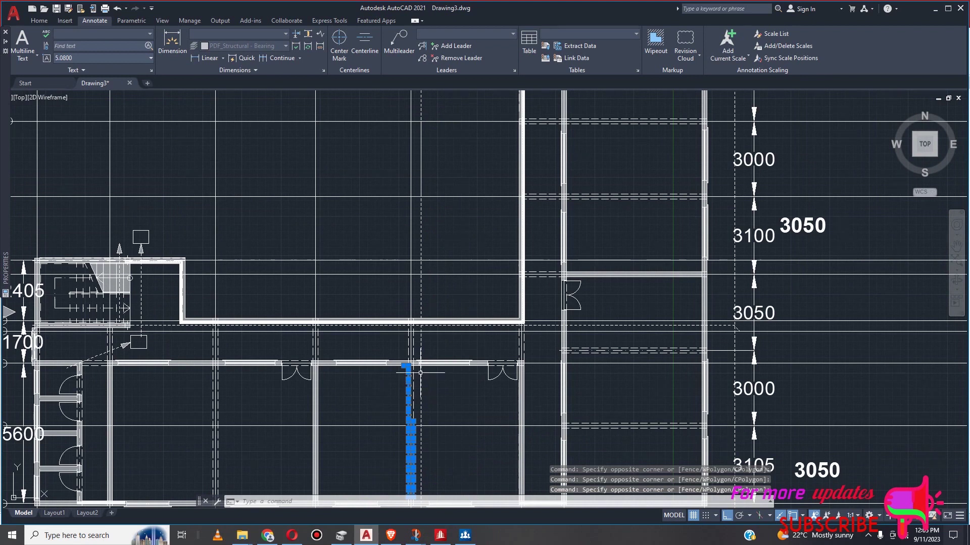
pyautogui.scroll(5, 419, 374)
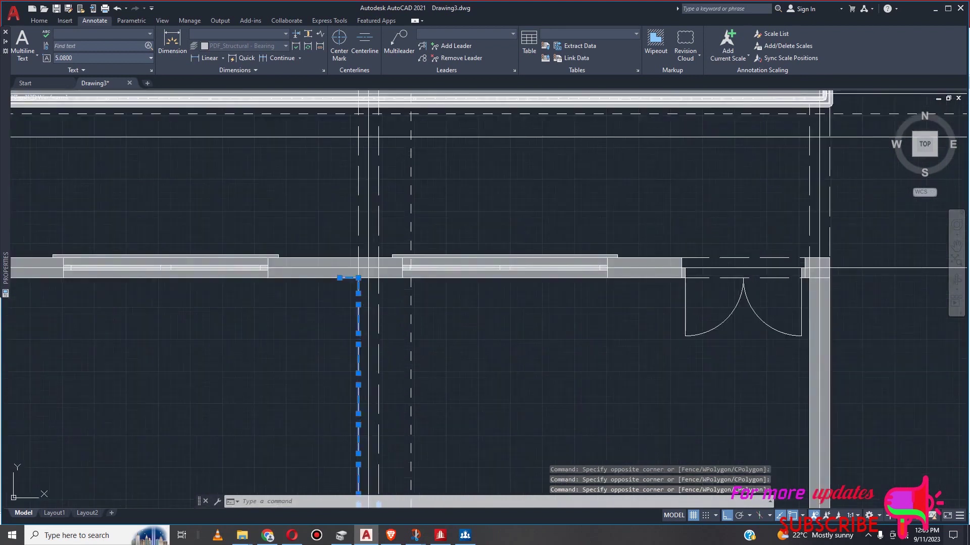
pyautogui.click(388, 285)
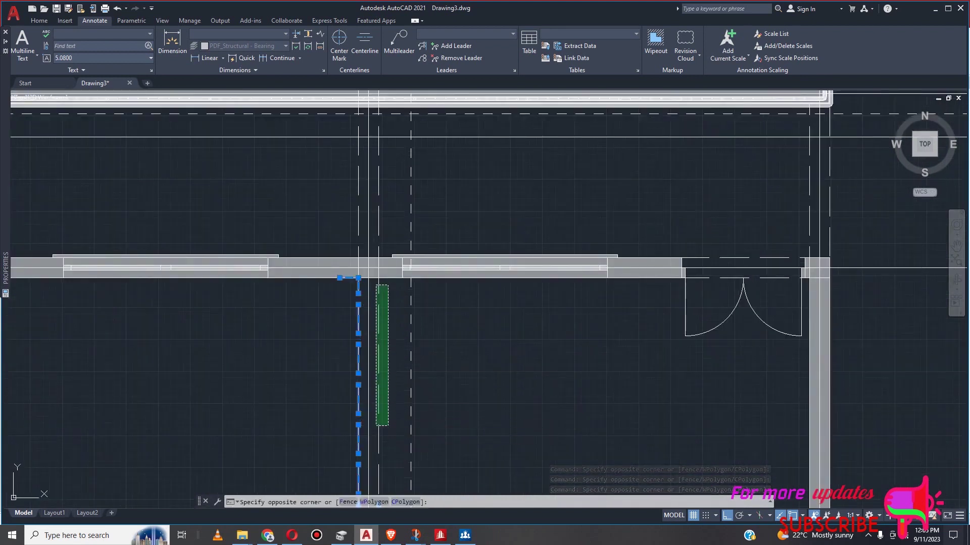
pyautogui.click(376, 426)
pyautogui.scroll(-5, 399, 369)
pyautogui.scroll(5, 393, 379)
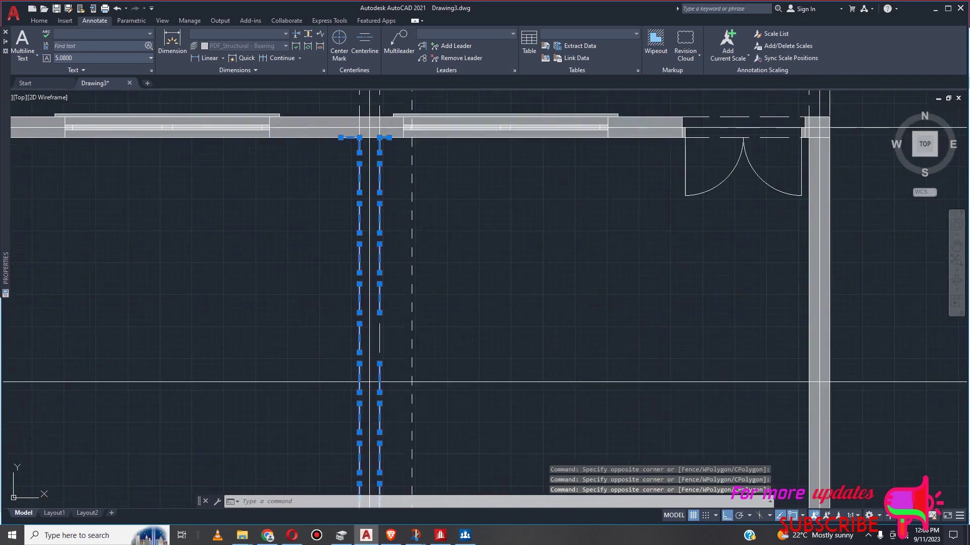
pyautogui.click(389, 325)
pyautogui.click(372, 358)
pyautogui.scroll(-2, 393, 375)
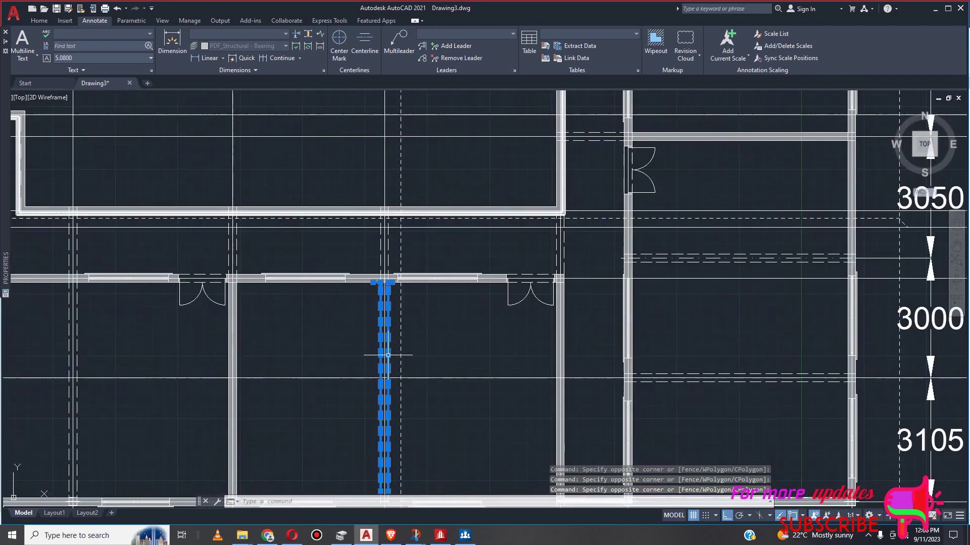
# Extend the selection with the dashes of both beam edges across the corridor north of the rooms
pyautogui.scroll(5, 379, 236)
pyautogui.click(390, 235)
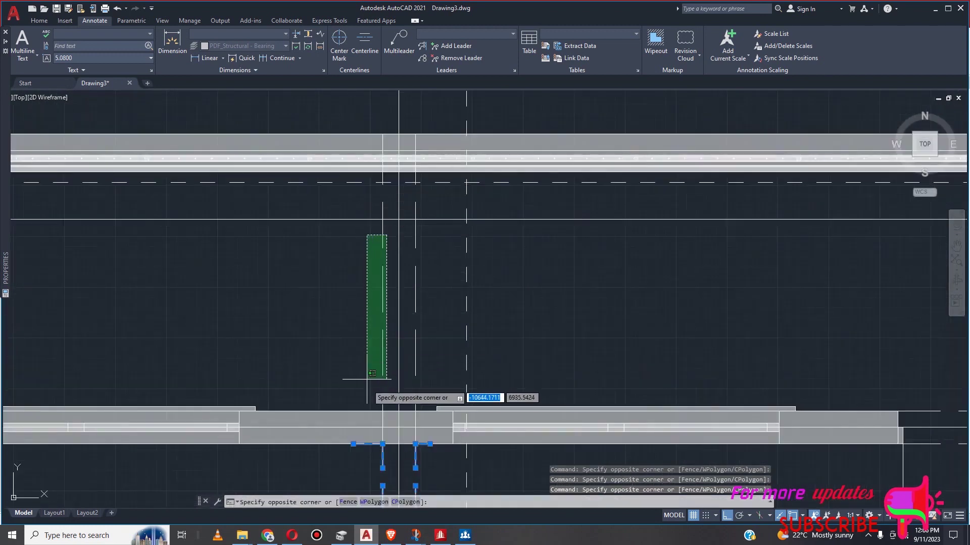
pyautogui.click(365, 391)
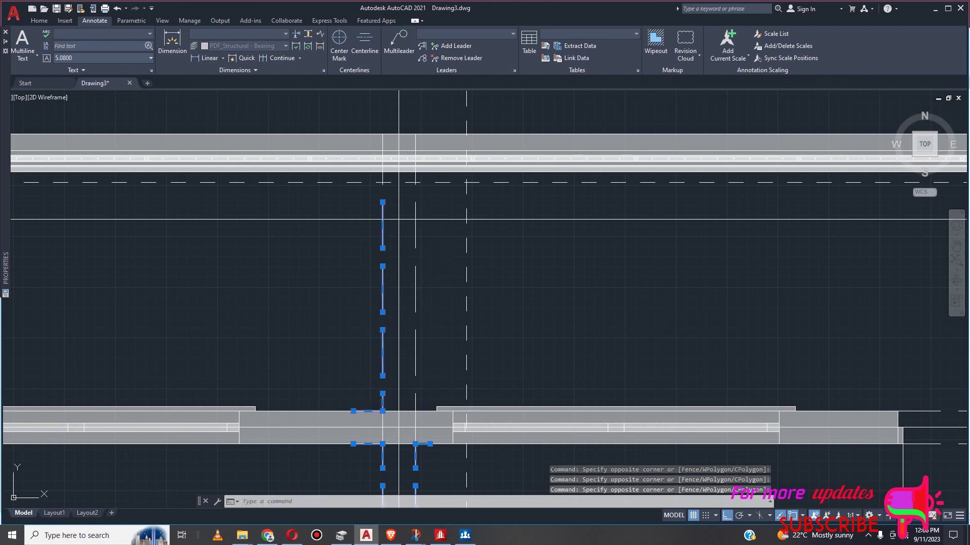
pyautogui.click(424, 232)
pyautogui.click(408, 397)
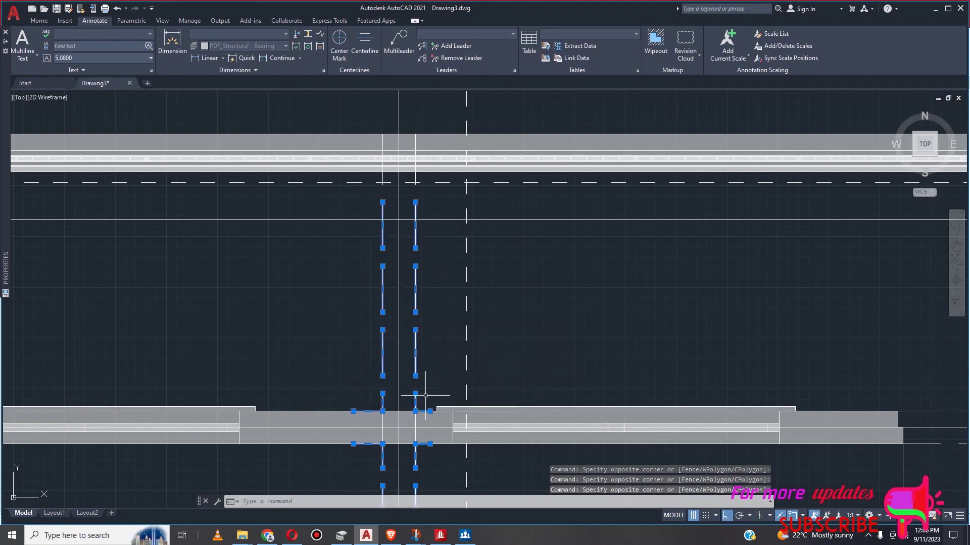
# Move the selected beam dashes from the gridline between the 3797 and 4403 bays east onto the single dashed vertical line
pyautogui.click(48, 23)
pyautogui.click(134, 34)
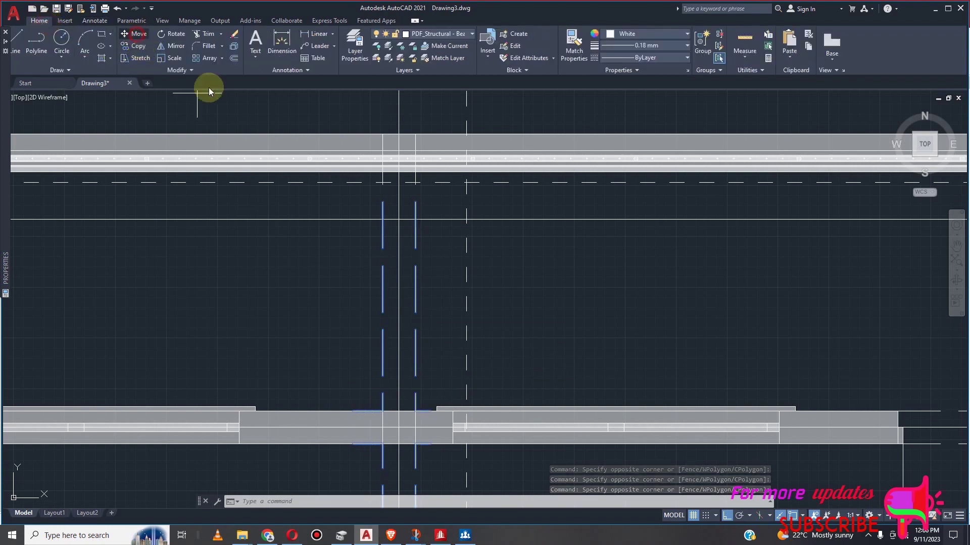
pyautogui.scroll(-3, 399, 220)
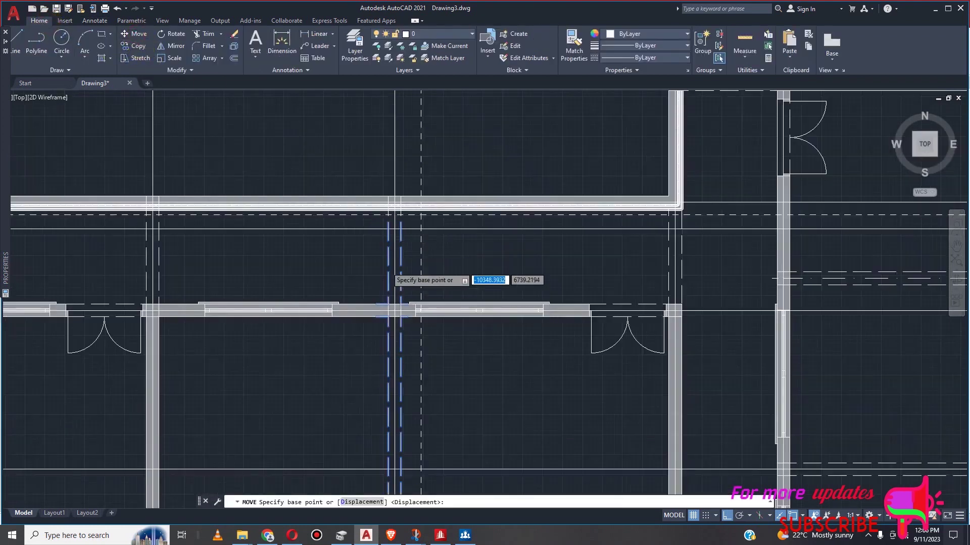
pyautogui.scroll(4, 386, 253)
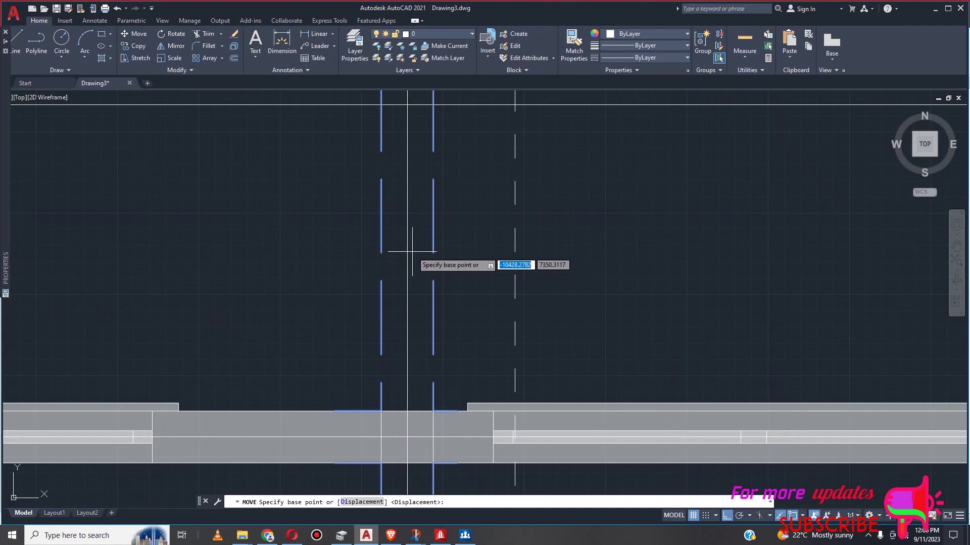
pyautogui.click(407, 240)
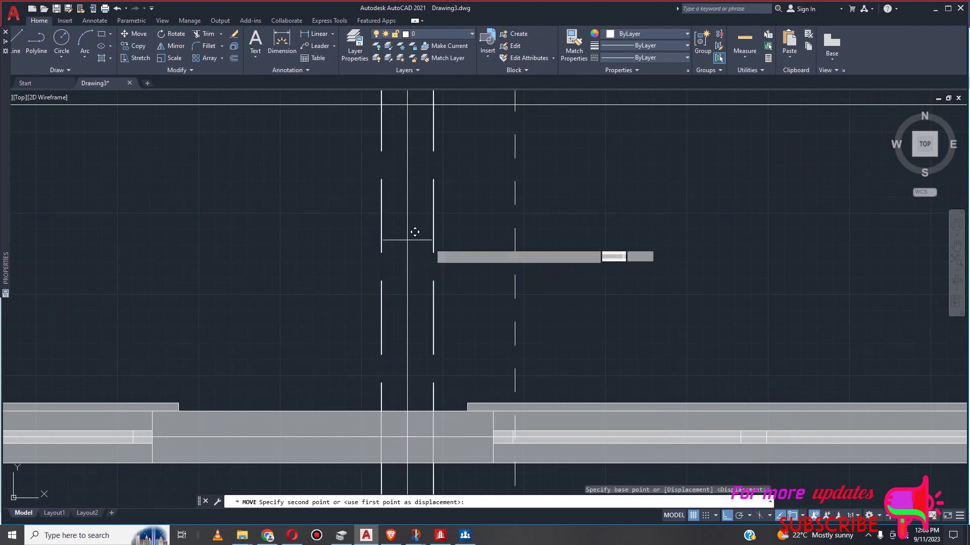
pyautogui.click(515, 229)
pyautogui.scroll(-3, 525, 225)
pyautogui.scroll(-4, 525, 225)
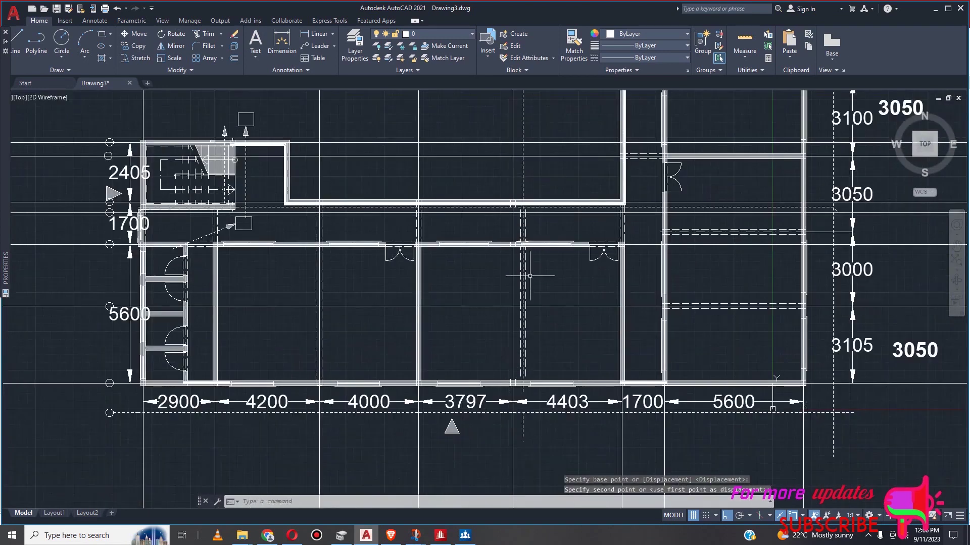
# Move the vertical gridline and dimension ends at the 3797/4403 boundary east onto the dashed line centred in the relocated beam
pyautogui.scroll(5, 539, 401)
pyautogui.click(482, 242)
pyautogui.click(463, 257)
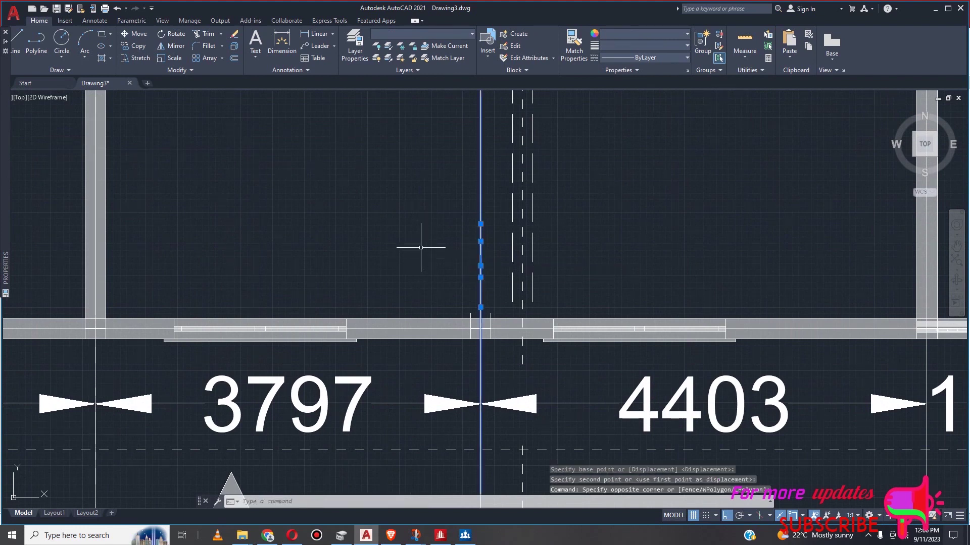
pyautogui.click(135, 34)
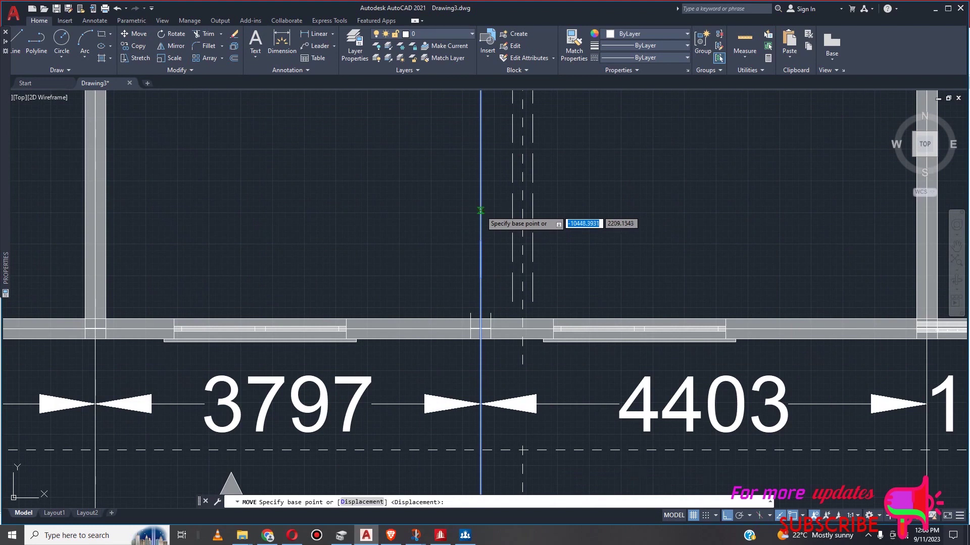
pyautogui.click(480, 209)
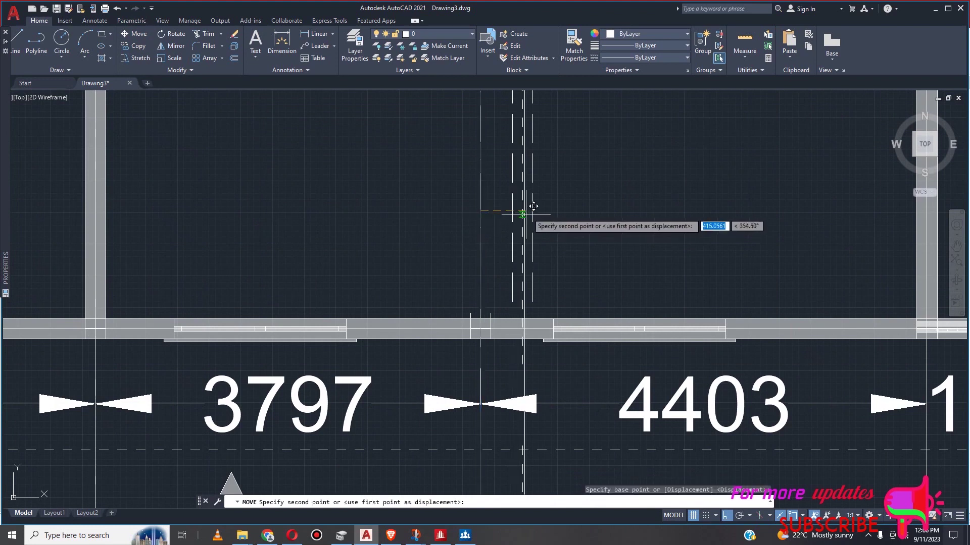
pyautogui.scroll(2, 530, 207)
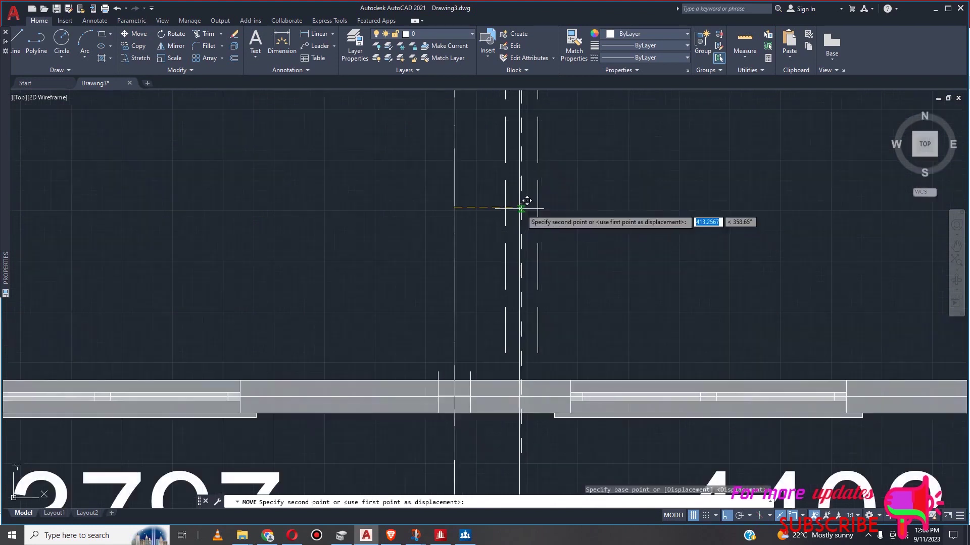
pyautogui.scroll(-2, 522, 208)
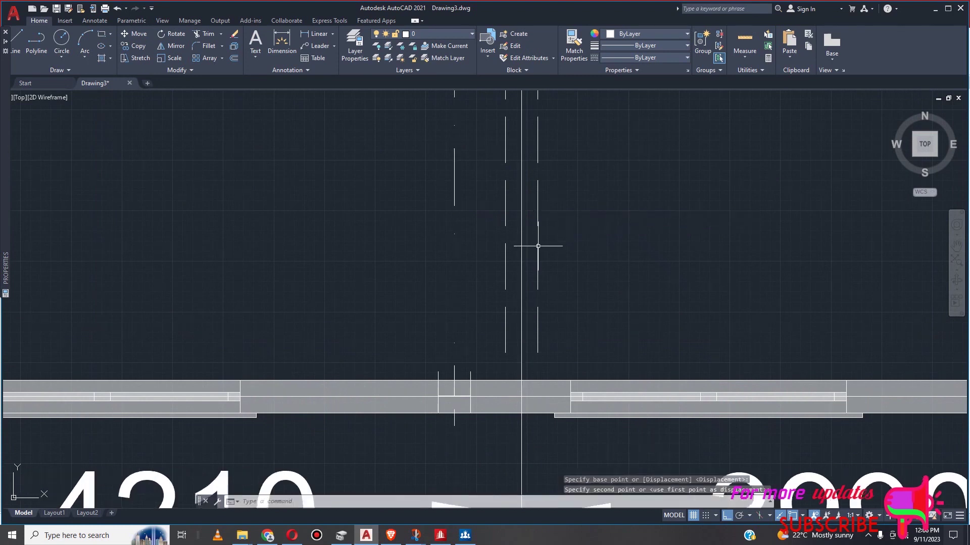
pyautogui.press('Escape')
pyautogui.scroll(-8, 535, 235)
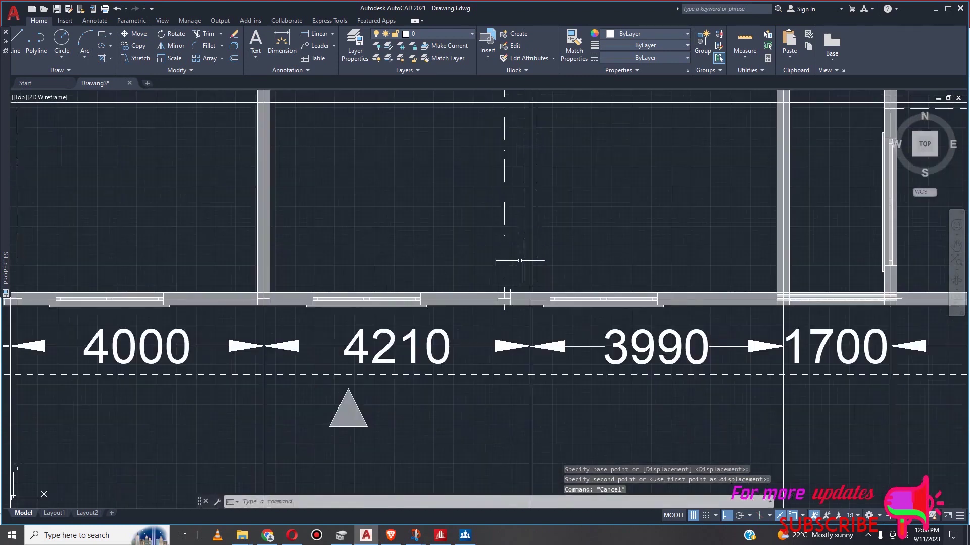
pyautogui.scroll(2, 486, 355)
pyautogui.scroll(1, 444, 340)
pyautogui.scroll(-5, 444, 340)
pyautogui.scroll(5, 444, 340)
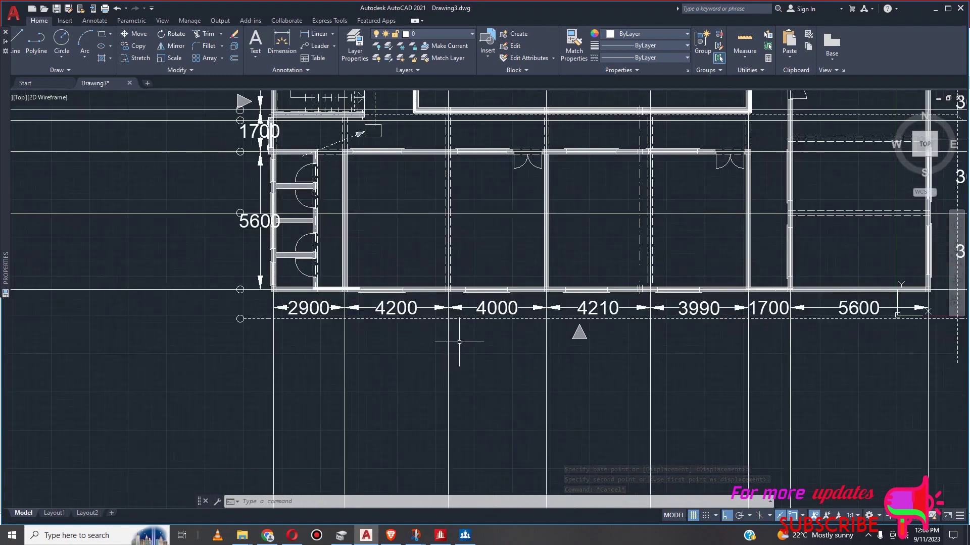
# Draw a rectangle around the whole floor plan and its dimensions, leaving a margin on every side
pyautogui.scroll(-6, 451, 340)
pyautogui.scroll(2, 528, 202)
pyautogui.scroll(-4, 520, 202)
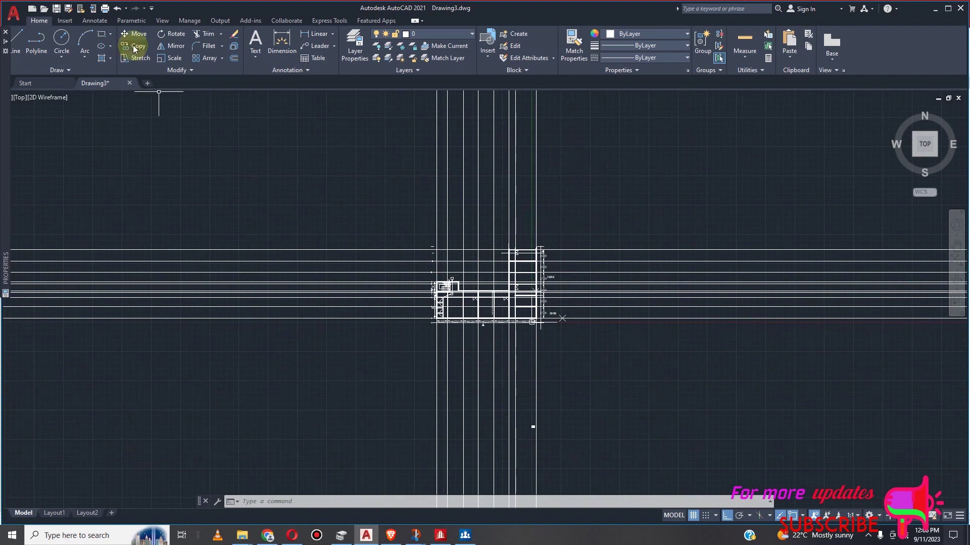
pyautogui.click(101, 34)
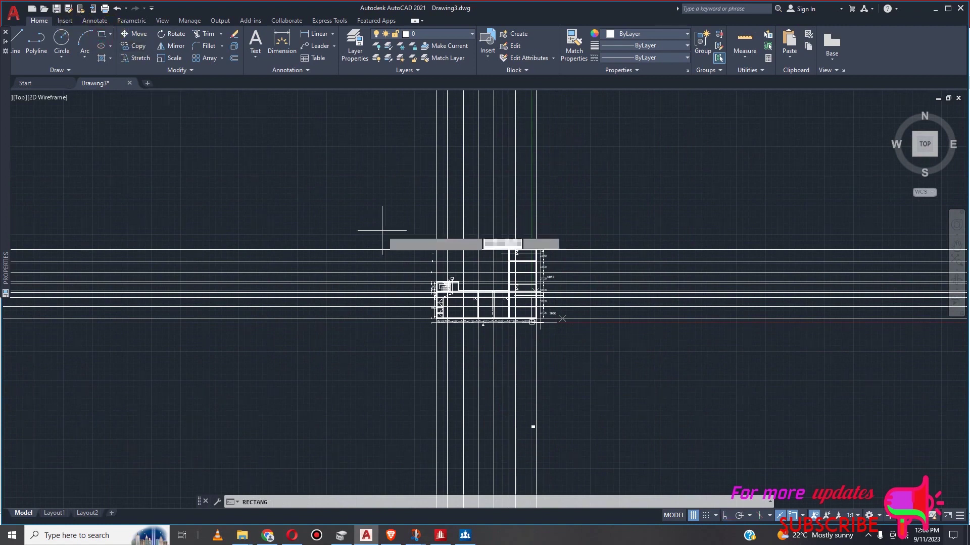
pyautogui.click(367, 207)
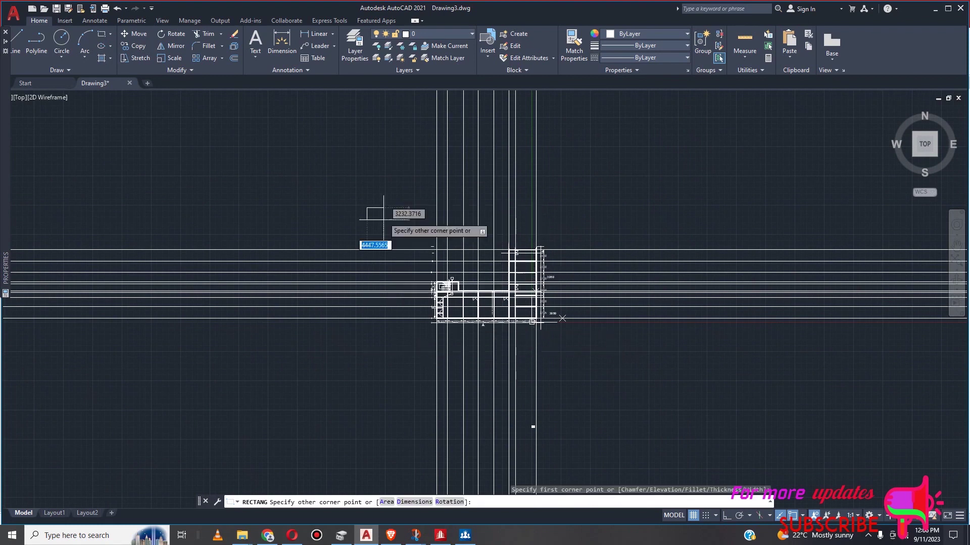
pyautogui.press('Escape')
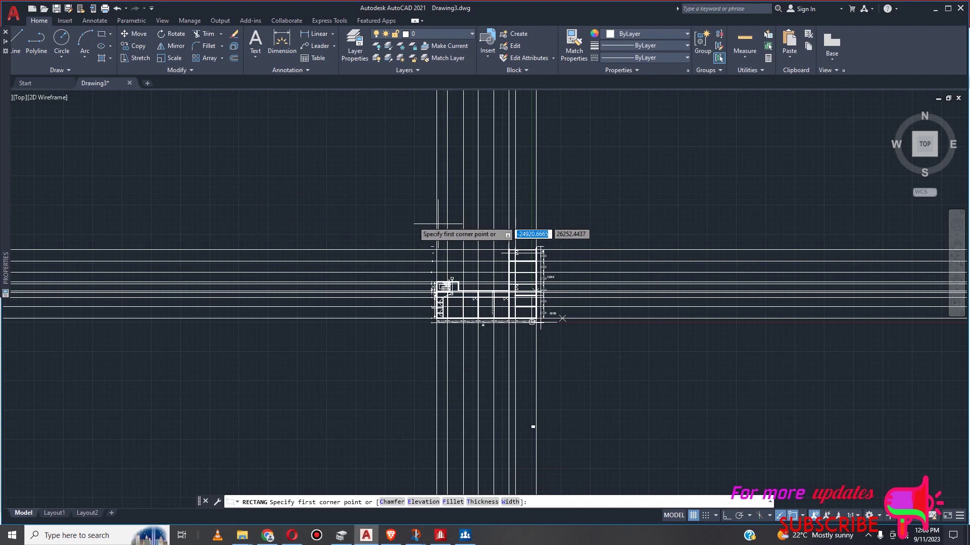
pyautogui.click(412, 243)
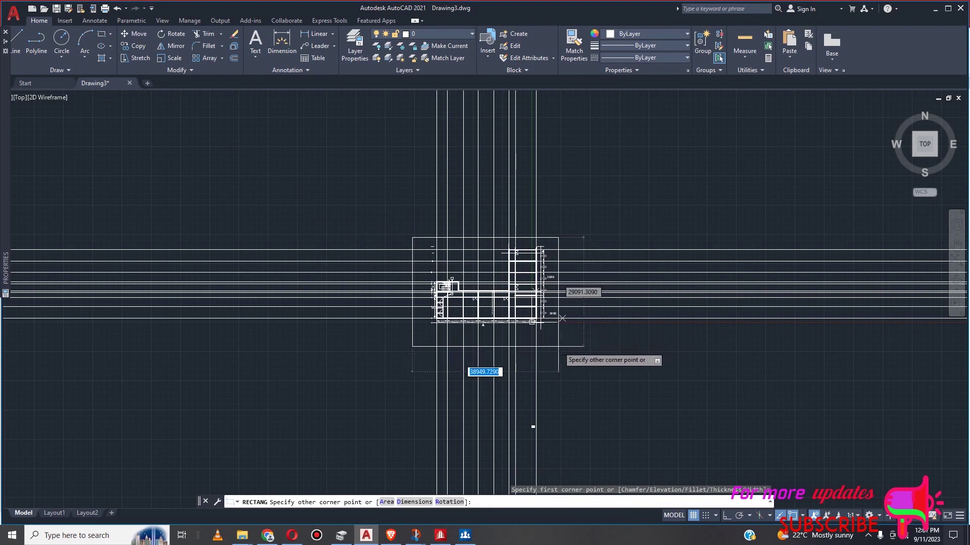
pyautogui.click(570, 342)
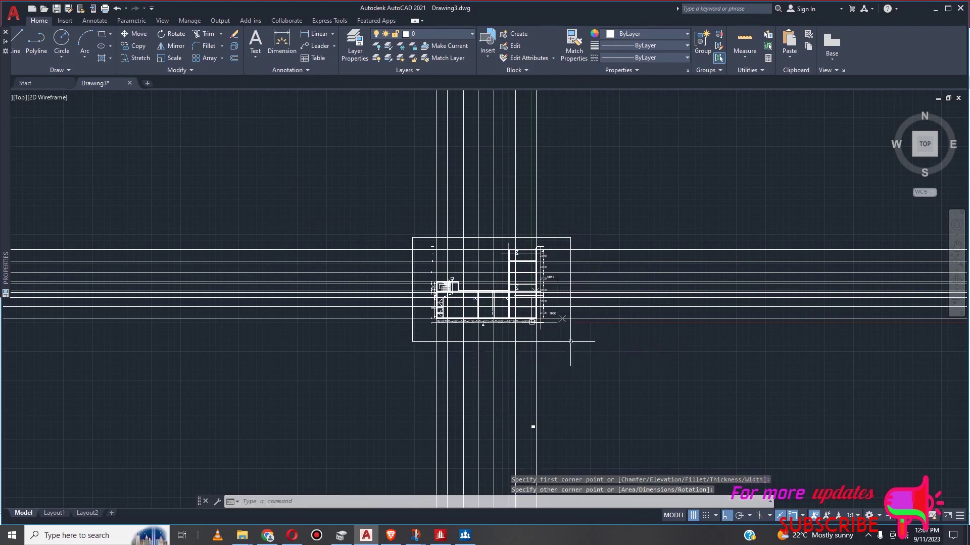
# Trim the vertical construction lines where they extend above the enclosing rectangle
pyautogui.scroll(4, 413, 223)
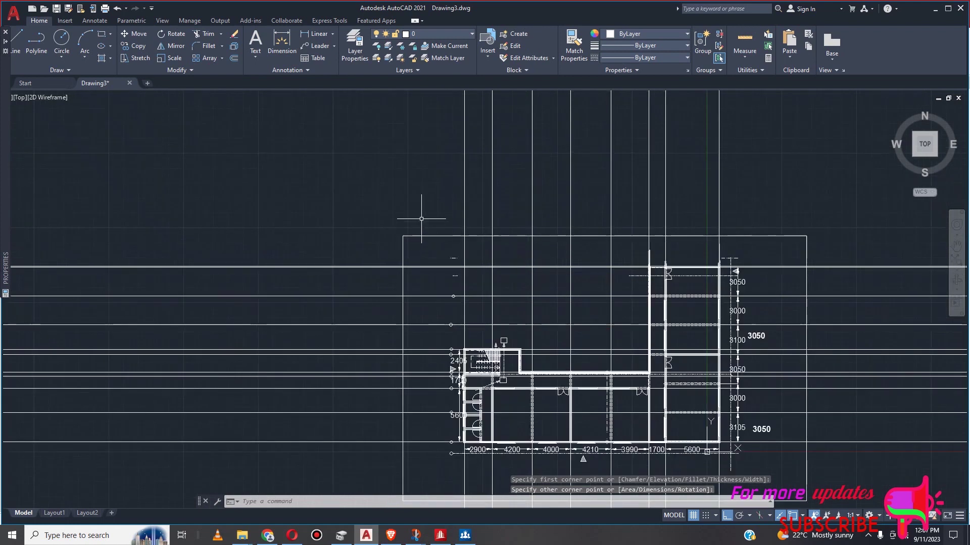
pyautogui.click(422, 219)
pyautogui.click(403, 250)
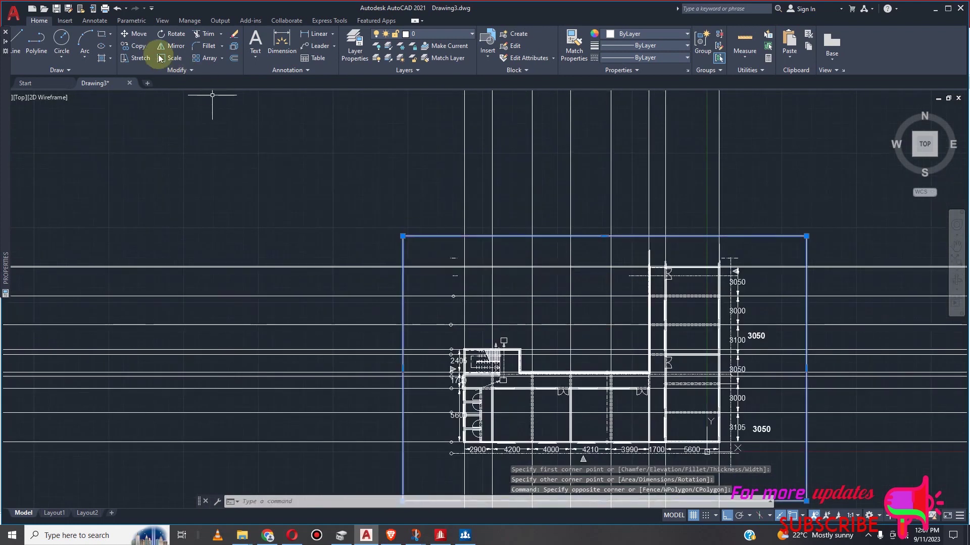
pyautogui.click(207, 35)
pyautogui.click(234, 139)
pyautogui.moveTo(401, 161); pyautogui.dragTo(845, 159)
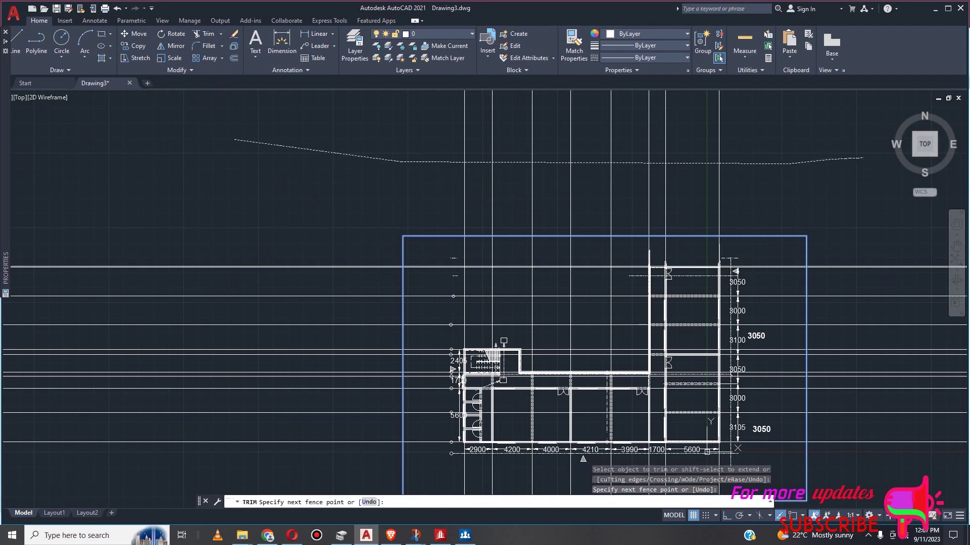
pyautogui.press('Return')
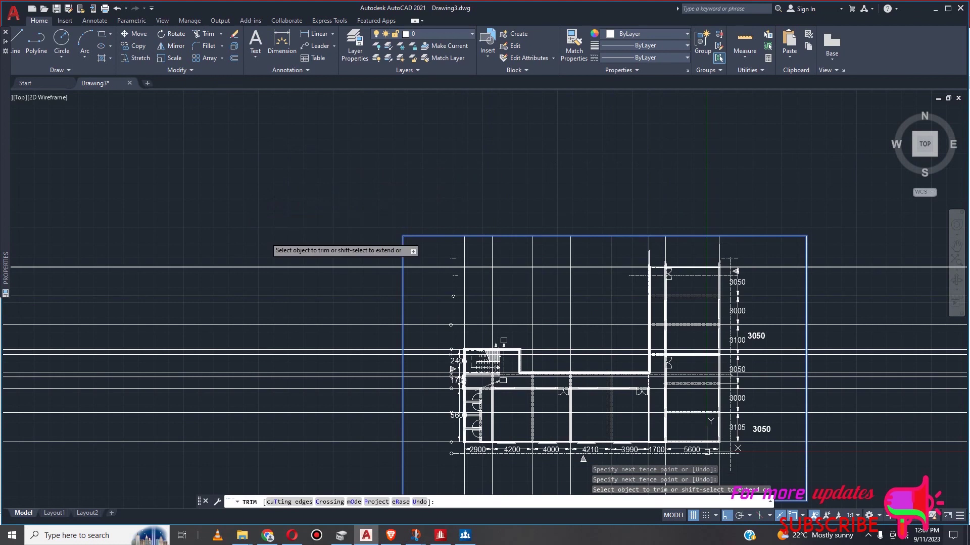
# Trim the horizontal construction lines outside the west and east edges of the rectangle
pyautogui.click(245, 208)
pyautogui.click(269, 468)
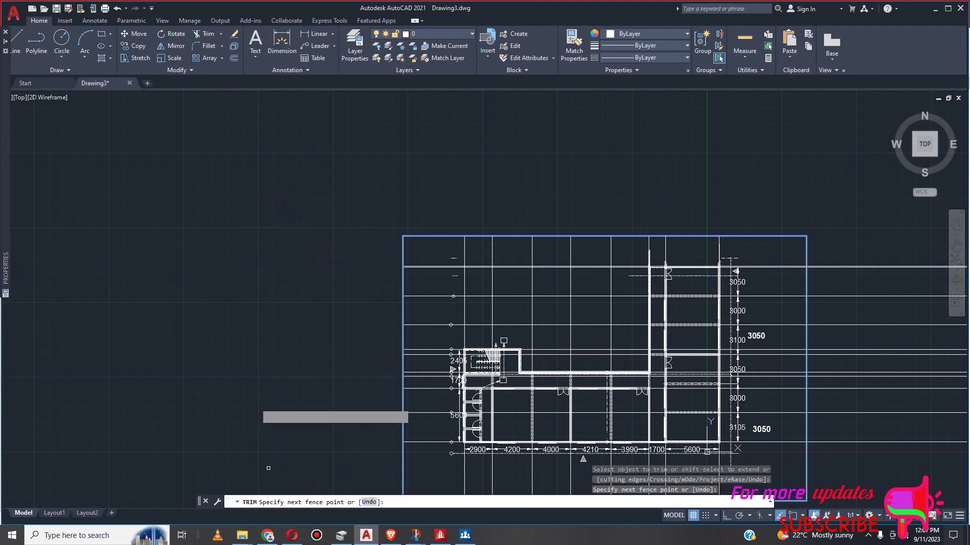
pyautogui.press('Return')
pyautogui.scroll(-3, 262, 281)
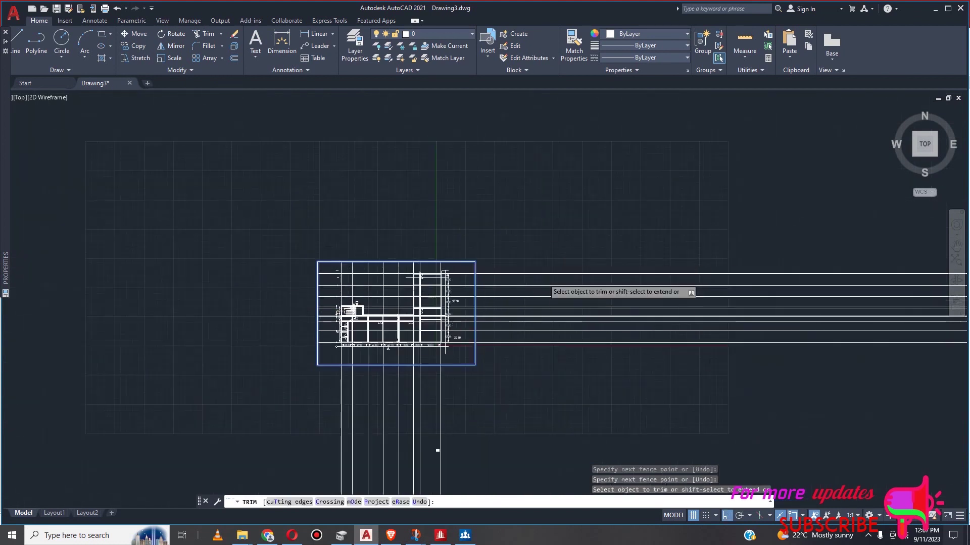
pyautogui.click(558, 256)
pyautogui.click(538, 419)
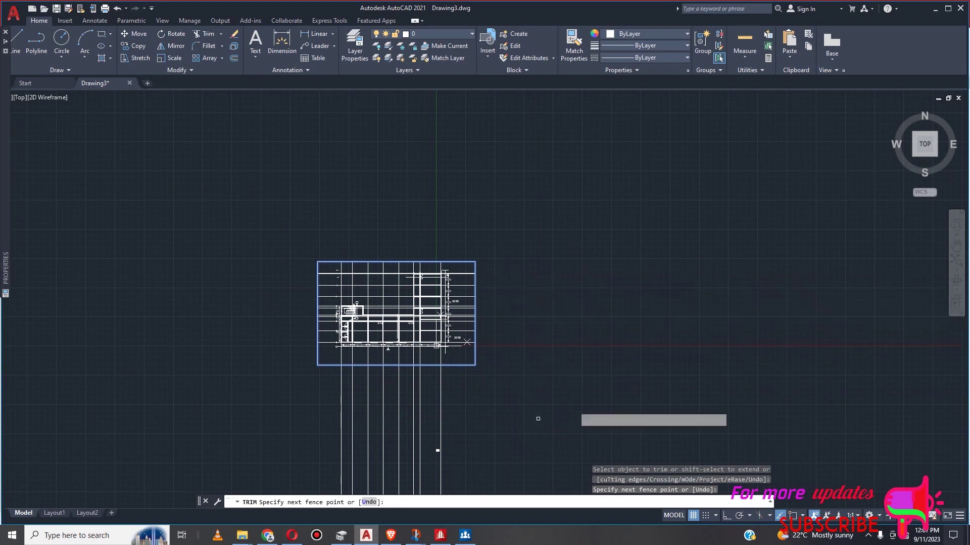
pyautogui.click(526, 414)
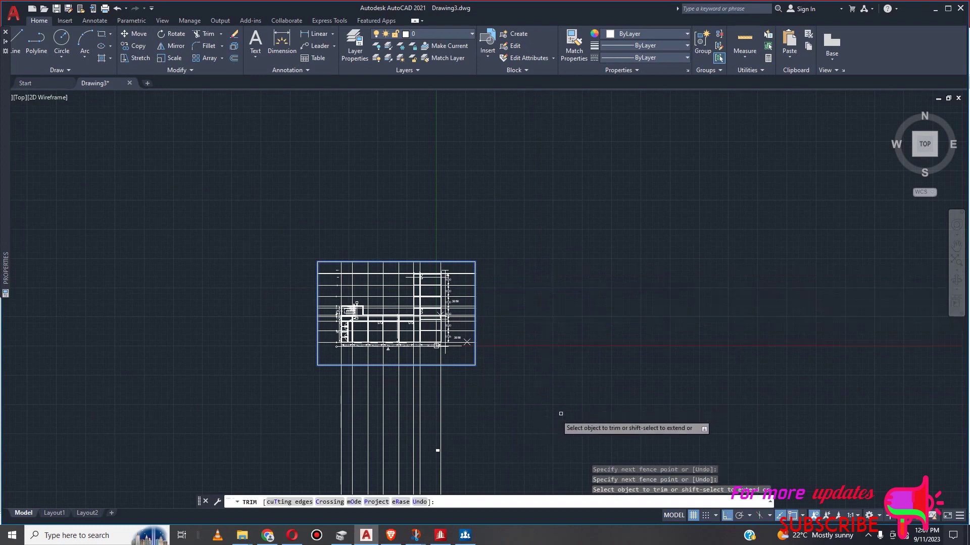
# Trim the vertical construction lines where they extend below the enclosing rectangle
pyautogui.click(316, 413)
pyautogui.press('Return')
pyautogui.scroll(4, 432, 298)
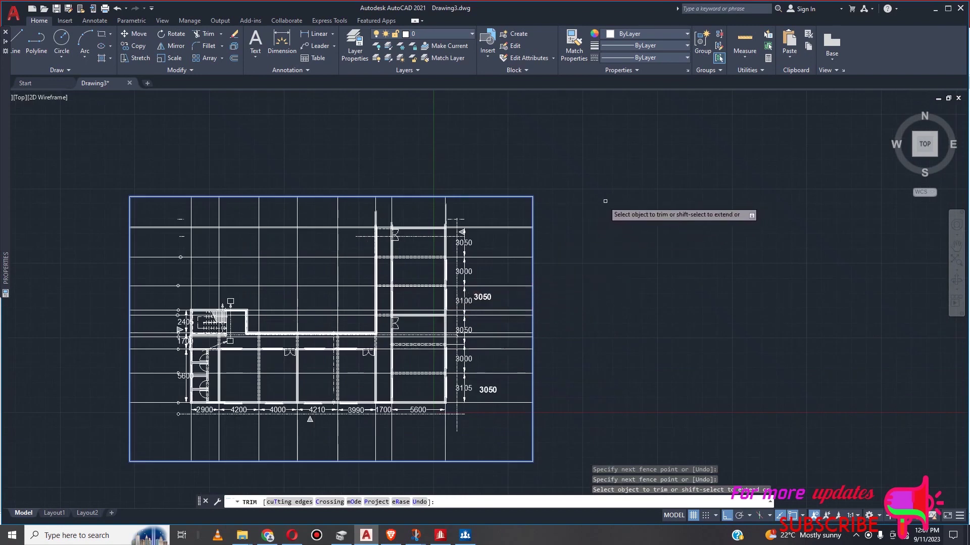
# Finish trimming and erase the upper of the two closely spaced horizontal gridlines along the plan's north wall
pyautogui.scroll(4, 521, 227)
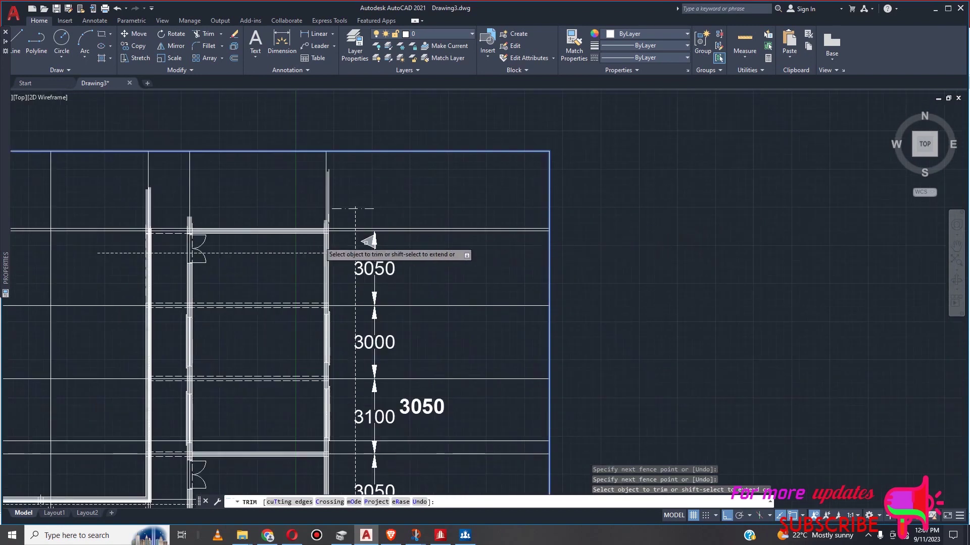
pyautogui.scroll(2, 278, 247)
pyautogui.scroll(-4, 594, 253)
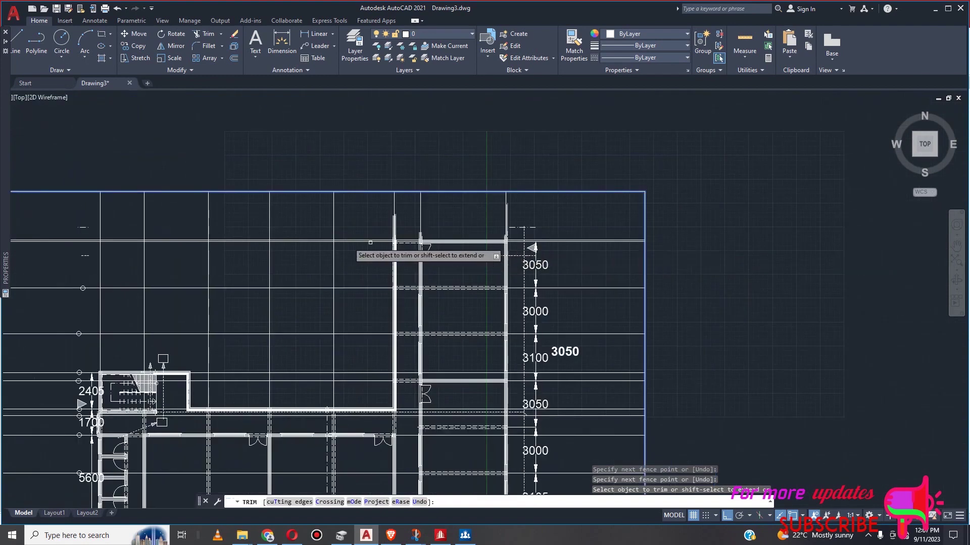
pyautogui.scroll(1, 371, 243)
pyautogui.scroll(-5, 616, 244)
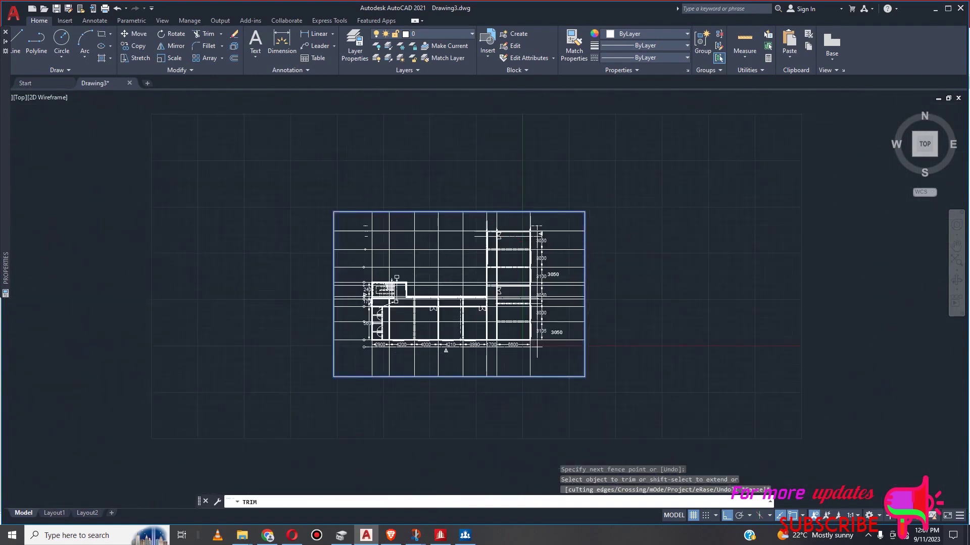
pyautogui.scroll(8, 521, 232)
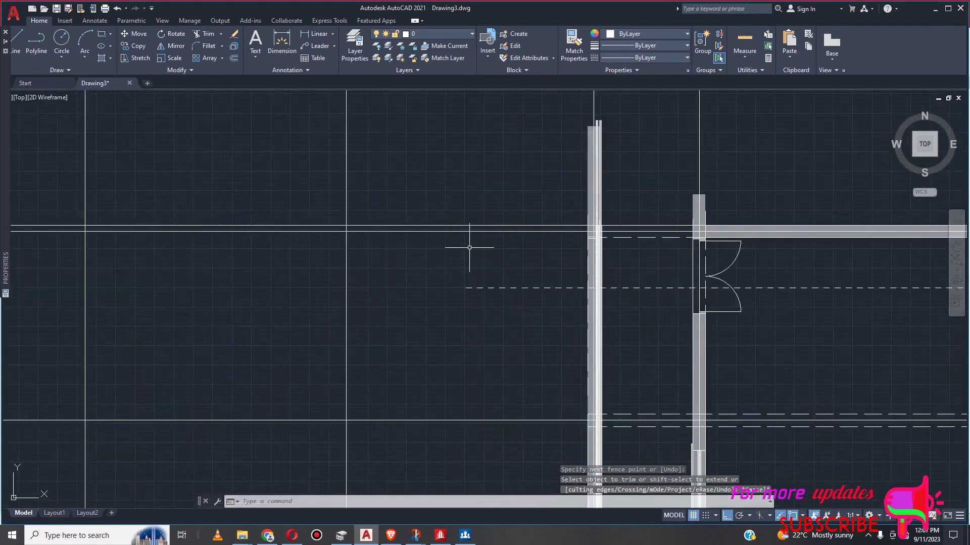
pyautogui.scroll(1, 619, 233)
pyautogui.scroll(-5, 636, 220)
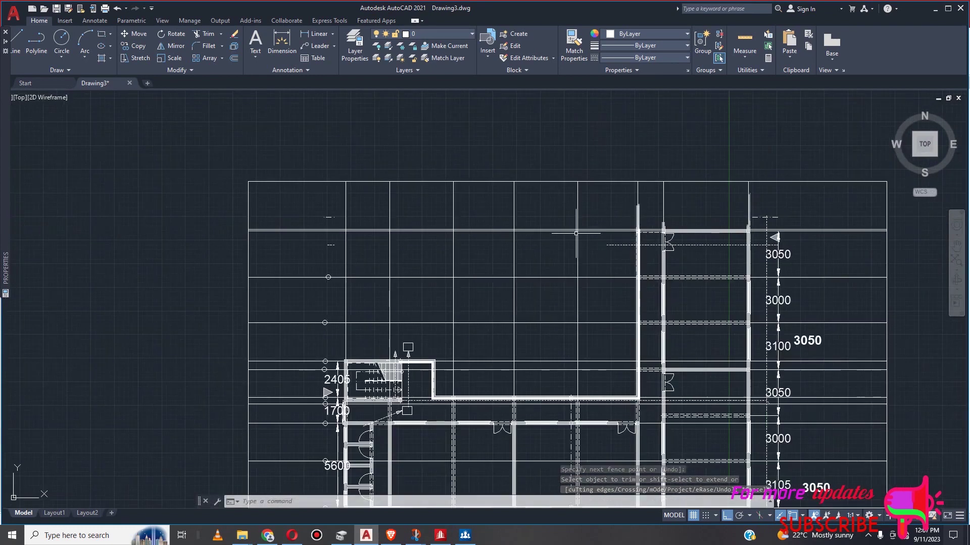
pyautogui.scroll(3, 293, 229)
pyautogui.scroll(-5, 293, 230)
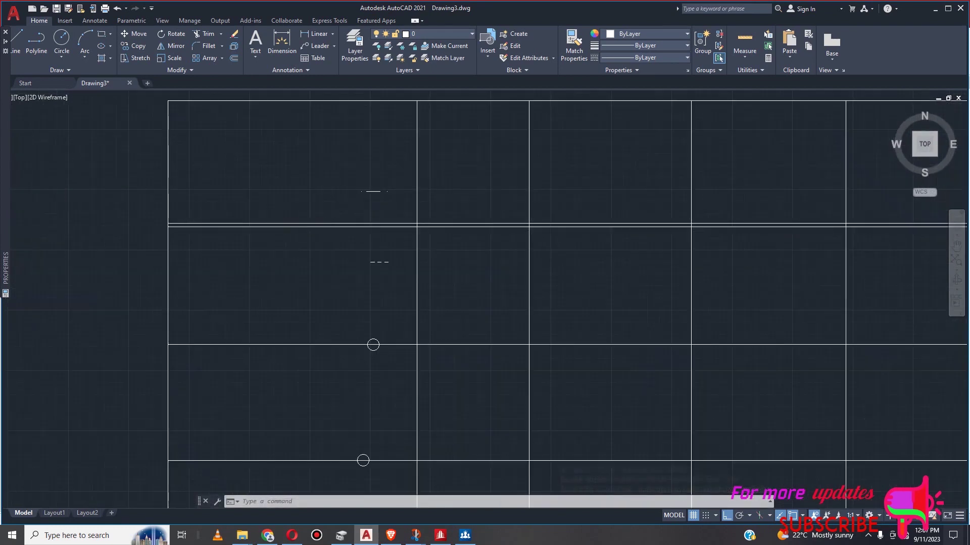
pyautogui.scroll(4, 564, 237)
pyautogui.scroll(2, 642, 226)
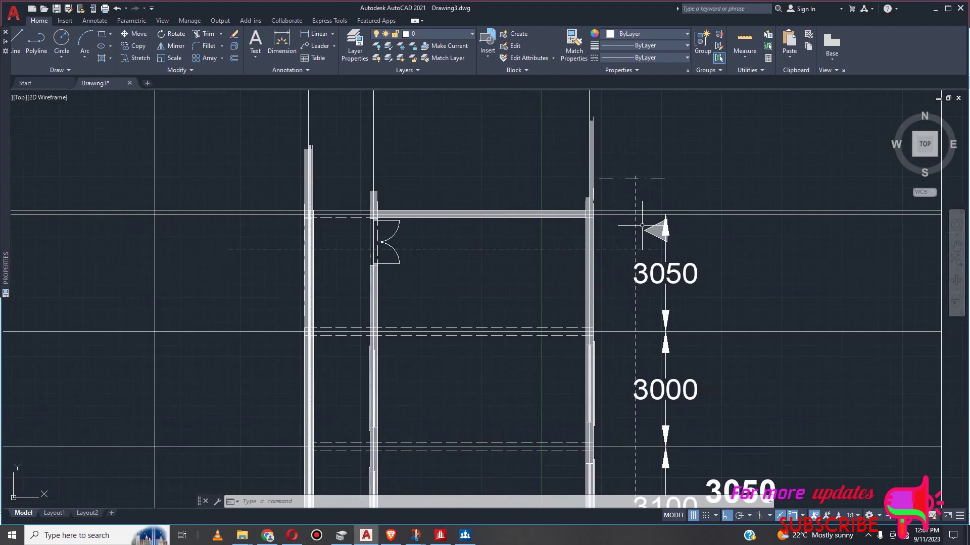
pyautogui.click(713, 211)
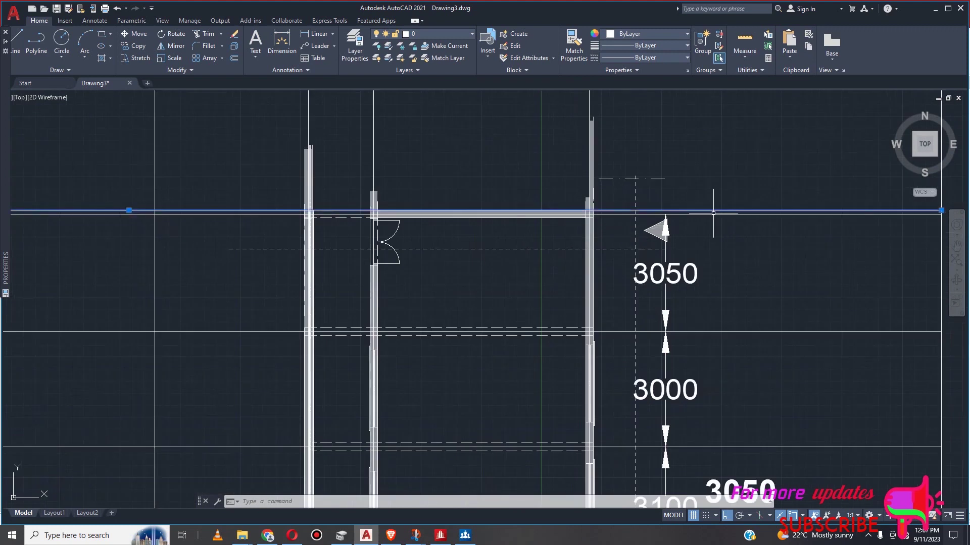
pyautogui.press('Delete')
# Erase the enclosing rectangle around the floor plan, keeping the trimmed gridlines
pyautogui.scroll(-6, 556, 481)
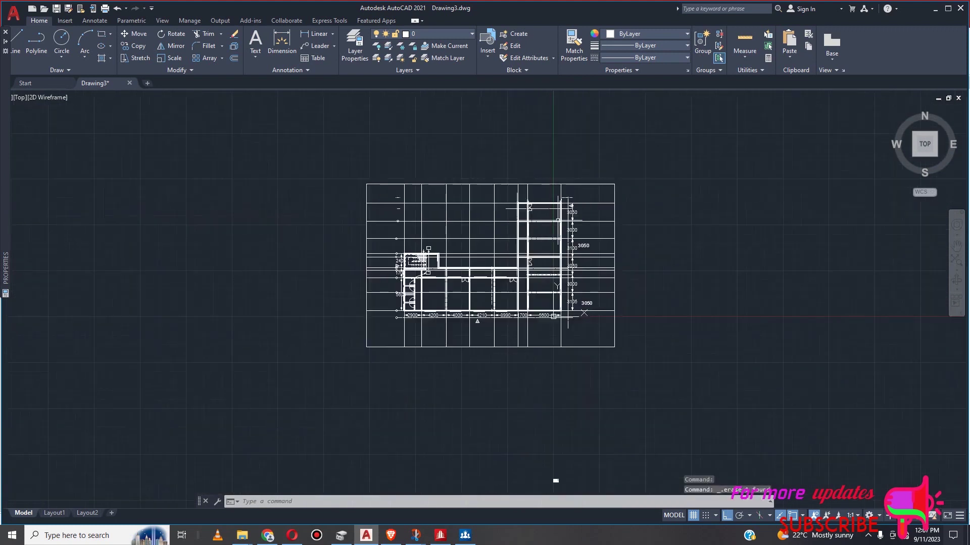
pyautogui.click(629, 169)
pyautogui.click(564, 220)
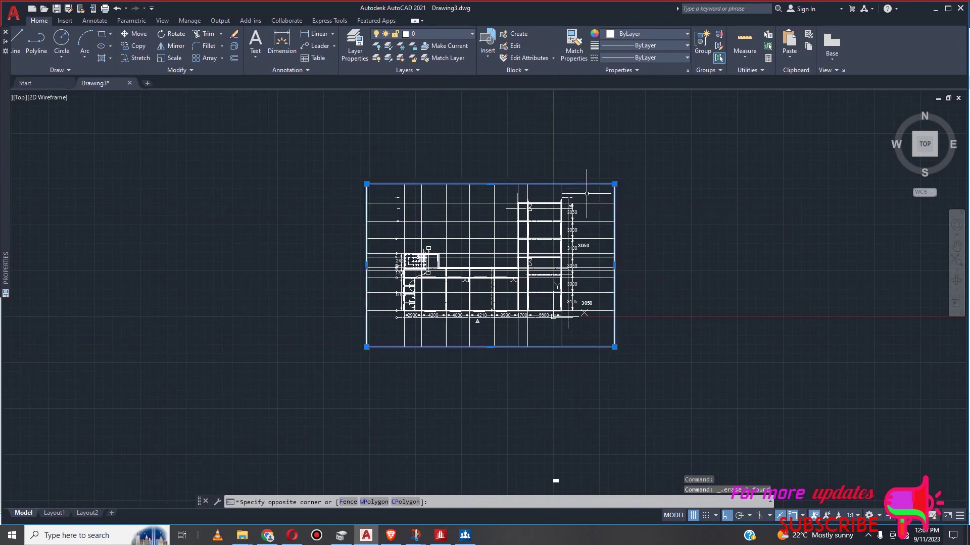
pyautogui.press('Delete')
pyautogui.scroll(3, 435, 237)
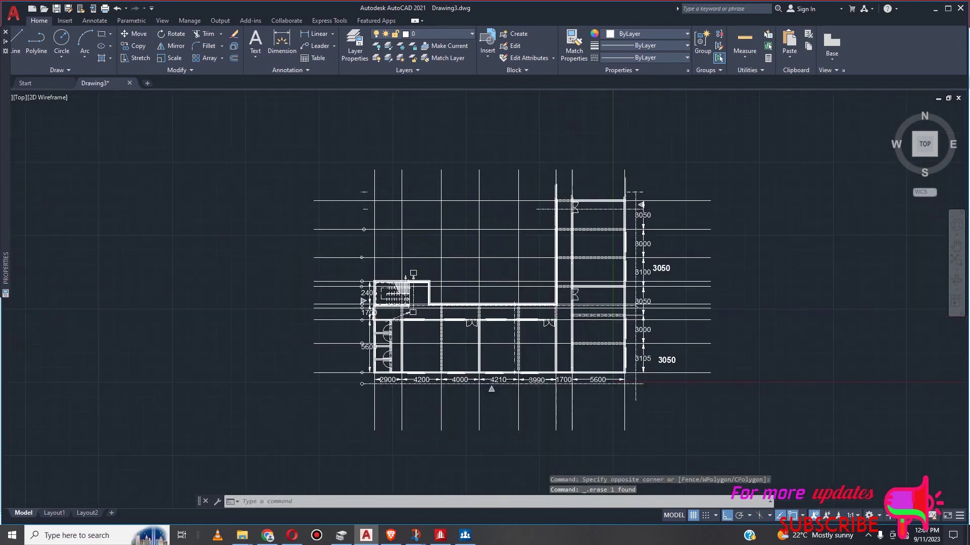
# Examine the trimmed gridlines against the walls and the bay dimensions across the floor plan
pyautogui.scroll(-1, 435, 237)
pyautogui.scroll(2, 414, 244)
pyautogui.scroll(2, 425, 184)
pyautogui.scroll(-2, 412, 173)
pyautogui.scroll(-4, 431, 236)
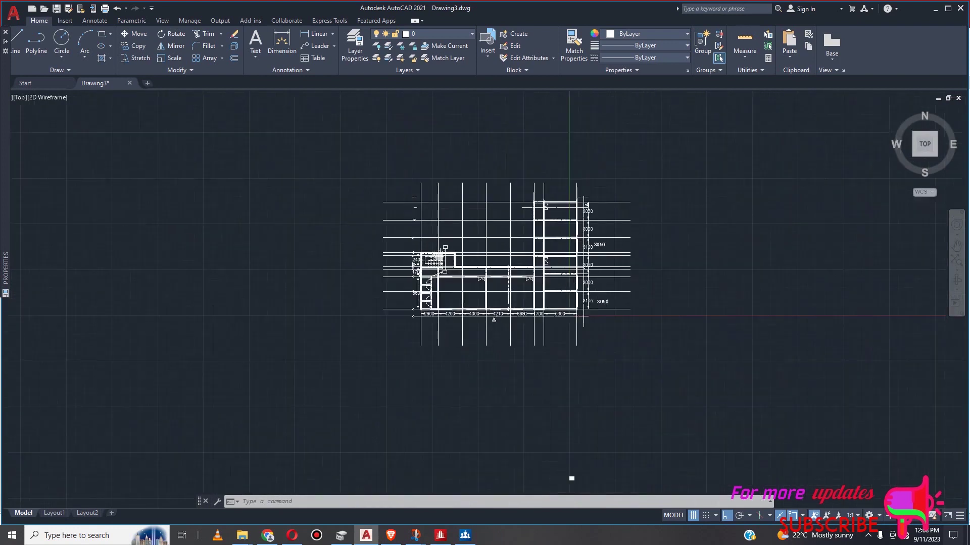
pyautogui.scroll(4, 599, 242)
pyautogui.scroll(4, 598, 254)
pyautogui.scroll(-4, 610, 268)
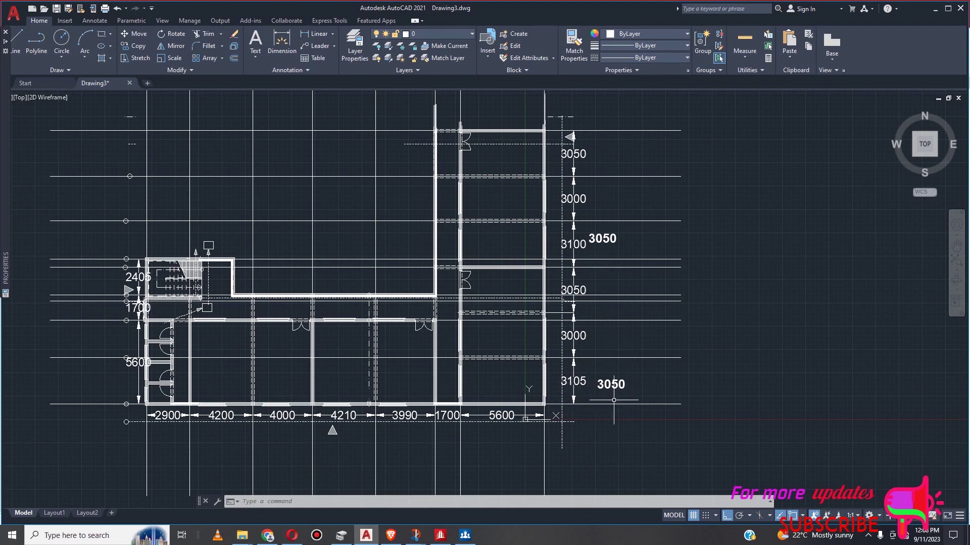
pyautogui.scroll(-2, 564, 389)
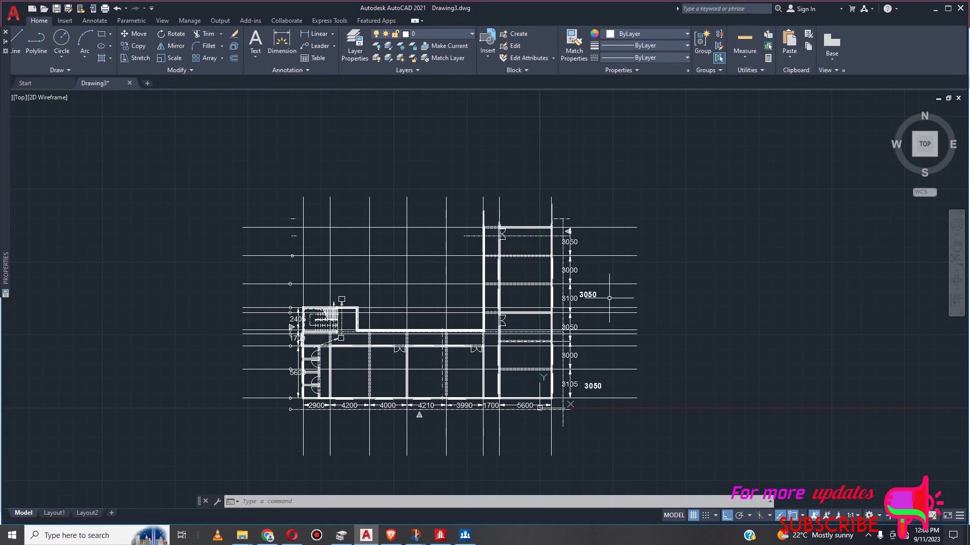
pyautogui.scroll(4, 609, 298)
pyautogui.scroll(-4, 559, 303)
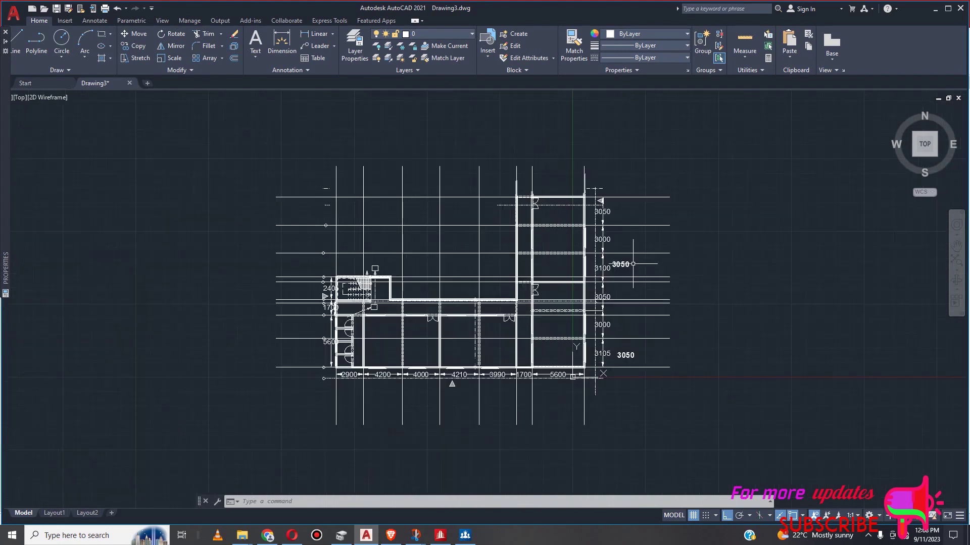
pyautogui.scroll(4, 621, 228)
pyautogui.scroll(-2, 627, 211)
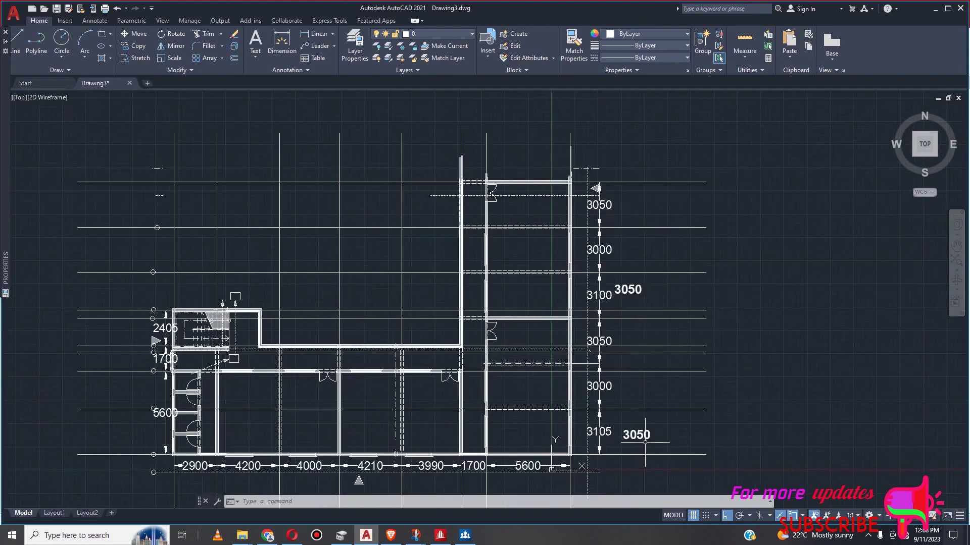
pyautogui.scroll(-2, 578, 398)
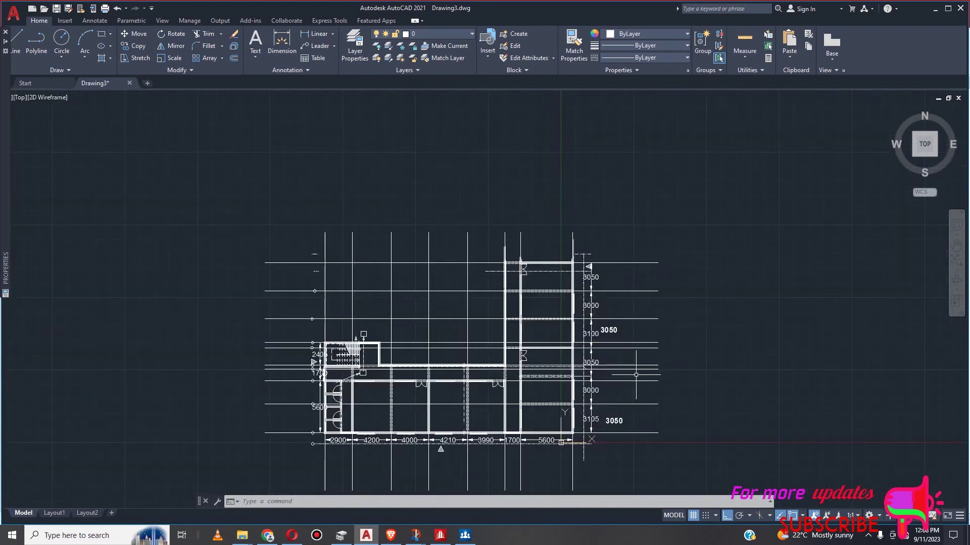
pyautogui.scroll(2, 449, 325)
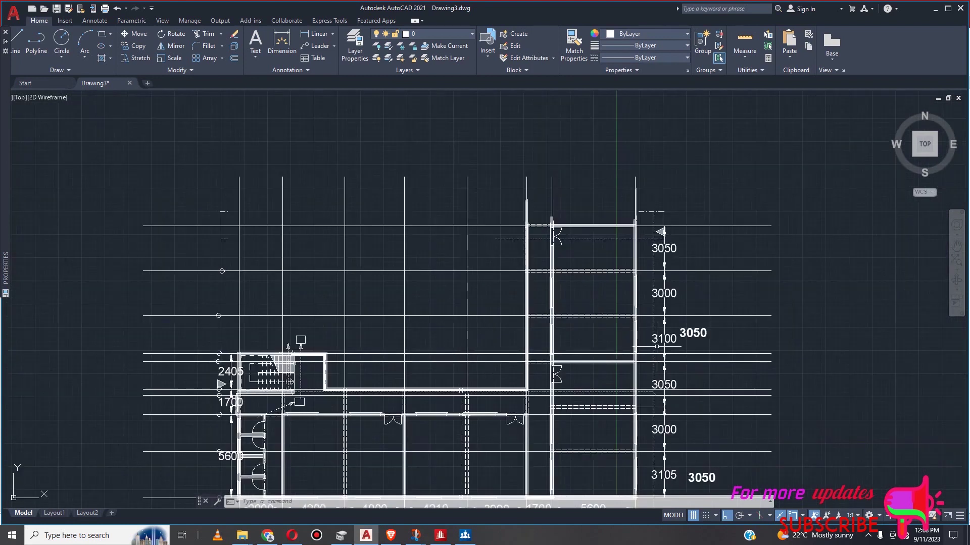
pyautogui.scroll(3, 212, 373)
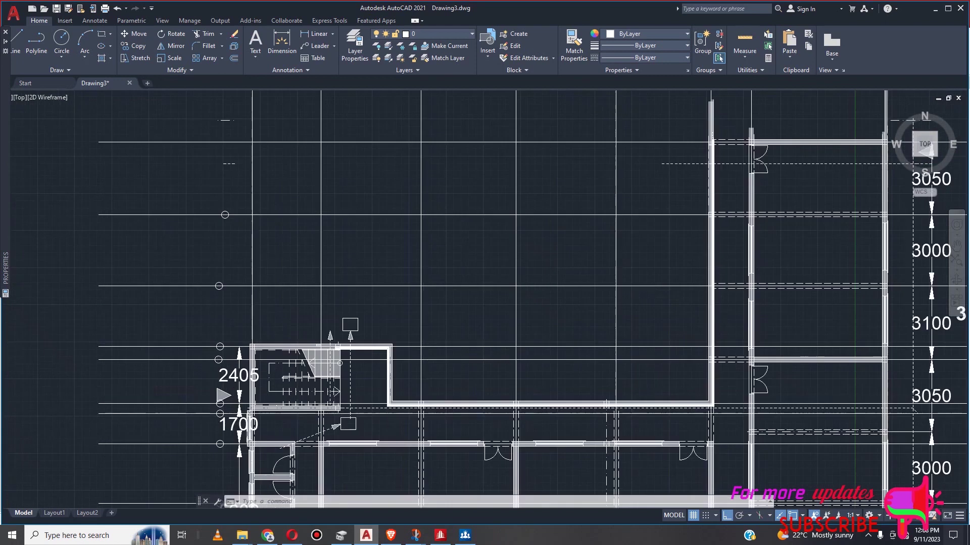
pyautogui.scroll(-3, 353, 298)
pyautogui.scroll(-4, 560, 289)
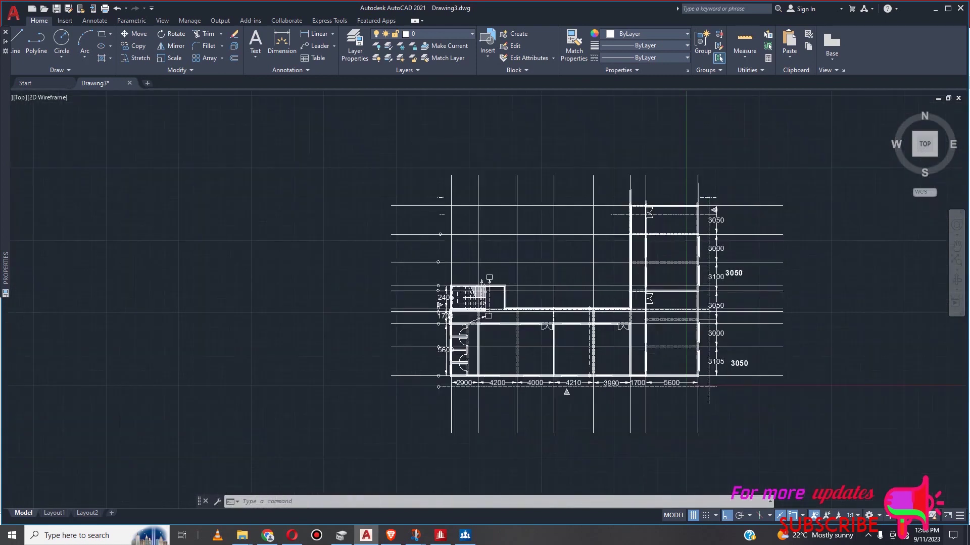
# Create a single-line text reading "0,0", about 4257 high and rotated about 351°, near the grid's north-west corner
pyautogui.scroll(4, 540, 245)
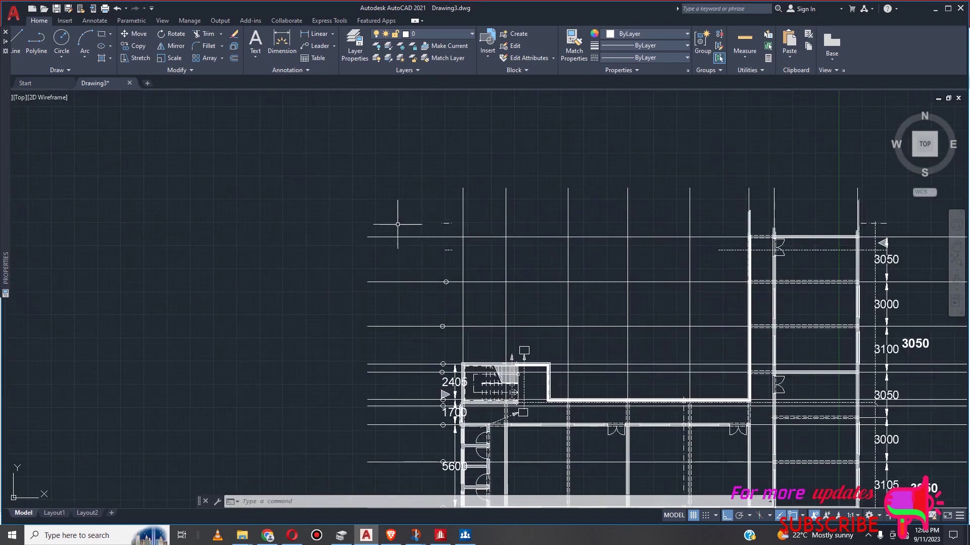
pyautogui.click(89, 21)
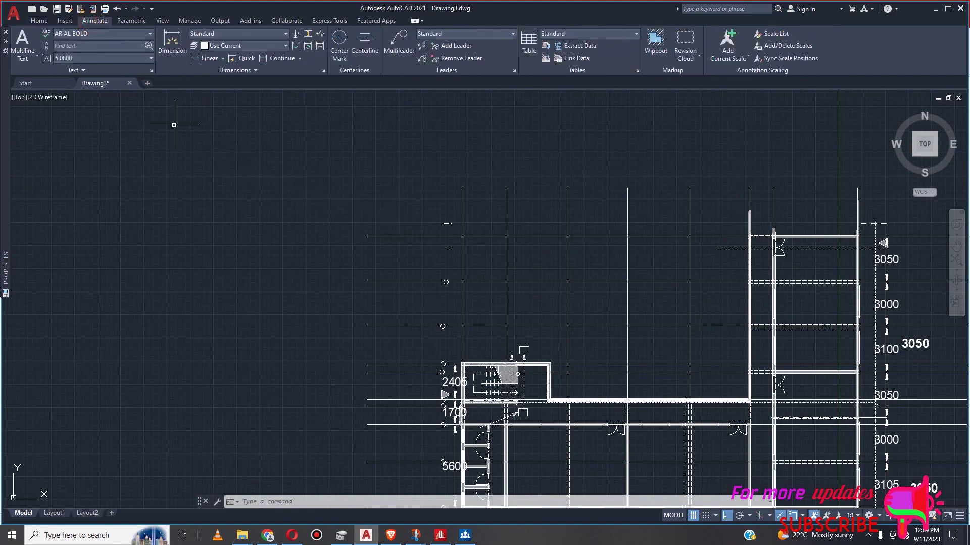
pyautogui.click(23, 57)
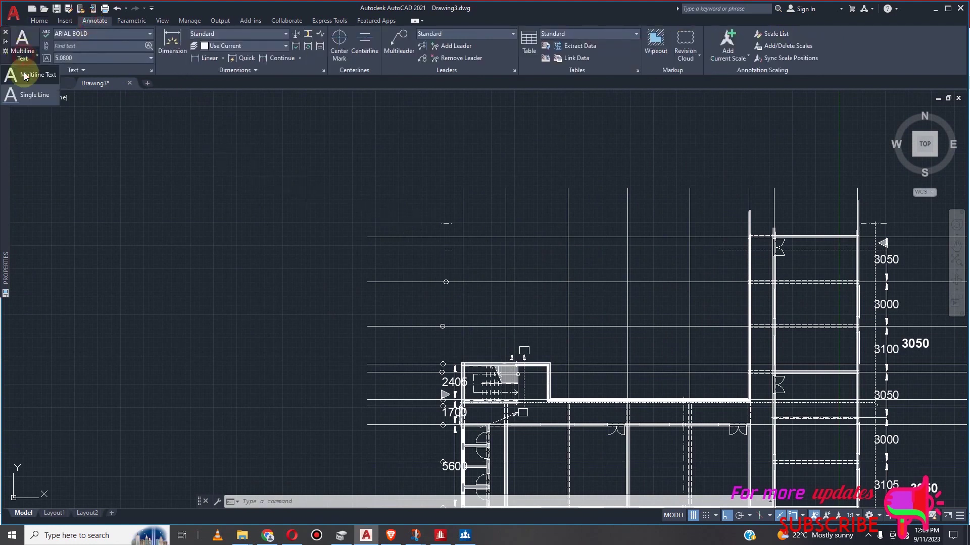
pyautogui.click(38, 96)
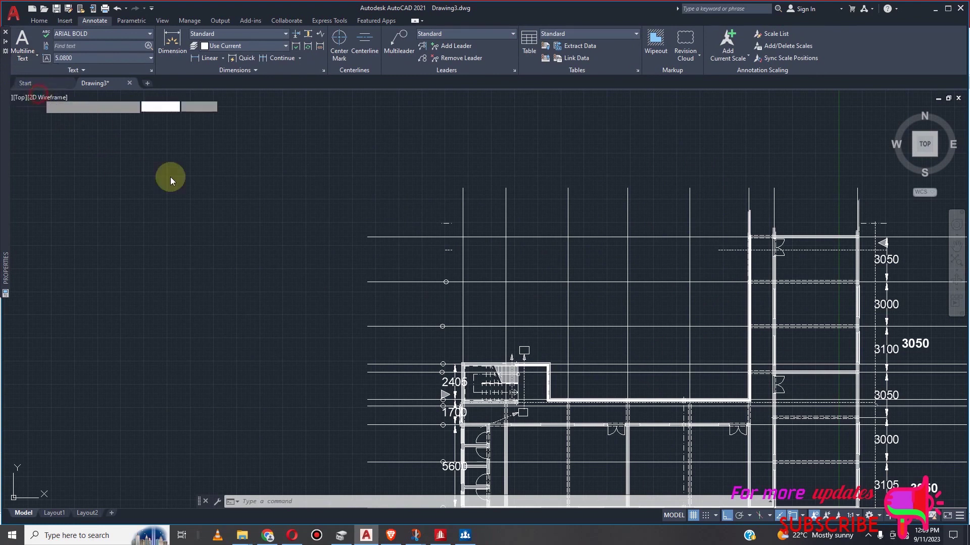
pyautogui.click(387, 214)
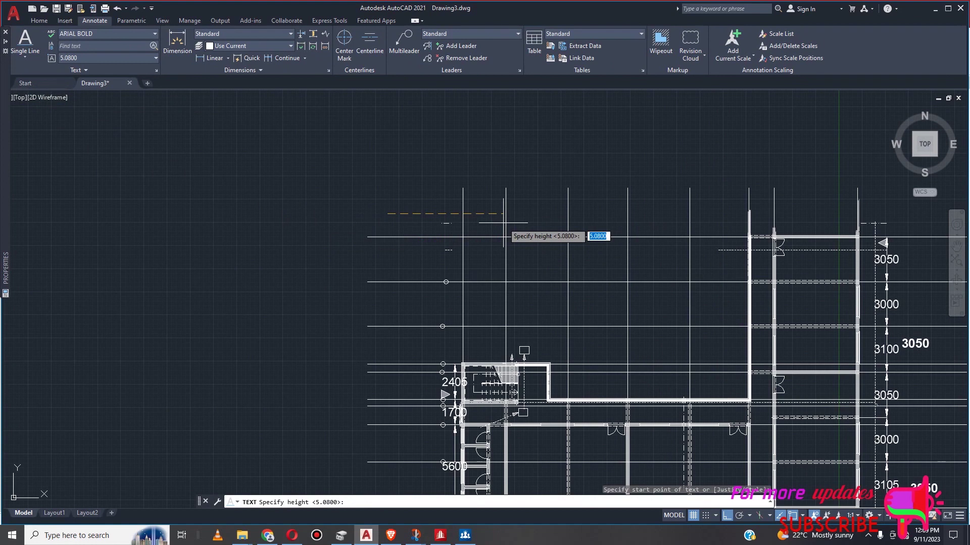
pyautogui.press('Return')
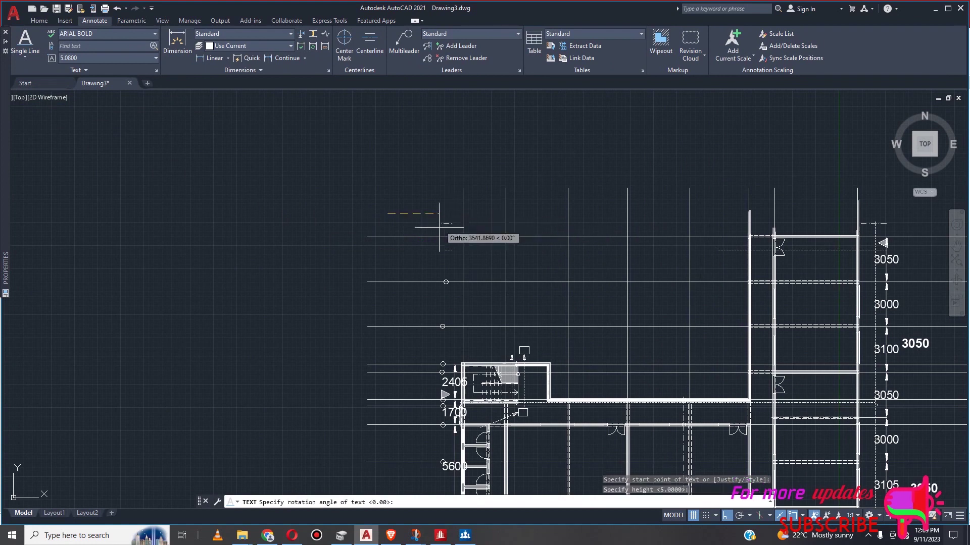
pyautogui.press('Return')
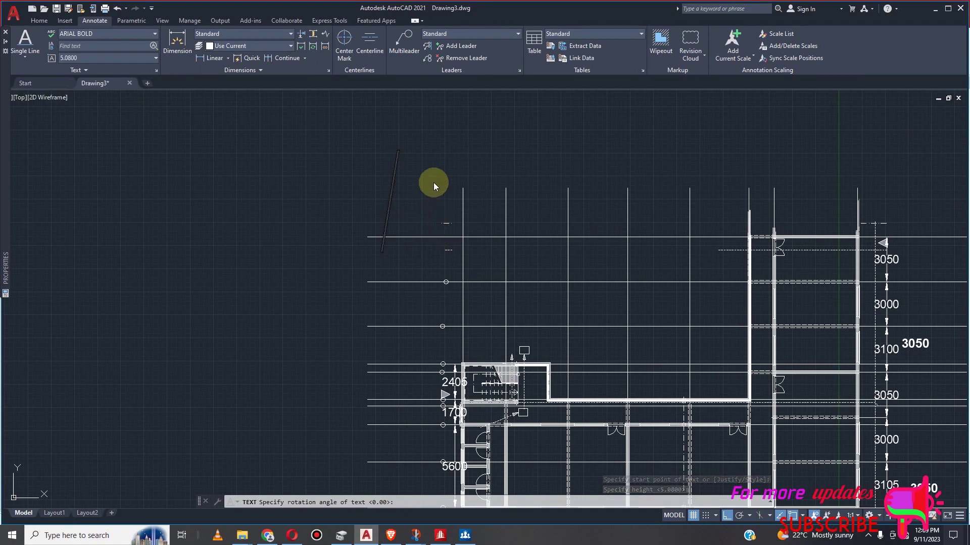
pyautogui.write('0')
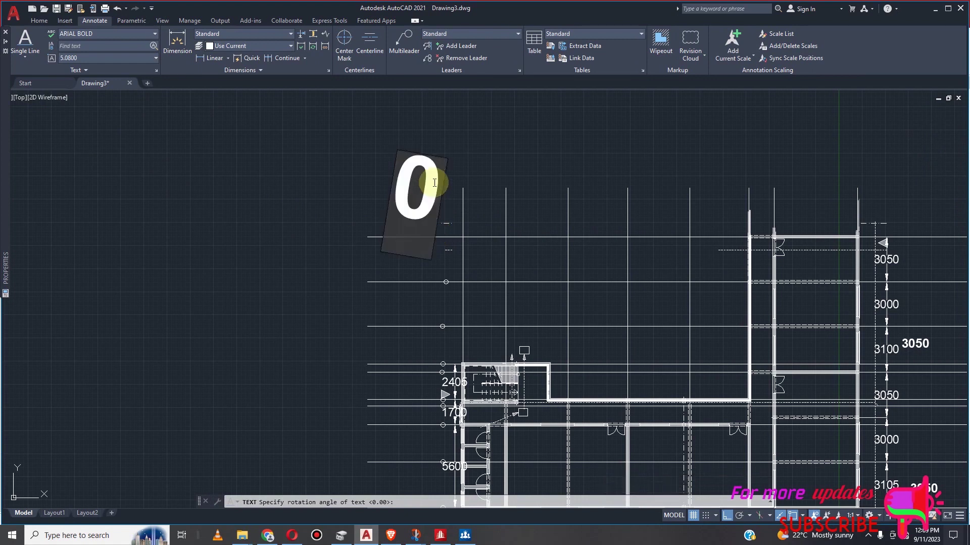
pyautogui.write(',0')
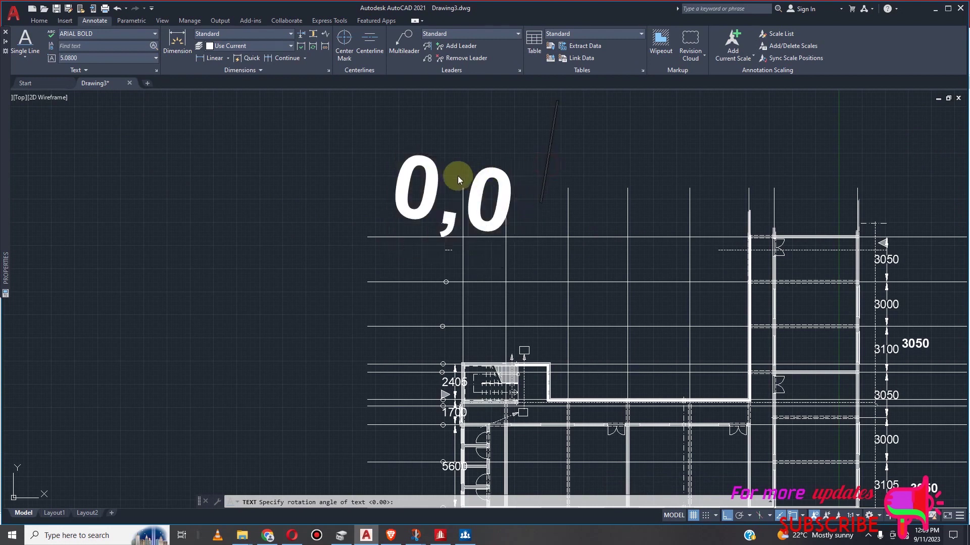
pyautogui.scroll(-5, 459, 182)
pyautogui.scroll(4, 460, 192)
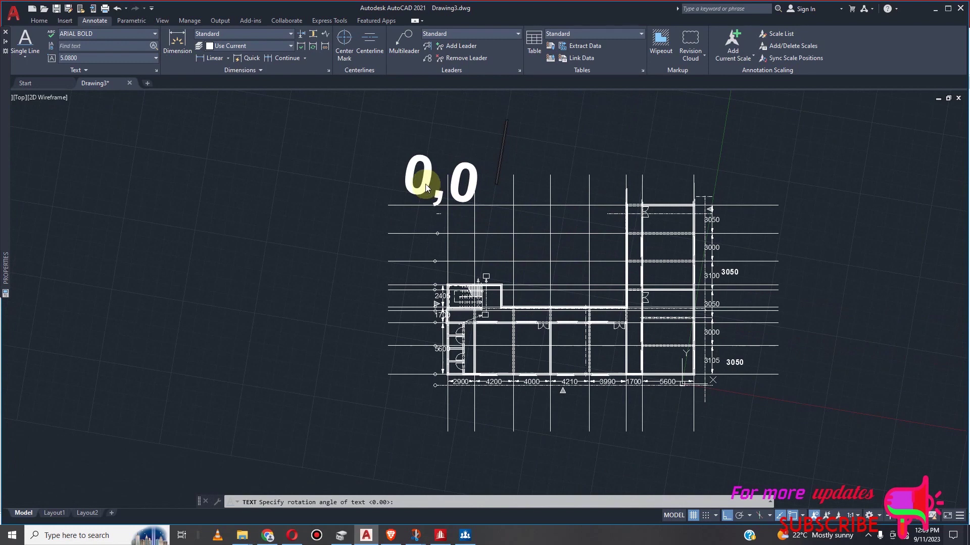
pyautogui.press('Escape')
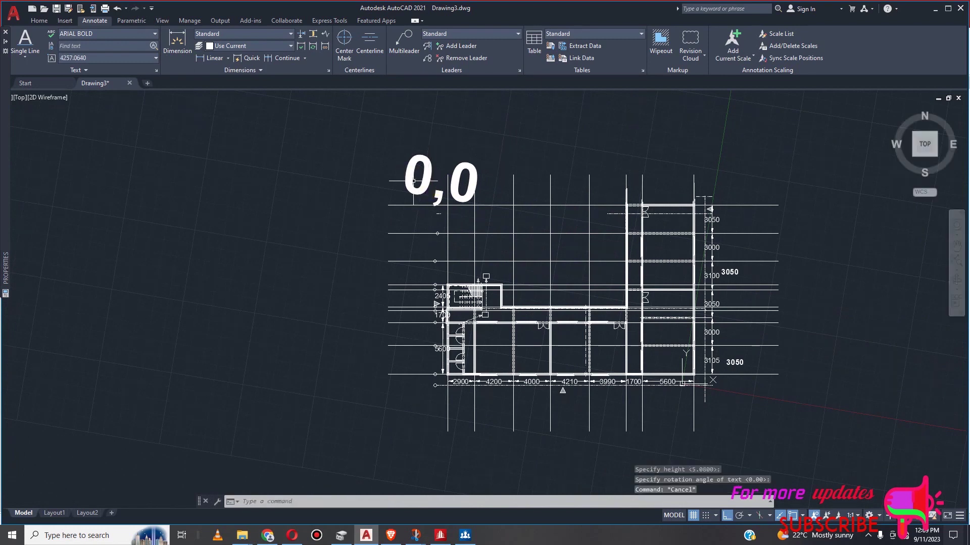
# Set the rotation of the "0,0" text to 0
pyautogui.click(413, 183)
pyautogui.rightClick(281, 334)
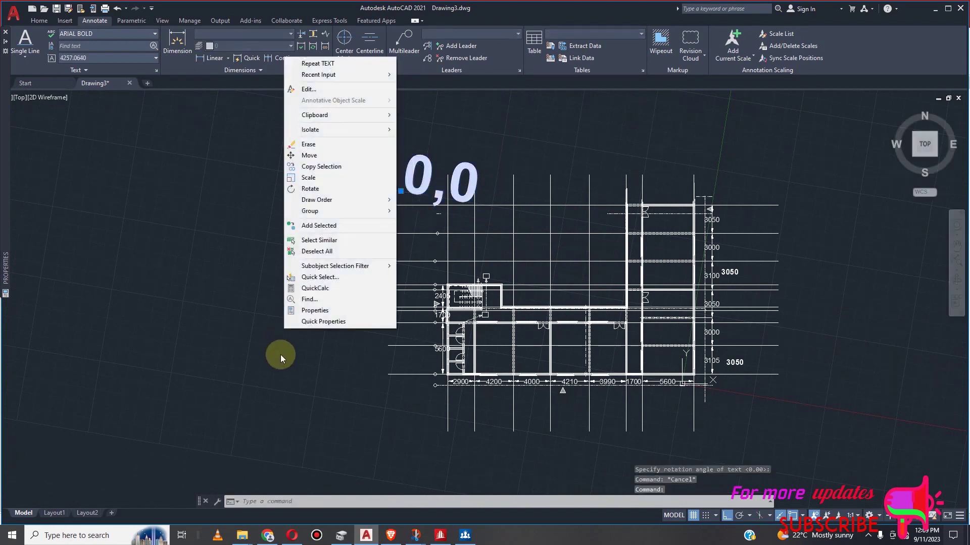
pyautogui.click(319, 316)
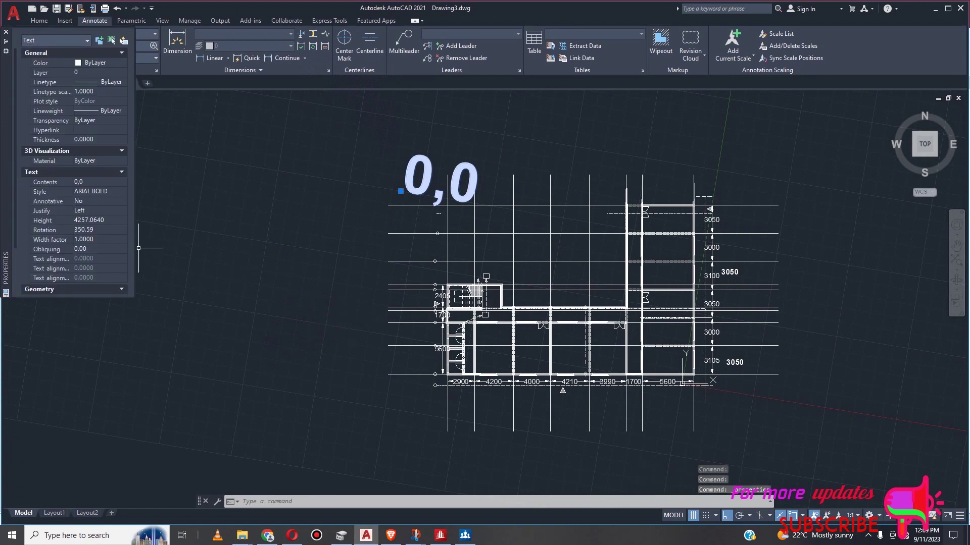
pyautogui.click(92, 230)
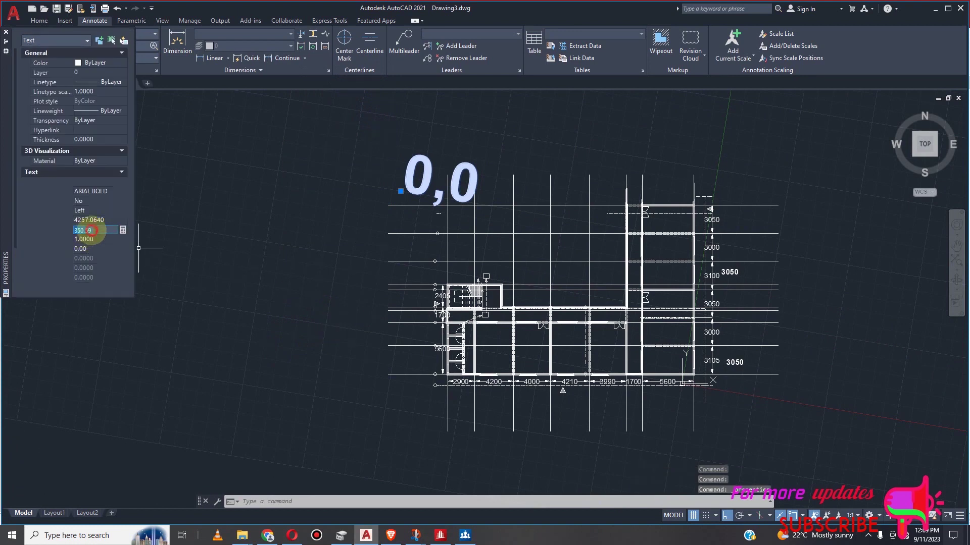
pyautogui.write('0')
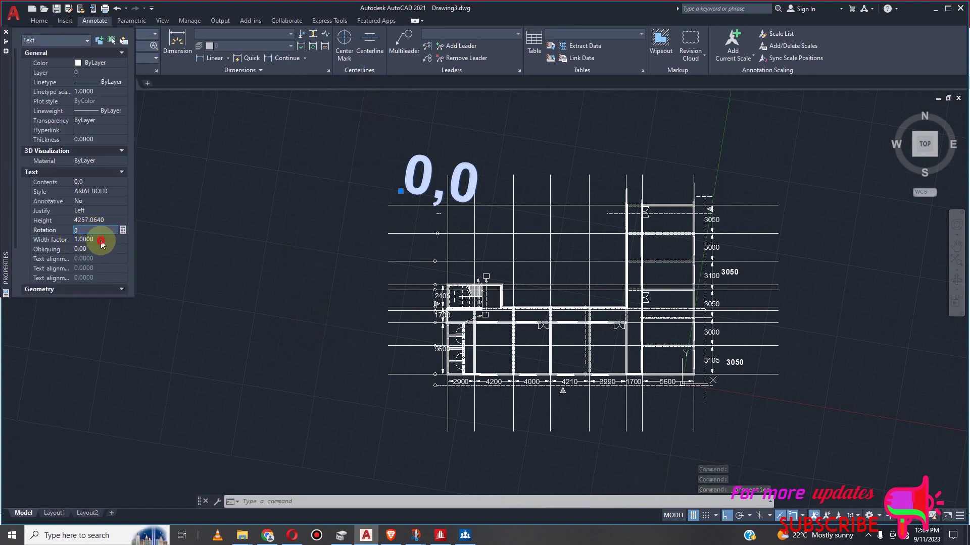
pyautogui.click(98, 240)
# Set the height of the "0,0" text to 400
pyautogui.scroll(-2, 334, 283)
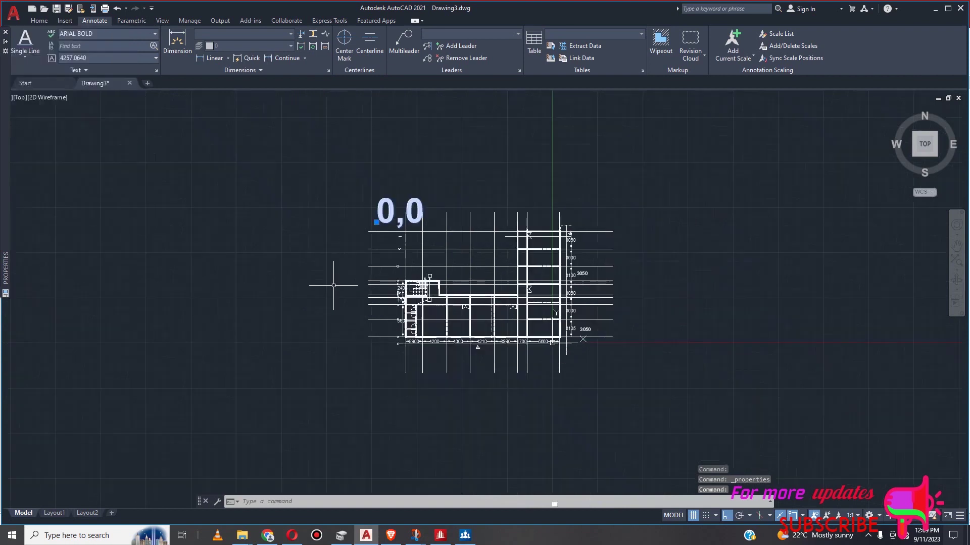
pyautogui.scroll(3, 384, 248)
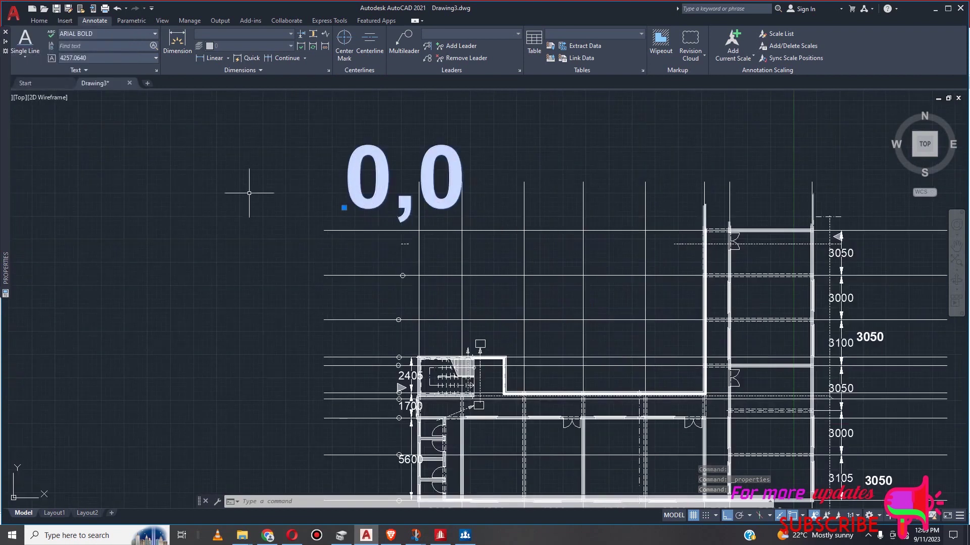
pyautogui.rightClick(211, 215)
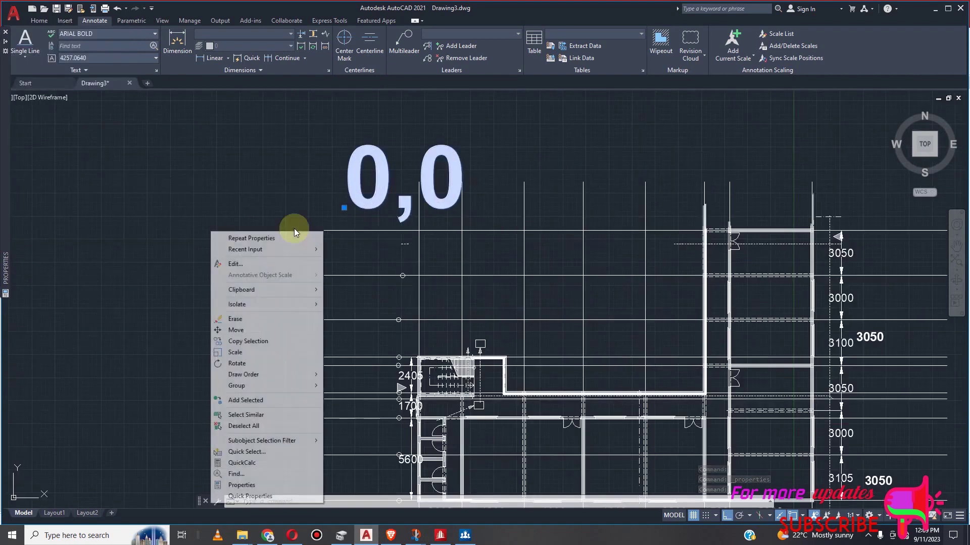
pyautogui.click(252, 486)
pyautogui.click(99, 223)
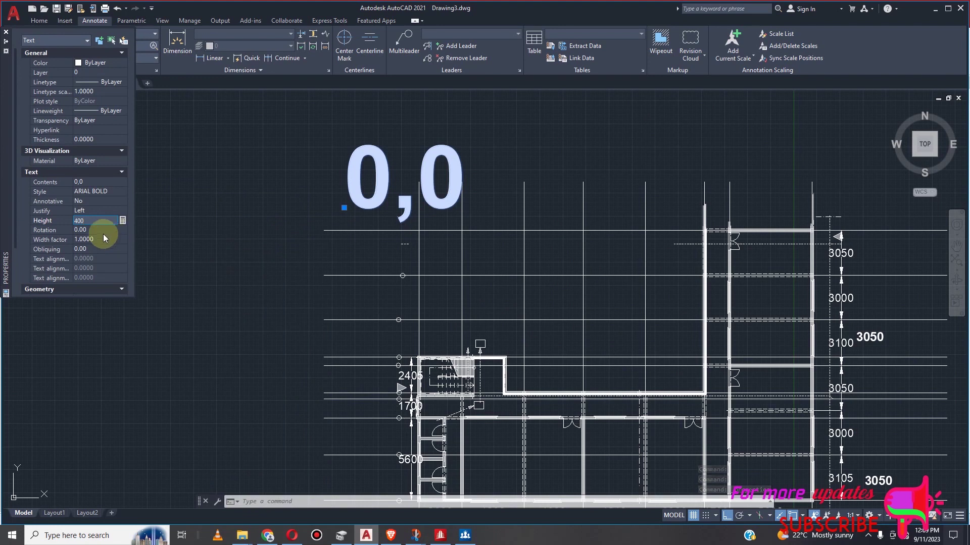
pyautogui.press('Return')
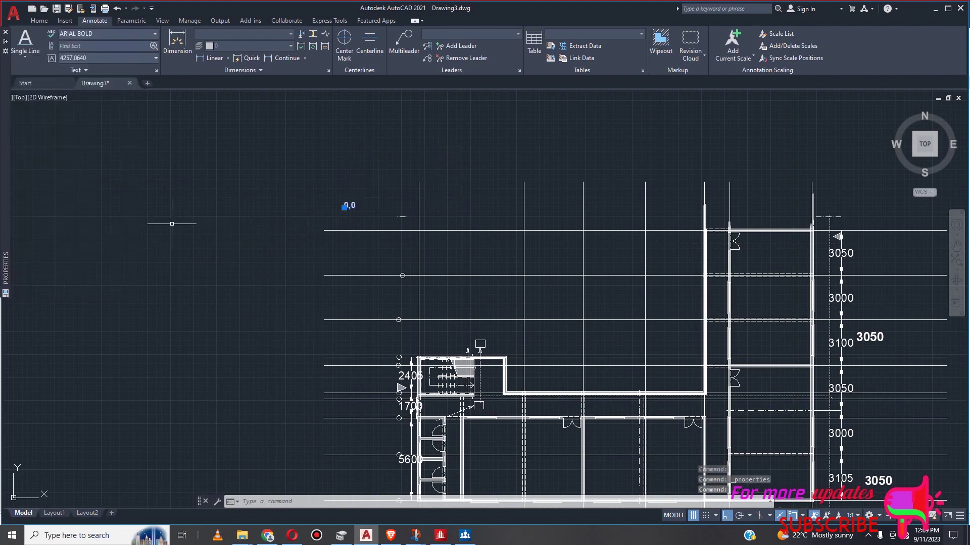
# Set the height of the "0,0" text to 650
pyautogui.rightClick(347, 220)
pyautogui.click(404, 473)
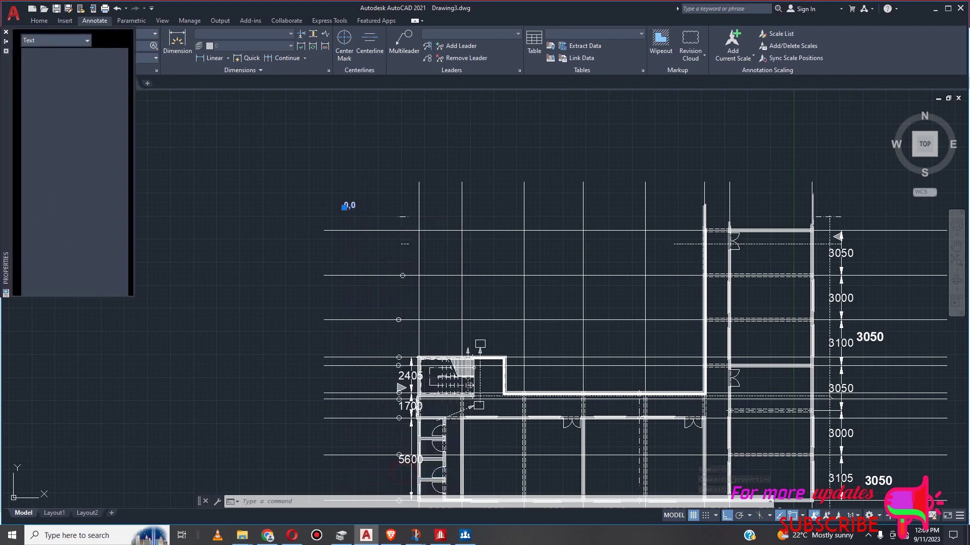
pyautogui.click(94, 221)
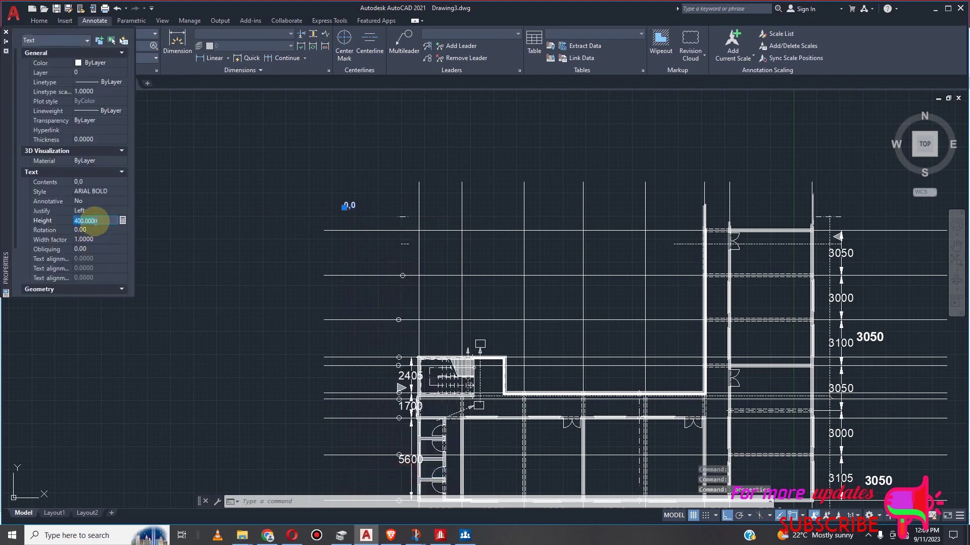
pyautogui.write('650')
pyautogui.click(103, 230)
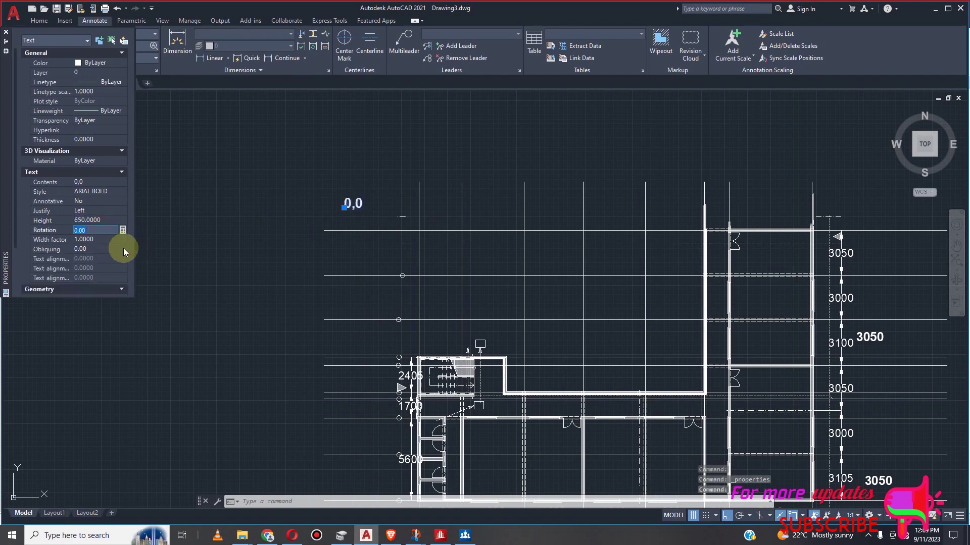
pyautogui.scroll(-4, 333, 260)
pyautogui.scroll(6, 364, 227)
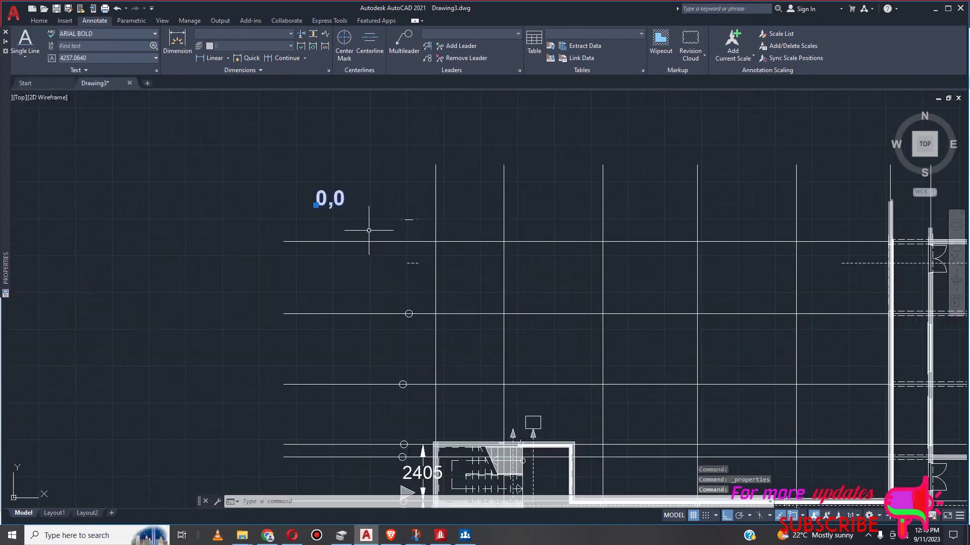
# Turn Ortho off while moving the "0,0" label beside the intersection of the northernmost horizontal and westernmost vertical gridlines
pyautogui.press('Escape')
pyautogui.moveTo(350, 182); pyautogui.dragTo(302, 196)
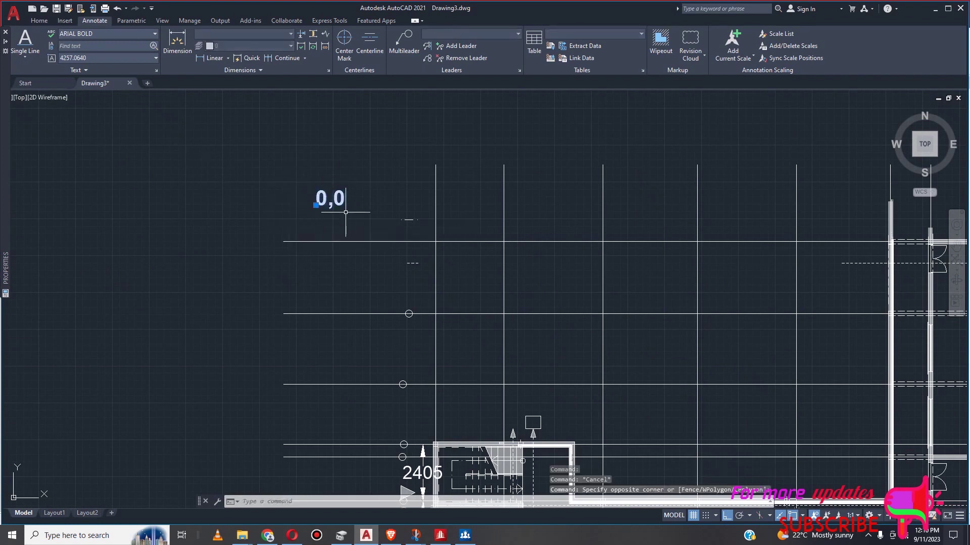
pyautogui.scroll(3, 345, 212)
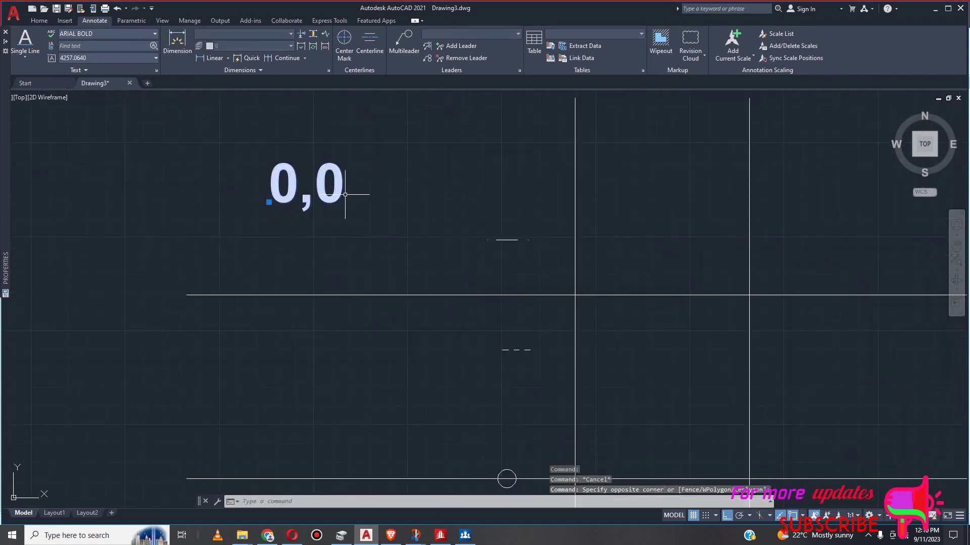
pyautogui.scroll(-3, 372, 210)
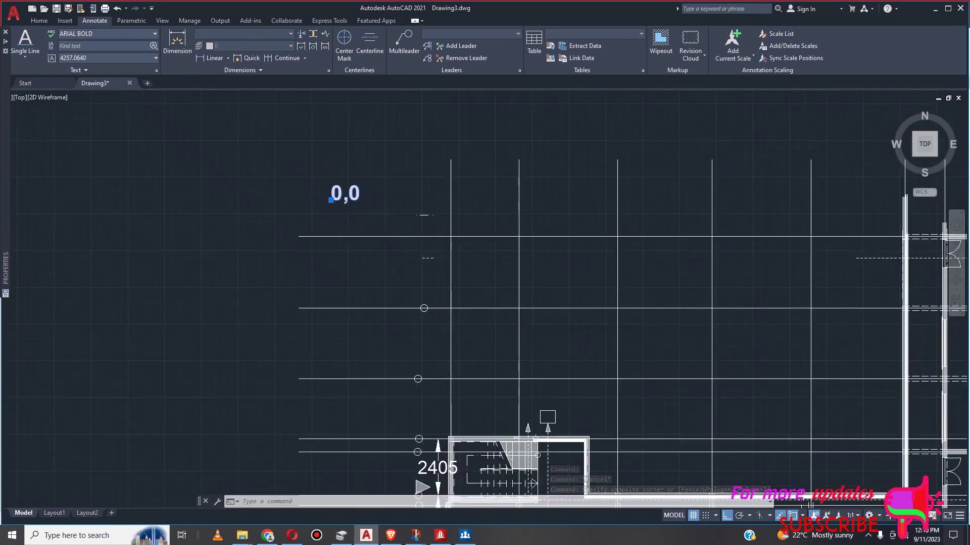
pyautogui.scroll(-3, 333, 209)
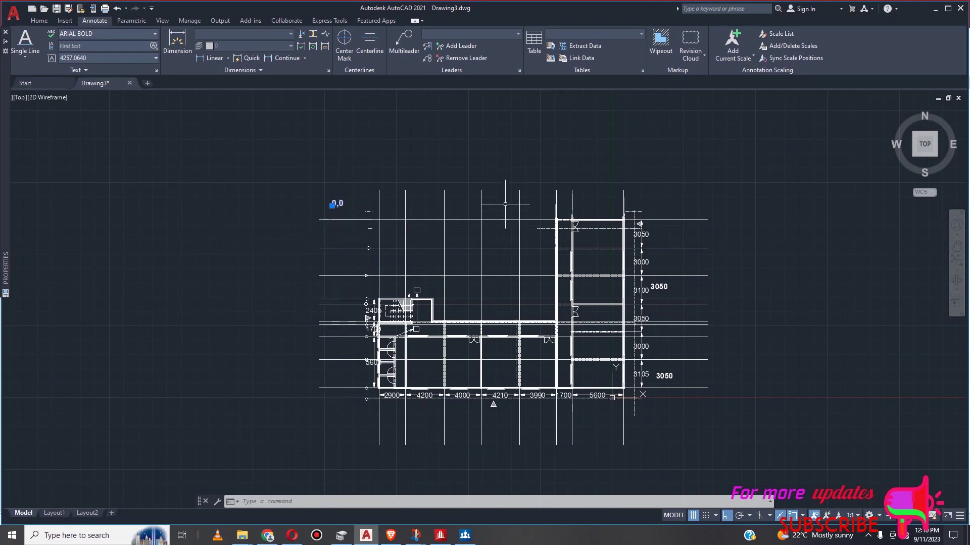
pyautogui.scroll(4, 364, 199)
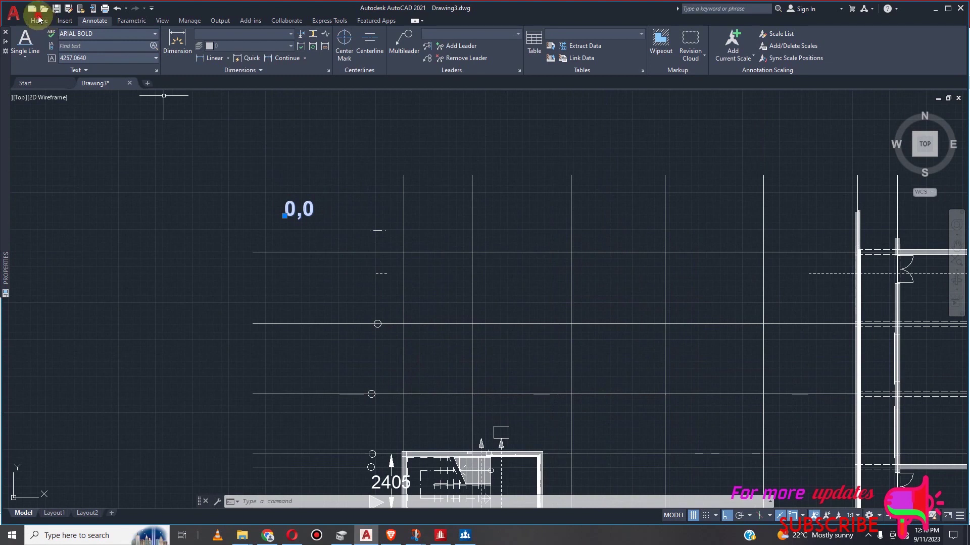
pyautogui.click(39, 20)
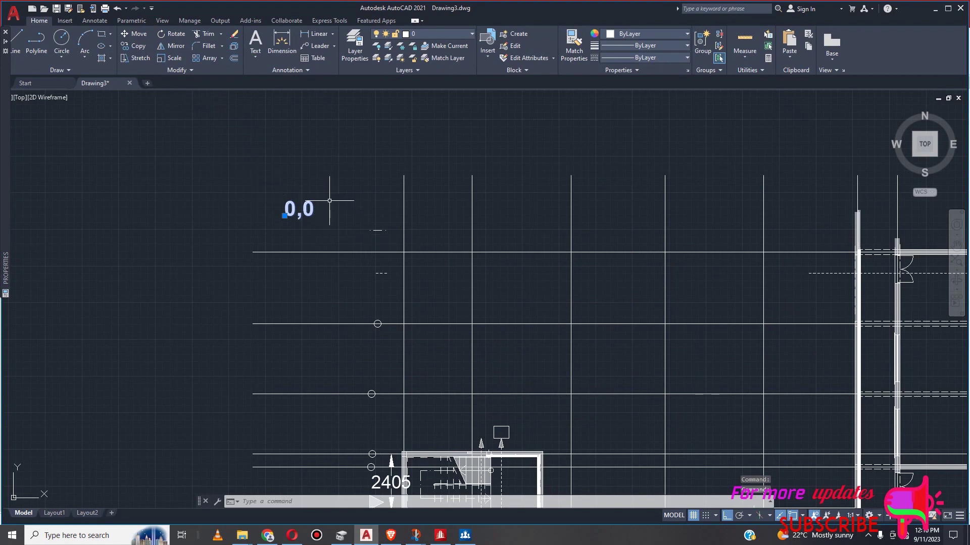
pyautogui.press('Escape')
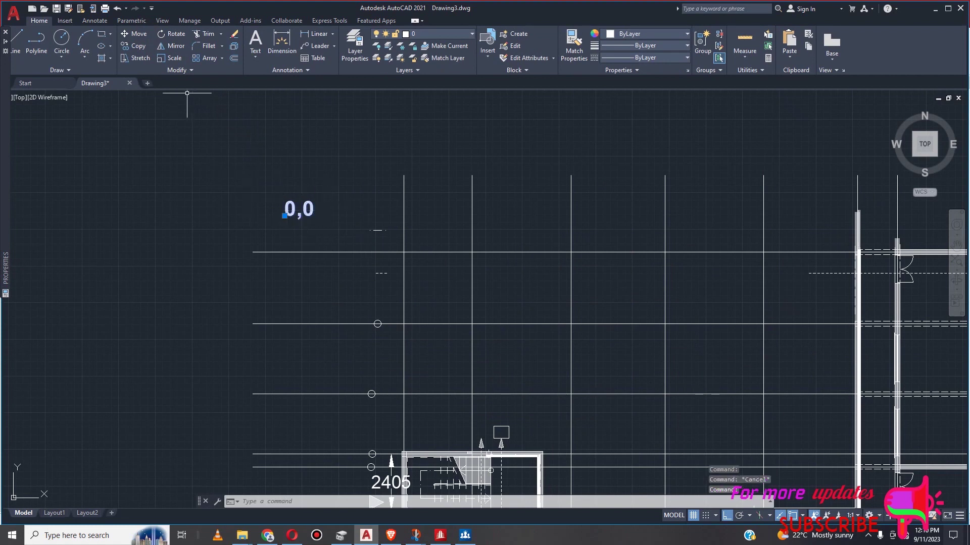
pyautogui.click(134, 34)
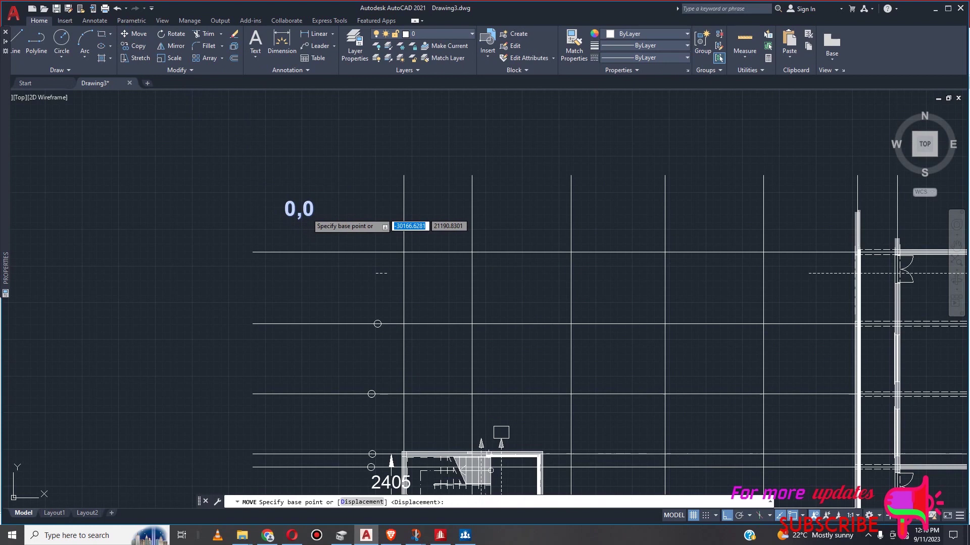
pyautogui.click(314, 221)
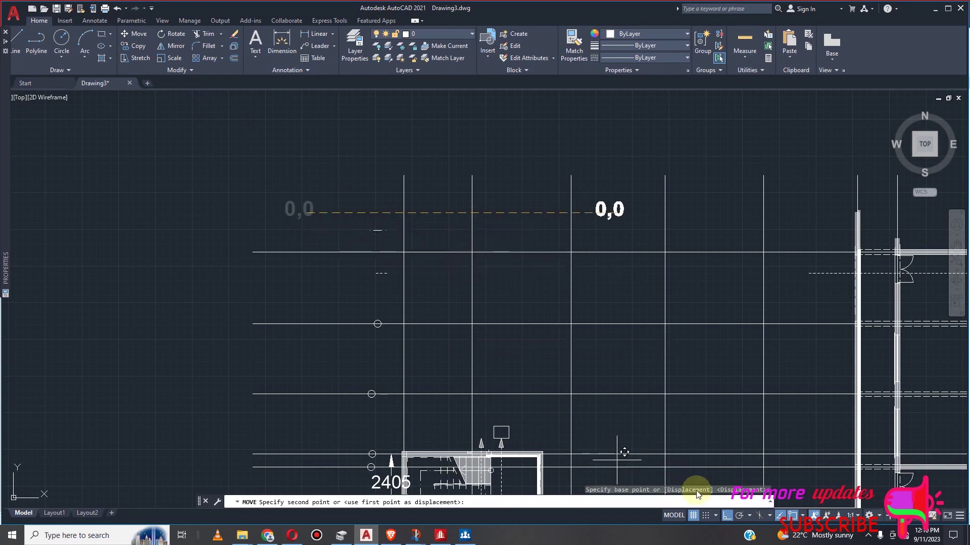
pyautogui.click(726, 515)
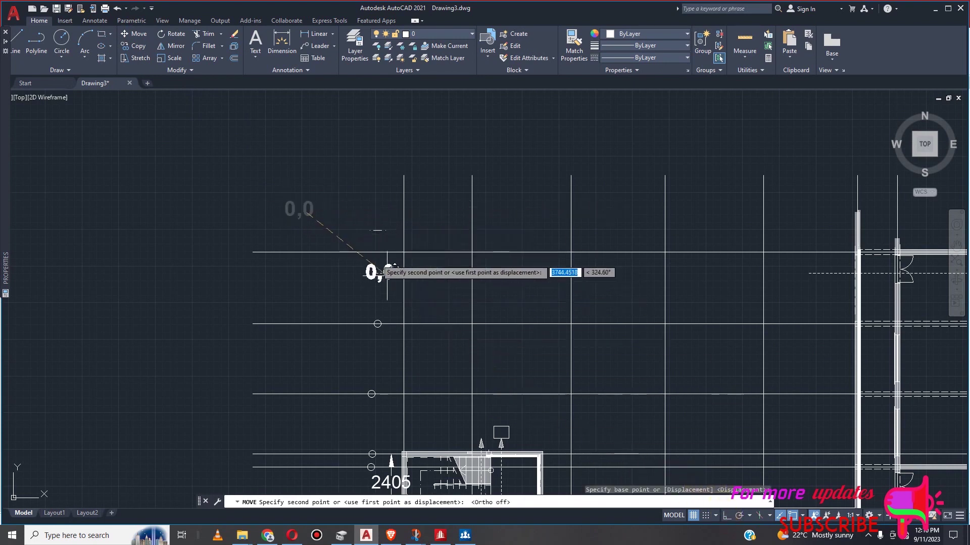
pyautogui.click(395, 234)
pyautogui.scroll(-4, 404, 233)
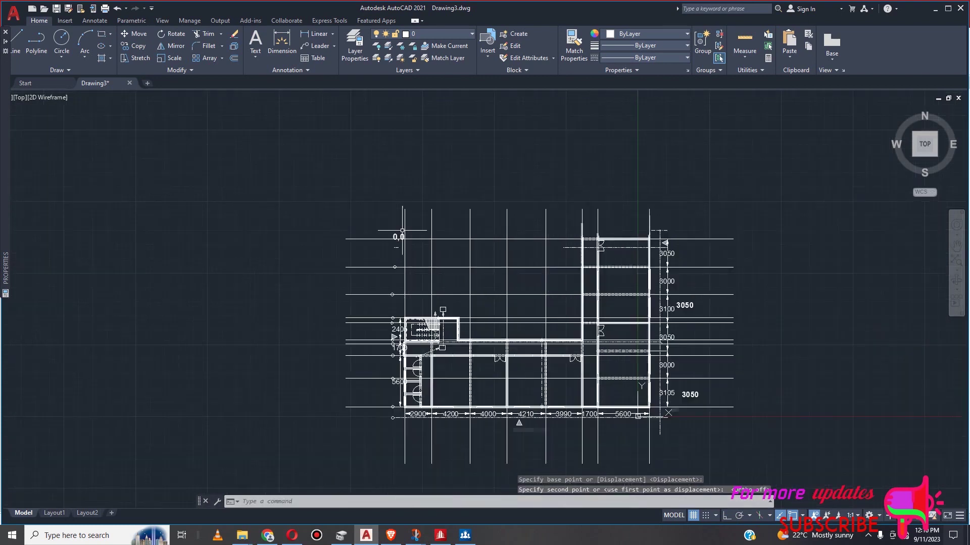
# Copy the "0,0" label to a spot west of the stair room's northwest corner, beside the gridline along its north wall
pyautogui.scroll(4, 449, 266)
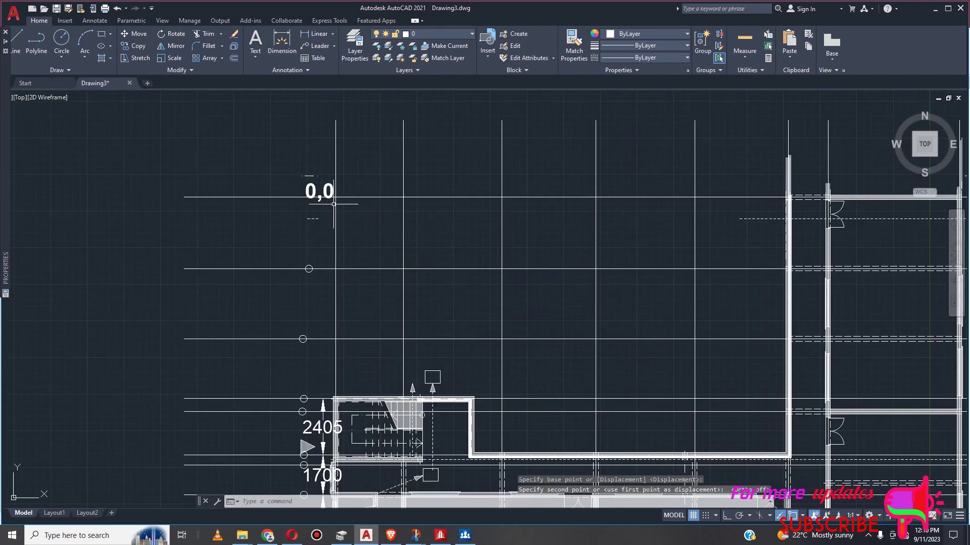
pyautogui.scroll(4, 334, 204)
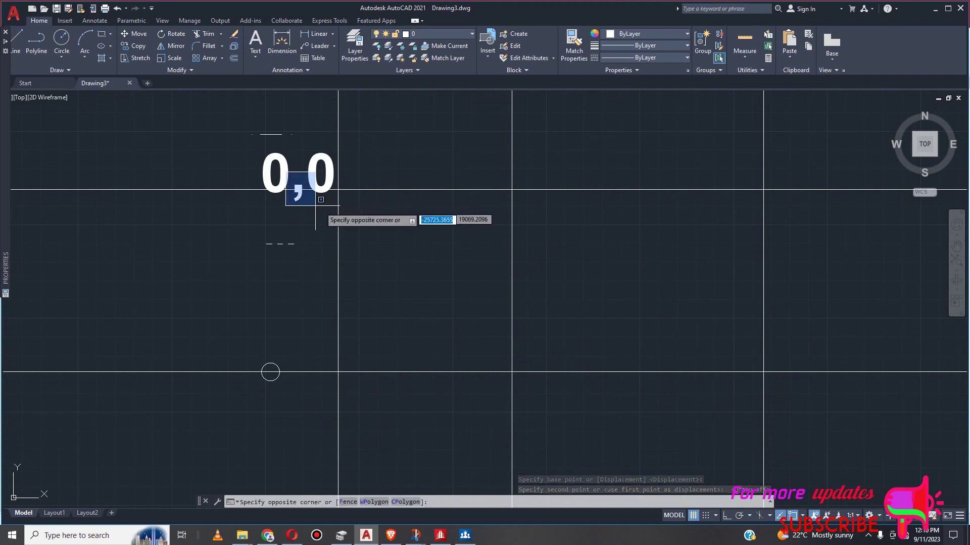
pyautogui.click(234, 168)
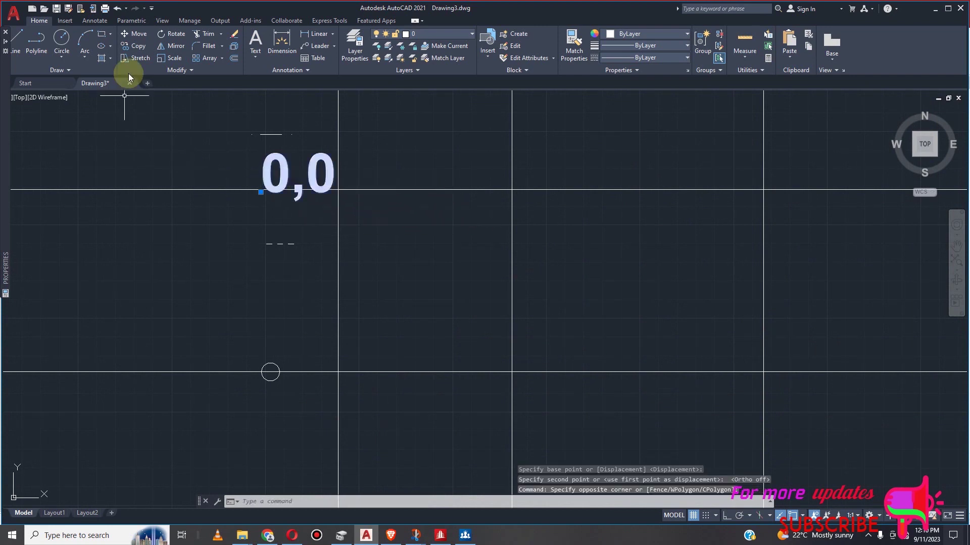
pyautogui.click(144, 49)
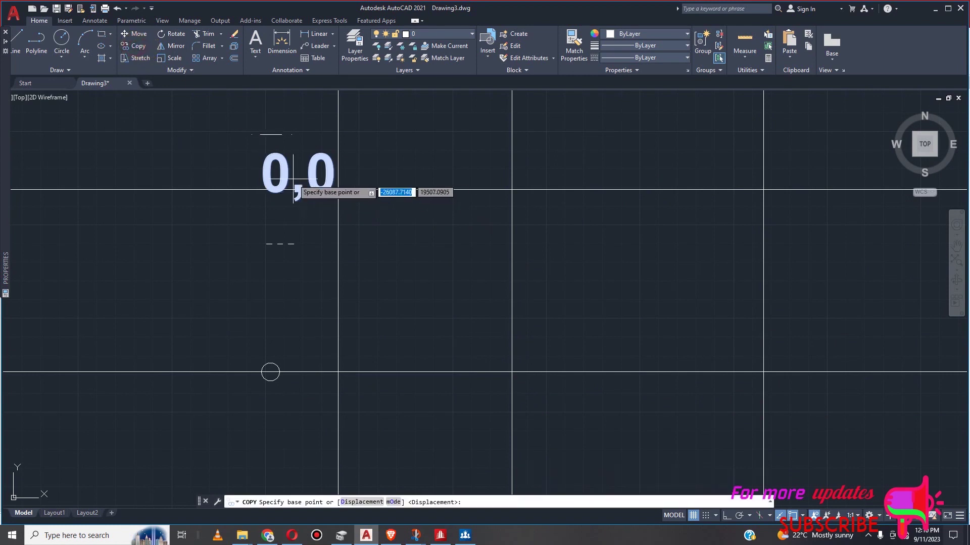
pyautogui.click(298, 191)
pyautogui.scroll(-4, 388, 253)
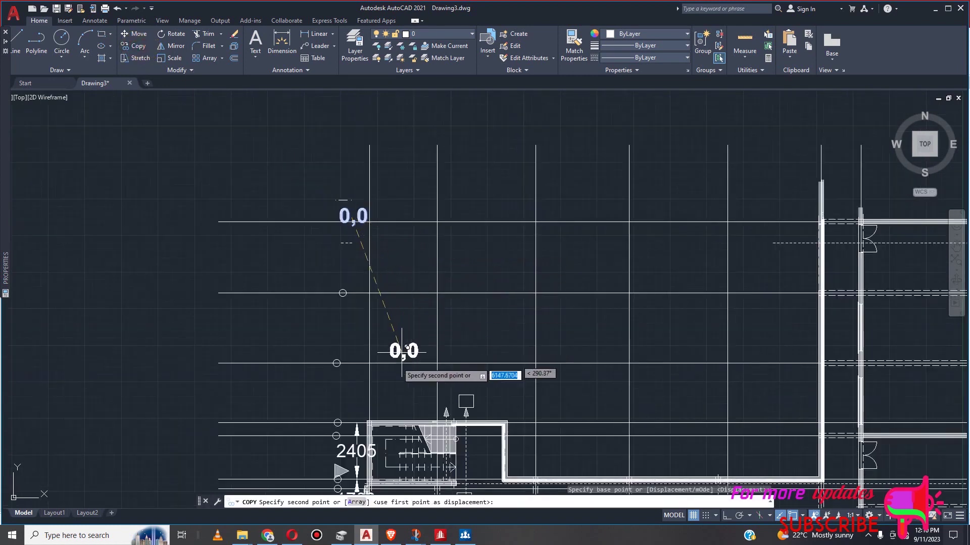
pyautogui.scroll(3, 384, 394)
pyautogui.scroll(-1, 374, 298)
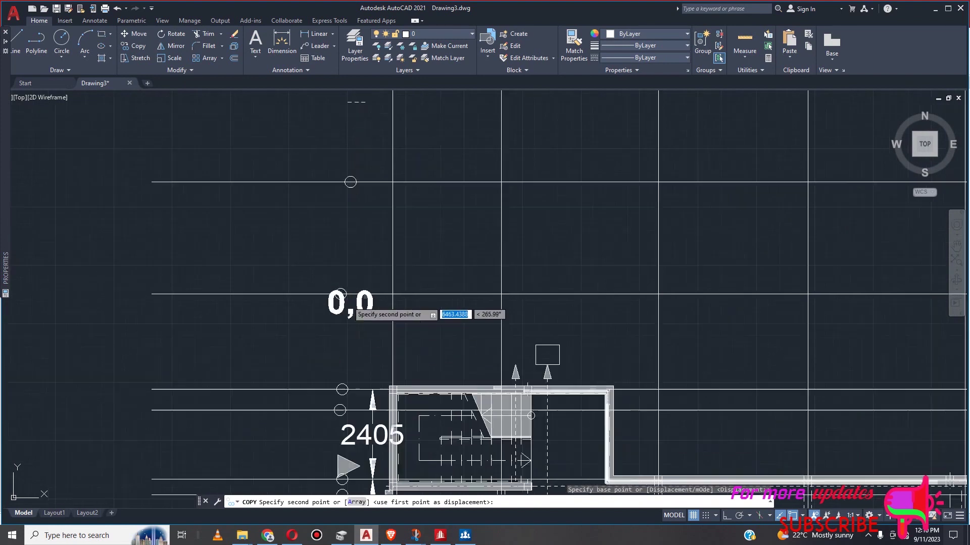
pyautogui.scroll(-2, 378, 250)
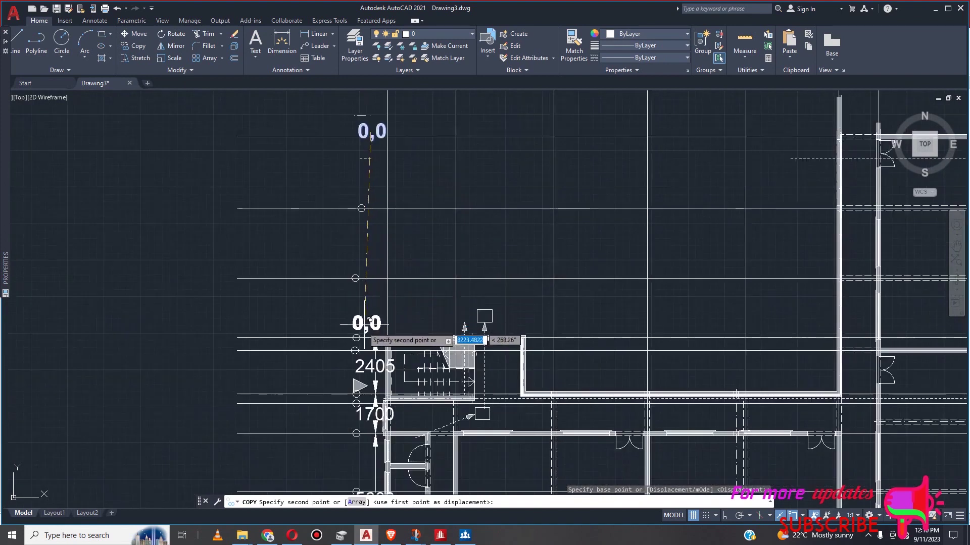
pyautogui.click(332, 324)
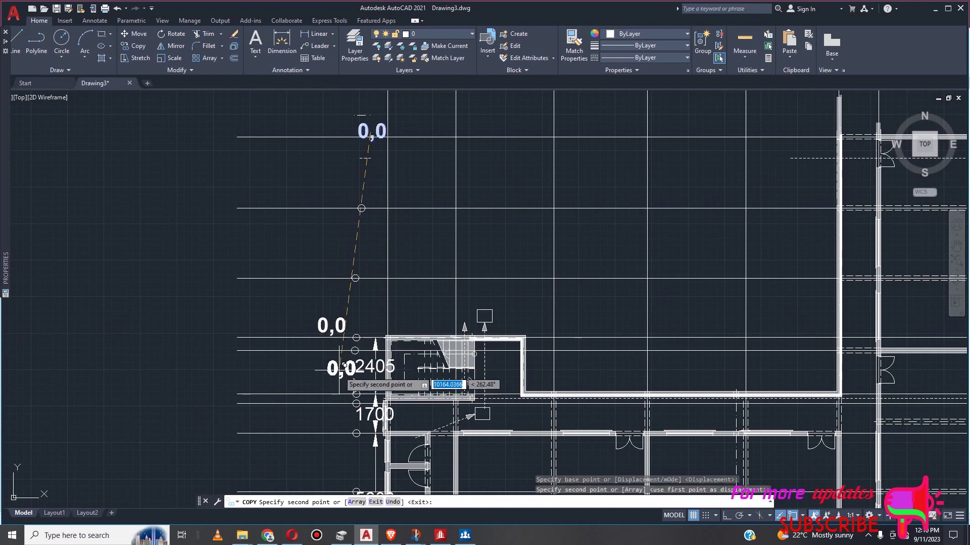
# Place two more copies of the "0,0" label, beside the stair room's south wall gridline and the building's southernmost gridline
pyautogui.scroll(3, 334, 395)
pyautogui.scroll(-1, 346, 366)
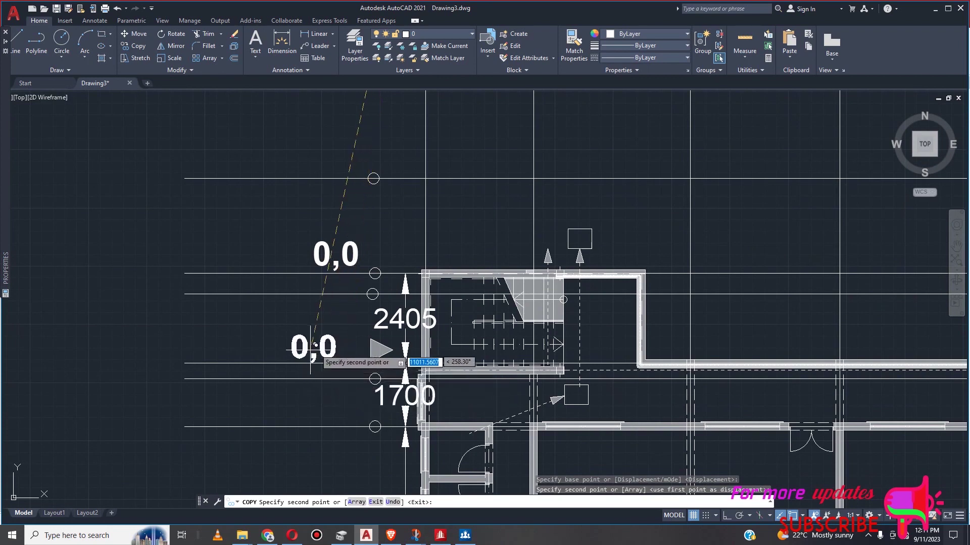
pyautogui.click(333, 349)
pyautogui.scroll(-5, 336, 353)
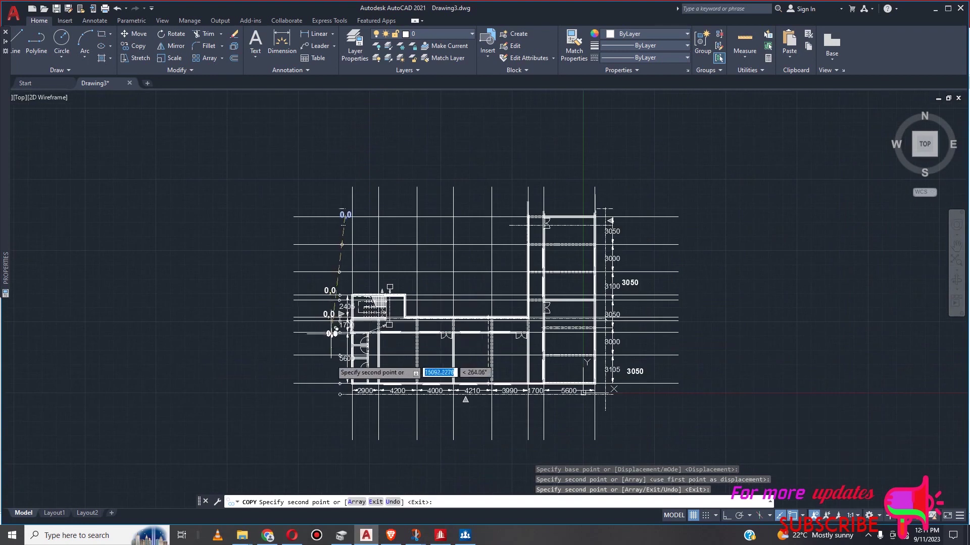
pyautogui.scroll(2, 346, 374)
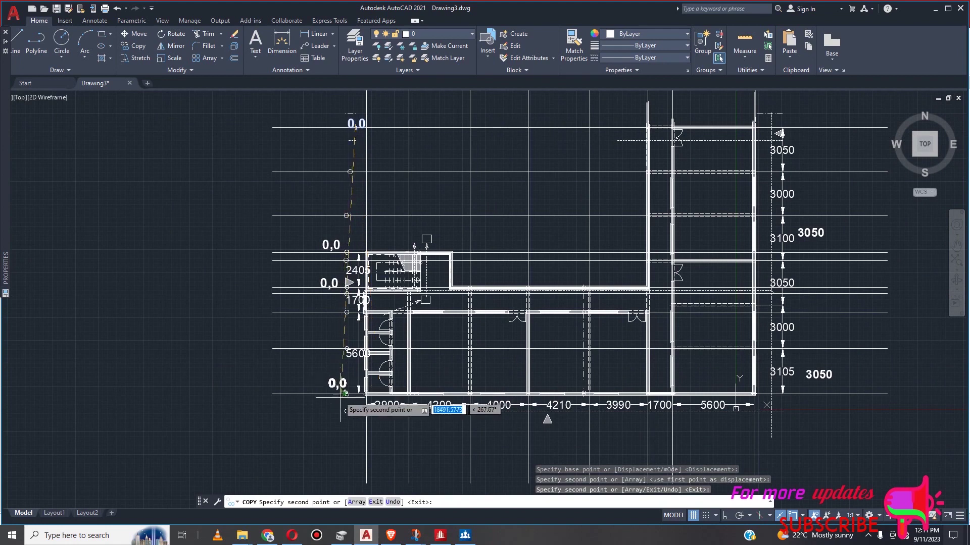
pyautogui.scroll(2, 332, 379)
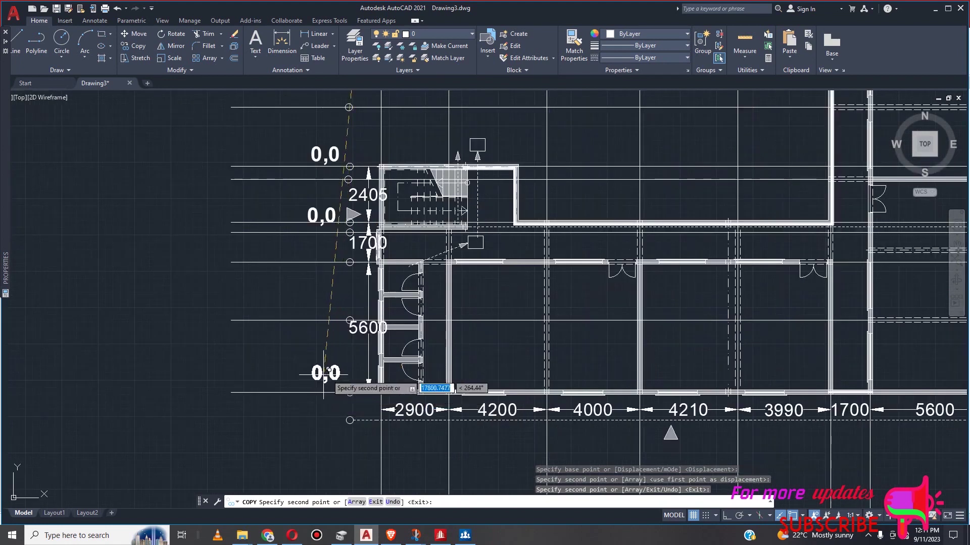
pyautogui.click(333, 376)
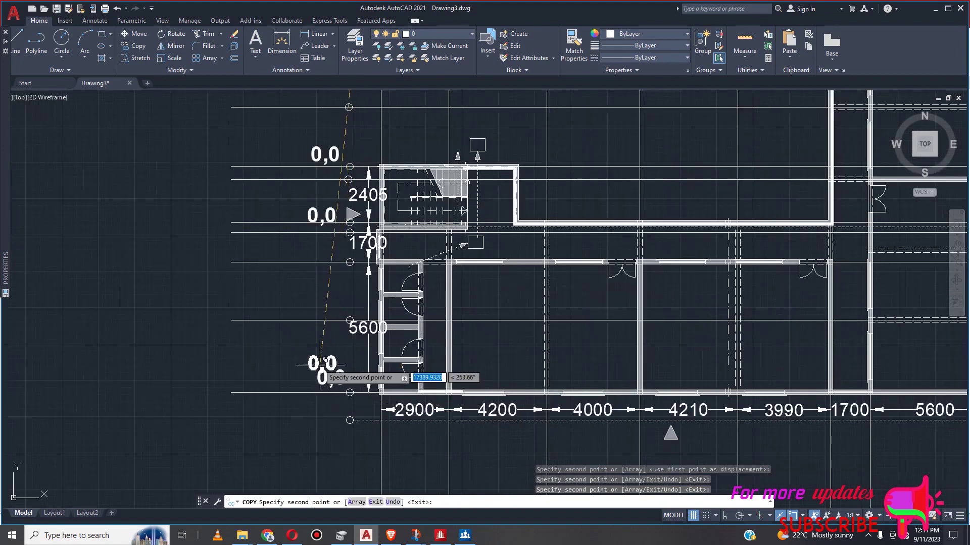
pyautogui.press('Escape')
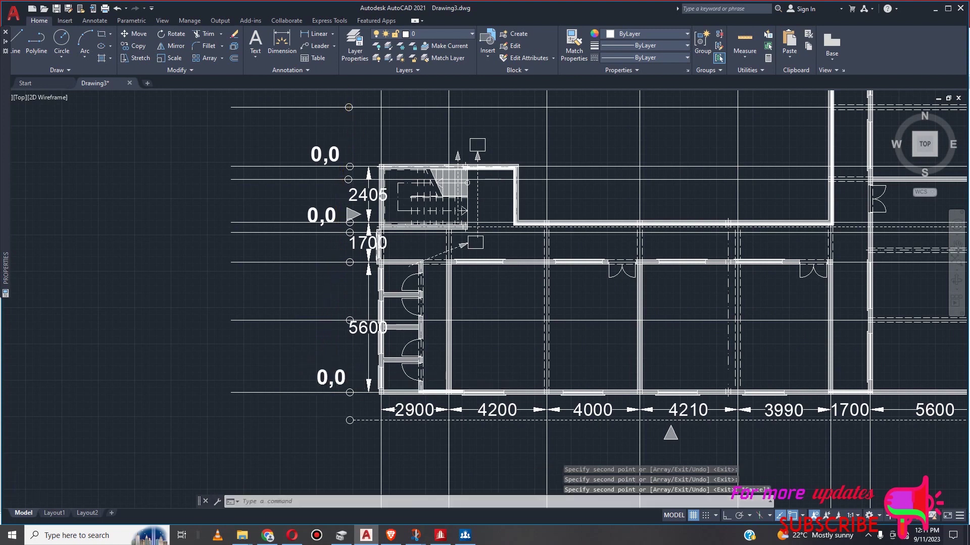
# Calculate 3050+3000+3050 in QuickCalc
pyautogui.scroll(-4, 364, 365)
pyautogui.scroll(2, 377, 290)
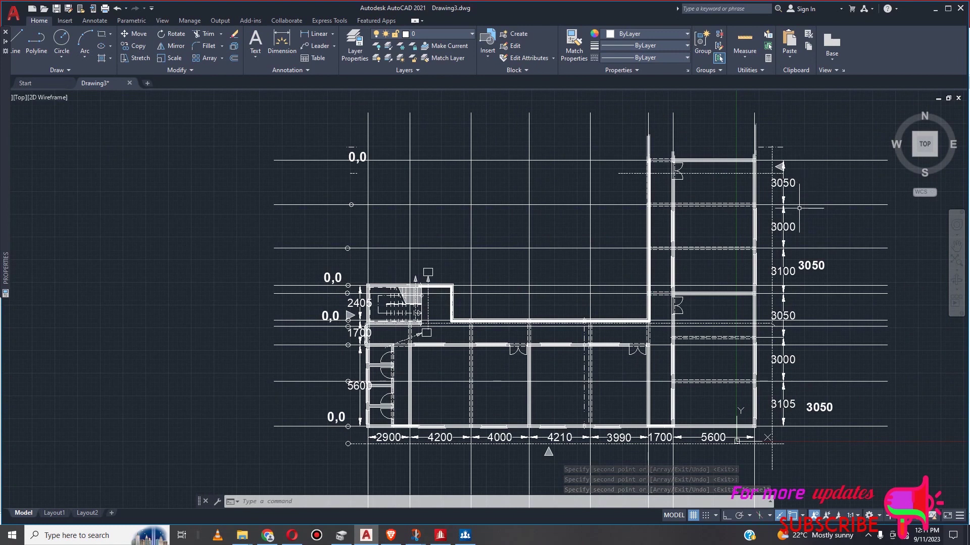
pyautogui.click(76, 152)
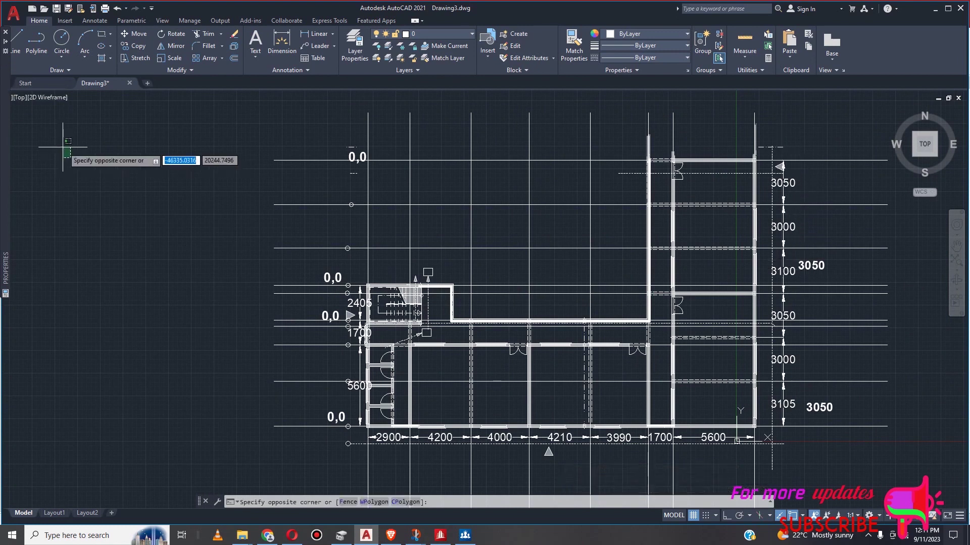
pyautogui.press('Escape')
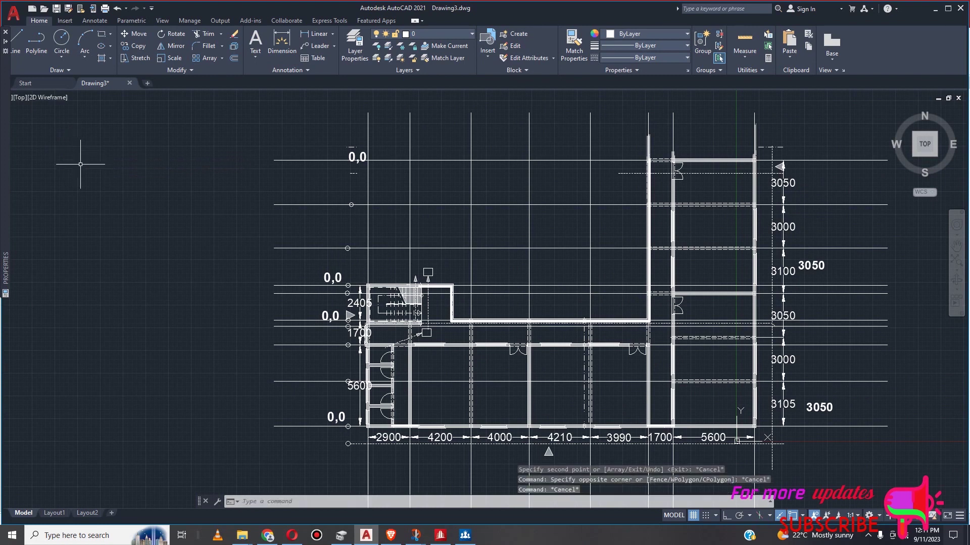
pyautogui.write('C')
pyautogui.click(143, 199)
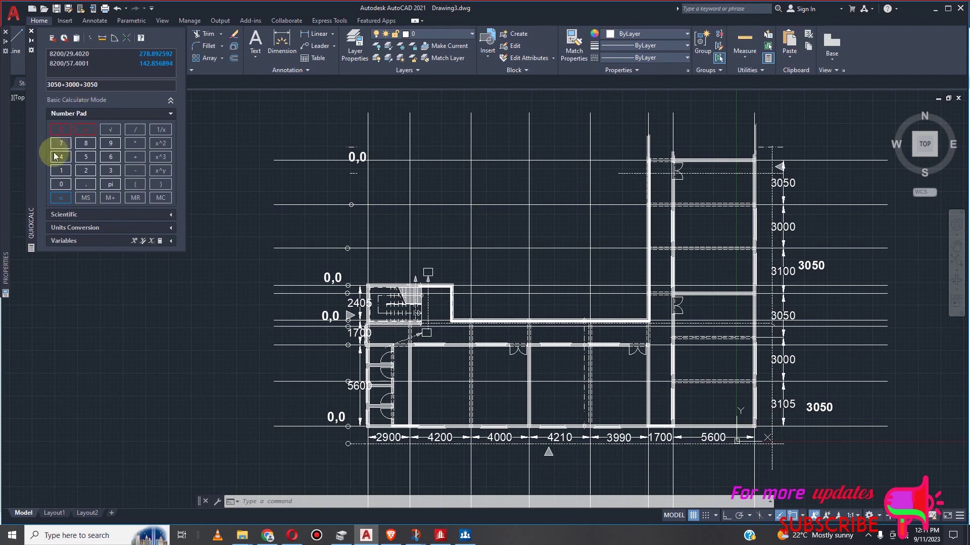
pyautogui.click(60, 198)
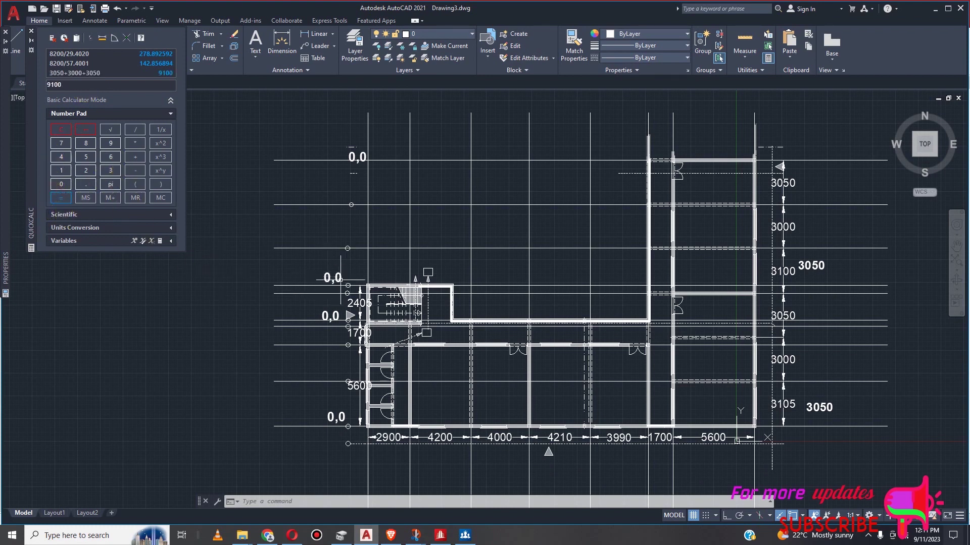
# Change the label beside the stair room's north wall gridline to "0,9100"
pyautogui.scroll(2, 348, 282)
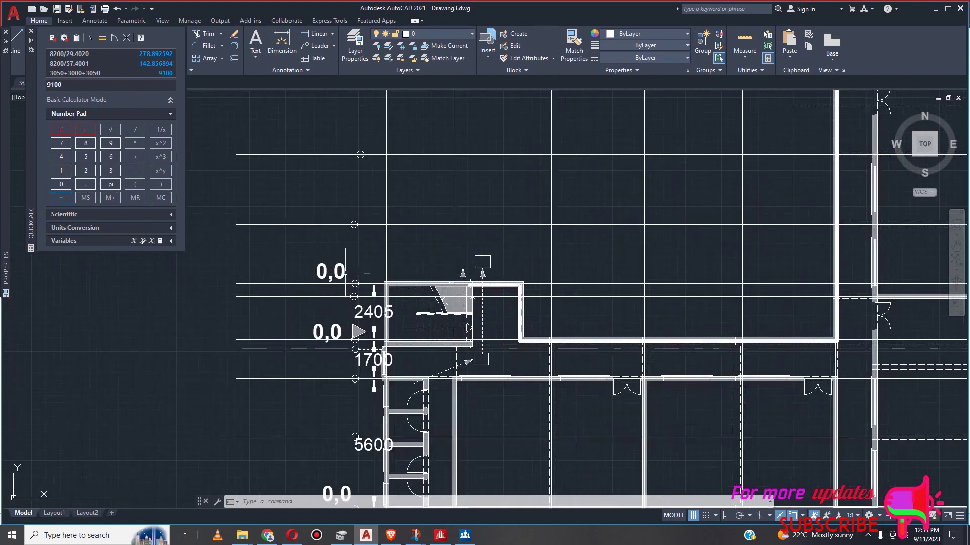
pyautogui.doubleClick(345, 275)
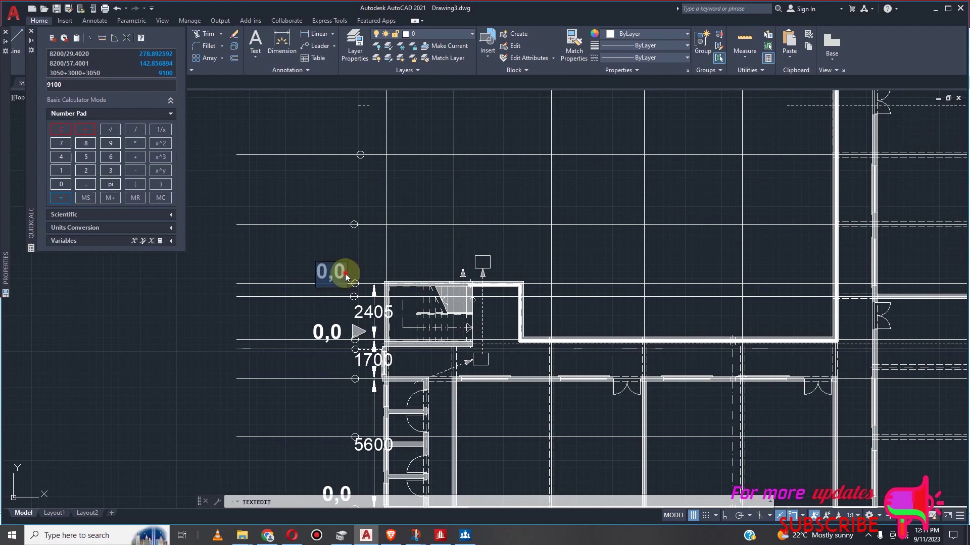
pyautogui.write('0,9100')
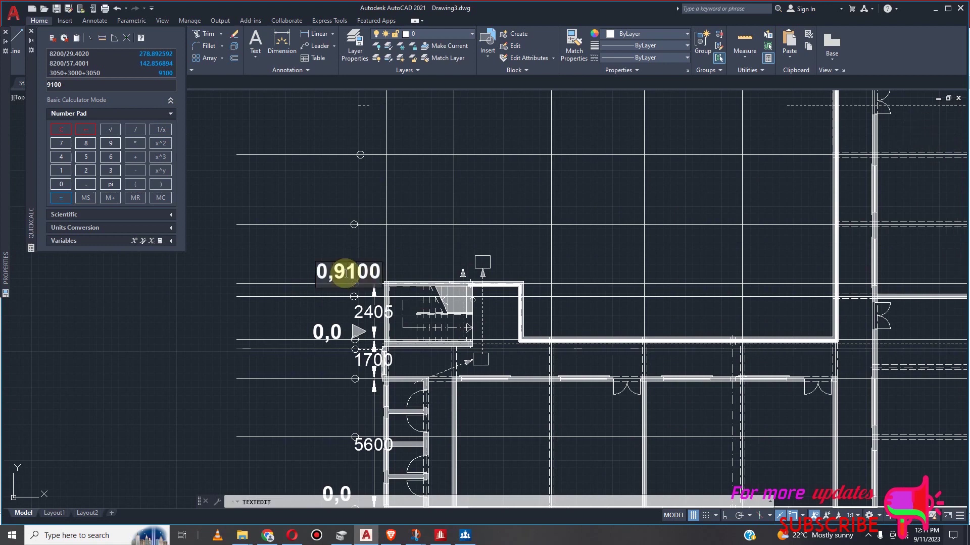
pyautogui.click(311, 323)
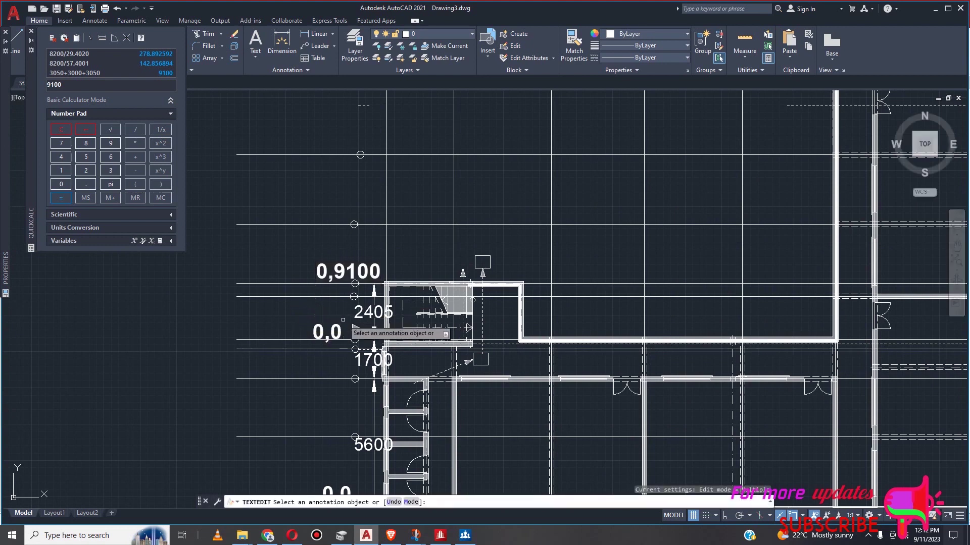
# Add 2405 to 9100 in QuickCalc
pyautogui.scroll(-4, 342, 311)
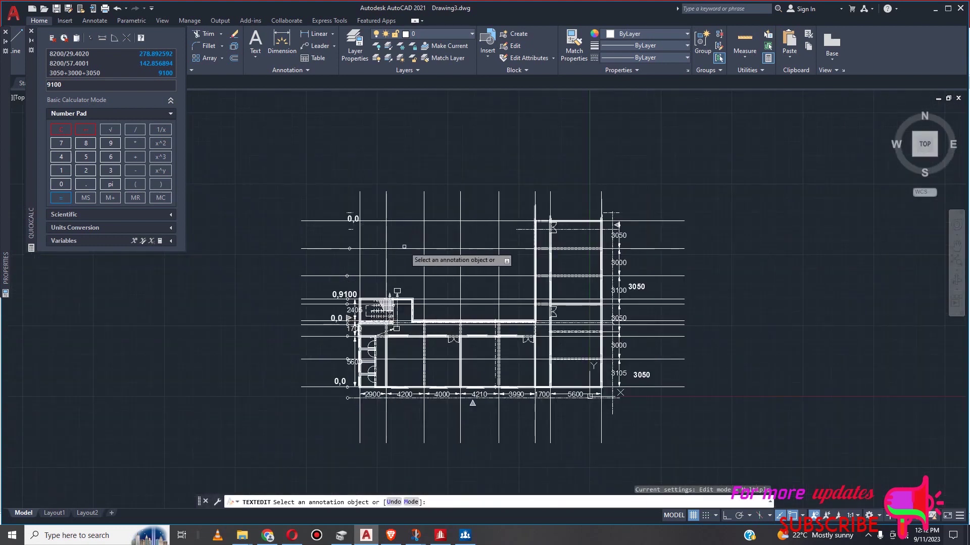
pyautogui.scroll(4, 345, 322)
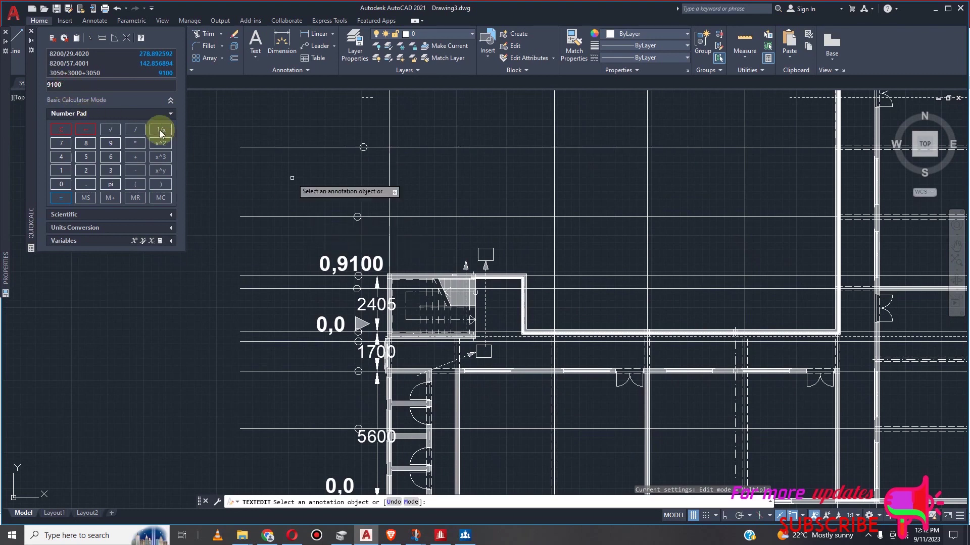
pyautogui.click(81, 84)
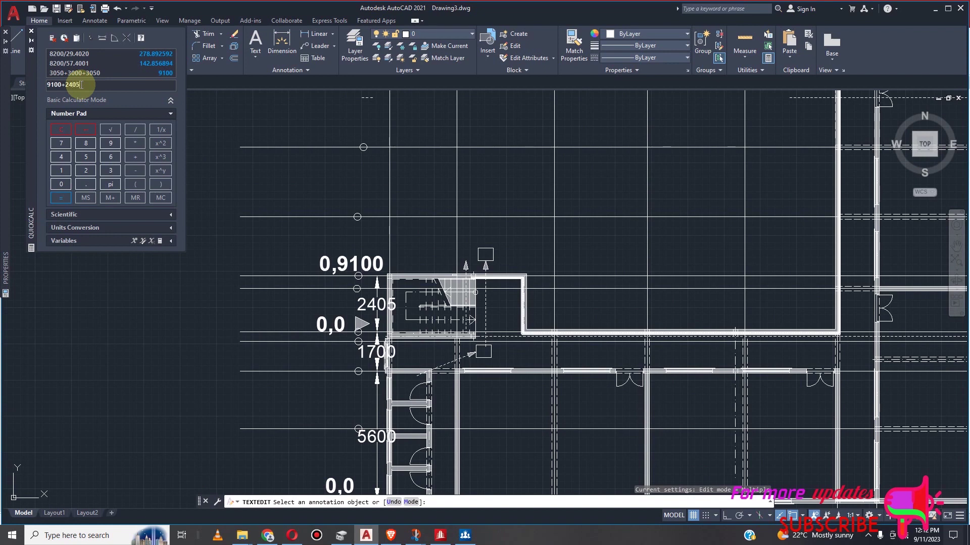
pyautogui.click(58, 198)
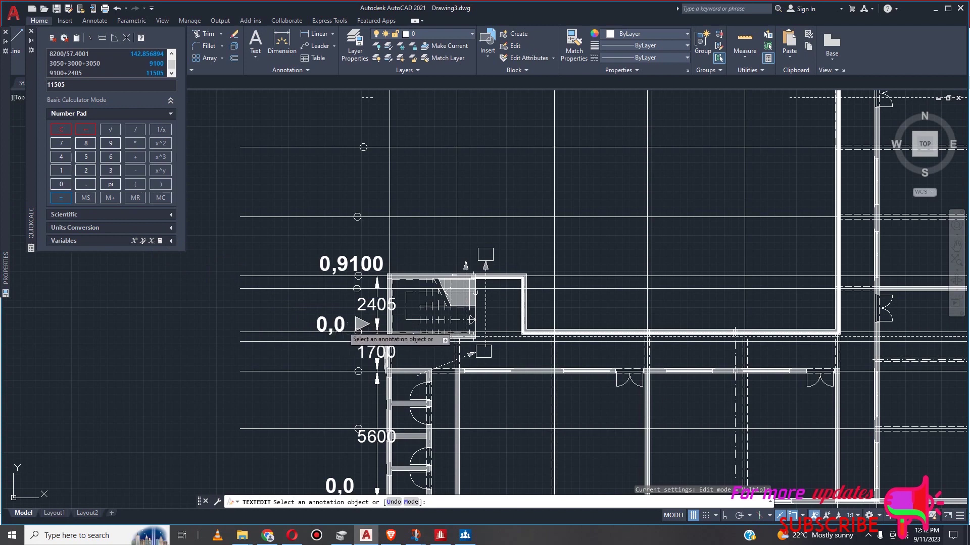
# Change the label beside the stair room's south wall gridline to "0,11505"
pyautogui.click(343, 328)
pyautogui.press('BackSpace')
pyautogui.write('11')
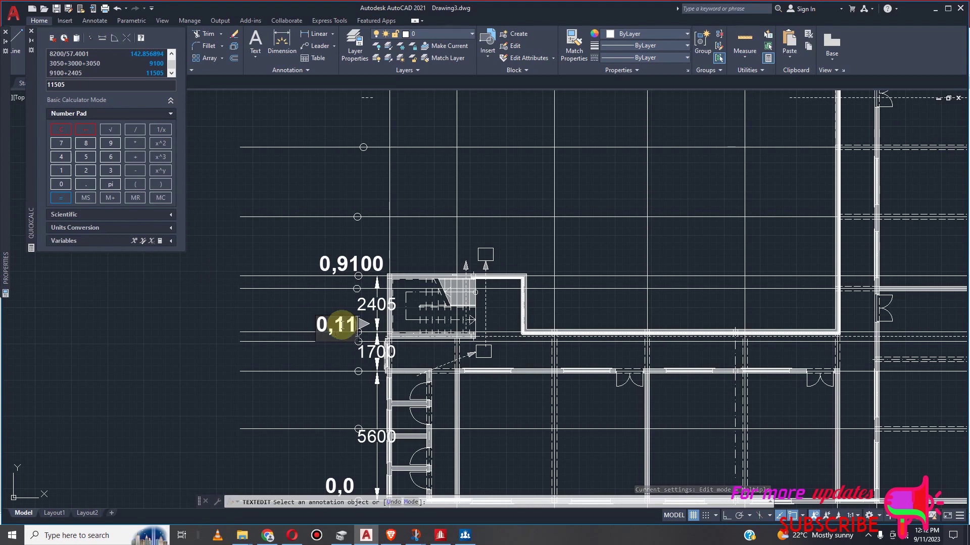
pyautogui.write('505')
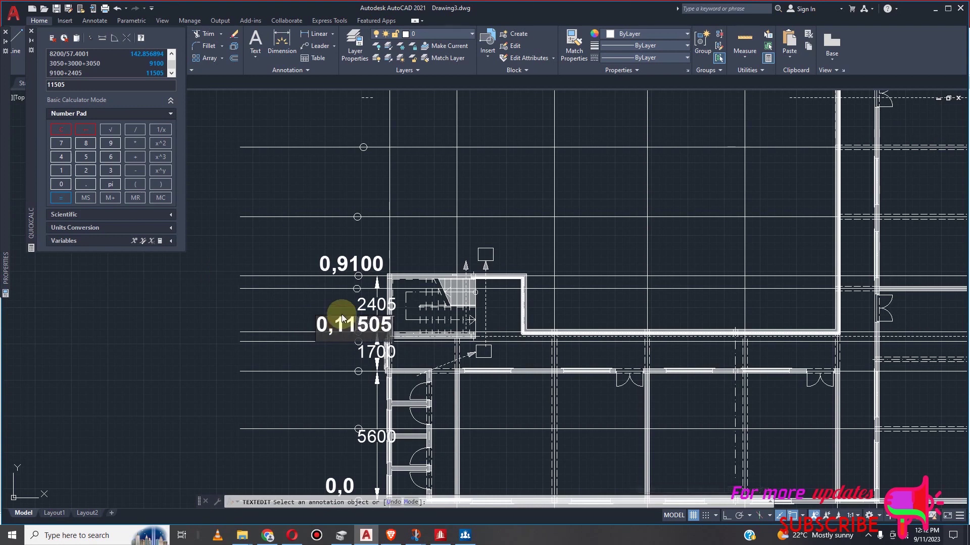
pyautogui.click(298, 295)
pyautogui.scroll(2, 356, 364)
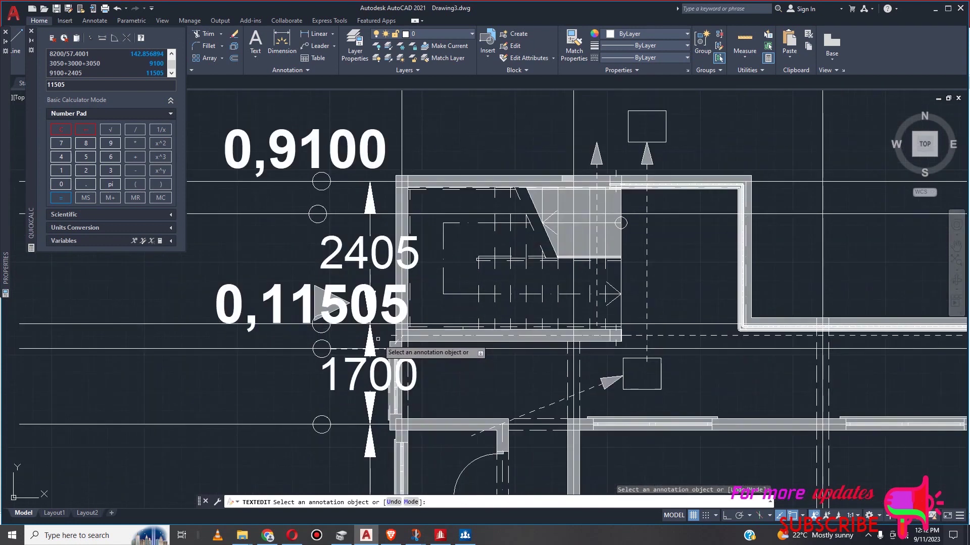
pyautogui.scroll(-2, 421, 292)
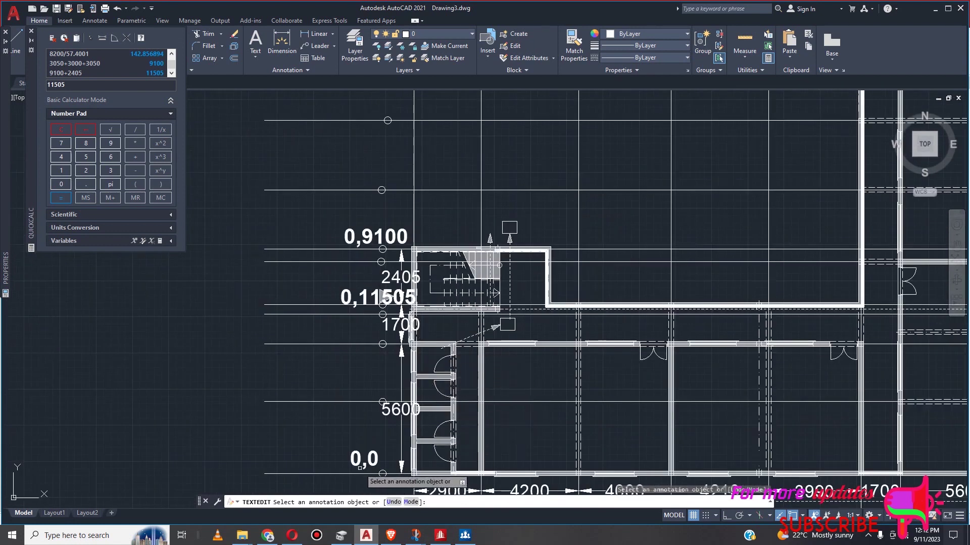
# Add 5600 to 11505 in QuickCalc
pyautogui.click(79, 88)
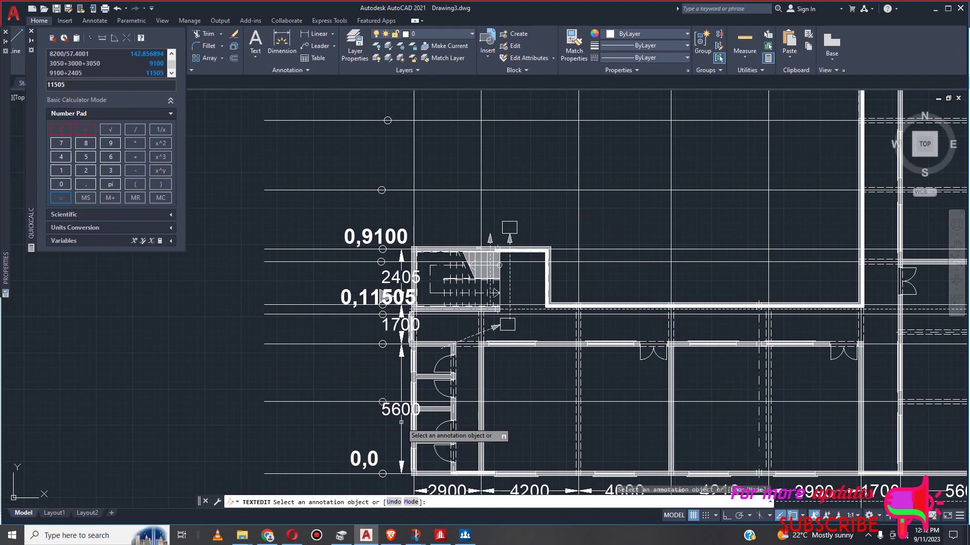
pyautogui.click(93, 87)
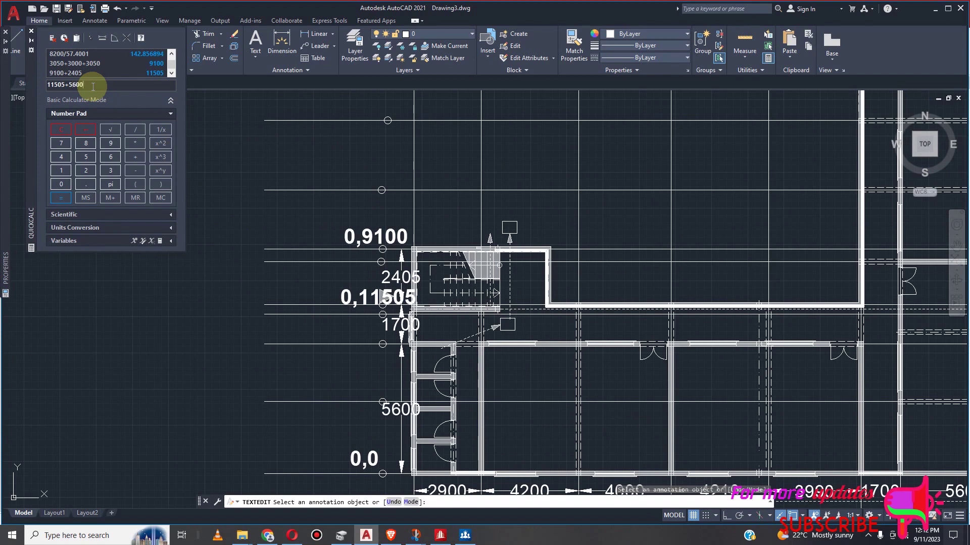
pyautogui.click(61, 197)
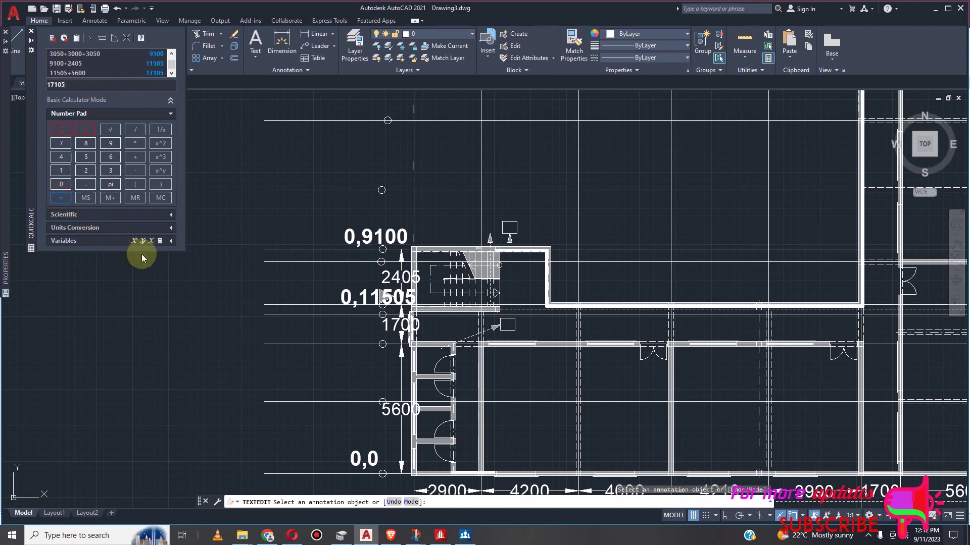
# Change the label at the building's southwest corner to "0,17105"
pyautogui.click(374, 459)
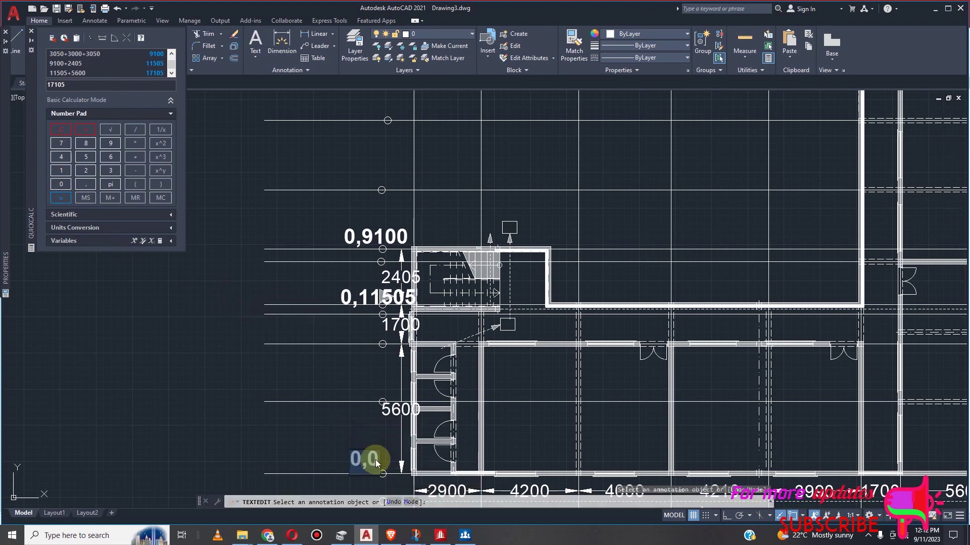
pyautogui.write('0,17105')
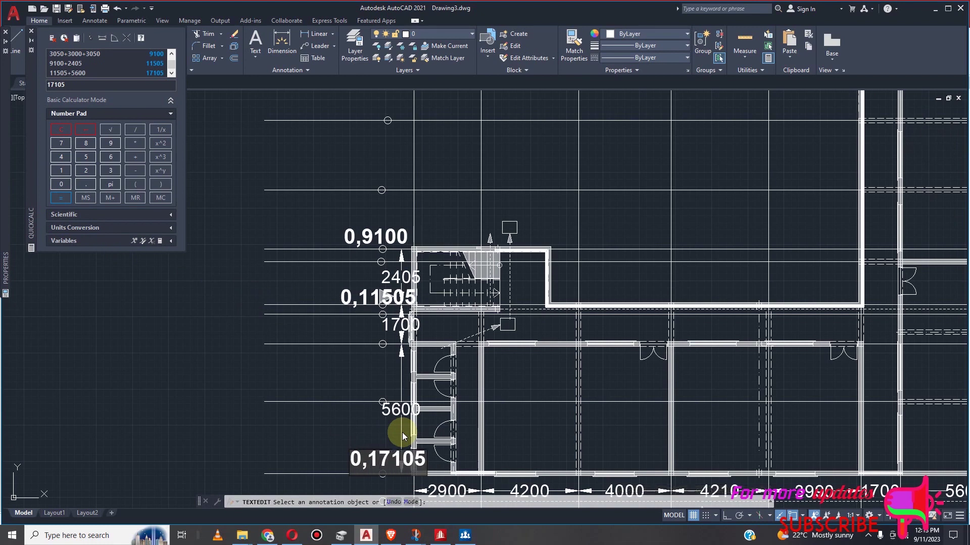
pyautogui.click(153, 285)
# Enclose the origin label in parentheses so it reads "(0,0)"
pyautogui.scroll(-6, 242, 358)
pyautogui.scroll(4, 286, 349)
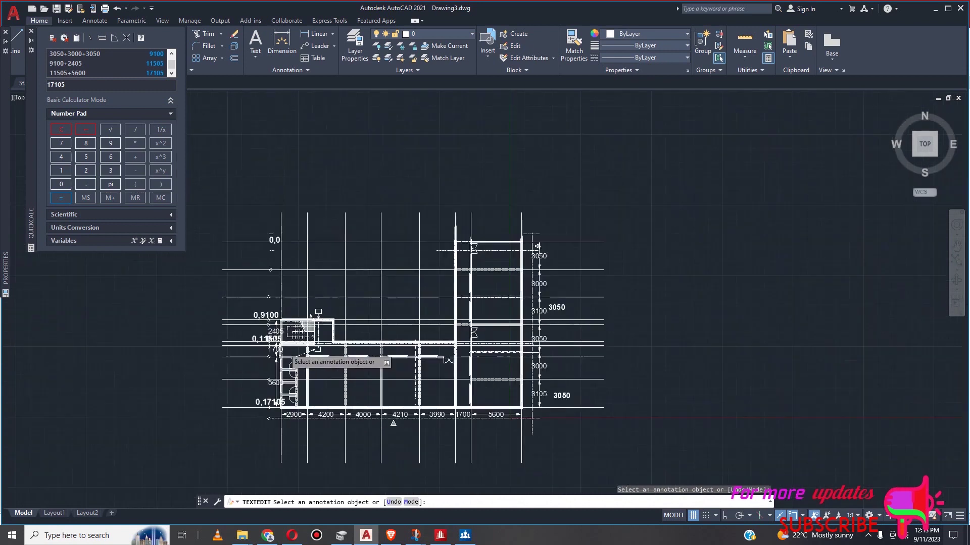
pyautogui.scroll(2, 270, 184)
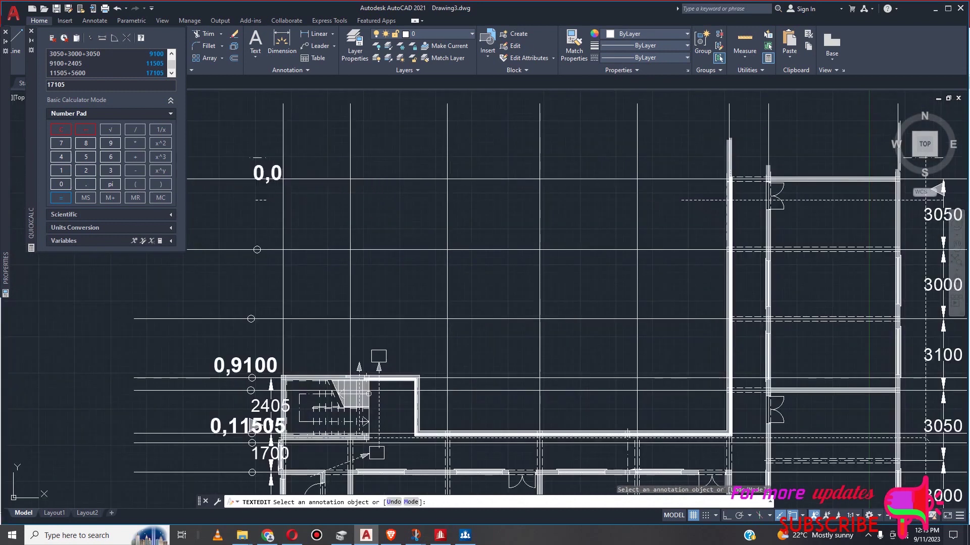
pyautogui.click(269, 173)
pyautogui.click(282, 174)
pyautogui.write(')')
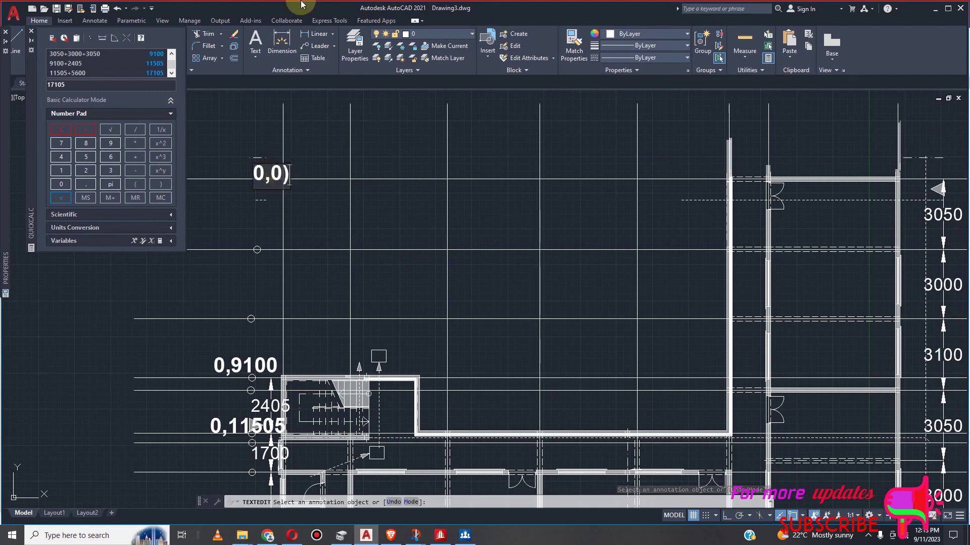
pyautogui.click(253, 177)
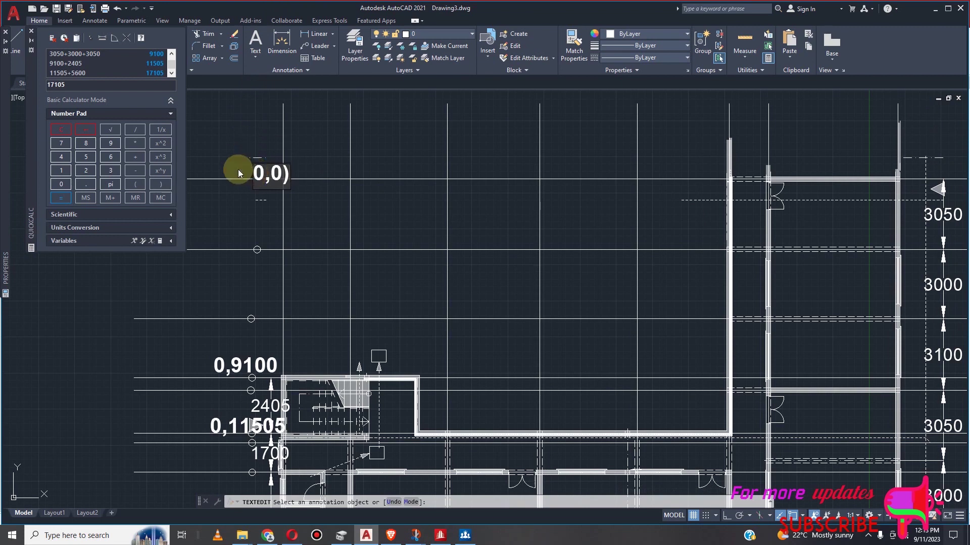
pyautogui.write('(')
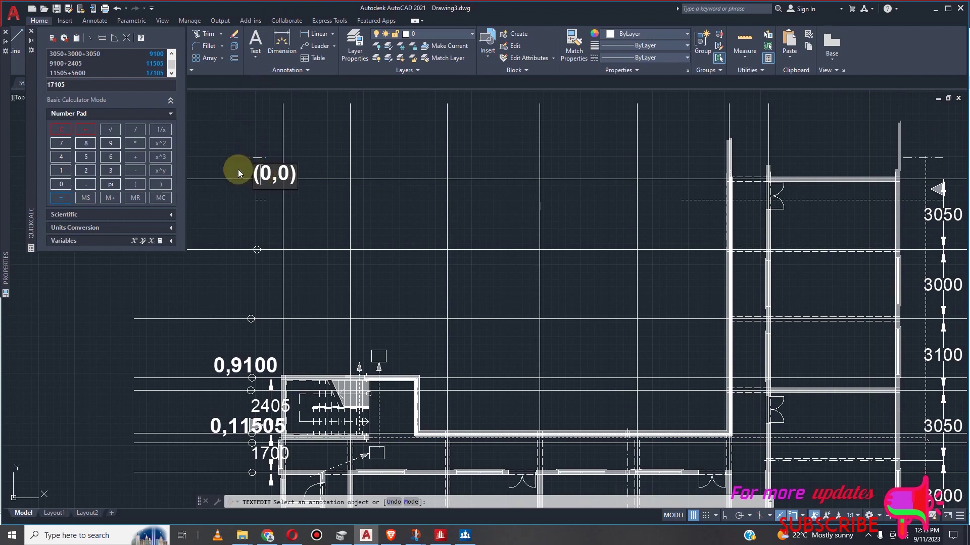
# Enclose the label beside the stair room's north wall gridline in parentheses as "(0,9100)"
pyautogui.click(217, 363)
pyautogui.click(216, 368)
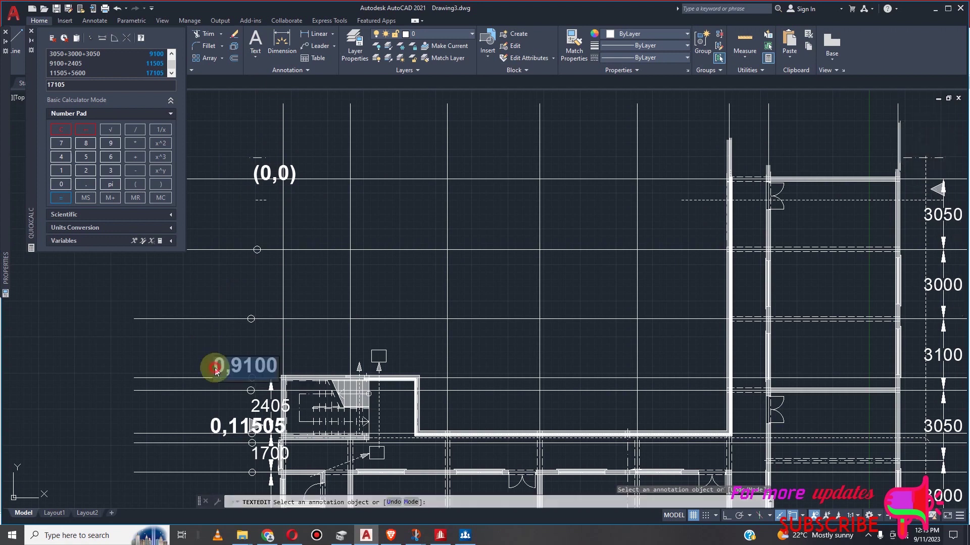
pyautogui.click(215, 371)
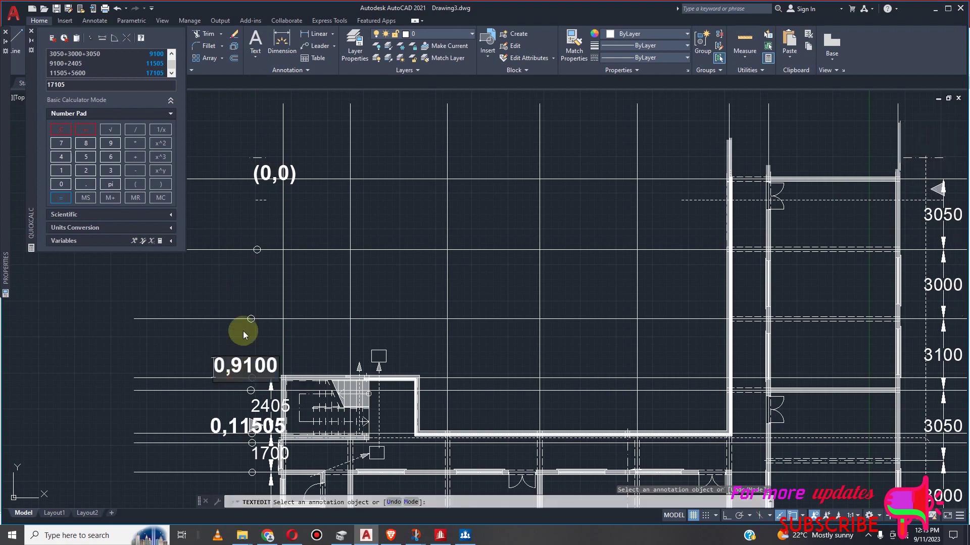
pyautogui.write('(')
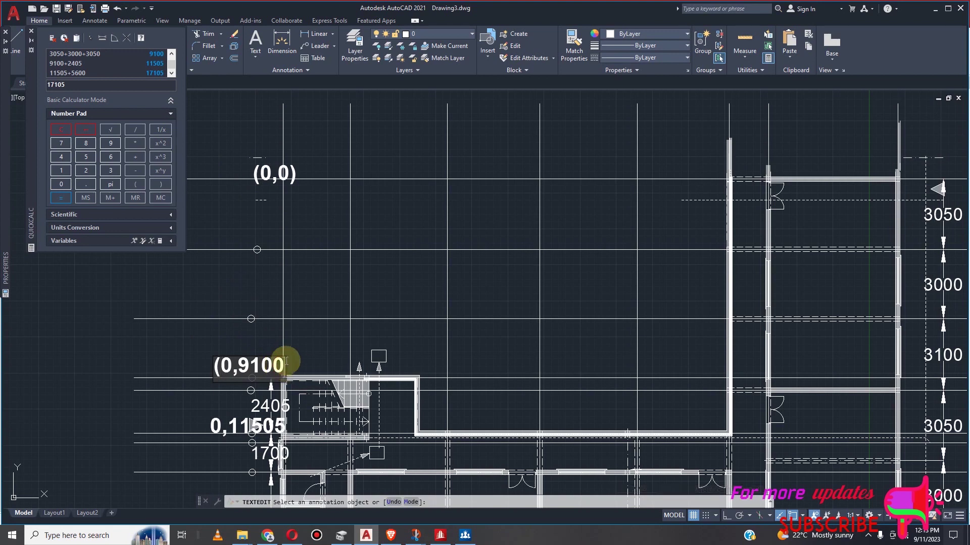
# Enclose the label beside the stair room's south wall gridline in parentheses as "(0,11505)"
pyautogui.scroll(-2, 210, 384)
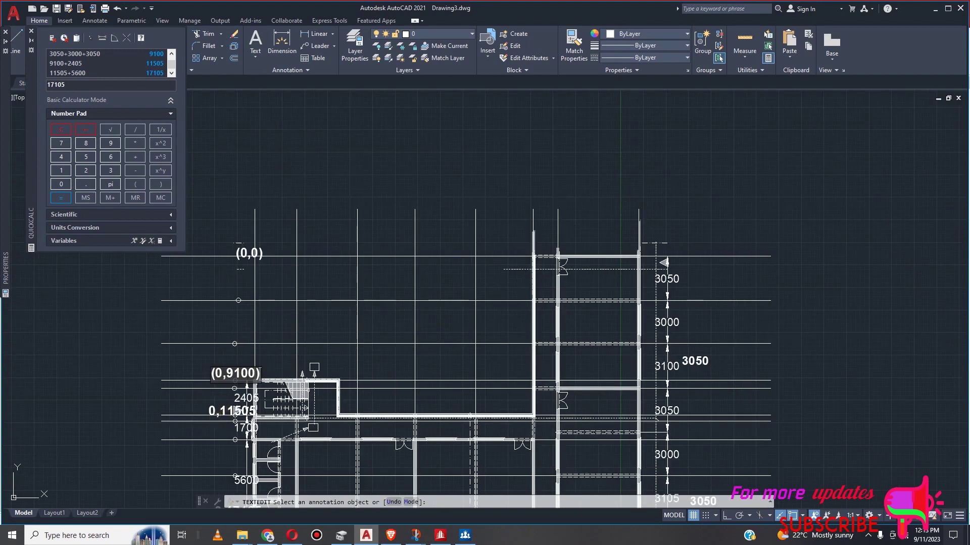
pyautogui.click(211, 409)
pyautogui.click(211, 410)
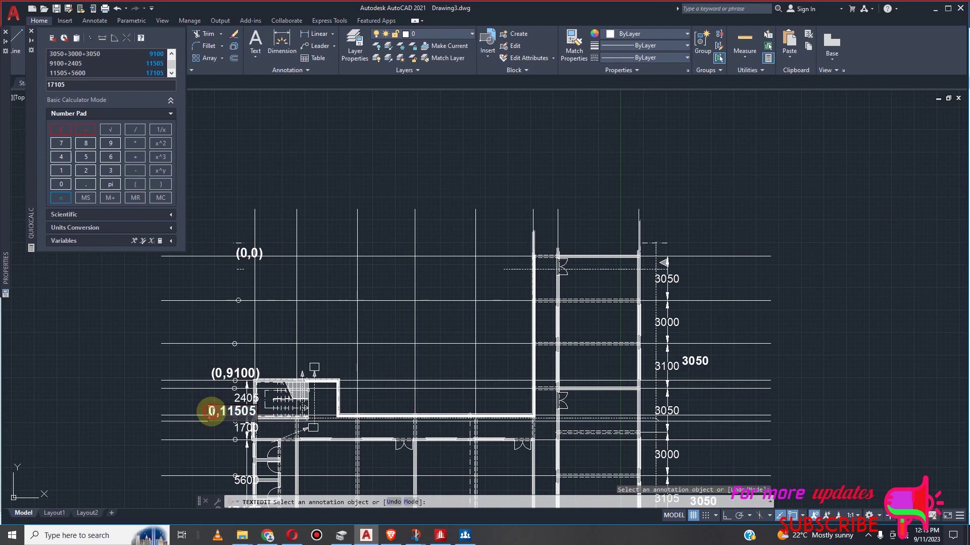
pyautogui.write('(')
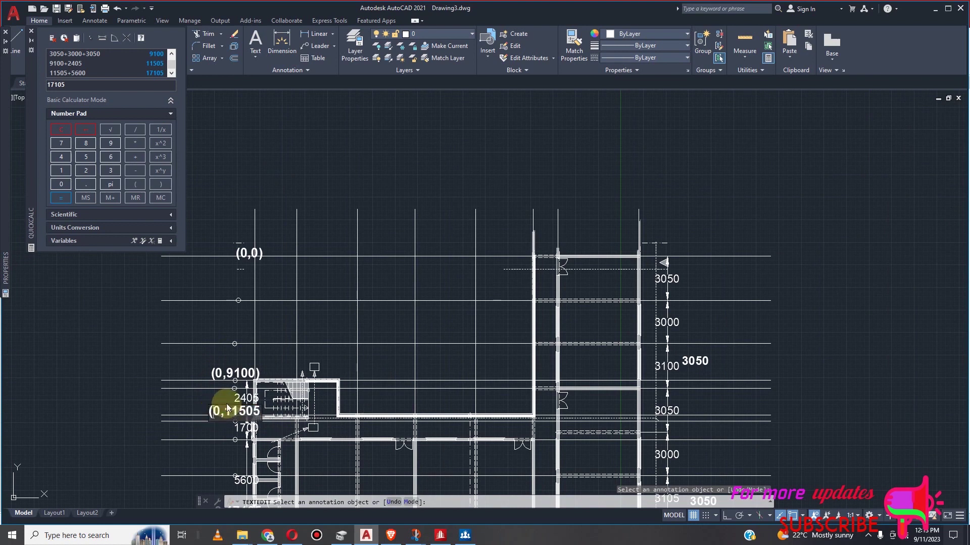
pyautogui.write(')')
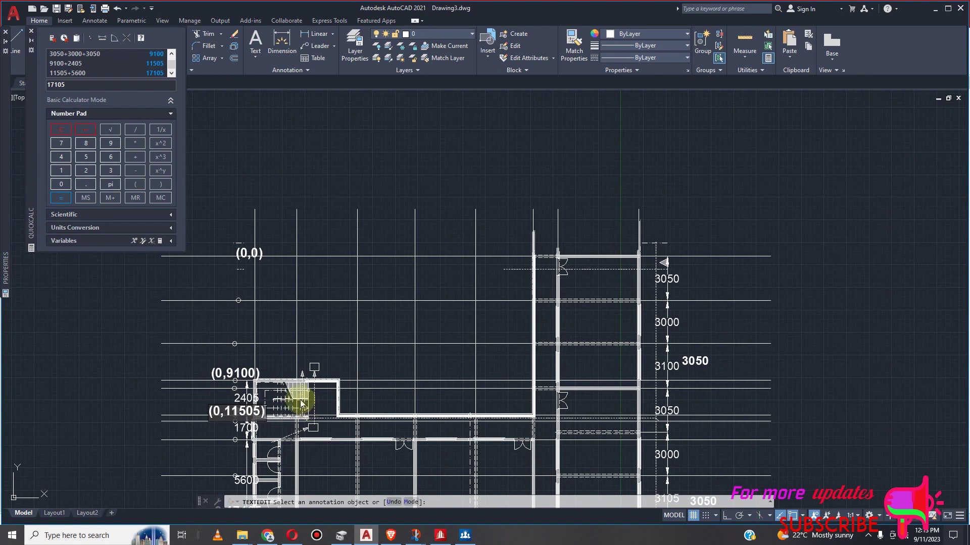
# Try to enclose the southwest corner label in parentheses as "(0,17105)"
pyautogui.scroll(-3, 320, 174)
pyautogui.scroll(5, 260, 341)
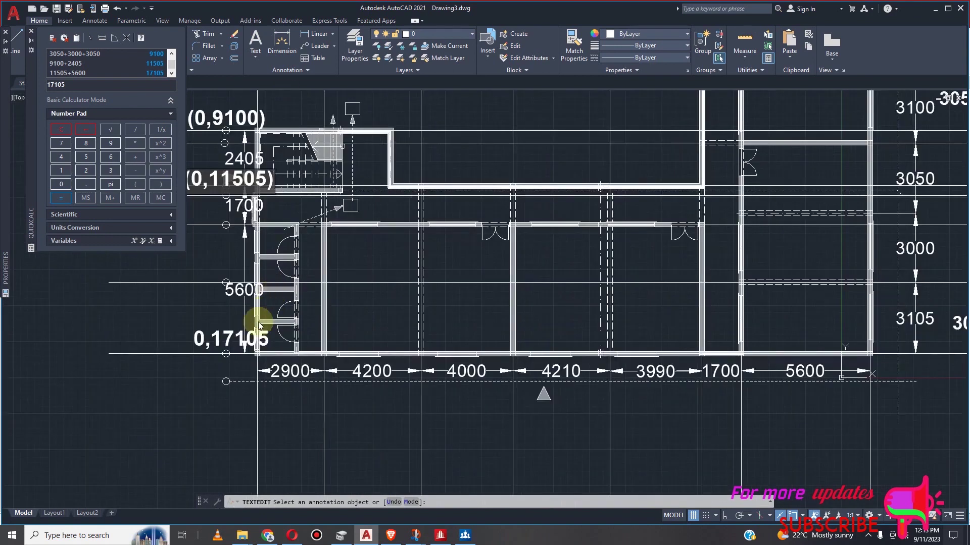
pyautogui.click(199, 347)
pyautogui.click(197, 348)
pyautogui.write('(')
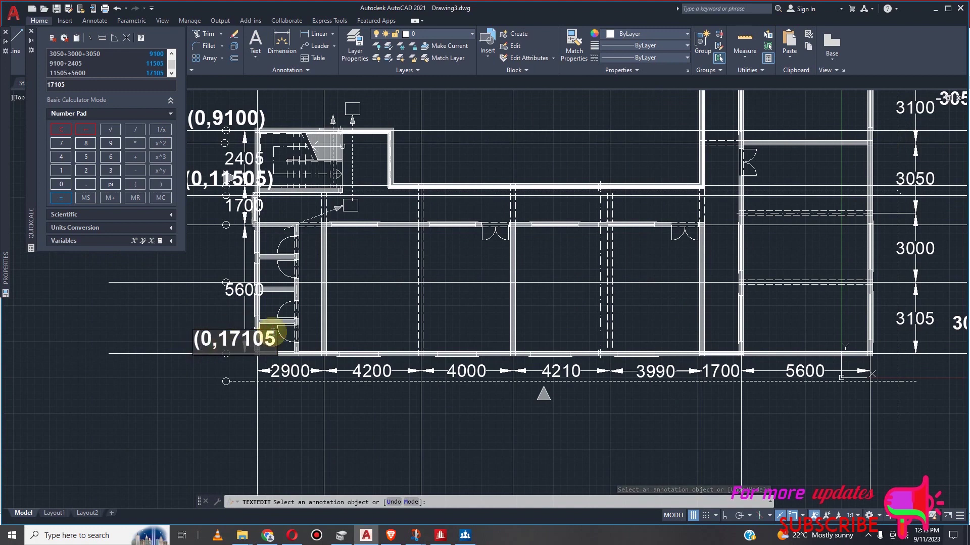
pyautogui.write(')')
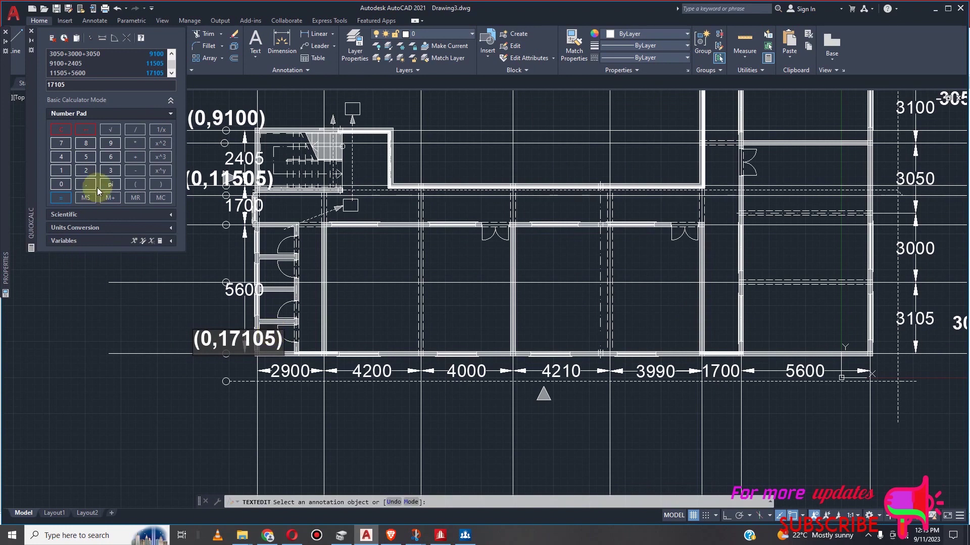
# Examine the gridlines through the east wing and its chain of north-south dimensions
pyautogui.scroll(-4, 282, 373)
pyautogui.scroll(4, 255, 280)
pyautogui.scroll(-1, 259, 281)
pyautogui.scroll(-3, 411, 260)
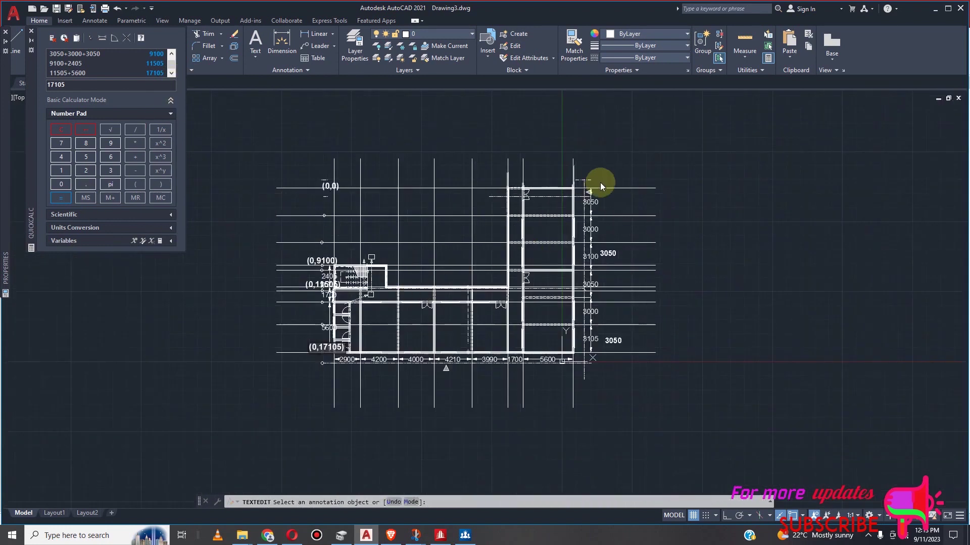
pyautogui.scroll(4, 588, 201)
pyautogui.scroll(-2, 556, 184)
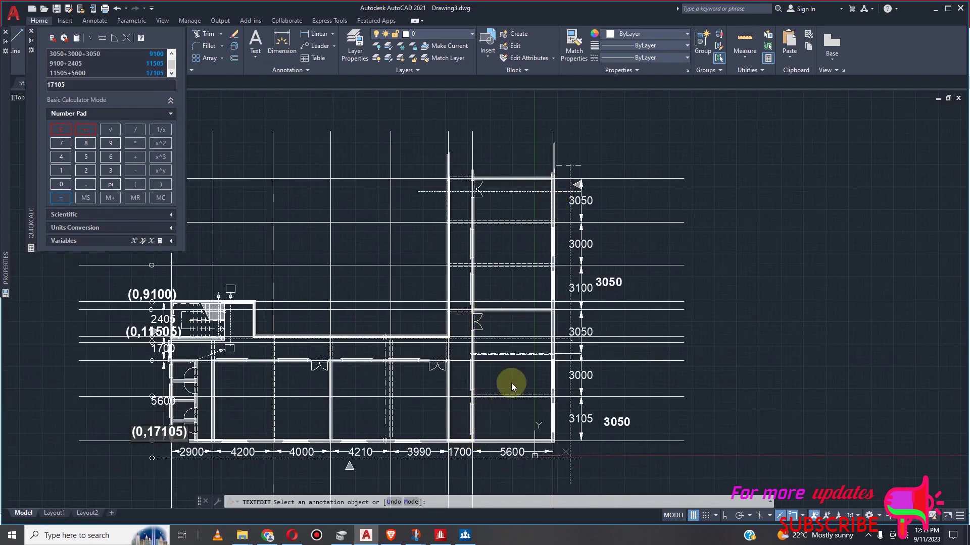
pyautogui.scroll(2, 565, 362)
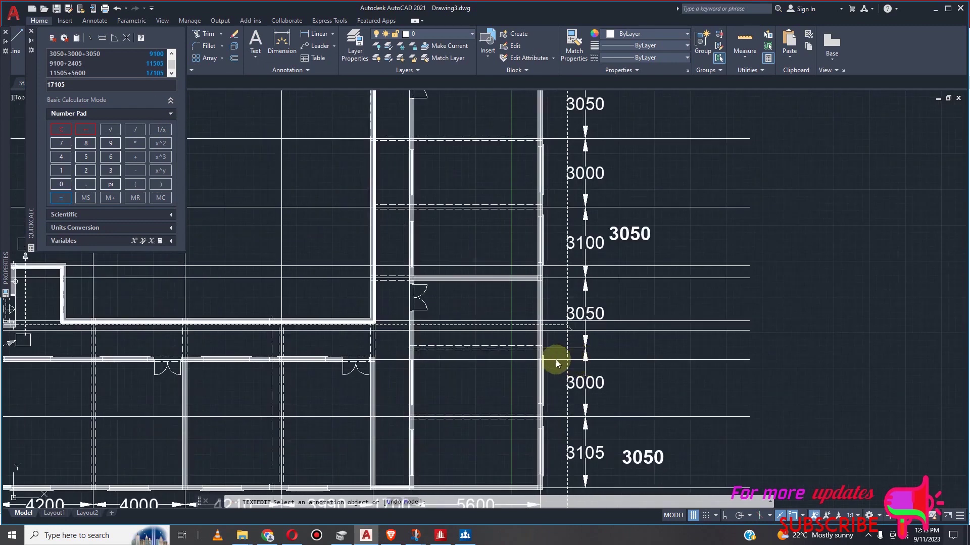
pyautogui.scroll(-2, 555, 360)
pyautogui.scroll(4, 526, 357)
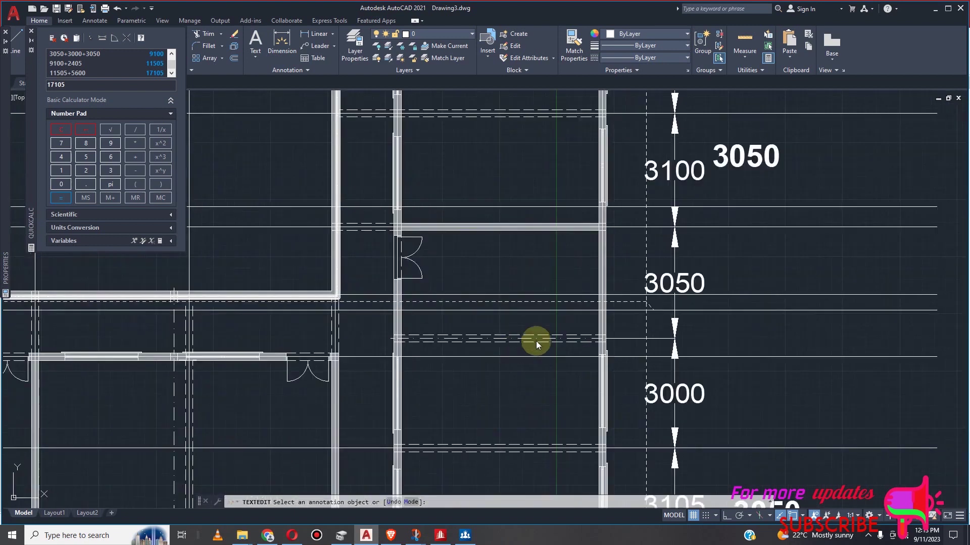
pyautogui.scroll(-4, 535, 341)
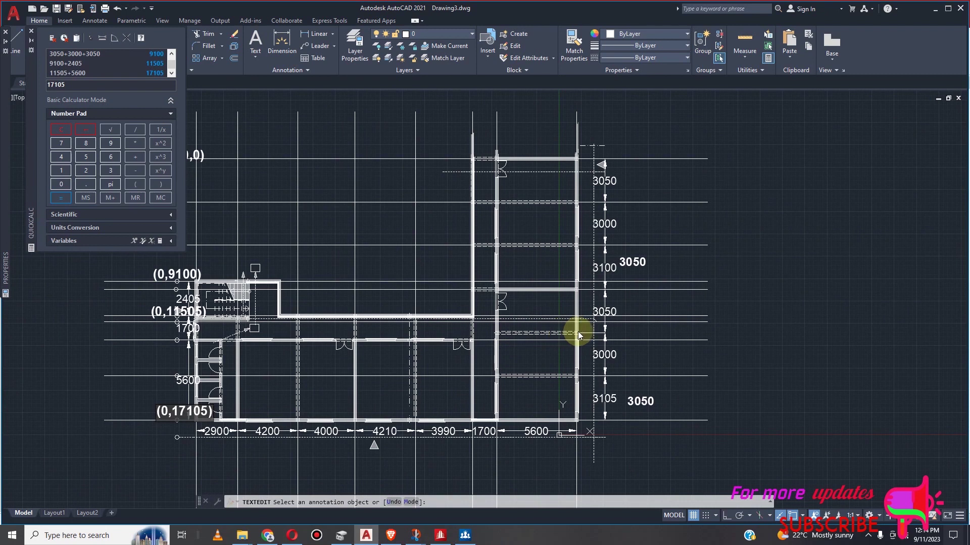
pyautogui.scroll(4, 580, 333)
pyautogui.scroll(-2, 634, 318)
pyautogui.scroll(-2, 576, 336)
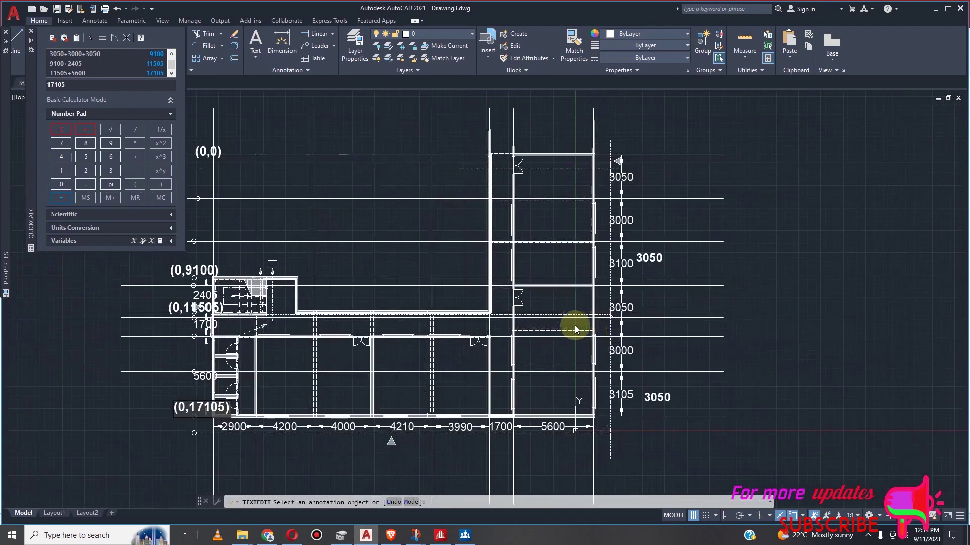
pyautogui.write('X')
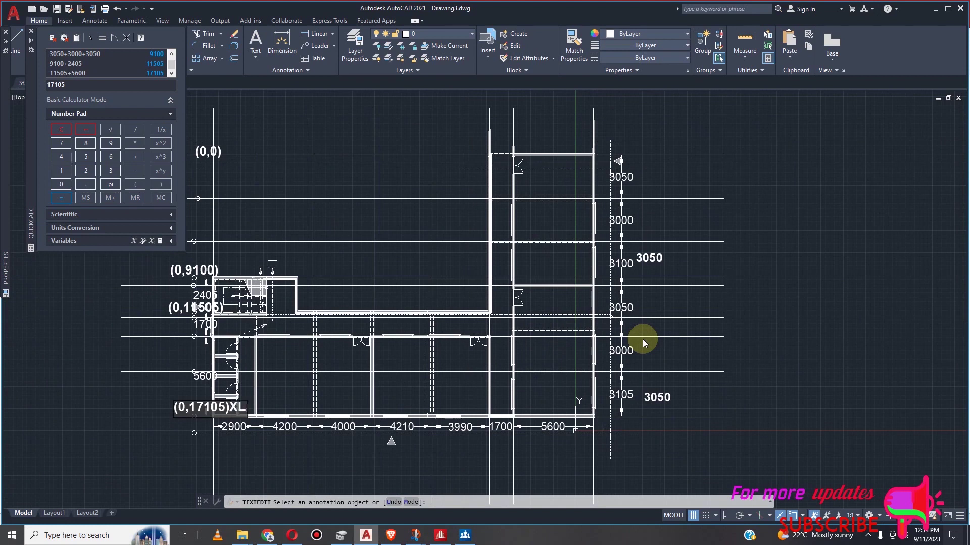
pyautogui.write('L')
pyautogui.press('Escape')
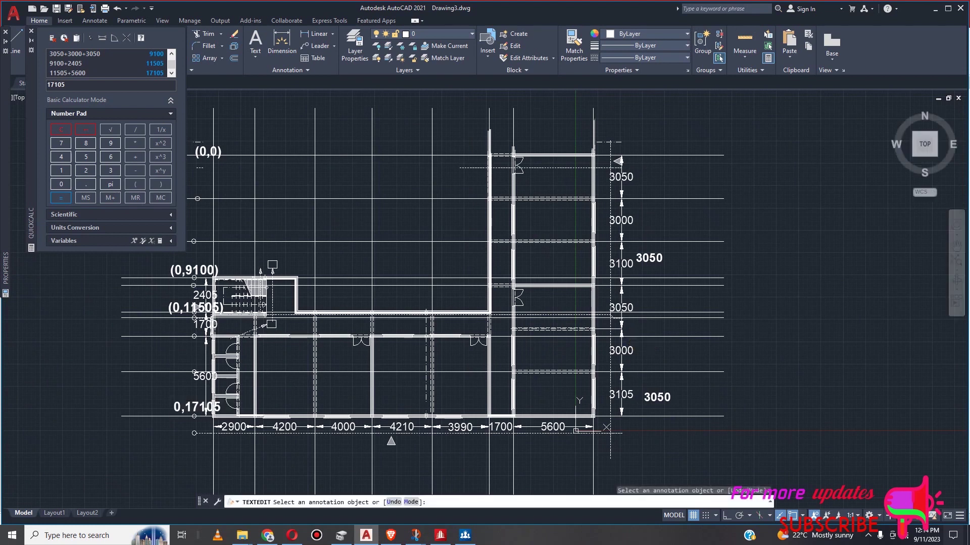
# Add the parentheses to the southwest corner label again to make it "(0,17105)" and end text editing
pyautogui.click(177, 410)
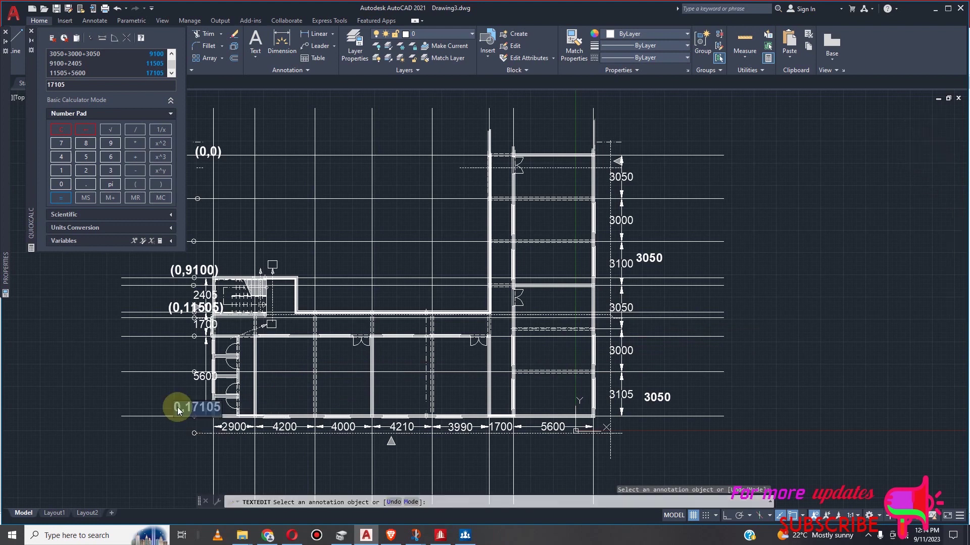
pyautogui.click(235, 364)
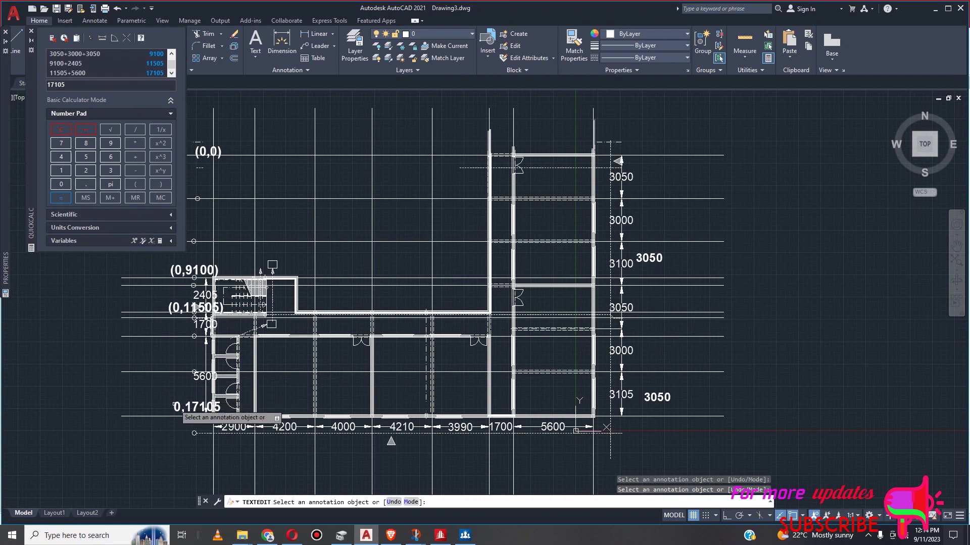
pyautogui.click(175, 408)
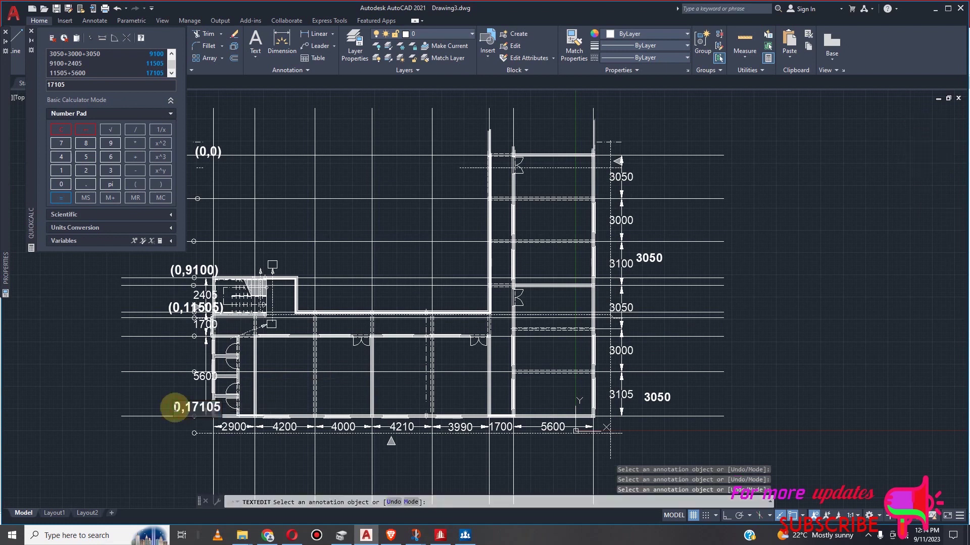
pyautogui.write('(')
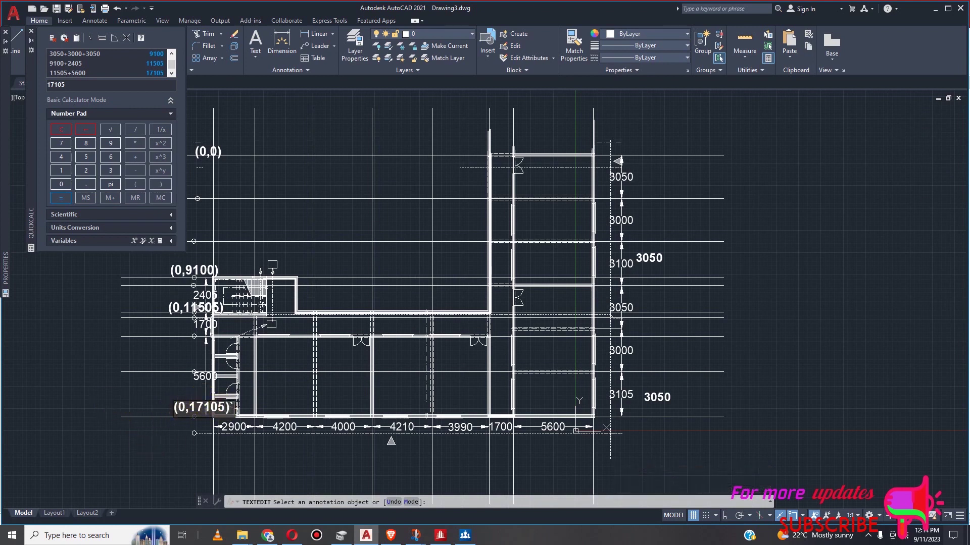
pyautogui.click(112, 402)
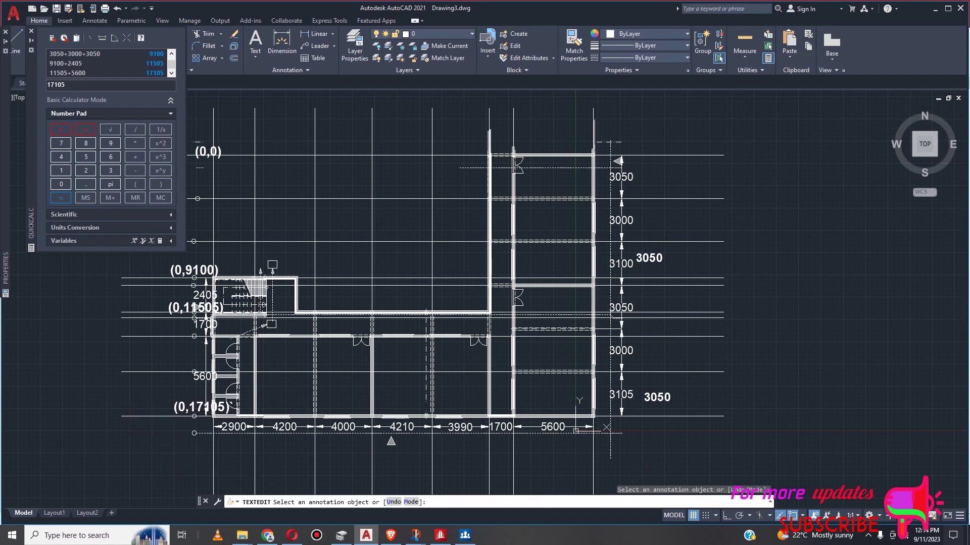
pyautogui.press('Escape')
pyautogui.press('Escape')
pyautogui.scroll(-4, 381, 291)
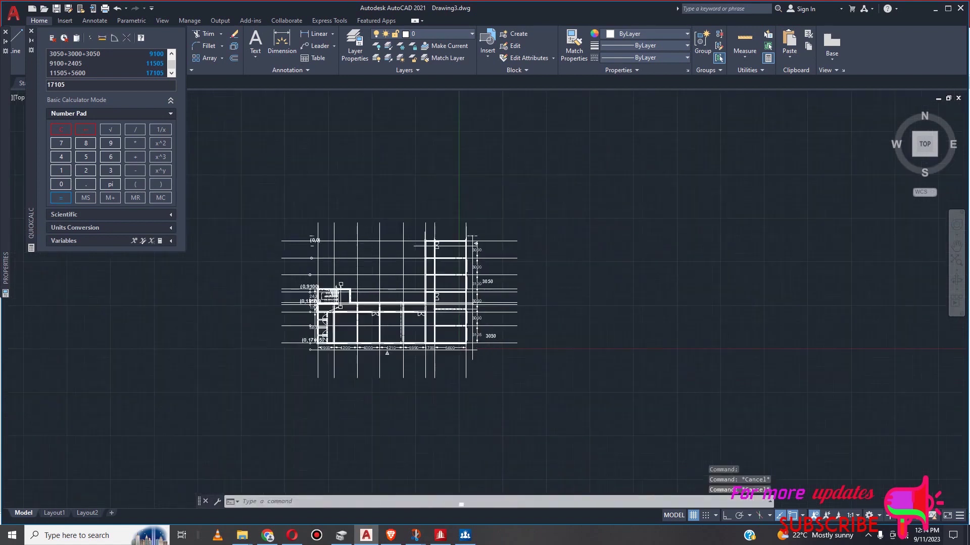
pyautogui.scroll(7, 344, 242)
pyautogui.scroll(-1, 279, 233)
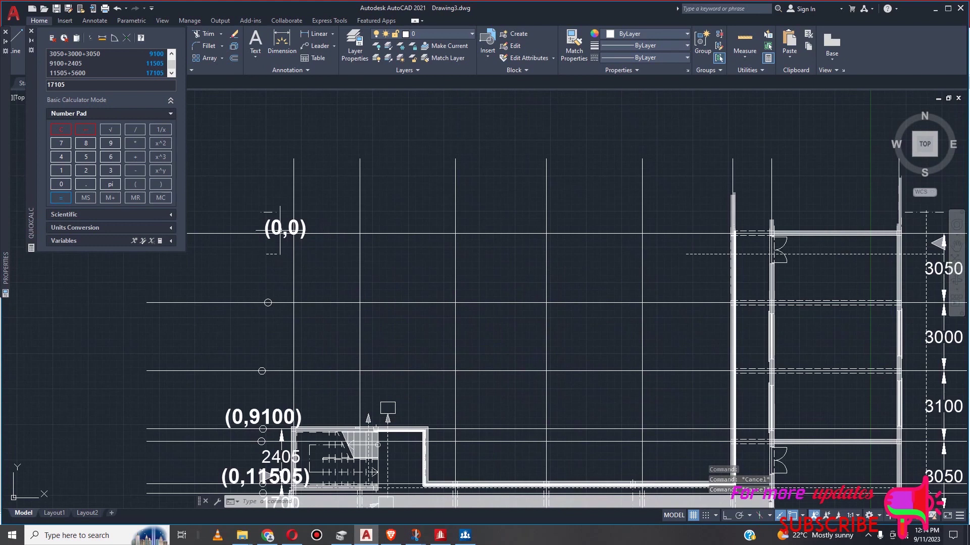
# Copy the "(0,0)" origin label to the northeast corner of the east wing
pyautogui.scroll(2, 279, 230)
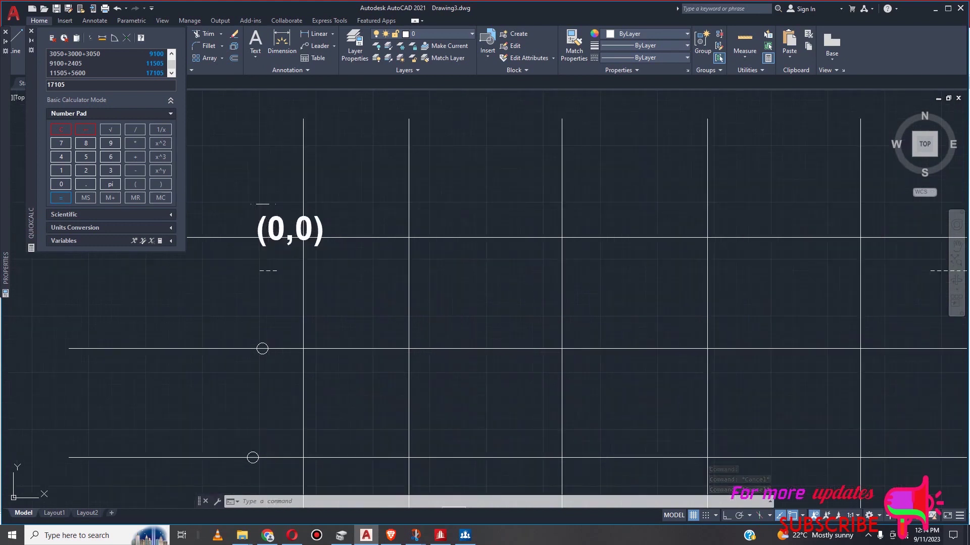
pyautogui.click(264, 230)
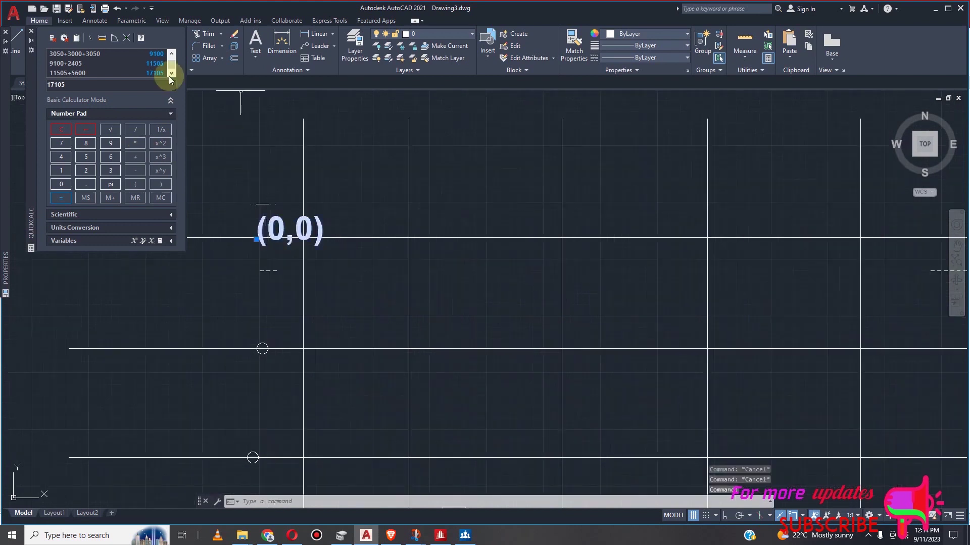
pyautogui.write('C')
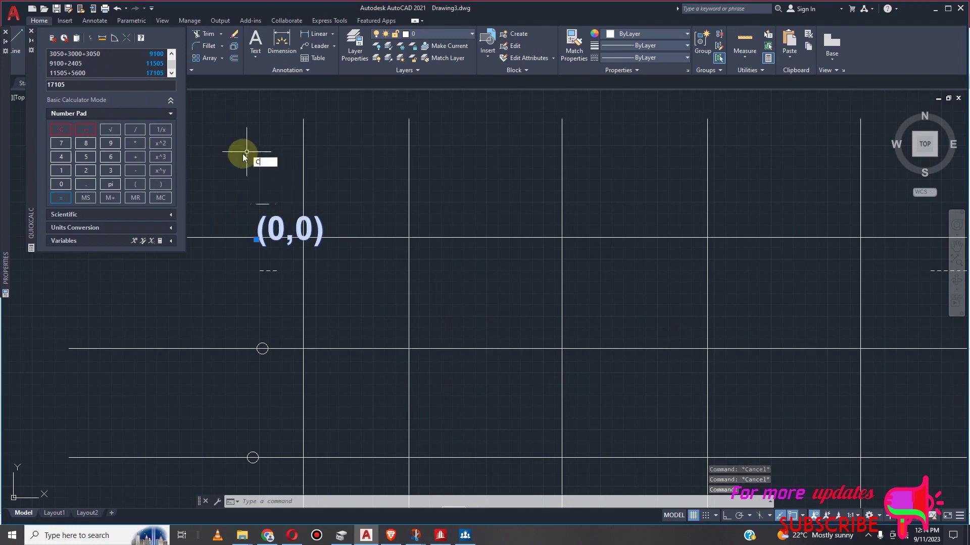
pyautogui.write('O')
pyautogui.press('Return')
pyautogui.click(304, 231)
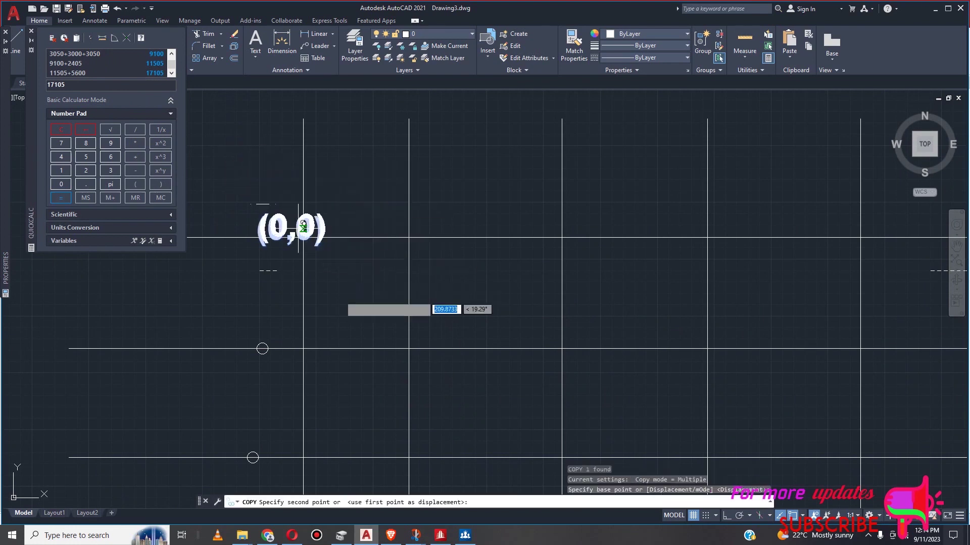
pyautogui.scroll(-4, 327, 294)
pyautogui.scroll(-2, 326, 295)
pyautogui.scroll(5, 558, 289)
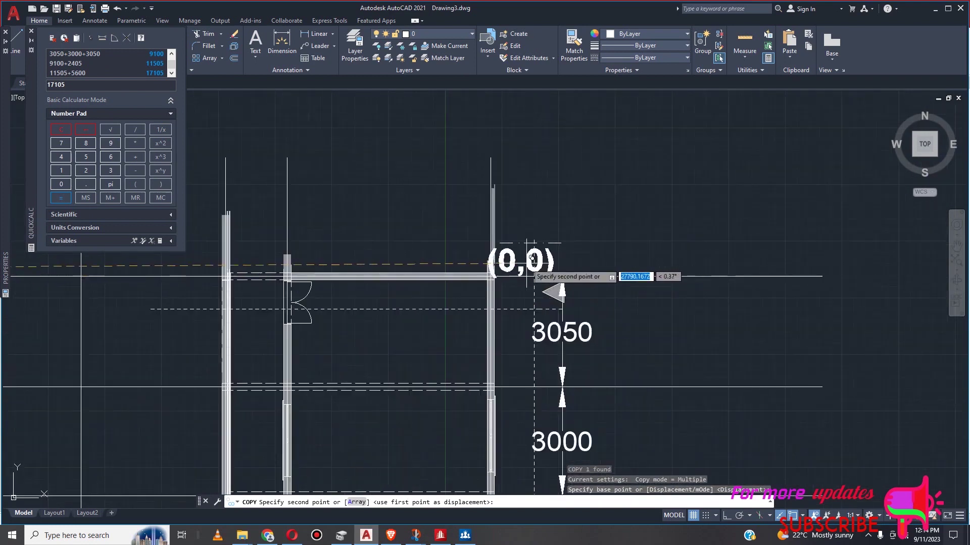
pyautogui.click(531, 258)
pyautogui.scroll(-2, 593, 202)
pyautogui.press('Escape')
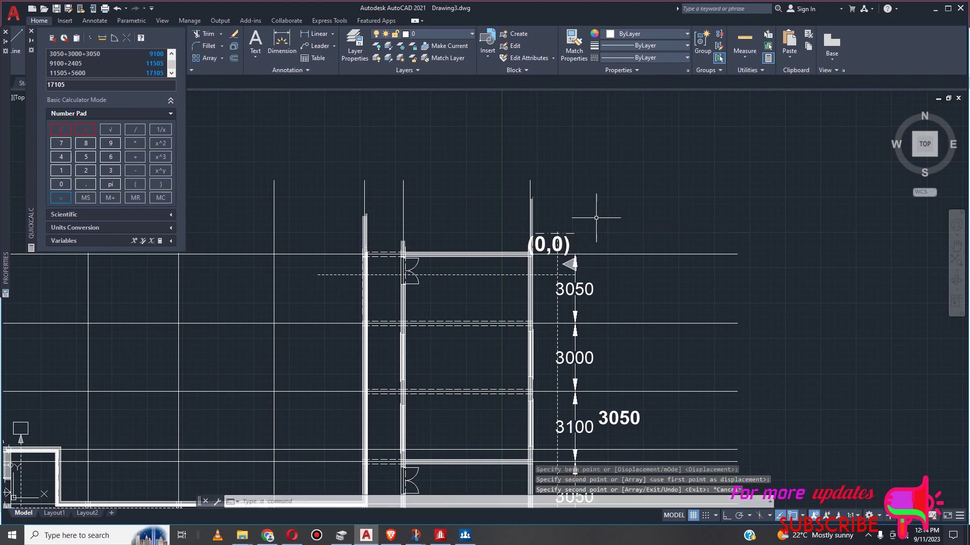
# Draw a horizontal construction line through the centre of the dashed beam between the east wing's southern 3050 and 3000 bays
pyautogui.scroll(-5, 576, 194)
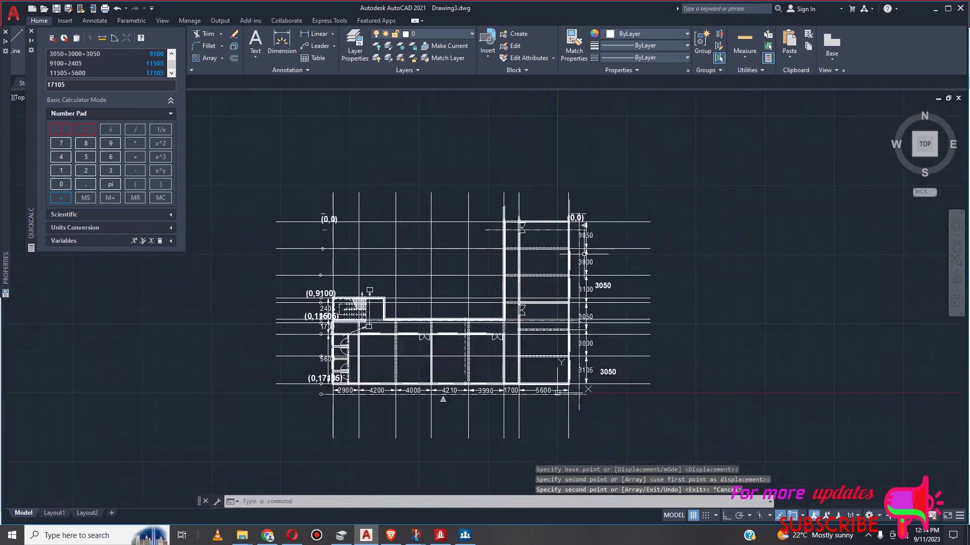
pyautogui.scroll(4, 593, 222)
pyautogui.scroll(-2, 565, 189)
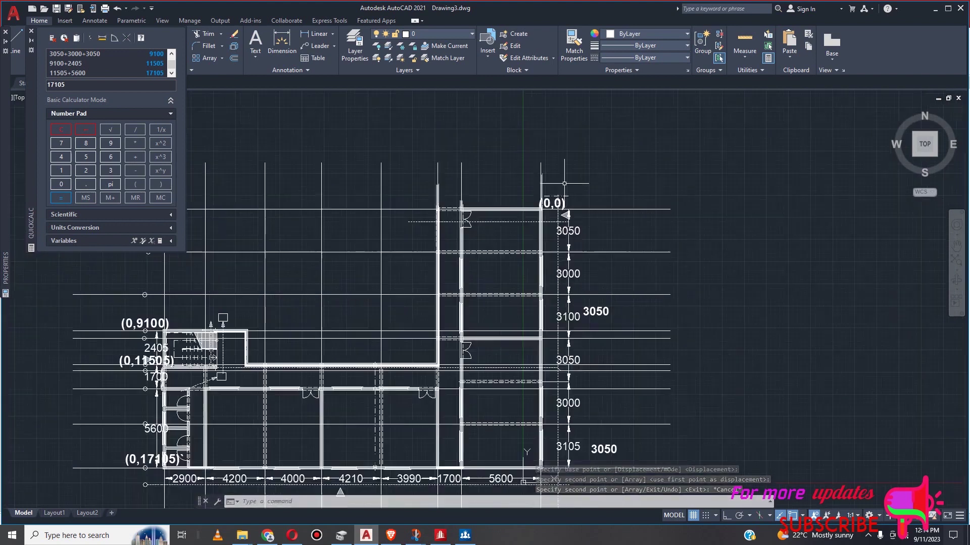
pyautogui.scroll(-2, 546, 238)
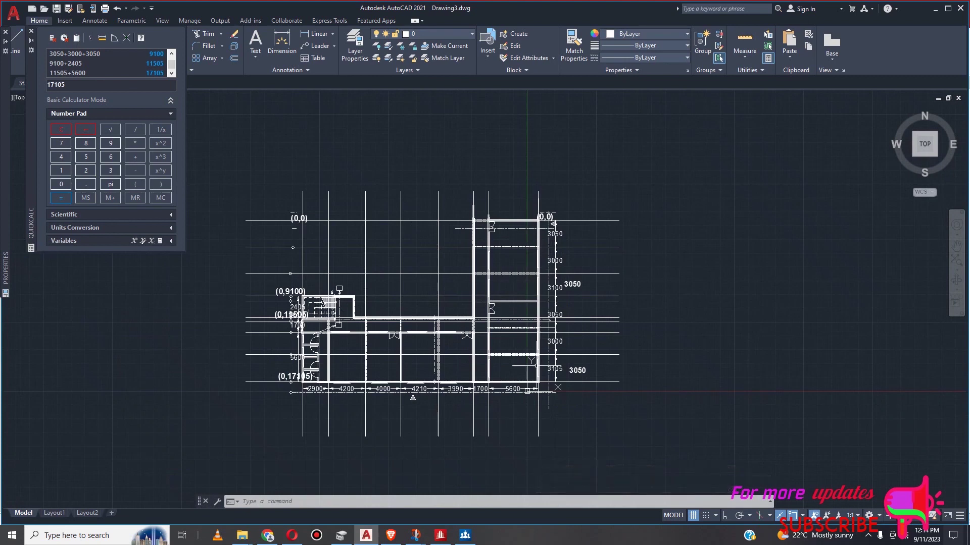
pyautogui.scroll(3, 507, 348)
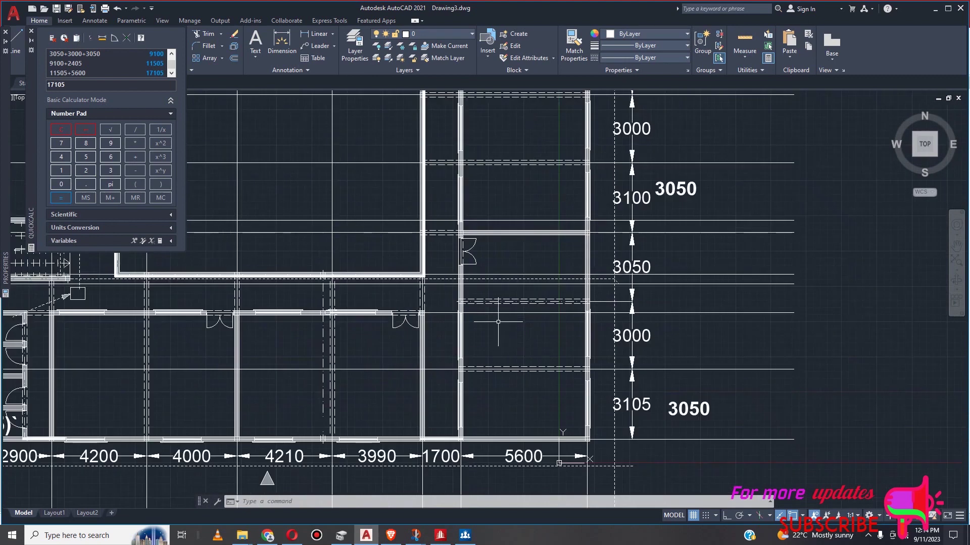
pyautogui.scroll(-2, 496, 322)
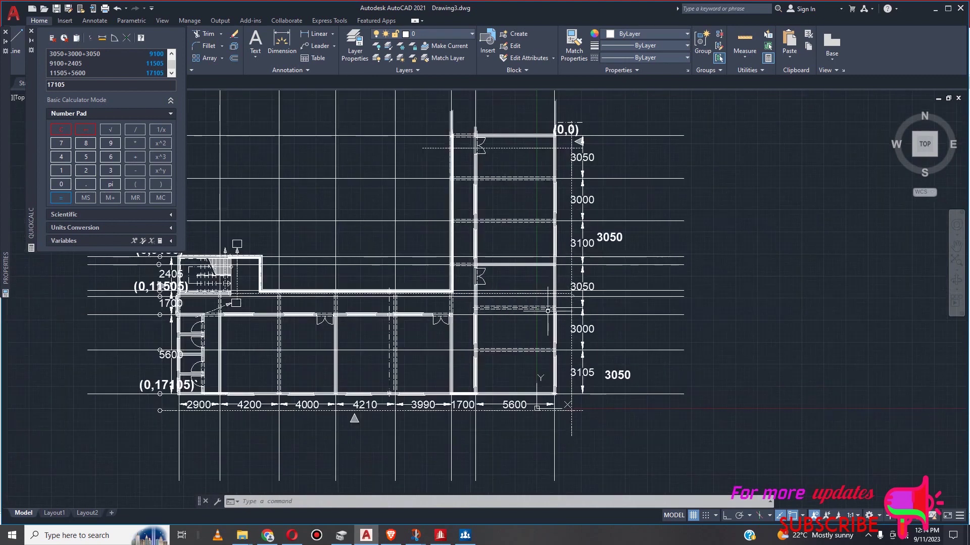
pyautogui.write('X')
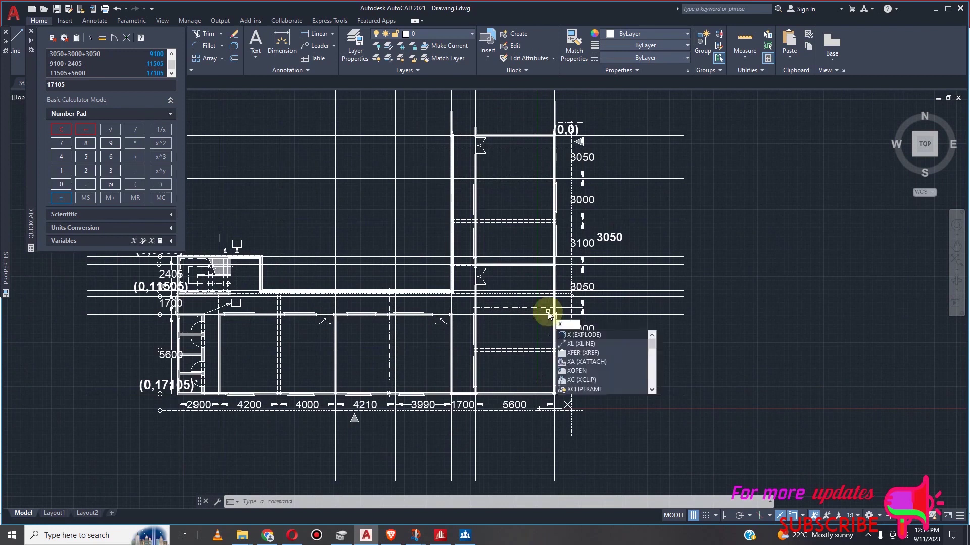
pyautogui.write('L')
pyautogui.press('Return')
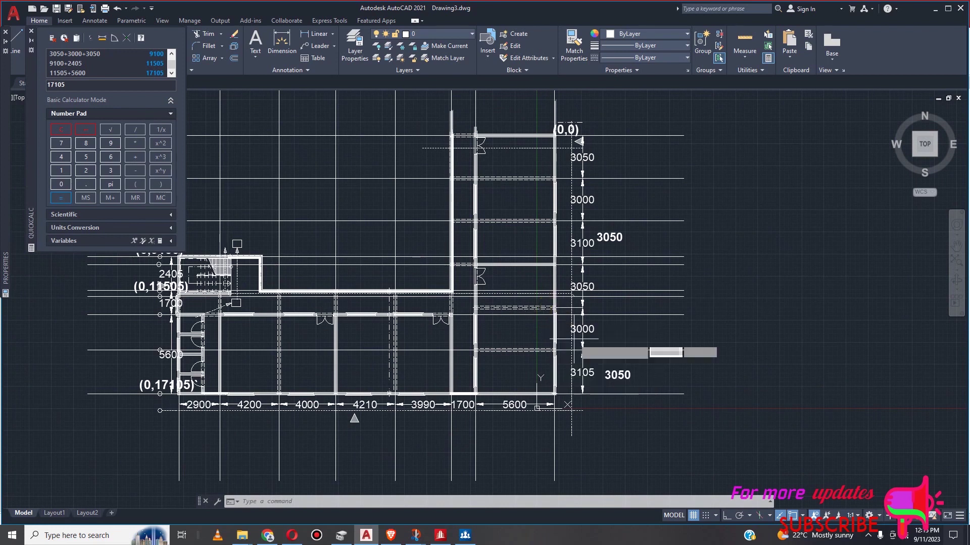
pyautogui.click(544, 335)
pyautogui.scroll(4, 510, 314)
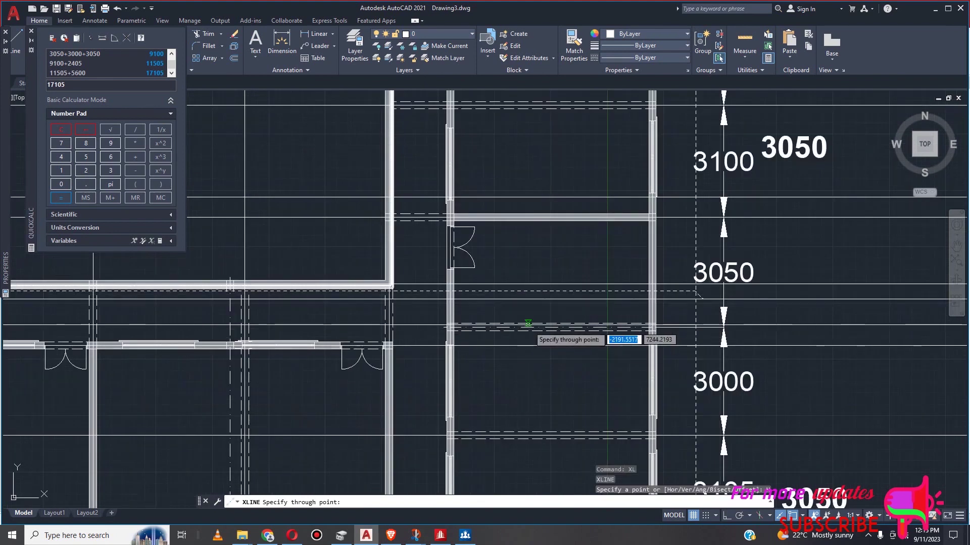
pyautogui.scroll(4, 528, 331)
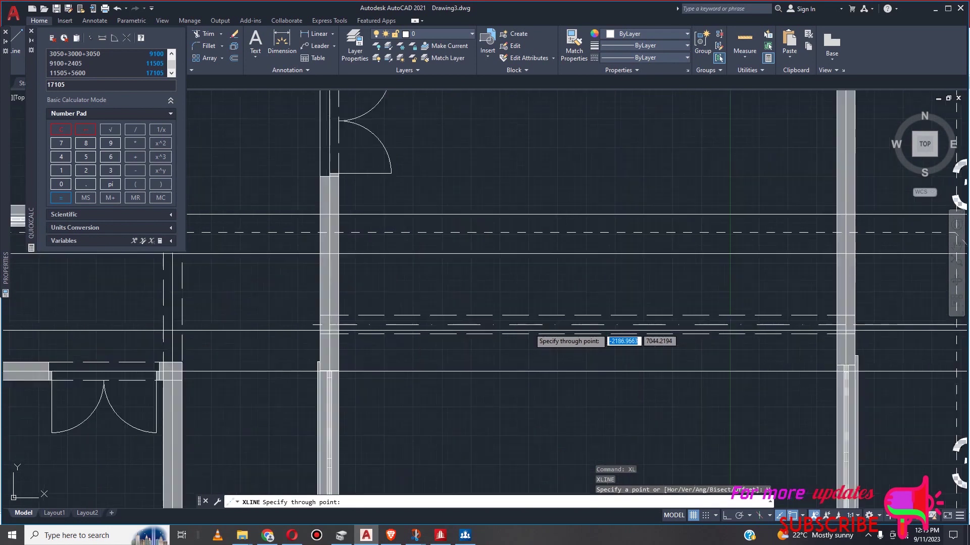
pyautogui.click(532, 325)
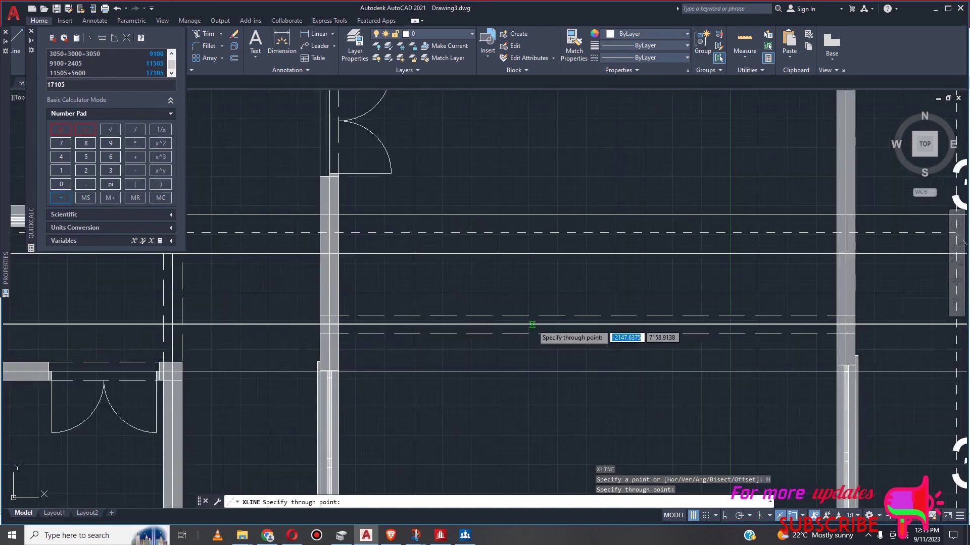
pyautogui.press('Escape')
# Try to total the east-west bay dimensions in QuickCalc as 2900+4200+4000+3990+1700+5600
pyautogui.scroll(-2, 559, 314)
pyautogui.scroll(-5, 807, 262)
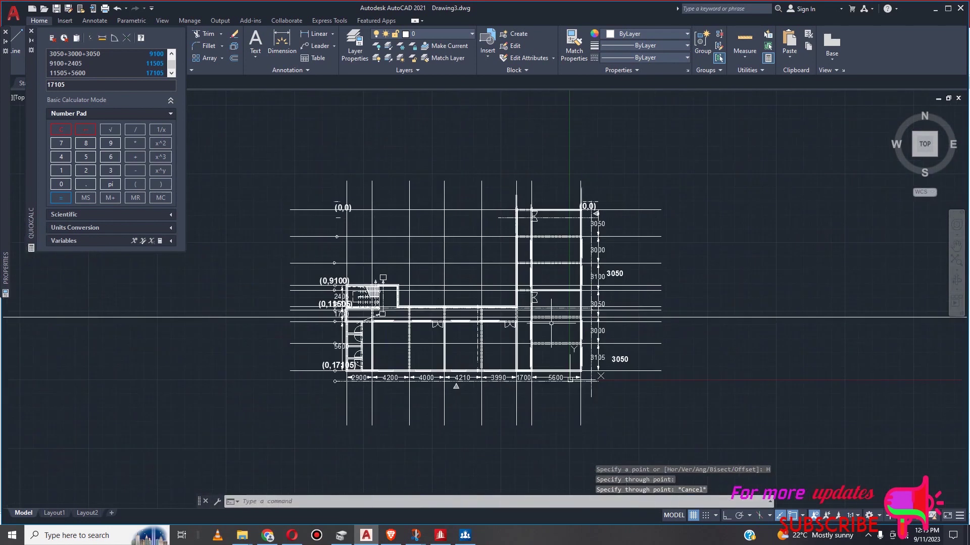
pyautogui.scroll(3, 601, 205)
pyautogui.scroll(-6, 601, 205)
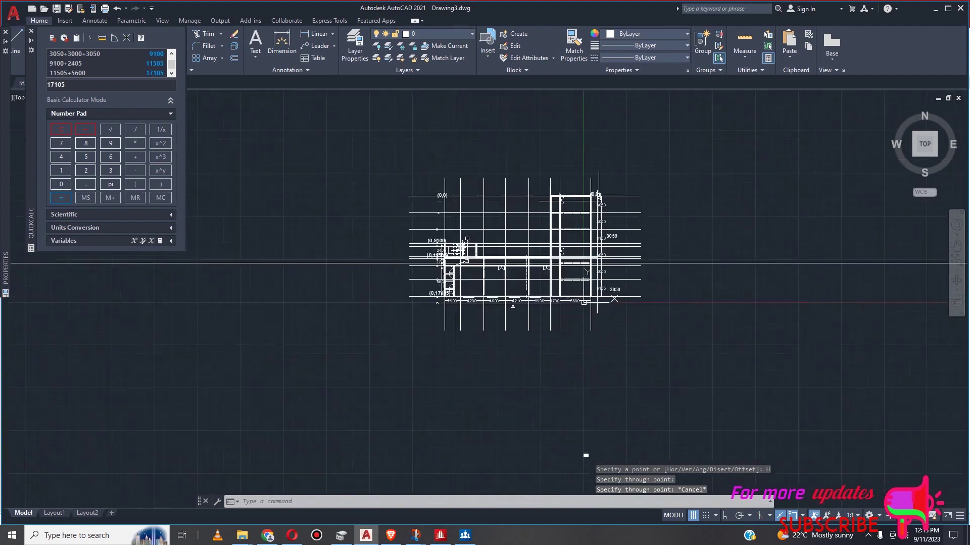
pyautogui.scroll(2, 613, 241)
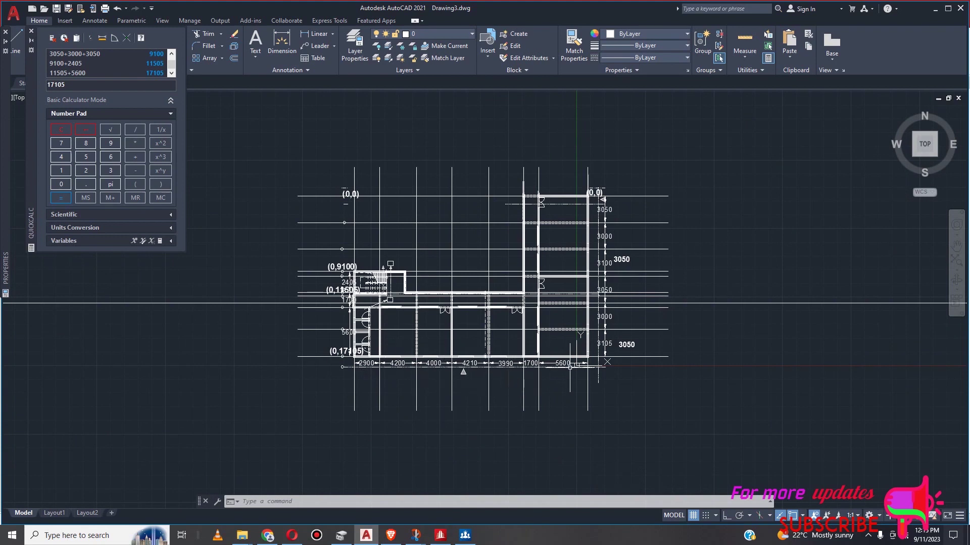
pyautogui.doubleClick(64, 87)
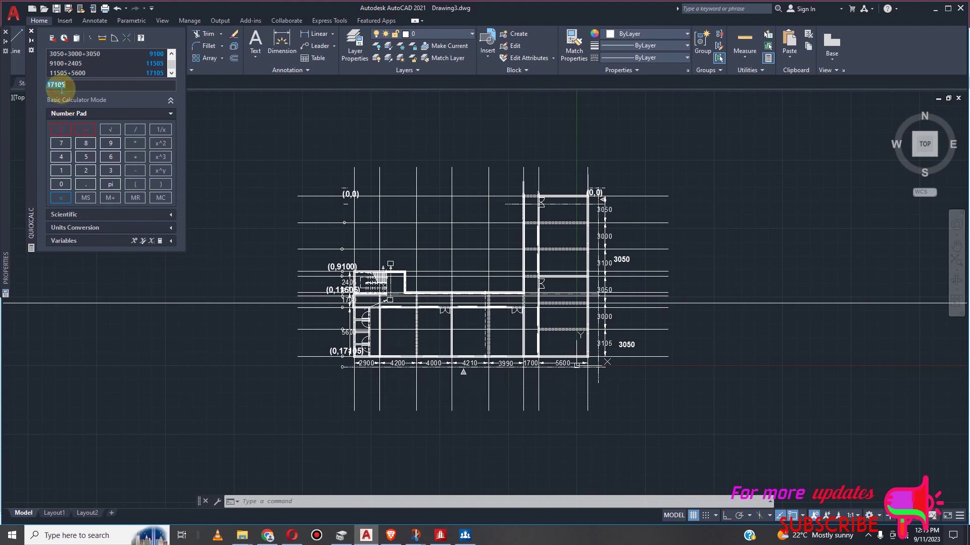
pyautogui.write('2900+4200+40')
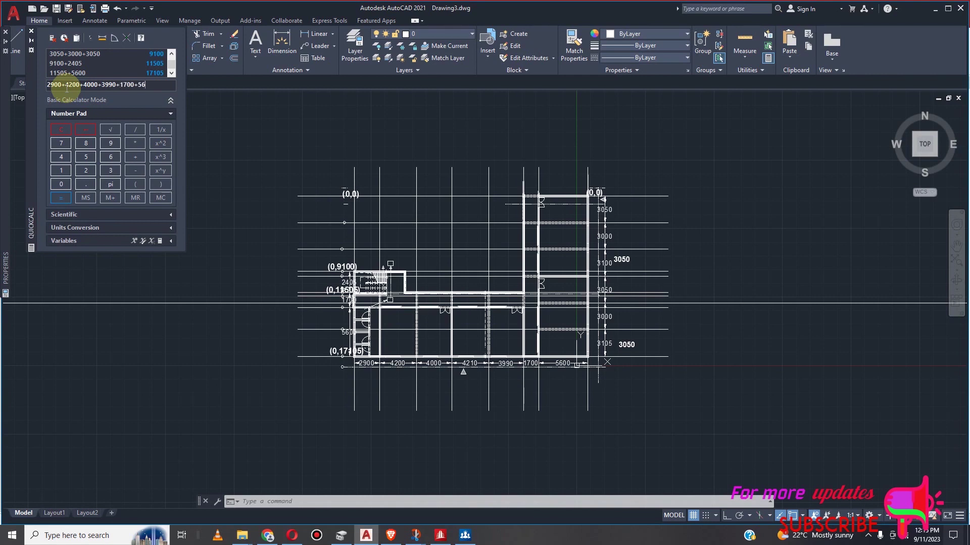
pyautogui.write('00')
pyautogui.press('Return')
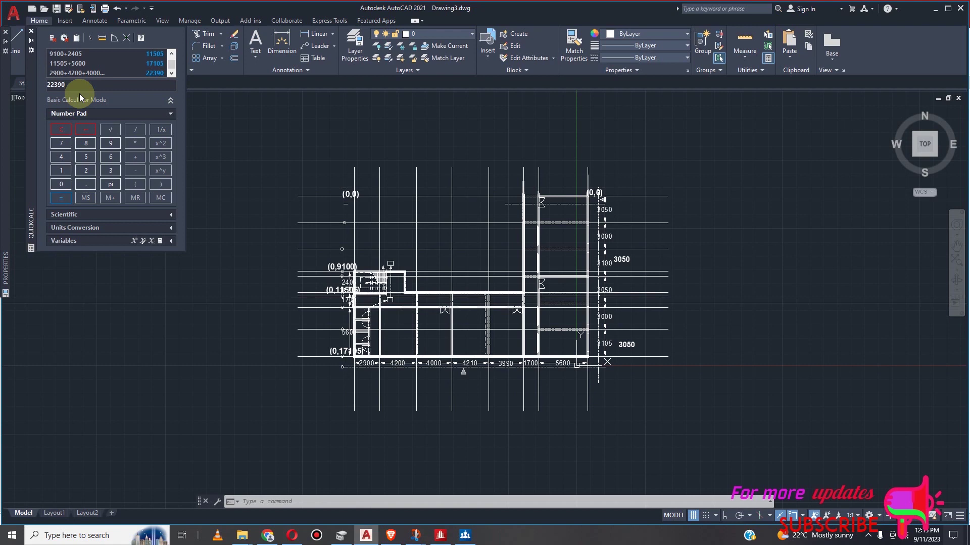
pyautogui.doubleClick(70, 84)
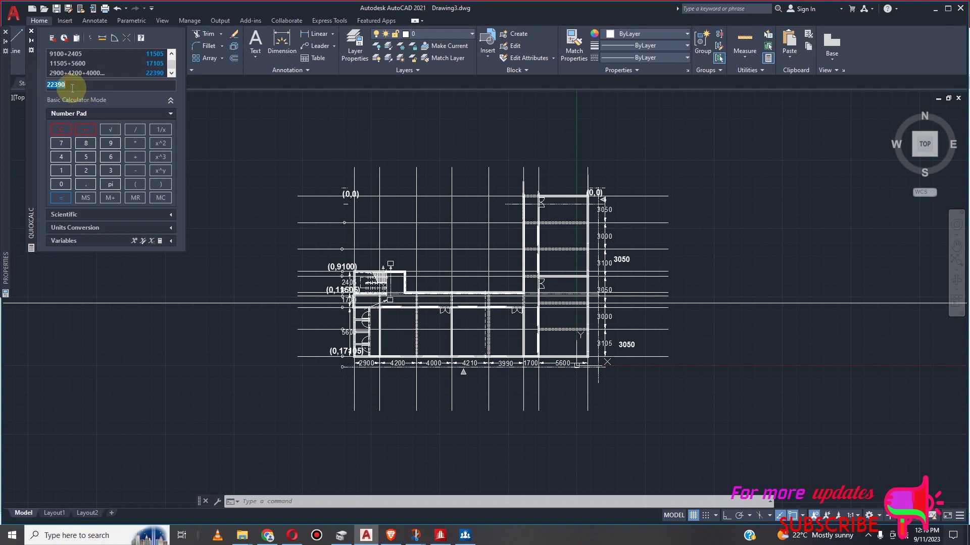
pyautogui.click(66, 54)
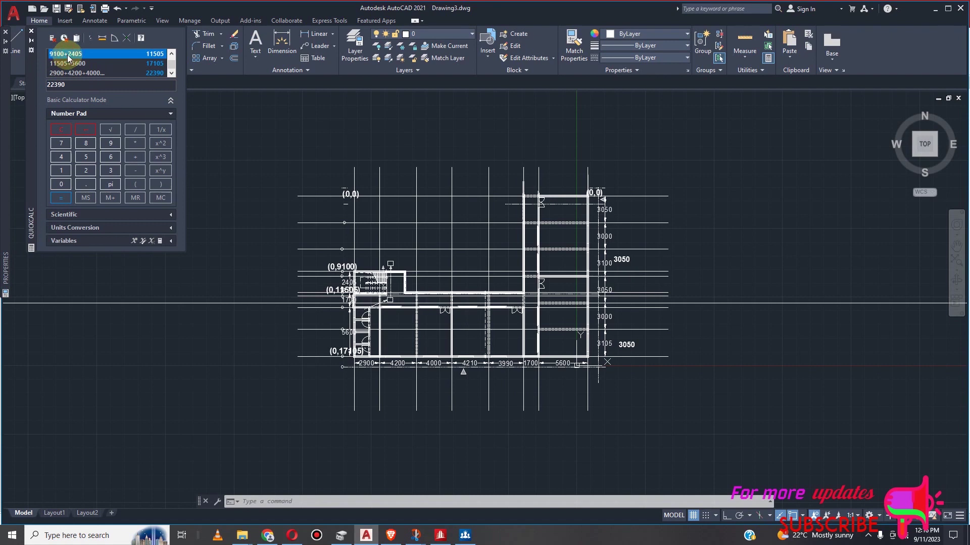
# Calculate 2900+4200+4000+4210+3990+1700+5600 in QuickCalc and copy the result
pyautogui.doubleClick(65, 85)
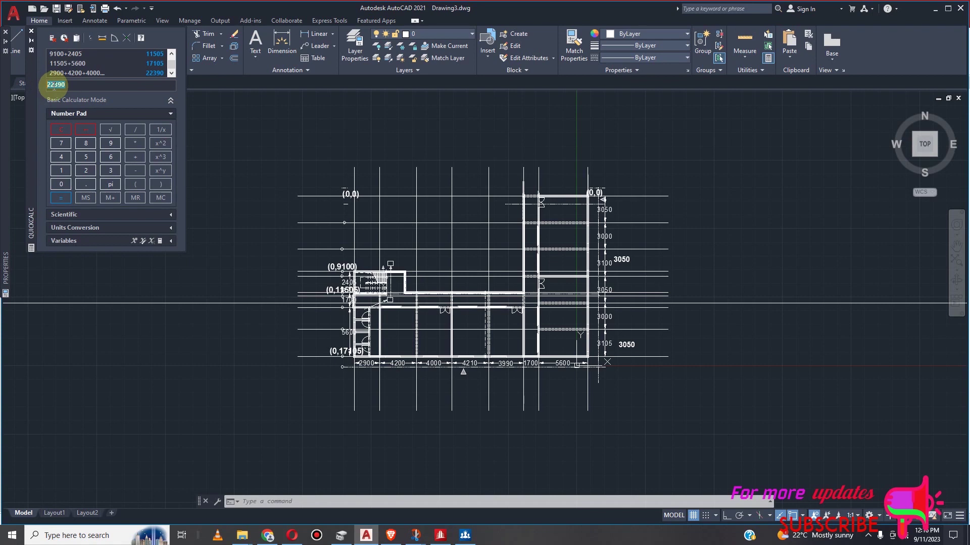
pyautogui.write('2900+4200')
pyautogui.write('00')
pyautogui.write('0+4210+3990+1700')
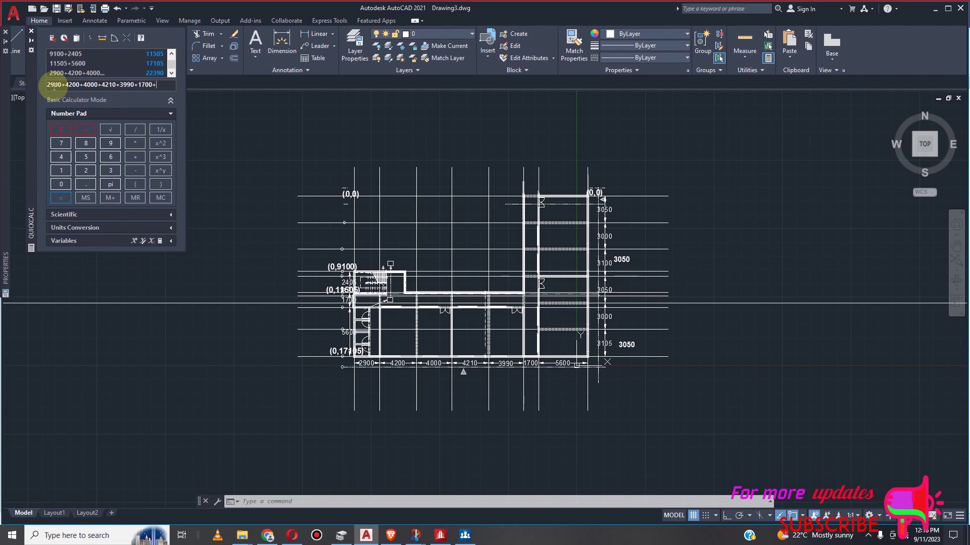
pyautogui.write('+5600')
pyautogui.click(61, 197)
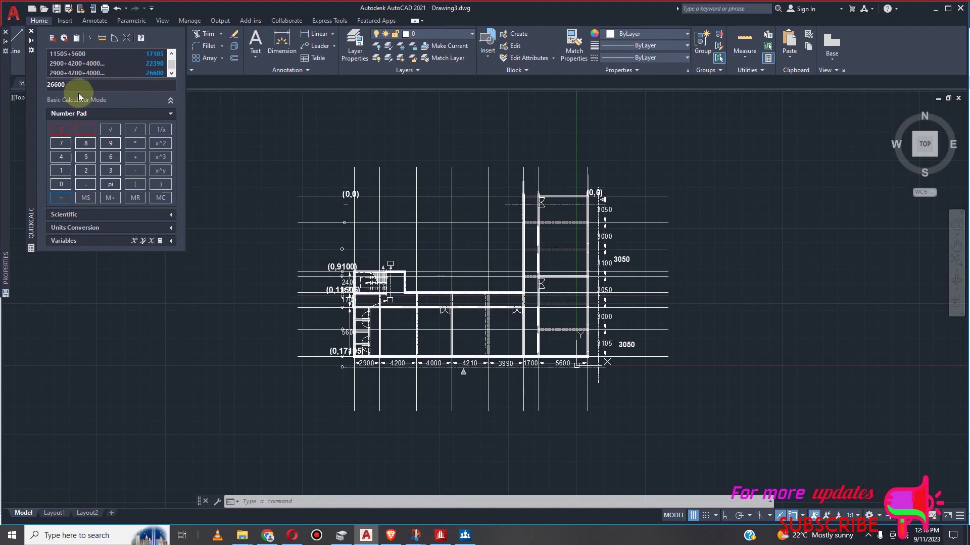
pyautogui.doubleClick(49, 84)
pyautogui.rightClick(49, 83)
pyautogui.click(47, 115)
# Replace the first zero of the northeast corner label with the copied total to make it "(26600,0)", and end text editing
pyautogui.scroll(8, 584, 180)
pyautogui.scroll(-10, 584, 180)
pyautogui.scroll(5, 584, 161)
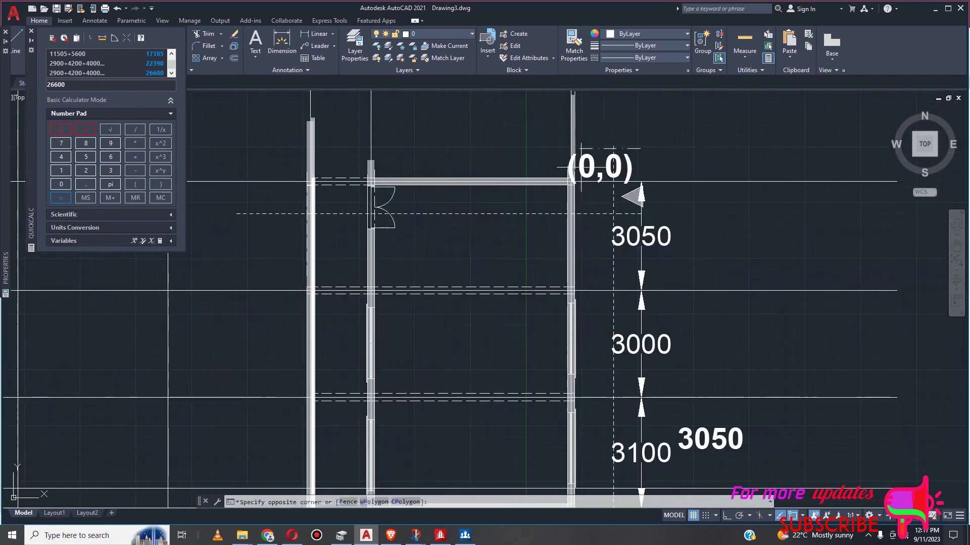
pyautogui.click(586, 164)
pyautogui.click(587, 172)
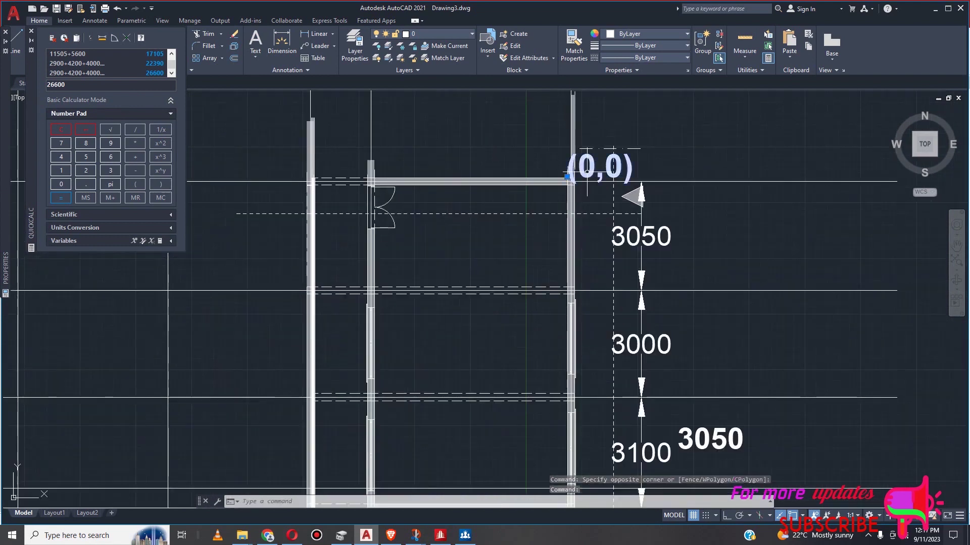
pyautogui.doubleClick(585, 169)
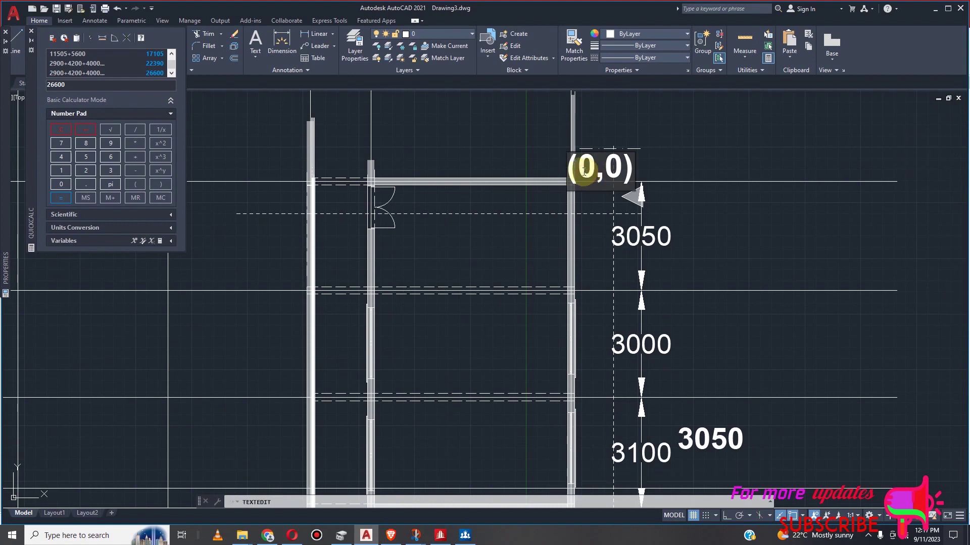
pyautogui.press('Delete')
pyautogui.hotkey('ctrl', 'v')
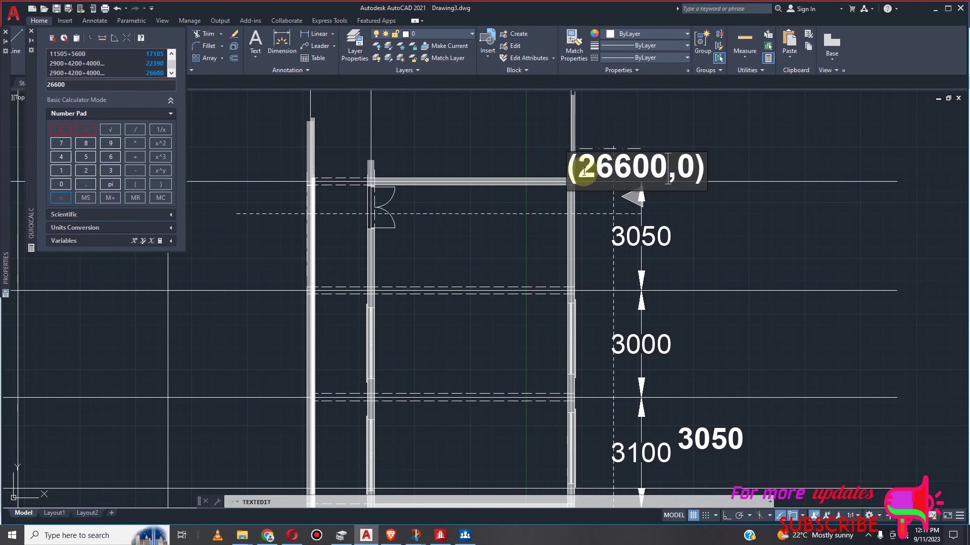
pyautogui.press('Return')
pyautogui.scroll(-5, 580, 178)
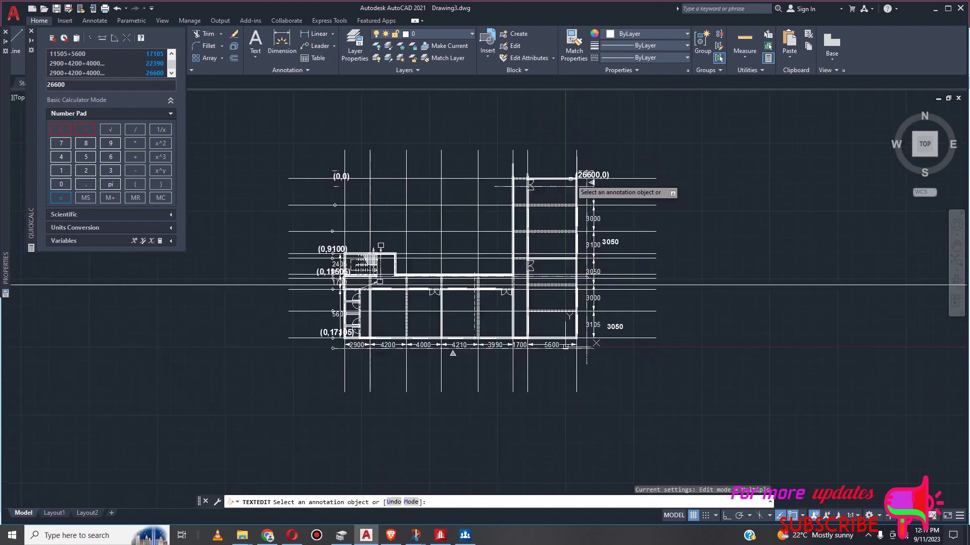
pyautogui.scroll(6, 594, 192)
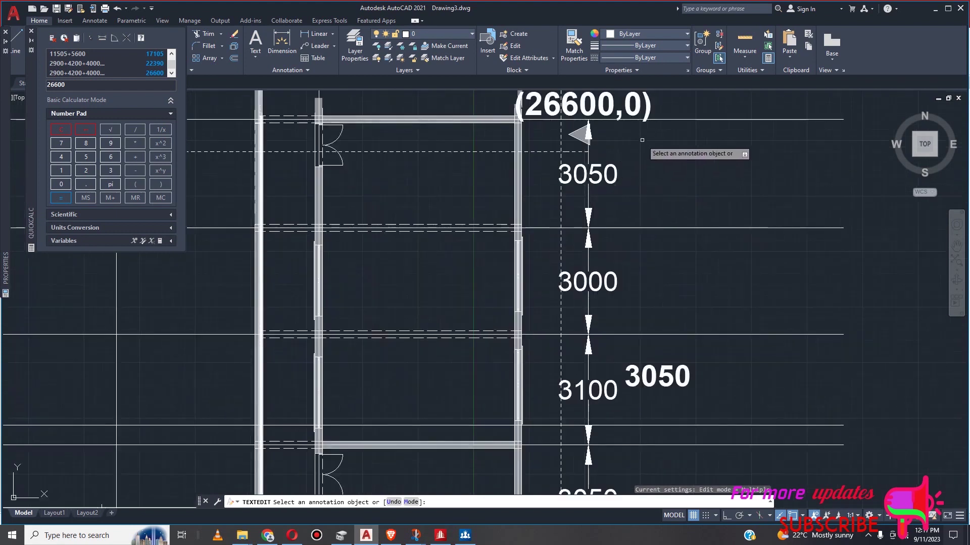
pyautogui.scroll(-4, 639, 146)
pyautogui.press('Escape')
# Copy the northeast corner's "(26600,0)" label down to the gridlines below the east wing's first 3050, 3000 and 3100 bays
pyautogui.scroll(2, 632, 127)
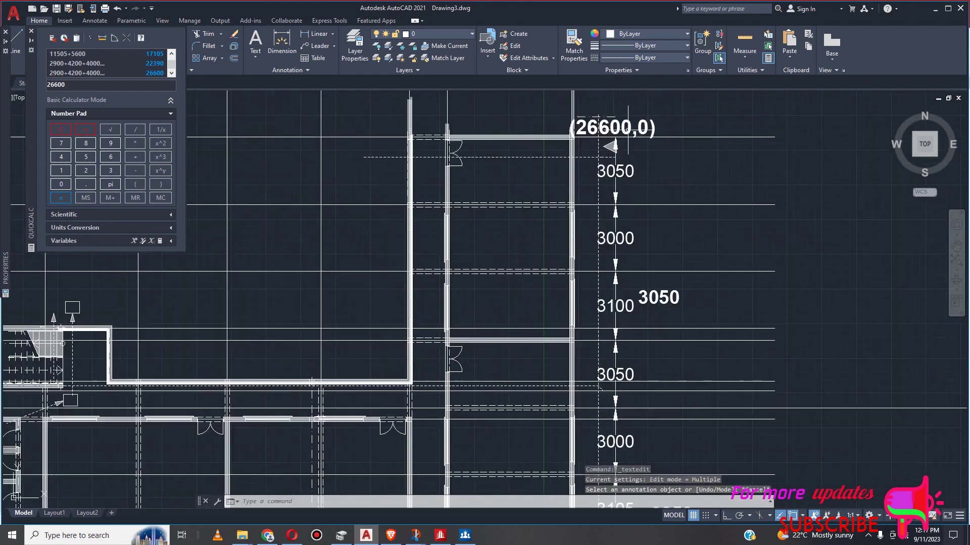
pyautogui.click(635, 127)
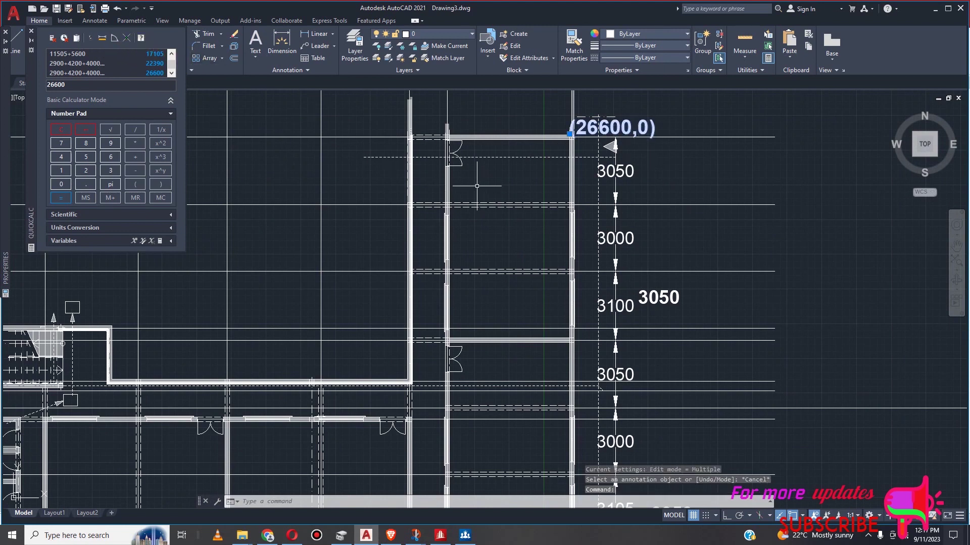
pyautogui.write('c')
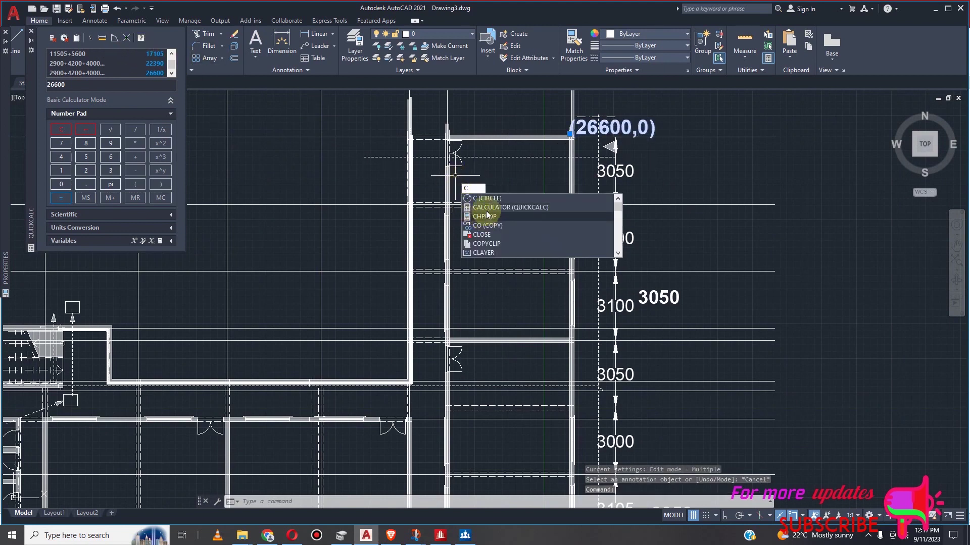
pyautogui.click(492, 228)
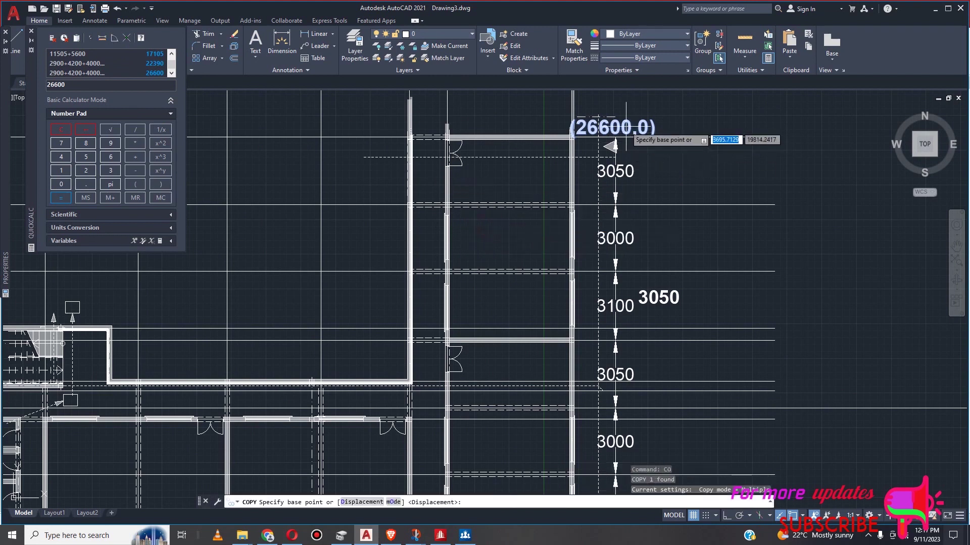
pyautogui.click(627, 145)
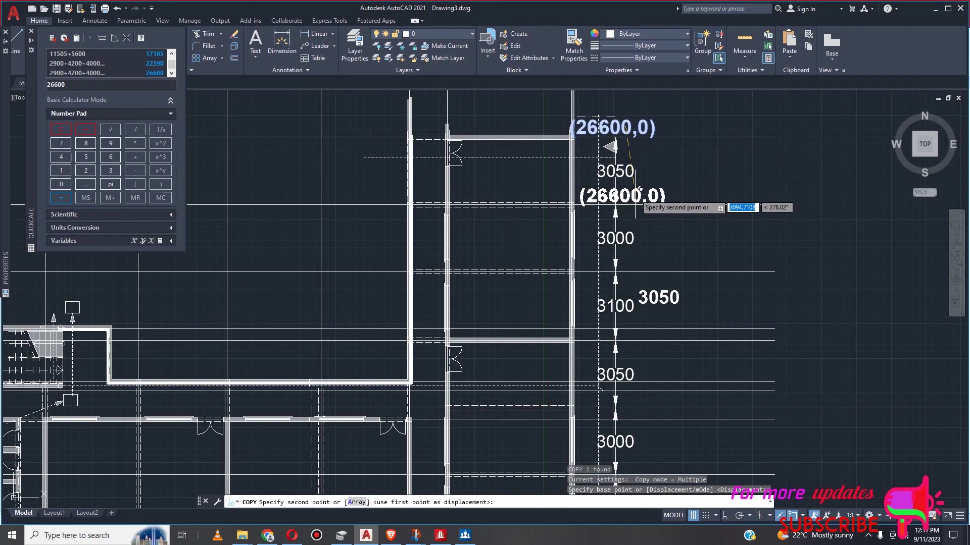
pyautogui.click(634, 202)
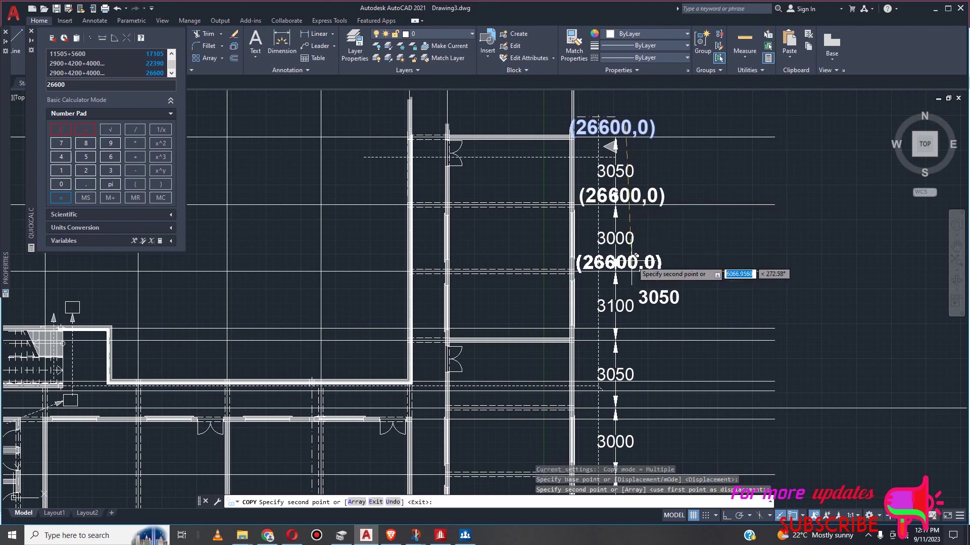
pyautogui.click(634, 255)
pyautogui.scroll(-2, 637, 253)
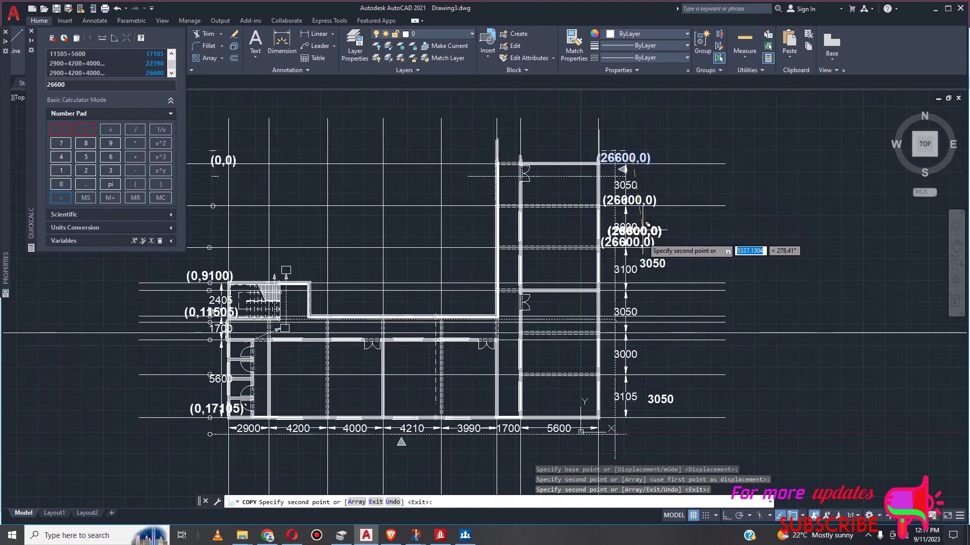
pyautogui.scroll(4, 639, 279)
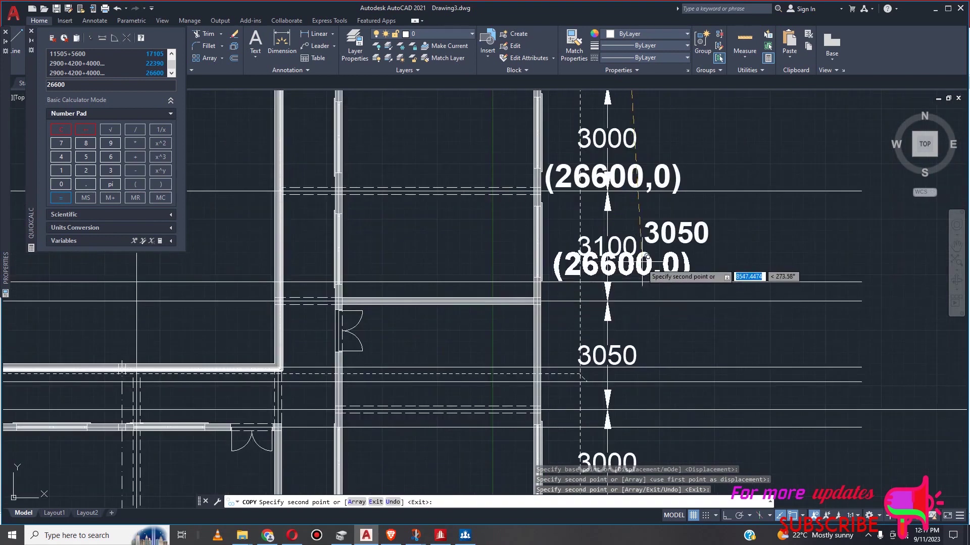
pyautogui.click(640, 287)
# Place three more "(26600,0)" copies at the gridlines below the east wing's lower 3050, 3000 and 3105 bays, and end copying
pyautogui.scroll(-2, 640, 254)
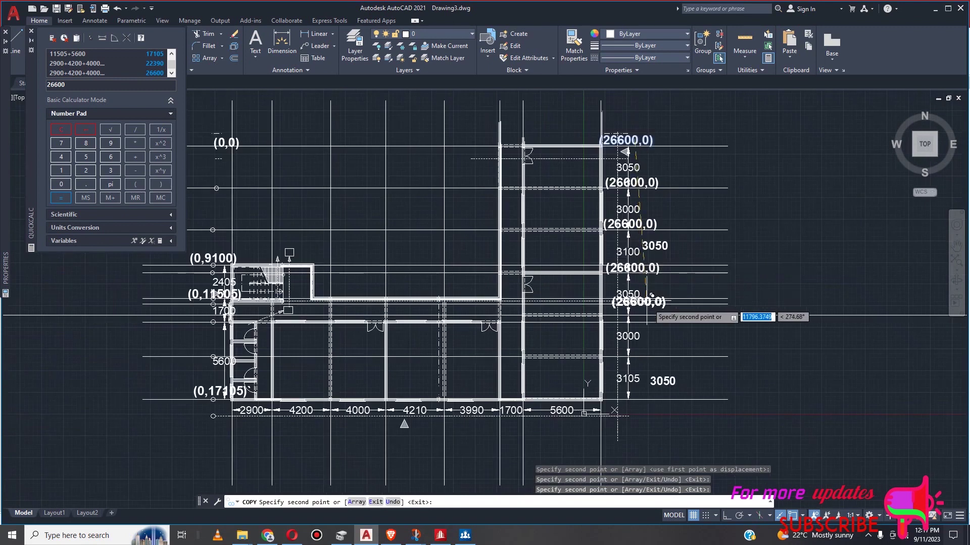
pyautogui.scroll(2, 646, 303)
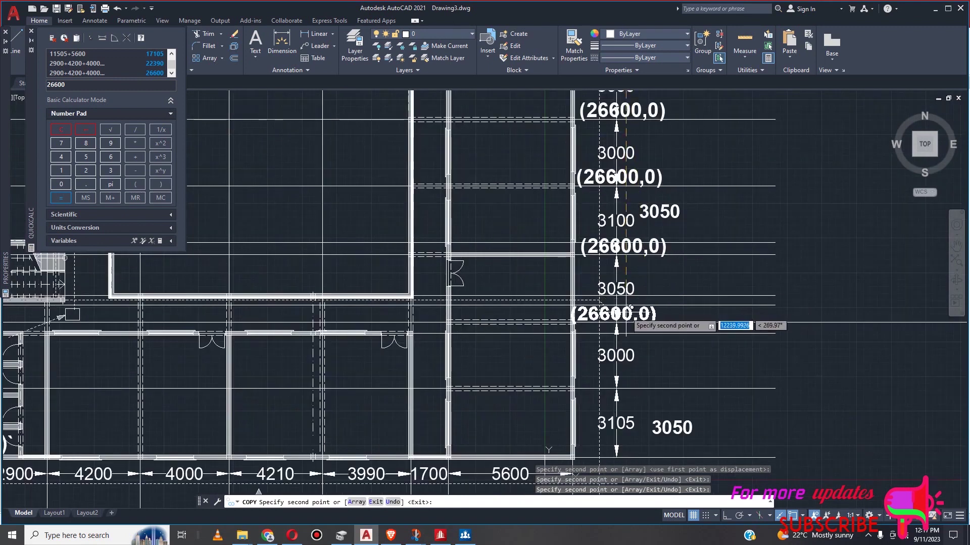
pyautogui.click(630, 307)
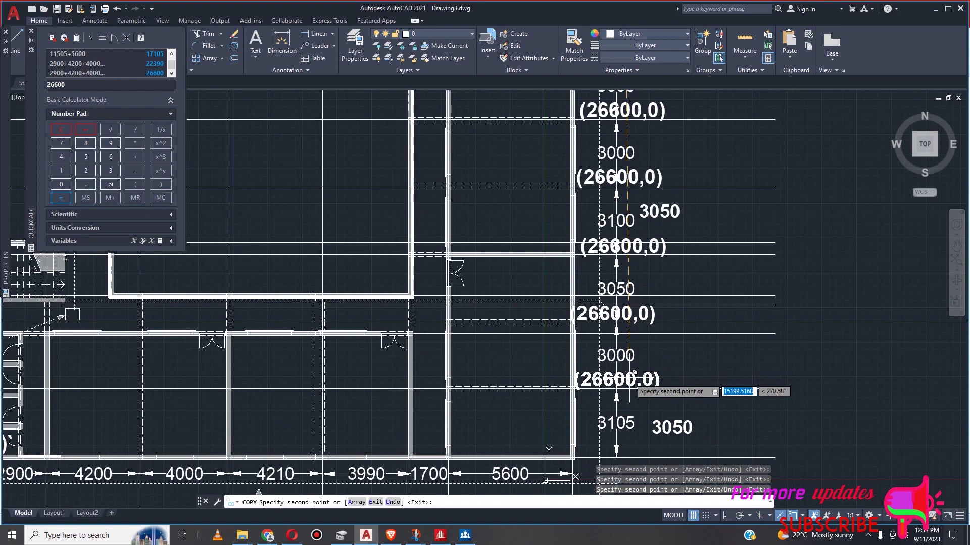
pyautogui.click(629, 370)
pyautogui.scroll(-3, 628, 305)
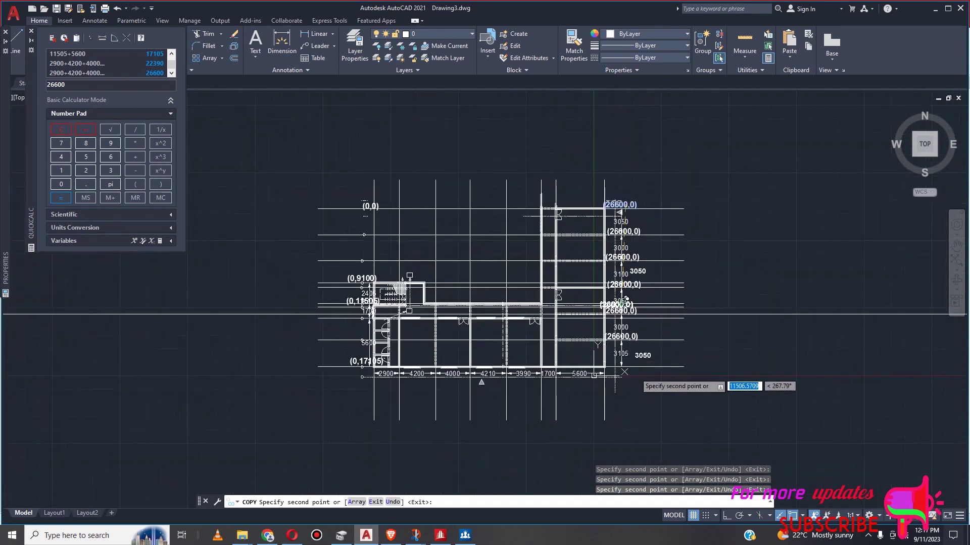
pyautogui.scroll(4, 635, 352)
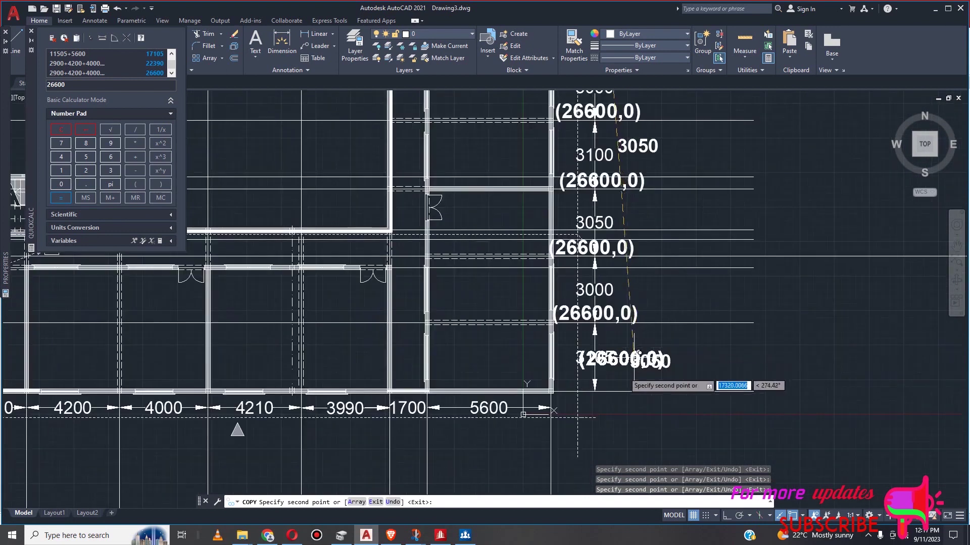
pyautogui.click(609, 376)
pyautogui.press('Escape')
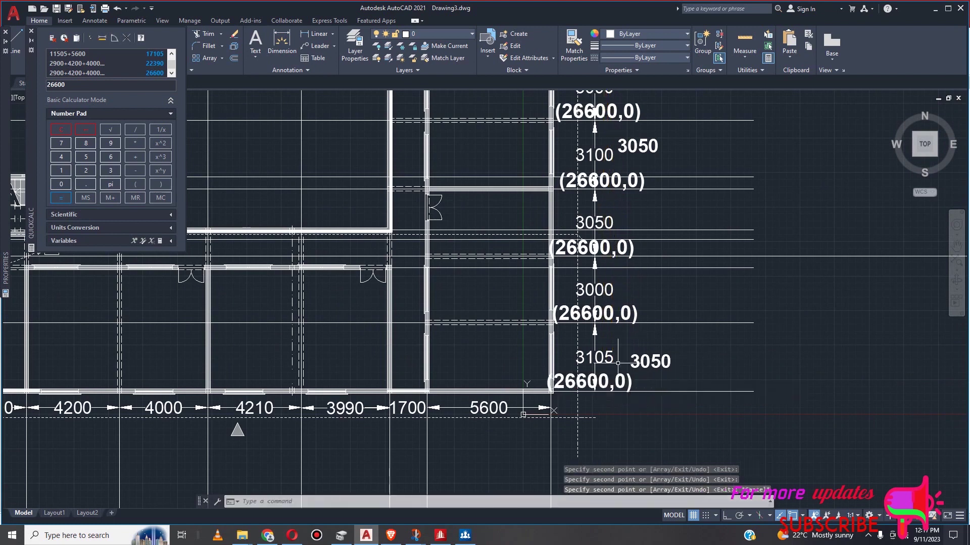
# Override the text of the east wing's southernmost bay dimension with 3050
pyautogui.scroll(4, 608, 360)
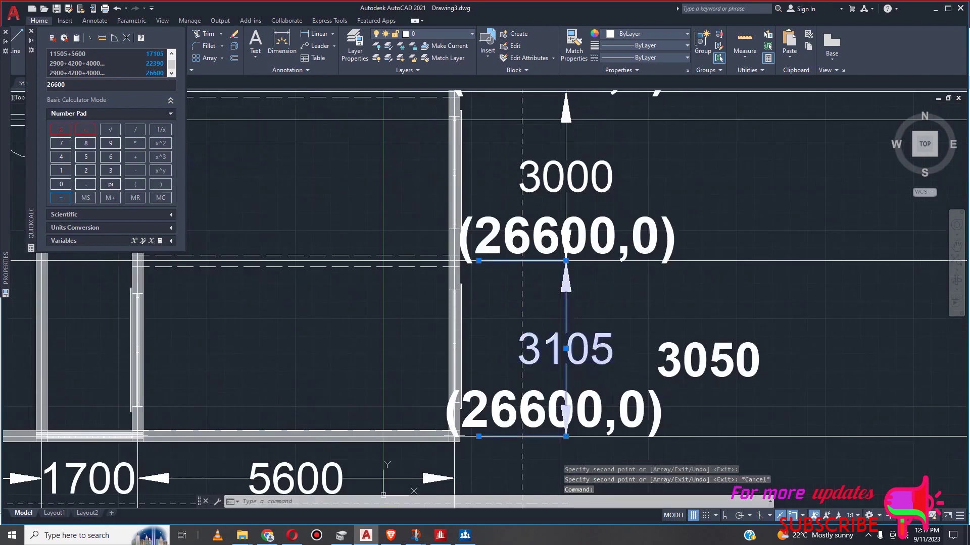
pyautogui.doubleClick(602, 346)
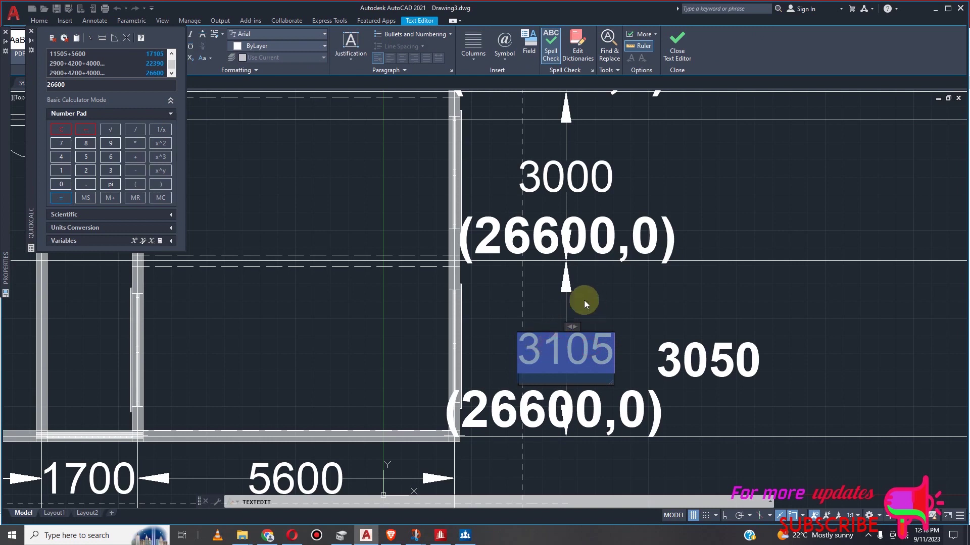
pyautogui.write('0')
pyautogui.press('BackSpace')
pyautogui.write('3050')
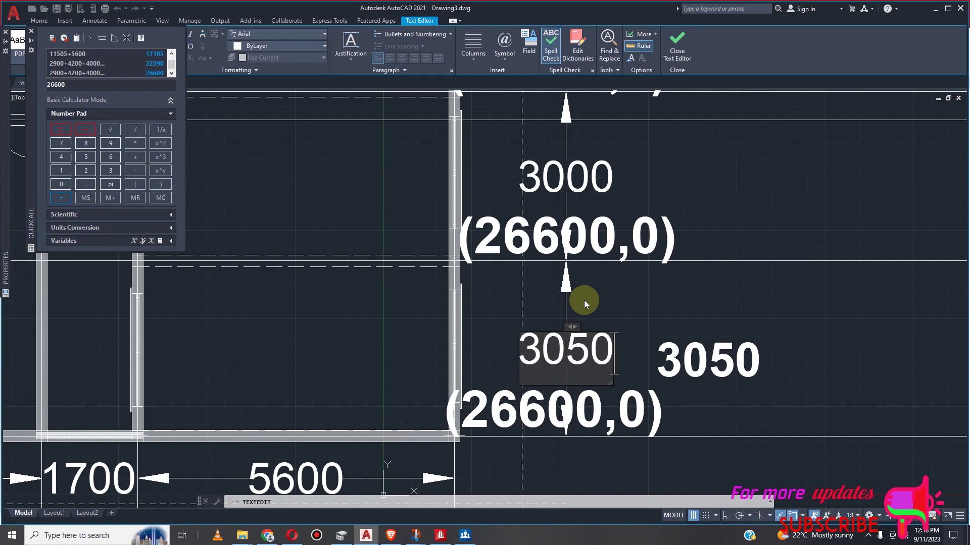
pyautogui.click(652, 293)
# Override the text of the east wing's third bay dimension from the north with 3050
pyautogui.scroll(-6, 629, 348)
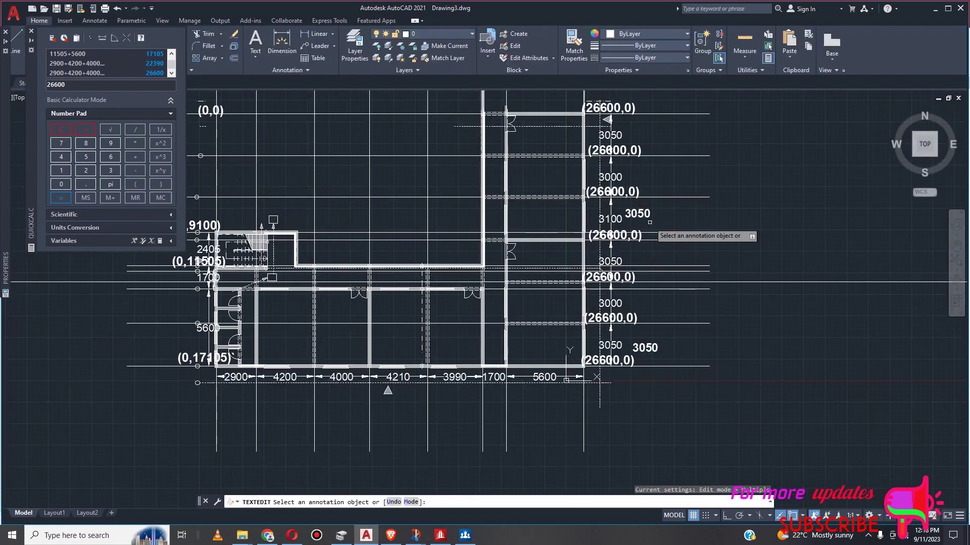
pyautogui.scroll(4, 650, 222)
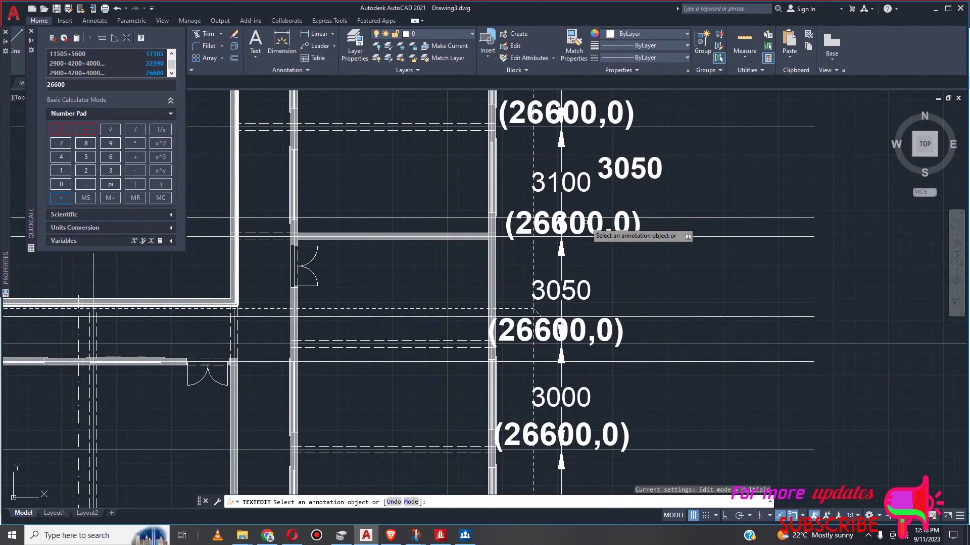
pyautogui.click(582, 186)
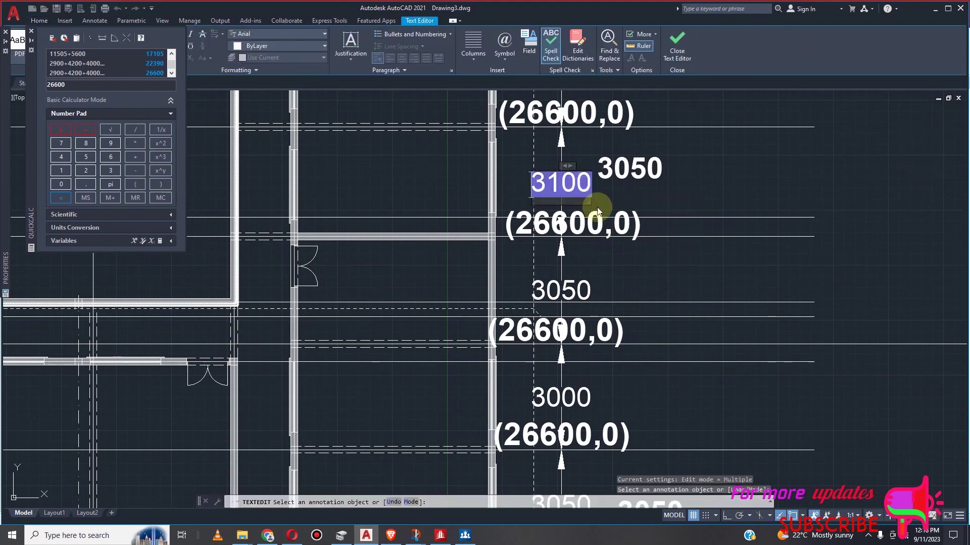
pyautogui.write('3050')
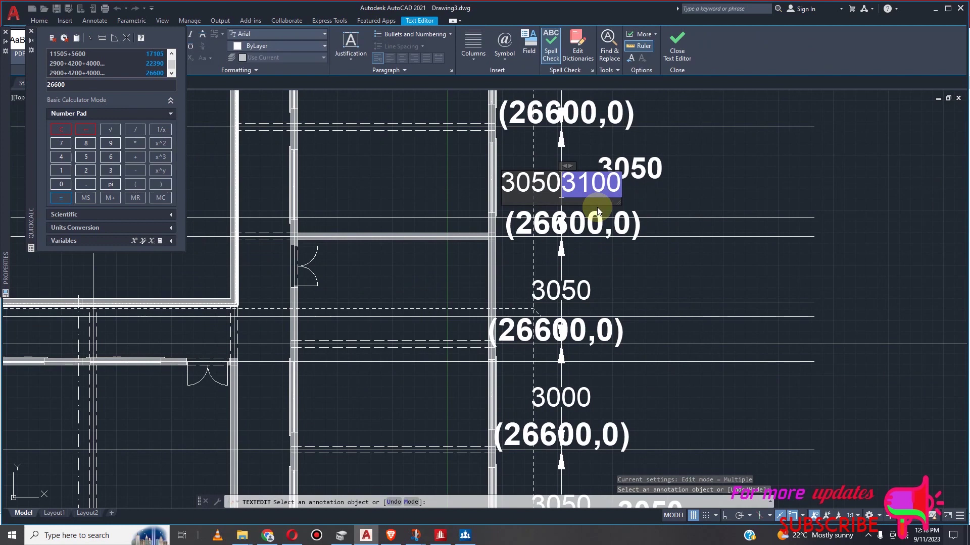
pyautogui.press('Delete')
# Examine the bay dimensions and copied coordinate labels along the east wing against the whole floor plan
pyautogui.scroll(-2, 601, 283)
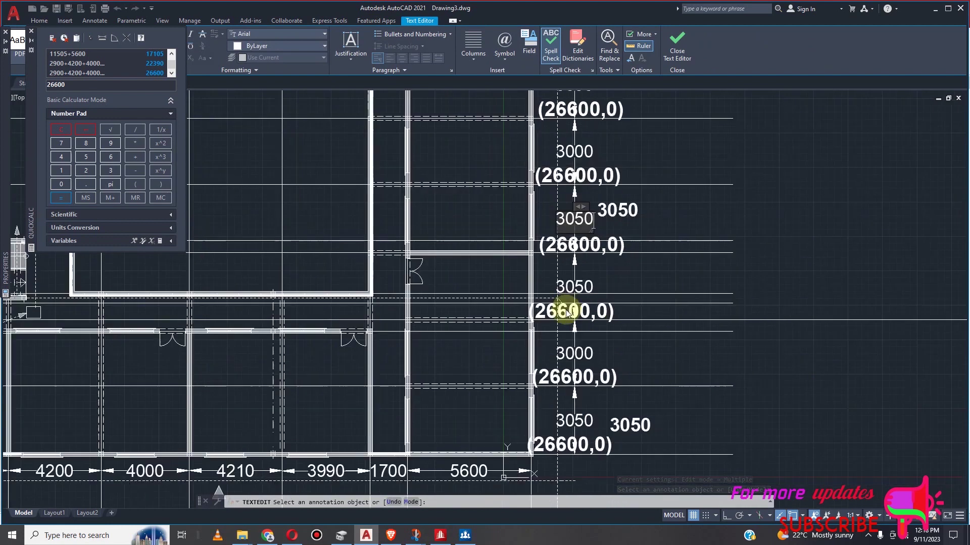
pyautogui.scroll(-3, 586, 310)
pyautogui.scroll(3, 634, 198)
pyautogui.scroll(-1, 621, 199)
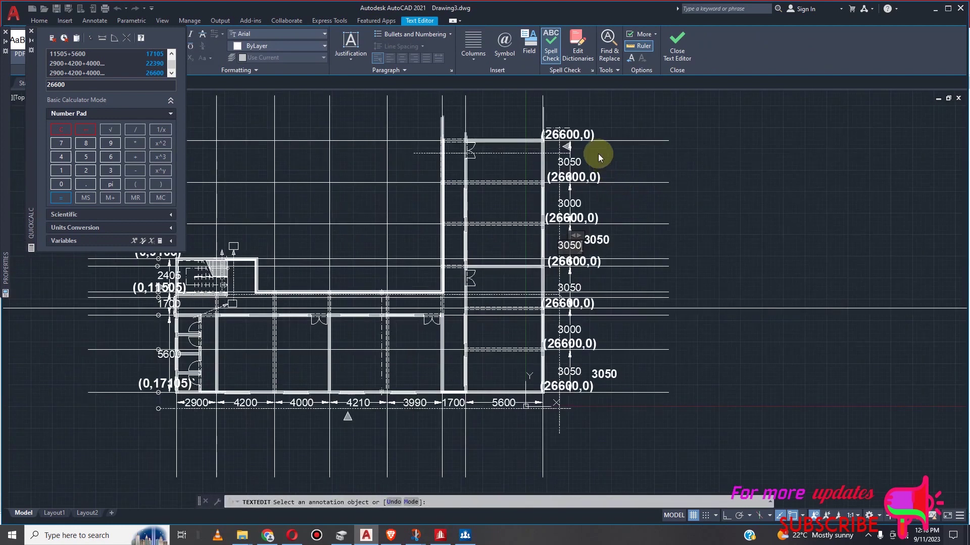
pyautogui.scroll(2, 590, 148)
pyautogui.scroll(-2, 608, 196)
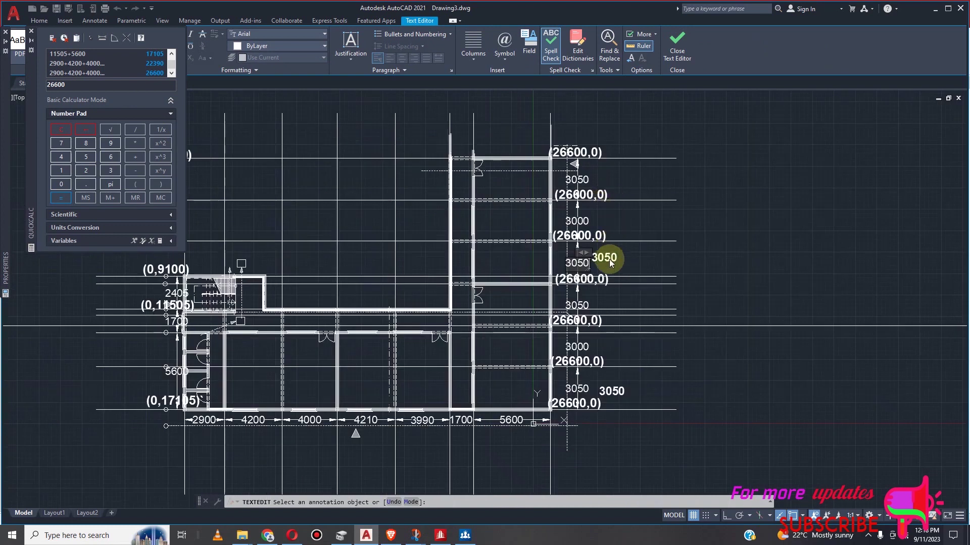
pyautogui.scroll(2, 603, 288)
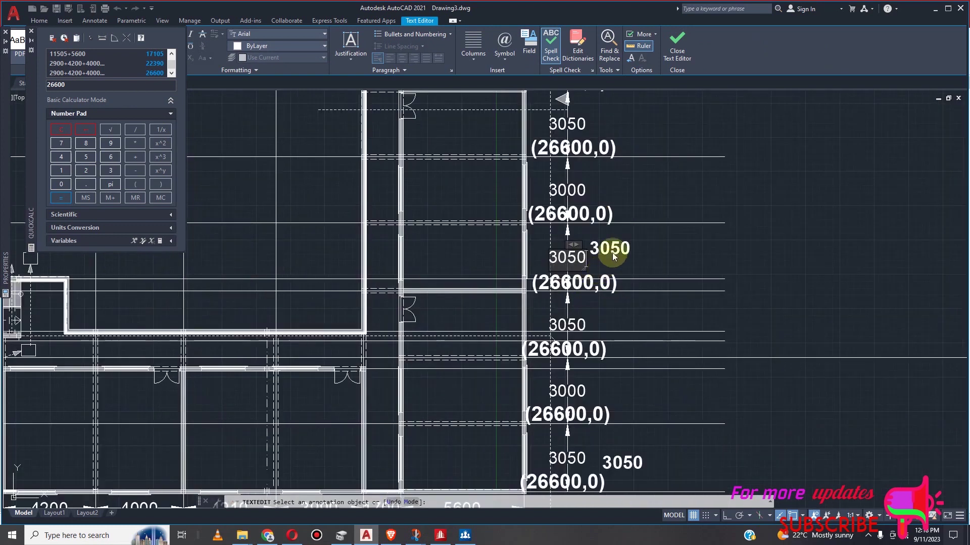
pyautogui.scroll(-2, 611, 257)
pyautogui.scroll(2, 614, 260)
pyautogui.scroll(-2, 617, 254)
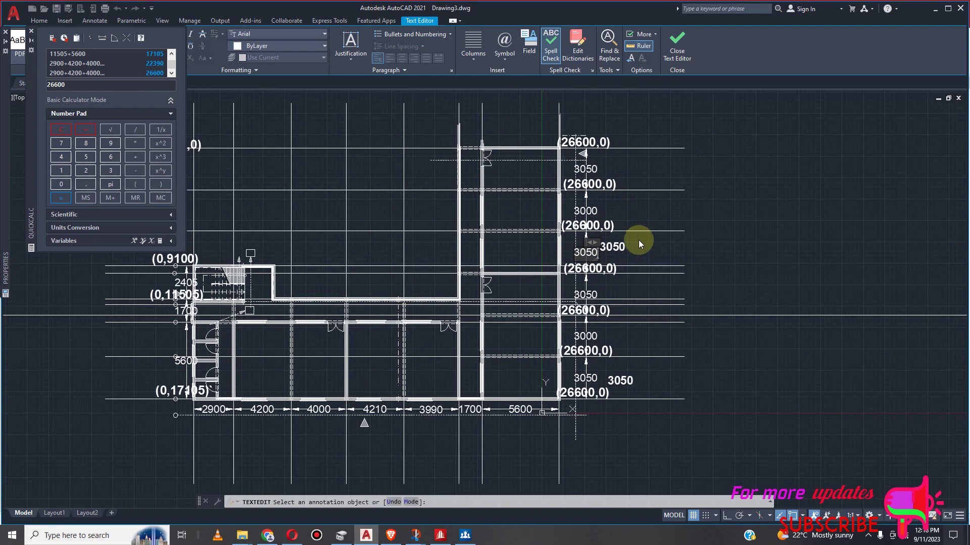
# End text editing and erase the two loose bold 3050 notes beside the east wing's dimension chain
pyautogui.click(626, 257)
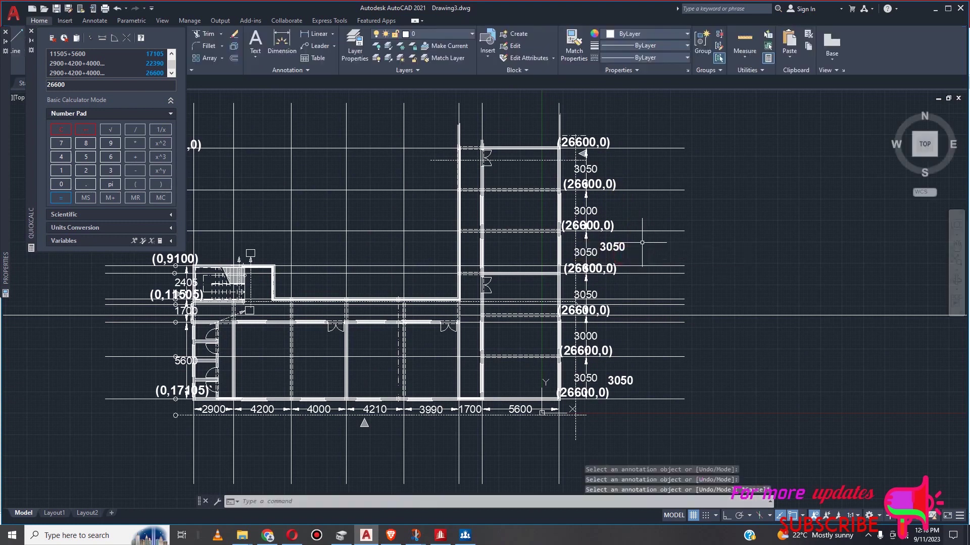
pyautogui.scroll(2, 631, 254)
pyautogui.click(613, 247)
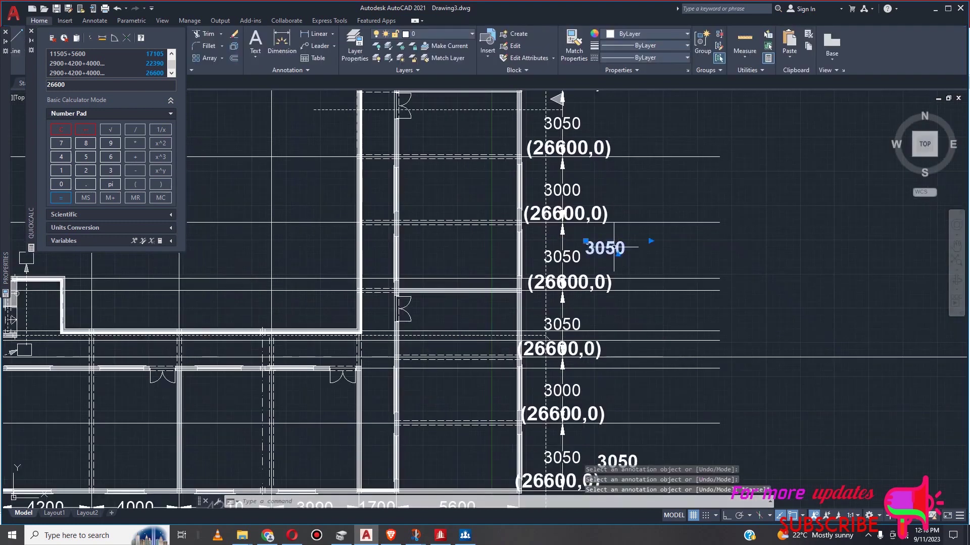
pyautogui.scroll(-2, 671, 242)
pyautogui.scroll(-2, 669, 236)
pyautogui.scroll(2, 655, 324)
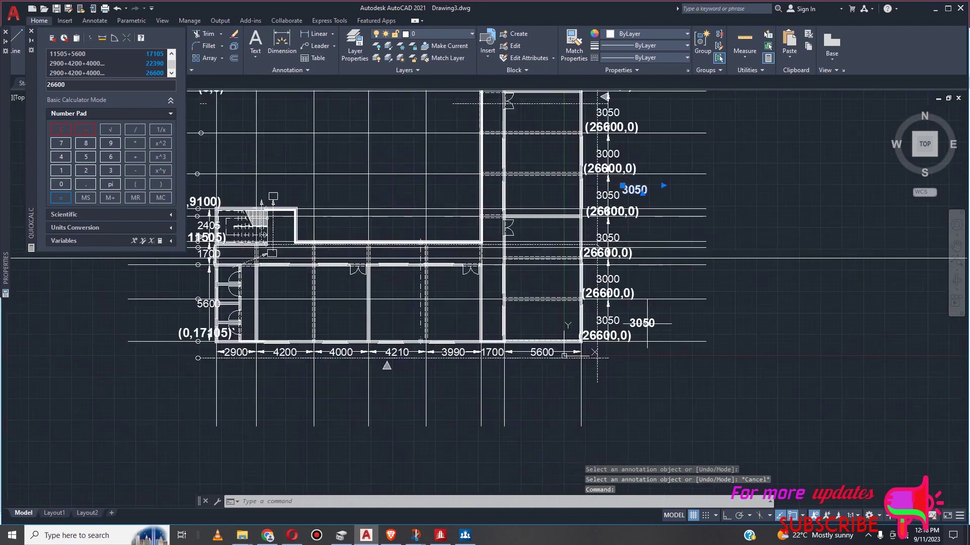
pyautogui.click(648, 324)
pyautogui.press('Delete')
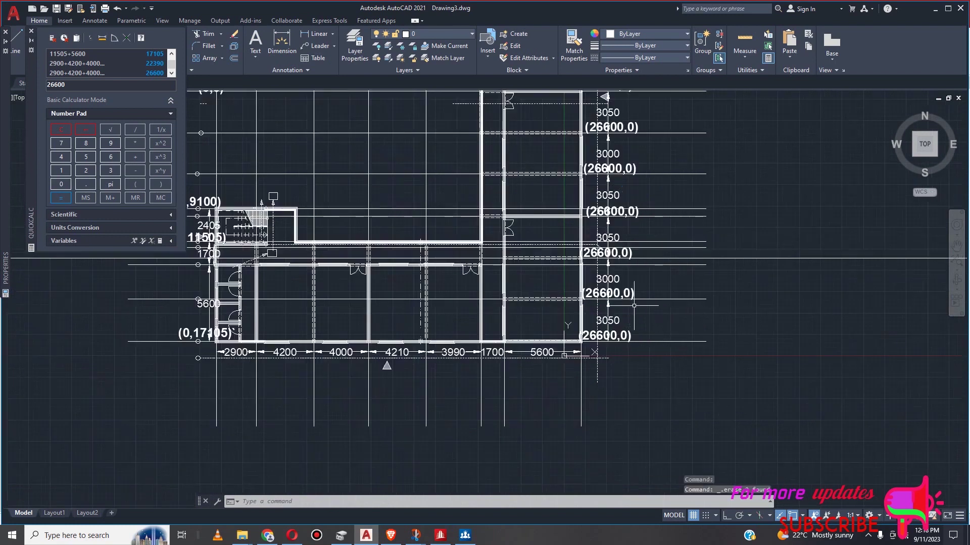
# Edit the label below the east wing's northernmost bay to read "(26600,3050)"
pyautogui.scroll(-3, 653, 299)
pyautogui.scroll(3, 630, 252)
pyautogui.scroll(2, 611, 222)
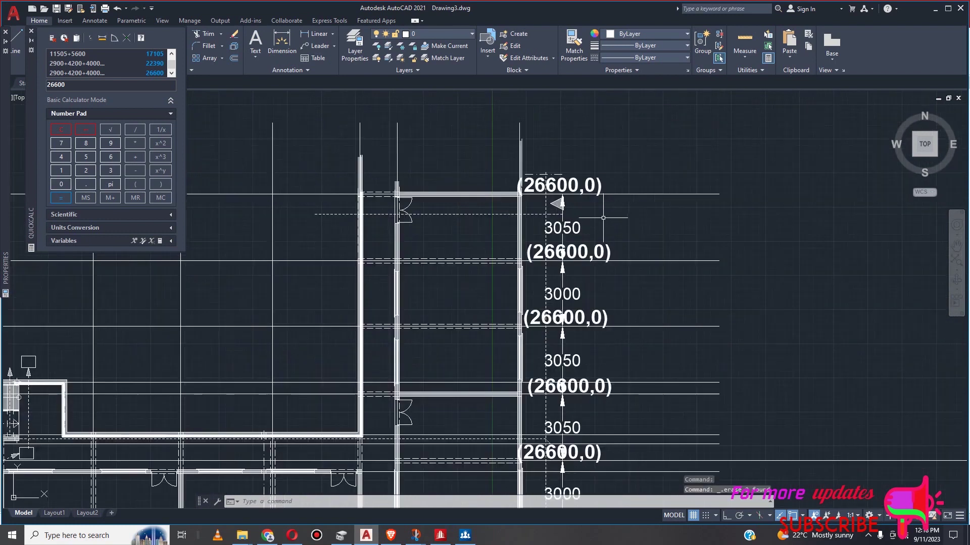
pyautogui.scroll(3, 591, 254)
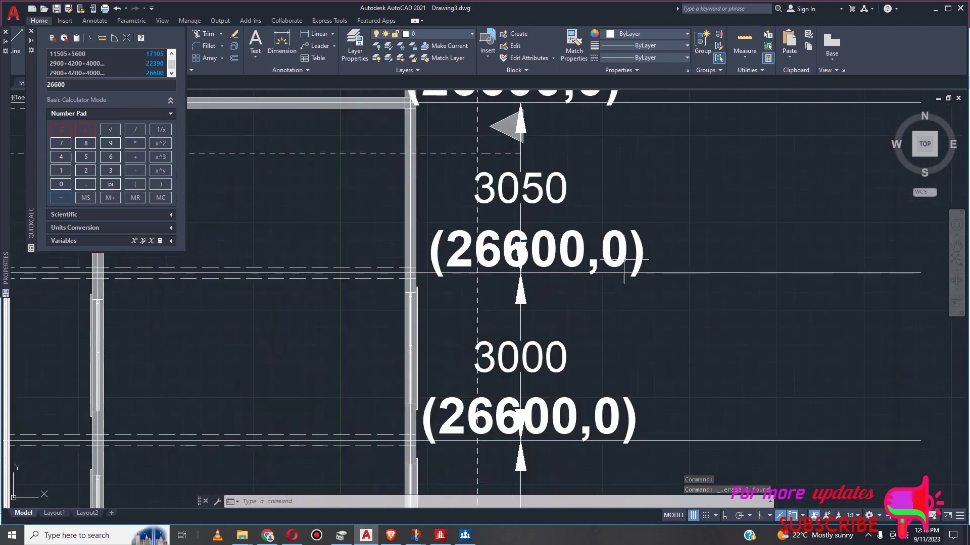
pyautogui.click(625, 260)
pyautogui.doubleClick(624, 260)
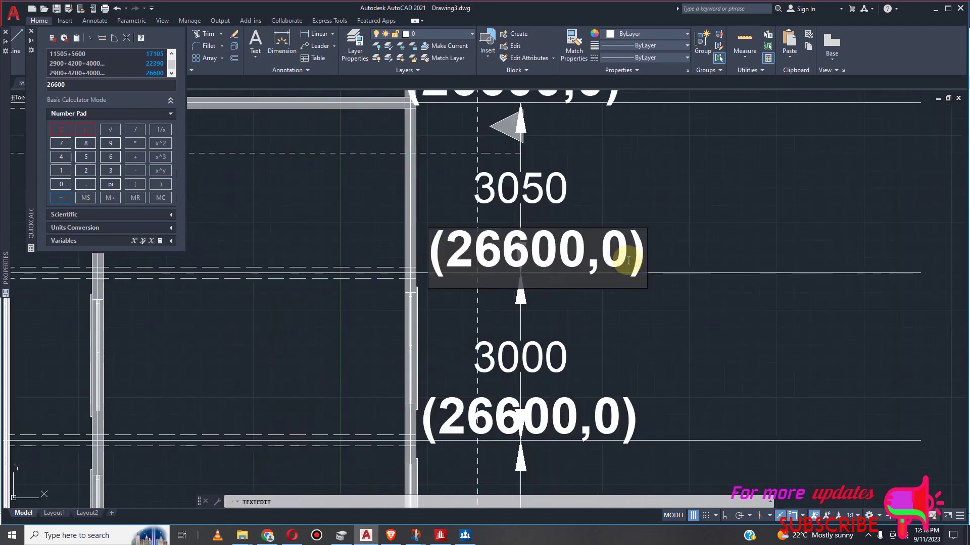
pyautogui.press('BackSpace')
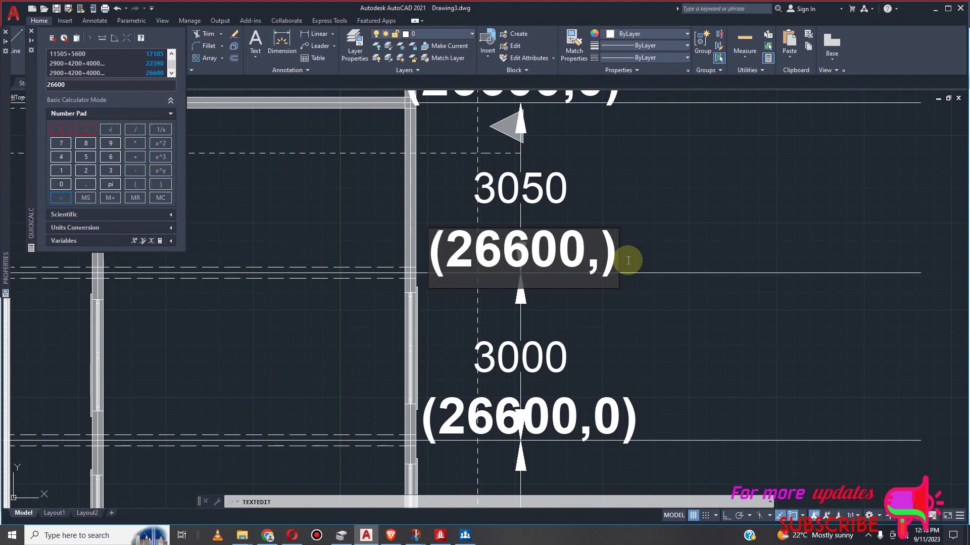
pyautogui.write('3050')
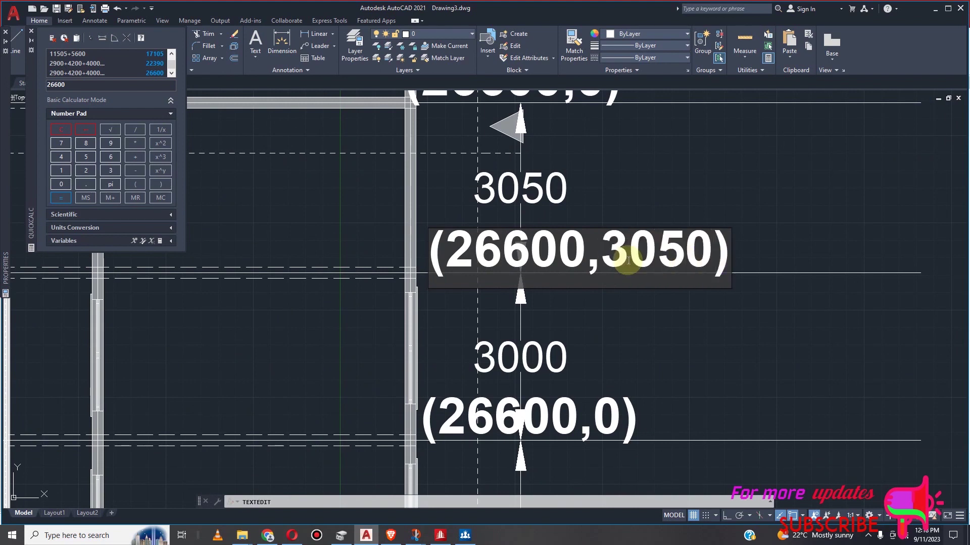
# Edit the coordinate label below the east wing's second bay from the north to "(26600,6050)"
pyautogui.click(615, 403)
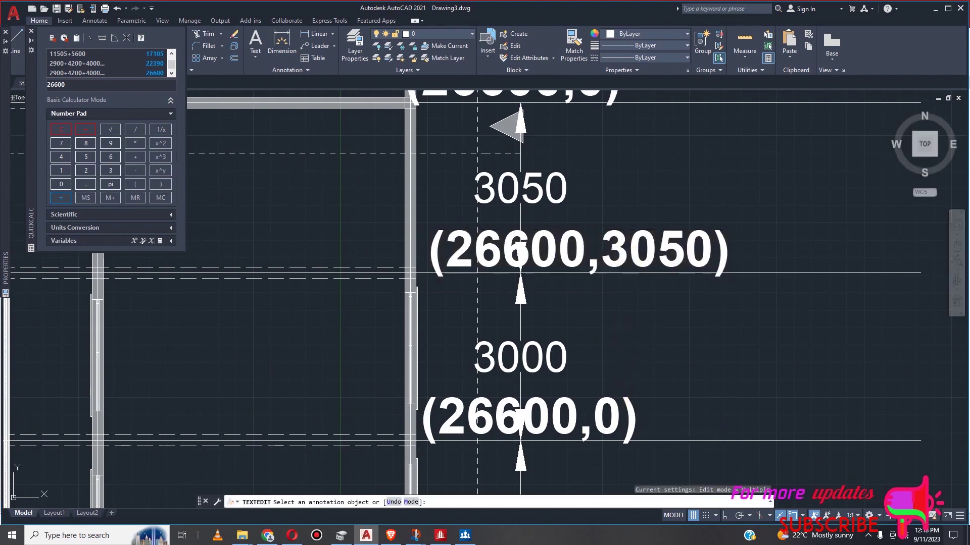
pyautogui.click(618, 418)
pyautogui.click(621, 419)
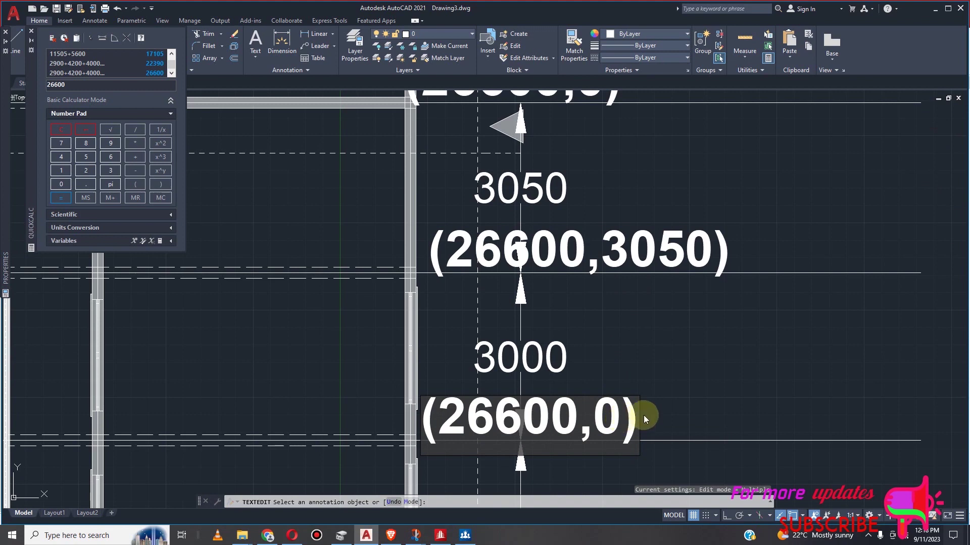
pyautogui.press('BackSpace')
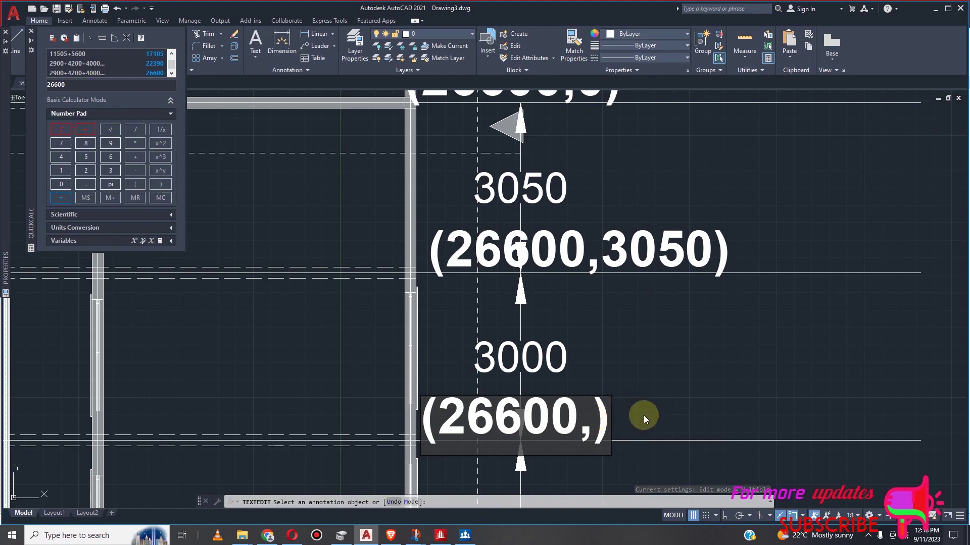
pyautogui.write('6050')
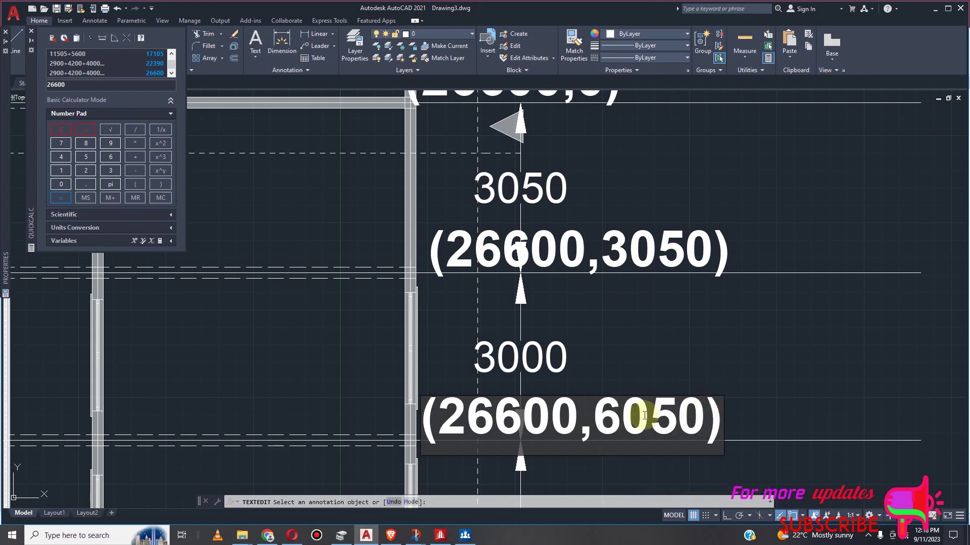
pyautogui.click(609, 302)
# Calculate the cumulative offset of the east wing's third bay as 6050+3050 in QuickCalc
pyautogui.scroll(-5, 613, 333)
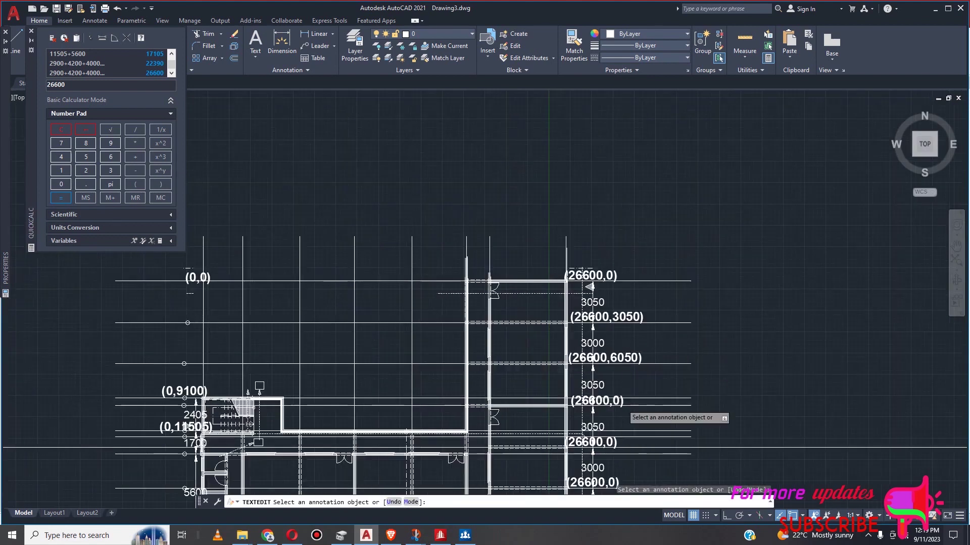
pyautogui.scroll(-2, 627, 353)
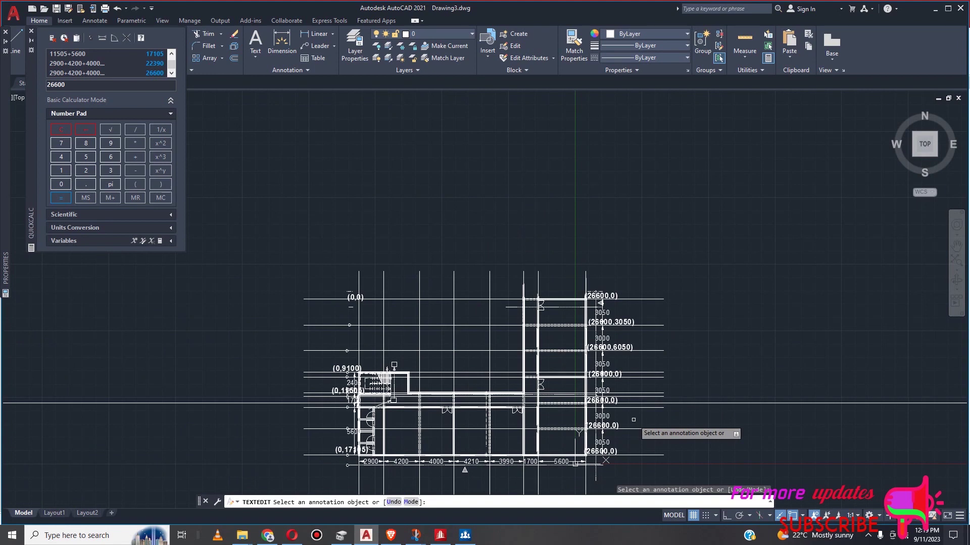
pyautogui.scroll(6, 633, 419)
pyautogui.scroll(-4, 664, 303)
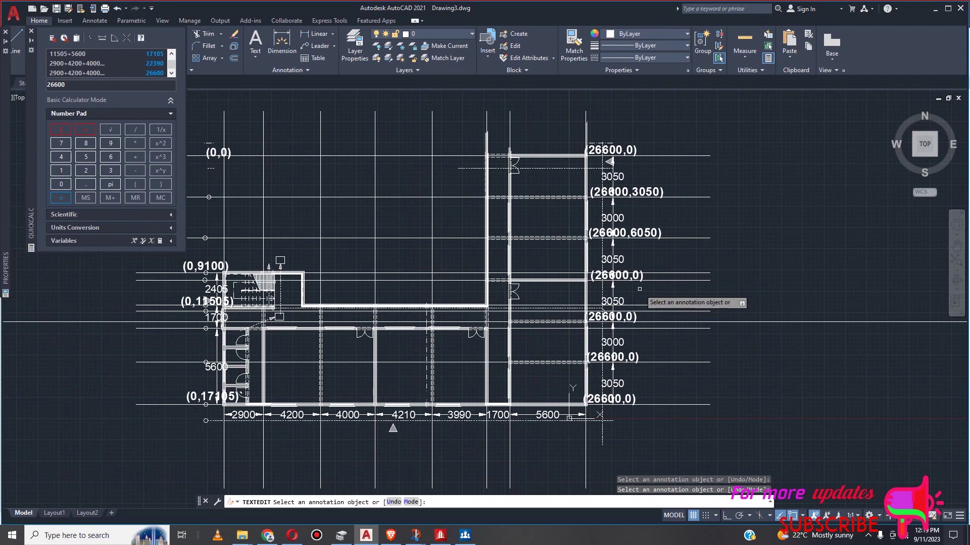
pyautogui.scroll(2, 639, 289)
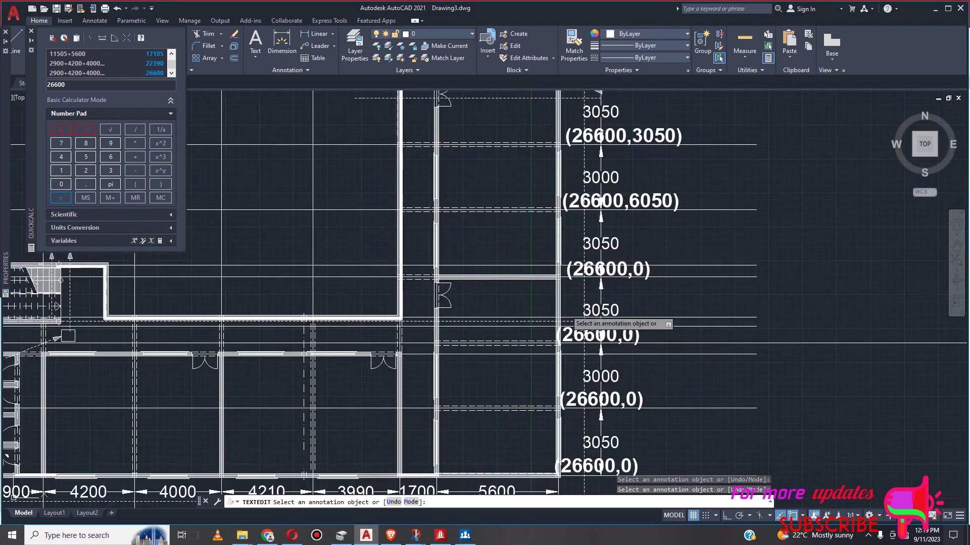
pyautogui.doubleClick(76, 87)
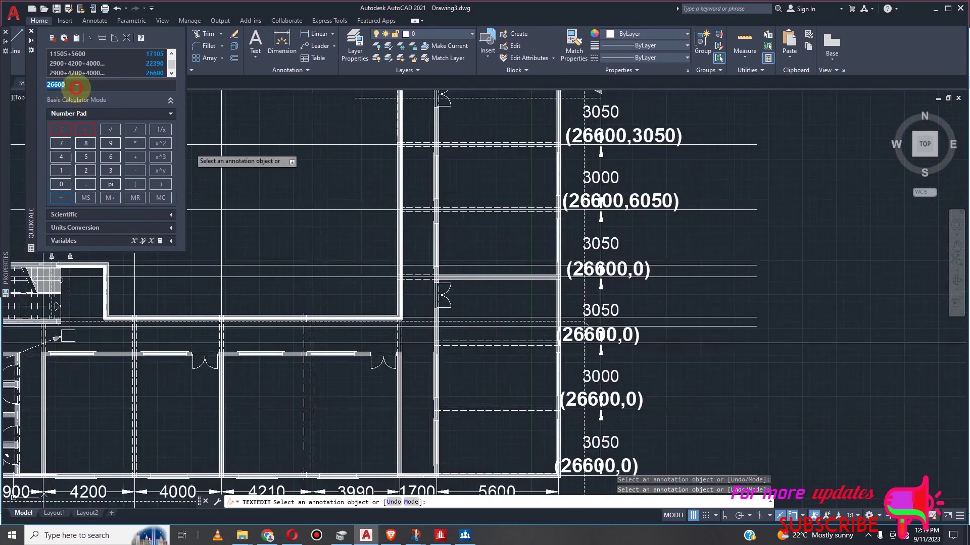
pyautogui.write('6050')
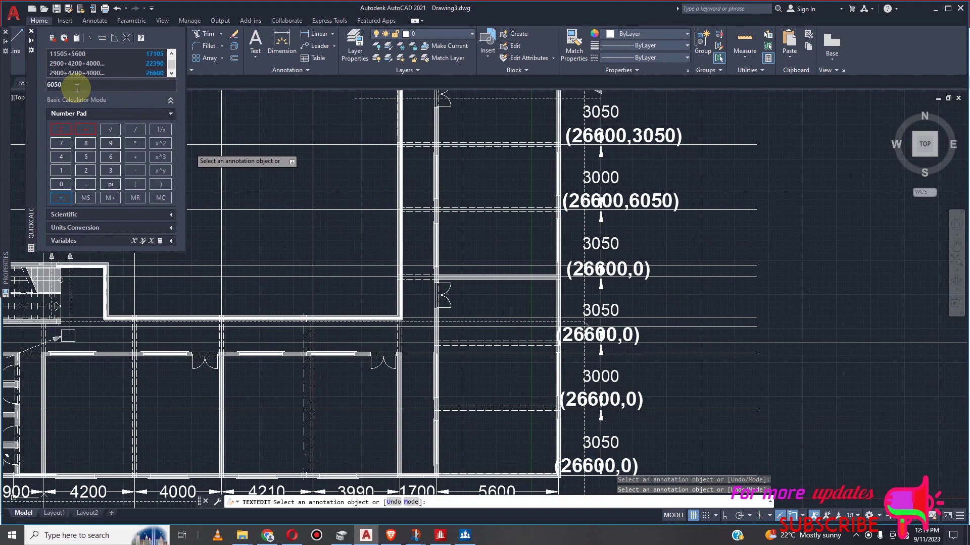
pyautogui.write('+30')
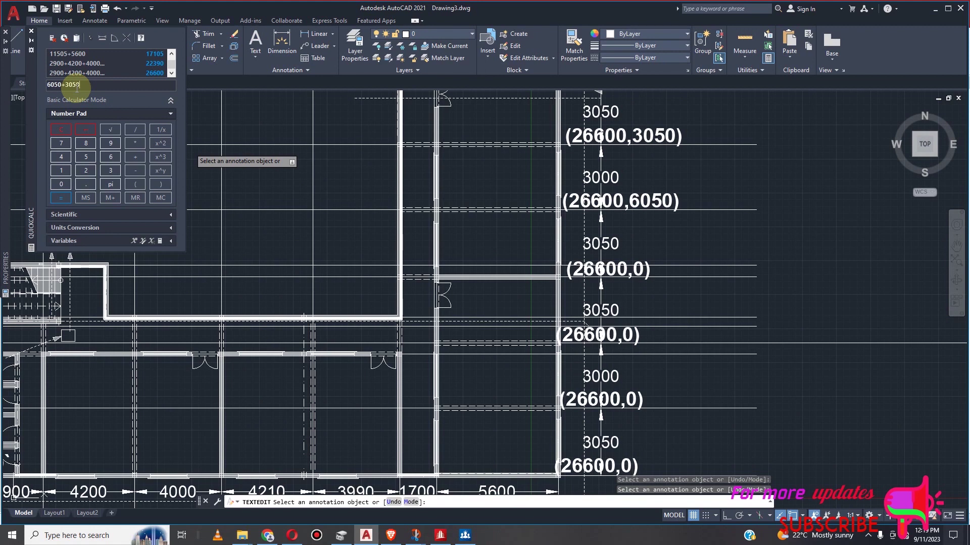
pyautogui.write('50')
pyautogui.click(53, 195)
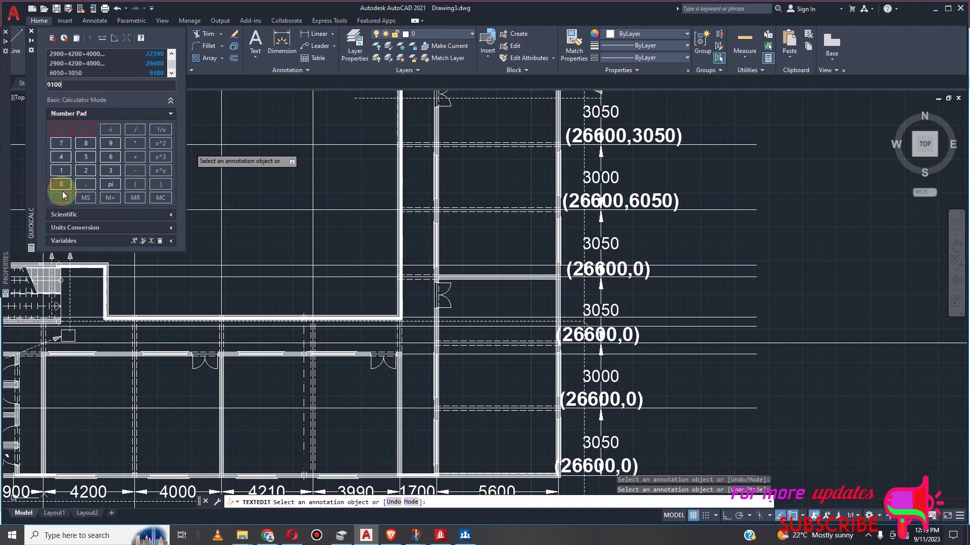
# Edit the coordinate label below the east wing's third bay from the north to "(26600,9100)"
pyautogui.click(642, 272)
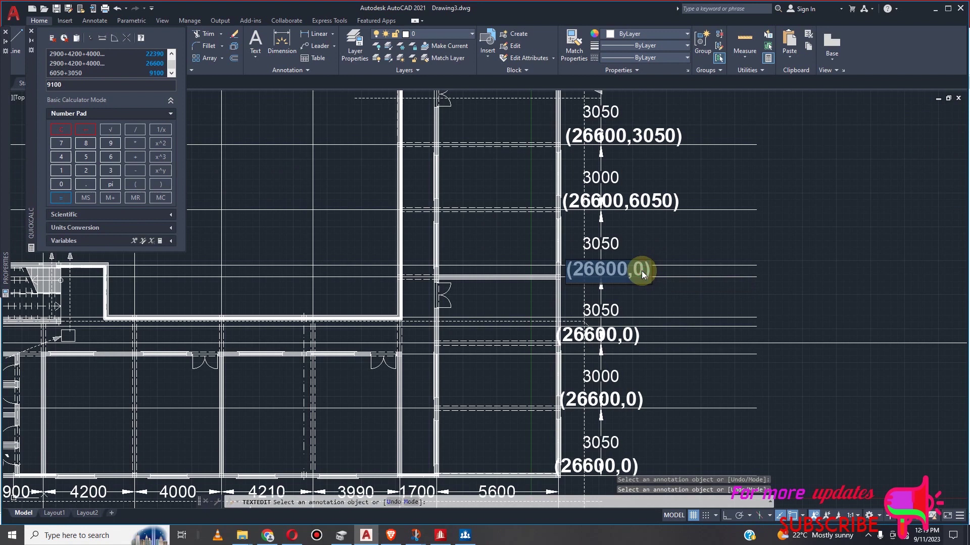
pyautogui.click(641, 271)
pyautogui.press('BackSpace')
pyautogui.write('9100')
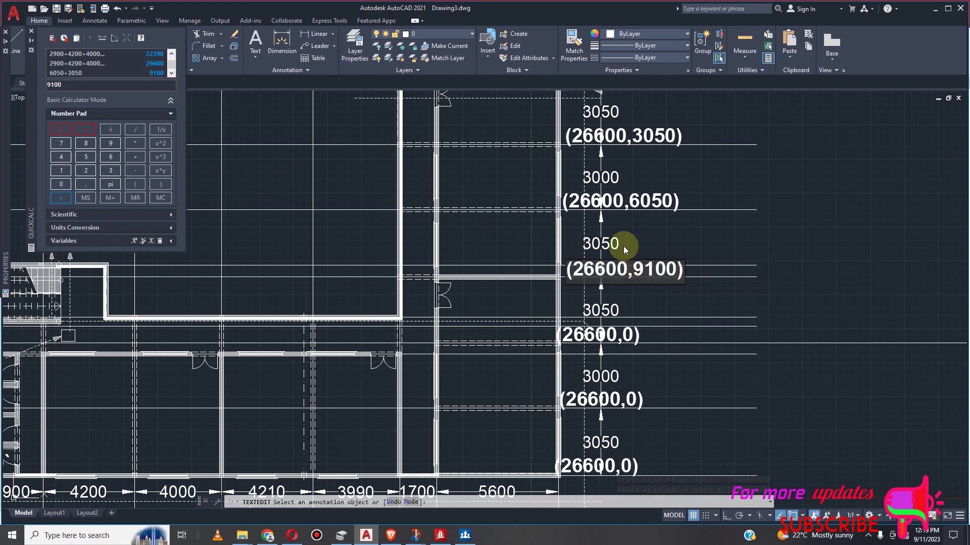
pyautogui.click(653, 288)
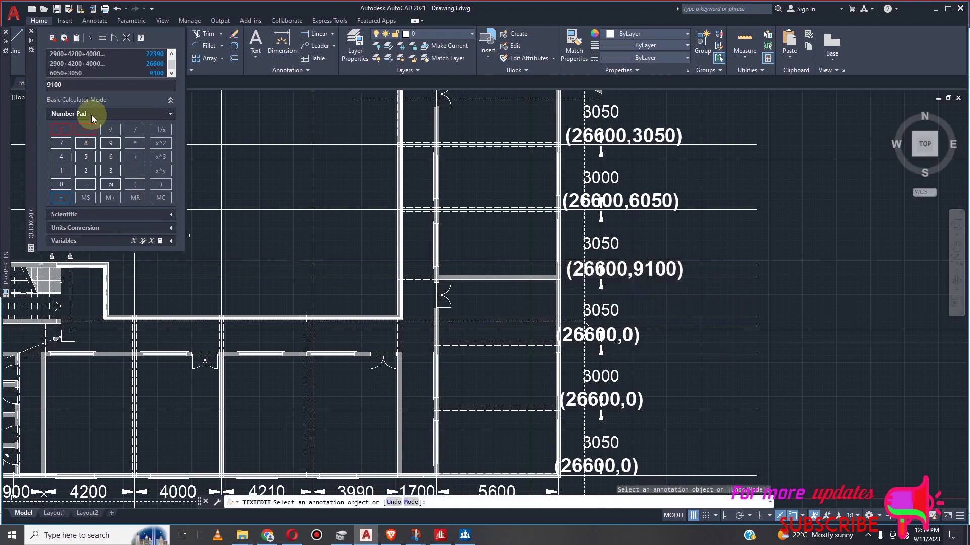
# Enter 9100+3050 in QuickCalc and edit the label below the east wing's fourth bay from the north to "(26600,12150)"
pyautogui.click(71, 84)
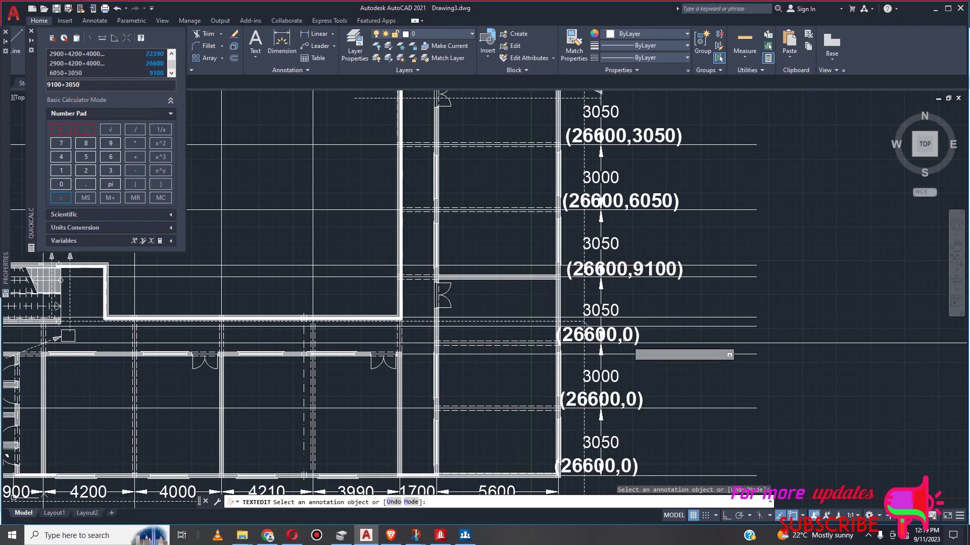
pyautogui.click(633, 336)
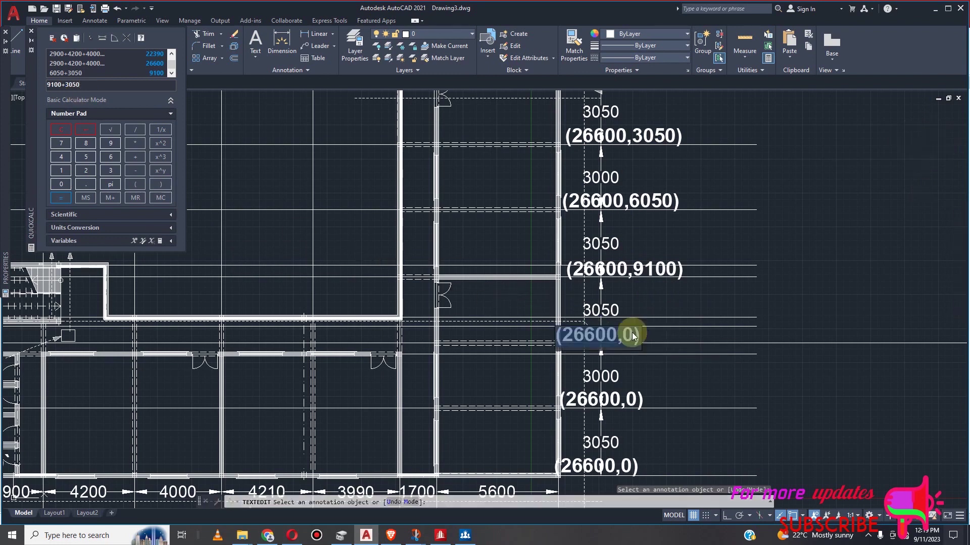
pyautogui.click(634, 336)
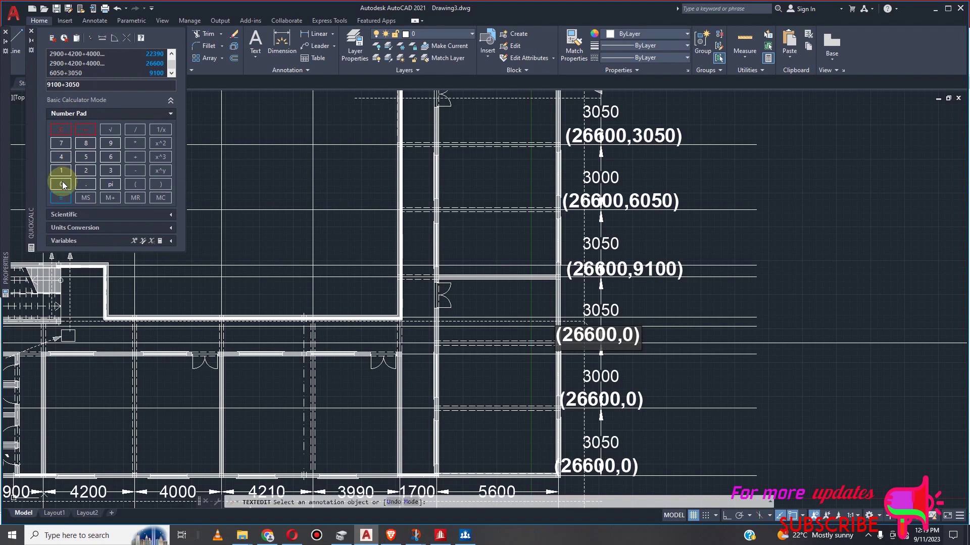
pyautogui.click(59, 197)
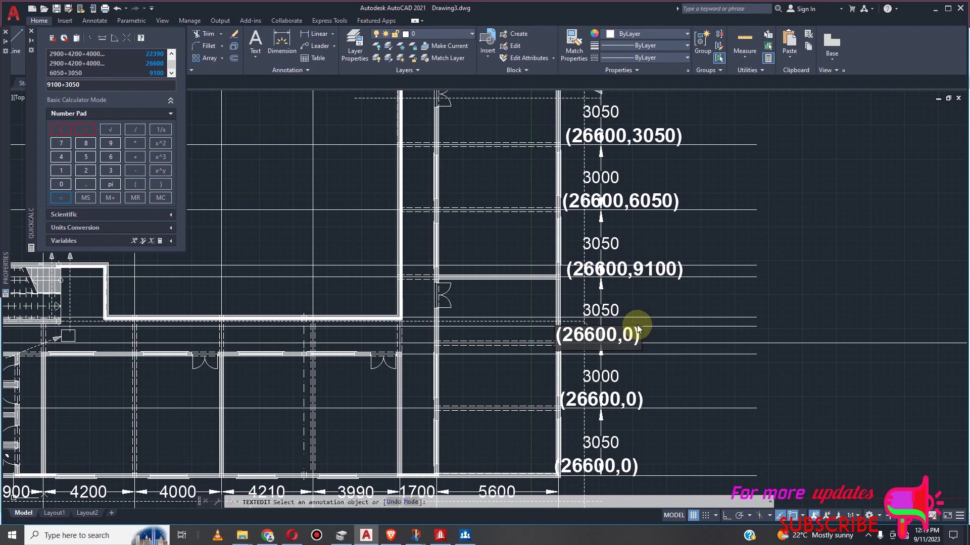
pyautogui.press('BackSpace')
pyautogui.write('121')
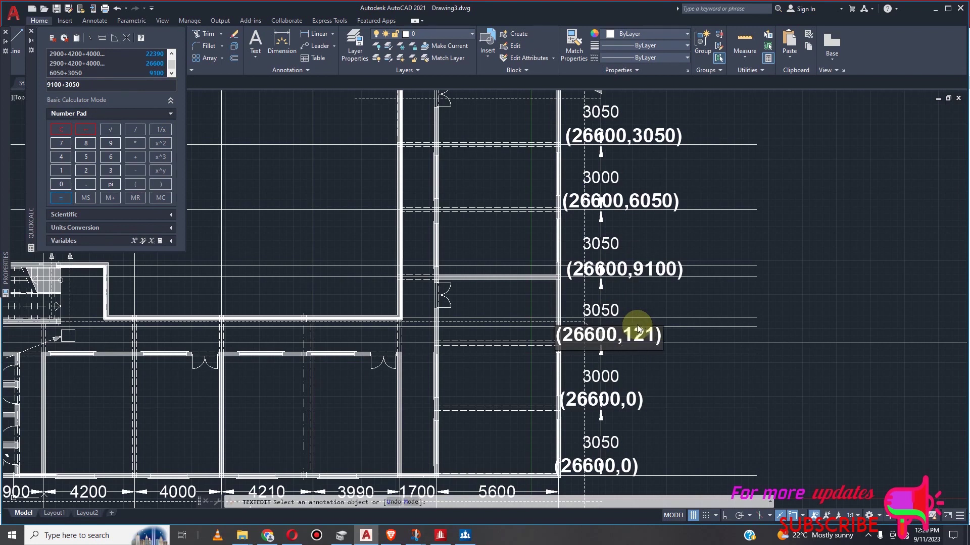
pyautogui.write('50')
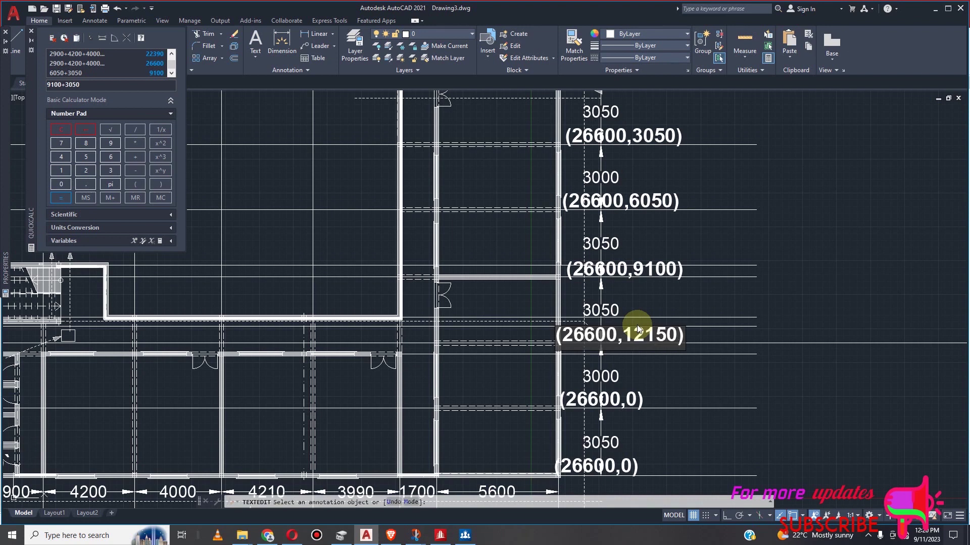
# End text editing, then close and reopen QuickCalc and evaluate 9100+3050
pyautogui.click(30, 32)
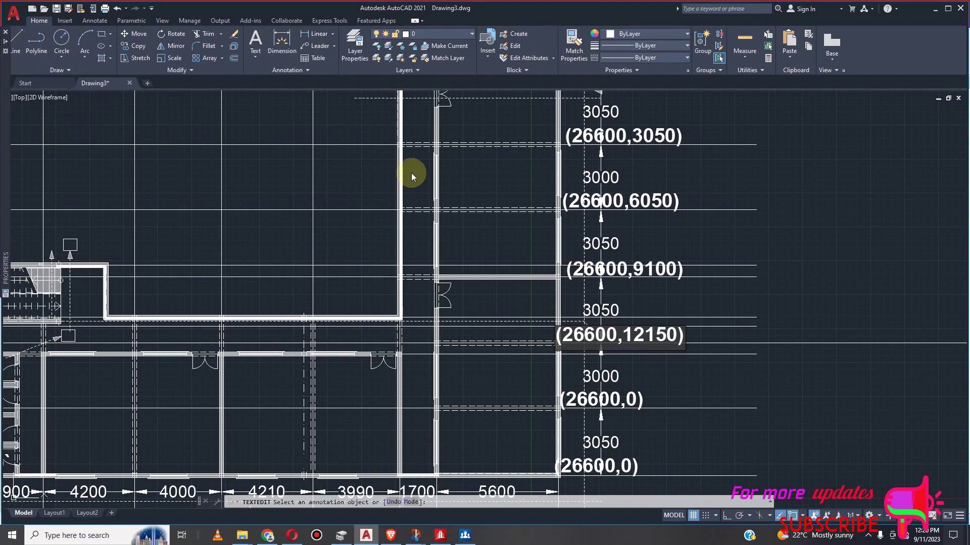
pyautogui.click(93, 134)
pyautogui.click(91, 124)
pyautogui.write('C')
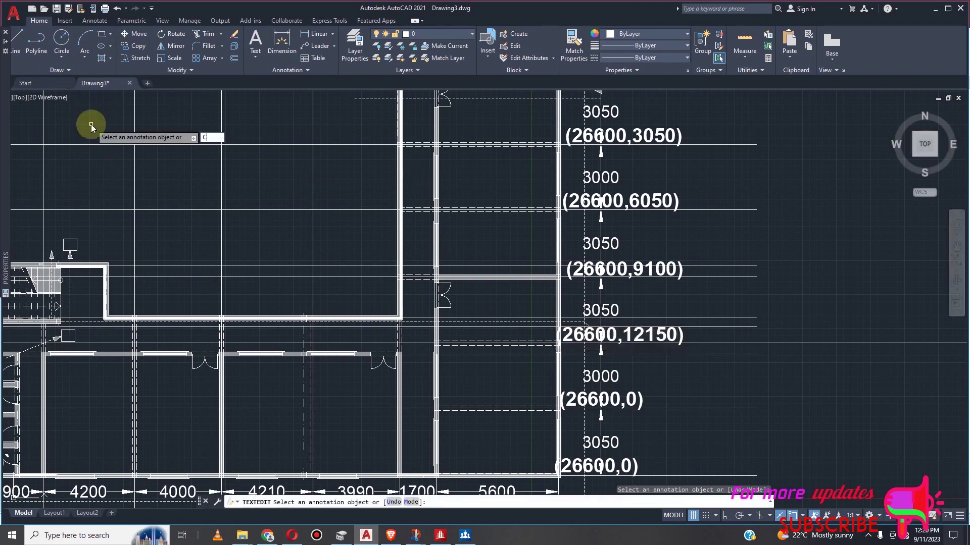
pyautogui.press('Escape')
pyautogui.press('Escape')
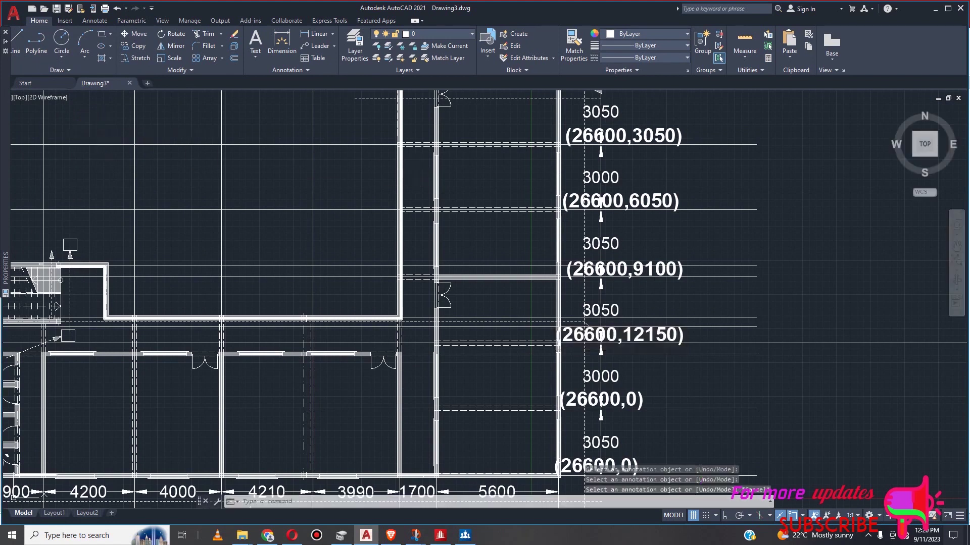
pyautogui.write('C')
pyautogui.click(143, 165)
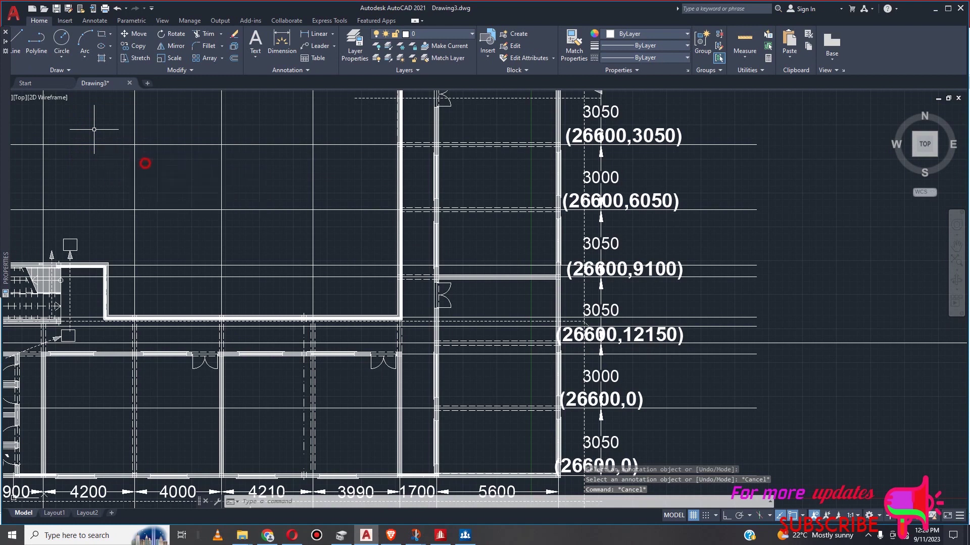
pyautogui.click(65, 197)
# Calculate the cumulative offset of the east wing's fifth bay as 12150+3000 in QuickCalc
pyautogui.scroll(-2, 659, 289)
pyautogui.click(72, 86)
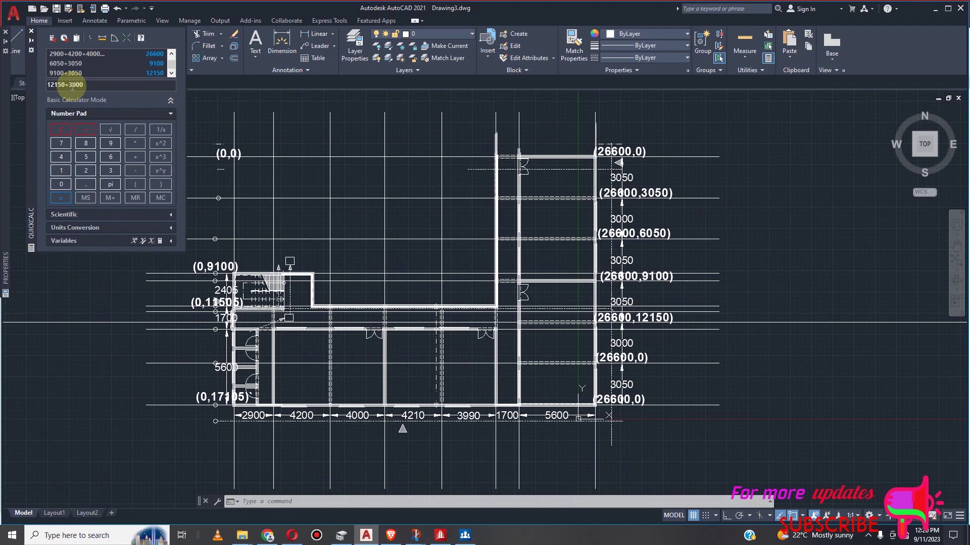
pyautogui.click(60, 200)
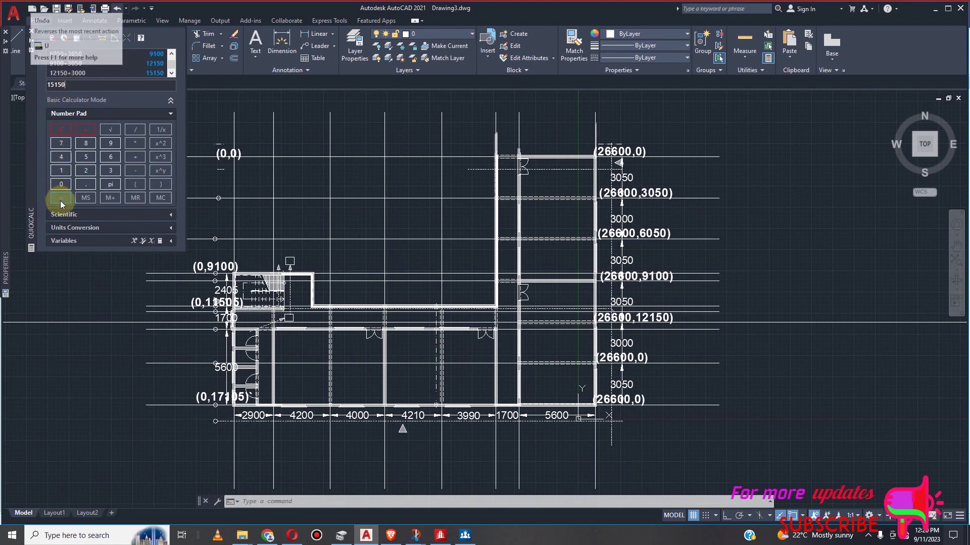
# Edit the coordinate label below the east wing's fifth bay from the north to "(26600,15150)"
pyautogui.scroll(4, 642, 339)
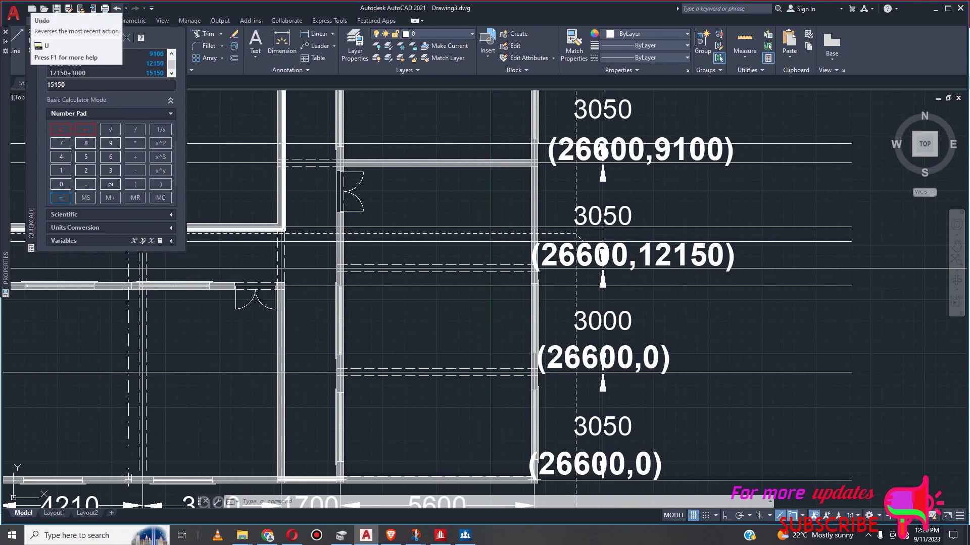
pyautogui.click(657, 360)
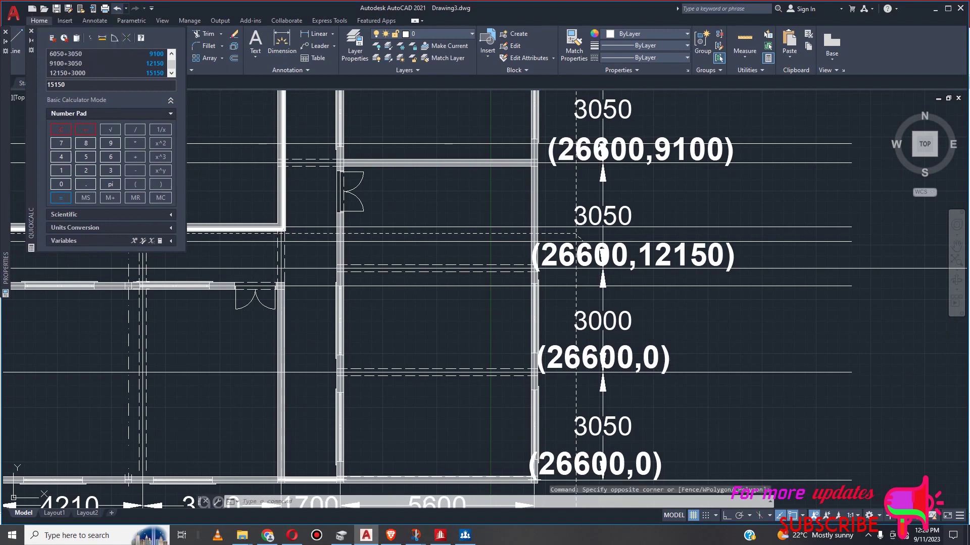
pyautogui.click(651, 359)
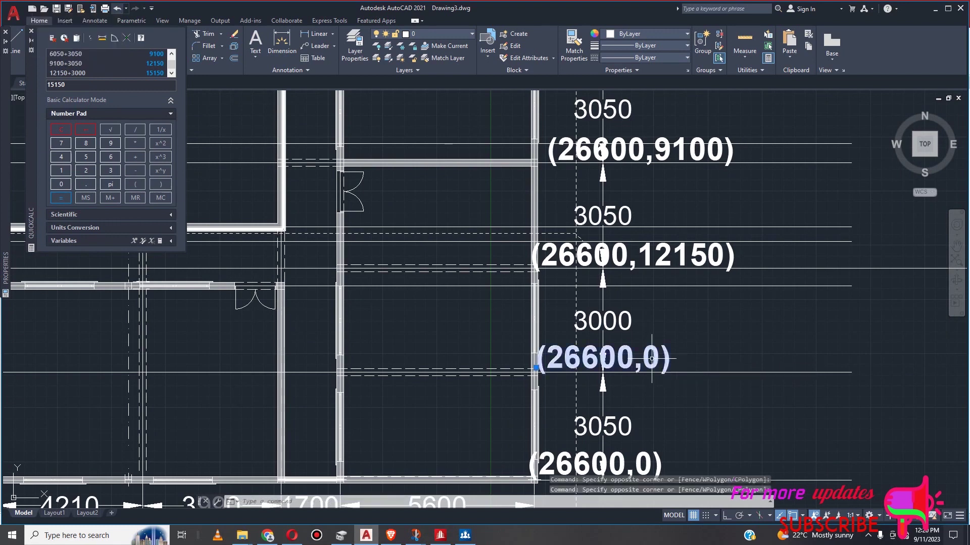
pyautogui.doubleClick(652, 359)
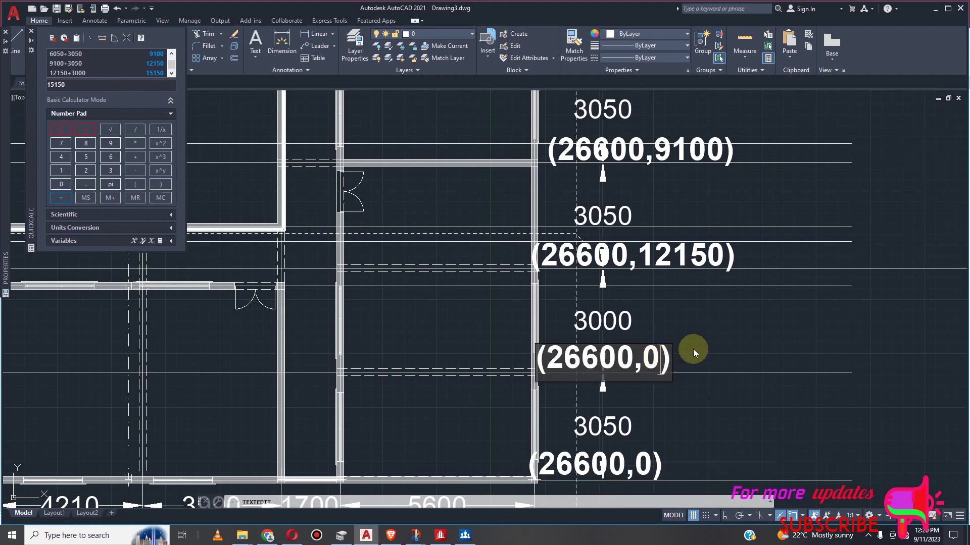
pyautogui.press('BackSpace')
pyautogui.write('15')
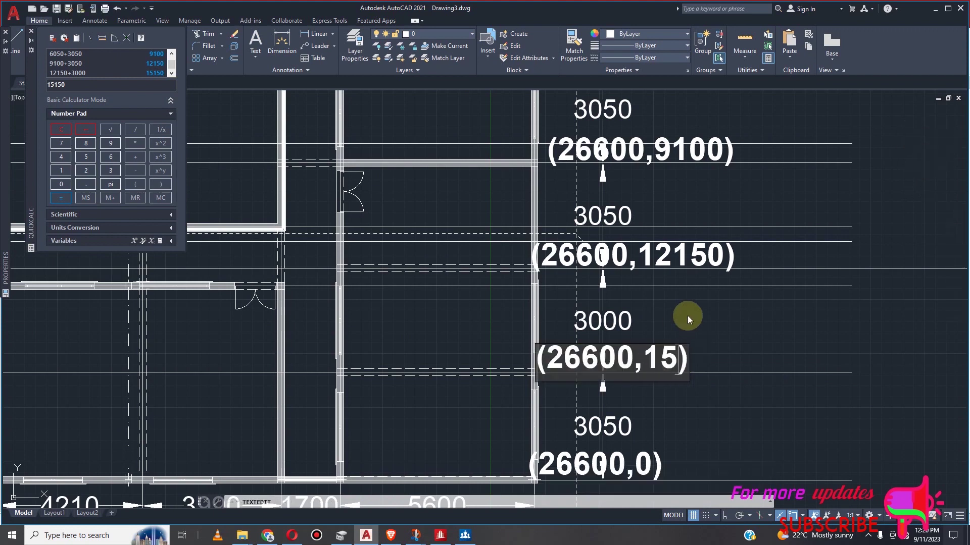
pyautogui.write('1')
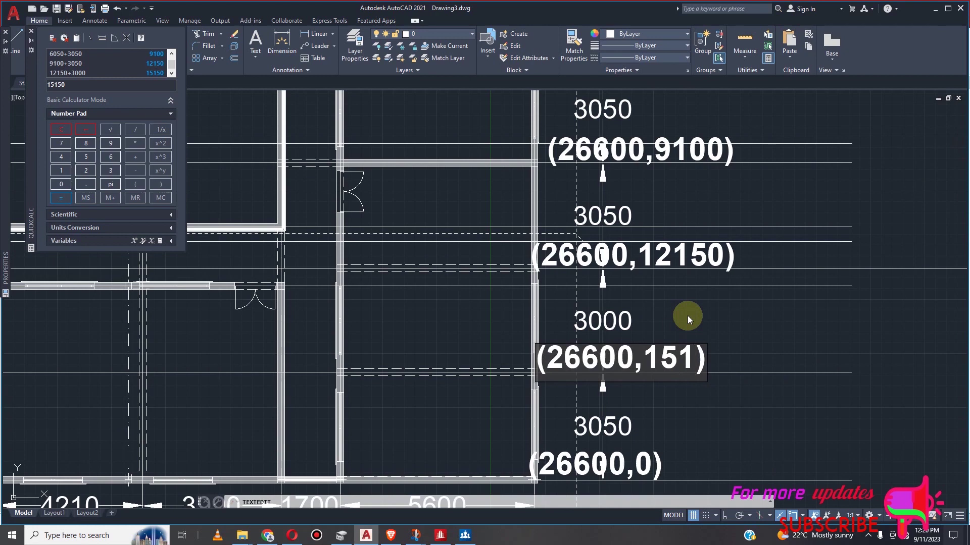
pyautogui.write('50')
pyautogui.scroll(-2, 635, 298)
pyautogui.click(634, 298)
# Calculate the cumulative offset of the east wing's southernmost bay as 15150+3050 in QuickCalc
pyautogui.scroll(-3, 635, 298)
pyautogui.scroll(5, 678, 362)
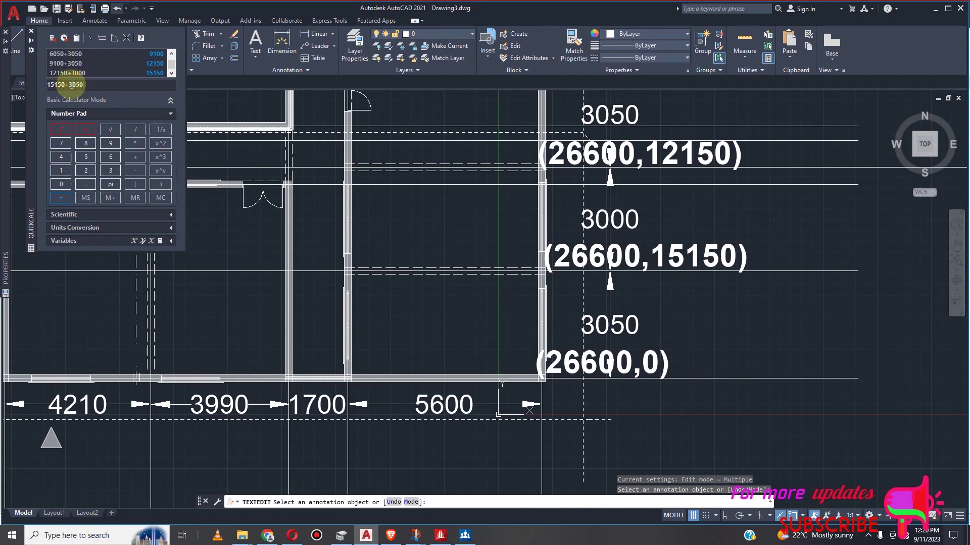
pyautogui.click(60, 198)
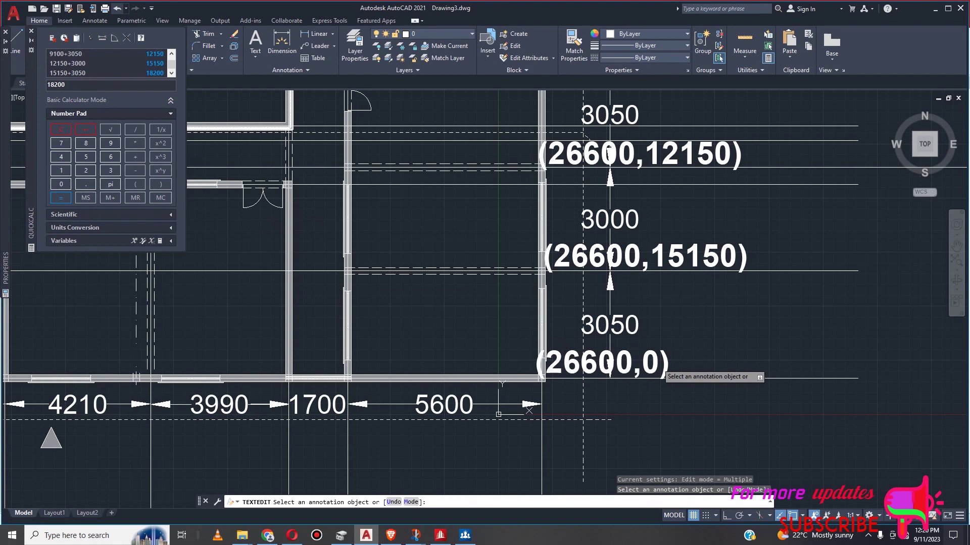
# Edit the coordinate label at the east wing's southeast corner to "(26600,18200)" and end text editing
pyautogui.click(658, 367)
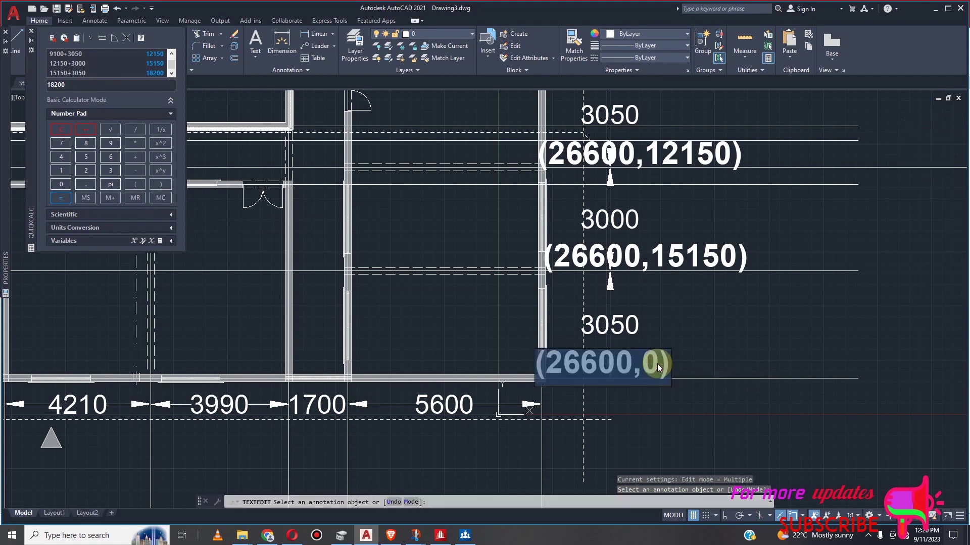
pyautogui.click(656, 364)
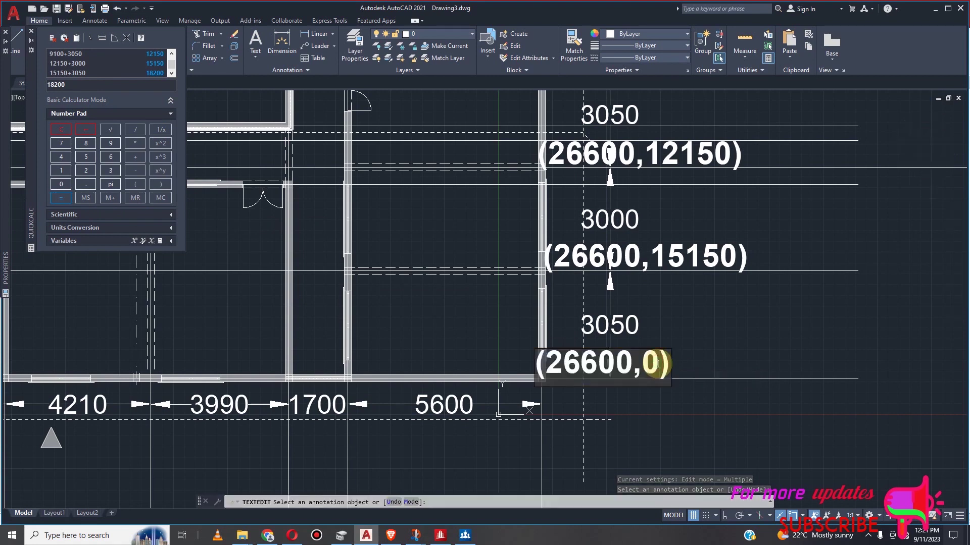
pyautogui.press('BackSpace')
pyautogui.write('1')
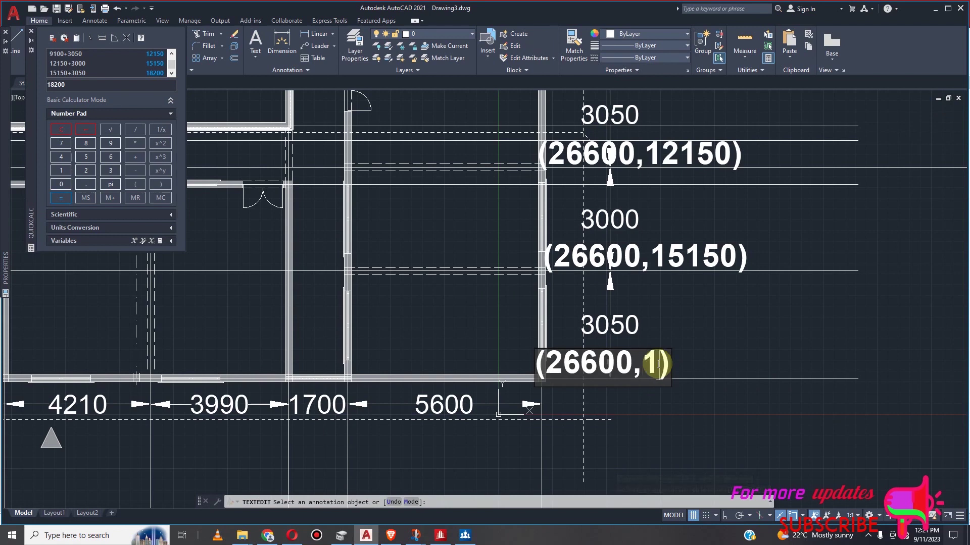
pyautogui.write('8')
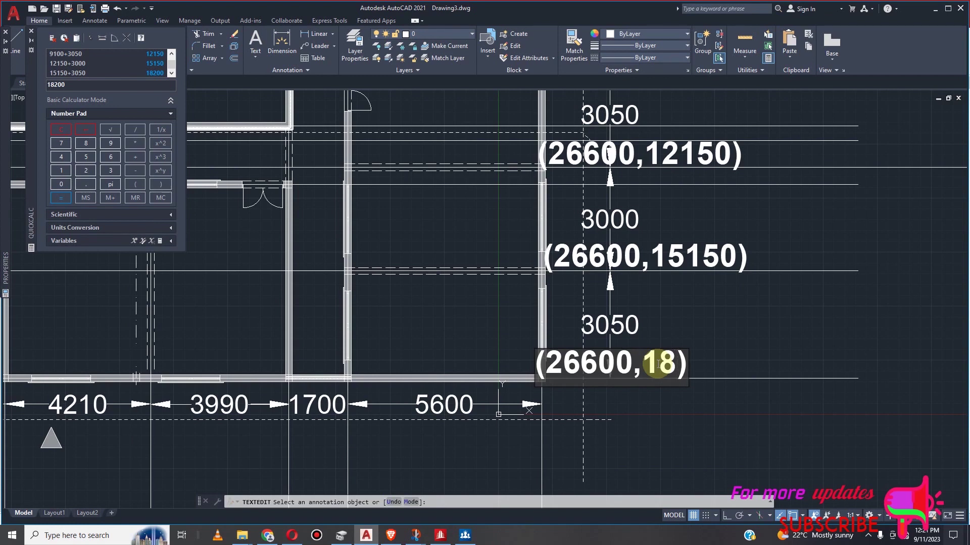
pyautogui.write('200')
pyautogui.click(699, 322)
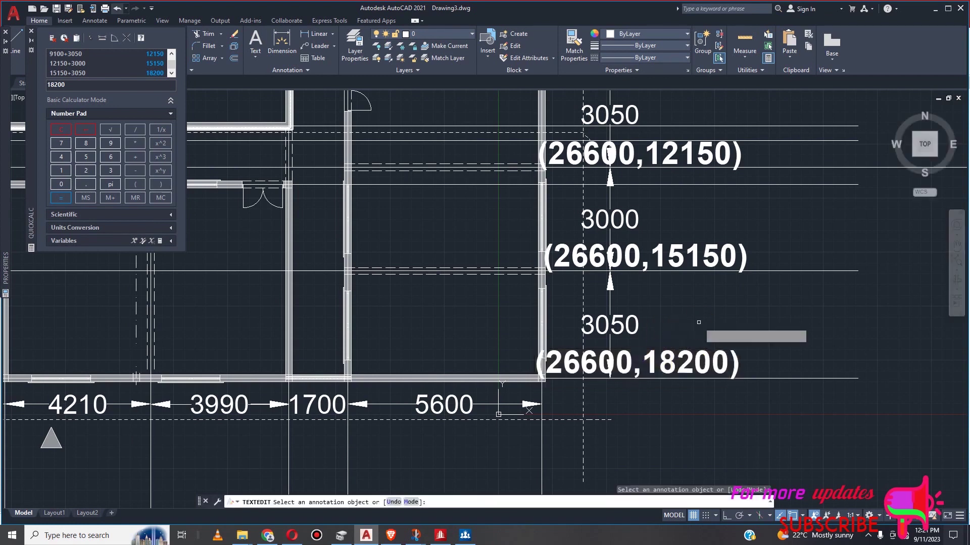
pyautogui.press('Escape')
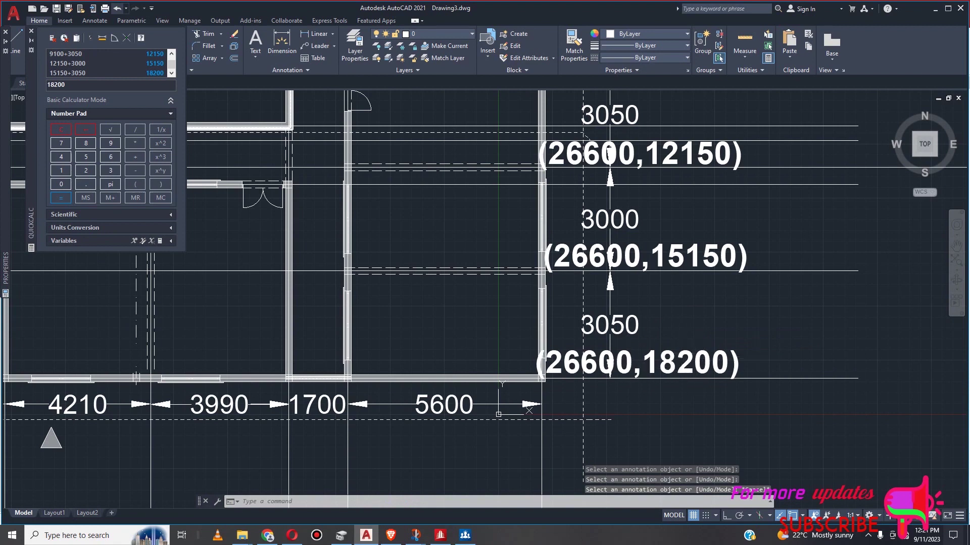
# Examine the coordinate labels and bay dimensions along the west side, the south wall and the east wing
pyautogui.scroll(-4, 712, 260)
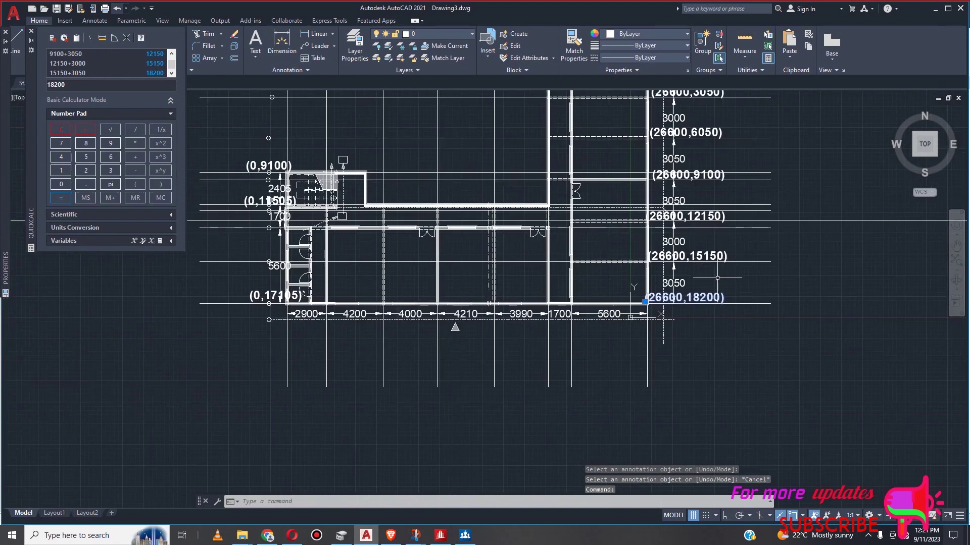
pyautogui.scroll(3, 718, 275)
pyautogui.scroll(-2, 732, 288)
pyautogui.scroll(1, 749, 303)
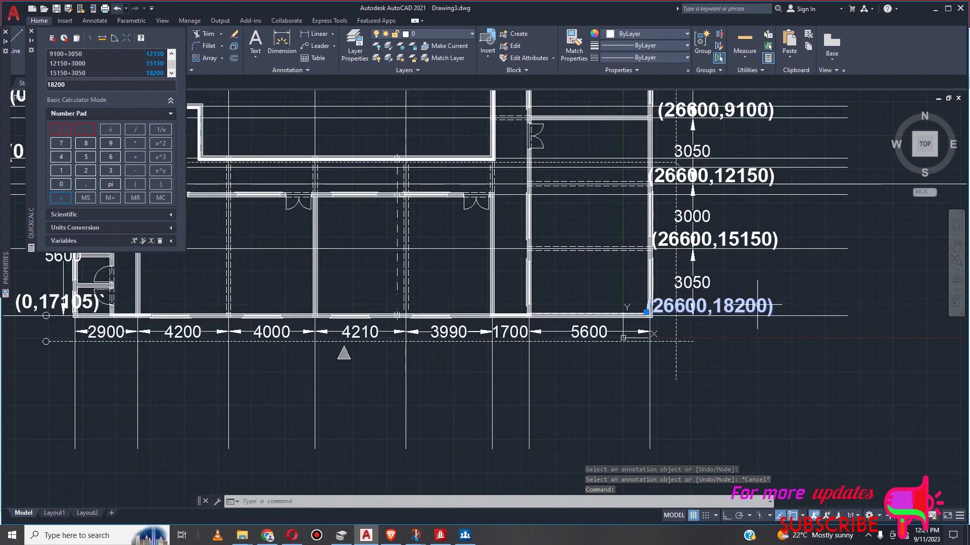
pyautogui.scroll(-2, 779, 309)
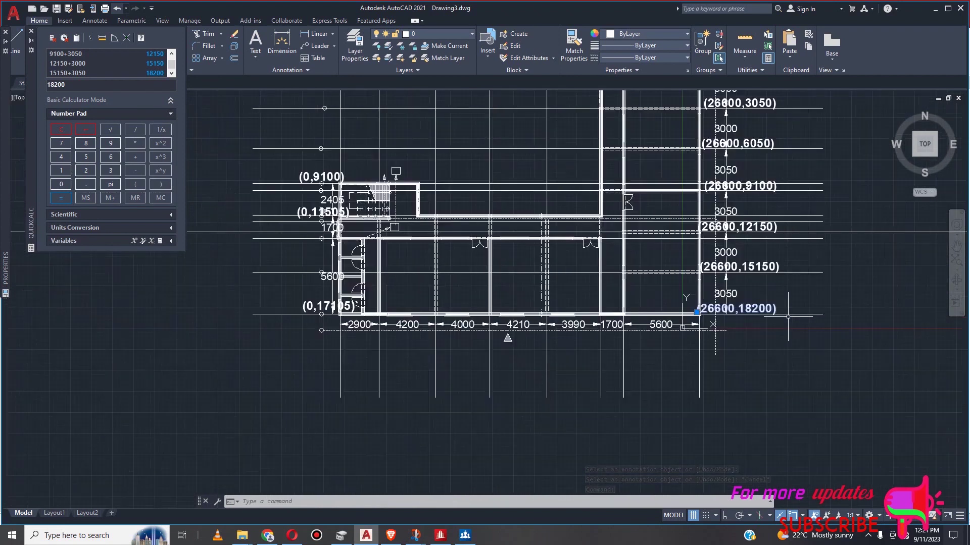
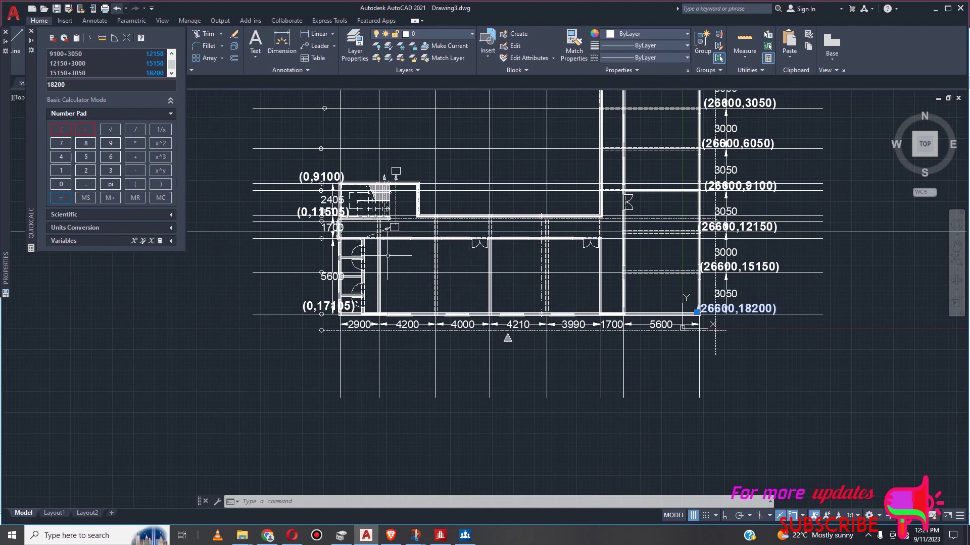
pyautogui.scroll(2, 339, 238)
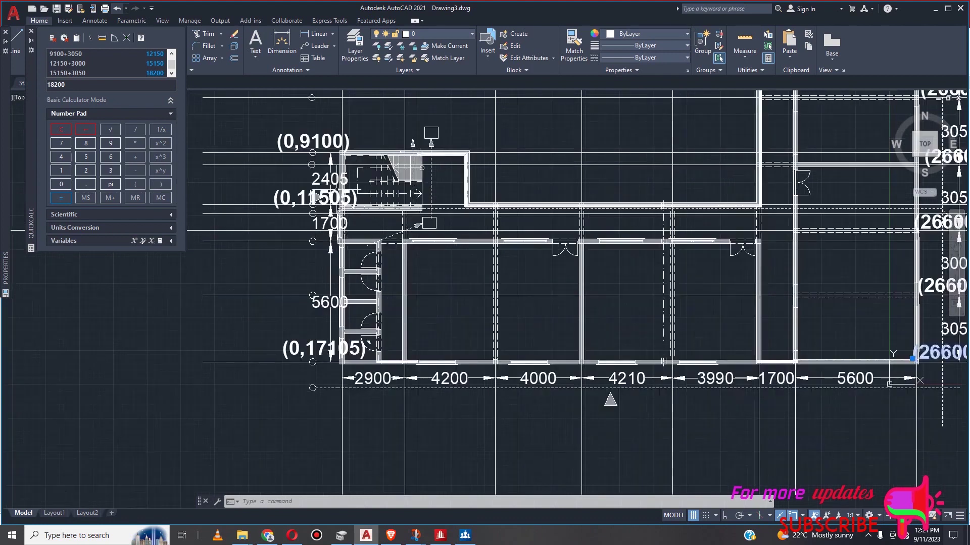
pyautogui.scroll(-2, 323, 170)
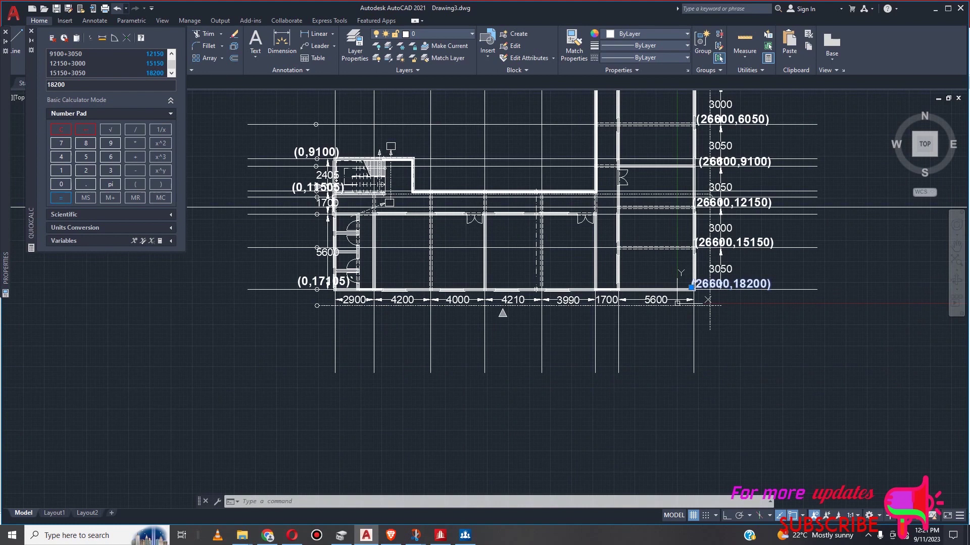
pyautogui.scroll(2, 334, 286)
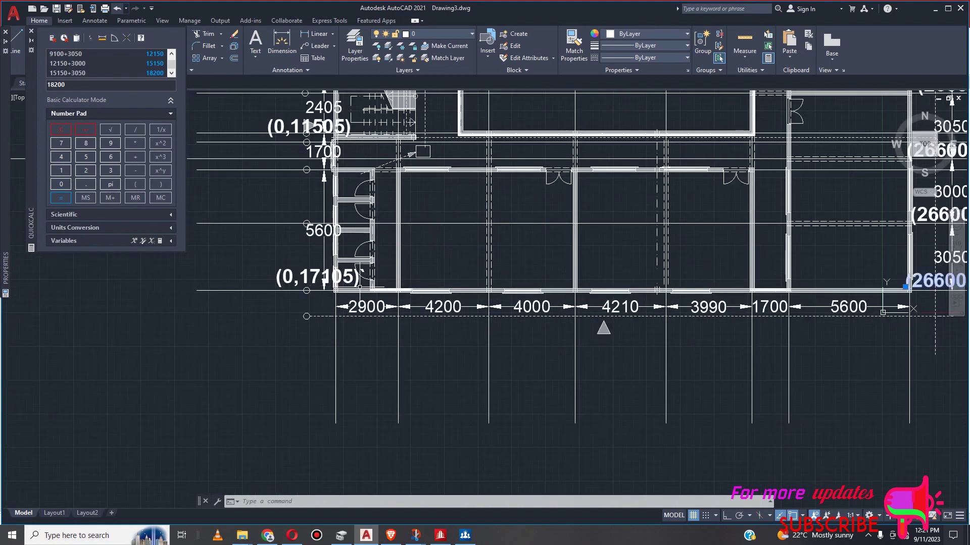
pyautogui.scroll(2, 348, 280)
pyautogui.scroll(-2, 363, 276)
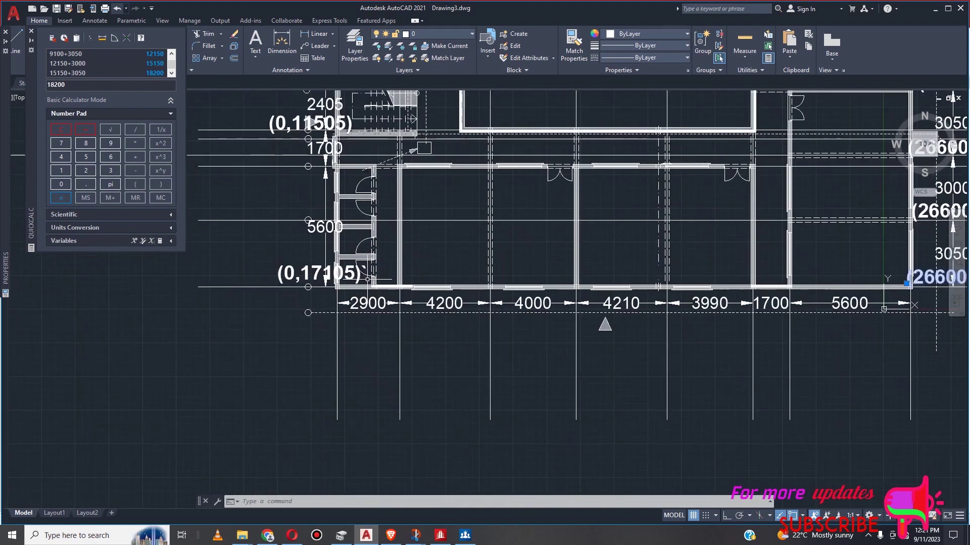
pyautogui.scroll(-2, 352, 216)
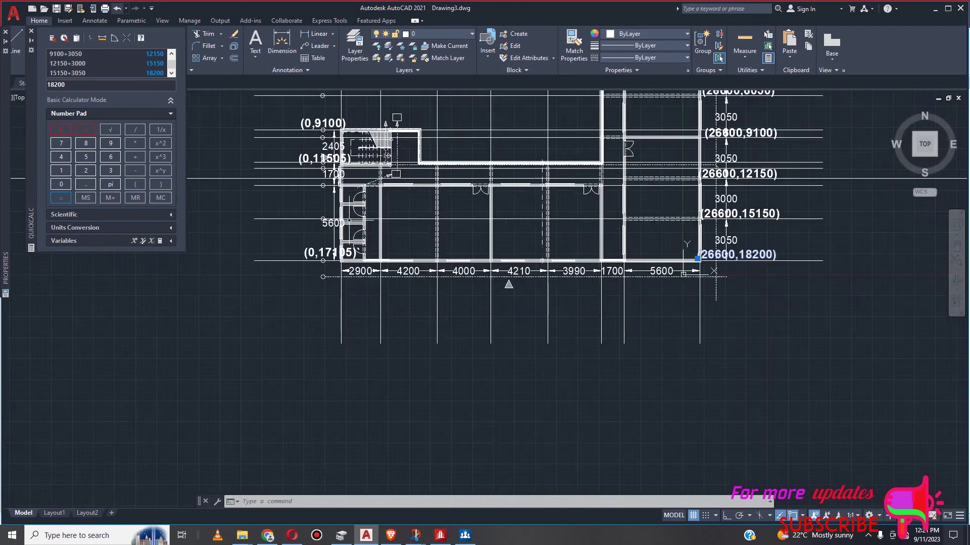
pyautogui.scroll(2, 348, 147)
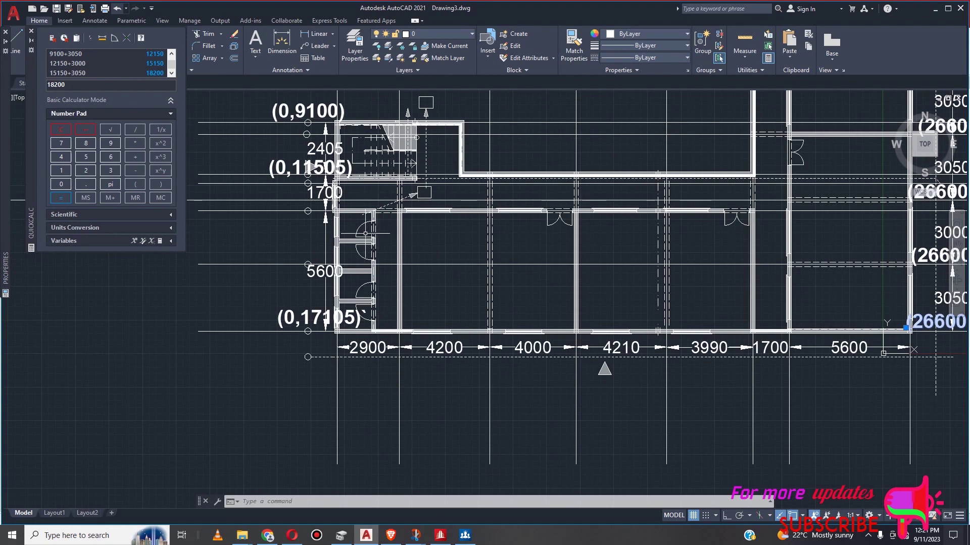
pyautogui.scroll(-2, 361, 212)
pyautogui.scroll(2, 352, 245)
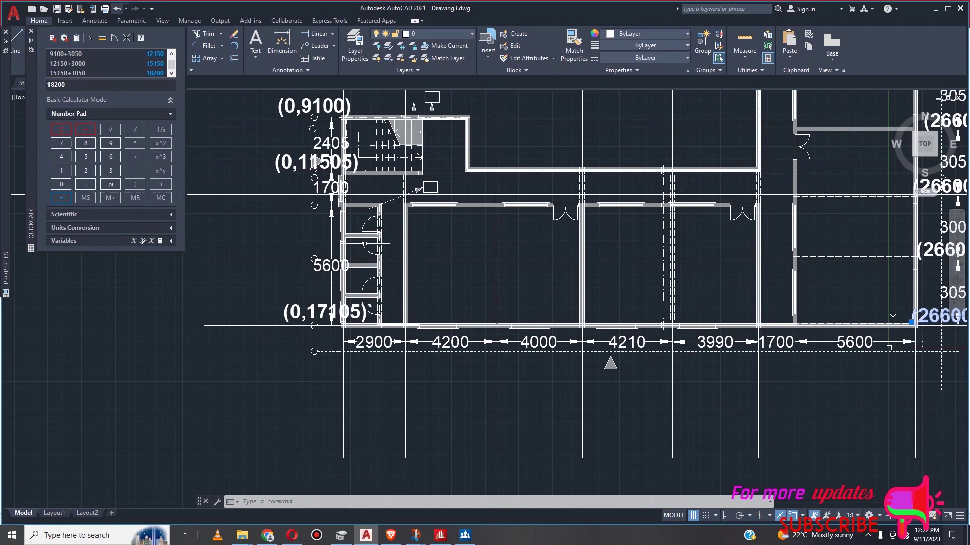
pyautogui.scroll(-2, 364, 244)
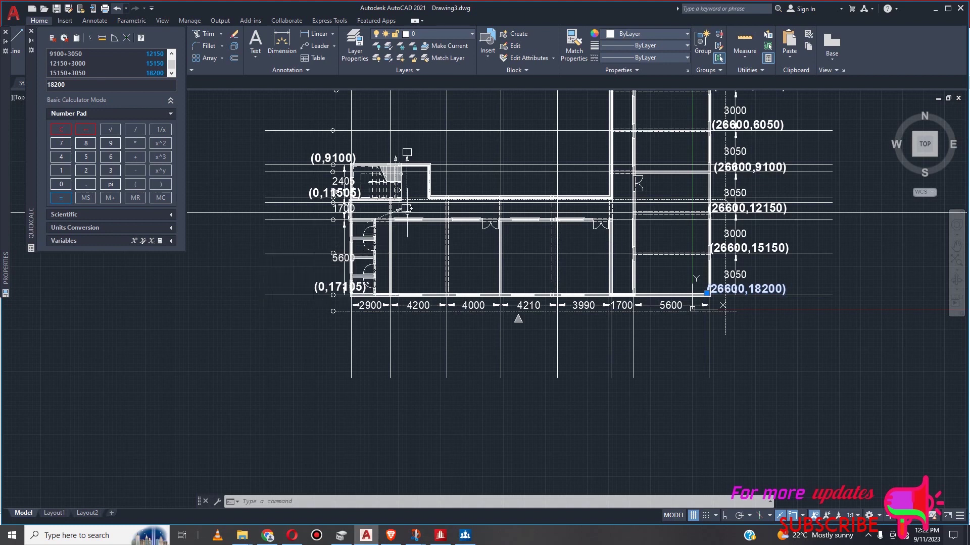
pyautogui.scroll(-3, 384, 213)
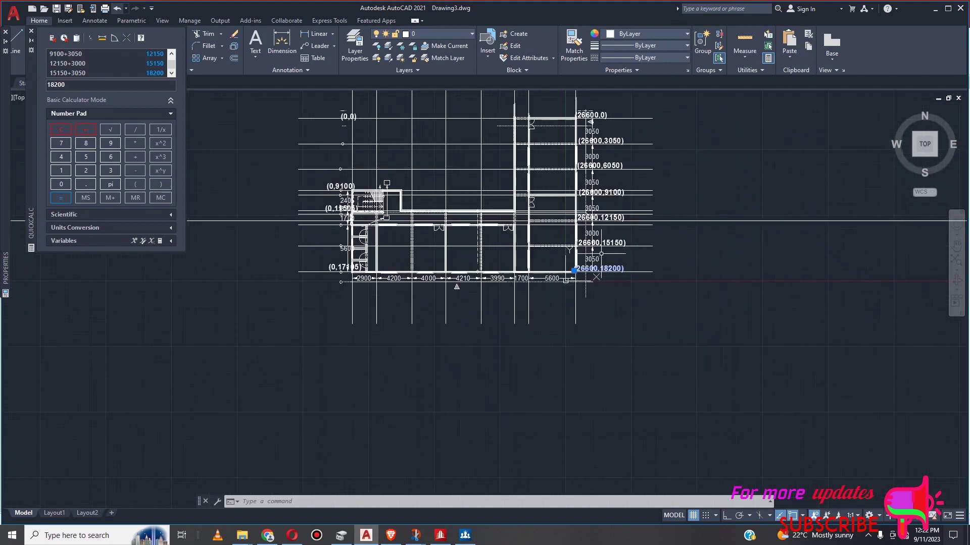
pyautogui.scroll(3, 632, 202)
pyautogui.scroll(-2, 629, 203)
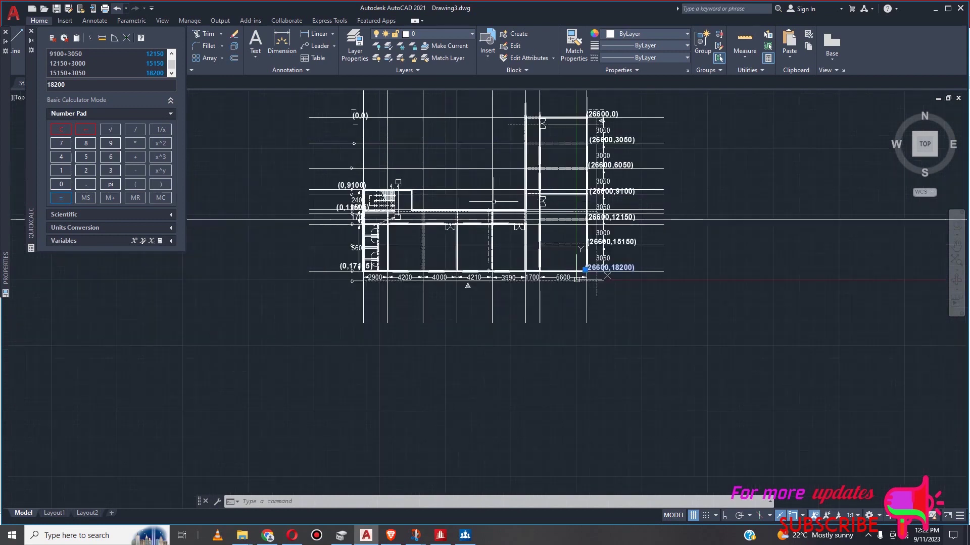
# Delete the "(0,9100)" label at the stair room's northwest corner together with the selected "(26600,18200)" label
pyautogui.scroll(2, 386, 197)
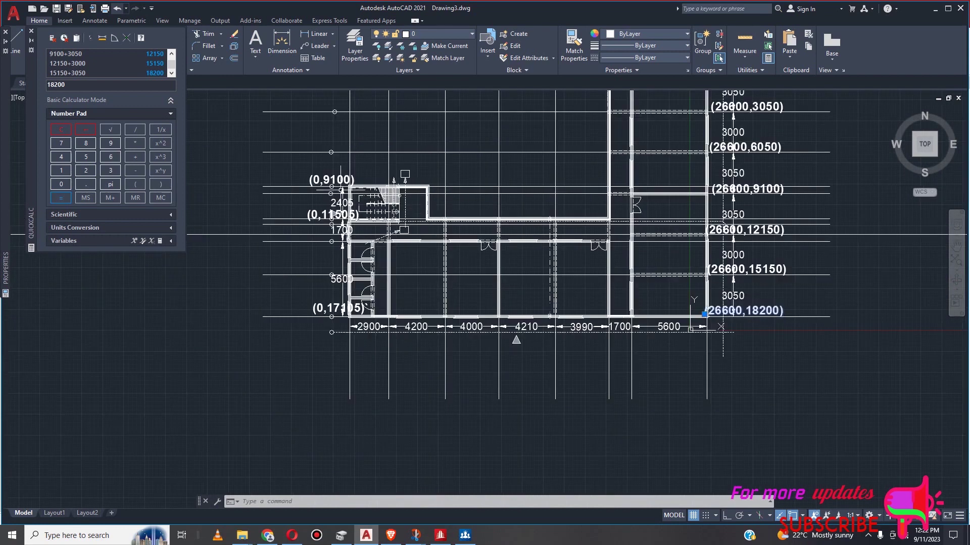
pyautogui.scroll(2, 335, 190)
pyautogui.click(323, 176)
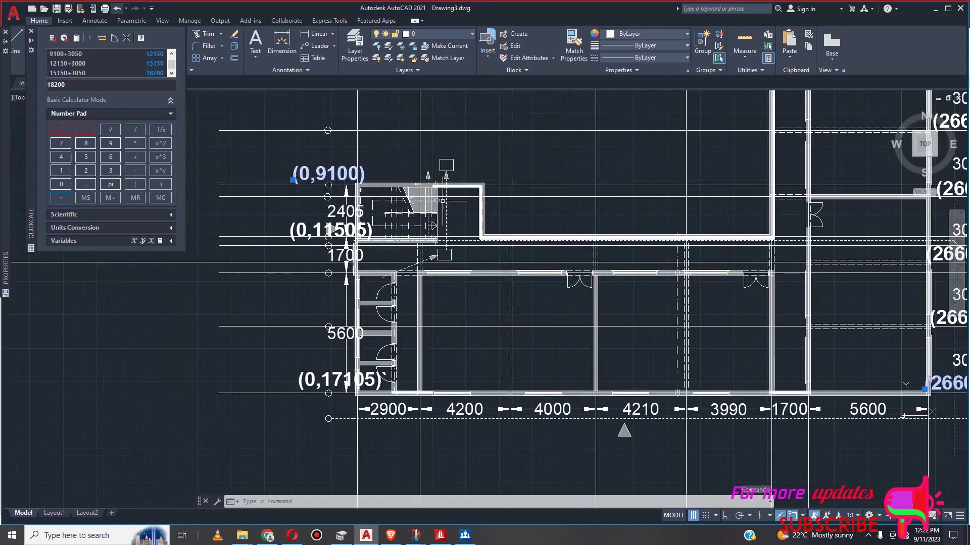
pyautogui.press('Delete')
# Delete the "(0,11505)" coordinate label at the stair room's southwest corner
pyautogui.scroll(-4, 435, 205)
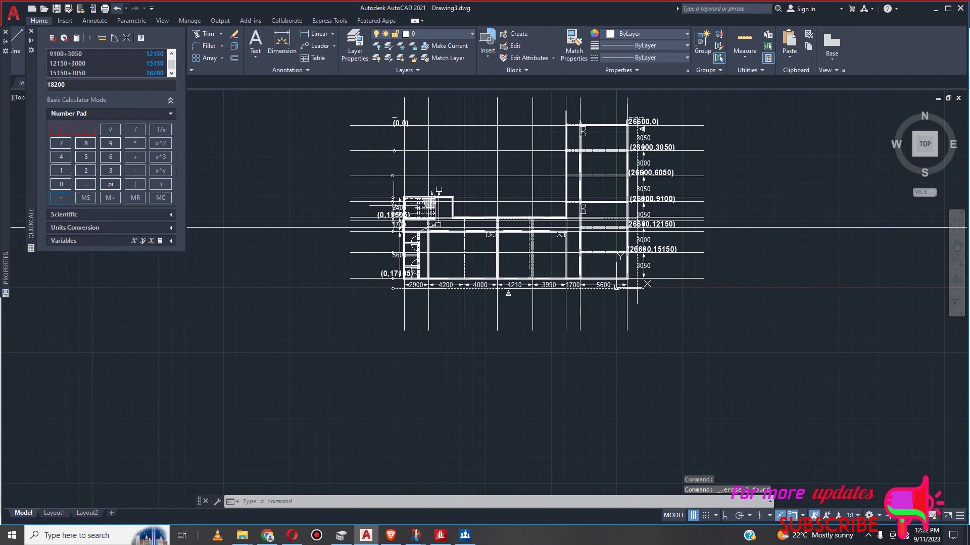
pyautogui.scroll(3, 399, 228)
pyautogui.scroll(-2, 419, 261)
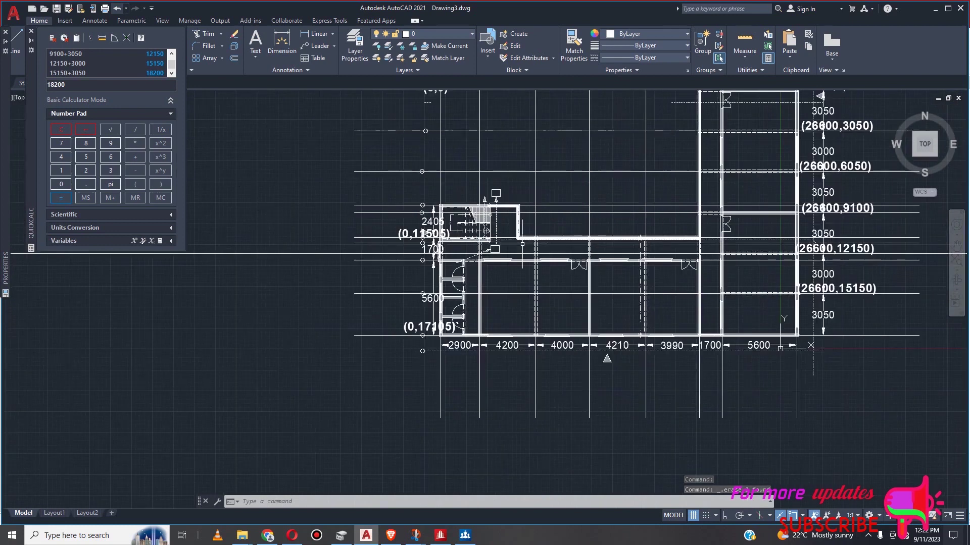
pyautogui.scroll(4, 470, 271)
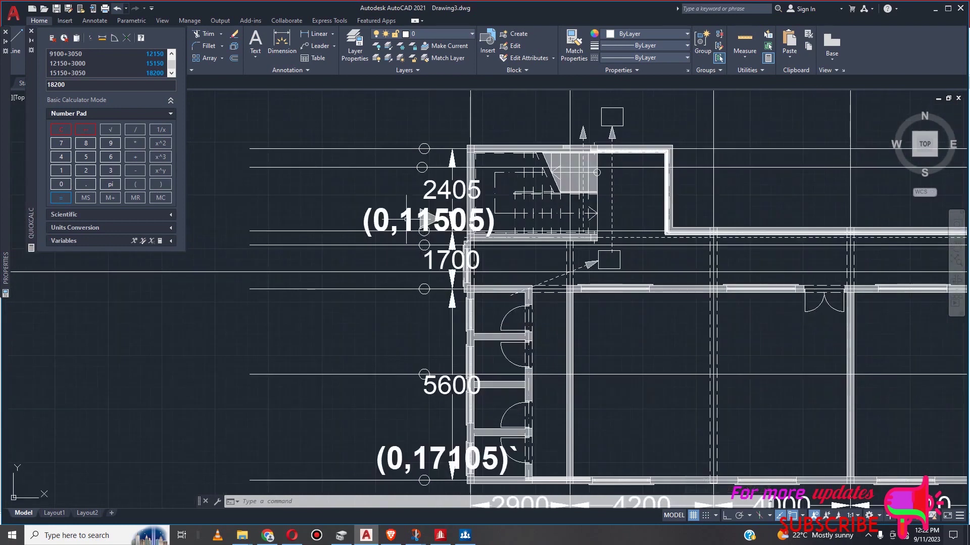
pyautogui.click(404, 229)
pyautogui.press('Delete')
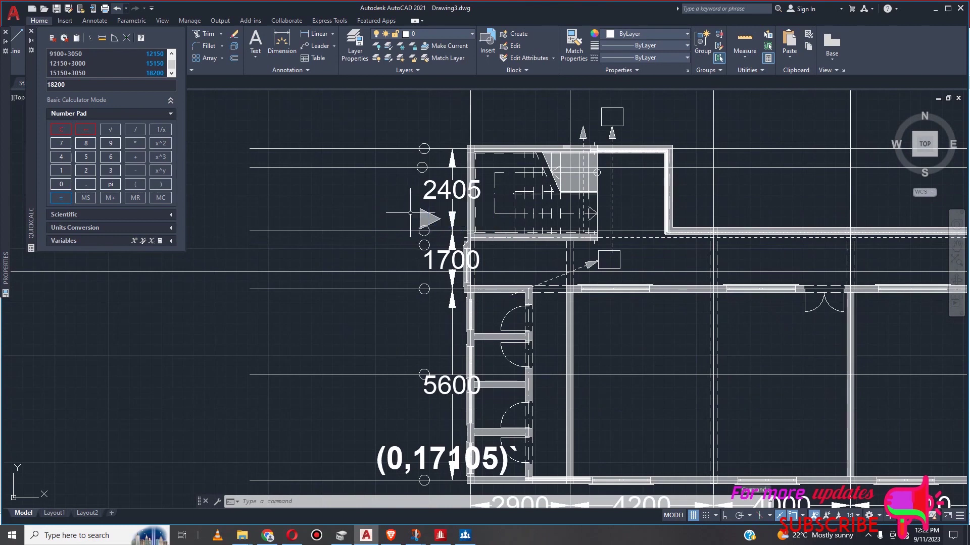
# Copy the "(26600,15150)" coordinate label down to the gridline at the east wing's southeast corner
pyautogui.scroll(-1, 451, 275)
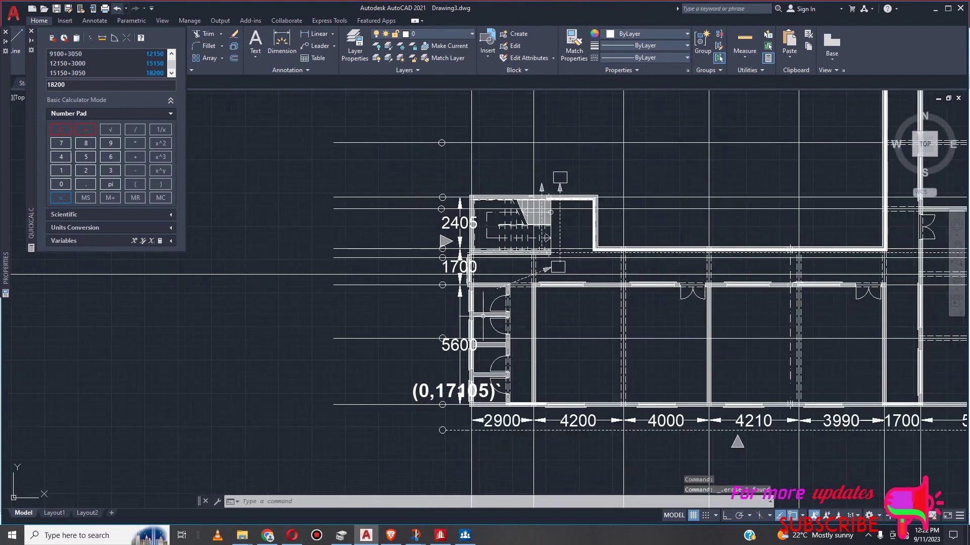
pyautogui.scroll(-1, 408, 258)
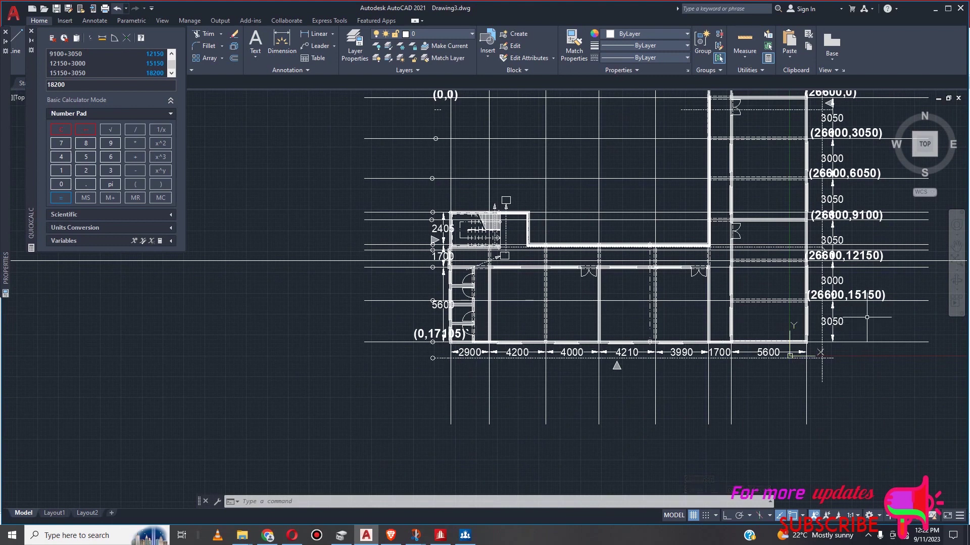
pyautogui.scroll(1, 868, 296)
pyautogui.scroll(-2, 624, 303)
pyautogui.scroll(1, 718, 298)
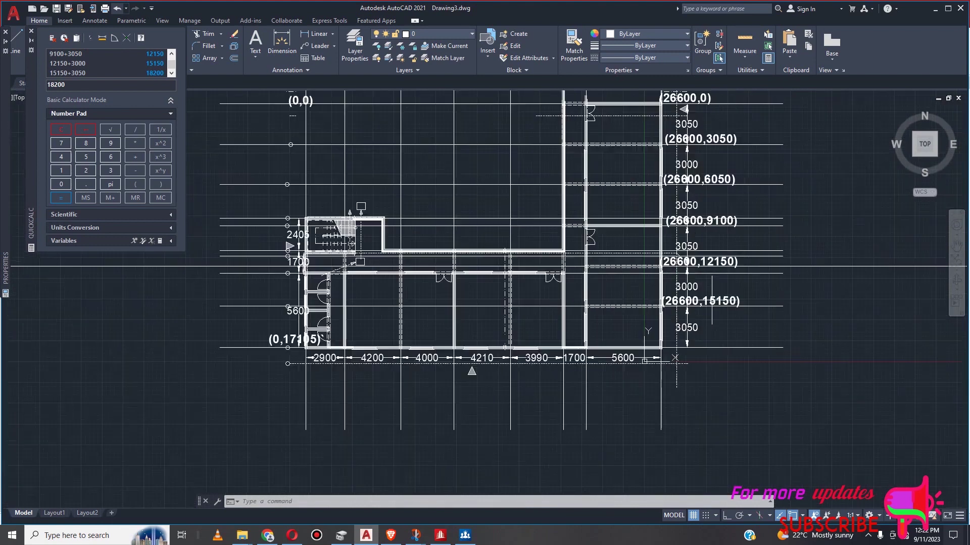
pyautogui.click(702, 301)
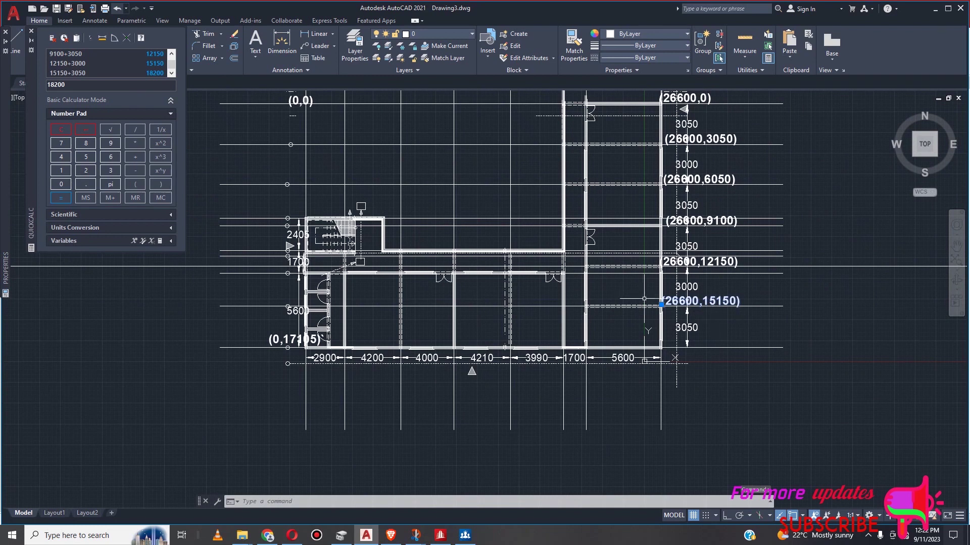
pyautogui.write('c')
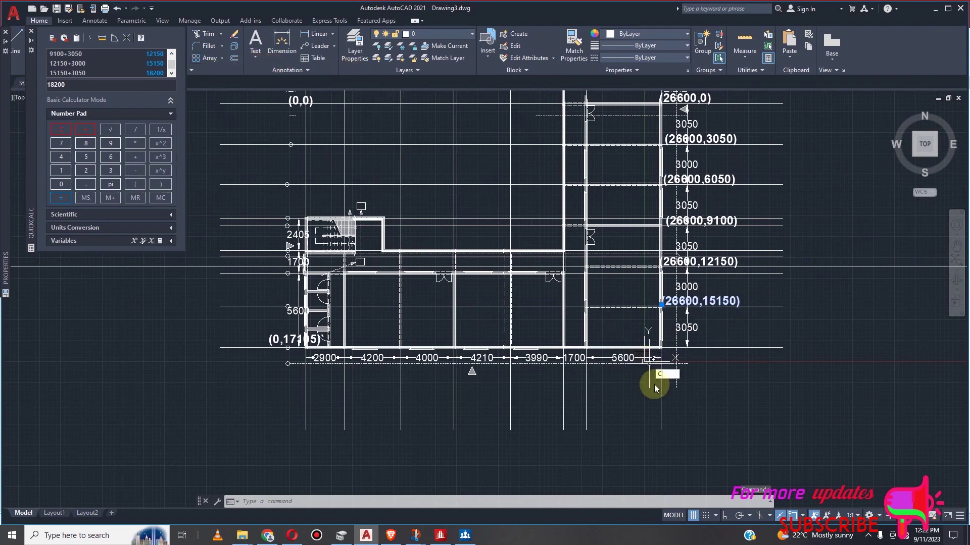
pyautogui.write('o')
pyautogui.press('Return')
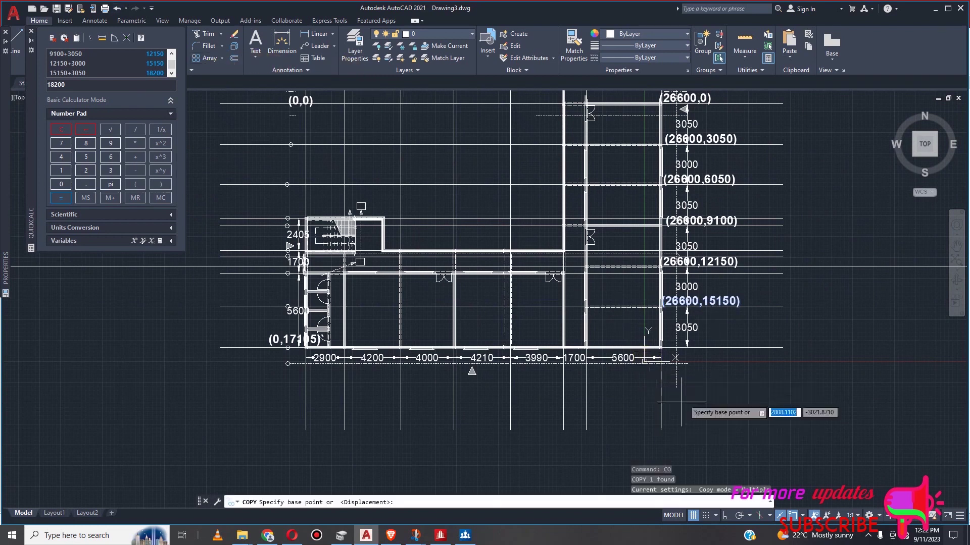
pyautogui.click(720, 308)
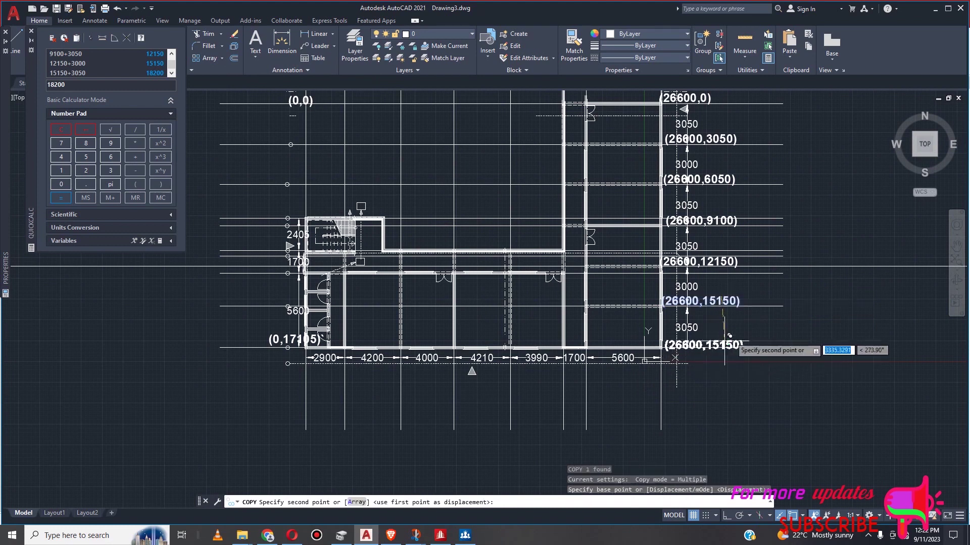
pyautogui.click(730, 336)
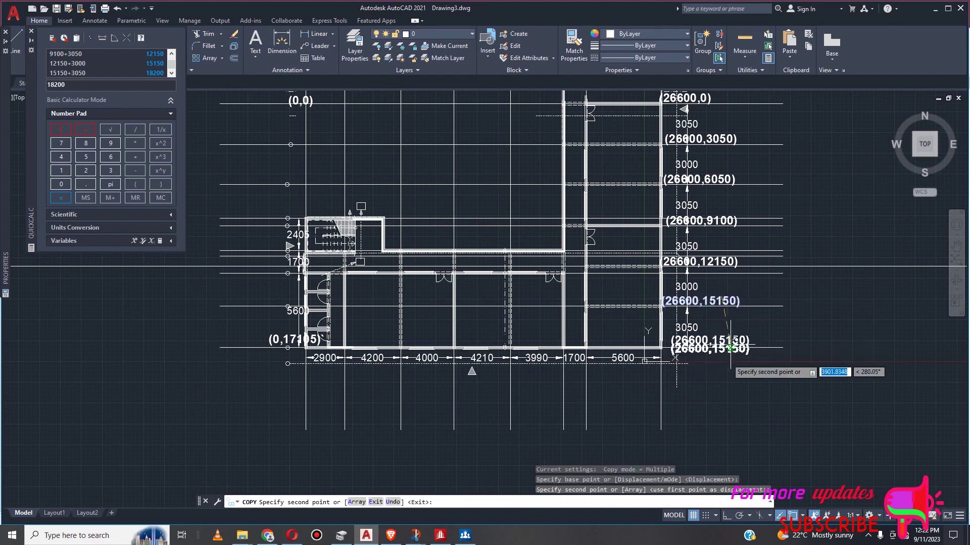
pyautogui.press('Escape')
pyautogui.scroll(2, 753, 357)
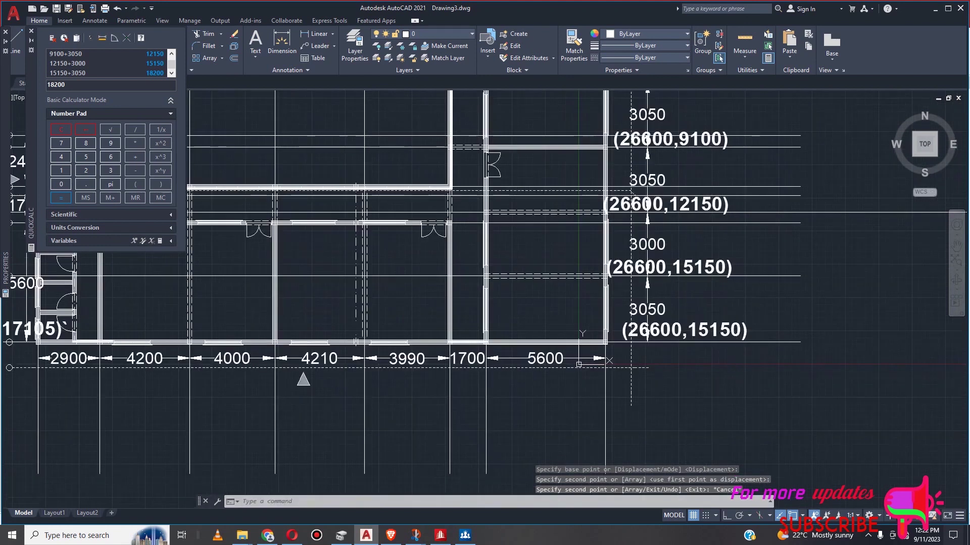
# Change the coordinate label at the east wing's southeast corner to "(26600,18200)"
pyautogui.doubleClick(738, 332)
pyautogui.click(738, 331)
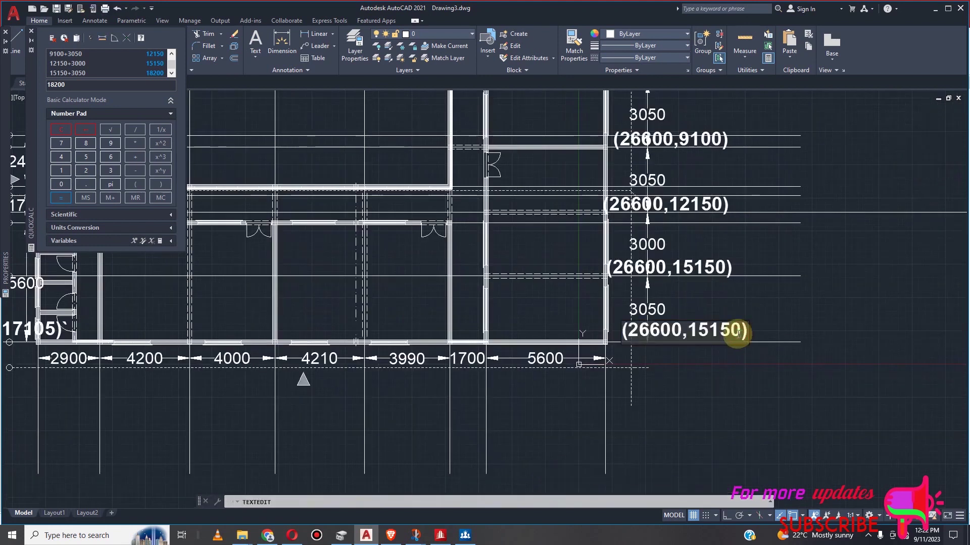
pyautogui.press('BackSpace')
pyautogui.press('BackSpace')
pyautogui.press('BackSpace')
pyautogui.press('BackSpace')
pyautogui.press('BackSpace')
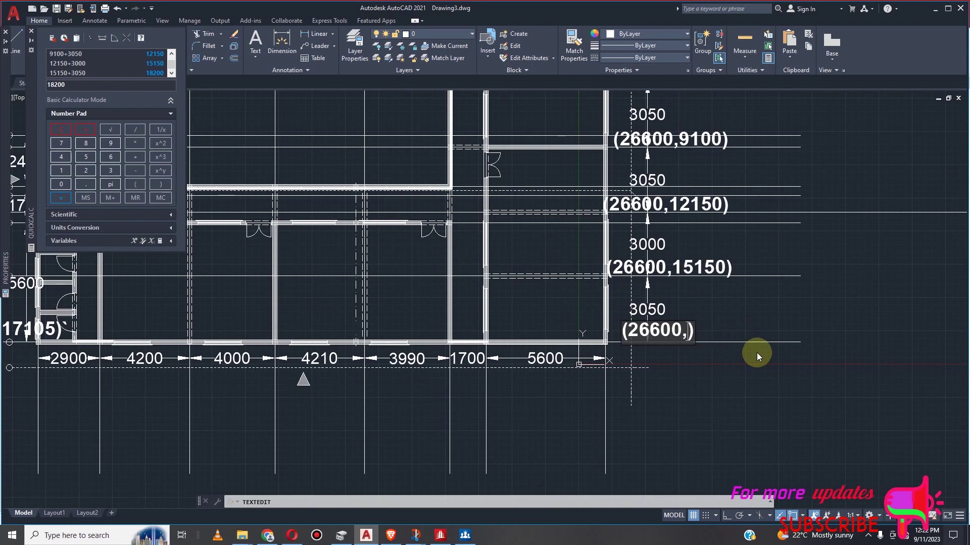
pyautogui.write('18200')
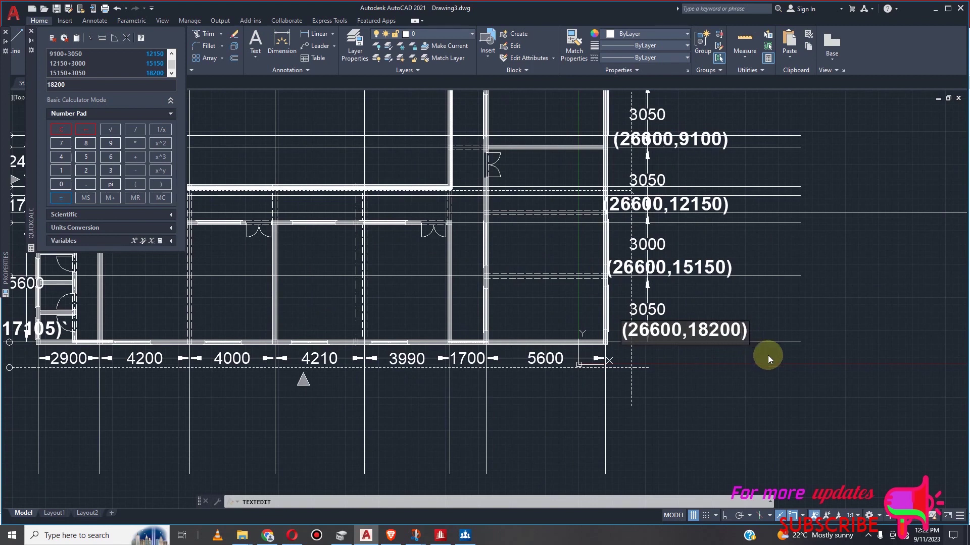
pyautogui.press('Return')
pyautogui.scroll(-4, 773, 343)
pyautogui.press('Escape')
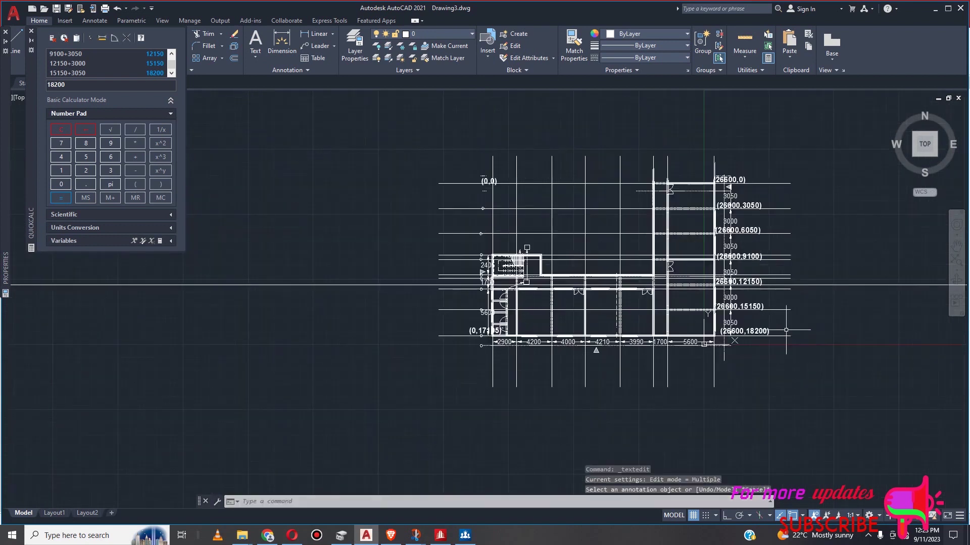
# Copy the "(26600,18200)" label to the gridline at the building's southwest corner and delete the "(0,17105)" label there
pyautogui.scroll(2, 758, 338)
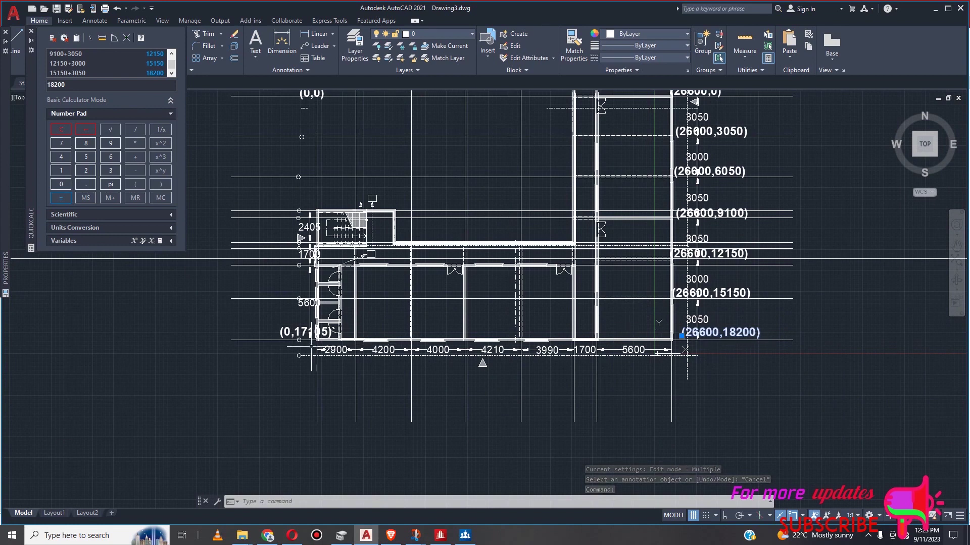
pyautogui.scroll(-2, 712, 349)
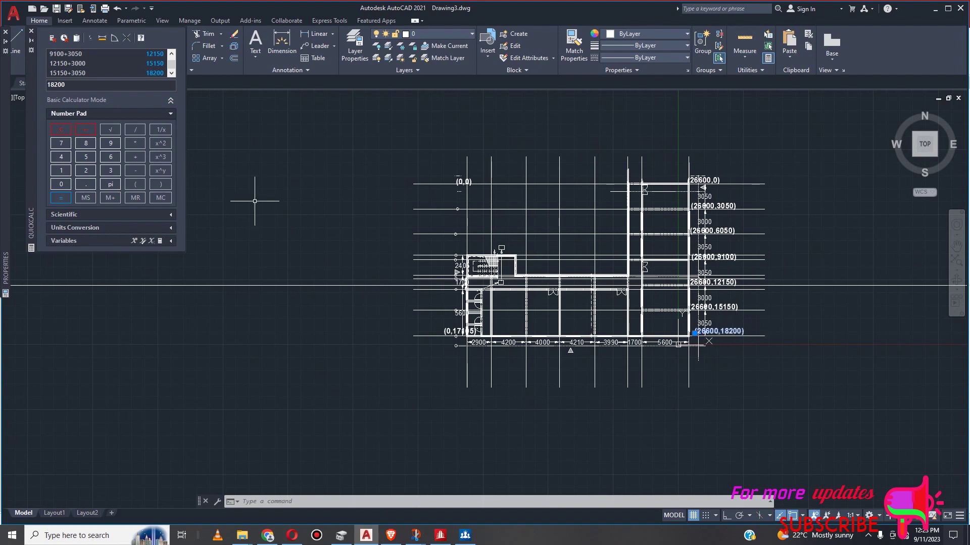
pyautogui.write('c')
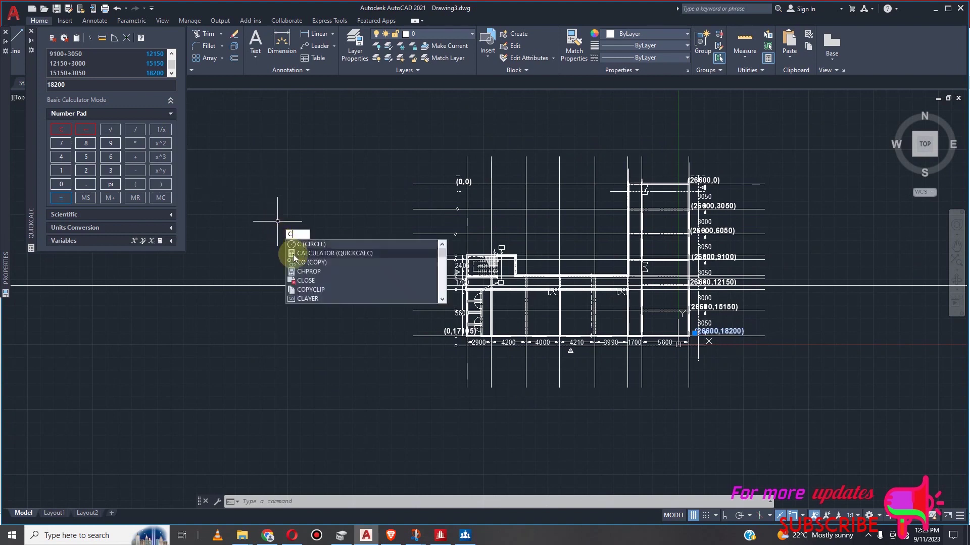
pyautogui.click(321, 262)
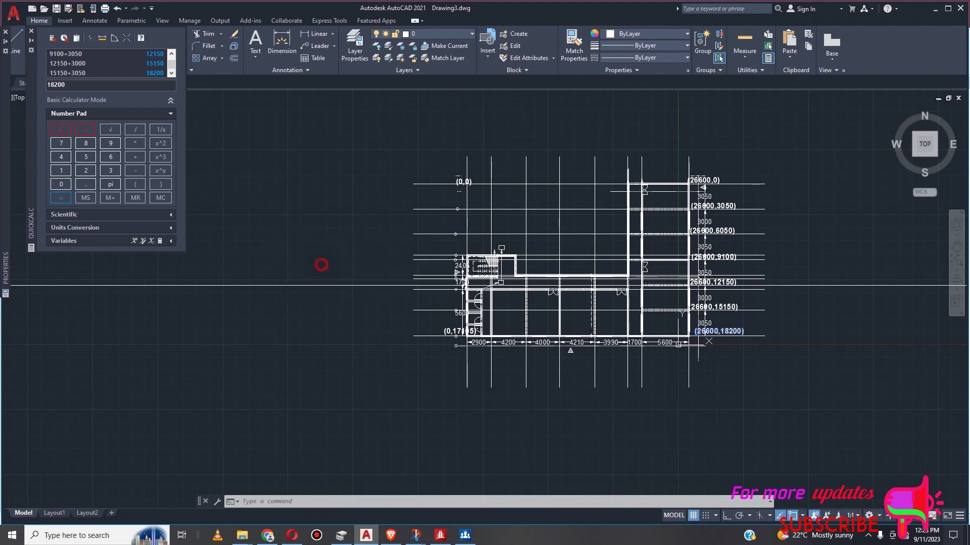
pyautogui.scroll(4, 759, 330)
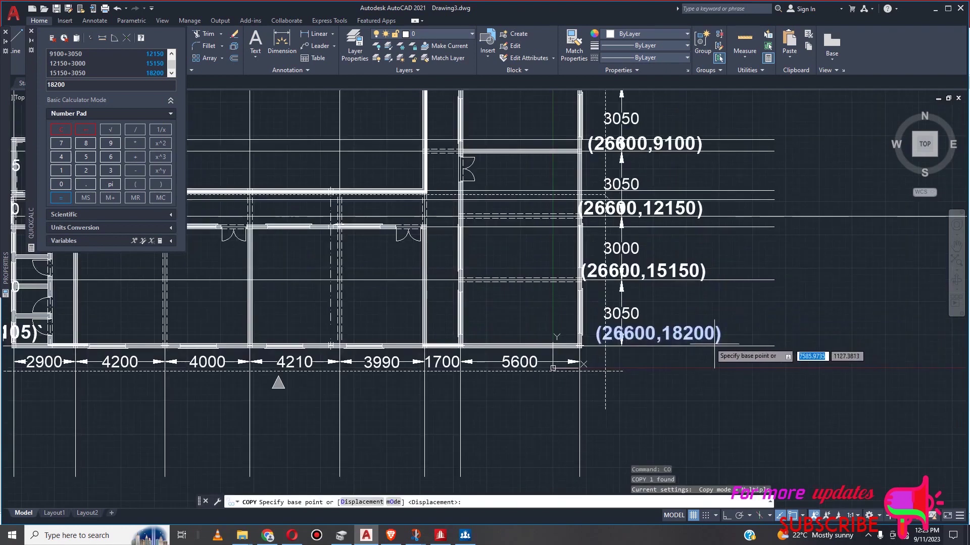
pyautogui.click(693, 335)
pyautogui.scroll(-7, 790, 344)
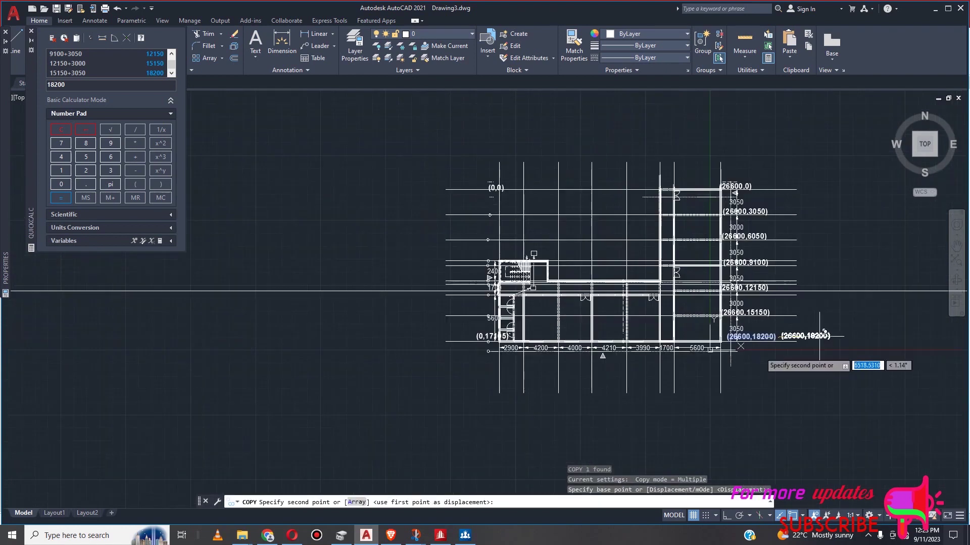
pyautogui.scroll(9, 614, 339)
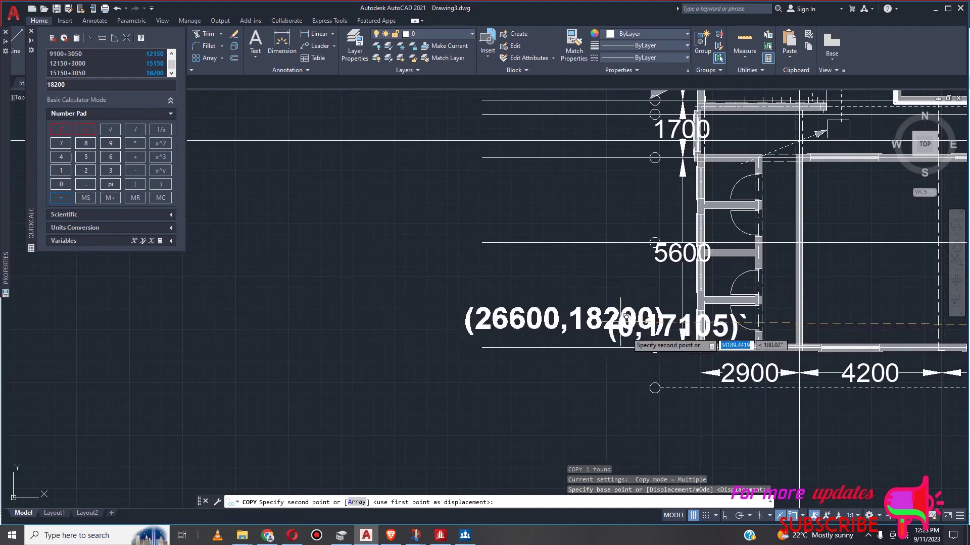
pyautogui.click(626, 348)
pyautogui.press('Escape')
pyautogui.click(730, 332)
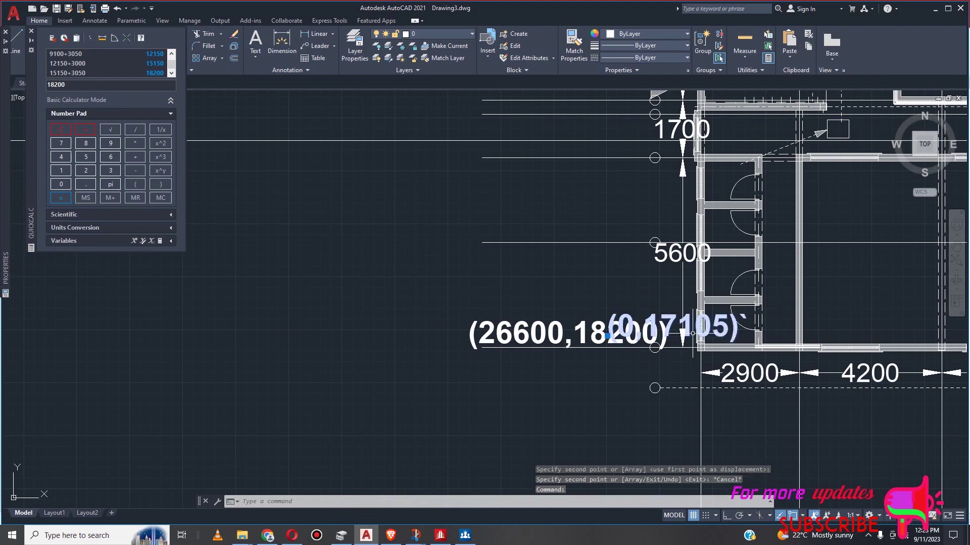
pyautogui.press('Delete')
# Copy the southwest corner's coordinate label up to the west-side gridline between the 1700 and 5600 dimensions
pyautogui.scroll(-6, 629, 330)
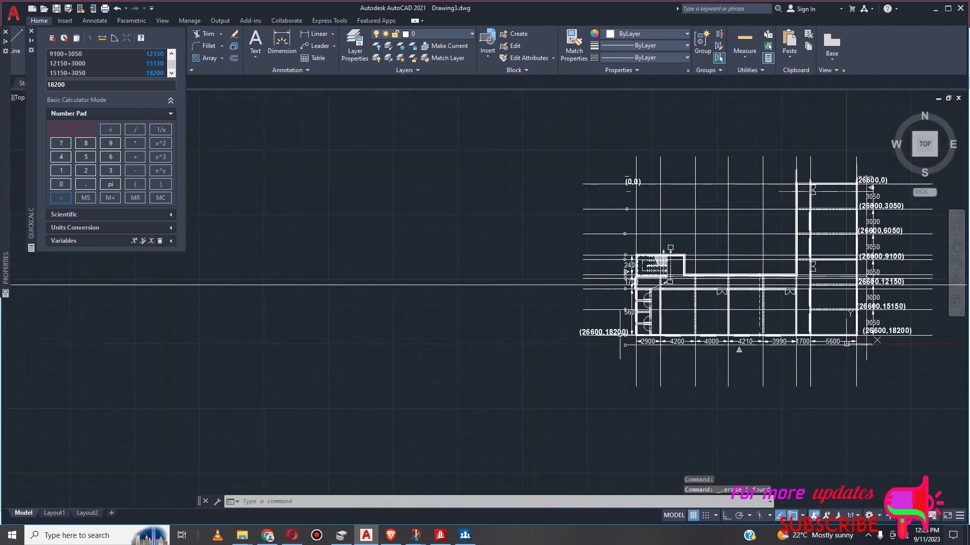
pyautogui.scroll(4, 644, 325)
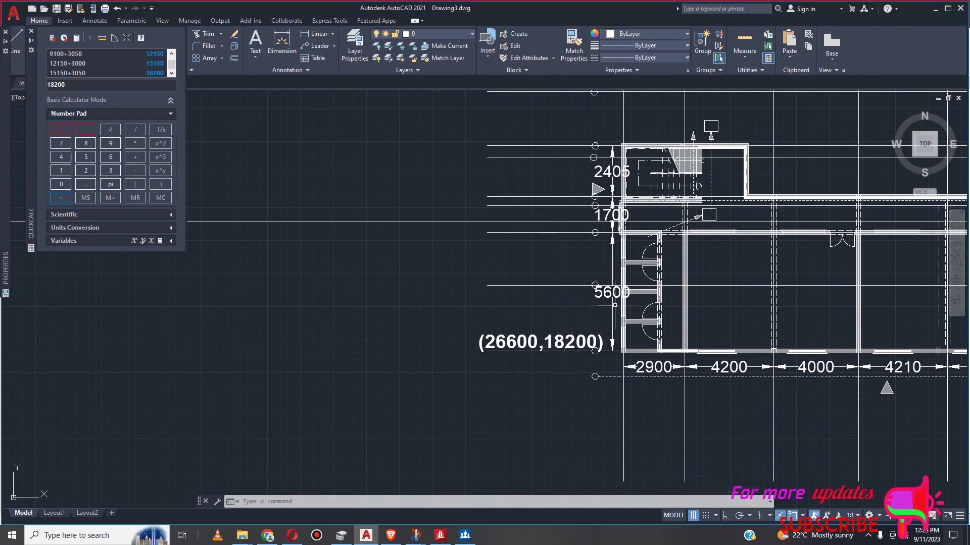
pyautogui.click(568, 342)
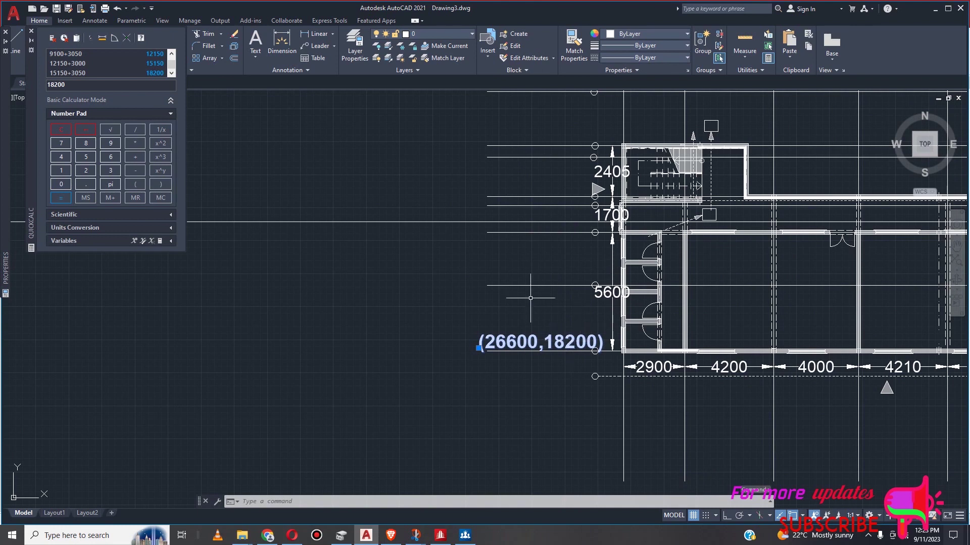
pyautogui.write('c')
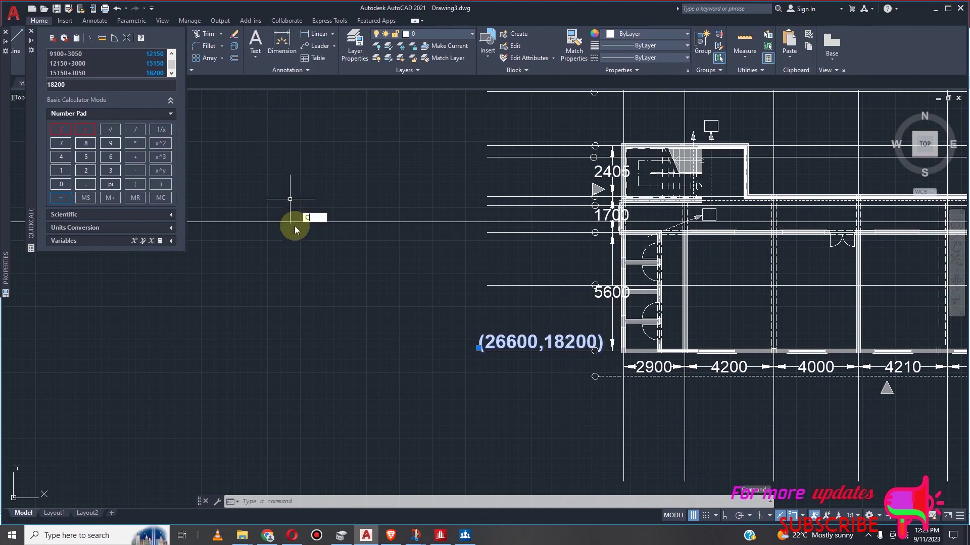
pyautogui.write('o')
pyautogui.press('Return')
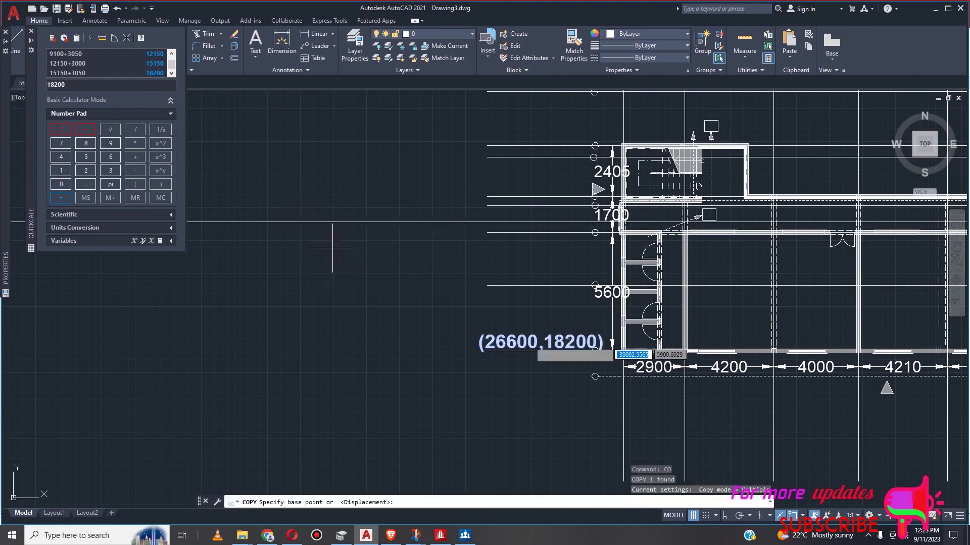
pyautogui.click(519, 331)
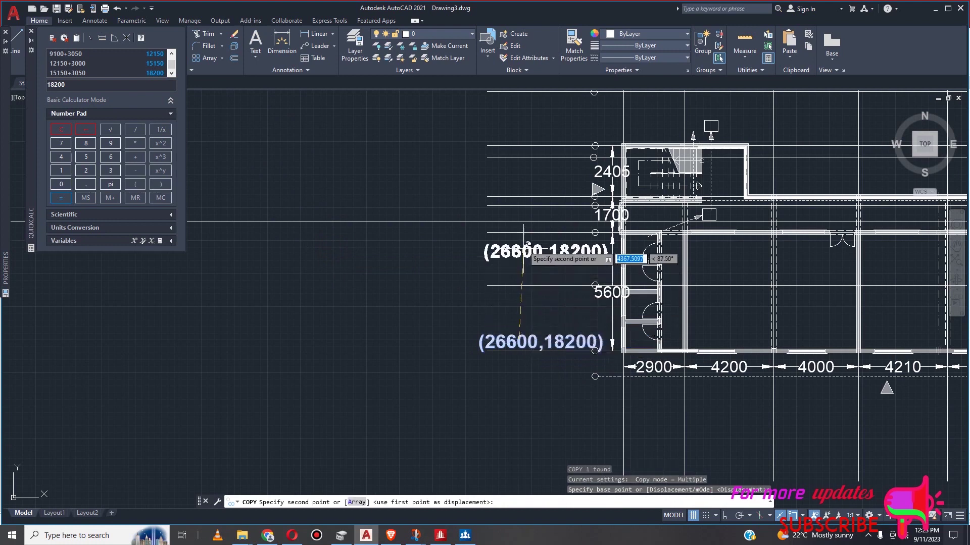
pyautogui.scroll(4, 517, 224)
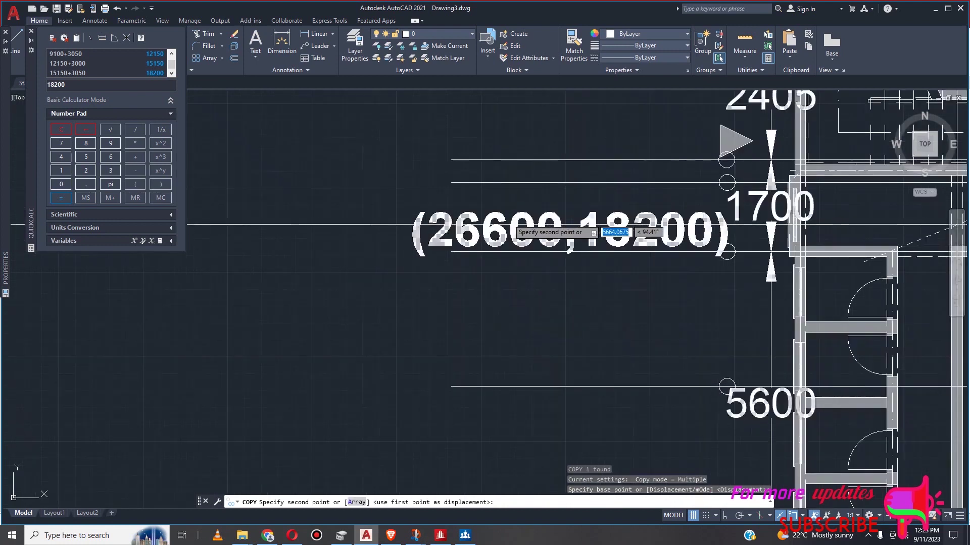
pyautogui.click(524, 226)
pyautogui.press('Escape')
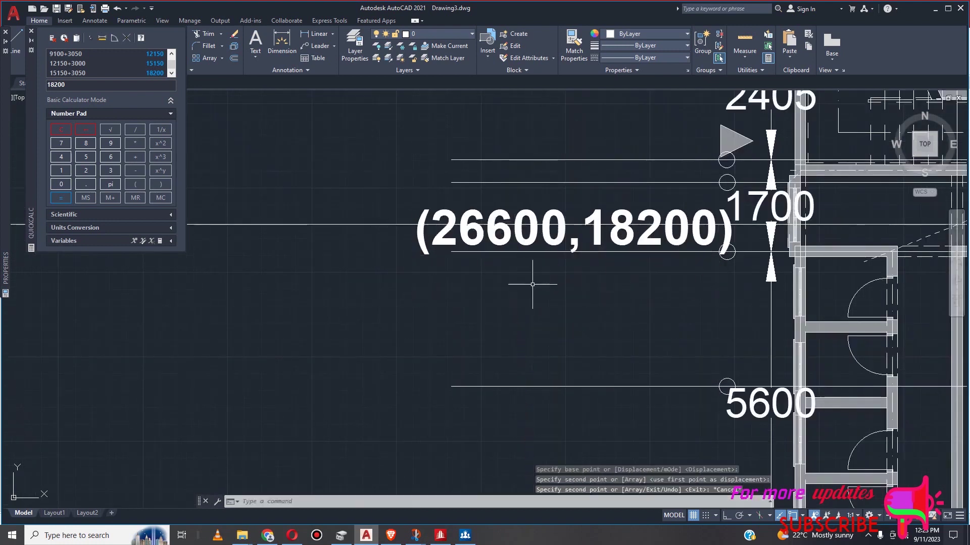
# Set the x-coordinate to 0 in both west-side "(26600,18200)" labels
pyautogui.scroll(-4, 513, 233)
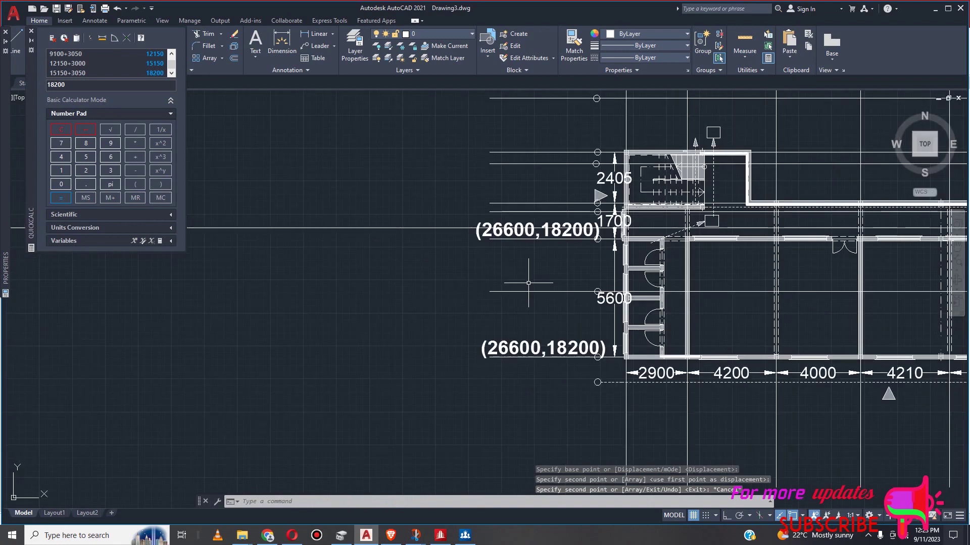
pyautogui.doubleClick(512, 346)
pyautogui.doubleClick(518, 345)
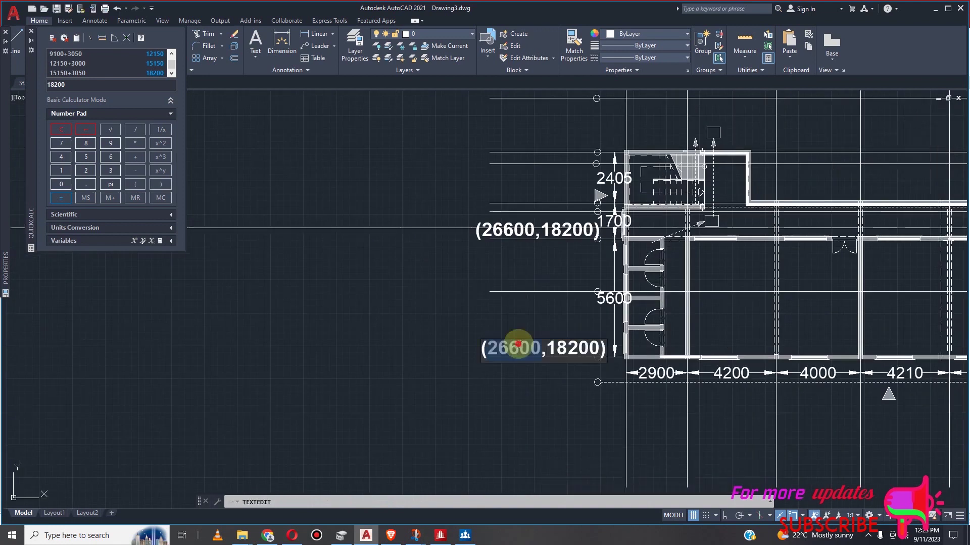
pyautogui.write('0')
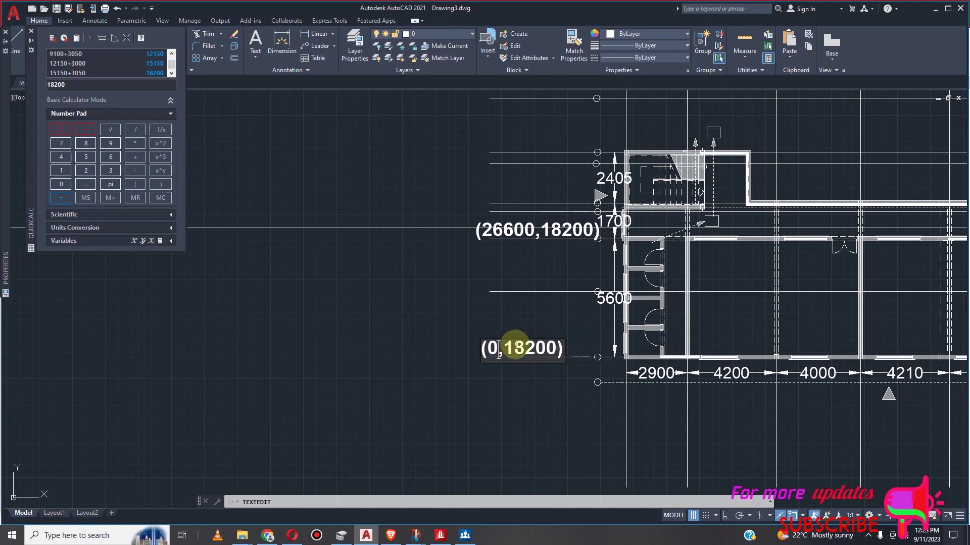
pyautogui.click(516, 231)
pyautogui.click(513, 232)
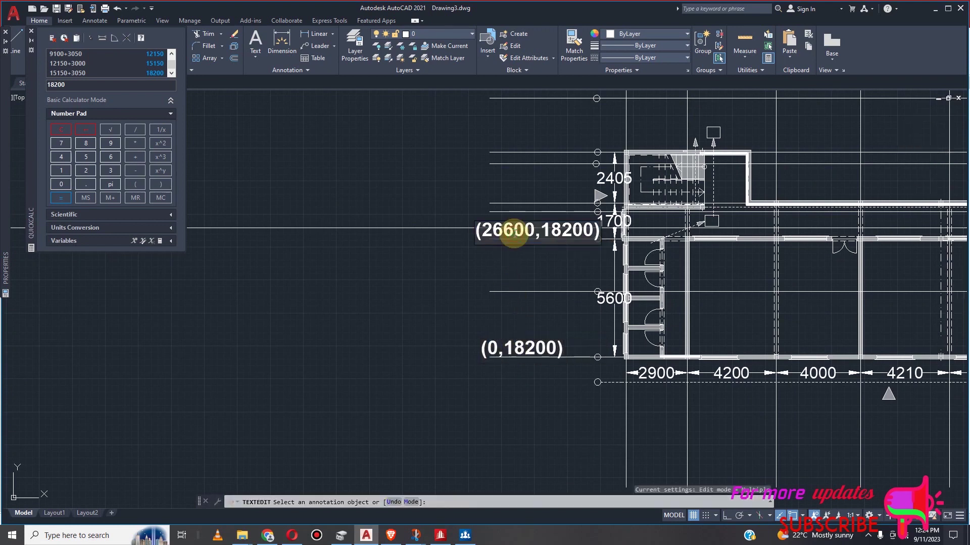
pyautogui.doubleClick(514, 234)
pyautogui.write('0')
pyautogui.click(526, 266)
pyautogui.press('Escape')
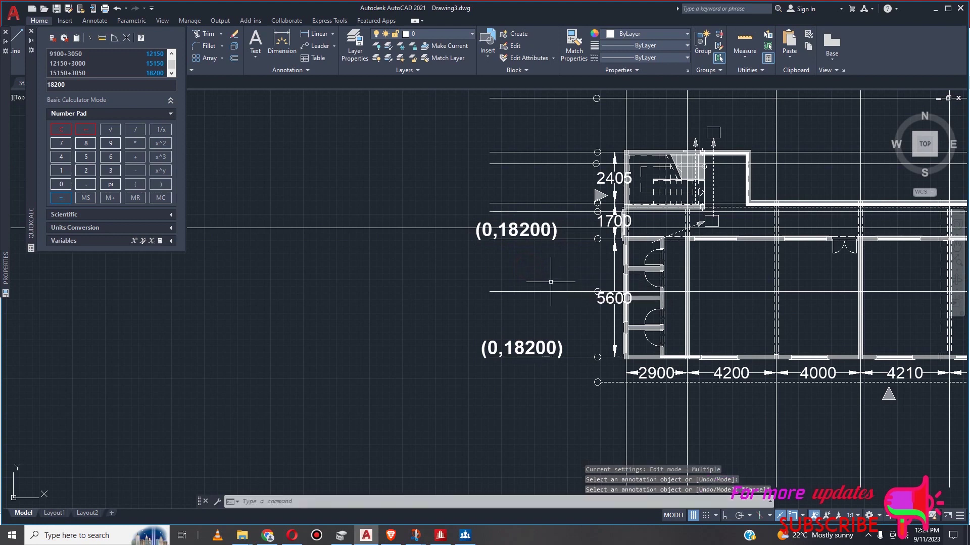
# Calculate 18200-5600 in QuickCalc for the y-coordinate of the upper west-side gridline
pyautogui.scroll(-2, 550, 281)
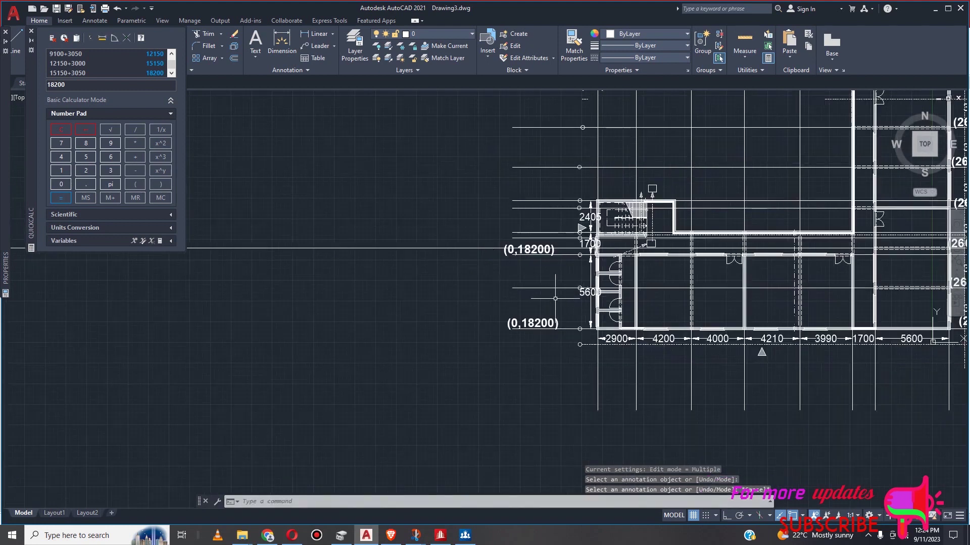
pyautogui.click(84, 88)
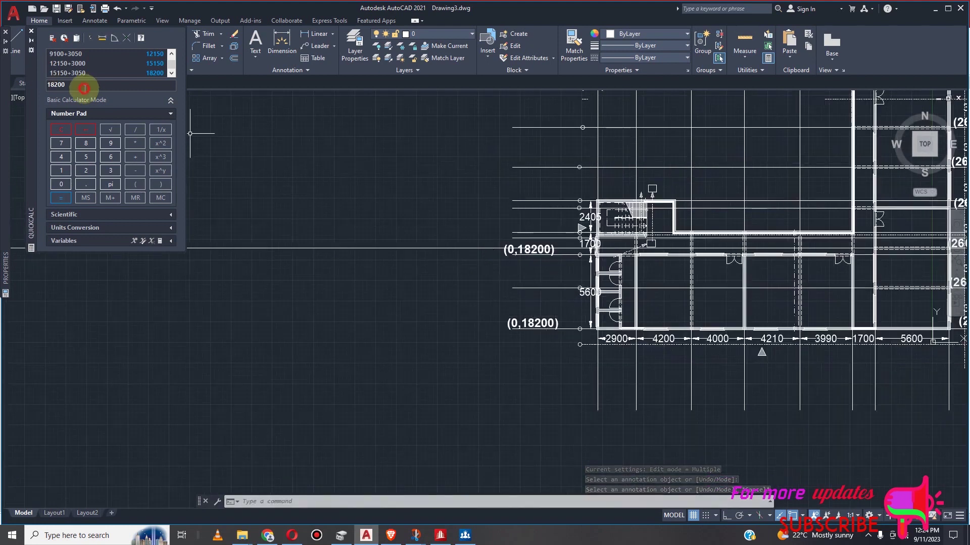
pyautogui.write('-5600')
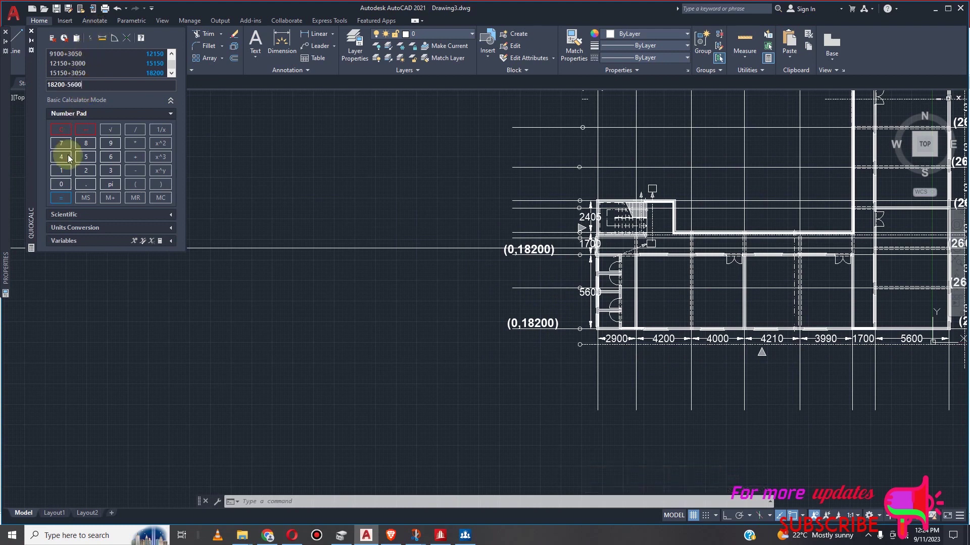
pyautogui.click(61, 197)
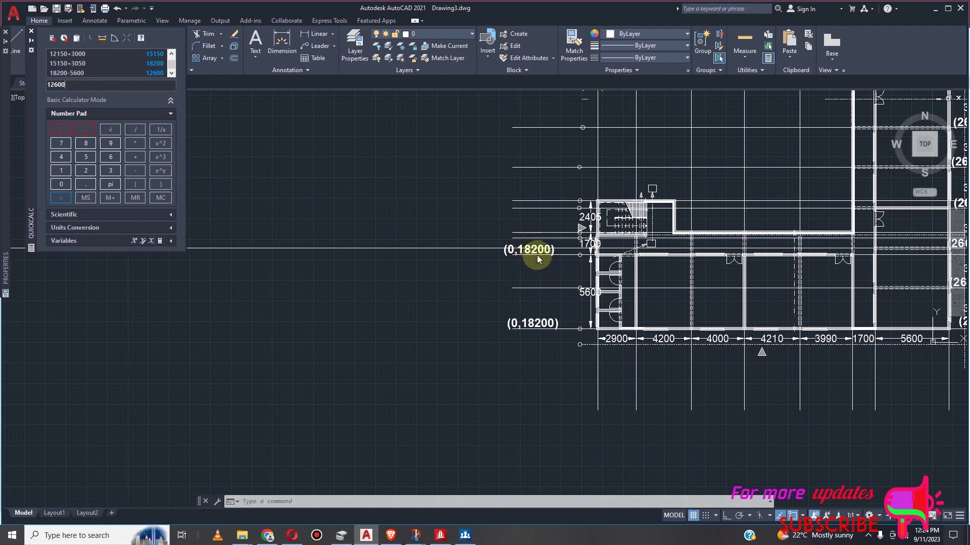
# Change the west-side label at the gridline between the 1700 and 5600 dimensions to "(0,12600)"
pyautogui.scroll(2, 531, 253)
pyautogui.scroll(-6, 541, 253)
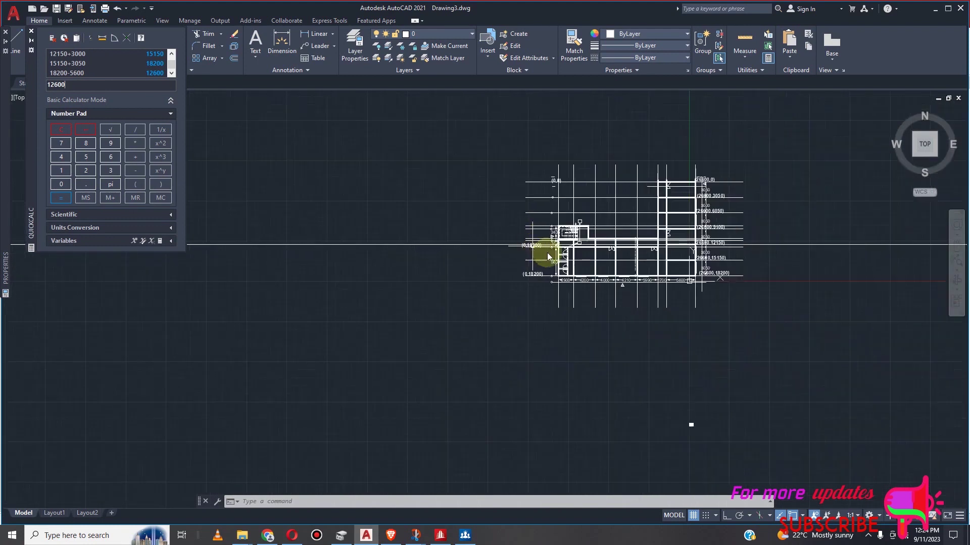
pyautogui.scroll(2, 585, 257)
pyautogui.scroll(2, 546, 243)
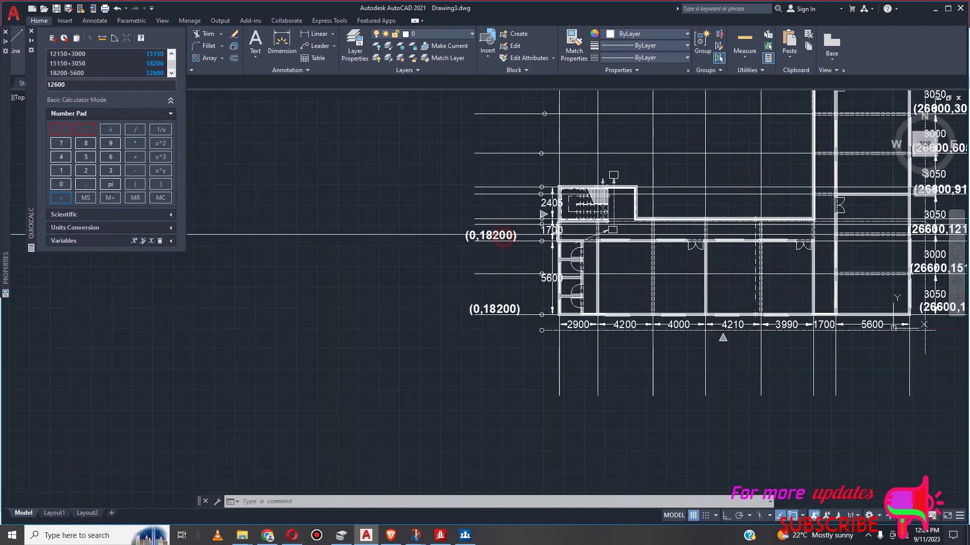
pyautogui.scroll(2, 501, 235)
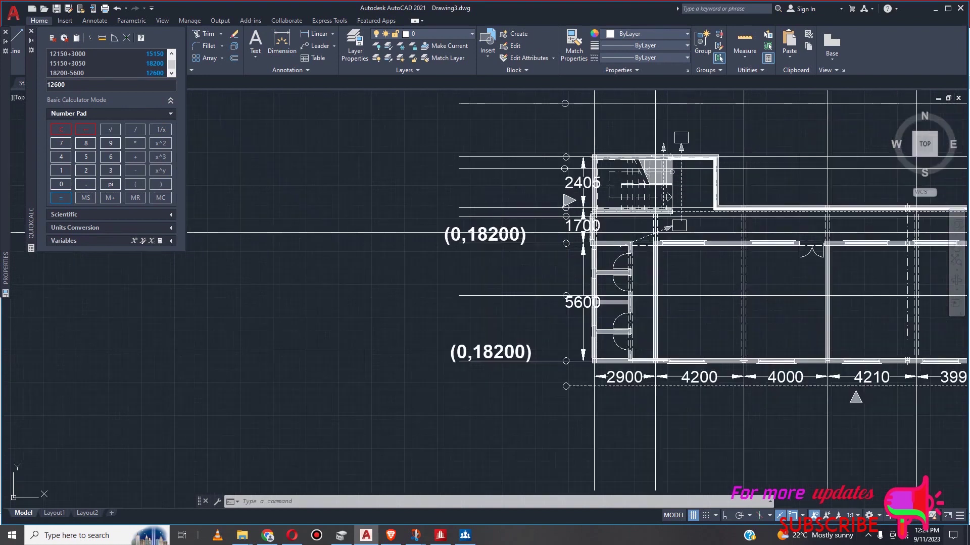
pyautogui.doubleClick(493, 234)
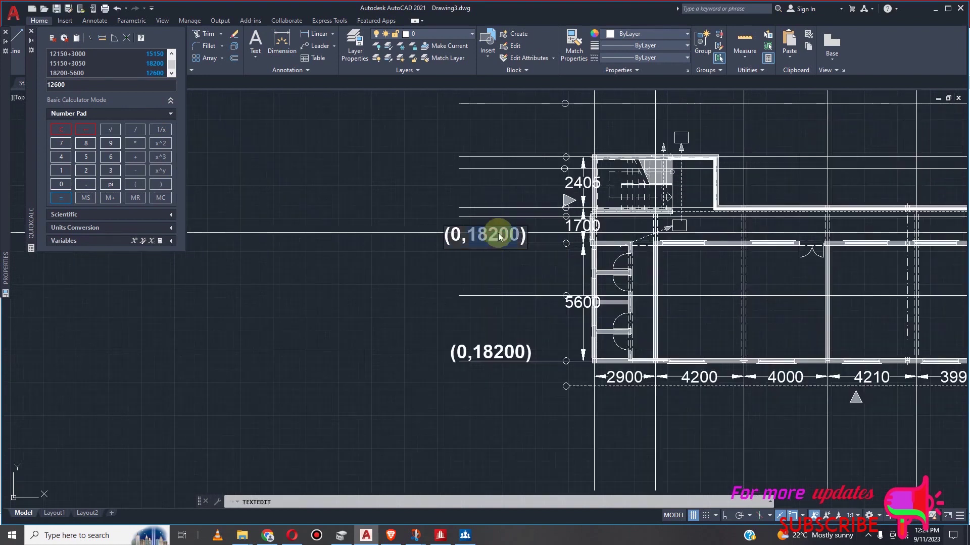
pyautogui.write('12600')
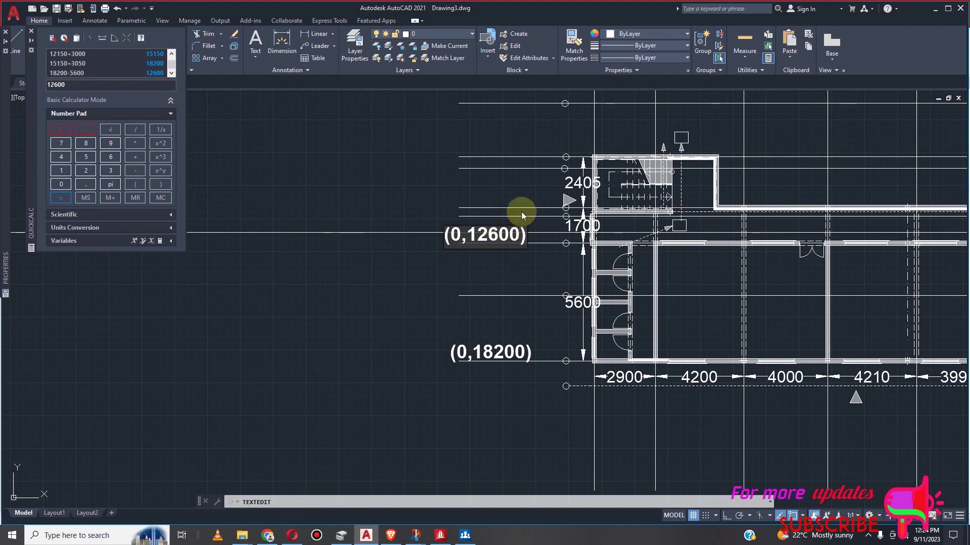
pyautogui.press('Return')
pyautogui.scroll(-4, 501, 199)
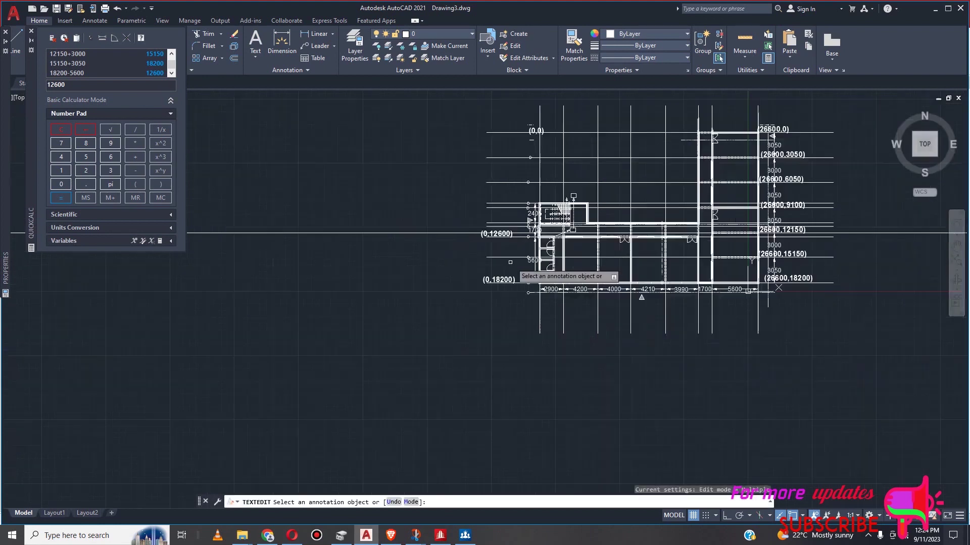
# Copy the "(0,12600)" label up to the west-side gridlines at the lower and upper ends of the 2405 dimension
pyautogui.press('Escape')
pyautogui.scroll(4, 532, 225)
pyautogui.scroll(-2, 531, 255)
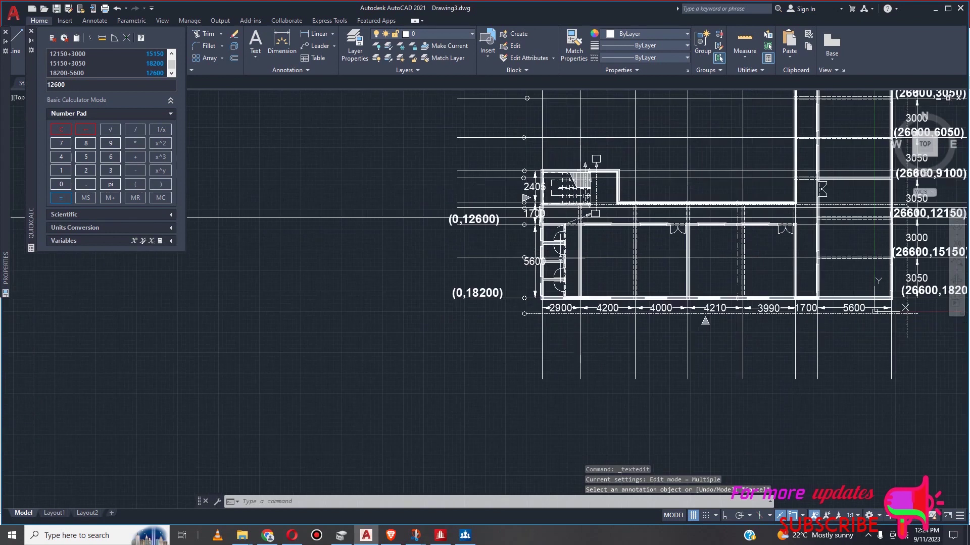
pyautogui.scroll(3, 470, 220)
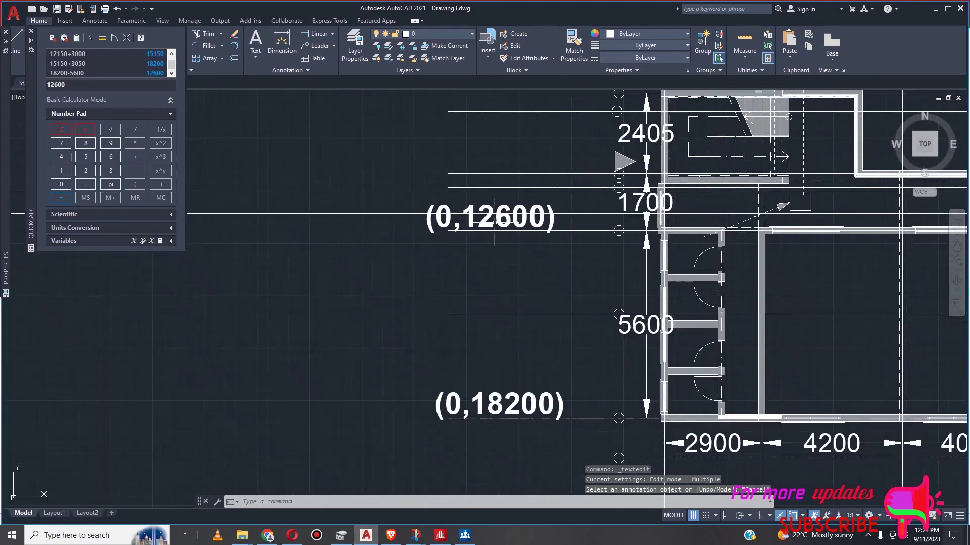
pyautogui.click(498, 218)
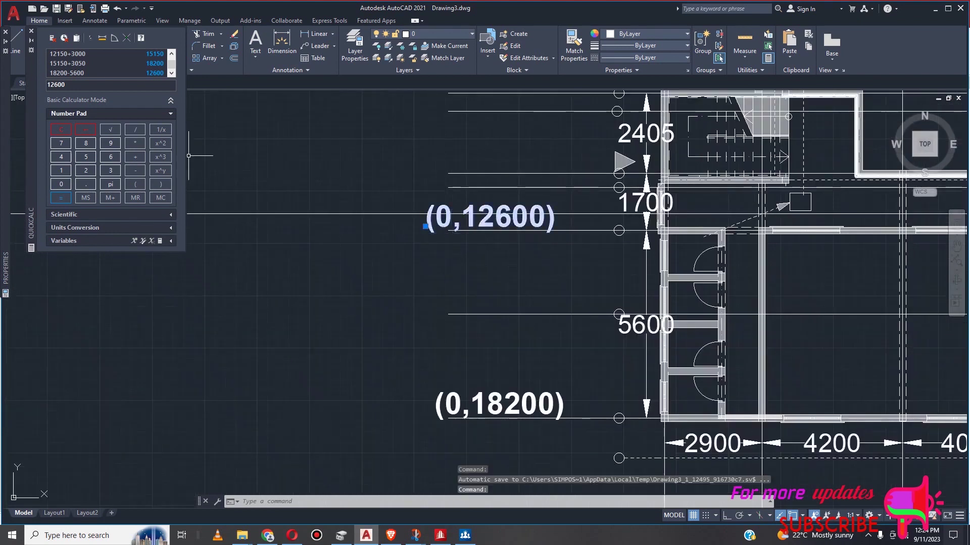
pyautogui.write('co')
pyautogui.press('Return')
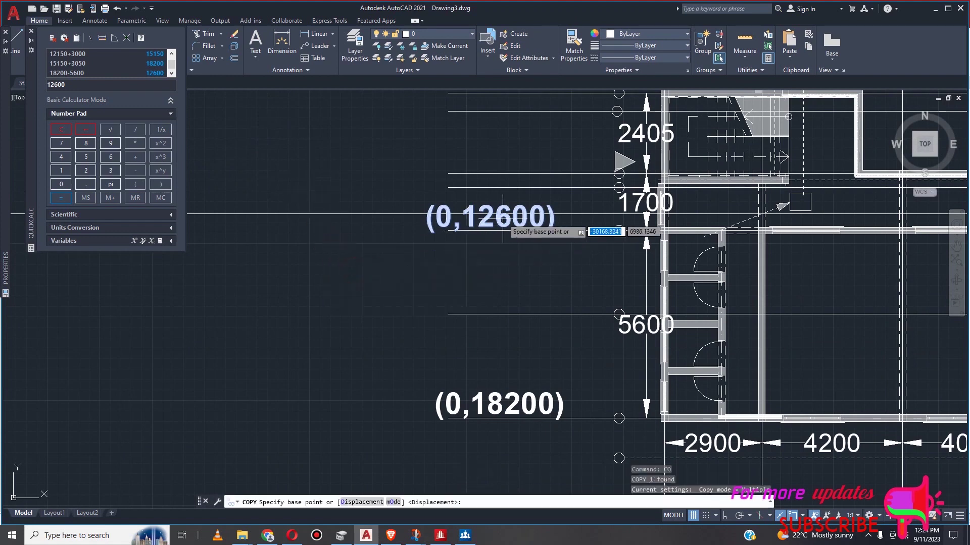
pyautogui.click(502, 218)
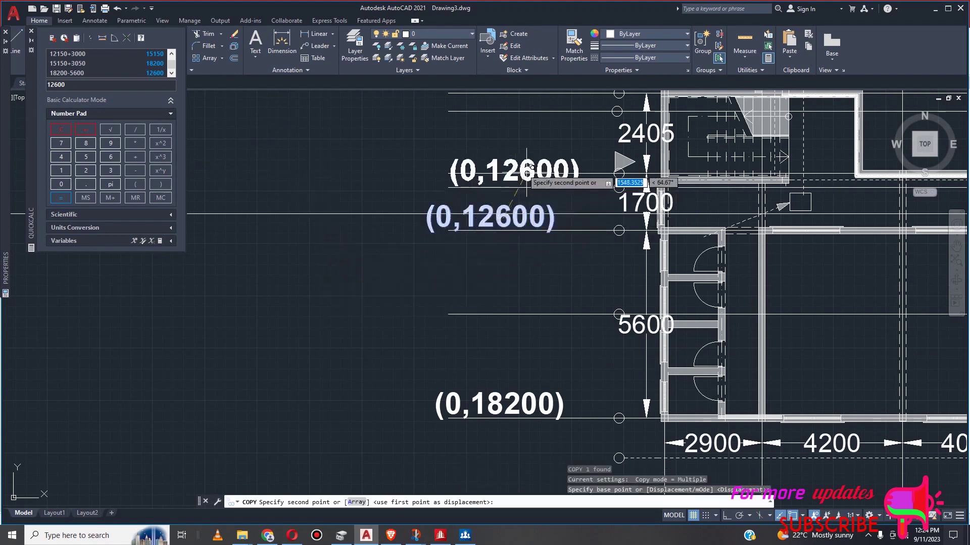
pyautogui.click(522, 157)
pyautogui.scroll(-3, 552, 254)
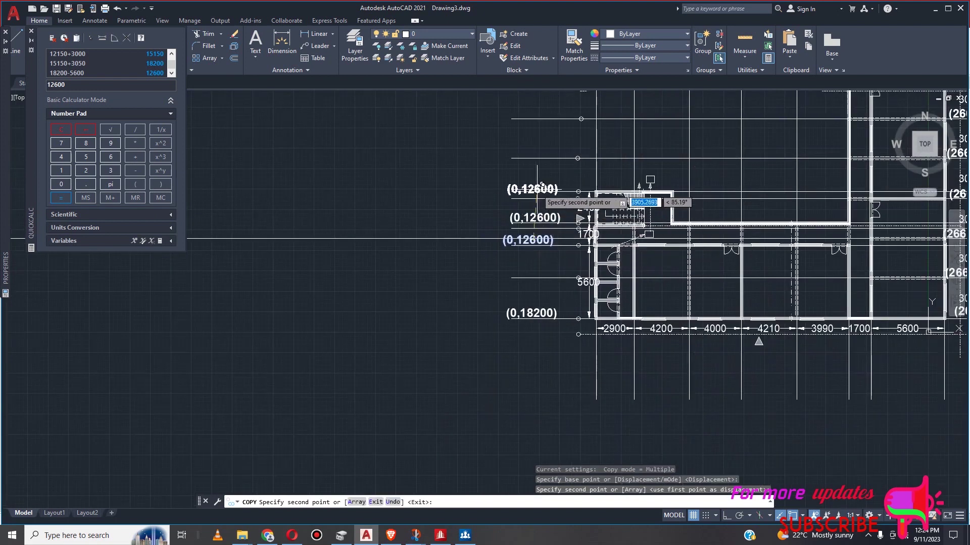
pyautogui.click(539, 183)
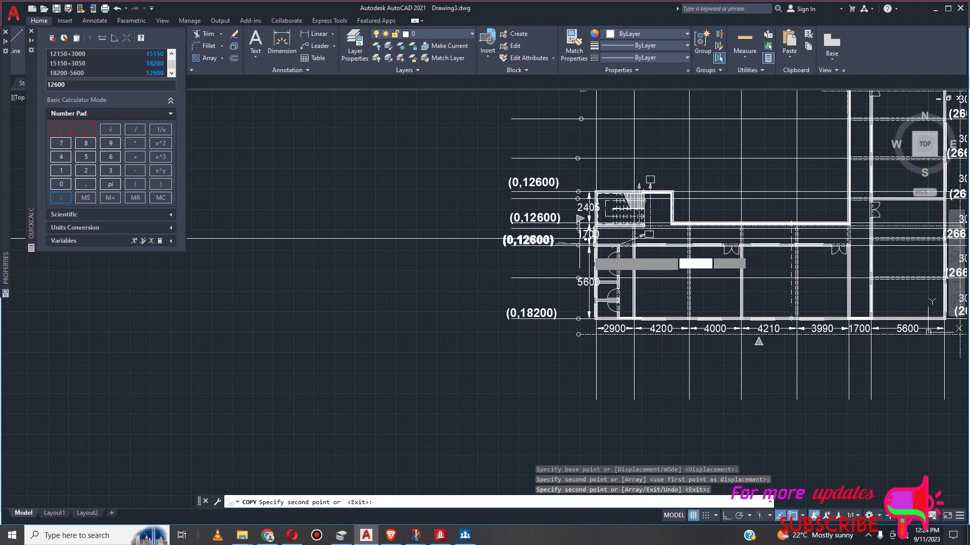
pyautogui.press('Escape')
# Calculate 12600-1700 in QuickCalc for the y-coordinate of the gridline between the 1700 and 2405 dimensions
pyautogui.scroll(5, 569, 229)
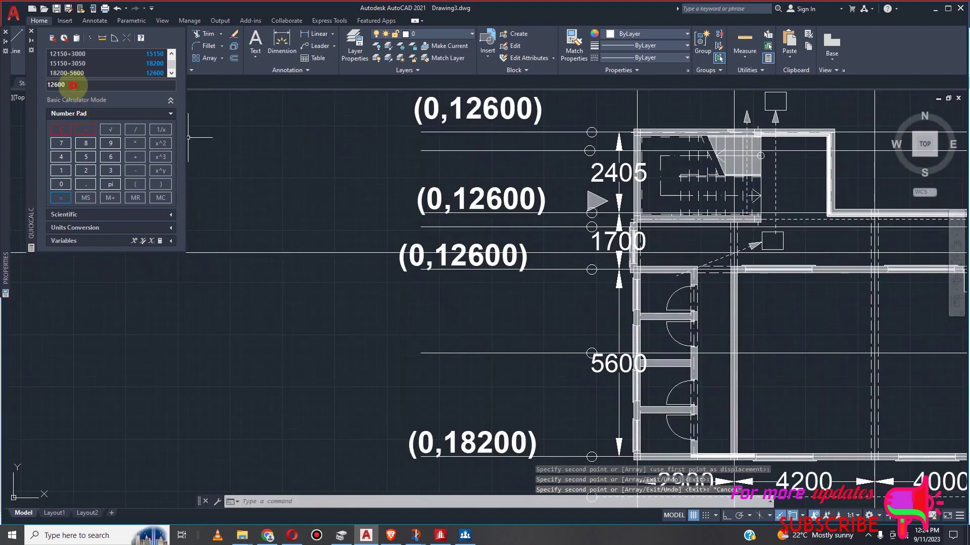
pyautogui.write('-1700')
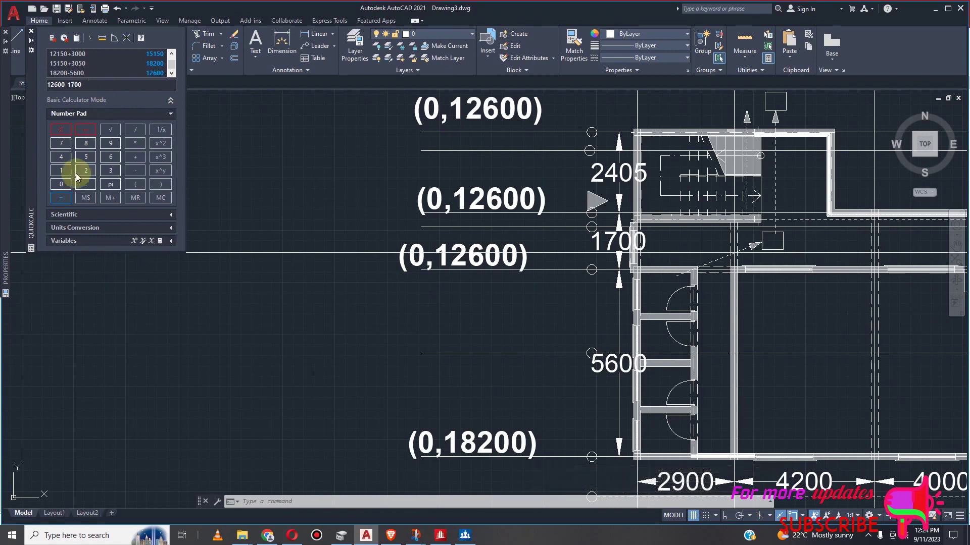
pyautogui.click(67, 197)
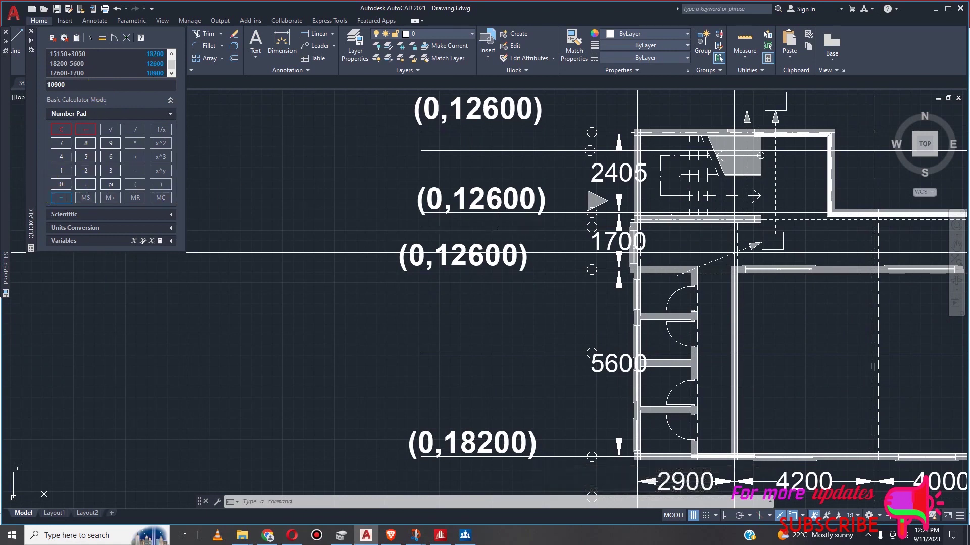
# Change the west-side label at the gridline between the 1700 and 2405 dimensions to "(0,10900)"
pyautogui.doubleClick(524, 202)
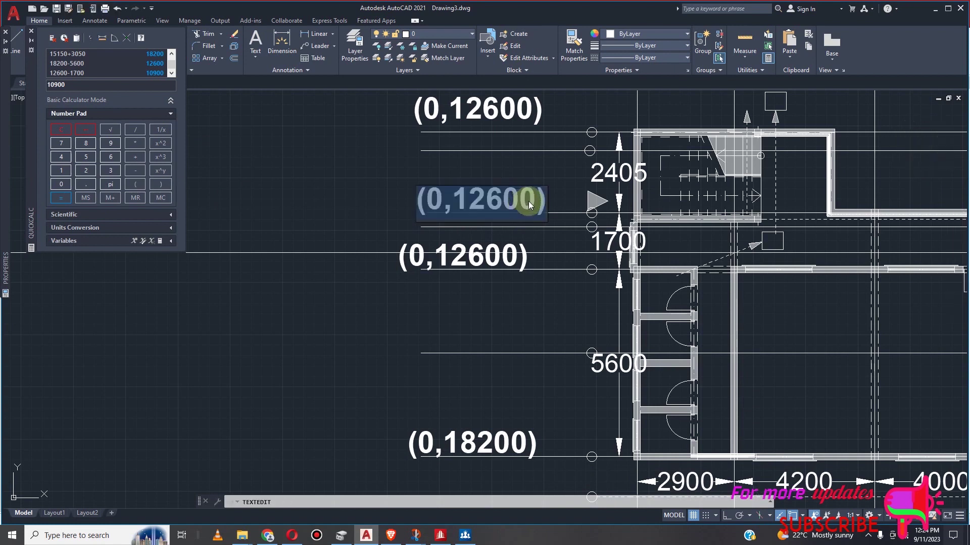
pyautogui.click(528, 201)
pyautogui.press('BackSpace')
pyautogui.press('BackSpace')
pyautogui.press('BackSpace')
pyautogui.press('BackSpace')
pyautogui.press('BackSpace')
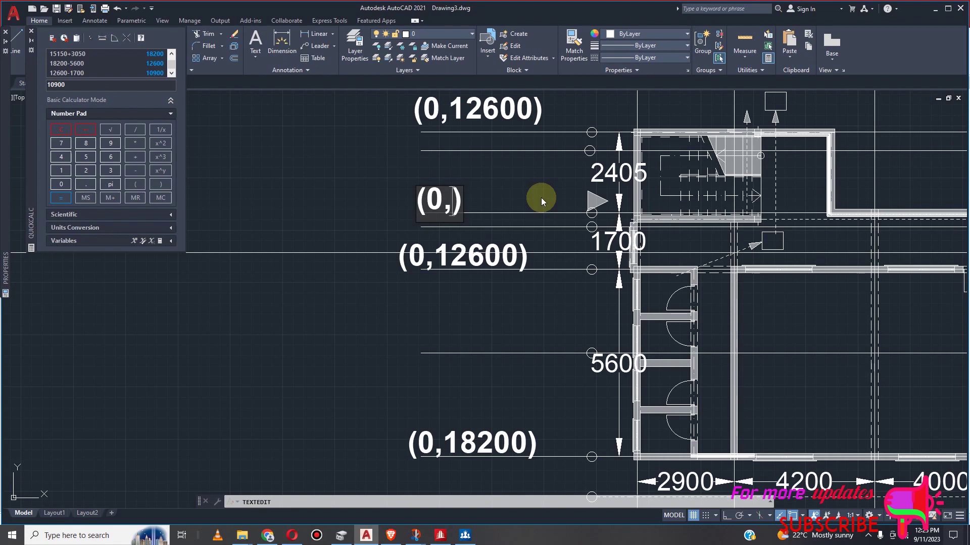
pyautogui.write('19')
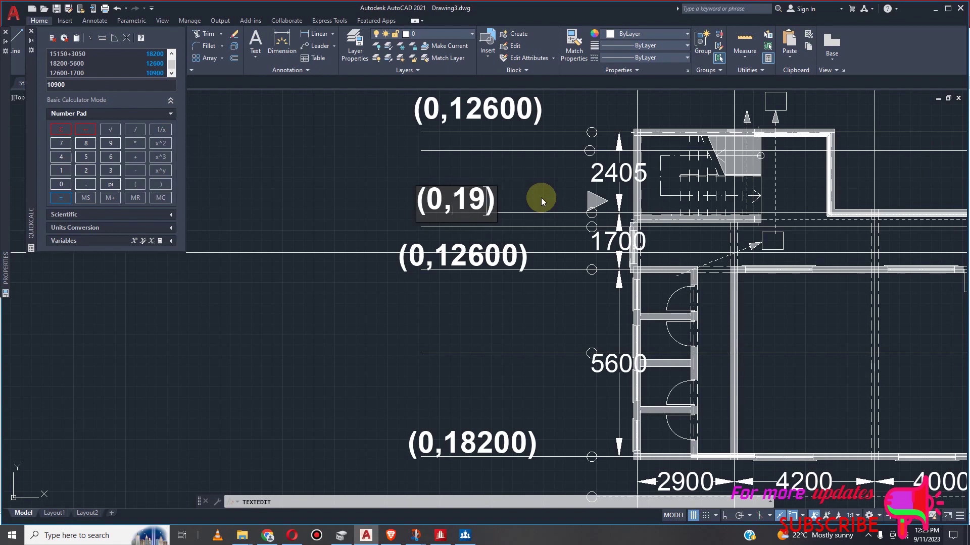
pyautogui.press('BackSpace')
pyautogui.write('0900')
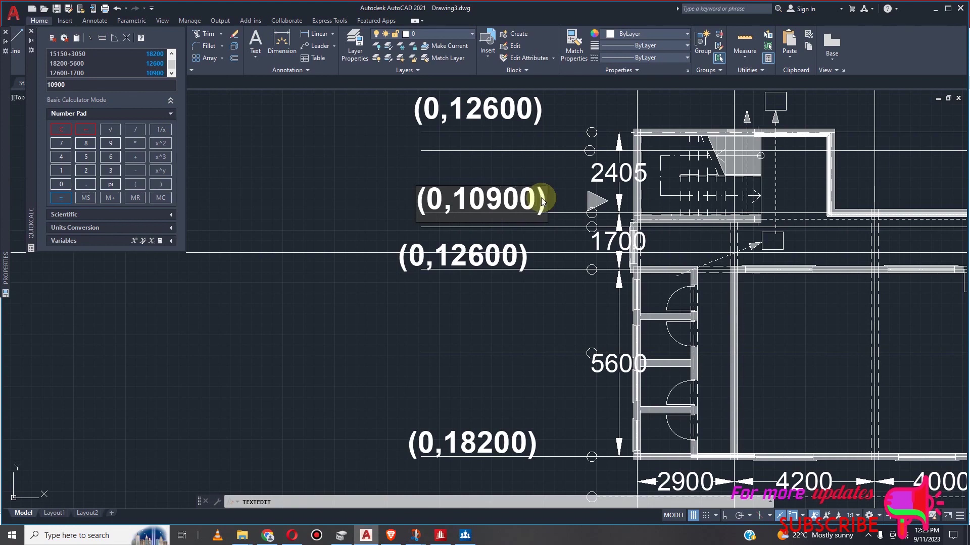
pyautogui.press('Return')
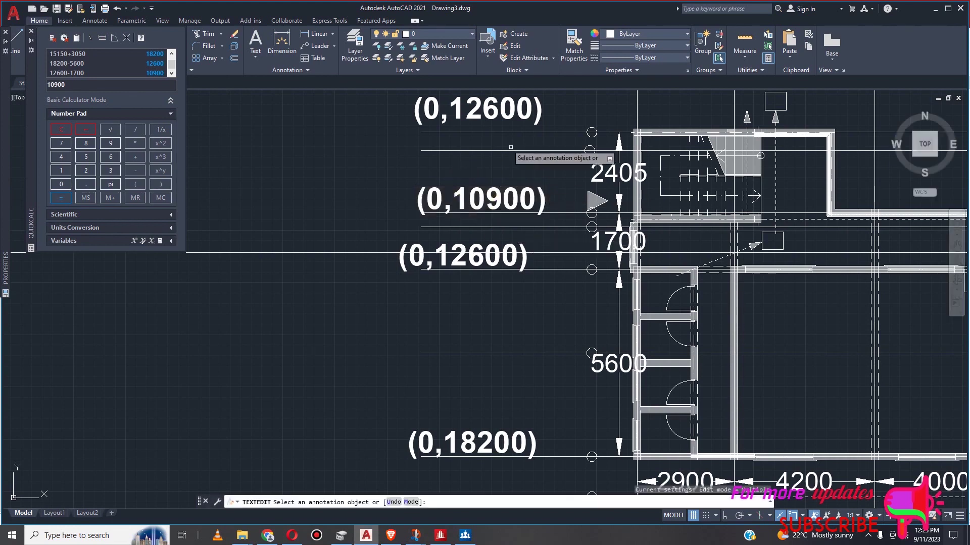
# Calculate 10900-2405 in QuickCalc and change the label at the upper end of the 2405 dimension to "(0,8495)"
pyautogui.click(67, 85)
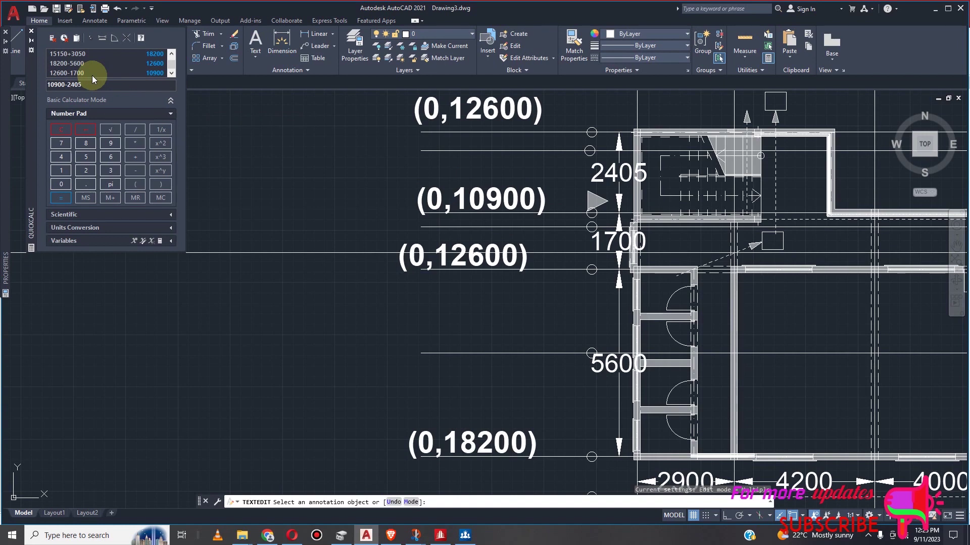
pyautogui.click(62, 200)
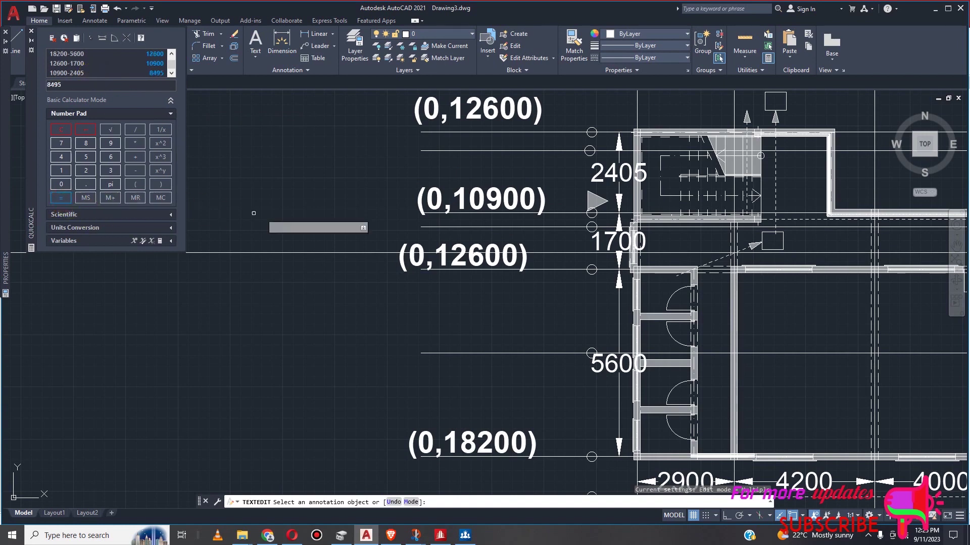
pyautogui.click(510, 109)
pyautogui.doubleClick(510, 111)
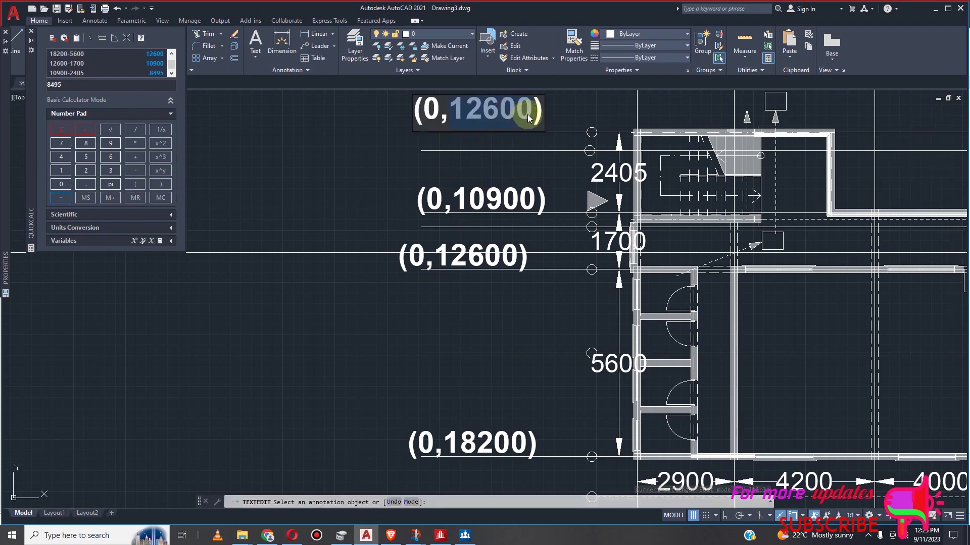
pyautogui.write('849')
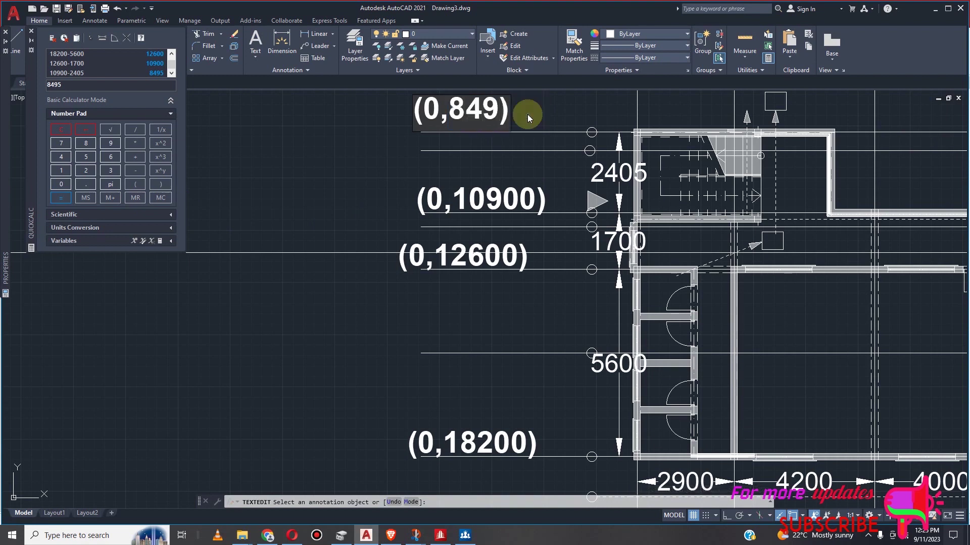
pyautogui.press('Return')
# Examine the west-side coordinate labels and the gridlines around the stair block and south rooms, ending the text editing
pyautogui.scroll(-6, 524, 234)
pyautogui.scroll(-3, 523, 234)
pyautogui.scroll(7, 524, 234)
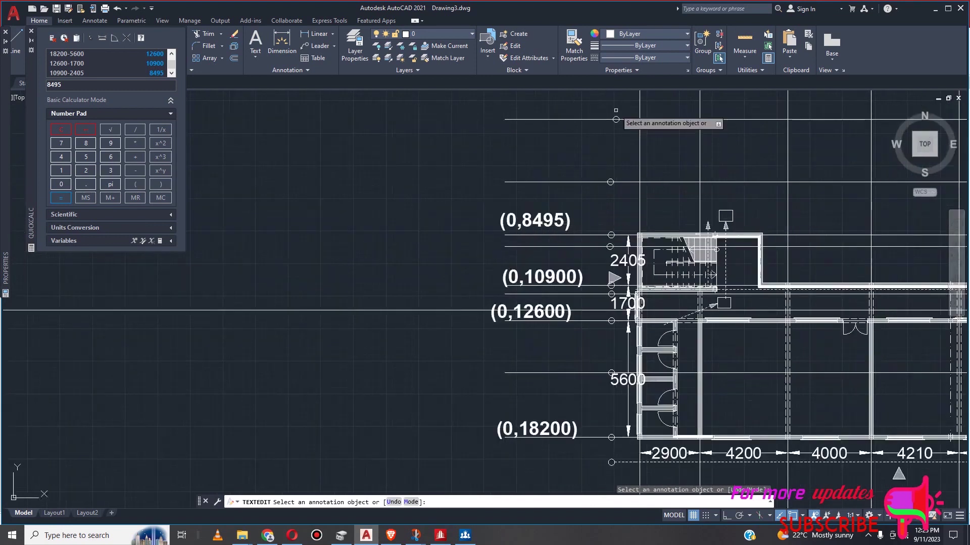
pyautogui.scroll(-4, 618, 124)
pyautogui.scroll(2, 617, 124)
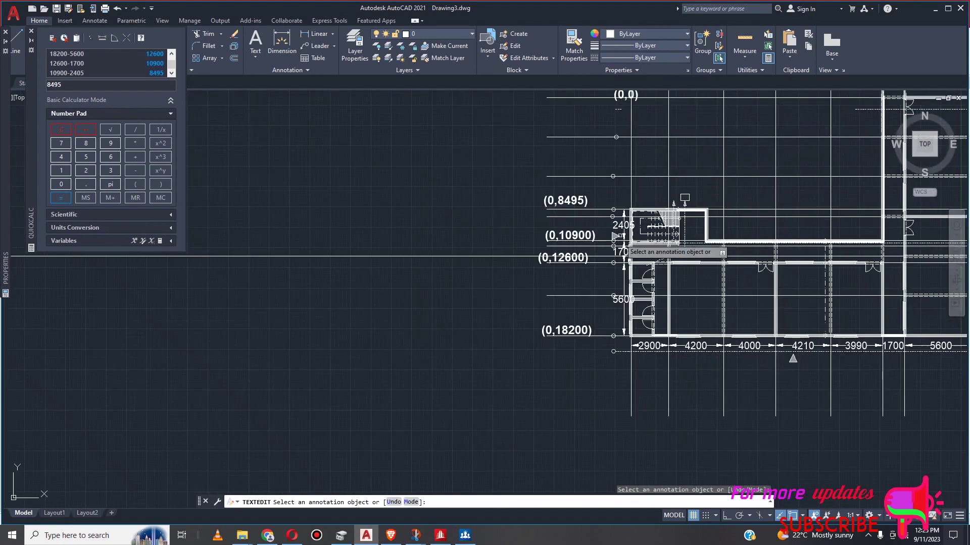
pyautogui.scroll(-4, 617, 252)
pyautogui.scroll(2, 623, 189)
pyautogui.scroll(2, 613, 194)
pyautogui.scroll(-3, 608, 197)
pyautogui.scroll(3, 608, 243)
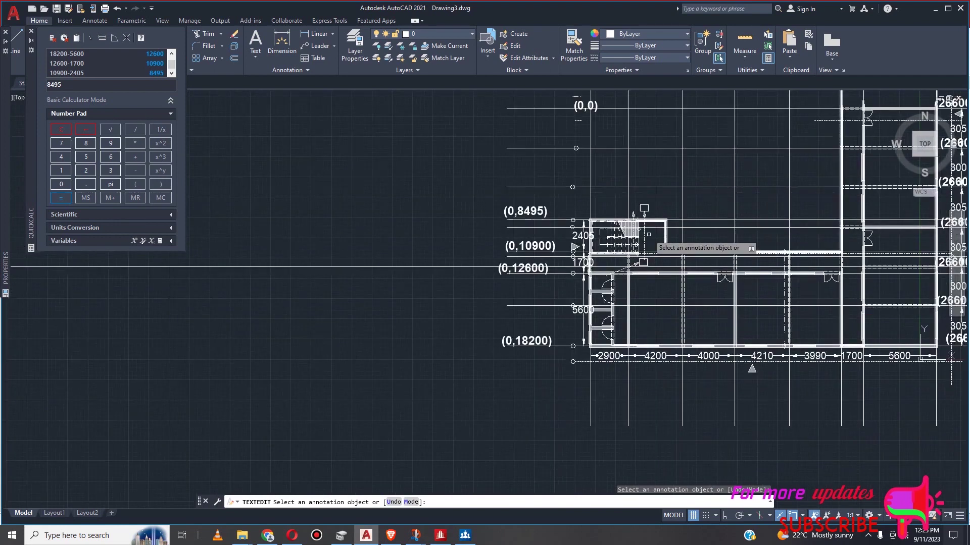
pyautogui.scroll(2, 640, 244)
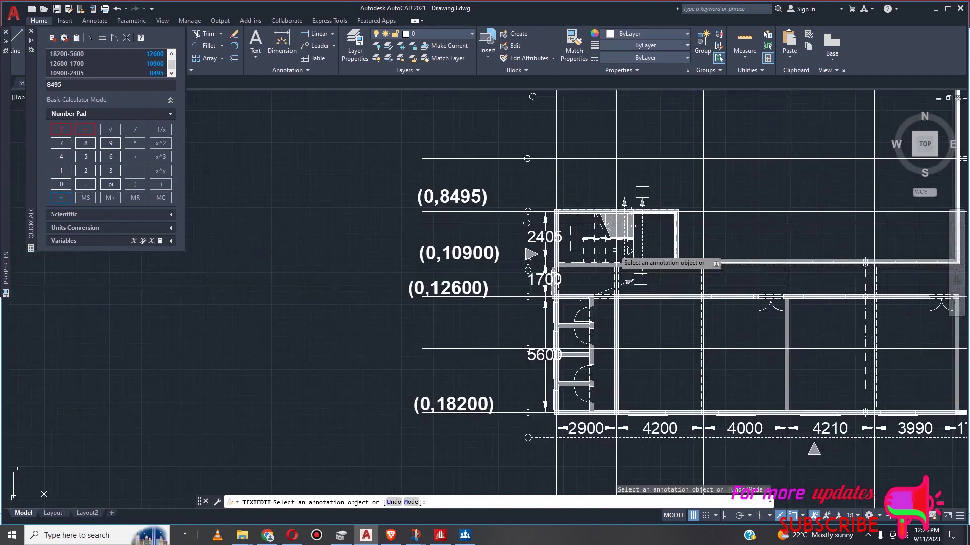
pyautogui.scroll(2, 648, 232)
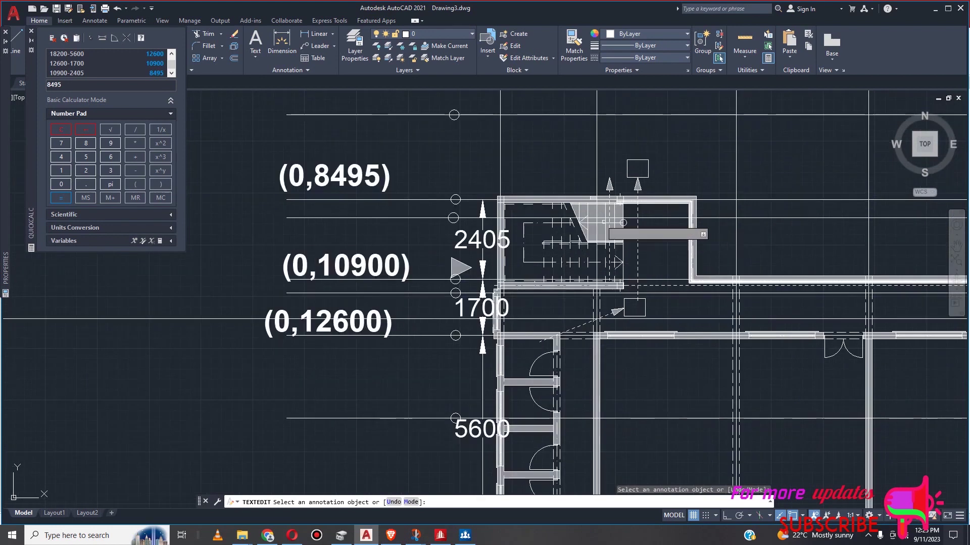
pyautogui.scroll(-4, 621, 237)
pyautogui.scroll(4, 609, 240)
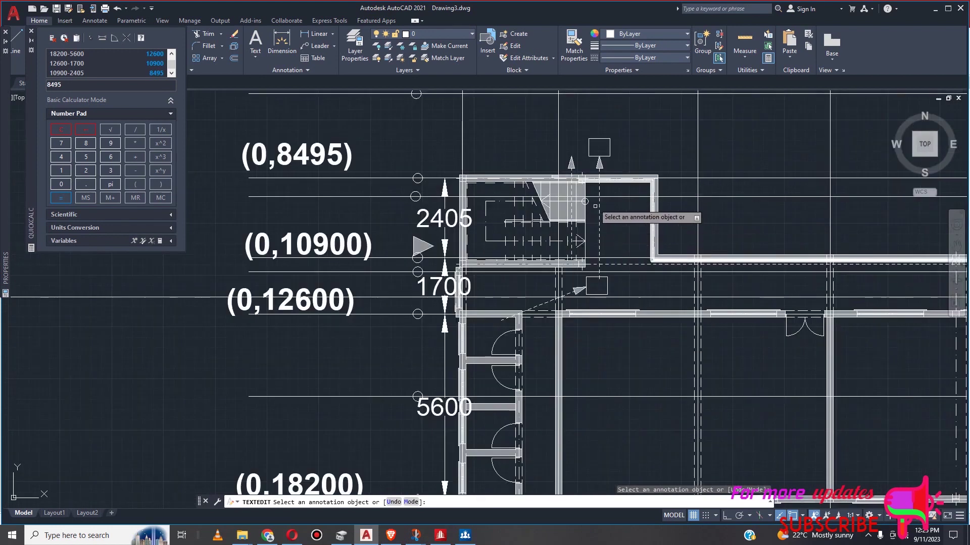
pyautogui.press('Escape')
pyautogui.scroll(-2, 582, 205)
pyautogui.scroll(-2, 577, 216)
pyautogui.press('Escape')
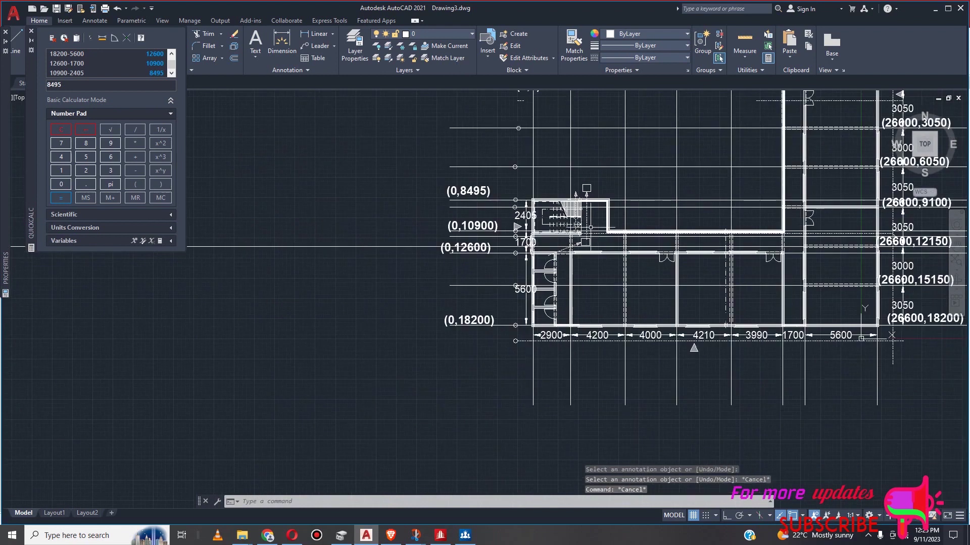
pyautogui.scroll(4, 574, 277)
pyautogui.scroll(-2, 526, 338)
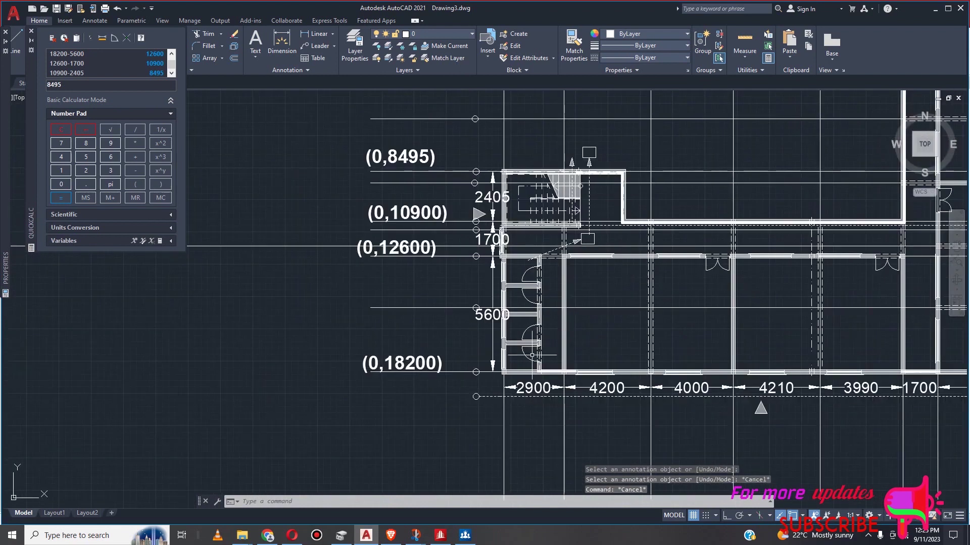
pyautogui.scroll(-2, 576, 358)
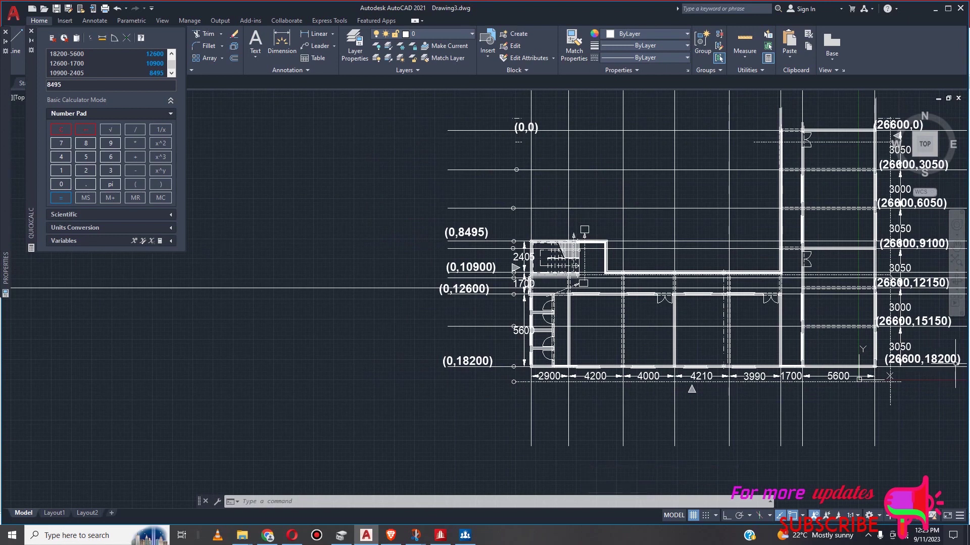
# Copy the west-side "(0,18200)" label to the south-wall gridlines at both ends of the 4200 dimension
pyautogui.scroll(3, 859, 364)
pyautogui.scroll(-3, 767, 371)
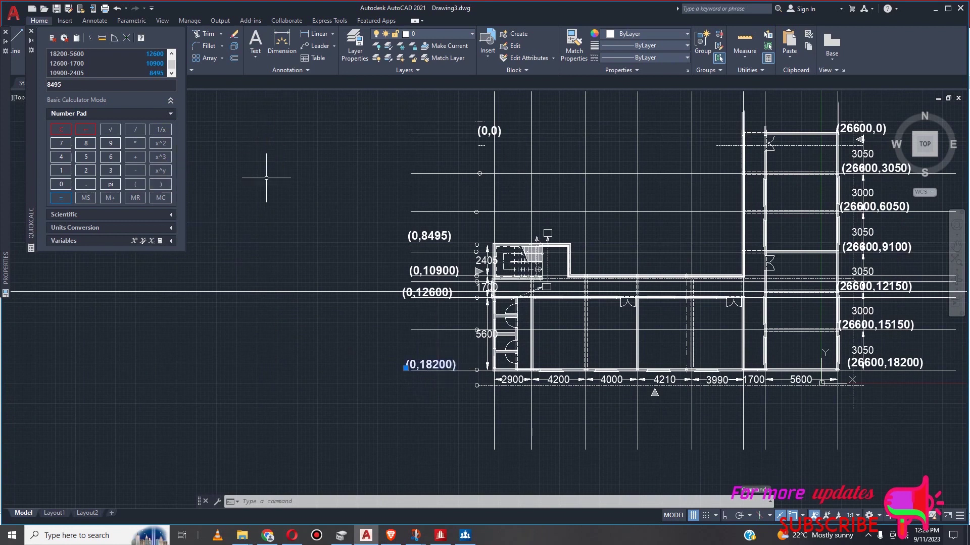
pyautogui.rightClick(271, 212)
pyautogui.click(372, 259)
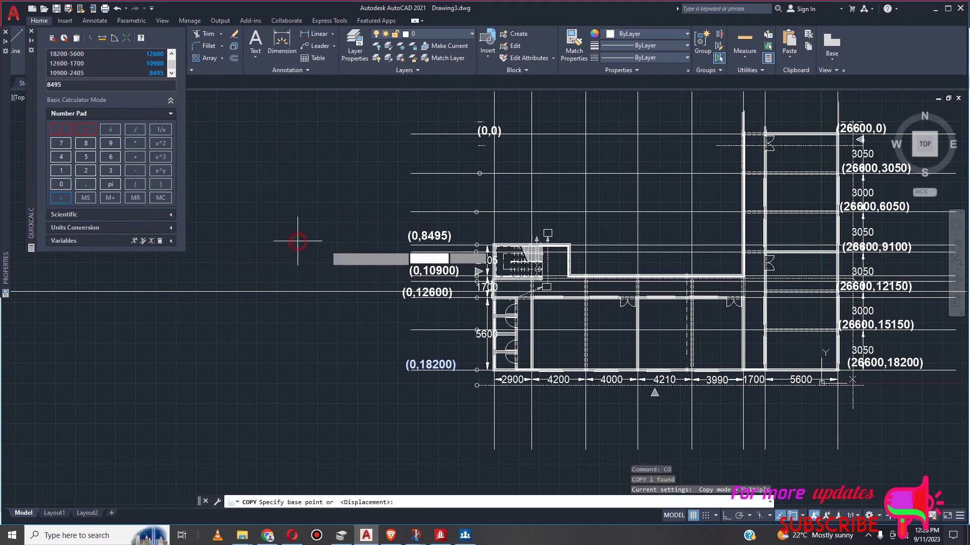
pyautogui.click(447, 364)
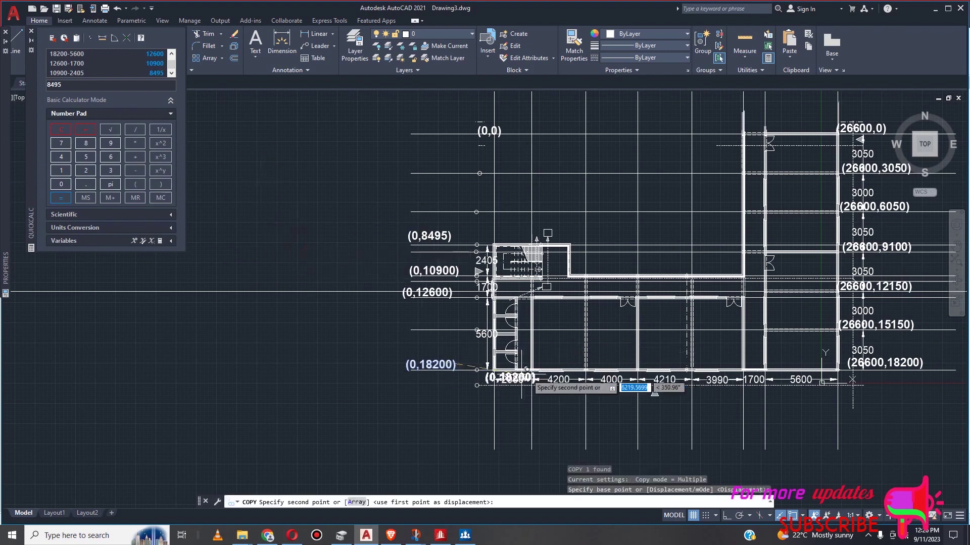
pyautogui.scroll(2, 603, 369)
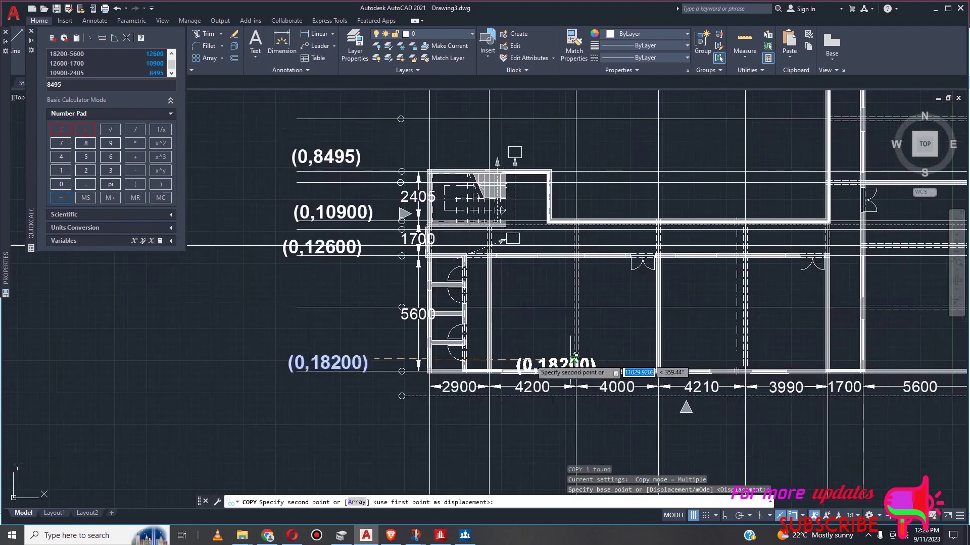
pyautogui.scroll(2, 554, 357)
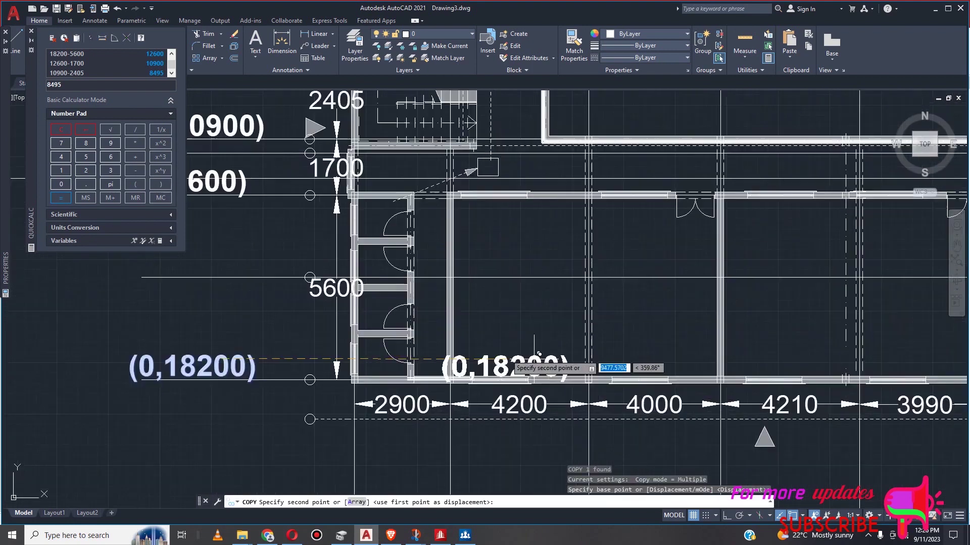
pyautogui.click(505, 349)
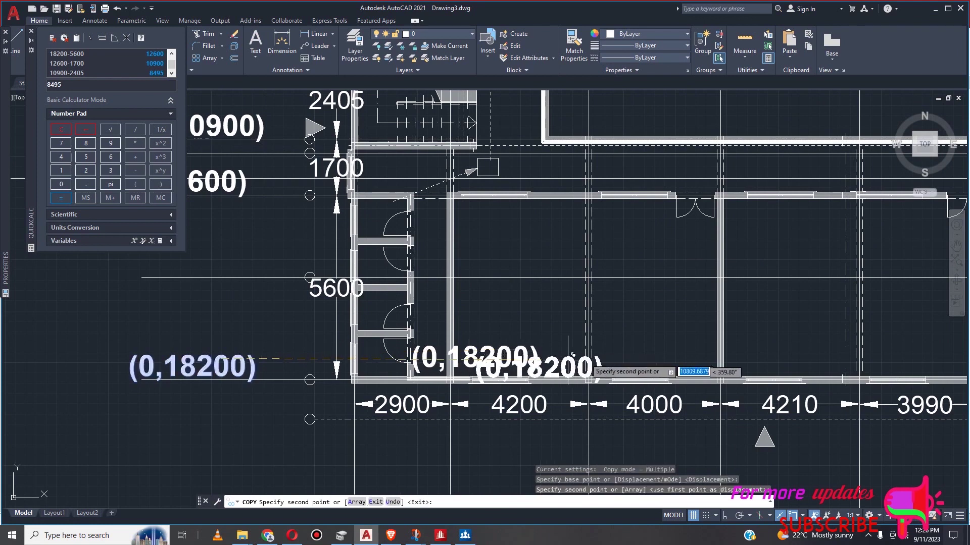
pyautogui.click(636, 348)
# Place four more copies of the "(0,18200)" label near the remaining south-wall gridlines, from the 4000/4210 boundary to the 1700/5600 boundary
pyautogui.scroll(-2, 629, 361)
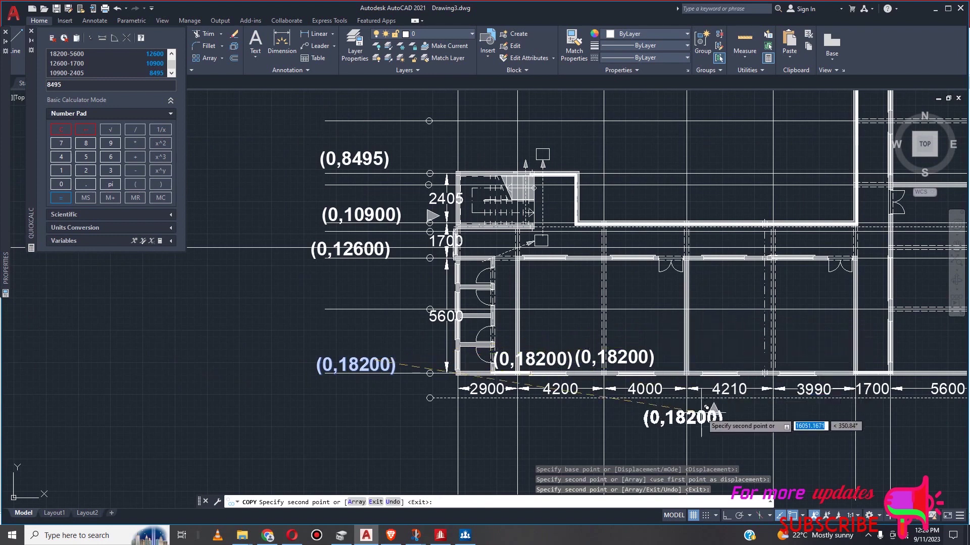
pyautogui.click(706, 407)
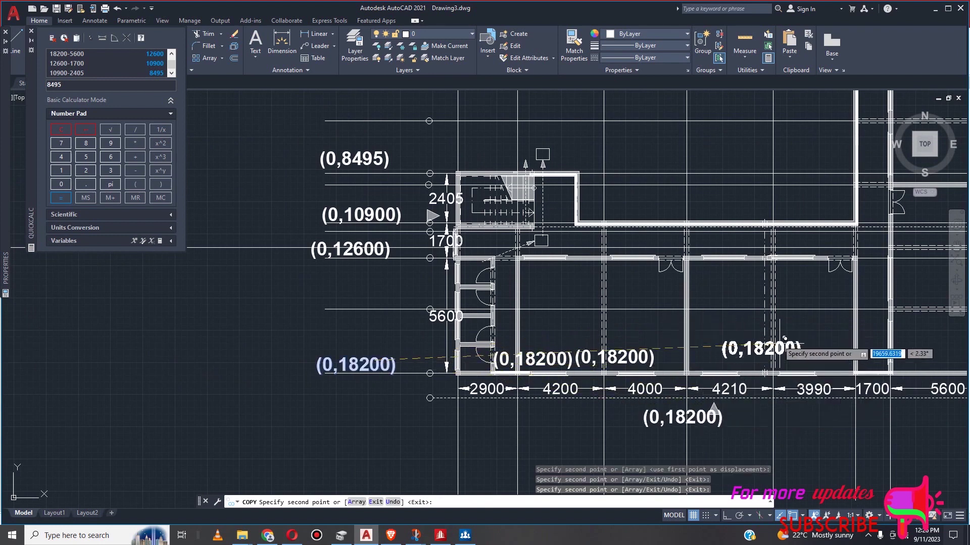
pyautogui.click(791, 348)
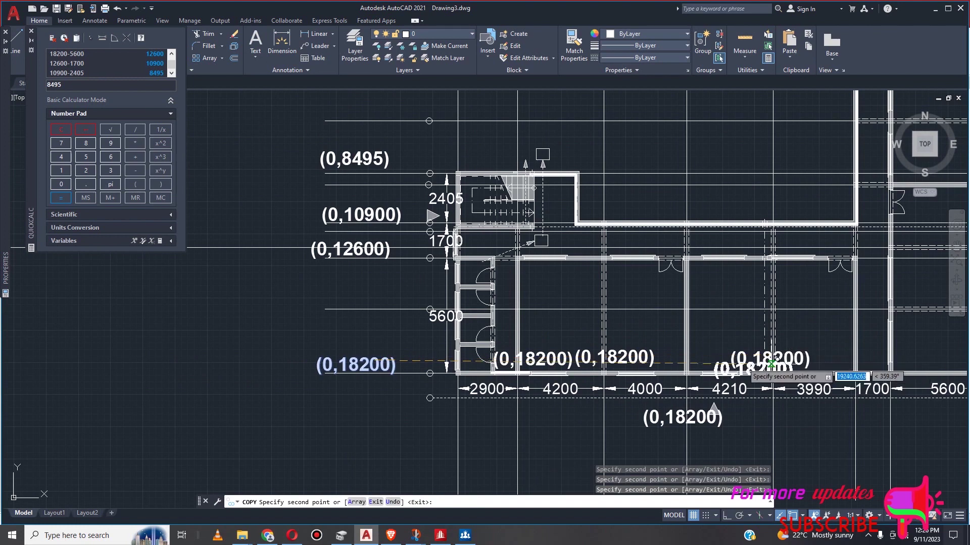
pyautogui.scroll(-2, 512, 379)
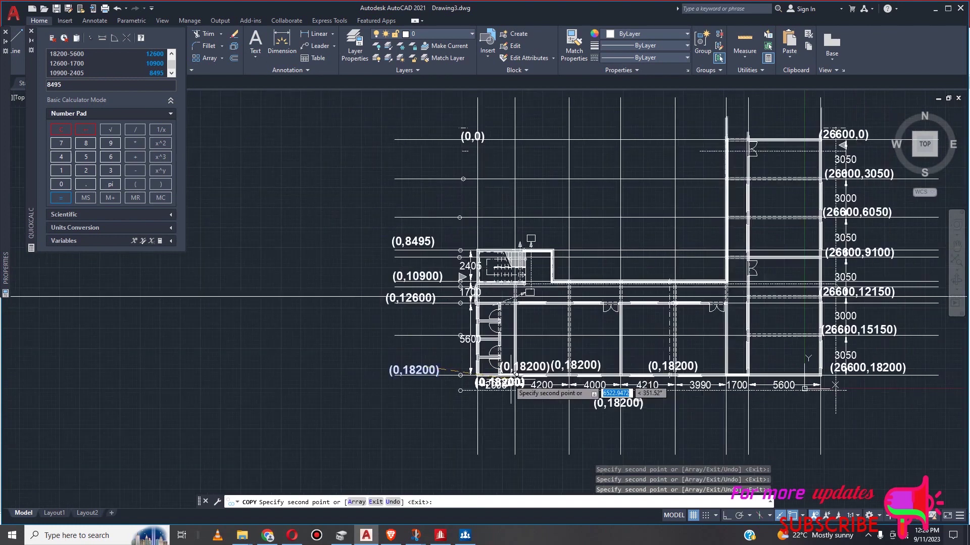
pyautogui.scroll(2, 728, 400)
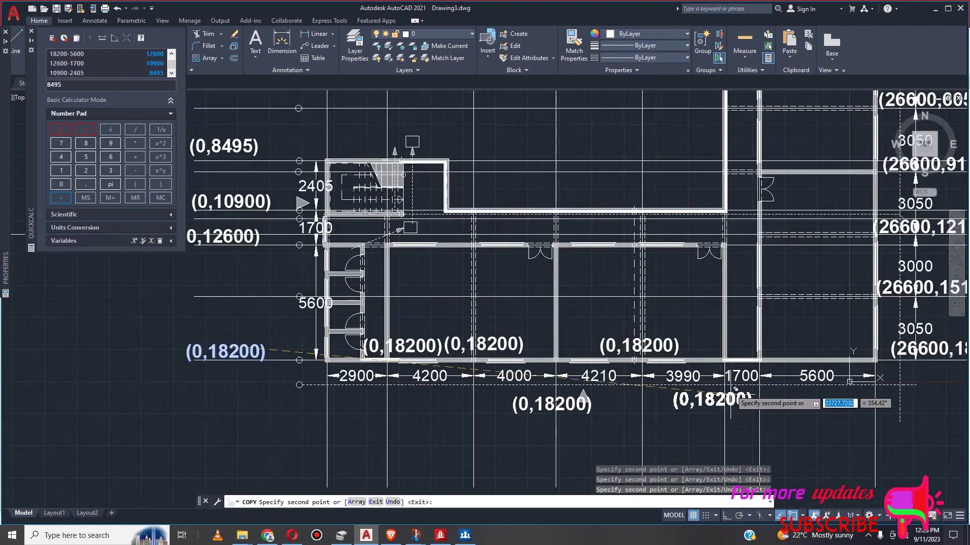
pyautogui.click(794, 337)
pyautogui.press('Escape')
# Move the copied label at the gridline between the 2900 and 4200 dimensions to just below the dimension line
pyautogui.scroll(2, 415, 346)
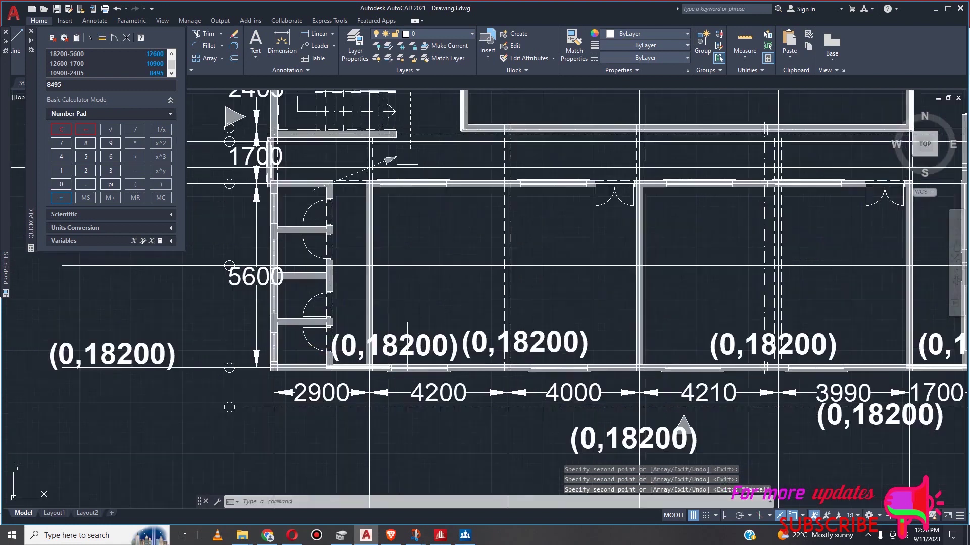
pyautogui.click(407, 342)
pyautogui.write('m')
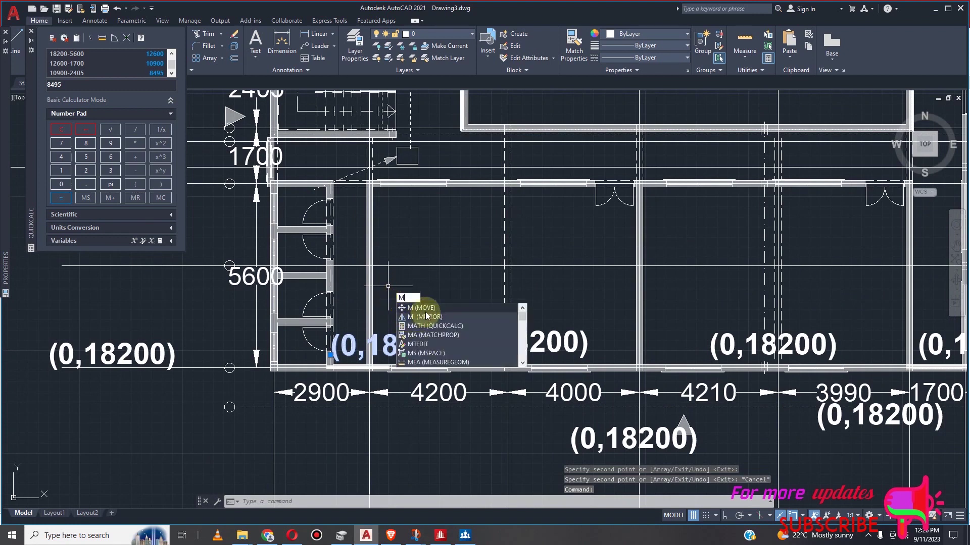
pyautogui.press('Return')
pyautogui.click(408, 340)
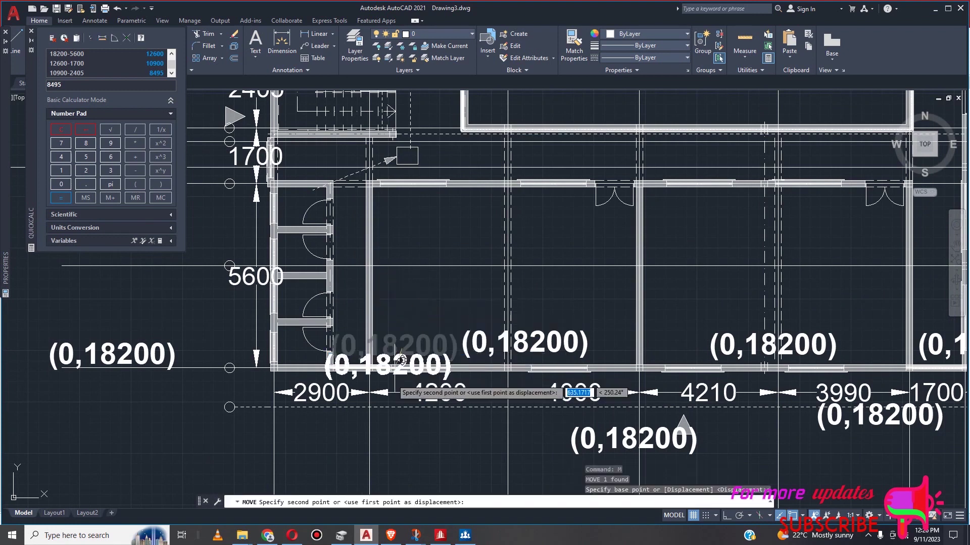
pyautogui.click(388, 407)
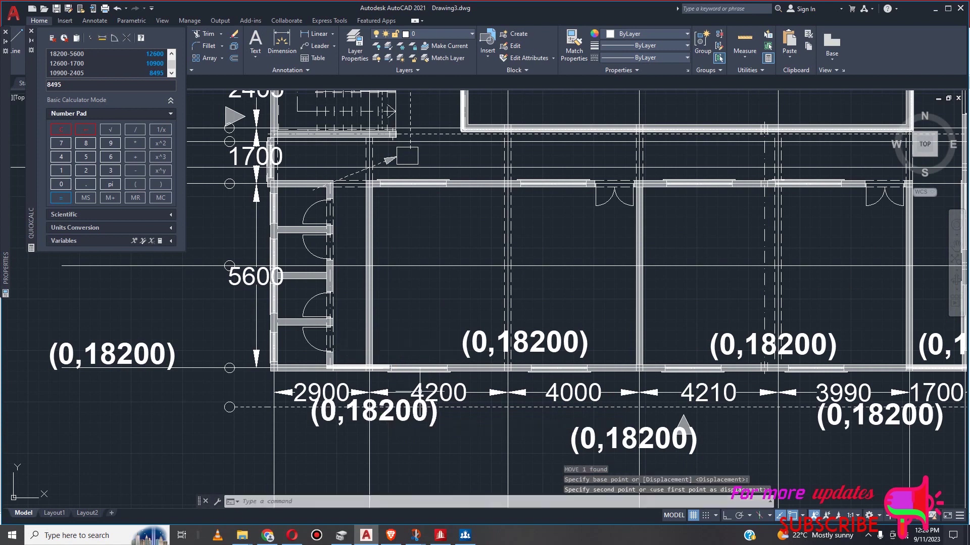
# Change the label at the gridline between the 2900 and 4200 dimensions to "(2900,18200)"
pyautogui.scroll(-4, 425, 335)
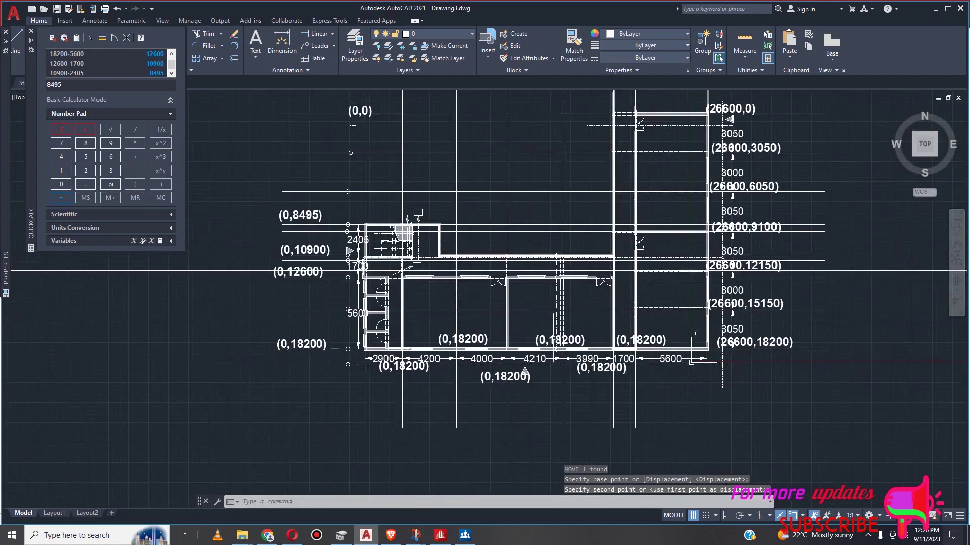
pyautogui.scroll(5, 374, 378)
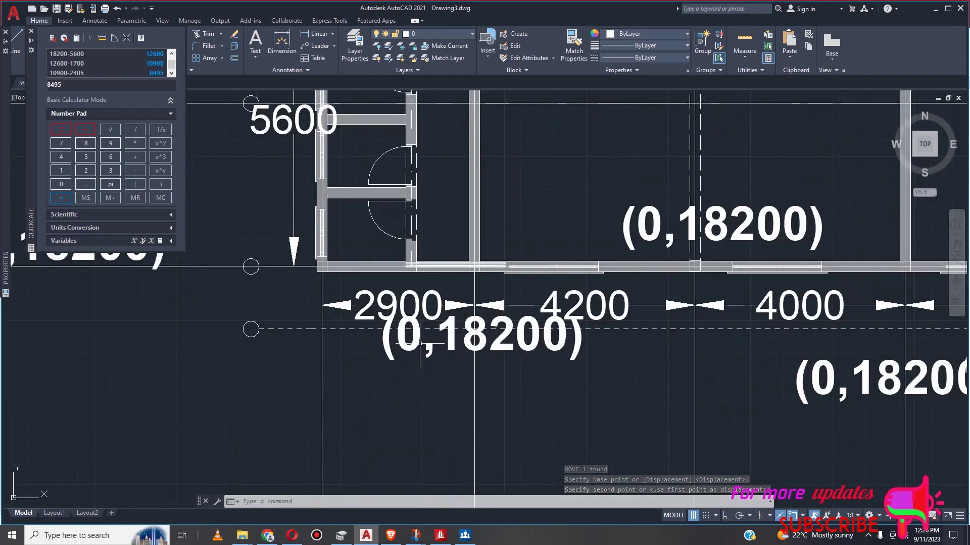
pyautogui.click(417, 340)
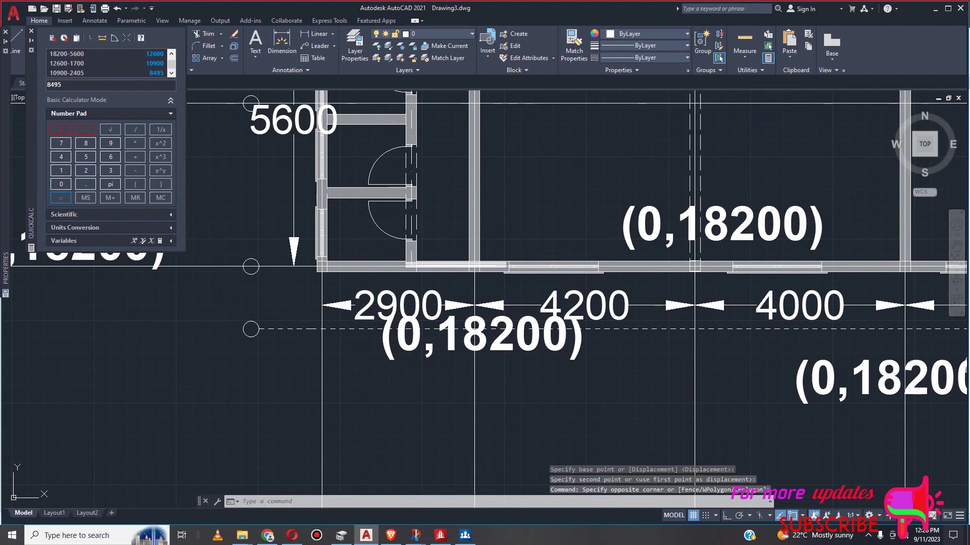
pyautogui.press('Escape')
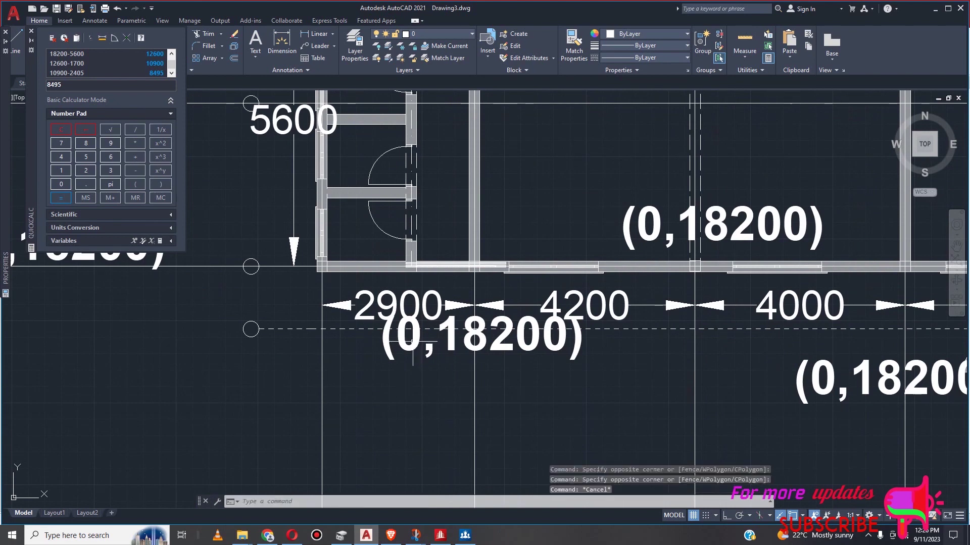
pyautogui.doubleClick(413, 343)
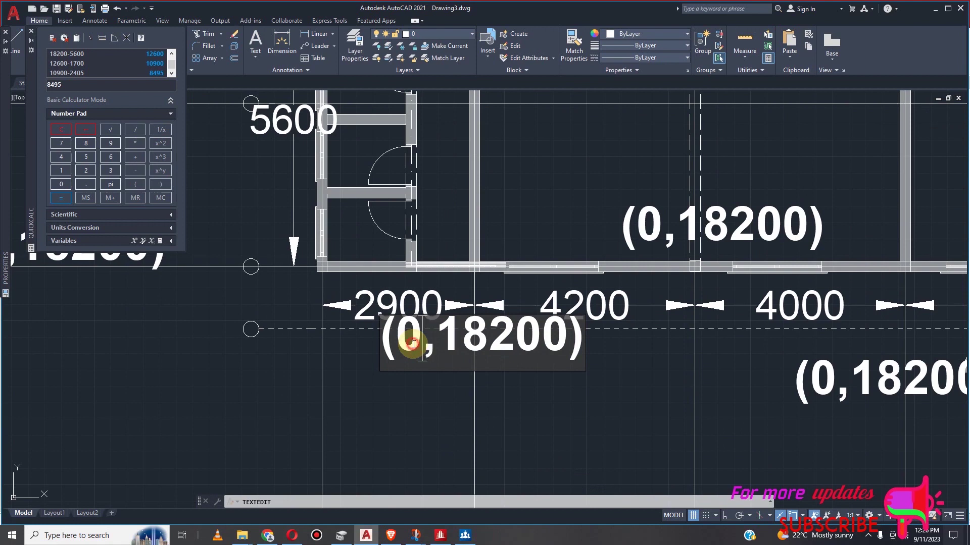
pyautogui.press('BackSpace')
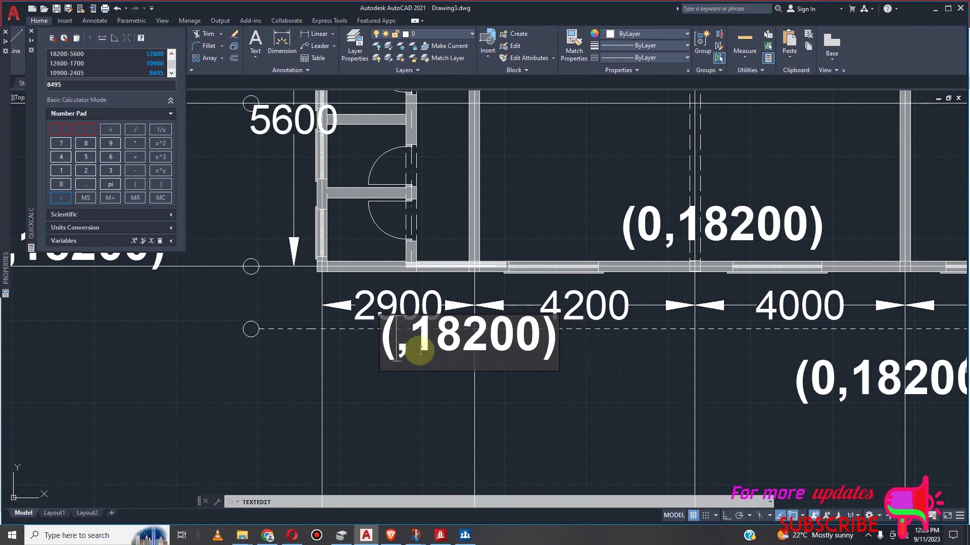
pyautogui.write('2900')
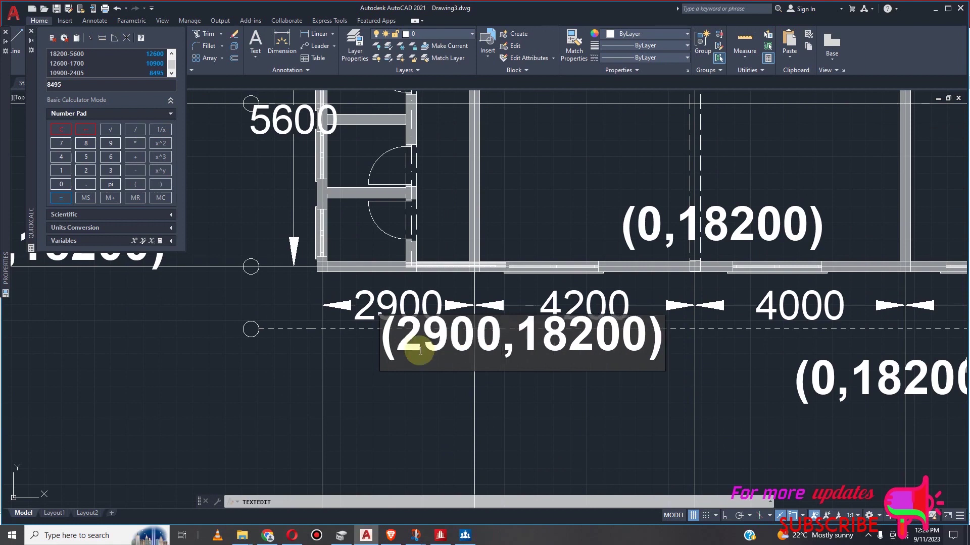
pyautogui.click(547, 485)
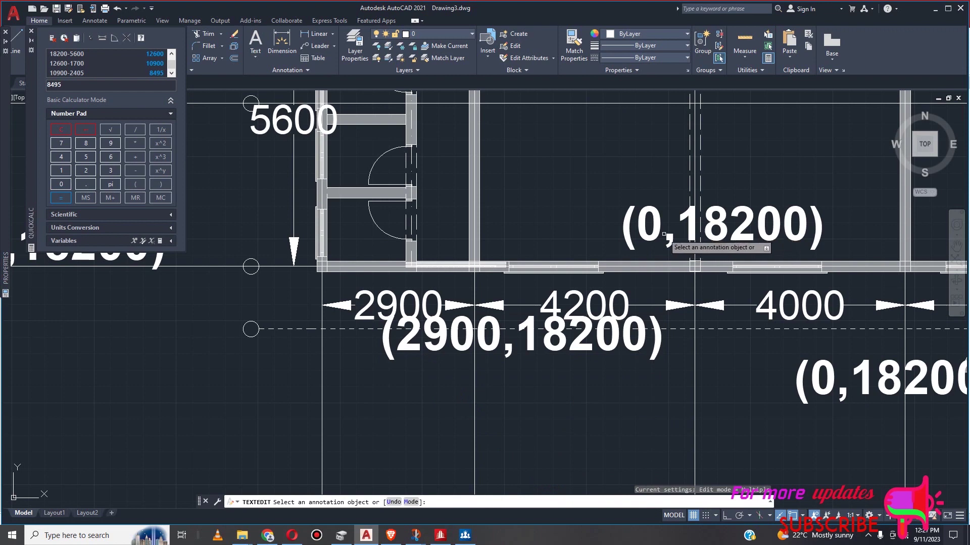
pyautogui.click(647, 228)
pyautogui.doubleClick(649, 231)
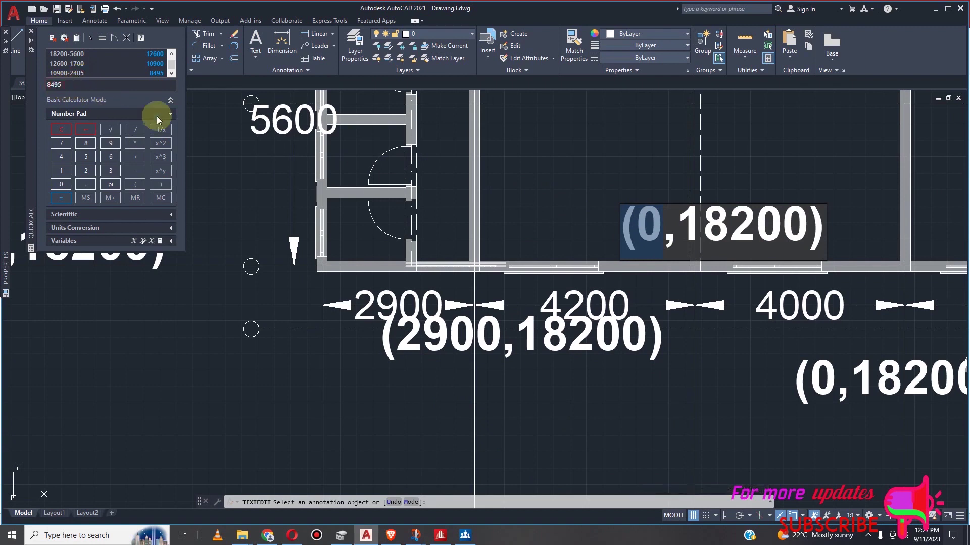
pyautogui.click(31, 31)
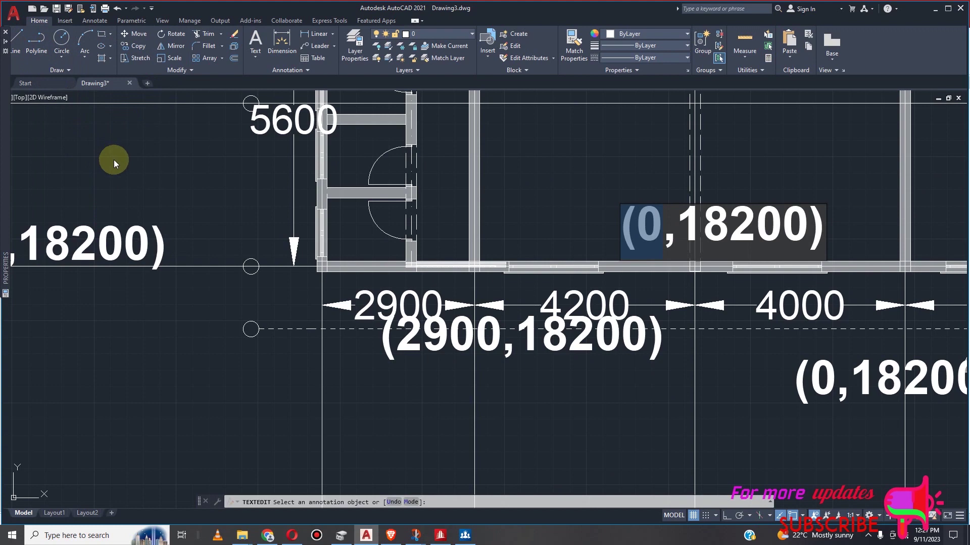
pyautogui.click(112, 160)
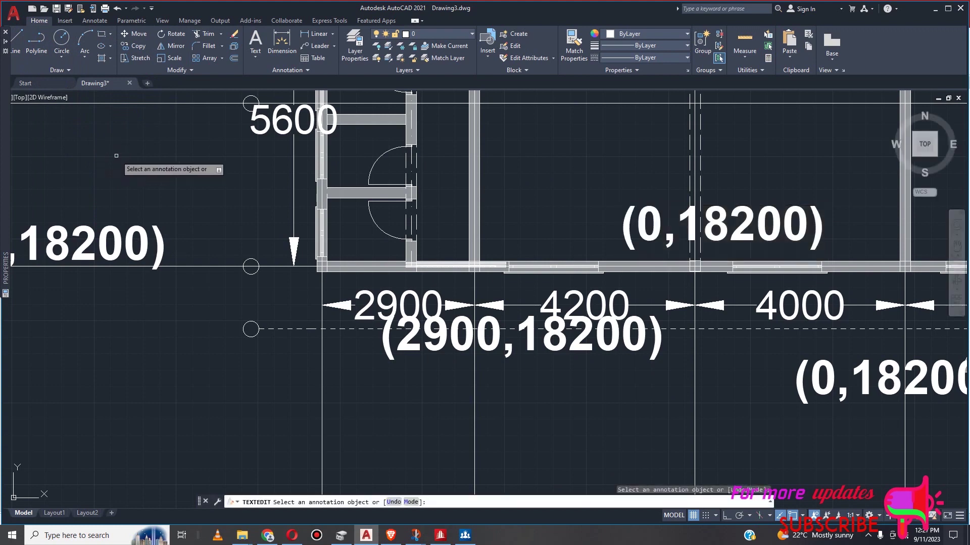
pyautogui.press('Escape')
pyautogui.press('Escape')
pyautogui.press('Escape')
# Reopen QuickCalc and calculate 2900+4200 for the x-coordinate of the gridline between the 4200 and 4000 dimensions
pyautogui.write('c')
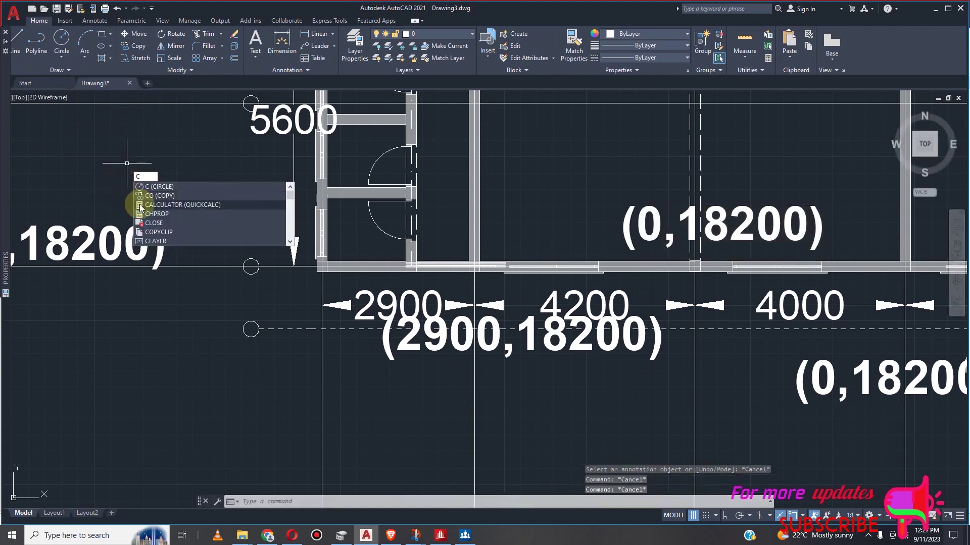
pyautogui.click(187, 207)
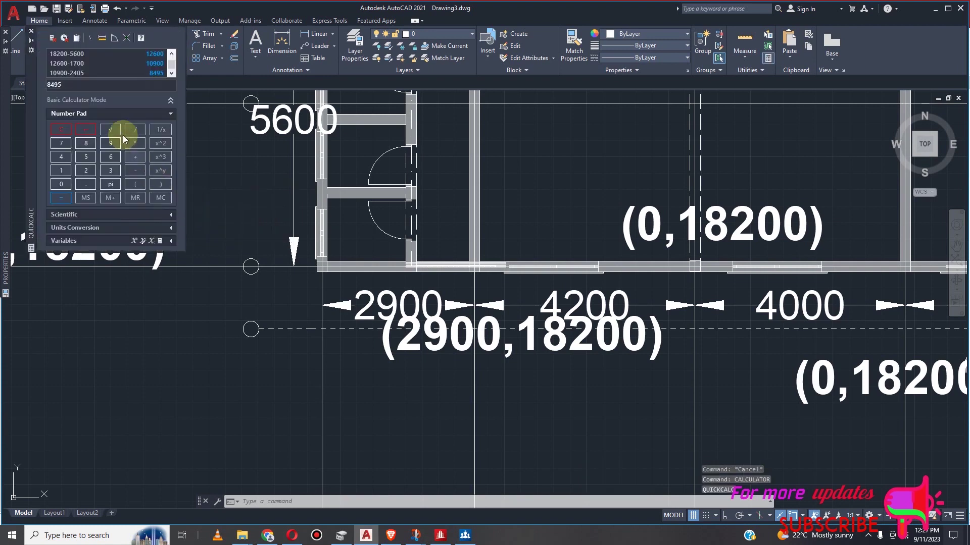
pyautogui.moveTo(74, 89); pyautogui.dragTo(46, 86)
pyautogui.write('2900+4200')
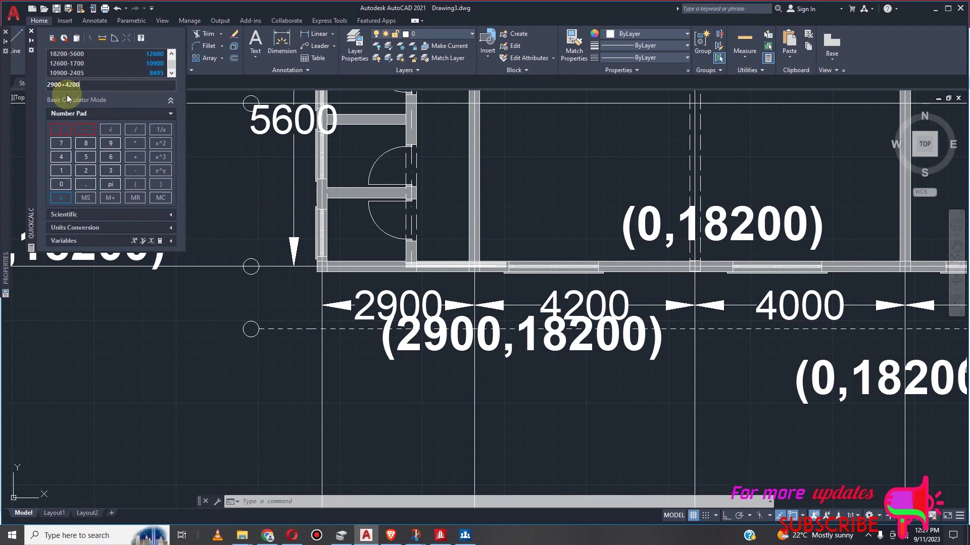
pyautogui.click(52, 198)
# Change the label at the gridline between the 4200 and 4000 dimensions to "(7100,18200)"
pyautogui.click(656, 232)
pyautogui.click(656, 232)
pyautogui.click(656, 232)
pyautogui.click(656, 232)
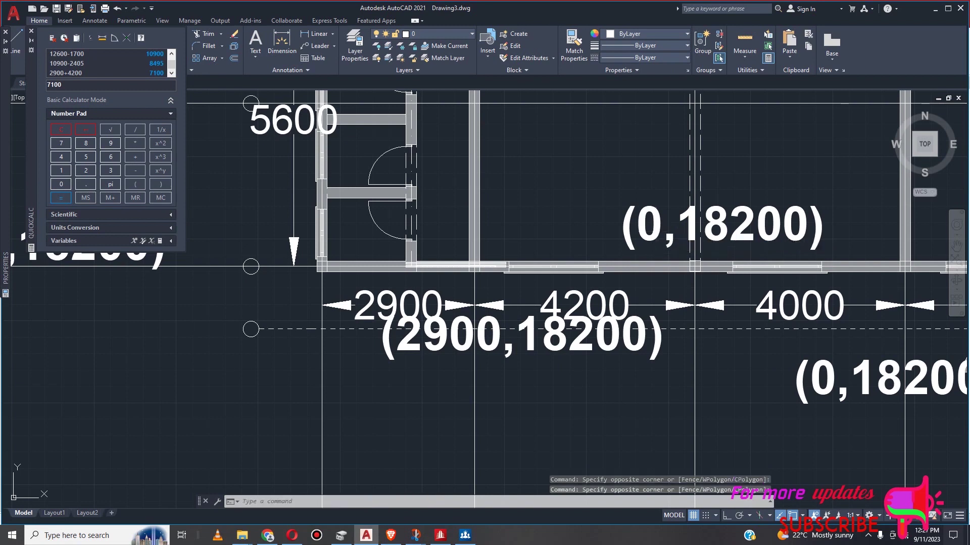
pyautogui.doubleClick(653, 240)
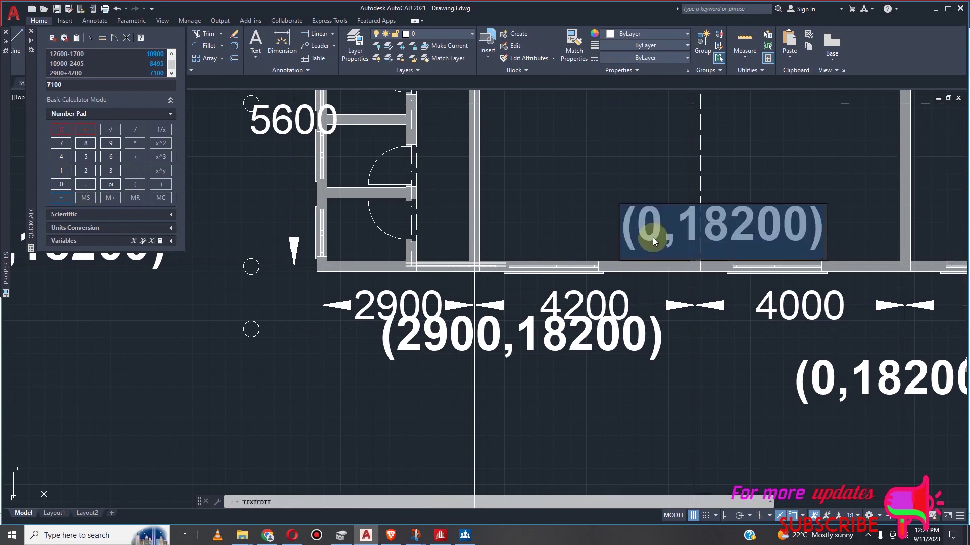
pyautogui.click(653, 237)
pyautogui.doubleClick(660, 233)
pyautogui.doubleClick(660, 234)
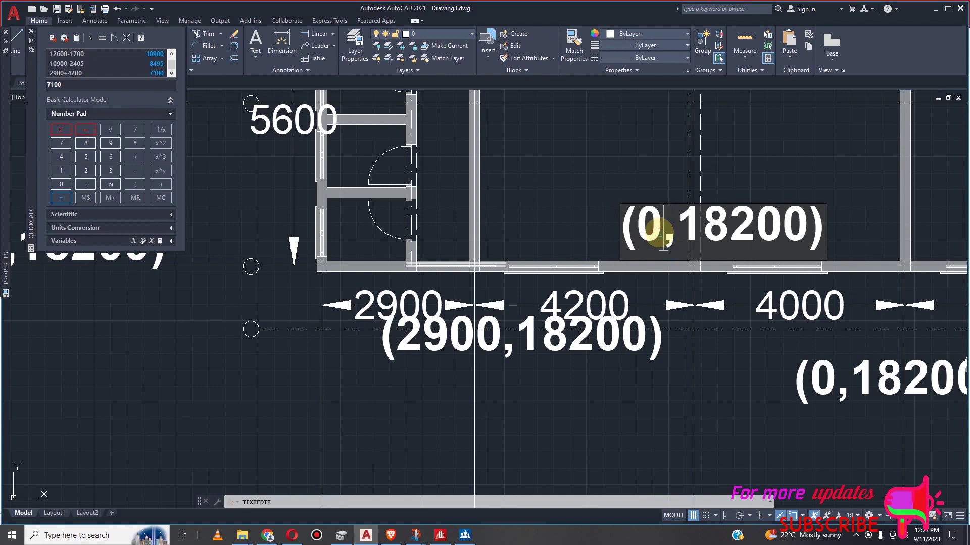
pyautogui.press('BackSpace')
pyautogui.write('7100')
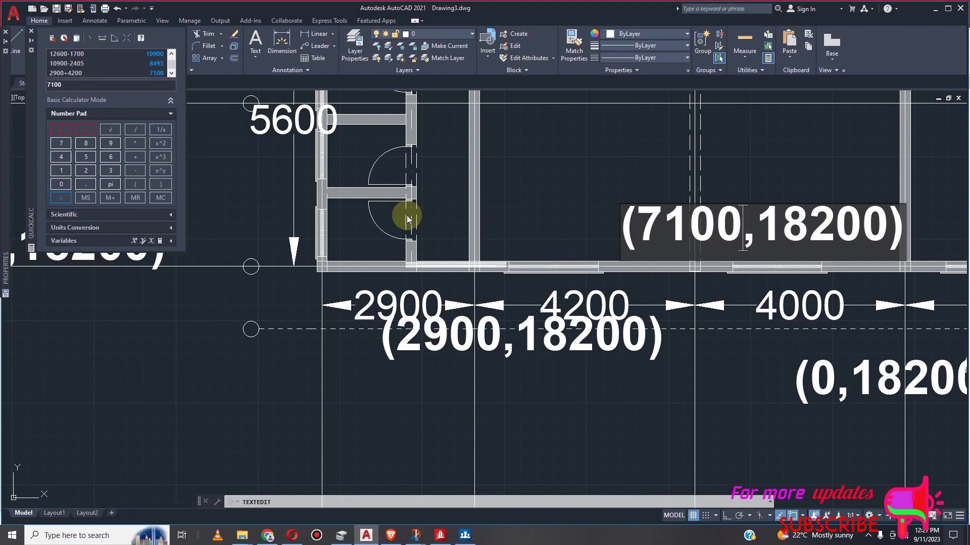
# Finish editing the (7100,18200) coordinate label
pyautogui.scroll(-2, 420, 213)
pyautogui.click(680, 323)
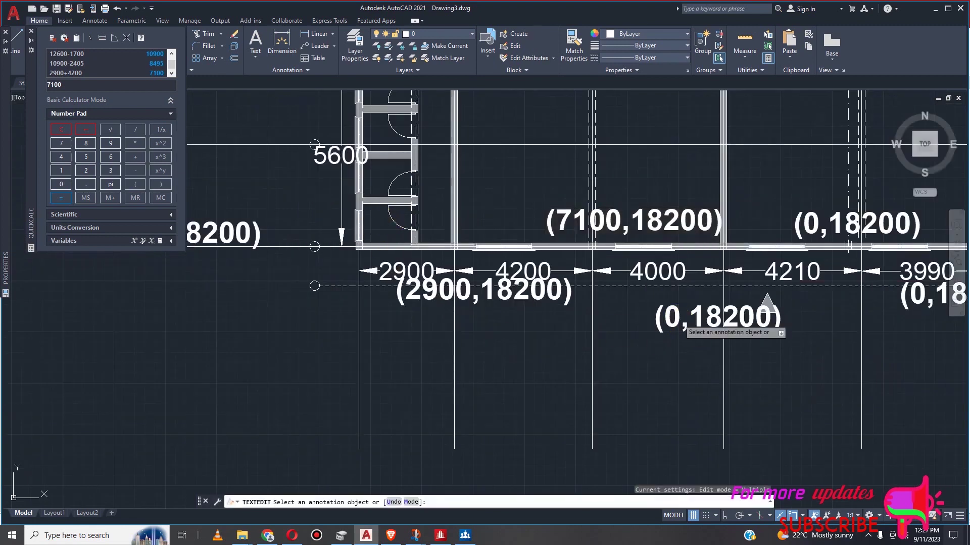
pyautogui.doubleClick(678, 323)
pyautogui.click(677, 319)
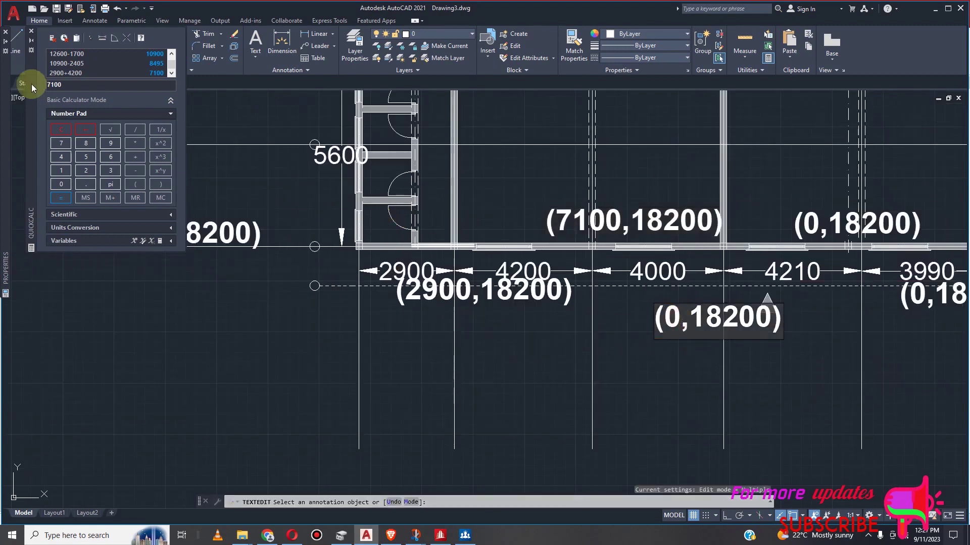
pyautogui.click(65, 83)
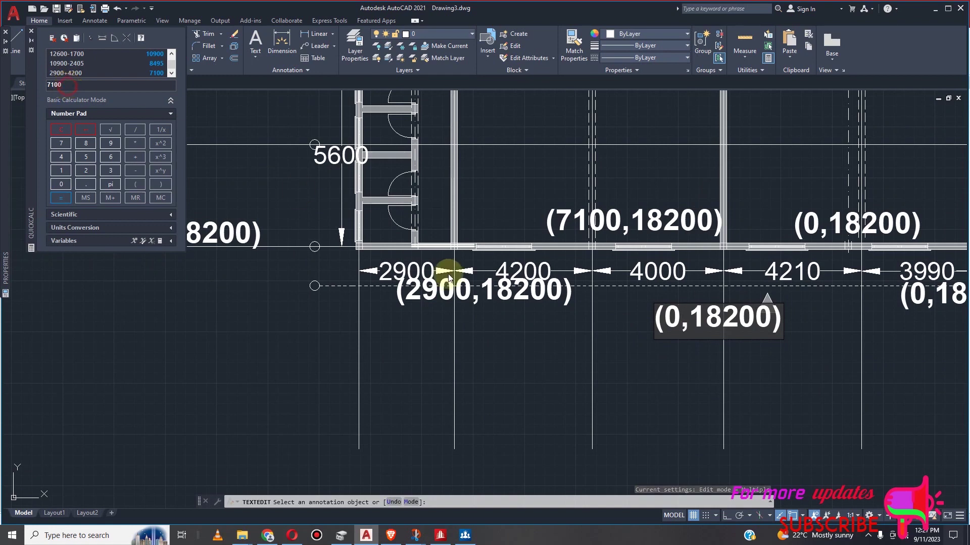
pyautogui.click(689, 378)
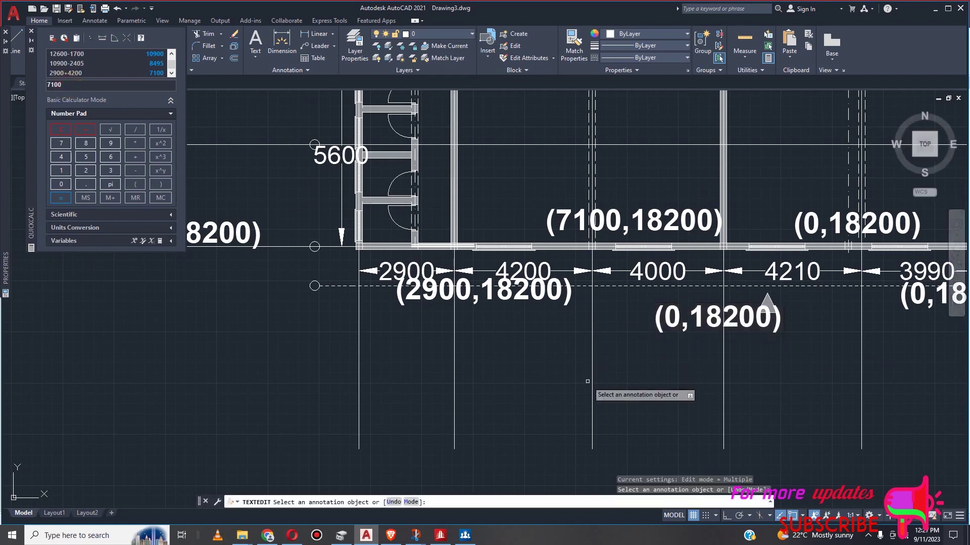
pyautogui.press('Escape')
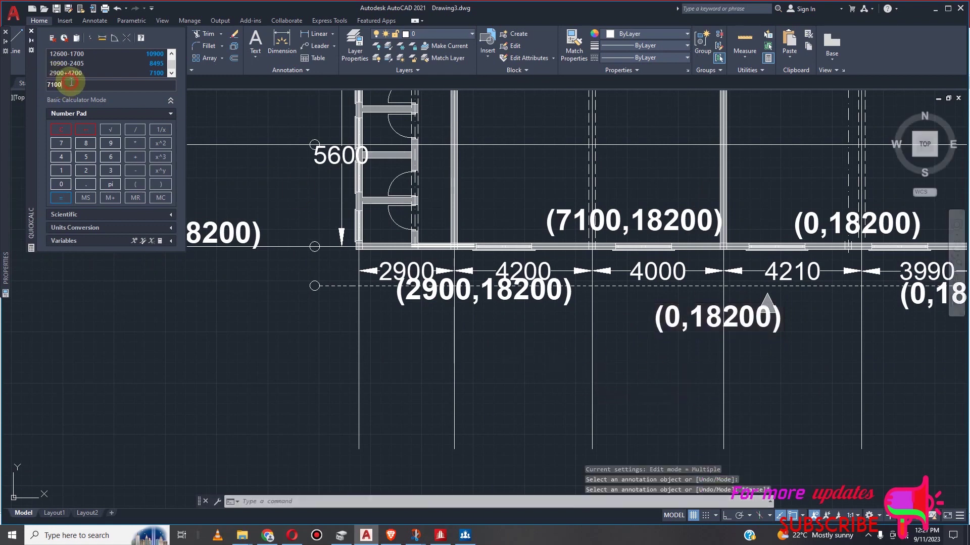
# Calculate 7100+4000 and set the X value of the coordinate label below the 4000 and 4210 dimensions to 11100
pyautogui.write('4000')
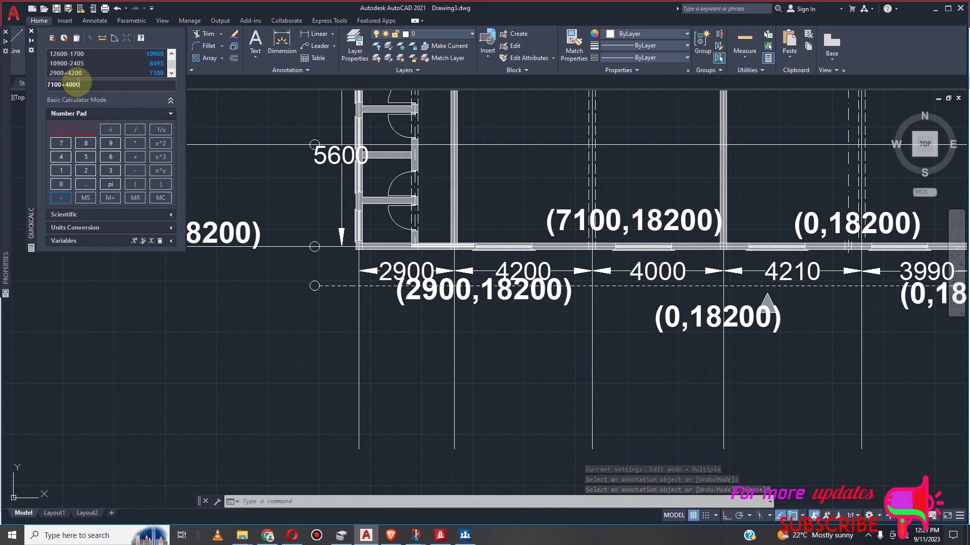
pyautogui.press('Return')
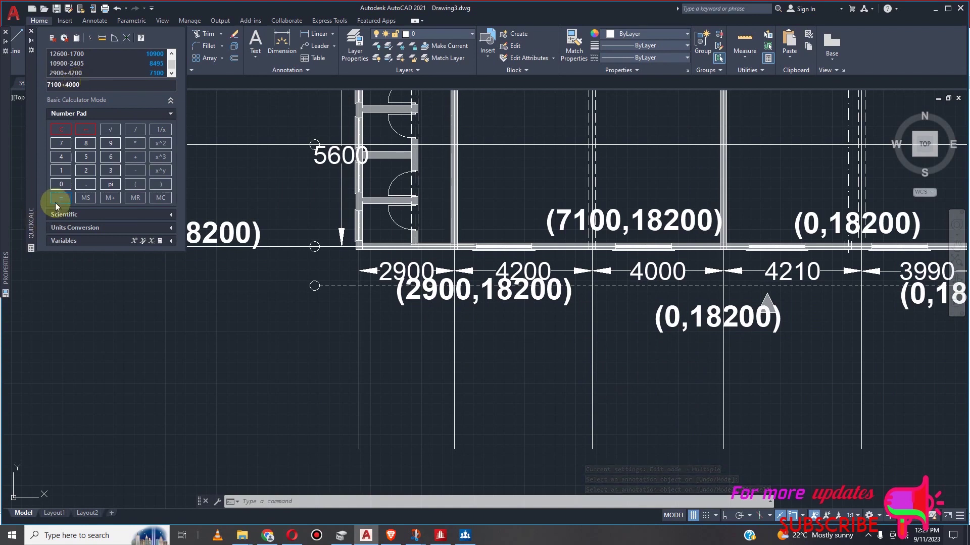
pyautogui.doubleClick(677, 325)
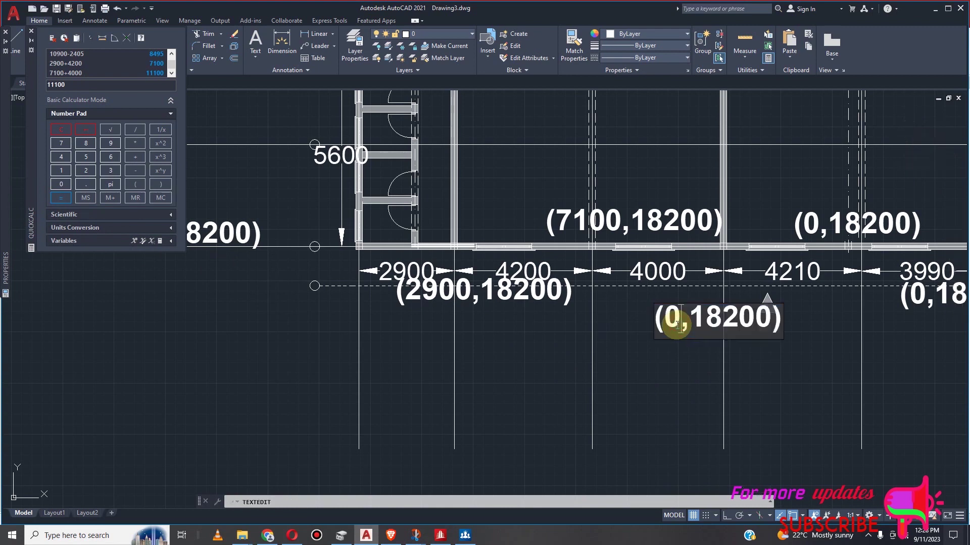
pyautogui.write('11100')
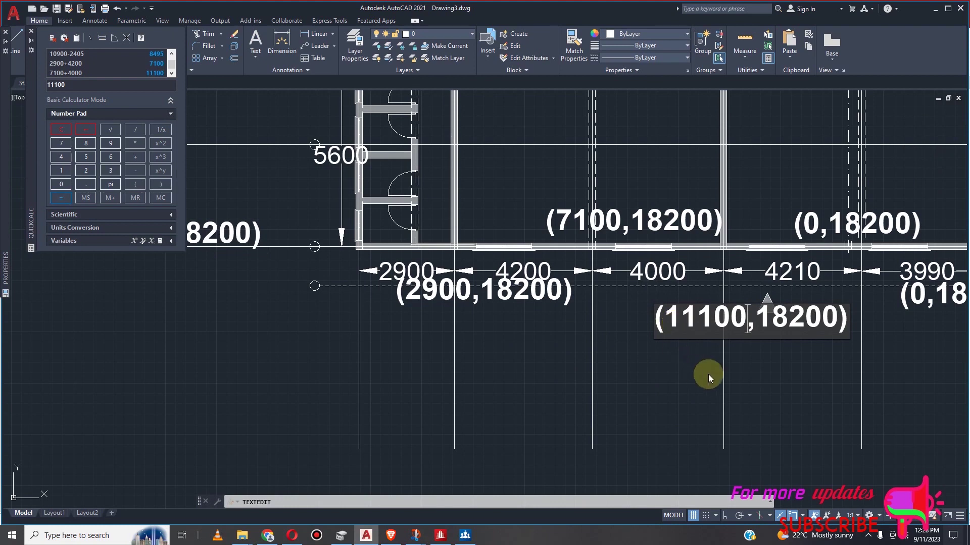
pyautogui.click(765, 399)
# Add the next bay width of 4210 to 11100 in the calculator
pyautogui.click(83, 85)
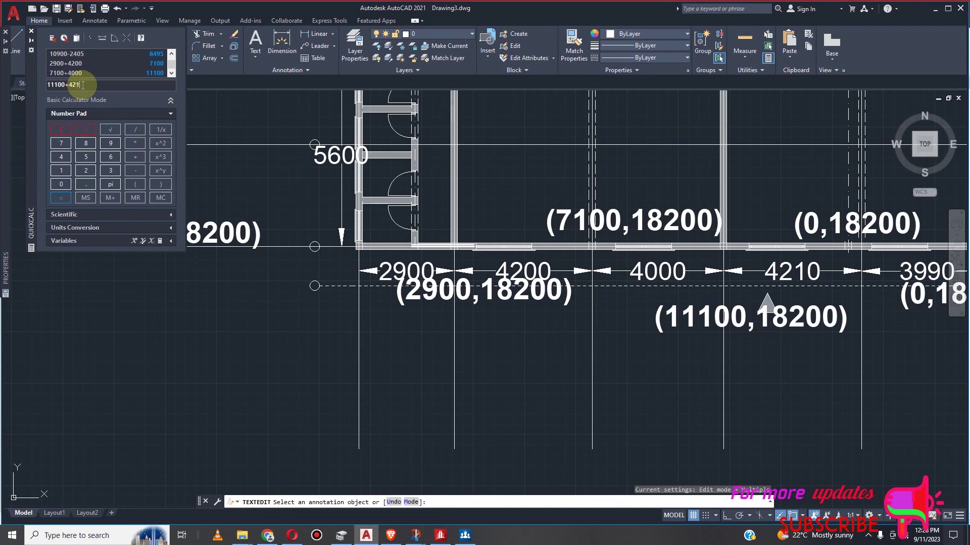
pyautogui.write('+4210')
pyautogui.click(61, 197)
# Set the X value of the coordinate label above the 4210 and 3990 dimensions to 15310
pyautogui.scroll(-2, 71, 333)
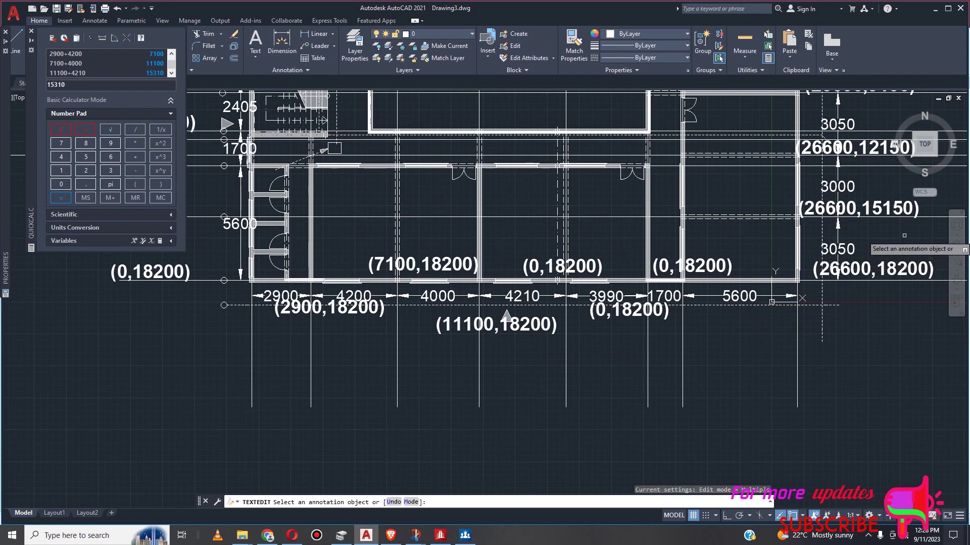
pyautogui.scroll(2, 525, 267)
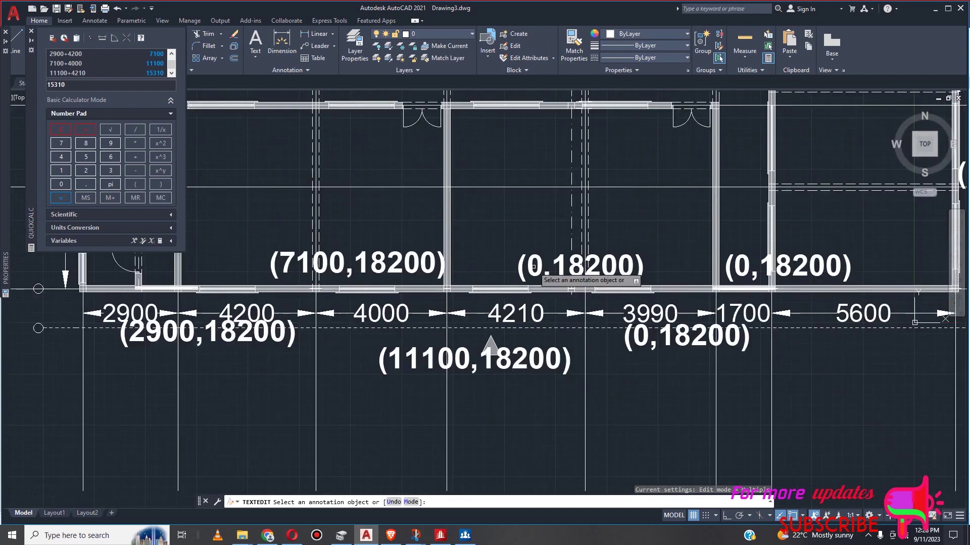
pyautogui.click(539, 262)
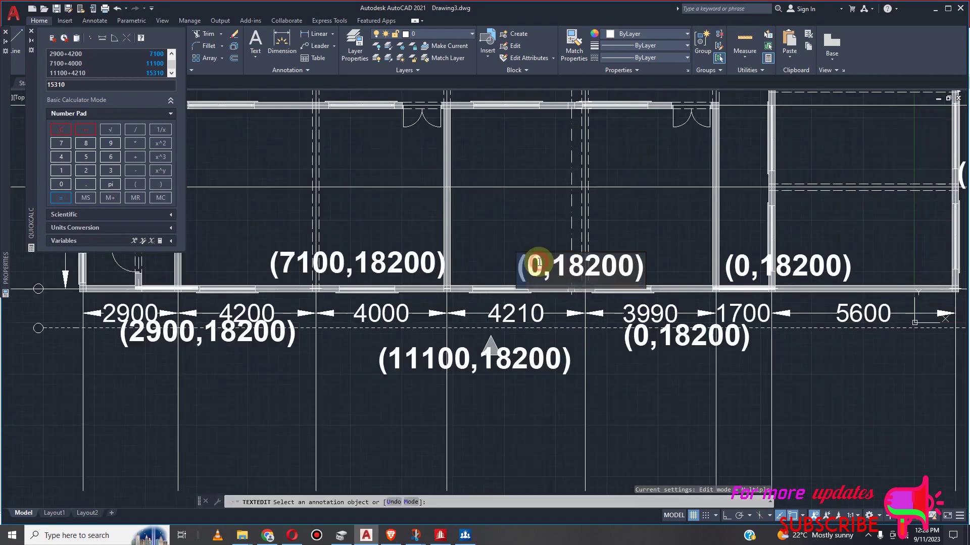
pyautogui.click(539, 262)
pyautogui.press('BackSpace')
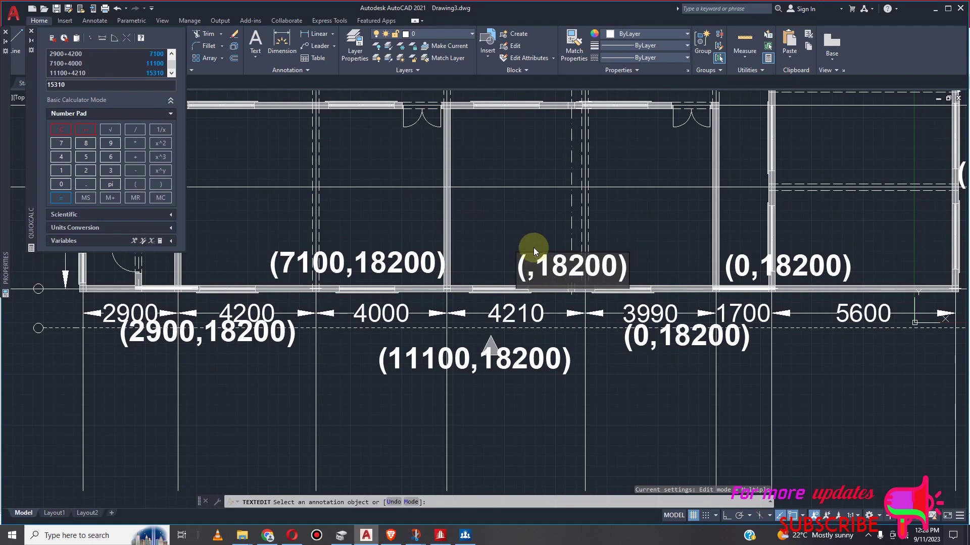
pyautogui.write('15')
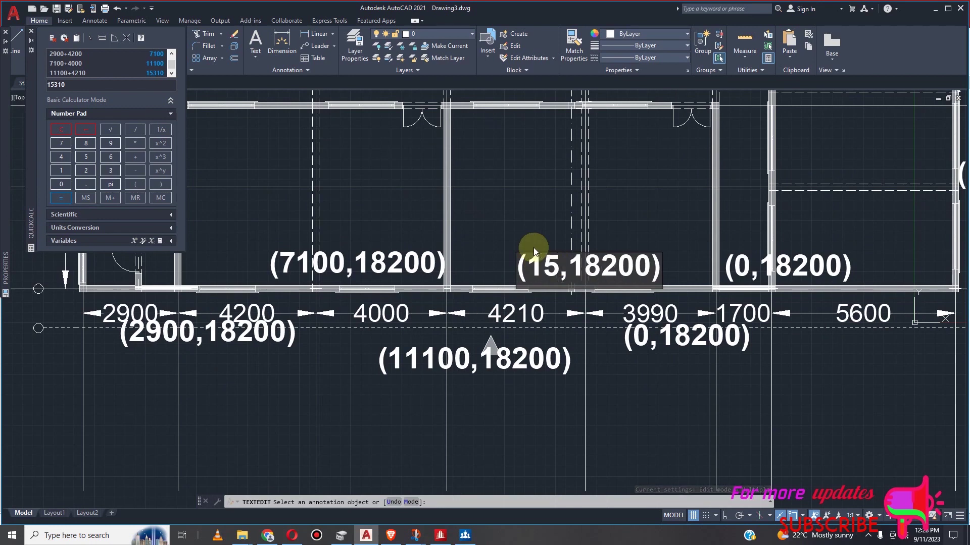
pyautogui.write('310')
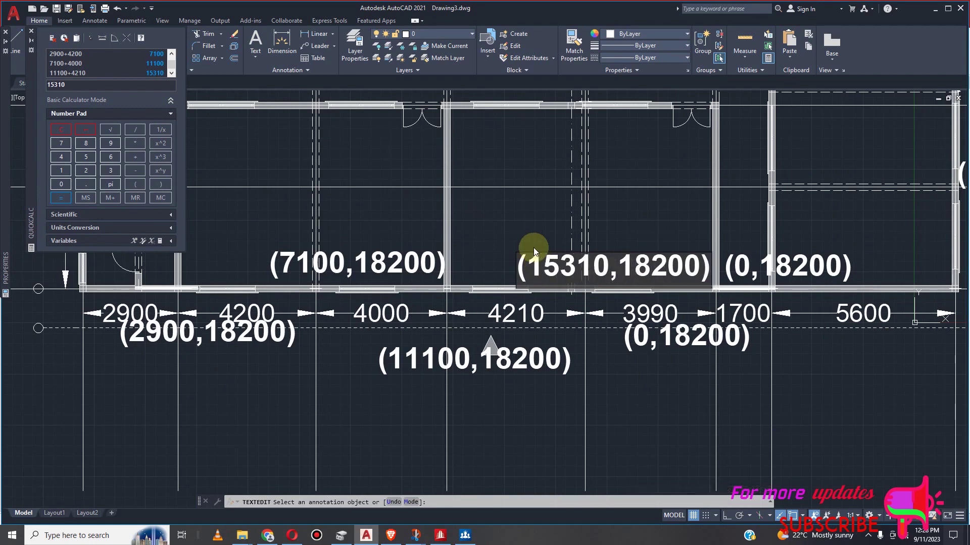
pyautogui.click(519, 215)
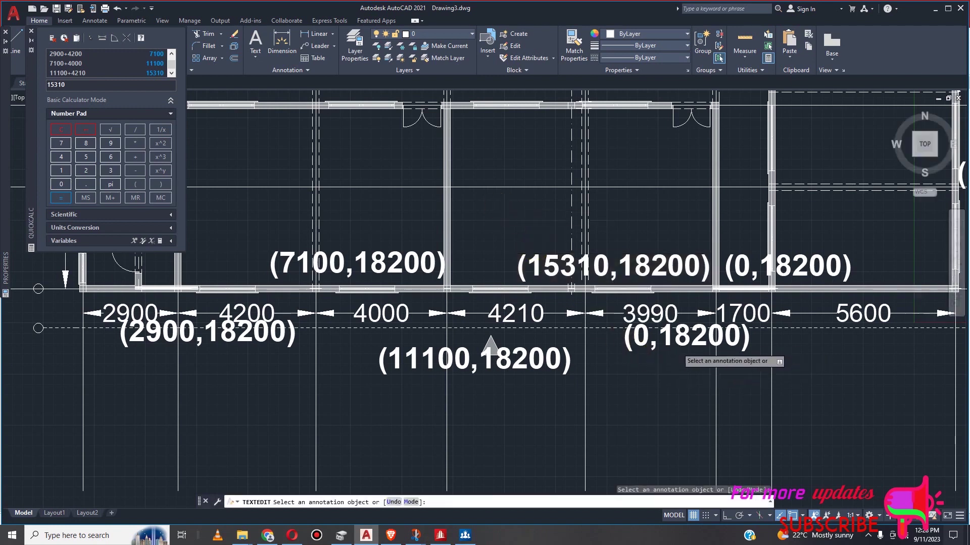
# Calculate 15310+3990 and set the X value of the coordinate label below the 3990 and 1700 dimensions to 19300
pyautogui.scroll(-2, 672, 350)
pyautogui.scroll(2, 672, 349)
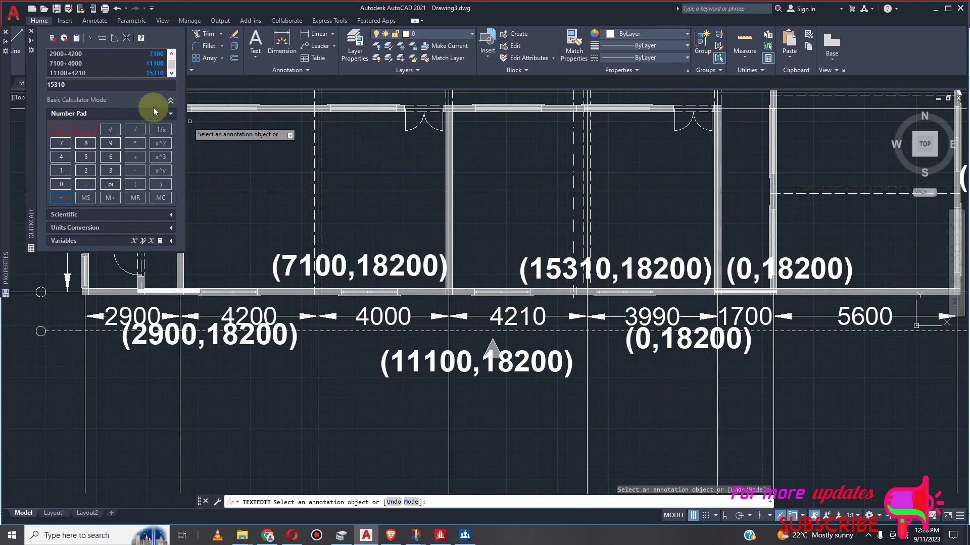
pyautogui.click(99, 85)
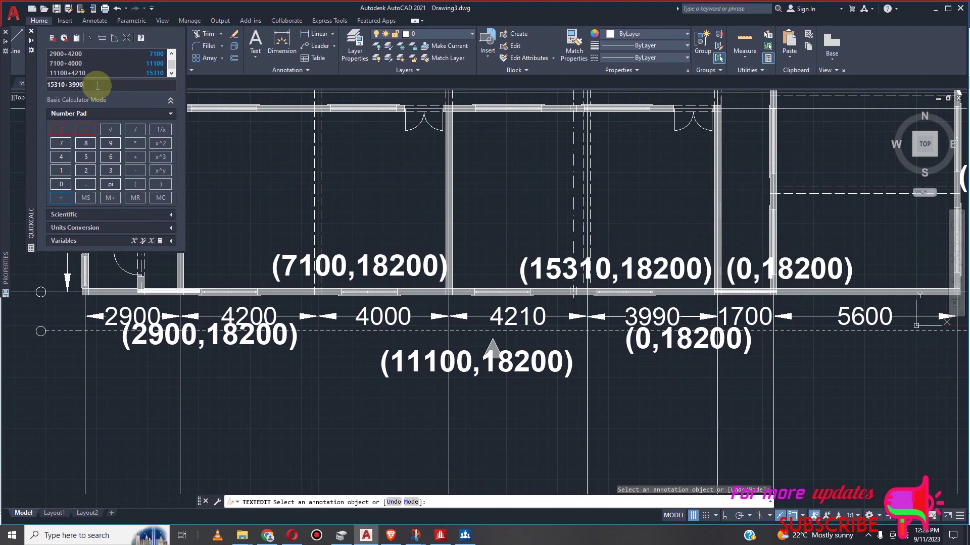
pyautogui.click(61, 198)
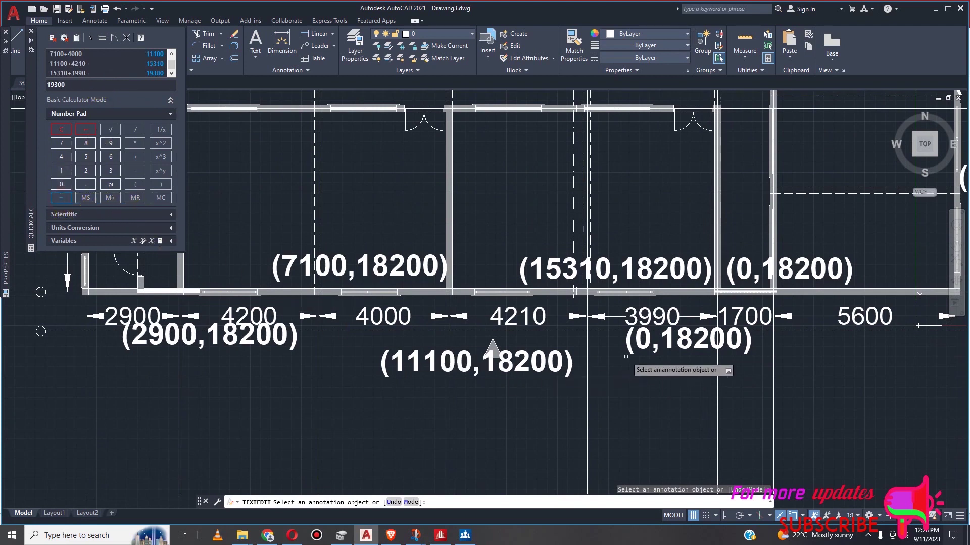
pyautogui.click(645, 344)
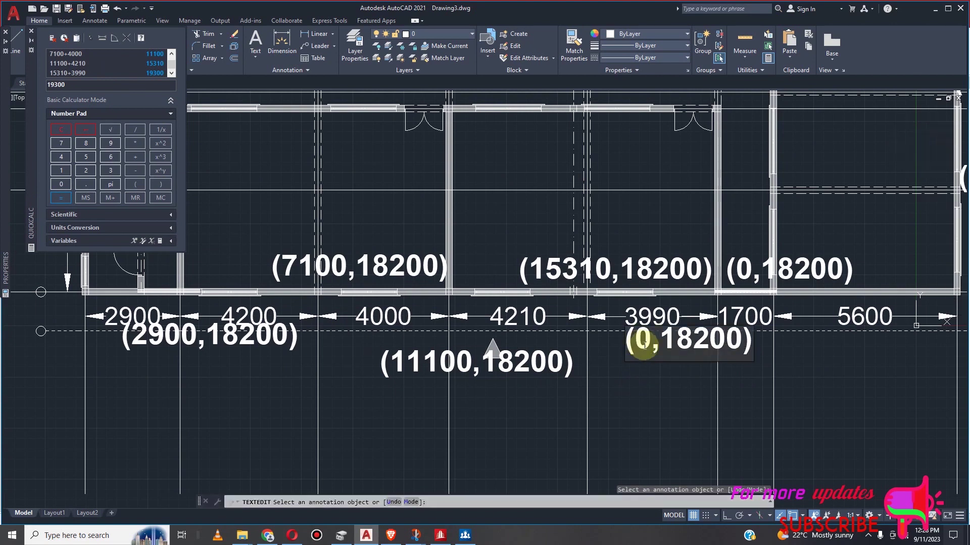
pyautogui.press('BackSpace')
pyautogui.write('19300')
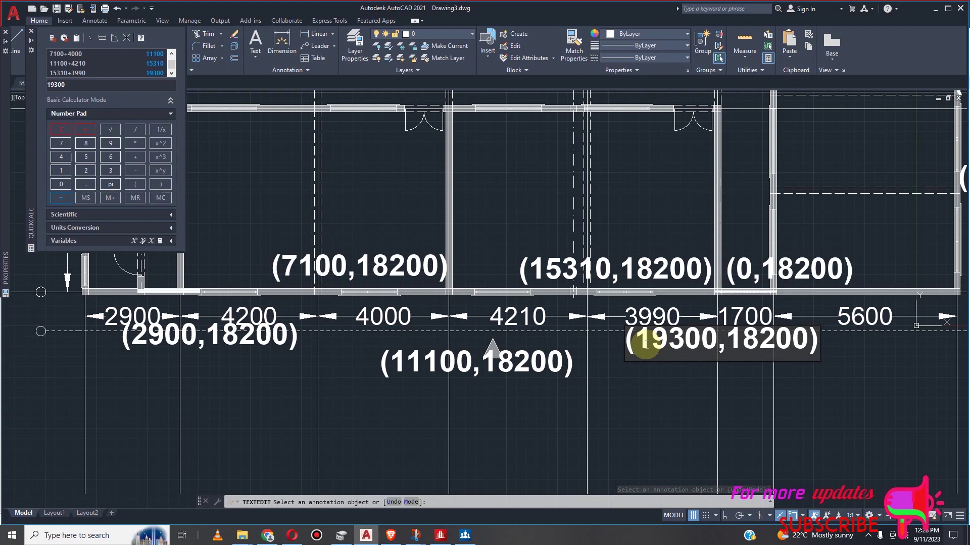
pyautogui.click(773, 270)
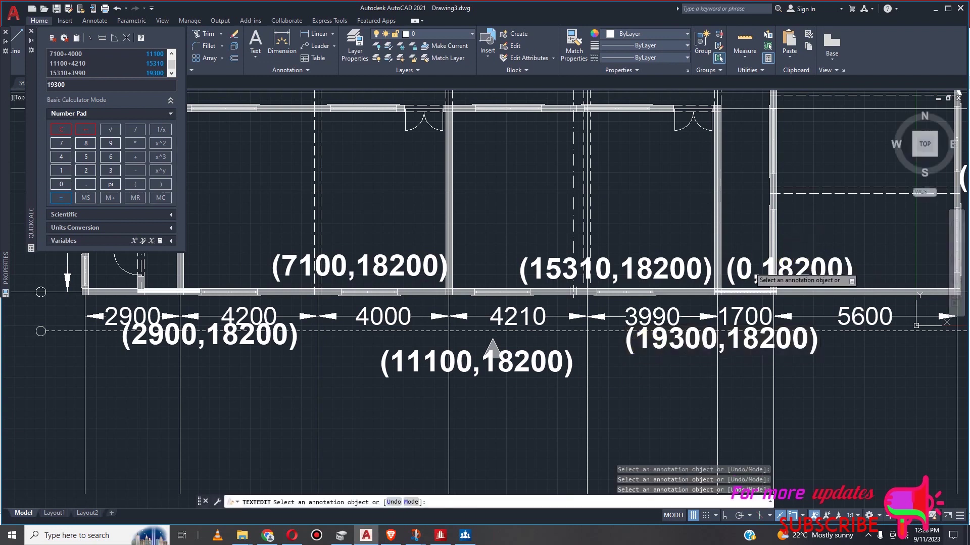
# Add the next bay width of 1700 to 19300 in the calculator
pyautogui.click(78, 86)
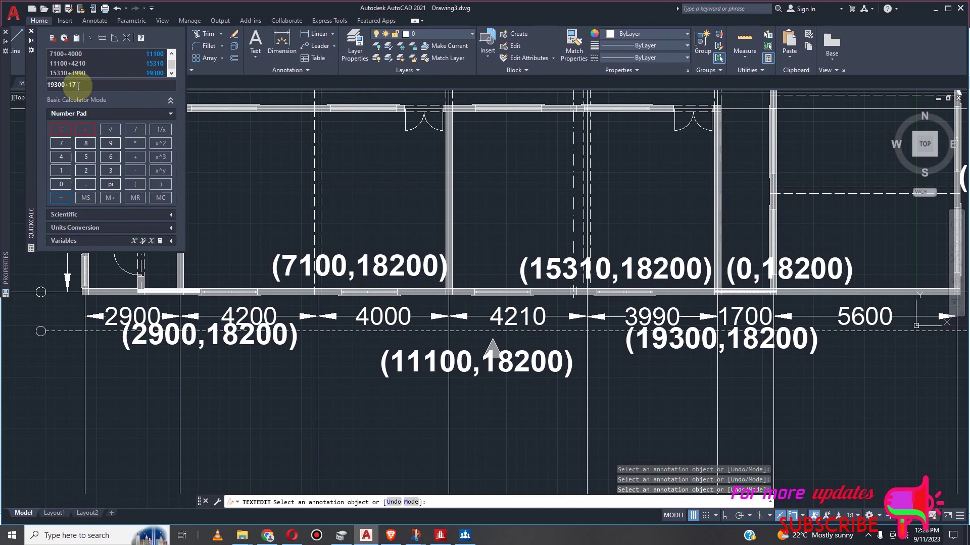
pyautogui.click(60, 198)
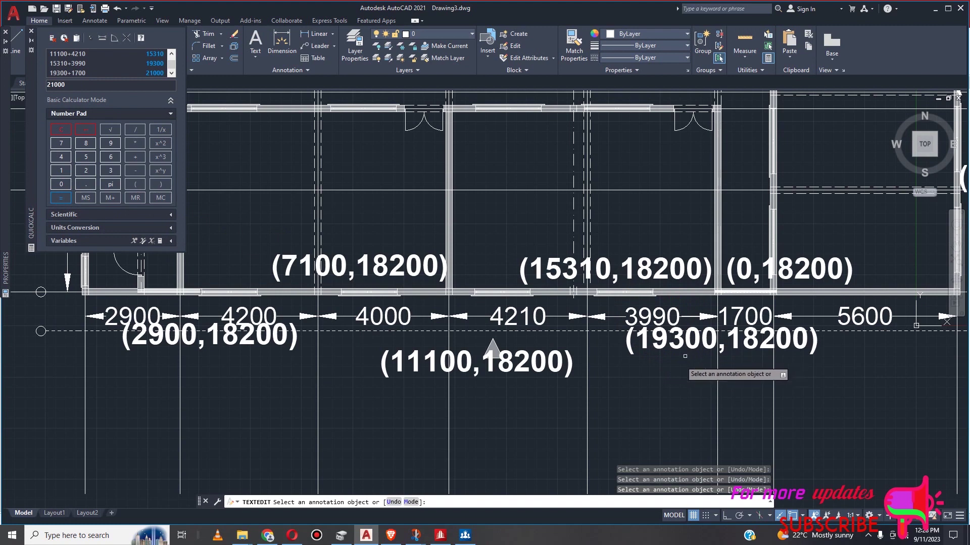
# Try to set the X value of the coordinate label above the 1700 dimension to 2100
pyautogui.click(749, 275)
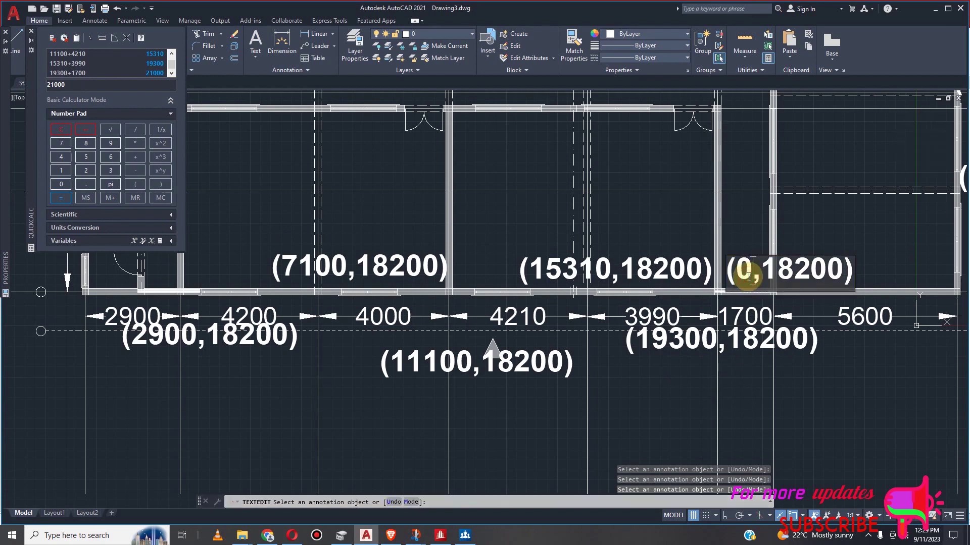
pyautogui.press('BackSpace')
pyautogui.write('2100')
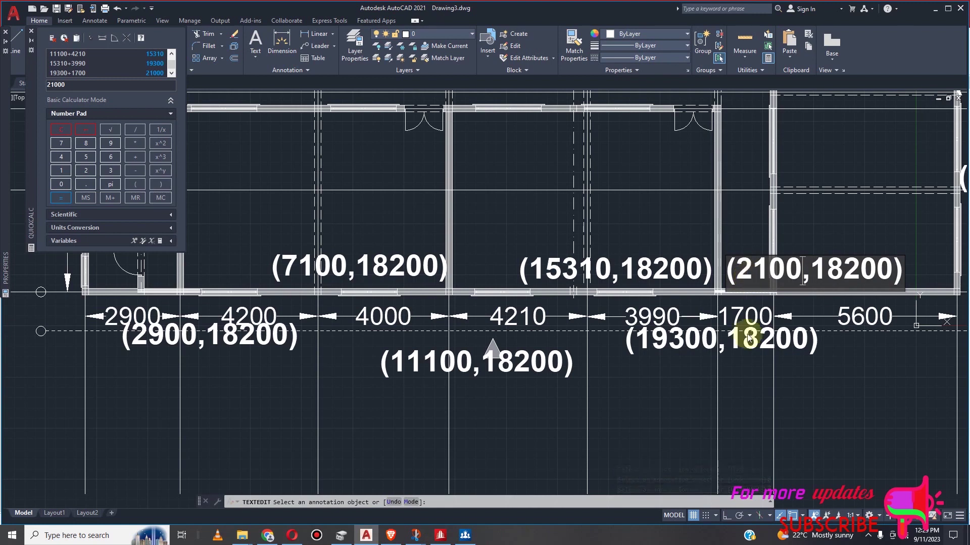
pyautogui.scroll(-2, 704, 276)
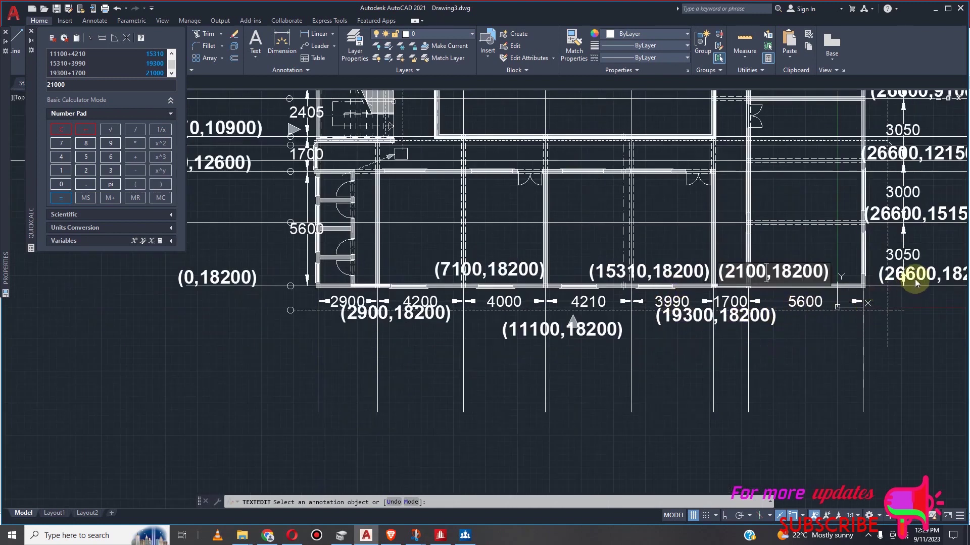
pyautogui.scroll(-2, 912, 282)
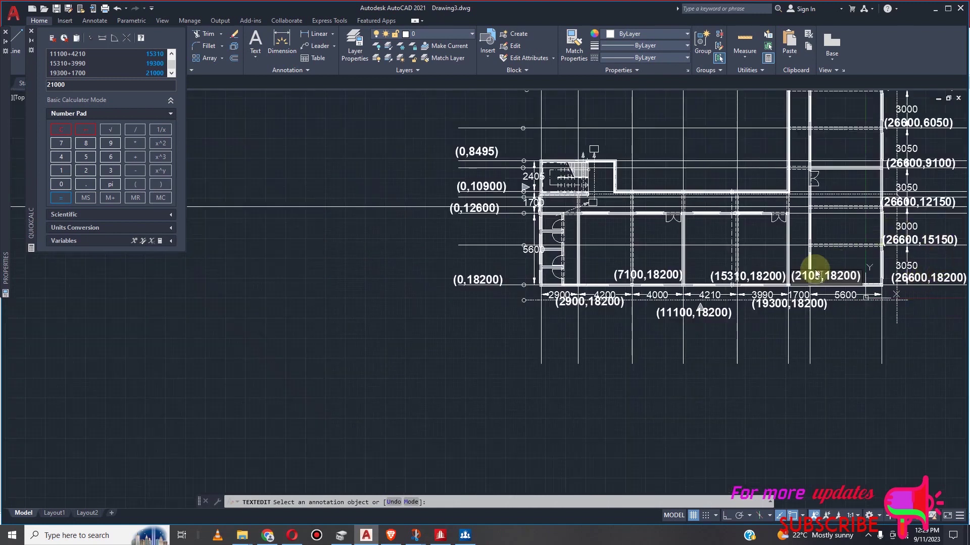
pyautogui.press('Escape')
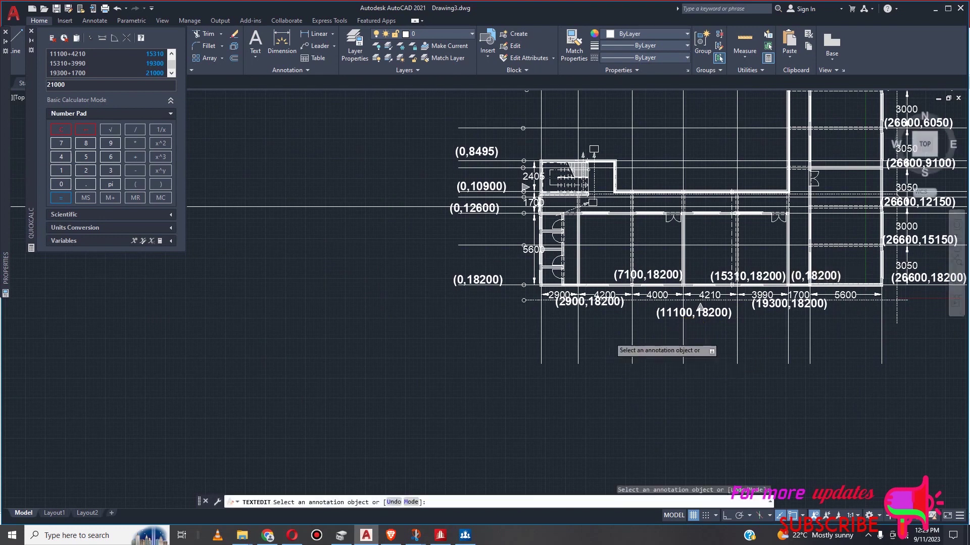
pyautogui.moveTo(609, 337); pyautogui.dragTo(615, 339, button='middle')
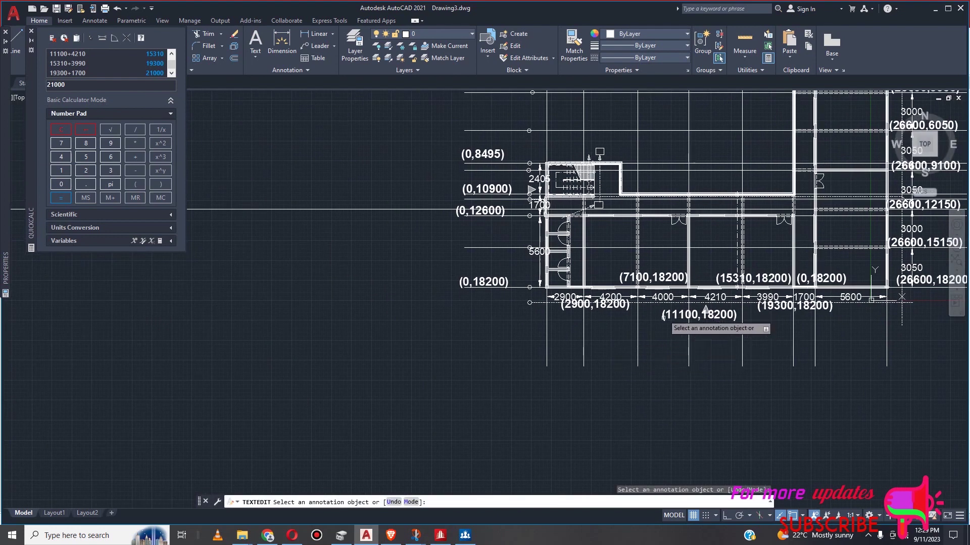
pyautogui.press('Escape')
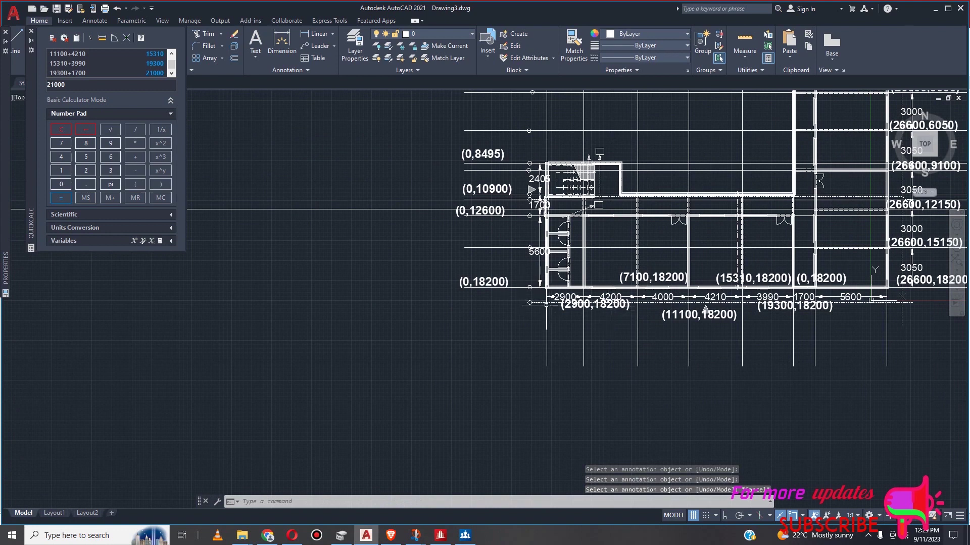
# Copy the six coordinate labels between the outer grid lines of the 18200 row up to the corridor row near Y 12600
pyautogui.click(602, 306)
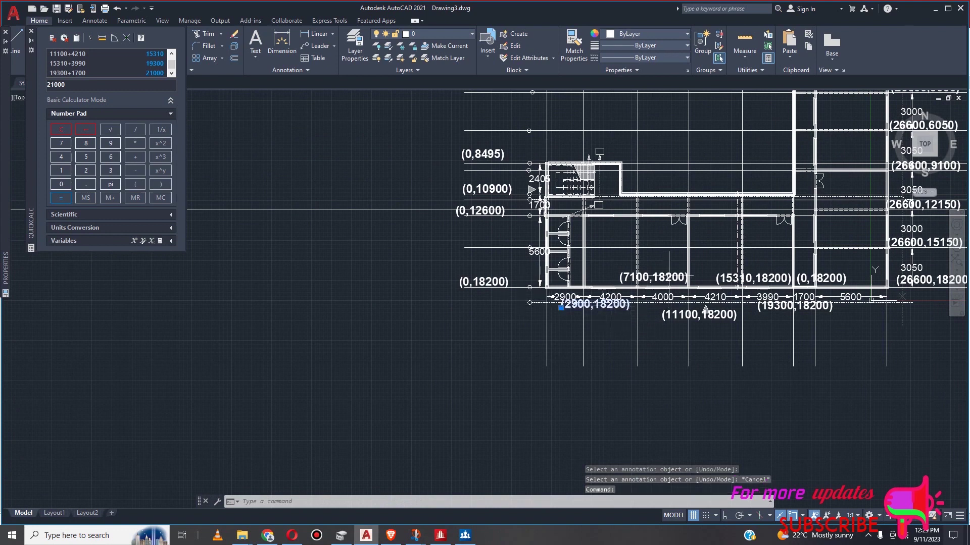
pyautogui.click(668, 277)
pyautogui.click(729, 278)
pyautogui.click(791, 307)
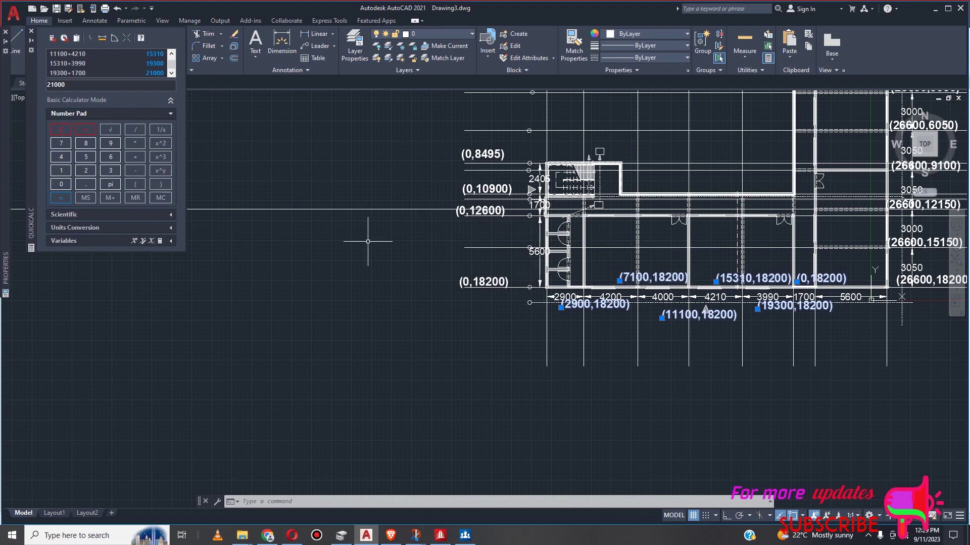
pyautogui.rightClick(340, 333)
pyautogui.click(383, 361)
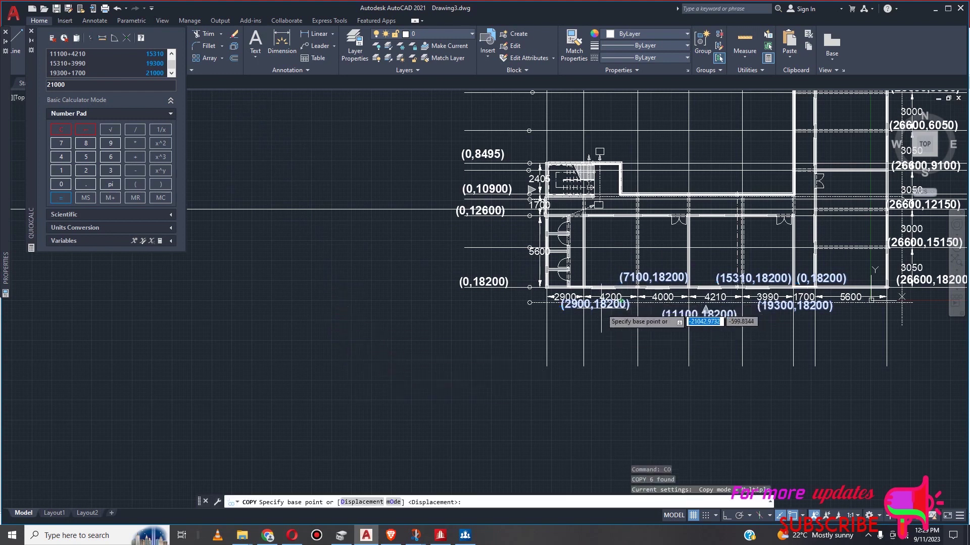
pyautogui.click(582, 306)
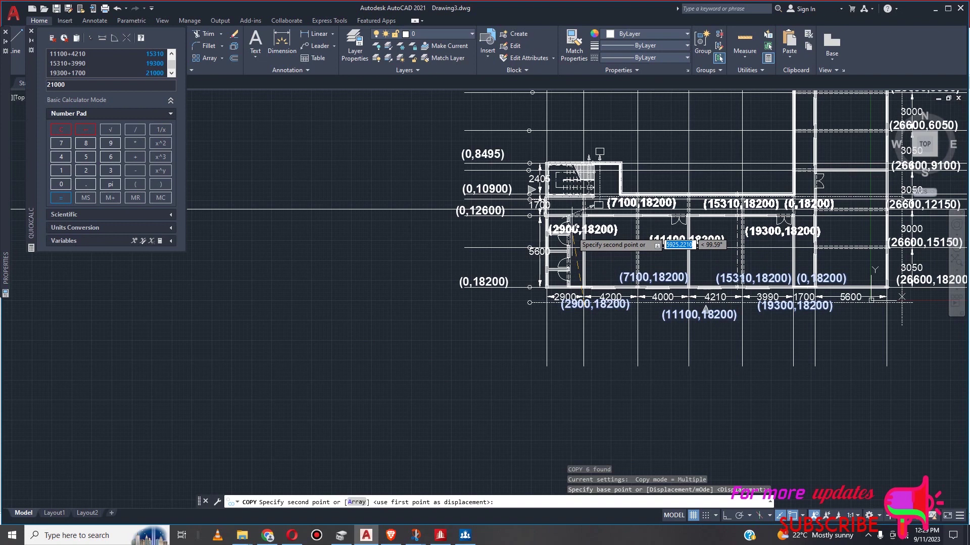
pyautogui.click(569, 230)
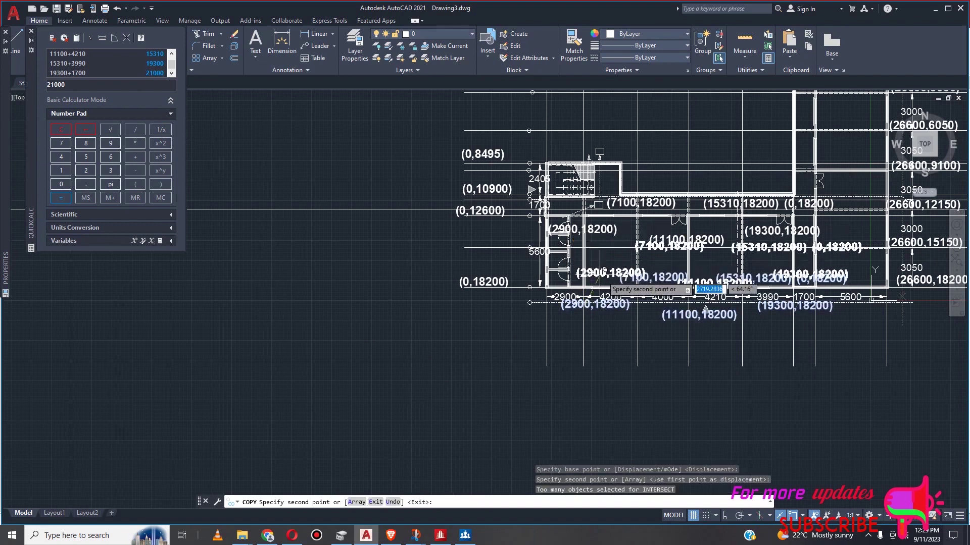
pyautogui.press('Escape')
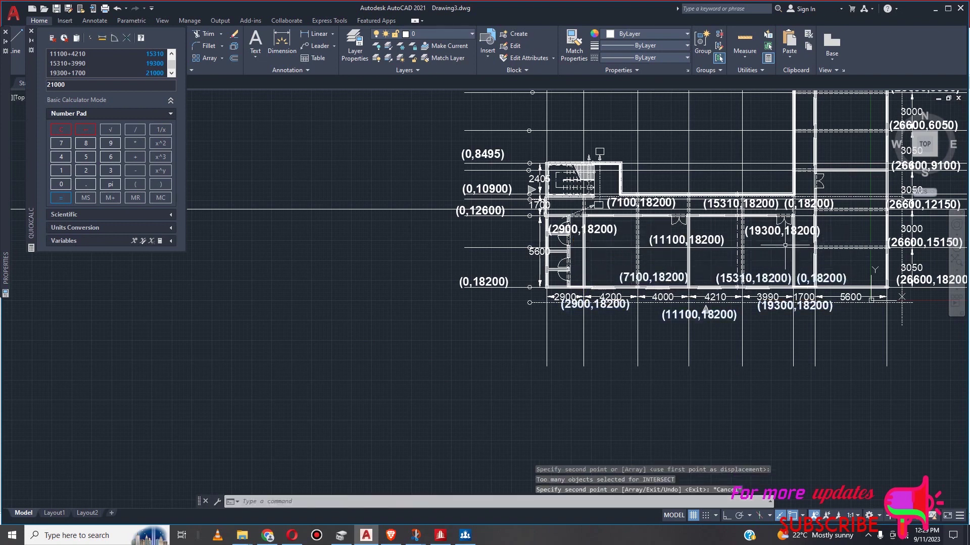
# Set the X value of the coordinate label above the 1700 dimension in the plan's lowest row to 21000
pyautogui.scroll(5, 785, 245)
pyautogui.scroll(-3, 795, 228)
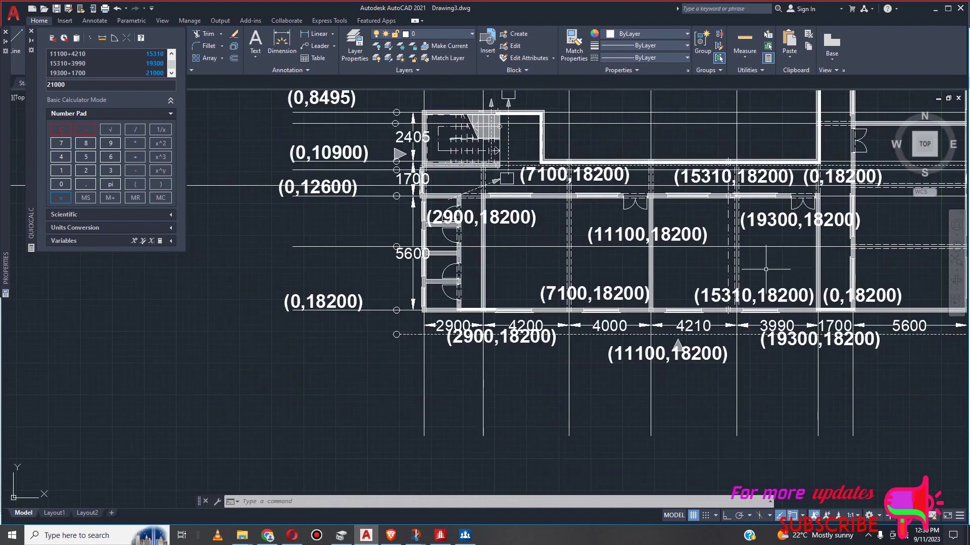
pyautogui.scroll(-2, 642, 290)
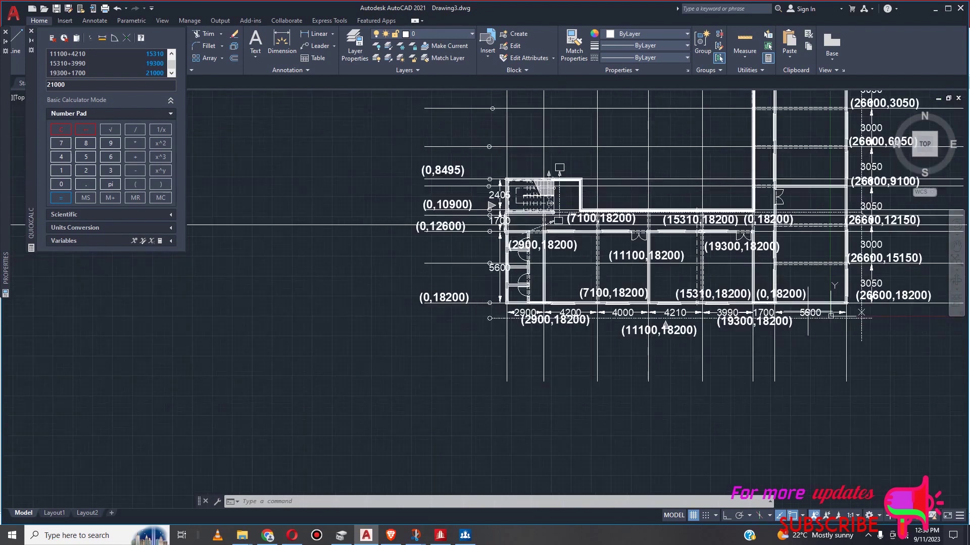
pyautogui.scroll(4, 790, 300)
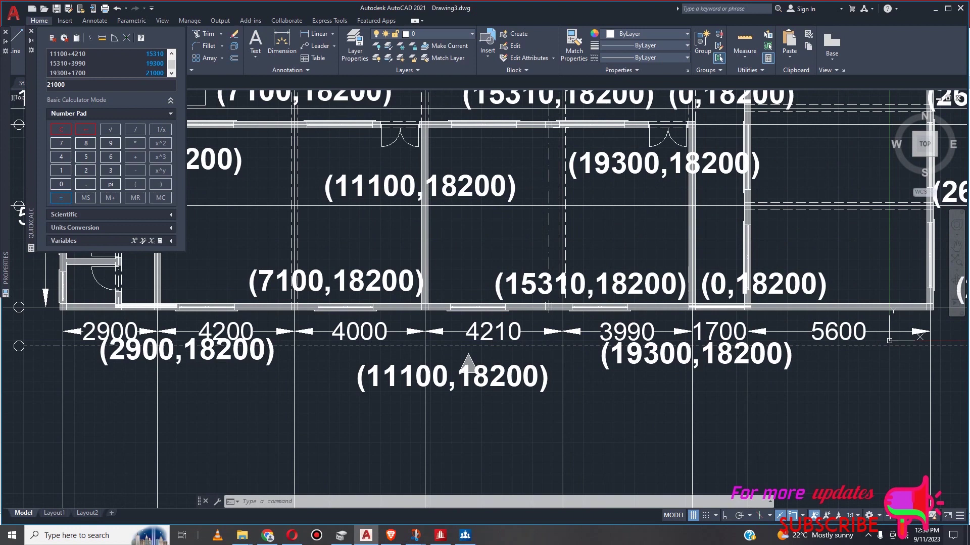
pyautogui.doubleClick(747, 295)
pyautogui.click(725, 292)
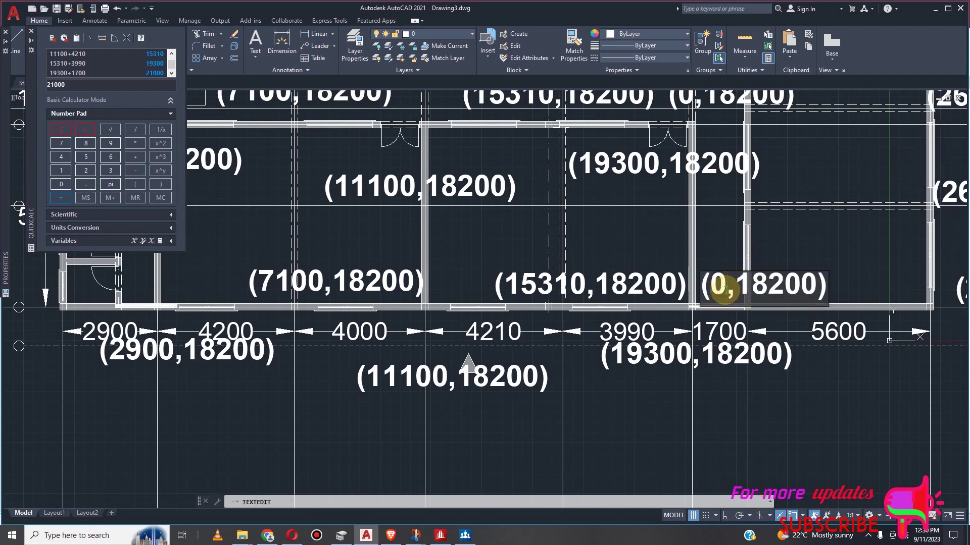
pyautogui.press('BackSpace')
pyautogui.write('2100')
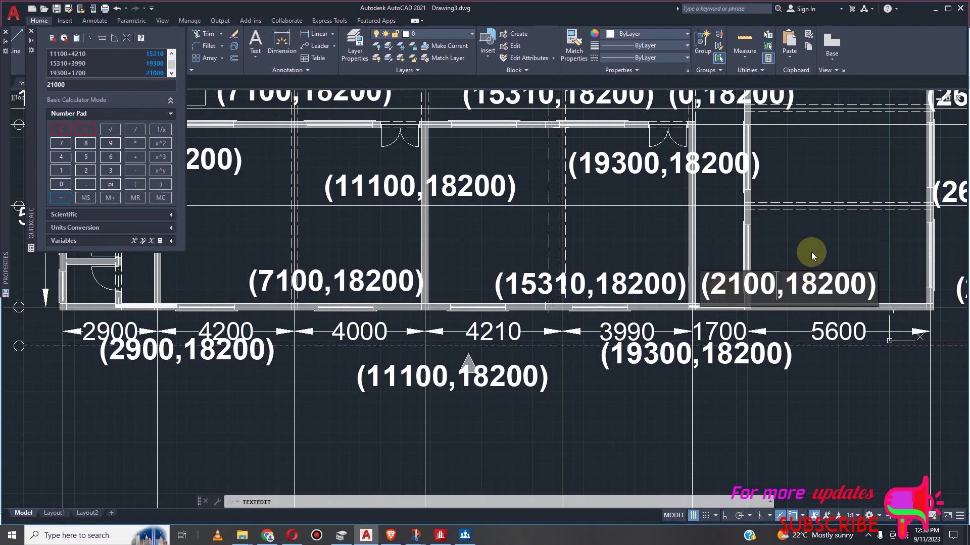
pyautogui.write('0')
pyautogui.click(801, 239)
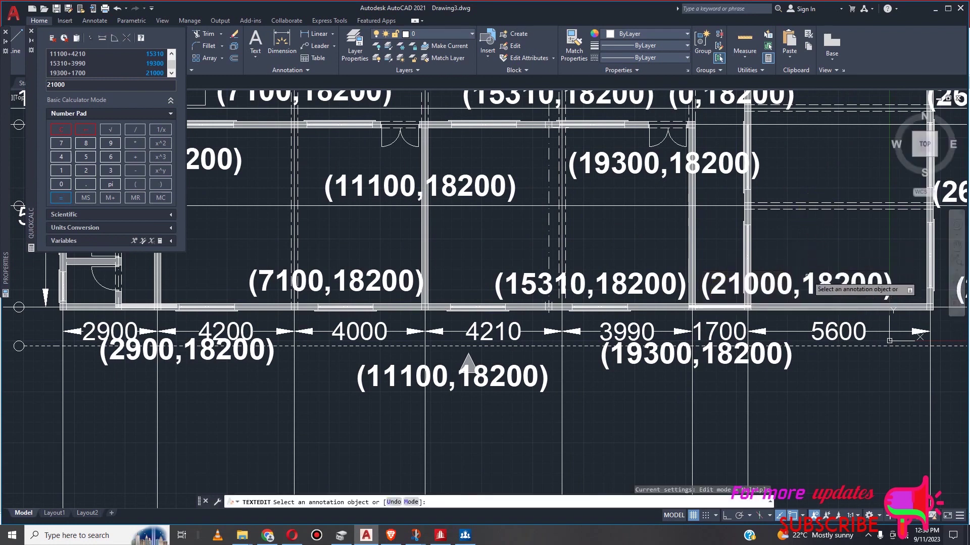
pyautogui.scroll(-4, 811, 325)
pyautogui.press('Escape')
# Set the X value of the copied (0,18200) label in the corridor row to 21000
pyautogui.scroll(5, 750, 333)
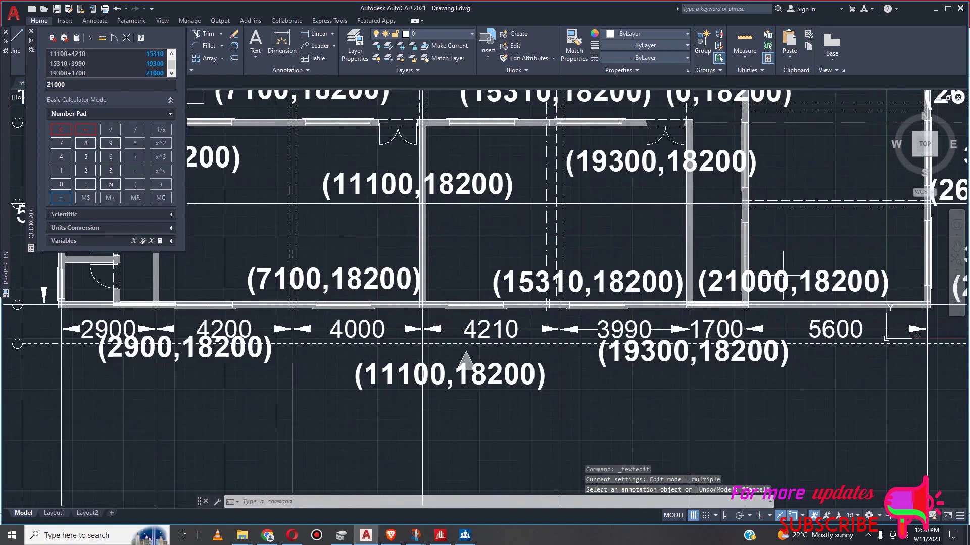
pyautogui.scroll(-3, 619, 212)
pyautogui.scroll(2, 725, 98)
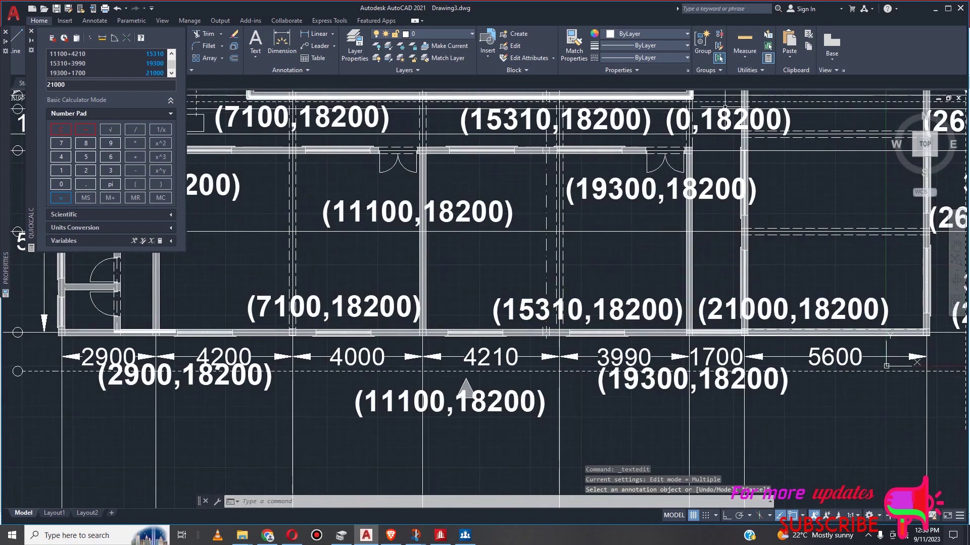
pyautogui.scroll(-2, 748, 179)
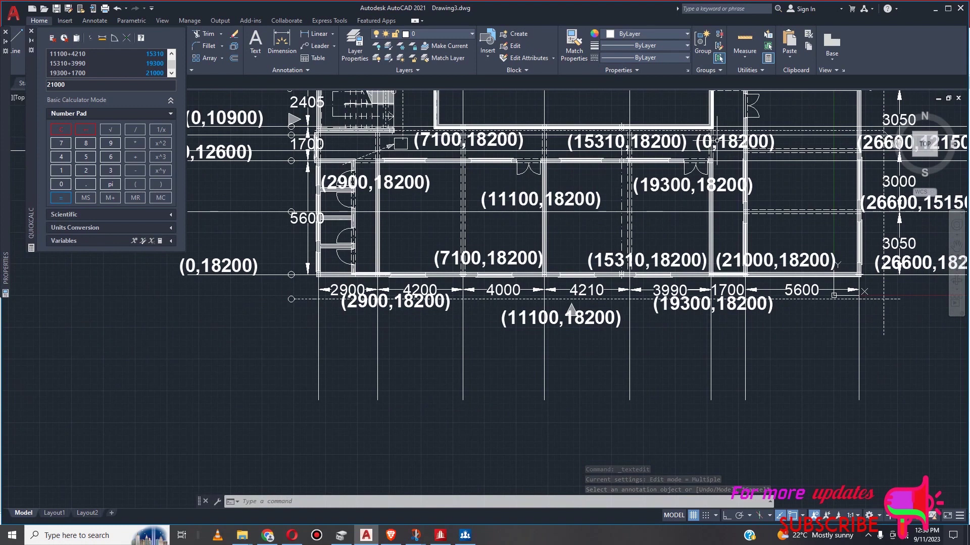
pyautogui.scroll(2, 710, 142)
pyautogui.rightClick(696, 152)
pyautogui.click(696, 152)
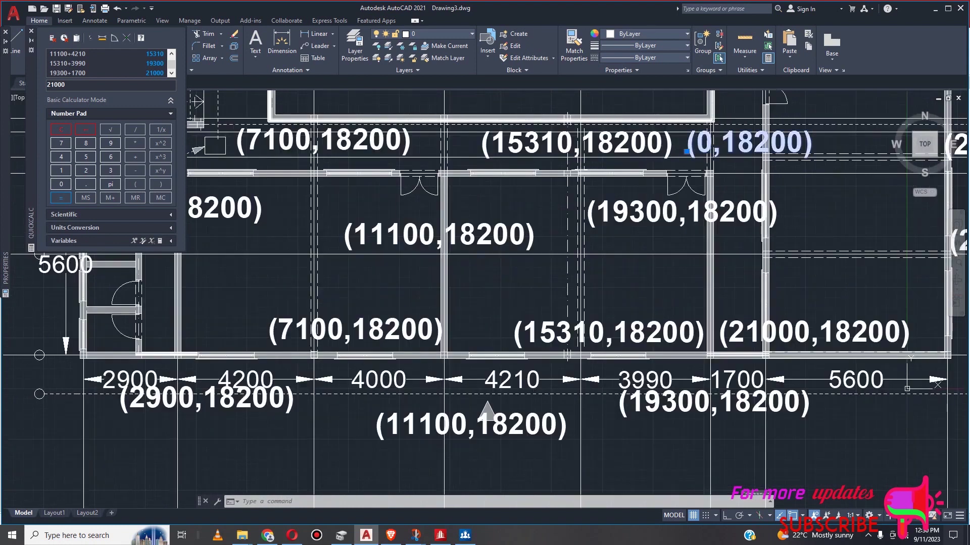
pyautogui.doubleClick(701, 147)
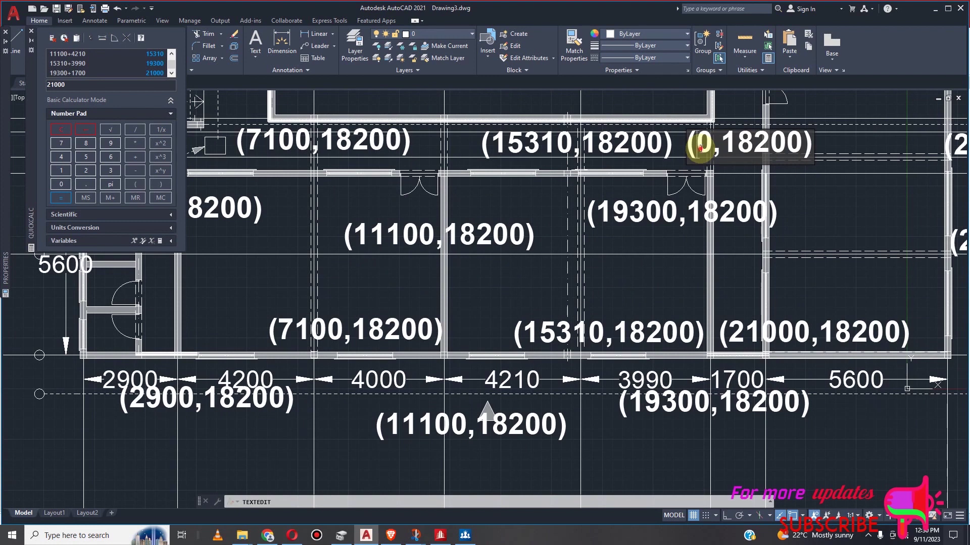
pyautogui.doubleClick(704, 144)
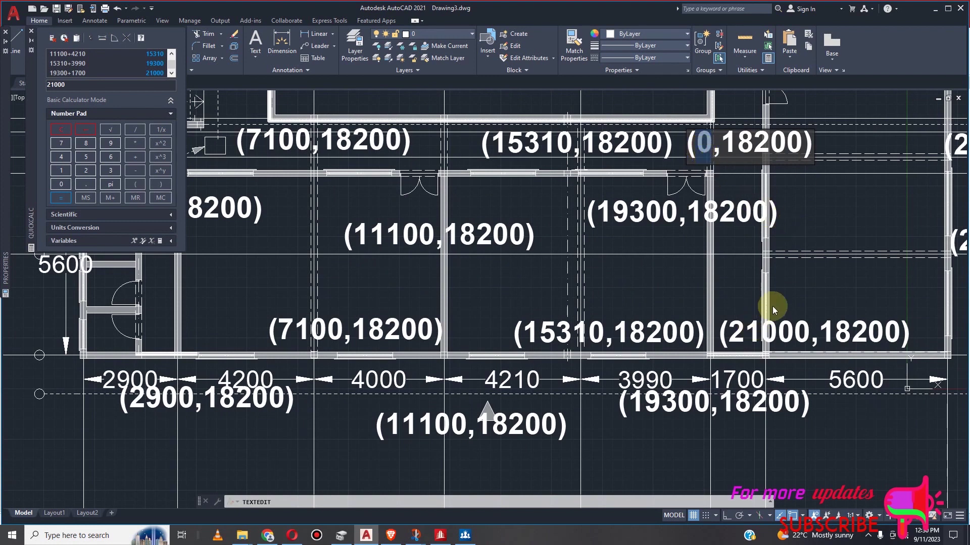
pyautogui.write('2100')
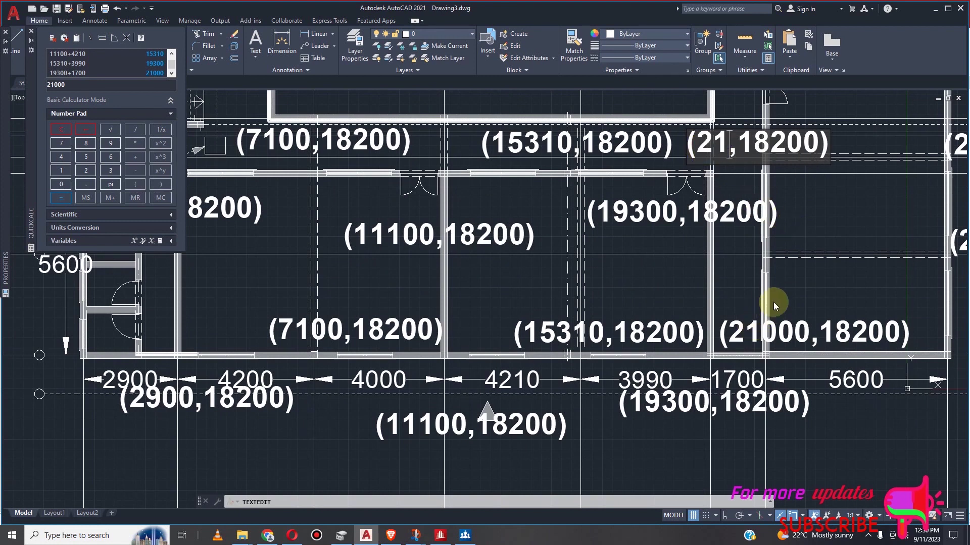
pyautogui.write('0')
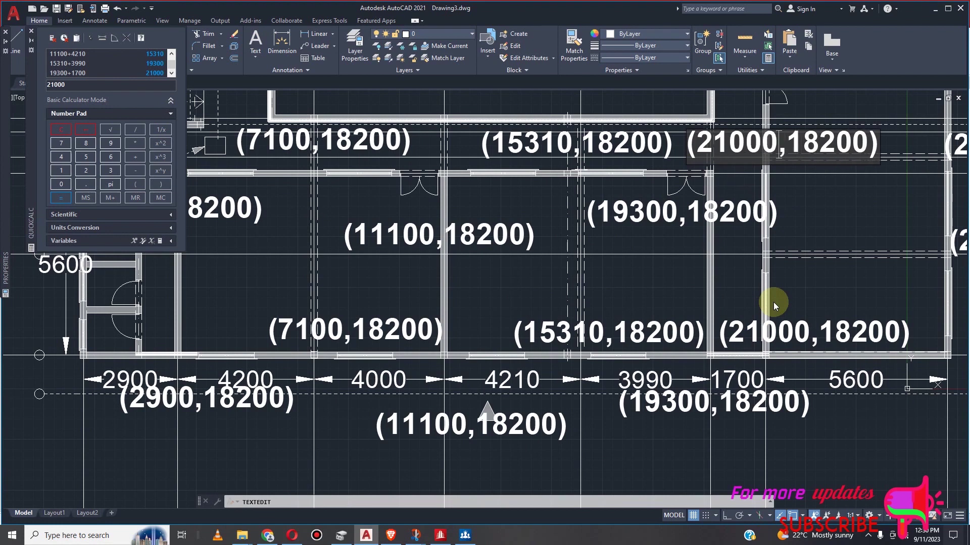
# Set the Y value of the corridor row's 21000 label to 12150, matching the outer label on that grid line
pyautogui.scroll(-5, 676, 333)
pyautogui.scroll(4, 824, 269)
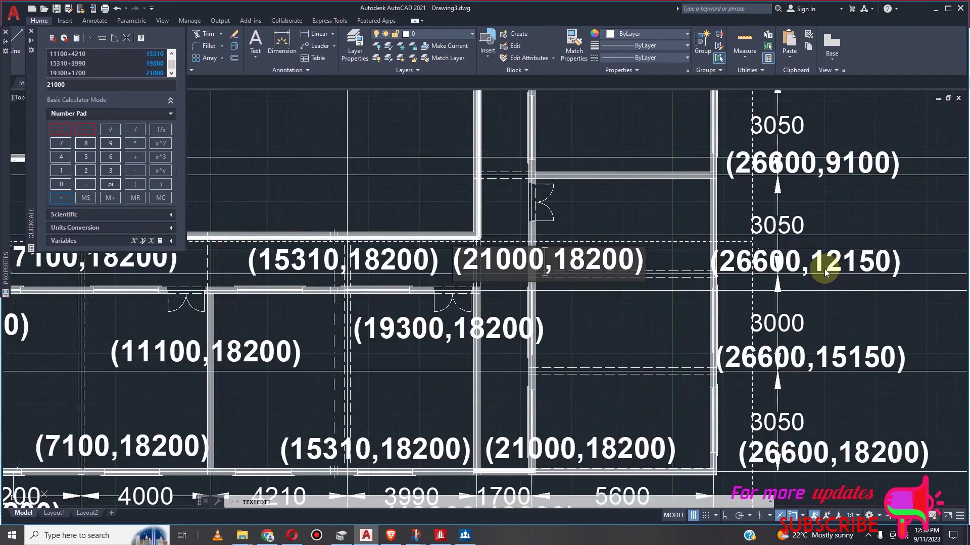
pyautogui.click(635, 266)
pyautogui.press('BackSpace')
pyautogui.press('BackSpace')
pyautogui.press('BackSpace')
pyautogui.press('BackSpace')
pyautogui.press('BackSpace')
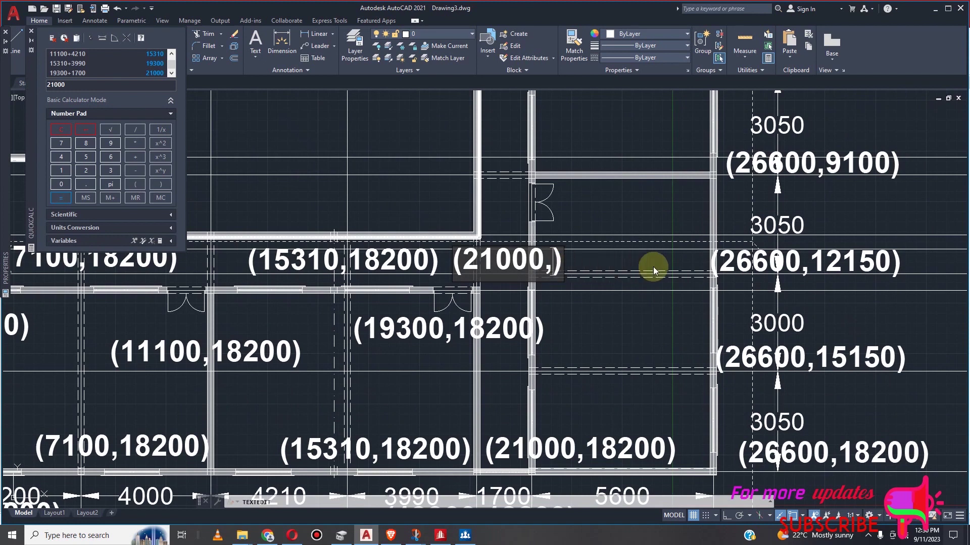
pyautogui.write('12150')
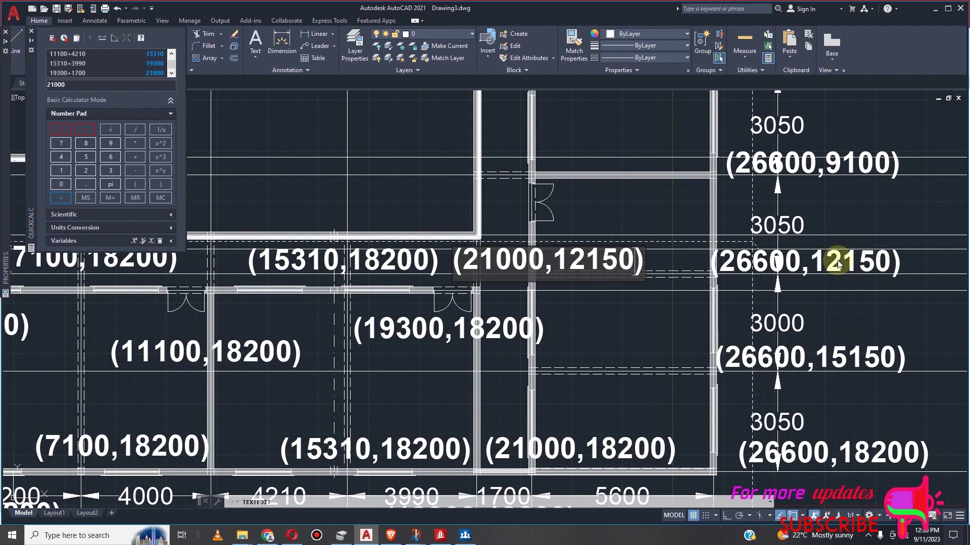
pyautogui.click(580, 309)
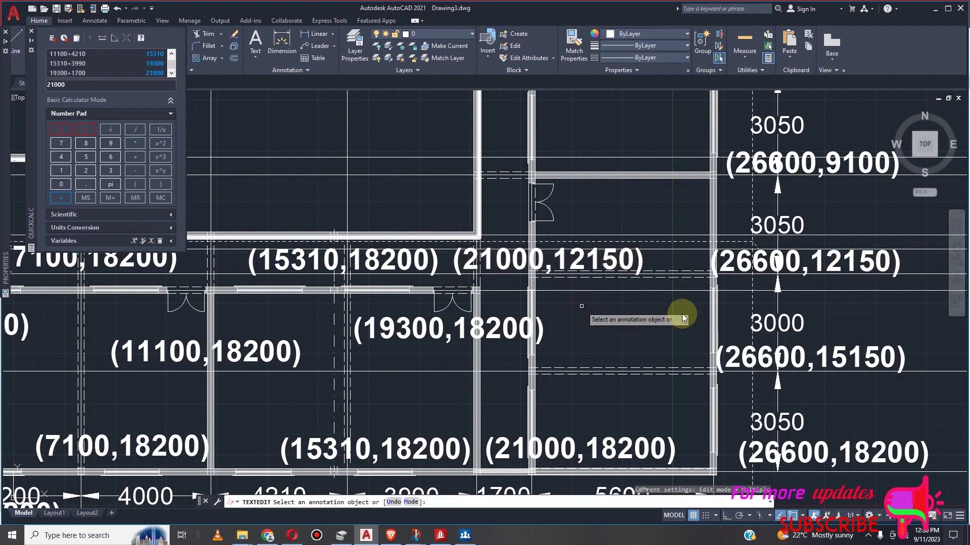
# Close the calculator and move the copied (11100,18200) label up to just below the corridor's lower wall
pyautogui.scroll(-2, 682, 313)
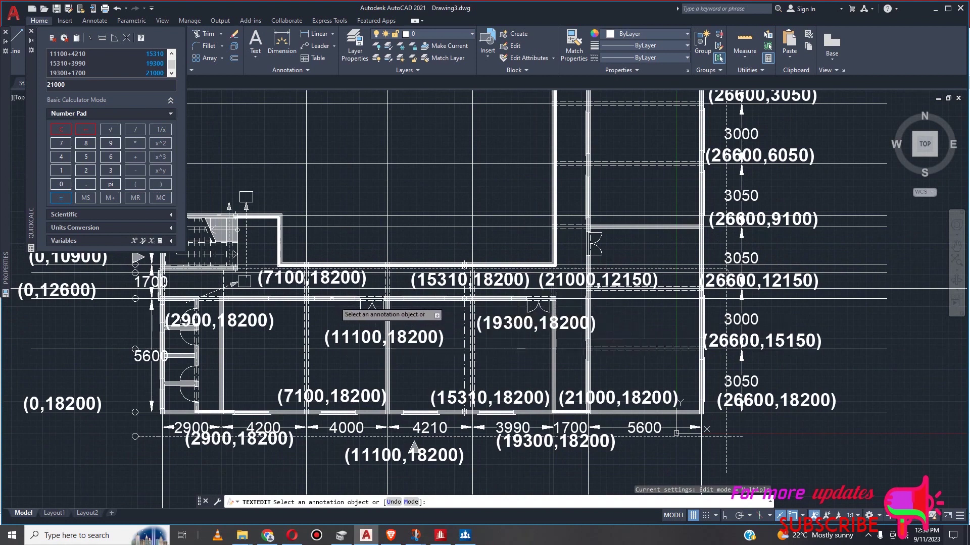
pyautogui.scroll(-2, 363, 309)
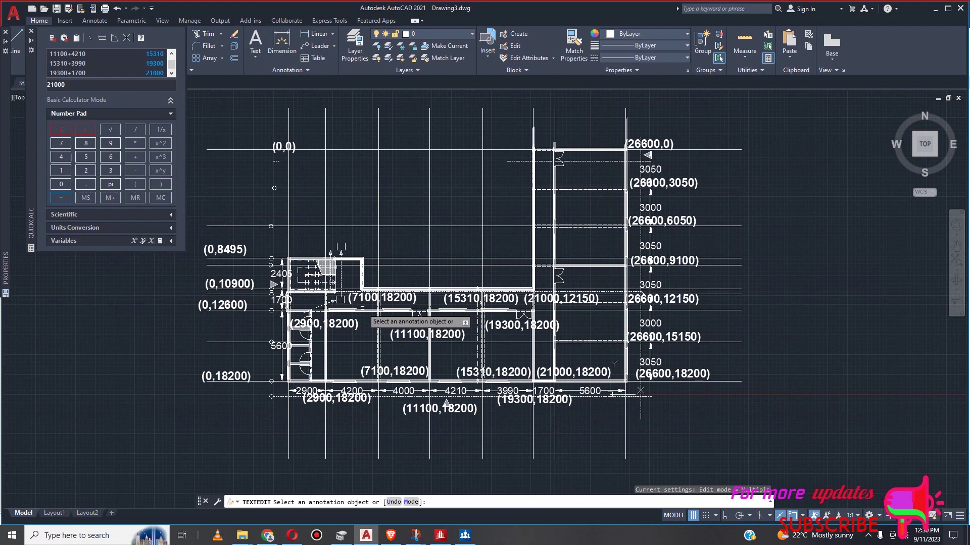
pyautogui.scroll(4, 363, 307)
pyautogui.press('Escape')
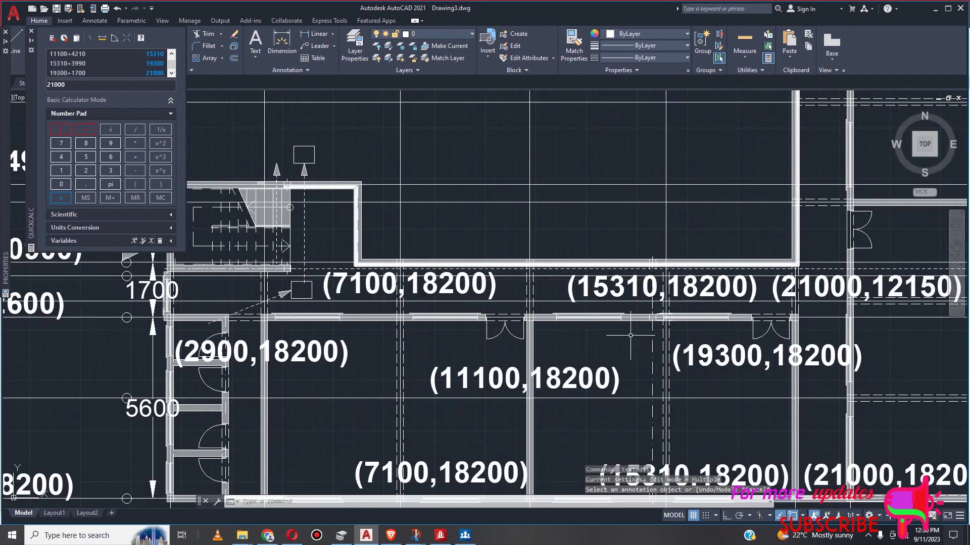
pyautogui.click(556, 376)
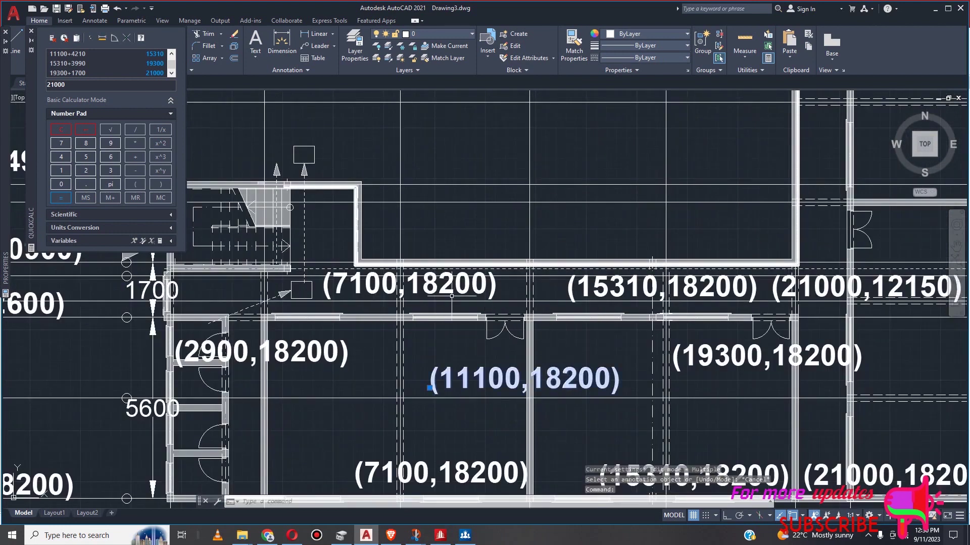
pyautogui.click(31, 30)
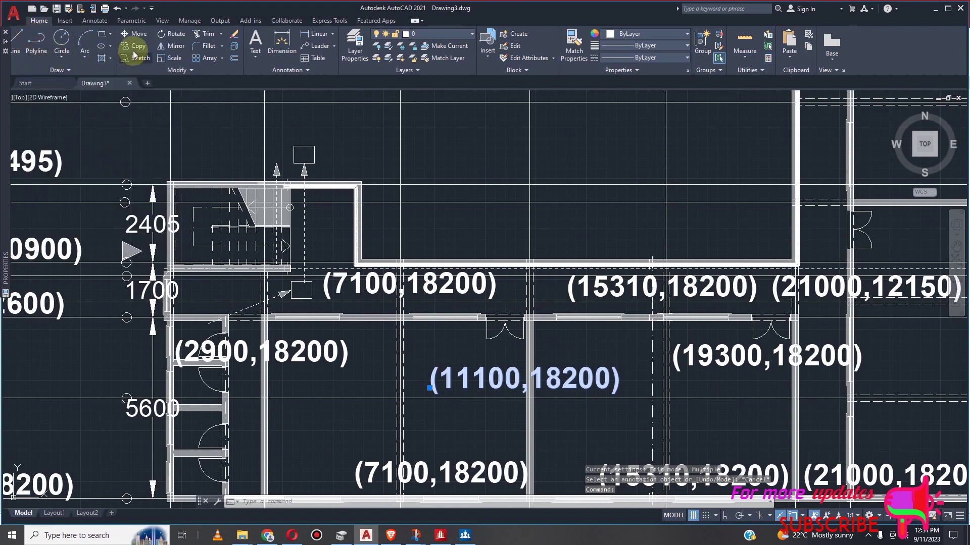
pyautogui.click(135, 33)
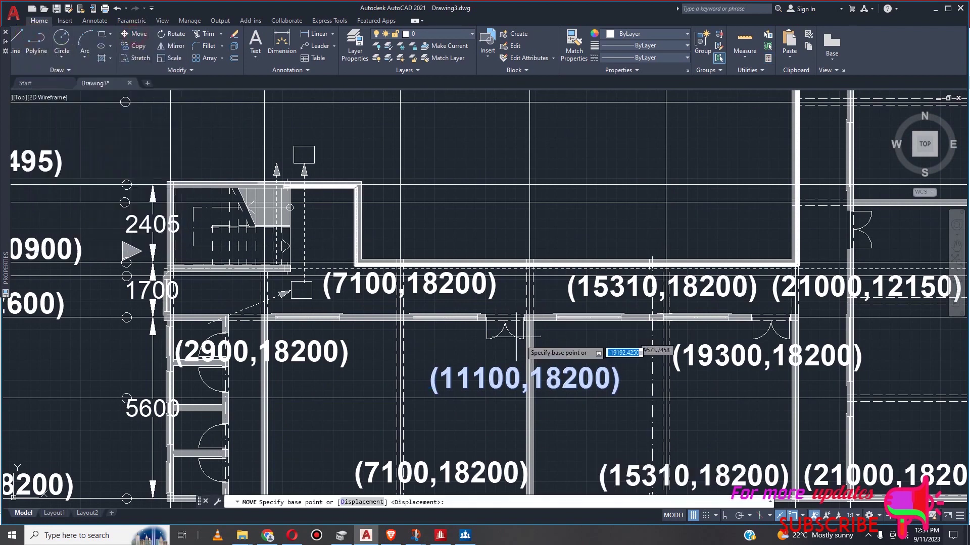
pyautogui.click(552, 377)
pyautogui.click(558, 329)
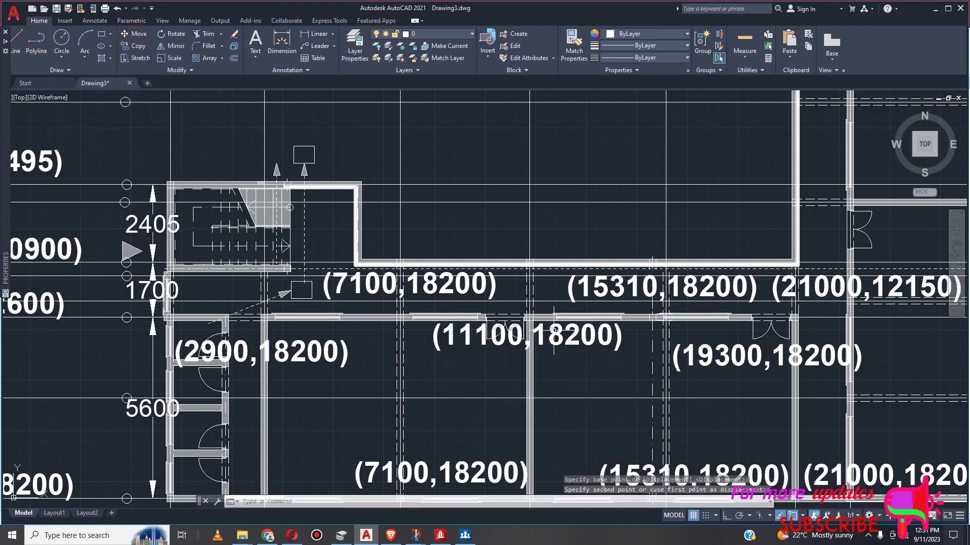
# Move the copied (2900,18200) label slightly up, closer to the corridor's lower wall
pyautogui.click(329, 364)
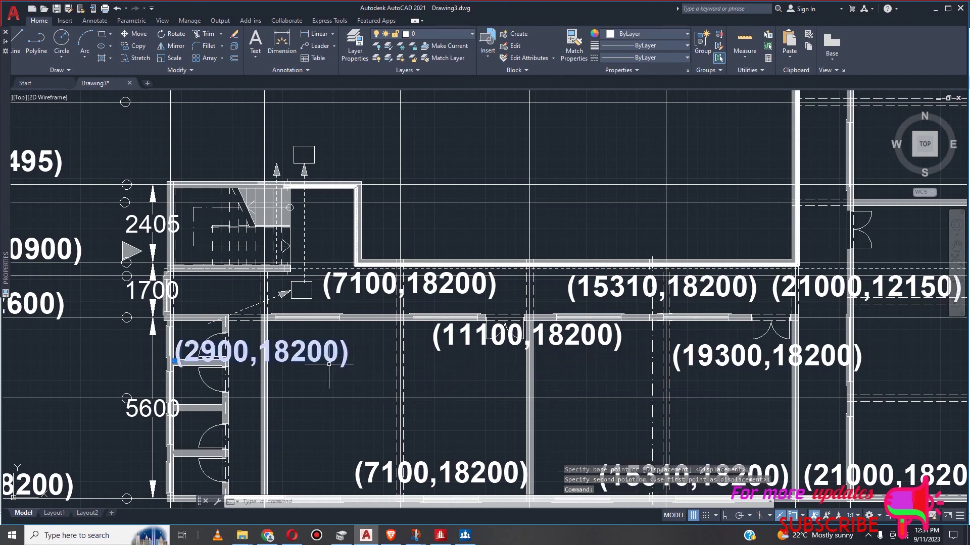
pyautogui.click(135, 33)
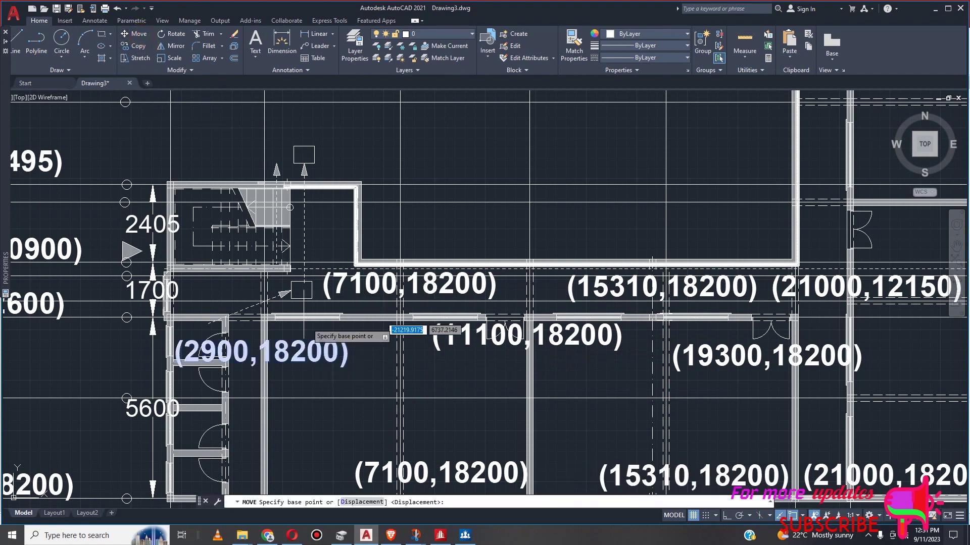
pyautogui.click(316, 349)
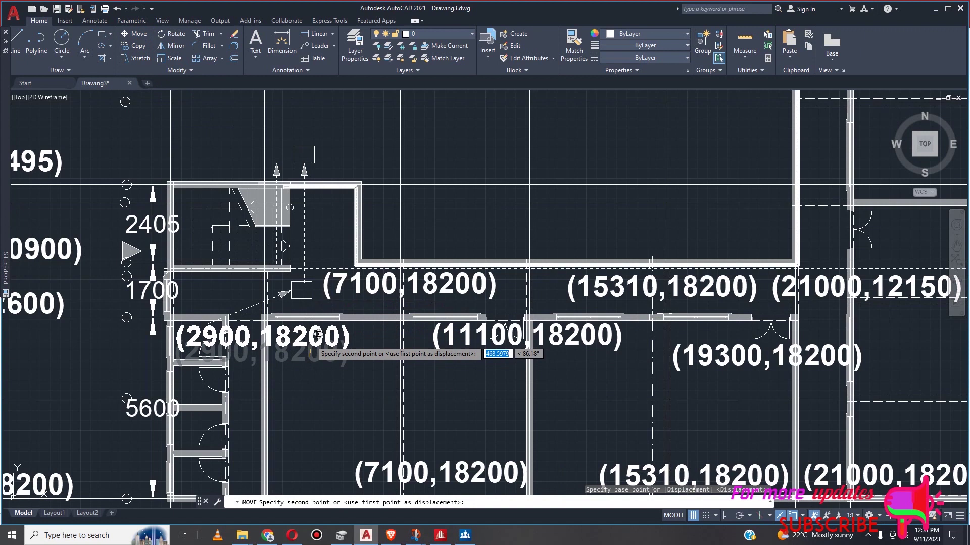
pyautogui.click(318, 334)
pyautogui.scroll(-2, 353, 384)
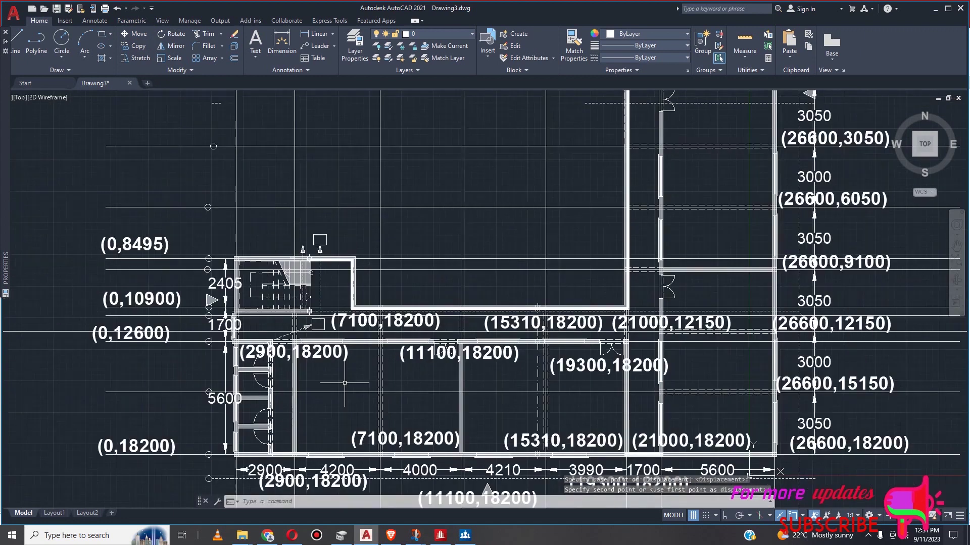
# Move the corridor row's (7100,18200) label slightly down, closer to the wall line below it
pyautogui.scroll(4, 414, 323)
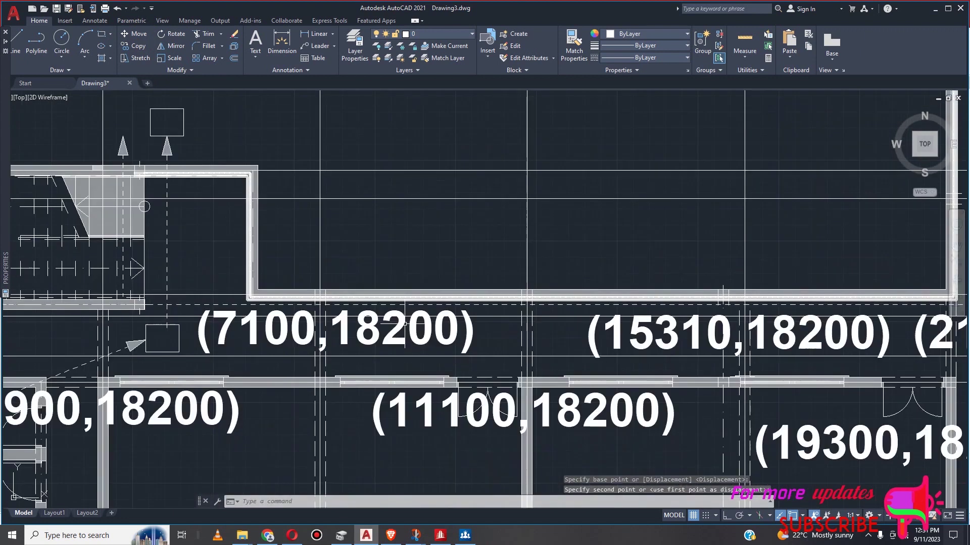
pyautogui.click(395, 352)
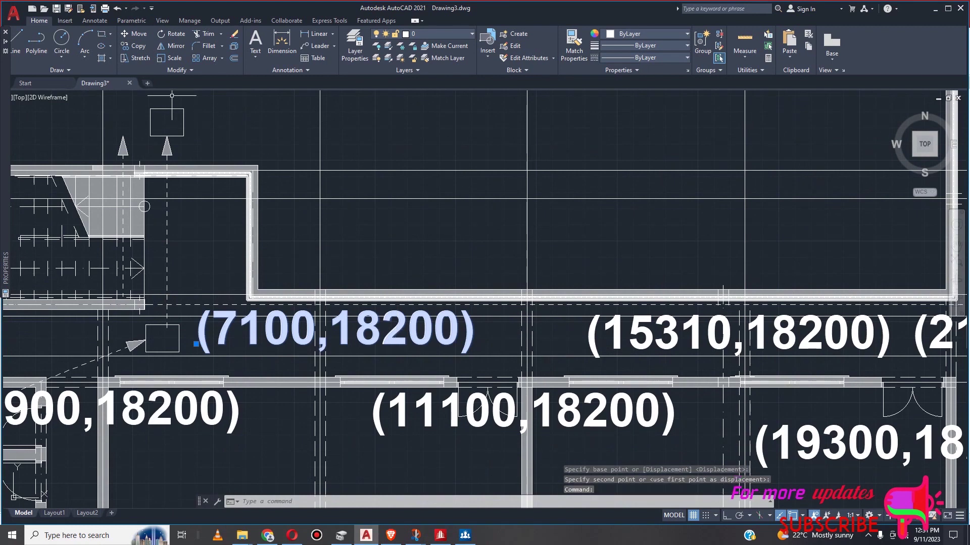
pyautogui.click(135, 34)
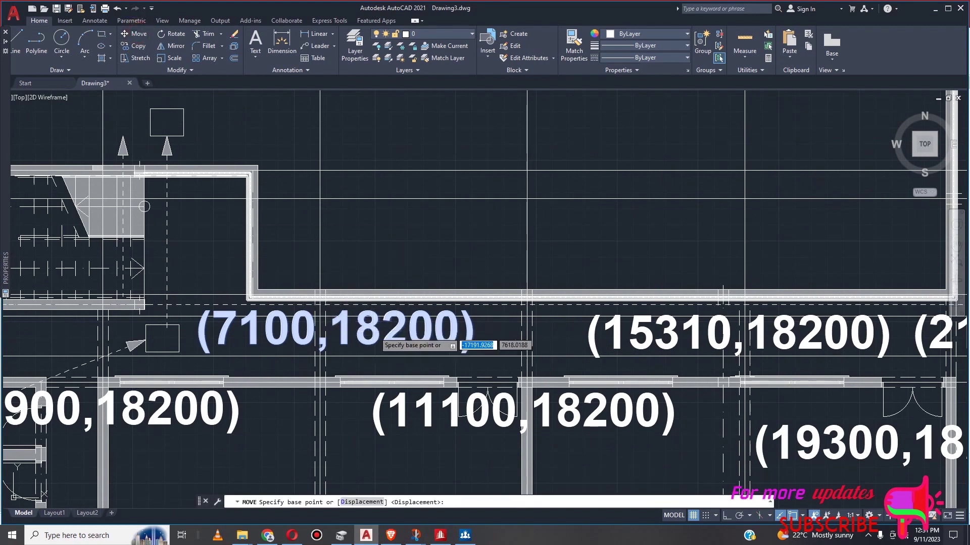
pyautogui.click(382, 324)
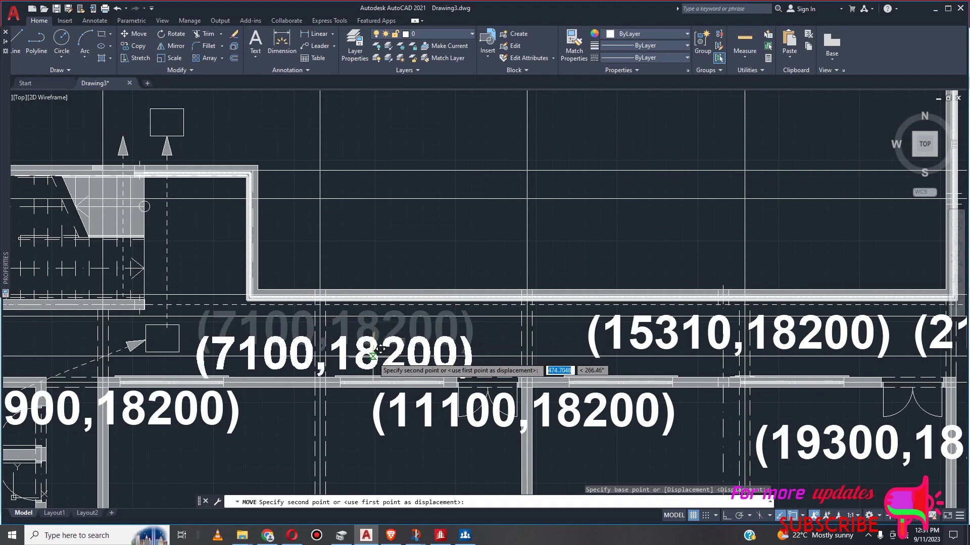
pyautogui.click(380, 349)
pyautogui.scroll(-4, 364, 343)
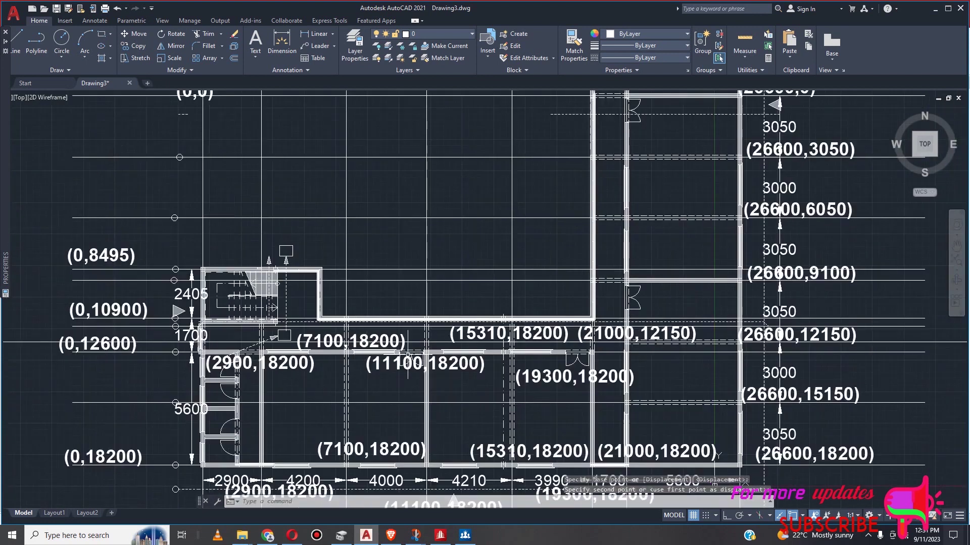
# Move the corridor row's (15310,18200) label slightly down, level with the 7100 label
pyautogui.scroll(5, 492, 344)
pyautogui.click(590, 335)
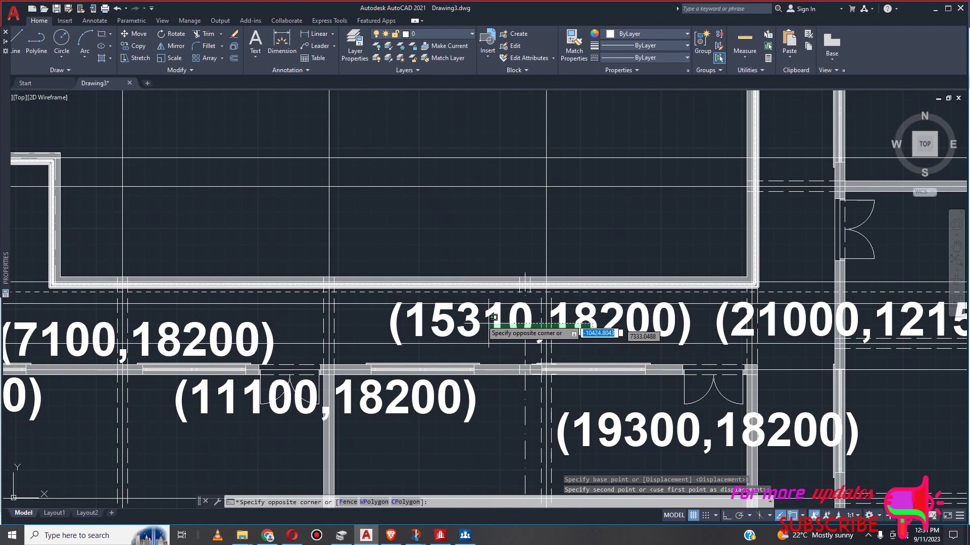
pyautogui.click(573, 319)
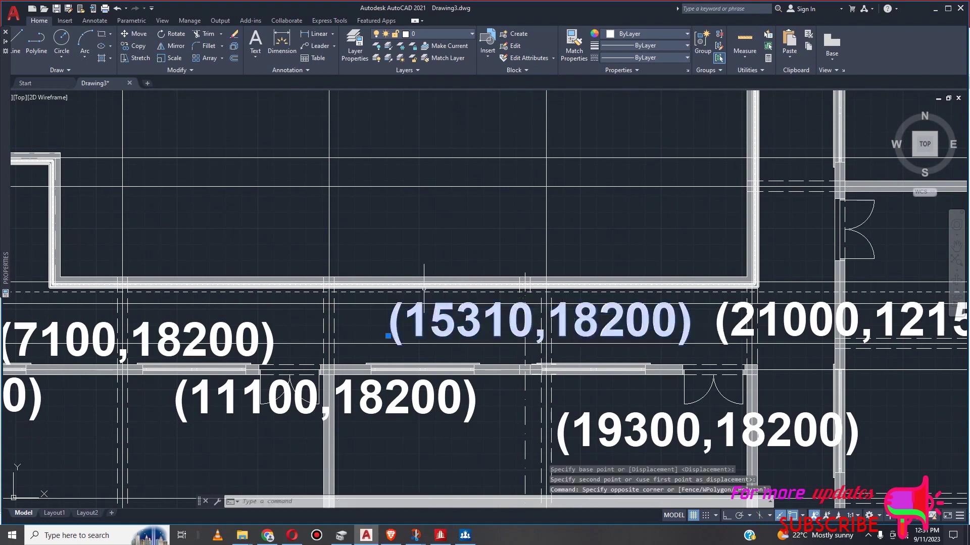
pyautogui.click(139, 34)
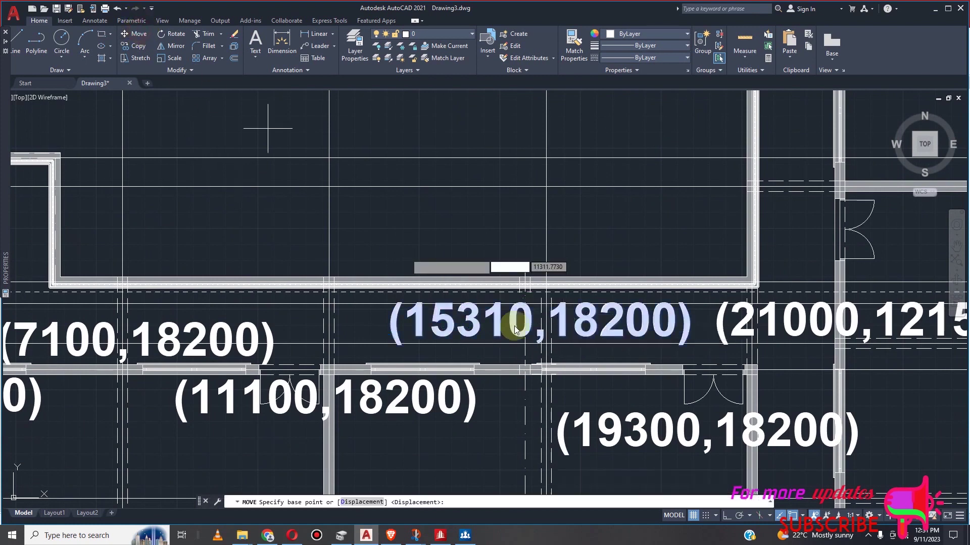
pyautogui.click(594, 319)
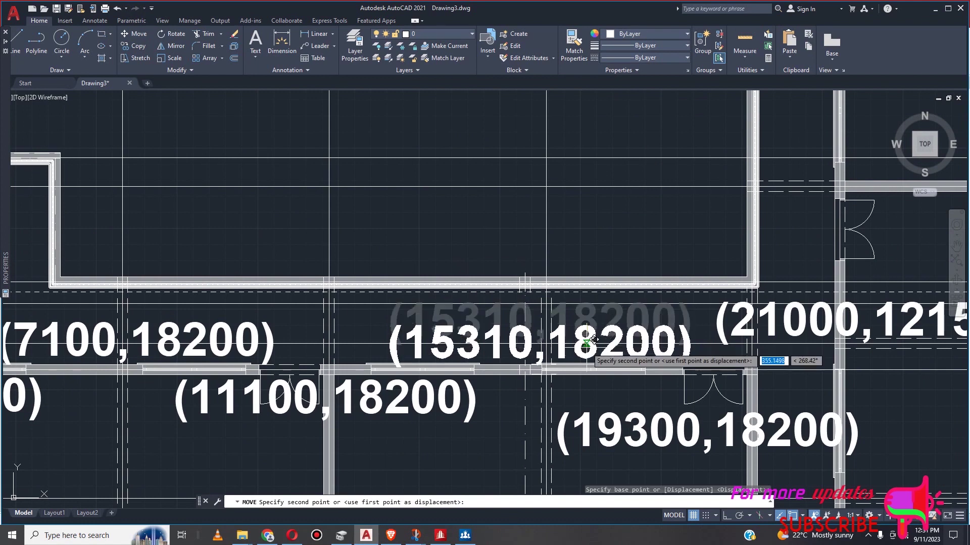
pyautogui.click(594, 340)
pyautogui.scroll(-3, 327, 465)
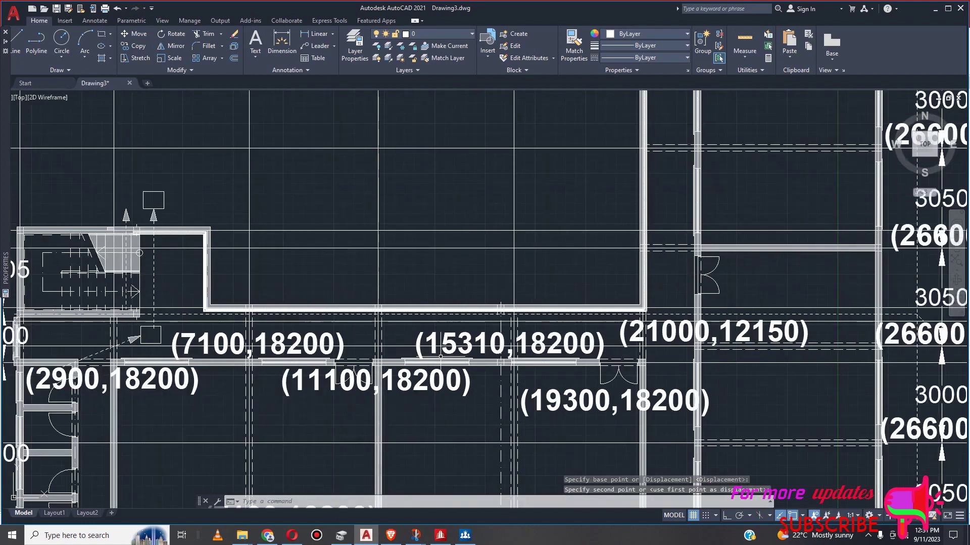
# Move the copied (19300,18200) label up to just below the corridor's lower wall, level with the 11100 label
pyautogui.scroll(3, 731, 449)
pyautogui.scroll(-2, 742, 296)
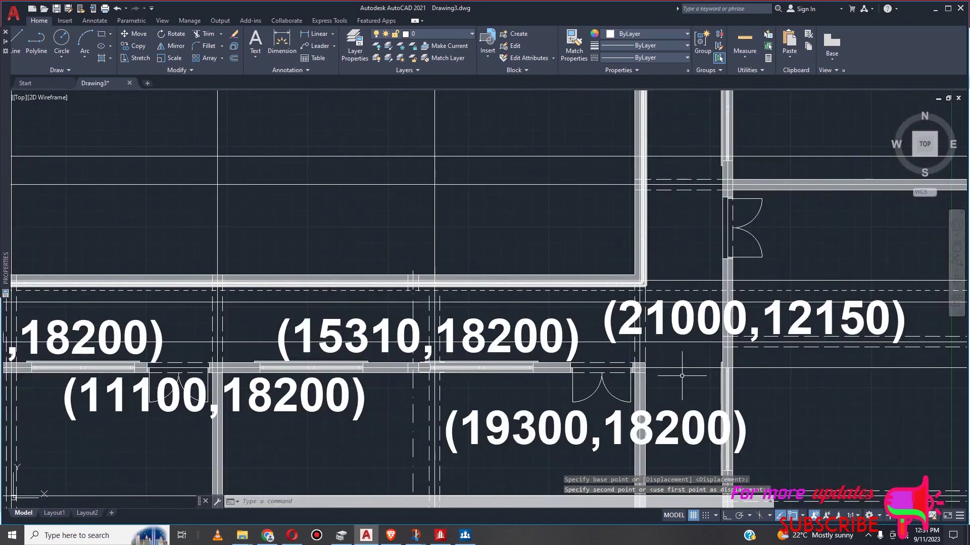
pyautogui.scroll(-2, 539, 353)
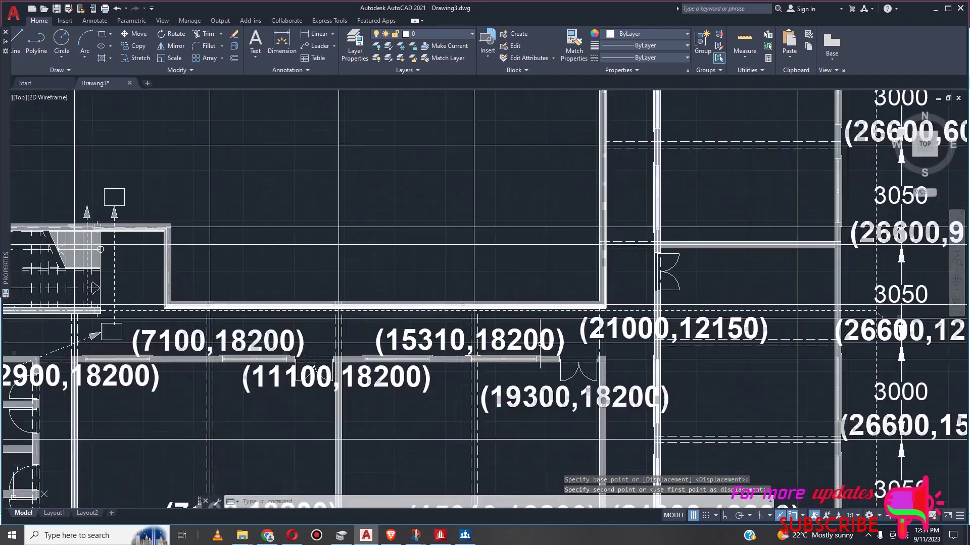
pyautogui.click(566, 407)
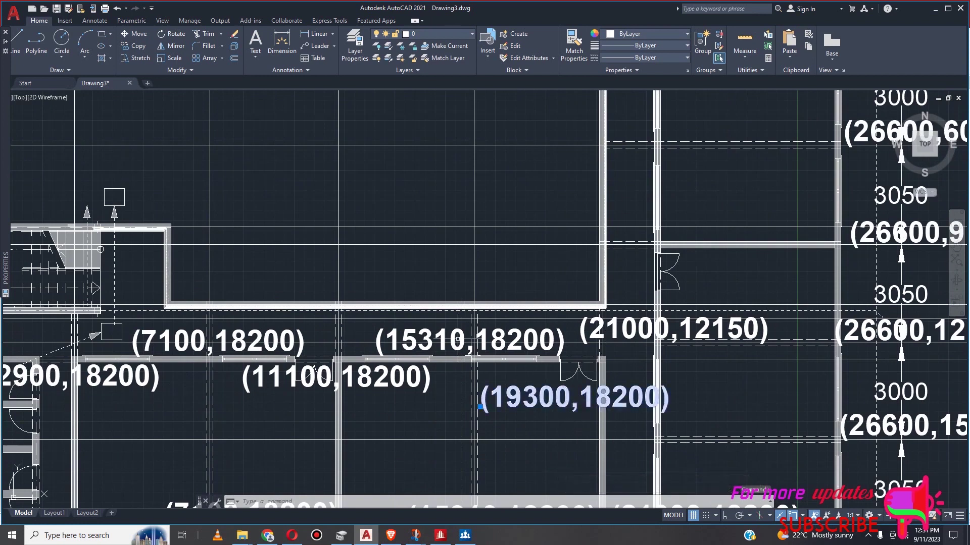
pyautogui.click(136, 33)
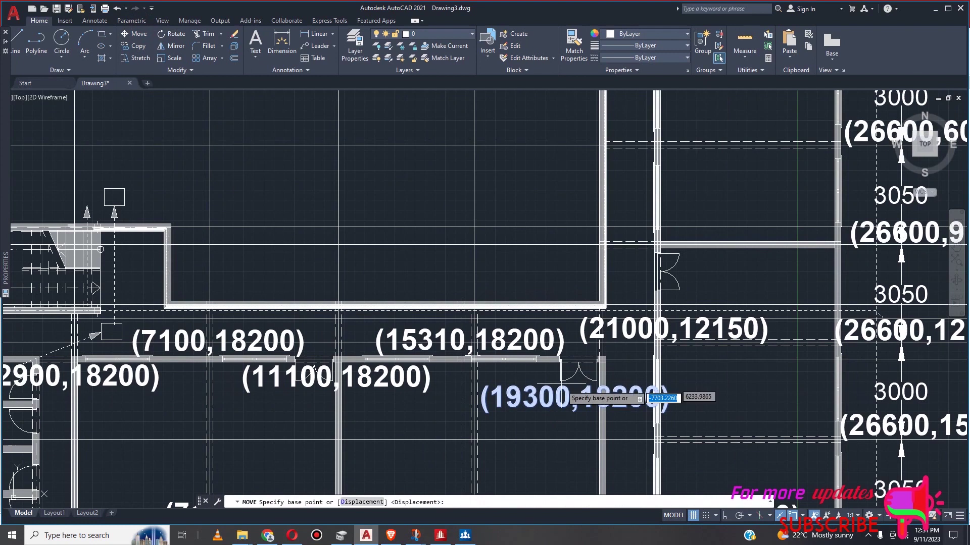
pyautogui.click(563, 398)
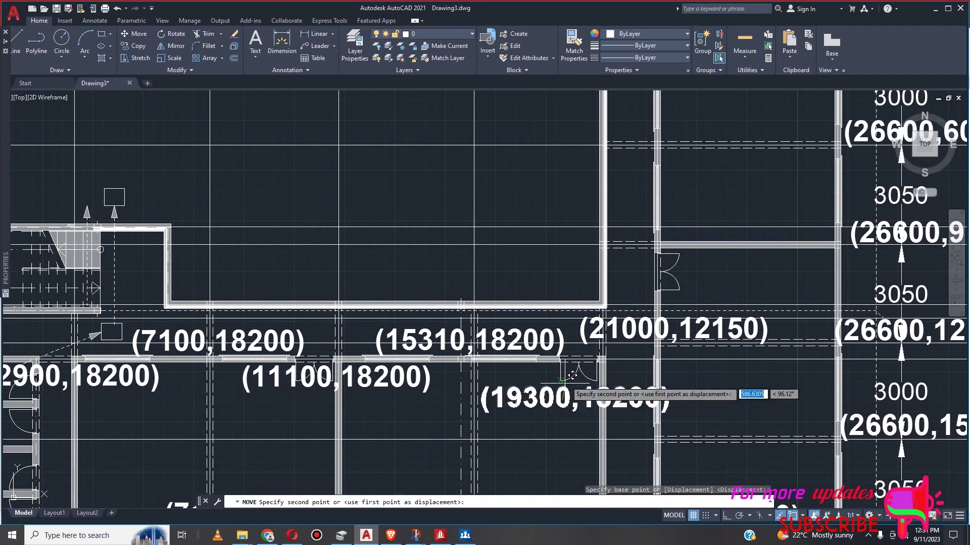
pyautogui.click(574, 374)
pyautogui.scroll(-2, 573, 386)
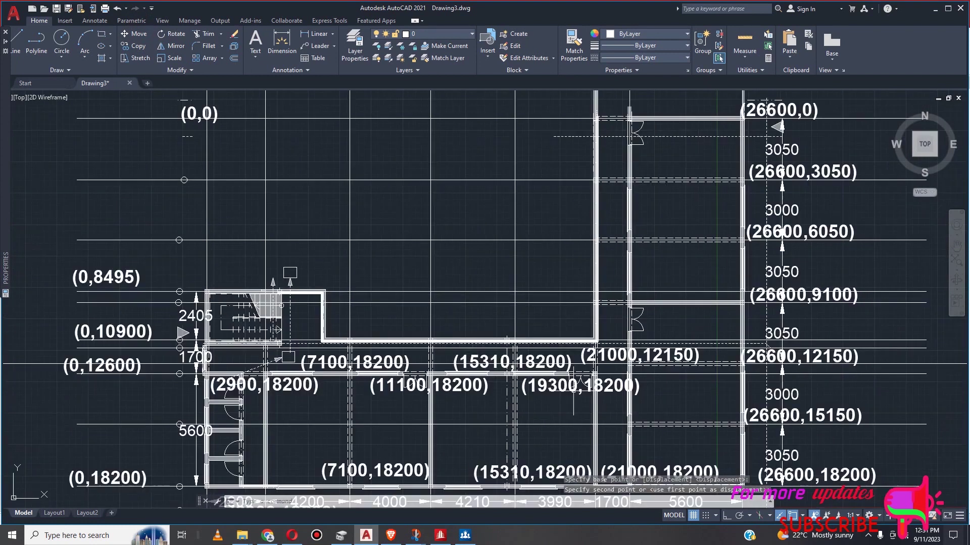
# Set the Y value of the corridor row's 2900 label to 12600, matching the outer label on that grid line
pyautogui.scroll(2, 294, 399)
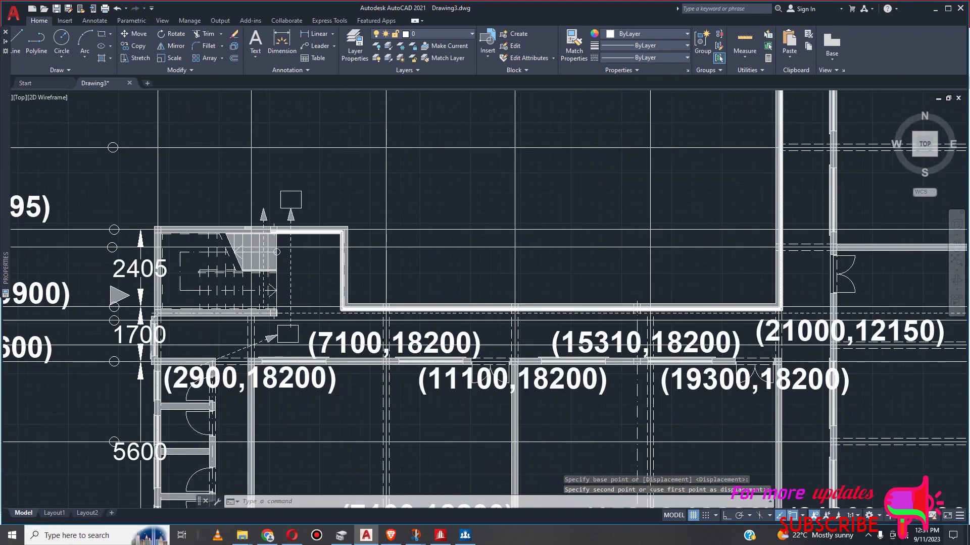
pyautogui.scroll(-2, 339, 392)
pyautogui.scroll(2, 323, 392)
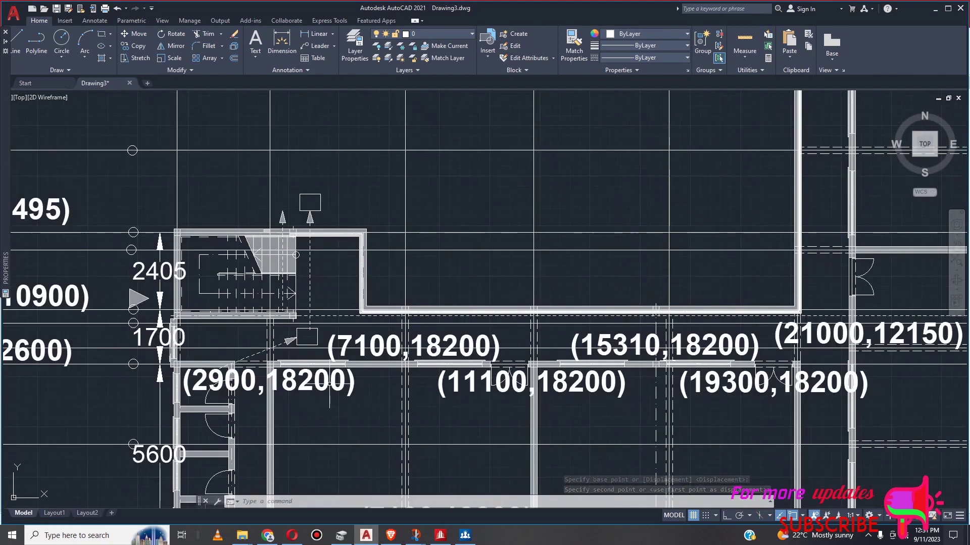
pyautogui.scroll(-2, 314, 393)
pyautogui.scroll(2, 313, 394)
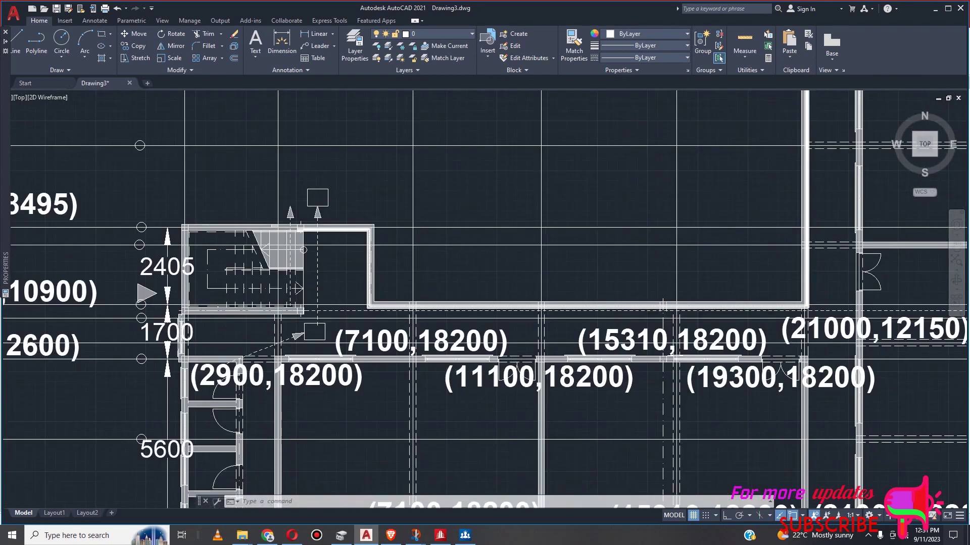
pyautogui.scroll(-2, 329, 387)
pyautogui.scroll(2, 333, 381)
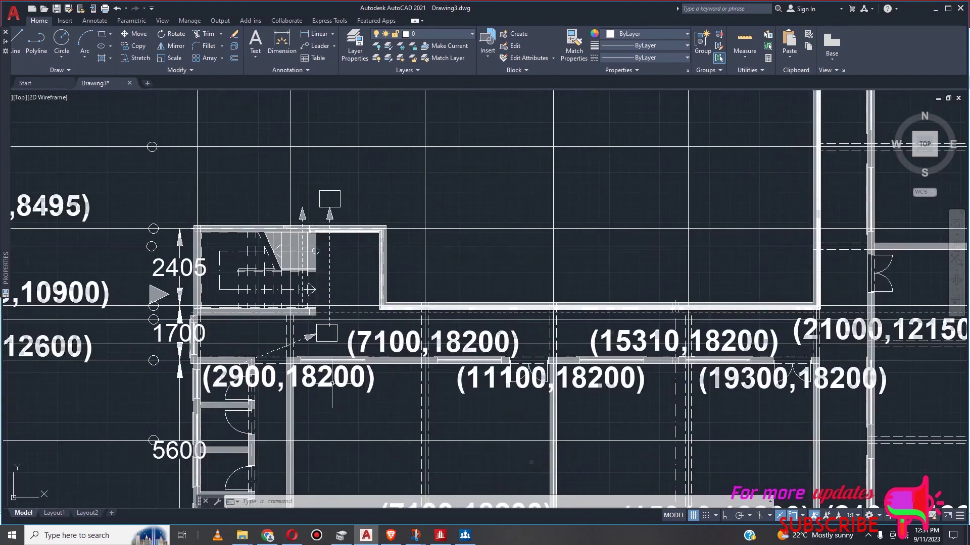
pyautogui.click(331, 379)
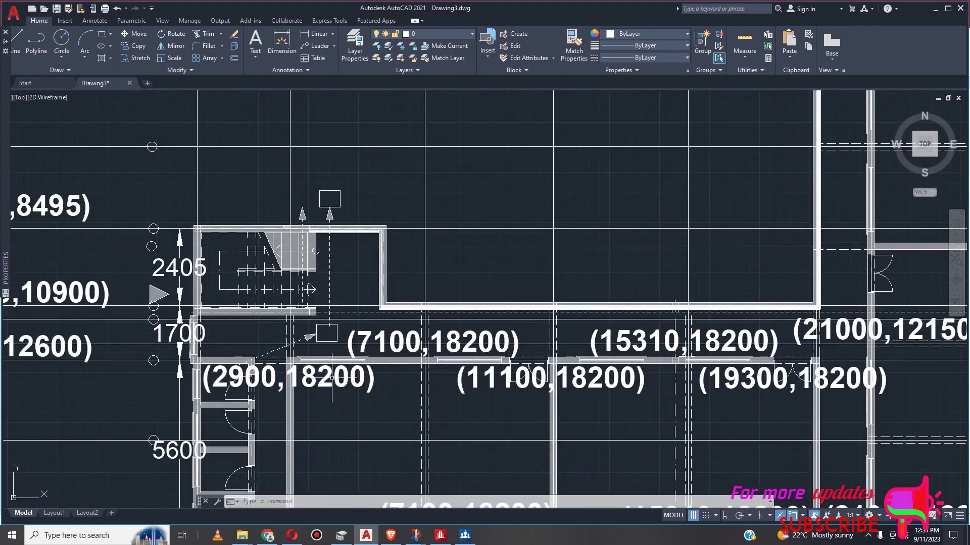
pyautogui.click(328, 379)
pyautogui.doubleClick(320, 379)
pyautogui.doubleClick(325, 380)
pyautogui.write('126')
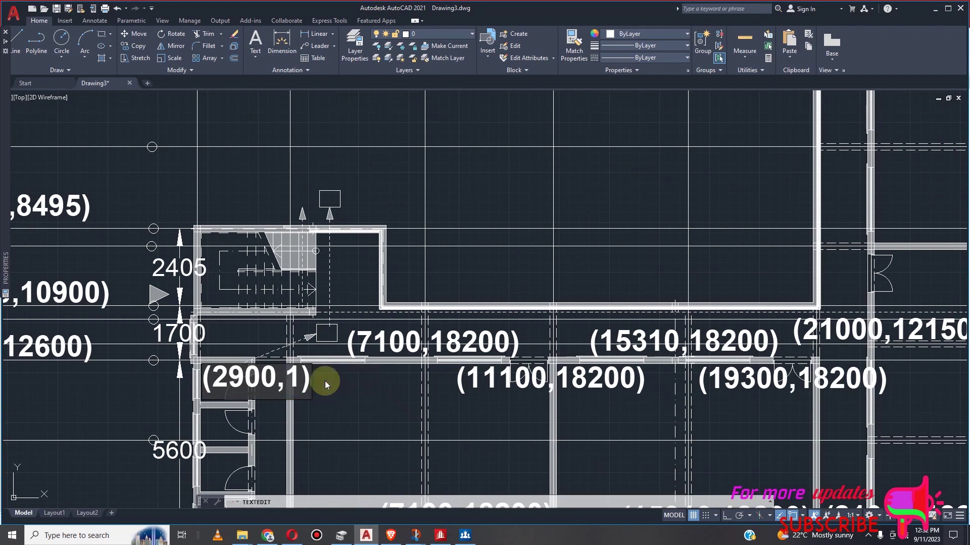
pyautogui.write('00')
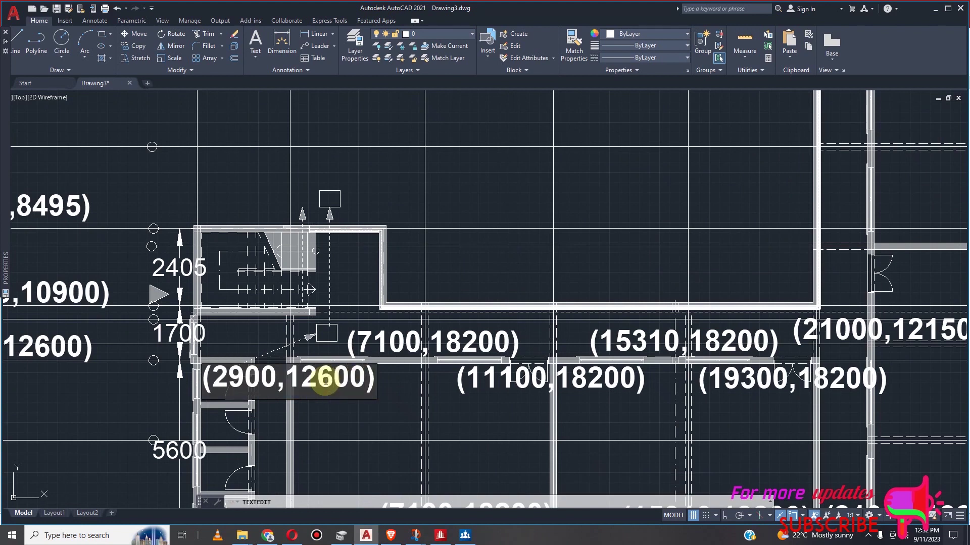
# Copy the 12600 value from the 2900 label and replace the Y value of the corridor row's 7100 label with it
pyautogui.doubleClick(326, 381)
pyautogui.rightClick(319, 386)
pyautogui.click(368, 263)
pyautogui.click(457, 332)
pyautogui.click(457, 338)
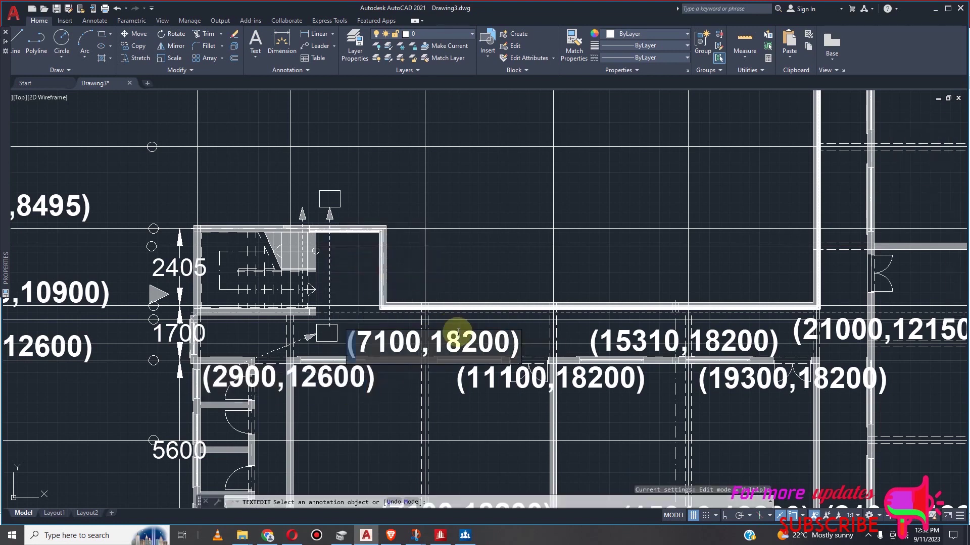
pyautogui.doubleClick(458, 337)
pyautogui.rightClick(458, 338)
pyautogui.click(494, 391)
# Replace the Y value of the corridor row's 11100 label with the copied 12600
pyautogui.click(589, 383)
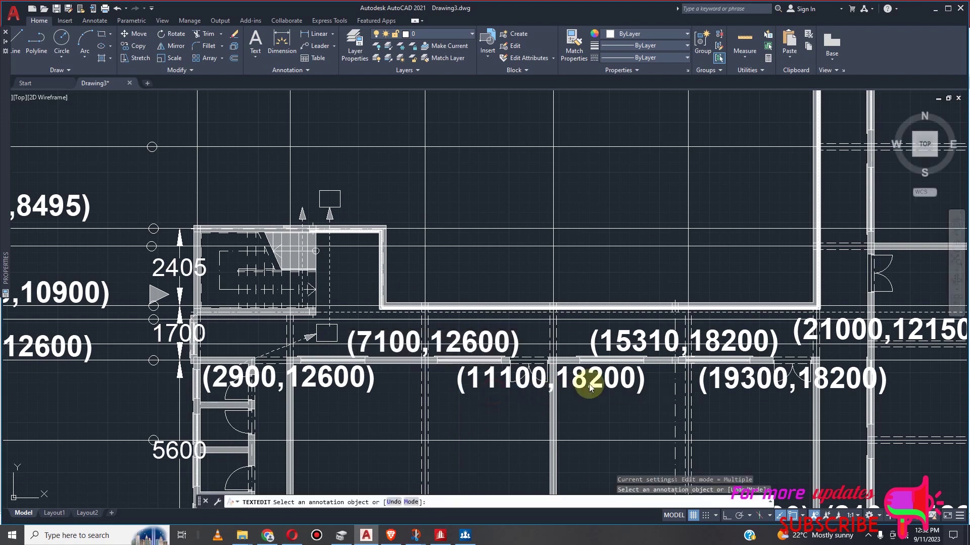
pyautogui.click(596, 386)
pyautogui.doubleClick(596, 385)
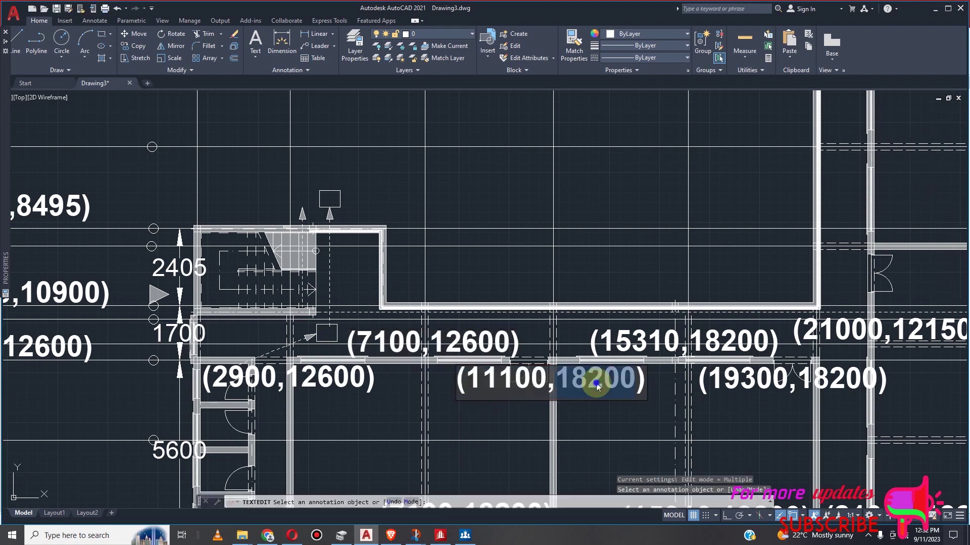
pyautogui.rightClick(596, 387)
pyautogui.click(626, 280)
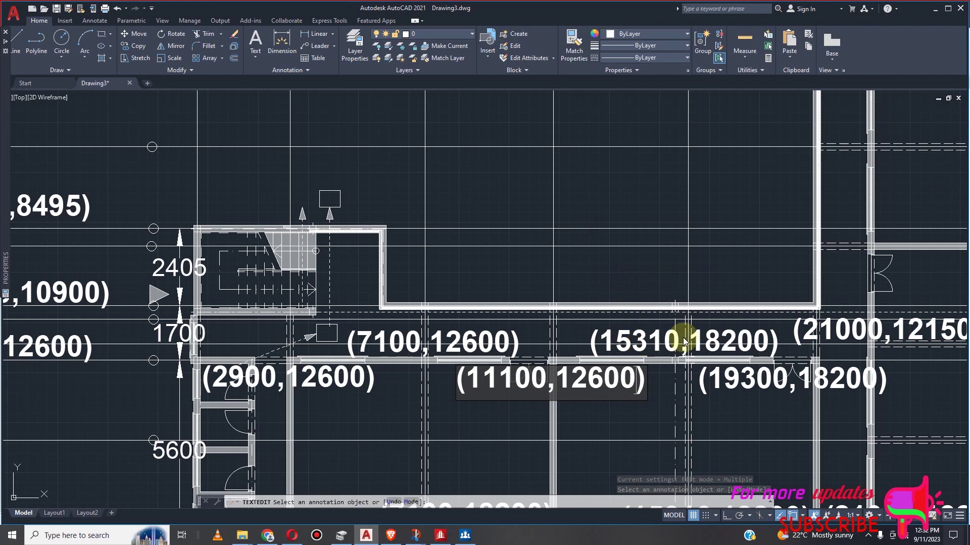
# Replace the Y value of the corridor row's 15310 label with the copied 12600
pyautogui.click(728, 336)
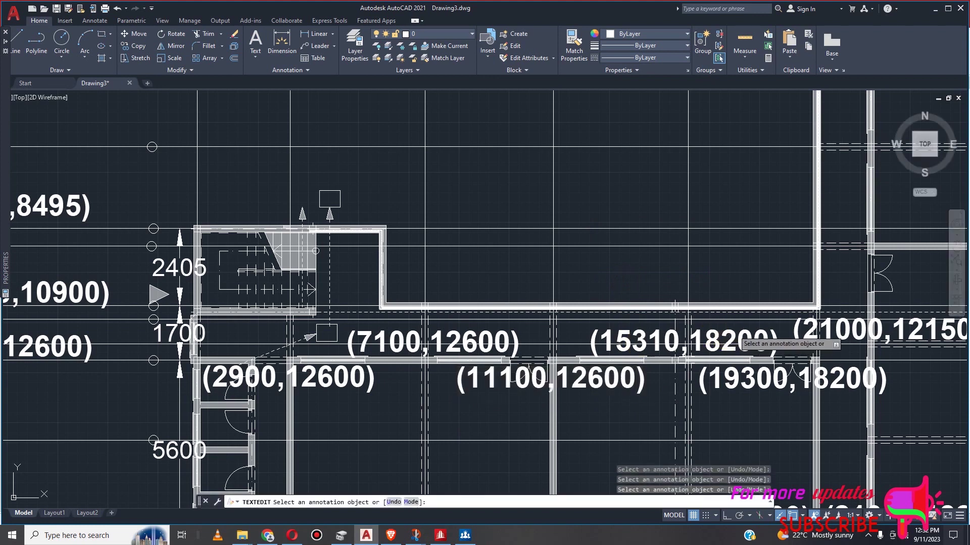
pyautogui.click(733, 331)
pyautogui.click(734, 332)
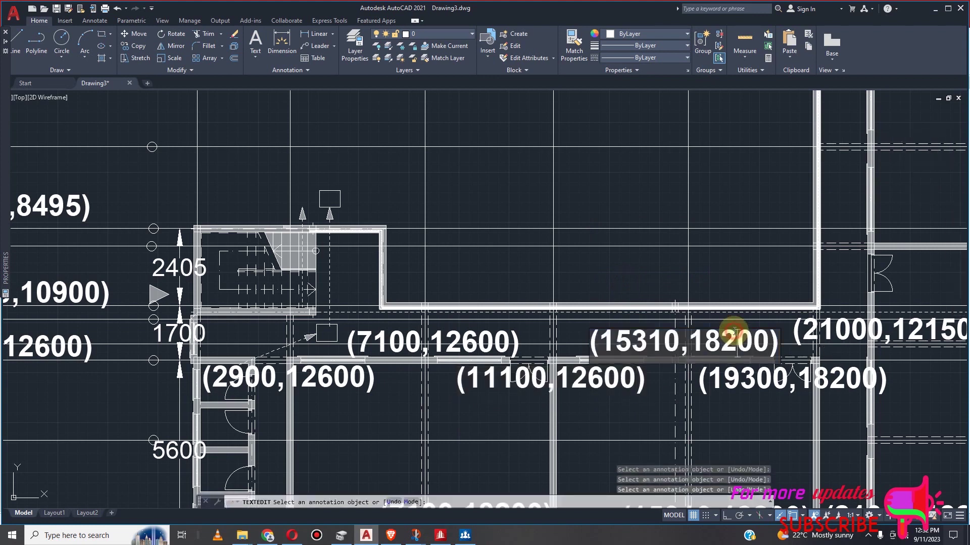
pyautogui.doubleClick(735, 332)
pyautogui.rightClick(735, 331)
pyautogui.click(771, 386)
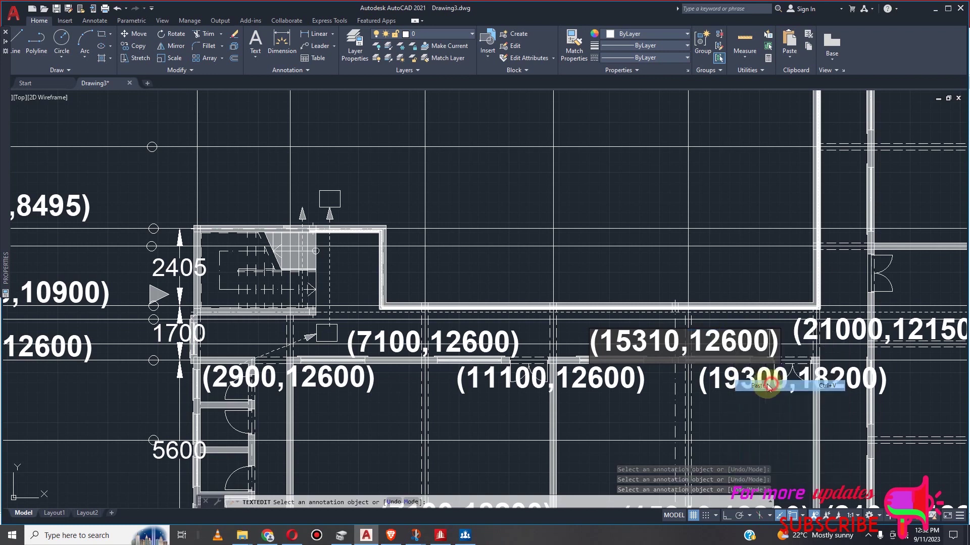
# Replace the Y value of the corridor row's 19300 label with the copied 12600 and review the row against the outer labels
pyautogui.click(832, 381)
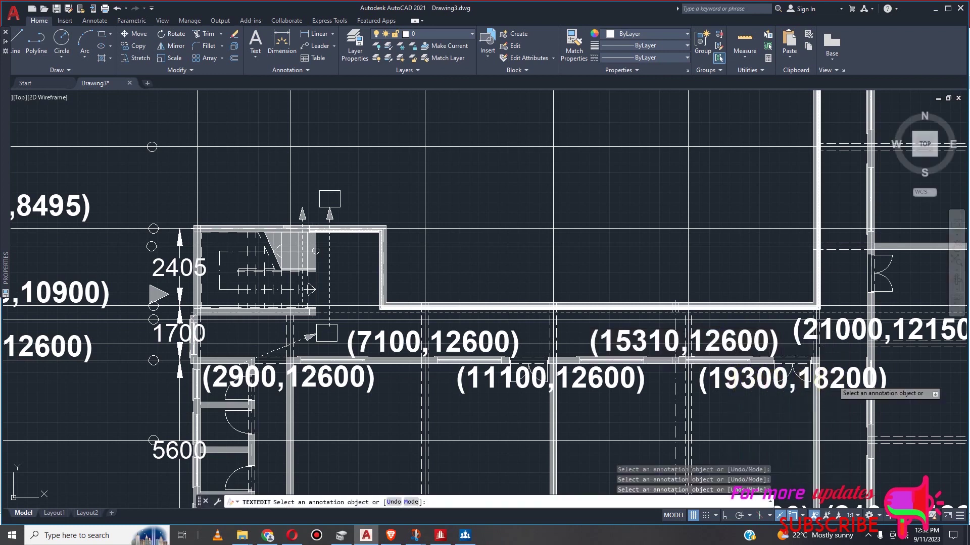
pyautogui.doubleClick(836, 387)
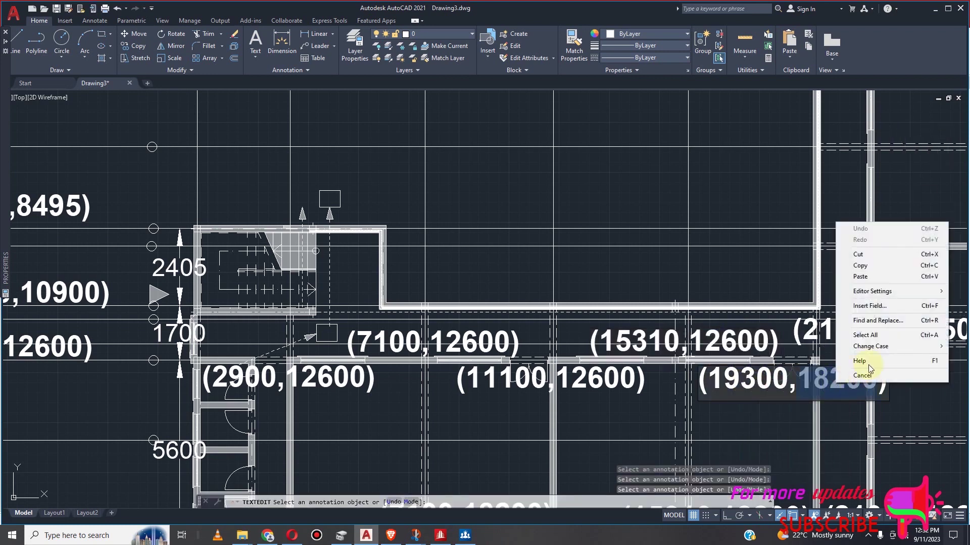
pyautogui.click(870, 278)
pyautogui.scroll(-4, 834, 329)
pyautogui.scroll(4, 616, 412)
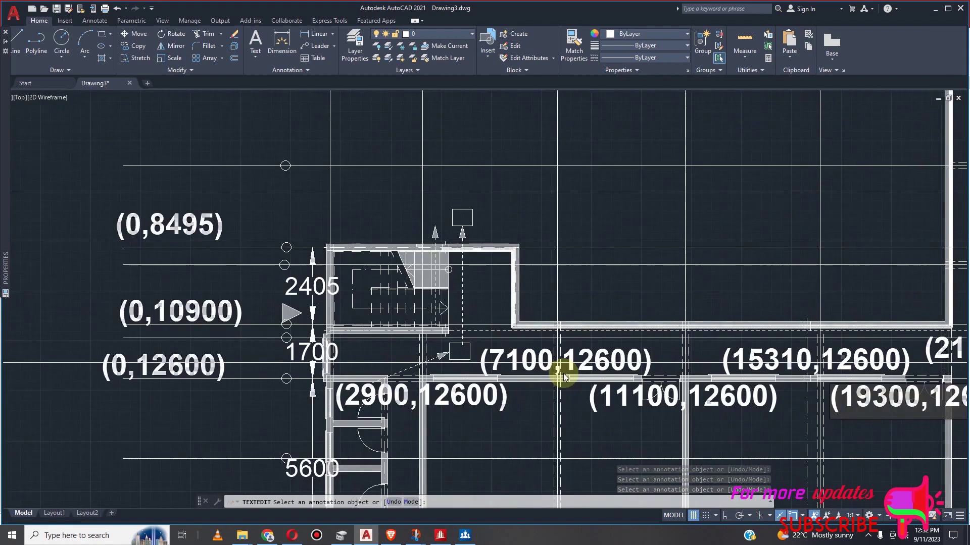
pyautogui.scroll(-3, 568, 341)
pyautogui.scroll(3, 429, 348)
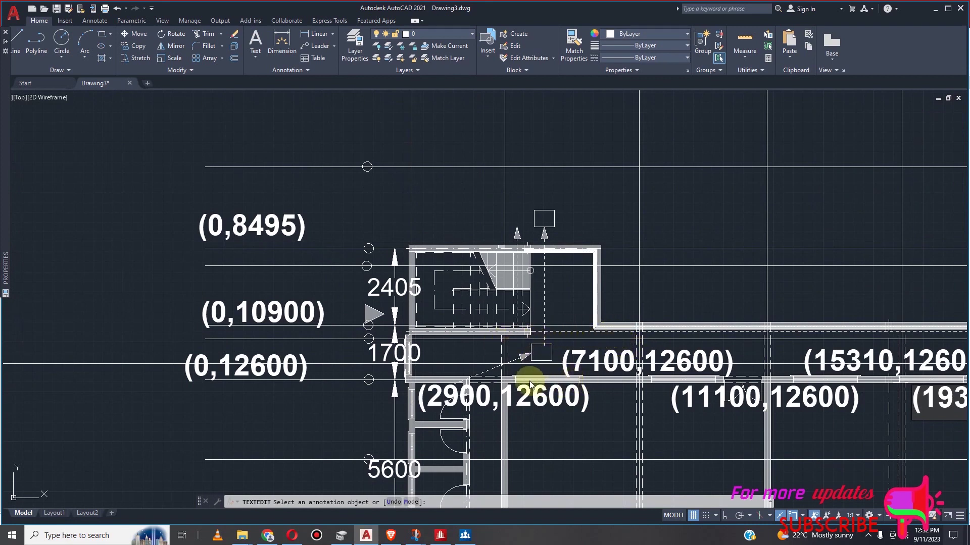
pyautogui.scroll(-2, 505, 374)
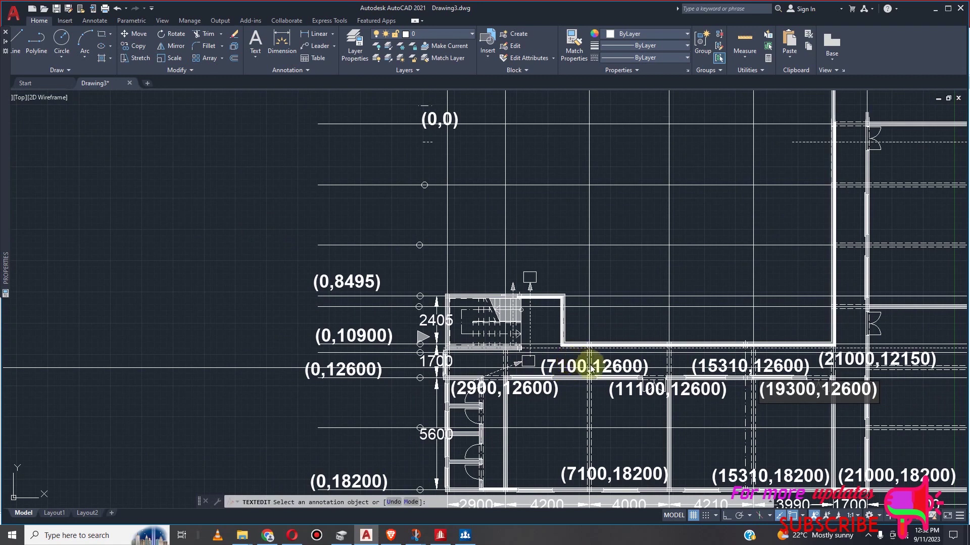
# Copy the corridor row's five labels (2900, 7100, 11100, 15310 and 19300) upward to the grid line at Y 10900
pyautogui.press('Escape')
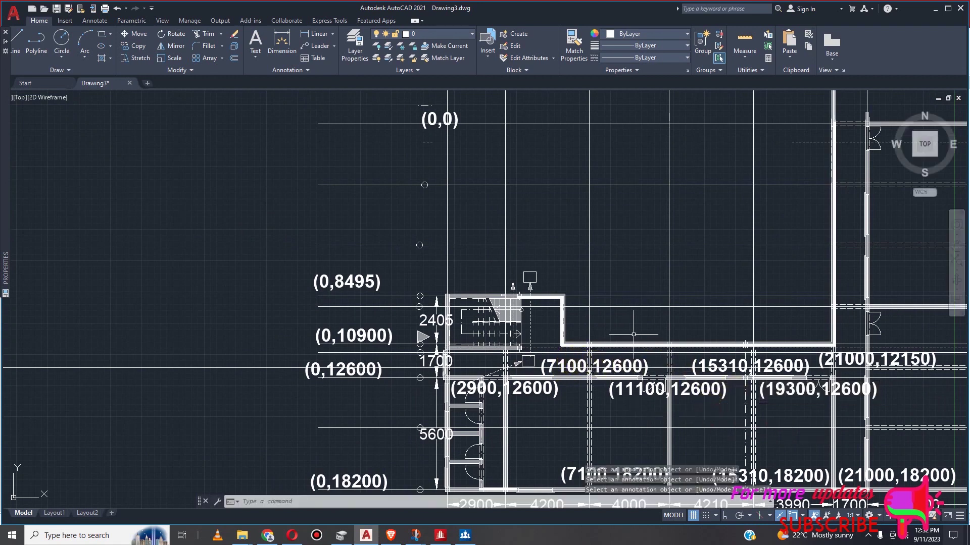
pyautogui.scroll(-2, 633, 335)
pyautogui.scroll(2, 867, 356)
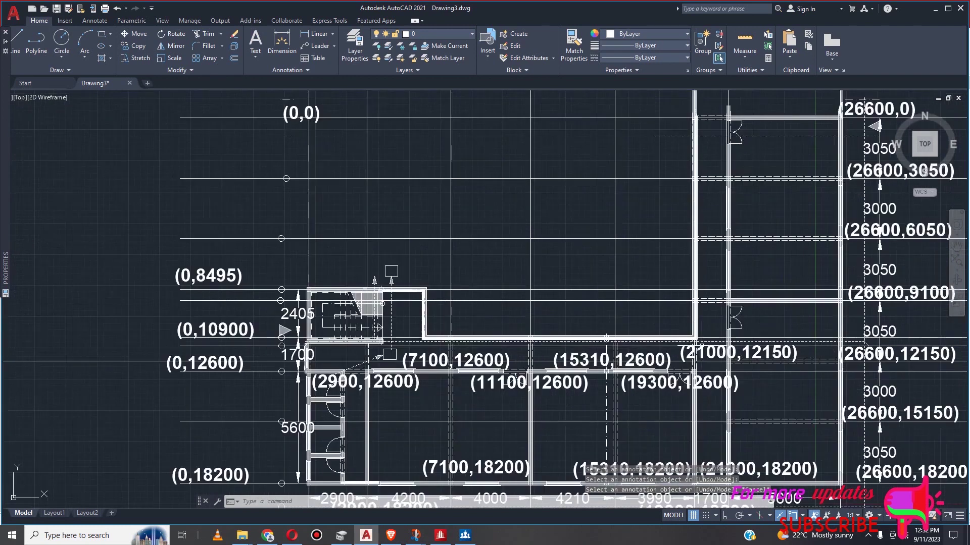
pyautogui.scroll(-3, 521, 379)
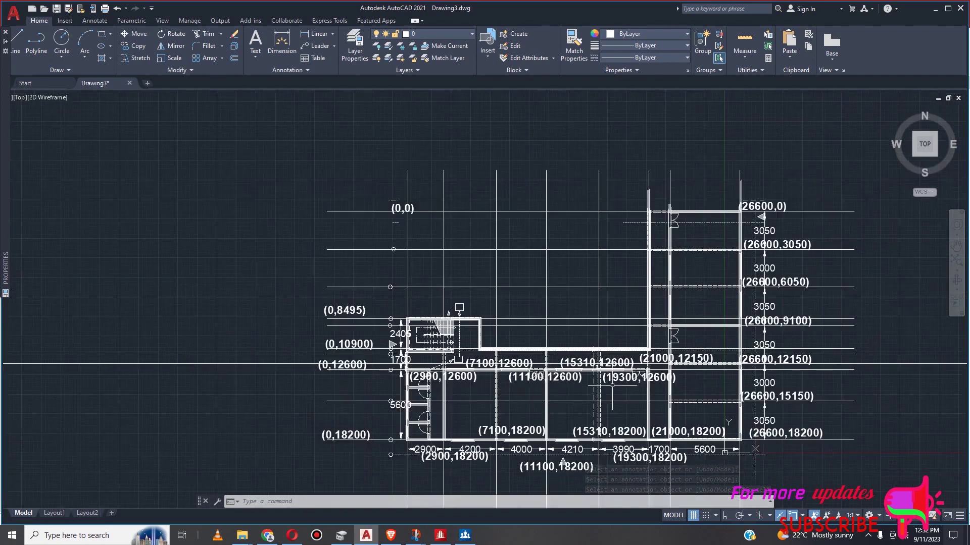
pyautogui.scroll(5, 613, 386)
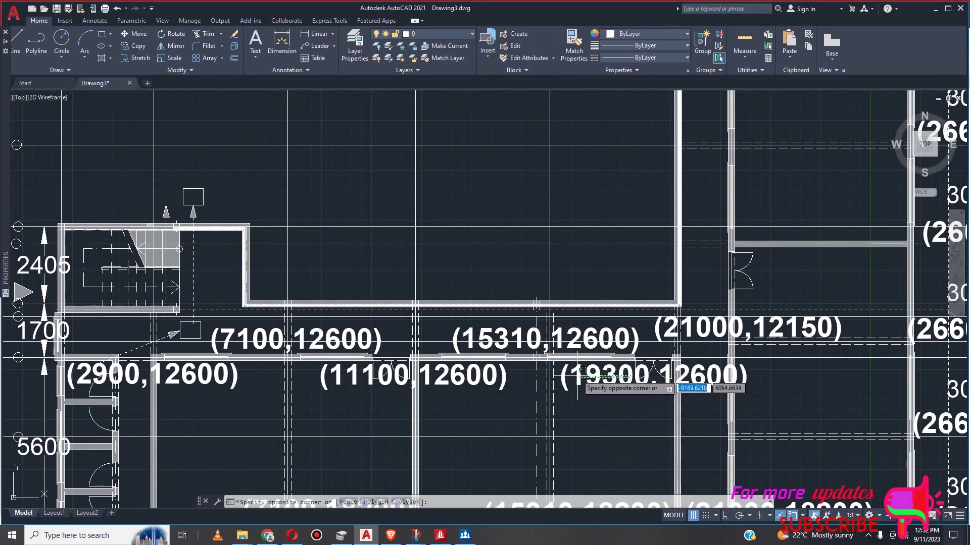
pyautogui.click(559, 385)
pyautogui.click(534, 339)
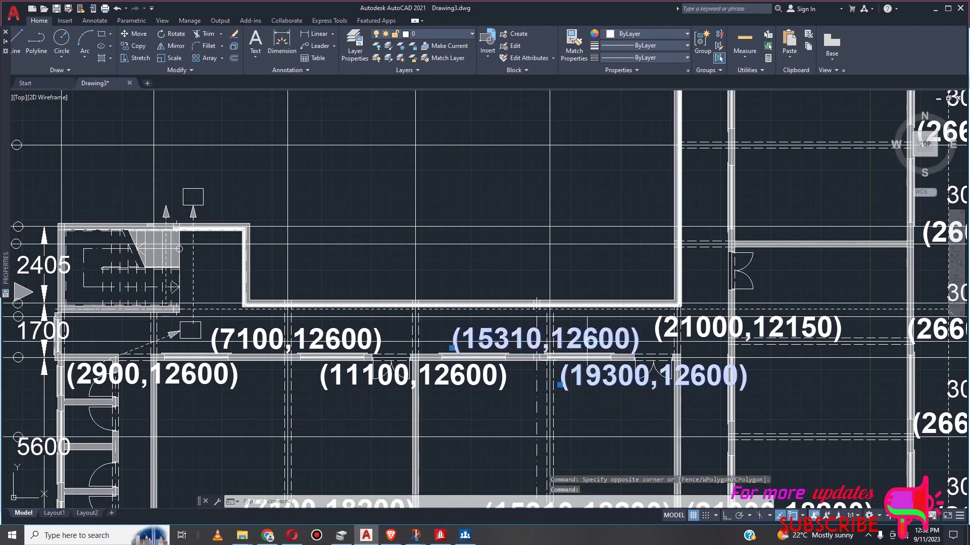
pyautogui.scroll(-2, 602, 392)
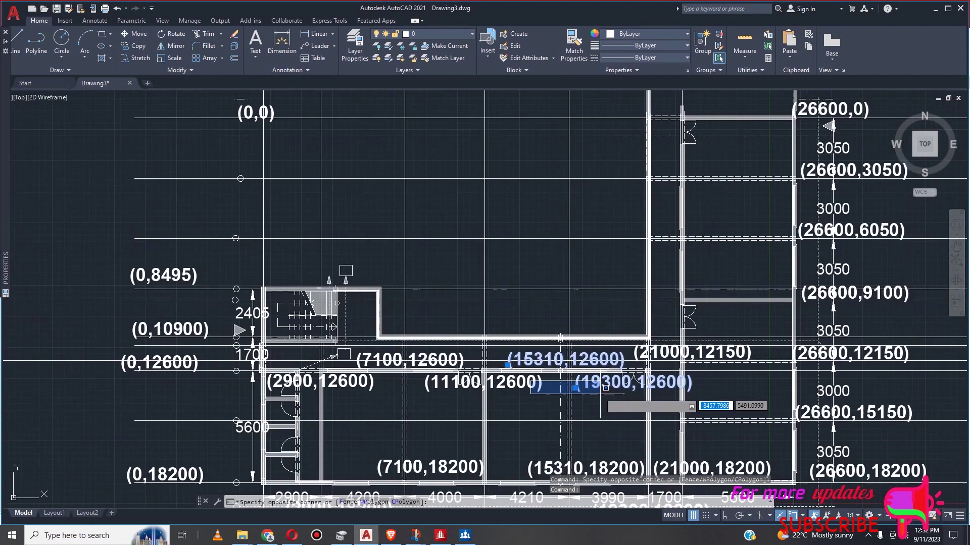
pyautogui.click(519, 386)
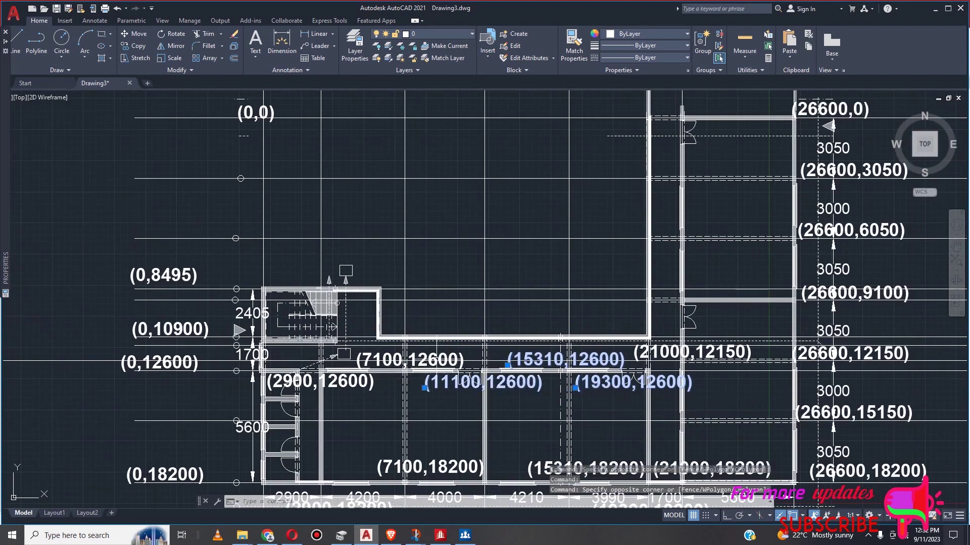
pyautogui.click(447, 364)
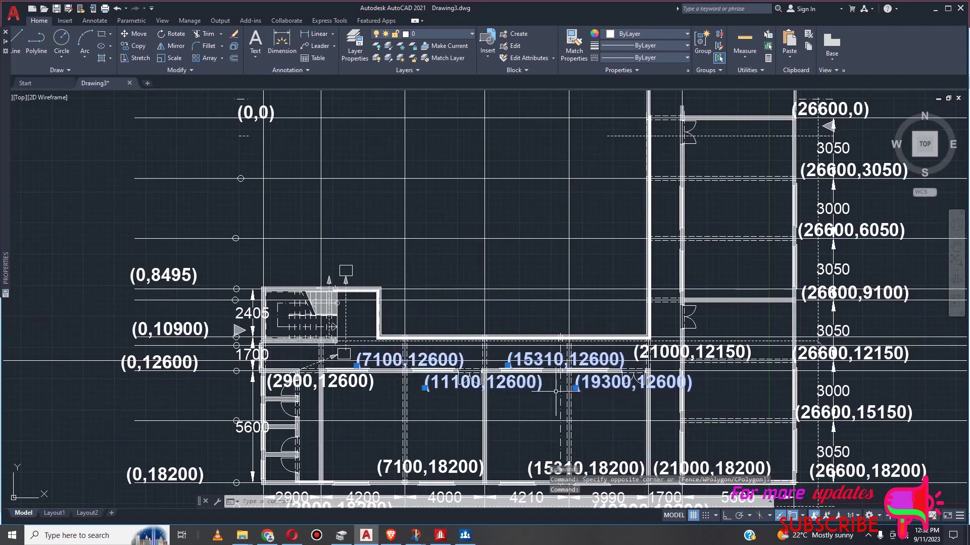
pyautogui.click(356, 385)
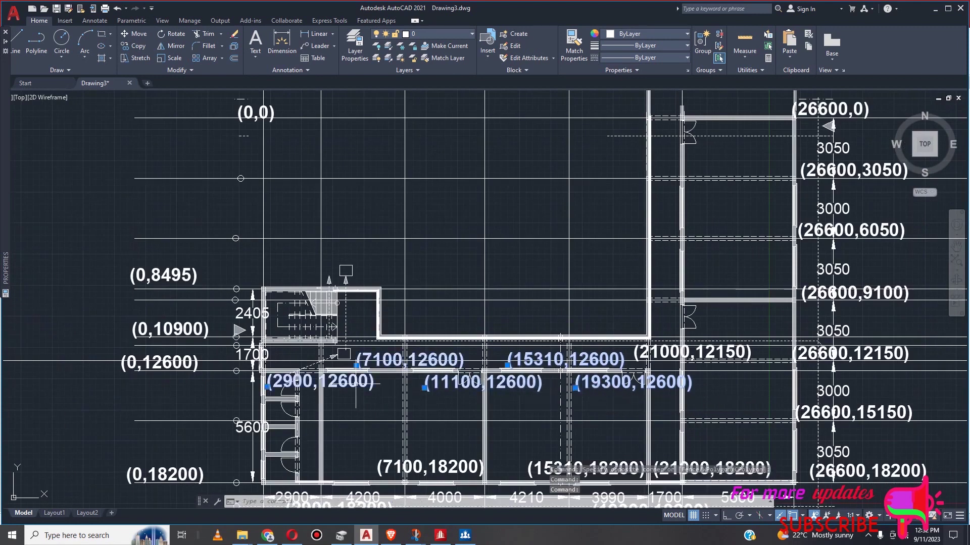
pyautogui.click(134, 46)
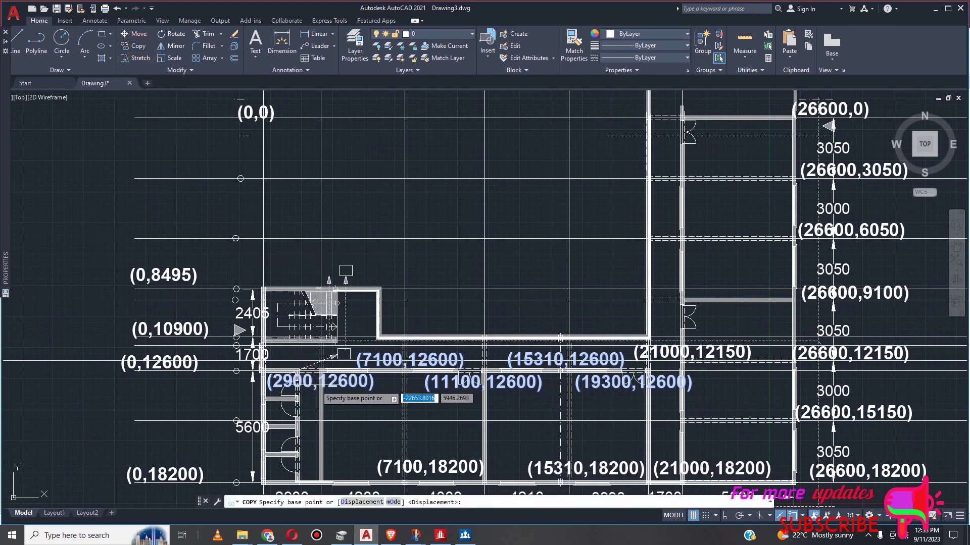
pyautogui.scroll(2, 321, 380)
pyautogui.click(322, 379)
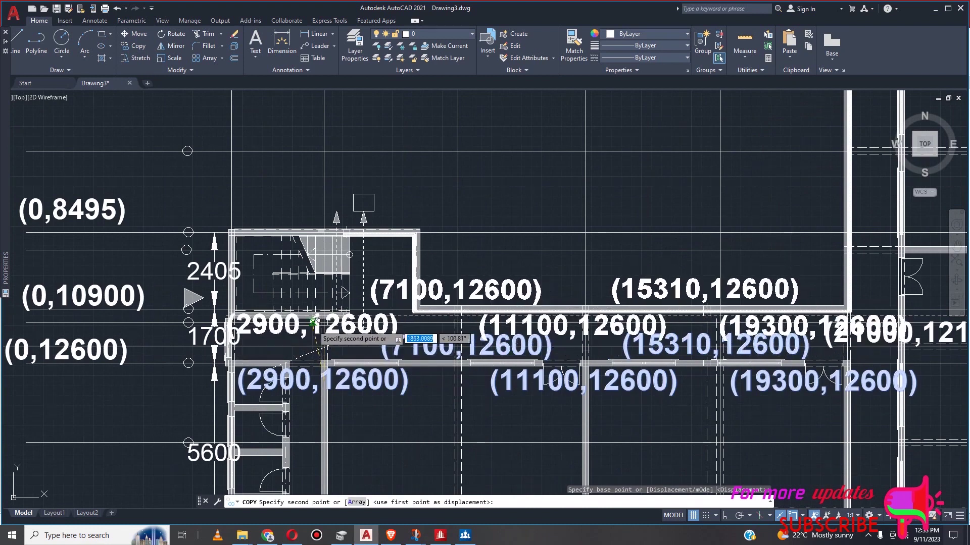
pyautogui.click(312, 320)
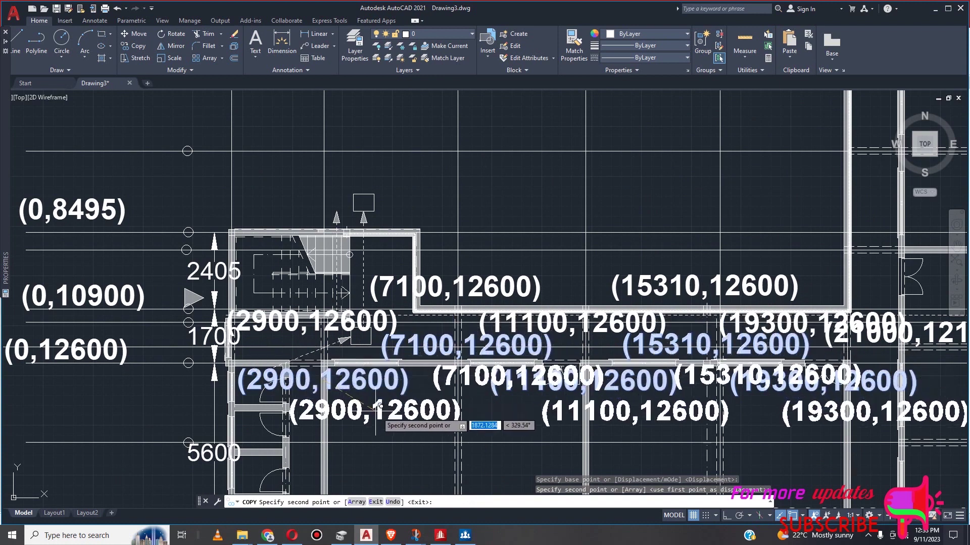
pyautogui.press('Escape')
pyautogui.scroll(-2, 440, 366)
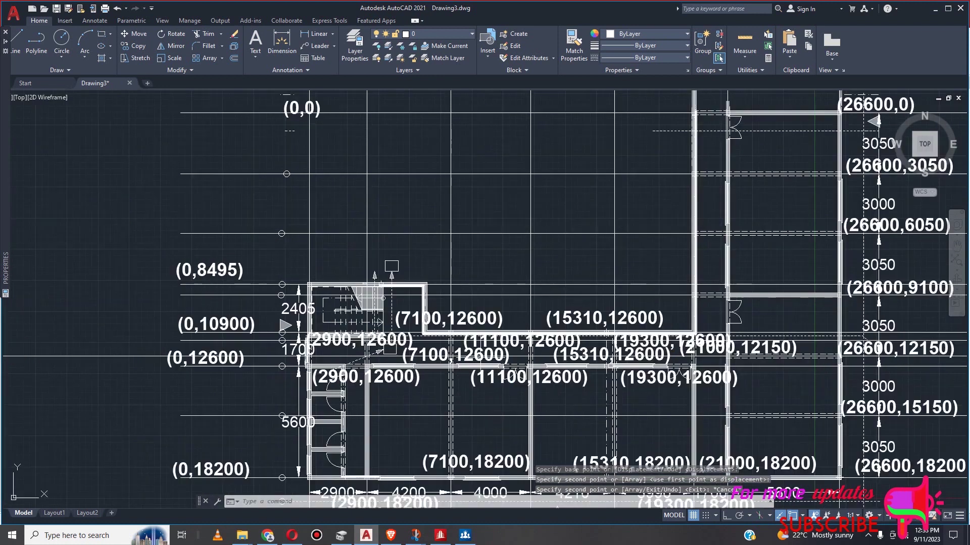
# Set the Y value of the copied upper row's 2900 label to 10900
pyautogui.scroll(2, 340, 356)
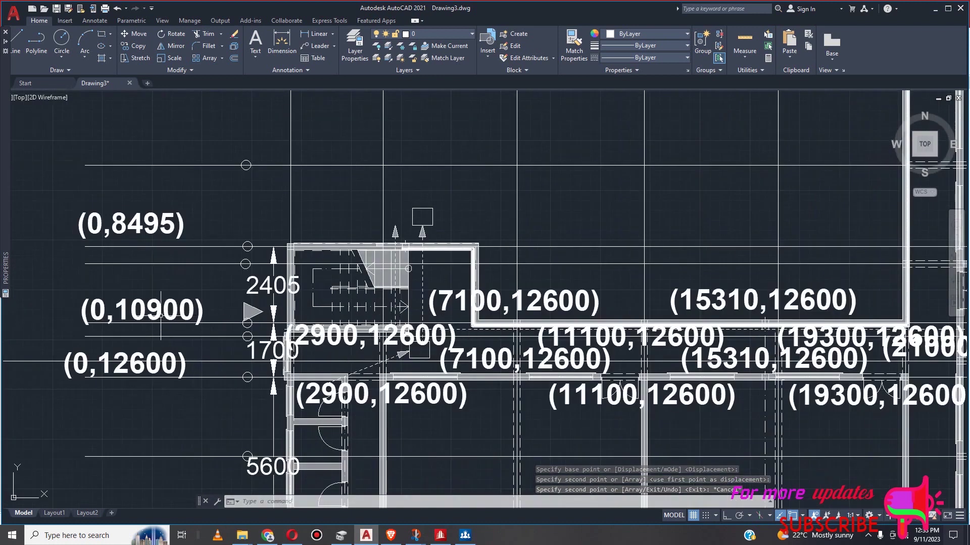
pyautogui.scroll(2, 409, 341)
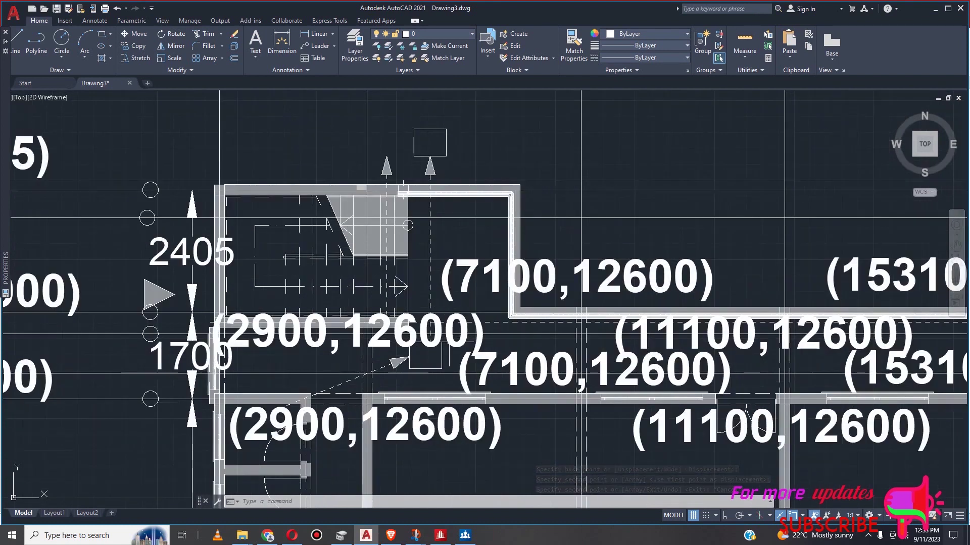
pyautogui.doubleClick(447, 341)
pyautogui.doubleClick(449, 342)
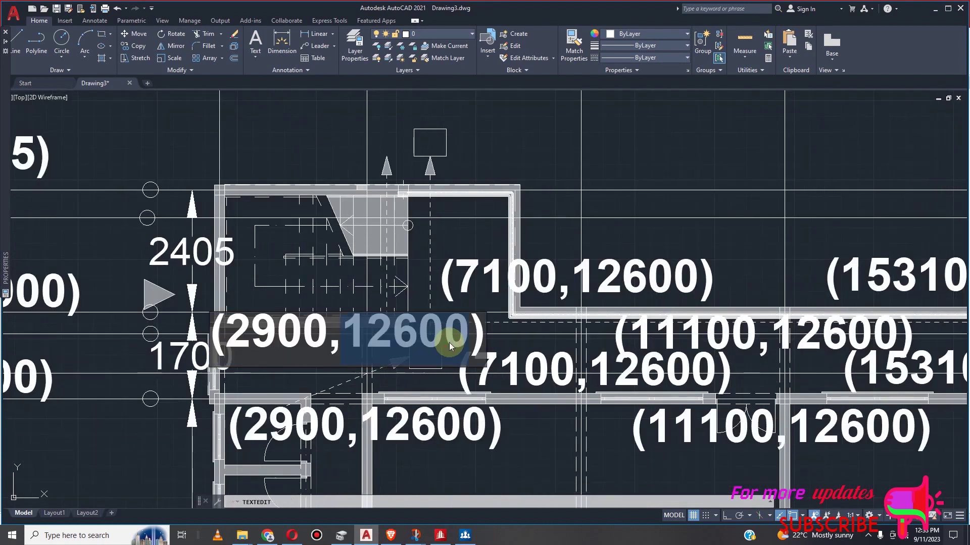
pyautogui.write('10')
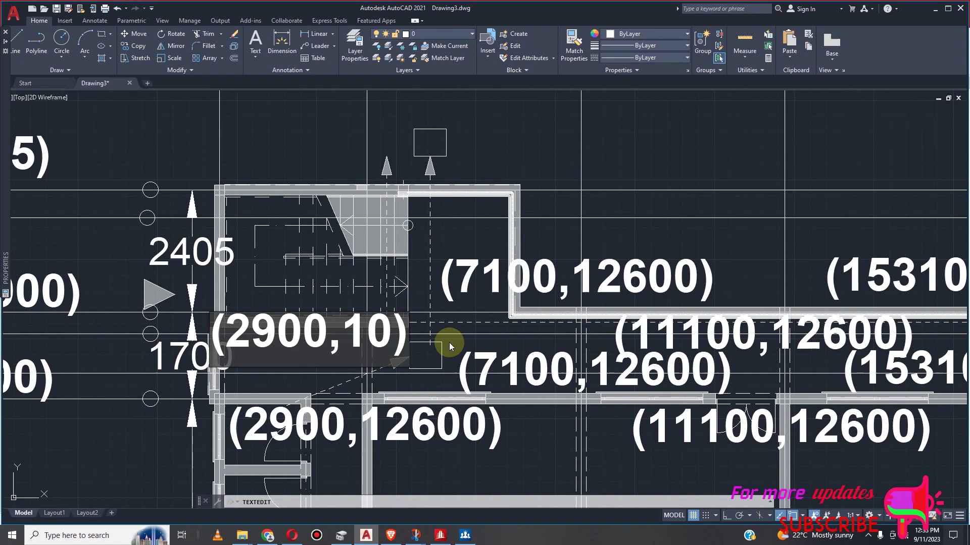
pyautogui.write('600')
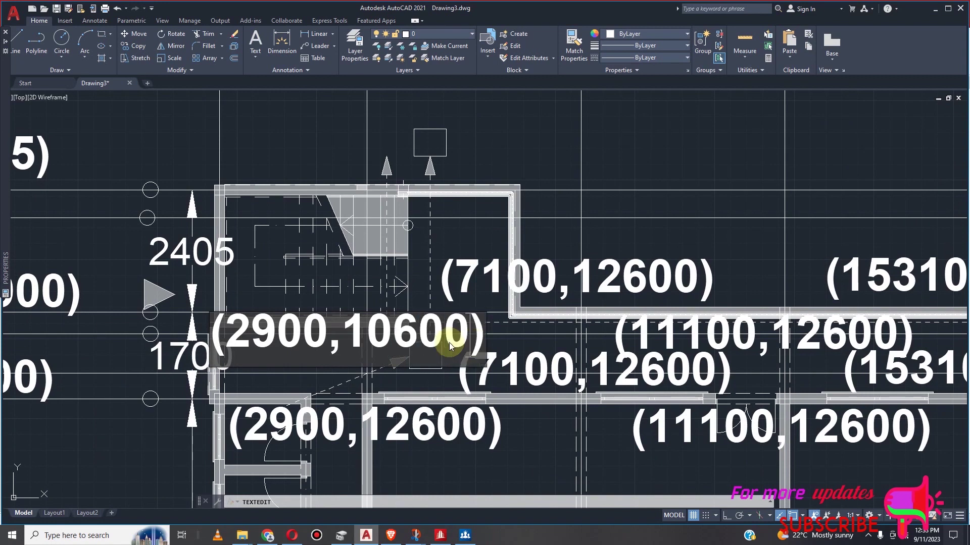
pyautogui.scroll(-4, 489, 330)
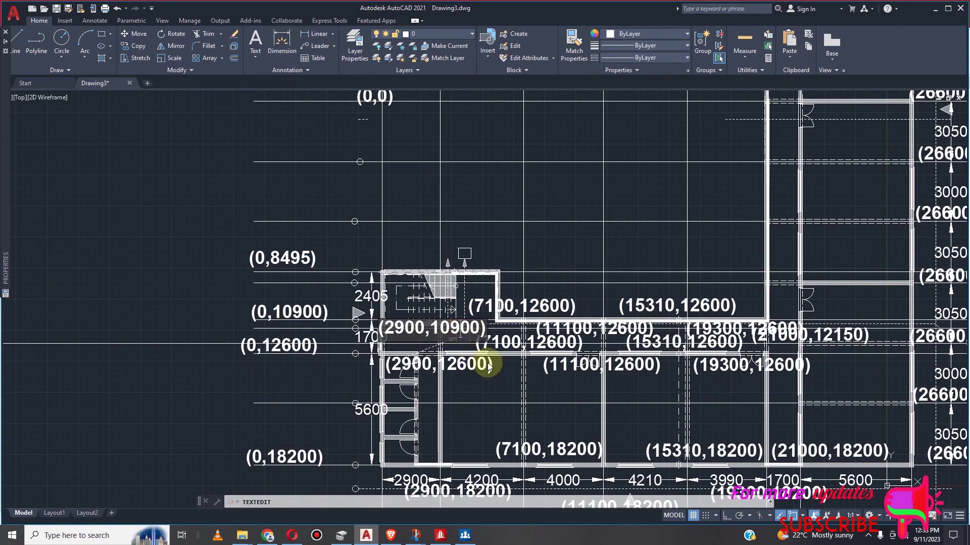
pyautogui.click(496, 384)
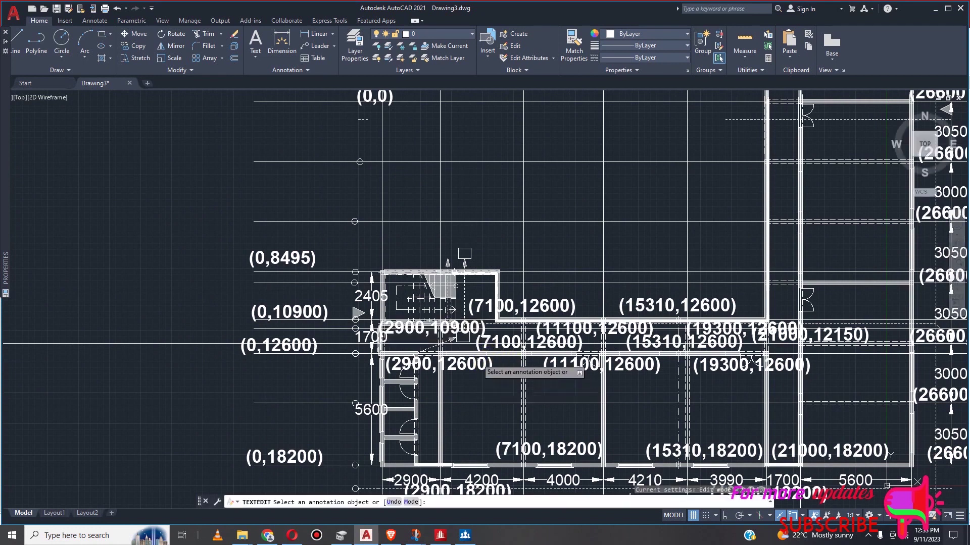
# Copy the 10900 value from the upper row's 2900 label
pyautogui.scroll(2, 462, 333)
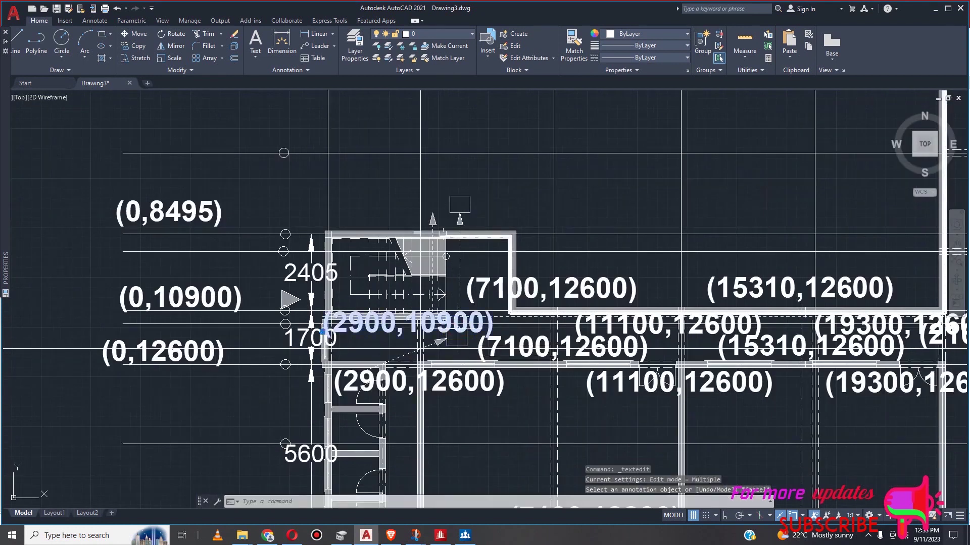
pyautogui.click(458, 331)
pyautogui.doubleClick(457, 332)
pyautogui.rightClick(458, 330)
pyautogui.click(486, 373)
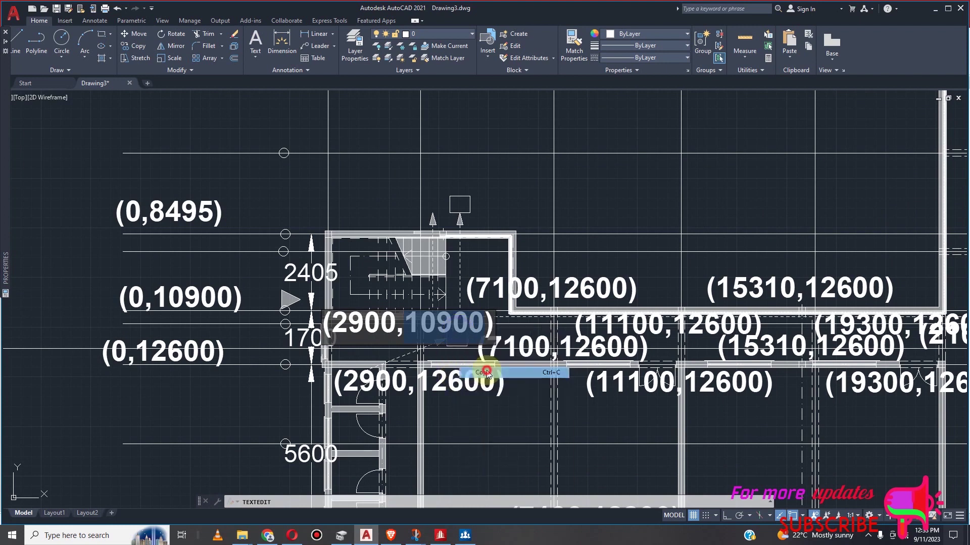
# Replace the Y value of the upper row's 7100 label with the copied 10900
pyautogui.click(582, 289)
pyautogui.click(582, 289)
pyautogui.click(581, 289)
pyautogui.click(582, 289)
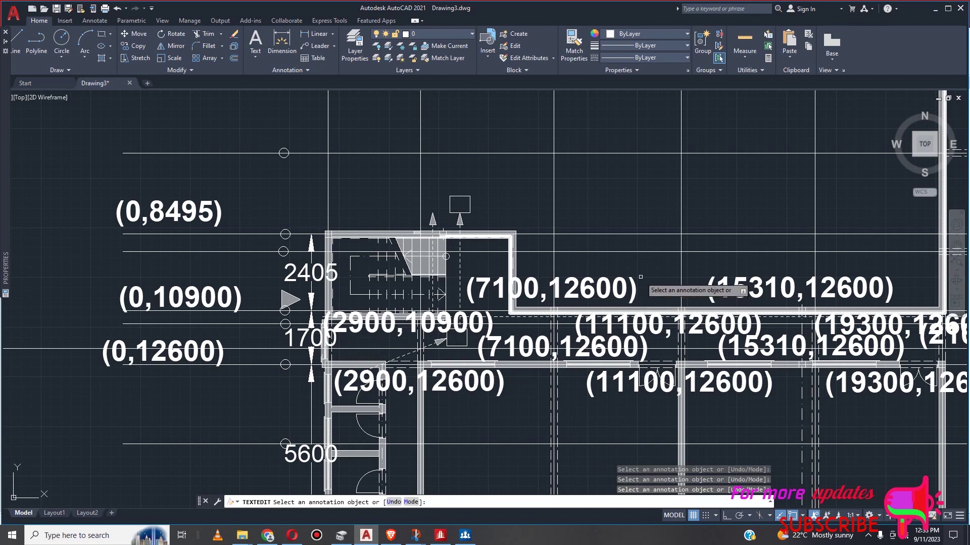
pyautogui.click(626, 303)
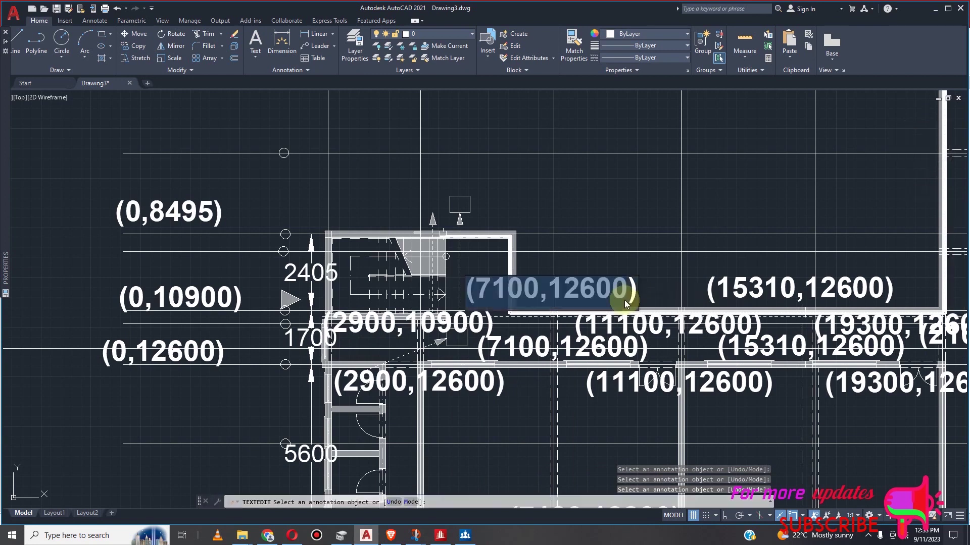
pyautogui.doubleClick(621, 297)
pyautogui.rightClick(621, 296)
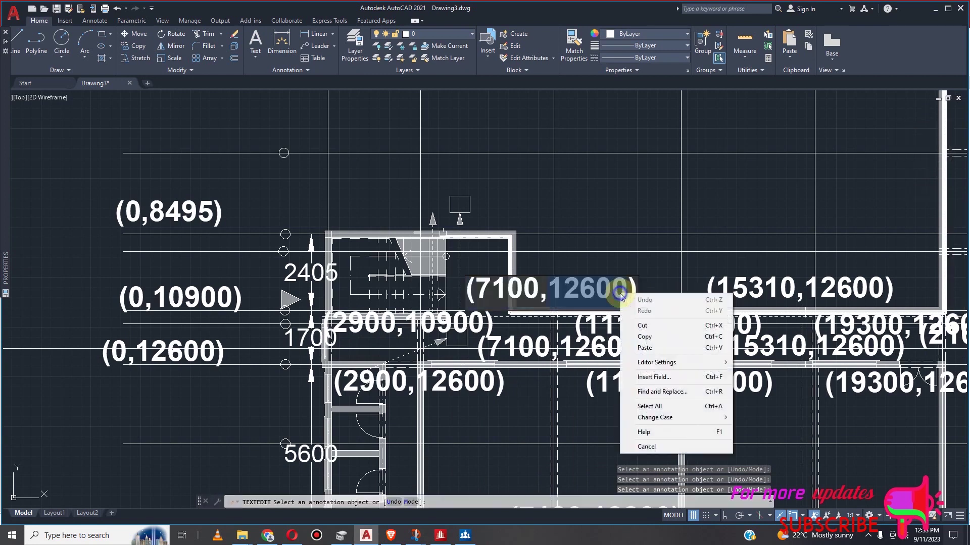
pyautogui.click(653, 349)
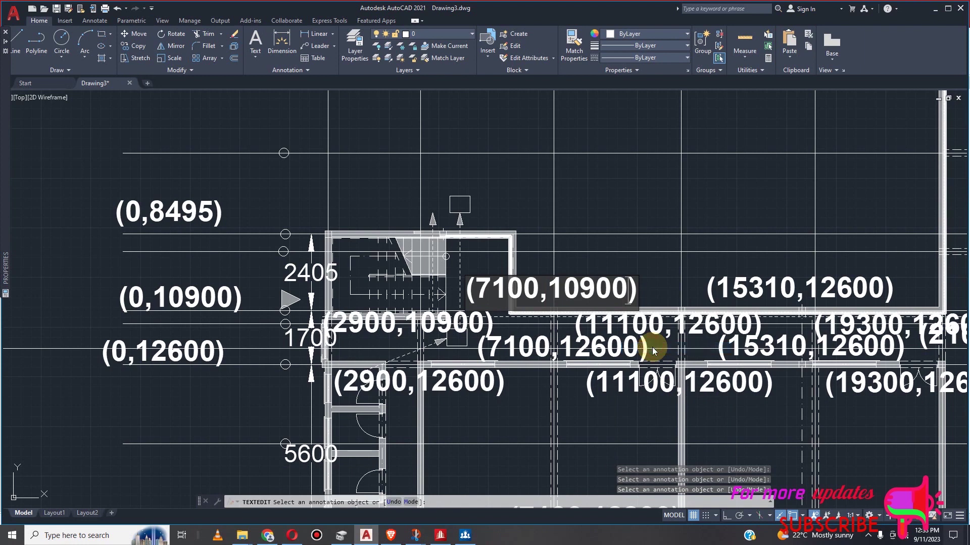
# Replace the Y value of the upper row's 11100 label with the copied 10900
pyautogui.click(712, 324)
pyautogui.click(712, 325)
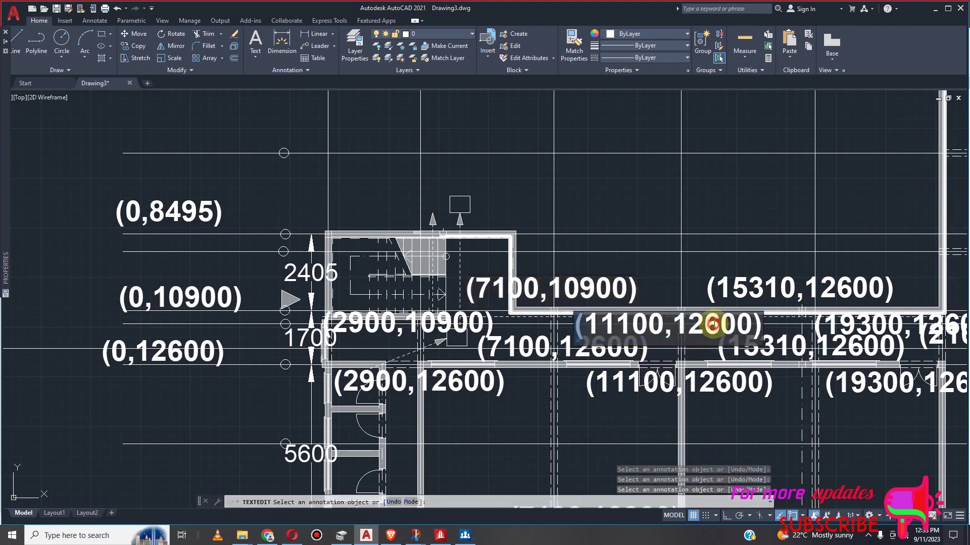
pyautogui.doubleClick(712, 325)
pyautogui.rightClick(712, 326)
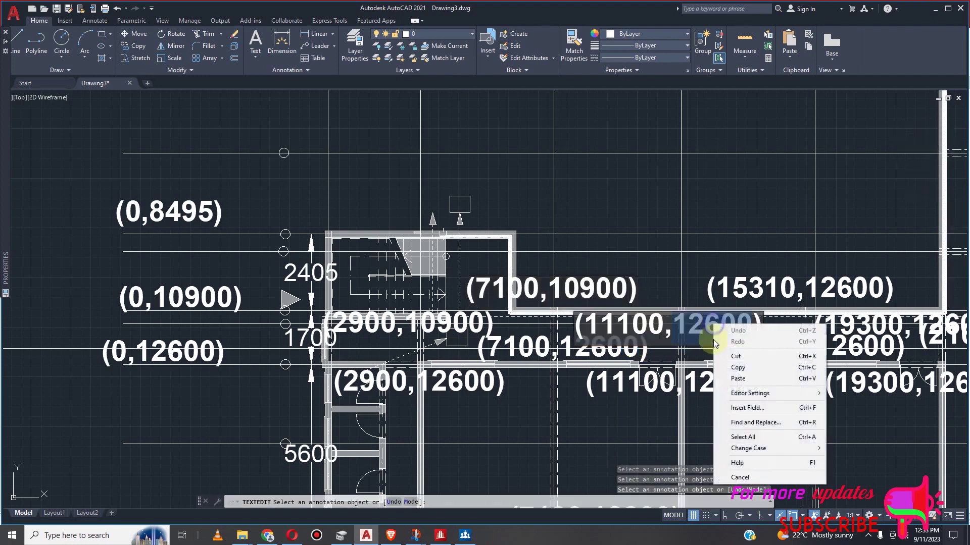
pyautogui.click(738, 378)
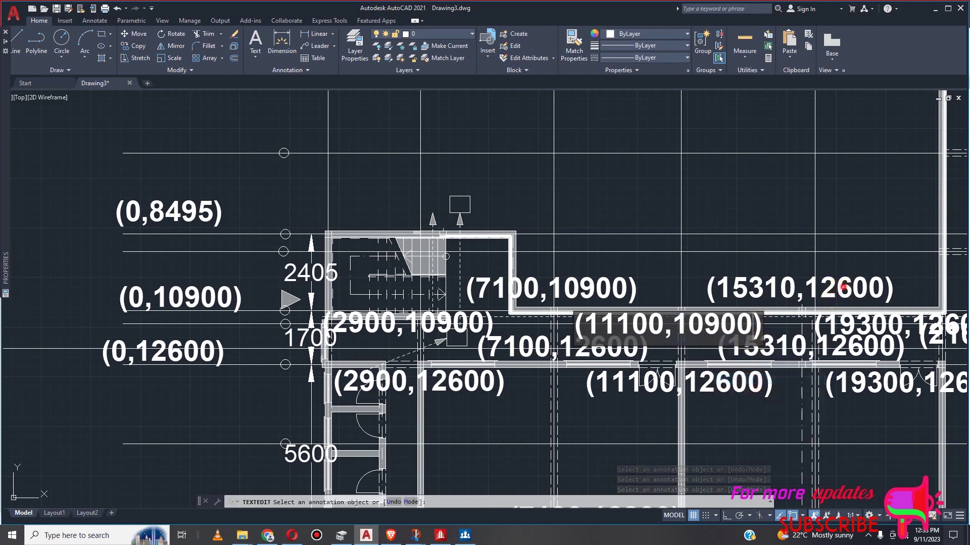
# Replace the Y value of the upper row's 15310 label with the copied 10900
pyautogui.click(843, 292)
pyautogui.click(843, 292)
pyautogui.click(844, 288)
pyautogui.doubleClick(832, 291)
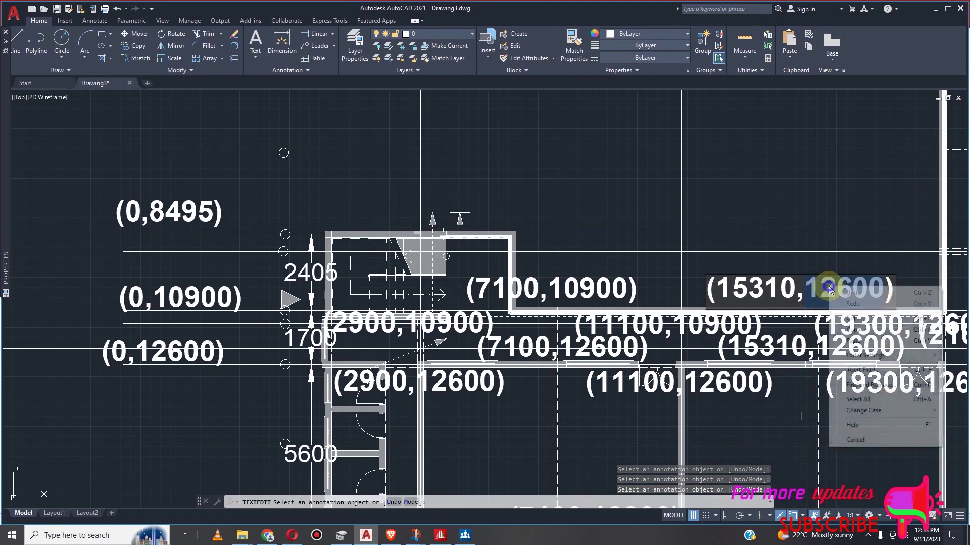
pyautogui.rightClick(830, 287)
pyautogui.click(854, 341)
# Replace the Y value of the upper row's 19300 label with the copied 10900 and end text editing
pyautogui.scroll(-4, 748, 297)
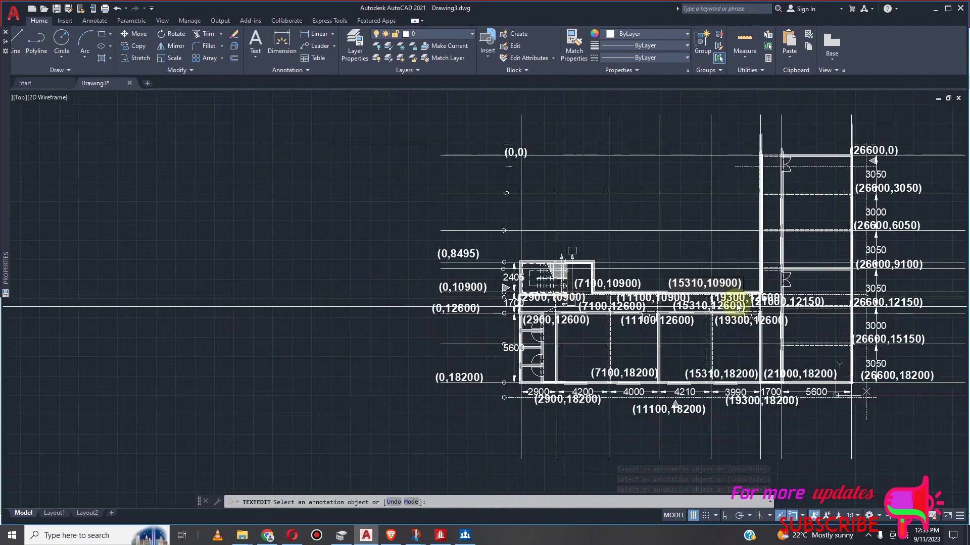
pyautogui.scroll(4, 747, 298)
pyautogui.scroll(4, 738, 303)
pyautogui.scroll(-4, 737, 303)
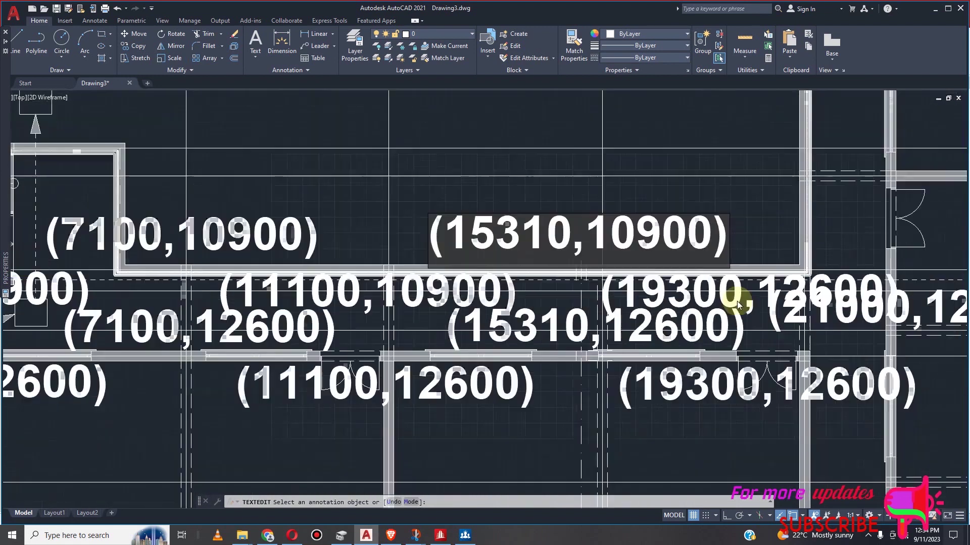
pyautogui.scroll(-3, 759, 308)
pyautogui.scroll(5, 766, 315)
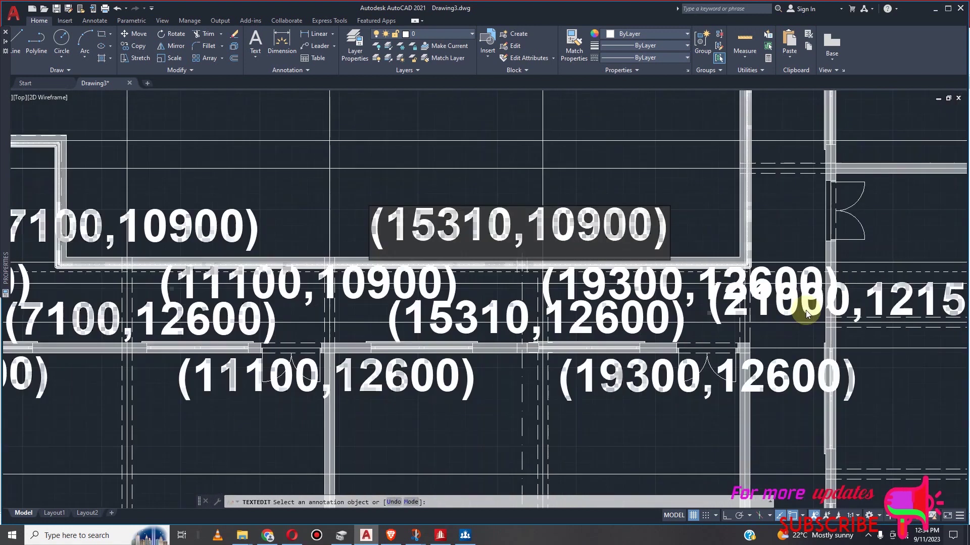
pyautogui.click(761, 277)
pyautogui.click(762, 277)
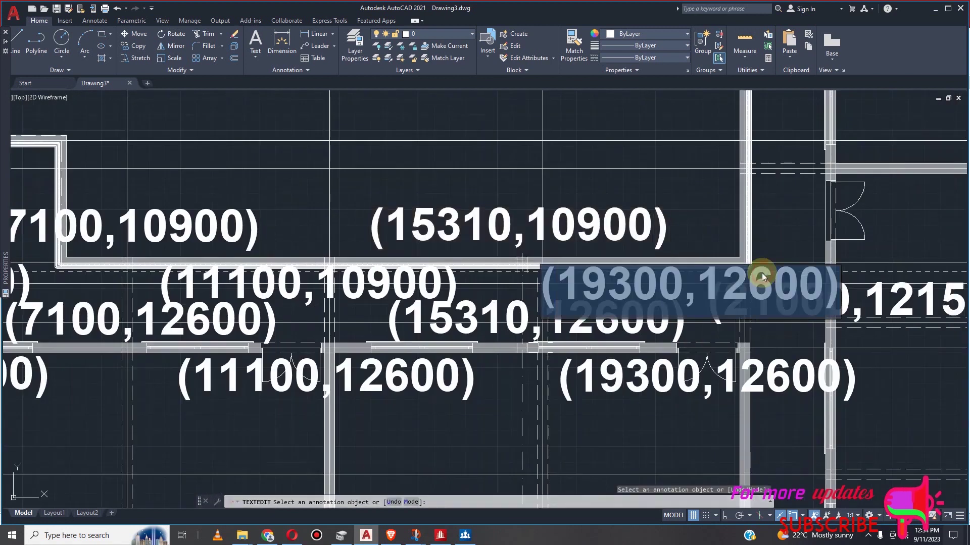
pyautogui.click(742, 279)
pyautogui.tripleClick(743, 278)
pyautogui.tripleClick(743, 278)
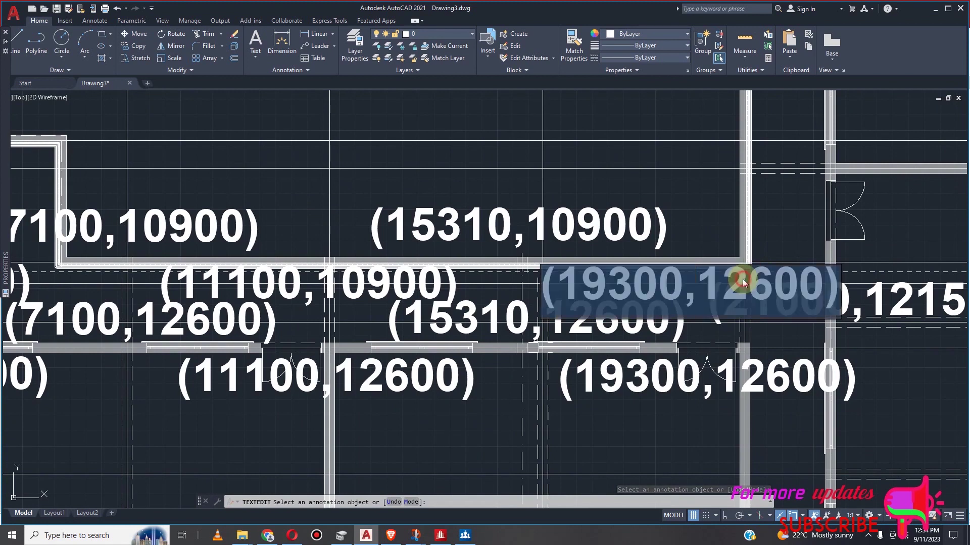
pyautogui.doubleClick(742, 279)
pyautogui.rightClick(742, 279)
pyautogui.click(767, 333)
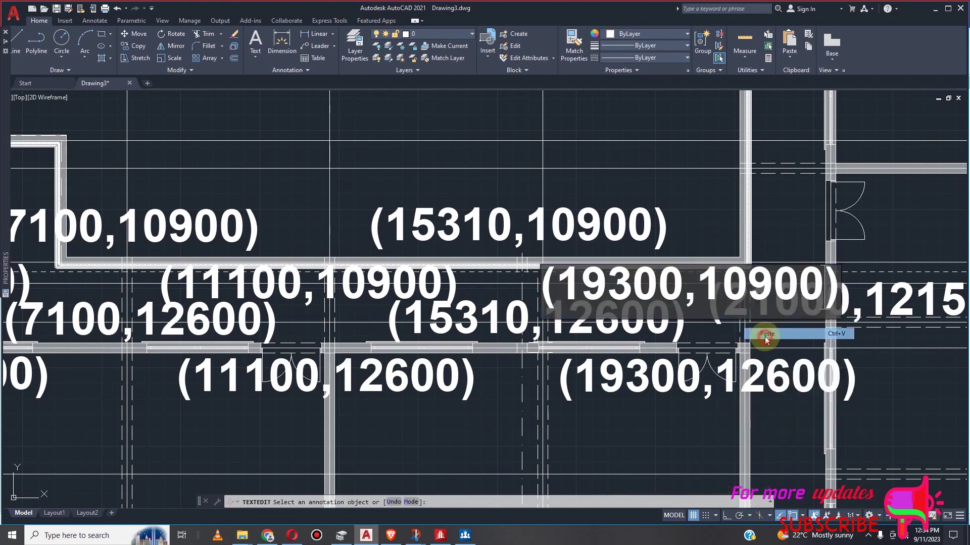
pyautogui.click(768, 262)
pyautogui.scroll(-4, 772, 303)
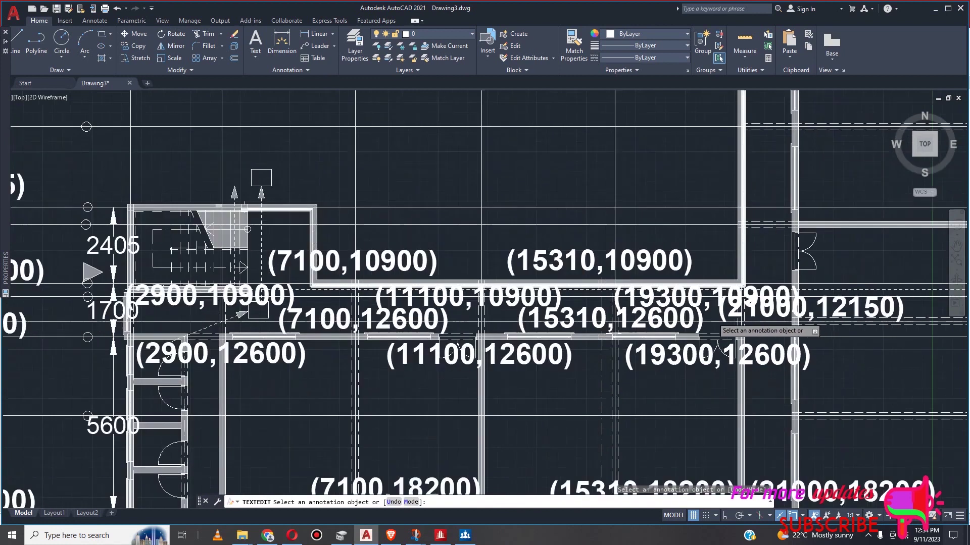
pyautogui.press('Escape')
# Move the (21000,12150) label down and to the right, clear of the overlapping (19300,10900) label
pyautogui.scroll(4, 781, 336)
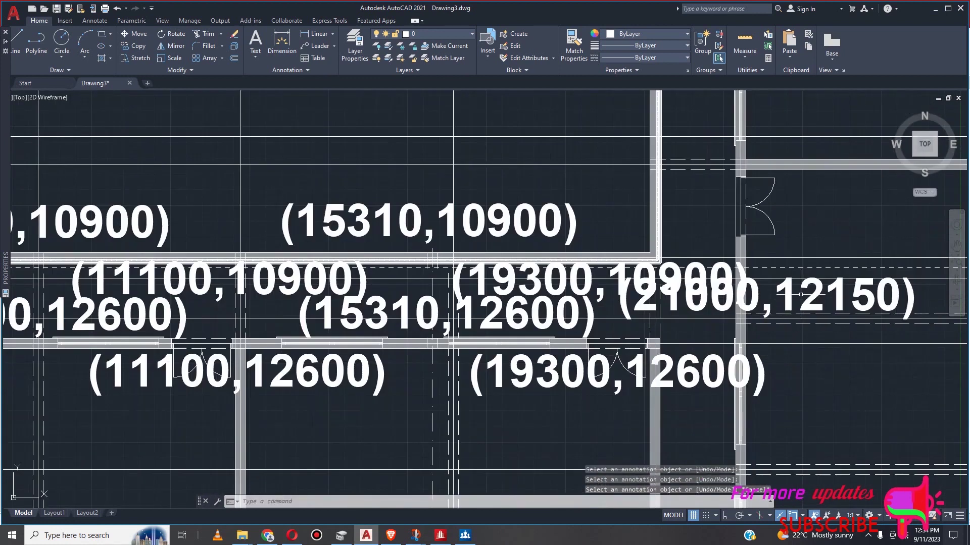
pyautogui.click(784, 300)
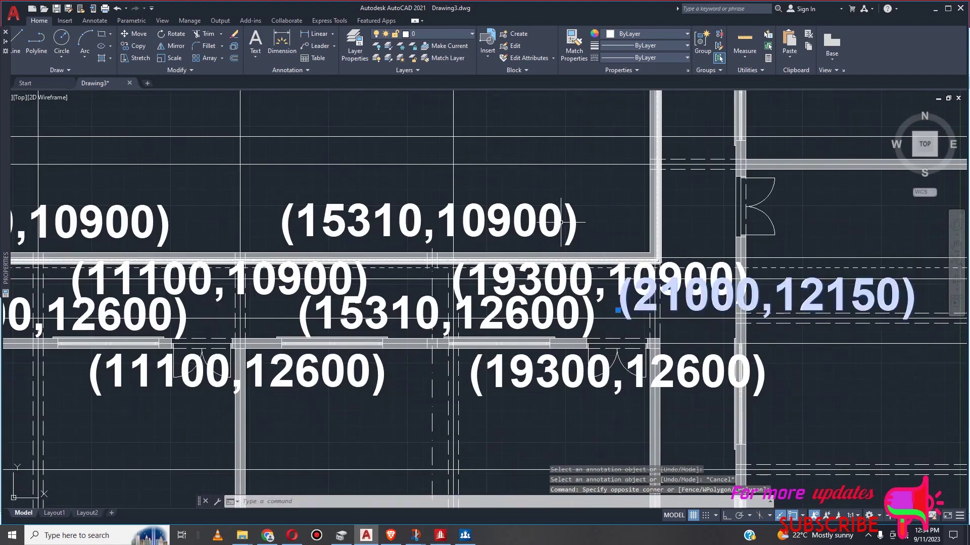
pyautogui.click(133, 33)
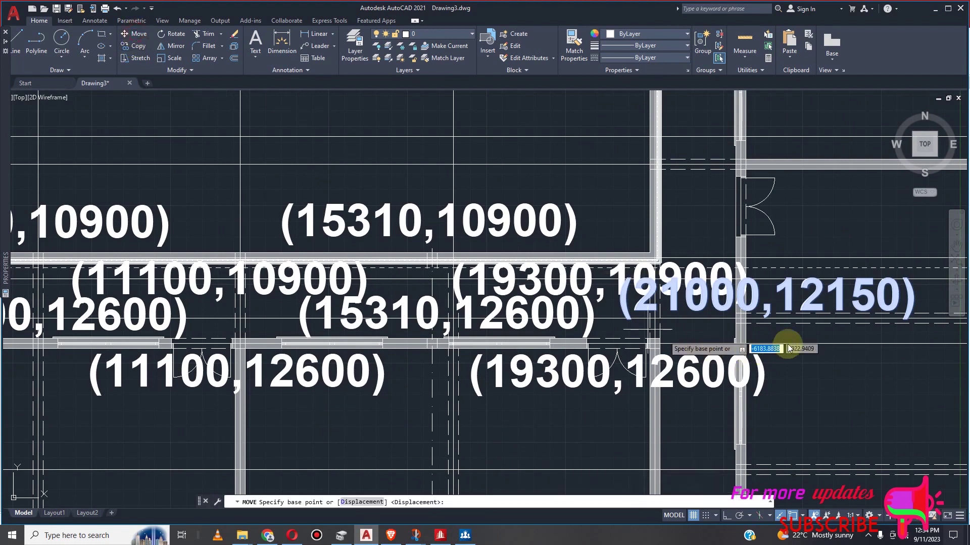
pyautogui.click(803, 298)
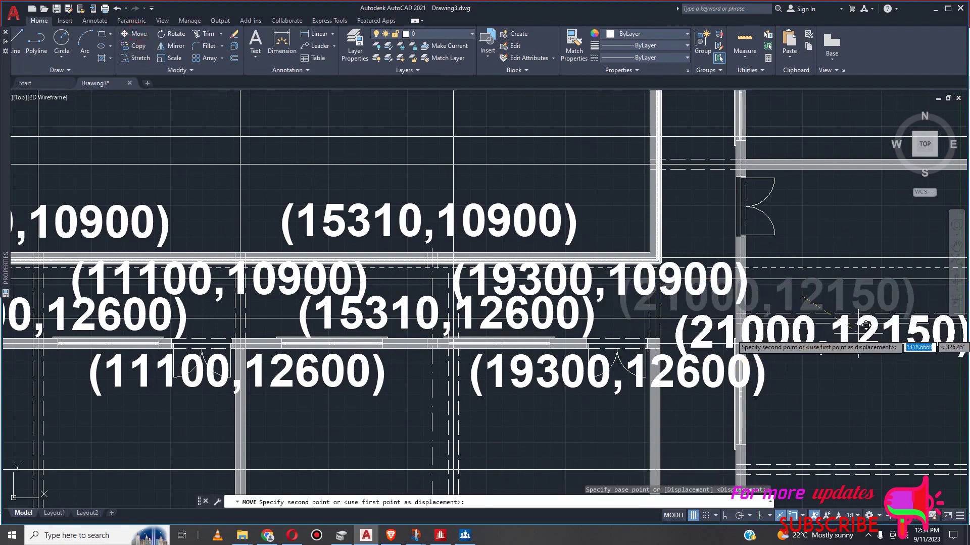
pyautogui.click(882, 326)
pyautogui.scroll(-4, 657, 309)
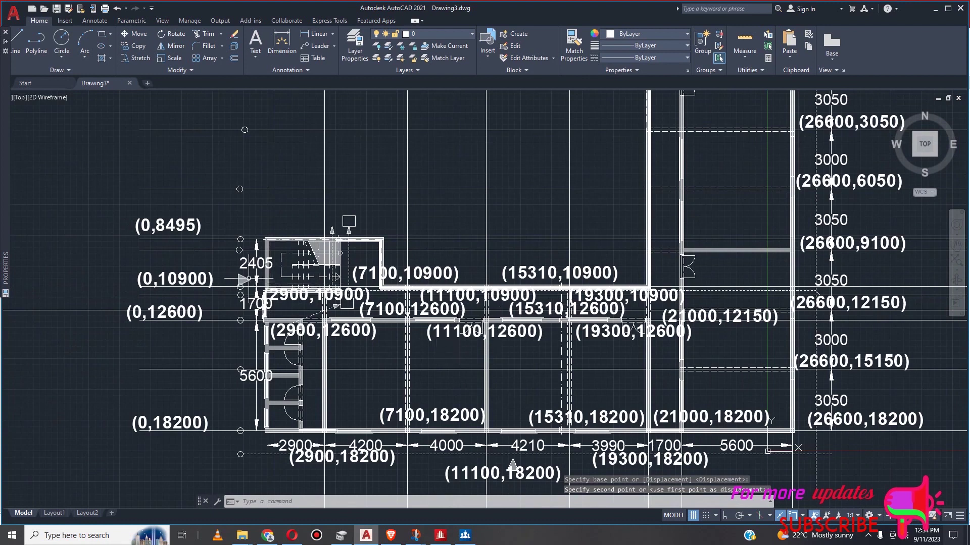
# Examine the staircase block and its surrounding coordinate labels between the 8495 and 12600 grid lines
pyautogui.scroll(4, 256, 278)
pyautogui.scroll(-4, 303, 293)
pyautogui.scroll(2, 305, 287)
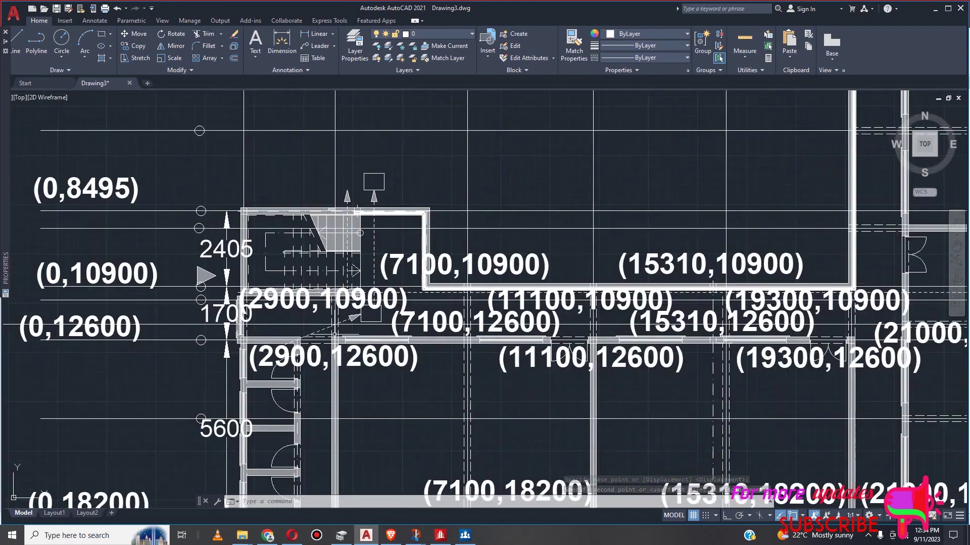
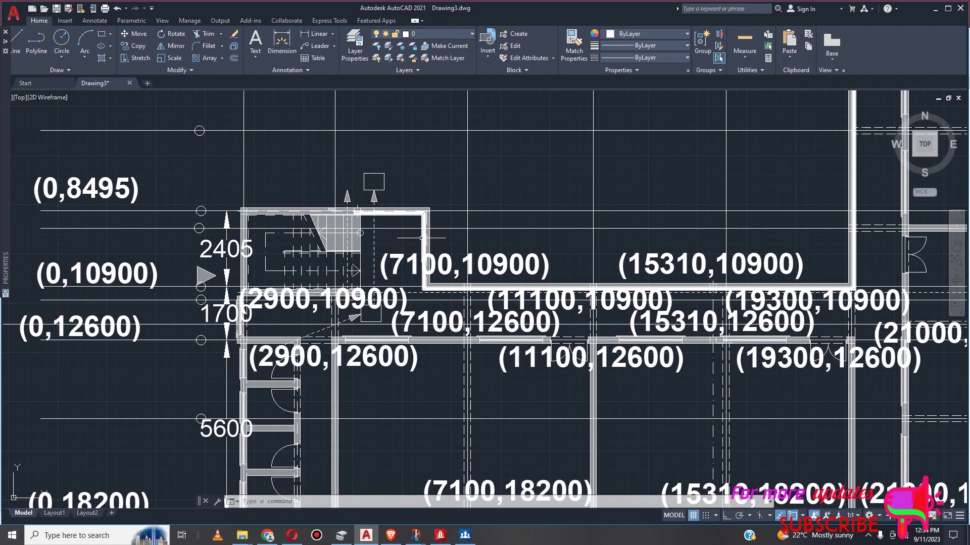
pyautogui.scroll(2, 390, 236)
pyautogui.scroll(2, 439, 218)
pyautogui.scroll(-4, 442, 215)
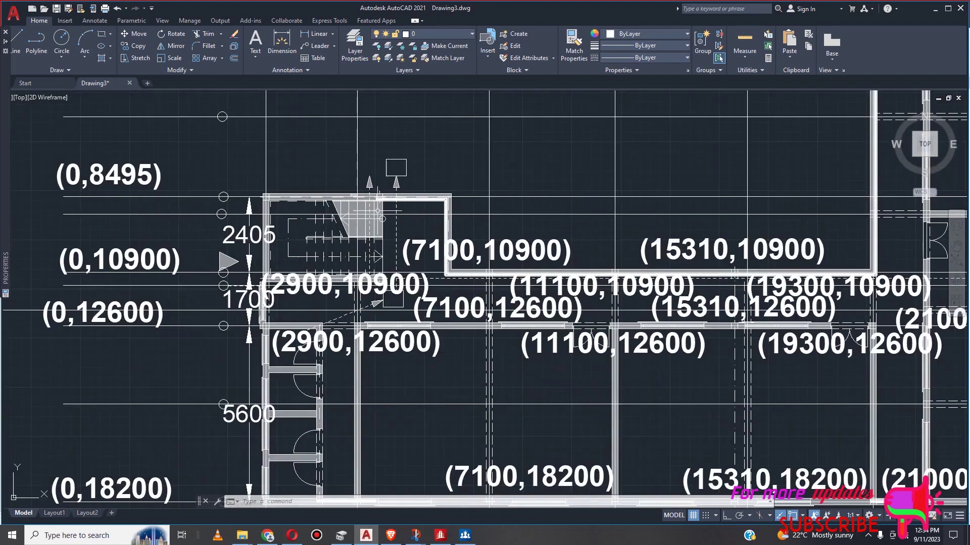
pyautogui.scroll(3, 376, 211)
pyautogui.scroll(-2, 414, 206)
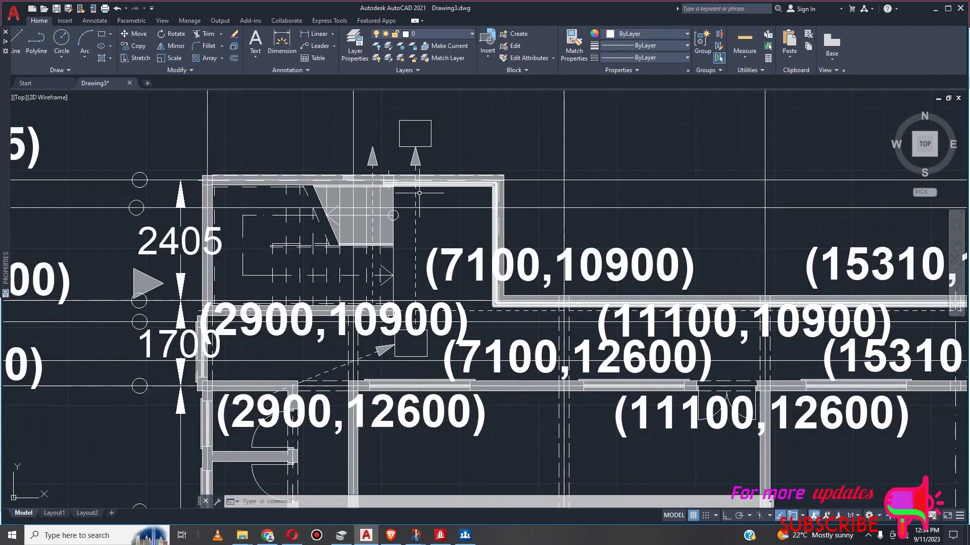
pyautogui.scroll(-1, 402, 213)
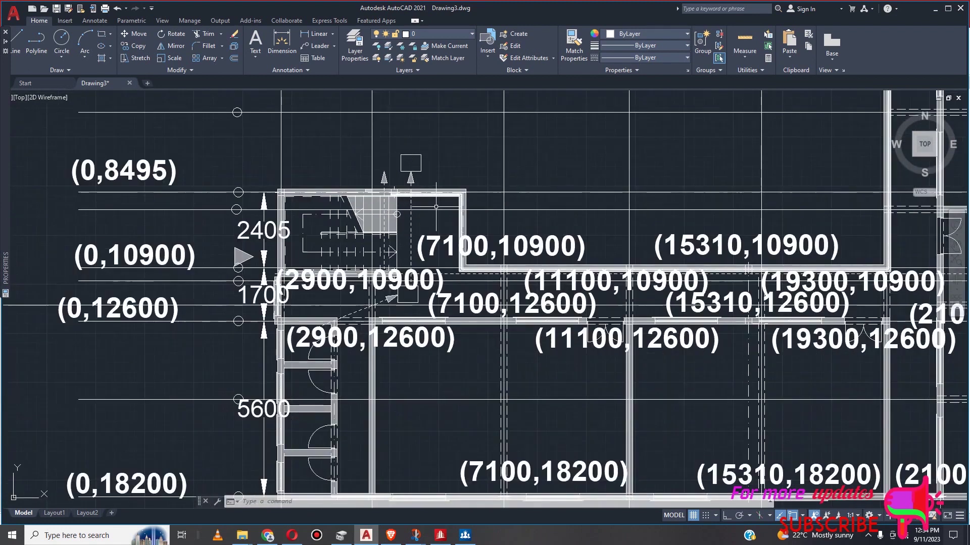
pyautogui.scroll(-2, 492, 202)
pyautogui.scroll(2, 507, 290)
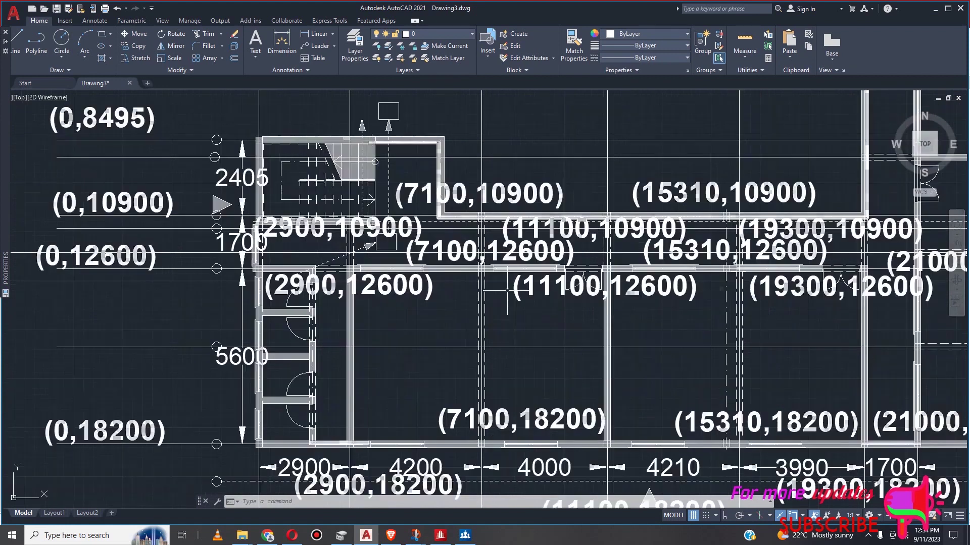
pyautogui.scroll(2, 428, 138)
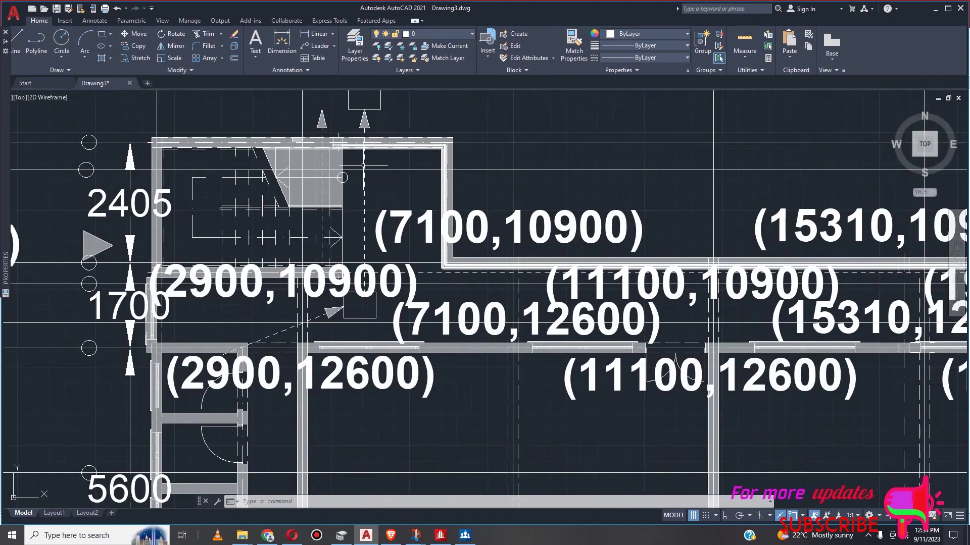
pyautogui.scroll(2, 363, 165)
pyautogui.scroll(-2, 385, 173)
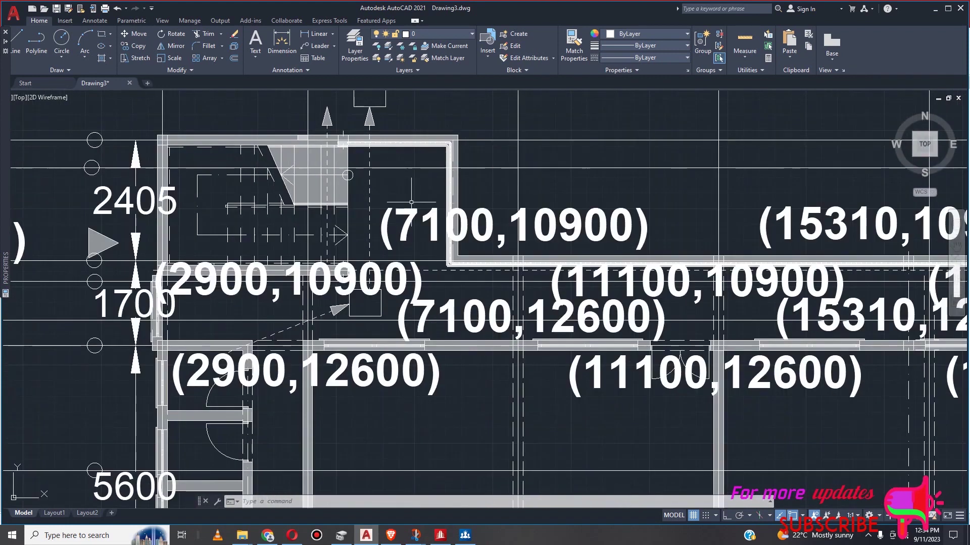
pyautogui.scroll(2, 494, 255)
pyautogui.scroll(-2, 555, 273)
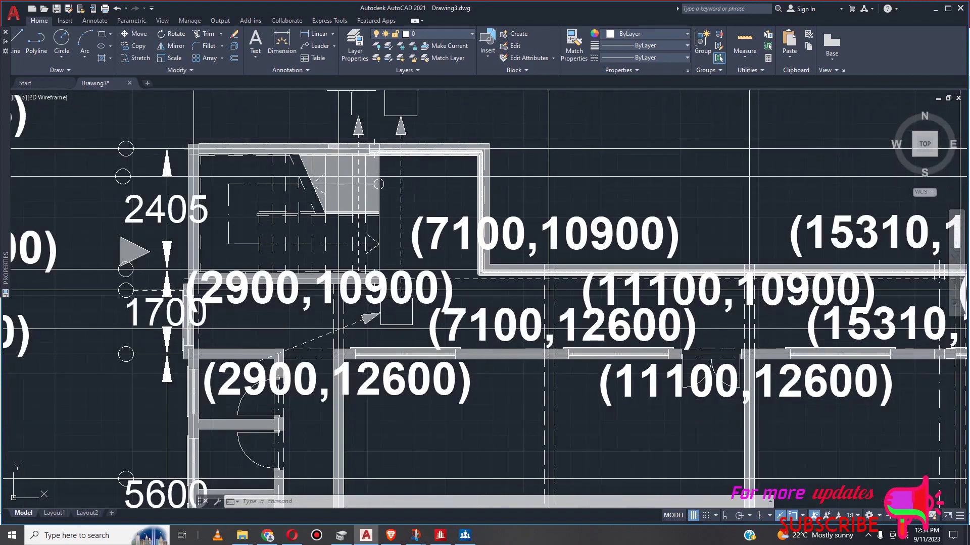
pyautogui.click(314, 33)
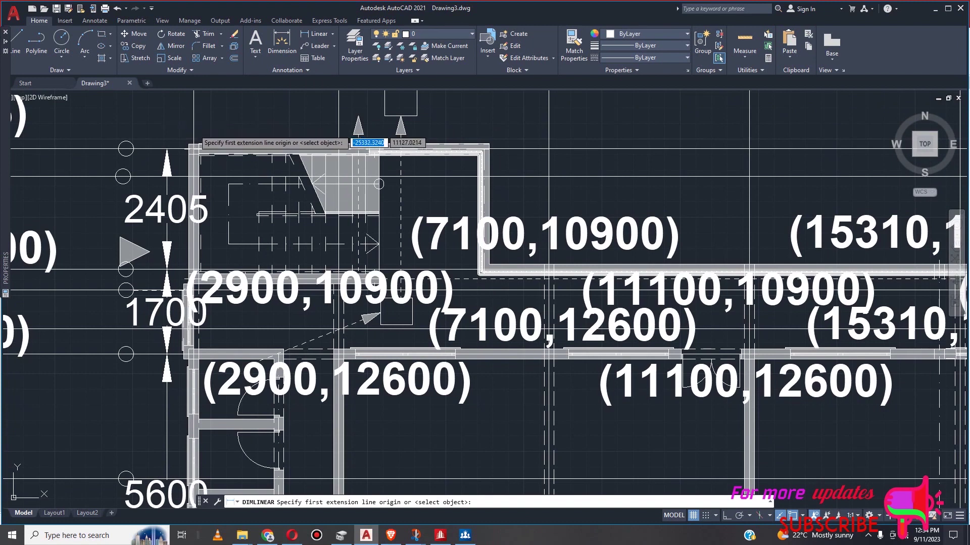
pyautogui.click(194, 129)
pyautogui.scroll(2, 349, 139)
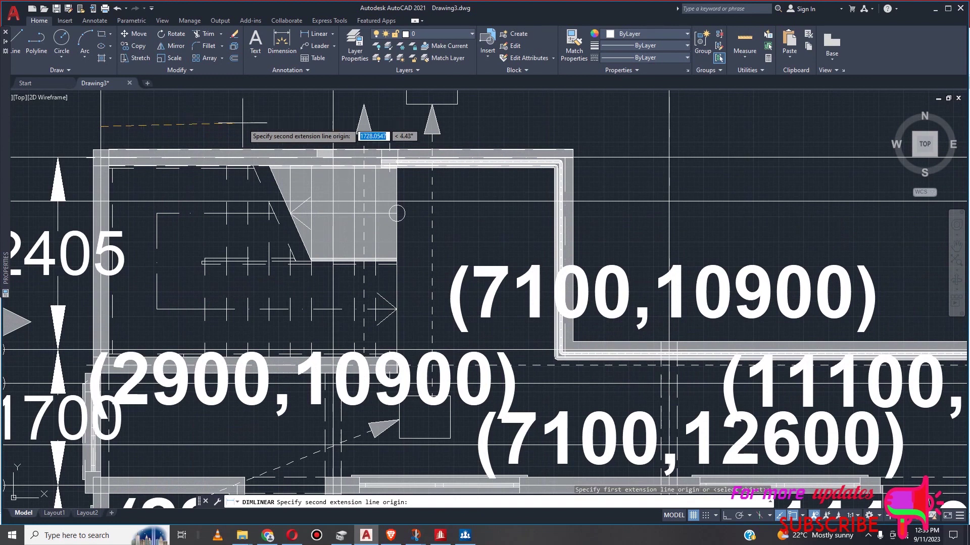
pyautogui.press('Escape')
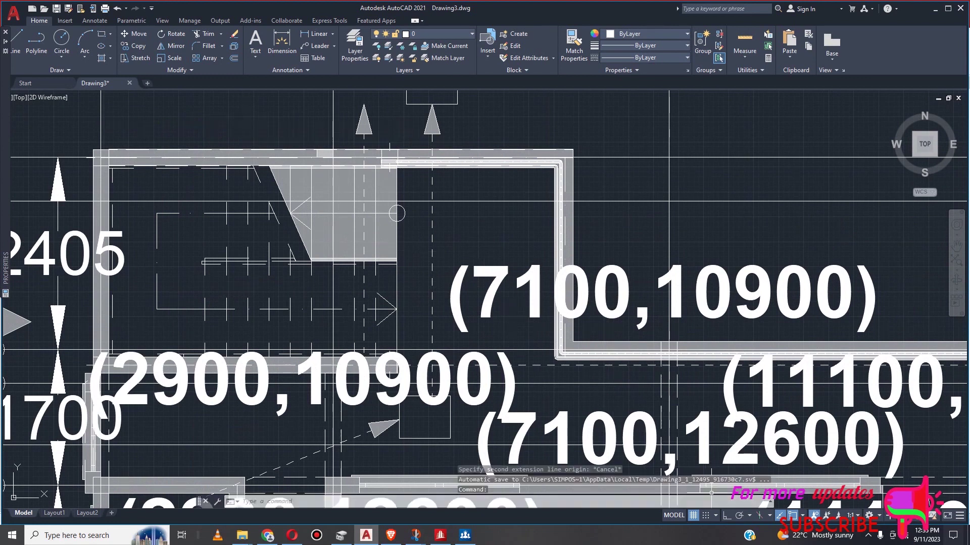
# Turn on Ortho and measure the horizontal distance from the staircase block's leftmost grid line to the first dashed section line with a linear dimension
pyautogui.click(727, 517)
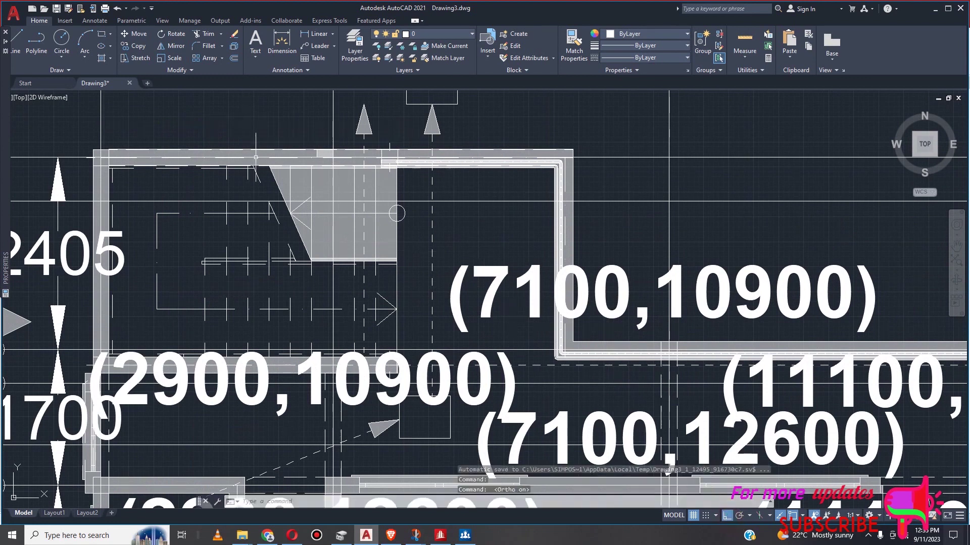
pyautogui.click(313, 33)
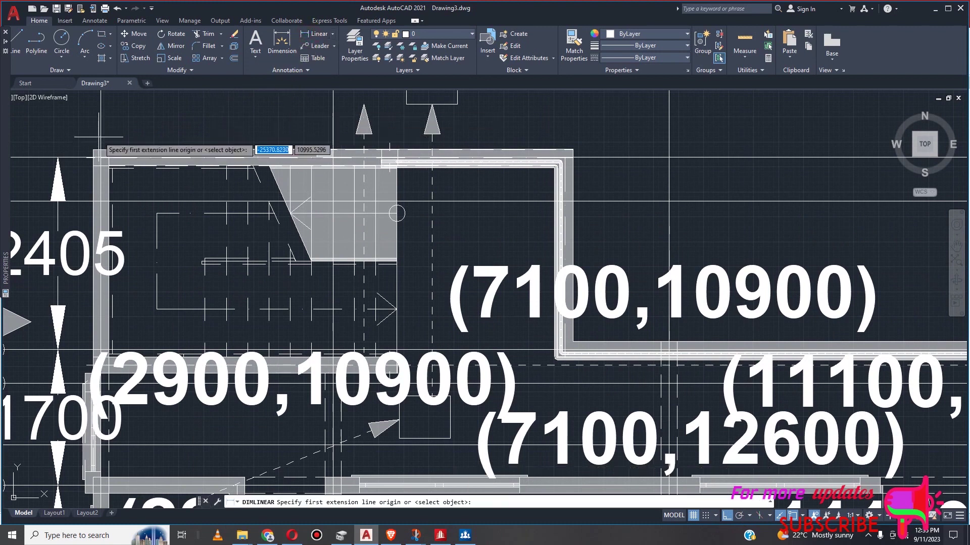
pyautogui.click(102, 135)
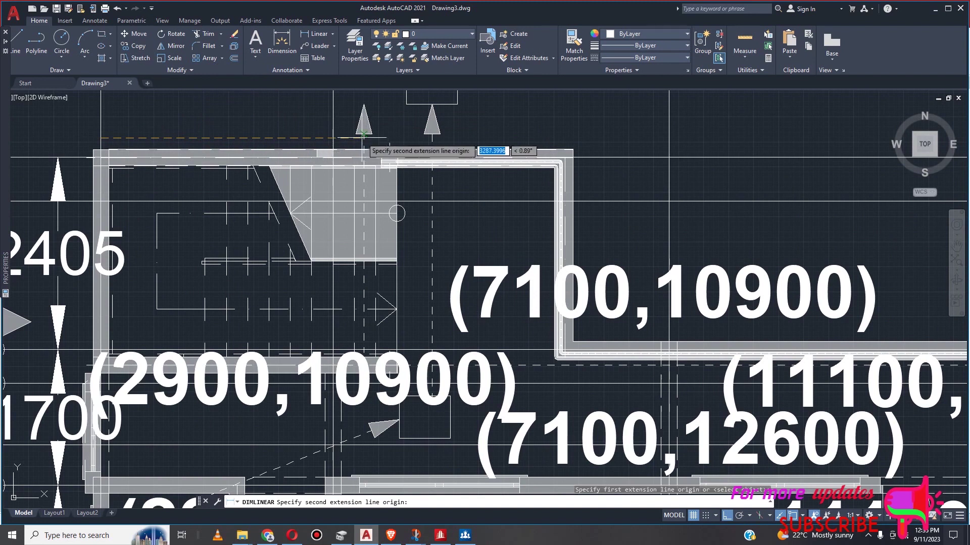
pyautogui.scroll(3, 363, 136)
pyautogui.scroll(3, 367, 137)
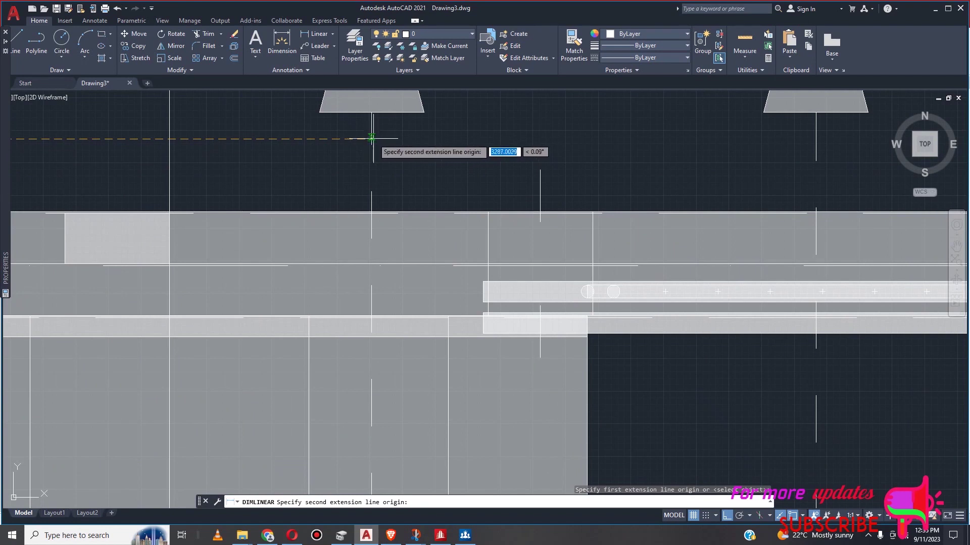
pyautogui.click(372, 139)
pyautogui.scroll(-4, 376, 142)
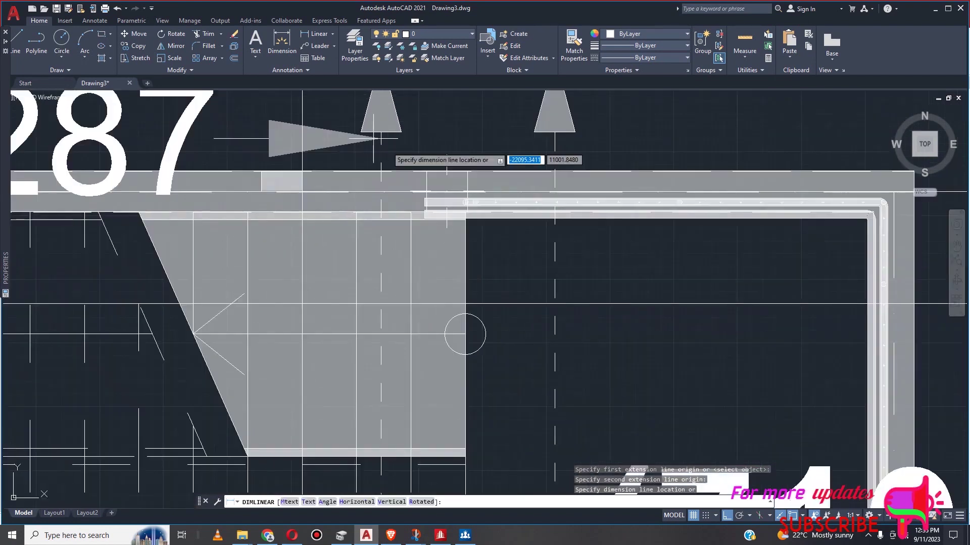
pyautogui.scroll(-2, 388, 151)
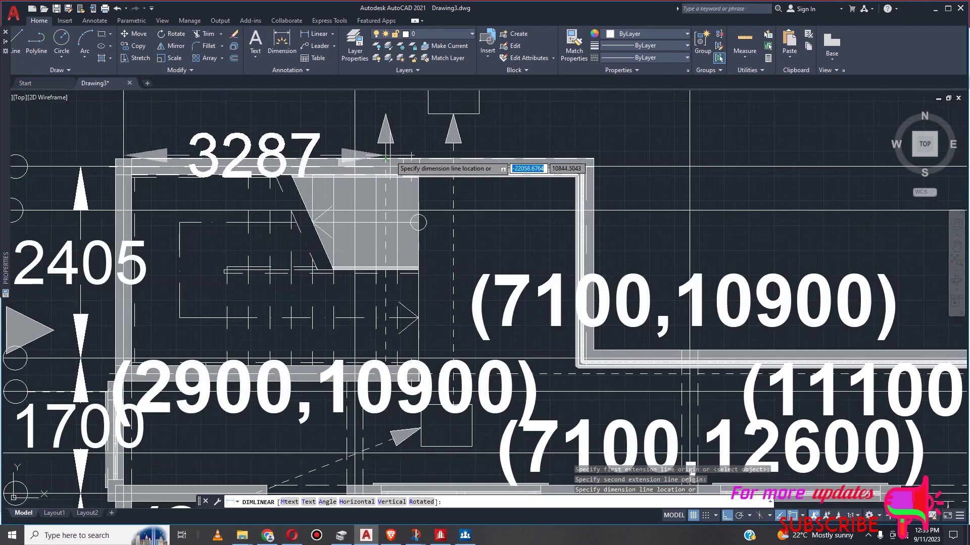
pyautogui.press('Escape')
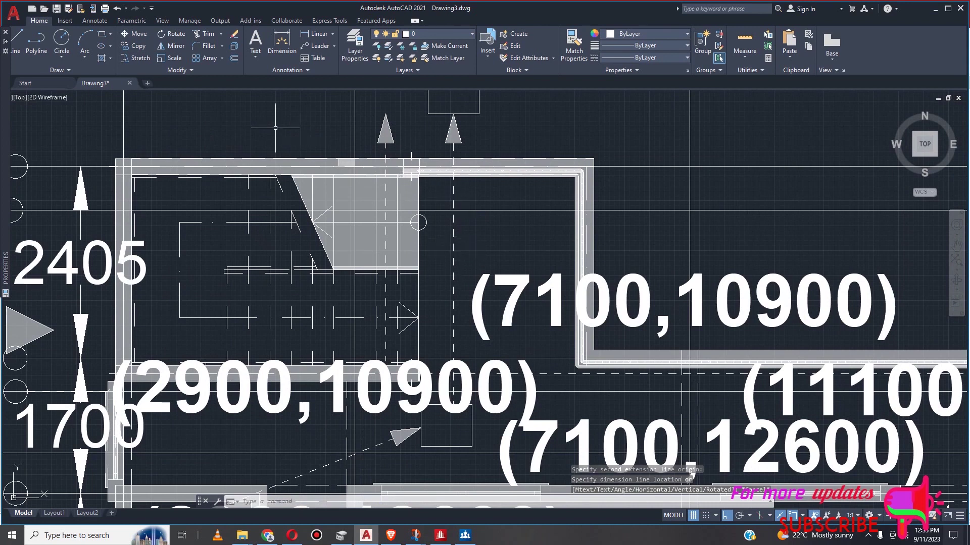
# Add a linear dimension from the staircase block's leftmost grid line to the second dashed section line, placed above the block
pyautogui.click(313, 34)
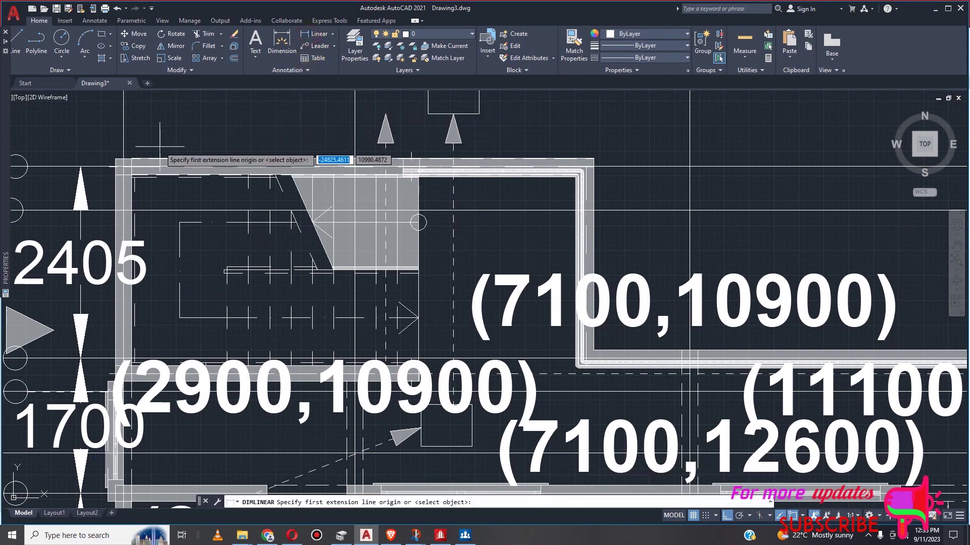
pyautogui.click(123, 148)
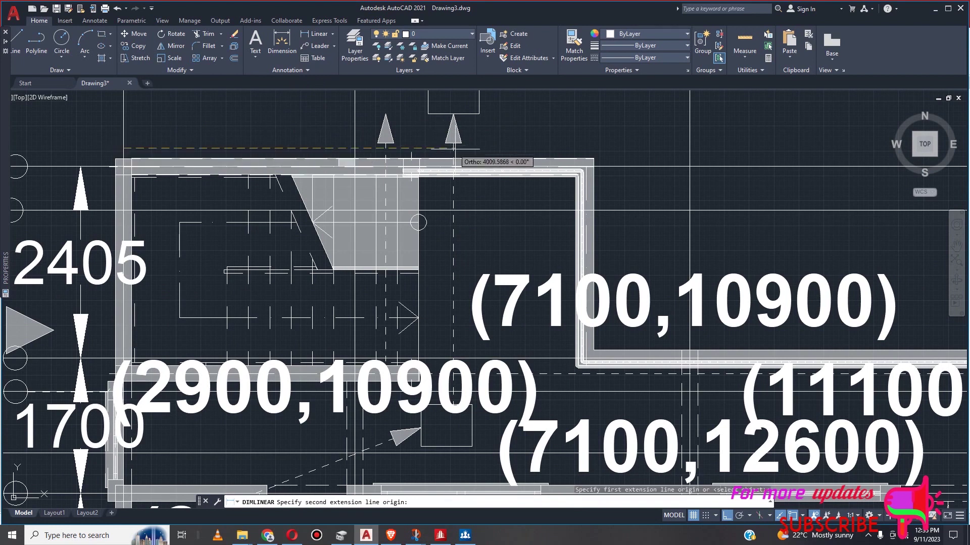
pyautogui.scroll(4, 453, 149)
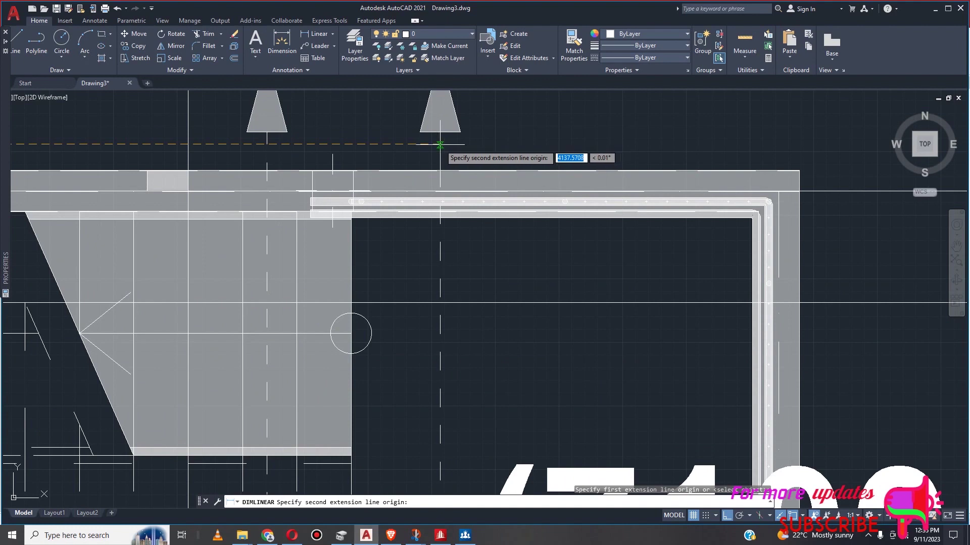
pyautogui.click(440, 145)
pyautogui.scroll(-5, 440, 146)
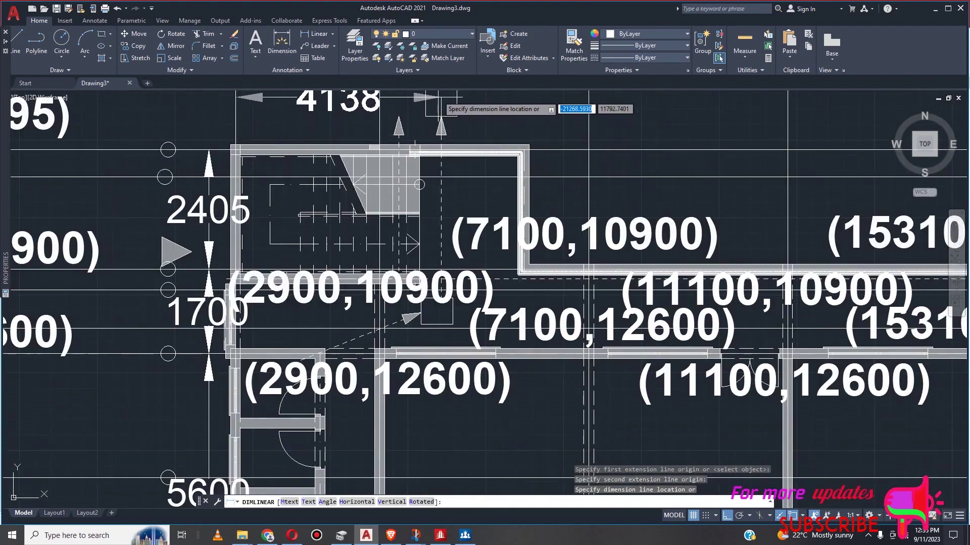
pyautogui.click(431, 96)
pyautogui.scroll(-2, 433, 154)
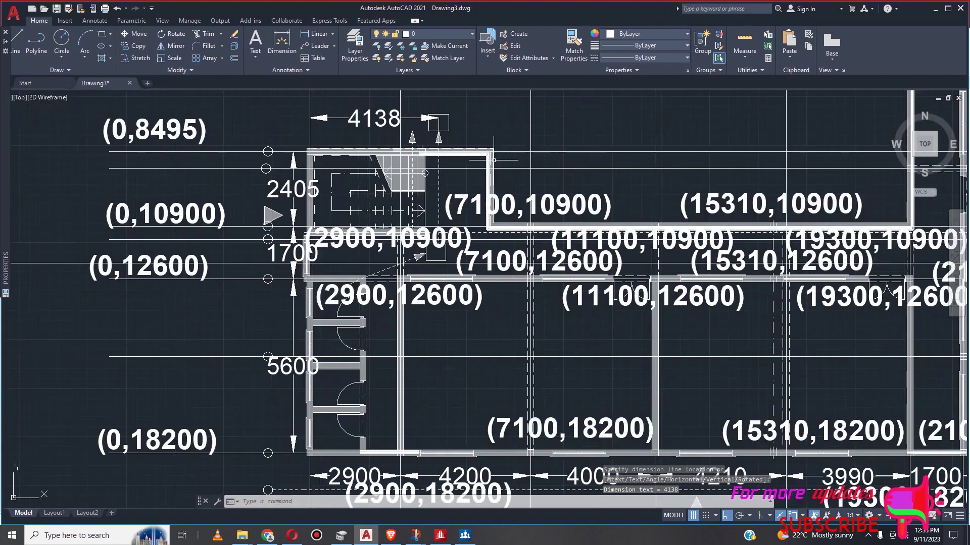
# Dimension the staircase block's width from its leftmost grid line to its right wall's centreline, placed above the section-line dimension
pyautogui.scroll(4, 488, 154)
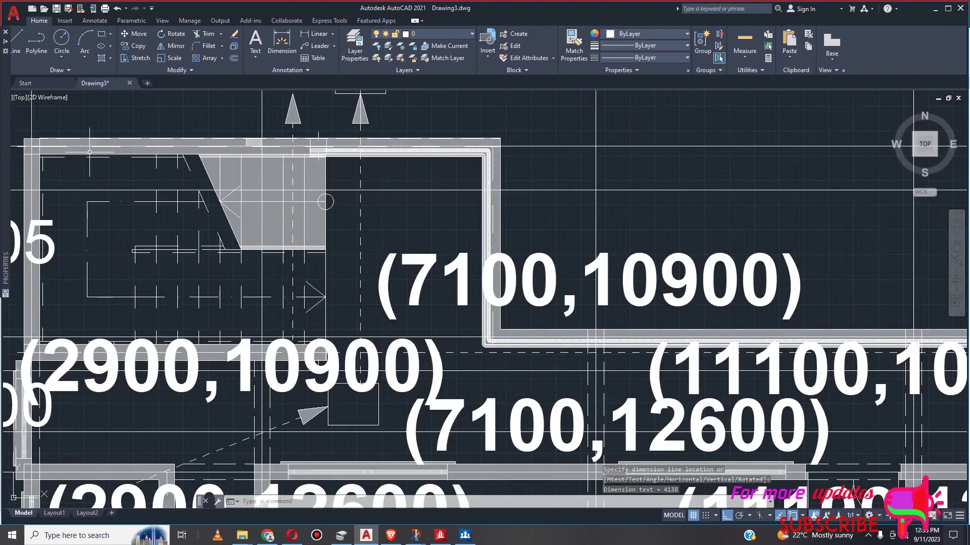
pyautogui.click(314, 38)
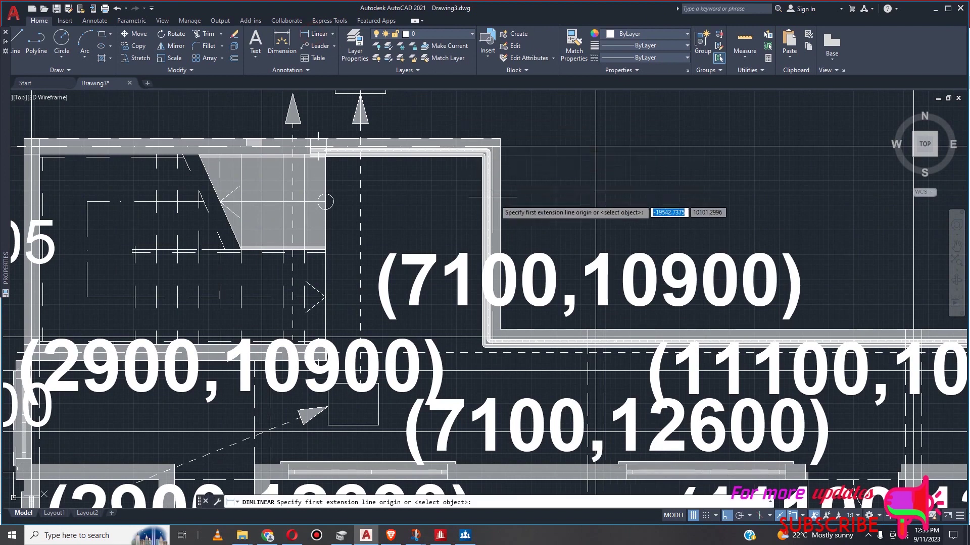
pyautogui.scroll(-2, 498, 205)
pyautogui.scroll(4, 208, 191)
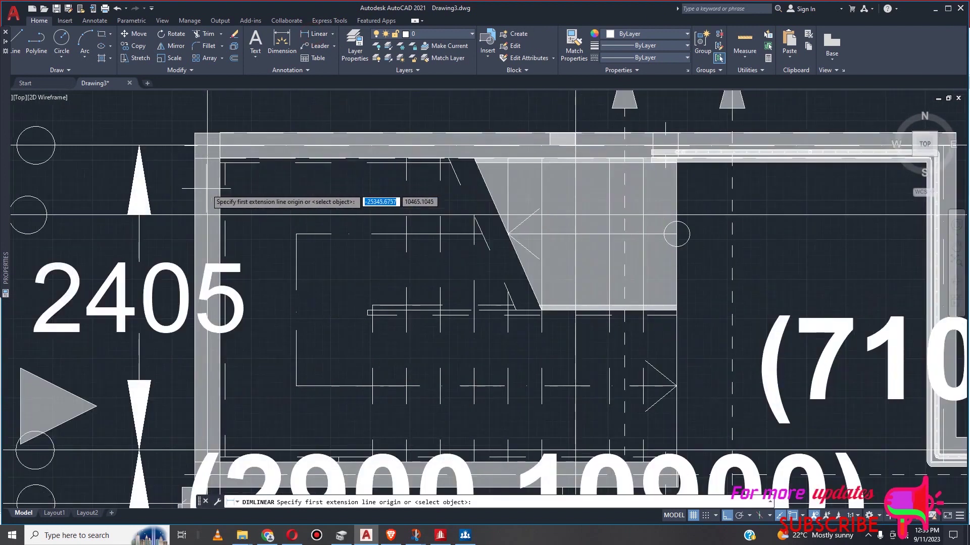
pyautogui.click(207, 189)
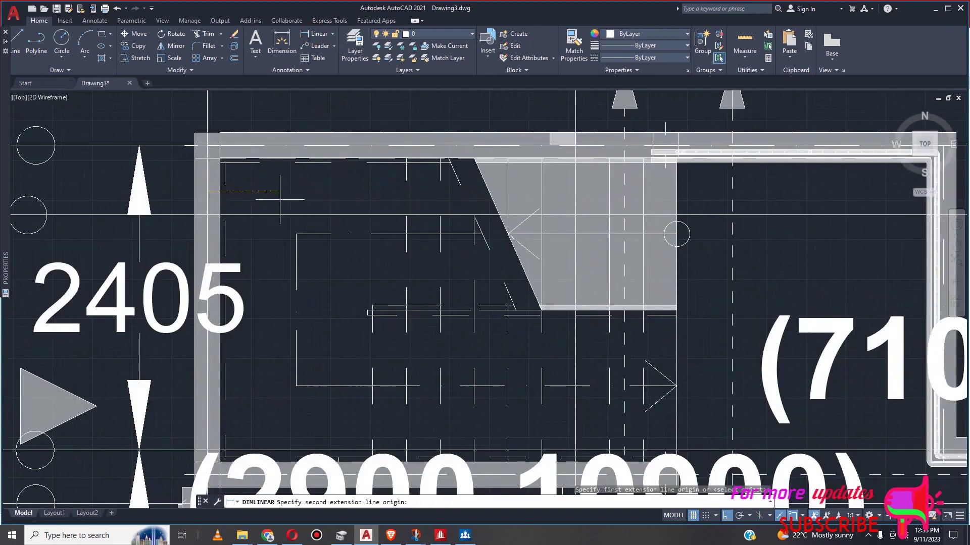
pyautogui.scroll(-4, 329, 198)
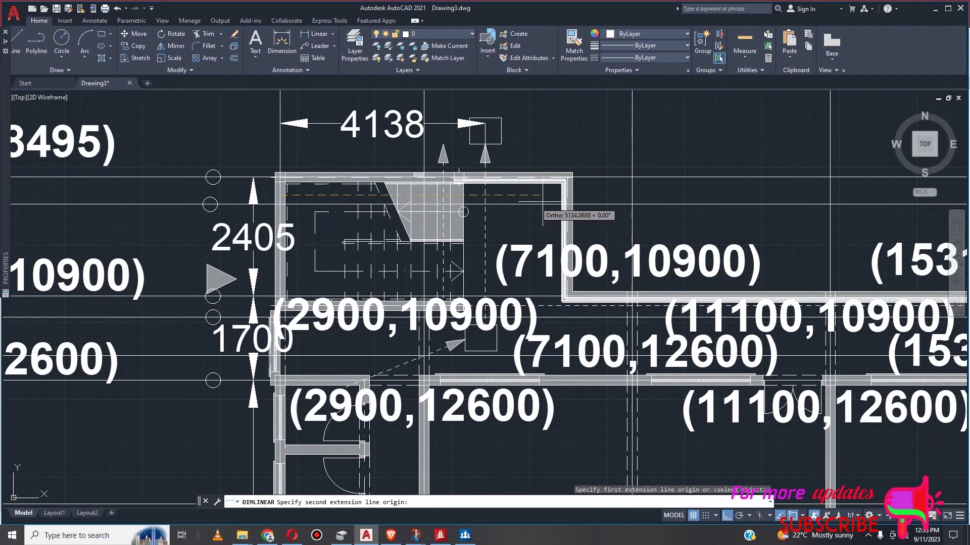
pyautogui.scroll(4, 552, 201)
pyautogui.scroll(2, 594, 188)
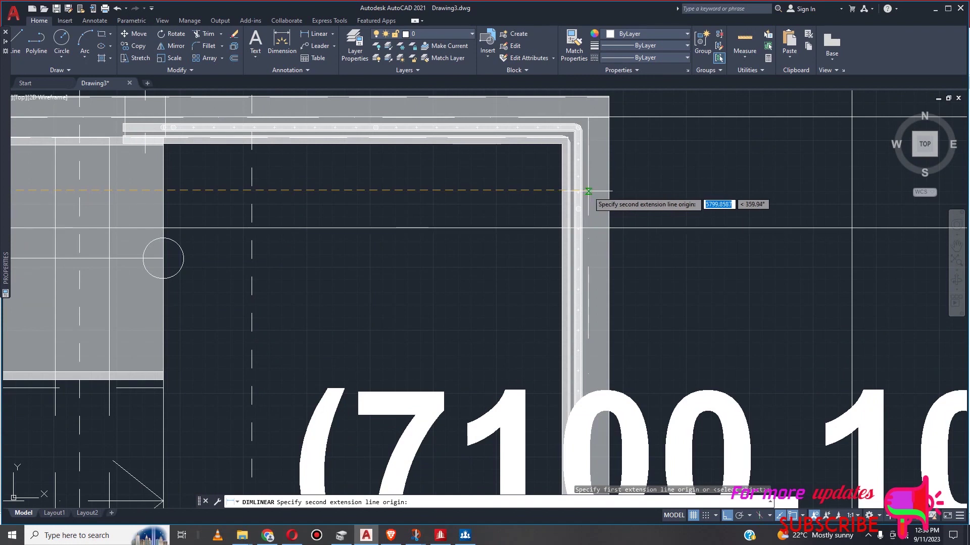
pyautogui.click(588, 191)
pyautogui.scroll(-5, 581, 186)
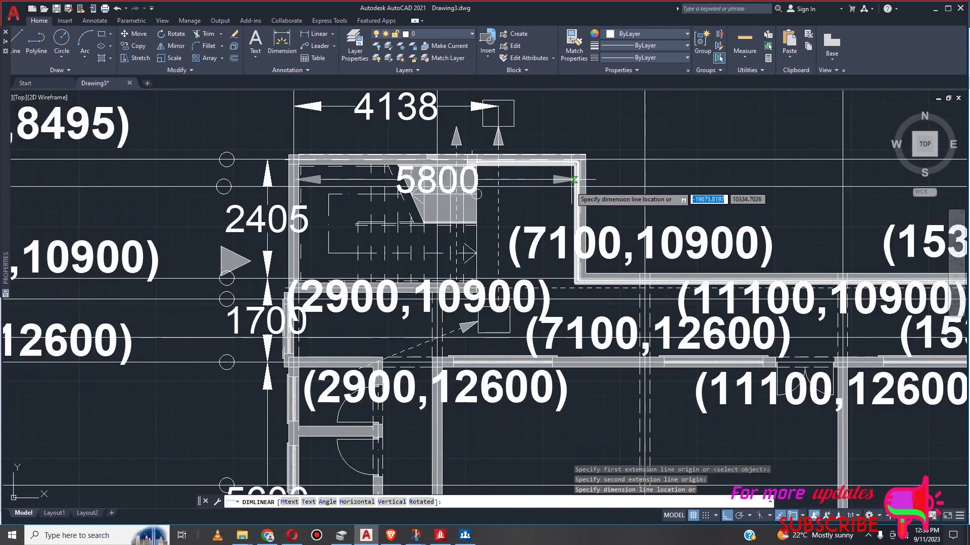
pyautogui.scroll(-2, 574, 180)
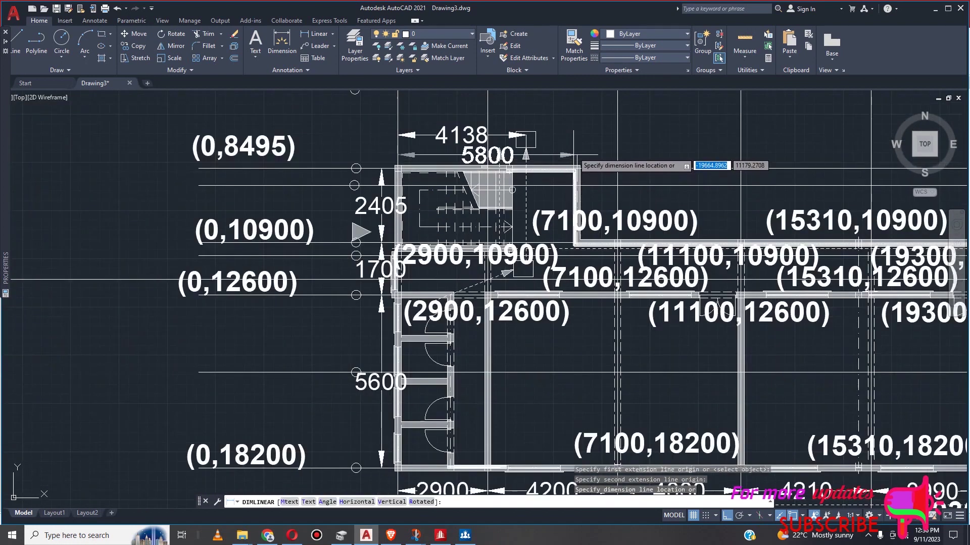
pyautogui.click(570, 102)
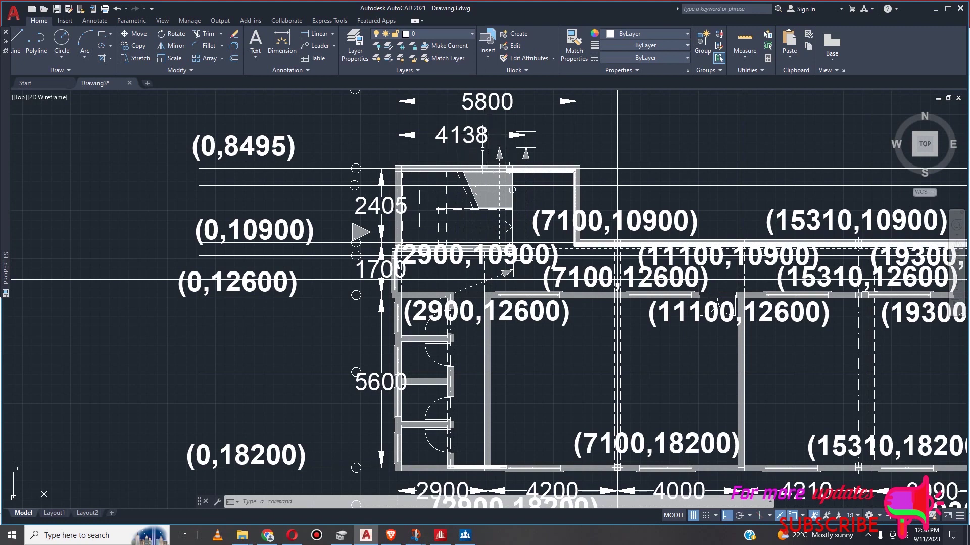
# Override the text of the dimension between the leftmost grid line and the second dashed section line with 4100
pyautogui.scroll(2, 512, 210)
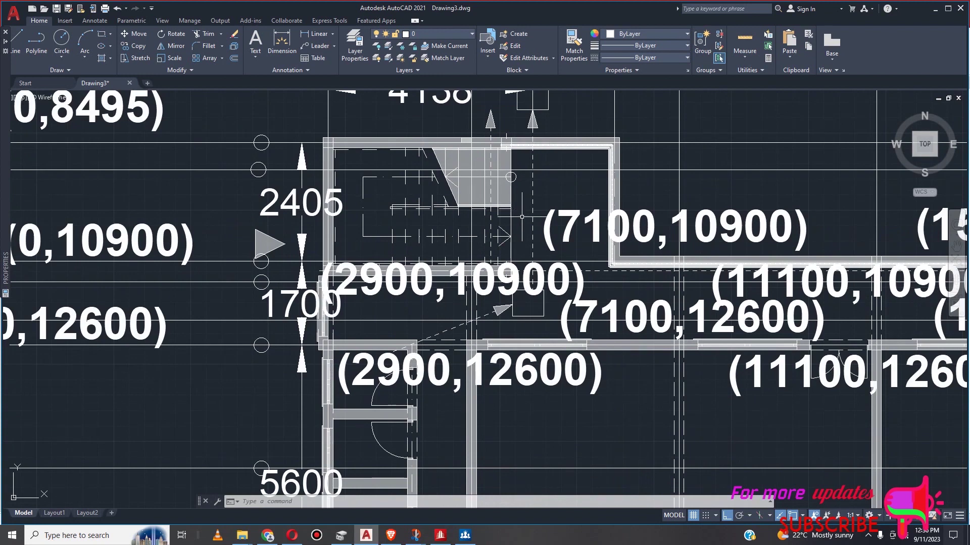
pyautogui.scroll(-2, 527, 220)
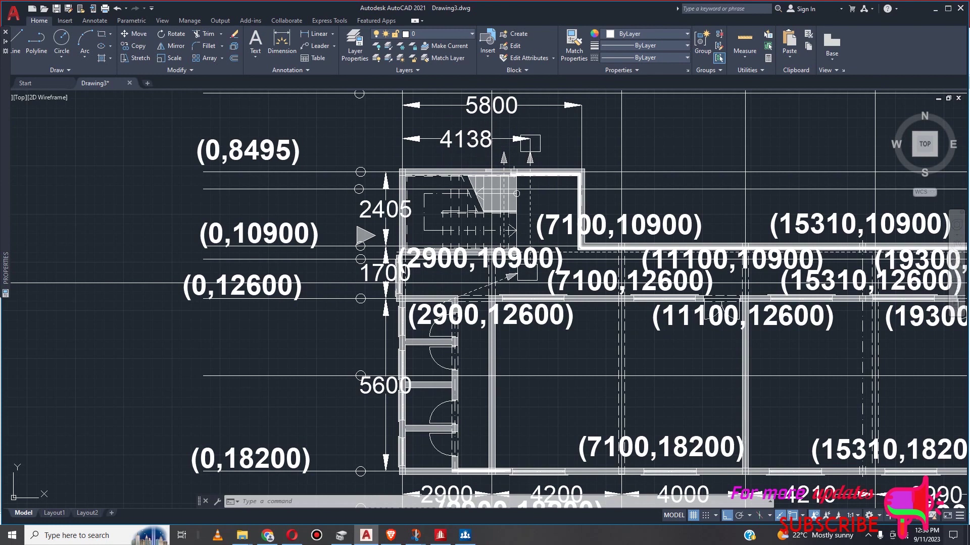
pyautogui.doubleClick(509, 156)
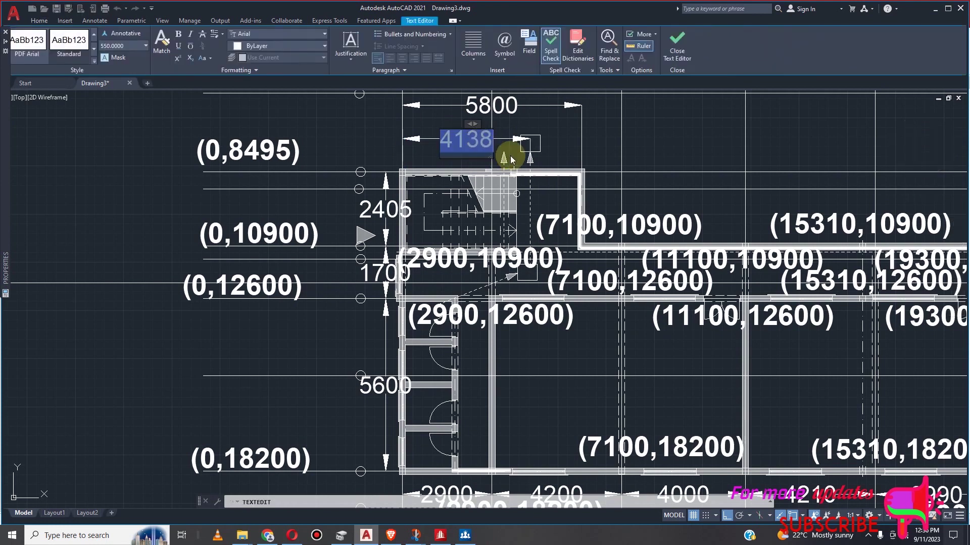
pyautogui.write('4100')
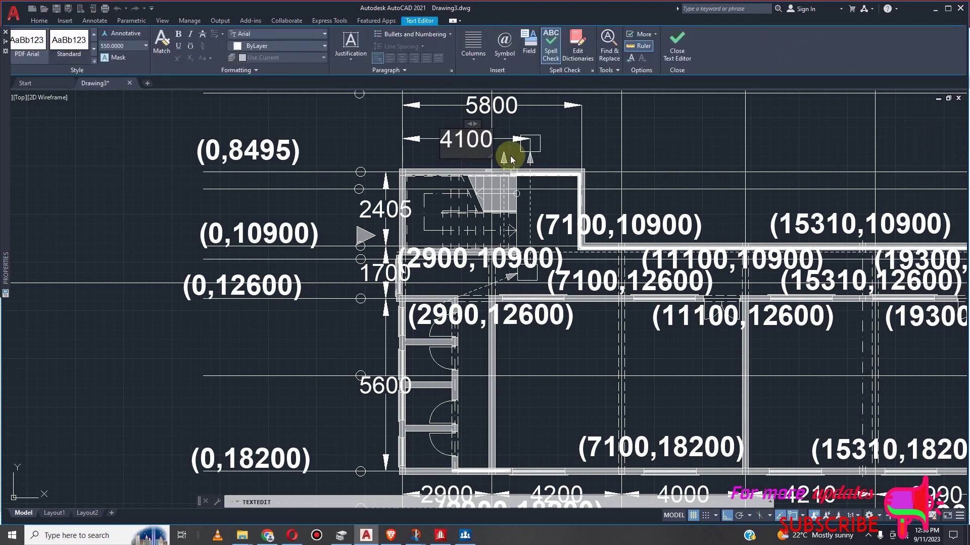
pyautogui.click(612, 136)
pyautogui.scroll(-4, 536, 168)
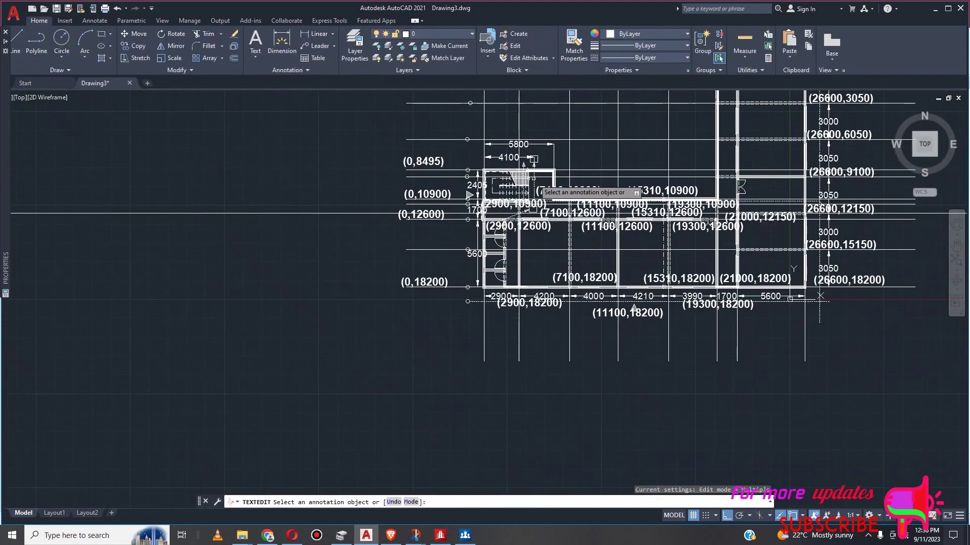
# Examine the staircase block's dimensions and the coordinate labels along the 10900 and 12600 rows
pyautogui.scroll(5, 534, 164)
pyautogui.scroll(-3, 534, 164)
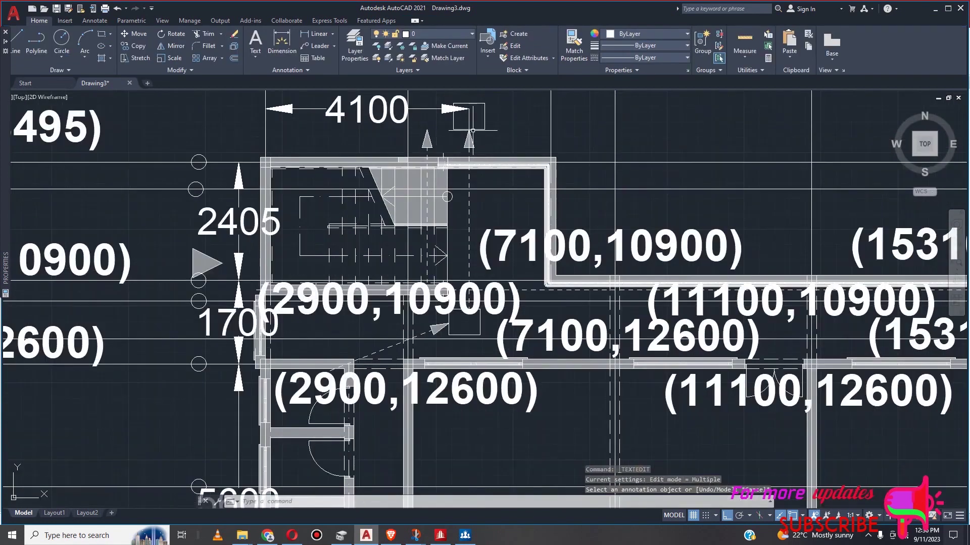
pyautogui.scroll(2, 535, 165)
pyautogui.scroll(-4, 472, 216)
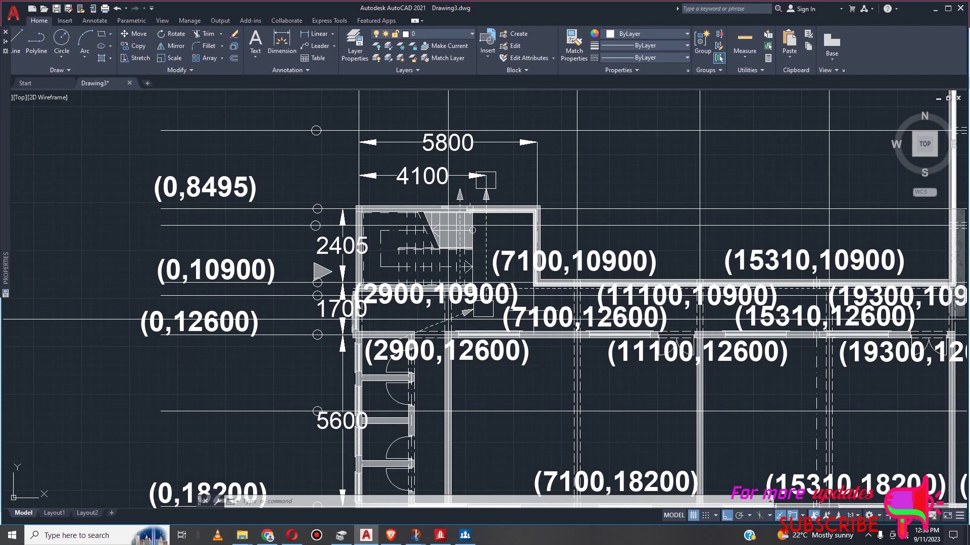
pyautogui.click(237, 270)
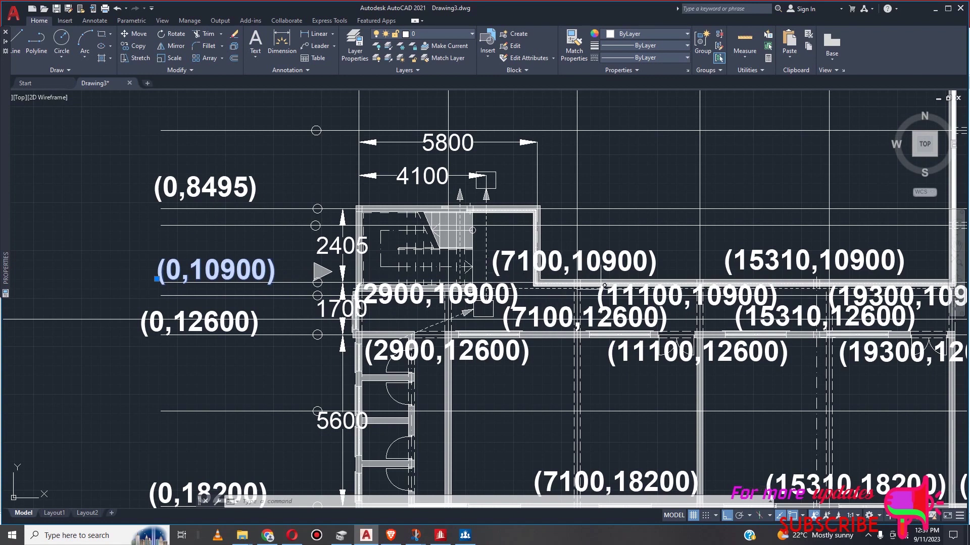
pyautogui.scroll(-4, 572, 248)
pyautogui.scroll(3, 601, 267)
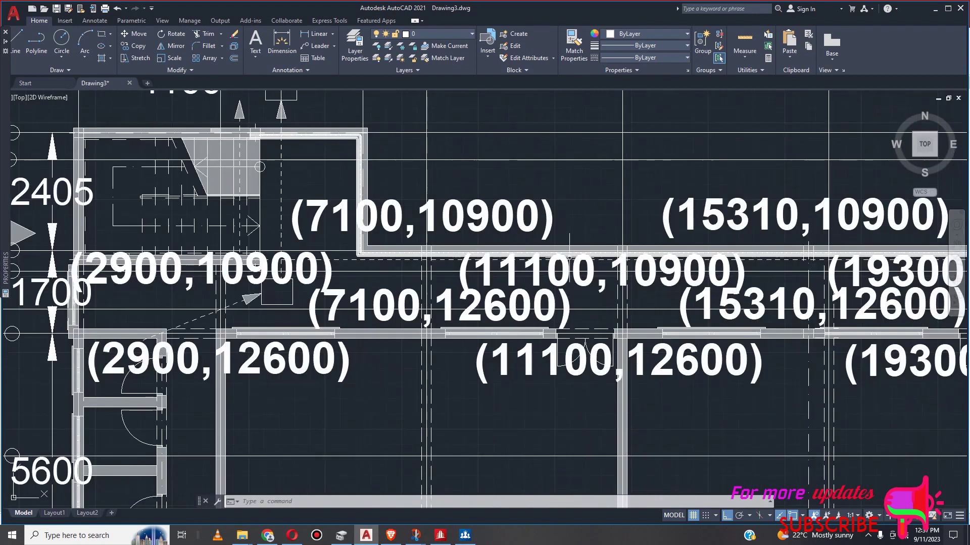
pyautogui.scroll(-3, 538, 247)
pyautogui.press('Escape')
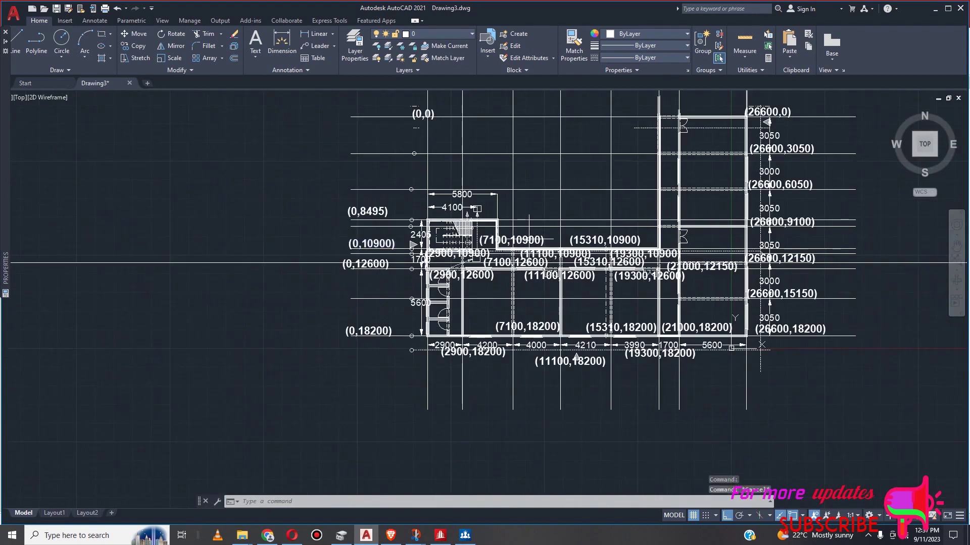
# Select all coordinate labels similar to (7100,10900) and set their text height to 400
pyautogui.click(526, 242)
pyautogui.rightClick(529, 242)
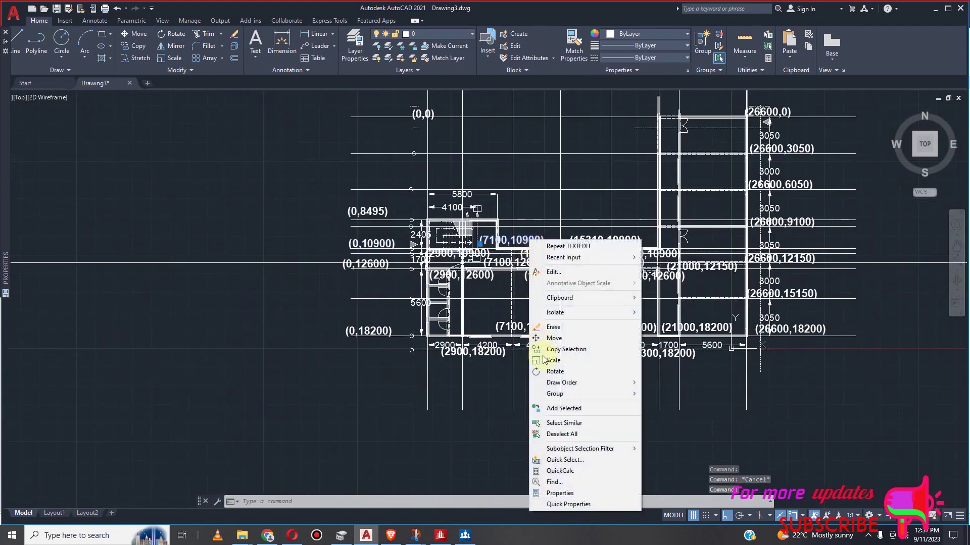
pyautogui.click(564, 422)
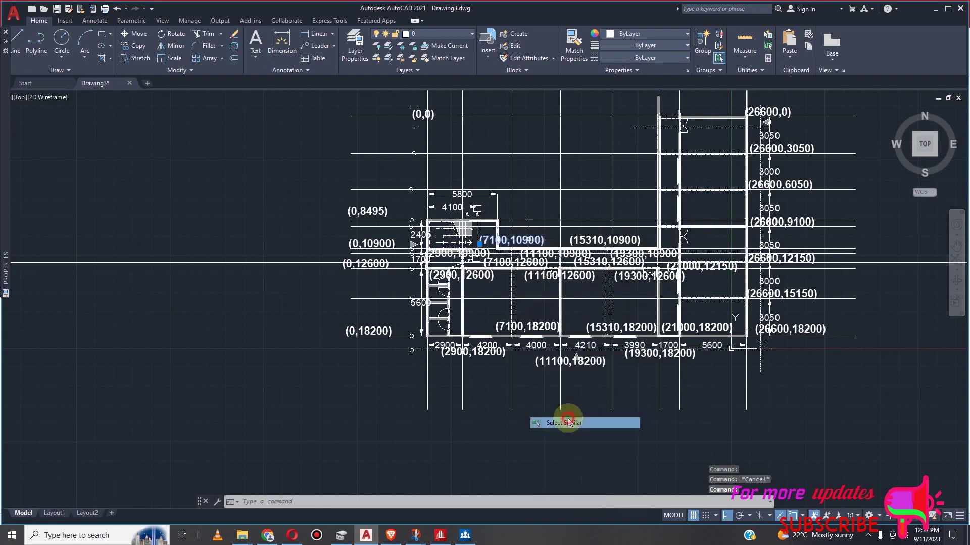
pyautogui.rightClick(191, 215)
pyautogui.click(252, 431)
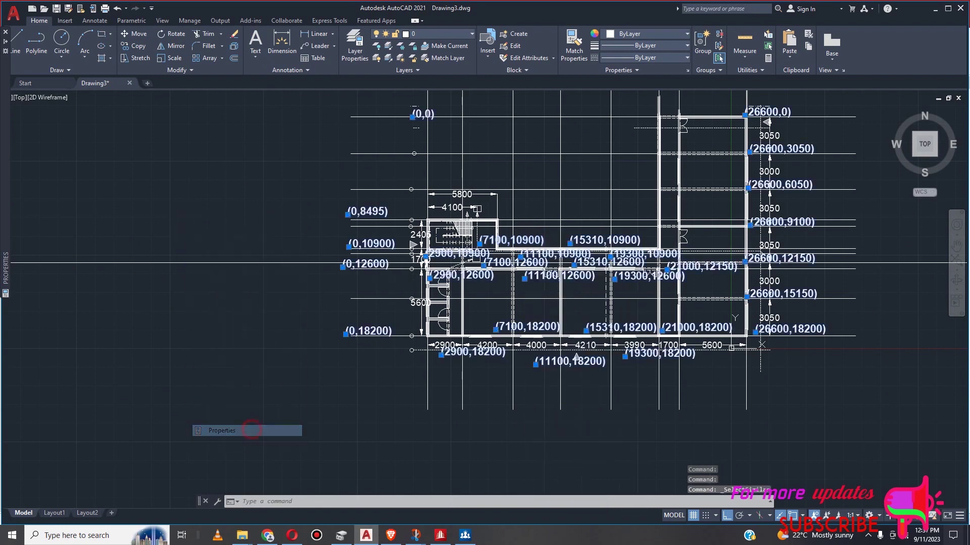
pyautogui.click(95, 222)
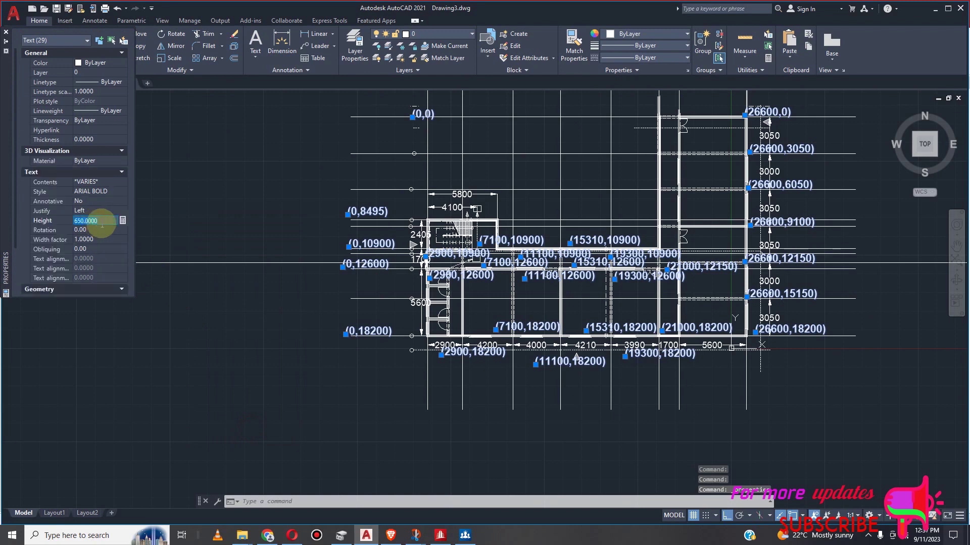
pyautogui.write('400')
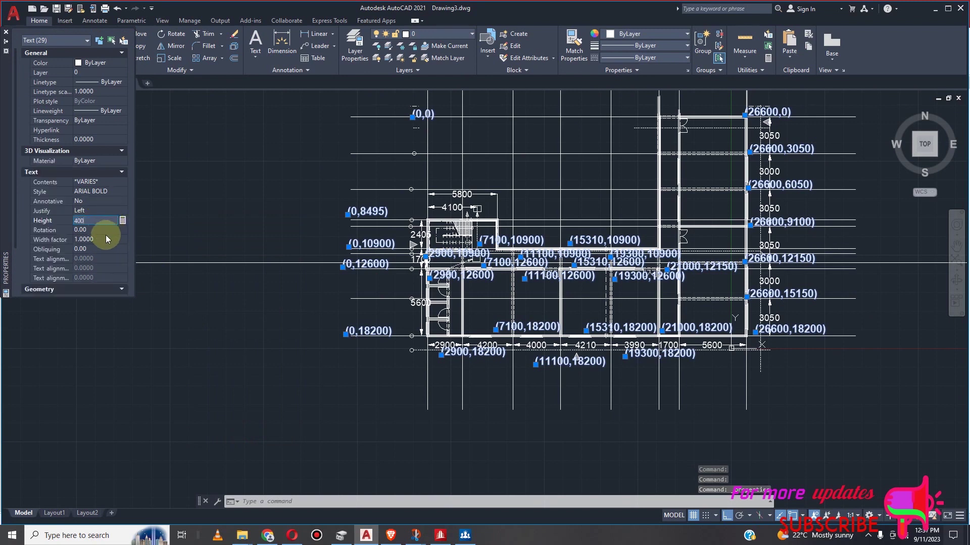
pyautogui.click(100, 231)
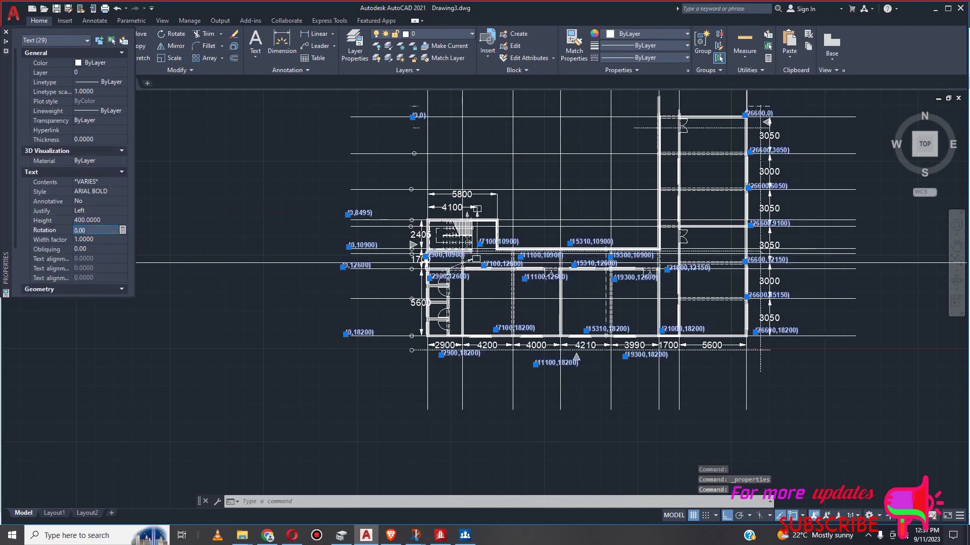
pyautogui.hotkey('ctrl', '1')
# Move the (2900,10900), (7100,10900) and (11100,10900) labels together rightward and slightly down from their current positions
pyautogui.scroll(4, 507, 244)
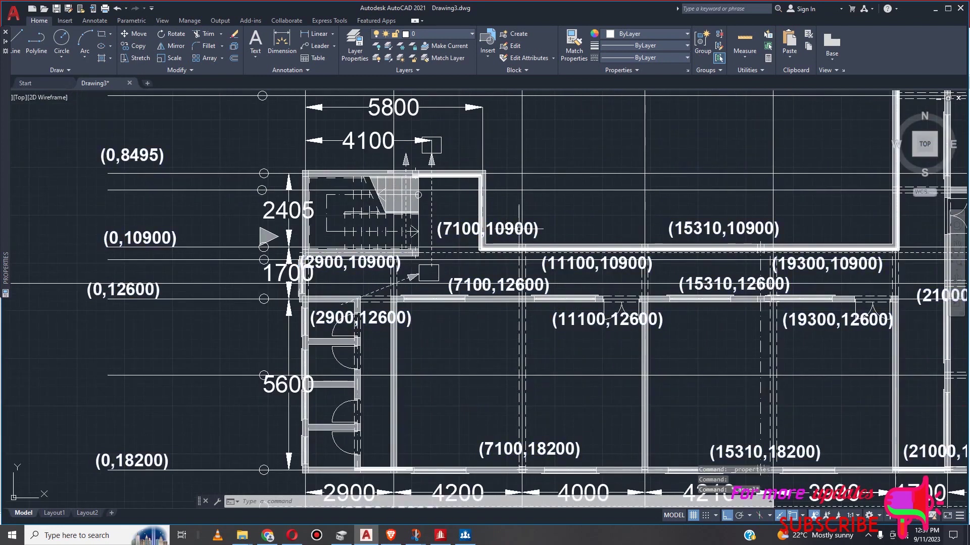
pyautogui.scroll(-2, 507, 244)
pyautogui.scroll(6, 505, 244)
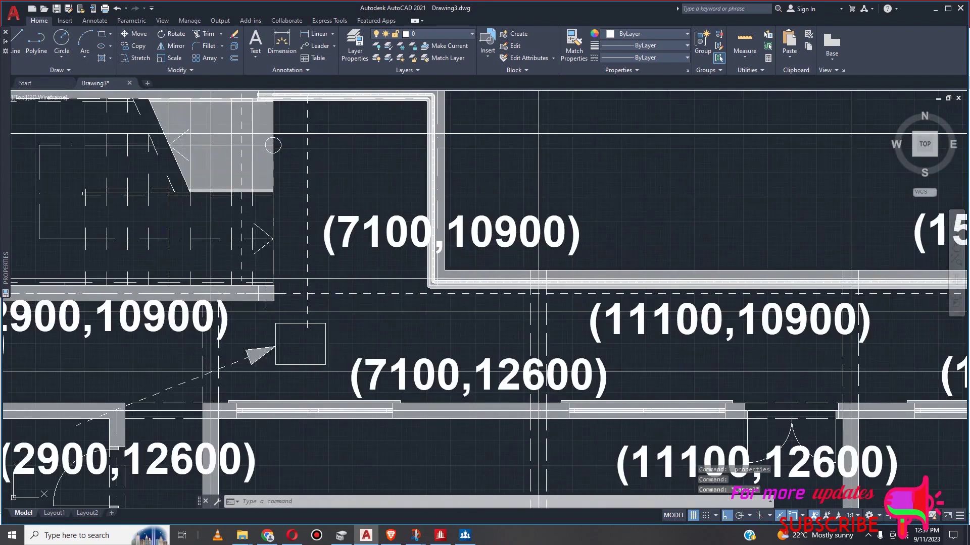
pyautogui.click(495, 234)
pyautogui.scroll(-4, 516, 216)
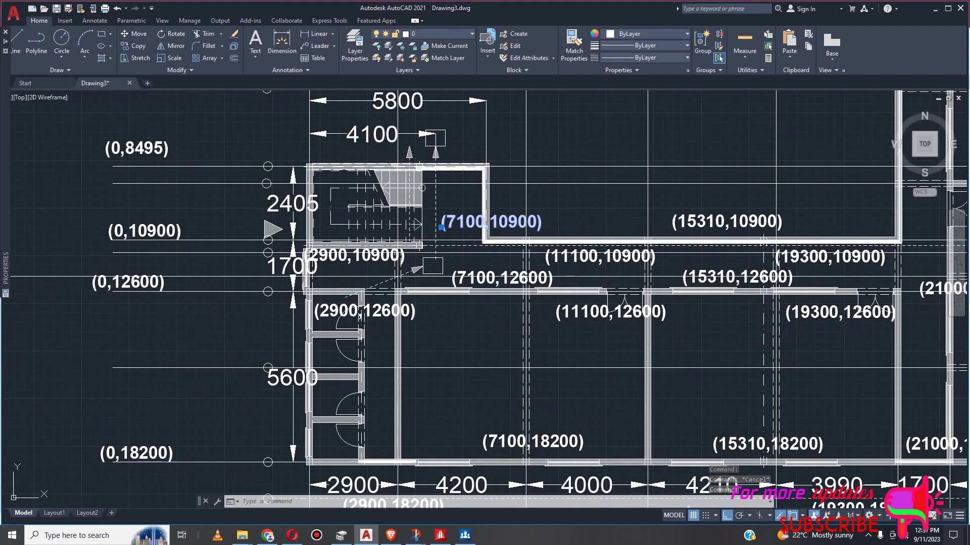
pyautogui.click(591, 259)
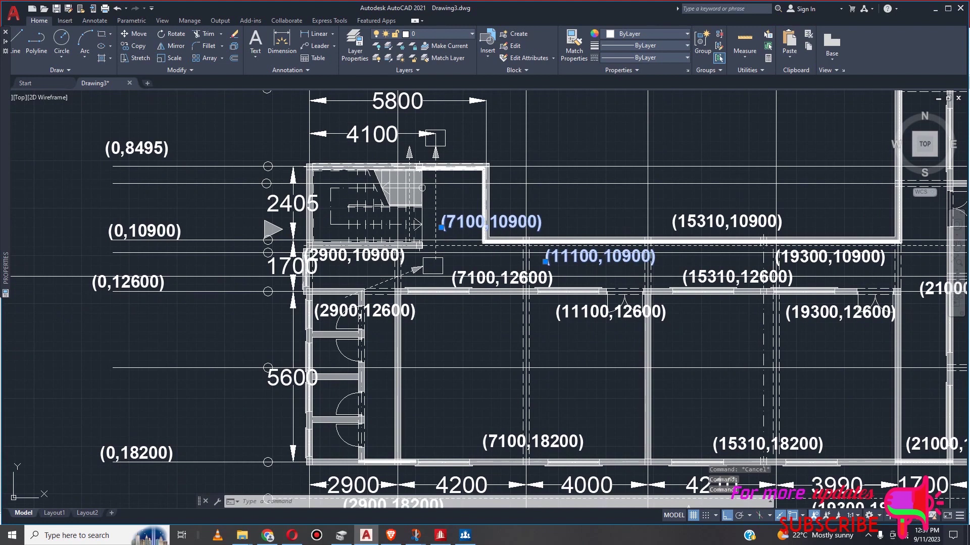
pyautogui.click(135, 34)
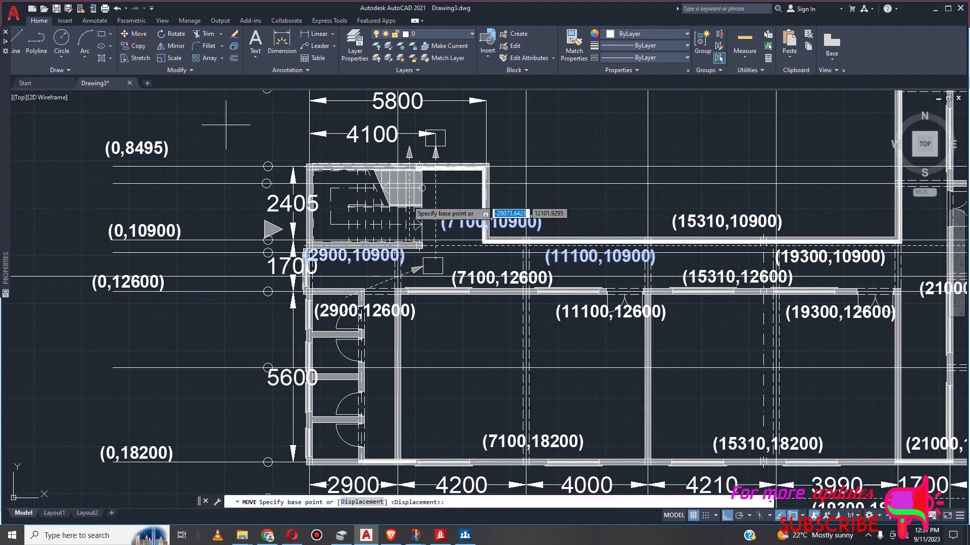
pyautogui.click(510, 216)
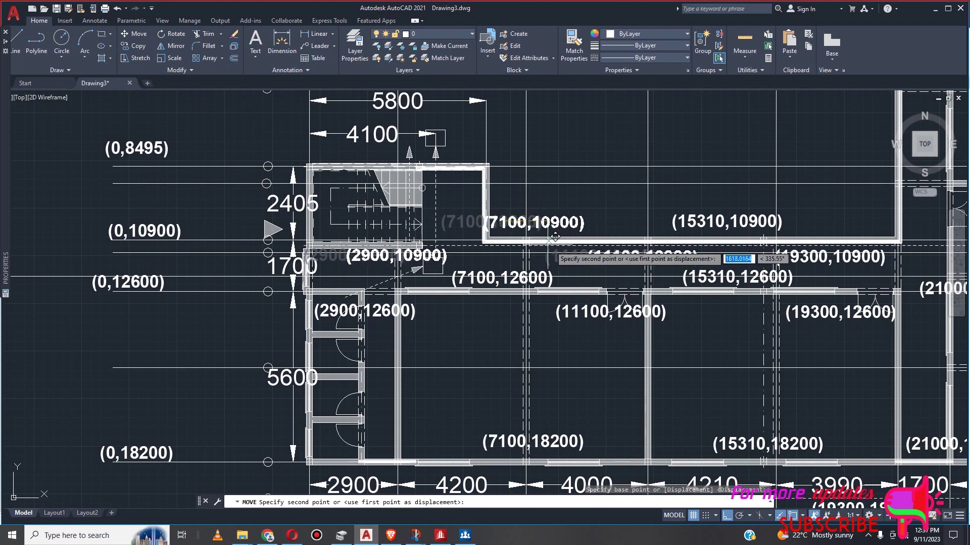
pyautogui.click(555, 257)
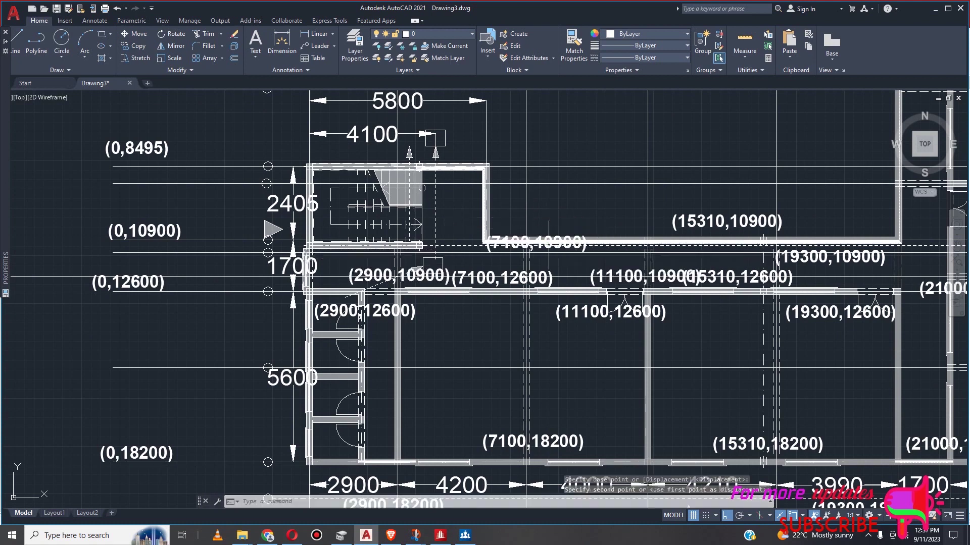
# Move the (2900,10900) and (11100,10900) labels straight up, clear of the labels in the 12600 row
pyautogui.click(626, 276)
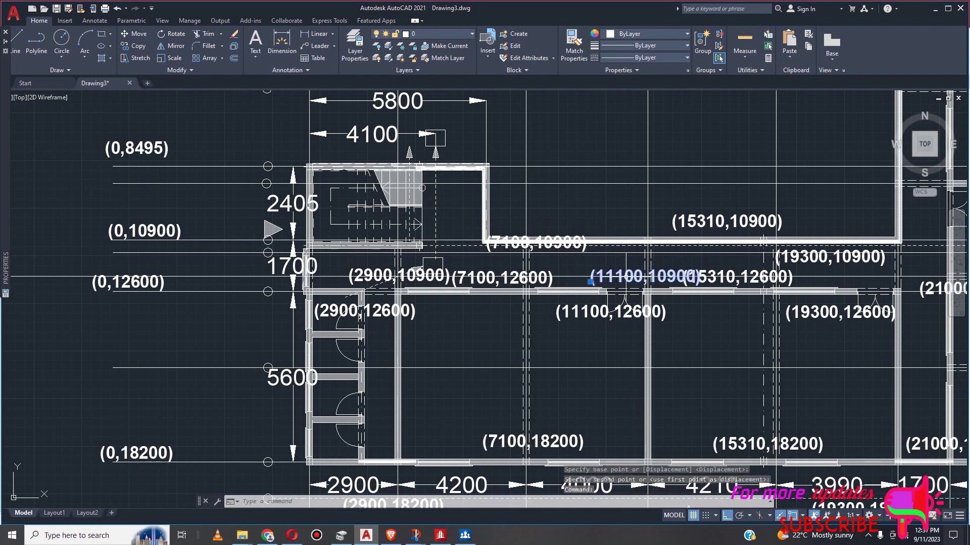
pyautogui.click(404, 275)
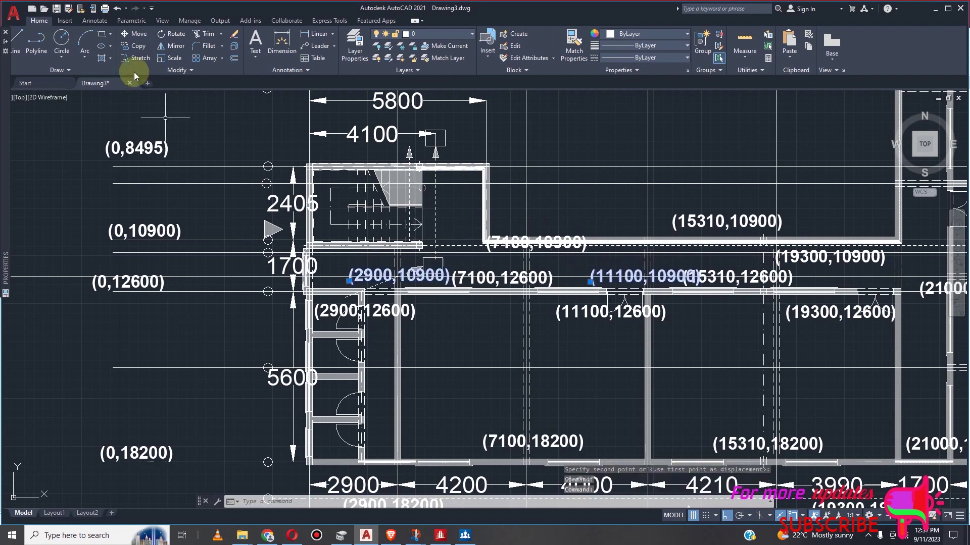
pyautogui.click(132, 34)
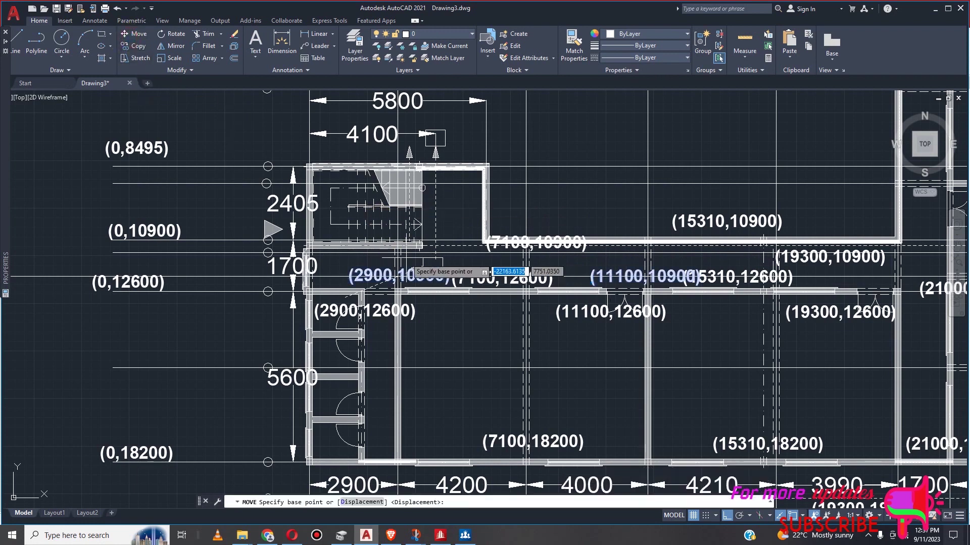
pyautogui.click(419, 263)
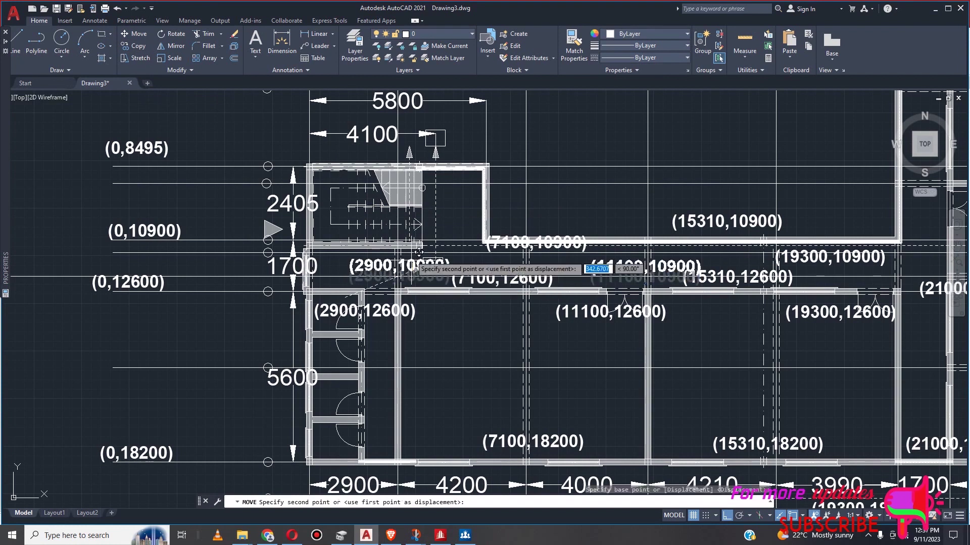
pyautogui.click(419, 246)
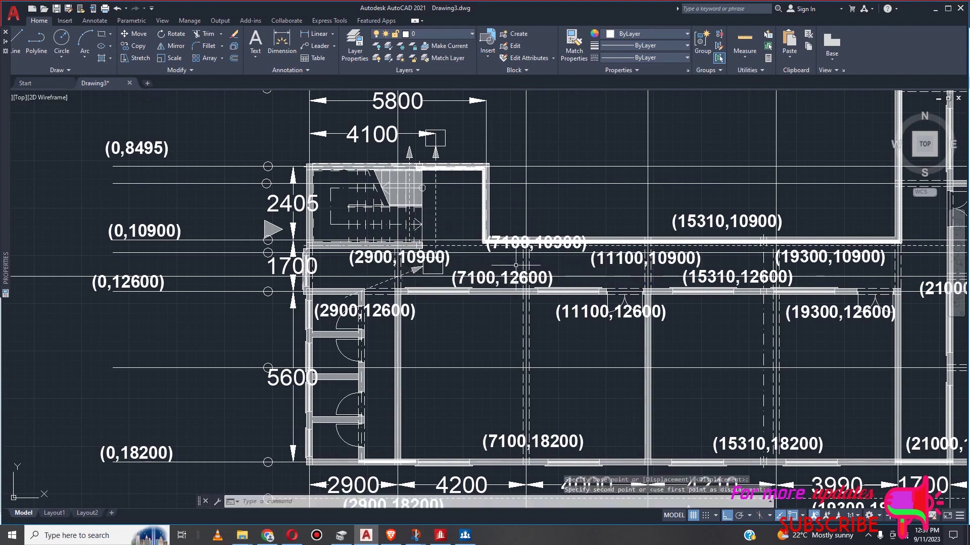
# Move the (7100,10900) label down below the wall, between the (2900,10900) and (11100,10900) labels
pyautogui.click(517, 250)
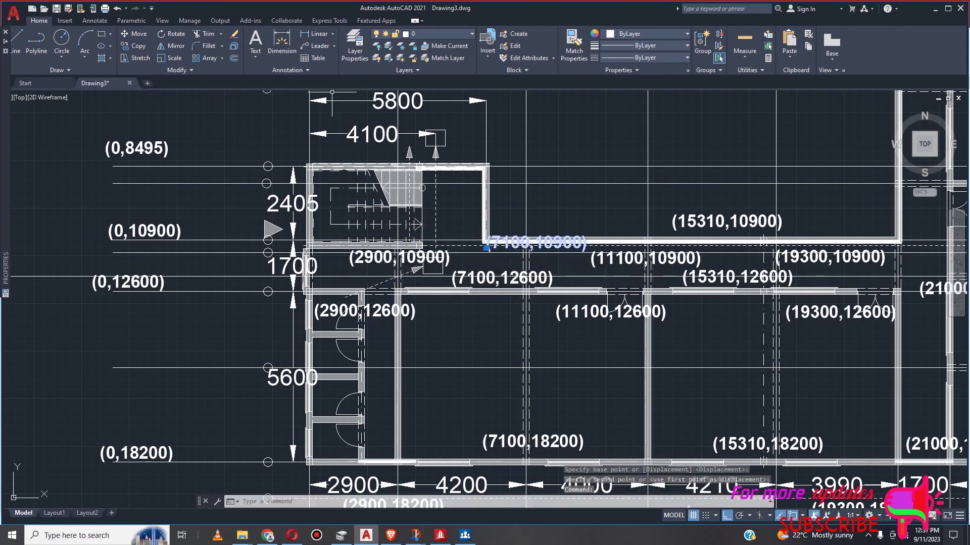
pyautogui.click(135, 34)
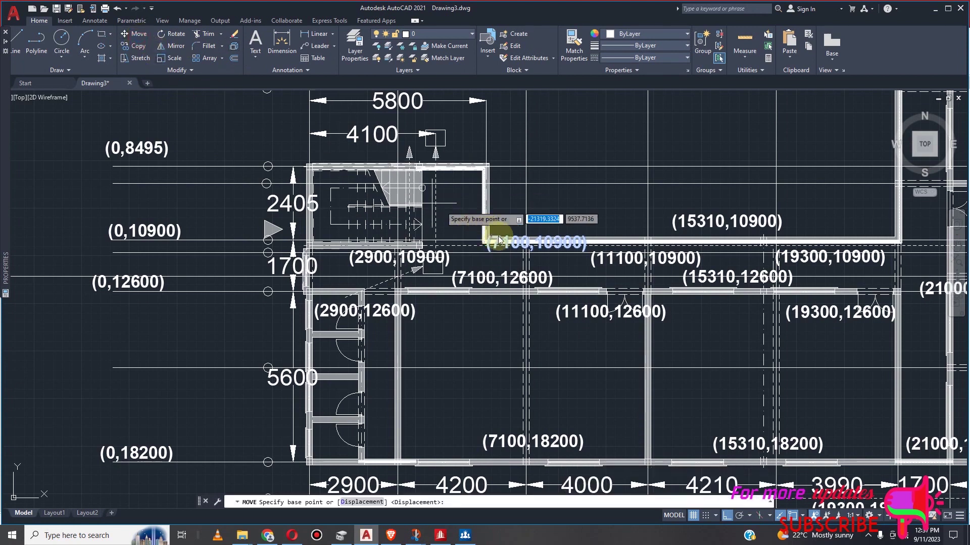
pyautogui.click(514, 237)
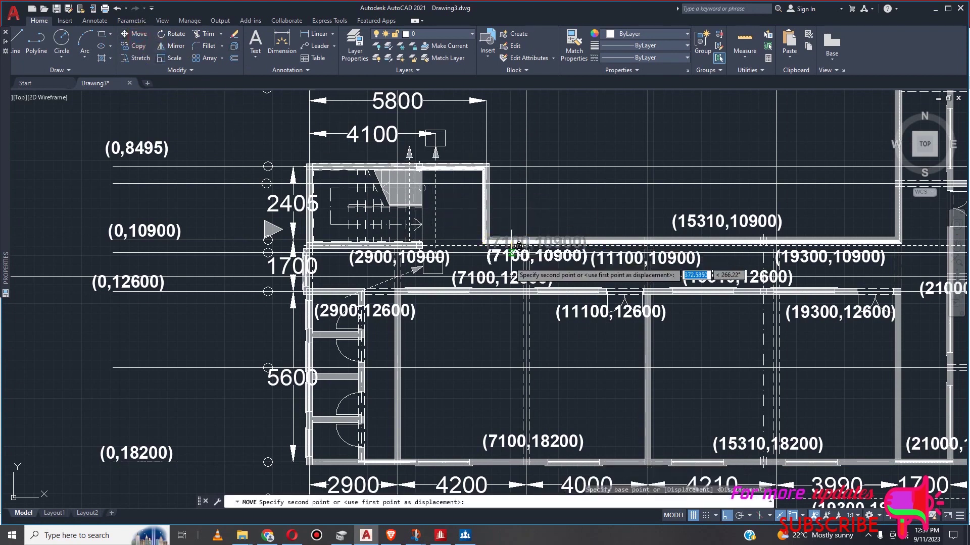
pyautogui.click(542, 255)
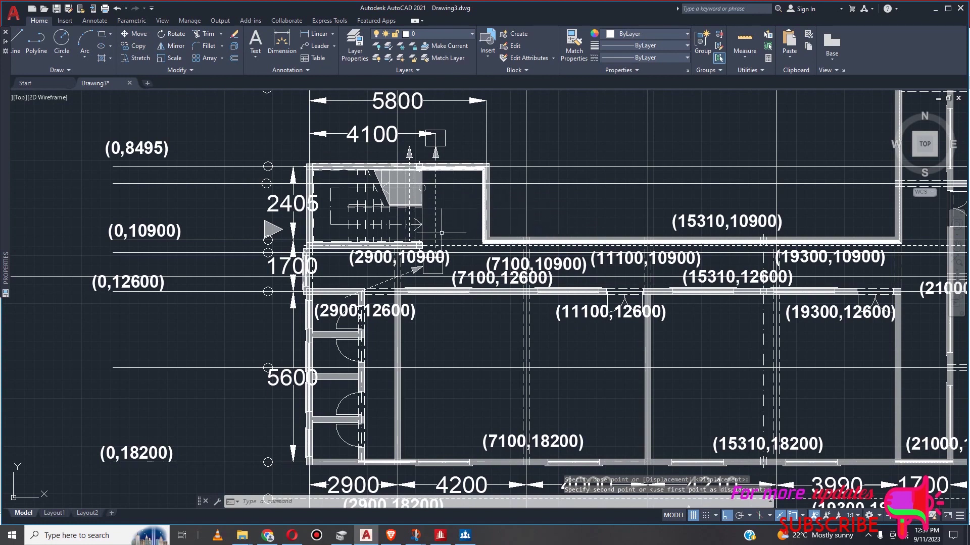
# Copy the (0,10900) label twice, placing one near the staircase's lower wall end and one near the block's lower-right wall corner
pyautogui.click(160, 230)
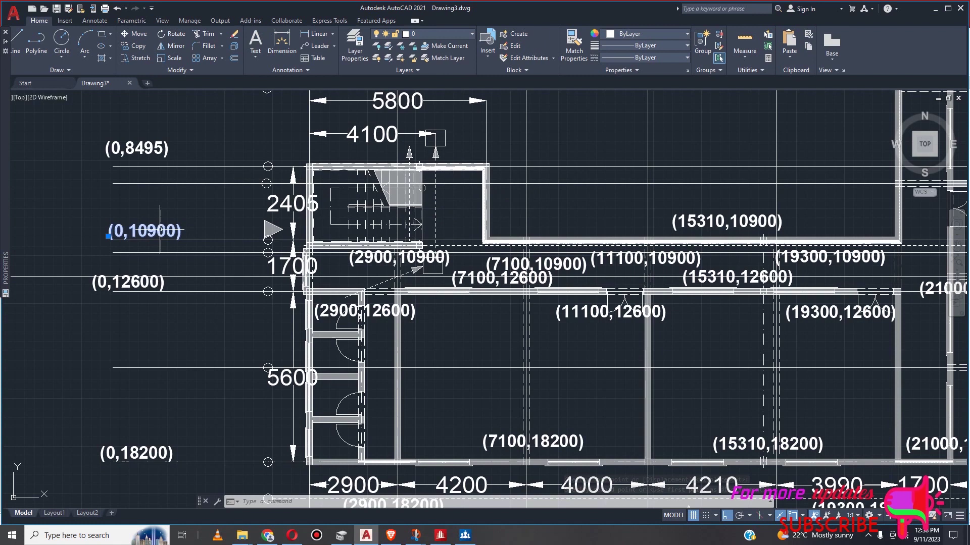
pyautogui.click(134, 45)
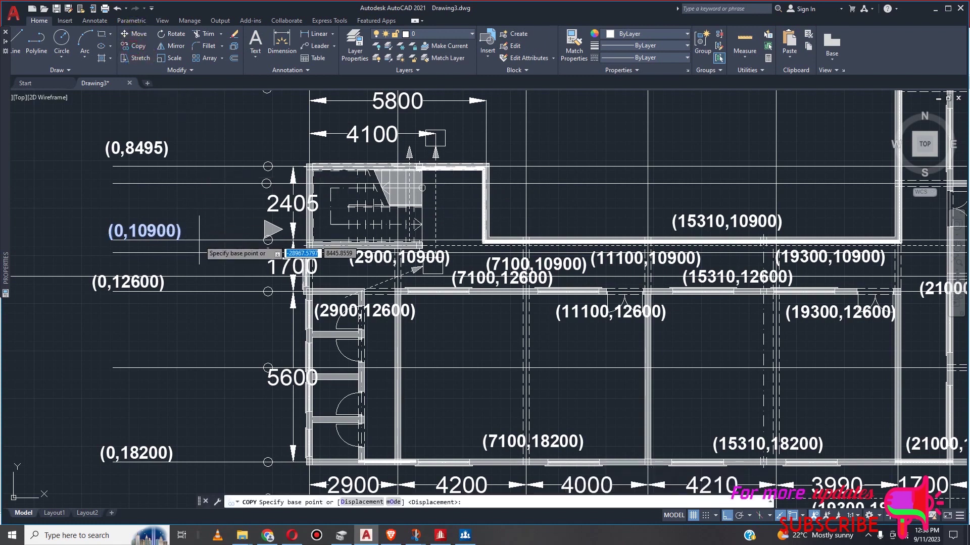
pyautogui.click(160, 229)
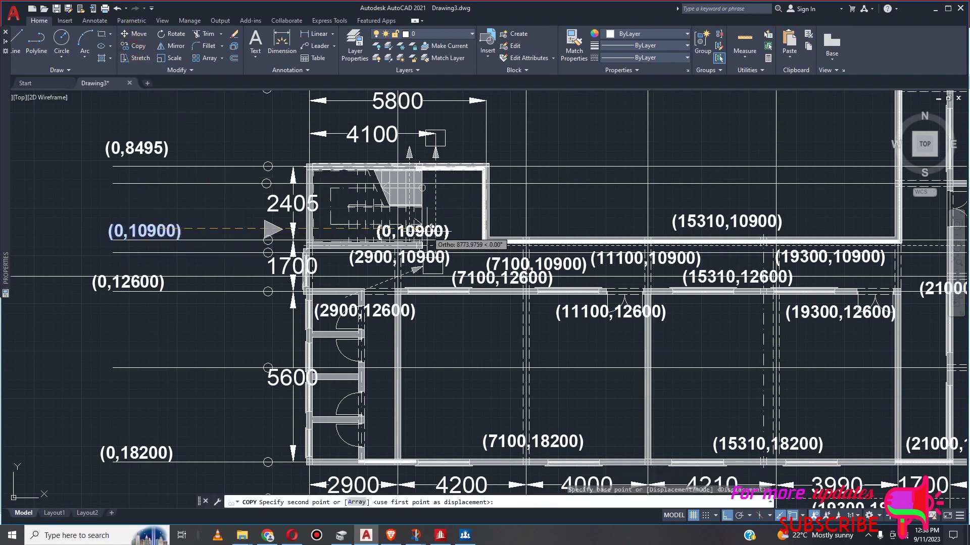
pyautogui.click(450, 237)
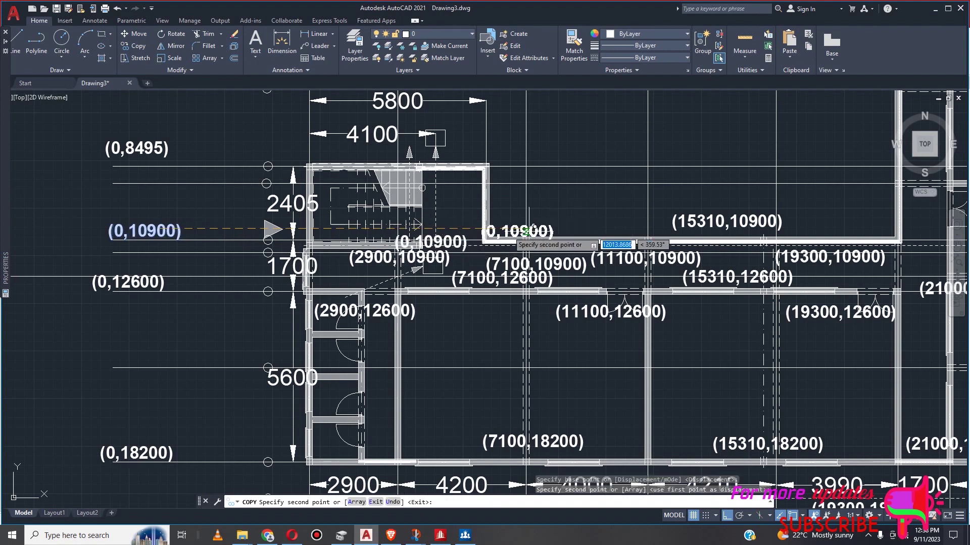
pyautogui.click(503, 241)
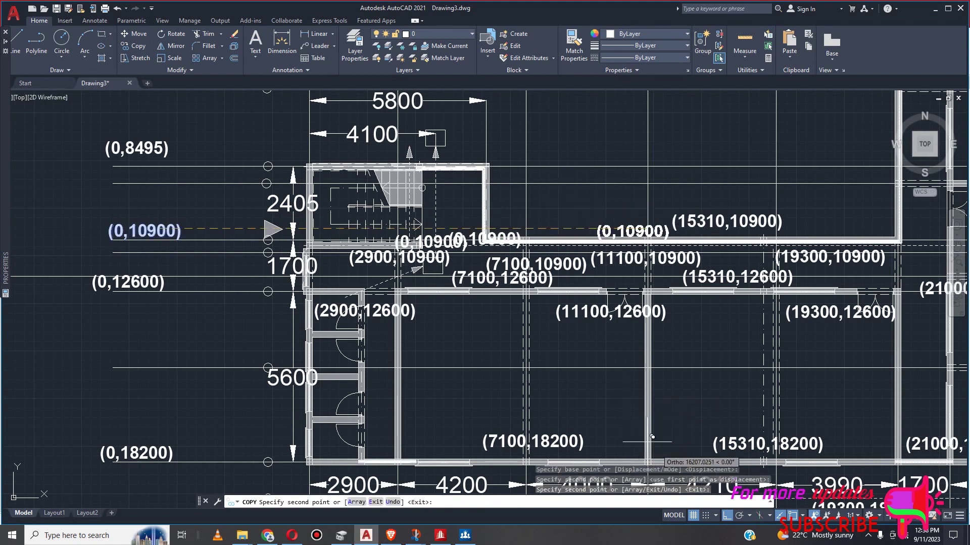
# Turn off the Intersection and Nearest object snaps and end the label copying
pyautogui.click(802, 515)
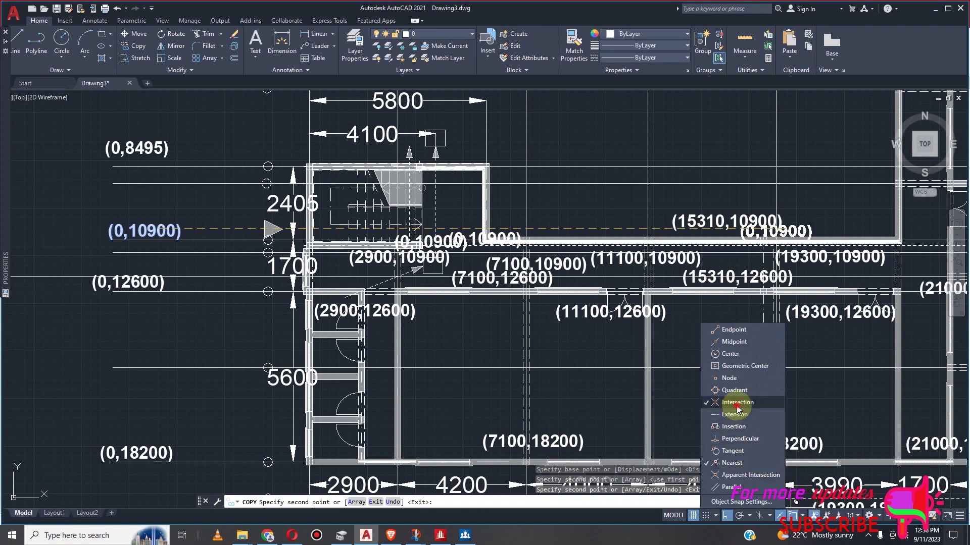
pyautogui.click(738, 463)
pyautogui.scroll(4, 487, 237)
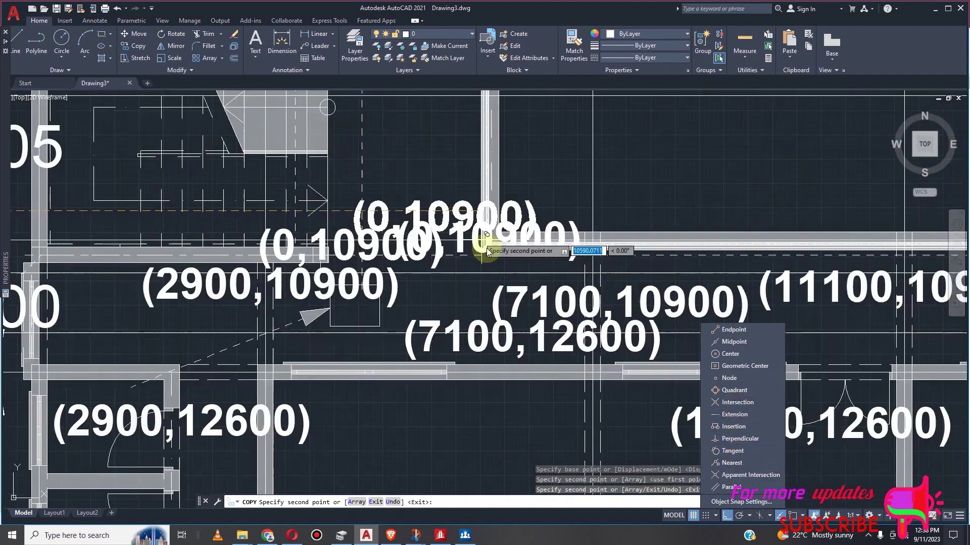
pyautogui.click(801, 516)
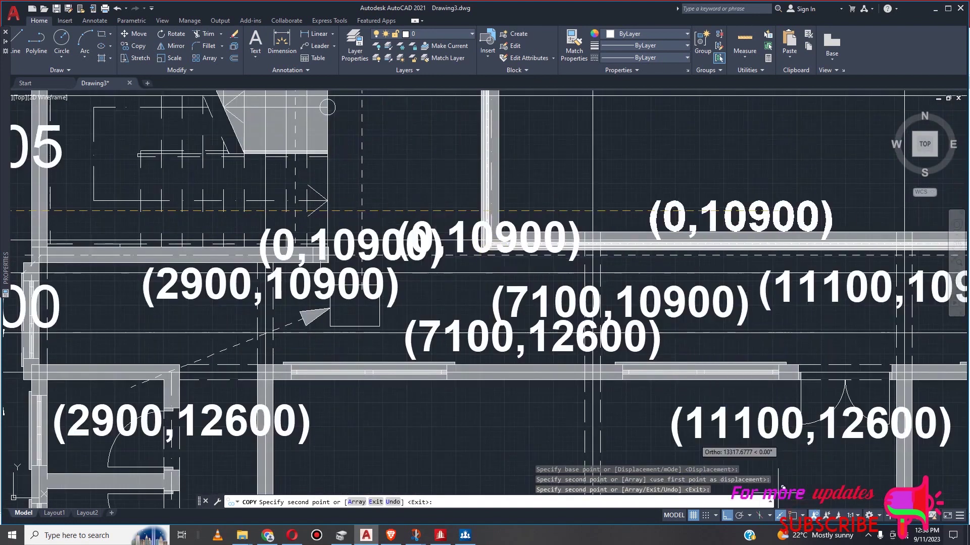
pyautogui.press('Escape')
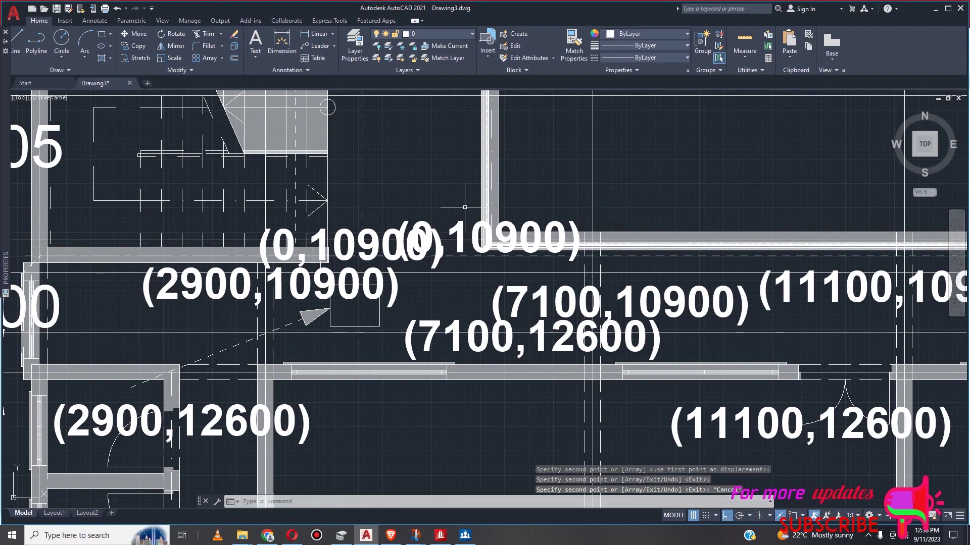
# Move the right-hand (0,10900) copy up and right, above the staircase block's lower-right wall corner, with Ortho off
pyautogui.click(471, 232)
pyautogui.click(456, 226)
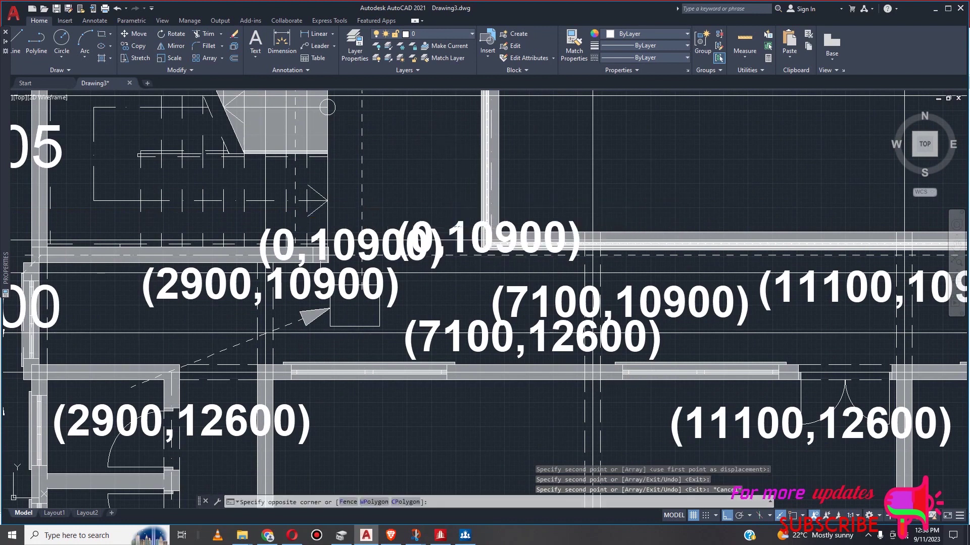
pyautogui.click(132, 33)
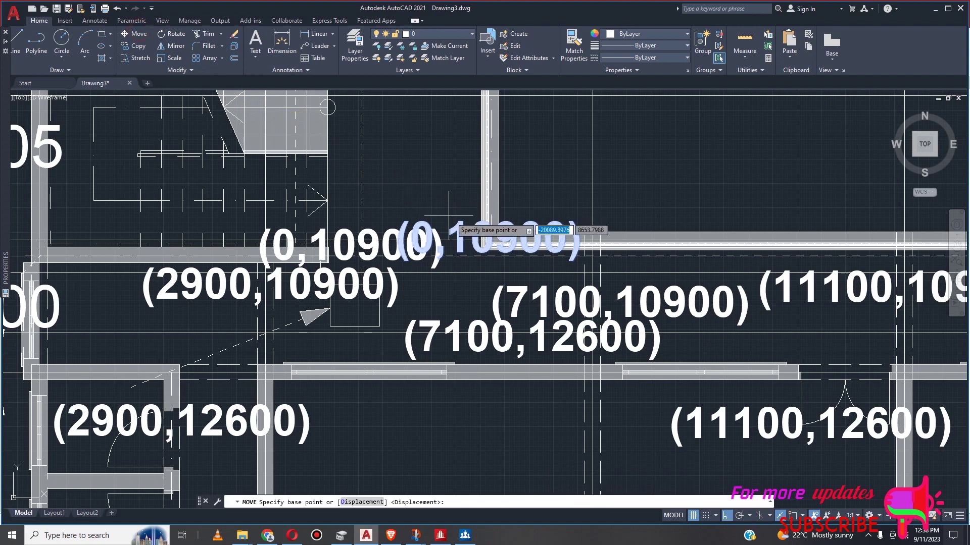
pyautogui.click(467, 210)
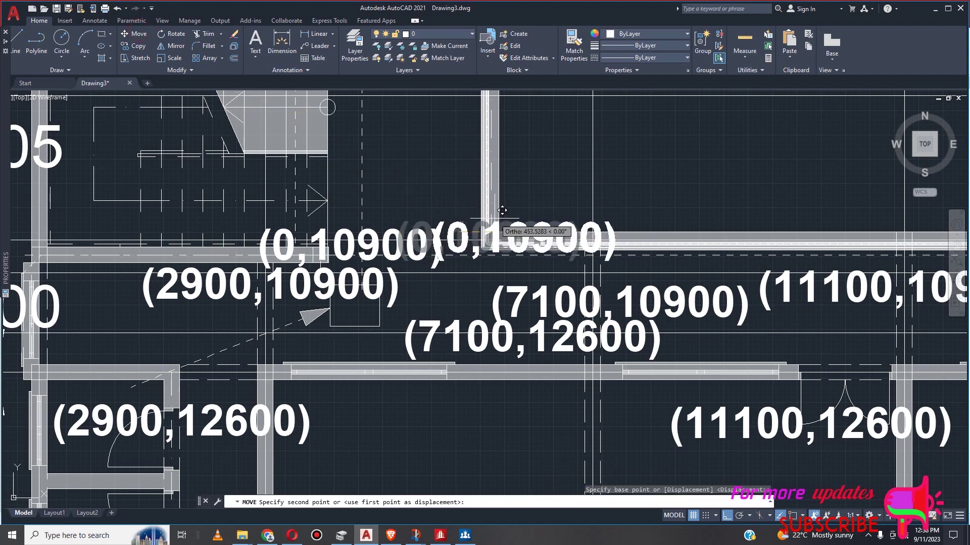
pyautogui.click(726, 515)
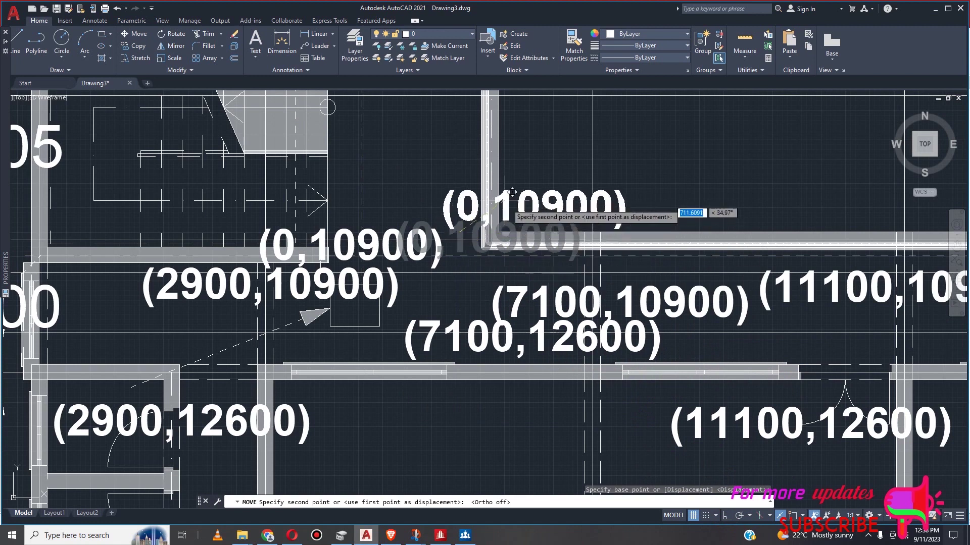
pyautogui.click(432, 236)
# Move the left-hand (0,10900) copy up, above the staircase's lower wall
pyautogui.click(410, 254)
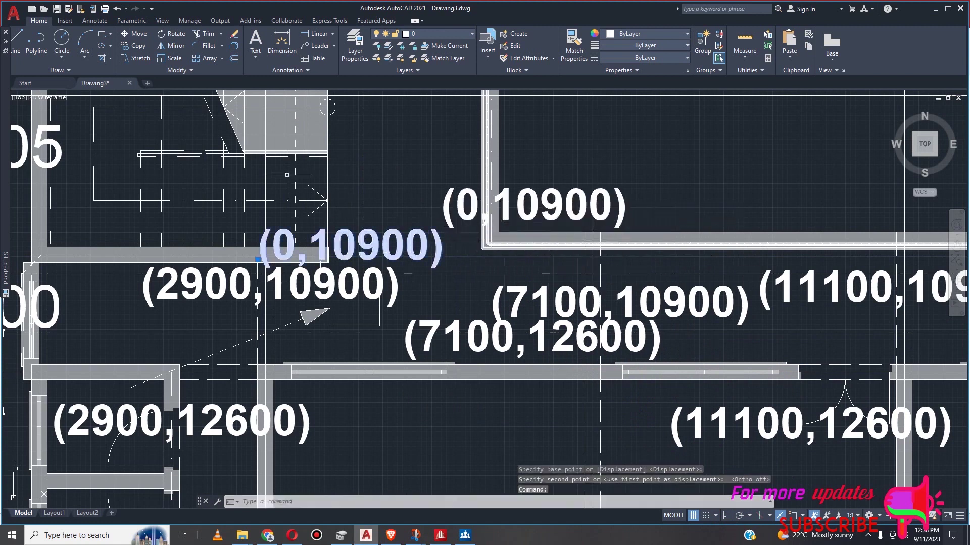
pyautogui.click(135, 33)
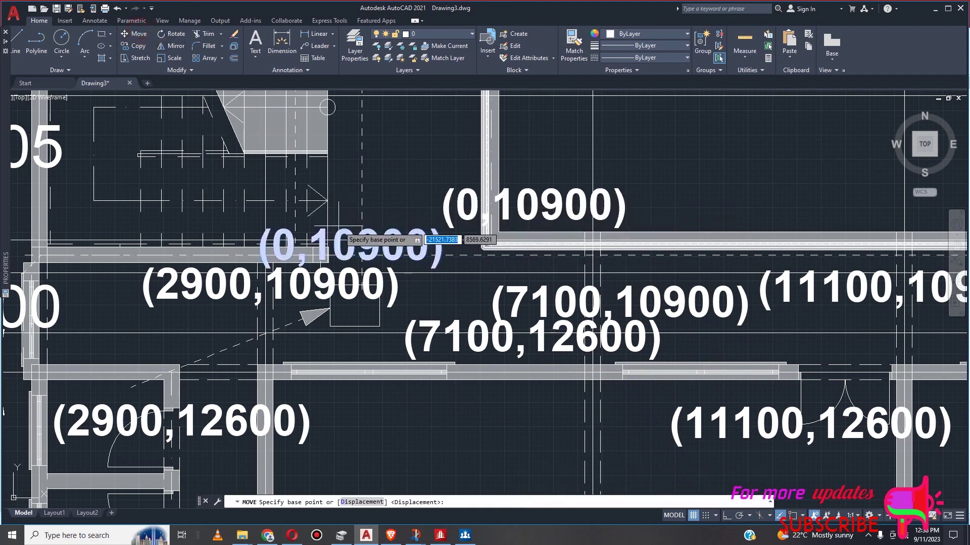
pyautogui.click(484, 208)
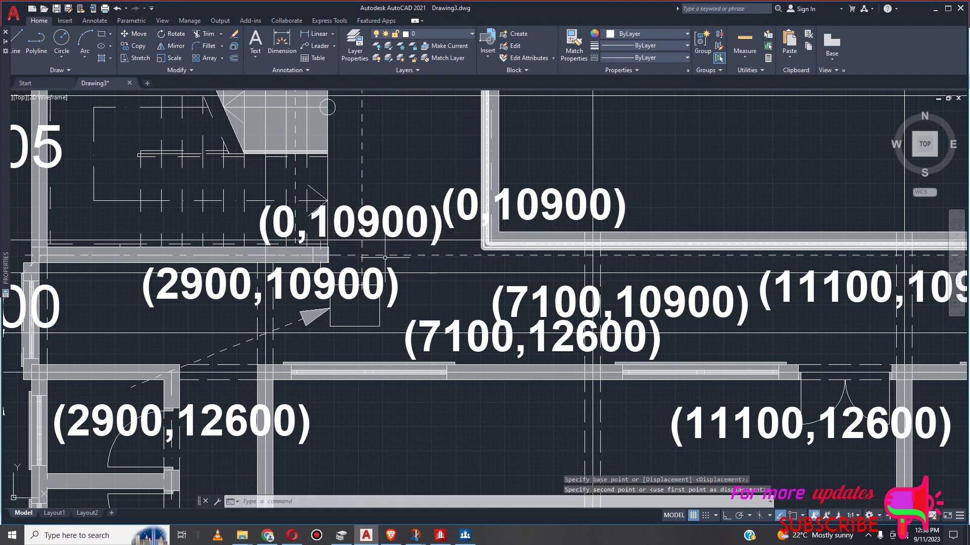
pyautogui.scroll(-5, 479, 230)
pyautogui.scroll(5, 464, 224)
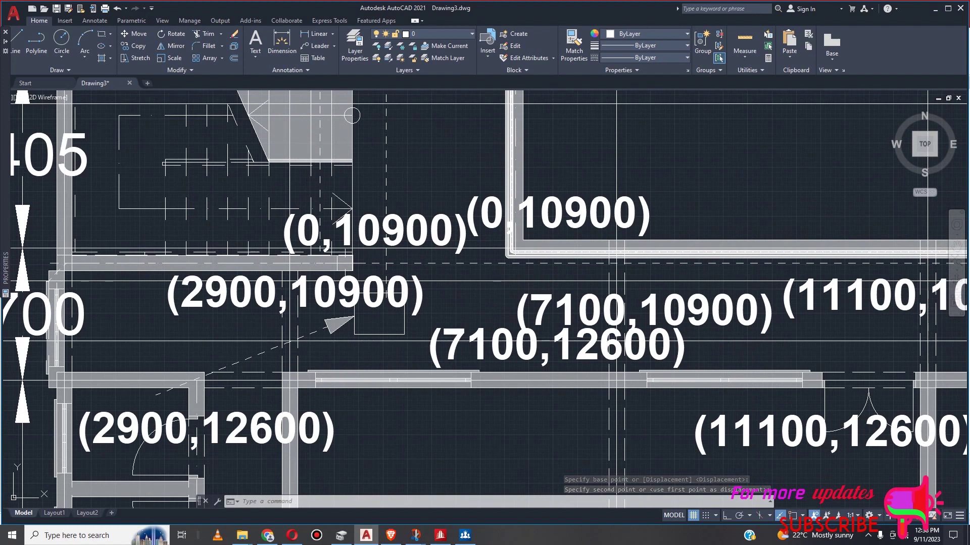
# Move the (0,10900) label above the staircase's lower wall further left, clear of the neighbouring (0,10900) label
pyautogui.click(391, 229)
pyautogui.click(134, 33)
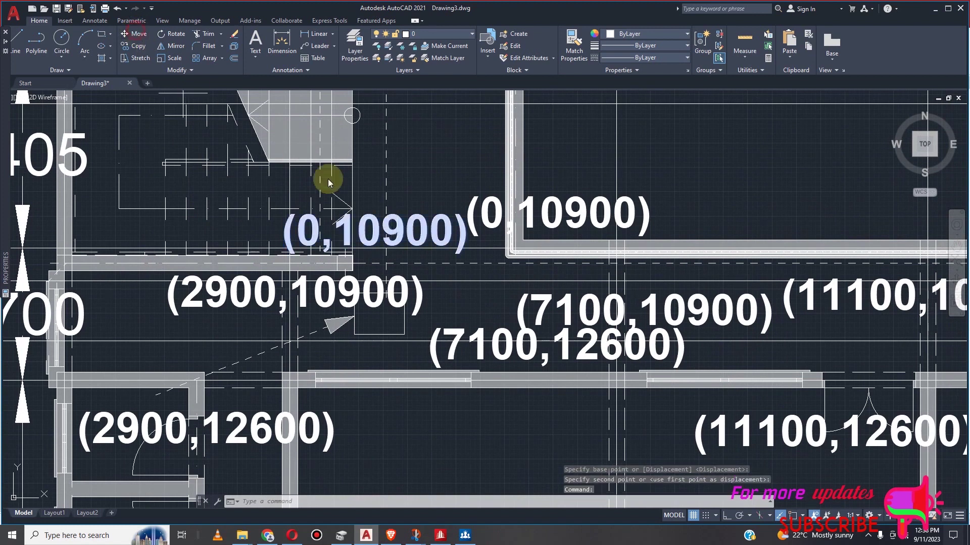
pyautogui.click(407, 232)
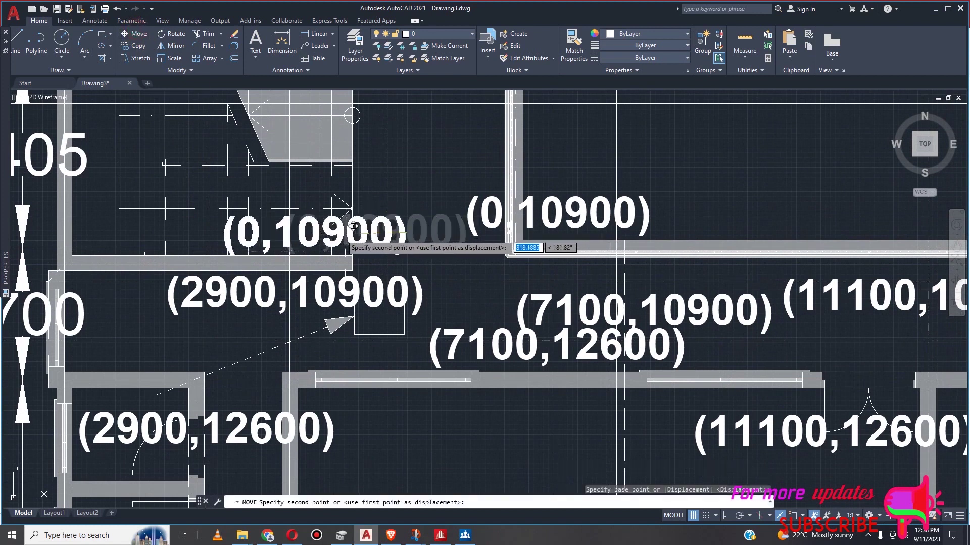
pyautogui.click(333, 225)
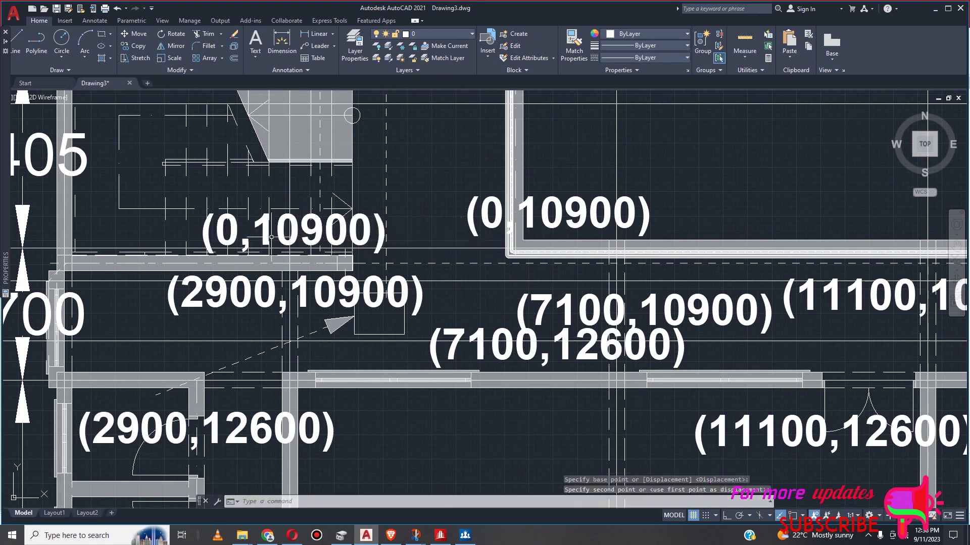
# Edit the (0,10900) label above the staircase's lower wall to read (4100,10900)
pyautogui.doubleClick(236, 226)
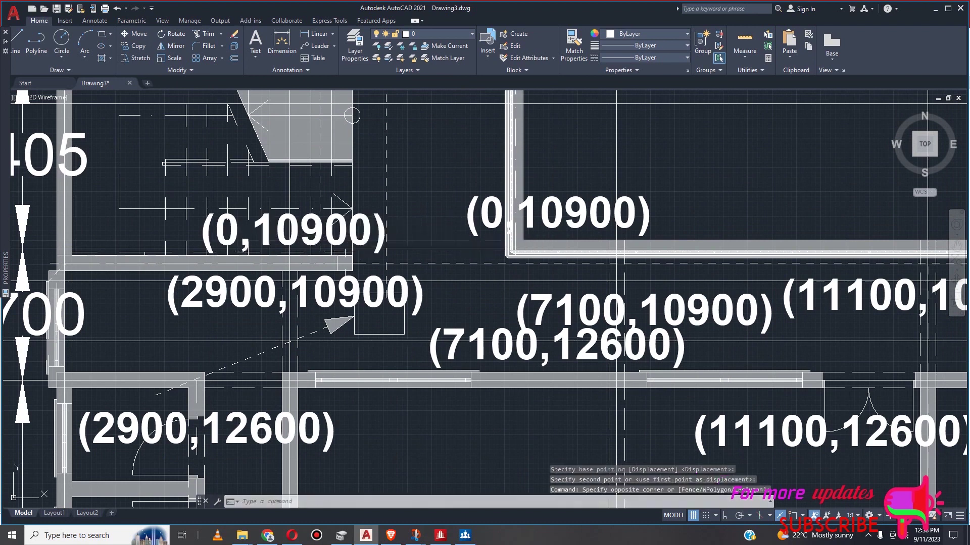
pyautogui.click(236, 227)
pyautogui.doubleClick(238, 234)
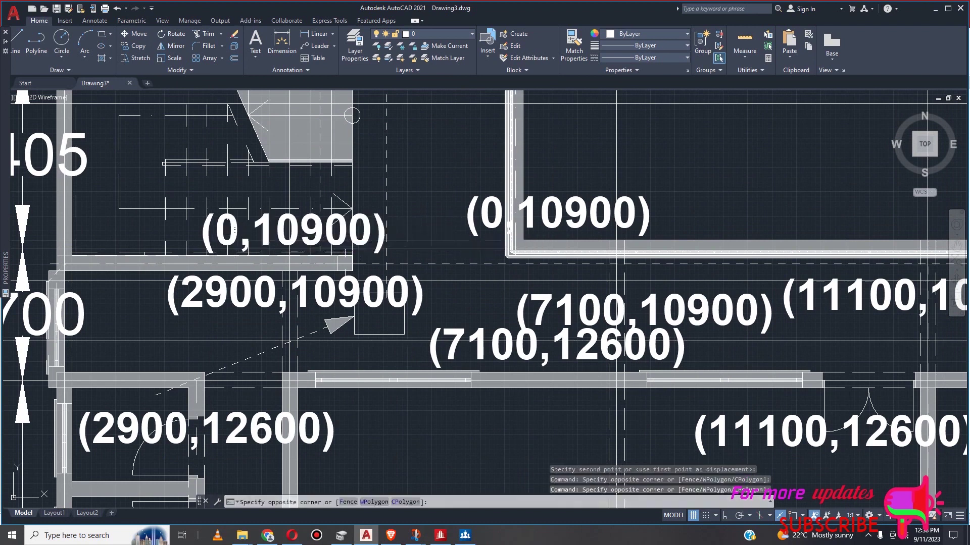
pyautogui.click(239, 234)
pyautogui.press('Escape')
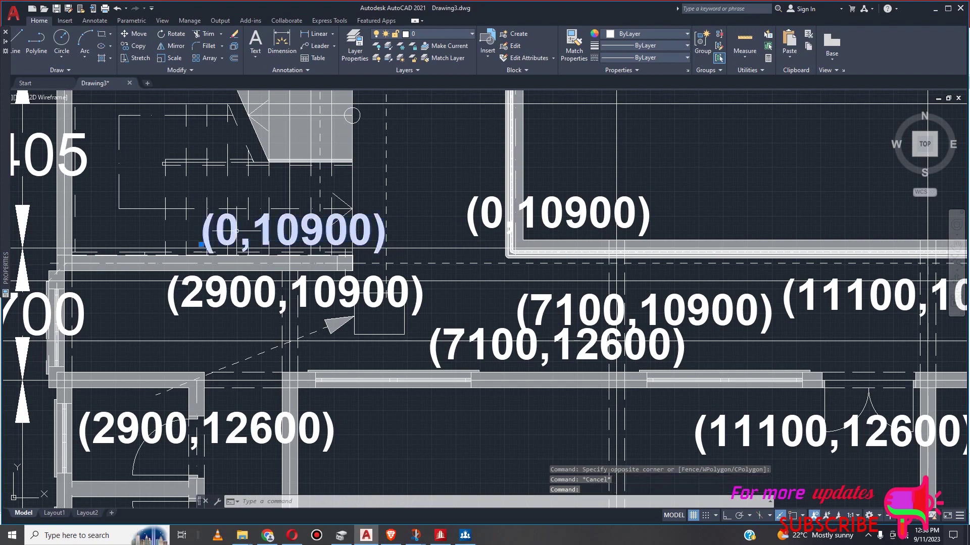
pyautogui.doubleClick(238, 234)
pyautogui.click(237, 234)
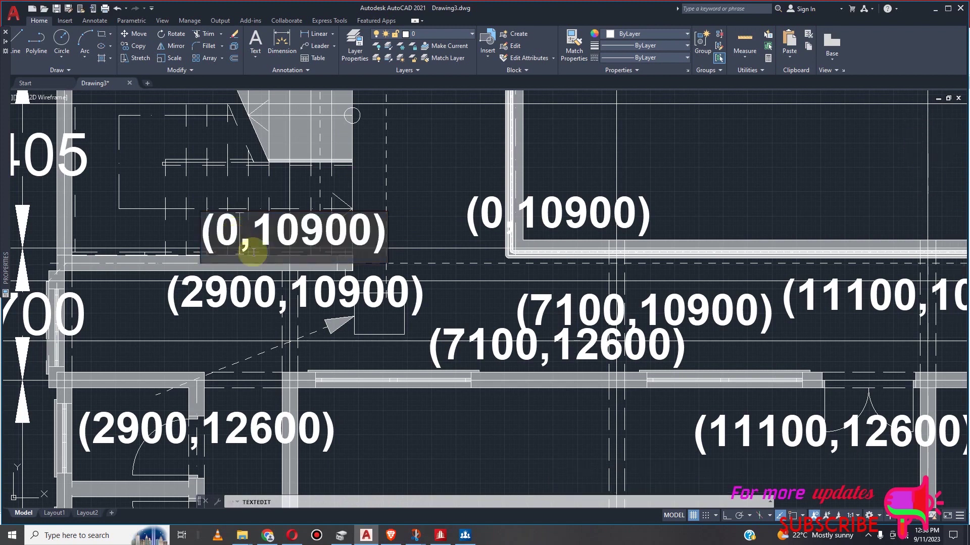
pyautogui.press('BackSpace')
pyautogui.write('4100')
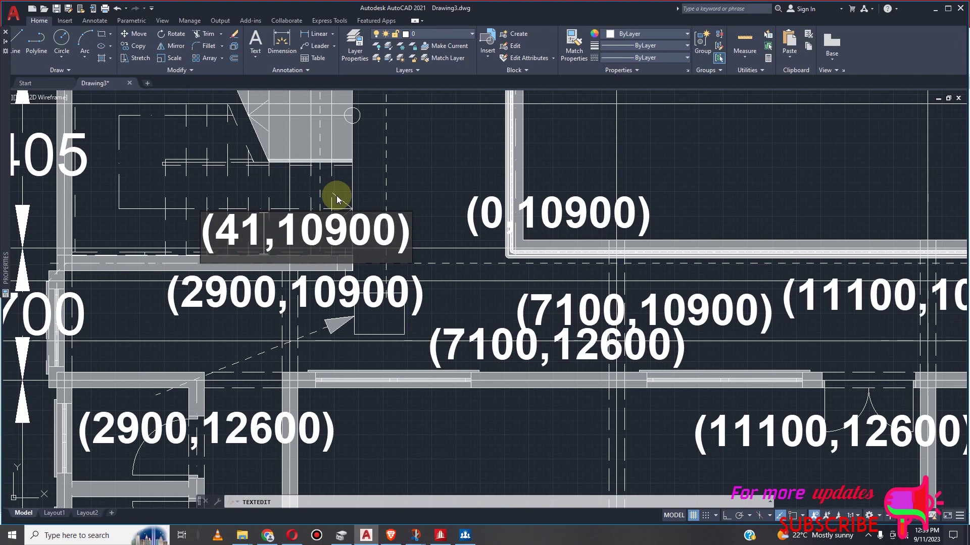
pyautogui.click(473, 206)
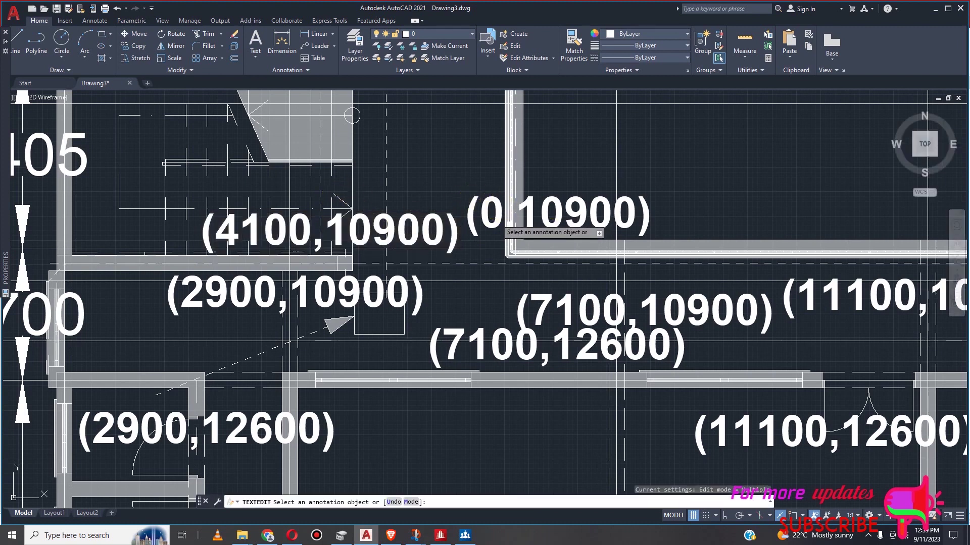
# Change the (0,10900) label at the staircase block's lower-right wall corner to (5800,10900) and end text editing
pyautogui.click(495, 220)
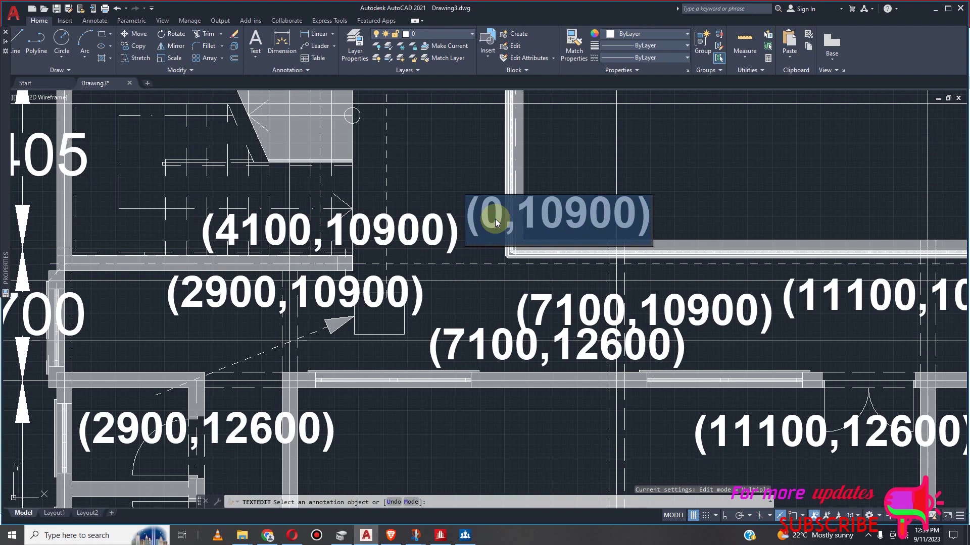
pyautogui.click(496, 221)
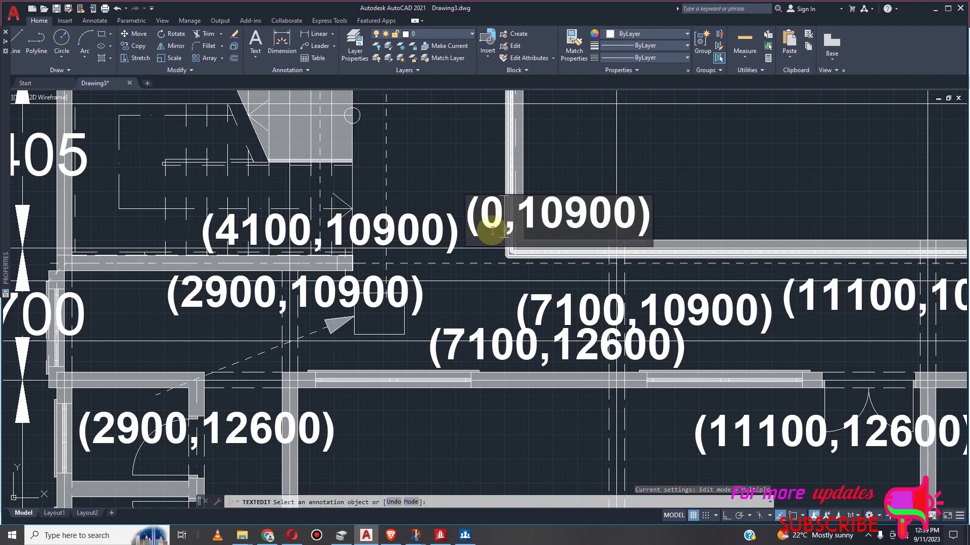
pyautogui.press('BackSpace')
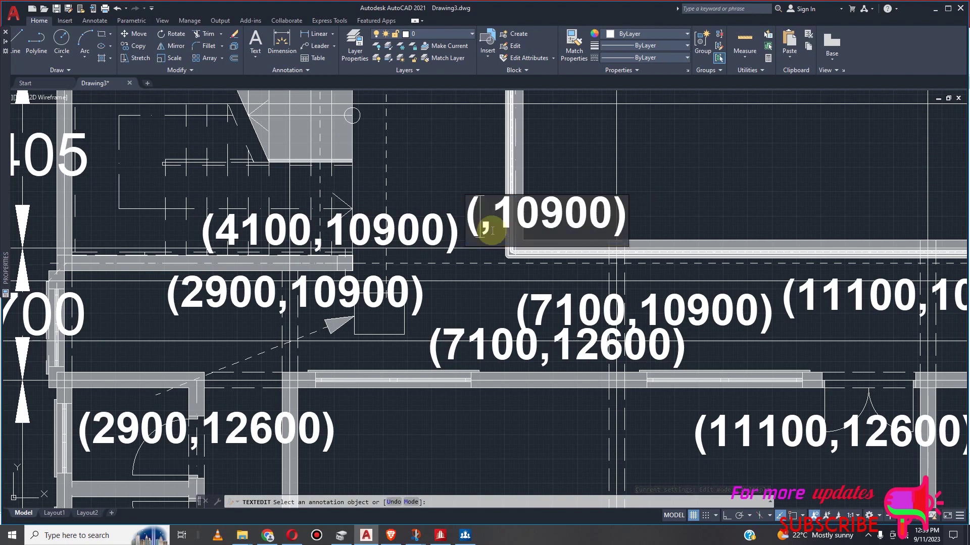
pyautogui.write('5800')
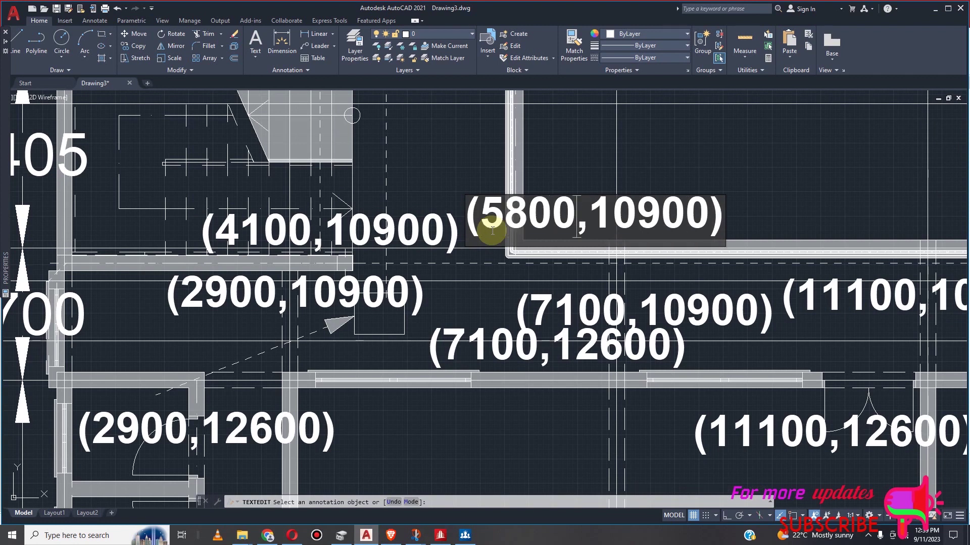
pyautogui.press('Return')
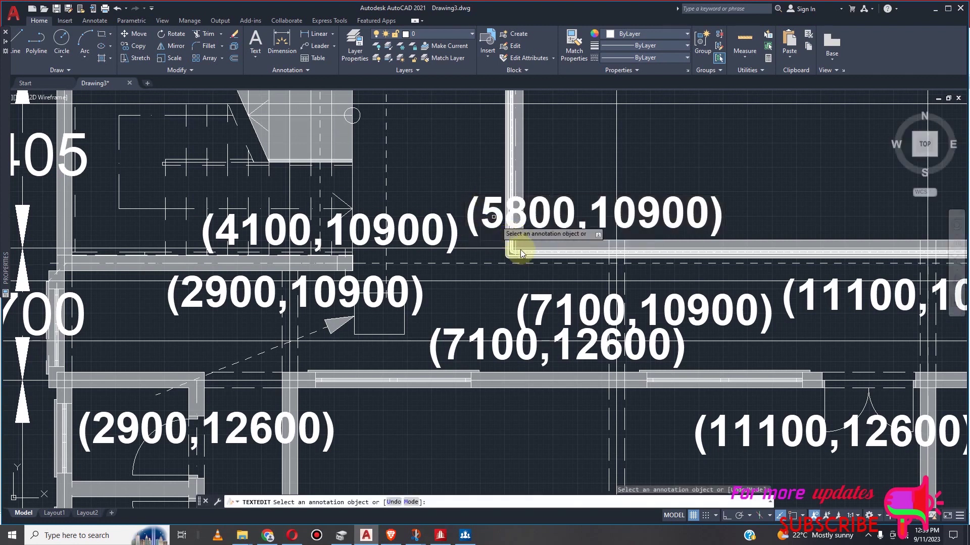
pyautogui.scroll(-2, 514, 248)
pyautogui.scroll(-4, 474, 268)
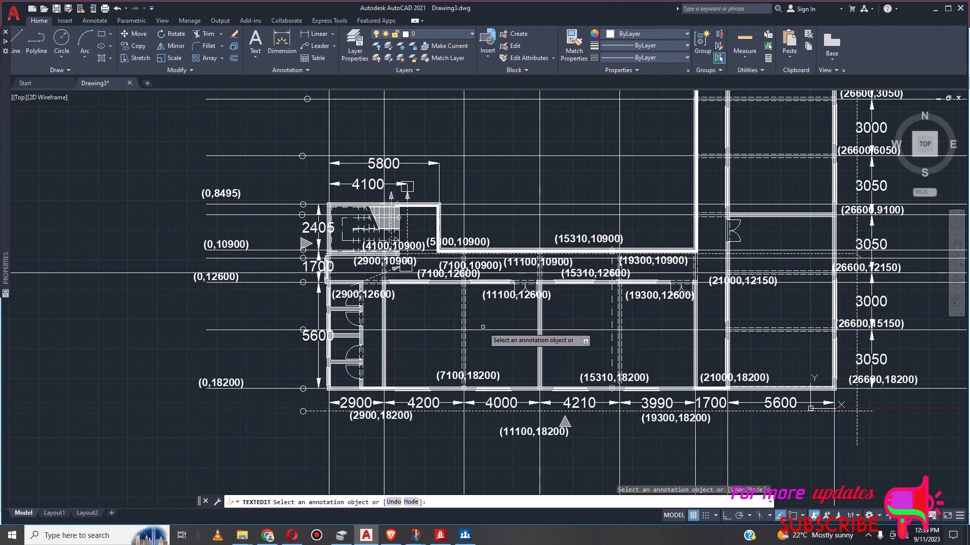
pyautogui.scroll(4, 485, 293)
pyautogui.scroll(-2, 493, 318)
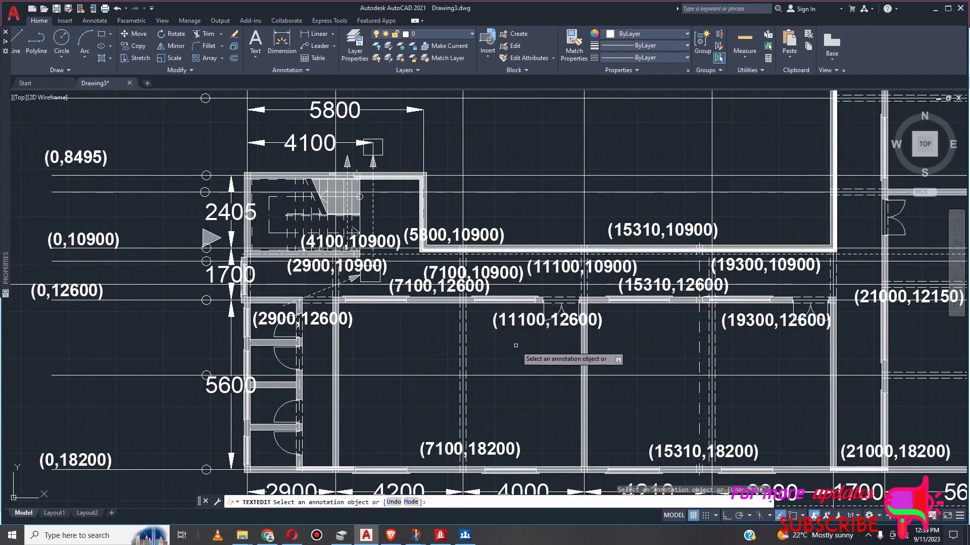
pyautogui.scroll(-2, 515, 345)
pyautogui.scroll(2, 353, 247)
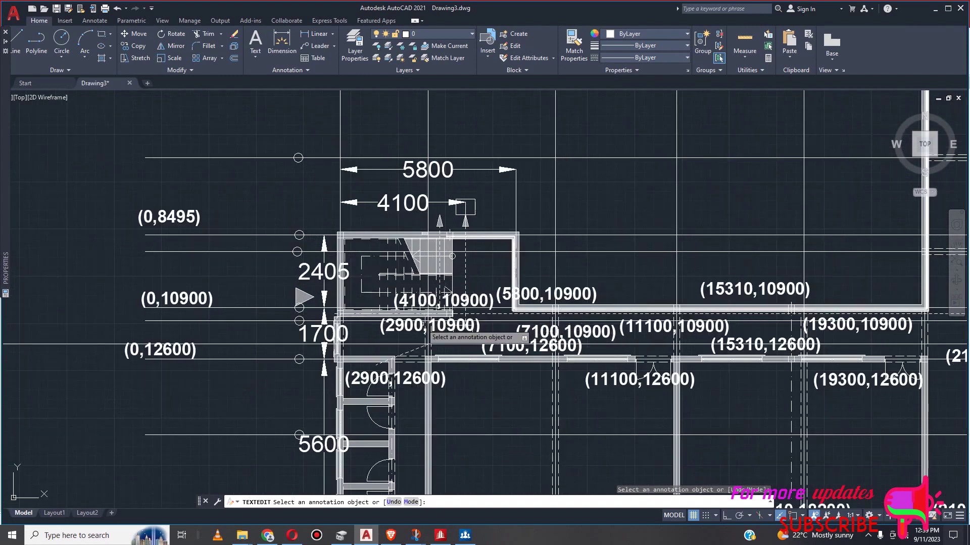
pyautogui.press('Escape')
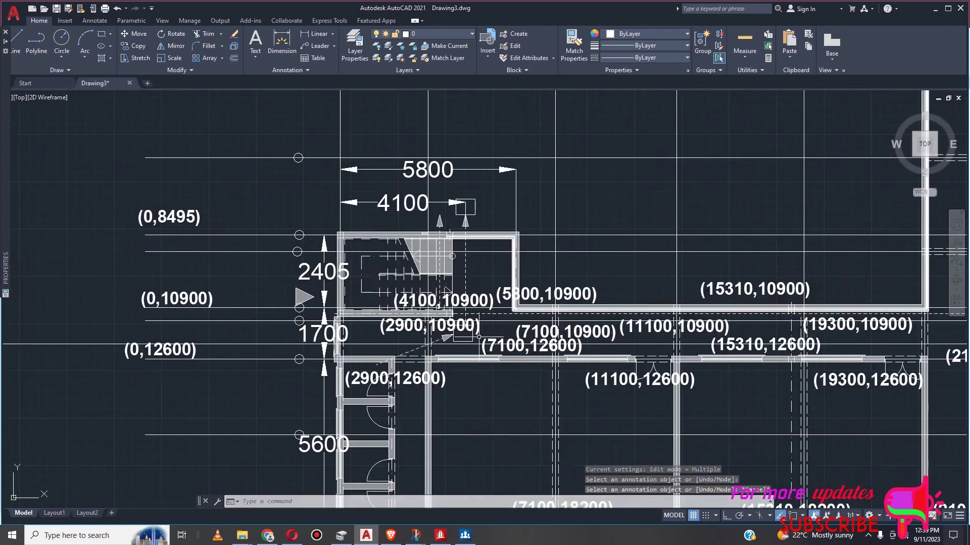
# Copy the (4100,10900) and (5800,10900) labels together straight up, placing them just above the staircase block's upper wall
pyautogui.click(491, 303)
pyautogui.click(580, 289)
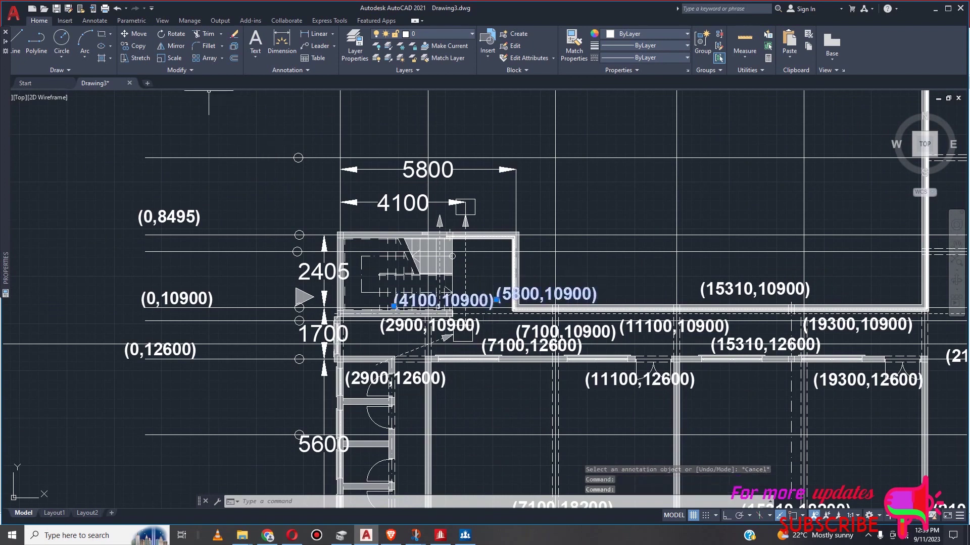
pyautogui.click(140, 50)
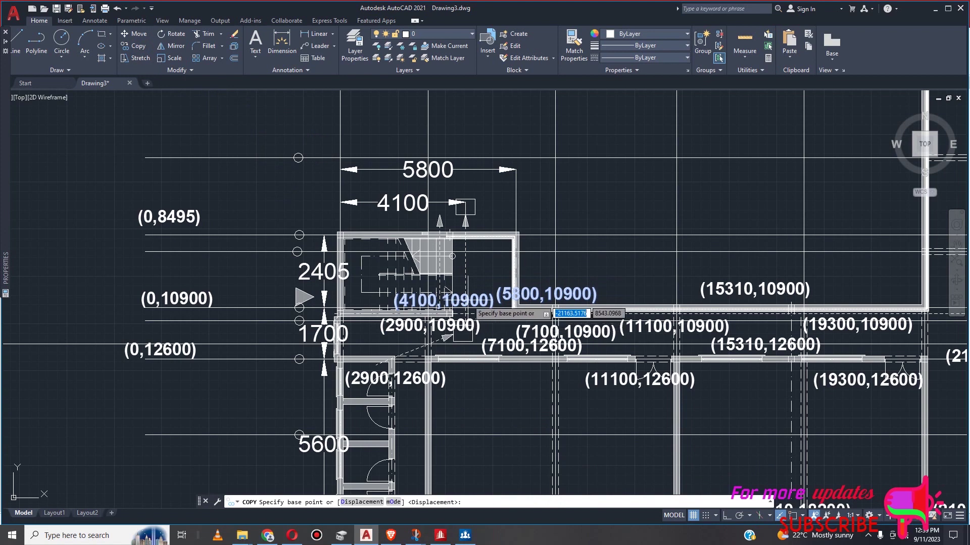
pyautogui.click(468, 299)
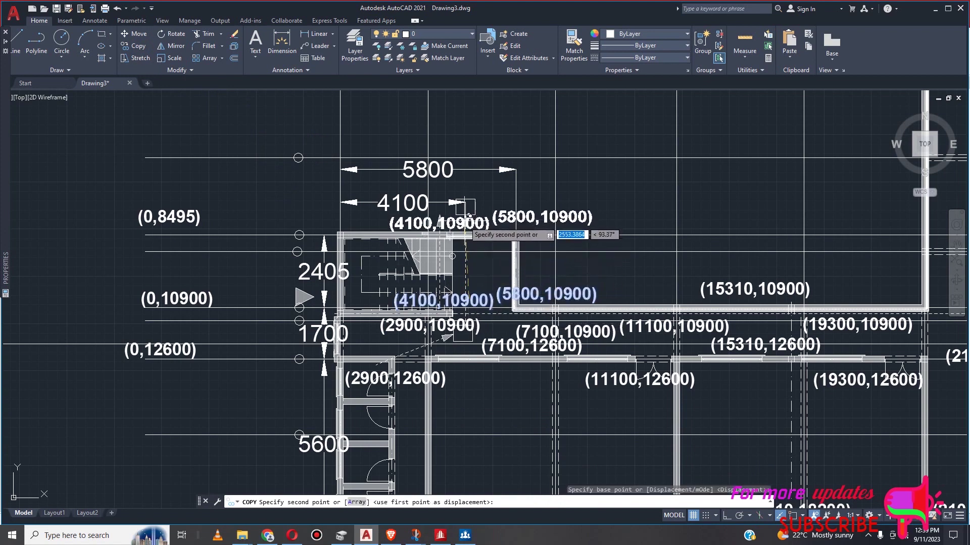
pyautogui.click(463, 222)
pyautogui.press('Escape')
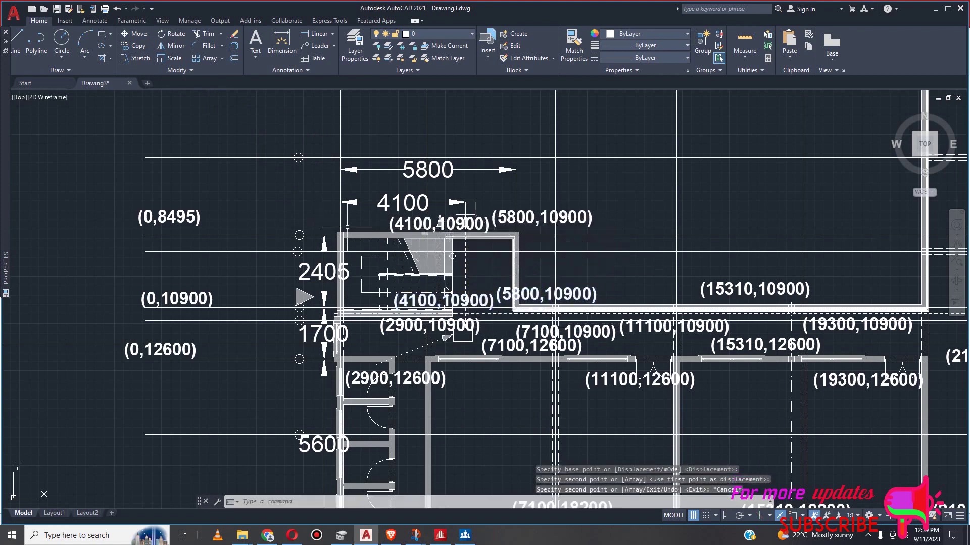
# Change the Y value of the copied (4100,10900) label above the upper wall to 8495
pyautogui.scroll(2, 465, 225)
pyautogui.scroll(-2, 555, 241)
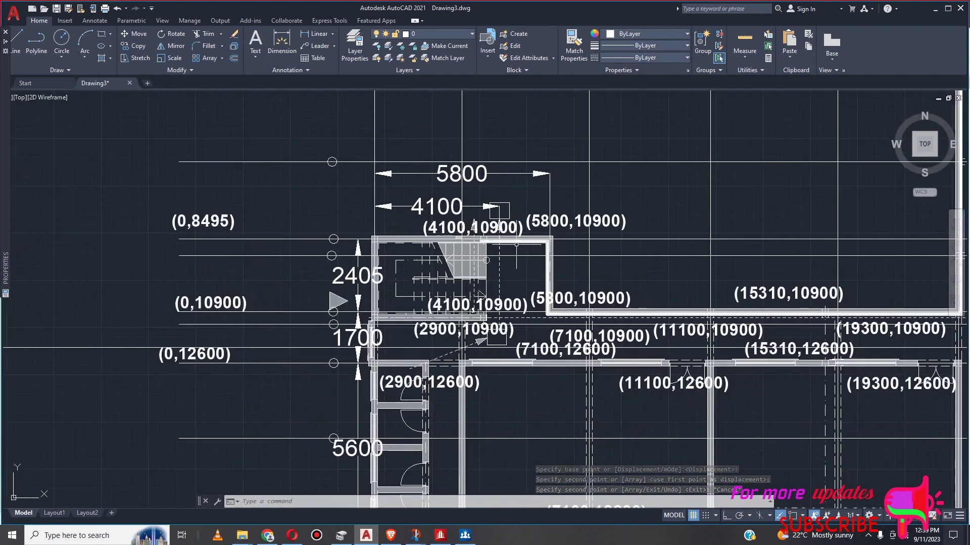
pyautogui.scroll(2, 516, 243)
pyautogui.click(489, 238)
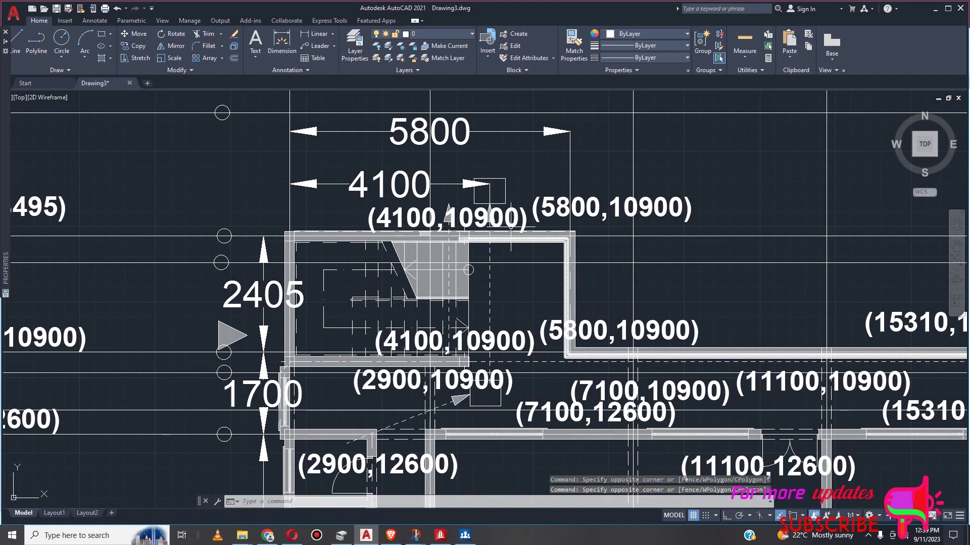
pyautogui.click(511, 226)
pyautogui.doubleClick(510, 225)
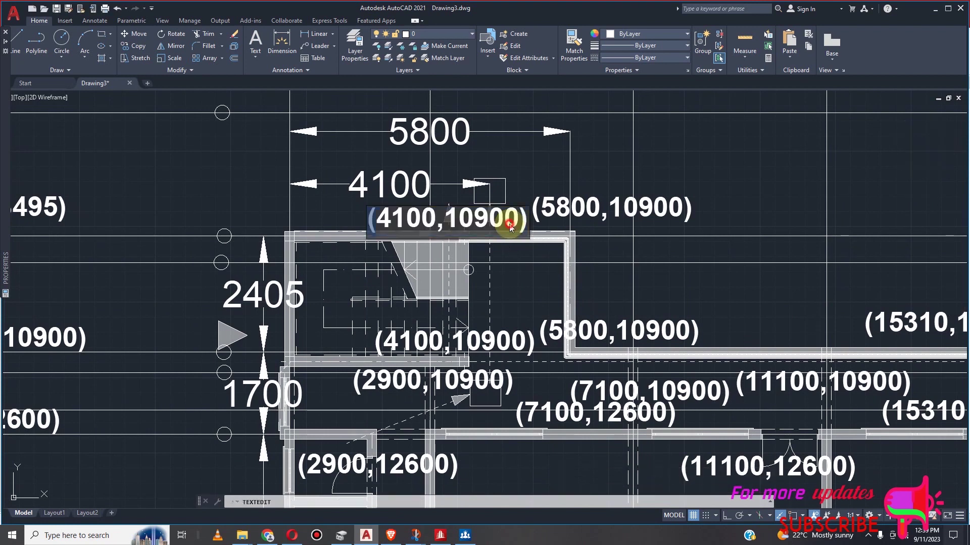
pyautogui.doubleClick(509, 223)
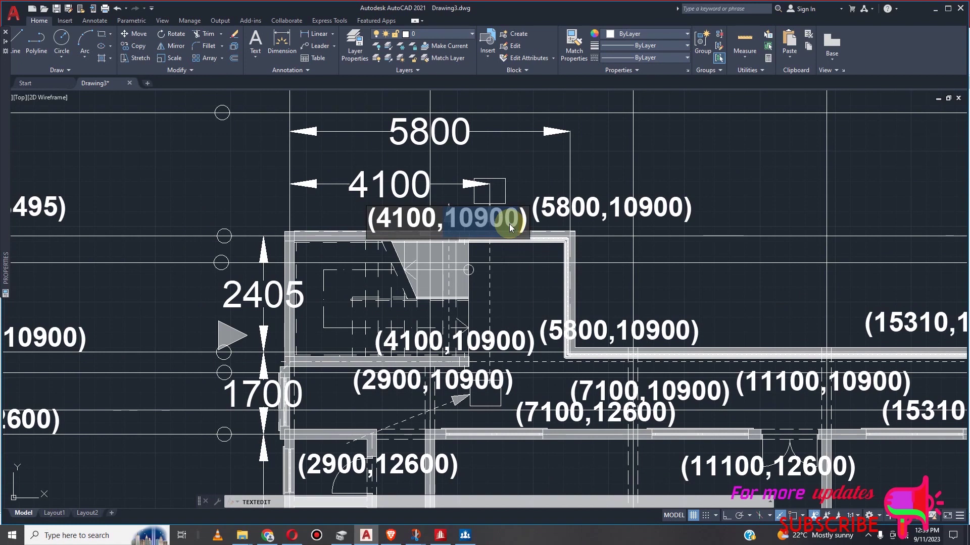
pyautogui.write('84')
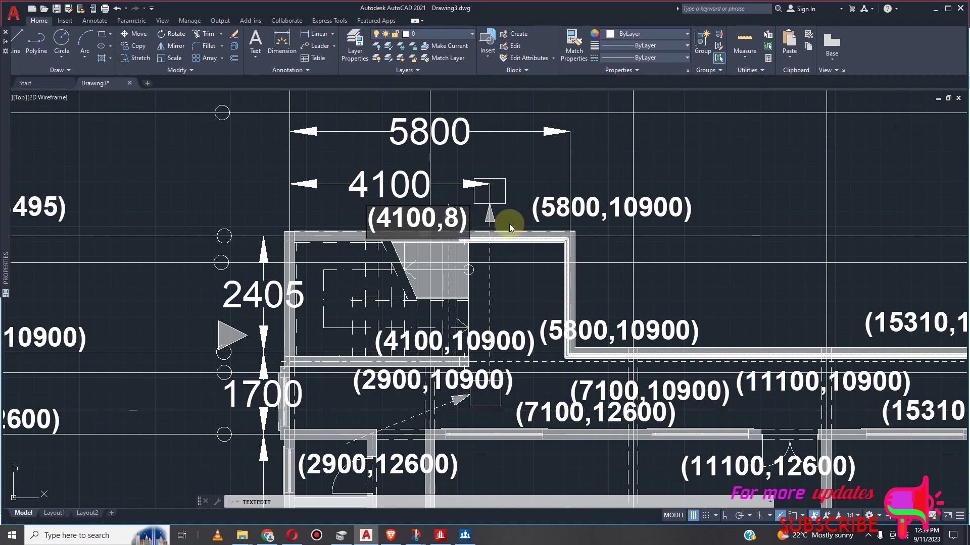
pyautogui.write('95')
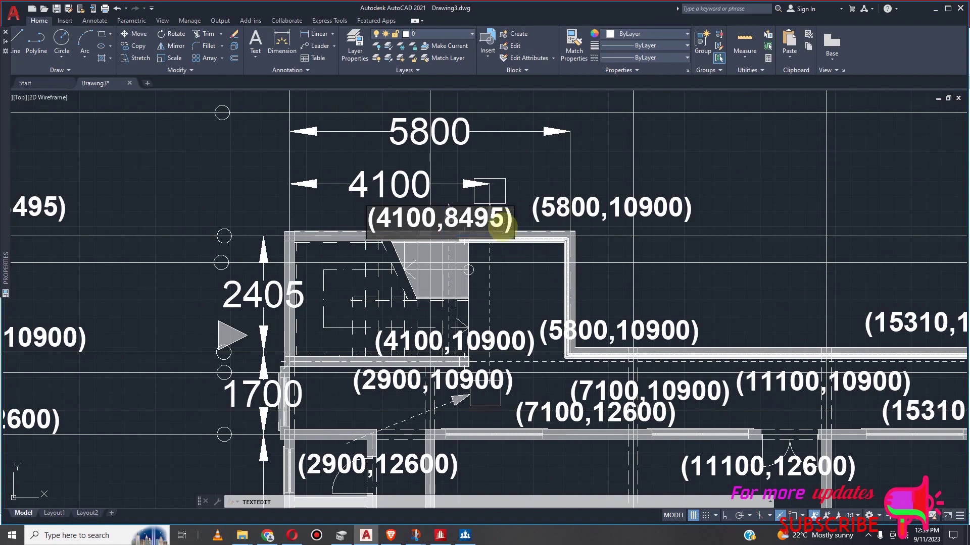
# Copy the 8495 value into the upper (5800,10900) label so it reads (5800,8495), and end text editing
pyautogui.doubleClick(471, 218)
pyautogui.rightClick(471, 218)
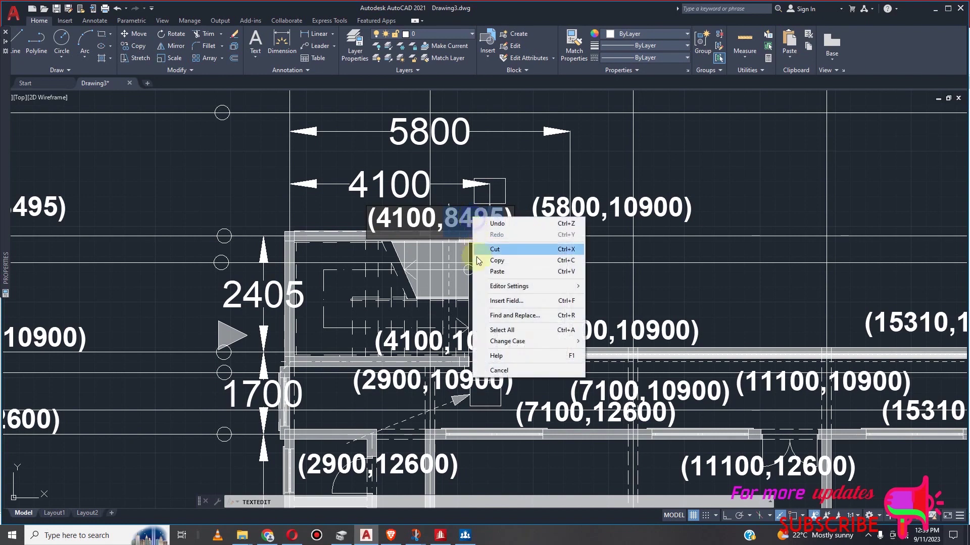
pyautogui.click(505, 261)
pyautogui.click(614, 242)
pyautogui.click(644, 209)
pyautogui.doubleClick(649, 216)
pyautogui.rightClick(648, 216)
pyautogui.click(680, 262)
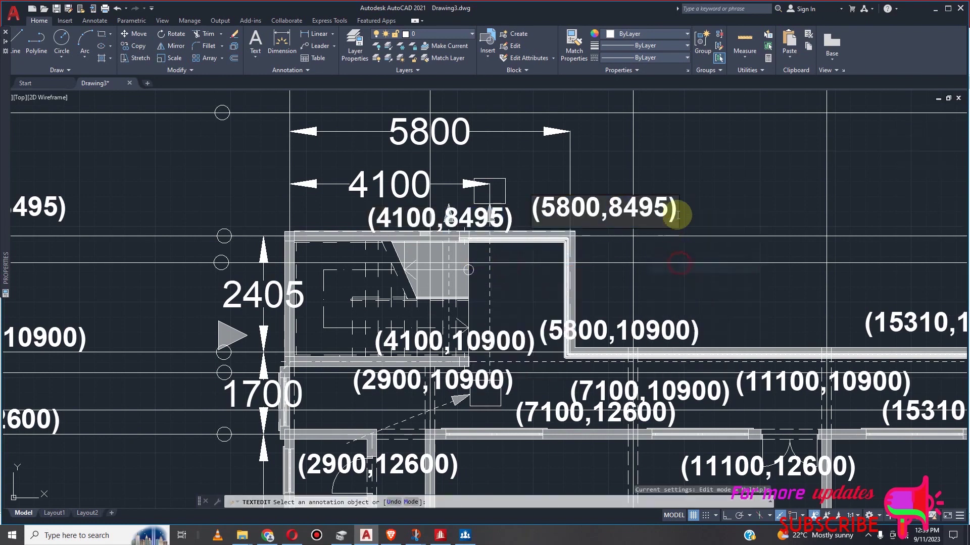
pyautogui.click(675, 218)
pyautogui.scroll(-8, 669, 211)
pyautogui.press('Escape')
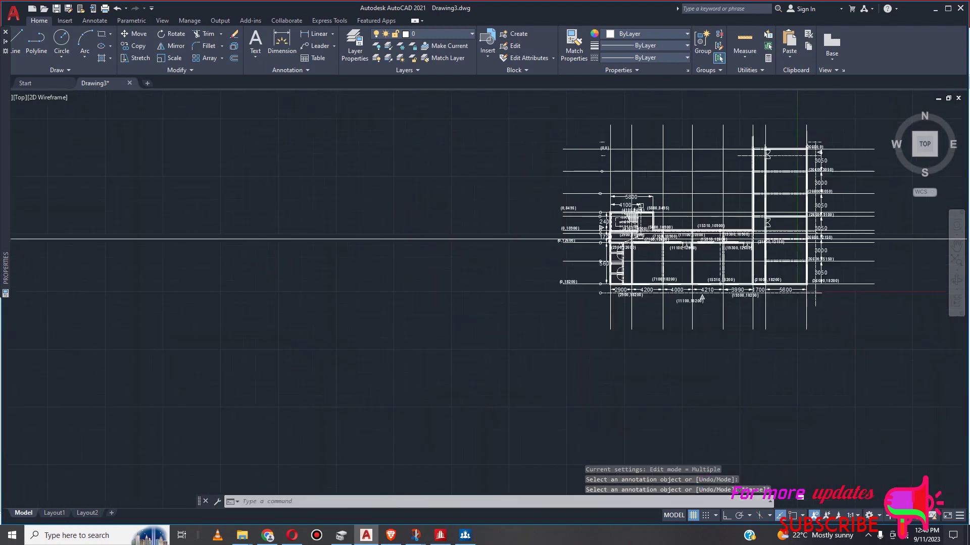
pyautogui.scroll(2, 724, 215)
pyautogui.scroll(-2, 555, 253)
pyautogui.scroll(4, 708, 261)
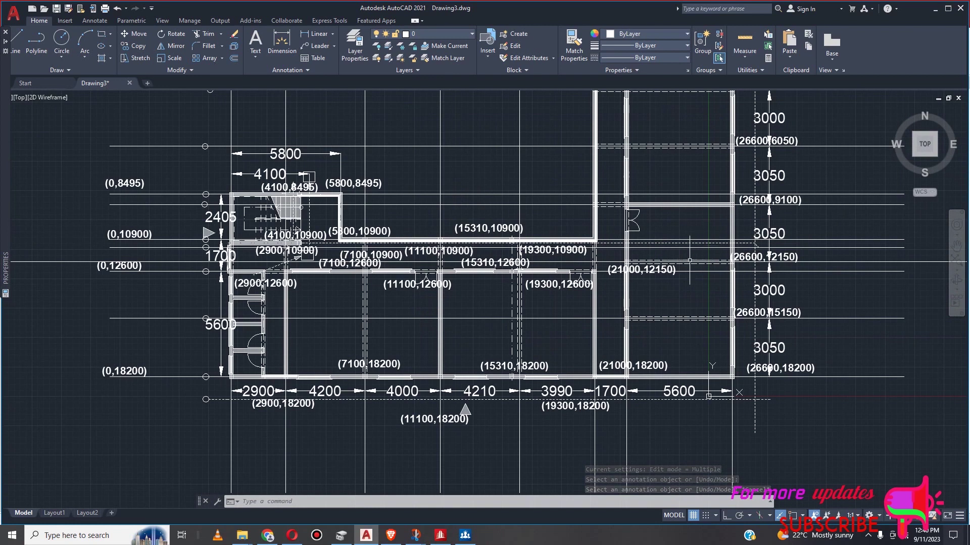
pyautogui.scroll(-2, 674, 275)
pyautogui.scroll(4, 744, 113)
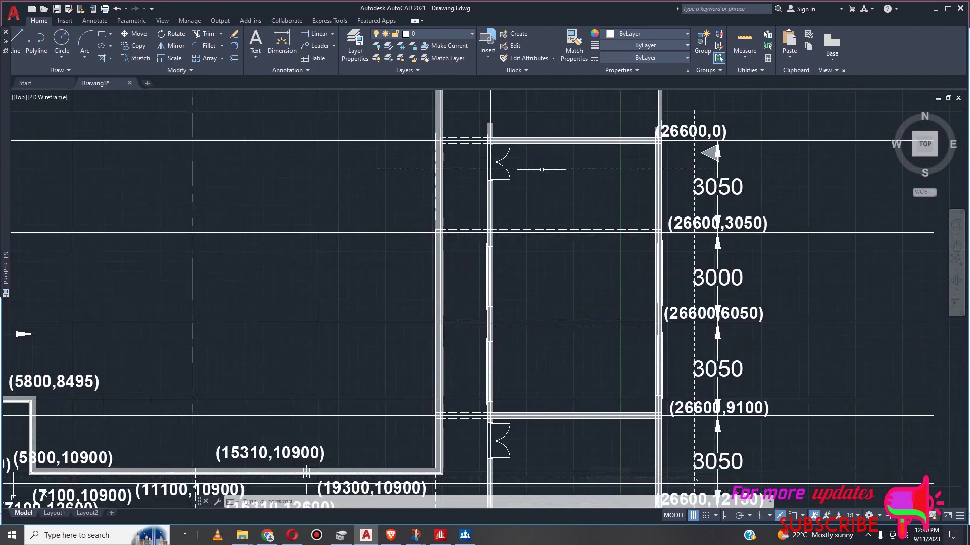
pyautogui.scroll(-2, 631, 157)
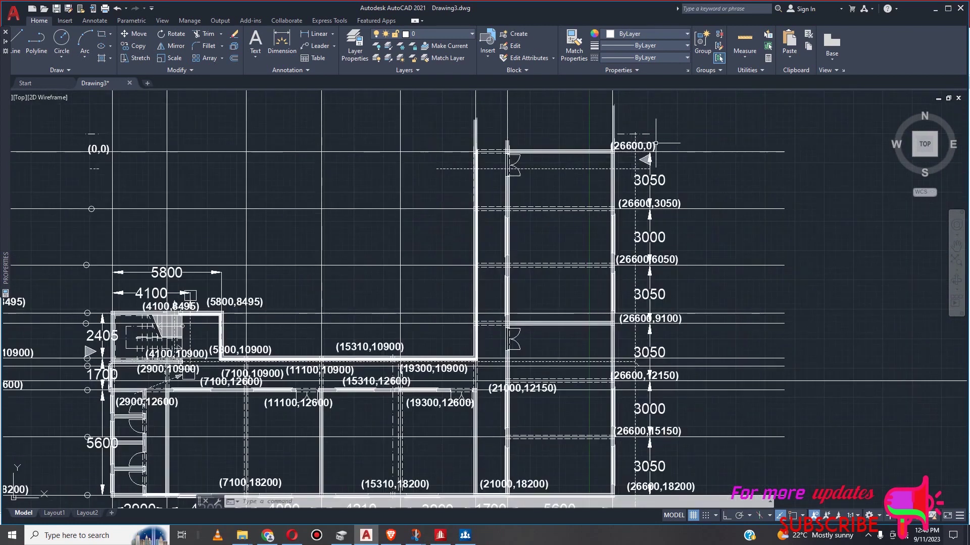
pyautogui.click(670, 203)
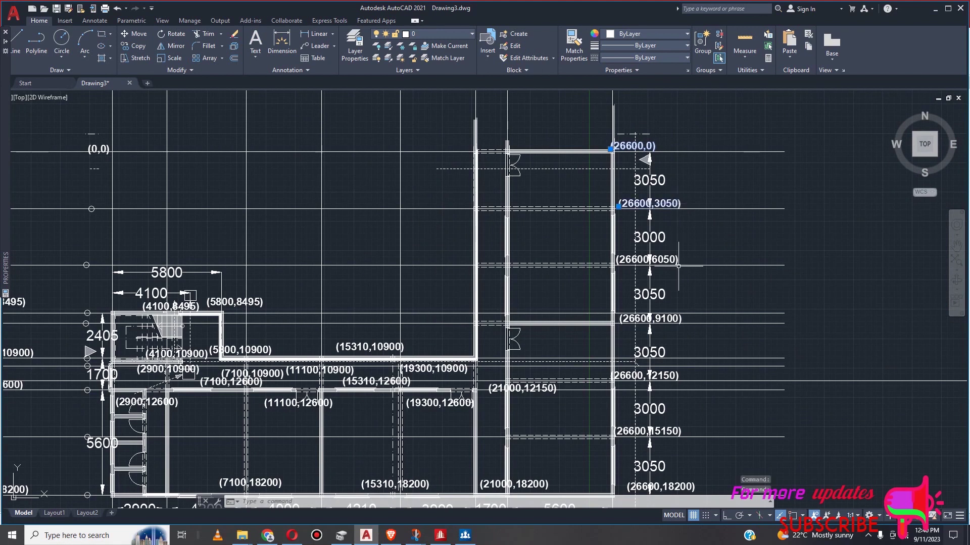
pyautogui.click(674, 260)
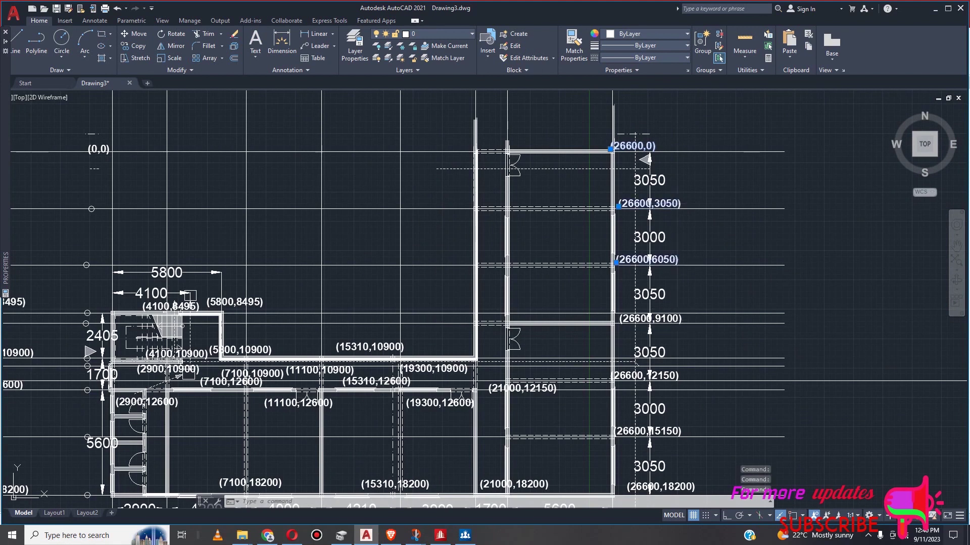
pyautogui.scroll(4, 688, 409)
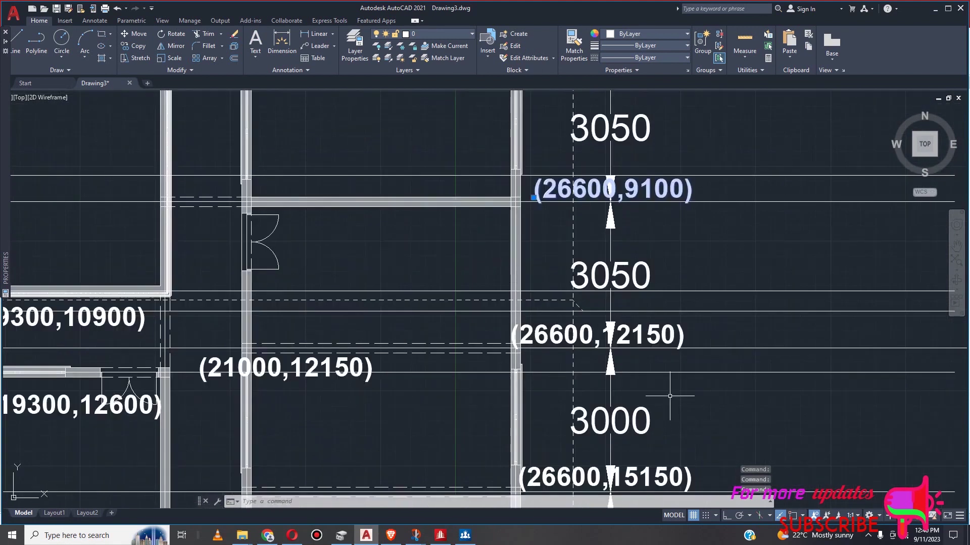
pyautogui.click(672, 329)
pyautogui.scroll(-2, 697, 299)
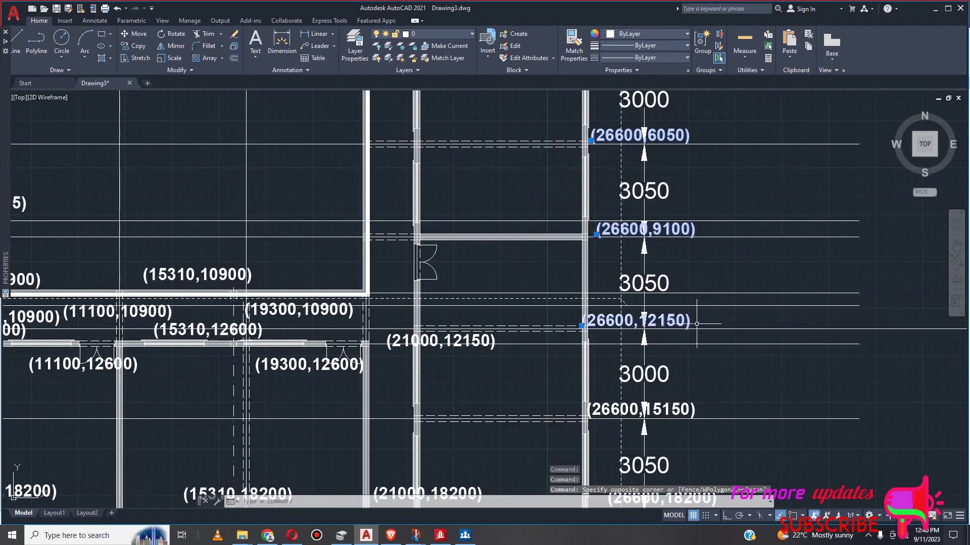
pyautogui.press('Escape')
pyautogui.scroll(-5, 696, 314)
pyautogui.scroll(5, 693, 273)
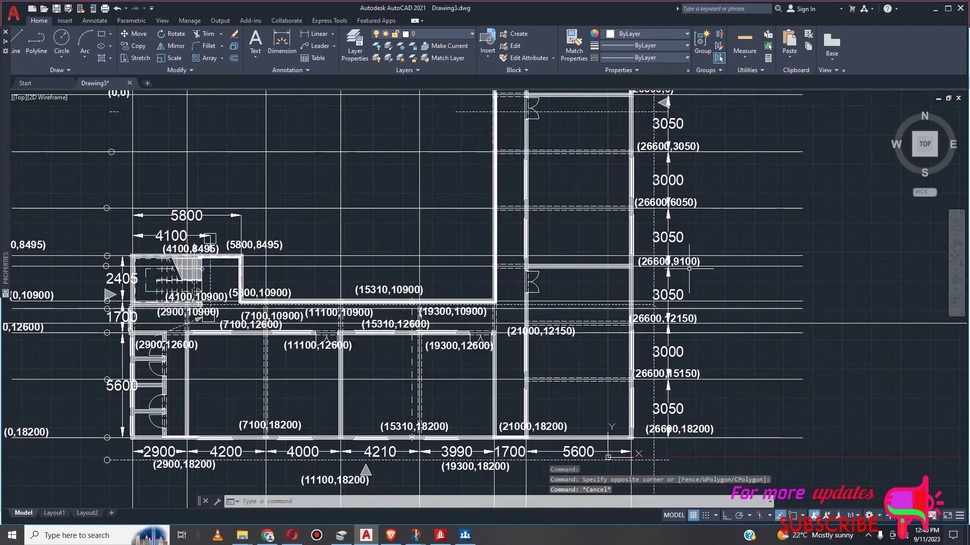
# Copy the right wing's (26600,0), (26600,3050), (26600,6050) and (26600,9100) labels horizontally to the wing's inner wall and again to the corridor's outer wall
pyautogui.scroll(-4, 702, 328)
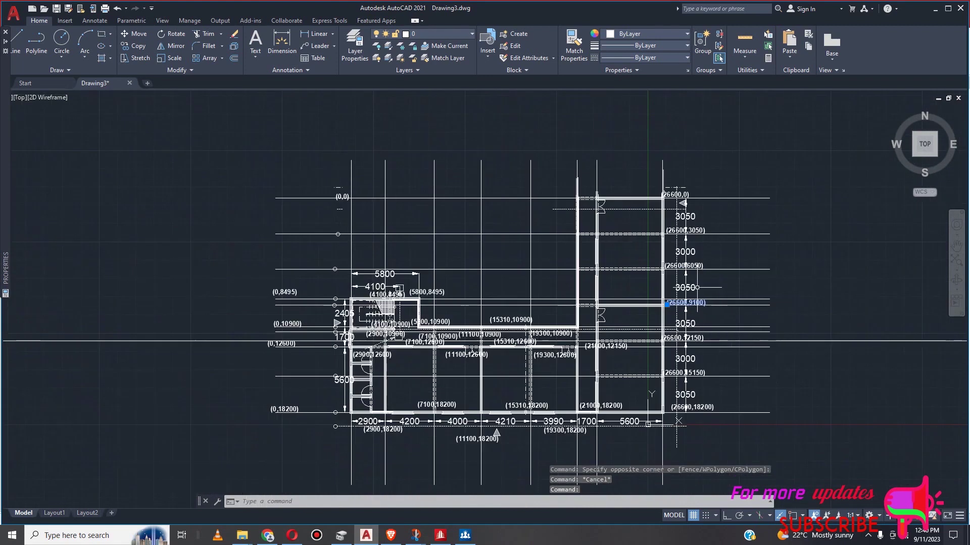
pyautogui.click(701, 263)
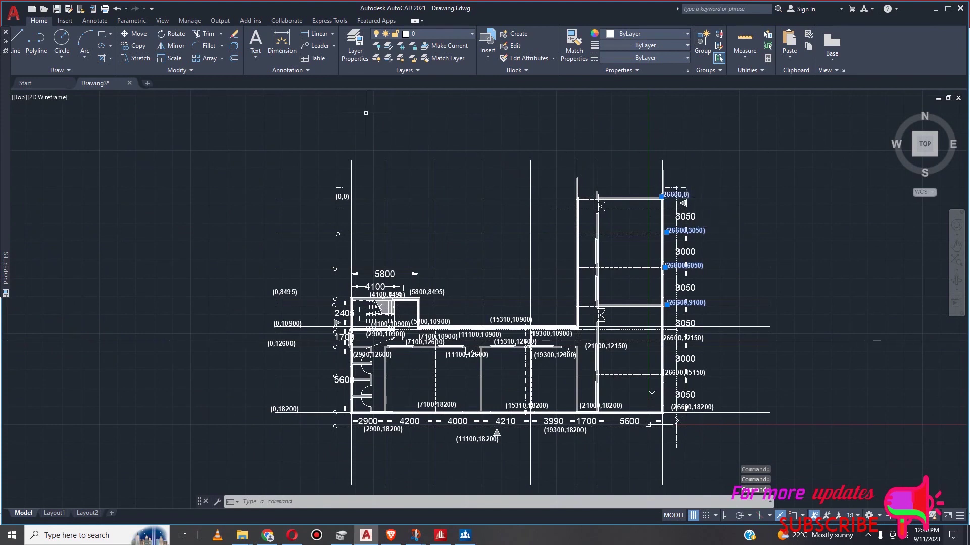
pyautogui.click(135, 46)
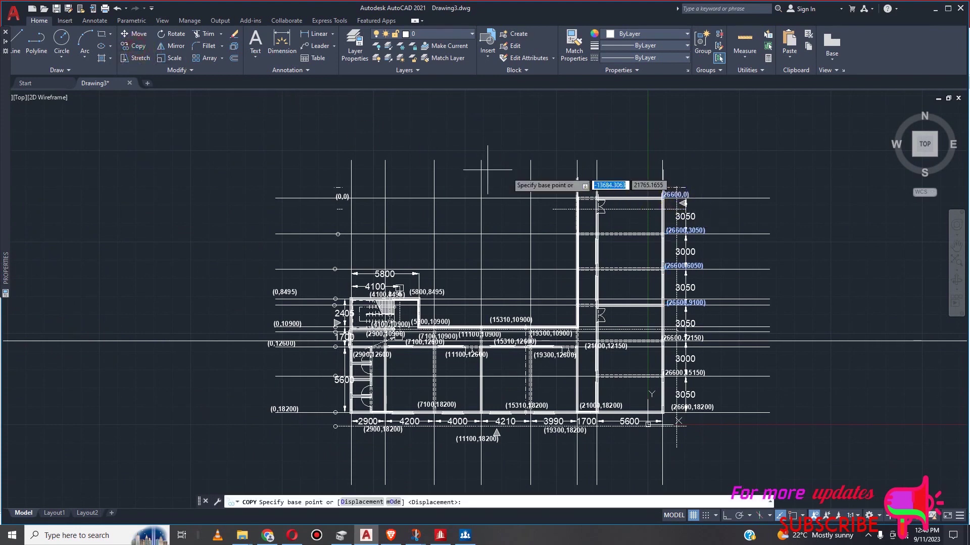
pyautogui.click(680, 199)
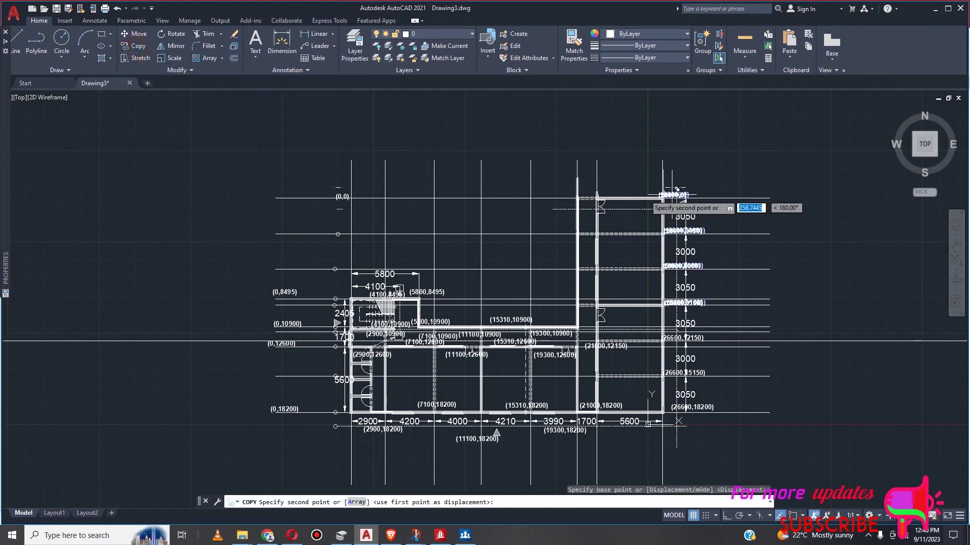
pyautogui.click(601, 203)
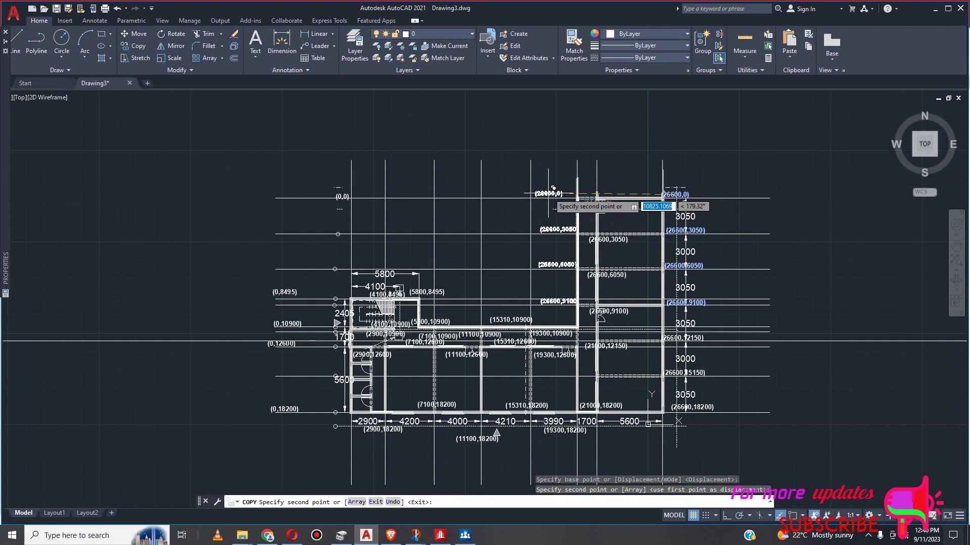
pyautogui.press('Escape')
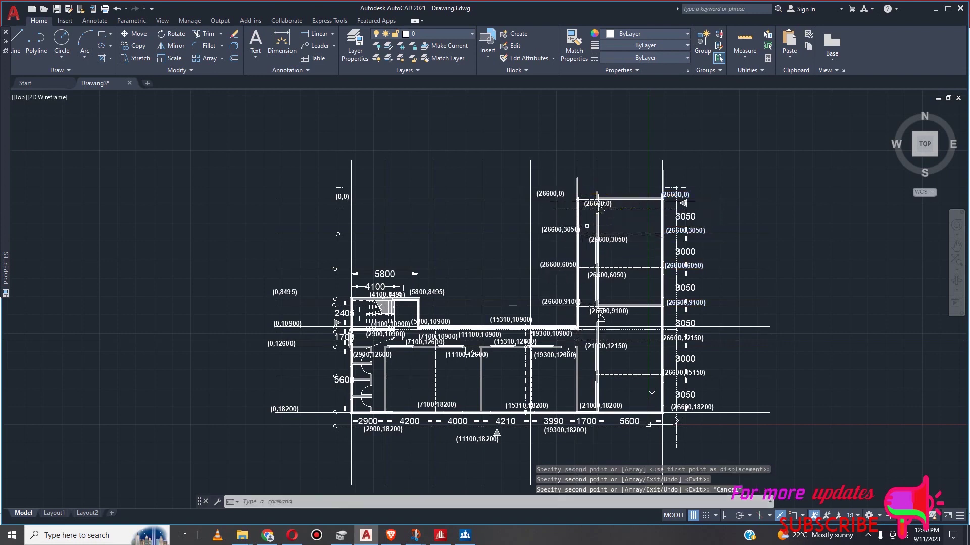
# Copy the X value 21000 from the (21000,12150) label on the right wing's inner wall
pyautogui.scroll(4, 576, 219)
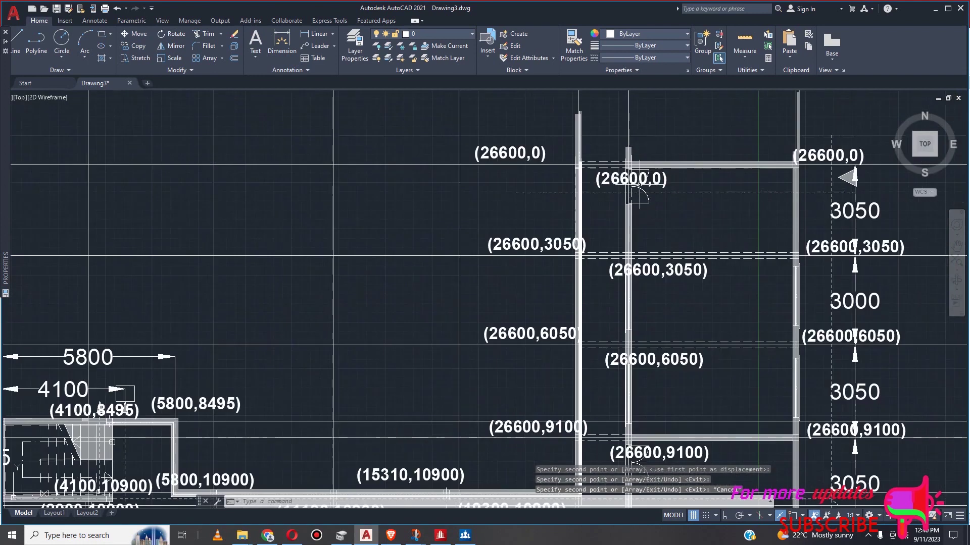
pyautogui.scroll(-4, 663, 194)
pyautogui.scroll(4, 653, 217)
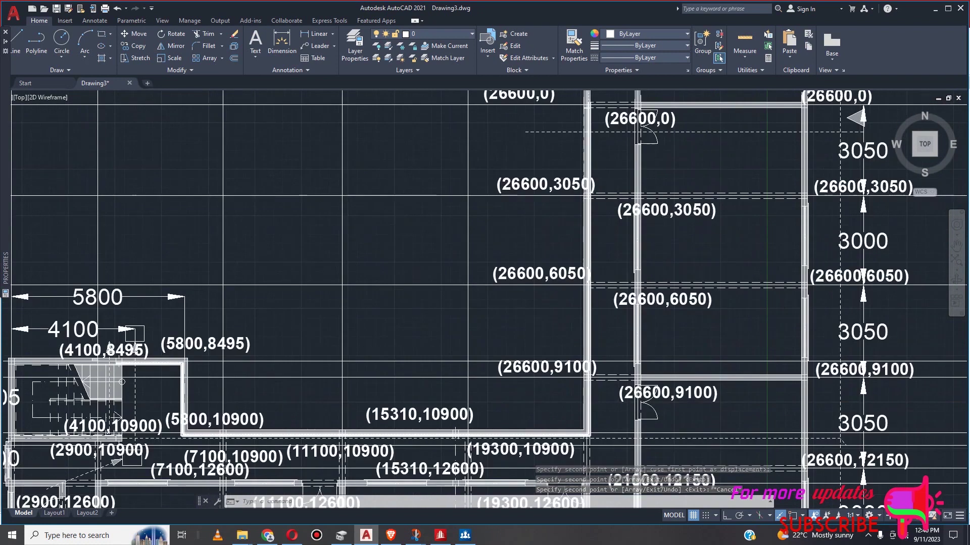
pyautogui.scroll(-4, 666, 221)
pyautogui.scroll(-2, 677, 298)
pyautogui.scroll(3, 677, 301)
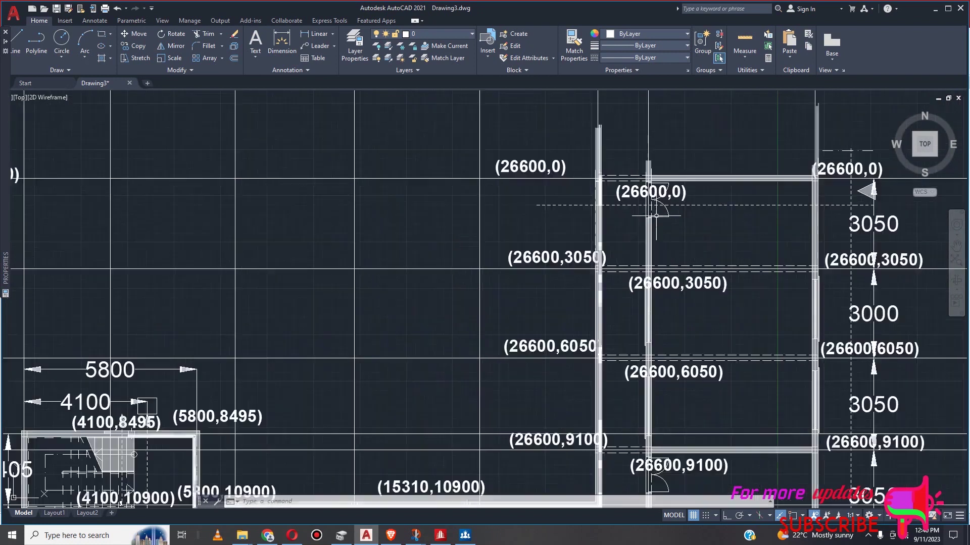
pyautogui.scroll(-4, 696, 336)
pyautogui.scroll(3, 696, 336)
pyautogui.scroll(2, 695, 335)
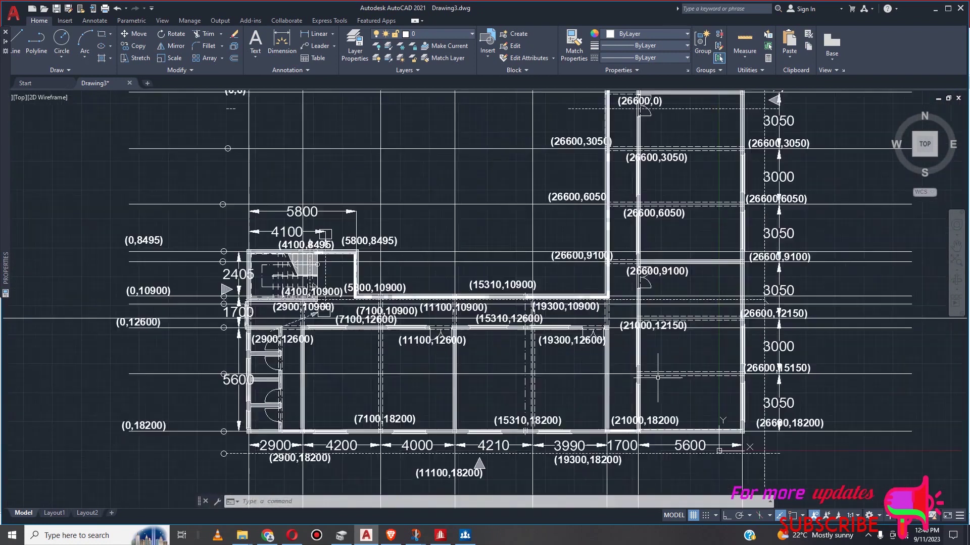
pyautogui.scroll(2, 650, 284)
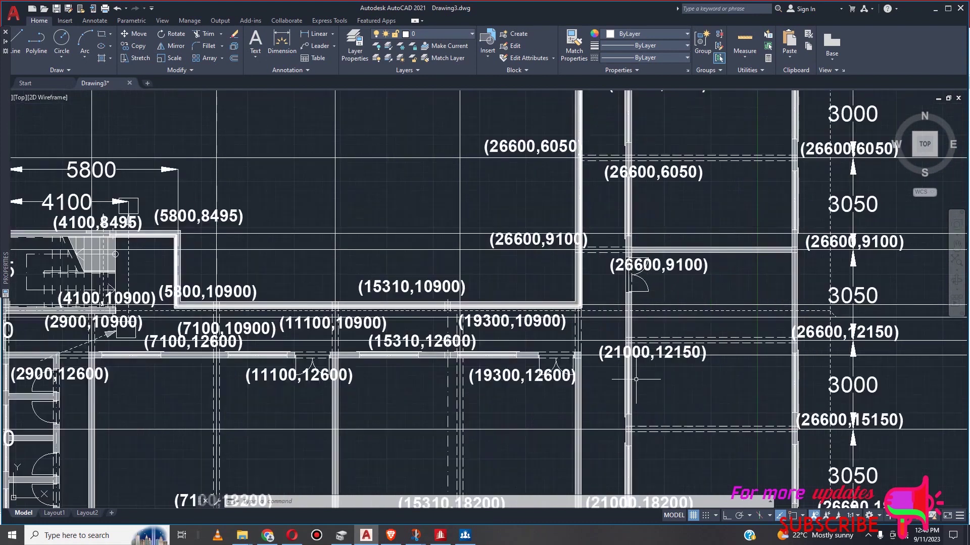
pyautogui.doubleClick(638, 359)
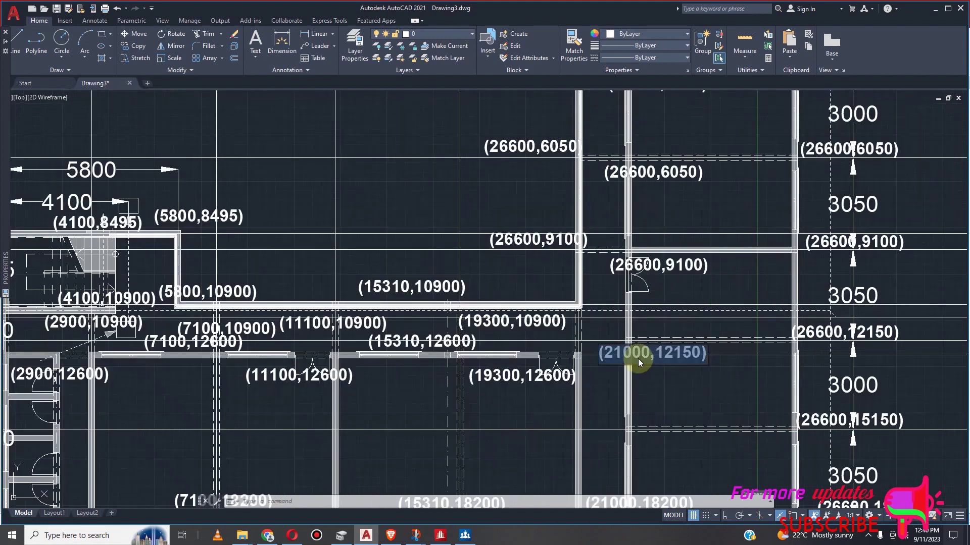
pyautogui.doubleClick(638, 359)
pyautogui.rightClick(638, 359)
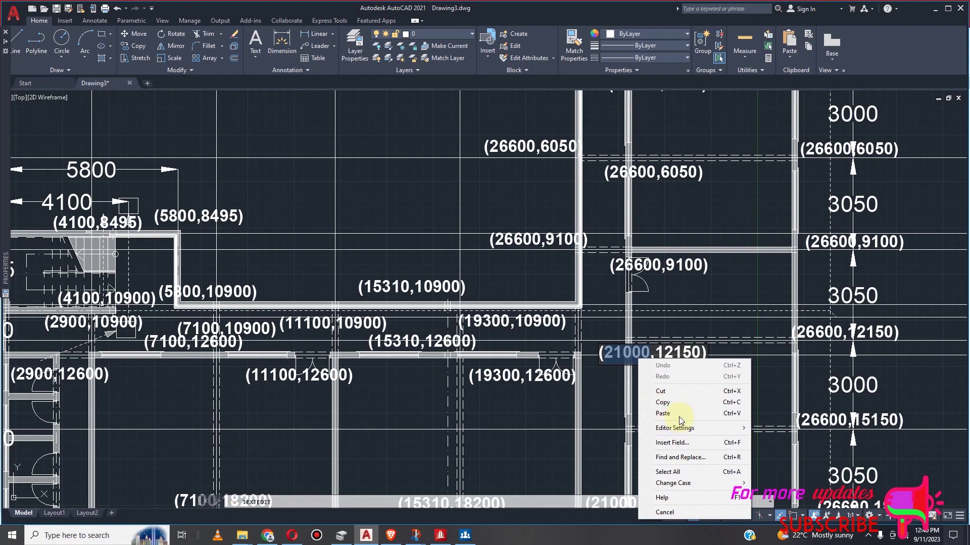
pyautogui.click(674, 405)
pyautogui.click(639, 284)
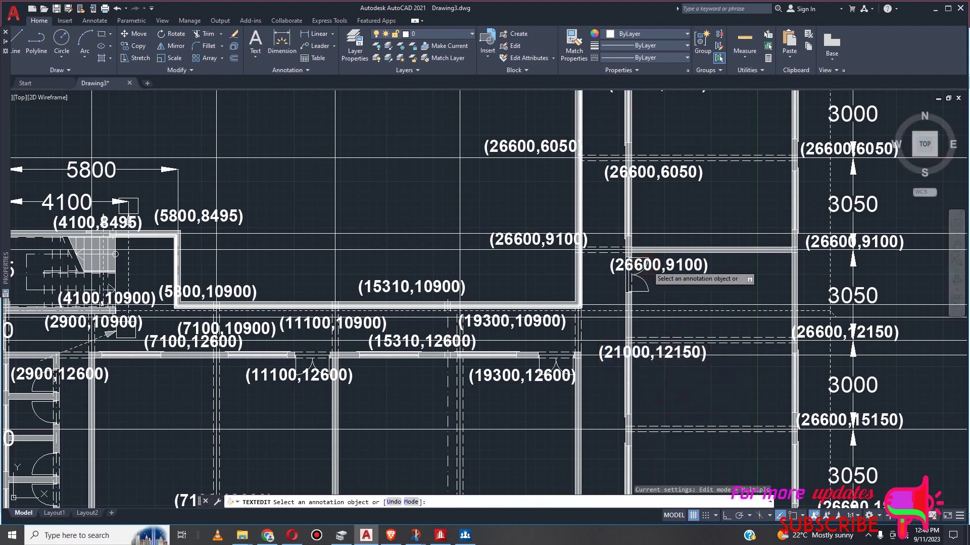
# Replace the X value of the (26600,9100) label on the right wing's inner wall with 21000
pyautogui.click(650, 273)
pyautogui.rightClick(650, 273)
pyautogui.click(679, 322)
pyautogui.click(639, 187)
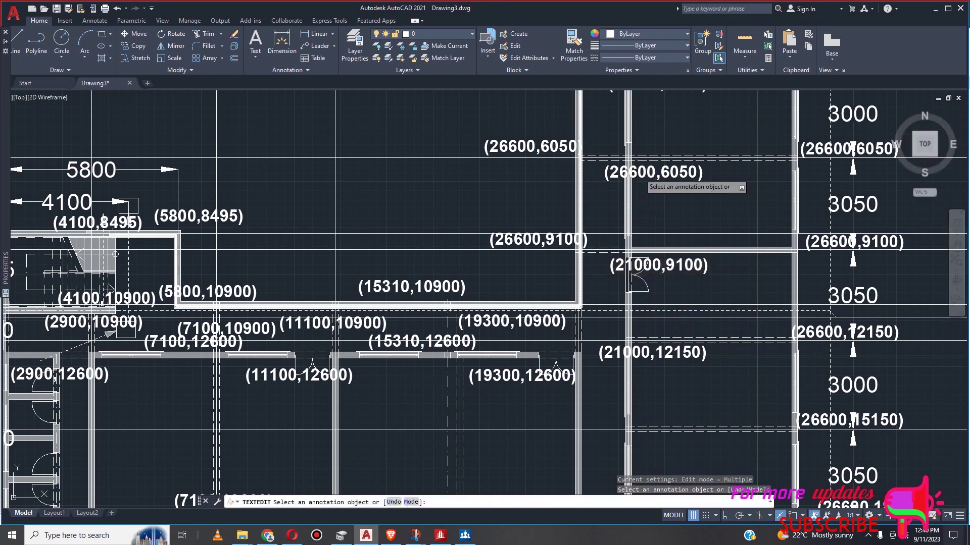
# Replace the X value of the (26600,6050) label on the right wing's inner wall with 21000
pyautogui.doubleClick(638, 174)
pyautogui.rightClick(638, 174)
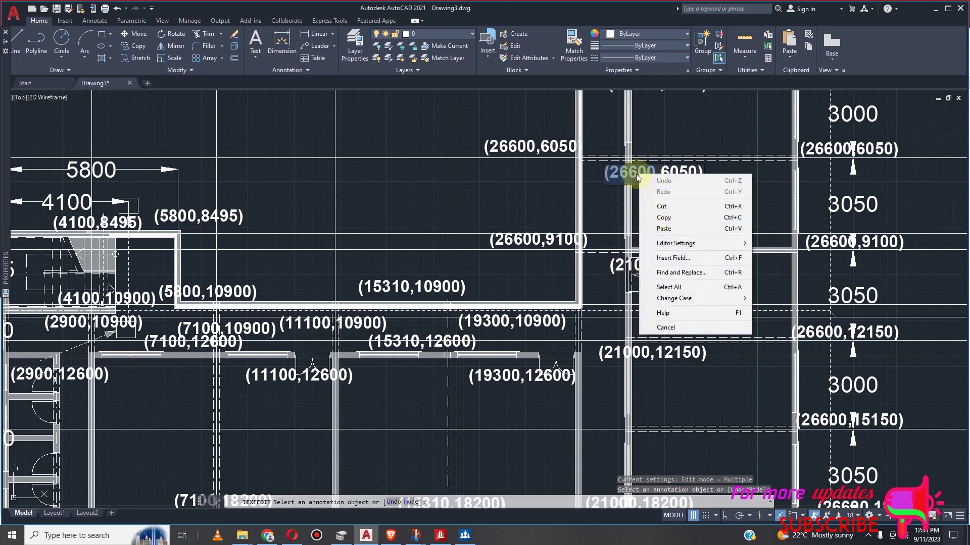
pyautogui.click(633, 170)
pyautogui.rightClick(634, 174)
pyautogui.click(653, 223)
pyautogui.scroll(-4, 657, 237)
pyautogui.scroll(4, 659, 225)
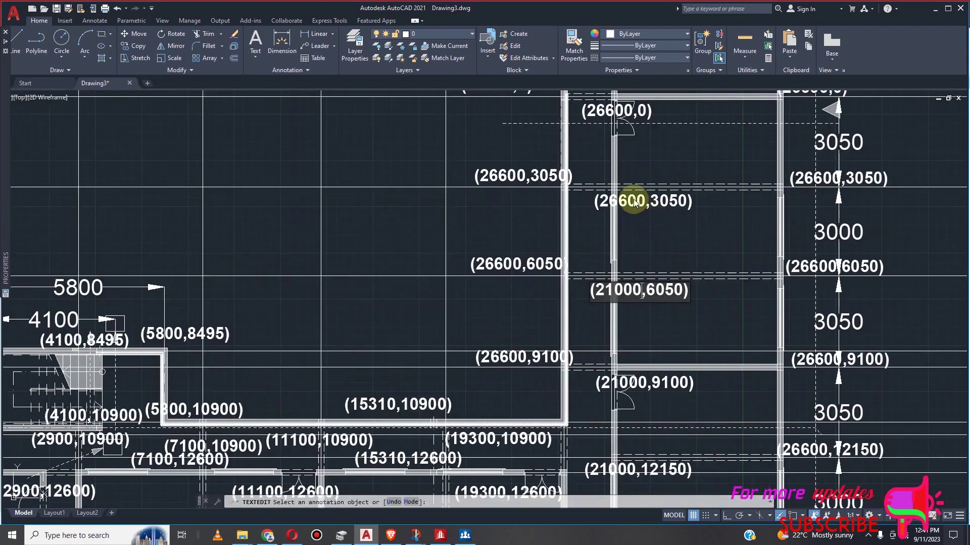
pyautogui.click(634, 202)
pyautogui.doubleClick(635, 202)
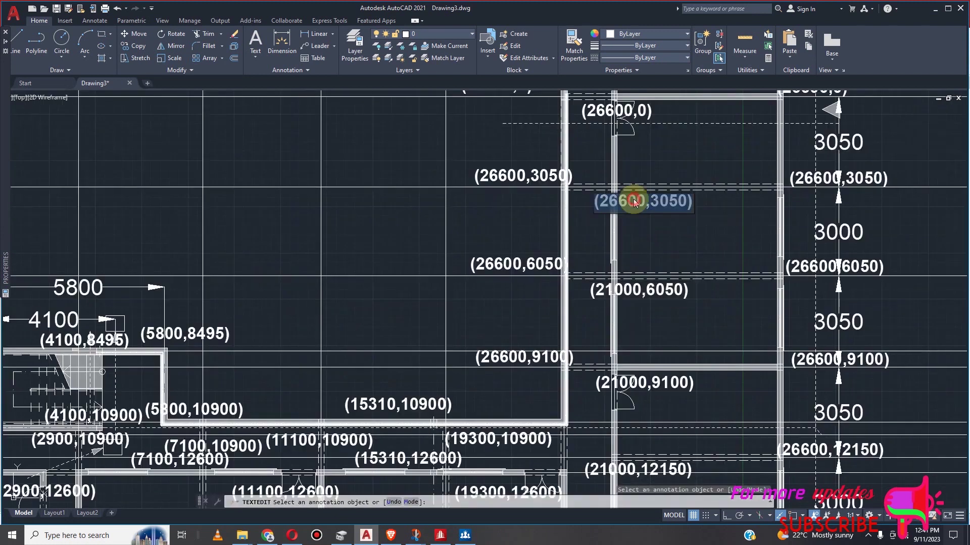
pyautogui.rightClick(634, 202)
pyautogui.click(659, 254)
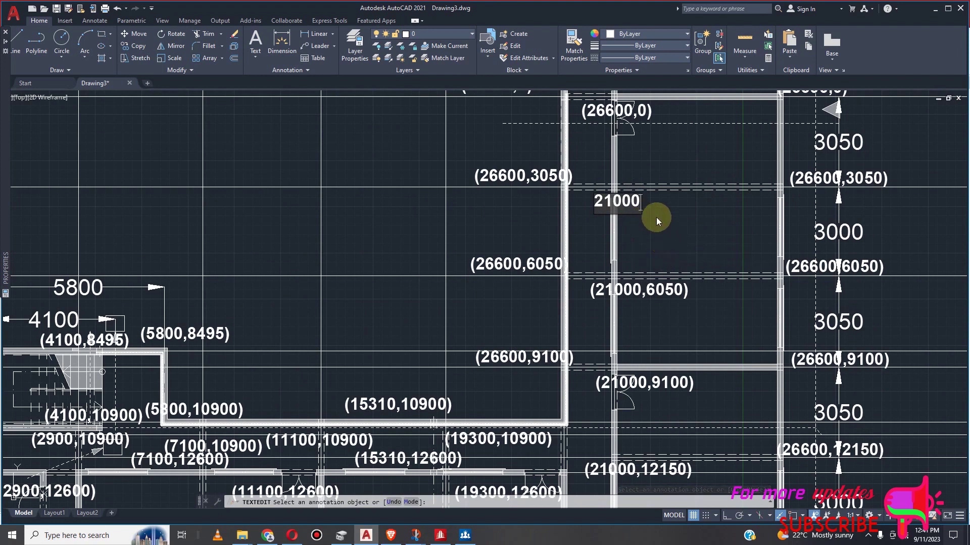
pyautogui.press('Escape')
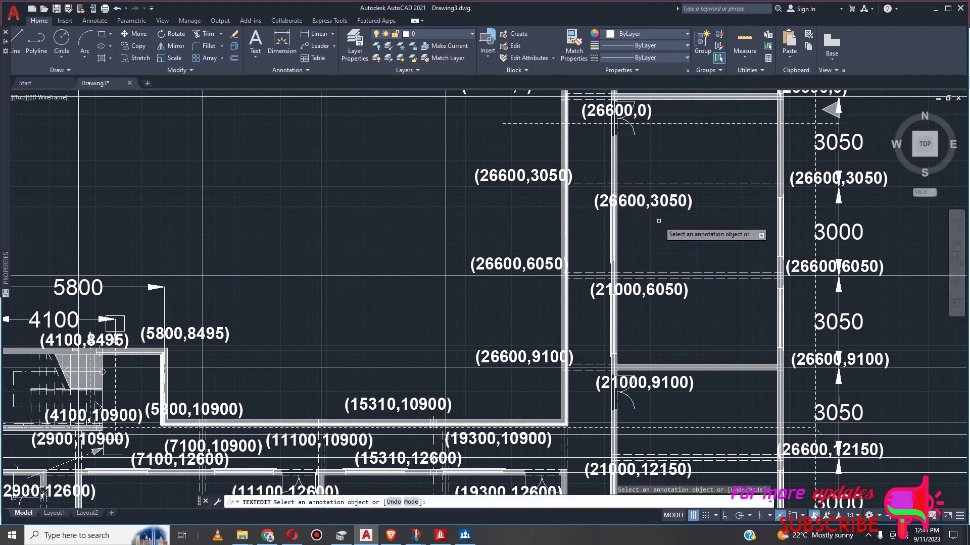
# Replace only the X value of the inner wall's (26600,3050) label with 21000 so it reads (21000,3050)
pyautogui.click(637, 202)
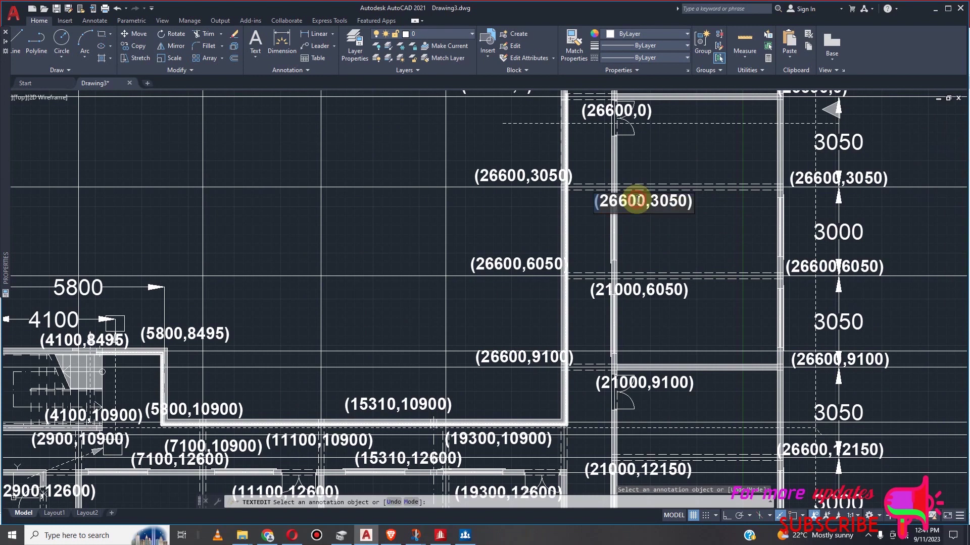
pyautogui.rightClick(638, 202)
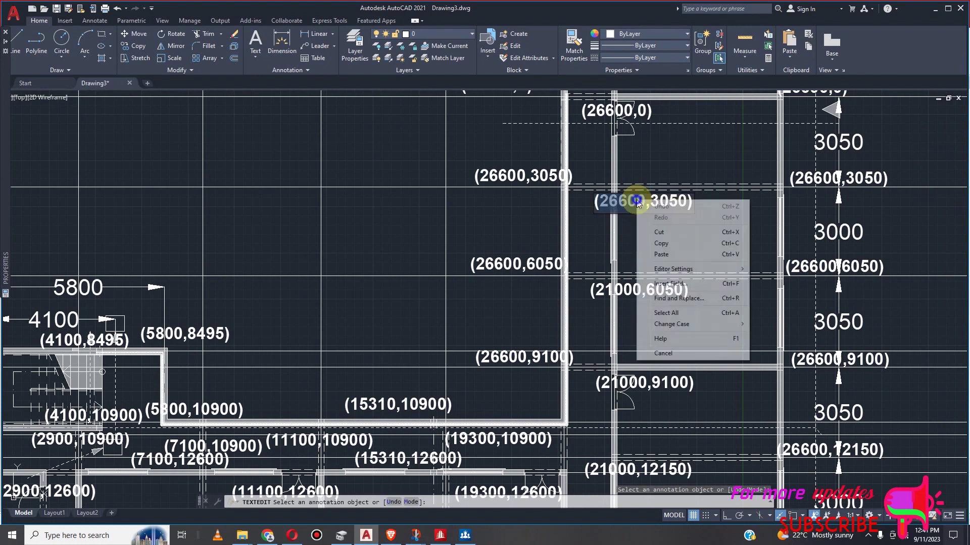
pyautogui.click(658, 254)
pyautogui.scroll(-2, 654, 251)
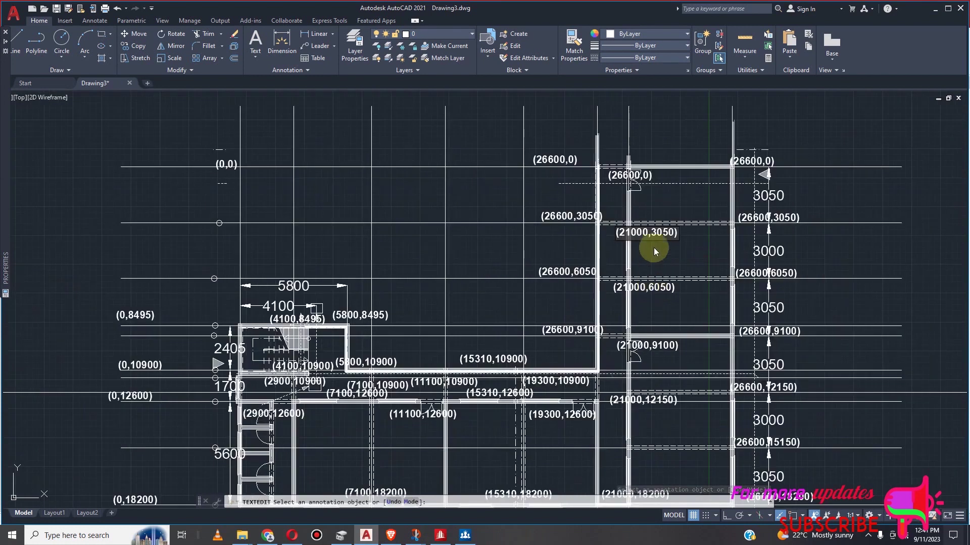
# Replace the X value of the (26600,0) label at the top of the right wing's inner wall with 21000
pyautogui.scroll(4, 626, 183)
pyautogui.click(629, 175)
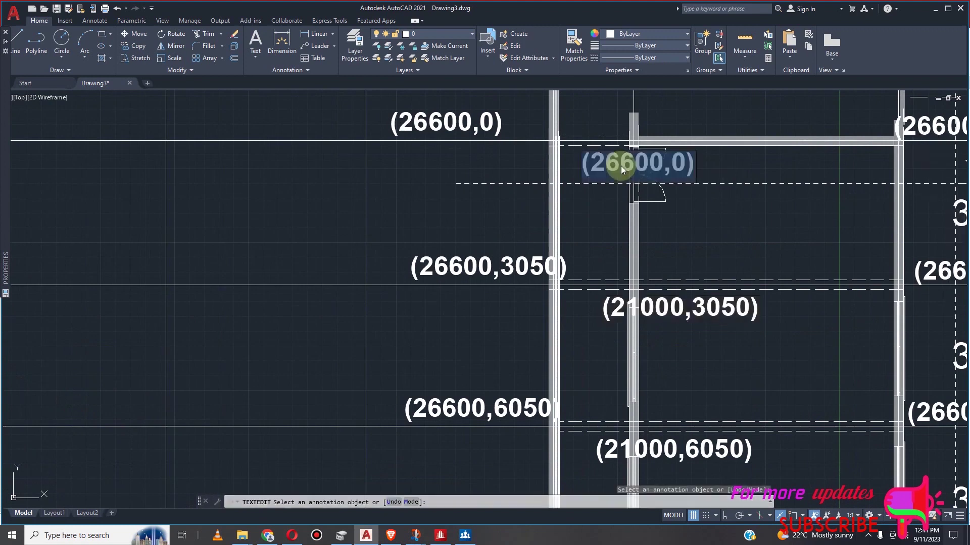
pyautogui.doubleClick(619, 162)
pyautogui.rightClick(616, 202)
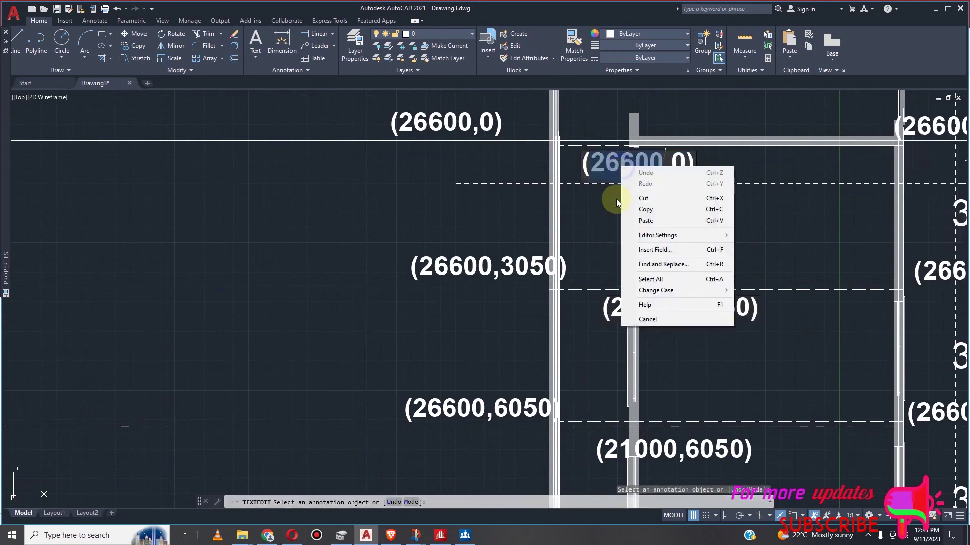
pyautogui.click(642, 221)
# Copy the X value 19300 from the (19300,18200) label below the plan's lower wall
pyautogui.scroll(-2, 626, 177)
pyautogui.scroll(-2, 505, 147)
pyautogui.scroll(-2, 668, 408)
pyautogui.scroll(5, 559, 384)
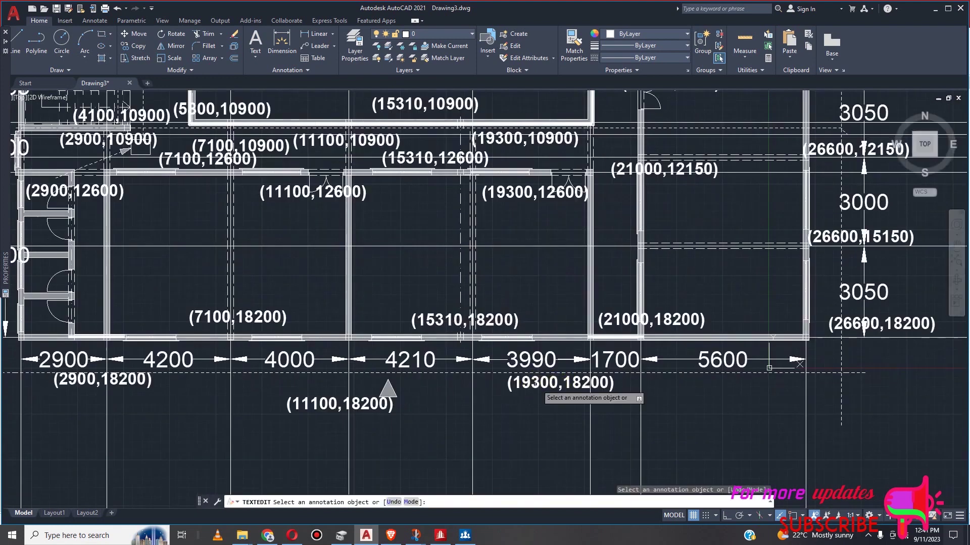
pyautogui.doubleClick(537, 385)
pyautogui.rightClick(537, 385)
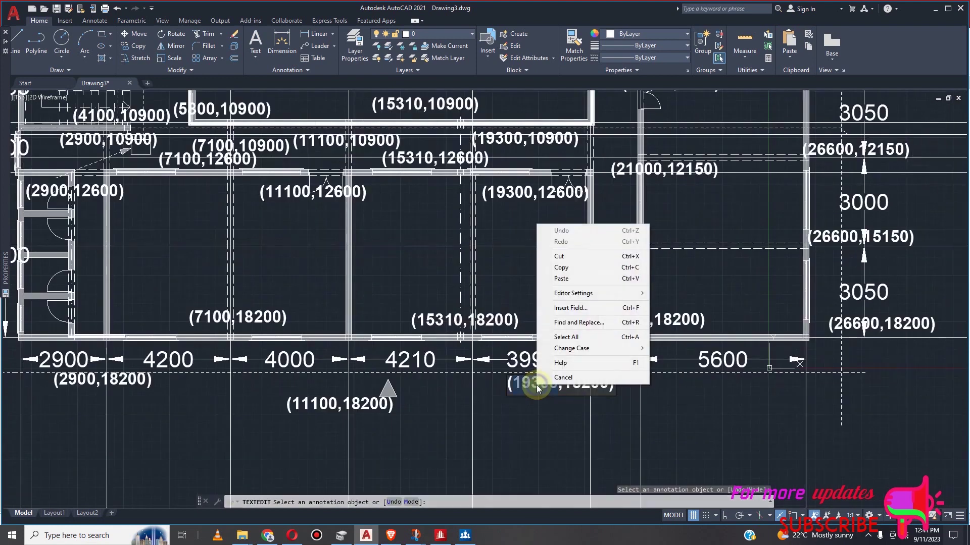
pyautogui.click(569, 269)
# Replace the X value of the (26600,9100) label beside the corridor wall with the copied 19300
pyautogui.scroll(-3, 599, 431)
pyautogui.scroll(6, 598, 336)
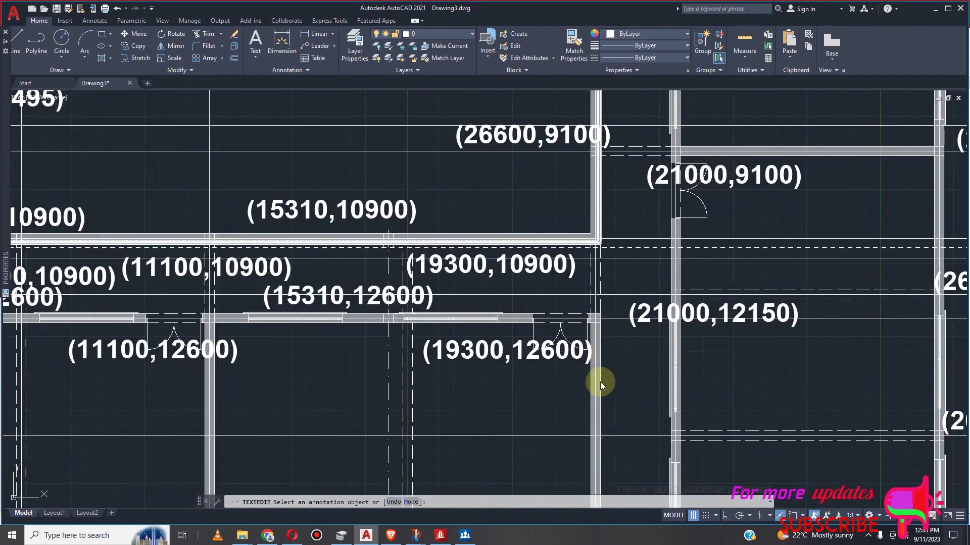
pyautogui.scroll(-2, 619, 388)
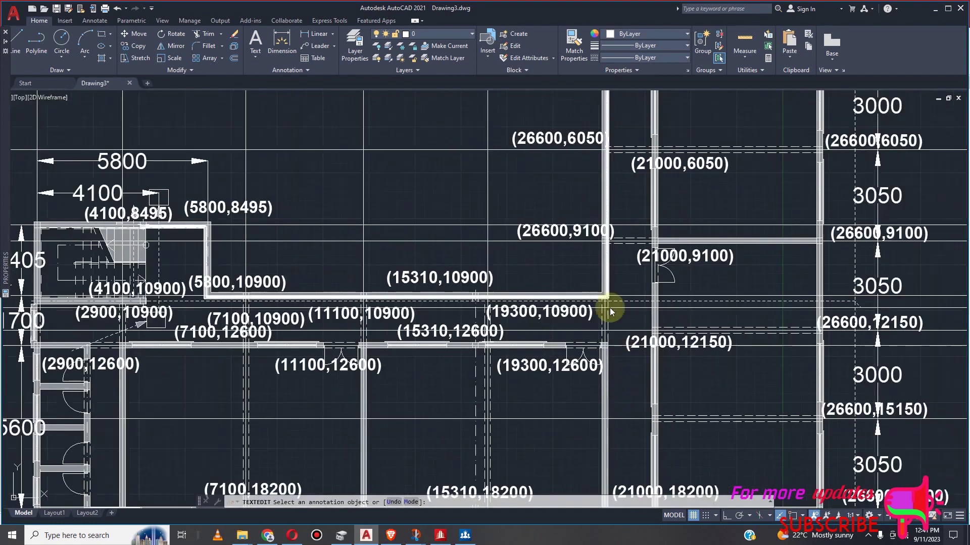
pyautogui.click(547, 230)
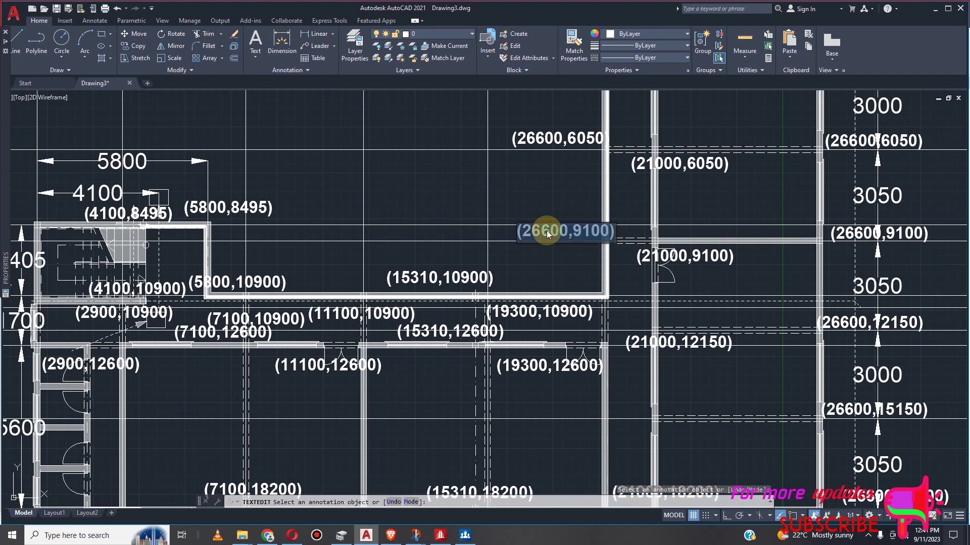
pyautogui.rightClick(546, 230)
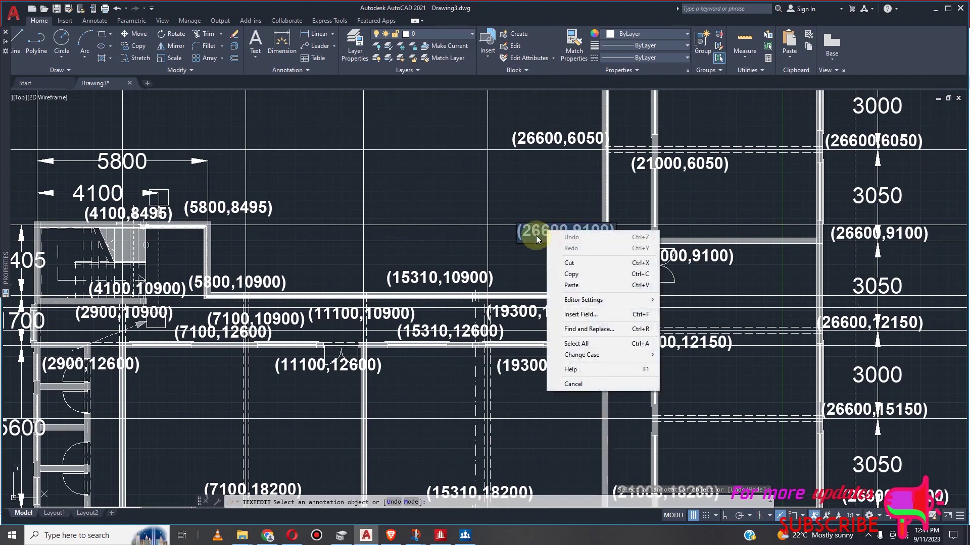
pyautogui.doubleClick(536, 237)
pyautogui.rightClick(536, 238)
pyautogui.click(566, 290)
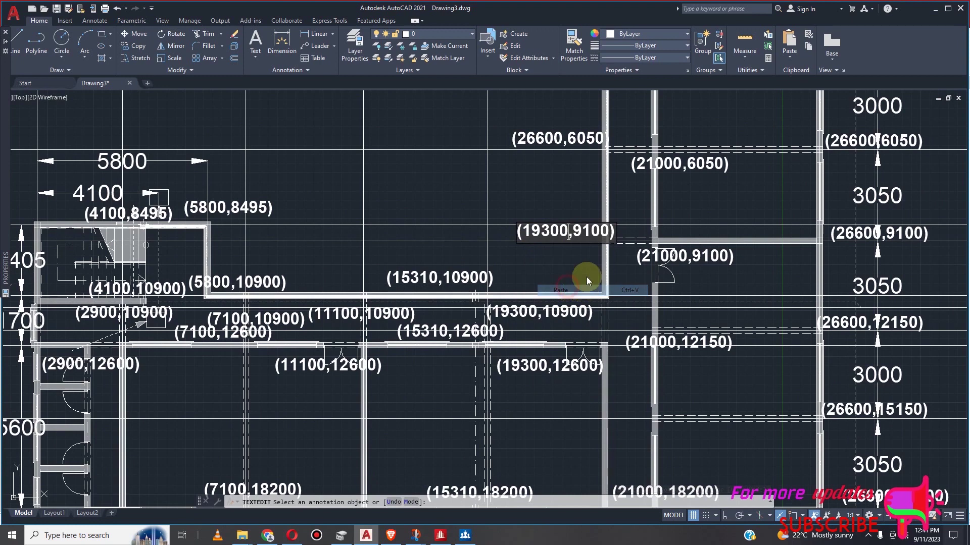
# Replace the X value of the corridor wall's (26600,6050) label with the copied 19300
pyautogui.click(556, 135)
pyautogui.click(553, 134)
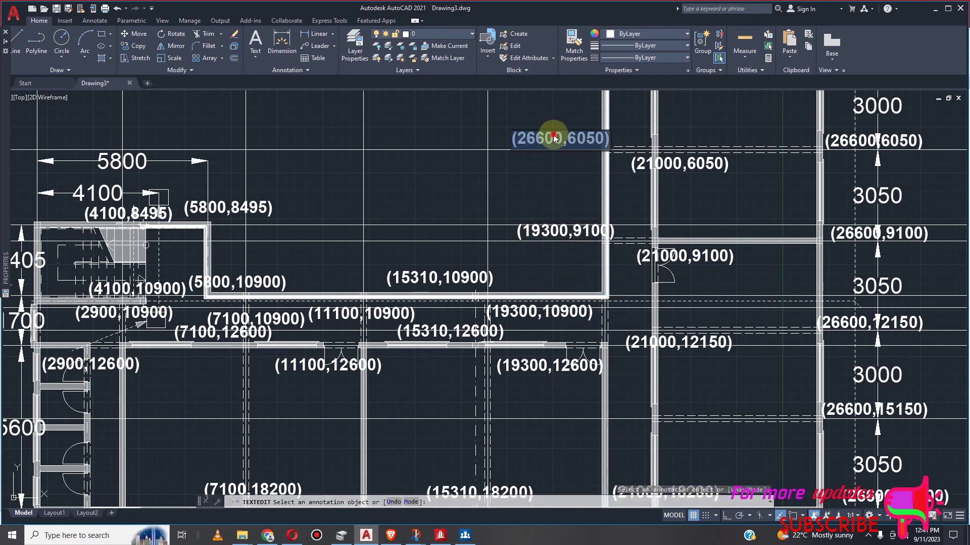
pyautogui.doubleClick(553, 134)
pyautogui.rightClick(553, 135)
pyautogui.click(582, 189)
# Replace the X value of the corridor wall's (26600,3050) label with the copied 19300
pyautogui.scroll(-3, 623, 303)
pyautogui.scroll(4, 608, 214)
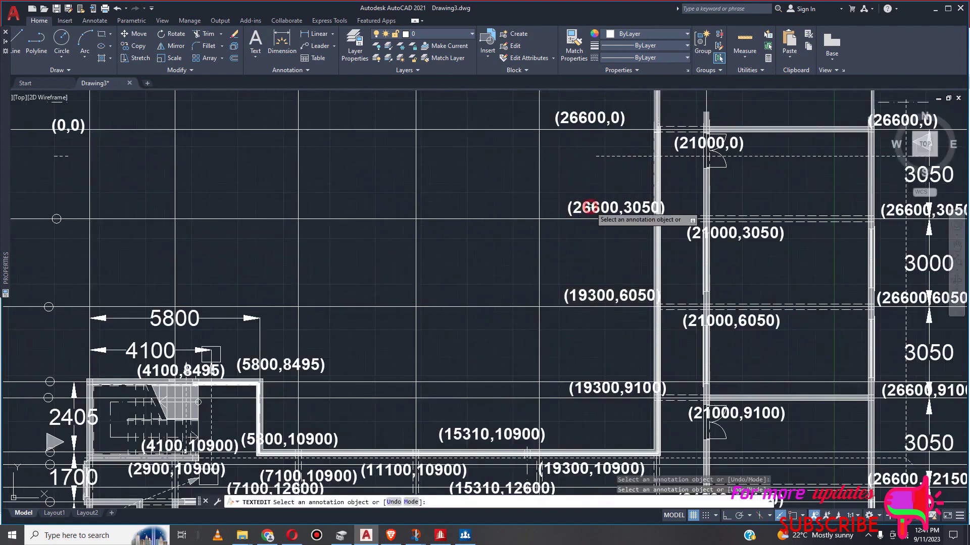
pyautogui.click(589, 207)
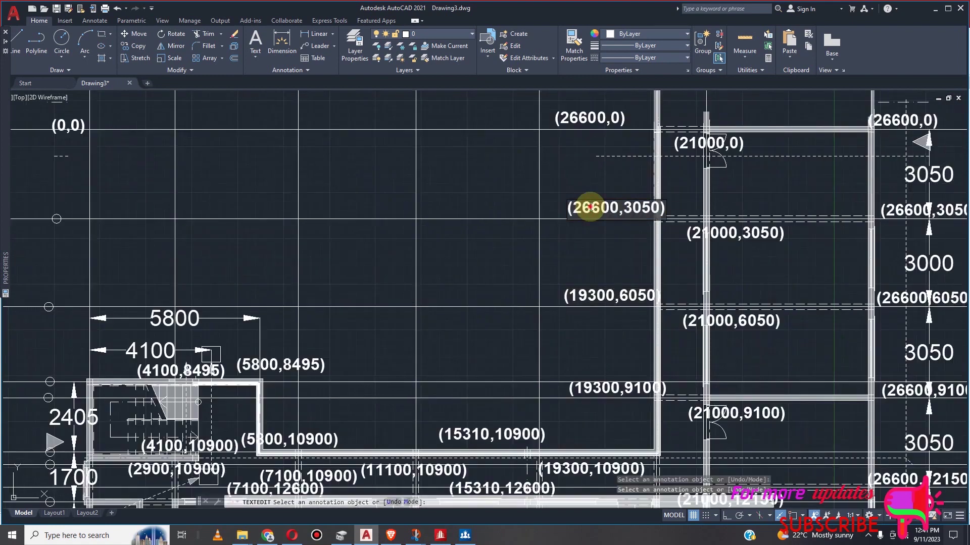
pyautogui.rightClick(590, 207)
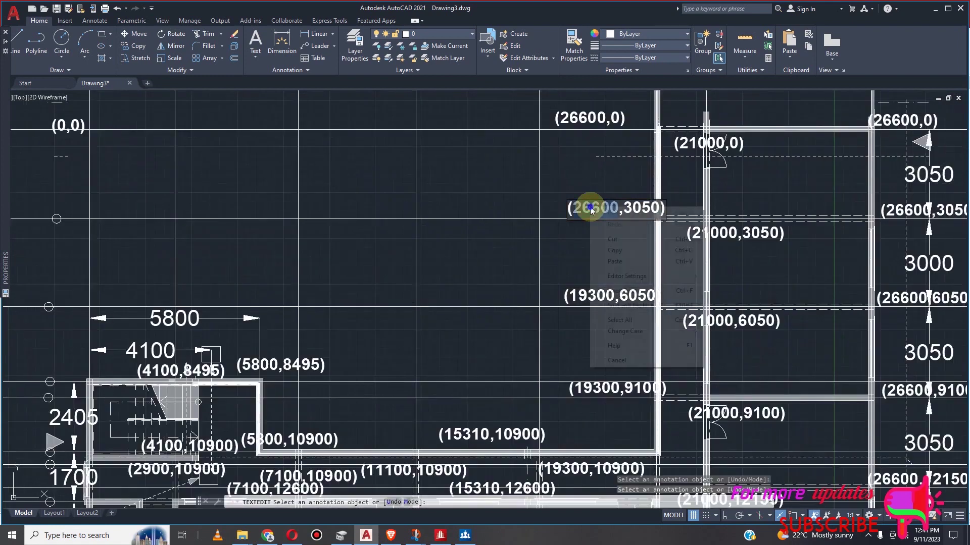
pyautogui.click(625, 259)
# Replace the X value of the (26600,0) label at the upper end of the corridor wall with 19300
pyautogui.click(586, 120)
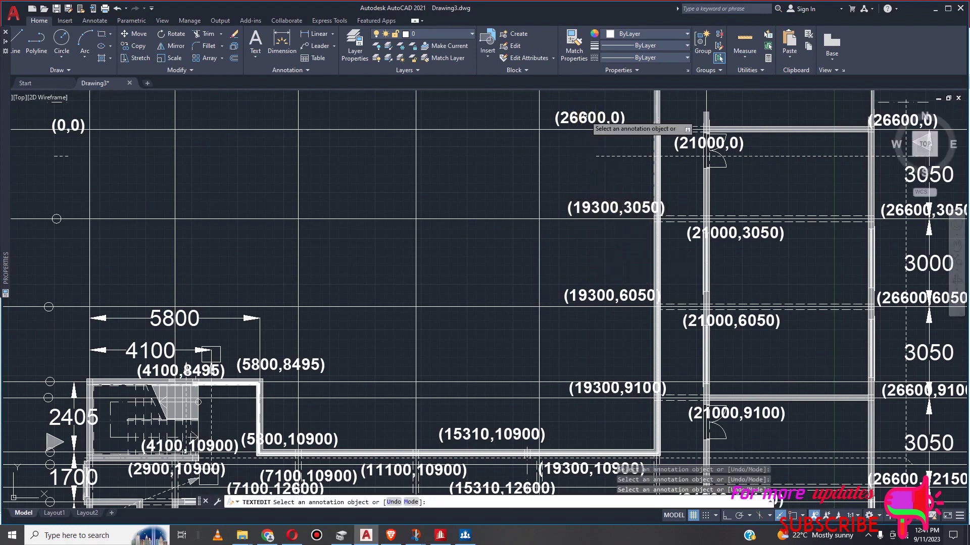
pyautogui.doubleClick(586, 119)
pyautogui.doubleClick(586, 119)
pyautogui.doubleClick(585, 119)
pyautogui.click(587, 118)
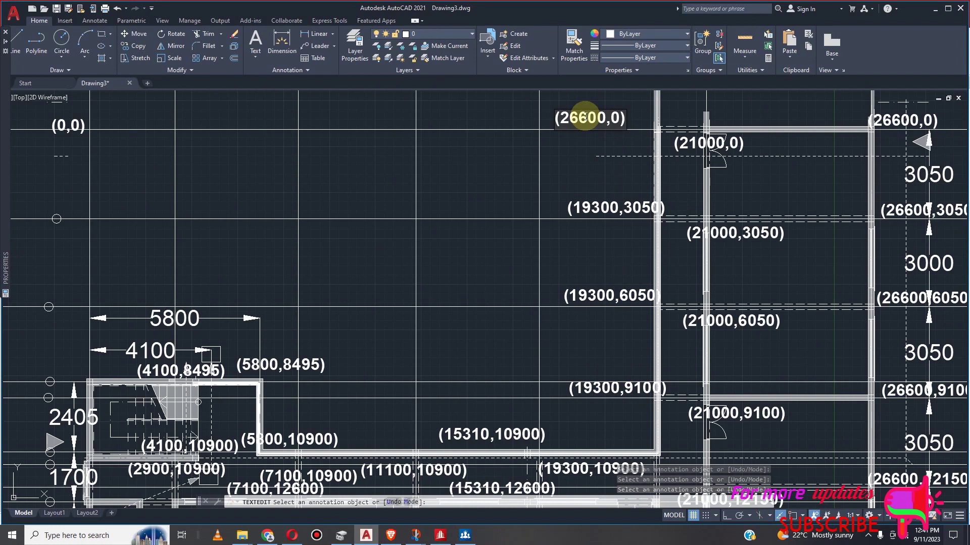
pyautogui.rightClick(586, 120)
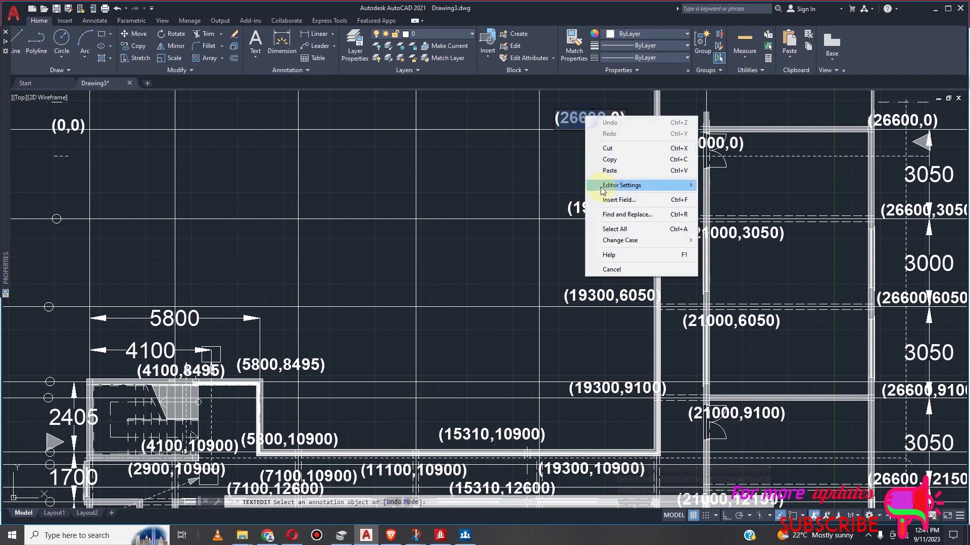
pyautogui.click(620, 171)
# Examine the coordinate labels along the corridor and the right wing's inner wall for grid intersections without a label
pyautogui.scroll(-3, 629, 198)
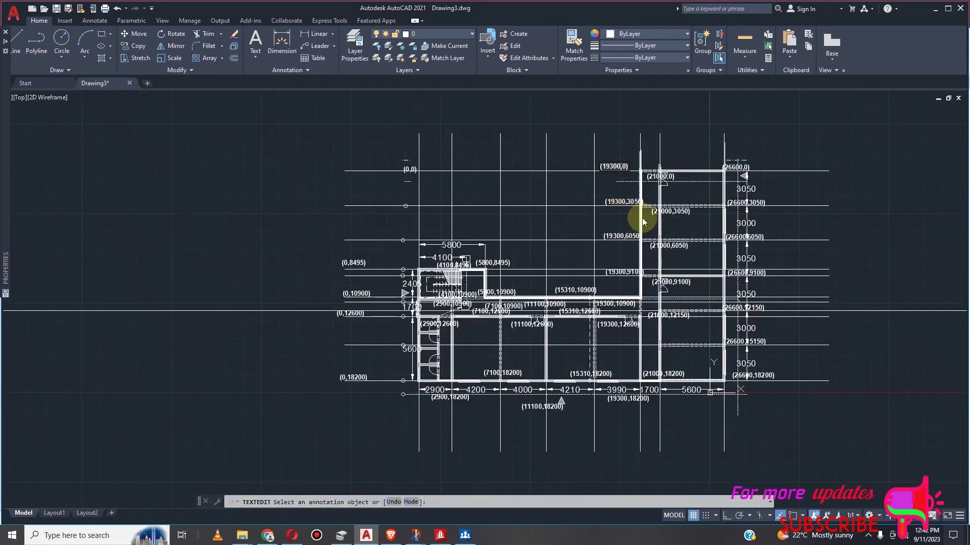
pyautogui.scroll(-3, 719, 253)
pyautogui.scroll(8, 674, 280)
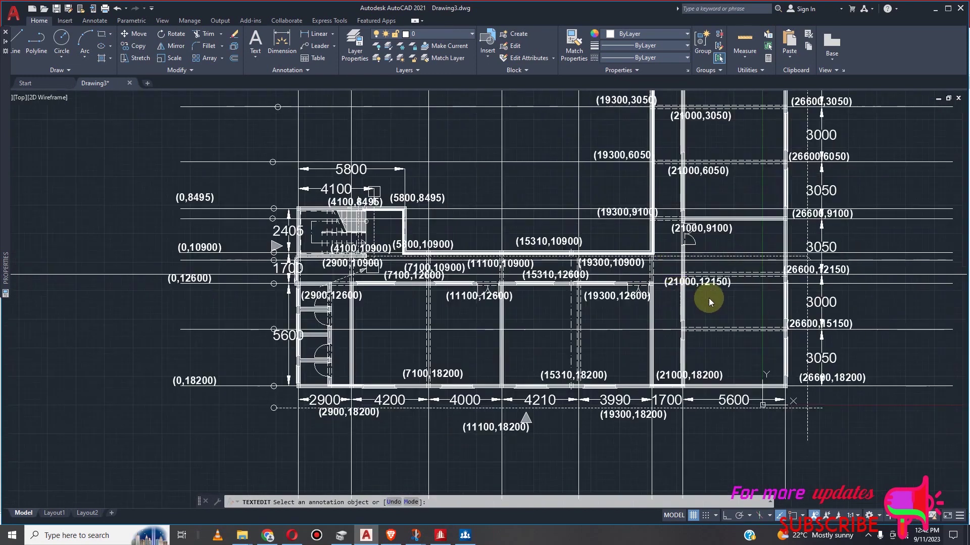
pyautogui.scroll(1, 712, 275)
pyautogui.scroll(-2, 634, 264)
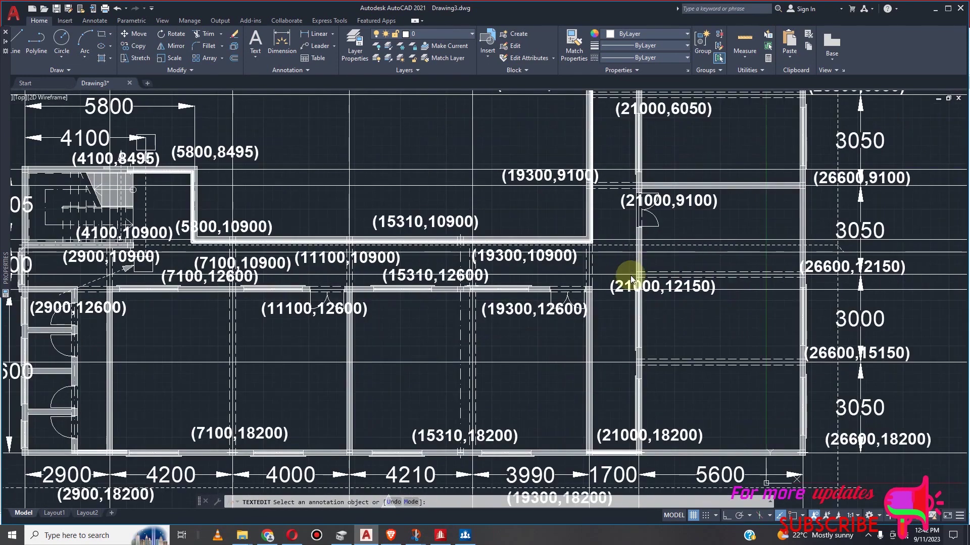
pyautogui.scroll(-2, 641, 280)
pyautogui.scroll(-1, 697, 275)
pyautogui.scroll(3, 684, 281)
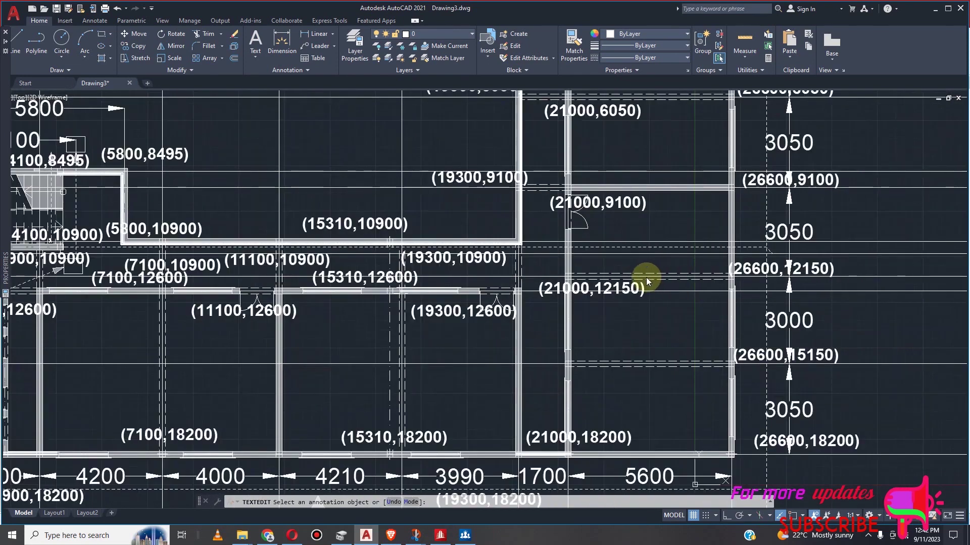
pyautogui.scroll(-3, 571, 265)
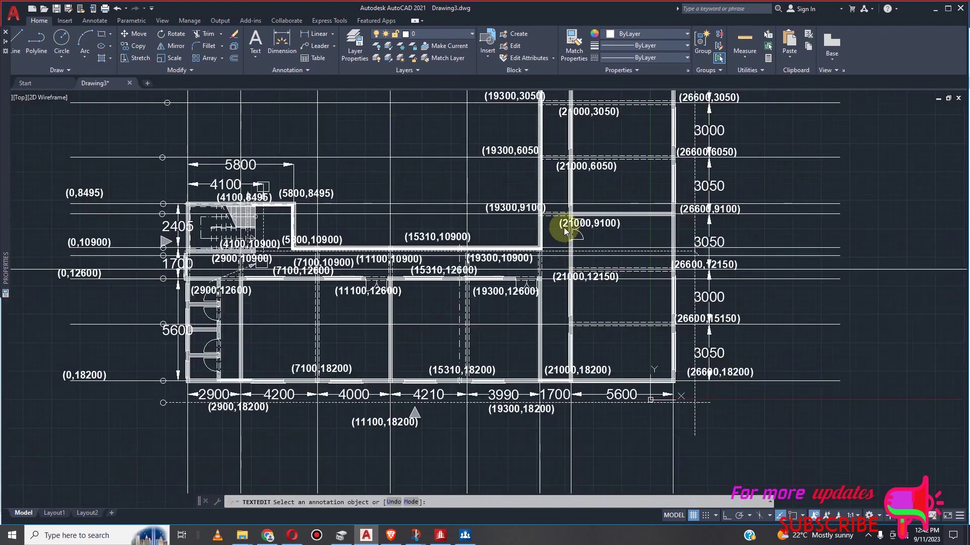
pyautogui.scroll(3, 569, 224)
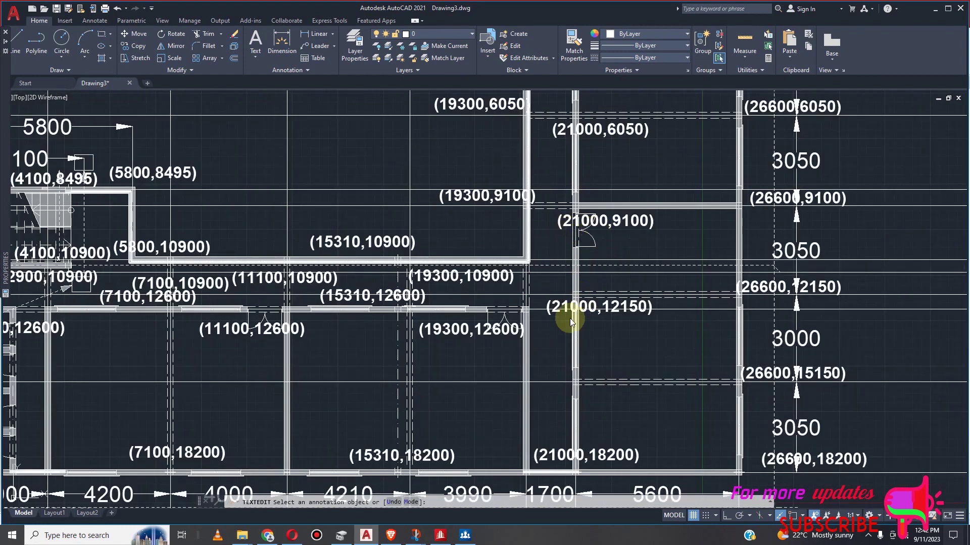
pyautogui.scroll(3, 555, 274)
pyautogui.scroll(-2, 561, 262)
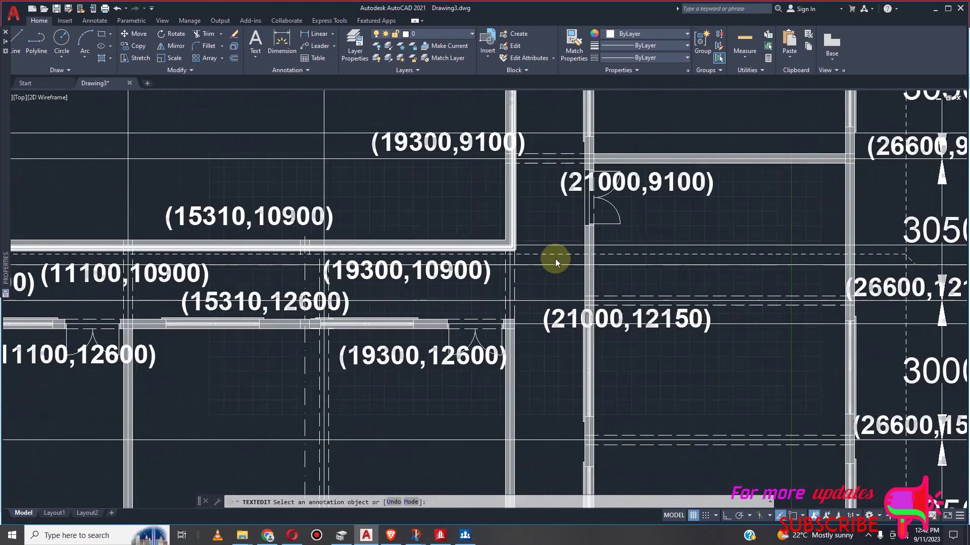
pyautogui.scroll(-3, 578, 266)
pyautogui.scroll(3, 561, 302)
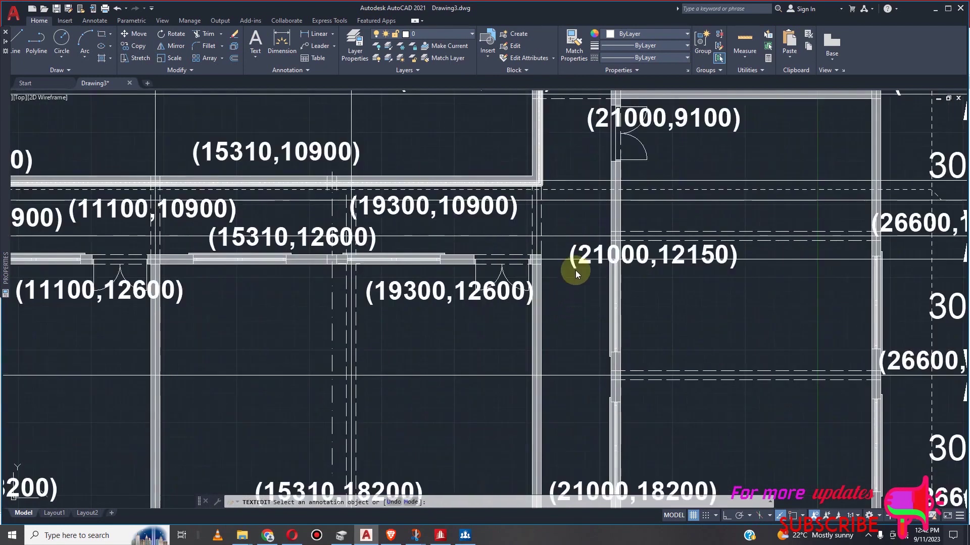
pyautogui.scroll(-1, 572, 273)
pyautogui.scroll(2, 610, 250)
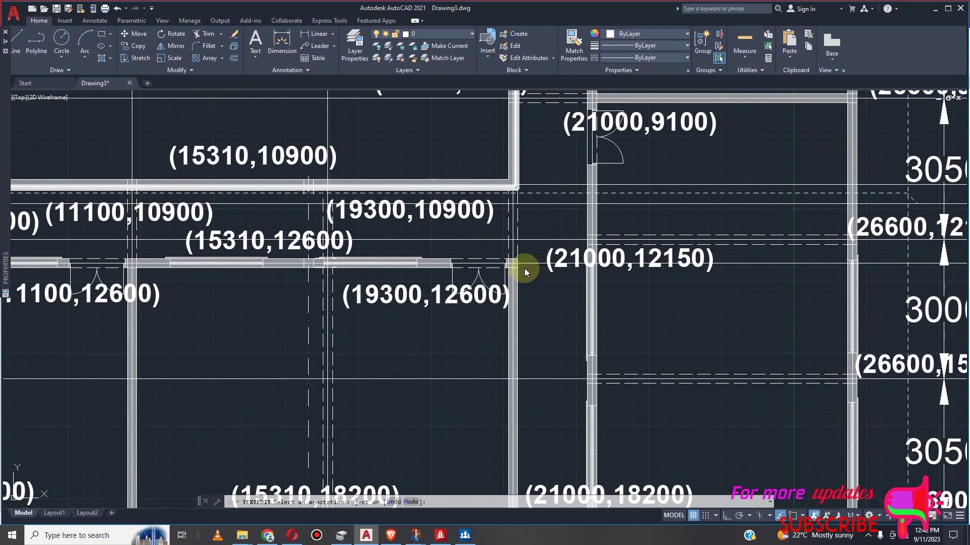
pyautogui.scroll(-2, 508, 265)
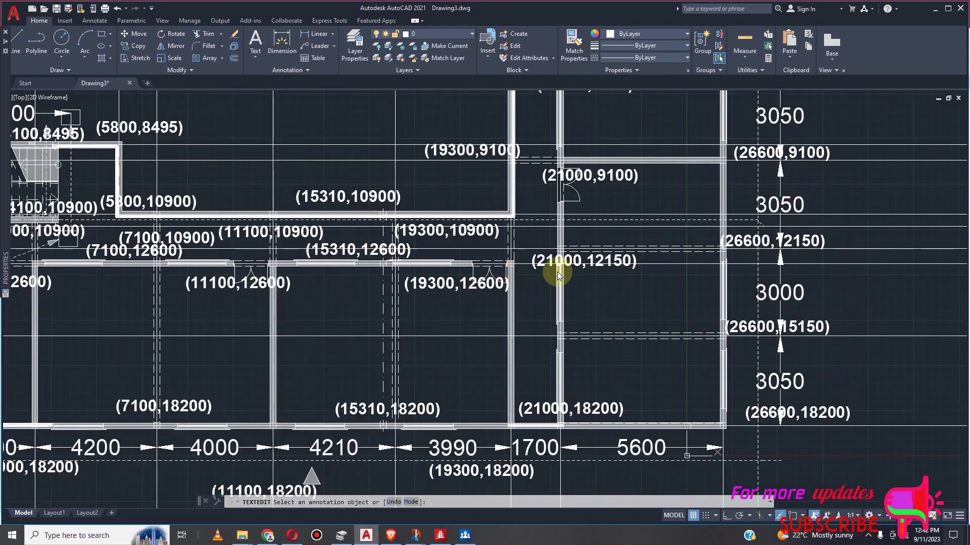
# Finish text editing and copy the (19300,12600) label onto the right wing's inner wall, just below the (21000,12150) label
pyautogui.press('Escape')
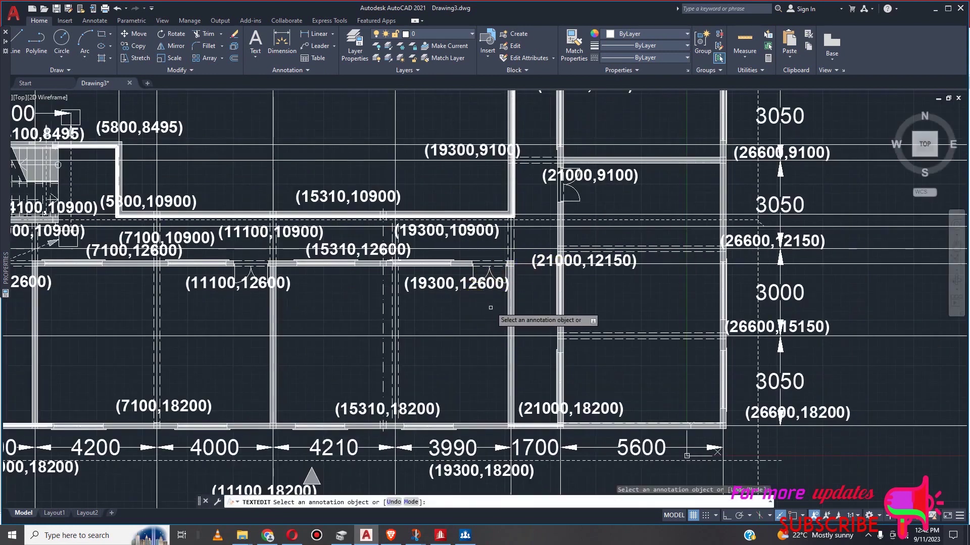
pyautogui.press('Escape')
pyautogui.click(464, 295)
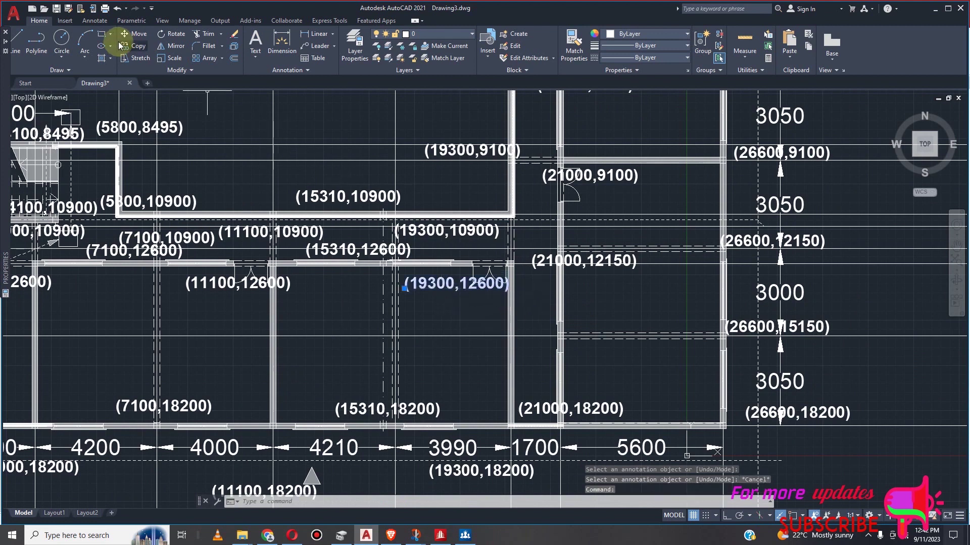
pyautogui.click(135, 45)
pyautogui.click(454, 289)
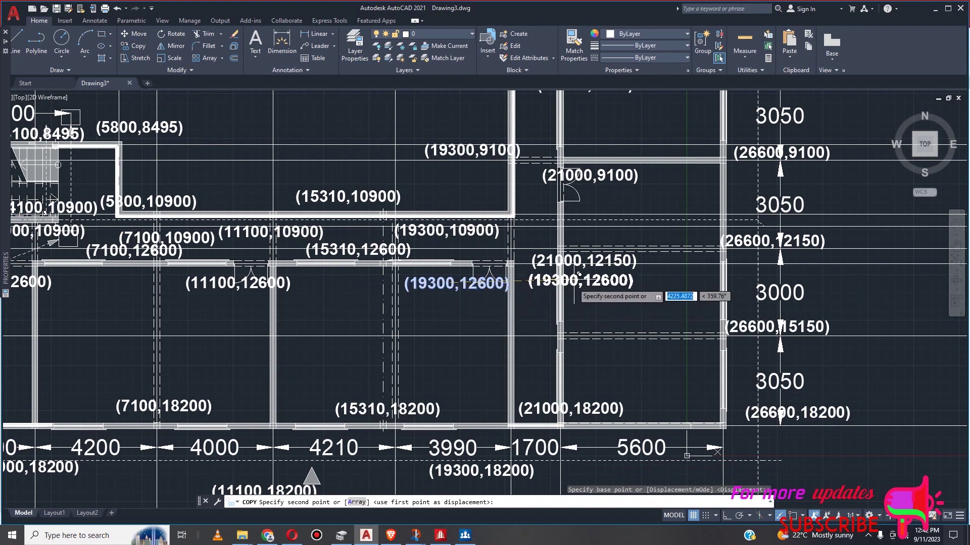
pyautogui.click(579, 291)
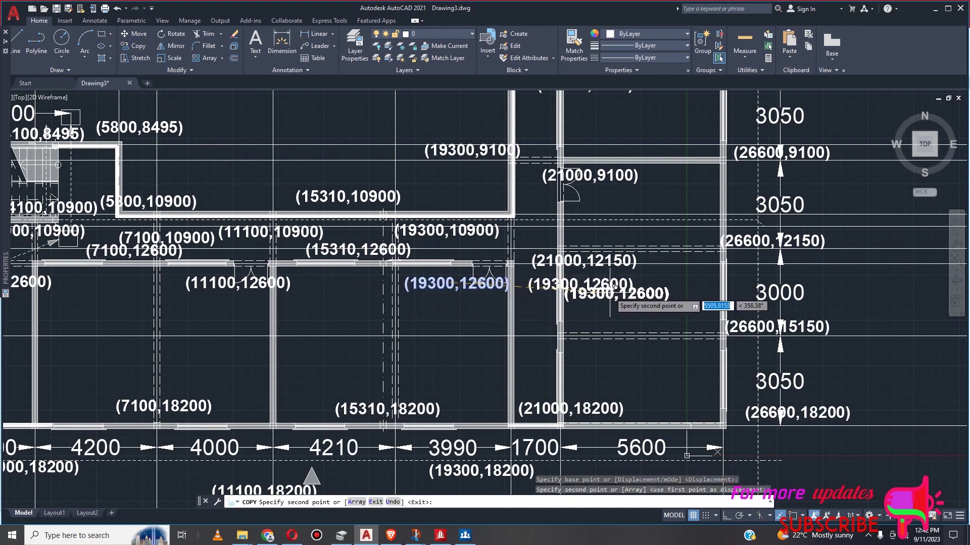
pyautogui.press('Escape')
# Set the X value of the copied label on the right wing's inner wall to 21000 so it reads (21000,12600)
pyautogui.scroll(2, 535, 296)
pyautogui.scroll(-4, 561, 293)
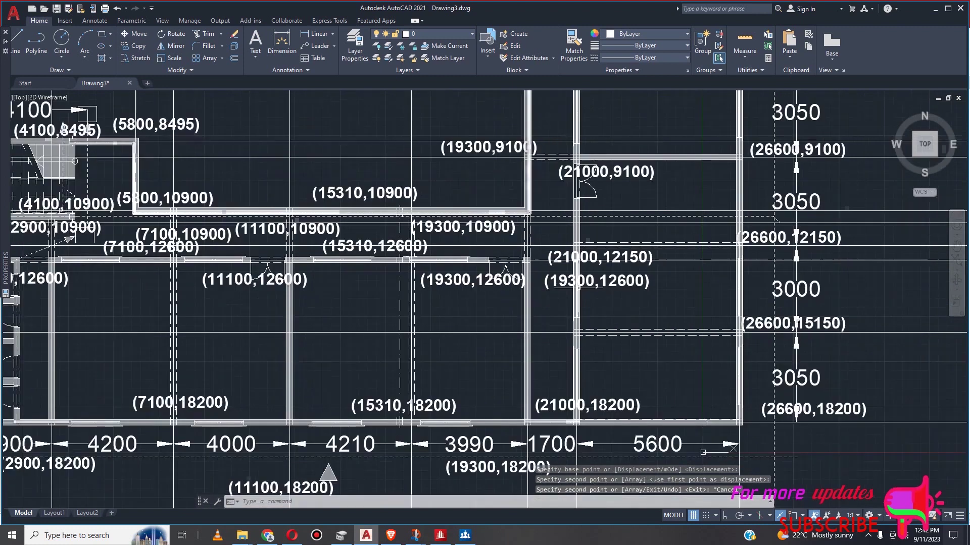
pyautogui.scroll(4, 568, 297)
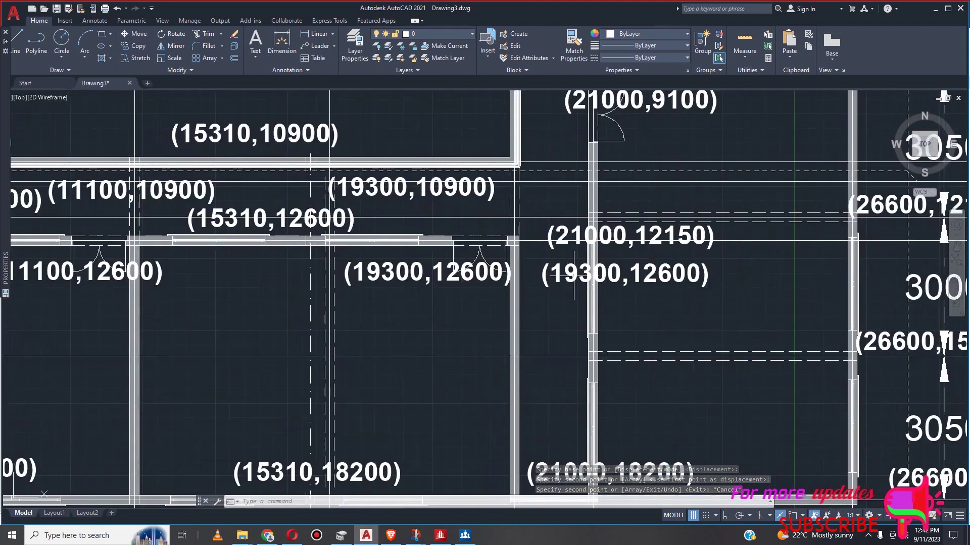
pyautogui.click(574, 275)
pyautogui.doubleClick(574, 277)
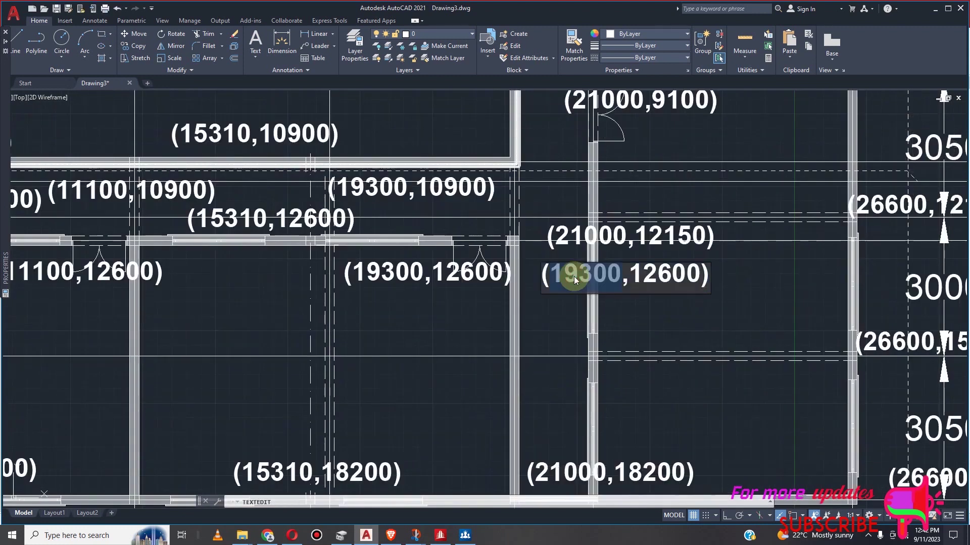
pyautogui.write('2100')
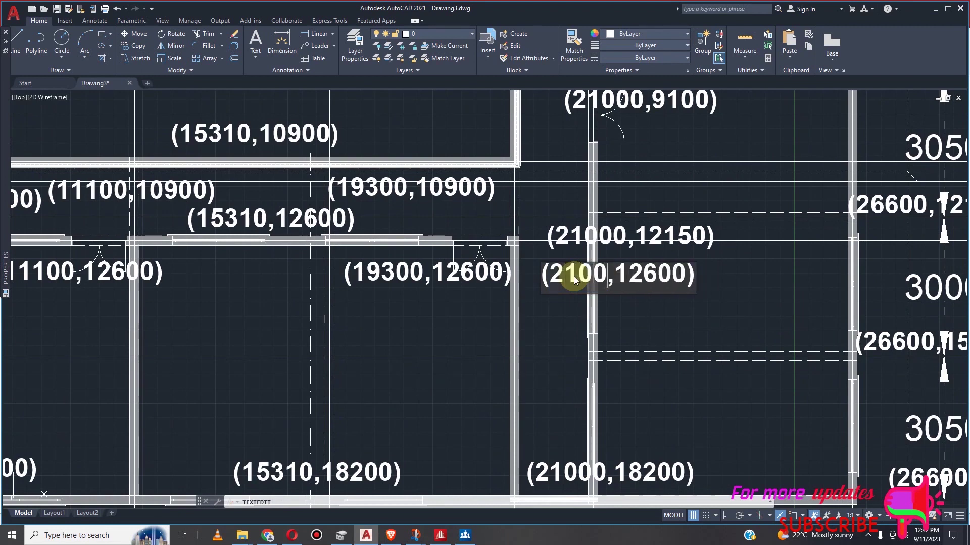
pyautogui.write('0')
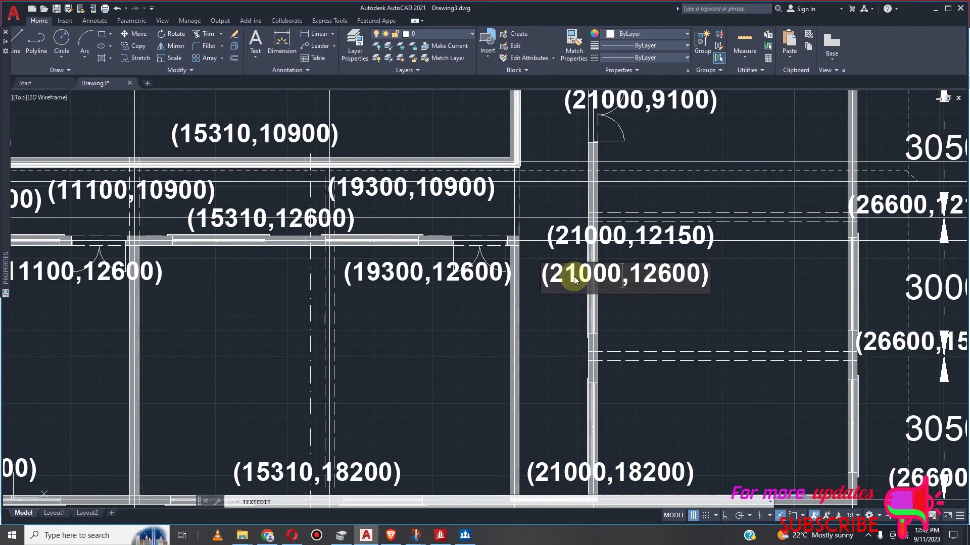
pyautogui.click(825, 274)
pyautogui.scroll(-2, 694, 298)
pyautogui.scroll(-2, 659, 308)
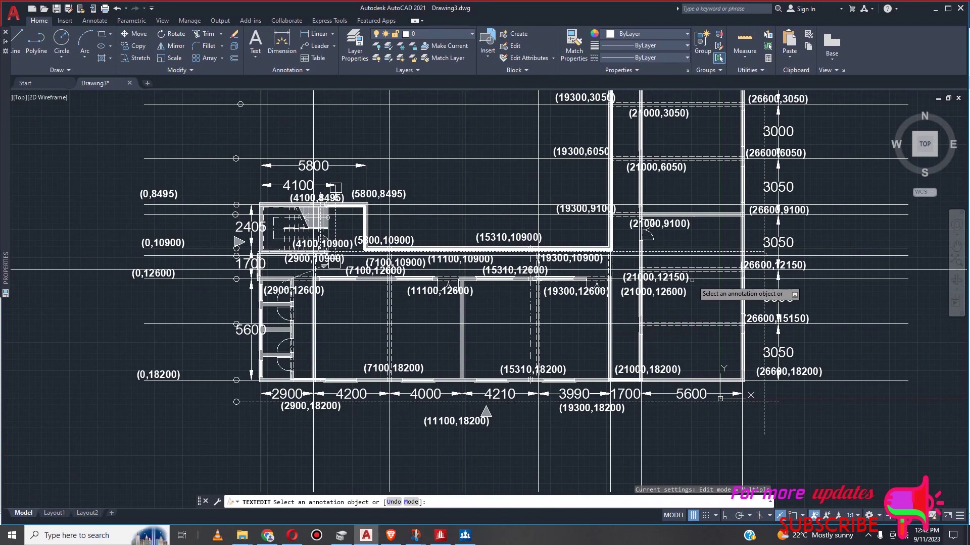
pyautogui.scroll(2, 698, 273)
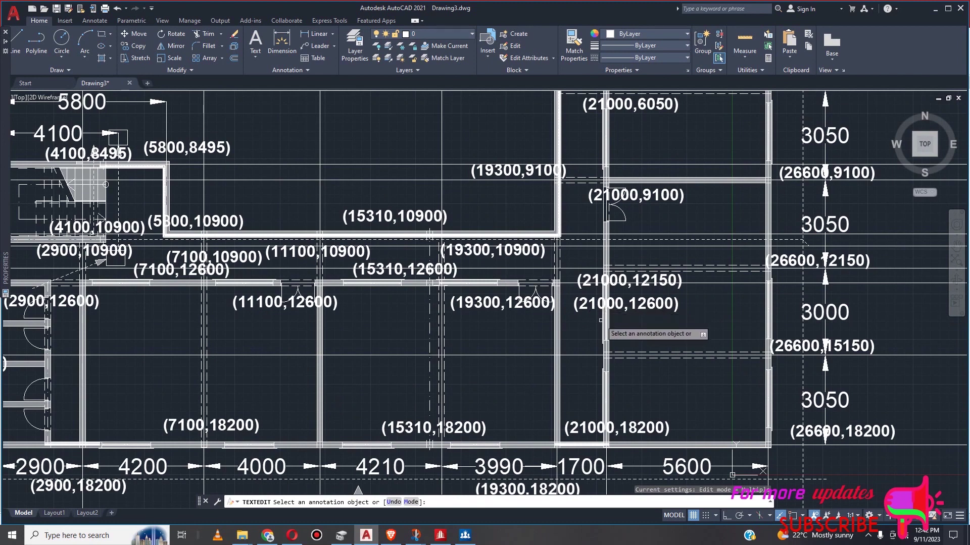
pyautogui.scroll(-5, 616, 311)
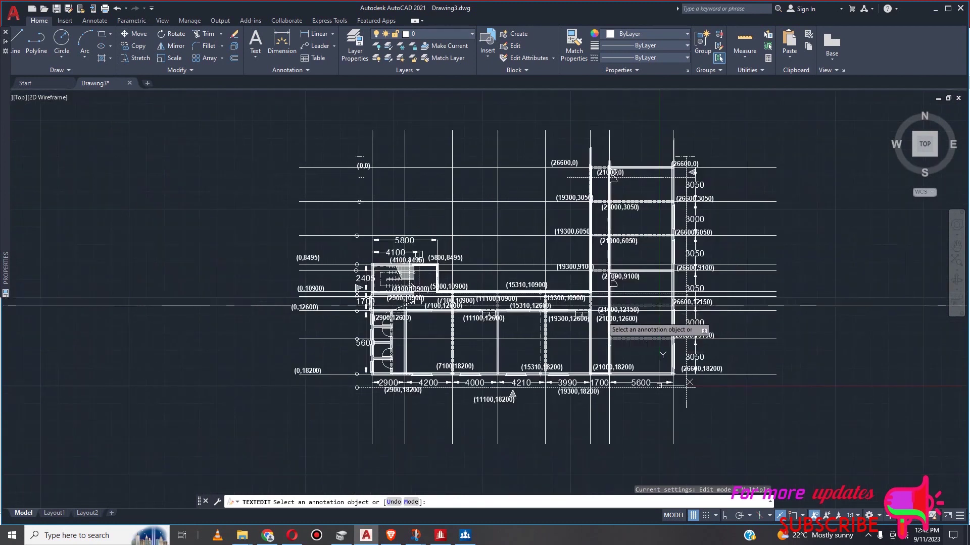
pyautogui.scroll(-2, 621, 312)
pyautogui.scroll(4, 556, 340)
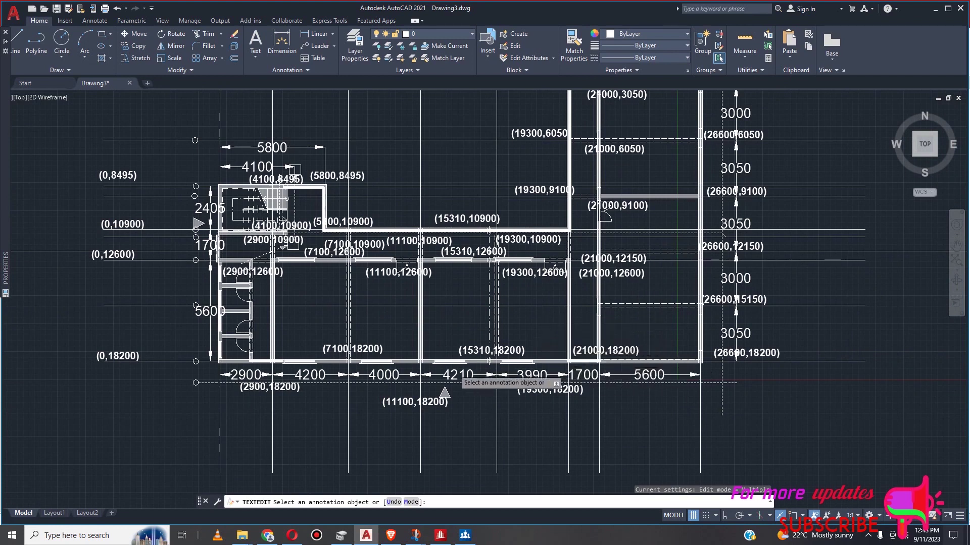
pyautogui.scroll(-4, 459, 368)
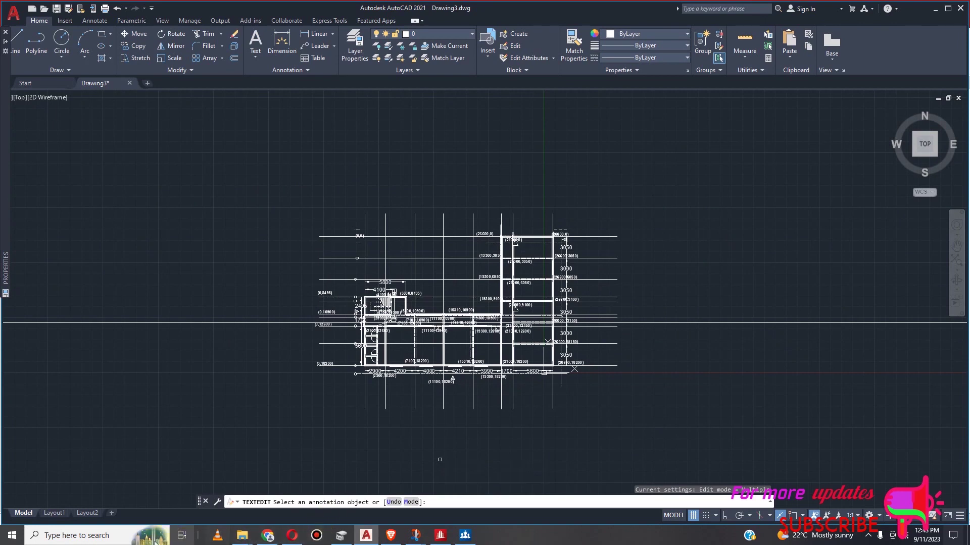
# Launch Excel and create a blank workbook
pyautogui.click(65, 536)
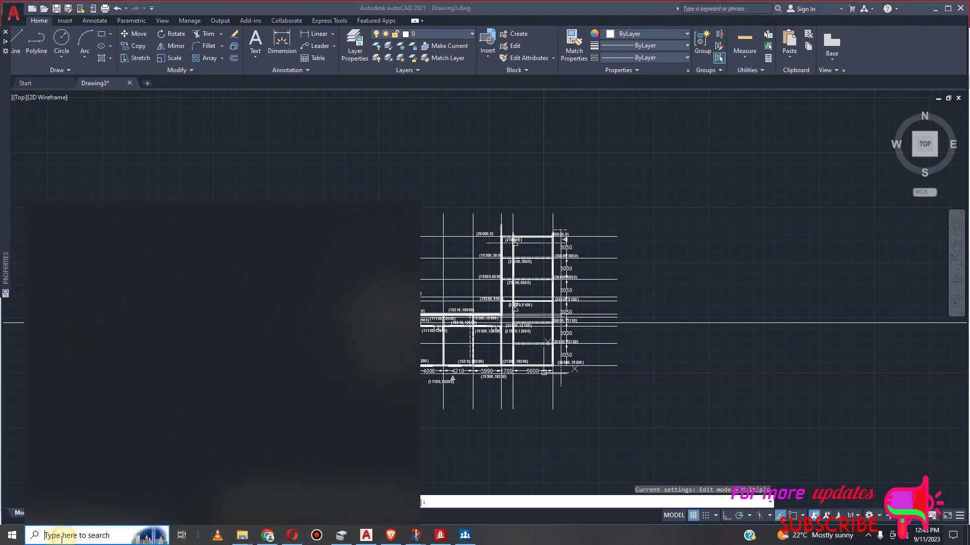
pyautogui.write('EXCE')
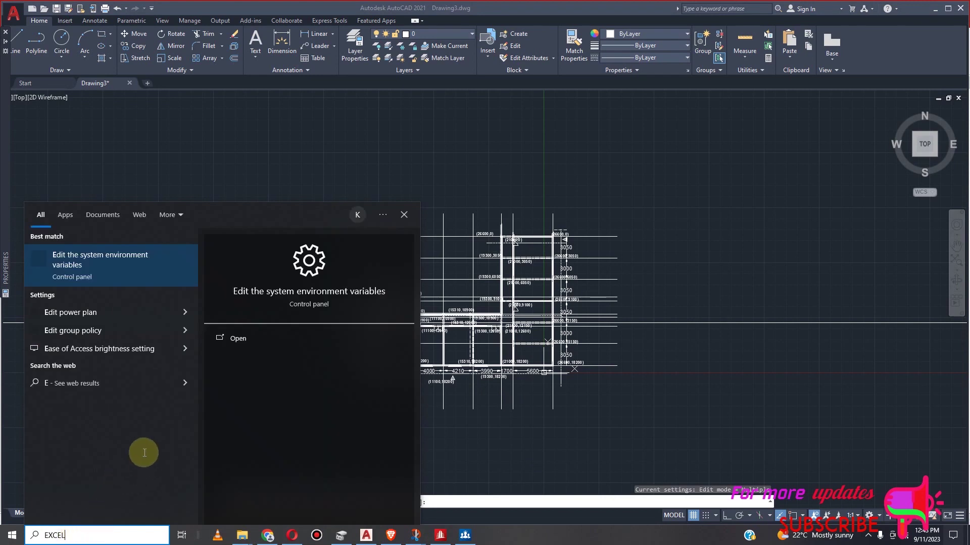
pyautogui.write('L')
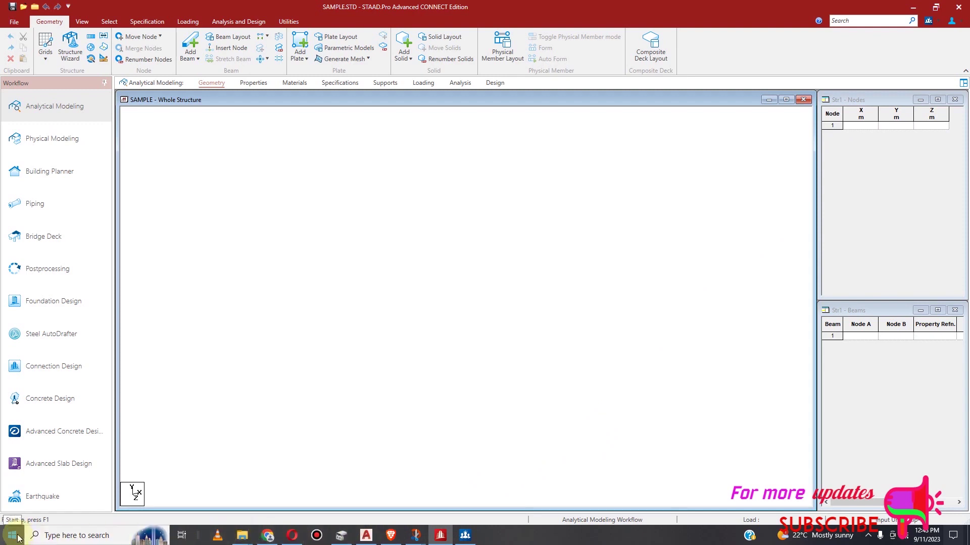
pyautogui.click(71, 538)
pyautogui.write('Excel')
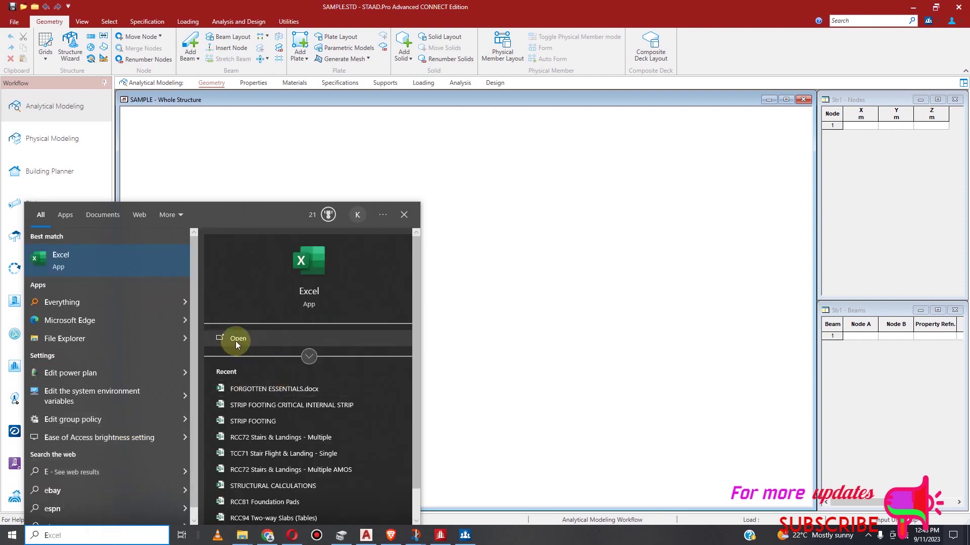
pyautogui.click(236, 343)
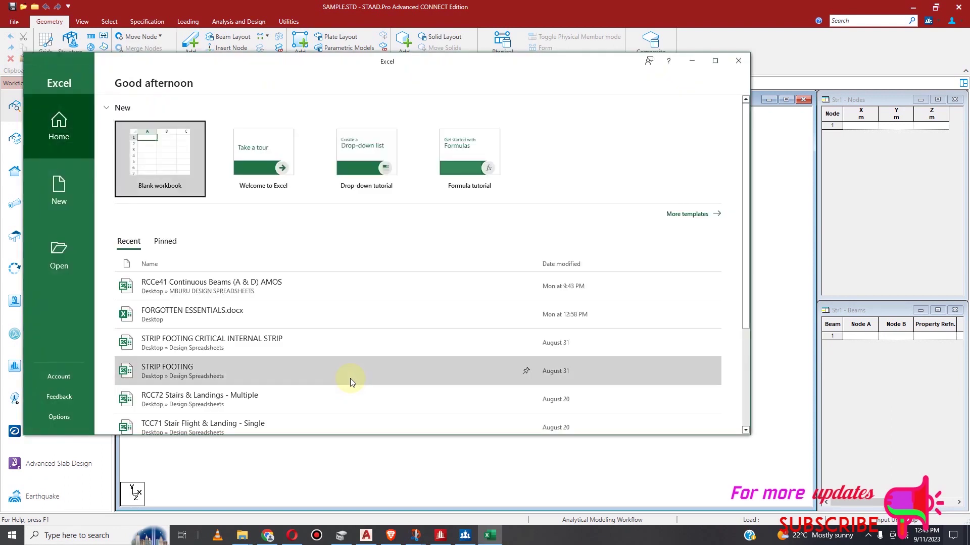
pyautogui.click(170, 157)
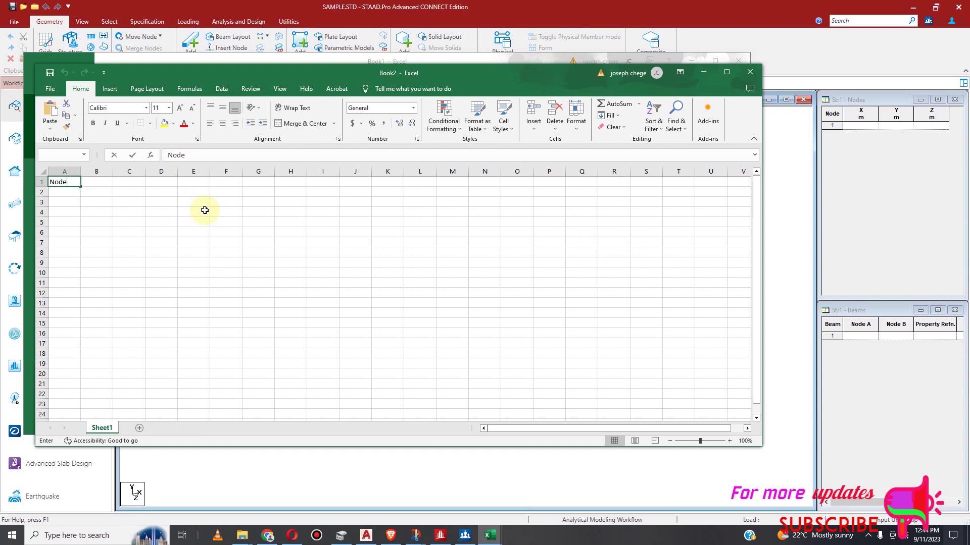
# Enter the column headings Node, x, y and z in cells A1 to D1
pyautogui.click(42, 193)
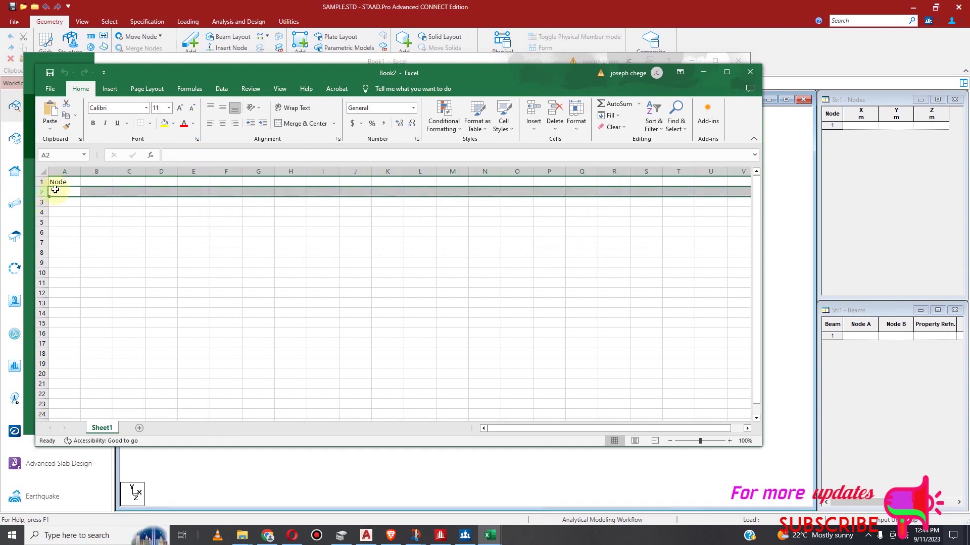
pyautogui.click(95, 180)
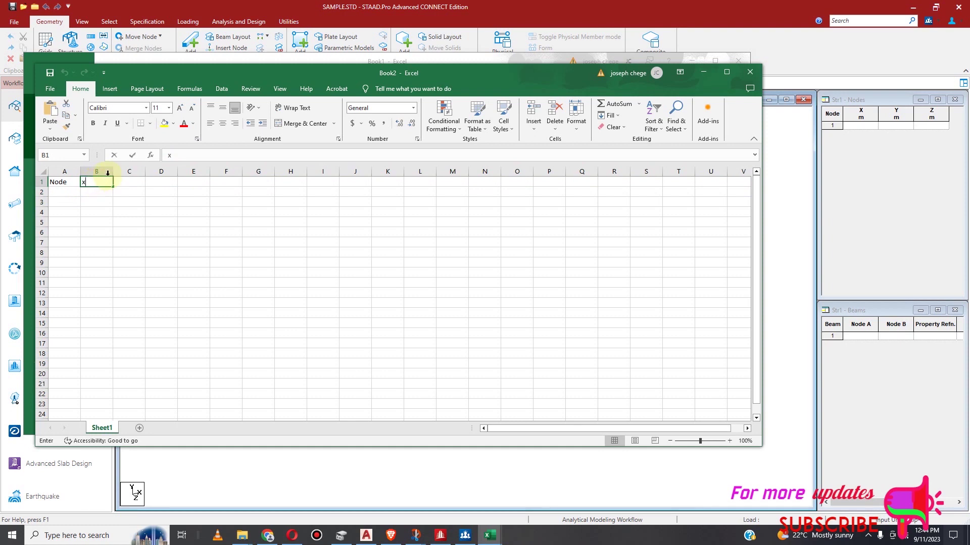
pyautogui.click(141, 182)
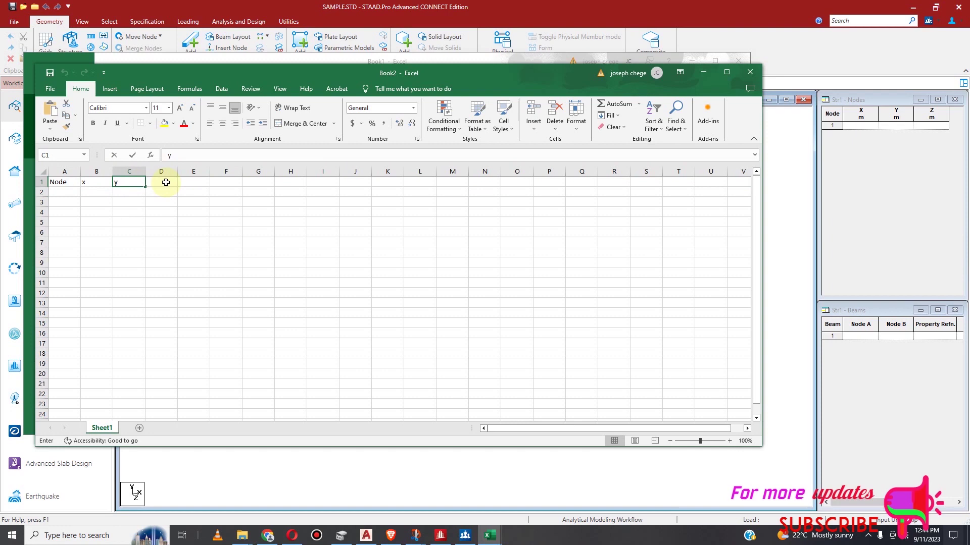
pyautogui.click(166, 183)
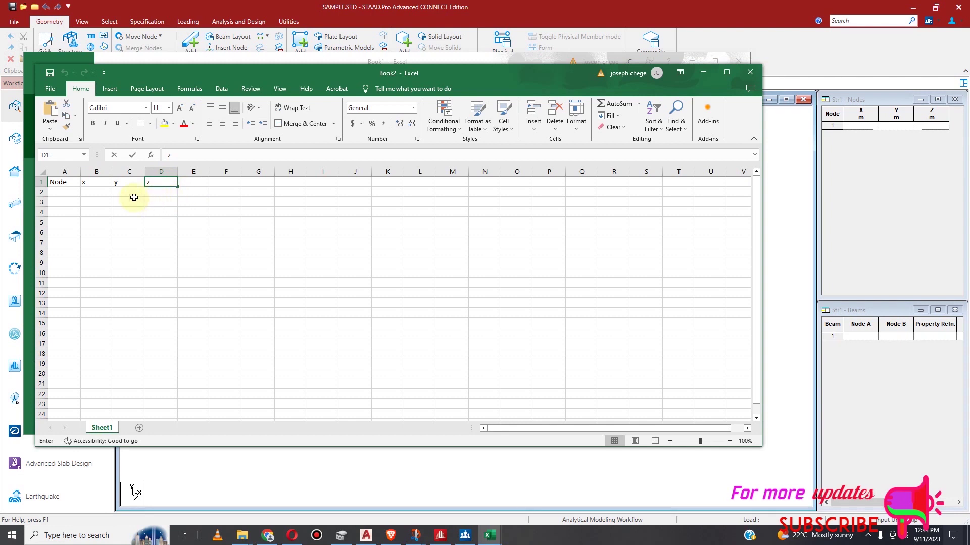
# Number the nodes under the Node heading from 1 to 43, extending the series down from the starting values 1 and 2
pyautogui.click(67, 194)
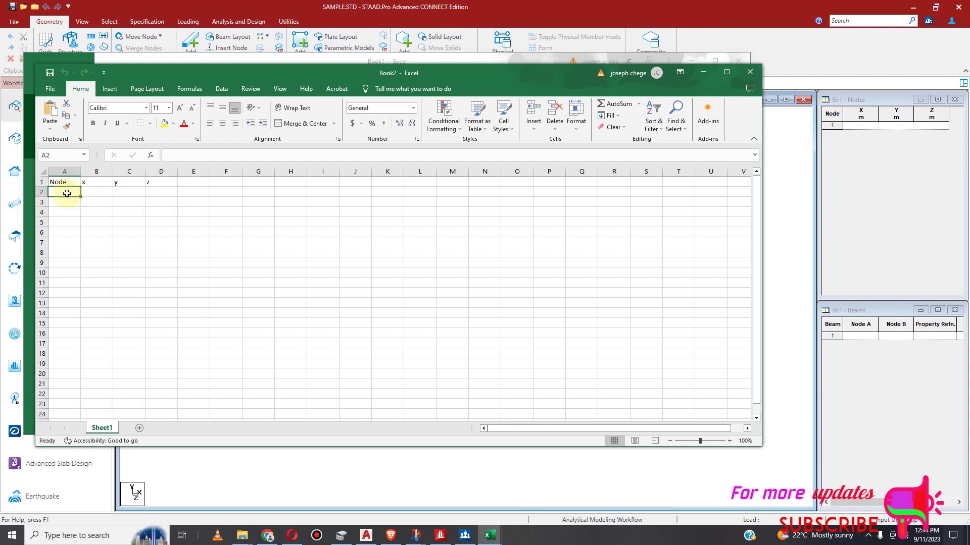
pyautogui.click(65, 201)
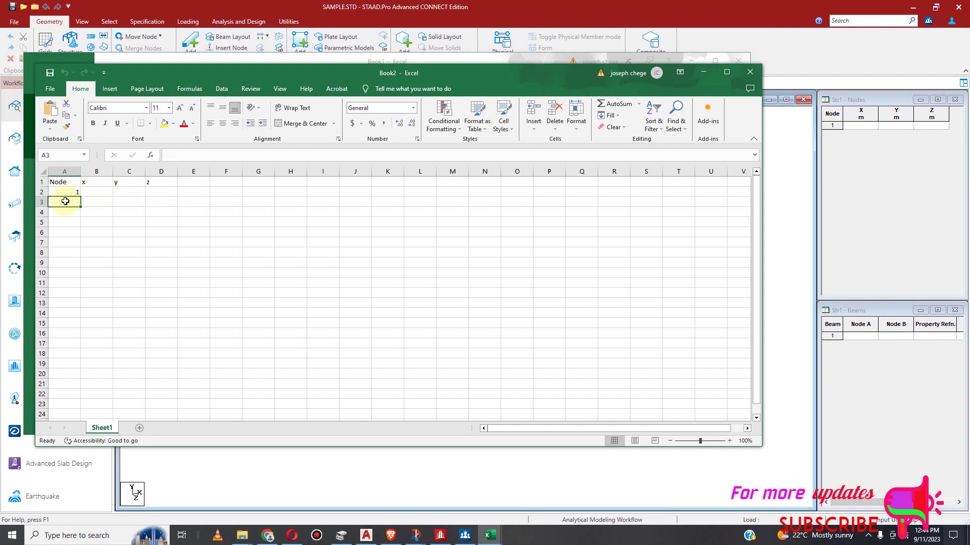
pyautogui.click(68, 213)
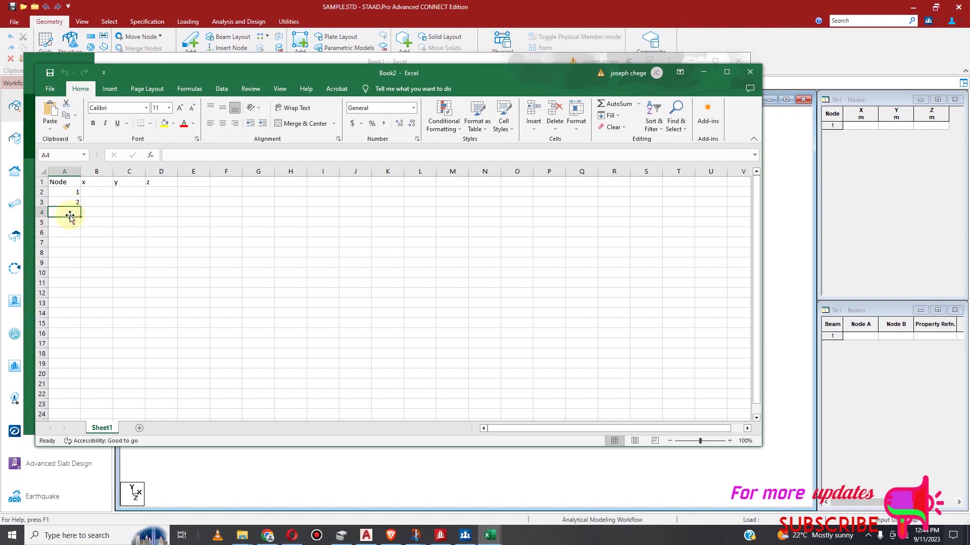
pyautogui.click(68, 194)
pyautogui.moveTo(67, 191); pyautogui.dragTo(78, 416)
pyautogui.scroll(-2, 142, 233)
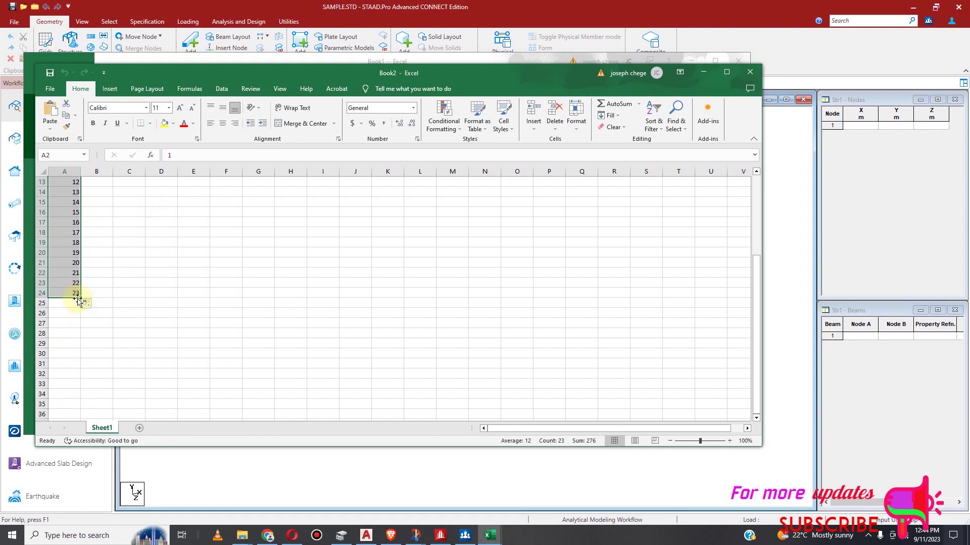
pyautogui.moveTo(79, 296); pyautogui.dragTo(84, 407)
pyautogui.scroll(-1, 156, 264)
pyautogui.scroll(6, 156, 293)
pyautogui.scroll(1, 152, 227)
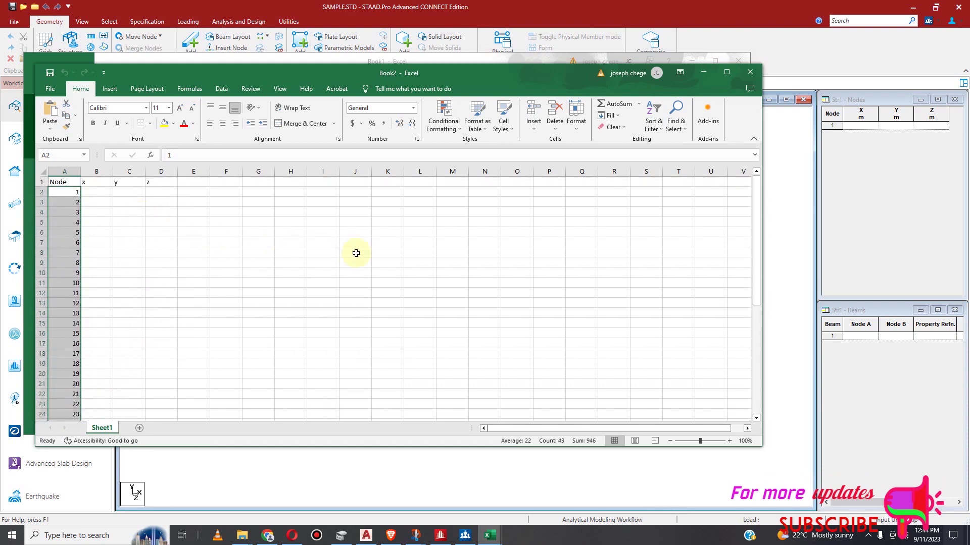
# Shift the Excel window right, switch to AutoCAD and shrink the drawing's window to the left part of the screen
pyautogui.moveTo(589, 75); pyautogui.dragTo(925, 62)
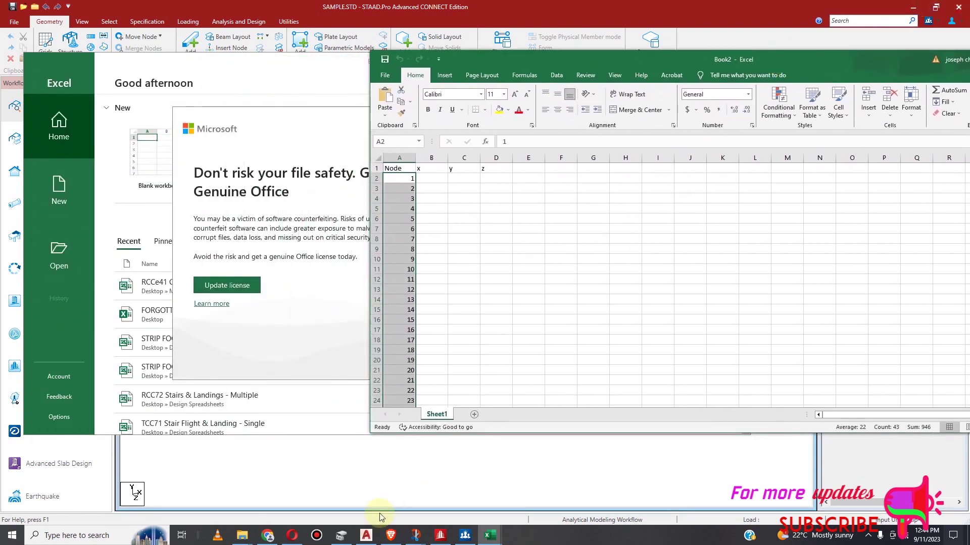
pyautogui.click(367, 535)
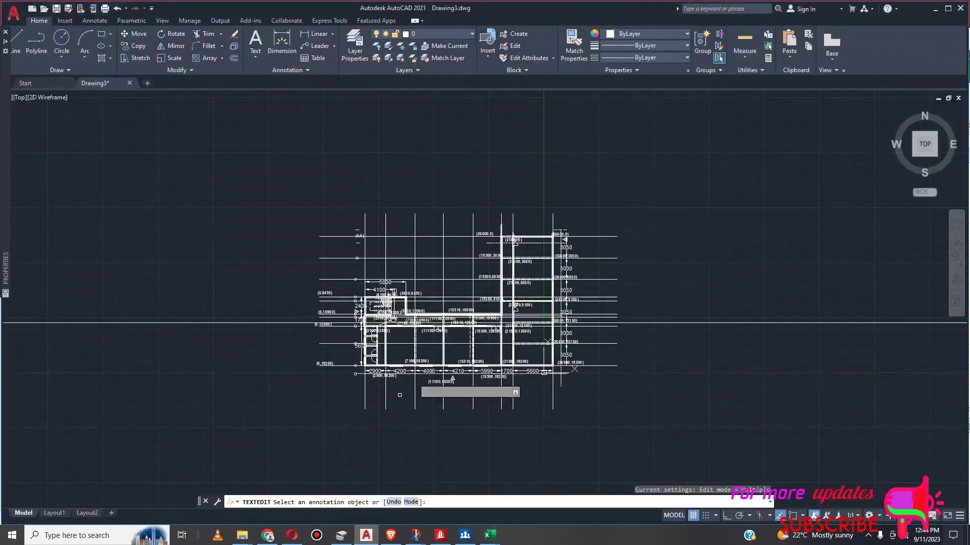
pyautogui.click(947, 9)
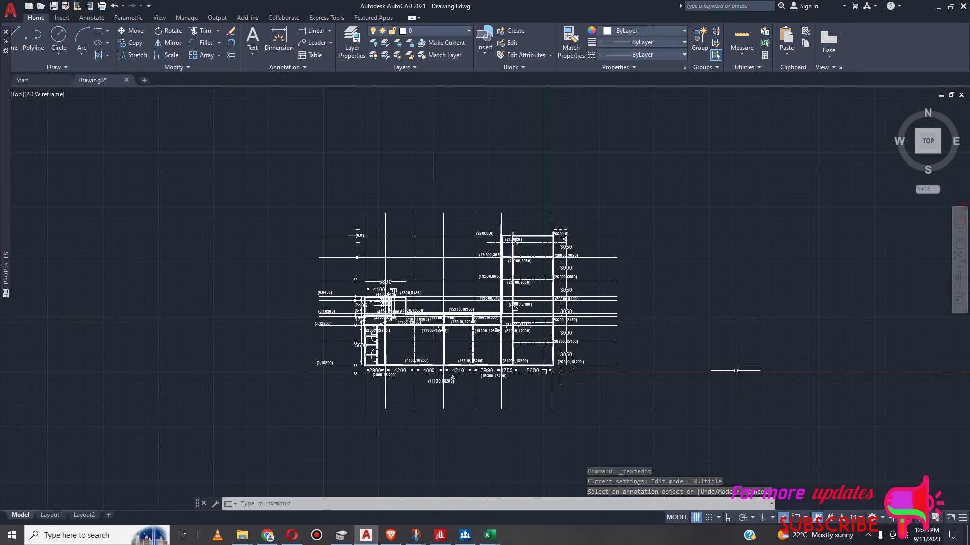
pyautogui.doubleClick(629, 5)
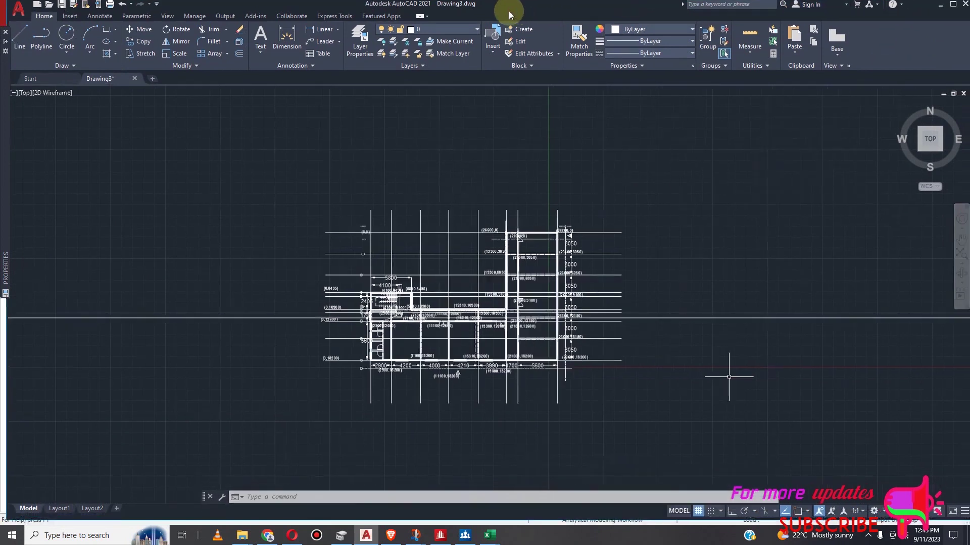
pyautogui.moveTo(510, 10); pyautogui.dragTo(470, 12)
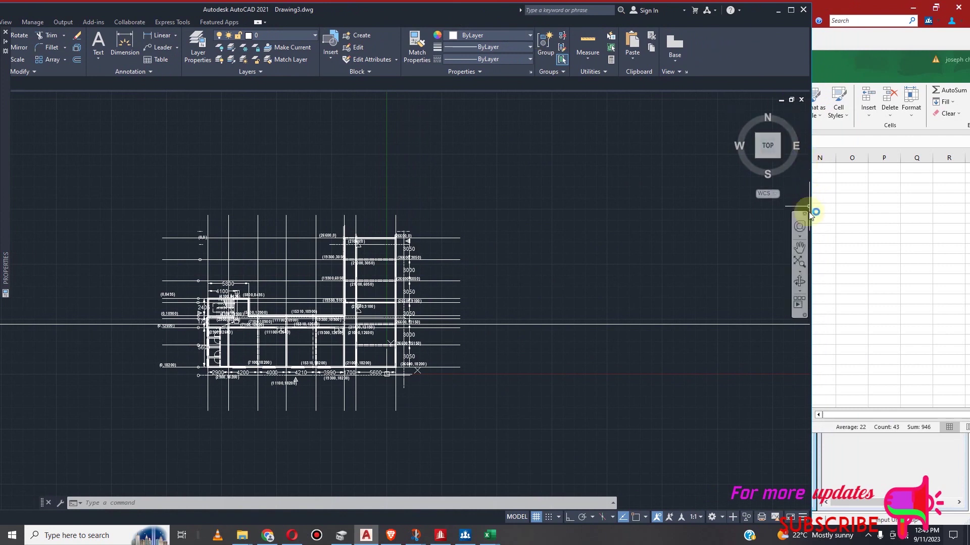
pyautogui.moveTo(810, 188); pyautogui.dragTo(546, 202)
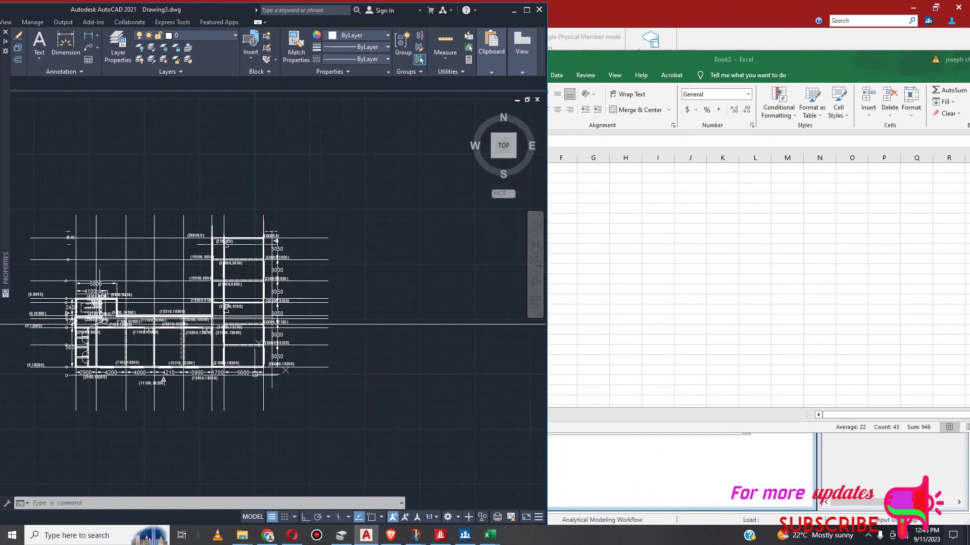
# Examine the coordinate labels across the floor plan, from the (0,0) corner and left wall to the right wing
pyautogui.scroll(2, 31, 325)
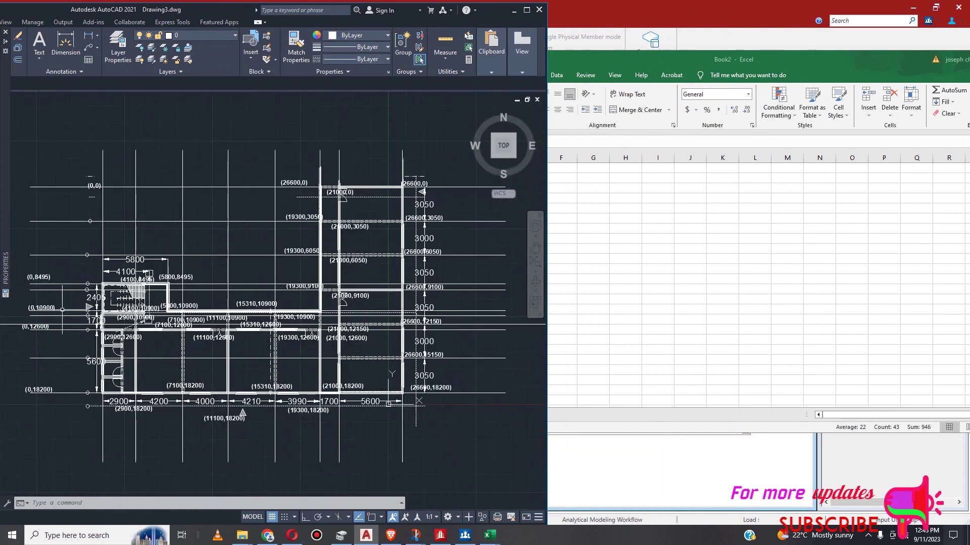
pyautogui.scroll(3, 62, 309)
pyautogui.scroll(-4, 126, 283)
pyautogui.scroll(3, 155, 289)
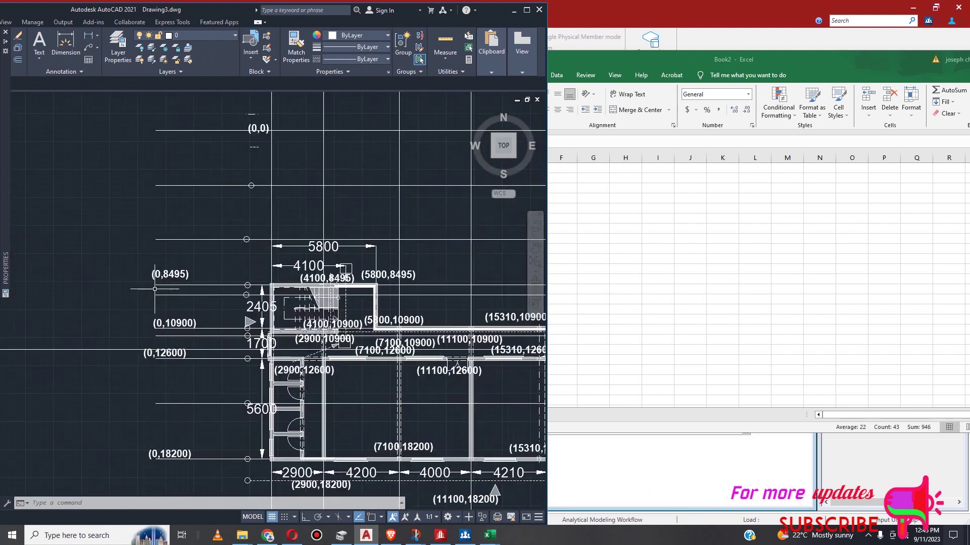
pyautogui.scroll(-4, 257, 283)
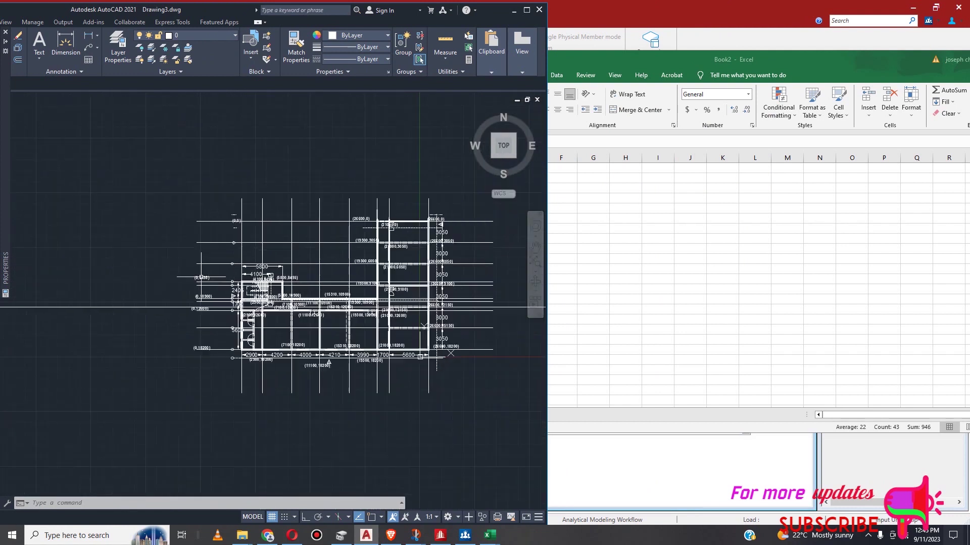
pyautogui.scroll(2, 439, 224)
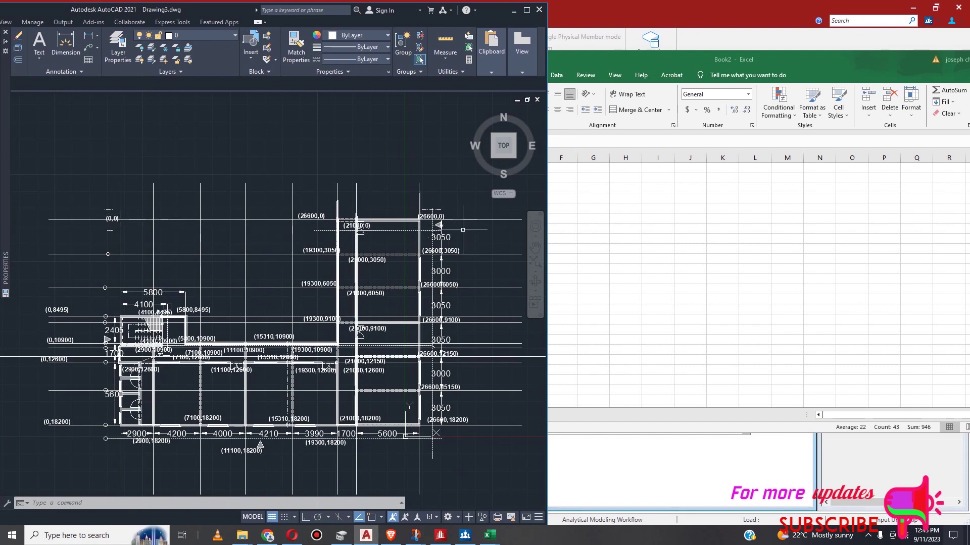
pyautogui.scroll(-3, 136, 357)
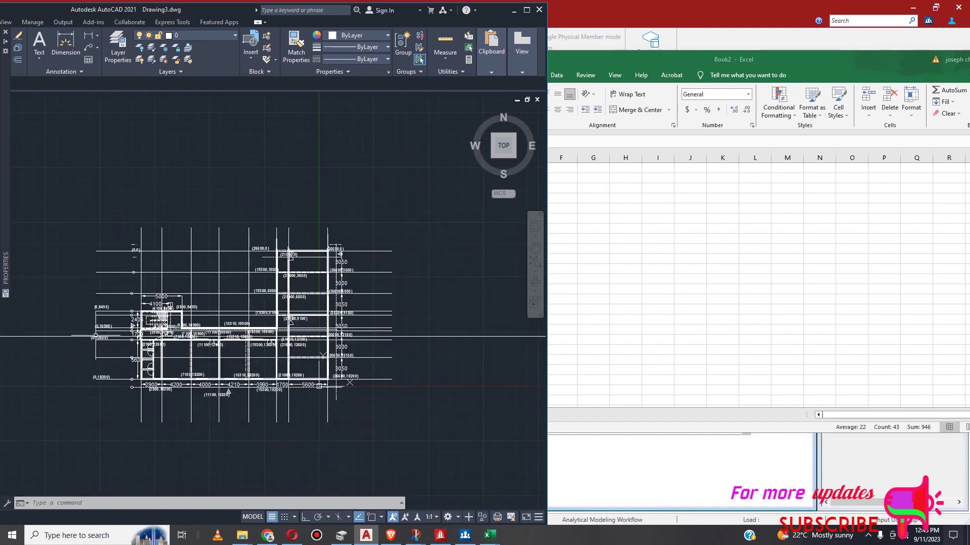
pyautogui.scroll(5, 101, 348)
pyautogui.click(115, 270)
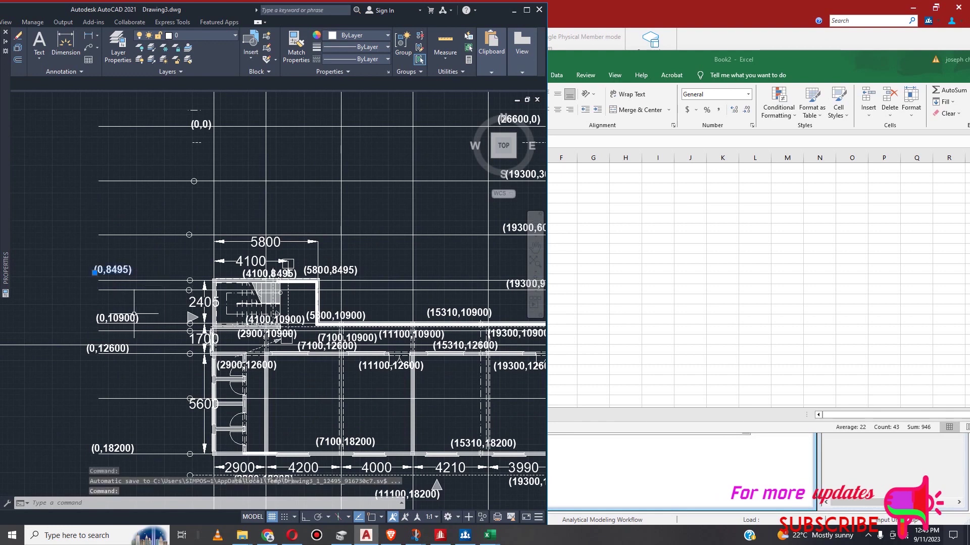
pyautogui.scroll(-6, 274, 302)
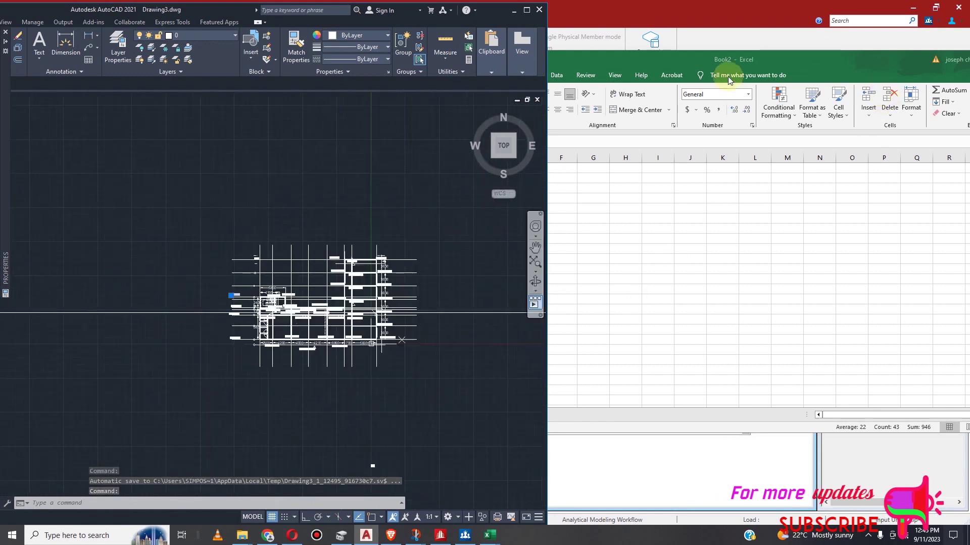
# Switch back to the node workbook in Excel and snap its window to the right half of the screen
pyautogui.click(886, 38)
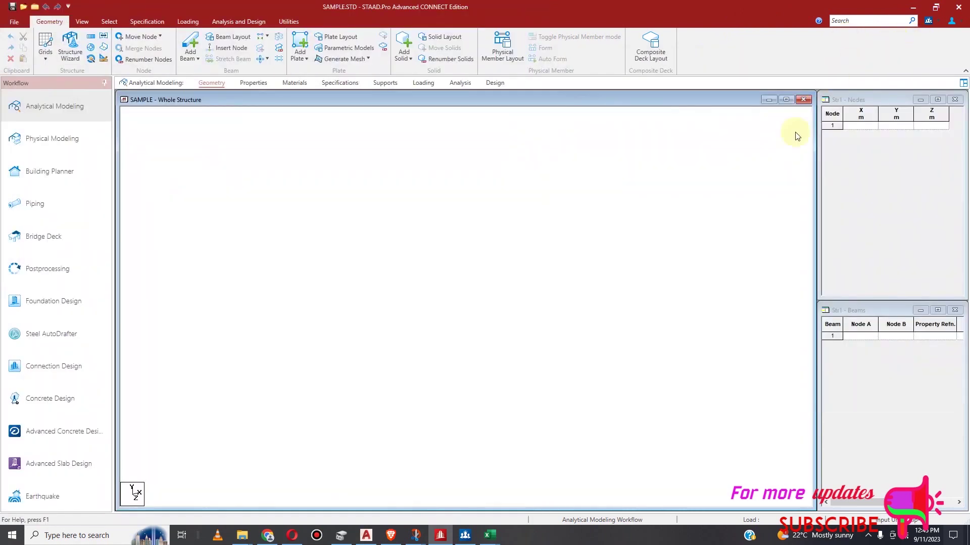
pyautogui.moveTo(489, 535)
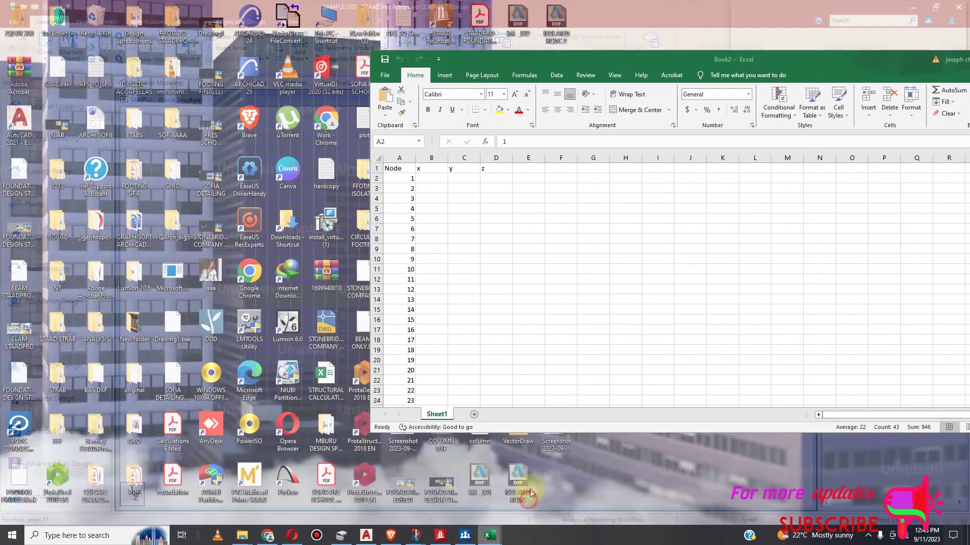
pyautogui.click(505, 502)
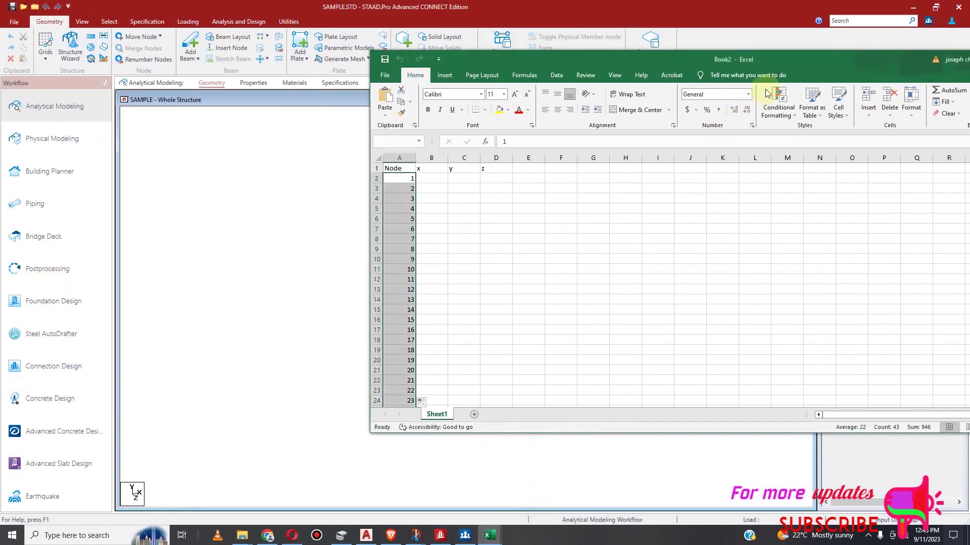
pyautogui.moveTo(811, 65); pyautogui.dragTo(967, 51)
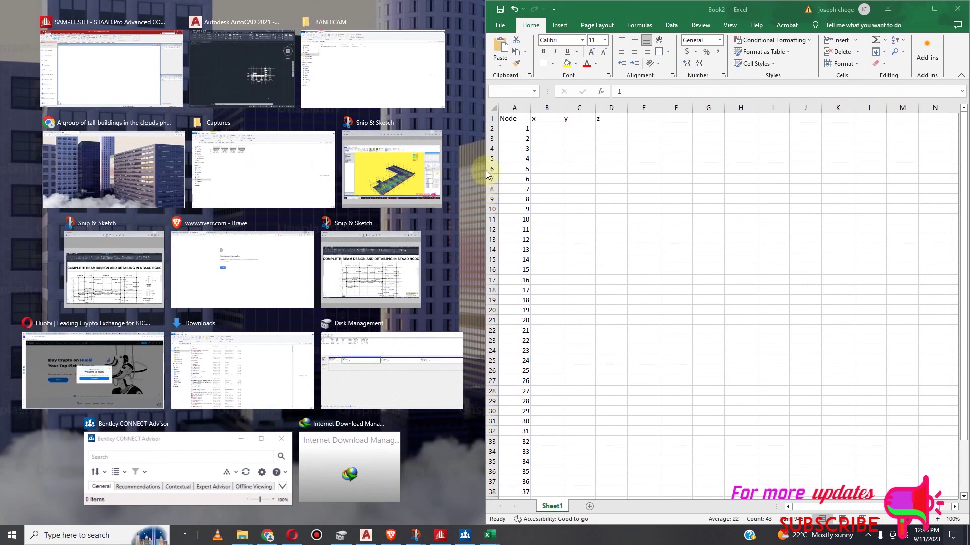
# Narrow the Excel window and bring up the AutoCAD drawing beside it, showing the coordinate labels of the floor plan's right wing
pyautogui.moveTo(484, 169); pyautogui.dragTo(583, 167)
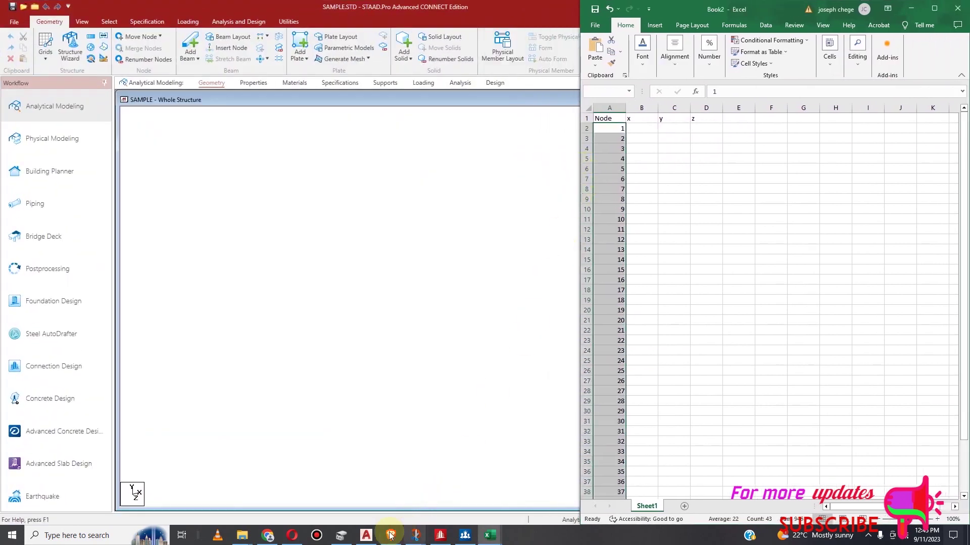
pyautogui.click(368, 535)
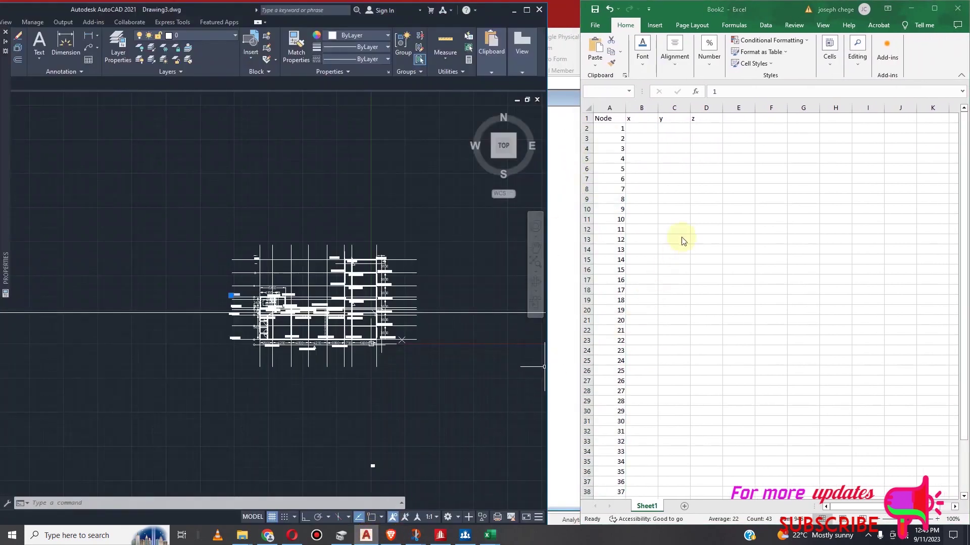
pyautogui.scroll(5, 298, 323)
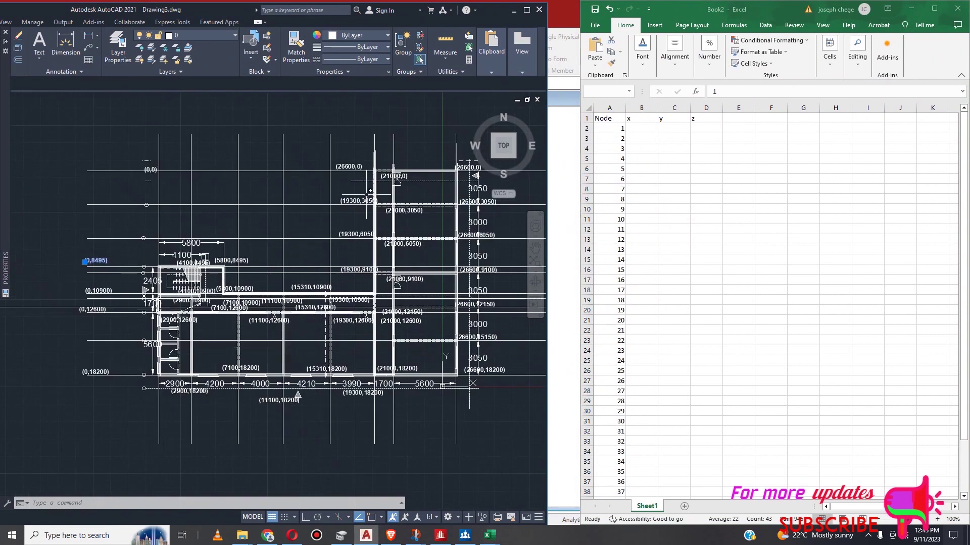
pyautogui.scroll(-3, 319, 212)
pyautogui.scroll(3, 379, 192)
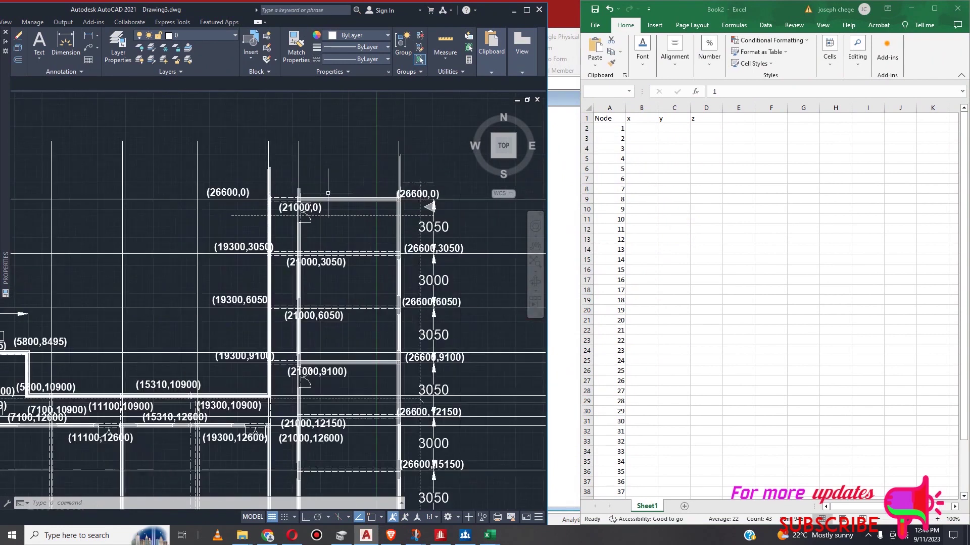
pyautogui.scroll(4, 328, 197)
pyautogui.scroll(-2, 180, 240)
# In the Excel node table, enter 26600 as the x coordinate of node 1
pyautogui.click(649, 128)
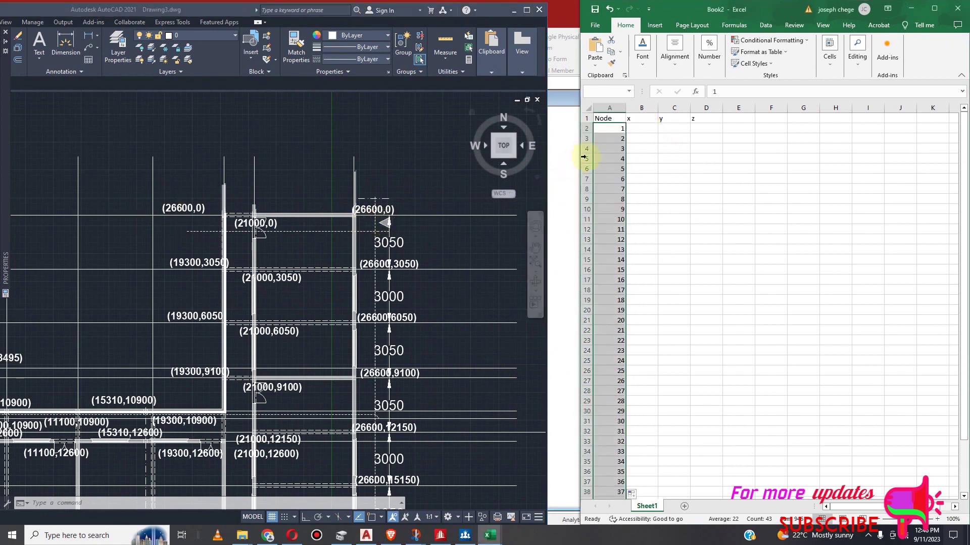
pyautogui.click(641, 129)
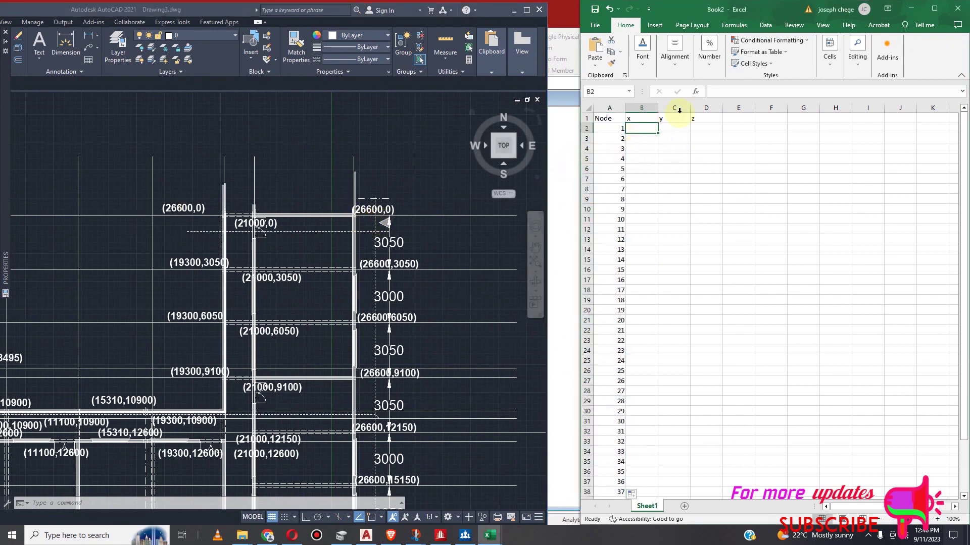
pyautogui.write('26600')
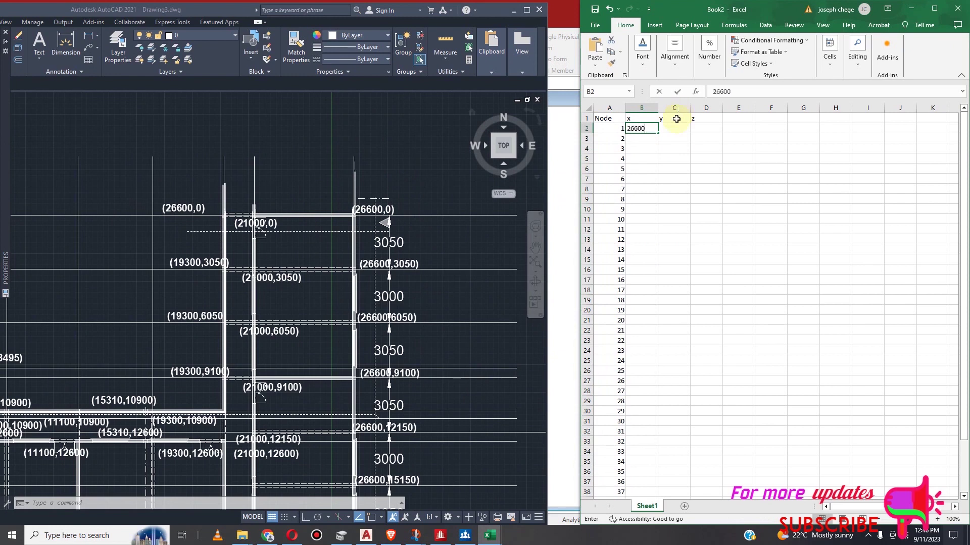
pyautogui.click(670, 128)
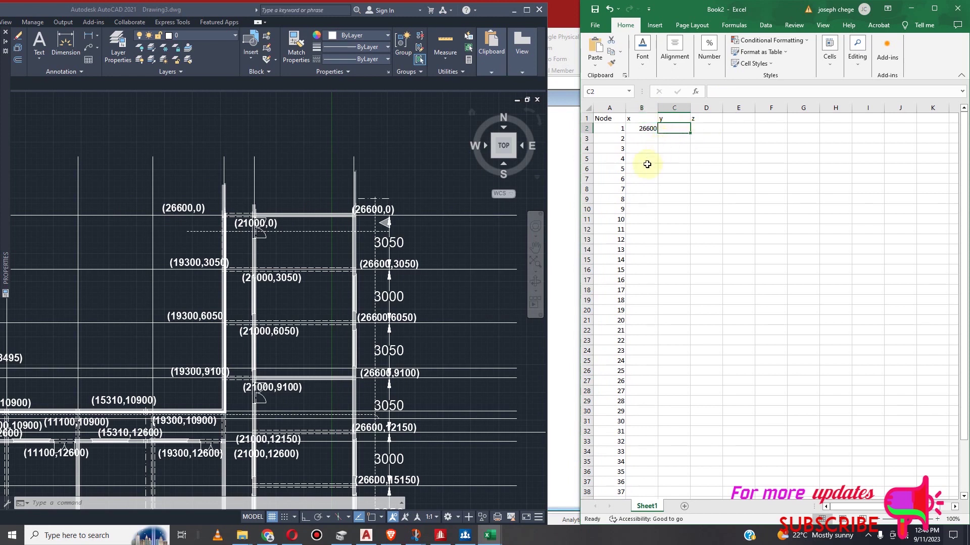
# Switch to AutoCAD, select the (26600,0) label beside the (21000,0) label to inspect its properties, and clear the selection
pyautogui.click(185, 211)
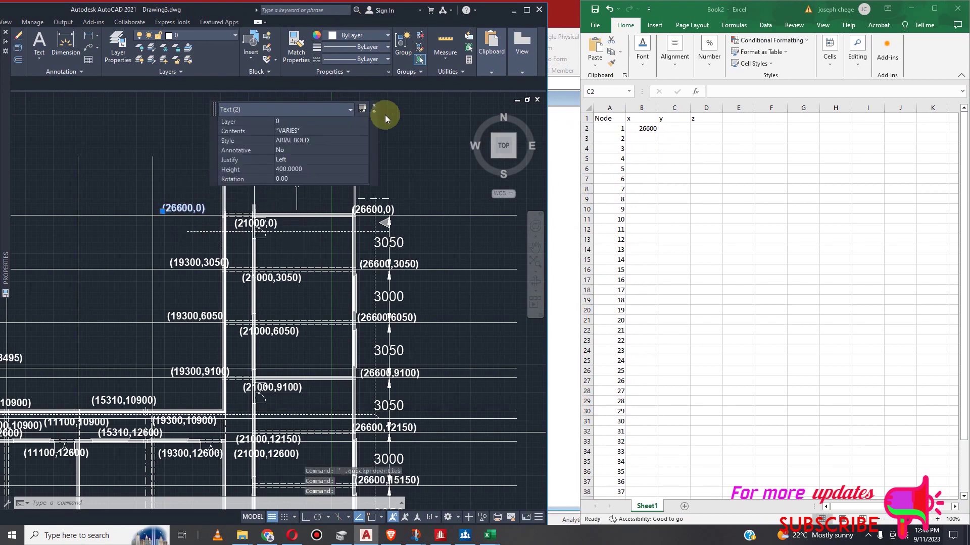
pyautogui.press('Escape')
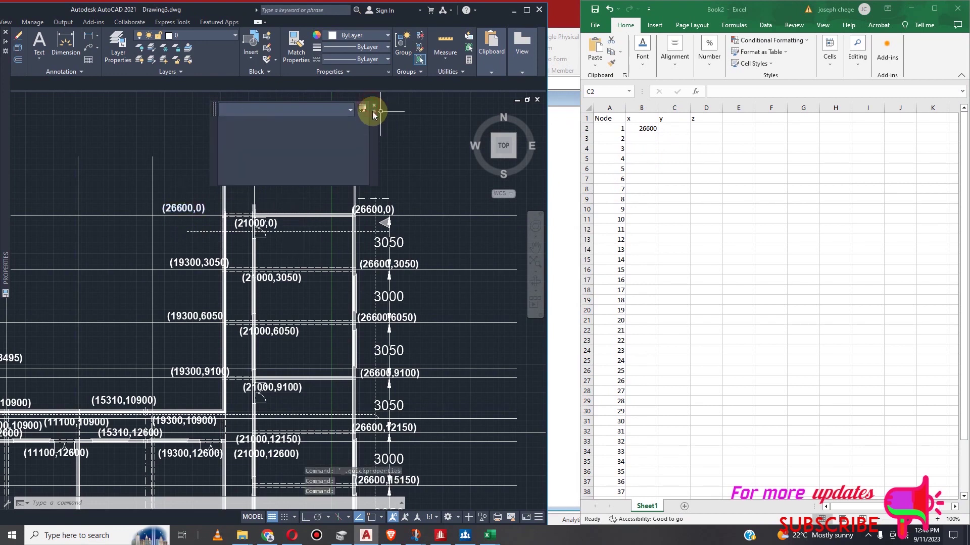
# Change the coordinate label at the upper end of the 19300 grid line, above (19300,3050), to (19300,0)
pyautogui.doubleClick(180, 209)
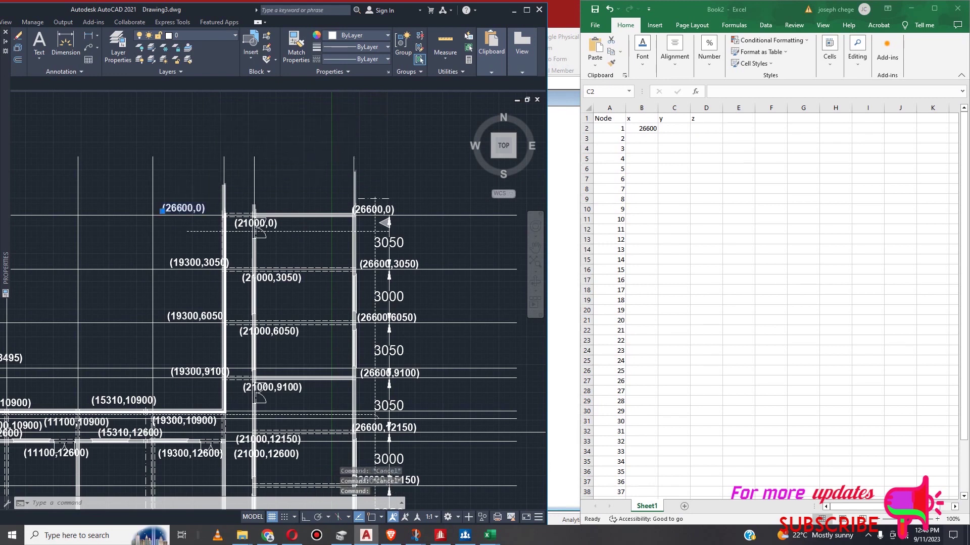
pyautogui.click(179, 208)
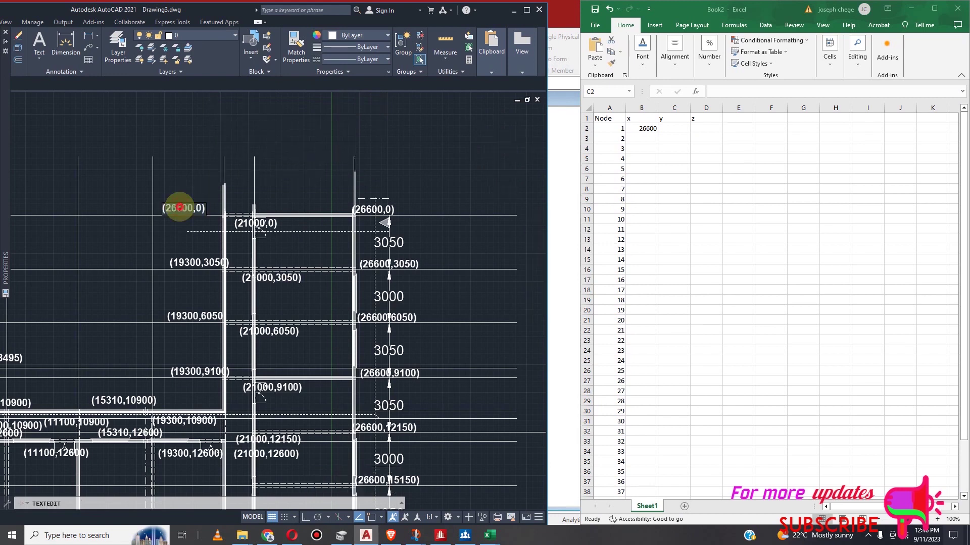
pyautogui.press('BackSpace')
pyautogui.write('19')
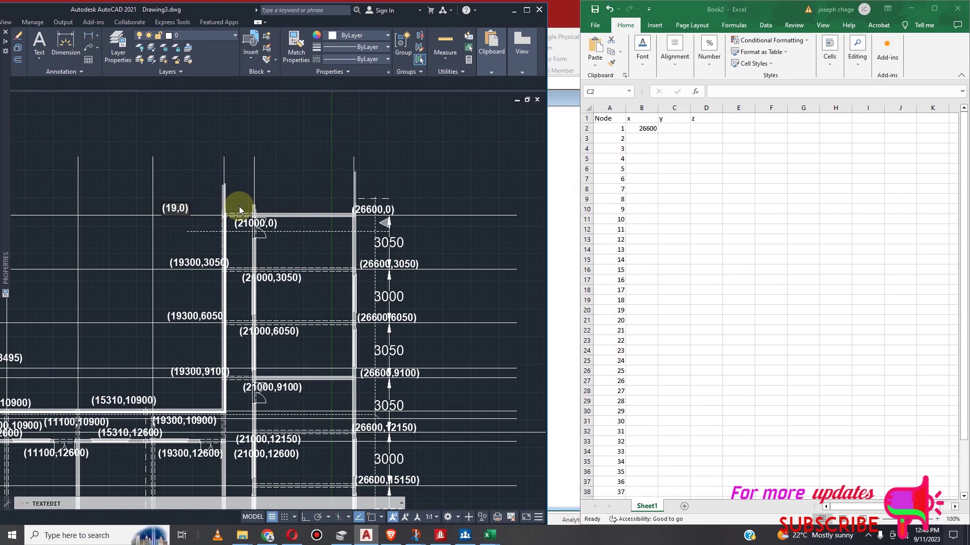
pyautogui.write('300')
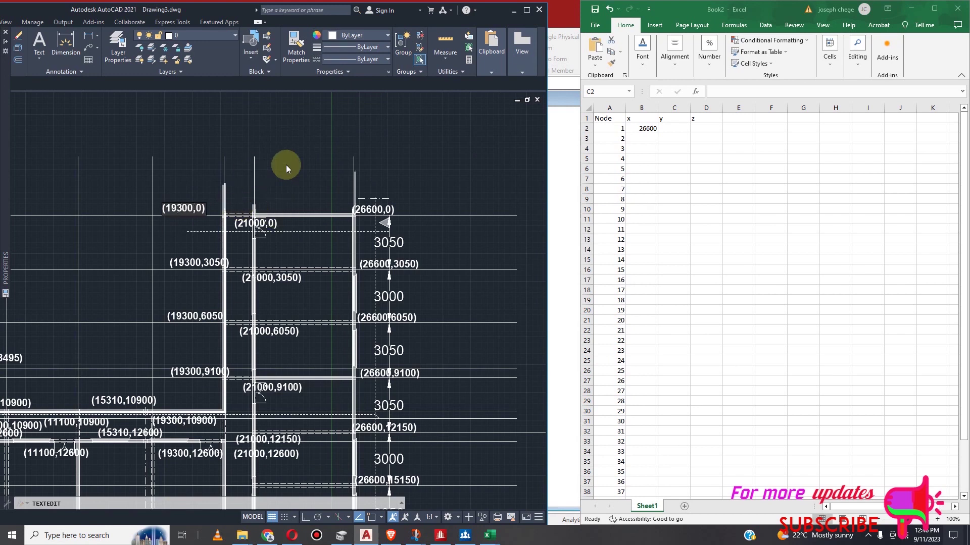
pyautogui.click(286, 165)
# Enlarge the drawing window to full screen and save the drawing on the Desktop as SAMPLE in AutoCAD 2018 format
pyautogui.scroll(-2, 326, 175)
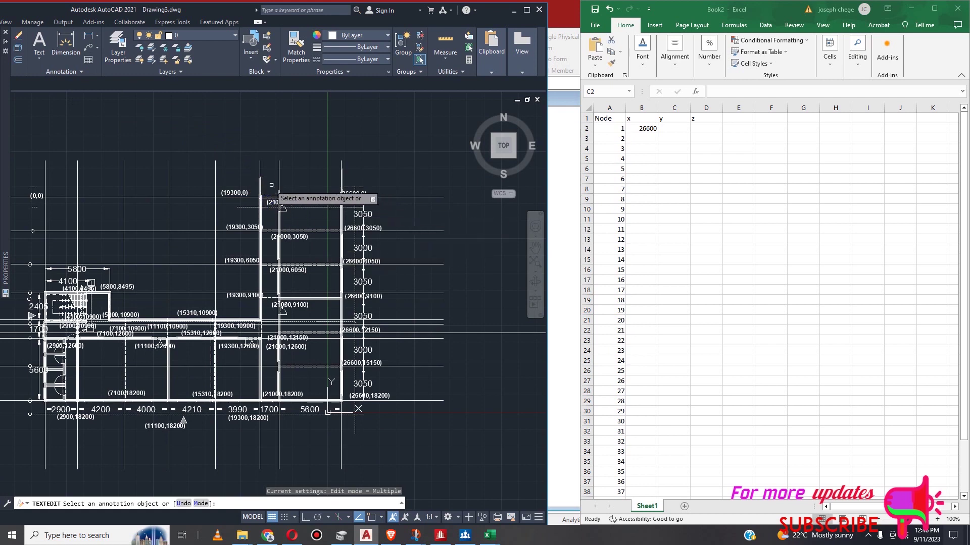
pyautogui.scroll(4, 241, 202)
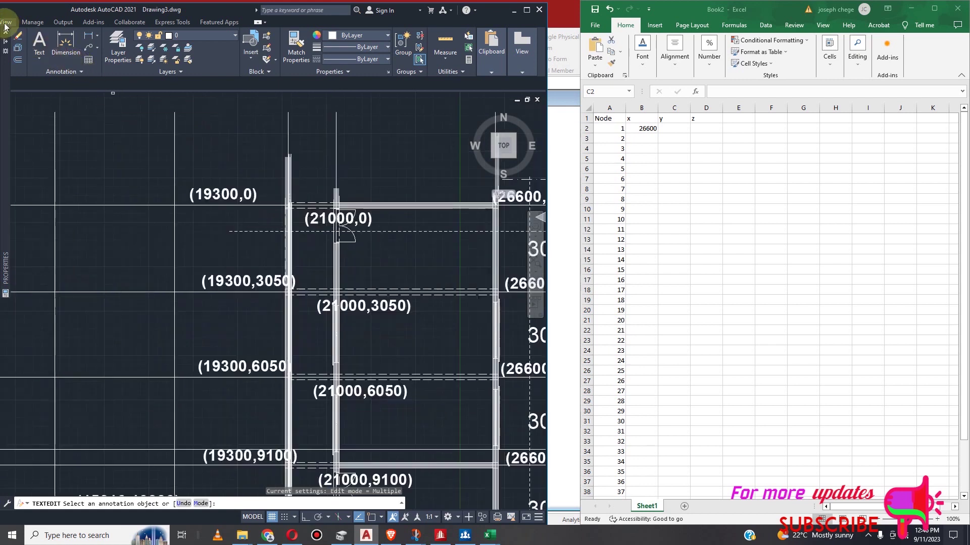
pyautogui.click(527, 10)
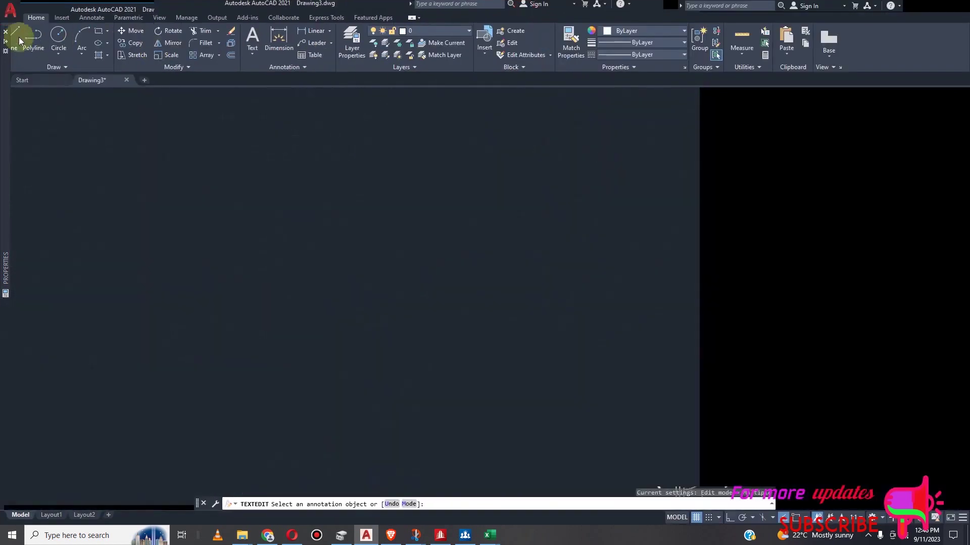
pyautogui.click(10, 16)
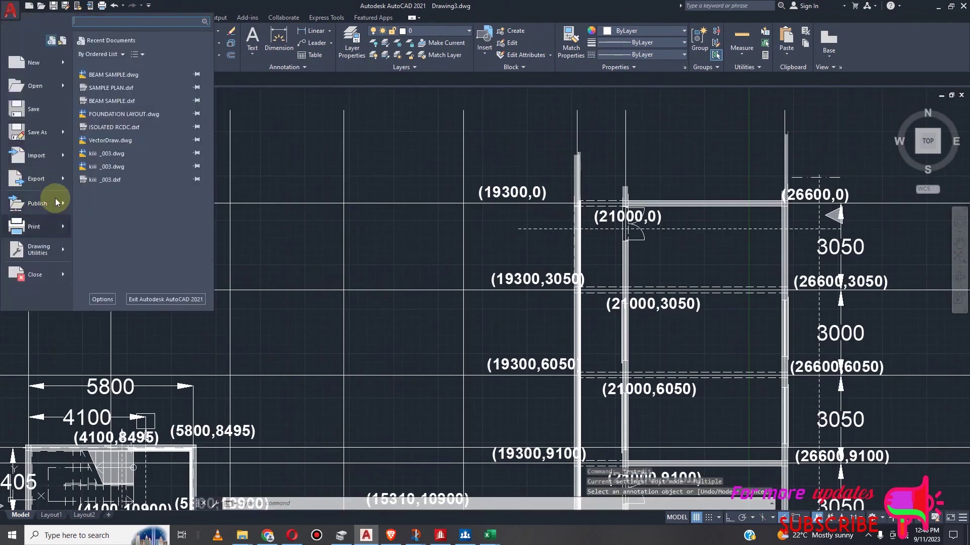
pyautogui.press('Escape')
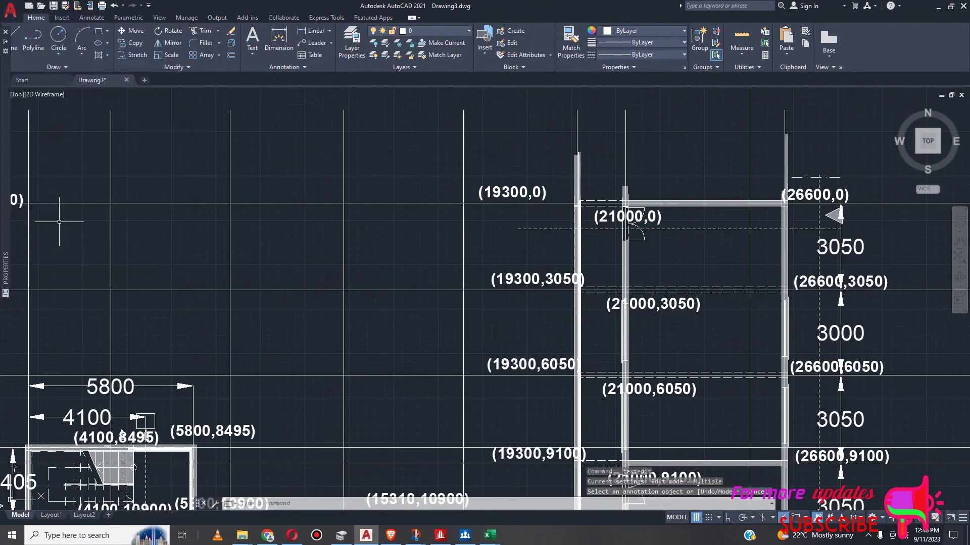
pyautogui.hotkey('ctrl', 'shift', 's')
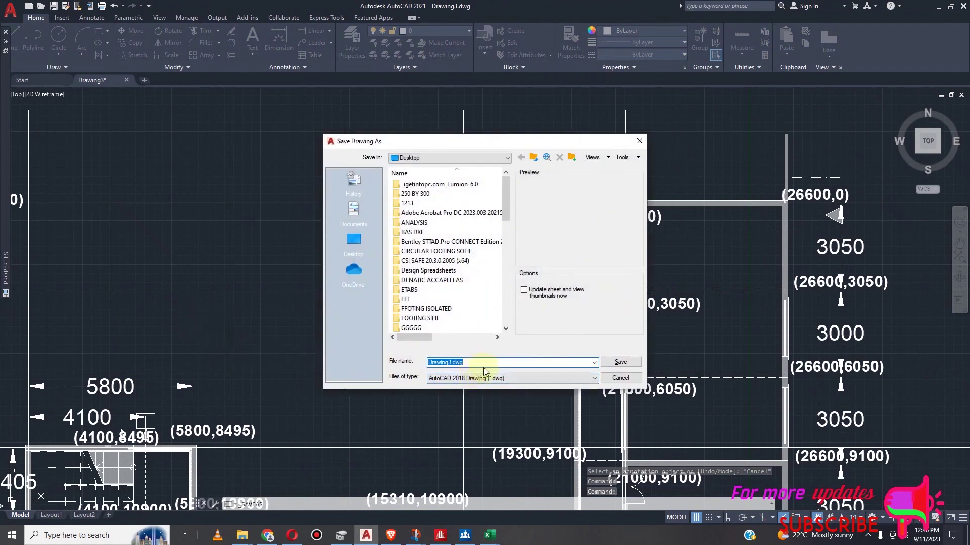
pyautogui.write('S')
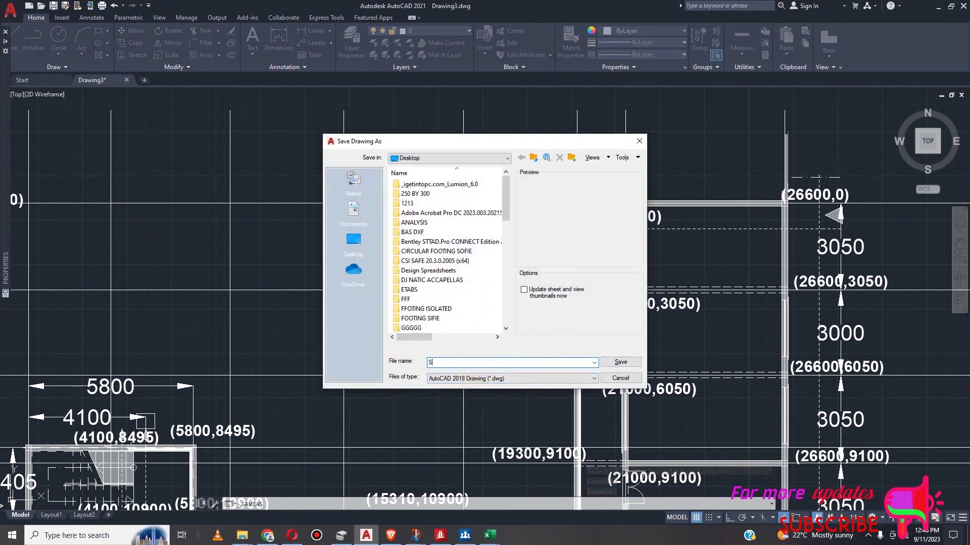
pyautogui.write('AMPLE')
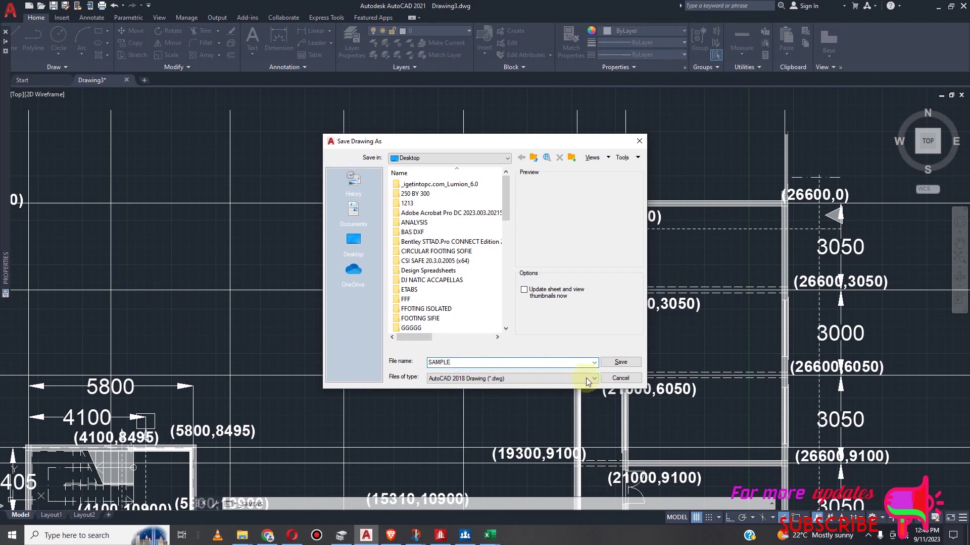
pyautogui.click(621, 363)
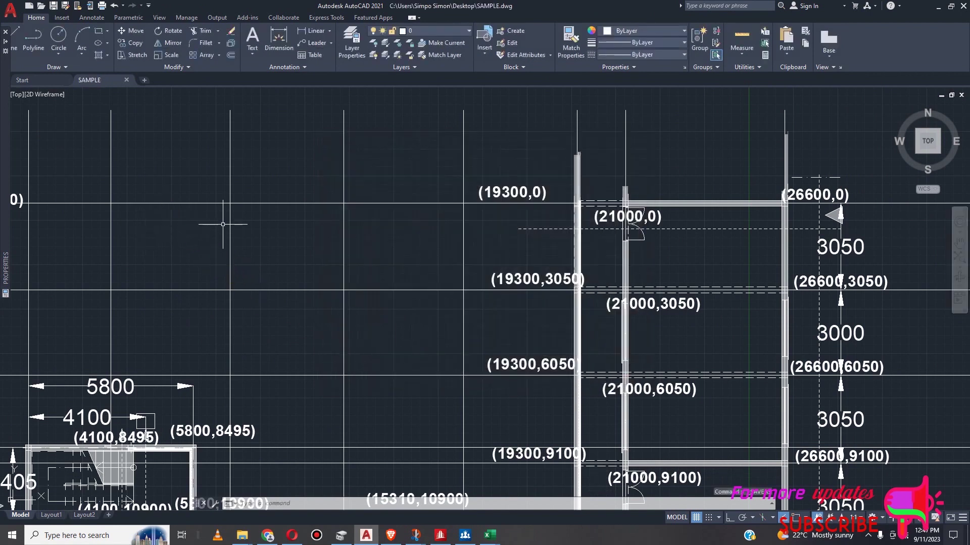
# Restore the drawing window to its smaller size beside the node coordinate spreadsheet
pyautogui.scroll(-2, 220, 224)
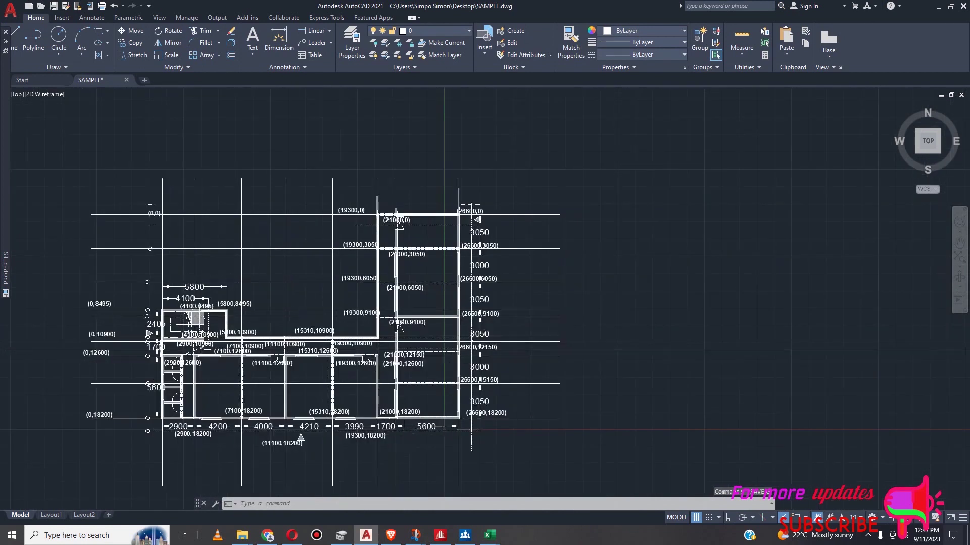
pyautogui.scroll(2, 412, 446)
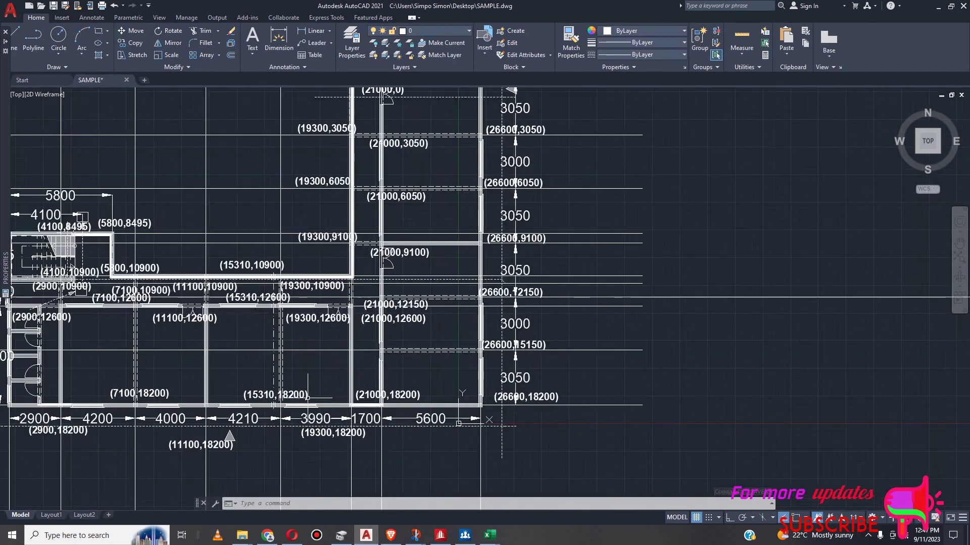
pyautogui.scroll(-2, 319, 421)
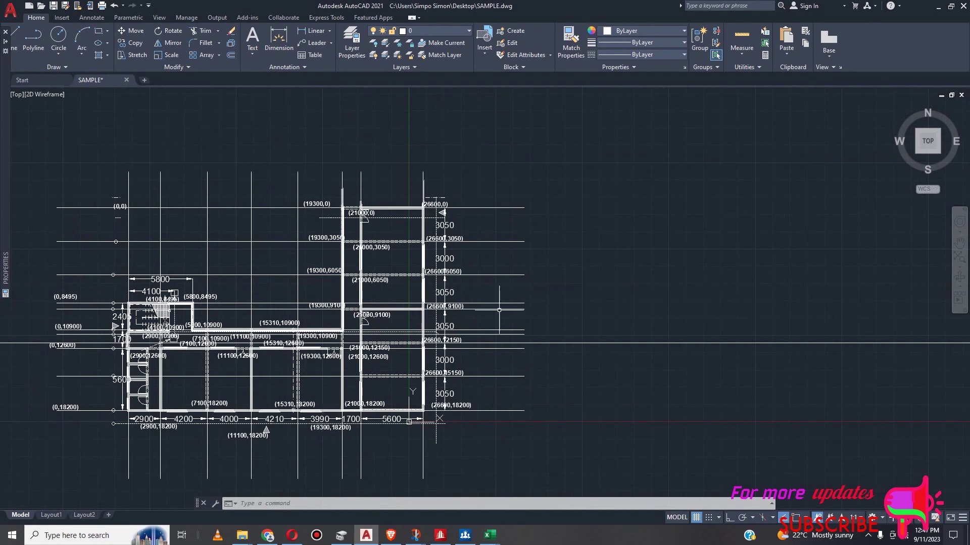
pyautogui.click(950, 6)
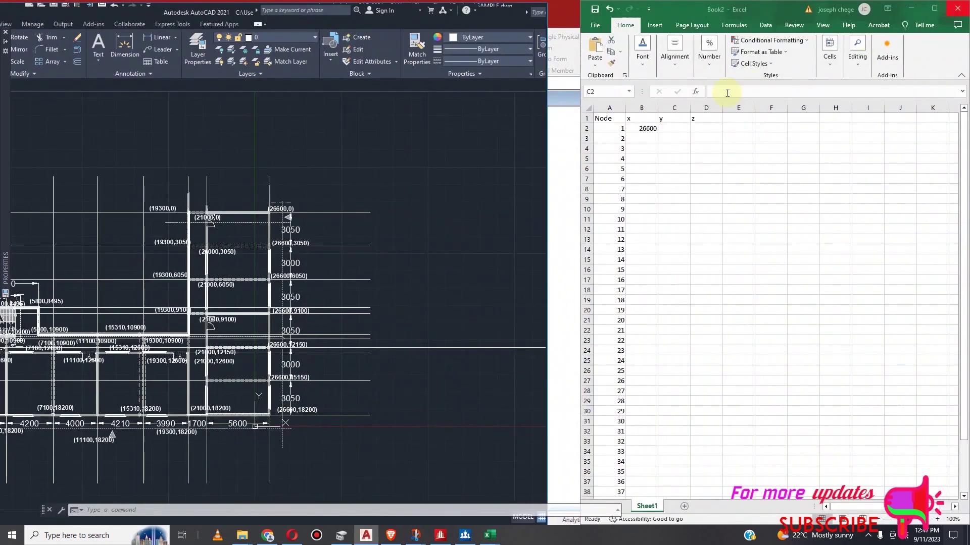
# Switch to the Excel node table and replace node 1's x coordinate with 19300, matching the corrected plan label
pyautogui.click(646, 126)
pyautogui.doubleClick(662, 128)
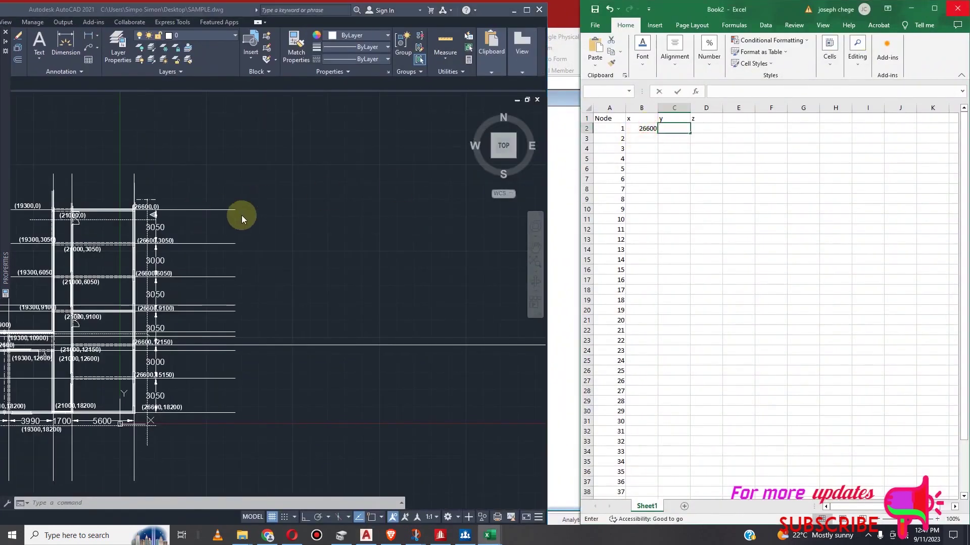
pyautogui.scroll(-2, 329, 256)
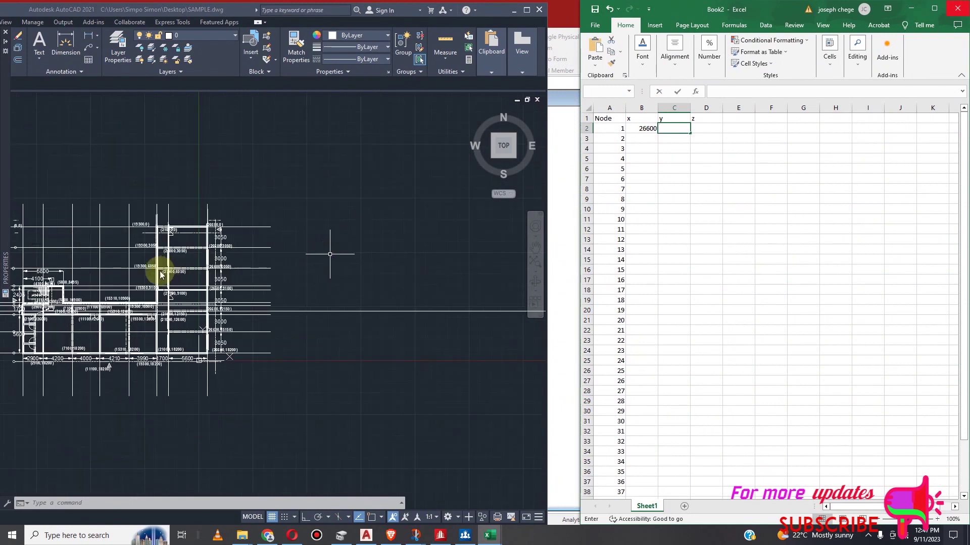
pyautogui.scroll(2, 144, 268)
pyautogui.scroll(4, 95, 251)
pyautogui.scroll(-2, 113, 259)
pyautogui.scroll(1, 311, 180)
pyautogui.doubleClick(648, 128)
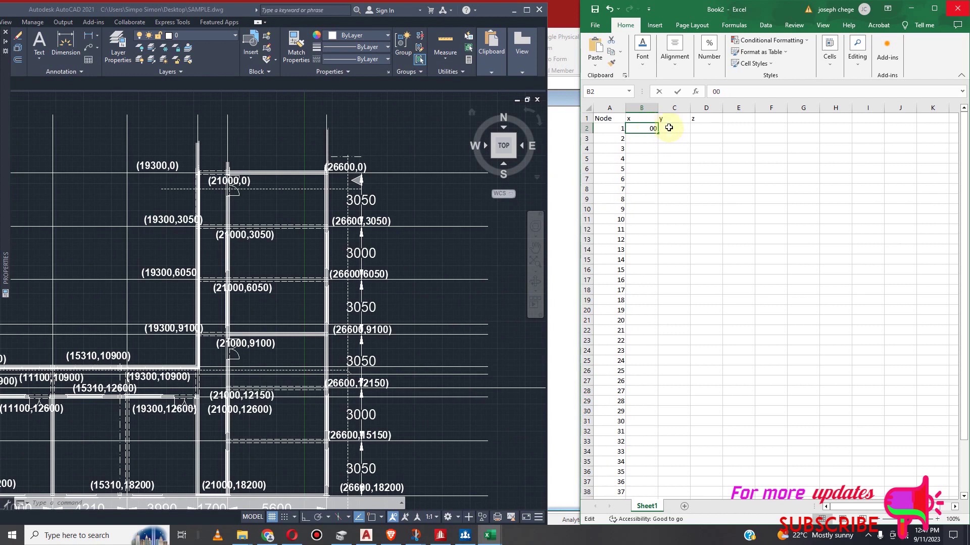
pyautogui.click(665, 130)
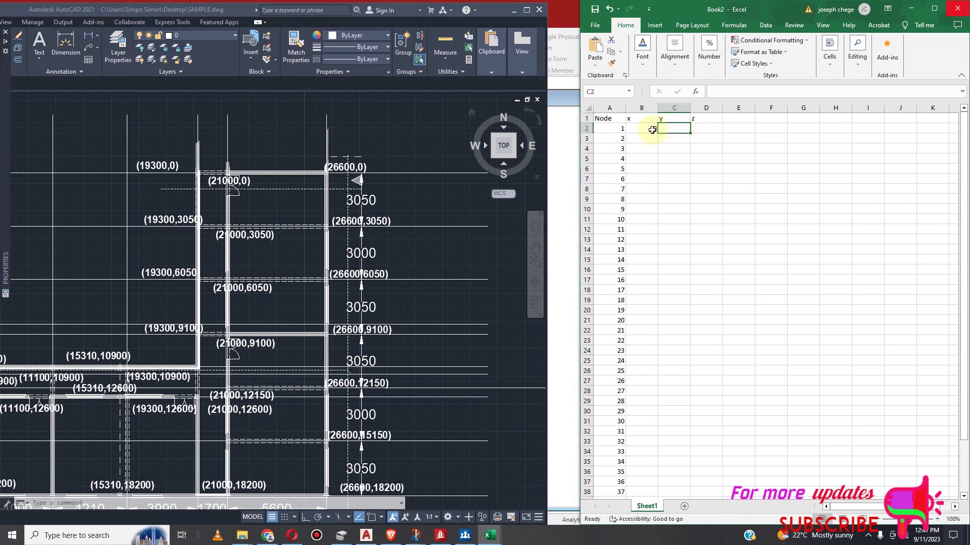
pyautogui.click(652, 130)
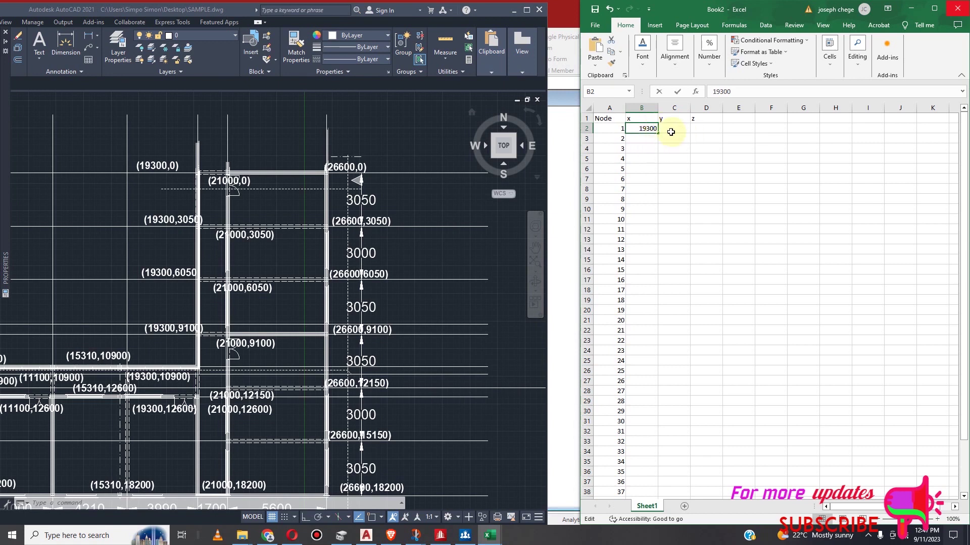
# Enter 0 for both the y and z coordinates of node 1
pyautogui.click(679, 128)
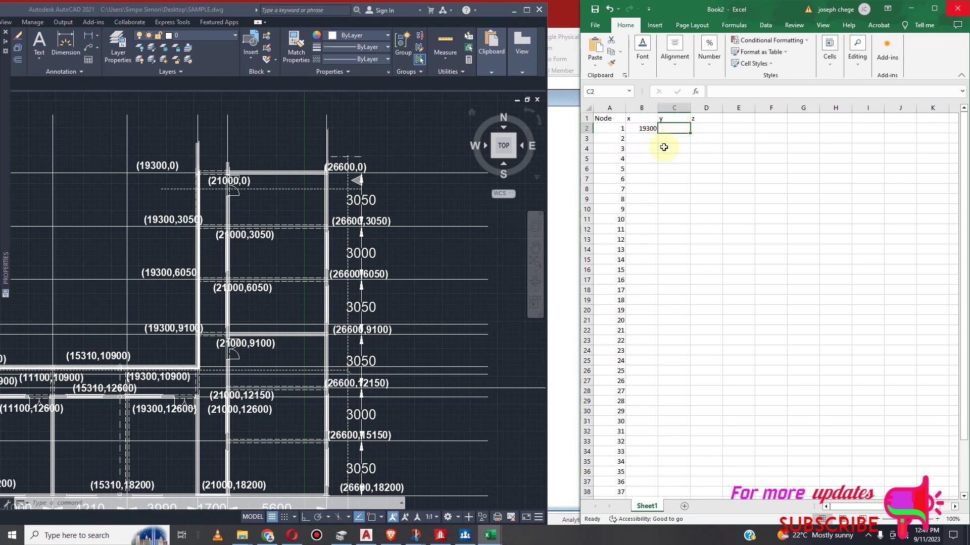
pyautogui.write('0')
pyautogui.click(707, 129)
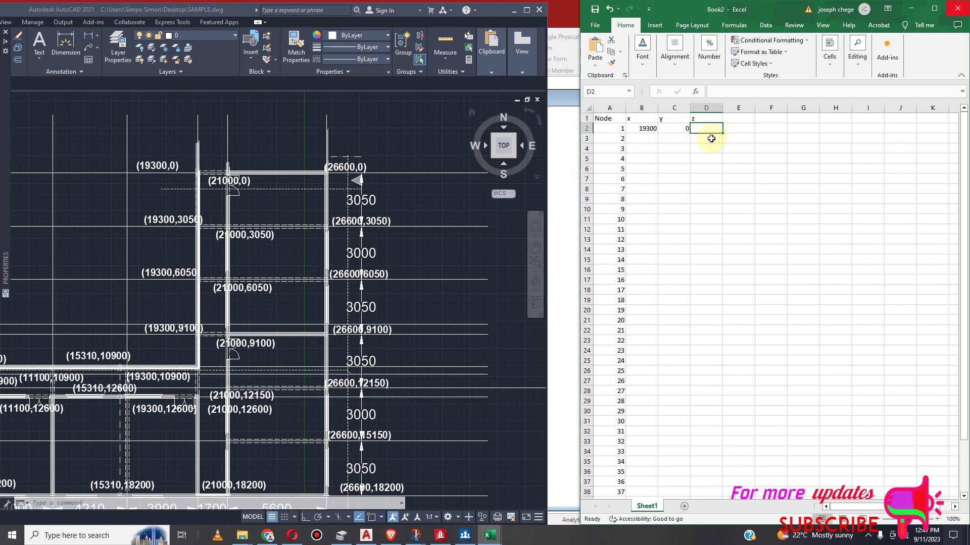
pyautogui.write('0')
# Fill node 1's y value of 0 down the y column for the nodes below it
pyautogui.click(675, 130)
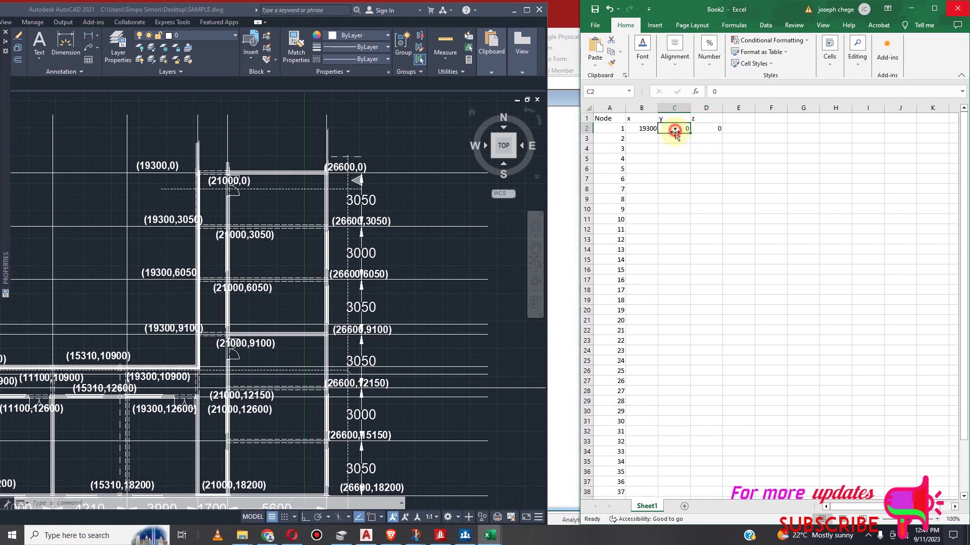
pyautogui.moveTo(690, 132); pyautogui.dragTo(674, 428)
pyautogui.scroll(5, 732, 396)
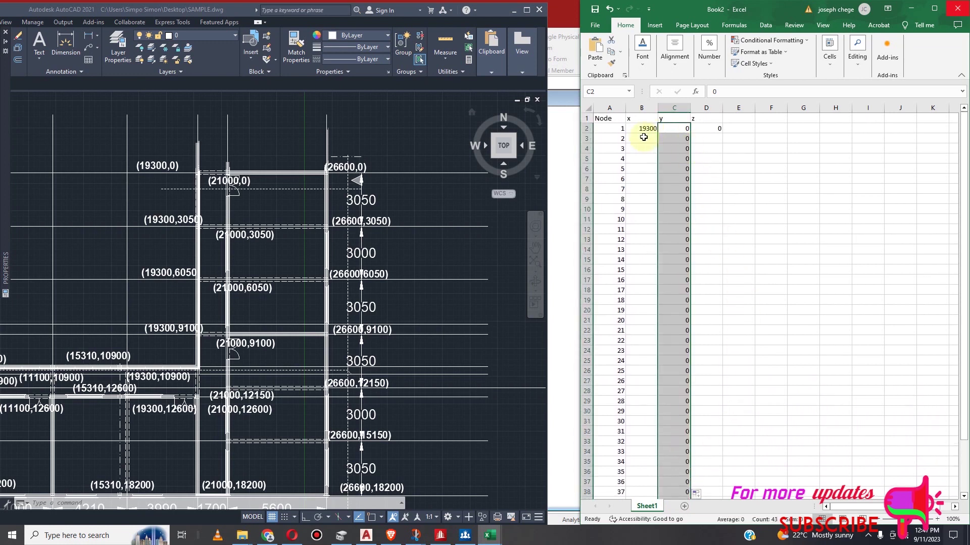
# Enter node 2's coordinates in the table, with x 21000 and z 0
pyautogui.click(642, 140)
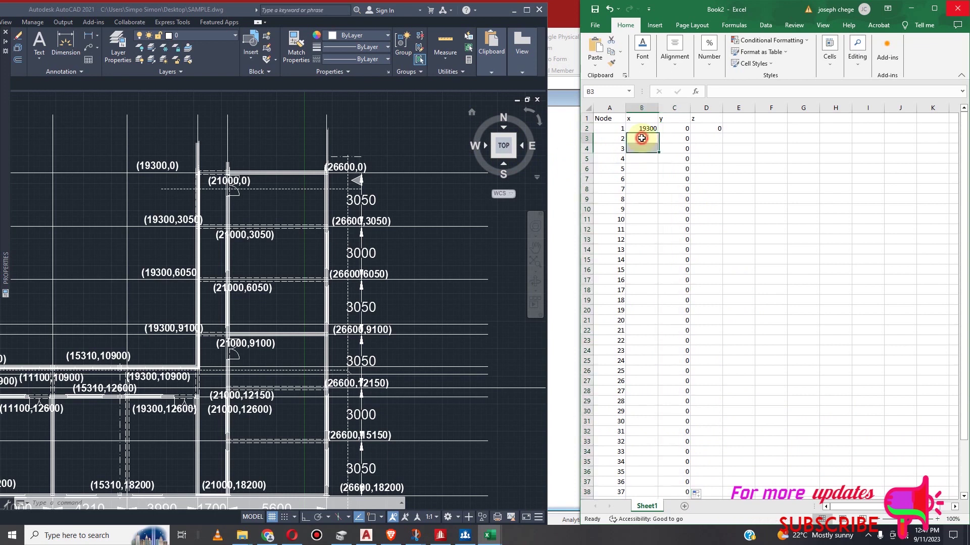
pyautogui.write('21000')
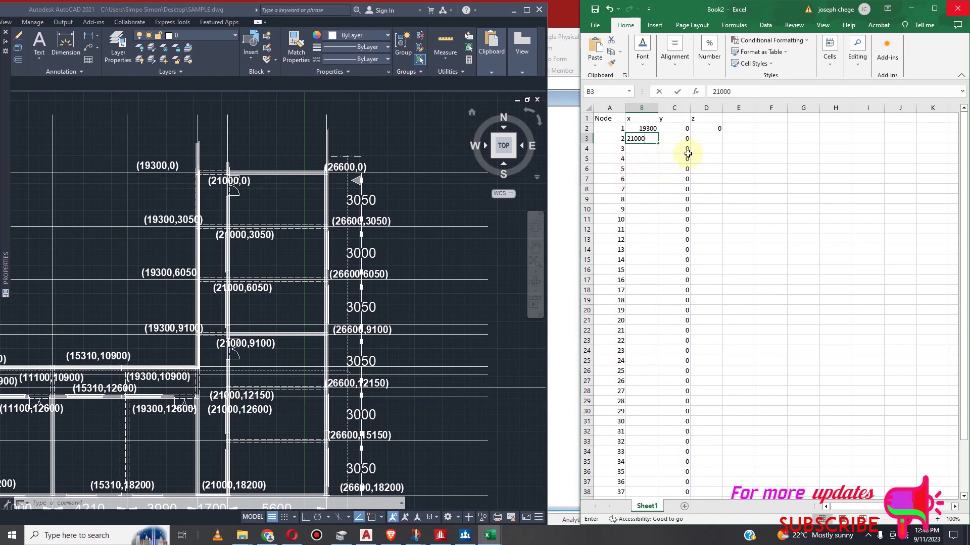
pyautogui.click(702, 142)
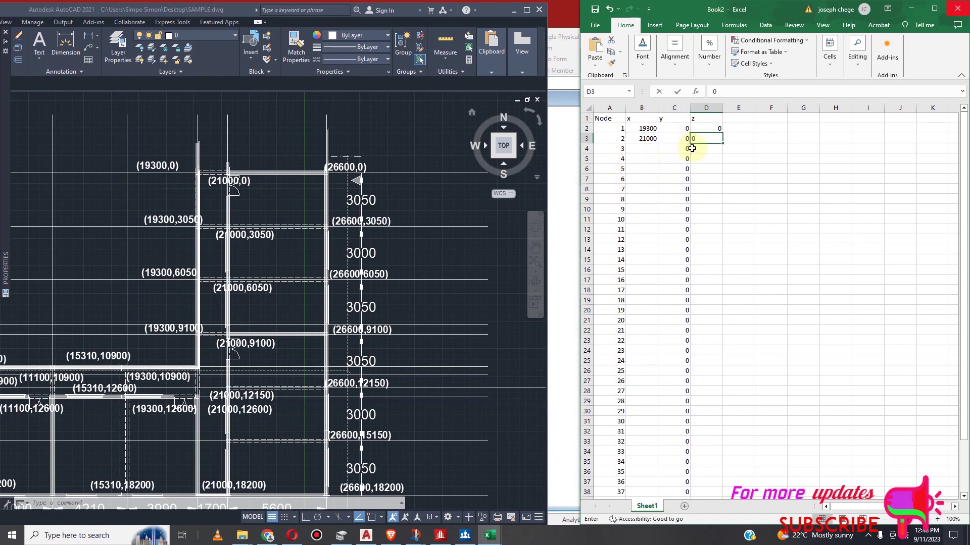
# Enter node 3's coordinates in the table, with x 26600 and z 0
pyautogui.click(640, 150)
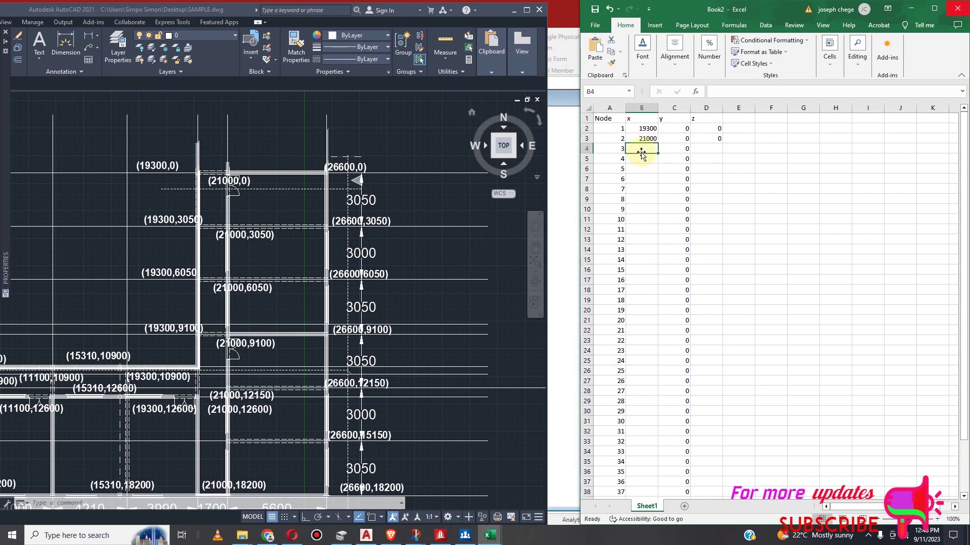
pyautogui.write('26600')
pyautogui.click(713, 148)
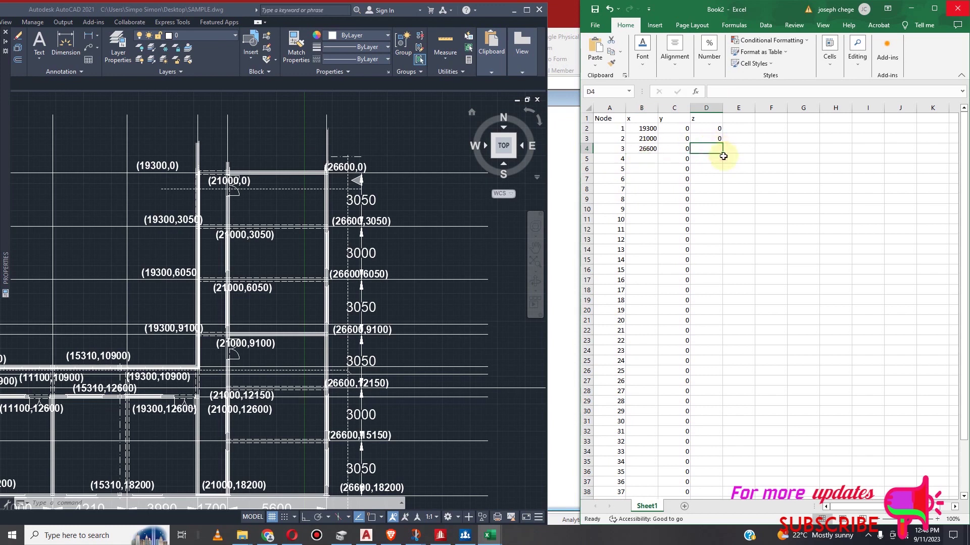
pyautogui.write('0')
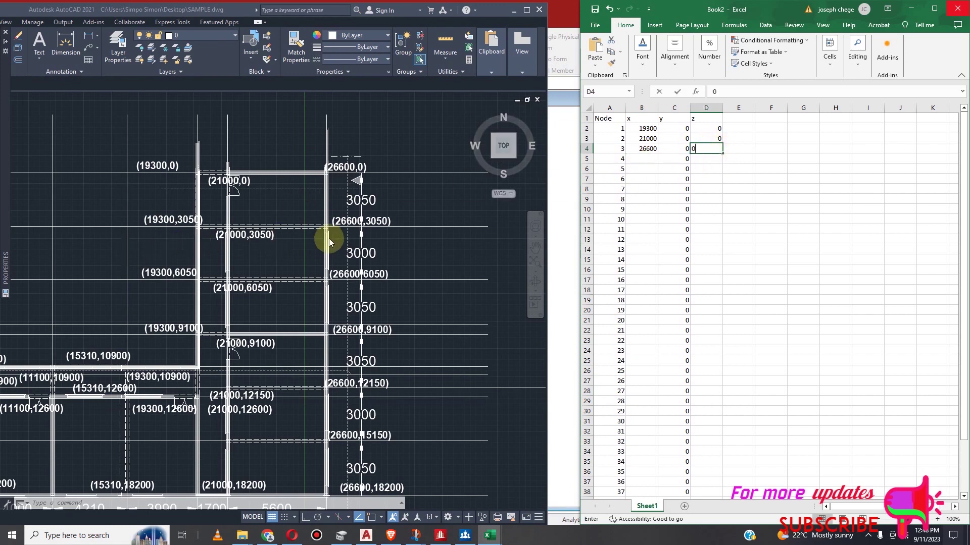
pyautogui.click(634, 160)
pyautogui.scroll(-5, 391, 241)
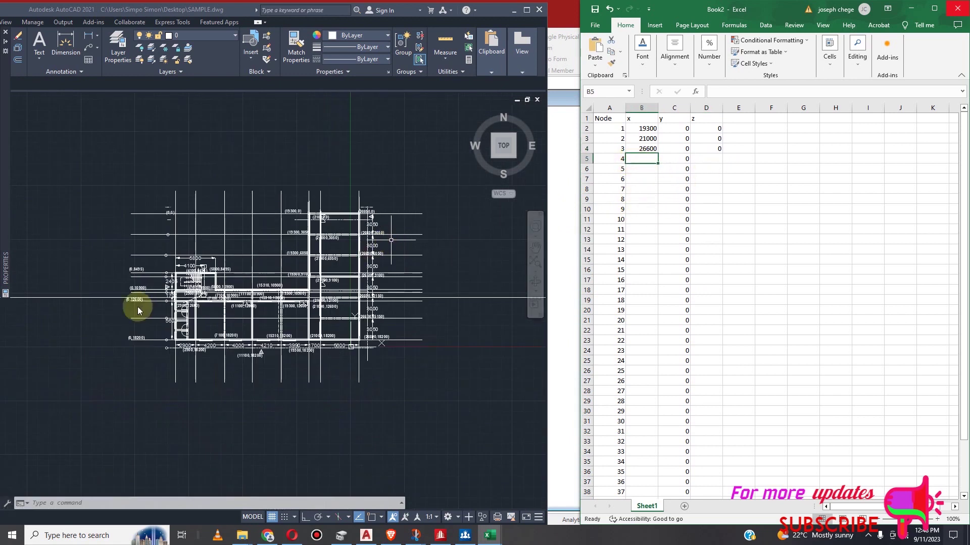
pyautogui.scroll(3, 135, 321)
pyautogui.scroll(-2, 181, 275)
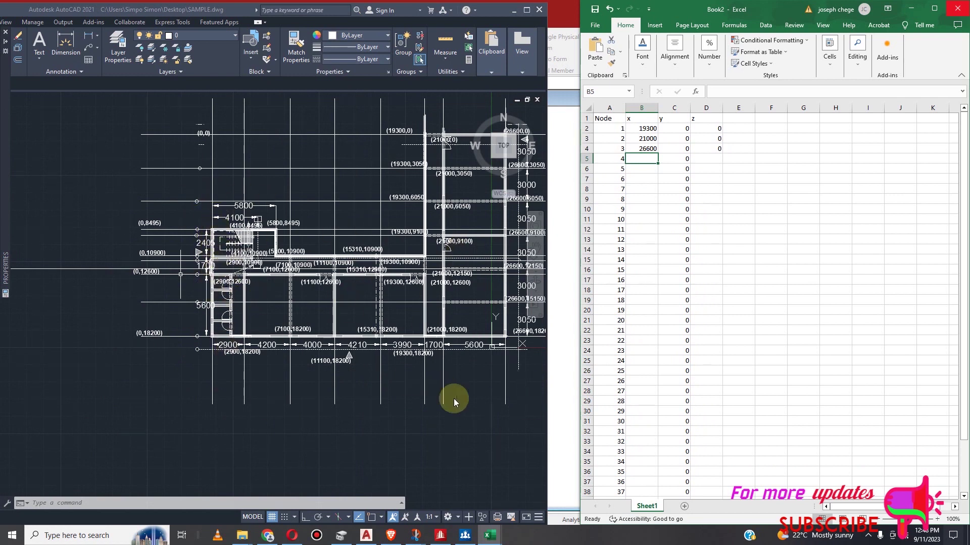
pyautogui.scroll(-2, 144, 355)
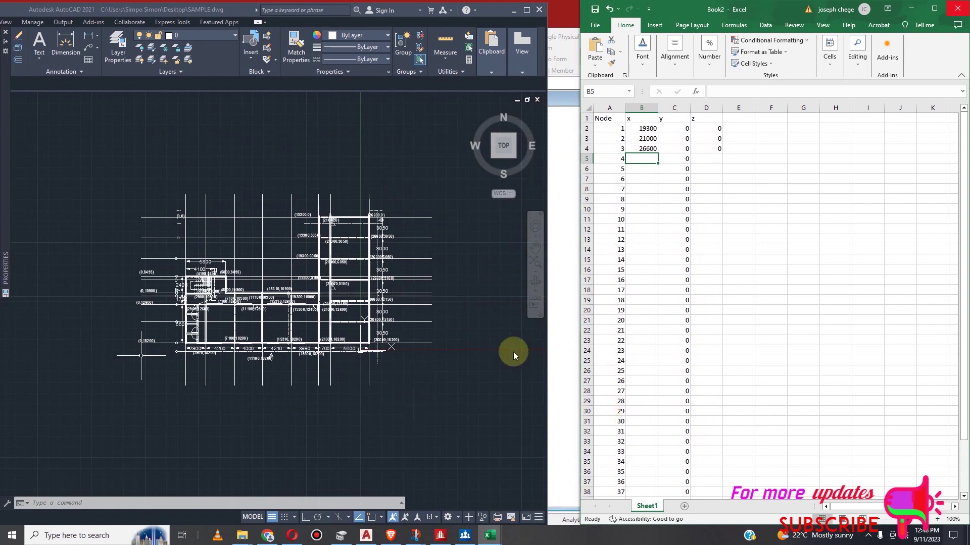
# Enter node 4's coordinates in the table, with x 19300 and z 3050
pyautogui.scroll(4, 353, 259)
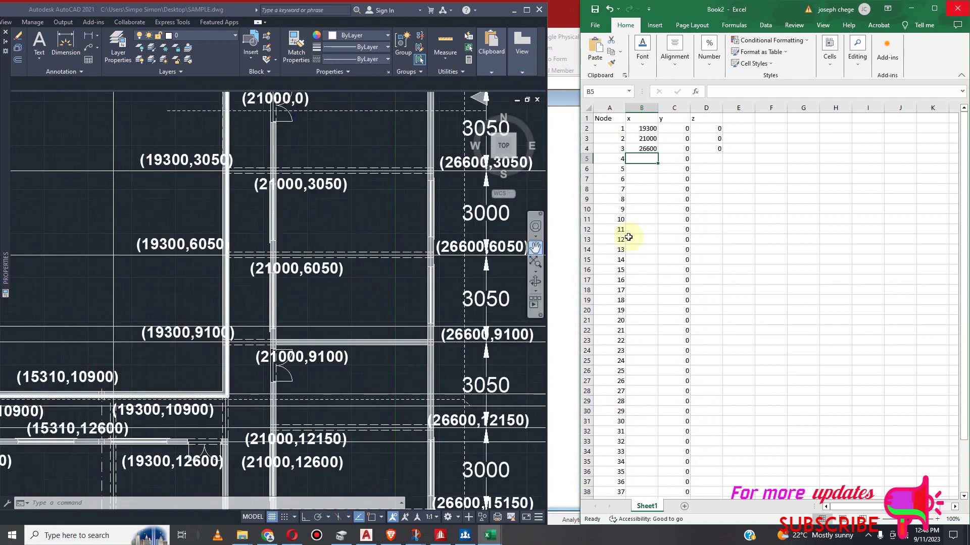
pyautogui.scroll(-2, 418, 203)
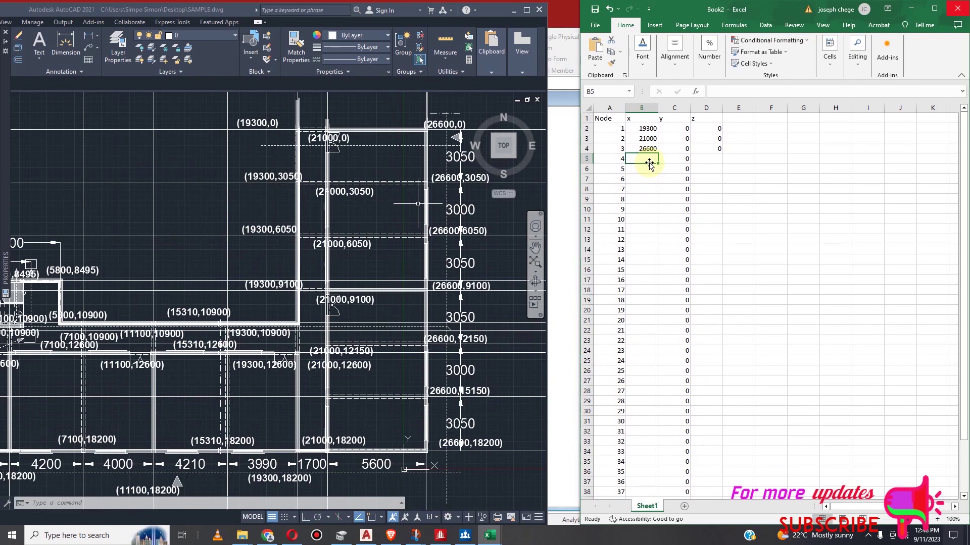
pyautogui.write('19300')
pyautogui.click(706, 160)
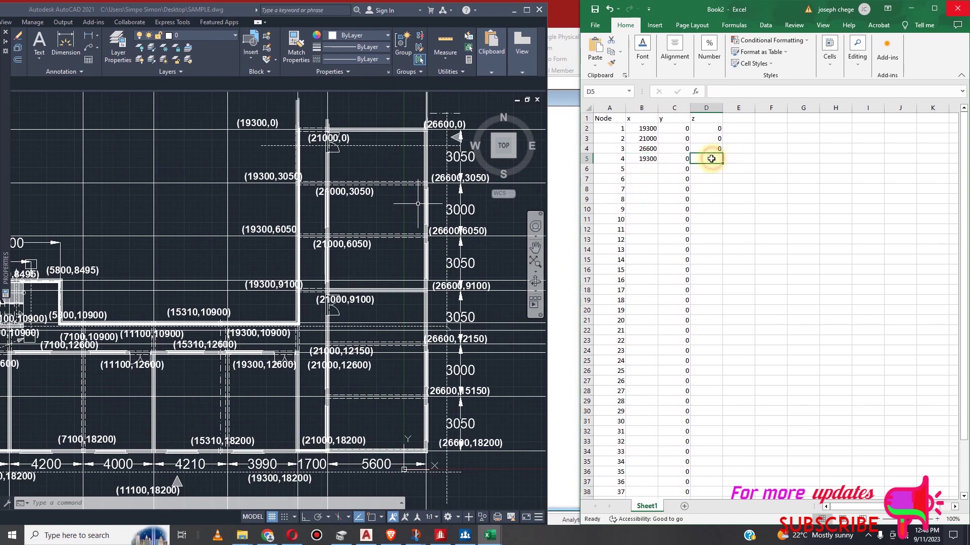
pyautogui.write('3050')
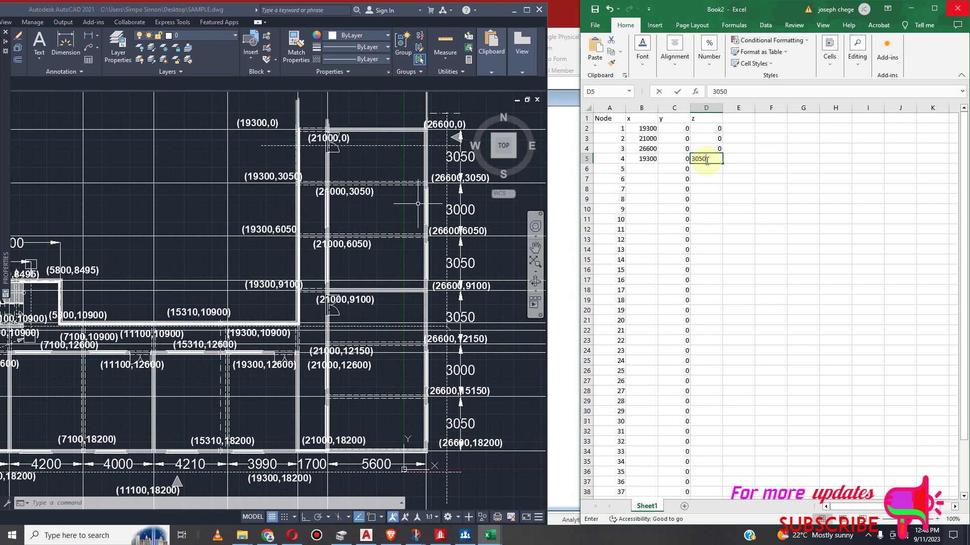
# Enter node 5's coordinates in the table, with x 21000 and z 3050
pyautogui.click(648, 174)
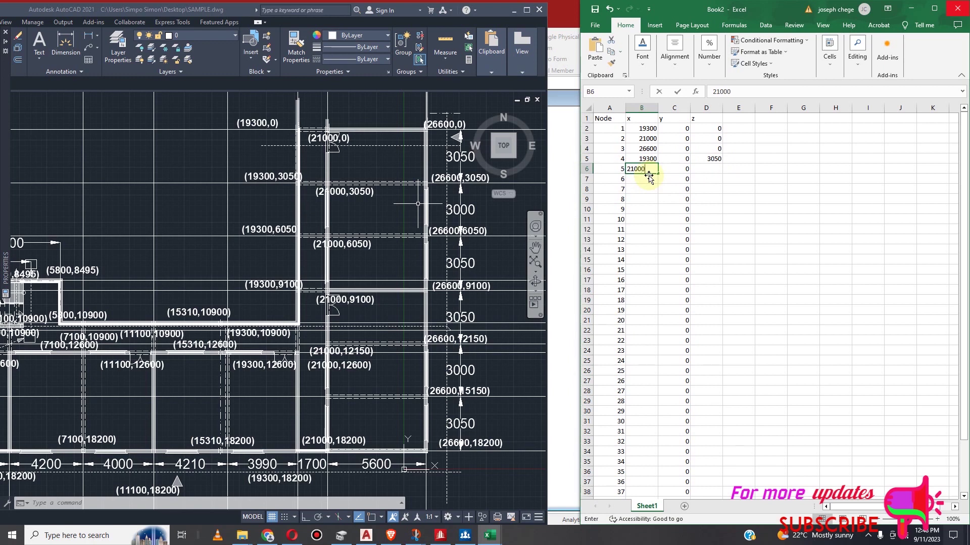
pyautogui.click(709, 172)
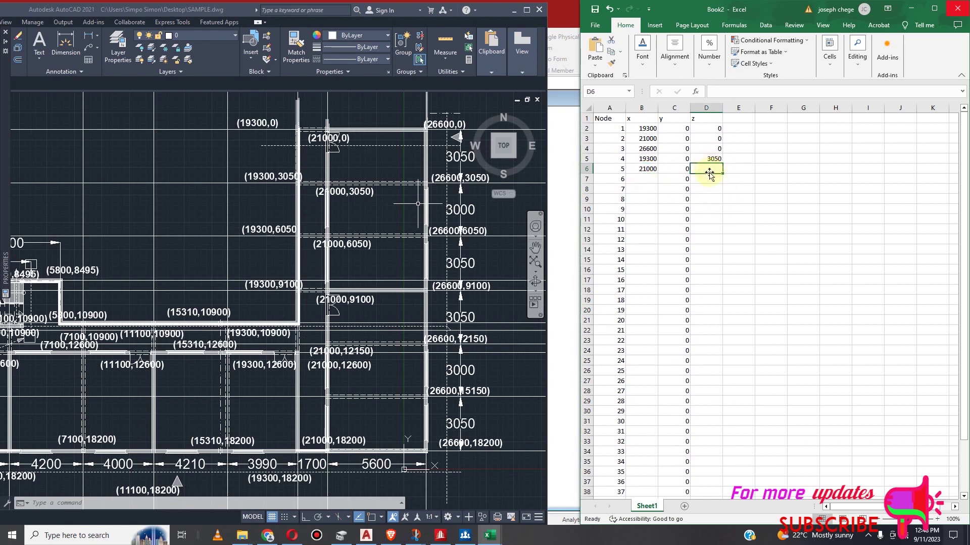
pyautogui.write('3050')
pyautogui.press('Return')
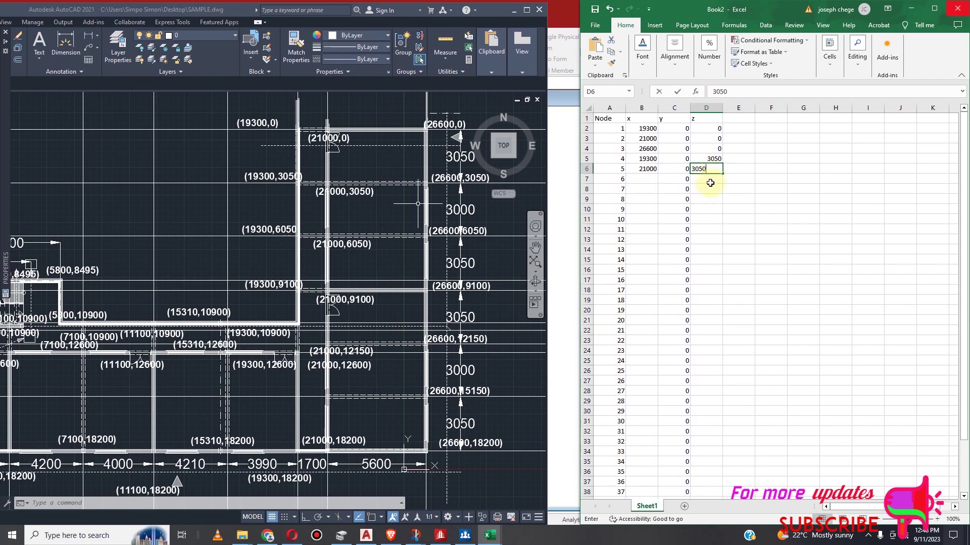
# Enter x 26600 for node 6 and fill node 5's z value of 3050 down to it
pyautogui.click(642, 180)
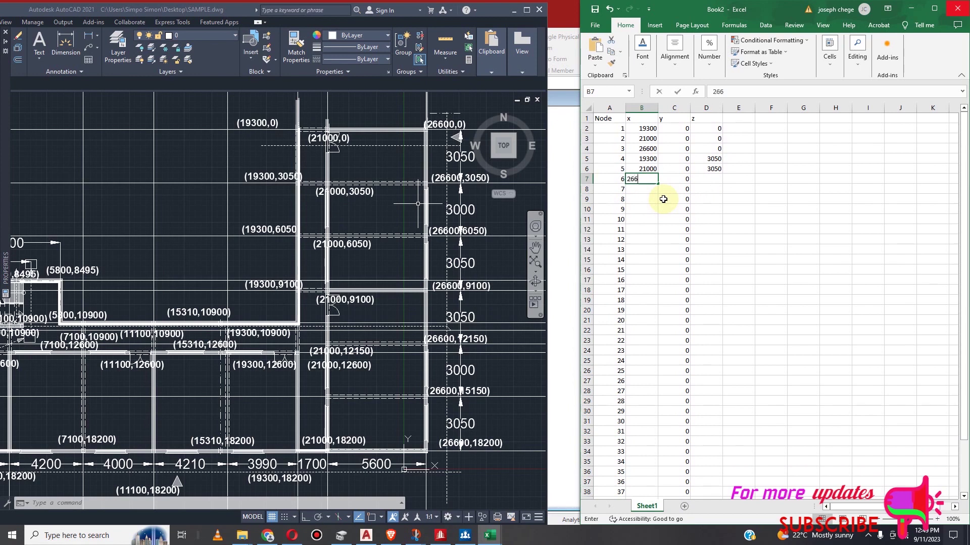
pyautogui.click(718, 170)
pyautogui.moveTo(721, 176); pyautogui.dragTo(723, 186)
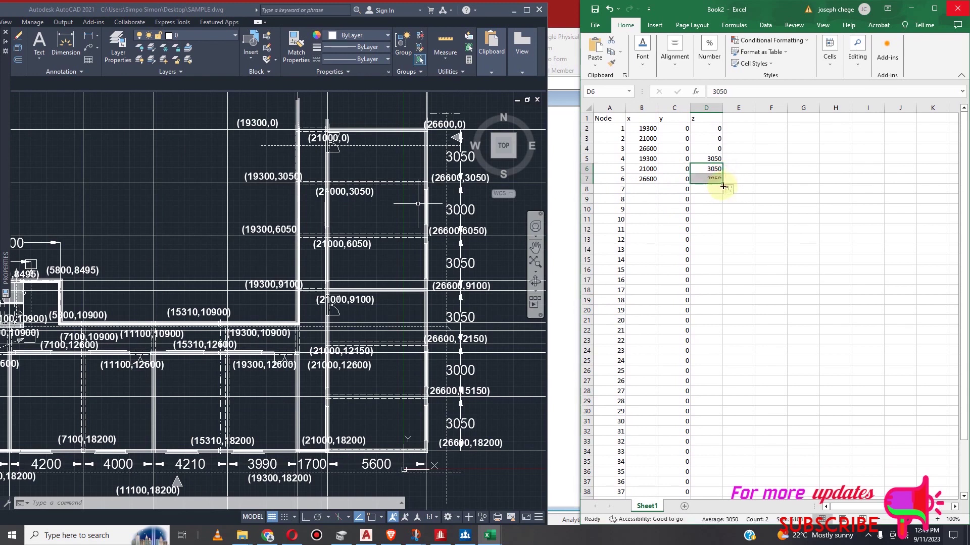
# Enter node 7's coordinates in the table, with x 19300 and z 6050
pyautogui.click(641, 190)
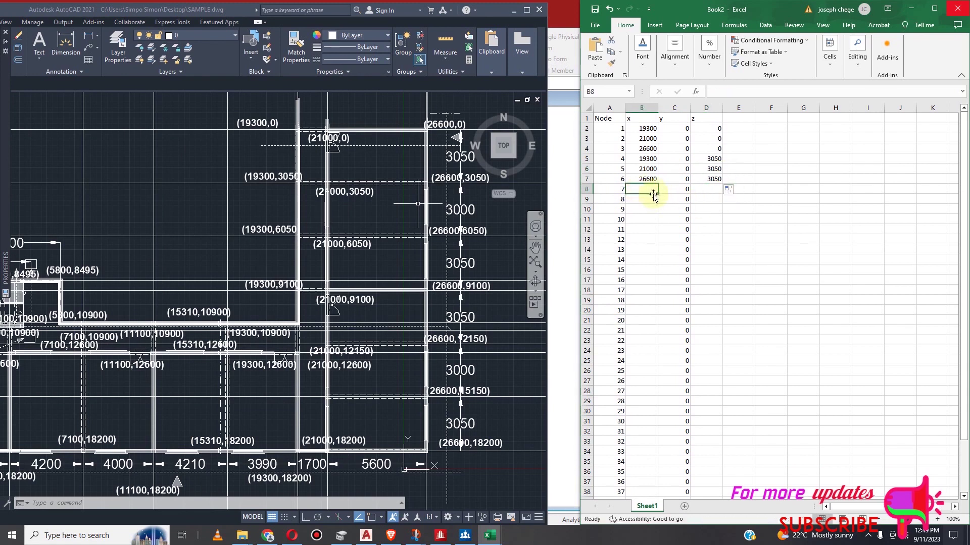
pyautogui.write('19300')
pyautogui.click(708, 194)
pyautogui.write('6050')
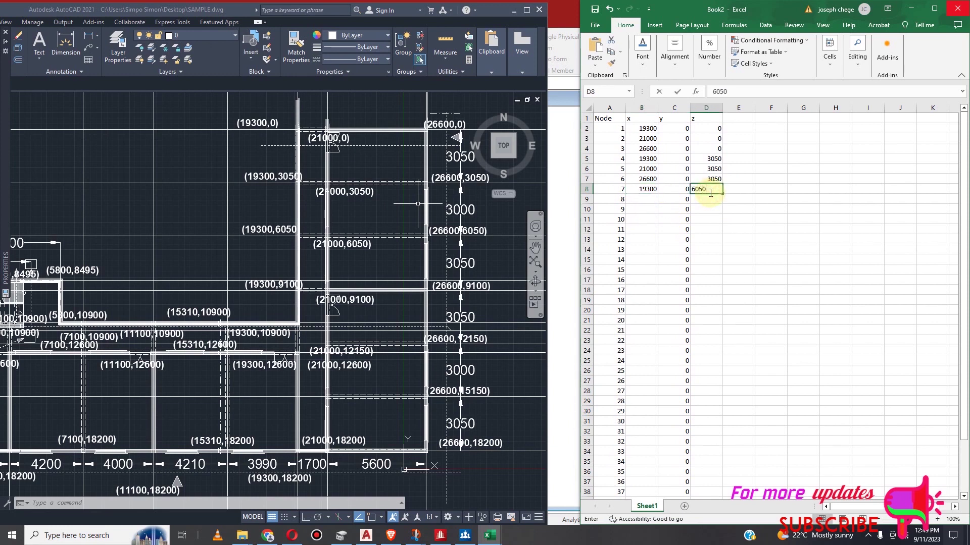
# Enter 21000 as node 8's x value, removing the stray hyphen after the number
pyautogui.click(642, 198)
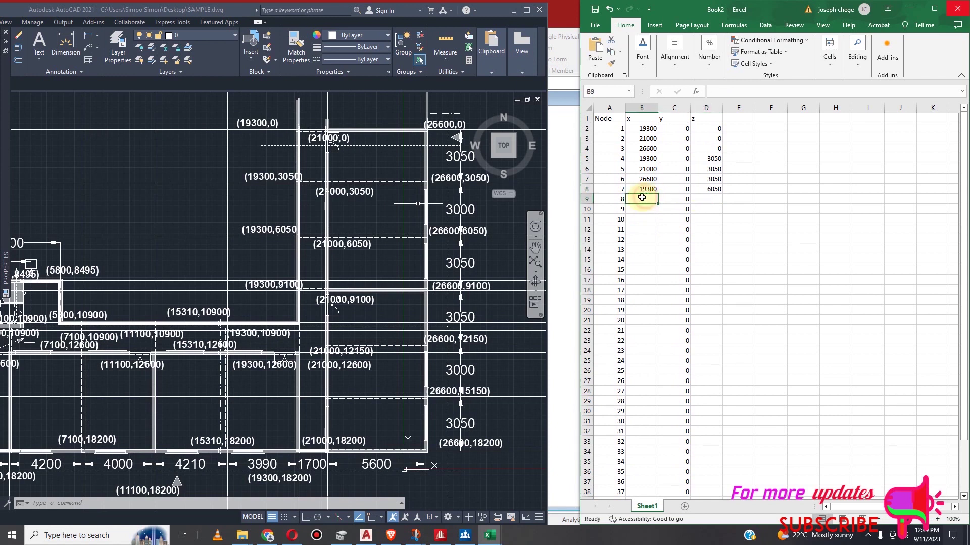
pyautogui.write('21')
pyautogui.write('99')
pyautogui.press('BackSpace')
pyautogui.press('BackSpace')
pyautogui.press('BackSpace')
pyautogui.write('000-')
pyautogui.click(716, 198)
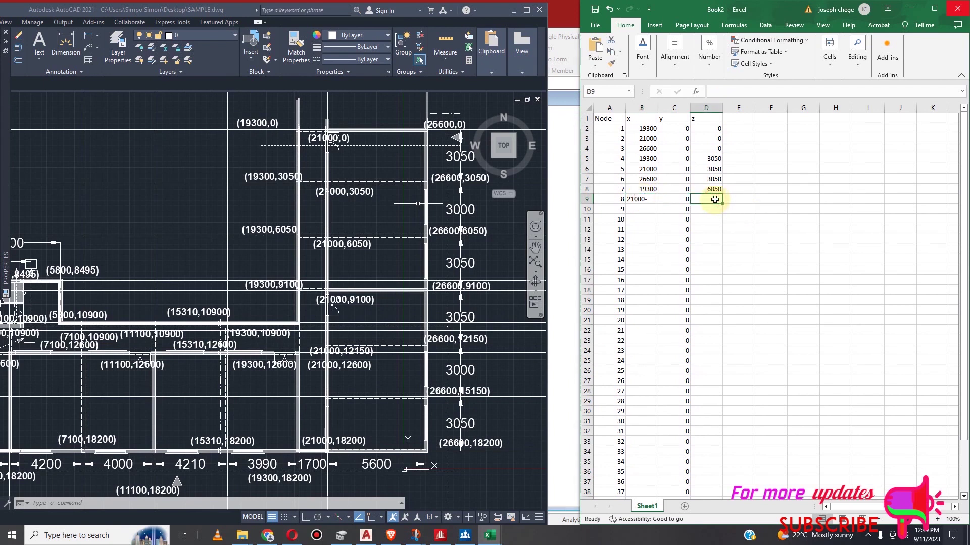
pyautogui.click(640, 199)
pyautogui.doubleClick(649, 200)
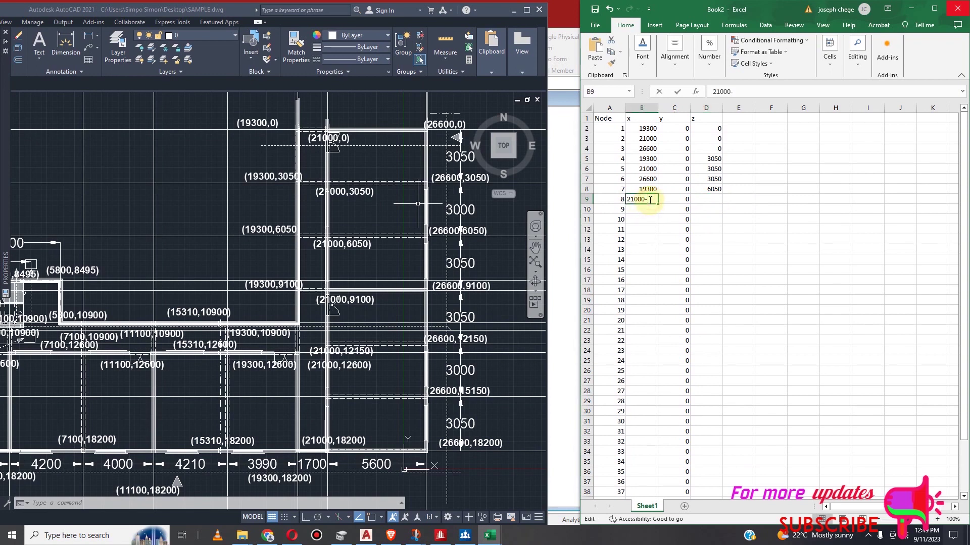
pyautogui.click(703, 200)
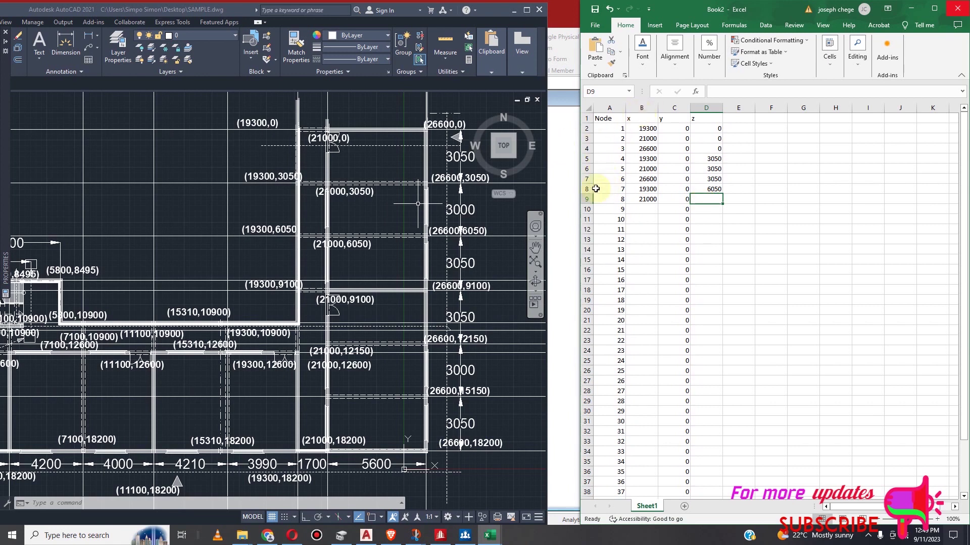
# Enter x 26600 for node 9 and fill node 7's z value of 6050 down to nodes 8 and 9
pyautogui.click(640, 208)
pyautogui.write('2')
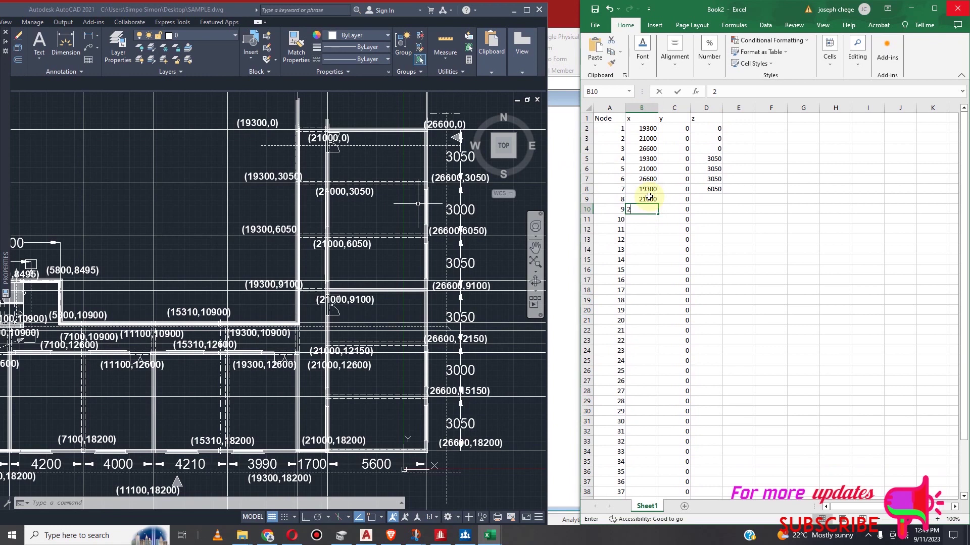
pyautogui.write('6600')
pyautogui.click(717, 192)
pyautogui.moveTo(724, 195); pyautogui.dragTo(728, 217)
# Enter node 10's coordinates from the stair area of the plan, with x 0 and z 8495
pyautogui.click(647, 218)
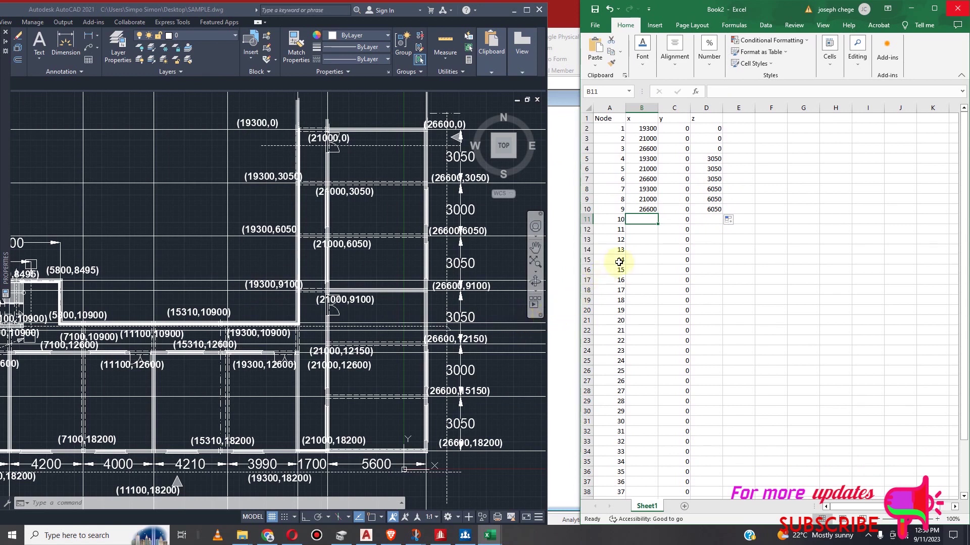
pyautogui.scroll(-2, 381, 257)
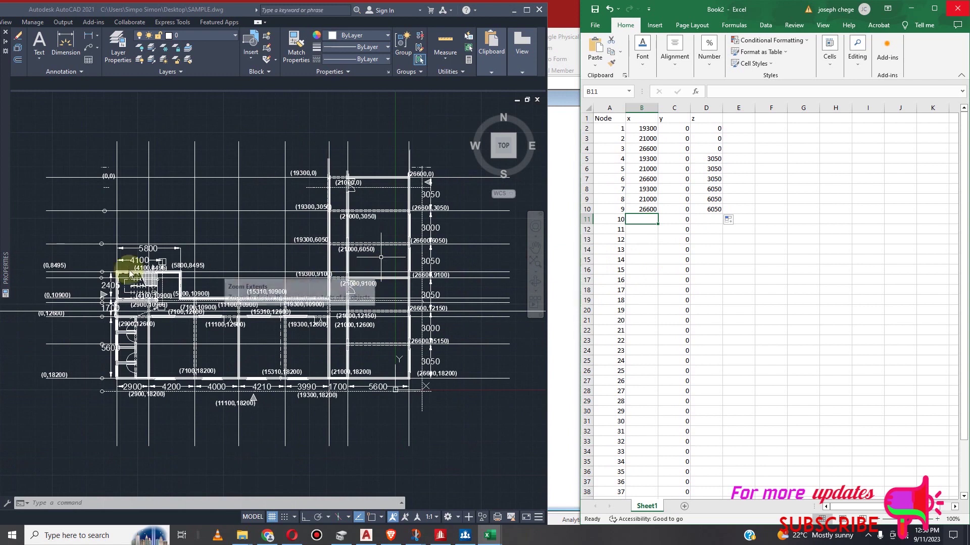
pyautogui.scroll(2, 108, 275)
pyautogui.scroll(1, 146, 275)
pyautogui.scroll(-1, 255, 274)
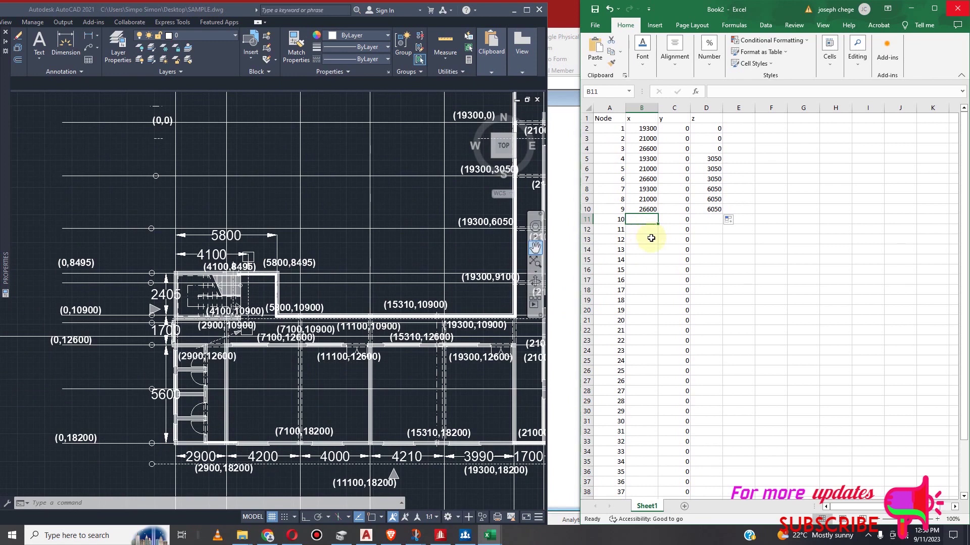
pyautogui.write('0')
pyautogui.click(715, 227)
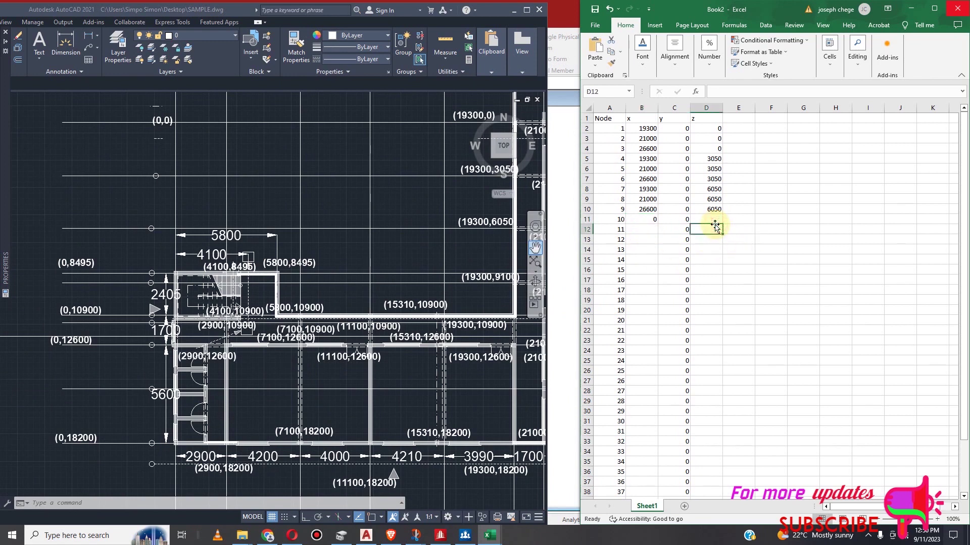
pyautogui.click(713, 218)
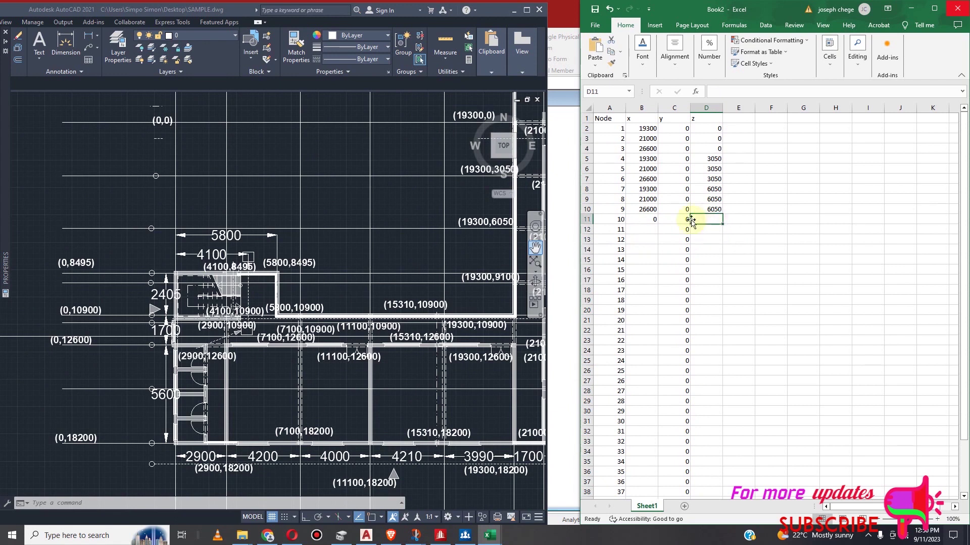
pyautogui.write('8495')
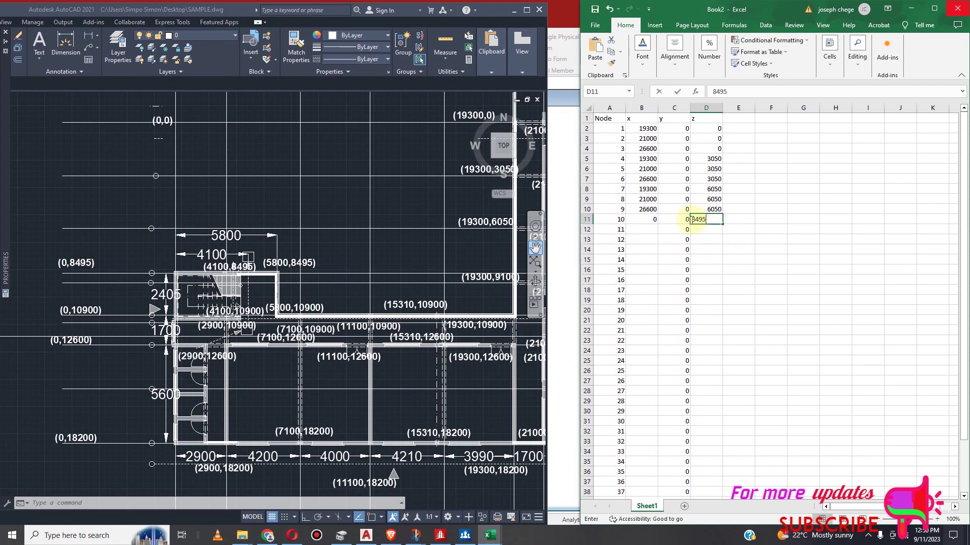
# Enter x 4100 for node 11 and 5800 for node 12, and fill node 10's z value of 8495 down to both
pyautogui.click(645, 230)
pyautogui.write('41')
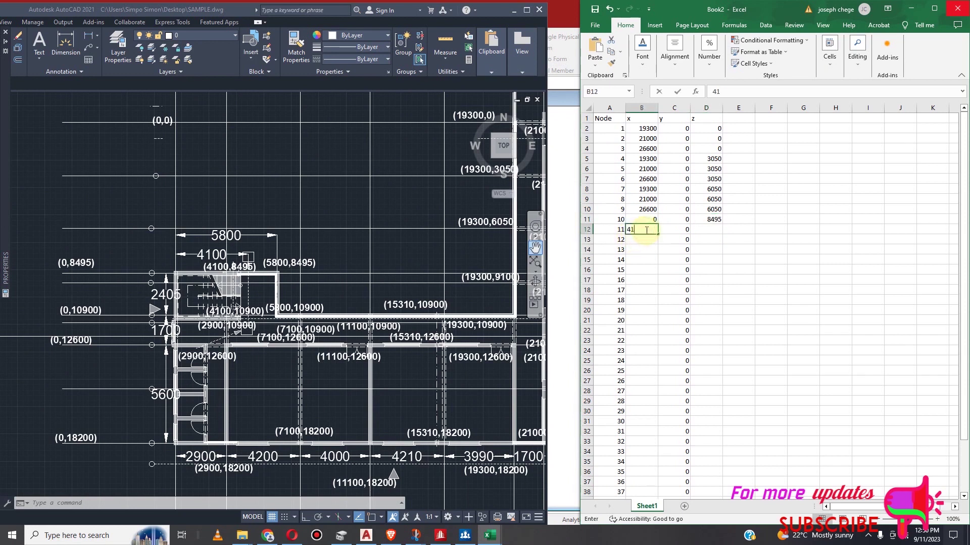
pyautogui.write('0000')
pyautogui.click(643, 240)
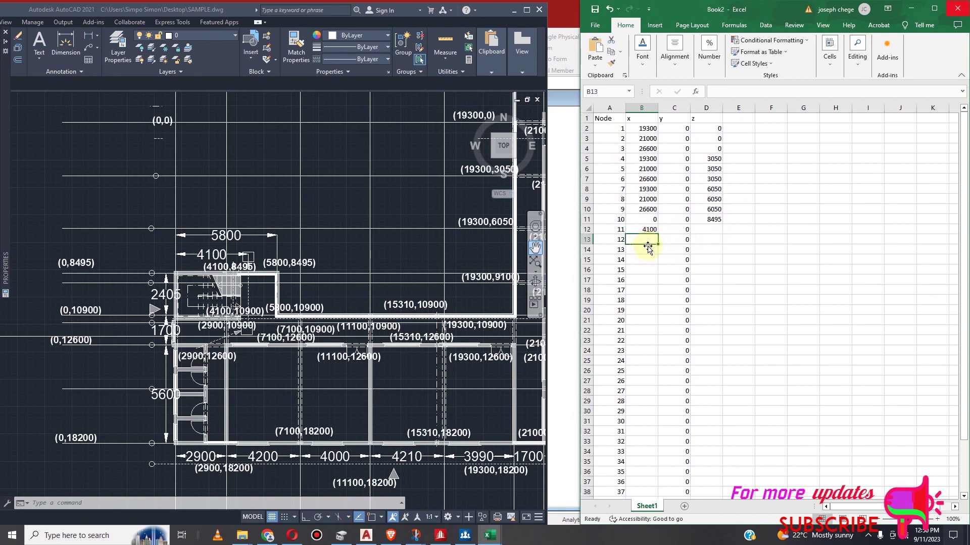
pyautogui.write('5800')
pyautogui.click(710, 232)
pyautogui.click(715, 219)
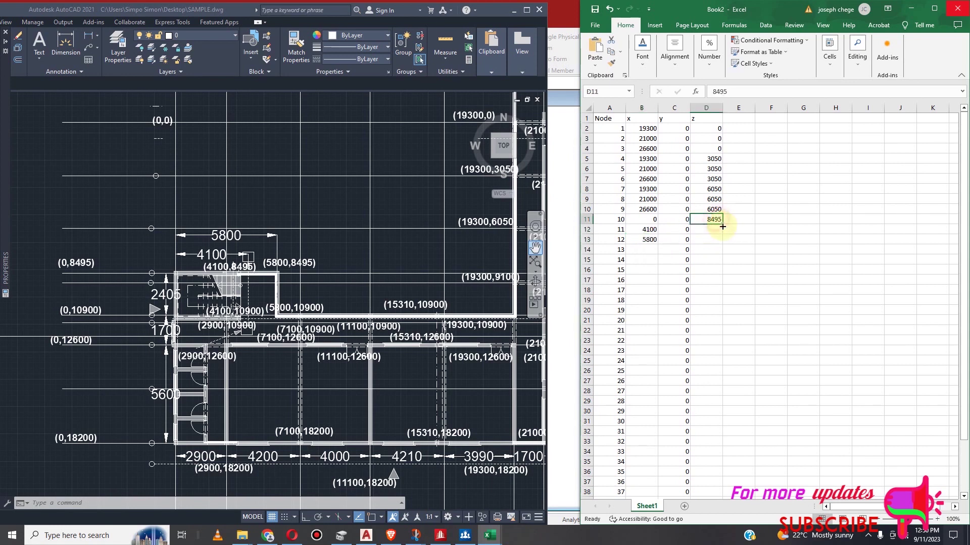
pyautogui.moveTo(723, 227); pyautogui.dragTo(722, 243)
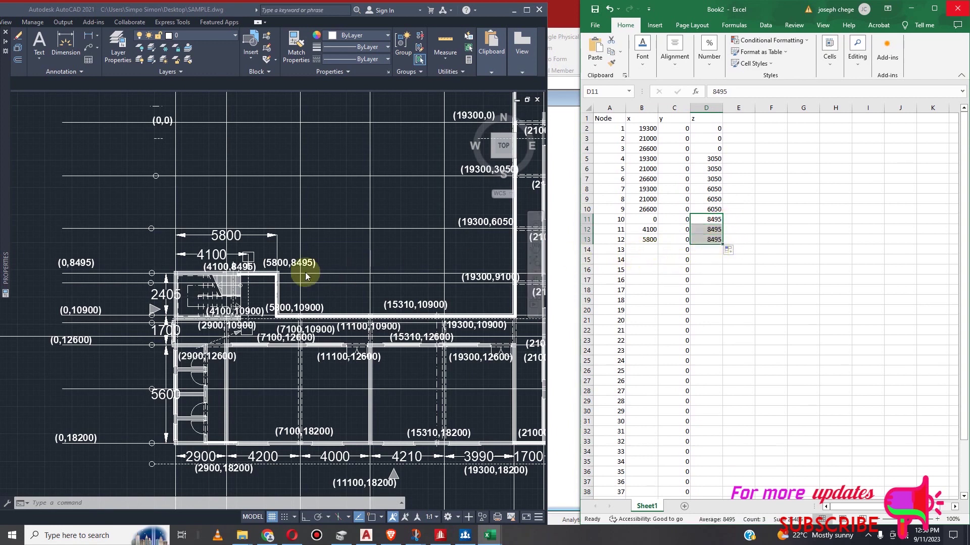
# Enter node 13's coordinates in the table, with x 19300 and z 9100
pyautogui.scroll(-3, 195, 278)
pyautogui.scroll(3, 354, 282)
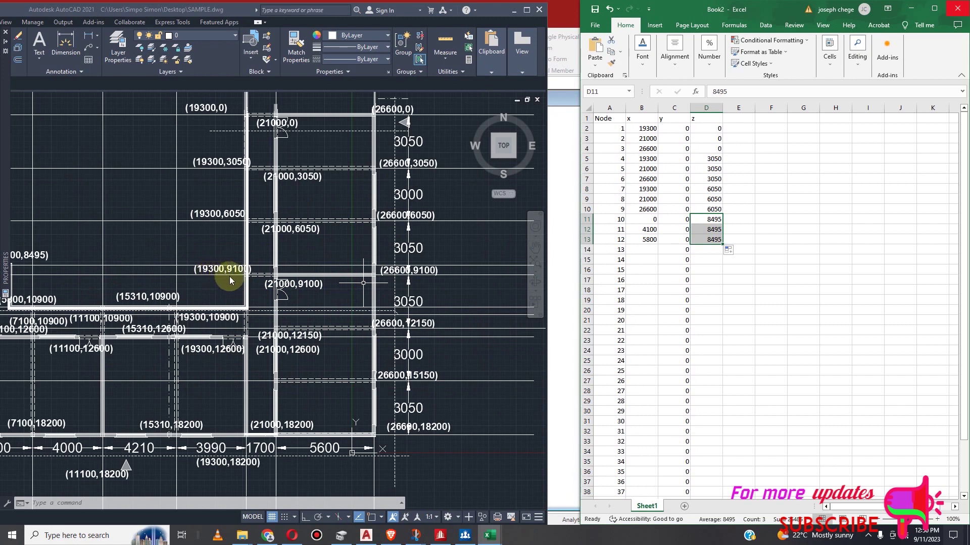
pyautogui.click(645, 251)
pyautogui.write('19')
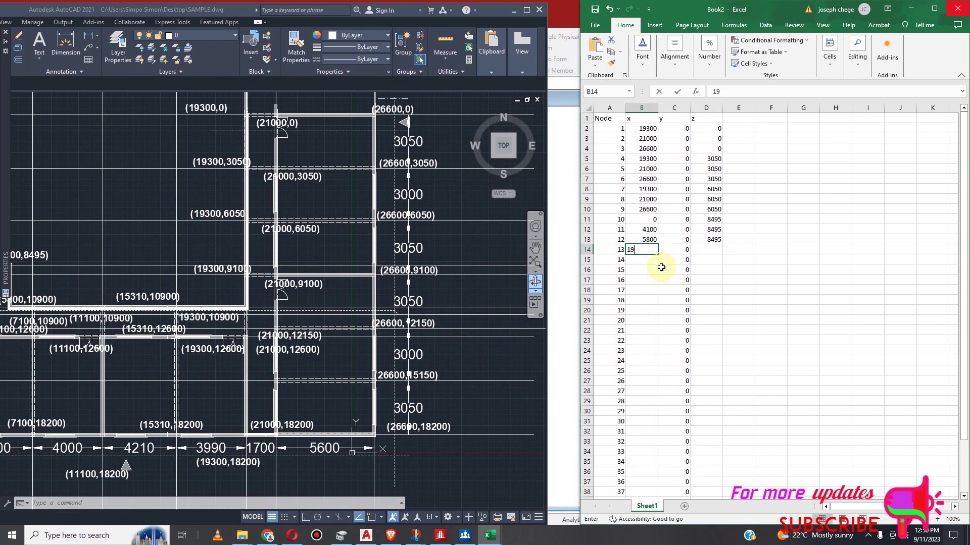
pyautogui.write('300')
pyautogui.click(707, 251)
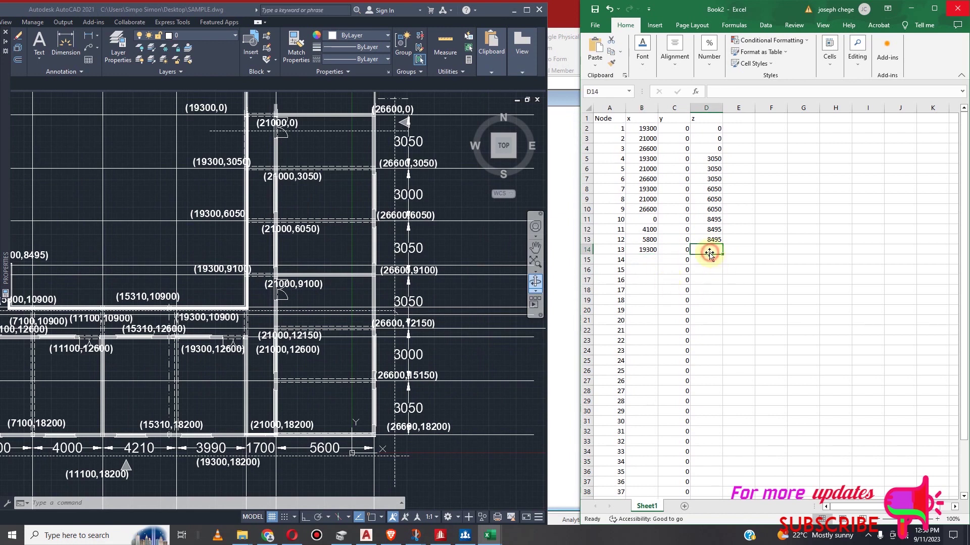
pyautogui.write('9100')
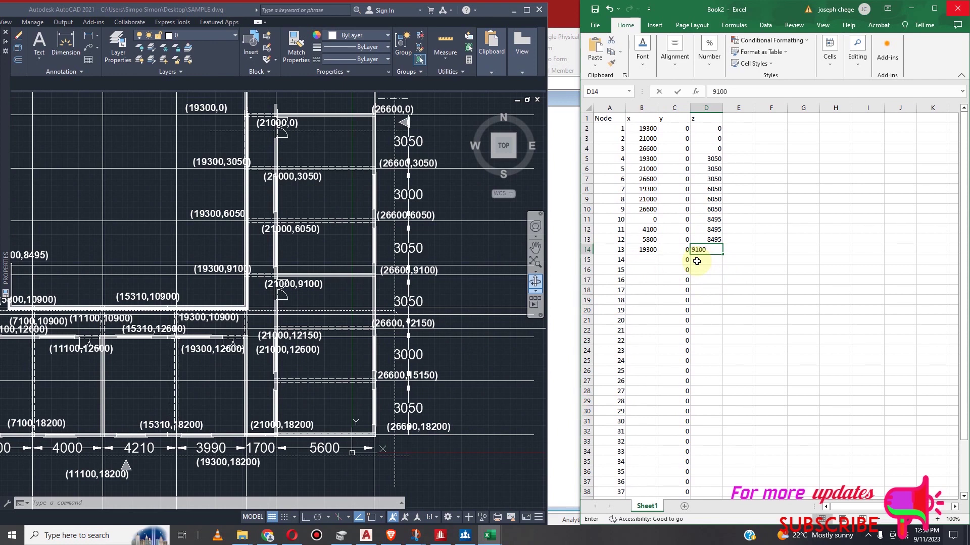
# Enter x 21000 for node 14 and 26600 for node 15, and fill node 13's z value of 9100 down to both
pyautogui.click(641, 260)
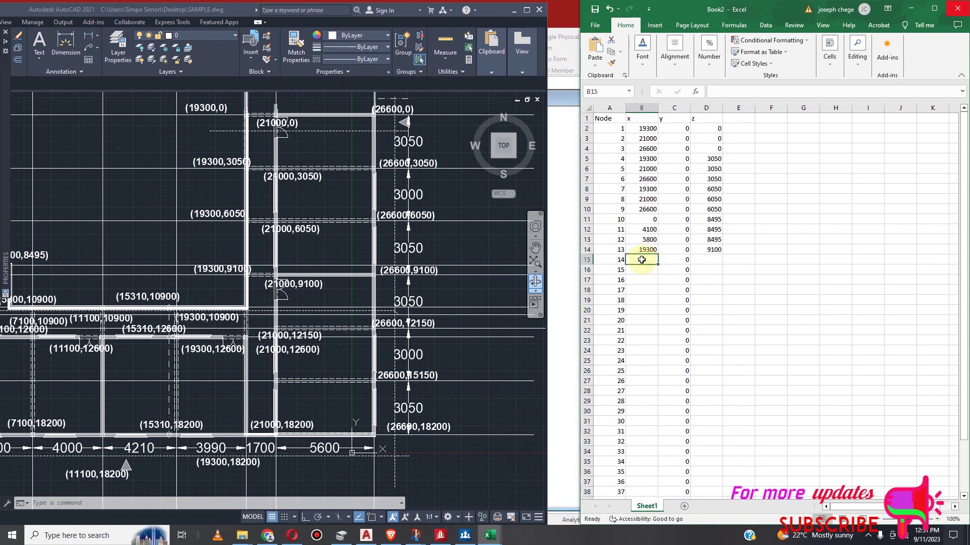
pyautogui.write('21000')
pyautogui.click(633, 271)
pyautogui.write('26')
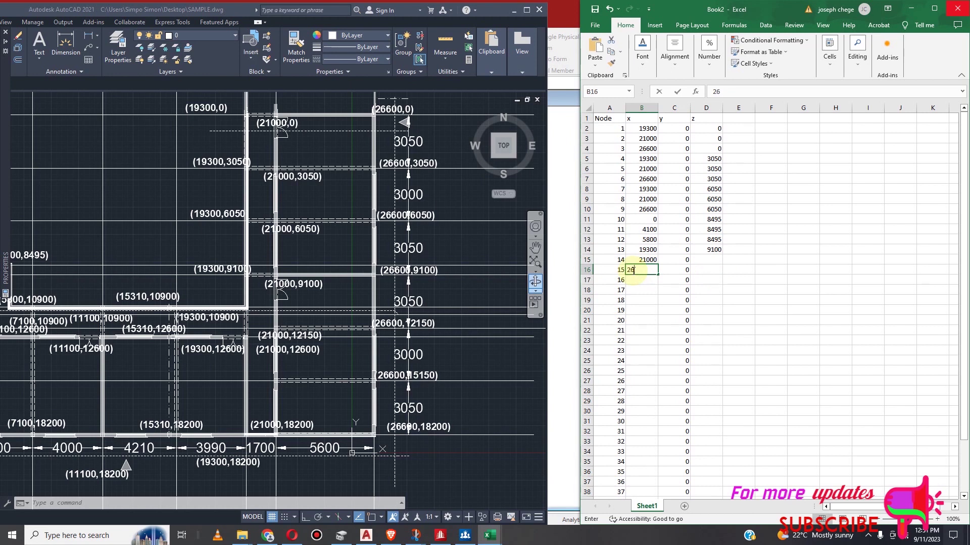
pyautogui.write('600')
pyautogui.click(706, 259)
pyautogui.click(717, 250)
pyautogui.moveTo(722, 255); pyautogui.dragTo(722, 273)
# Enter node 16's coordinates from the stair side of the plan, with x 0 and z 10900
pyautogui.scroll(-2, 326, 258)
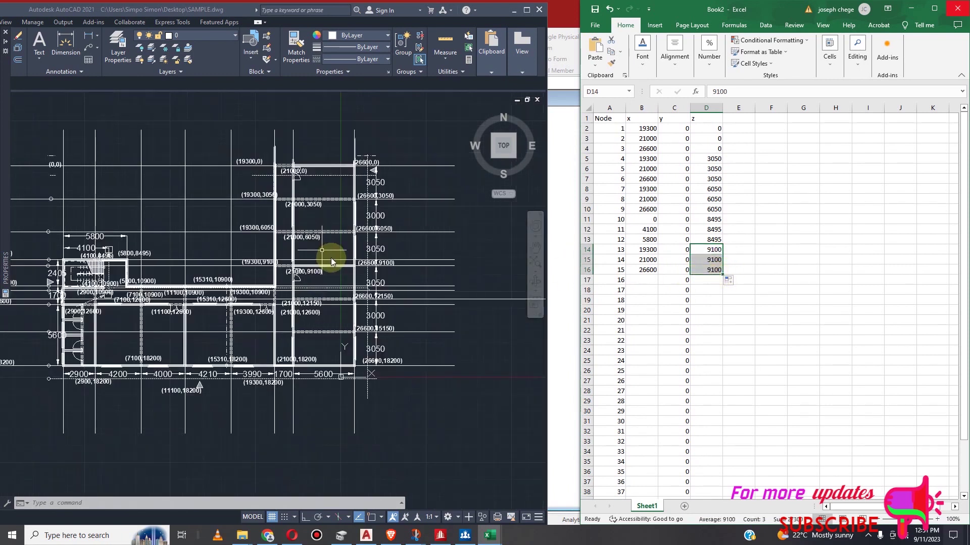
pyautogui.scroll(-3, 374, 268)
pyautogui.scroll(5, 280, 279)
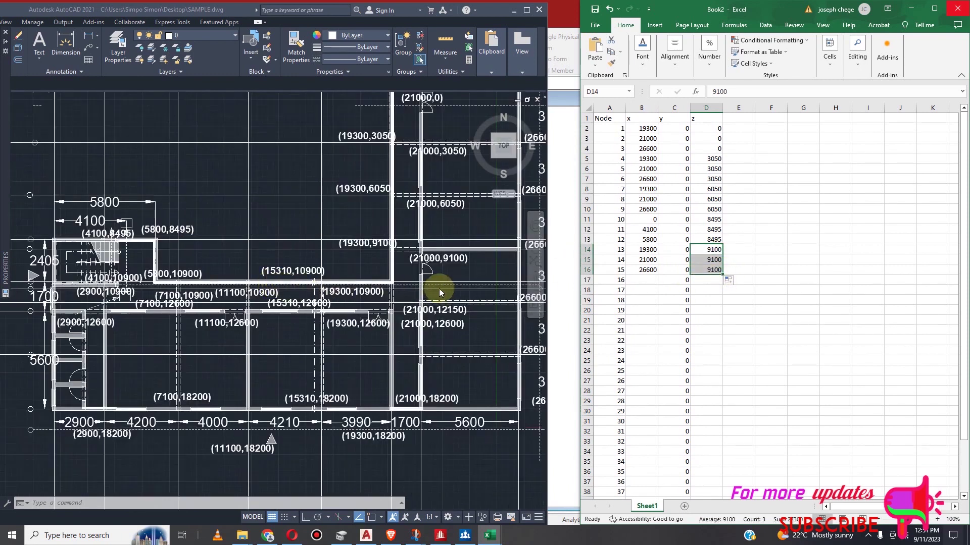
pyautogui.scroll(-2, 439, 291)
pyautogui.scroll(2, 212, 293)
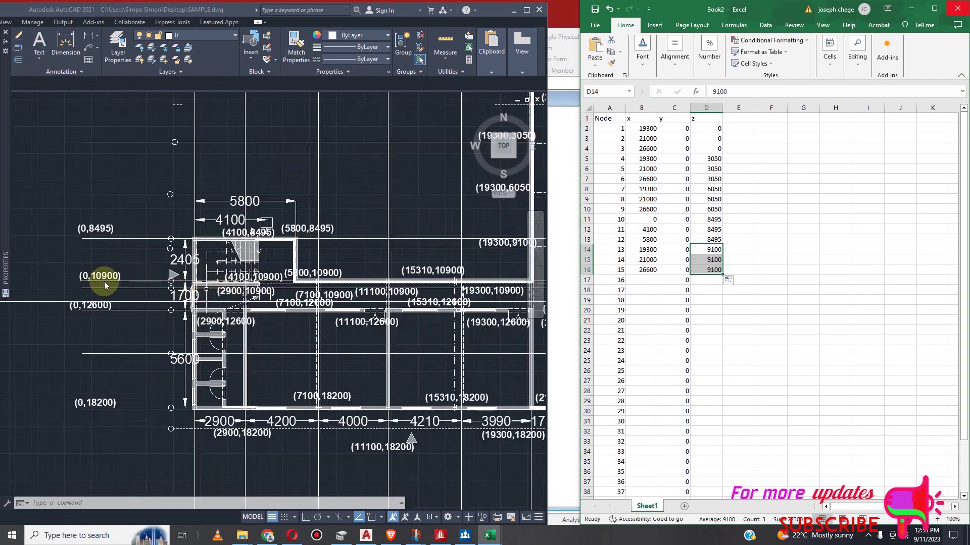
pyautogui.scroll(-2, 105, 286)
pyautogui.scroll(2, 174, 278)
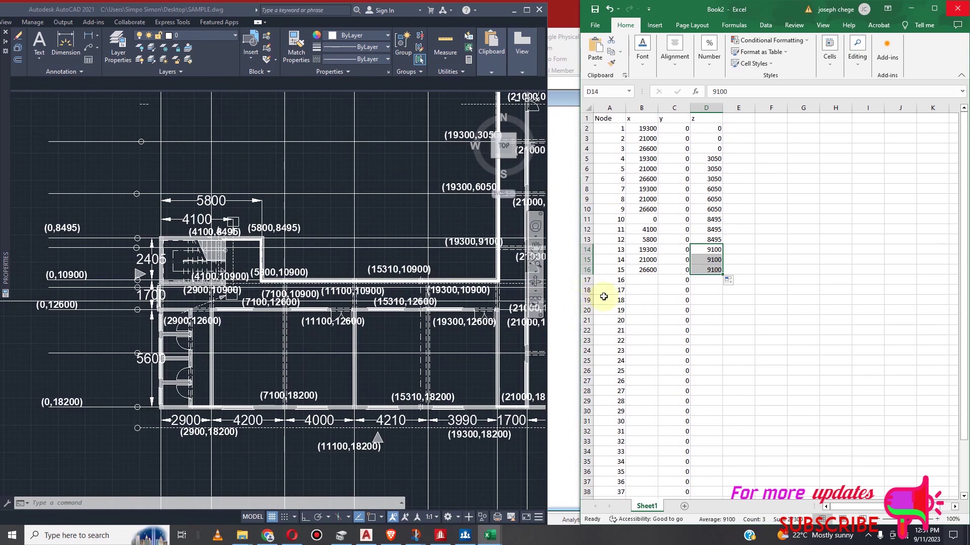
pyautogui.click(642, 281)
pyautogui.write('0')
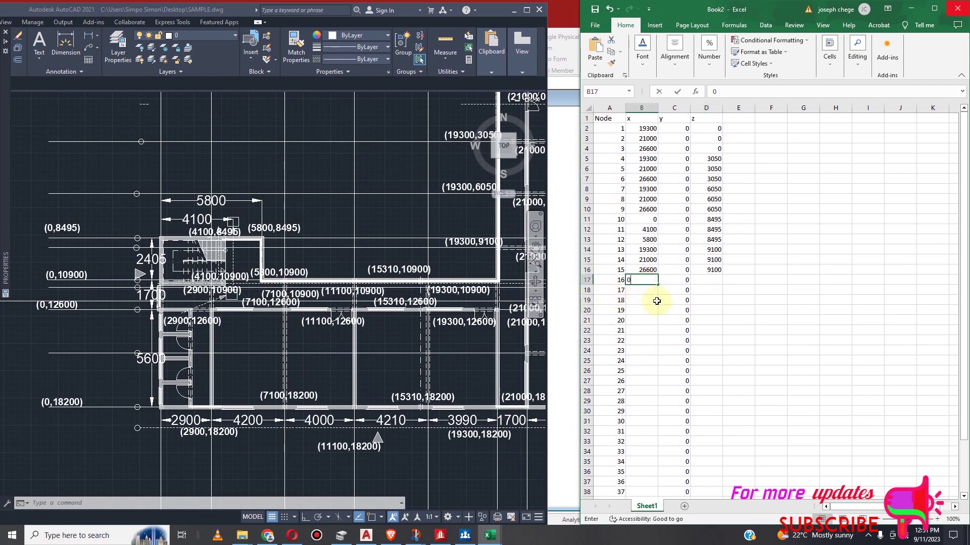
pyautogui.click(707, 284)
pyautogui.write('10900')
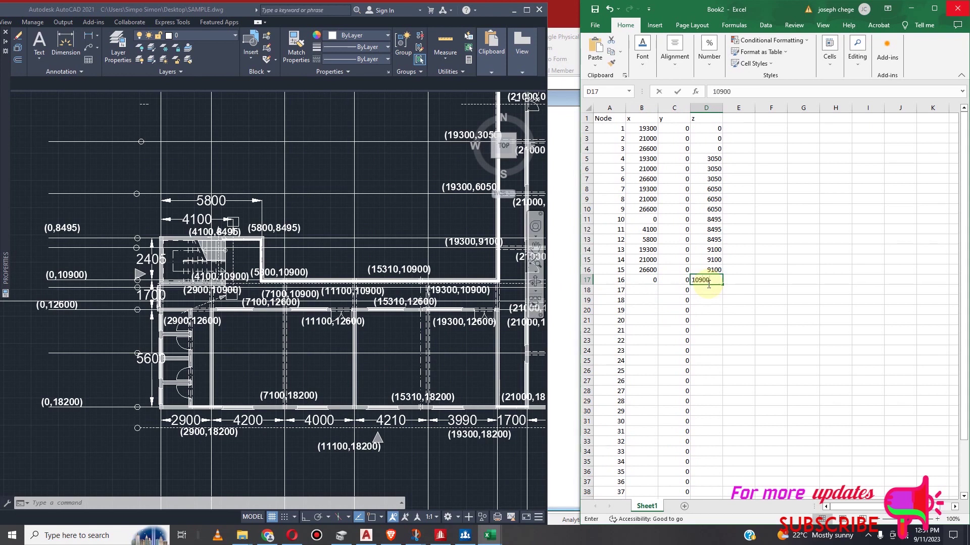
# Enter the x values 4100, 5800 and 2900 for nodes 17, 18 and 19
pyautogui.click(638, 290)
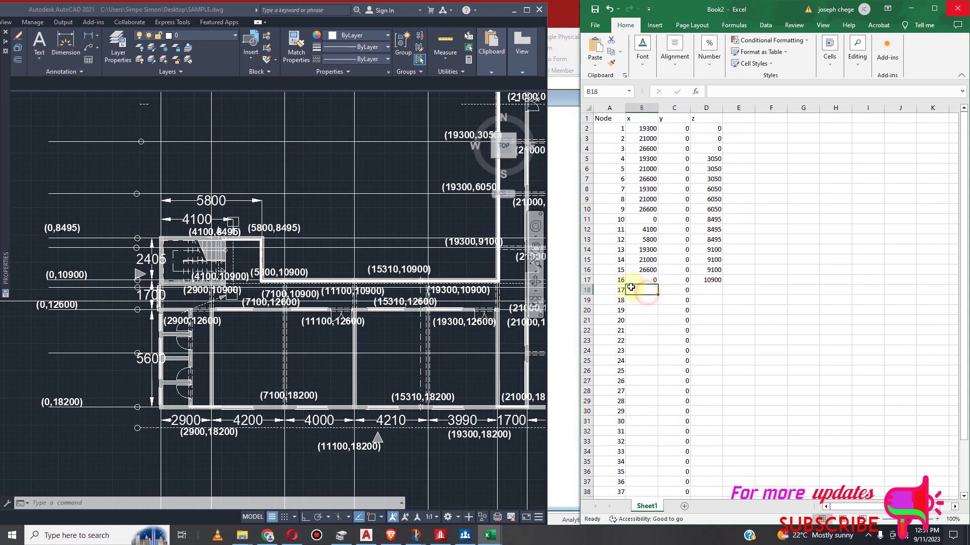
pyautogui.write('41000')
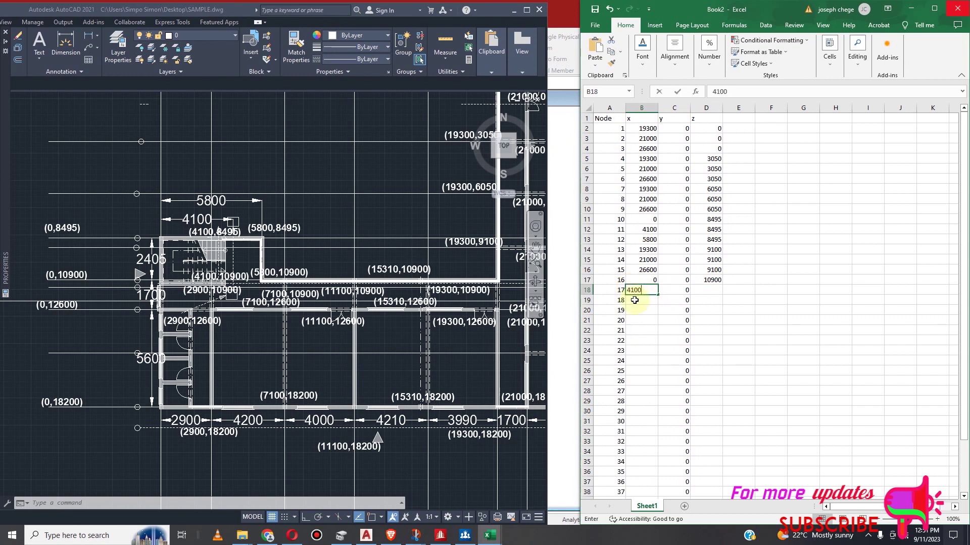
pyautogui.click(646, 303)
pyautogui.write('5800')
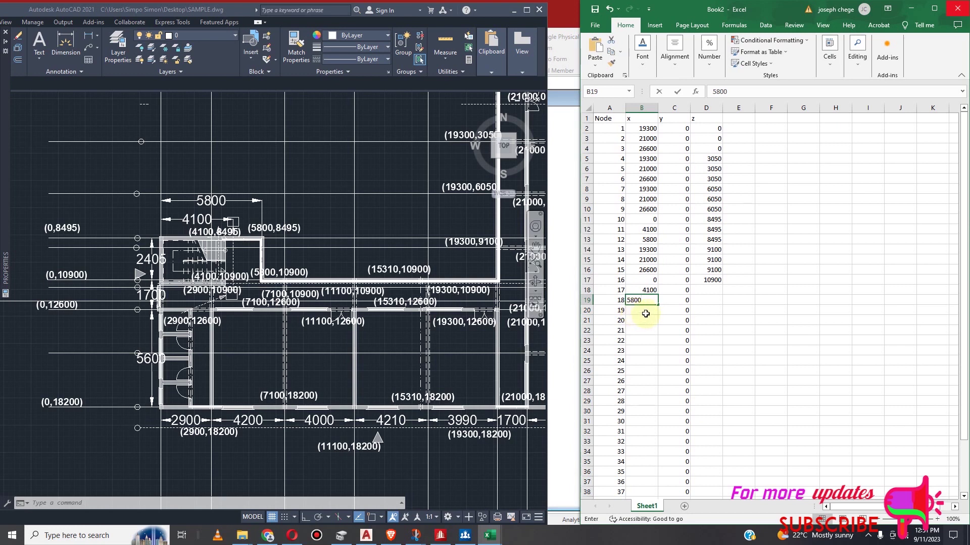
pyautogui.click(634, 313)
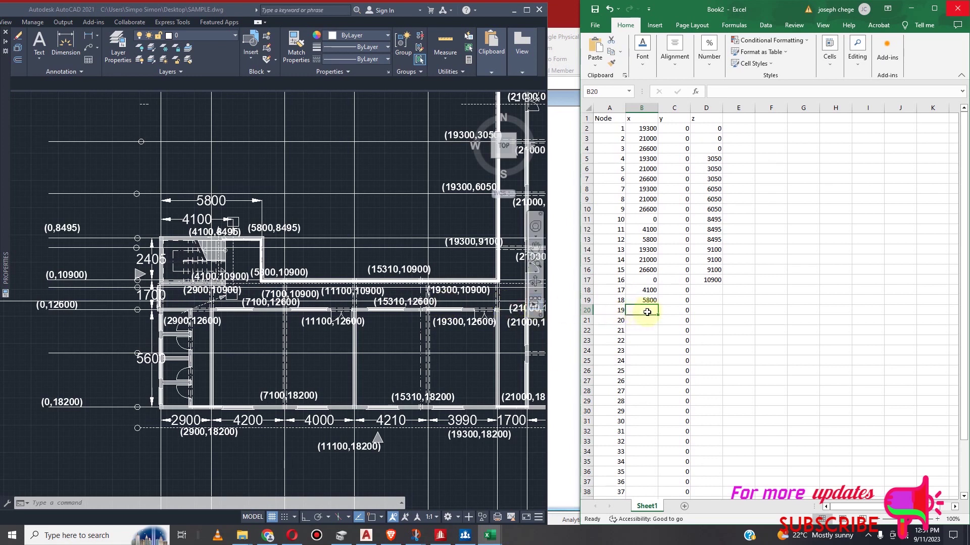
pyautogui.write('2900')
# Enter the x values 7100, 11100, 15310 and 19300 for nodes 20 to 23
pyautogui.click(638, 321)
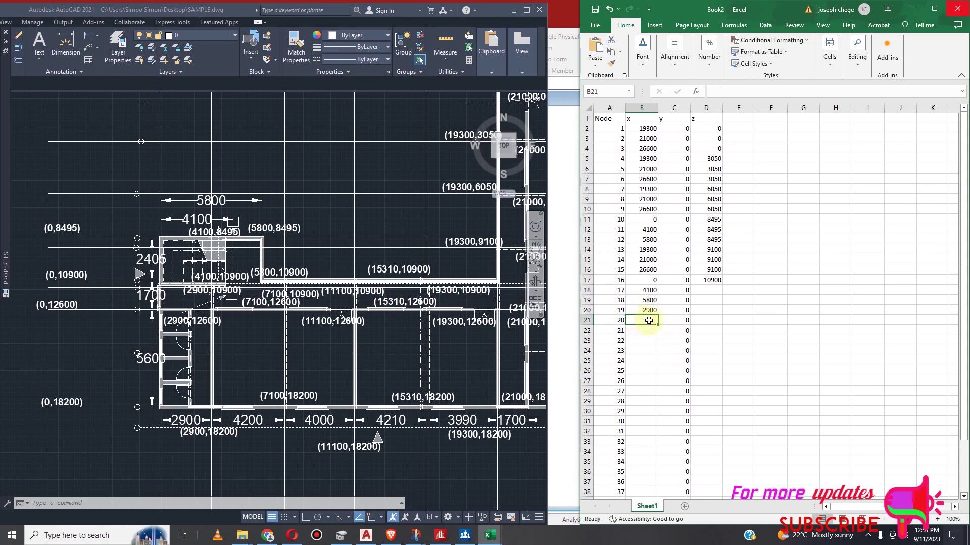
pyautogui.write('7100')
pyautogui.click(648, 332)
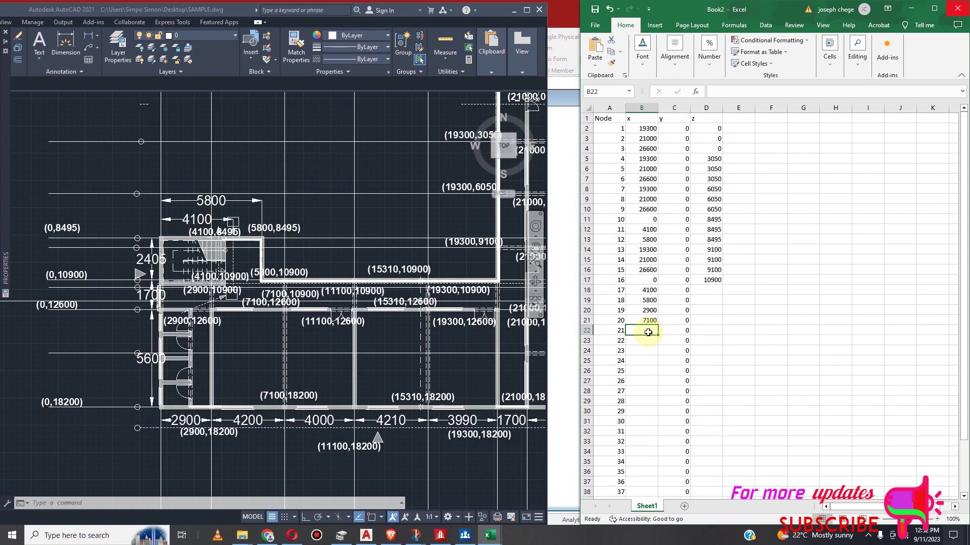
pyautogui.write('11100')
pyautogui.click(645, 342)
pyautogui.write('1')
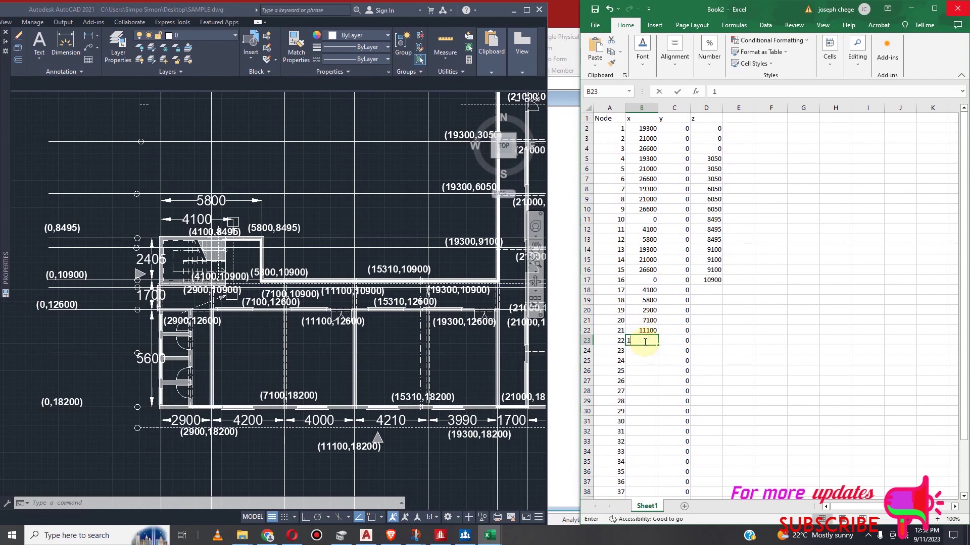
pyautogui.write('5310')
pyautogui.click(646, 349)
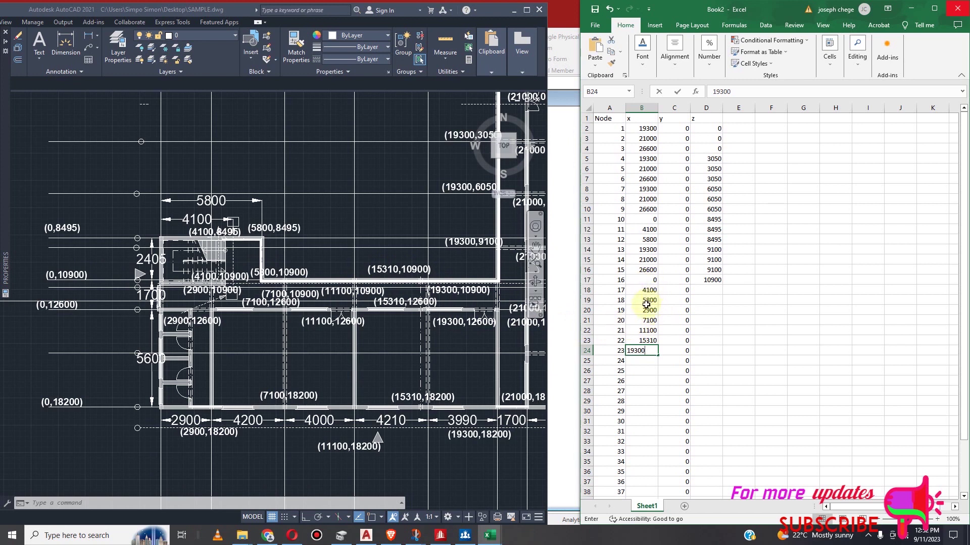
# Fill node 16's z value of 10900 down through node 23
pyautogui.click(706, 291)
pyautogui.click(712, 281)
pyautogui.moveTo(722, 285); pyautogui.dragTo(723, 355)
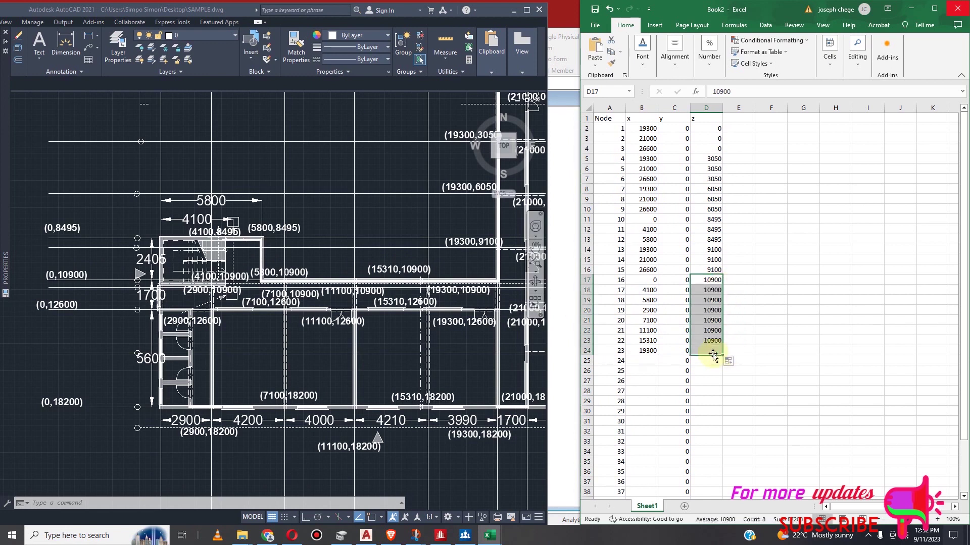
# Enter node 24's coordinates from the right wing of the plan, with x 21000 and z 12150
pyautogui.scroll(-4, 200, 302)
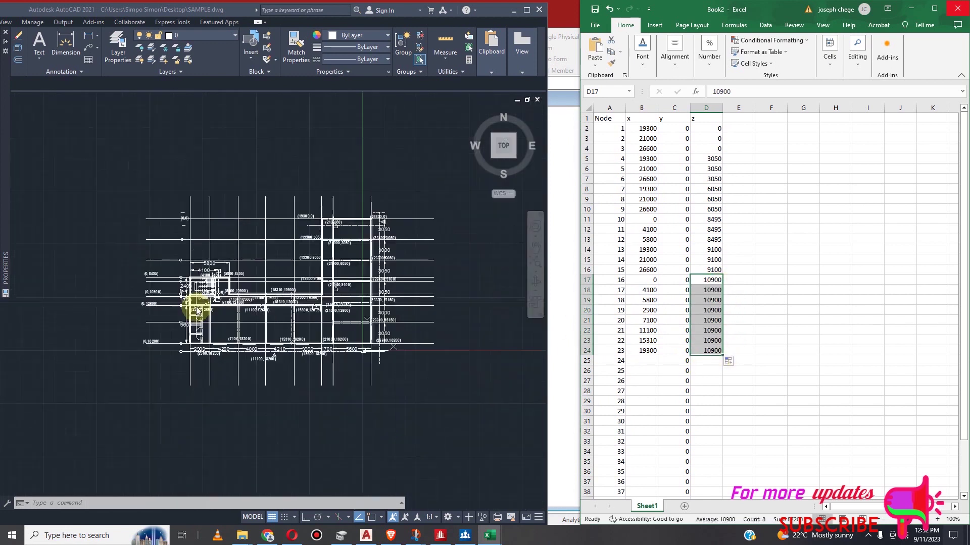
pyautogui.scroll(8, 339, 309)
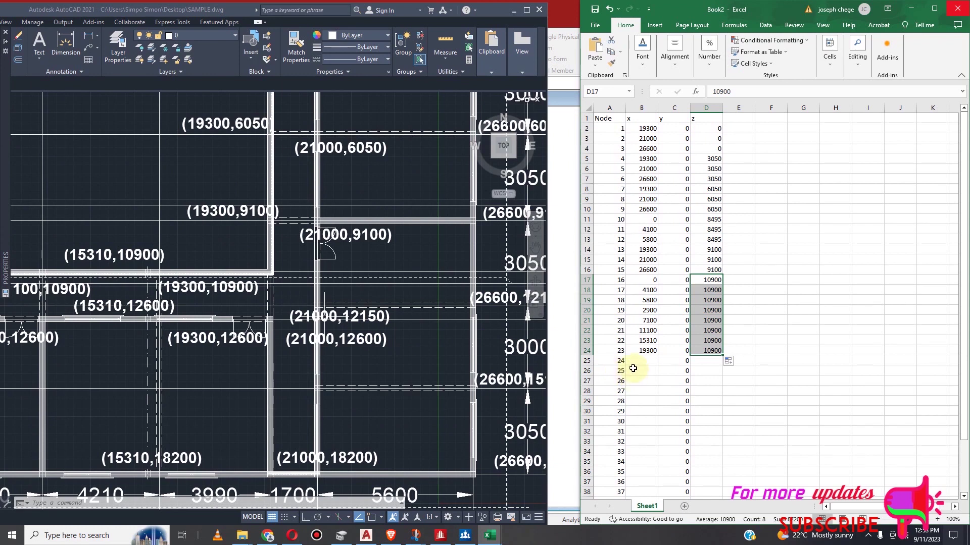
pyautogui.click(649, 361)
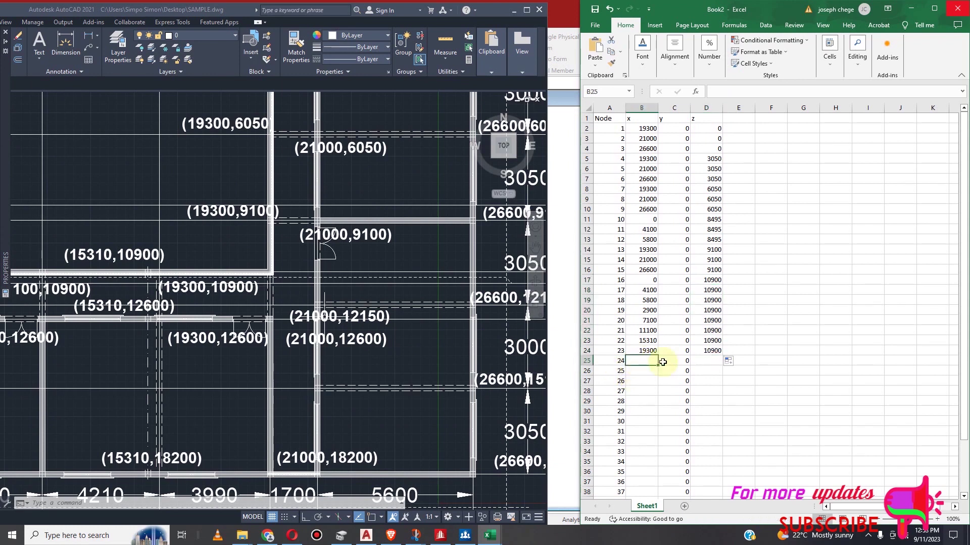
pyautogui.write('21000')
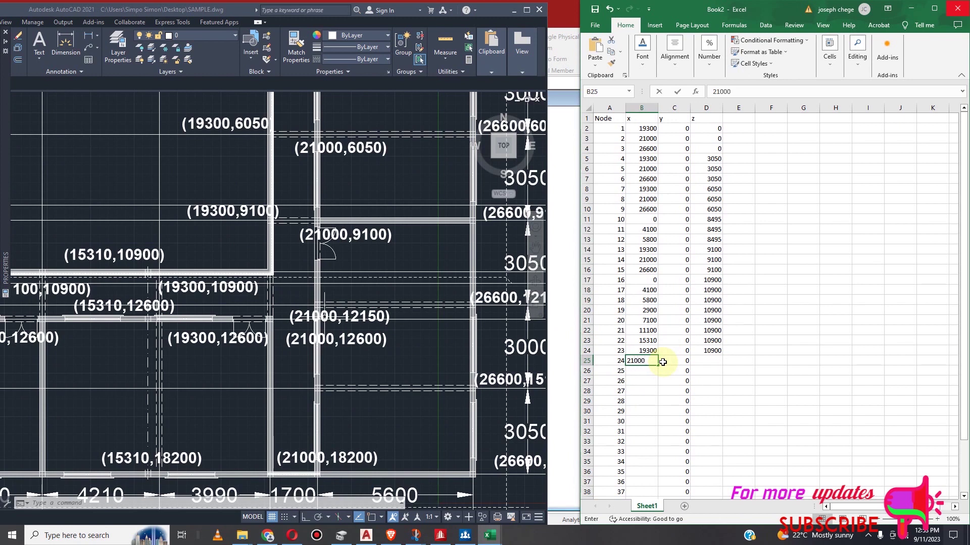
pyautogui.click(707, 363)
pyautogui.write('1215')
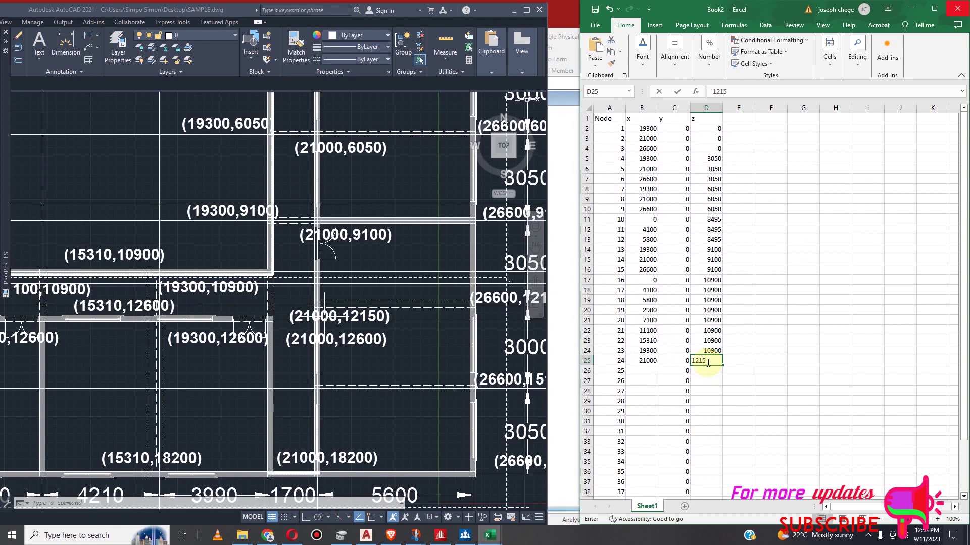
pyautogui.write('0')
# Enter x 26600 for node 25 and fill node 24's z value of 12150 down to it
pyautogui.scroll(-2, 420, 332)
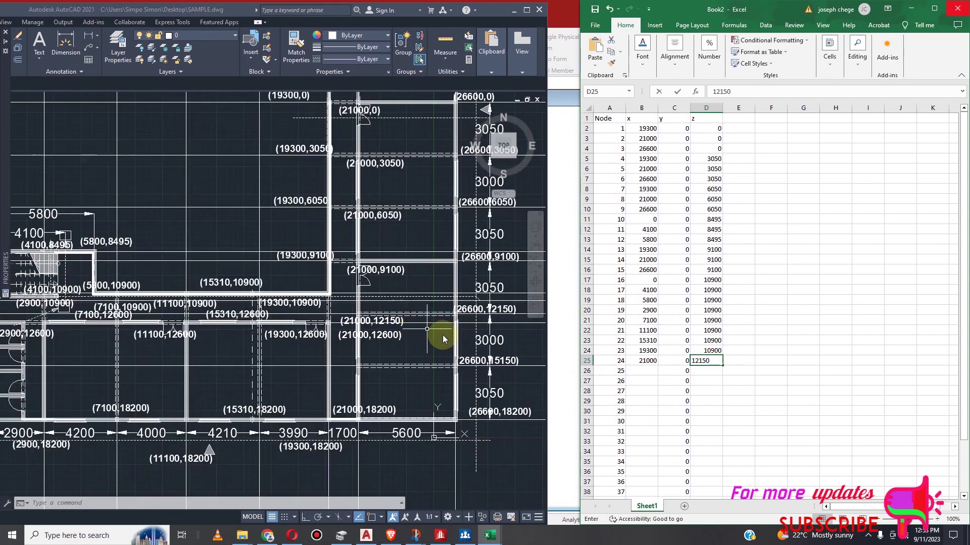
pyautogui.click(643, 374)
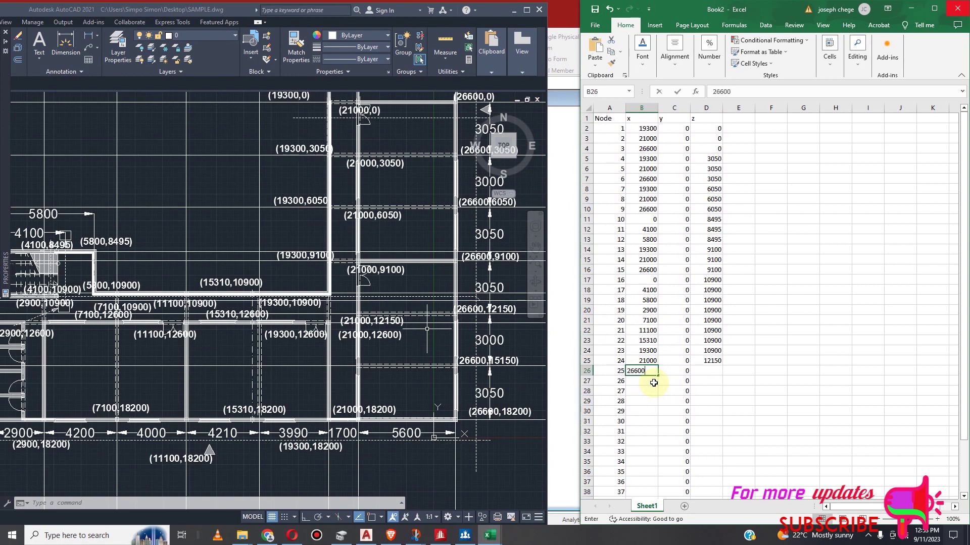
pyautogui.click(712, 363)
pyautogui.moveTo(723, 367); pyautogui.dragTo(723, 377)
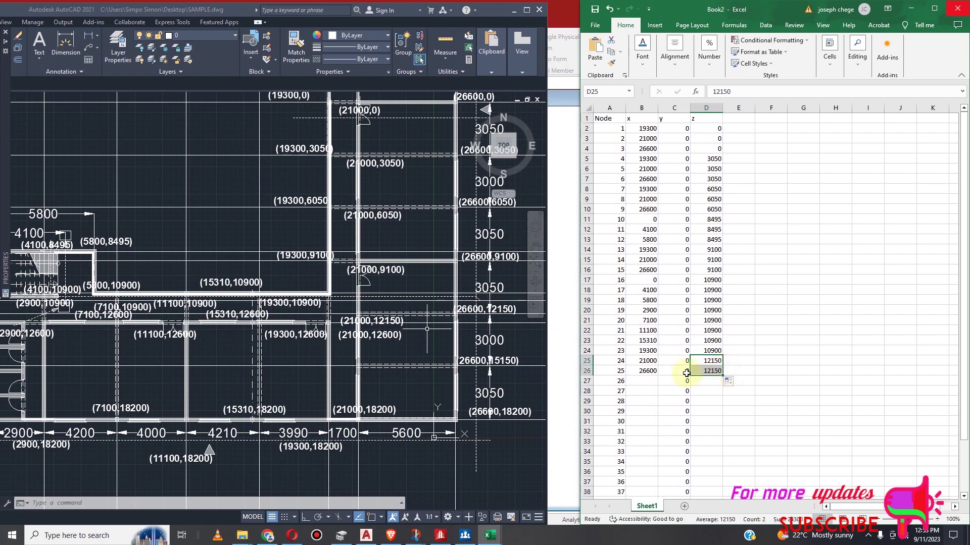
# Enter node 26's coordinates from the left edge of the plan, with x 0 and z 12600
pyautogui.scroll(-3, 437, 349)
pyautogui.scroll(2, 418, 333)
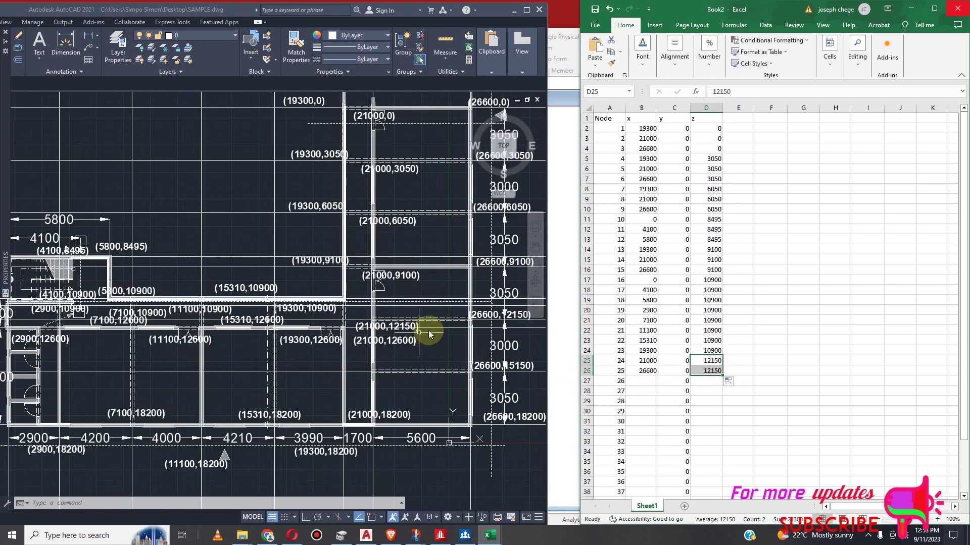
pyautogui.scroll(-2, 458, 318)
pyautogui.scroll(3, 162, 331)
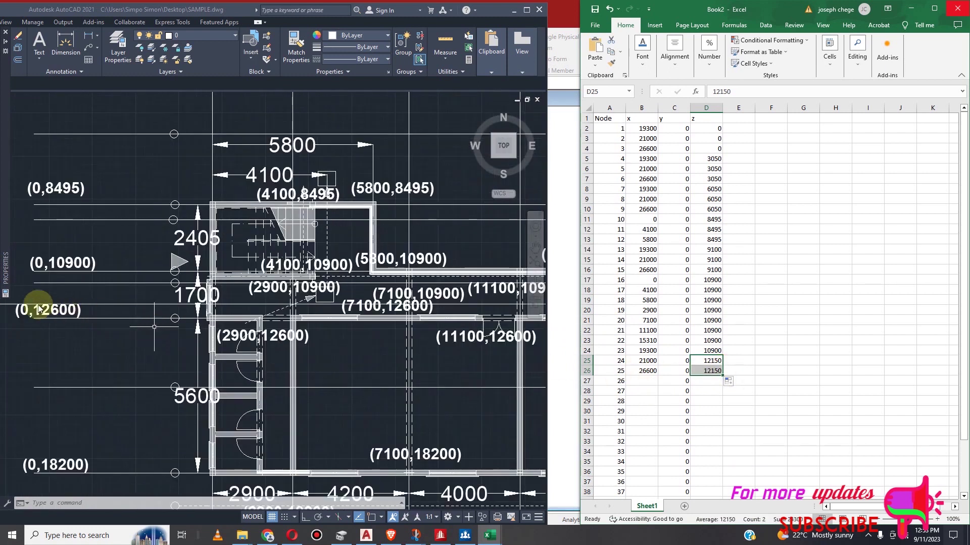
pyautogui.scroll(-2, 222, 346)
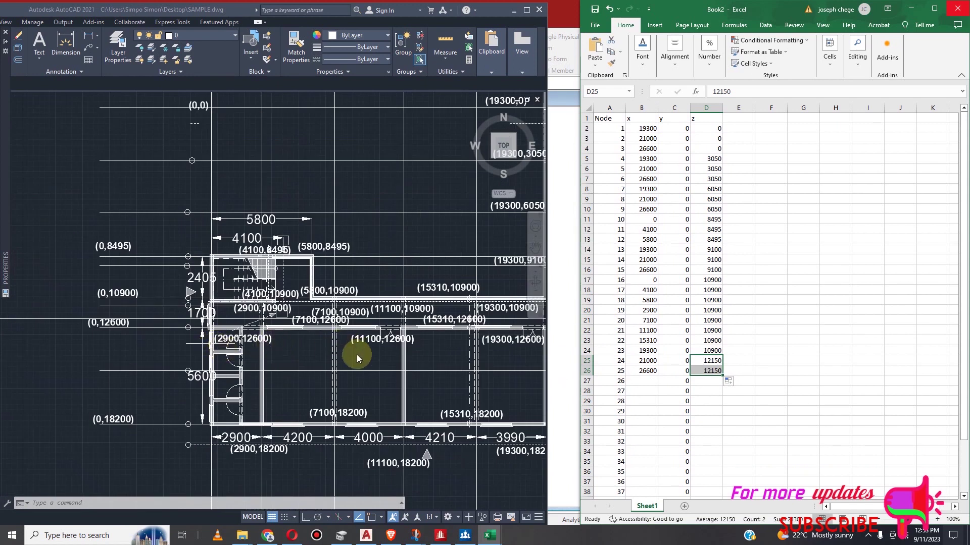
pyautogui.click(647, 380)
pyautogui.write('0')
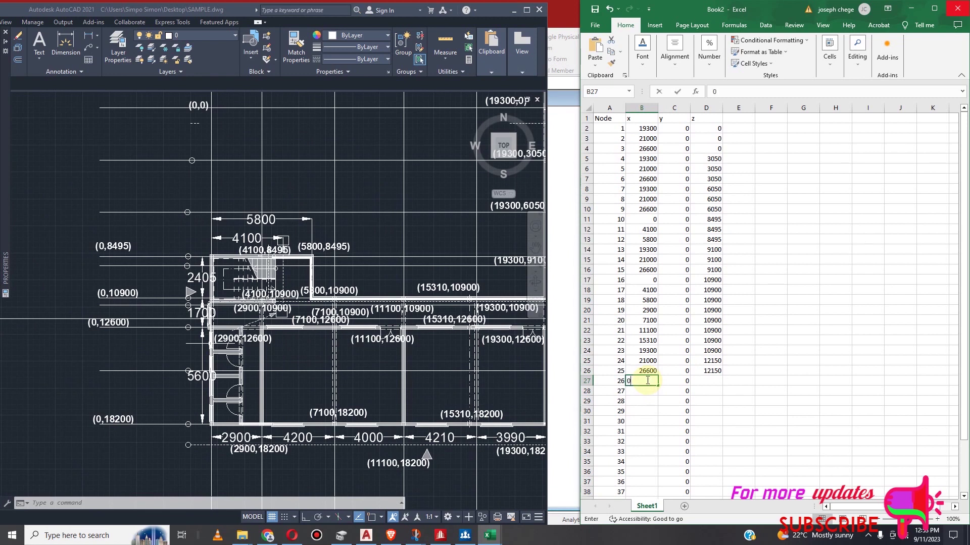
pyautogui.click(708, 381)
pyautogui.write('12600')
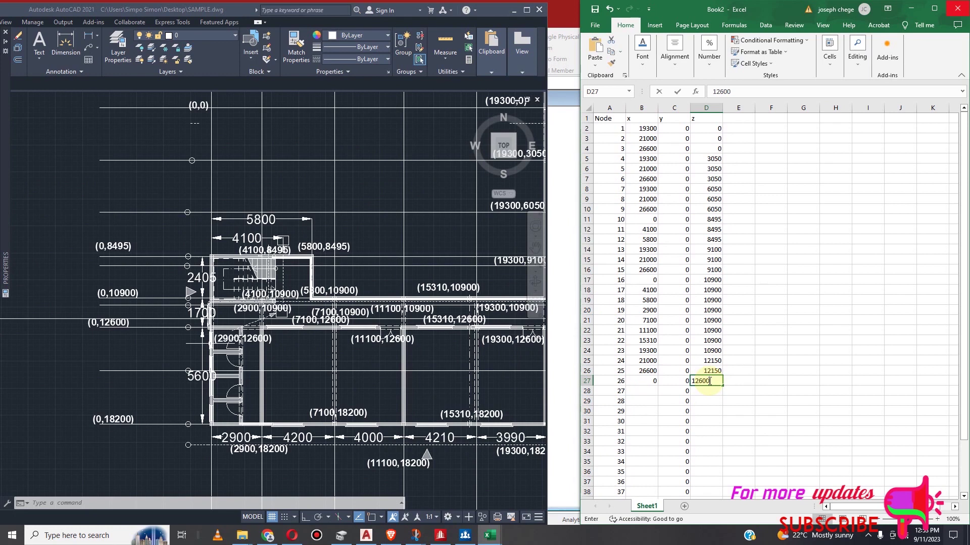
# Enter x values 2900, 7100, 11100, 15300 and 19300 for nodes 27 through 31
pyautogui.click(650, 393)
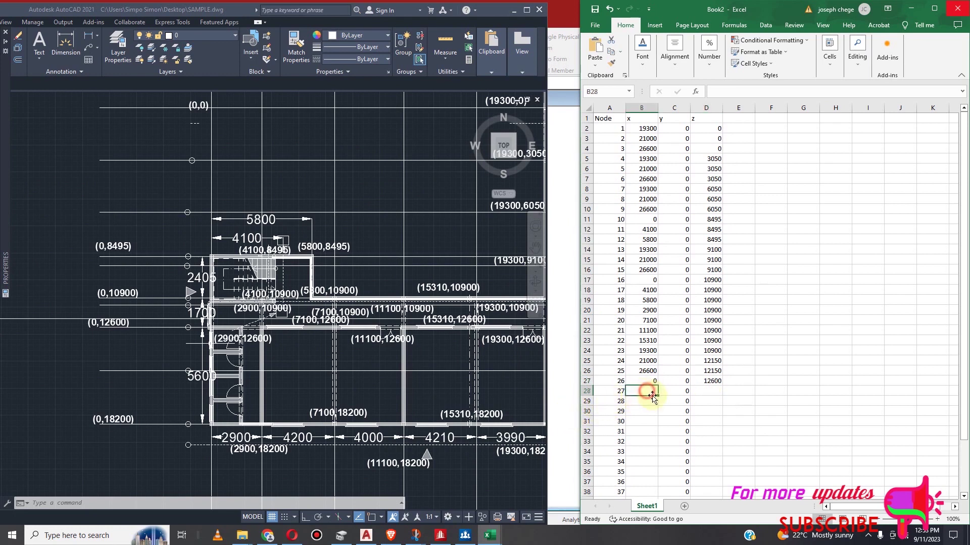
pyautogui.write('2900')
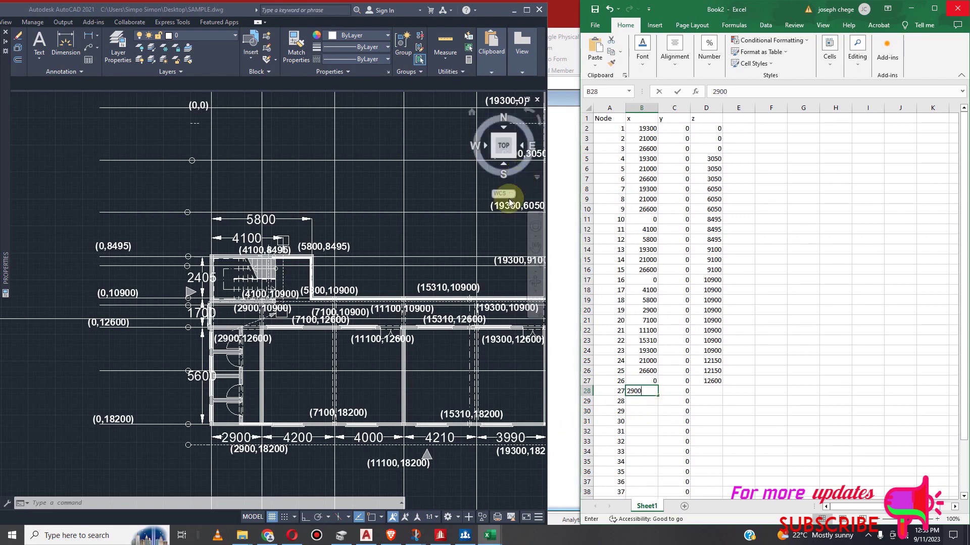
pyautogui.click(643, 403)
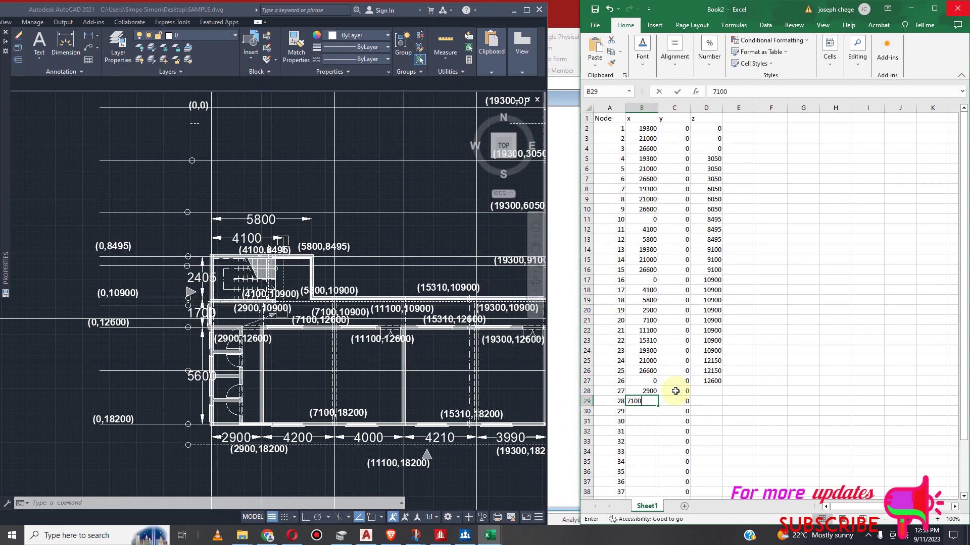
pyautogui.click(642, 413)
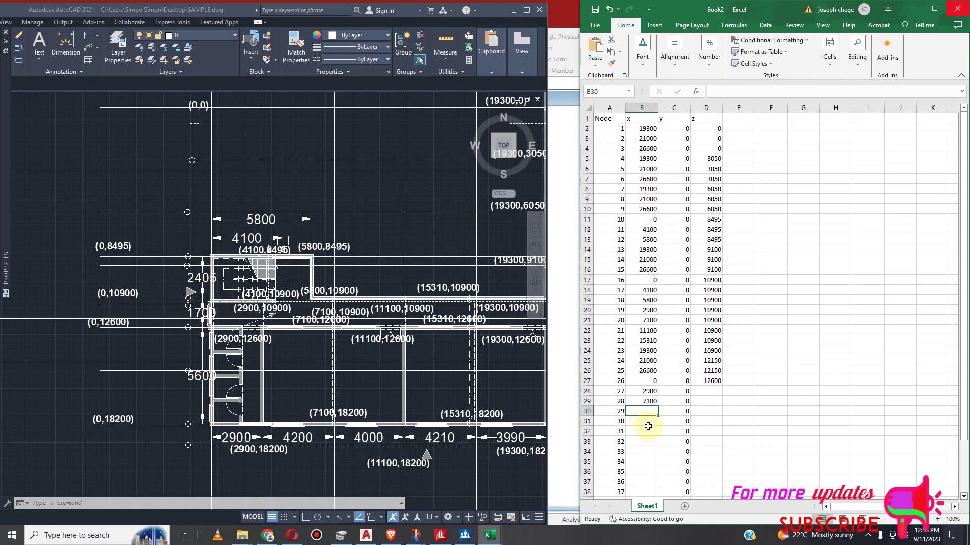
pyautogui.write('11100')
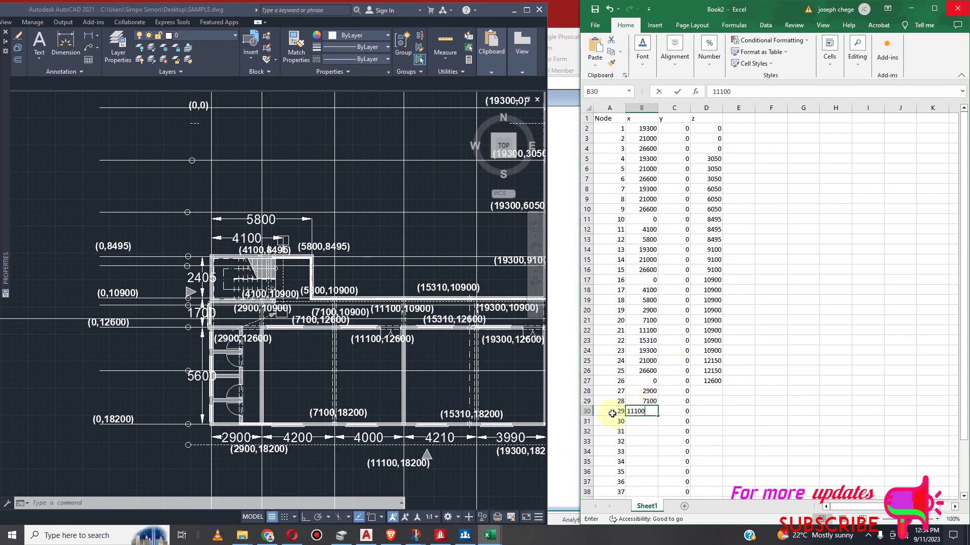
pyautogui.press('Return')
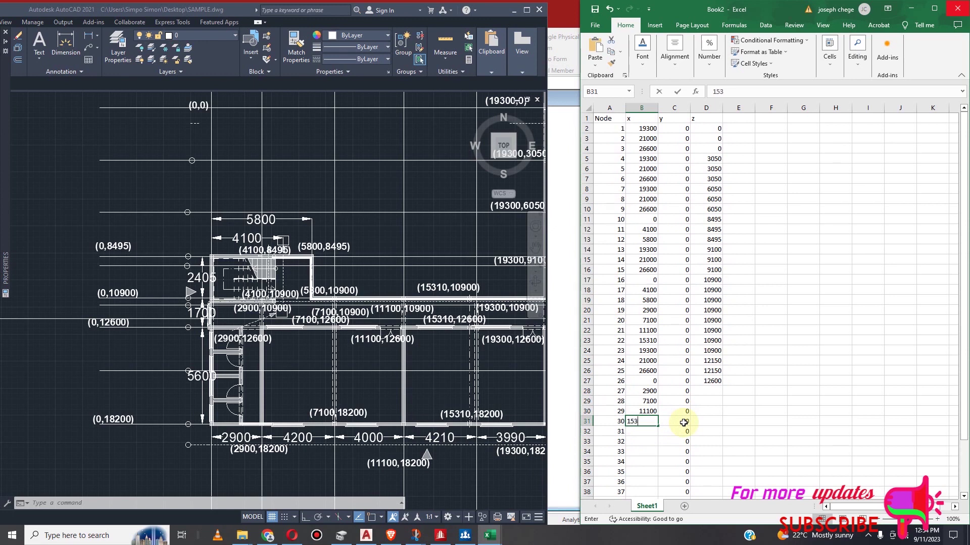
pyautogui.press('Return')
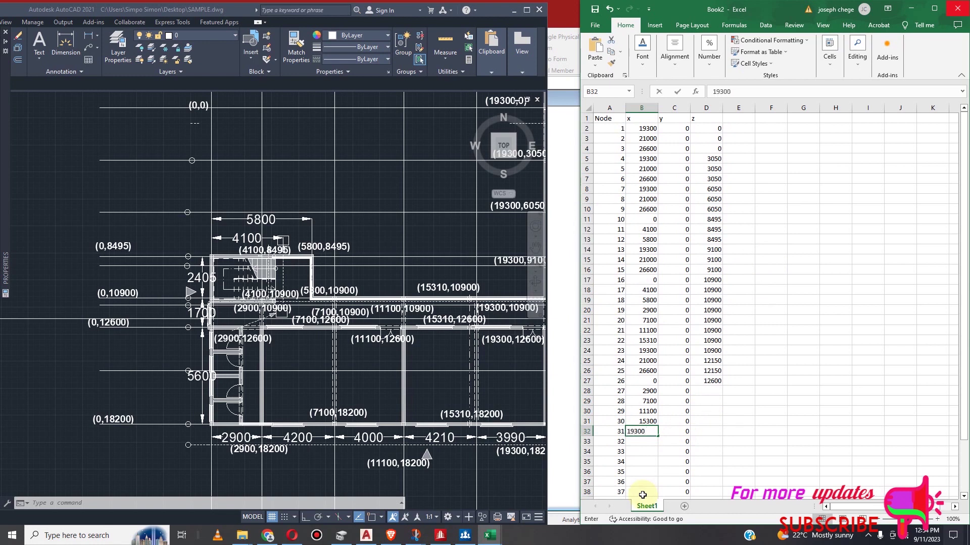
# Enter x 21000 for node 32 and fill node 26's z value of 12600 down to it
pyautogui.scroll(-2, 162, 346)
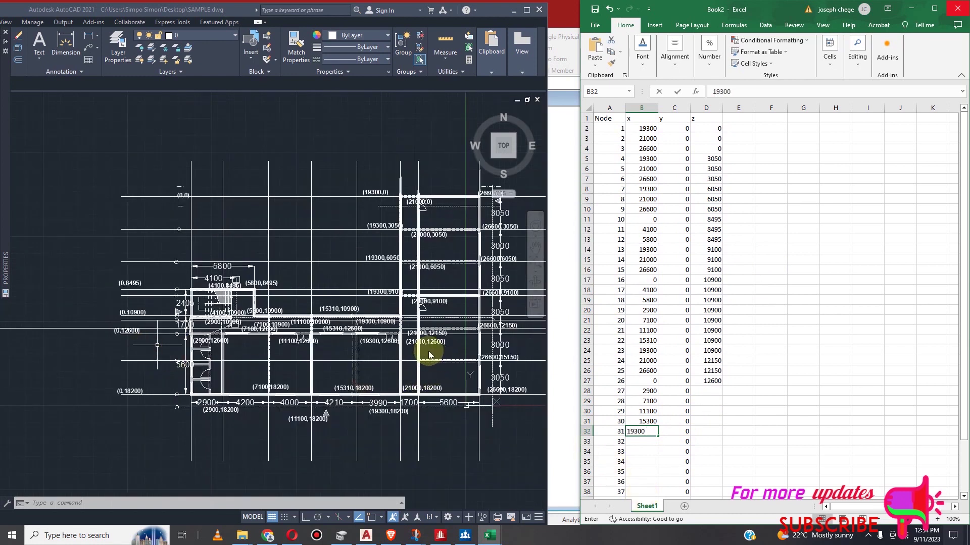
pyautogui.scroll(2, 411, 347)
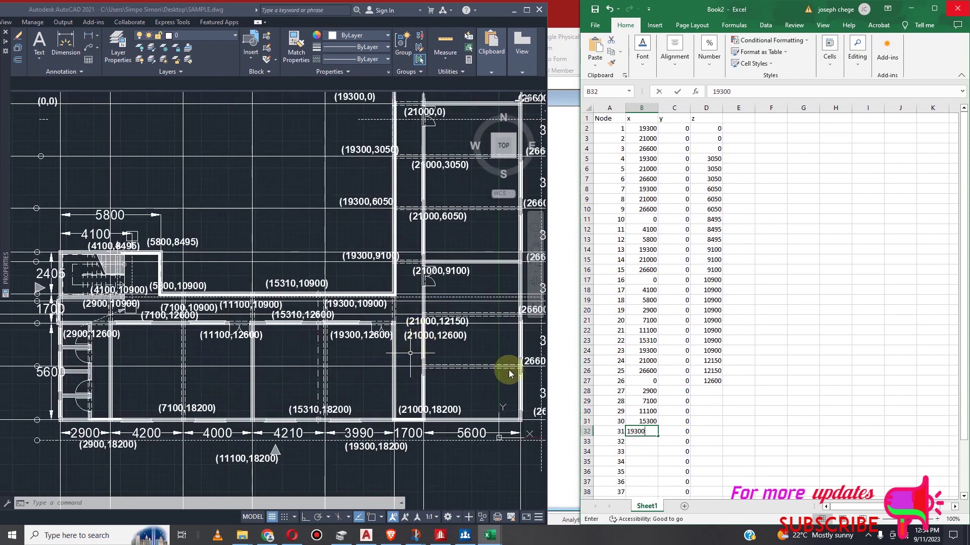
pyautogui.click(643, 443)
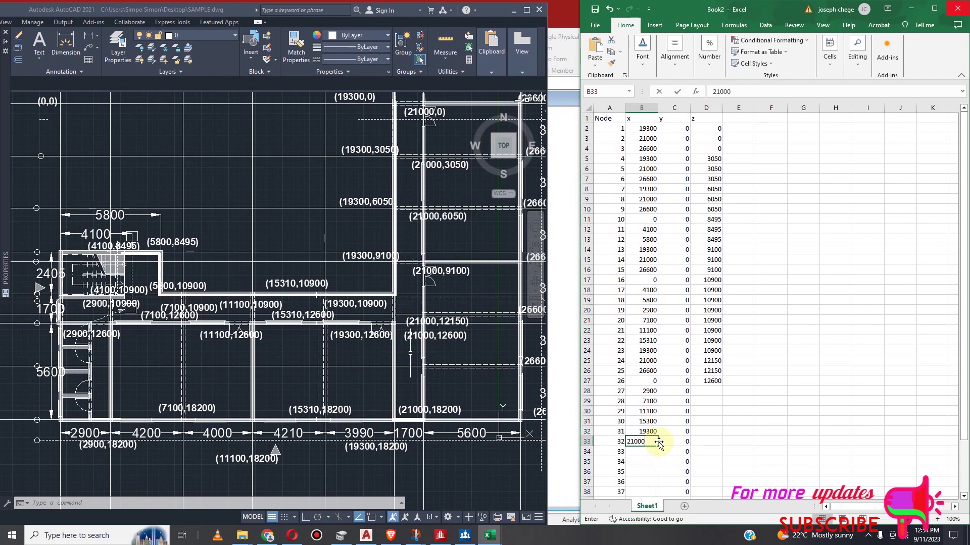
pyautogui.scroll(-2, 468, 344)
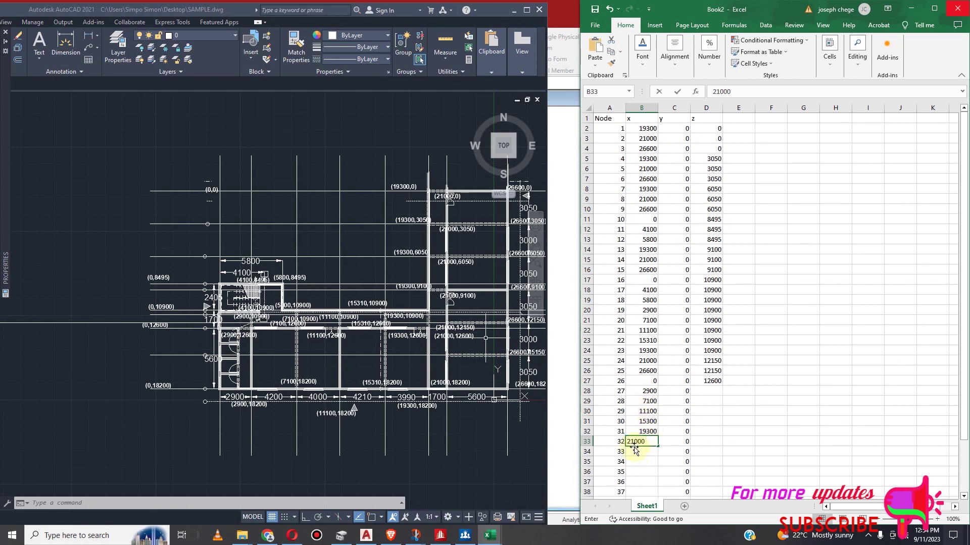
pyautogui.click(712, 383)
pyautogui.moveTo(723, 386); pyautogui.dragTo(726, 444)
# Examine the lower part of the plan's right wing for the coordinates that belong to node 33
pyautogui.click(641, 452)
pyautogui.scroll(-2, 648, 374)
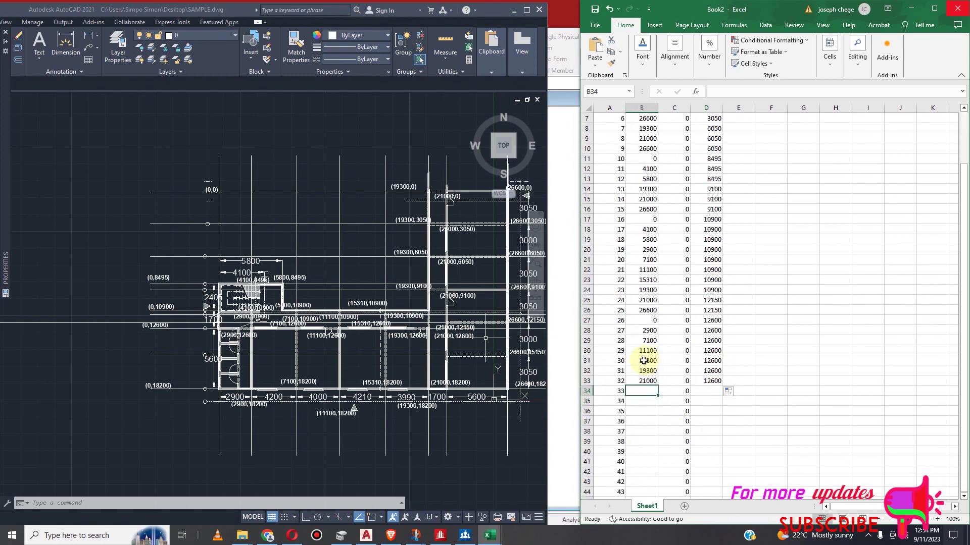
pyautogui.scroll(-2, 240, 337)
pyautogui.scroll(1, 631, 419)
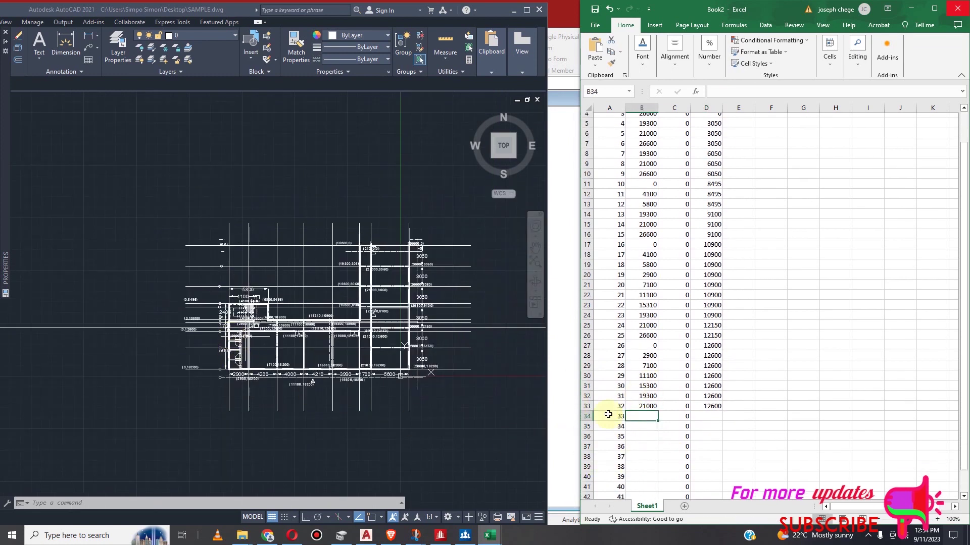
pyautogui.scroll(2, 250, 377)
pyautogui.scroll(-1, 260, 365)
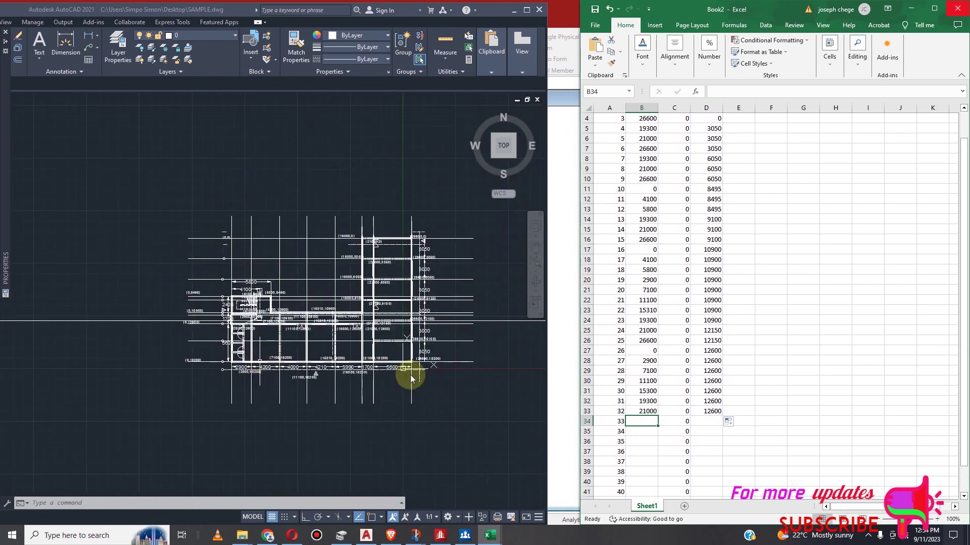
pyautogui.scroll(1, 396, 340)
pyautogui.scroll(2, 412, 345)
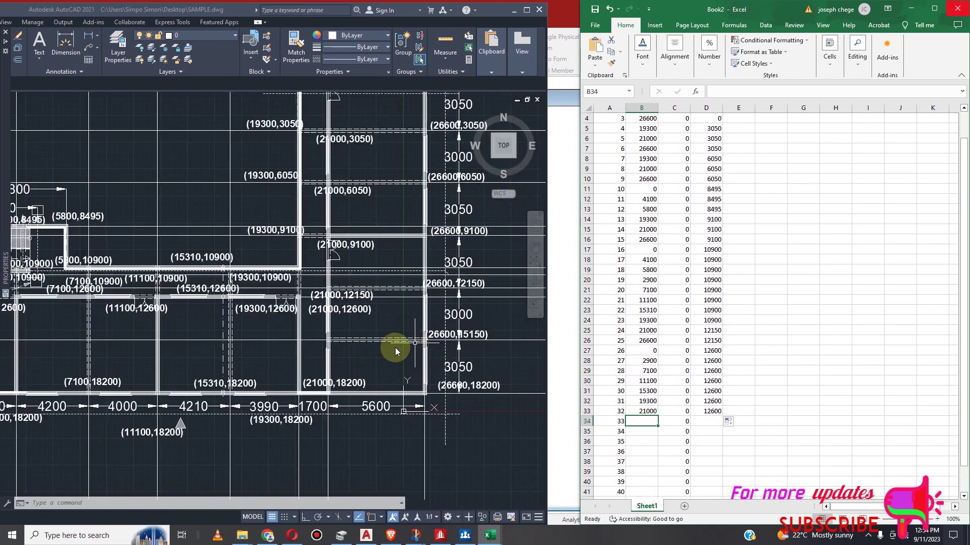
pyautogui.scroll(1, 362, 347)
pyautogui.scroll(-1, 367, 346)
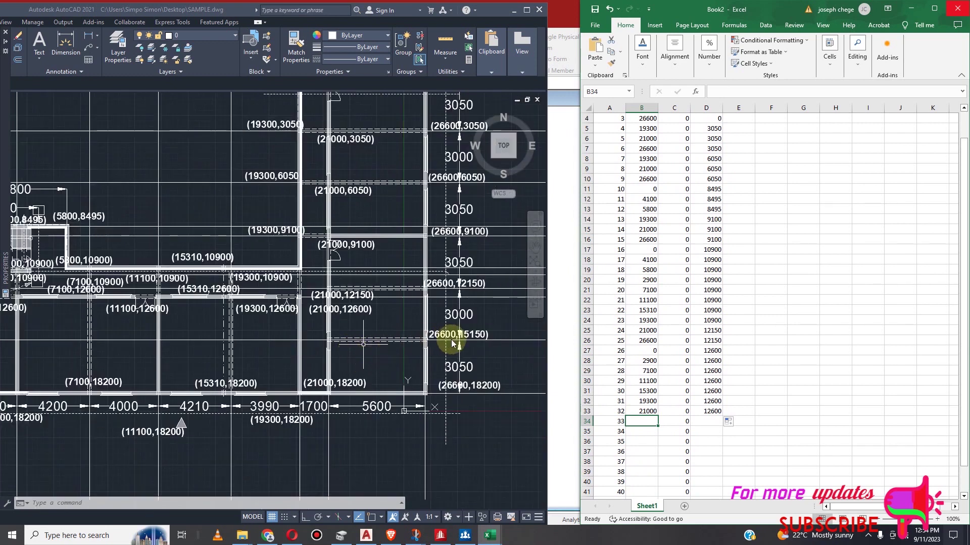
pyautogui.scroll(-2, 429, 342)
pyautogui.scroll(4, 457, 337)
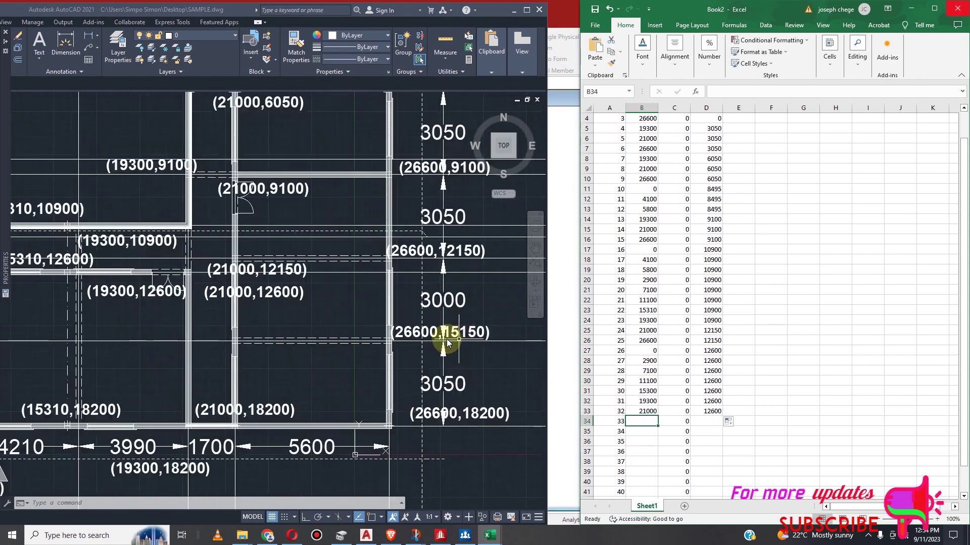
pyautogui.scroll(1, 461, 340)
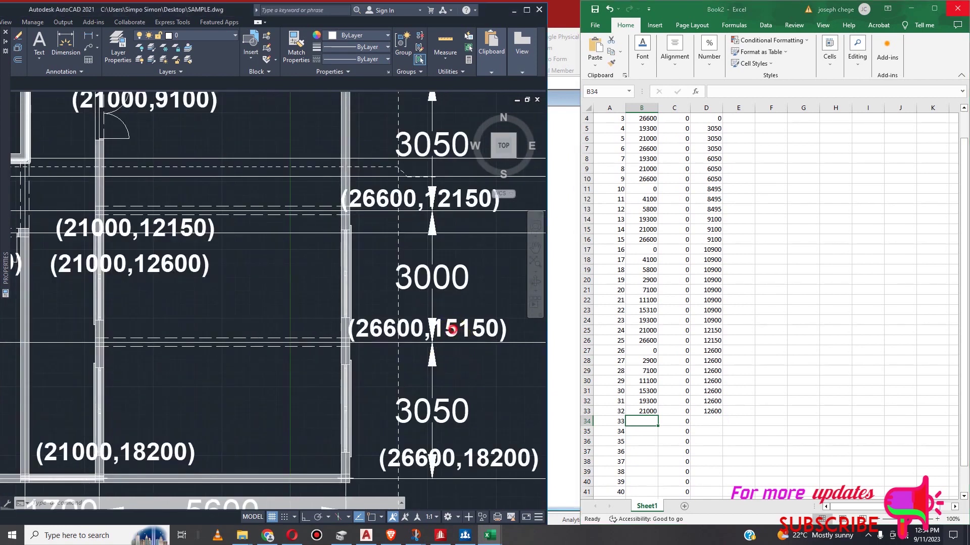
pyautogui.scroll(-4, 459, 339)
pyautogui.scroll(3, 463, 346)
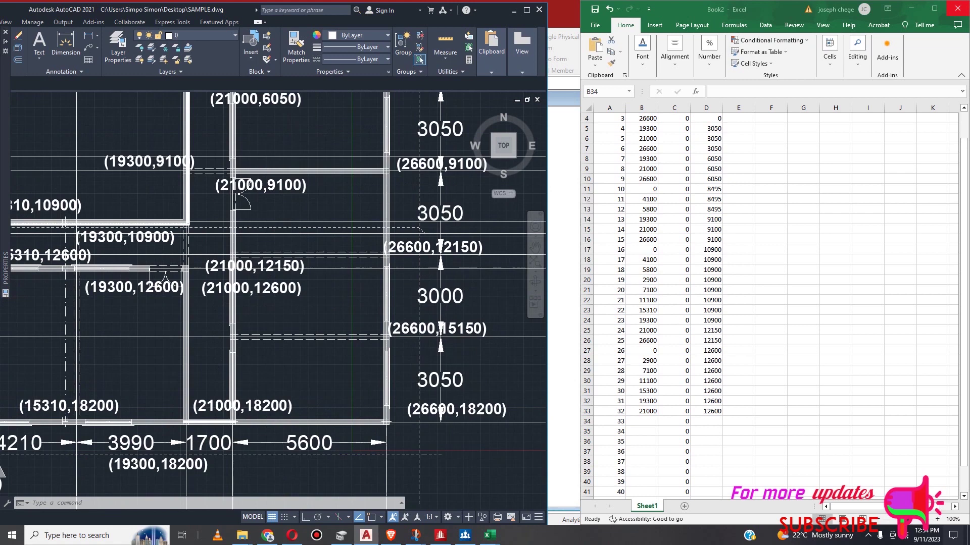
# Copy the (26600,15150) label along its grid line to the right wing's inner wall, below the (21000,12600) label
pyautogui.click(453, 334)
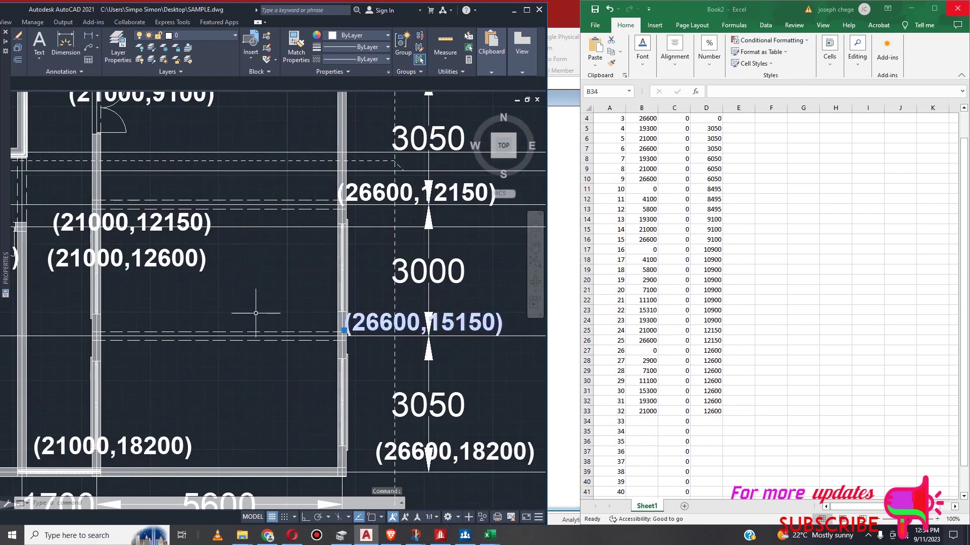
pyautogui.write('co')
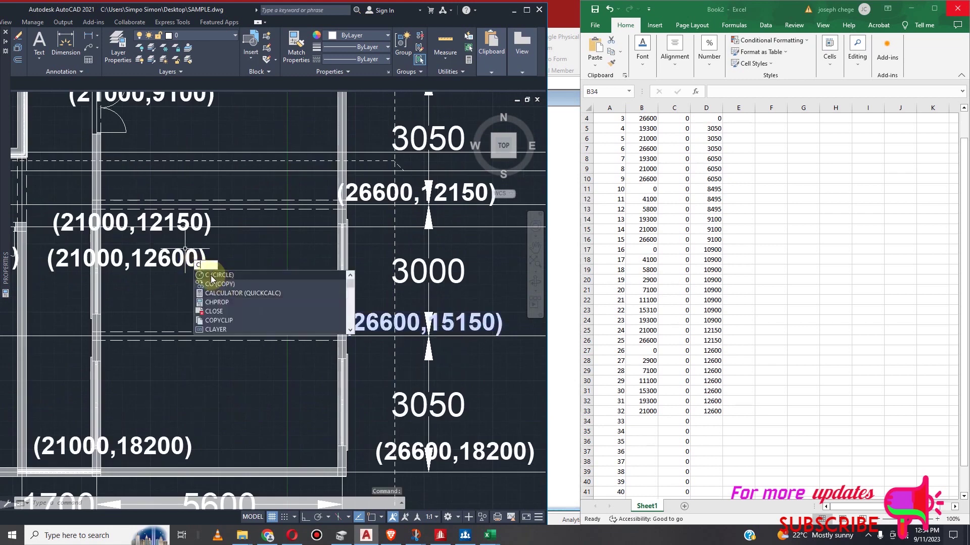
pyautogui.press('Return')
pyautogui.click(452, 332)
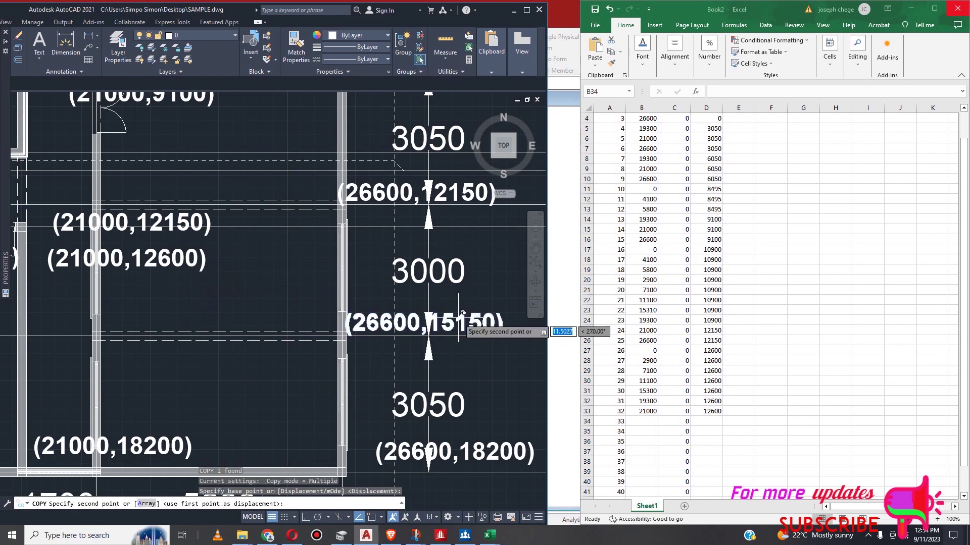
pyautogui.scroll(-2, 442, 329)
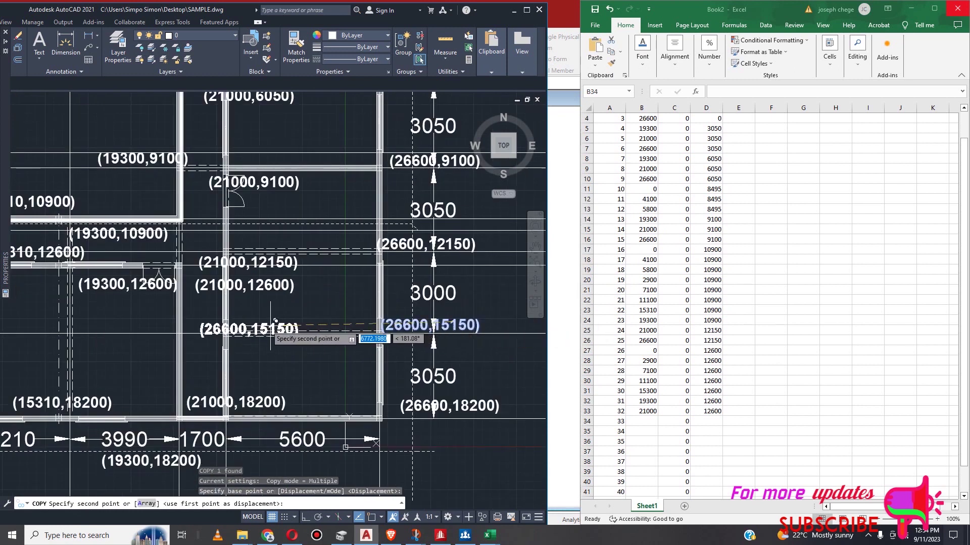
pyautogui.click(260, 324)
pyautogui.press('Escape')
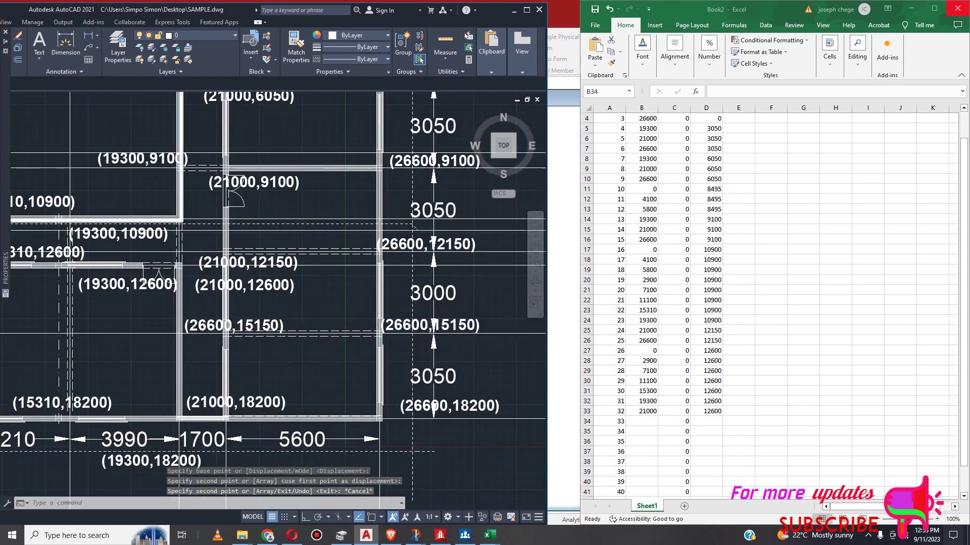
# Change the x value in the copied label on the inner wall to 21000
pyautogui.scroll(2, 303, 336)
pyautogui.scroll(-2, 366, 343)
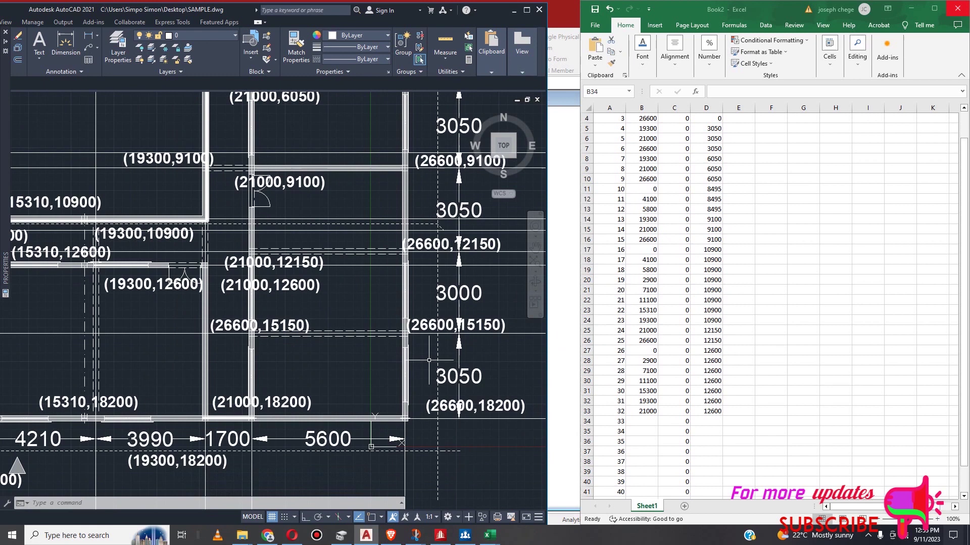
pyautogui.doubleClick(236, 329)
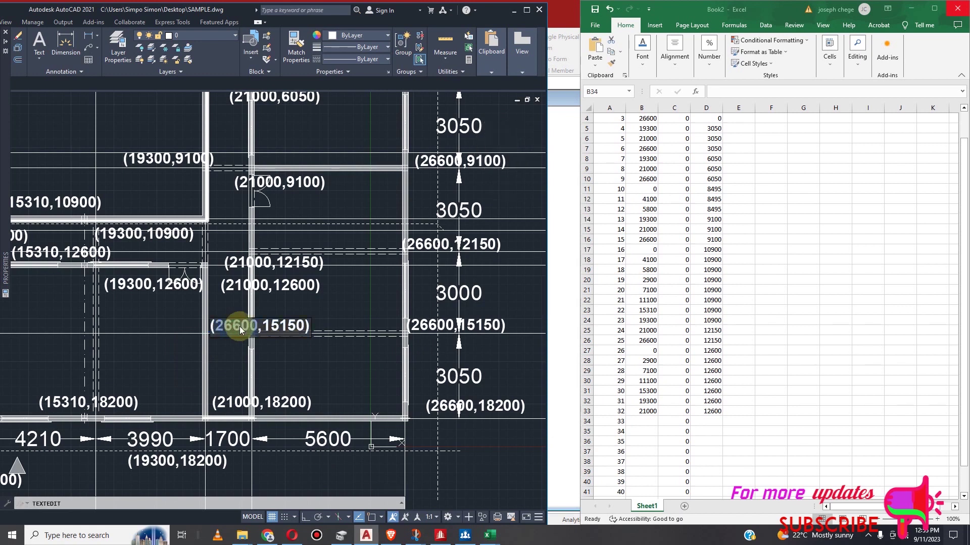
pyautogui.write('21000')
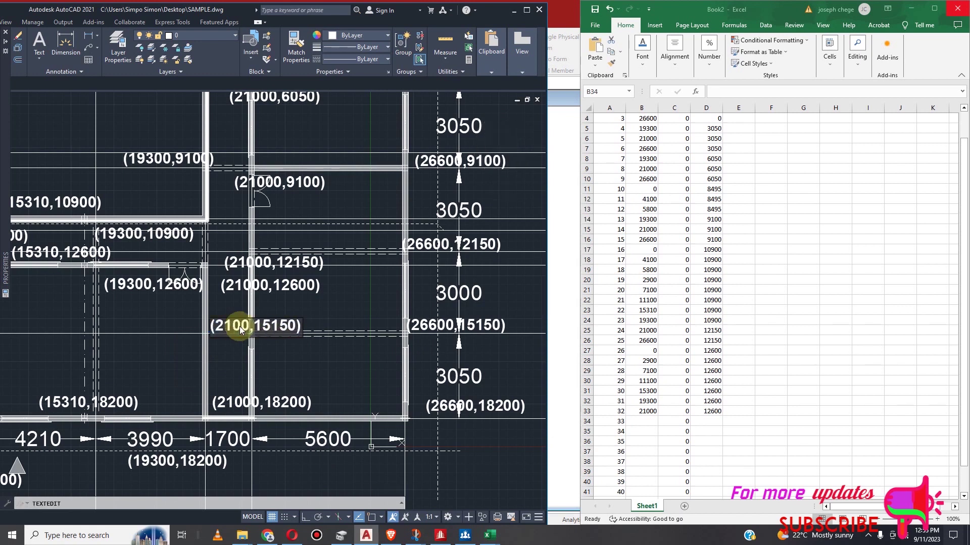
pyautogui.click(329, 318)
# Enter node 33's coordinates in the Excel table, with x 21000 and z 15150
pyautogui.scroll(-4, 347, 378)
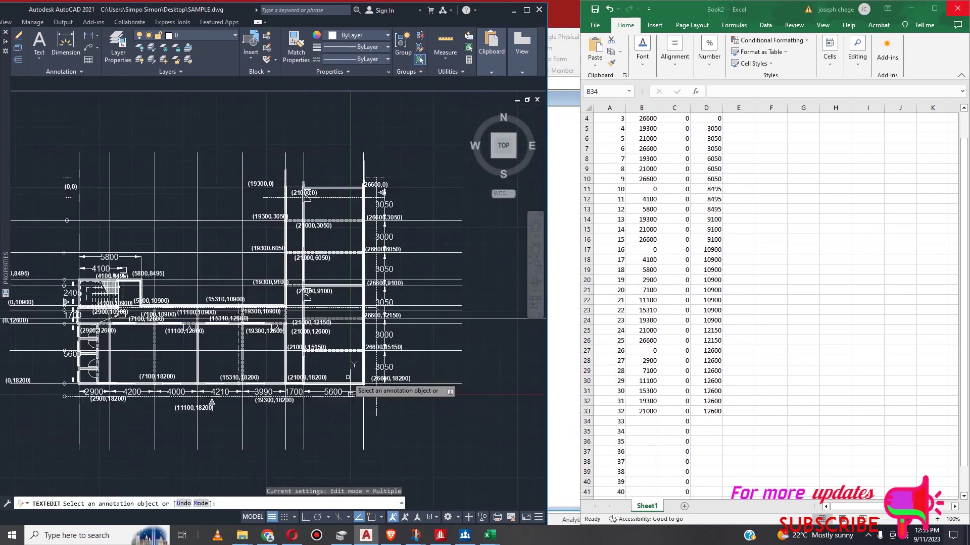
pyautogui.scroll(2, 308, 351)
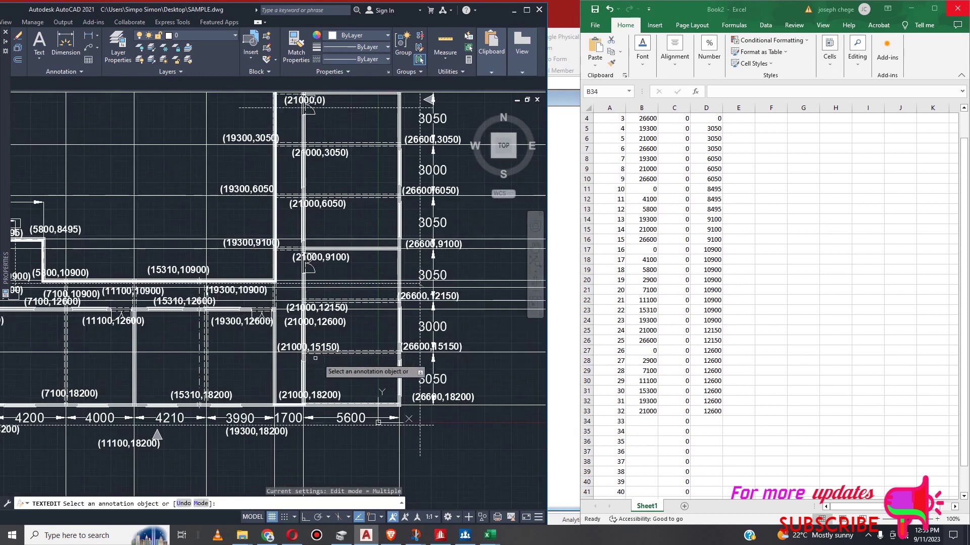
pyautogui.click(641, 423)
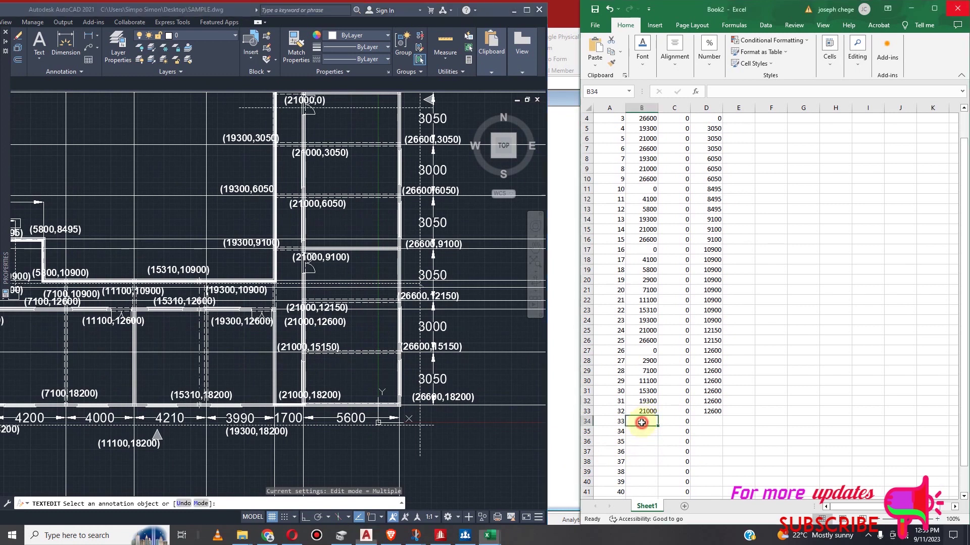
pyautogui.doubleClick(642, 423)
pyautogui.write('21000')
pyautogui.click(710, 426)
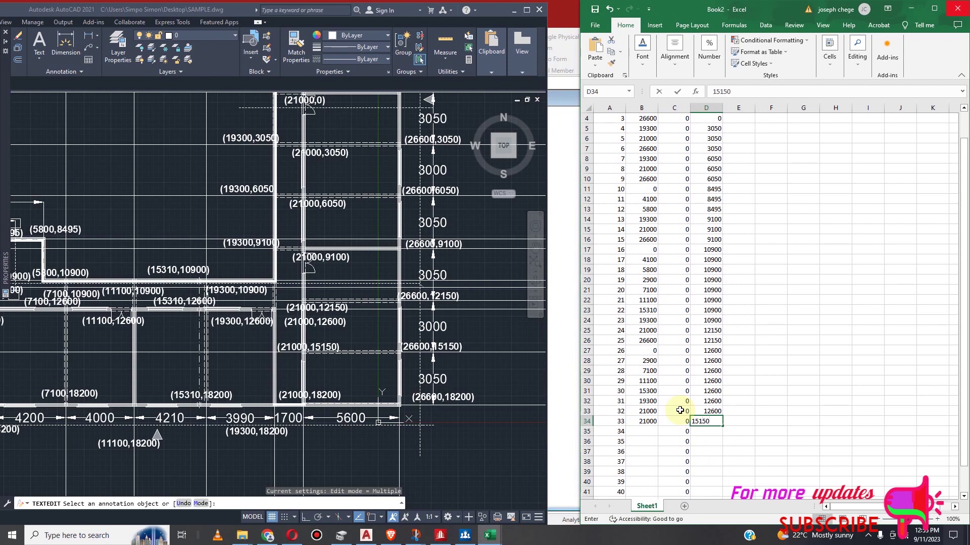
# Enter x 26600 for node 34 and fill node 33's z value of 15150 down to it
pyautogui.click(646, 430)
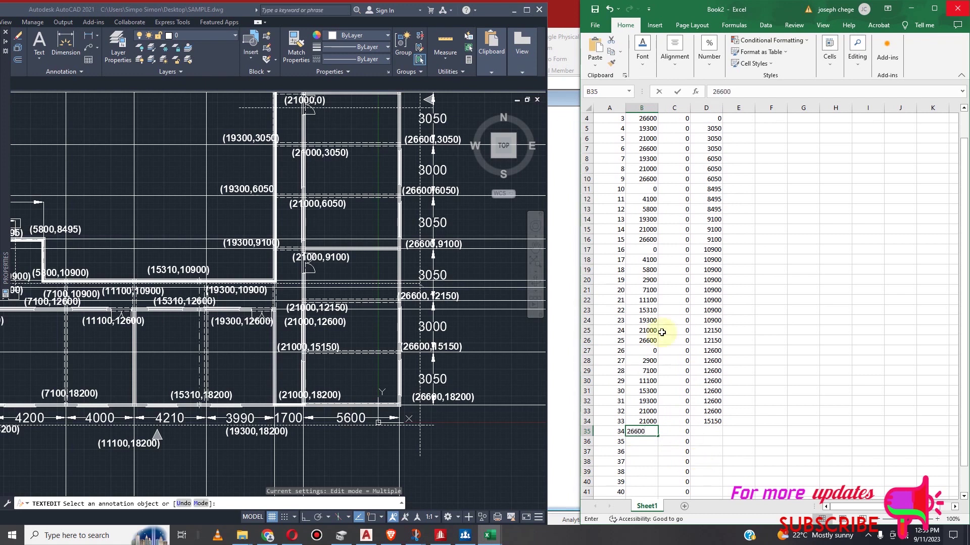
pyautogui.click(715, 423)
pyautogui.moveTo(724, 427); pyautogui.dragTo(728, 436)
# Enter node 35's coordinates in the table, with x 0 and z 18200, from the plan's lower-left label
pyautogui.scroll(-2, 758, 361)
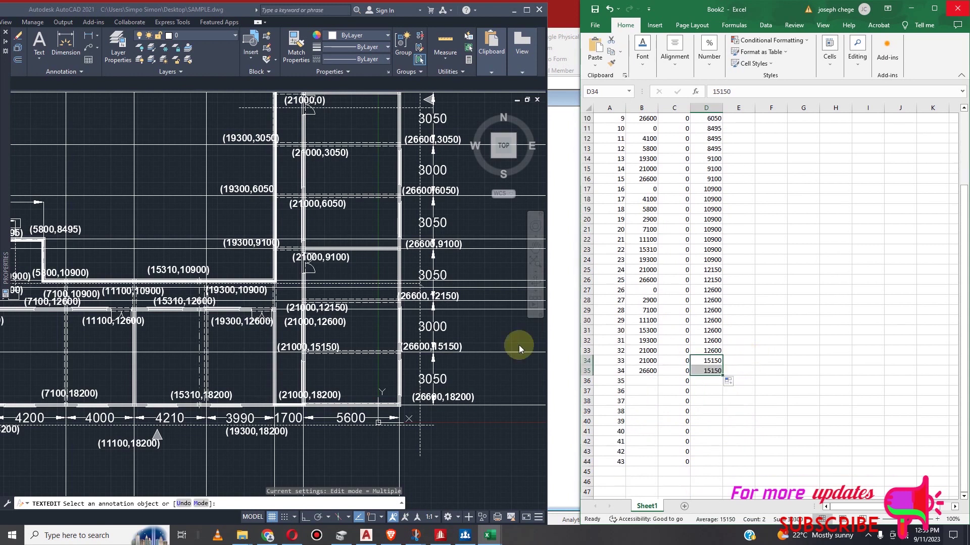
pyautogui.scroll(-3, 435, 349)
pyautogui.scroll(3, 227, 376)
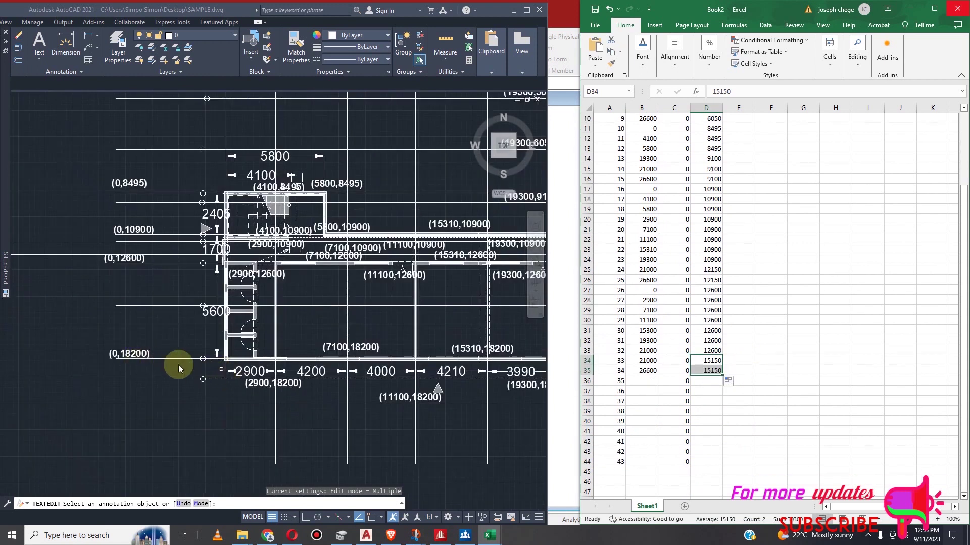
pyautogui.click(647, 381)
pyautogui.write('0')
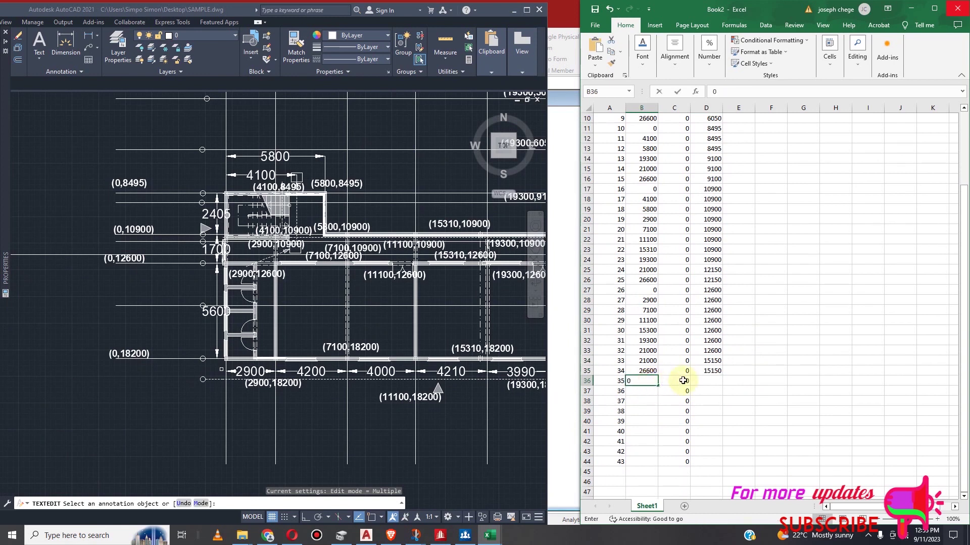
pyautogui.click(705, 380)
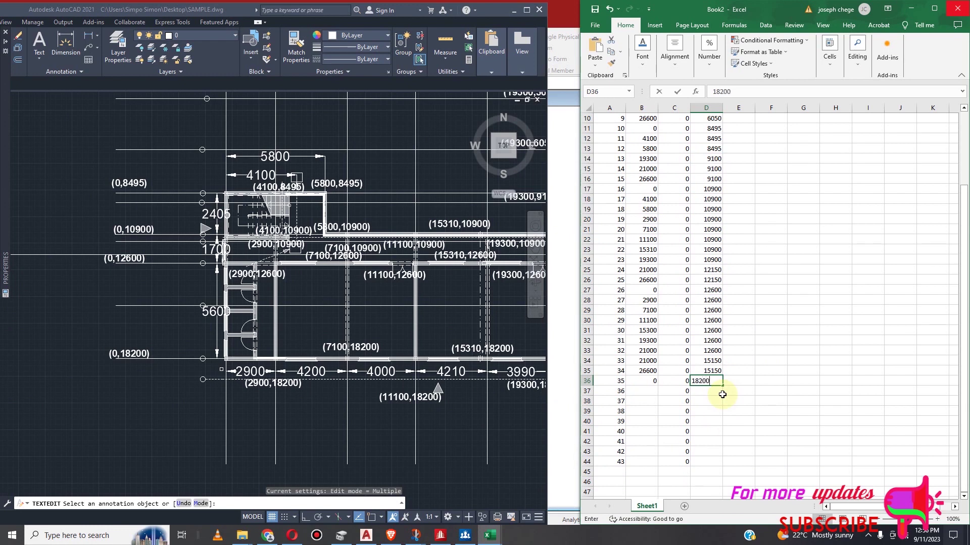
# Enter the x values 2900, 7100, 11100 and 15300 for nodes 36 to 39
pyautogui.click(643, 391)
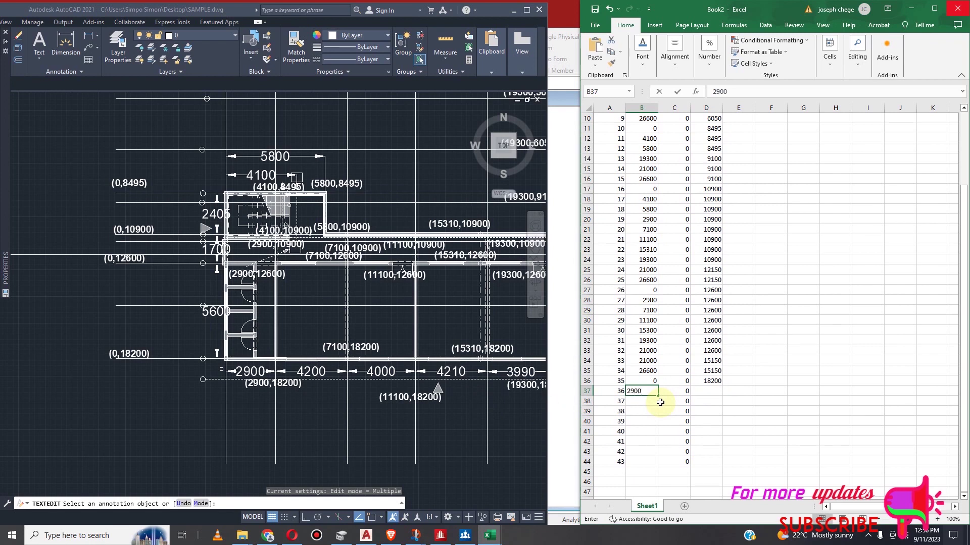
pyautogui.click(642, 409)
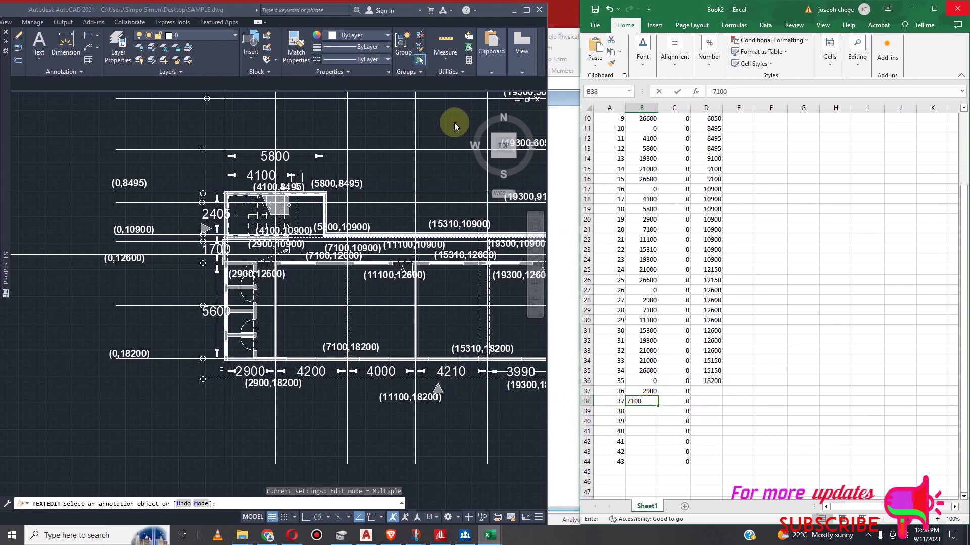
pyautogui.click(634, 410)
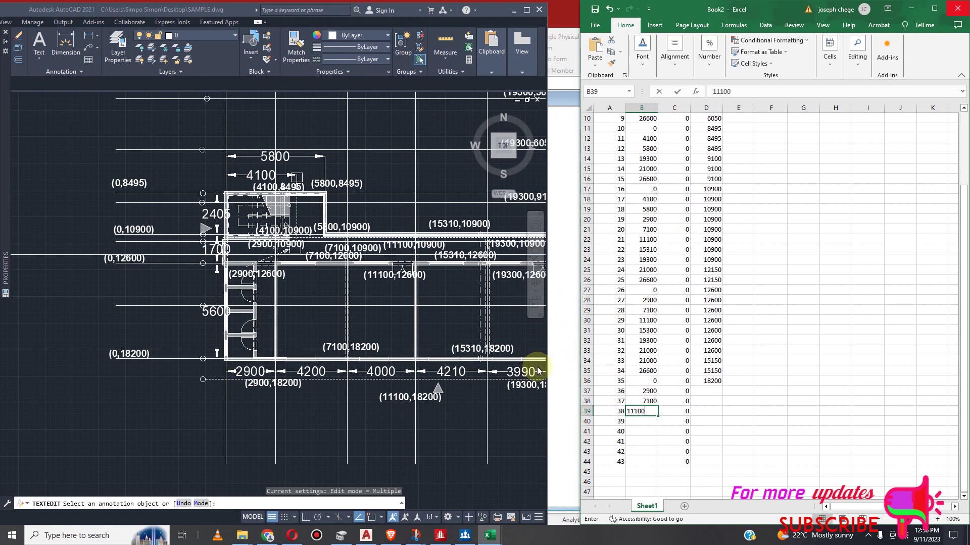
pyautogui.click(641, 421)
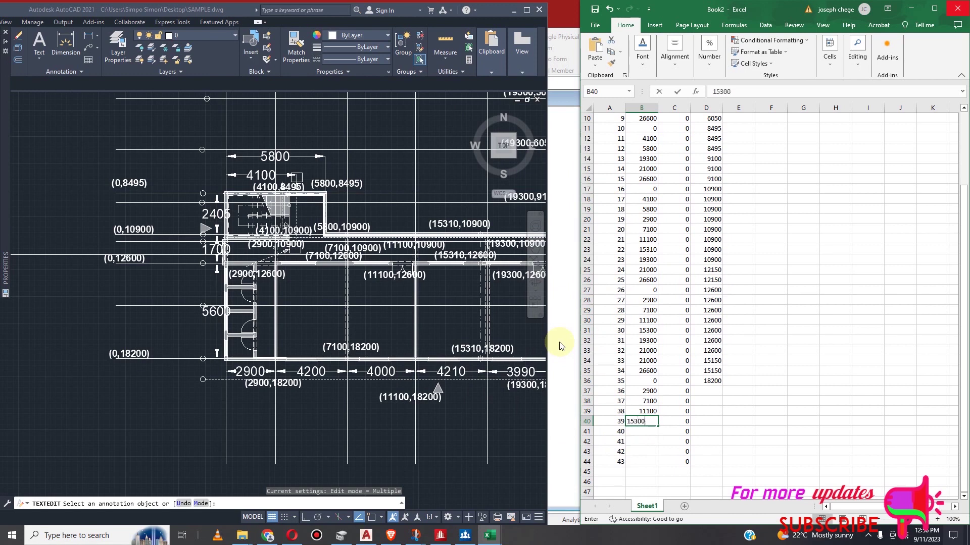
pyautogui.click(645, 433)
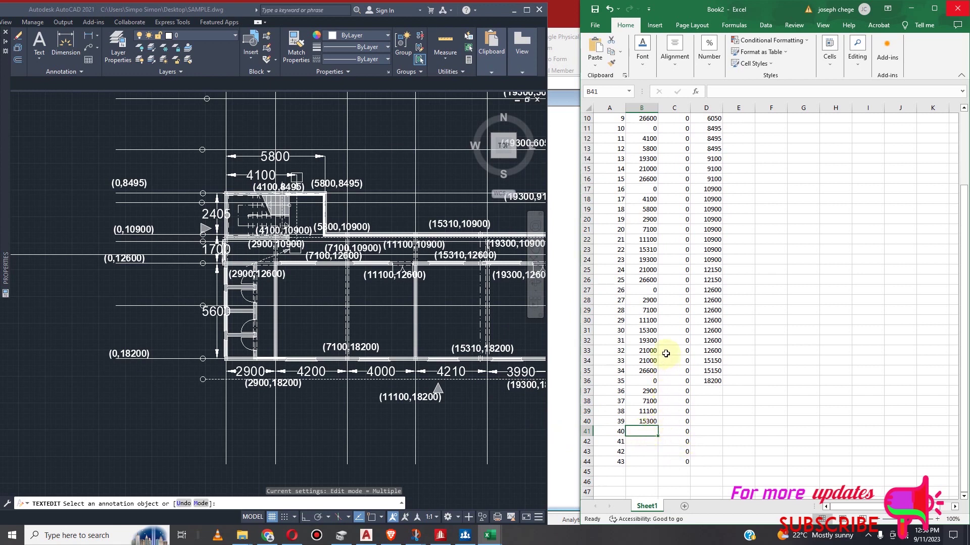
# Correct the x values of nodes 30 and 39 to 15310 to match the drawing's labels
pyautogui.scroll(3, 676, 297)
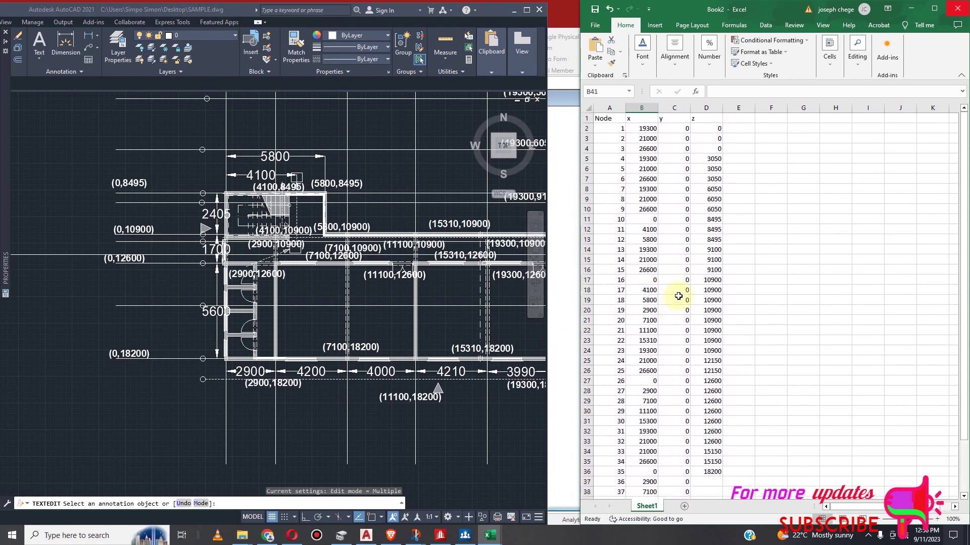
pyautogui.scroll(-1, 659, 308)
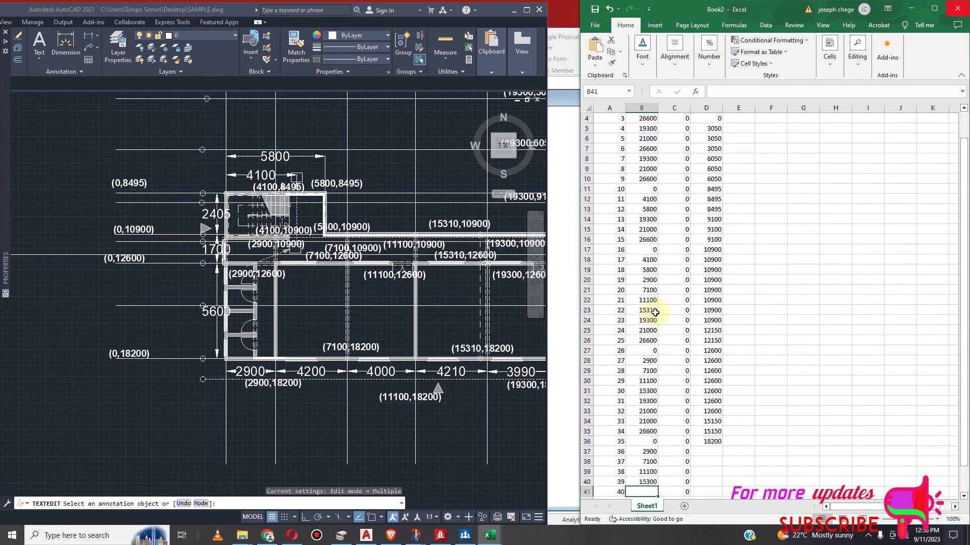
pyautogui.click(652, 390)
pyautogui.doubleClick(652, 390)
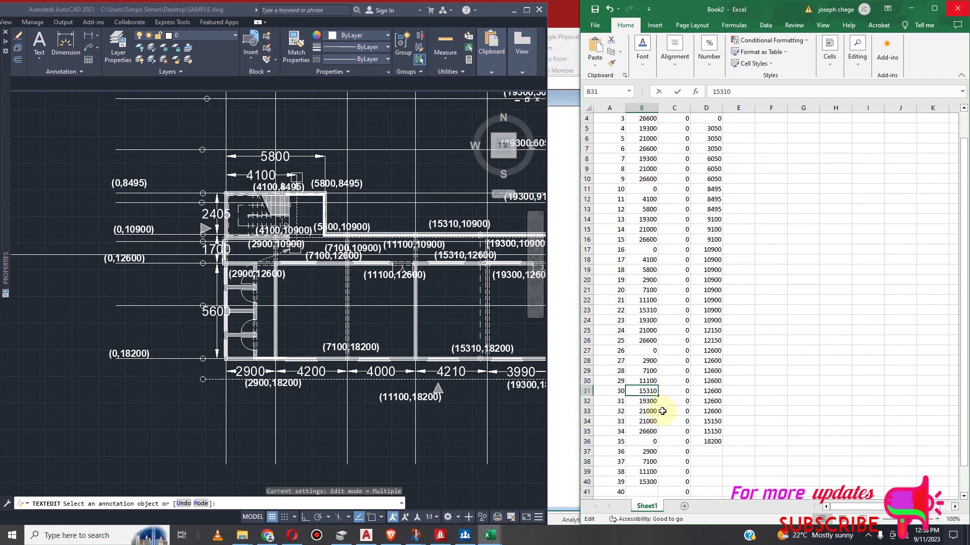
pyautogui.scroll(-1, 647, 372)
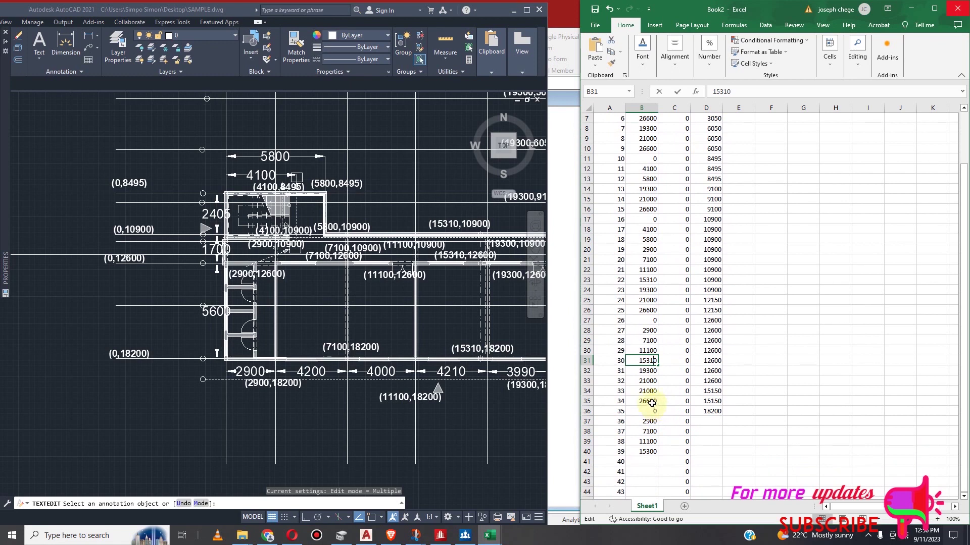
pyautogui.doubleClick(651, 452)
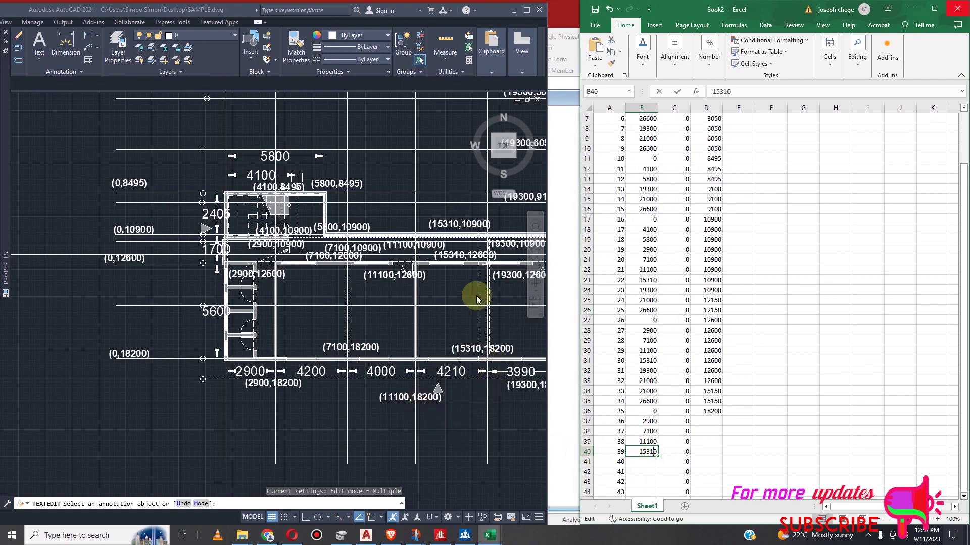
pyautogui.scroll(-2, 316, 260)
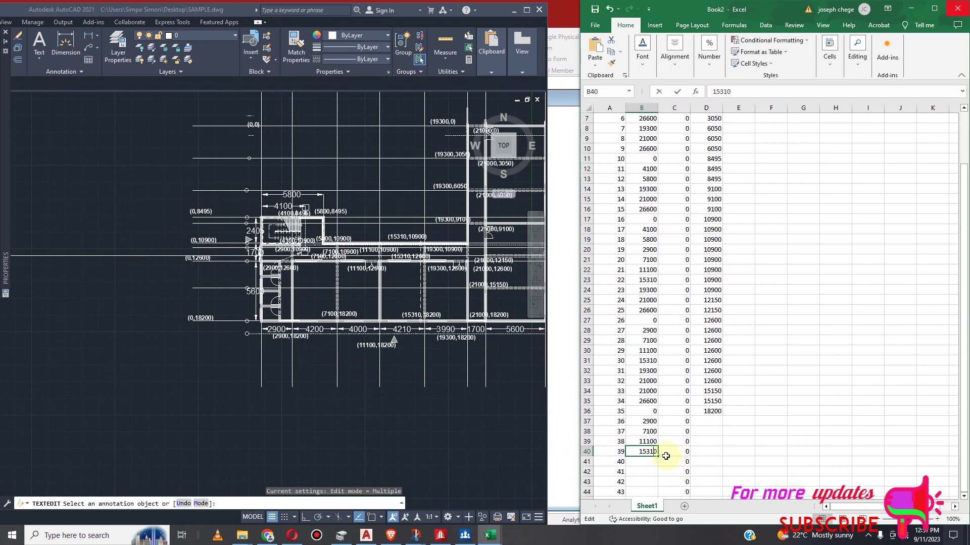
pyautogui.scroll(-2, 454, 338)
pyautogui.scroll(5, 407, 324)
pyautogui.scroll(-2, 347, 343)
pyautogui.write('15310')
pyautogui.press('Return')
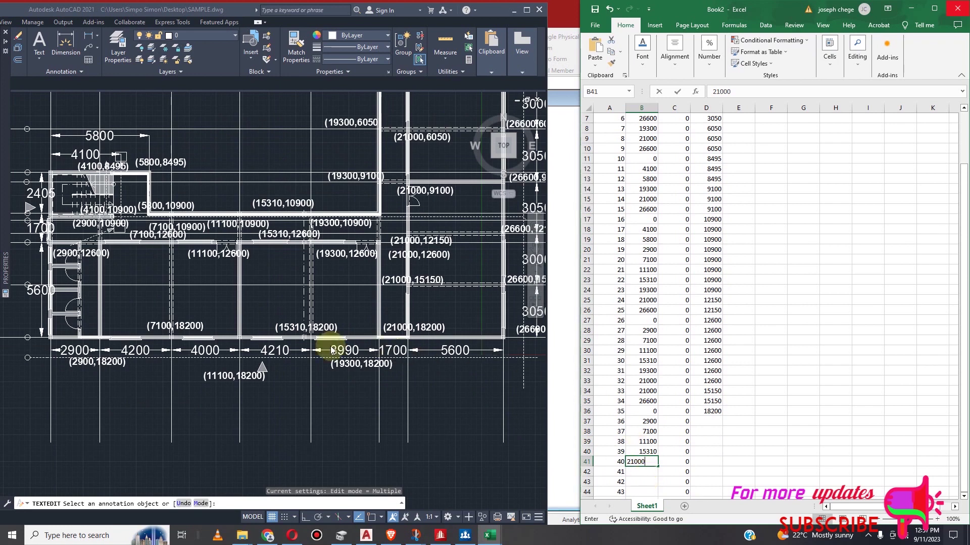
# Enter the x values 19300, 21000 and 26600 for nodes 40, 41 and 42
pyautogui.scroll(-2, 363, 349)
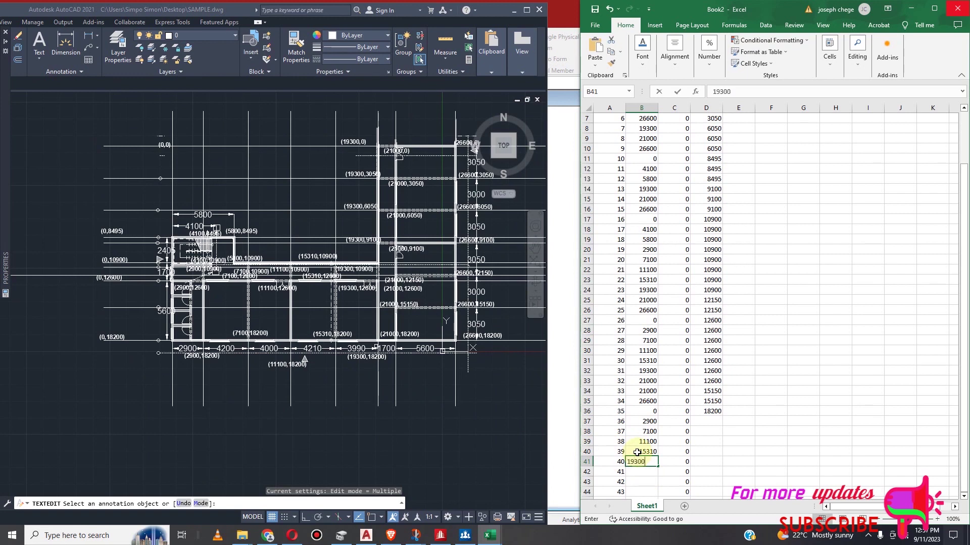
pyautogui.press('Return')
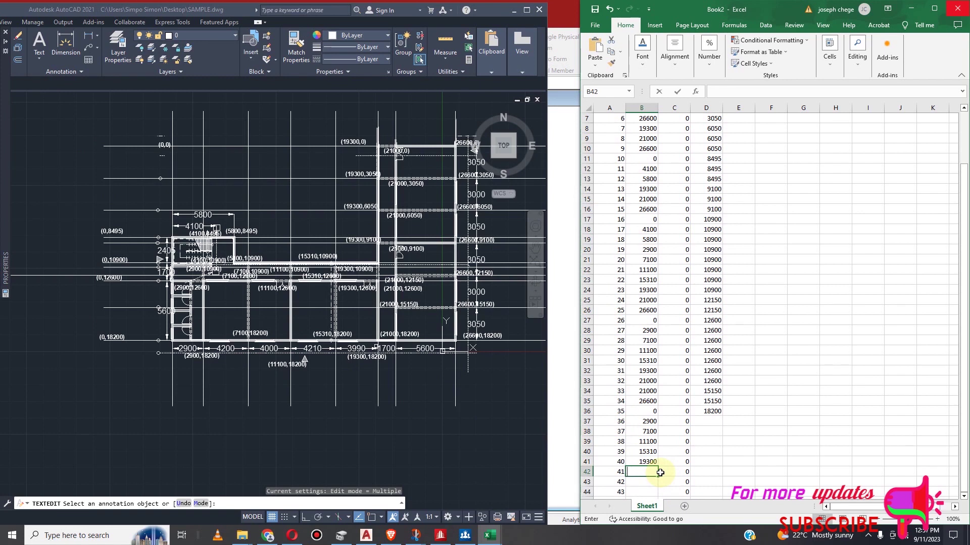
pyautogui.write('21000')
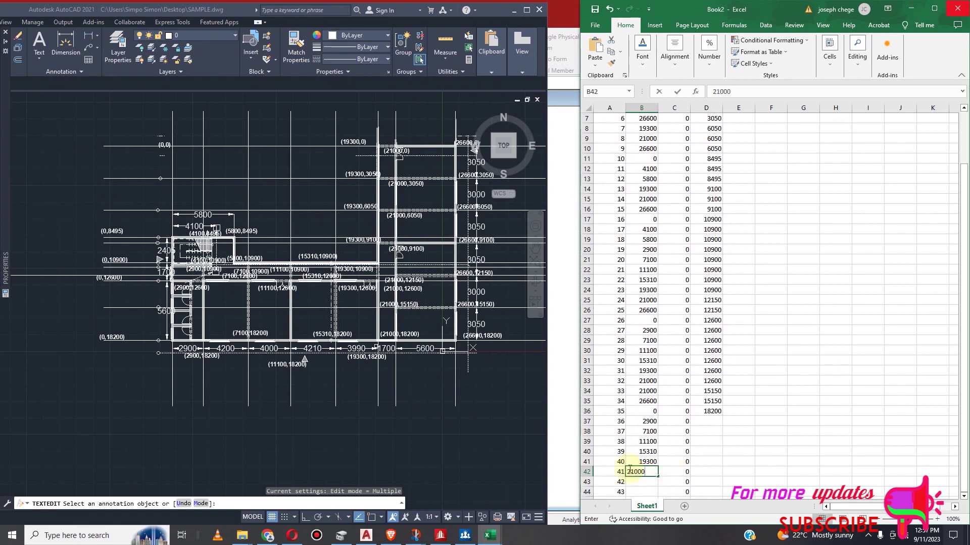
pyautogui.click(643, 481)
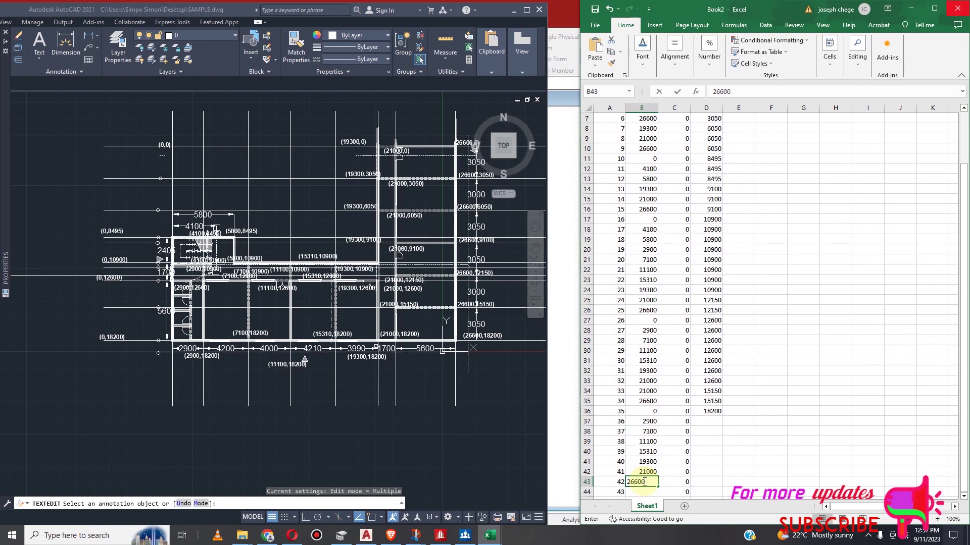
# Fill node 35's z value of 18200 down to node 42
pyautogui.click(700, 442)
pyautogui.click(715, 411)
pyautogui.moveTo(722, 416); pyautogui.dragTo(724, 484)
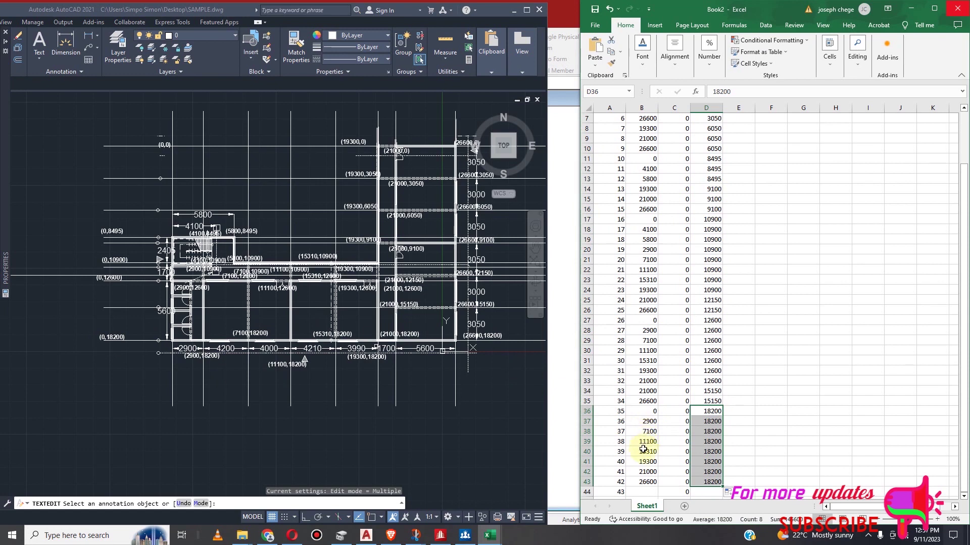
# Delete the entire row of the unused node 43 from the table
pyautogui.scroll(-1, 644, 482)
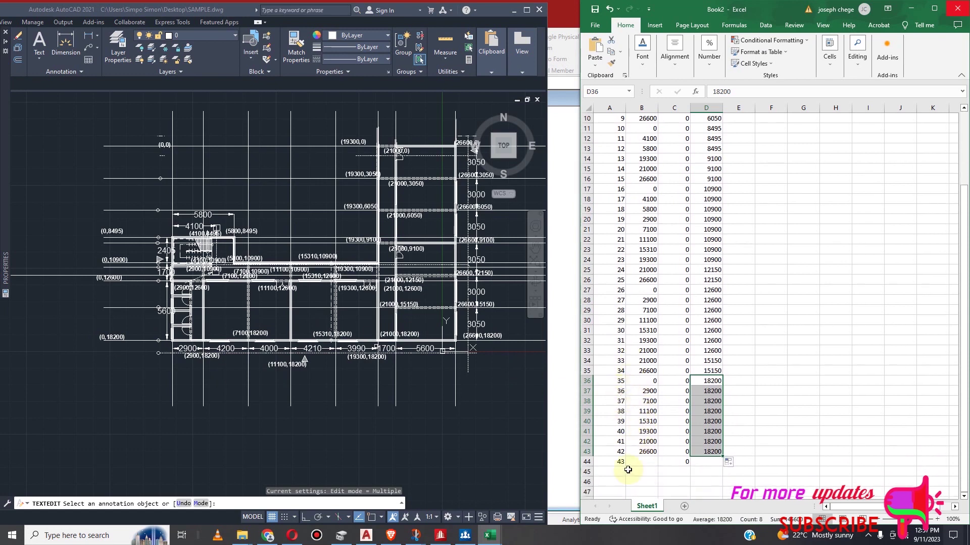
pyautogui.click(616, 463)
pyautogui.rightClick(616, 464)
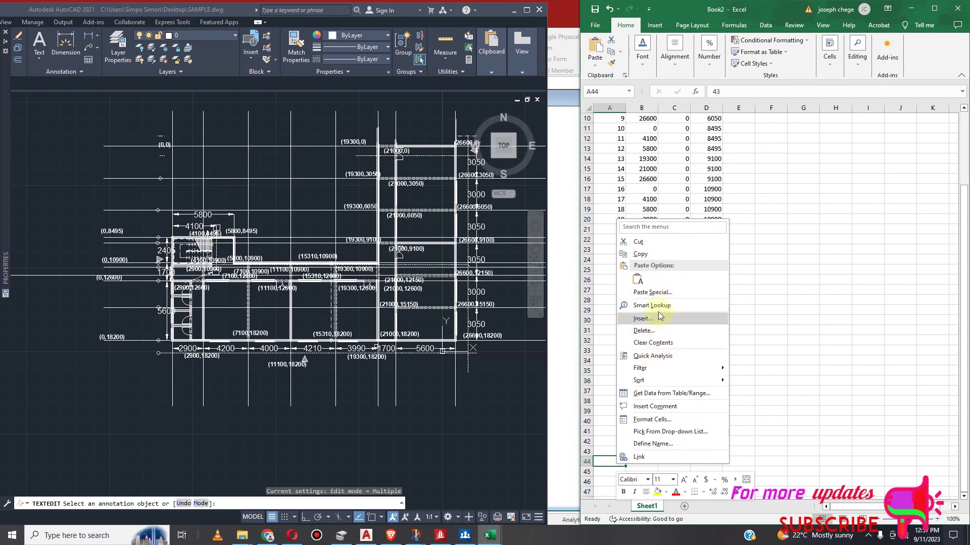
pyautogui.click(643, 331)
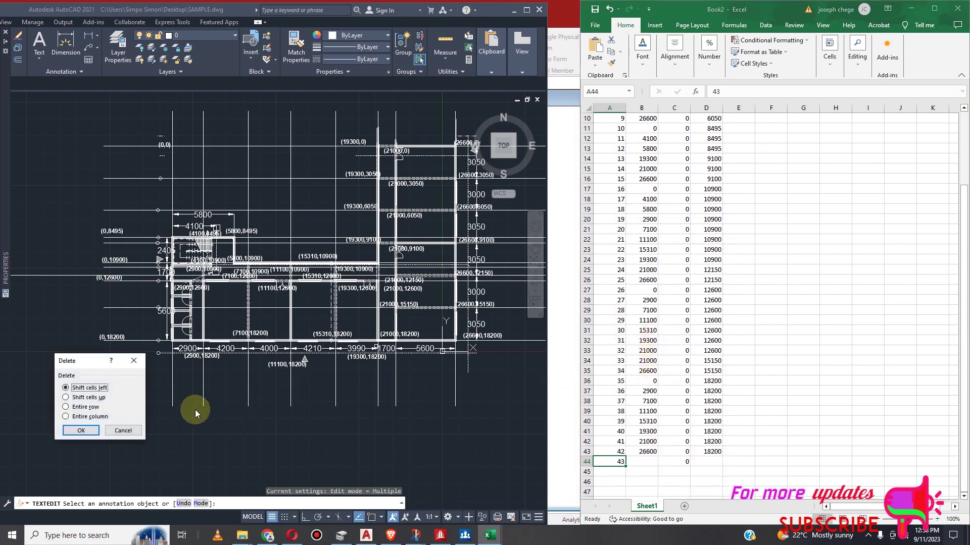
pyautogui.click(88, 407)
pyautogui.click(81, 431)
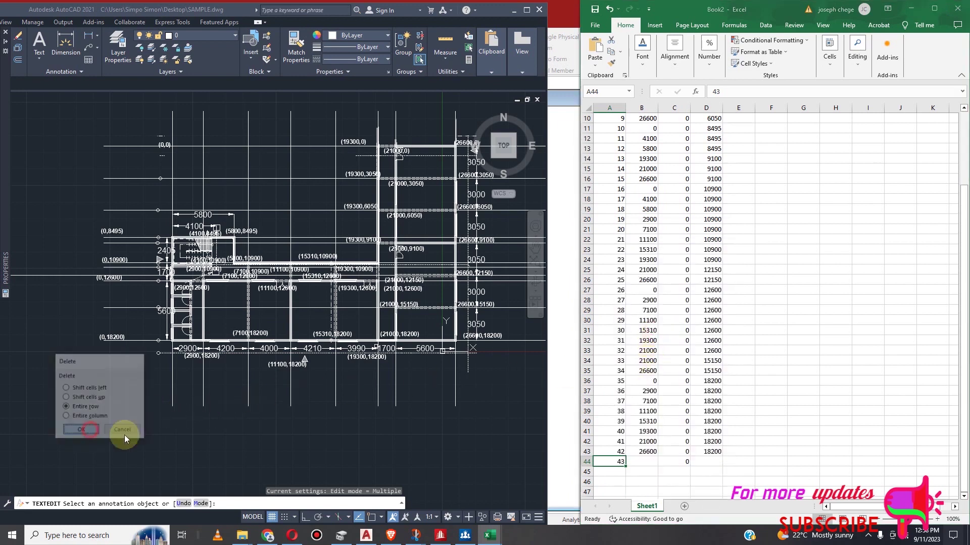
# Try to save the workbook as Book2 in the OneDrive Documents folder, dismissing the account sign-in and the save dialog
pyautogui.scroll(-3, 298, 427)
pyautogui.scroll(3, 775, 318)
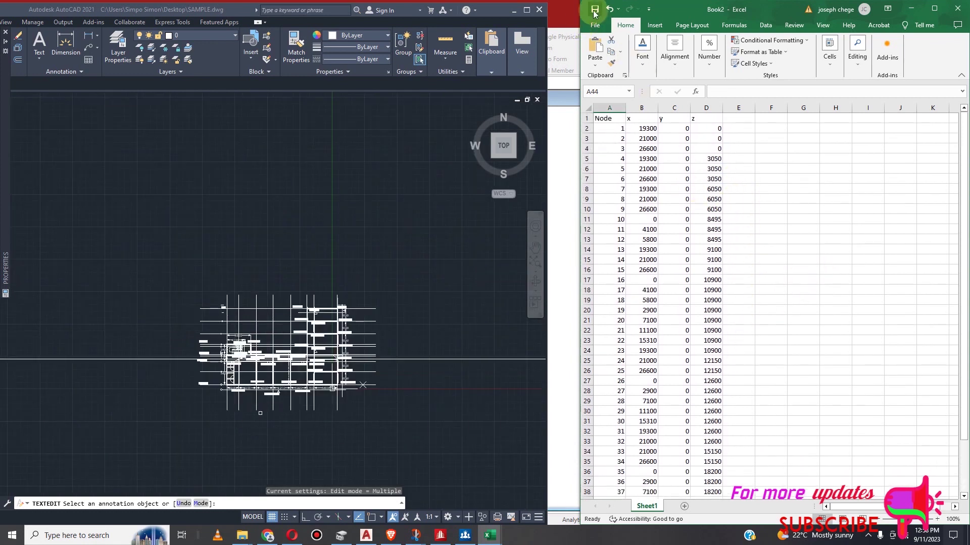
pyautogui.hotkey('ctrl', 's')
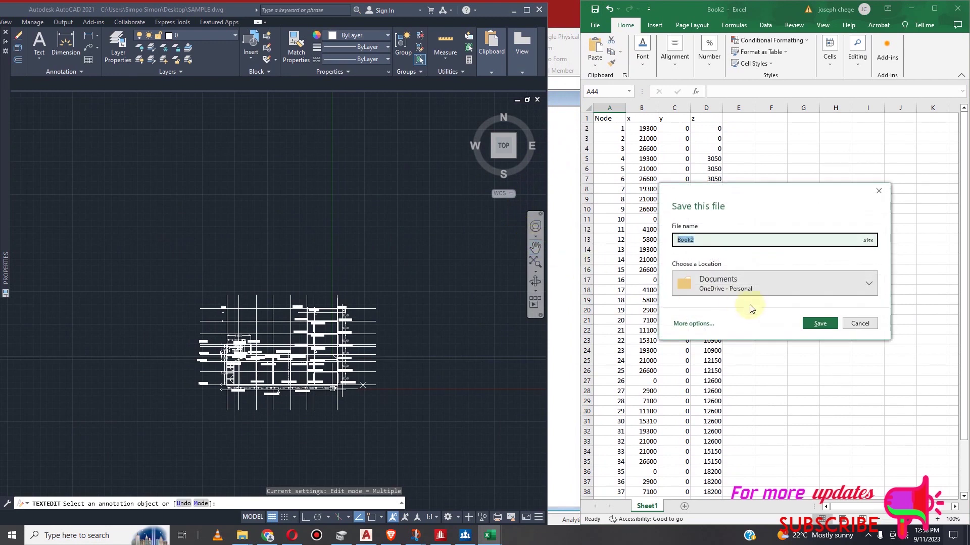
pyautogui.click(821, 326)
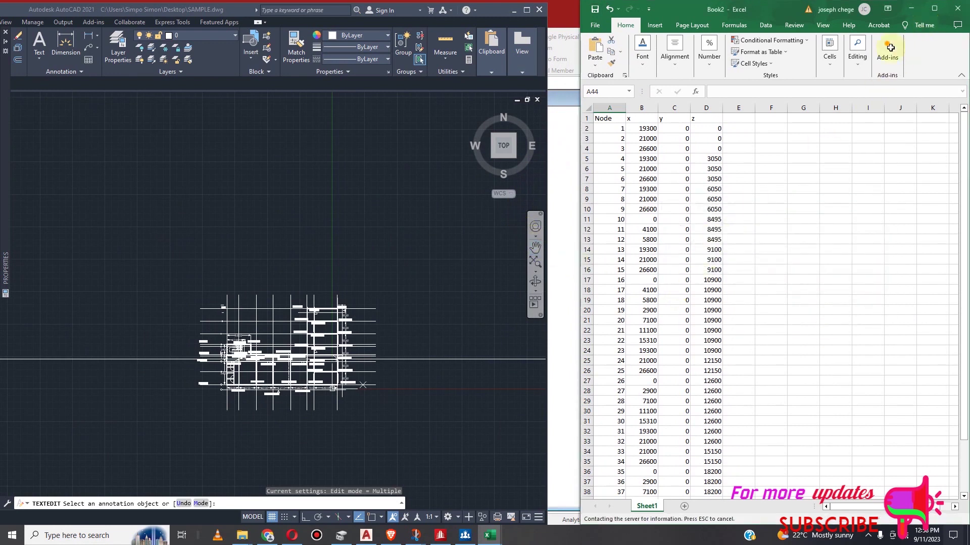
pyautogui.click(463, 535)
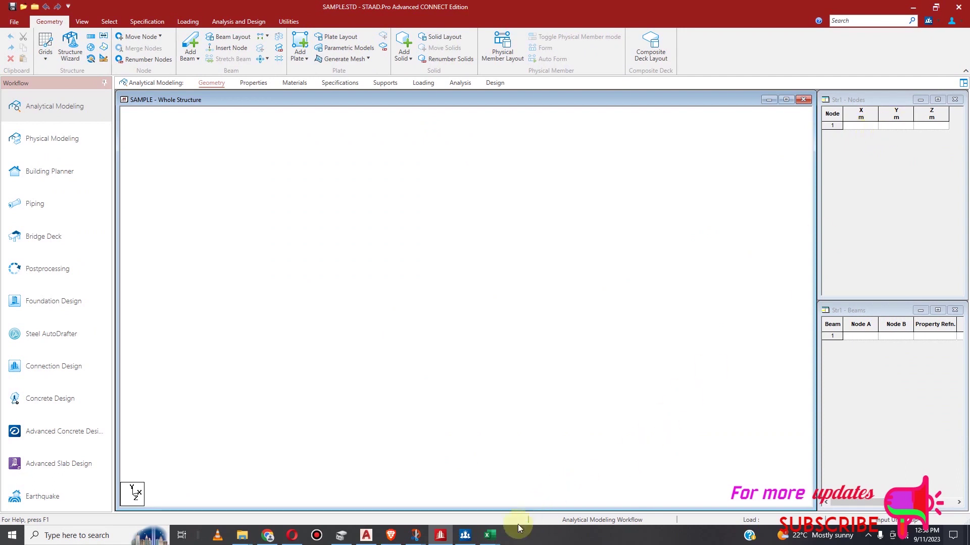
pyautogui.moveTo(493, 539)
pyautogui.click(551, 503)
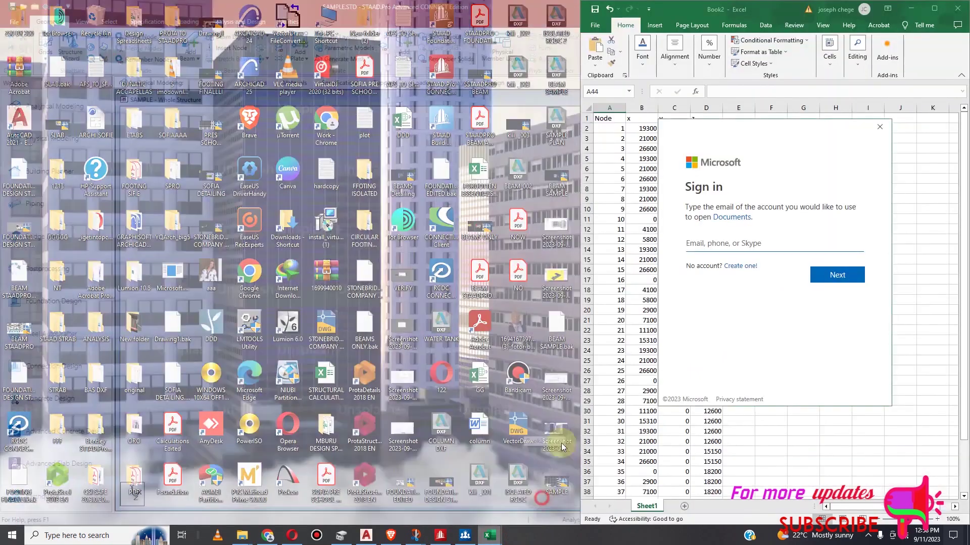
pyautogui.click(880, 128)
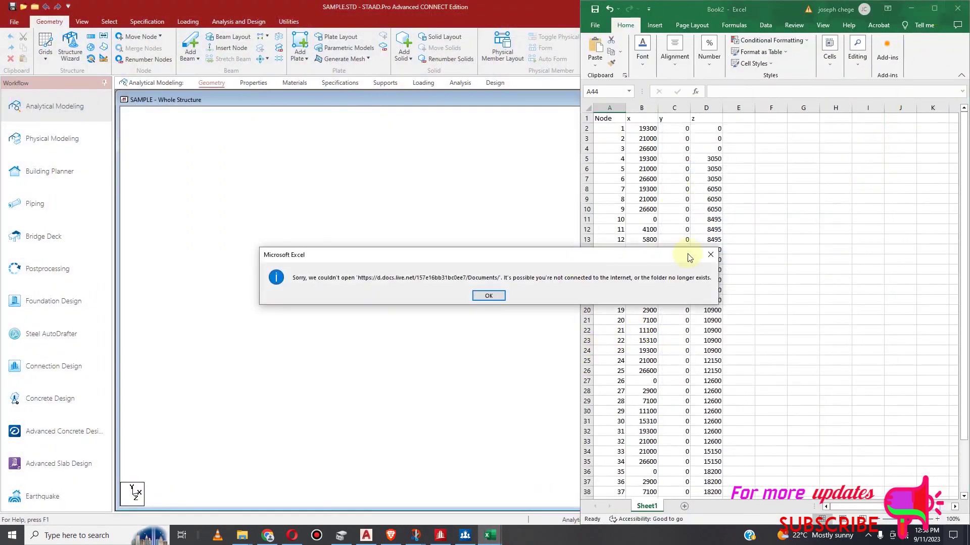
pyautogui.click(711, 254)
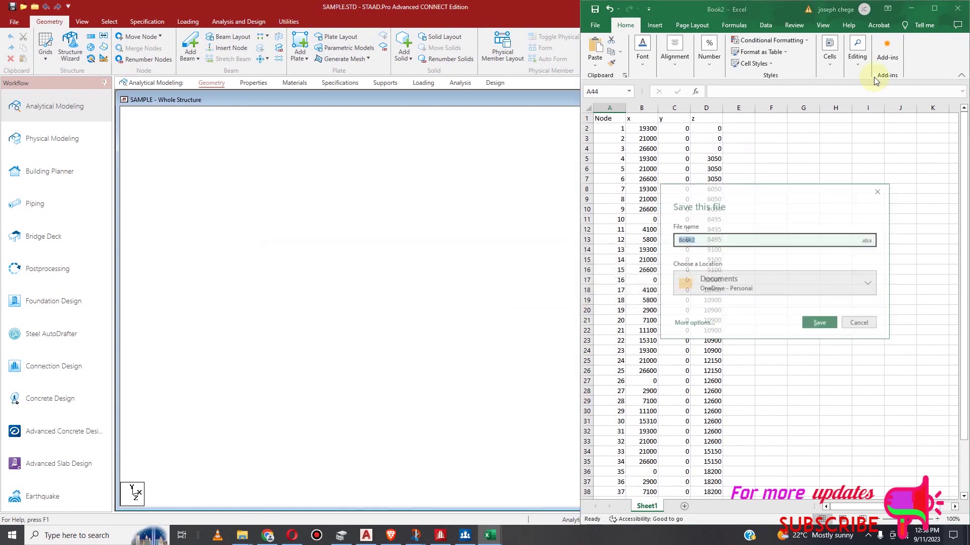
pyautogui.click(858, 324)
# Copy the Node, x, y and z headers from A1:D1 into H1:K1 to head a second table
pyautogui.click(934, 9)
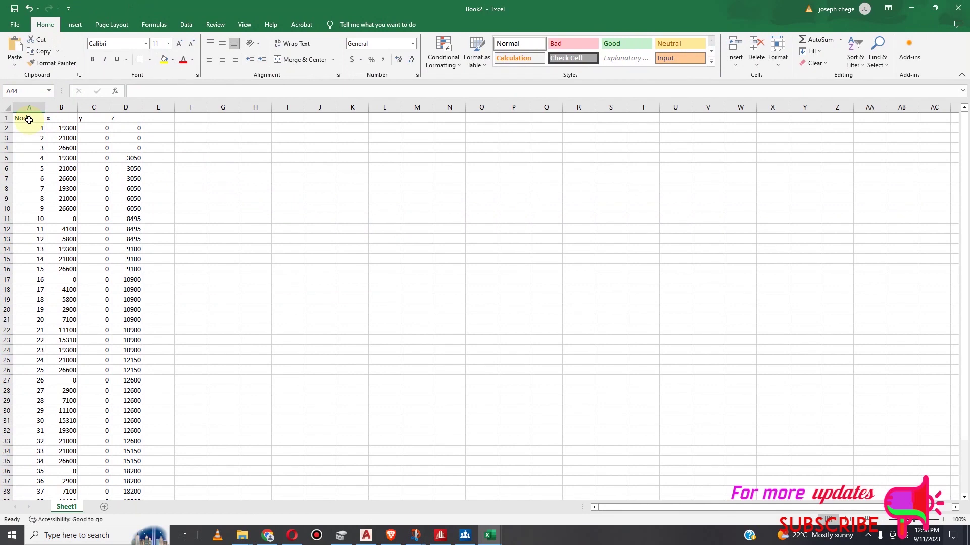
pyautogui.moveTo(29, 119); pyautogui.dragTo(123, 117)
pyautogui.rightClick(124, 117)
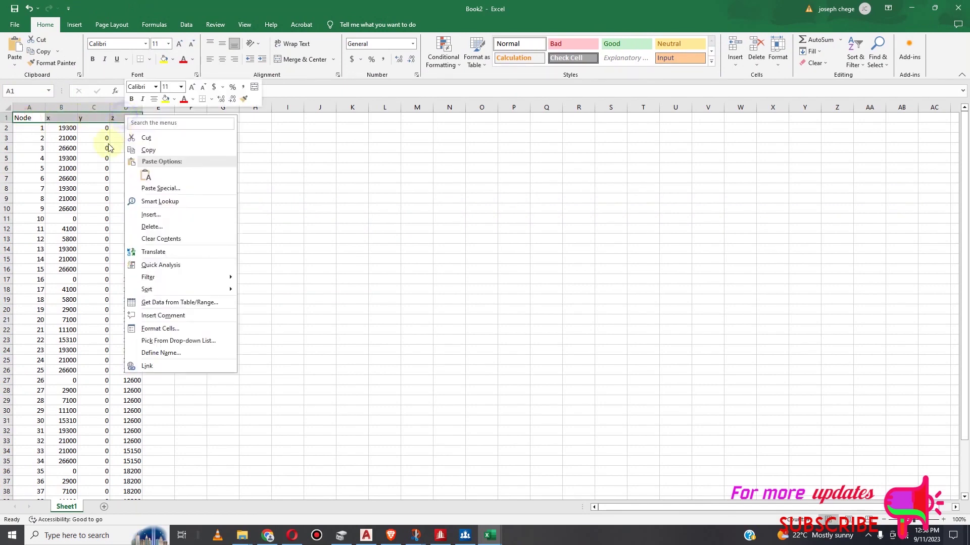
pyautogui.click(152, 150)
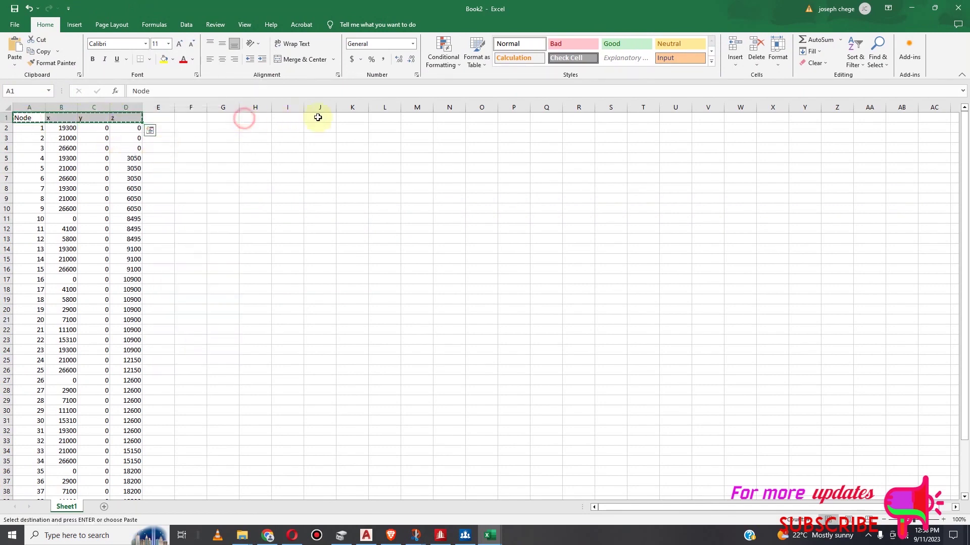
pyautogui.moveTo(244, 119); pyautogui.dragTo(340, 120)
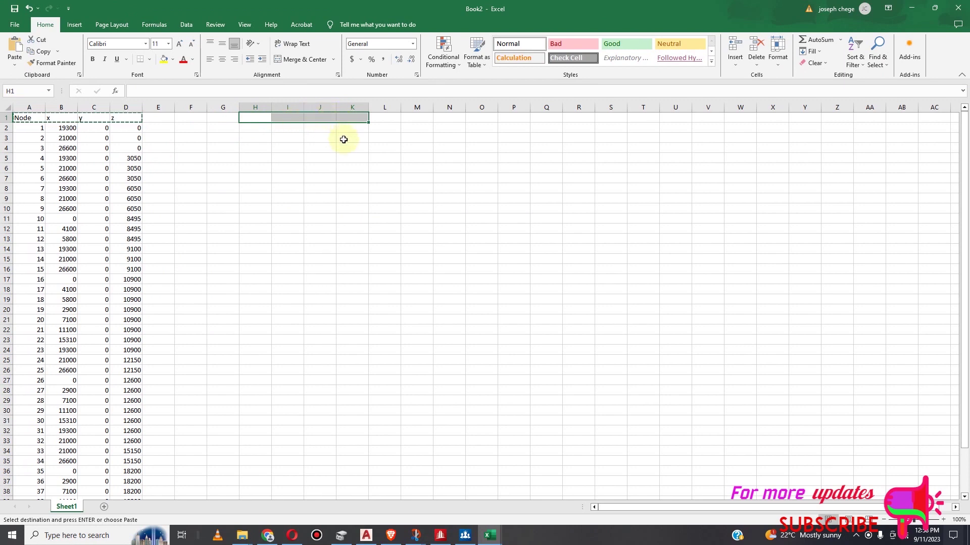
pyautogui.hotkey('ctrl', 'v')
pyautogui.click(323, 136)
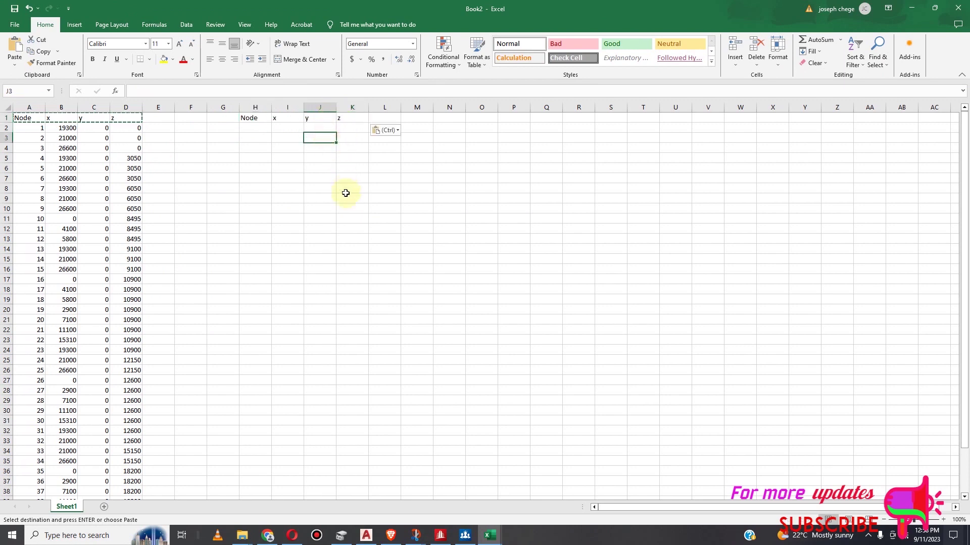
# Number the nodes 1 to 42 down column H by entering 1, 2 and 3 and filling the series from H2
pyautogui.click(252, 127)
pyautogui.write('1')
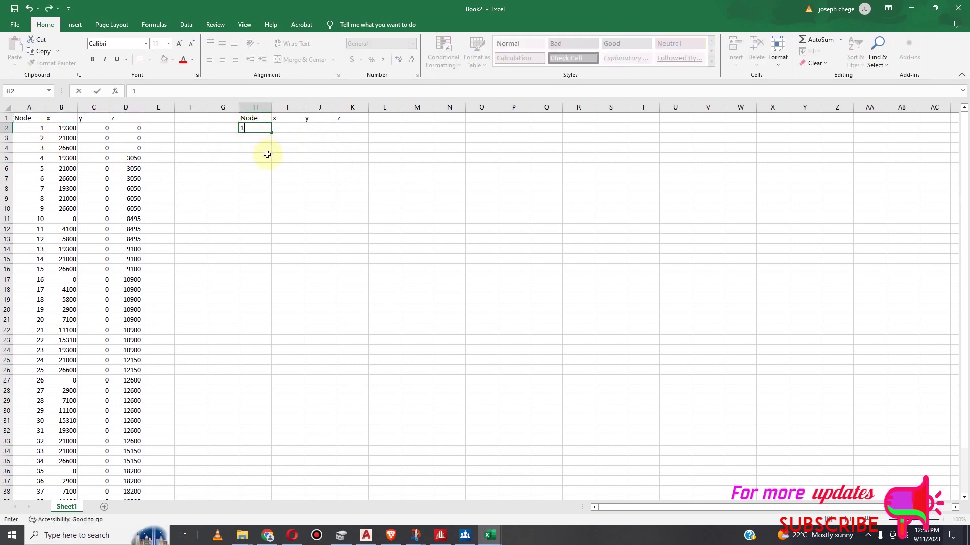
pyautogui.press('Return')
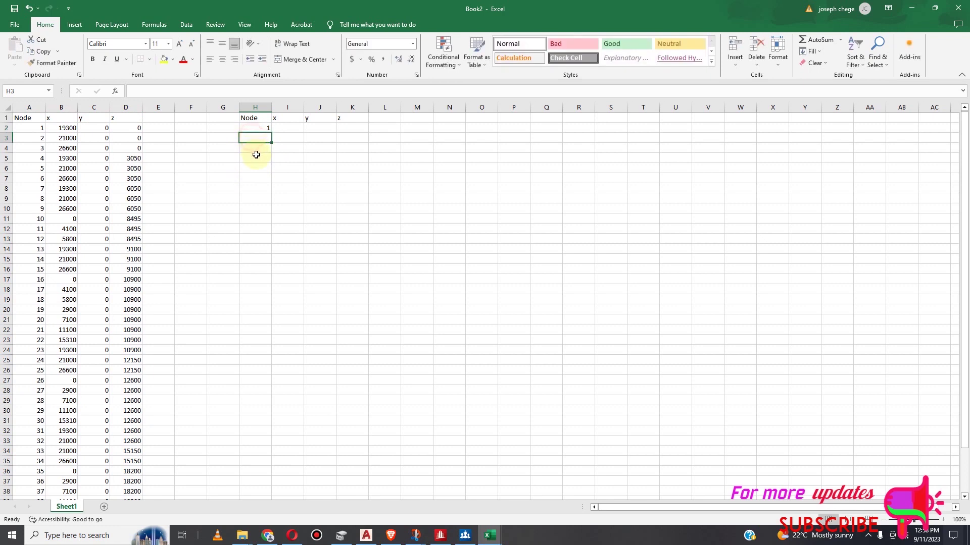
pyautogui.write('2')
pyautogui.press('Return')
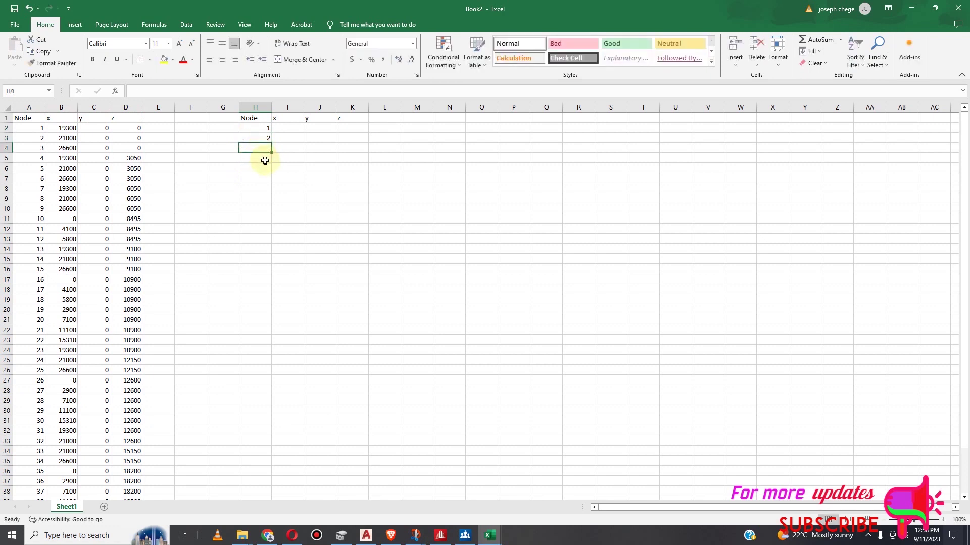
pyautogui.write('3')
pyautogui.click(258, 128)
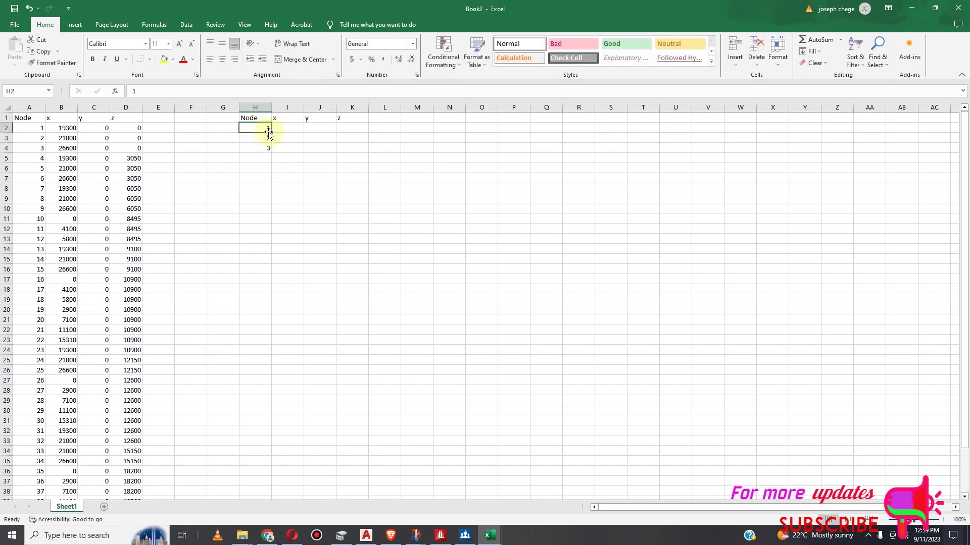
pyautogui.moveTo(258, 133); pyautogui.dragTo(267, 221)
pyautogui.moveTo(272, 447)
pyautogui.mouseDown()
pyautogui.moveTo(277, 435)
pyautogui.moveTo(280, 480)
pyautogui.moveTo(278, 439)
pyautogui.mouseUp()
pyautogui.scroll(-1, 358, 425)
pyautogui.scroll(5, 358, 424)
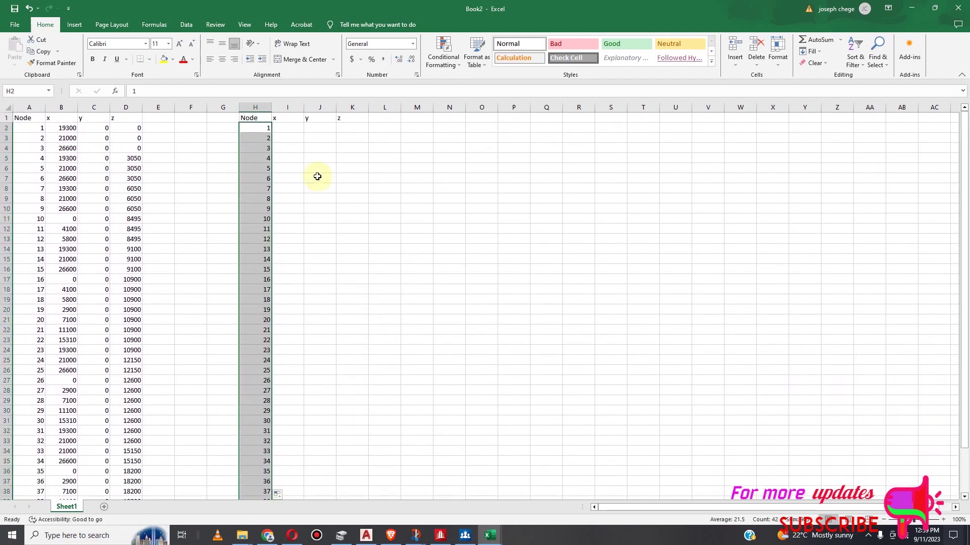
# Convert the x values to metres with =B2/1000 in I2, filled down to node 42
pyautogui.click(290, 128)
pyautogui.click(66, 127)
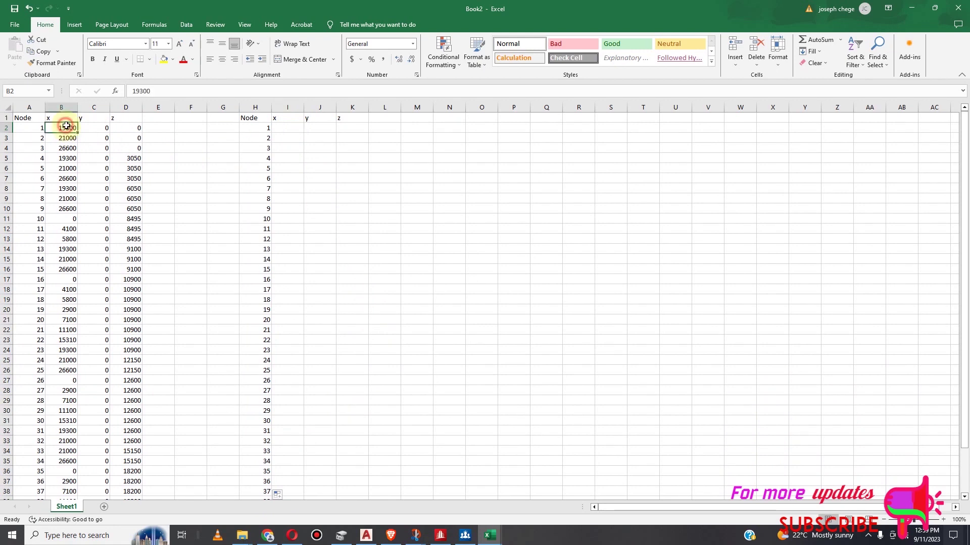
pyautogui.click(284, 129)
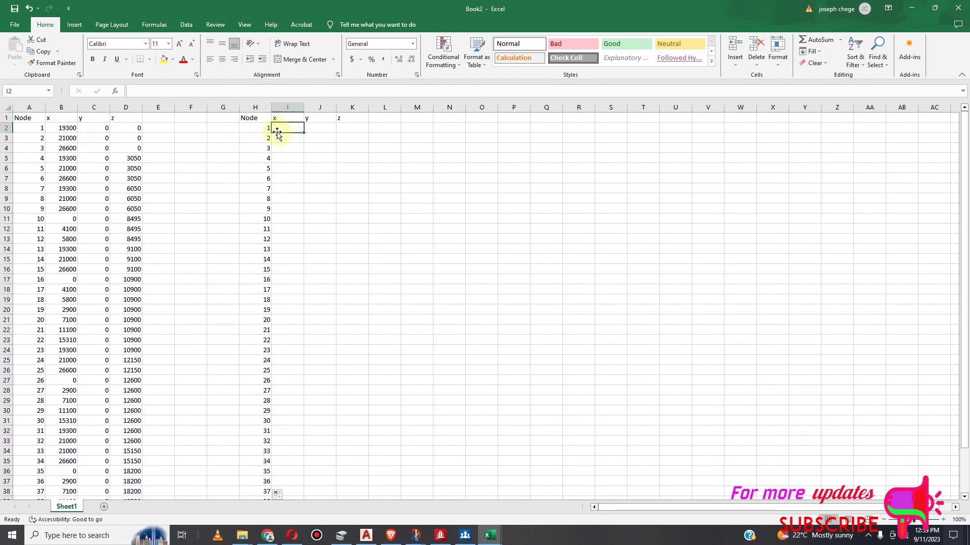
pyautogui.write('=')
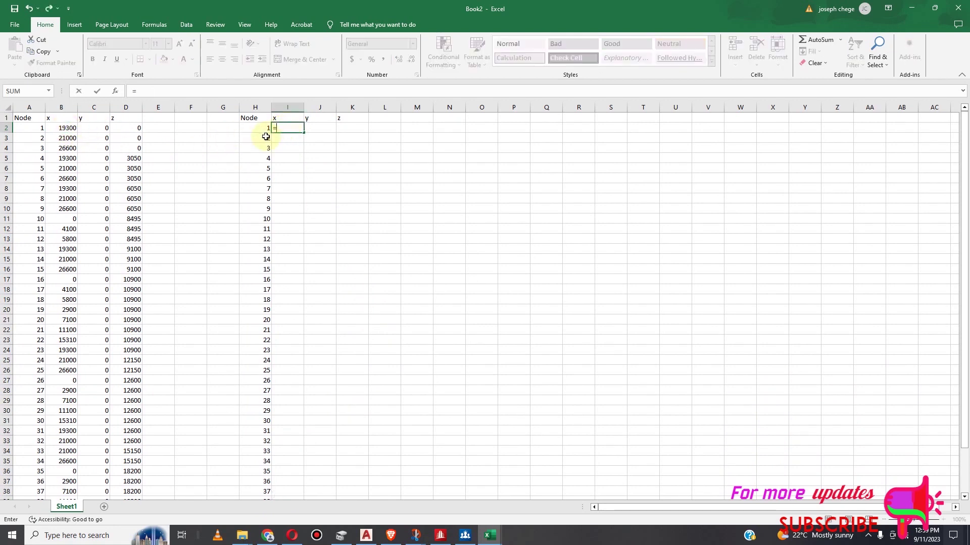
pyautogui.click(67, 128)
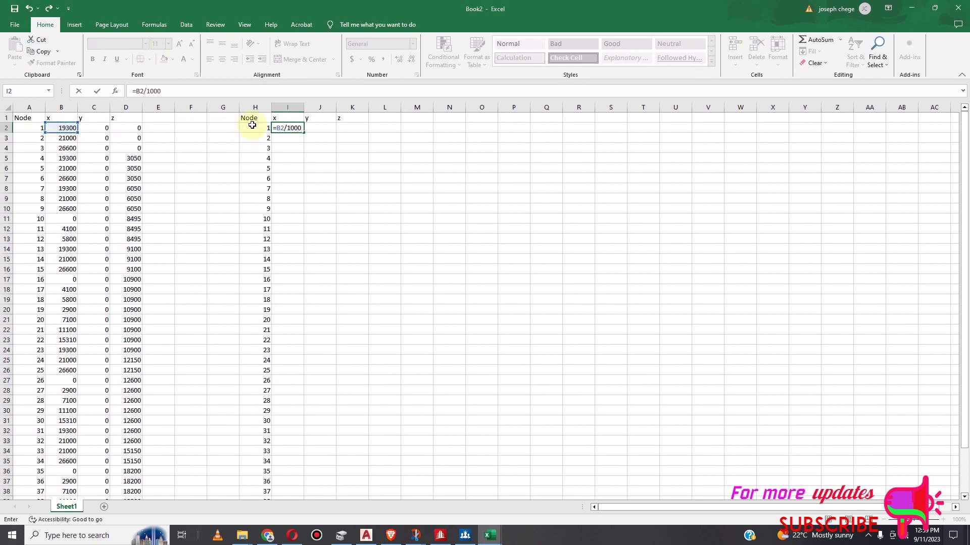
pyautogui.press('Return')
pyautogui.click(297, 127)
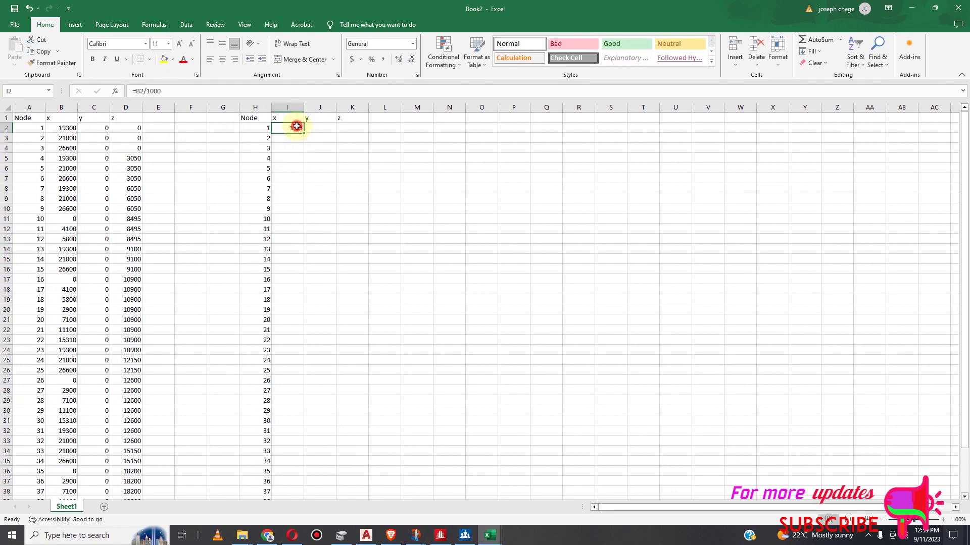
pyautogui.moveTo(304, 132); pyautogui.dragTo(304, 489)
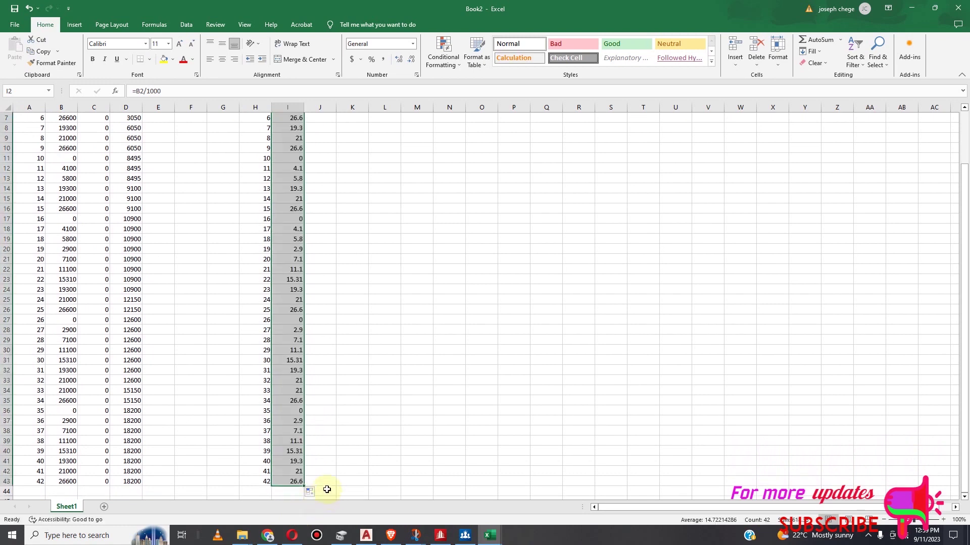
pyautogui.scroll(2, 296, 401)
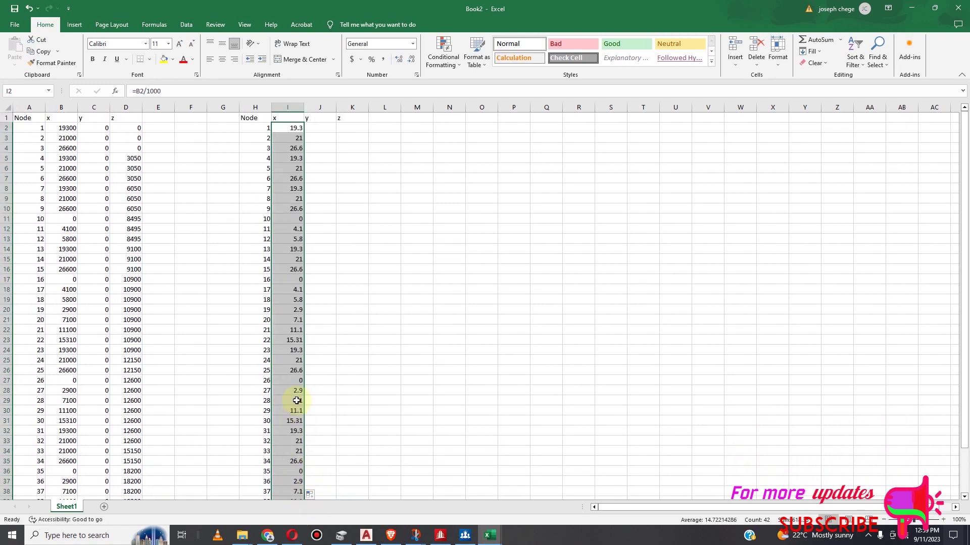
# Link the second table's y values with =C2 in J2 and fill the formula down to node 42
pyautogui.click(322, 128)
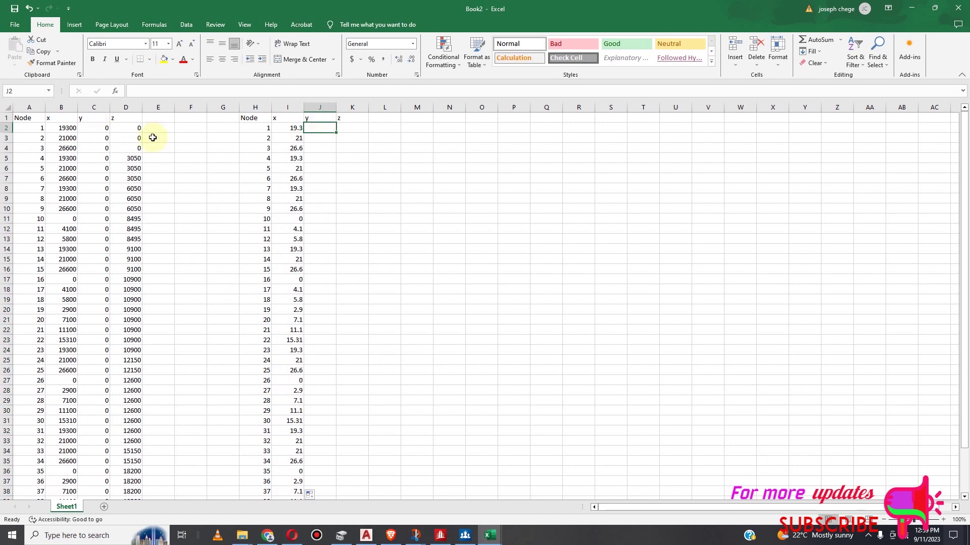
pyautogui.write('=')
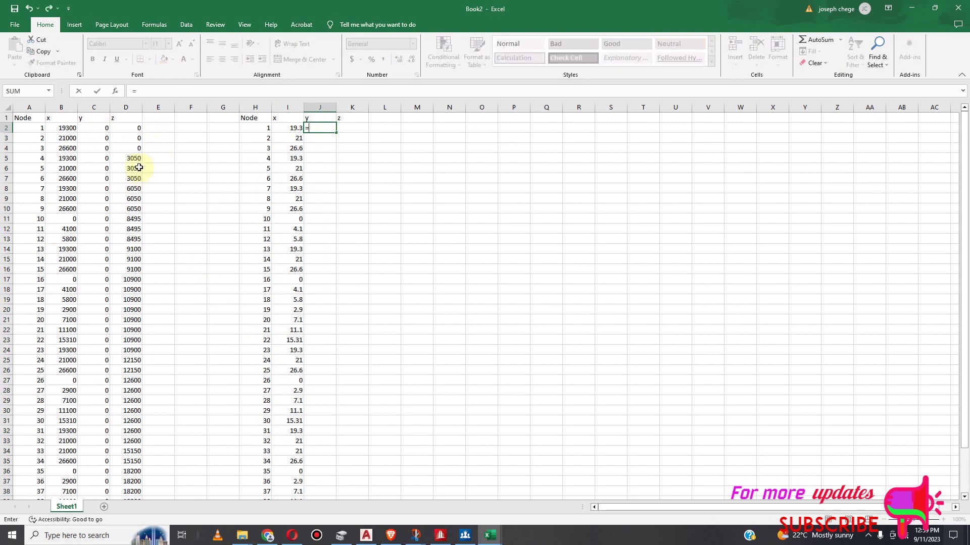
pyautogui.click(99, 131)
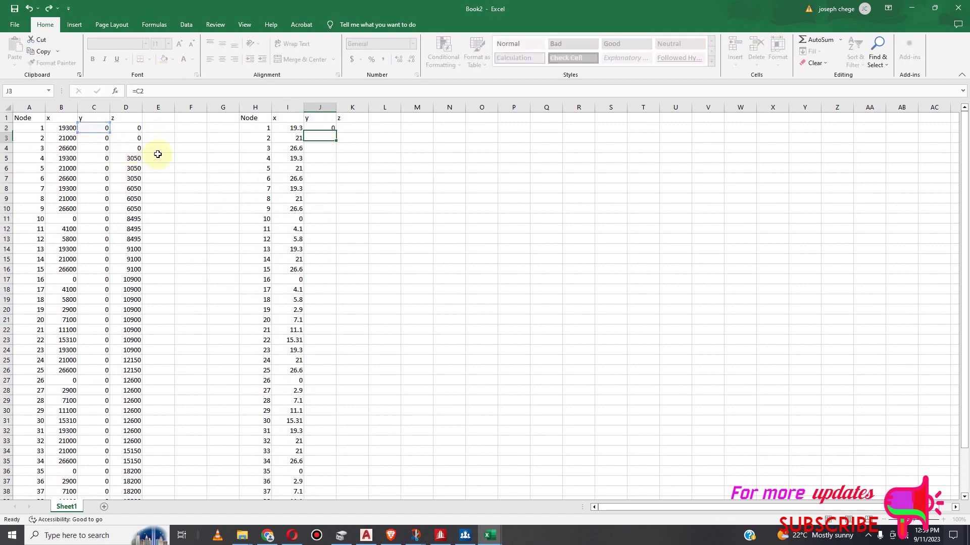
pyautogui.press('Return')
pyautogui.click(328, 127)
pyautogui.moveTo(334, 138)
pyautogui.mouseDown()
pyautogui.moveTo(343, 498)
pyautogui.moveTo(340, 477)
pyautogui.mouseUp()
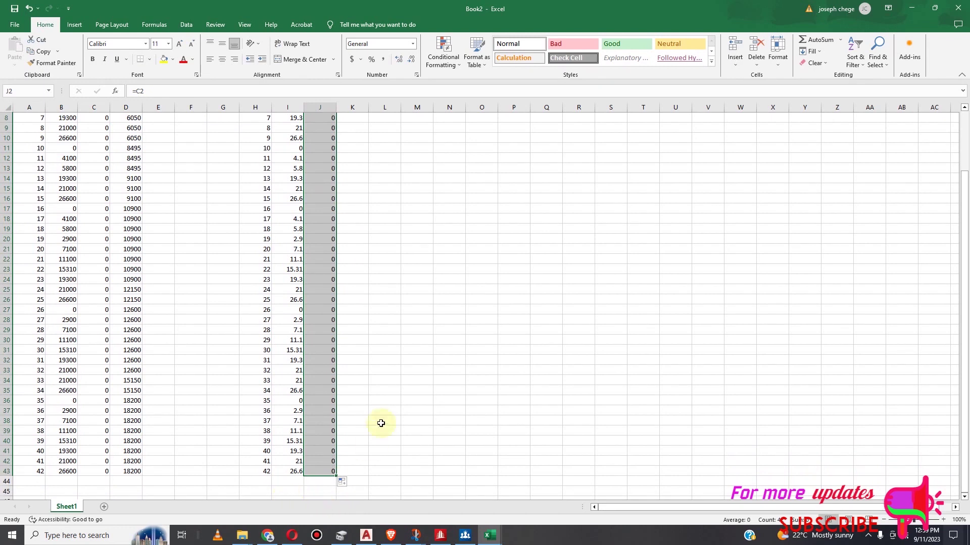
pyautogui.scroll(3, 378, 313)
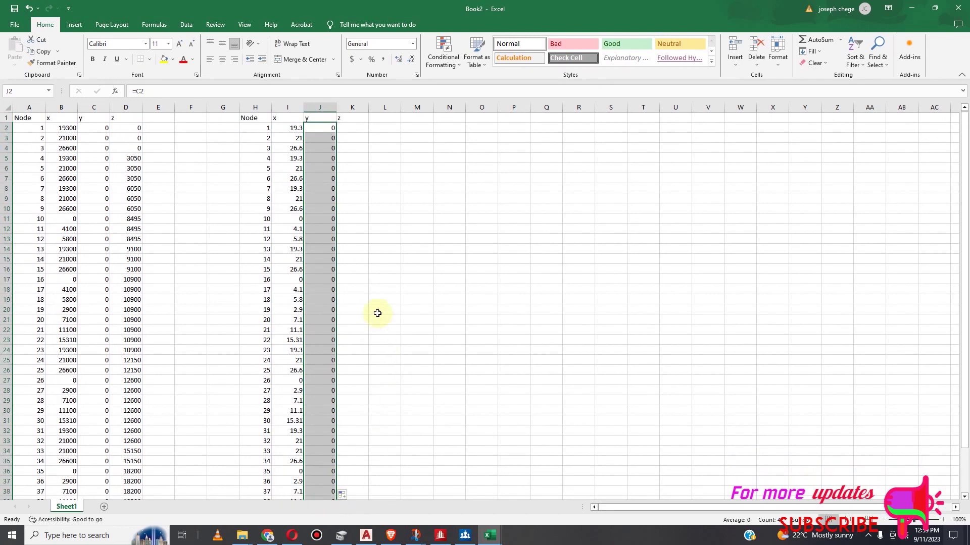
# Convert the z values to metres with =D2/1000 in K2, filled down to node 42
pyautogui.click(135, 129)
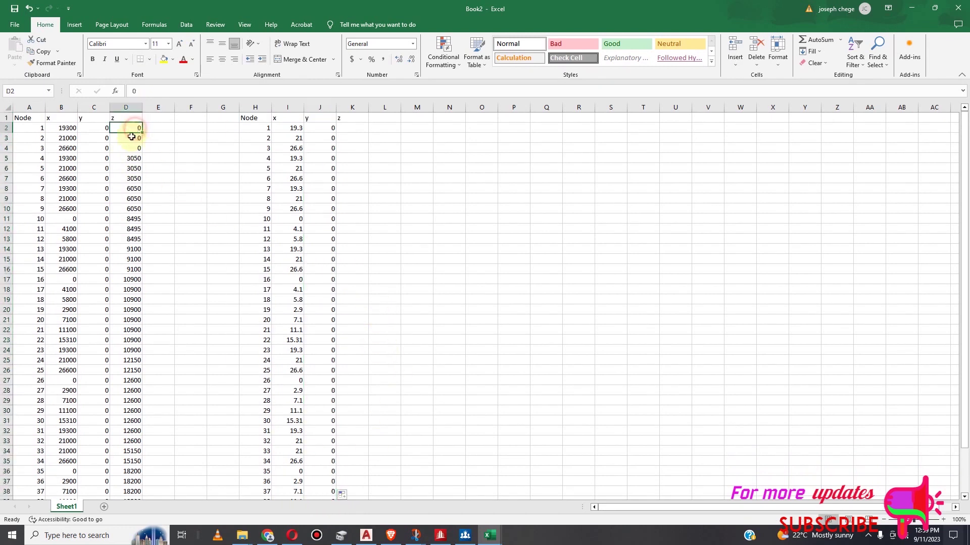
pyautogui.click(354, 130)
pyautogui.write('=')
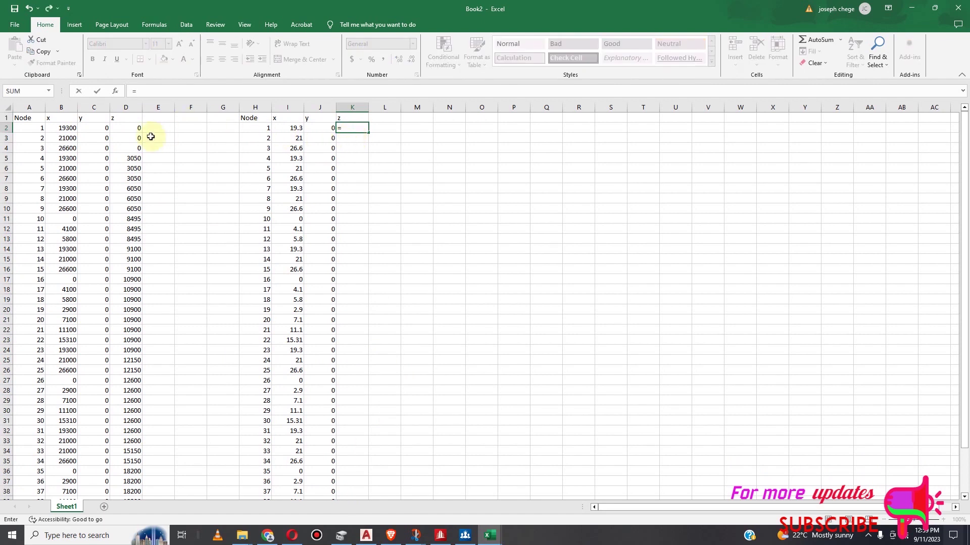
pyautogui.click(133, 128)
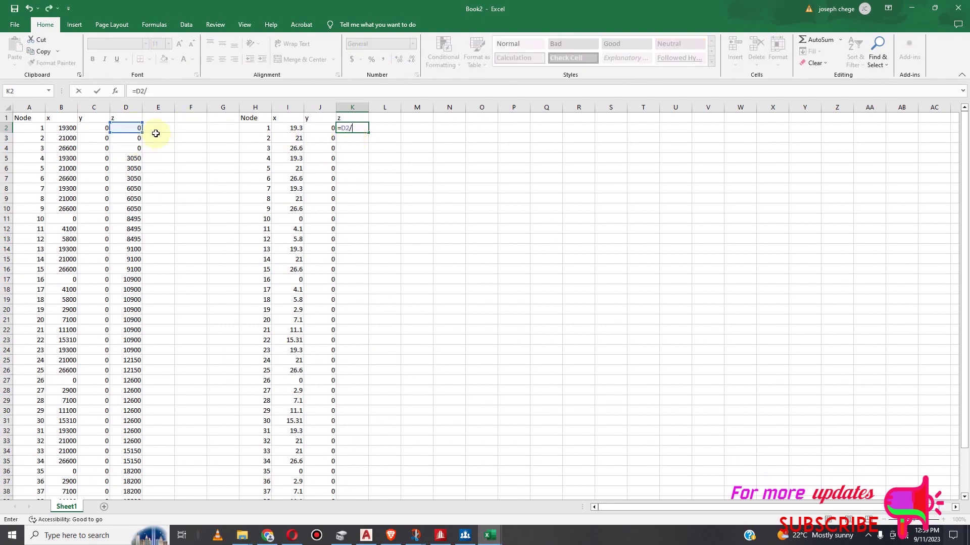
pyautogui.write('/1000')
pyautogui.press('Return')
pyautogui.click(357, 127)
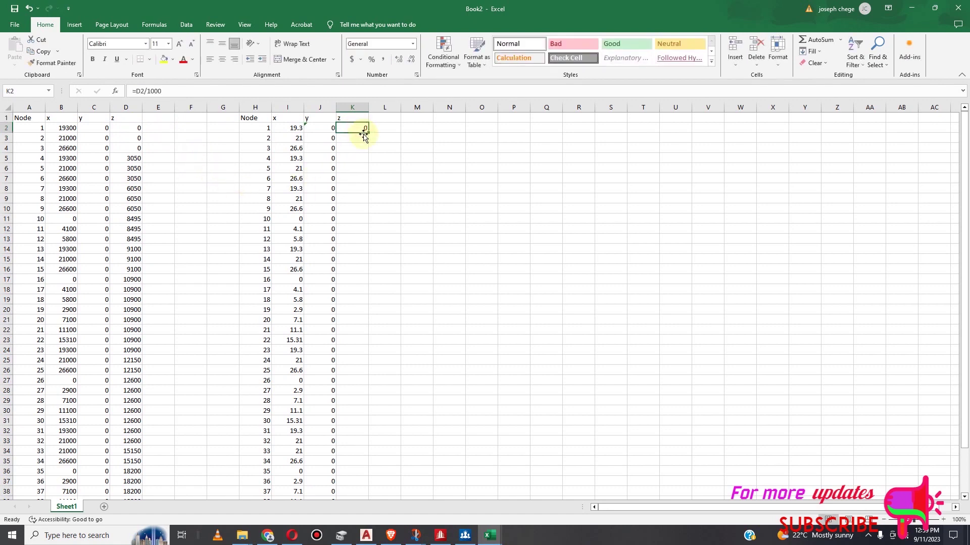
pyautogui.moveTo(369, 140); pyautogui.dragTo(376, 485)
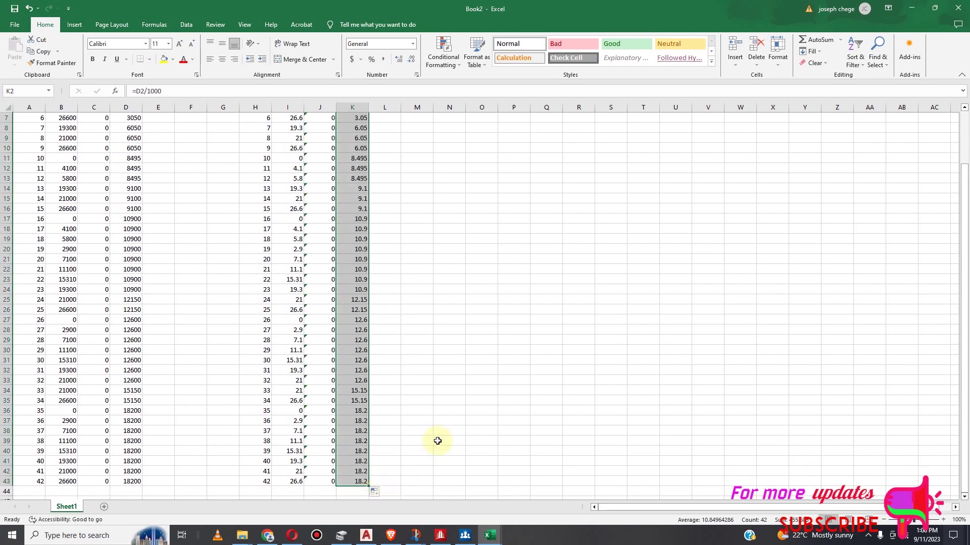
pyautogui.scroll(2, 439, 437)
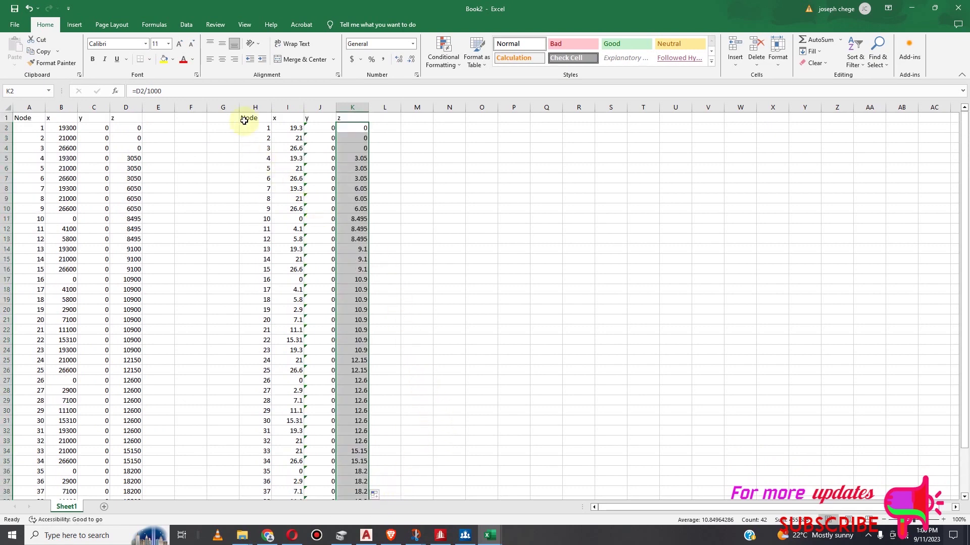
pyautogui.moveTo(248, 127); pyautogui.dragTo(363, 475)
pyautogui.scroll(2, 444, 404)
pyautogui.click(449, 251)
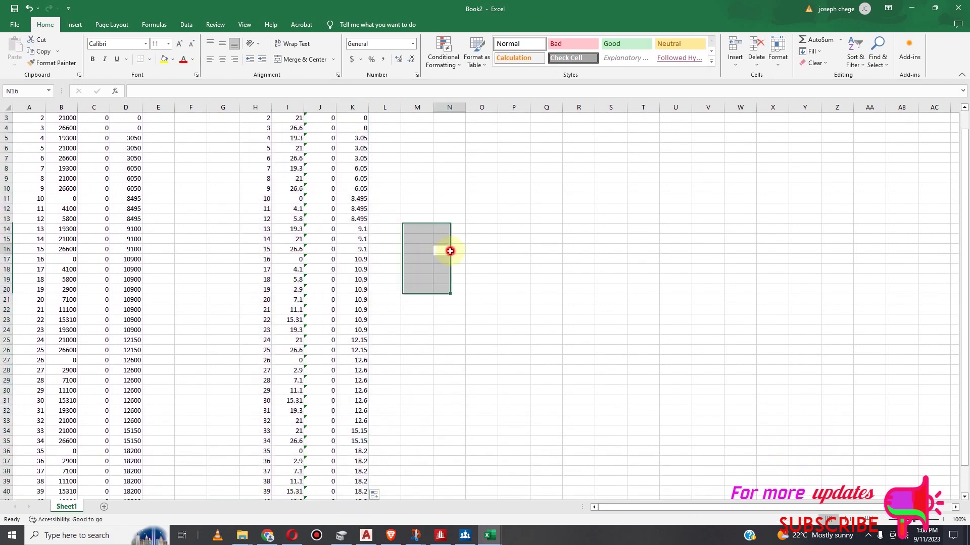
# Copy the converted node table's data in H2:K43, leaving out the header row
pyautogui.scroll(1, 480, 332)
pyautogui.moveTo(255, 128); pyautogui.dragTo(348, 482)
pyautogui.rightClick(351, 417)
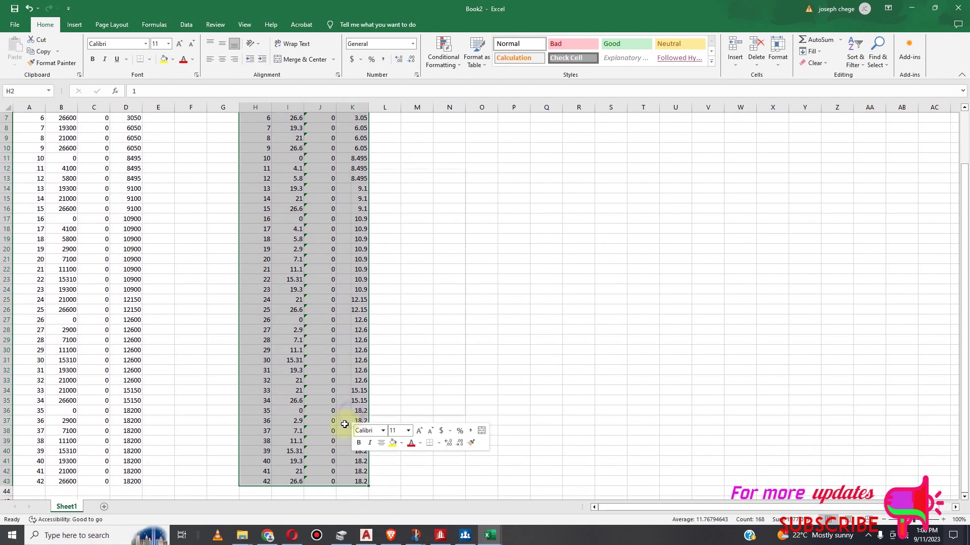
pyautogui.click(380, 204)
pyautogui.scroll(2, 400, 271)
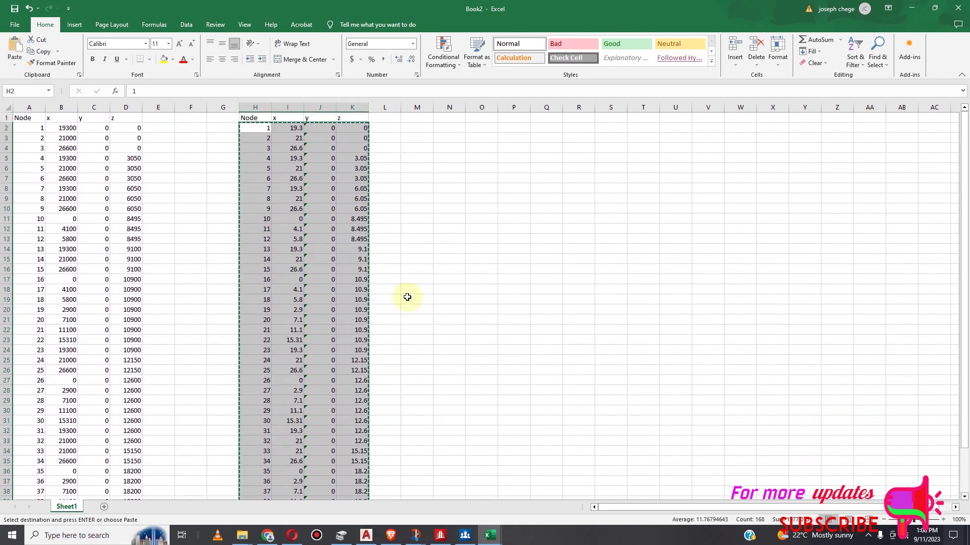
# Switch to STAAD.Pro and paste the copied coordinates into the Nodes table starting at node 1, accepting the proposed column mapping
pyautogui.click(440, 535)
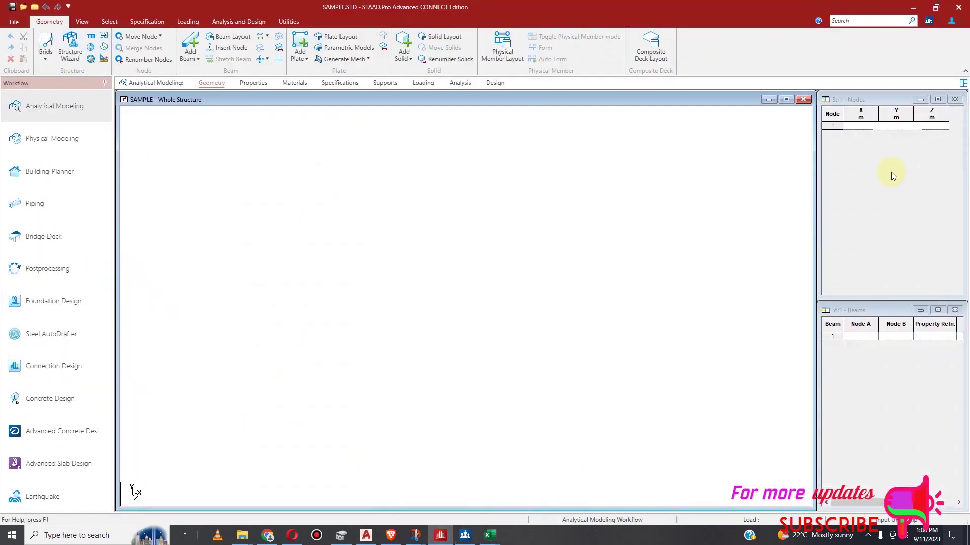
pyautogui.click(833, 126)
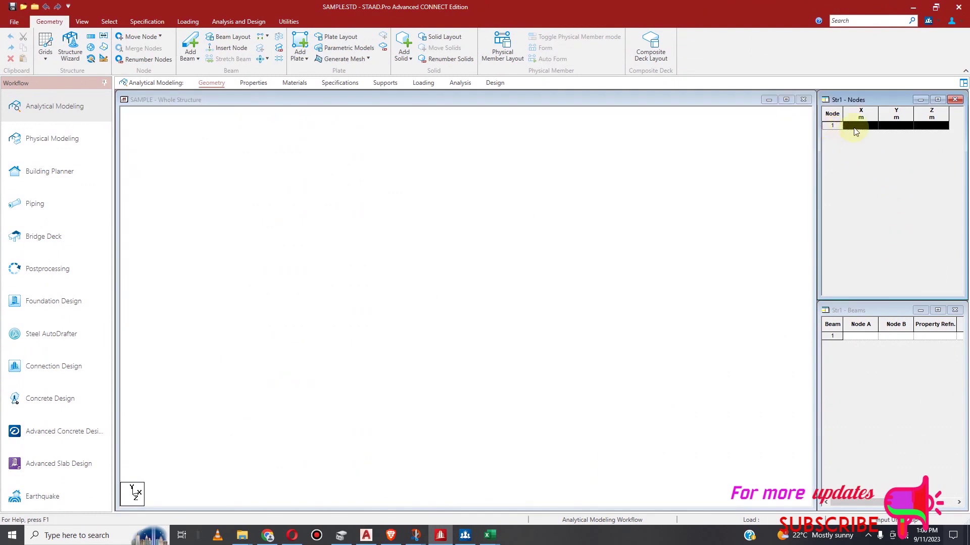
pyautogui.rightClick(855, 132)
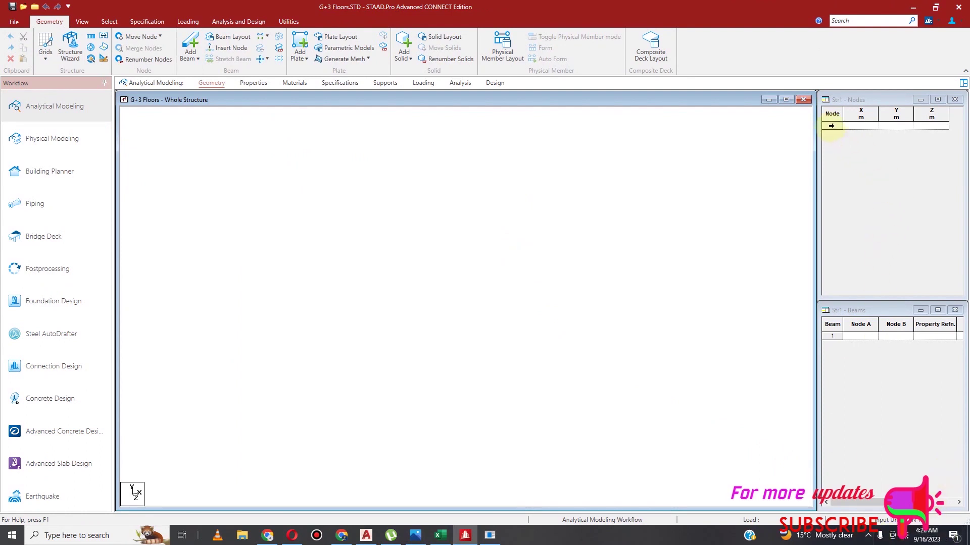
pyautogui.click(831, 126)
pyautogui.click(832, 127)
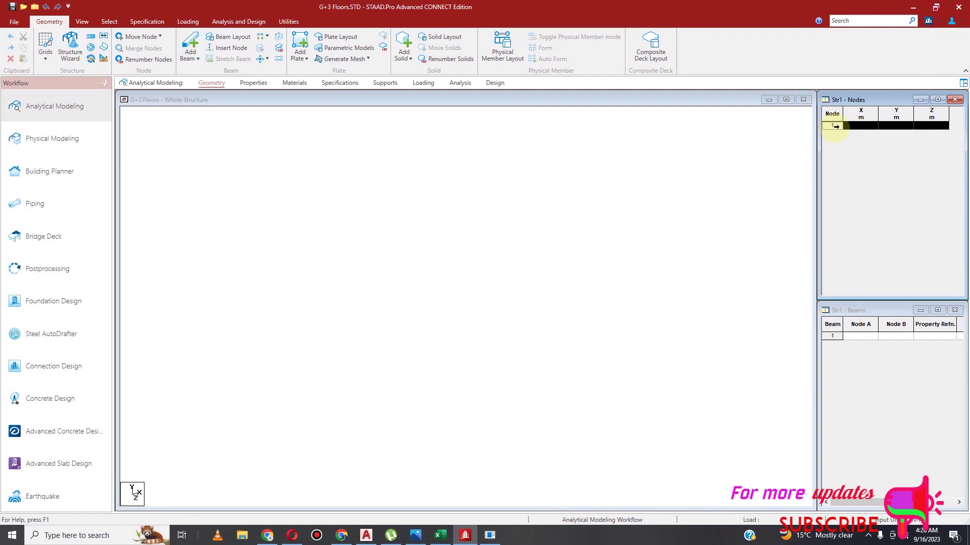
pyautogui.rightClick(833, 129)
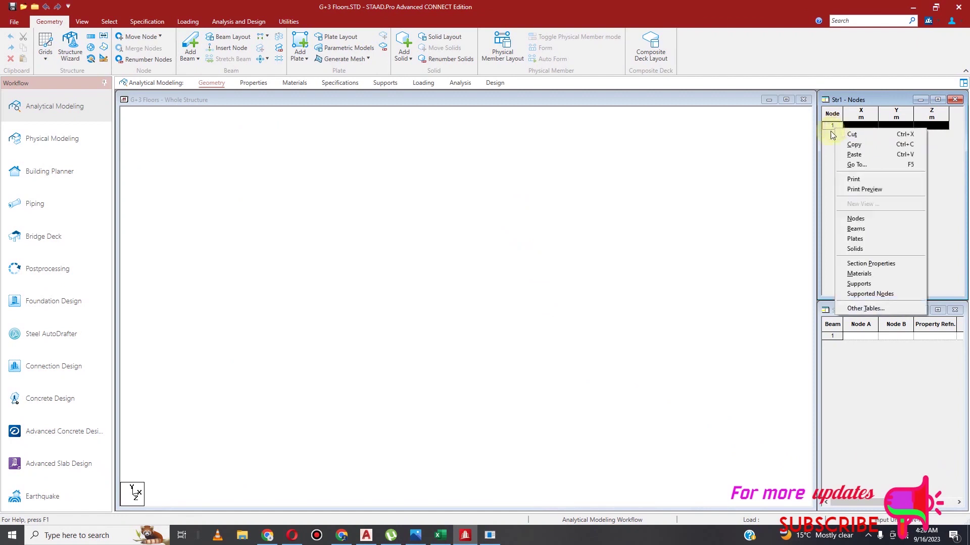
pyautogui.click(858, 155)
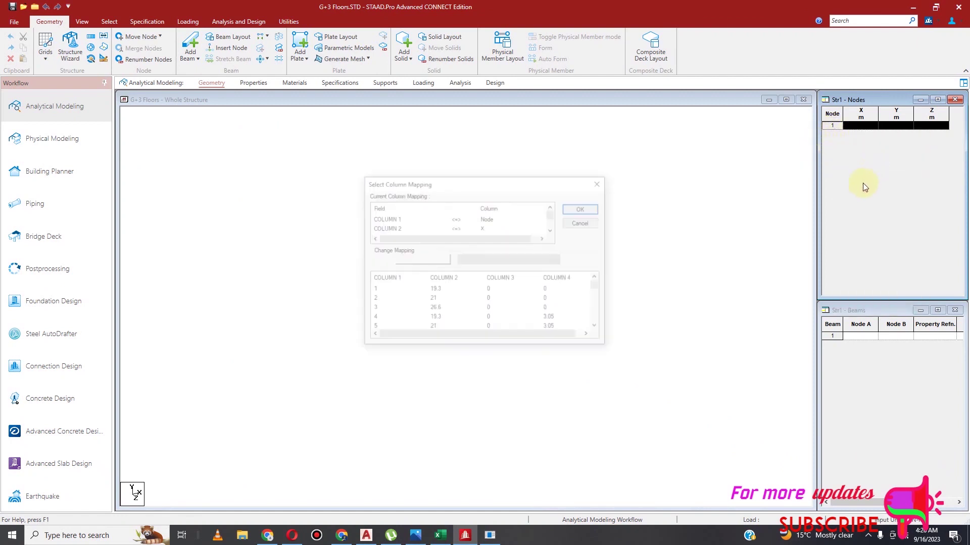
pyautogui.click(587, 211)
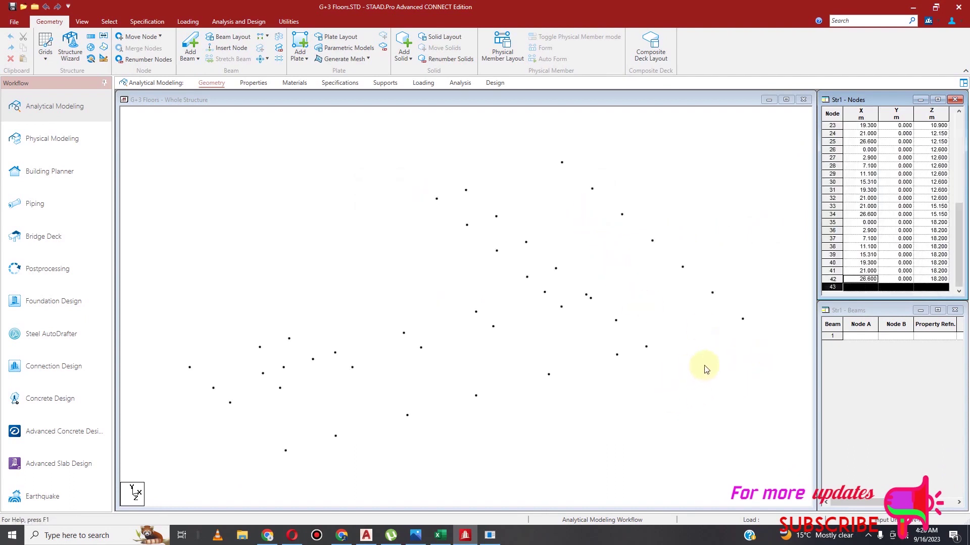
# Show the pasted nodes in plan, viewed from above along the Y axis
pyautogui.scroll(-1, 497, 428)
pyautogui.scroll(-3, 534, 363)
pyautogui.click(287, 19)
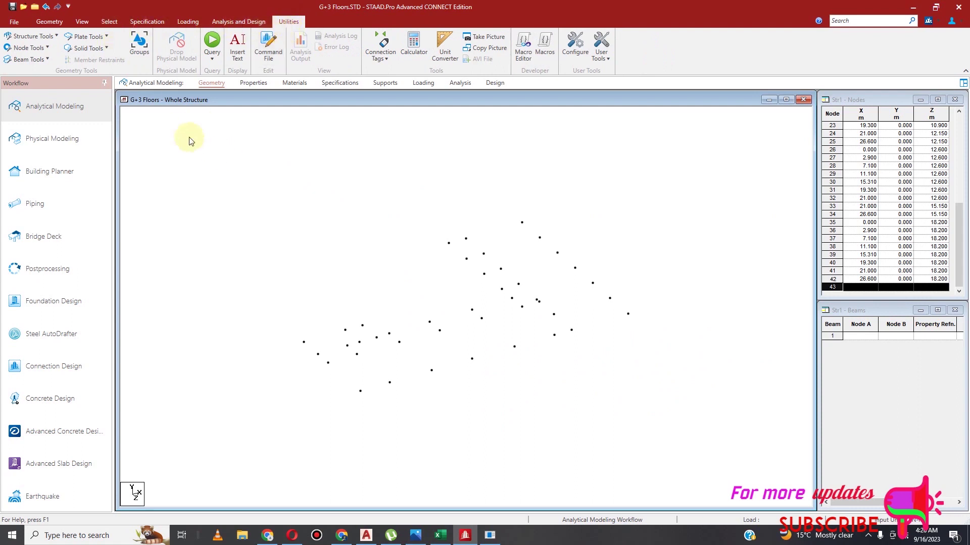
pyautogui.click(50, 21)
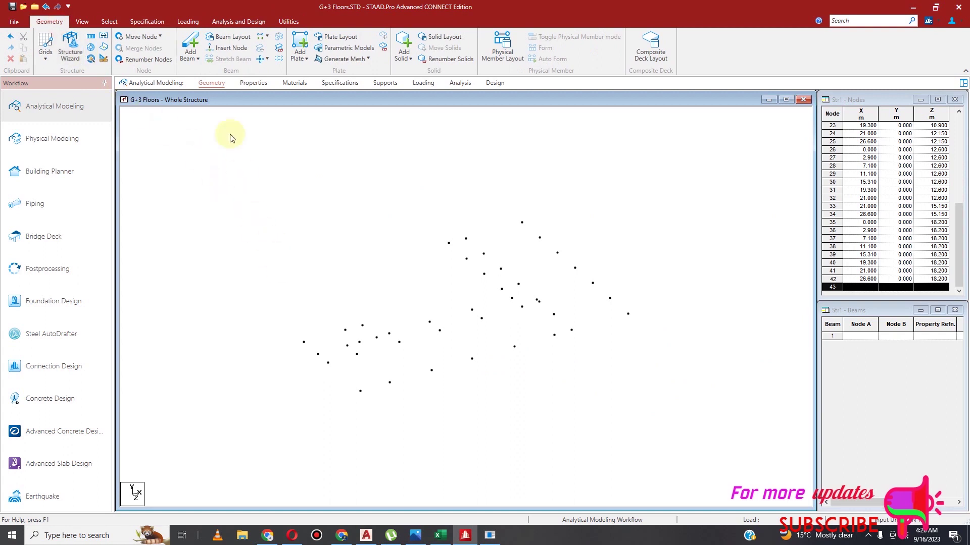
pyautogui.click(84, 21)
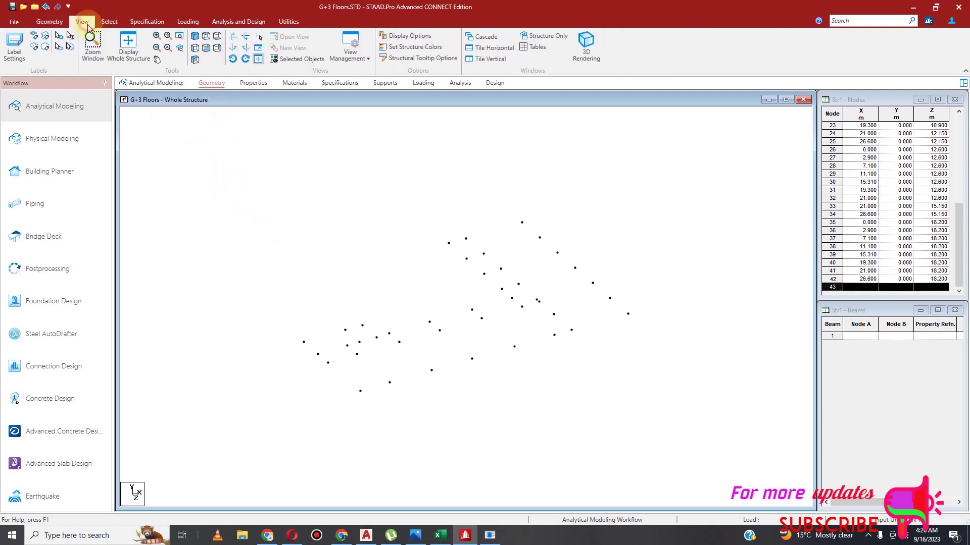
pyautogui.click(205, 36)
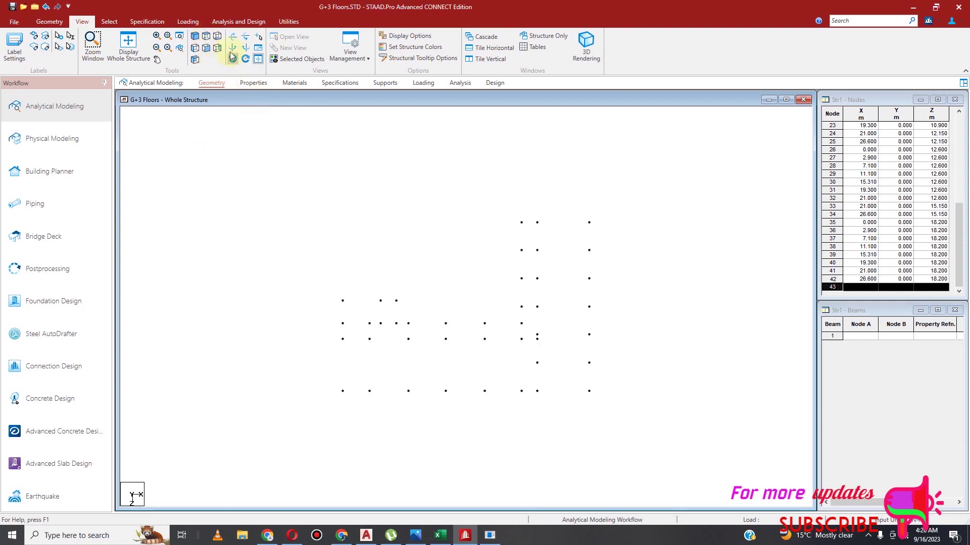
# Add beams along the outer edge from node 1 through 2, 3, 6, 9, 15, 25 and 34 to 42, closing to node 41
pyautogui.click(61, 23)
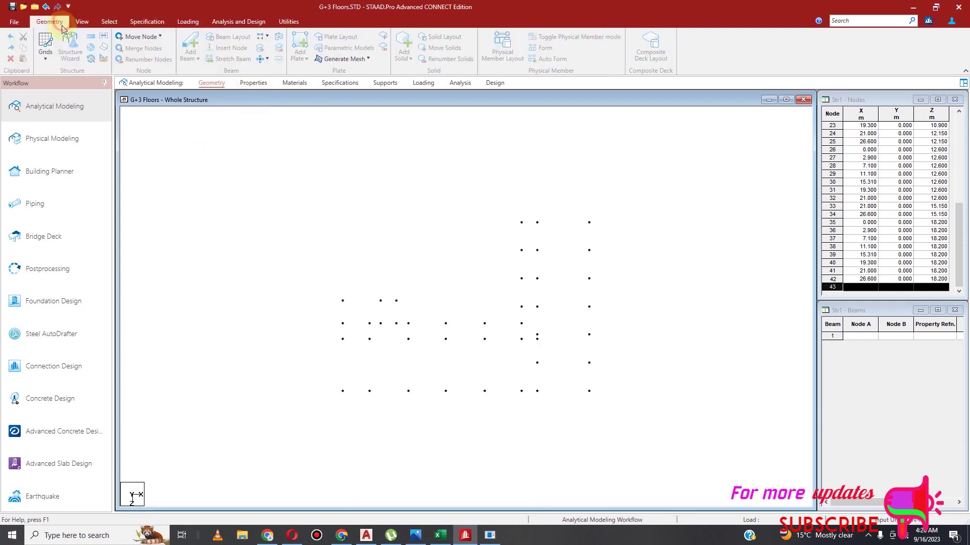
pyautogui.click(190, 45)
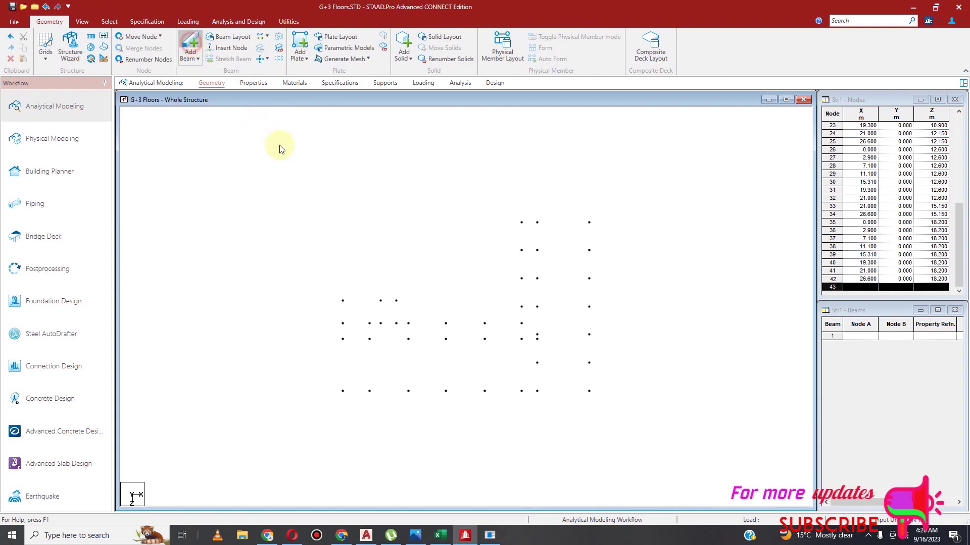
pyautogui.scroll(3, 513, 255)
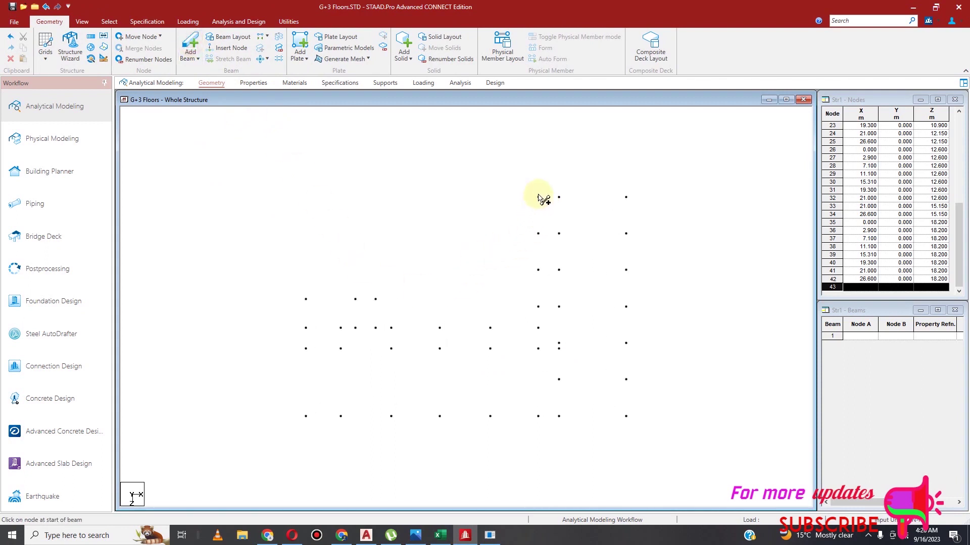
pyautogui.click(538, 197)
pyautogui.click(559, 197)
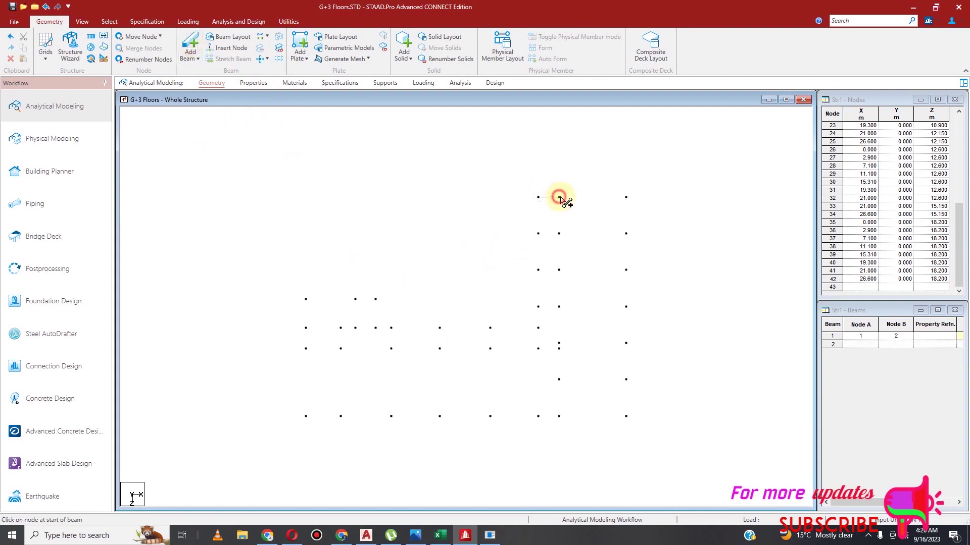
pyautogui.click(627, 197)
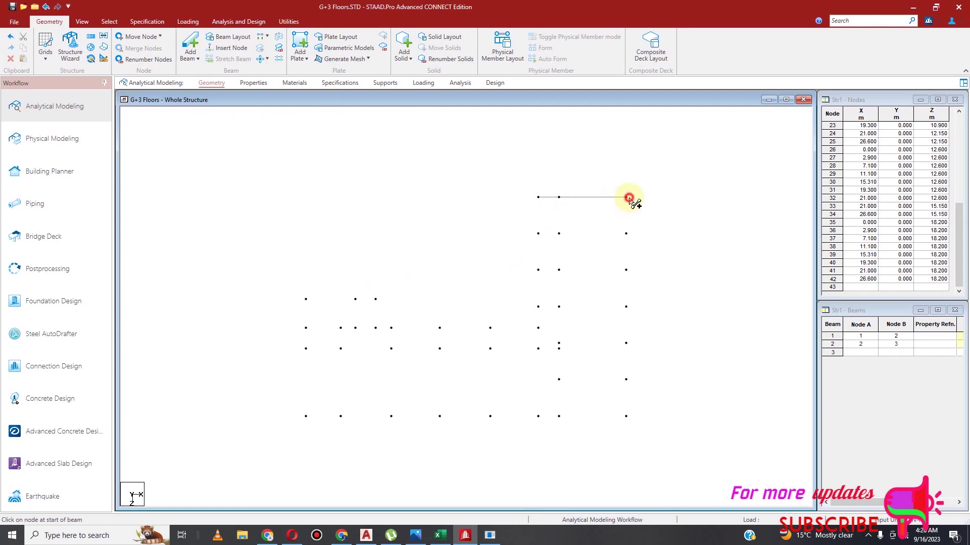
pyautogui.click(627, 233)
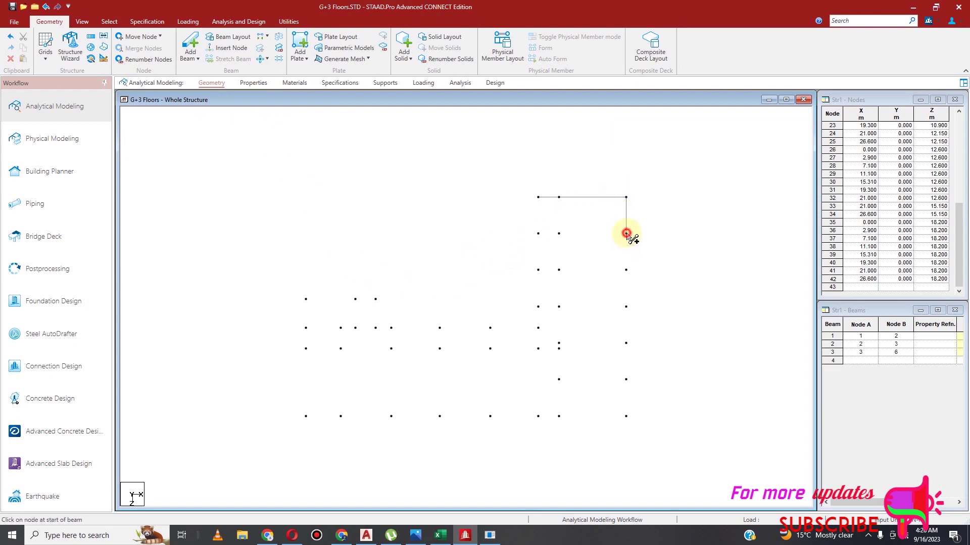
pyautogui.moveTo(626, 234); pyautogui.dragTo(626, 416)
pyautogui.moveTo(558, 417); pyautogui.dragTo(626, 417)
# Add beams along the x = 21 m line, connecting nodes 41, 33, 24, 14, 8 and 5 in sequence
pyautogui.moveTo(559, 416); pyautogui.dragTo(558, 379)
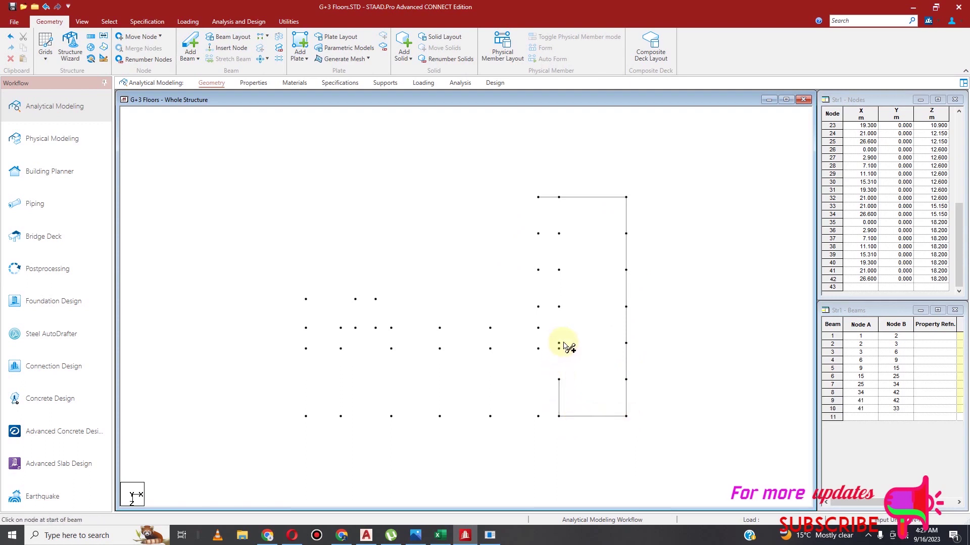
pyautogui.moveTo(558, 344); pyautogui.dragTo(559, 380)
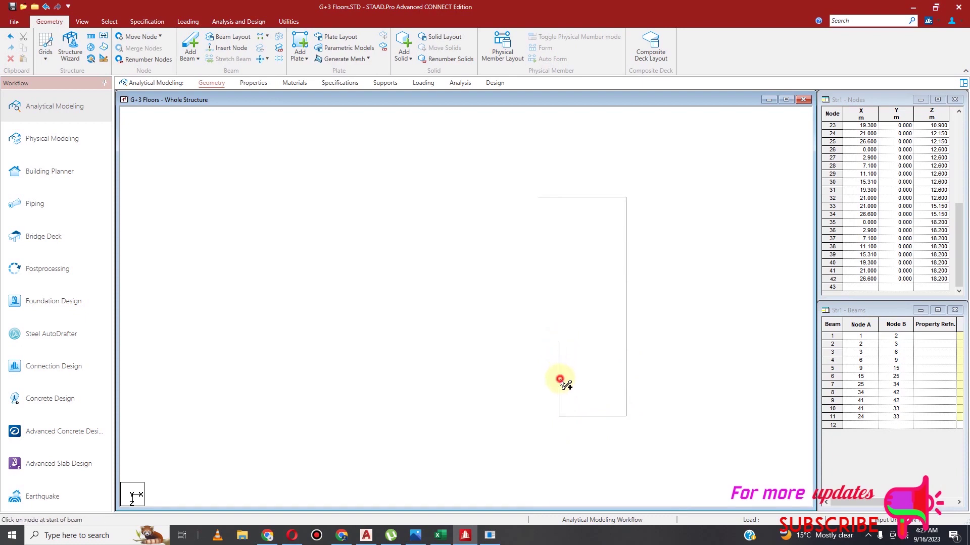
pyautogui.moveTo(558, 344); pyautogui.dragTo(559, 307)
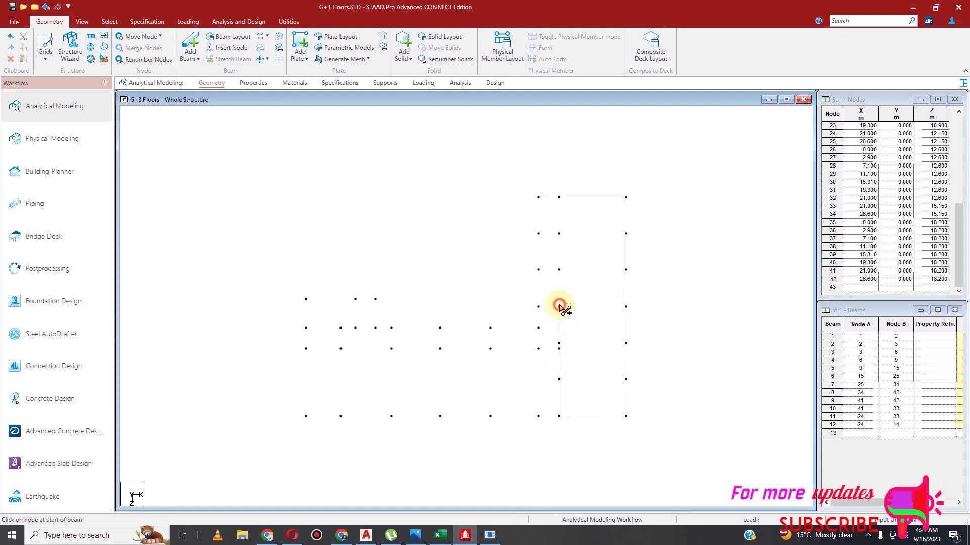
pyautogui.moveTo(558, 271); pyautogui.dragTo(559, 307)
pyautogui.moveTo(558, 271); pyautogui.dragTo(559, 233)
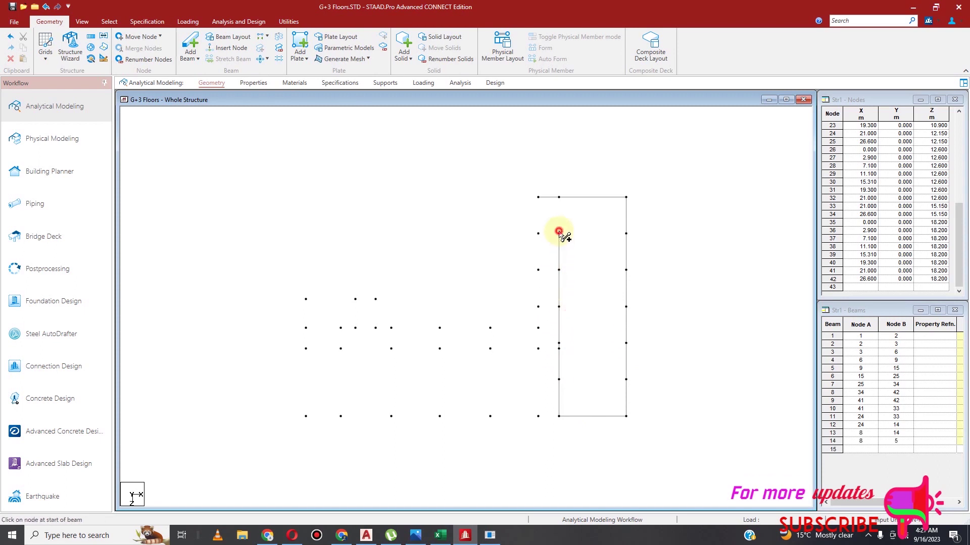
# Add a beam between nodes 2 and 5 and cross beams joining nodes 5–6, 8–9, 14–15, 24–25 and 33–34
pyautogui.moveTo(558, 198)
pyautogui.mouseDown()
pyautogui.moveTo(559, 238)
pyautogui.moveTo(626, 233)
pyautogui.mouseUp()
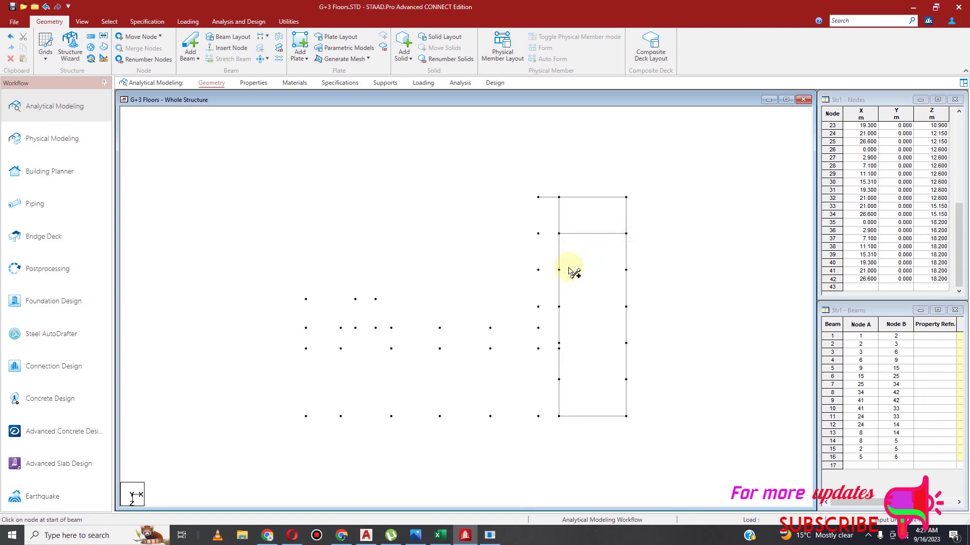
pyautogui.moveTo(559, 270); pyautogui.dragTo(625, 270)
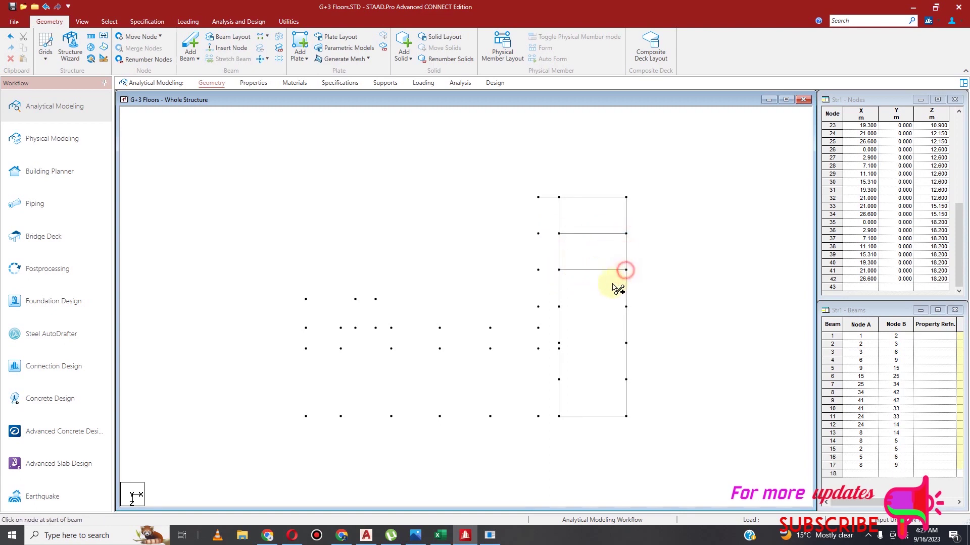
pyautogui.moveTo(559, 307); pyautogui.dragTo(626, 309)
pyautogui.moveTo(559, 343); pyautogui.dragTo(626, 344)
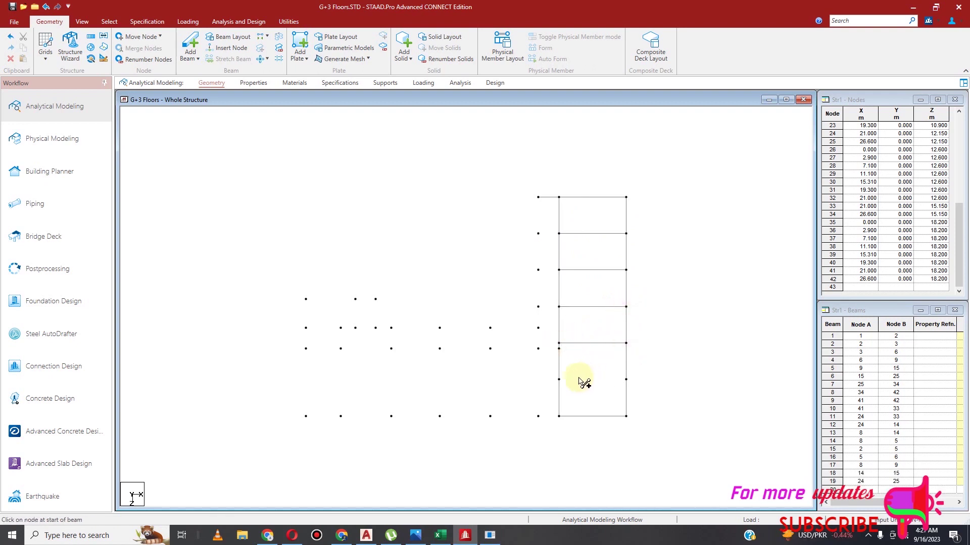
pyautogui.moveTo(559, 379); pyautogui.dragTo(626, 380)
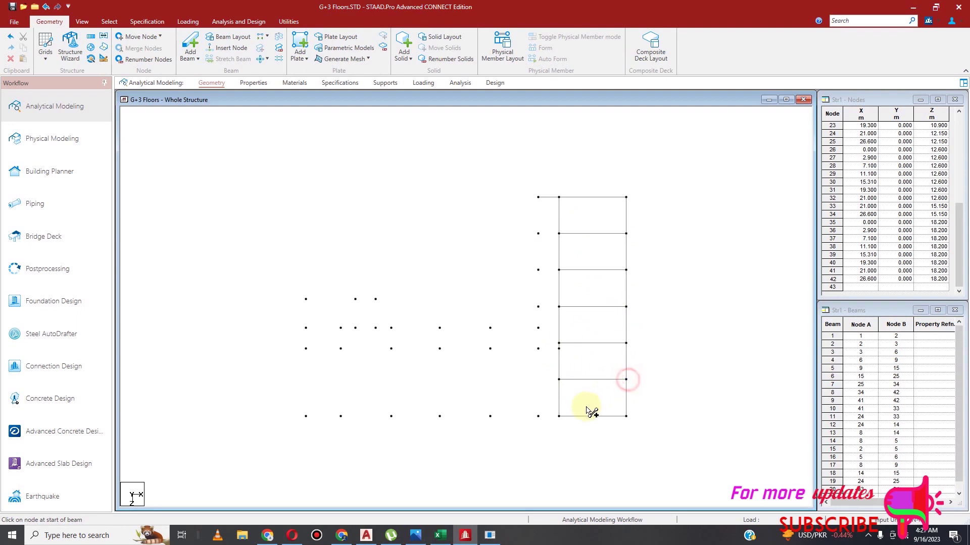
# Frame the wing between nodes 26–32 and 35–41 with perimeter and cross beams, and connect nodes 1 to 31 along the x = 19.3 m line
pyautogui.moveTo(559, 416); pyautogui.dragTo(559, 349)
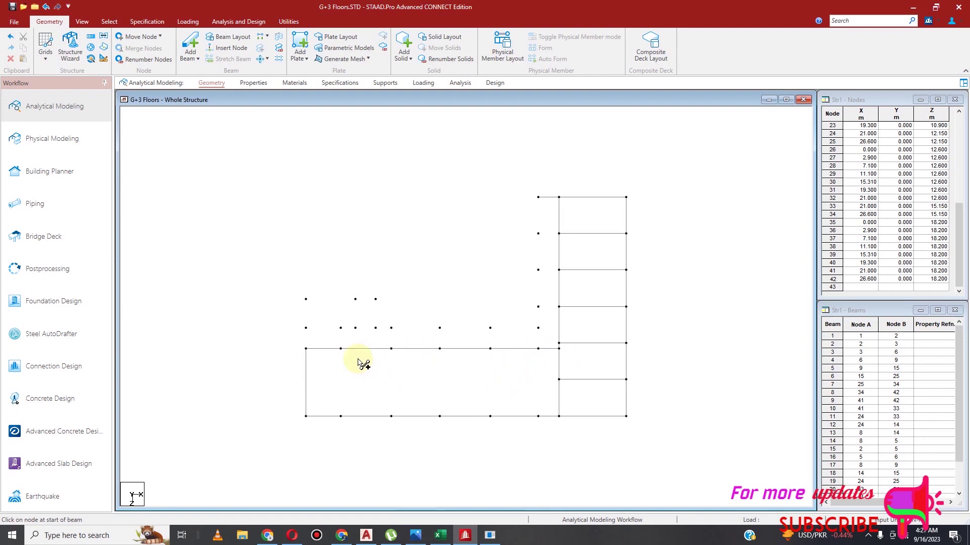
pyautogui.moveTo(341, 348); pyautogui.dragTo(340, 416)
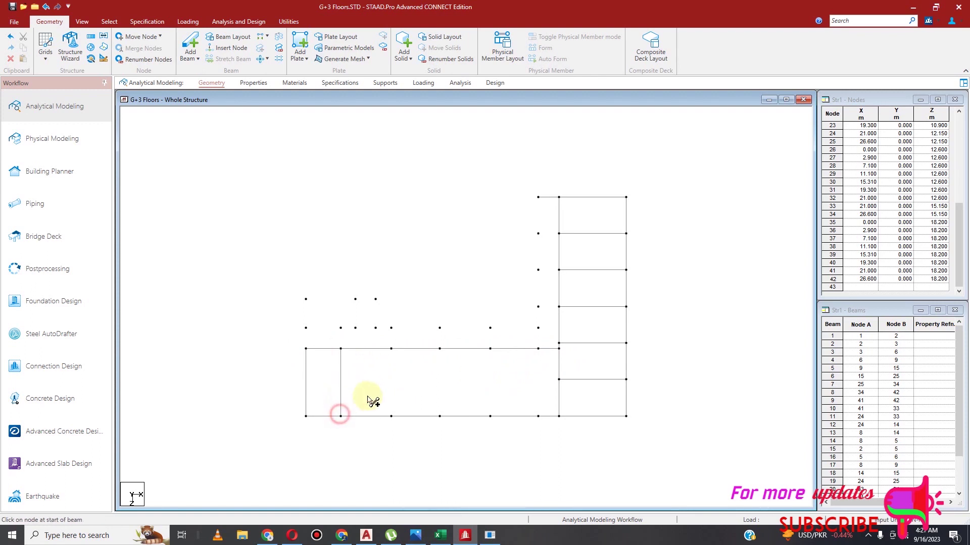
pyautogui.moveTo(391, 348); pyautogui.dragTo(391, 416)
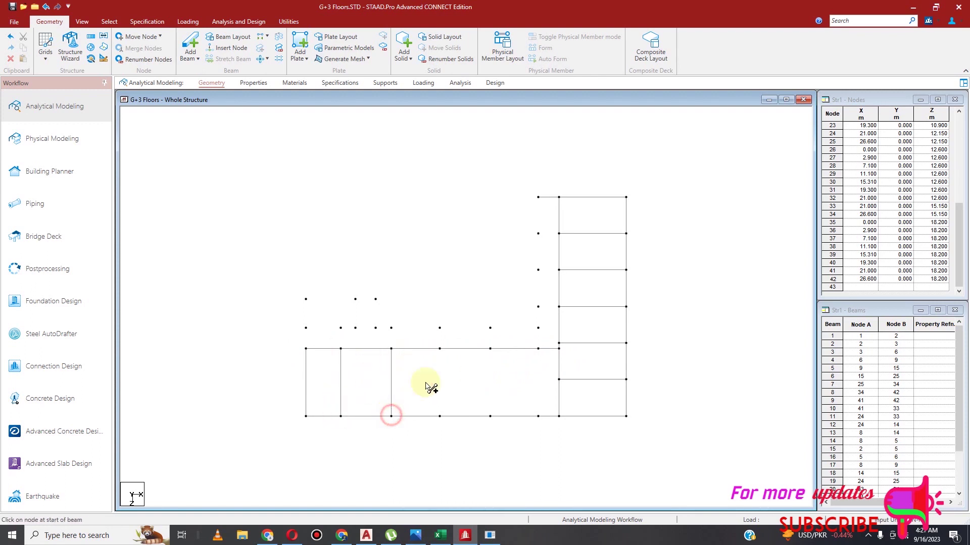
pyautogui.moveTo(439, 349); pyautogui.dragTo(439, 416)
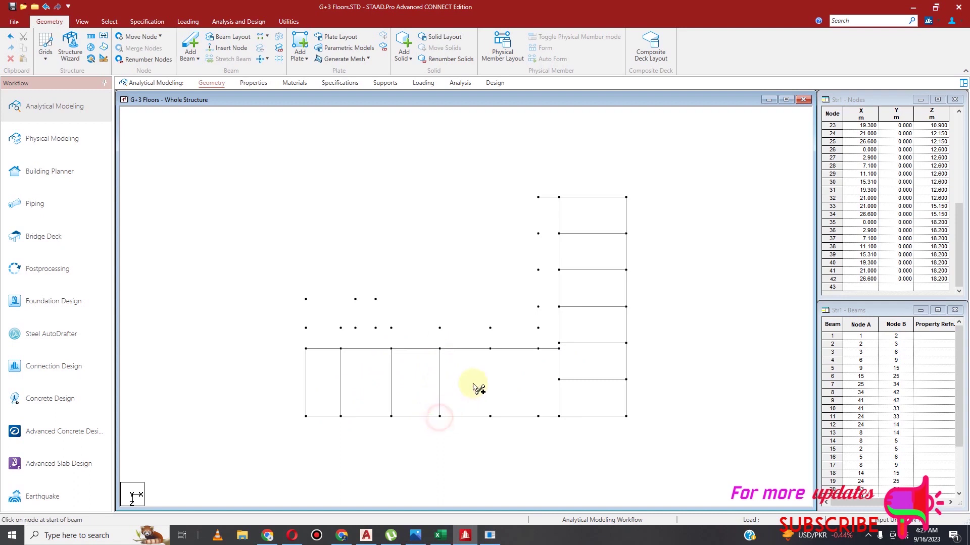
pyautogui.moveTo(490, 350); pyautogui.dragTo(490, 416)
pyautogui.moveTo(539, 349); pyautogui.dragTo(538, 416)
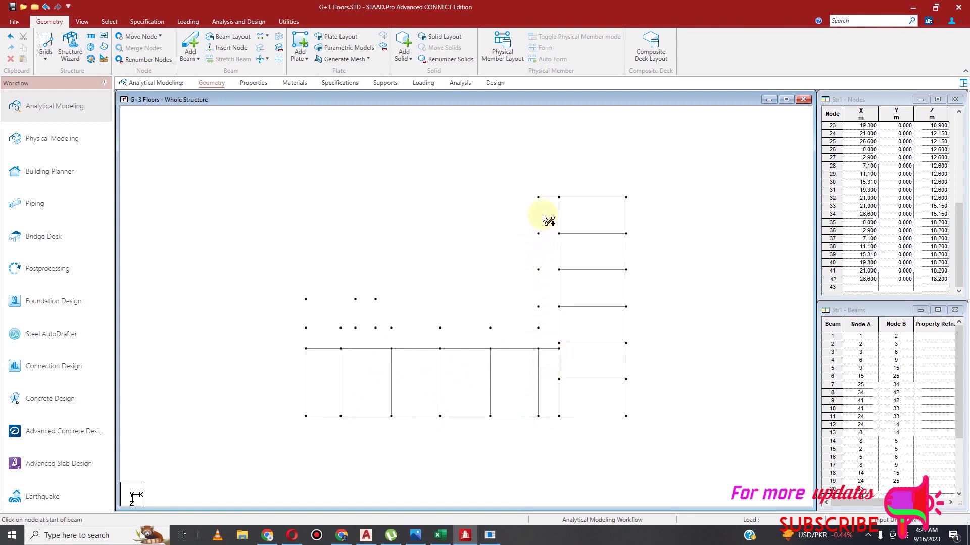
pyautogui.moveTo(539, 204); pyautogui.dragTo(538, 348)
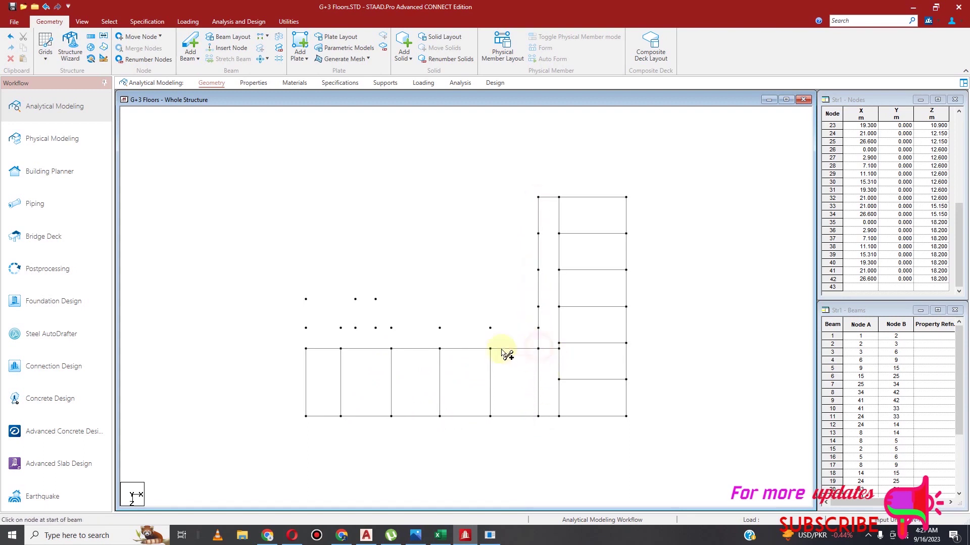
# Break the beams at the nodes along the x = 19.3 m line and at wing nodes 26–31 and 35–40
pyautogui.click(109, 21)
pyautogui.click(13, 48)
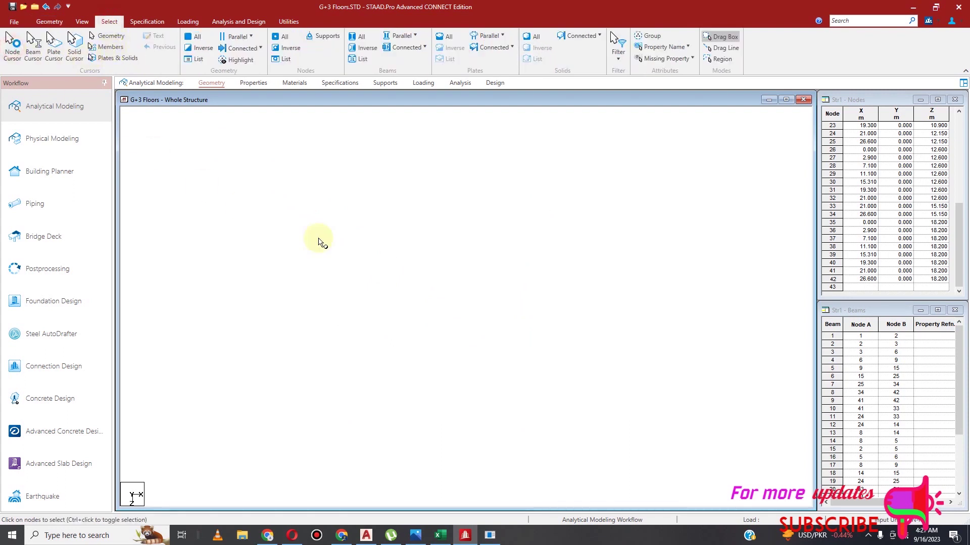
pyautogui.moveTo(522, 182); pyautogui.dragTo(555, 352)
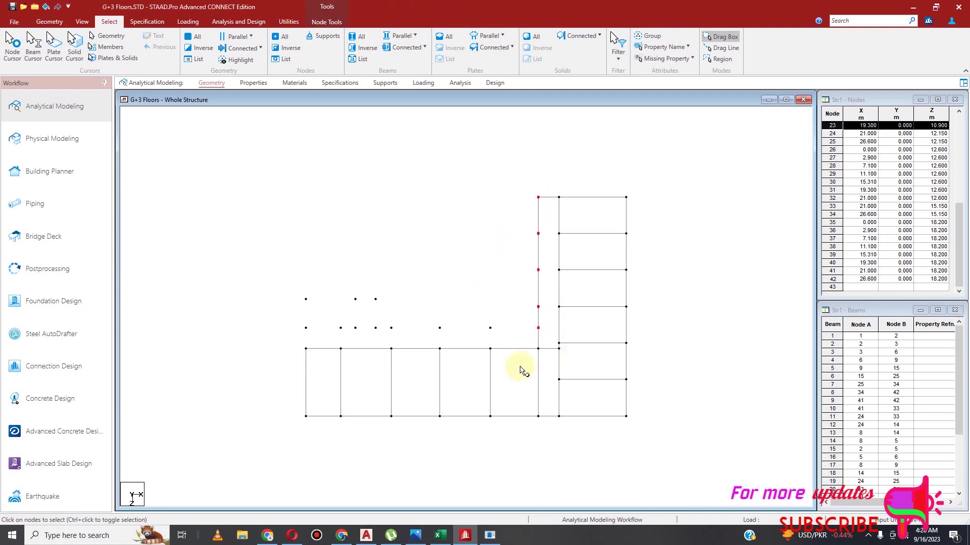
pyautogui.moveTo(298, 344); pyautogui.dragTo(544, 450)
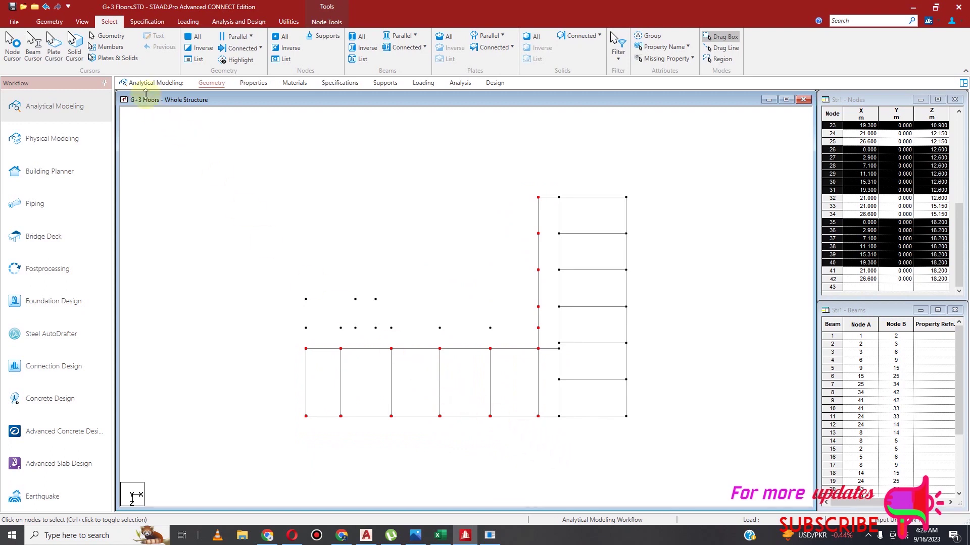
pyautogui.click(51, 22)
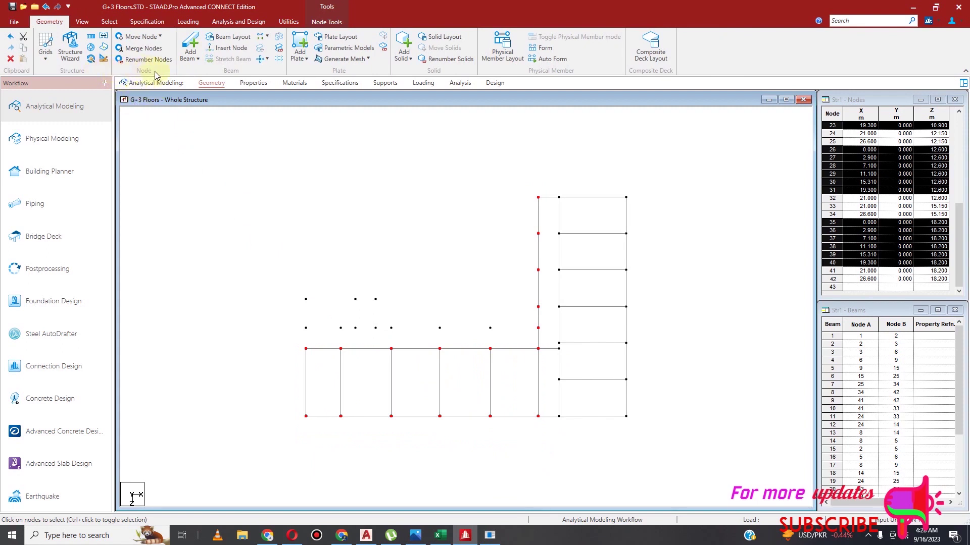
pyautogui.click(280, 59)
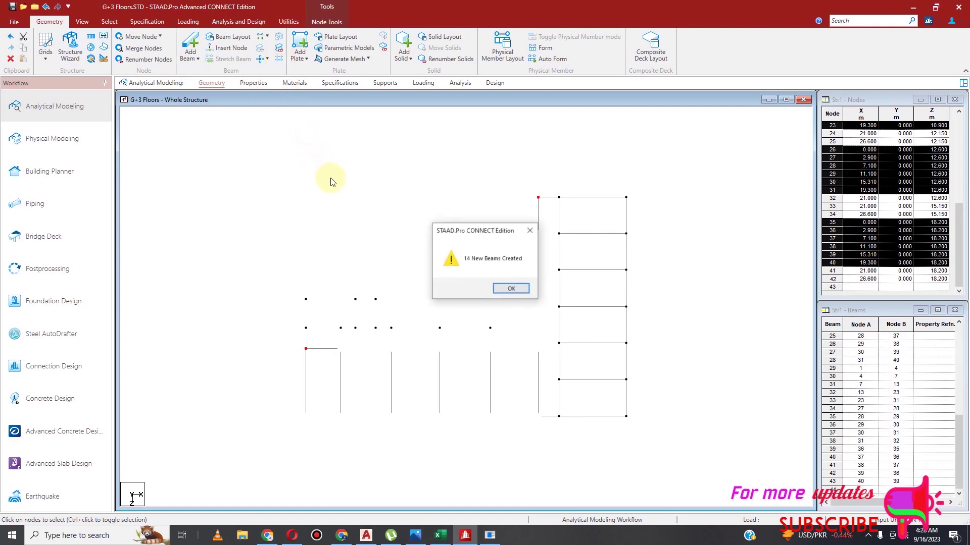
pyautogui.click(514, 291)
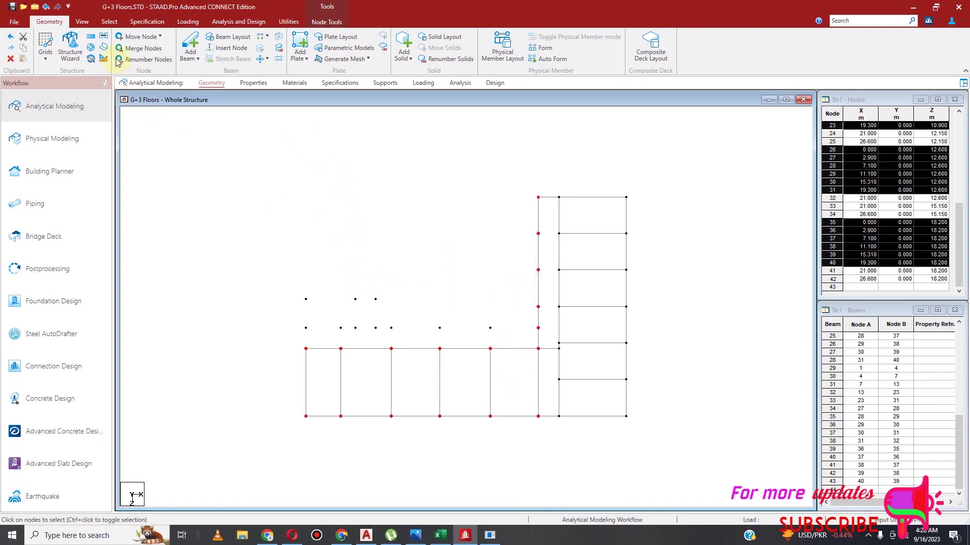
# Check the beam segments between nodes 38, 39 and 40 and along the x = 19.3 m line by selecting them individually
pyautogui.click(107, 22)
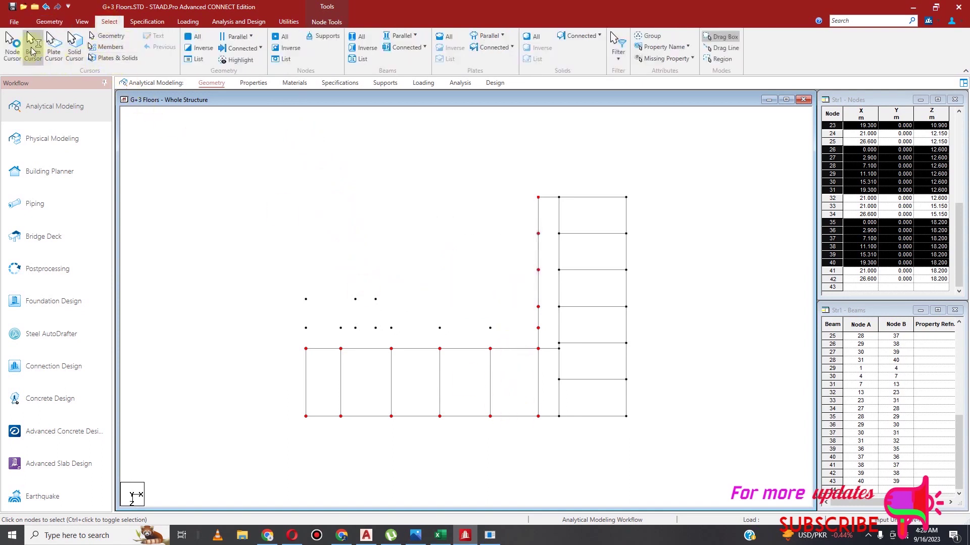
pyautogui.click(466, 417)
pyautogui.click(521, 416)
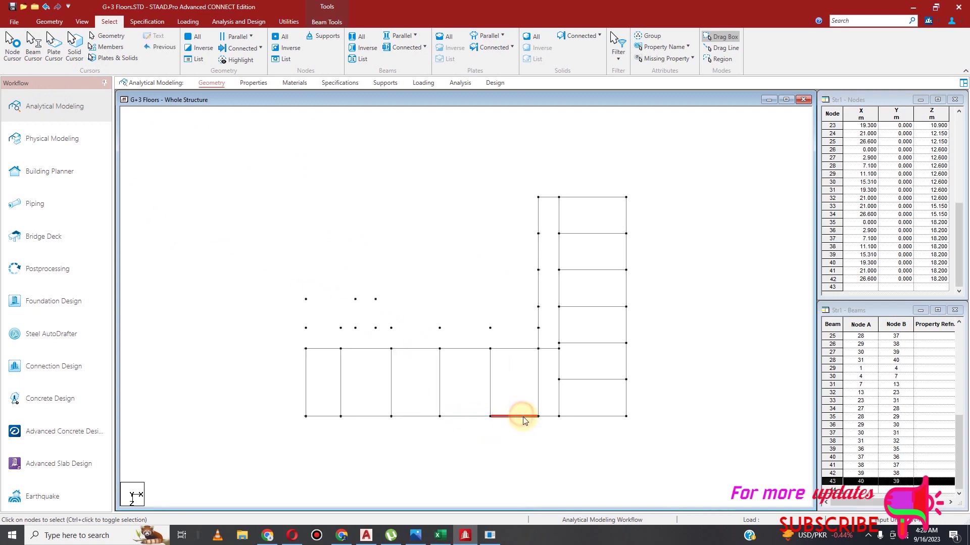
pyautogui.click(538, 379)
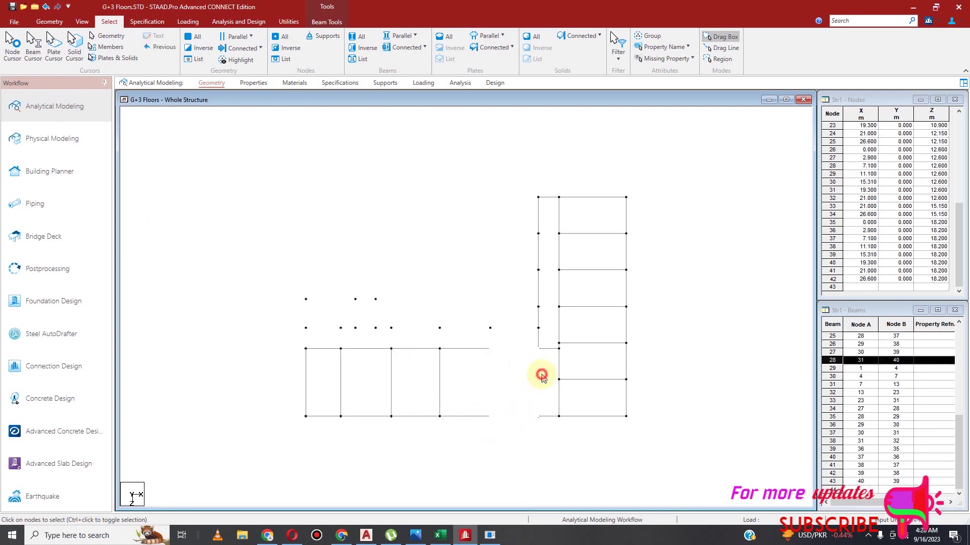
pyautogui.click(539, 339)
pyautogui.click(491, 308)
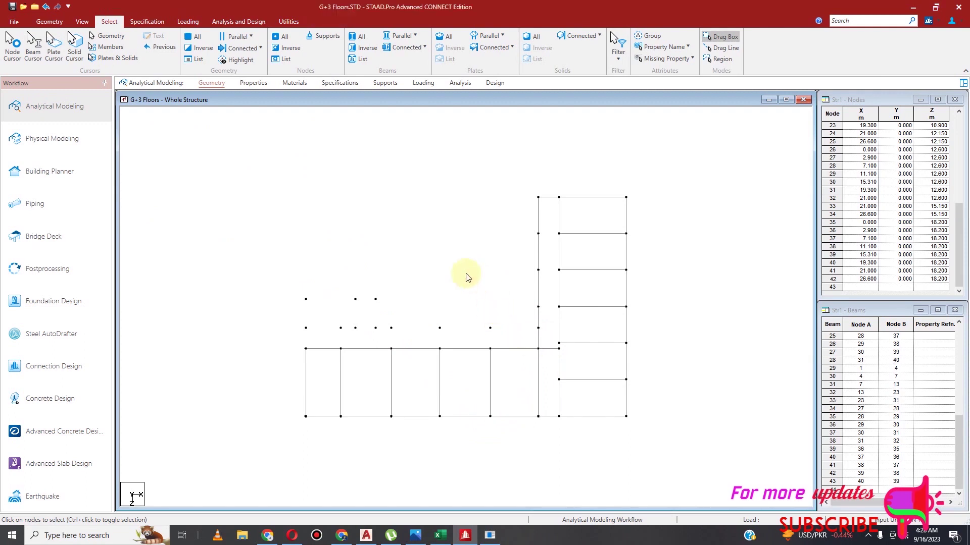
# Add a beam from node 20 to 23 along the z = 10.9 m line and cross beams joining nodes 20–28, 21–29 and 22–30
pyautogui.click(50, 21)
pyautogui.click(196, 62)
pyautogui.moveTo(392, 328); pyautogui.dragTo(538, 328)
pyautogui.moveTo(391, 329); pyautogui.dragTo(391, 349)
pyautogui.moveTo(439, 328); pyautogui.dragTo(439, 349)
pyautogui.moveTo(490, 329); pyautogui.dragTo(490, 349)
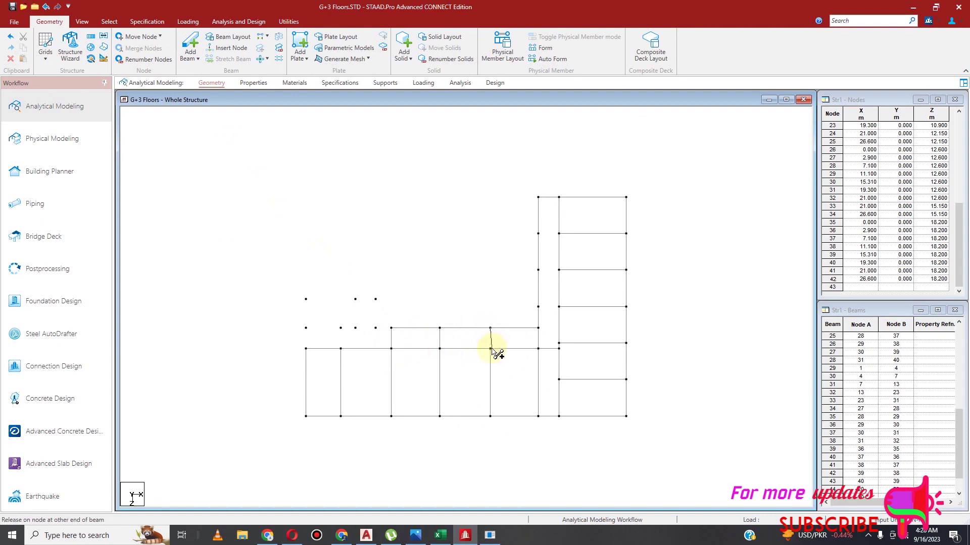
# Add beams joining nodes 19–27, 16–26, 16–19 and 19–20, plus the projecting bay's beams 10–16, 11–17, 10–11, 11–12 and 12–18
pyautogui.moveTo(341, 329); pyautogui.dragTo(391, 329)
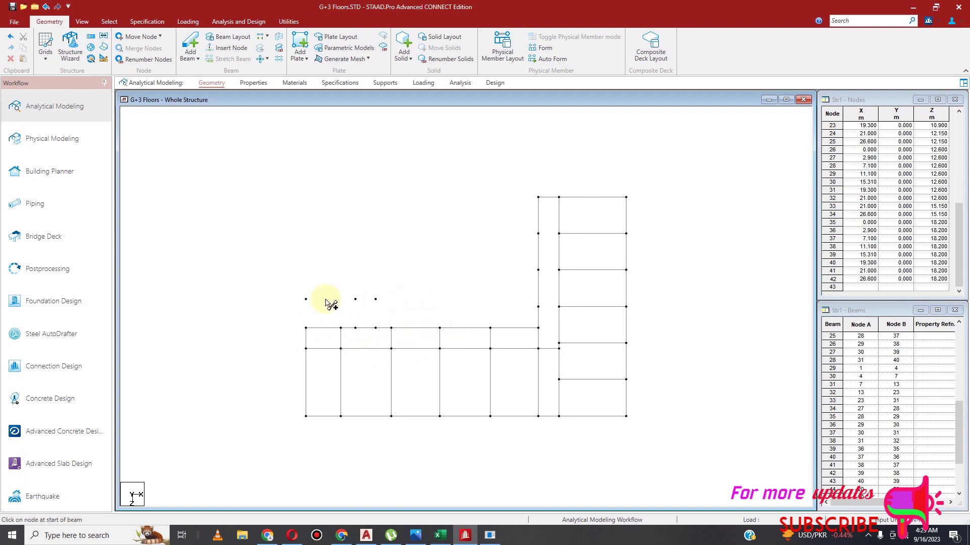
pyautogui.moveTo(306, 300); pyautogui.dragTo(305, 329)
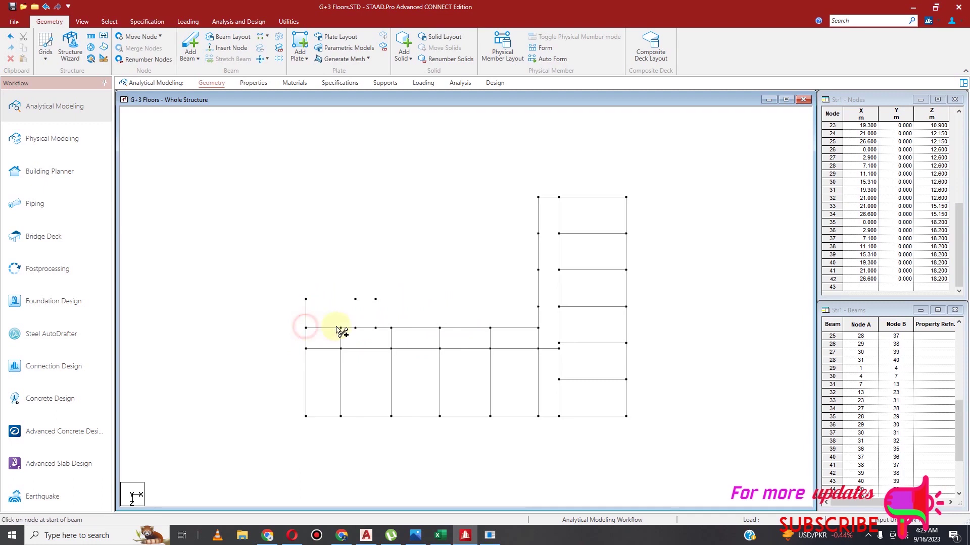
pyautogui.moveTo(355, 300); pyautogui.dragTo(355, 328)
pyautogui.moveTo(306, 300)
pyautogui.mouseDown()
pyautogui.moveTo(377, 299)
pyautogui.moveTo(375, 327)
pyautogui.mouseUp()
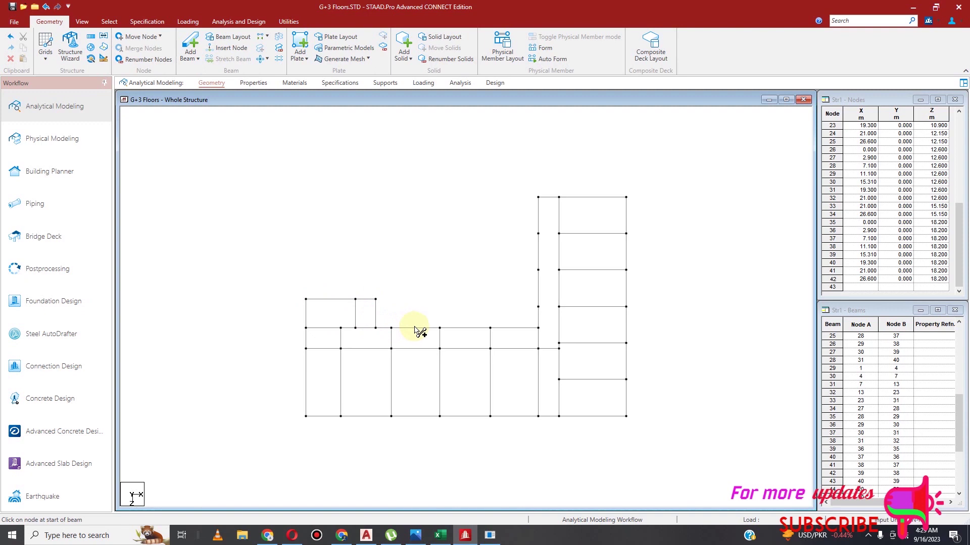
# Inspect the beams along the z = 10.9 m line and delete those joining nodes 19–20 and 16–19
pyautogui.click(109, 21)
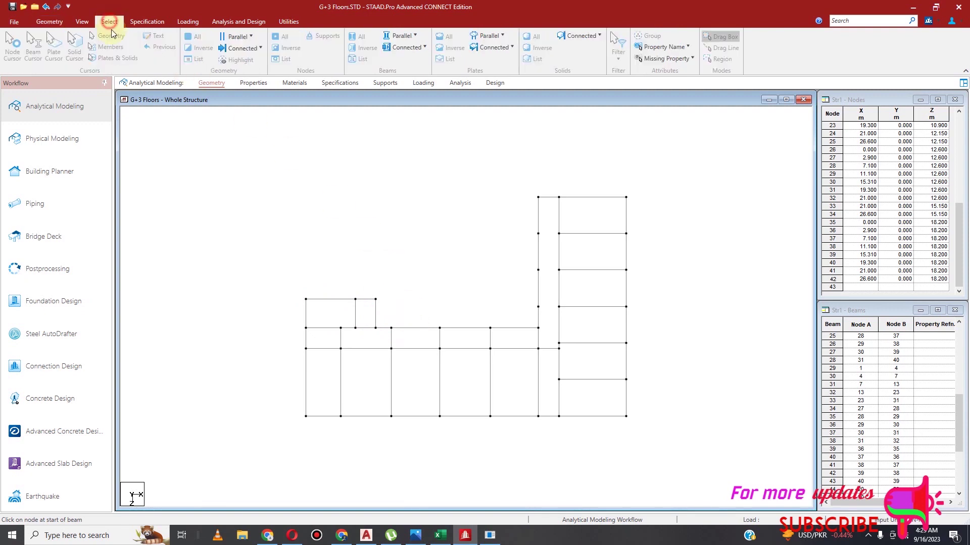
pyautogui.click(38, 58)
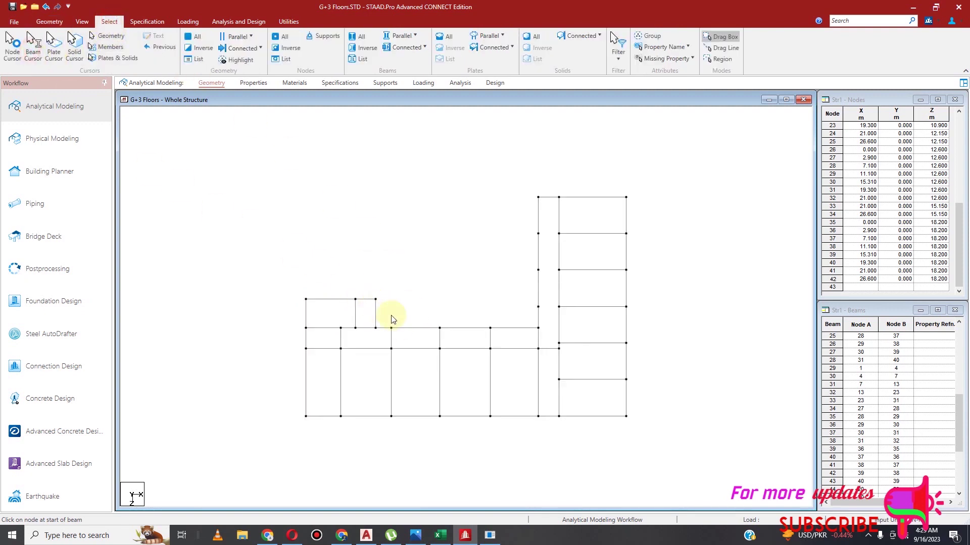
pyautogui.click(405, 329)
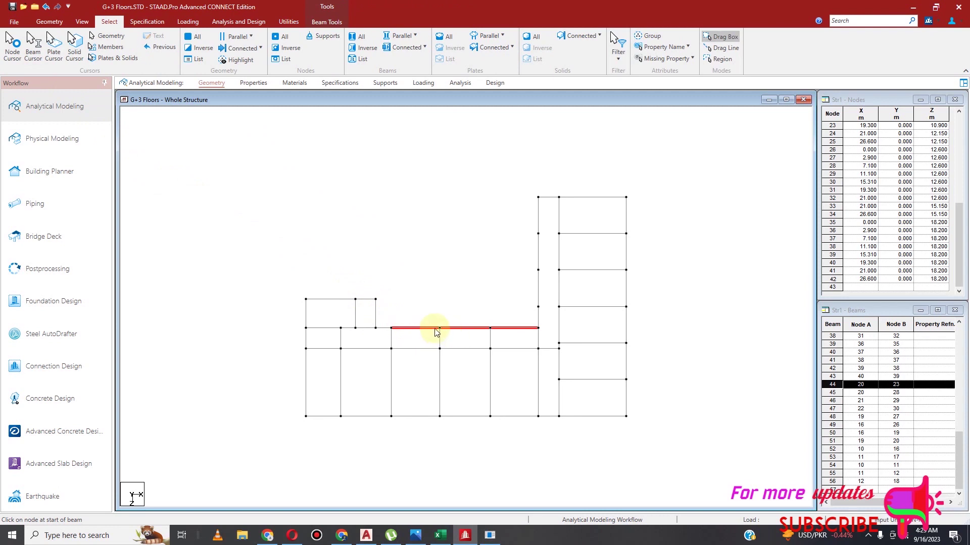
pyautogui.click(439, 304)
pyautogui.click(328, 328)
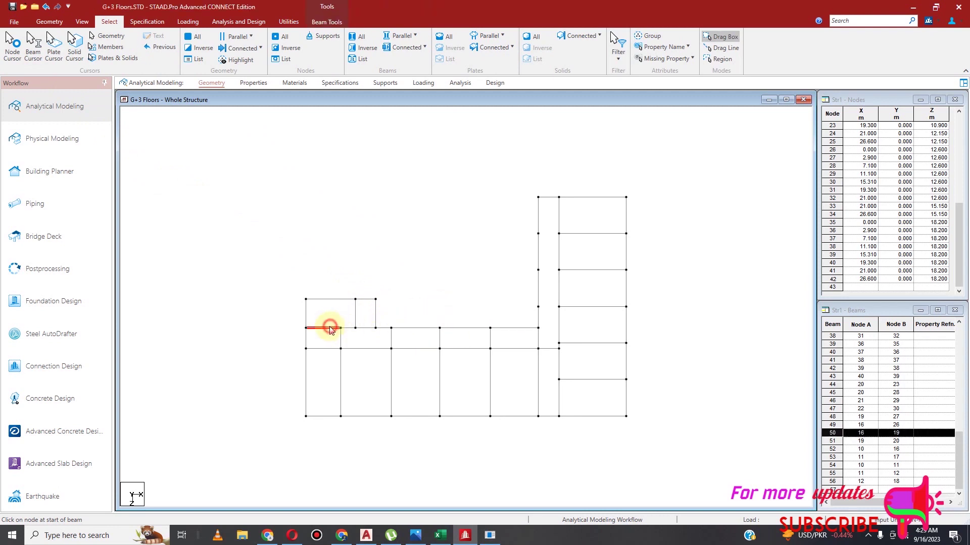
pyautogui.click(356, 330)
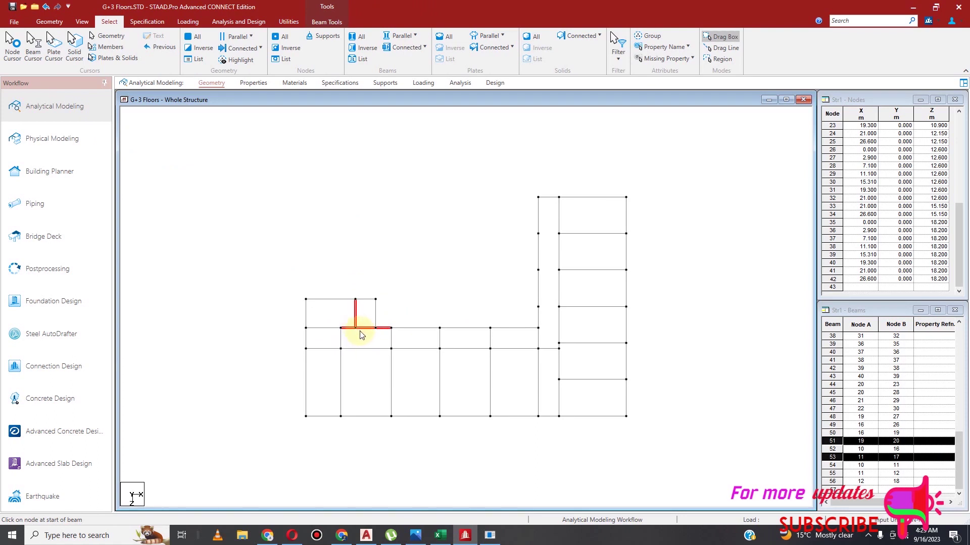
pyautogui.click(367, 330)
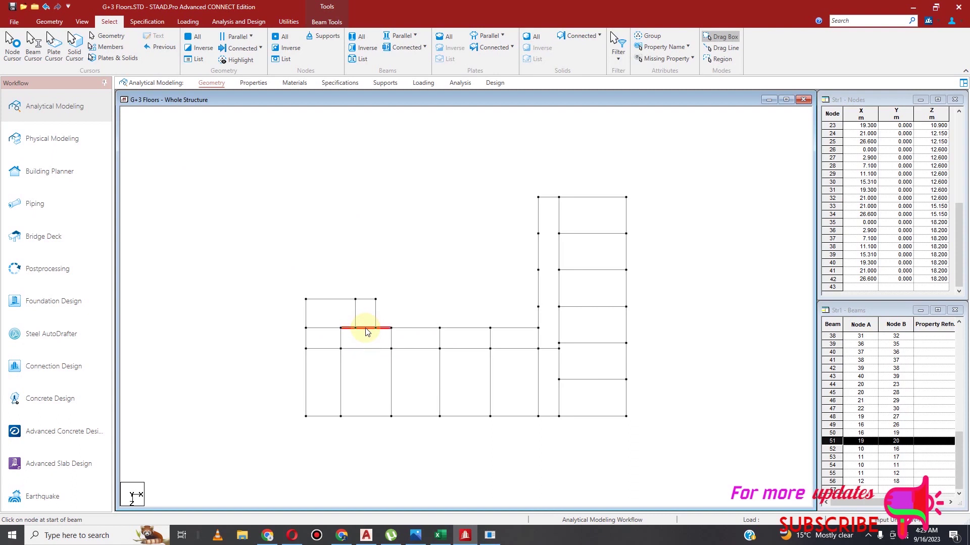
pyautogui.press('Delete')
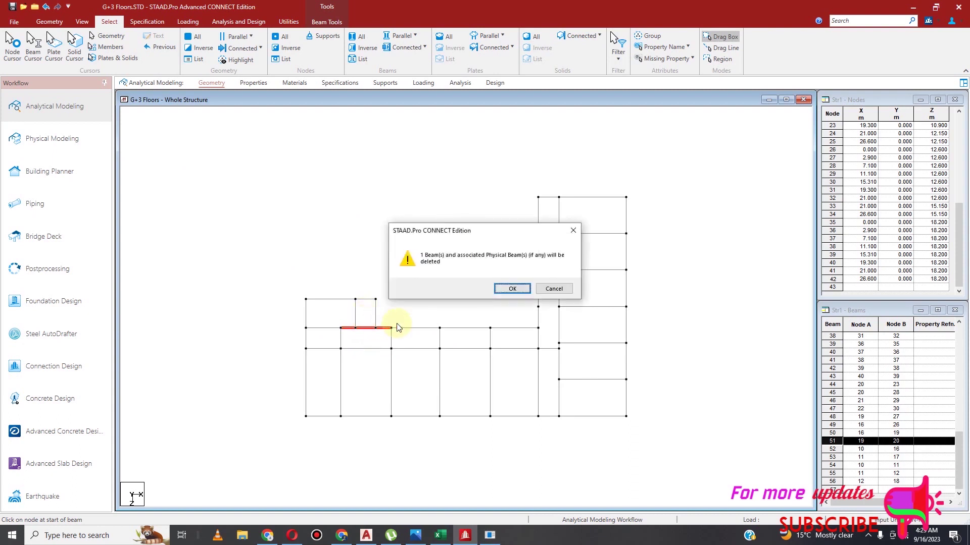
pyautogui.click(511, 290)
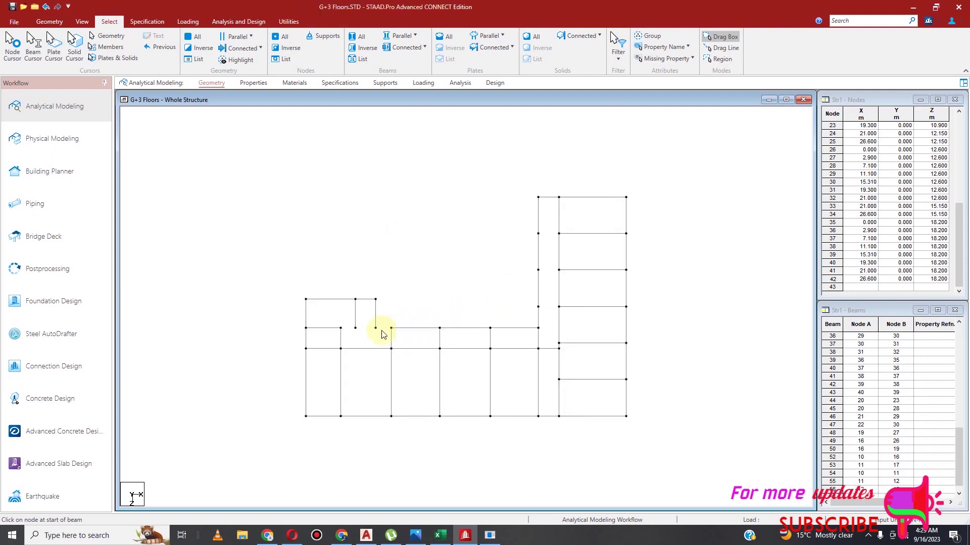
pyautogui.click(331, 329)
pyautogui.press('Delete')
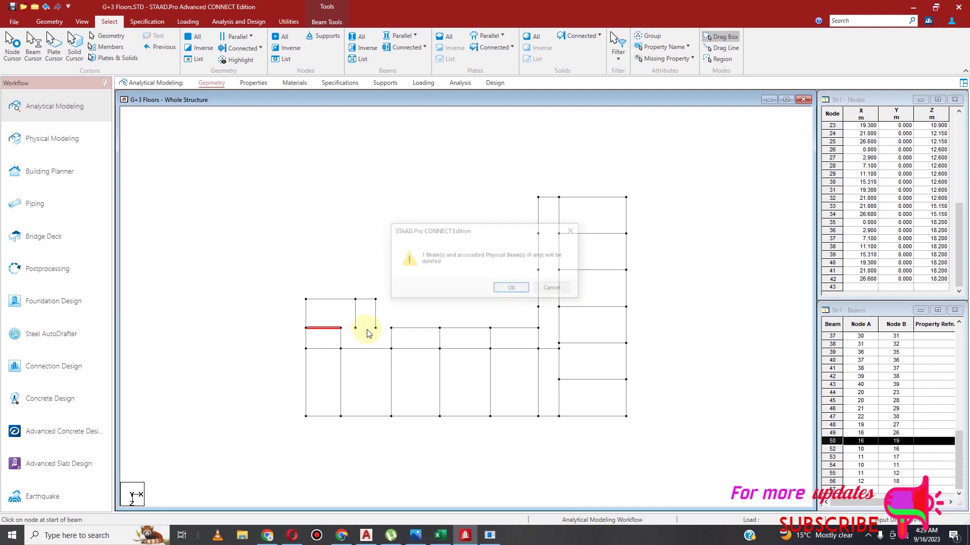
pyautogui.click(521, 291)
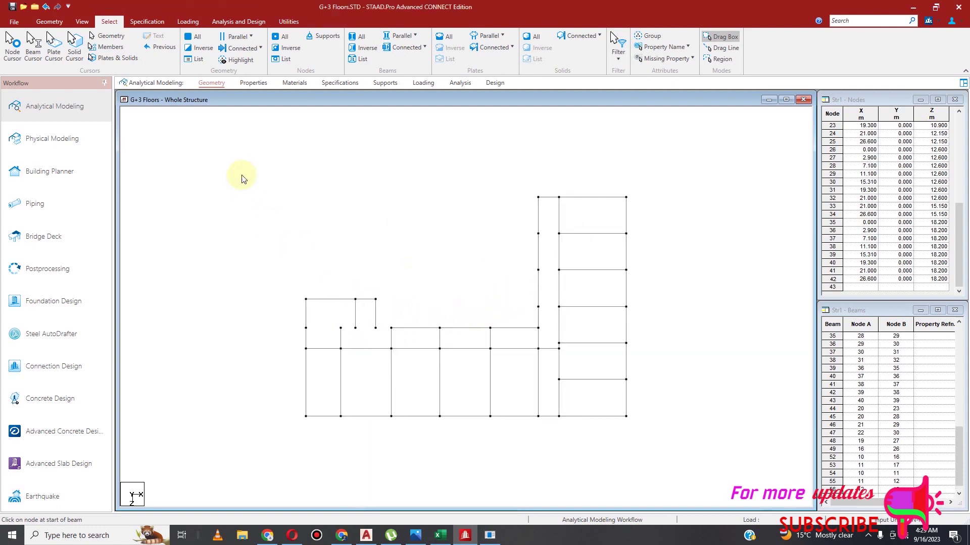
# Add beams joining nodes 16–17 and 17–20 along the z = 10.9 m line
pyautogui.click(49, 22)
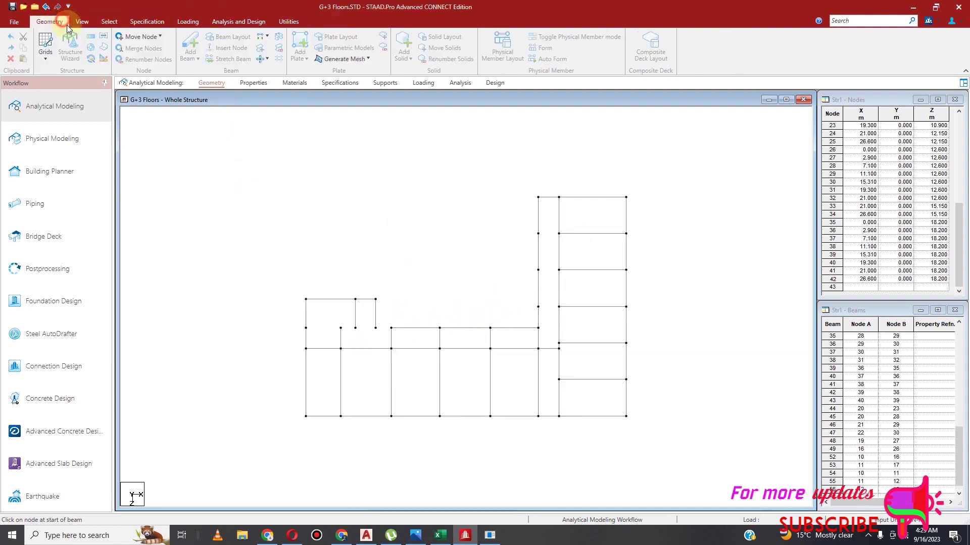
pyautogui.click(190, 43)
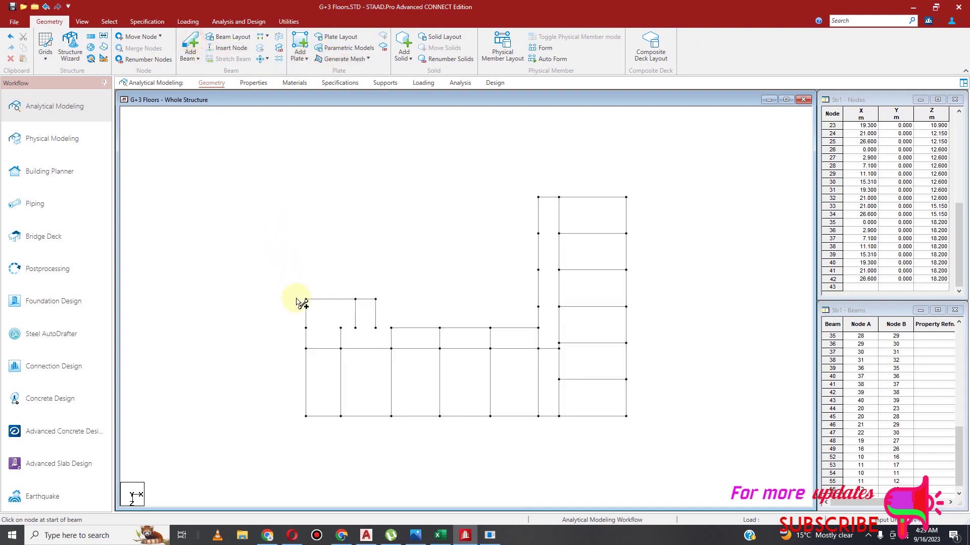
pyautogui.click(305, 329)
pyautogui.click(355, 329)
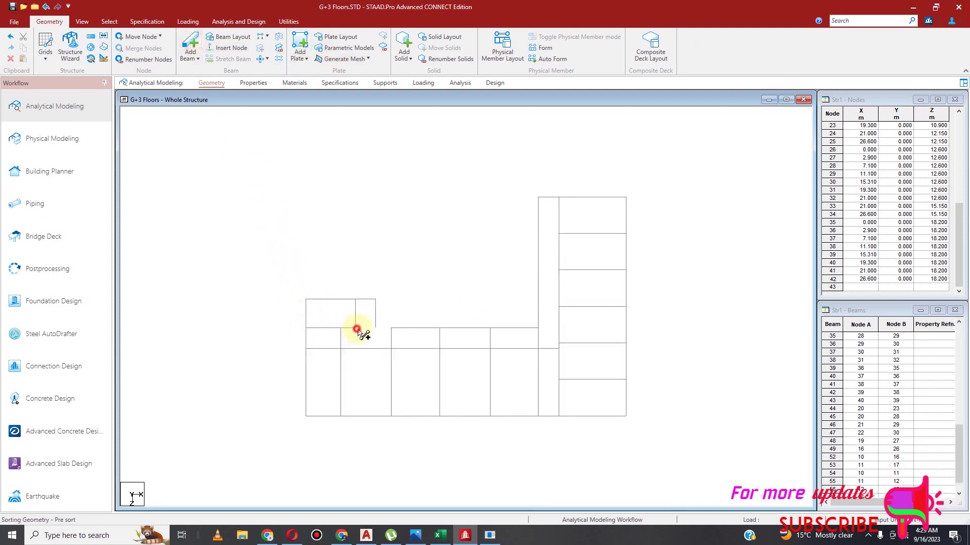
pyautogui.moveTo(355, 328); pyautogui.dragTo(392, 331)
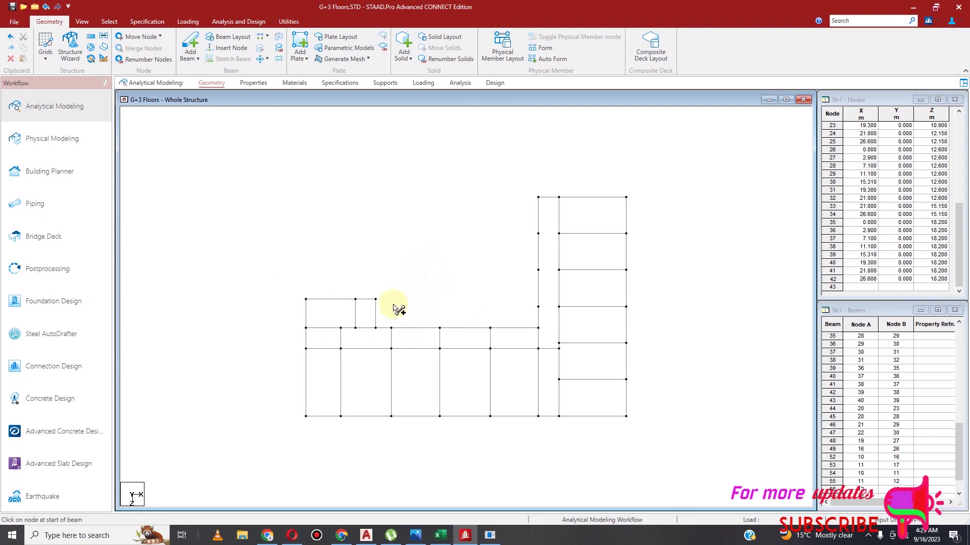
# Break the z = 10.9 m line beams at nodes 20, 21 and 22
pyautogui.click(109, 22)
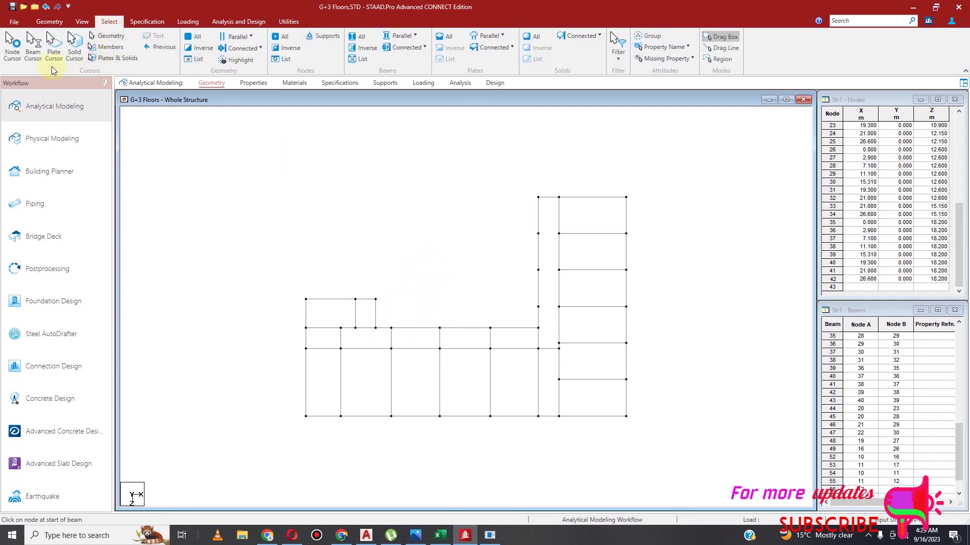
pyautogui.click(8, 60)
pyautogui.click(387, 319)
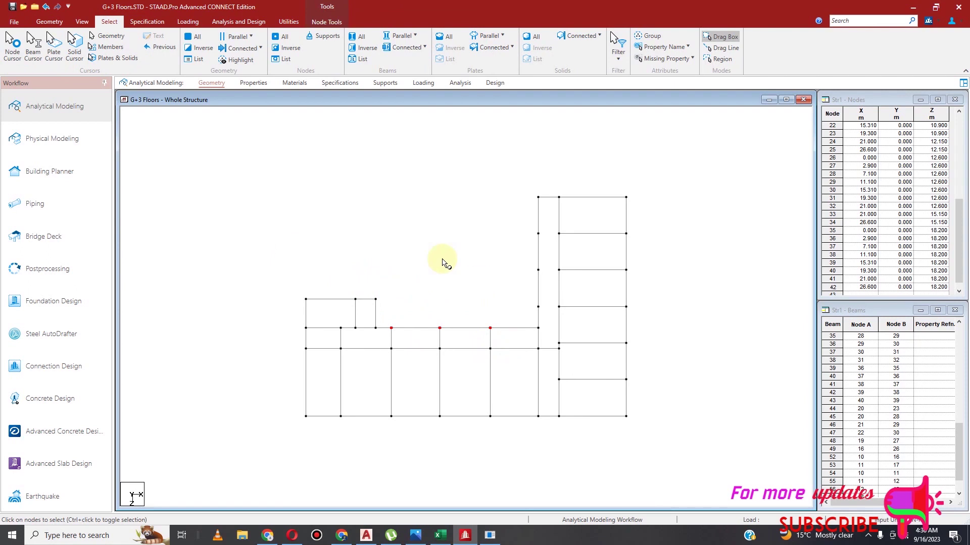
pyautogui.click(49, 22)
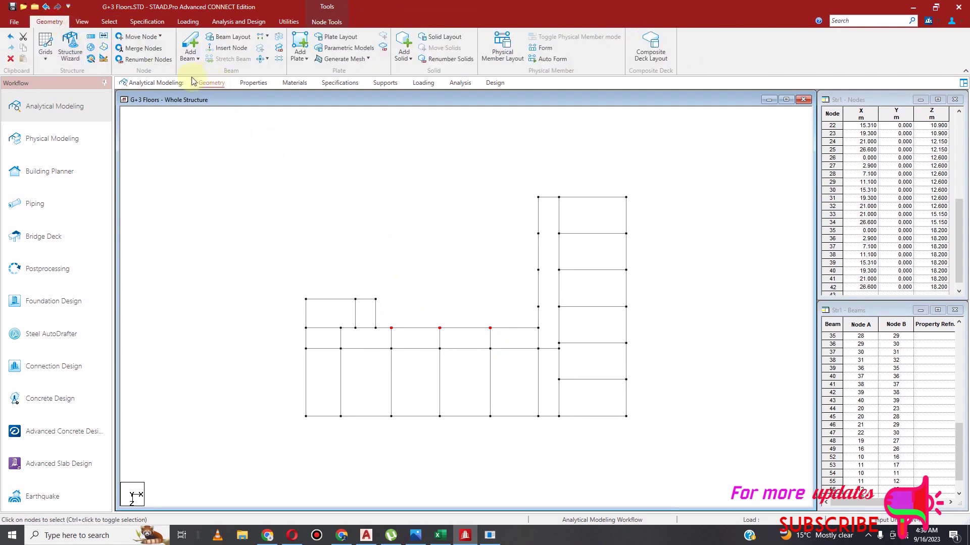
pyautogui.click(279, 59)
pyautogui.click(510, 288)
# Check the beam segments between nodes 17, 20, 21, 22 and 23 by selecting them individually
pyautogui.click(472, 329)
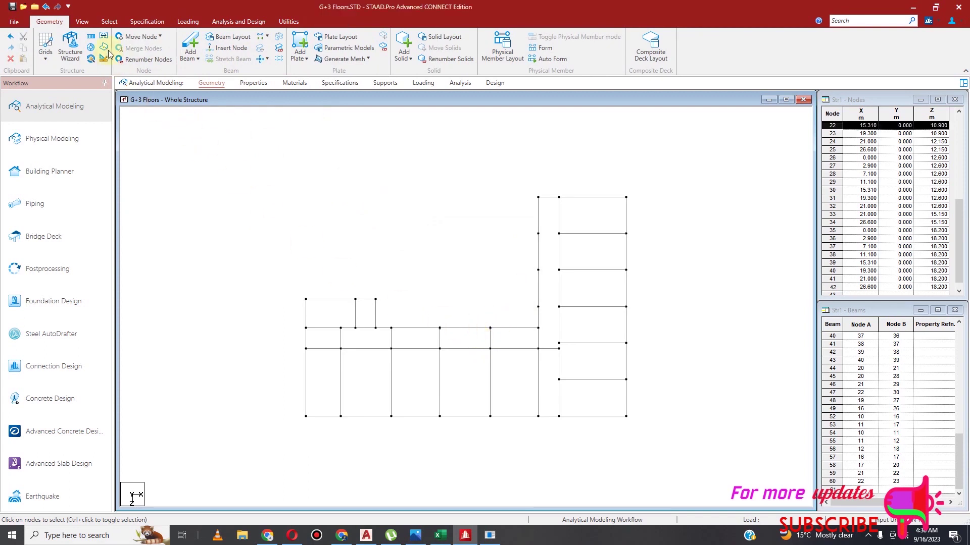
pyautogui.click(111, 23)
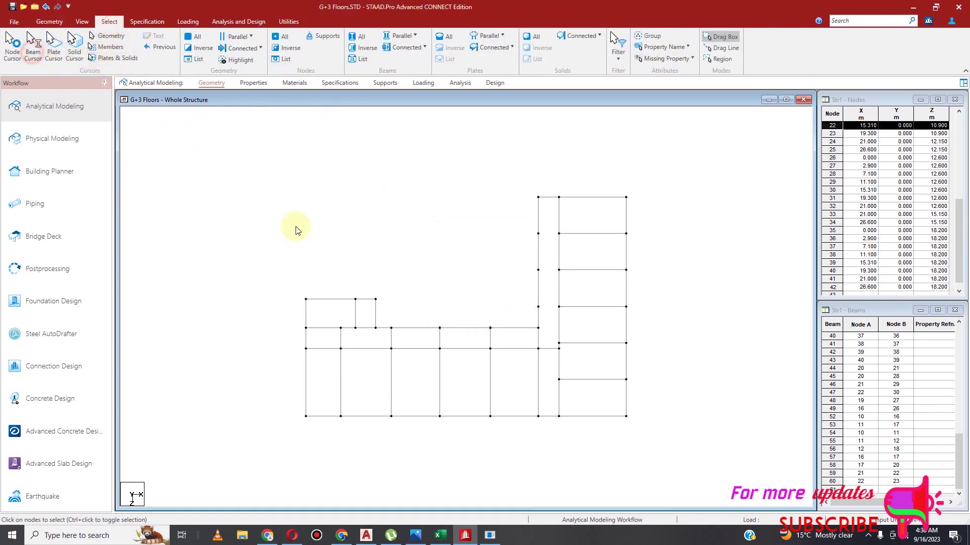
pyautogui.click(464, 334)
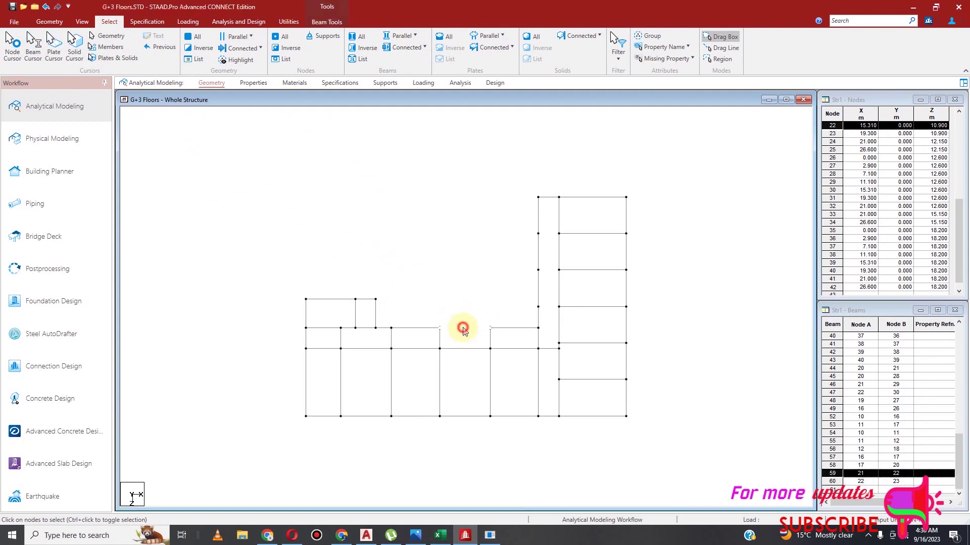
pyautogui.click(512, 333)
pyautogui.click(423, 329)
pyautogui.click(368, 328)
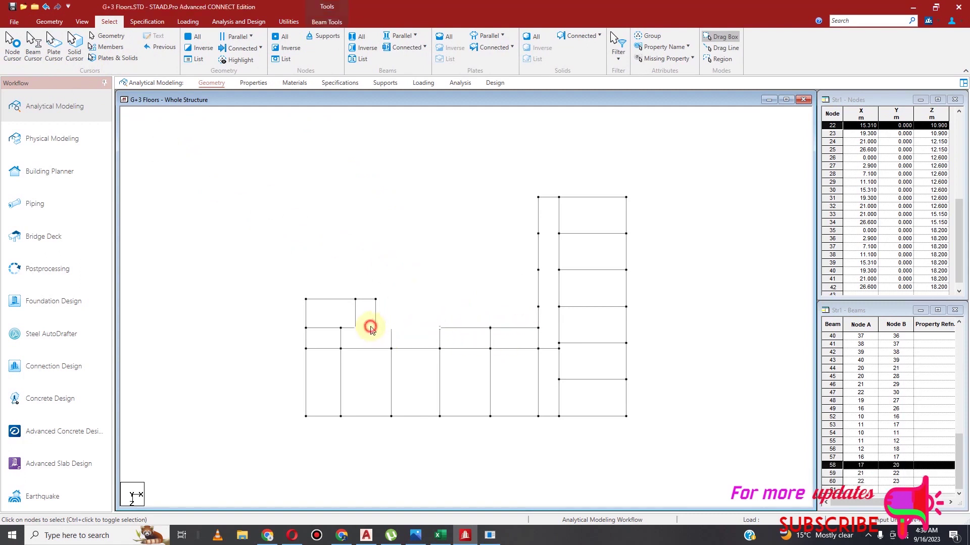
# Check the beam segments around the stair block, along the z = 12.6 m line and in the classroom wing by selecting them individually
pyautogui.click(347, 329)
pyautogui.click(356, 313)
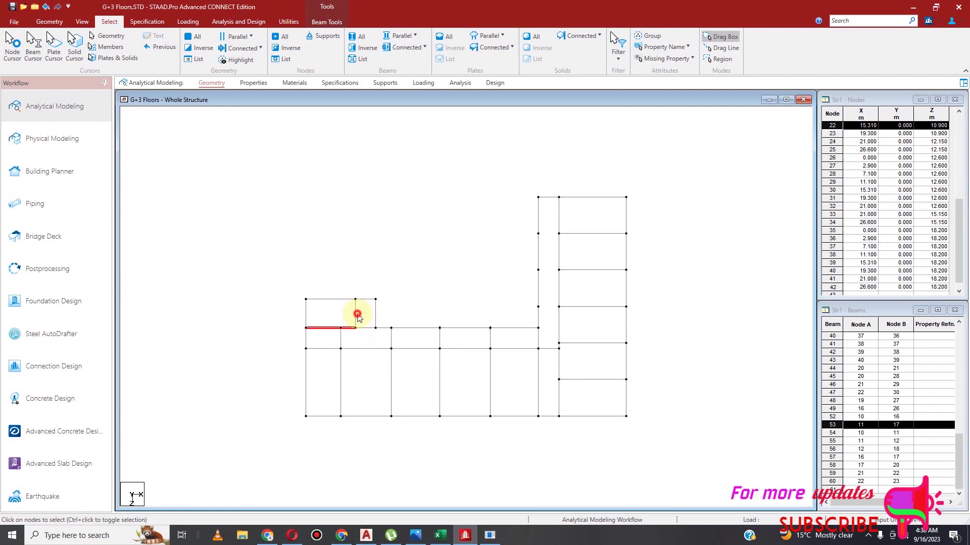
pyautogui.click(450, 350)
pyautogui.click(417, 349)
pyautogui.click(368, 350)
pyautogui.click(334, 349)
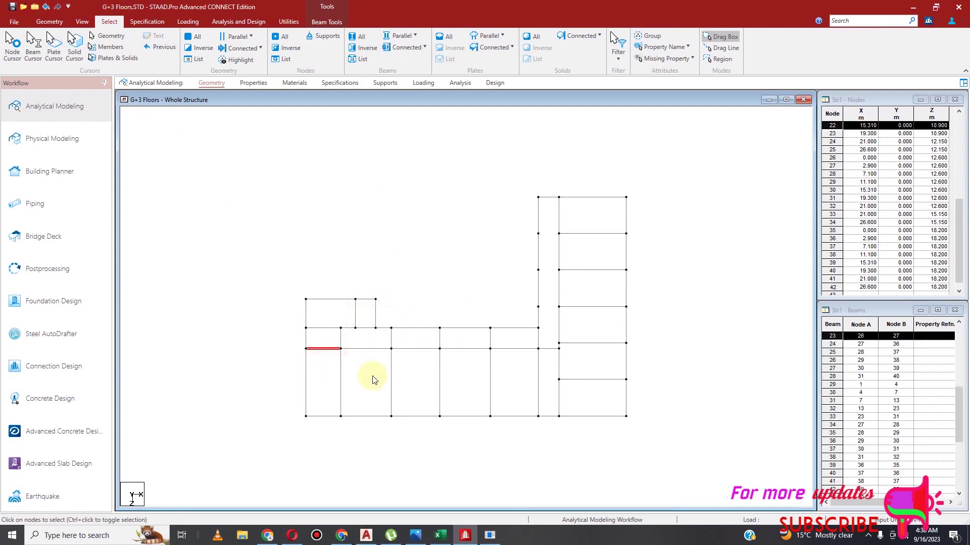
pyautogui.click(538, 293)
pyautogui.click(539, 251)
pyautogui.click(558, 250)
pyautogui.click(626, 252)
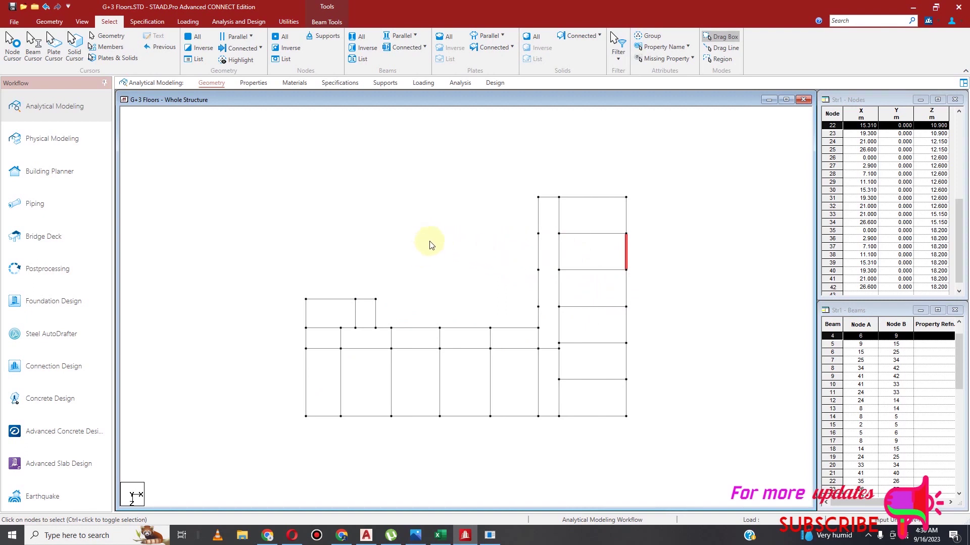
# Switch to the AutoCAD drawing Drawing1.dwg and compare the layouts of the ground floor plan and the upper floor plan with the open-to-sky court
pyautogui.click(366, 536)
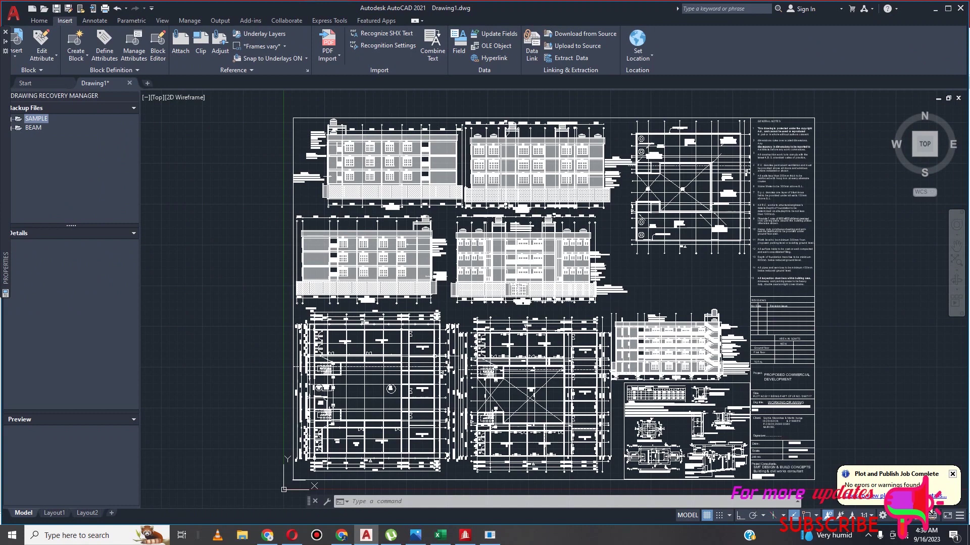
pyautogui.scroll(4, 596, 417)
pyautogui.scroll(-4, 495, 232)
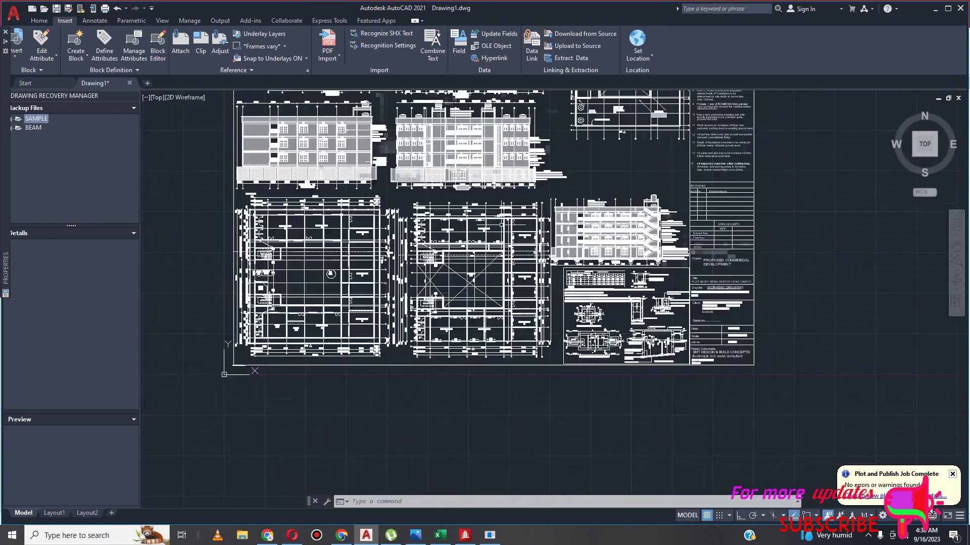
pyautogui.scroll(5, 419, 225)
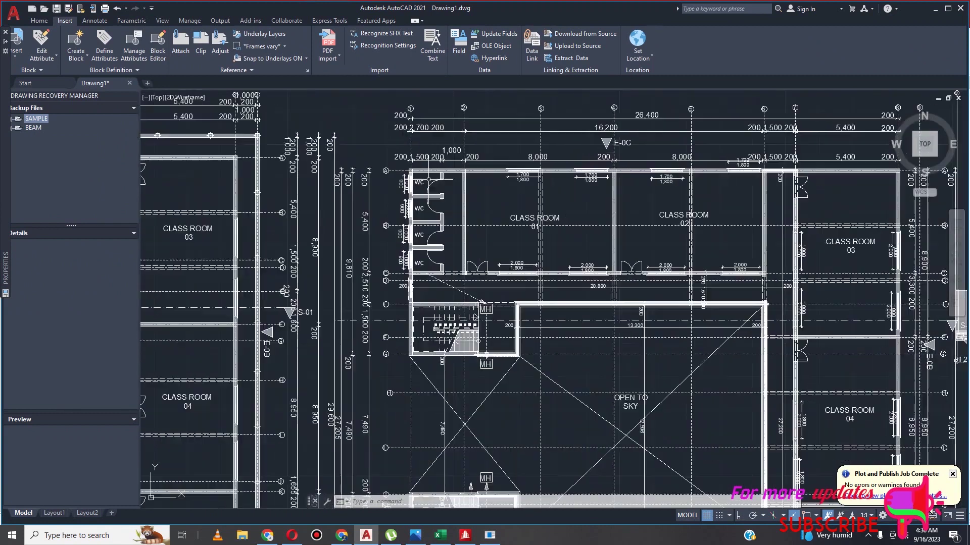
pyautogui.scroll(-5, 258, 189)
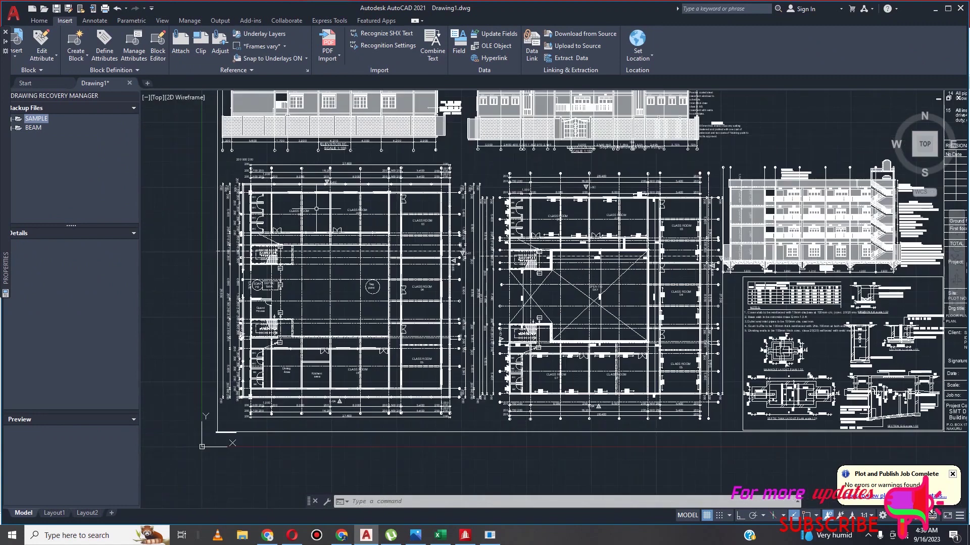
pyautogui.scroll(7, 258, 188)
pyautogui.scroll(-5, 258, 188)
pyautogui.scroll(4, 268, 187)
pyautogui.scroll(-3, 275, 184)
pyautogui.scroll(-4, 272, 192)
pyautogui.scroll(8, 415, 233)
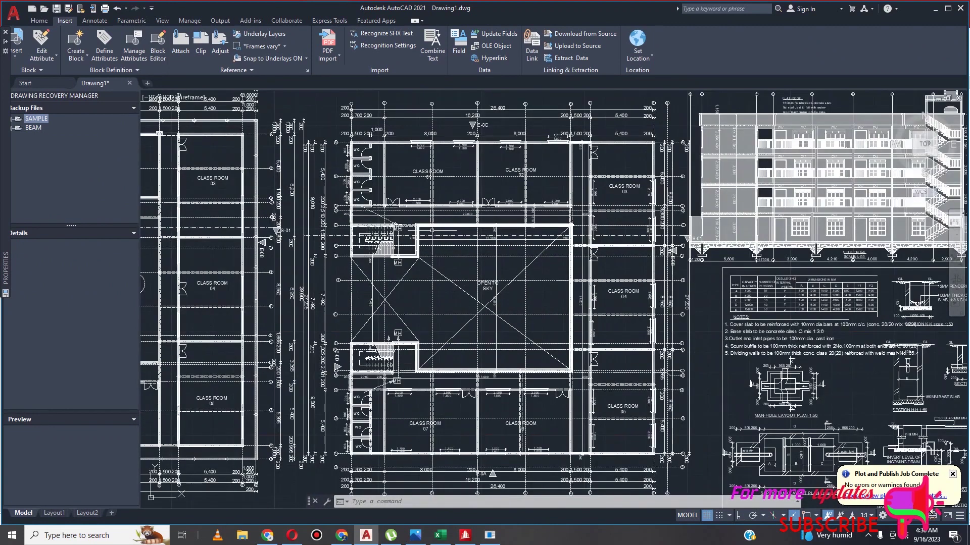
pyautogui.scroll(-4, 415, 233)
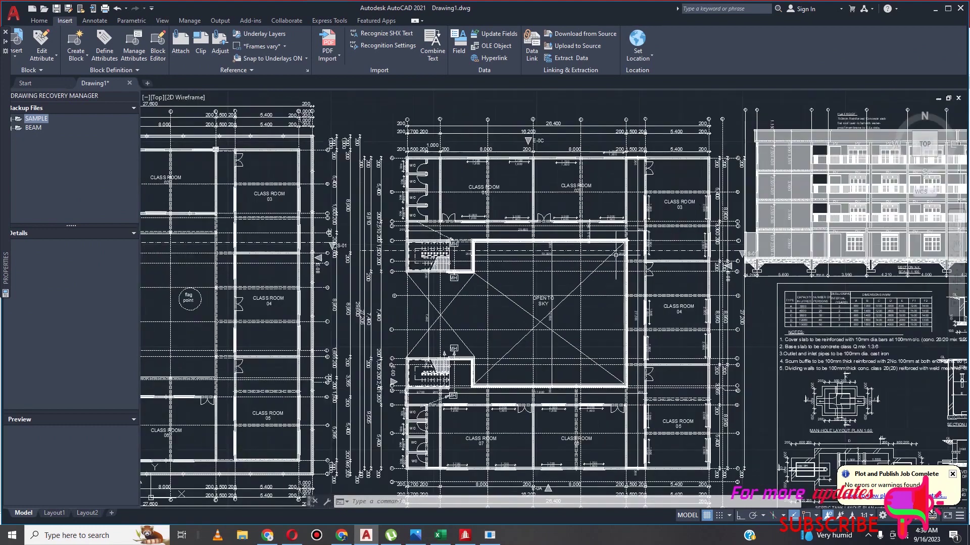
pyautogui.scroll(-3, 474, 335)
# Examine the beam and column positions from the staircase past the WCs to the Dining Area on the ground floor plan
pyautogui.scroll(8, 474, 335)
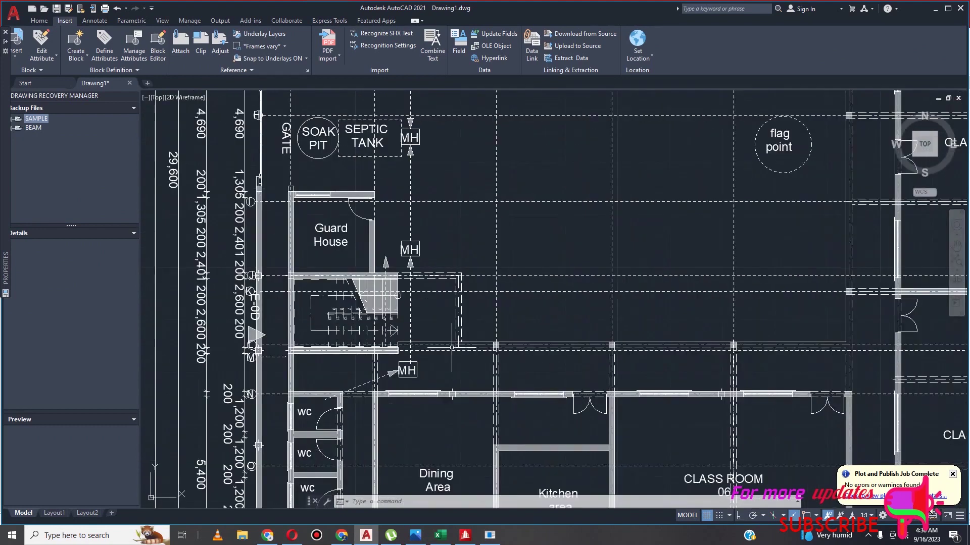
pyautogui.scroll(-3, 474, 335)
pyautogui.scroll(5, 397, 374)
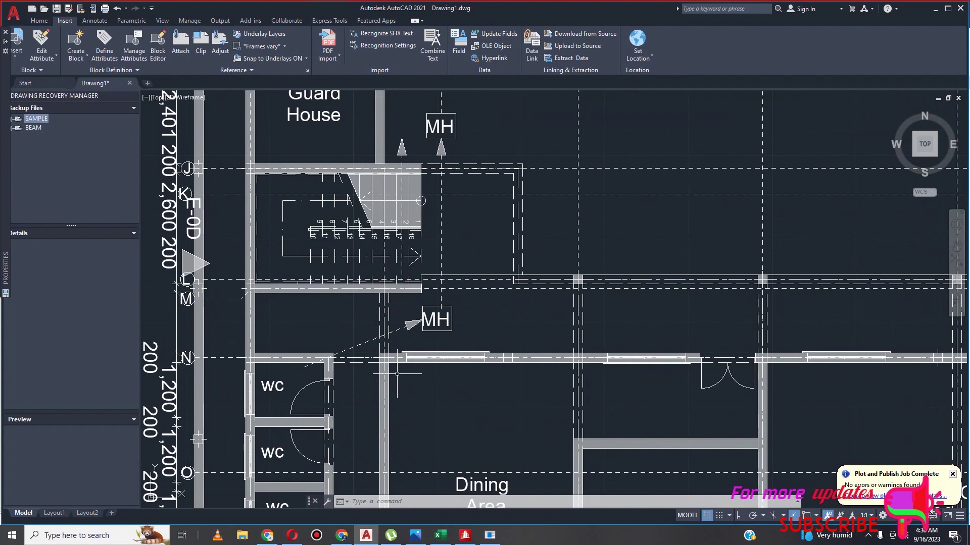
pyautogui.scroll(-4, 391, 331)
pyautogui.scroll(5, 401, 443)
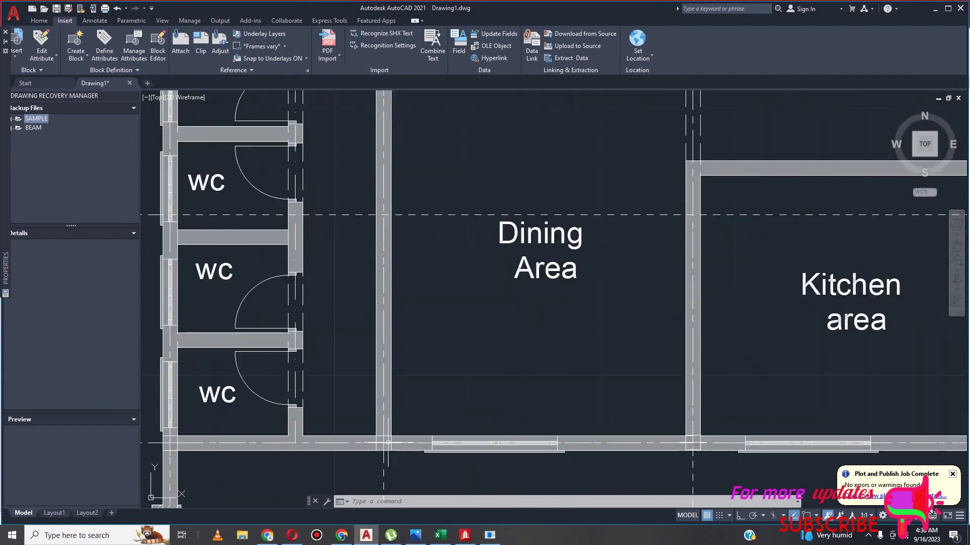
pyautogui.scroll(-5, 401, 444)
pyautogui.scroll(4, 458, 364)
pyautogui.scroll(-7, 459, 384)
pyautogui.scroll(6, 458, 399)
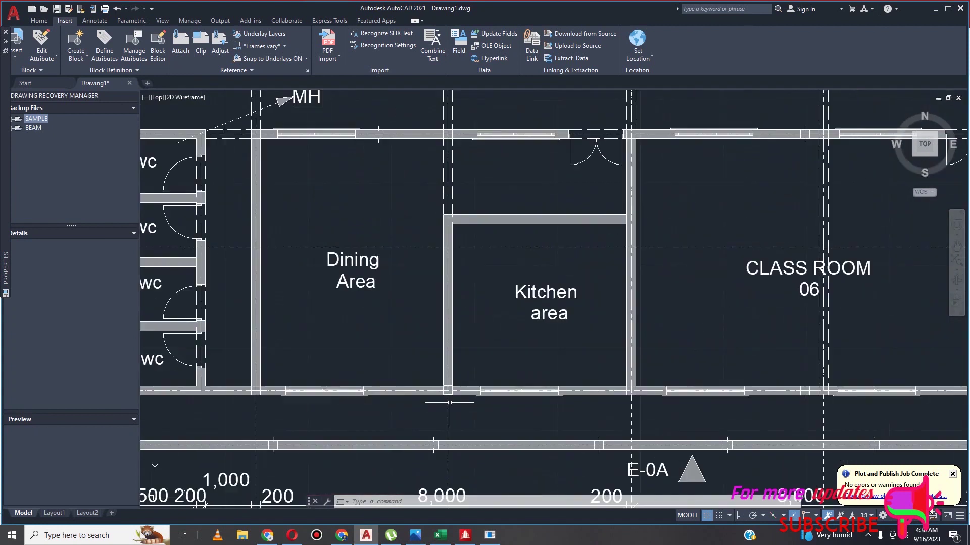
# Inspect the wall and beam junctions along the corridor side of the Kitchen area and Class Room 06
pyautogui.scroll(-4, 449, 397)
pyautogui.scroll(5, 507, 444)
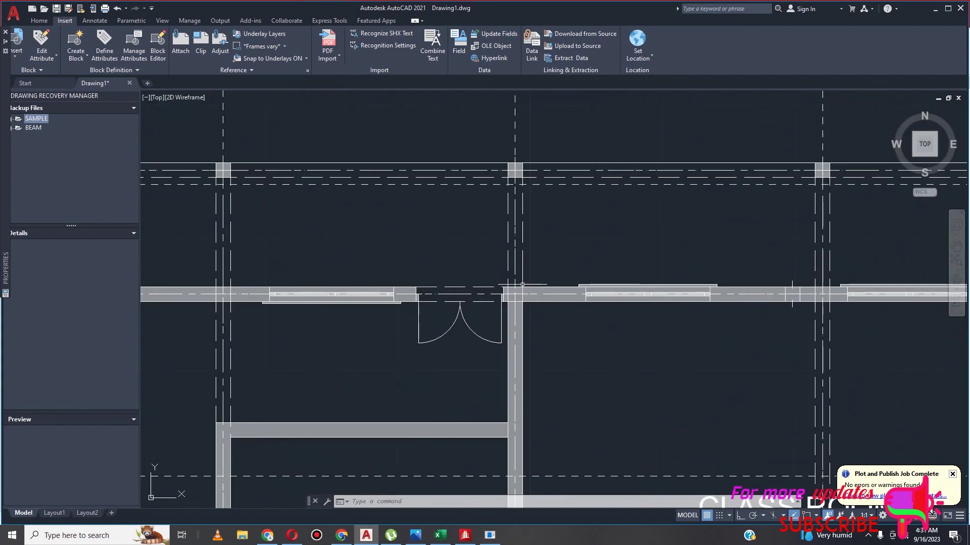
pyautogui.scroll(-4, 507, 444)
pyautogui.scroll(5, 507, 443)
pyautogui.scroll(-5, 507, 443)
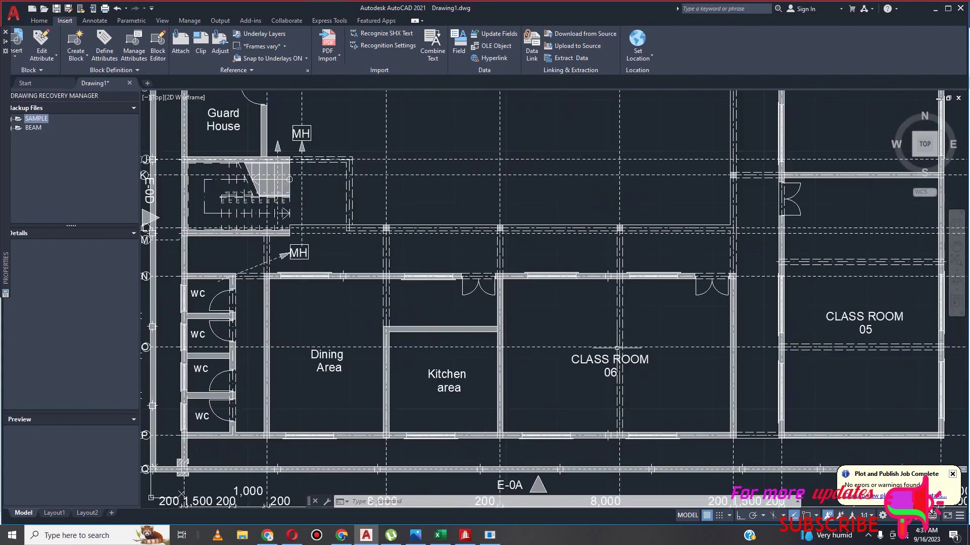
pyautogui.scroll(5, 580, 252)
pyautogui.scroll(-5, 581, 252)
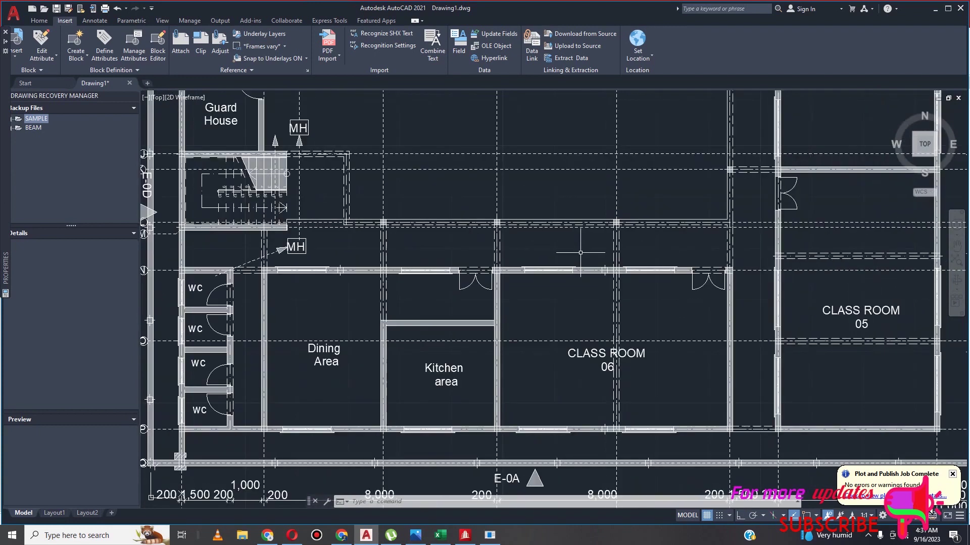
# Examine the wall between the WCs and the Dining Area from the corridor down to grid line P
pyautogui.scroll(-3, 599, 412)
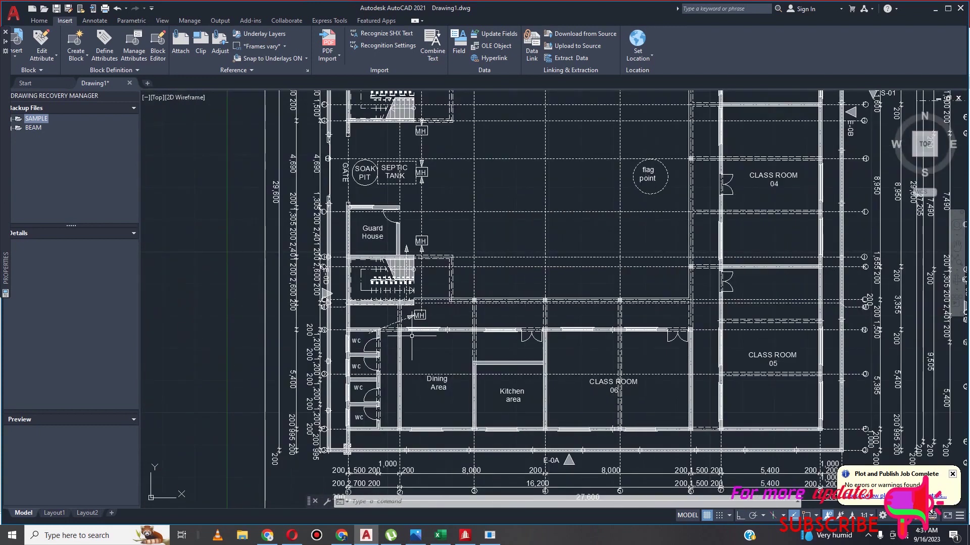
pyautogui.scroll(4, 412, 335)
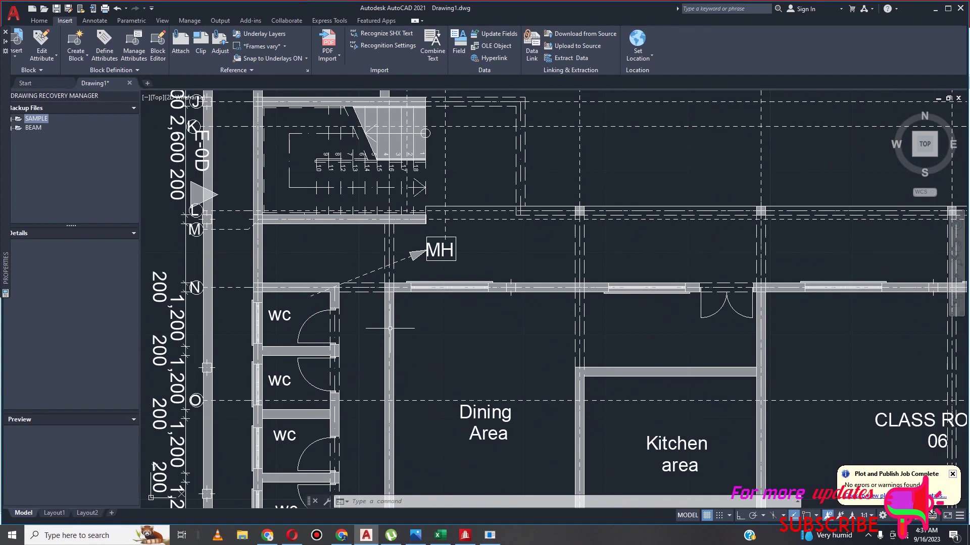
pyautogui.scroll(2, 390, 328)
pyautogui.scroll(-5, 427, 303)
pyautogui.scroll(1, 427, 304)
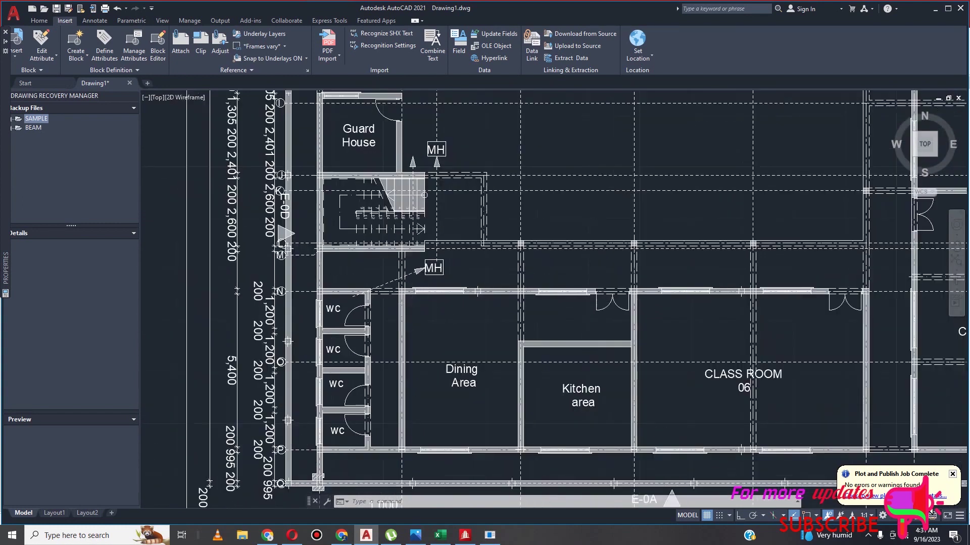
pyautogui.scroll(-2, 585, 300)
pyautogui.scroll(4, 477, 369)
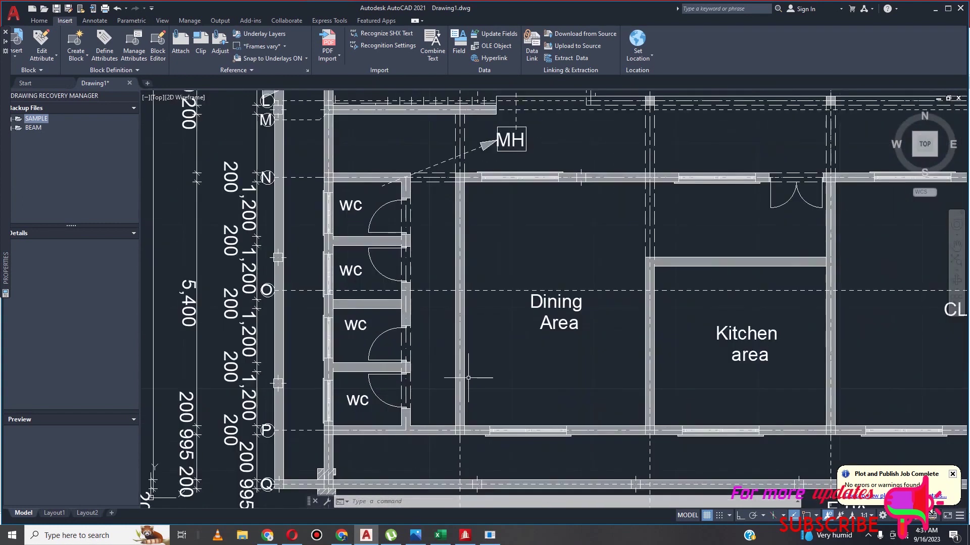
pyautogui.scroll(4, 461, 436)
pyautogui.scroll(-5, 596, 444)
pyautogui.scroll(-1, 635, 428)
pyautogui.scroll(-1, 443, 406)
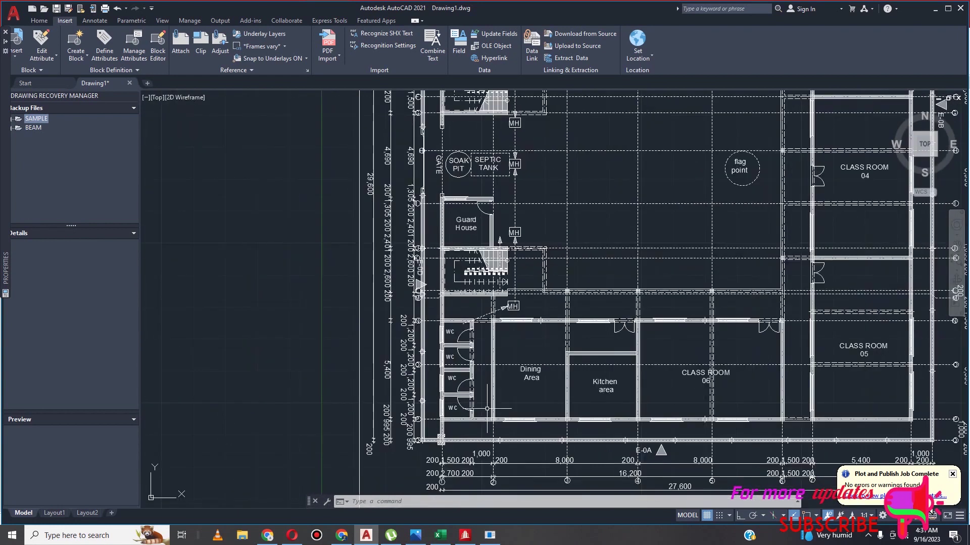
pyautogui.scroll(1, 566, 354)
pyautogui.scroll(-2, 522, 352)
pyautogui.scroll(4, 604, 391)
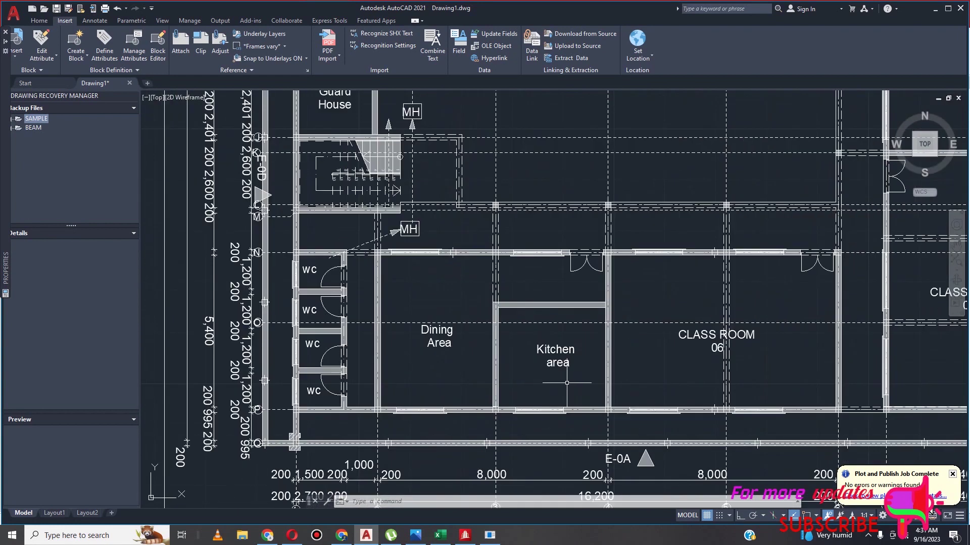
# Inspect the beam lines crossing Class Room 06 and the outer wall running from the Kitchen area to Class Room 05
pyautogui.scroll(3, 729, 391)
pyautogui.scroll(-3, 729, 391)
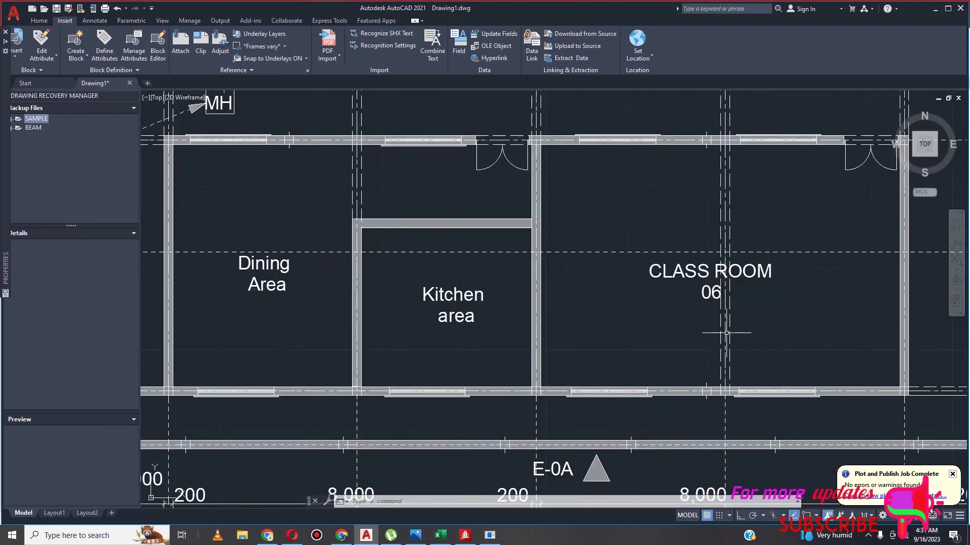
pyautogui.scroll(1, 705, 391)
pyautogui.scroll(1, 738, 268)
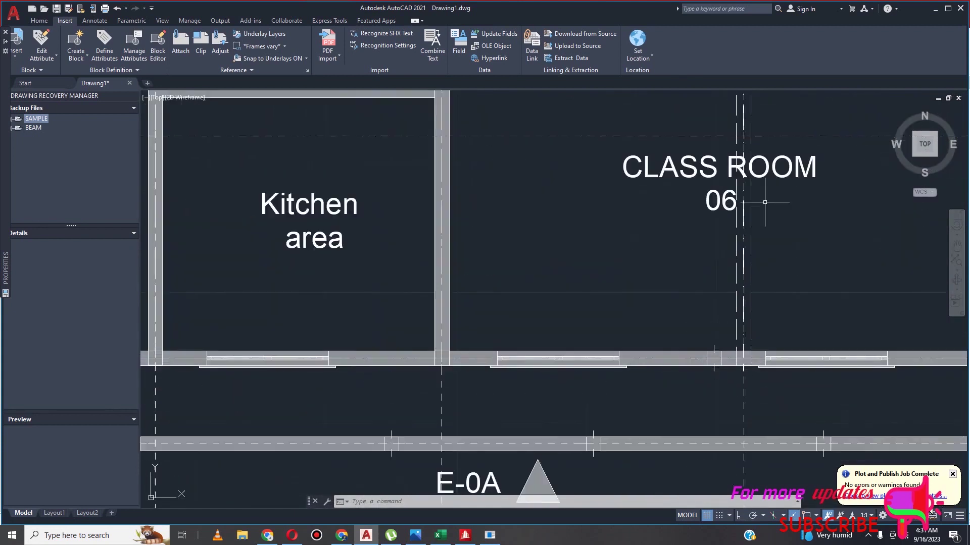
pyautogui.scroll(-3, 760, 241)
pyautogui.scroll(-1, 768, 149)
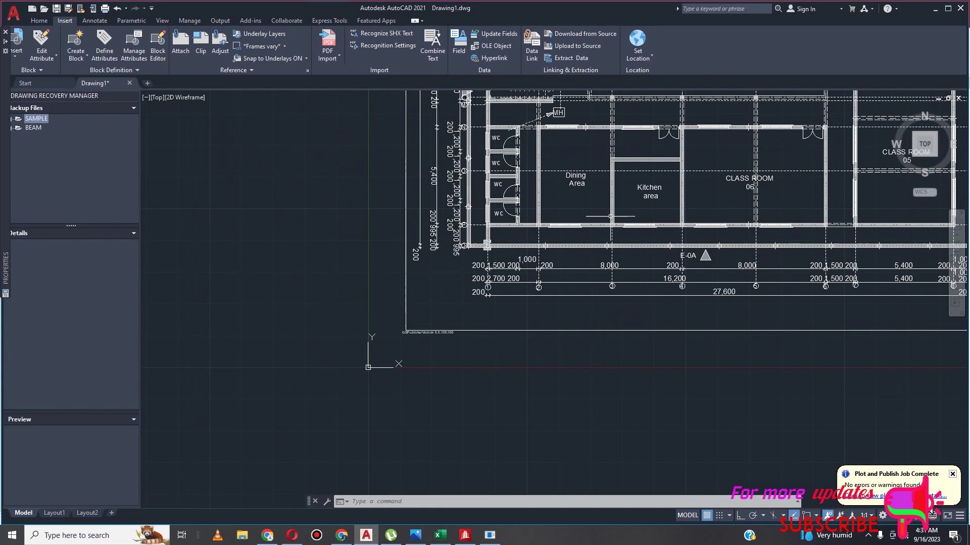
pyautogui.scroll(-2, 767, 150)
pyautogui.scroll(2, 621, 211)
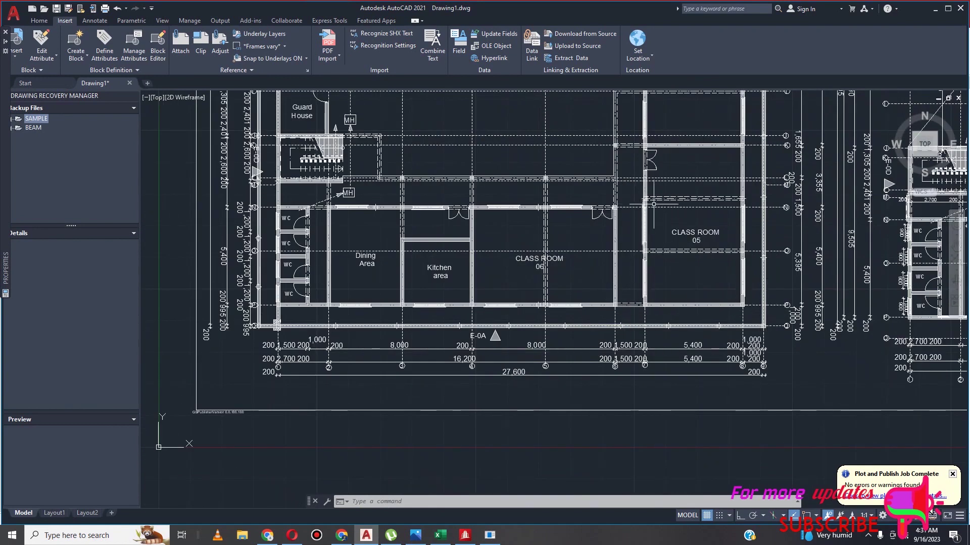
# Examine the row of columns and the beam along the courtyard edge of the corridor, up to the classroom wing
pyautogui.scroll(-2, 707, 396)
pyautogui.scroll(4, 540, 255)
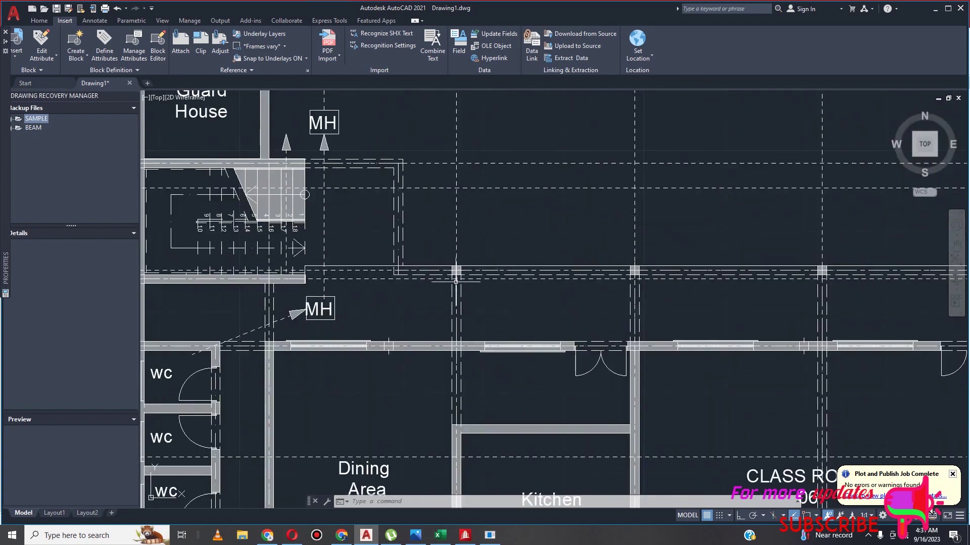
pyautogui.scroll(-2, 469, 288)
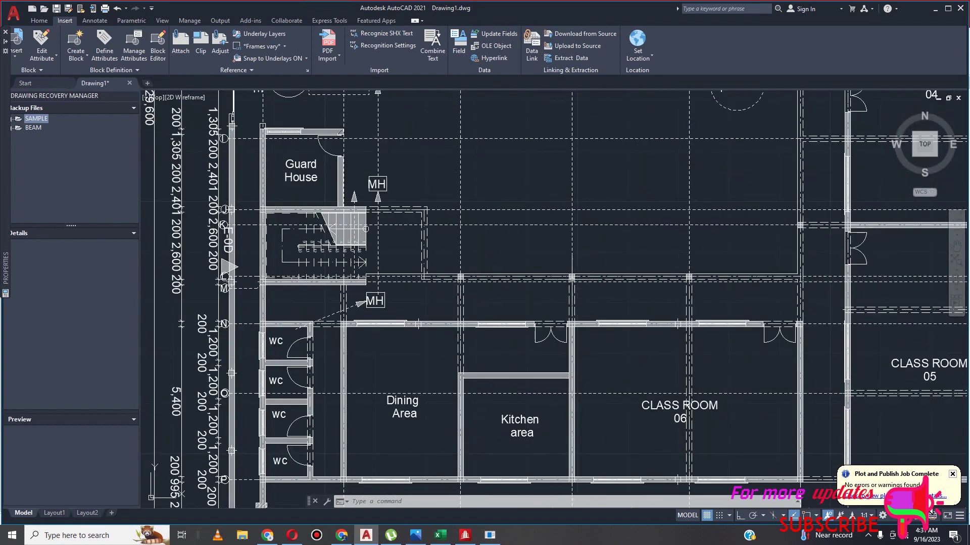
pyautogui.scroll(-3, 591, 303)
pyautogui.scroll(3, 581, 301)
pyautogui.scroll(-2, 581, 303)
pyautogui.scroll(4, 651, 288)
pyautogui.scroll(-1, 622, 298)
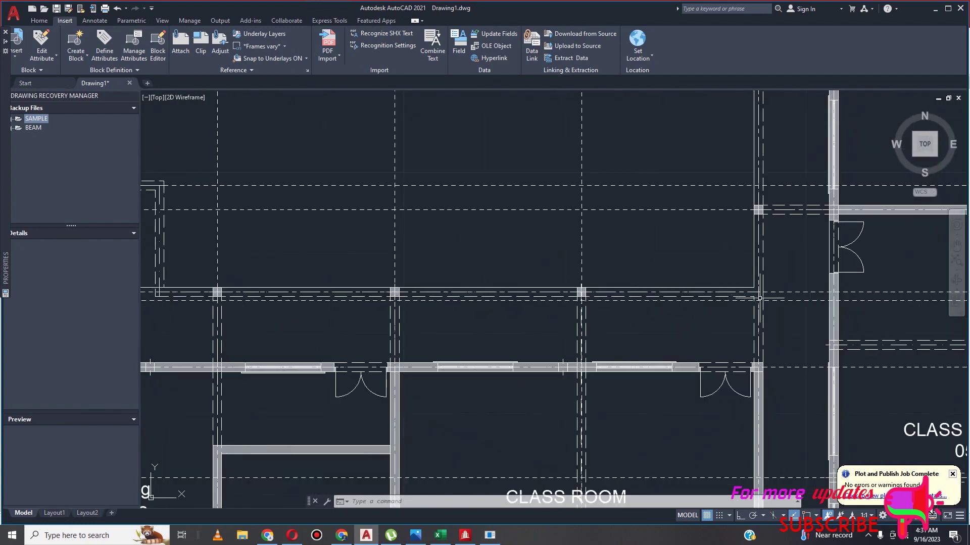
pyautogui.scroll(-4, 760, 231)
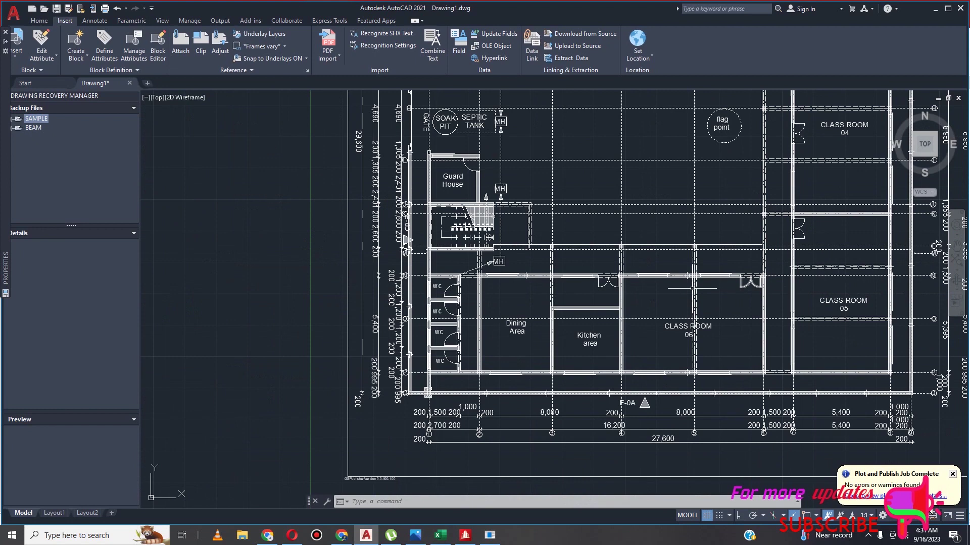
# Inspect the beams framing the staircase and its landing beside the Guard House on the ground floor plan
pyautogui.scroll(3, 519, 206)
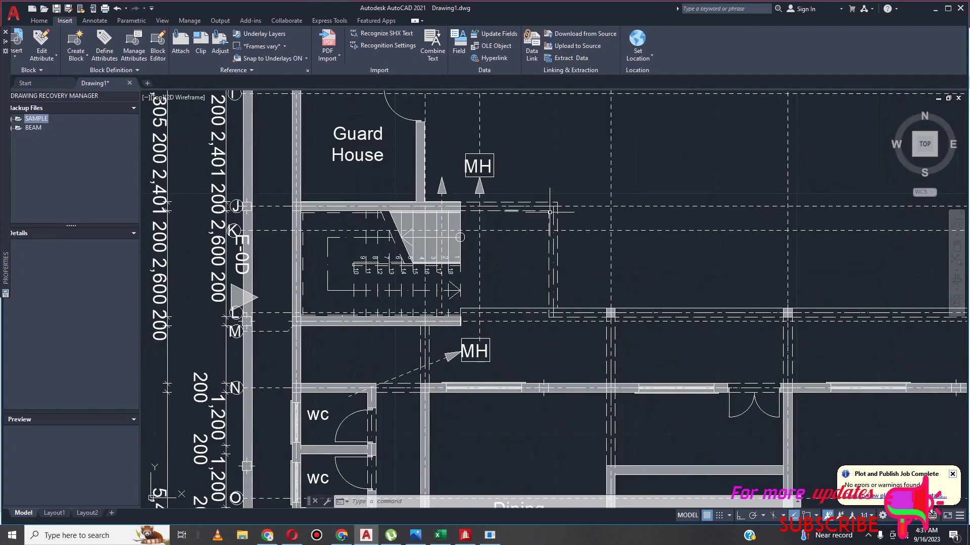
pyautogui.scroll(5, 561, 207)
pyautogui.scroll(-7, 546, 198)
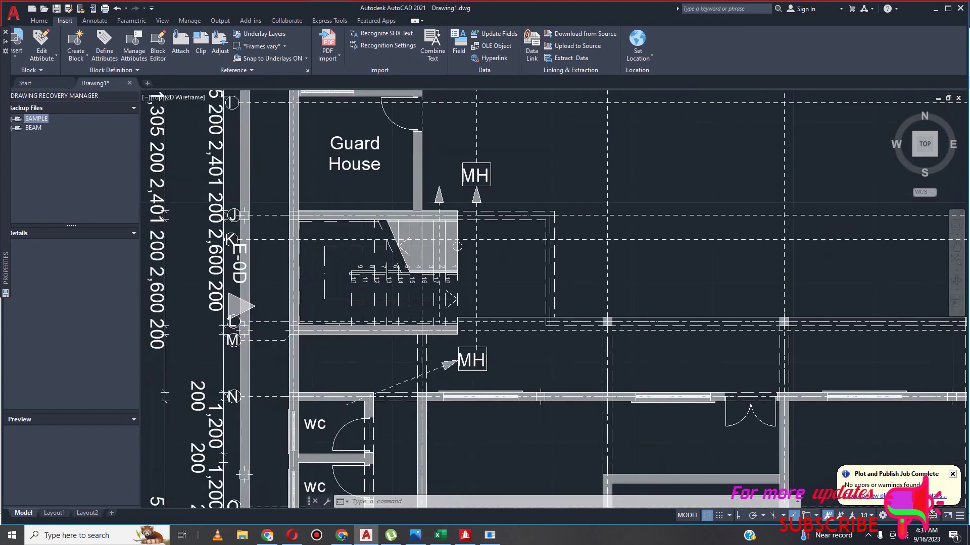
pyautogui.scroll(6, 740, 271)
pyautogui.scroll(-3, 656, 257)
pyautogui.scroll(-6, 637, 257)
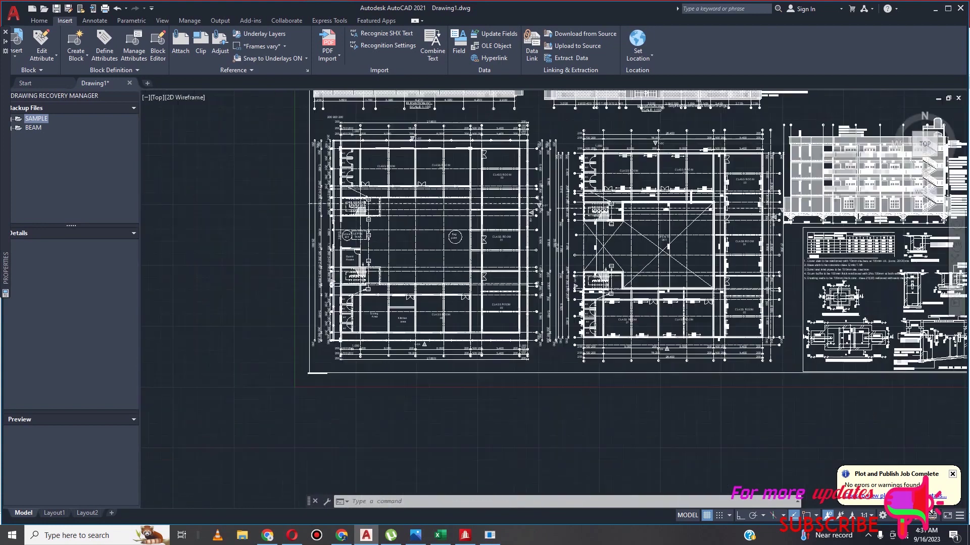
pyautogui.scroll(7, 333, 177)
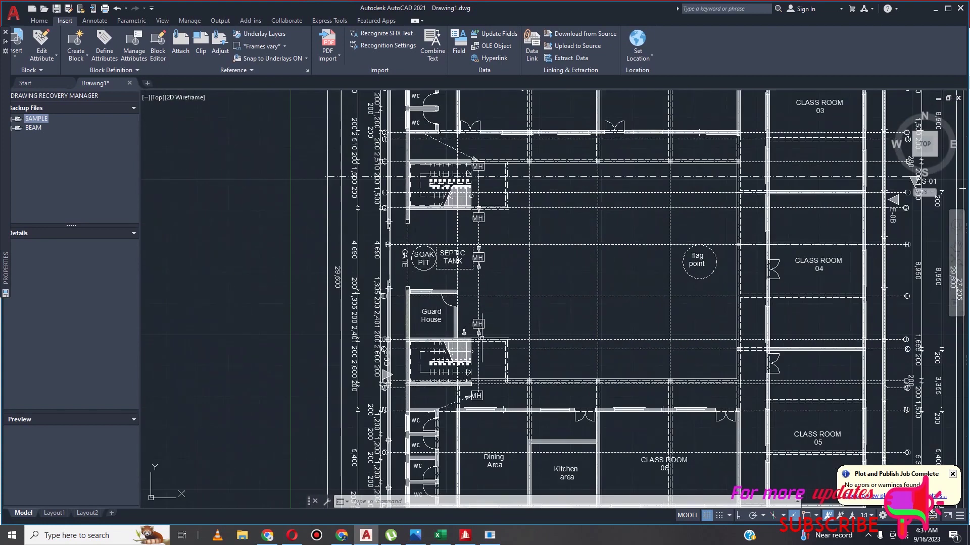
pyautogui.scroll(4, 477, 348)
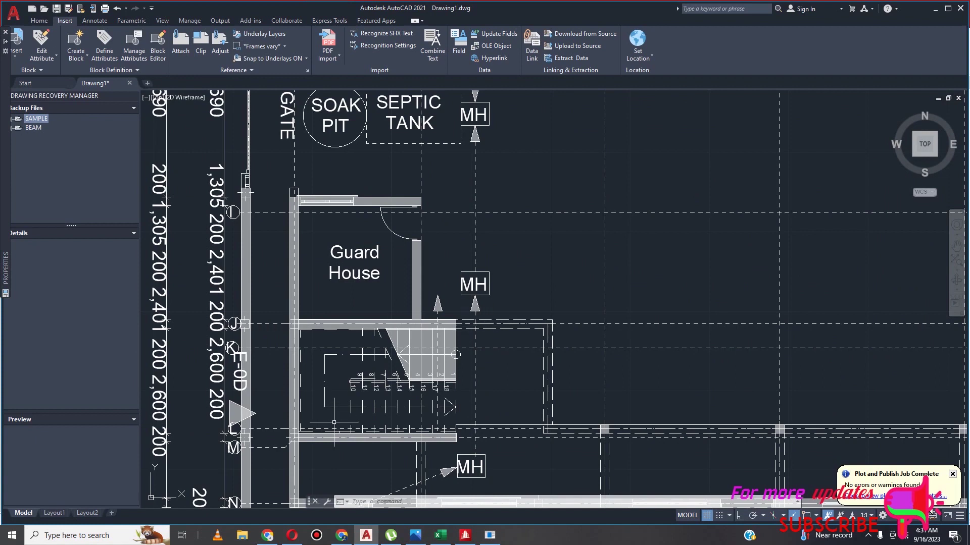
# Examine the ground floor plan from the staircases across the courtyard to the column on grid line K beside the classroom wing
pyautogui.scroll(-6, 472, 448)
pyautogui.scroll(2, 518, 320)
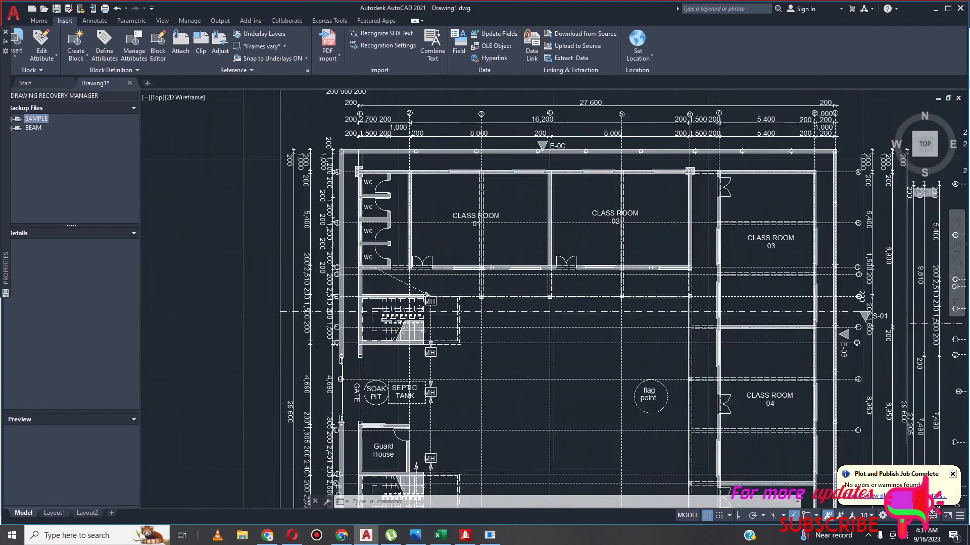
pyautogui.scroll(2, 576, 313)
pyautogui.scroll(-4, 535, 316)
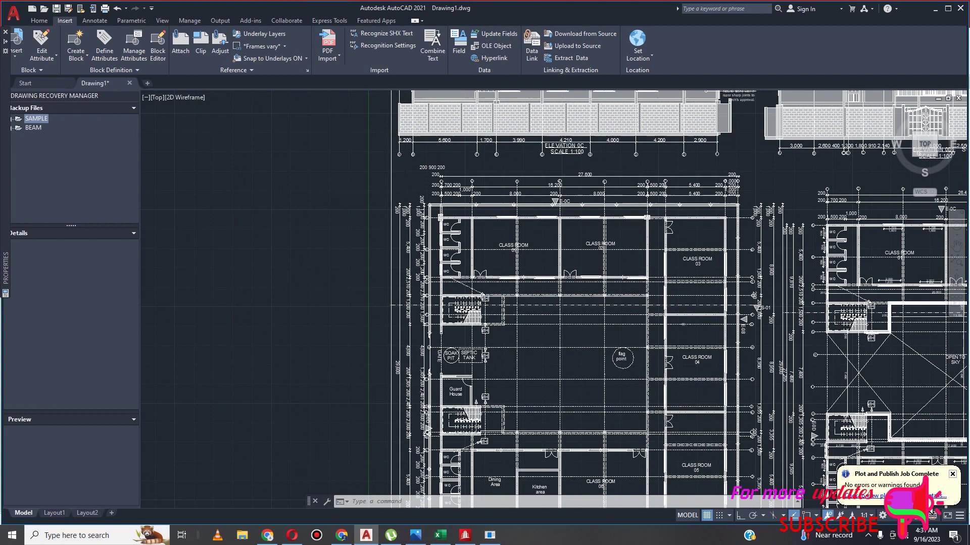
pyautogui.scroll(4, 681, 325)
pyautogui.scroll(-2, 596, 313)
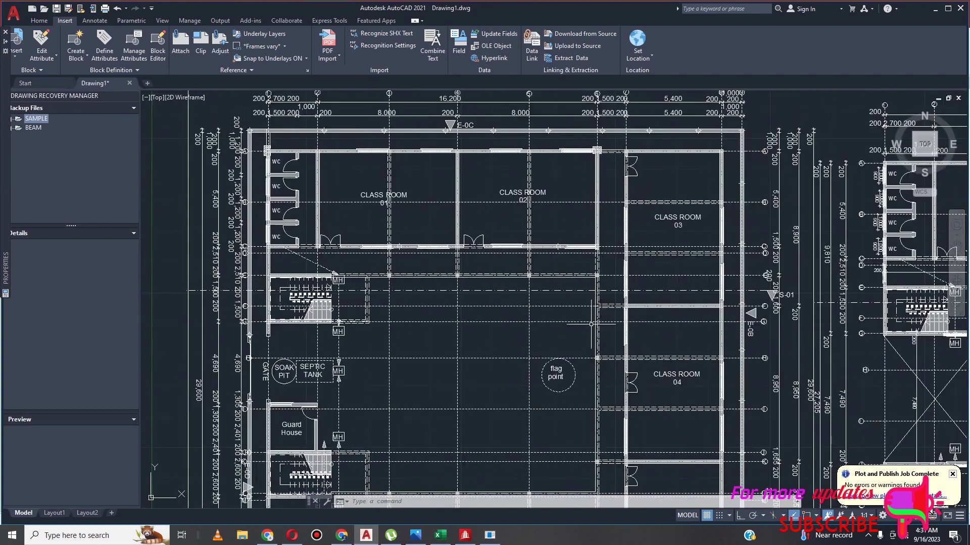
pyautogui.scroll(4, 607, 330)
pyautogui.scroll(-4, 621, 313)
pyautogui.scroll(-3, 626, 309)
pyautogui.scroll(3, 614, 323)
pyautogui.scroll(5, 591, 297)
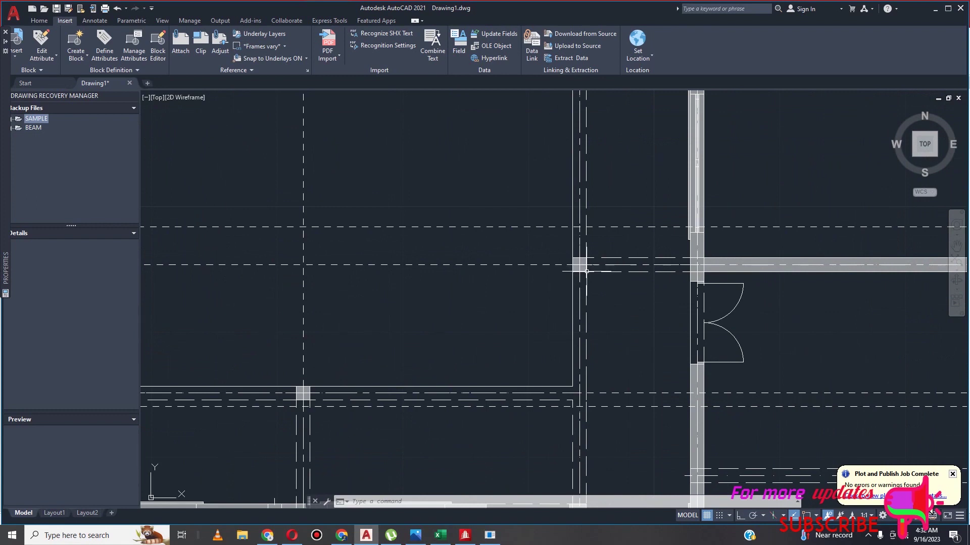
# Inspect the junction of the courtyard edge beam and the grid line I beam running across the corridor into Class Room 04
pyautogui.scroll(-6, 586, 273)
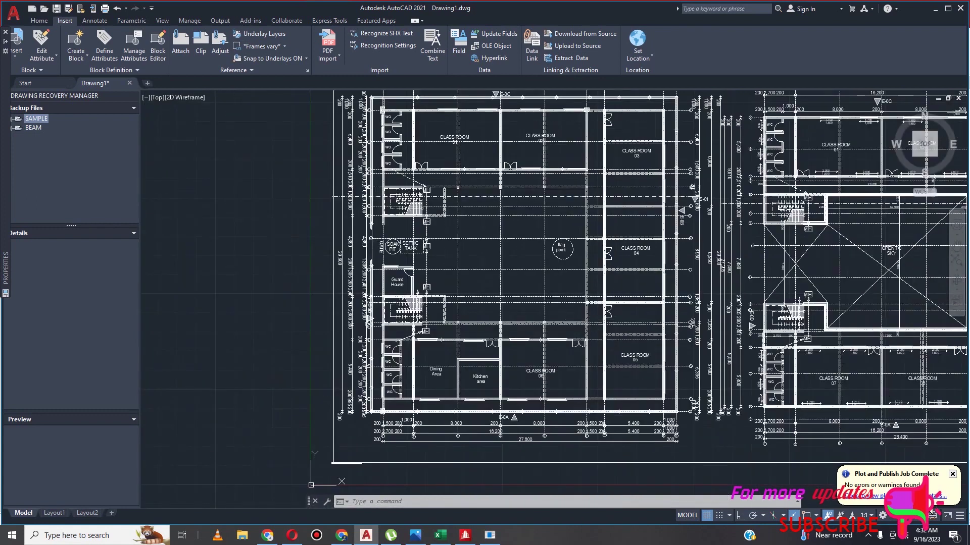
pyautogui.scroll(4, 593, 273)
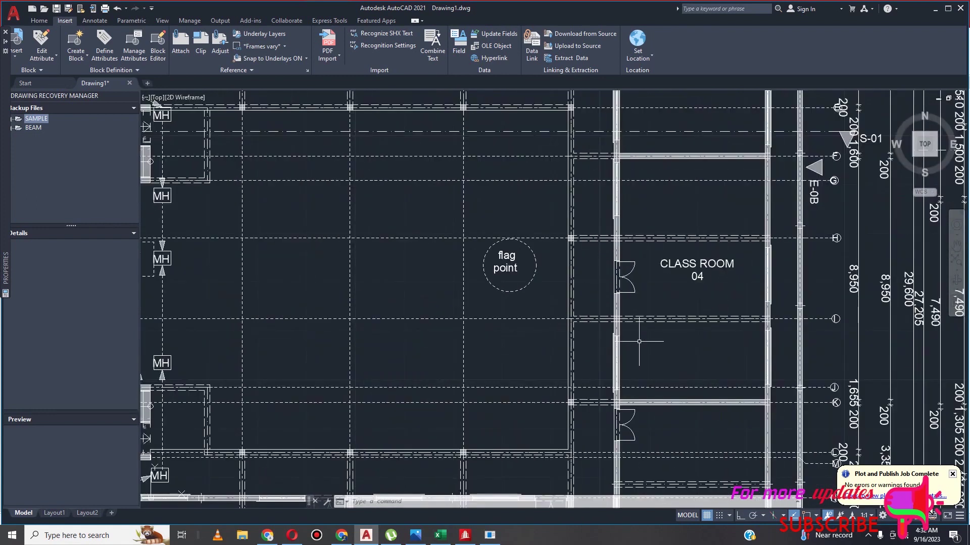
pyautogui.scroll(4, 568, 318)
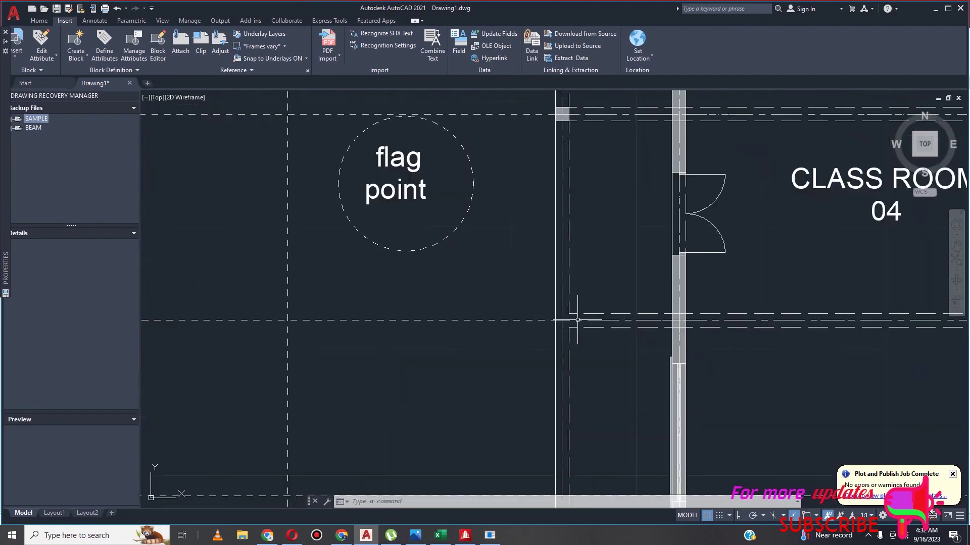
pyautogui.scroll(-3, 568, 331)
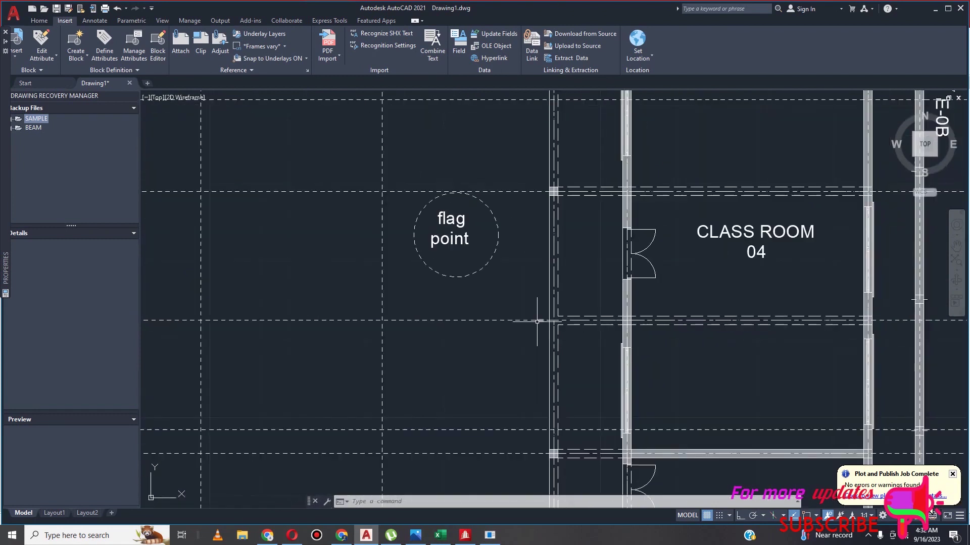
pyautogui.scroll(6, 568, 309)
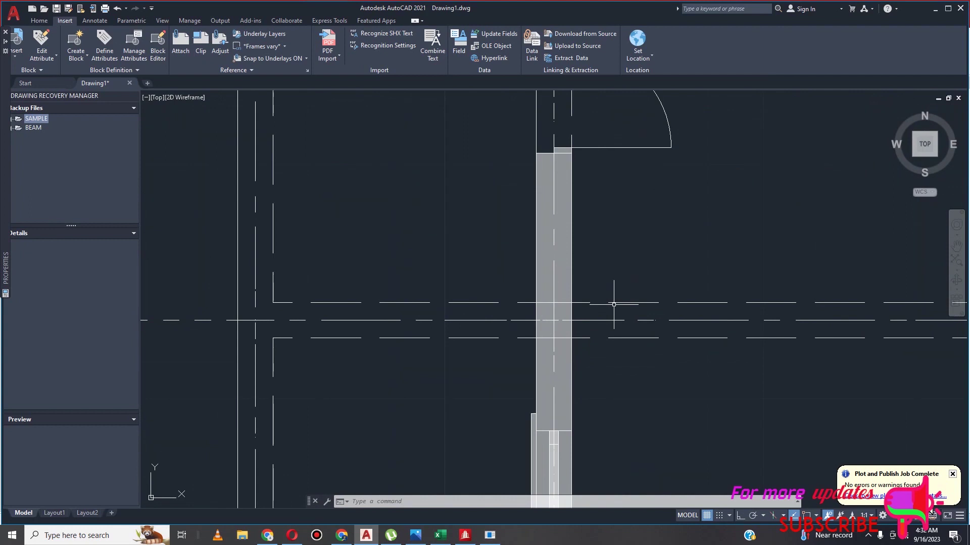
pyautogui.scroll(-6, 617, 292)
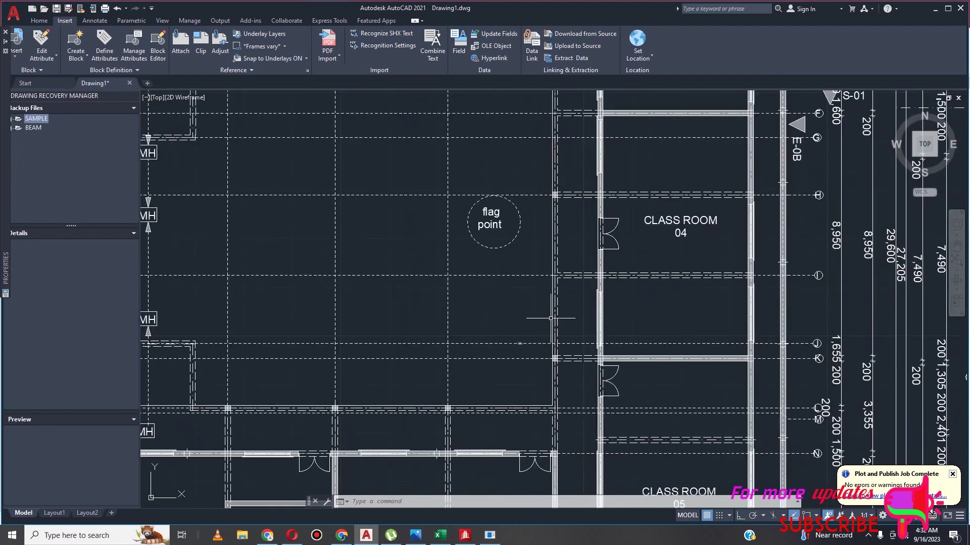
pyautogui.scroll(-3, 558, 331)
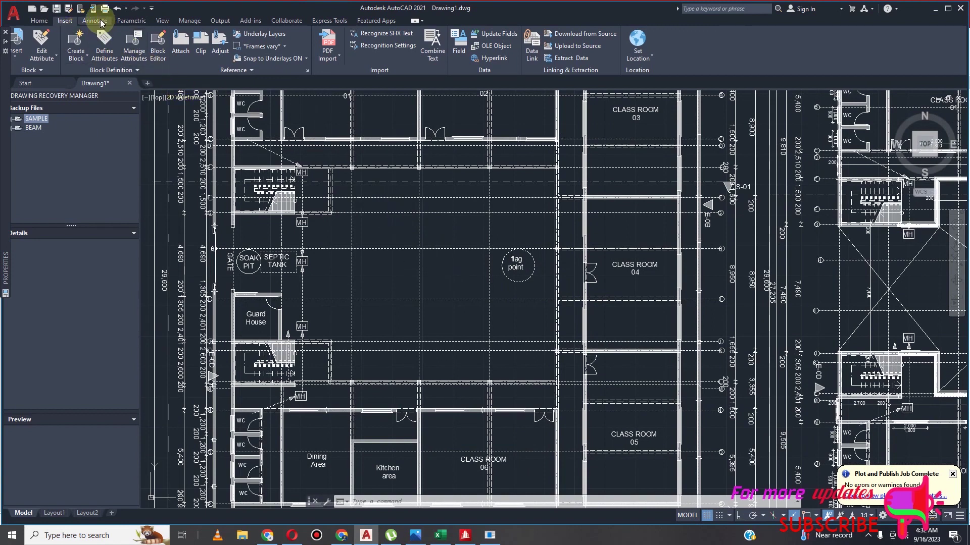
pyautogui.click(95, 21)
pyautogui.click(172, 41)
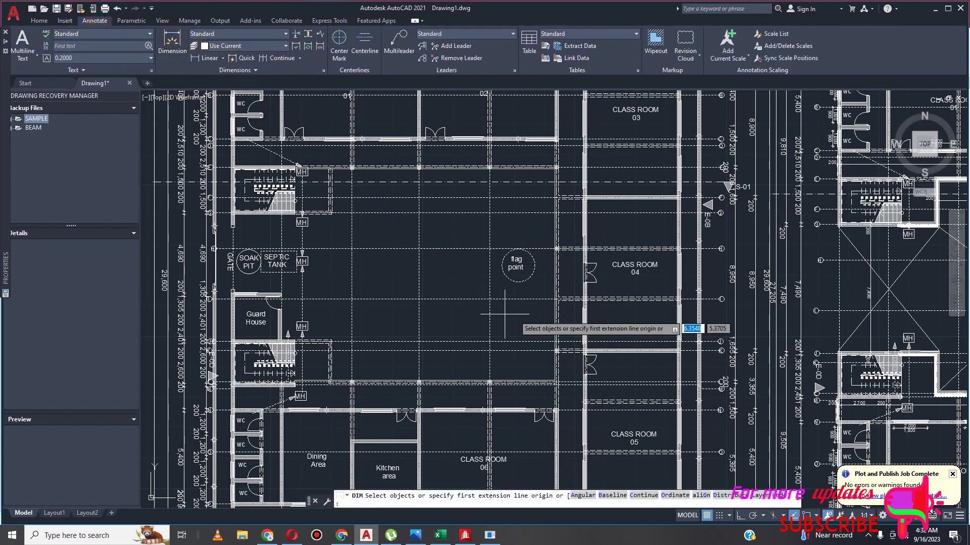
pyautogui.scroll(5, 584, 277)
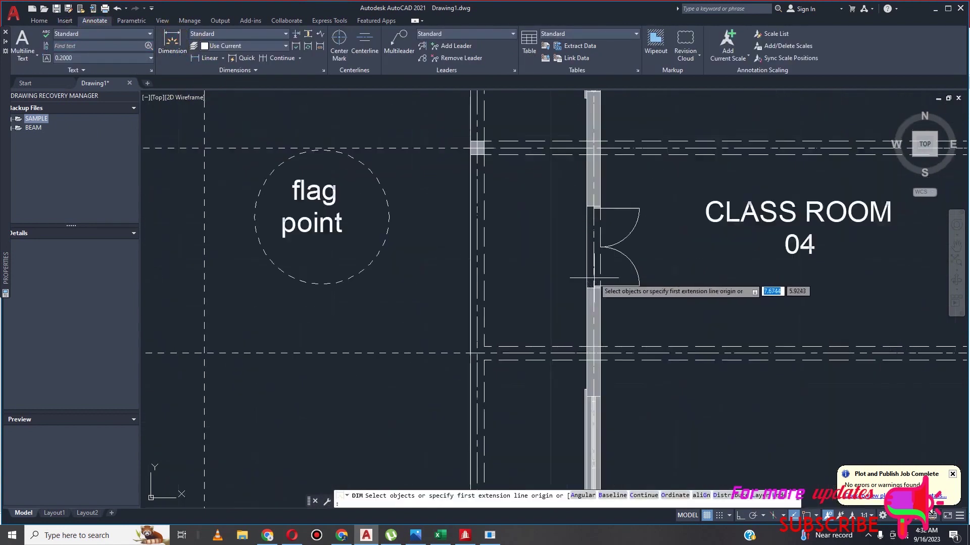
pyautogui.click(594, 150)
pyautogui.scroll(-4, 597, 258)
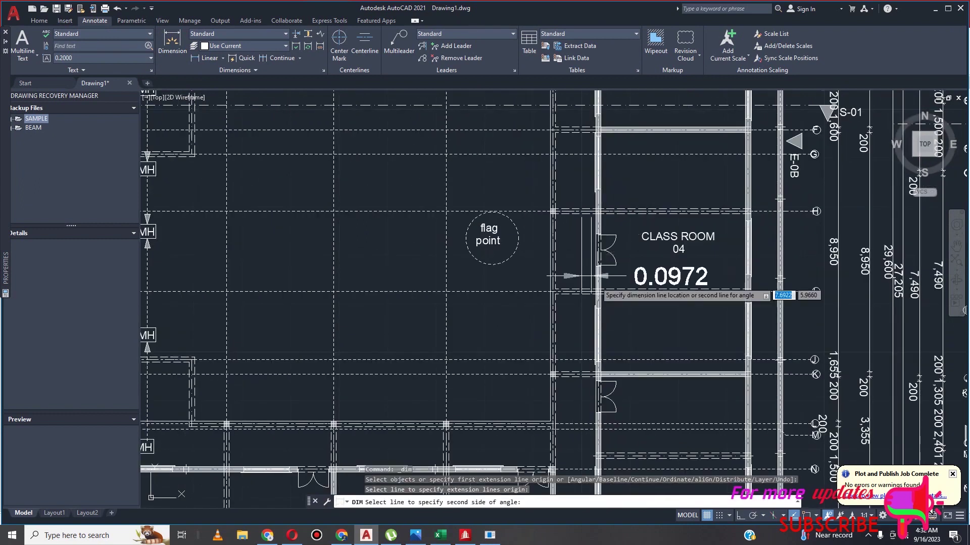
pyautogui.scroll(5, 571, 372)
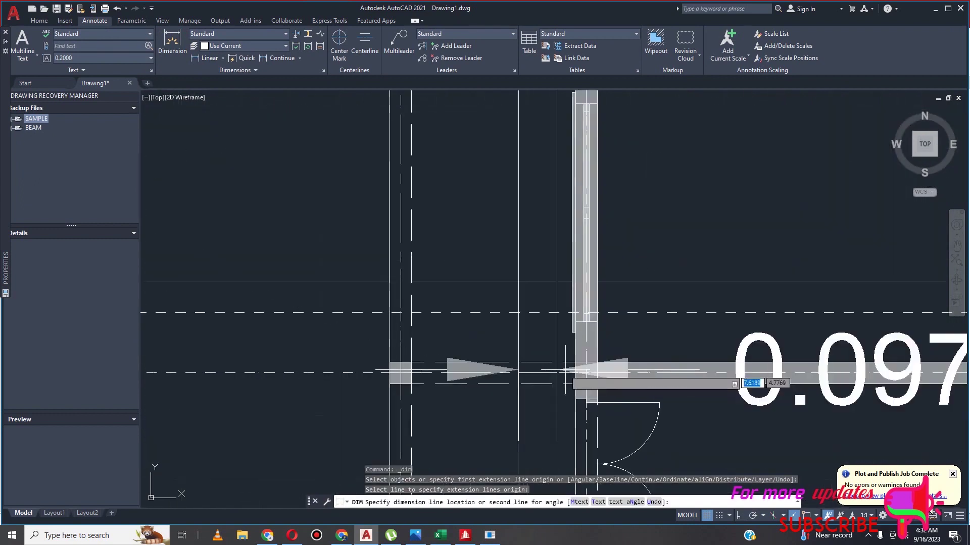
pyautogui.click(550, 374)
pyautogui.scroll(-6, 548, 377)
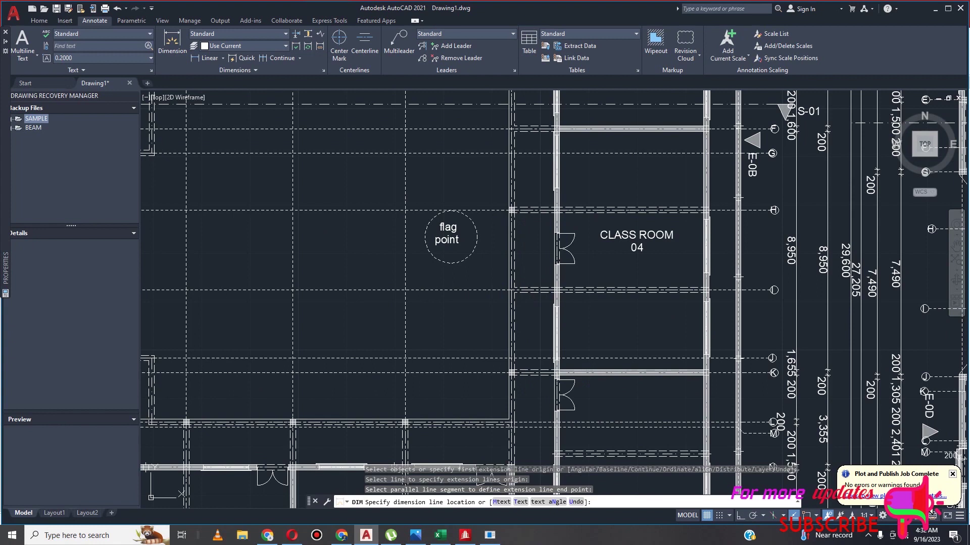
pyautogui.press('Escape')
# Examine where the grid line I beam meets the corridor wall and the outer wall of Class Room 04
pyautogui.scroll(3, 561, 305)
pyautogui.scroll(-3, 561, 309)
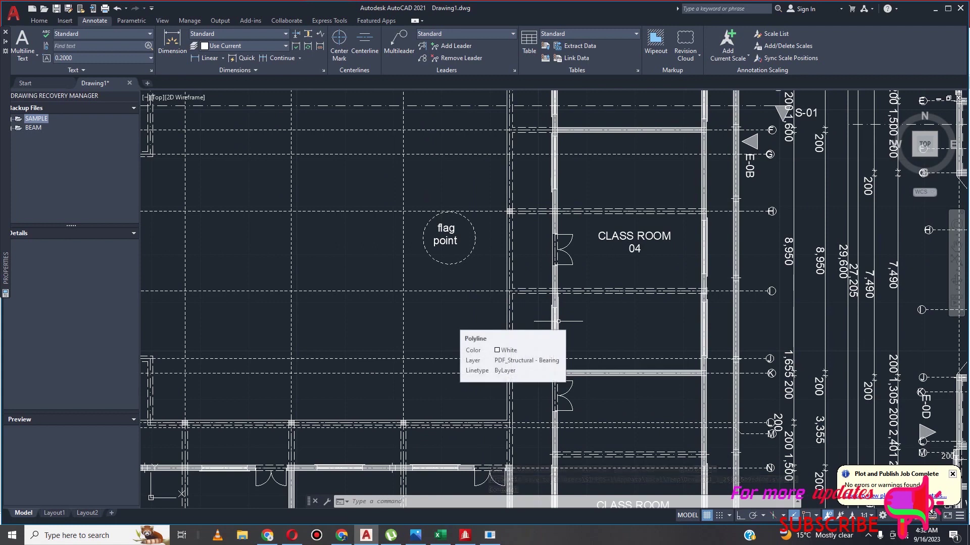
pyautogui.scroll(2, 549, 290)
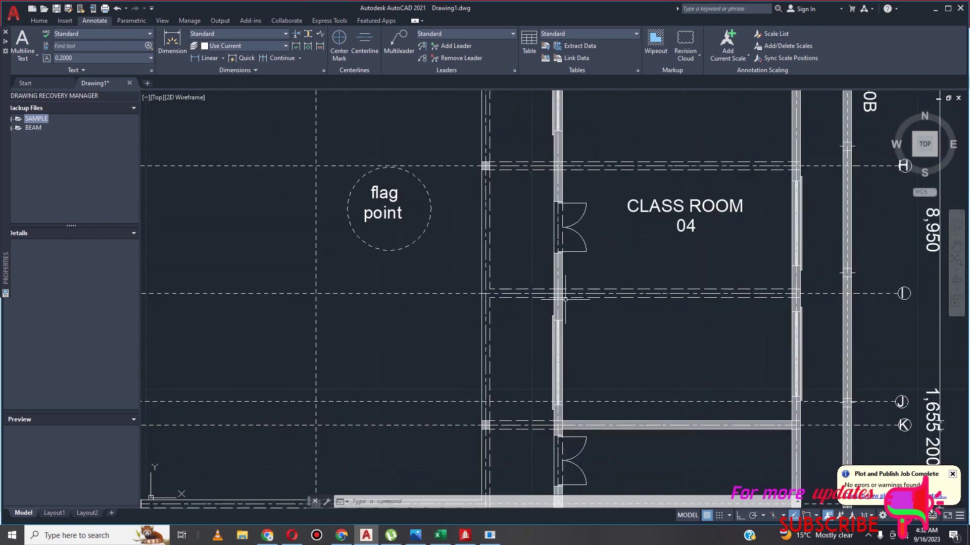
pyautogui.scroll(2, 558, 297)
pyautogui.scroll(-2, 551, 293)
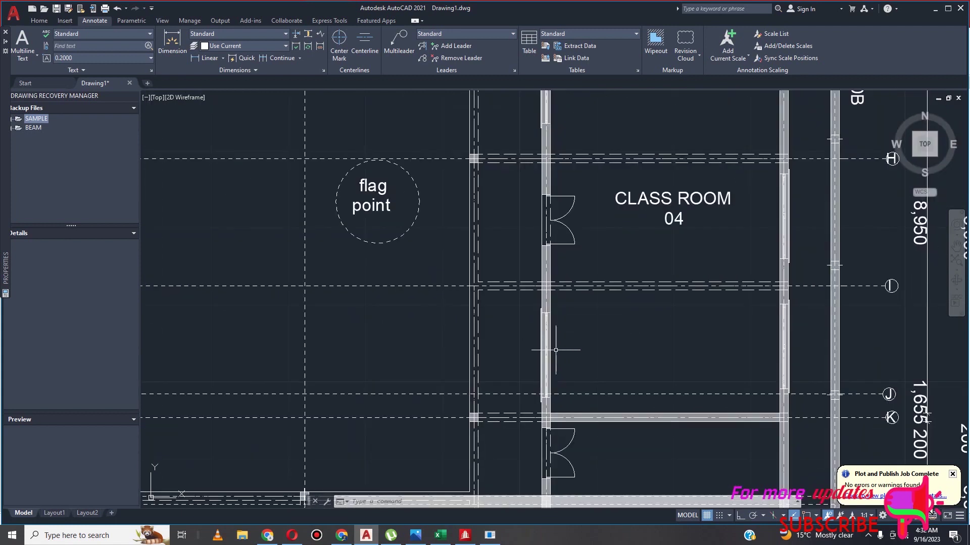
pyautogui.scroll(-4, 539, 288)
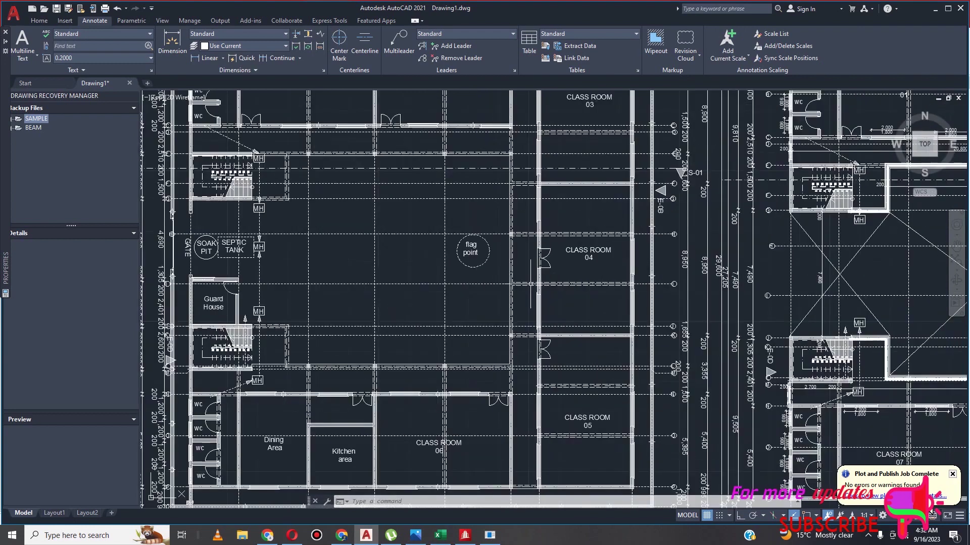
pyautogui.scroll(4, 535, 286)
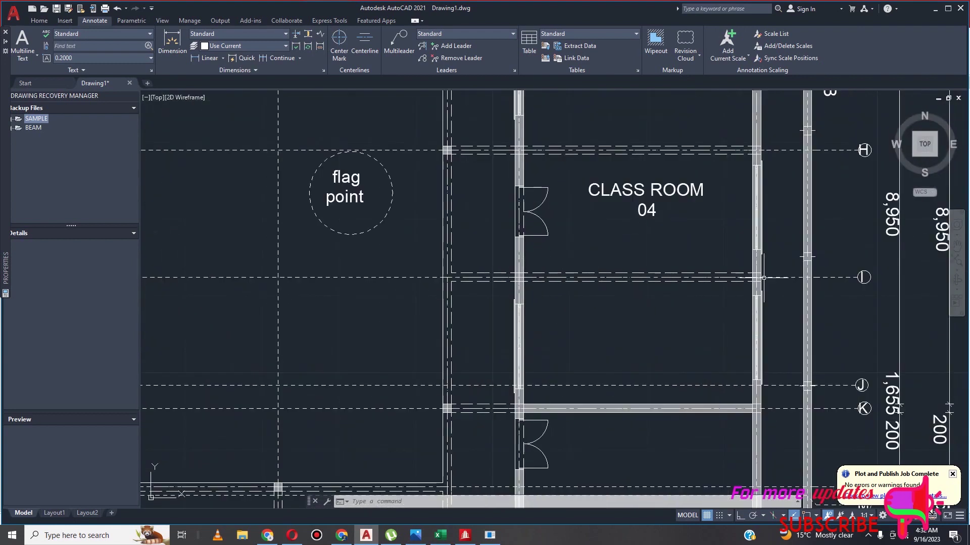
pyautogui.scroll(-5, 579, 281)
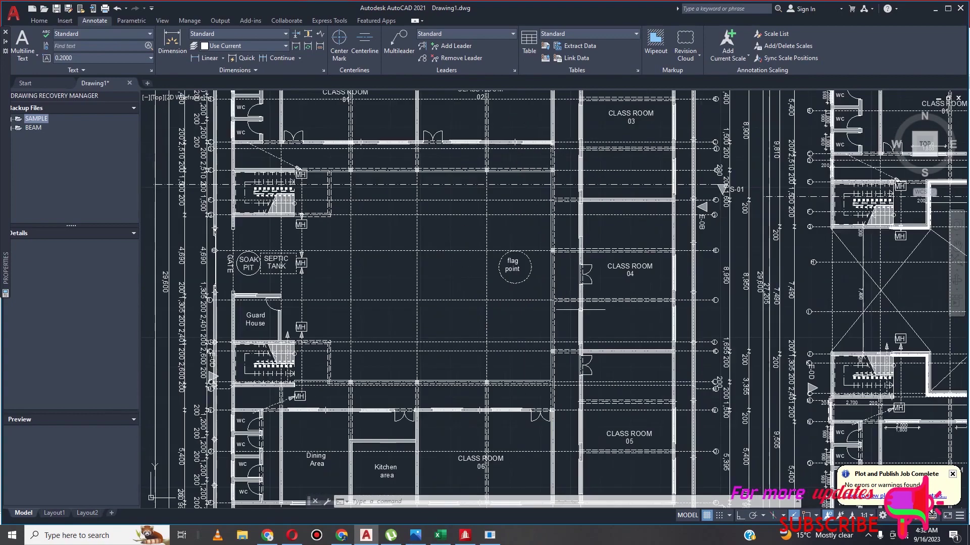
# Switch to STAAD.Pro, clear the selected beam, and select the five column nodes around the staircase, leaving out the one at X 5.800, Z 10.900
pyautogui.click(474, 531)
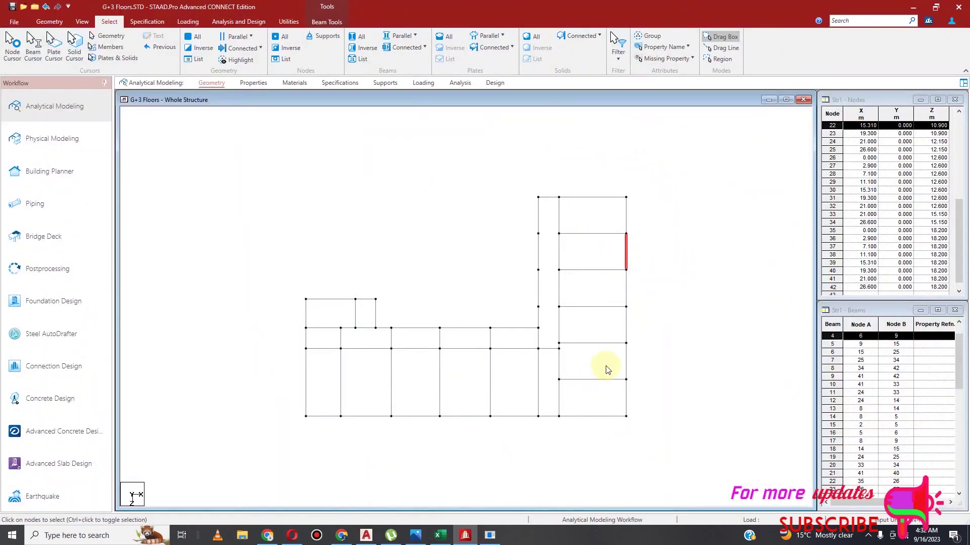
pyautogui.scroll(1, 468, 313)
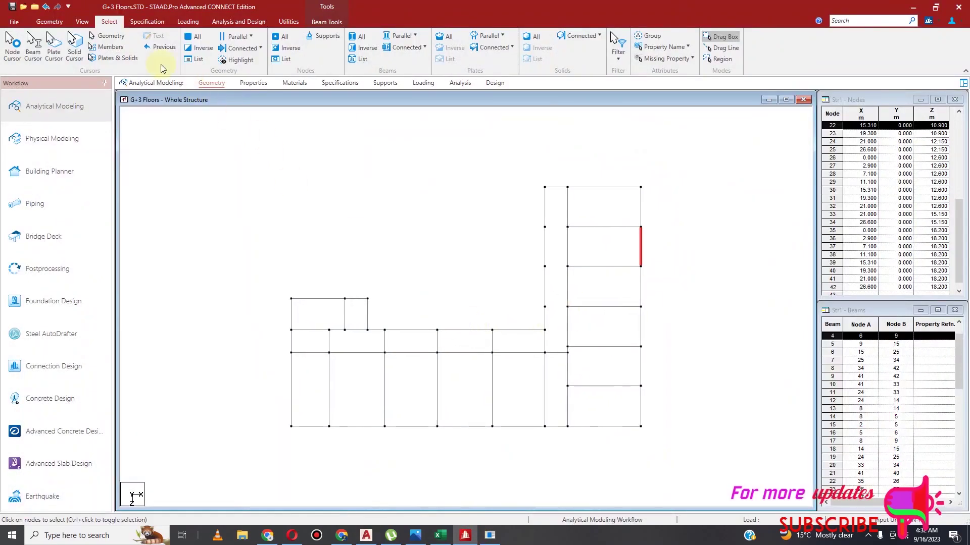
pyautogui.click(481, 305)
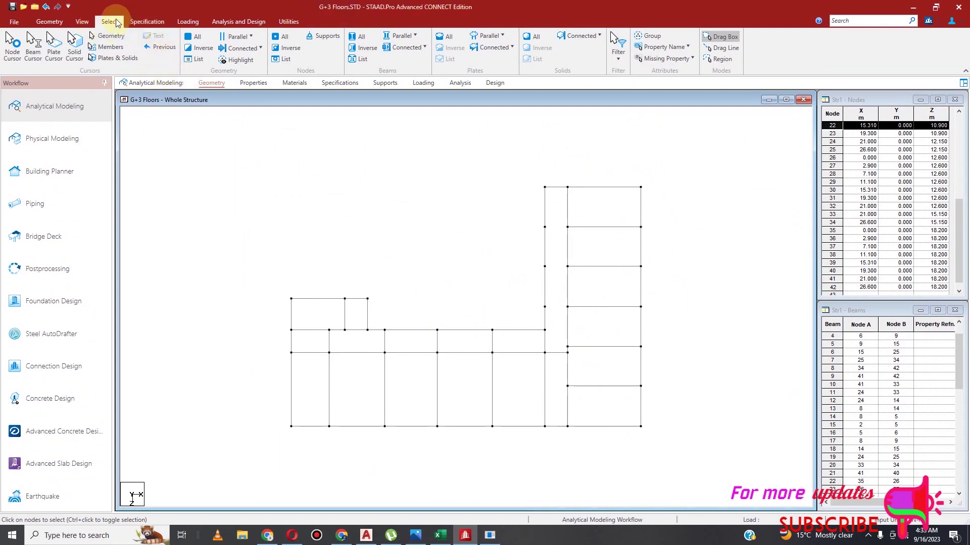
pyautogui.moveTo(278, 302); pyautogui.dragTo(356, 324)
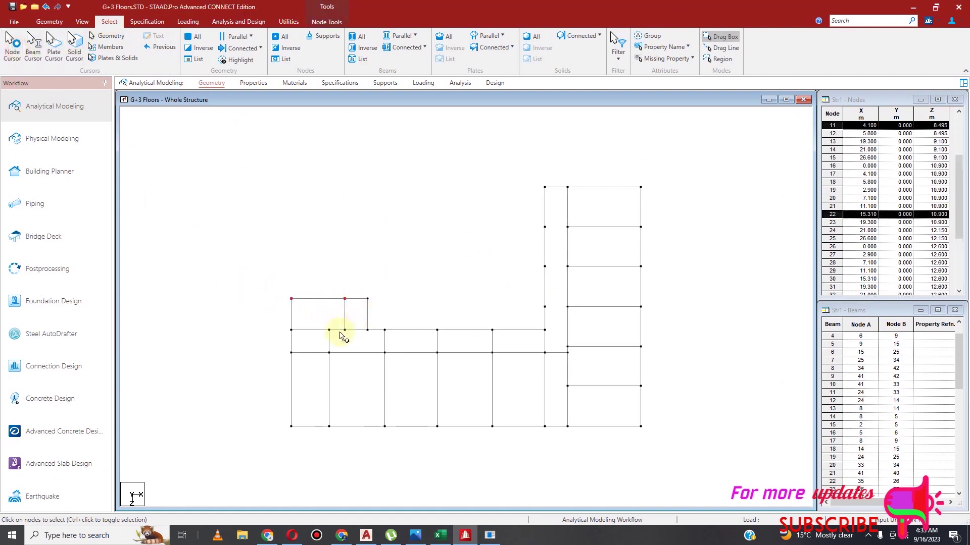
pyautogui.moveTo(368, 287)
pyautogui.mouseDown()
pyautogui.moveTo(374, 307)
pyautogui.moveTo(357, 320)
pyautogui.mouseUp()
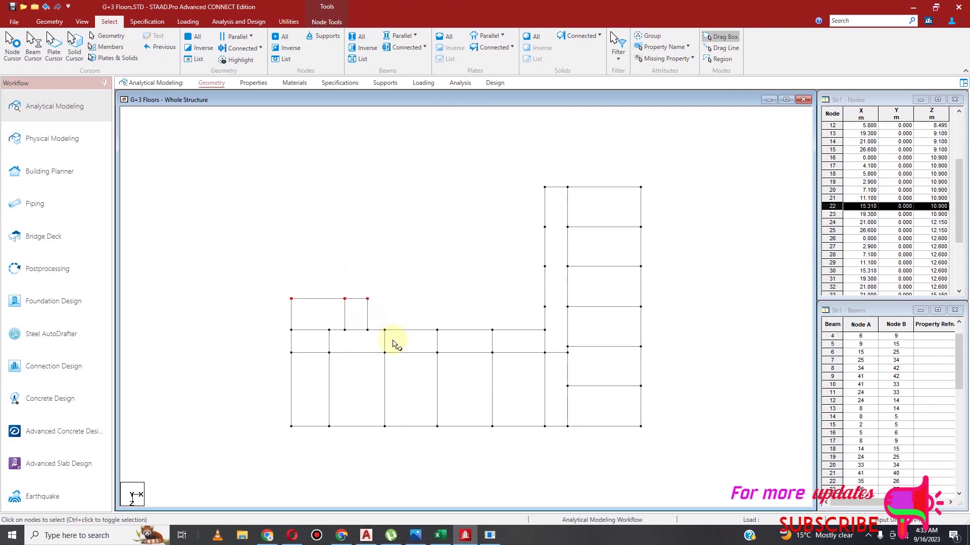
pyautogui.moveTo(298, 335); pyautogui.dragTo(279, 318)
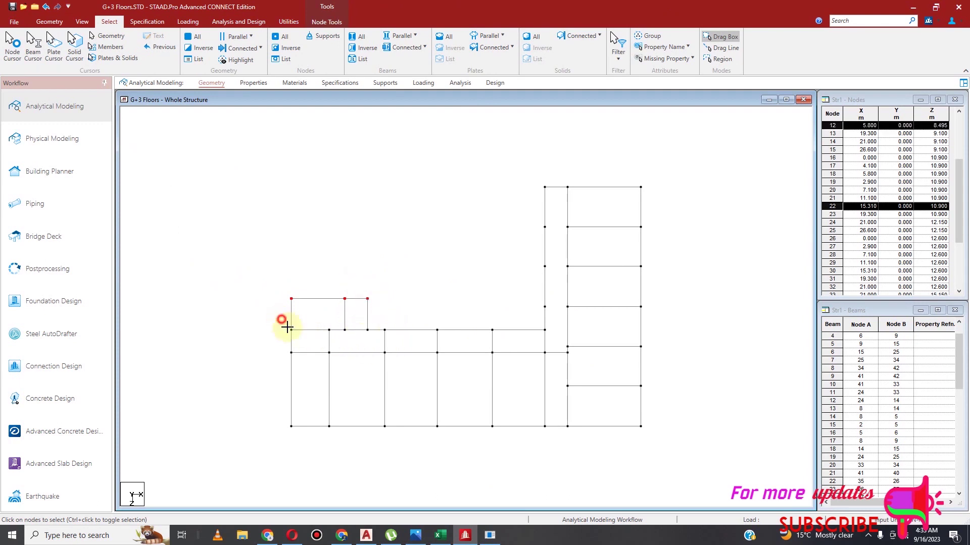
pyautogui.click(345, 331)
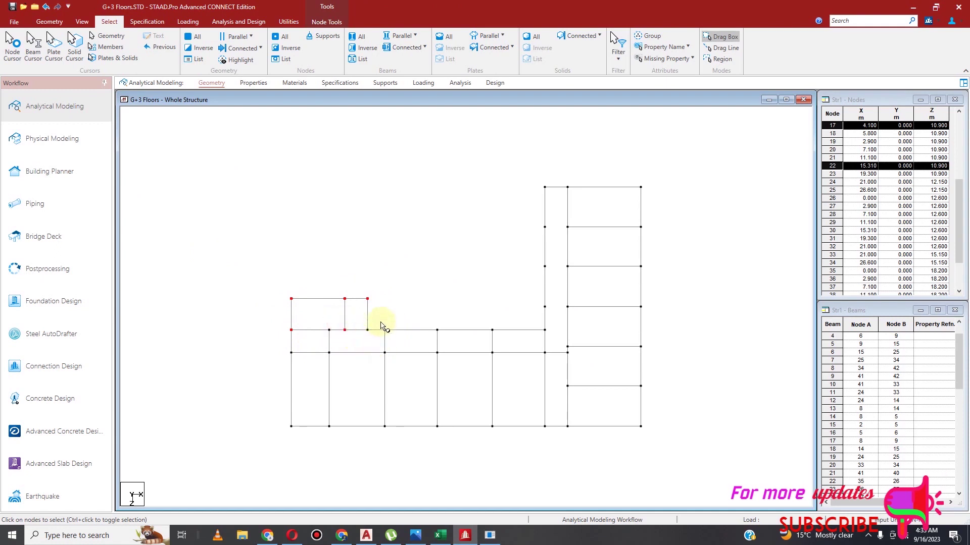
# Add the three nodes along the corridor's courtyard edge and the four nodes up the classroom wing's courtyard edge to the selection
pyautogui.moveTo(380, 321); pyautogui.dragTo(396, 339)
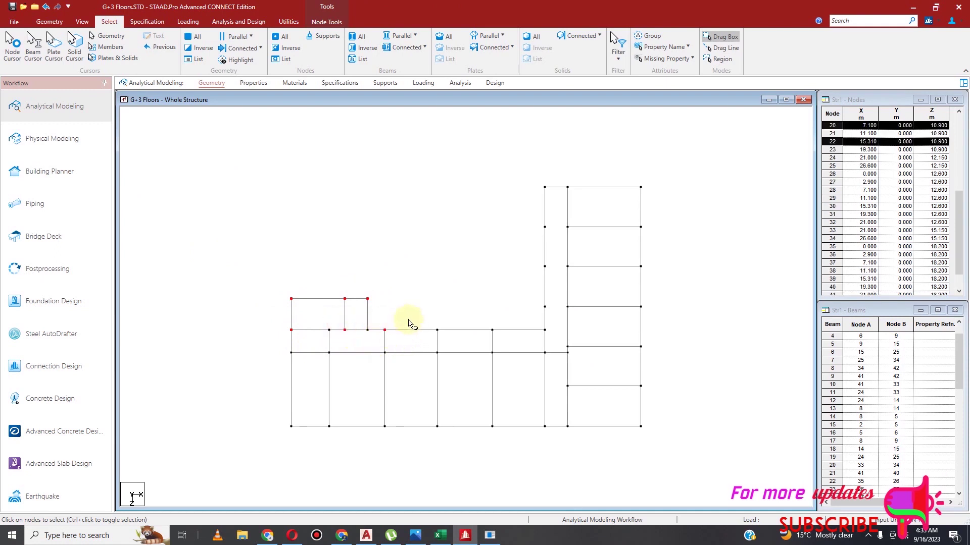
pyautogui.keyDown('ctrl'); pyautogui.moveTo(498, 341); pyautogui.dragTo(501, 342); pyautogui.keyUp('ctrl')
pyautogui.keyDown('ctrl'); pyautogui.moveTo(536, 180); pyautogui.dragTo(550, 313); pyautogui.keyUp('ctrl')
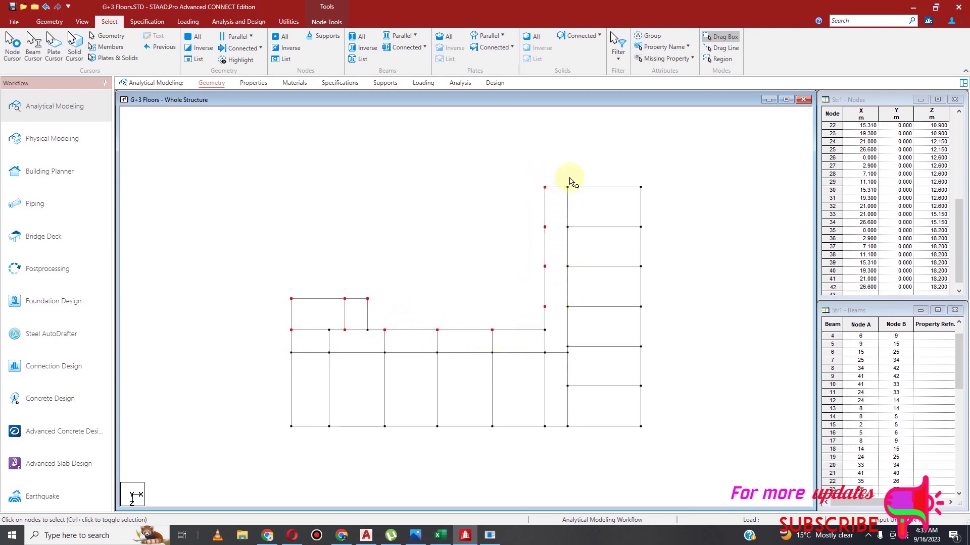
# Add the classroom wing nodes and the two lower rows of nodes to the selection, leaving out the node at X 21.000, Z 12.600
pyautogui.keyDown('ctrl'); pyautogui.moveTo(559, 176); pyautogui.dragTo(650, 350); pyautogui.keyUp('ctrl')
pyautogui.keyDown('ctrl'); pyautogui.moveTo(563, 377); pyautogui.dragTo(652, 448); pyautogui.keyUp('ctrl')
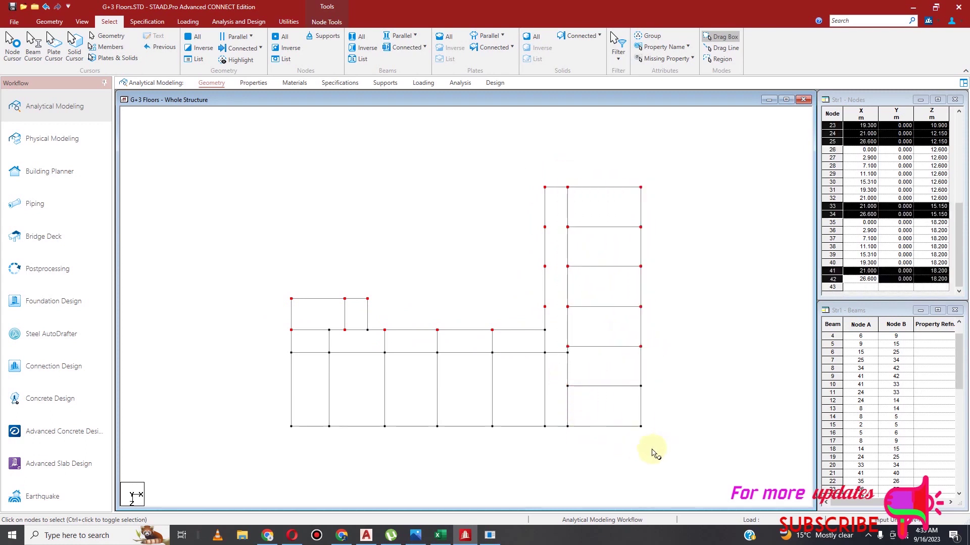
pyautogui.keyDown('ctrl'); pyautogui.moveTo(268, 342); pyautogui.dragTo(552, 461); pyautogui.keyUp('ctrl')
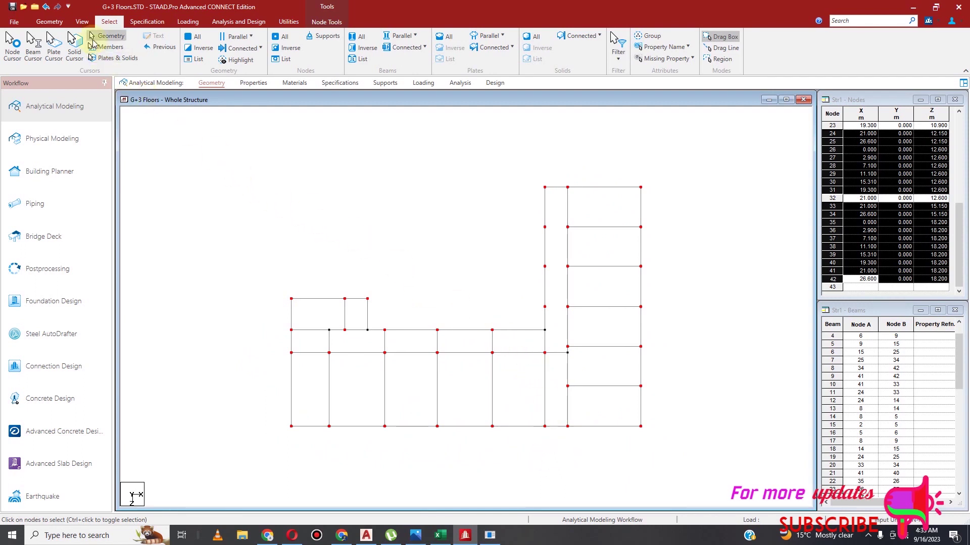
# Repeat the selected column nodes once by -1.2 m in the Y direction with linked steps to create the below-ground columns
pyautogui.click(49, 21)
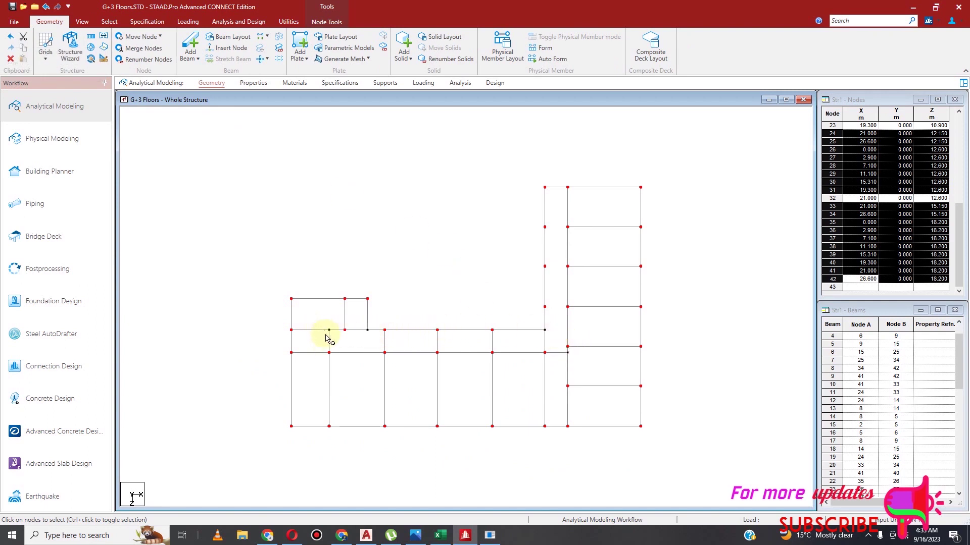
pyautogui.click(90, 36)
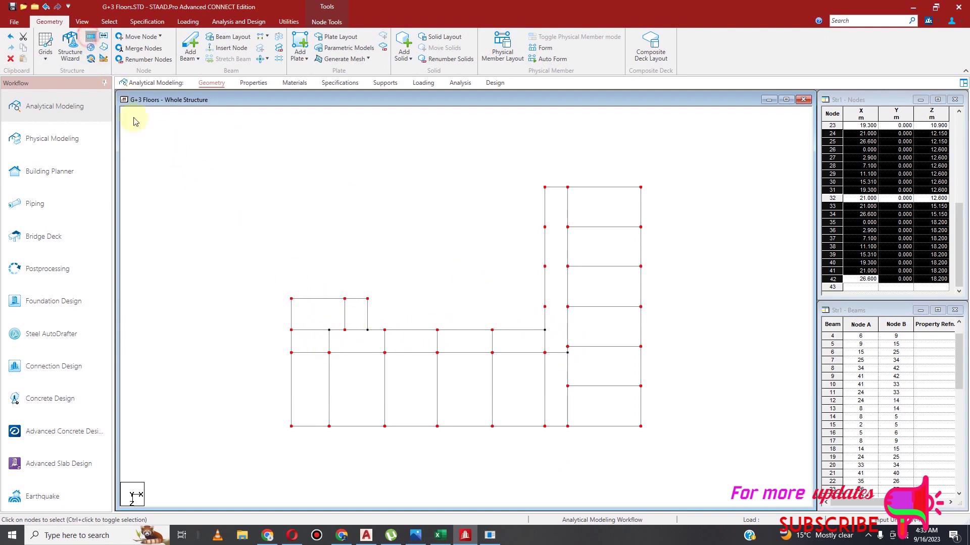
pyautogui.click(437, 351)
pyautogui.doubleClick(552, 354)
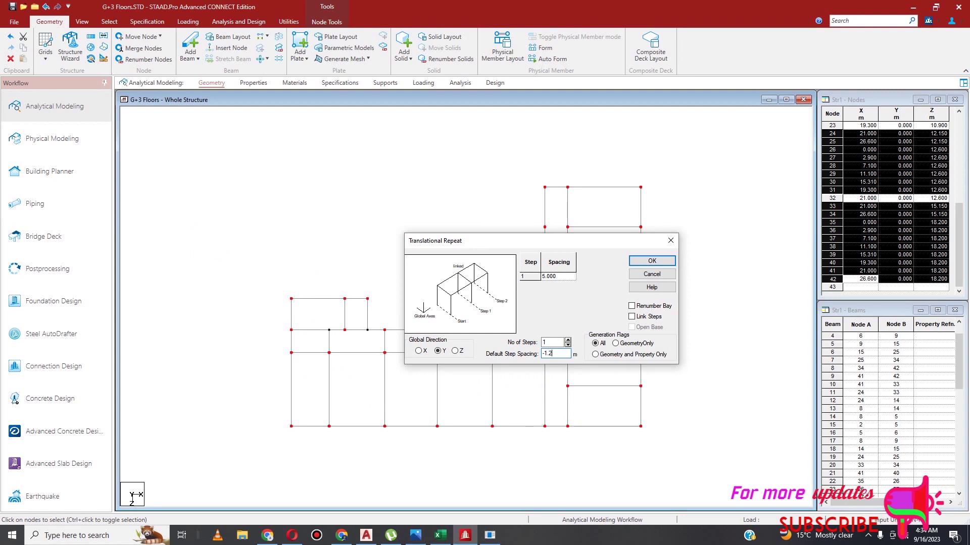
pyautogui.click(568, 278)
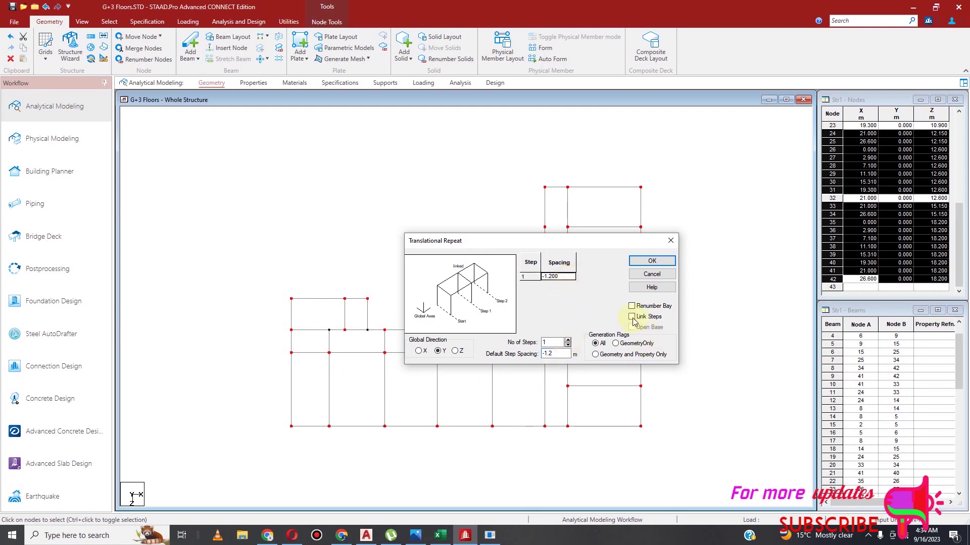
pyautogui.click(652, 261)
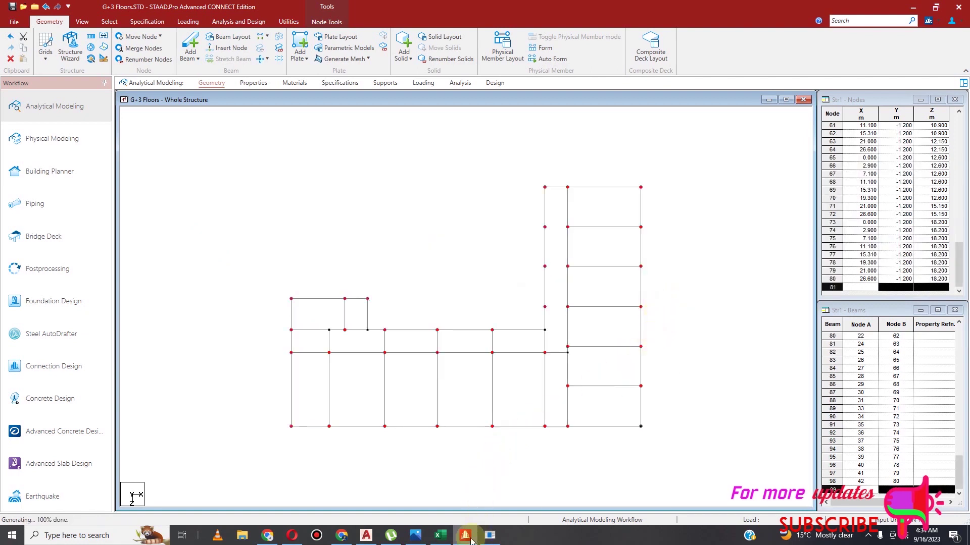
# Repeat the selected column nodes upward in the Y direction in 4 linked steps of 2.85 m to create the storey columns
pyautogui.moveTo(472, 540)
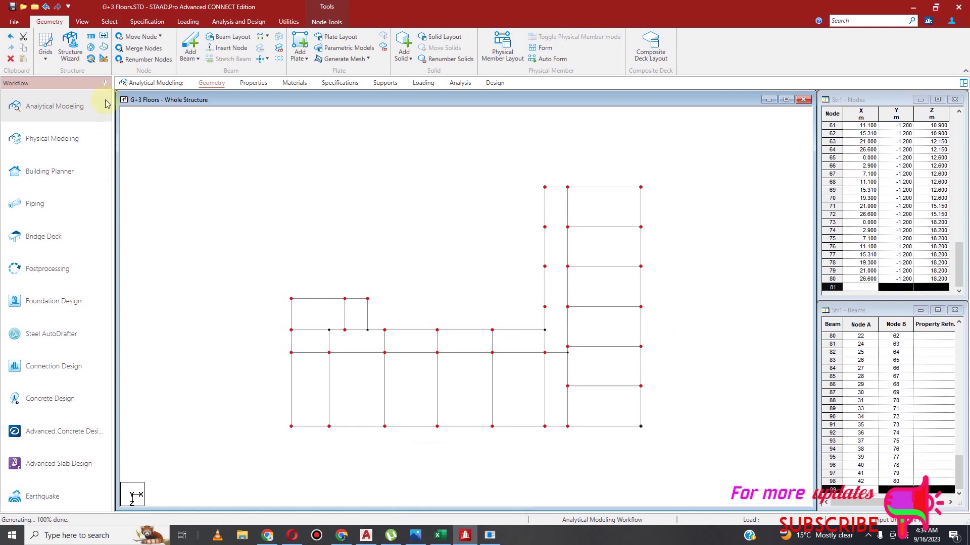
pyautogui.click(101, 37)
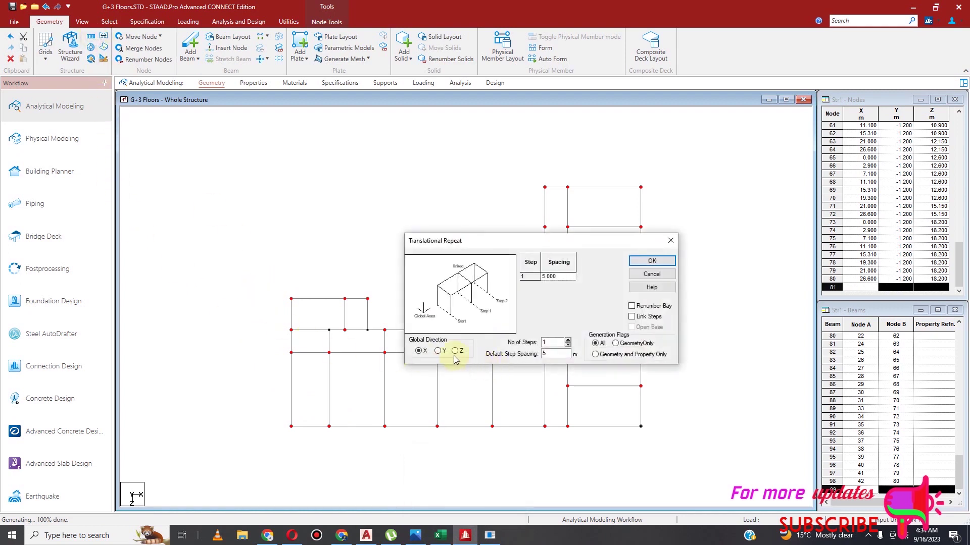
pyautogui.click(439, 351)
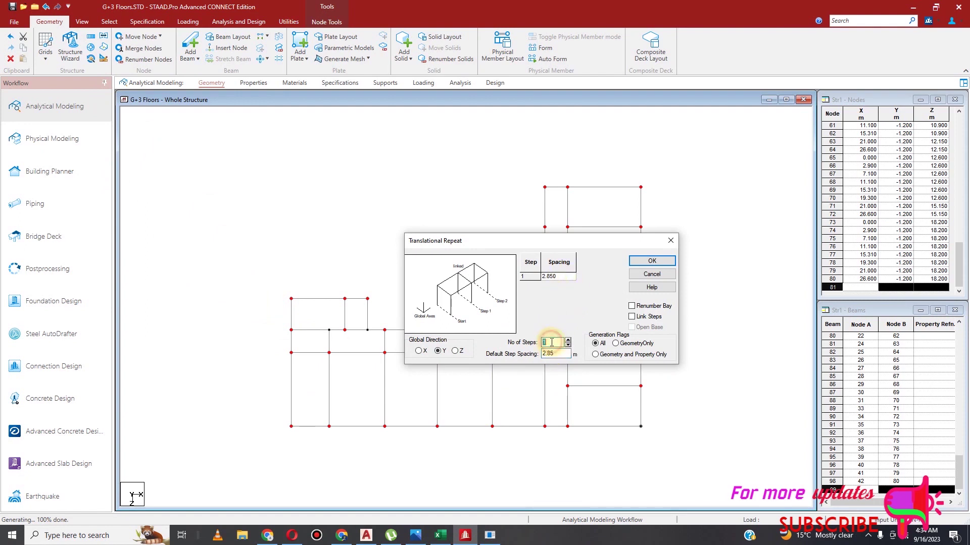
pyautogui.write('4')
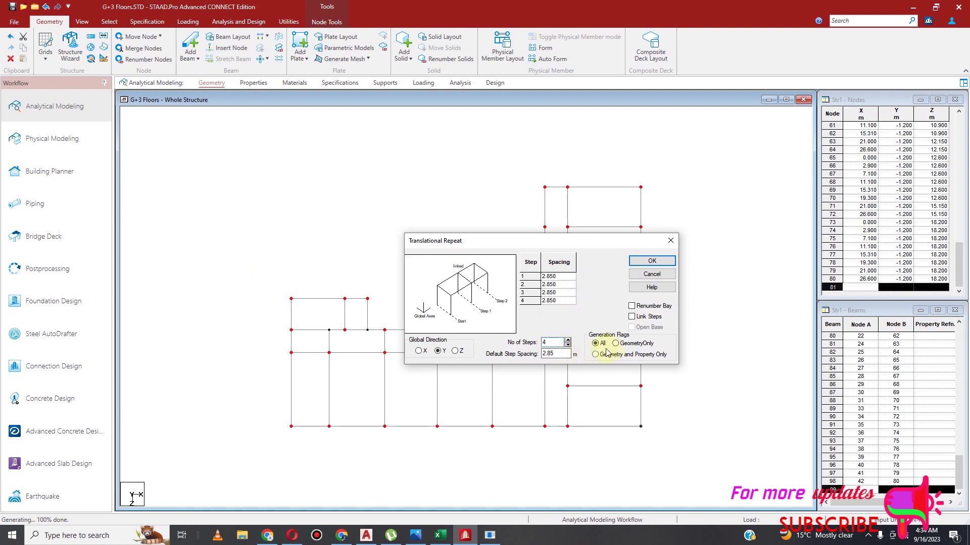
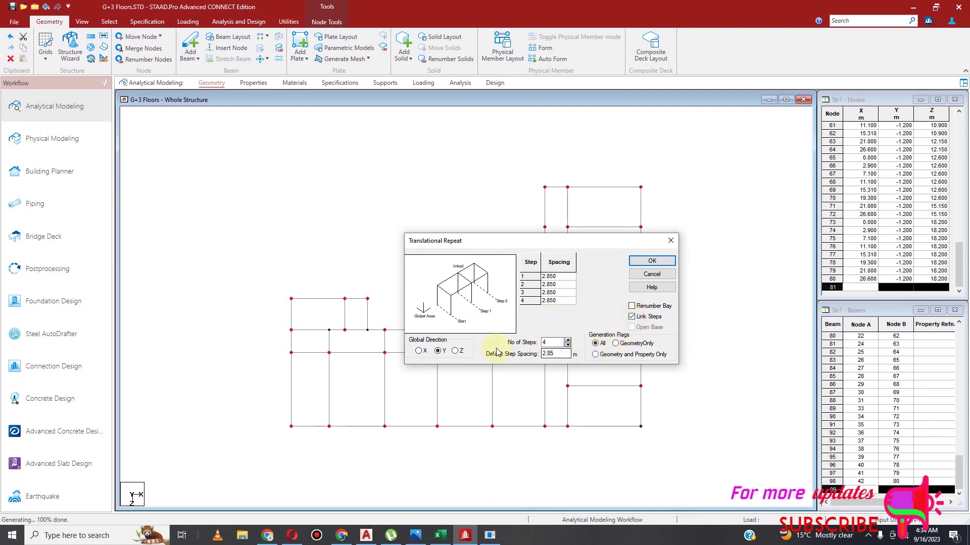
pyautogui.click(655, 263)
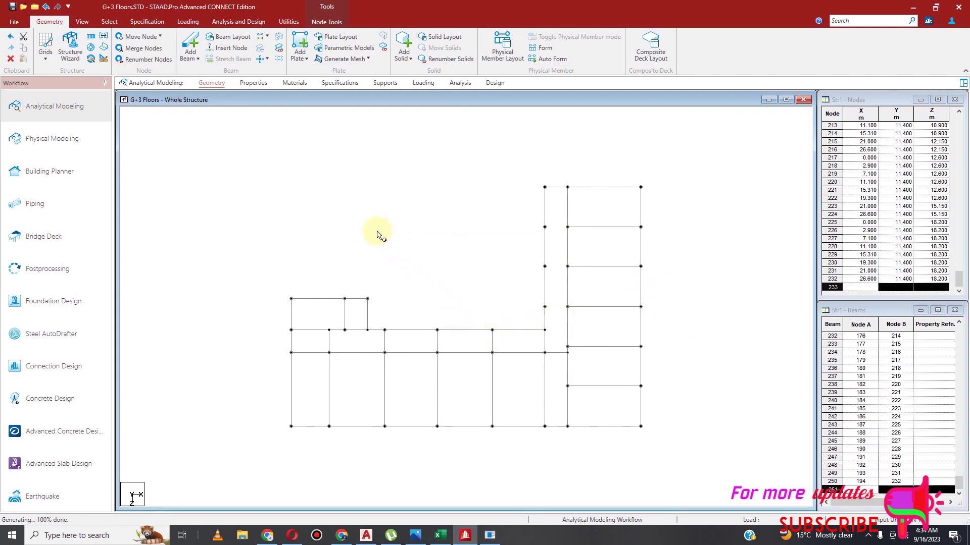
# Show the structure in isometric view and clear the node selection
pyautogui.click(81, 21)
pyautogui.click(194, 38)
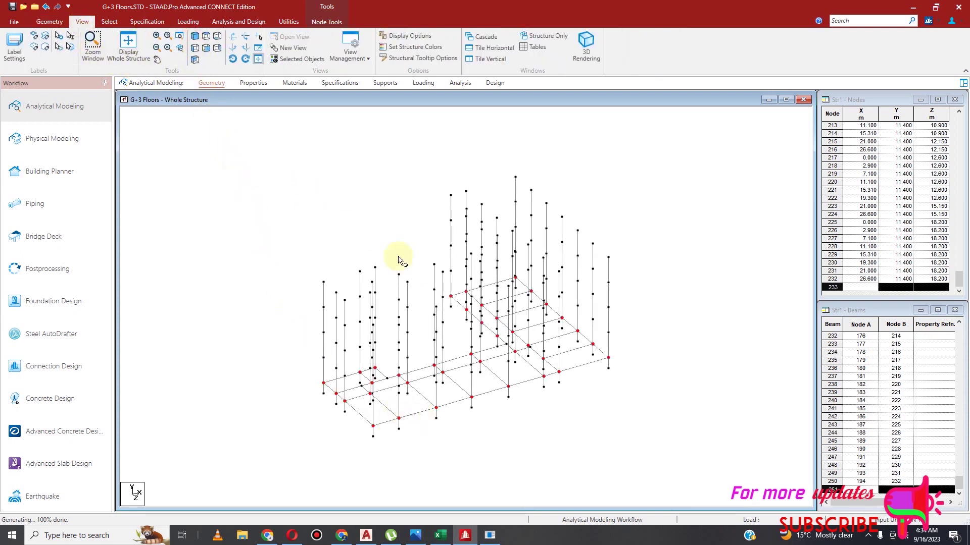
pyautogui.click(306, 158)
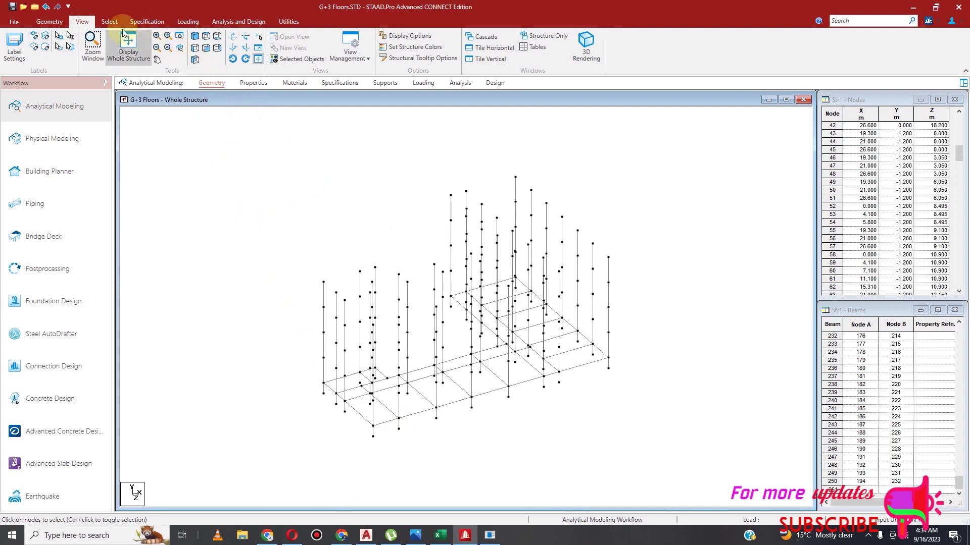
# Select all beams parallel to the X and Z axes
pyautogui.click(109, 22)
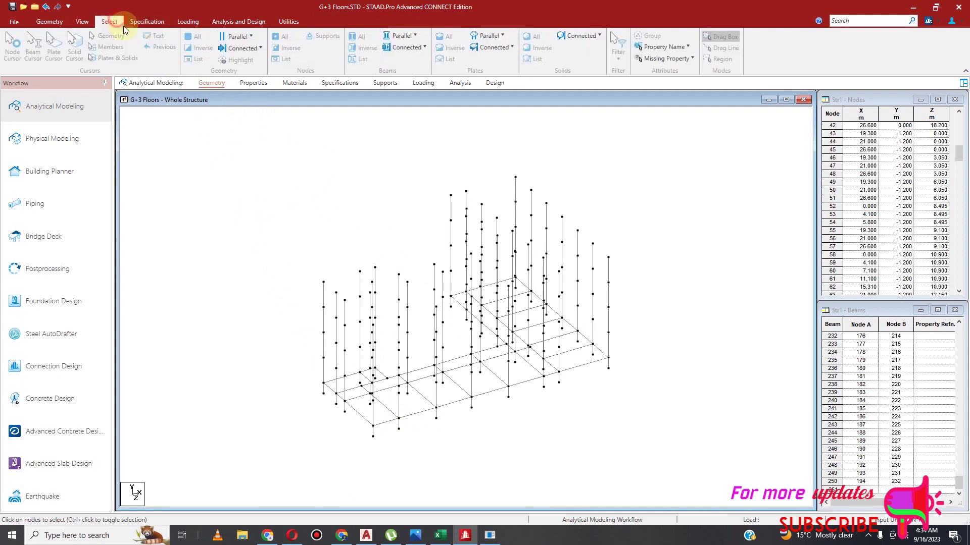
pyautogui.click(415, 36)
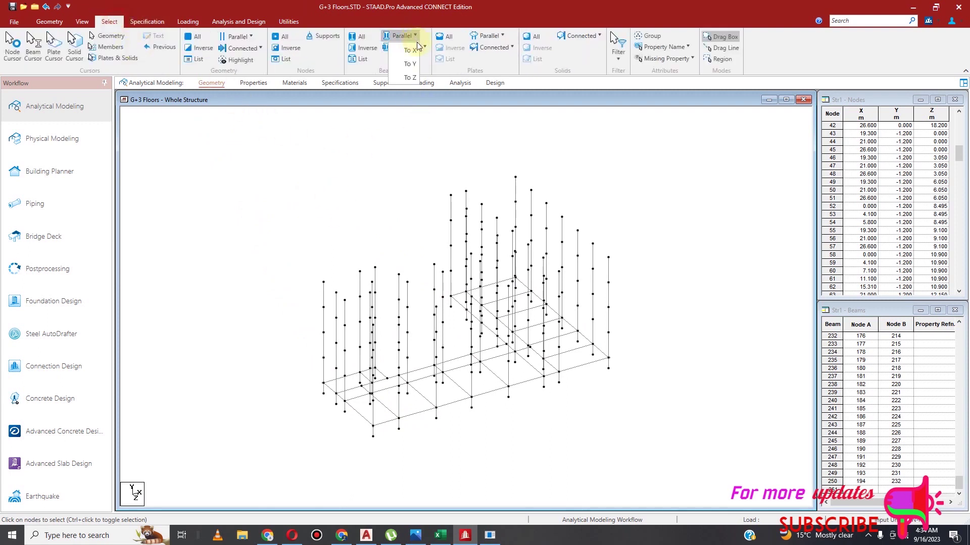
pyautogui.click(409, 50)
pyautogui.click(415, 35)
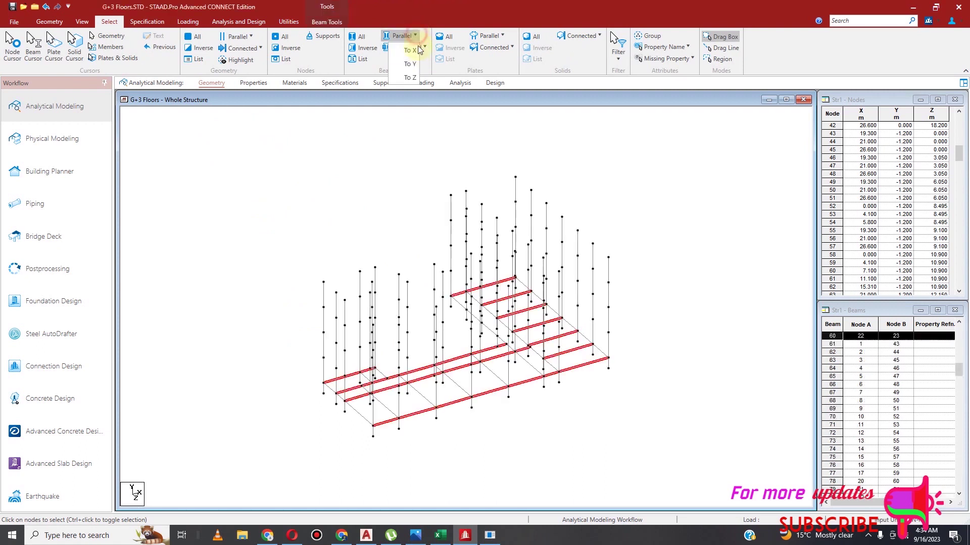
pyautogui.click(410, 77)
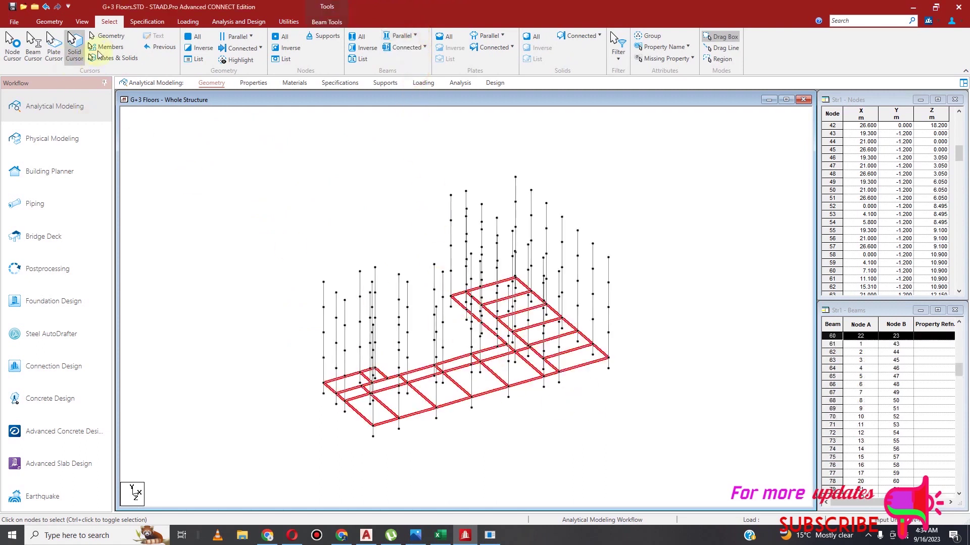
# Repeat the selected floor beams in the Y direction in 4 steps of 2.85 m to frame the upper floors
pyautogui.click(50, 22)
pyautogui.click(91, 38)
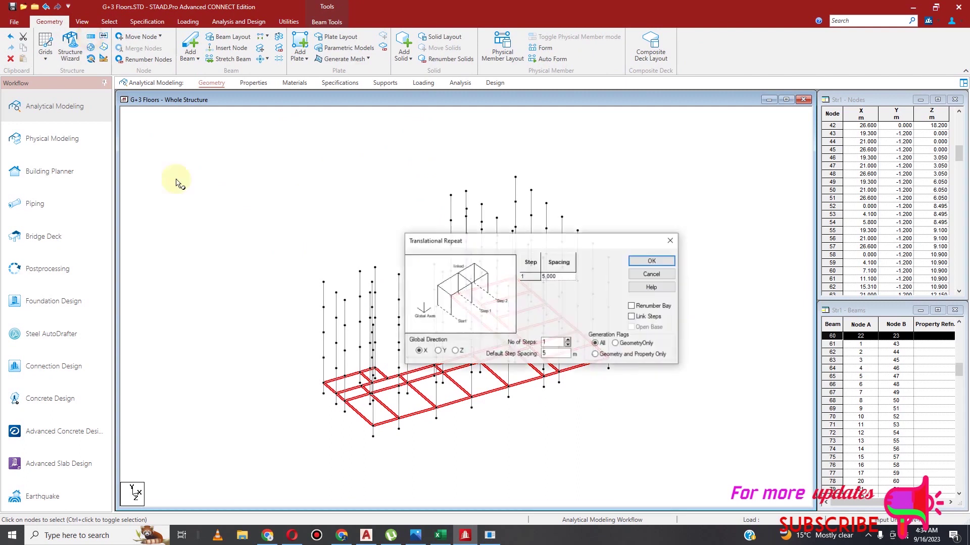
pyautogui.click(440, 352)
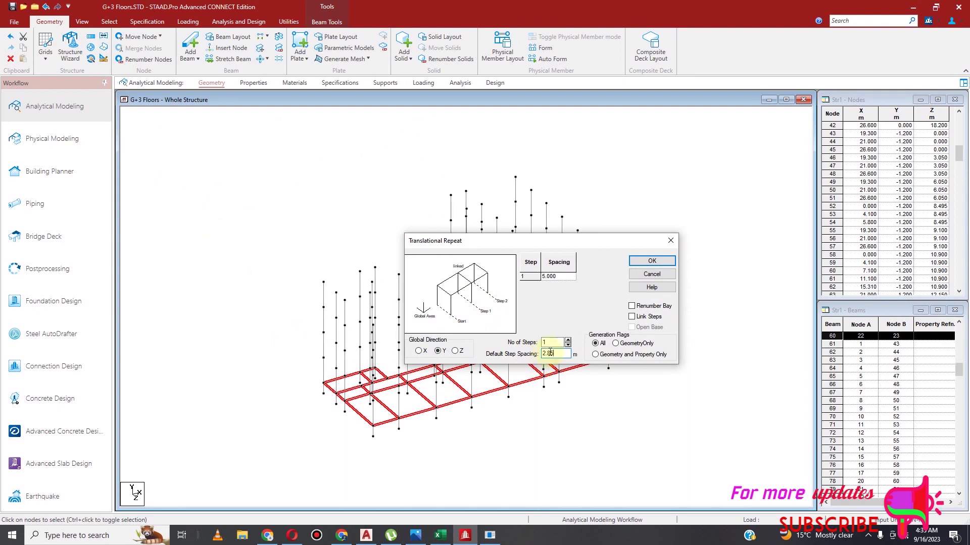
pyautogui.write('4')
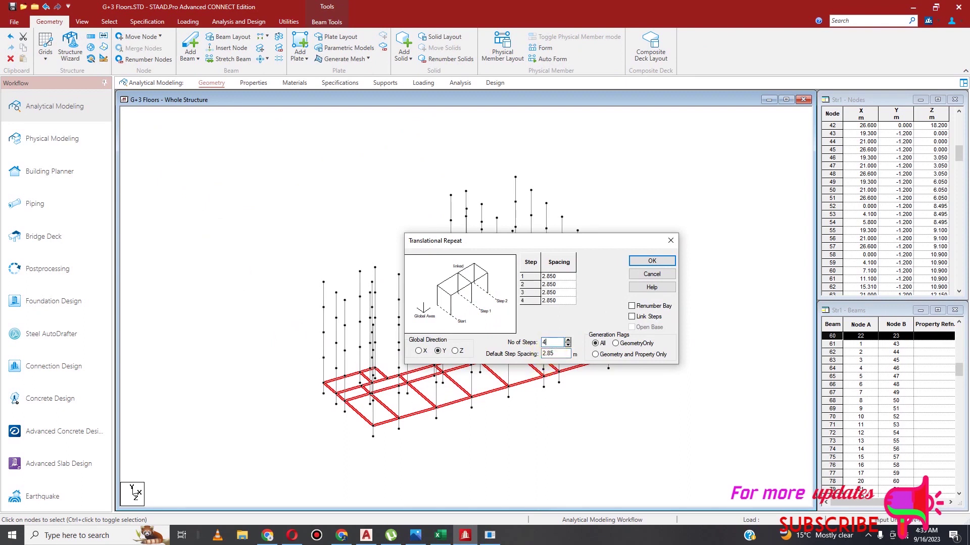
pyautogui.click(653, 261)
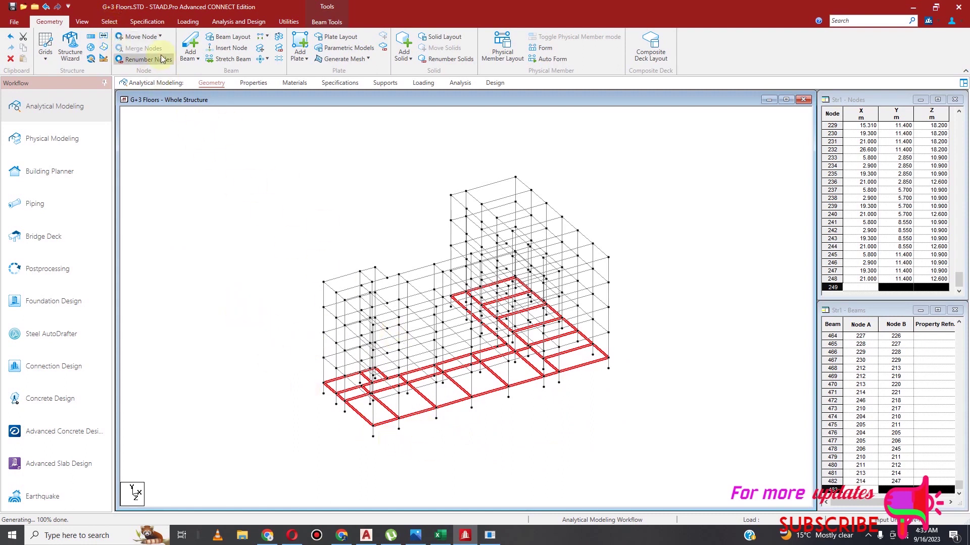
# Show the frame in elevation and select all the horizontal beams at the Y 0 level with the beam cursor
pyautogui.click(82, 21)
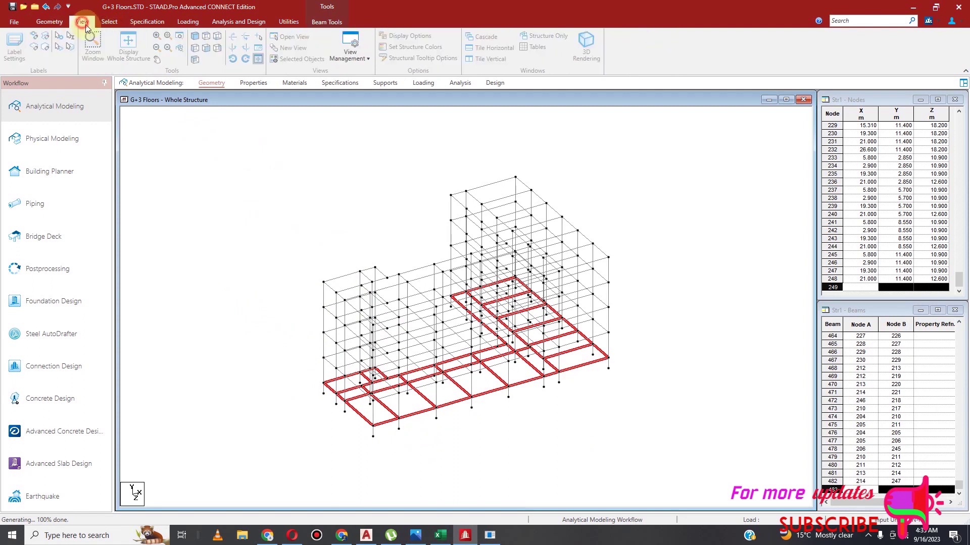
pyautogui.click(208, 50)
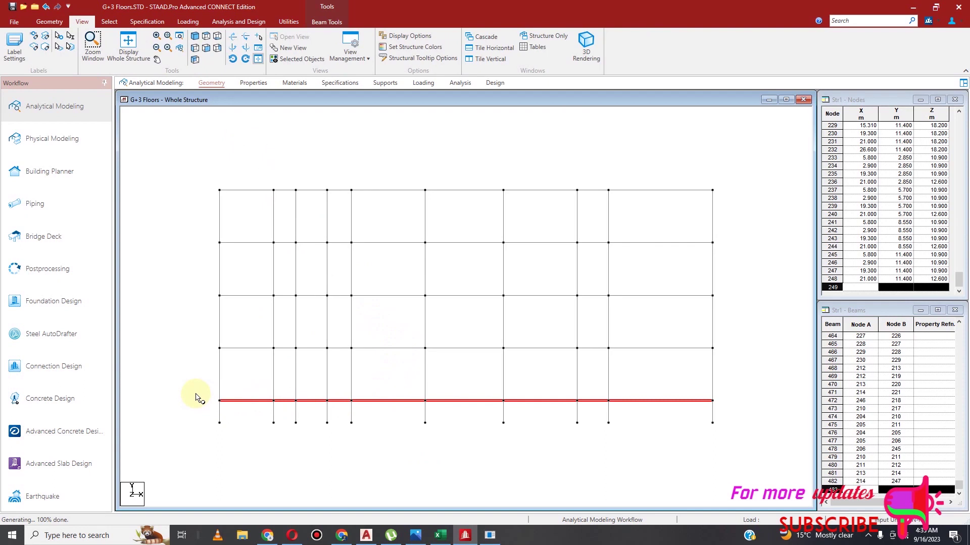
pyautogui.moveTo(195, 394); pyautogui.dragTo(741, 417)
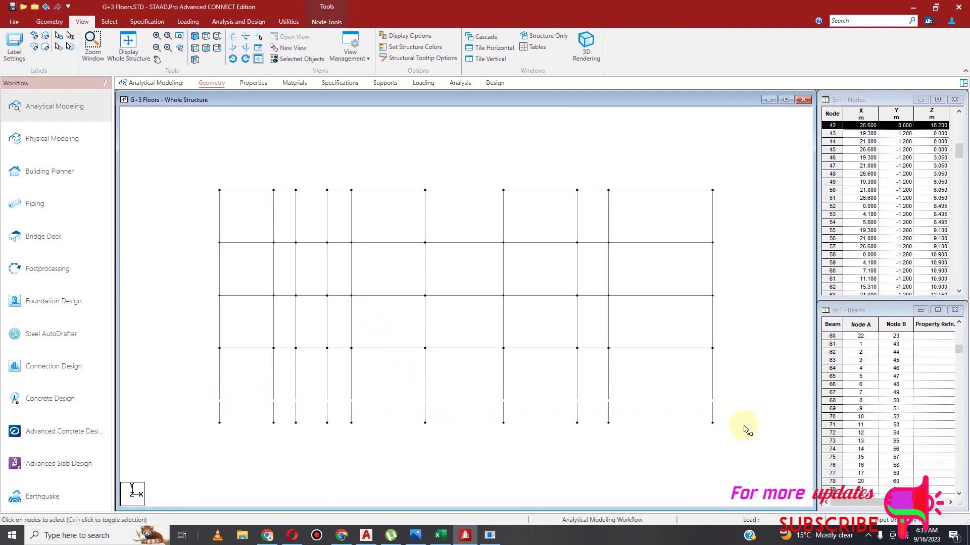
pyautogui.click(109, 21)
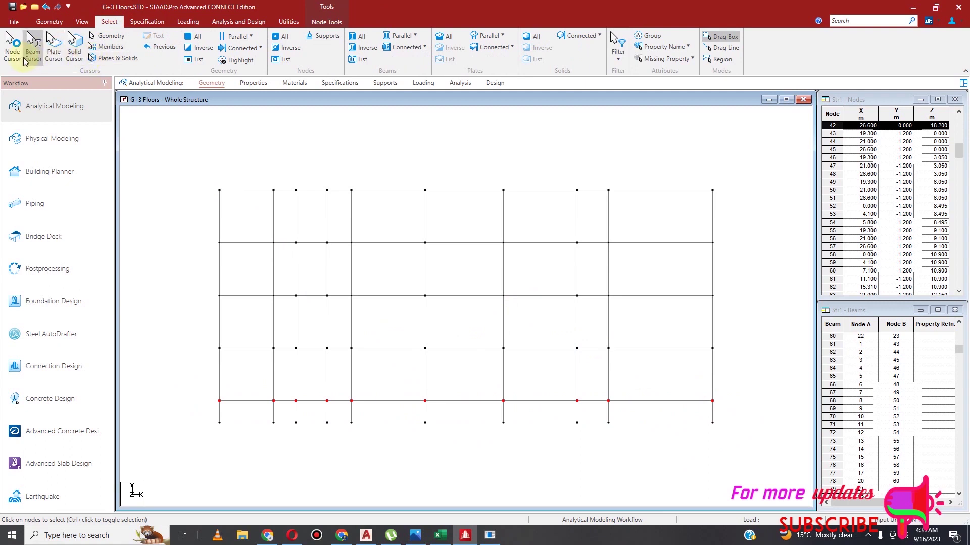
pyautogui.click(409, 416)
pyautogui.moveTo(195, 389); pyautogui.dragTo(734, 412)
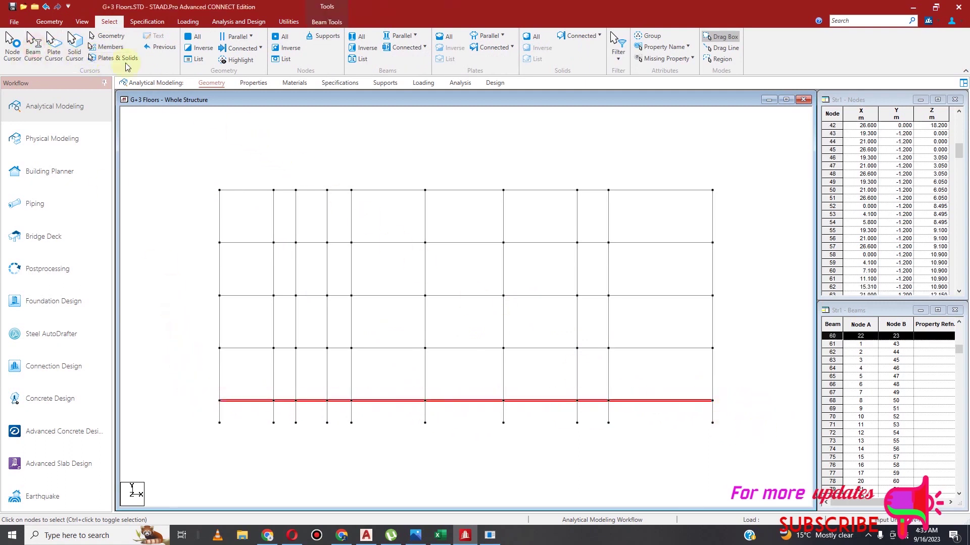
# Display only the selected base-level beams and show them in plan view
pyautogui.click(82, 21)
pyautogui.click(290, 66)
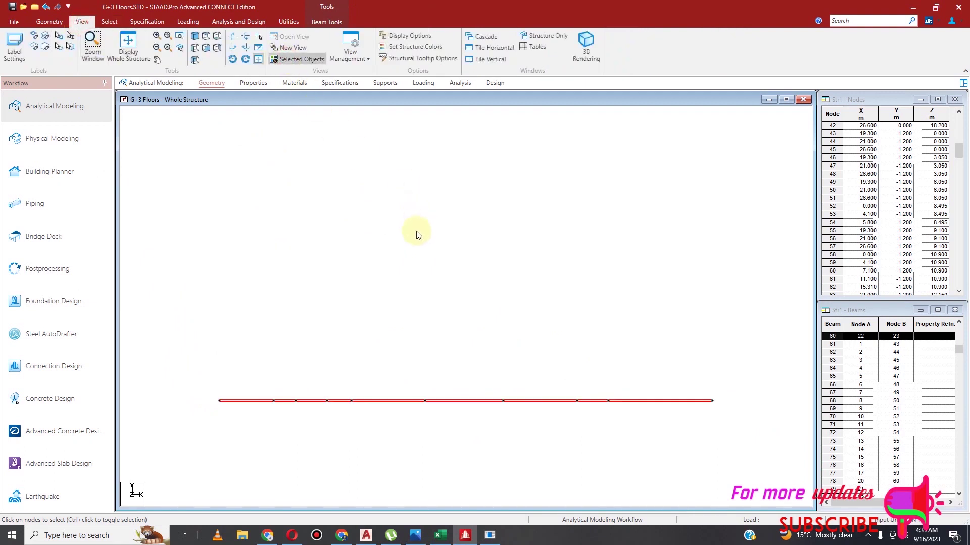
pyautogui.click(206, 39)
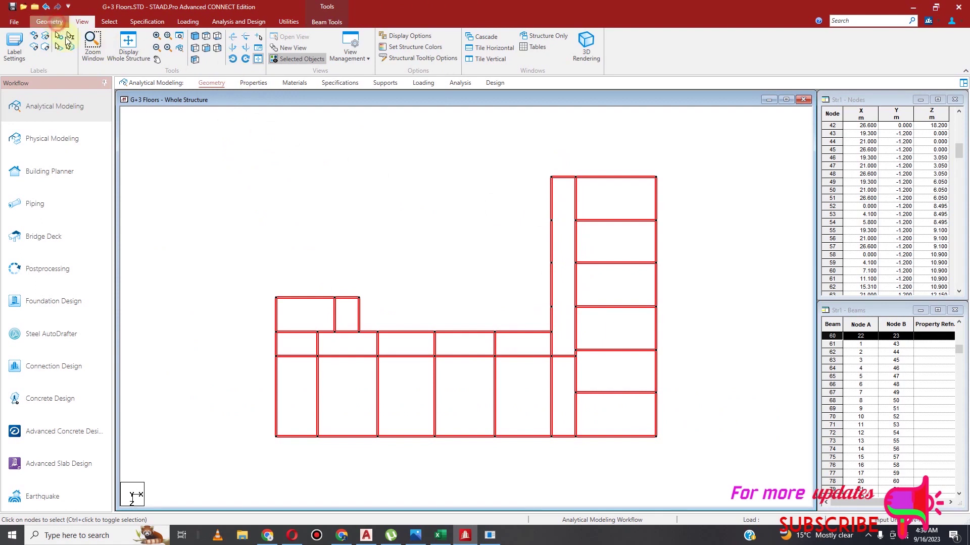
# Add three beams across the classroom wing's corridor at the three intermediate node rows on its courtyard edge
pyautogui.click(49, 22)
pyautogui.click(194, 52)
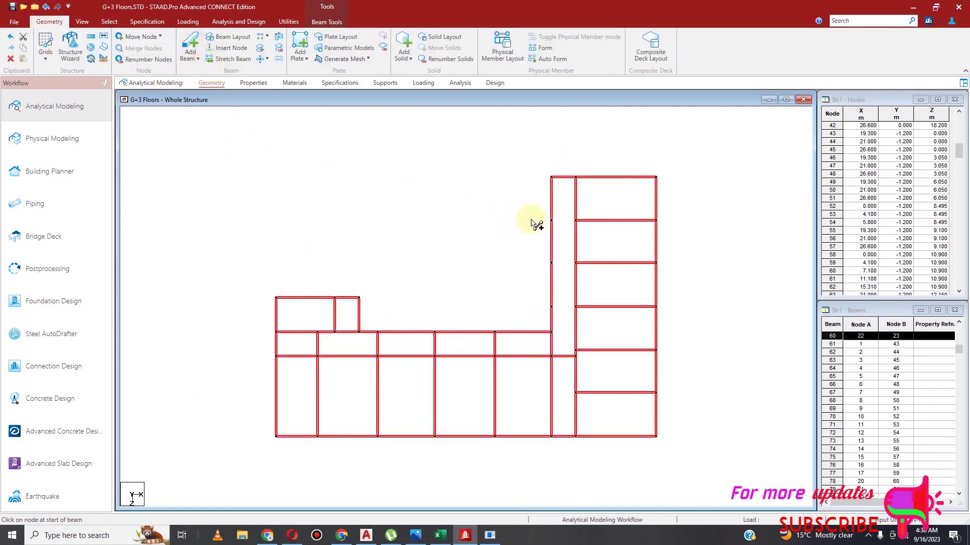
pyautogui.moveTo(551, 221); pyautogui.dragTo(576, 221)
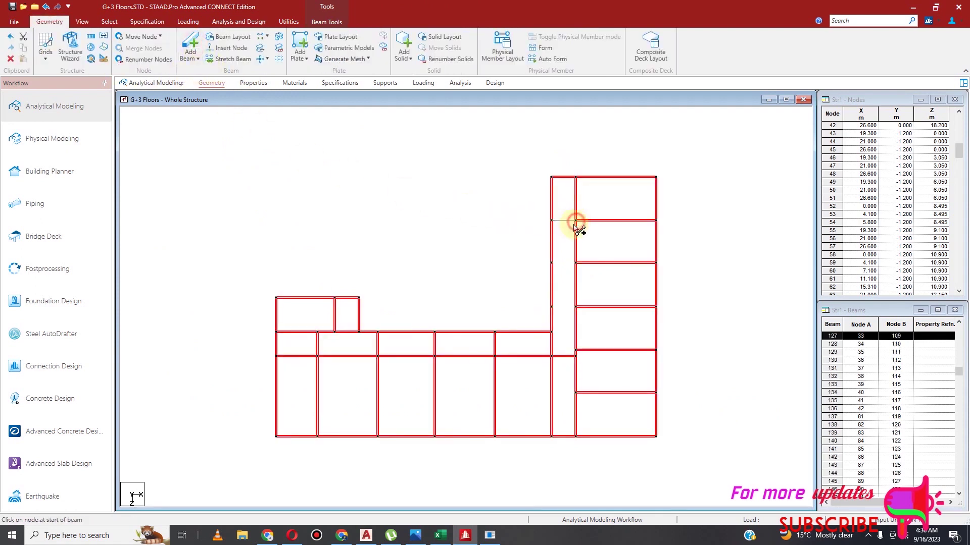
pyautogui.moveTo(553, 264); pyautogui.dragTo(575, 263)
pyautogui.moveTo(551, 306)
pyautogui.mouseDown()
pyautogui.moveTo(573, 316)
pyautogui.moveTo(576, 307)
pyautogui.mouseUp()
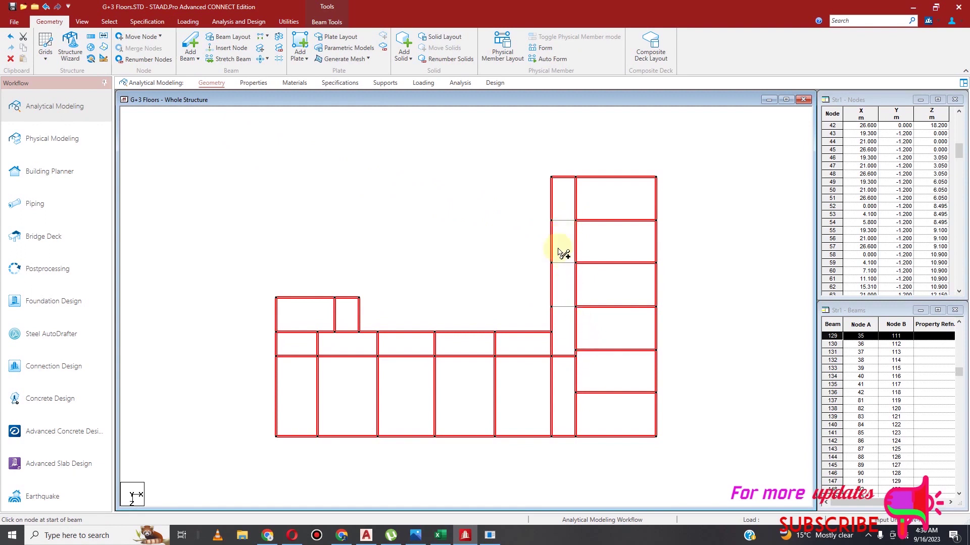
# Delete the selected base-level beams together with the nodes left without any attached structural element
pyautogui.click(11, 59)
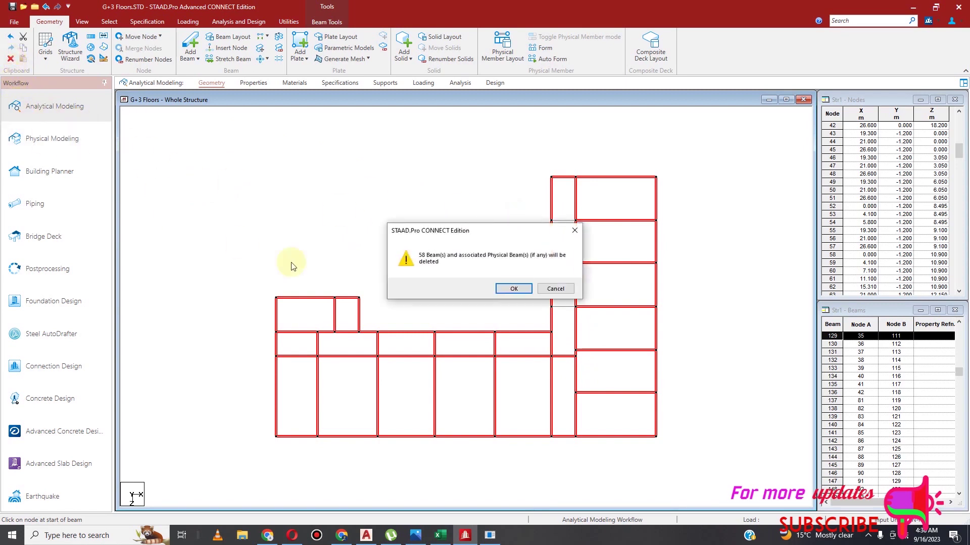
pyautogui.click(513, 289)
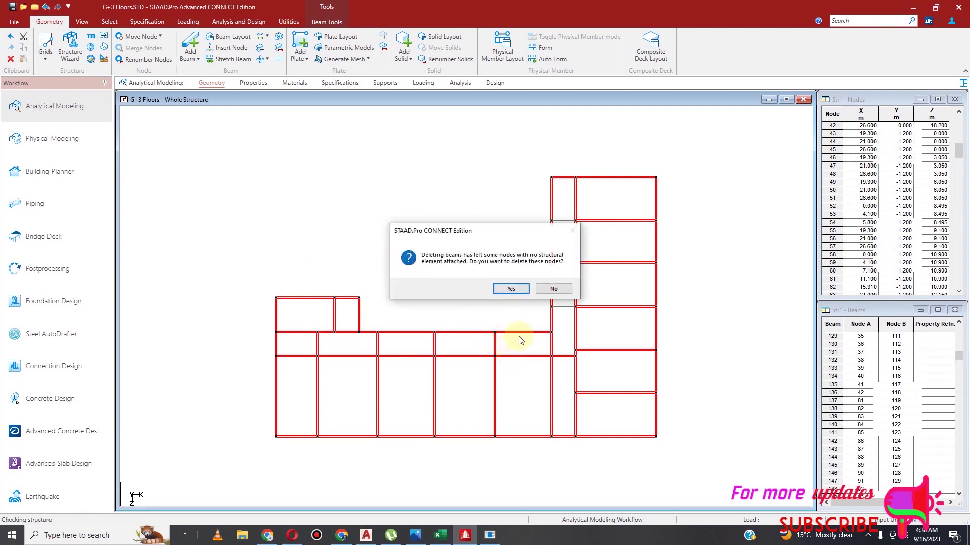
pyautogui.click(520, 291)
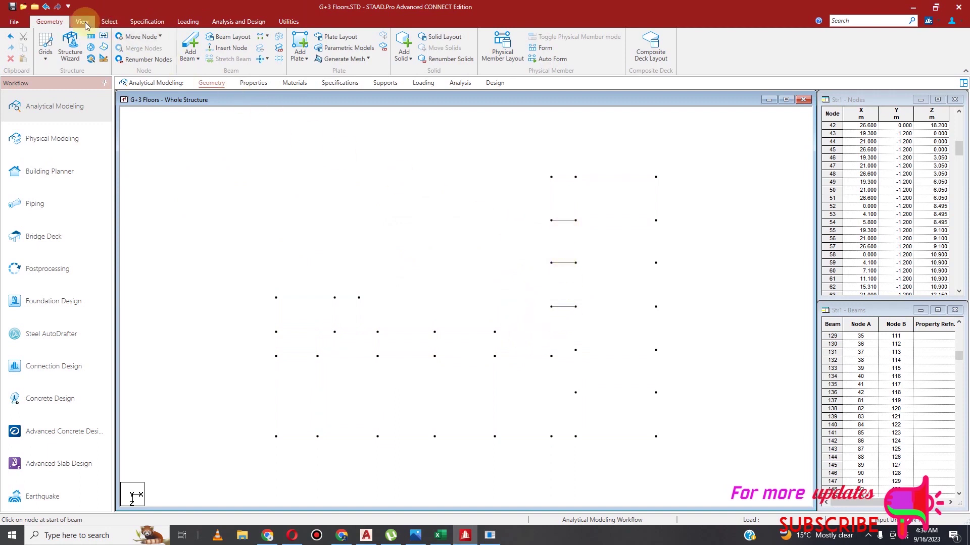
# Select the three short beams crossing the classroom wing's corridor with the beam cursor
pyautogui.click(109, 21)
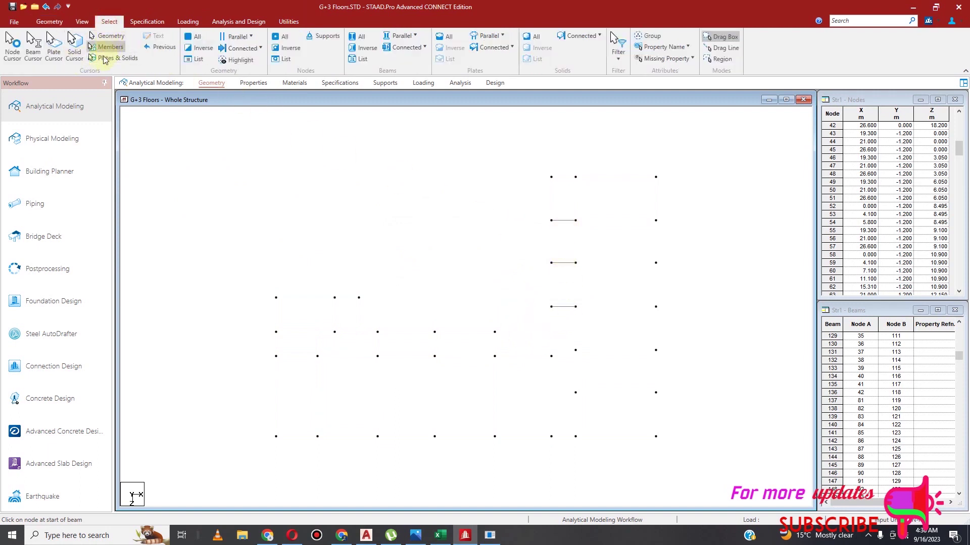
pyautogui.click(36, 48)
pyautogui.moveTo(558, 210); pyautogui.dragTo(565, 330)
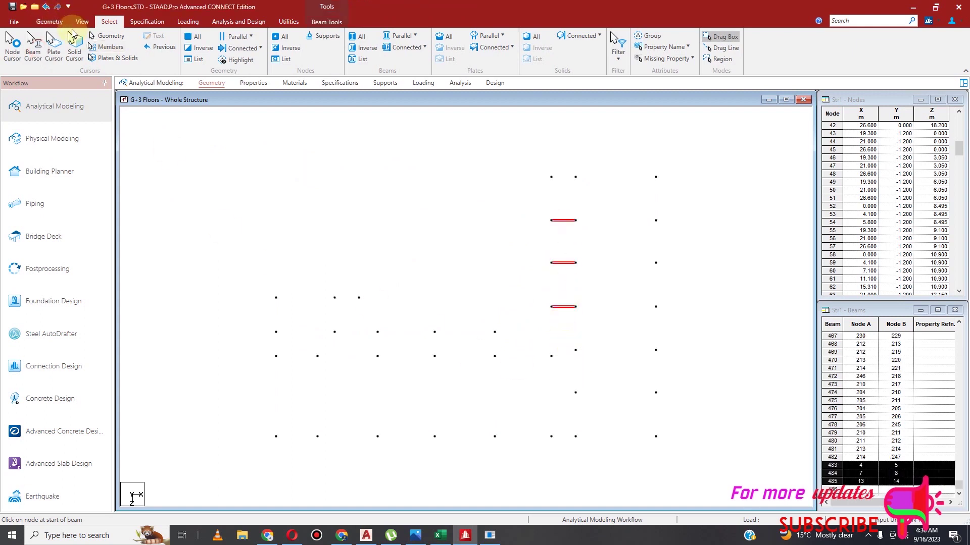
pyautogui.click(49, 21)
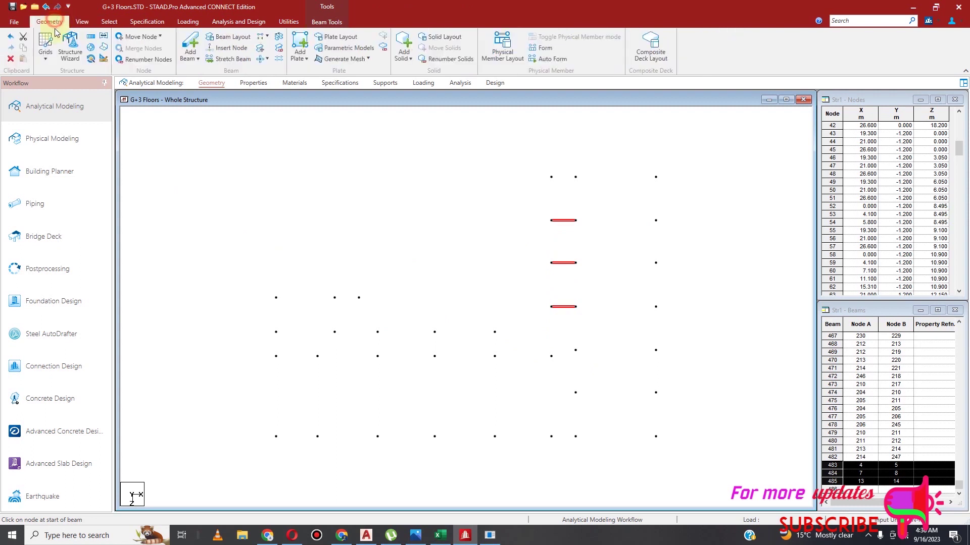
pyautogui.click(92, 39)
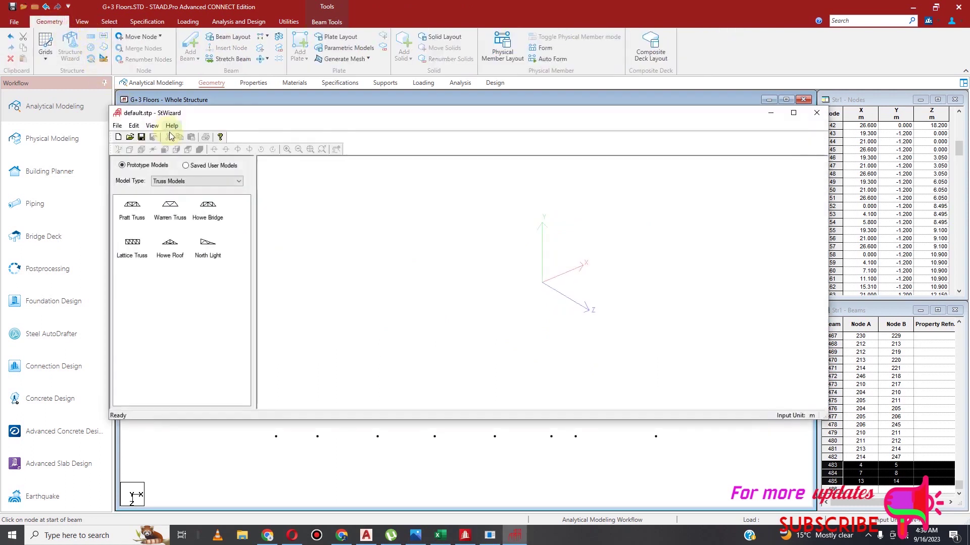
pyautogui.click(815, 112)
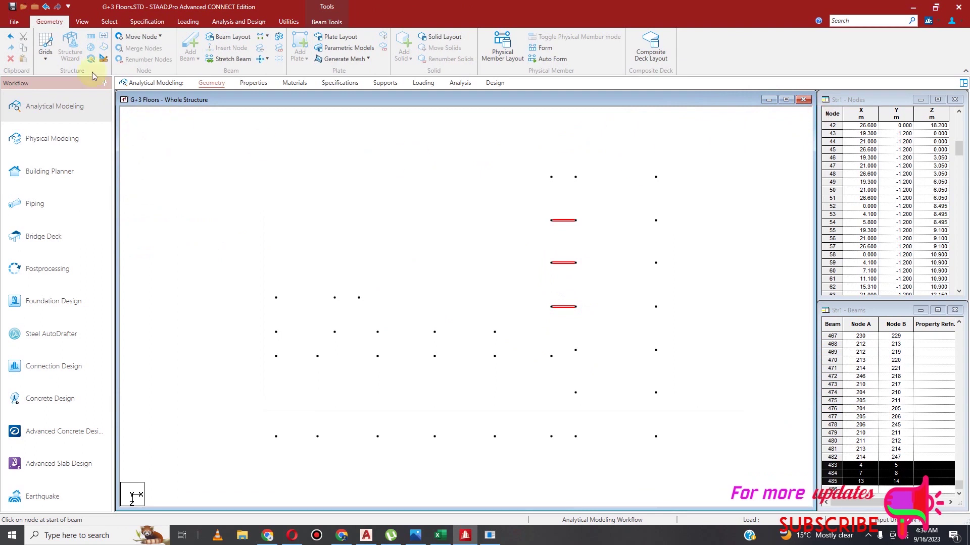
pyautogui.click(389, 189)
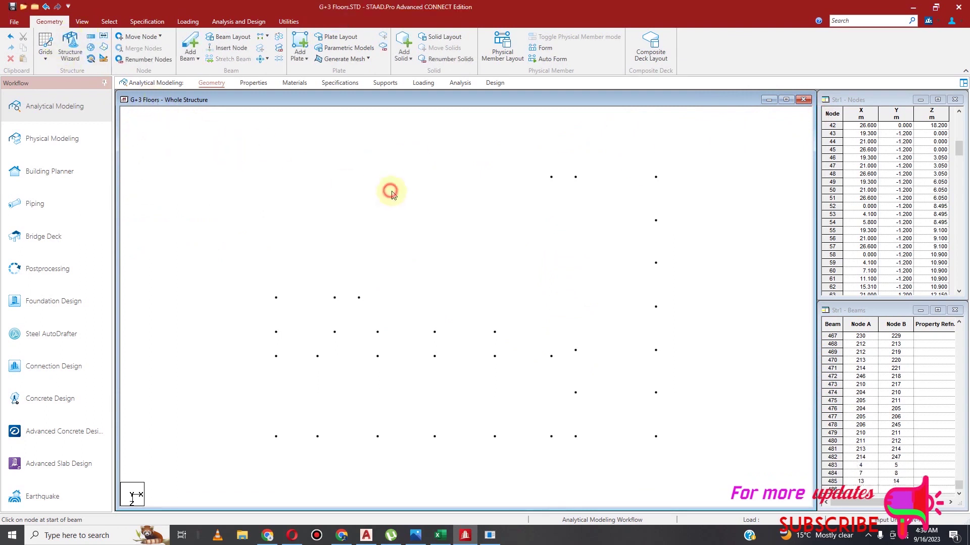
pyautogui.click(560, 212)
pyautogui.moveTo(561, 248); pyautogui.dragTo(561, 322)
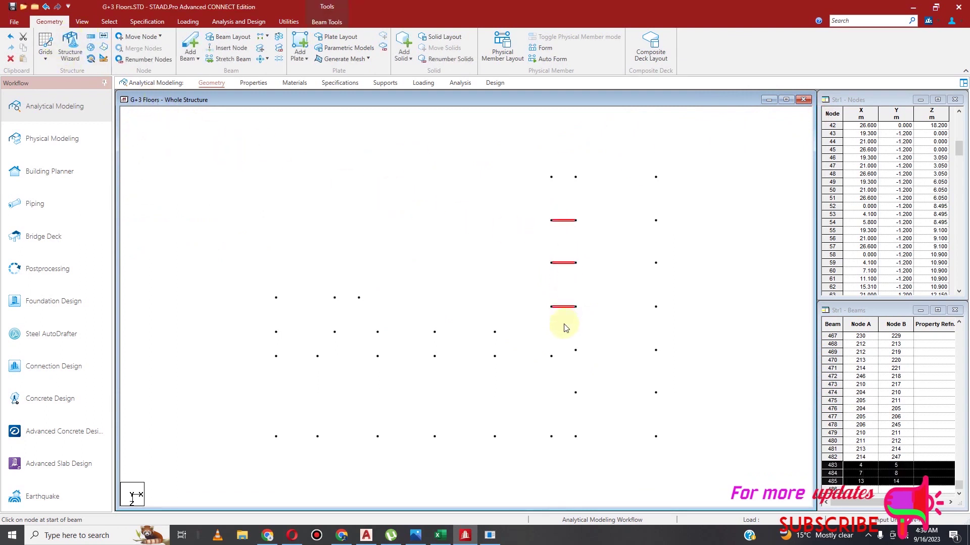
# Repeat the selected corridor beams upward with Translational Repeat in global Y, using 4 steps at 2.85 m spacing without linking the steps
pyautogui.click(91, 41)
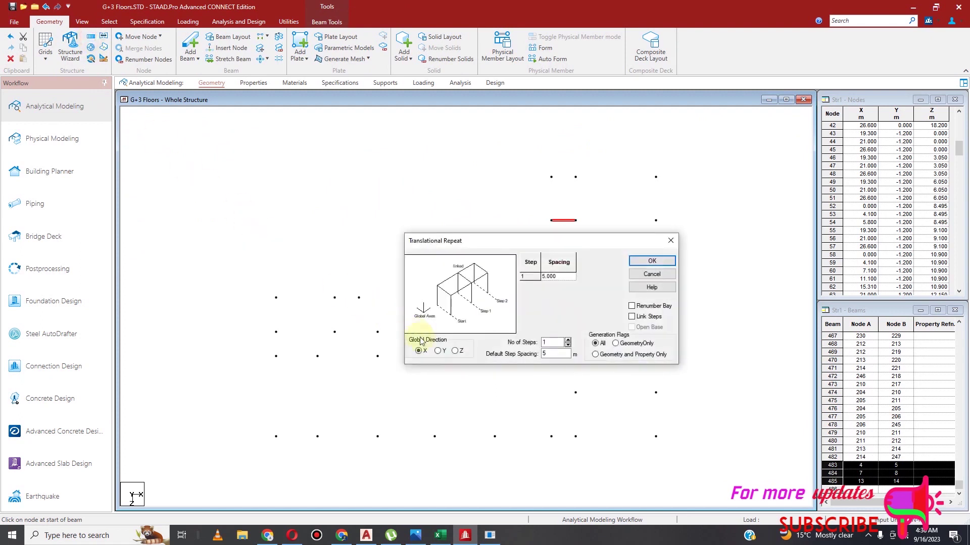
pyautogui.click(438, 352)
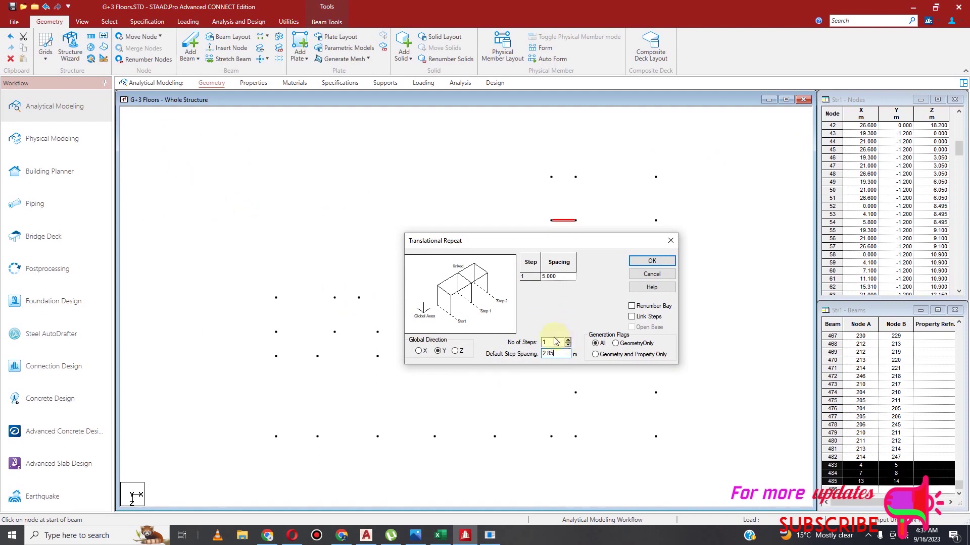
pyautogui.write('4')
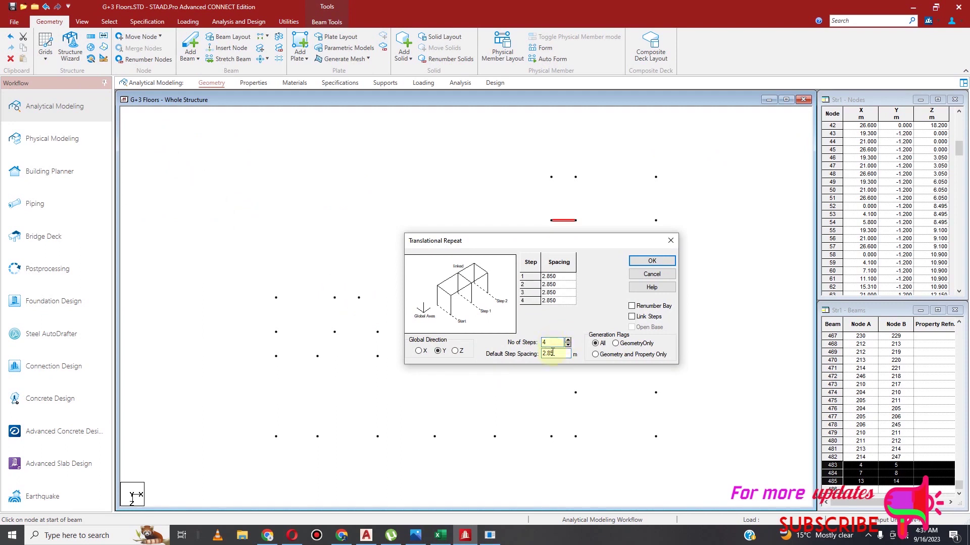
pyautogui.click(652, 261)
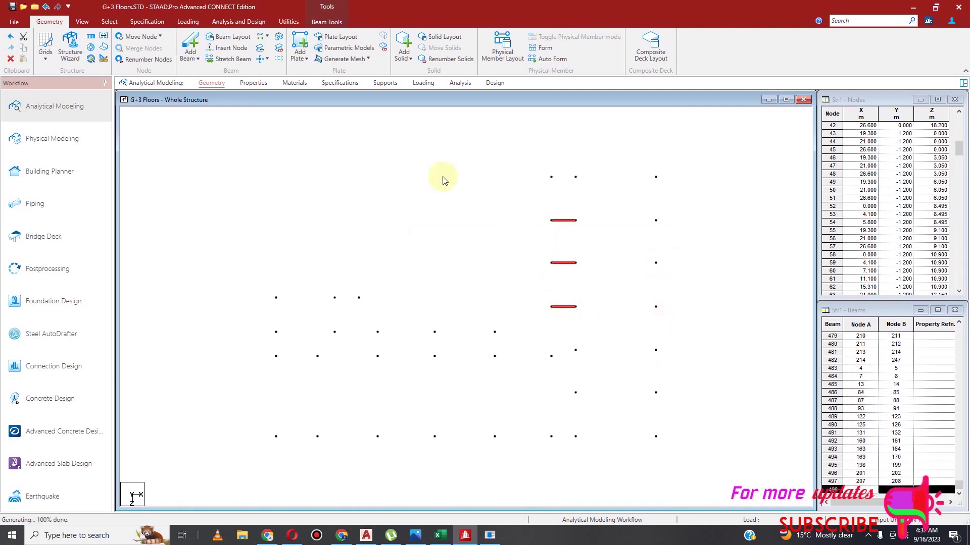
# Delete the three selected short beams, and display the whole structure in isometric view
pyautogui.click(15, 59)
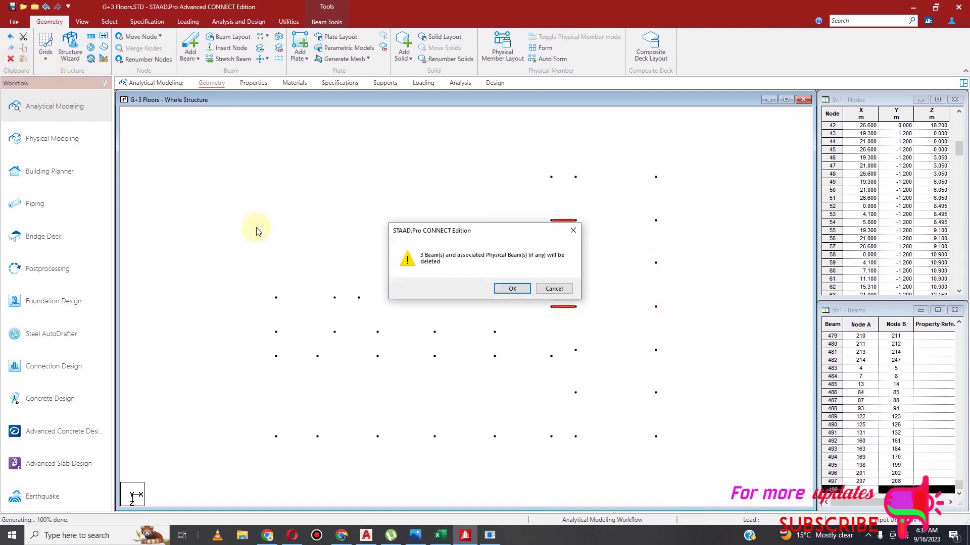
pyautogui.click(513, 288)
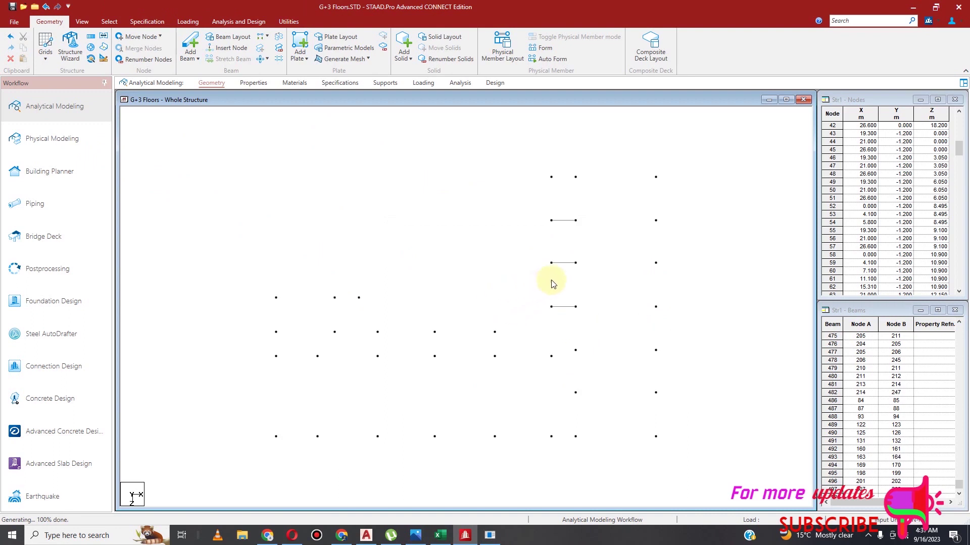
pyautogui.click(565, 222)
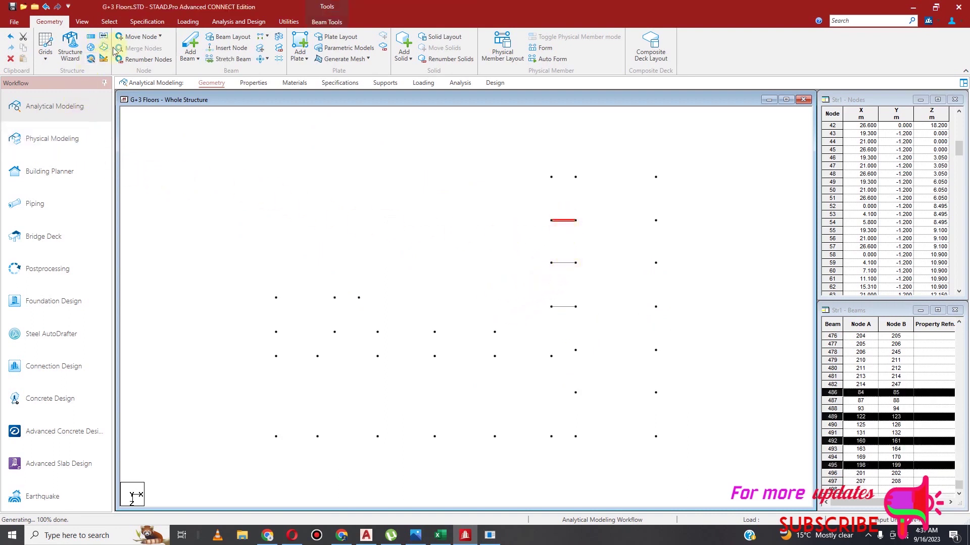
pyautogui.click(82, 21)
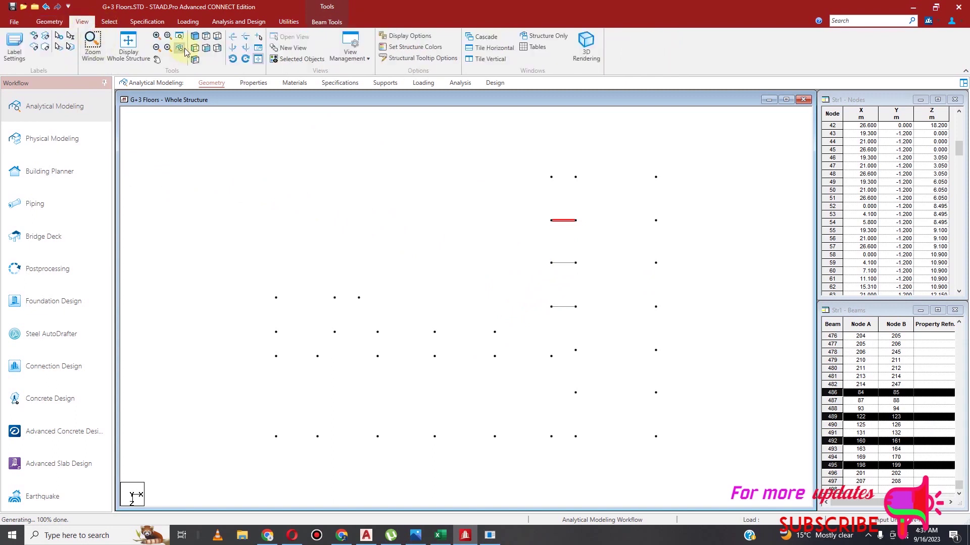
pyautogui.click(195, 37)
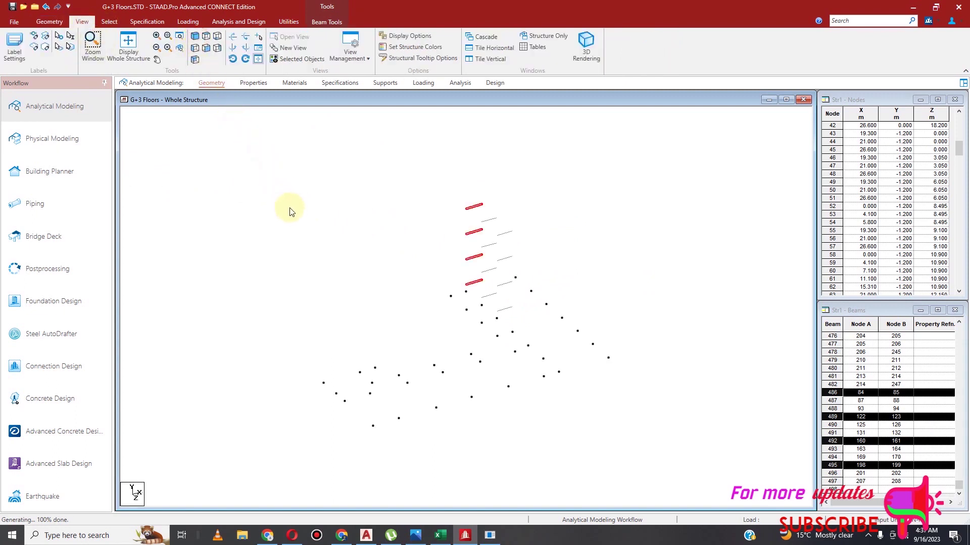
pyautogui.click(319, 225)
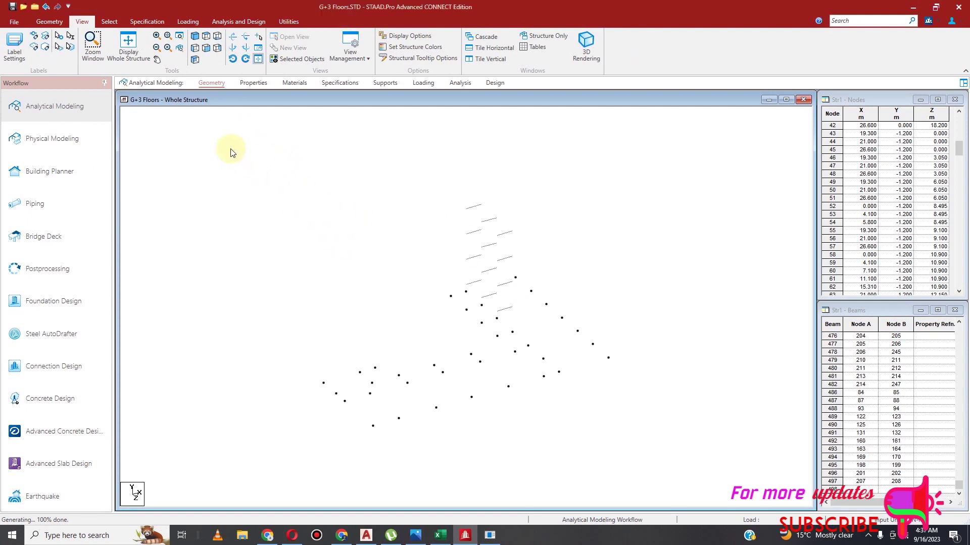
pyautogui.click(128, 45)
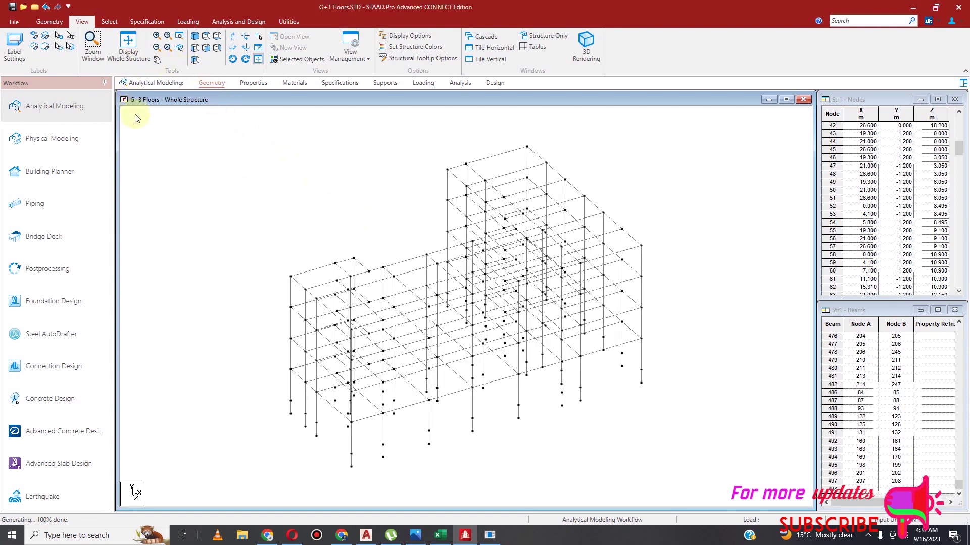
pyautogui.scroll(2, 536, 228)
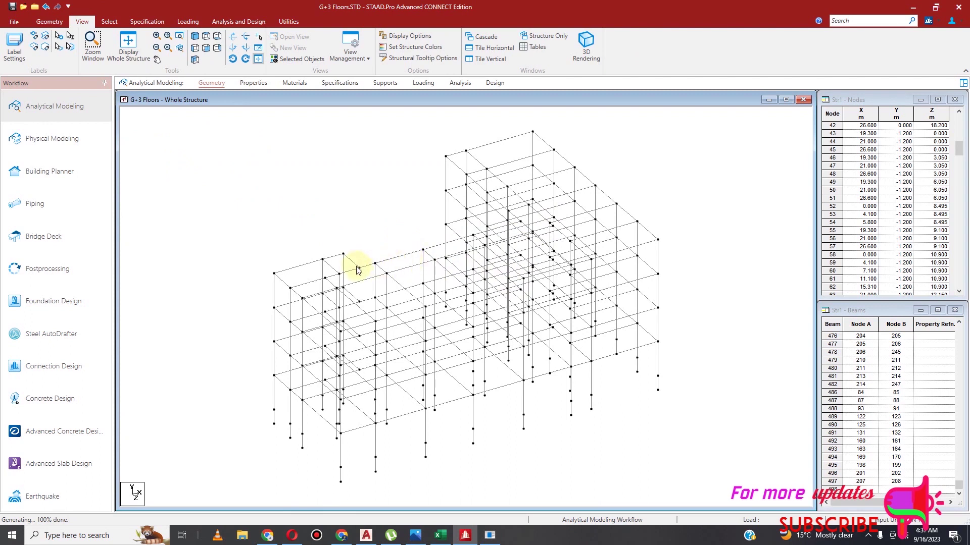
# Repeat the four roof beams of the corner stair bay upward once along Y at 2.85 m spacing, with the steps linked
pyautogui.click(280, 280)
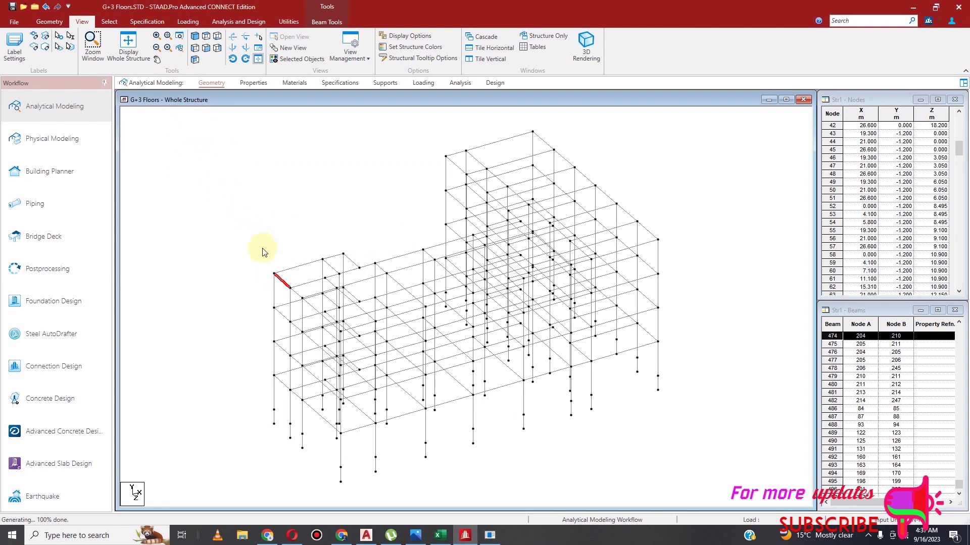
pyautogui.keyDown('ctrl'); pyautogui.click(299, 267); pyautogui.keyUp('ctrl')
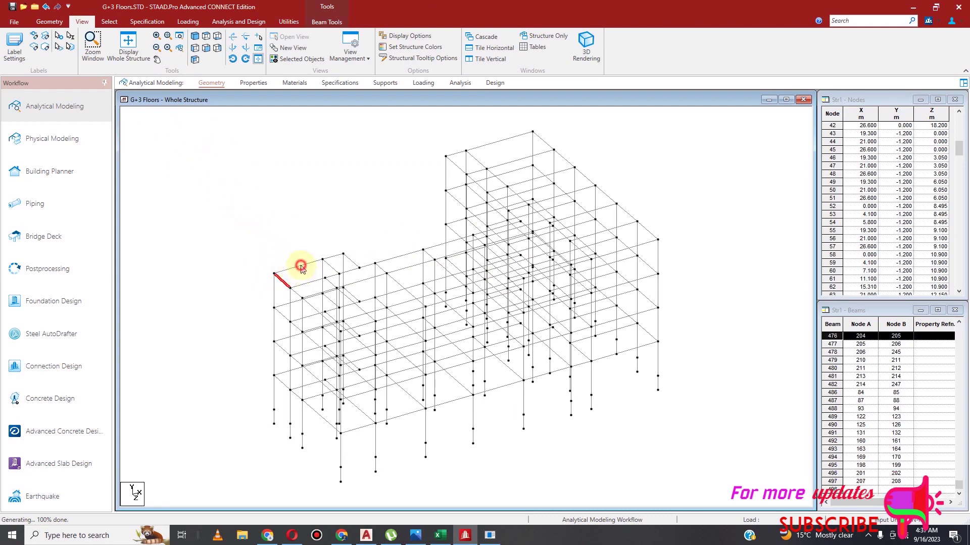
pyautogui.keyDown('ctrl'); pyautogui.click(313, 284); pyautogui.keyUp('ctrl')
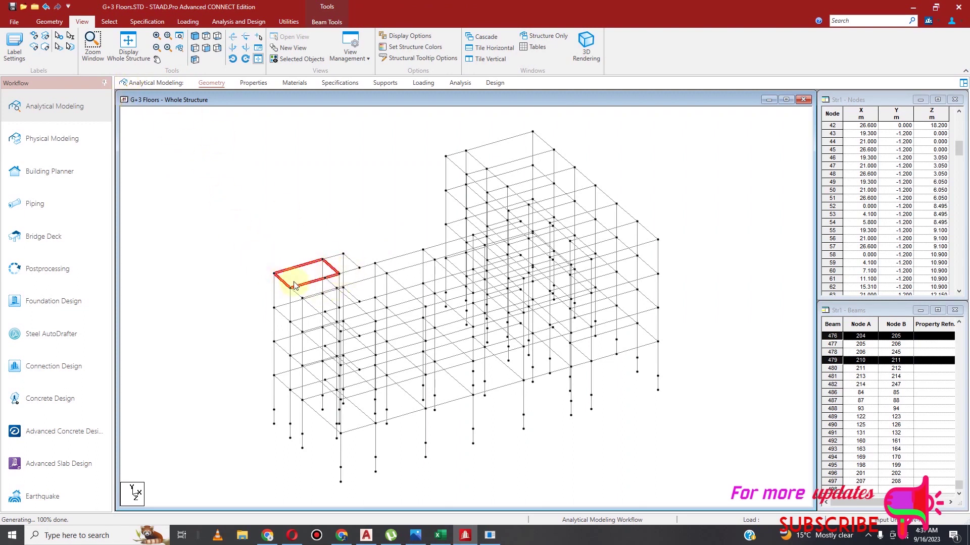
pyautogui.click(49, 21)
pyautogui.click(91, 37)
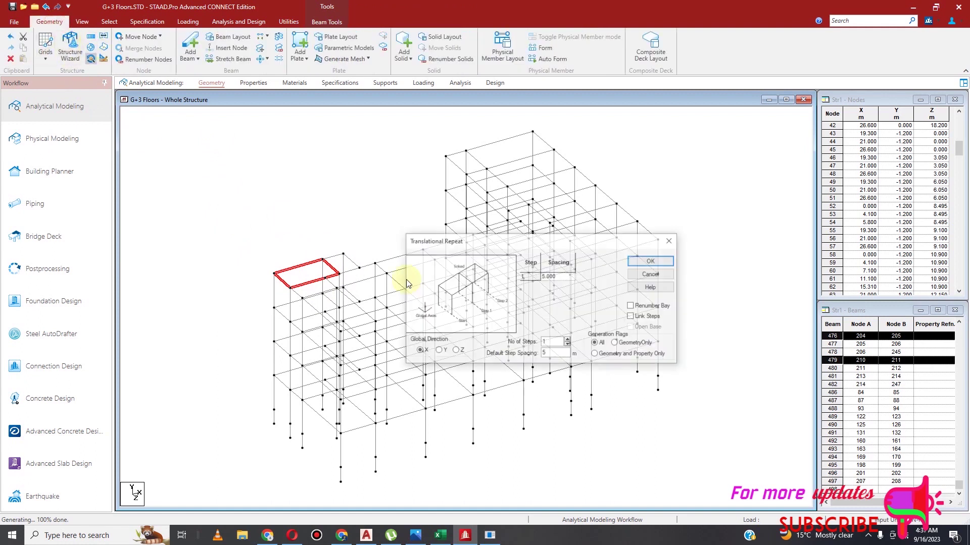
pyautogui.click(438, 350)
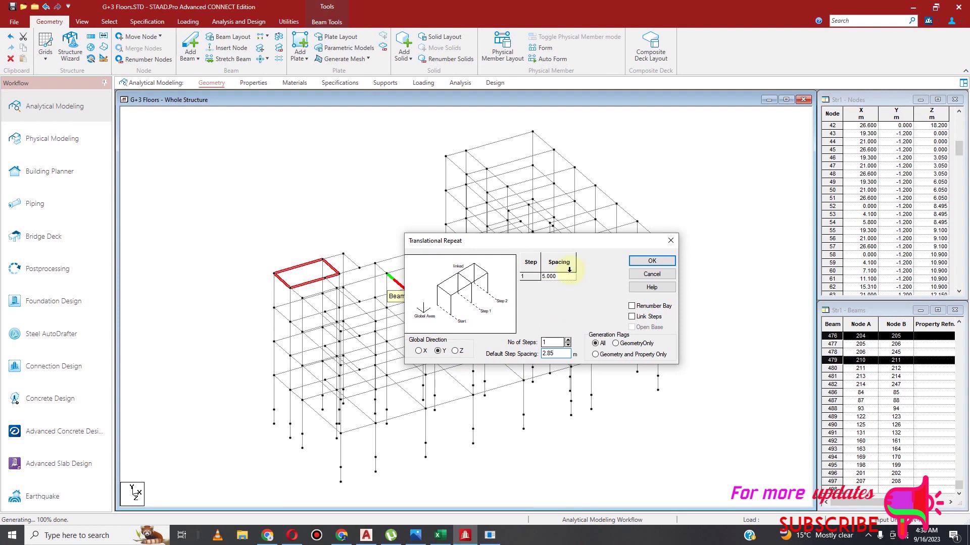
pyautogui.click(632, 317)
pyautogui.click(654, 261)
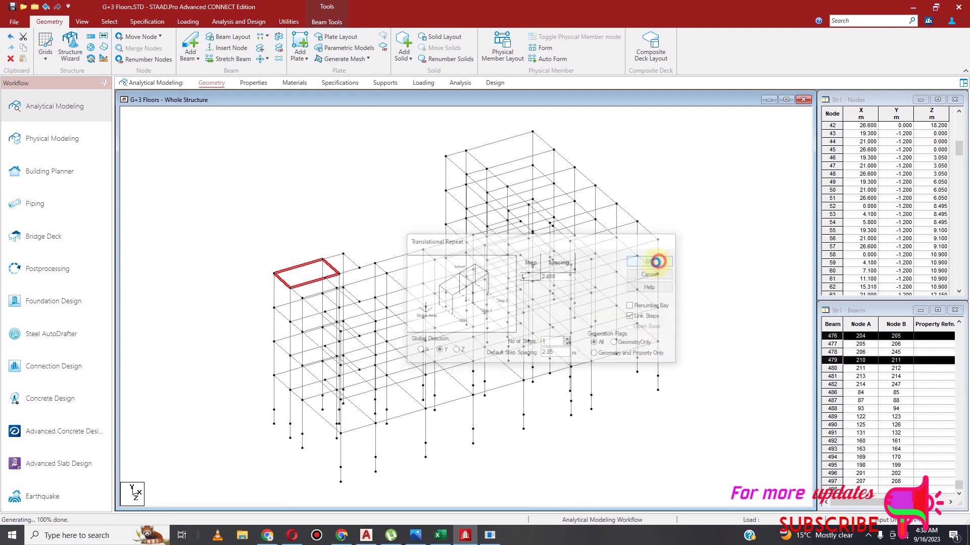
pyautogui.scroll(3, 336, 276)
pyautogui.scroll(-5, 335, 277)
pyautogui.scroll(-1, 366, 281)
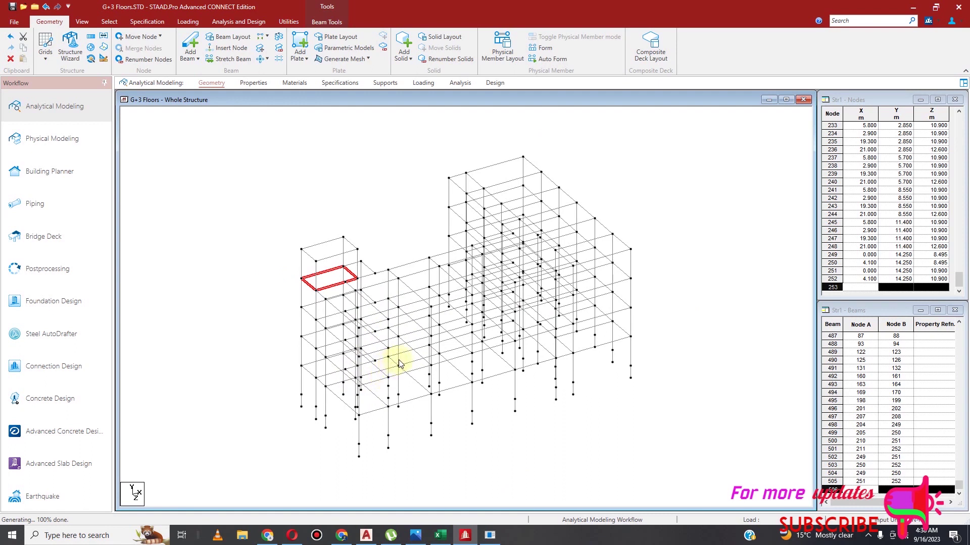
pyautogui.scroll(1, 438, 348)
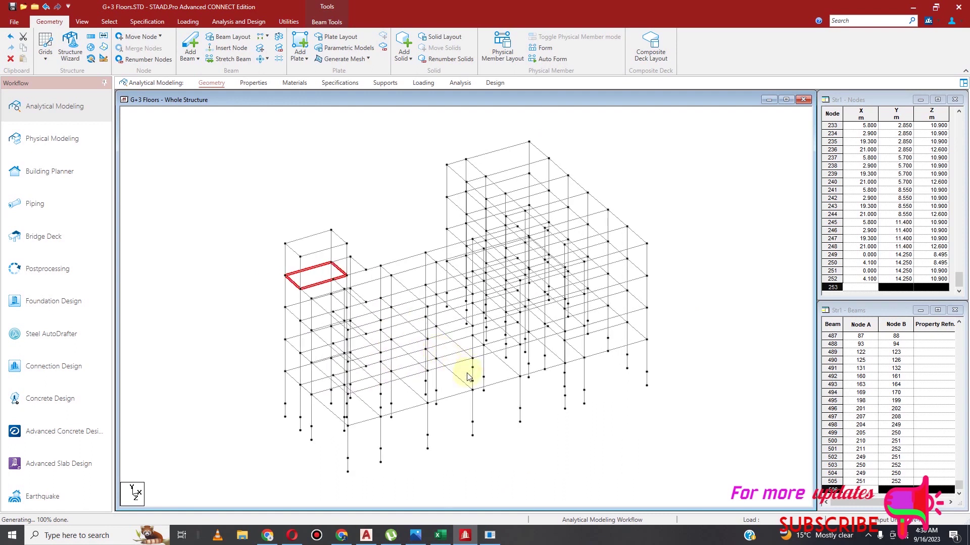
pyautogui.click(486, 450)
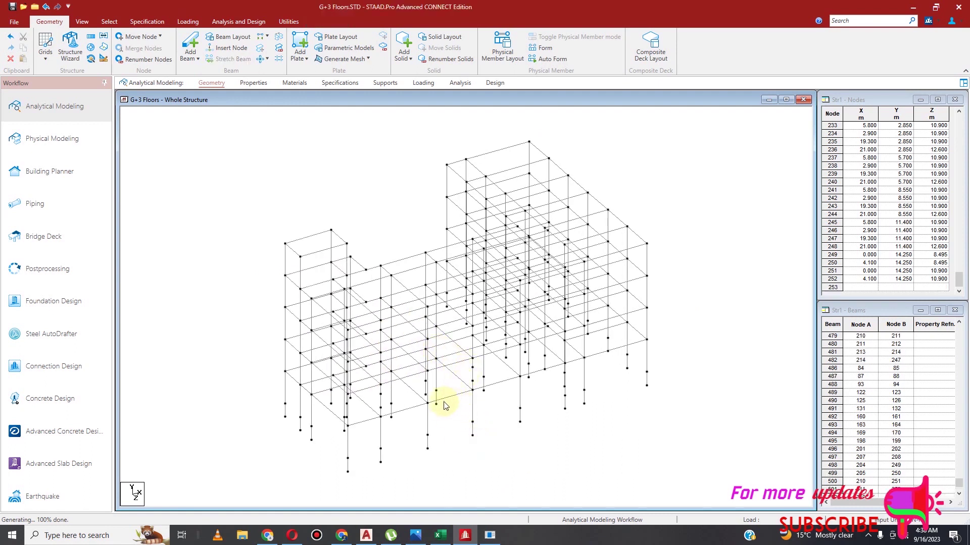
pyautogui.scroll(-1, 452, 356)
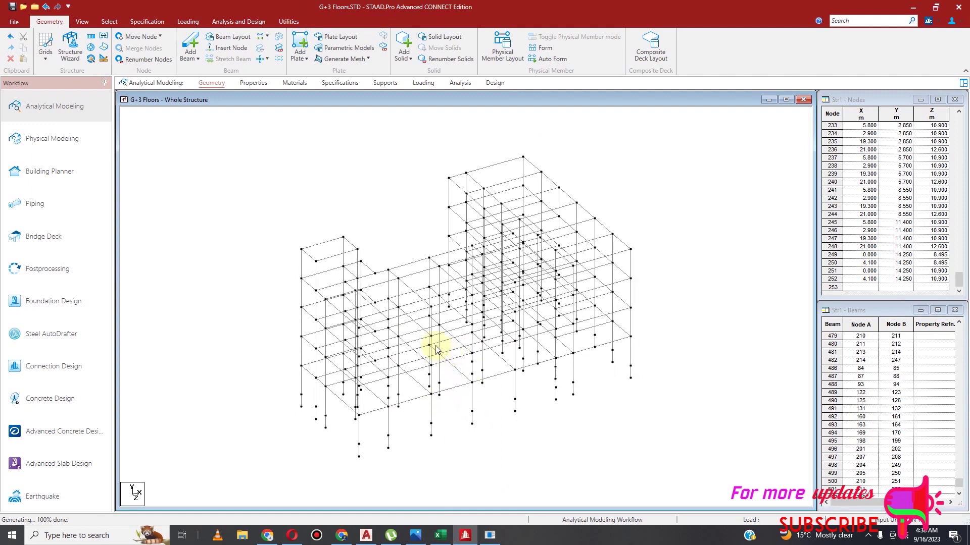
# Open the section properties page, switch to AutoCAD and examine the column layout around the stairs and courtyard in the floor plan
pyautogui.click(258, 82)
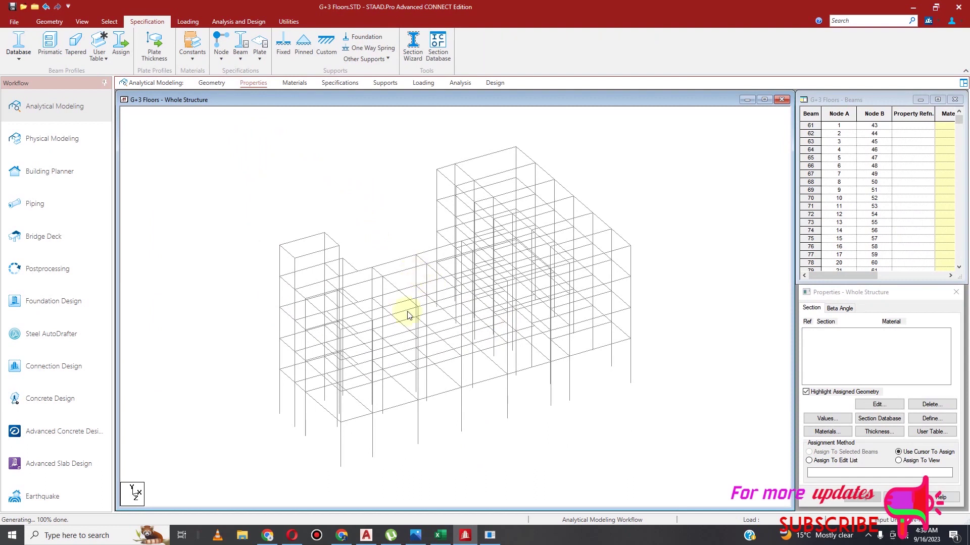
pyautogui.click(368, 536)
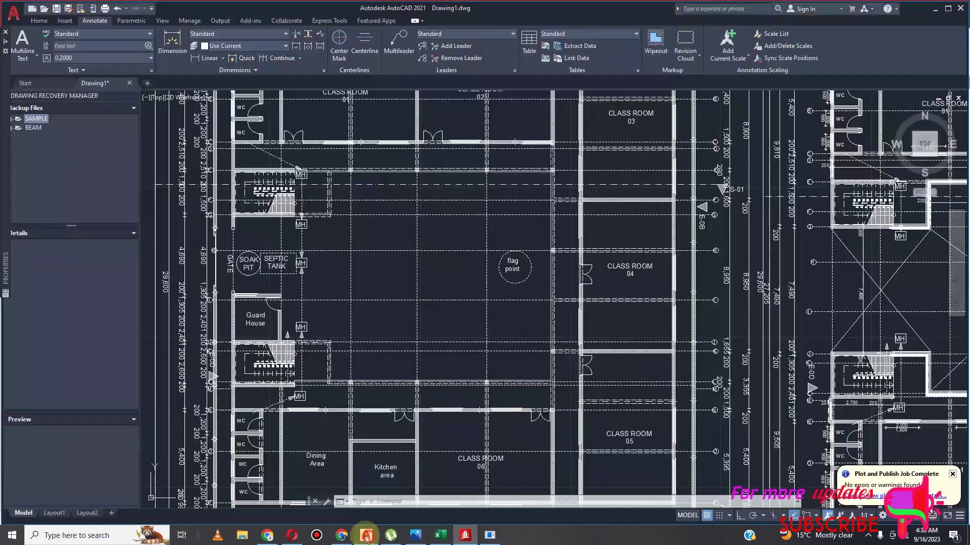
pyautogui.scroll(-10, 402, 334)
pyautogui.scroll(10, 360, 303)
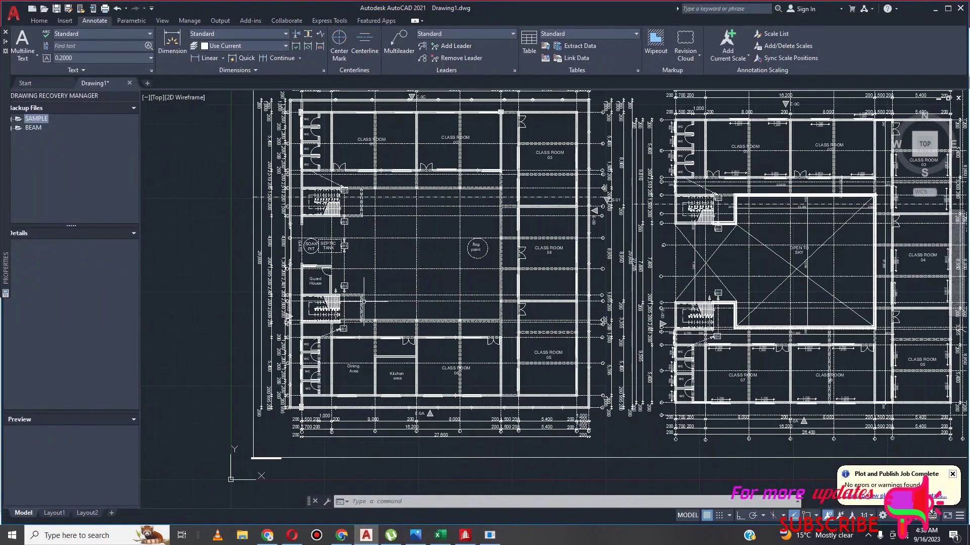
pyautogui.scroll(-2, 359, 303)
pyautogui.scroll(2, 360, 303)
pyautogui.scroll(2, 344, 280)
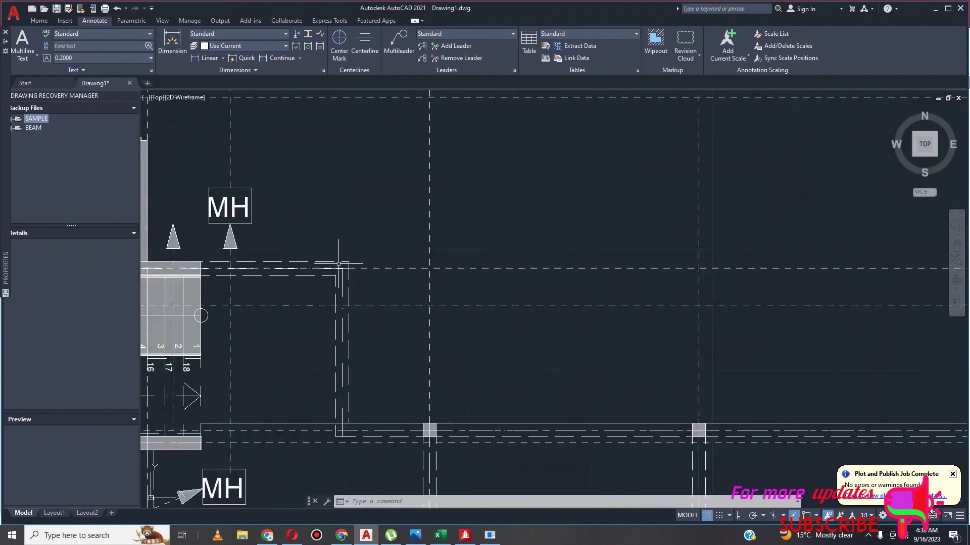
pyautogui.scroll(-7, 343, 273)
pyautogui.scroll(5, 346, 264)
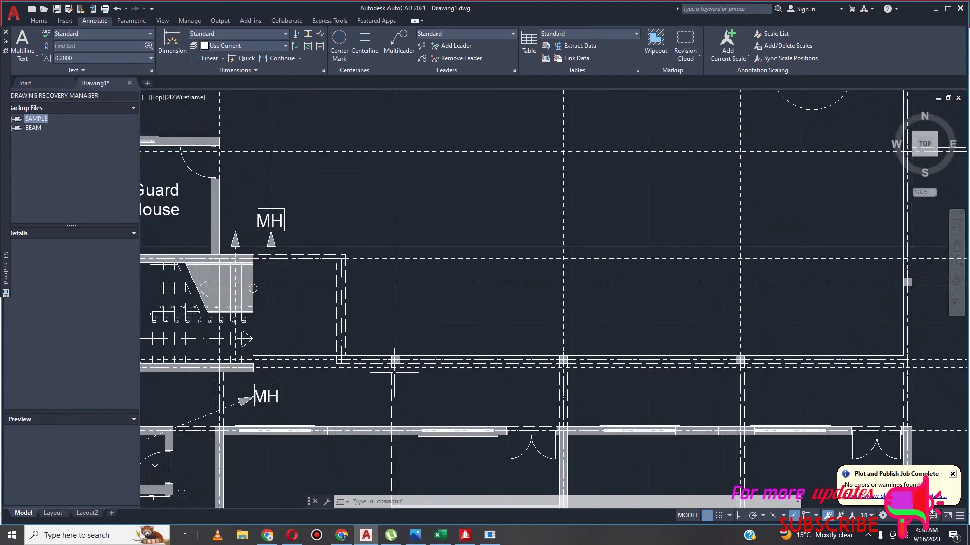
pyautogui.scroll(-5, 430, 376)
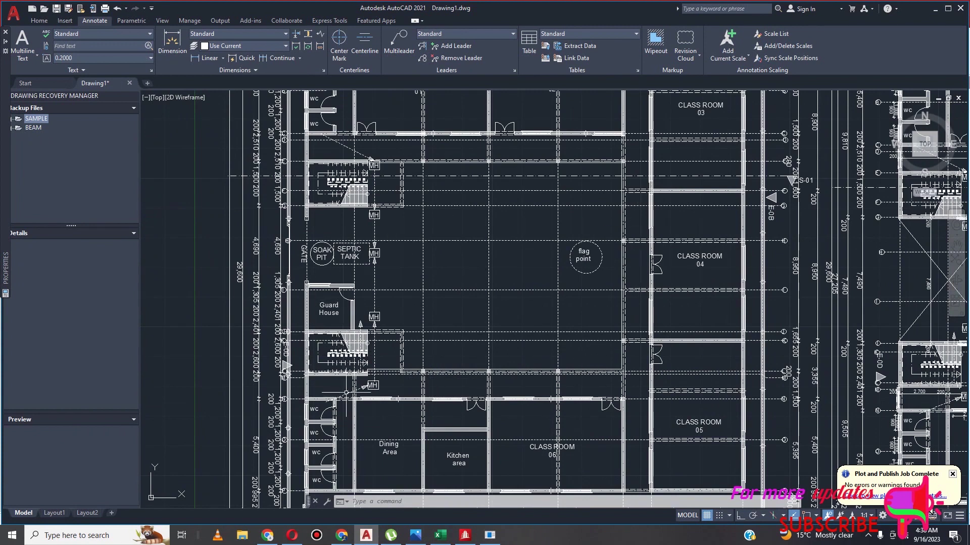
# Switch back to STAAD.Pro and define a circular concrete section with a YD of 0.3 m
pyautogui.click(465, 531)
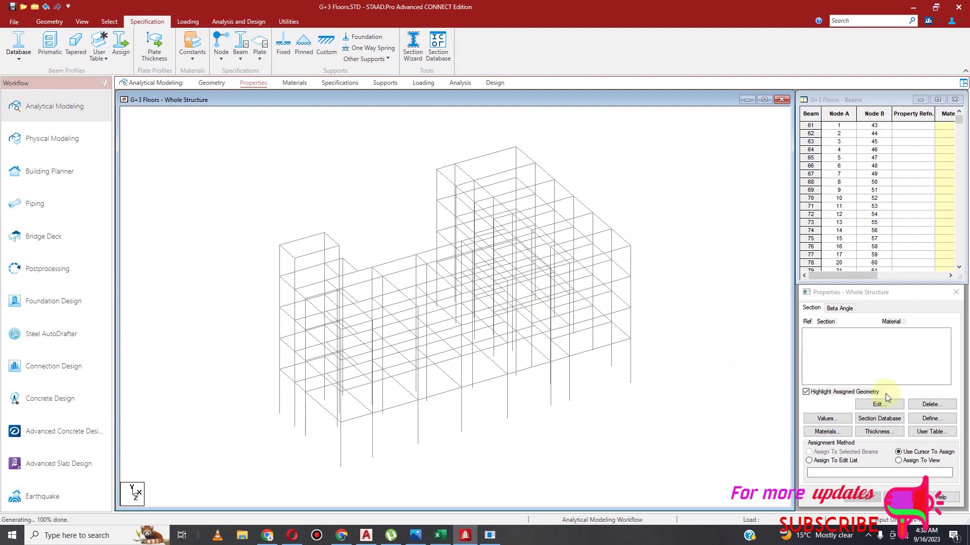
pyautogui.click(933, 421)
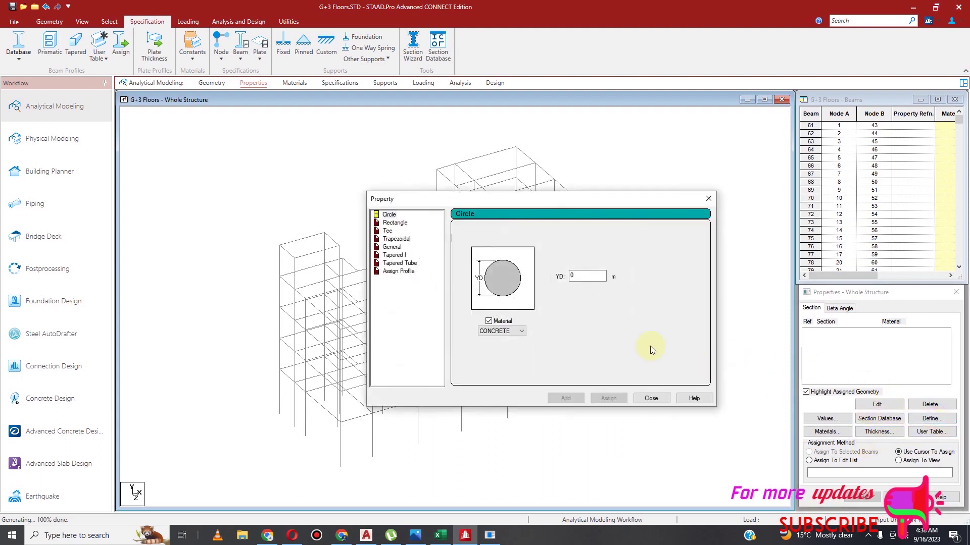
pyautogui.click(578, 276)
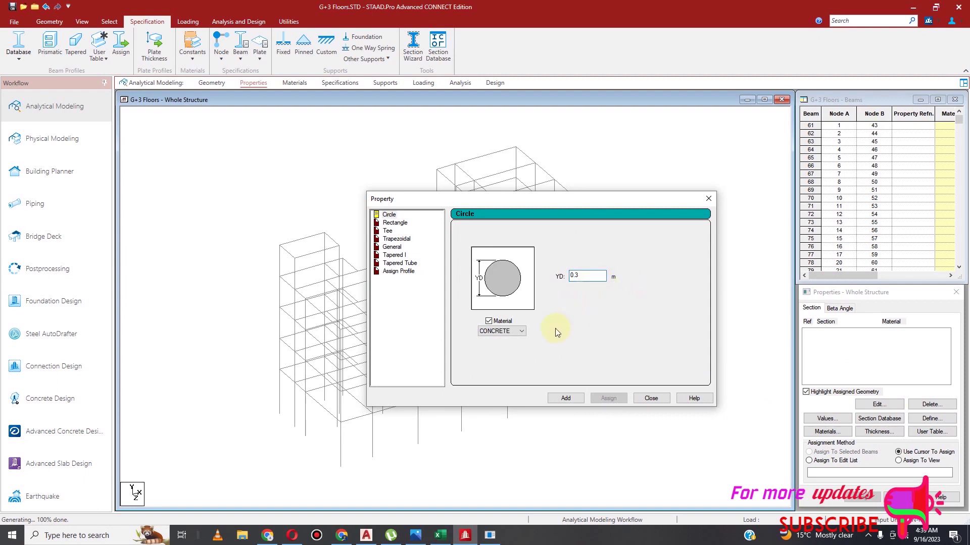
pyautogui.click(566, 399)
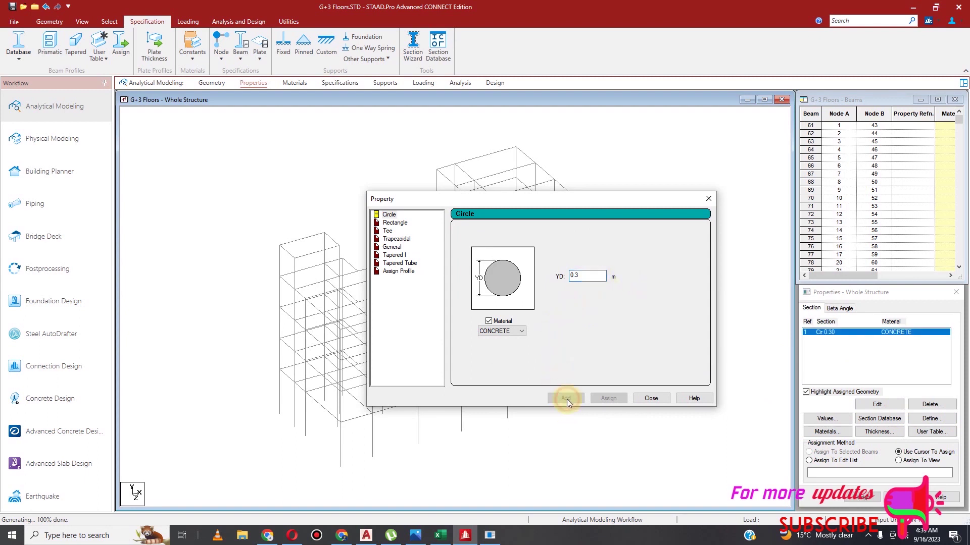
pyautogui.click(650, 399)
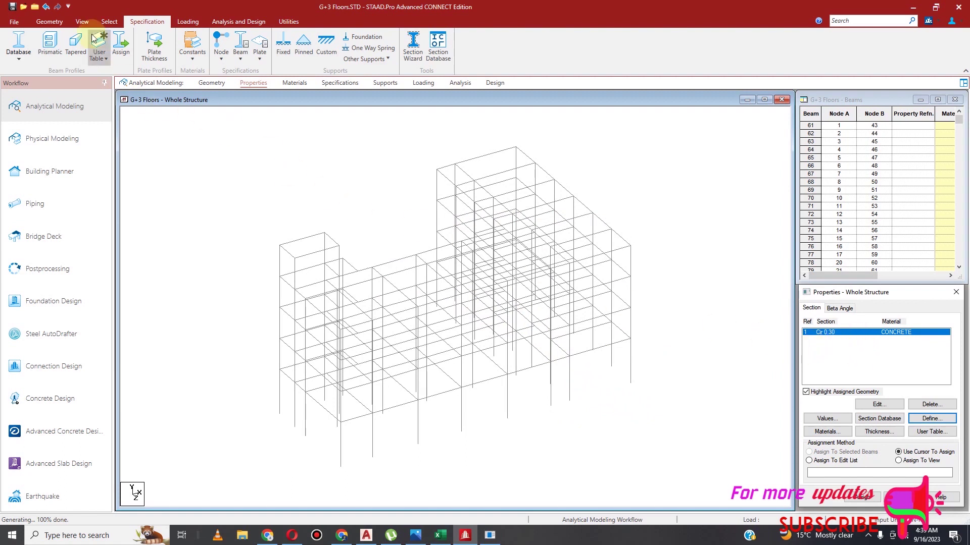
# In plan view, select the members along the courtyard-side edge of the building and display only those selected objects
pyautogui.click(82, 22)
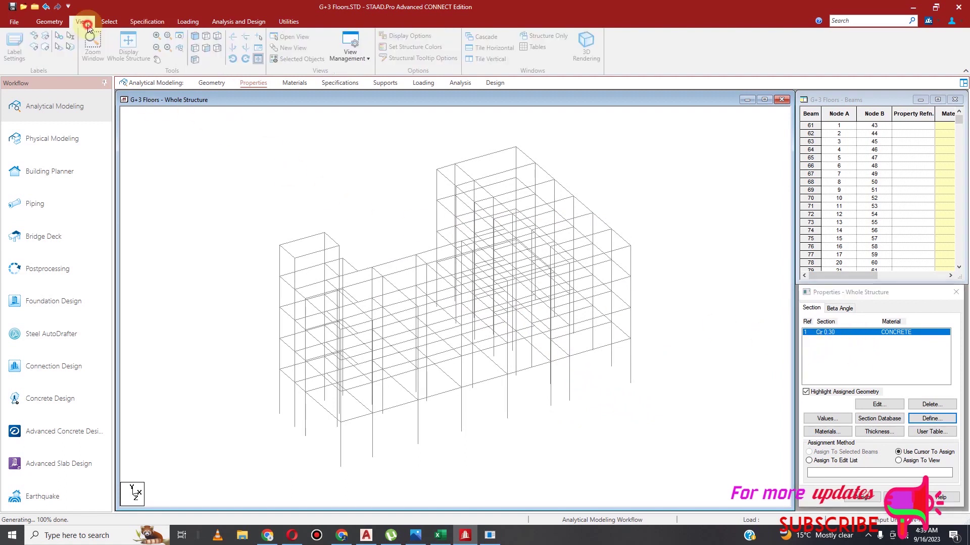
pyautogui.click(213, 47)
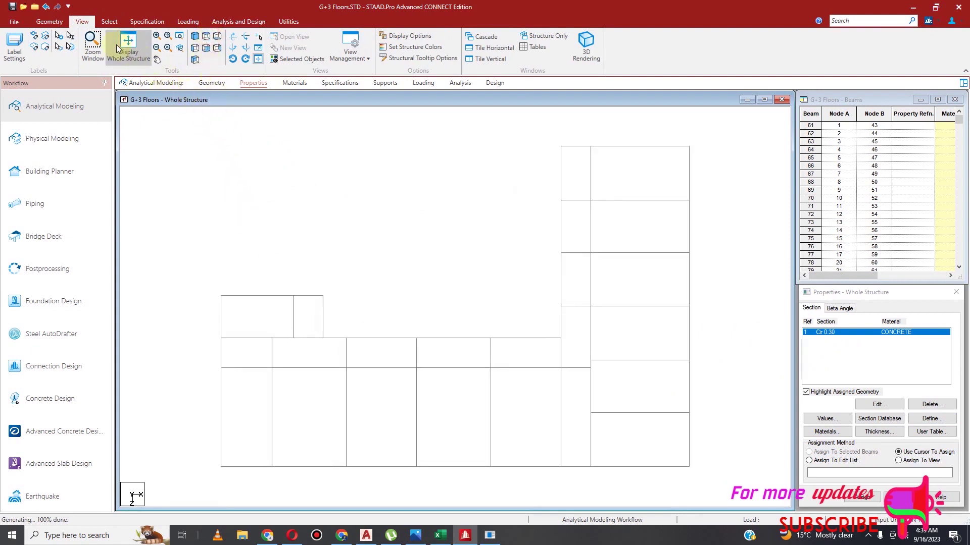
pyautogui.click(108, 22)
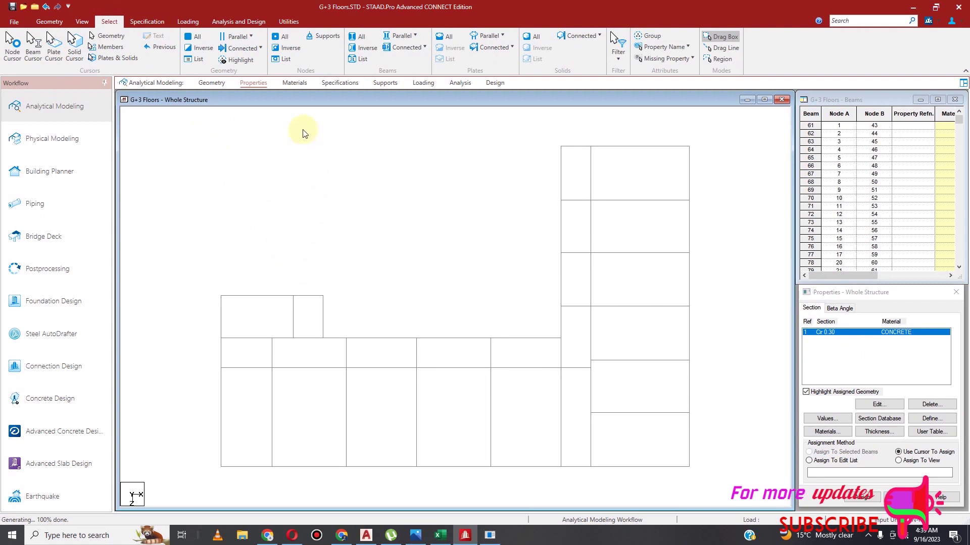
pyautogui.moveTo(304, 114); pyautogui.dragTo(572, 348)
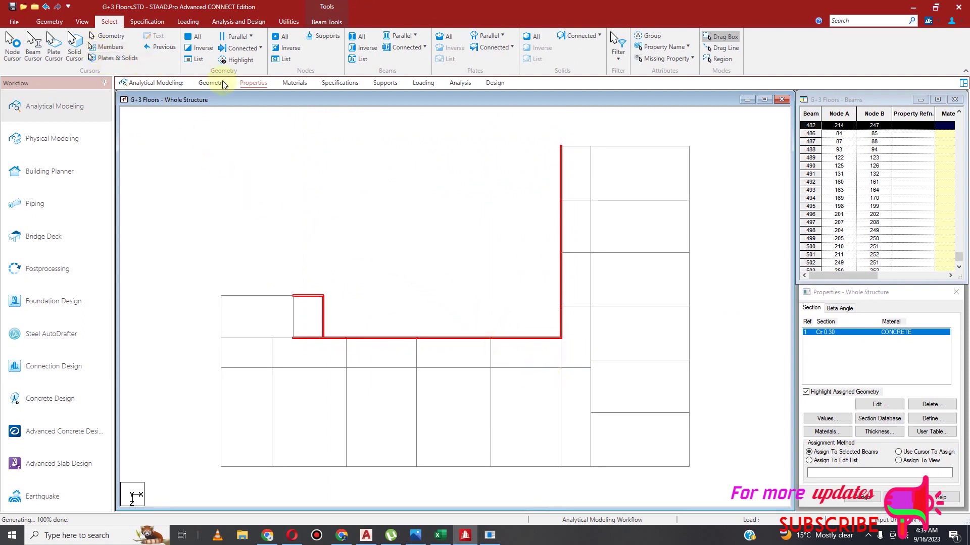
pyautogui.click(82, 21)
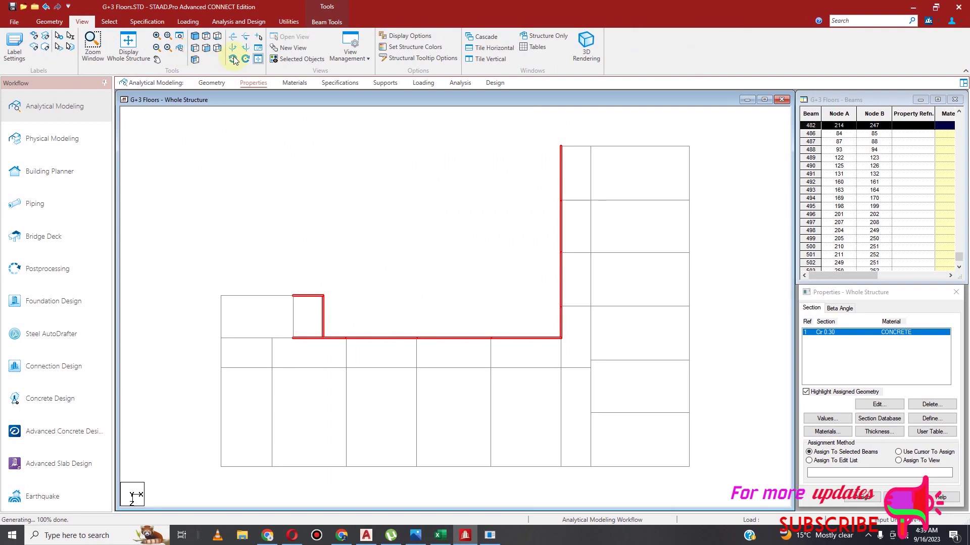
pyautogui.click(291, 59)
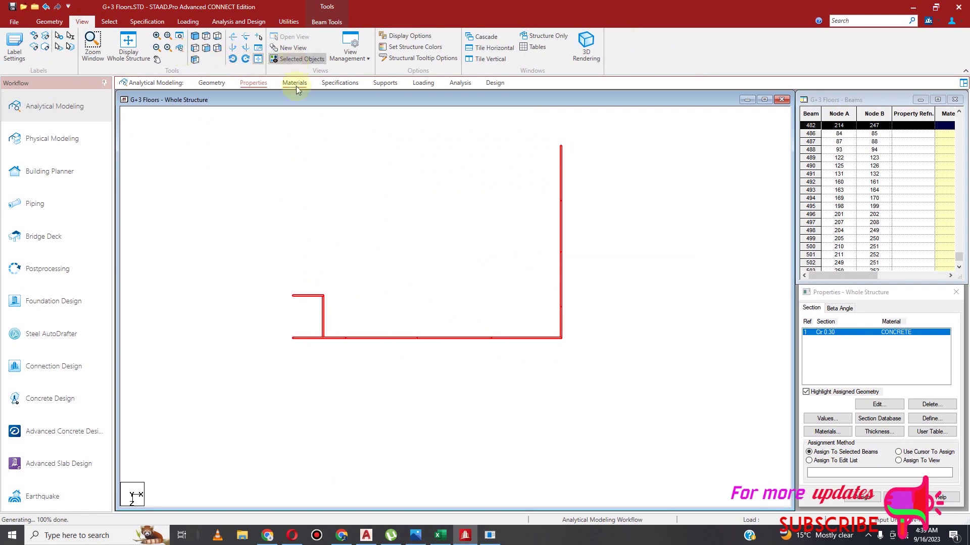
# In isometric view, select the displayed columns parallel to Y and assign them the 0.30 m circular concrete section
pyautogui.click(194, 35)
pyautogui.click(315, 175)
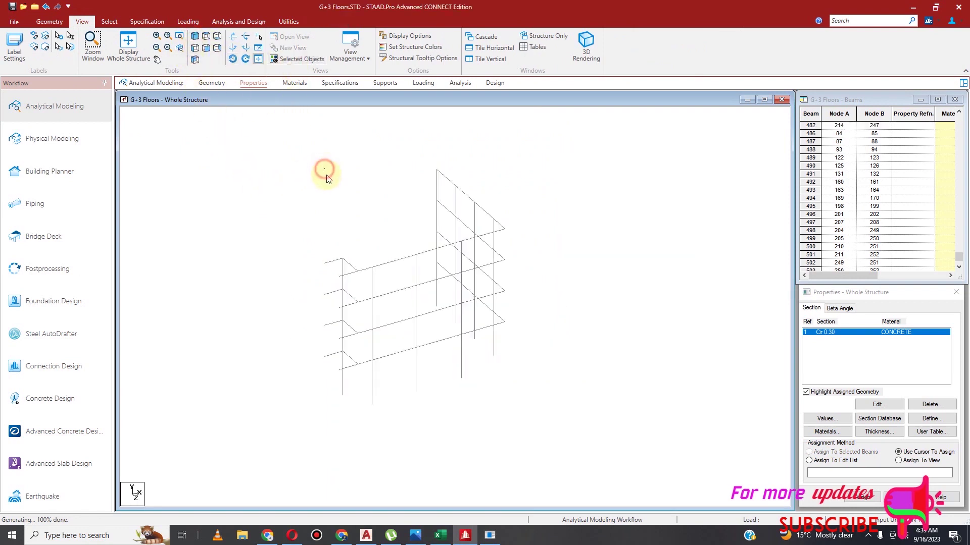
pyautogui.click(116, 22)
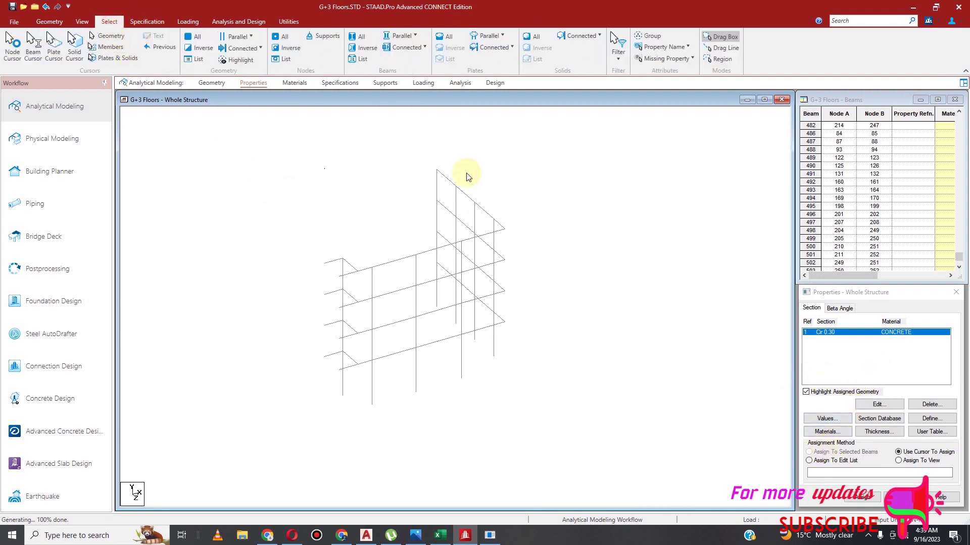
pyautogui.click(405, 35)
pyautogui.click(409, 66)
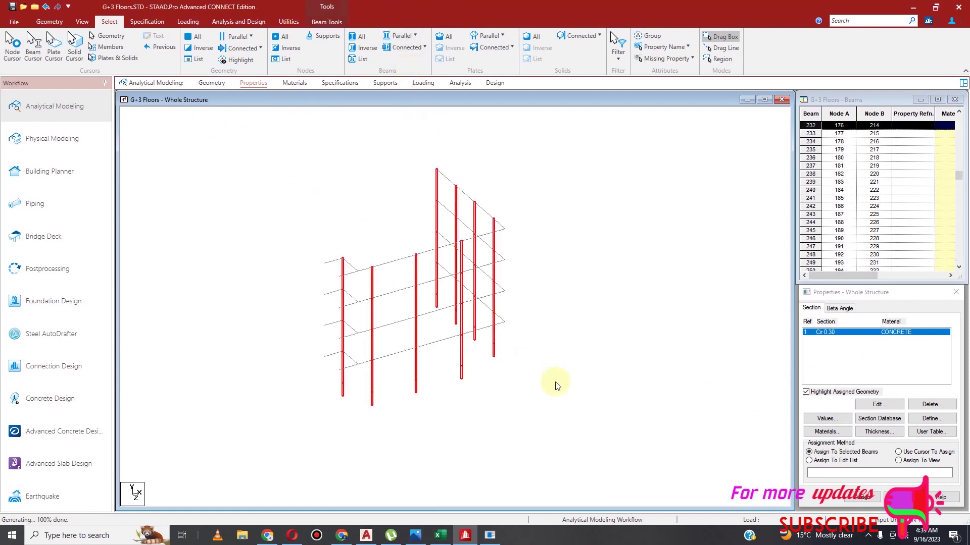
pyautogui.click(863, 498)
pyautogui.click(897, 424)
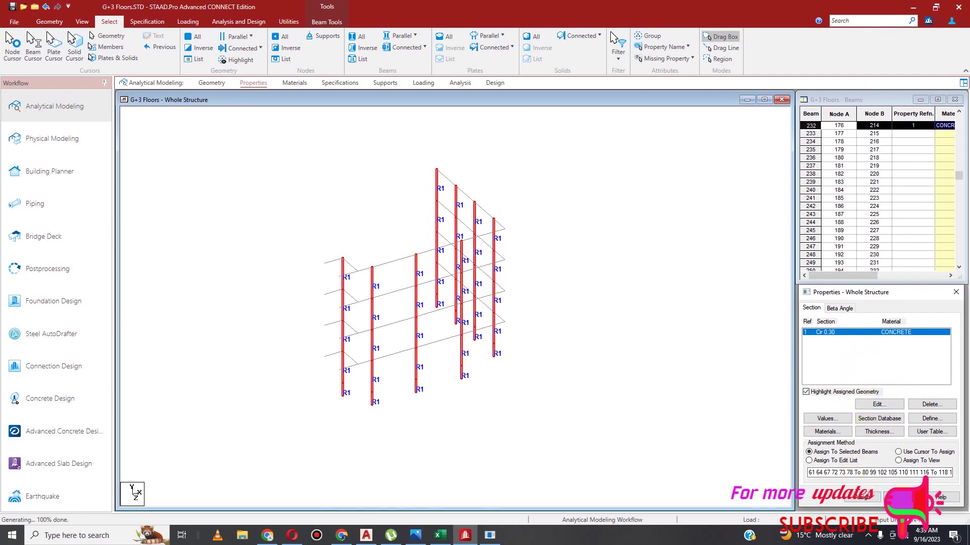
pyautogui.click(901, 498)
# Display the whole structure in plan view and reopen the section properties page
pyautogui.click(85, 21)
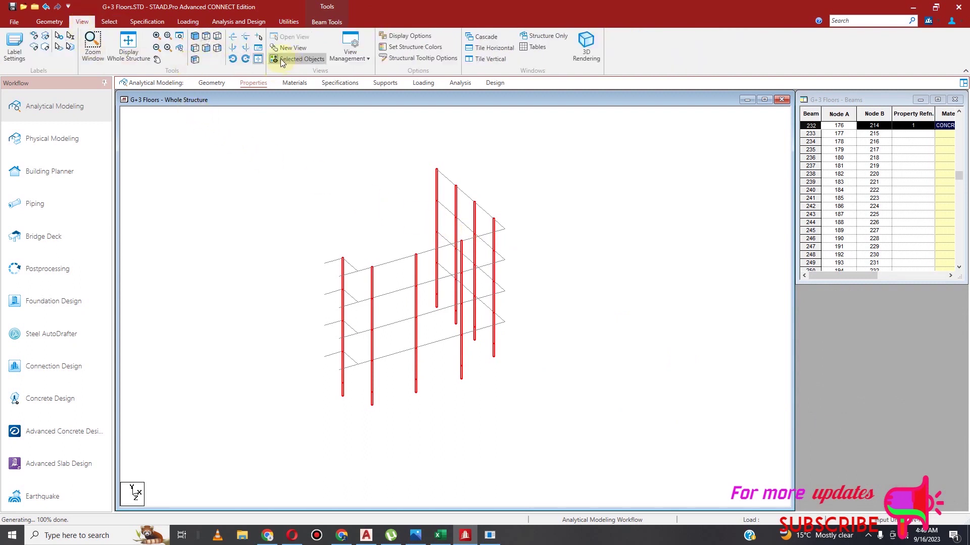
pyautogui.click(129, 48)
pyautogui.click(207, 47)
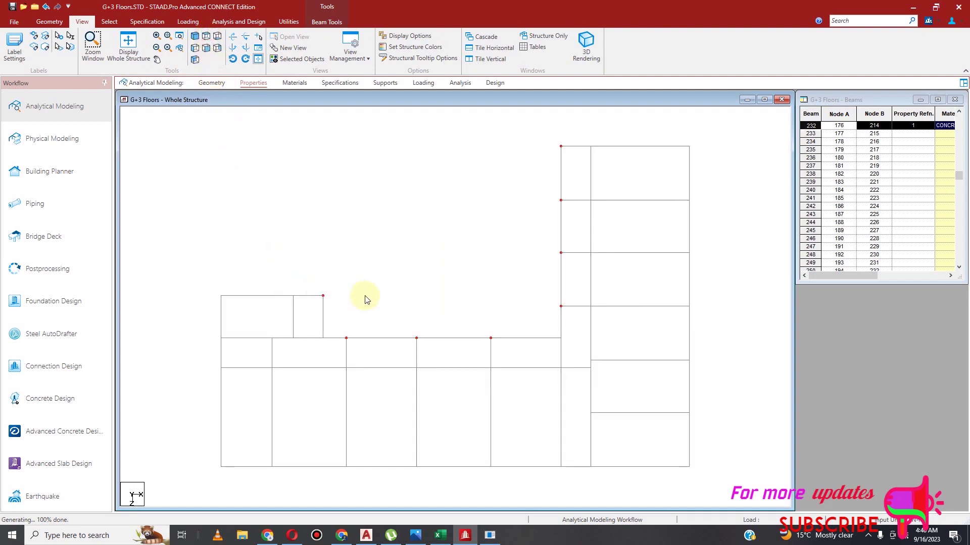
pyautogui.click(253, 83)
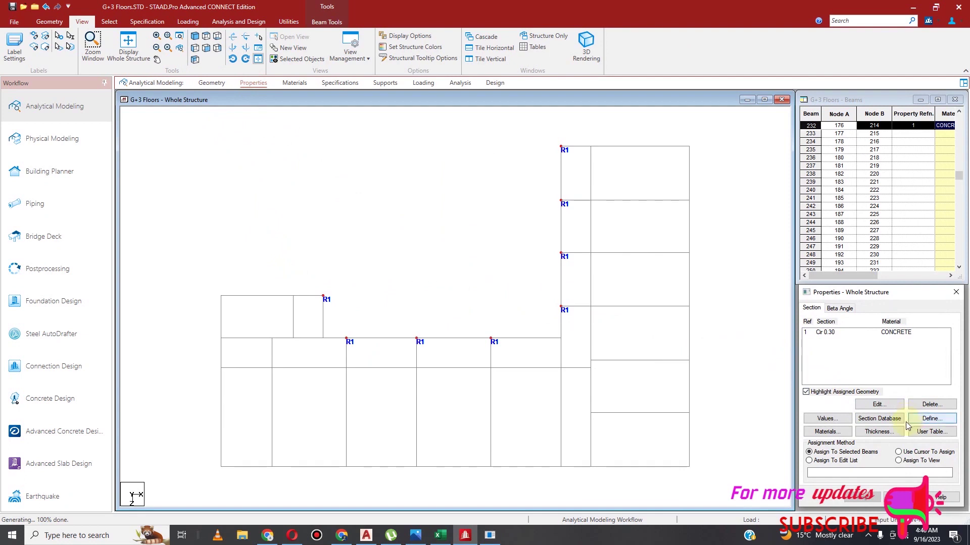
# Define a rectangular concrete section with a YD of 0.25 m and a ZD of 0.35 m
pyautogui.click(928, 419)
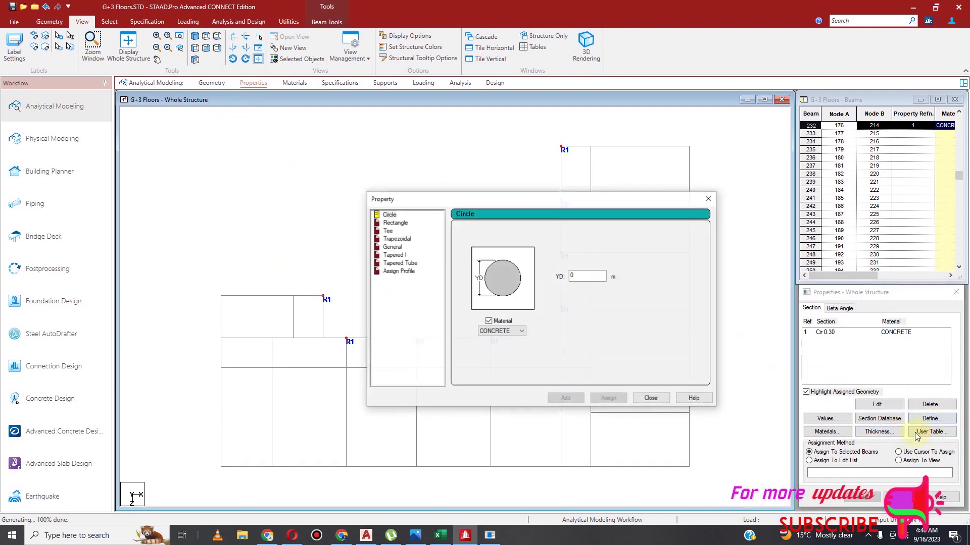
pyautogui.doubleClick(586, 277)
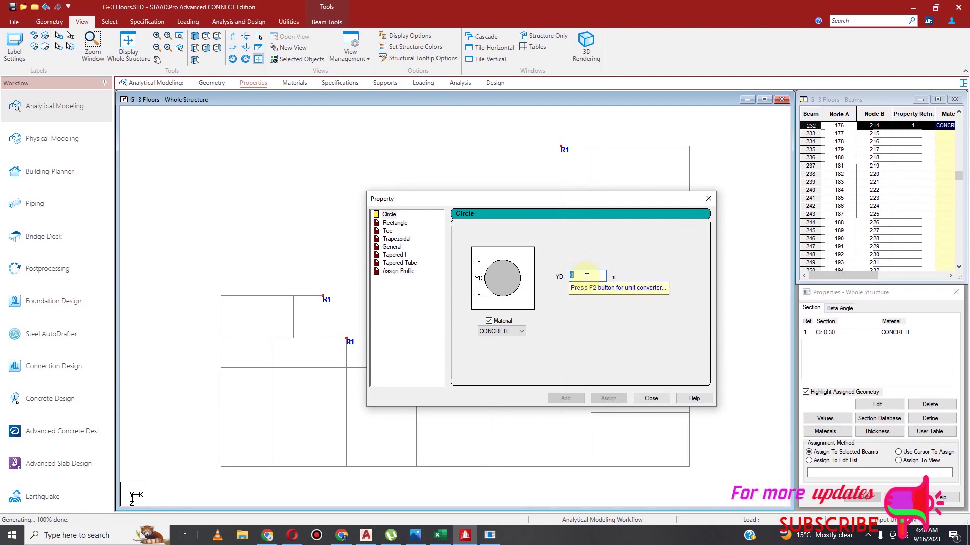
pyautogui.write('0')
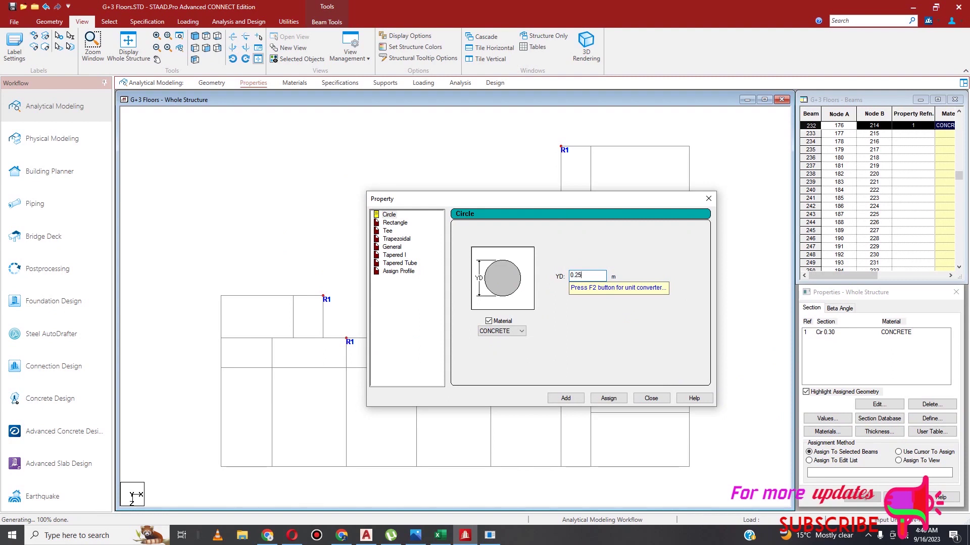
pyautogui.click(393, 223)
pyautogui.doubleClick(590, 274)
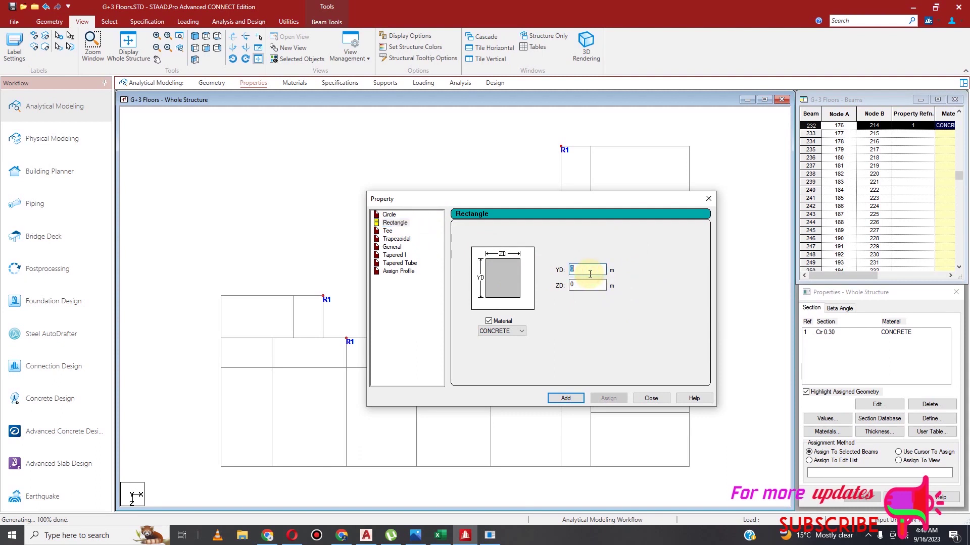
pyautogui.write('0')
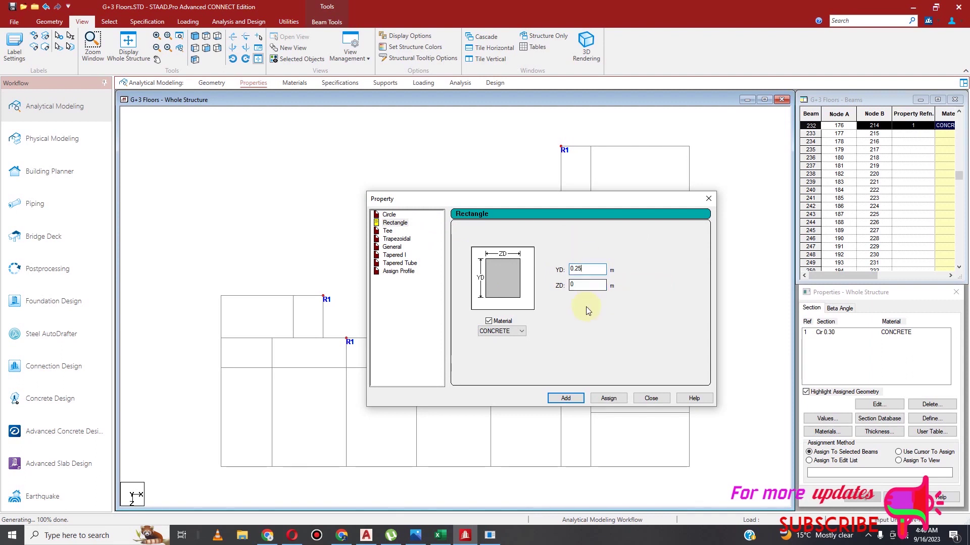
pyautogui.click(579, 289)
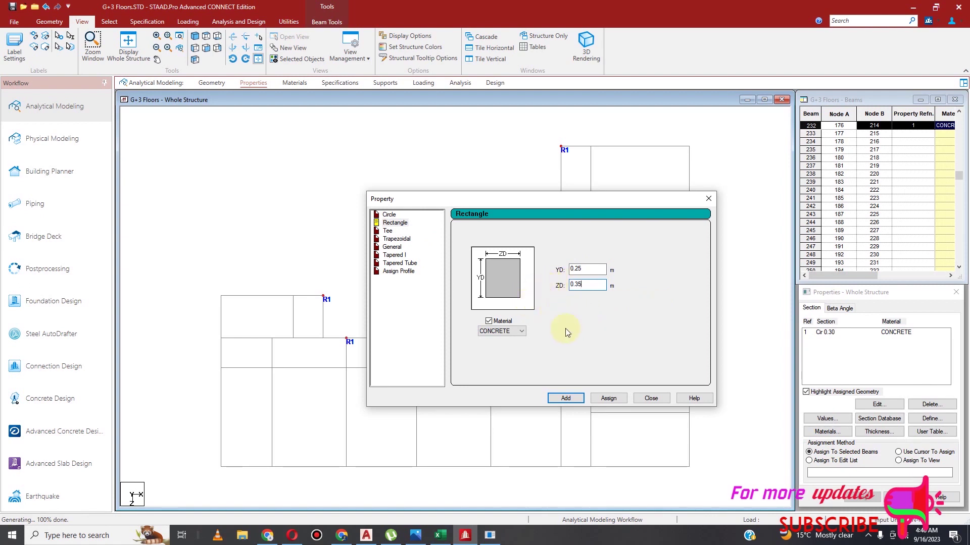
pyautogui.click(567, 398)
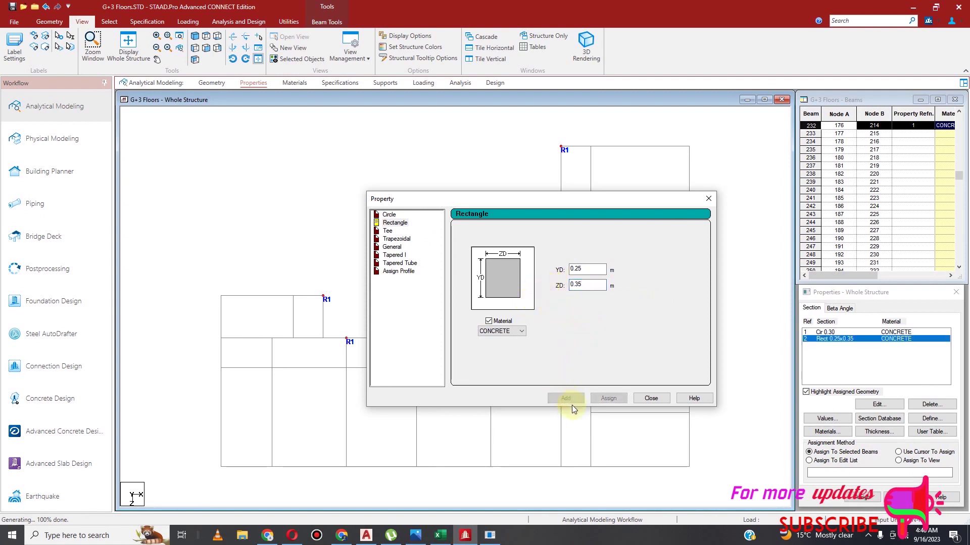
pyautogui.click(650, 399)
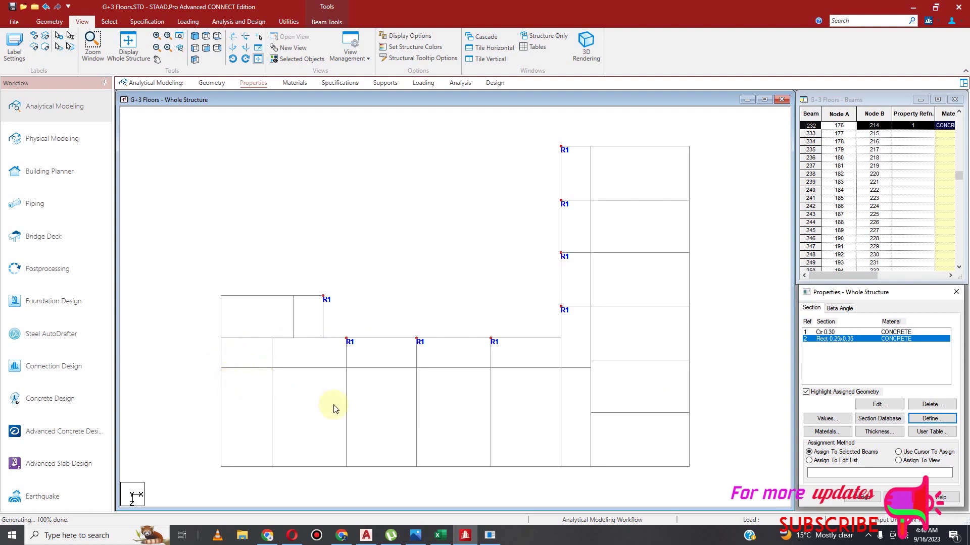
# Isolate the main bays of the wing running along X, excluding the corridor strip, and show them in isometric view
pyautogui.click(352, 348)
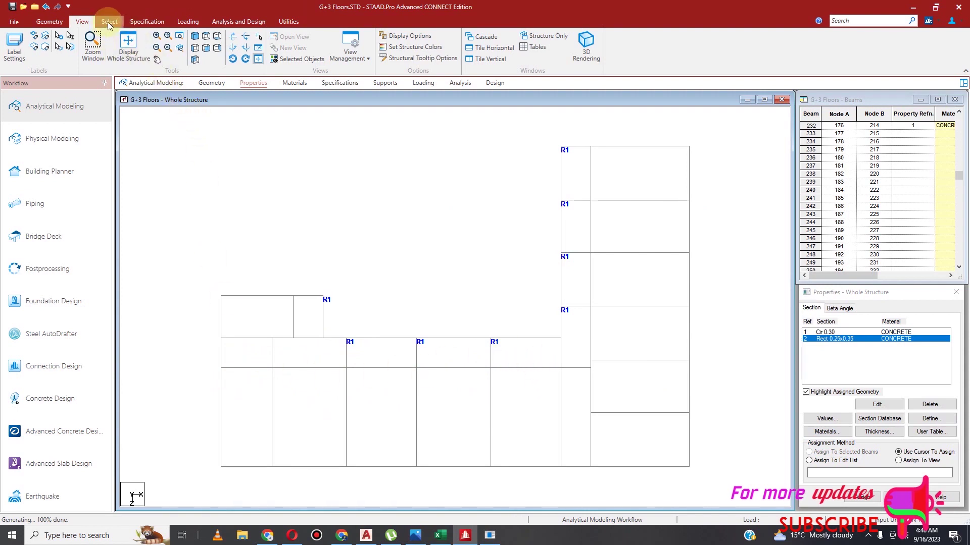
pyautogui.moveTo(200, 361); pyautogui.dragTo(578, 499)
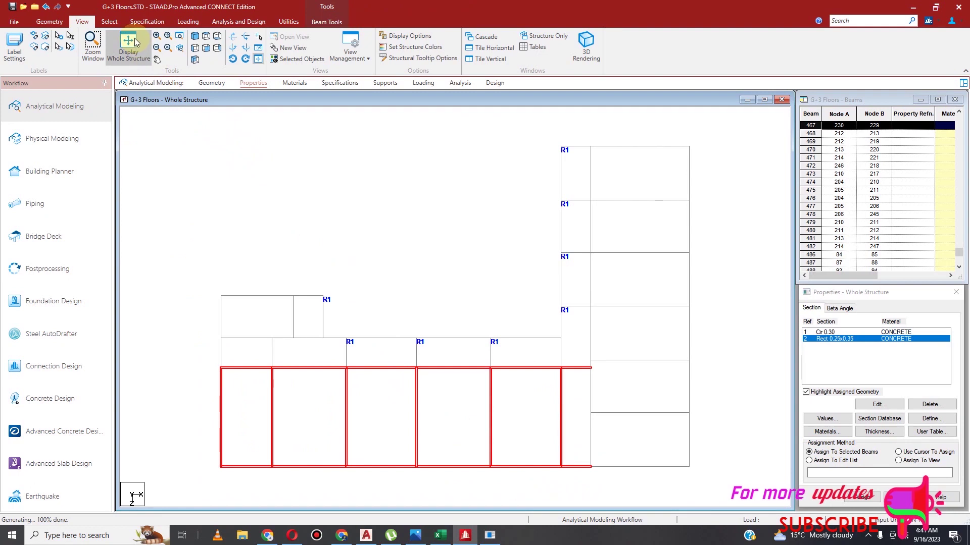
pyautogui.click(297, 59)
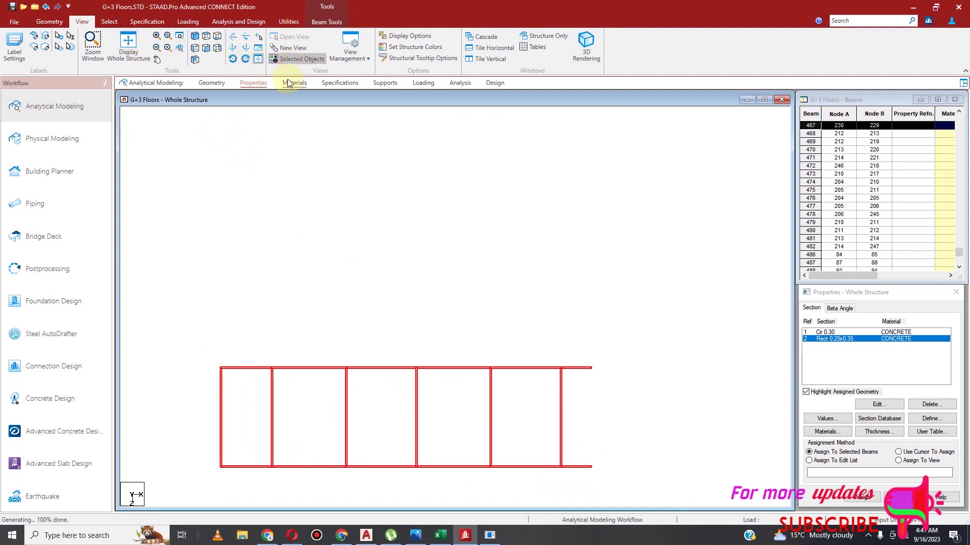
pyautogui.click(197, 37)
pyautogui.click(377, 165)
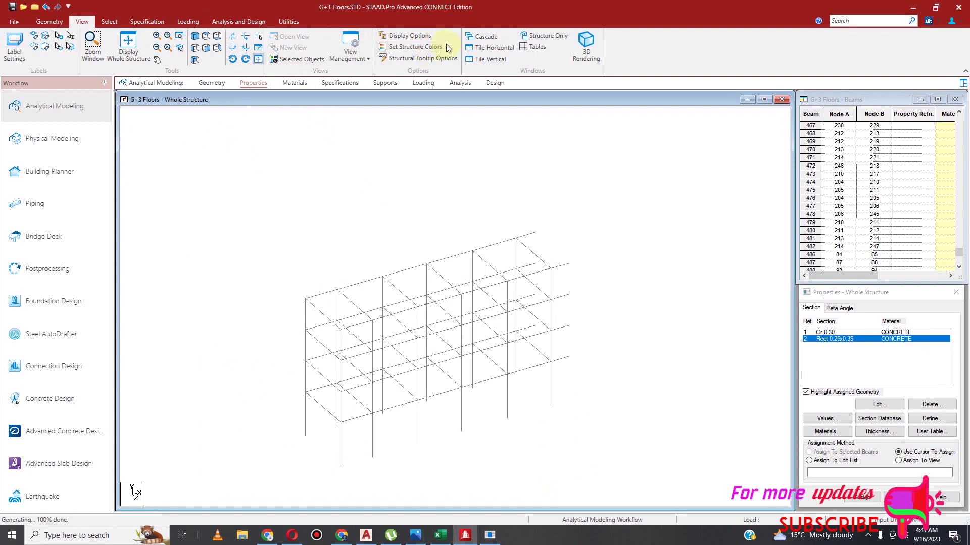
# Select the isolated wing's columns parallel to Y and assign them the Rect 0.25x0.35 section
pyautogui.click(111, 21)
pyautogui.click(409, 38)
pyautogui.click(404, 65)
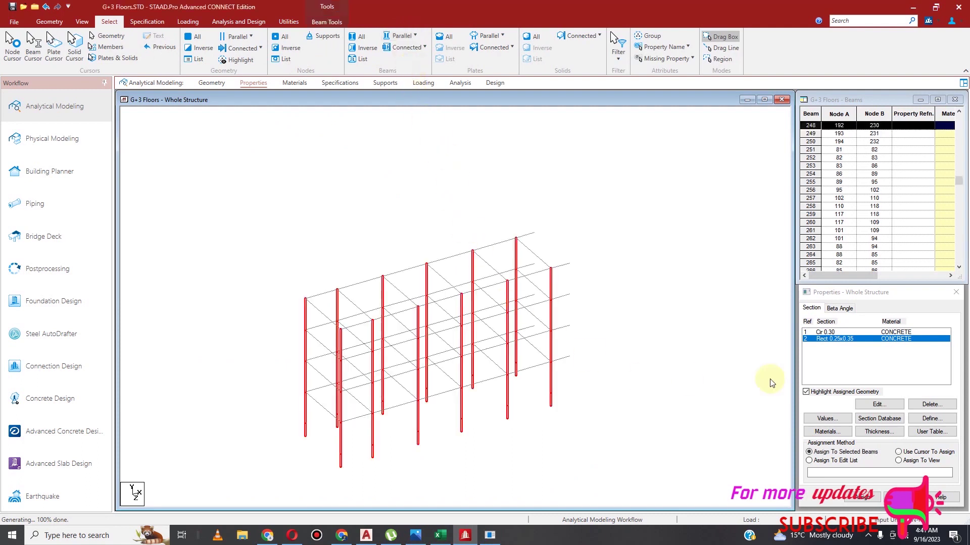
pyautogui.click(867, 499)
pyautogui.click(893, 424)
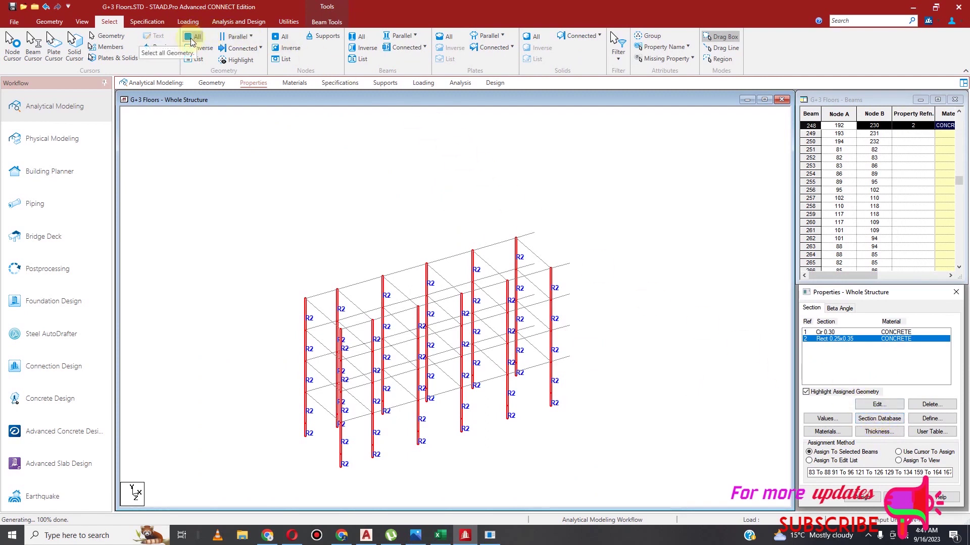
# Render the isolated wing in 3D, orbit around its columns to check their section orientation, and close the rendering
pyautogui.click(76, 23)
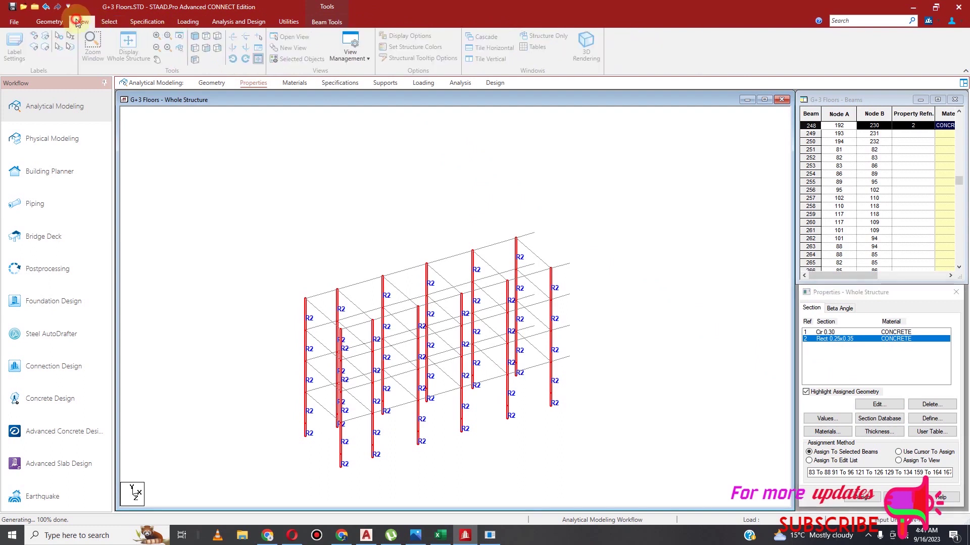
pyautogui.click(585, 44)
pyautogui.moveTo(503, 311); pyautogui.dragTo(463, 357)
pyautogui.rightClick(574, 254)
pyautogui.click(540, 255)
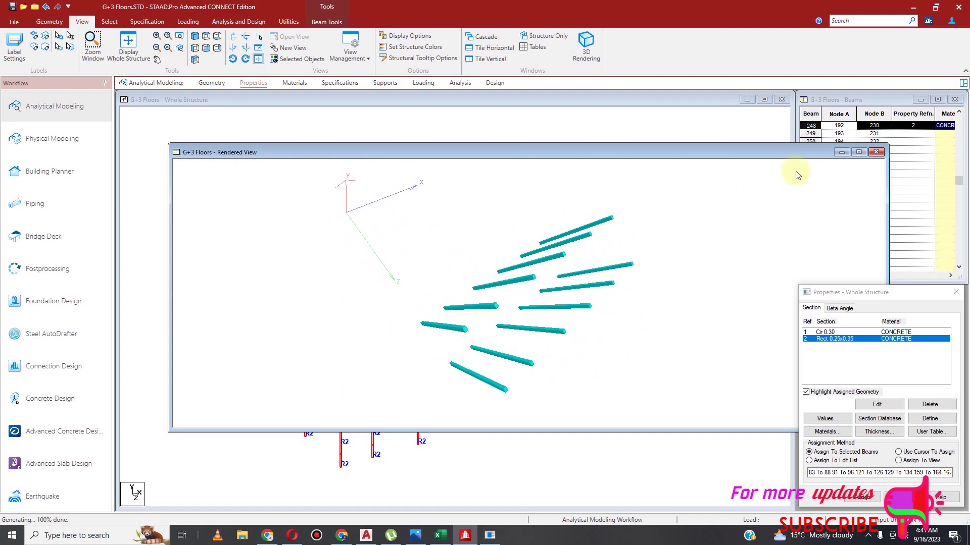
pyautogui.click(876, 152)
pyautogui.scroll(-2, 413, 254)
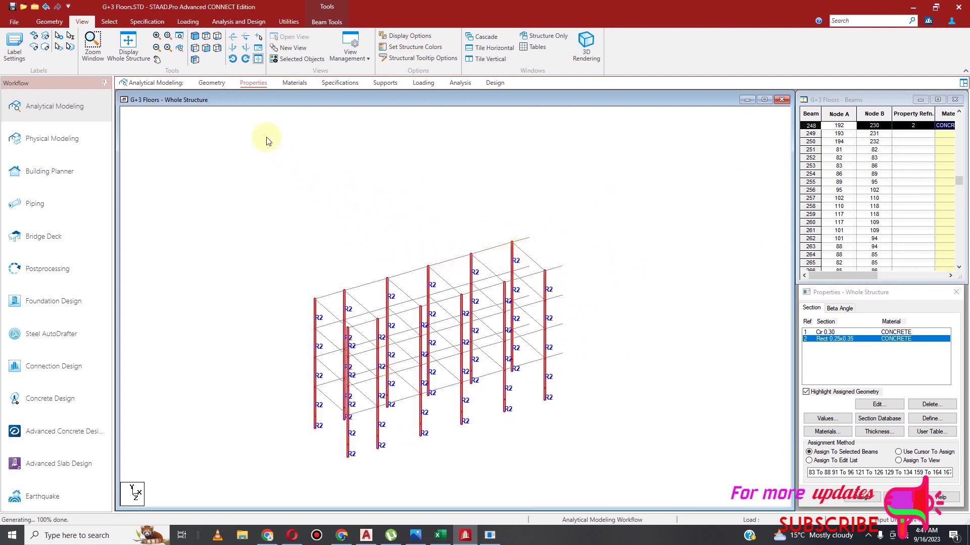
# With the whole structure in plan view, define a rectangular concrete section with a YD of 0.35 m and a ZD of 0.25 m
pyautogui.click(127, 57)
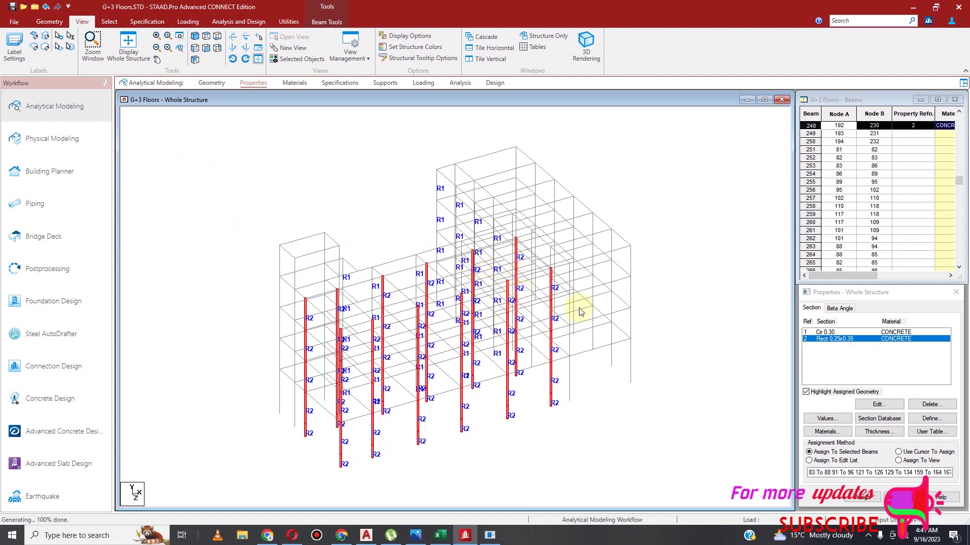
pyautogui.click(206, 36)
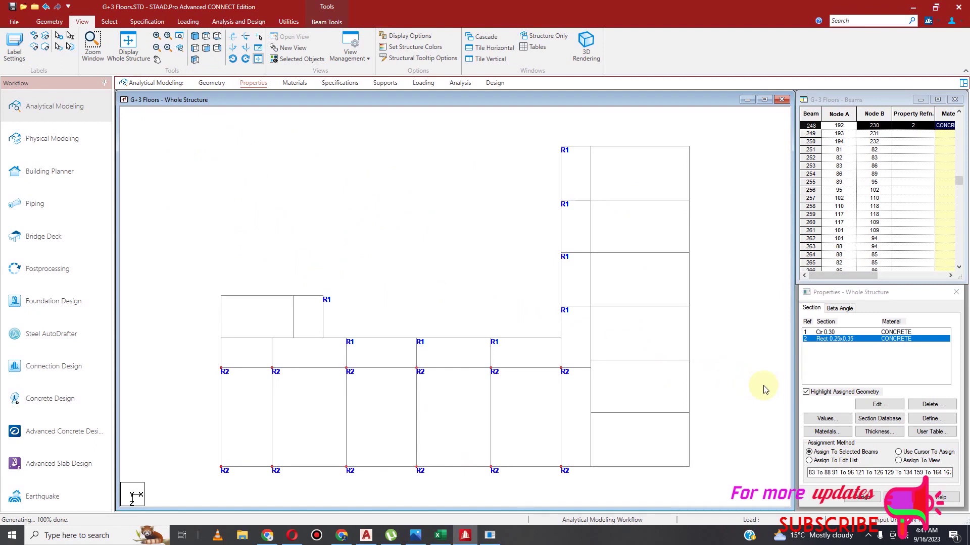
pyautogui.click(932, 418)
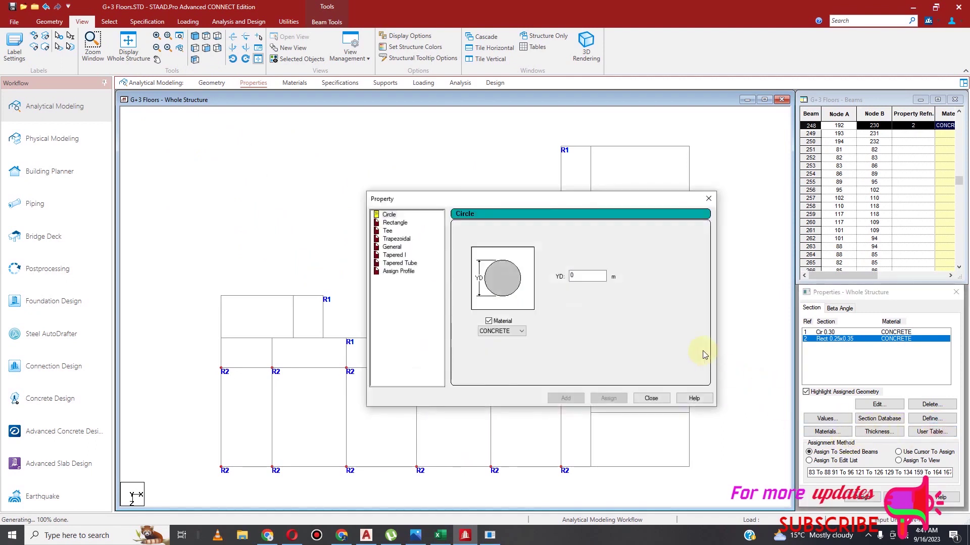
pyautogui.click(402, 223)
pyautogui.click(586, 270)
pyautogui.write('0')
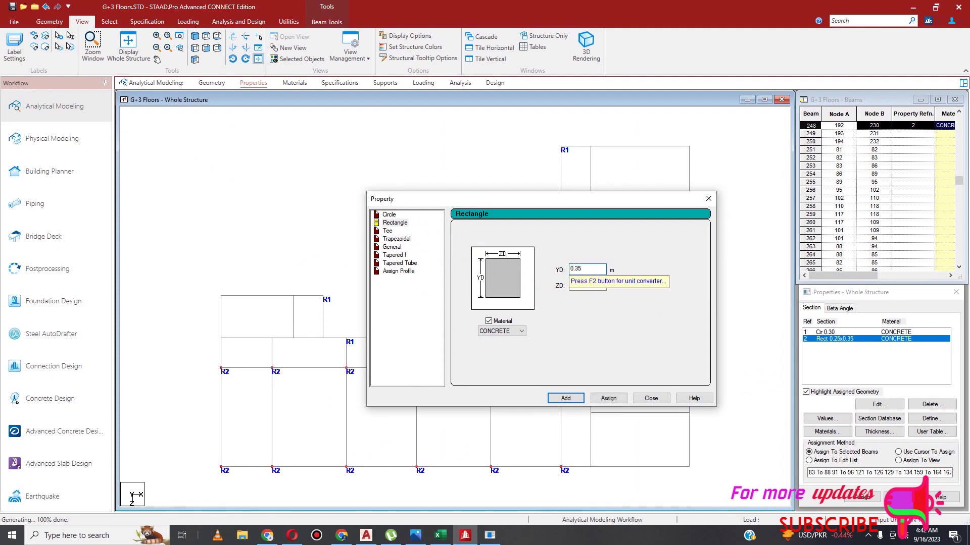
pyautogui.write('.35')
pyautogui.click(582, 286)
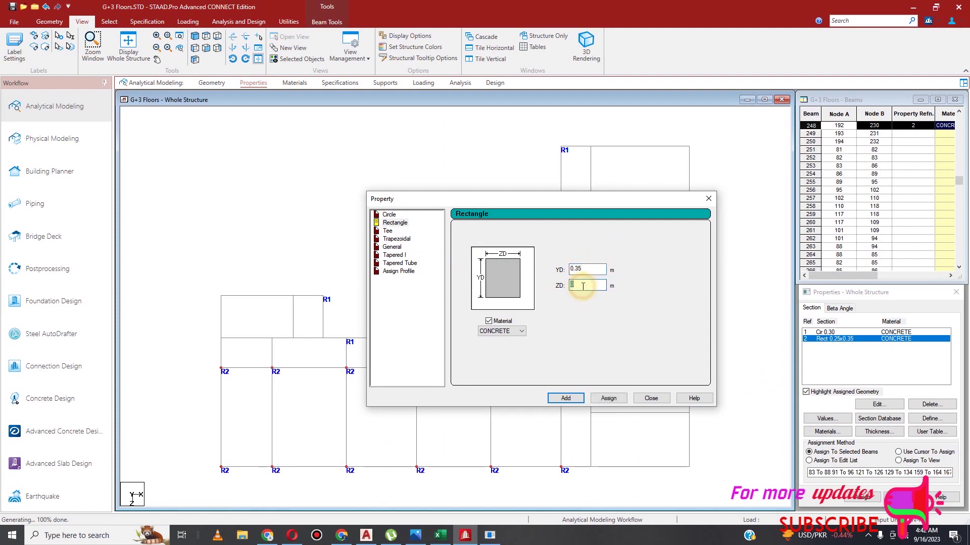
pyautogui.write('0')
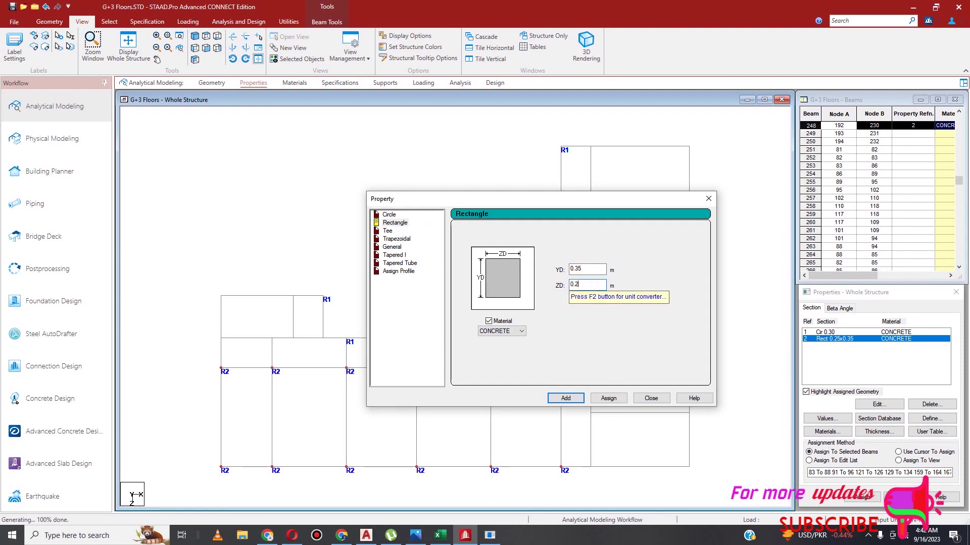
pyautogui.click(567, 400)
pyautogui.click(651, 398)
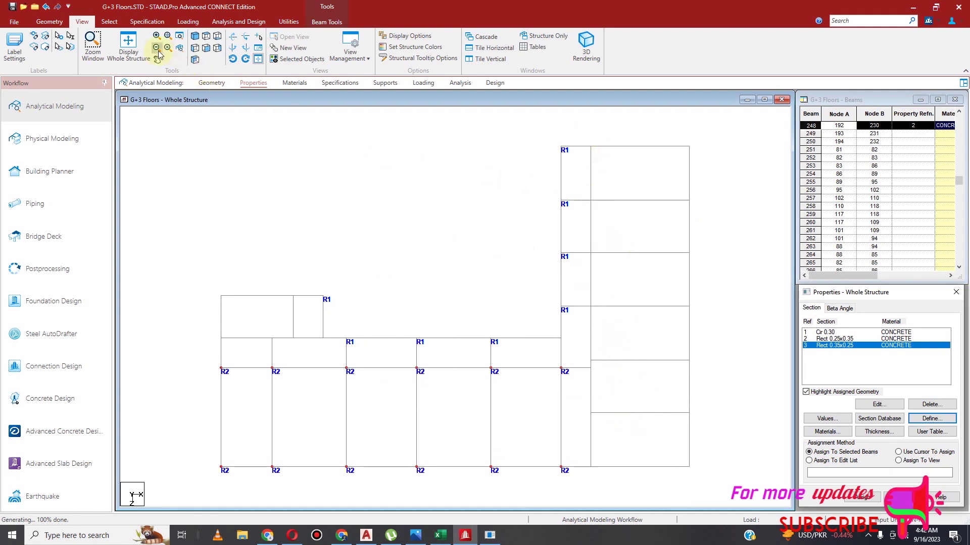
# Isolate the main bays of the wing running along Z, excluding the corridor strip, and show them in isometric view
pyautogui.moveTo(585, 131); pyautogui.dragTo(703, 477)
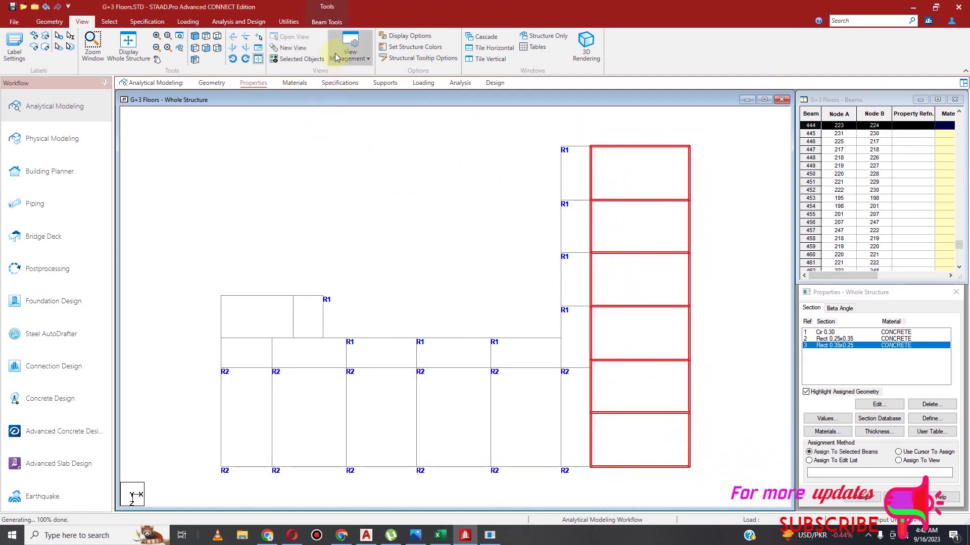
pyautogui.click(302, 59)
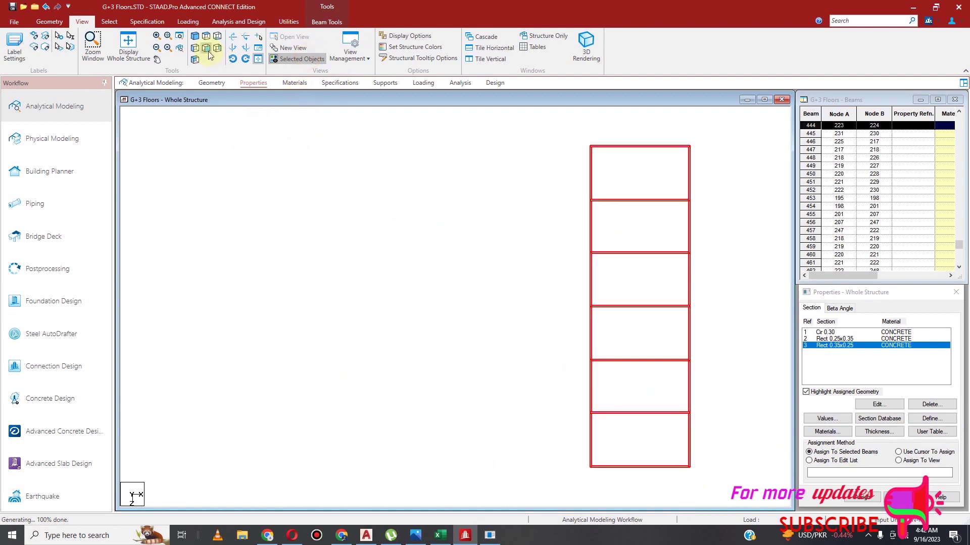
pyautogui.click(196, 40)
pyautogui.click(331, 239)
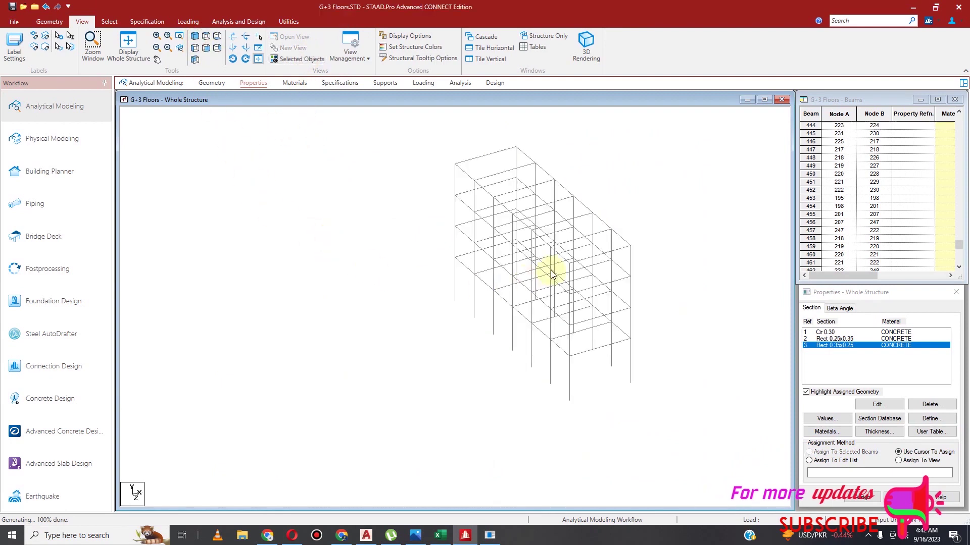
# Select the isolated bays' columns parallel to Y and assign them the Rect 0.35x0.25 section
pyautogui.click(109, 21)
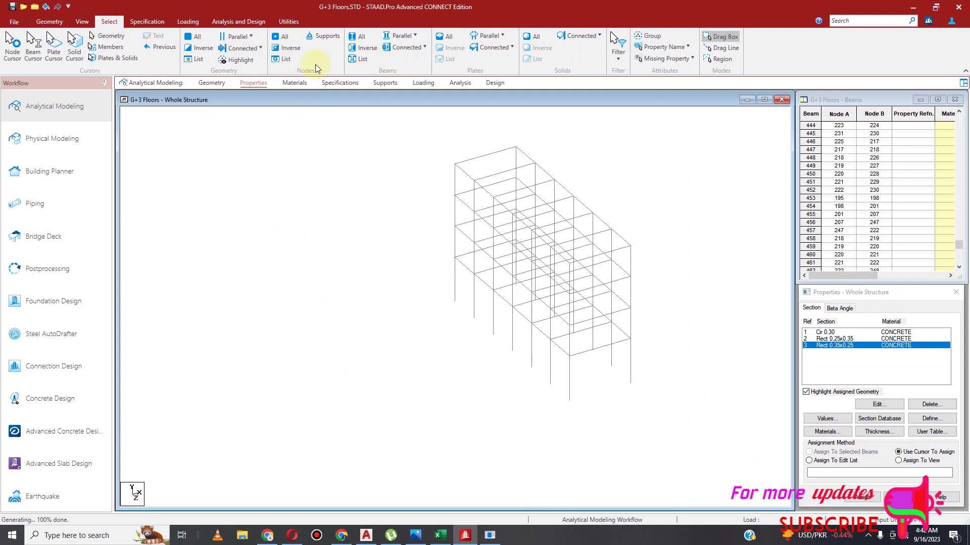
pyautogui.click(399, 36)
pyautogui.click(410, 63)
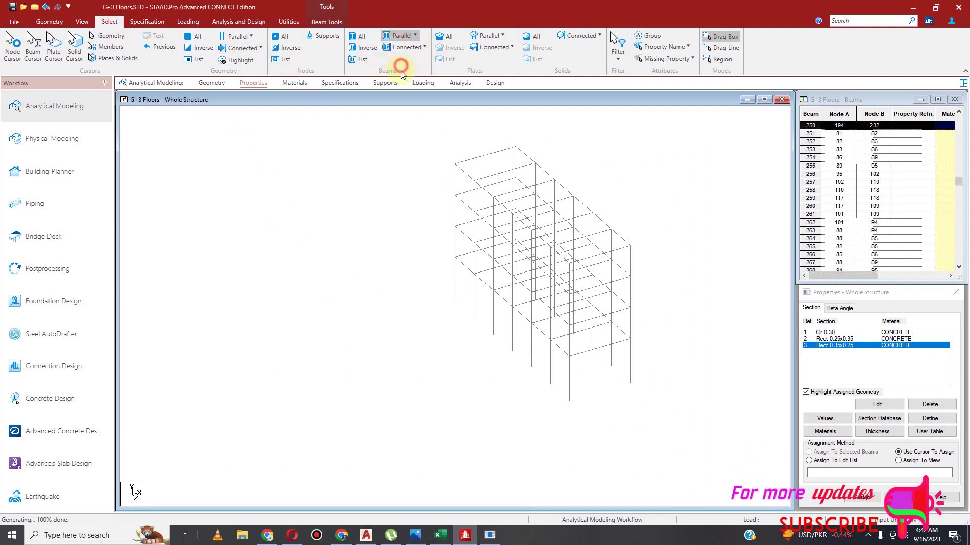
pyautogui.click(863, 498)
pyautogui.click(894, 425)
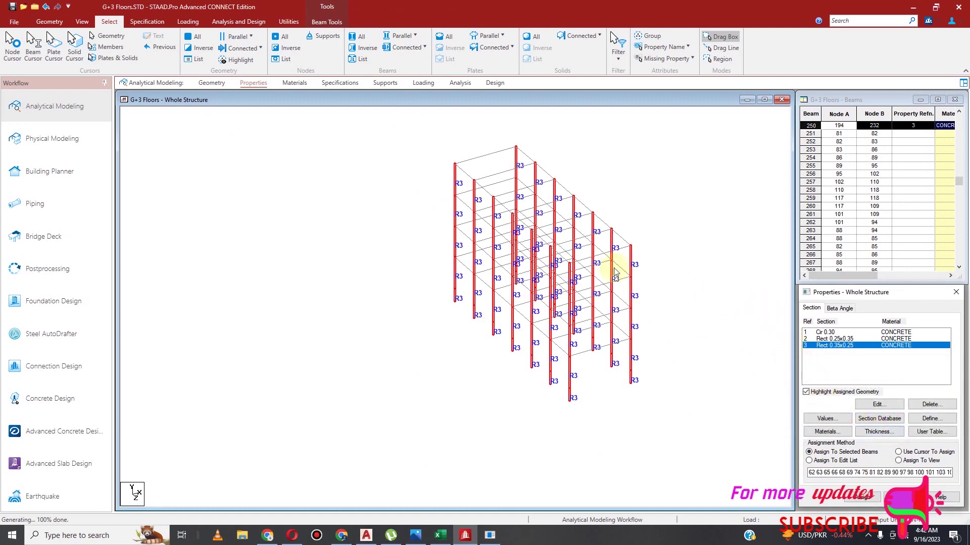
# Render the isolated bays in 3D, orbit to check the column orientation, close the rendering and clear the selection
pyautogui.click(84, 21)
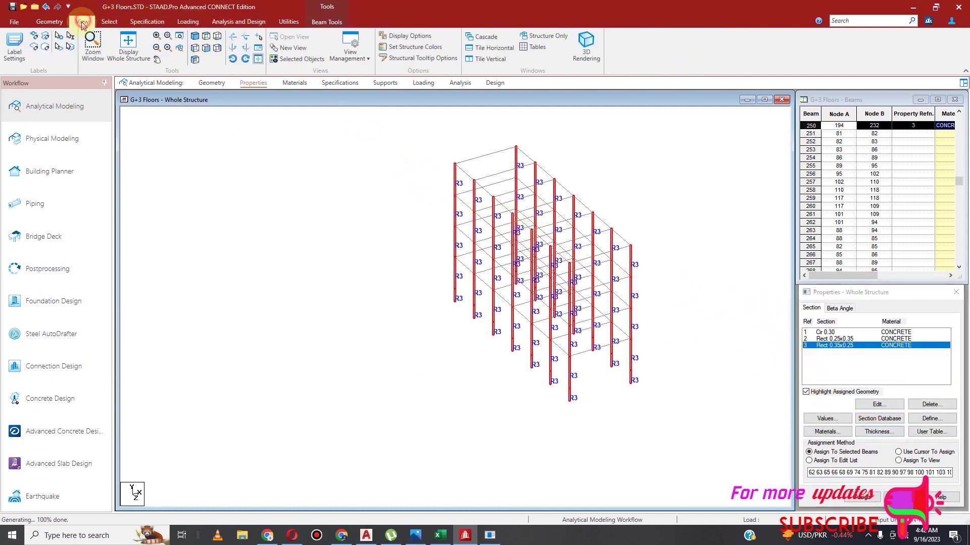
pyautogui.click(586, 47)
pyautogui.moveTo(641, 280); pyautogui.dragTo(547, 370)
pyautogui.moveTo(539, 404); pyautogui.dragTo(530, 367)
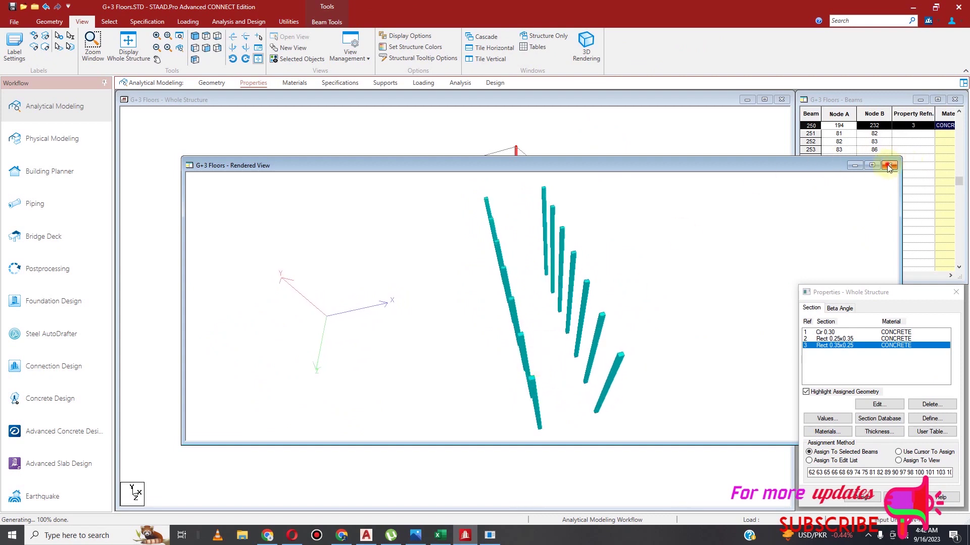
pyautogui.click(889, 166)
pyautogui.click(318, 140)
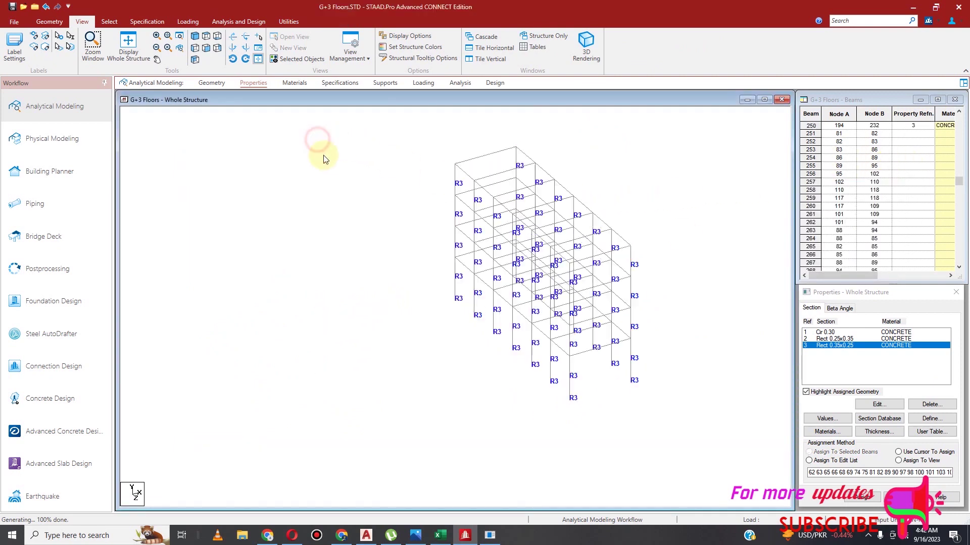
# From the whole structure's plan view, isolate the small unassigned bay projecting at the far end of the X-direction wing and show it in isometric view
pyautogui.click(128, 46)
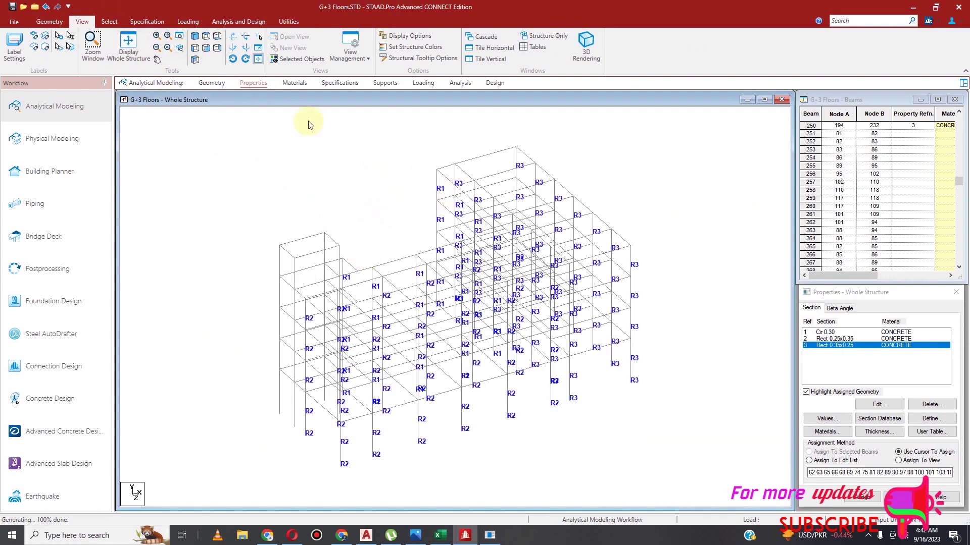
pyautogui.click(206, 36)
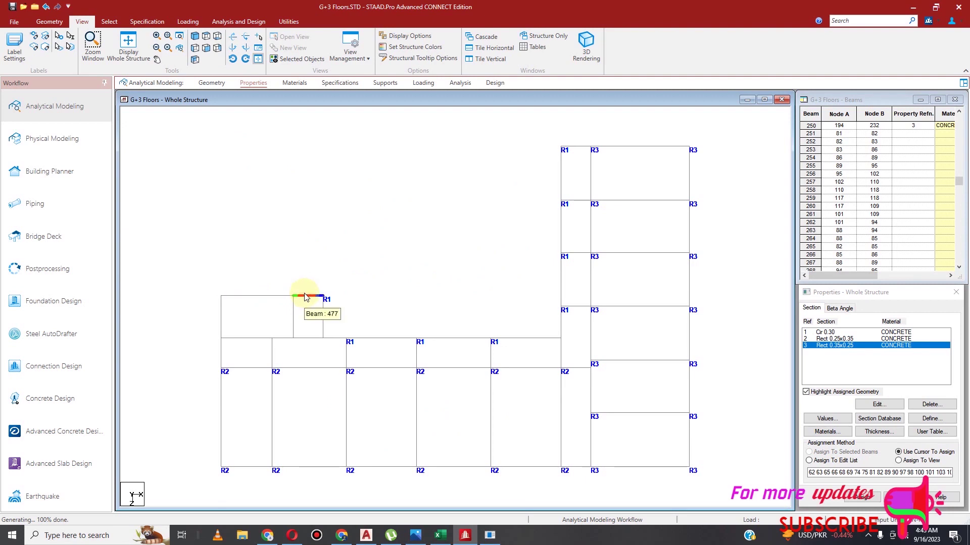
pyautogui.moveTo(206, 277); pyautogui.dragTo(296, 347)
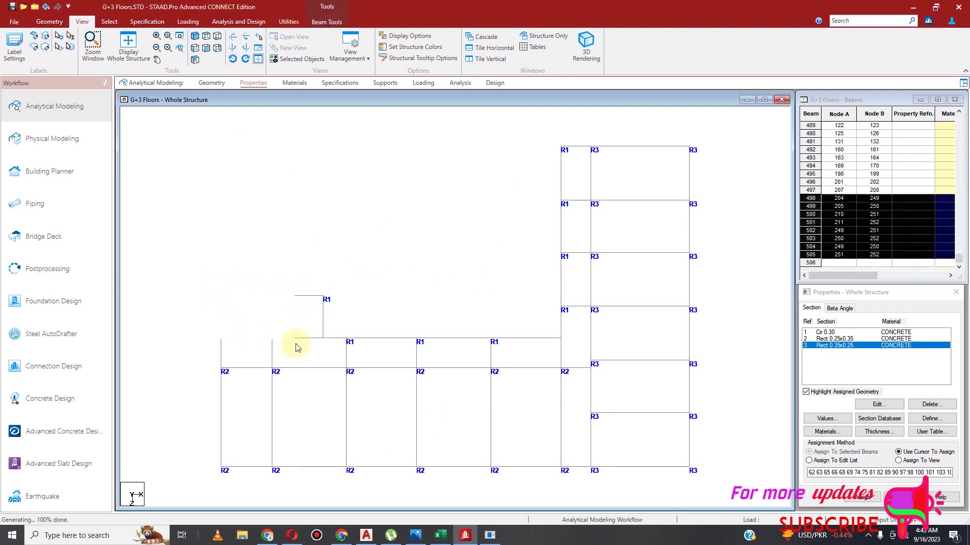
pyautogui.click(296, 60)
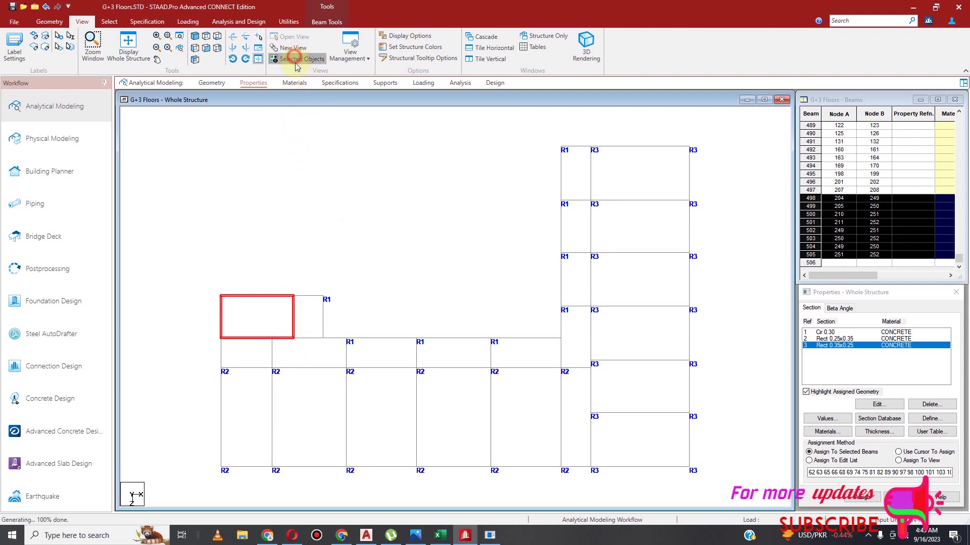
pyautogui.click(358, 201)
pyautogui.click(193, 36)
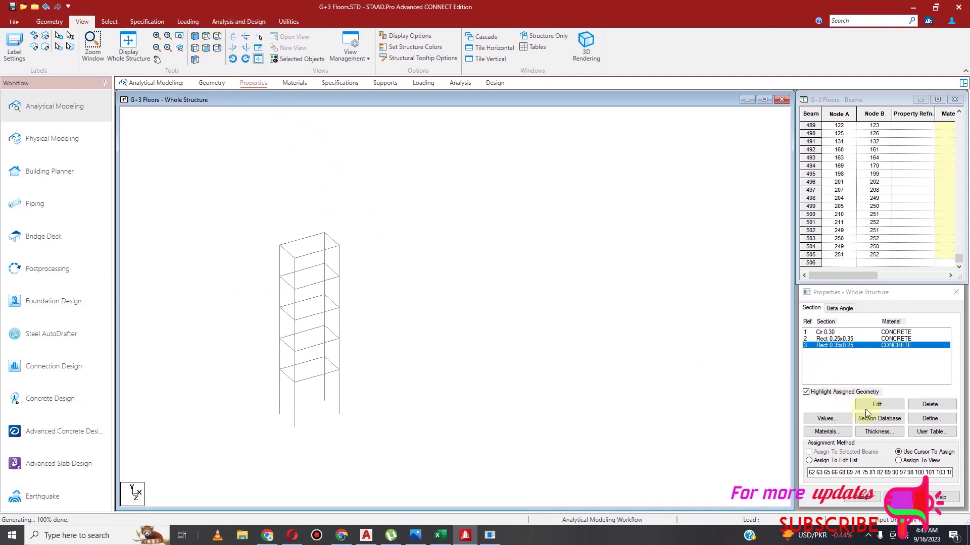
# Define a rectangular concrete section with a YD of 0.4 m and a ZD of 0.225 m
pyautogui.click(931, 418)
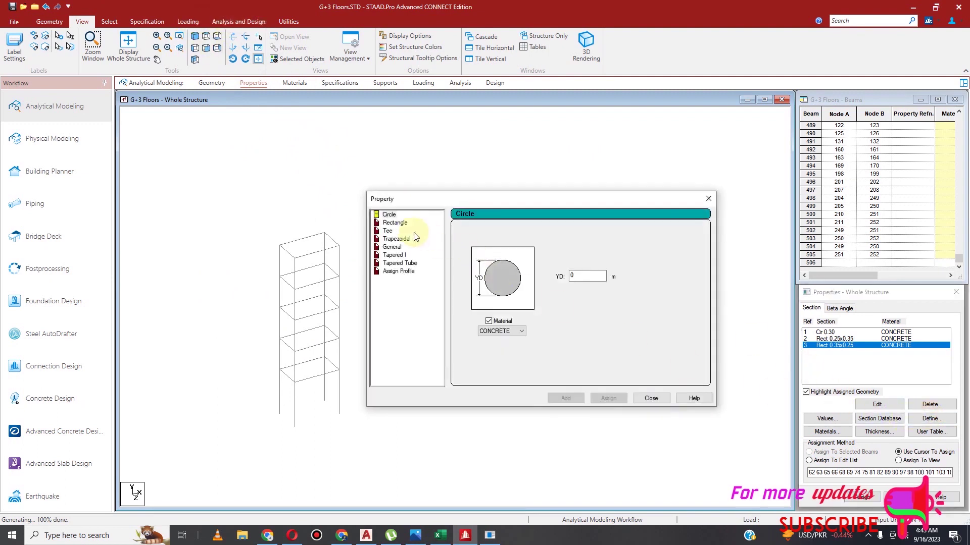
pyautogui.click(396, 223)
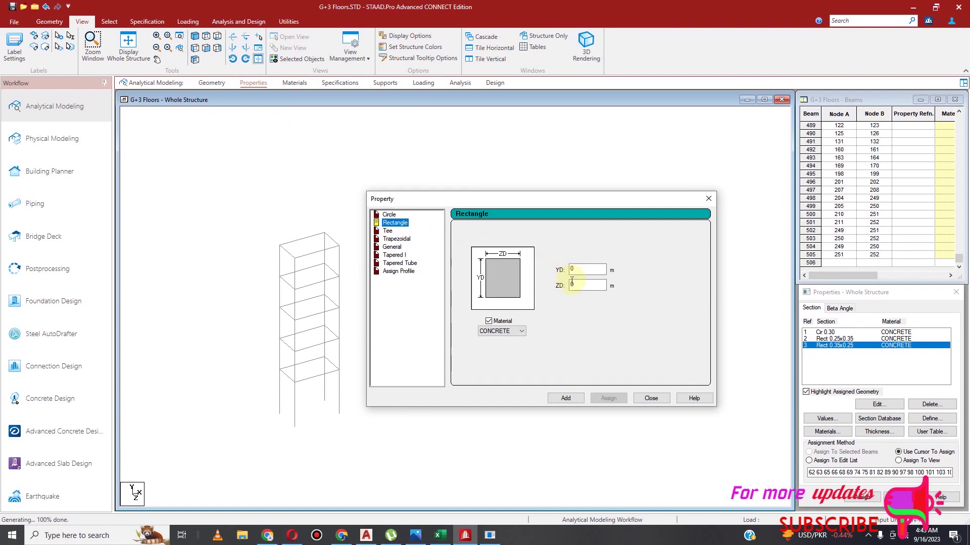
pyautogui.click(580, 270)
pyautogui.write('.4')
pyautogui.click(584, 285)
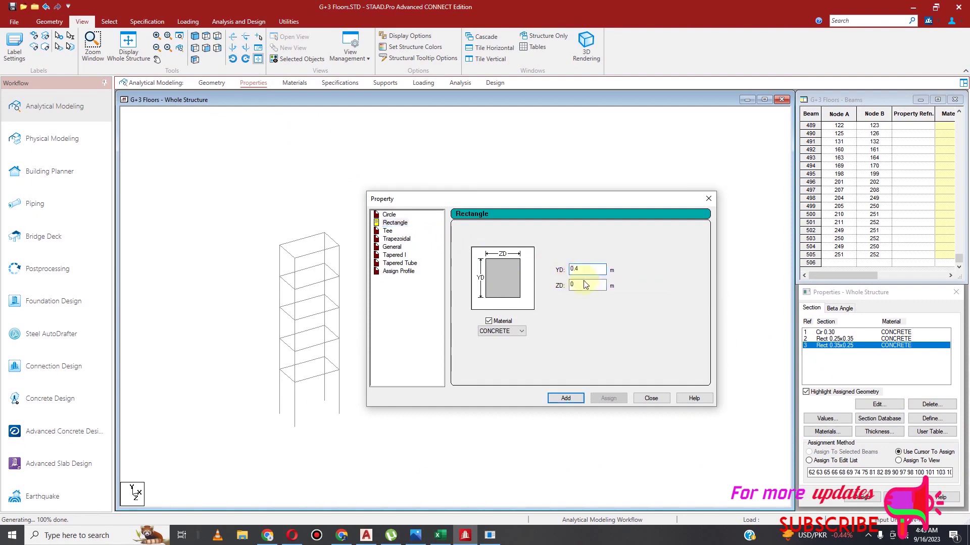
pyautogui.write('.2')
pyautogui.write('225')
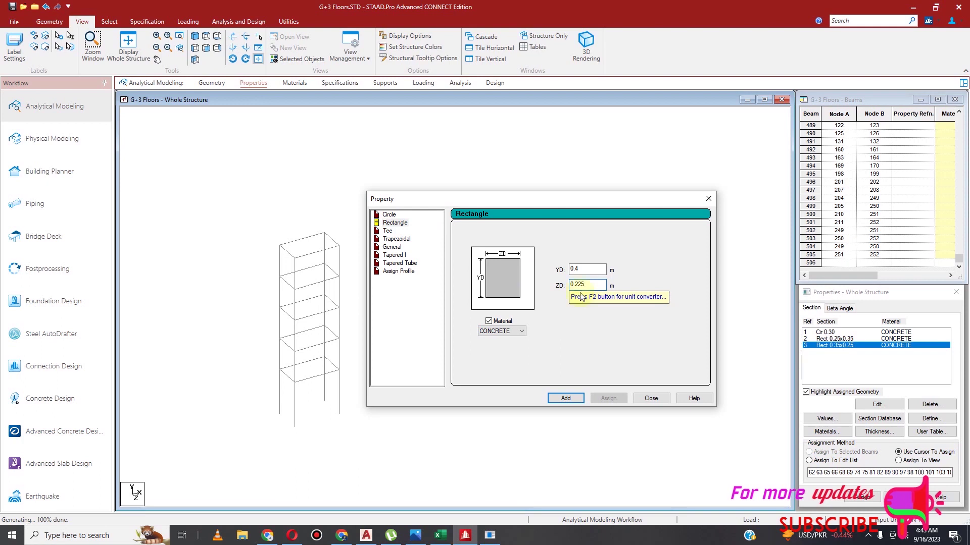
pyautogui.click(566, 398)
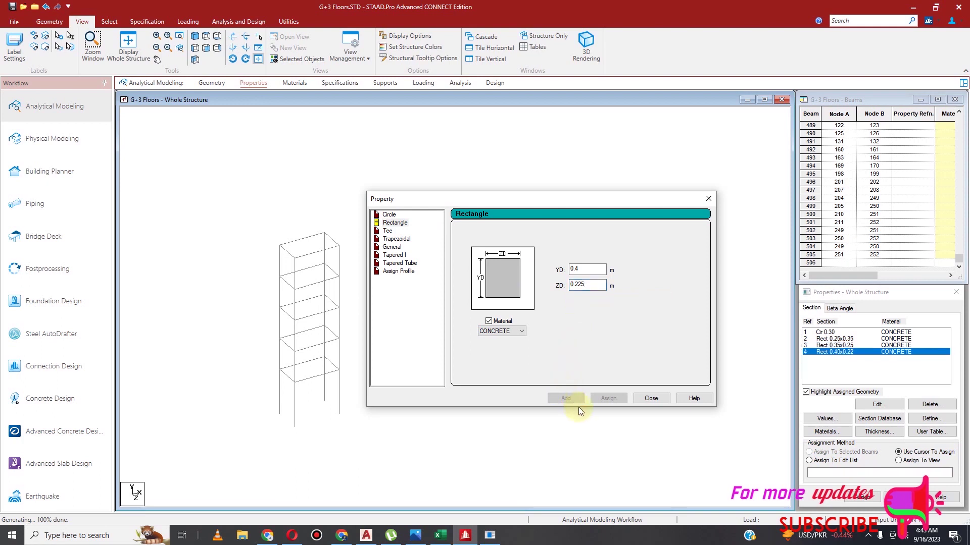
pyautogui.click(652, 399)
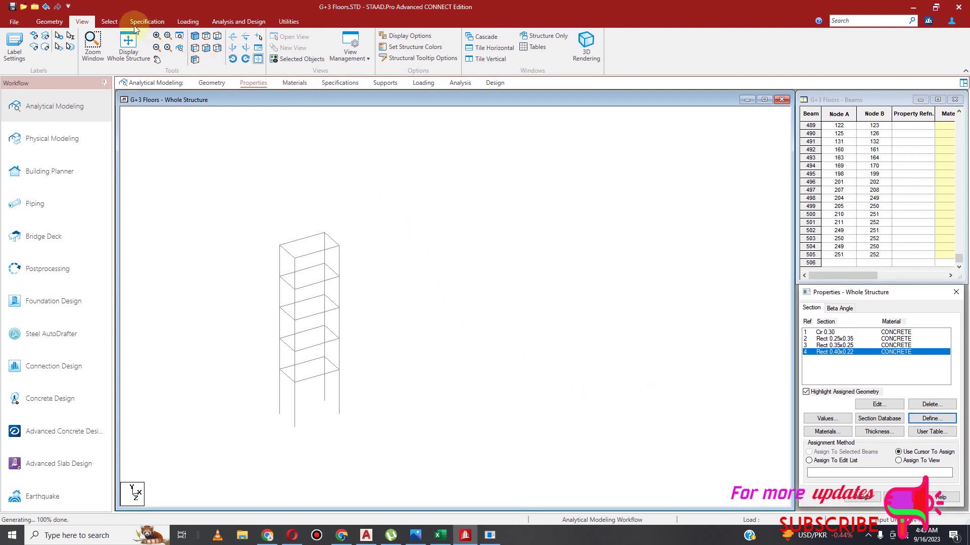
# Select the isolated bay's columns parallel to Y and assign them the Rect 0.40x0.22 section
pyautogui.click(108, 22)
pyautogui.click(416, 35)
pyautogui.click(411, 65)
pyautogui.click(862, 498)
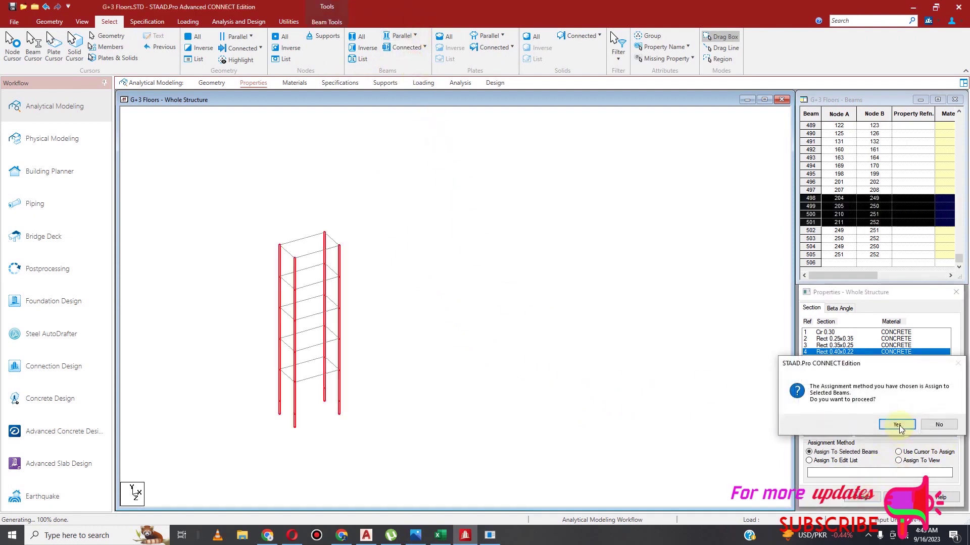
pyautogui.click(897, 424)
# Define a rectangular concrete section with a YD of 0.2 m and a ZD of 0.45 m
pyautogui.click(937, 422)
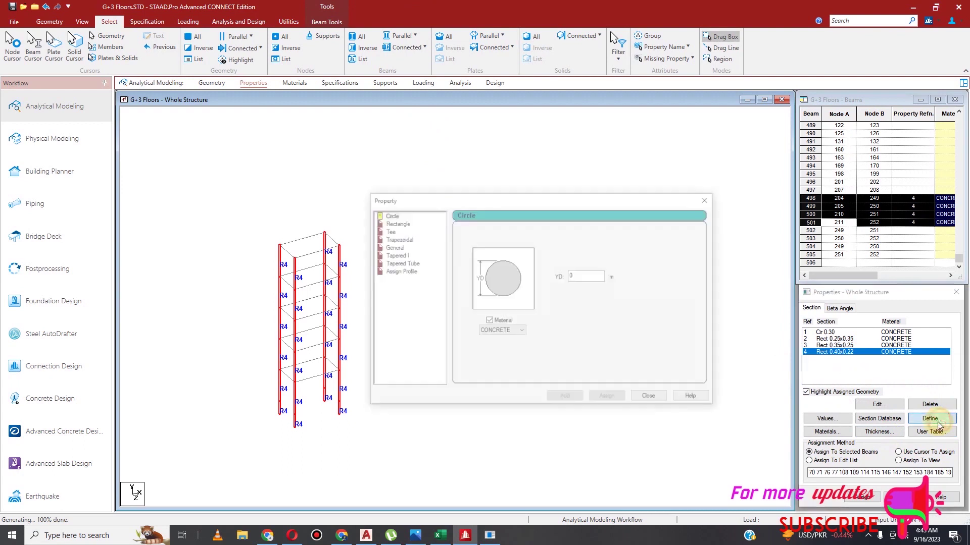
pyautogui.click(395, 223)
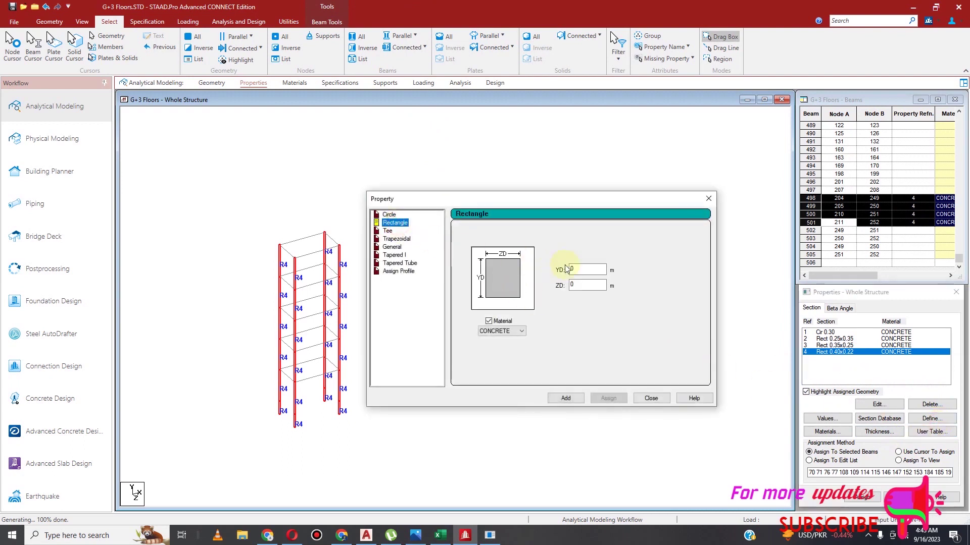
pyautogui.click(582, 268)
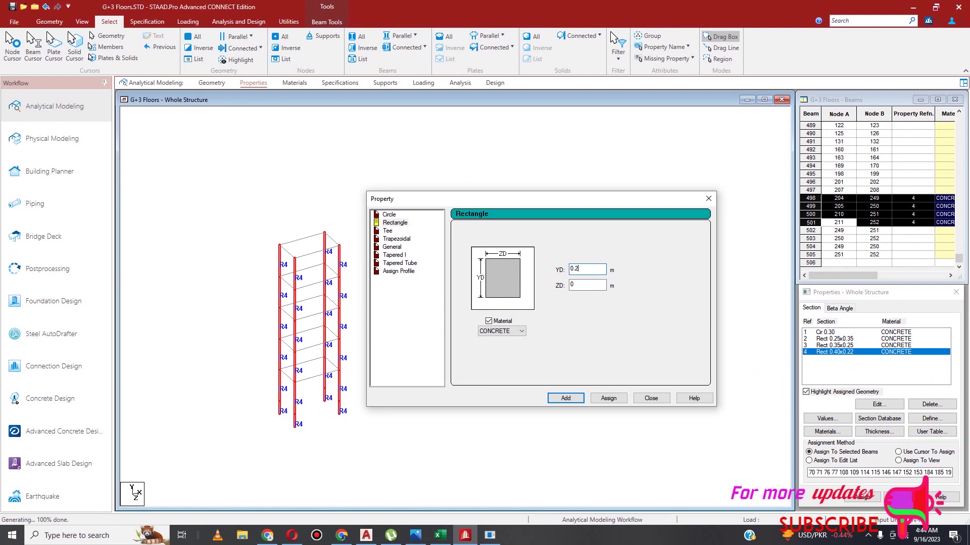
pyautogui.click(581, 285)
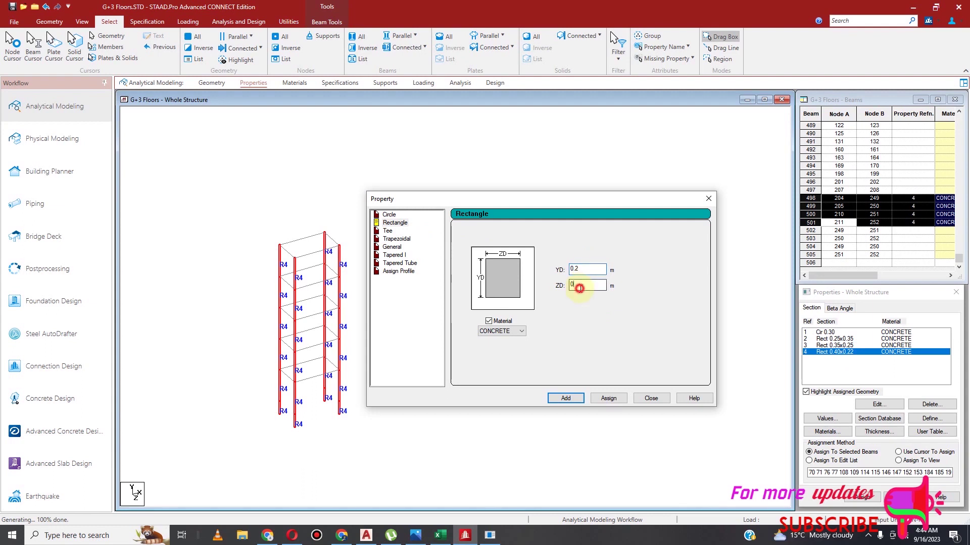
pyautogui.write('.45')
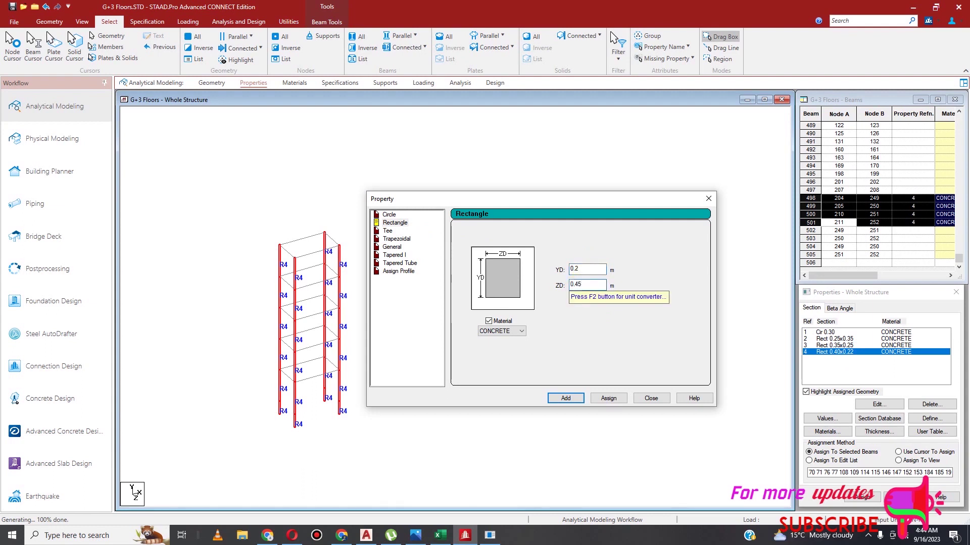
pyautogui.click(569, 399)
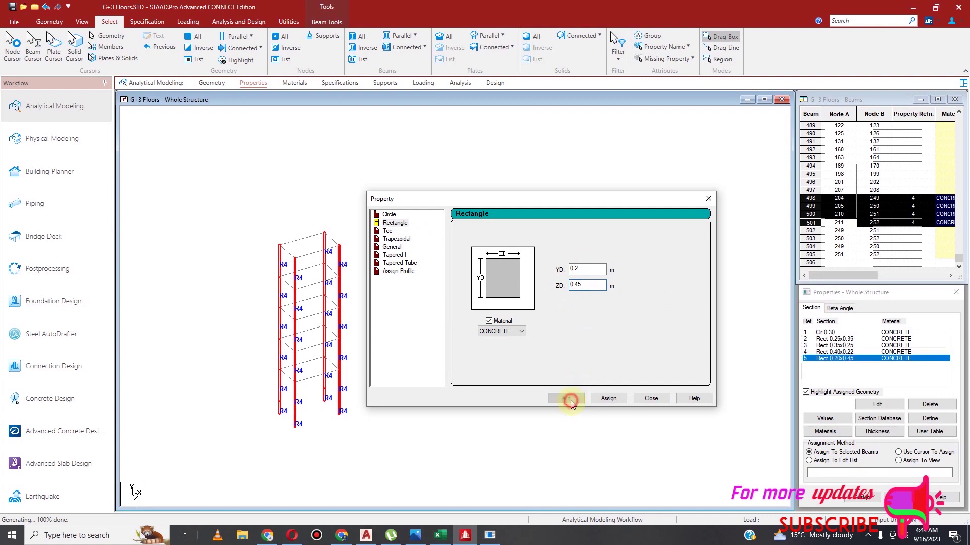
pyautogui.click(429, 145)
pyautogui.click(659, 399)
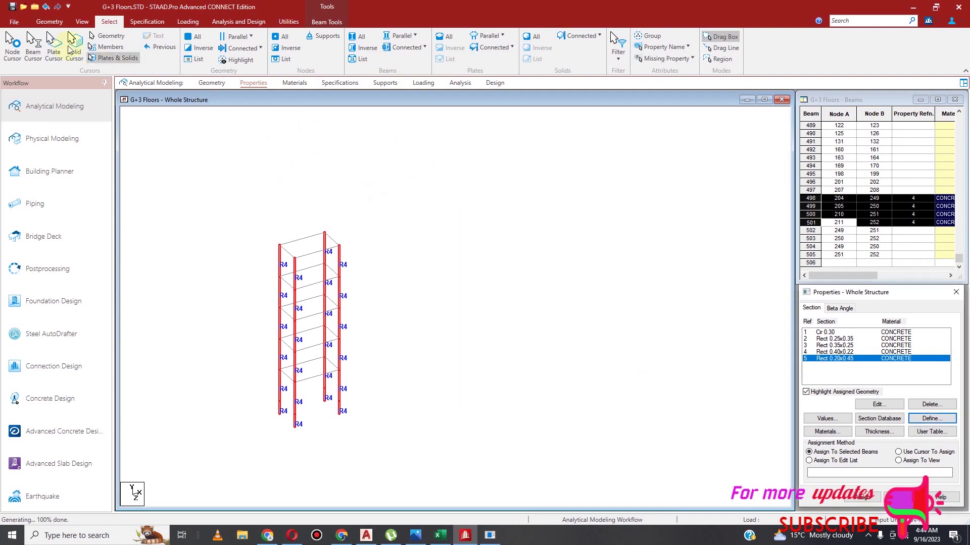
# Display the whole structure again, clear the column selection, and select all beams parallel to X and to Z
pyautogui.click(61, 22)
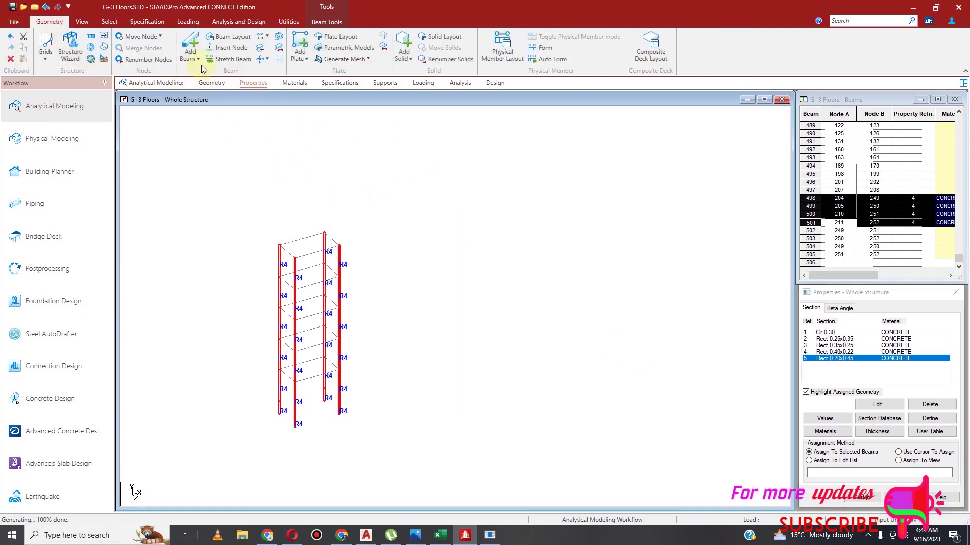
pyautogui.click(82, 21)
pyautogui.click(128, 46)
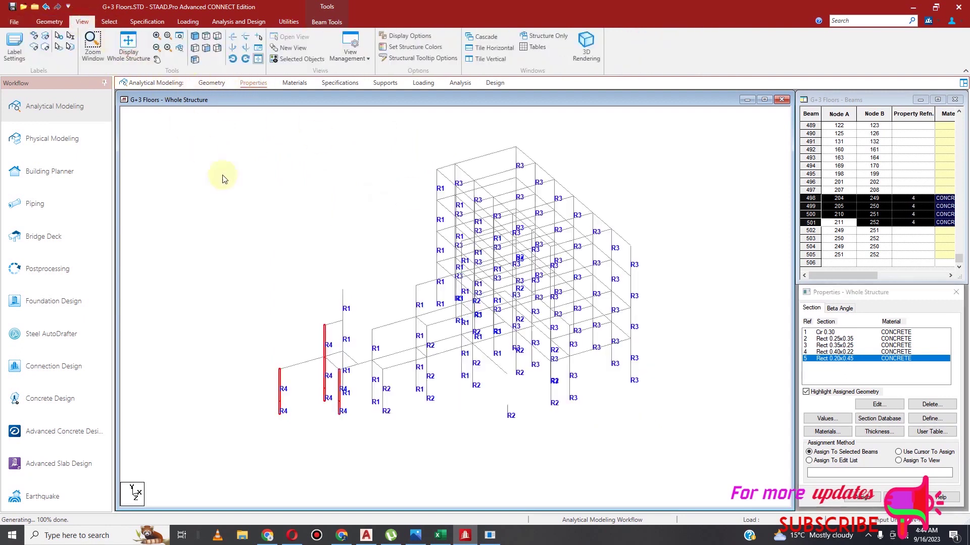
pyautogui.click(342, 196)
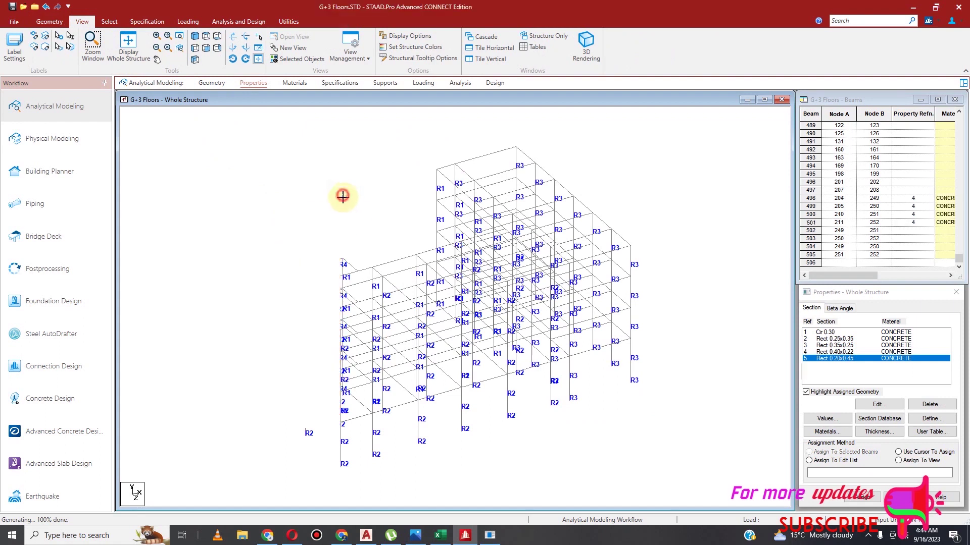
pyautogui.click(114, 24)
pyautogui.click(415, 35)
pyautogui.click(408, 51)
pyautogui.click(416, 36)
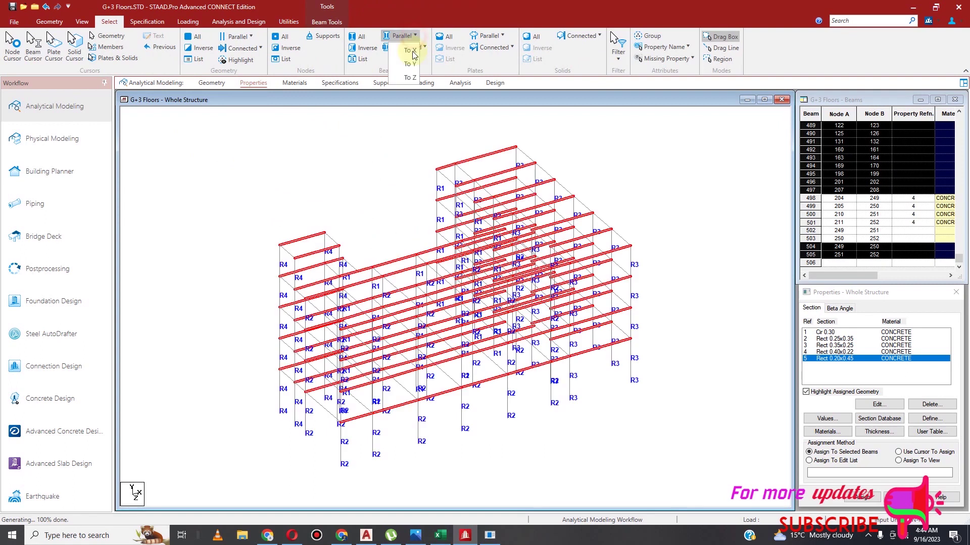
pyautogui.click(409, 77)
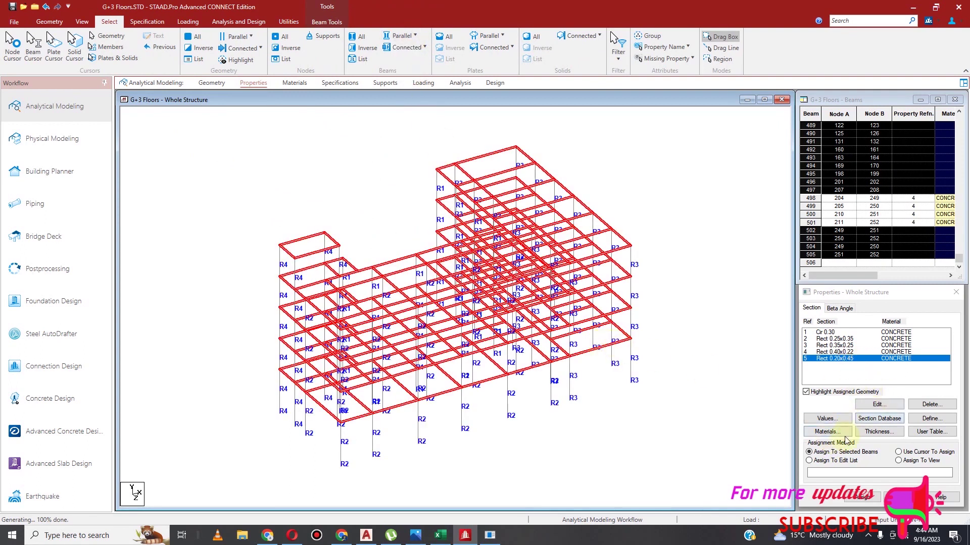
# Assign the Rect 0.20x0.45 section to the selected beams parallel to X and Z, with the frame in side elevation
pyautogui.click(862, 497)
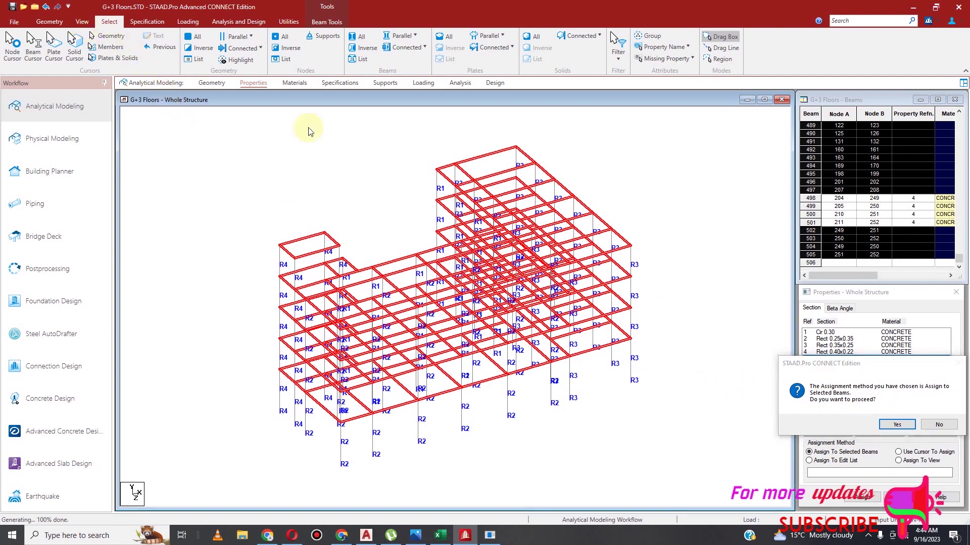
pyautogui.click(935, 422)
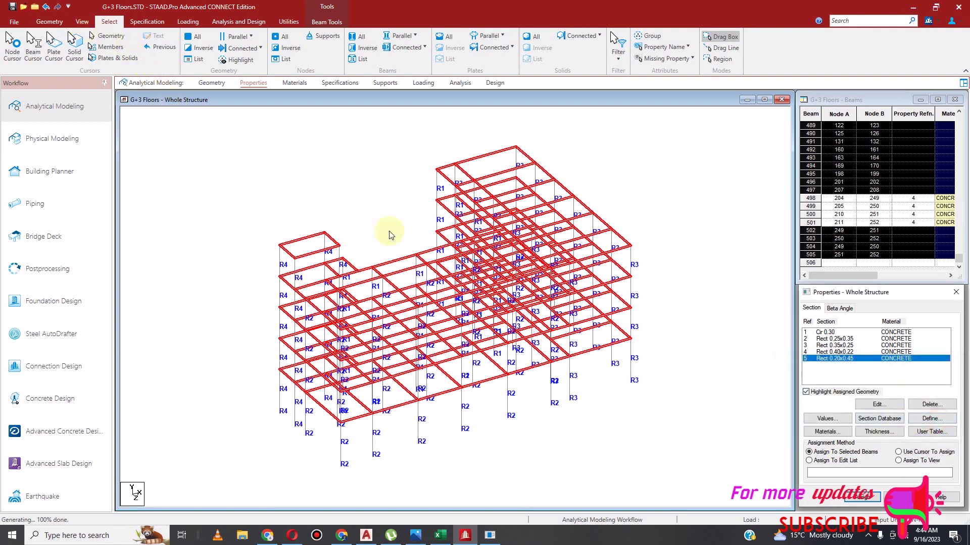
pyautogui.click(82, 23)
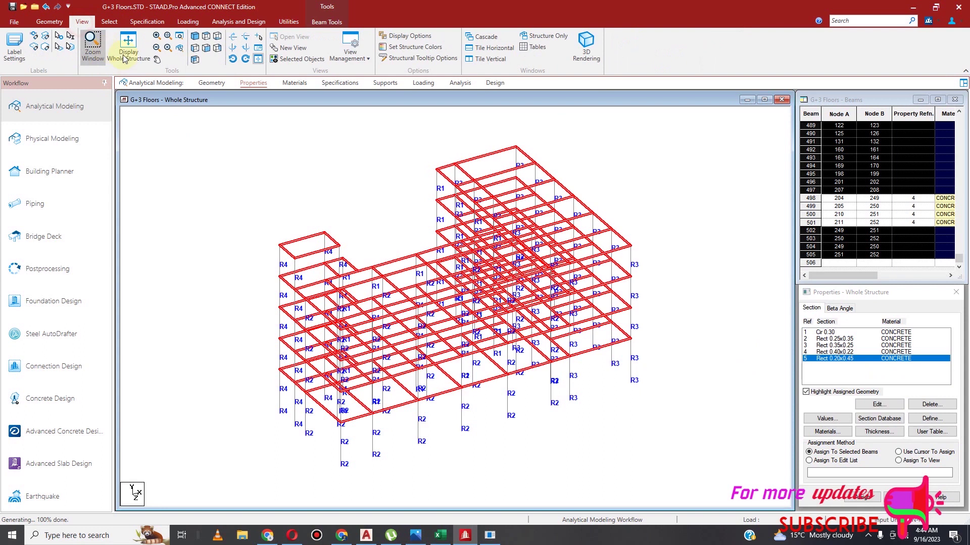
pyautogui.click(207, 50)
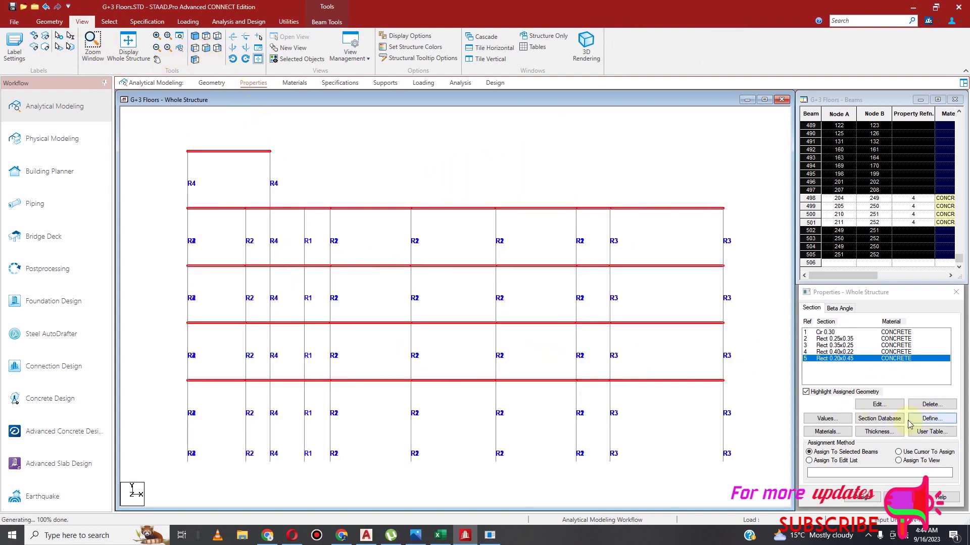
pyautogui.click(862, 497)
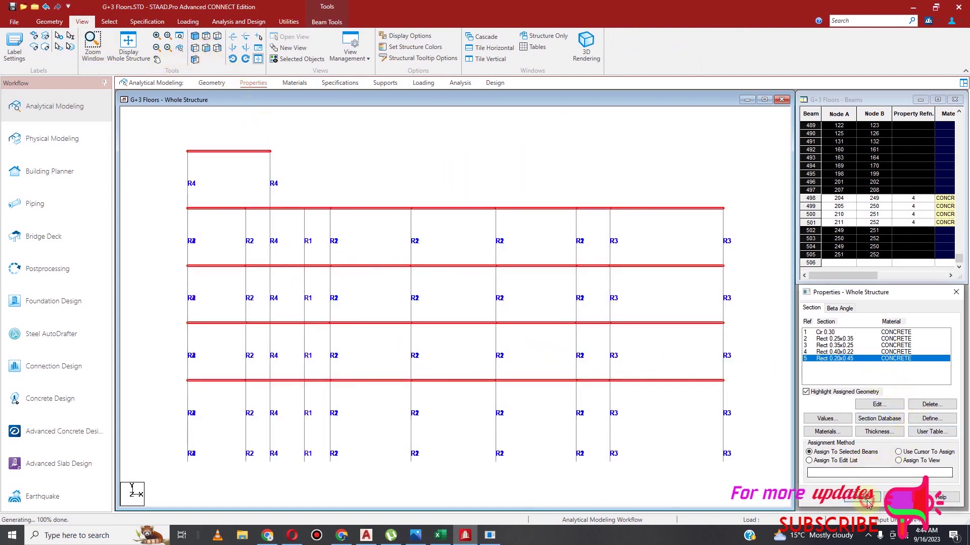
pyautogui.click(907, 424)
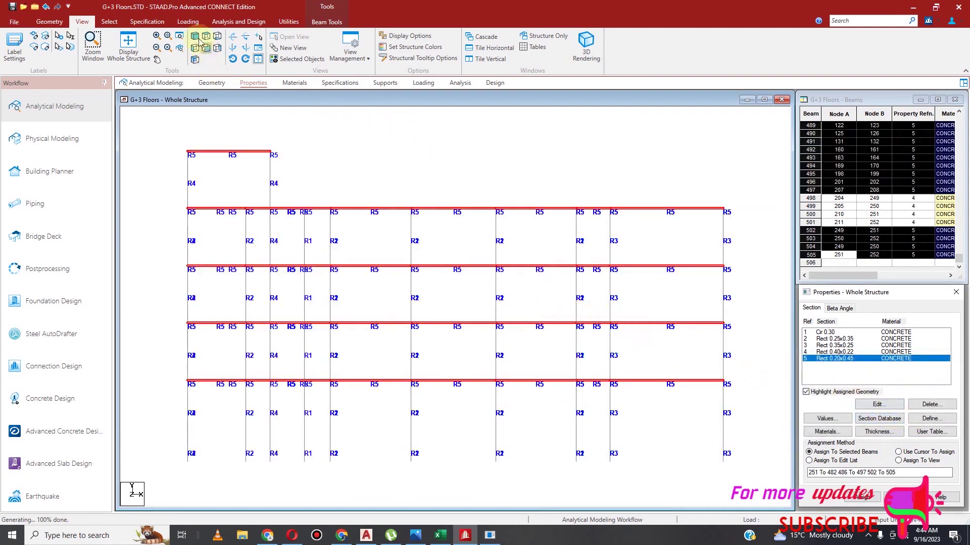
# Inspect the beams in a 3D rendering and change the Rect 0.20x0.45 section to a YD of 0.45 m and a ZD of 0.2 m
pyautogui.click(585, 46)
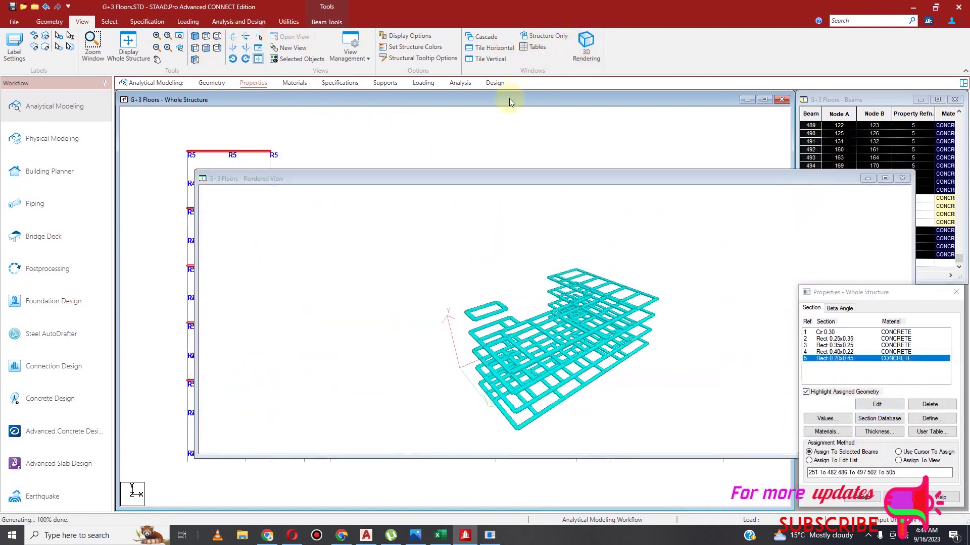
pyautogui.moveTo(479, 367); pyautogui.dragTo(640, 373)
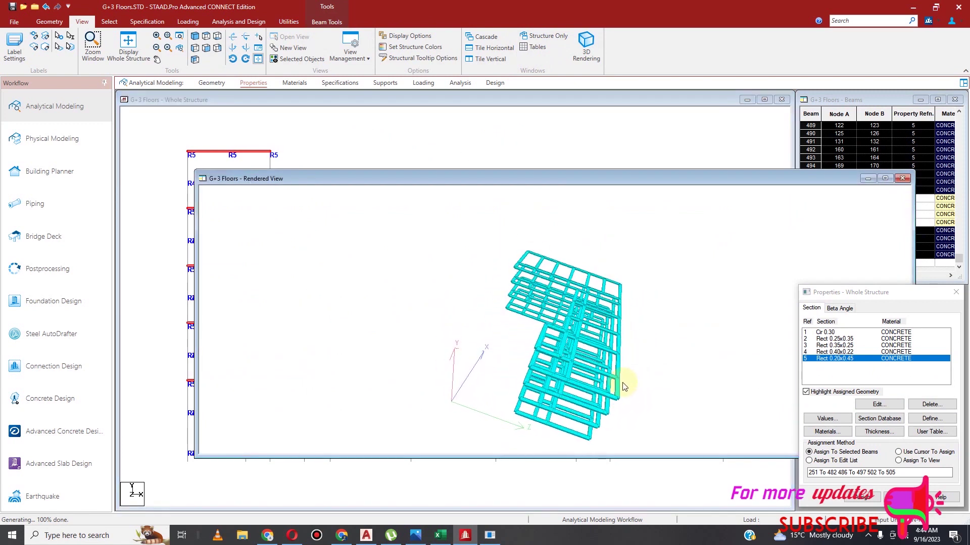
pyautogui.moveTo(540, 358); pyautogui.dragTo(525, 309)
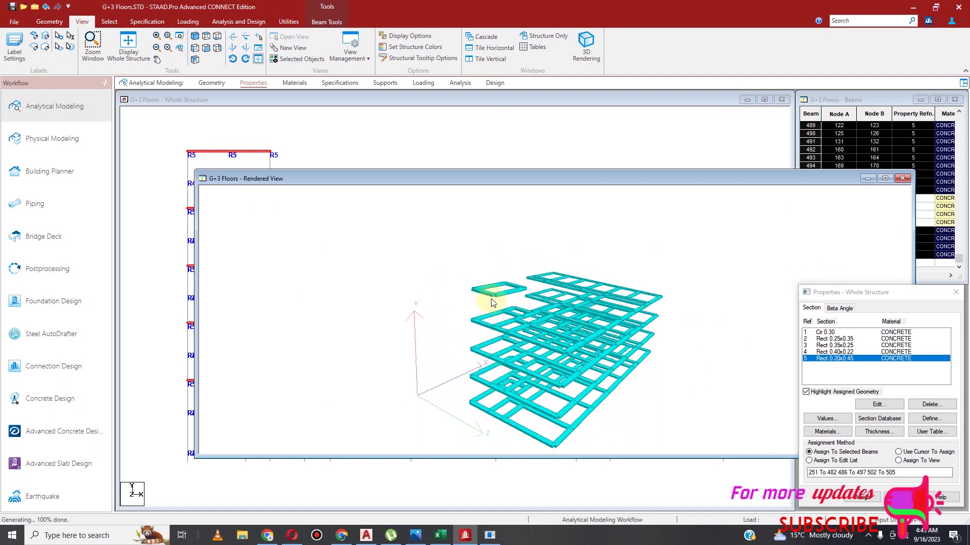
pyautogui.moveTo(489, 301); pyautogui.dragTo(560, 313)
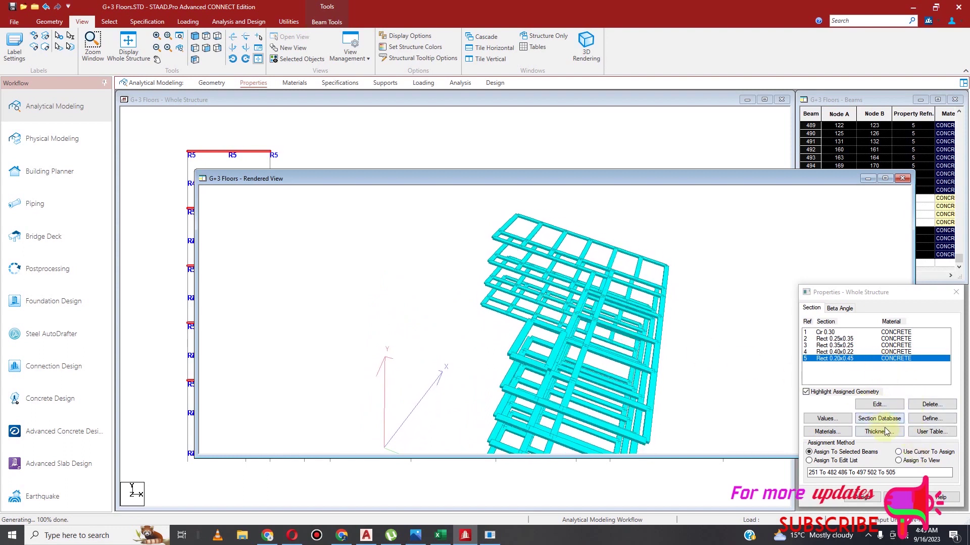
pyautogui.click(857, 360)
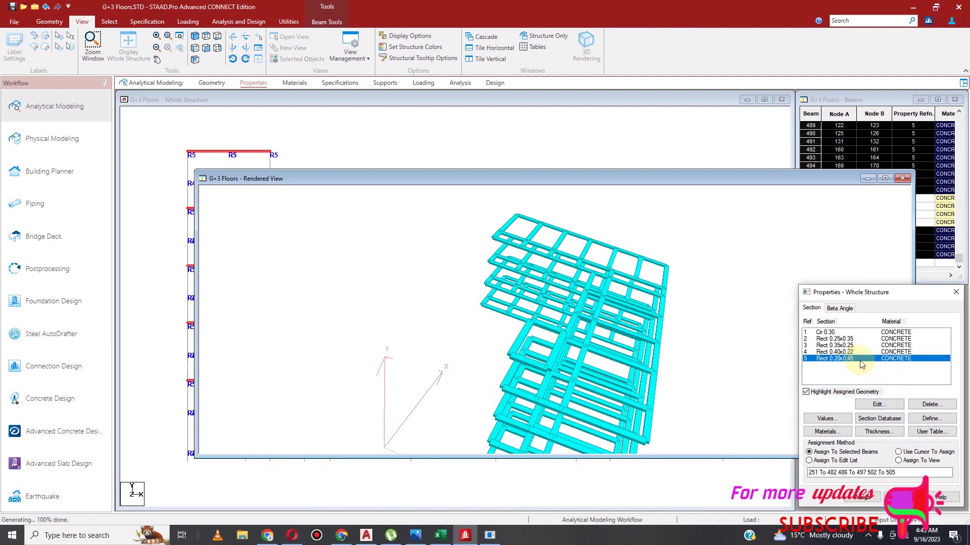
pyautogui.click(879, 405)
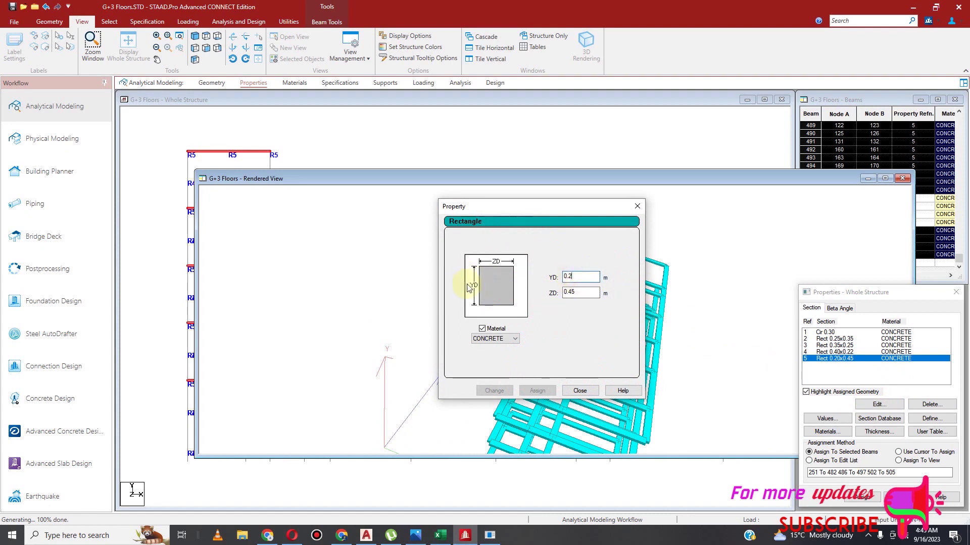
pyautogui.press('BackSpace')
pyautogui.click(621, 293)
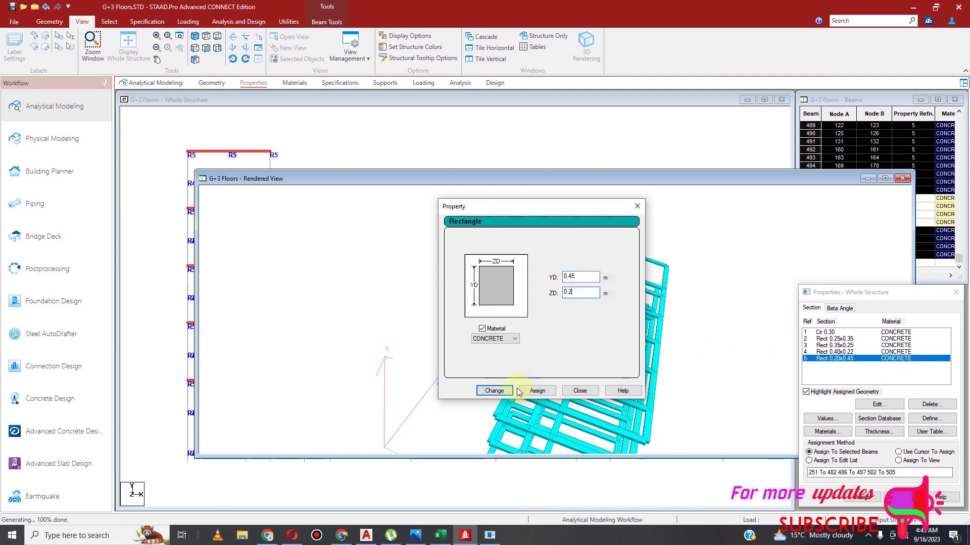
pyautogui.click(496, 391)
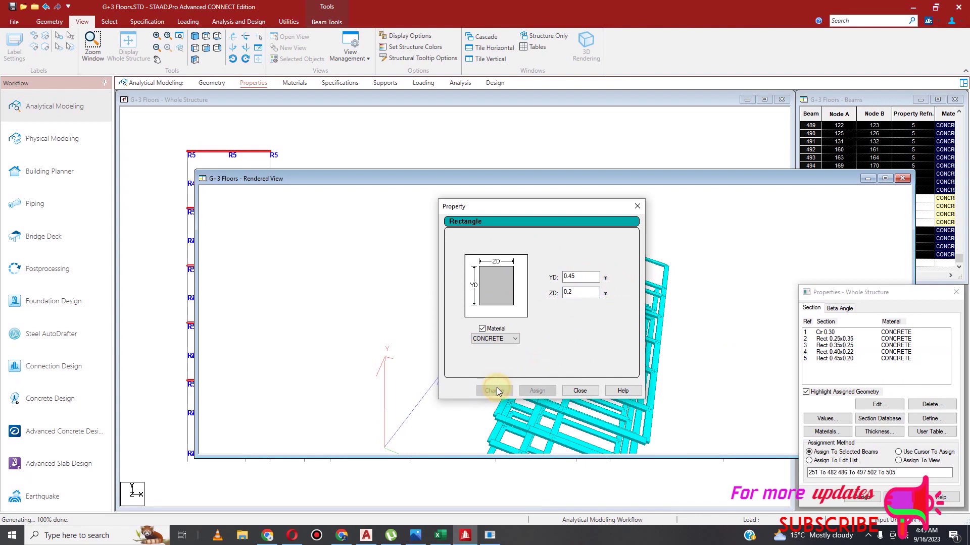
pyautogui.click(581, 391)
pyautogui.click(903, 178)
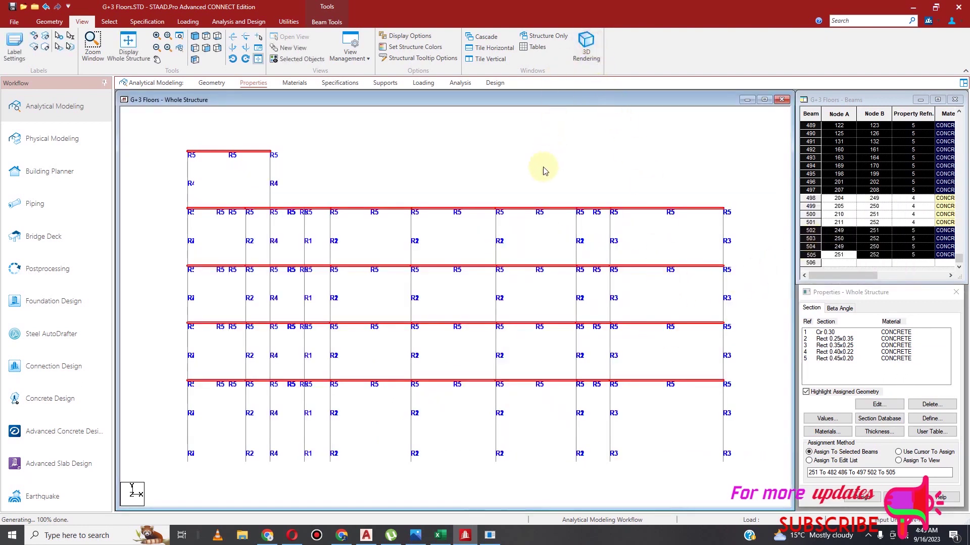
# Examine the corrected beams and the whole frame in 3D renderings from several sides, and close the section properties
pyautogui.click(587, 44)
pyautogui.moveTo(579, 261); pyautogui.dragTo(404, 326)
pyautogui.moveTo(553, 294); pyautogui.dragTo(666, 350)
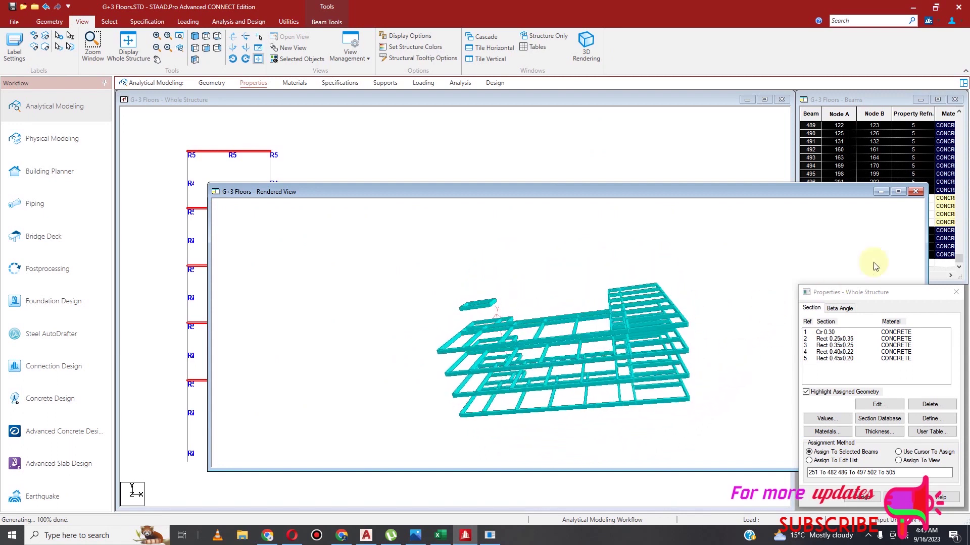
pyautogui.click(916, 191)
pyautogui.click(424, 190)
pyautogui.click(586, 45)
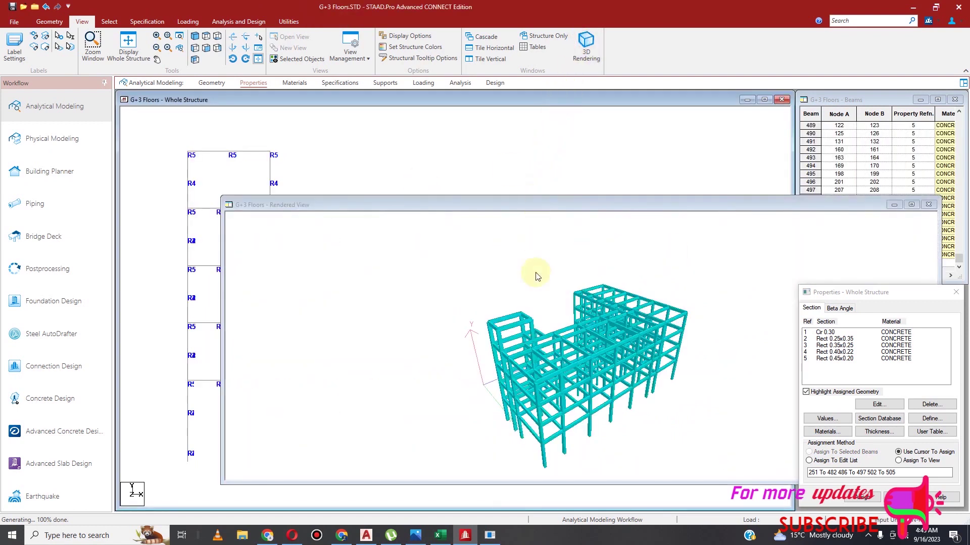
pyautogui.moveTo(475, 287); pyautogui.dragTo(569, 379)
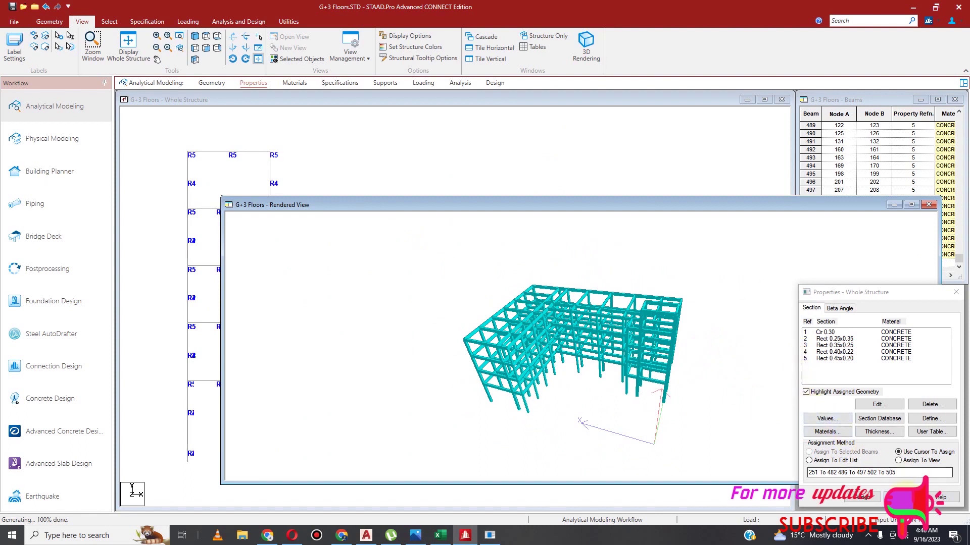
pyautogui.click(901, 498)
pyautogui.click(928, 205)
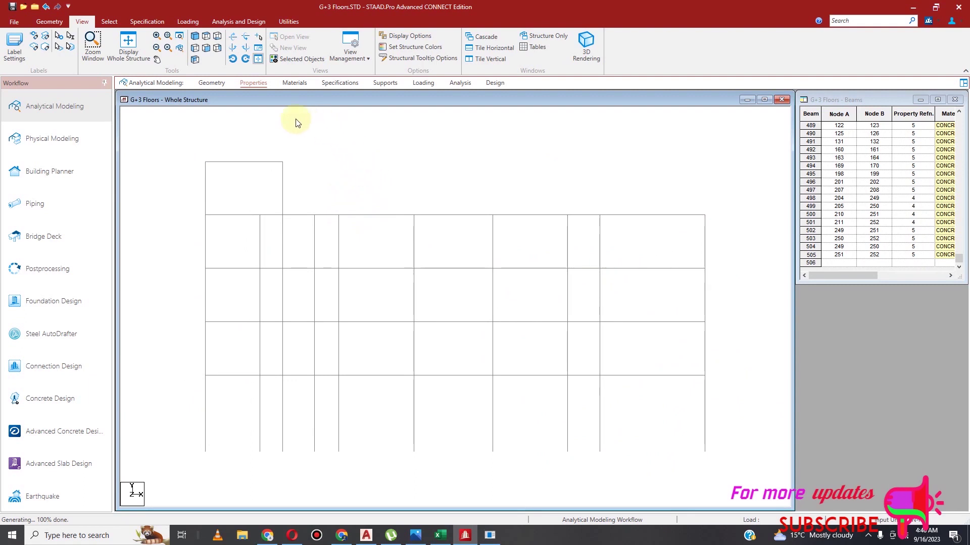
# Select the lowest level of floor beams, isolate them, and show them in plan
pyautogui.click(220, 87)
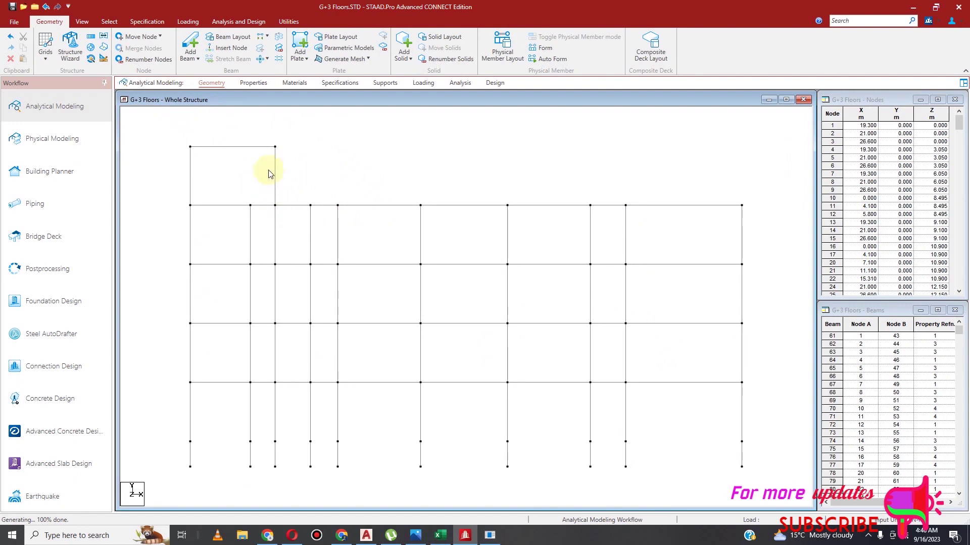
pyautogui.moveTo(171, 377); pyautogui.dragTo(758, 394)
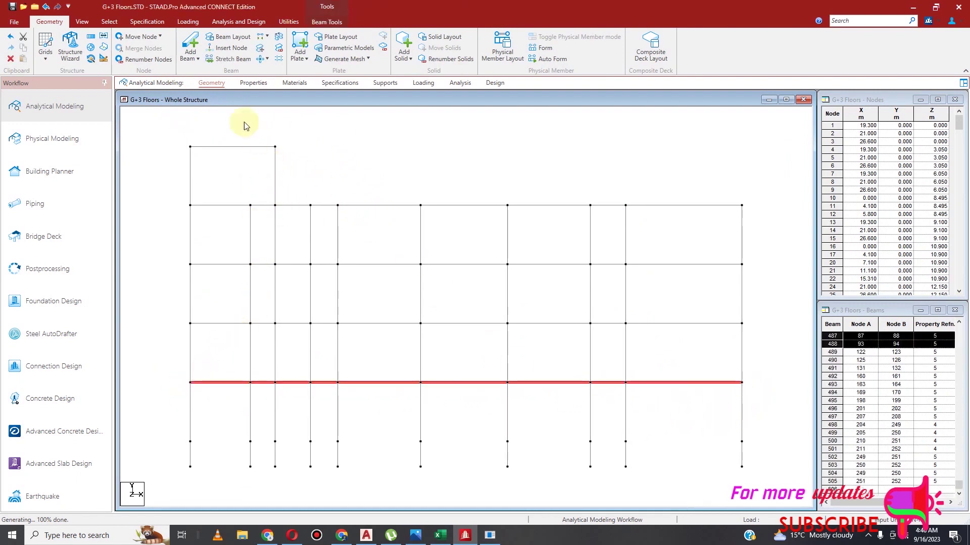
pyautogui.click(81, 22)
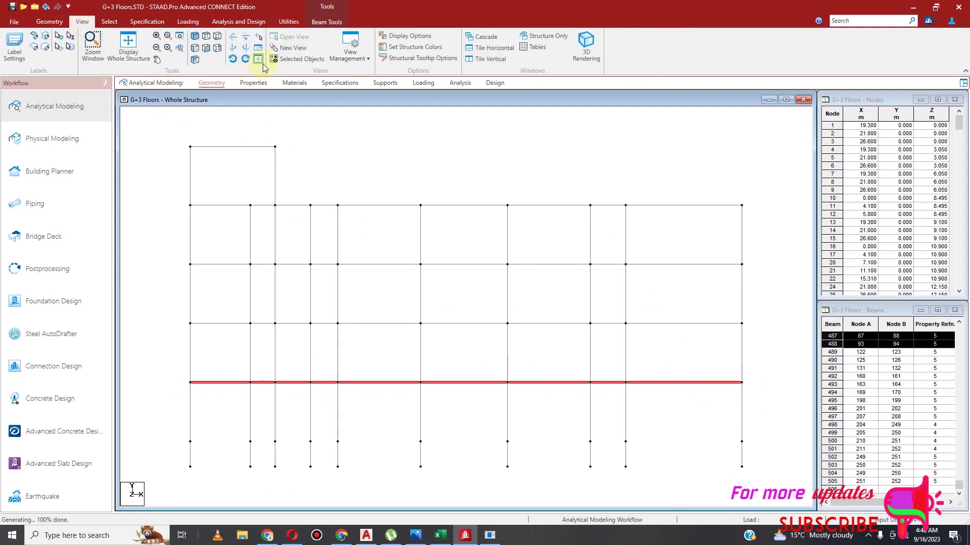
pyautogui.click(292, 60)
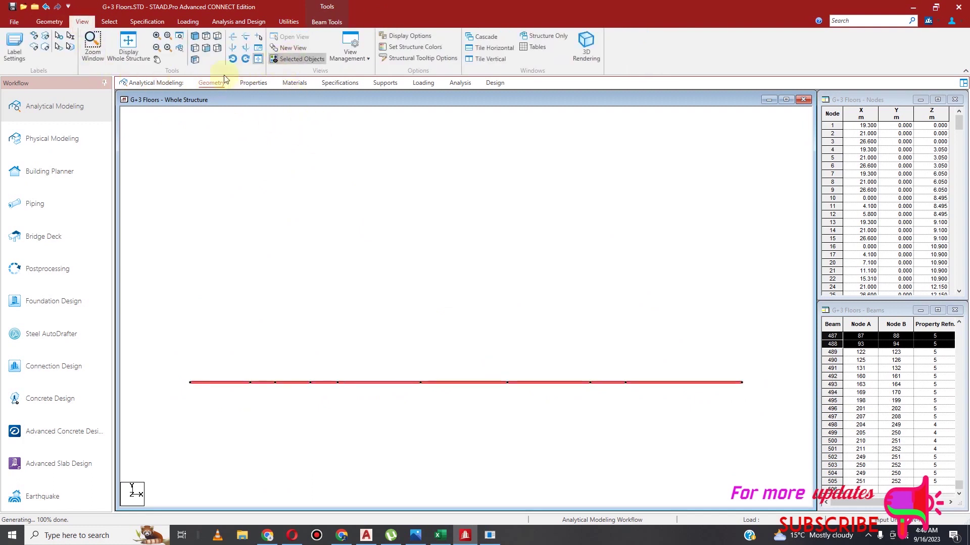
pyautogui.click(206, 38)
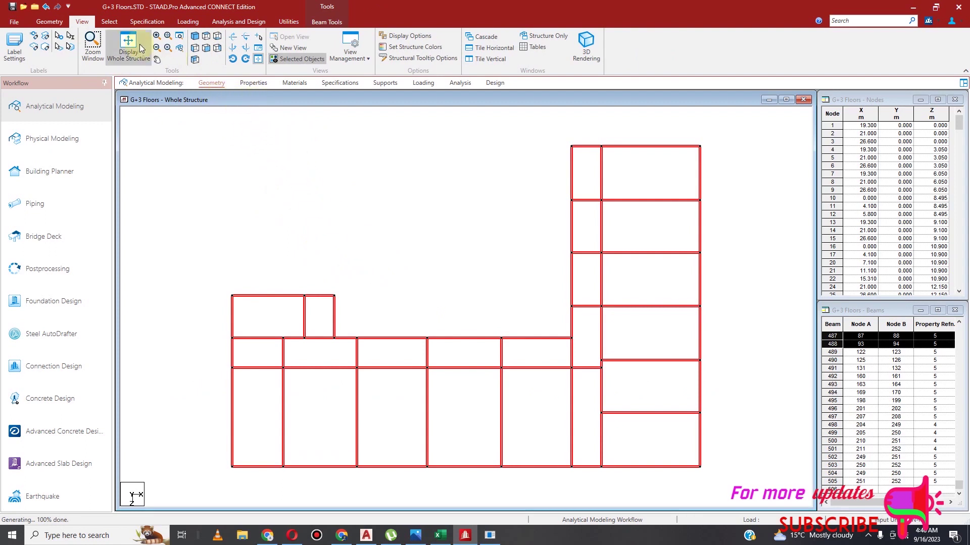
# Add a four-node plate over the narrow bay beside the corner bay that projects above the long wing
pyautogui.click(50, 22)
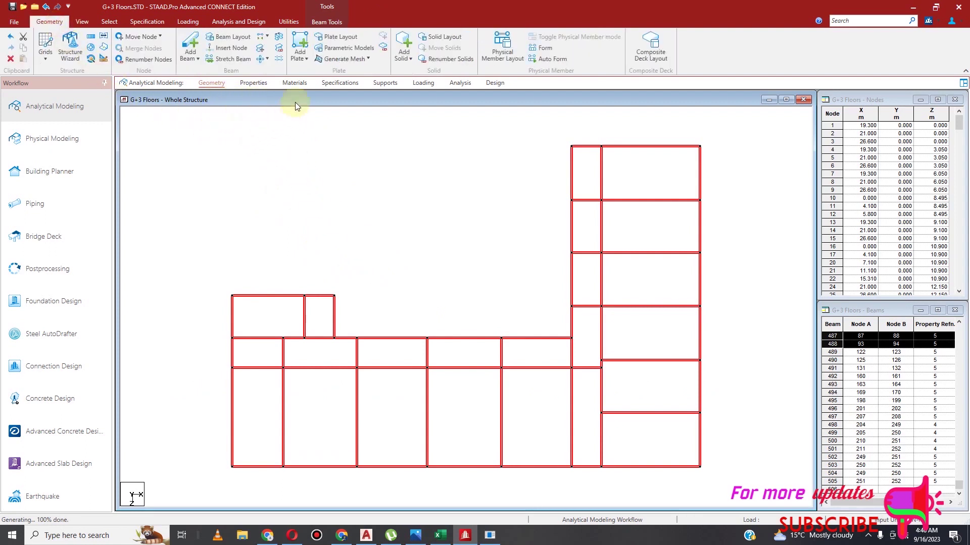
pyautogui.click(304, 46)
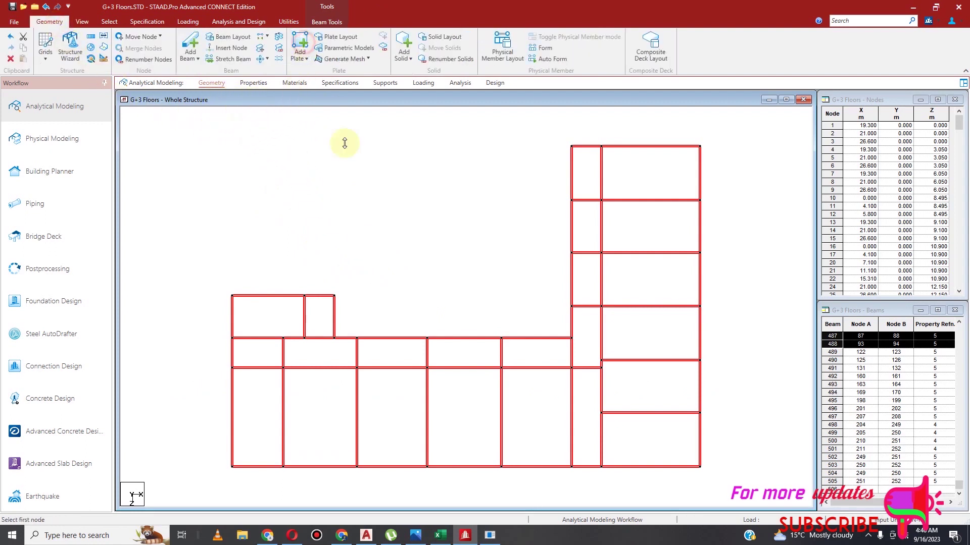
pyautogui.click(305, 295)
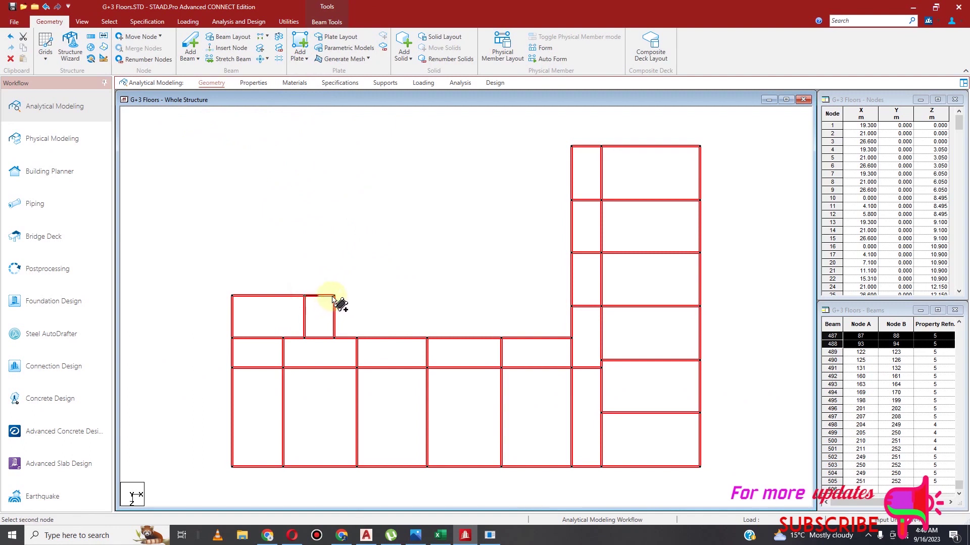
pyautogui.click(334, 295)
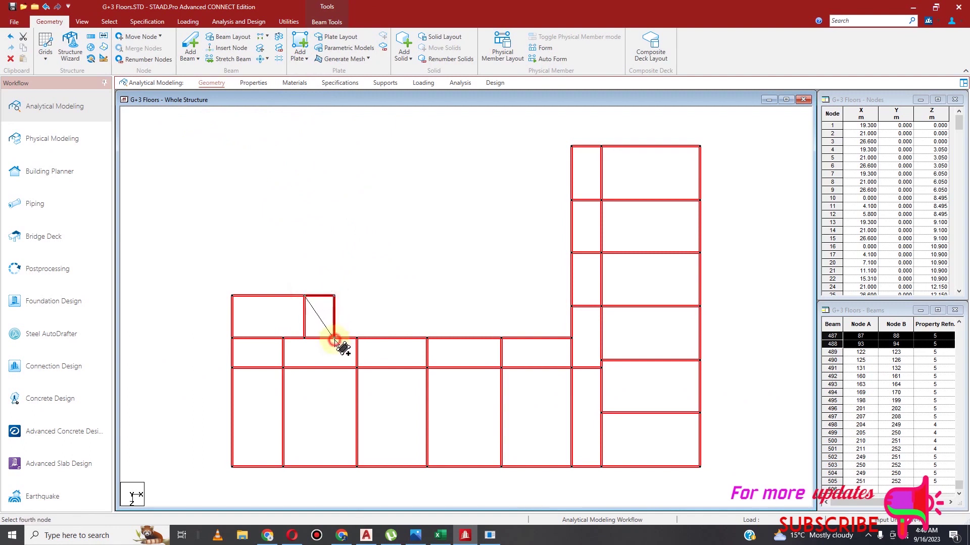
pyautogui.click(305, 337)
# Add two four-node plates, one covering the long horizontal wing and one covering the full tall wing
pyautogui.click(232, 337)
pyautogui.click(232, 466)
pyautogui.click(571, 466)
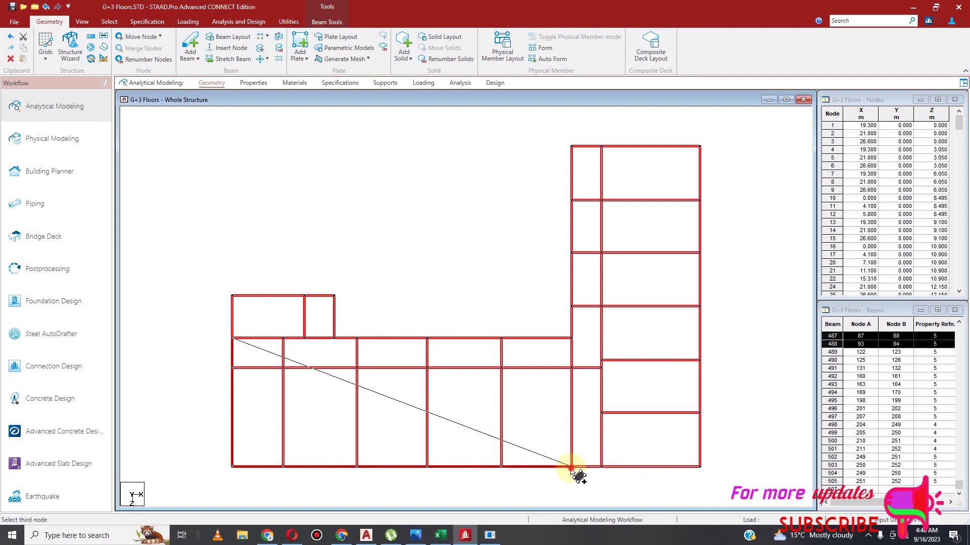
pyautogui.click(571, 338)
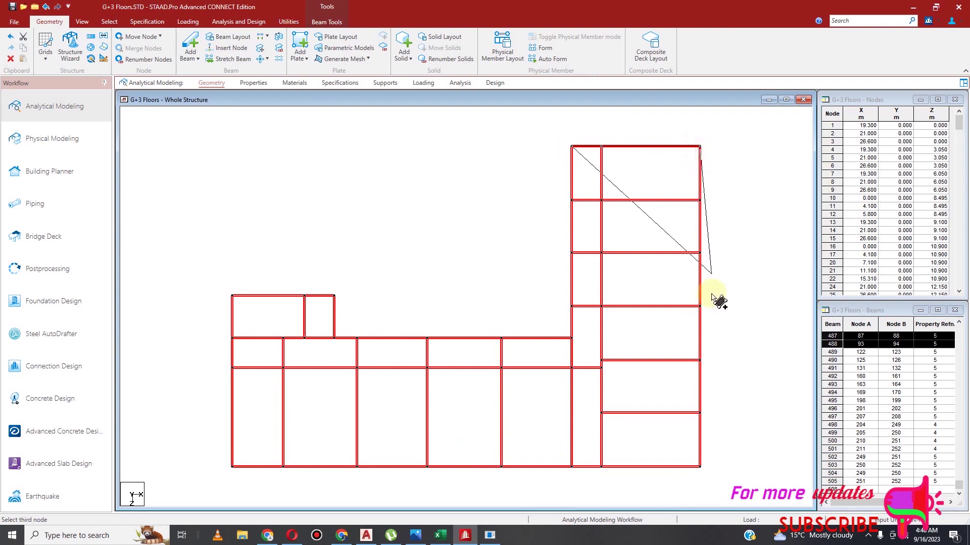
pyautogui.click(700, 466)
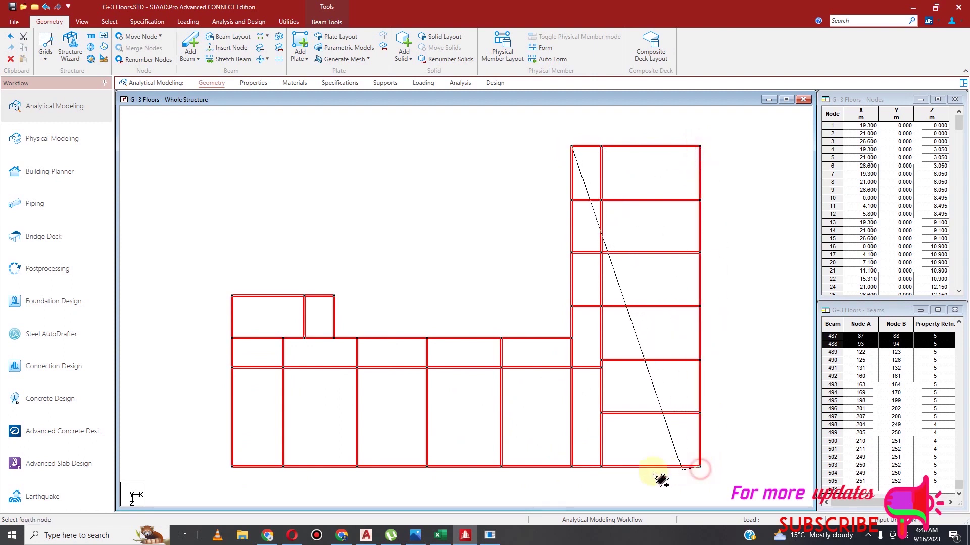
pyautogui.click(571, 467)
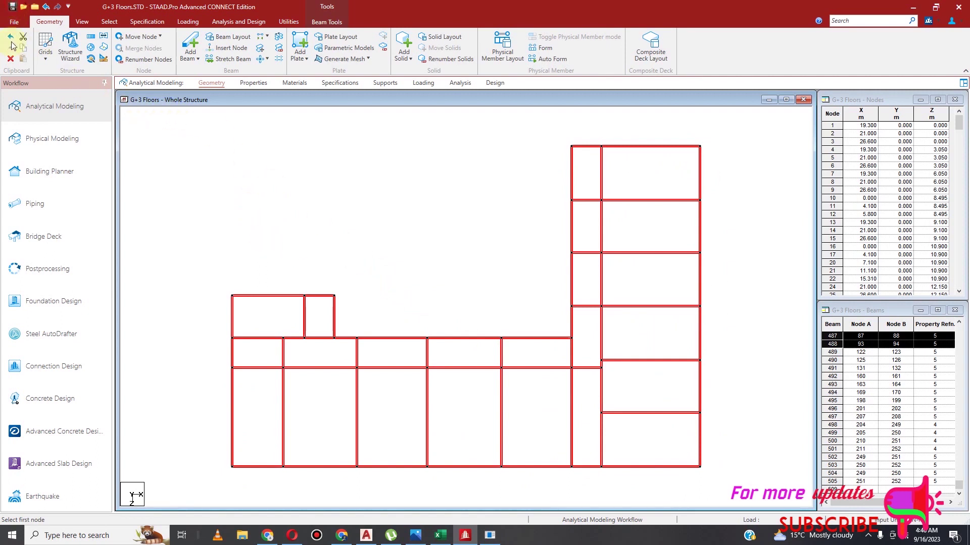
# Stop adding plates and check the isolated floor level in a 3D rendering
pyautogui.click(478, 320)
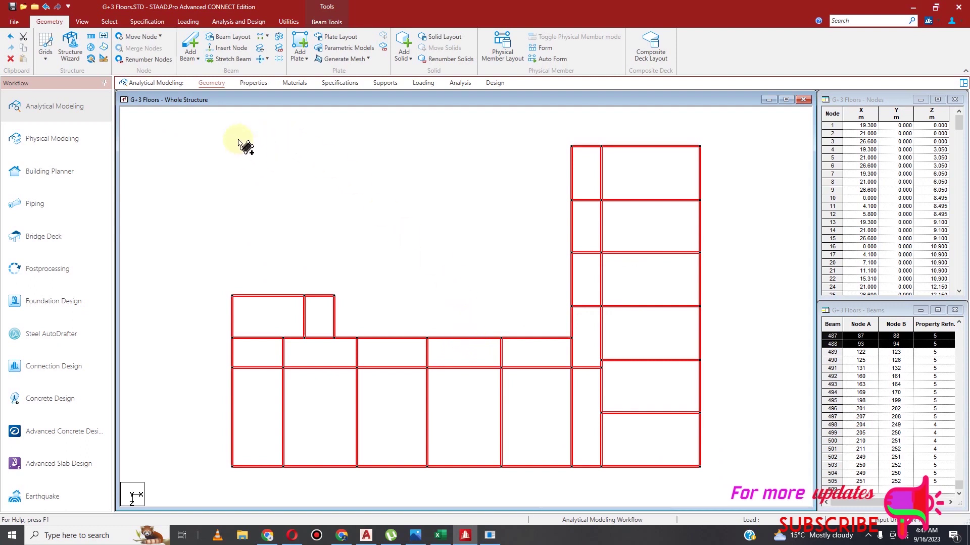
pyautogui.click(80, 22)
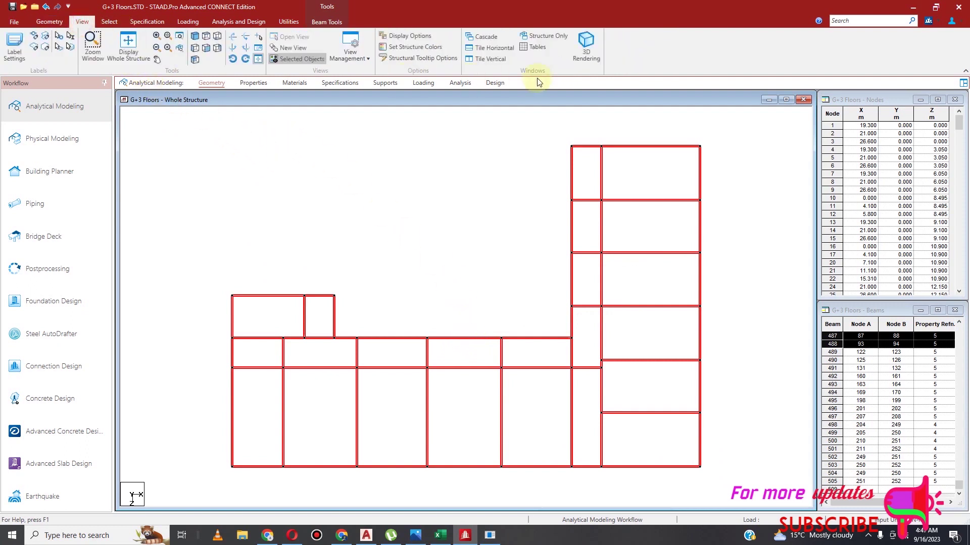
pyautogui.click(588, 57)
pyautogui.click(824, 100)
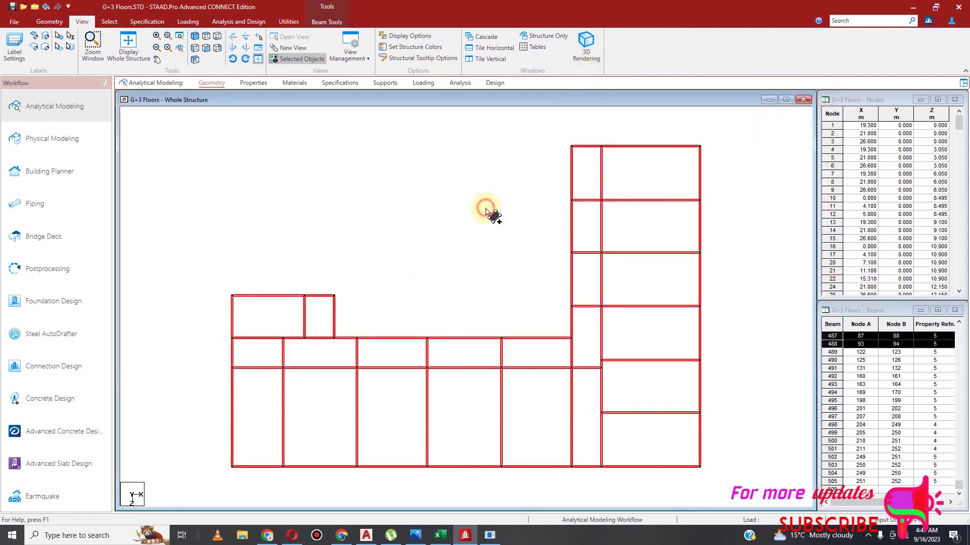
# Clear the beam selection and inspect the floor plates in a 3D rendering of the whole building
pyautogui.click(447, 263)
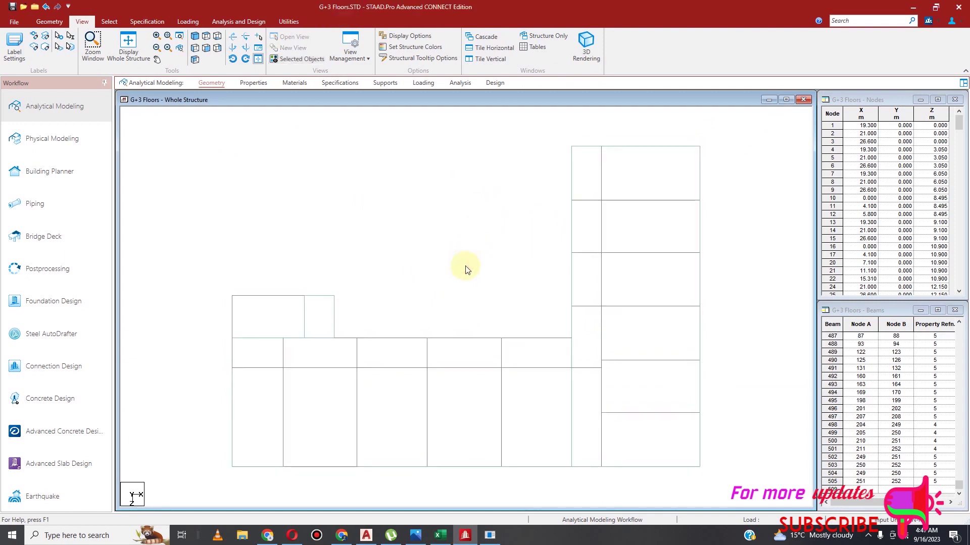
pyautogui.click(585, 50)
pyautogui.scroll(2, 499, 333)
pyautogui.moveTo(515, 360); pyautogui.dragTo(422, 325)
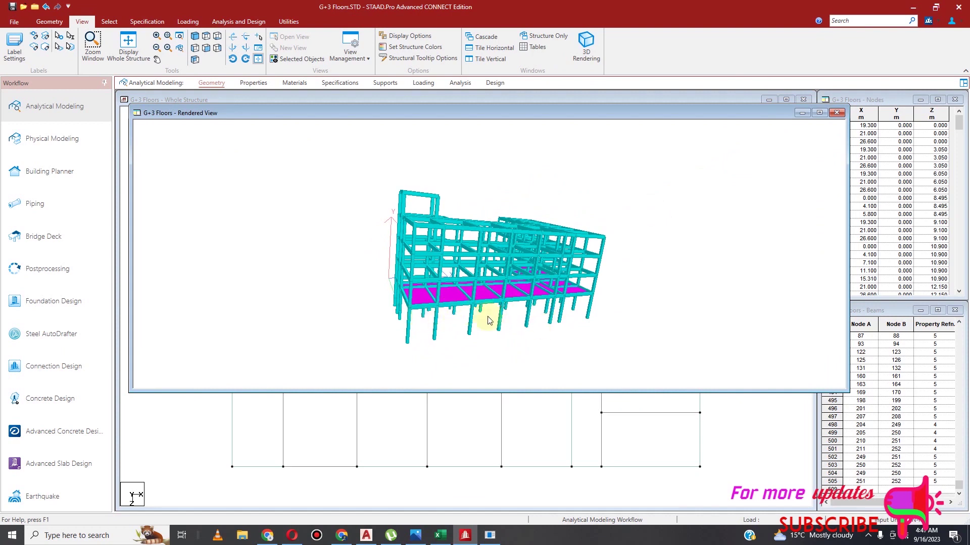
pyautogui.click(843, 113)
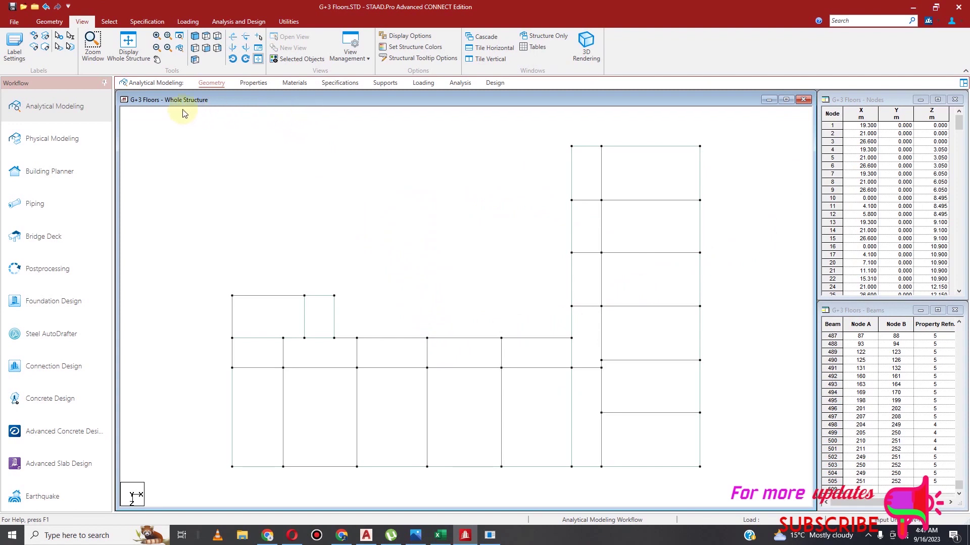
# Select all the plates on the isolated floor level and bring the whole structure back into view
pyautogui.click(109, 22)
pyautogui.click(53, 47)
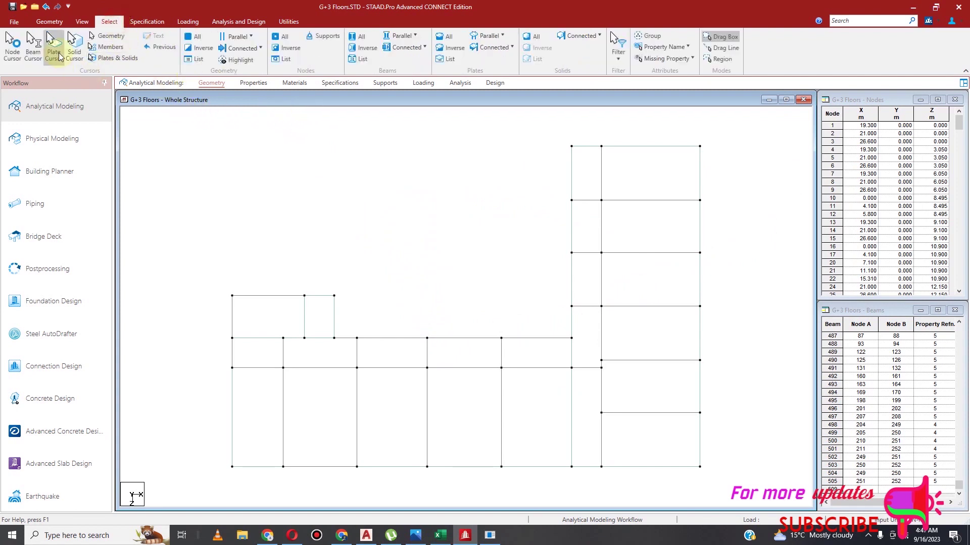
pyautogui.moveTo(192, 112); pyautogui.dragTo(740, 484)
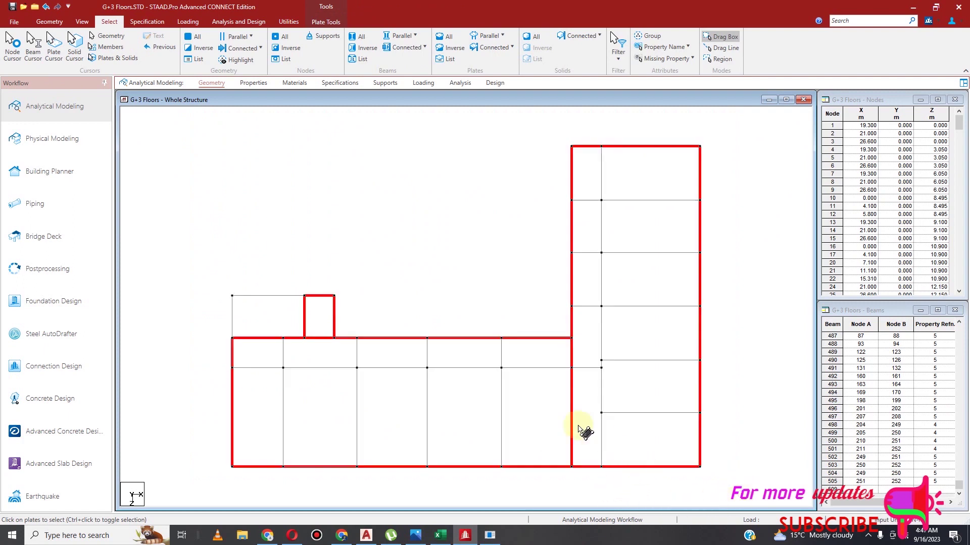
pyautogui.click(49, 22)
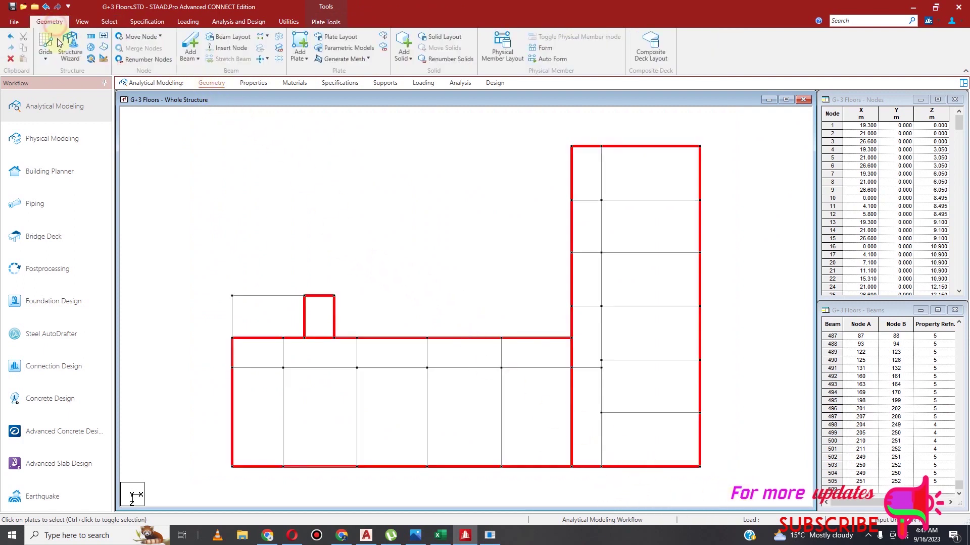
pyautogui.click(82, 22)
pyautogui.click(133, 52)
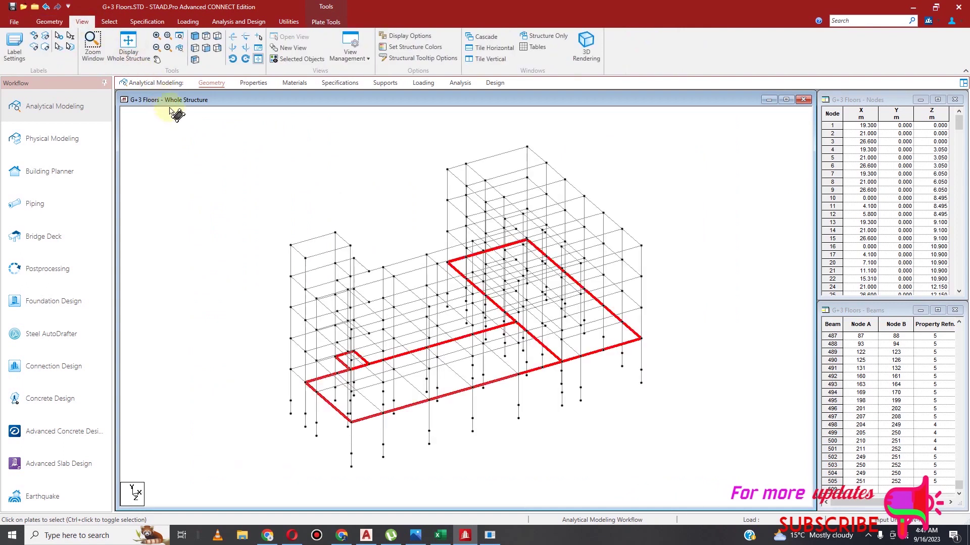
# Copy the selected plates to the upper floors with Translational Repeat along Y, using 3 steps at 2.85 m spacing
pyautogui.click(49, 21)
pyautogui.click(91, 37)
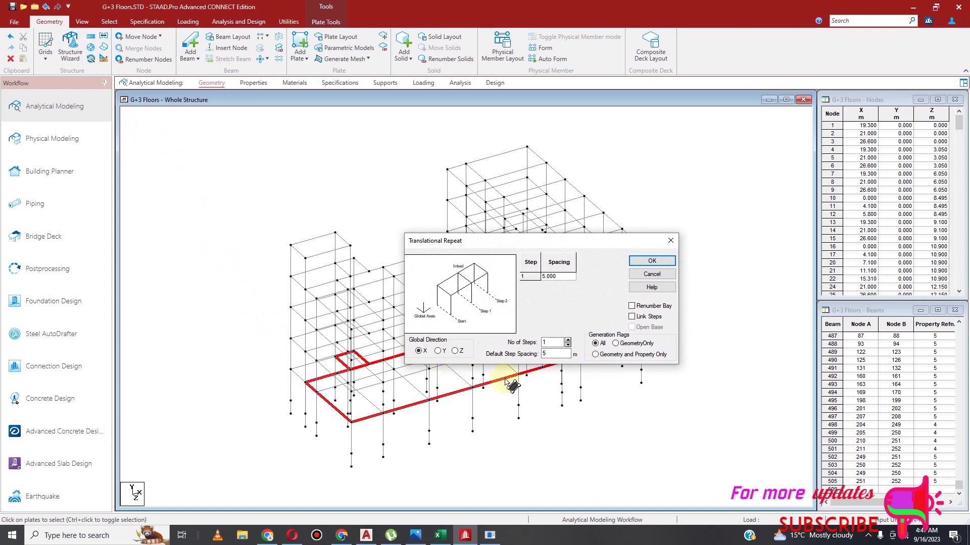
pyautogui.click(439, 352)
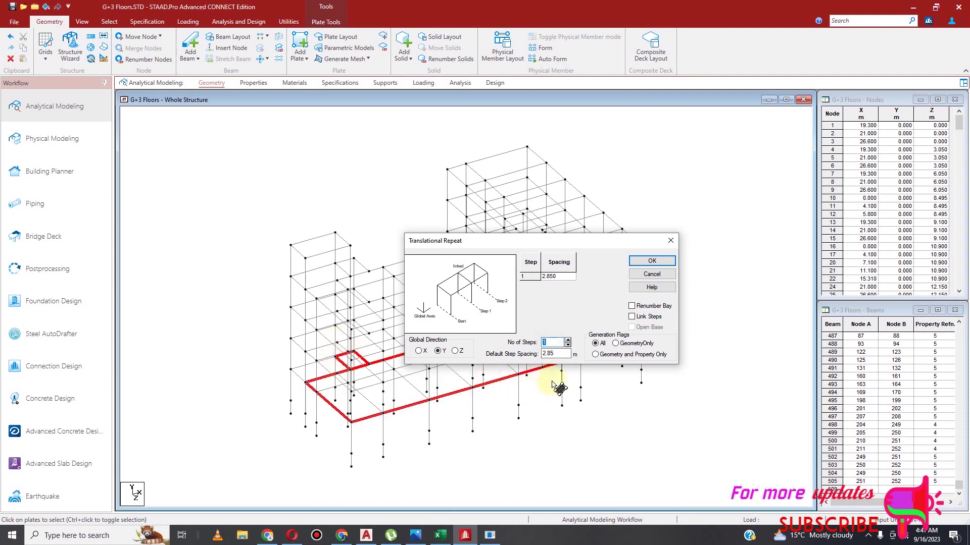
pyautogui.write('3')
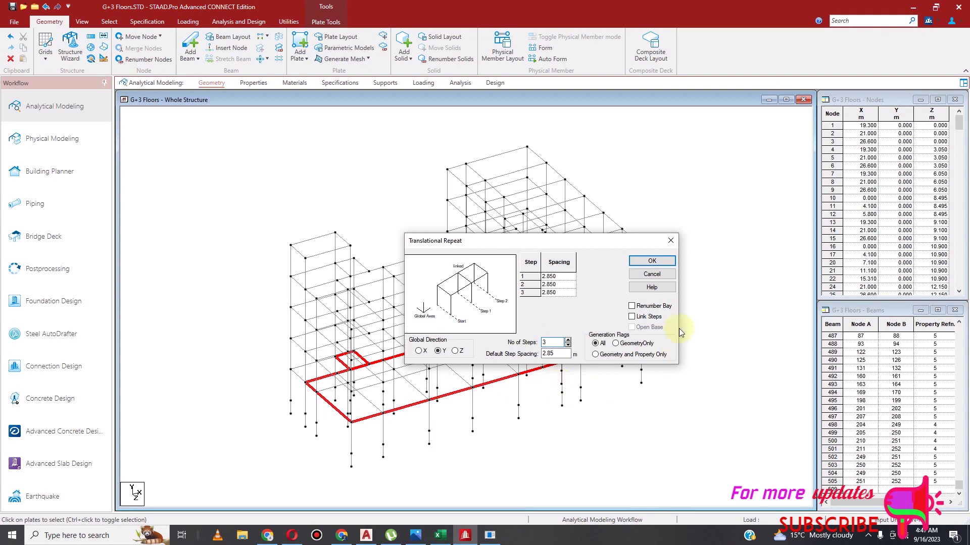
pyautogui.click(662, 262)
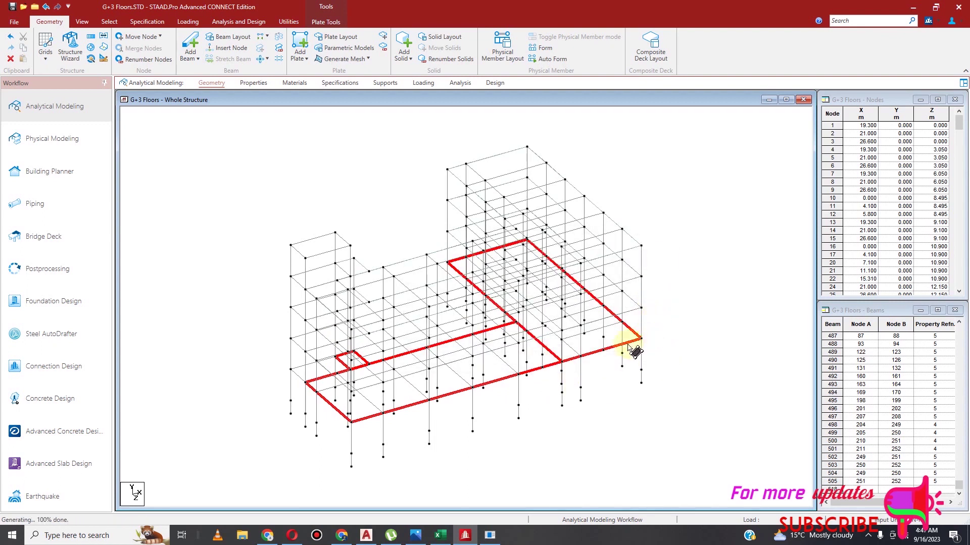
pyautogui.click(387, 169)
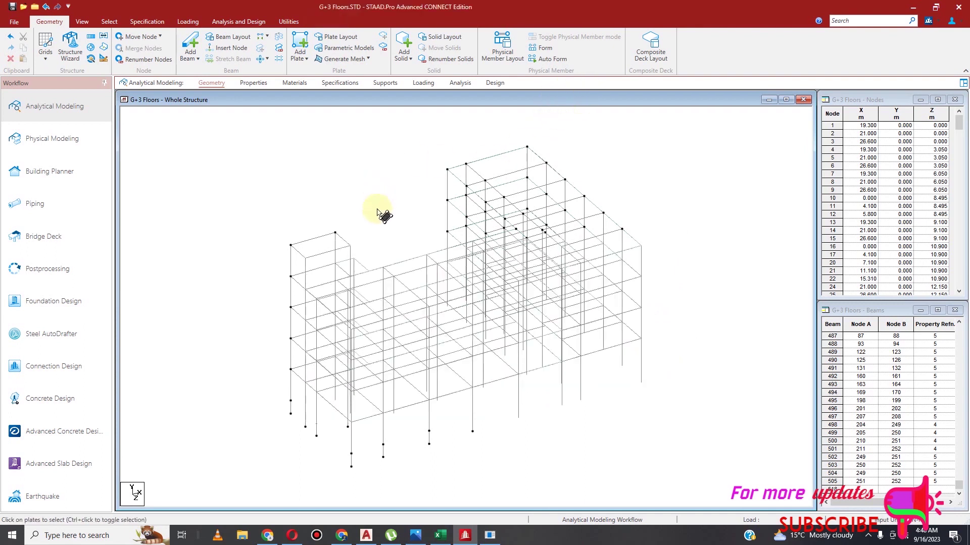
# Add a four-node plate over the top of the small raised corner bay and save the model
pyautogui.click(300, 45)
pyautogui.click(291, 246)
pyautogui.click(335, 233)
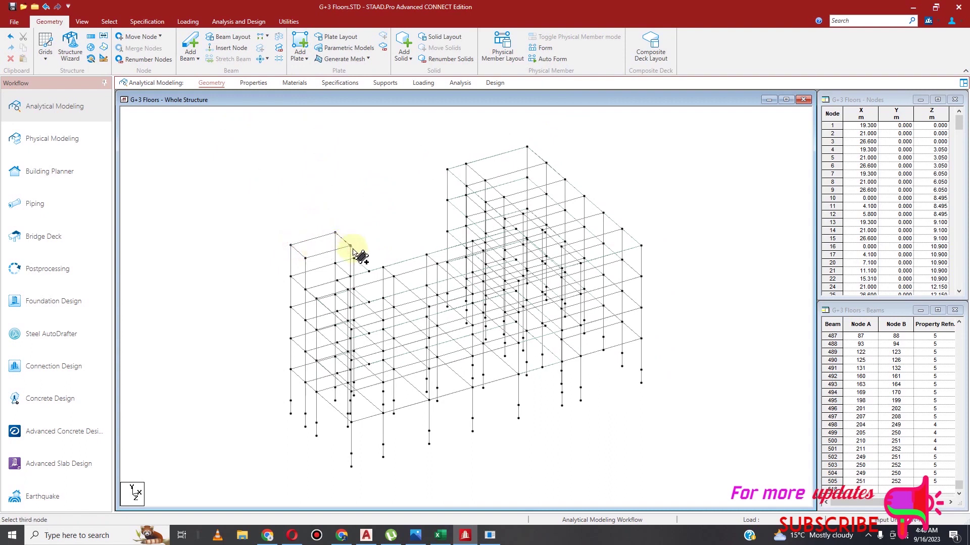
pyautogui.click(351, 246)
pyautogui.click(305, 258)
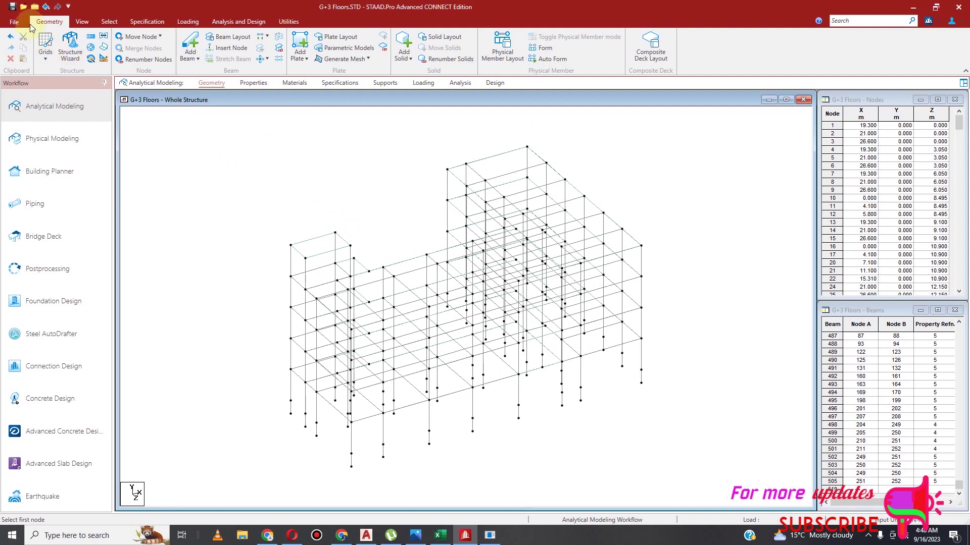
pyautogui.click(12, 7)
pyautogui.click(479, 320)
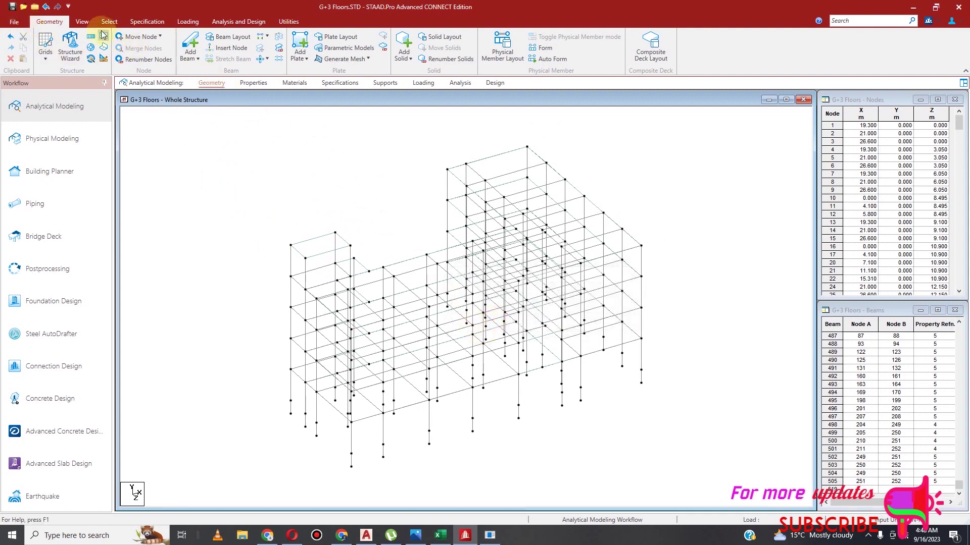
# Inspect the slabs on all floors and the raised corner bay's roof in a 3D rendering
pyautogui.click(82, 22)
pyautogui.click(576, 55)
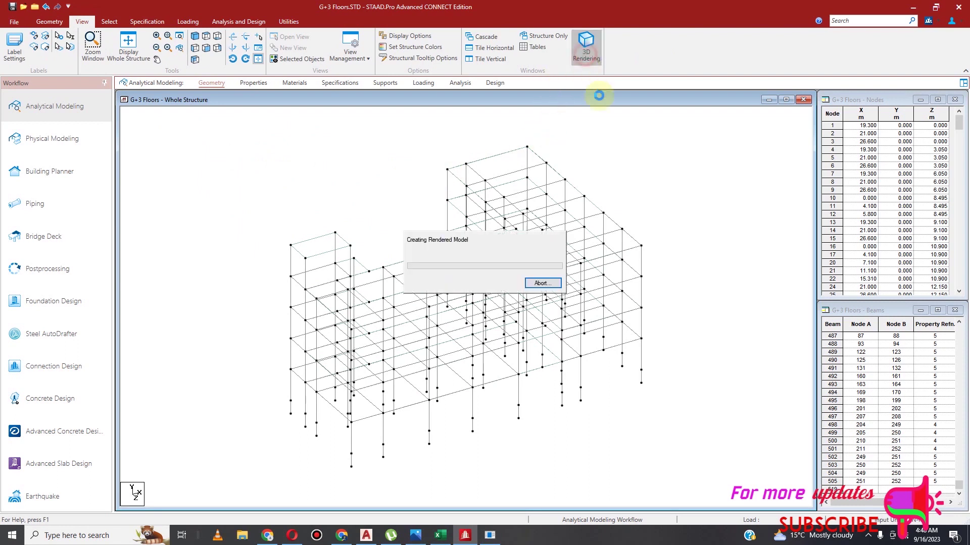
pyautogui.click(531, 301)
pyautogui.moveTo(532, 300); pyautogui.dragTo(437, 299)
pyautogui.moveTo(610, 264); pyautogui.dragTo(490, 318)
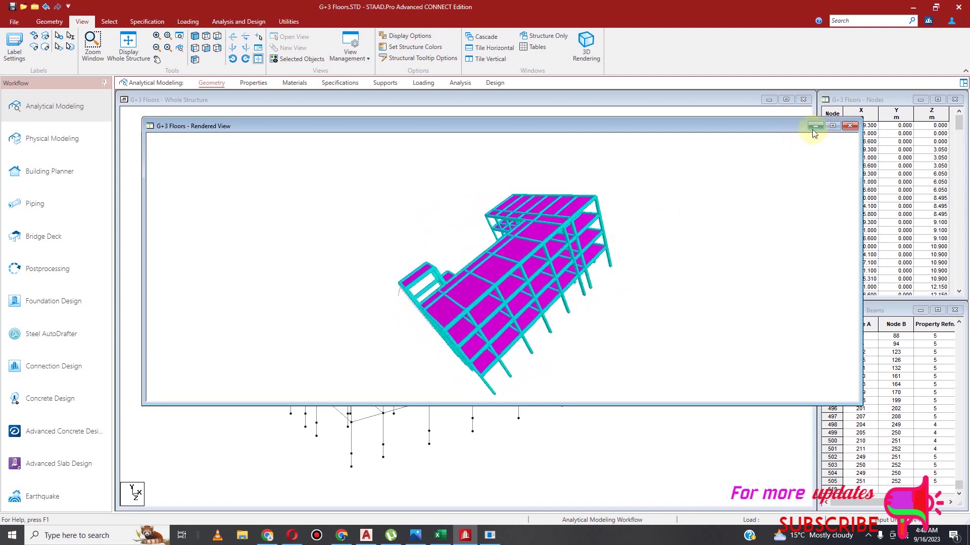
pyautogui.click(850, 126)
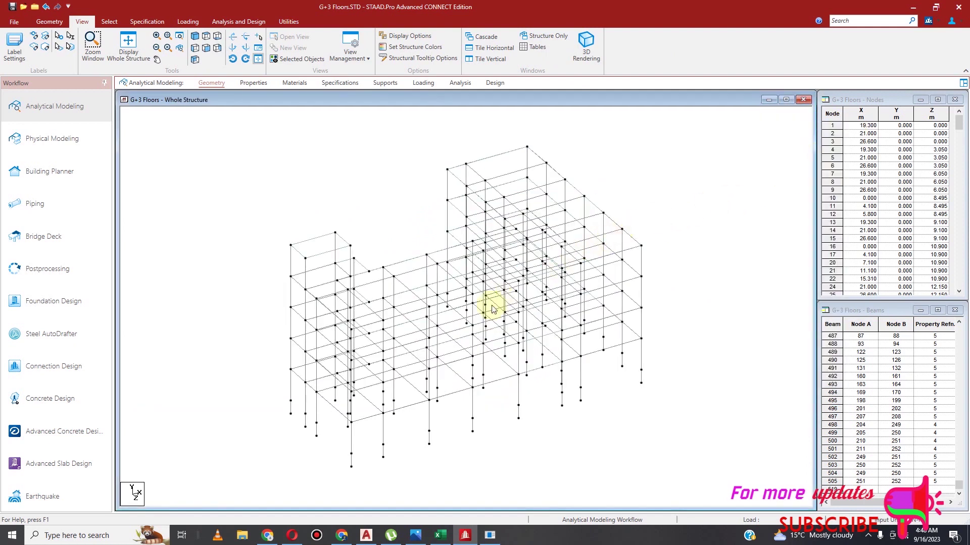
# Define a concrete plate thickness property of 0.15 m at all four nodes
pyautogui.click(254, 83)
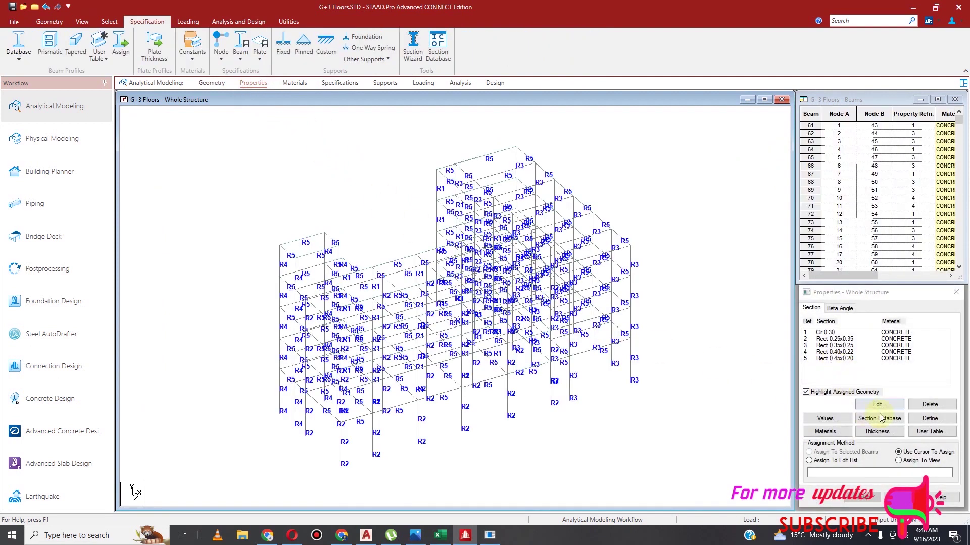
pyautogui.click(932, 419)
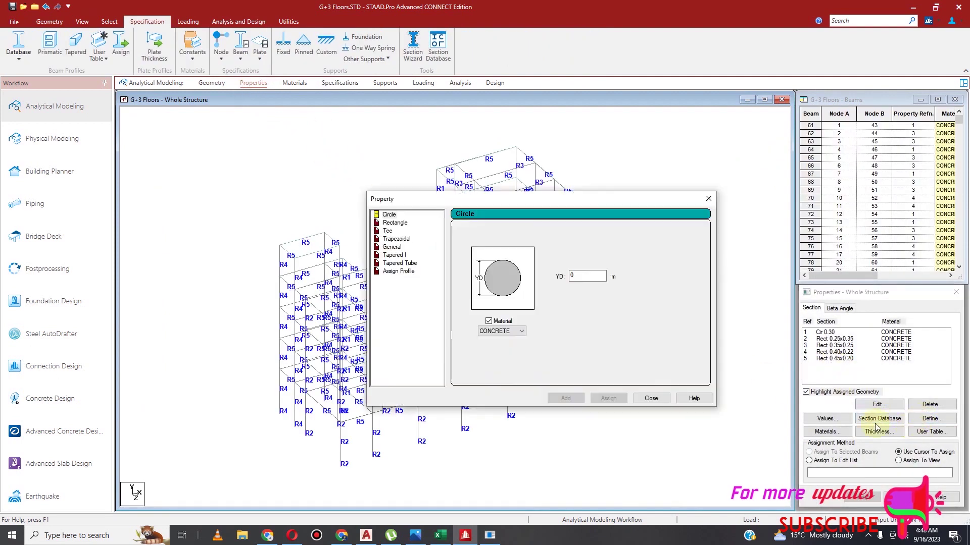
pyautogui.click(650, 398)
pyautogui.click(879, 431)
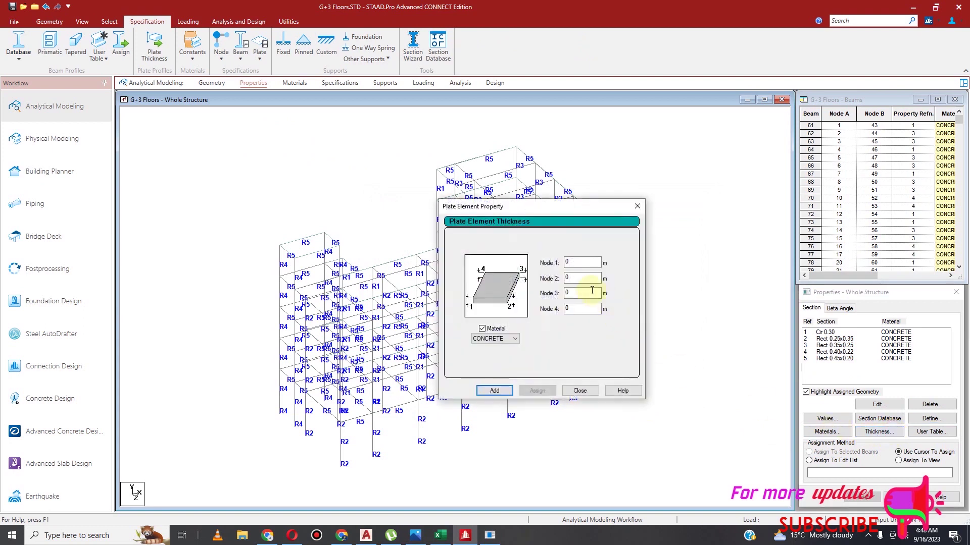
pyautogui.click(577, 263)
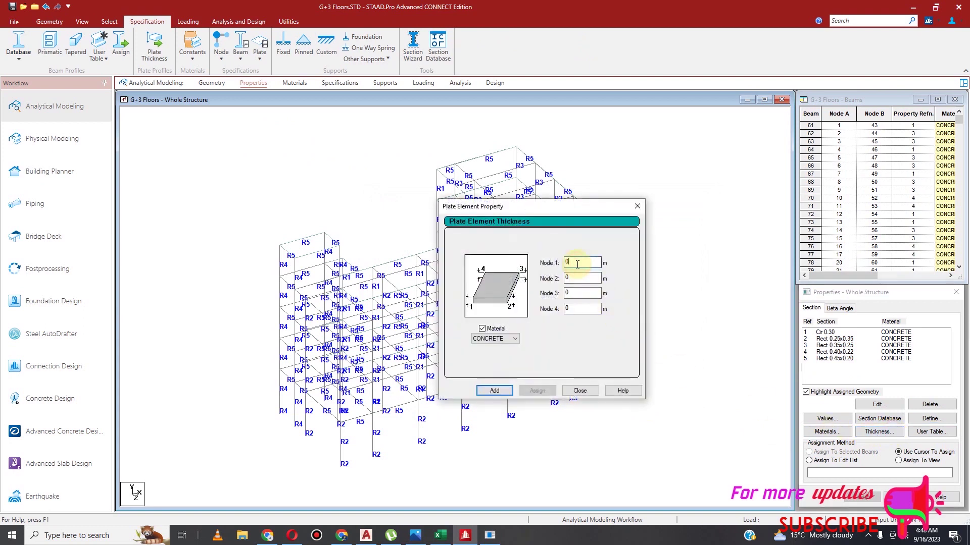
pyautogui.write('.')
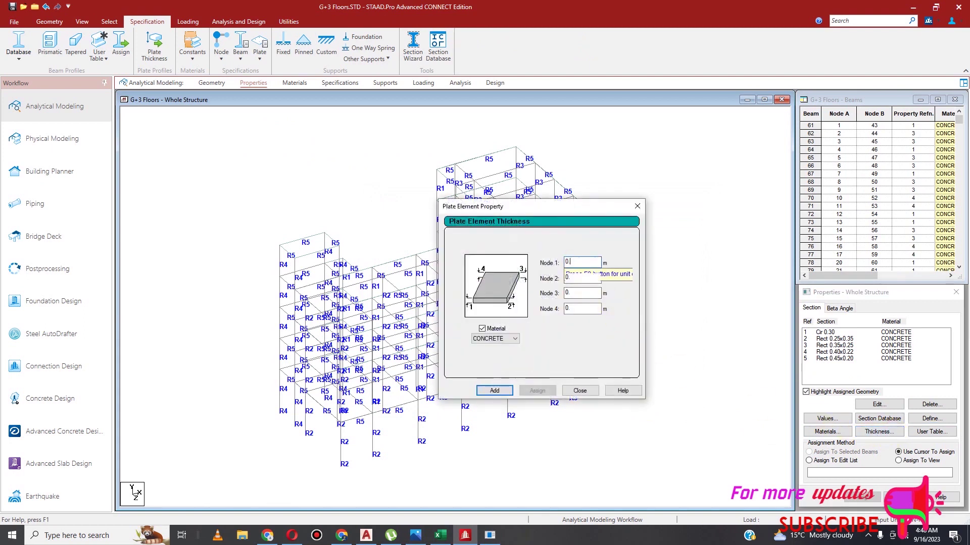
pyautogui.write('15')
pyautogui.click(494, 391)
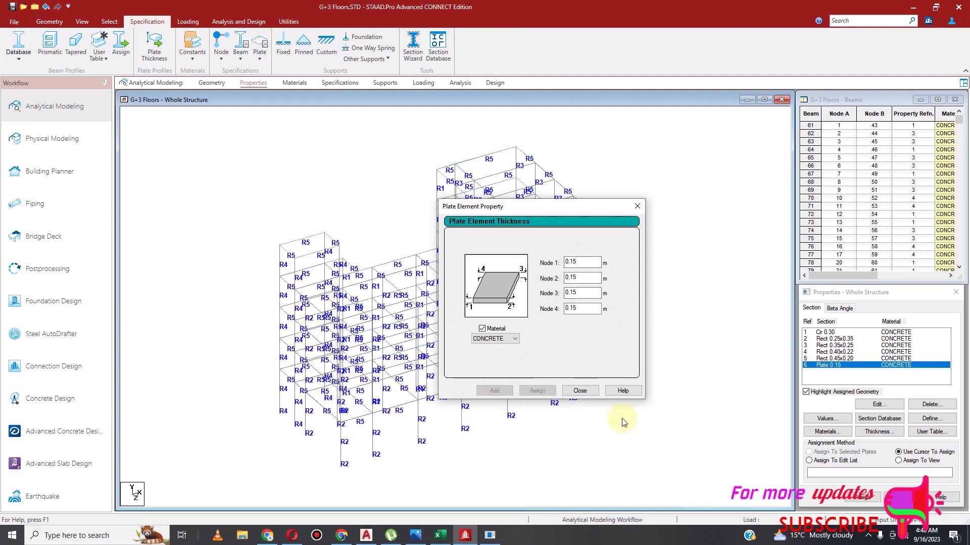
pyautogui.click(579, 391)
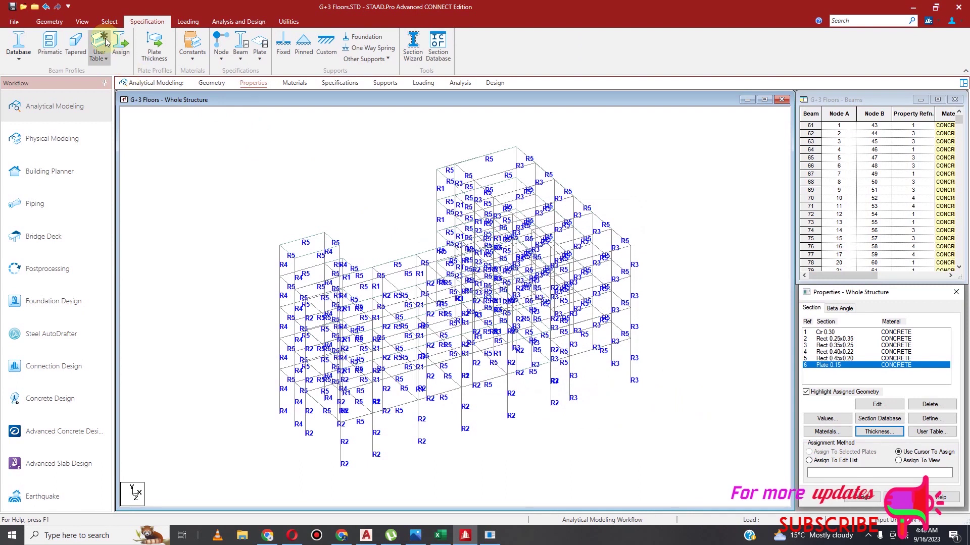
# Select every plate in the structure and assign the 0.15 m plate thickness to them
pyautogui.click(109, 21)
pyautogui.click(54, 57)
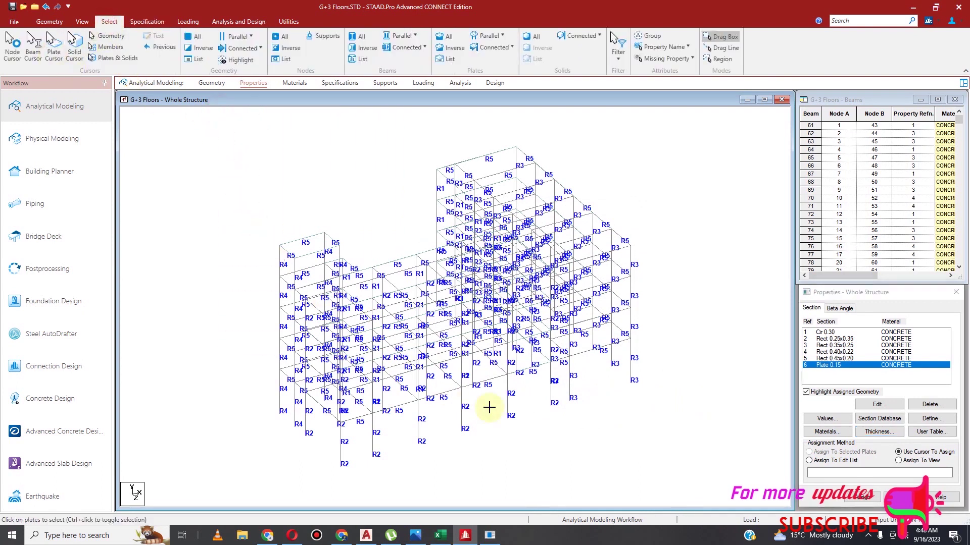
pyautogui.moveTo(591, 455); pyautogui.dragTo(636, 489)
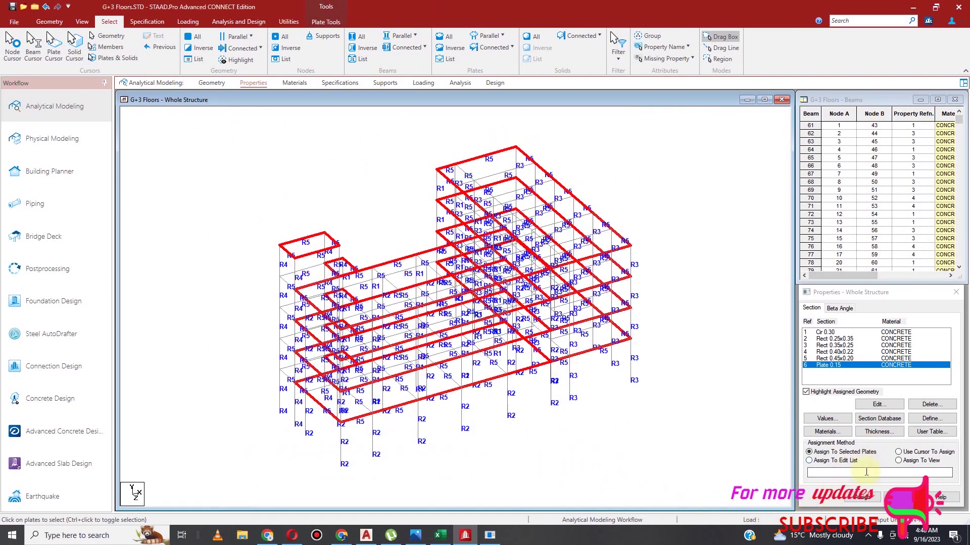
pyautogui.click(862, 497)
pyautogui.click(897, 425)
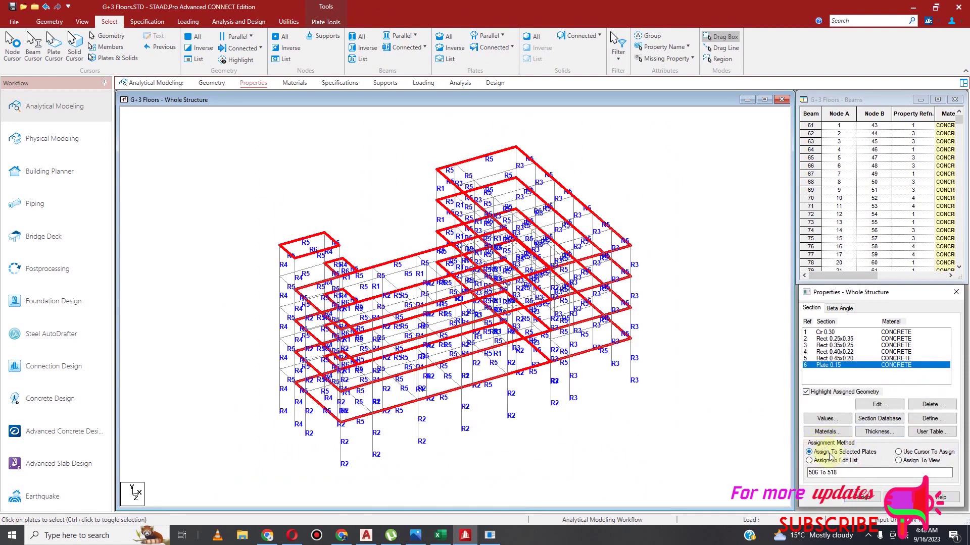
pyautogui.click(901, 498)
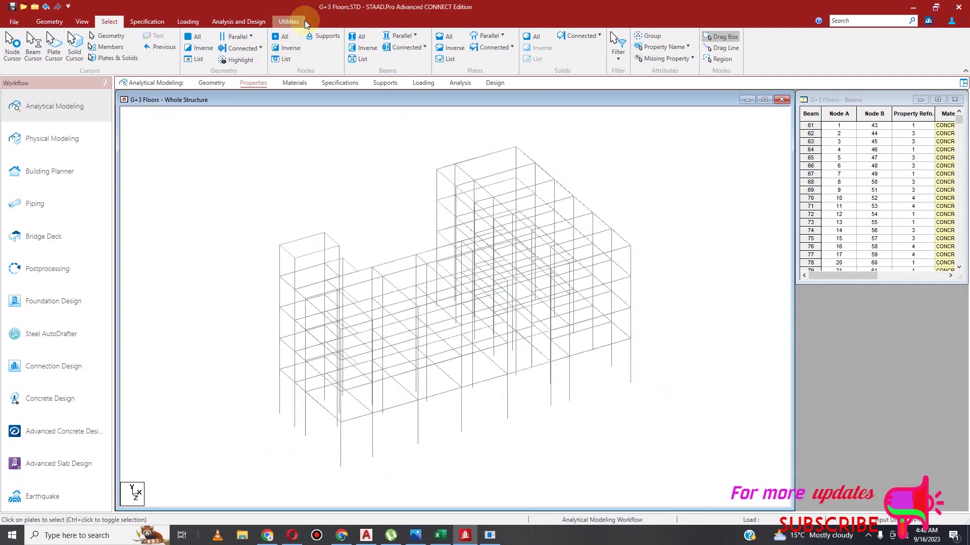
# Check the model for elements with missing properties and review the materials assigned across the structure
pyautogui.click(286, 22)
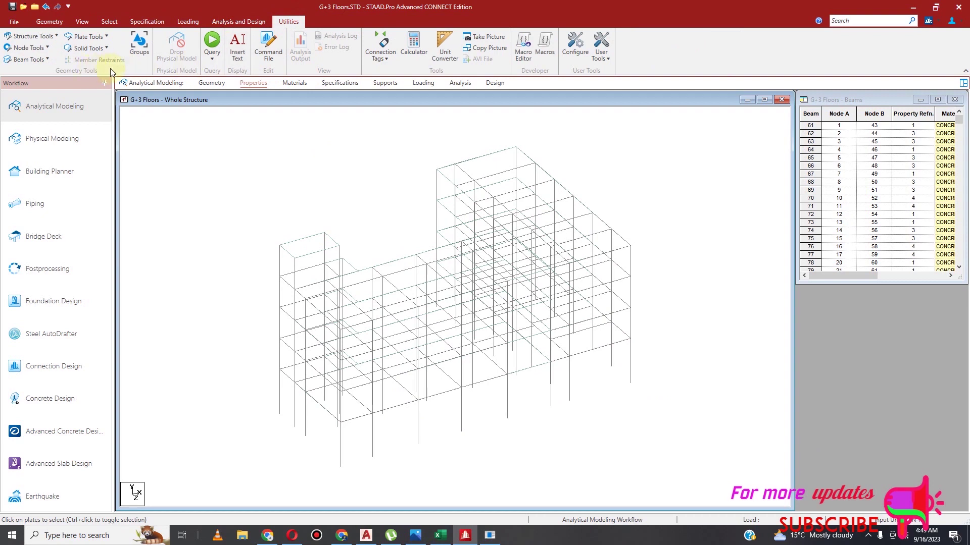
pyautogui.click(108, 21)
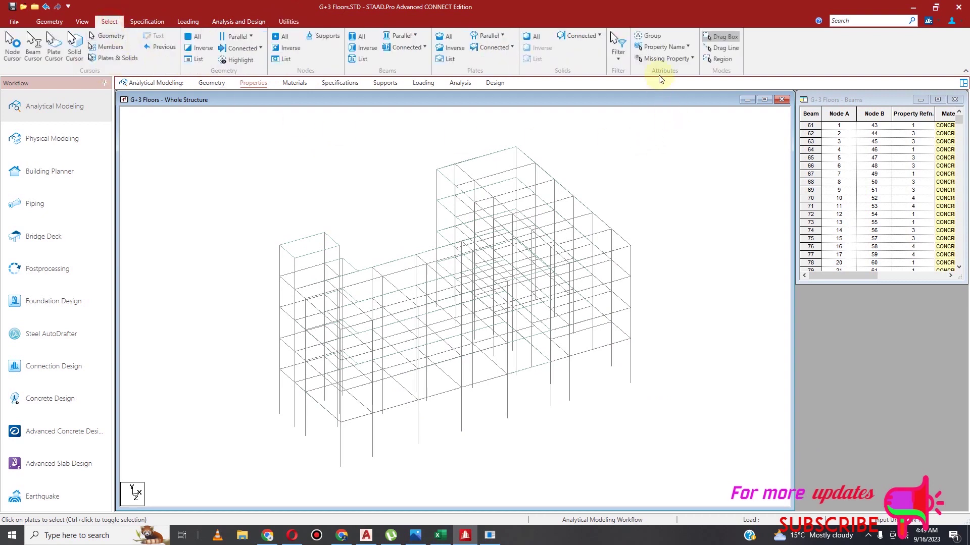
pyautogui.click(663, 60)
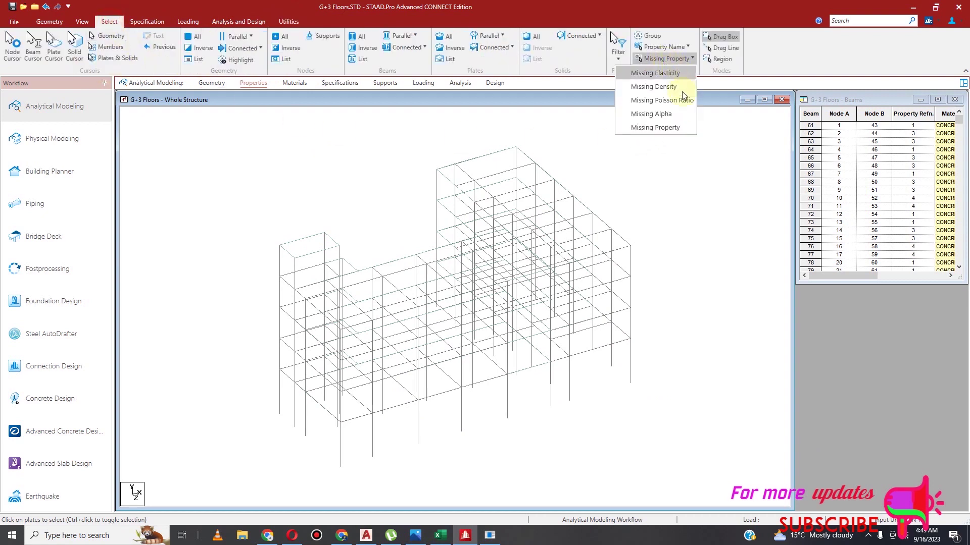
pyautogui.click(669, 127)
pyautogui.click(547, 287)
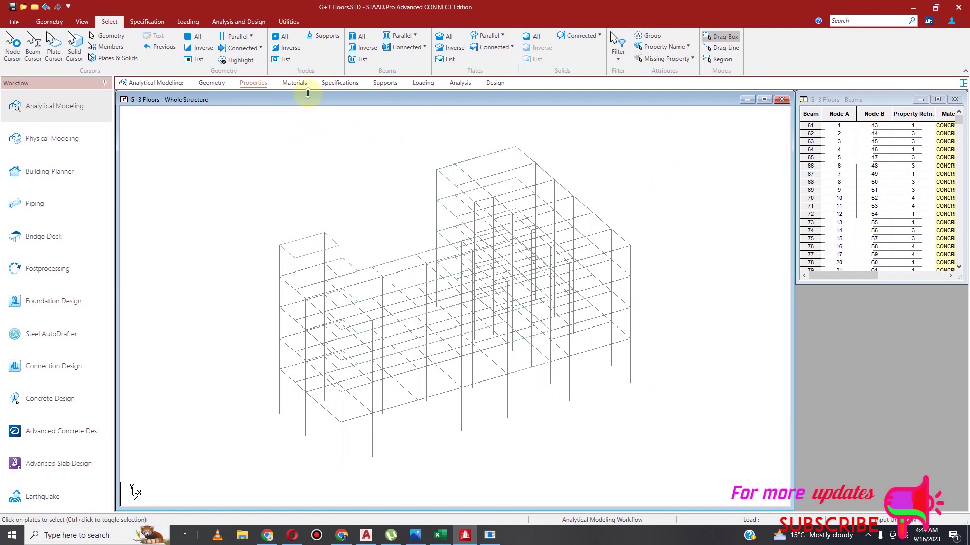
pyautogui.click(296, 82)
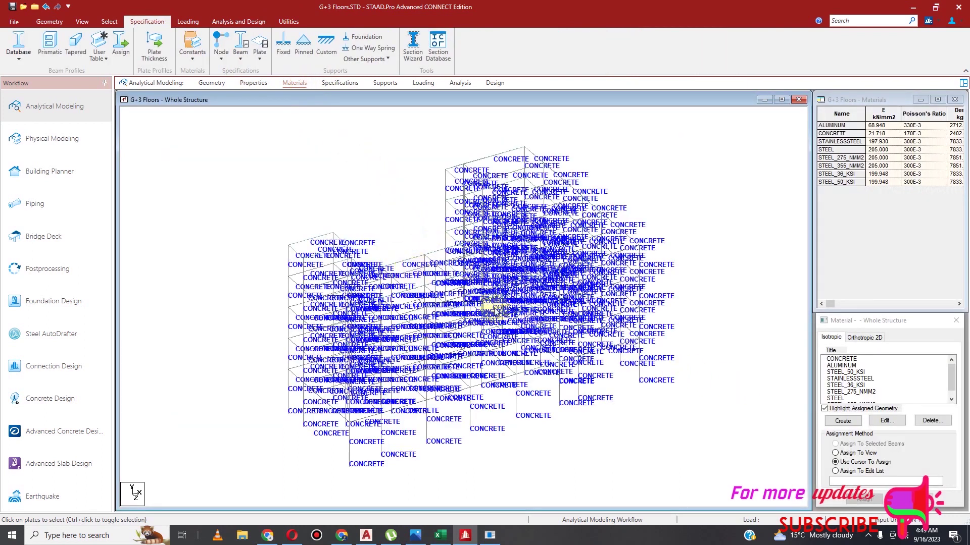
pyautogui.scroll(-1, 488, 308)
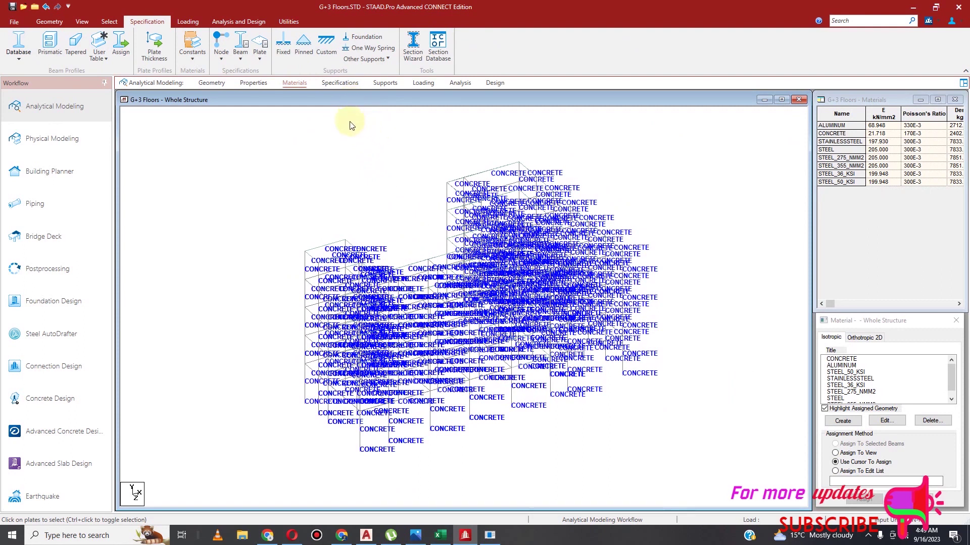
# Open the model's specifications, switch to the Excel workbook and examine the node coordinates listed below the main table
pyautogui.click(340, 84)
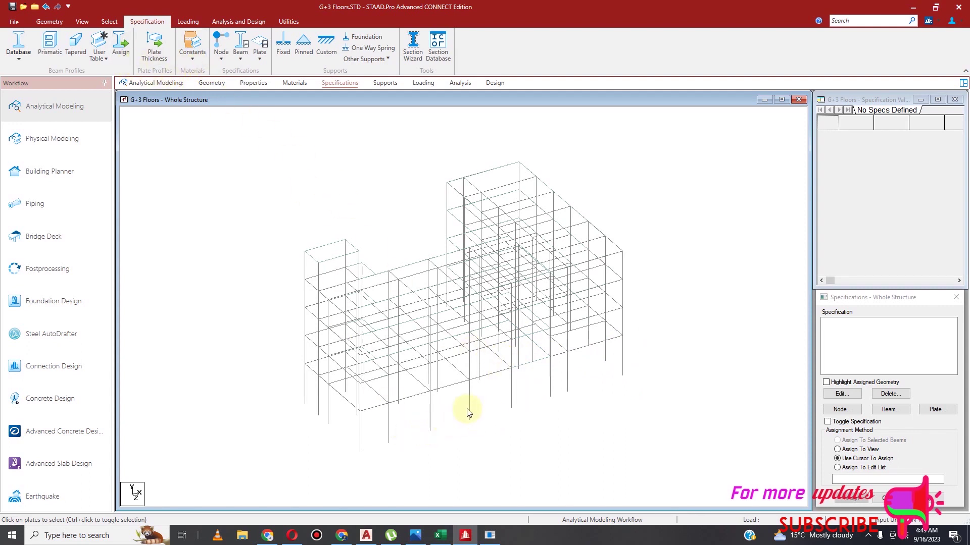
pyautogui.moveTo(441, 535)
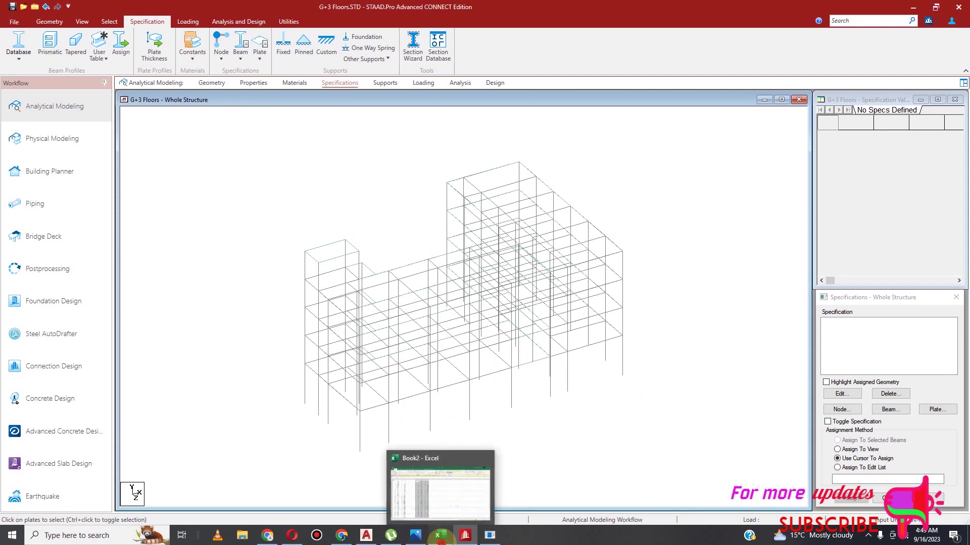
pyautogui.click(452, 485)
pyautogui.scroll(-5, 417, 356)
pyautogui.scroll(-3, 418, 357)
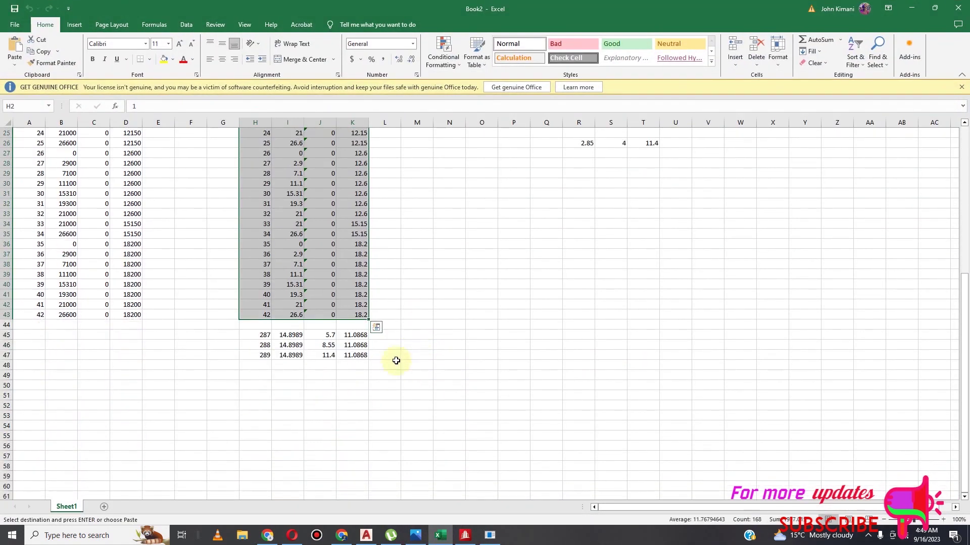
pyautogui.scroll(3, 296, 356)
pyautogui.scroll(-3, 308, 366)
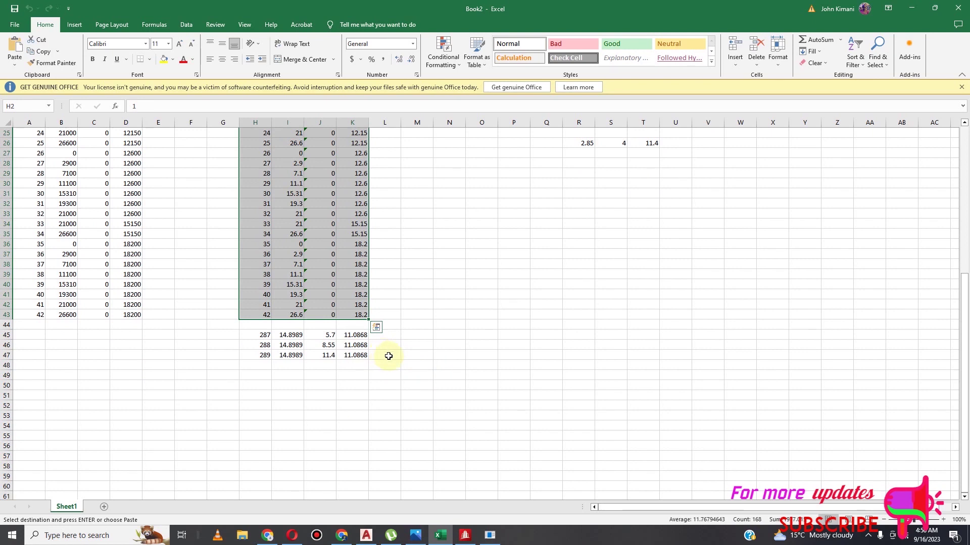
pyautogui.scroll(2, 389, 372)
pyautogui.scroll(-1, 389, 371)
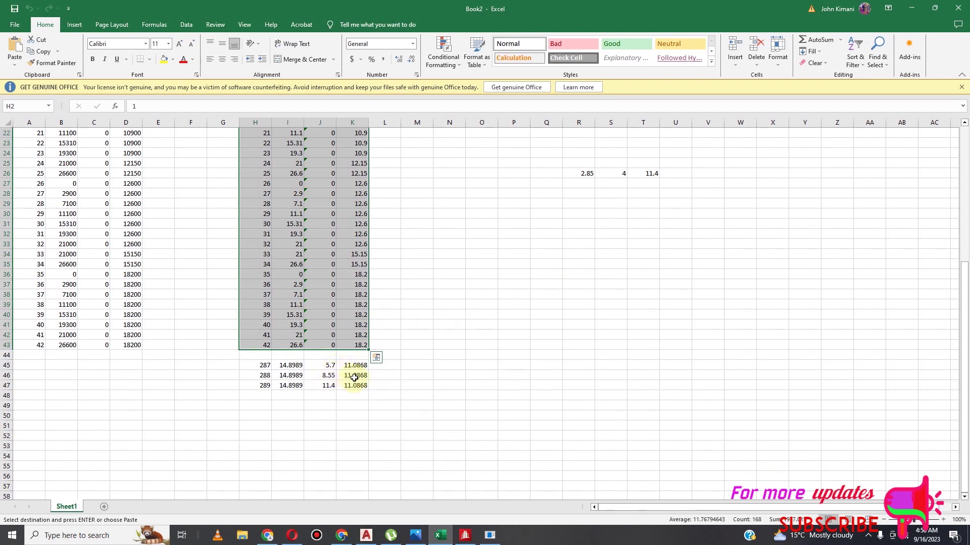
# Switch back to STAAD.Pro, rotate the frame to view it from the opposite side, and examine its node numbers
pyautogui.click(465, 535)
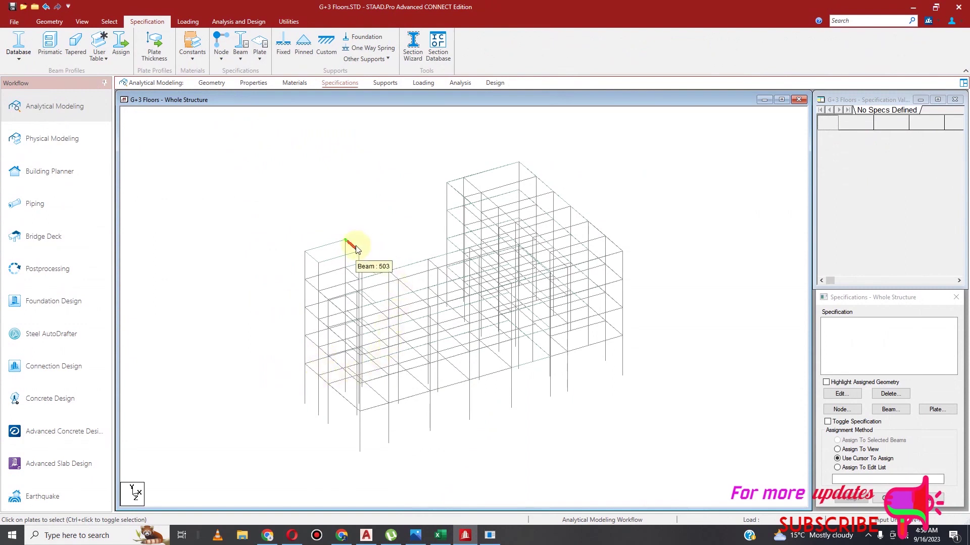
pyautogui.hotkey('shift', 'n')
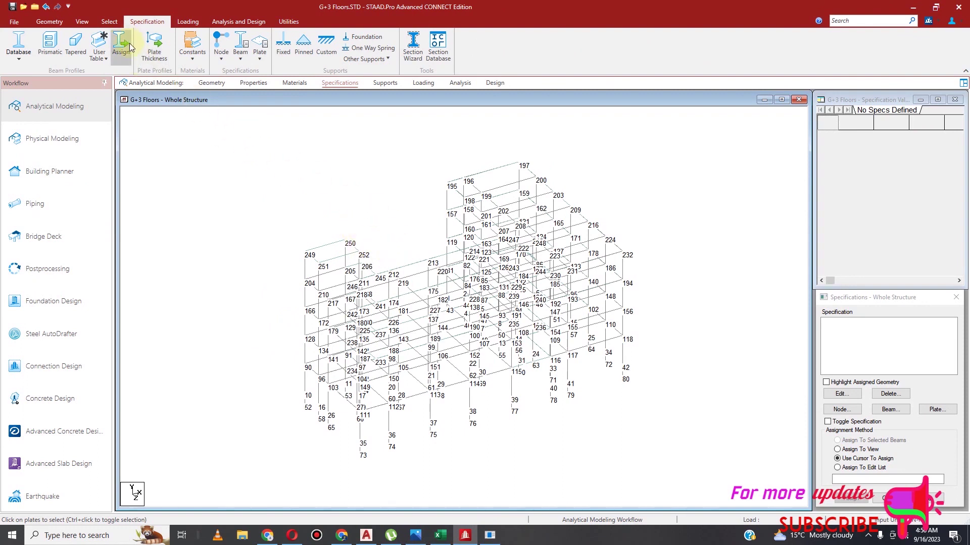
pyautogui.click(82, 22)
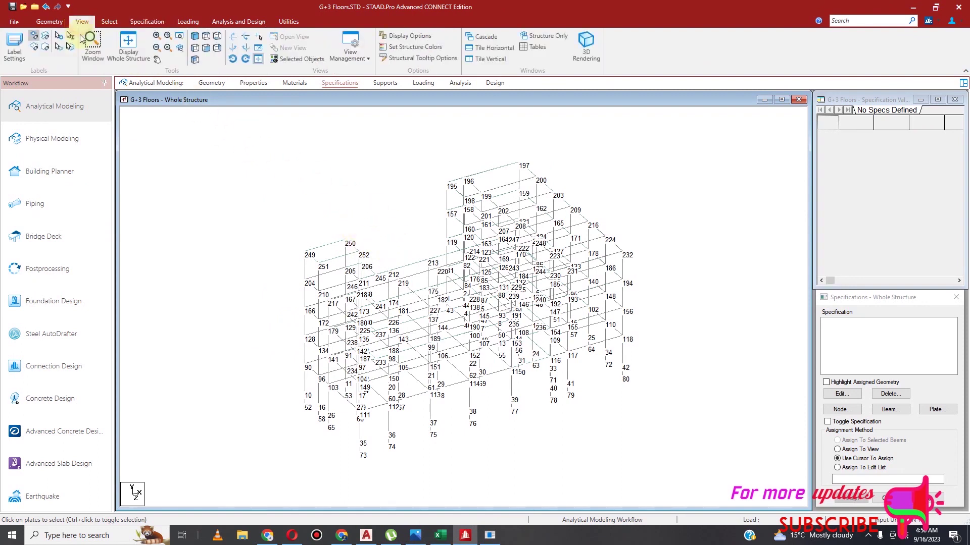
pyautogui.click(235, 48)
pyautogui.click(235, 48)
pyautogui.click(236, 49)
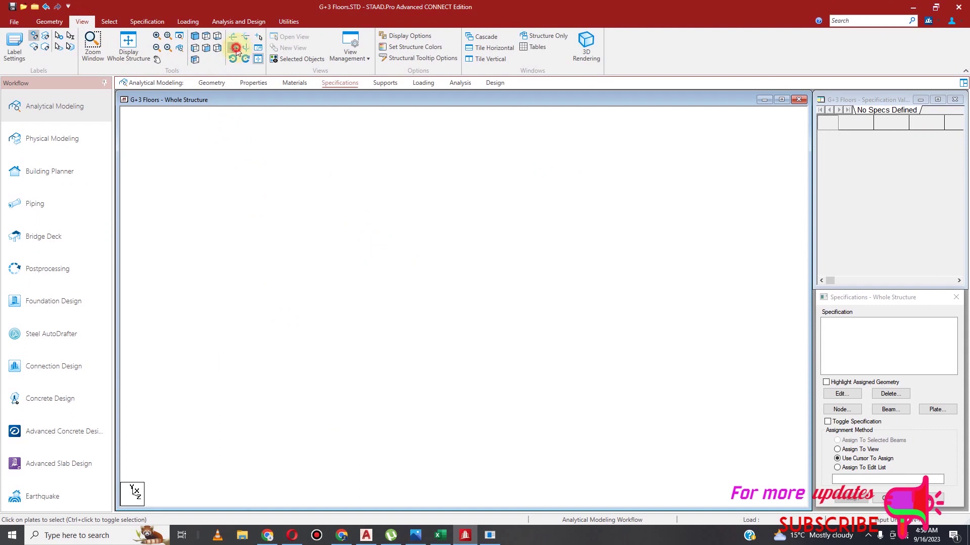
pyautogui.click(236, 49)
pyautogui.click(236, 49)
pyautogui.click(236, 49)
pyautogui.click(236, 49)
pyautogui.click(236, 48)
pyautogui.click(235, 48)
pyautogui.click(236, 48)
pyautogui.click(236, 49)
pyautogui.click(236, 48)
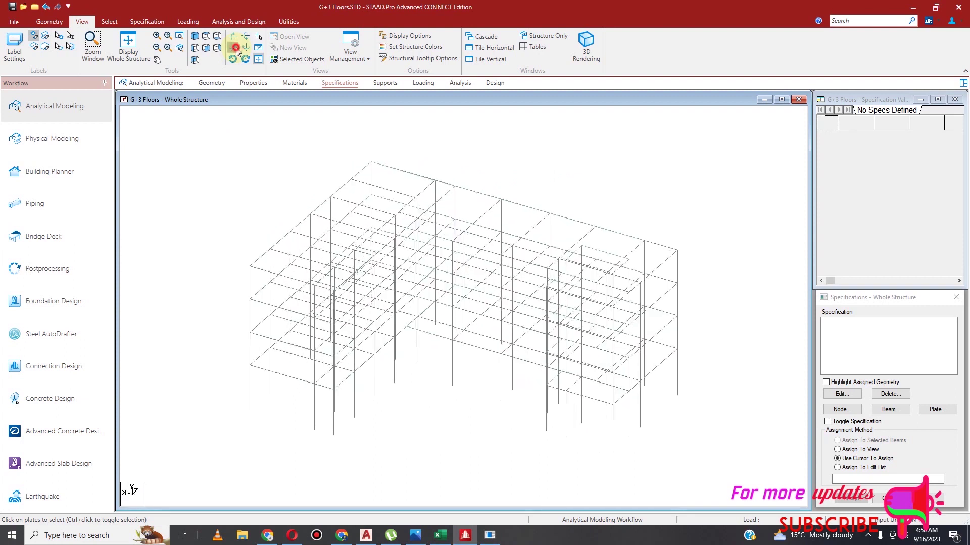
pyautogui.click(236, 49)
pyautogui.hotkey('shift', 'n')
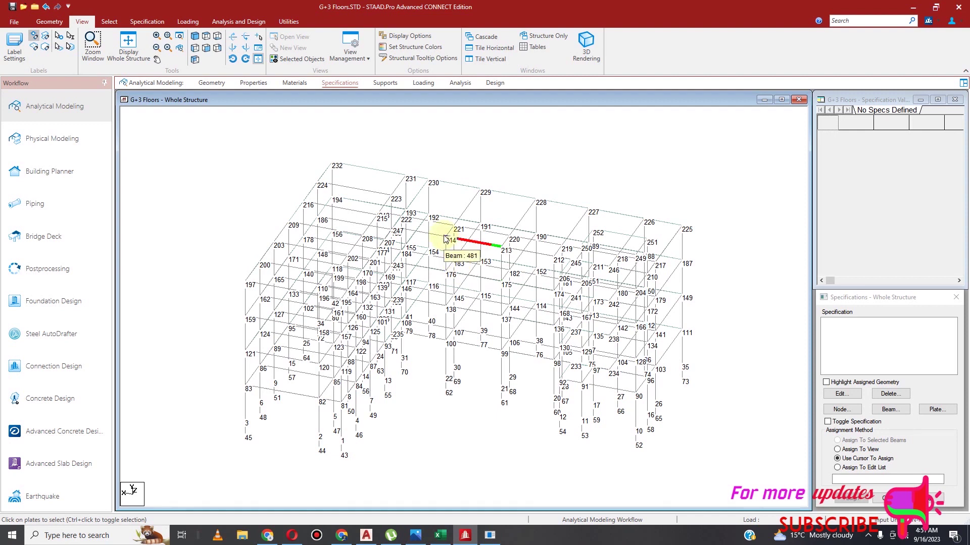
pyautogui.scroll(3, 451, 321)
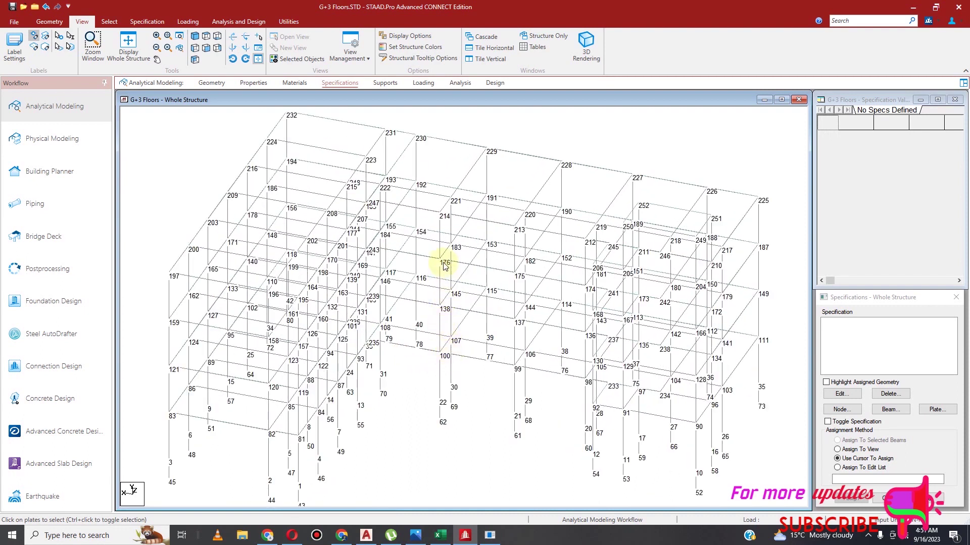
pyautogui.scroll(-1, 490, 298)
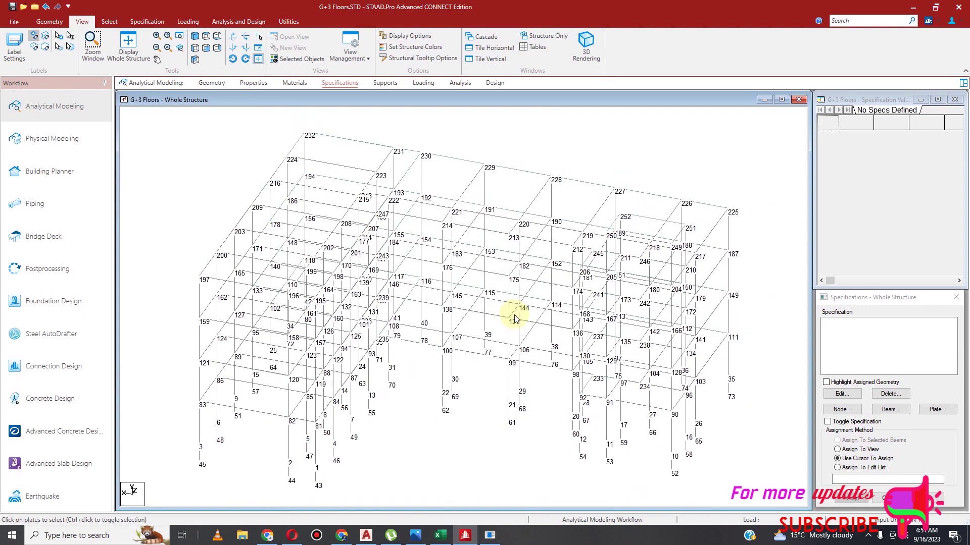
# Add a master/slave node specification with master node 100, slaved in the ZX plane instead of rigid
pyautogui.click(147, 21)
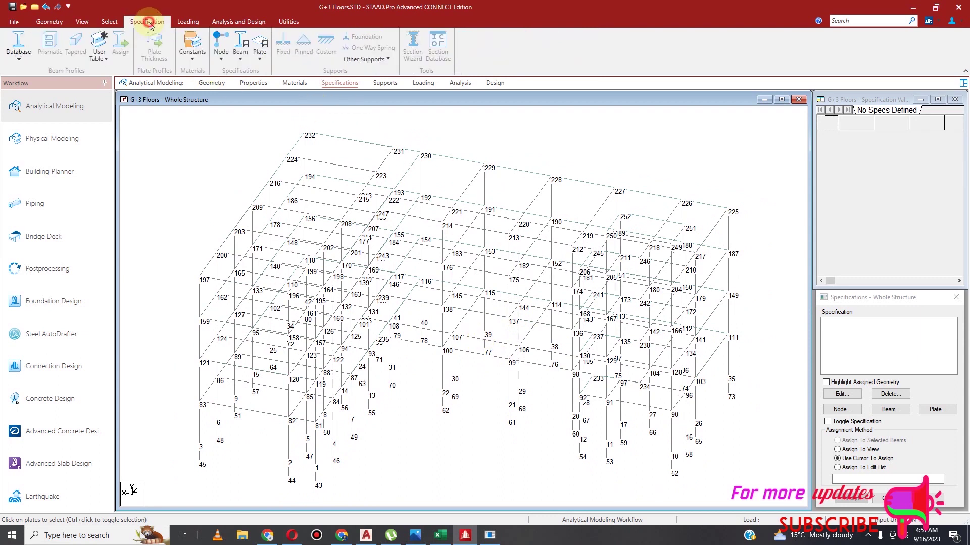
pyautogui.click(223, 60)
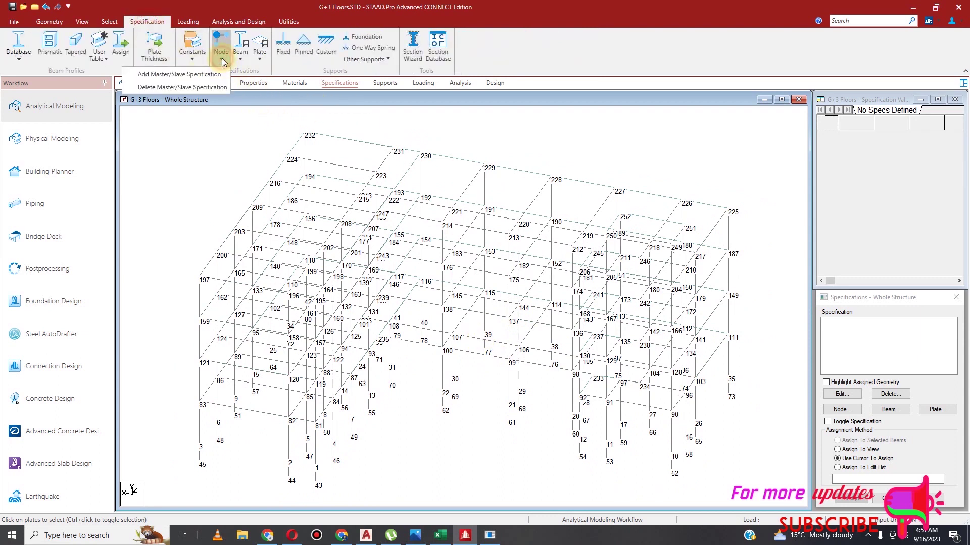
pyautogui.click(202, 76)
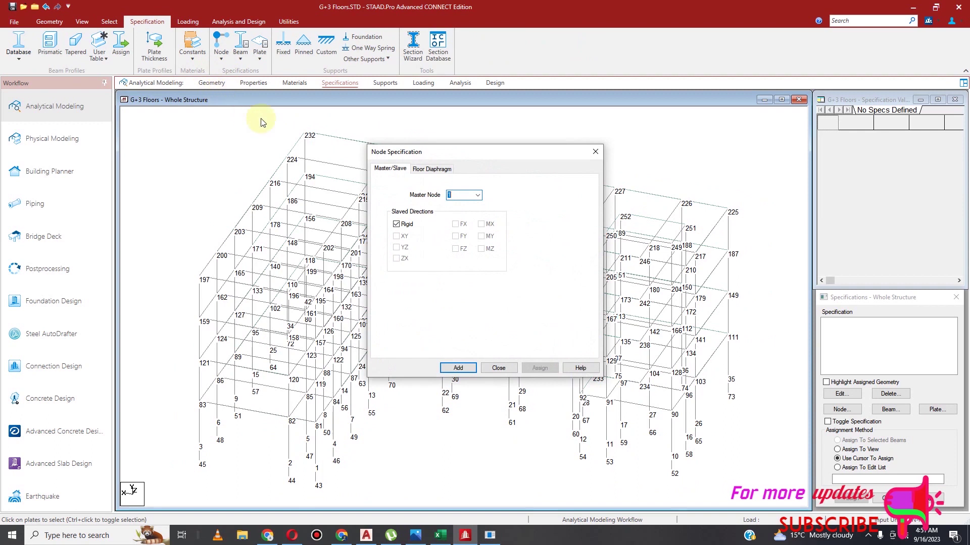
pyautogui.click(477, 196)
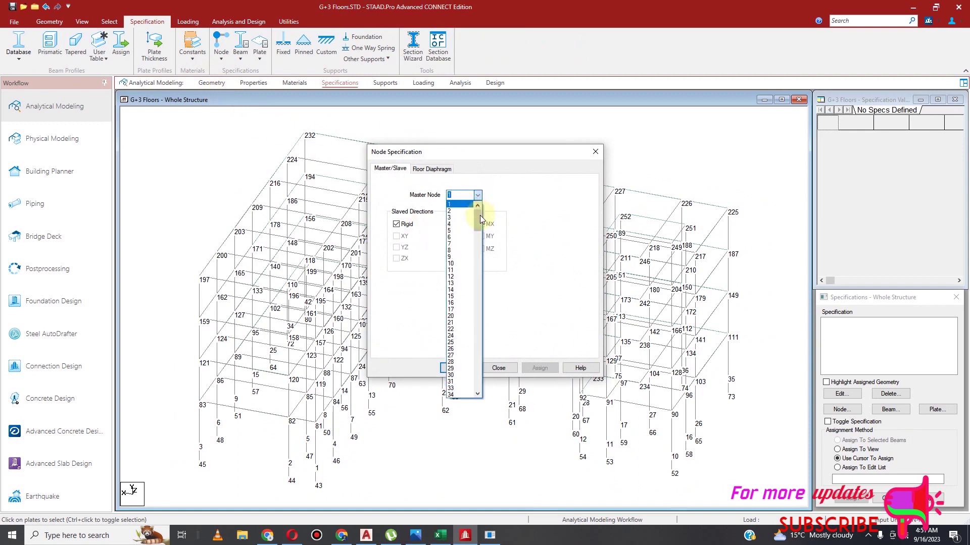
pyautogui.moveTo(479, 220); pyautogui.dragTo(491, 281)
pyautogui.click(459, 277)
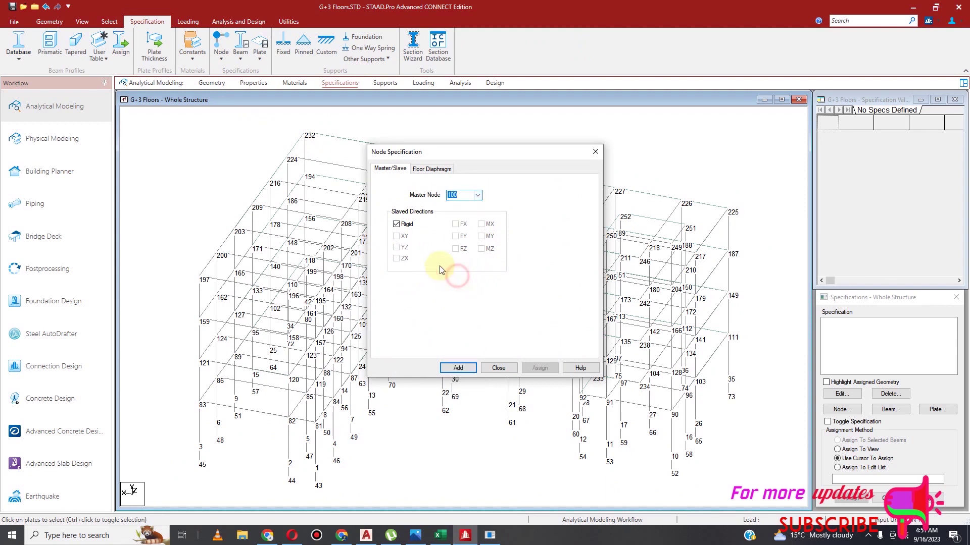
pyautogui.click(396, 224)
pyautogui.click(398, 258)
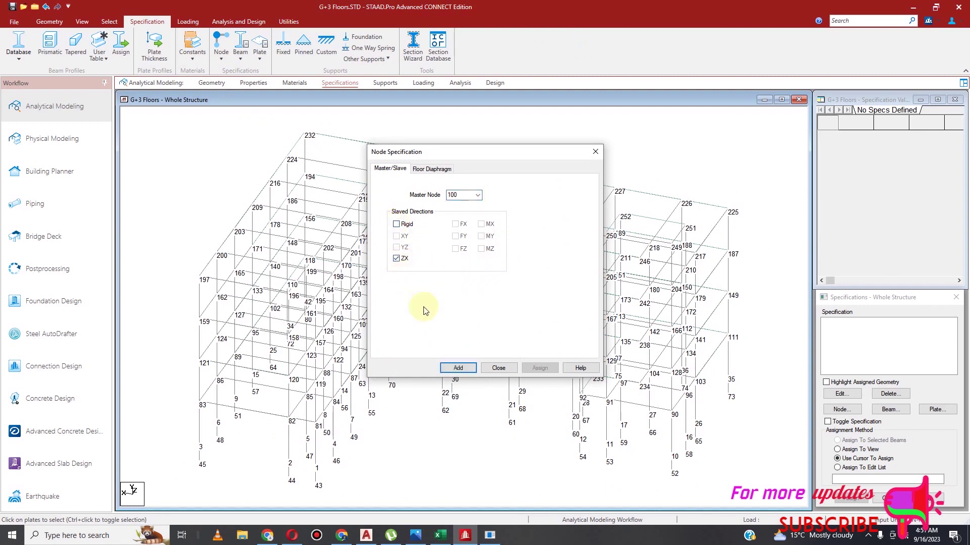
pyautogui.click(461, 369)
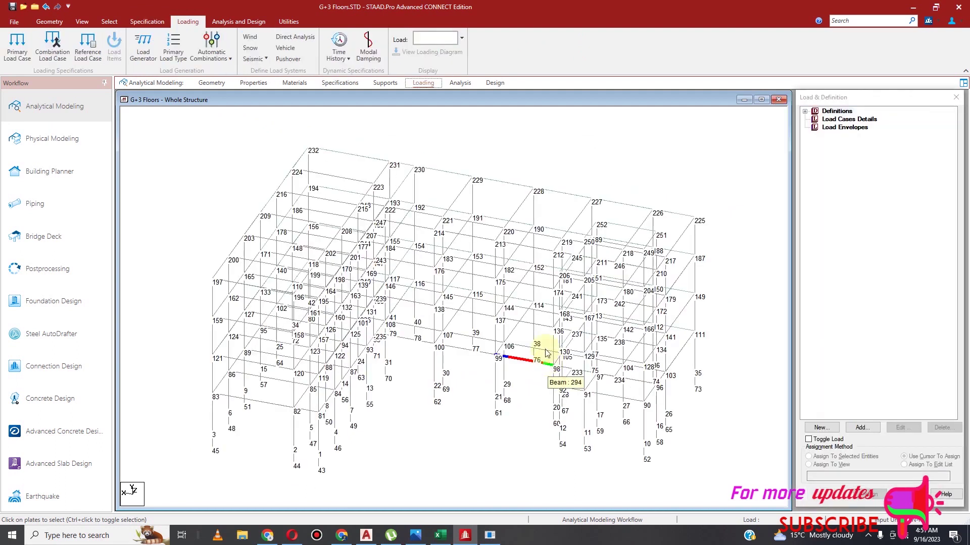
pyautogui.click(523, 416)
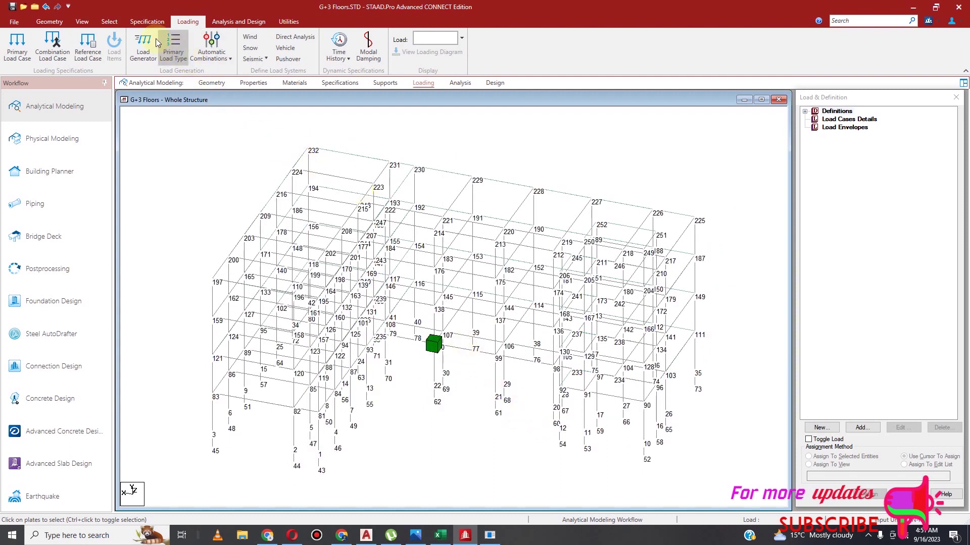
# Select all nodes on the lowest floor slab level, the row containing nodes 111 to 118, in the front elevation
pyautogui.click(150, 21)
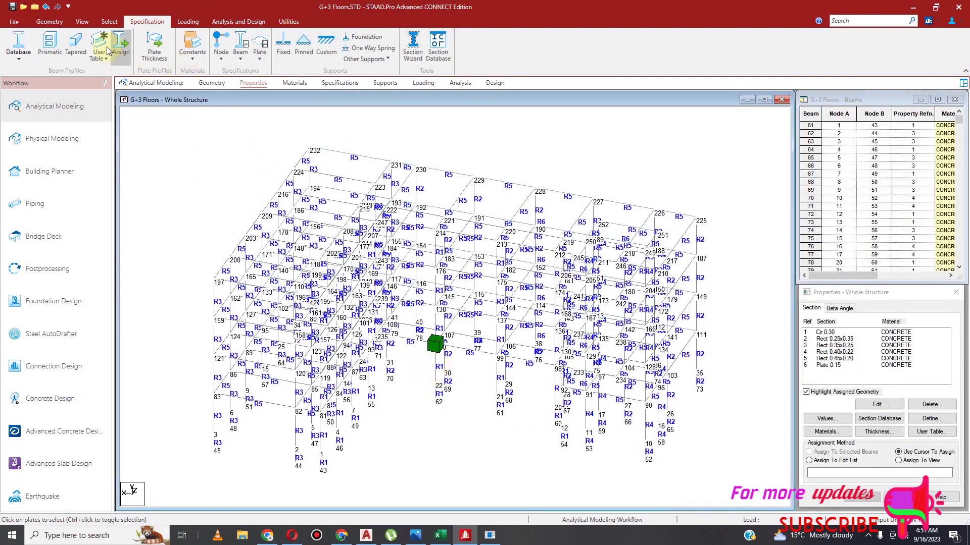
pyautogui.click(83, 22)
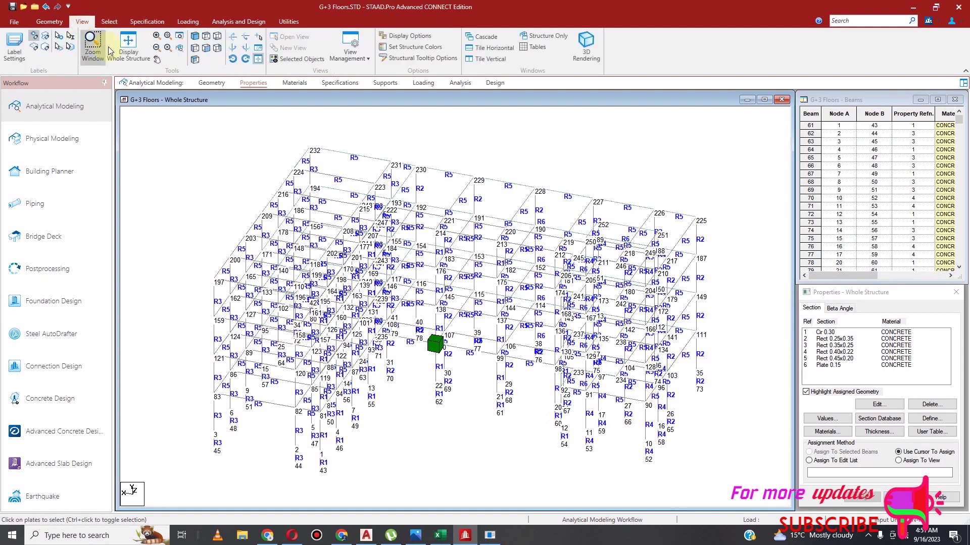
pyautogui.click(207, 48)
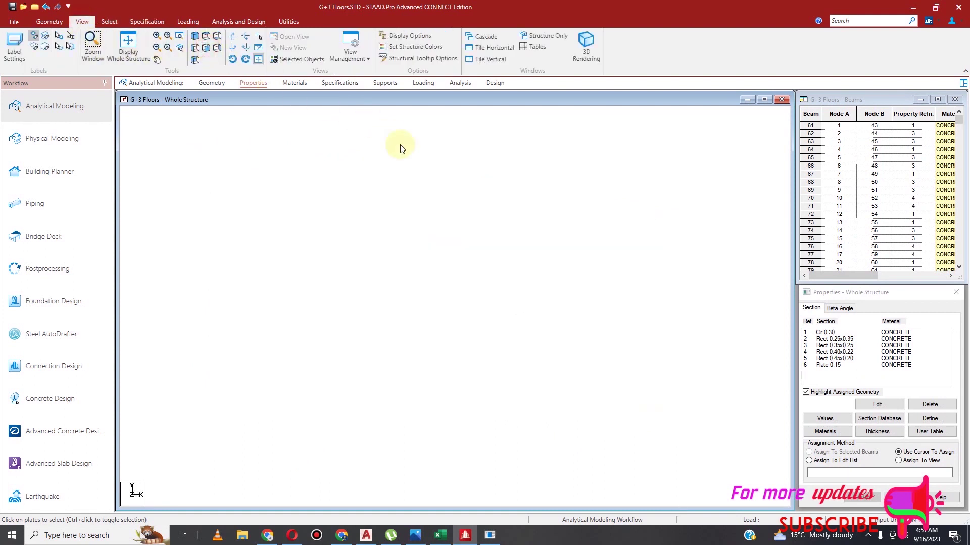
pyautogui.click(109, 22)
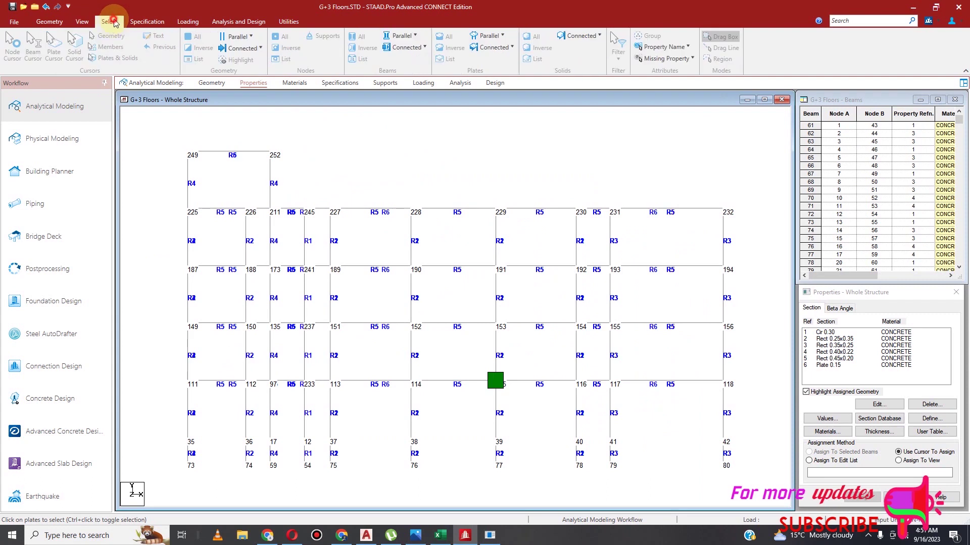
pyautogui.click(12, 48)
pyautogui.click(221, 370)
pyautogui.moveTo(171, 382); pyautogui.dragTo(752, 399)
pyautogui.moveTo(166, 365); pyautogui.dragTo(749, 398)
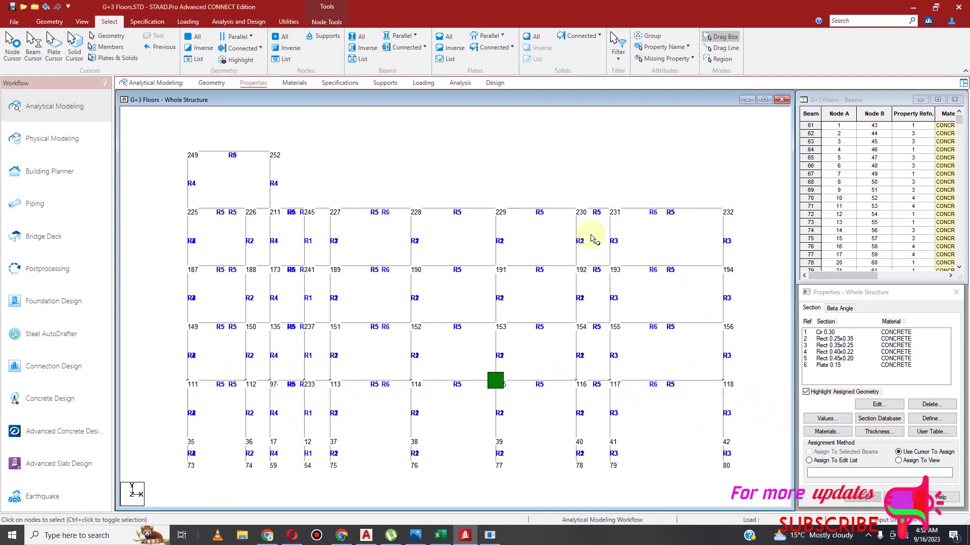
# Assign the ZX slave specification with master node 100 to the selected floor nodes
pyautogui.click(339, 82)
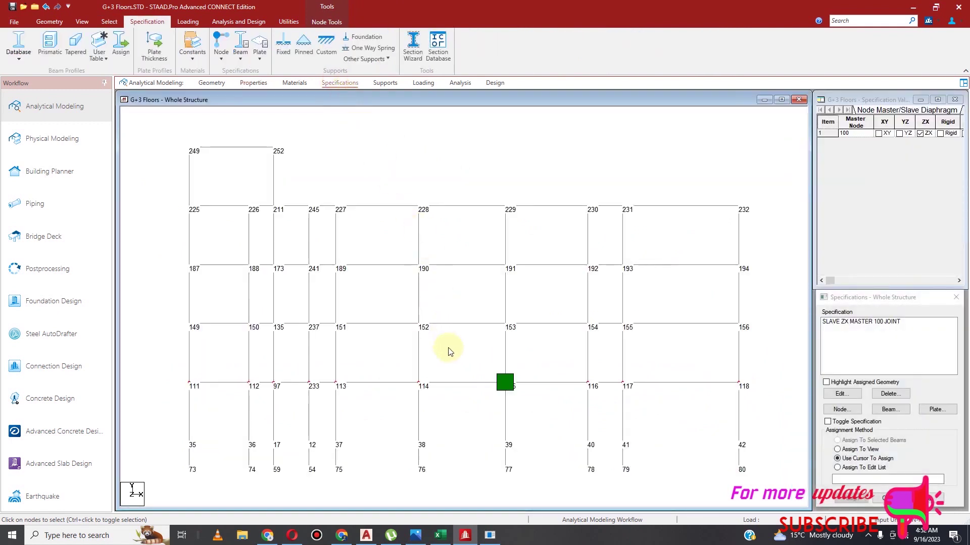
pyautogui.click(847, 323)
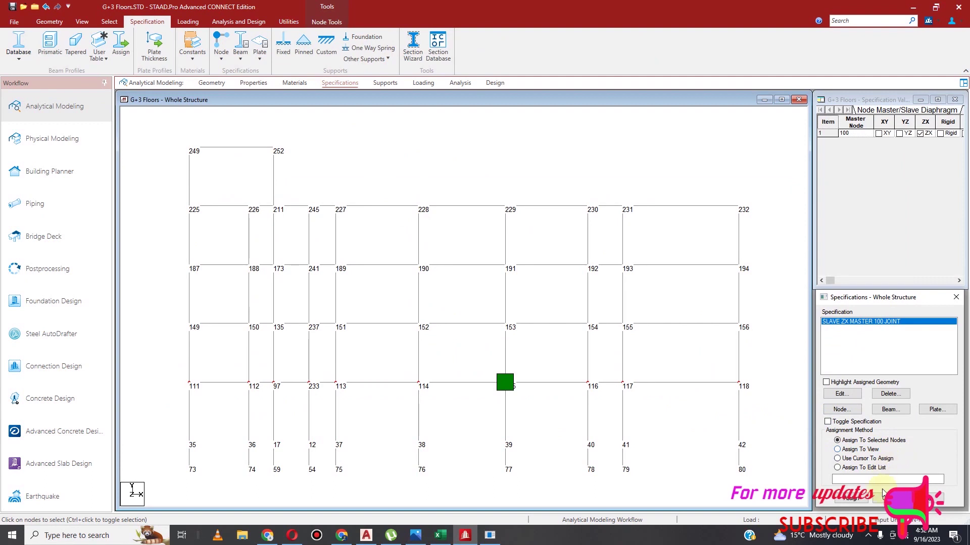
pyautogui.click(851, 499)
pyautogui.click(892, 428)
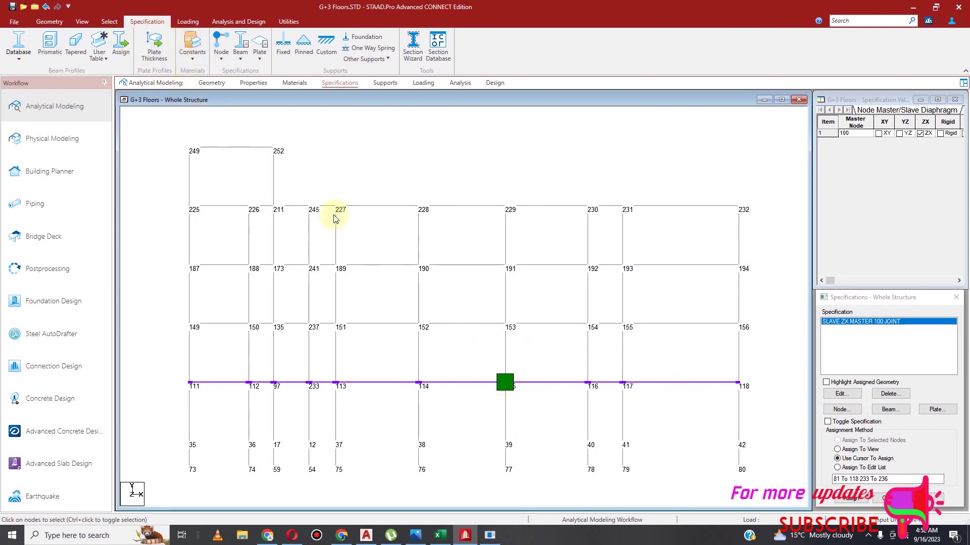
# Add a master/slave node specification with master node 176, slaved in the ZX plane instead of rigid
pyautogui.click(218, 60)
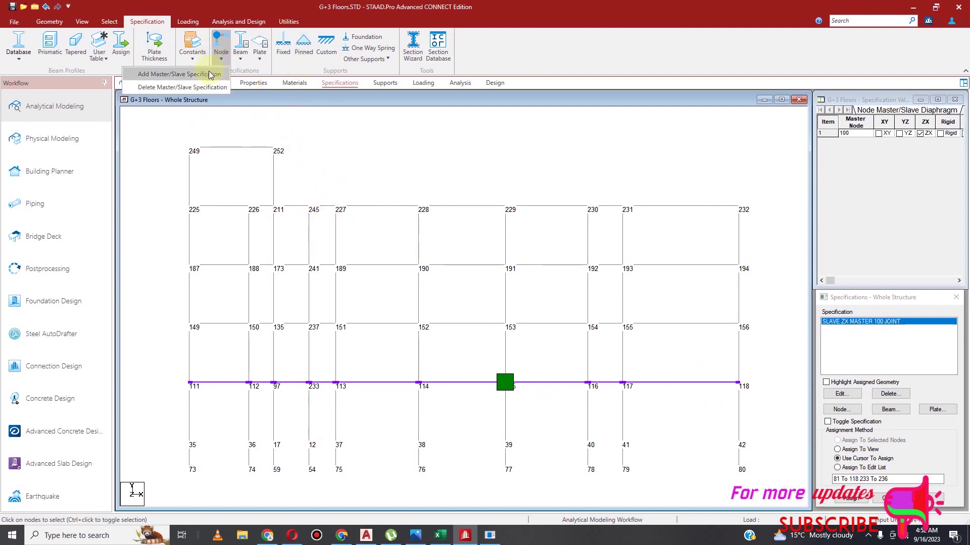
pyautogui.click(211, 75)
pyautogui.click(395, 224)
pyautogui.click(477, 195)
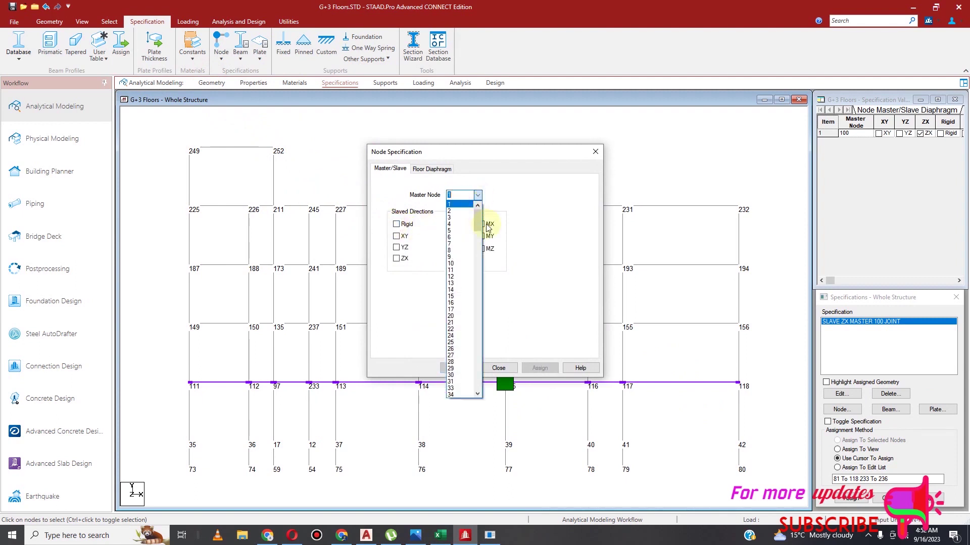
pyautogui.moveTo(477, 218); pyautogui.dragTo(484, 332)
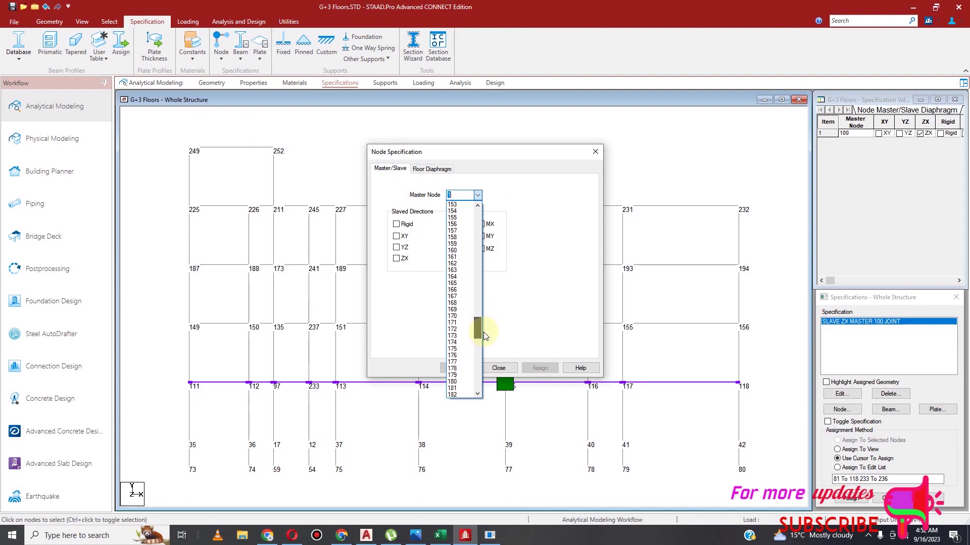
pyautogui.click(461, 364)
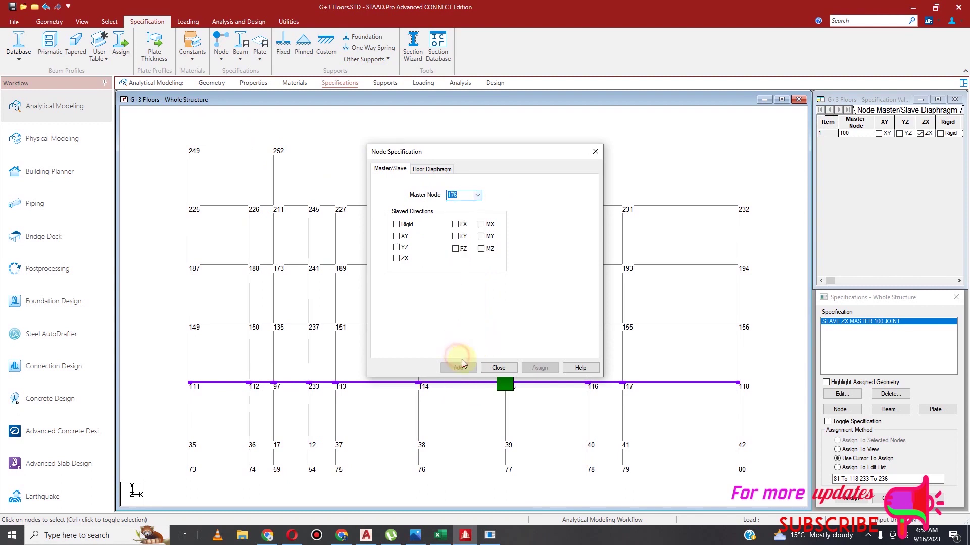
pyautogui.click(395, 260)
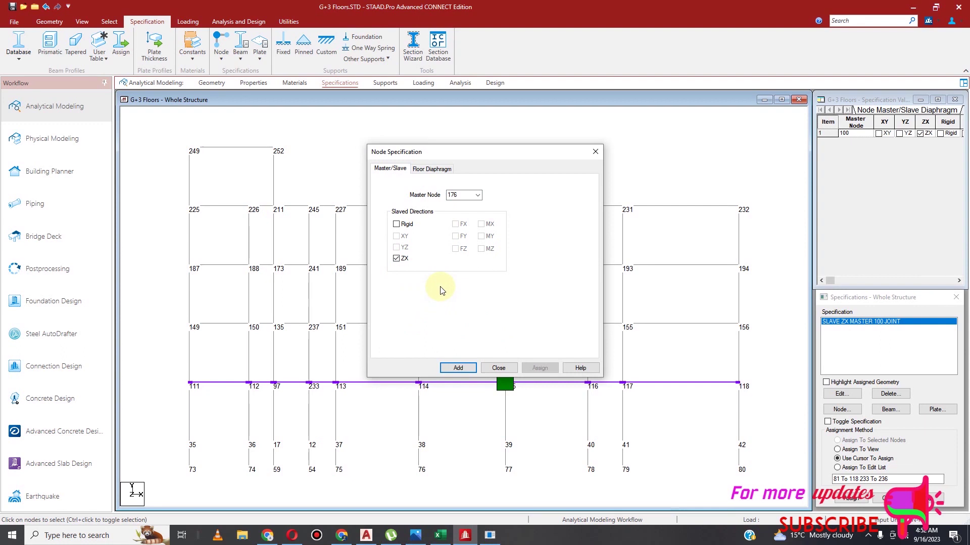
pyautogui.click(439, 536)
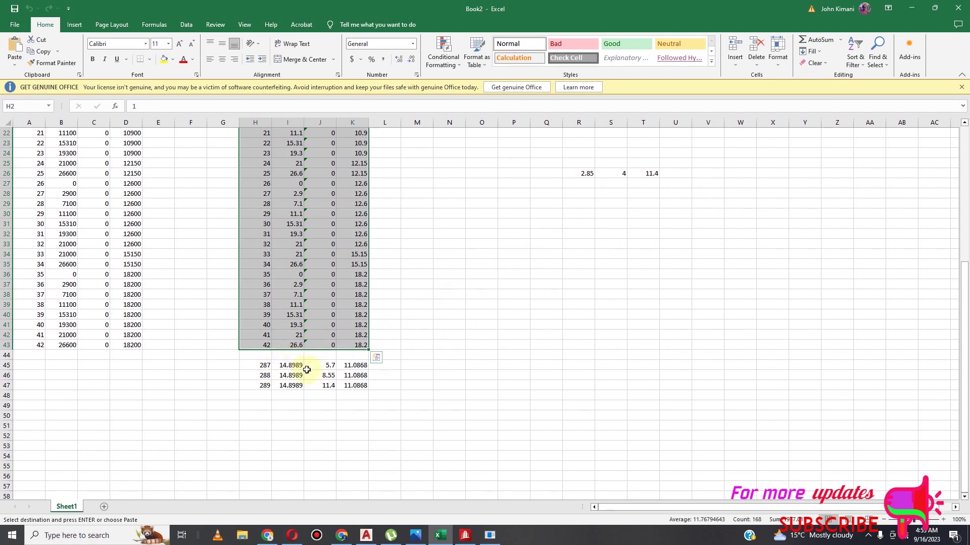
pyautogui.click(910, 9)
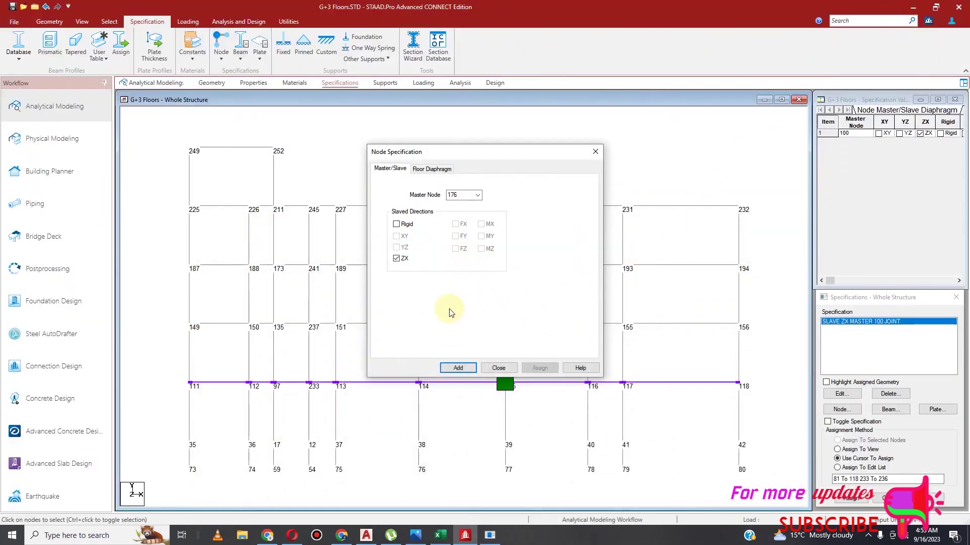
pyautogui.click(458, 368)
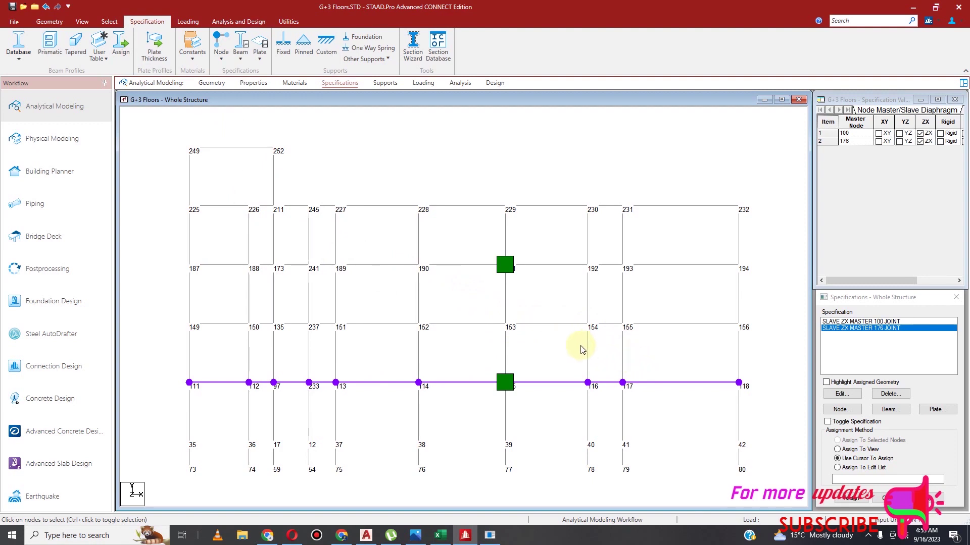
# Rotate the frame into a 3D view and examine the master nodes and the slave links on the floor levels
pyautogui.click(84, 22)
pyautogui.click(197, 46)
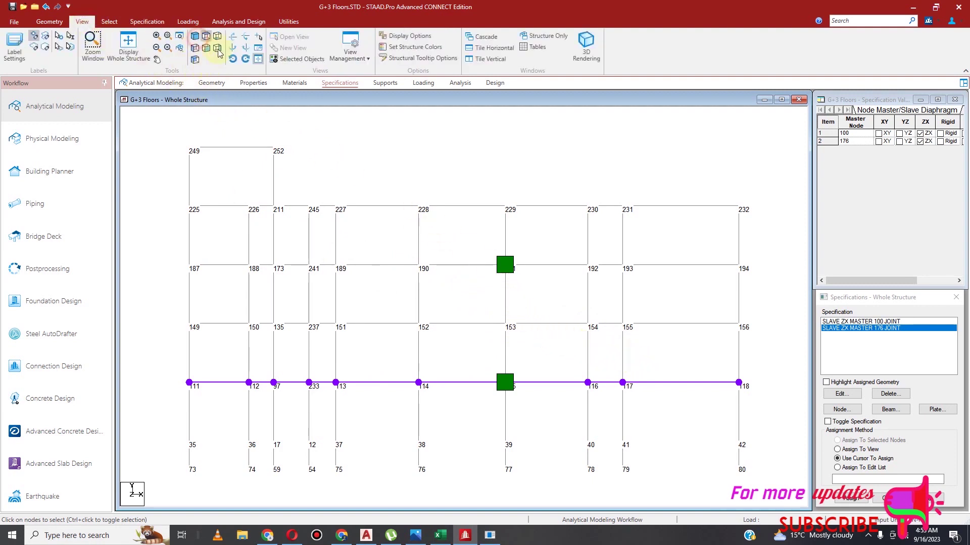
pyautogui.click(234, 50)
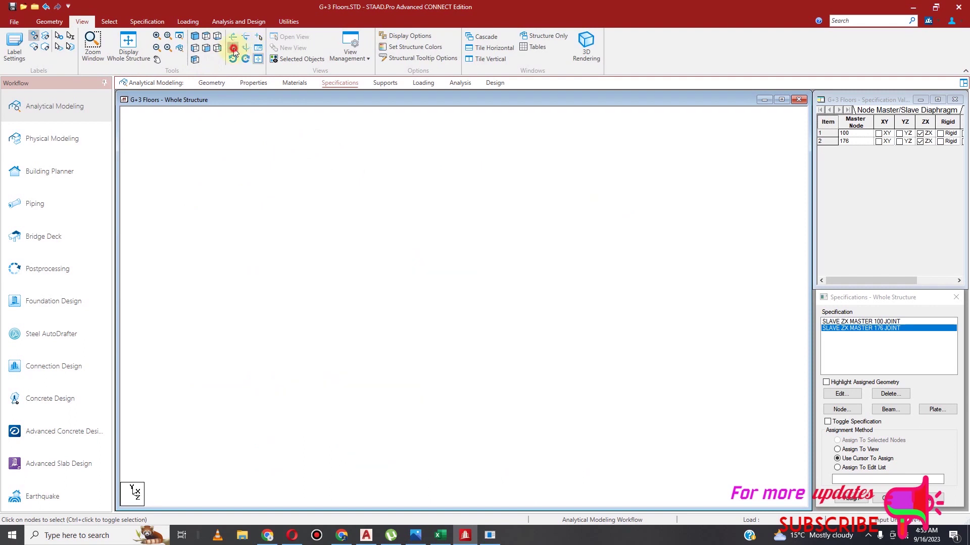
pyautogui.click(234, 51)
pyautogui.click(234, 50)
pyautogui.click(234, 51)
pyautogui.click(234, 51)
pyautogui.click(234, 50)
pyautogui.click(234, 51)
pyautogui.click(234, 51)
pyautogui.click(234, 51)
pyautogui.click(234, 51)
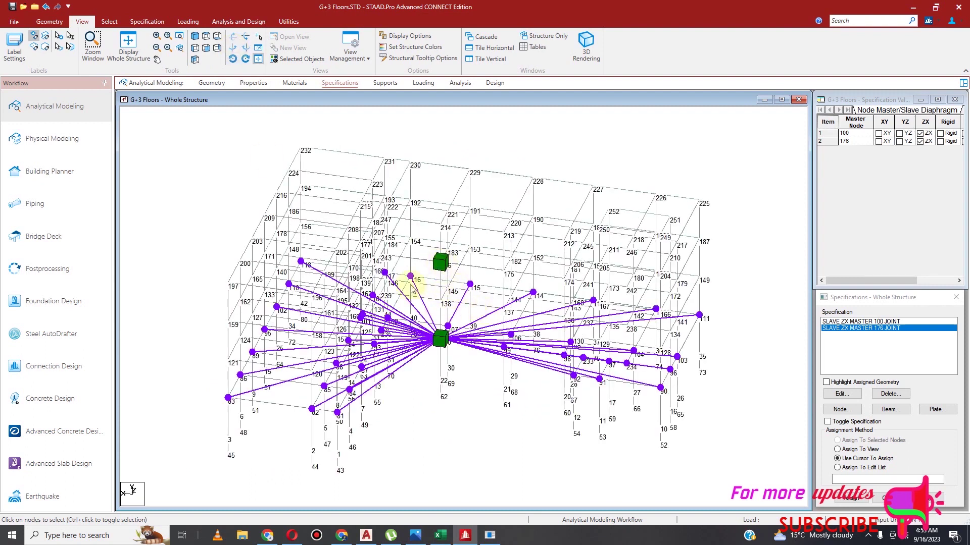
# In the front elevation, select the floor nodes in the row from 187 to 194 and assign them the ZX slave specification with master node 176
pyautogui.click(210, 50)
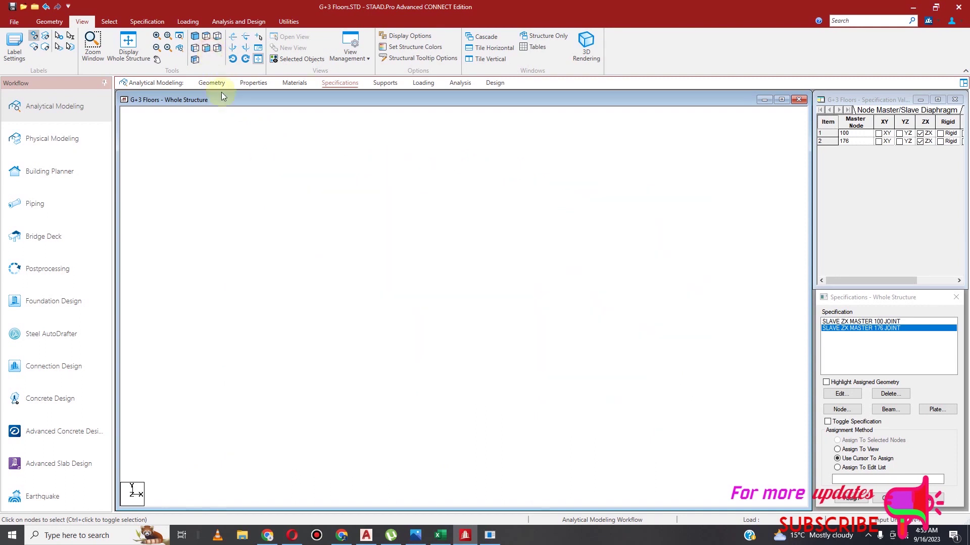
pyautogui.click(109, 21)
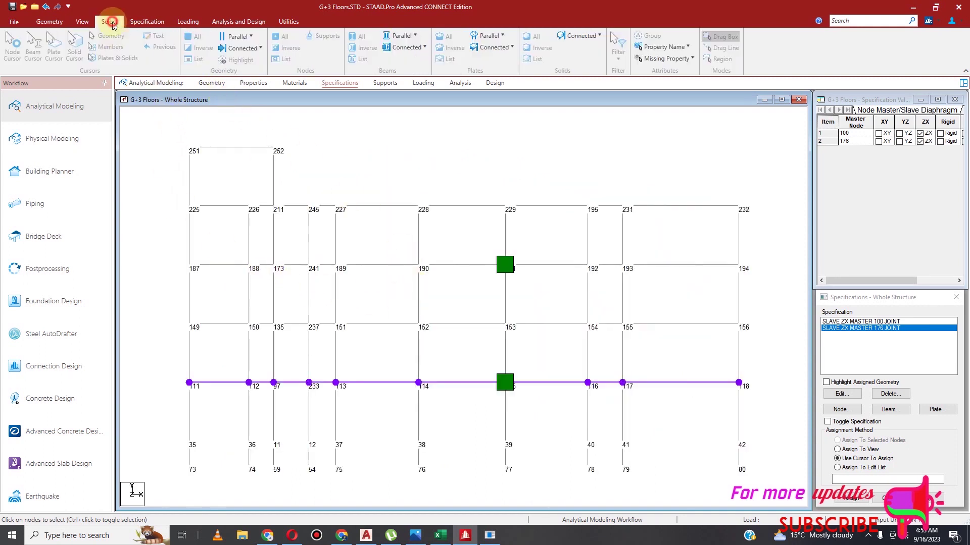
pyautogui.moveTo(147, 245); pyautogui.dragTo(763, 294)
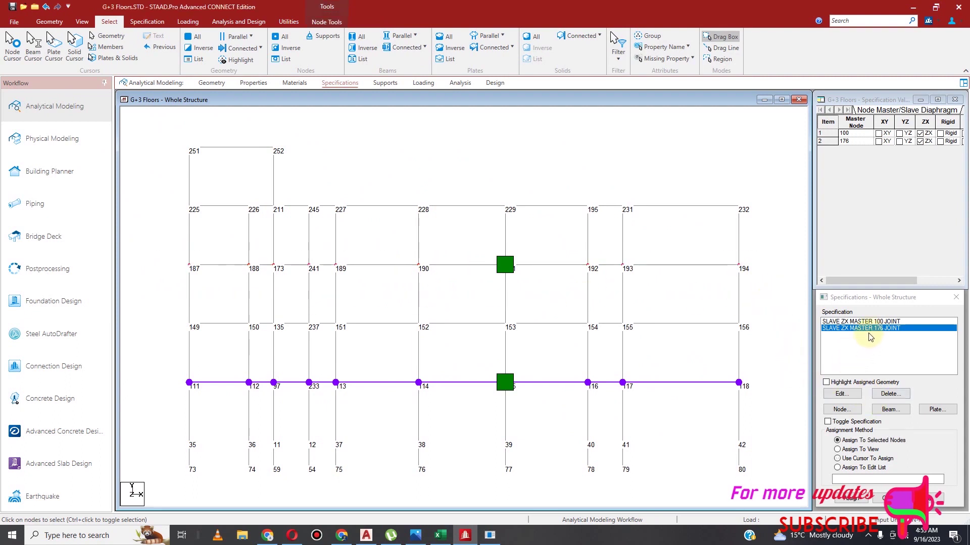
pyautogui.click(851, 499)
pyautogui.click(896, 426)
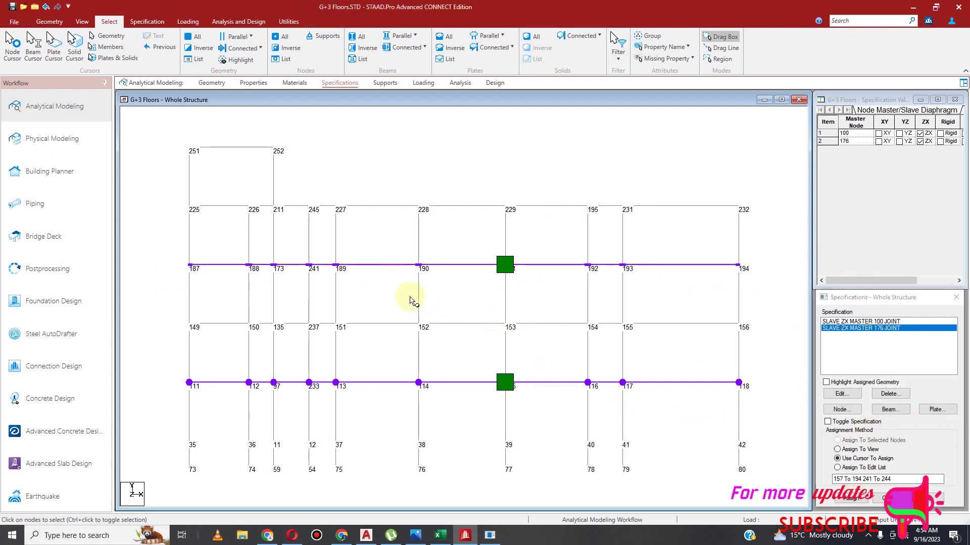
pyautogui.click(146, 22)
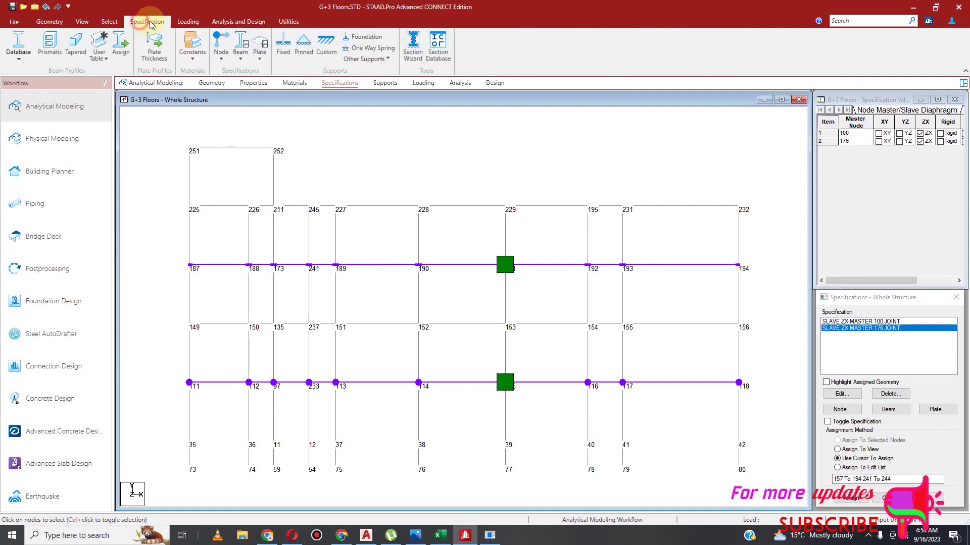
pyautogui.click(222, 50)
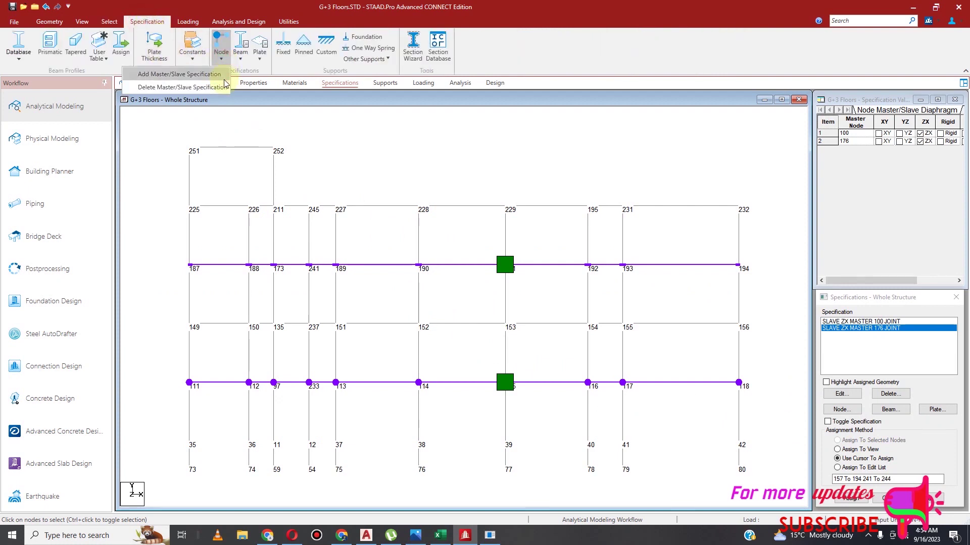
pyautogui.click(211, 77)
pyautogui.click(478, 196)
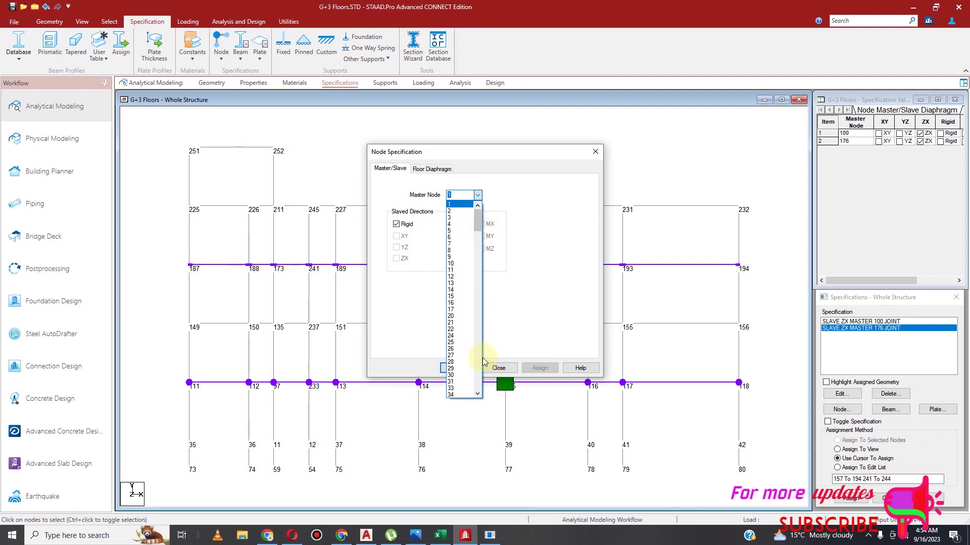
pyautogui.click(596, 153)
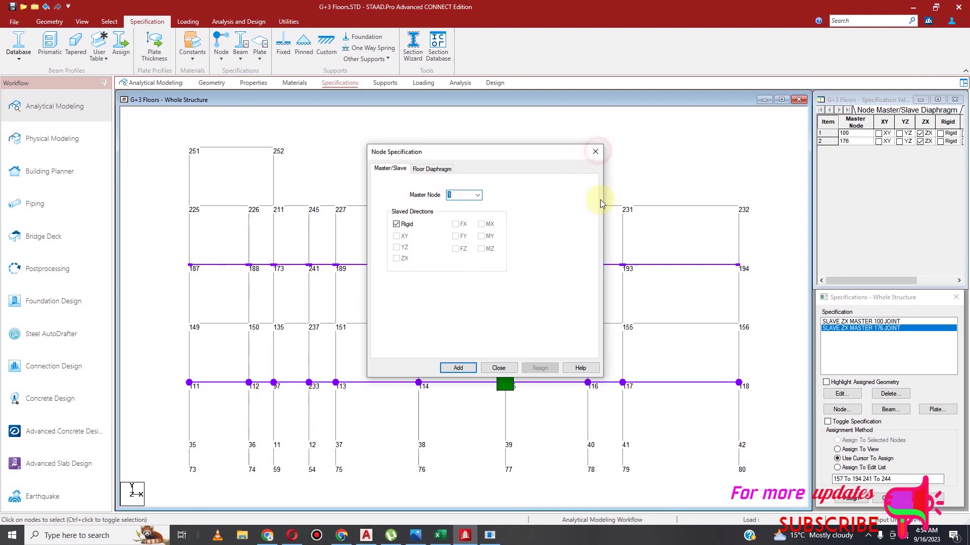
pyautogui.click(596, 153)
pyautogui.click(840, 394)
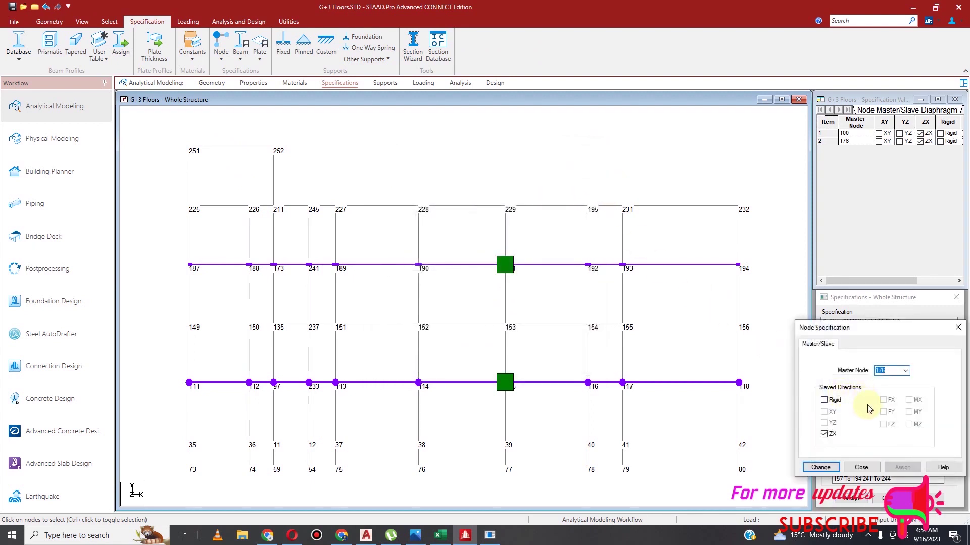
pyautogui.click(861, 467)
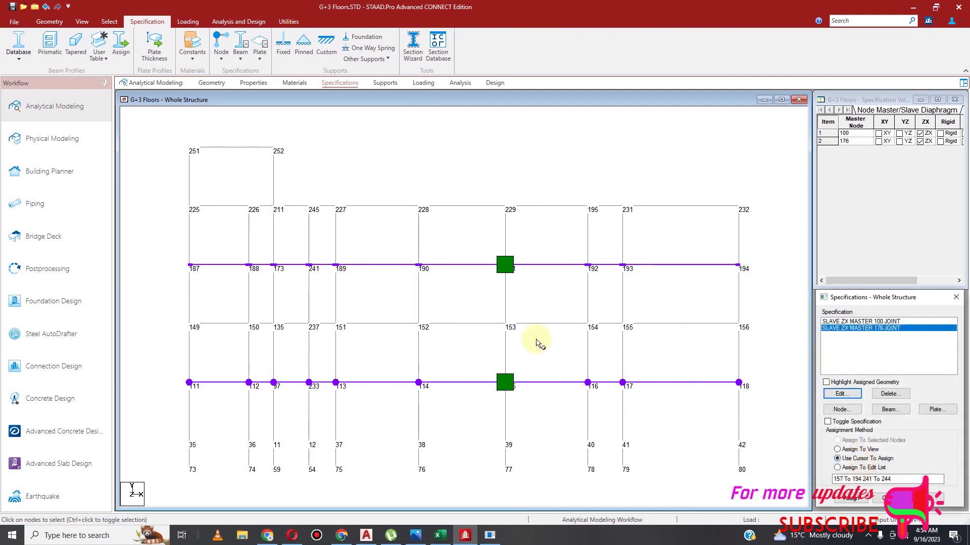
# Add a master/slave node specification with master node 138, slaved in the ZX plane instead of rigid
pyautogui.click(221, 47)
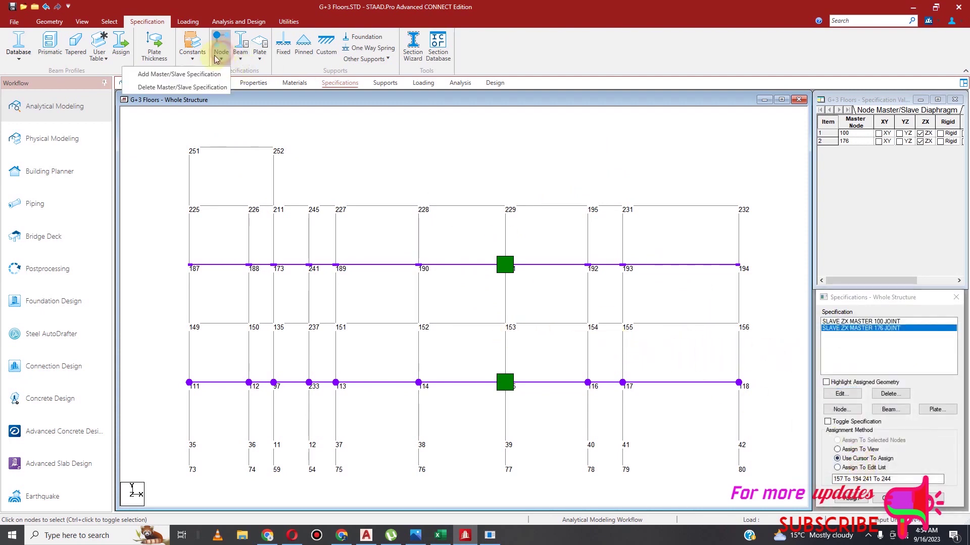
pyautogui.click(204, 74)
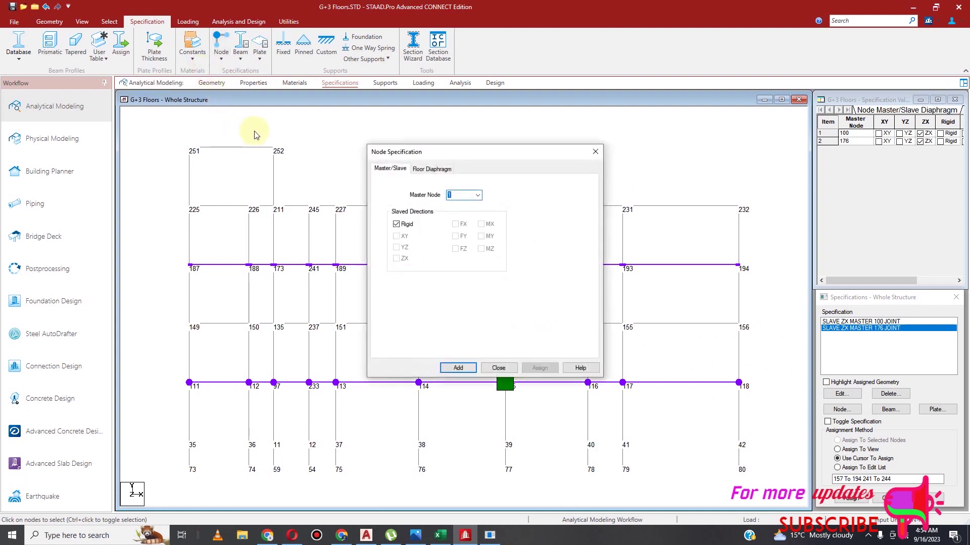
pyautogui.click(477, 195)
pyautogui.moveTo(478, 228); pyautogui.dragTo(486, 317)
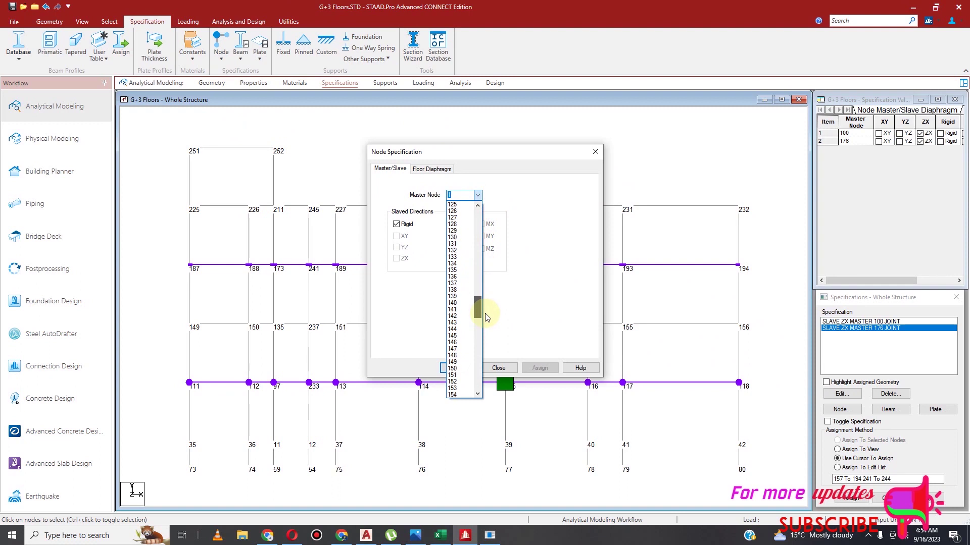
pyautogui.click(455, 289)
pyautogui.click(397, 258)
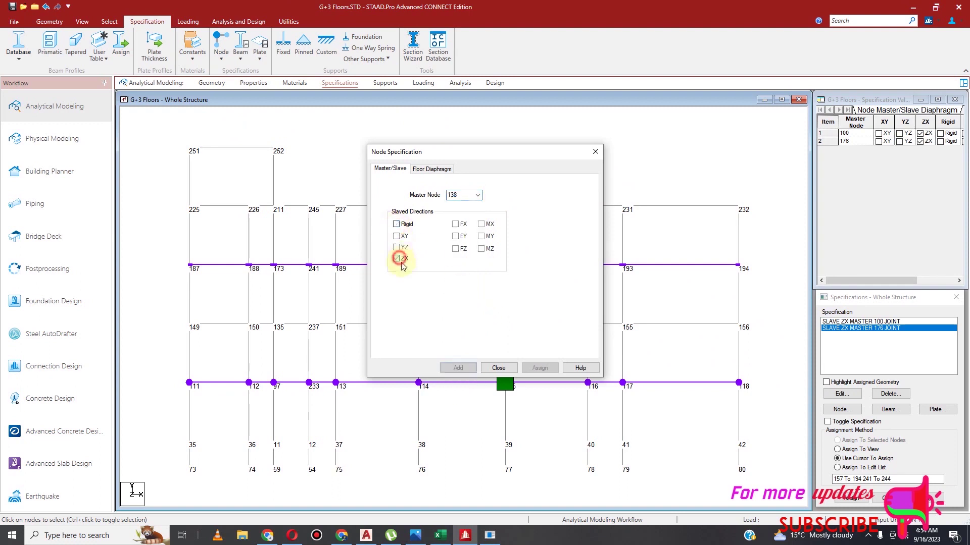
pyautogui.click(458, 368)
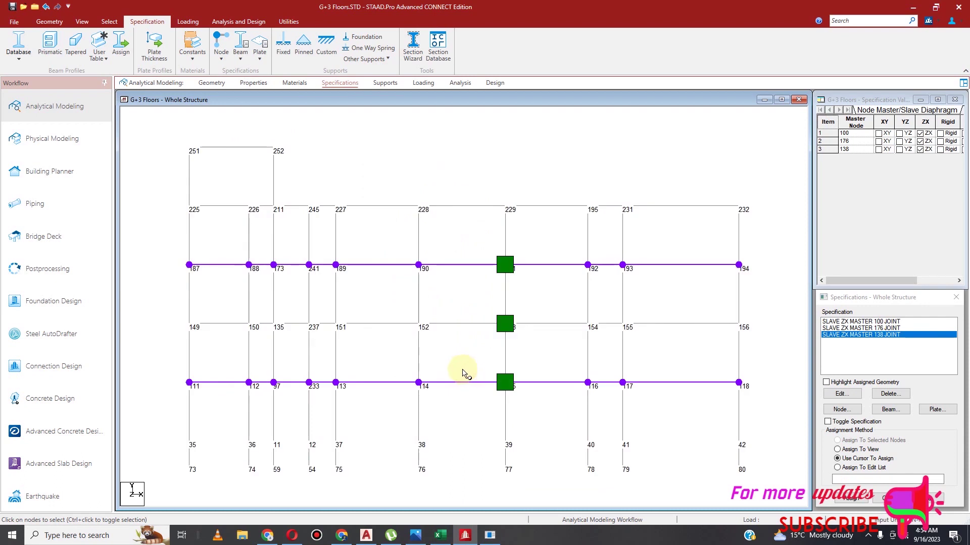
# Select the floor nodes in the row from 149 to 156 and assign them the ZX slave specification with master node 138
pyautogui.click(107, 22)
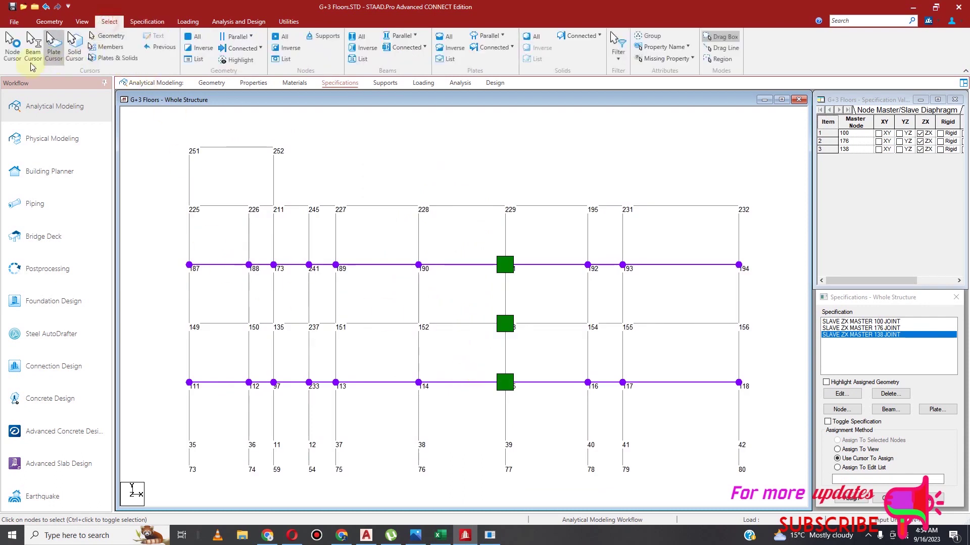
pyautogui.moveTo(224, 335); pyautogui.dragTo(583, 353)
pyautogui.click(850, 498)
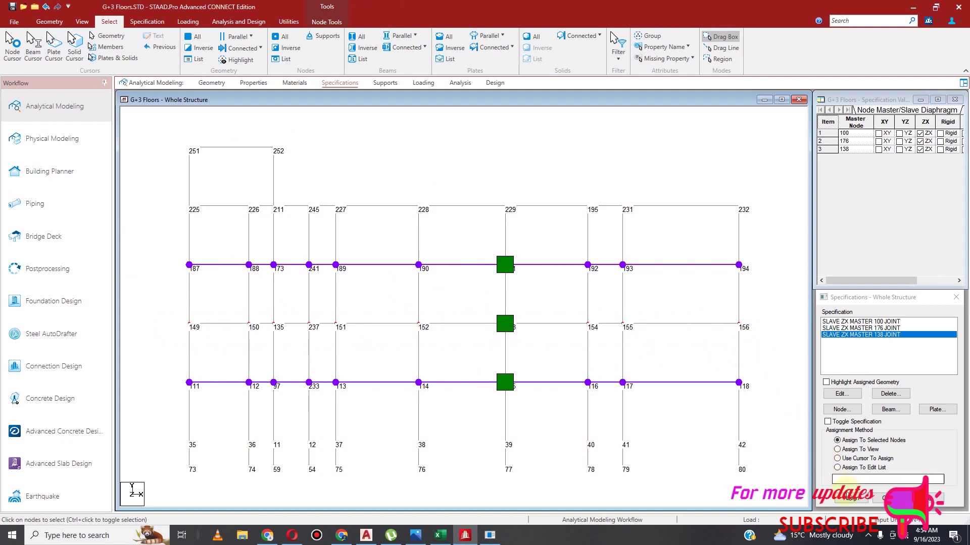
pyautogui.click(890, 427)
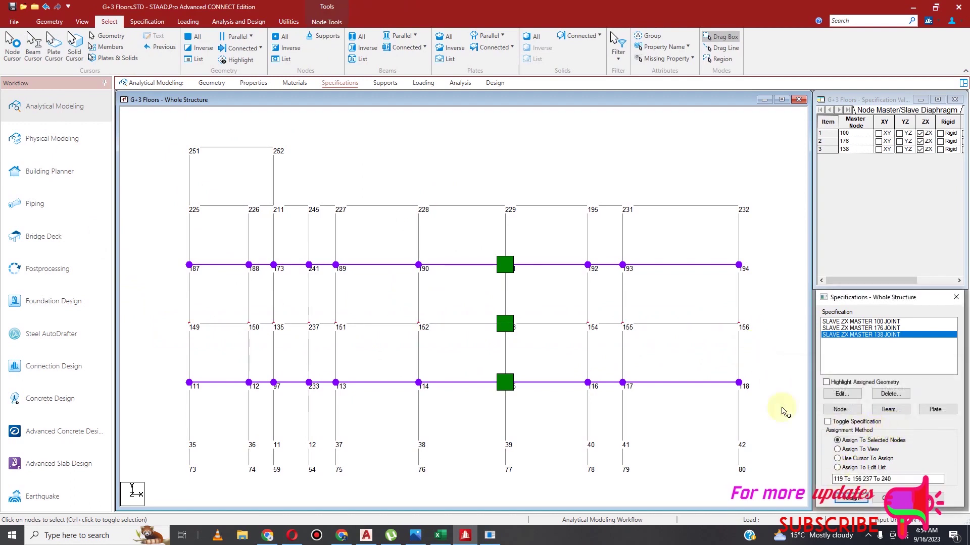
pyautogui.click(677, 303)
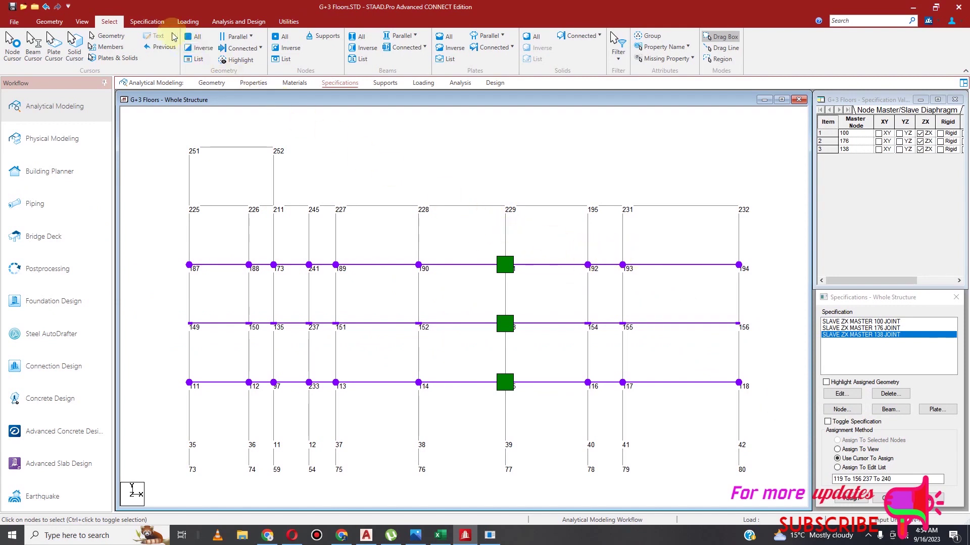
# Add a master/slave node specification with master node 214, slaved in the ZX plane instead of rigid
pyautogui.click(146, 21)
pyautogui.click(221, 50)
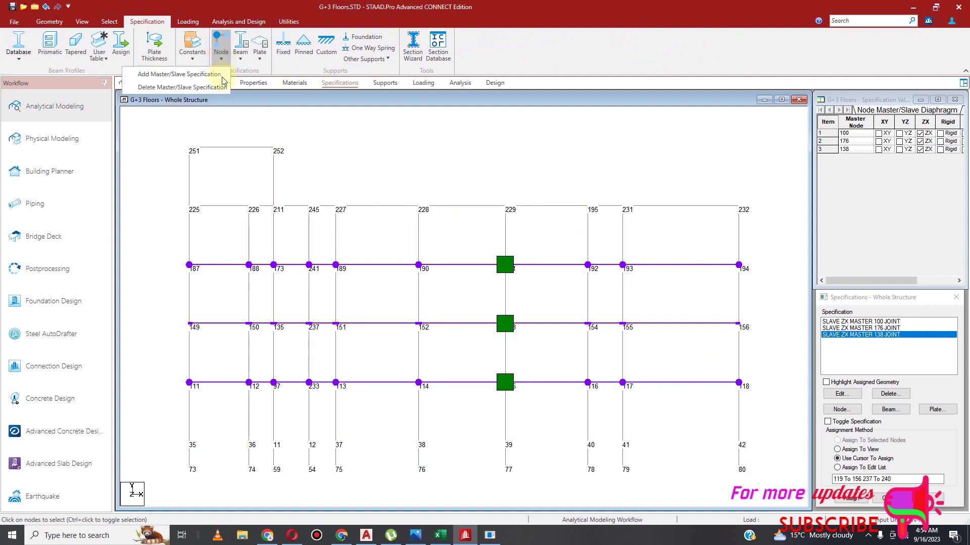
pyautogui.click(218, 75)
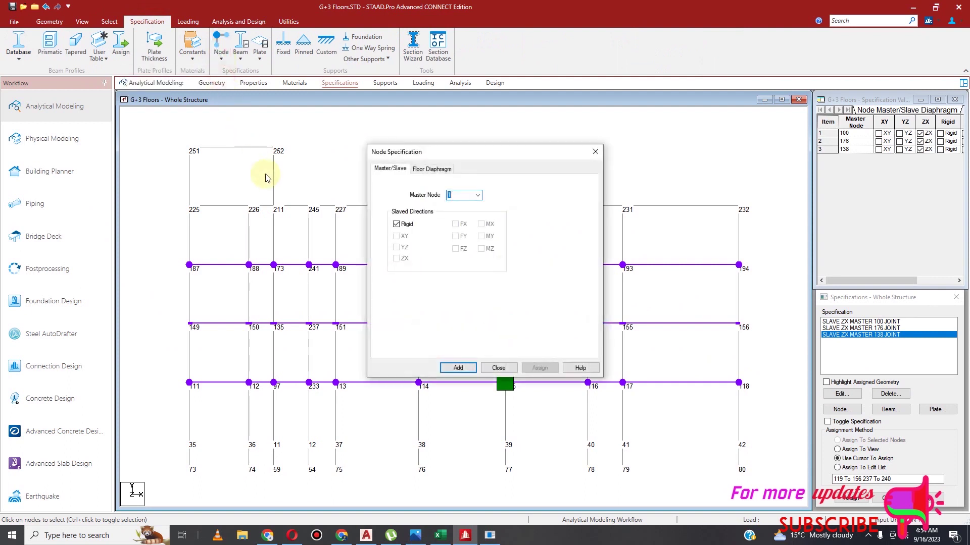
pyautogui.click(478, 196)
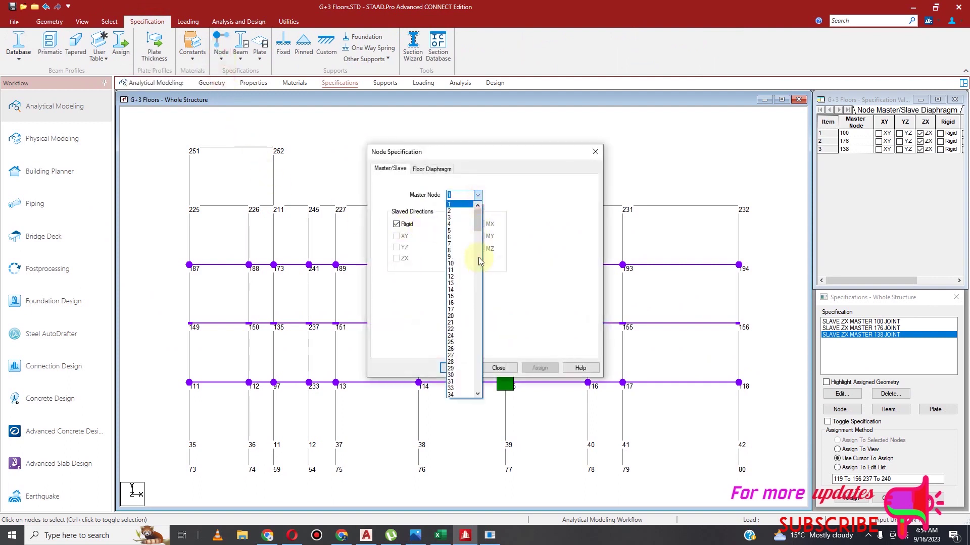
pyautogui.moveTo(480, 243); pyautogui.dragTo(483, 361)
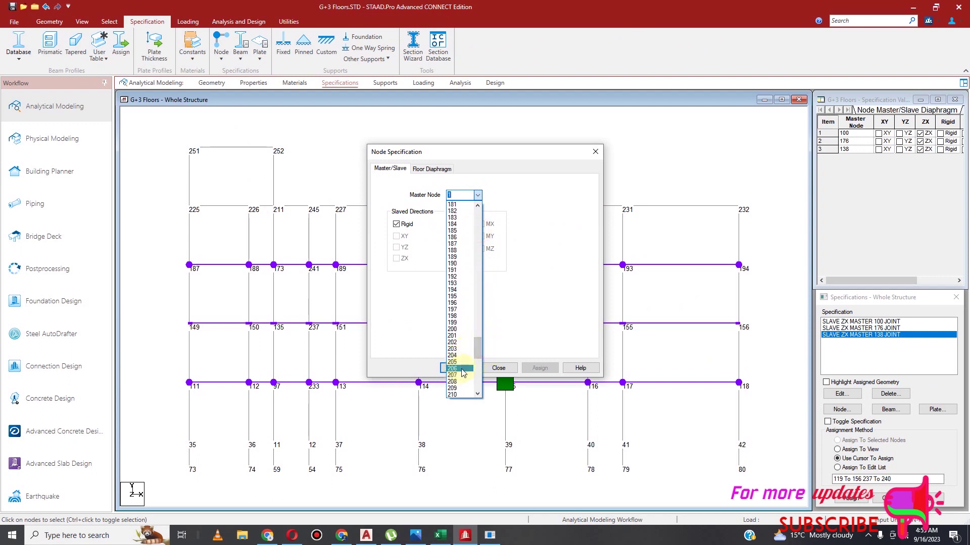
pyautogui.scroll(-2, 463, 369)
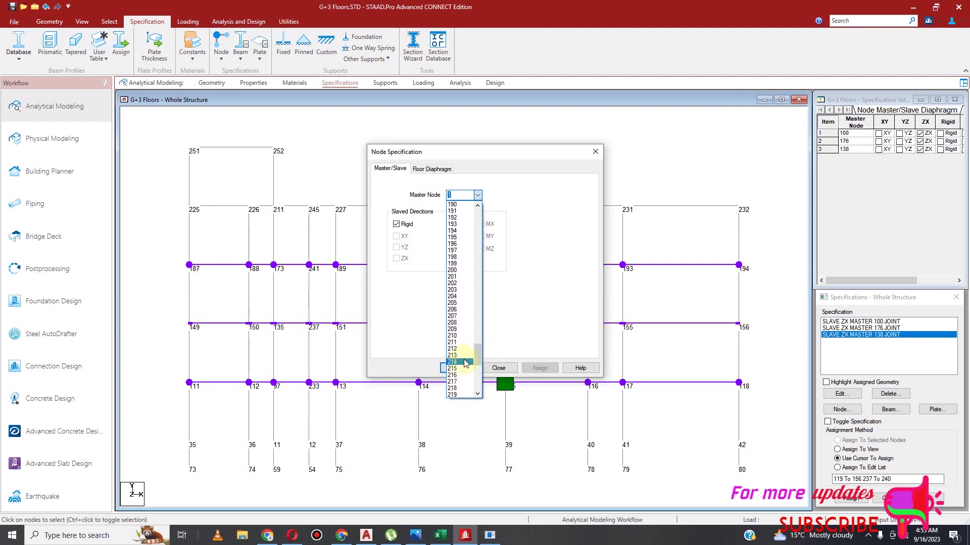
pyautogui.click(464, 369)
pyautogui.click(397, 224)
pyautogui.click(397, 258)
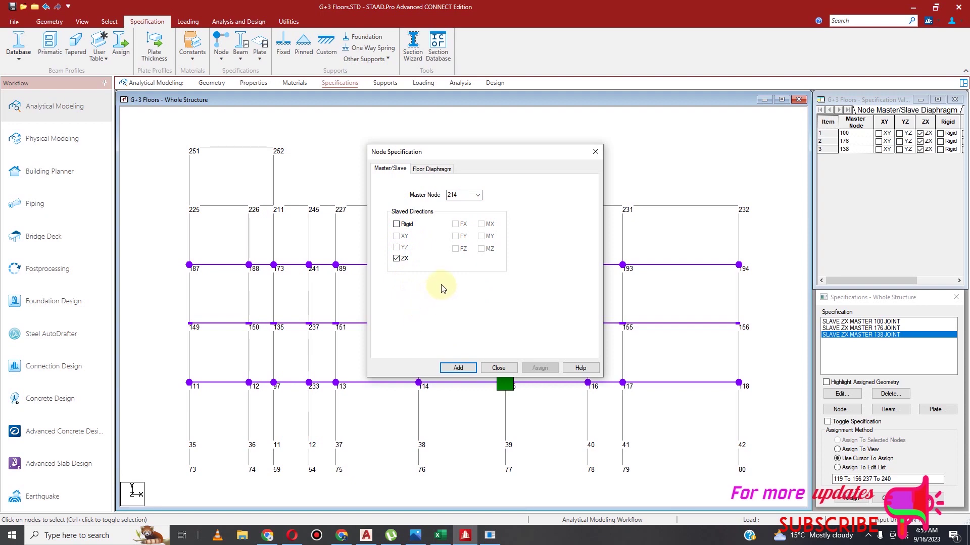
pyautogui.click(468, 369)
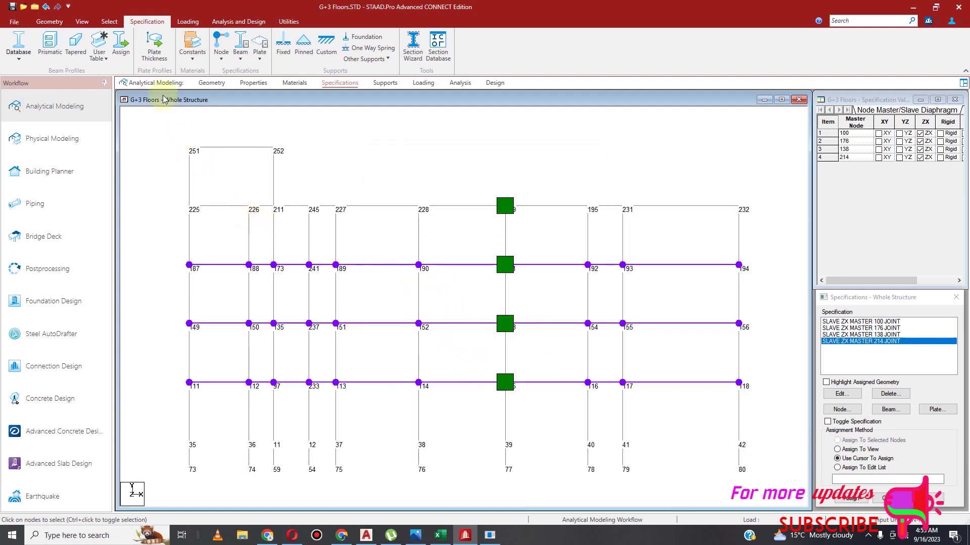
# Select the floor nodes in the row from 225 to 232 and assign them the ZX slave specification with master node 214
pyautogui.click(112, 23)
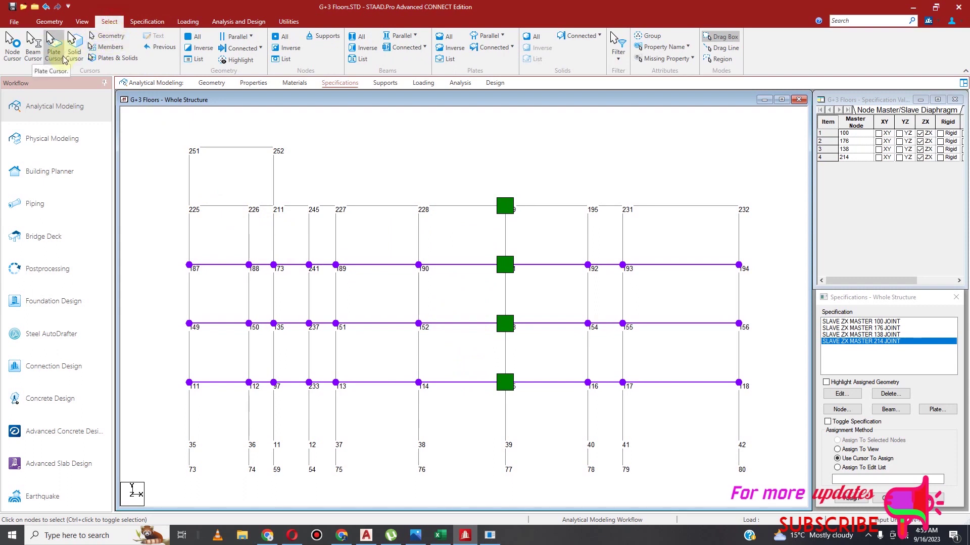
pyautogui.moveTo(158, 198); pyautogui.dragTo(751, 251)
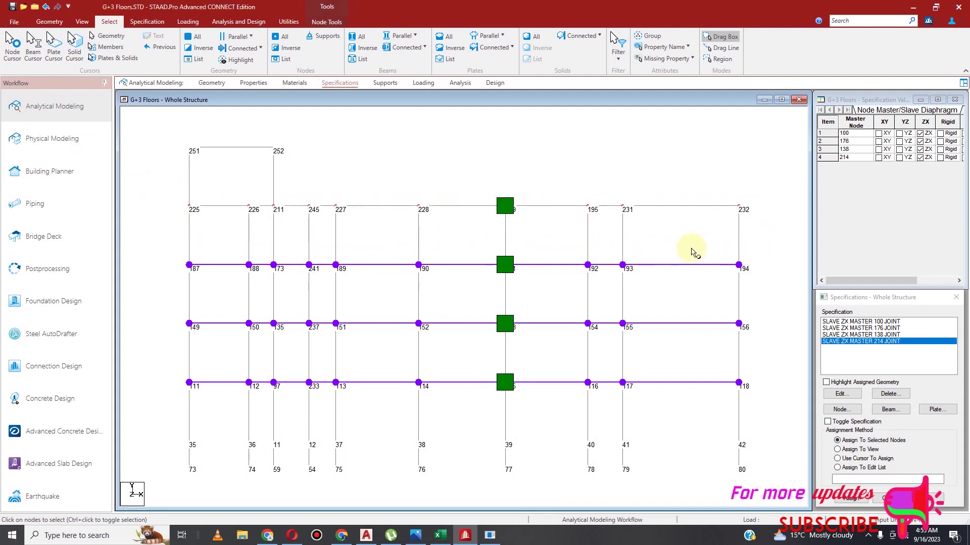
pyautogui.click(859, 499)
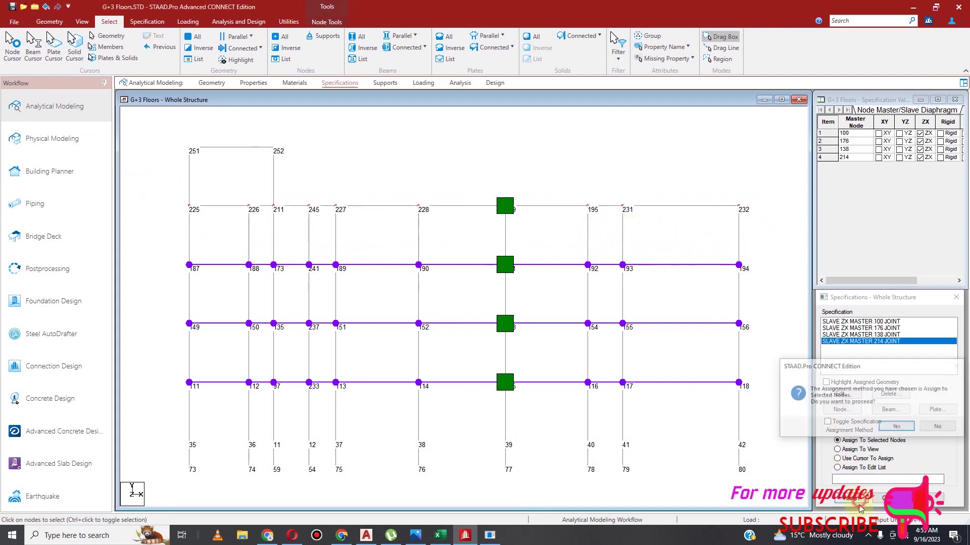
pyautogui.click(897, 428)
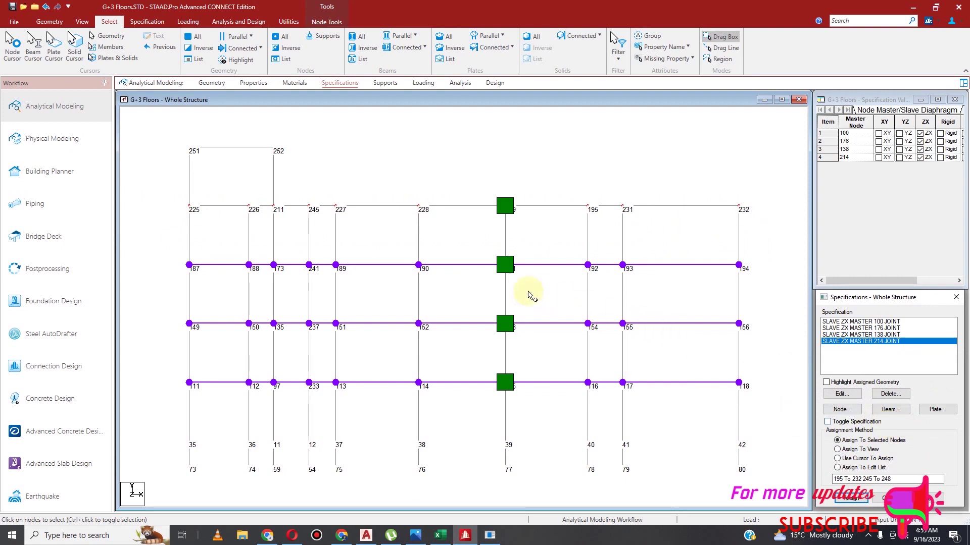
# Check the master node and slaved directions defined in the specifications for master nodes 138 and 214
pyautogui.click(851, 335)
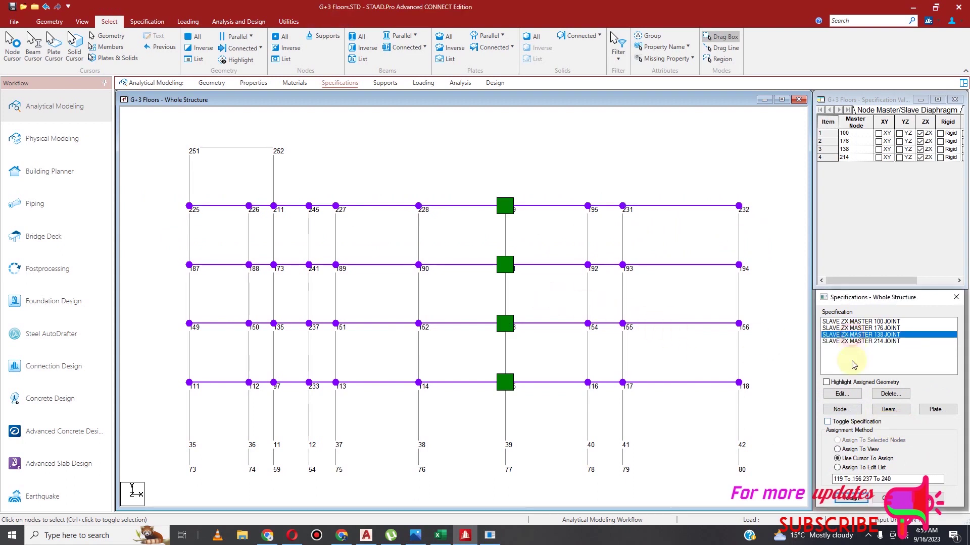
pyautogui.click(842, 394)
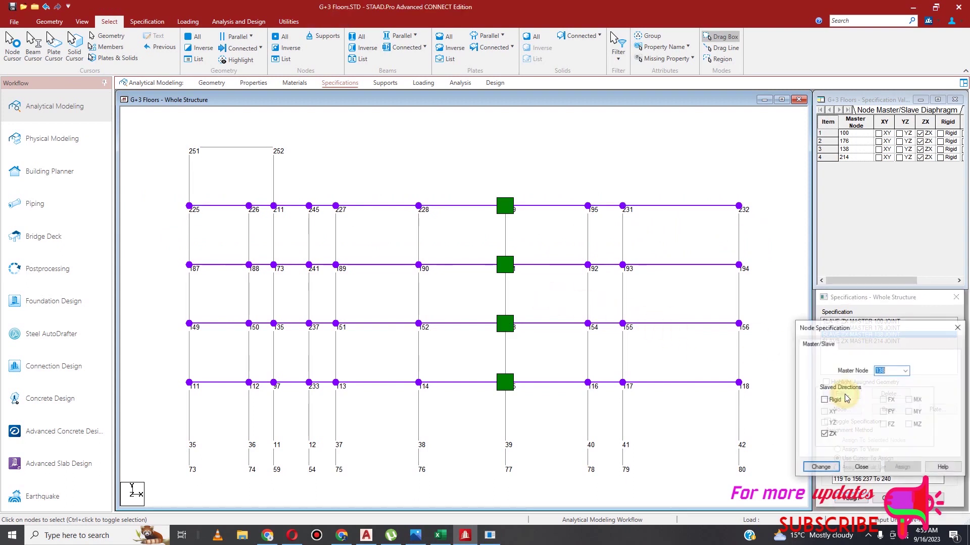
pyautogui.click(863, 467)
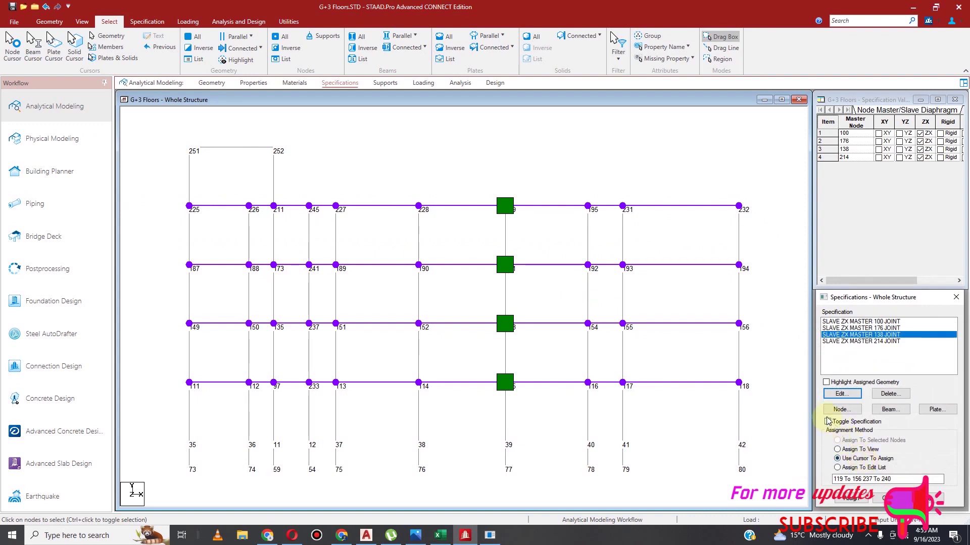
pyautogui.click(857, 342)
pyautogui.click(842, 393)
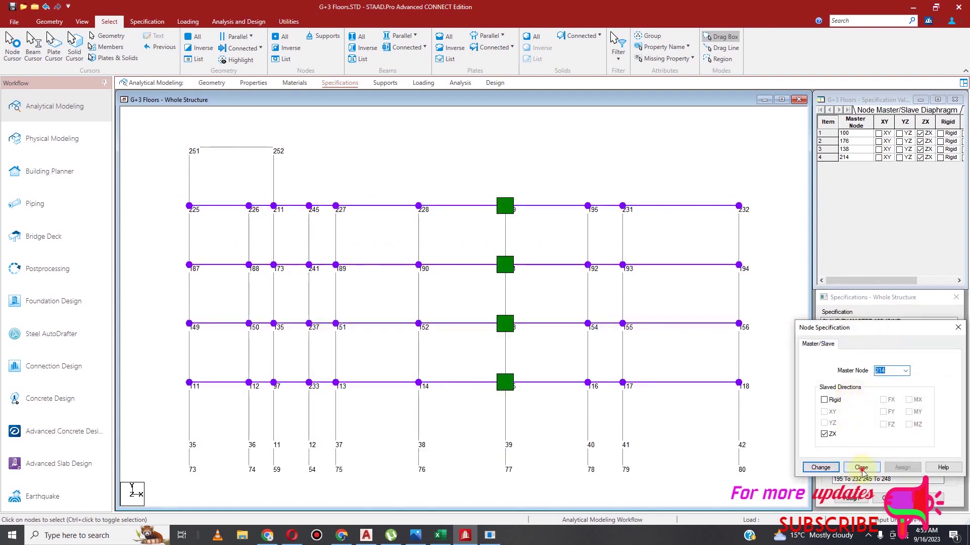
pyautogui.click(862, 469)
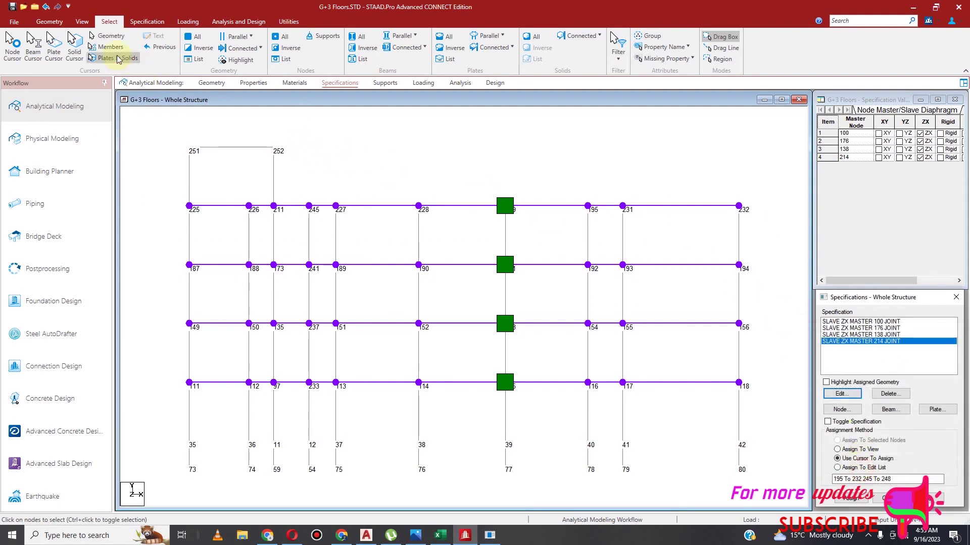
# With the frame in isometric view, add a master/slave node specification with master node 252, slaved in the ZX plane instead of rigid
pyautogui.click(82, 21)
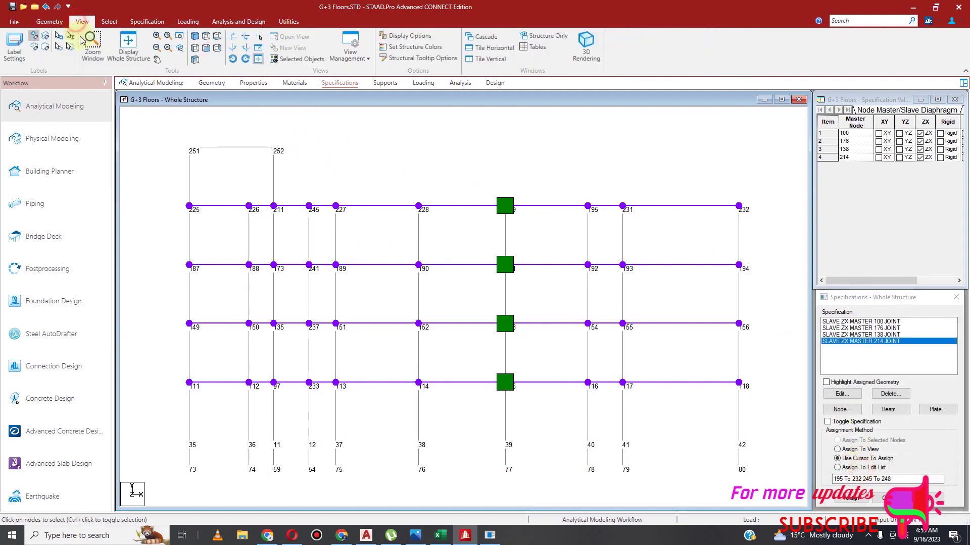
pyautogui.click(196, 36)
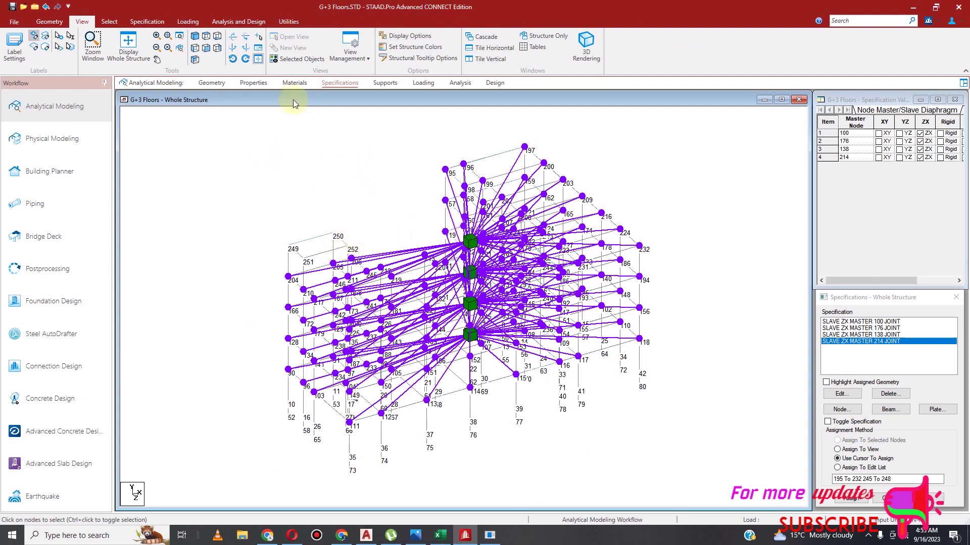
pyautogui.click(147, 21)
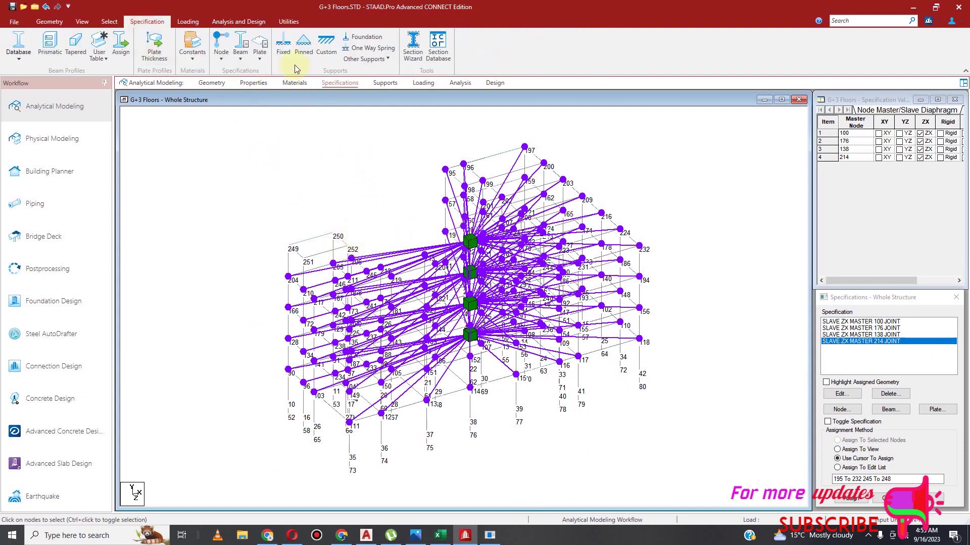
pyautogui.click(221, 53)
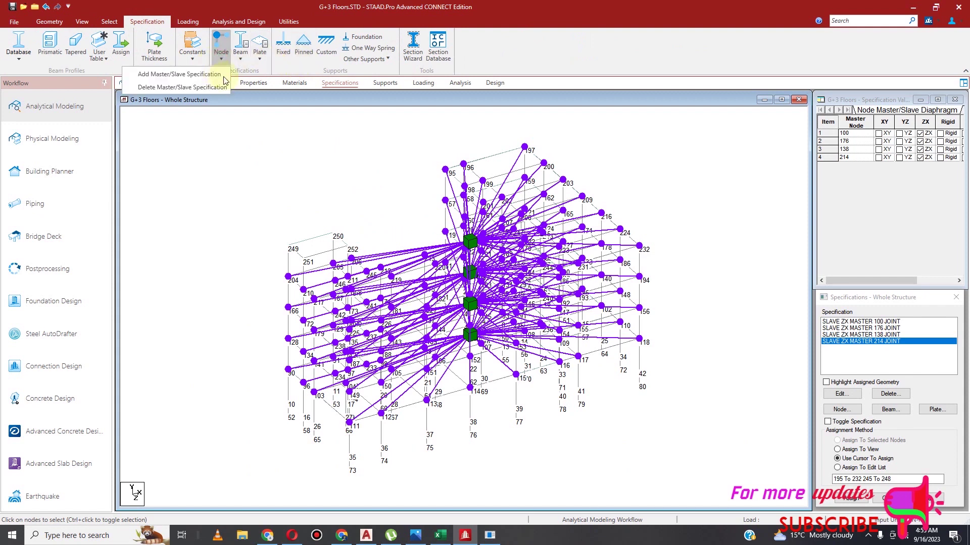
pyautogui.click(177, 73)
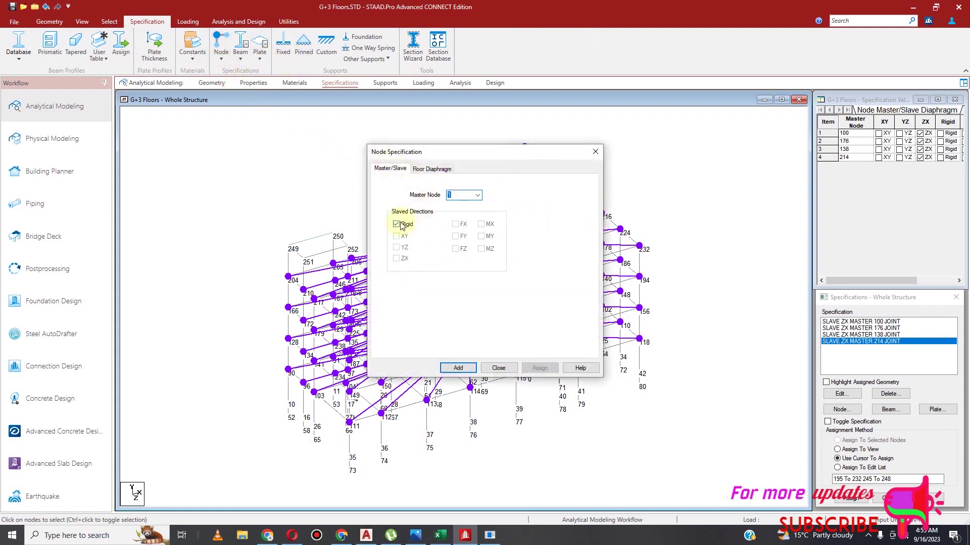
pyautogui.click(477, 195)
pyautogui.moveTo(477, 212); pyautogui.dragTo(483, 398)
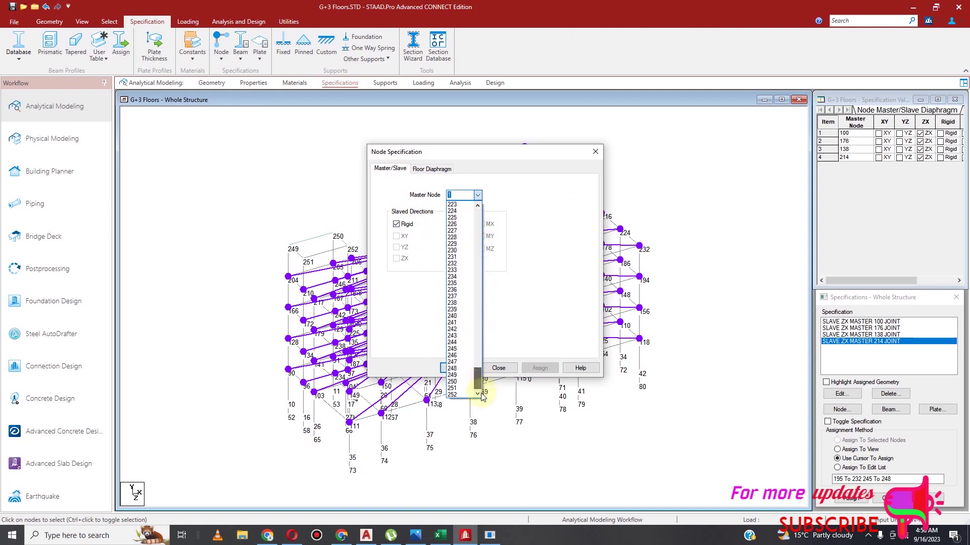
pyautogui.click(469, 395)
pyautogui.click(396, 225)
pyautogui.click(397, 259)
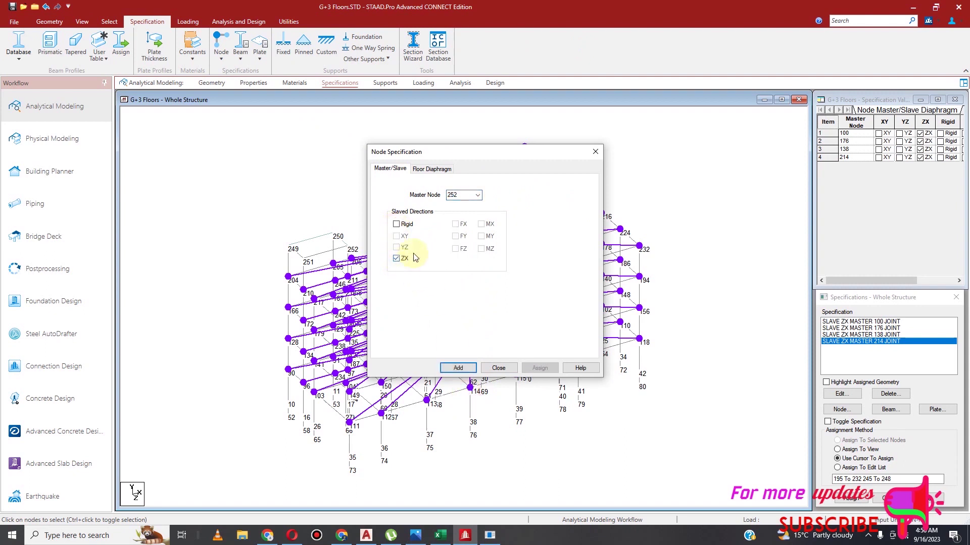
pyautogui.click(458, 368)
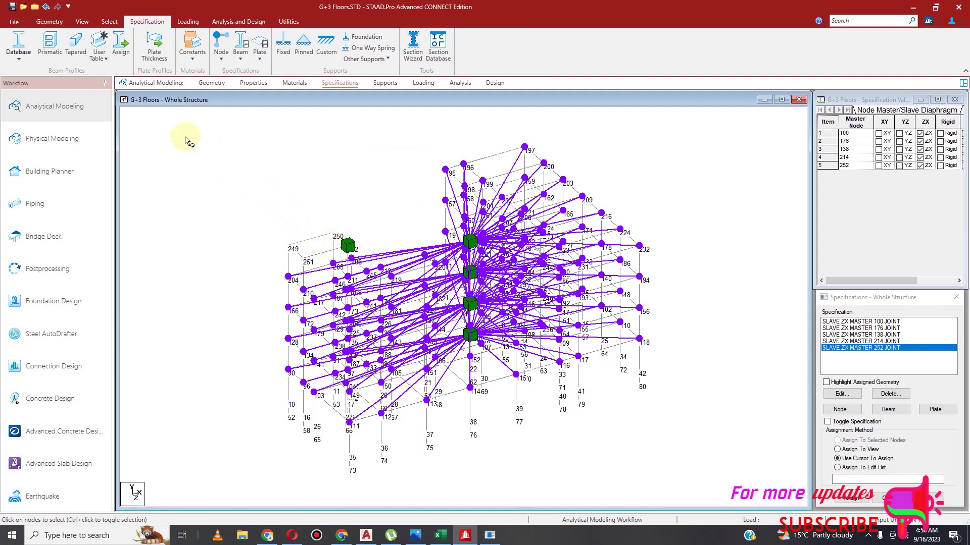
# In the front elevation, select the topmost roof nodes at 251 and 252 and assign them the ZX slave specification with master node 252
pyautogui.click(81, 21)
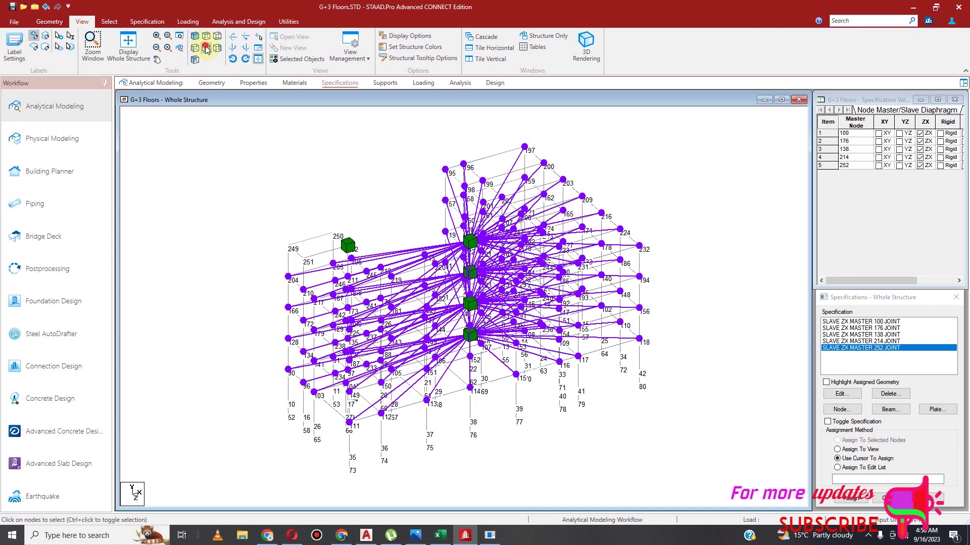
pyautogui.click(206, 48)
pyautogui.click(111, 22)
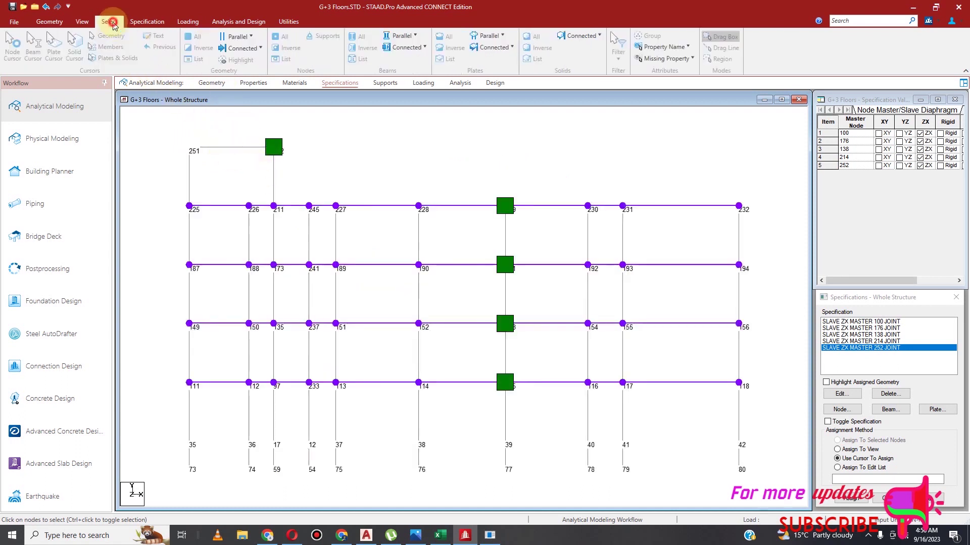
pyautogui.click(14, 46)
pyautogui.moveTo(169, 127); pyautogui.dragTo(361, 171)
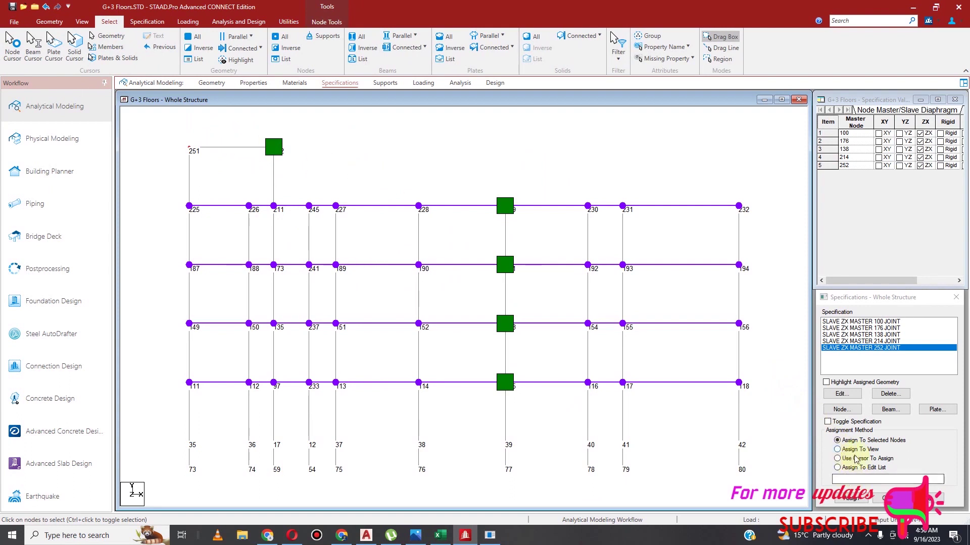
pyautogui.click(861, 500)
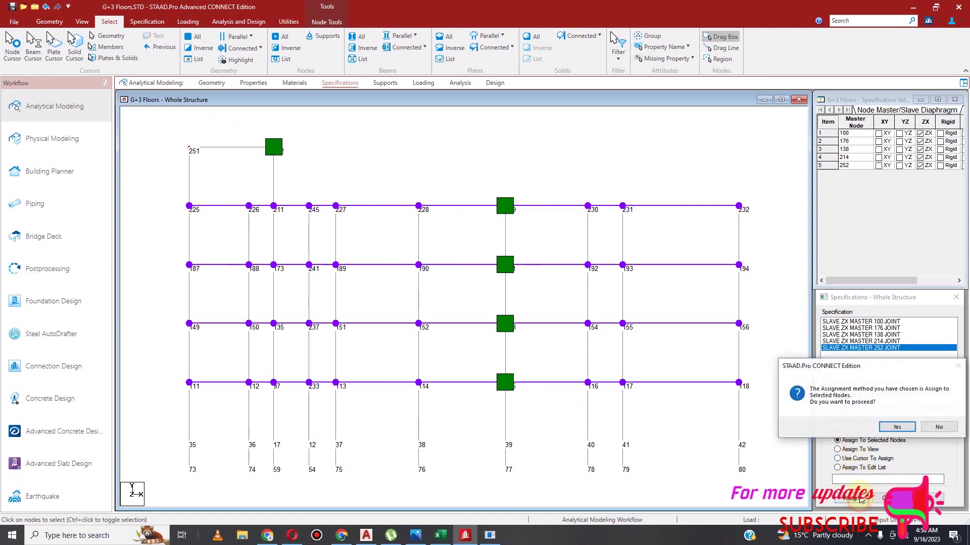
pyautogui.click(895, 428)
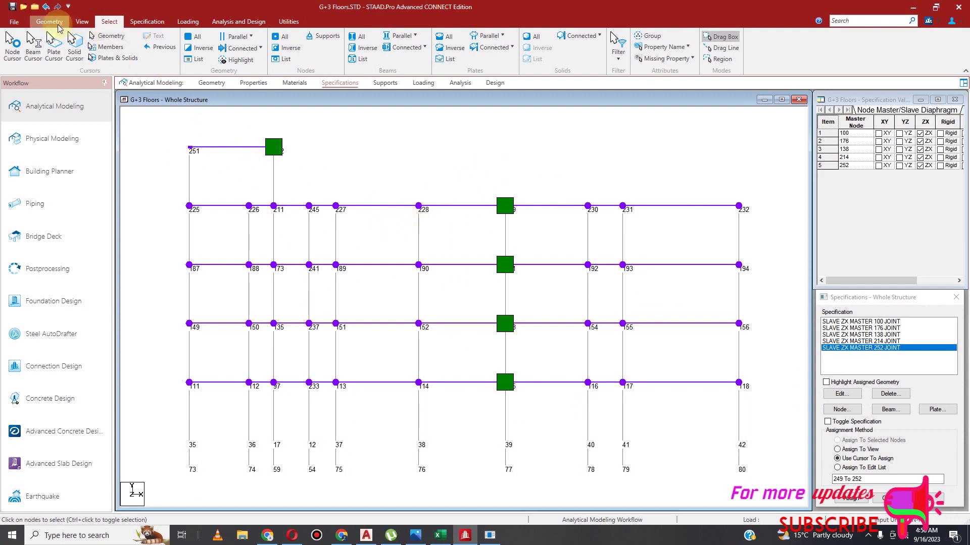
# Return to the isometric view and examine the slave links to the master nodes on all levels, including the top roof
pyautogui.click(81, 22)
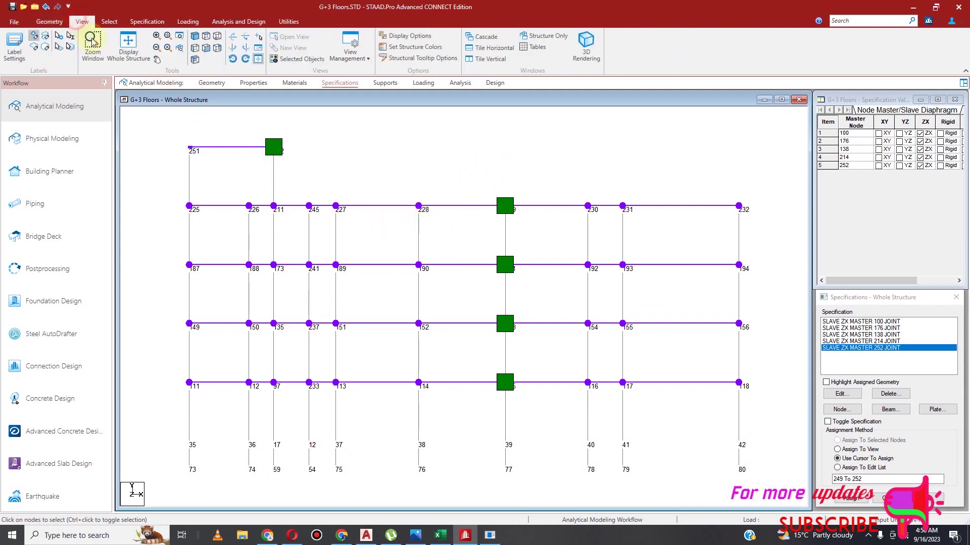
pyautogui.click(195, 59)
pyautogui.scroll(4, 434, 291)
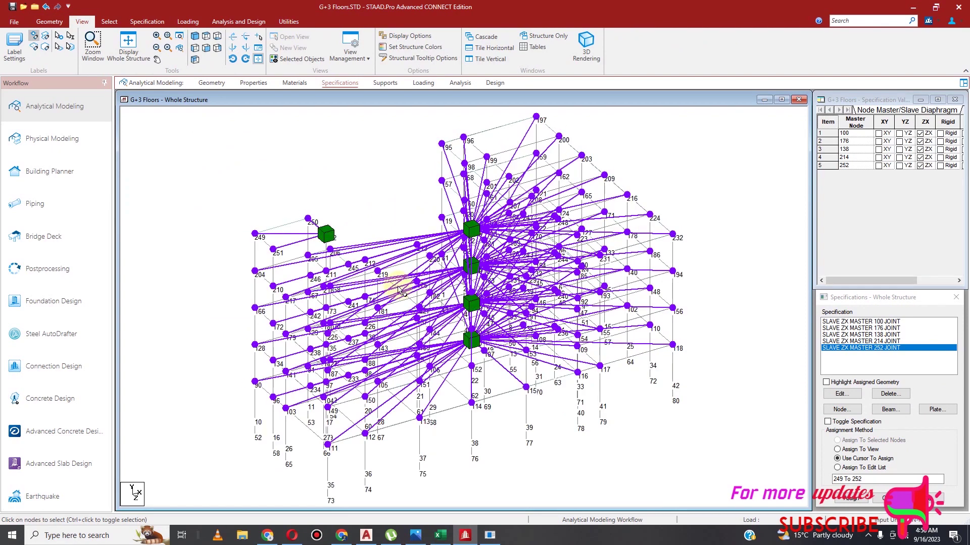
pyautogui.scroll(1, 399, 290)
pyautogui.scroll(-2, 396, 287)
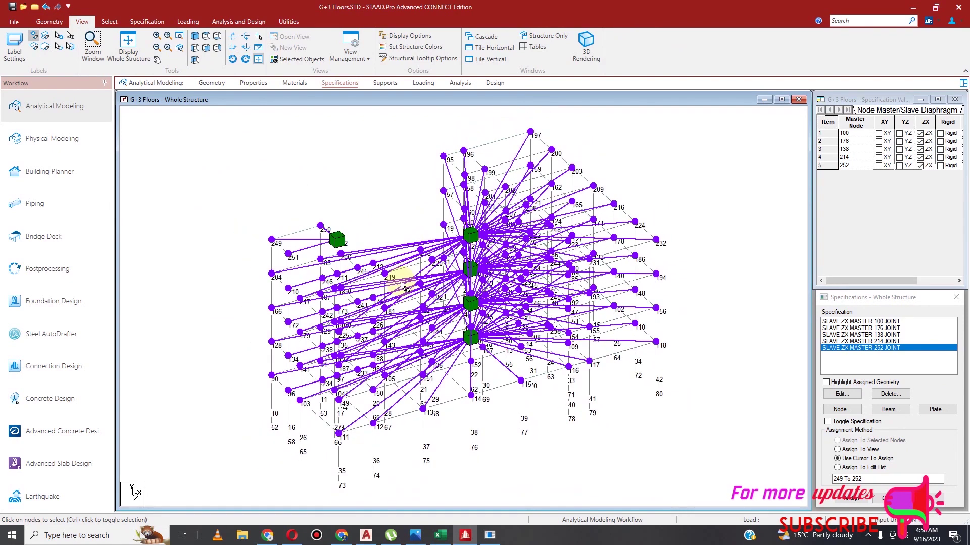
pyautogui.scroll(2, 419, 279)
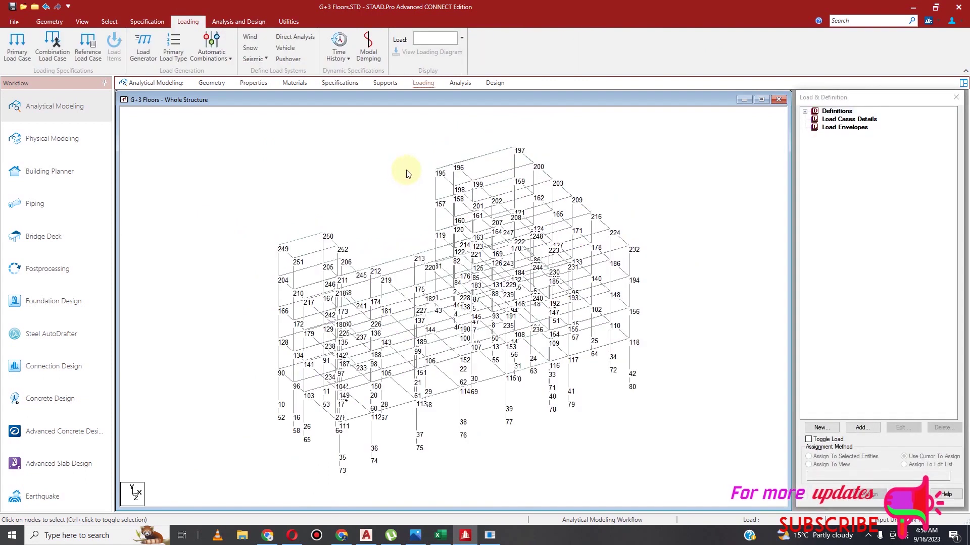
# Hide the node number labels on the model and open the support definitions for the whole structure
pyautogui.hotkey('shift', 'n')
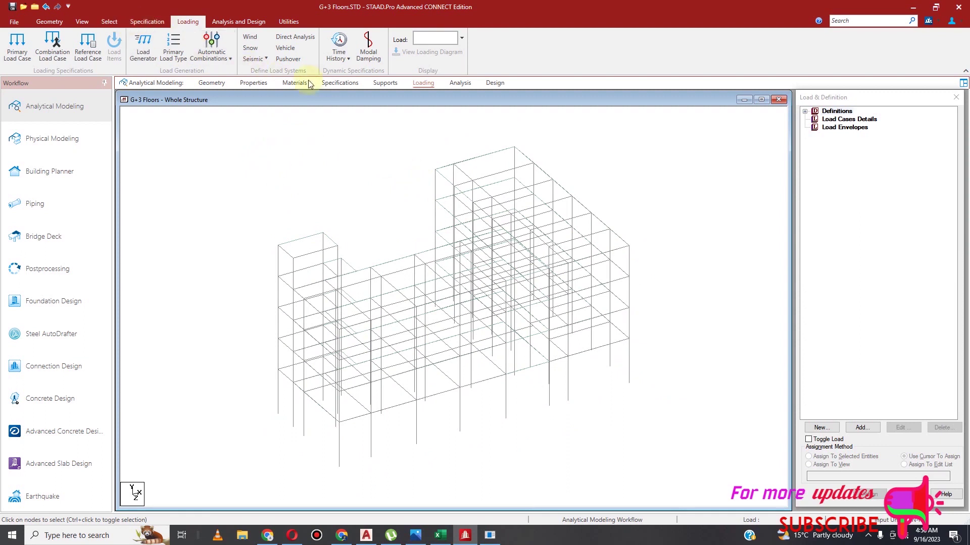
pyautogui.click(386, 83)
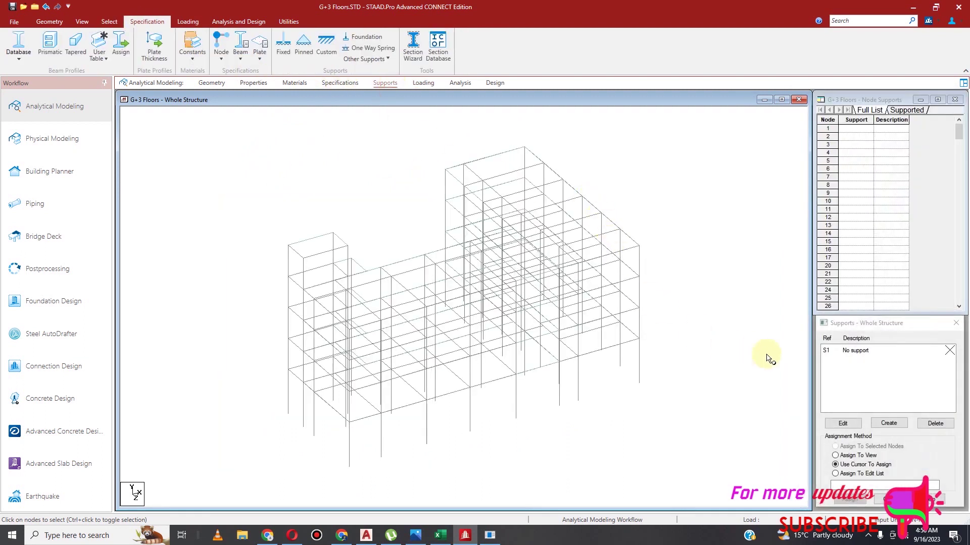
# Create a fixed support and assign it to all column base nodes selected in the front elevation
pyautogui.click(887, 423)
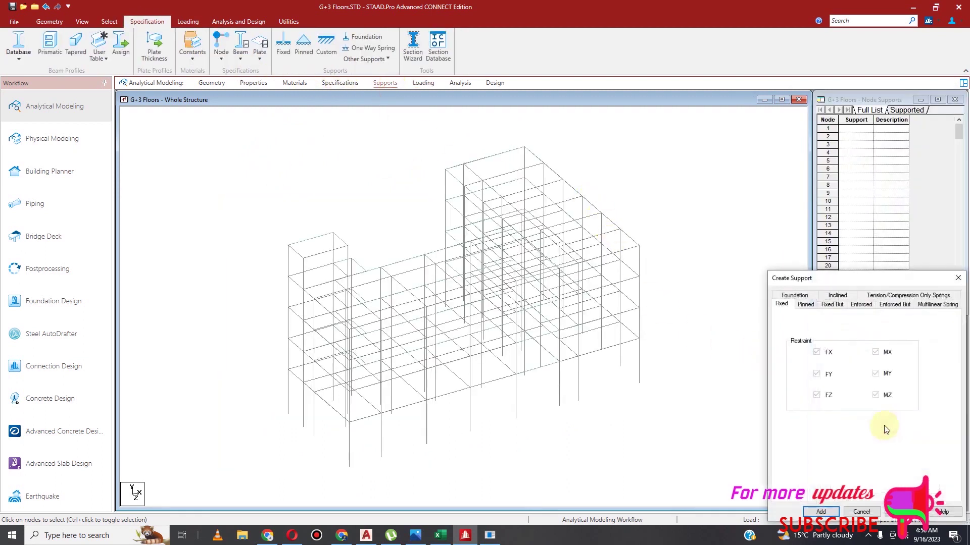
pyautogui.click(822, 513)
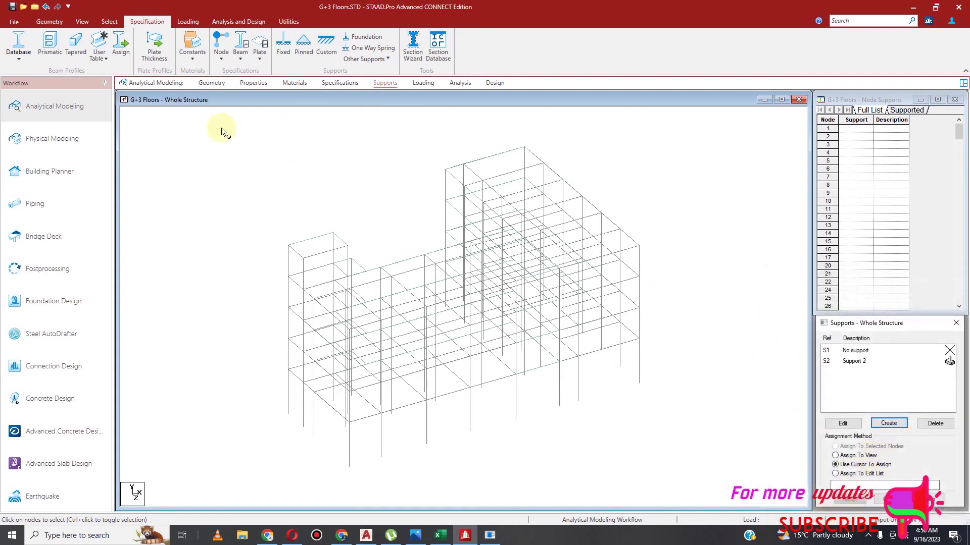
pyautogui.click(854, 361)
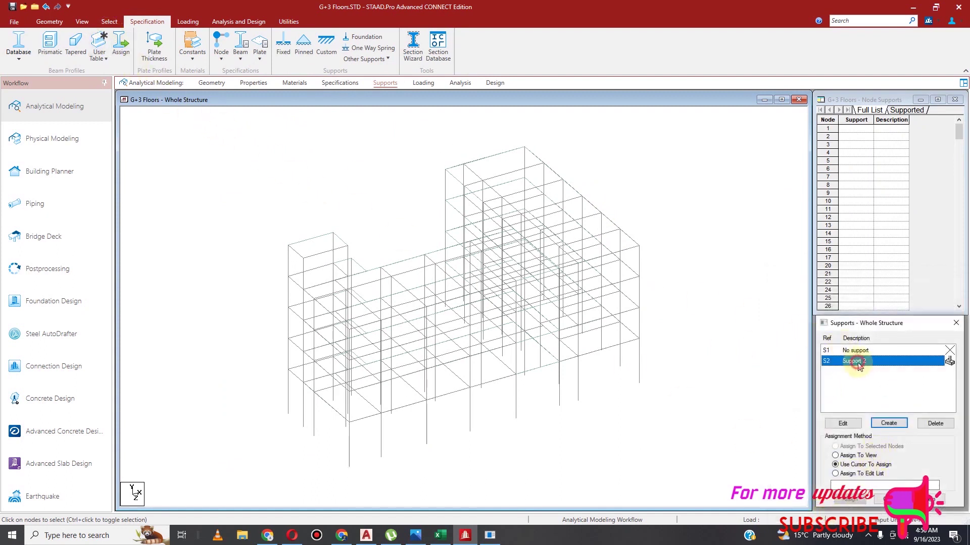
pyautogui.click(81, 22)
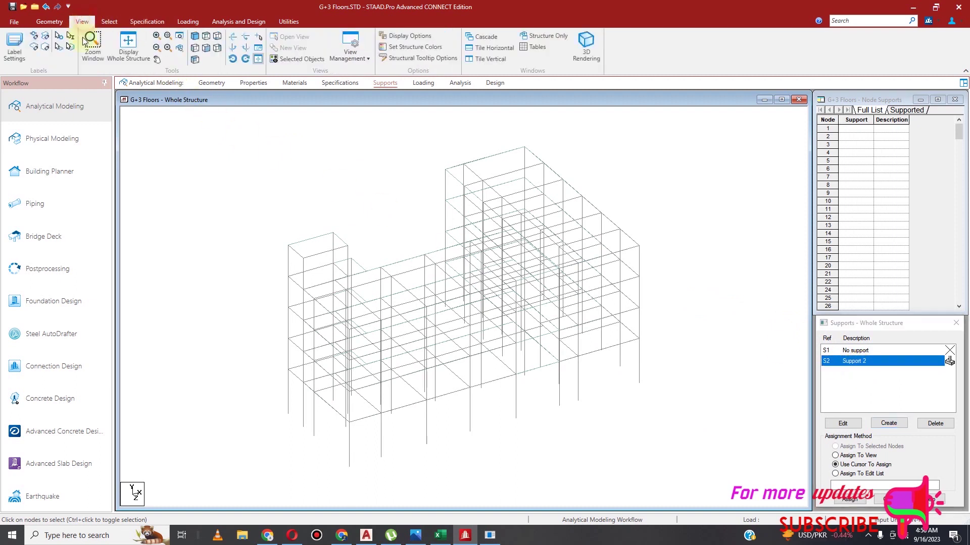
pyautogui.click(205, 48)
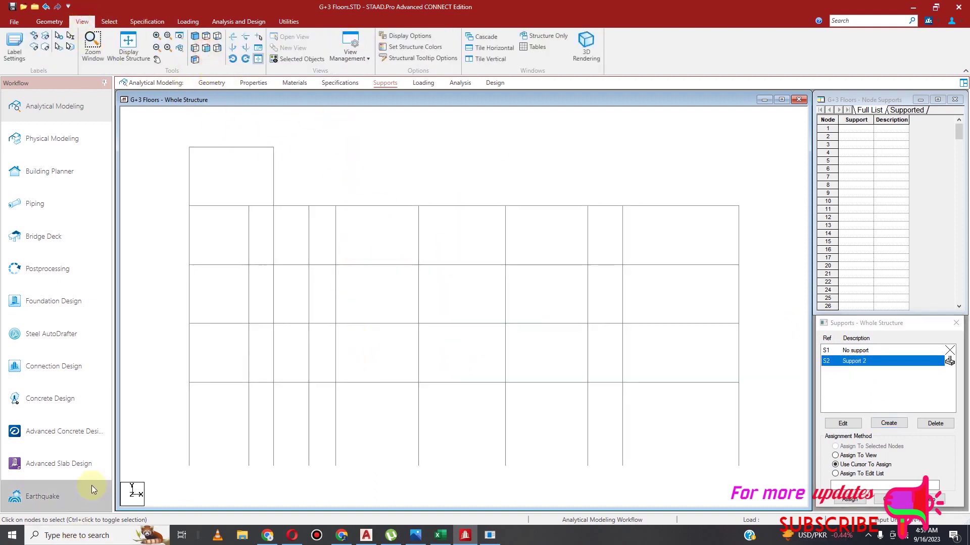
pyautogui.moveTo(247, 482); pyautogui.dragTo(774, 485)
pyautogui.click(850, 500)
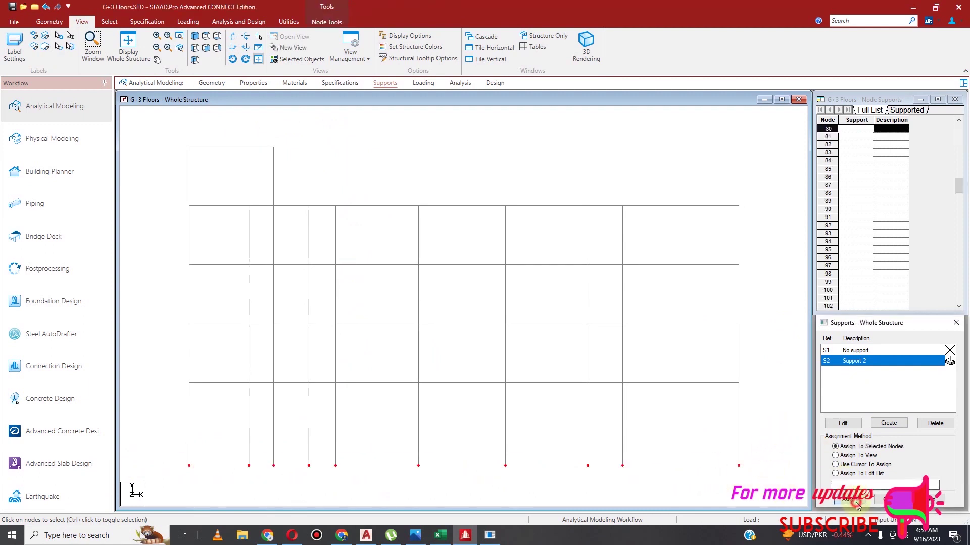
pyautogui.click(896, 440)
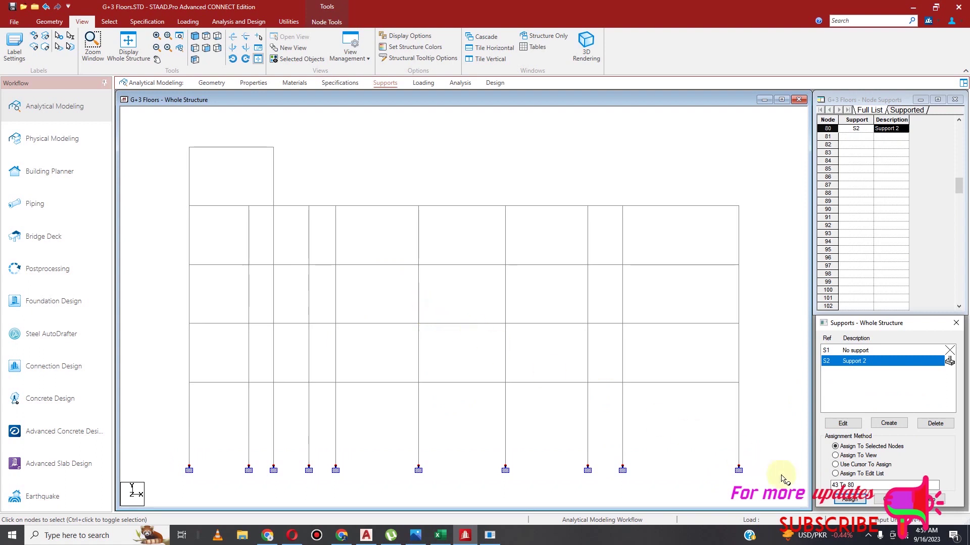
pyautogui.click(890, 498)
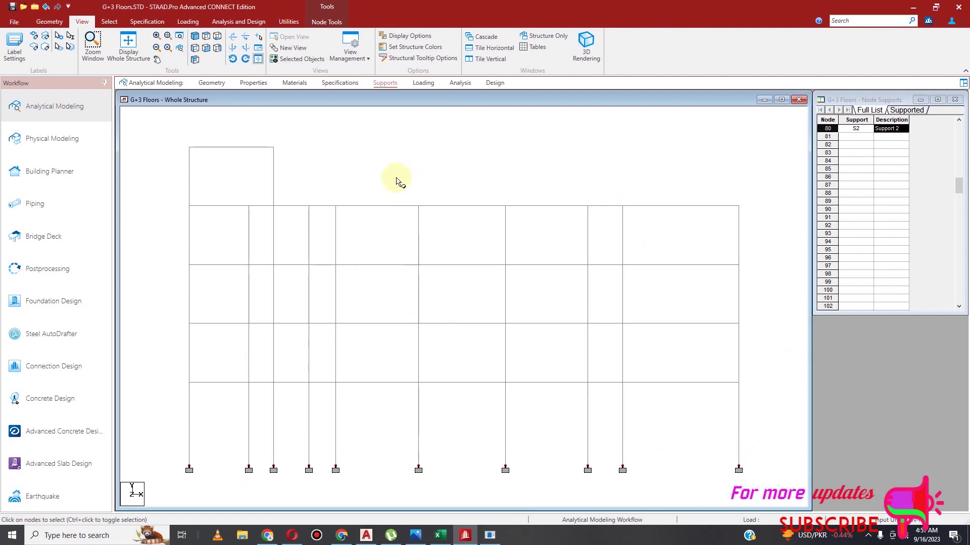
# Add wind definition Type 1 with the comment WIND 1 to the load definitions
pyautogui.click(429, 83)
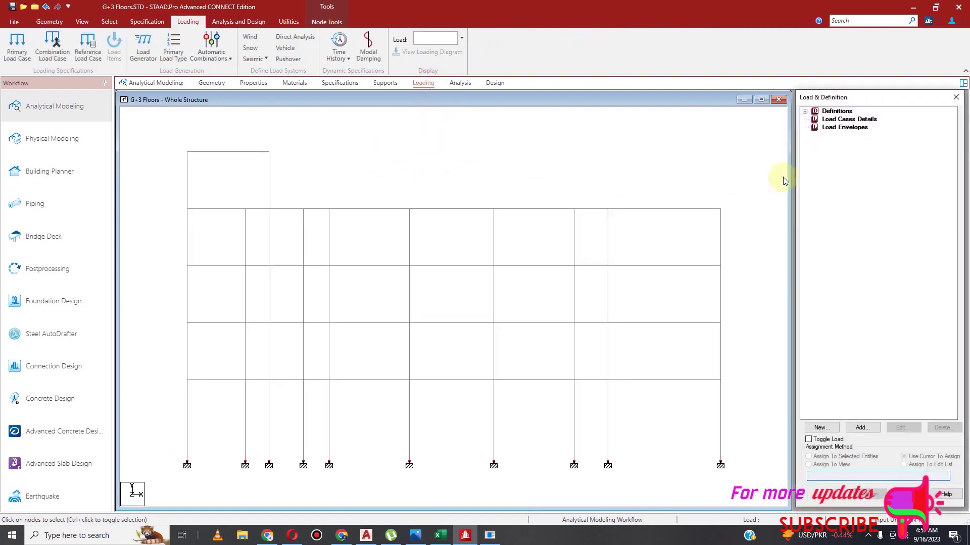
pyautogui.click(806, 112)
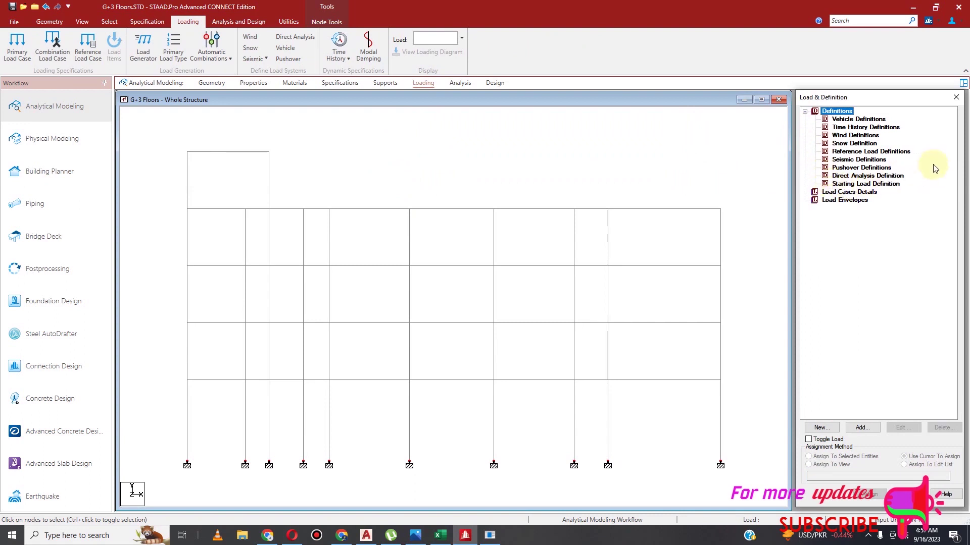
pyautogui.click(843, 136)
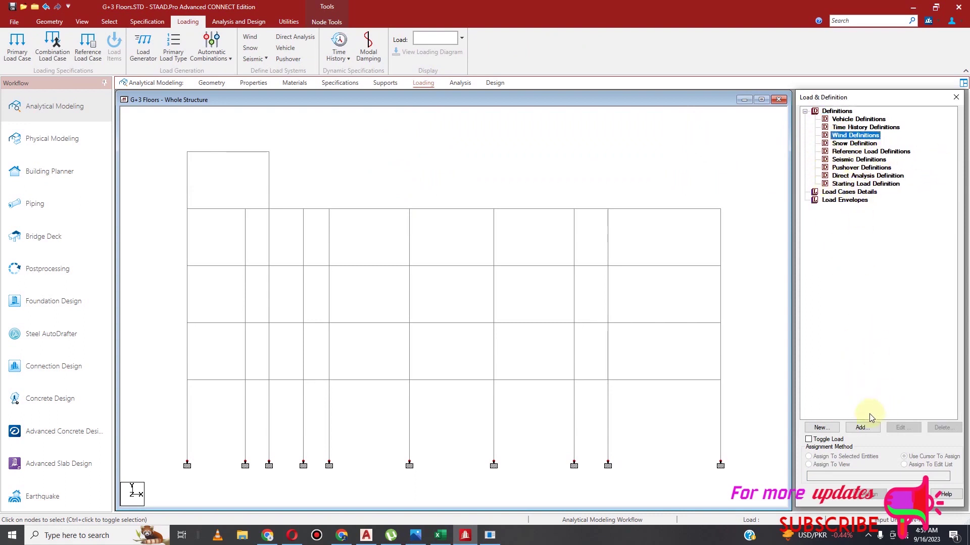
pyautogui.click(861, 428)
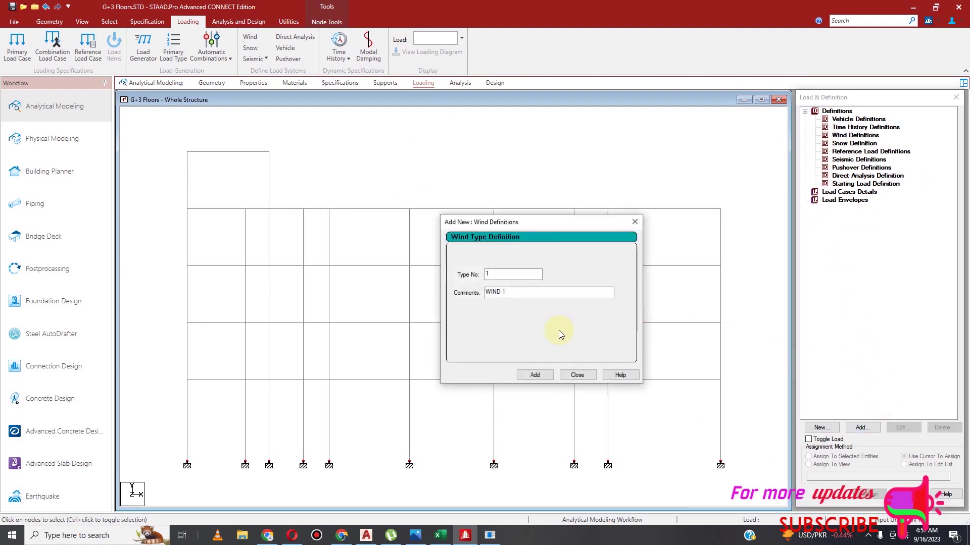
pyautogui.click(550, 375)
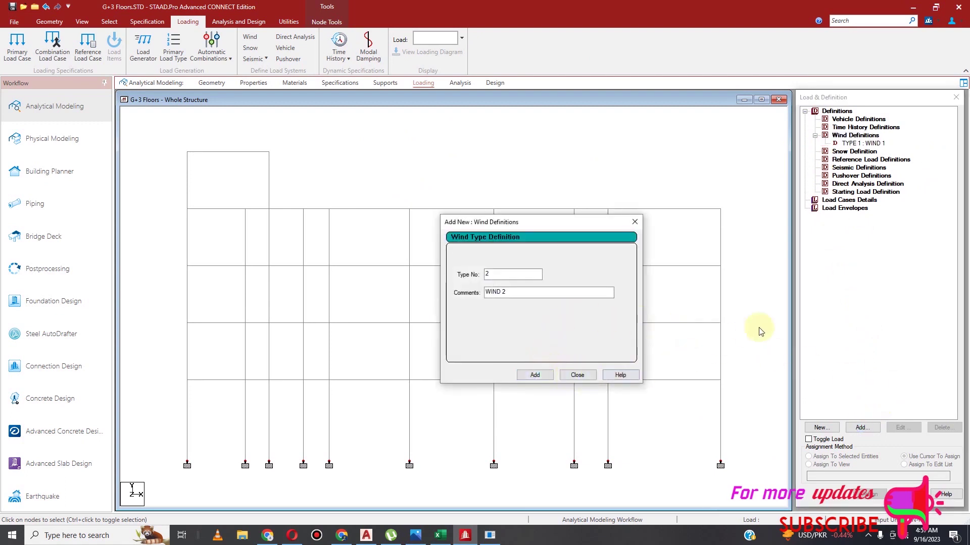
pyautogui.click(578, 375)
# Start an ASCE-7 intensity calculation for WIND 1 and apply building classification Category IV with Exposure B and Building structures
pyautogui.click(853, 144)
pyautogui.click(863, 427)
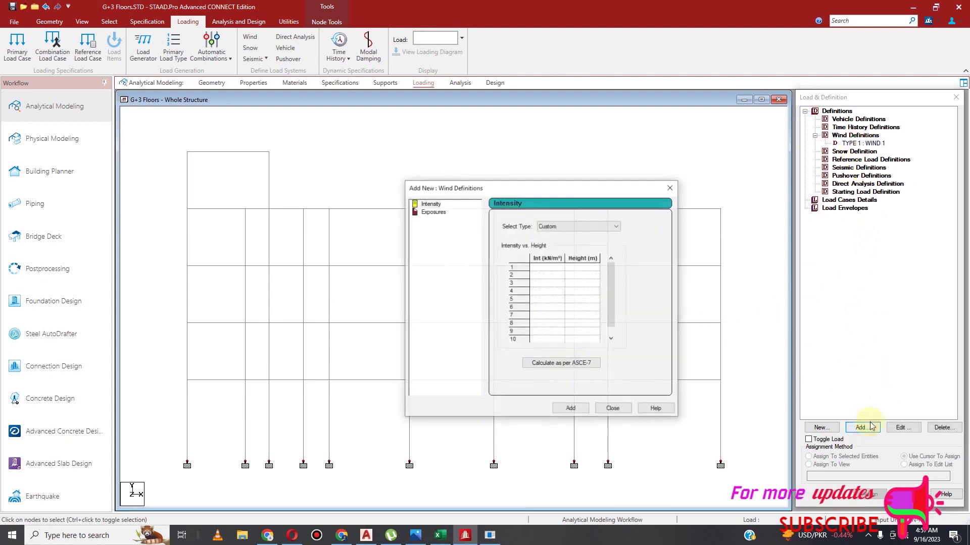
pyautogui.click(575, 364)
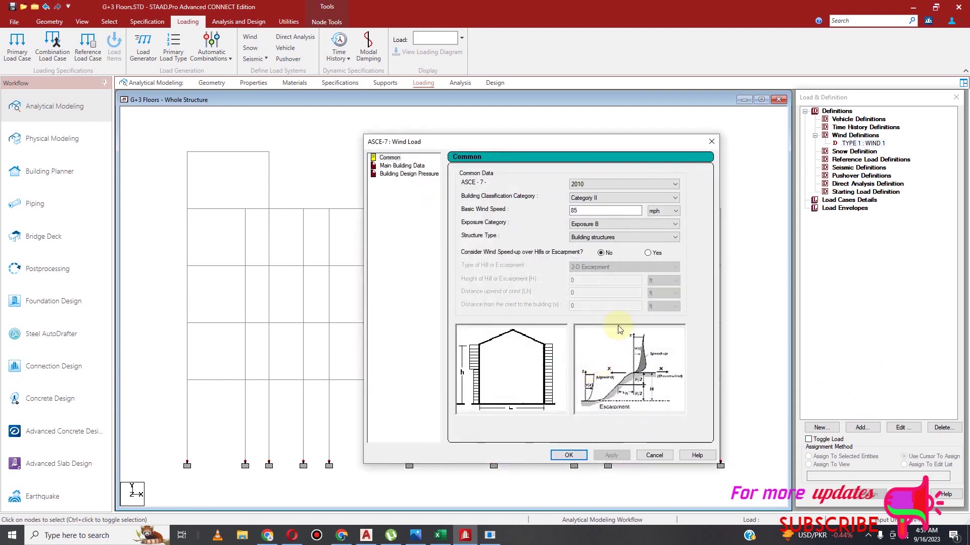
pyautogui.click(663, 225)
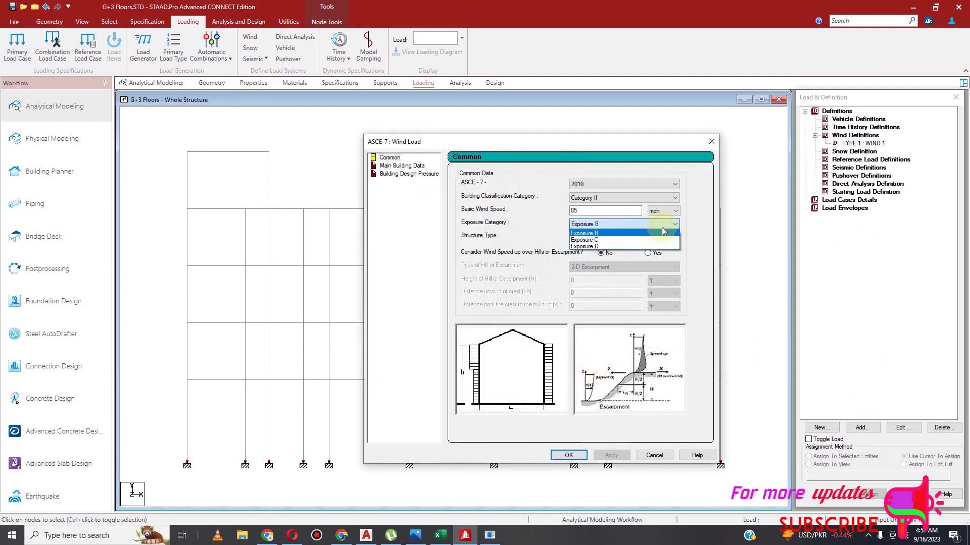
pyautogui.click(664, 232)
pyautogui.click(675, 238)
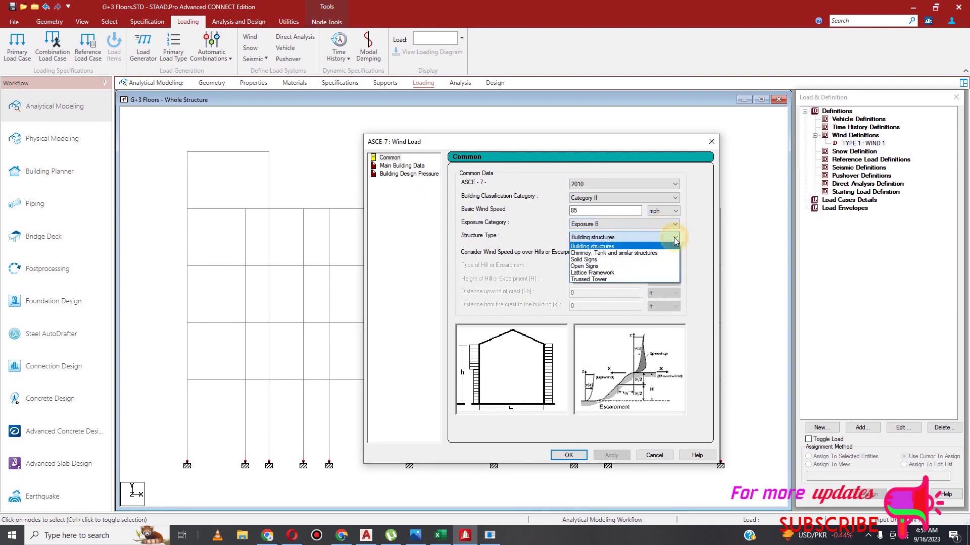
pyautogui.click(676, 240)
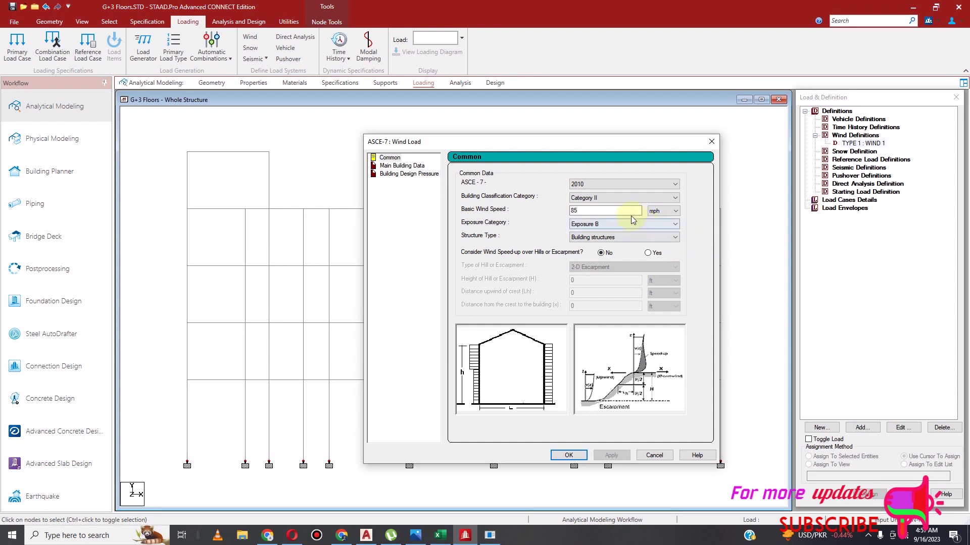
pyautogui.click(677, 200)
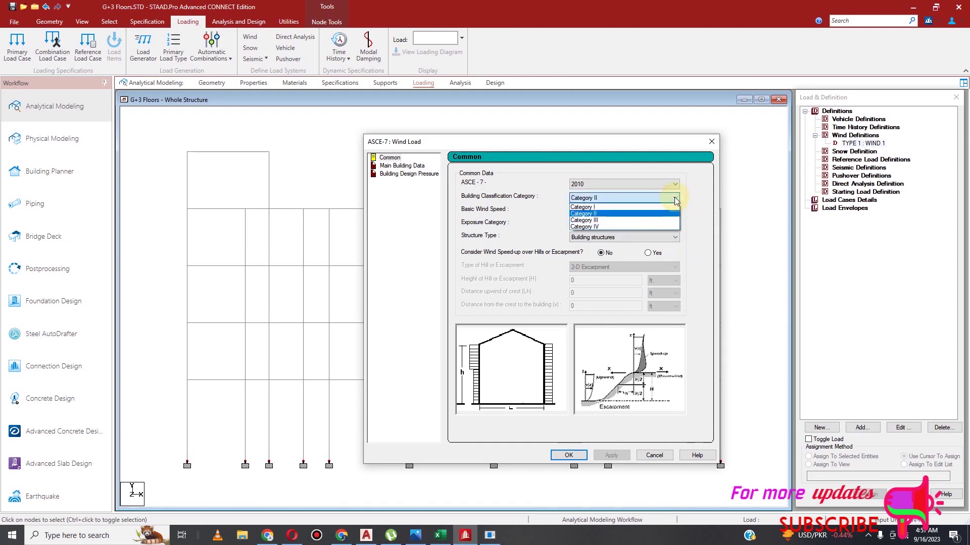
pyautogui.click(661, 227)
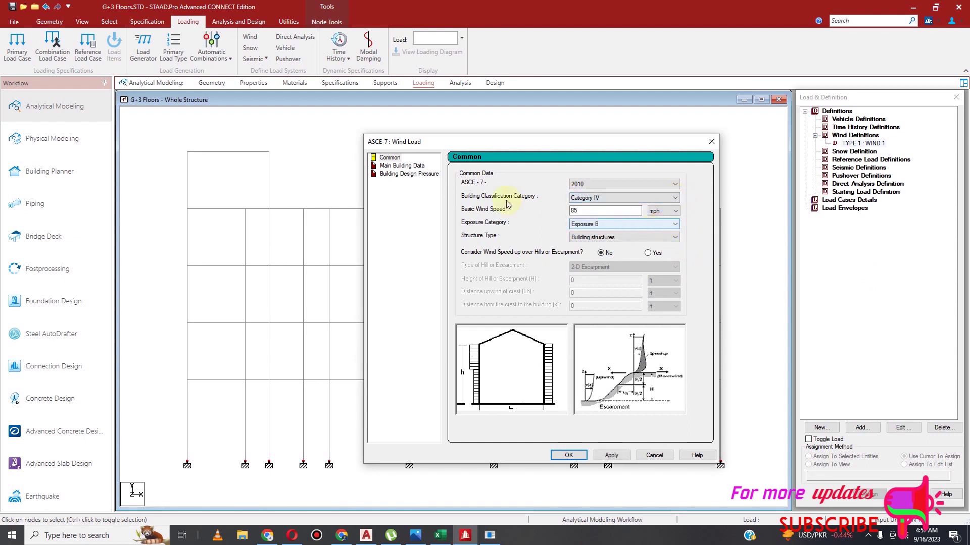
pyautogui.click(398, 166)
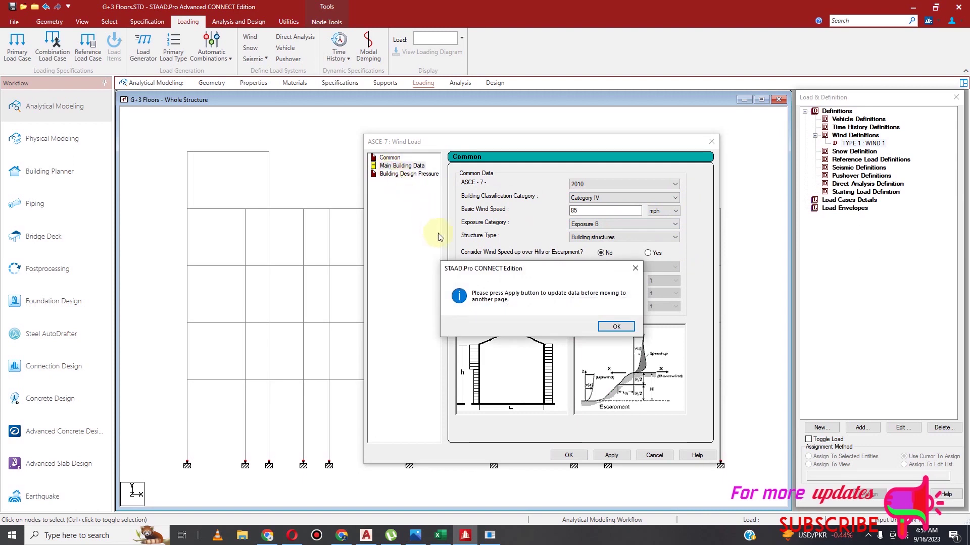
pyautogui.click(636, 269)
pyautogui.click(611, 455)
# In the main building data, set the units of the building height and both building lengths to metres
pyautogui.click(412, 166)
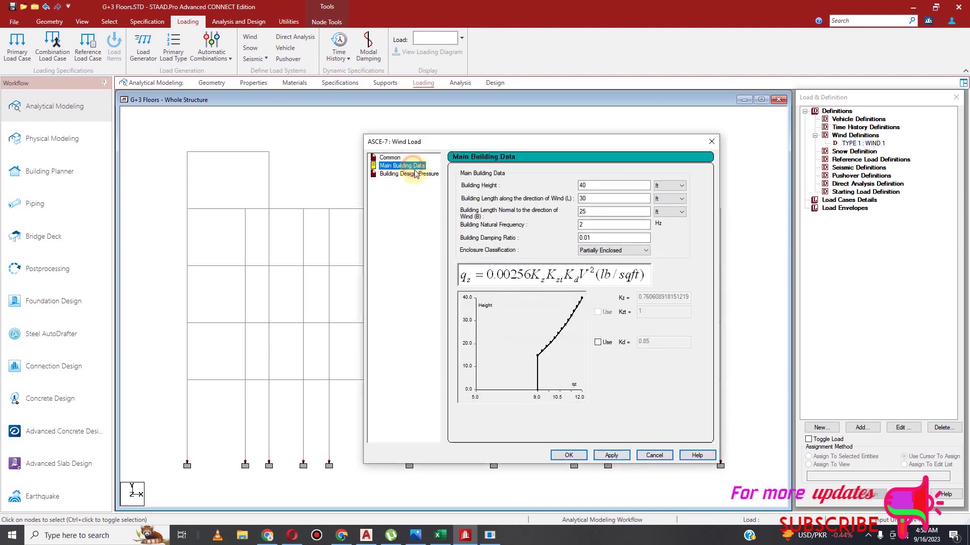
pyautogui.doubleClick(597, 187)
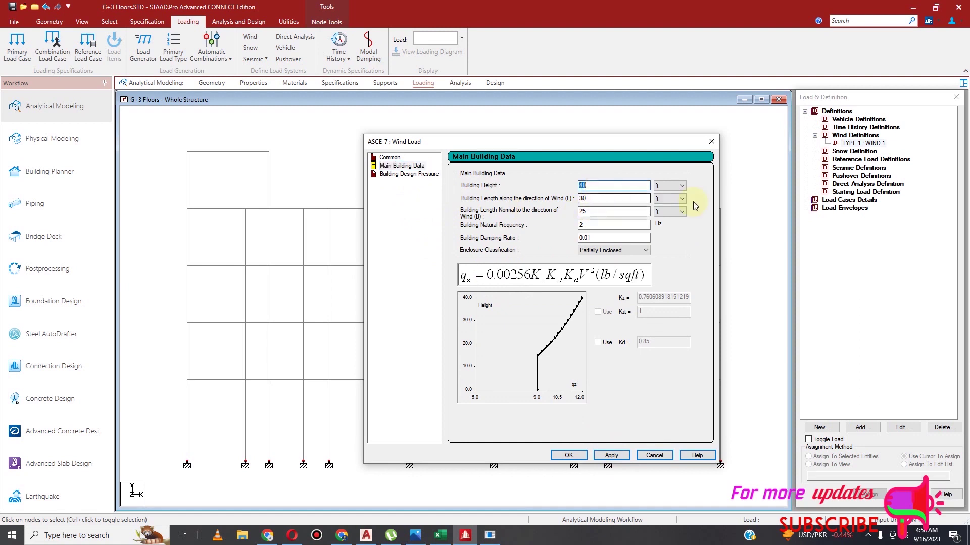
pyautogui.click(678, 186)
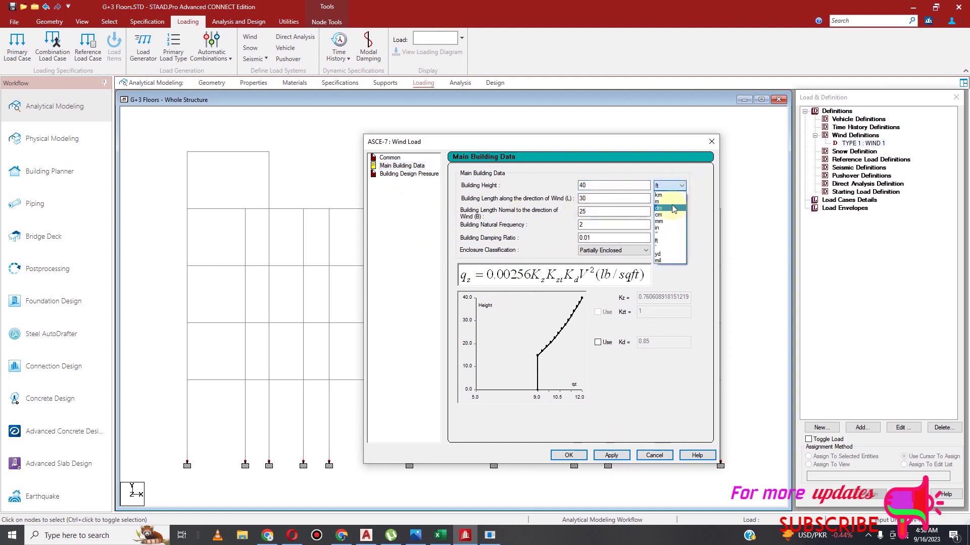
pyautogui.click(677, 202)
pyautogui.click(681, 199)
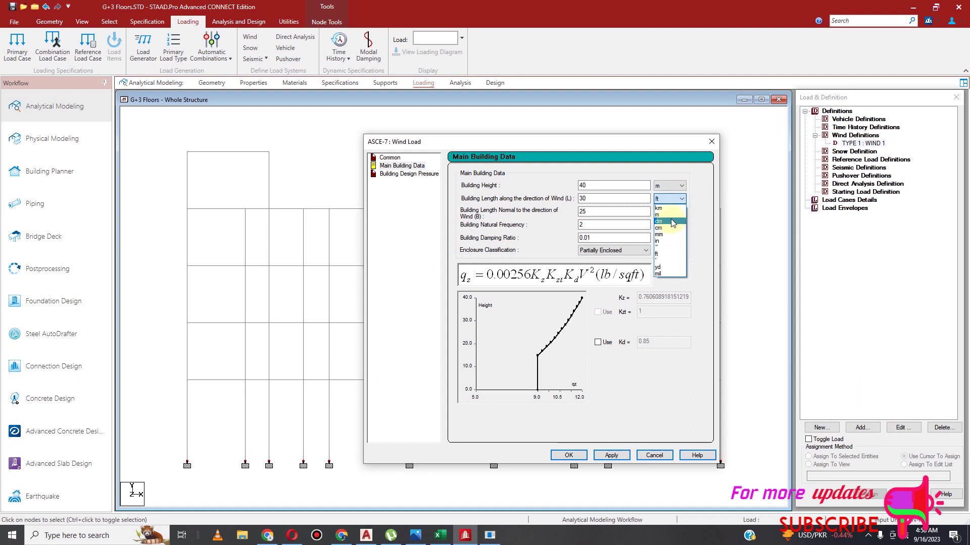
pyautogui.click(672, 216)
pyautogui.click(678, 212)
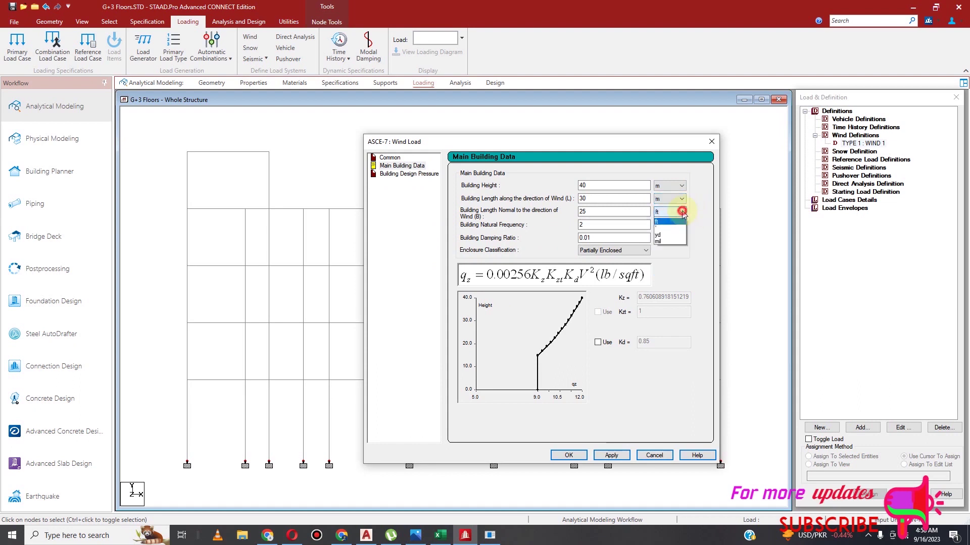
pyautogui.click(681, 229)
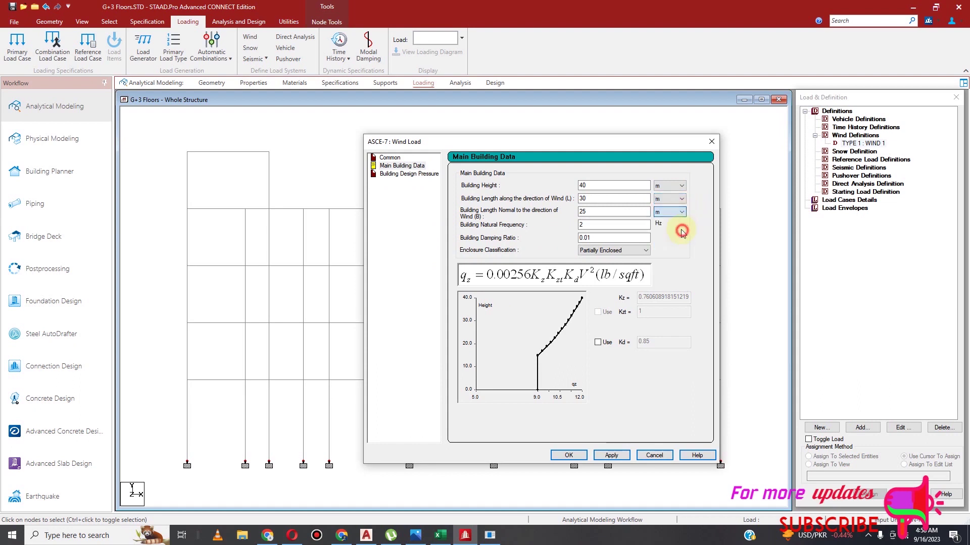
# Complete the ASCE-7 wind calculation with a building height of 14.25 m, Enclosed Building classification and windward wall pressures
pyautogui.click(590, 209)
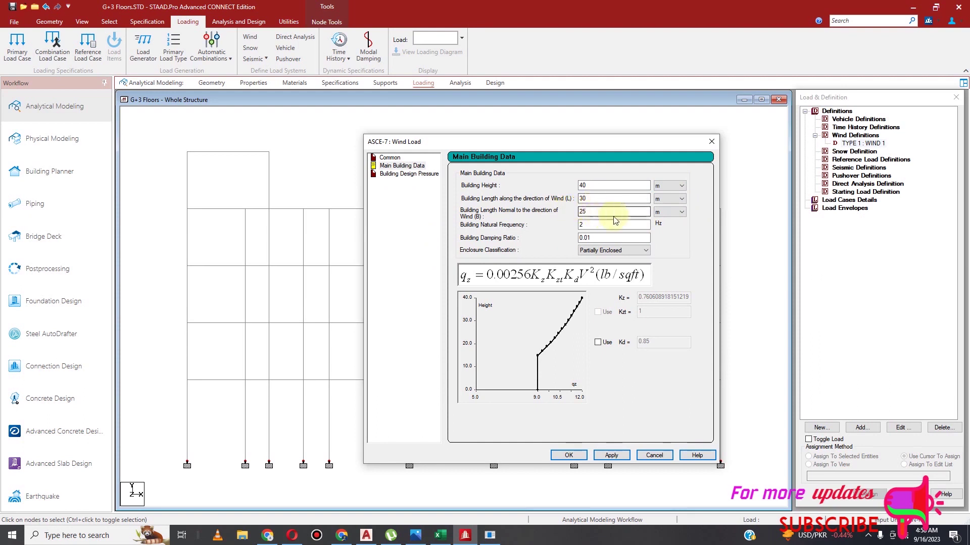
pyautogui.doubleClick(589, 186)
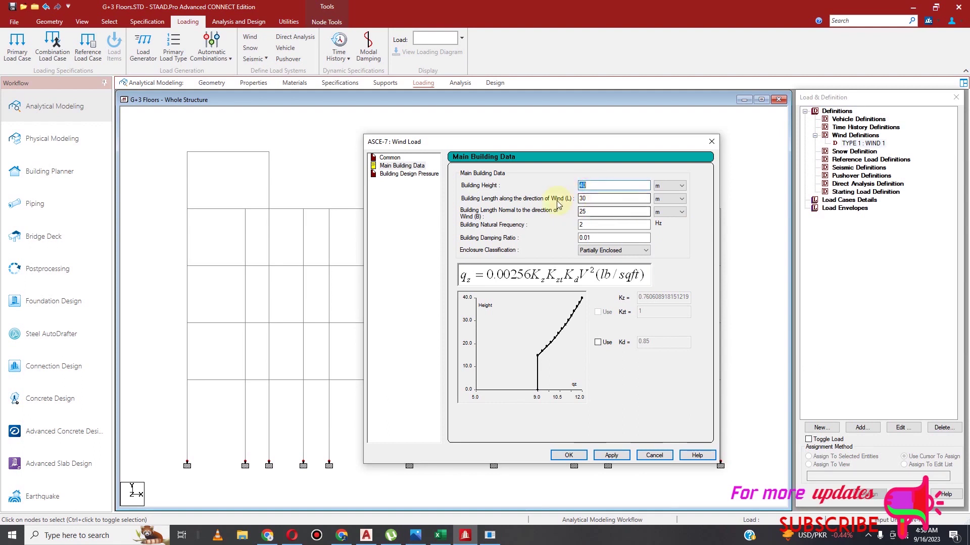
pyautogui.write('14.25')
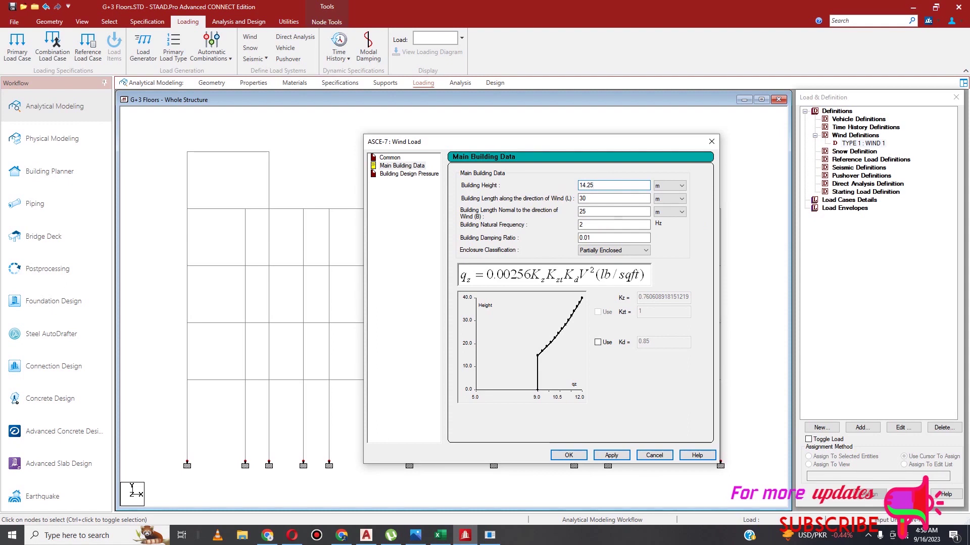
pyautogui.click(640, 250)
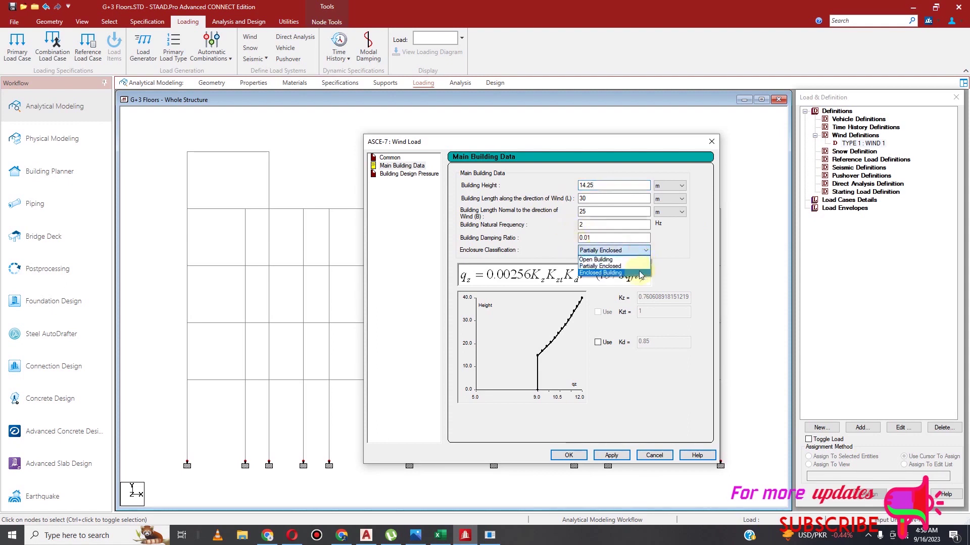
pyautogui.click(638, 273)
pyautogui.click(616, 455)
pyautogui.click(410, 174)
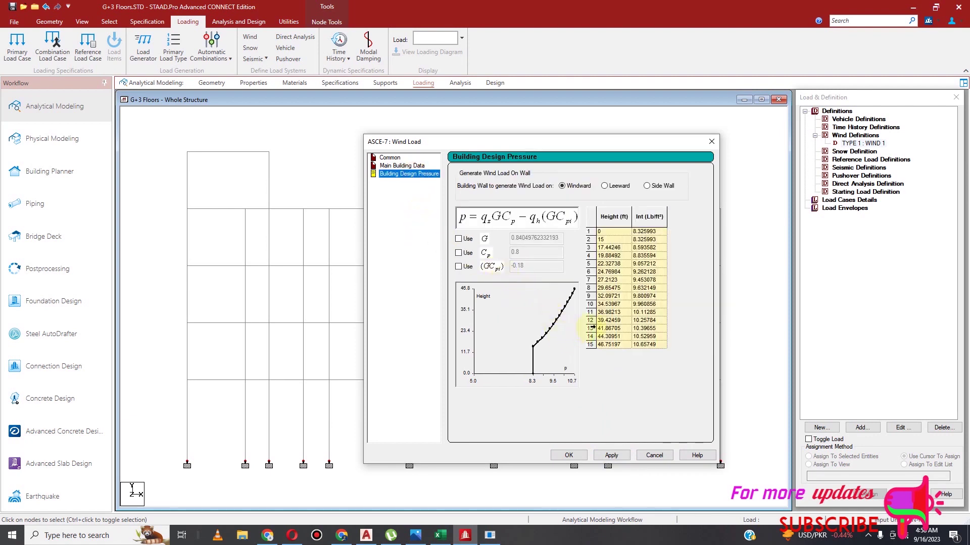
pyautogui.click(569, 456)
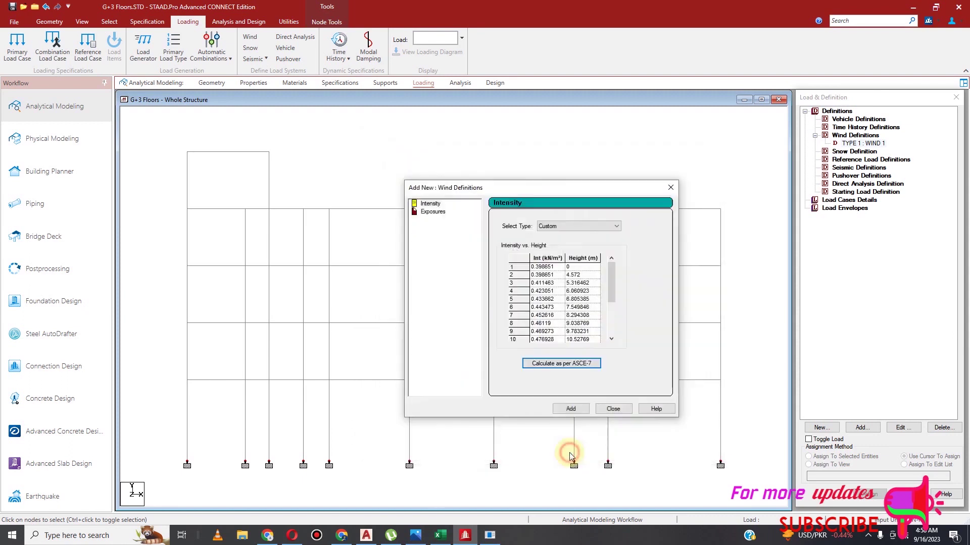
# Add an exposure with a factor of 1 to the WIND 1 definition
pyautogui.click(436, 212)
pyautogui.doubleClick(579, 258)
pyautogui.write('1')
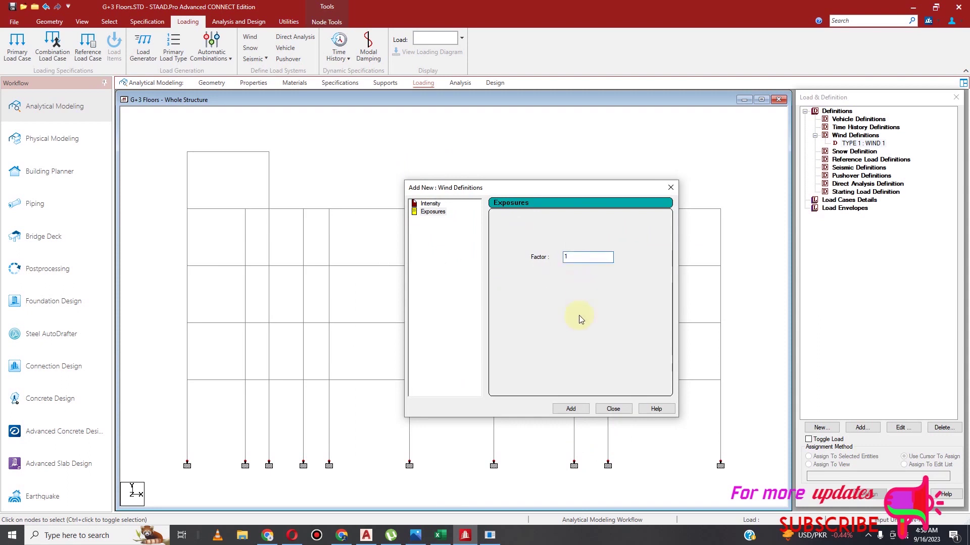
pyautogui.click(571, 410)
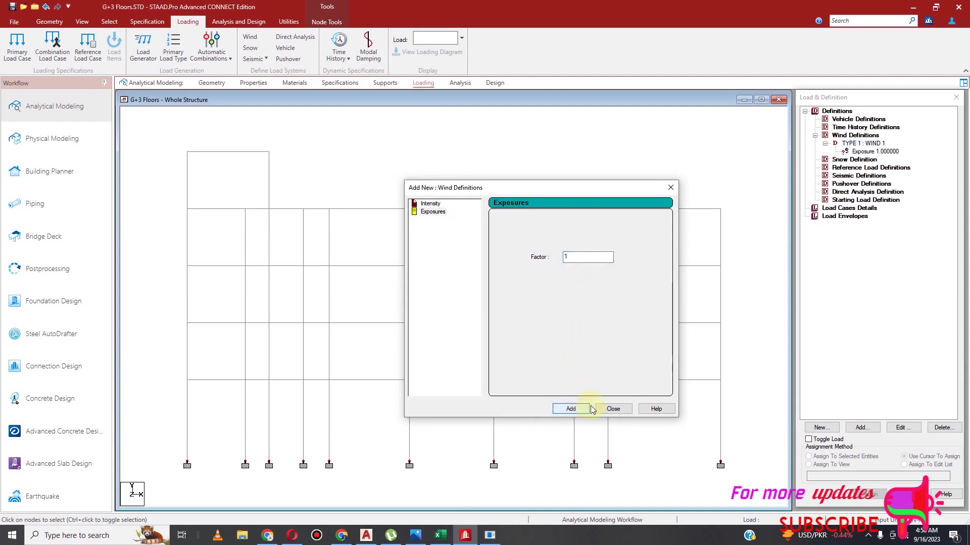
# Assign the WIND 1 exposure of factor 1 to all nodes in the view and show the structure isometrically
pyautogui.click(613, 409)
pyautogui.click(867, 152)
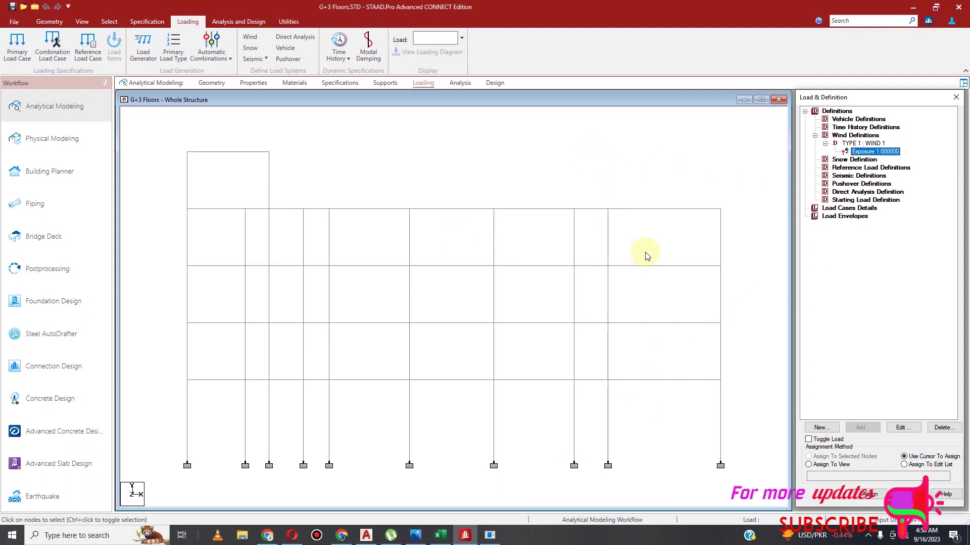
pyautogui.click(808, 465)
pyautogui.click(871, 497)
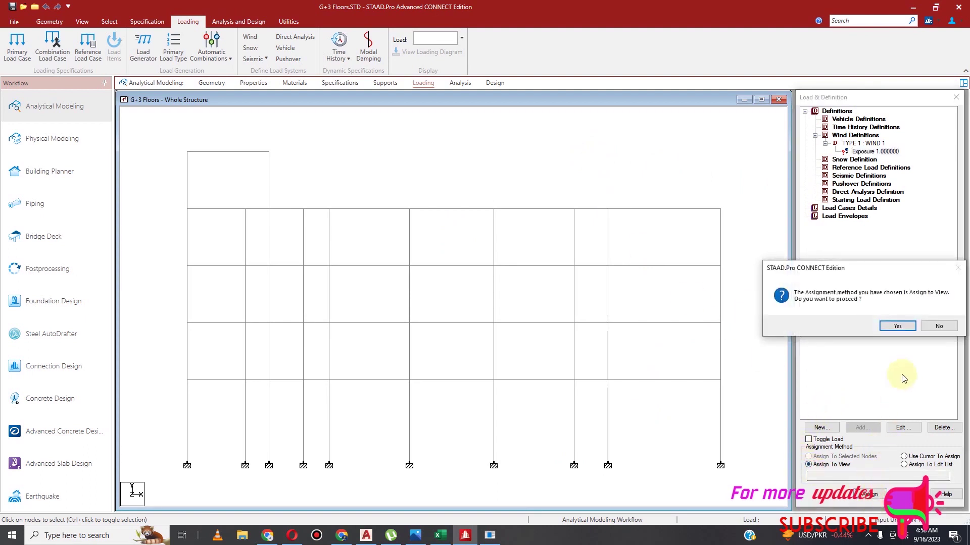
pyautogui.click(900, 326)
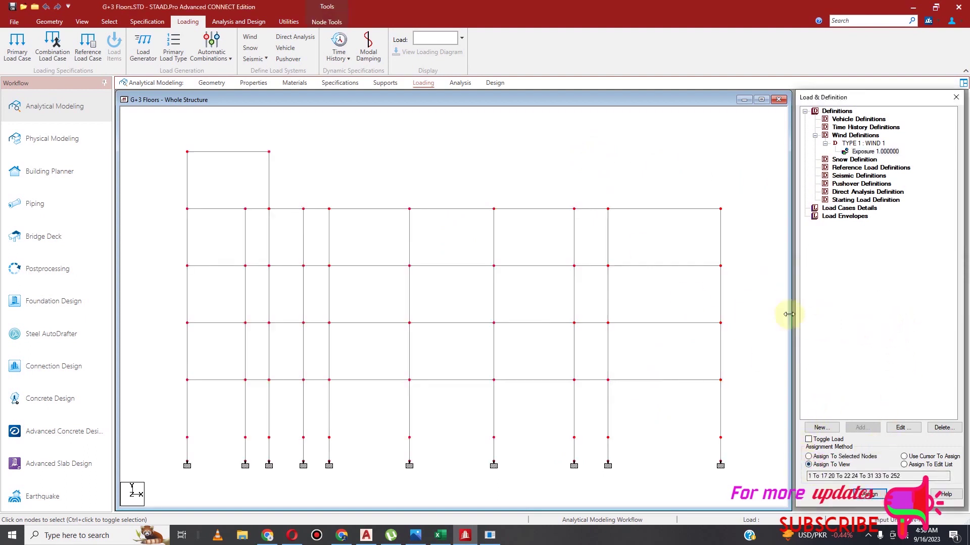
pyautogui.click(82, 21)
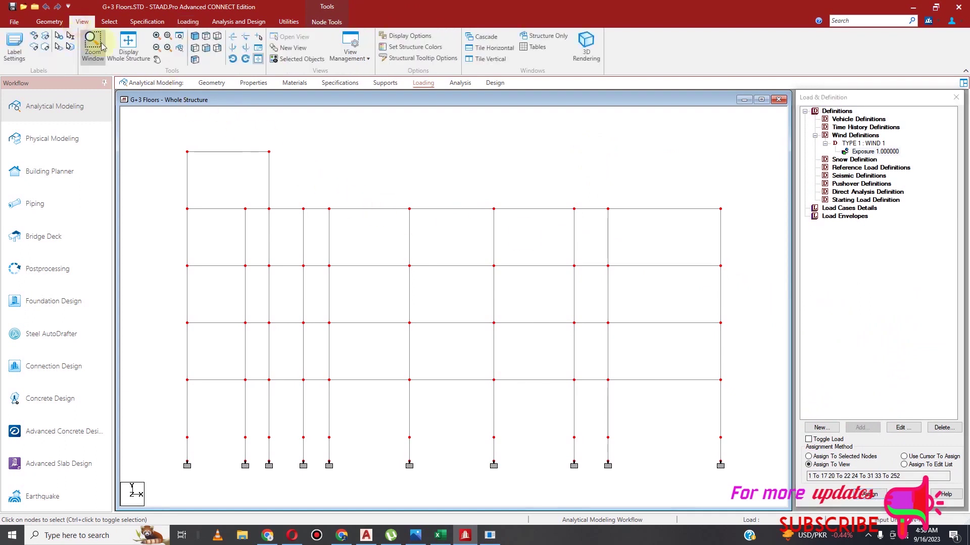
pyautogui.click(194, 36)
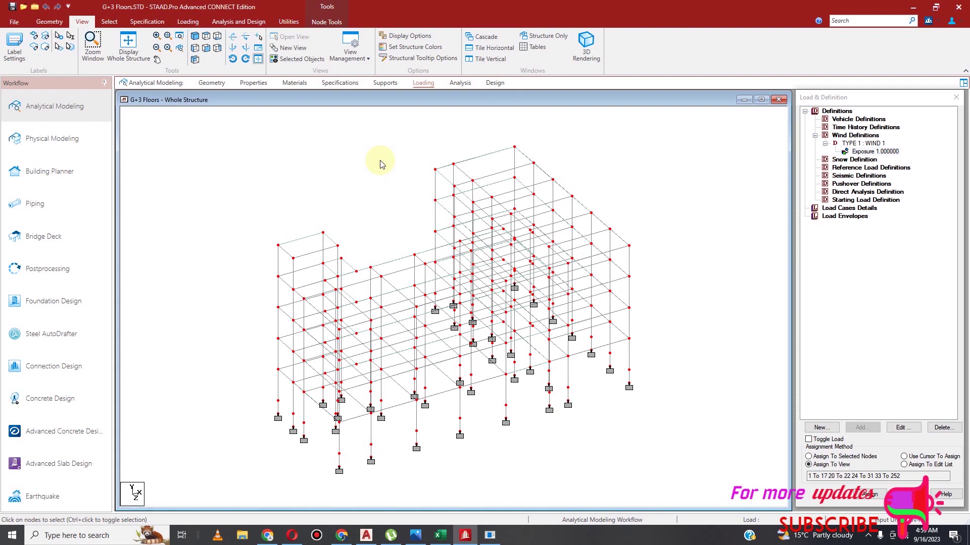
# Start a seismic definition of type Indian: IS 1893-2002/2005 and open its parameter generator
pyautogui.click(853, 176)
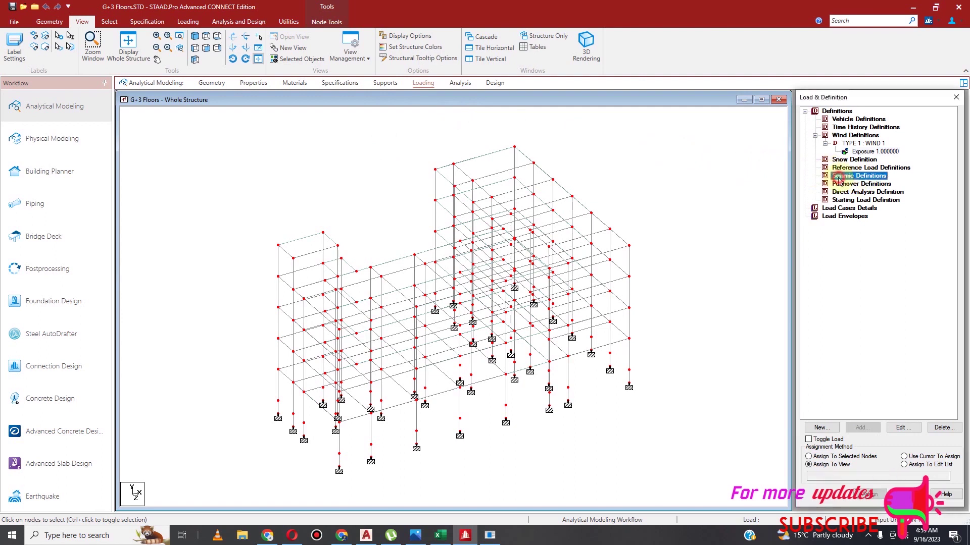
pyautogui.click(861, 428)
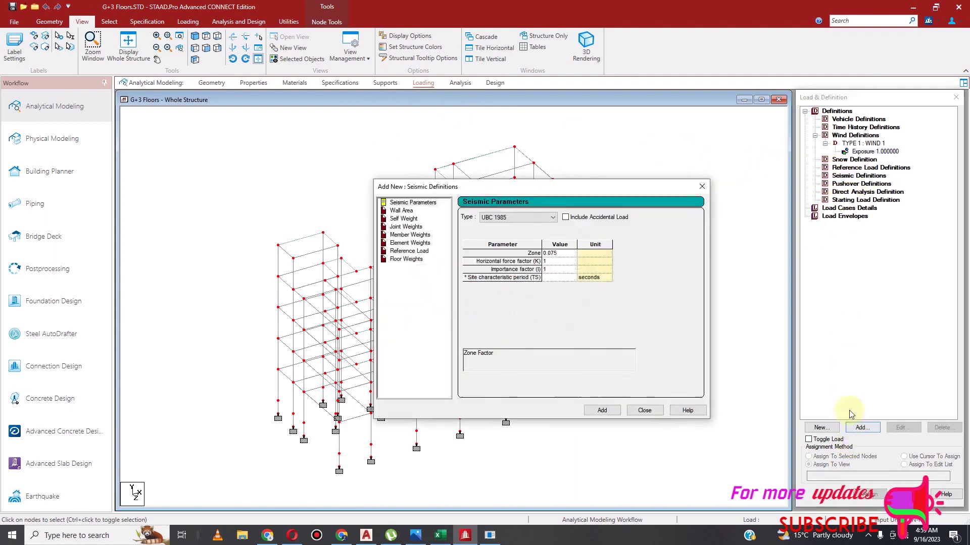
pyautogui.click(553, 217)
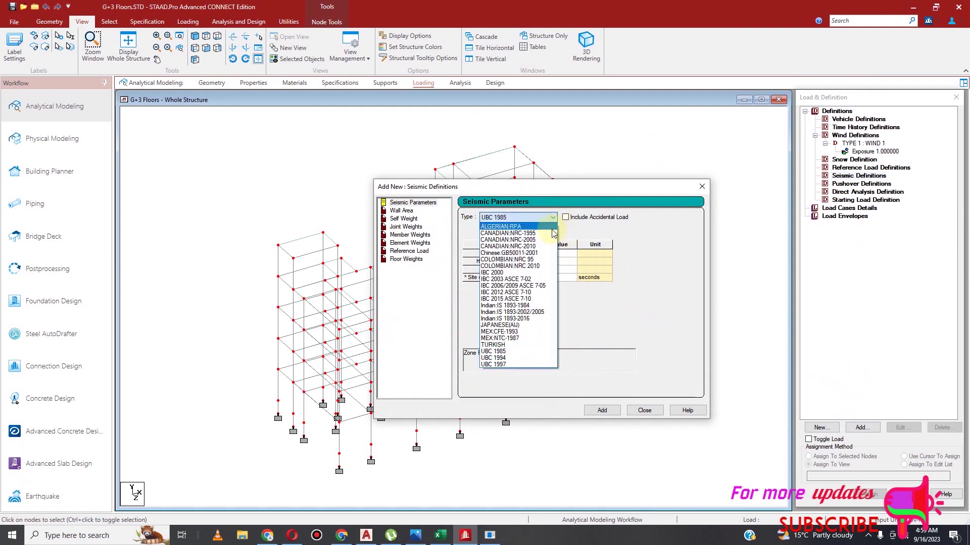
pyautogui.click(539, 312)
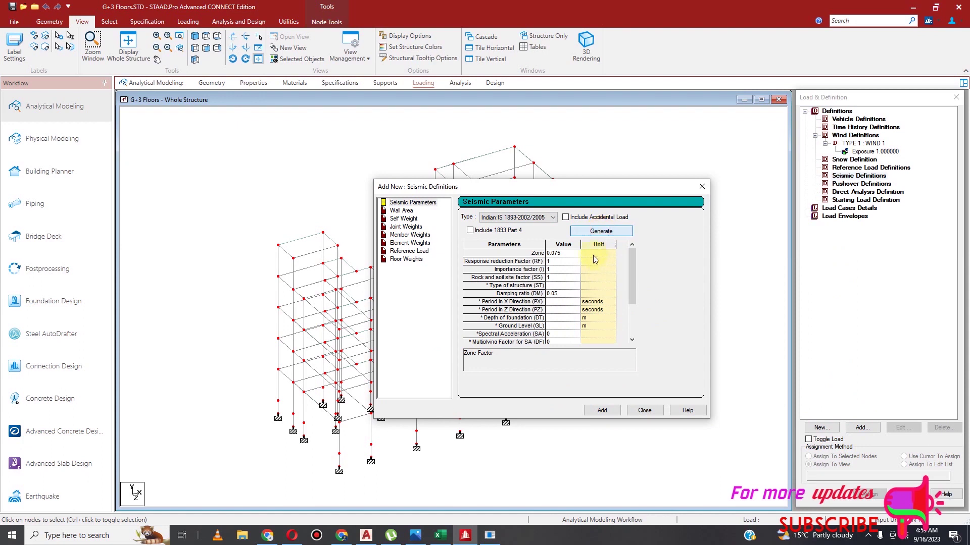
pyautogui.click(601, 231)
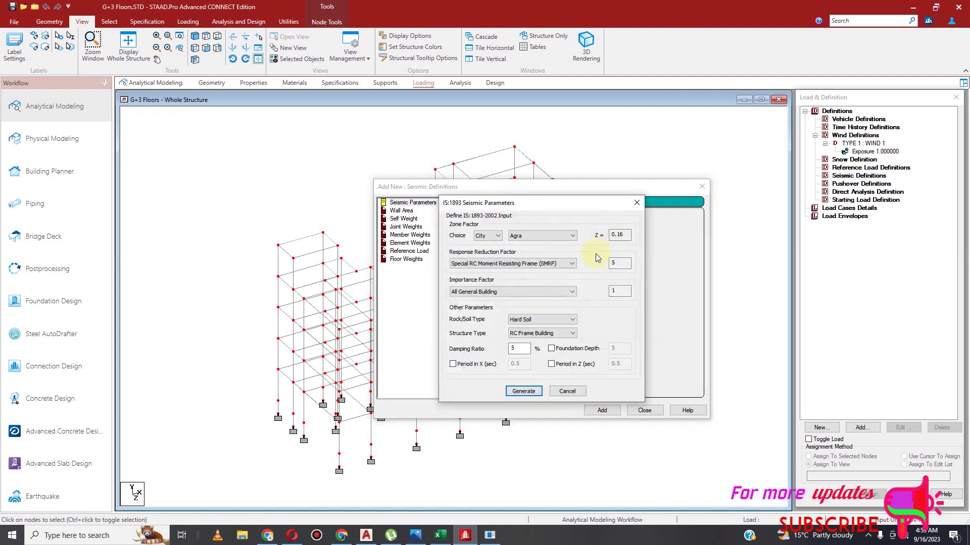
# Define the IS 1893 zone factor by zone instead of city and select Zone II
pyautogui.click(498, 236)
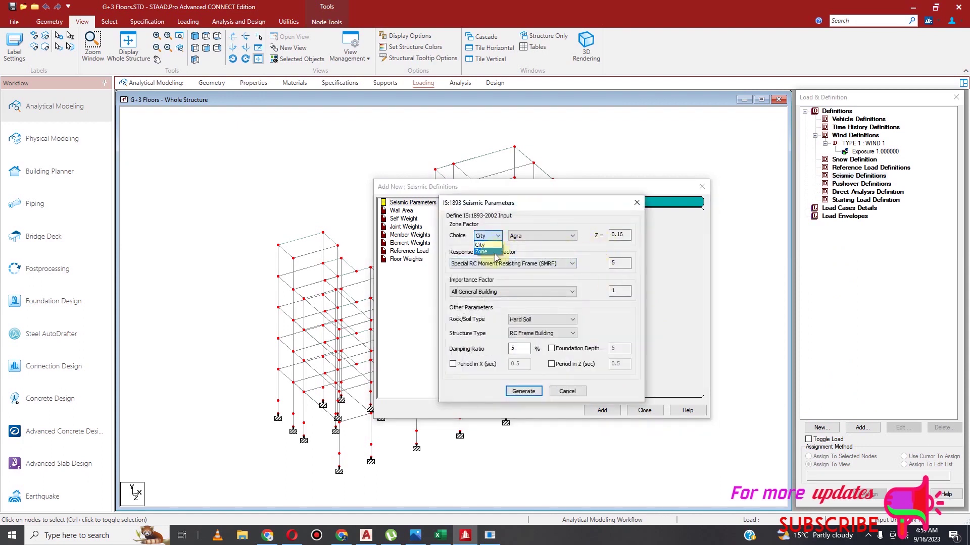
pyautogui.click(492, 252)
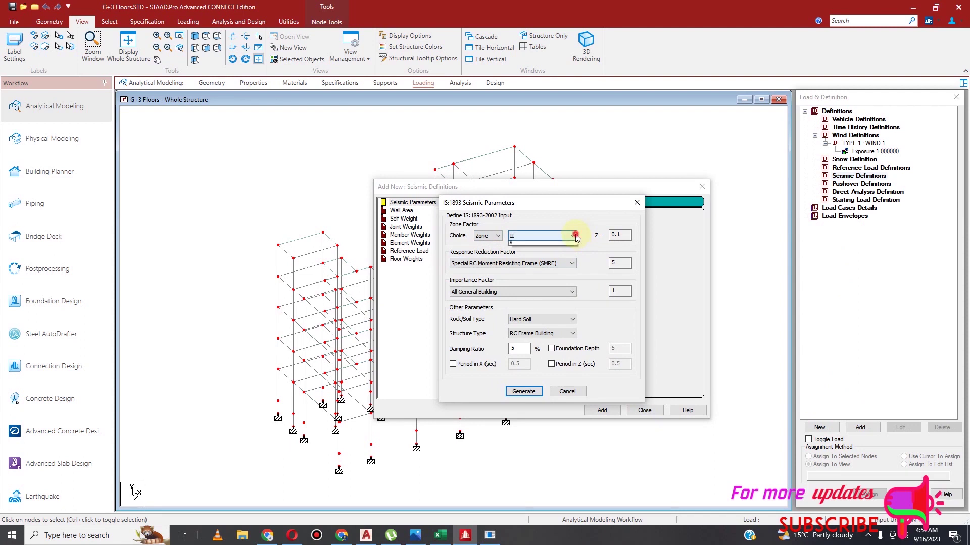
pyautogui.click(573, 235)
pyautogui.click(556, 261)
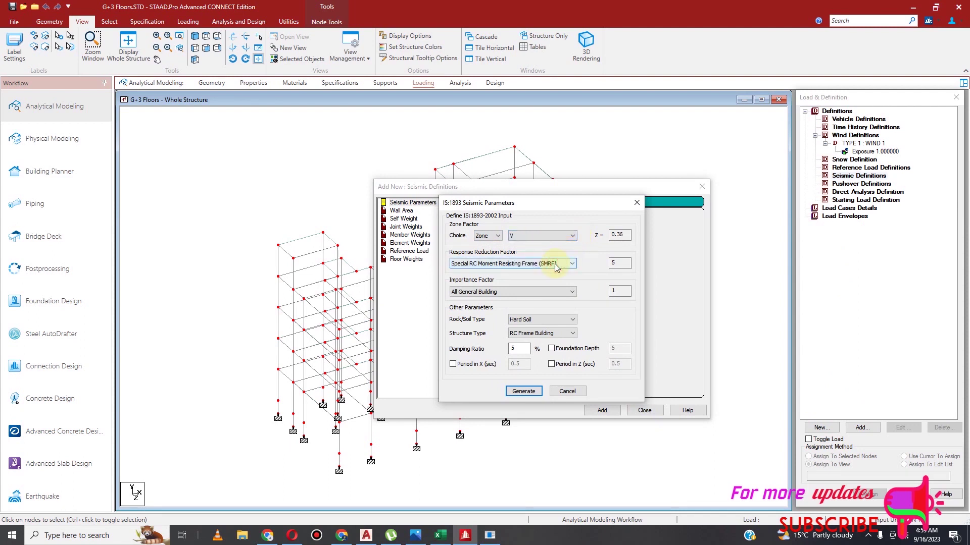
pyautogui.click(569, 236)
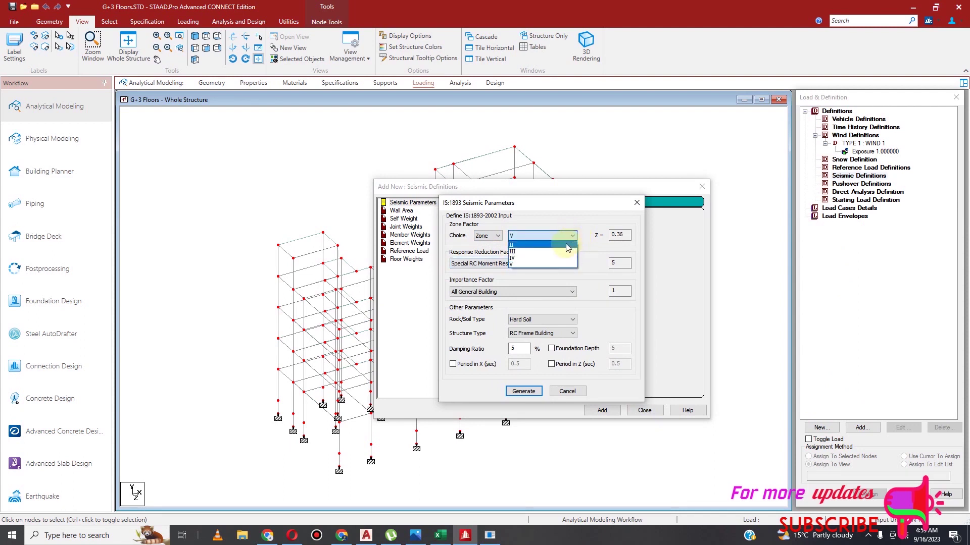
pyautogui.click(567, 245)
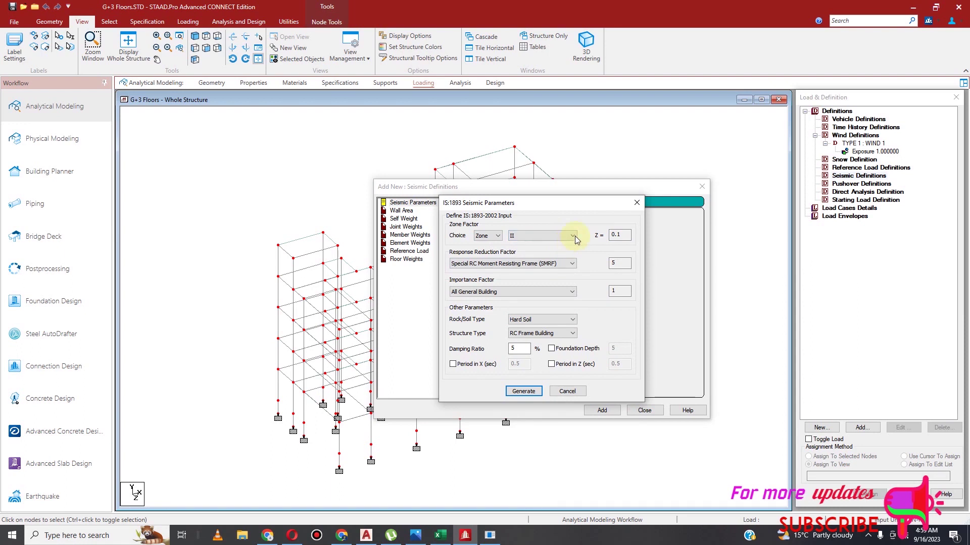
pyautogui.click(570, 238)
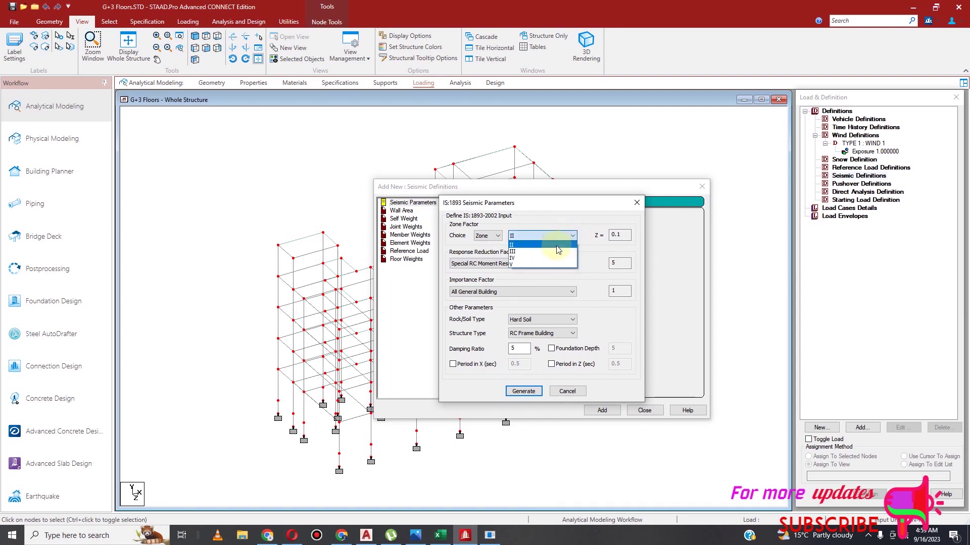
pyautogui.click(557, 249)
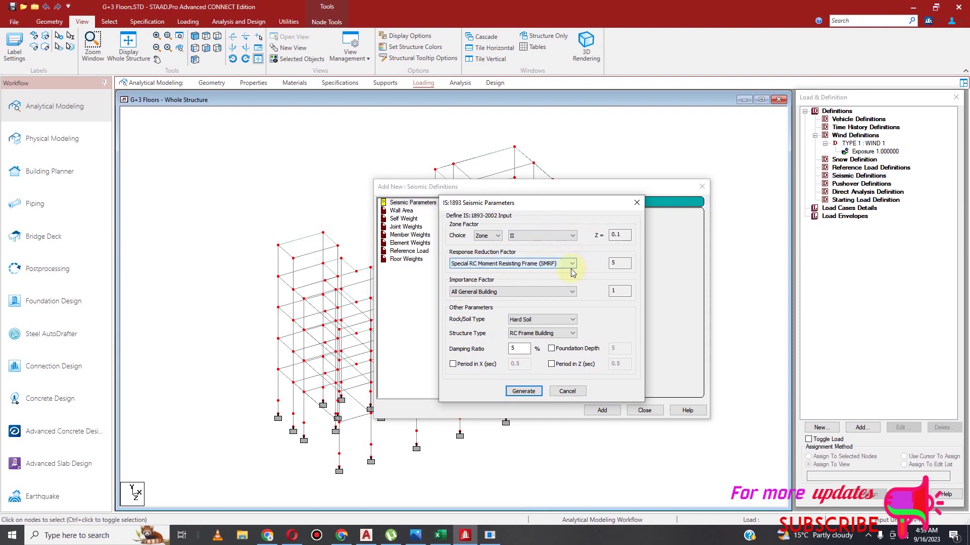
# Generate the IS 1893 parameters for an SMRF general building on hard soil with 5% damping, and add them as the seismic definition
pyautogui.click(572, 293)
pyautogui.click(572, 293)
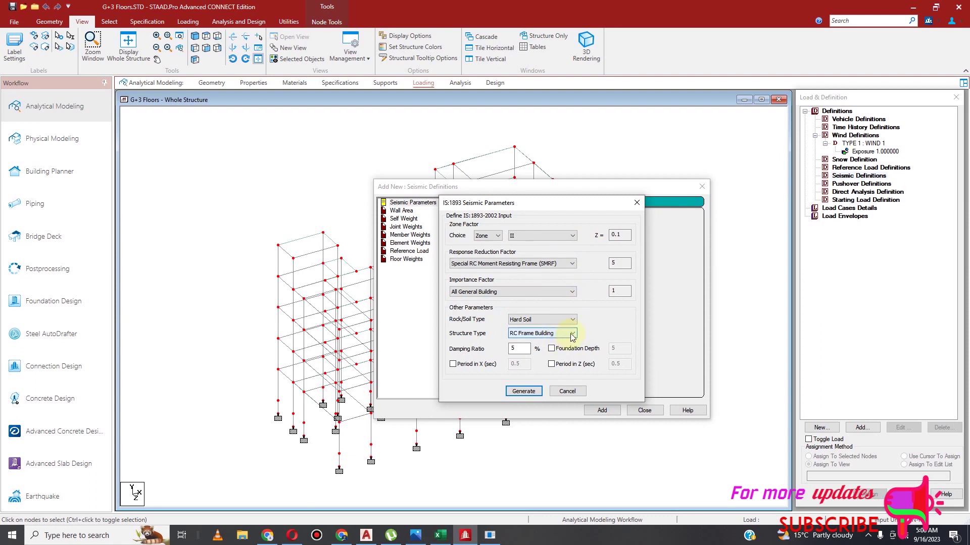
pyautogui.doubleClick(524, 348)
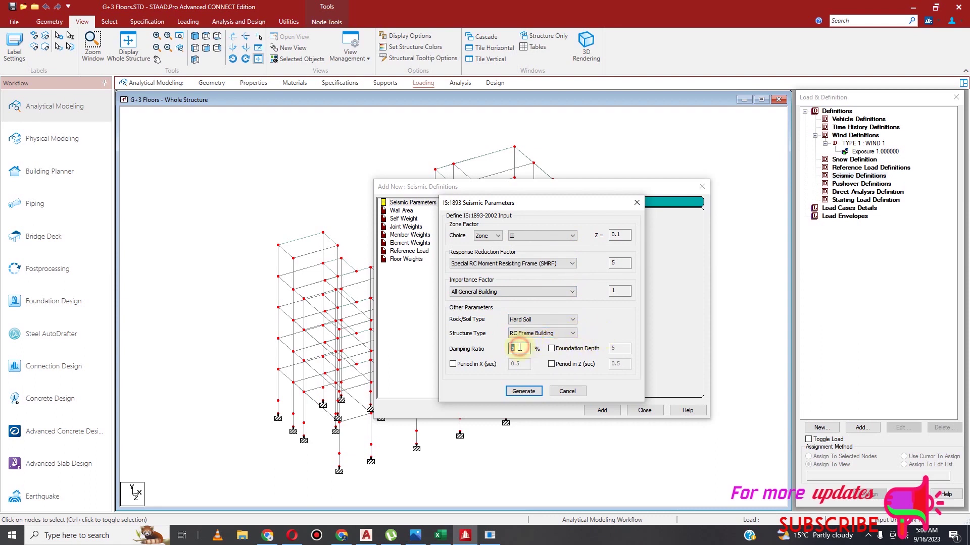
pyautogui.click(525, 348)
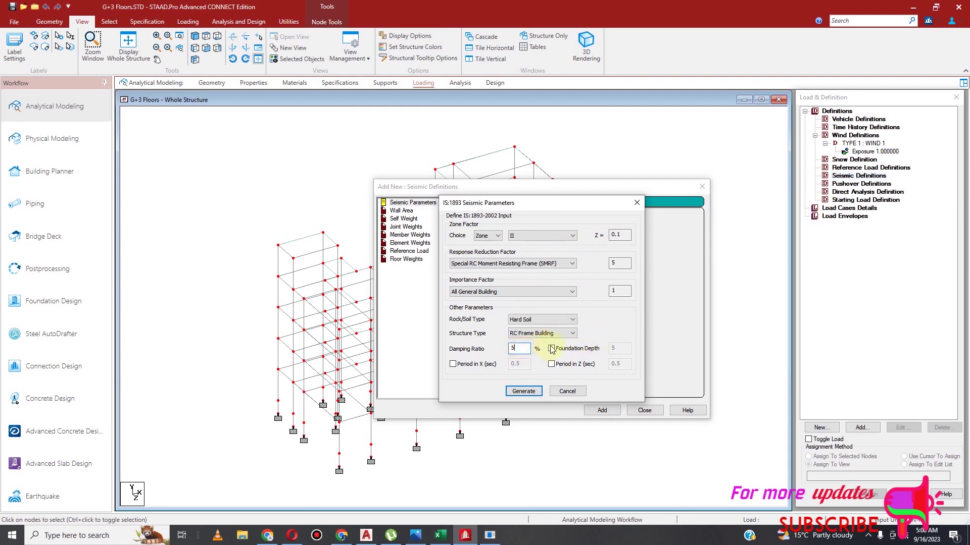
pyautogui.click(529, 395)
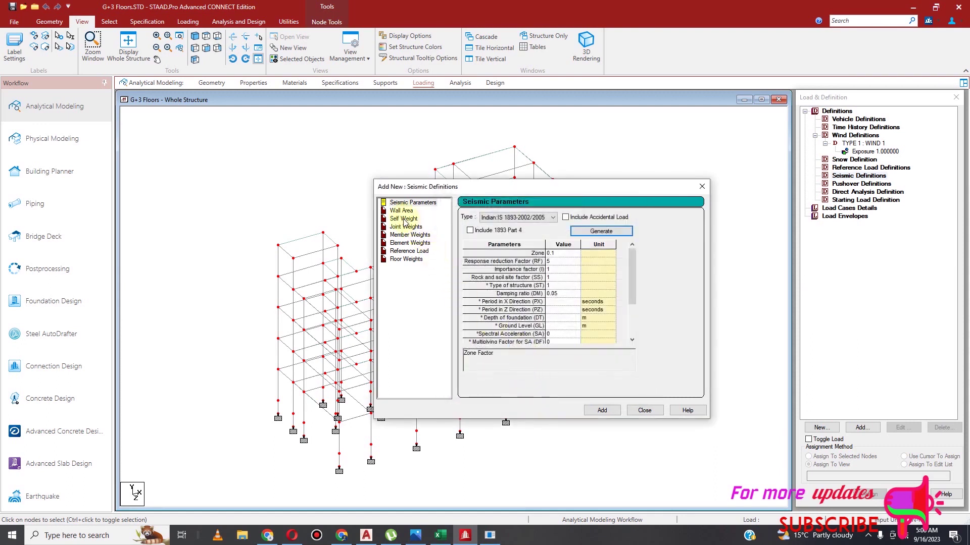
pyautogui.click(602, 410)
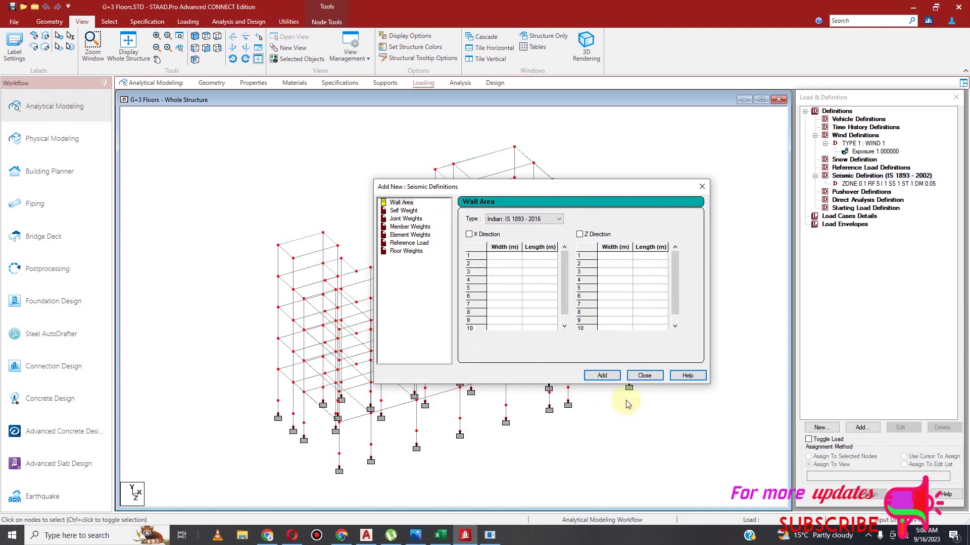
pyautogui.click(644, 375)
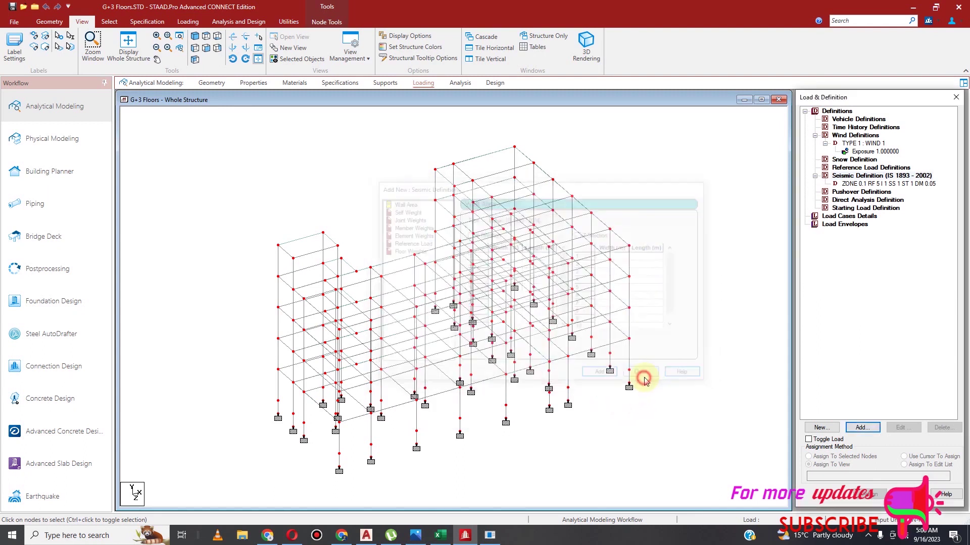
# Add a self weight with a factor of 1 to the IS 1893 seismic definition
pyautogui.click(867, 184)
pyautogui.click(862, 428)
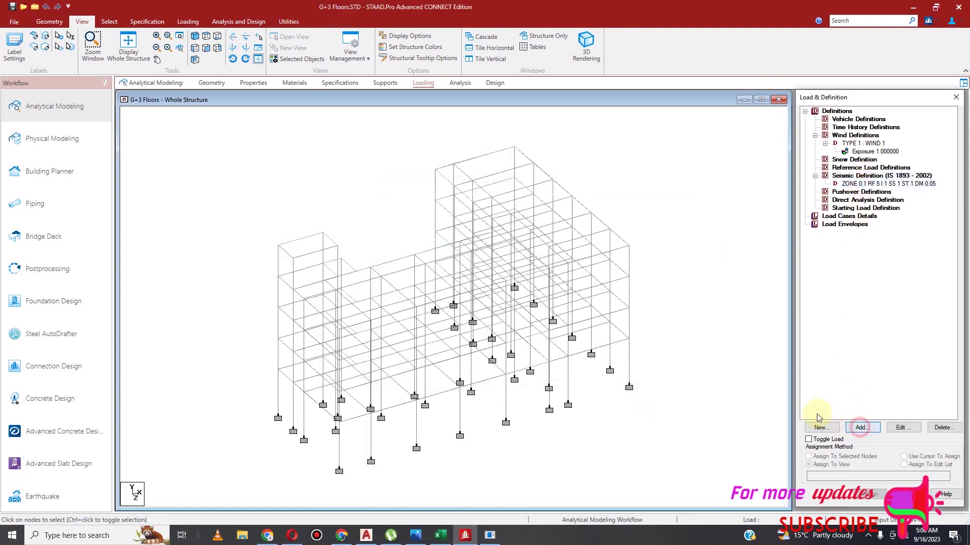
pyautogui.click(403, 227)
pyautogui.click(604, 396)
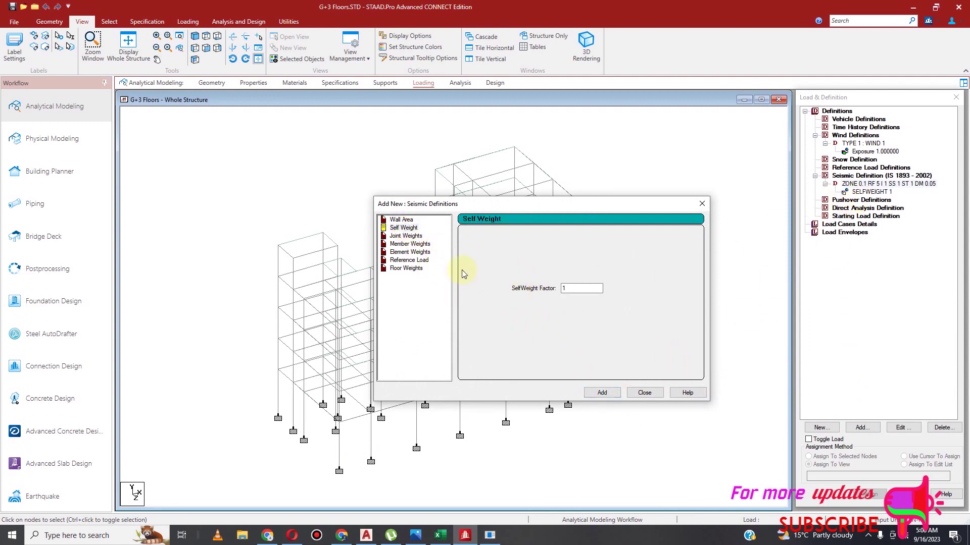
# Open the member weights of the seismic definition and calculate 0.2 × 2.4 × 20 with the built-in calculator
pyautogui.click(411, 246)
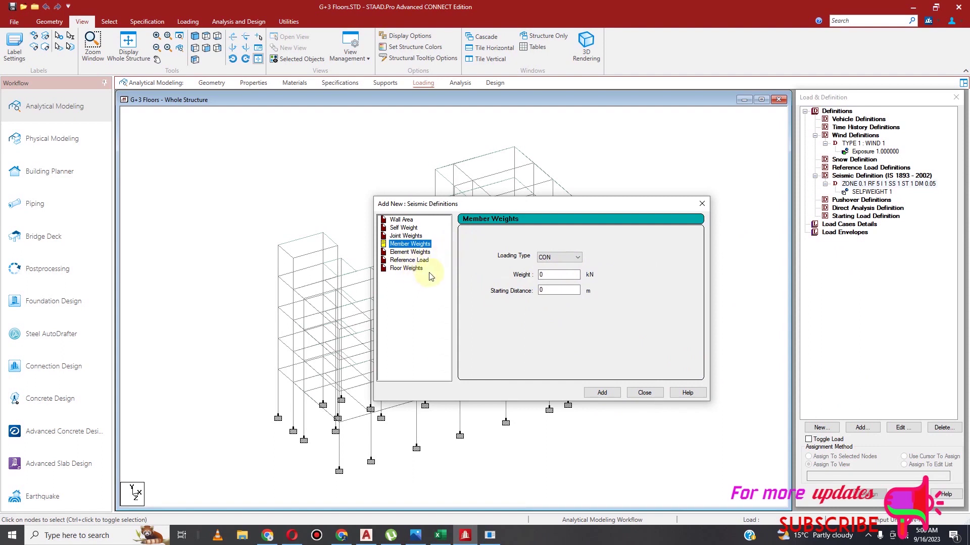
pyautogui.click(288, 21)
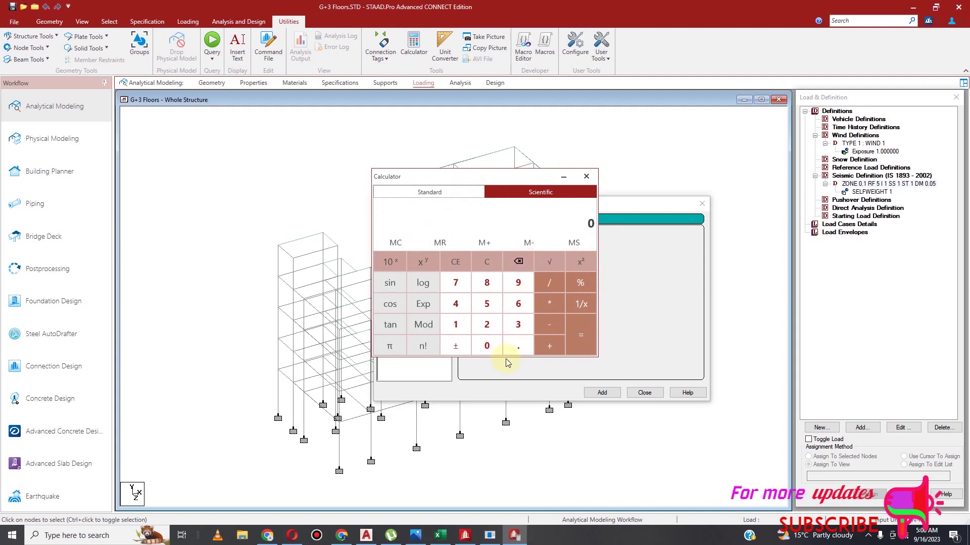
pyautogui.click(516, 347)
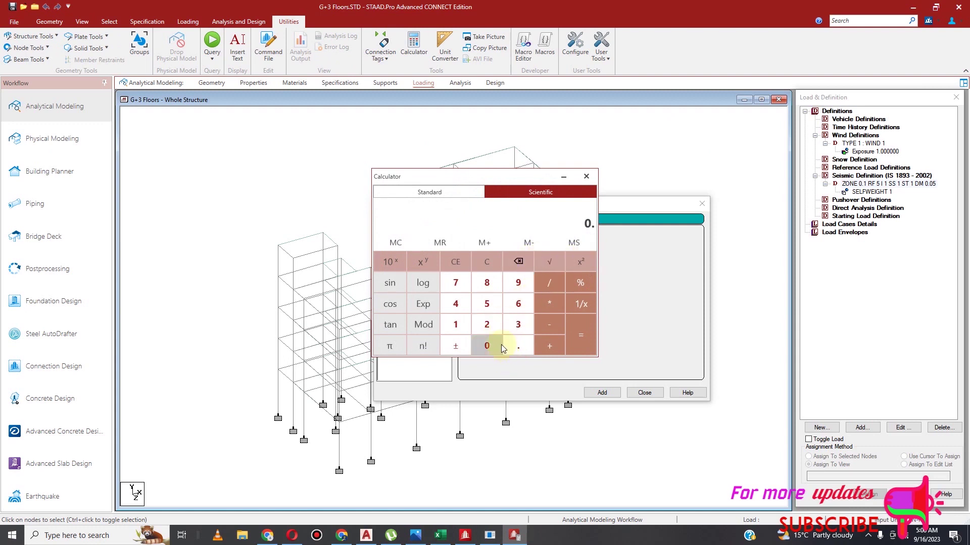
pyautogui.click(493, 327)
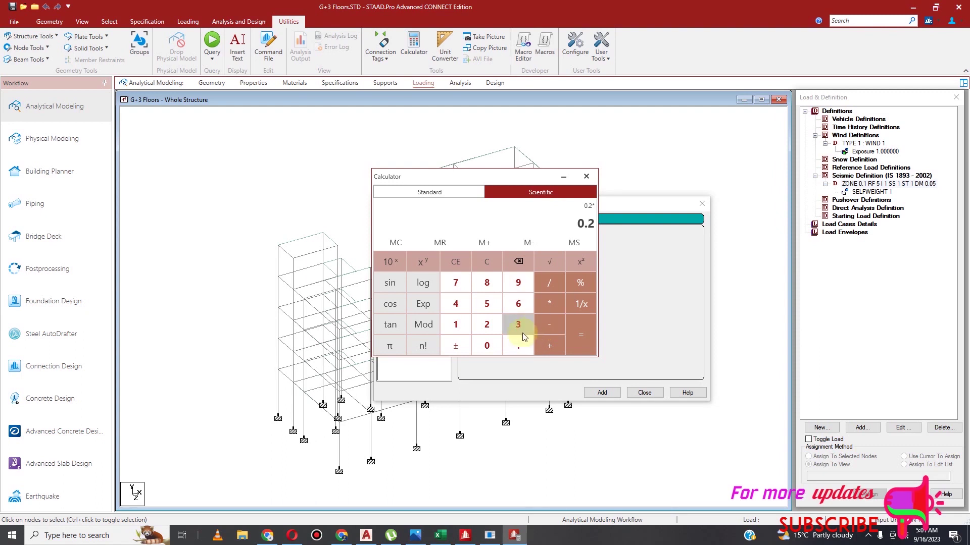
pyautogui.click(518, 345)
pyautogui.click(455, 303)
pyautogui.click(549, 305)
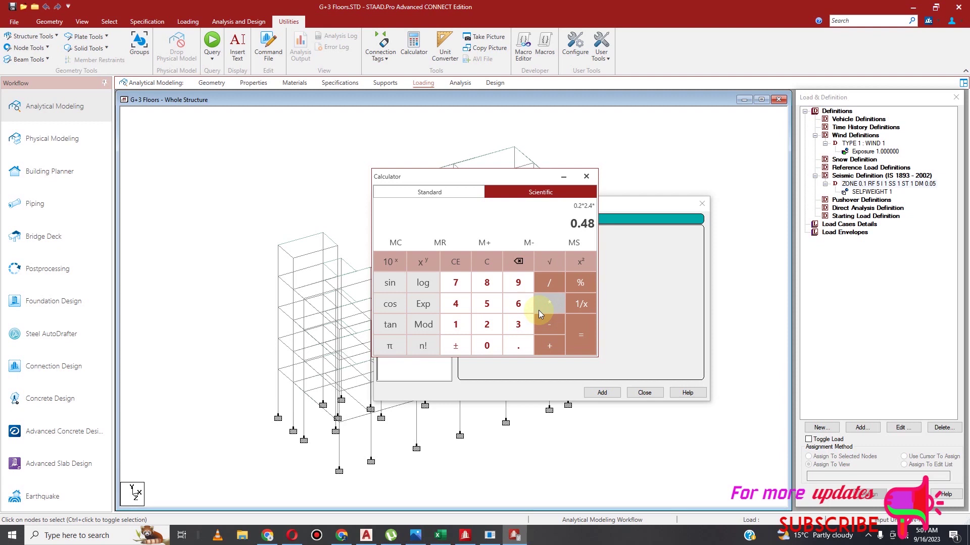
pyautogui.click(486, 324)
pyautogui.click(487, 347)
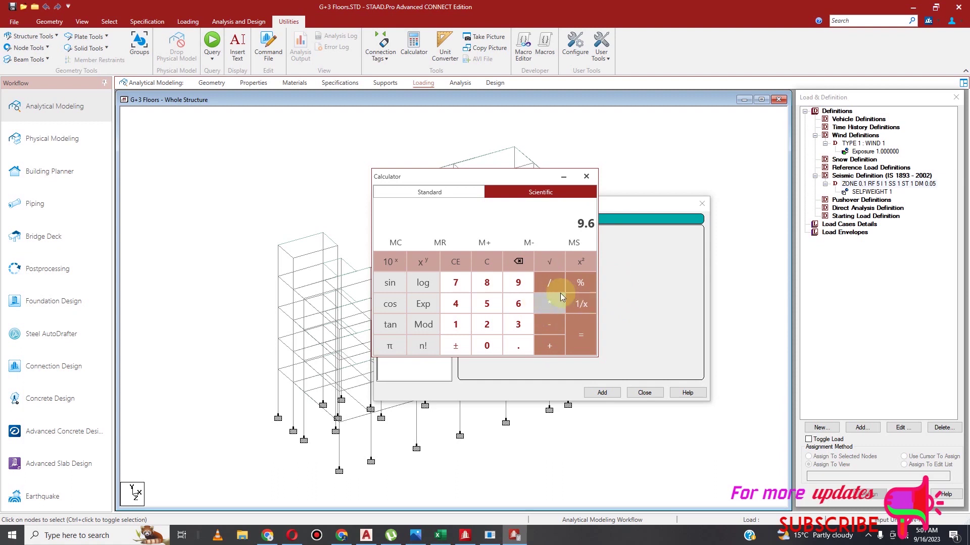
# Calculate 1 × 0.2 × 20 in the standard calculator and return to the member weight settings
pyautogui.click(450, 193)
pyautogui.click(396, 326)
pyautogui.click(528, 304)
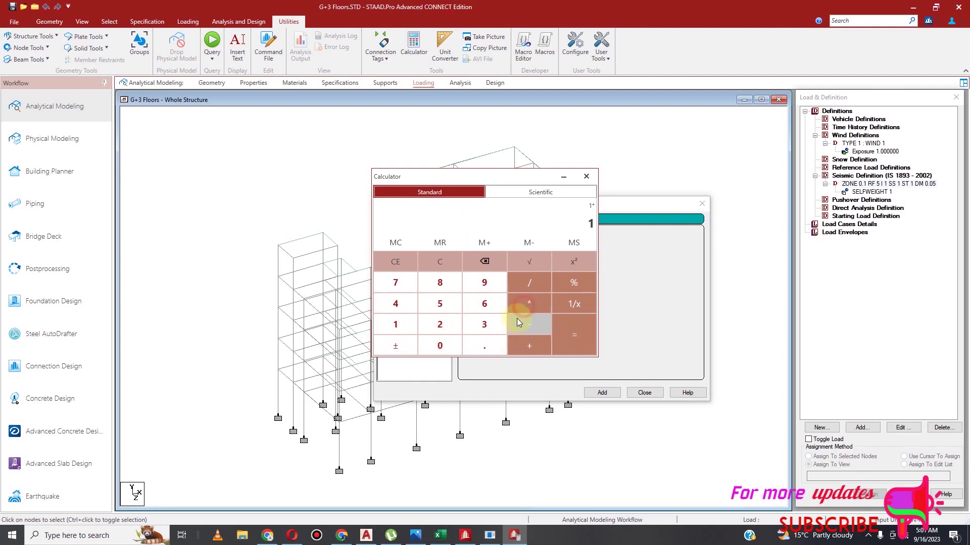
pyautogui.click(488, 347)
pyautogui.click(440, 325)
pyautogui.click(526, 303)
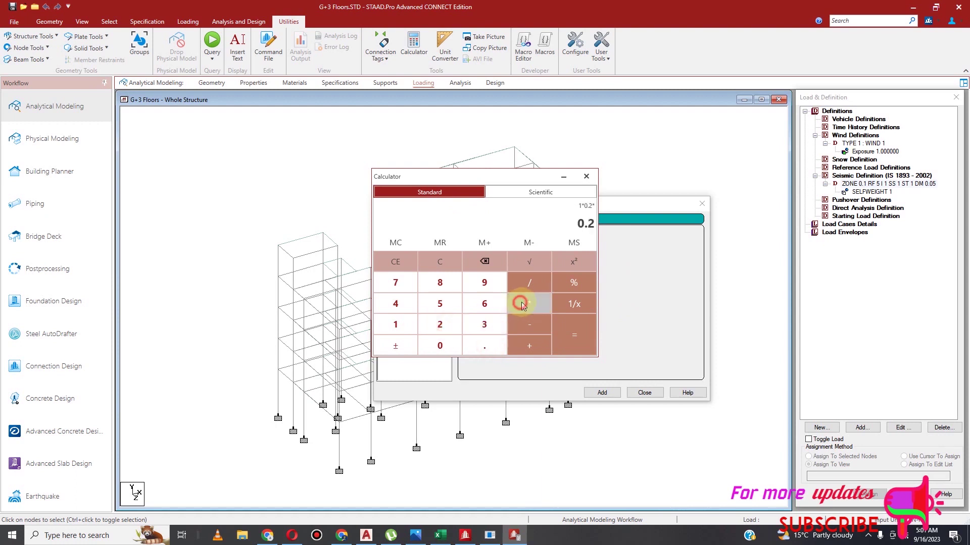
pyautogui.click(444, 325)
pyautogui.click(451, 349)
pyautogui.click(574, 335)
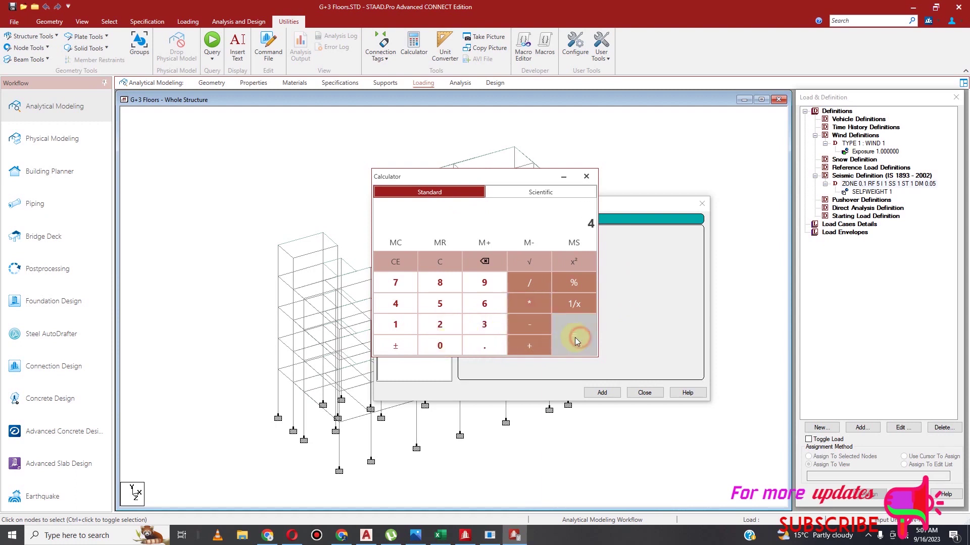
pyautogui.click(585, 177)
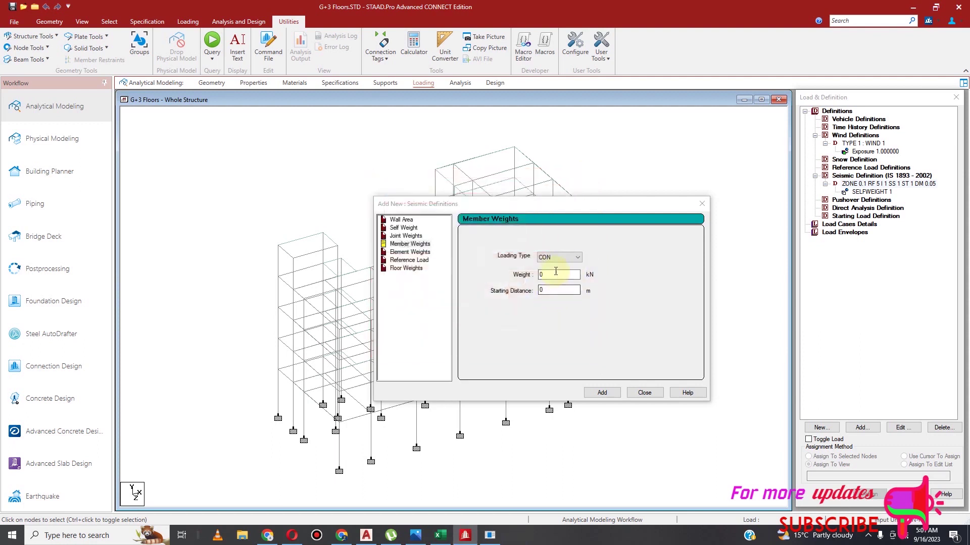
# Add two uniform (UNI) member weights of 9.6 kN/m and 4 kN/m to the seismic definition
pyautogui.click(575, 258)
pyautogui.click(576, 273)
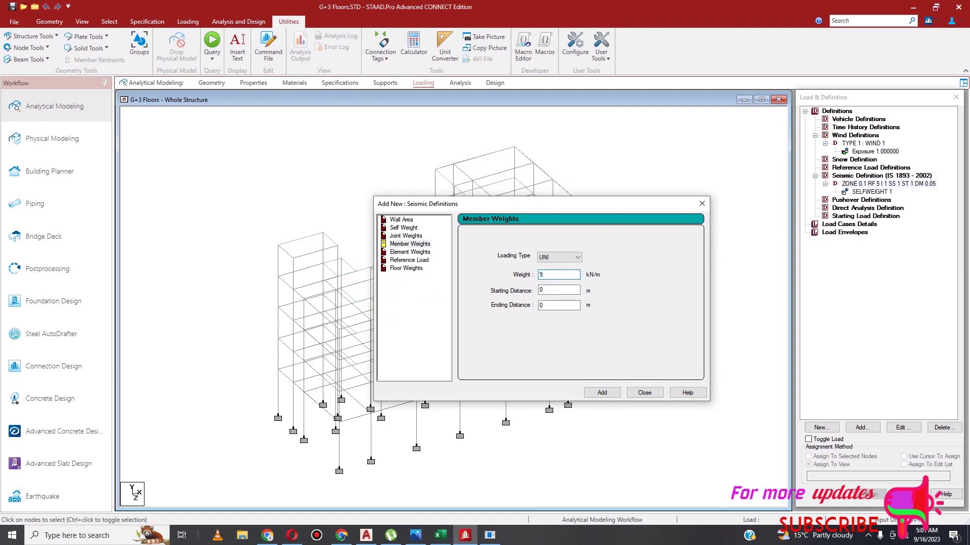
pyautogui.click(558, 291)
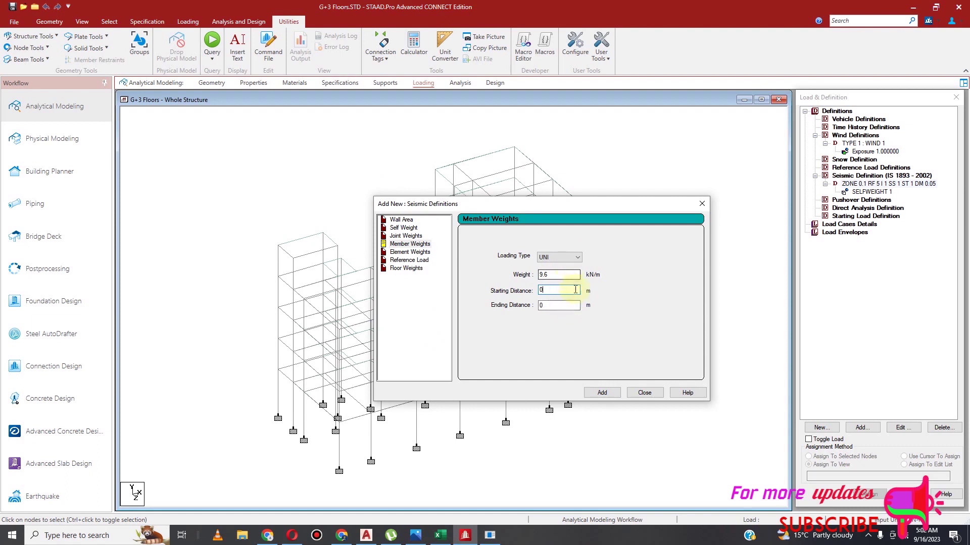
pyautogui.click(603, 393)
pyautogui.doubleClick(557, 274)
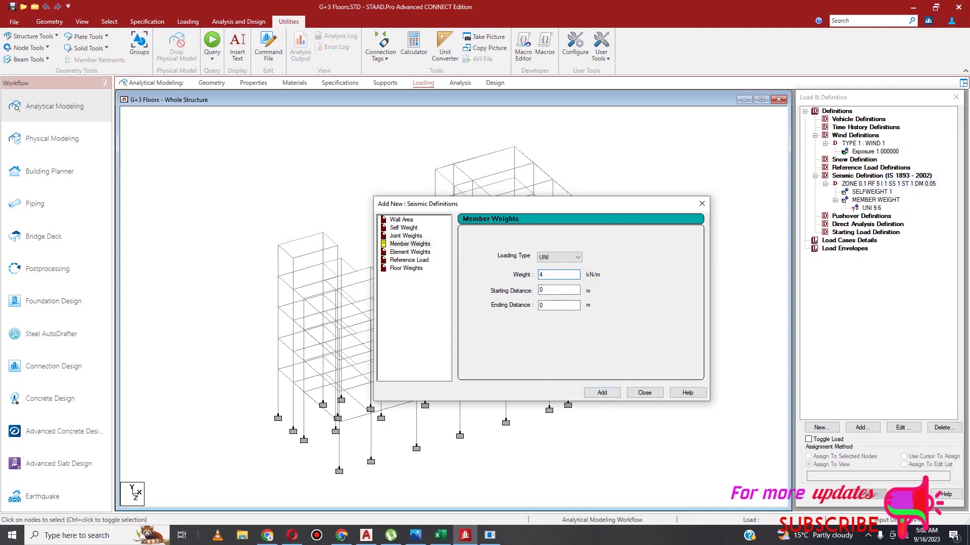
pyautogui.write('4')
pyautogui.click(605, 395)
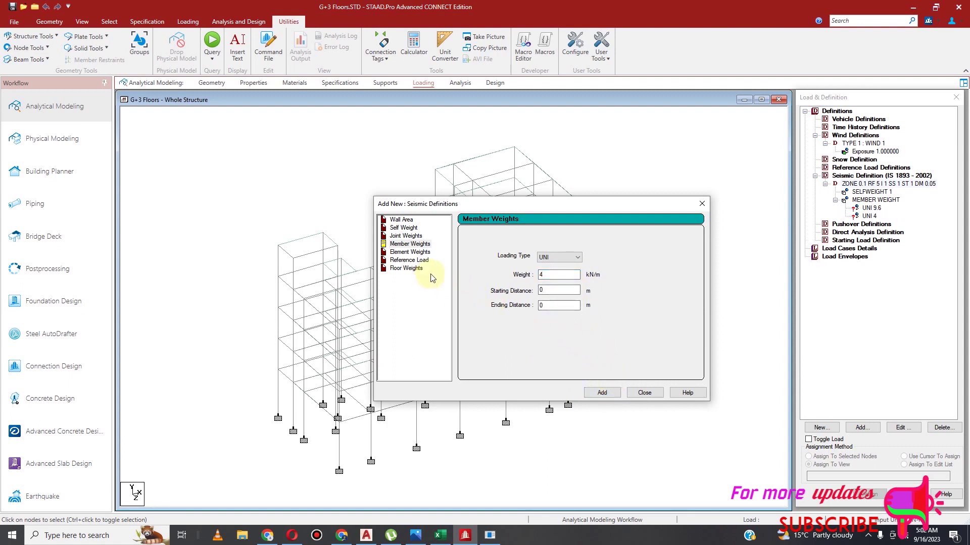
# Add an element weight with a pressure of 4 kN/m2 to the seismic definition and finish adding weights
pyautogui.click(414, 253)
pyautogui.click(536, 283)
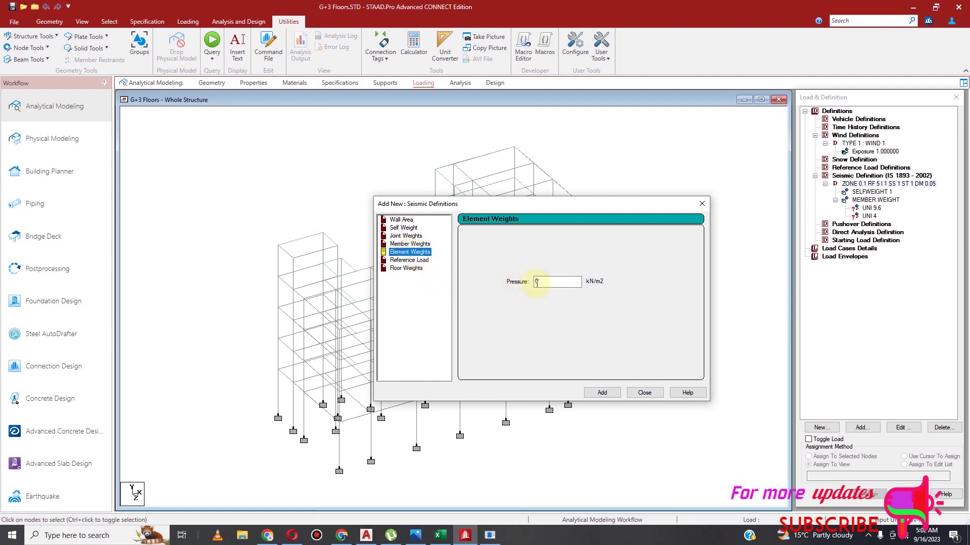
pyautogui.doubleClick(548, 280)
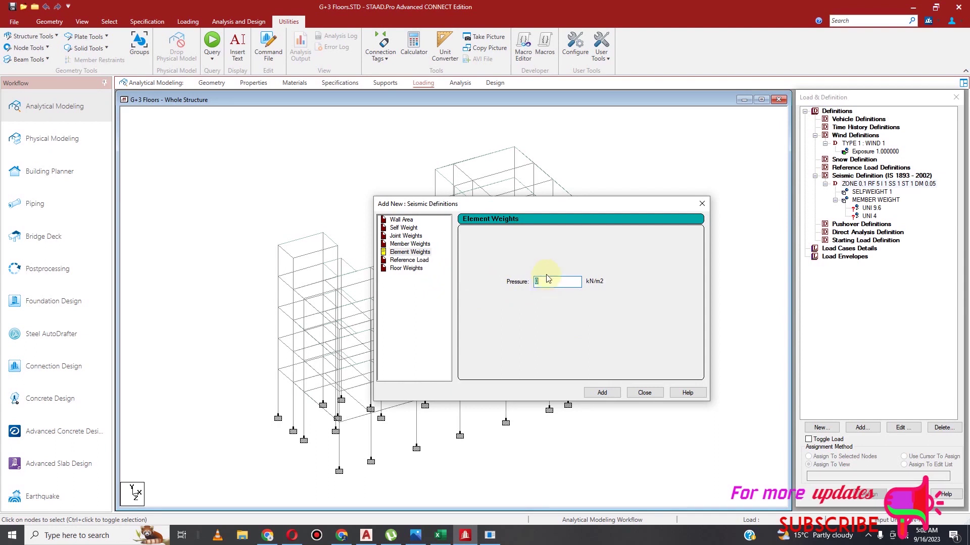
pyautogui.click(604, 393)
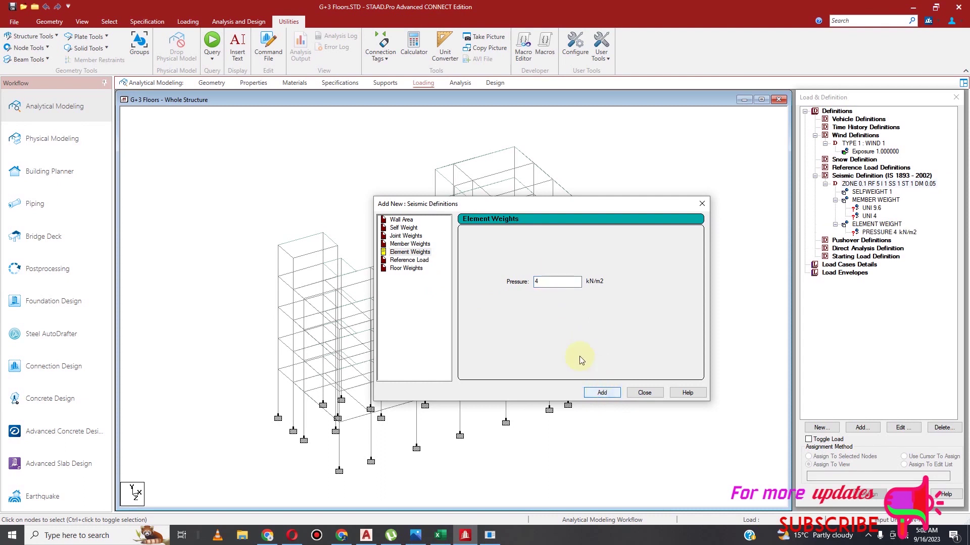
pyautogui.click(407, 271)
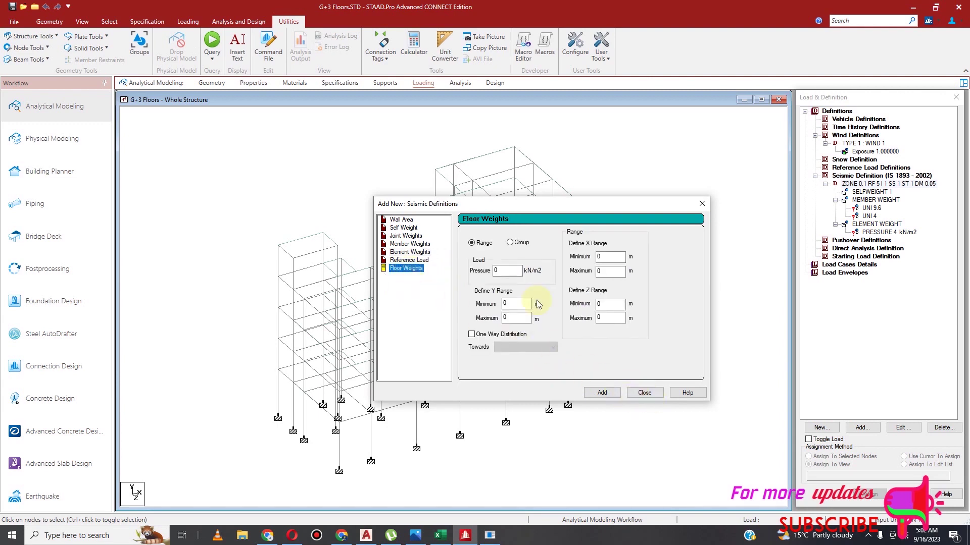
pyautogui.click(645, 393)
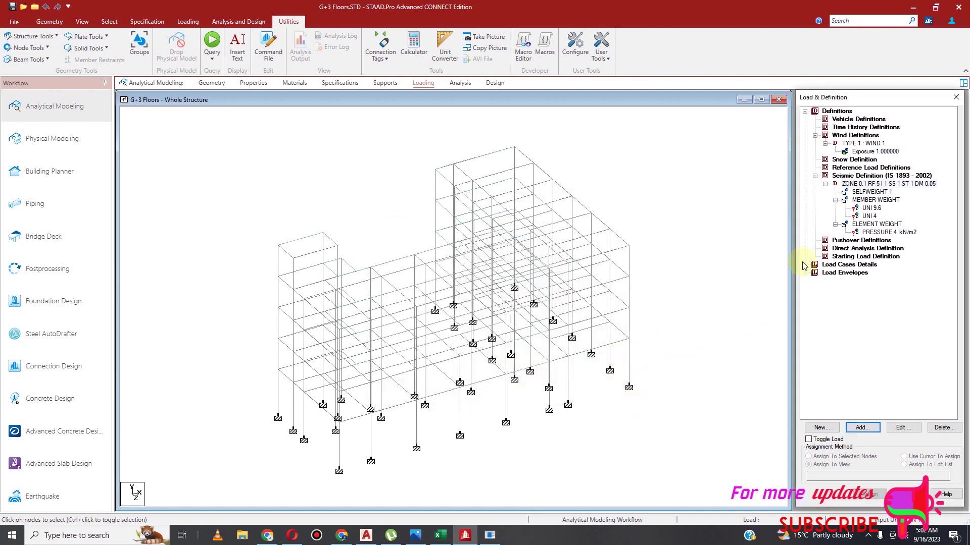
# Select the members of the three lowest beam levels in the front view and display only these objects
pyautogui.click(872, 209)
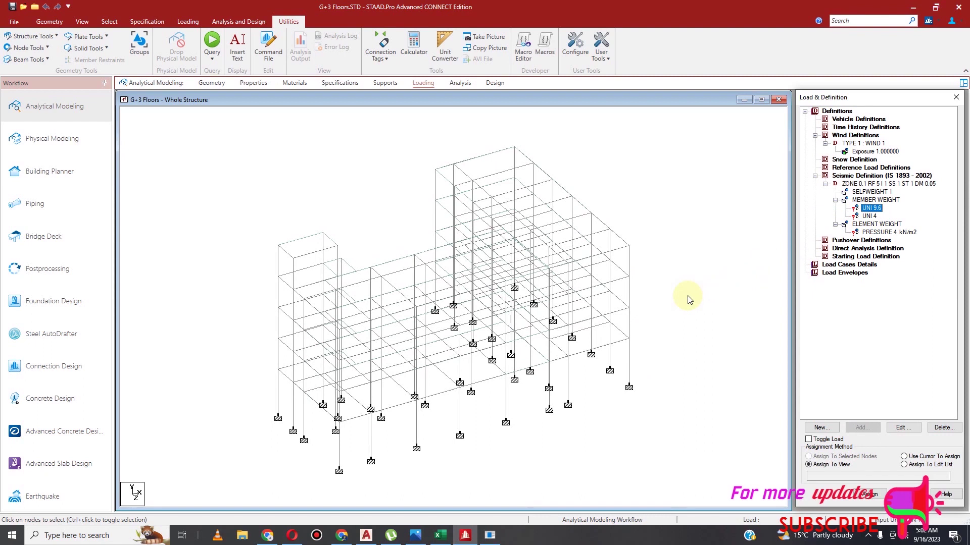
pyautogui.click(725, 219)
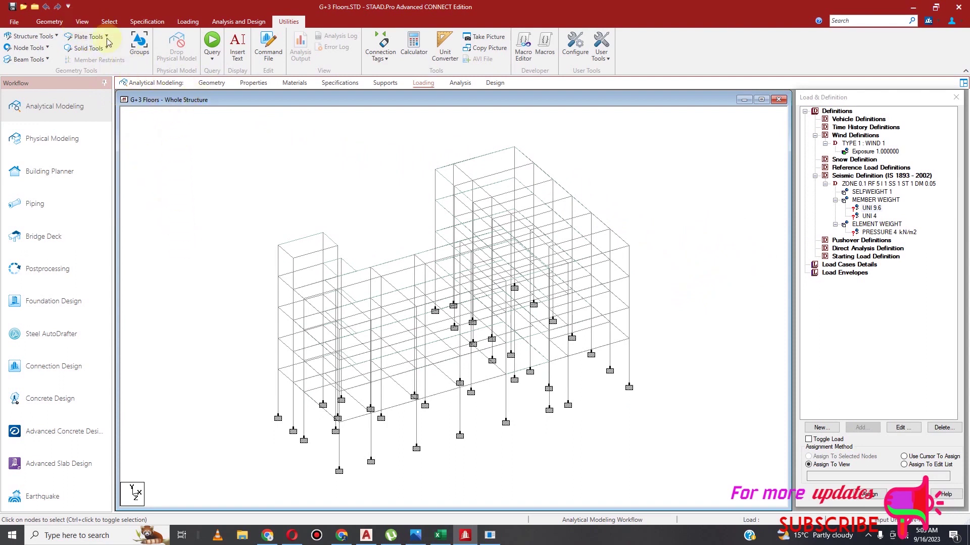
pyautogui.click(82, 21)
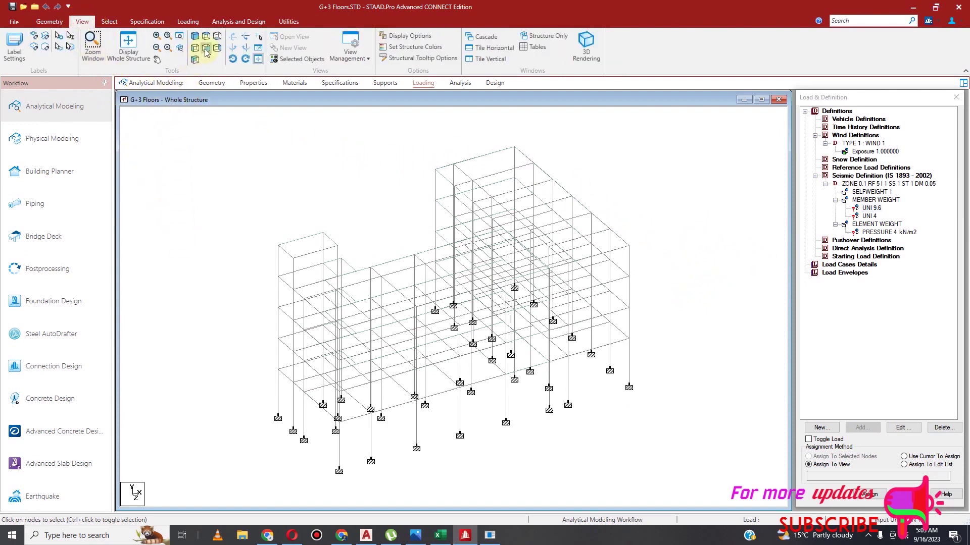
pyautogui.click(195, 36)
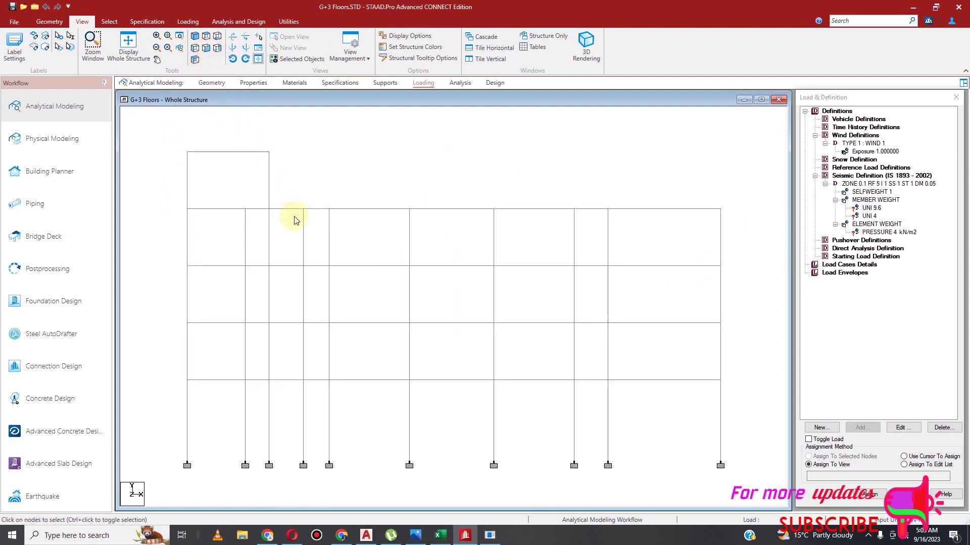
pyautogui.moveTo(173, 255); pyautogui.dragTo(748, 430)
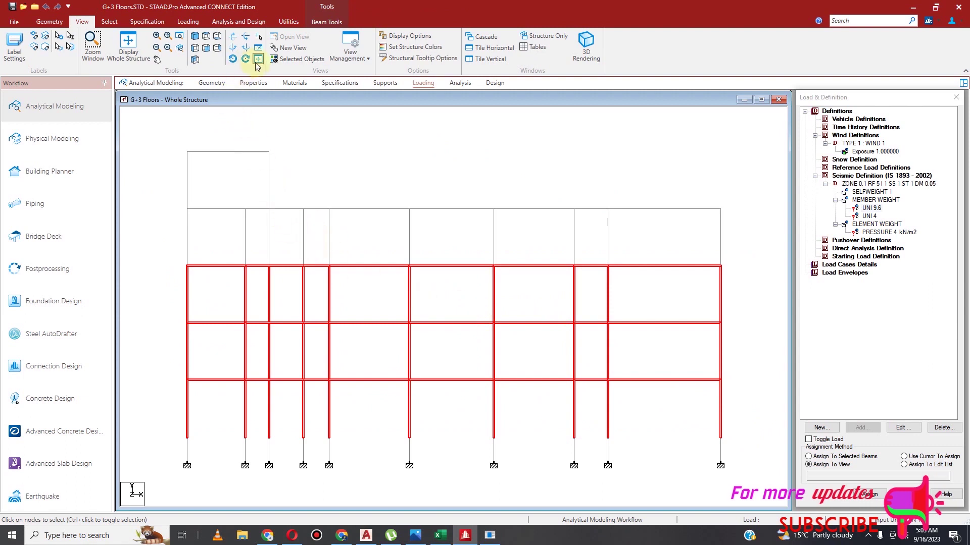
pyautogui.click(298, 59)
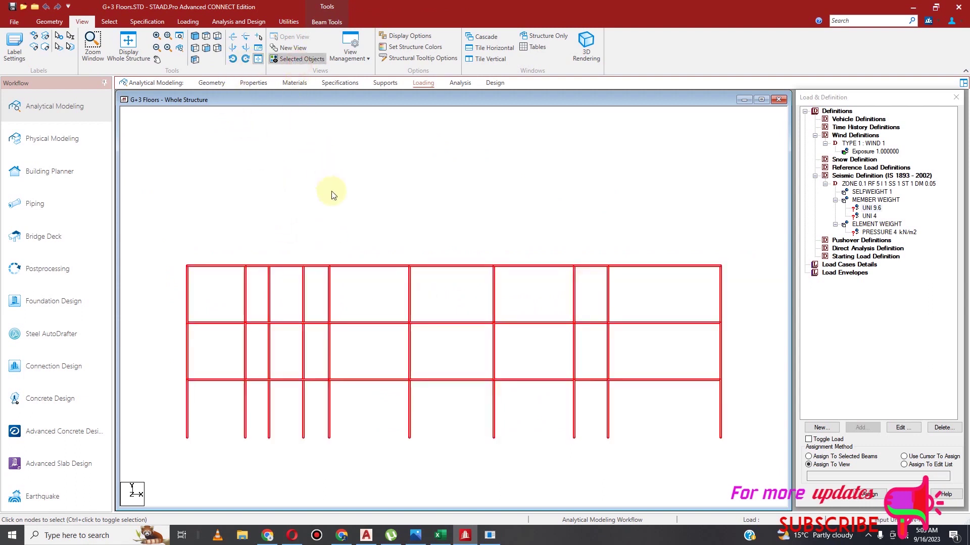
# Show the isolated floors in plan, clear the selection, and select the outer side and far end beams of the tall wing
pyautogui.click(206, 48)
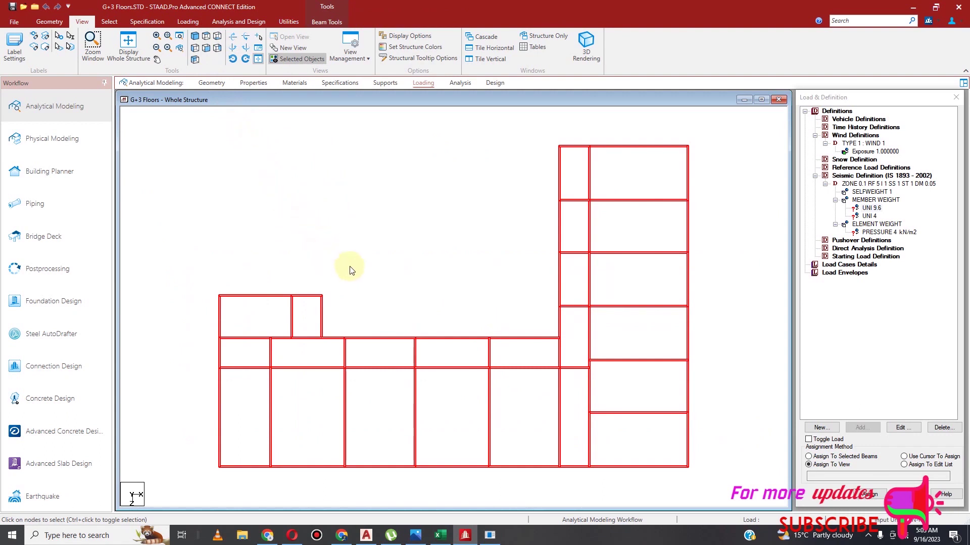
pyautogui.click(447, 258)
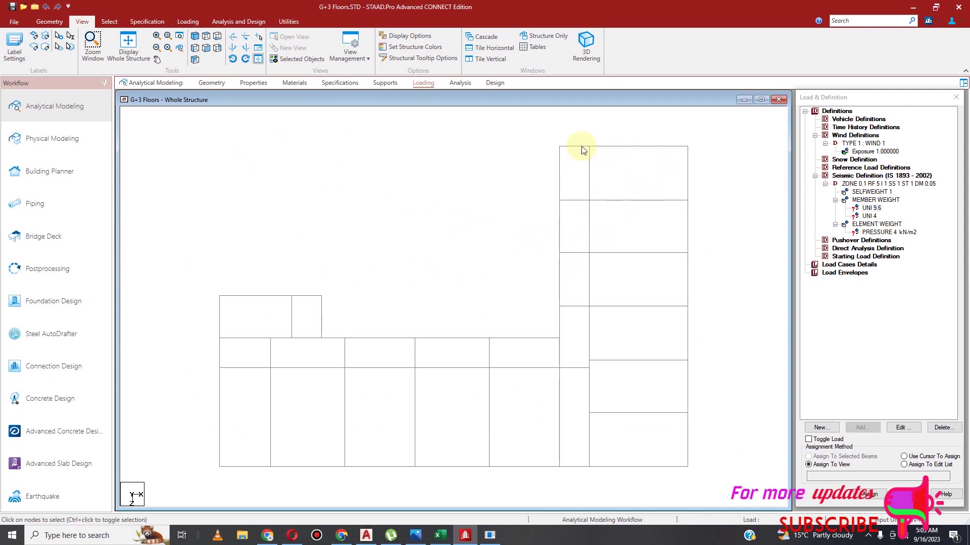
pyautogui.moveTo(587, 144); pyautogui.dragTo(710, 477)
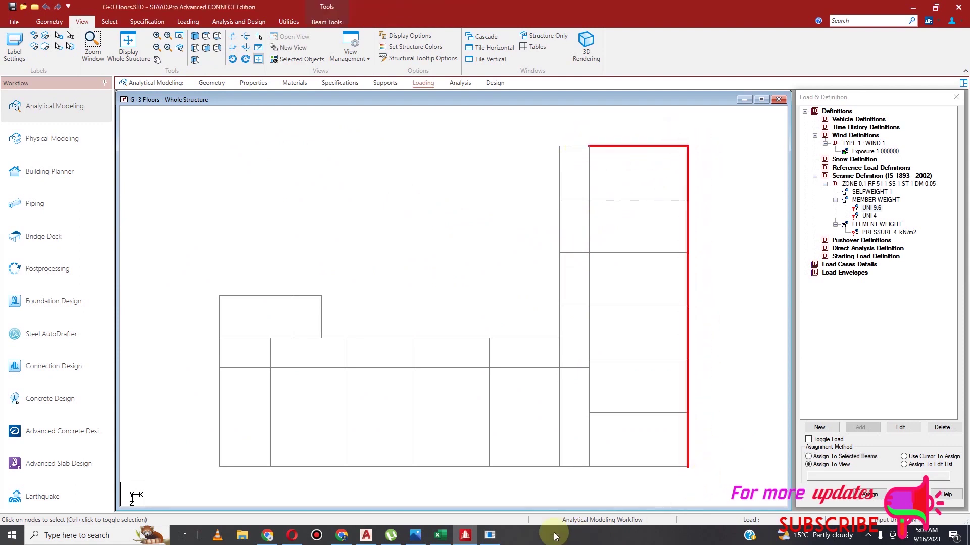
# Switch to AutoCAD, examine where the classroom walls run on the floor plans, and return to STAAD.Pro
pyautogui.click(367, 535)
pyautogui.scroll(-5, 498, 362)
pyautogui.scroll(6, 498, 363)
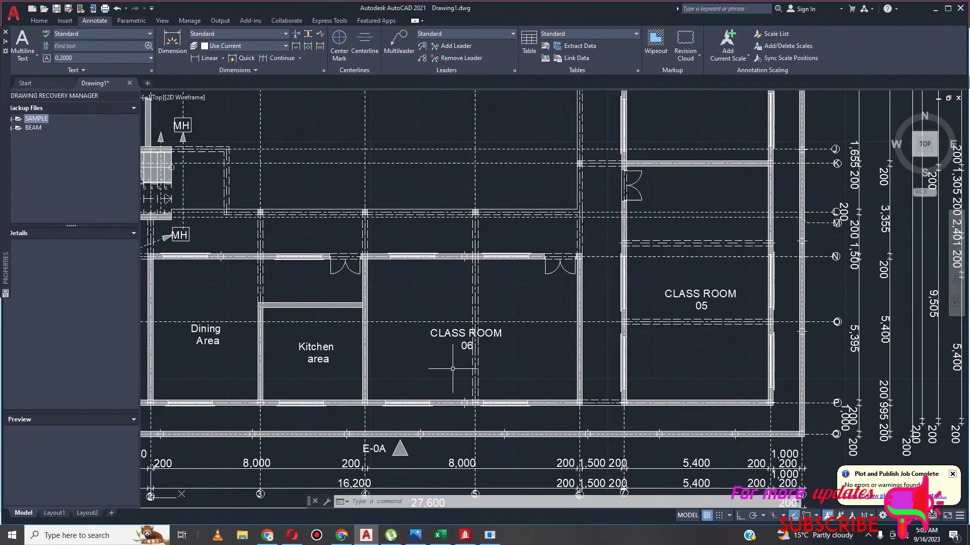
pyautogui.scroll(-2, 497, 363)
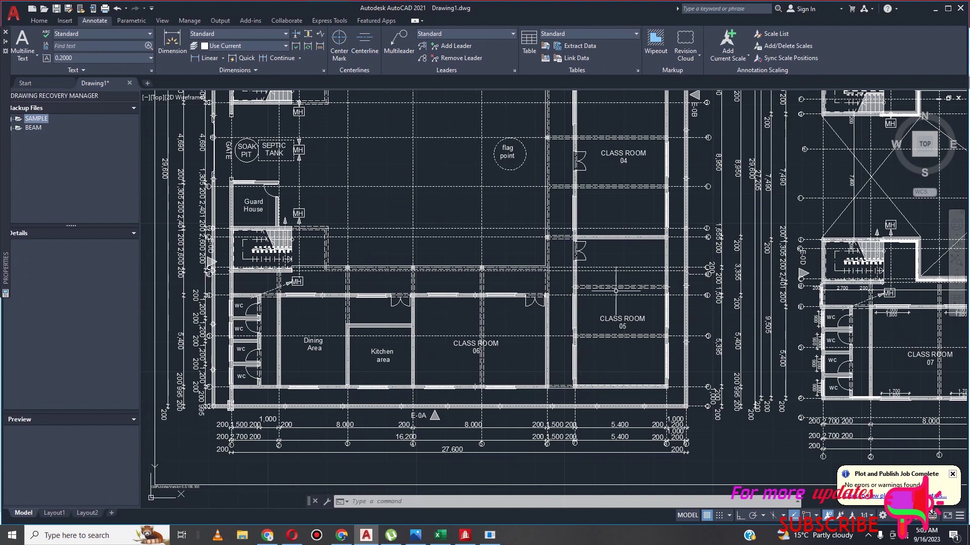
pyautogui.scroll(-2, 624, 241)
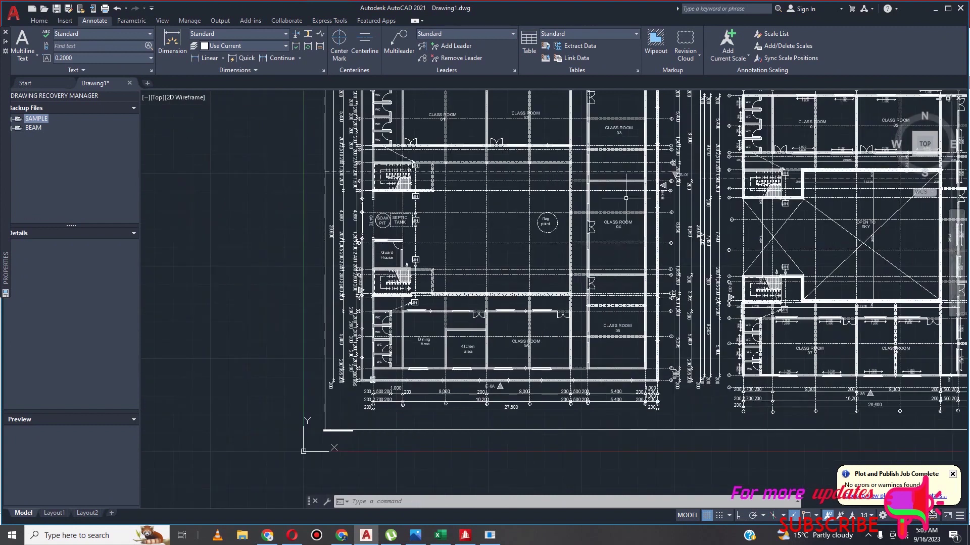
pyautogui.scroll(-2, 449, 353)
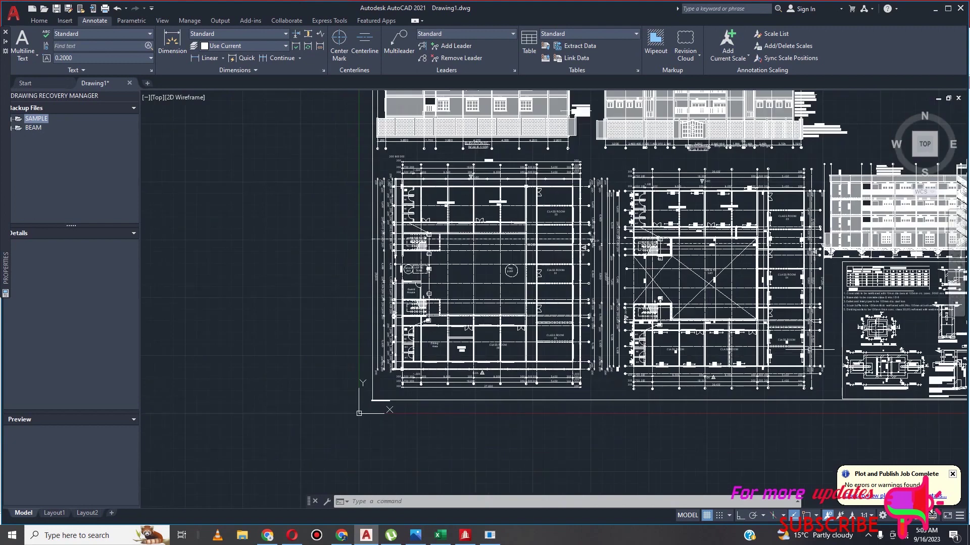
pyautogui.scroll(4, 818, 368)
pyautogui.scroll(-2, 818, 374)
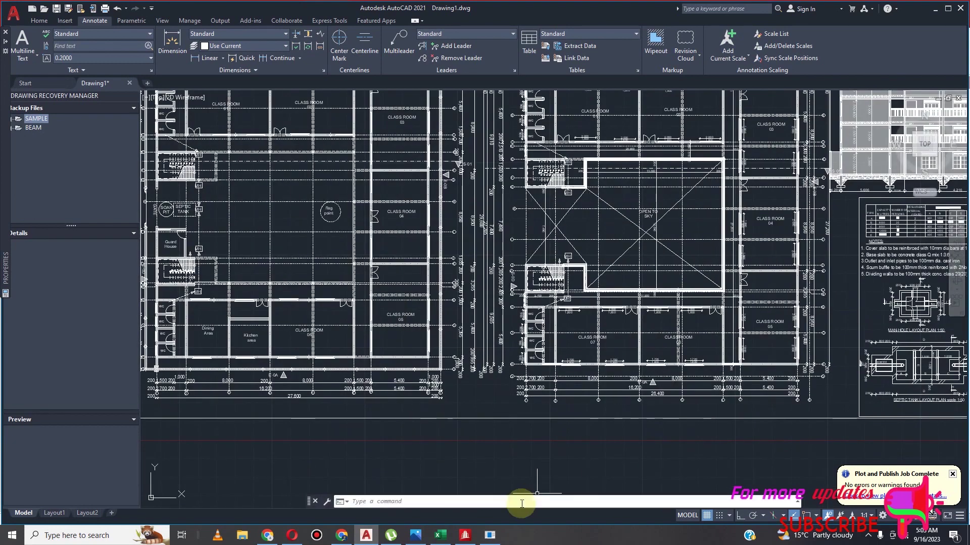
pyautogui.click(465, 535)
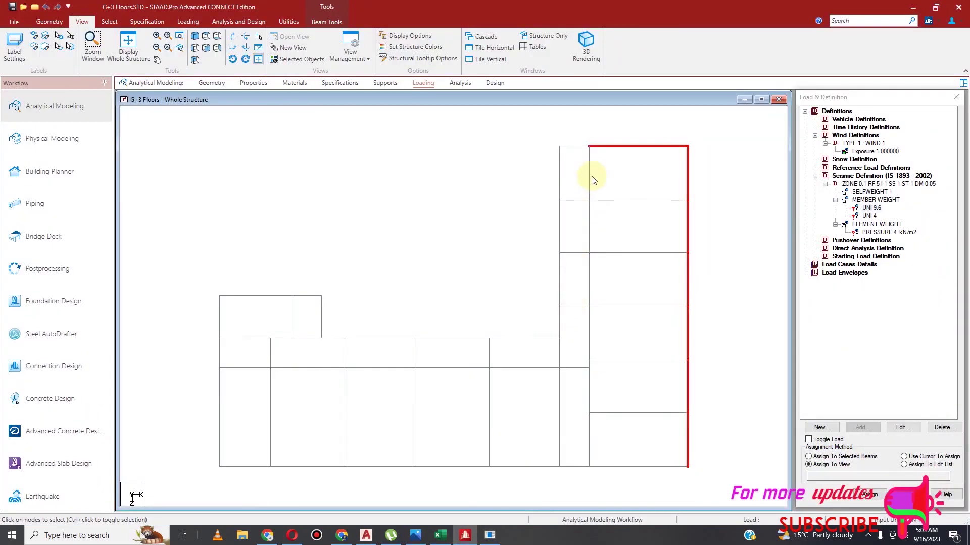
# Add the inner longitudinal beam line and the near end beams of the tall wing to the selection
pyautogui.moveTo(578, 135); pyautogui.dragTo(600, 497)
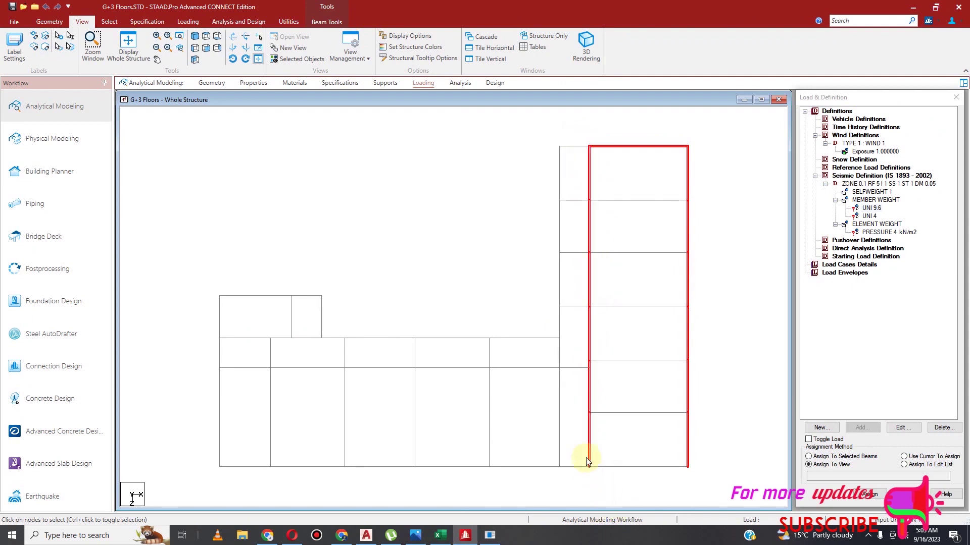
pyautogui.doubleClick(585, 458)
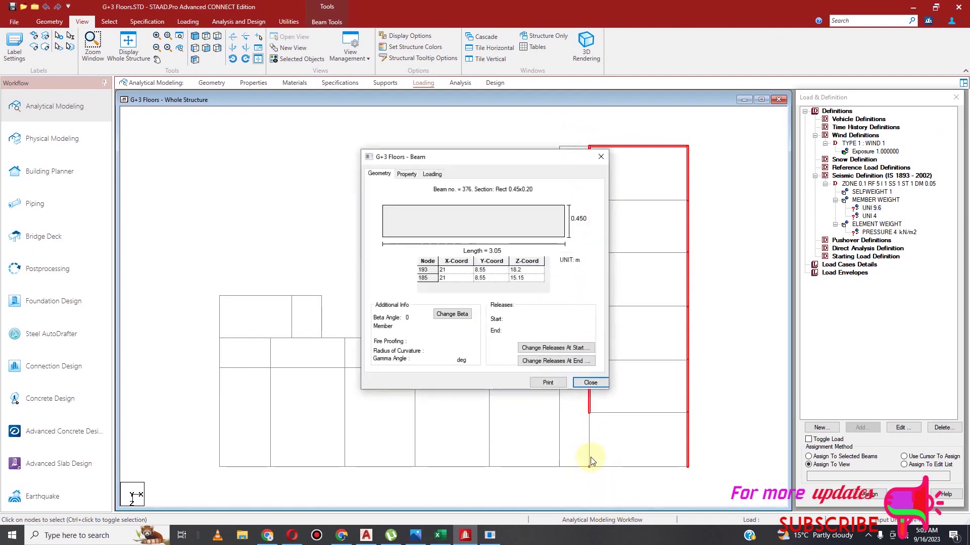
pyautogui.click(593, 381)
pyautogui.click(592, 432)
pyautogui.keyDown('ctrl'); pyautogui.moveTo(579, 448); pyautogui.dragTo(686, 485); pyautogui.keyUp('ctrl')
# Add the end cross beam line of the long wing beside the corridor, leaving the two short corridor beams unselected
pyautogui.keyDown('ctrl'); pyautogui.moveTo(549, 363); pyautogui.dragTo(578, 481); pyautogui.keyUp('ctrl')
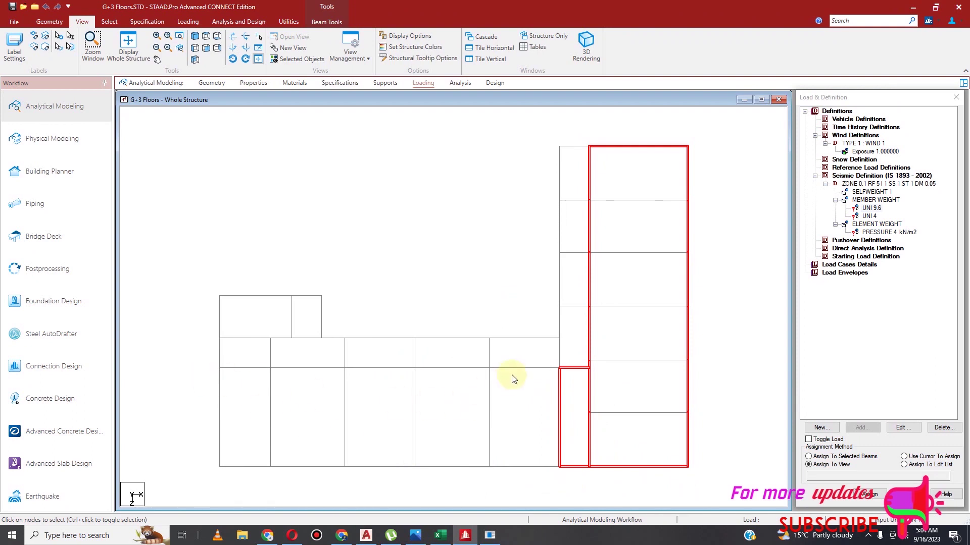
pyautogui.keyDown('ctrl'); pyautogui.click(581, 368); pyautogui.keyUp('ctrl')
pyautogui.keyDown('ctrl'); pyautogui.click(579, 467); pyautogui.keyUp('ctrl')
pyautogui.keyDown('ctrl'); pyautogui.click(578, 468); pyautogui.keyUp('ctrl')
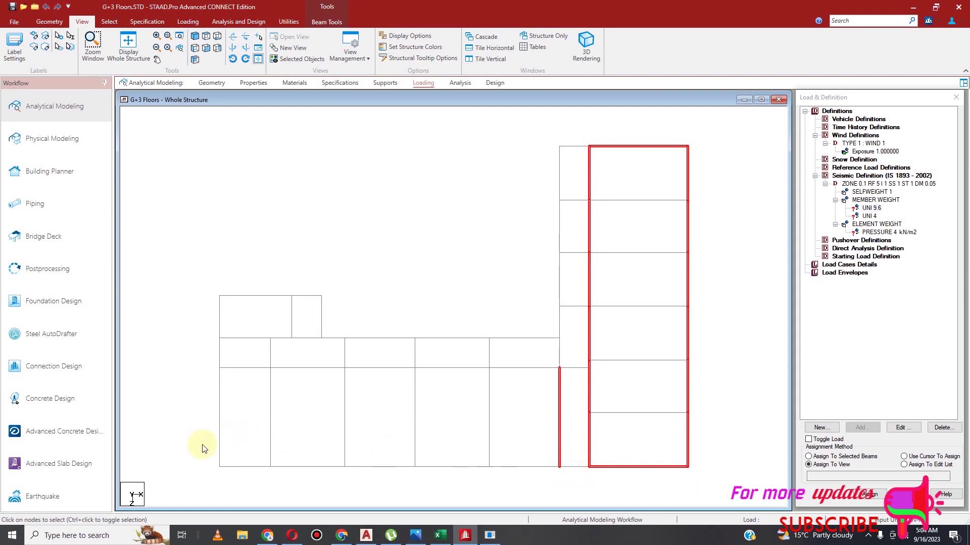
# Add the remaining perimeter beams of the long wing's rooms and the cross beam lines at two room partitions to the selection
pyautogui.keyDown('ctrl'); pyautogui.moveTo(478, 499); pyautogui.dragTo(578, 504); pyautogui.keyUp('ctrl')
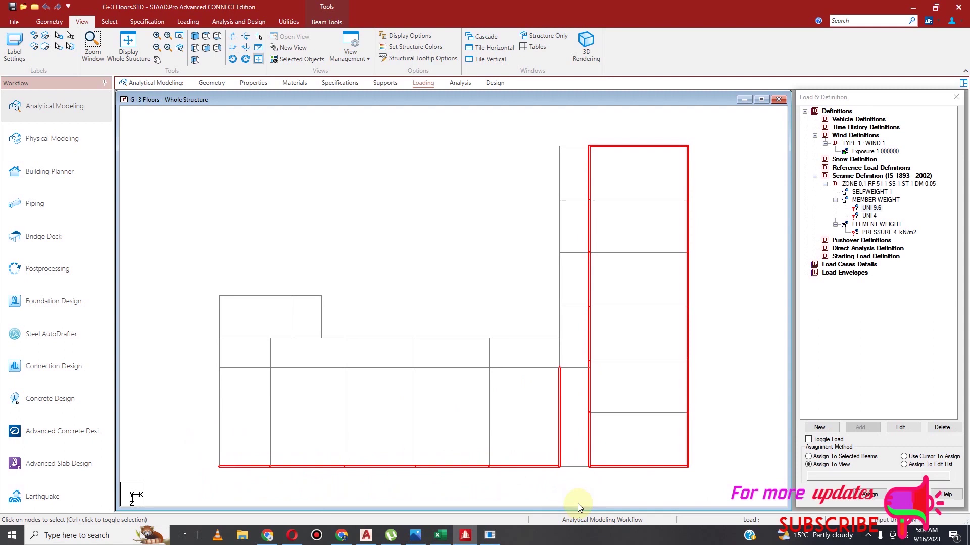
pyautogui.keyDown('ctrl'); pyautogui.moveTo(212, 367); pyautogui.dragTo(233, 475); pyautogui.keyUp('ctrl')
pyautogui.keyDown('ctrl'); pyautogui.moveTo(200, 362); pyautogui.dragTo(566, 386); pyautogui.keyUp('ctrl')
pyautogui.keyDown('ctrl'); pyautogui.moveTo(259, 361); pyautogui.dragTo(279, 486); pyautogui.keyUp('ctrl')
pyautogui.keyDown('ctrl'); pyautogui.moveTo(405, 358); pyautogui.dragTo(428, 488); pyautogui.keyUp('ctrl')
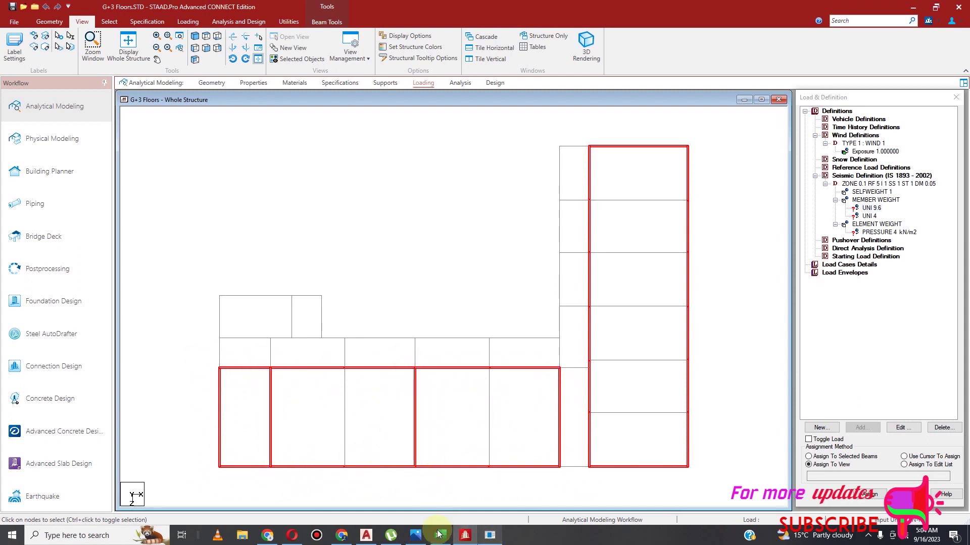
# Switch to AutoCAD and compare the partition walls around the kitchen, dining area and classrooms 06 and 07 on both floor plans
pyautogui.click(377, 534)
pyautogui.scroll(-2, 349, 354)
pyautogui.scroll(5, 346, 349)
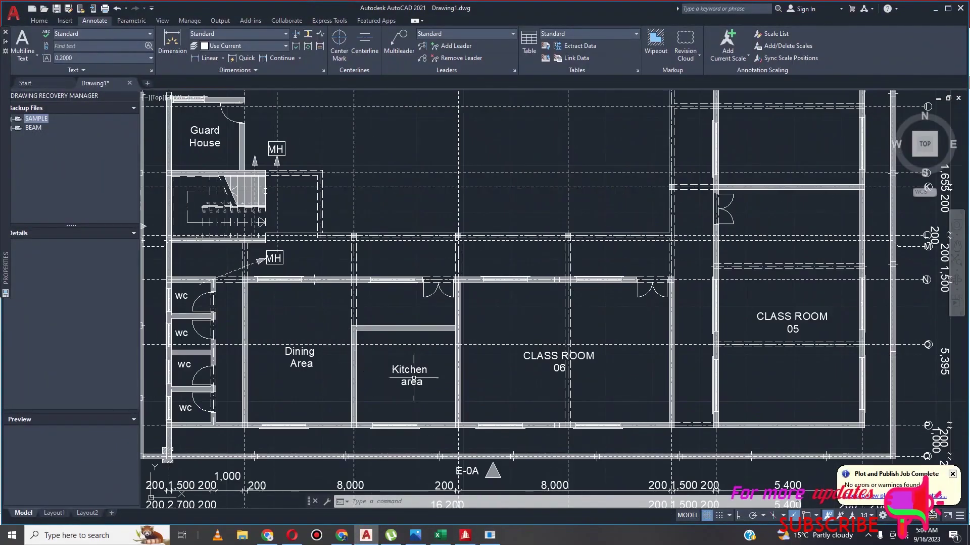
pyautogui.scroll(-4, 386, 358)
pyautogui.scroll(2, 417, 353)
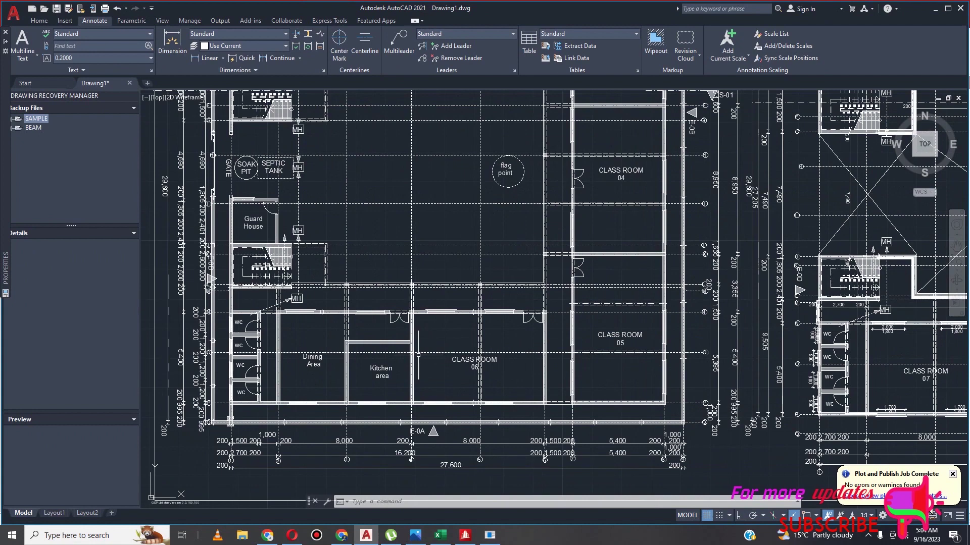
pyautogui.scroll(-5, 414, 356)
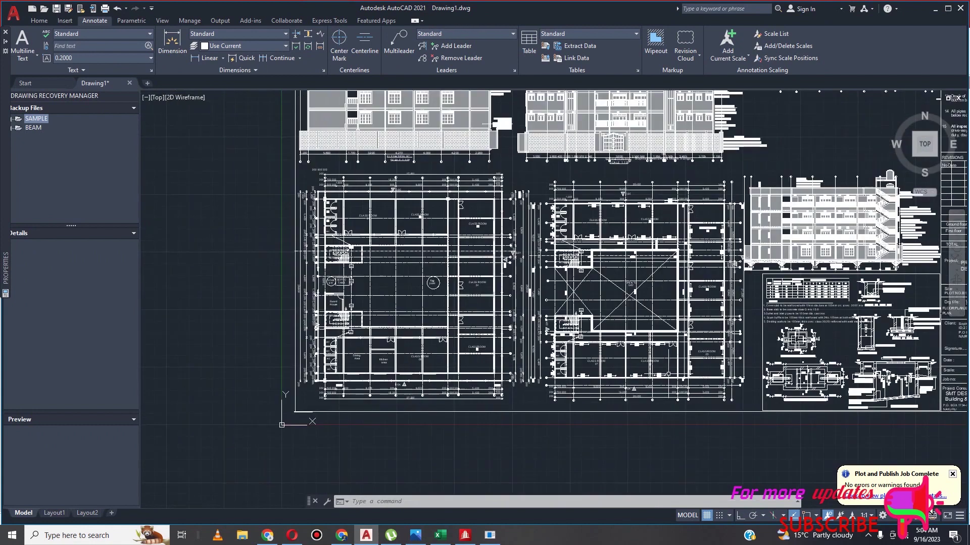
pyautogui.scroll(1, 665, 360)
pyautogui.scroll(1, 581, 363)
pyautogui.scroll(1, 492, 361)
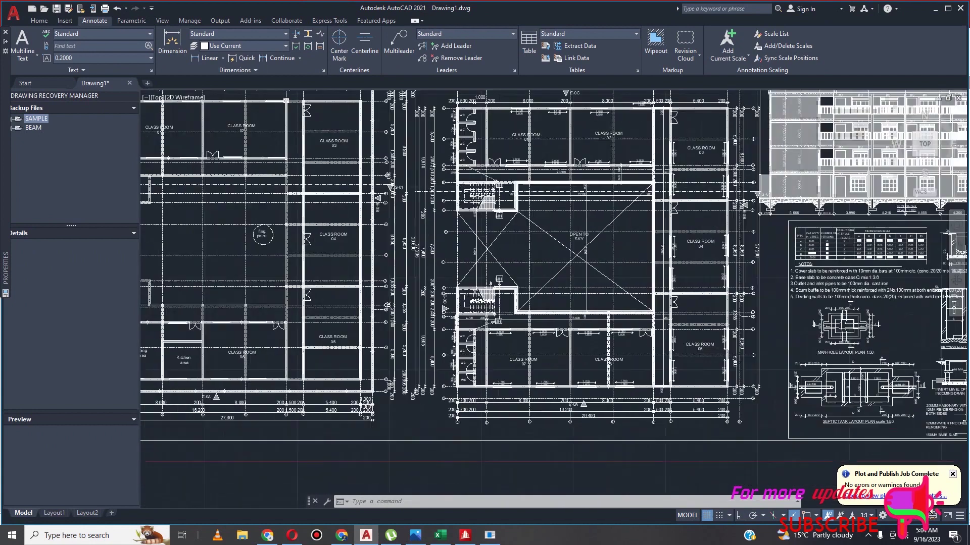
pyautogui.scroll(-2, 555, 373)
pyautogui.scroll(3, 526, 364)
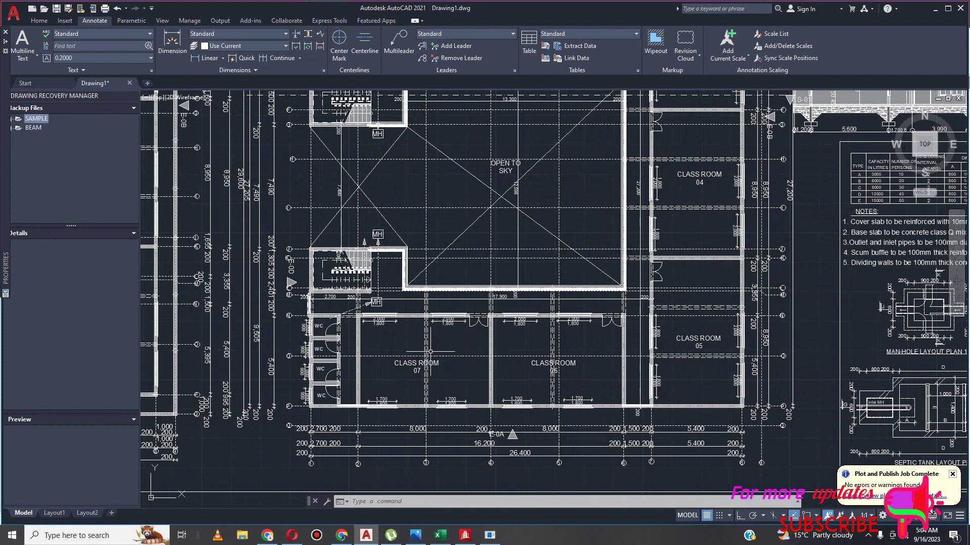
pyautogui.scroll(-2, 452, 360)
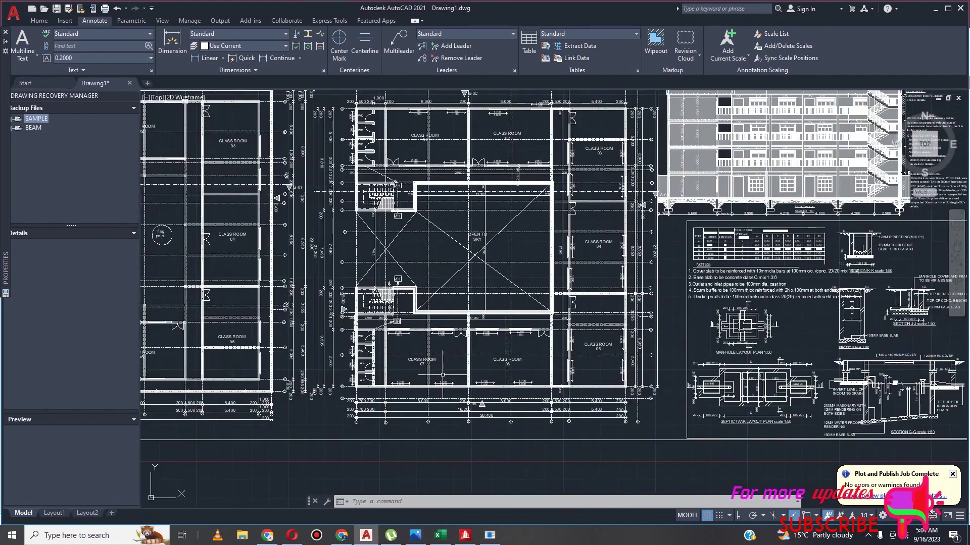
pyautogui.scroll(-2, 445, 368)
pyautogui.scroll(4, 292, 348)
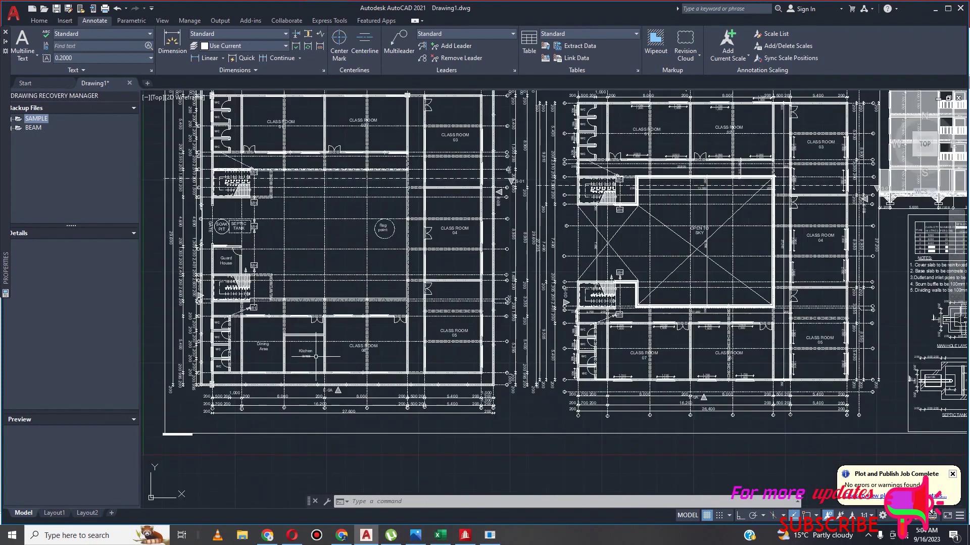
# Examine the wall layout around the classrooms, kitchen, dining area and corridors on the floor plans
pyautogui.scroll(2, 291, 347)
pyautogui.scroll(-1, 292, 347)
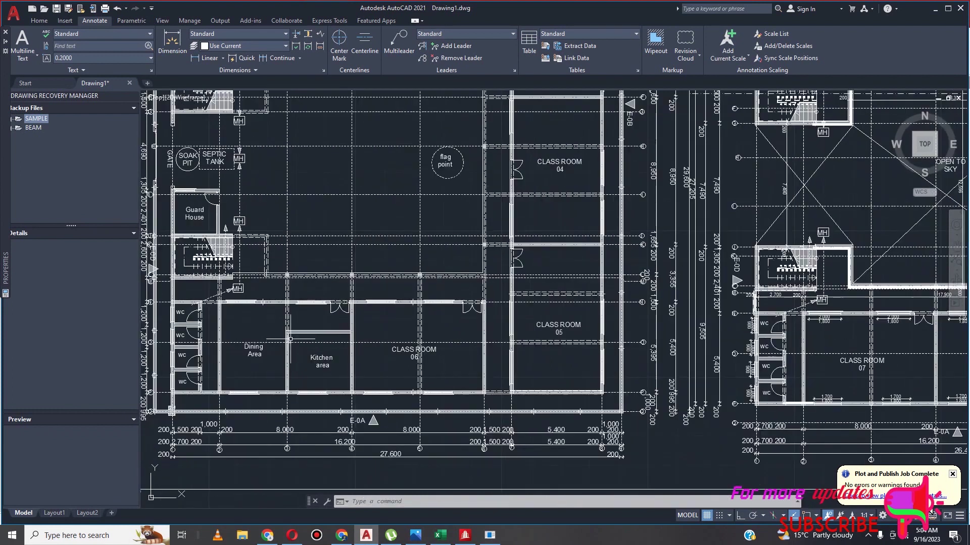
pyautogui.scroll(-2, 293, 349)
pyautogui.scroll(3, 300, 349)
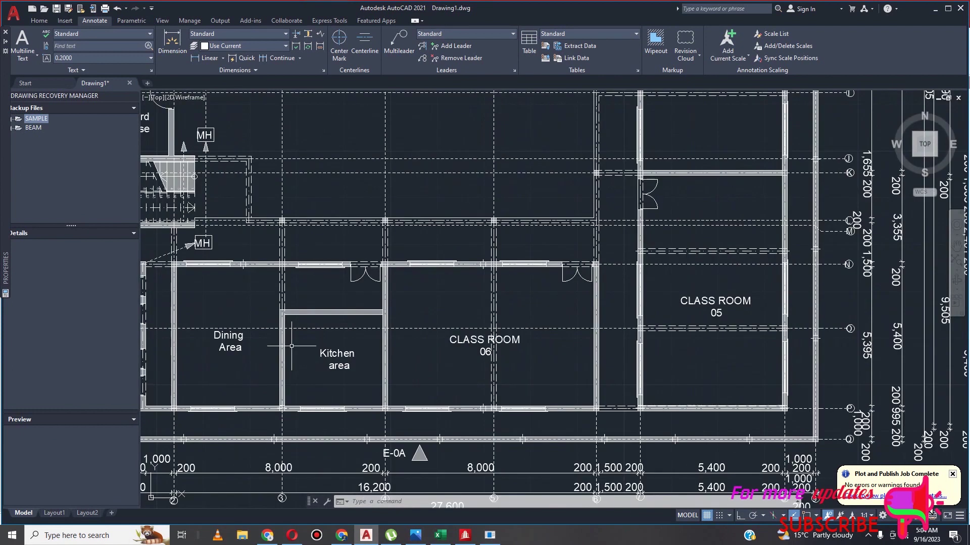
pyautogui.scroll(-3, 293, 353)
pyautogui.scroll(5, 728, 359)
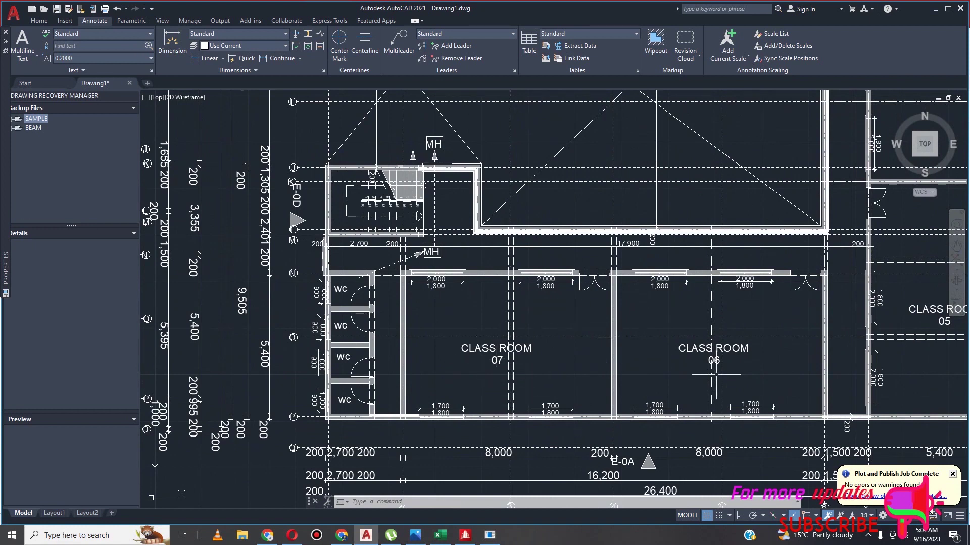
pyautogui.scroll(-4, 418, 350)
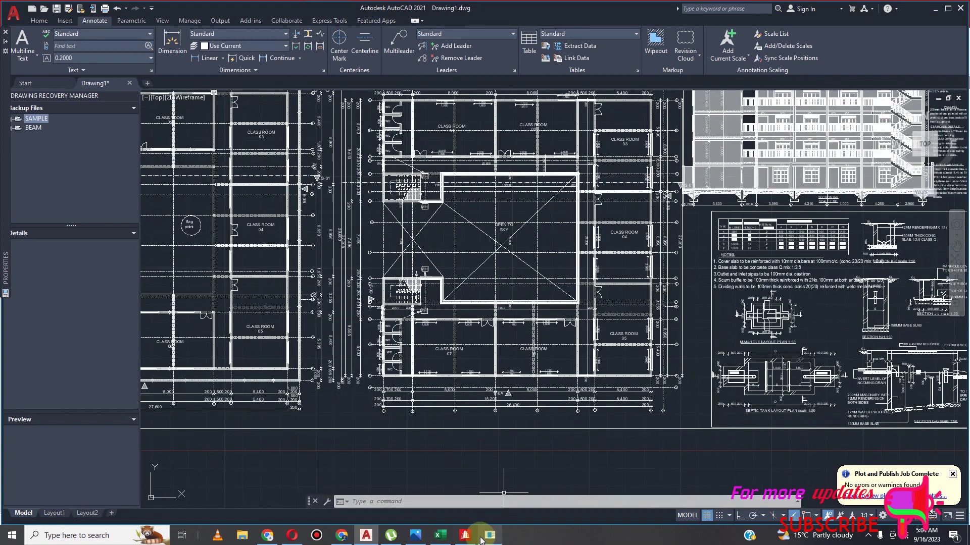
# Switch to the G+3 Floors model in STAAD.Pro, isolate the selected external wall members and show them in isometric view
pyautogui.moveTo(464, 539)
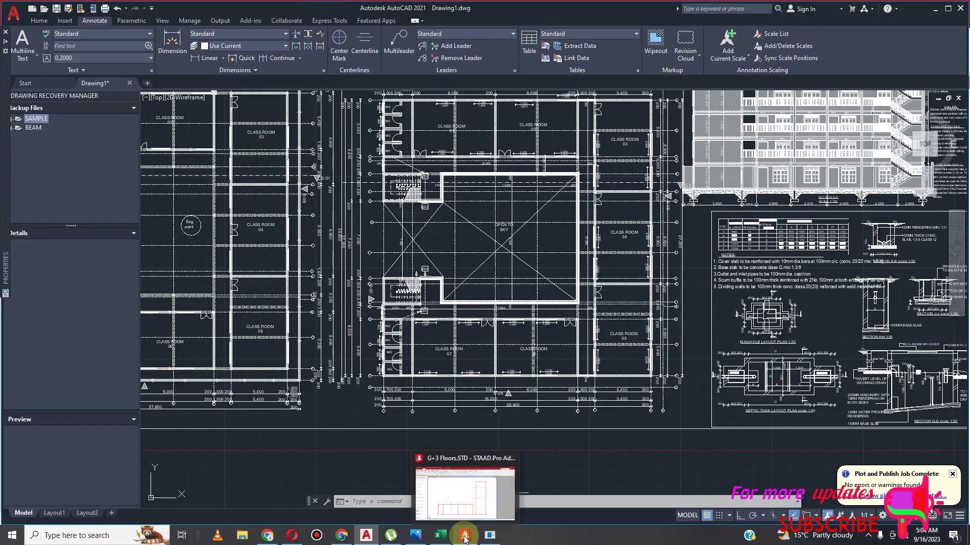
pyautogui.click(470, 479)
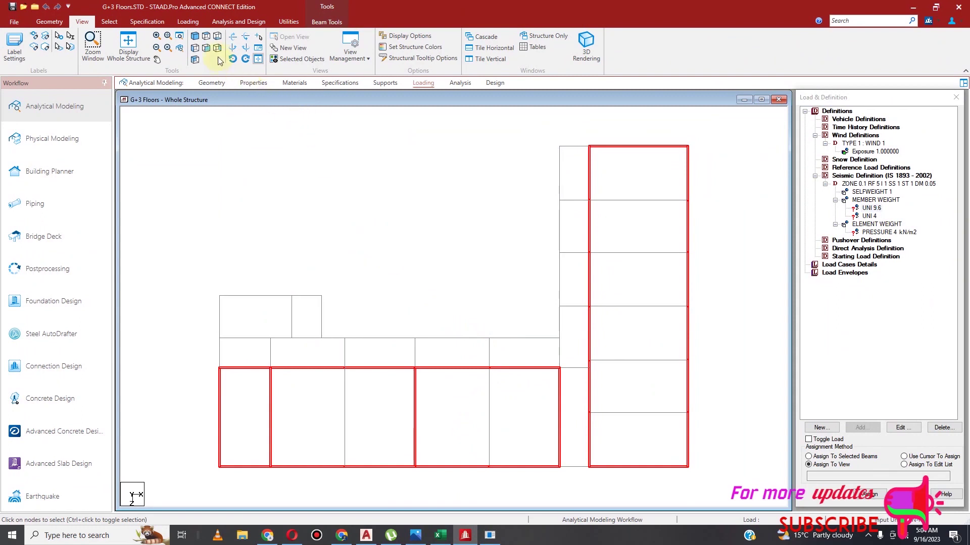
pyautogui.click(296, 58)
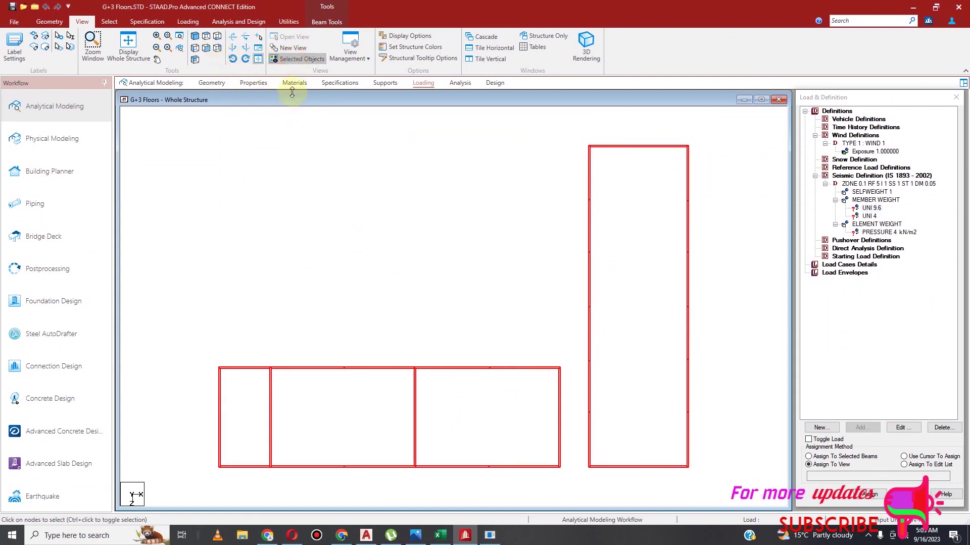
pyautogui.click(195, 36)
pyautogui.click(283, 197)
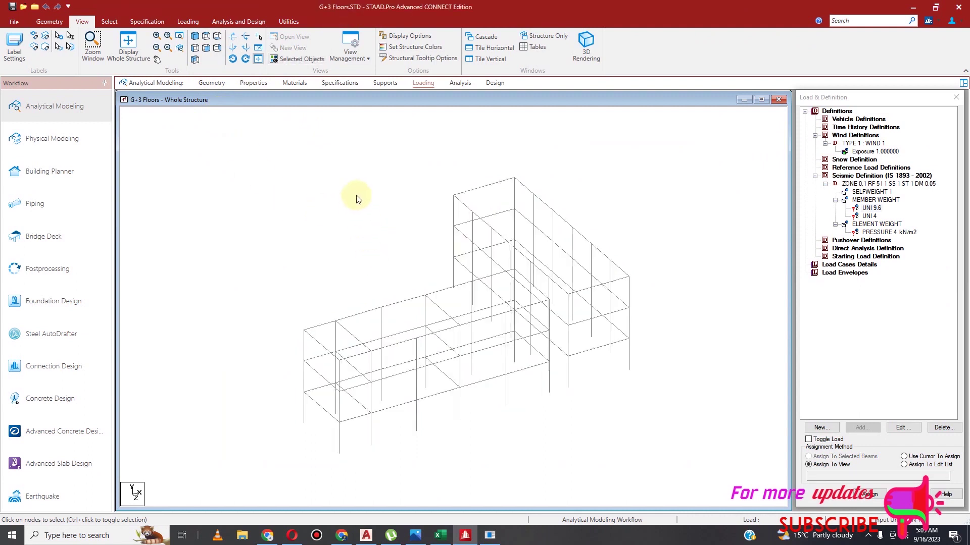
# Select all beams parallel to X and to Z among the isolated external wall members
pyautogui.click(109, 21)
pyautogui.click(413, 38)
pyautogui.click(407, 54)
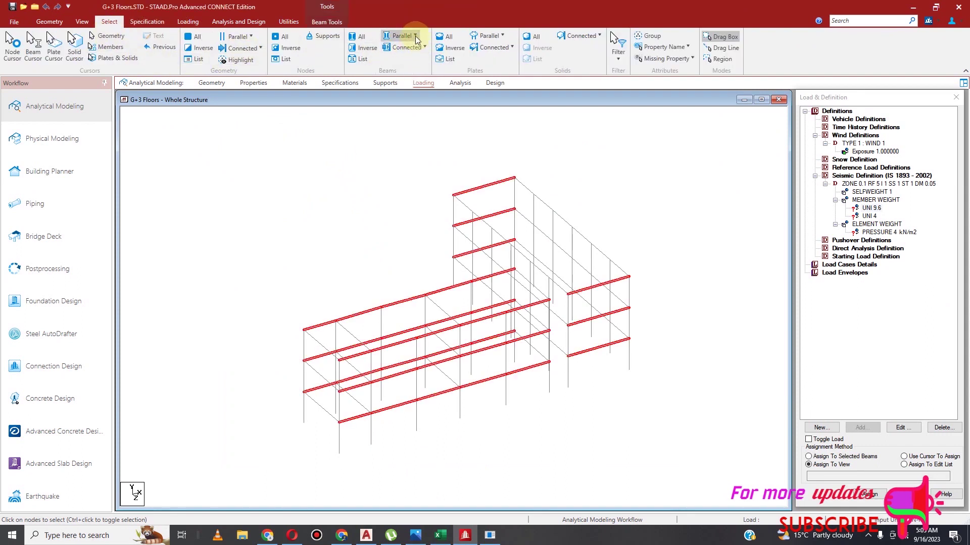
pyautogui.click(417, 36)
pyautogui.click(411, 73)
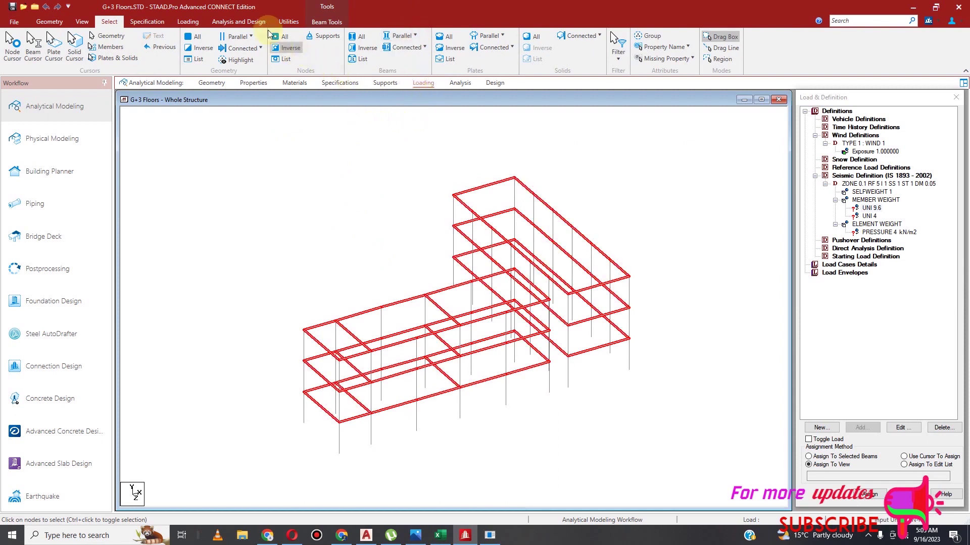
# Create a beam group named EXTERNALWALL and associate it with the selected geometry
pyautogui.click(287, 22)
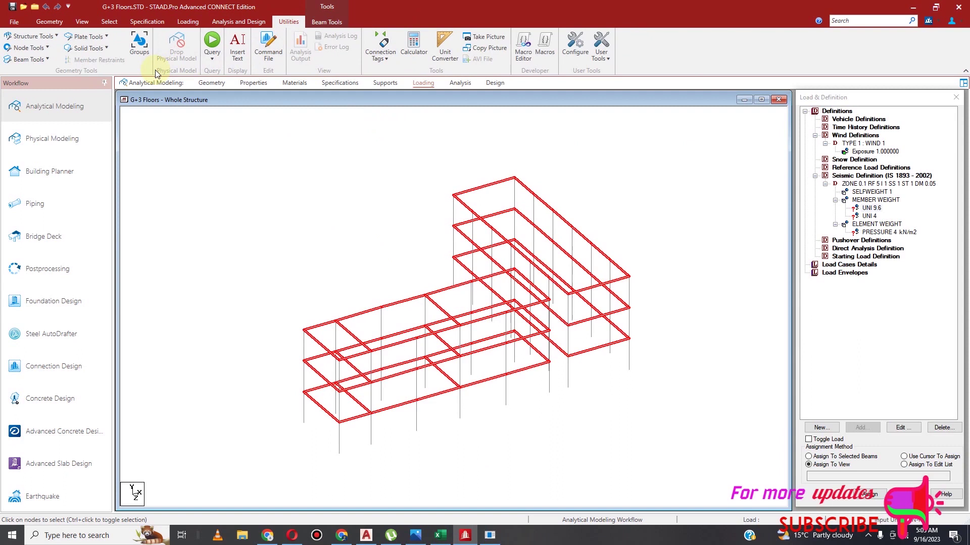
pyautogui.click(147, 51)
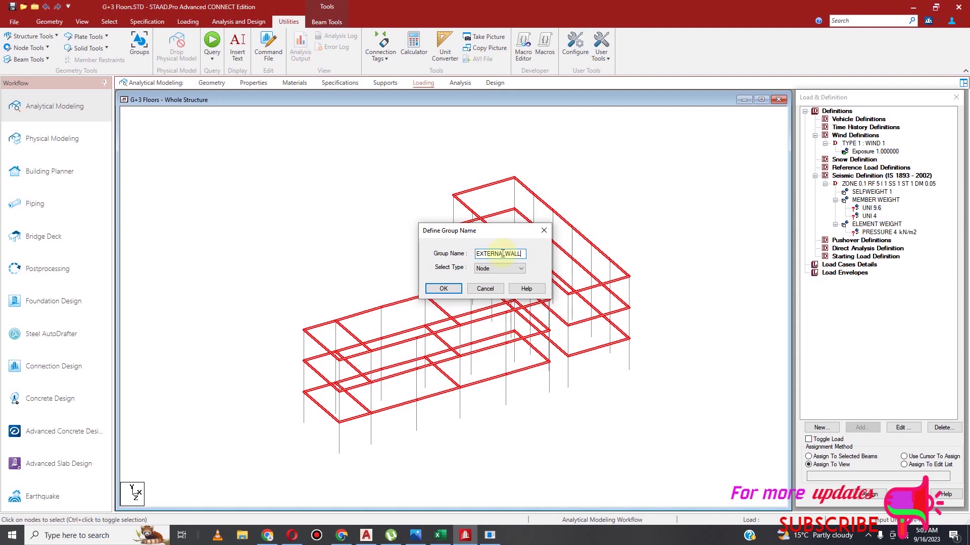
pyautogui.click(516, 269)
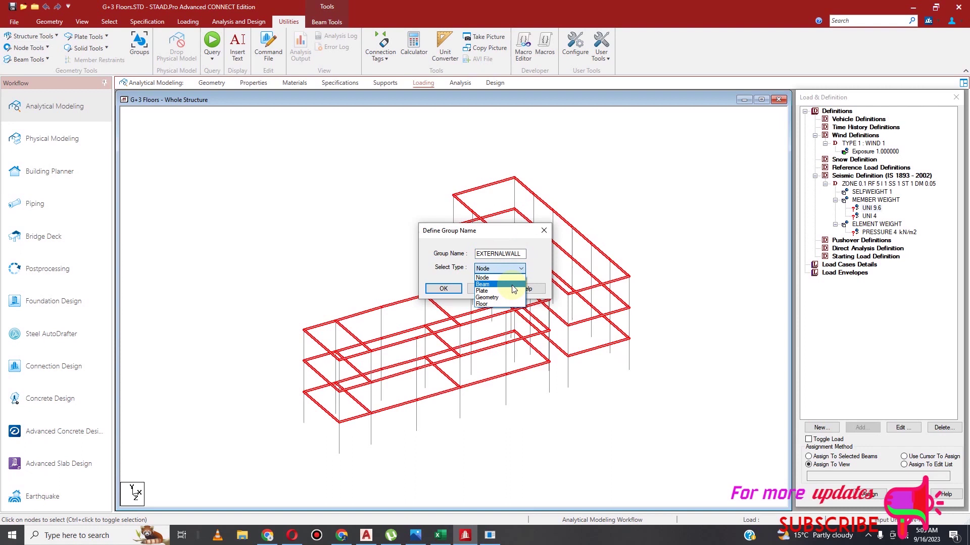
pyautogui.click(510, 284)
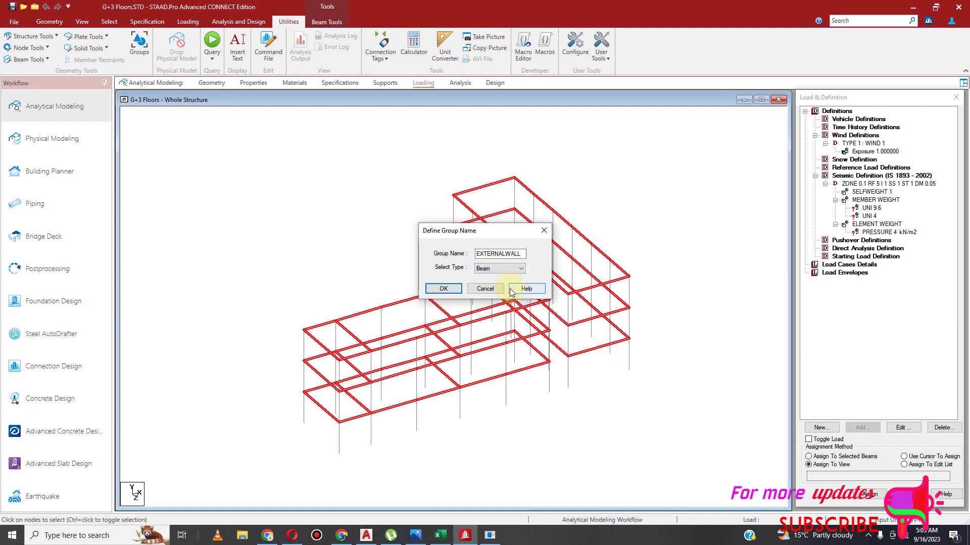
pyautogui.click(449, 290)
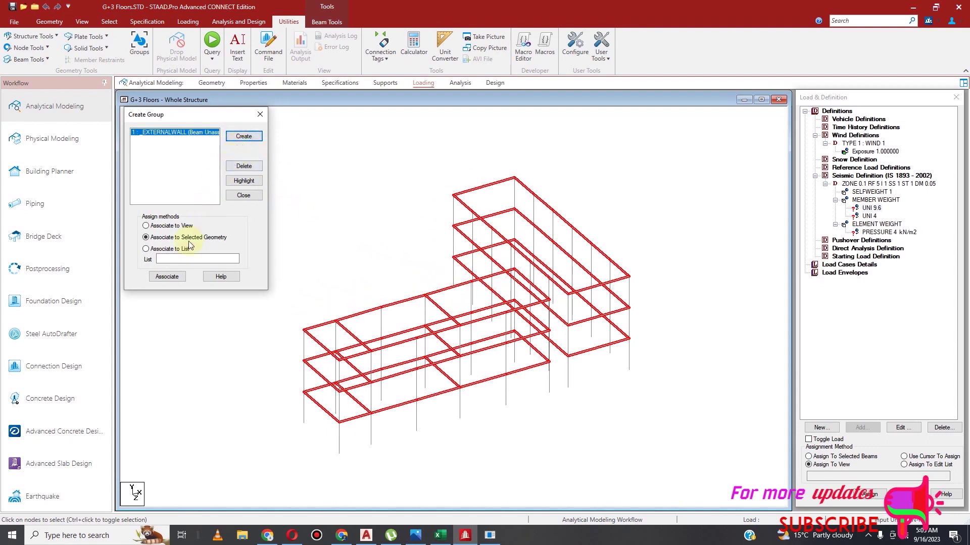
pyautogui.click(168, 277)
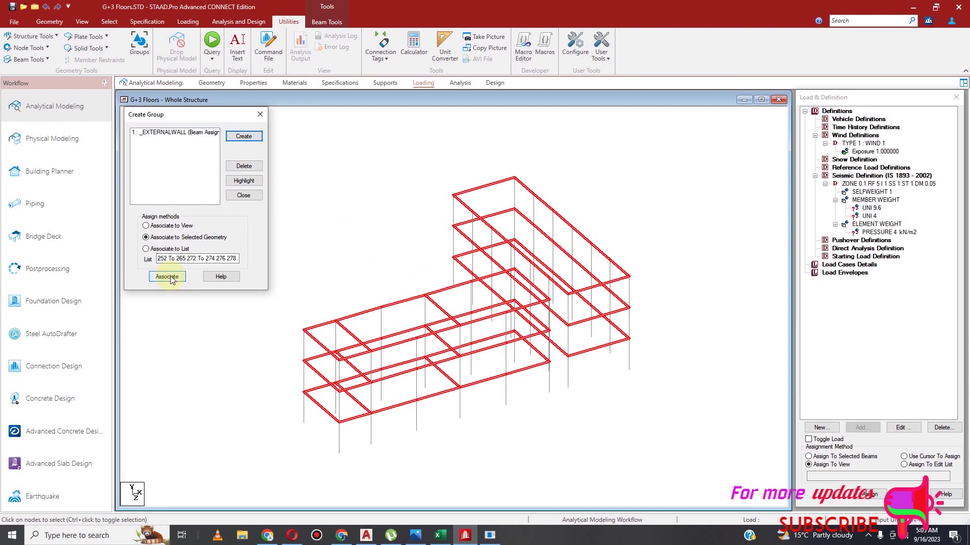
# Display the whole structure again and clear the beam selection
pyautogui.scroll(-2, 519, 300)
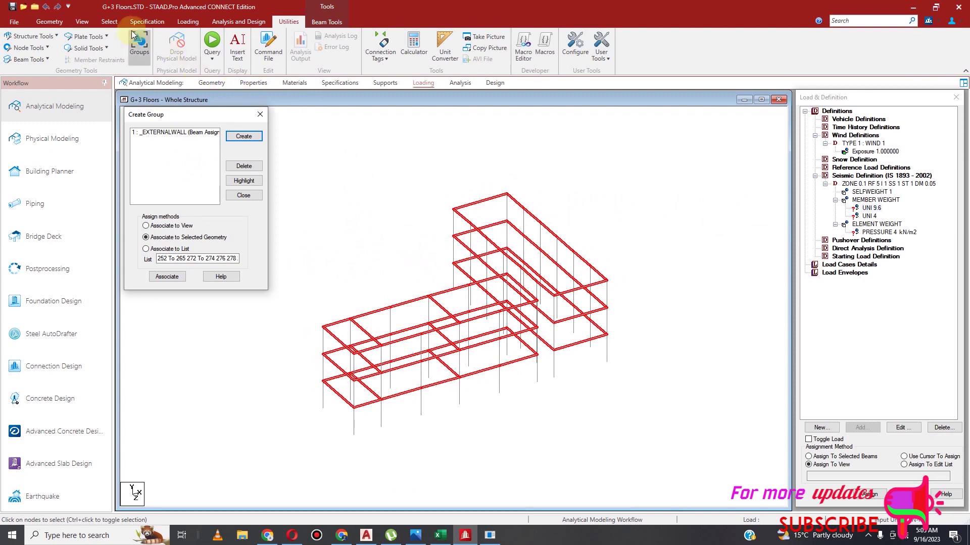
pyautogui.click(82, 21)
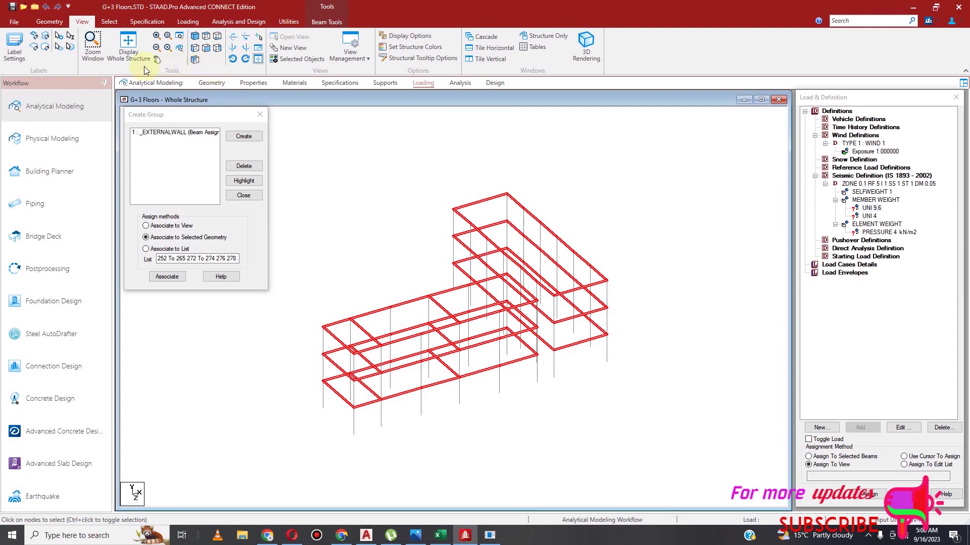
pyautogui.click(131, 54)
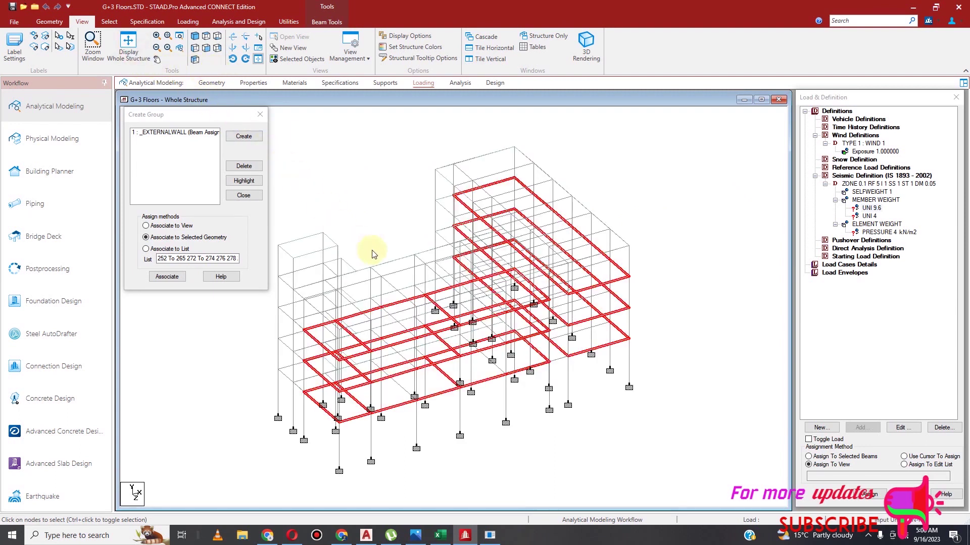
pyautogui.click(639, 229)
pyautogui.scroll(-2, 635, 273)
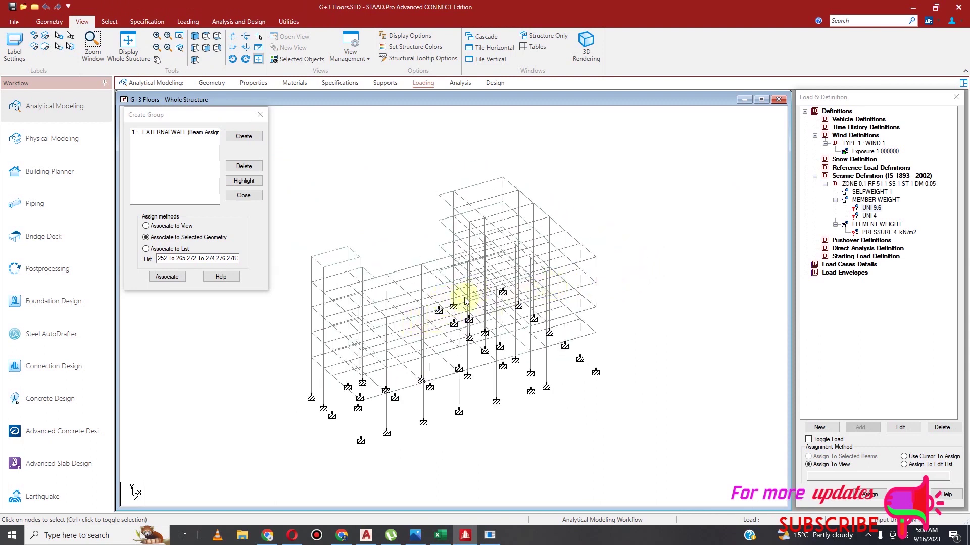
# Isolate the lowest three beam levels with their columns from the front view, and show them in plan view with nothing selected
pyautogui.click(207, 50)
pyautogui.scroll(-2, 696, 315)
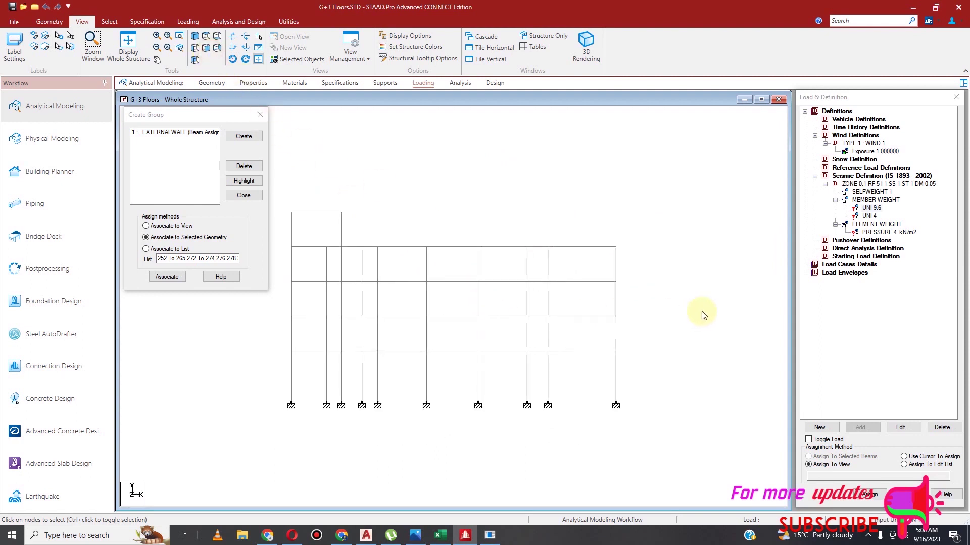
pyautogui.moveTo(281, 283); pyautogui.dragTo(626, 373)
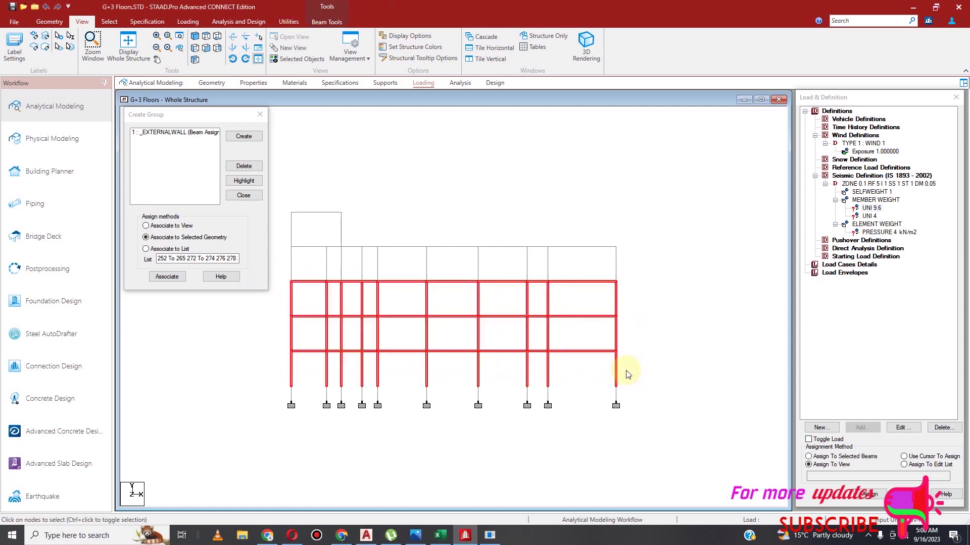
pyautogui.click(296, 59)
pyautogui.click(205, 38)
pyautogui.click(470, 250)
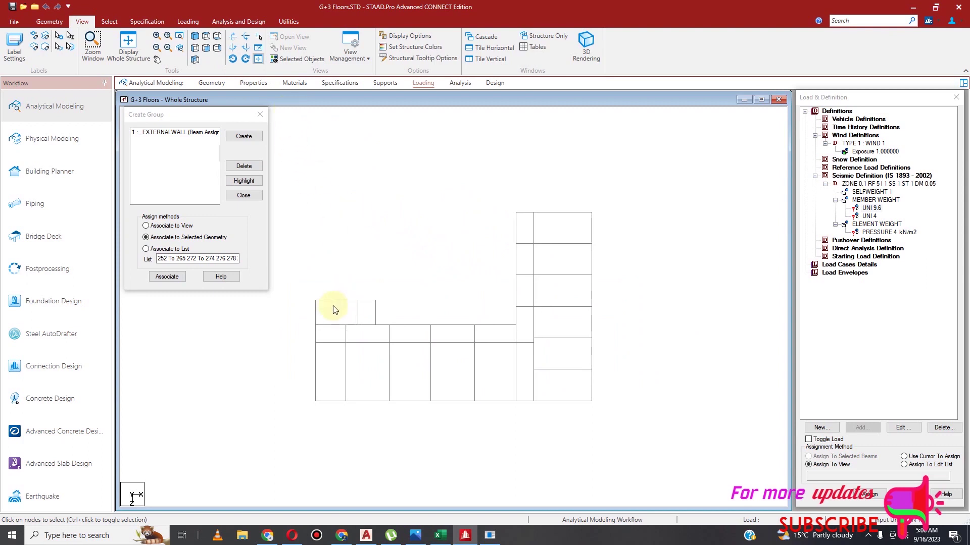
# Select the members outlining the staircase bay, the short outer corridor end and the courtyard-side edge of the horizontal corridor
pyautogui.click(315, 317)
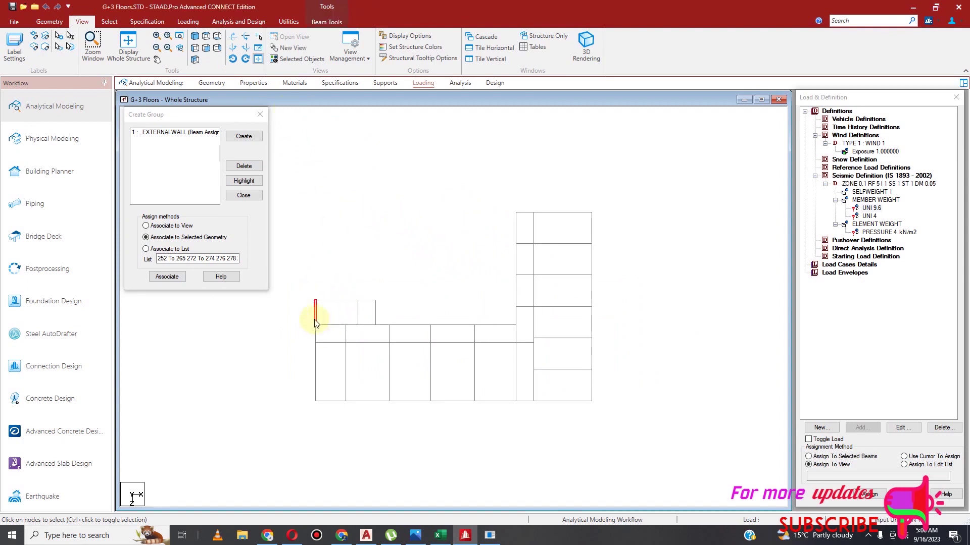
pyautogui.keyDown('ctrl'); pyautogui.moveTo(334, 313); pyautogui.dragTo(361, 332); pyautogui.keyUp('ctrl')
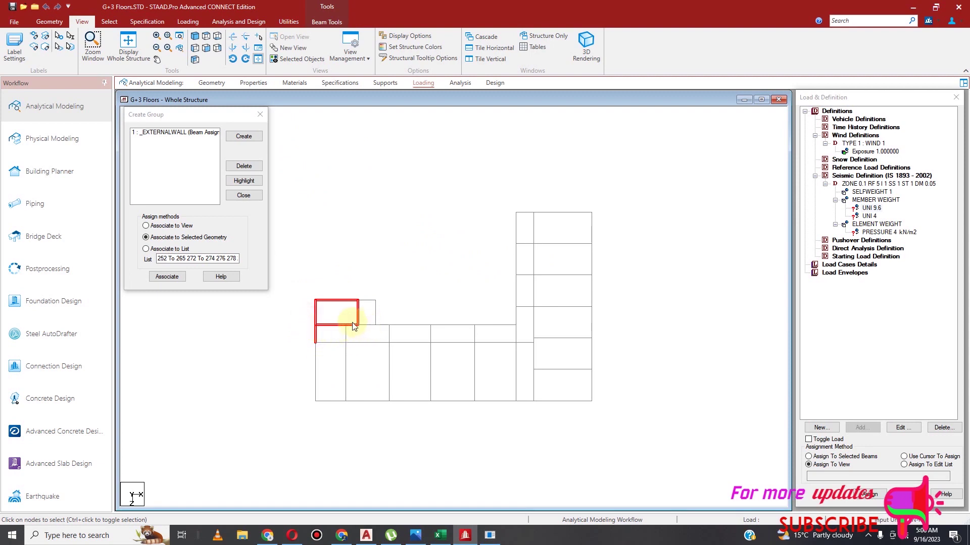
pyautogui.keyDown('ctrl'); pyautogui.moveTo(348, 316); pyautogui.dragTo(520, 339); pyautogui.keyUp('ctrl')
pyautogui.keyDown('ctrl'); pyautogui.click(475, 336); pyautogui.keyUp('ctrl')
pyautogui.keyDown('ctrl'); pyautogui.click(515, 336); pyautogui.keyUp('ctrl')
pyautogui.keyDown('ctrl'); pyautogui.click(431, 336); pyautogui.keyUp('ctrl')
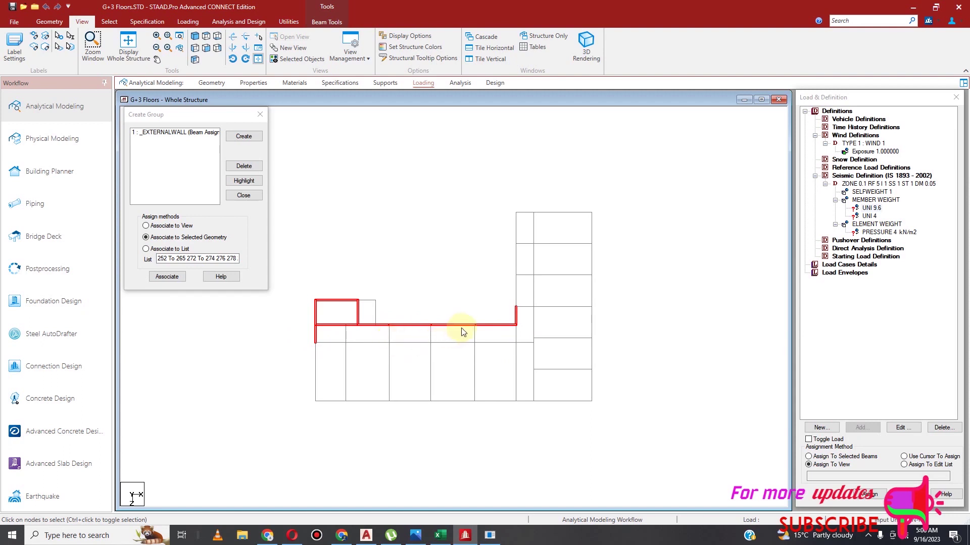
# Add the courtyard-side edge of the vertical corridor and its short lower end beam to the selection
pyautogui.keyDown('ctrl'); pyautogui.moveTo(507, 207); pyautogui.dragTo(520, 321); pyautogui.keyUp('ctrl')
pyautogui.keyDown('ctrl'); pyautogui.click(523, 402); pyautogui.keyUp('ctrl')
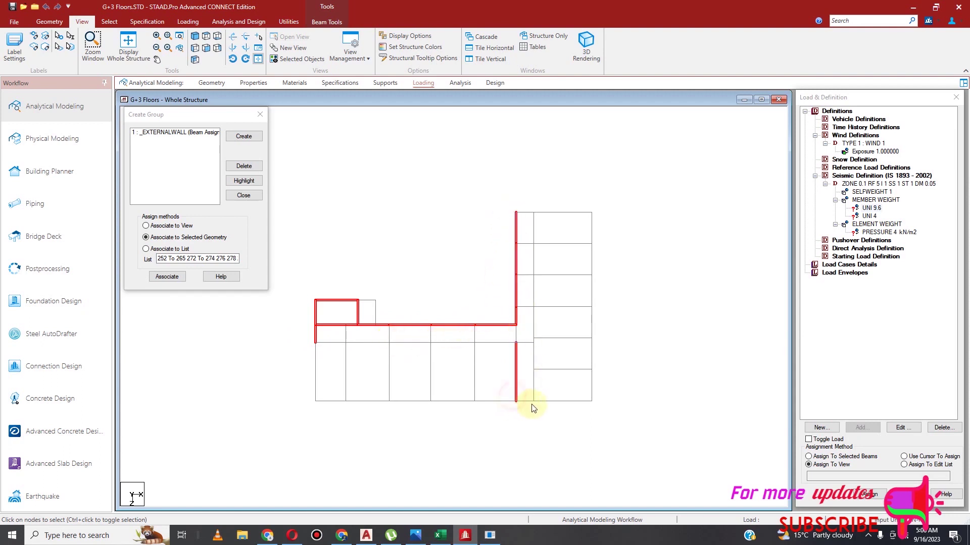
pyautogui.keyDown('ctrl'); pyautogui.click(515, 387); pyautogui.keyUp('ctrl')
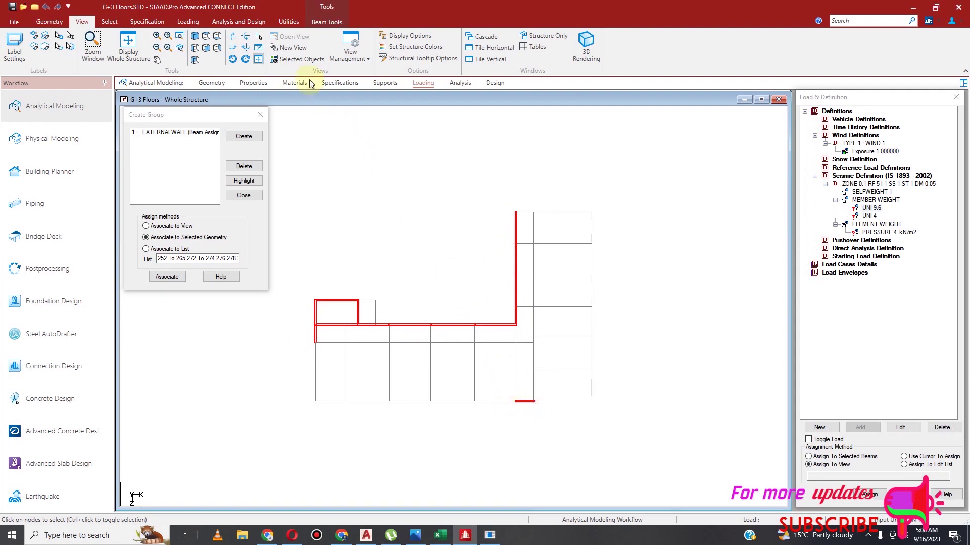
# Isolate the selected corridor and staircase members, show them in isometric view and clear the selection
pyautogui.click(305, 61)
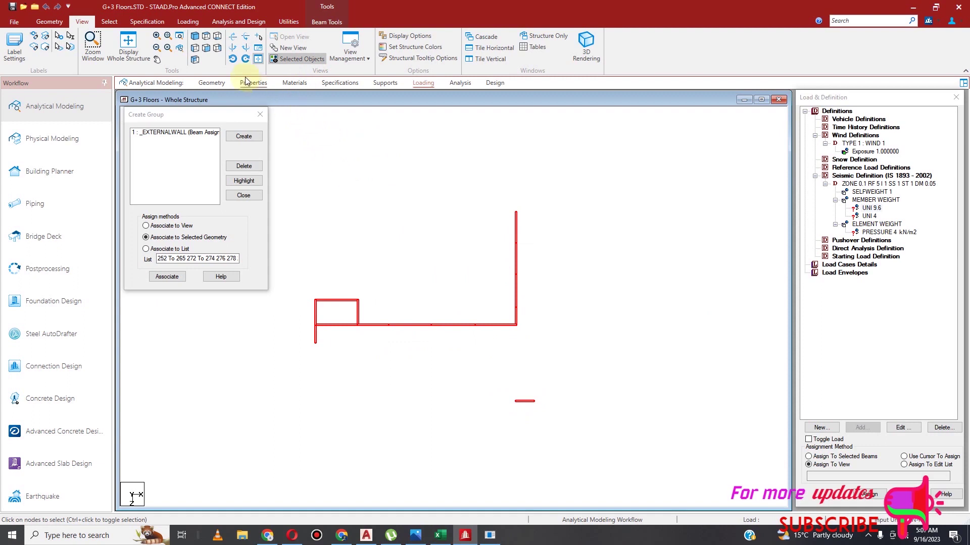
pyautogui.click(202, 44)
pyautogui.click(425, 235)
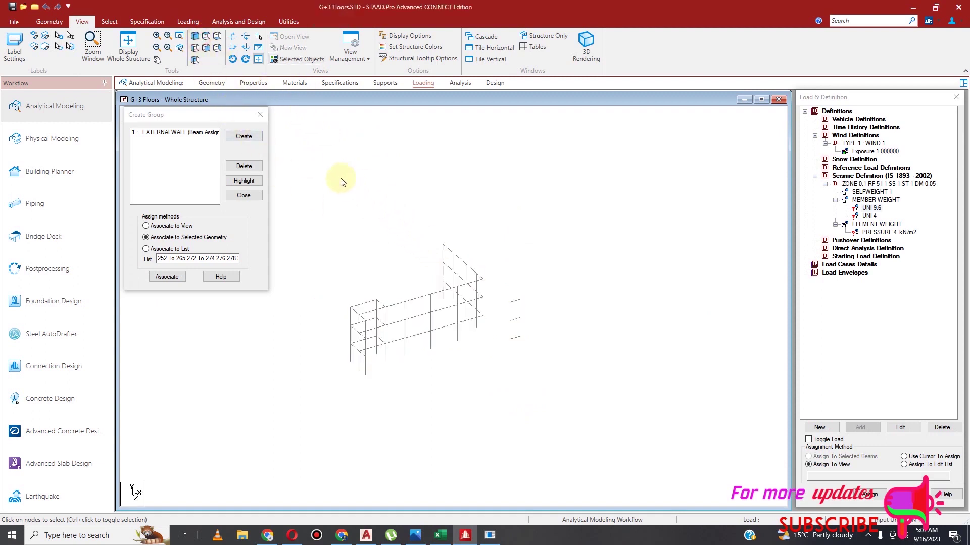
# Select all beams parallel to X and to Z among the isolated corridor and staircase members, leaving the columns out
pyautogui.click(110, 21)
pyautogui.click(410, 36)
pyautogui.click(412, 55)
pyautogui.click(404, 35)
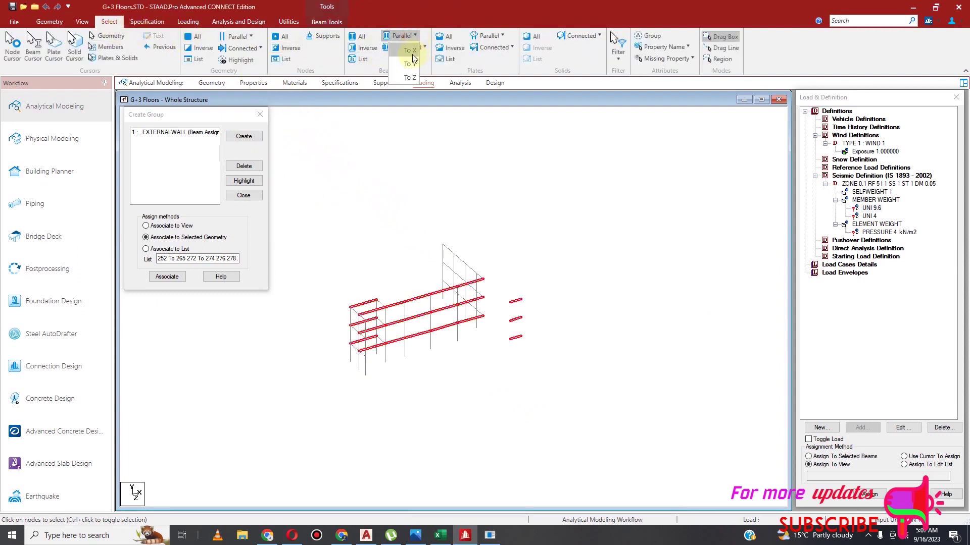
pyautogui.click(410, 78)
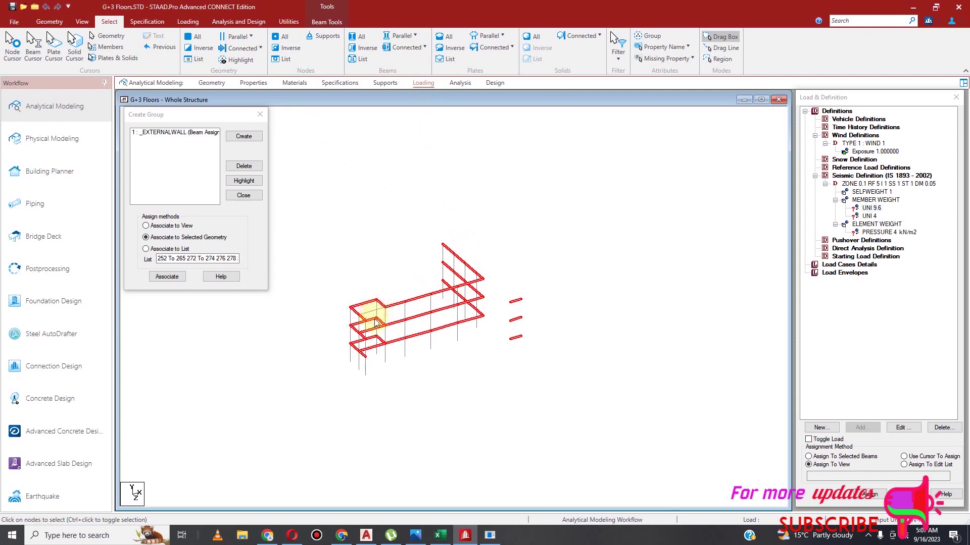
pyautogui.keyDown('ctrl'); pyautogui.click(377, 349); pyautogui.keyUp('ctrl')
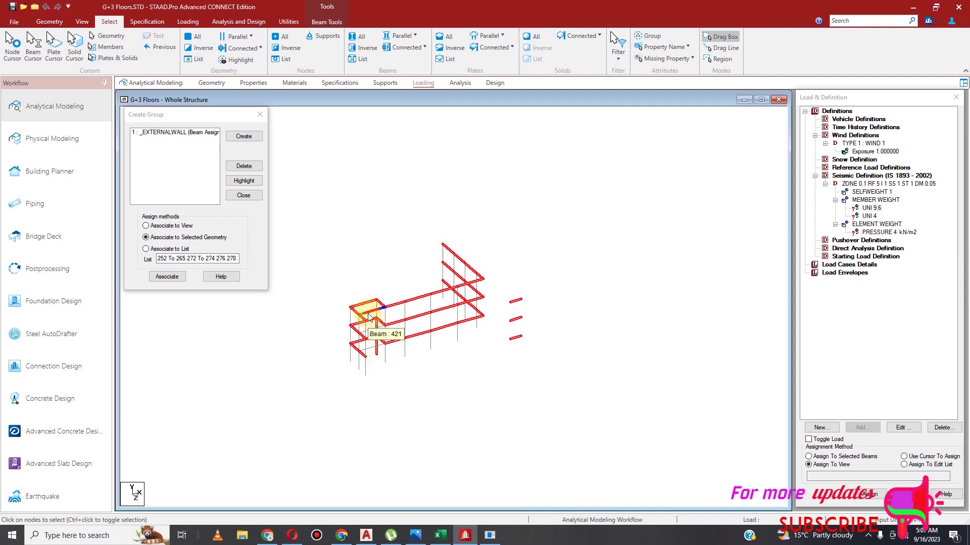
pyautogui.keyDown('ctrl'); pyautogui.click(373, 329); pyautogui.keyUp('ctrl')
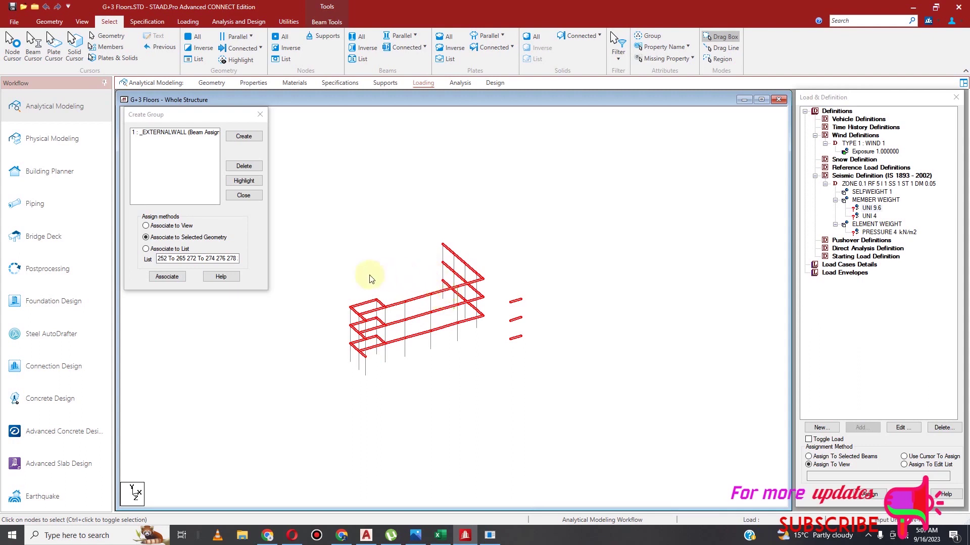
# Create a beam group named PARAPETTE and associate it with the selected corridor and staircase beams
pyautogui.click(243, 138)
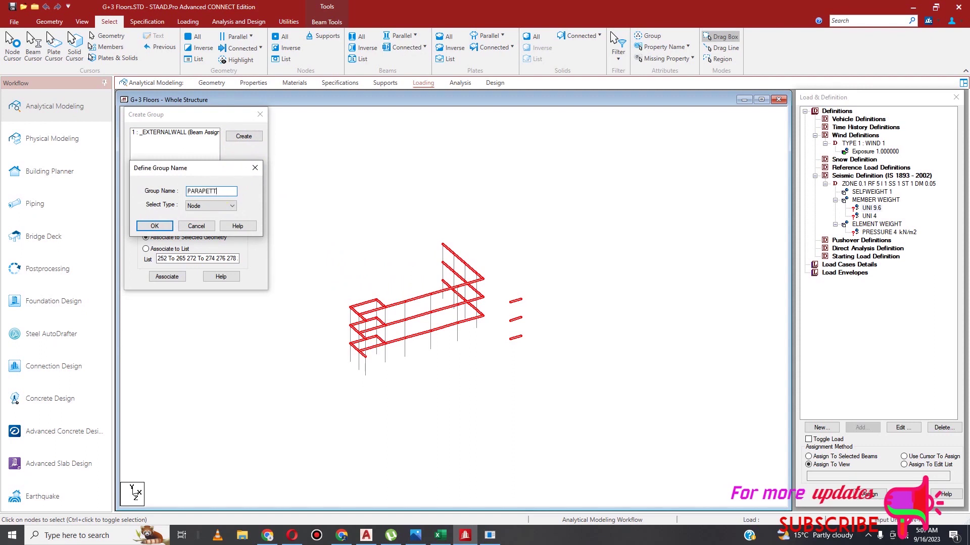
pyautogui.click(222, 206)
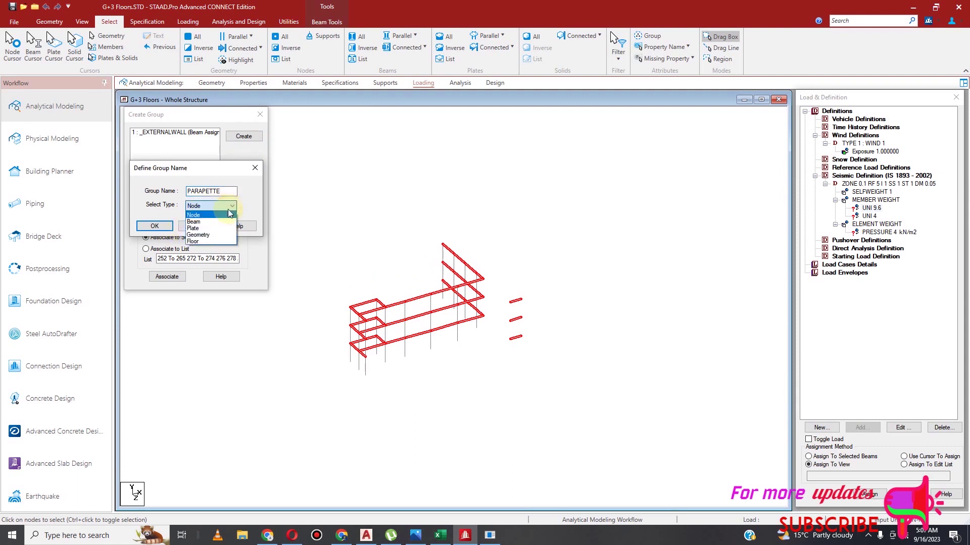
pyautogui.click(216, 220)
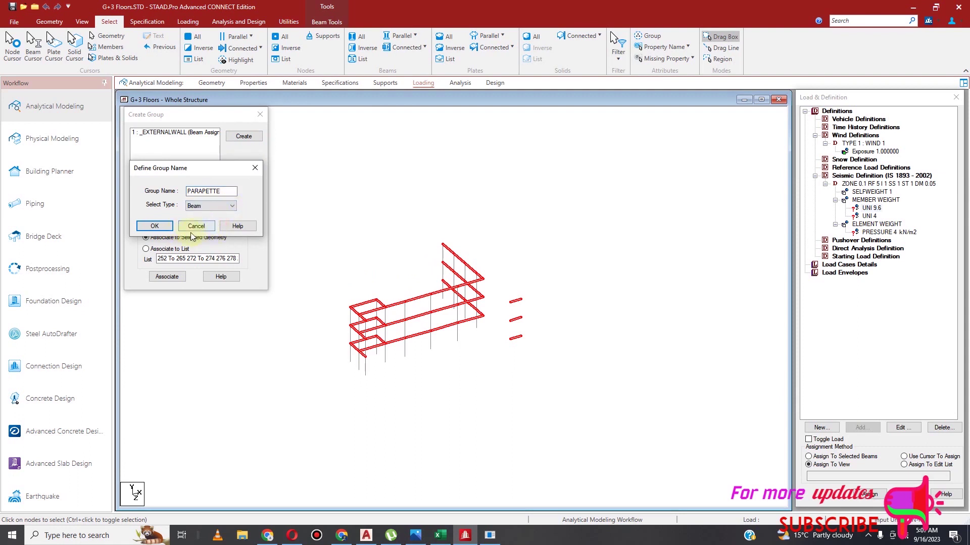
pyautogui.click(155, 225)
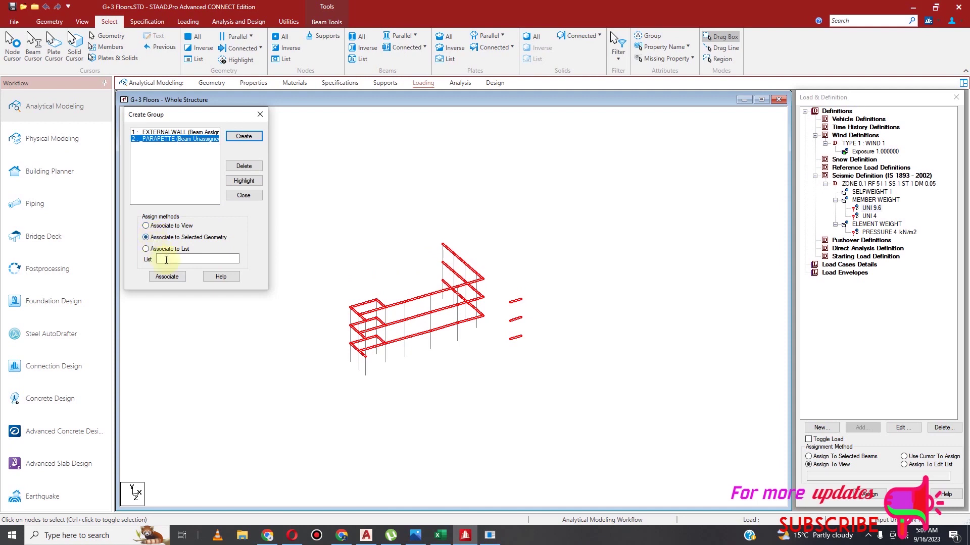
pyautogui.click(167, 277)
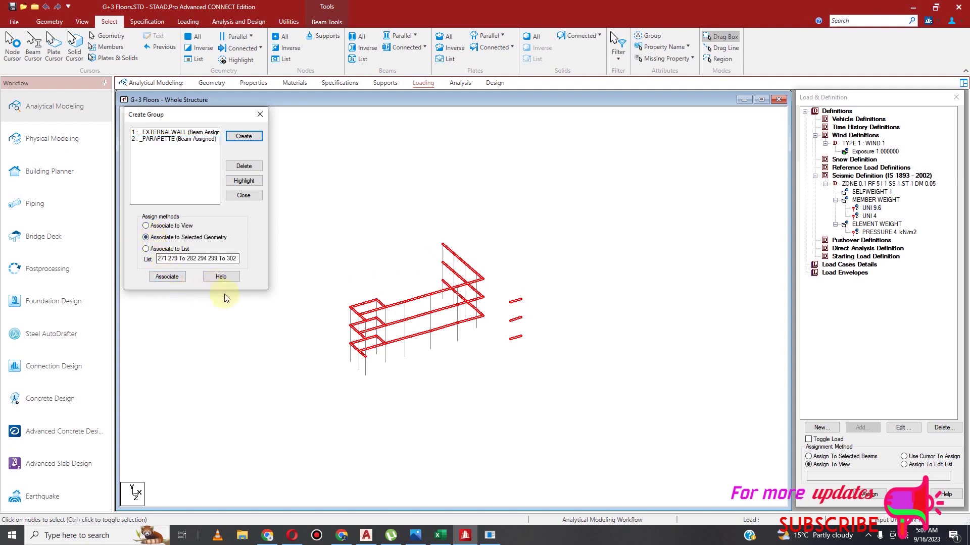
pyautogui.click(261, 117)
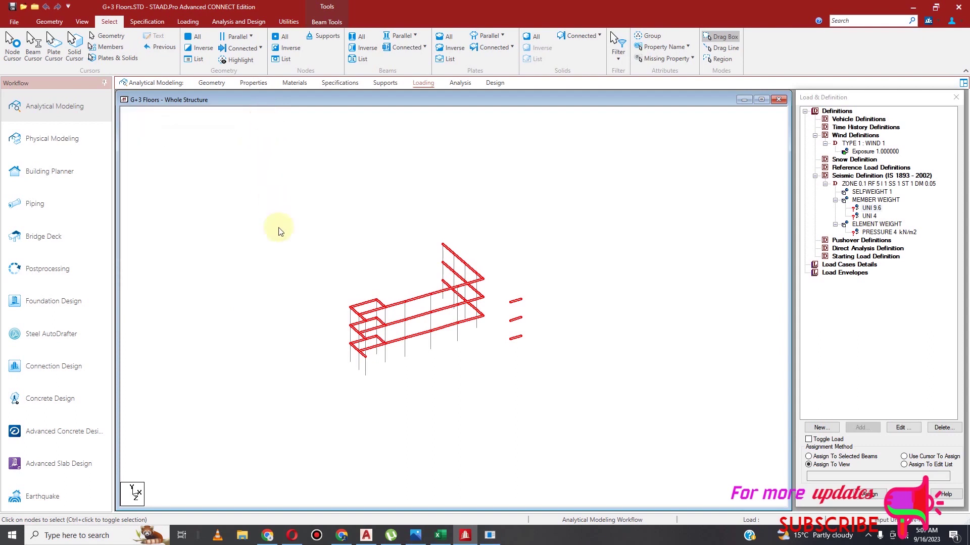
# Display the whole structure and select the four beams outlining the top of the raised staircase bay
pyautogui.click(82, 22)
pyautogui.click(128, 46)
pyautogui.click(254, 194)
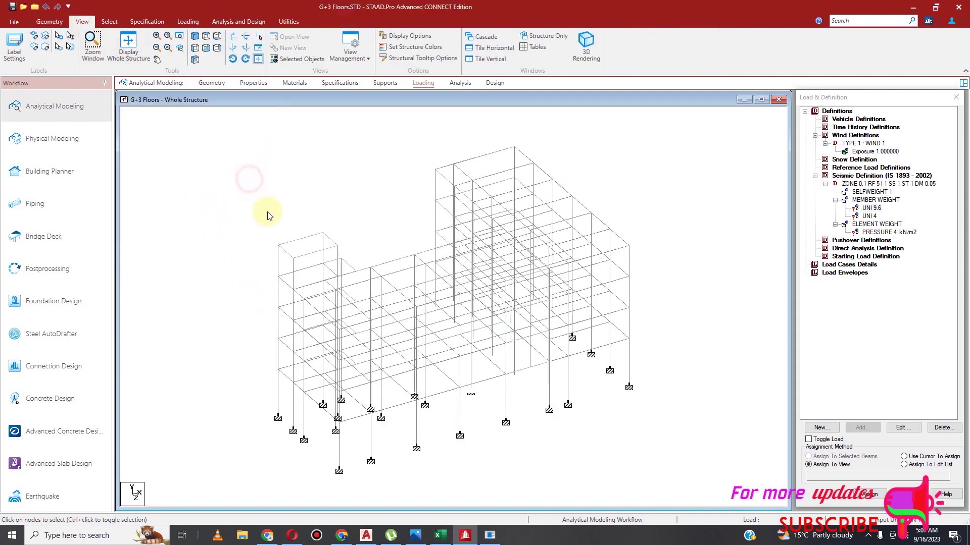
pyautogui.click(297, 247)
pyautogui.keyDown('ctrl'); pyautogui.click(309, 253); pyautogui.keyUp('ctrl')
pyautogui.keyDown('ctrl'); pyautogui.click(291, 255); pyautogui.keyUp('ctrl')
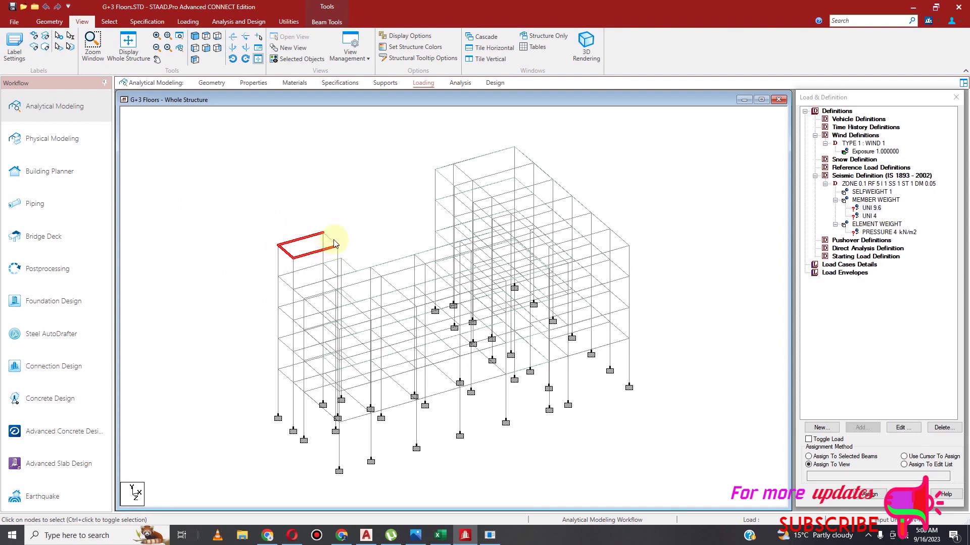
pyautogui.keyDown('ctrl'); pyautogui.click(334, 241); pyautogui.keyUp('ctrl')
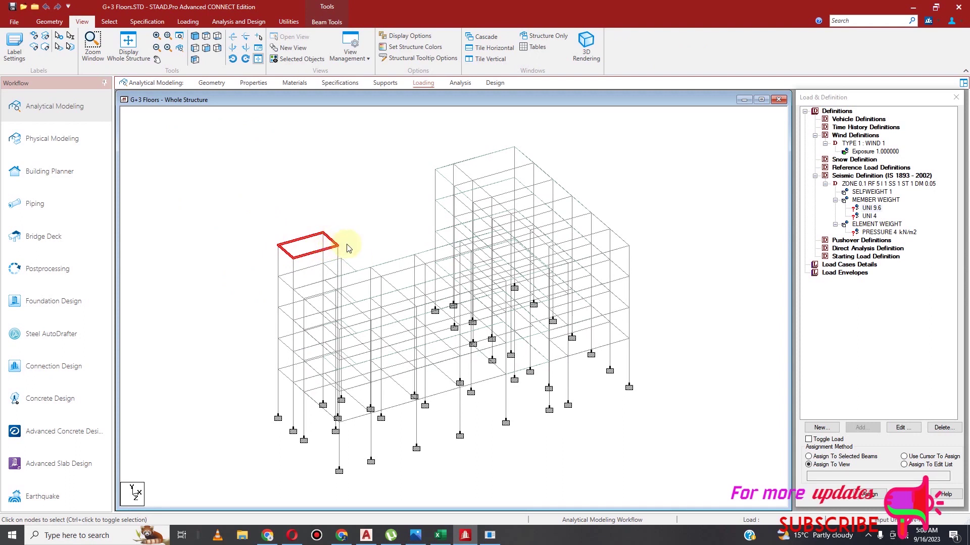
# Add all beams of the main roof level to the selection, isolate the selected members and show them in plan
pyautogui.click(208, 50)
pyautogui.moveTo(175, 197); pyautogui.dragTo(749, 223)
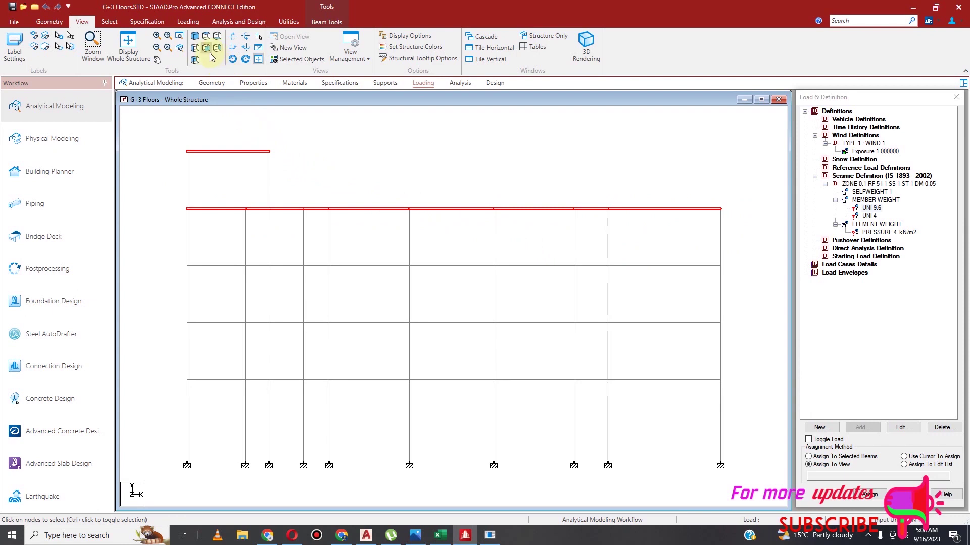
pyautogui.click(298, 59)
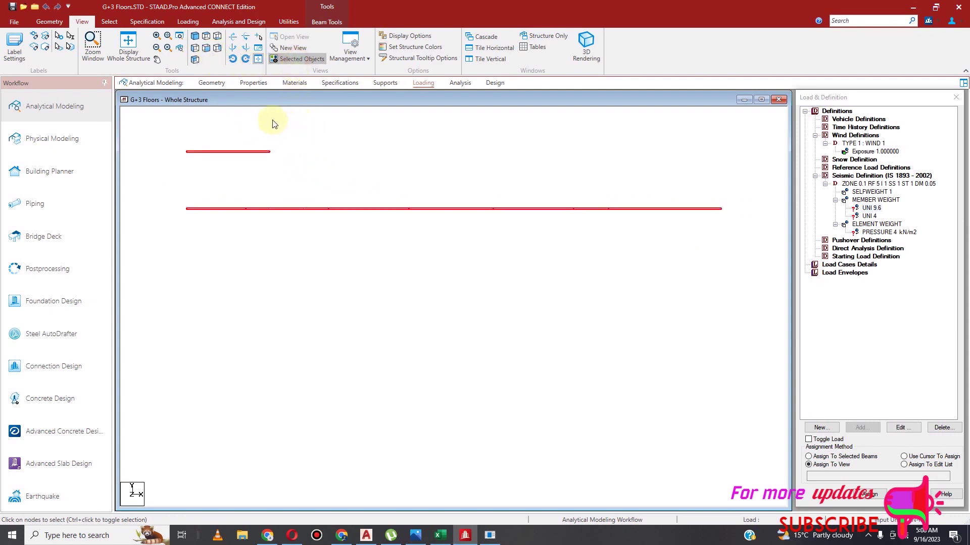
pyautogui.click(208, 37)
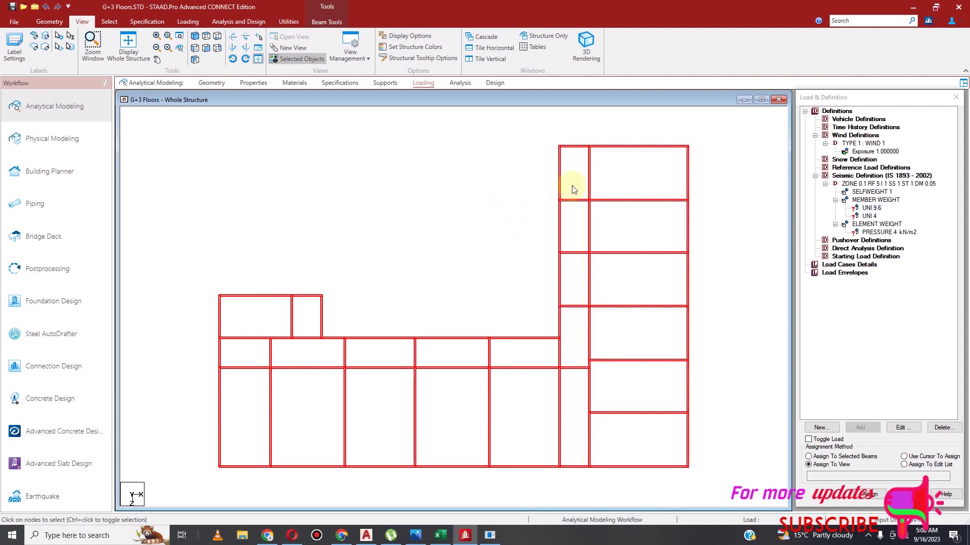
# Reselect only the upper and outer edges of the vertical wing, the courtyard-side edges and the staircase bay's projecting outline
pyautogui.click(515, 206)
pyautogui.moveTo(525, 138); pyautogui.dragTo(731, 479)
pyautogui.keyDown('ctrl'); pyautogui.moveTo(548, 139); pyautogui.dragTo(577, 360); pyautogui.keyUp('ctrl')
pyautogui.keyDown('ctrl'); pyautogui.moveTo(317, 289); pyautogui.dragTo(574, 342); pyautogui.keyUp('ctrl')
pyautogui.keyDown('ctrl'); pyautogui.moveTo(210, 289); pyautogui.dragTo(335, 304); pyautogui.keyUp('ctrl')
pyautogui.keyDown('ctrl'); pyautogui.moveTo(214, 286); pyautogui.dragTo(230, 340); pyautogui.keyUp('ctrl')
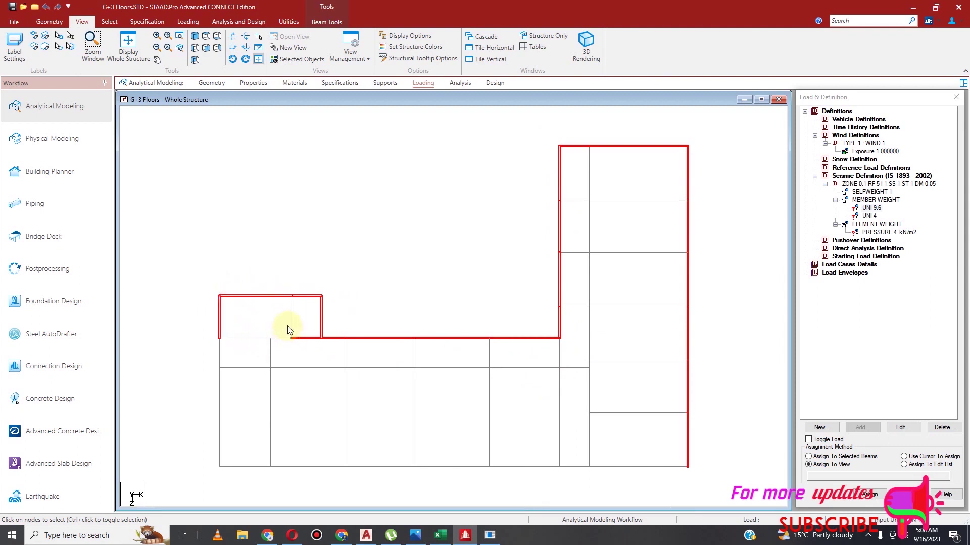
# Add the staircase bay's inner edge, the remaining outer perimeter edges and the raised staircase roof's missing end beam to the selection
pyautogui.keyDown('ctrl'); pyautogui.moveTo(198, 335); pyautogui.dragTo(308, 349); pyautogui.keyUp('ctrl')
pyautogui.keyDown('ctrl'); pyautogui.moveTo(205, 357); pyautogui.dragTo(235, 457); pyautogui.keyUp('ctrl')
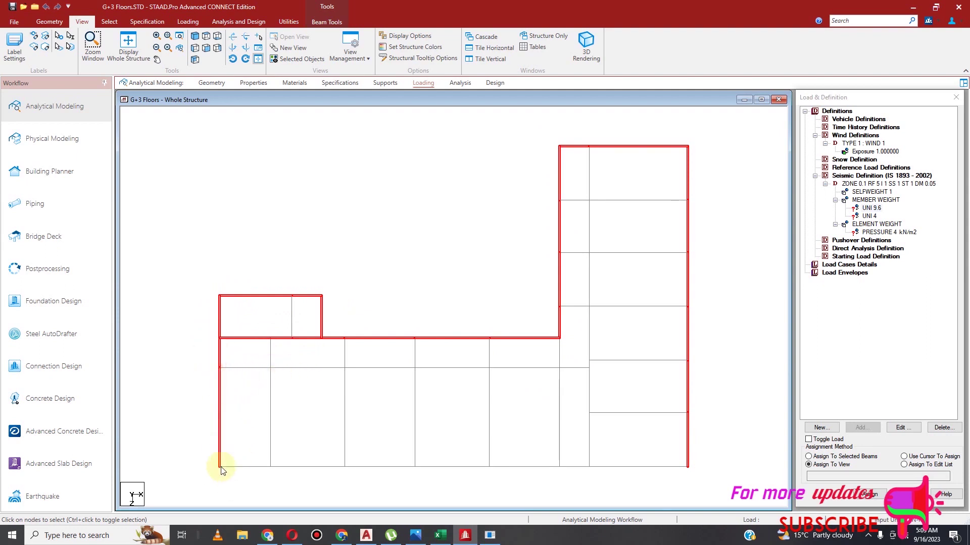
pyautogui.keyDown('ctrl'); pyautogui.moveTo(207, 461); pyautogui.dragTo(696, 482); pyautogui.keyUp('ctrl')
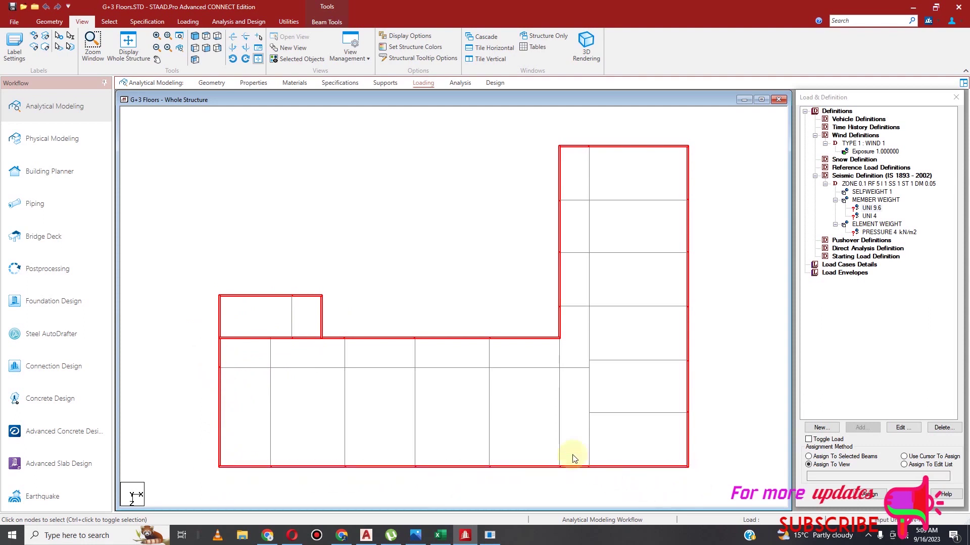
pyautogui.click(195, 36)
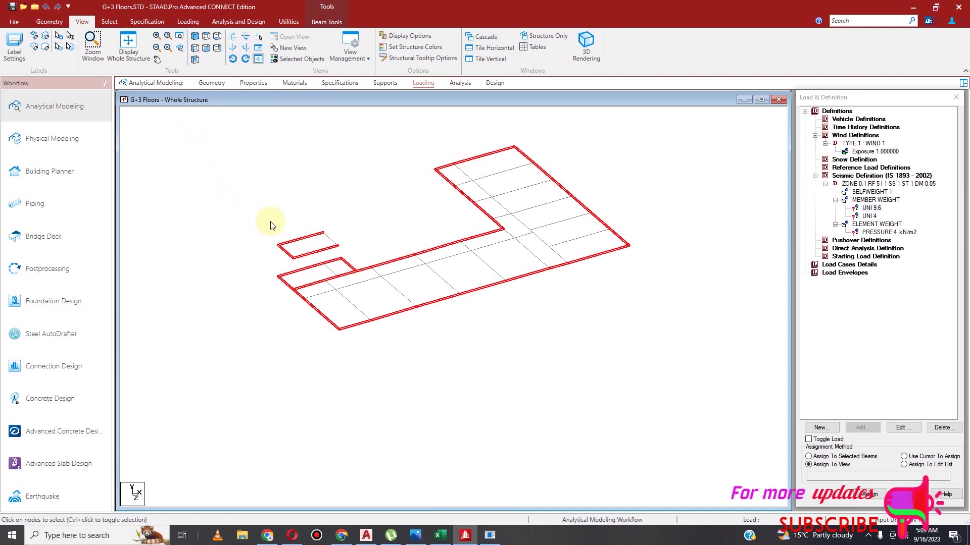
pyautogui.keyDown('ctrl'); pyautogui.click(331, 240); pyautogui.keyUp('ctrl')
# Create a beam group named ROOF and associate it with the selected roof perimeter beams
pyautogui.click(289, 22)
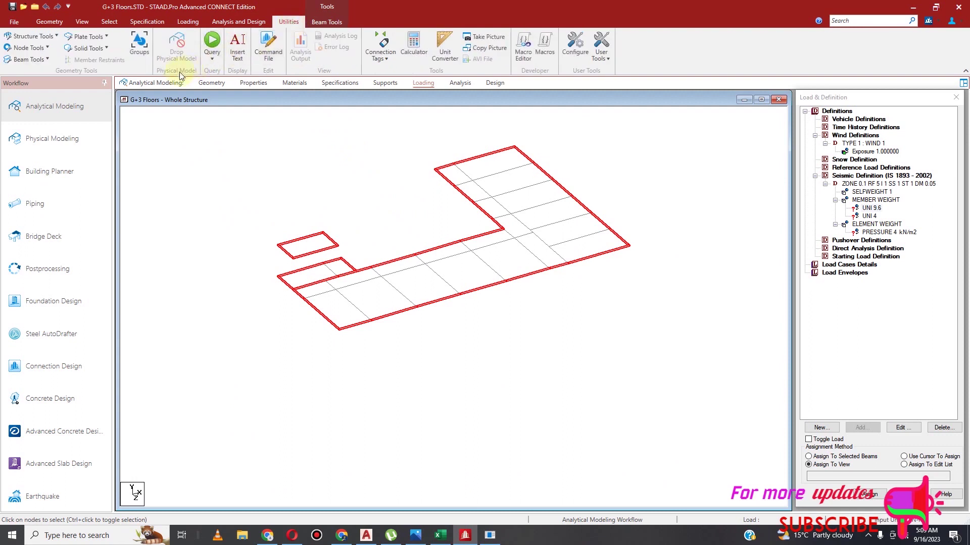
pyautogui.click(146, 48)
pyautogui.click(241, 136)
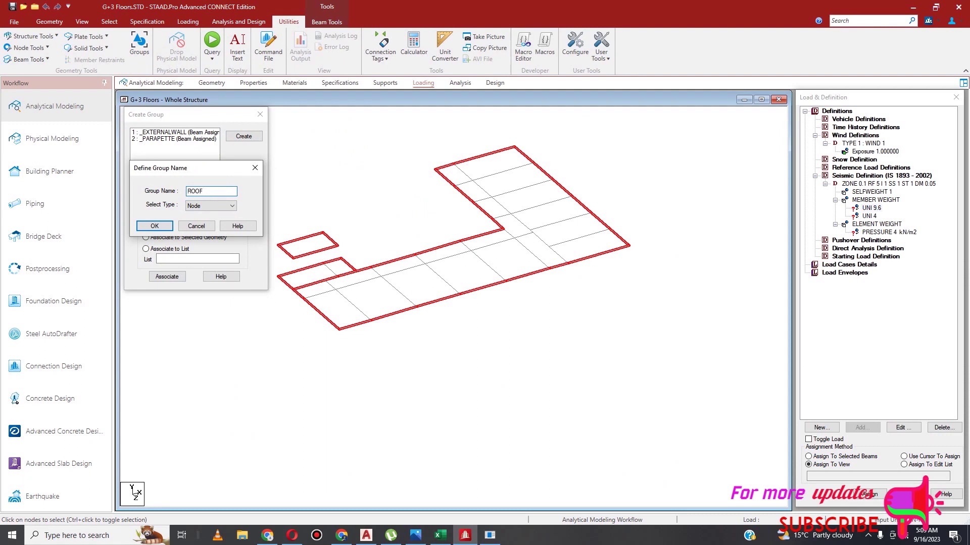
pyautogui.click(210, 206)
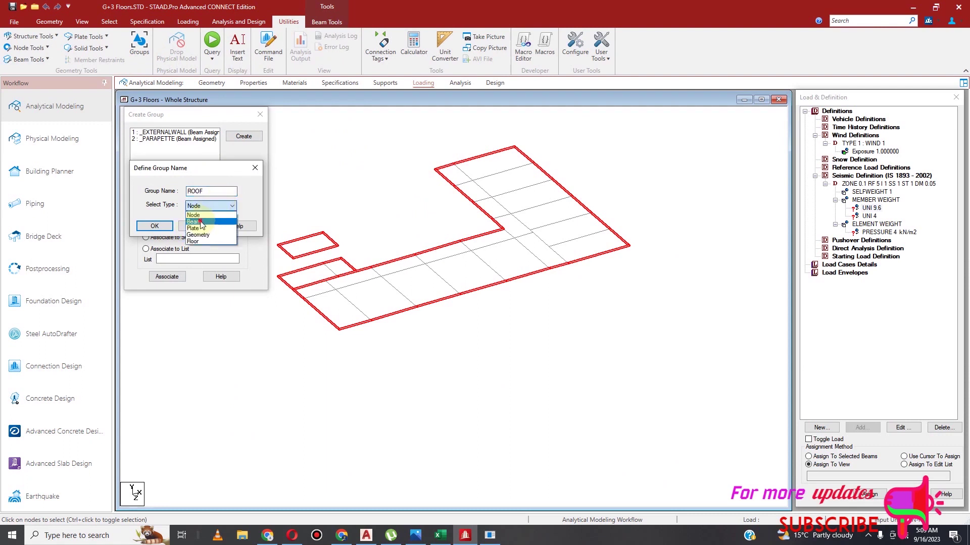
pyautogui.click(199, 218)
pyautogui.click(154, 225)
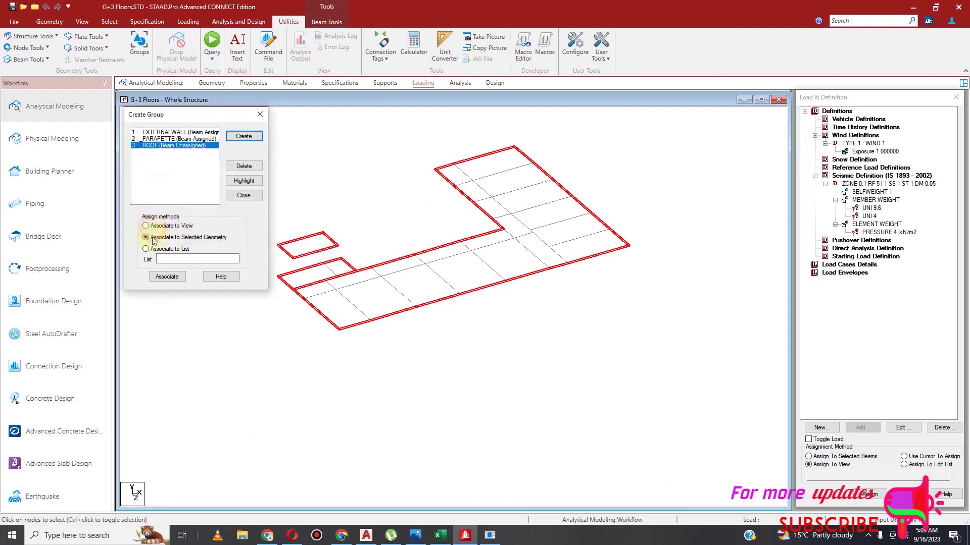
pyautogui.click(168, 277)
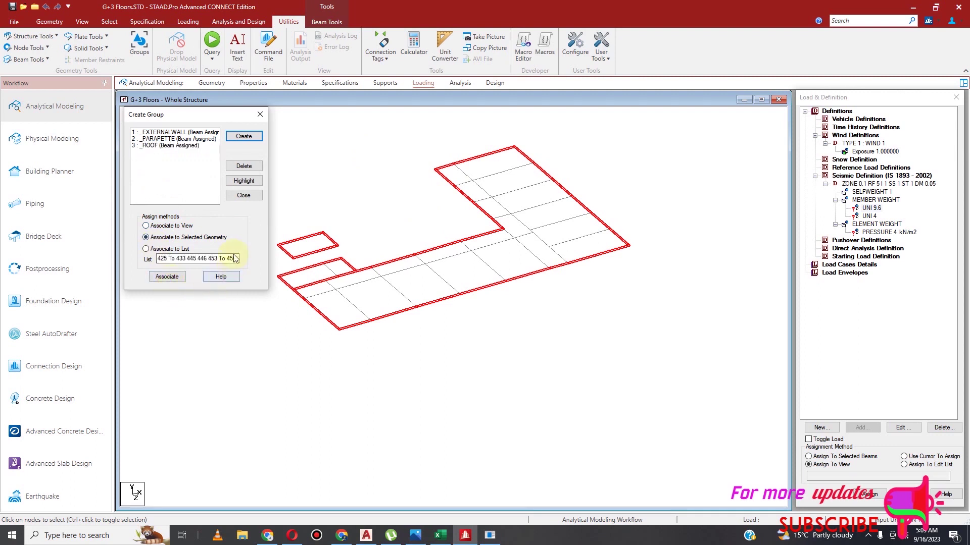
pyautogui.click(260, 114)
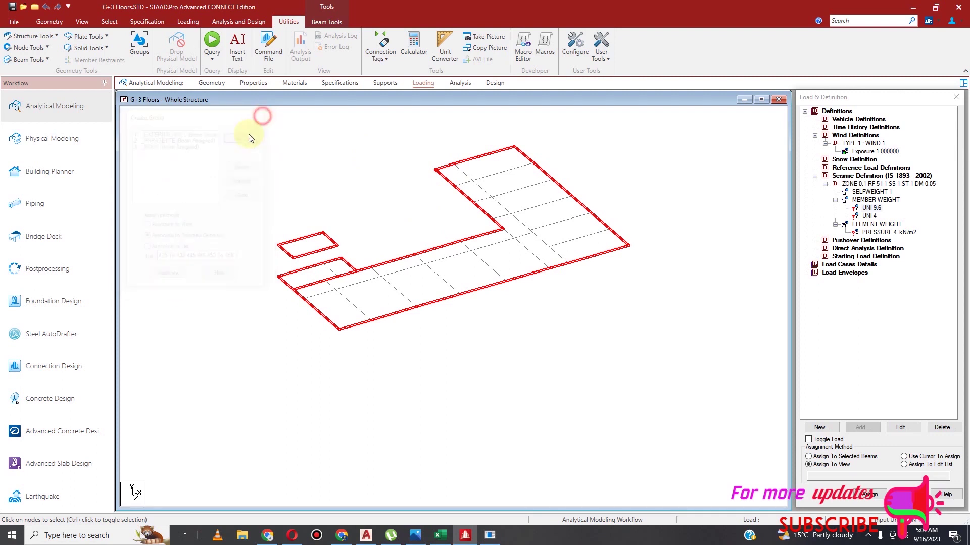
# Clear the selection and display the whole structure again
pyautogui.click(418, 319)
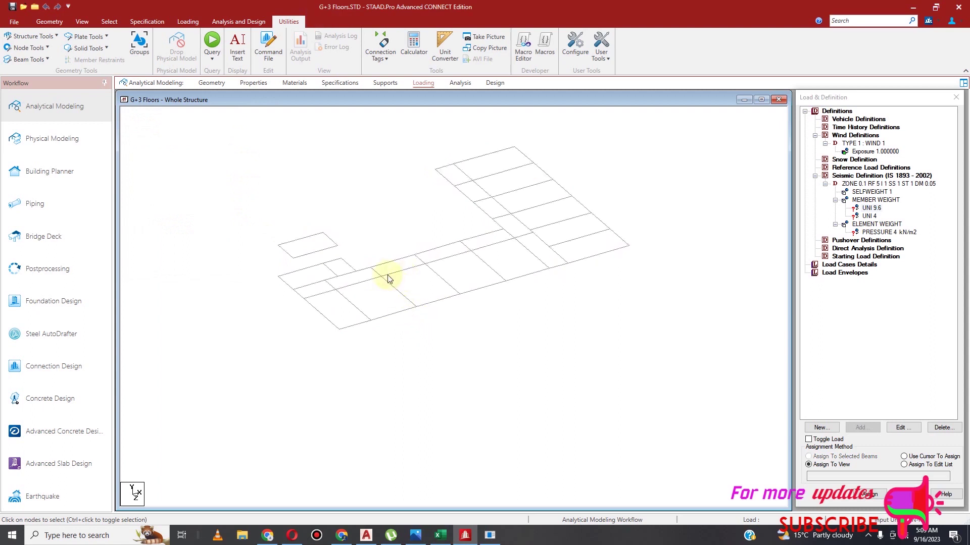
pyautogui.click(94, 21)
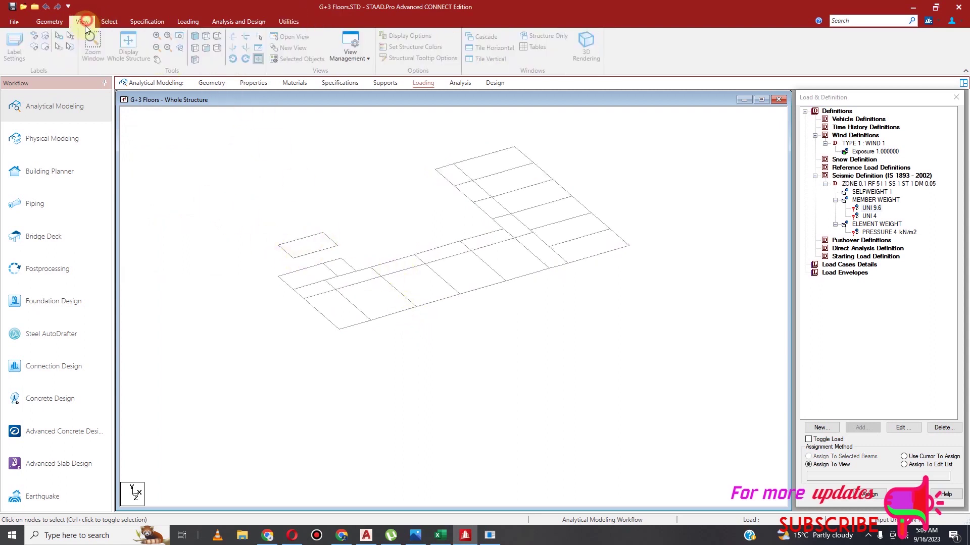
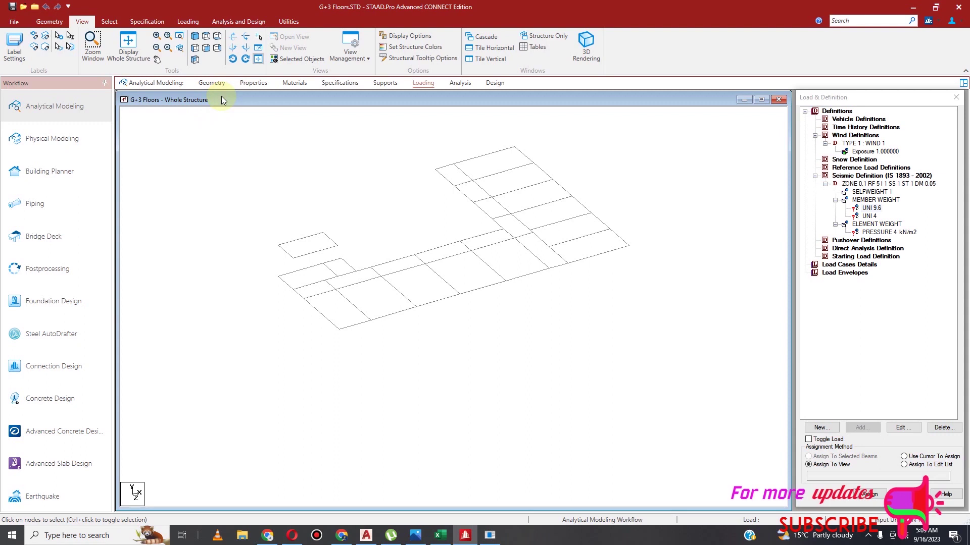
pyautogui.click(131, 43)
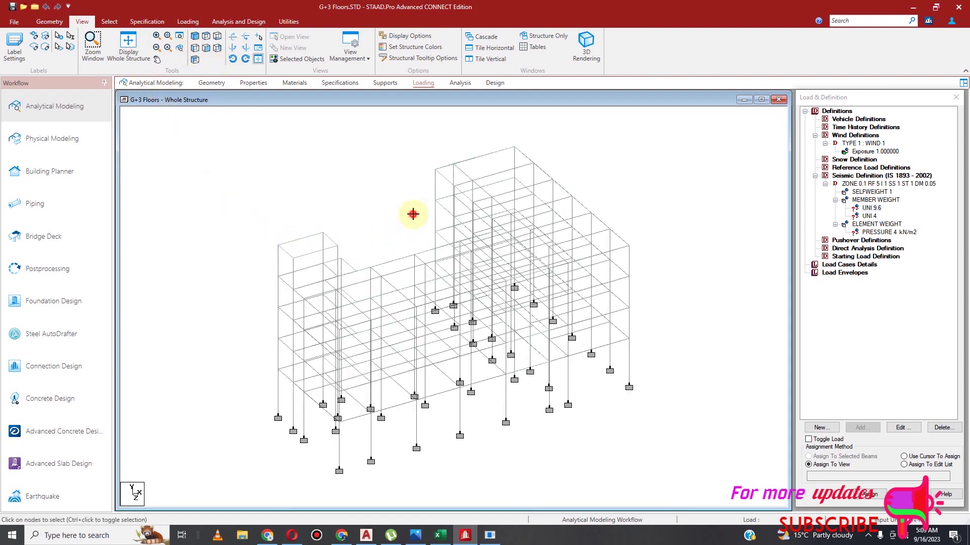
# Assign the UNI 9.6 seismic member weight to the selected beams of the _EXTERNALWALL group
pyautogui.click(871, 207)
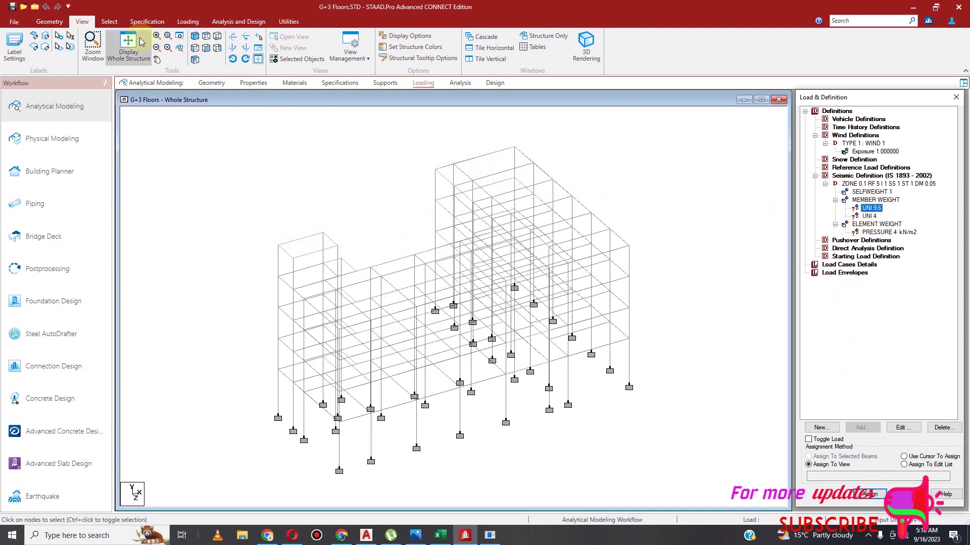
pyautogui.click(109, 22)
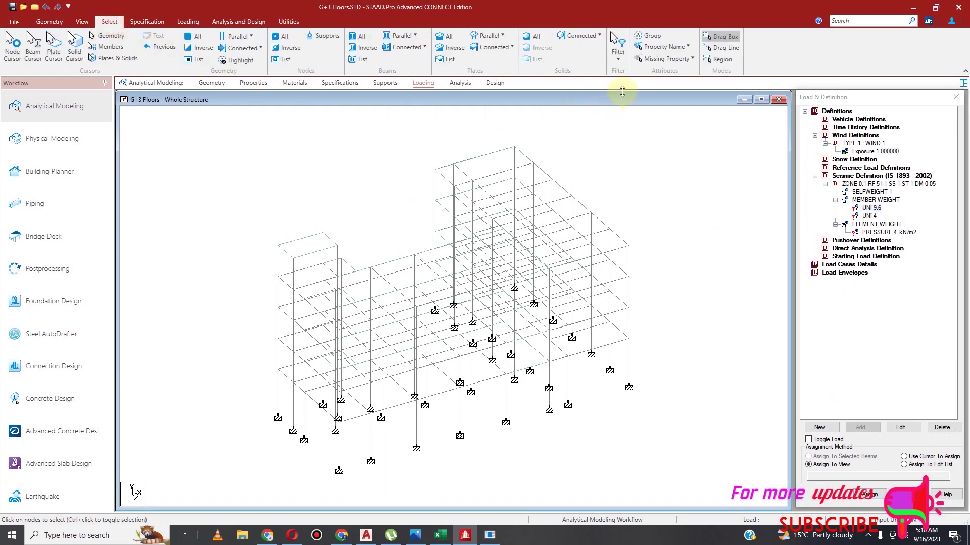
pyautogui.click(650, 36)
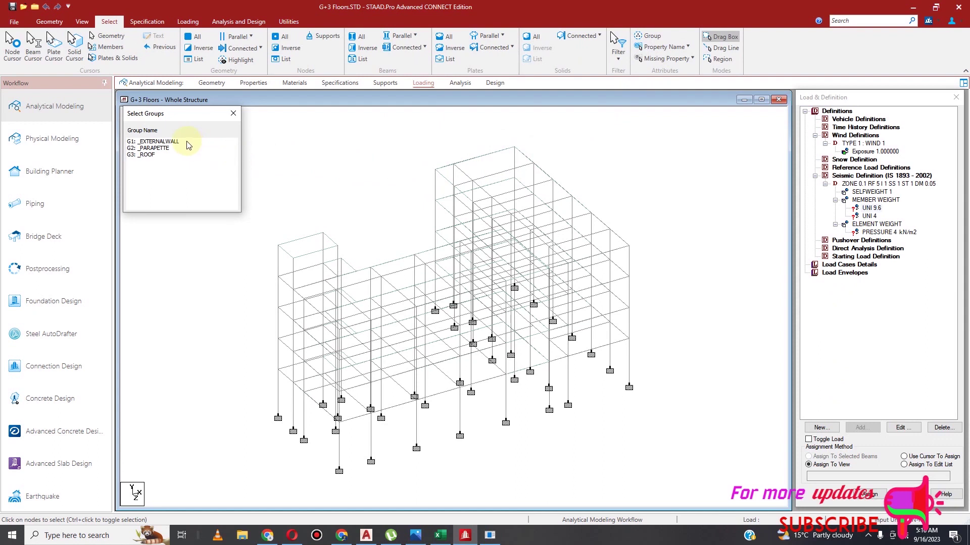
pyautogui.click(172, 143)
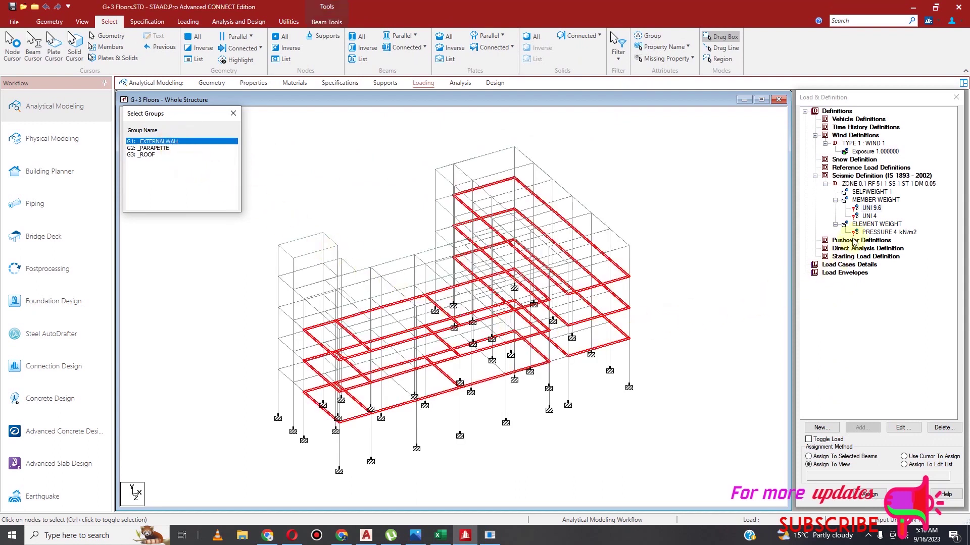
pyautogui.click(810, 456)
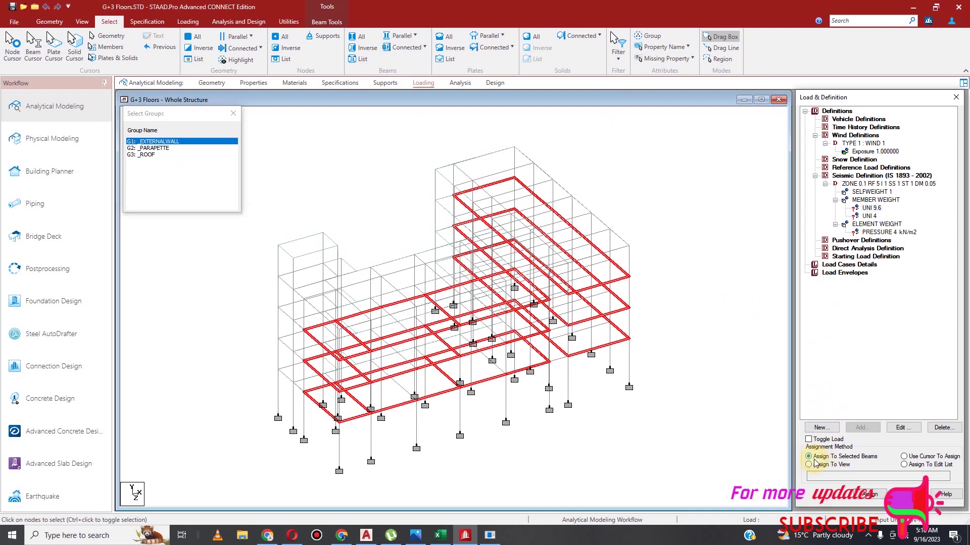
pyautogui.click(871, 495)
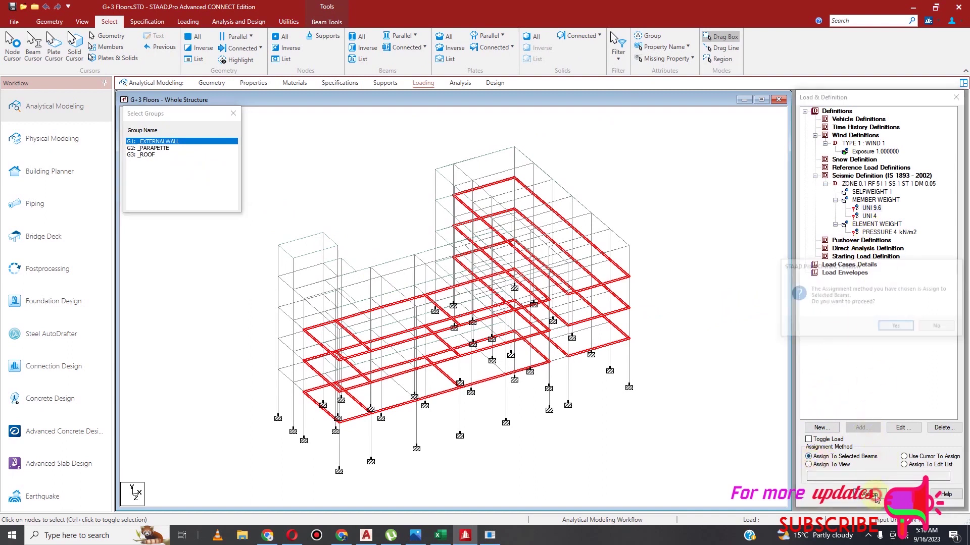
pyautogui.click(892, 334)
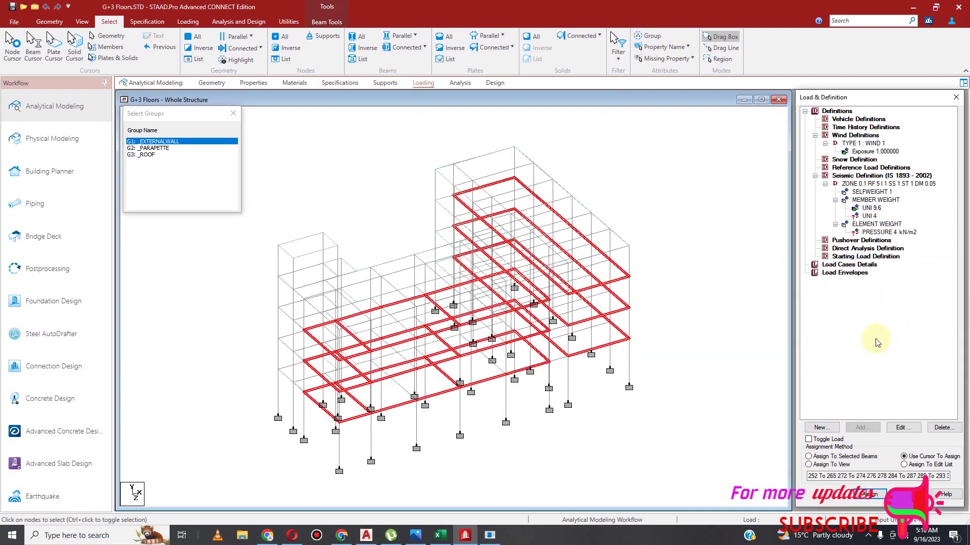
# Assign the UNI 4 seismic member weight to the selected beams of the _PARAPETTE and _ROOF groups
pyautogui.click(868, 217)
pyautogui.click(197, 172)
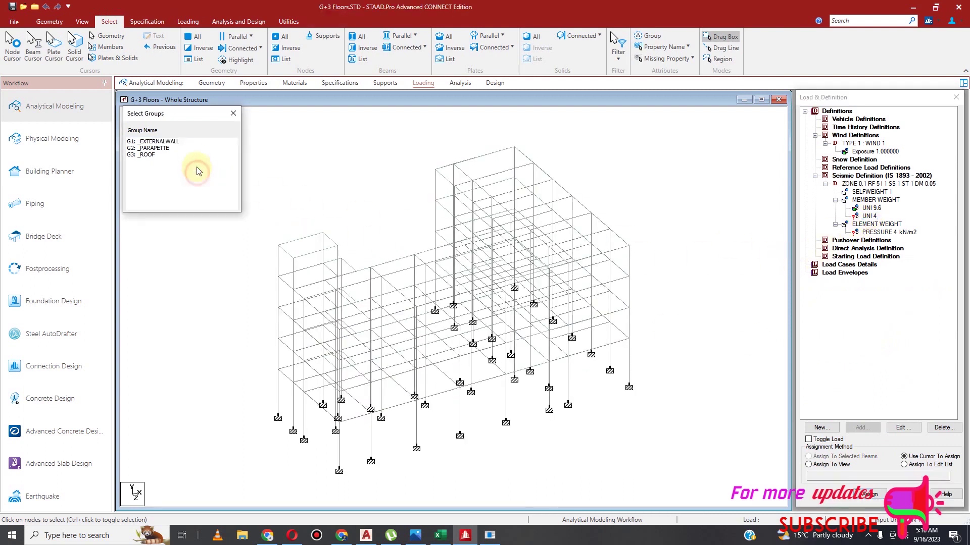
pyautogui.click(187, 149)
pyautogui.keyDown('ctrl'); pyautogui.click(165, 155); pyautogui.keyUp('ctrl')
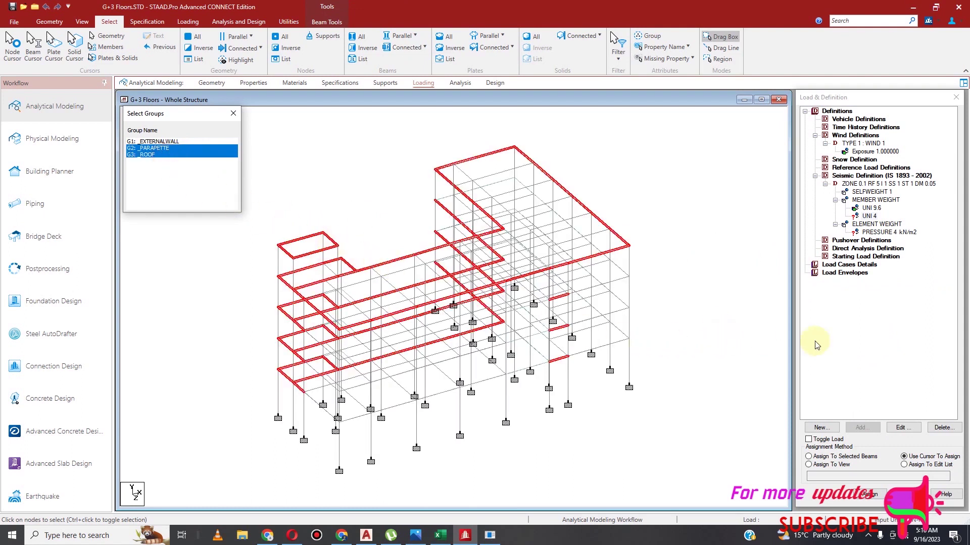
pyautogui.click(808, 456)
pyautogui.click(870, 494)
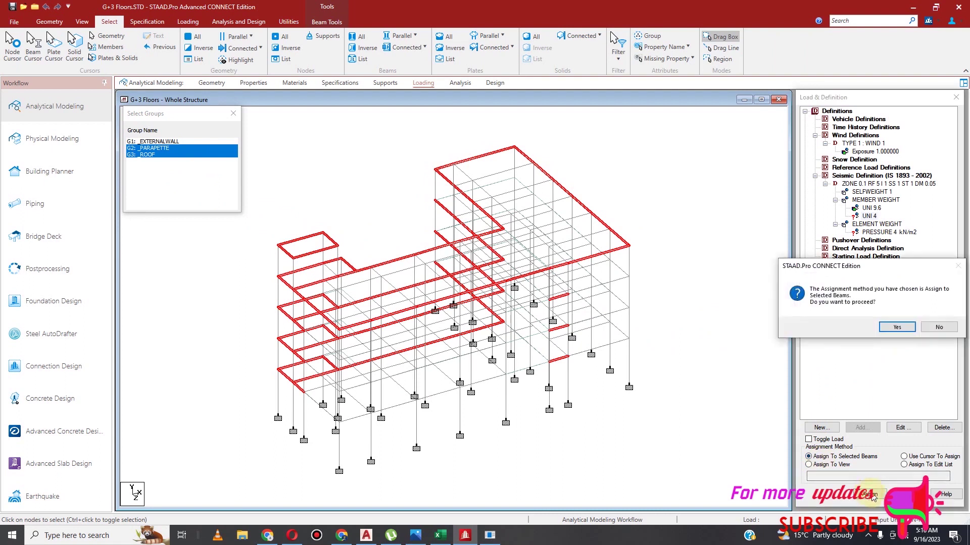
pyautogui.click(896, 327)
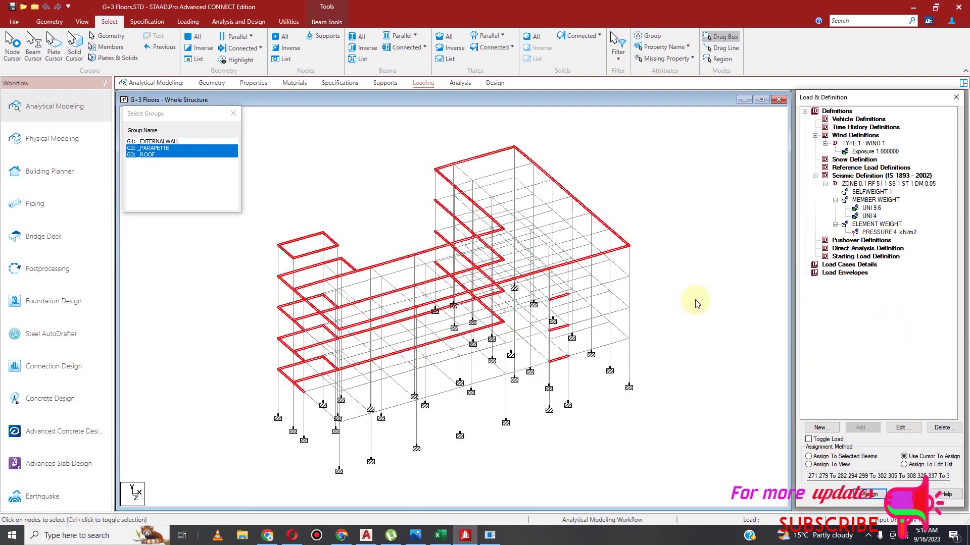
# Assign the 4 kN/m2 pressure element weight to all plates in the view and clear the selection
pyautogui.click(883, 233)
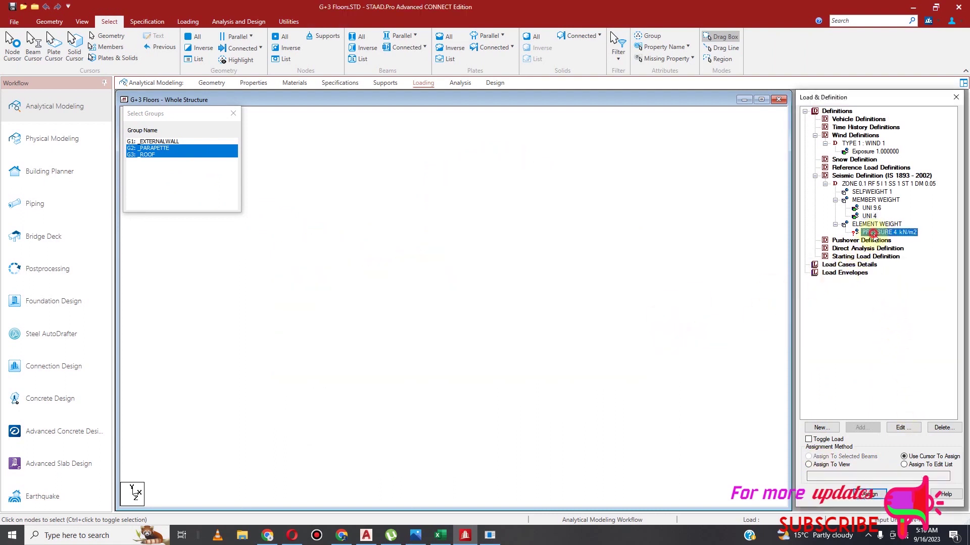
pyautogui.click(233, 113)
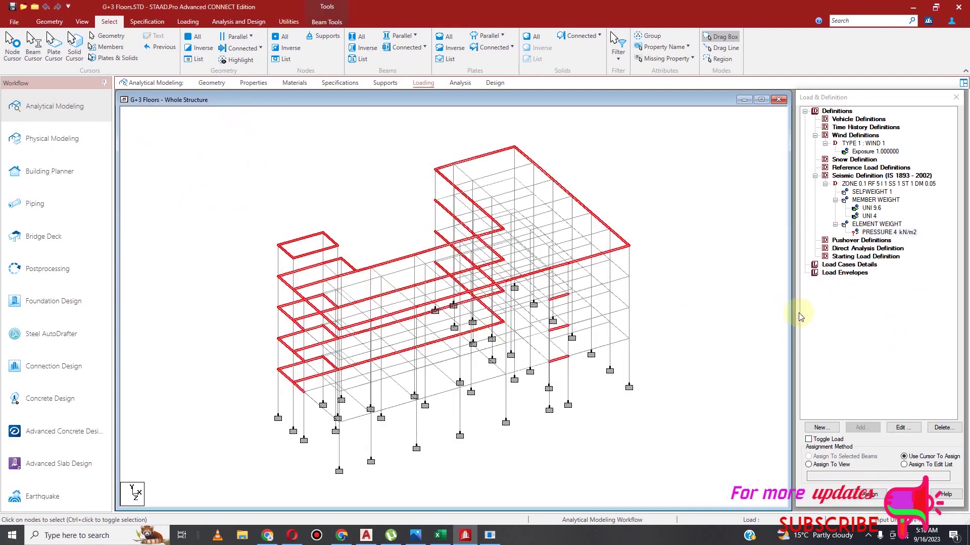
pyautogui.click(689, 337)
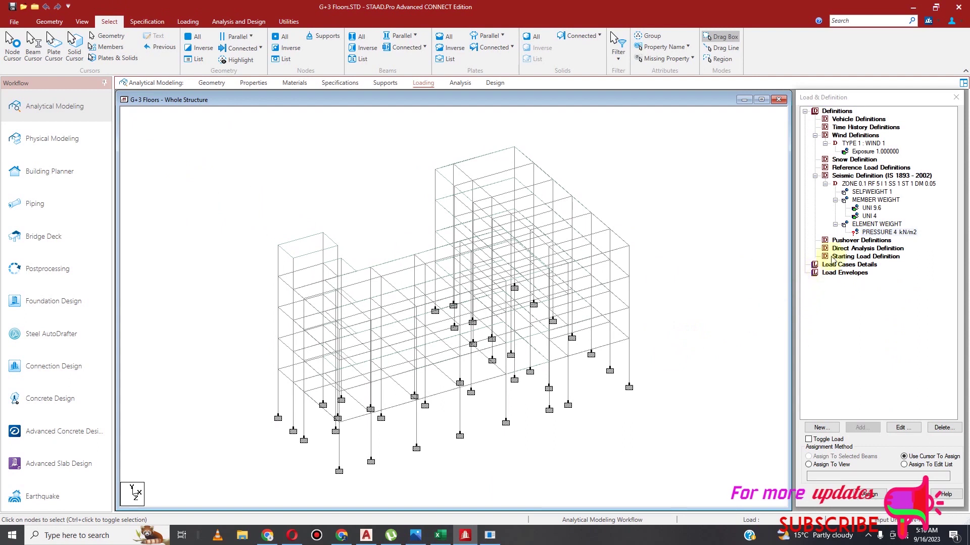
pyautogui.click(808, 464)
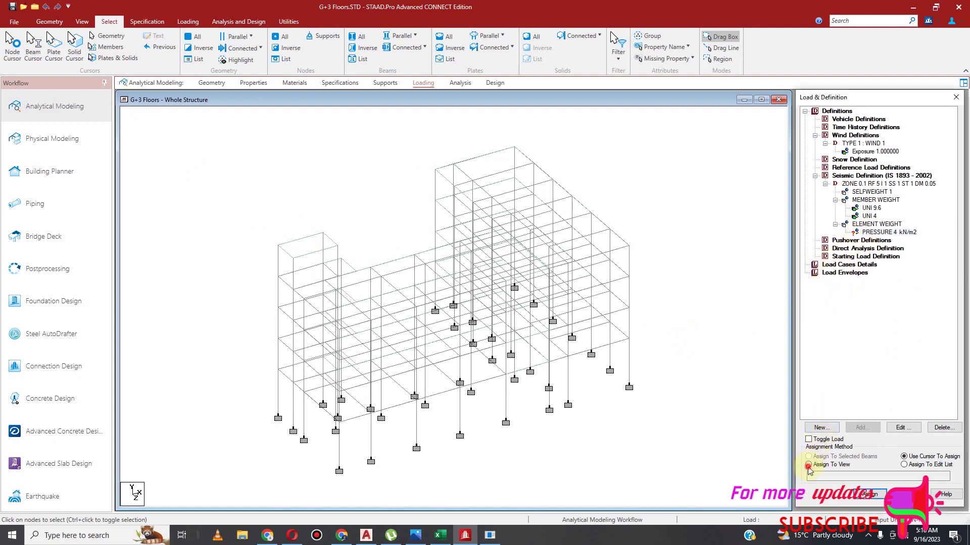
pyautogui.click(854, 497)
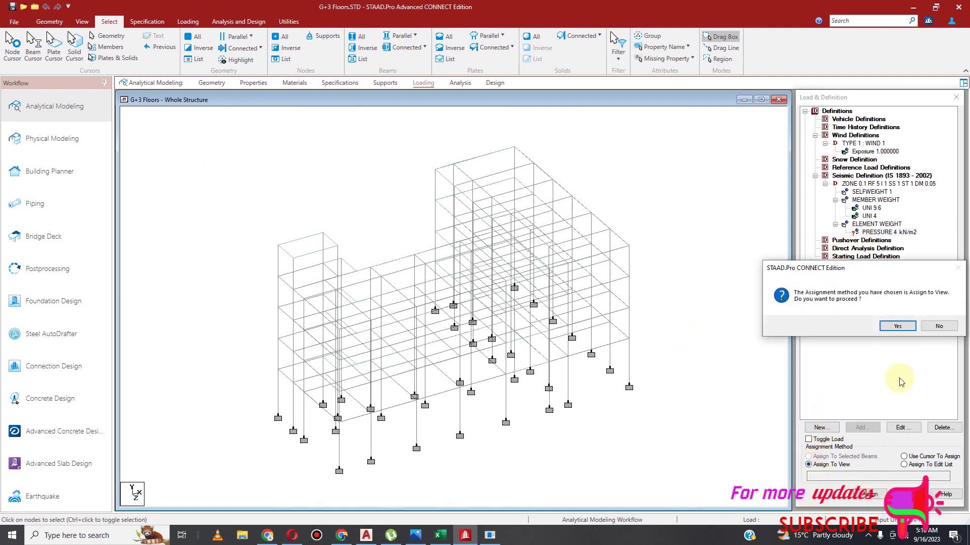
pyautogui.click(892, 330)
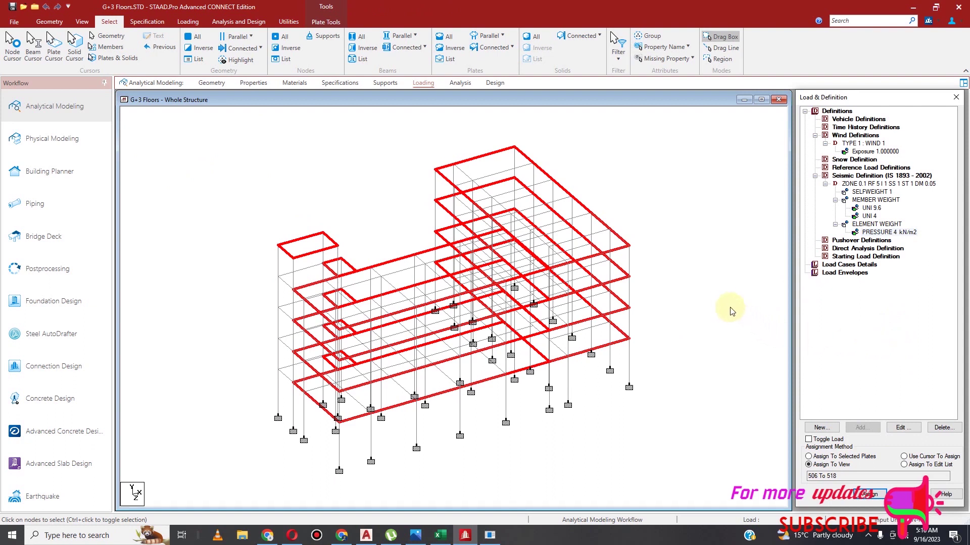
pyautogui.click(715, 296)
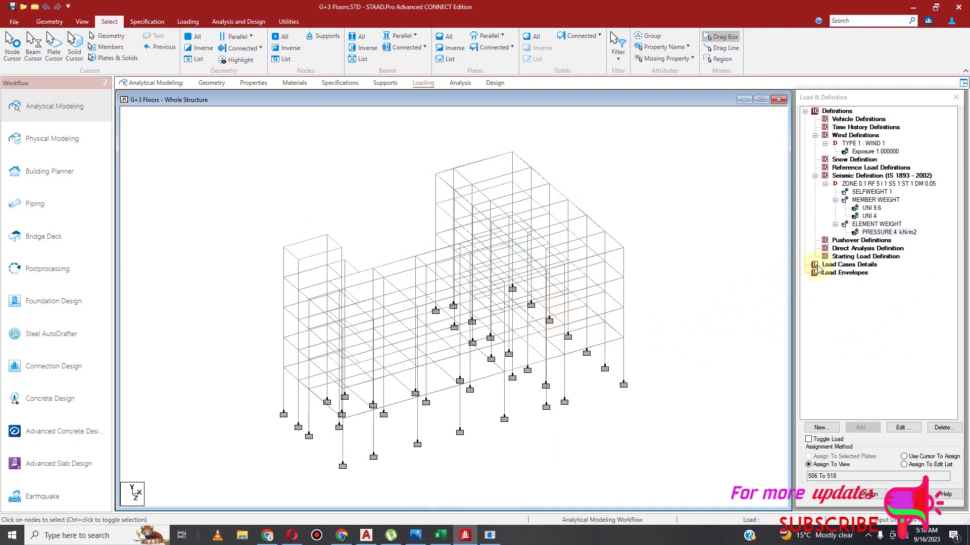
# Add a primary load case 1 with loading type Dead and the title DL
pyautogui.click(849, 264)
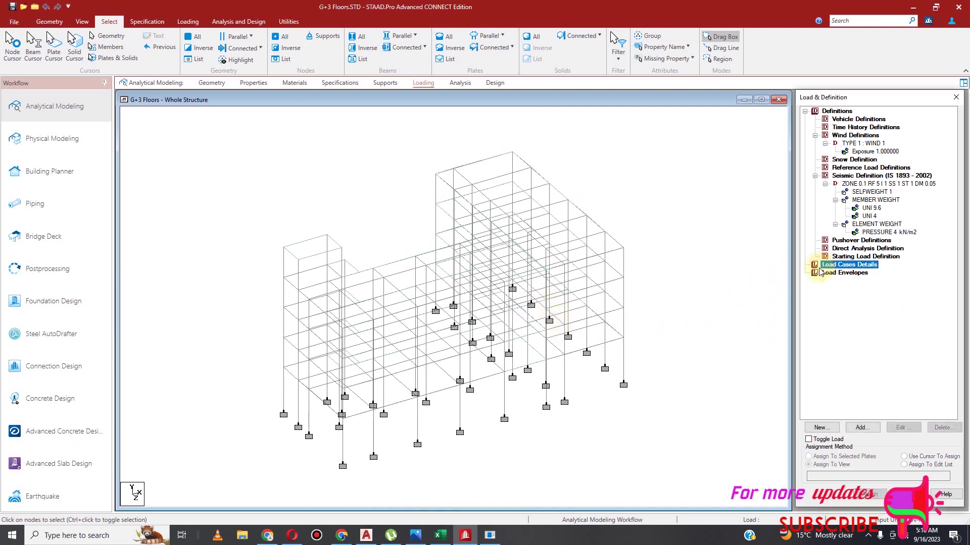
pyautogui.click(861, 428)
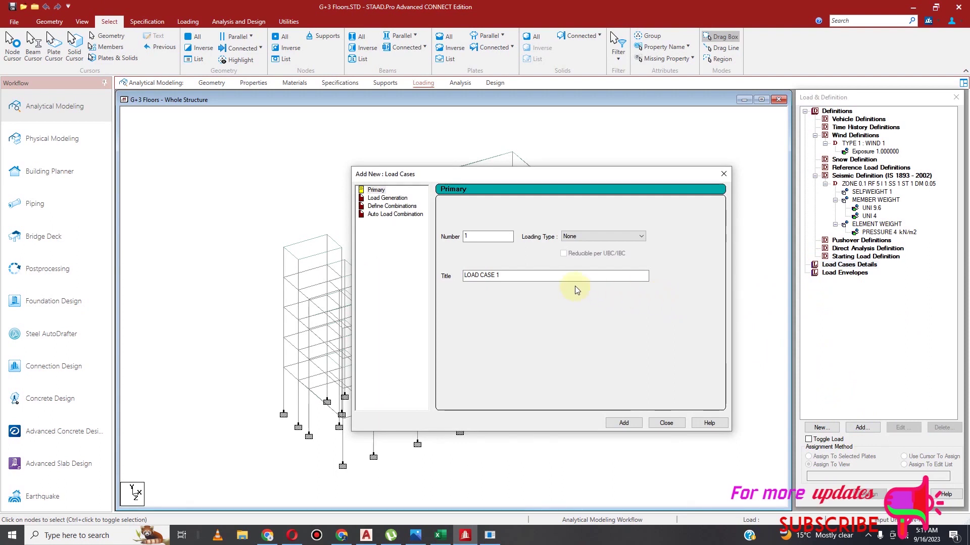
pyautogui.click(640, 237)
pyautogui.scroll(1, 638, 239)
pyautogui.click(626, 245)
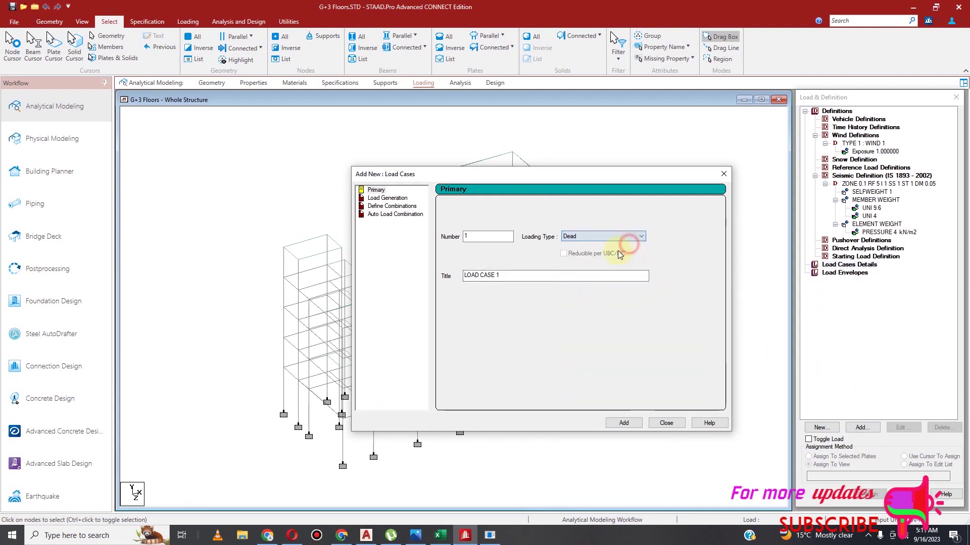
pyautogui.moveTo(517, 274); pyautogui.dragTo(456, 282)
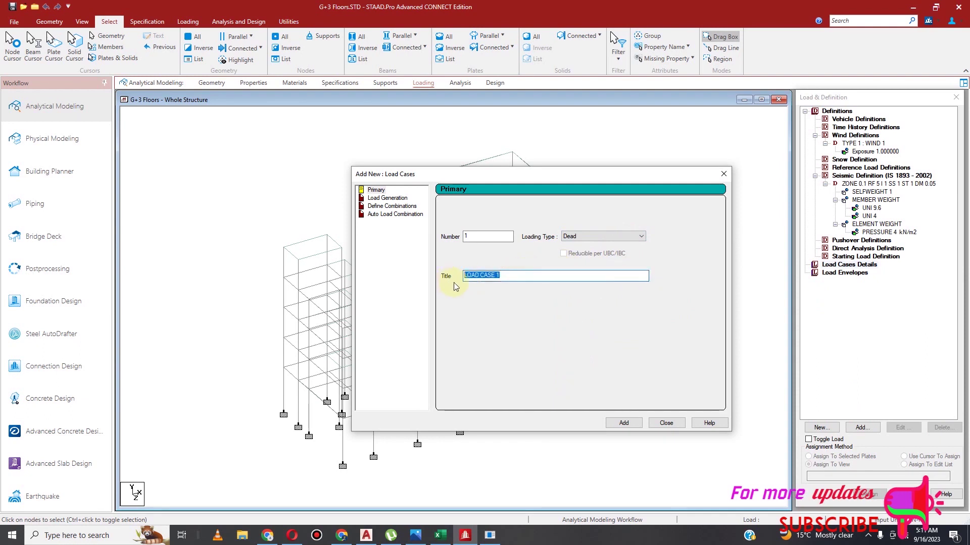
pyautogui.click(624, 424)
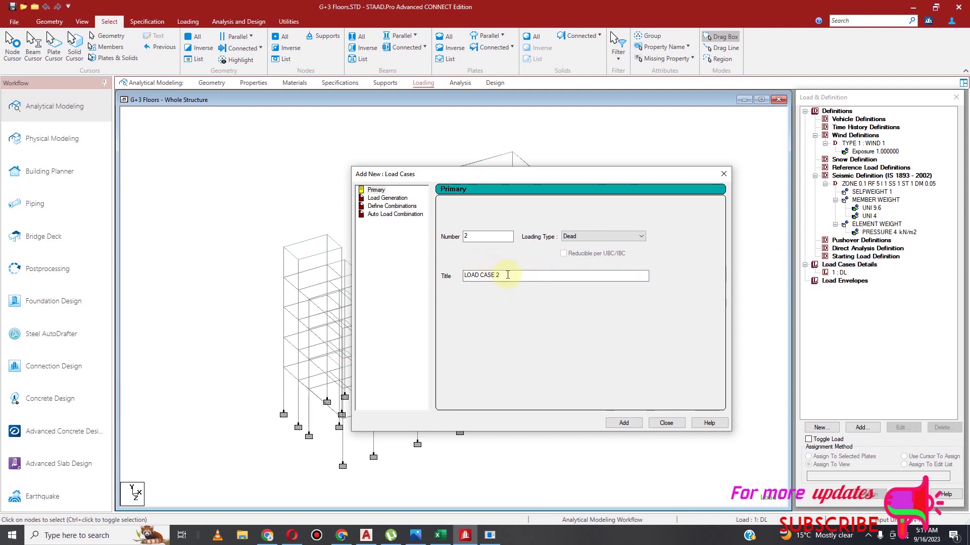
pyautogui.click(637, 233)
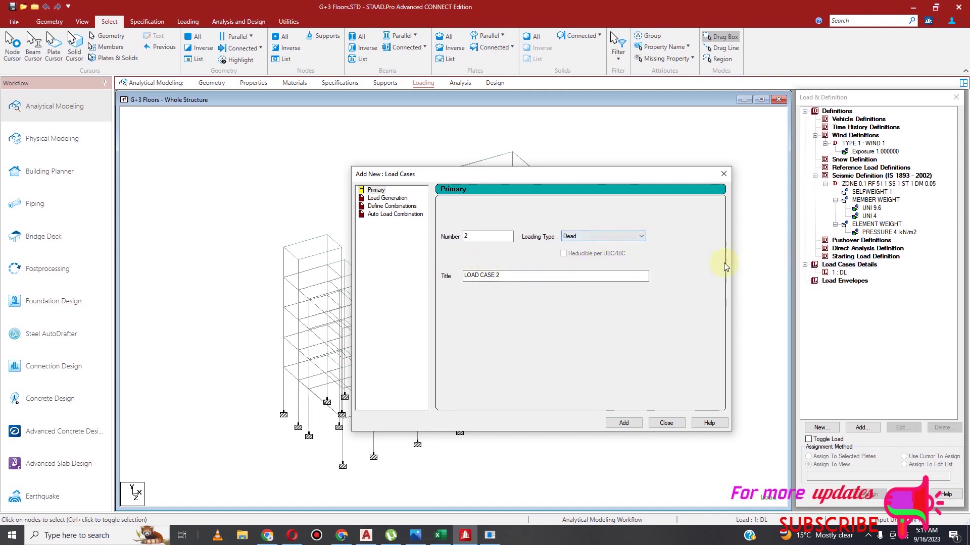
pyautogui.click(667, 423)
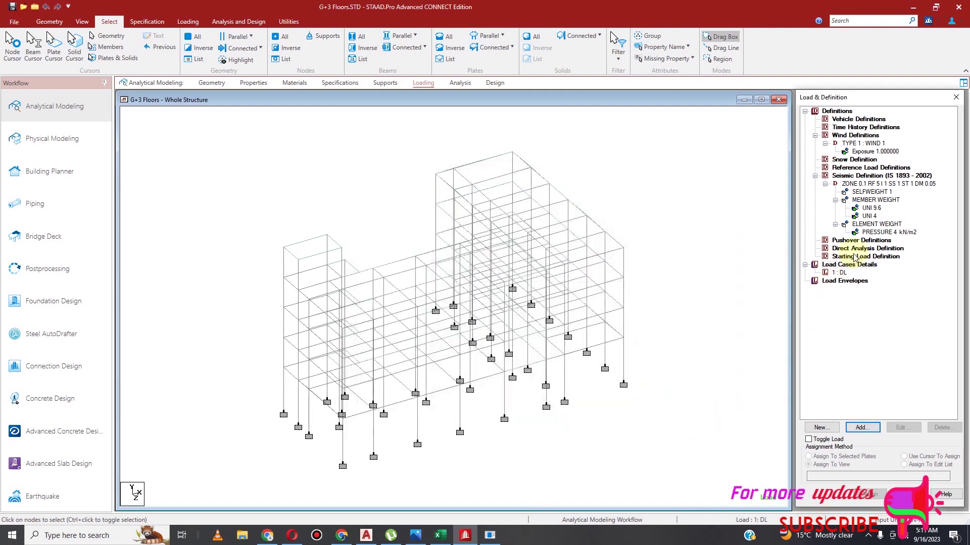
# Delete the load case DL from the load cases
pyautogui.click(842, 274)
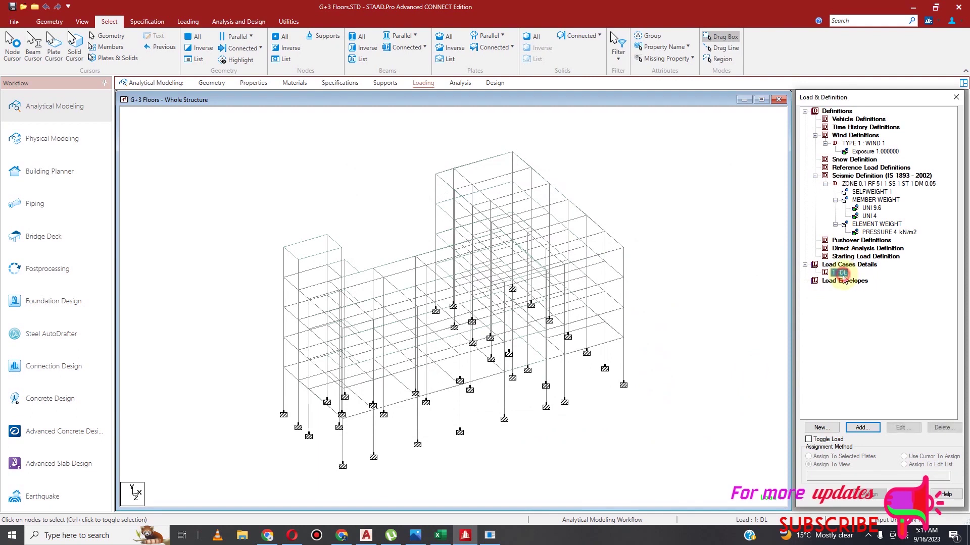
pyautogui.click(942, 428)
pyautogui.click(896, 327)
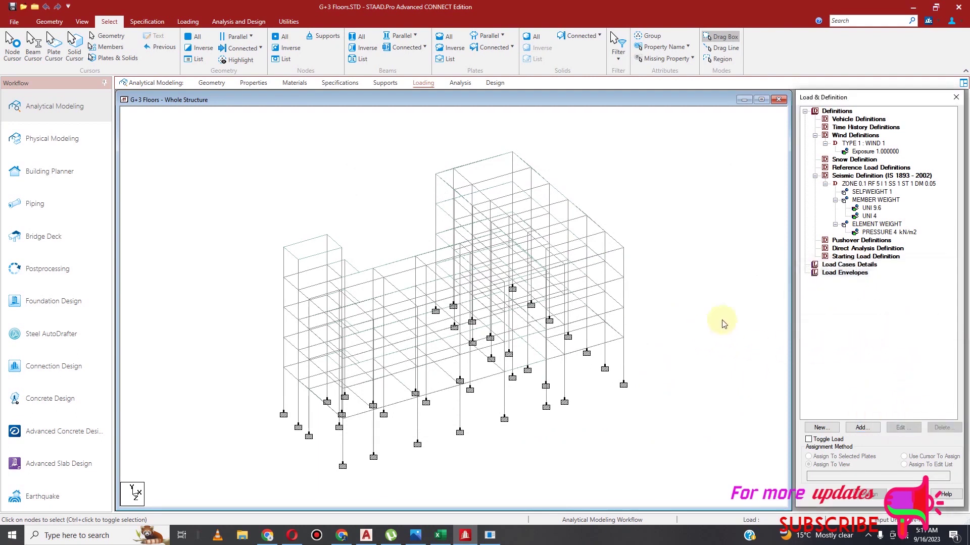
pyautogui.click(861, 427)
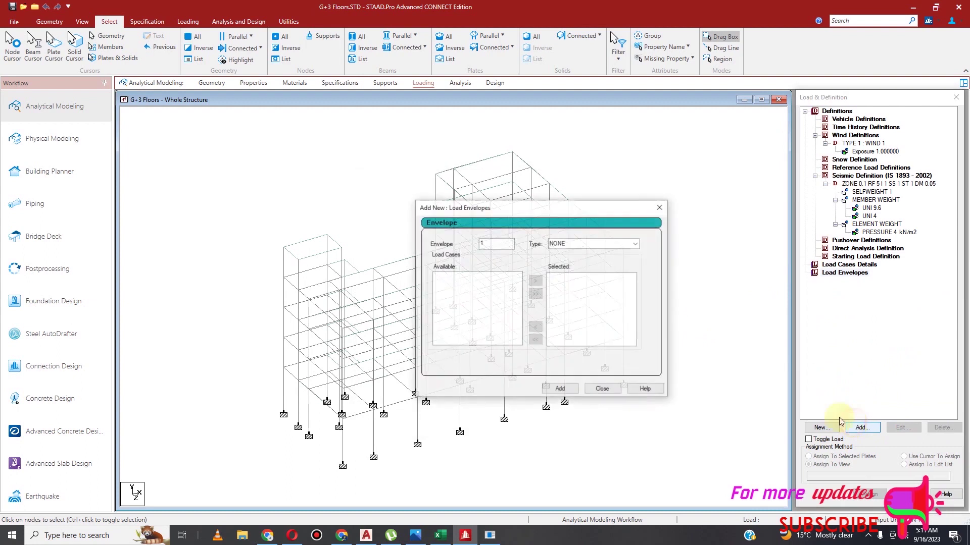
pyautogui.click(623, 244)
pyautogui.click(635, 244)
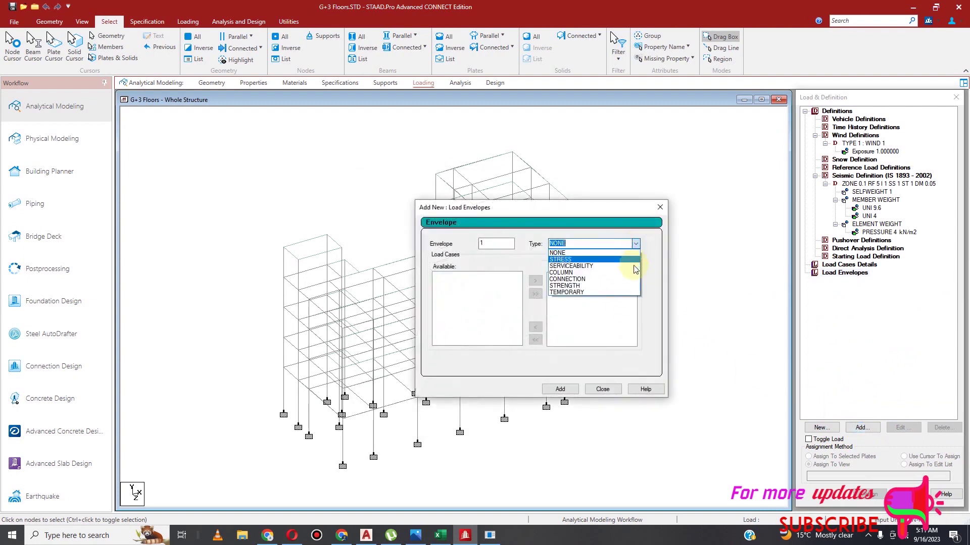
pyautogui.click(596, 241)
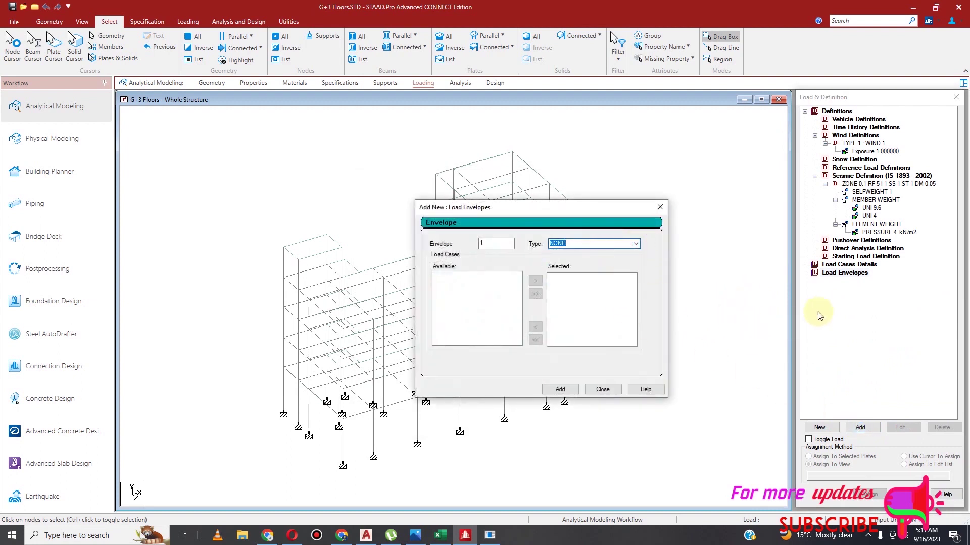
pyautogui.click(606, 389)
# Add primary load case 1 with loading type Seismic and the title EQ X
pyautogui.click(826, 265)
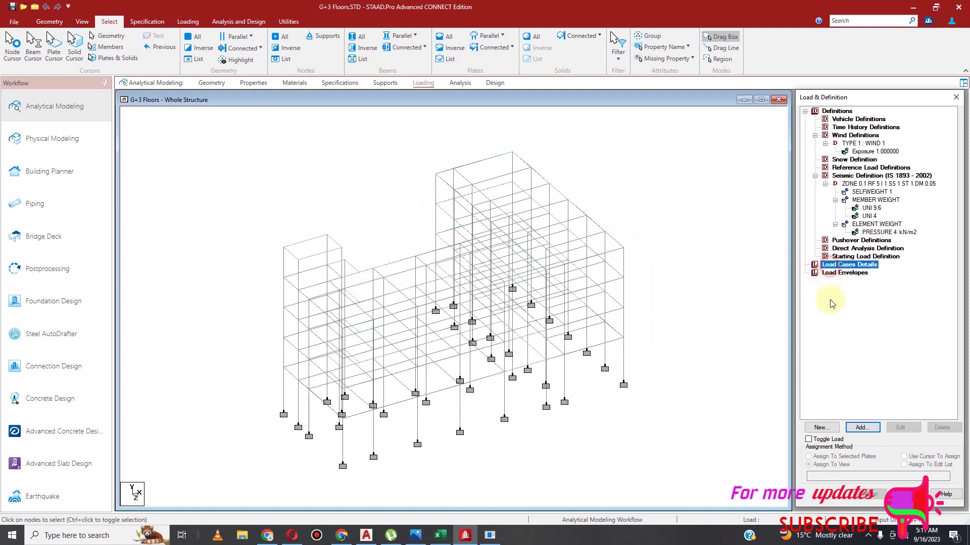
pyautogui.click(867, 428)
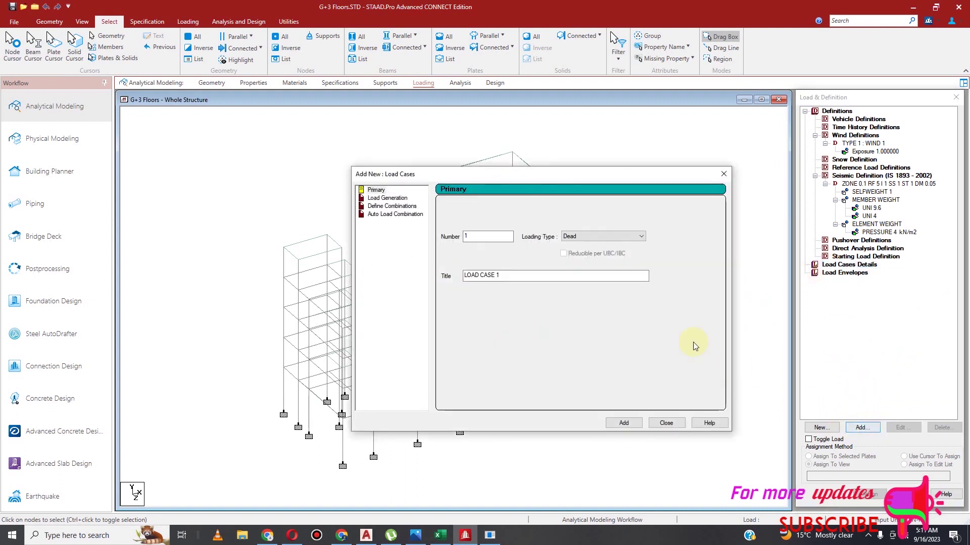
pyautogui.click(641, 236)
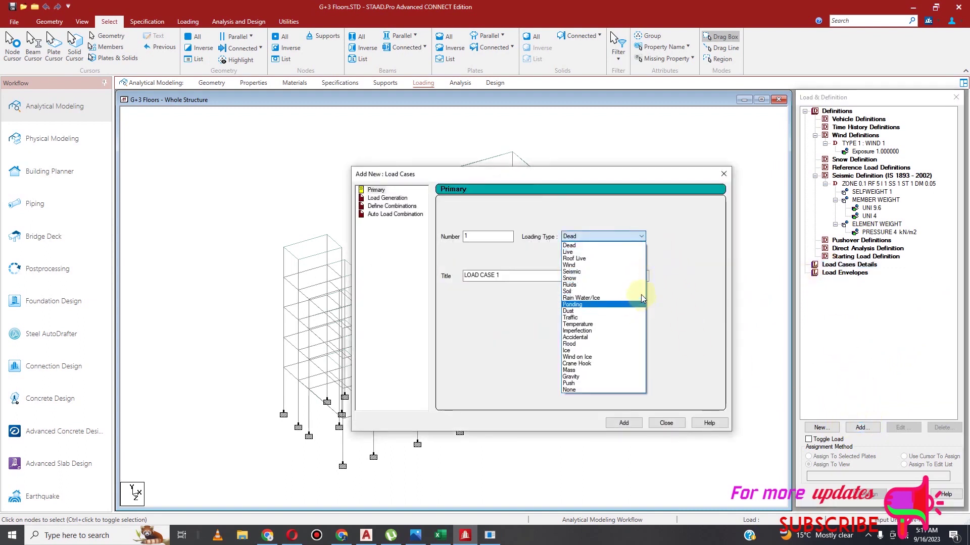
pyautogui.click(620, 273)
pyautogui.moveTo(548, 278); pyautogui.dragTo(453, 276)
pyautogui.write('E')
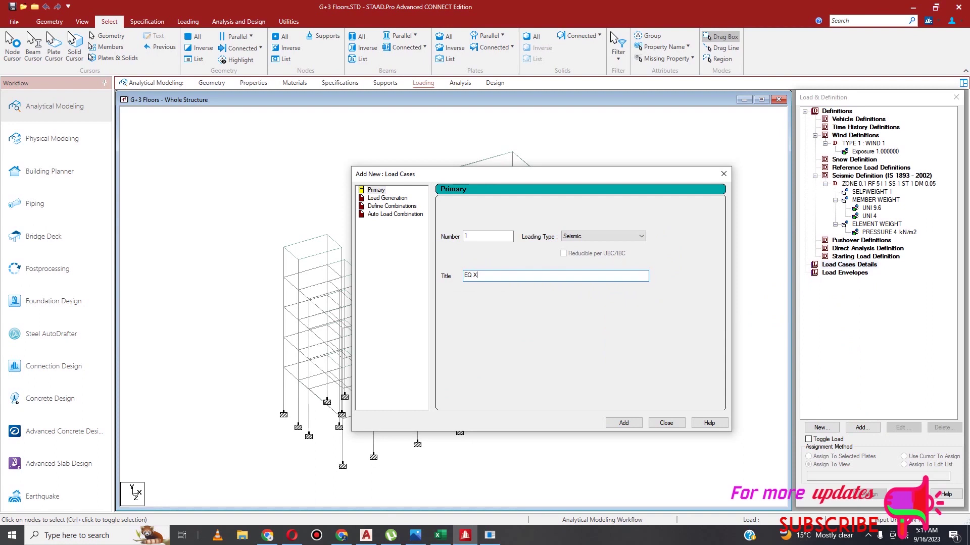
pyautogui.write('Q X')
pyautogui.click(622, 423)
# Add primary load case 2 of the Seismic type with the title EQ Z
pyautogui.click(510, 276)
pyautogui.moveTo(510, 277); pyautogui.dragTo(460, 277)
pyautogui.write('E')
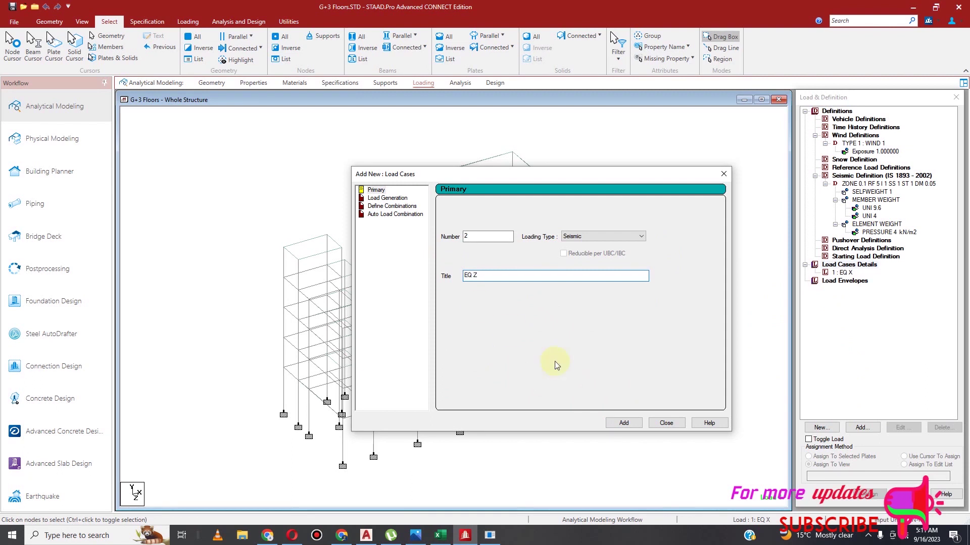
pyautogui.click(623, 422)
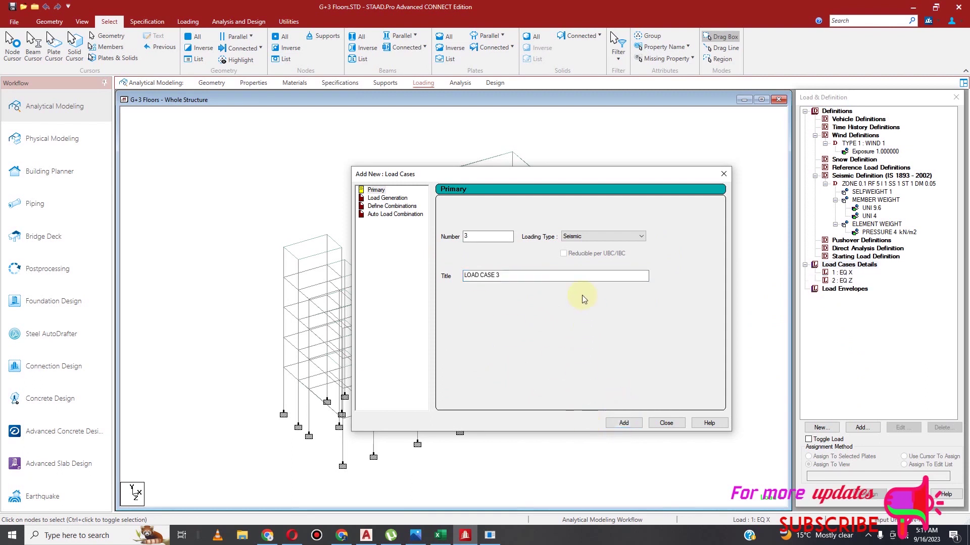
# Add primary load case 3 with loading type Dead and the title DL
pyautogui.click(640, 236)
pyautogui.click(625, 251)
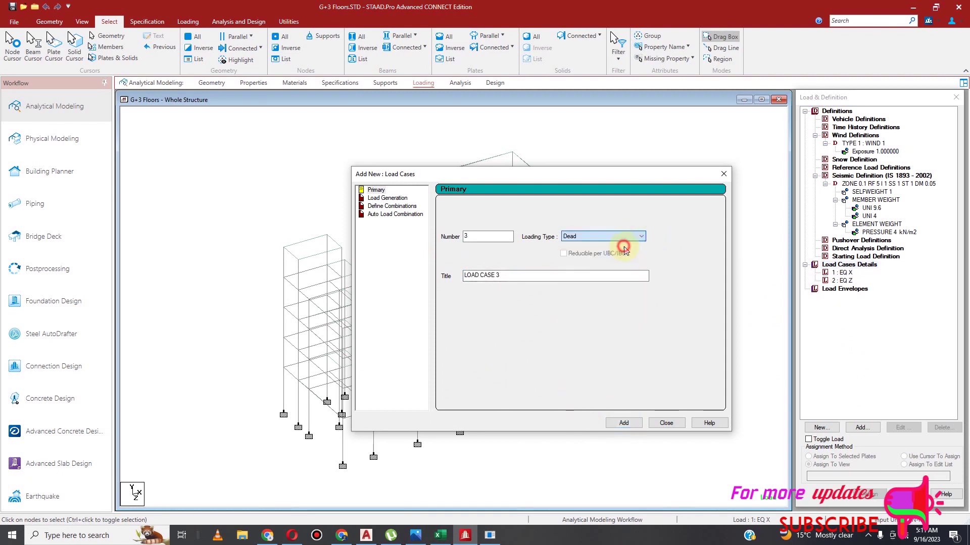
pyautogui.moveTo(521, 275); pyautogui.dragTo(411, 275)
pyautogui.write('DL')
pyautogui.click(623, 423)
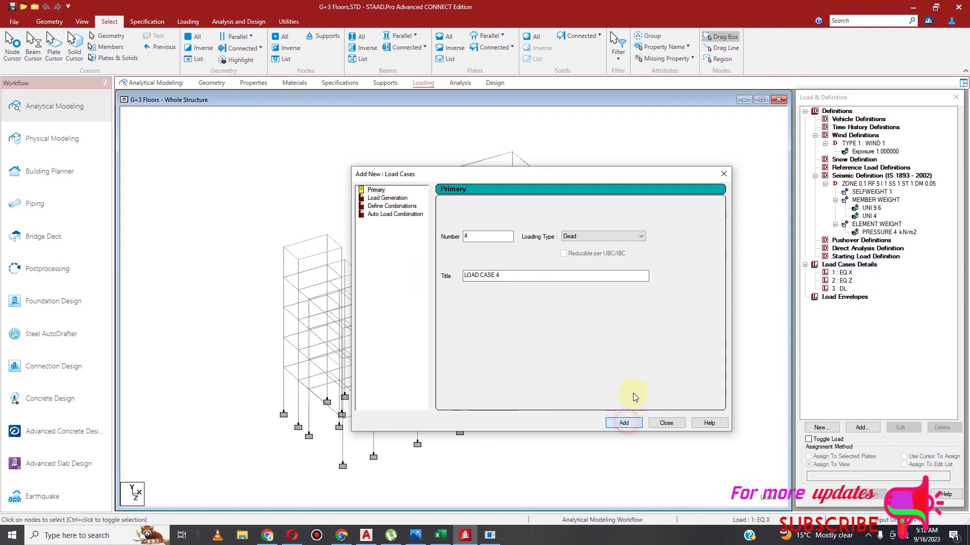
# Add primary load case 4 with loading type Live and the title LL
pyautogui.click(639, 237)
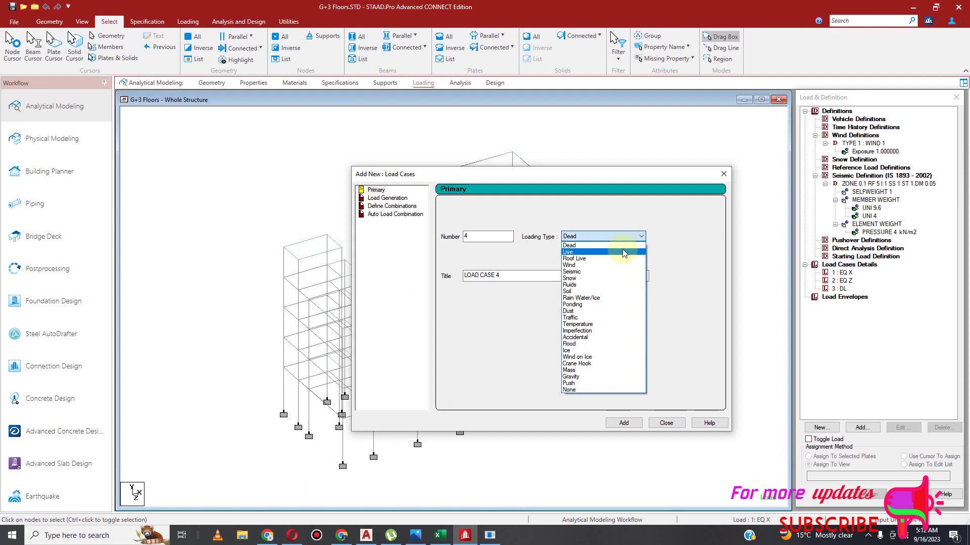
pyautogui.click(623, 249)
pyautogui.moveTo(541, 275); pyautogui.dragTo(431, 279)
pyautogui.write('L')
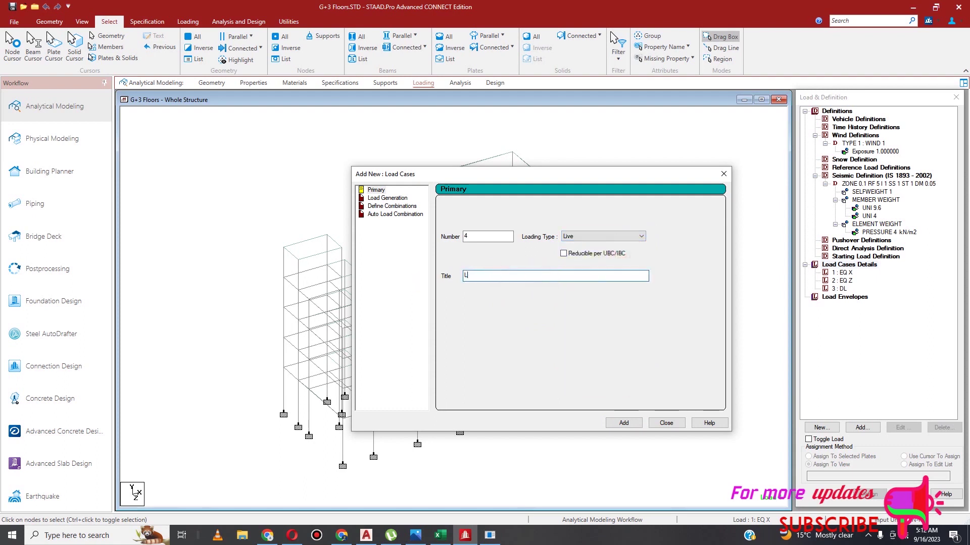
pyautogui.write('L')
pyautogui.click(621, 423)
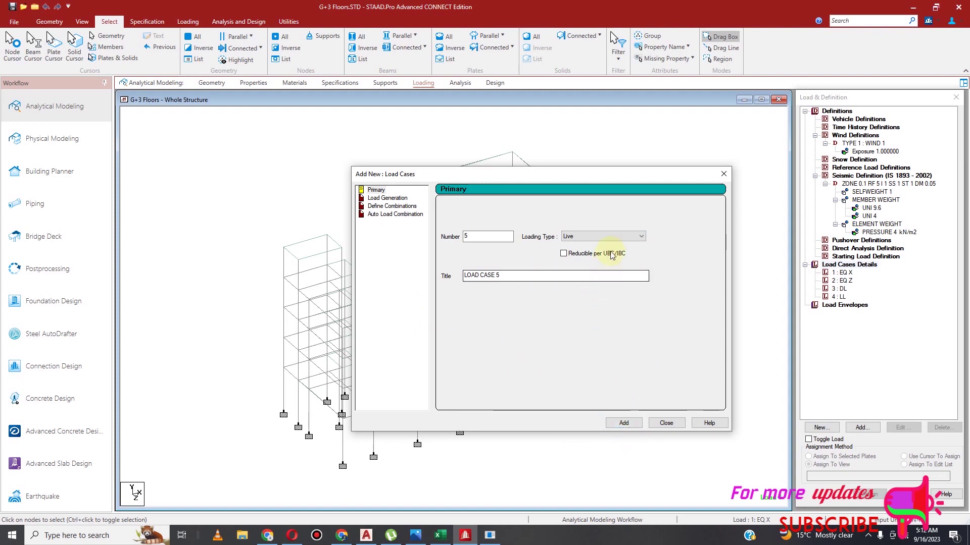
# Add primary load case 5 with loading type Wind and the title WL X
pyautogui.click(625, 238)
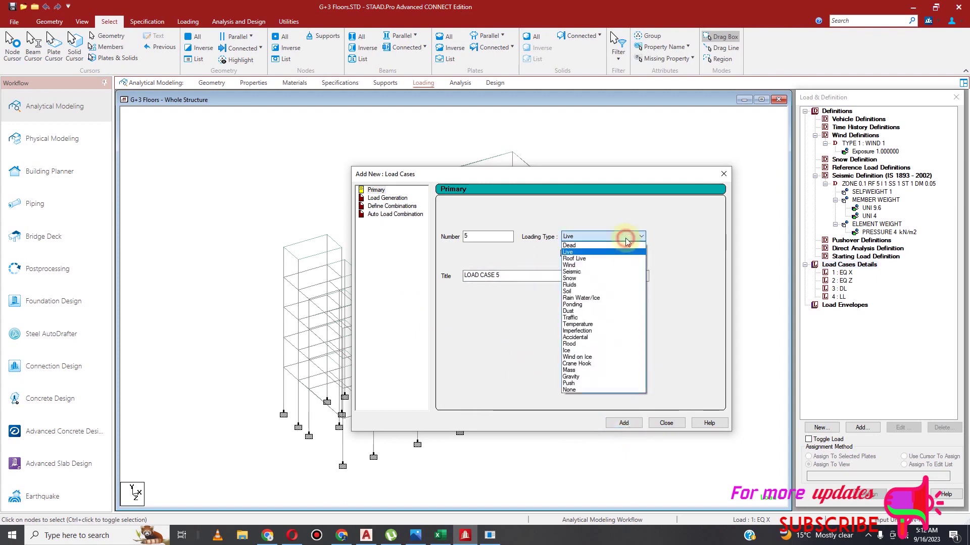
pyautogui.click(627, 265)
pyautogui.moveTo(552, 275); pyautogui.dragTo(419, 277)
pyautogui.write('WL X')
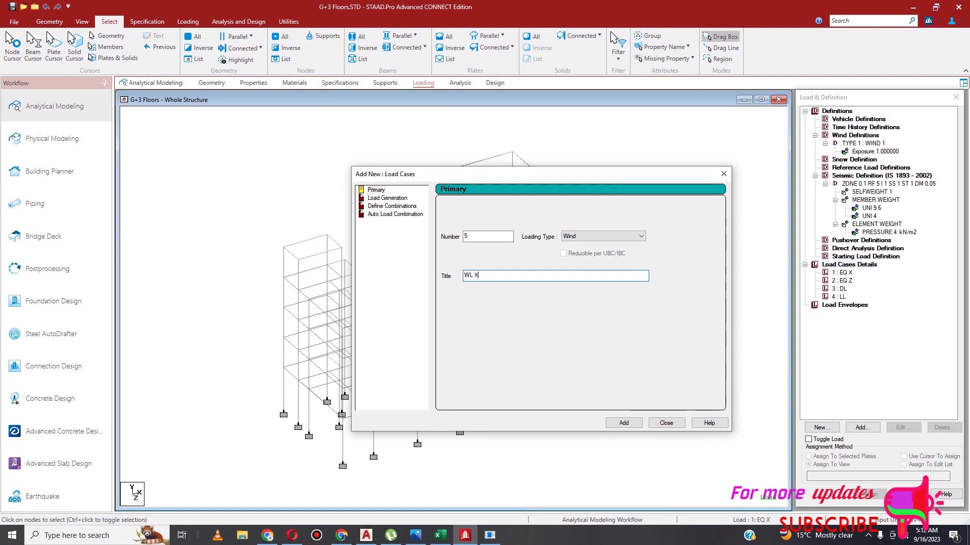
pyautogui.click(625, 423)
# Add primary load case 6 of the Wind type with the title WL Z and finish adding load cases
pyautogui.moveTo(512, 278); pyautogui.dragTo(453, 277)
pyautogui.write('W')
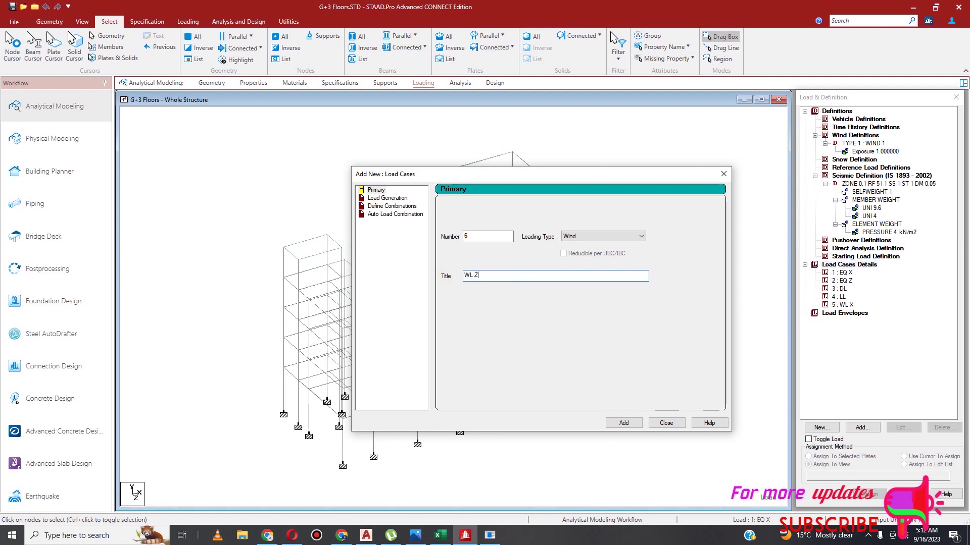
pyautogui.click(631, 423)
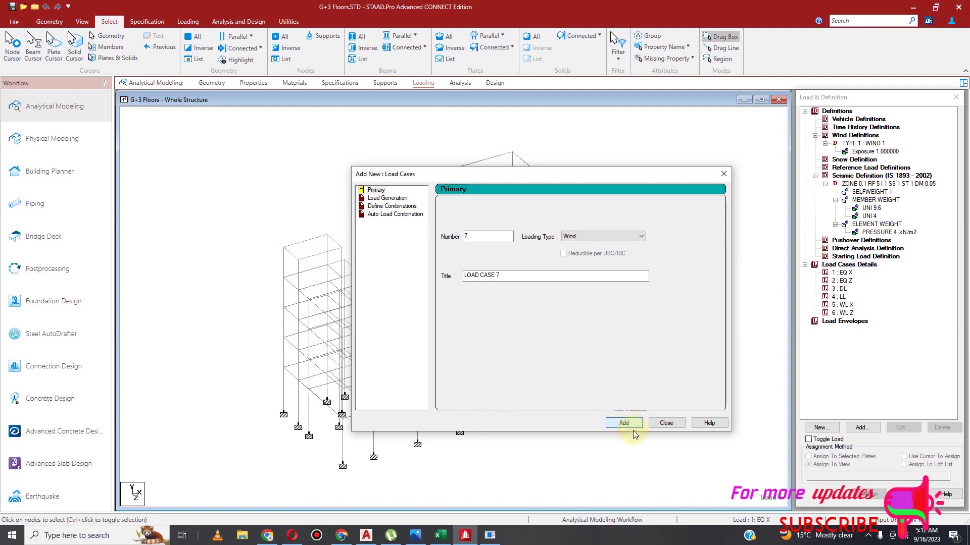
pyautogui.click(666, 423)
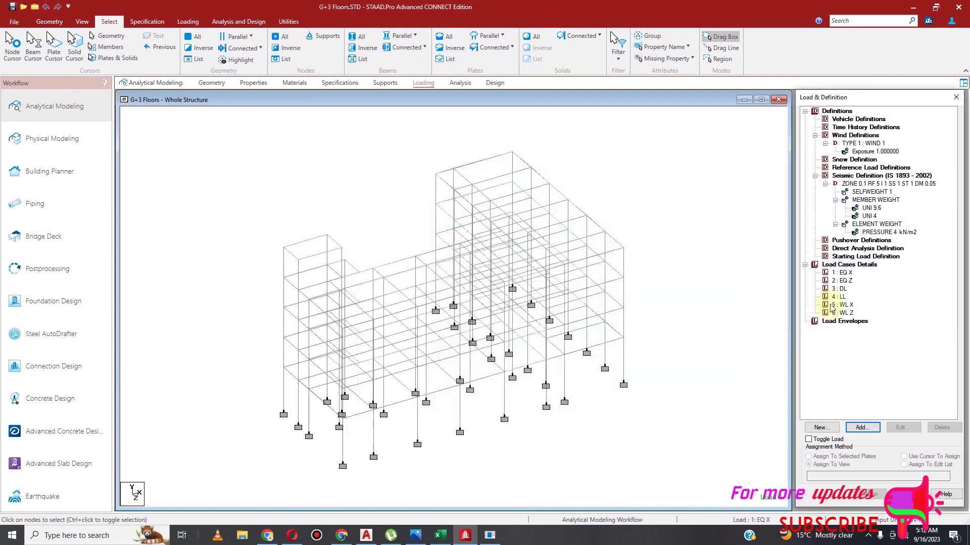
# Add a seismic load in the X direction with factor 1 to the EQ X load case
pyautogui.click(843, 272)
pyautogui.click(862, 428)
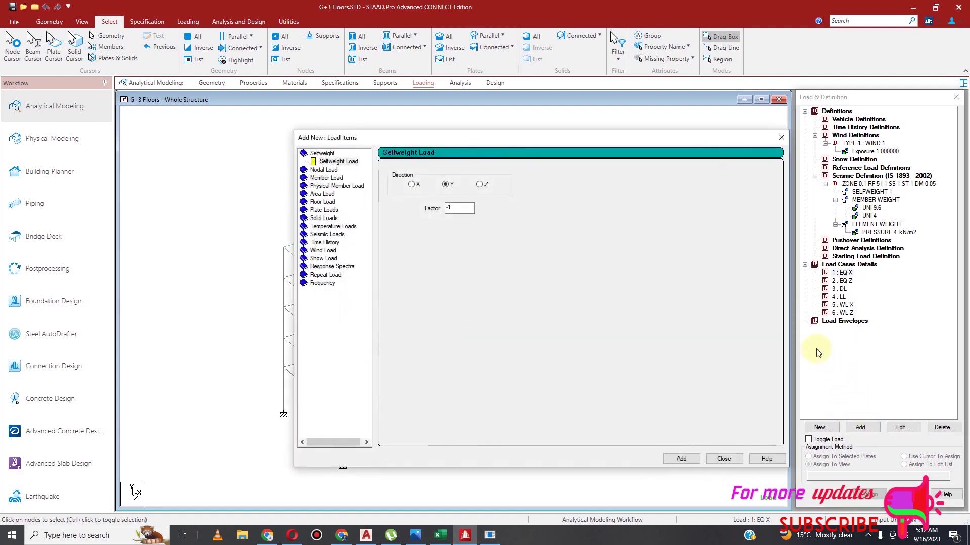
pyautogui.click(326, 234)
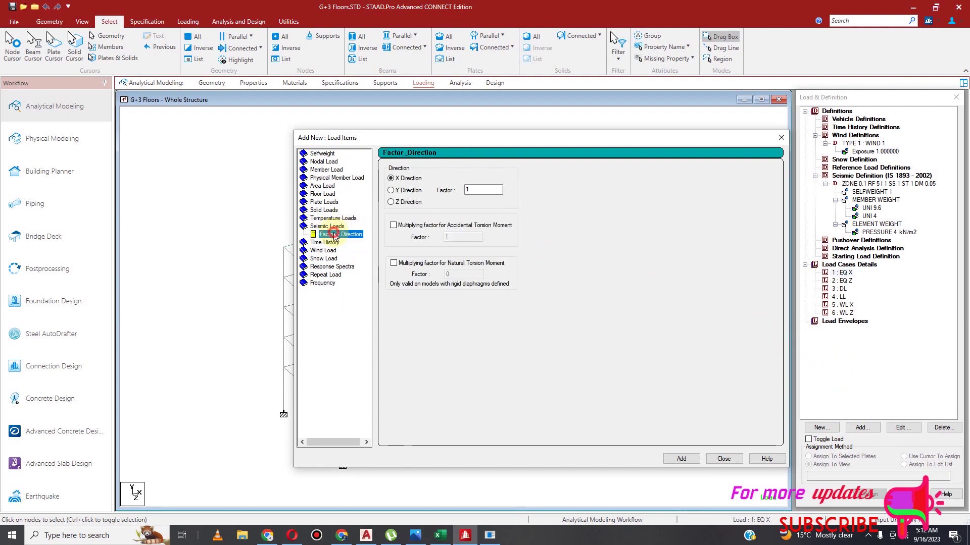
pyautogui.click(683, 458)
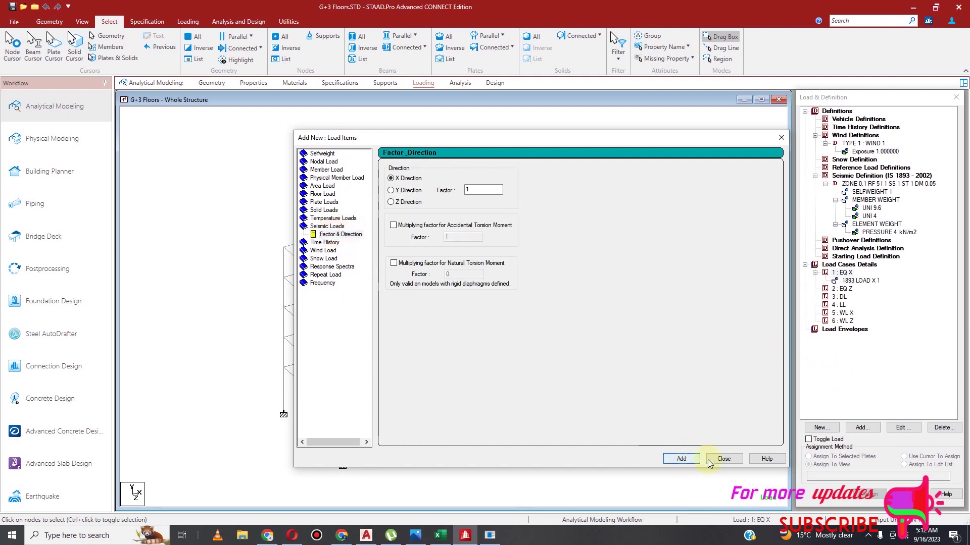
pyautogui.click(723, 459)
# Add a seismic load in the Z direction with factor 1 to the EQ Z load case
pyautogui.click(849, 289)
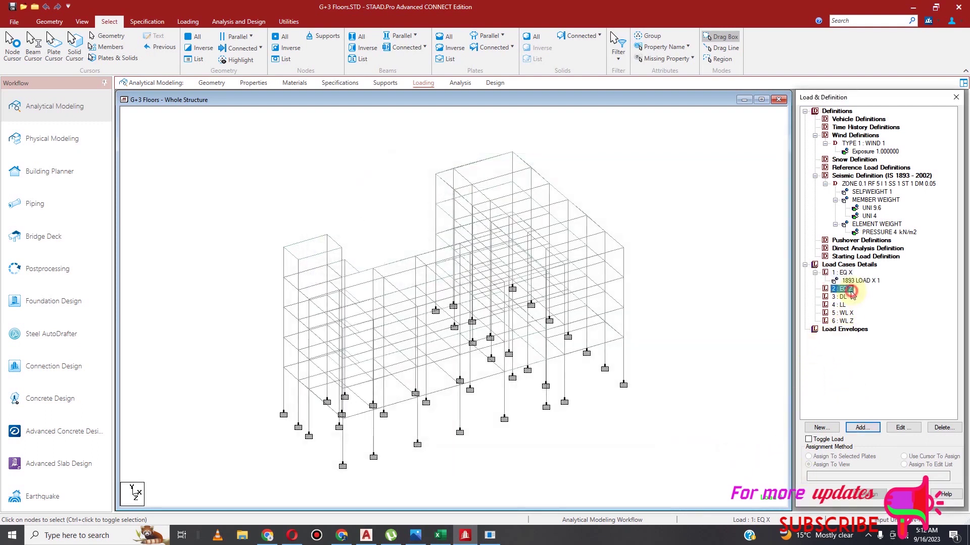
pyautogui.click(860, 428)
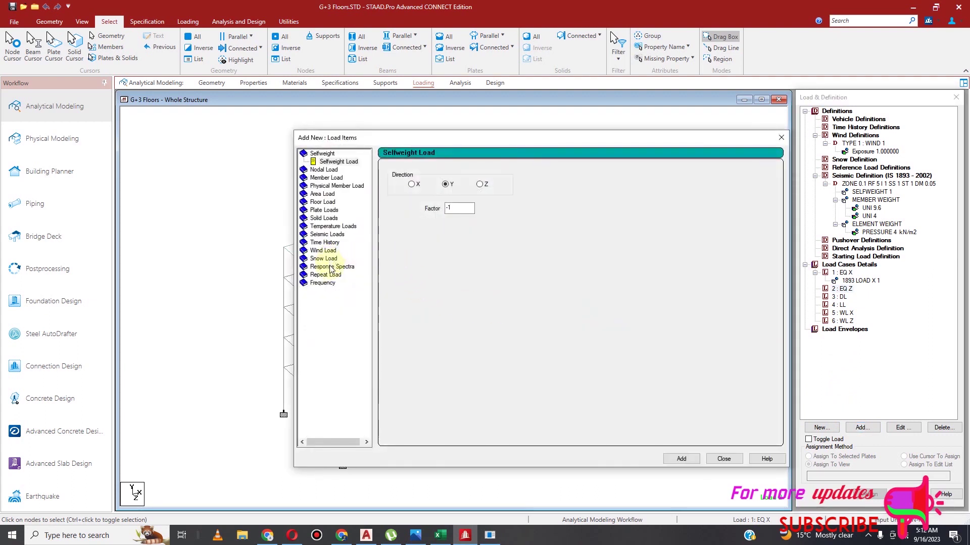
pyautogui.click(327, 234)
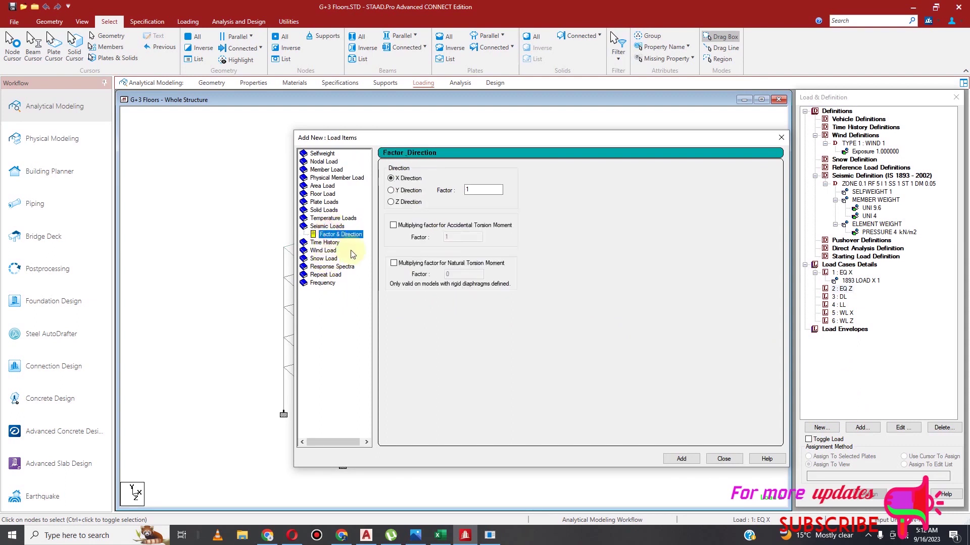
pyautogui.click(391, 203)
pyautogui.click(682, 458)
pyautogui.click(727, 459)
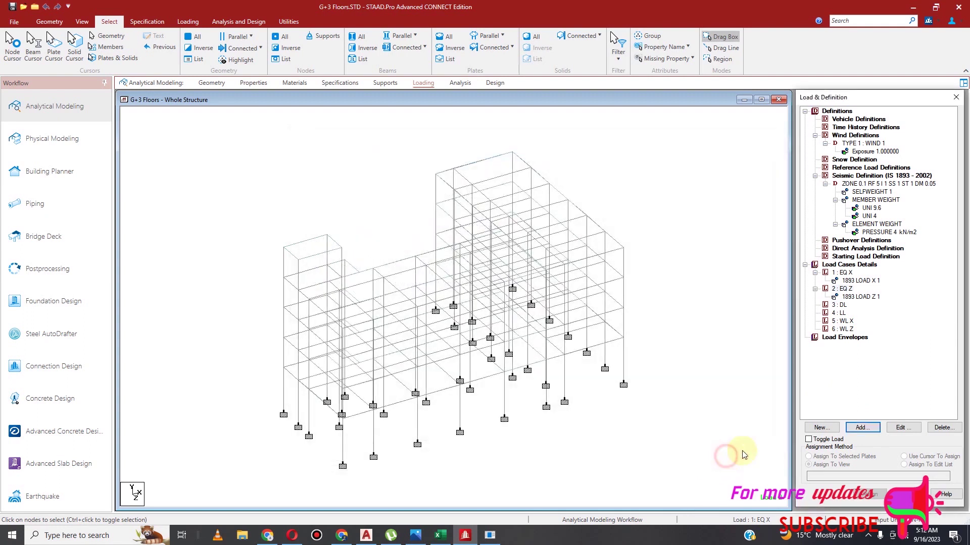
# Add a selfweight load in the Y direction with factor -1 to the DL load case
pyautogui.click(840, 306)
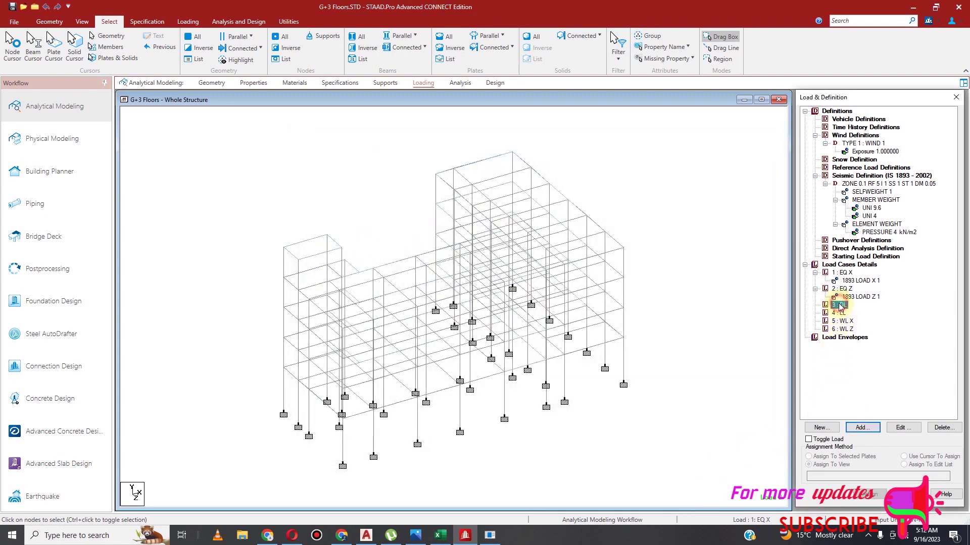
pyautogui.click(862, 427)
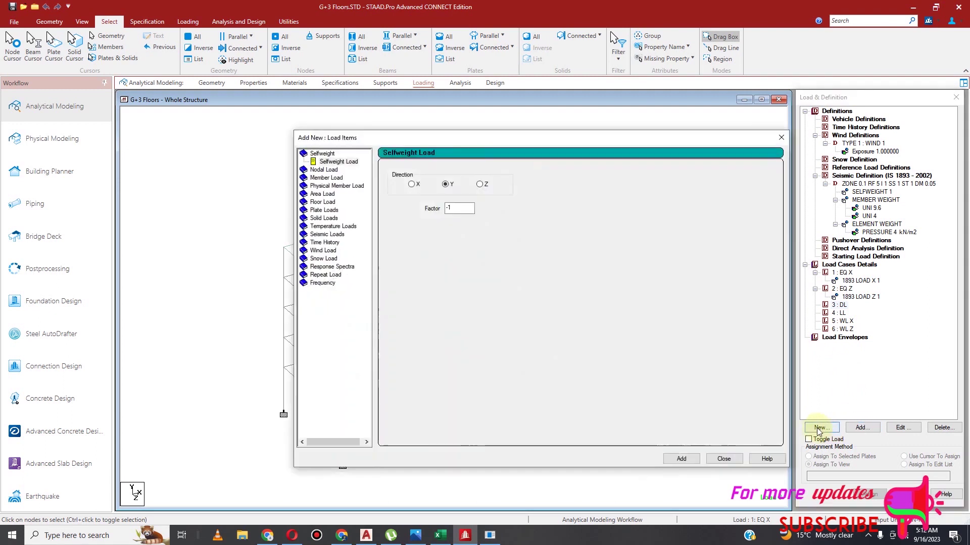
pyautogui.click(681, 458)
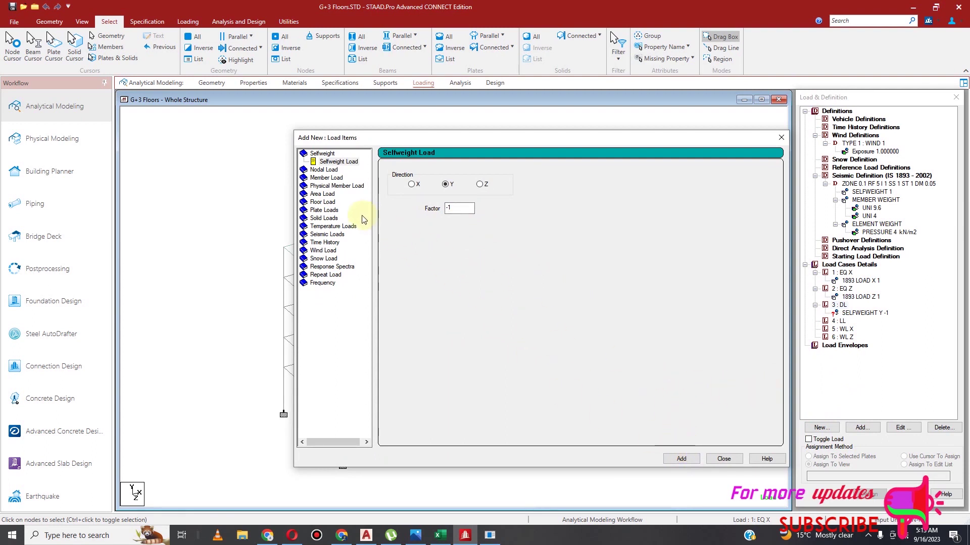
# Add two uniform member forces of -9.6 kN/m and -4 kN/m in the GY direction to the DL load case
pyautogui.click(326, 177)
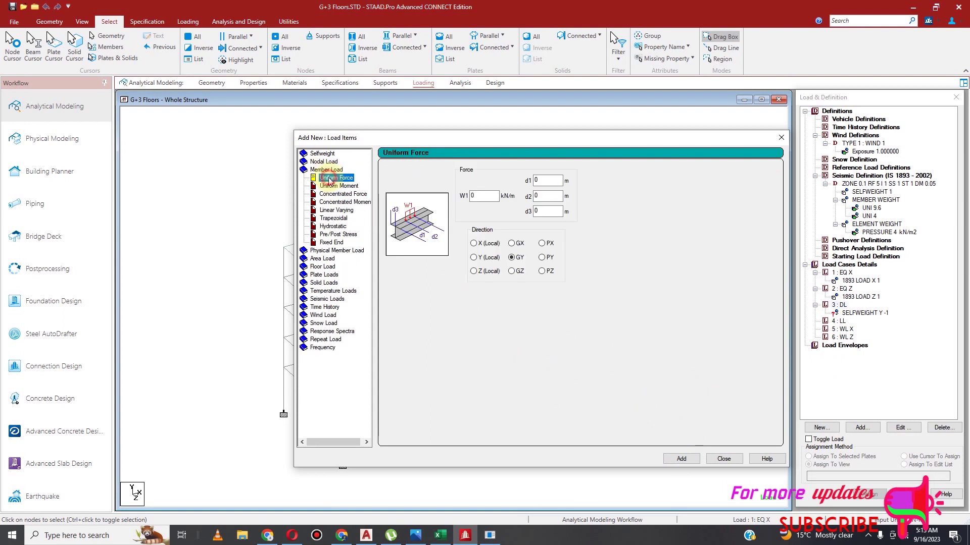
pyautogui.click(480, 197)
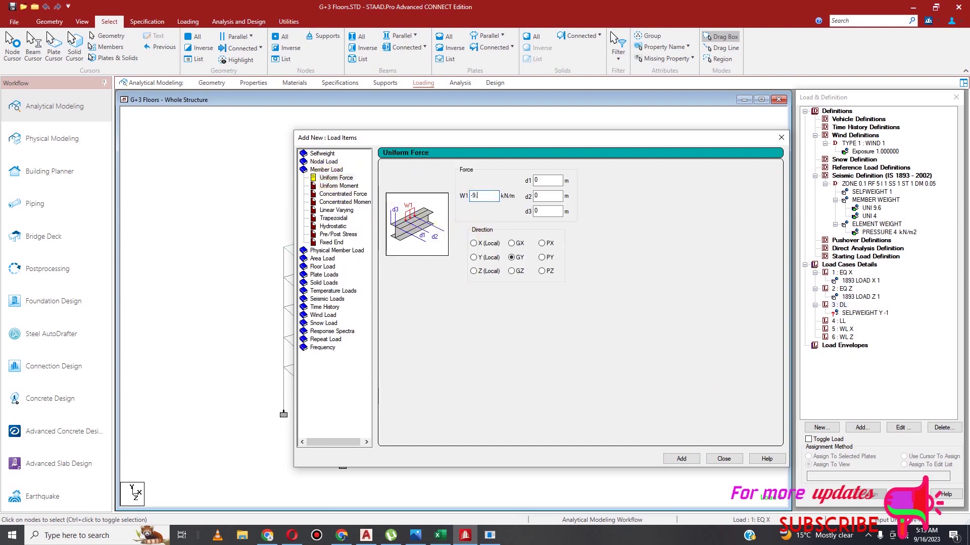
pyautogui.write('-9.6')
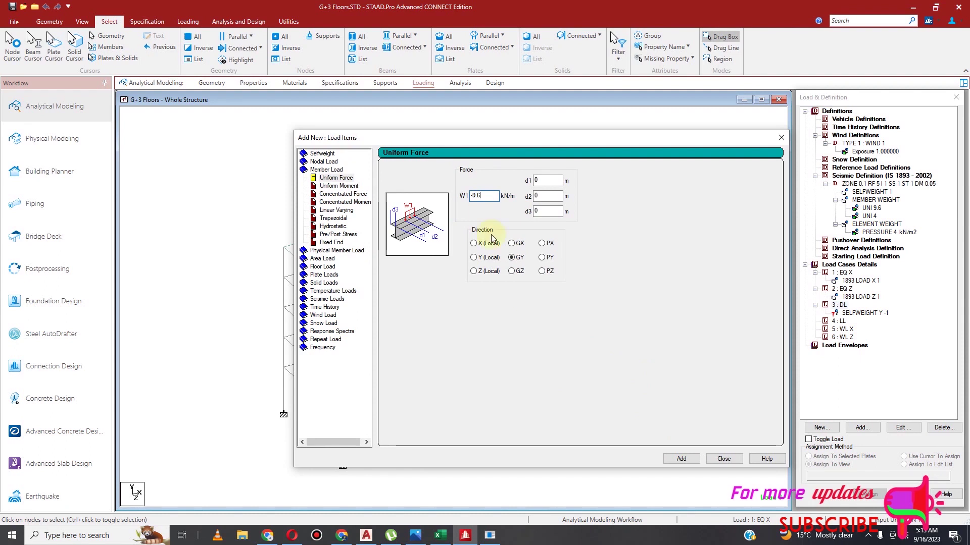
pyautogui.click(681, 459)
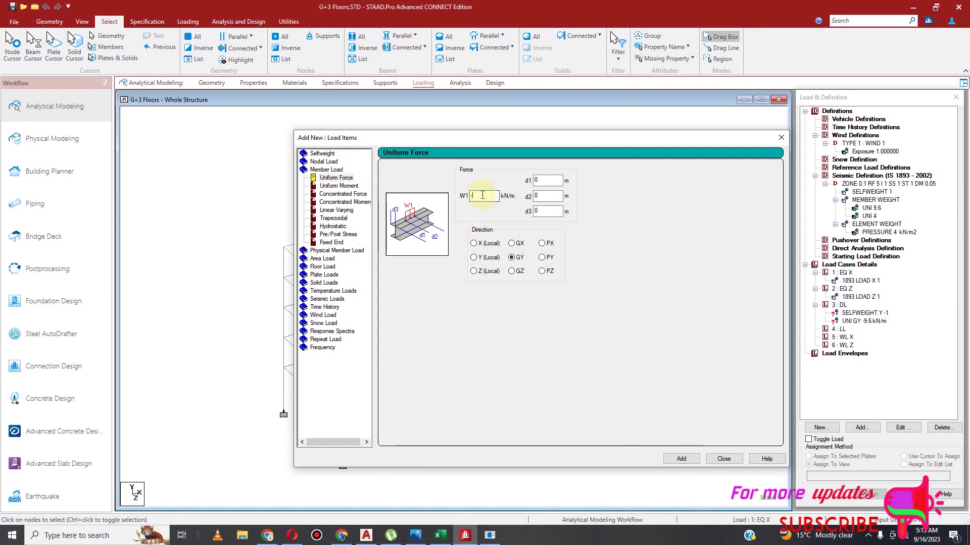
pyautogui.click(680, 458)
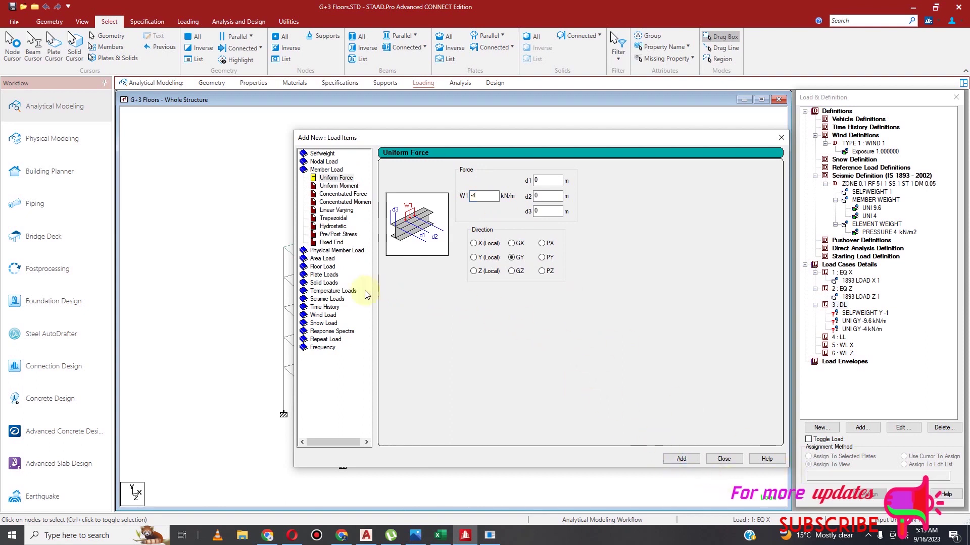
# Add a full-plate pressure load of 1 kN/m2 in the local Z direction to the DL load case
pyautogui.click(323, 276)
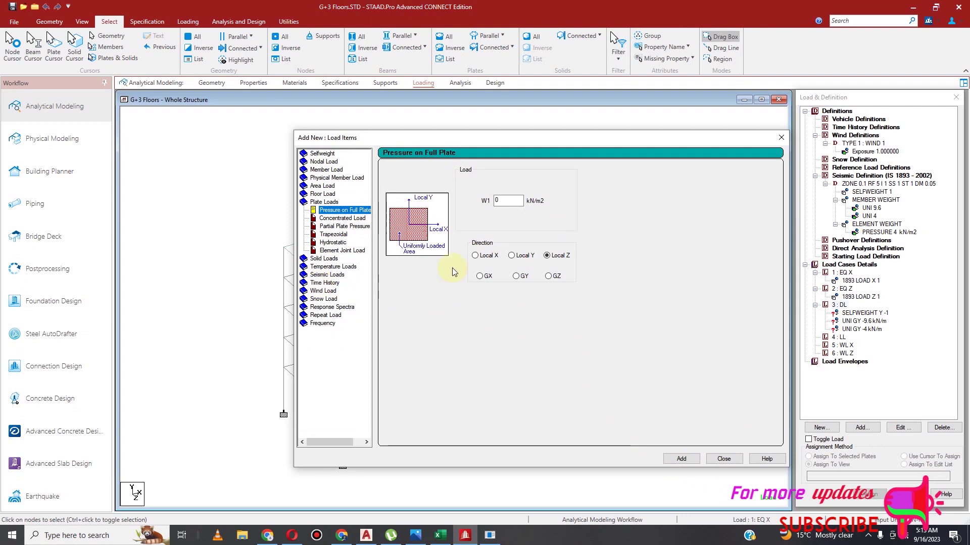
pyautogui.doubleClick(507, 202)
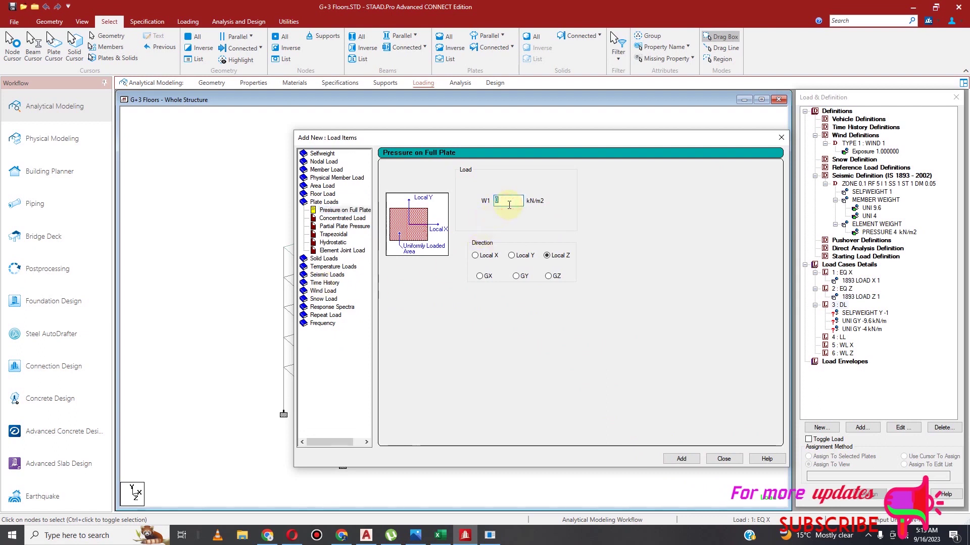
pyautogui.write('1')
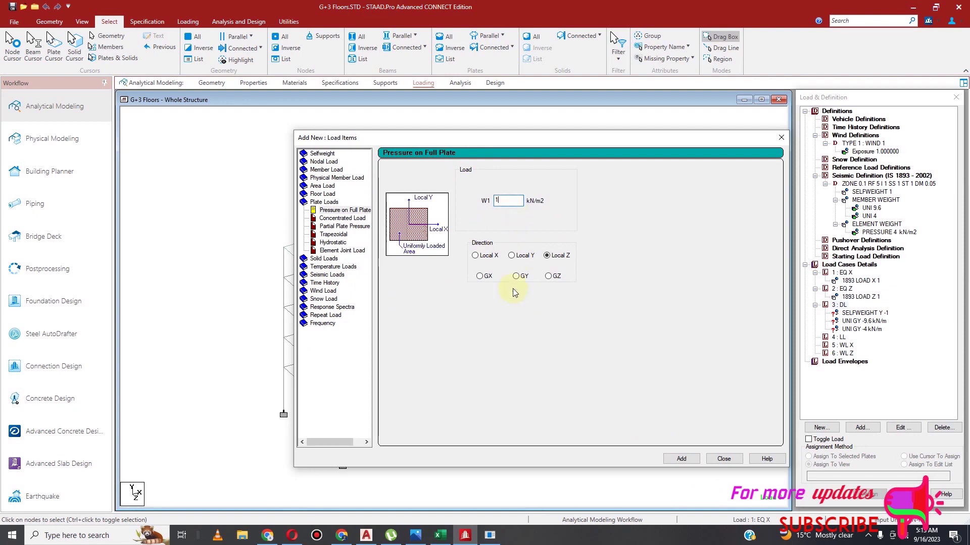
pyautogui.click(681, 457)
pyautogui.click(725, 459)
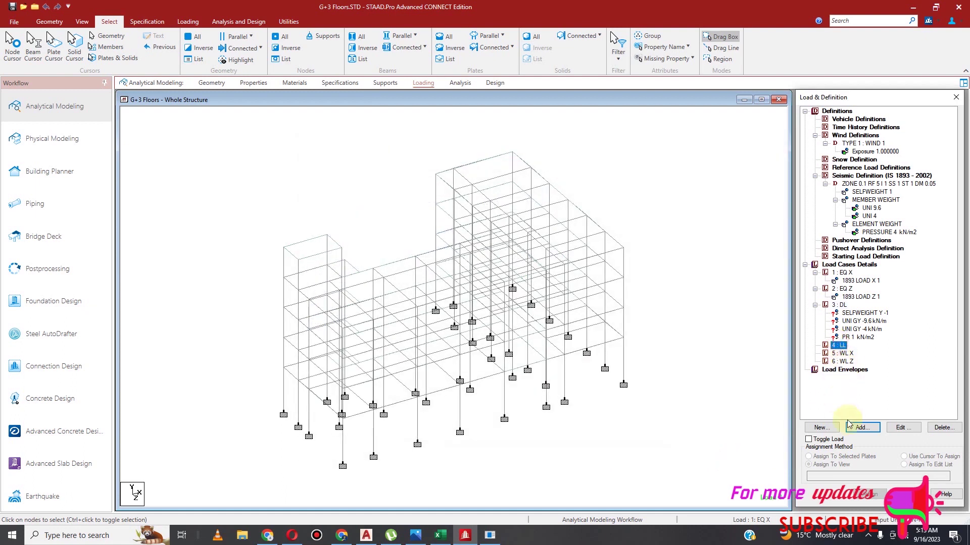
# Add a full-plate pressure load of -4 kN/m2 in the GY direction to the LL load case
pyautogui.click(860, 427)
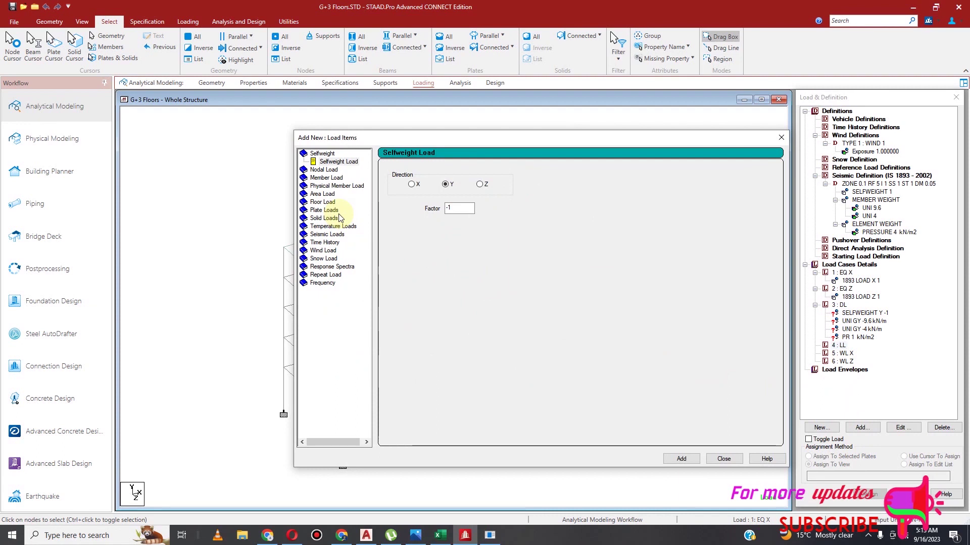
pyautogui.click(325, 210)
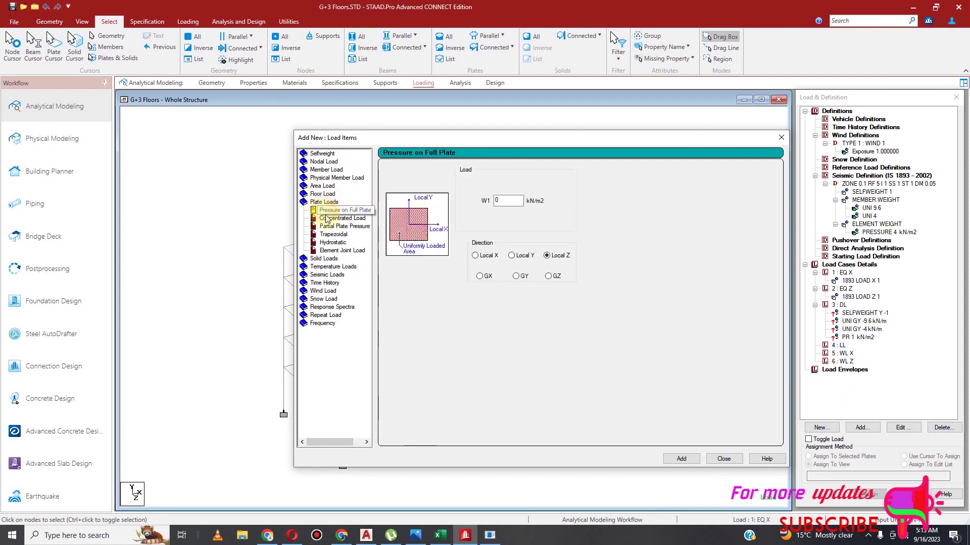
pyautogui.doubleClick(503, 201)
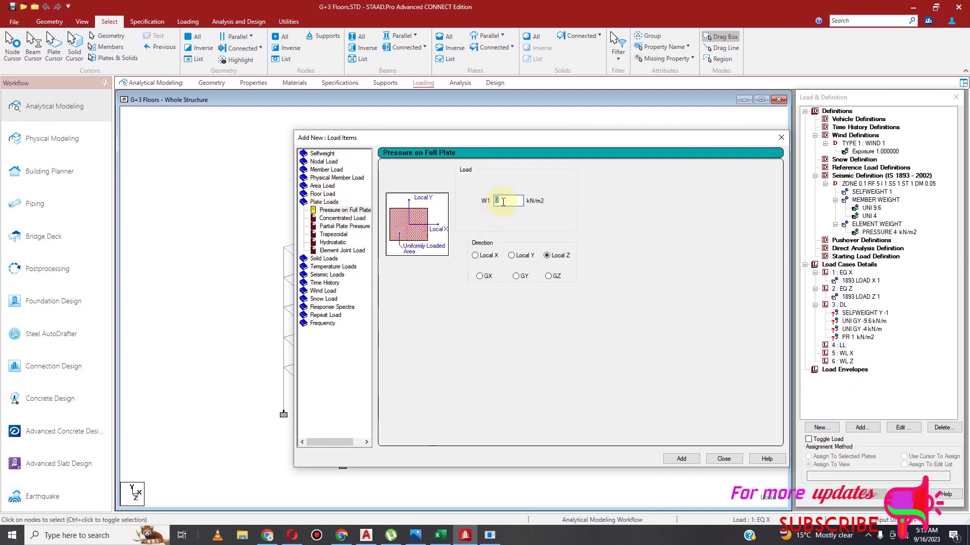
pyautogui.write('-')
pyautogui.click(516, 259)
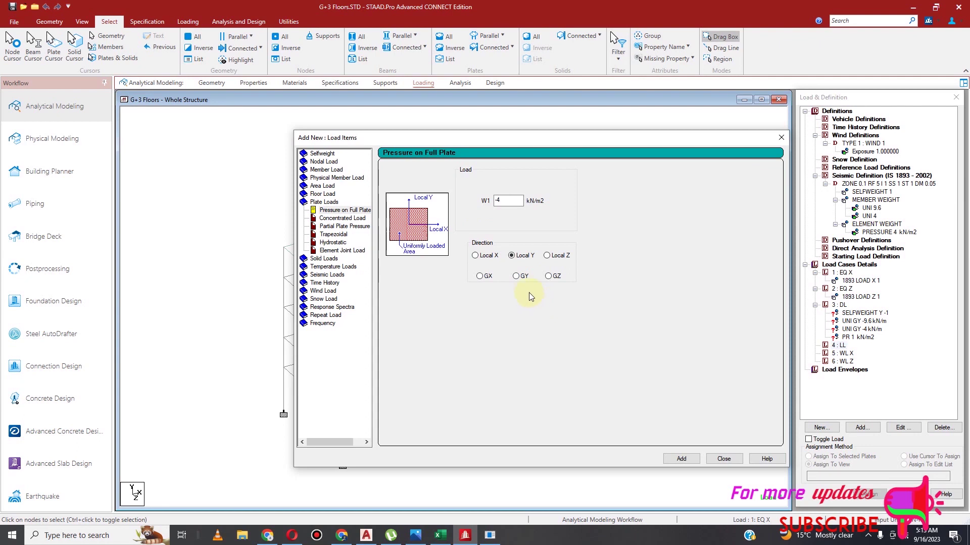
pyautogui.click(516, 277)
pyautogui.click(684, 459)
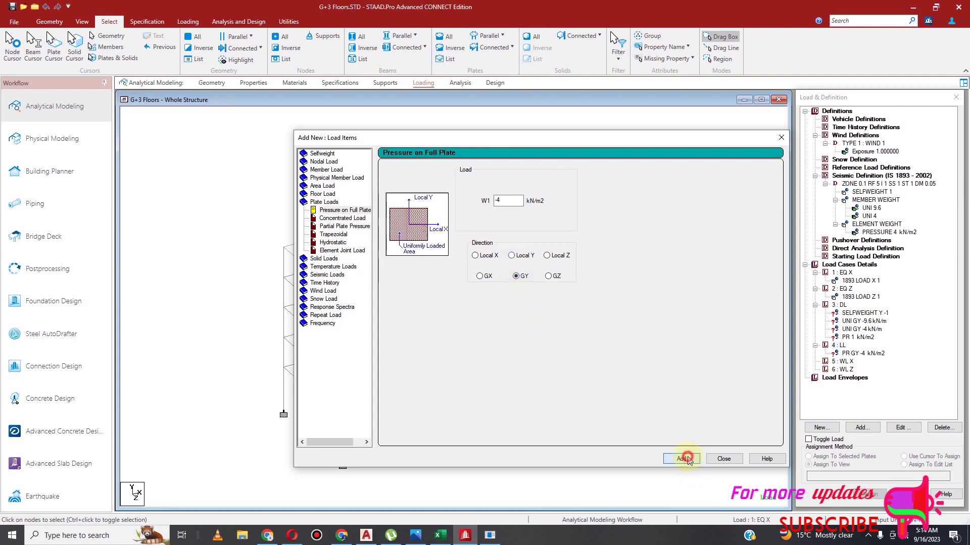
pyautogui.click(733, 459)
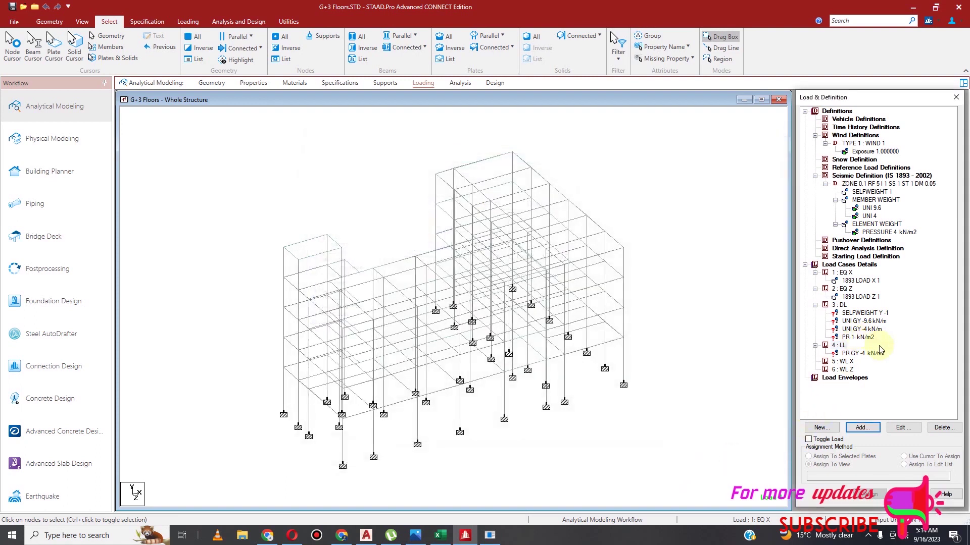
# Change the DL load case's plate pressure to -1 kN/m2 in the GY direction
pyautogui.click(859, 337)
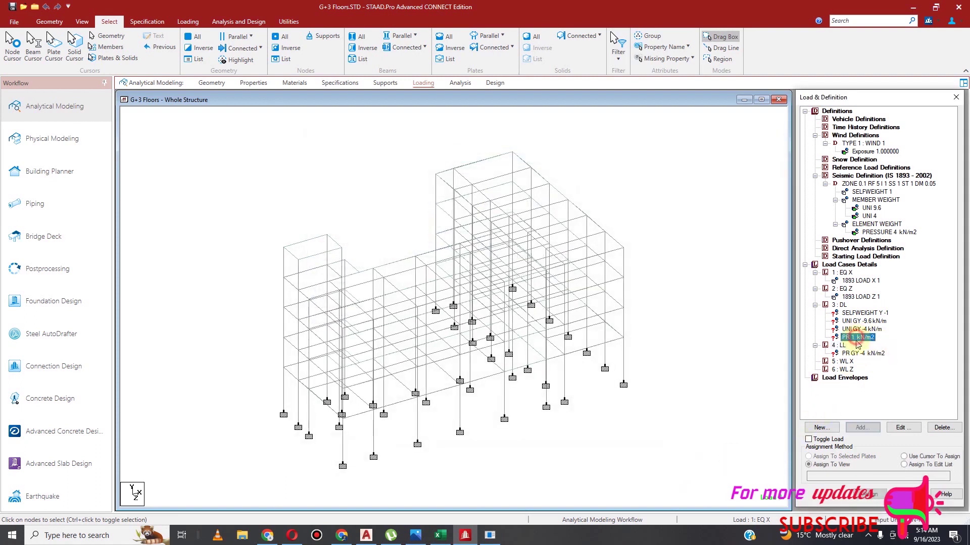
pyautogui.click(910, 431)
pyautogui.click(522, 270)
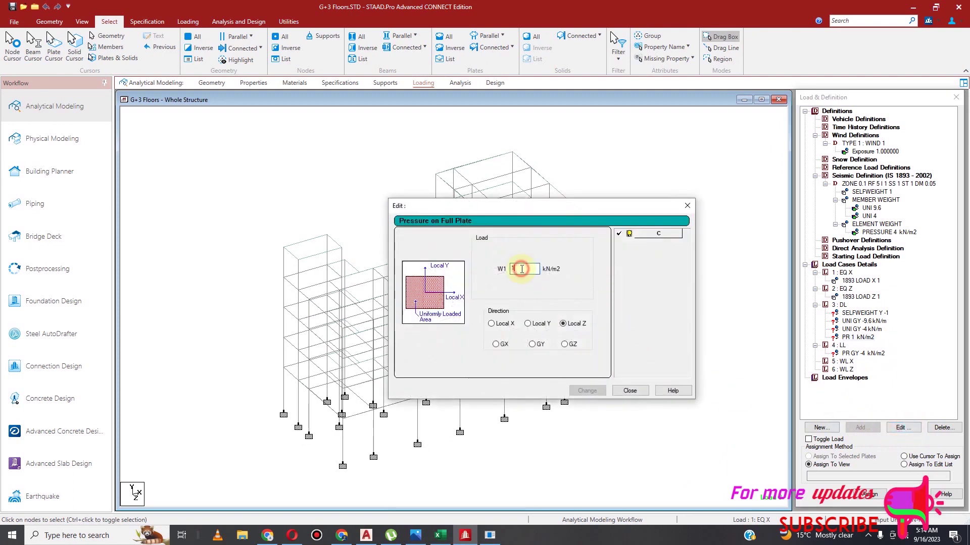
pyautogui.write('-')
pyautogui.click(533, 344)
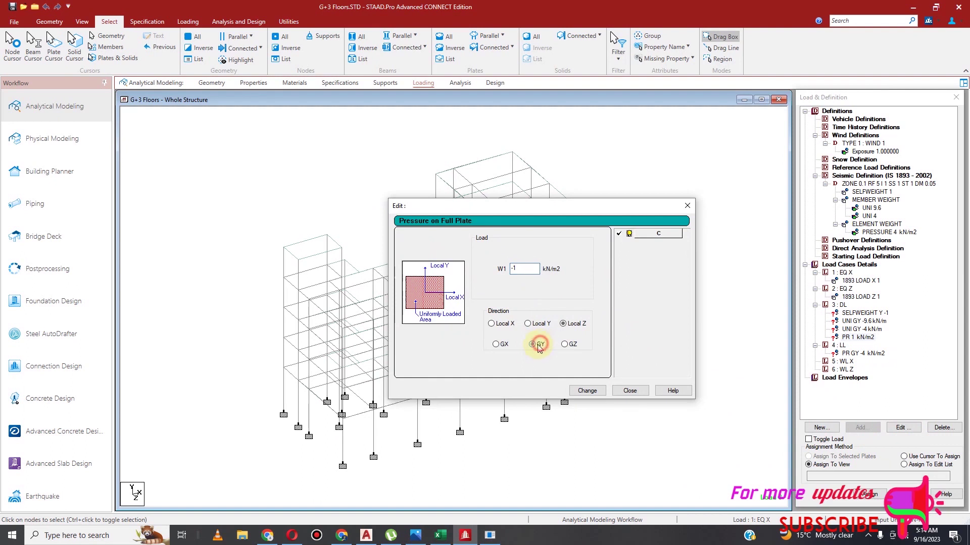
pyautogui.click(586, 390)
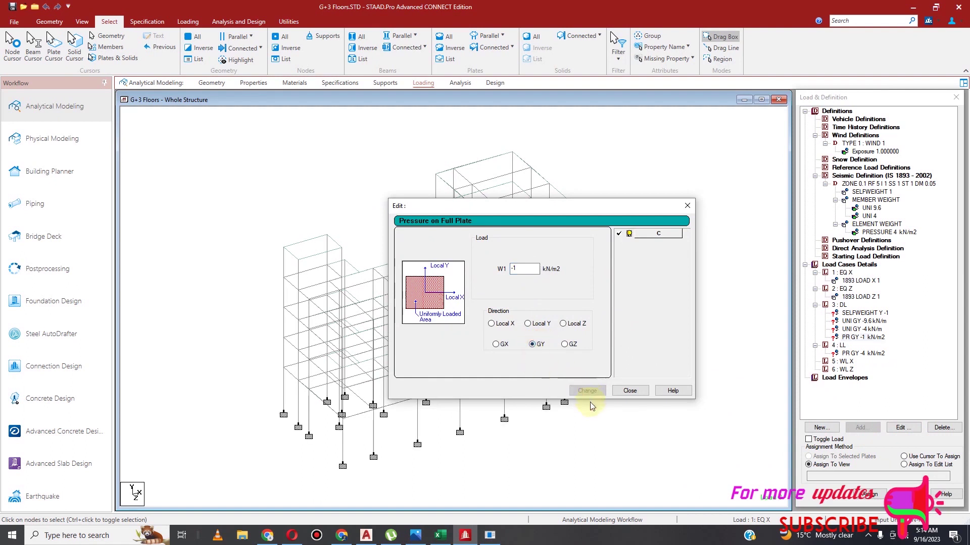
pyautogui.click(630, 390)
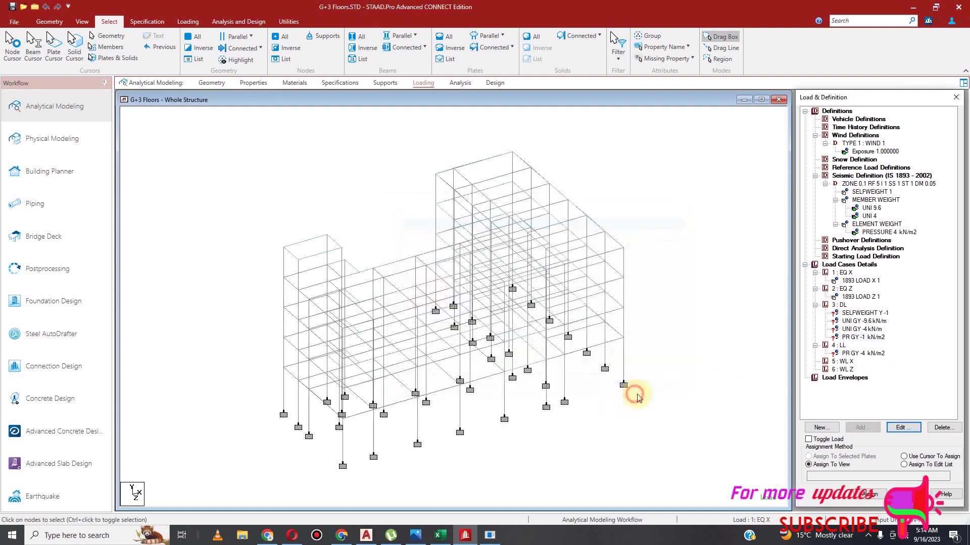
# Try to add a wind load item to the WL X load case
pyautogui.click(841, 369)
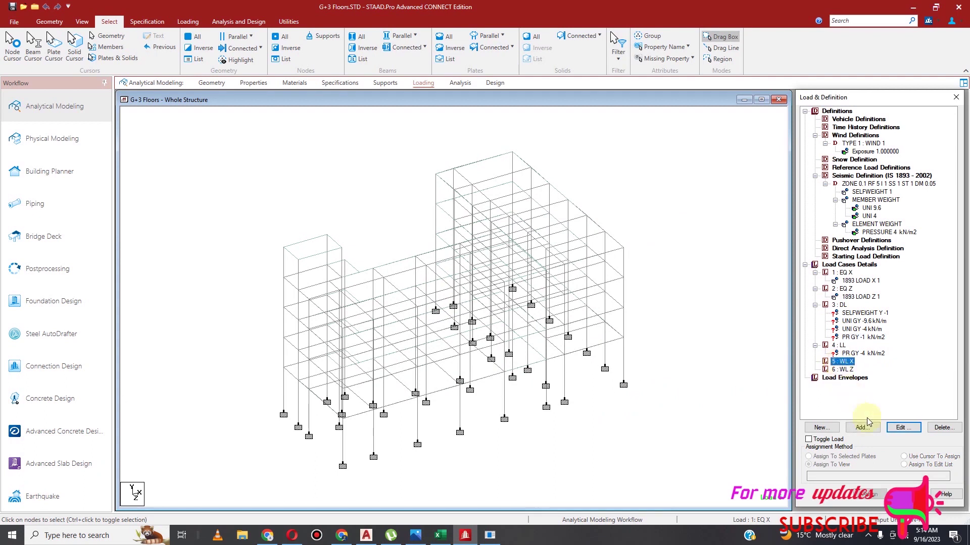
pyautogui.click(867, 429)
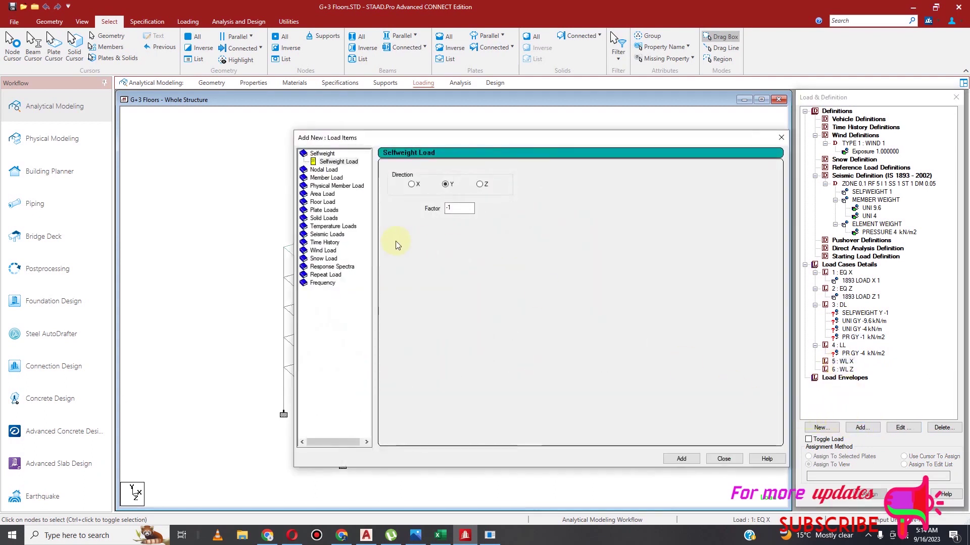
pyautogui.click(325, 250)
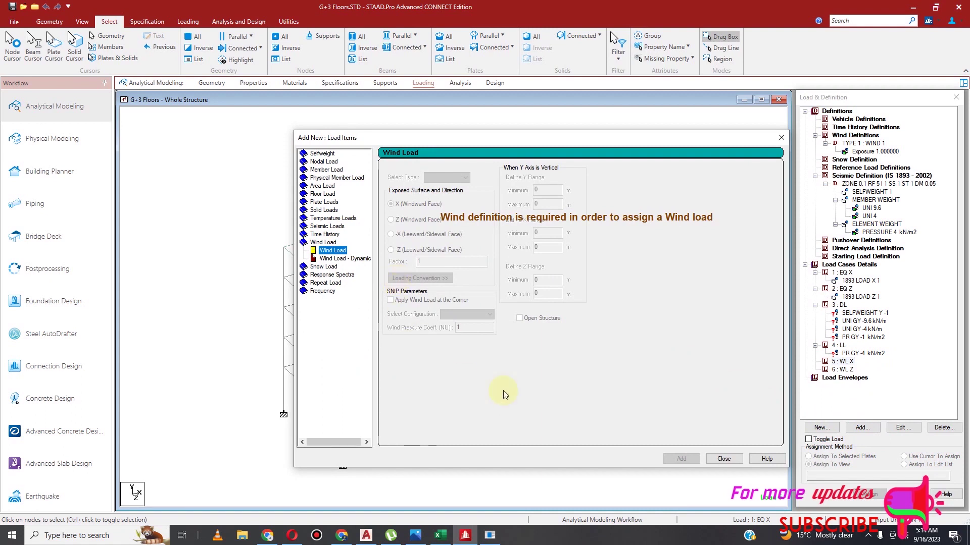
pyautogui.click(723, 458)
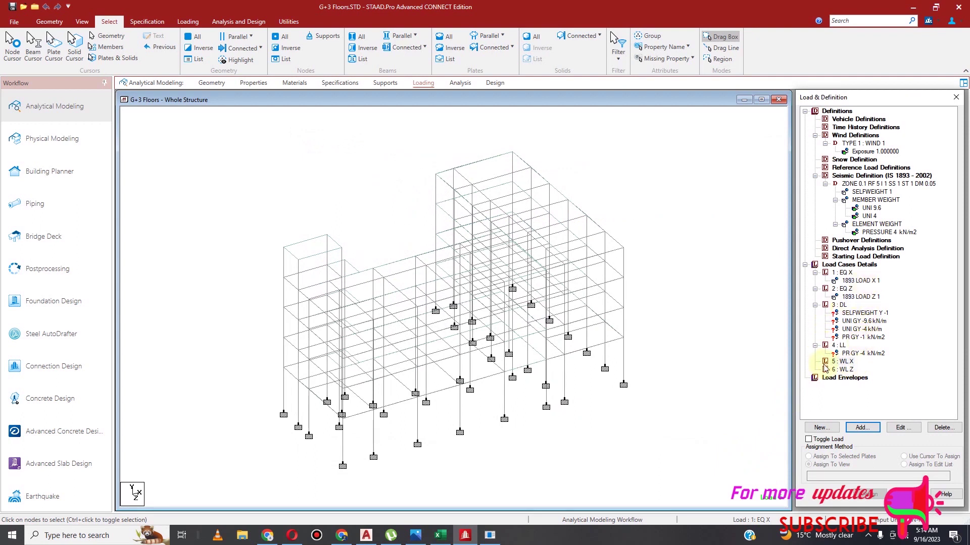
pyautogui.click(841, 361)
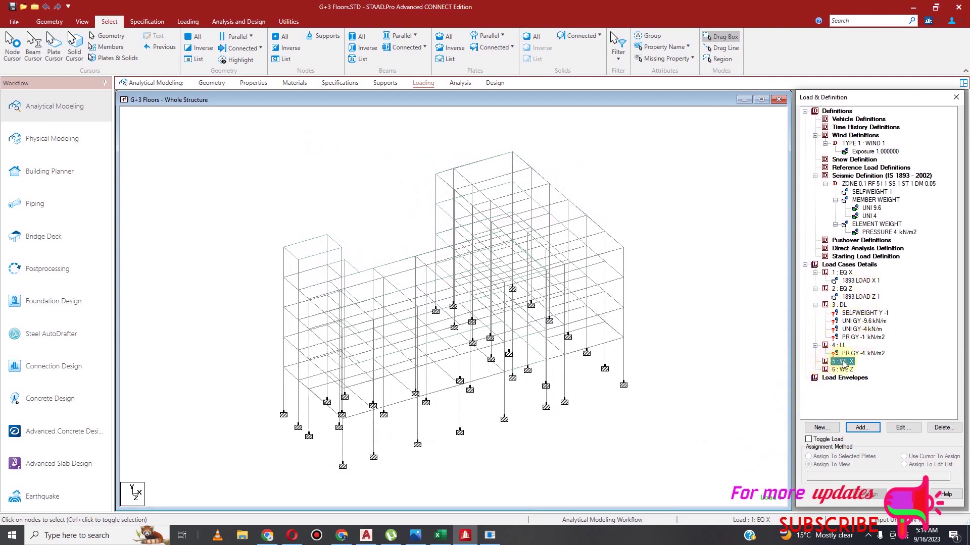
pyautogui.click(858, 427)
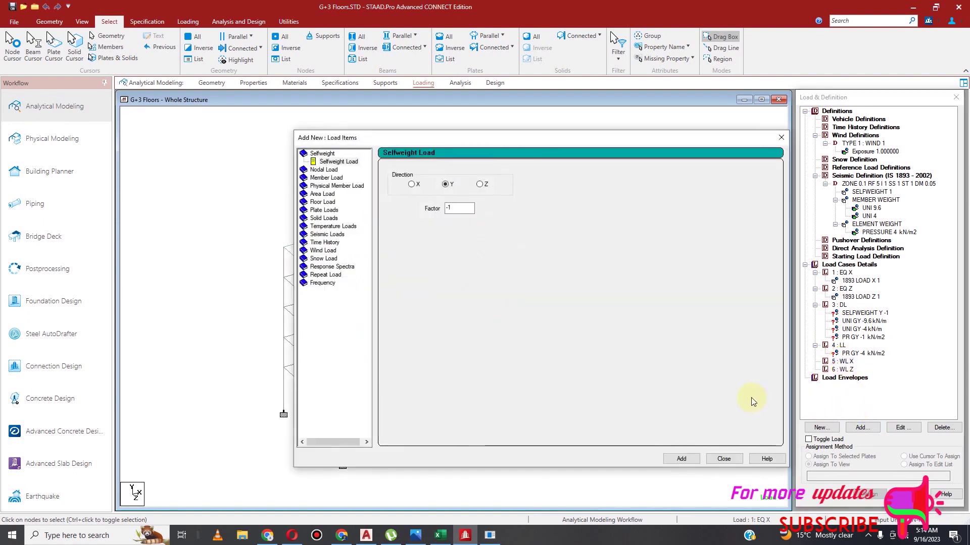
pyautogui.click(323, 251)
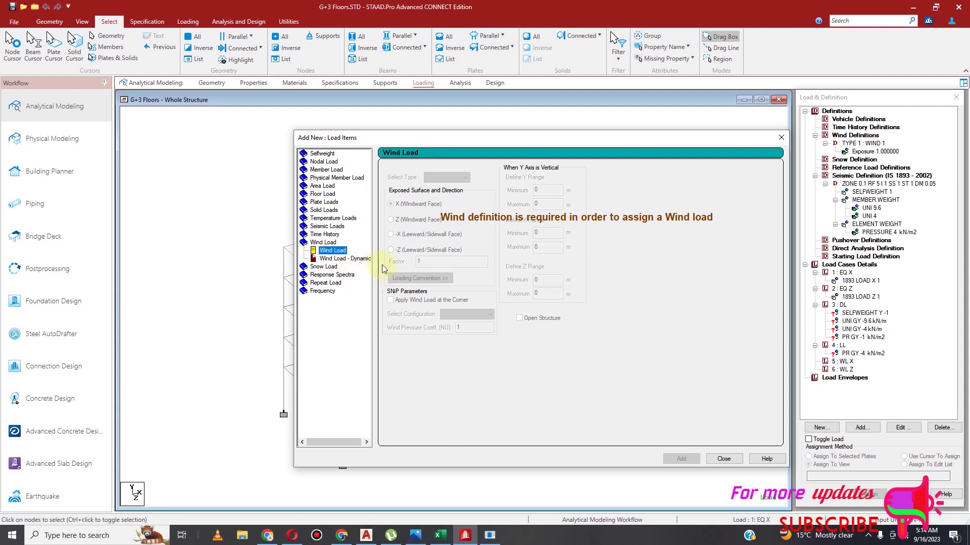
pyautogui.click(724, 457)
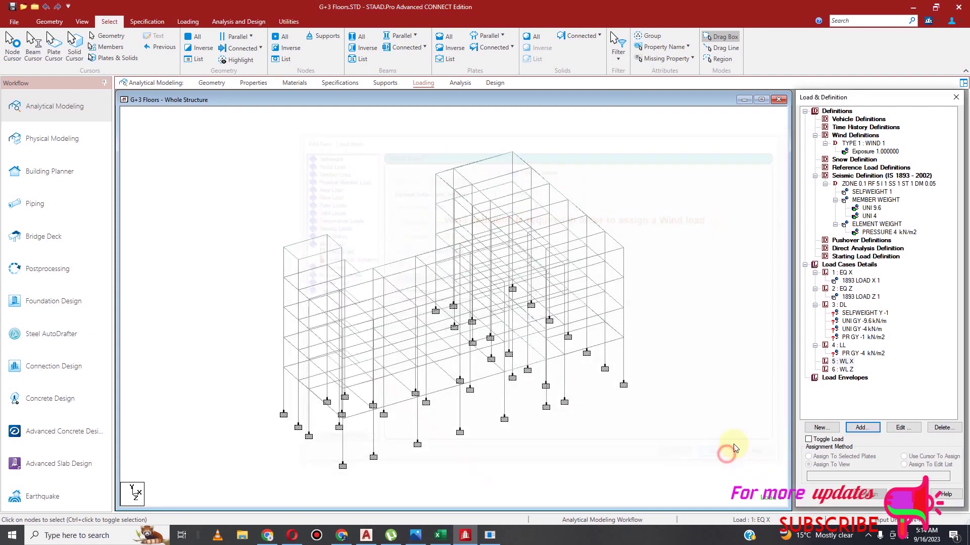
# Delete the exposure item from the WIND 1 wind definition
pyautogui.click(865, 152)
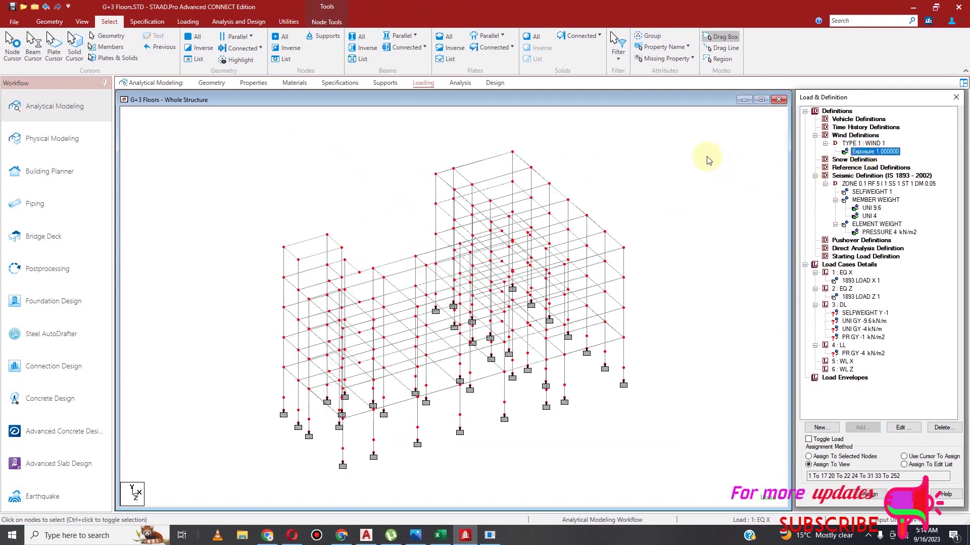
pyautogui.click(685, 128)
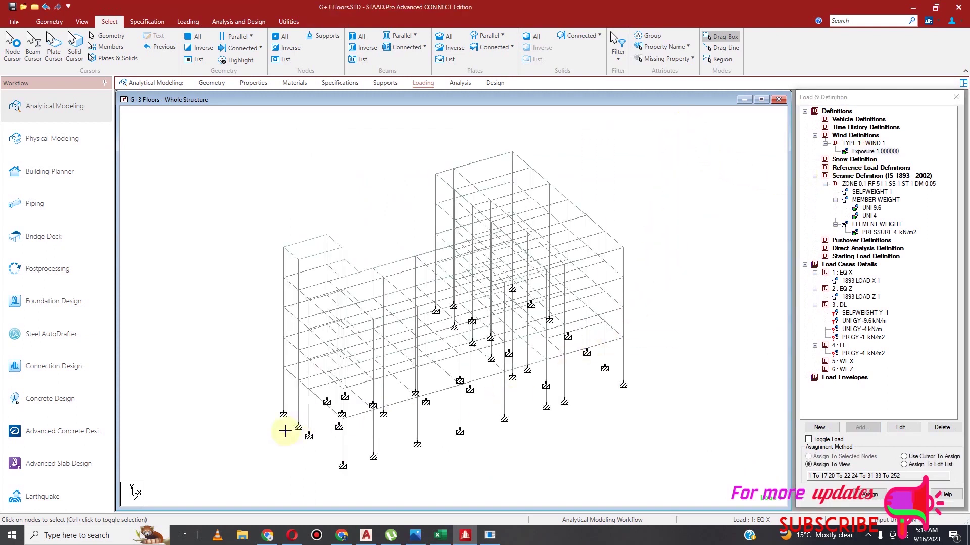
pyautogui.moveTo(256, 470); pyautogui.dragTo(251, 486)
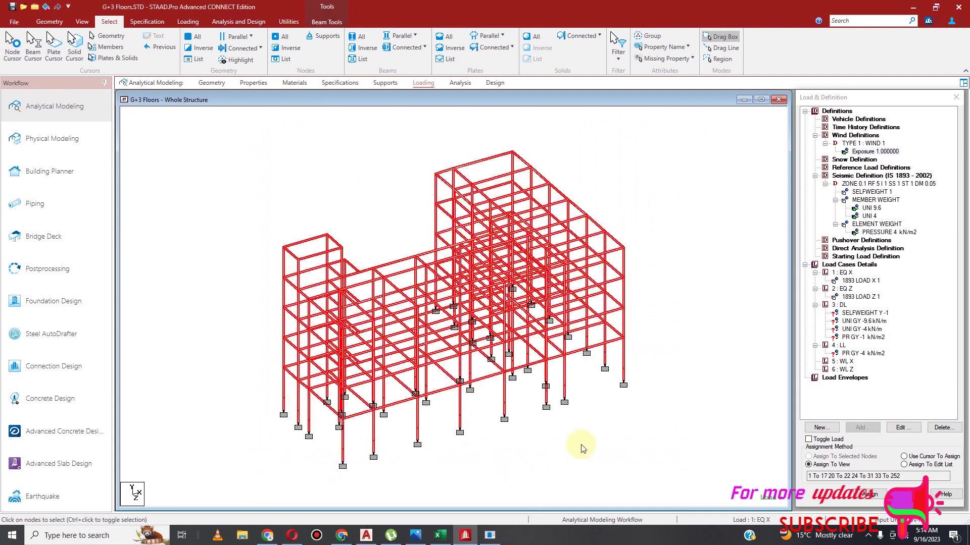
pyautogui.click(603, 438)
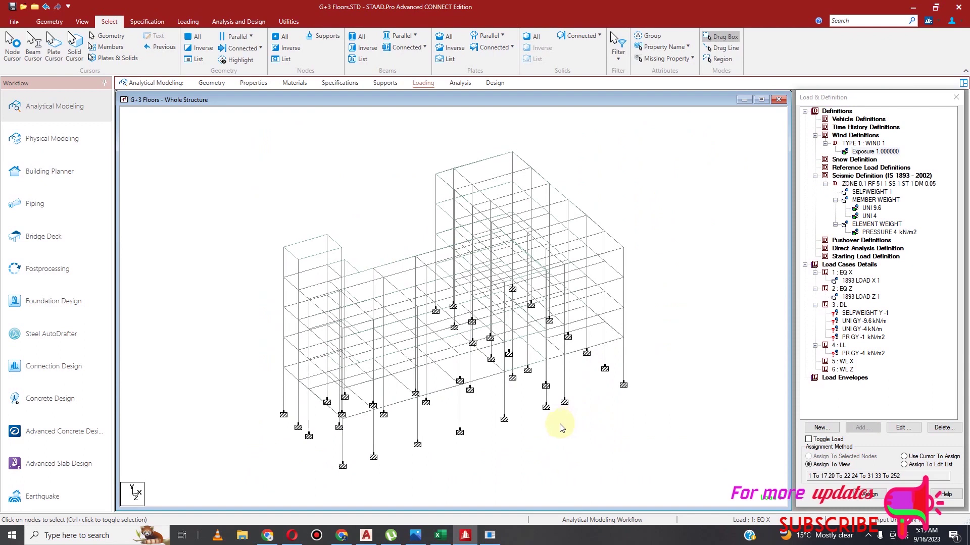
pyautogui.click(876, 152)
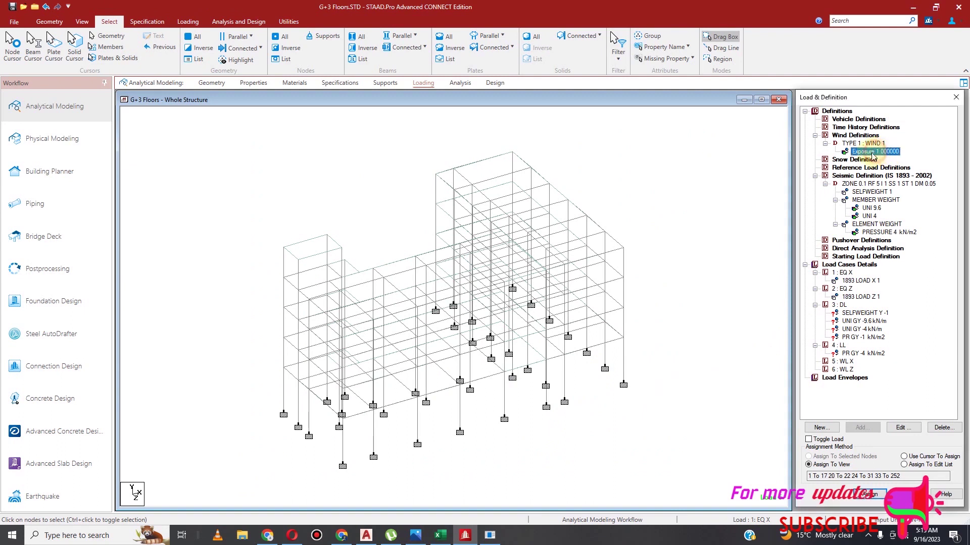
pyautogui.click(943, 428)
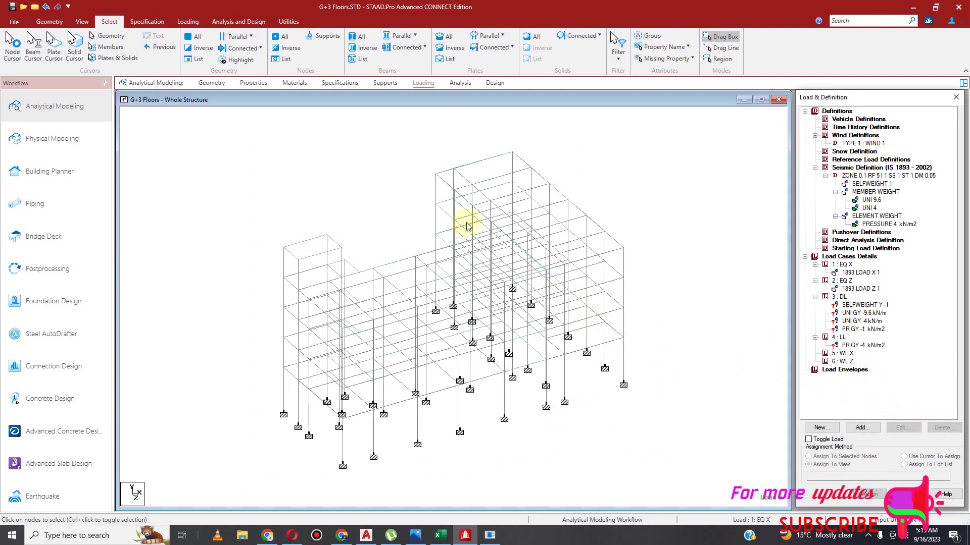
# Delete the ZX master/slave node specification that uses master node 100
pyautogui.click(146, 21)
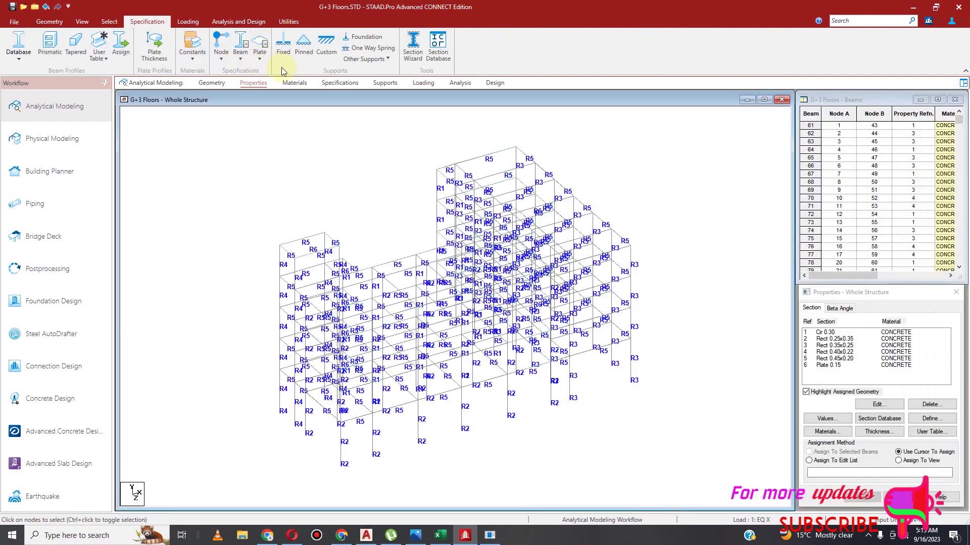
pyautogui.click(339, 83)
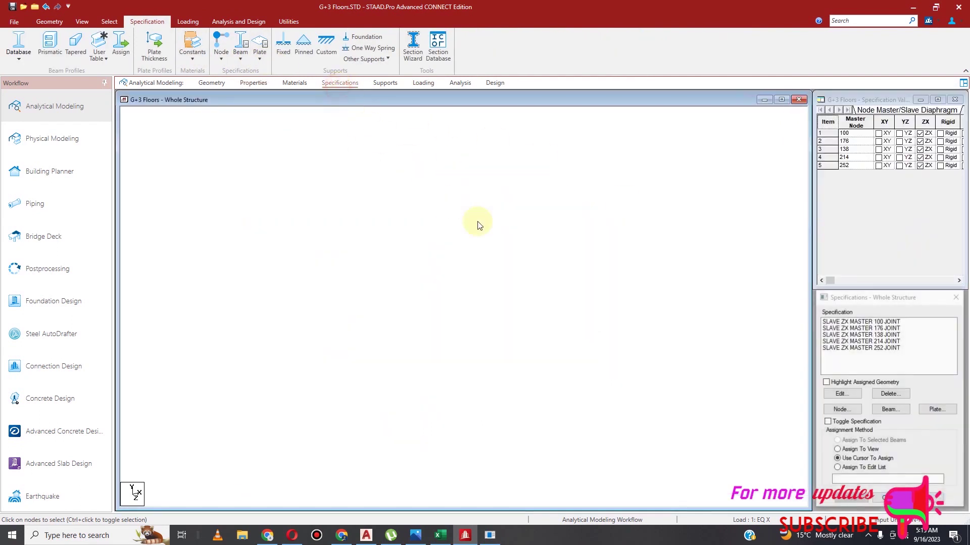
pyautogui.click(882, 322)
pyautogui.click(918, 335)
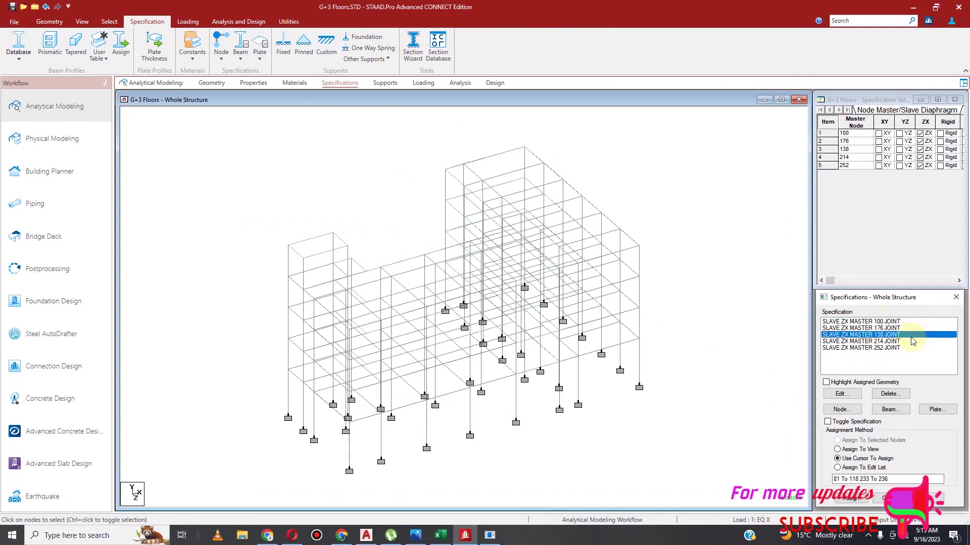
pyautogui.click(858, 322)
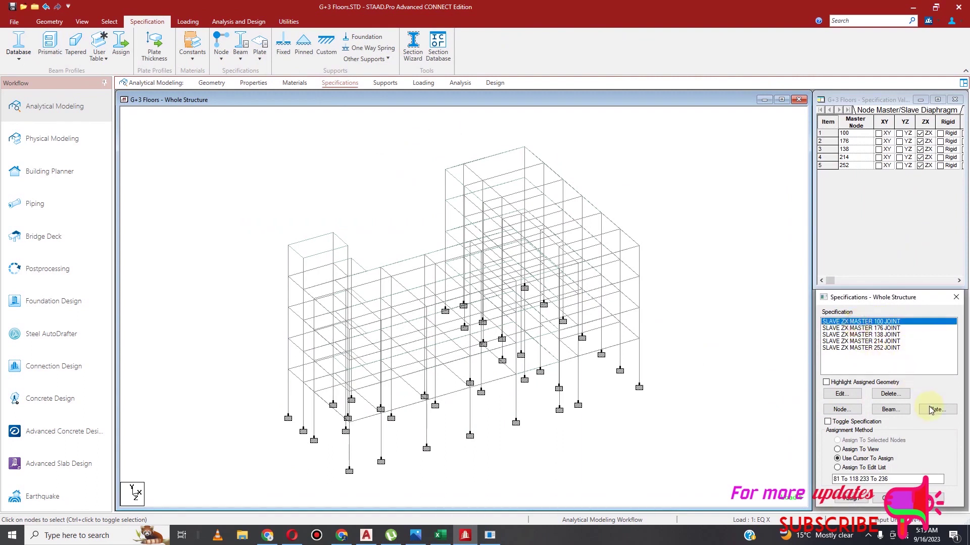
pyautogui.click(889, 394)
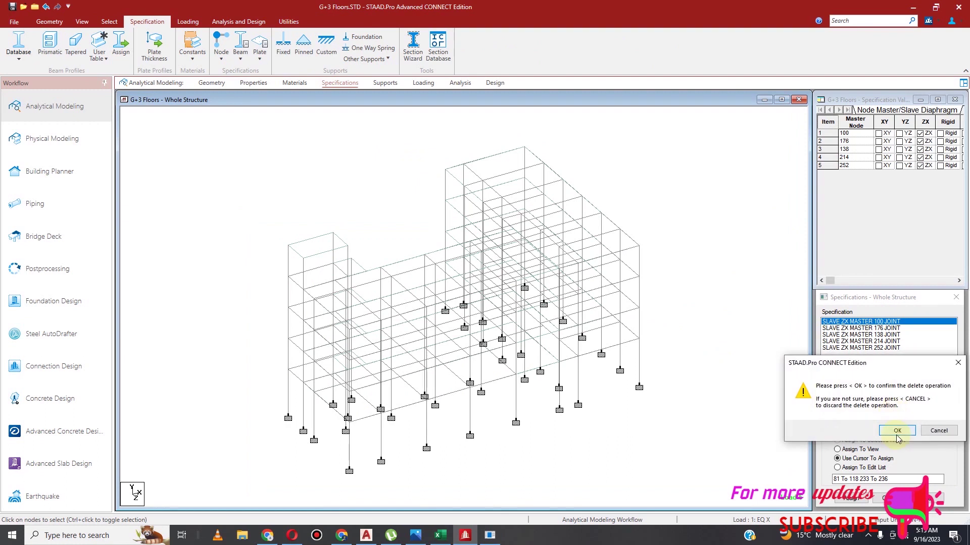
pyautogui.click(896, 431)
# Delete the ZX master/slave node specifications that use master nodes 176 and 138
pyautogui.click(864, 322)
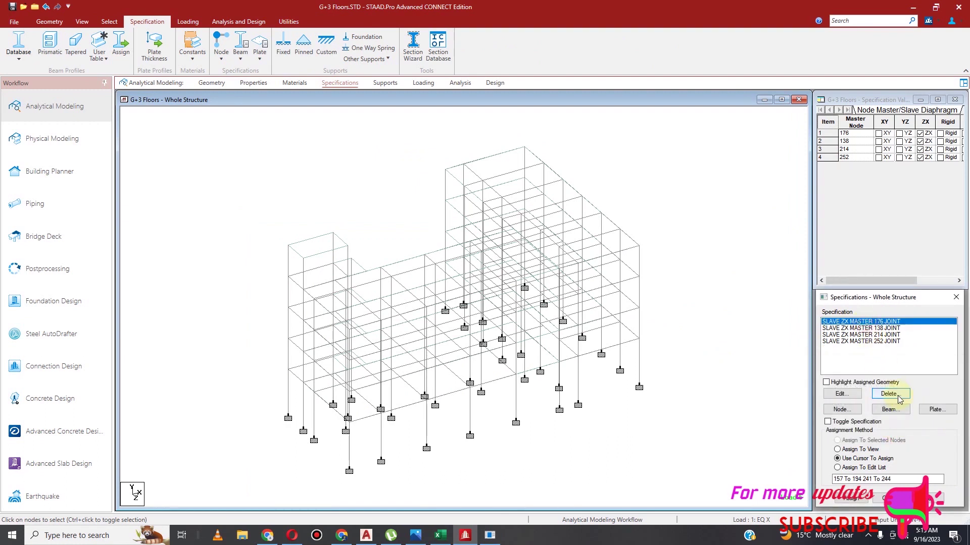
pyautogui.click(891, 395)
pyautogui.click(903, 429)
pyautogui.click(876, 324)
pyautogui.click(890, 395)
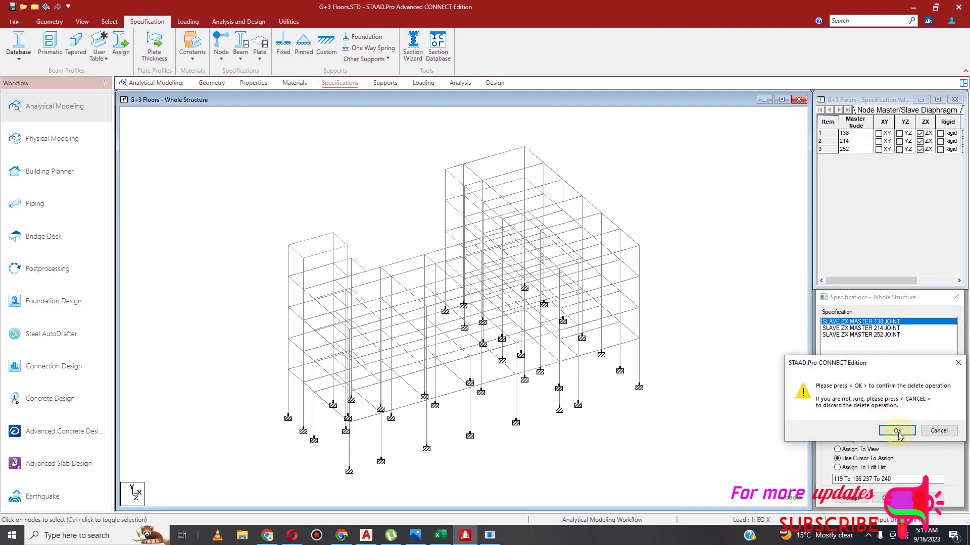
pyautogui.click(896, 429)
# Delete the remaining ZX master/slave node specifications with master nodes 214 and 252
pyautogui.click(884, 322)
pyautogui.click(890, 394)
pyautogui.click(896, 429)
pyautogui.click(871, 322)
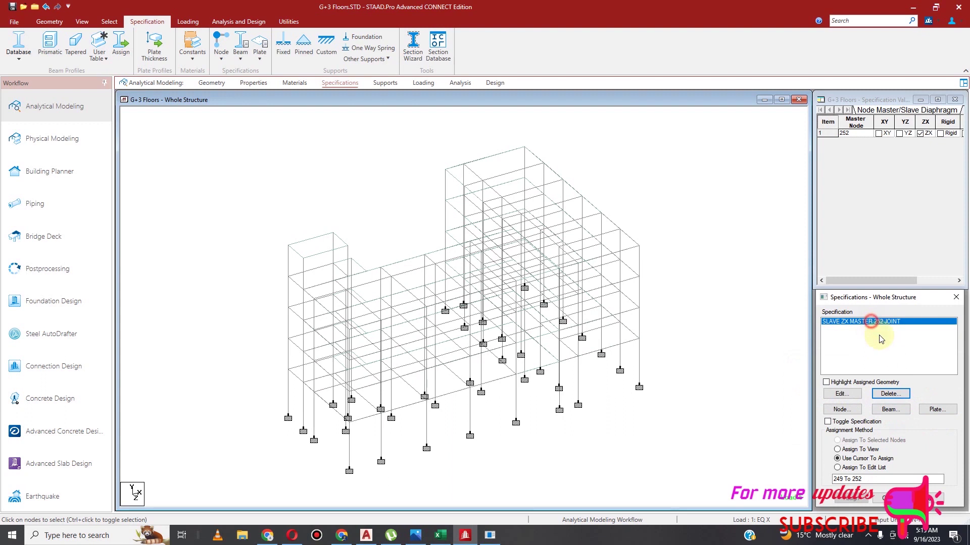
pyautogui.click(890, 394)
pyautogui.click(900, 429)
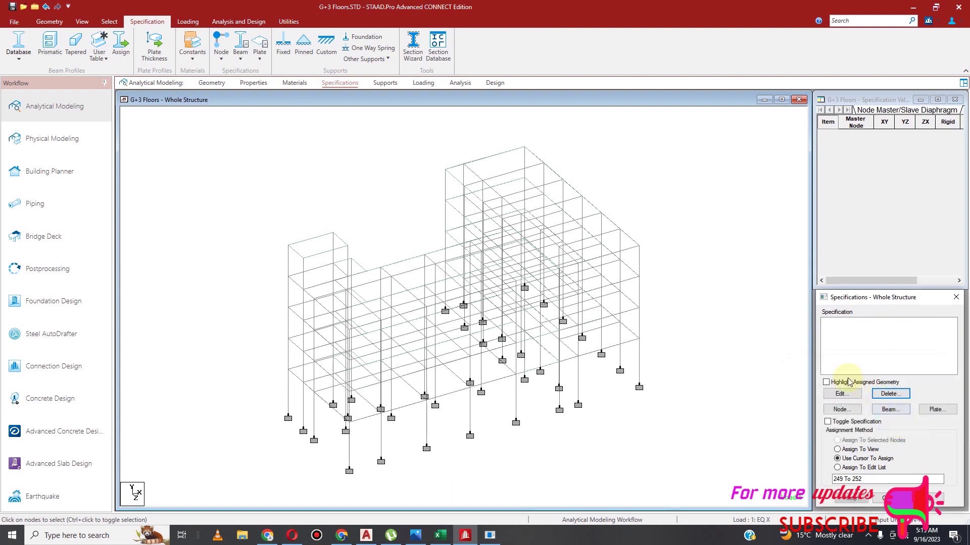
# In front view, add a master/slave node specification with master node 100, slaved in the ZX direction instead of rigid
pyautogui.click(82, 22)
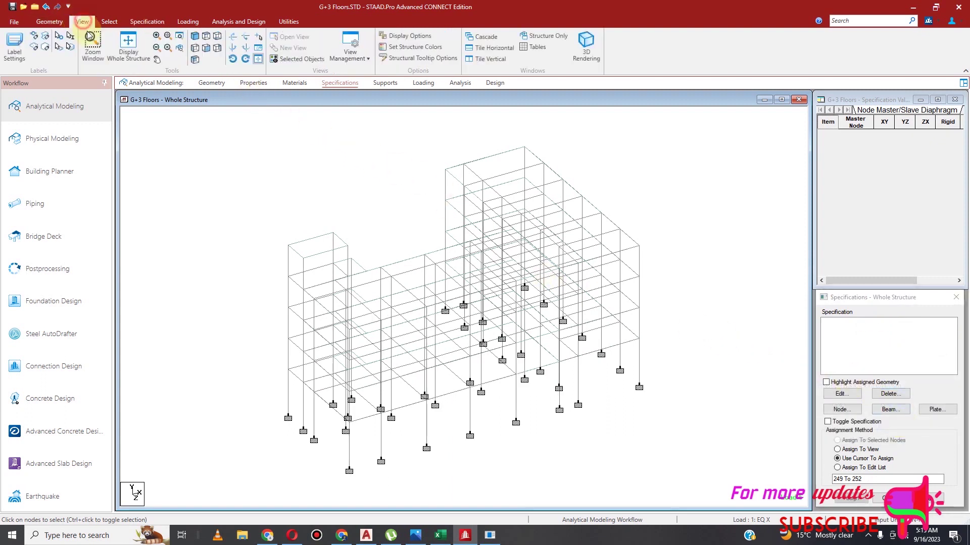
pyautogui.click(208, 50)
pyautogui.click(146, 23)
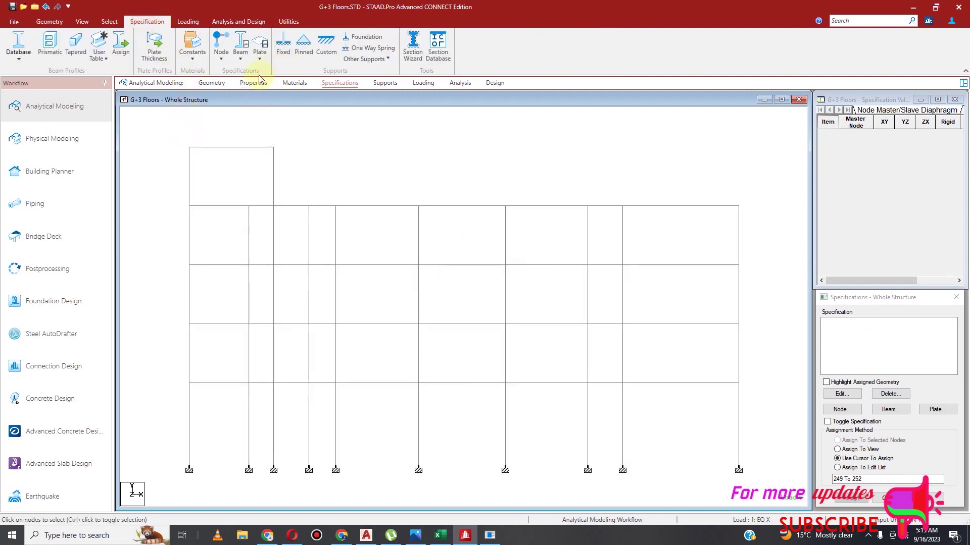
pyautogui.click(221, 48)
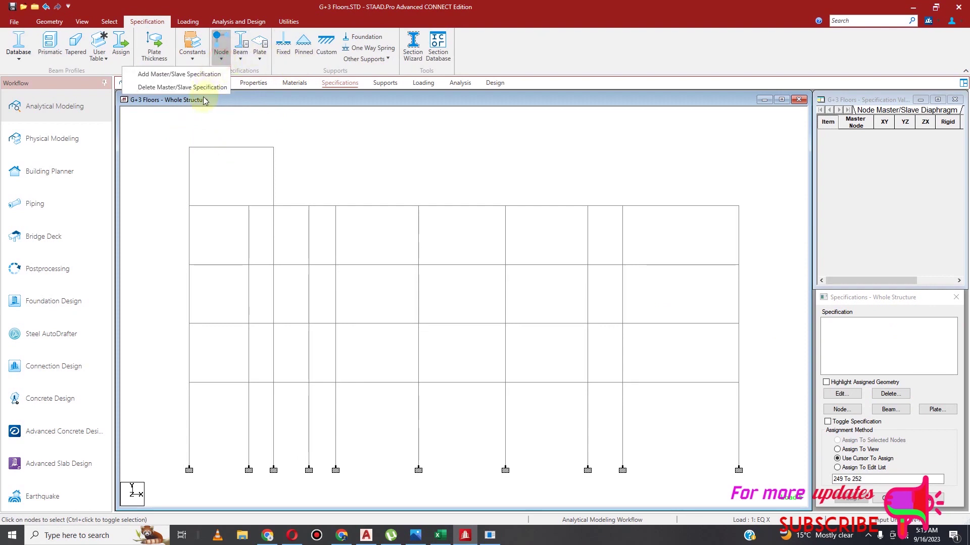
pyautogui.click(195, 76)
pyautogui.click(476, 195)
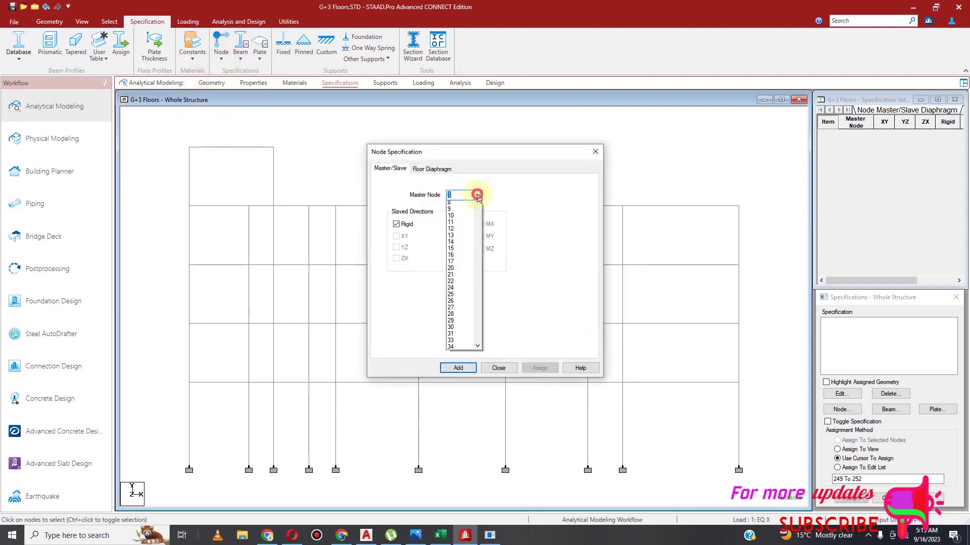
pyautogui.moveTo(478, 268); pyautogui.dragTo(478, 308)
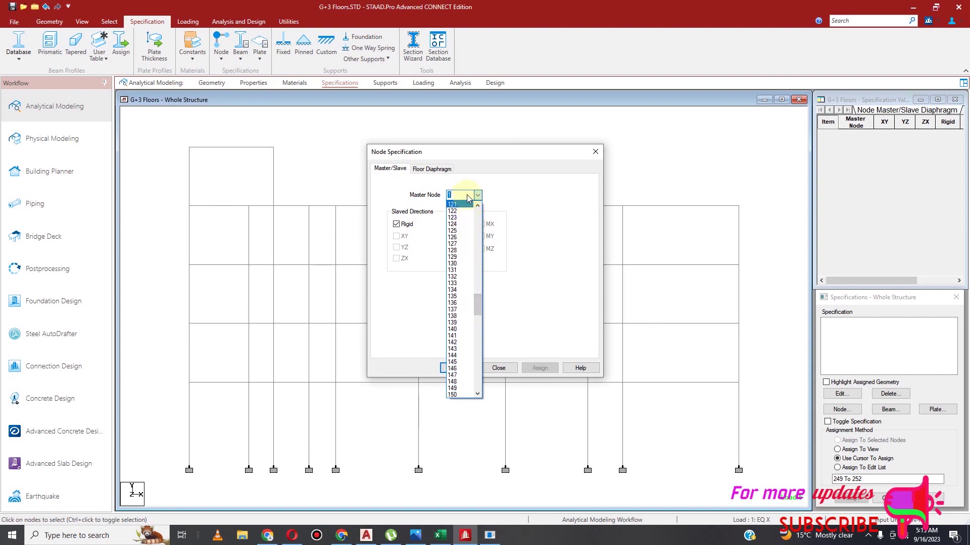
pyautogui.write('100')
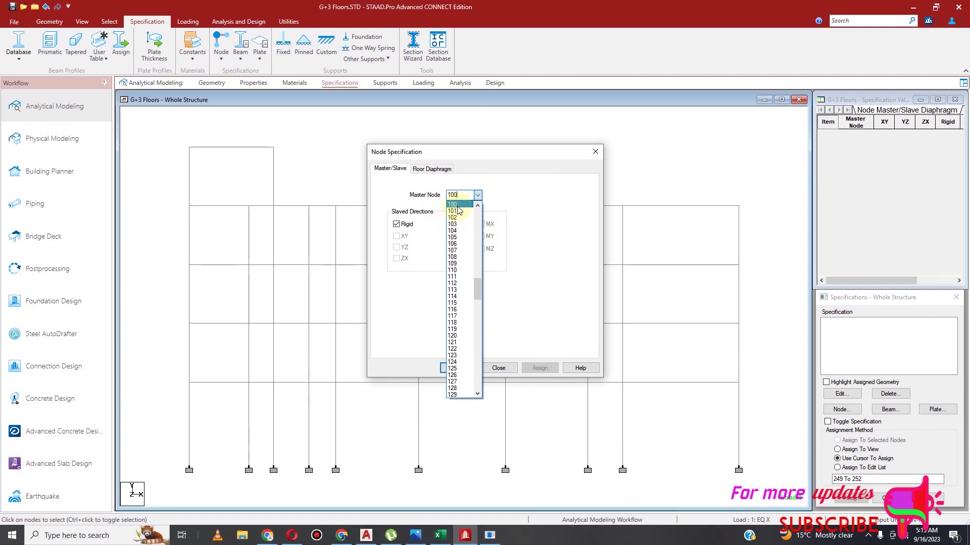
pyautogui.click(457, 204)
pyautogui.click(397, 225)
pyautogui.click(397, 260)
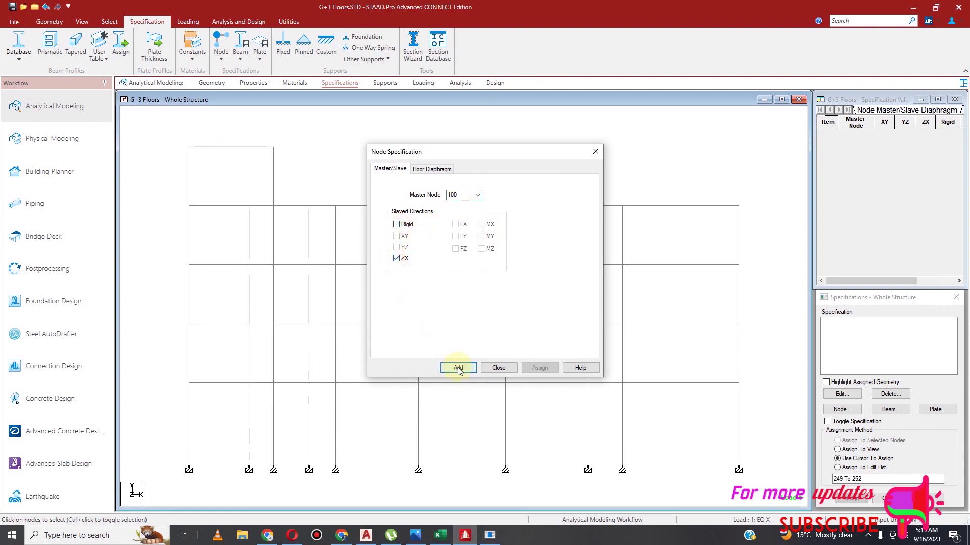
pyautogui.click(459, 368)
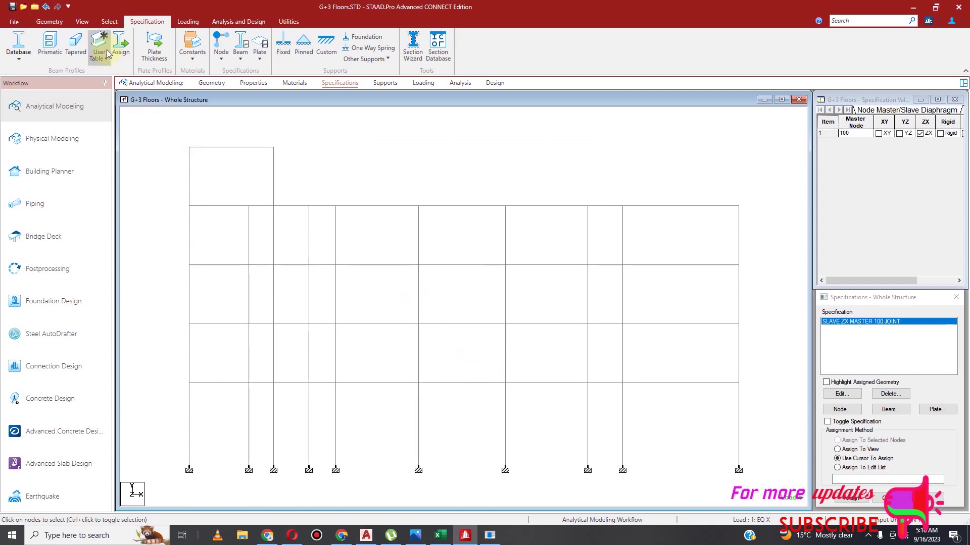
# Assign the master node 100 specification to all nodes at the lowest beam level above the supports
pyautogui.click(109, 21)
pyautogui.moveTo(158, 350); pyautogui.dragTo(737, 426)
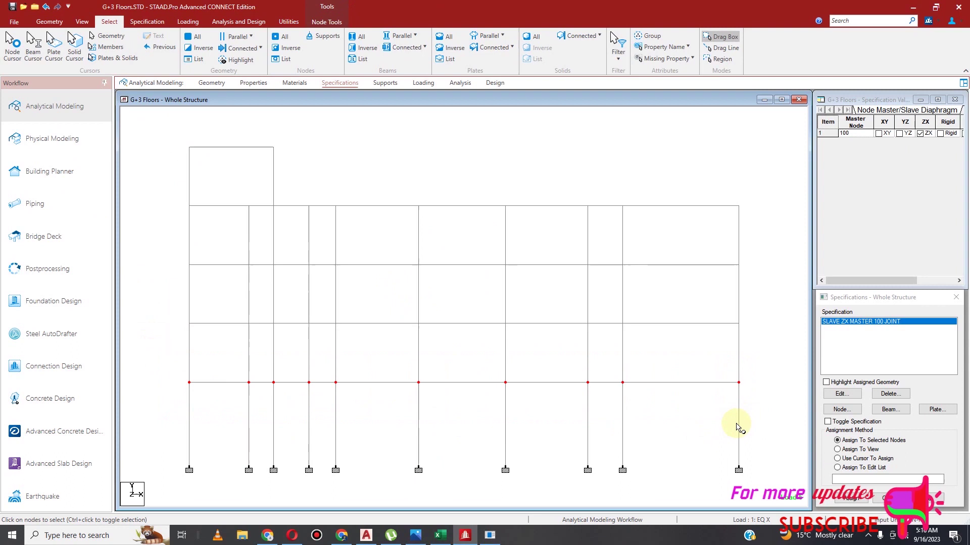
pyautogui.click(851, 498)
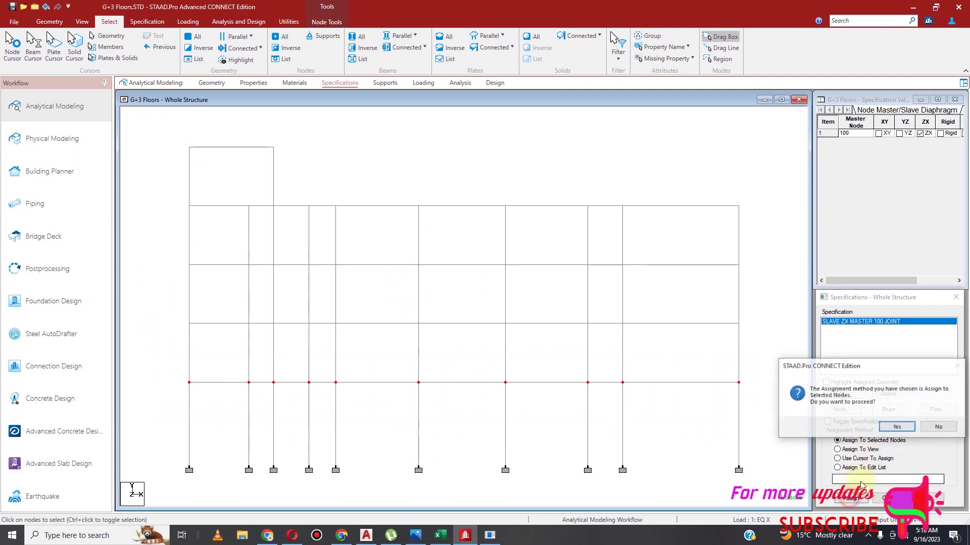
pyautogui.click(892, 427)
pyautogui.click(731, 389)
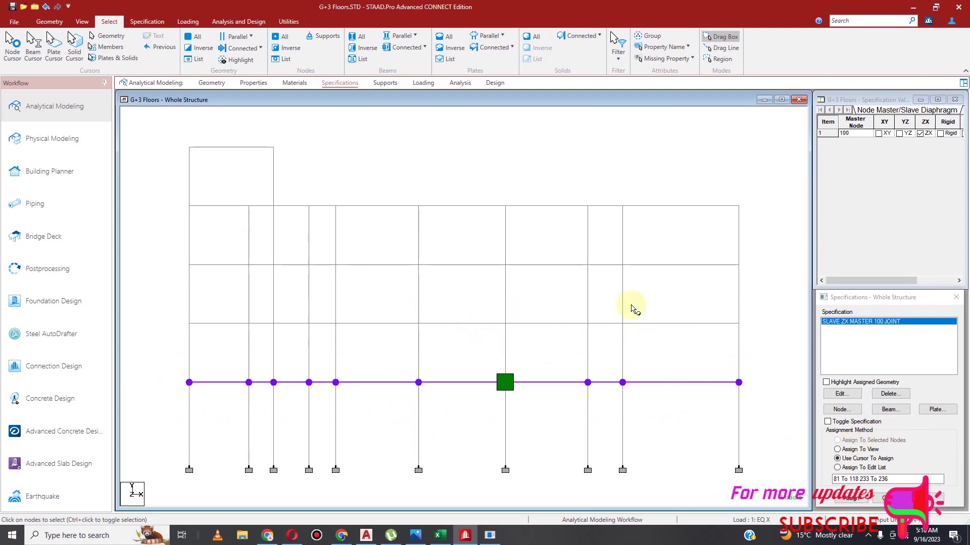
# Add a master/slave node specification with master node 138, slaved in the ZX direction instead of rigid
pyautogui.click(147, 21)
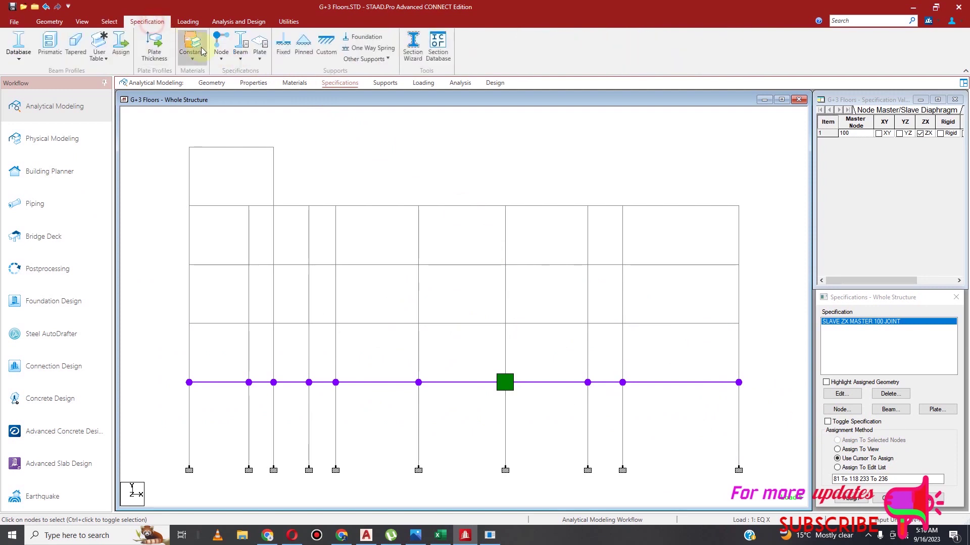
pyautogui.click(221, 61)
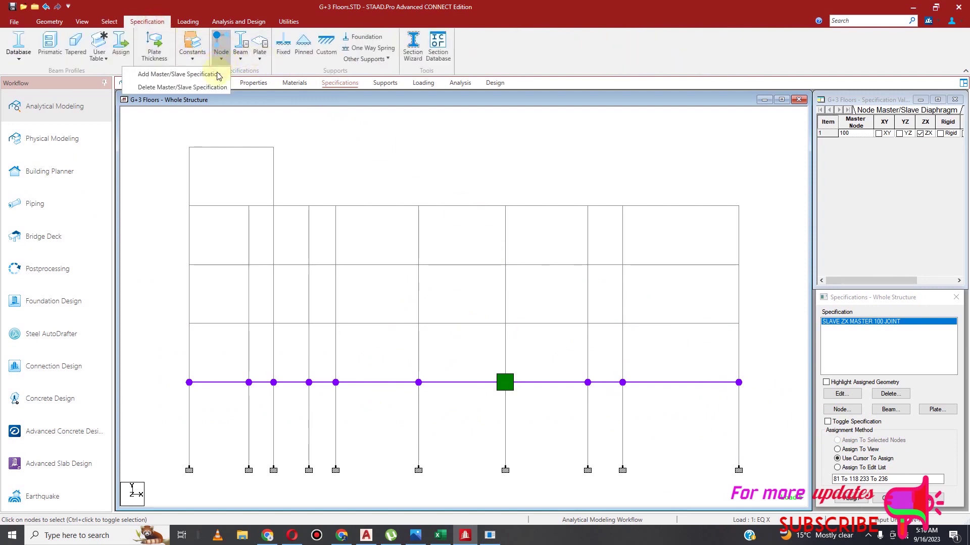
pyautogui.click(176, 75)
pyautogui.click(477, 195)
pyautogui.moveTo(477, 216); pyautogui.dragTo(479, 314)
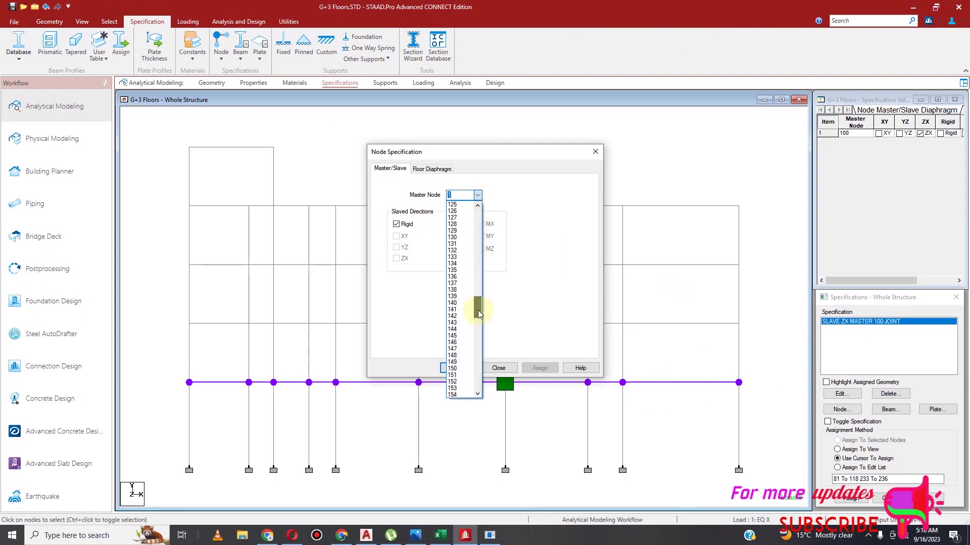
pyautogui.write('138')
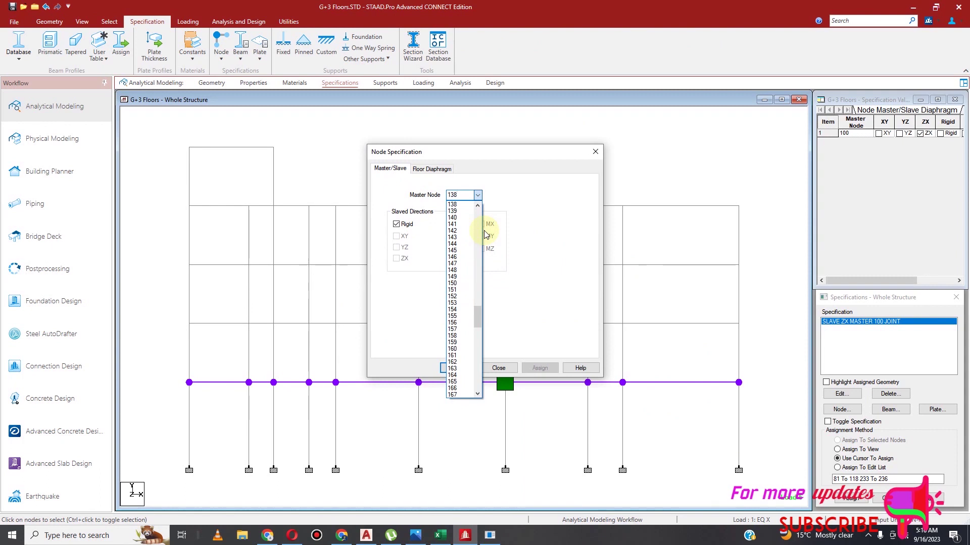
pyautogui.press('Return')
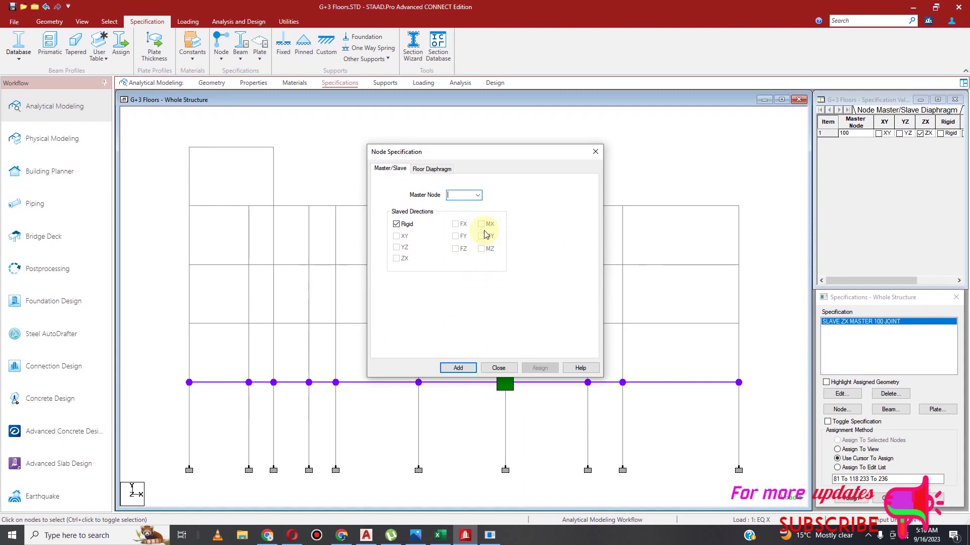
pyautogui.click(478, 195)
pyautogui.click(464, 205)
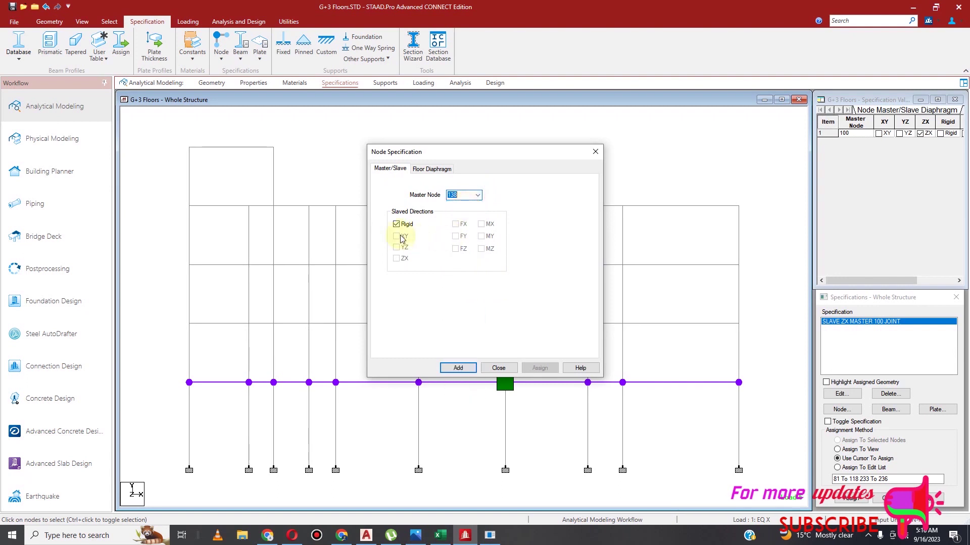
pyautogui.click(397, 225)
pyautogui.click(397, 258)
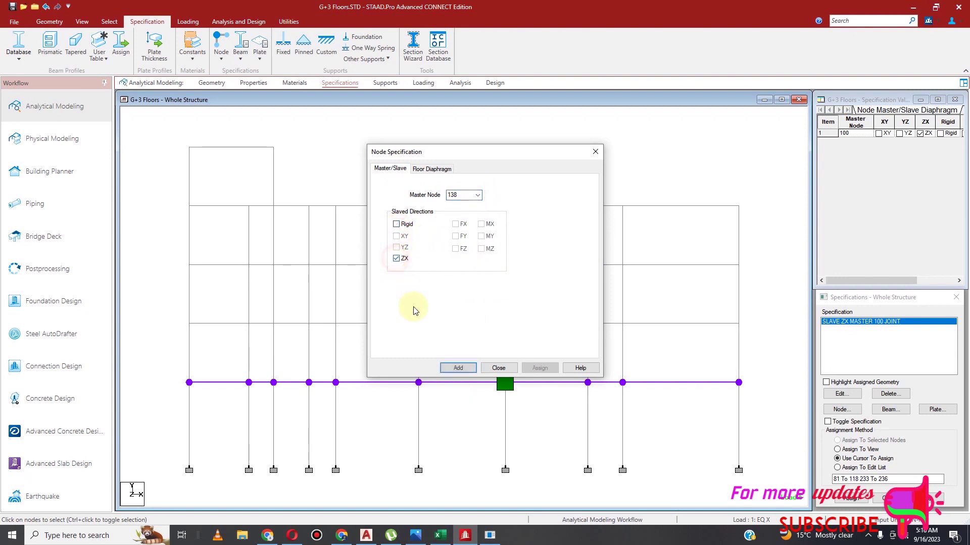
pyautogui.click(469, 371)
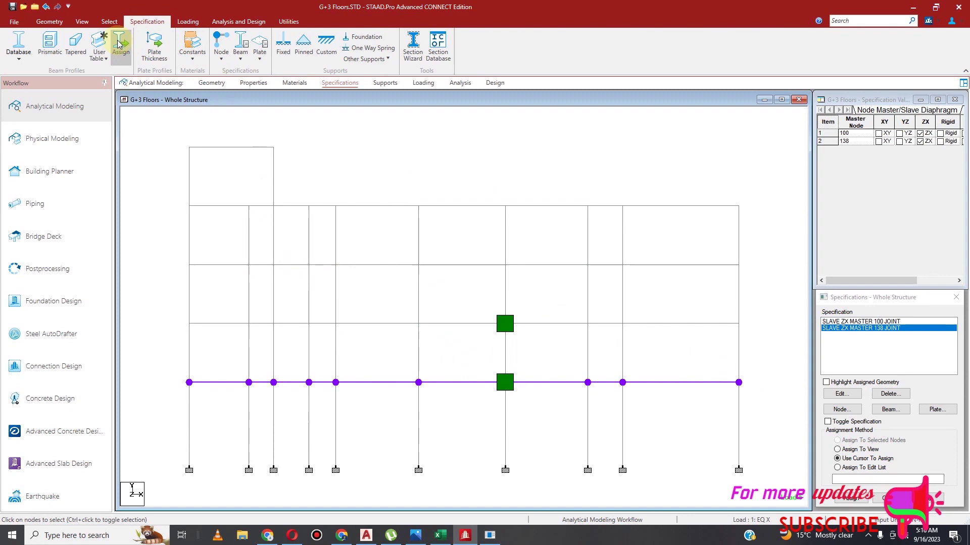
# Assign the master node 138 specification to all nodes at the second beam level above the supports
pyautogui.click(109, 21)
pyautogui.click(13, 50)
pyautogui.moveTo(181, 301); pyautogui.dragTo(752, 347)
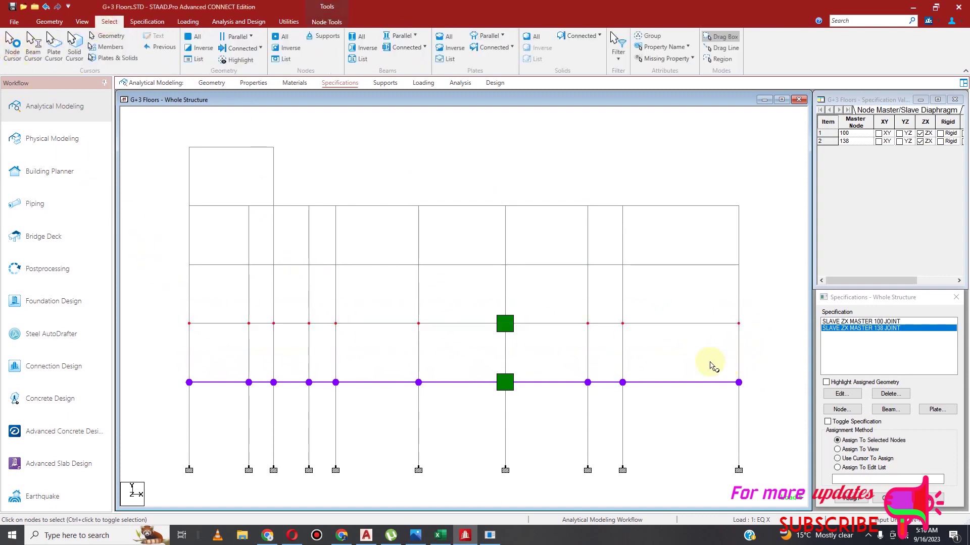
pyautogui.click(851, 499)
pyautogui.click(895, 428)
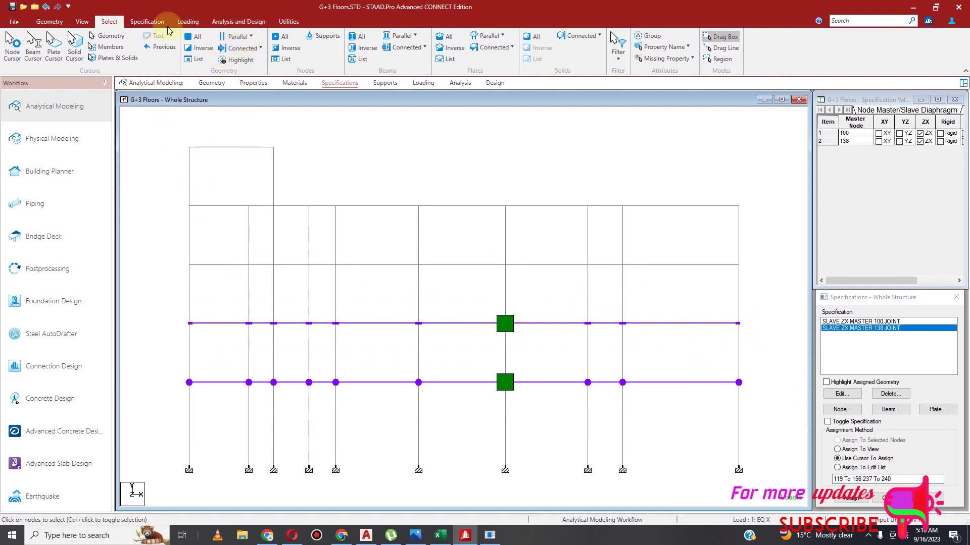
# Add a master/slave node specification with master node 176, slaved in the ZX direction instead of rigid
pyautogui.click(147, 21)
pyautogui.click(221, 60)
pyautogui.click(212, 74)
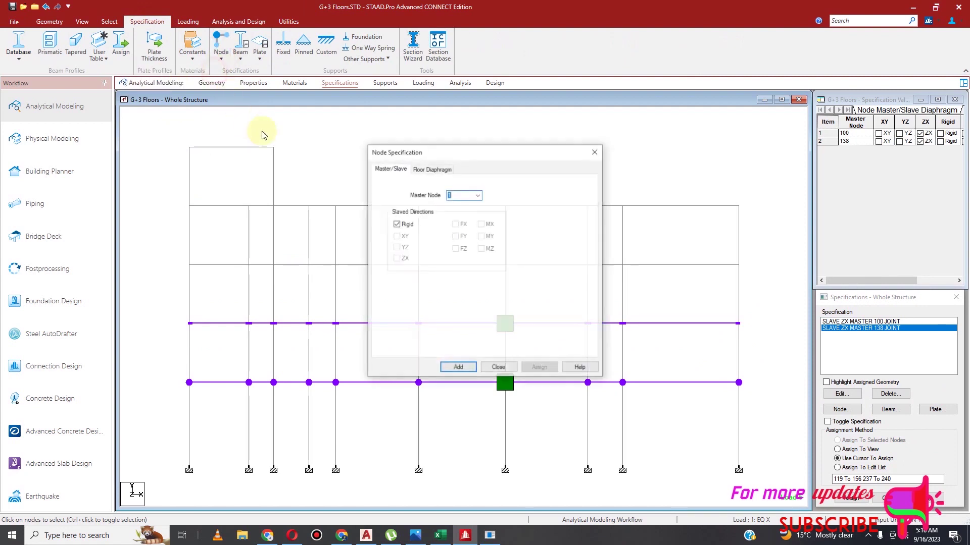
pyautogui.click(477, 196)
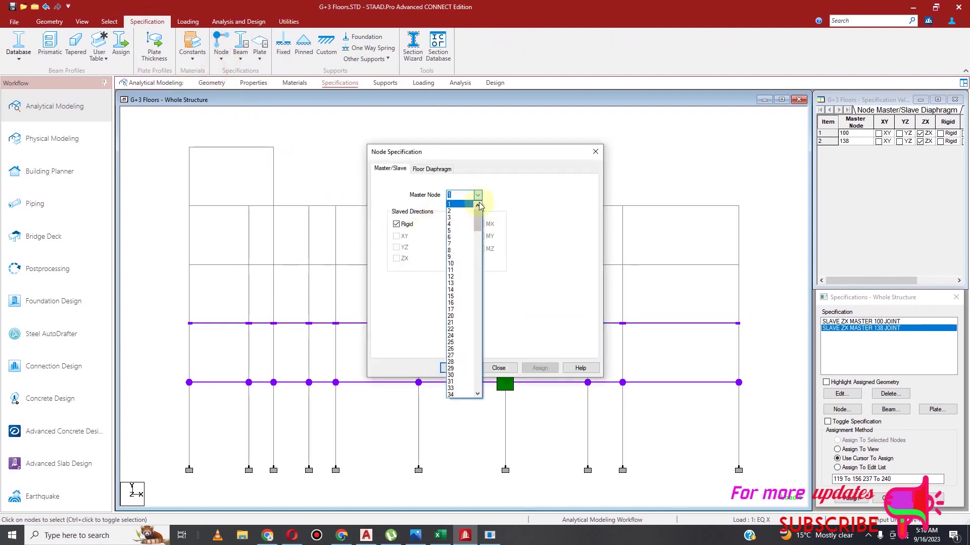
pyautogui.write('176')
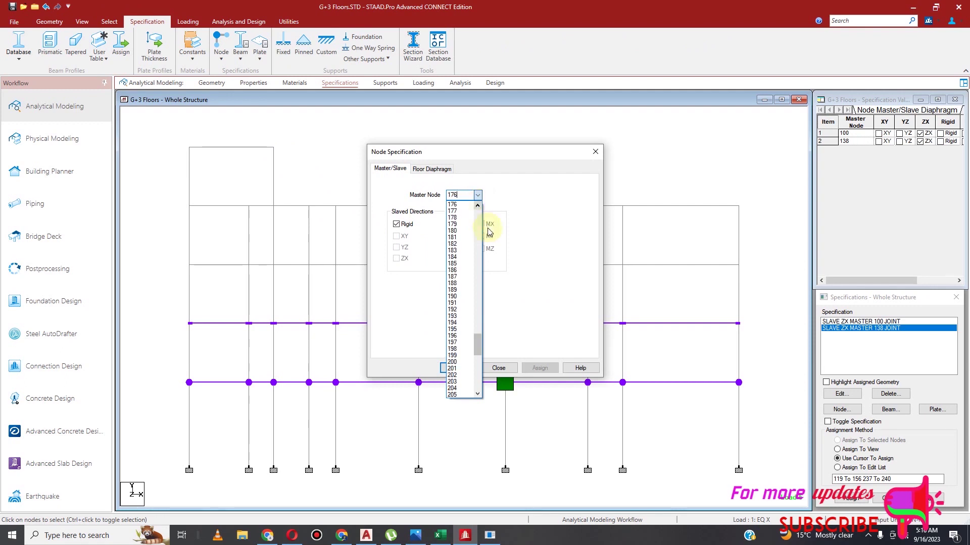
pyautogui.click(457, 204)
pyautogui.click(396, 223)
pyautogui.click(396, 258)
pyautogui.click(457, 368)
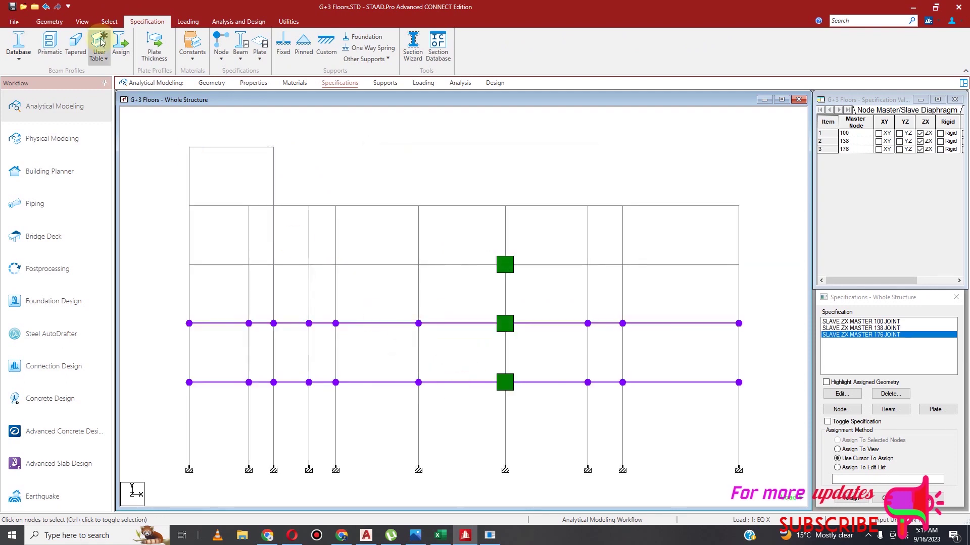
# Assign the master node 176 specification to all nodes at the third beam level above the supports
pyautogui.click(120, 22)
pyautogui.click(158, 224)
pyautogui.moveTo(178, 270); pyautogui.dragTo(736, 278)
pyautogui.click(843, 502)
pyautogui.click(904, 428)
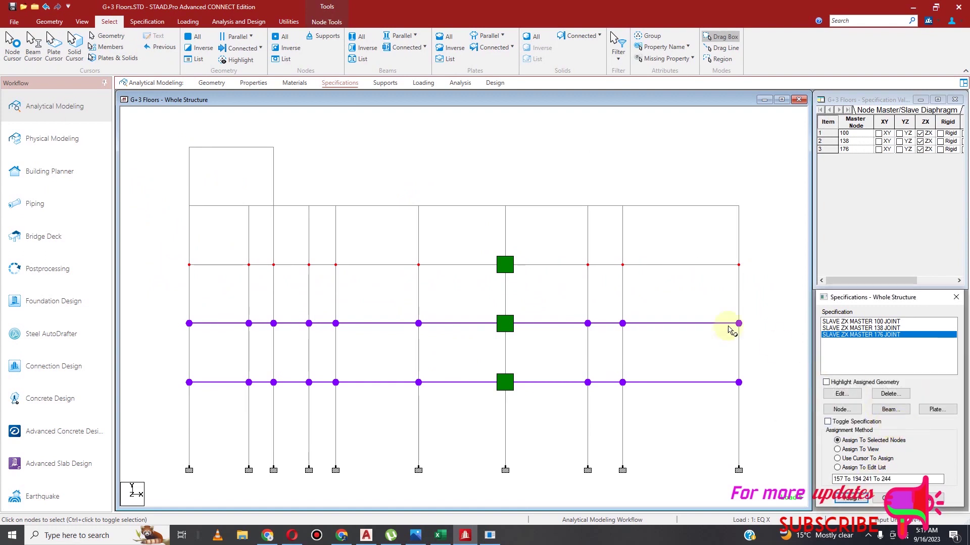
# Add a master/slave node specification with master node 214, slaved in the ZX direction instead of rigid
pyautogui.click(146, 21)
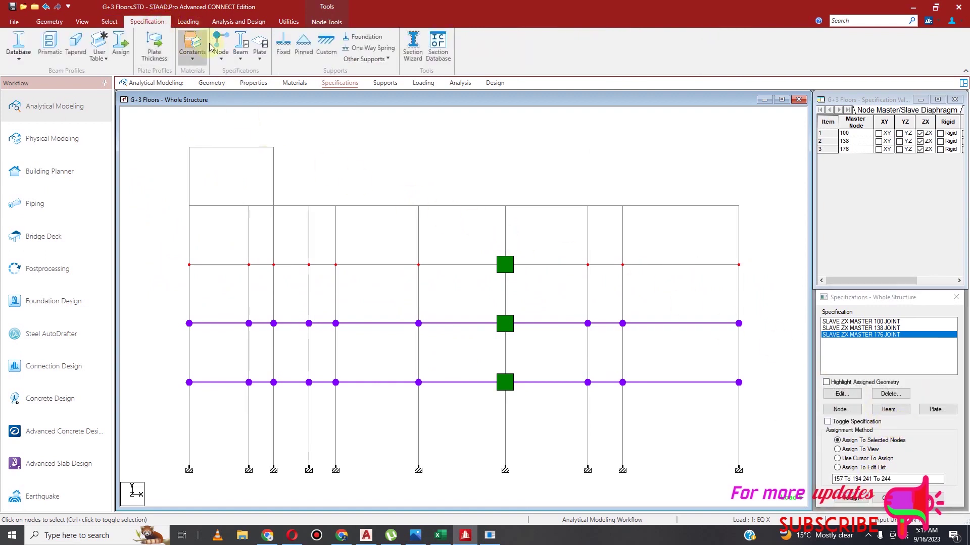
pyautogui.click(221, 48)
pyautogui.click(212, 74)
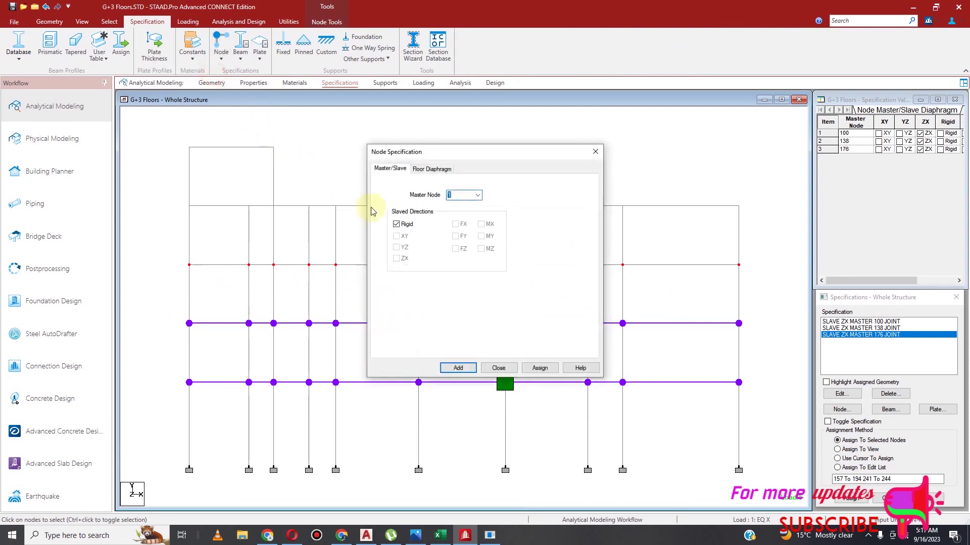
pyautogui.click(477, 195)
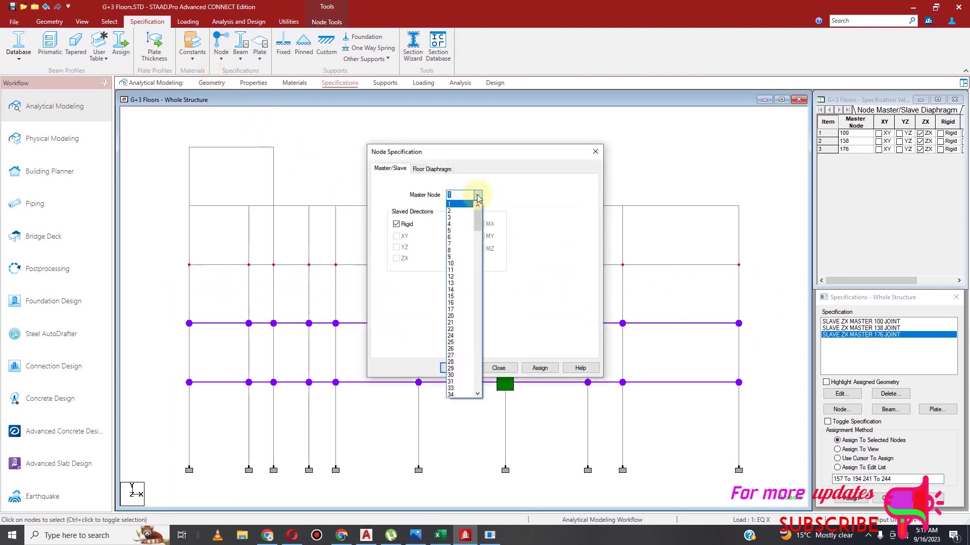
pyautogui.write('214')
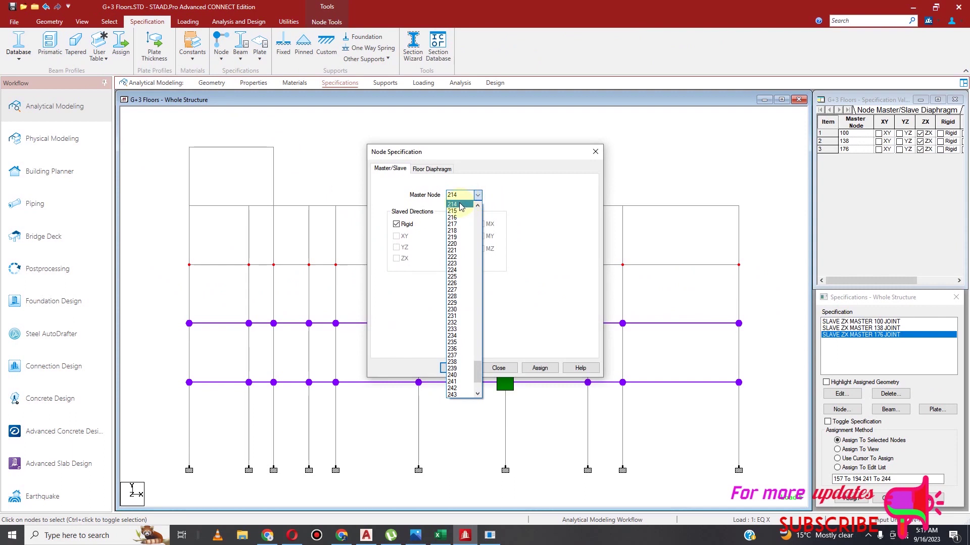
pyautogui.click(459, 205)
pyautogui.click(397, 225)
pyautogui.click(396, 258)
pyautogui.click(470, 370)
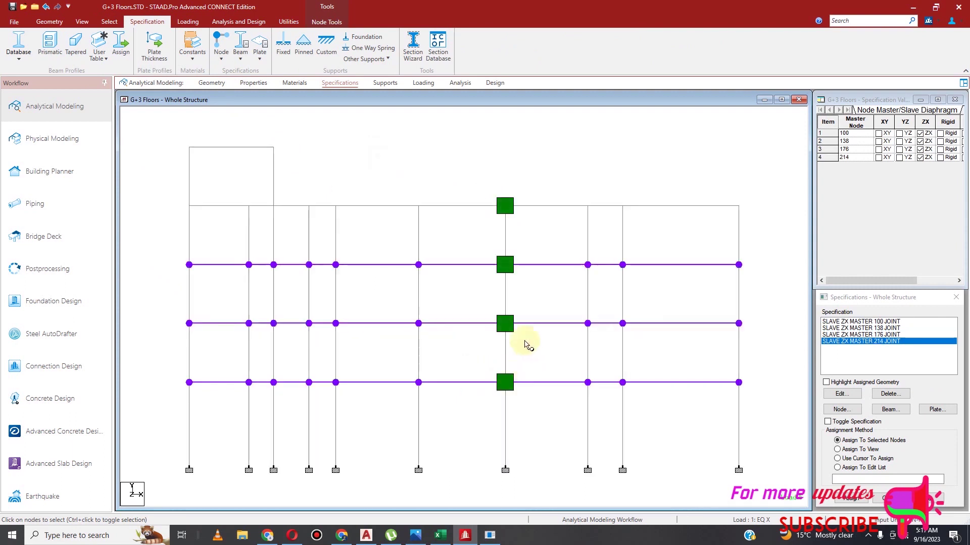
# Assign the master node 214 specification to all nodes at the fourth beam level above the supports
pyautogui.click(109, 21)
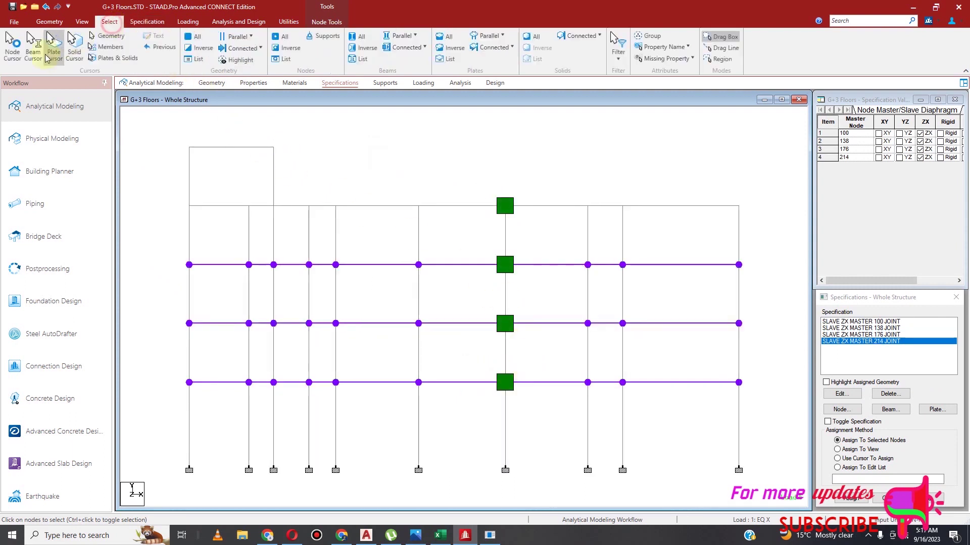
pyautogui.moveTo(165, 198); pyautogui.dragTo(747, 222)
pyautogui.click(852, 498)
pyautogui.click(894, 427)
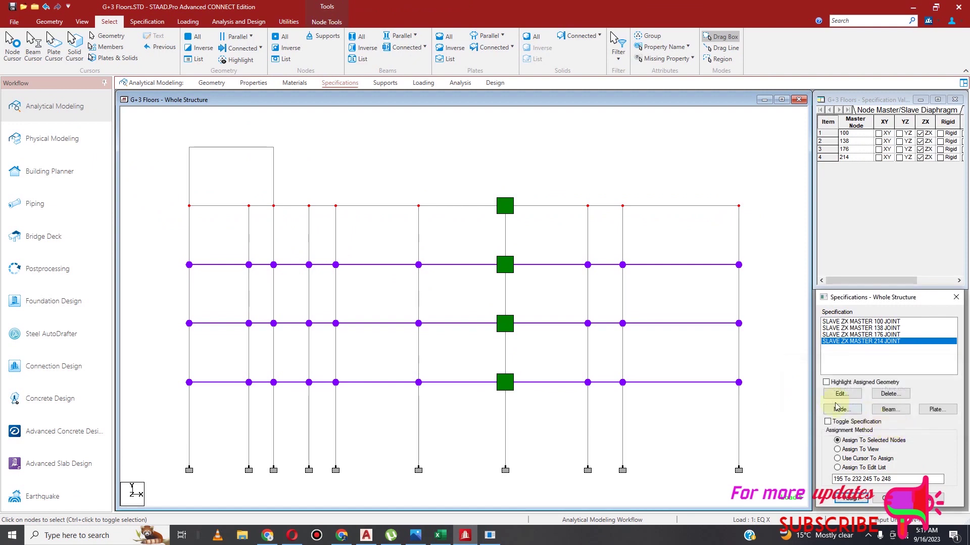
pyautogui.moveTo(179, 136); pyautogui.dragTo(249, 157)
# Add a master/slave node specification with master node 252, slaved in the ZX direction instead of rigid
pyautogui.click(147, 21)
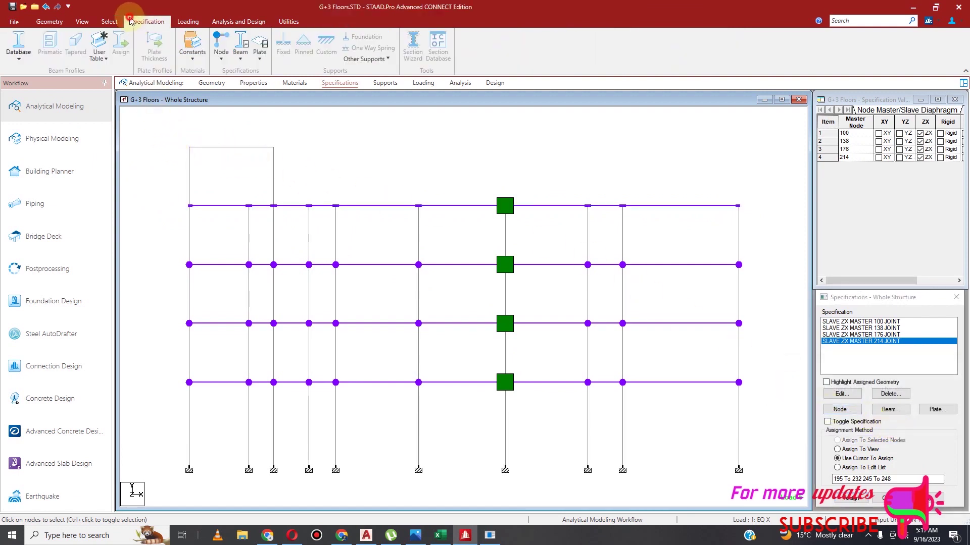
pyautogui.click(221, 48)
pyautogui.click(219, 75)
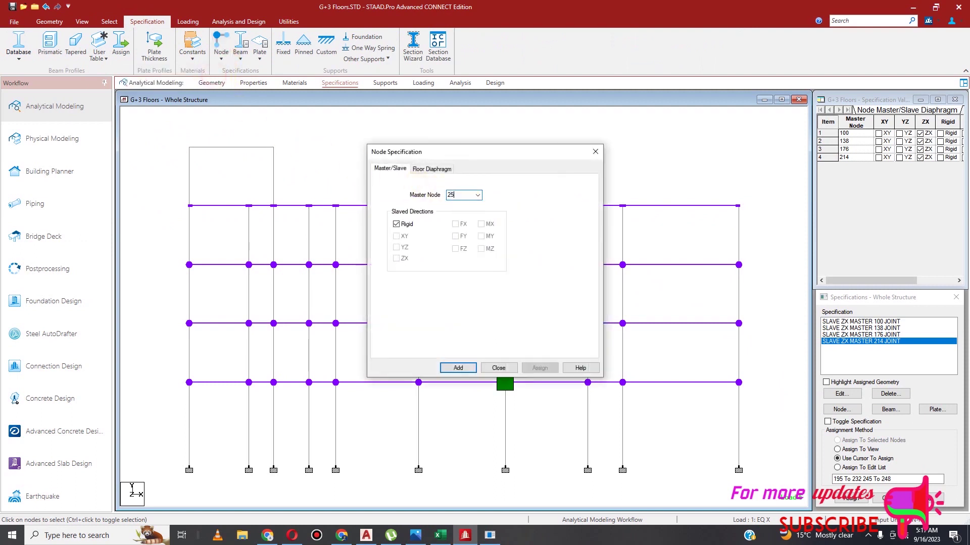
pyautogui.click(477, 195)
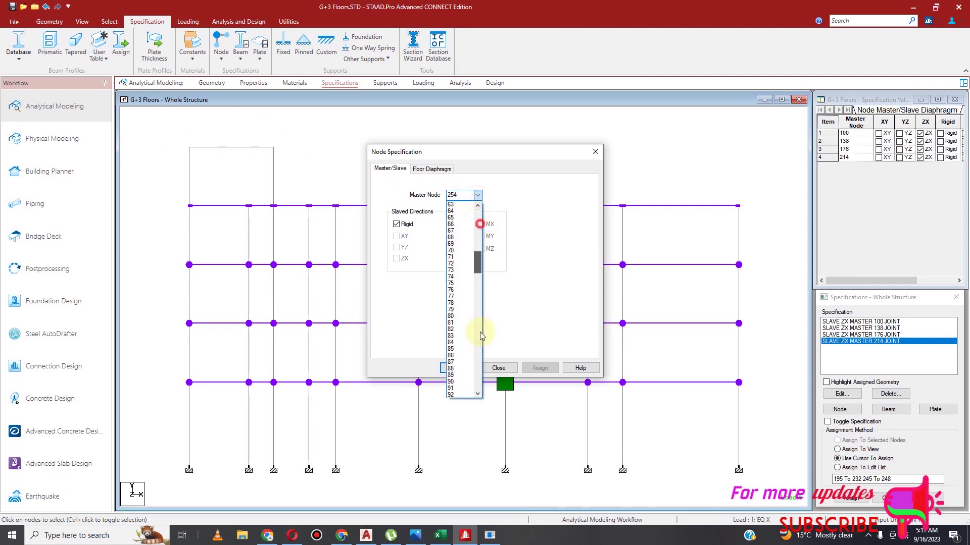
pyautogui.click(477, 234)
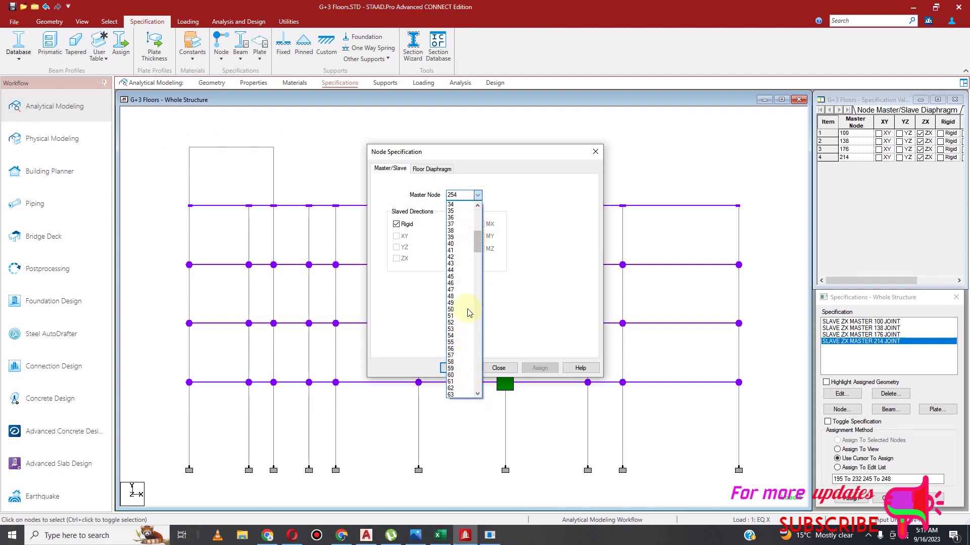
pyautogui.moveTo(483, 248); pyautogui.dragTo(477, 400)
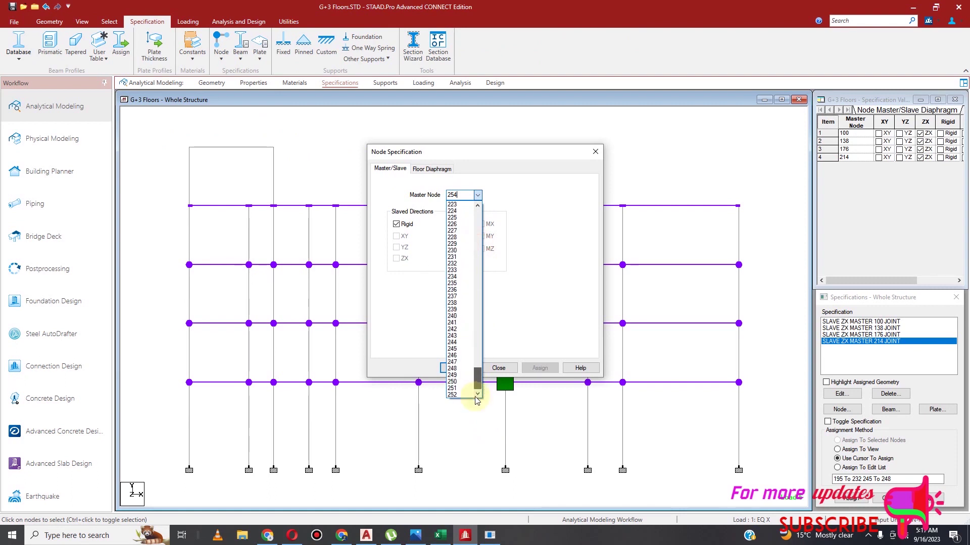
pyautogui.click(460, 395)
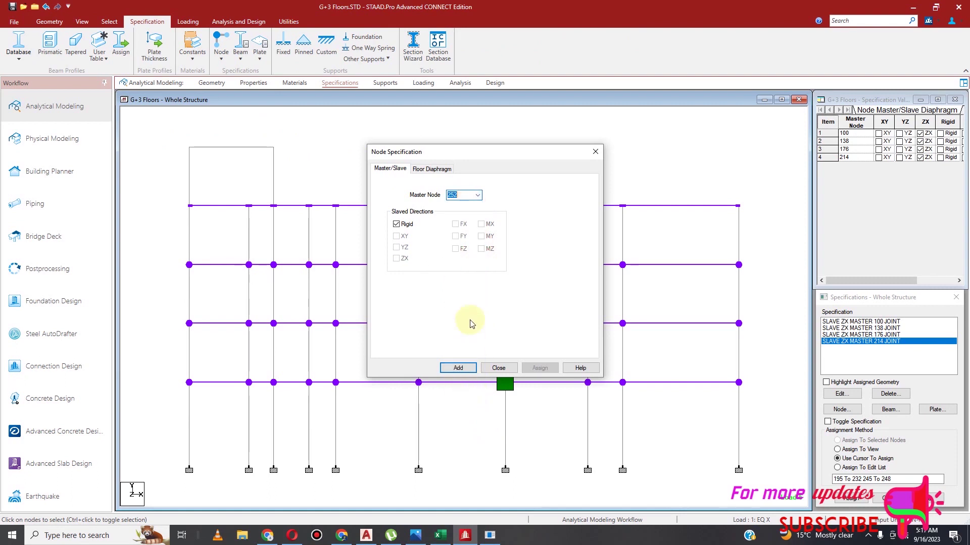
pyautogui.click(396, 225)
pyautogui.click(399, 261)
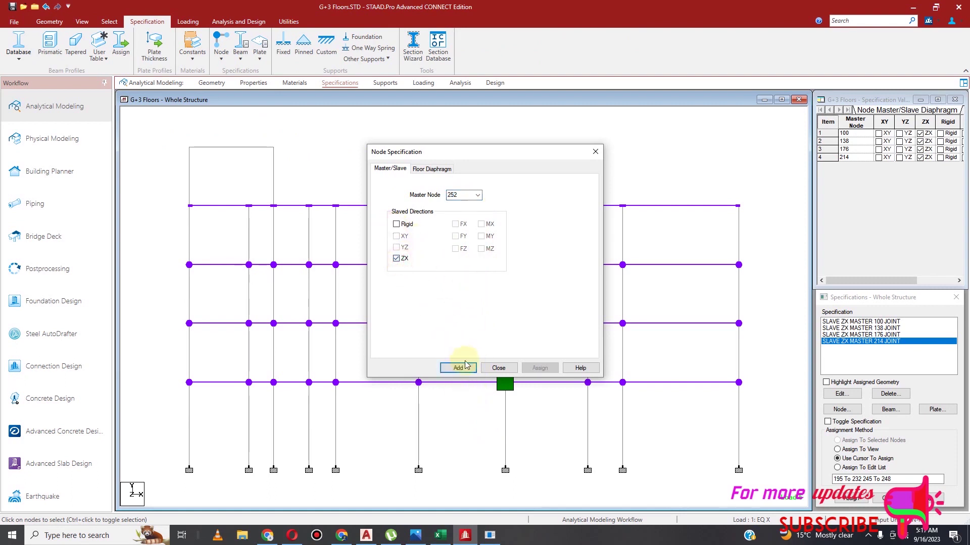
pyautogui.click(457, 368)
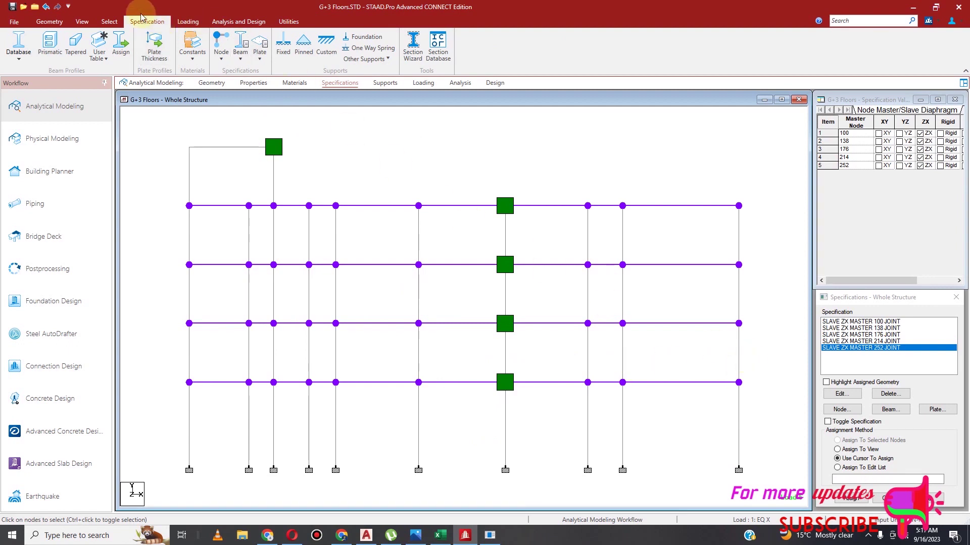
# Assign the master node 252 specification to the nodes at the highest beam level of the raised bay
pyautogui.click(109, 21)
pyautogui.click(10, 50)
pyautogui.click(189, 147)
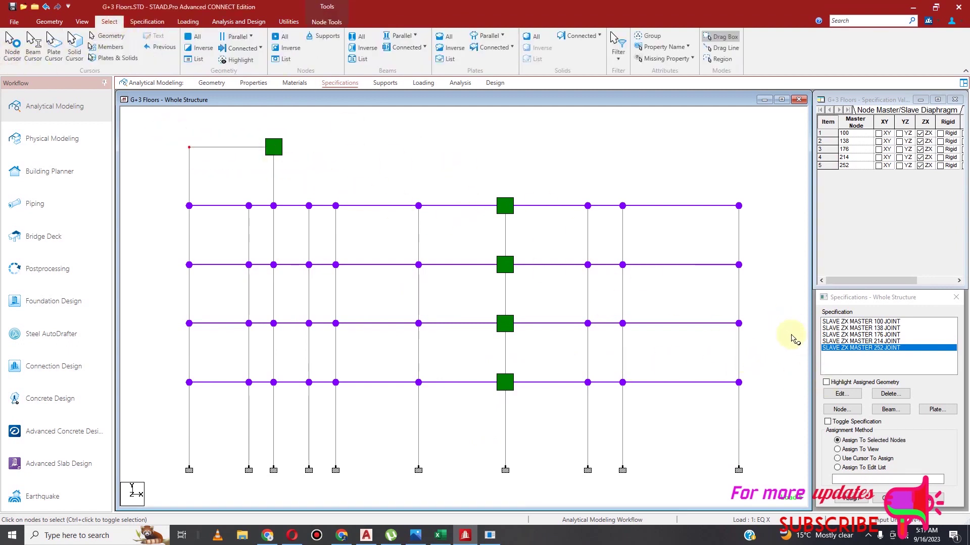
pyautogui.click(853, 500)
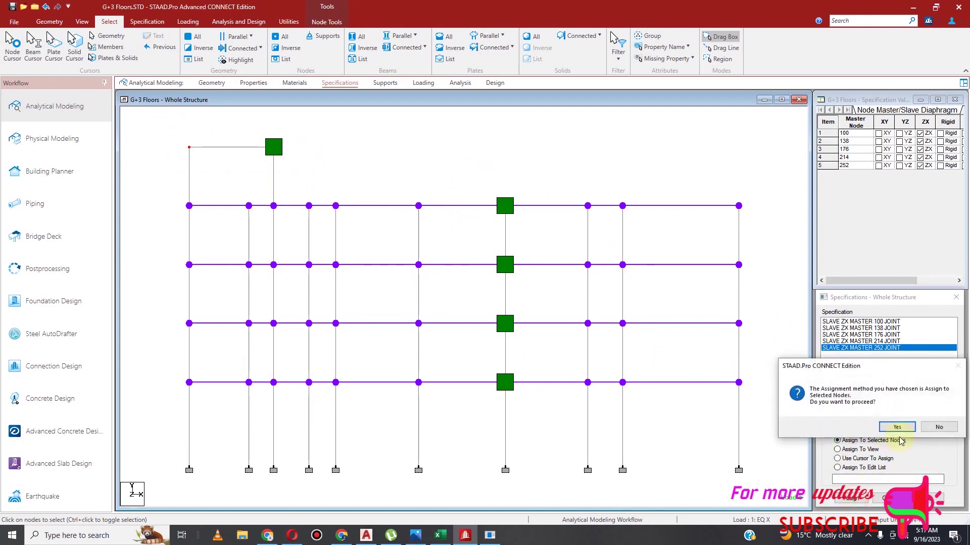
pyautogui.click(899, 430)
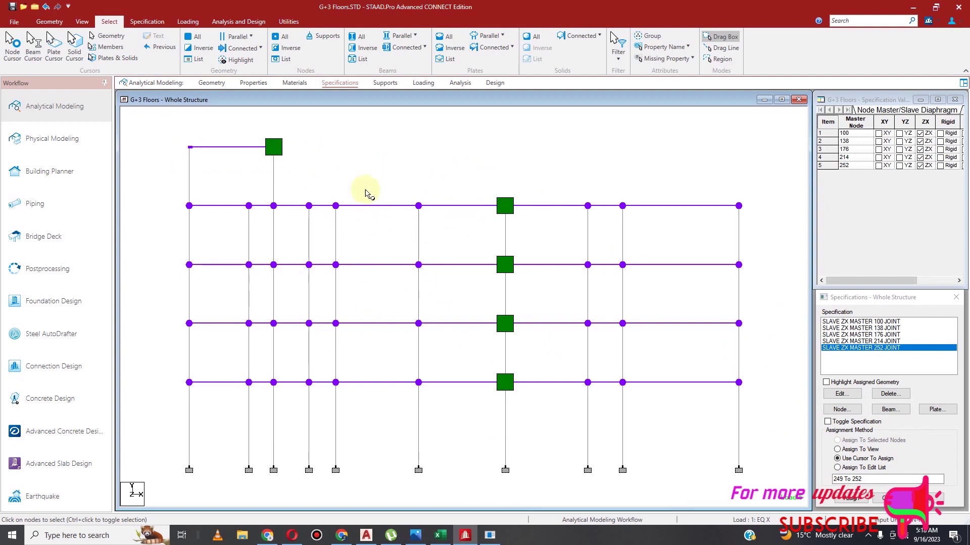
# Start adding new items to the TYPE 1 : WIND 1 definition under the model's wind definitions
pyautogui.click(423, 82)
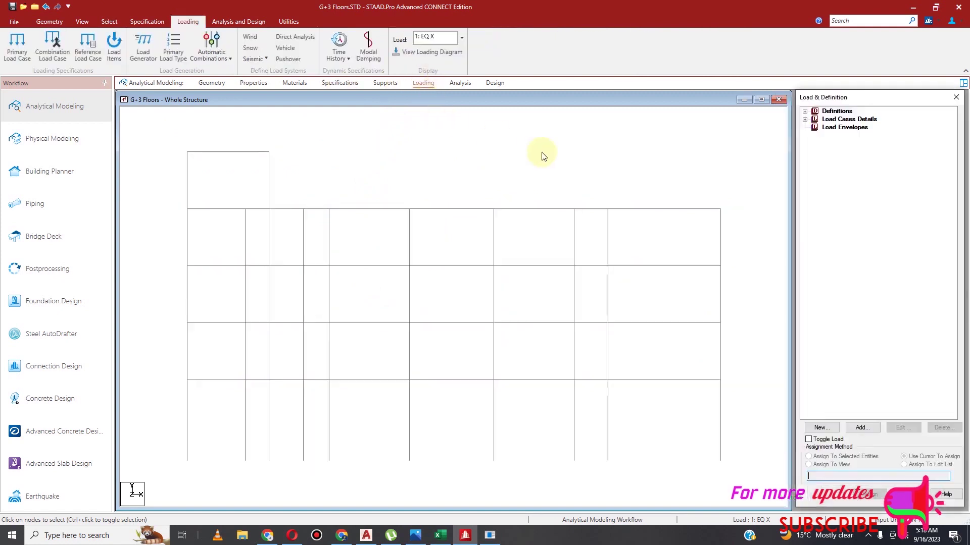
pyautogui.click(804, 111)
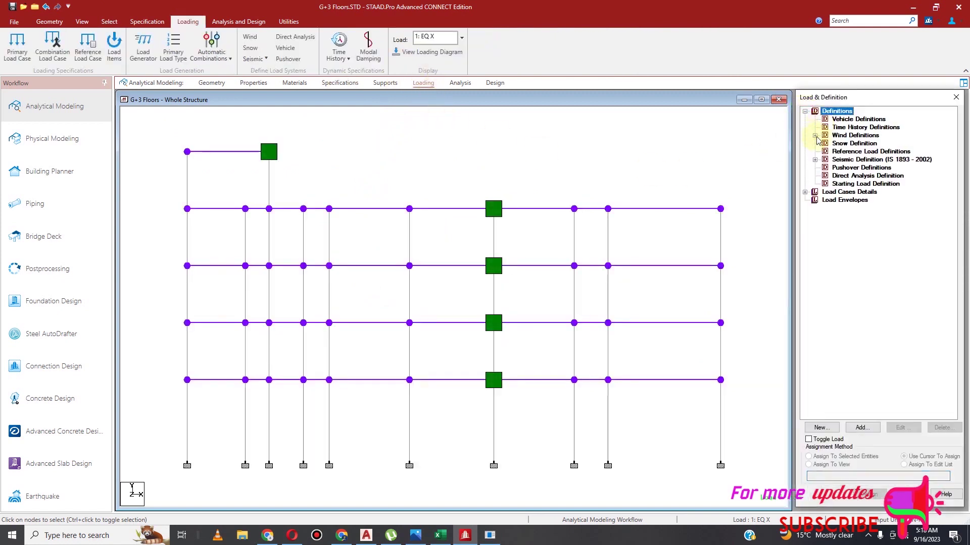
pyautogui.click(815, 136)
pyautogui.click(858, 144)
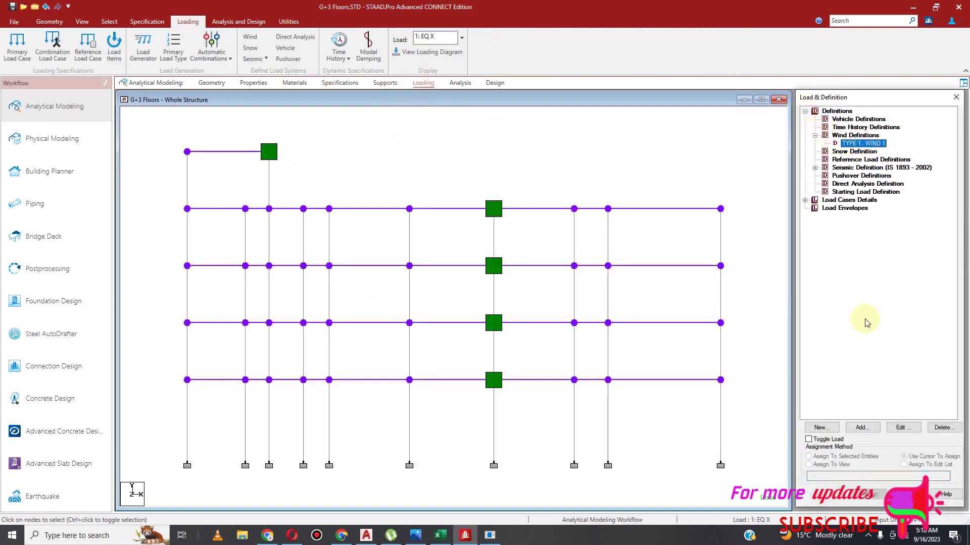
pyautogui.click(865, 427)
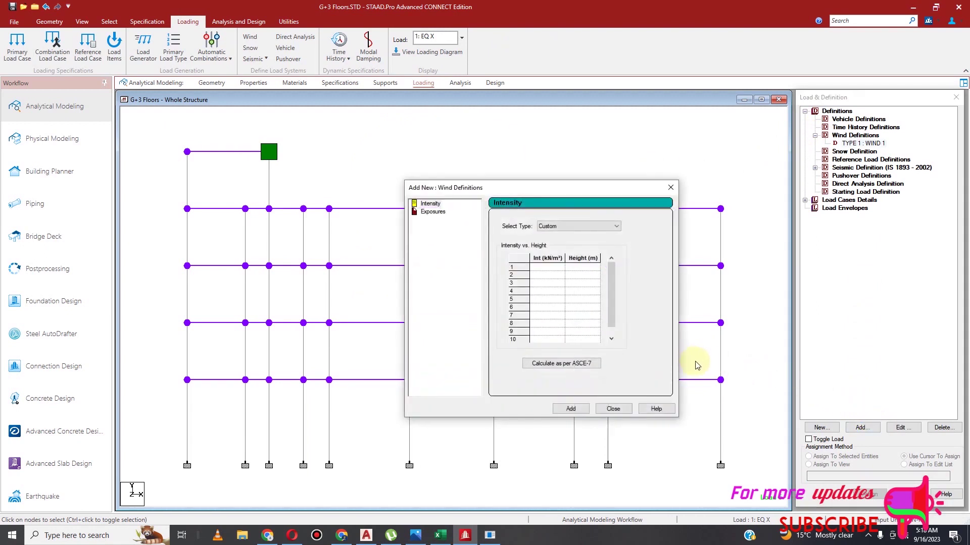
# Begin an ASCE-7 wind intensity calculation and set the units of the building height and both building lengths to metres
pyautogui.click(567, 363)
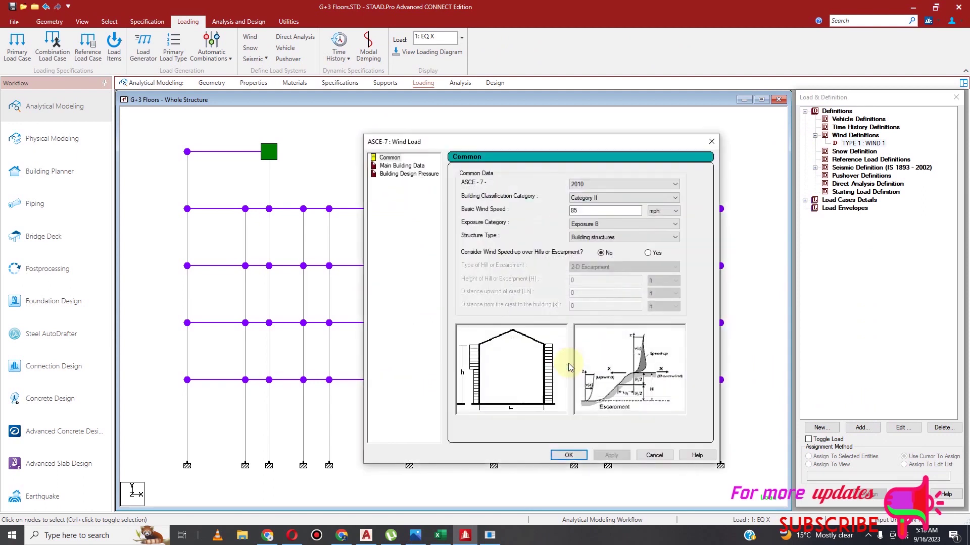
pyautogui.click(660, 197)
pyautogui.click(660, 197)
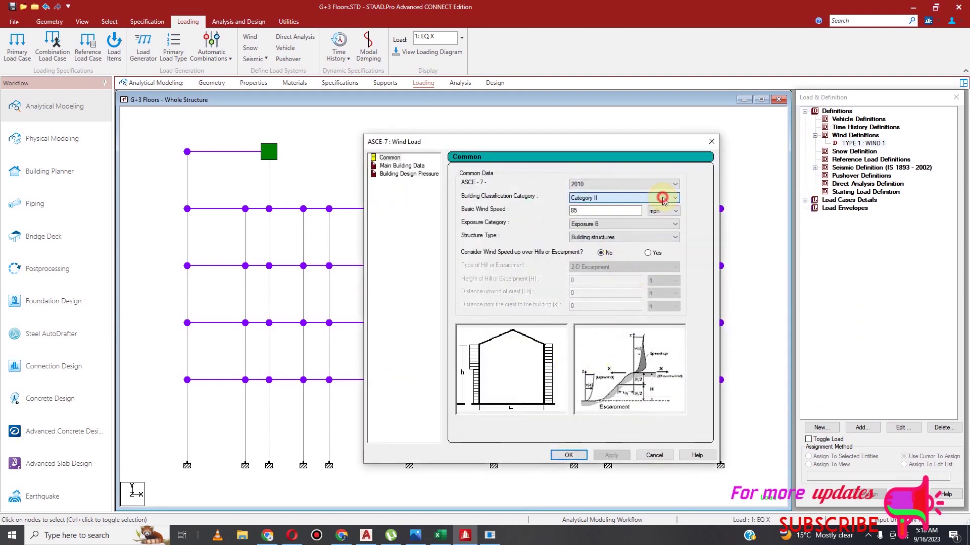
pyautogui.click(402, 166)
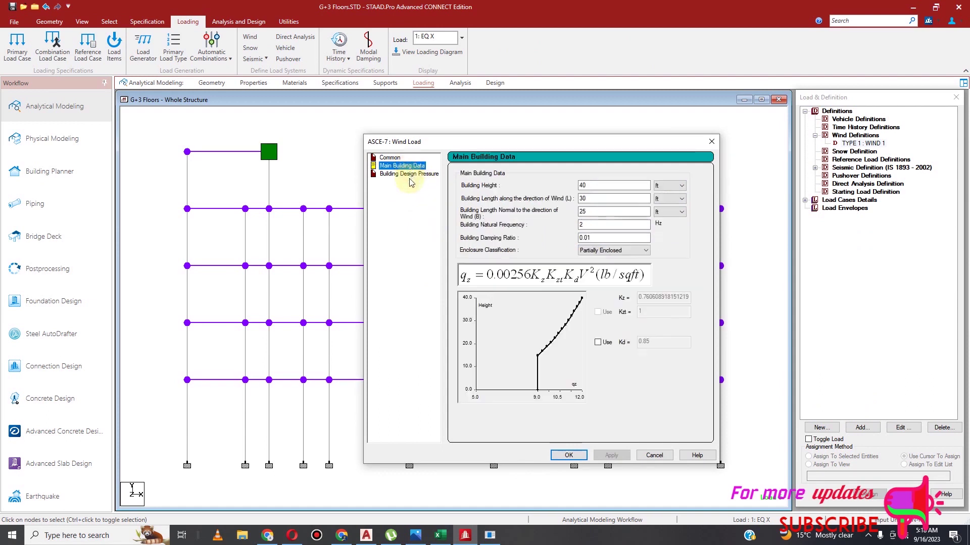
pyautogui.click(681, 186)
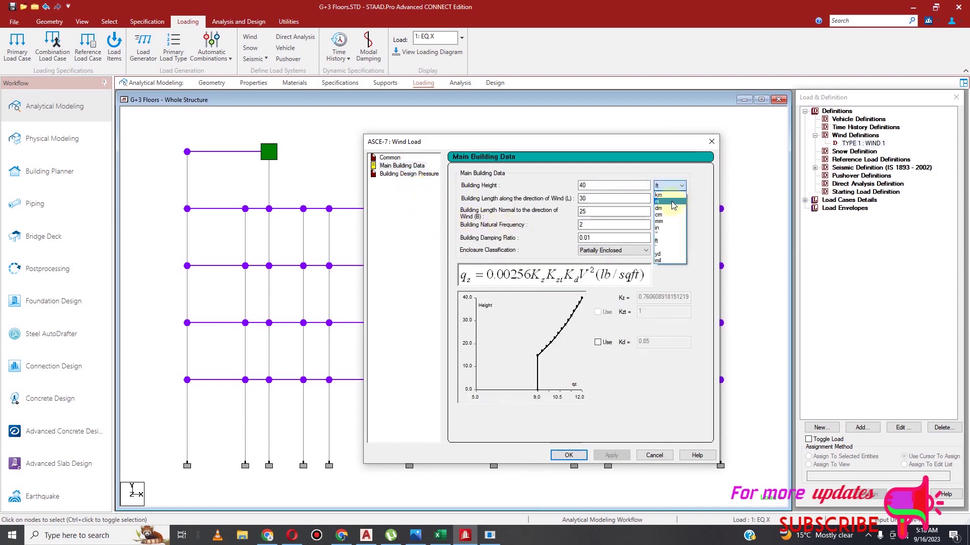
pyautogui.click(672, 202)
pyautogui.click(681, 199)
pyautogui.click(676, 215)
pyautogui.click(683, 217)
pyautogui.click(674, 227)
# Set the building height to 14.25 m and the enclosure classification to Enclosed Building, and generate the windward design pressures
pyautogui.doubleClick(615, 186)
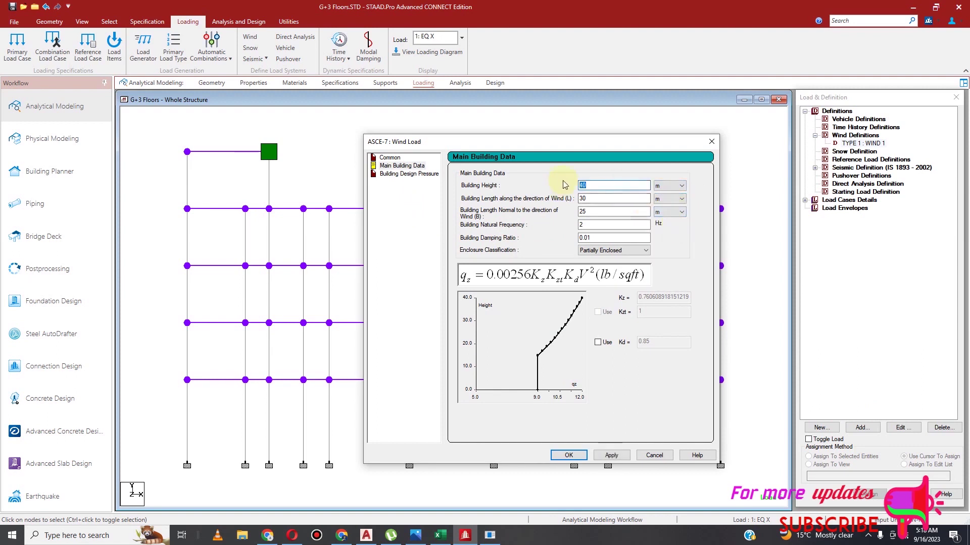
pyautogui.write('14.25')
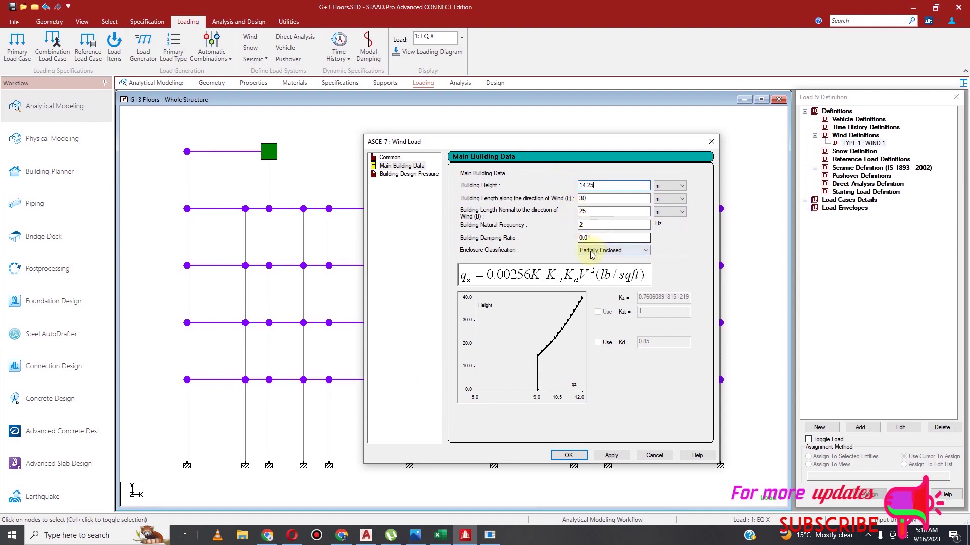
pyautogui.click(621, 253)
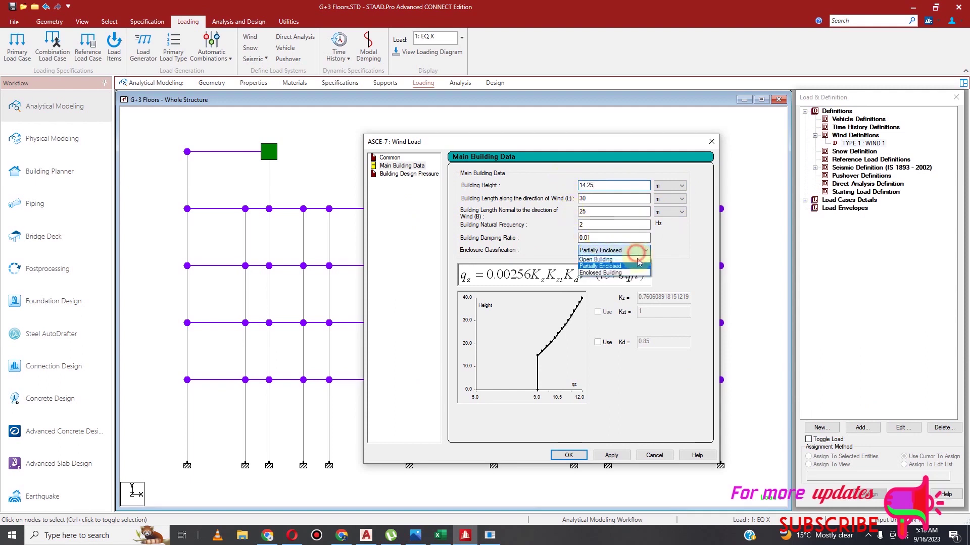
pyautogui.click(629, 272)
pyautogui.click(611, 455)
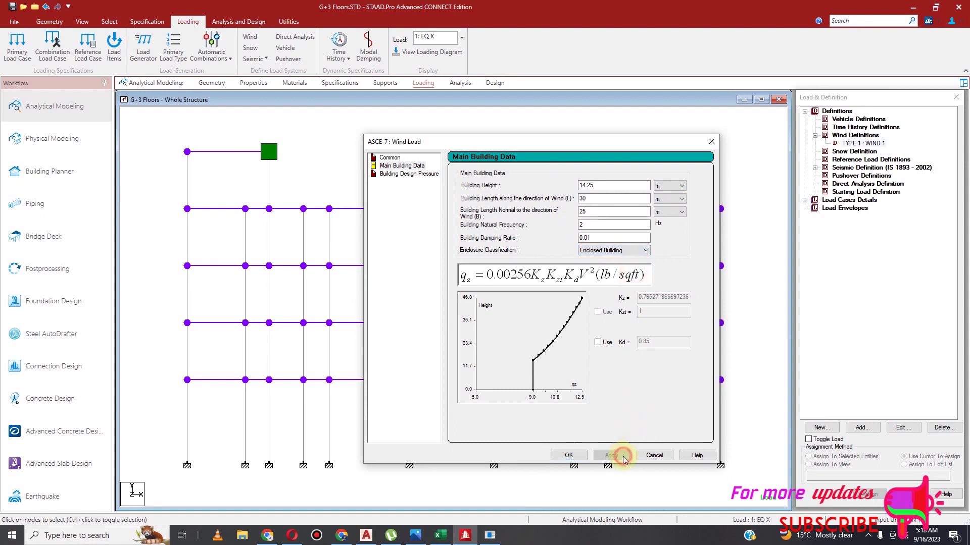
pyautogui.click(420, 175)
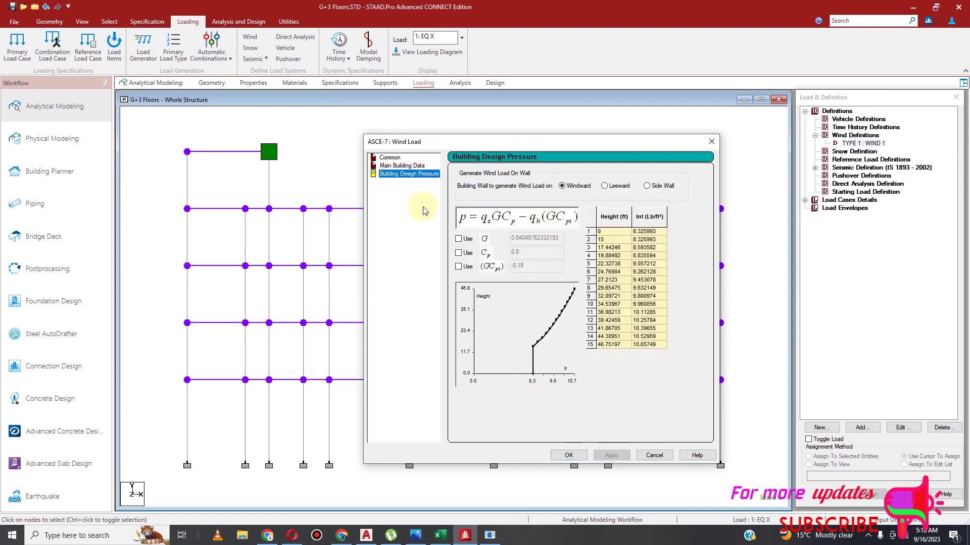
pyautogui.click(569, 454)
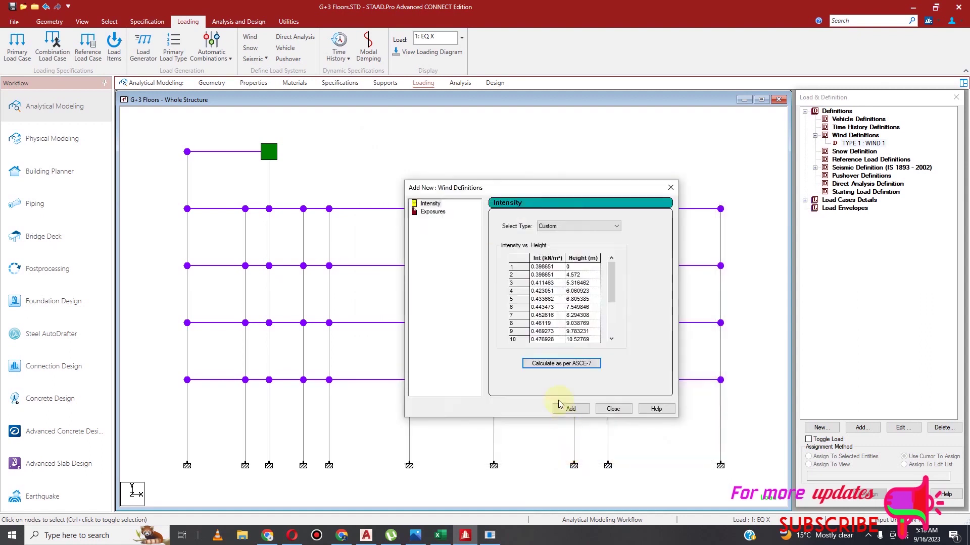
# Add an exposure with a factor of 1 to the WIND 1 definition
pyautogui.click(432, 212)
pyautogui.doubleClick(577, 258)
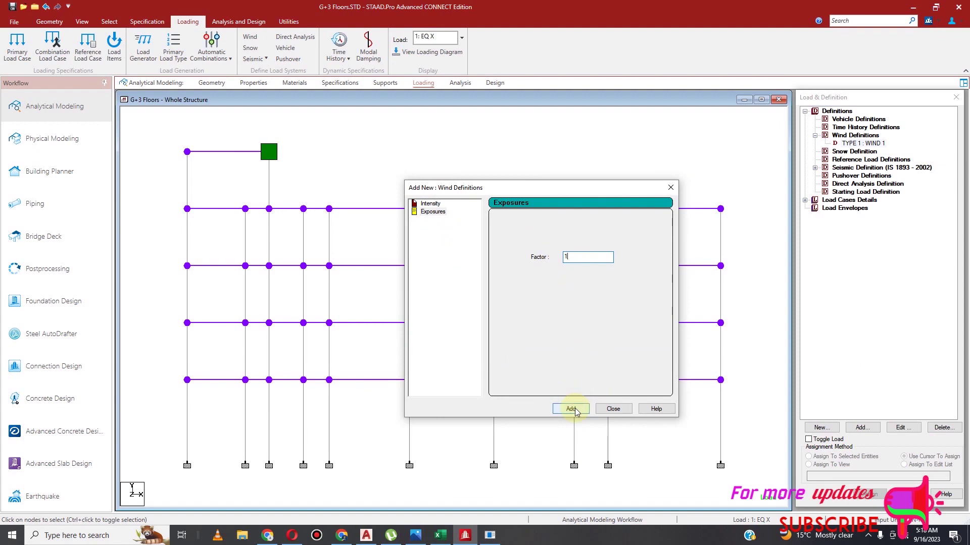
pyautogui.click(575, 412)
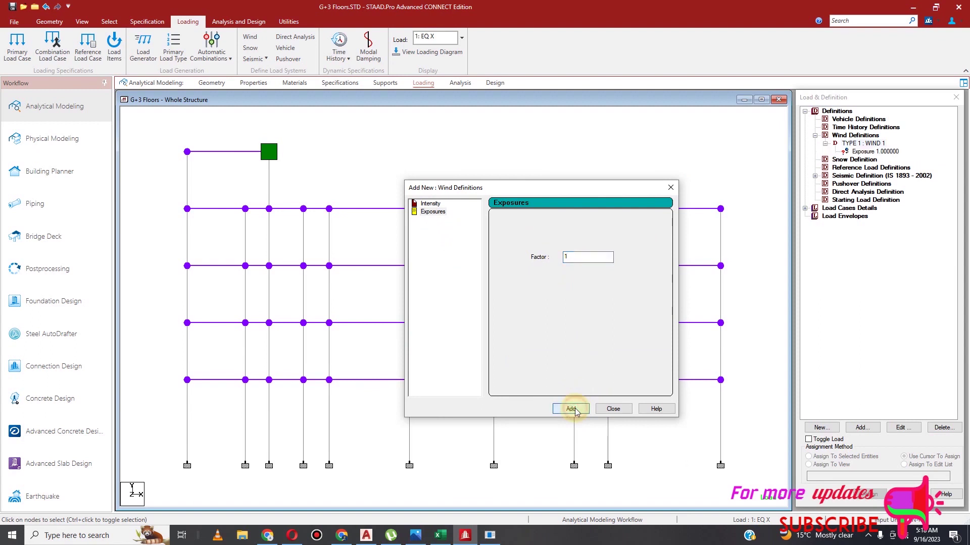
# Calculate the intensity as per ASCE-7 2010 for Category II, 85 mph and Exposure B, and add it to WIND 1
pyautogui.click(430, 203)
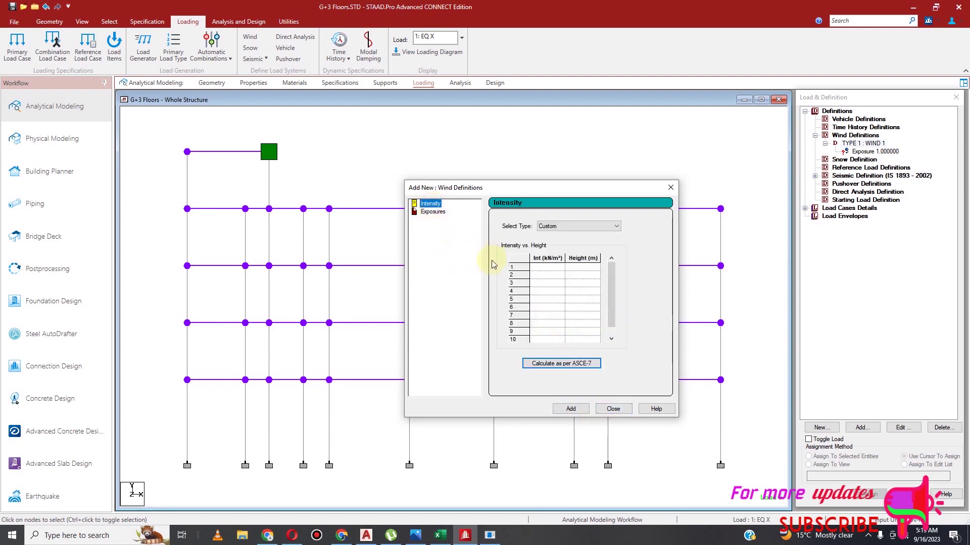
pyautogui.click(558, 363)
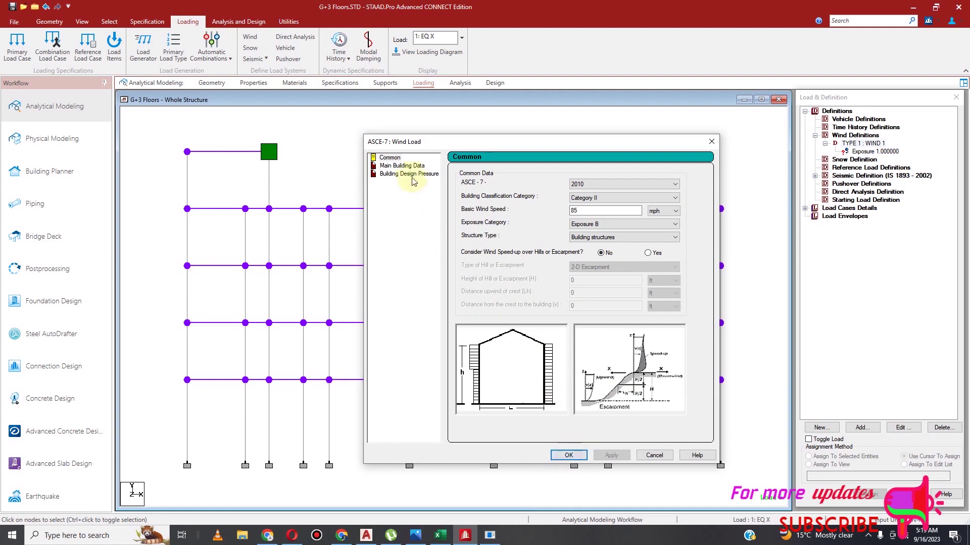
pyautogui.click(567, 455)
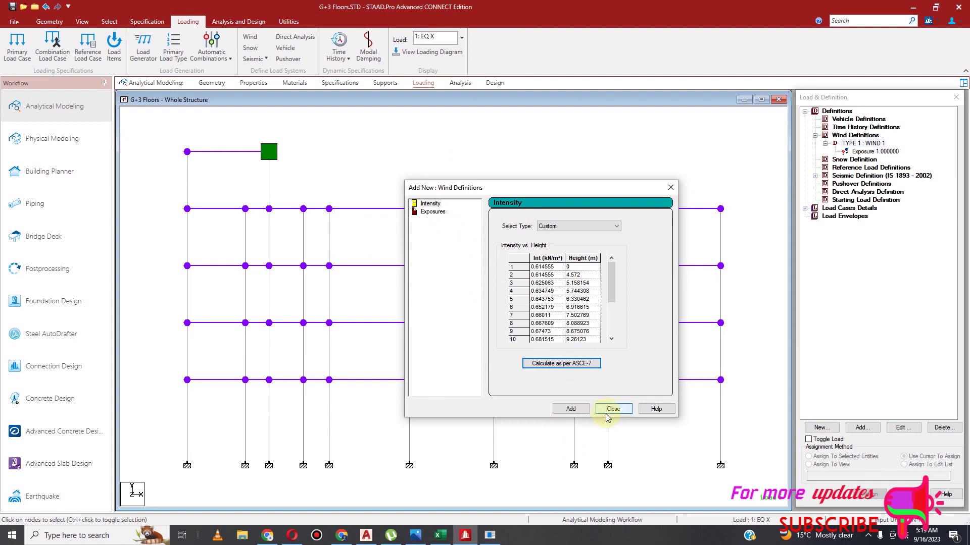
pyautogui.click(572, 409)
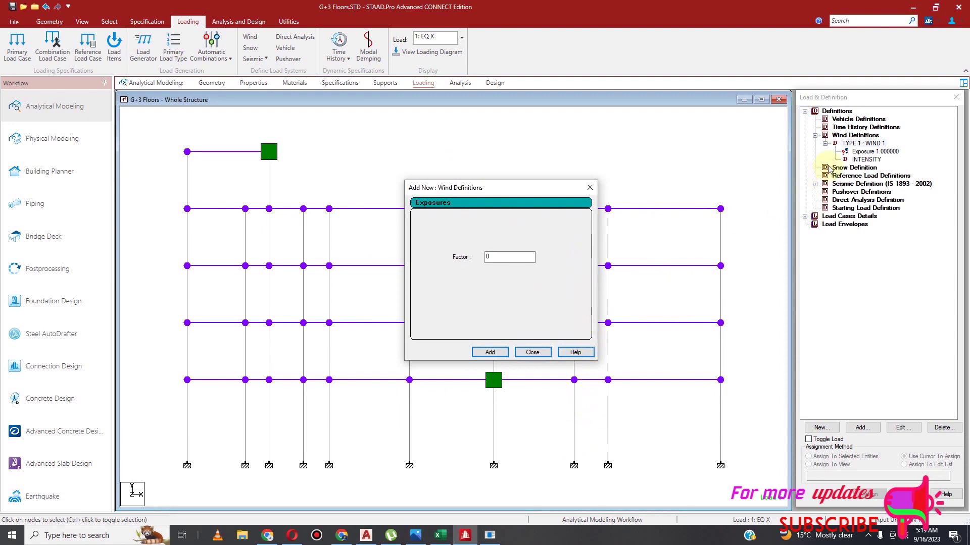
# Add an exposure factor of 1 after the intensity in WIND 1 and finish adding wind definition items
pyautogui.doubleClick(507, 258)
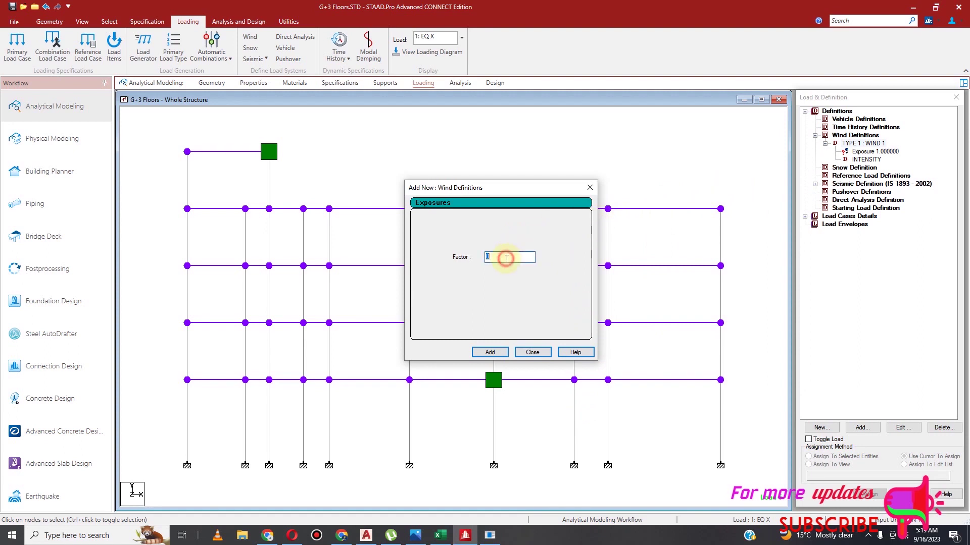
pyautogui.write('1')
pyautogui.click(502, 354)
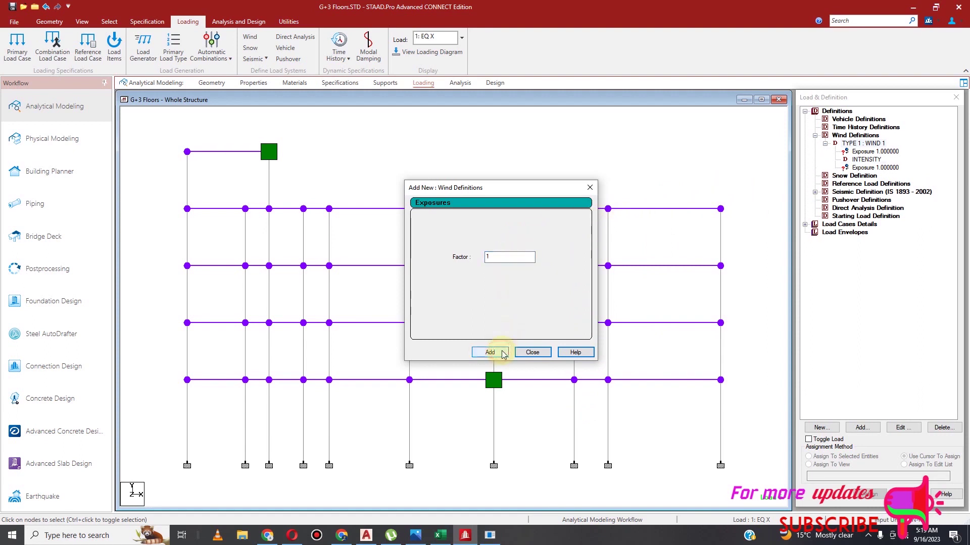
pyautogui.click(533, 352)
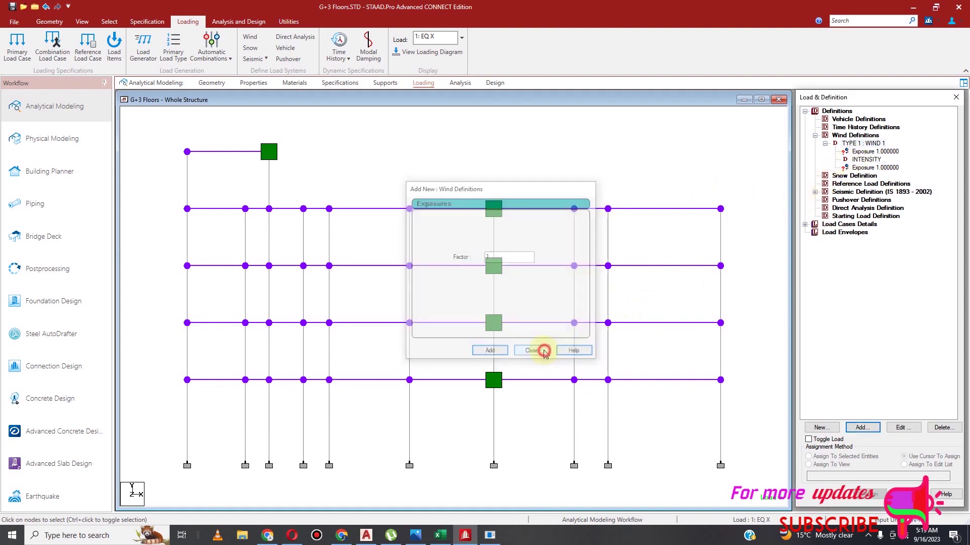
# Delete the duplicate exposure entry listed before the intensity in the WIND 1 definition
pyautogui.click(864, 152)
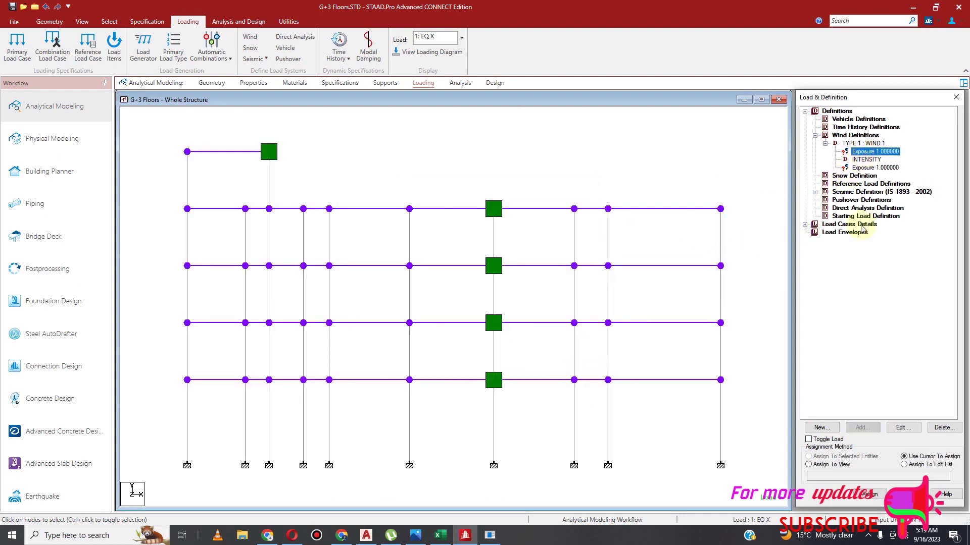
pyautogui.click(940, 427)
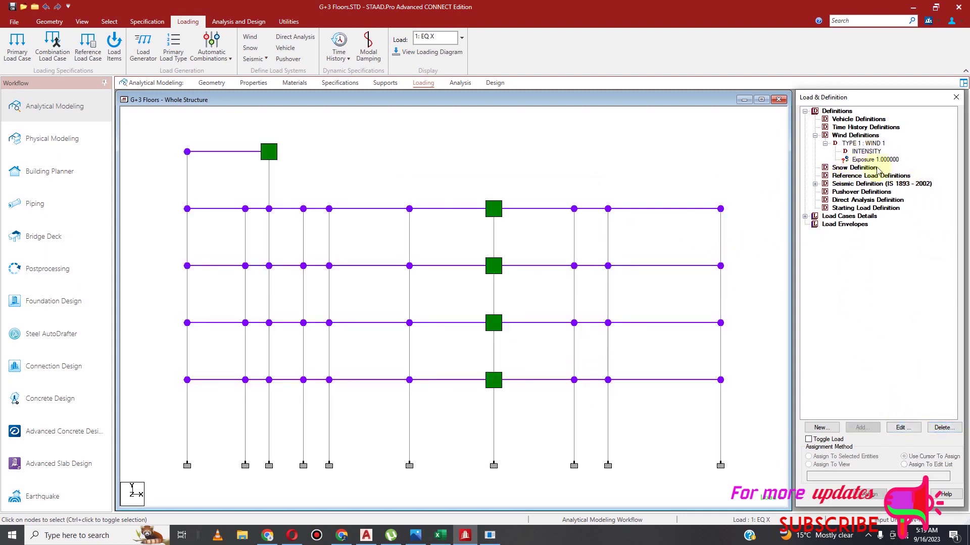
pyautogui.click(866, 151)
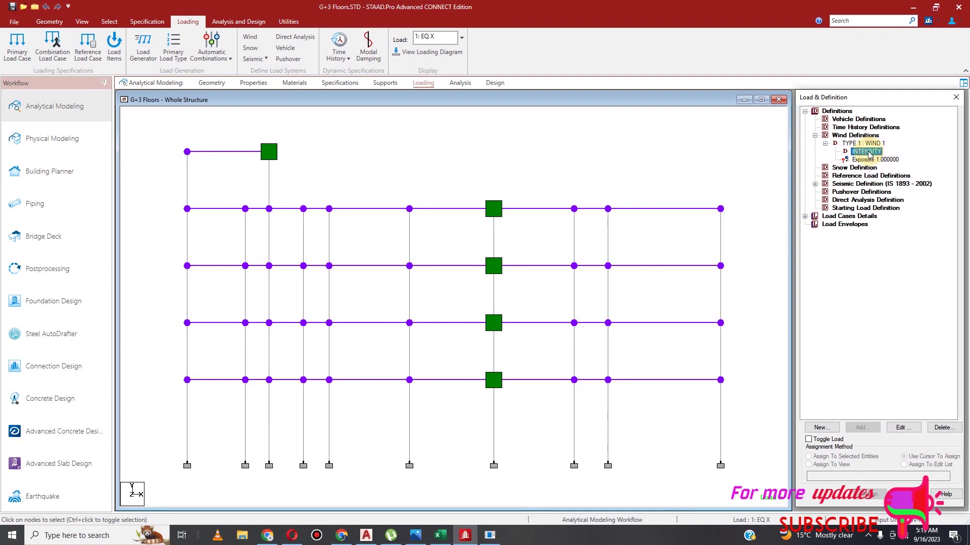
# Assign the remaining WIND 1 exposure of factor 1 to the whole view
pyautogui.click(867, 160)
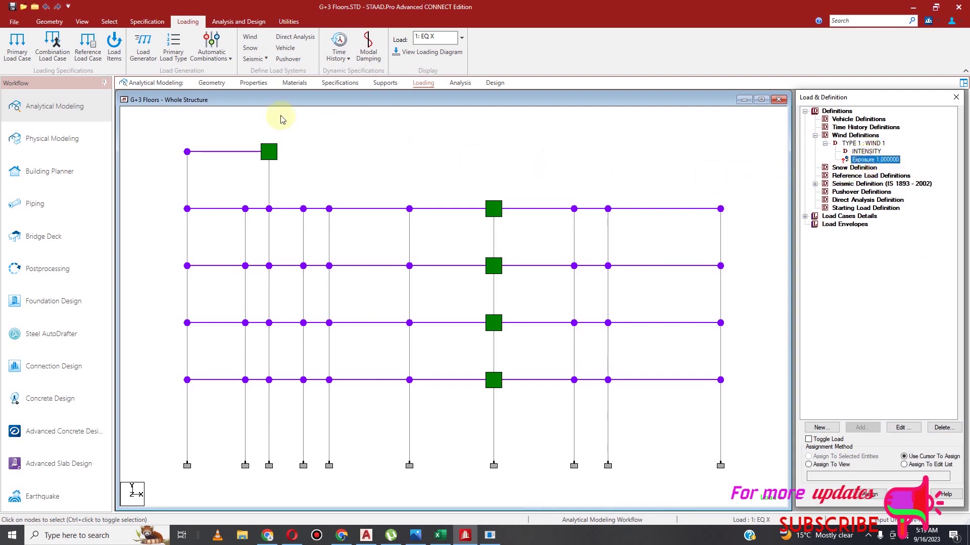
pyautogui.click(809, 465)
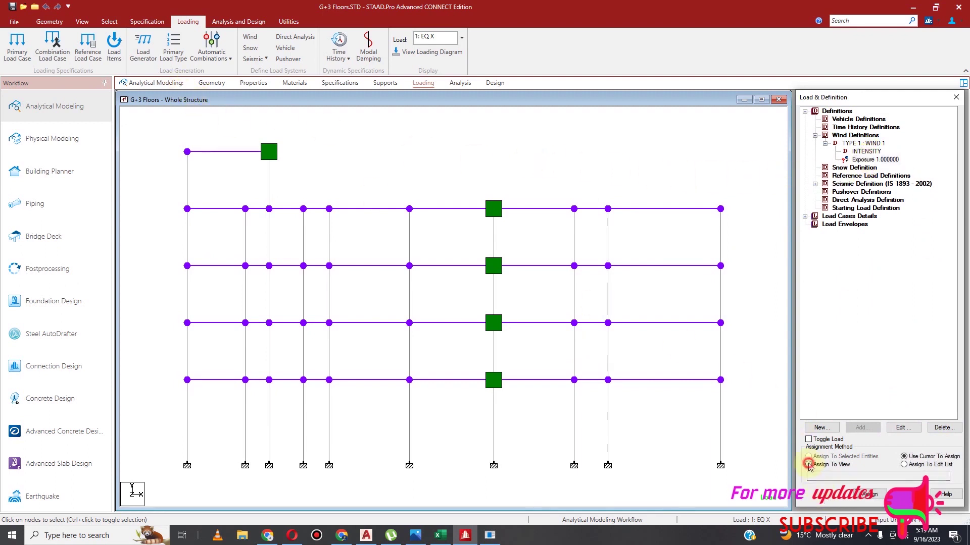
pyautogui.click(873, 495)
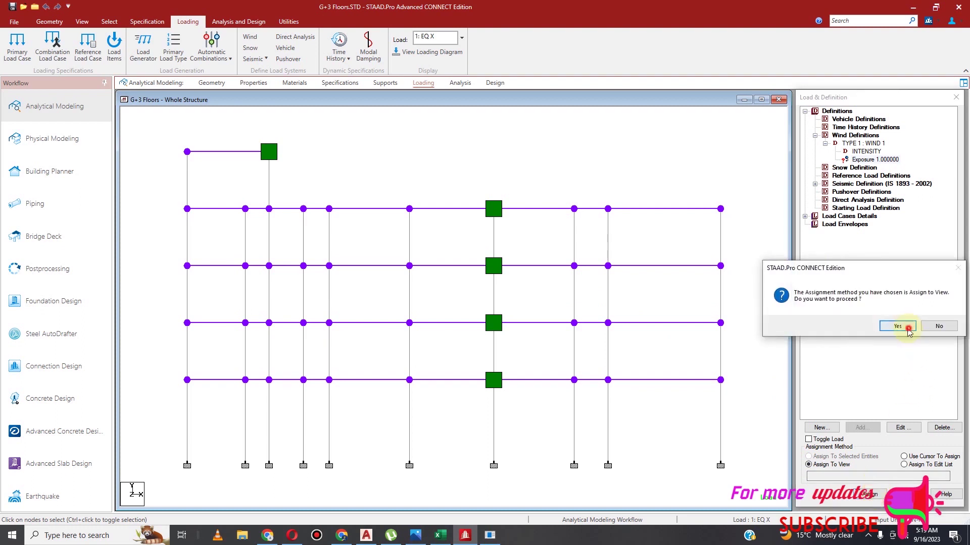
pyautogui.click(900, 328)
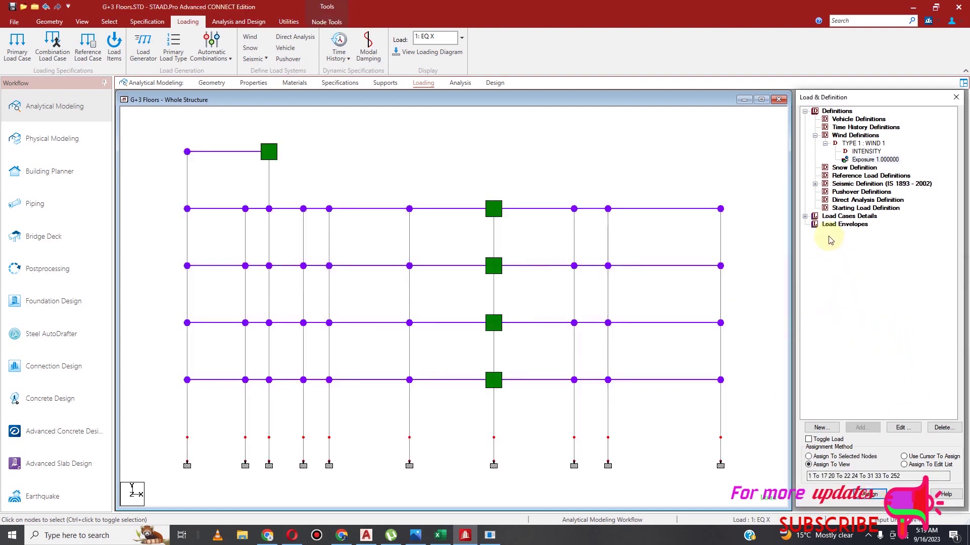
# Add two X windward-face wind loads of type 1, with factors 1 and -1, to load case 5: WL X
pyautogui.click(806, 219)
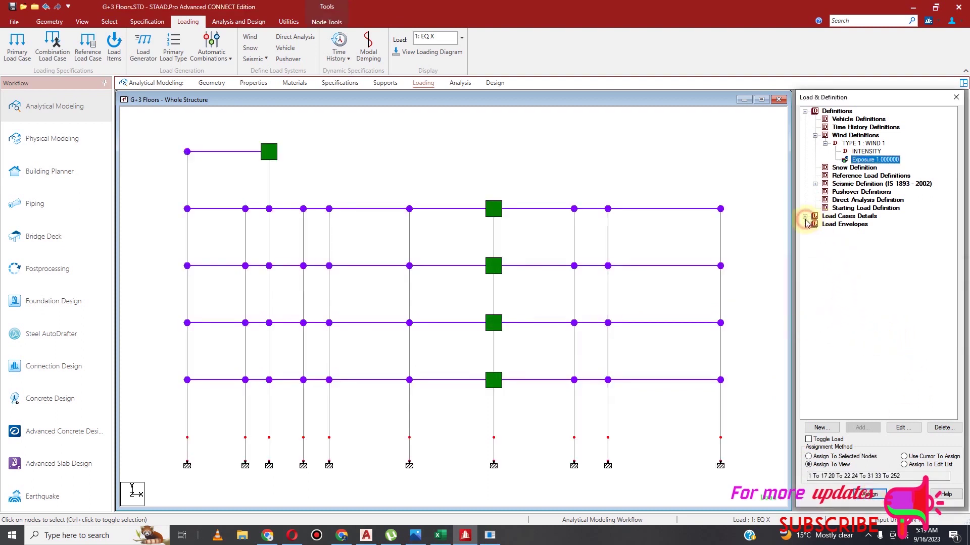
pyautogui.click(805, 217)
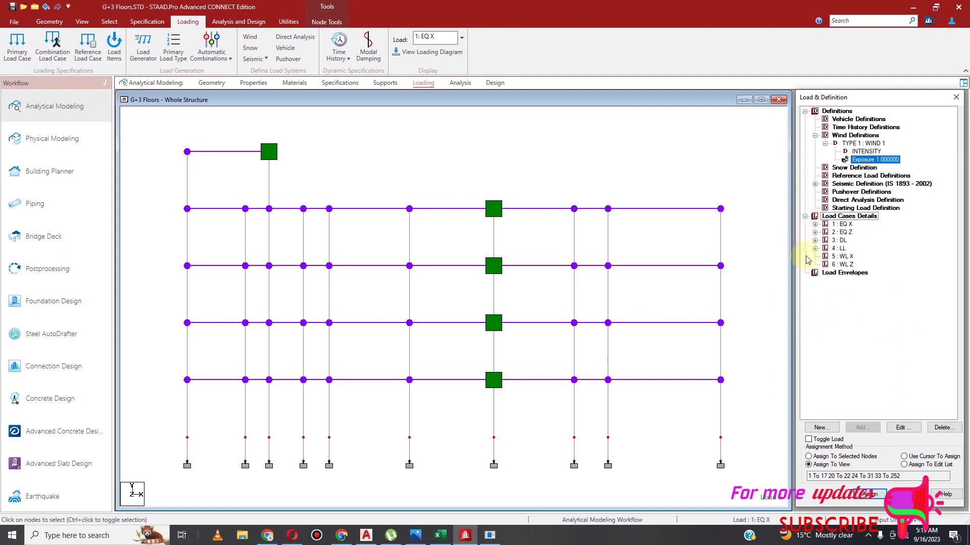
pyautogui.click(475, 175)
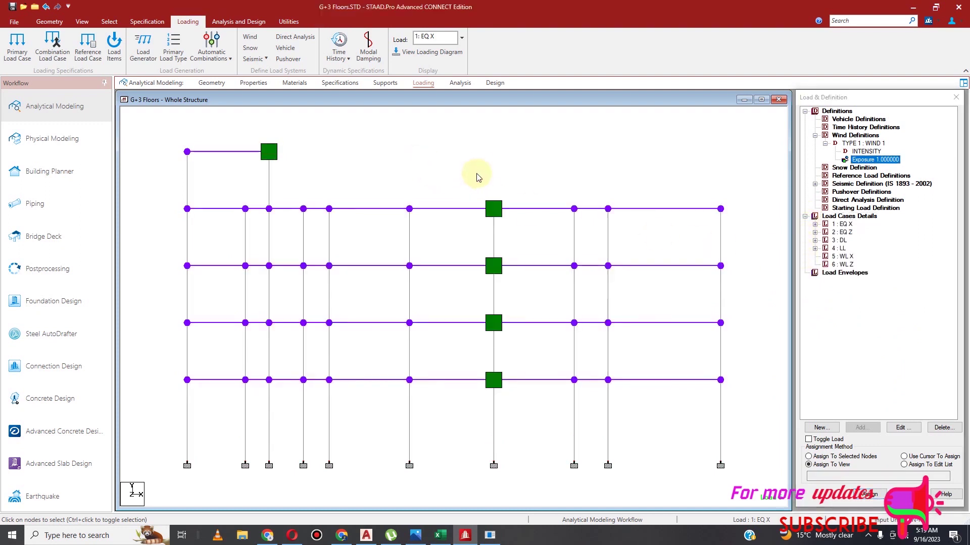
pyautogui.click(475, 174)
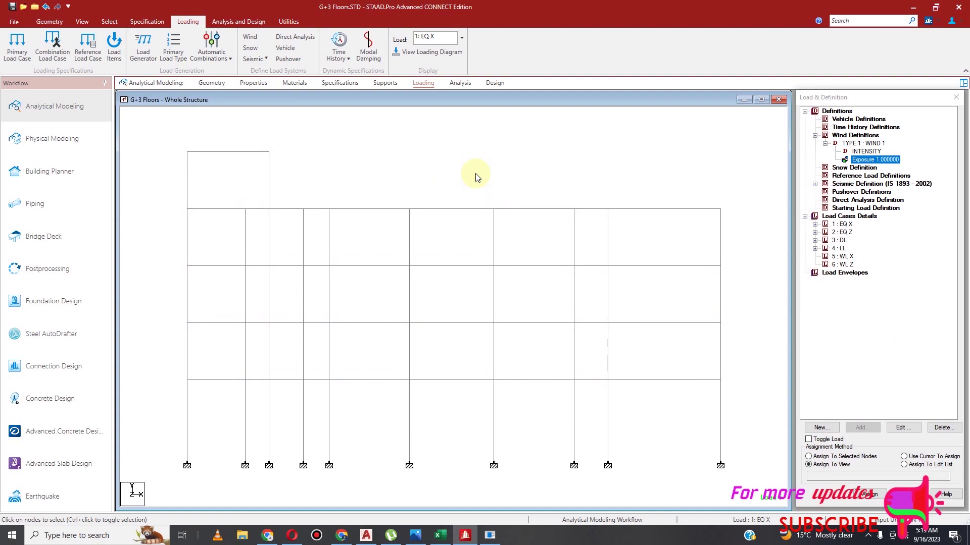
pyautogui.click(843, 256)
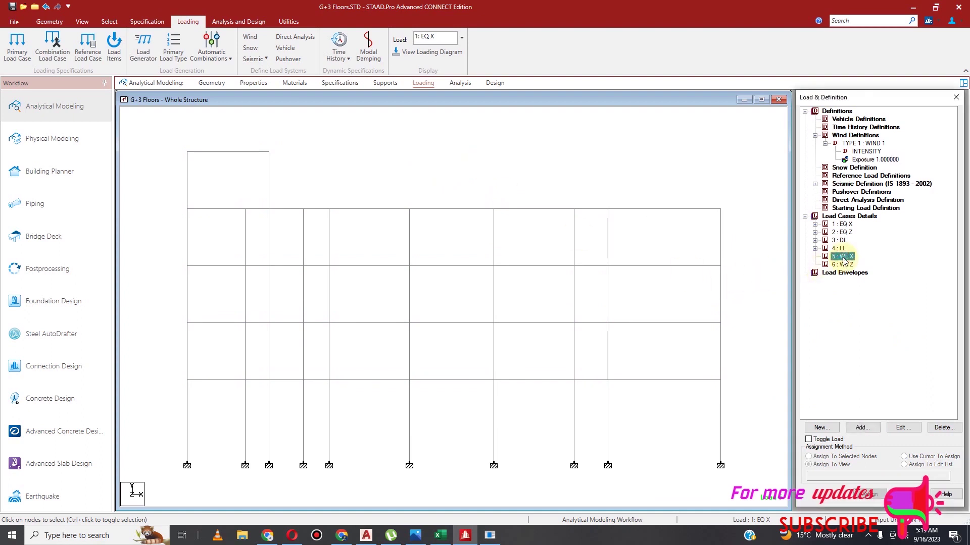
pyautogui.click(861, 427)
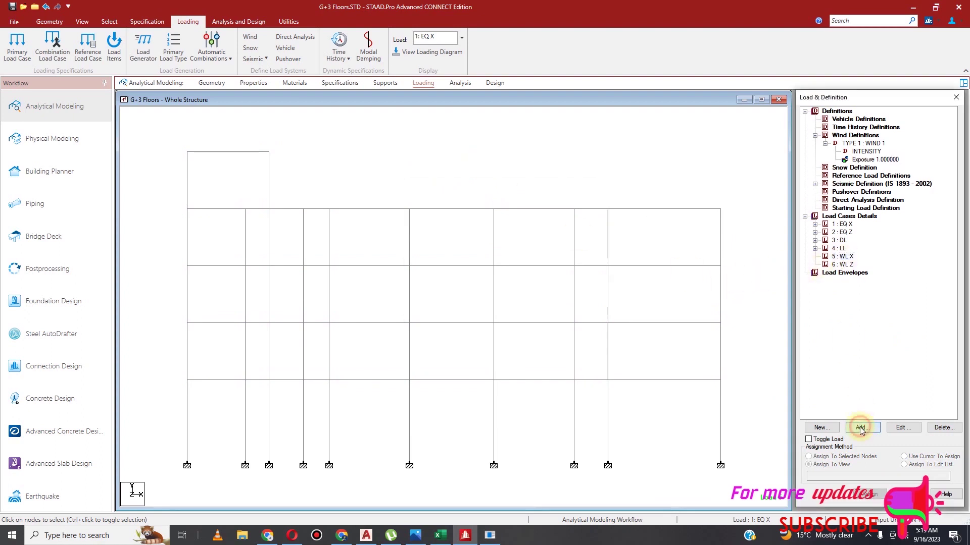
pyautogui.click(323, 251)
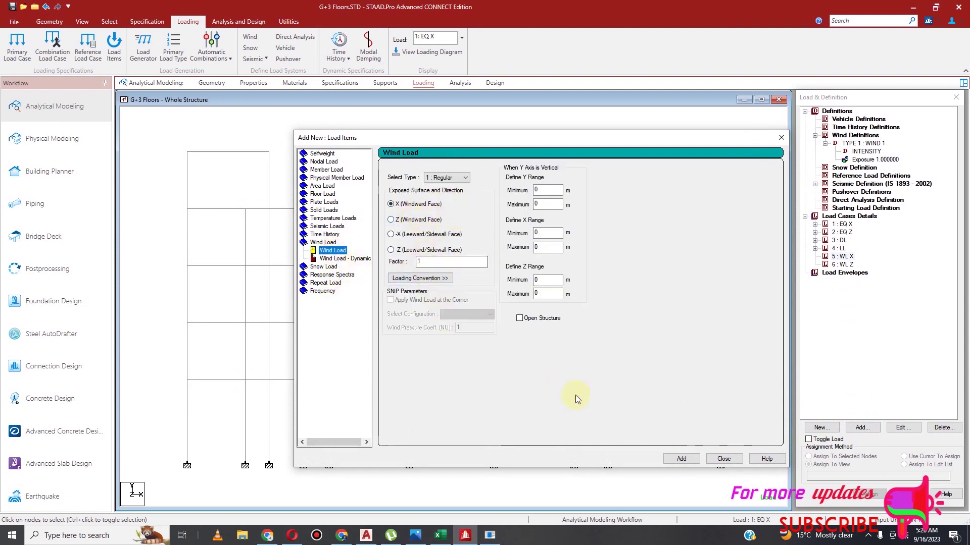
pyautogui.click(681, 458)
pyautogui.click(419, 262)
pyautogui.write('-')
pyautogui.click(674, 457)
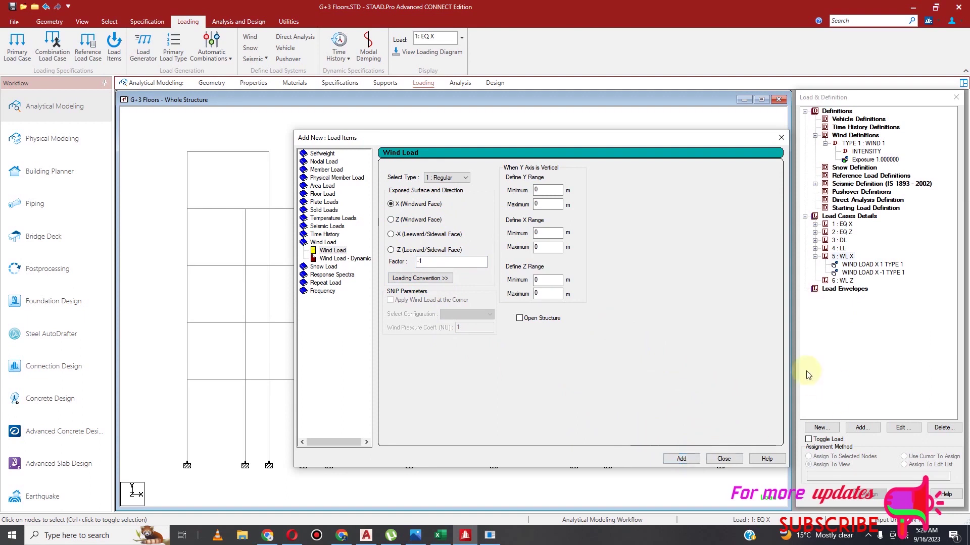
pyautogui.click(724, 459)
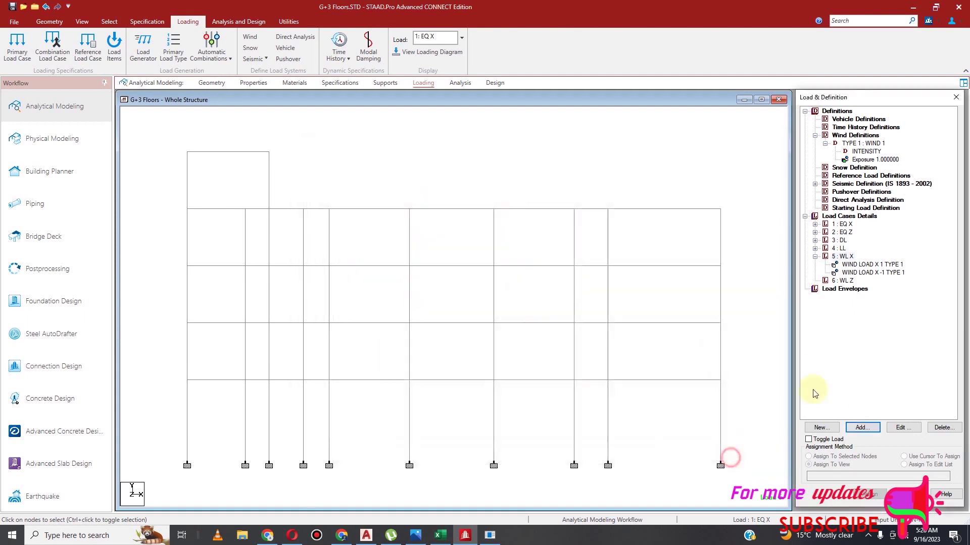
# Add two Z windward-face wind loads of type 1, with factors 1 and -1, to load case 6: WL Z
pyautogui.click(859, 273)
pyautogui.click(847, 281)
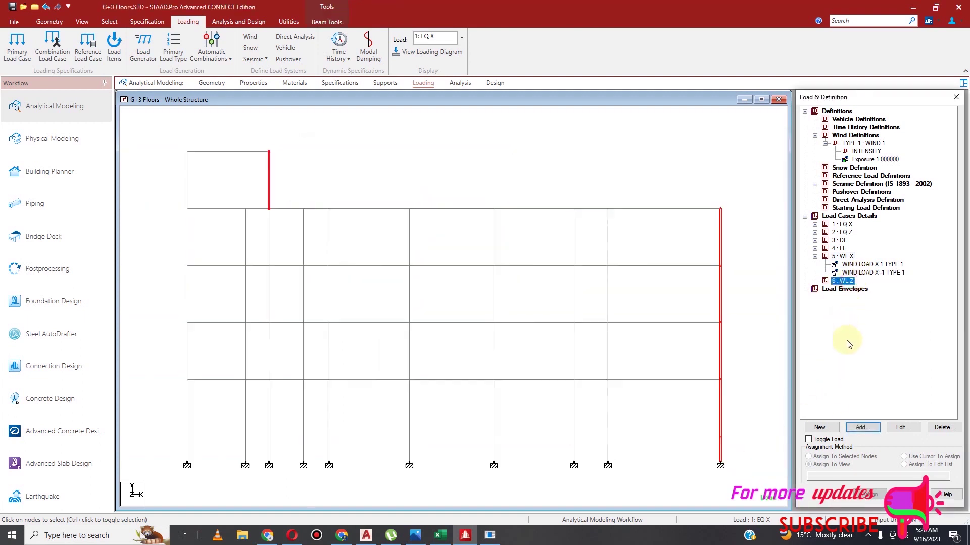
pyautogui.click(862, 428)
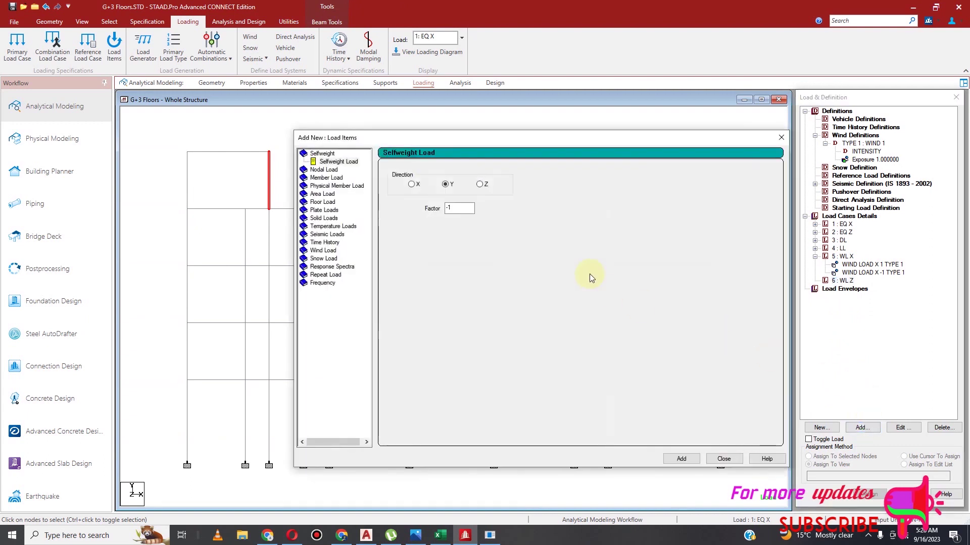
pyautogui.click(324, 250)
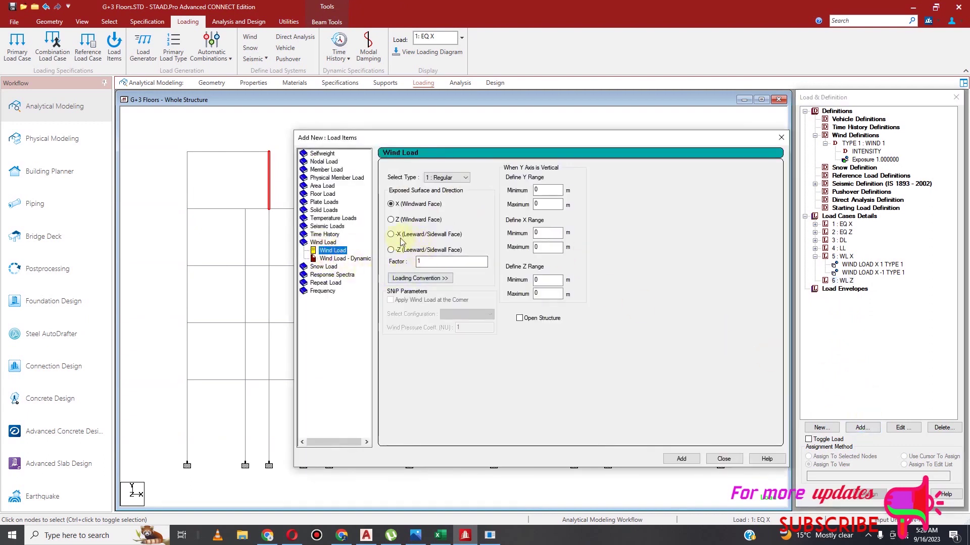
pyautogui.click(391, 220)
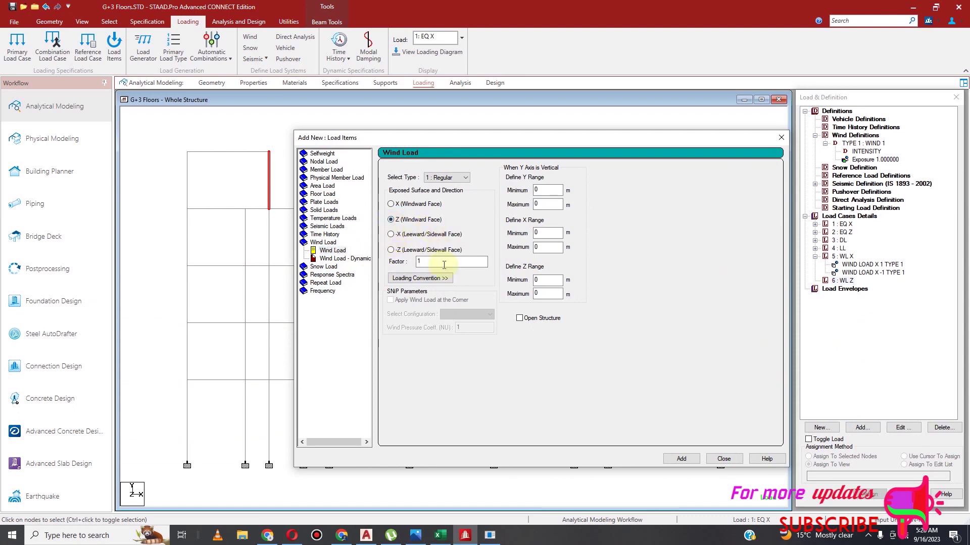
pyautogui.click(689, 460)
pyautogui.click(422, 262)
pyautogui.write('-')
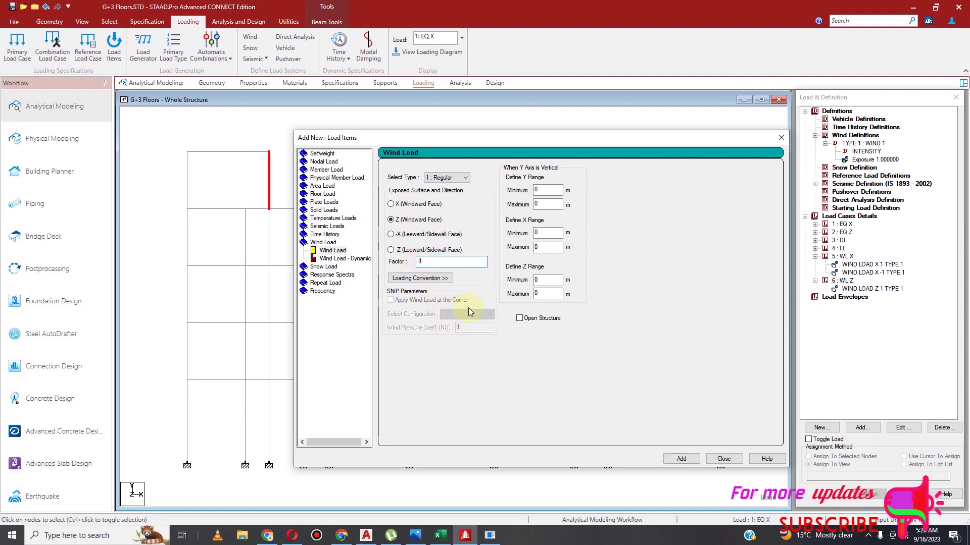
pyautogui.click(680, 458)
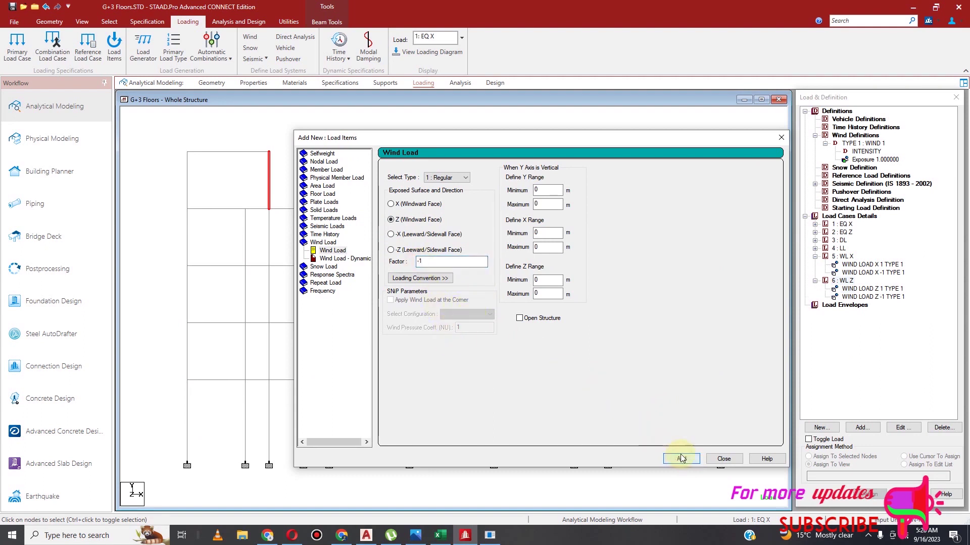
pyautogui.click(721, 459)
pyautogui.click(755, 290)
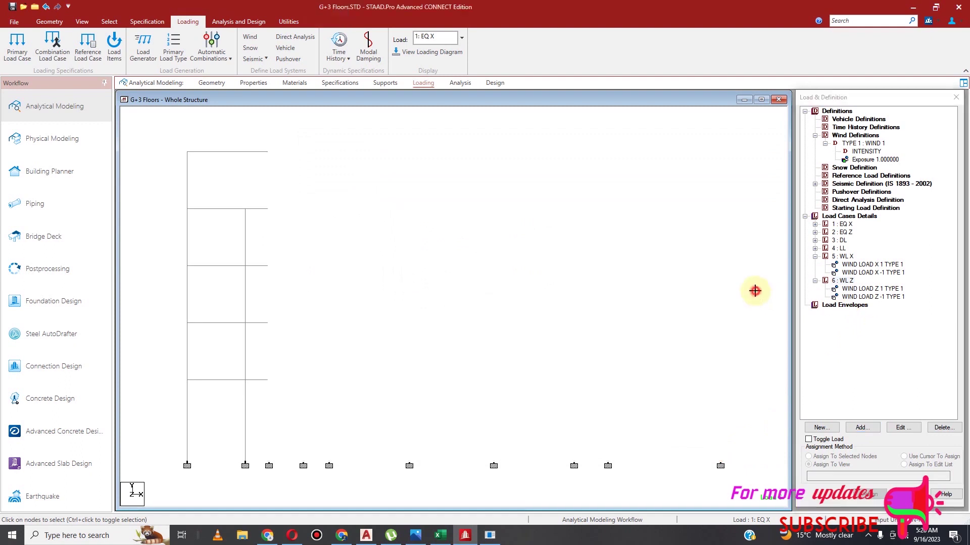
# Limit the factor 1 wind load in WL X to a Y range of 10 to 14.25 m
pyautogui.click(858, 265)
pyautogui.scroll(-2, 634, 207)
pyautogui.scroll(-2, 636, 217)
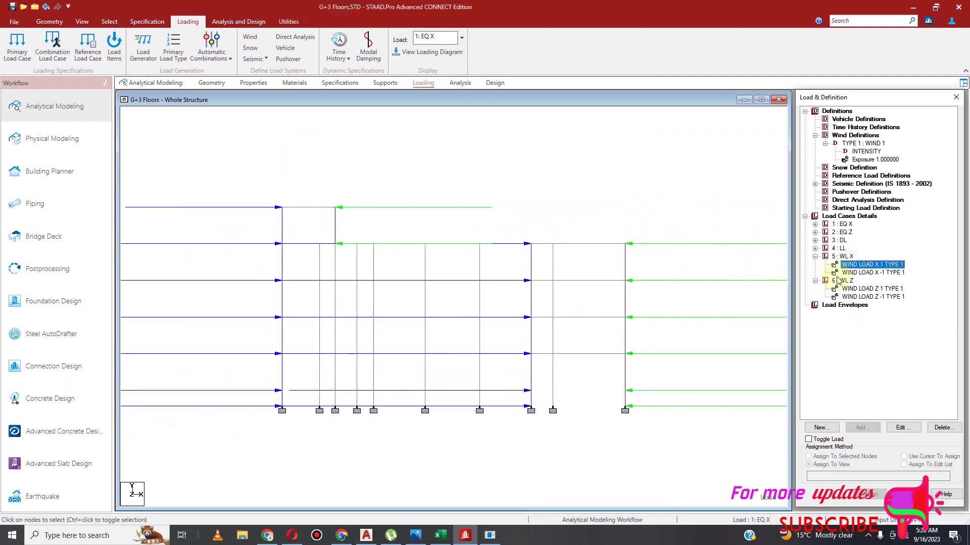
pyautogui.click(900, 428)
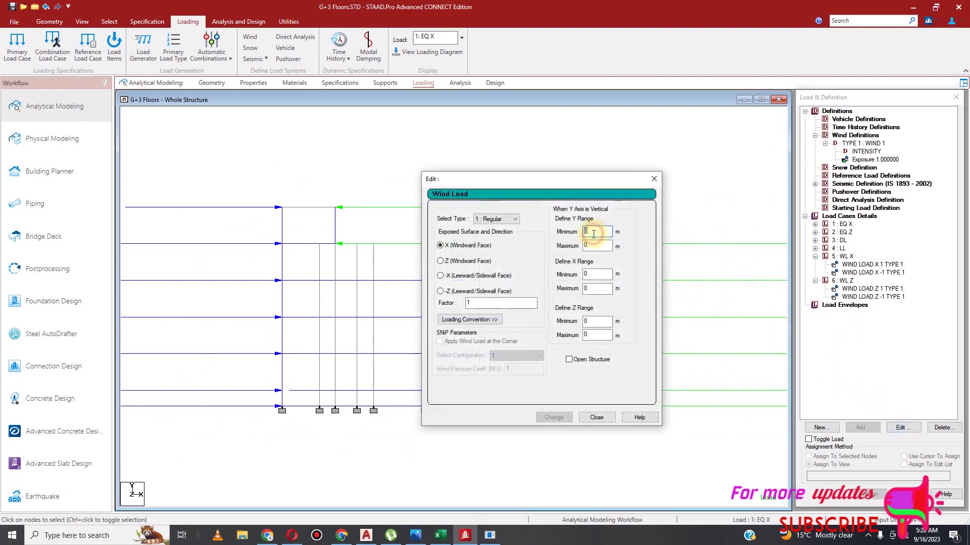
pyautogui.write('10')
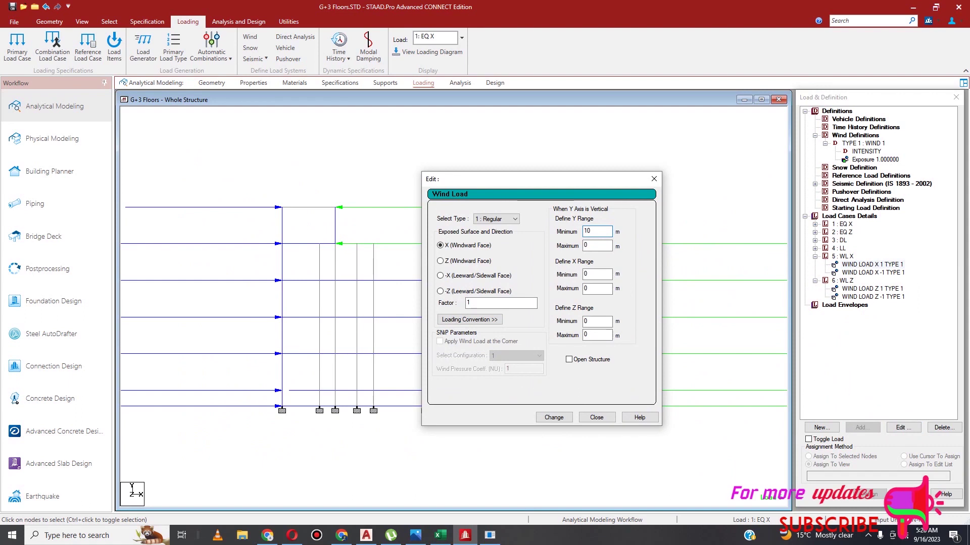
pyautogui.press('Tab')
pyautogui.click(554, 418)
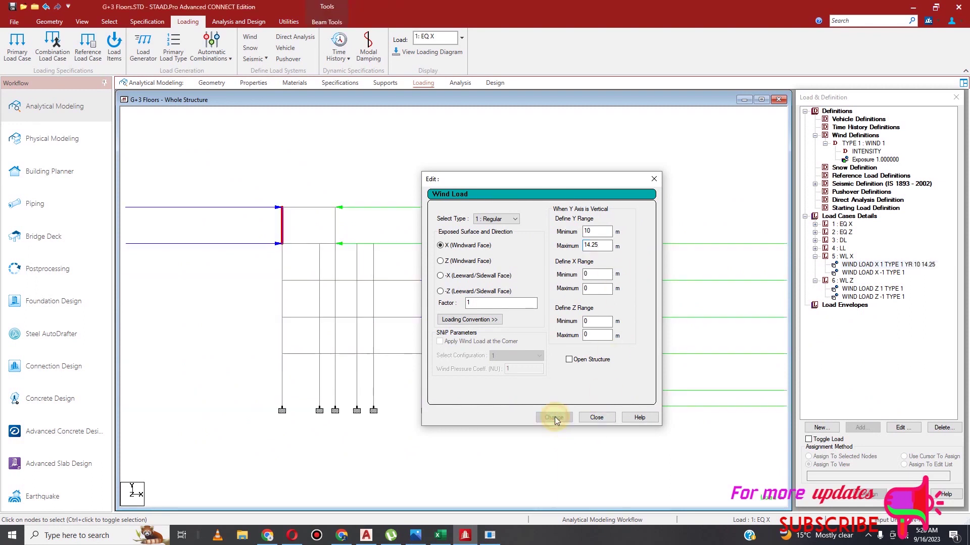
pyautogui.click(596, 418)
# Limit the factor -1 wind load in WL X to a Y range of 10 to 14.25 m
pyautogui.click(872, 272)
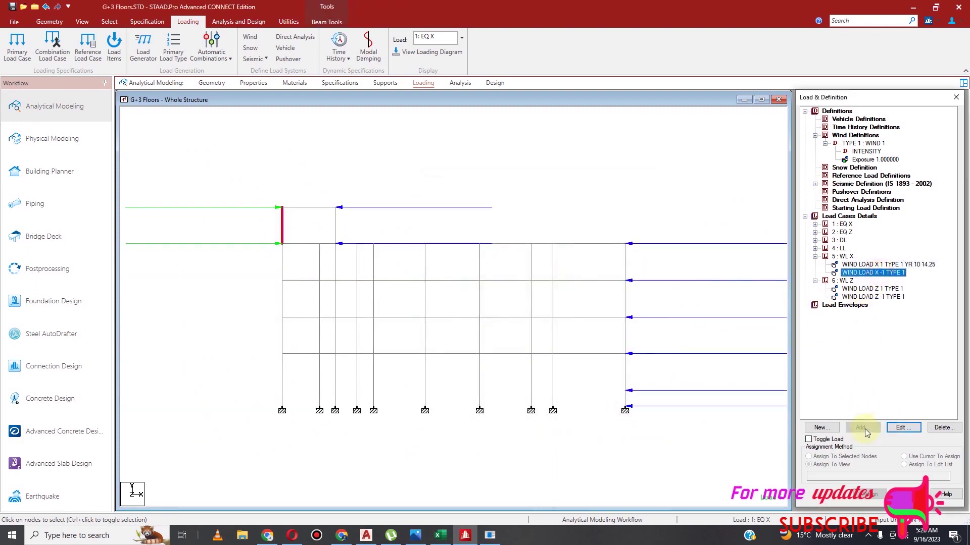
pyautogui.click(901, 427)
pyautogui.click(598, 233)
pyautogui.doubleClick(597, 232)
pyautogui.write('10')
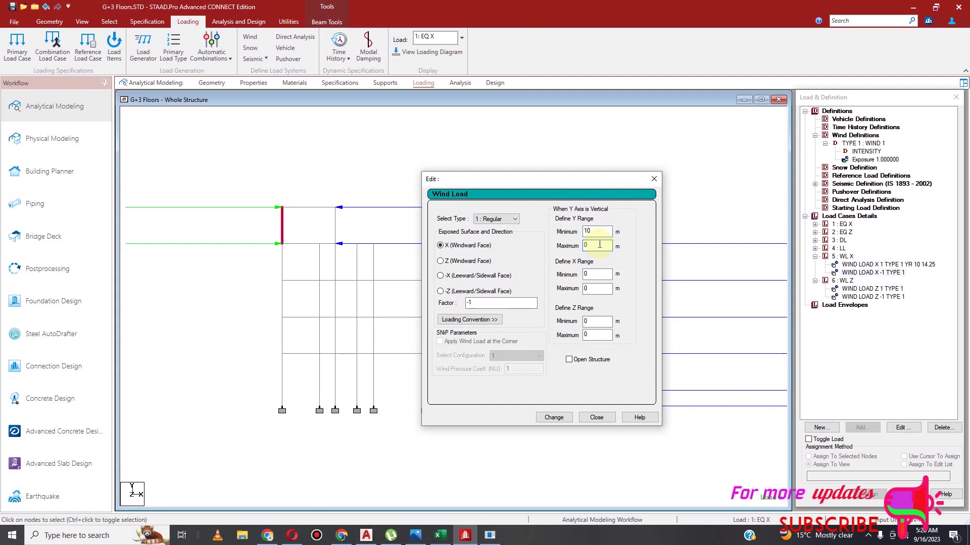
pyautogui.write('14')
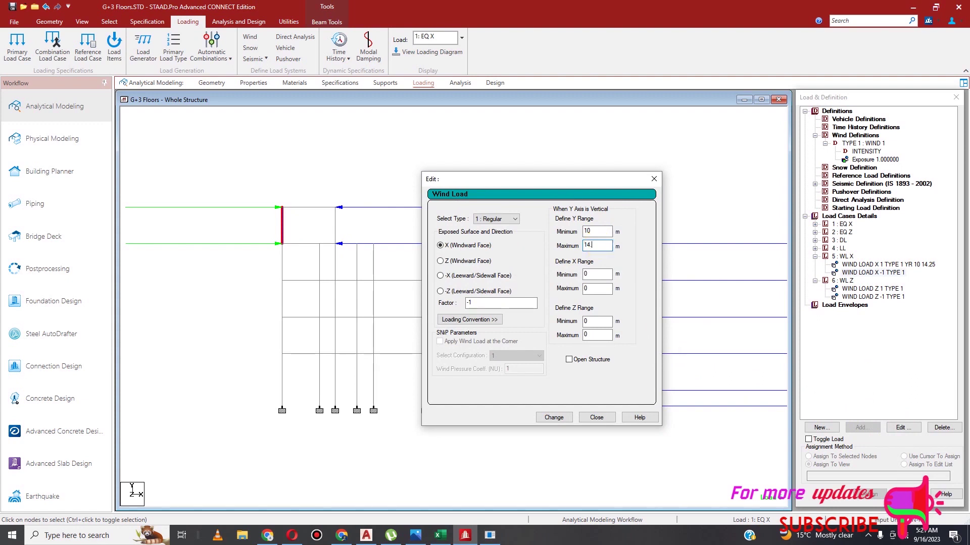
pyautogui.write('.25')
pyautogui.click(554, 418)
pyautogui.click(597, 418)
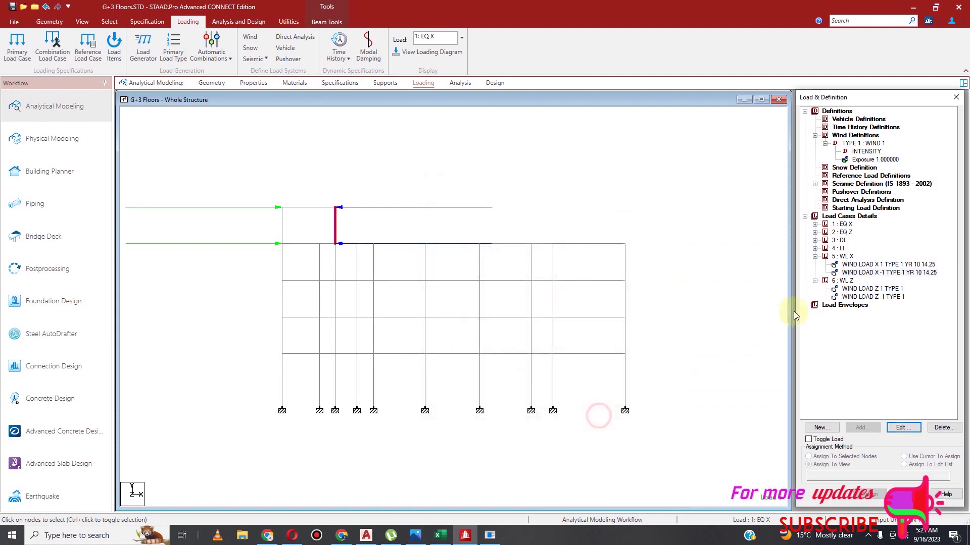
# Limit the factor 1 wind load in WL Z to a Y range of 10 to 14.25 m
pyautogui.click(870, 289)
pyautogui.click(903, 427)
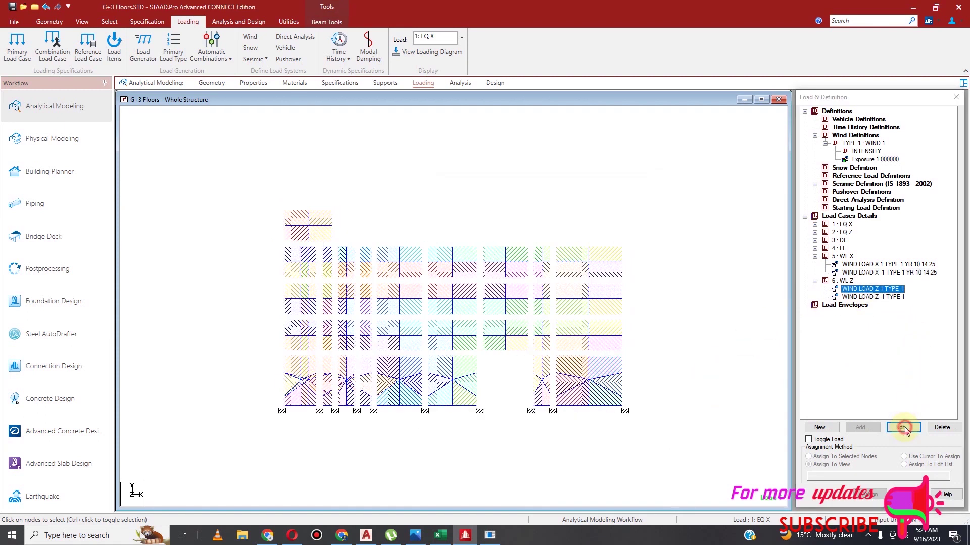
pyautogui.doubleClick(589, 231)
pyautogui.write('10')
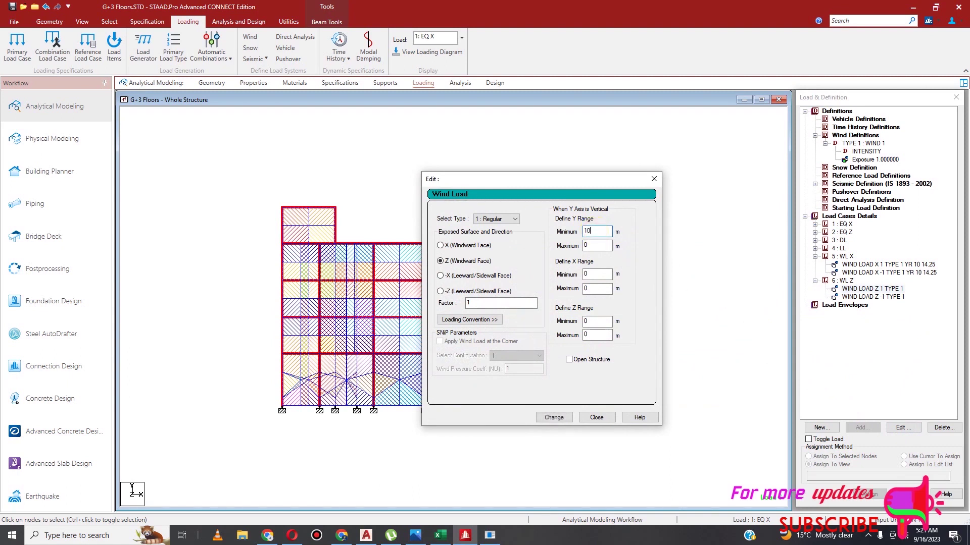
pyautogui.doubleClick(596, 244)
pyautogui.click(549, 418)
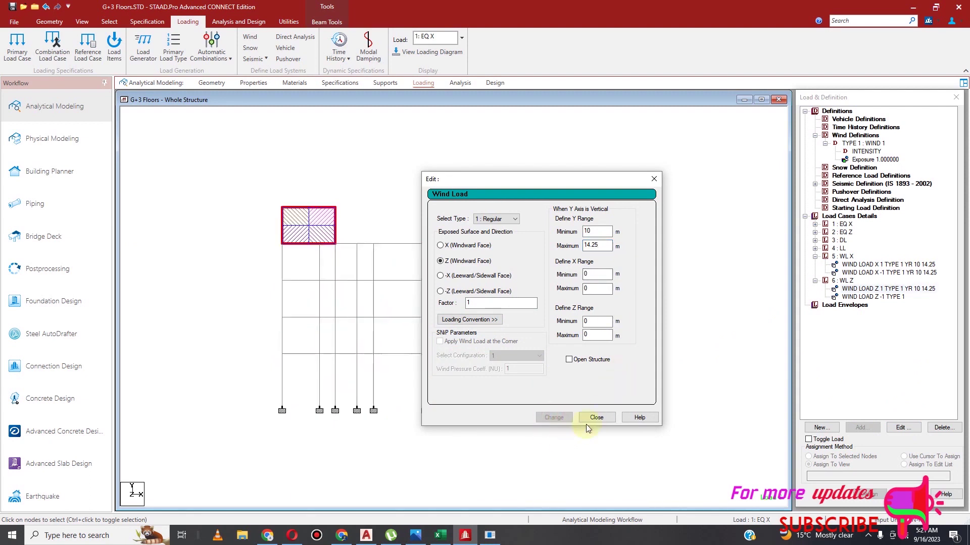
pyautogui.click(608, 417)
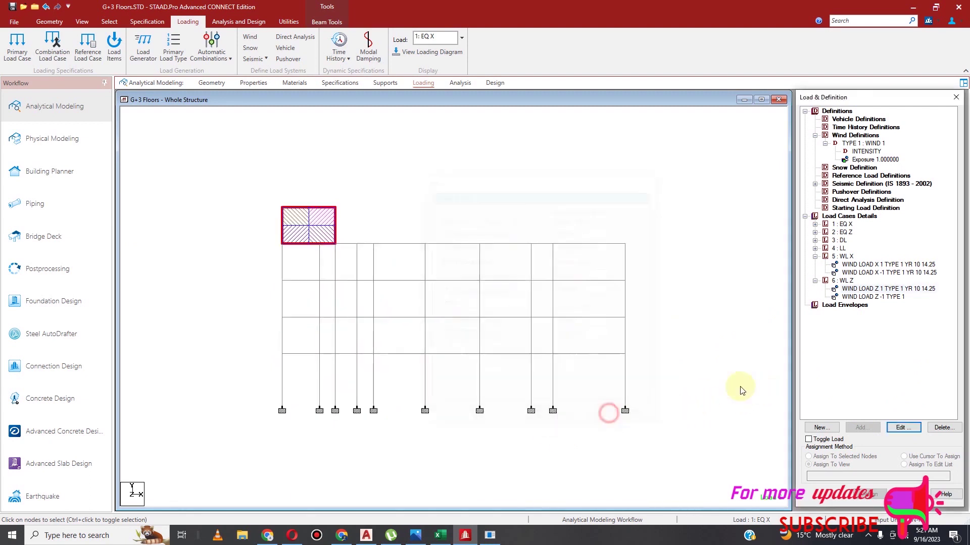
# Limit the factor -1 wind load in WL Z to a Y range of 10 to 14.25 m
pyautogui.click(864, 297)
pyautogui.click(895, 429)
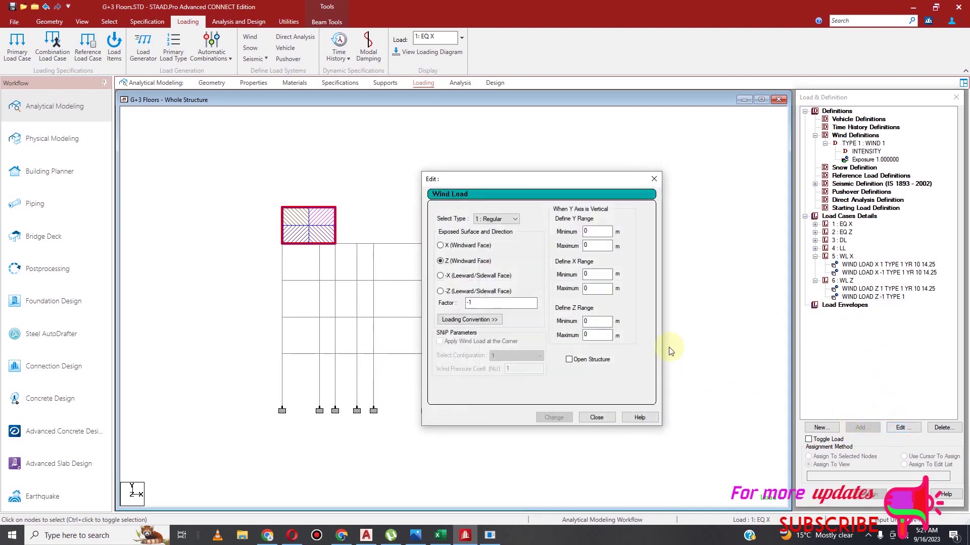
pyautogui.click(599, 239)
pyautogui.write('14.25')
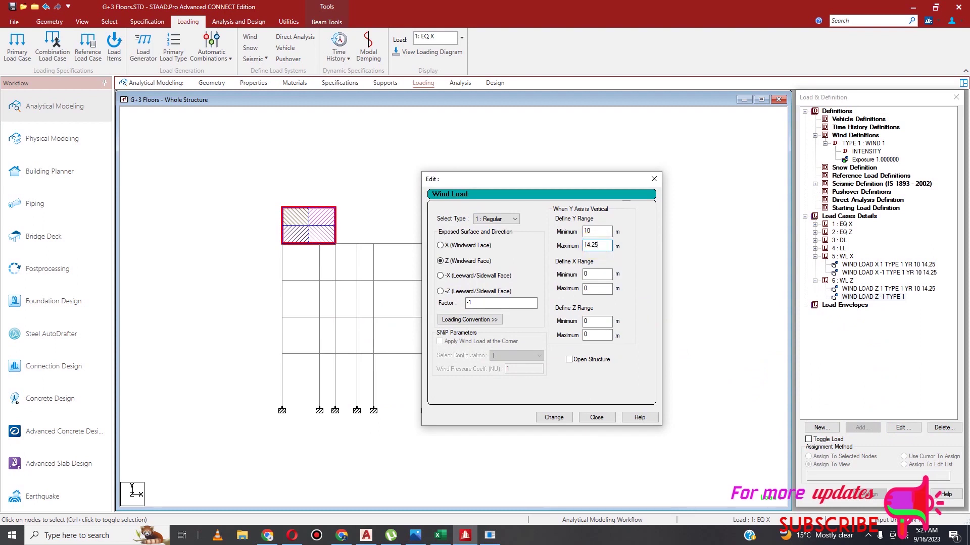
pyautogui.click(554, 417)
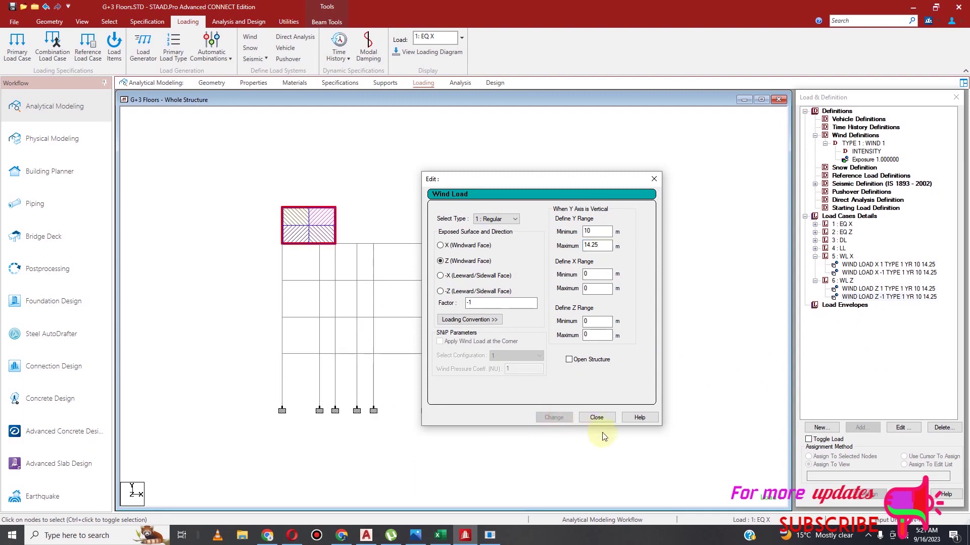
pyautogui.click(597, 417)
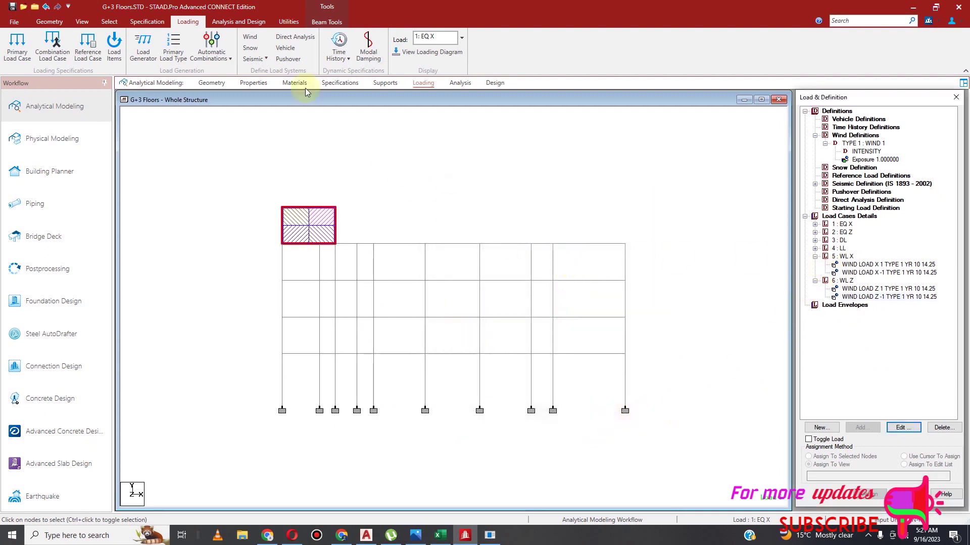
# Show the structure in isometric view and examine the factor 1 wind load of WL Z on it
pyautogui.click(82, 21)
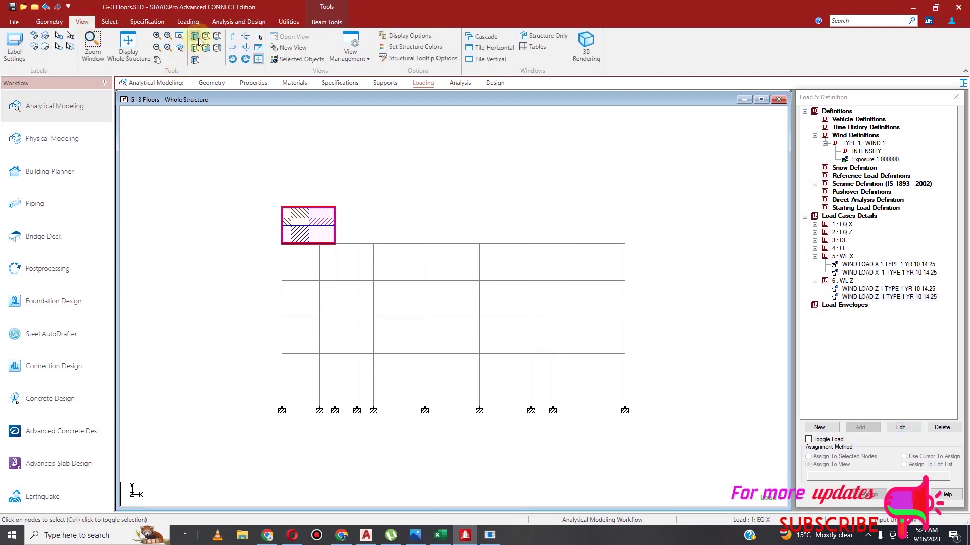
pyautogui.press('F8')
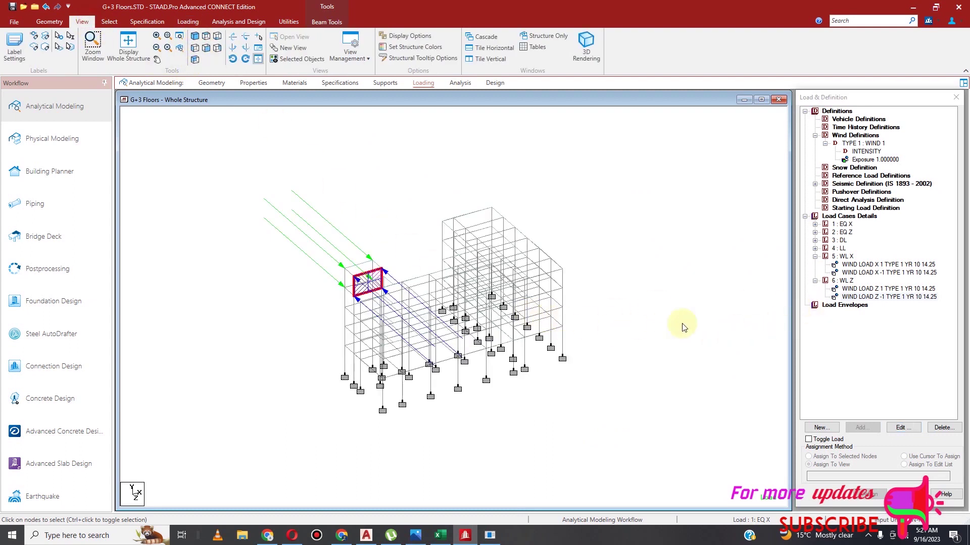
pyautogui.click(861, 289)
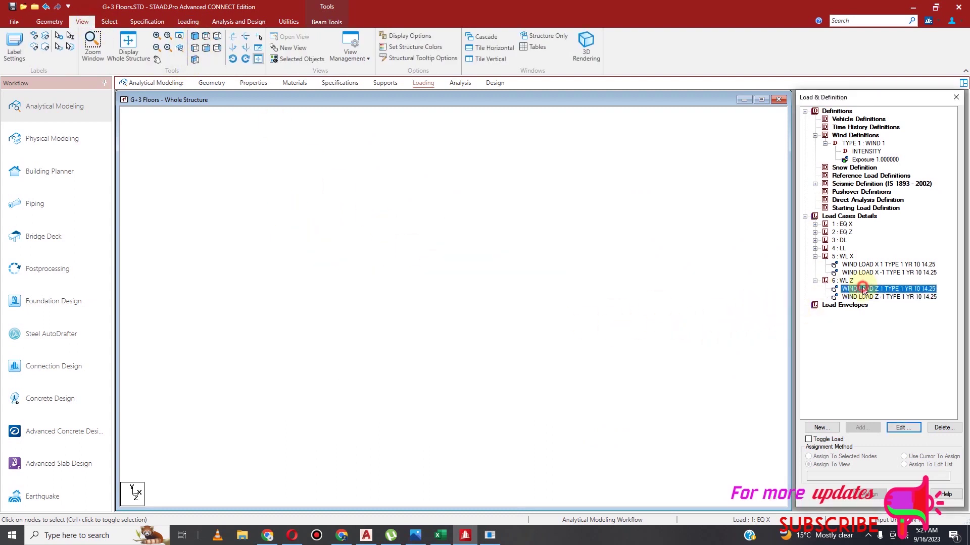
# Examine the factor 1 and factor -1 wind loads of WL X and WL Z on the structure, comparing their directions
pyautogui.click(873, 265)
pyautogui.click(871, 273)
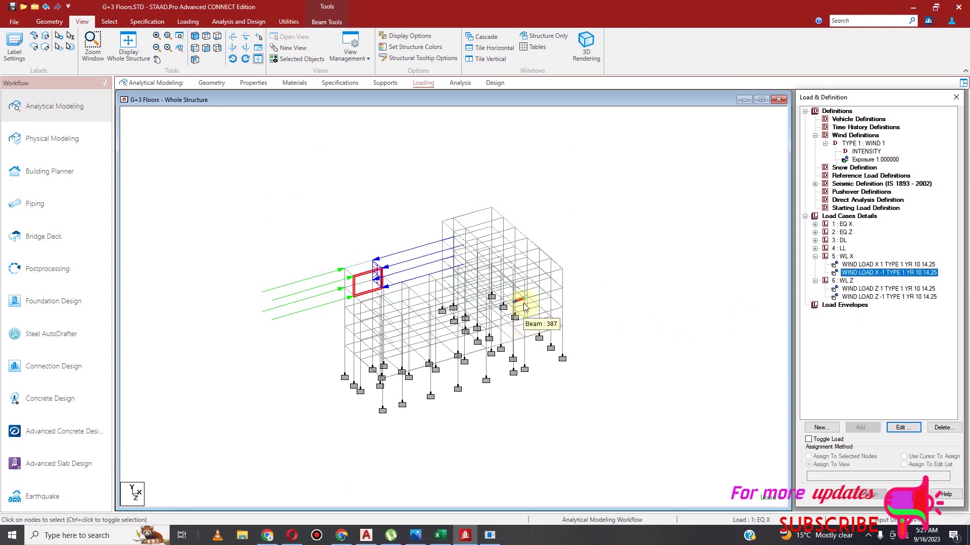
pyautogui.press('w')
pyautogui.press('w')
pyautogui.press('w')
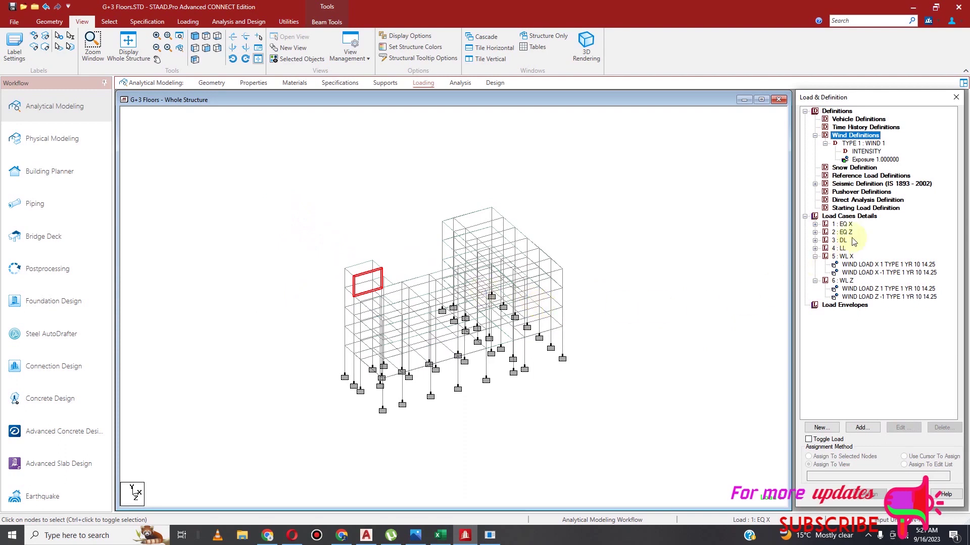
pyautogui.click(856, 264)
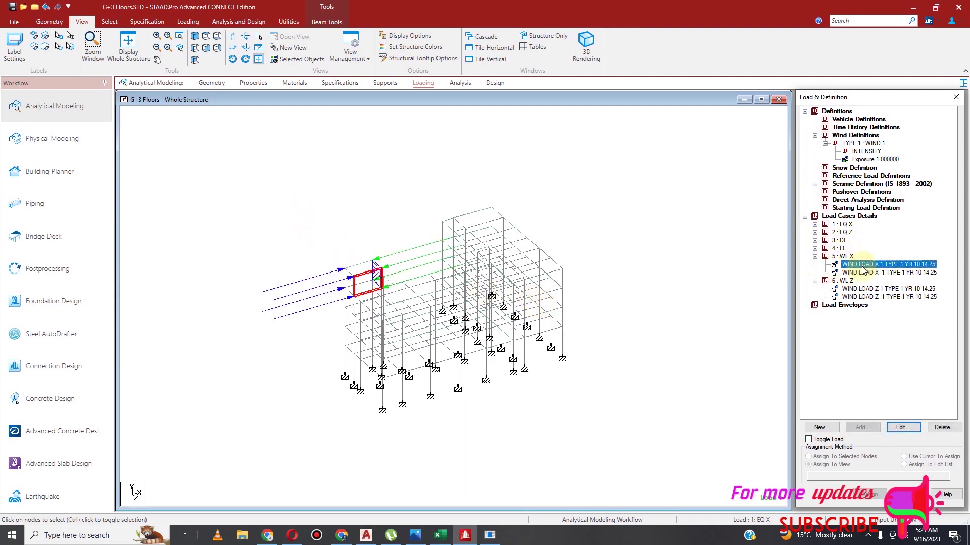
pyautogui.click(862, 272)
pyautogui.click(860, 265)
pyautogui.press('Down')
pyautogui.press('w')
pyautogui.press('w')
pyautogui.press('w')
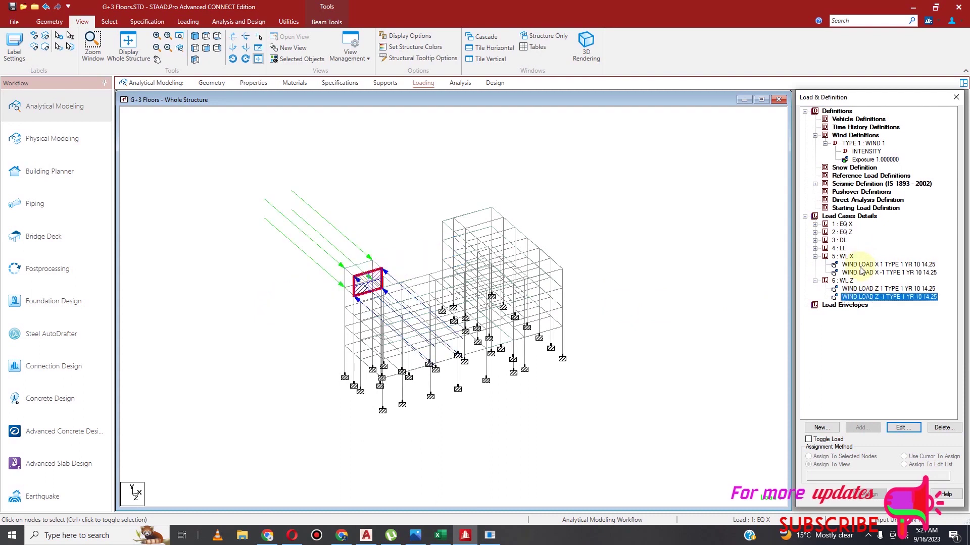
pyautogui.click(859, 265)
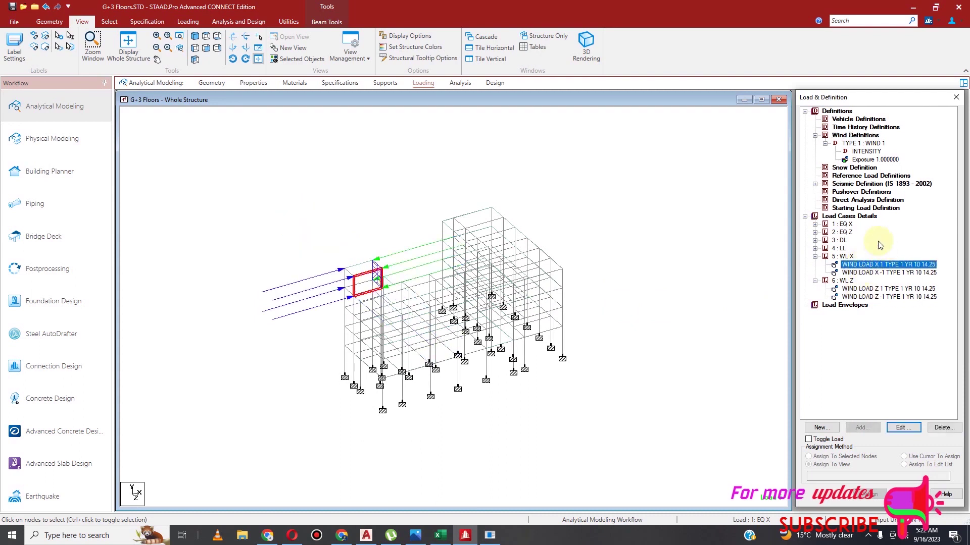
pyautogui.press('Down')
pyautogui.click(869, 289)
pyautogui.press('Down')
pyautogui.press('w')
pyautogui.press('w')
pyautogui.press('Down')
pyautogui.press('Down')
pyautogui.press('Down')
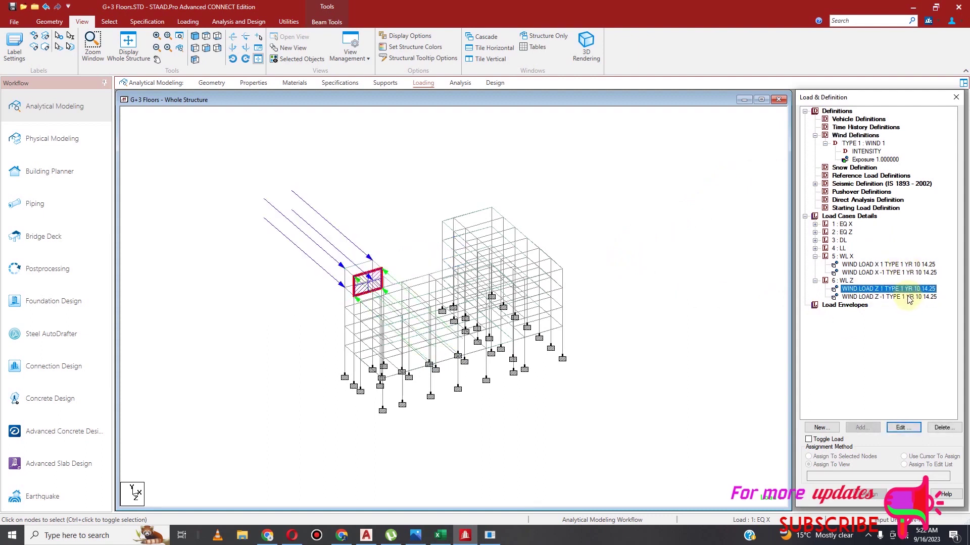
pyautogui.click(877, 265)
pyautogui.click(875, 273)
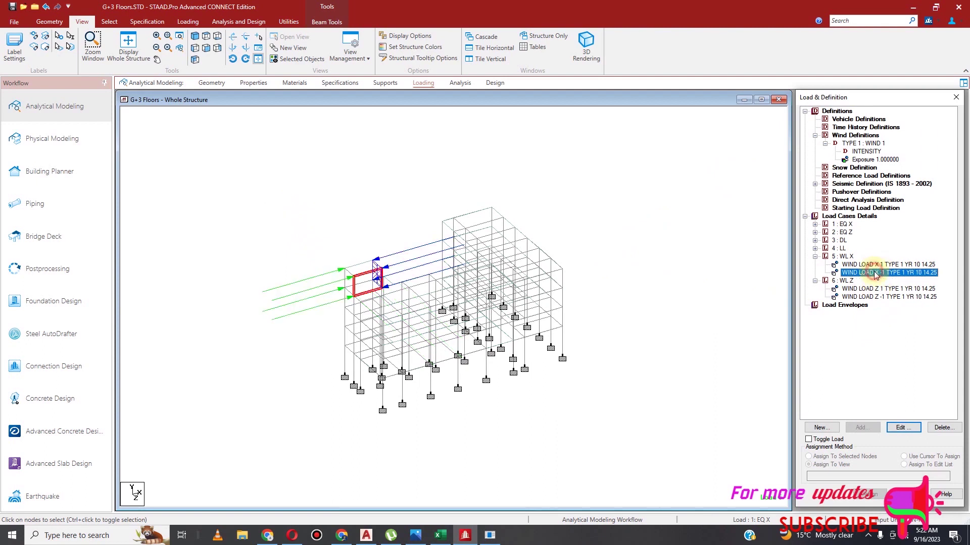
pyautogui.click(872, 290)
pyautogui.click(873, 297)
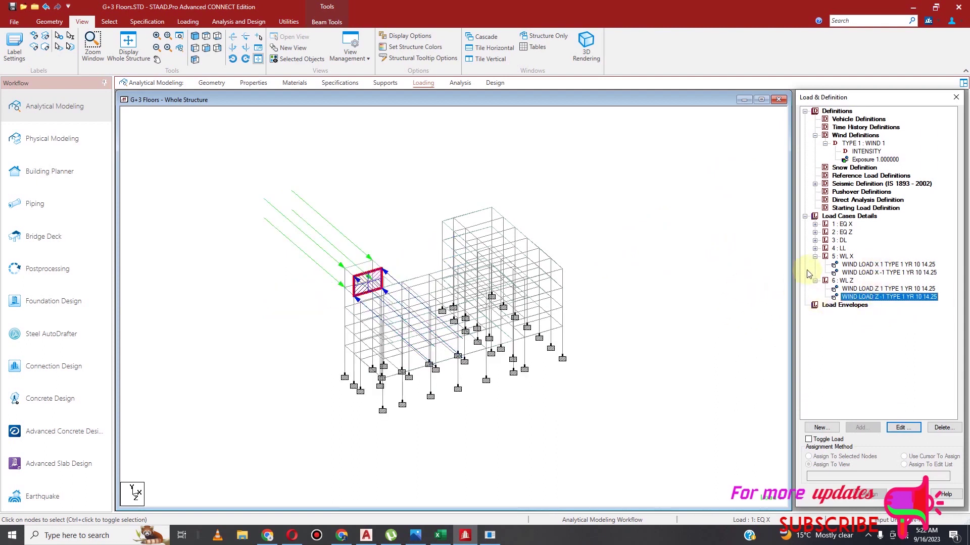
# Assign the LL pressure load of -4 kN/m2 in GY to the whole view and clear the selection
pyautogui.click(815, 248)
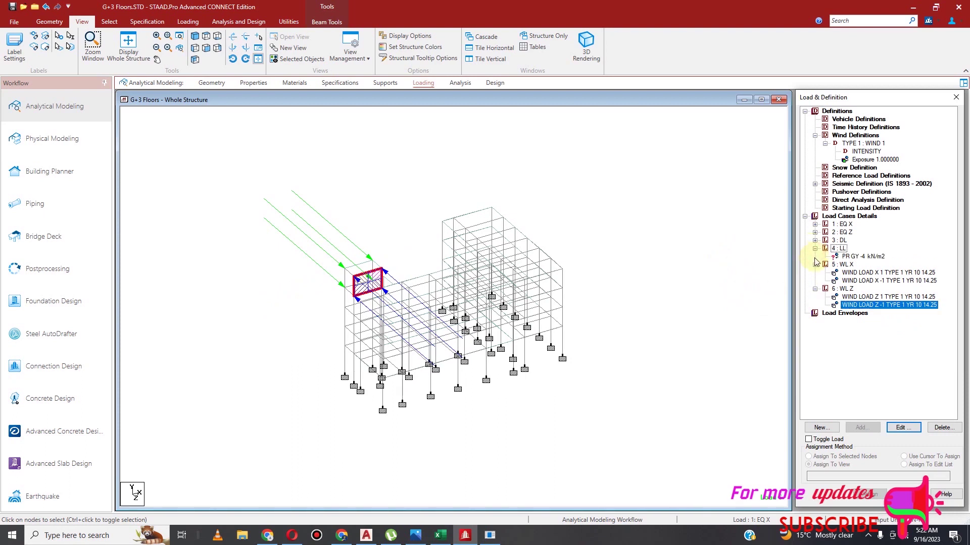
pyautogui.click(861, 257)
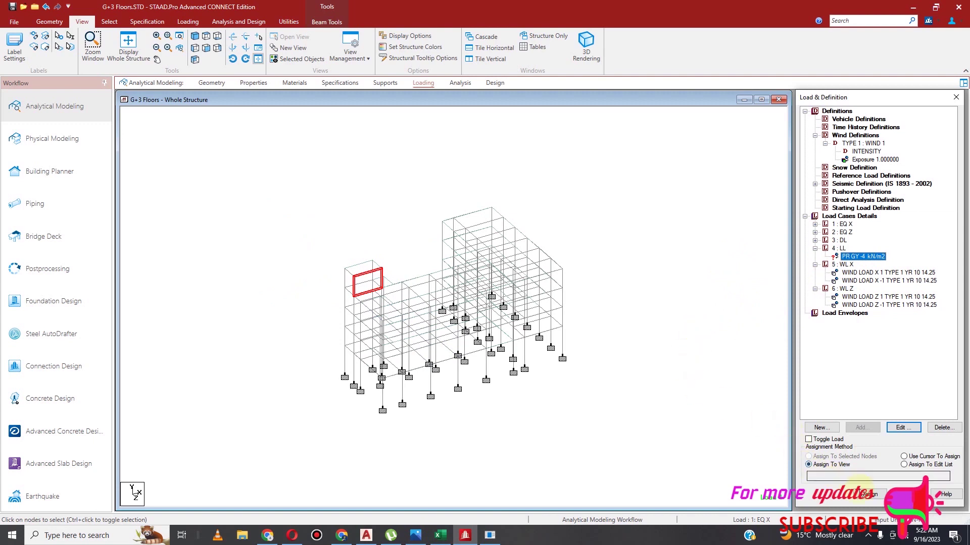
pyautogui.click(867, 495)
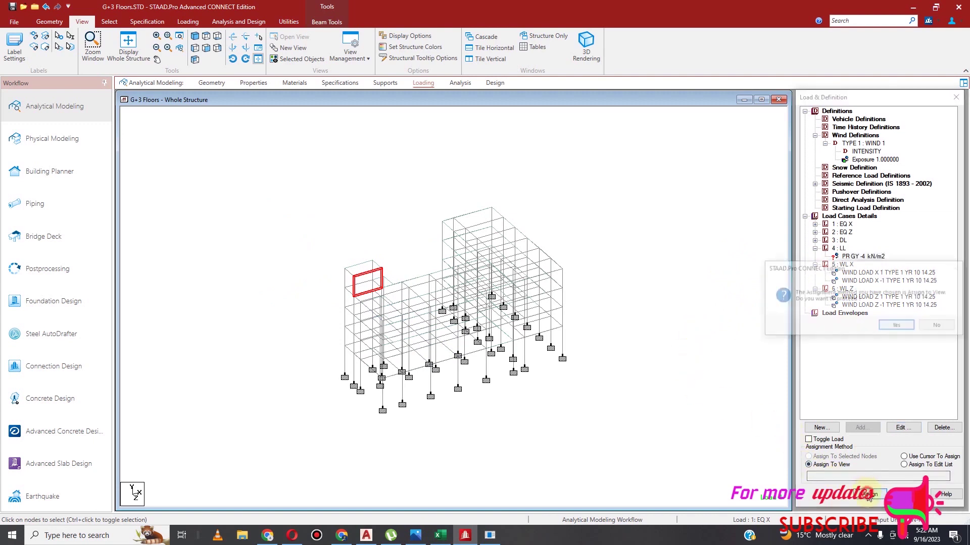
pyautogui.click(899, 325)
pyautogui.click(659, 274)
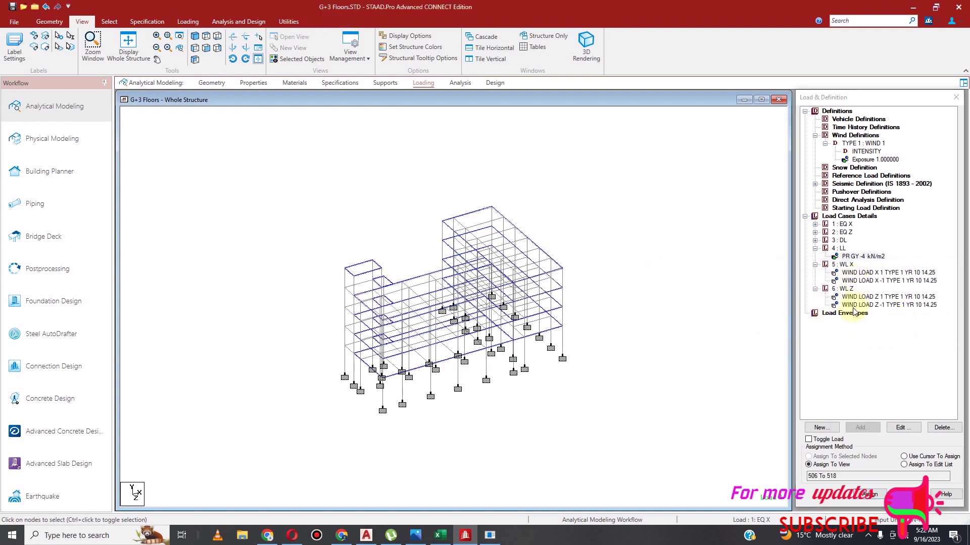
# Assign the selfweight load with factor -1 in Y of load case DL to the whole view
pyautogui.click(815, 241)
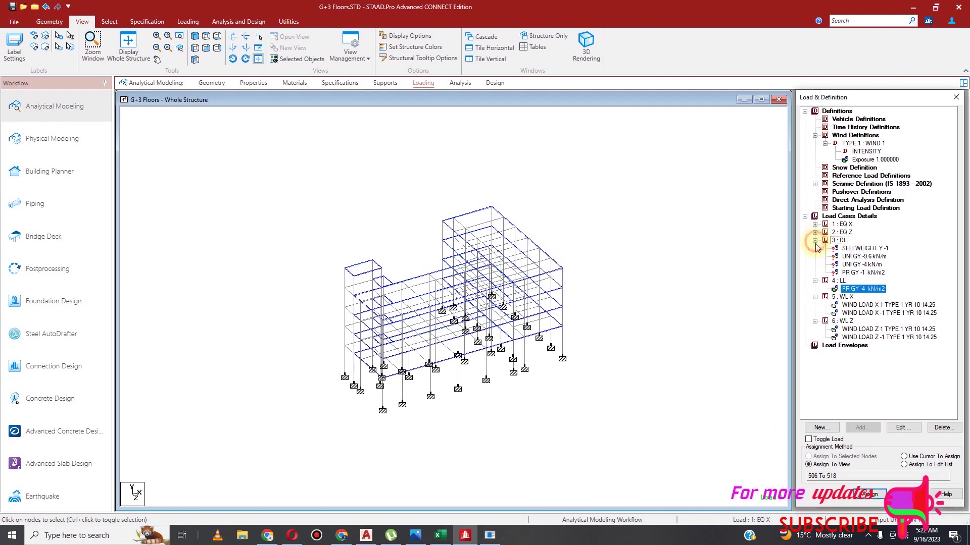
pyautogui.click(855, 256)
pyautogui.click(868, 495)
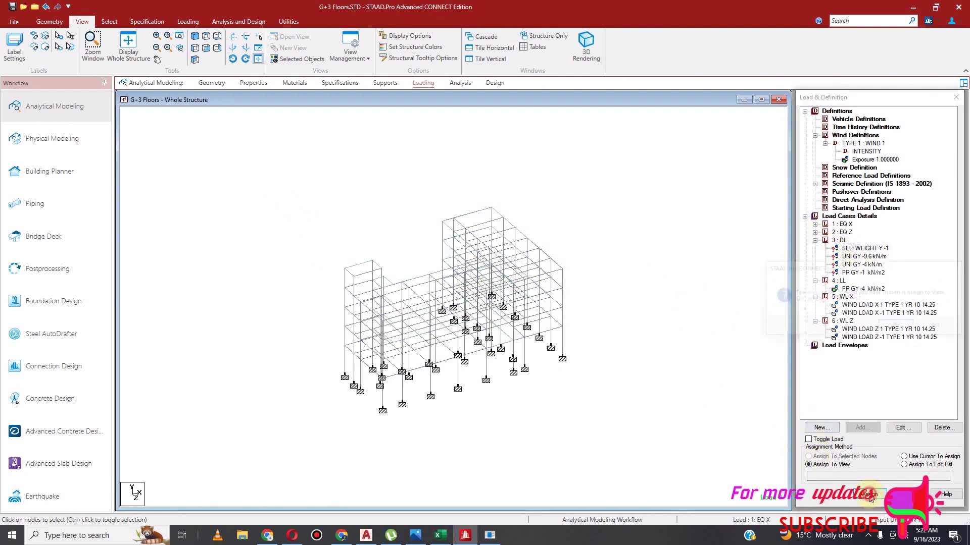
pyautogui.click(899, 326)
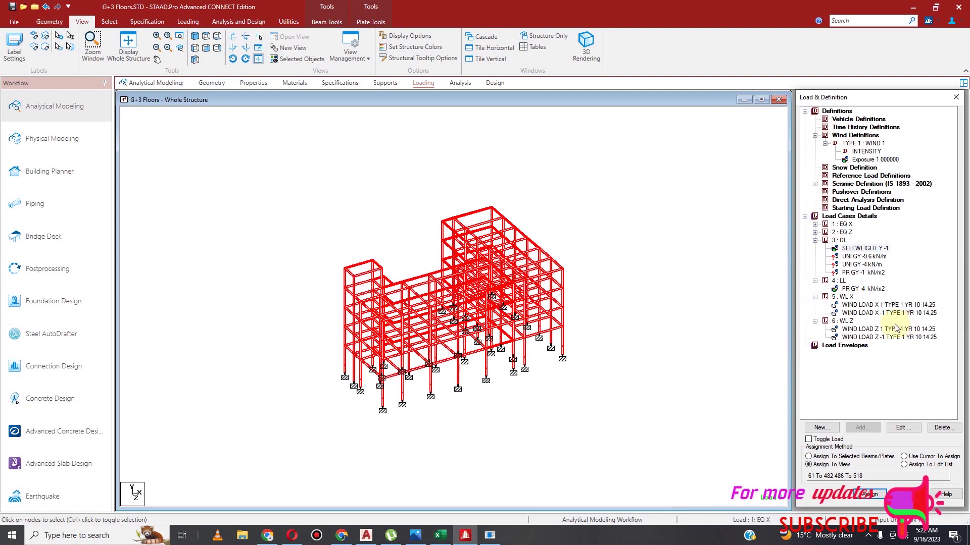
pyautogui.click(861, 258)
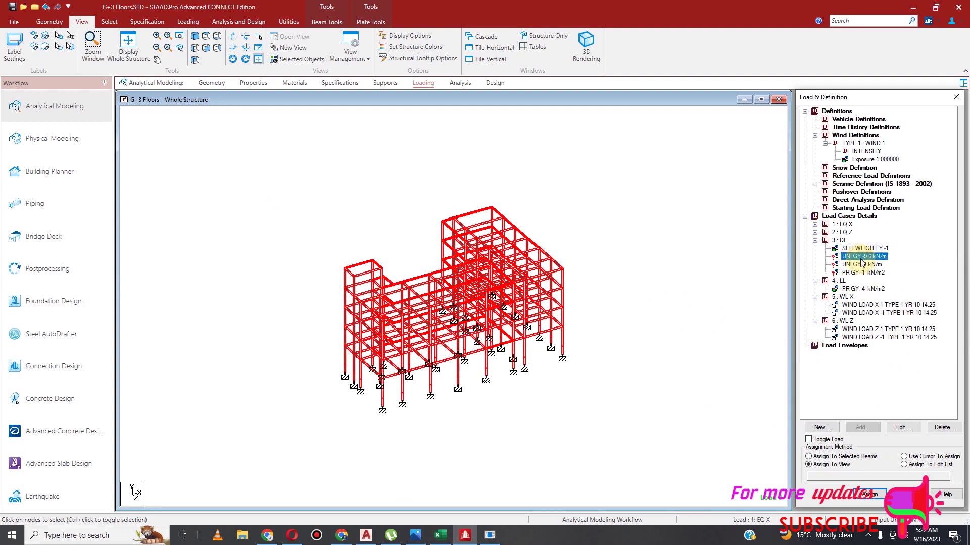
pyautogui.click(551, 197)
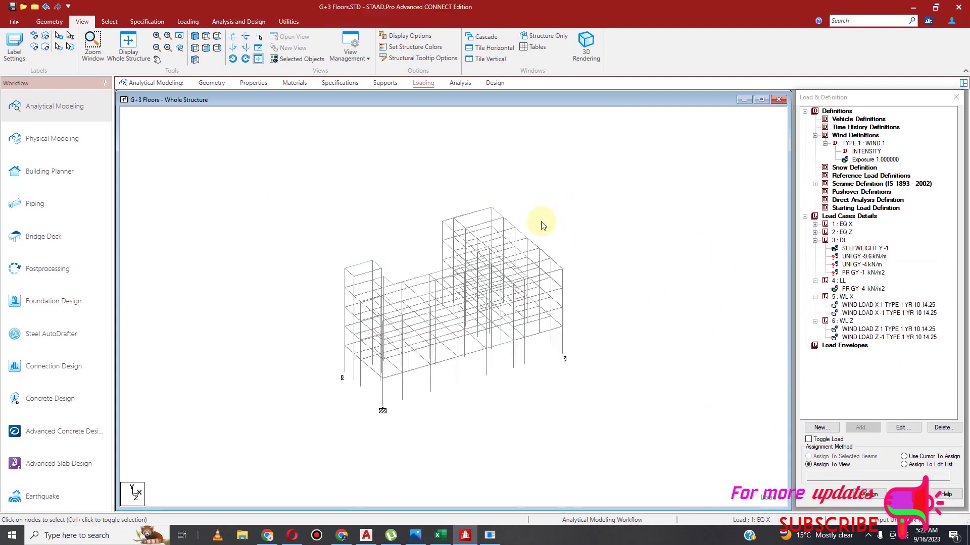
pyautogui.click(103, 21)
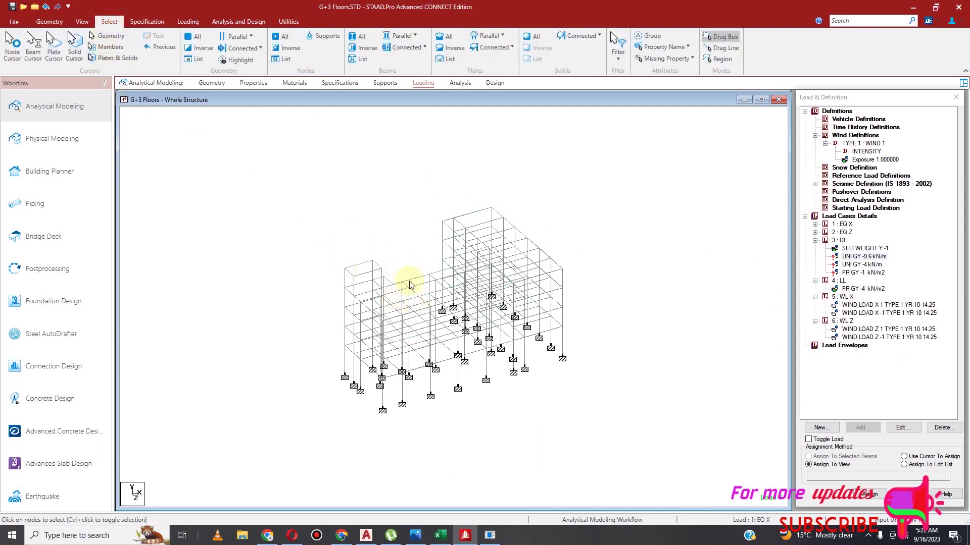
pyautogui.click(53, 44)
pyautogui.moveTo(253, 143); pyautogui.dragTo(620, 431)
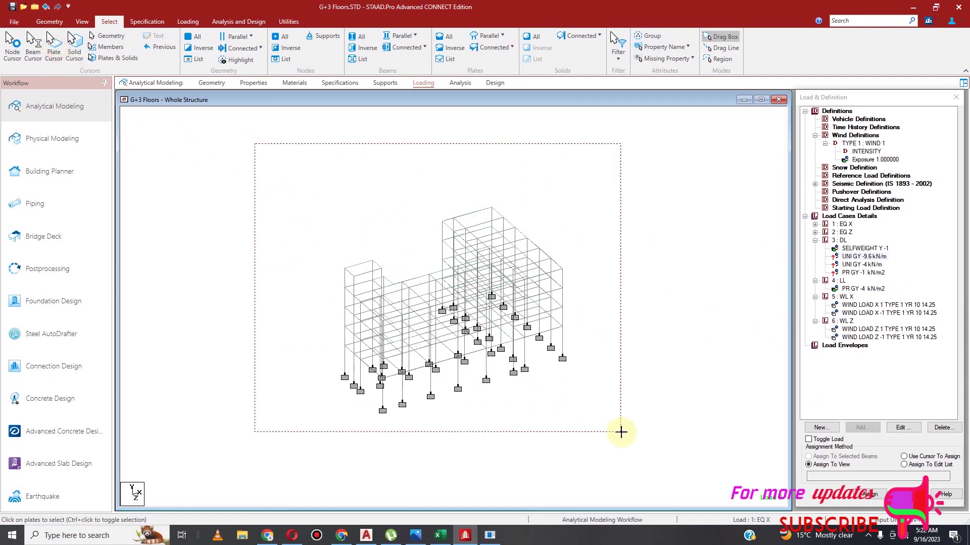
pyautogui.click(809, 460)
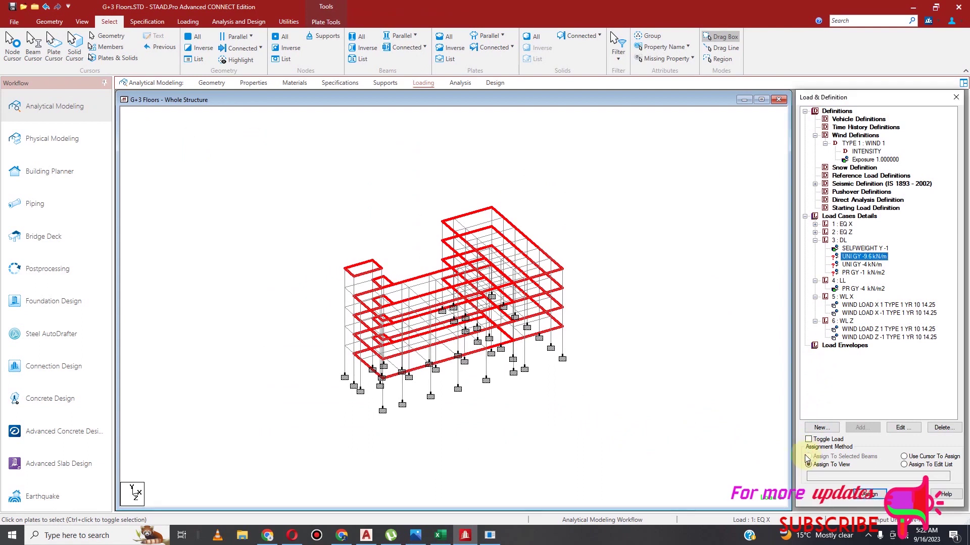
pyautogui.click(639, 345)
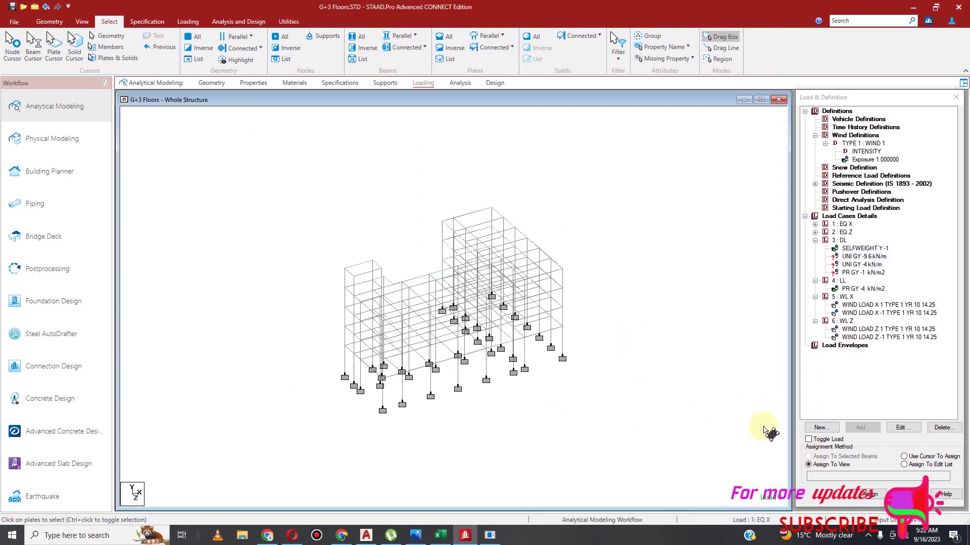
pyautogui.click(861, 257)
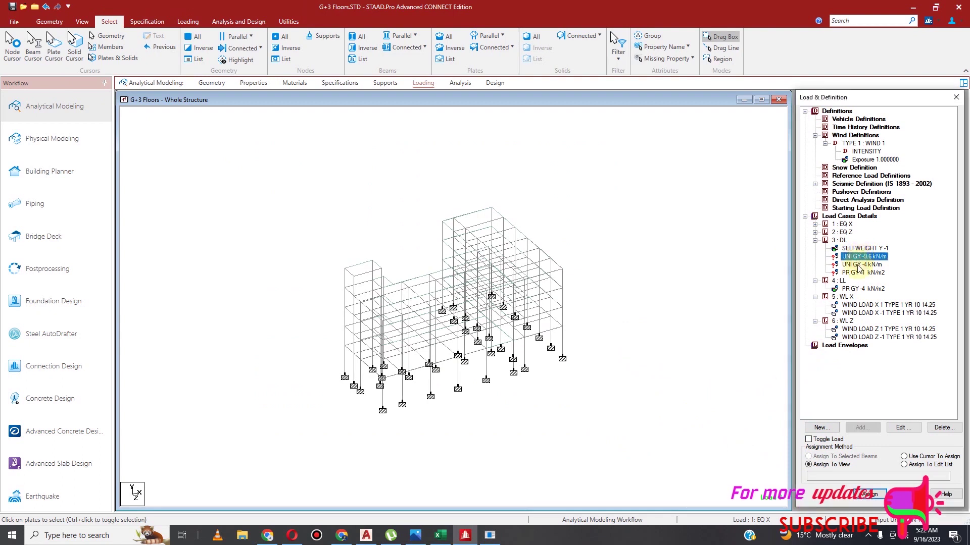
pyautogui.click(859, 265)
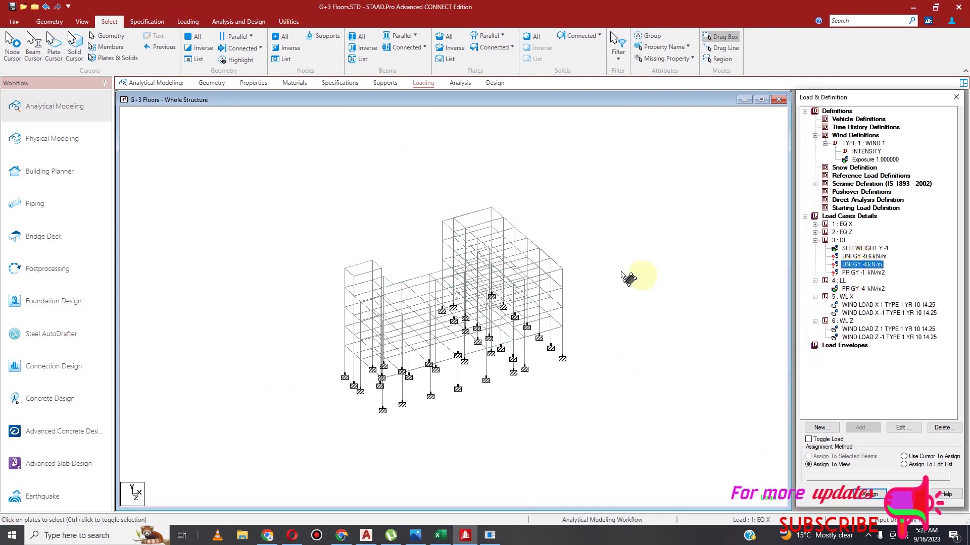
# Assign the DL pressure load of -1 kN/m2 in GY to all of the structure's plates, then clear the plate selection
pyautogui.click(60, 62)
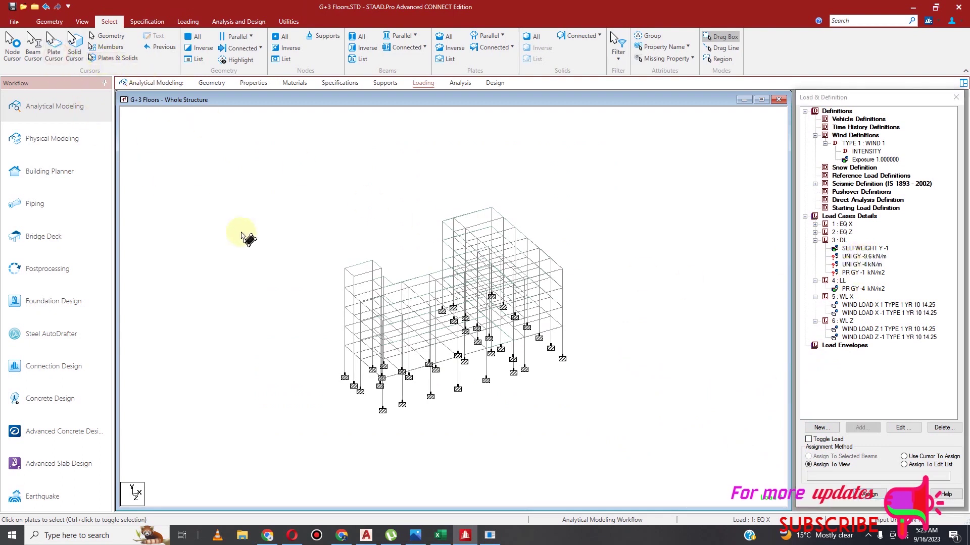
pyautogui.click(854, 273)
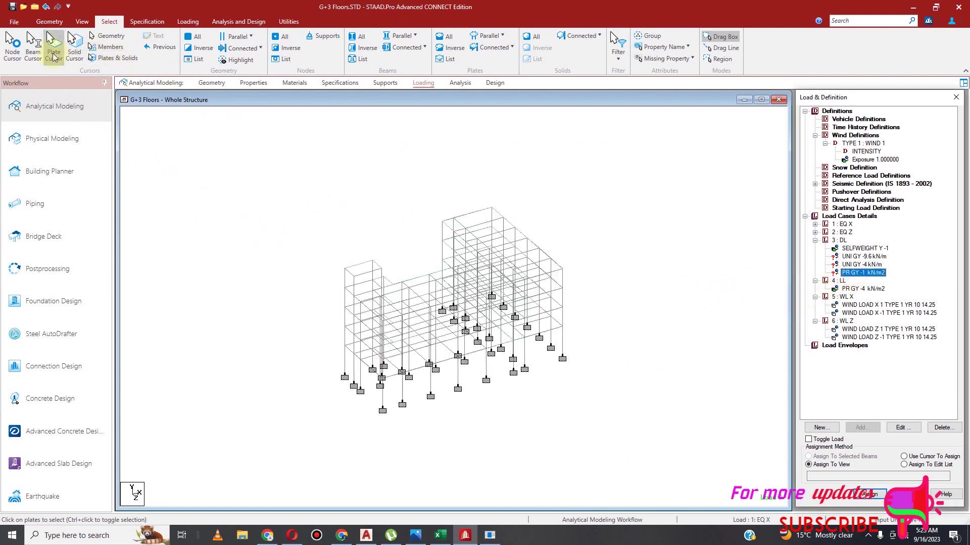
pyautogui.moveTo(269, 169); pyautogui.dragTo(602, 460)
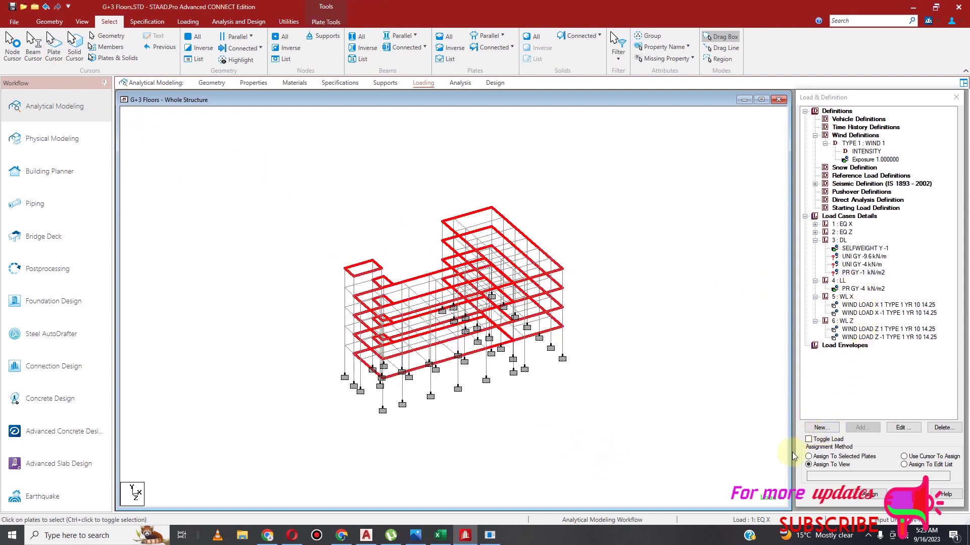
pyautogui.click(809, 456)
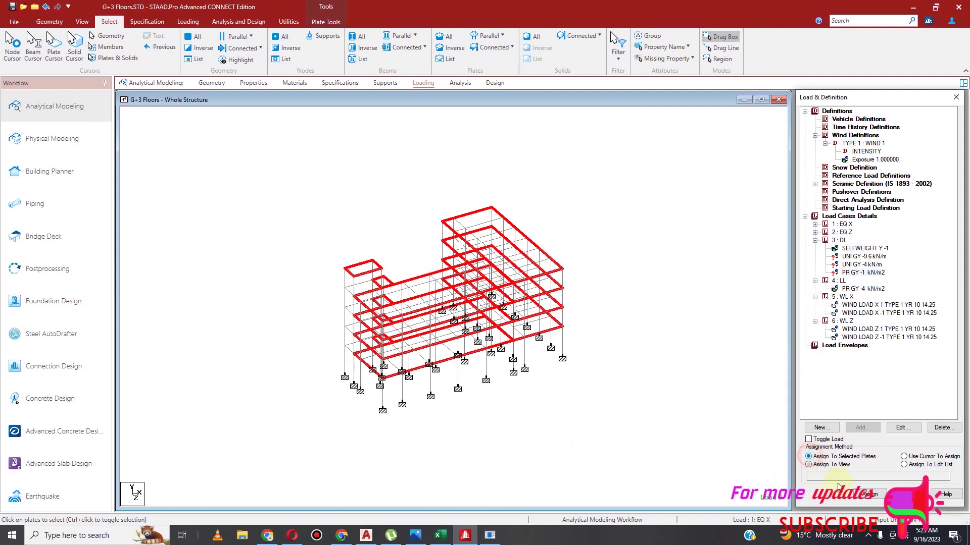
pyautogui.click(867, 494)
pyautogui.click(896, 327)
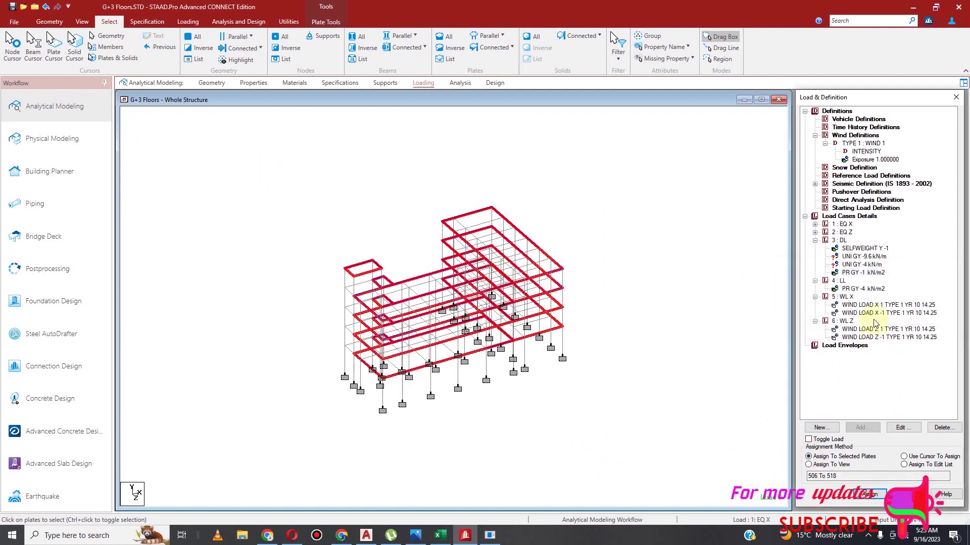
pyautogui.click(623, 278)
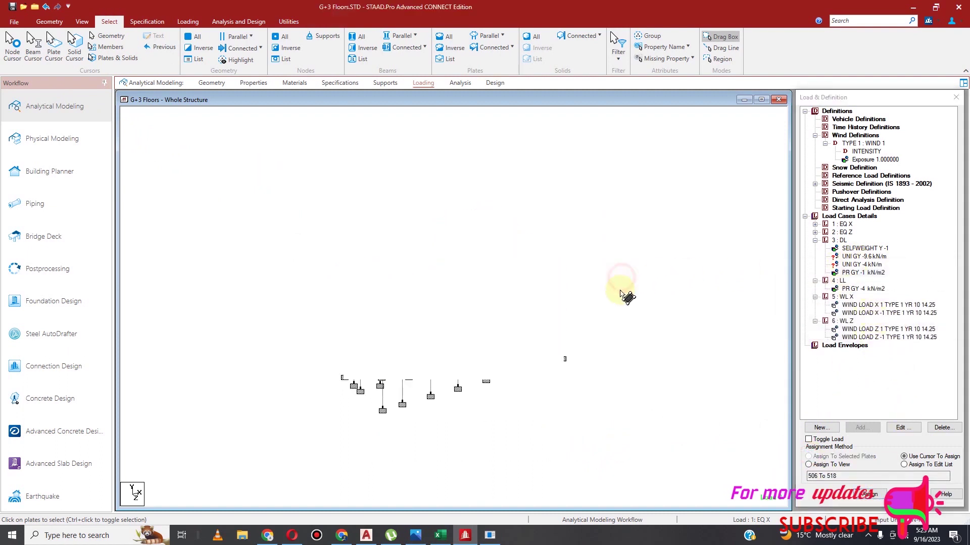
# Assign the DL uniform load of -9.6 kN/m in GY to the beams of the _EXTERNALWALL group
pyautogui.click(858, 256)
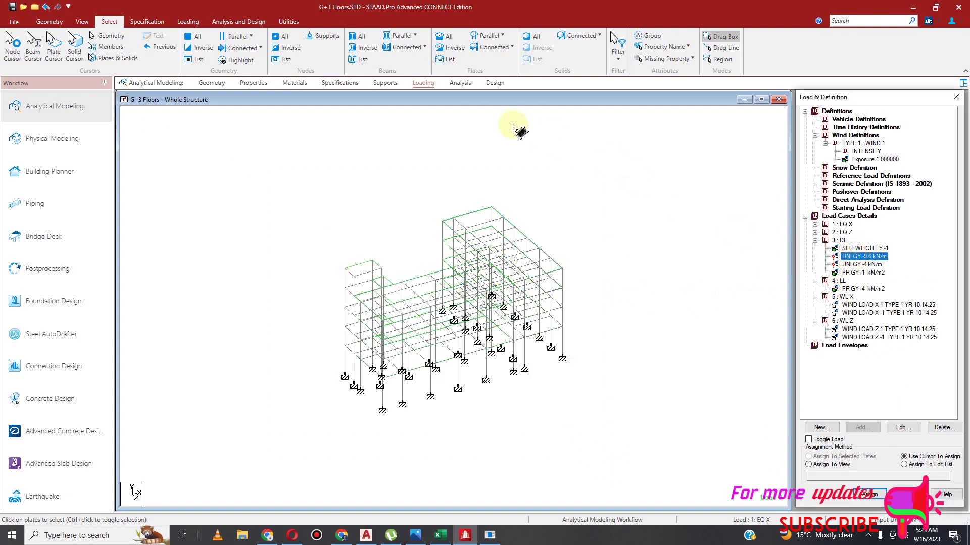
pyautogui.click(650, 36)
pyautogui.click(171, 141)
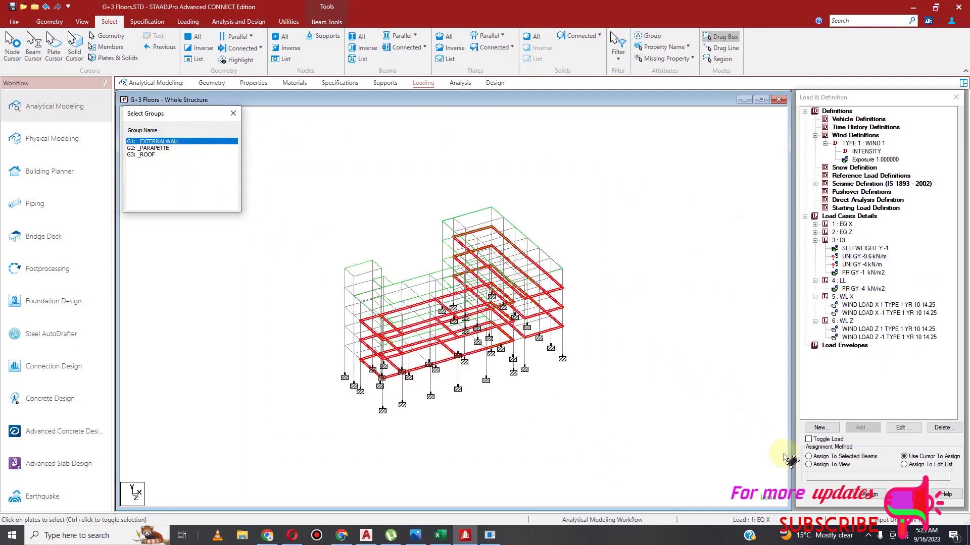
pyautogui.click(809, 457)
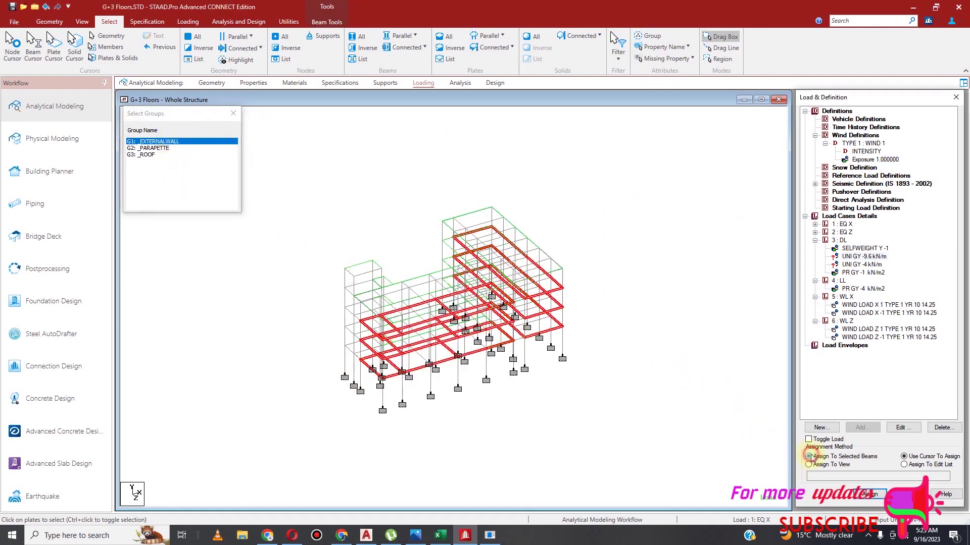
pyautogui.click(870, 495)
pyautogui.click(897, 328)
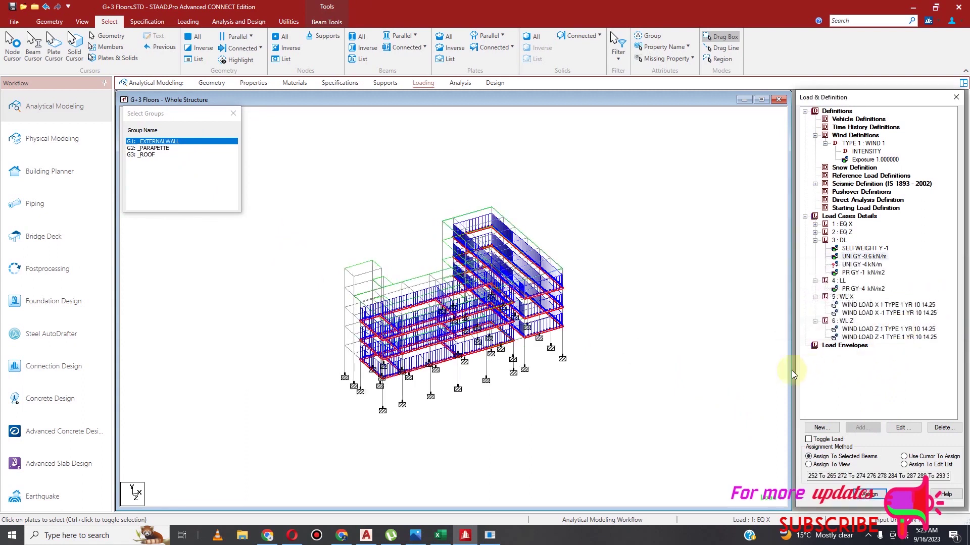
# Assign the DL uniform load of -4 kN/m in GY to the beams of the _PARAPETTE and _ROOF groups
pyautogui.click(862, 266)
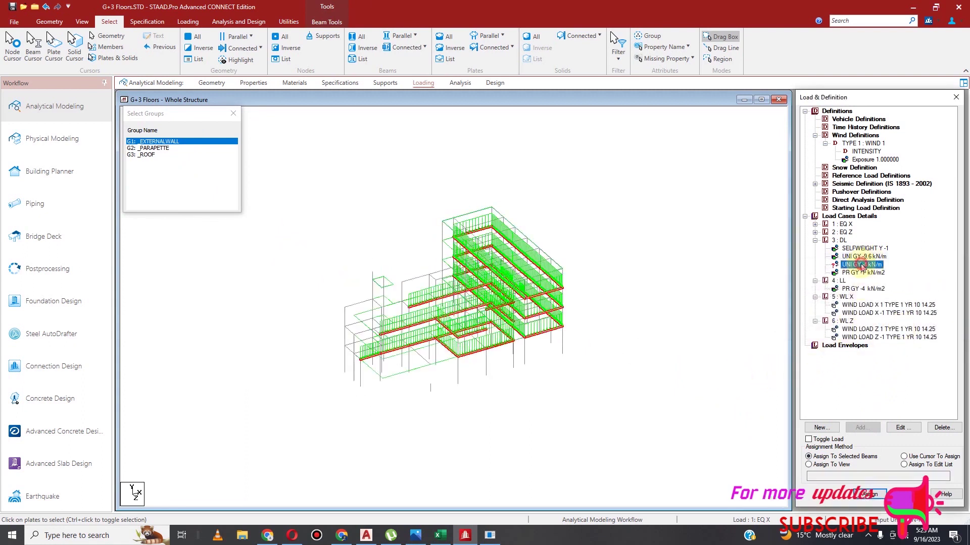
pyautogui.click(177, 155)
pyautogui.click(178, 149)
pyautogui.keyDown('ctrl'); pyautogui.click(197, 142); pyautogui.keyUp('ctrl')
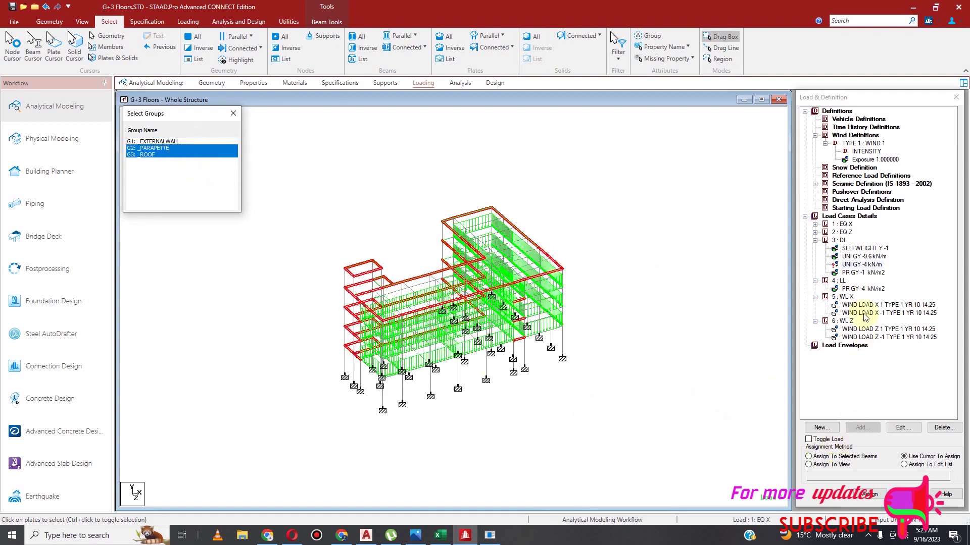
pyautogui.click(808, 456)
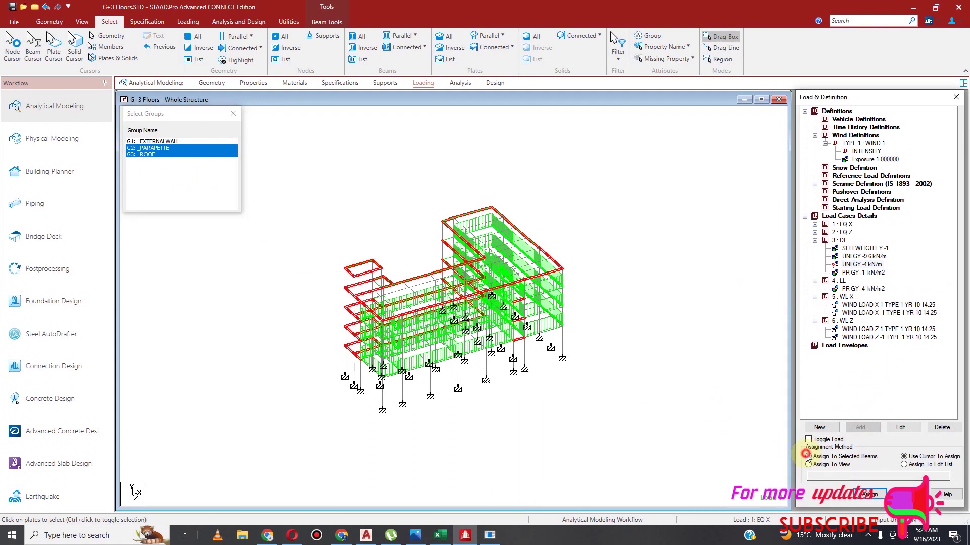
pyautogui.click(867, 500)
pyautogui.click(892, 326)
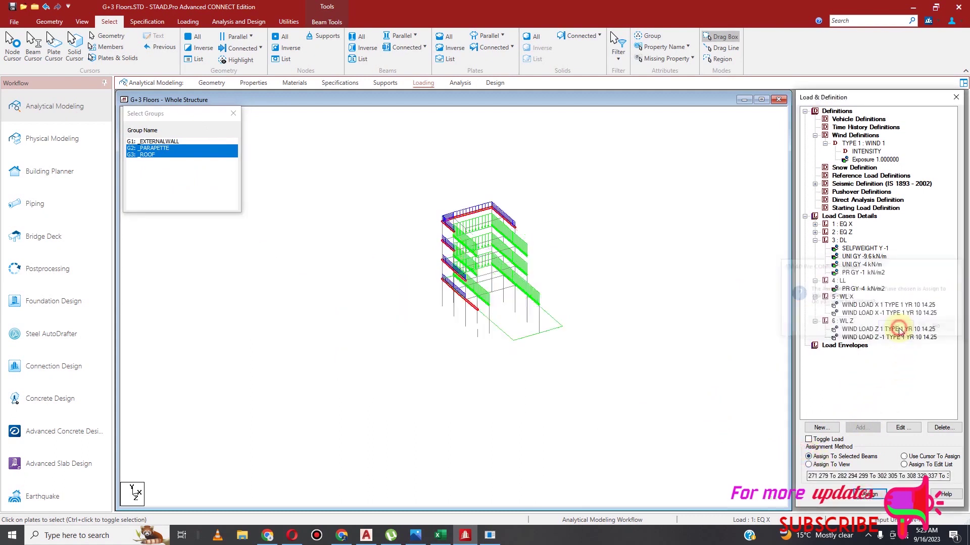
pyautogui.scroll(-2, 434, 317)
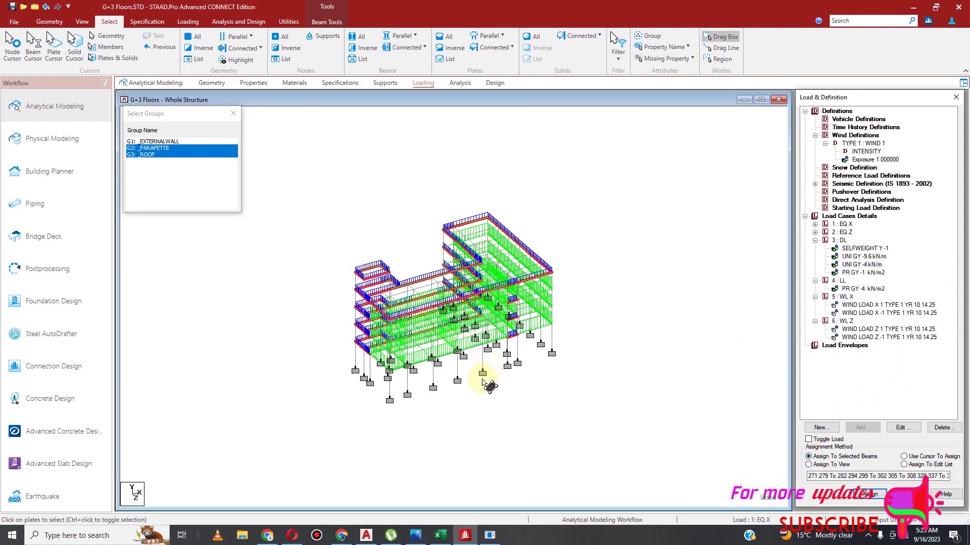
pyautogui.scroll(3, 477, 381)
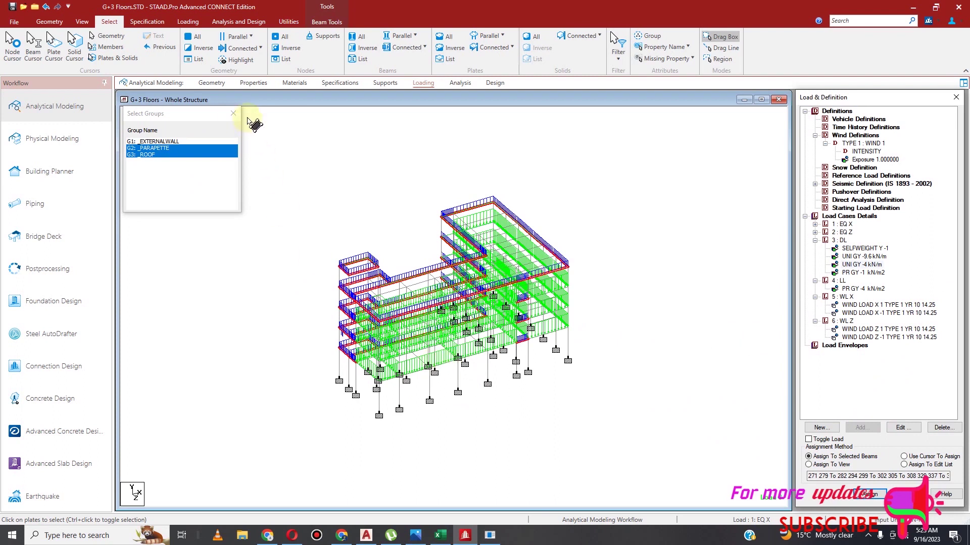
# Save the modified structure and close the group selection
pyautogui.click(12, 7)
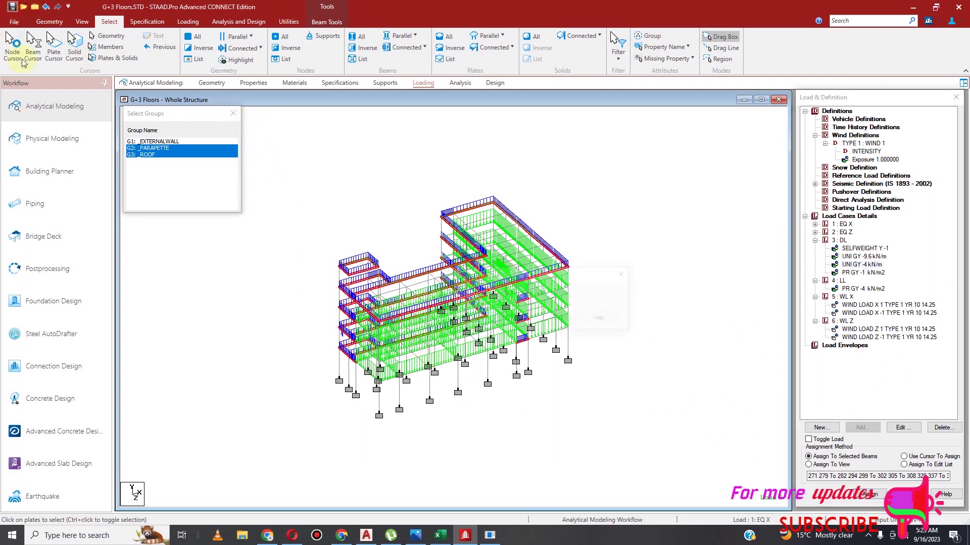
pyautogui.click(479, 319)
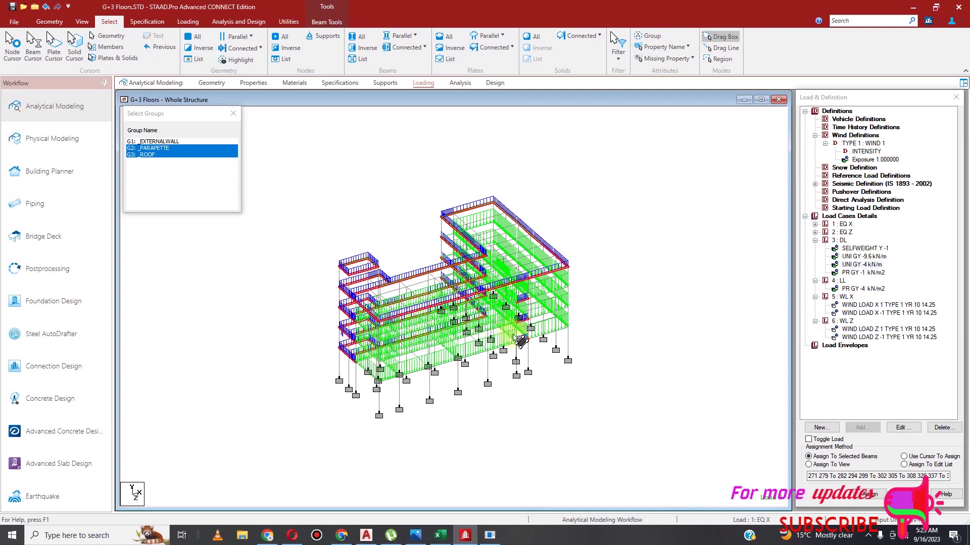
pyautogui.scroll(-1, 541, 411)
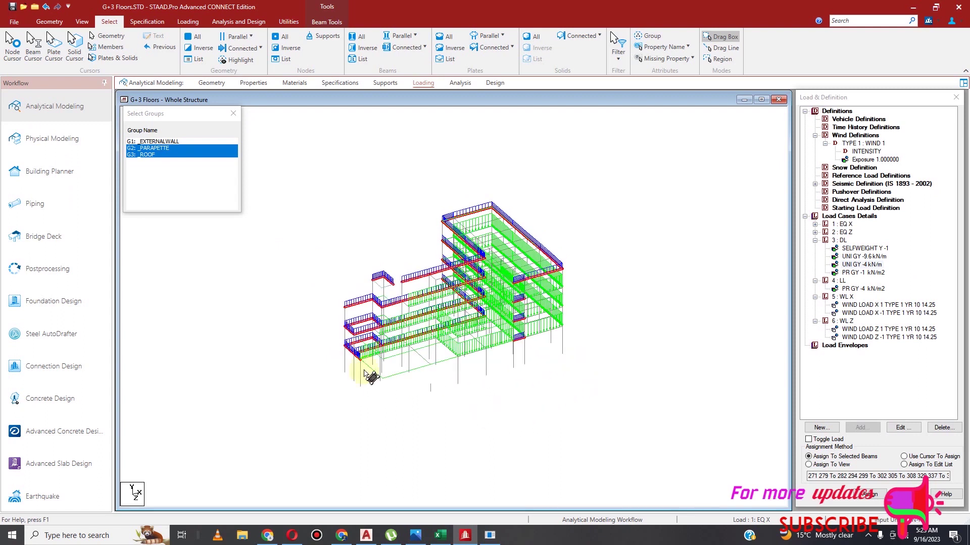
pyautogui.click(233, 114)
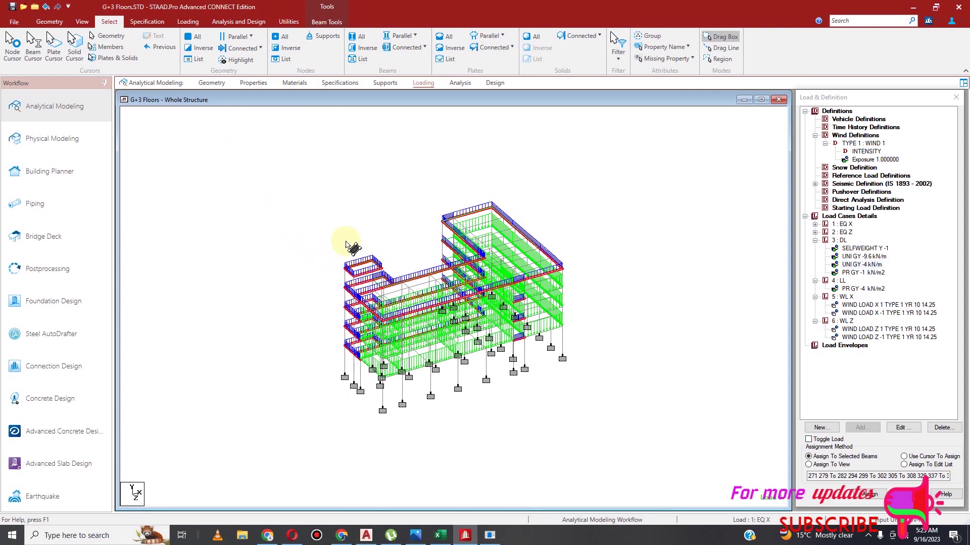
# Generate automatic load combinations with code BS:8110, category 2.4.3, and add them to the load cases
pyautogui.click(190, 25)
pyautogui.click(223, 67)
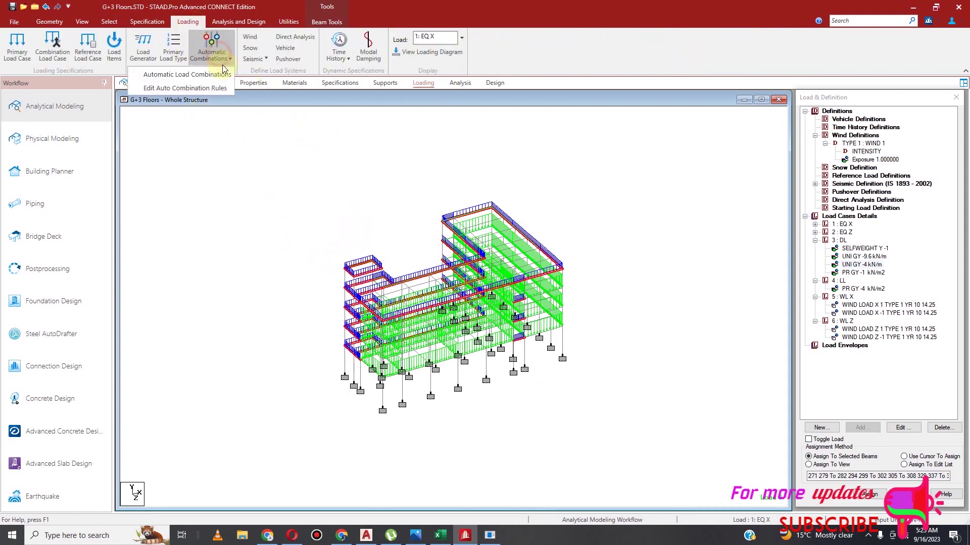
pyautogui.click(223, 75)
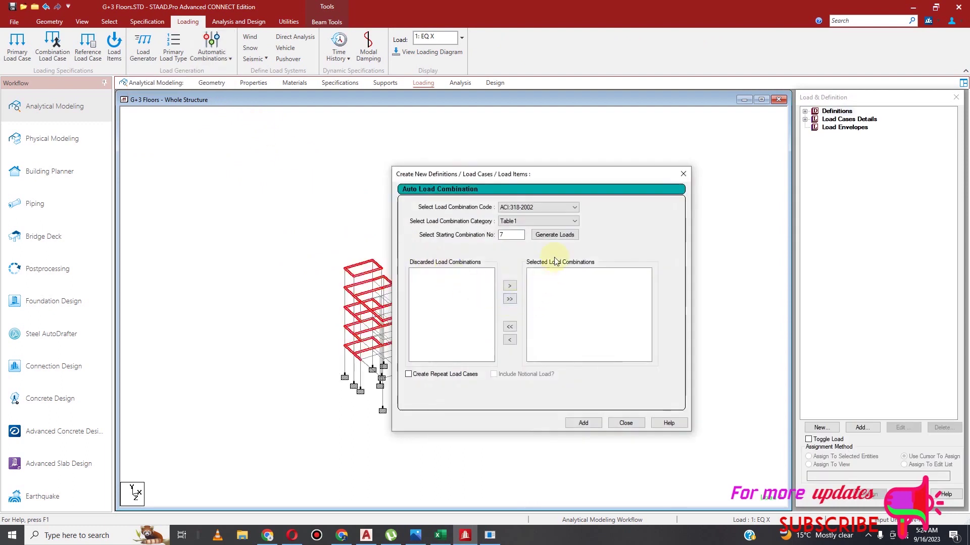
pyautogui.click(559, 208)
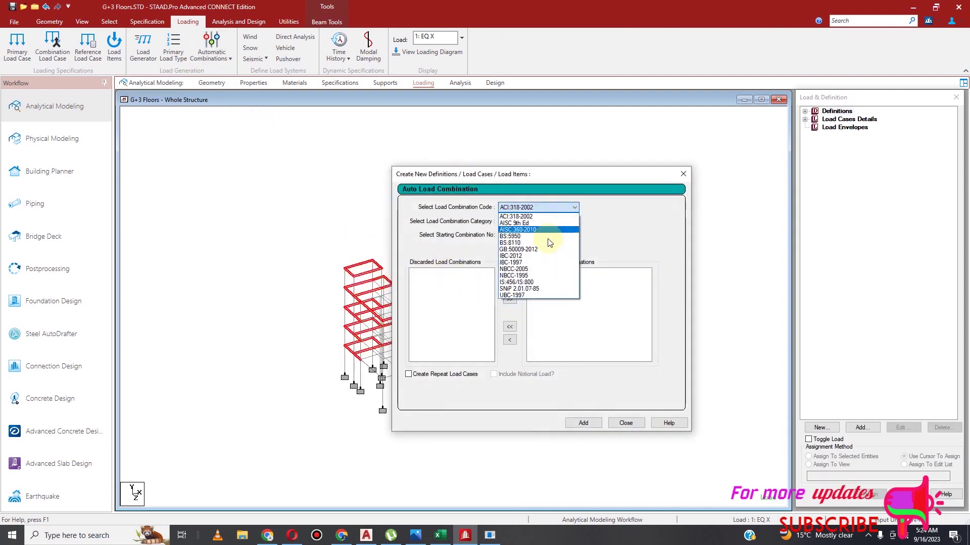
pyautogui.click(546, 243)
pyautogui.click(570, 223)
pyautogui.click(561, 228)
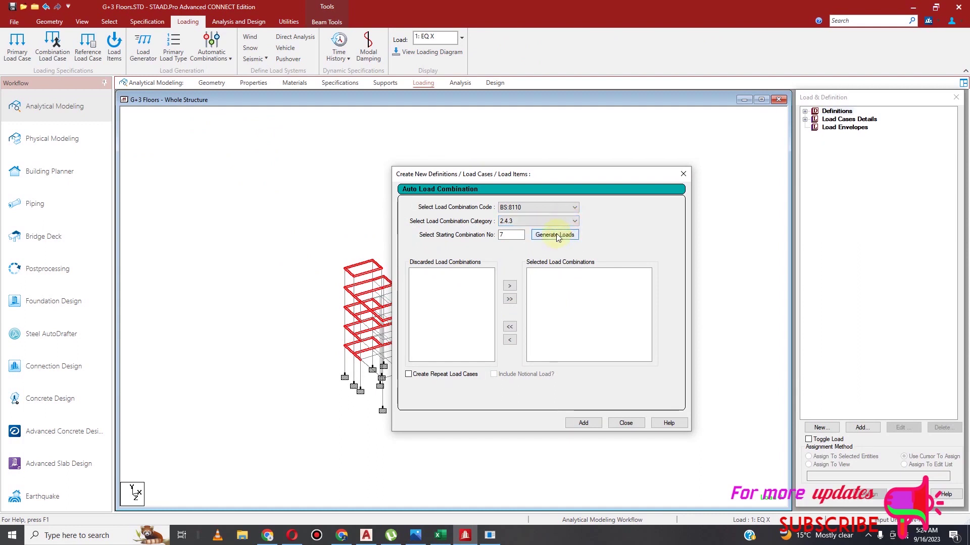
pyautogui.click(555, 236)
pyautogui.click(587, 423)
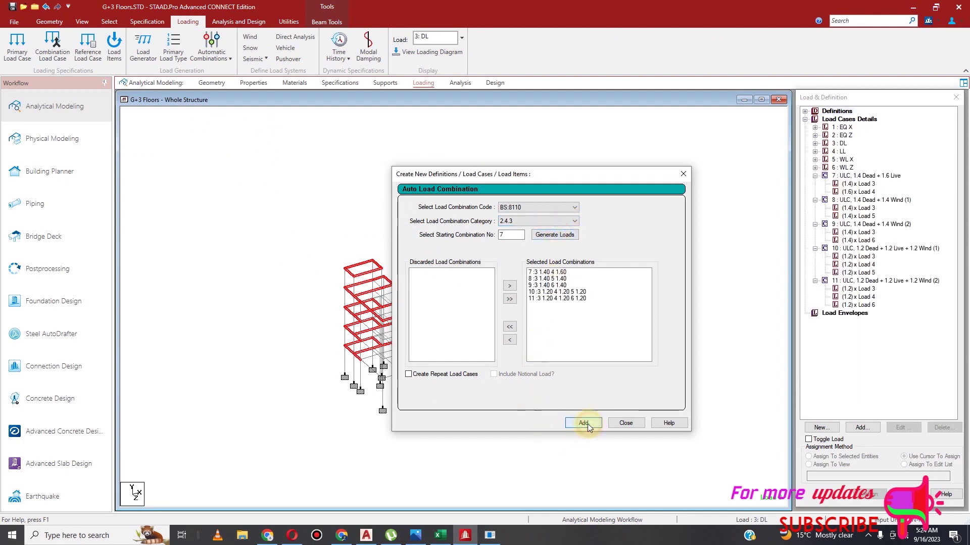
pyautogui.click(632, 426)
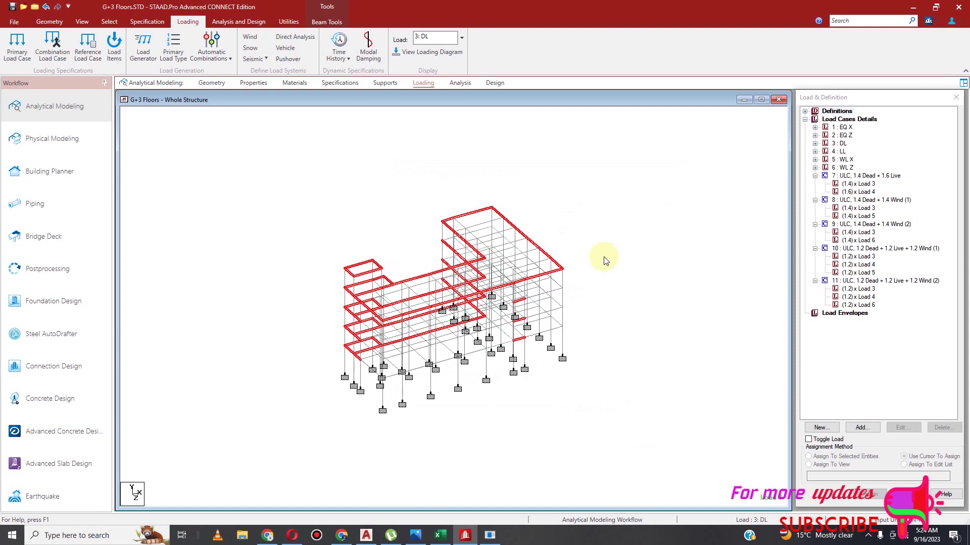
# Clear the beam selection, run the analysis with the modified structure saved, and open the output file
pyautogui.click(466, 88)
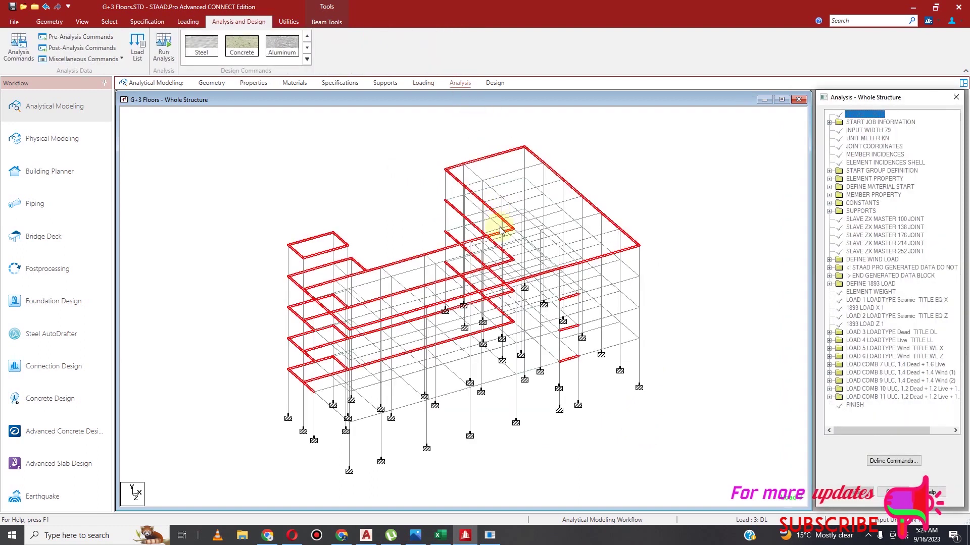
pyautogui.click(642, 166)
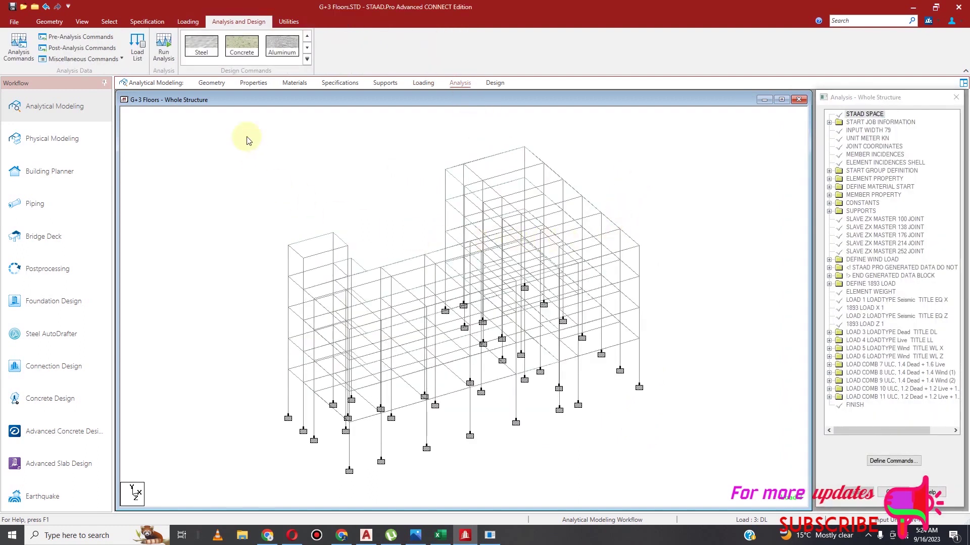
pyautogui.click(170, 56)
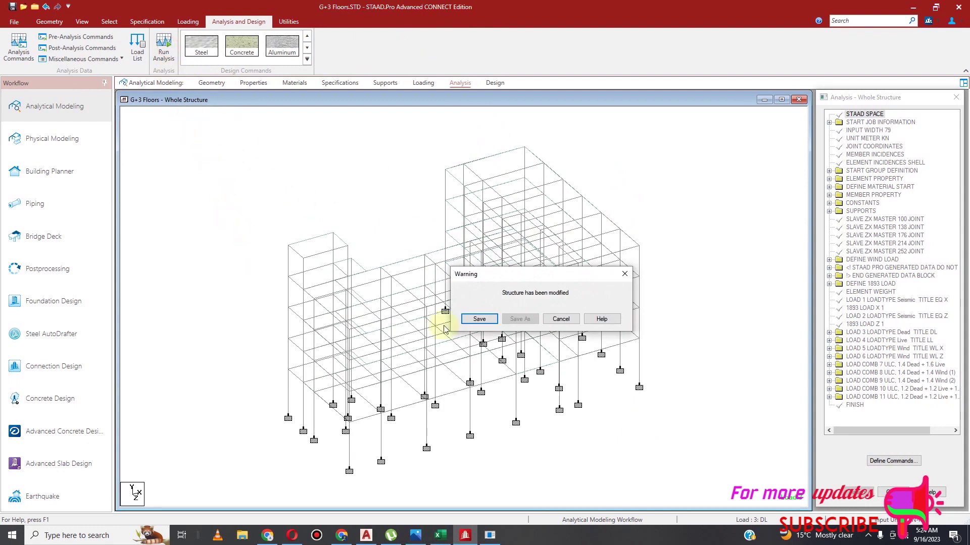
pyautogui.click(480, 320)
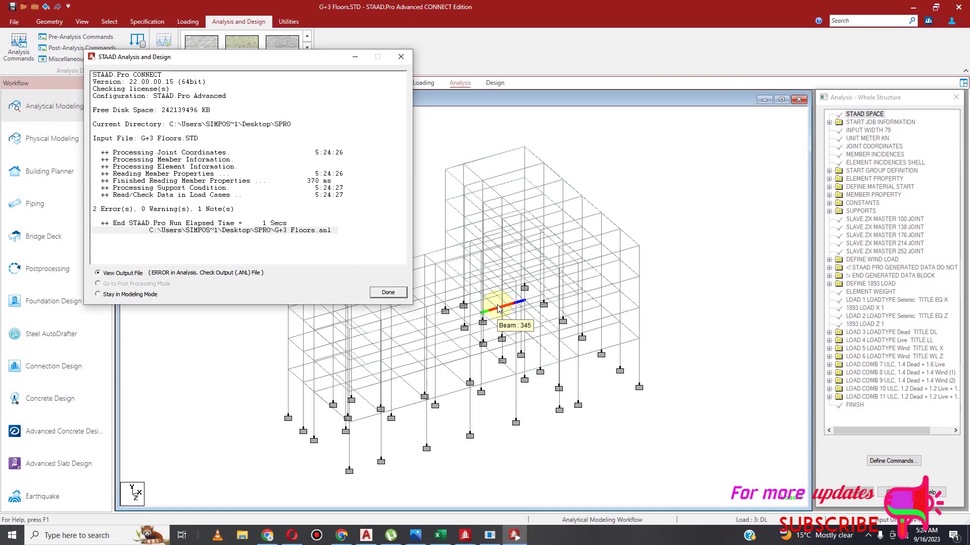
pyautogui.click(398, 289)
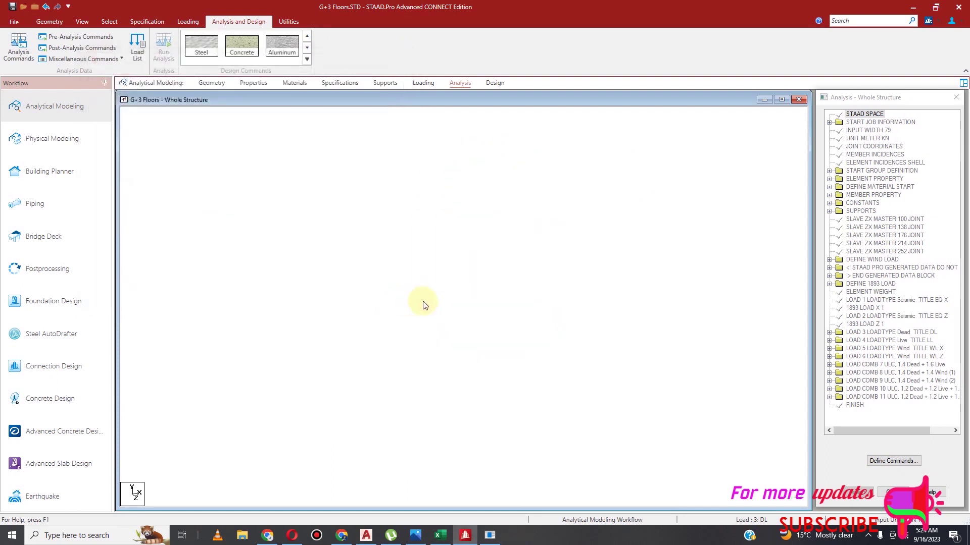
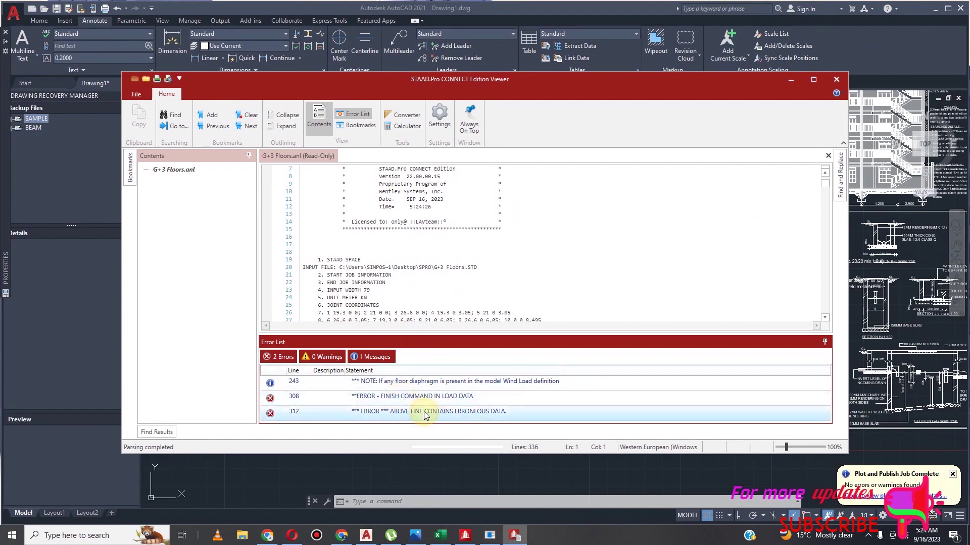
# Examine the analysis output file for the floor diaphragm note and the load data errors, then close the viewer
pyautogui.scroll(-18, 444, 227)
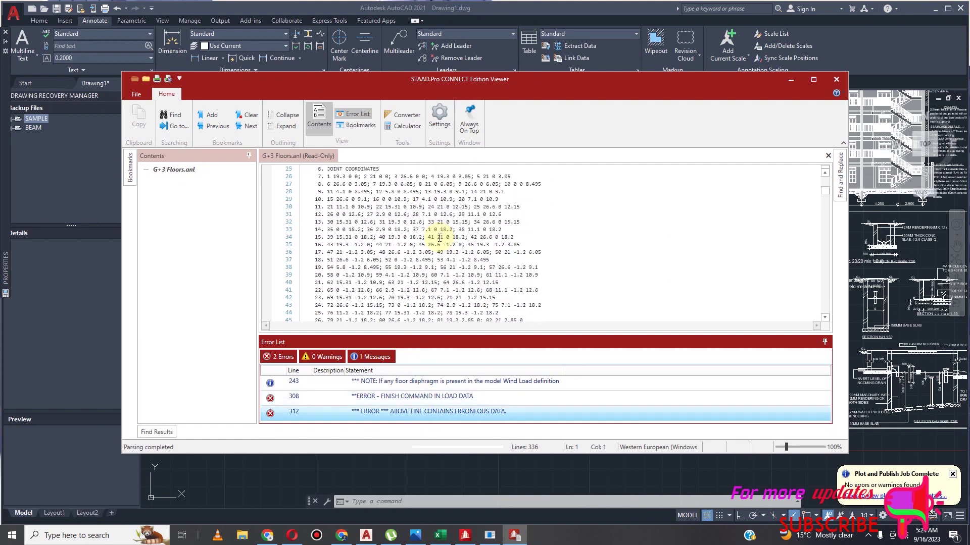
pyautogui.scroll(-20, 432, 249)
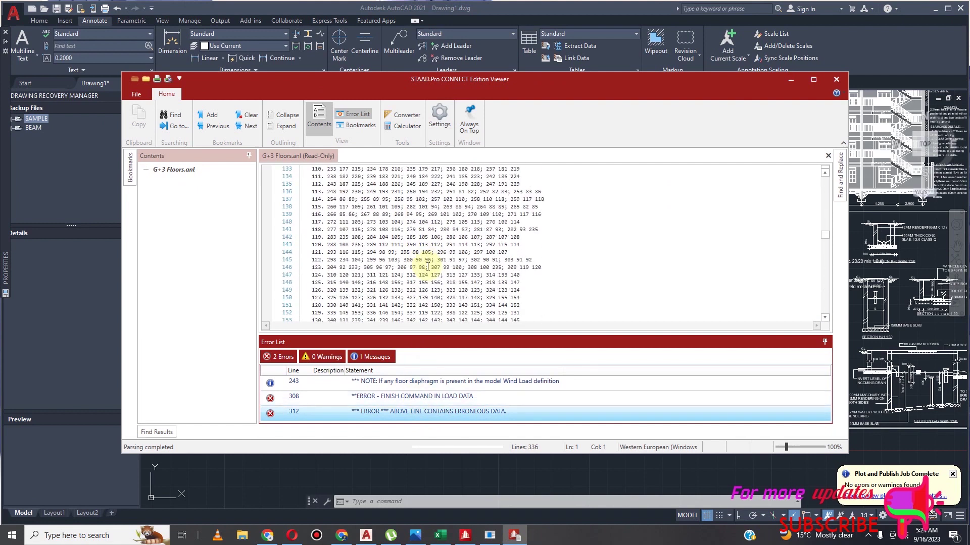
pyautogui.scroll(-20, 437, 227)
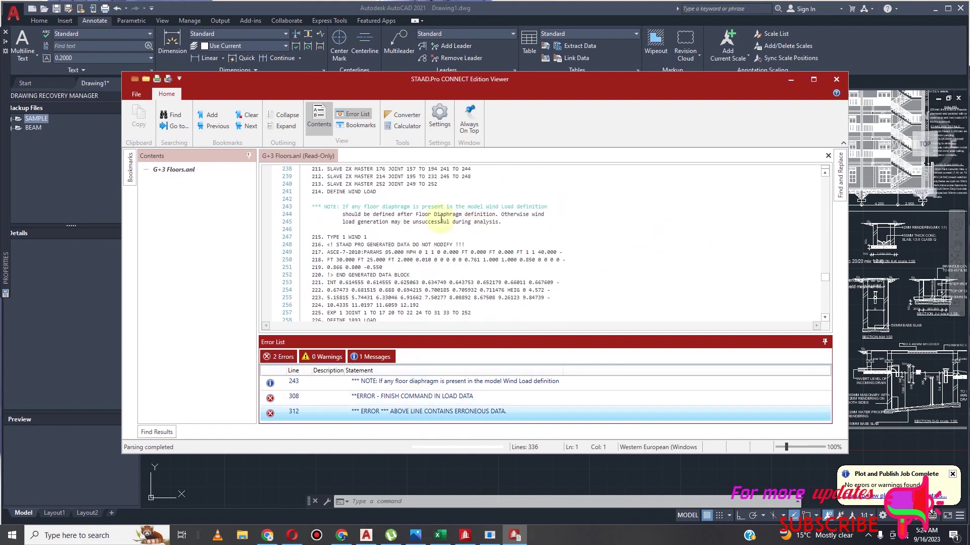
pyautogui.scroll(5, 437, 227)
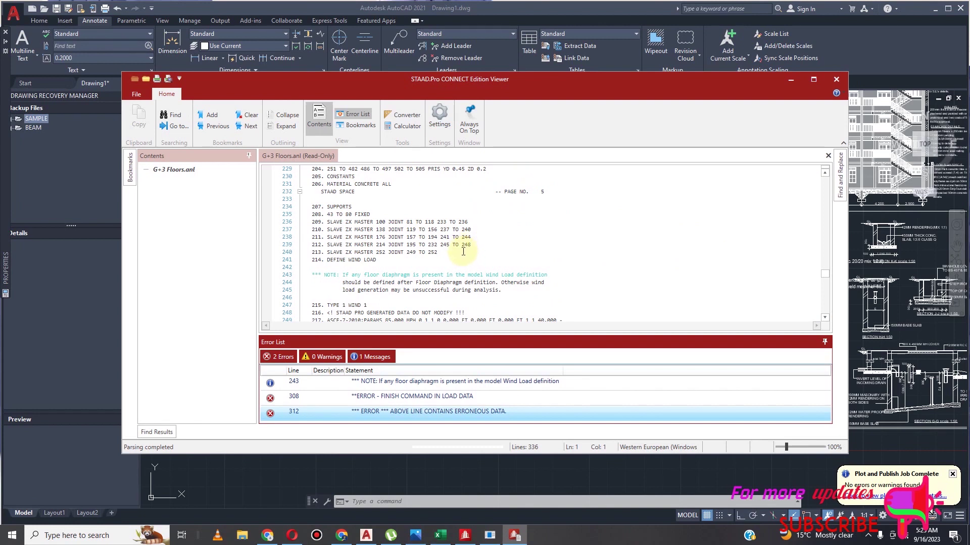
pyautogui.scroll(-4, 454, 253)
pyautogui.scroll(-18, 319, 198)
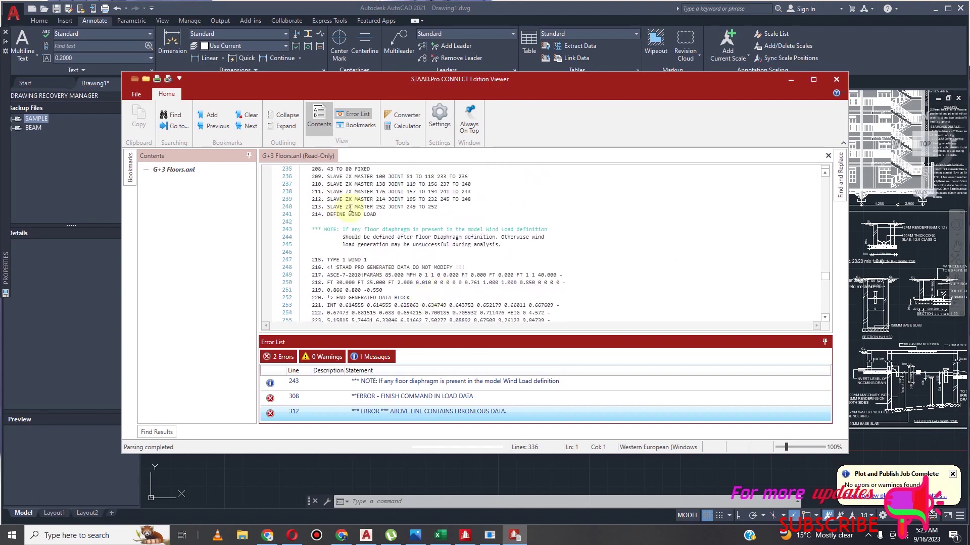
pyautogui.scroll(-3, 412, 230)
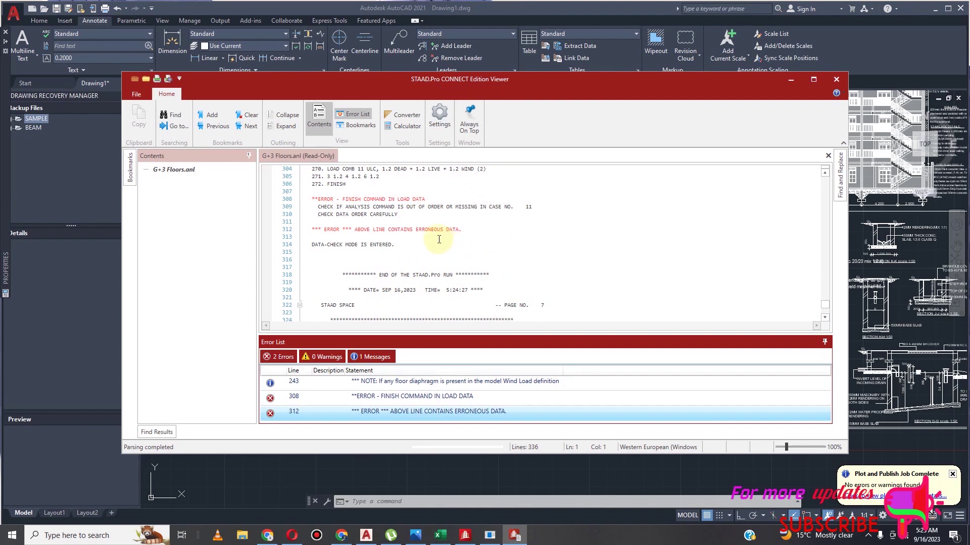
pyautogui.scroll(14, 439, 242)
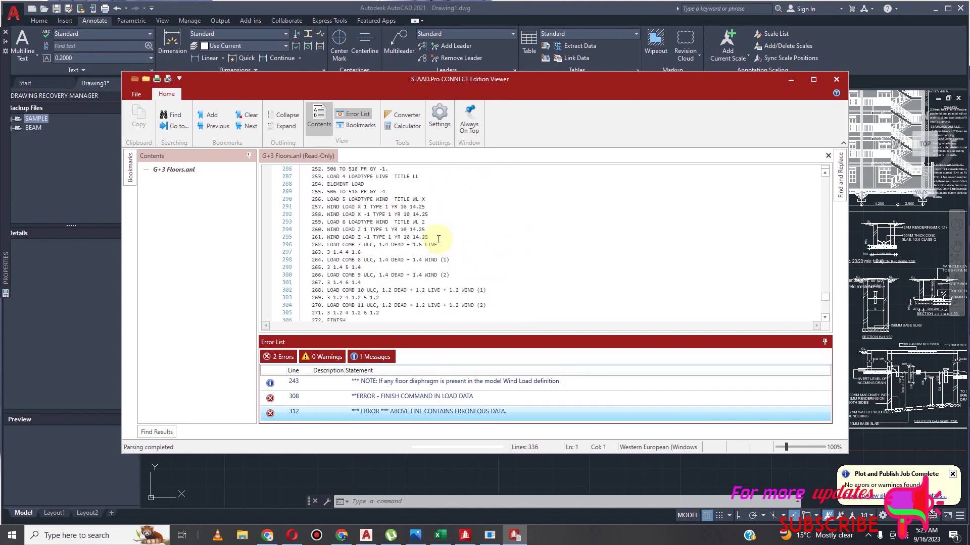
pyautogui.scroll(9, 437, 236)
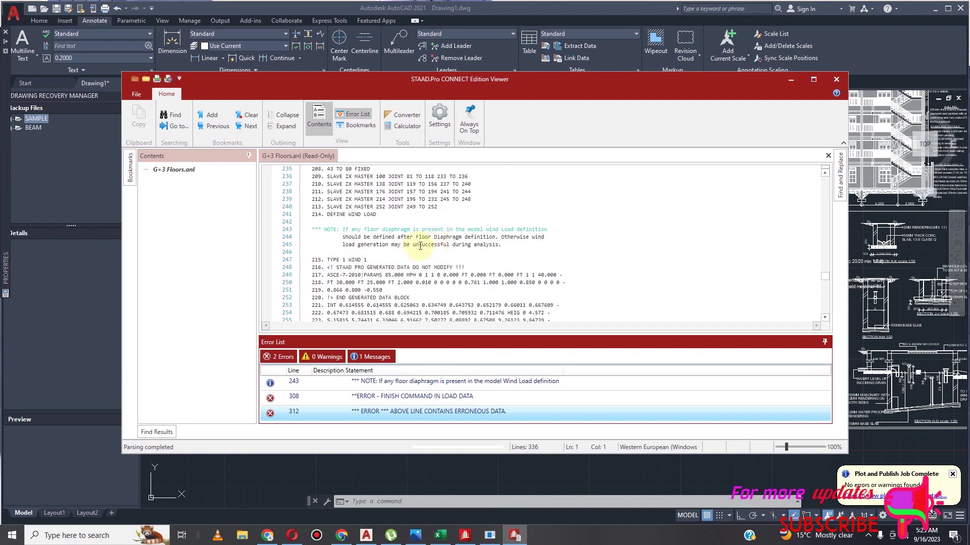
pyautogui.scroll(5, 424, 242)
pyautogui.scroll(-6, 423, 241)
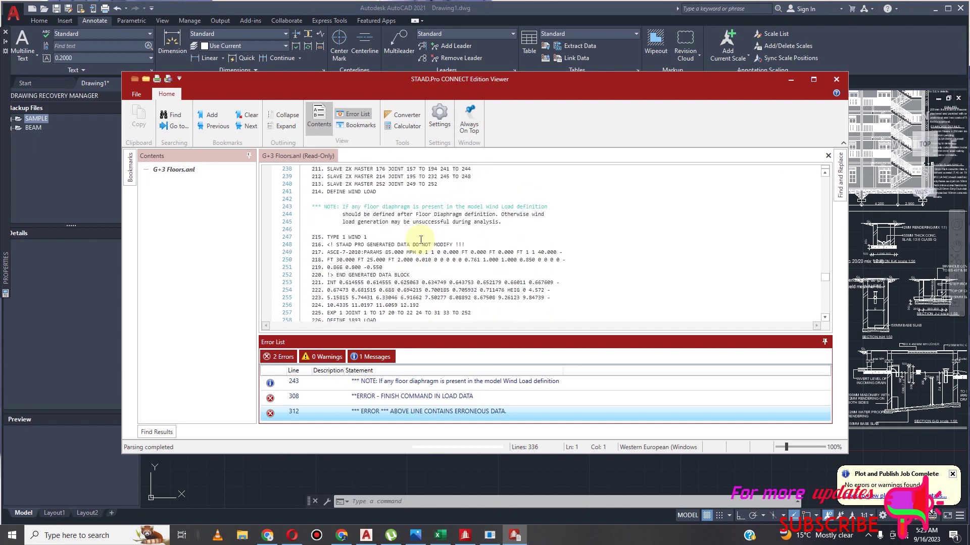
pyautogui.scroll(-20, 421, 240)
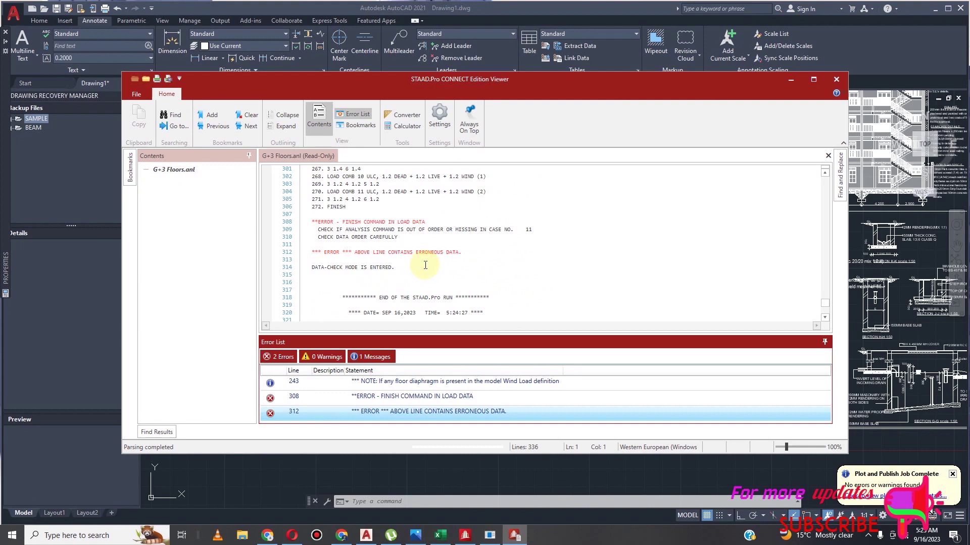
pyautogui.click(836, 80)
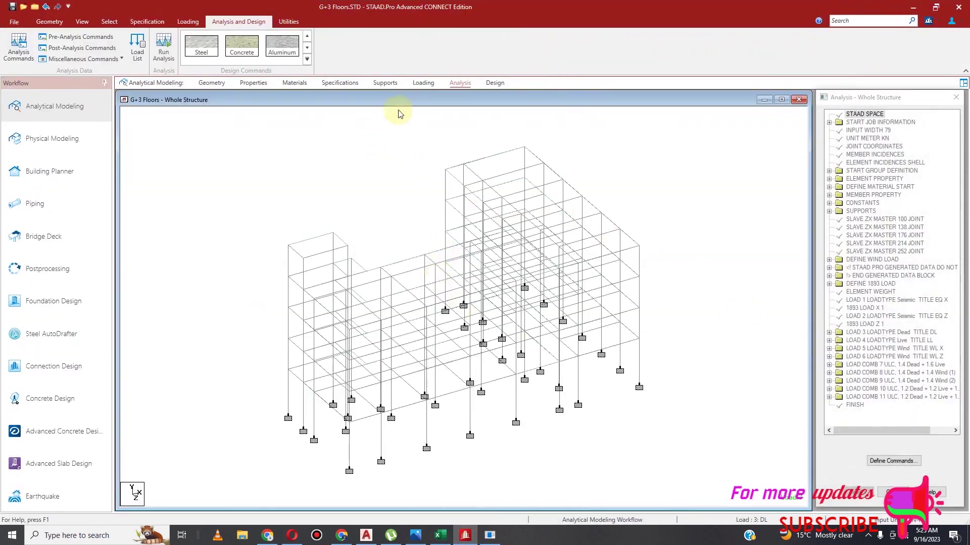
# Check the model for multiple structures
pyautogui.click(424, 83)
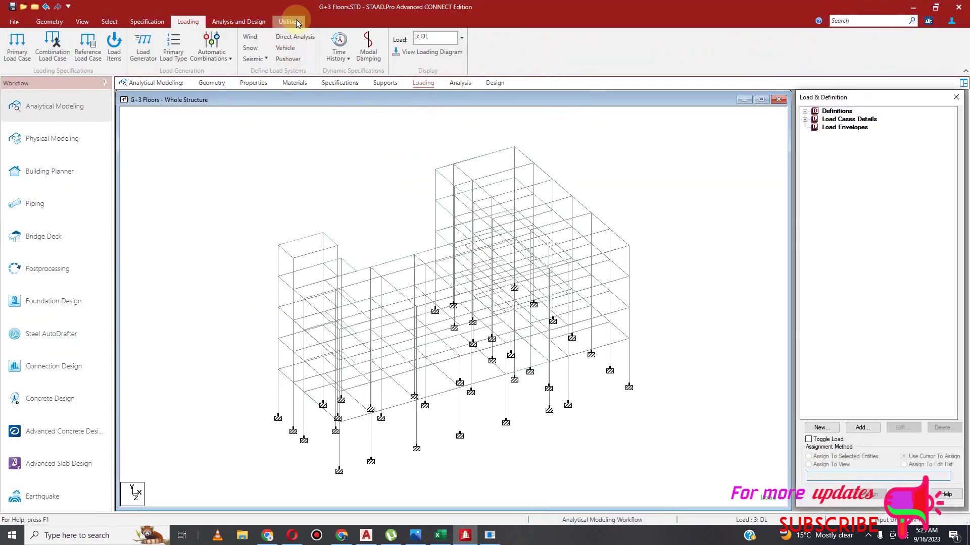
pyautogui.click(288, 21)
pyautogui.click(31, 36)
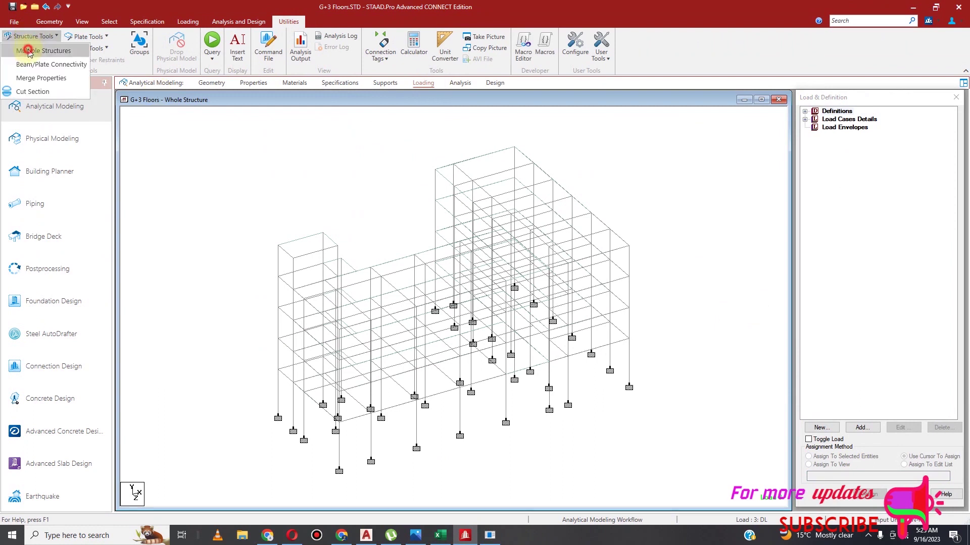
pyautogui.click(30, 48)
pyautogui.click(188, 207)
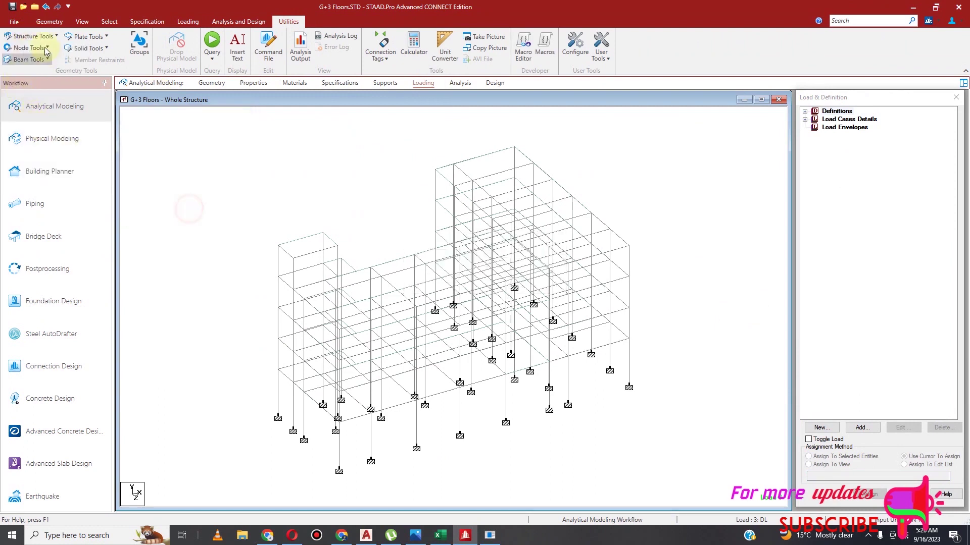
# Look through the node and beam checking tools, then run the beam/plate connectivity check
pyautogui.click(44, 48)
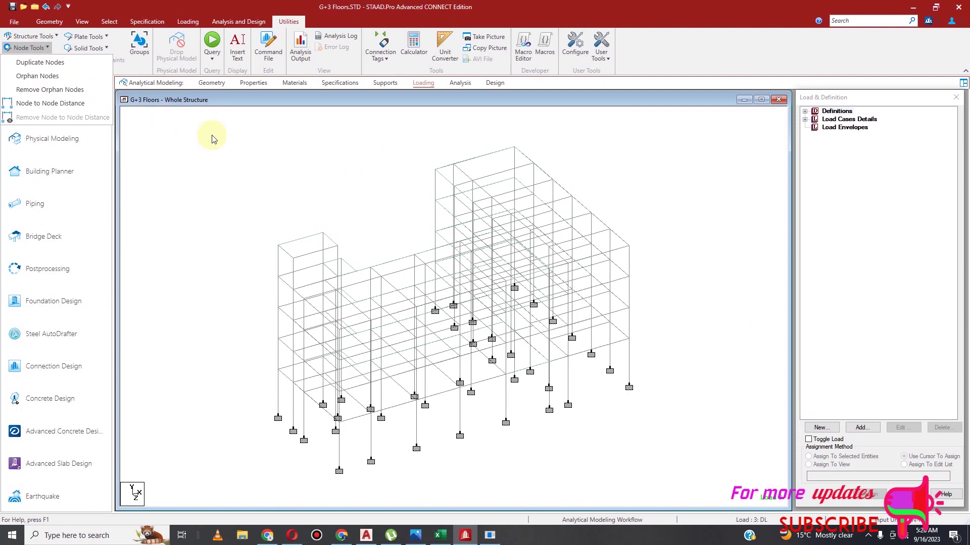
pyautogui.click(219, 141)
pyautogui.click(30, 59)
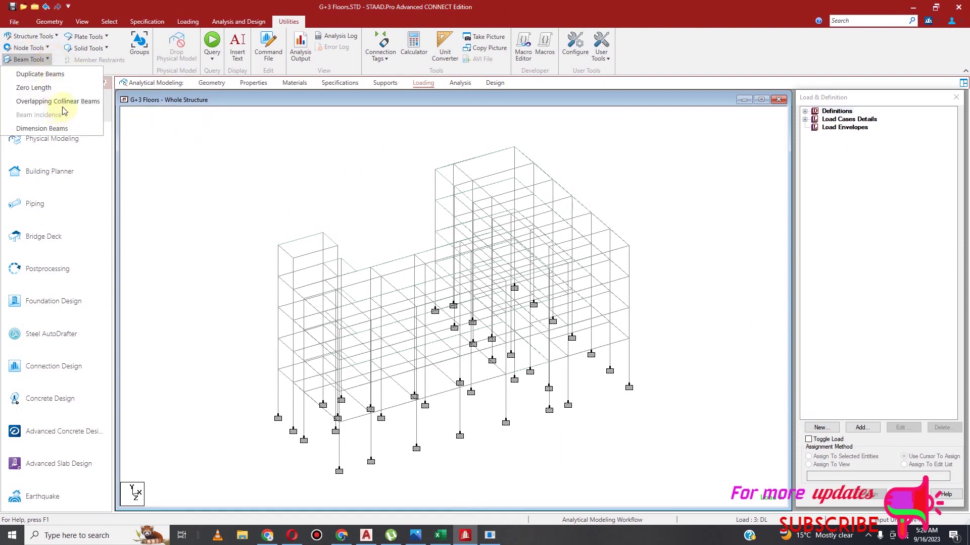
pyautogui.click(44, 36)
pyautogui.click(55, 67)
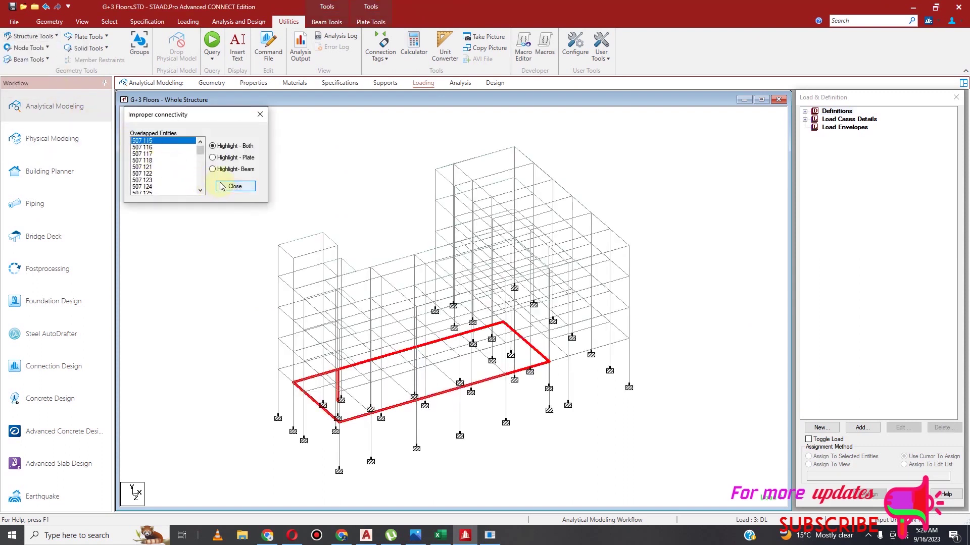
# Highlight several of plate 507's overlapped beam pairs, including 507 118, 507 121 and 507 124, then close the improper connectivity results
pyautogui.click(142, 147)
pyautogui.click(143, 161)
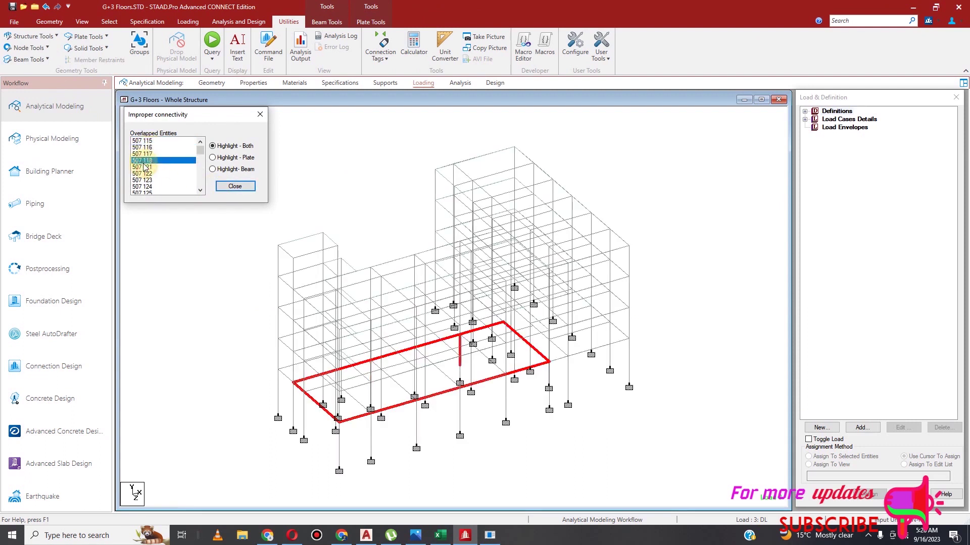
pyautogui.click(141, 180)
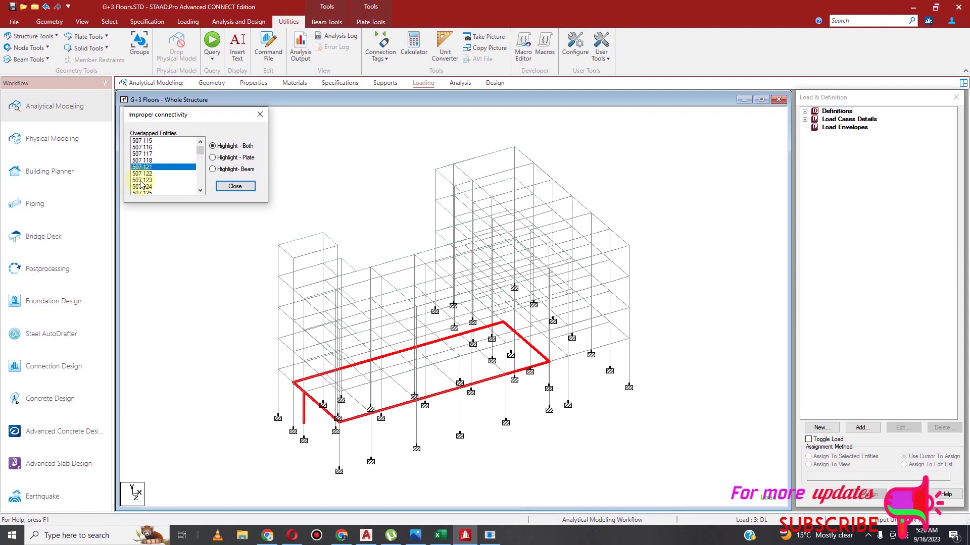
pyautogui.click(142, 186)
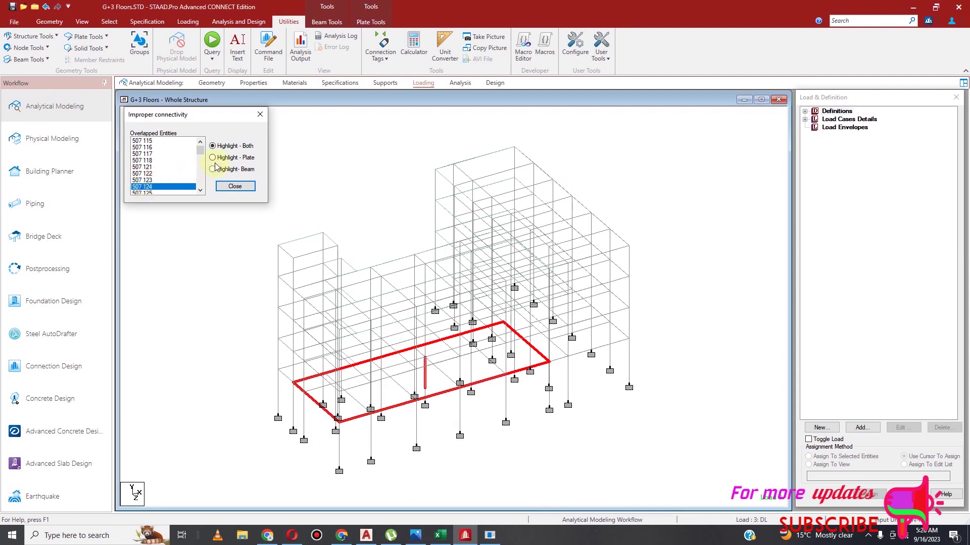
pyautogui.scroll(1, 444, 389)
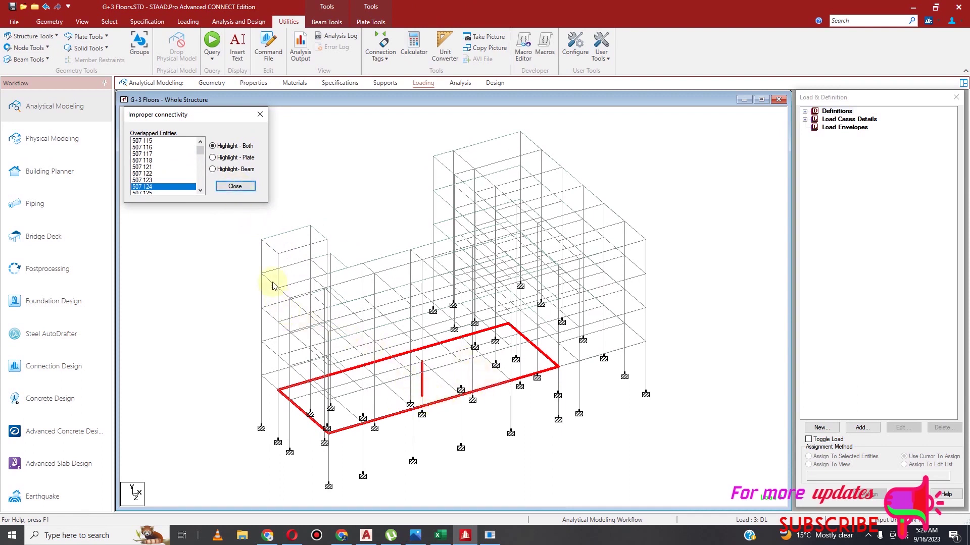
pyautogui.click(236, 187)
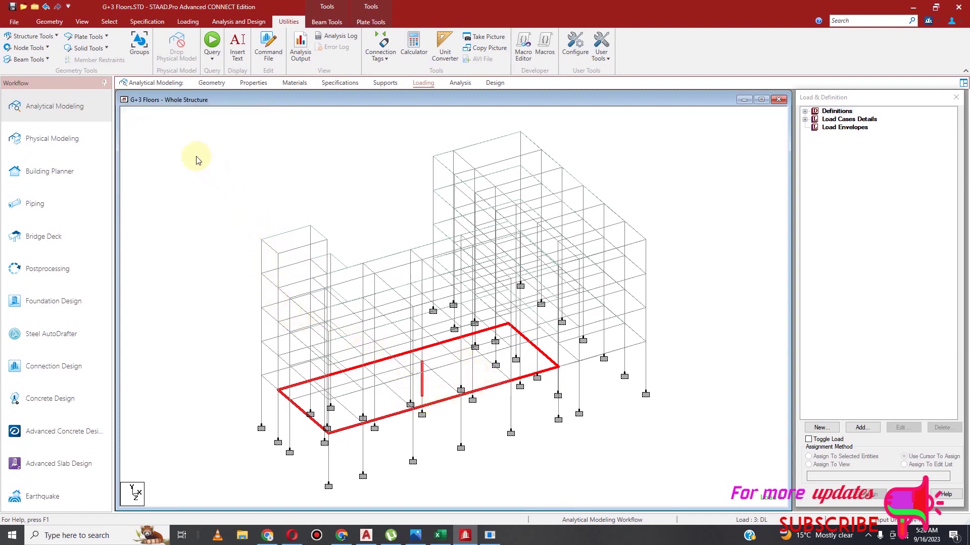
# Check the model for duplicate plates
pyautogui.click(101, 37)
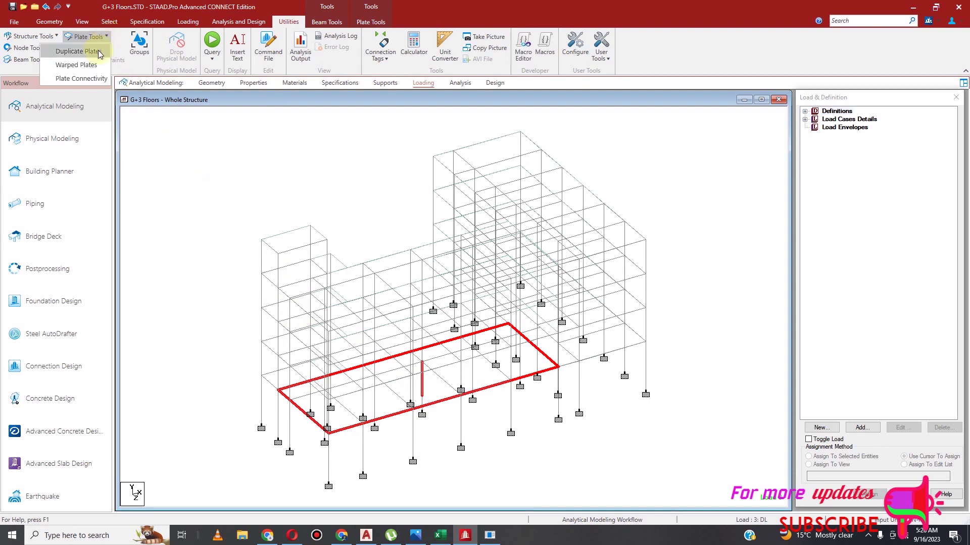
pyautogui.click(100, 52)
pyautogui.click(498, 286)
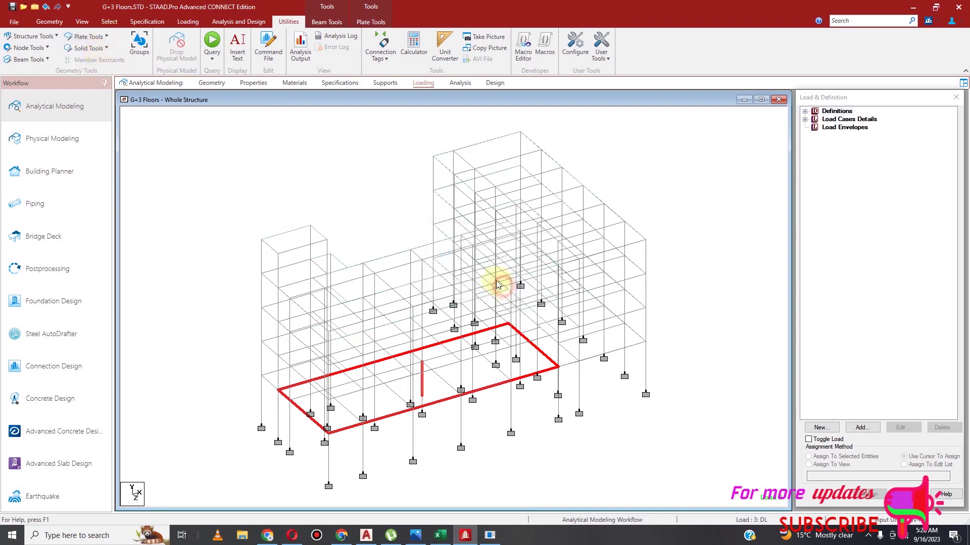
# Show the wind load items contained in load cases WL X and WL Z
pyautogui.click(202, 23)
pyautogui.click(805, 119)
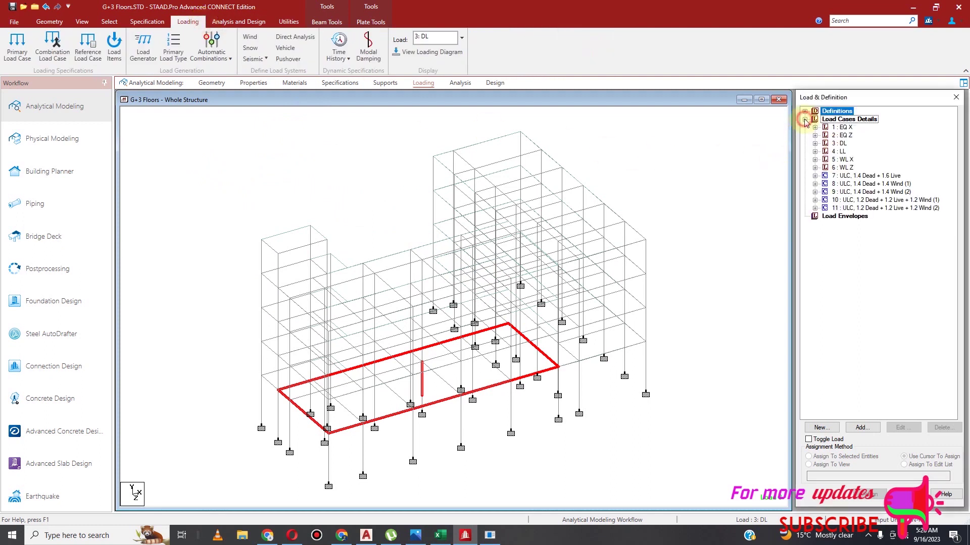
pyautogui.click(815, 159)
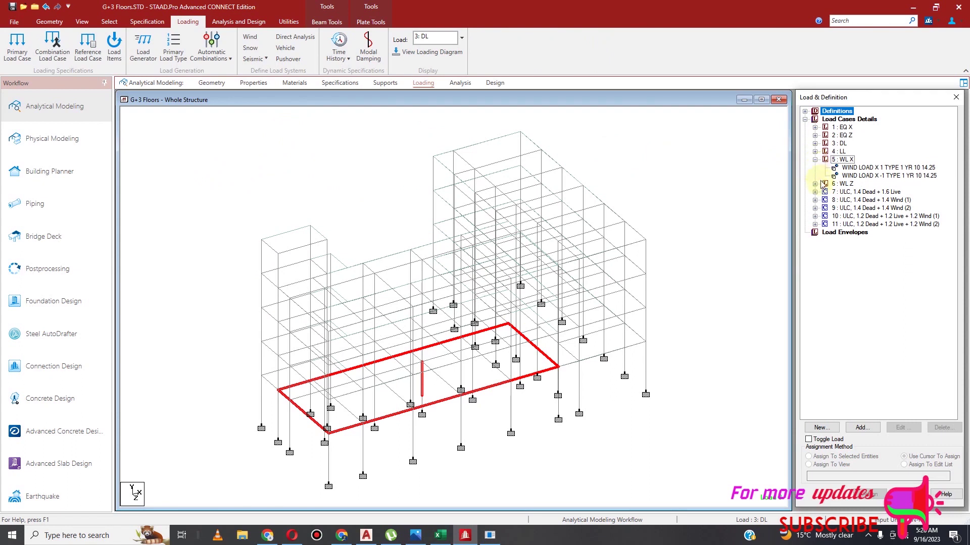
pyautogui.click(814, 183)
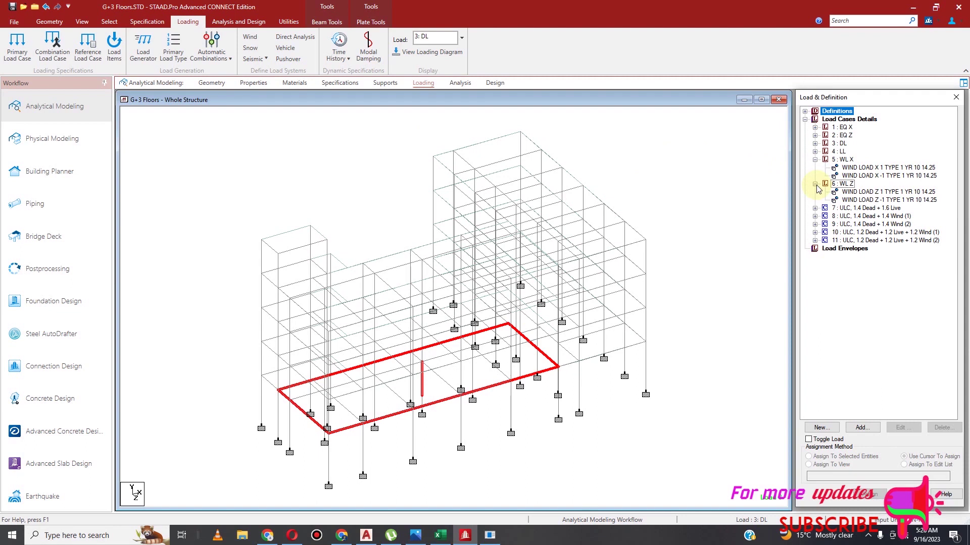
# Compare how the X 1 and X -1 wind loads of load case WL X act on the model
pyautogui.click(851, 168)
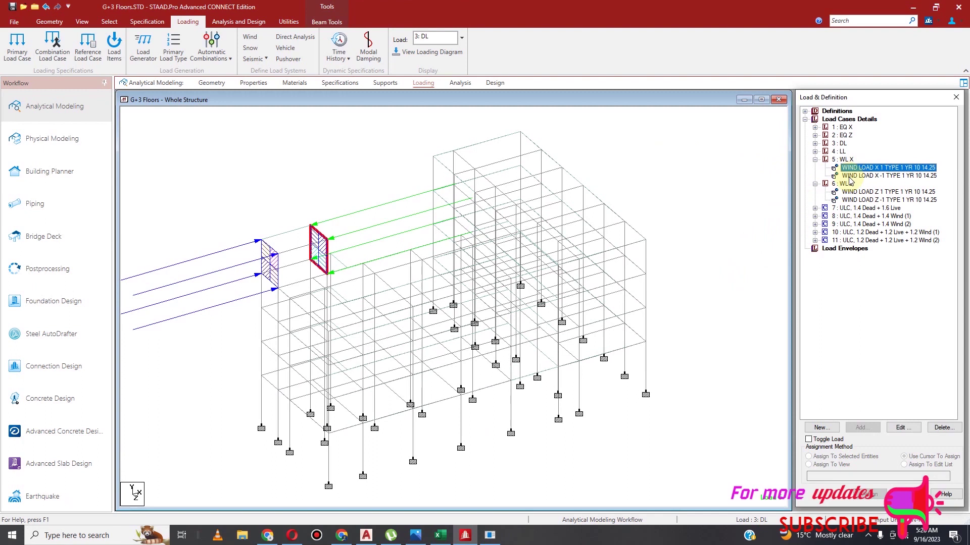
pyautogui.click(852, 177)
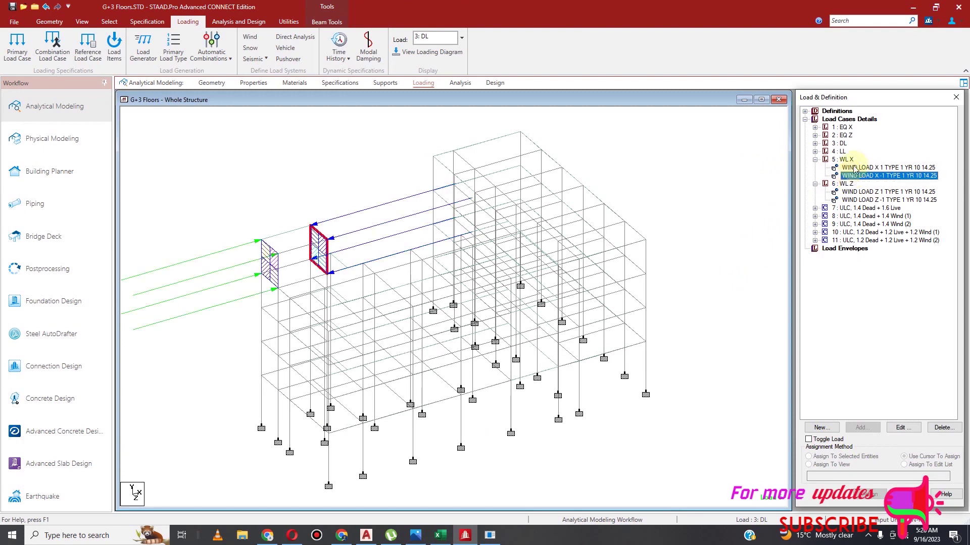
pyautogui.click(852, 168)
pyautogui.click(852, 175)
pyautogui.click(852, 168)
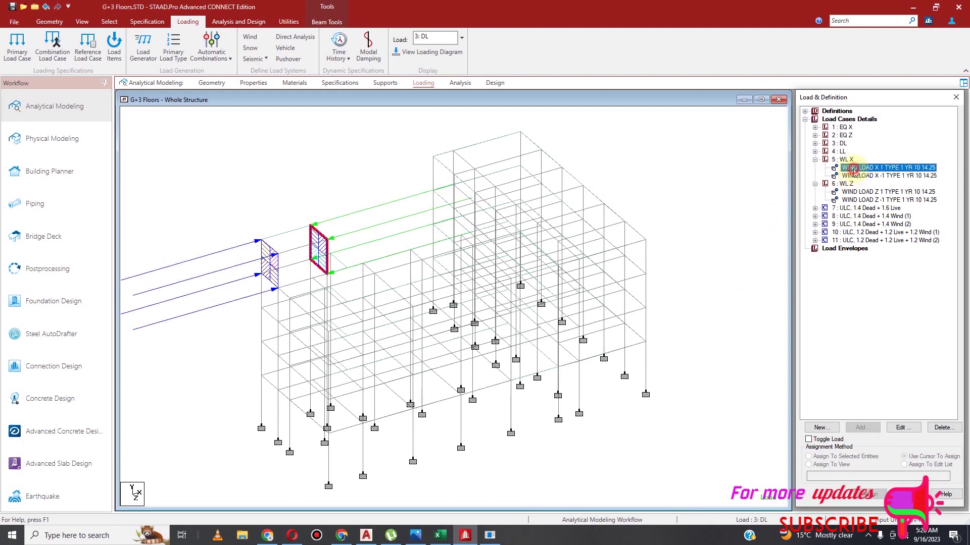
pyautogui.click(851, 176)
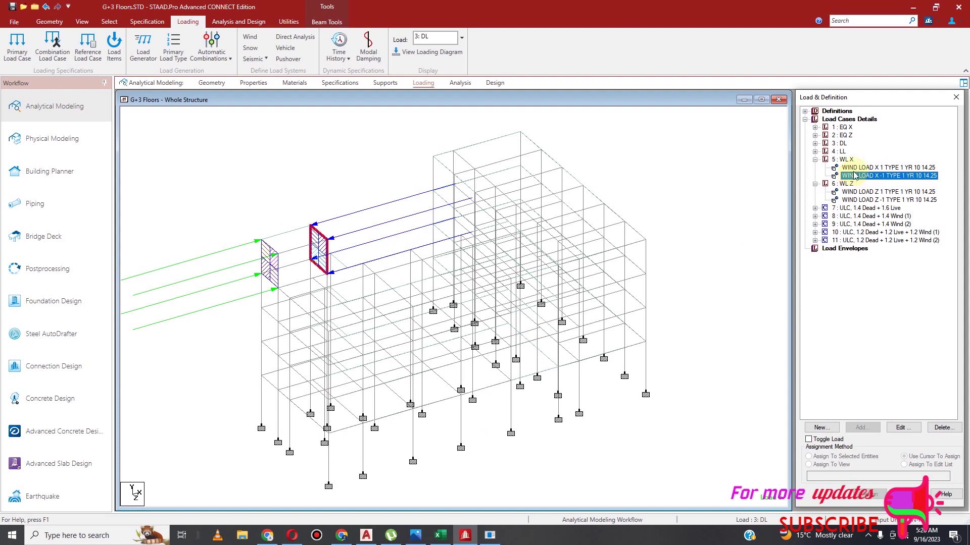
pyautogui.click(853, 168)
pyautogui.click(854, 176)
pyautogui.click(853, 168)
pyautogui.click(857, 176)
pyautogui.click(854, 169)
# Delete the wind load cases WL X and WL Z, confirming each deletion
pyautogui.click(846, 159)
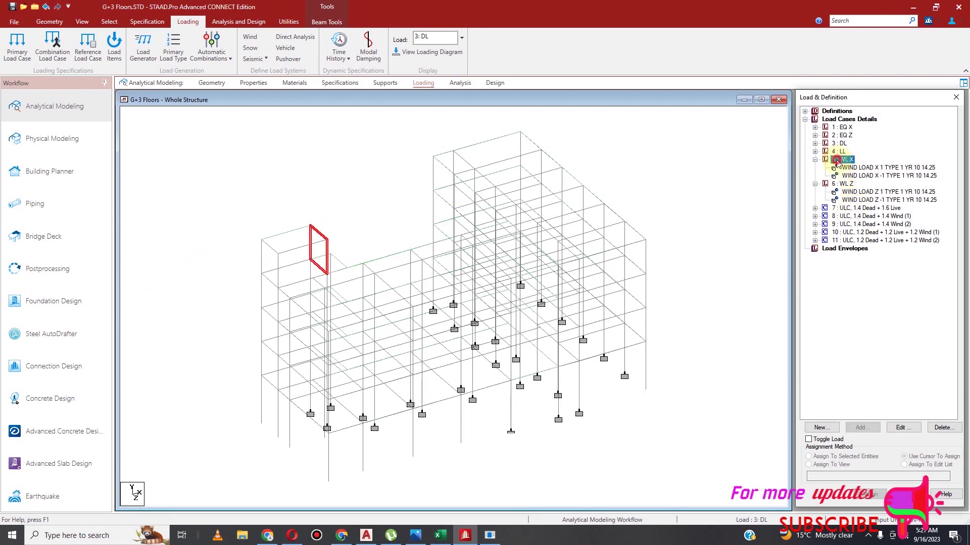
pyautogui.click(942, 428)
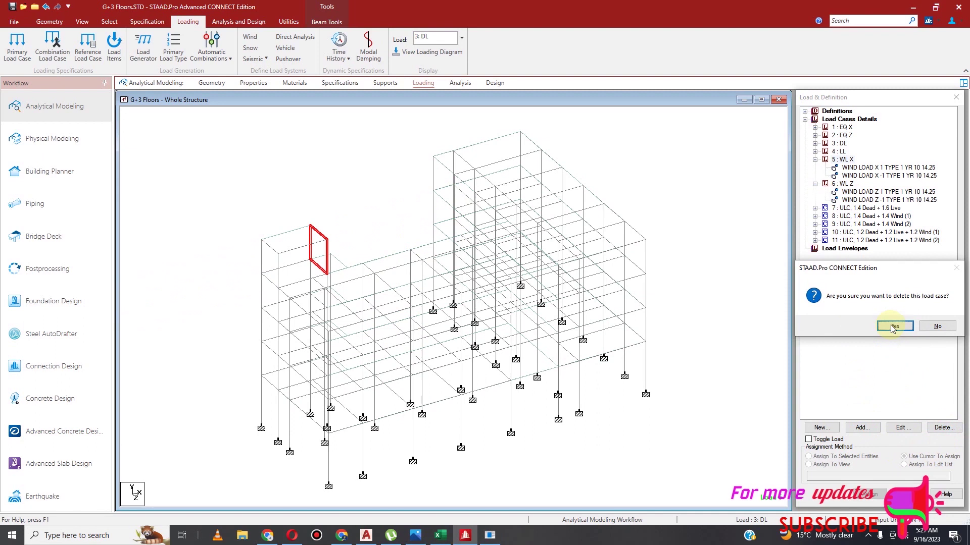
pyautogui.click(828, 325)
pyautogui.click(943, 428)
pyautogui.click(891, 326)
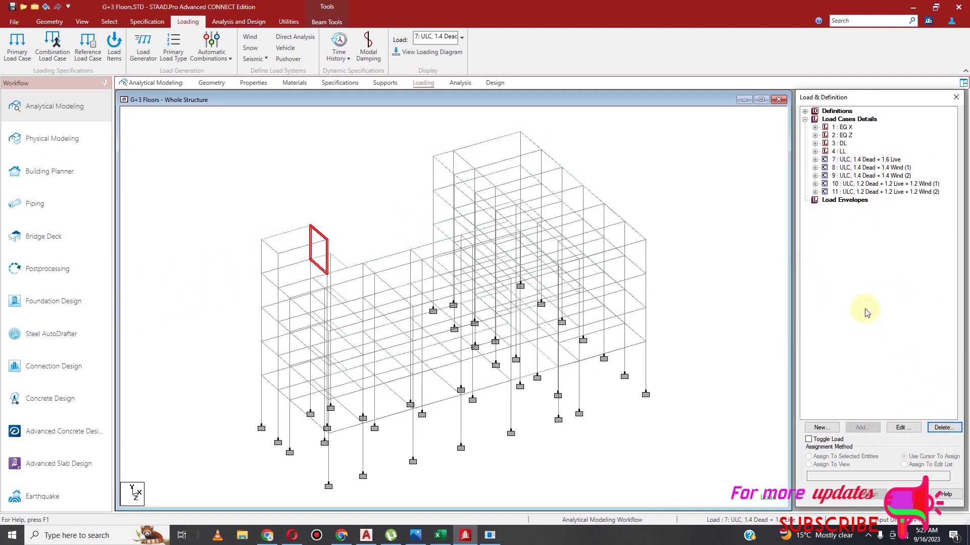
# Delete the existing TYPE 1 : WIND 1 wind definition with its intensity and exposure
pyautogui.click(804, 112)
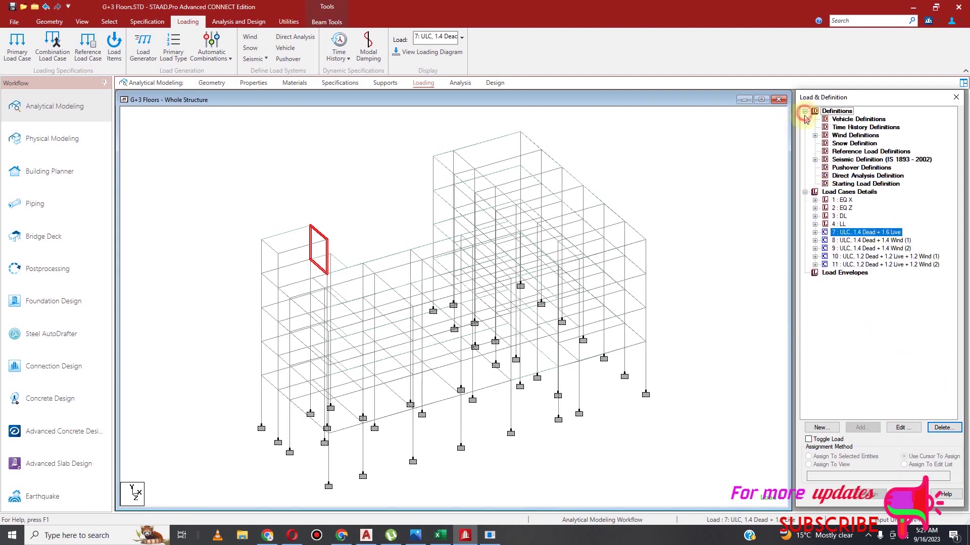
pyautogui.click(814, 135)
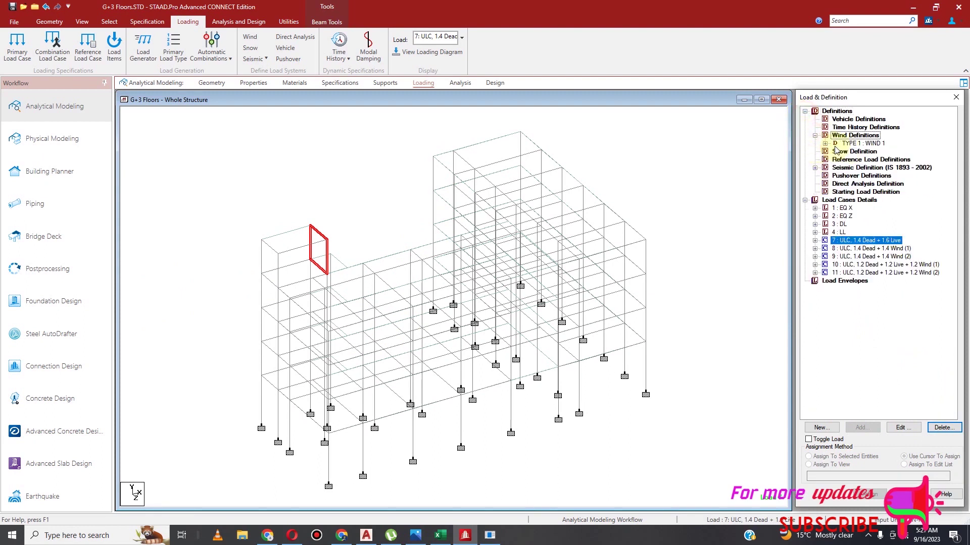
pyautogui.doubleClick(829, 144)
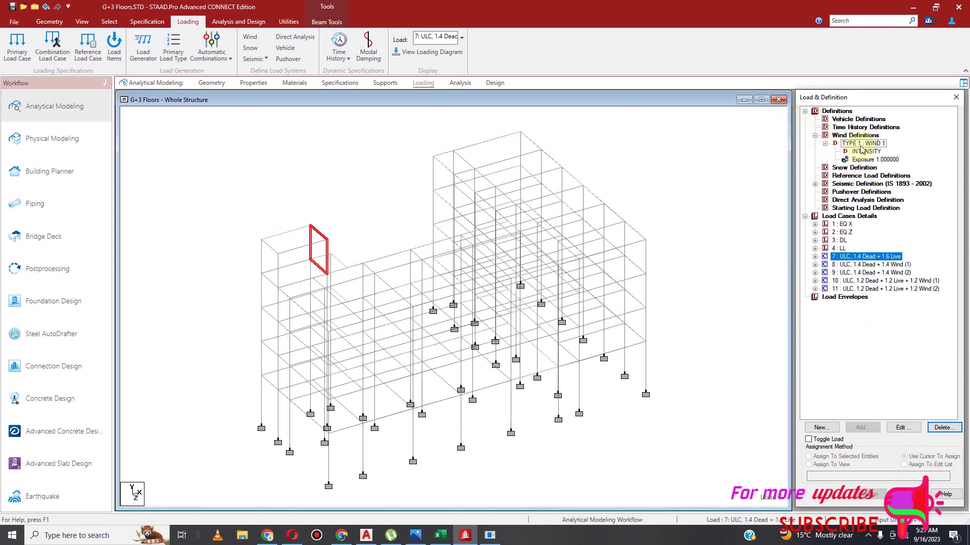
pyautogui.click(943, 428)
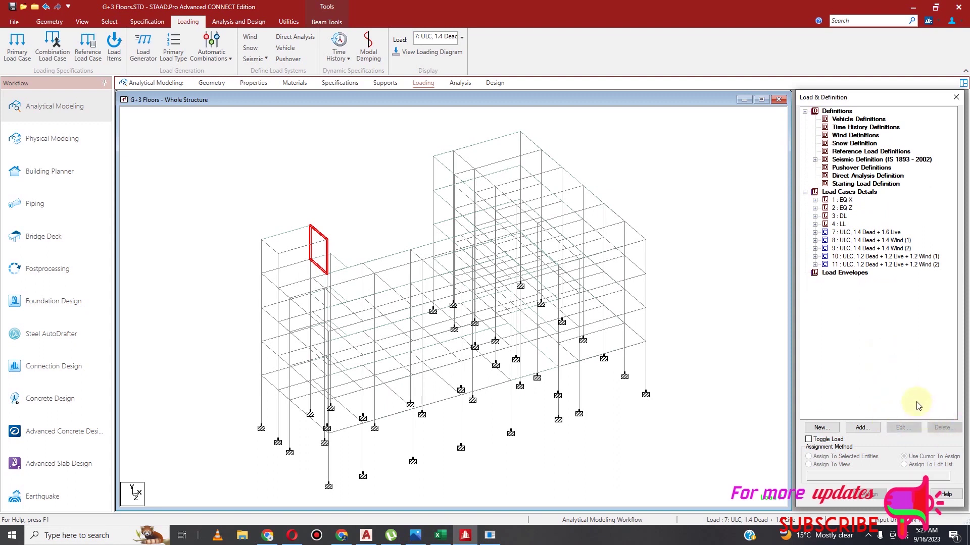
# Add a new wind type definition with type number 1 and comment WIND 1
pyautogui.click(855, 135)
pyautogui.click(862, 427)
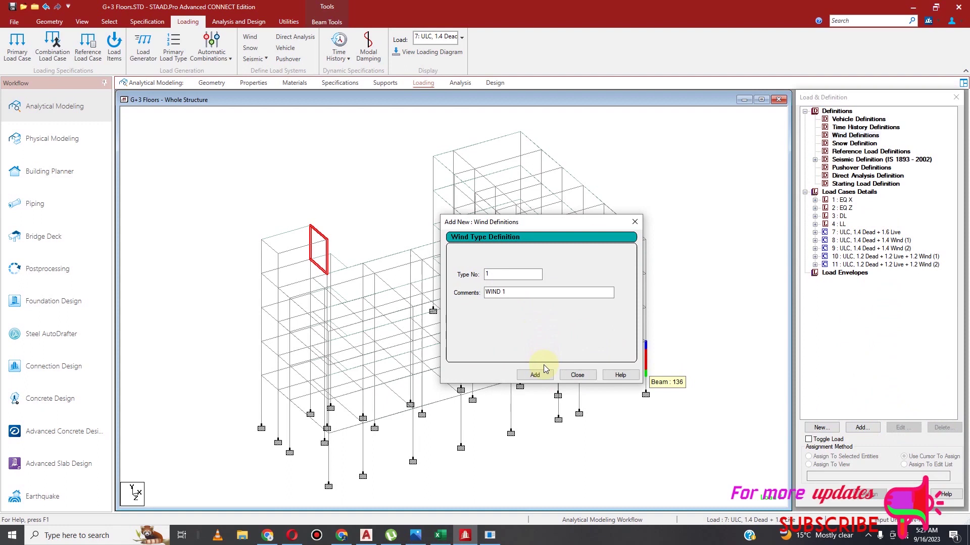
pyautogui.click(541, 374)
pyautogui.click(577, 375)
# Start an ASCE-7 intensity calculation for WIND 1 and set the building height and both building length units to metres
pyautogui.click(872, 144)
pyautogui.click(862, 428)
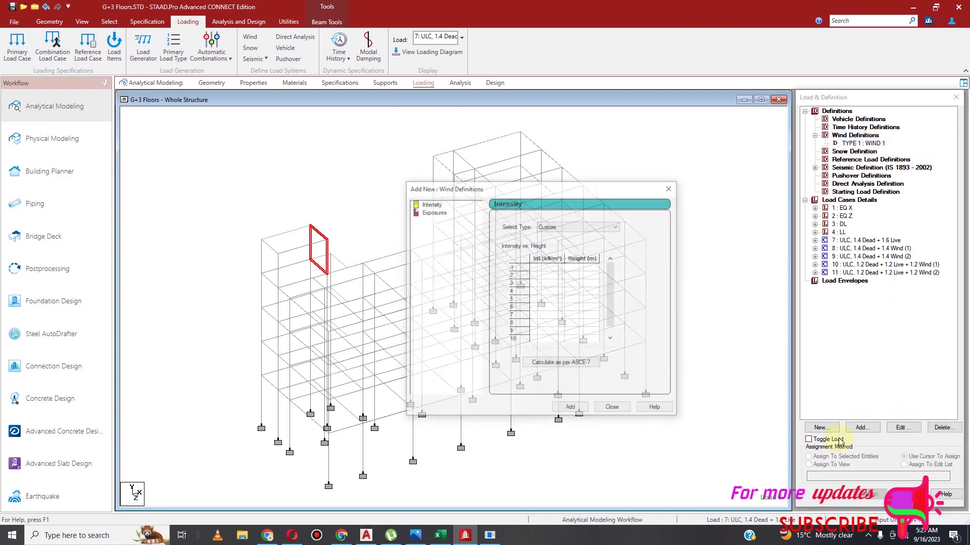
pyautogui.click(576, 365)
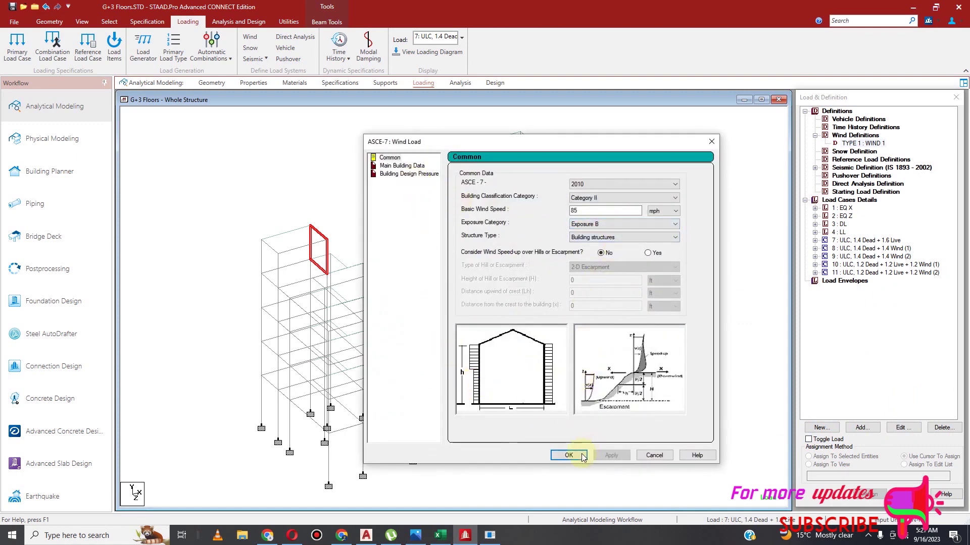
pyautogui.click(401, 166)
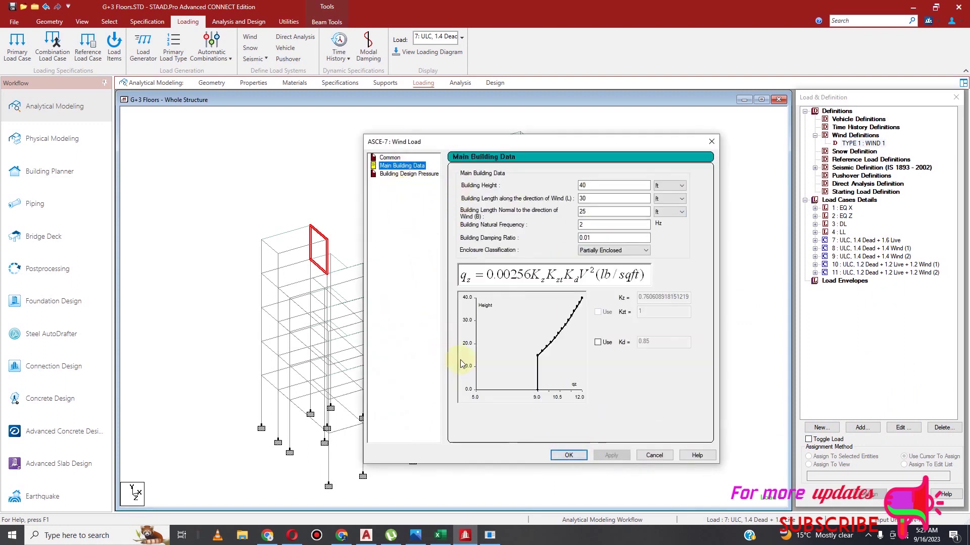
pyautogui.click(678, 186)
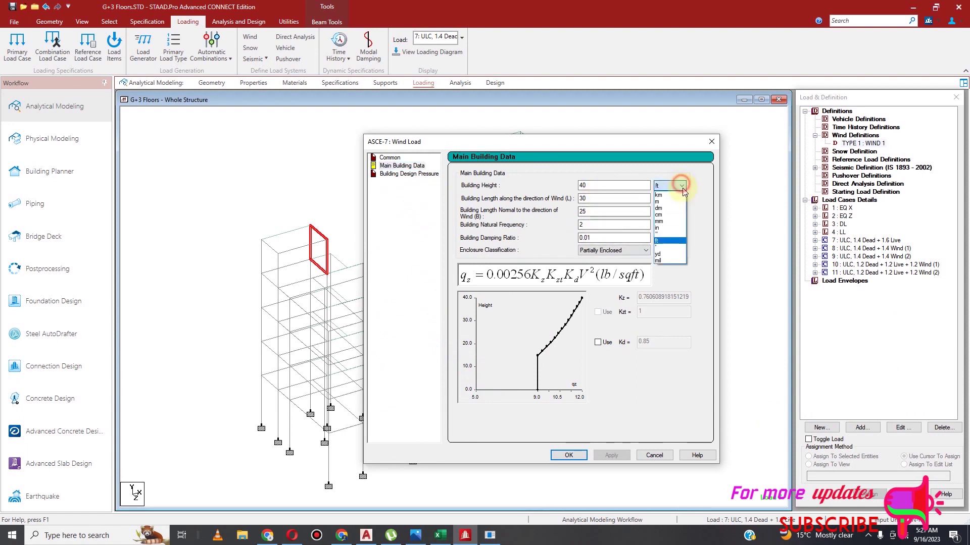
pyautogui.click(674, 202)
pyautogui.click(678, 199)
pyautogui.click(679, 215)
pyautogui.click(680, 212)
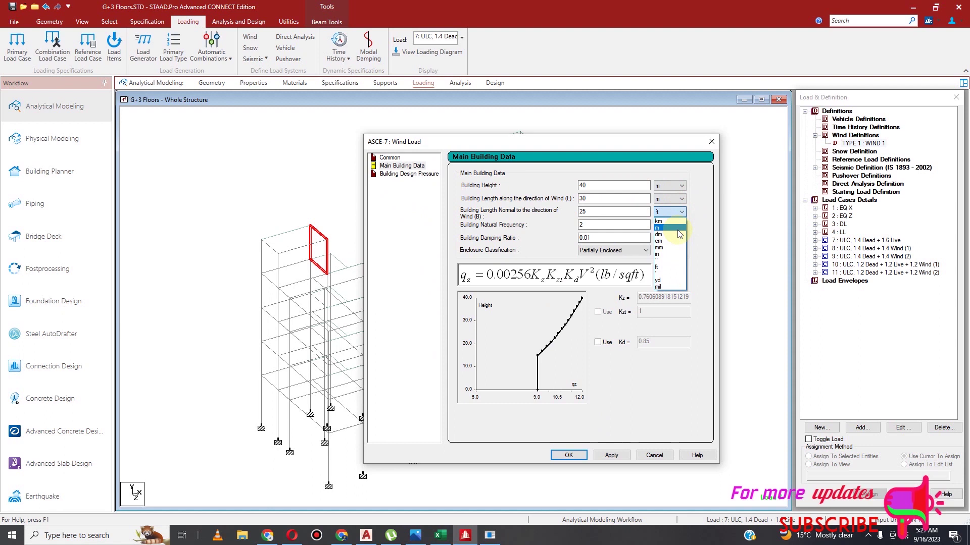
pyautogui.click(677, 229)
# Set the building height to 14.25 m and the enclosure classification to Enclosed Building
pyautogui.doubleClick(618, 185)
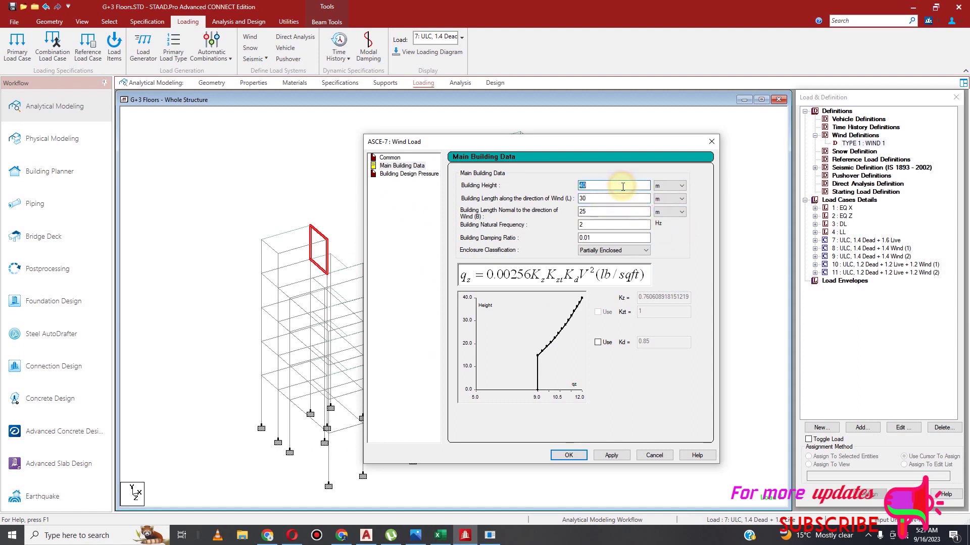
pyautogui.write('14.25')
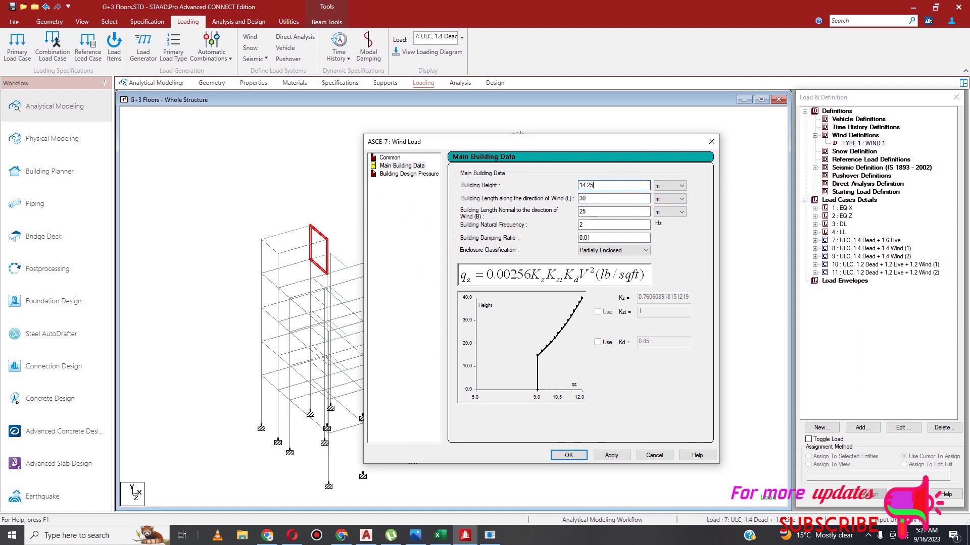
pyautogui.click(641, 251)
pyautogui.click(608, 272)
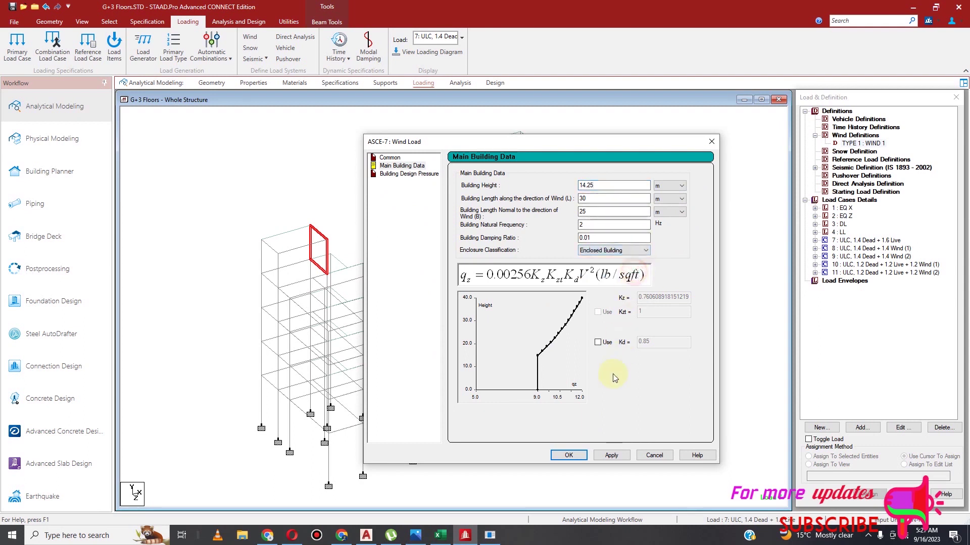
# Apply the ASCE-7 main building data, check the other parameter pages, and generate the wind intensity table
pyautogui.click(612, 455)
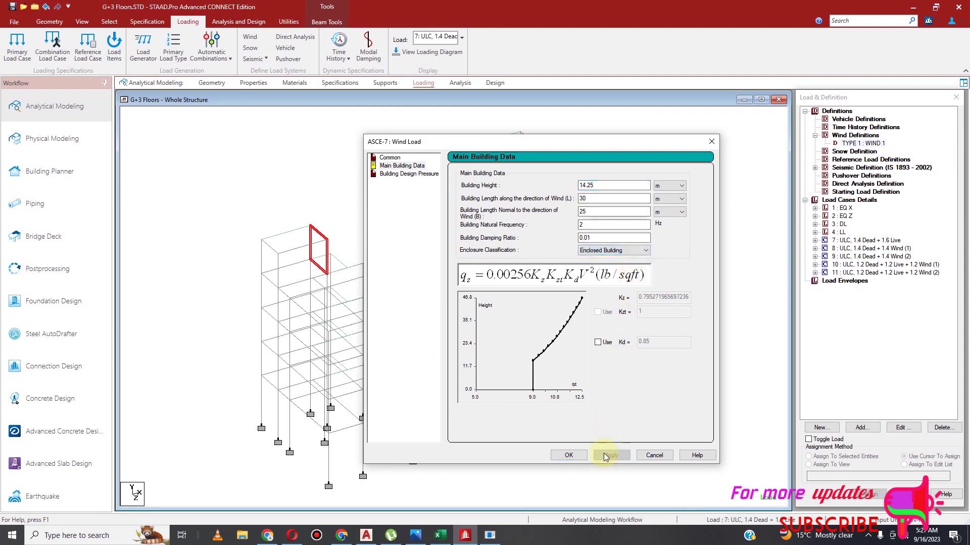
pyautogui.click(397, 159)
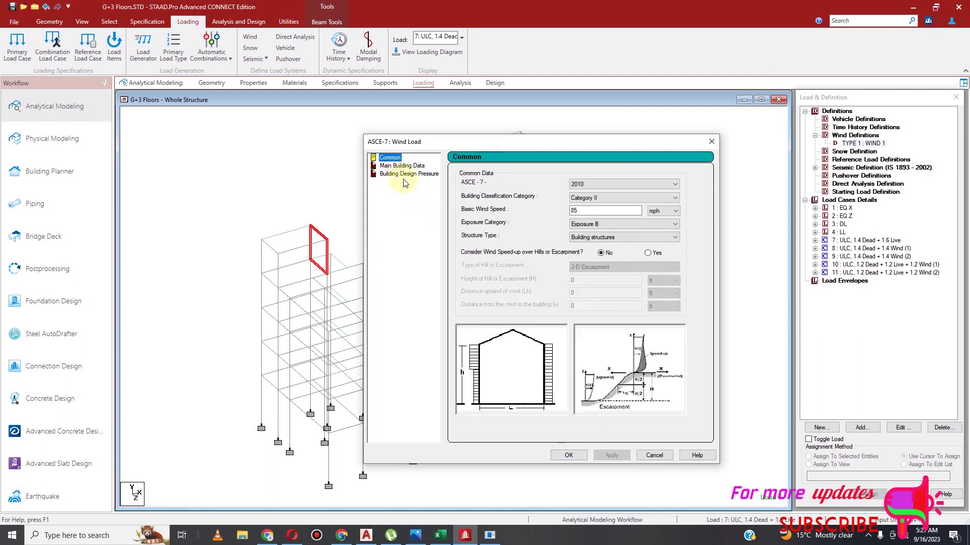
pyautogui.click(404, 175)
pyautogui.click(403, 167)
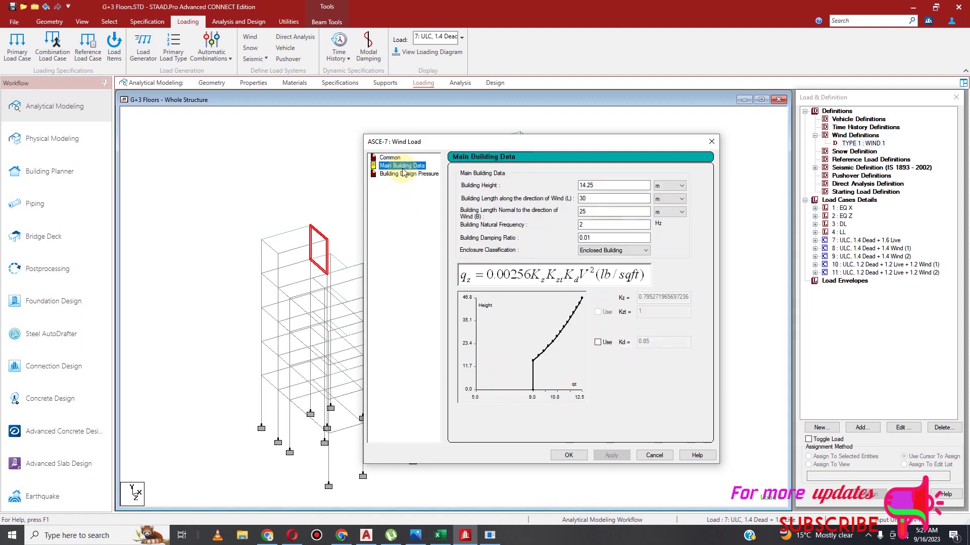
pyautogui.click(393, 158)
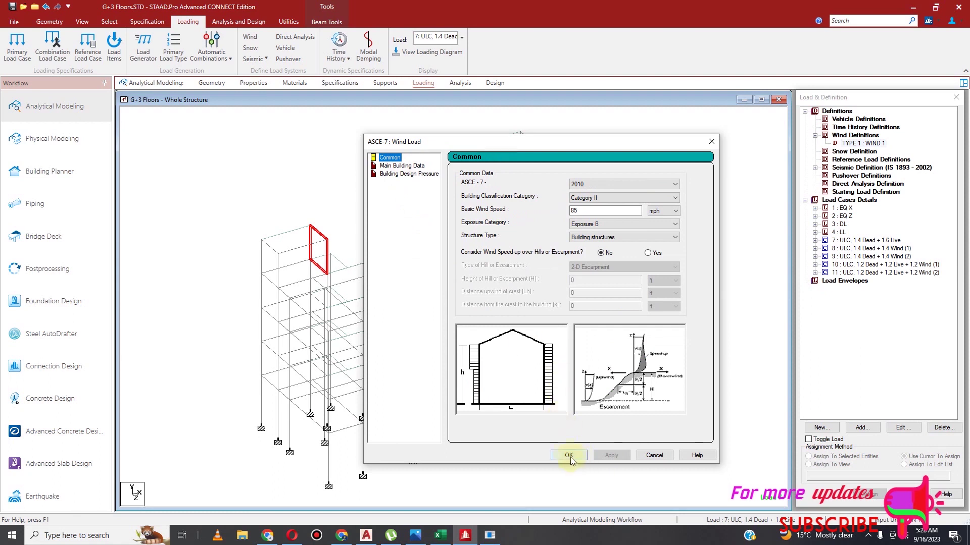
pyautogui.click(569, 456)
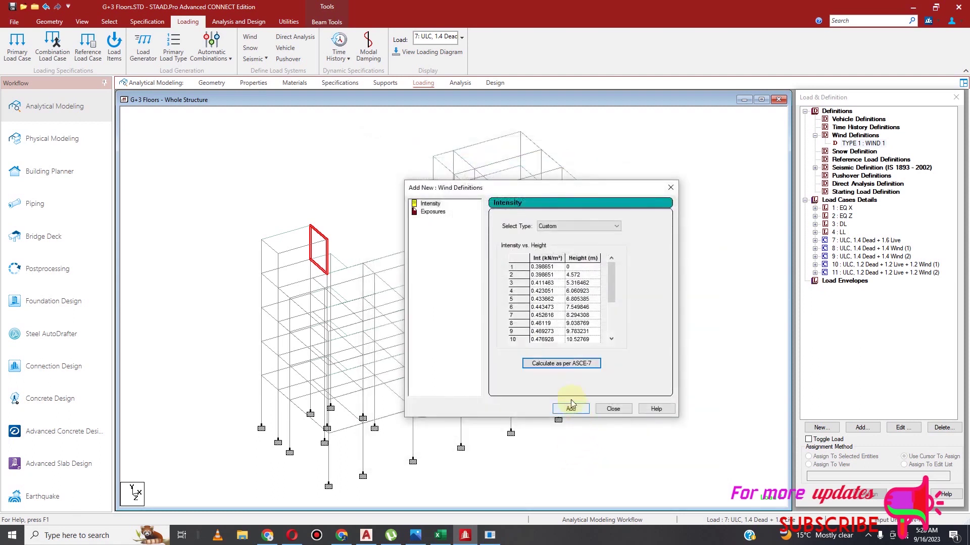
pyautogui.click(433, 212)
pyautogui.doubleClick(571, 257)
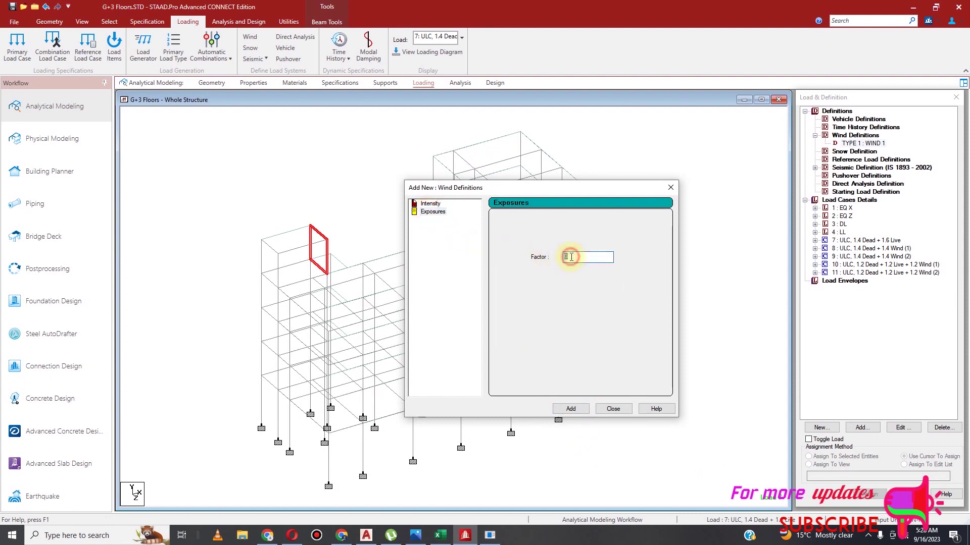
pyautogui.click(430, 203)
pyautogui.click(432, 212)
pyautogui.click(430, 203)
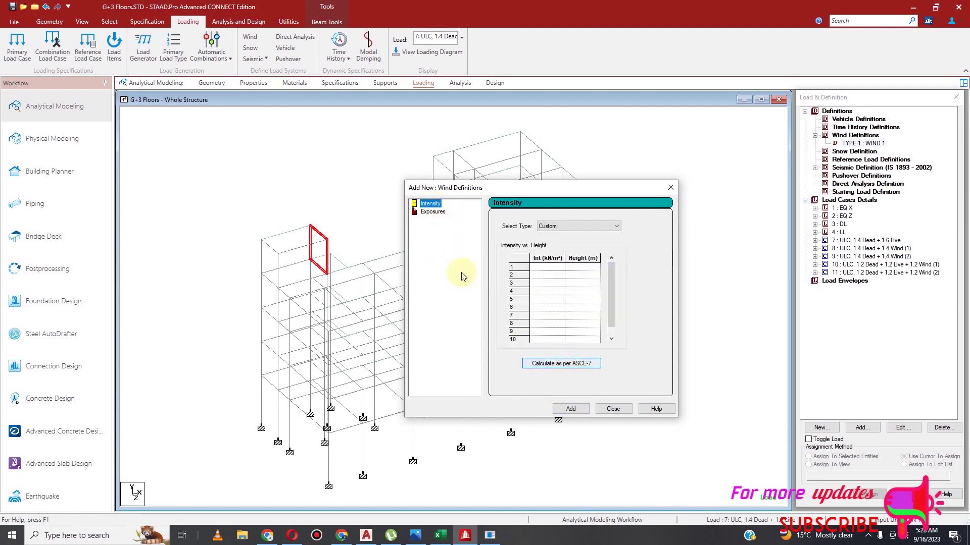
# Restart the ASCE-7 calculation, with all three building dimensions in metres and a building height of 14.25 m
pyautogui.click(562, 365)
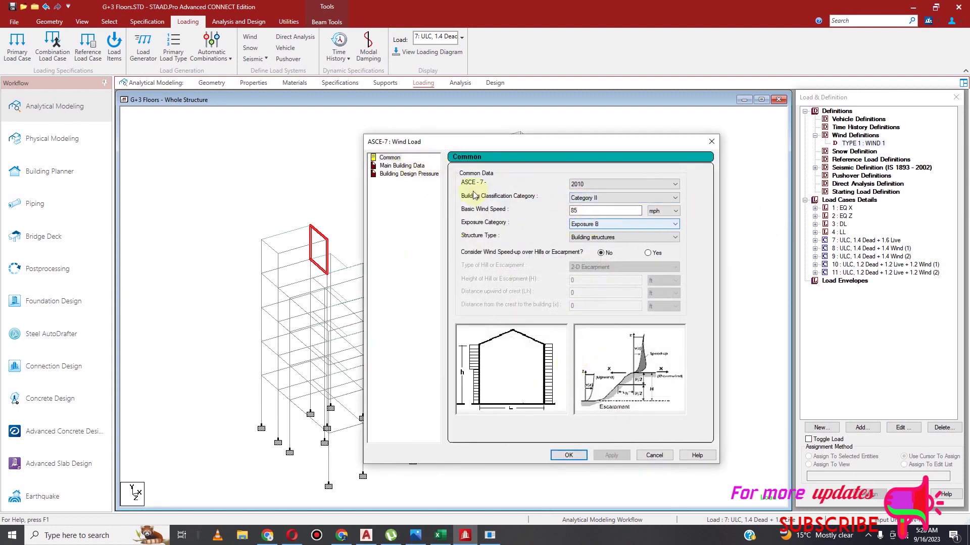
pyautogui.click(403, 166)
pyautogui.click(669, 186)
pyautogui.click(667, 202)
pyautogui.click(671, 199)
pyautogui.click(676, 215)
pyautogui.click(672, 211)
pyautogui.click(675, 227)
pyautogui.doubleClick(599, 185)
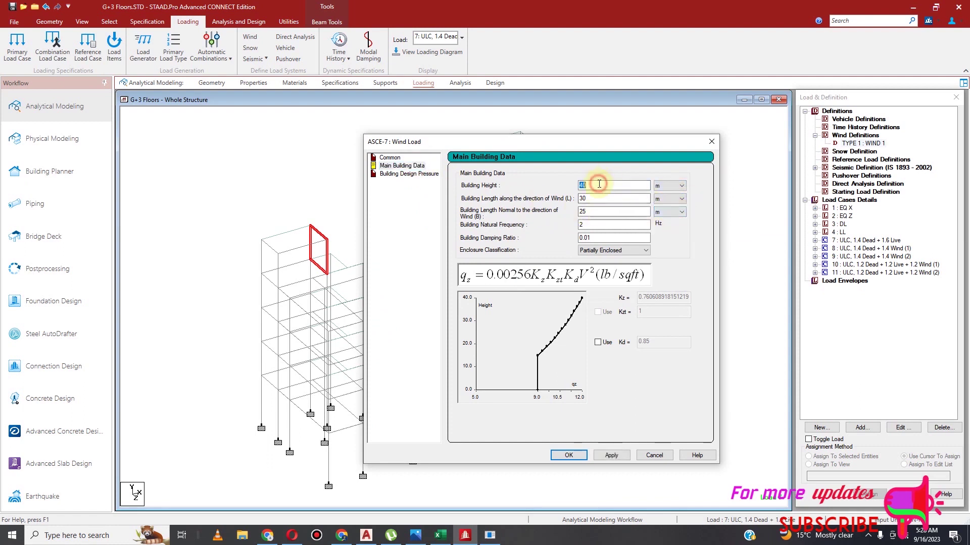
pyautogui.write('14.25')
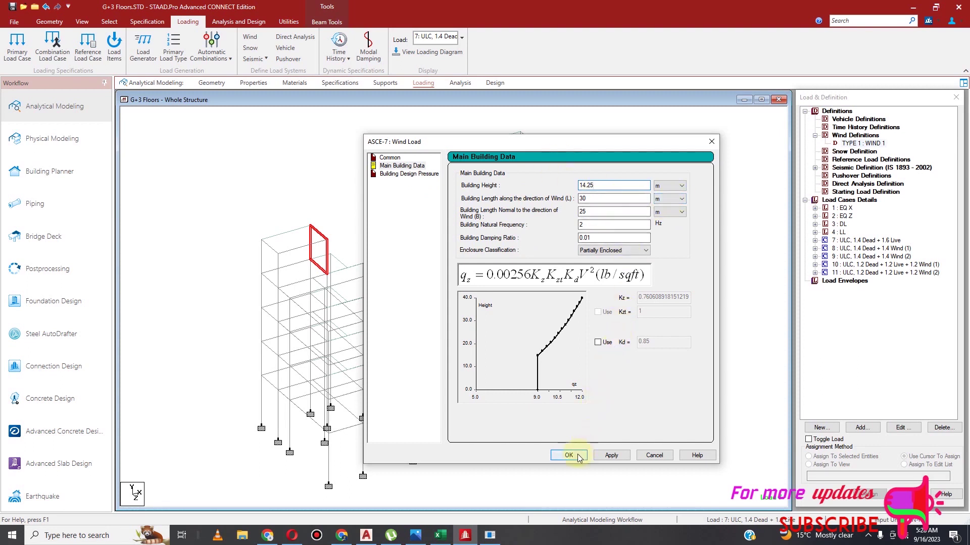
# Apply the ASCE-7 building data, generate the intensity-versus-height table, and add it to wind definition TYPE 1
pyautogui.click(609, 455)
pyautogui.click(412, 167)
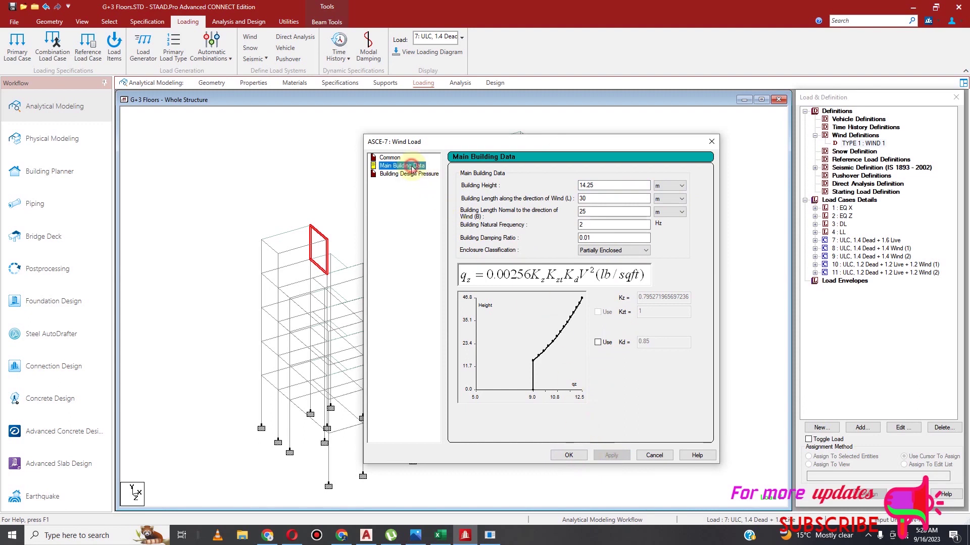
pyautogui.click(399, 159)
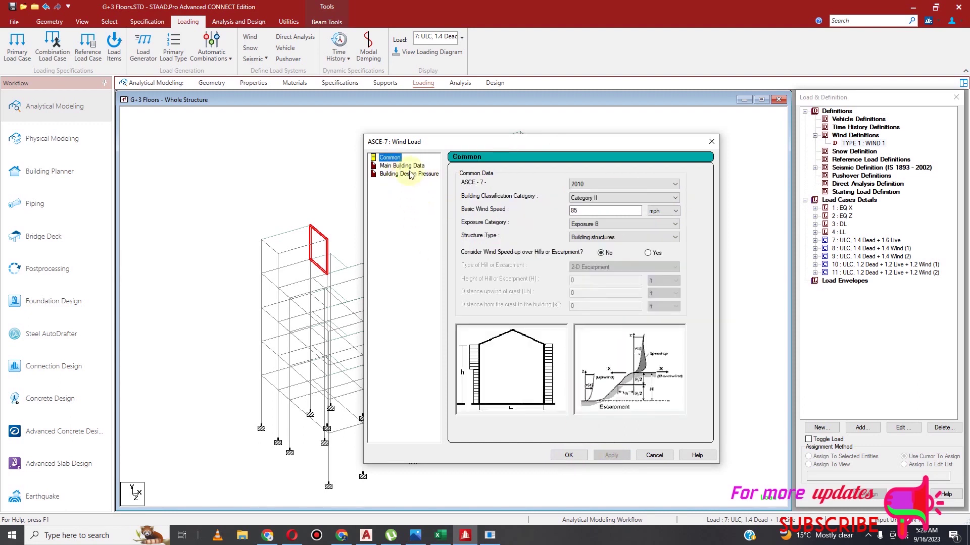
pyautogui.click(409, 174)
pyautogui.click(569, 455)
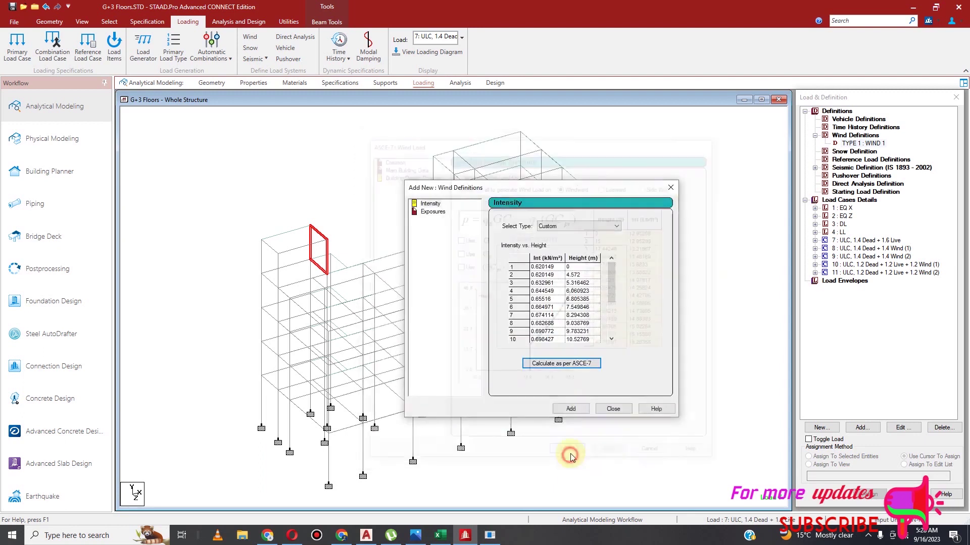
pyautogui.click(573, 409)
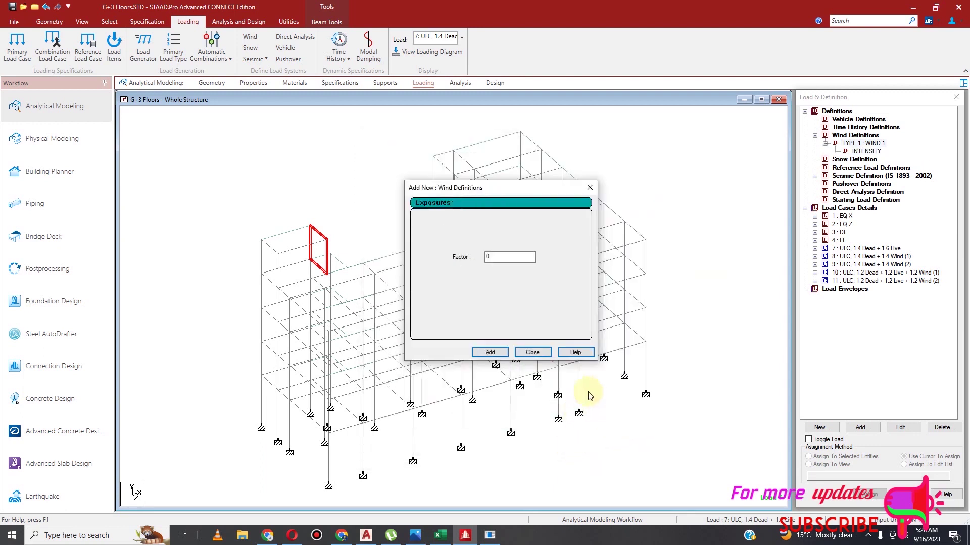
# Add an exposure with a factor of 1 to the wind definition
pyautogui.doubleClick(506, 258)
pyautogui.write('1')
pyautogui.click(490, 352)
pyautogui.click(532, 352)
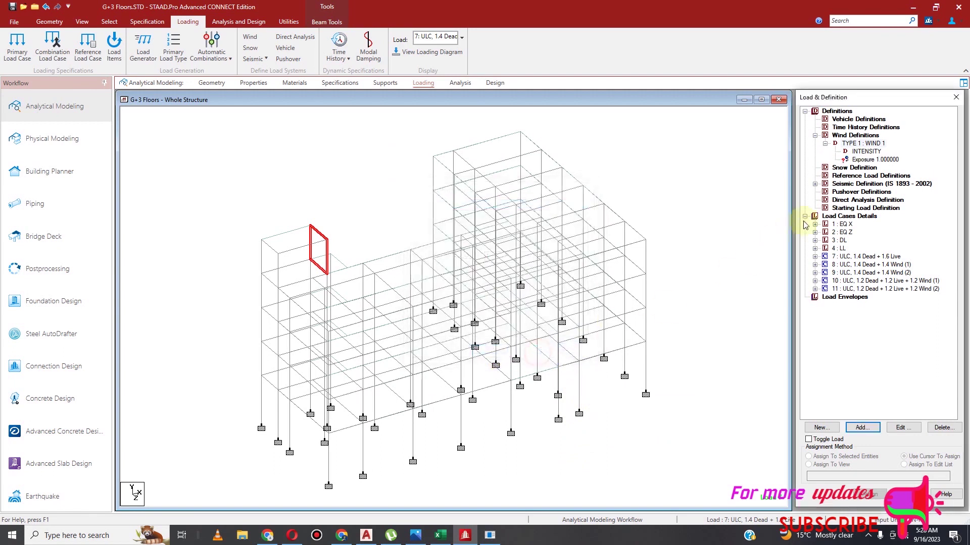
# Assign the wind exposure with factor 1 to the whole structure in view
pyautogui.click(873, 159)
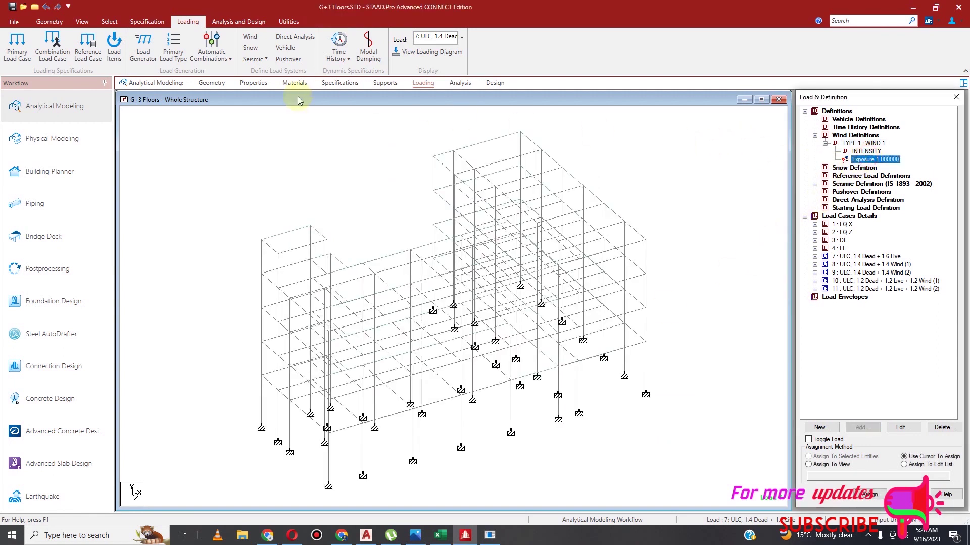
pyautogui.click(822, 465)
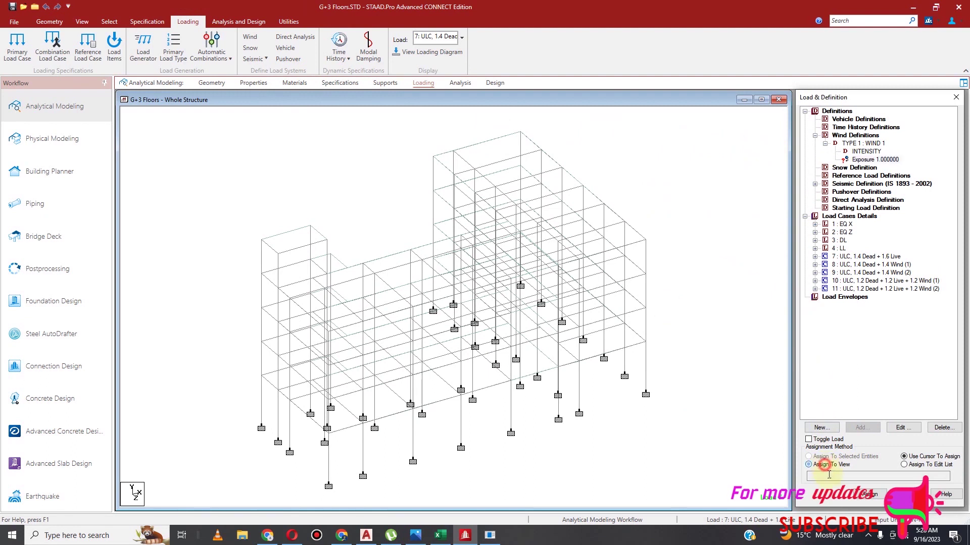
pyautogui.click(869, 495)
pyautogui.click(903, 328)
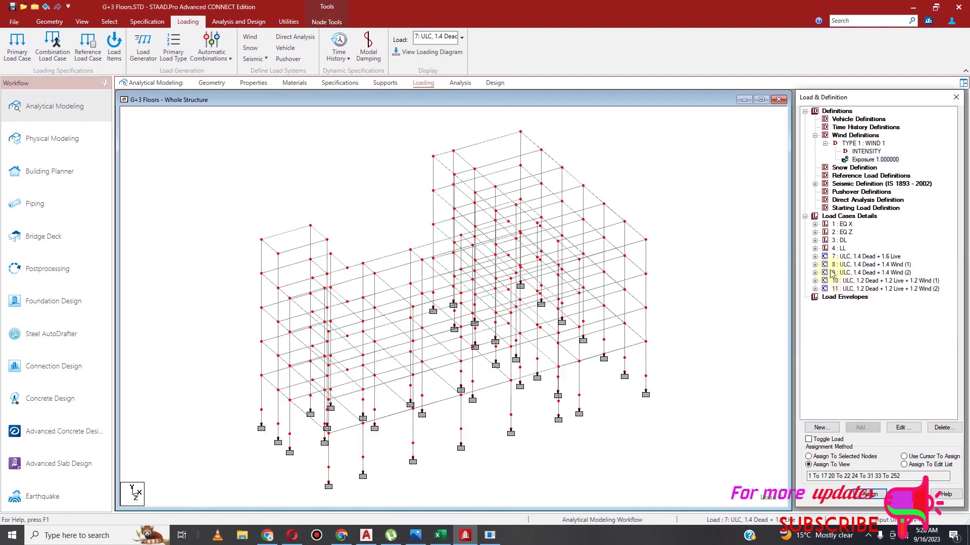
# Add primary wind load cases 5 and 6, titling load case 6 WL Z
pyautogui.click(834, 216)
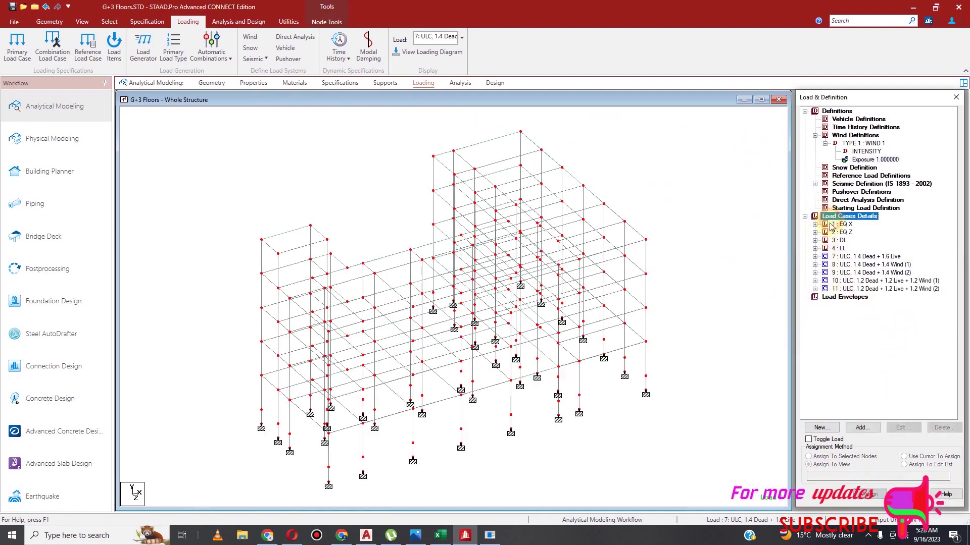
pyautogui.click(861, 427)
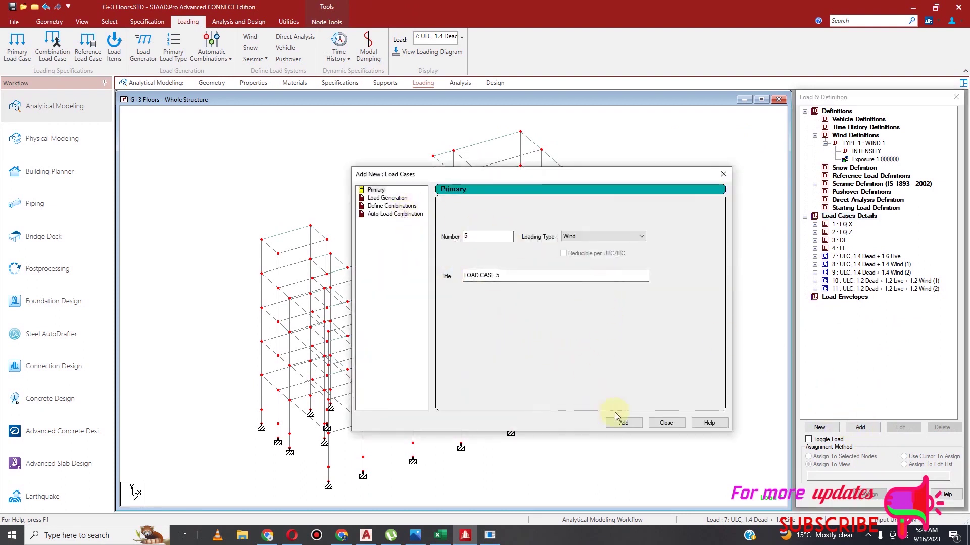
pyautogui.click(626, 424)
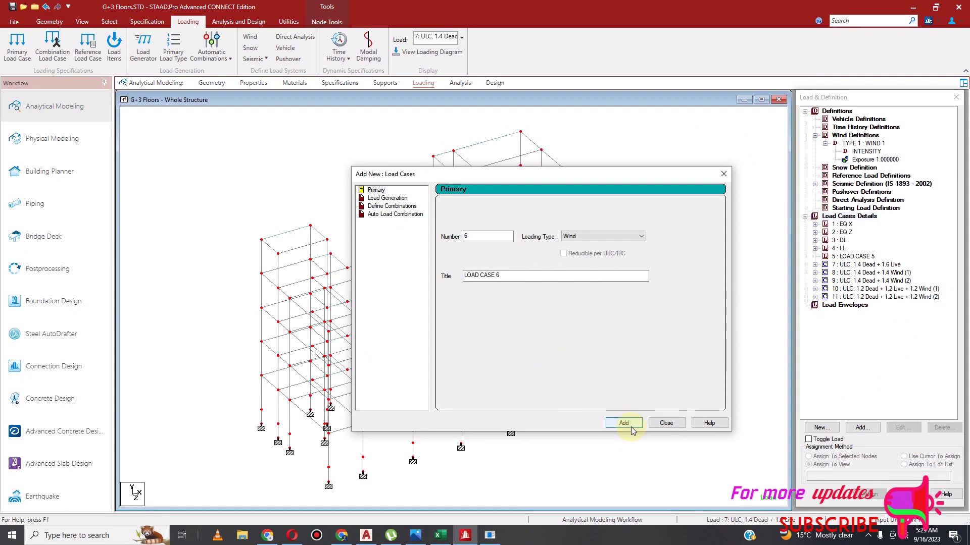
pyautogui.moveTo(465, 276); pyautogui.dragTo(575, 275)
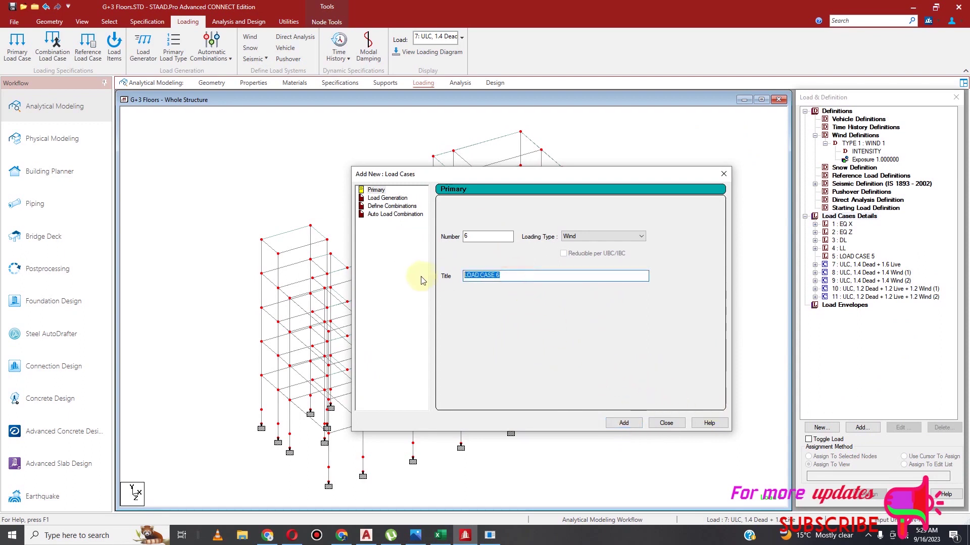
pyautogui.write('W')
pyautogui.click(625, 423)
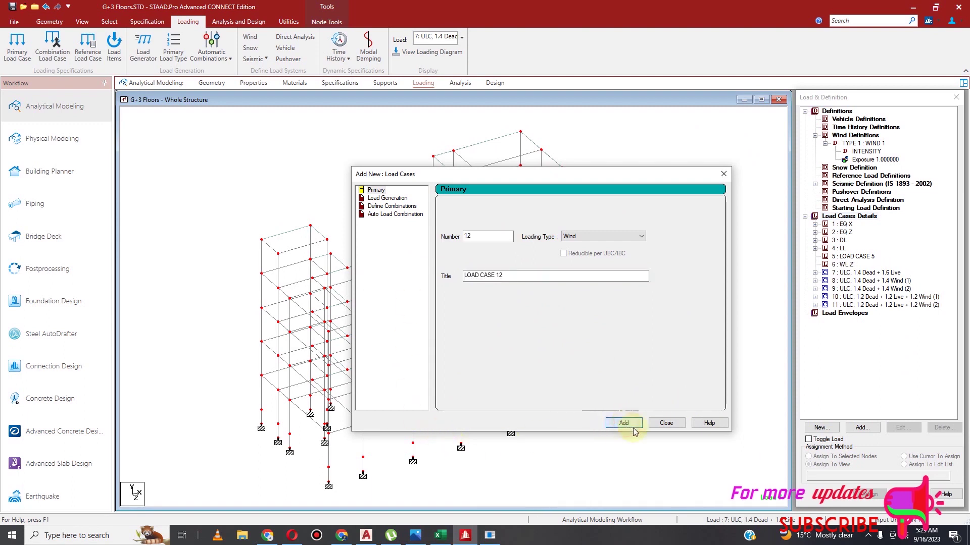
pyautogui.click(666, 423)
# Rename load case 5 as WL X
pyautogui.click(856, 257)
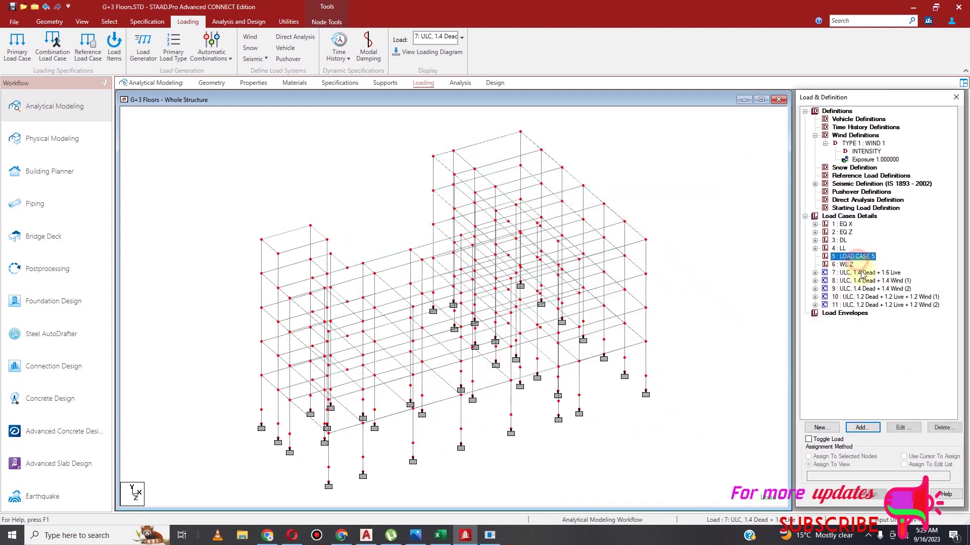
pyautogui.click(903, 427)
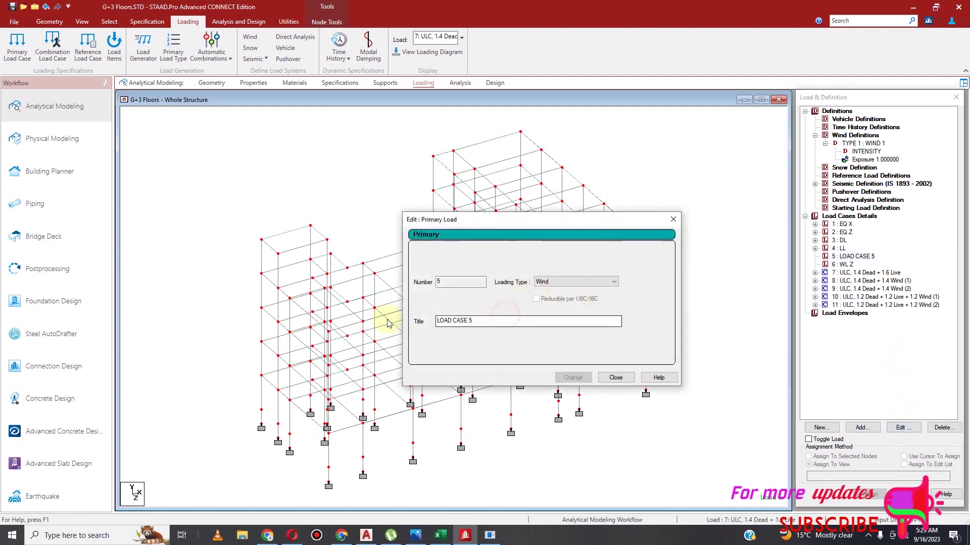
pyautogui.click(509, 325)
pyautogui.moveTo(490, 323); pyautogui.dragTo(435, 322)
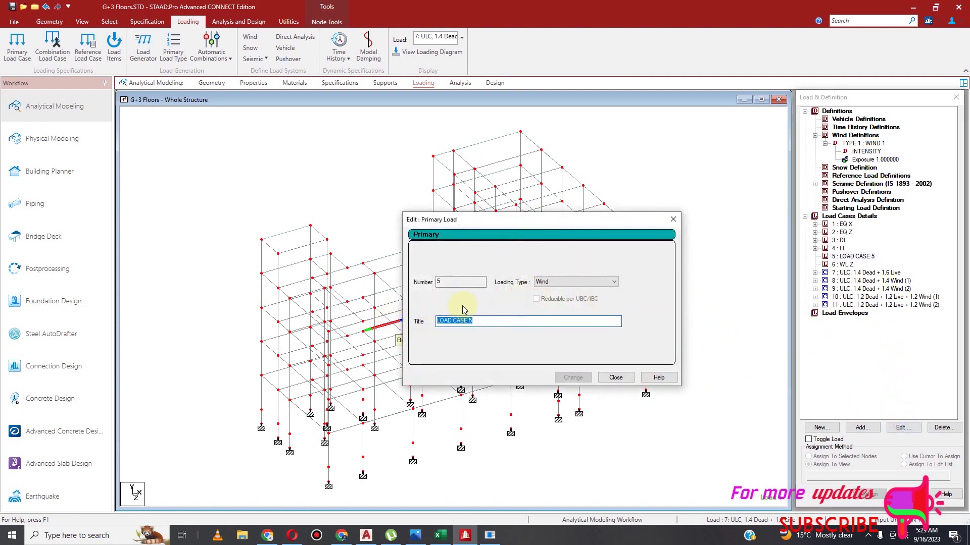
pyautogui.write('WL X')
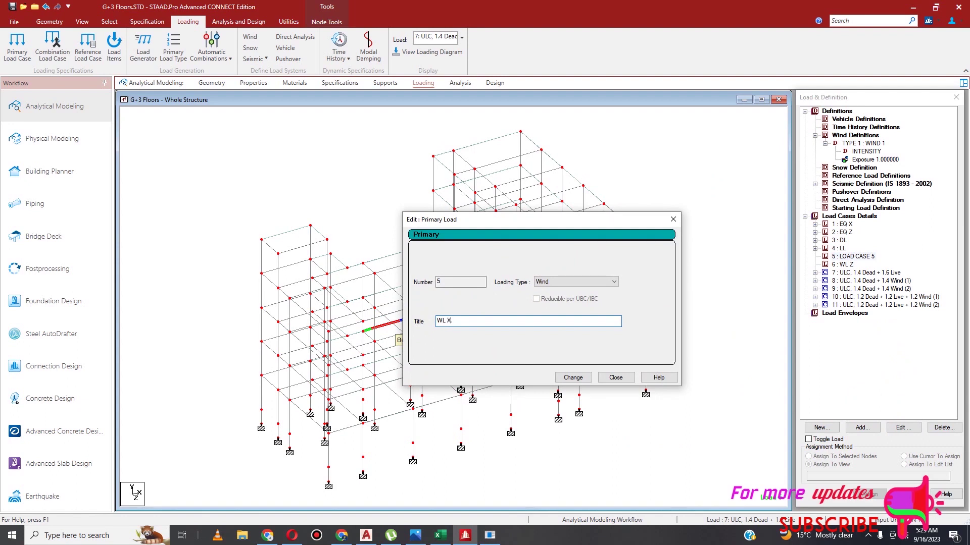
pyautogui.click(573, 378)
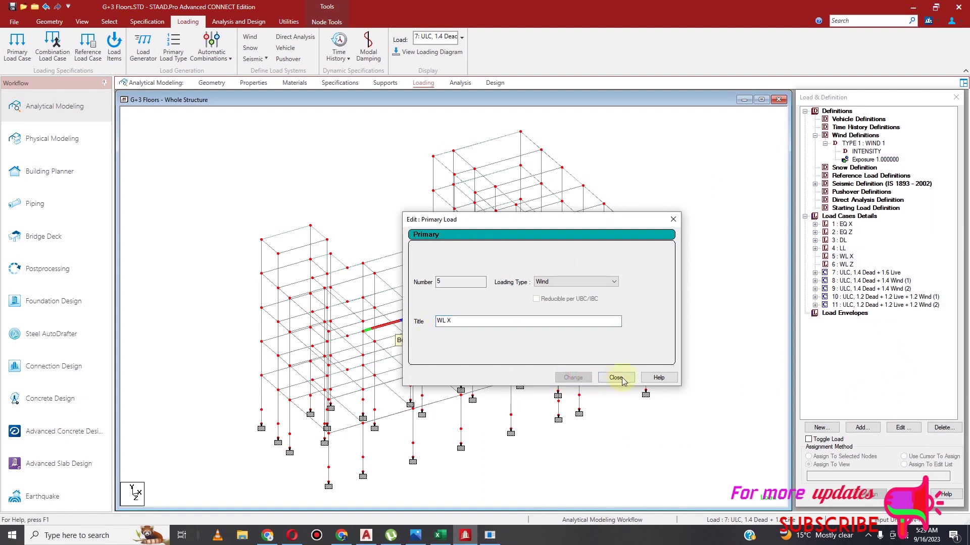
pyautogui.click(615, 377)
# Add a type 1 wind load on the X windward face to WL X, factor 1, with a Y range of 10 to 14.25 m
pyautogui.click(845, 264)
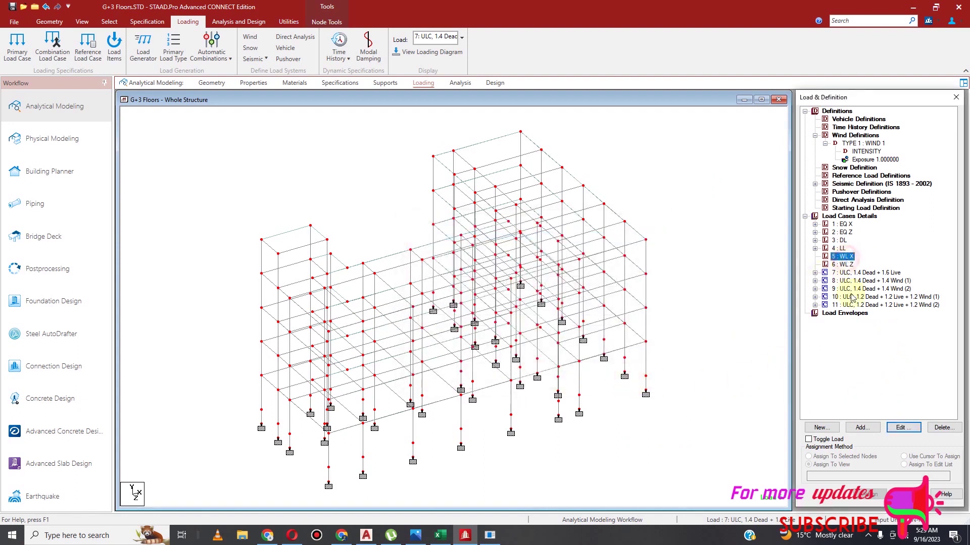
pyautogui.click(857, 429)
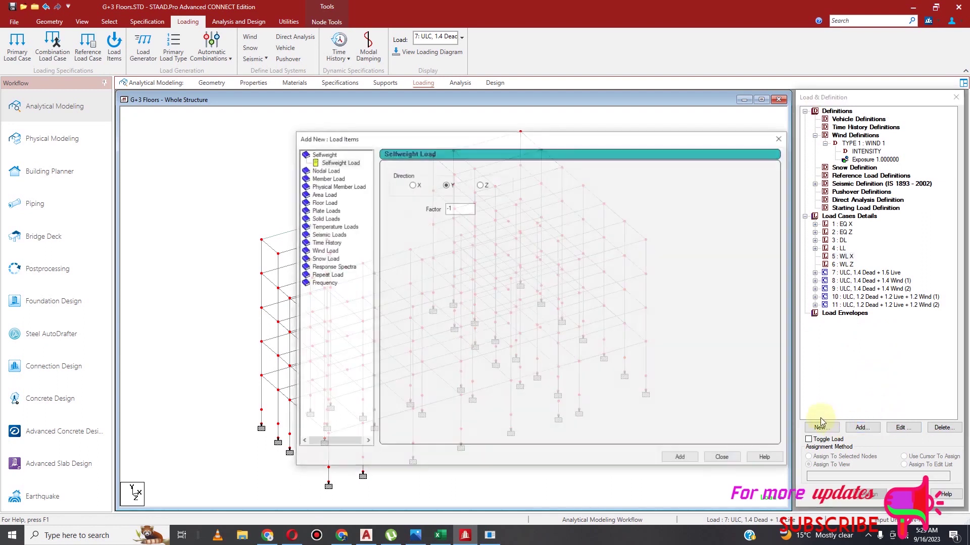
pyautogui.click(325, 251)
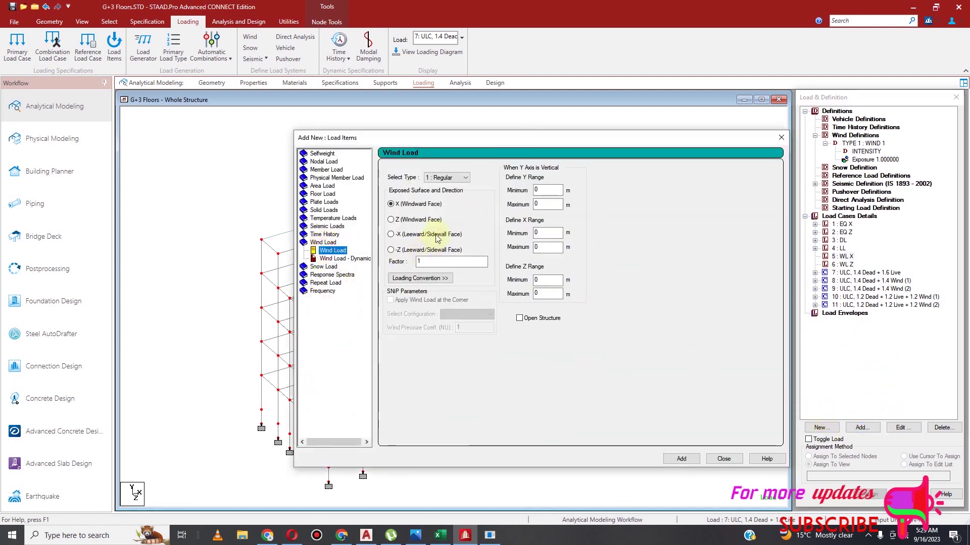
pyautogui.click(539, 192)
pyautogui.write('14')
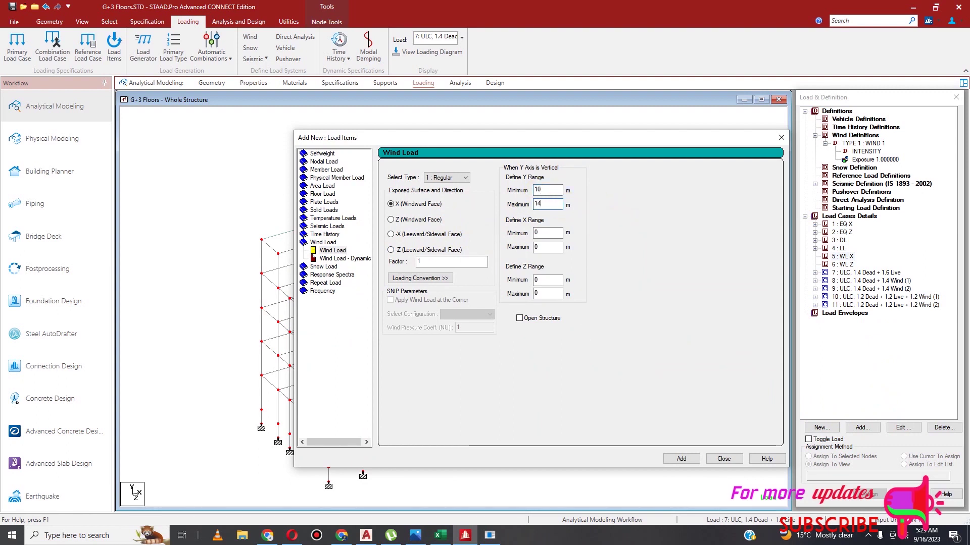
pyautogui.write('14.25')
pyautogui.click(698, 460)
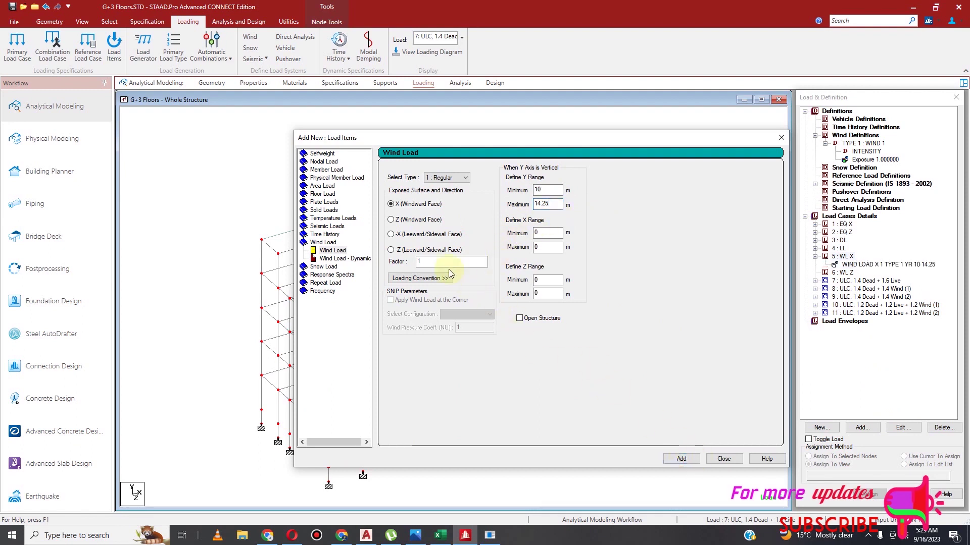
# Add a second X-face wind load to WL X with factor -1 over the same Y range
pyautogui.click(417, 262)
pyautogui.write('1')
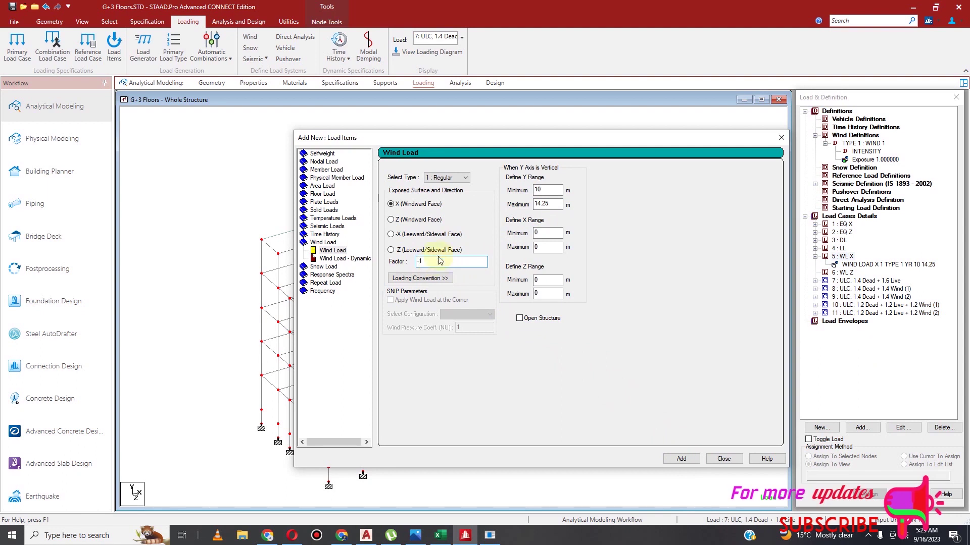
pyautogui.click(683, 459)
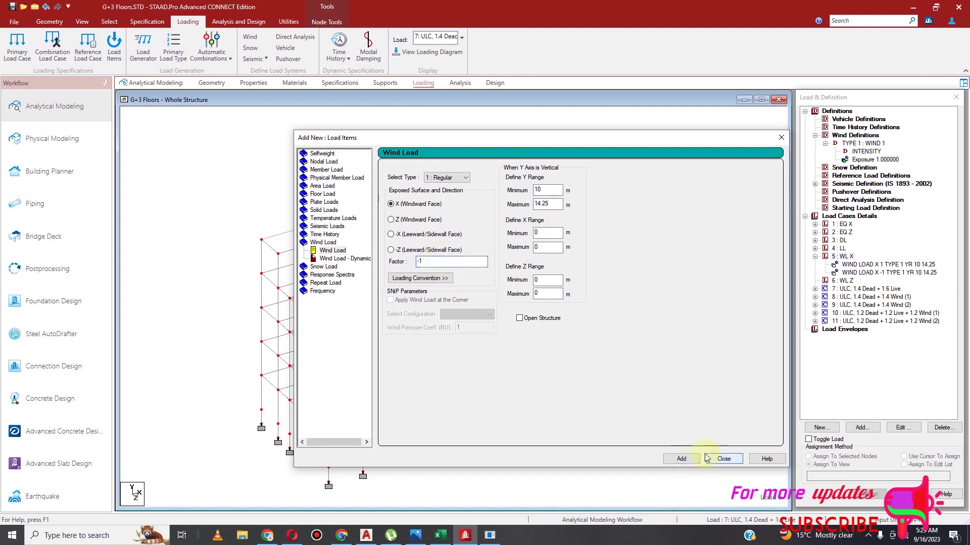
# Add a type 1 wind load on the Z windward face to WL Z, factor 1, with a Y range of 10 to 14.25 m
pyautogui.click(724, 459)
pyautogui.click(849, 283)
pyautogui.click(865, 427)
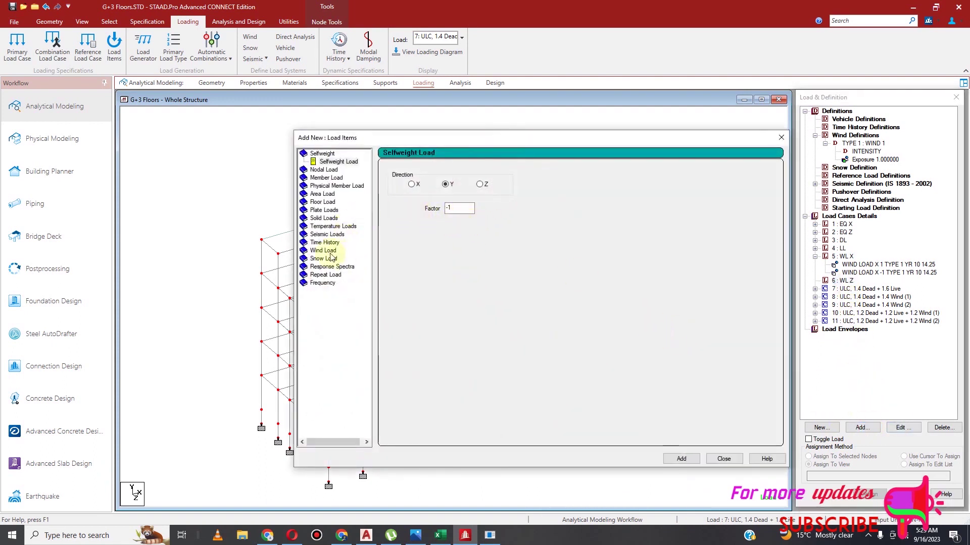
pyautogui.click(325, 251)
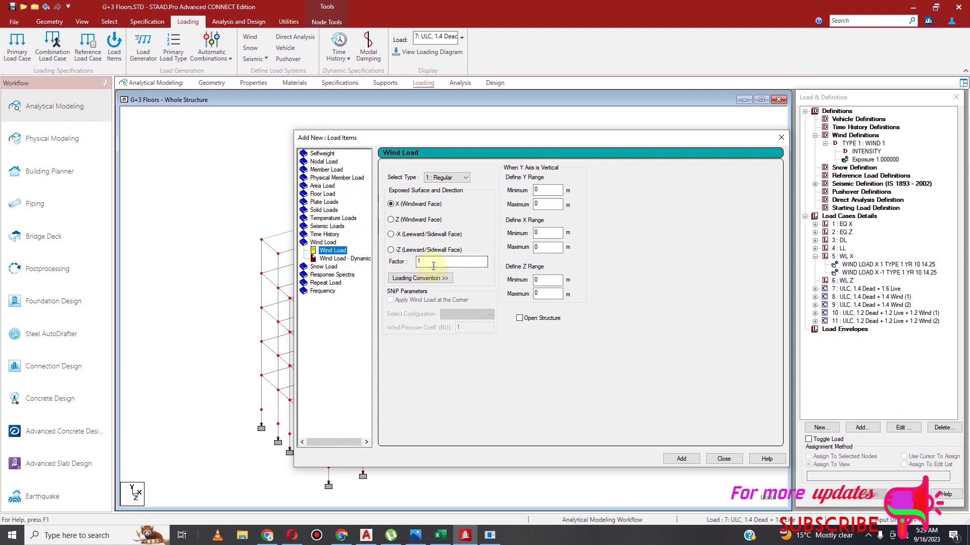
pyautogui.click(391, 220)
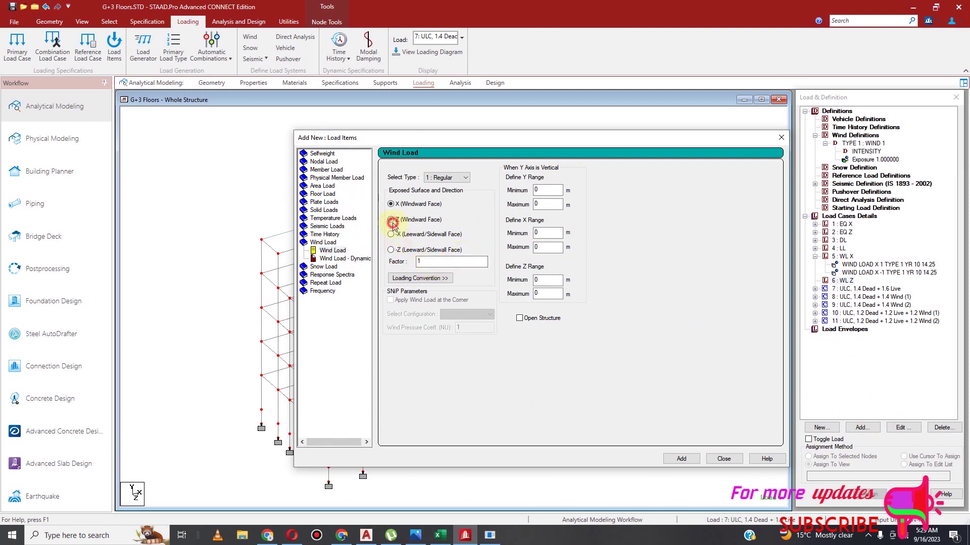
pyautogui.doubleClick(546, 191)
pyautogui.doubleClick(545, 205)
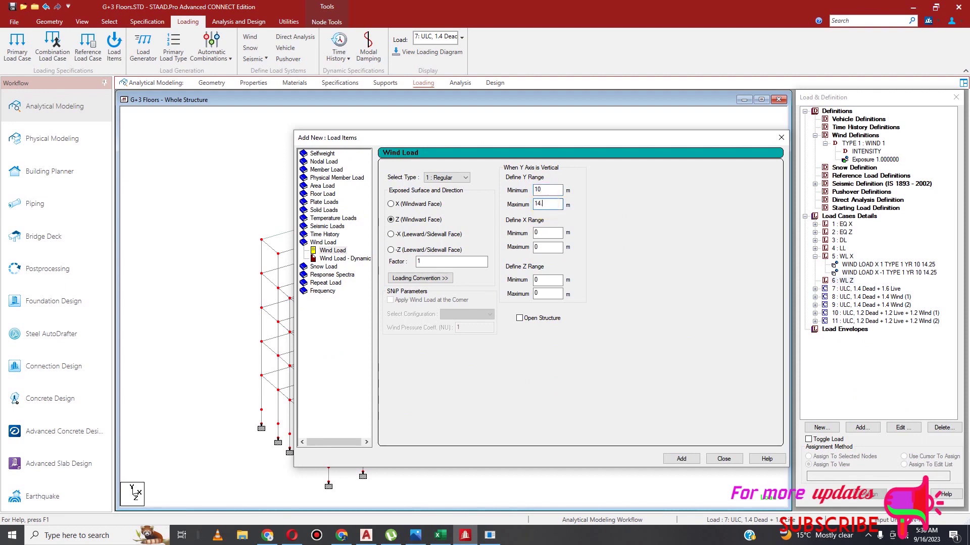
pyautogui.click(681, 459)
# Add a second Z-face wind load to WL Z with factor -1 over the same Y range
pyautogui.click(430, 262)
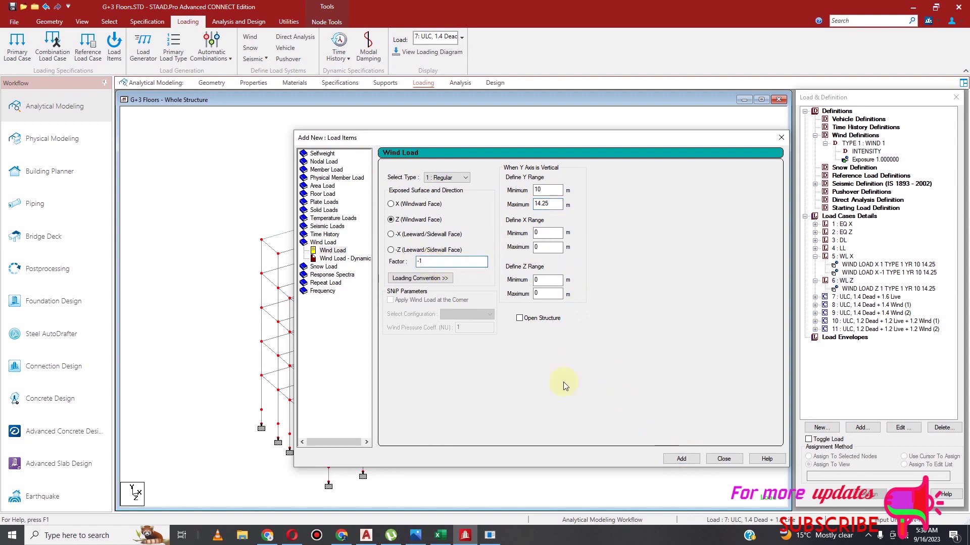
pyautogui.click(681, 459)
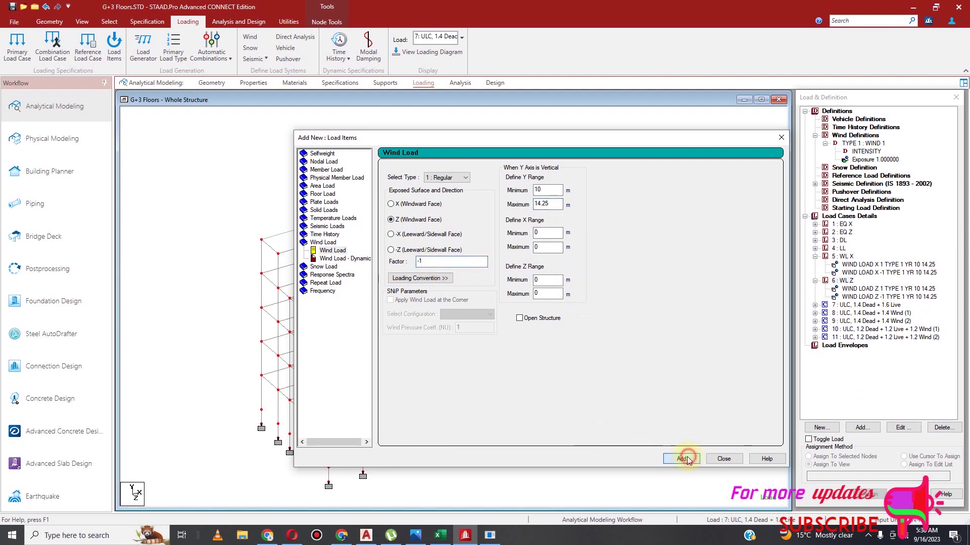
pyautogui.click(724, 459)
# Review each WL X and WL Z wind load on the model and the load items under EQ X, EQ Z, DL and LL
pyautogui.click(860, 264)
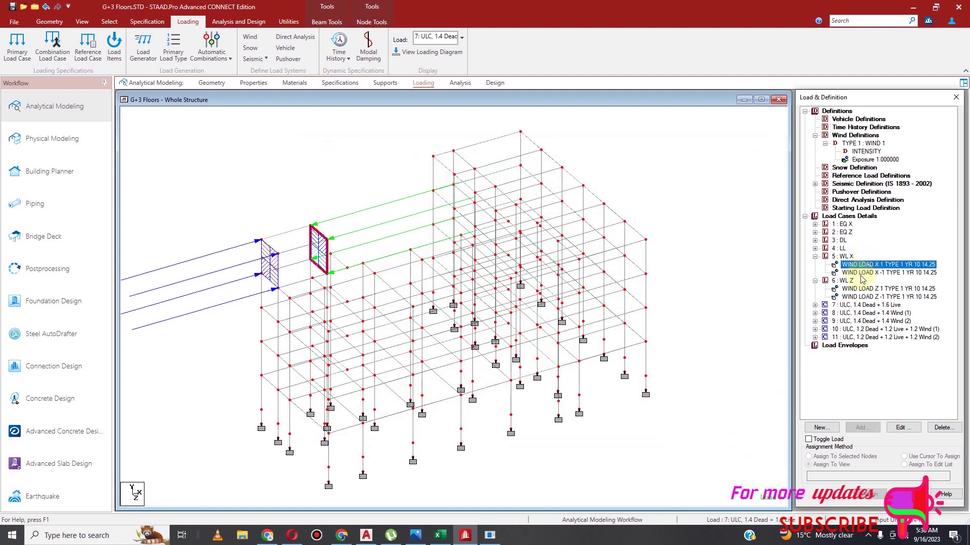
pyautogui.click(861, 273)
pyautogui.click(859, 289)
pyautogui.click(860, 297)
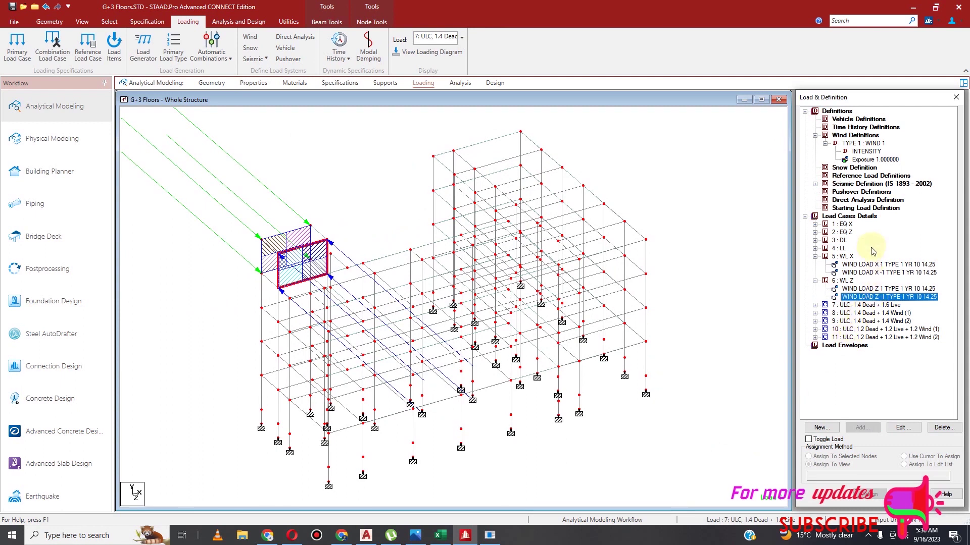
pyautogui.click(815, 224)
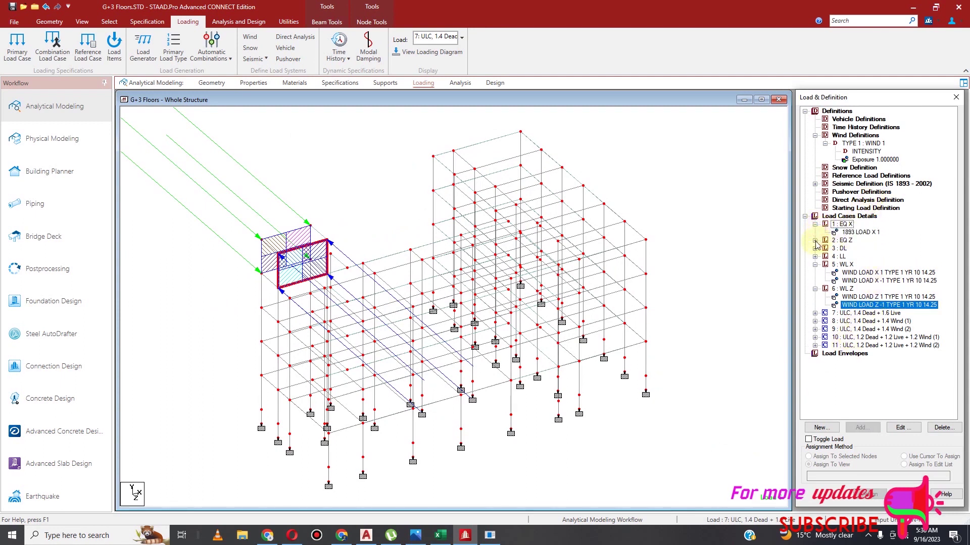
pyautogui.click(815, 241)
pyautogui.click(815, 257)
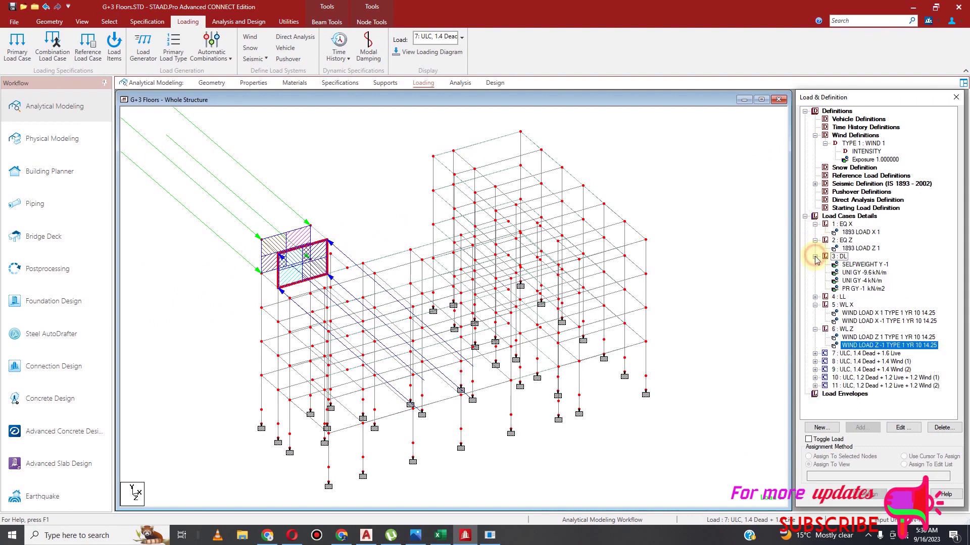
pyautogui.click(815, 298)
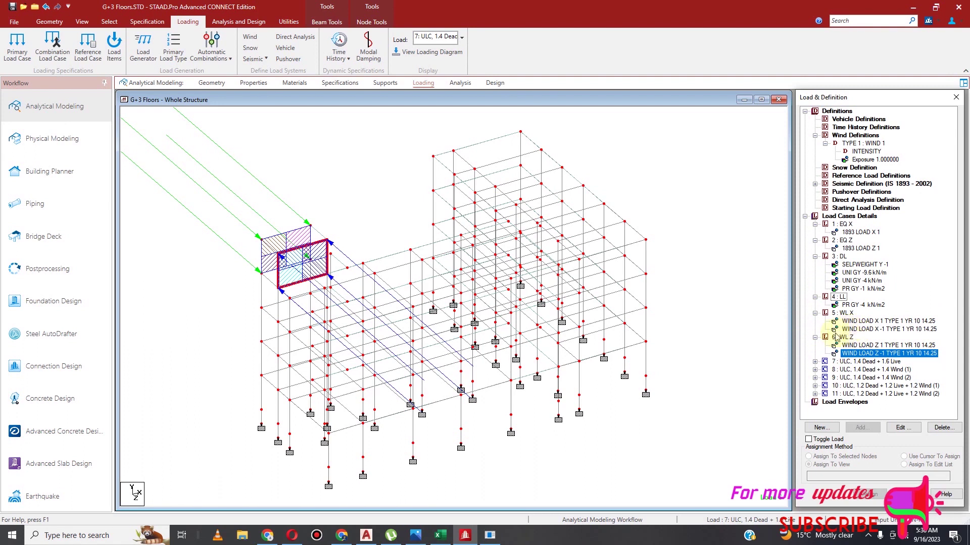
# Save the model and run the analysis
pyautogui.click(238, 22)
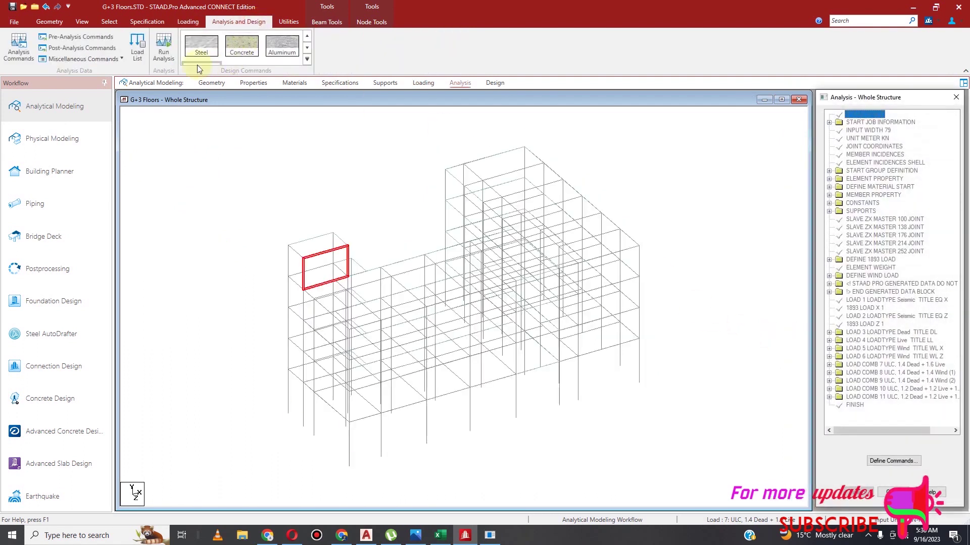
pyautogui.click(164, 48)
pyautogui.click(471, 326)
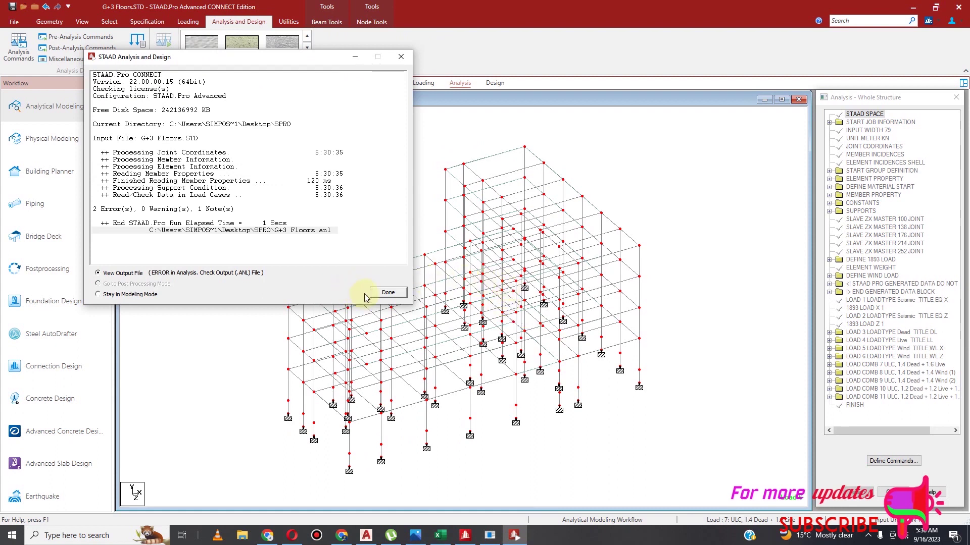
# Examine the analysis output file and its error list for the cause of the reported errors, and close the viewer
pyautogui.click(388, 293)
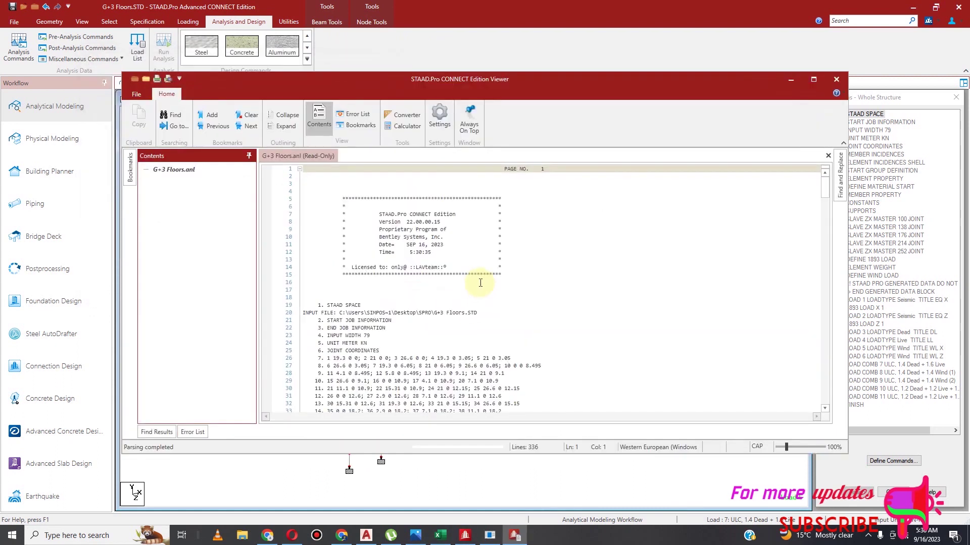
pyautogui.scroll(-13, 464, 293)
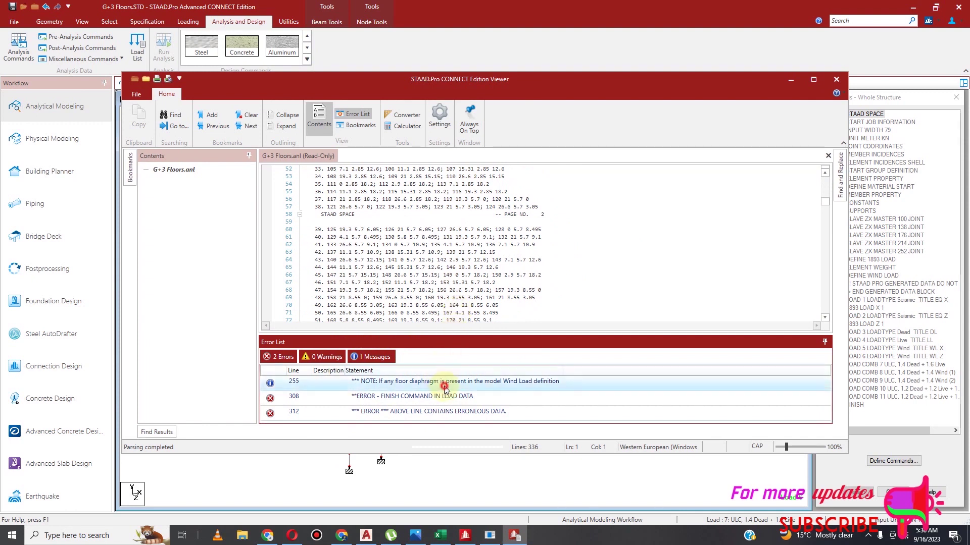
pyautogui.scroll(-15, 469, 279)
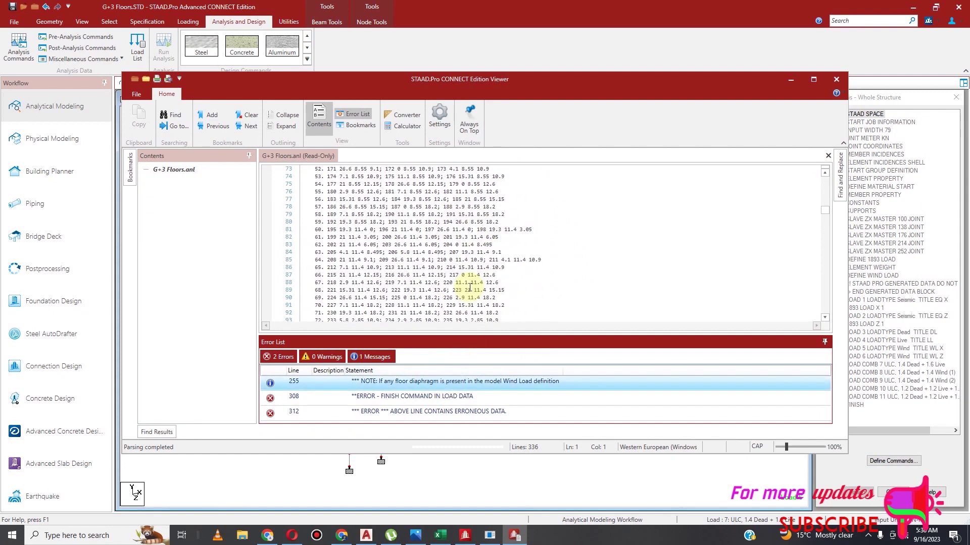
pyautogui.scroll(-3, 474, 283)
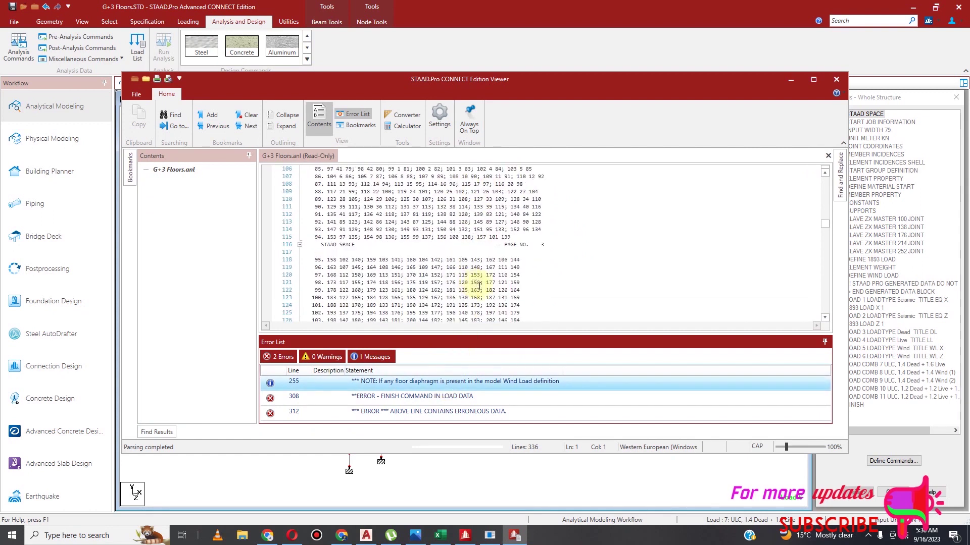
pyautogui.scroll(-17, 479, 286)
pyautogui.scroll(-8, 481, 279)
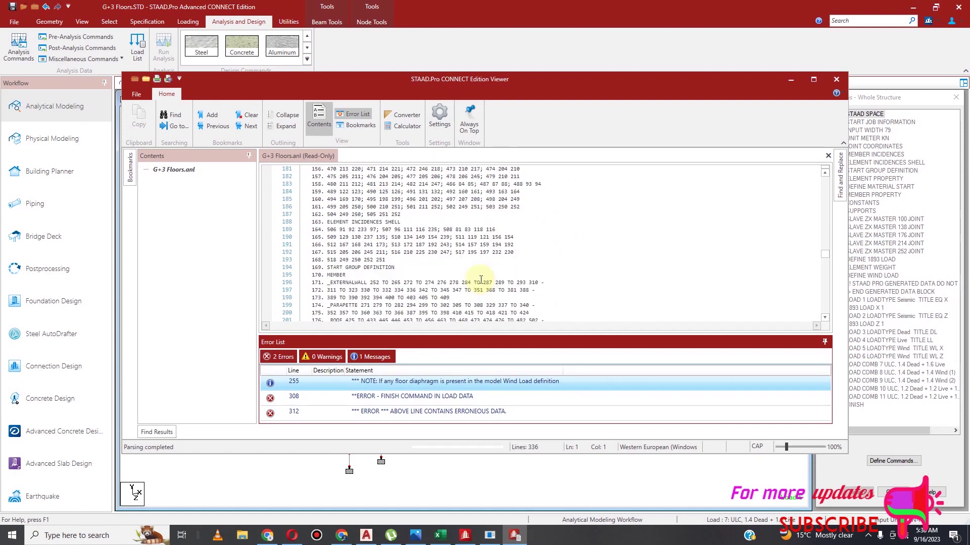
pyautogui.scroll(-20, 481, 279)
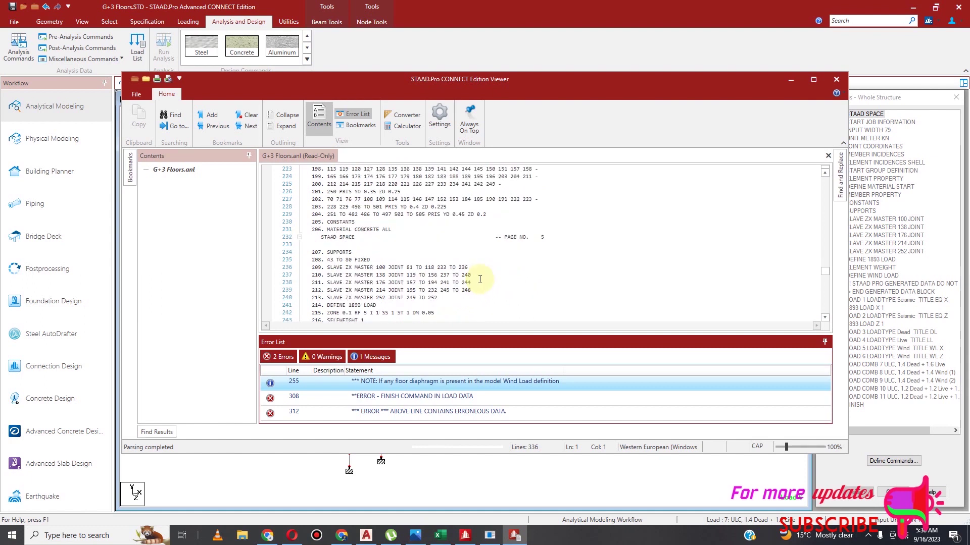
pyautogui.scroll(-12, 479, 282)
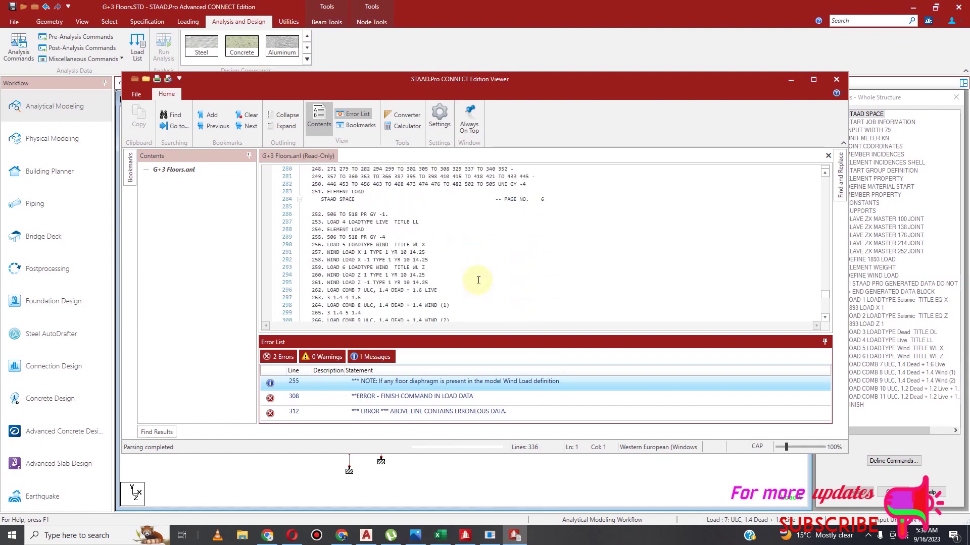
pyautogui.scroll(-12, 478, 280)
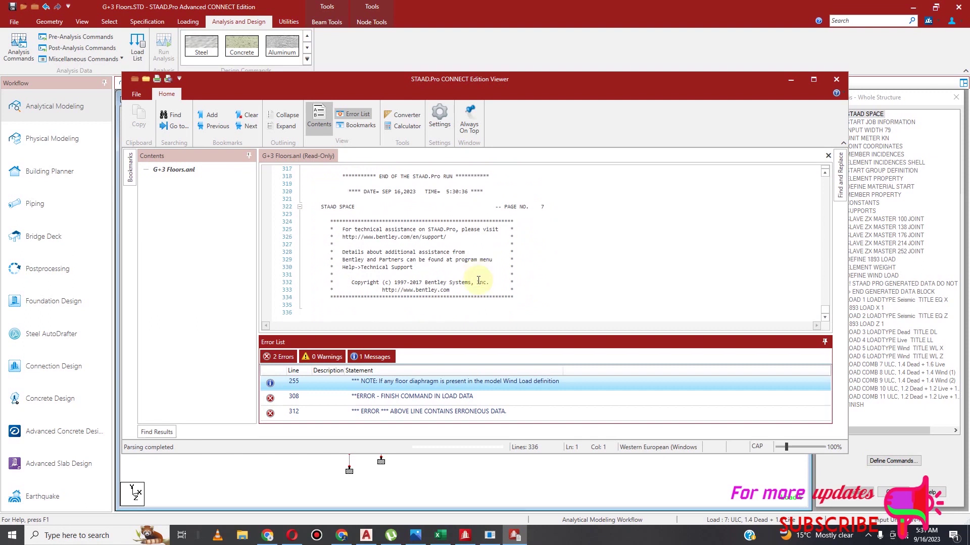
pyautogui.scroll(4, 480, 282)
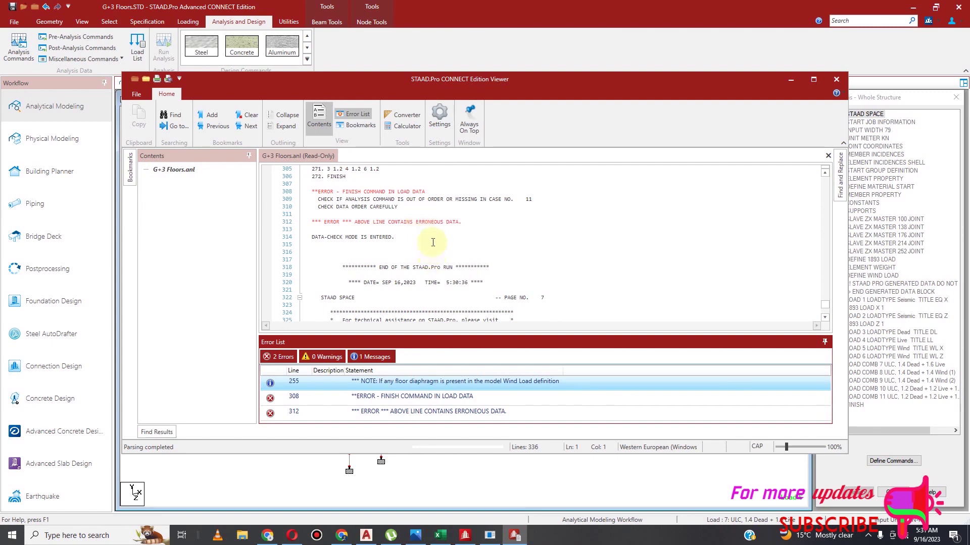
pyautogui.click(836, 79)
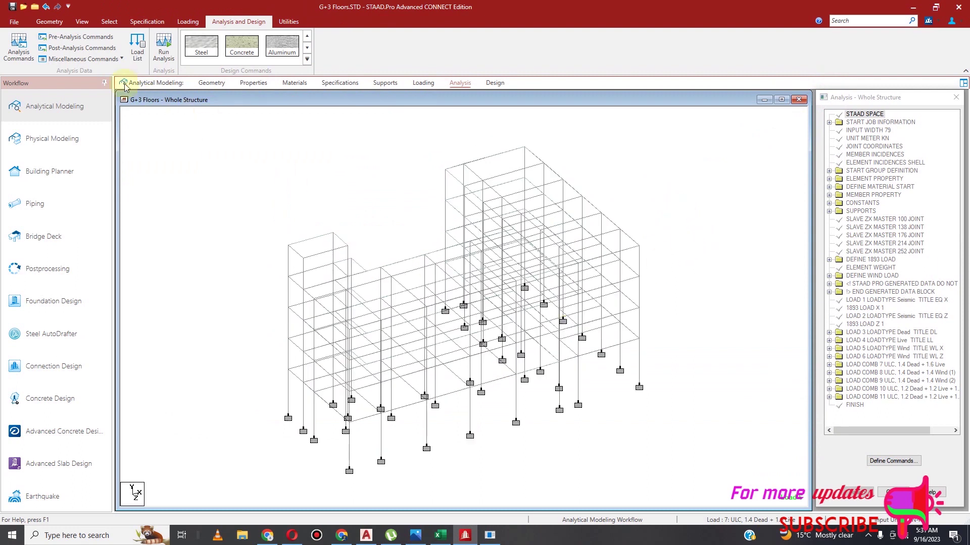
# Add a Perform Analysis command with the No Print option
pyautogui.click(15, 53)
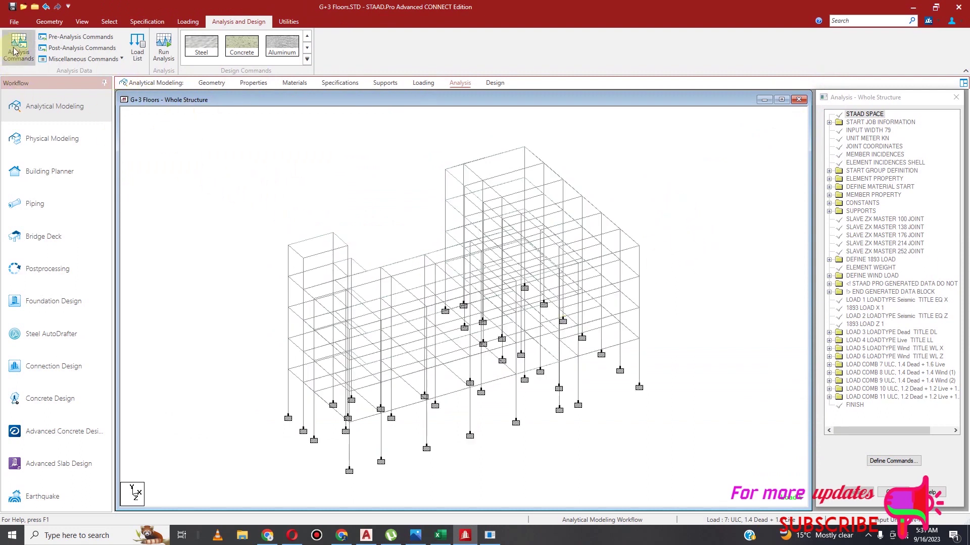
pyautogui.click(511, 412)
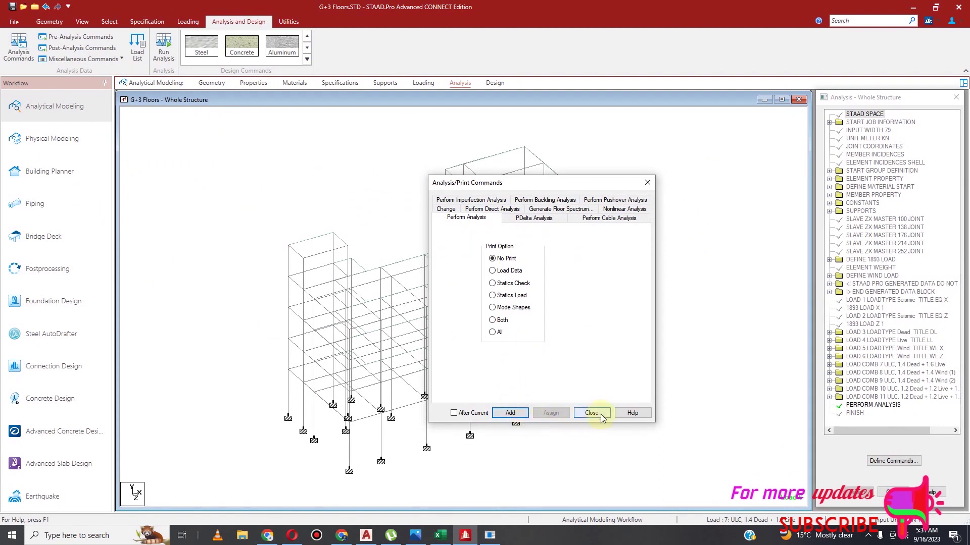
pyautogui.click(591, 412)
# Save the model, rerun the analysis and open the output file
pyautogui.click(169, 50)
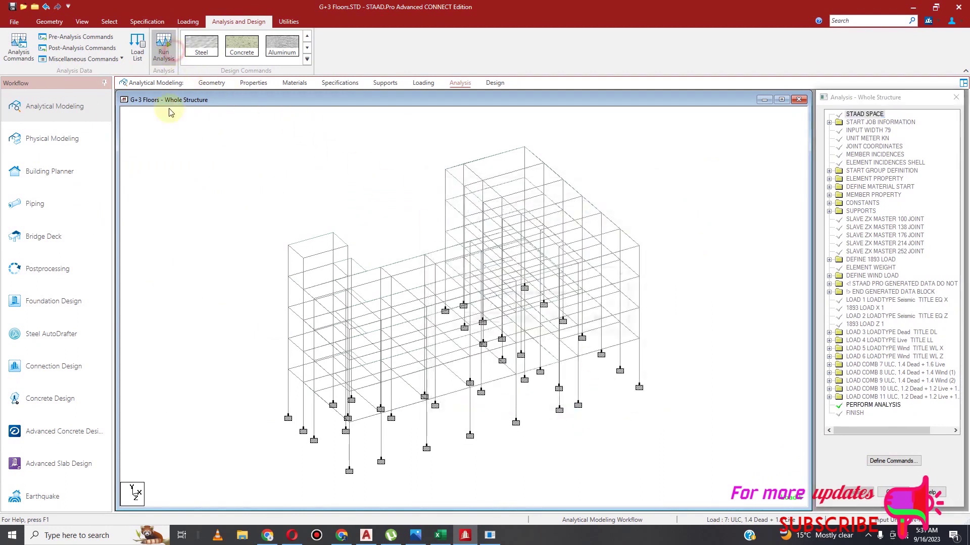
pyautogui.click(473, 320)
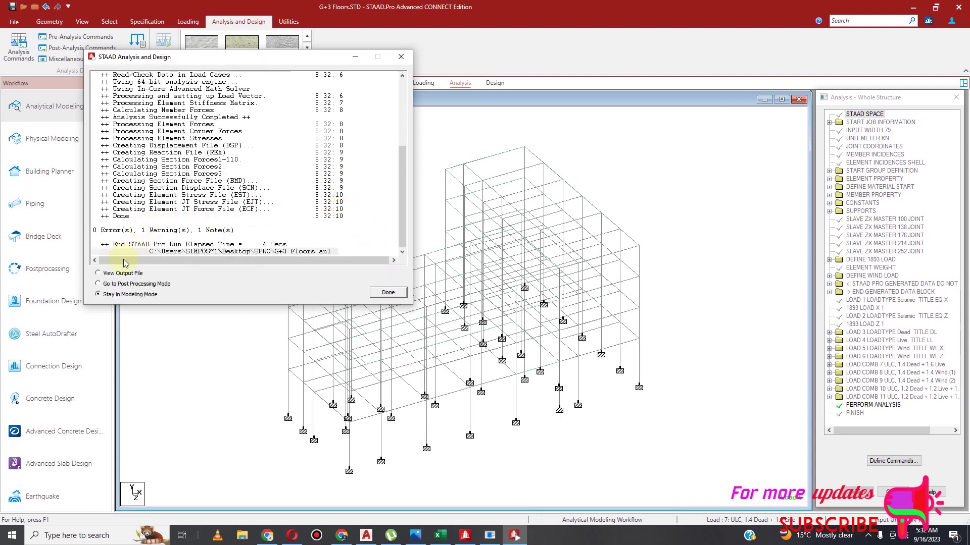
pyautogui.click(98, 274)
pyautogui.click(387, 292)
# Read the wind load definition note at line 255 of the analysis output file, and close the viewer
pyautogui.scroll(-17, 427, 270)
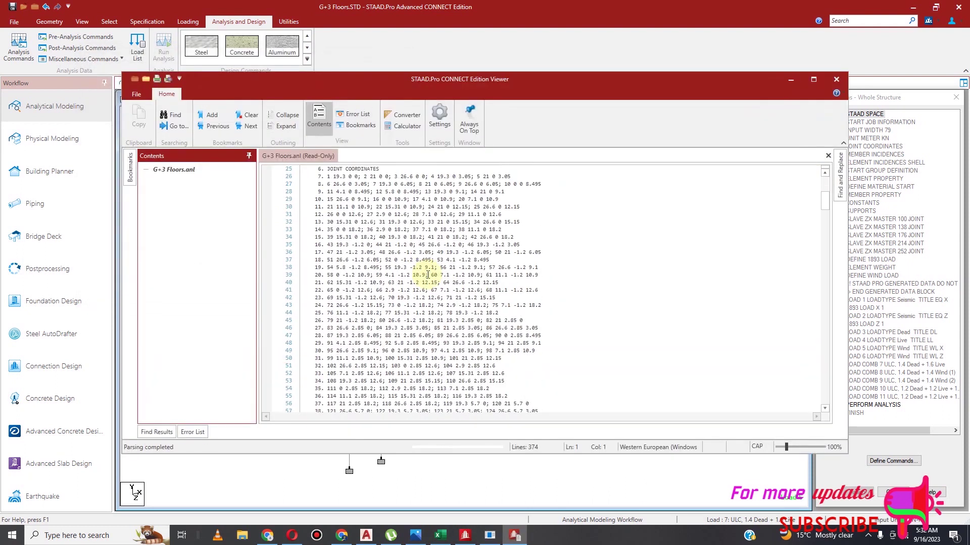
pyautogui.scroll(-20, 442, 291)
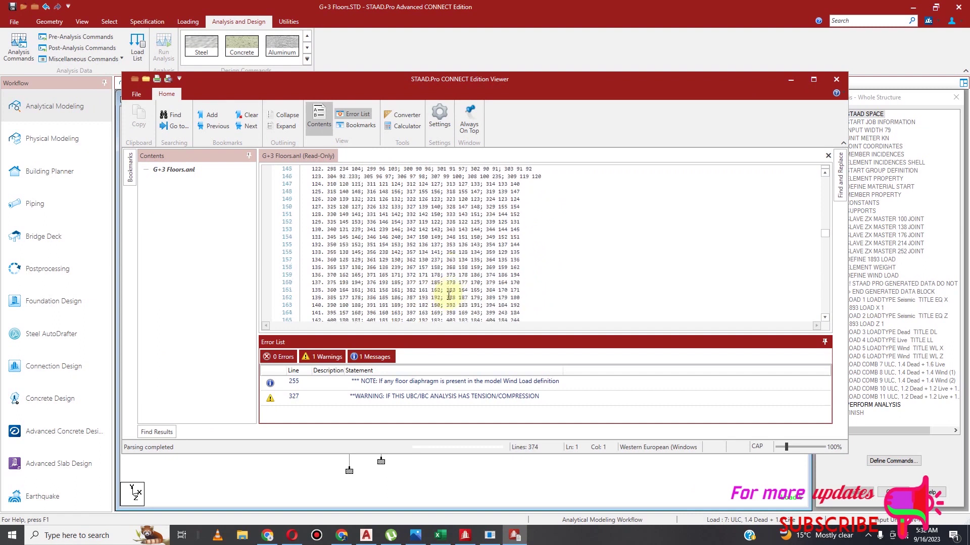
pyautogui.scroll(-18, 449, 289)
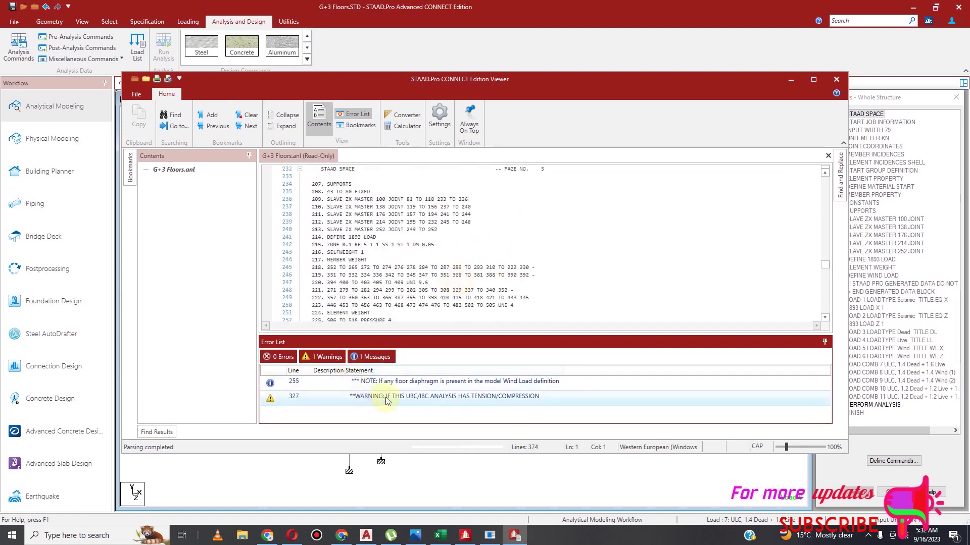
pyautogui.click(444, 383)
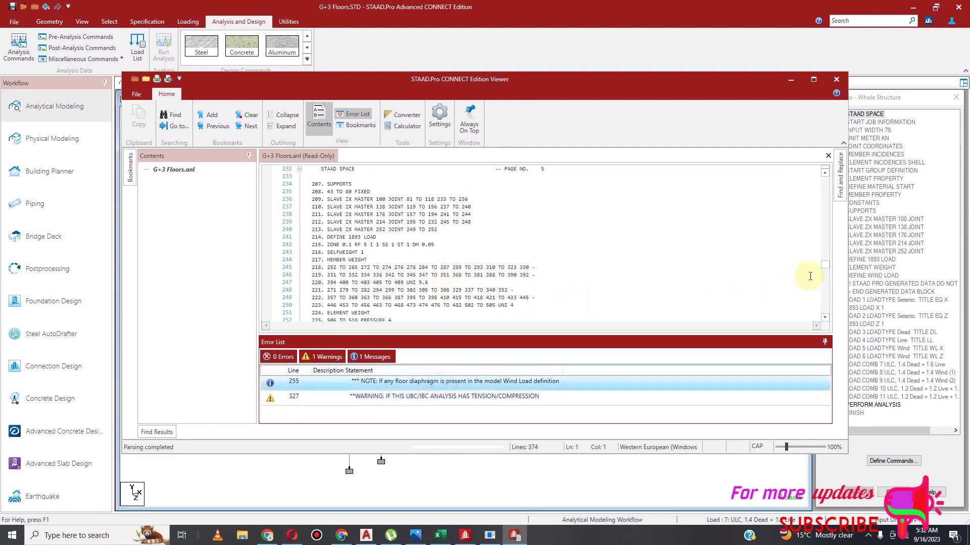
pyautogui.moveTo(825, 271)
pyautogui.mouseDown()
pyautogui.moveTo(828, 183)
pyautogui.moveTo(807, 323)
pyautogui.moveTo(821, 271)
pyautogui.mouseUp()
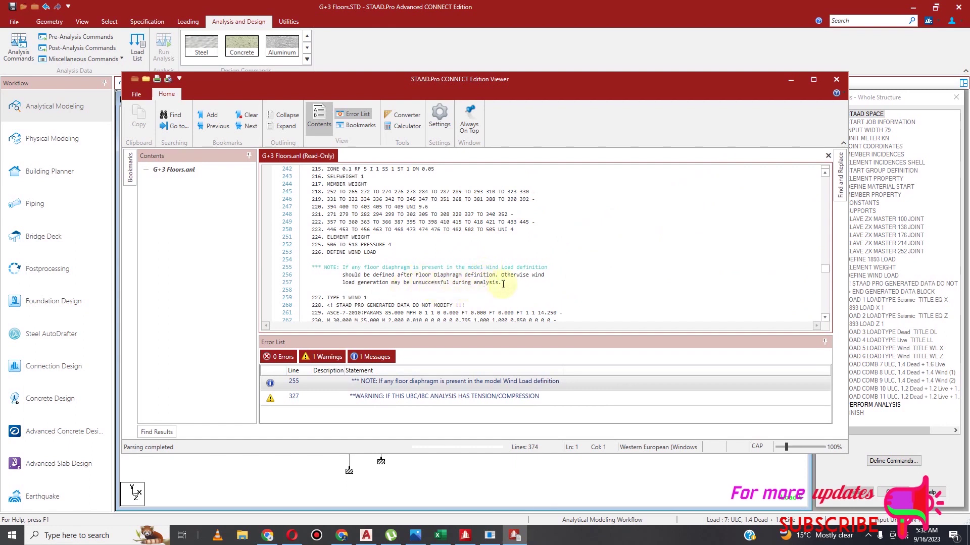
pyautogui.click(836, 79)
pyautogui.scroll(-3, 430, 255)
pyautogui.scroll(4, 462, 328)
pyautogui.scroll(-2, 461, 255)
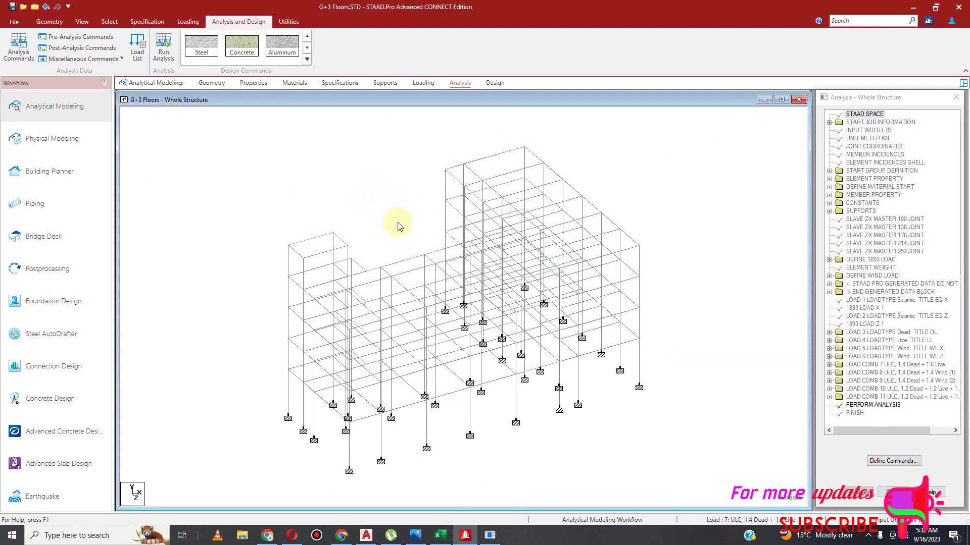
# Select the Clear, Fc and Fymain parameters for the BS 8007 concrete design
pyautogui.click(243, 47)
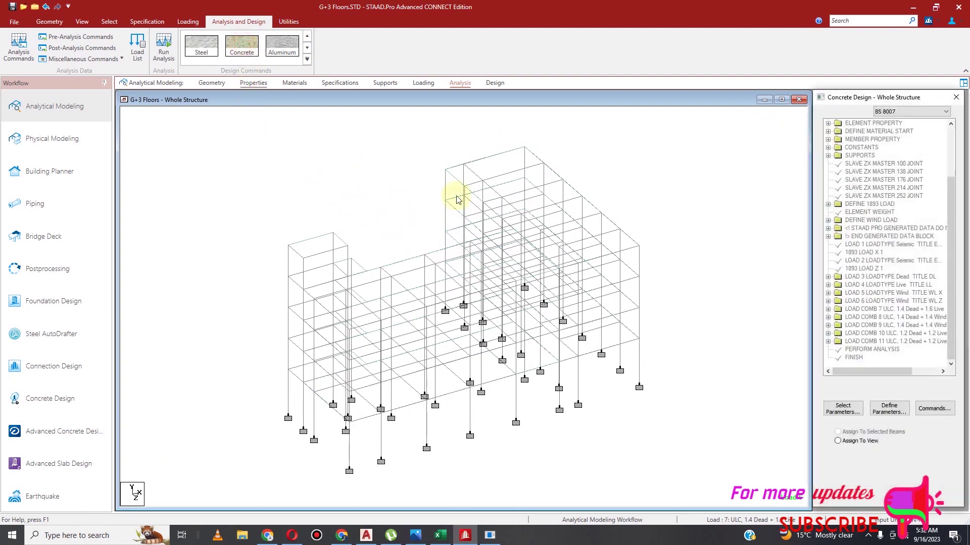
pyautogui.click(843, 409)
pyautogui.click(829, 322)
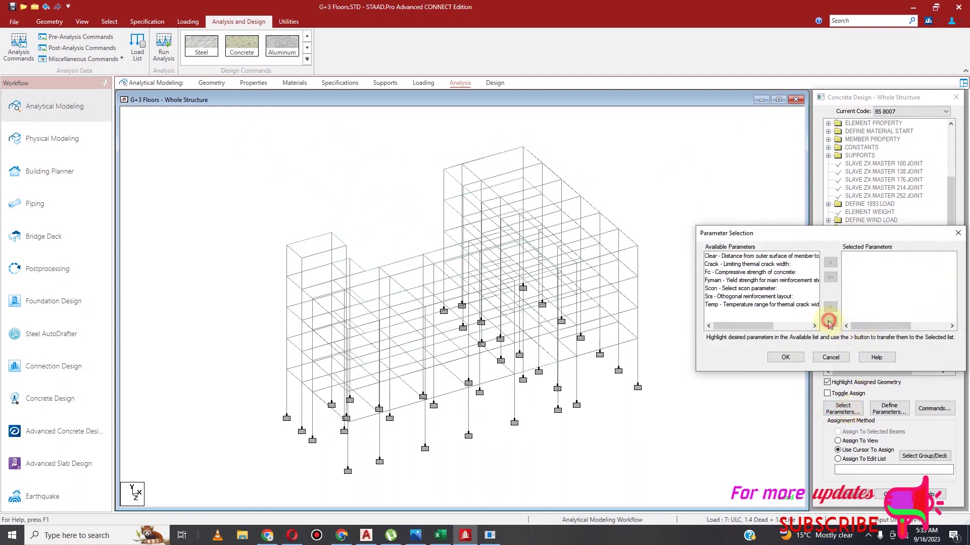
pyautogui.click(751, 257)
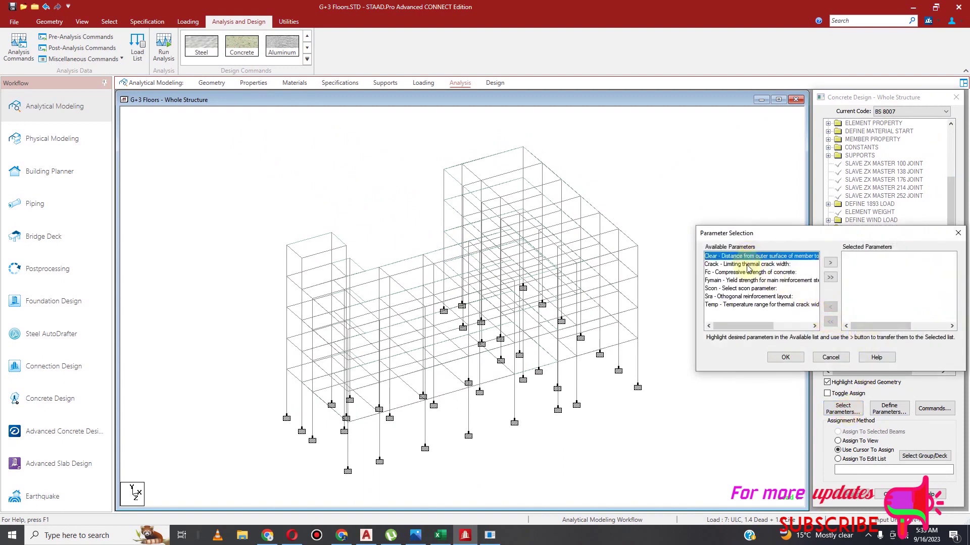
pyautogui.keyDown('ctrl'); pyautogui.click(747, 272); pyautogui.keyUp('ctrl')
pyautogui.keyDown('ctrl'); pyautogui.click(748, 280); pyautogui.keyUp('ctrl')
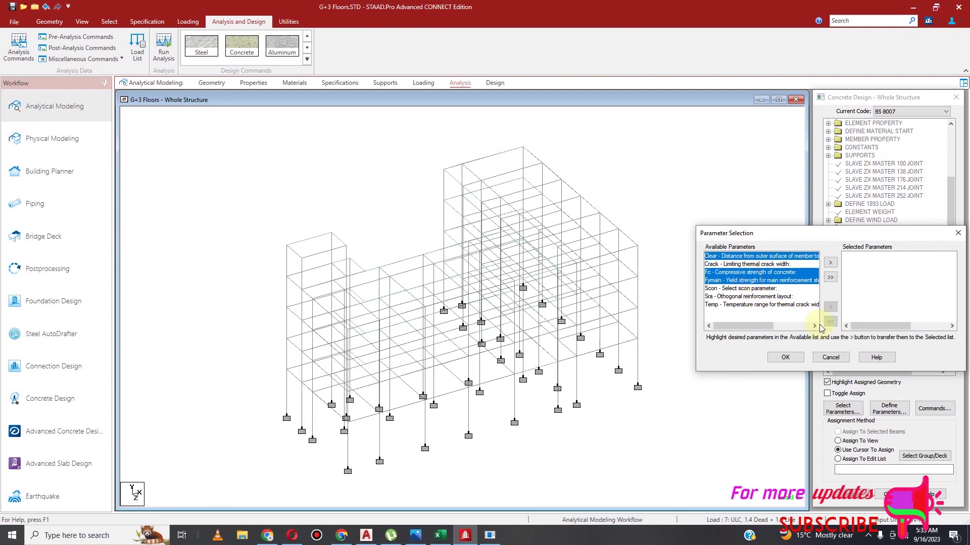
pyautogui.click(830, 262)
pyautogui.click(784, 357)
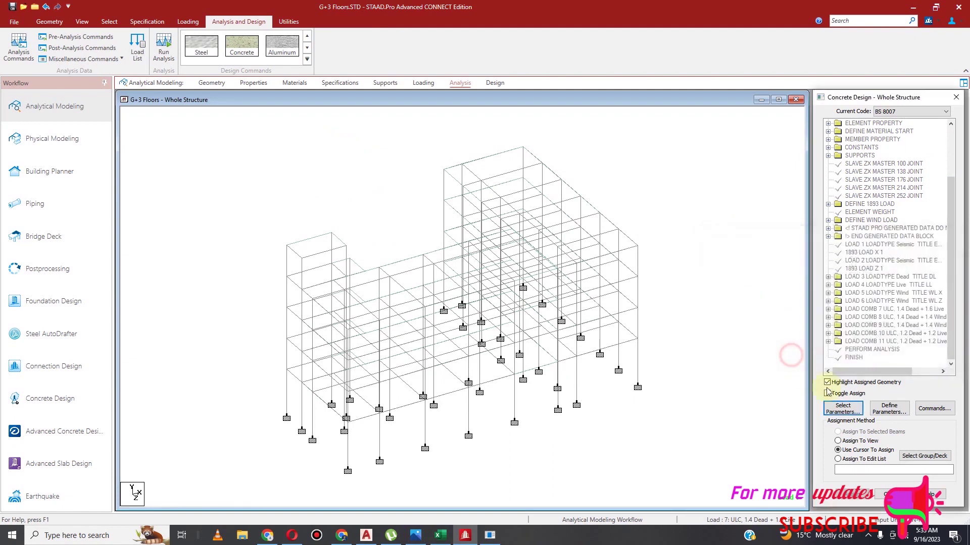
# Define three CLEAR cover parameters of 0.025, 0.02 and 0.035 m
pyautogui.click(889, 409)
pyautogui.click(583, 272)
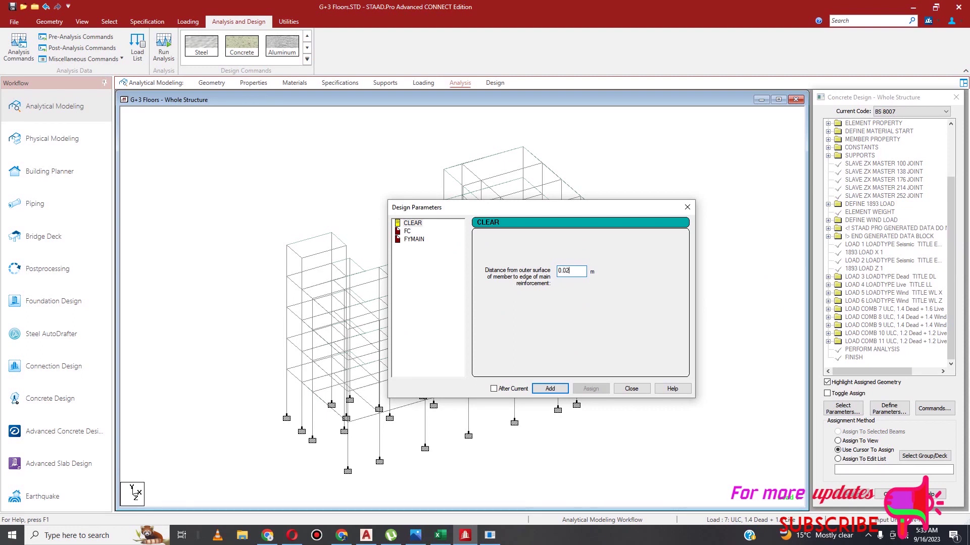
pyautogui.click(550, 388)
pyautogui.click(576, 272)
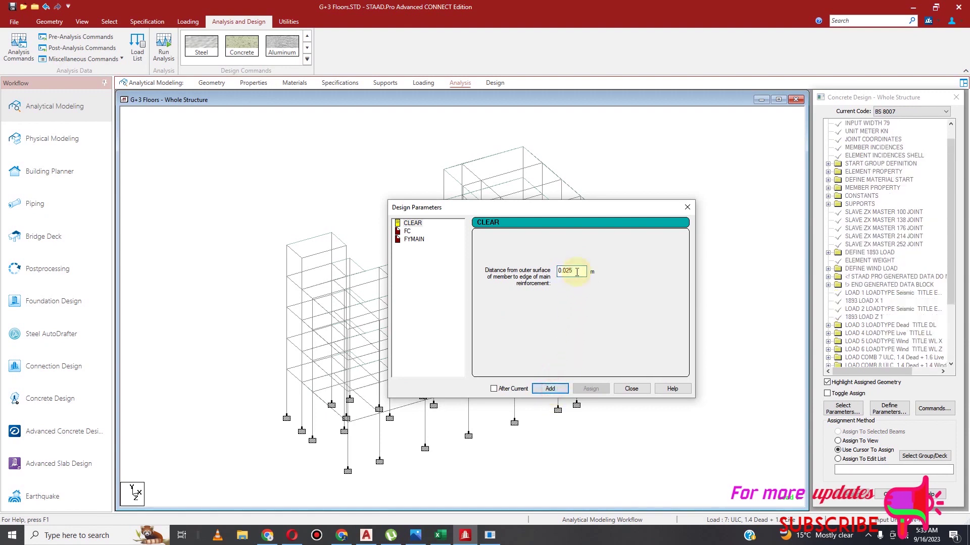
pyautogui.click(552, 388)
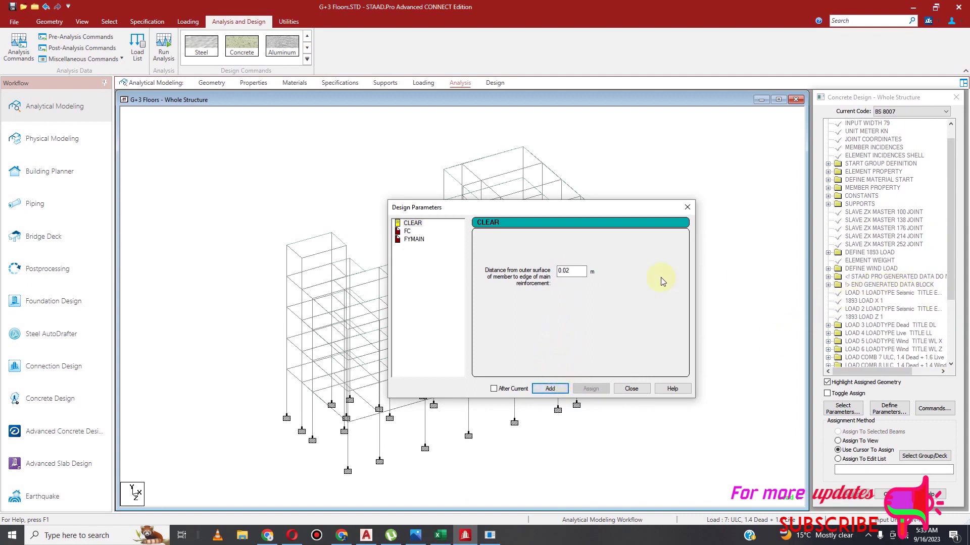
pyautogui.write('3')
pyautogui.click(550, 387)
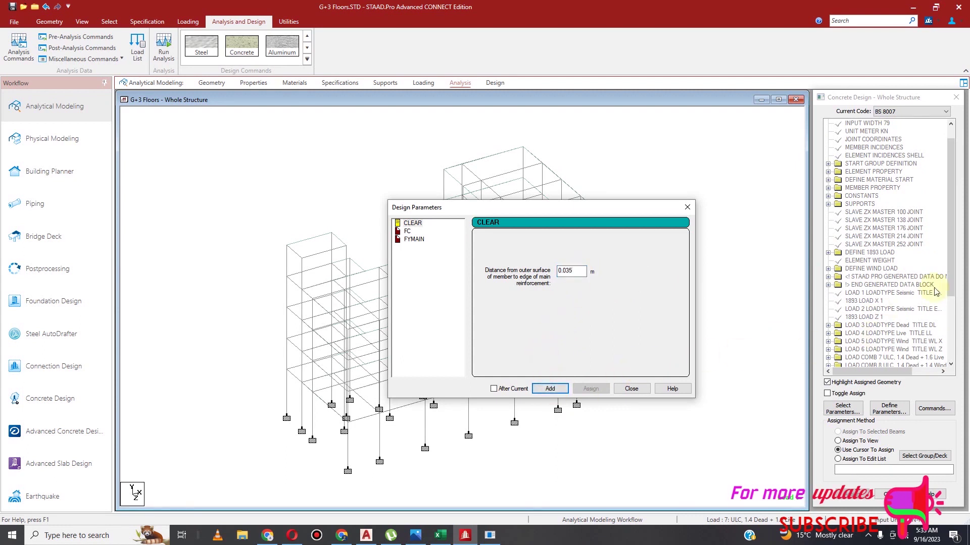
# Define two FC concrete compressive strength parameters of 25000 and 30000 kN/m2
pyautogui.click(405, 232)
pyautogui.click(574, 272)
pyautogui.moveTo(581, 271); pyautogui.dragTo(543, 274)
pyautogui.write('25000')
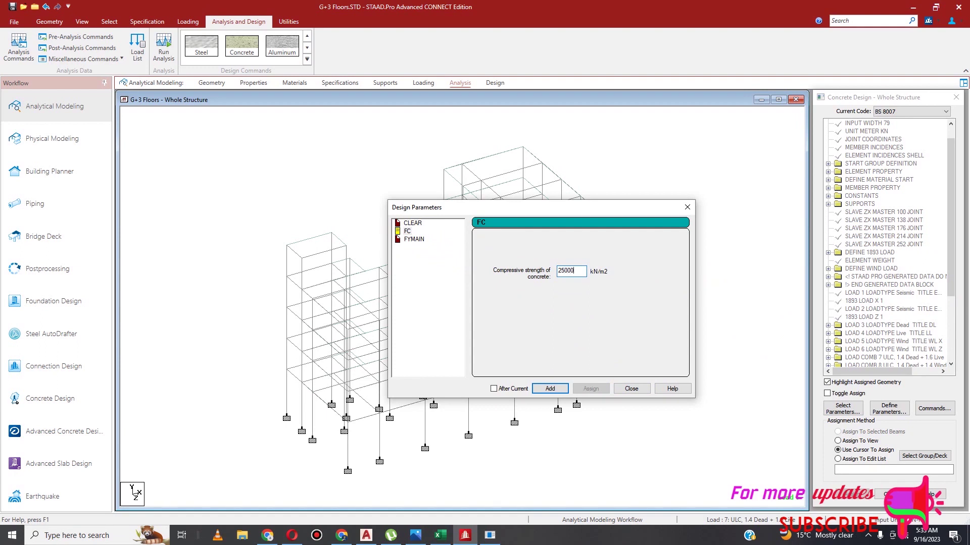
pyautogui.click(550, 389)
pyautogui.click(577, 270)
pyautogui.click(550, 389)
# Define the FYMAIN main reinforcement yield strength as 500000 kN/m2 and finish defining design parameters
pyautogui.click(414, 240)
pyautogui.doubleClick(567, 271)
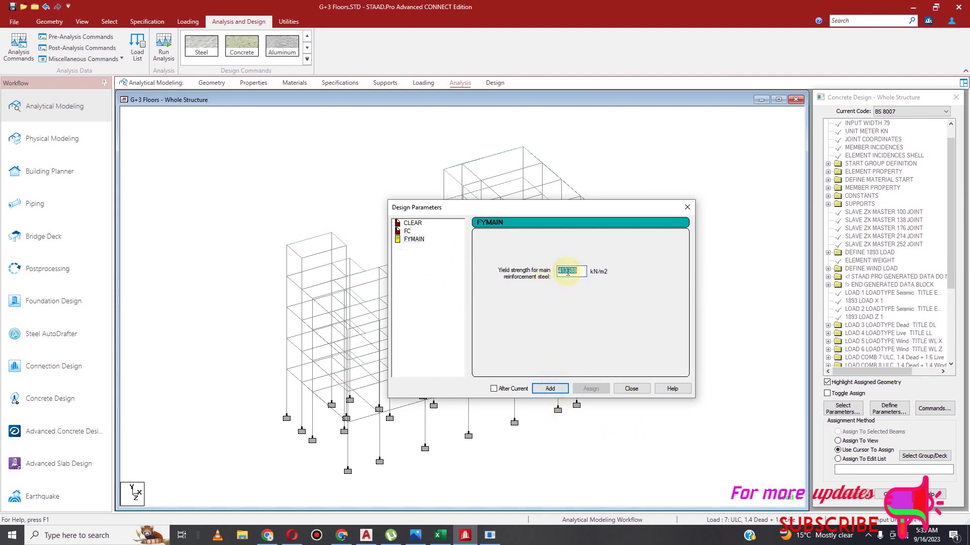
pyautogui.write('500000')
pyautogui.click(567, 271)
pyautogui.click(550, 389)
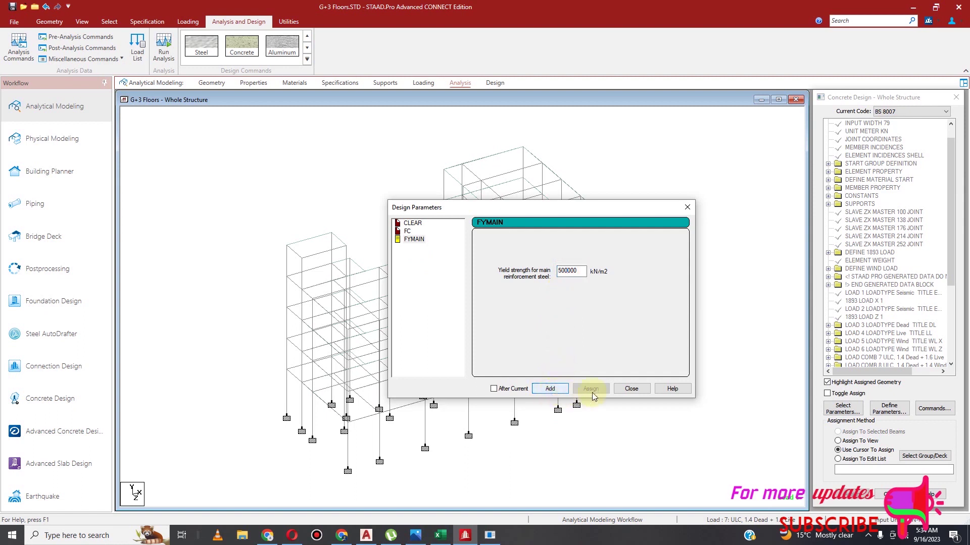
pyautogui.click(631, 388)
# Add the Design Beam, Design Column, Design Slab/Element and Take Off commands to the concrete design
pyautogui.scroll(-3, 878, 308)
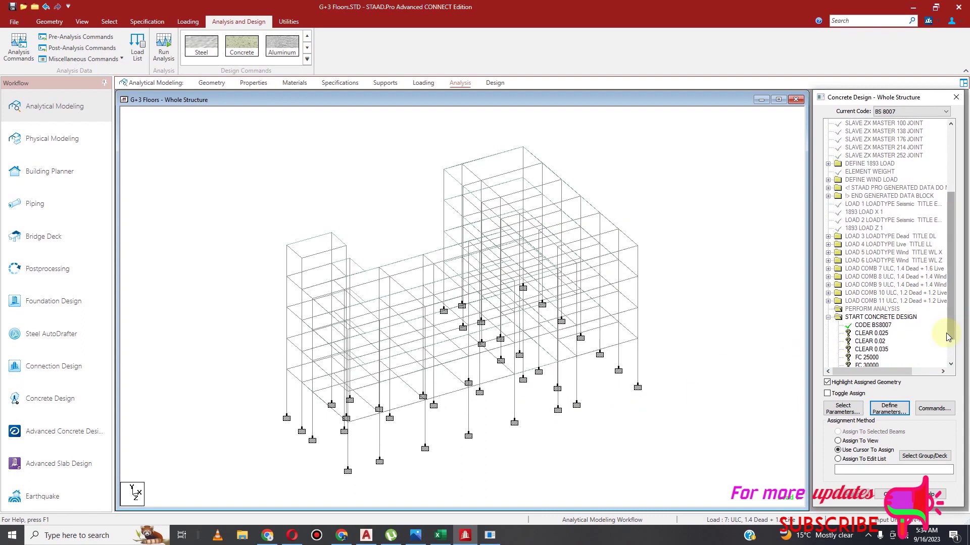
pyautogui.scroll(-2, 948, 326)
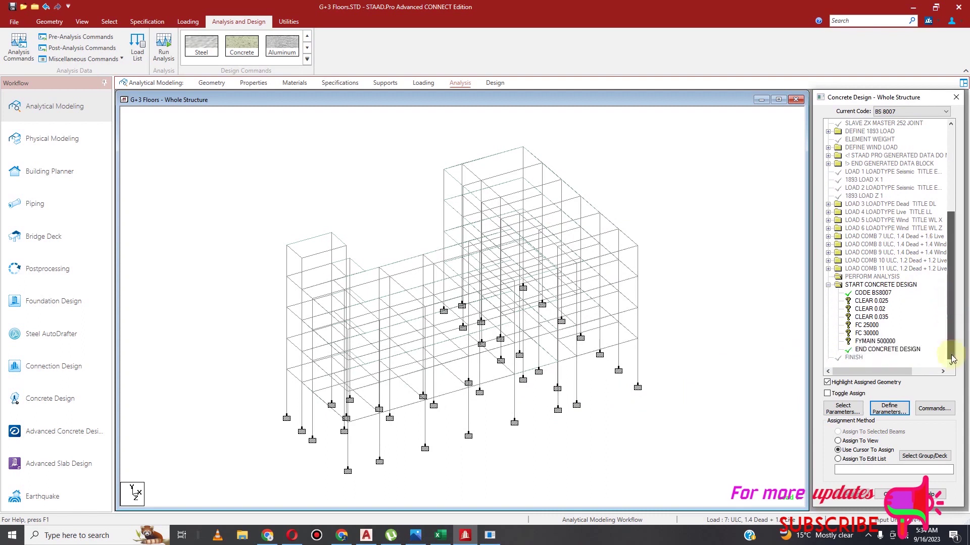
pyautogui.click(935, 409)
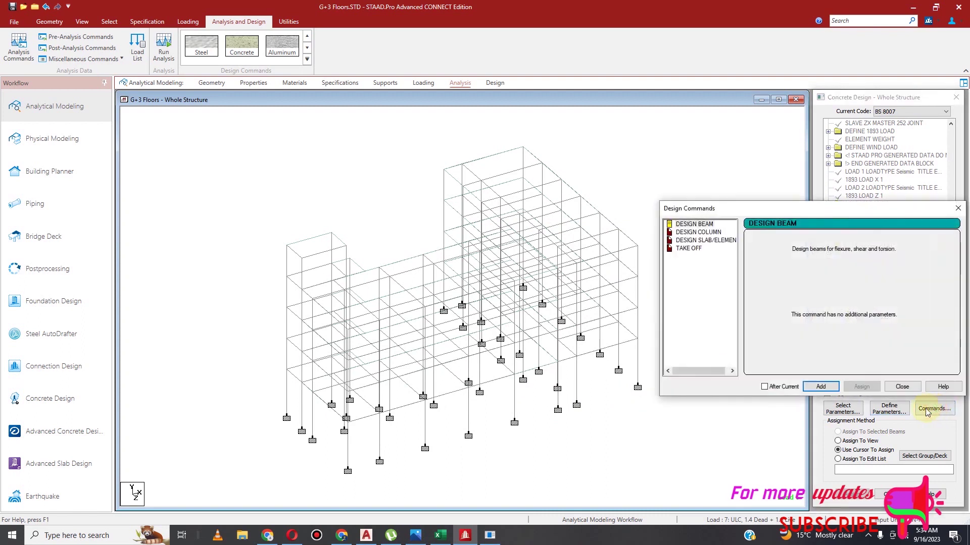
pyautogui.click(697, 227)
pyautogui.click(820, 386)
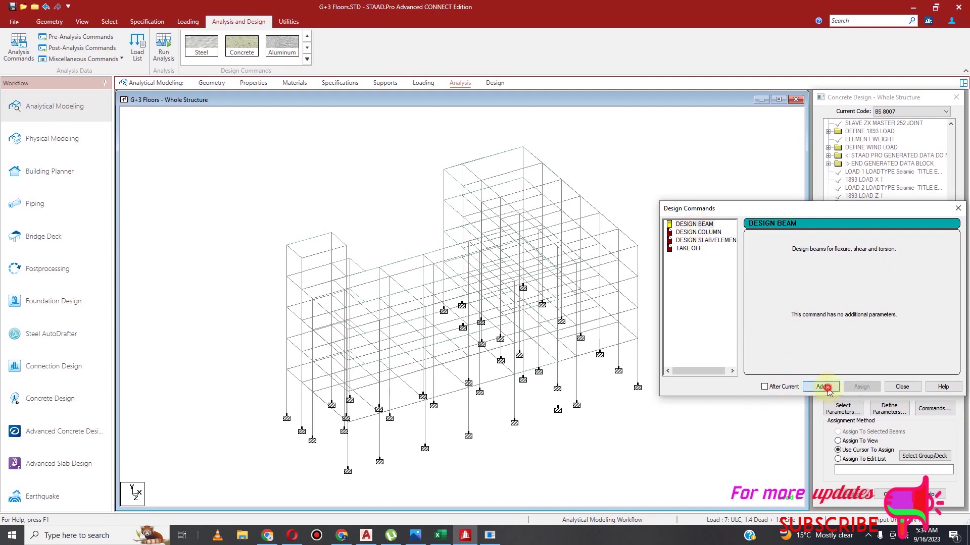
pyautogui.click(699, 232)
pyautogui.click(819, 387)
pyautogui.click(693, 241)
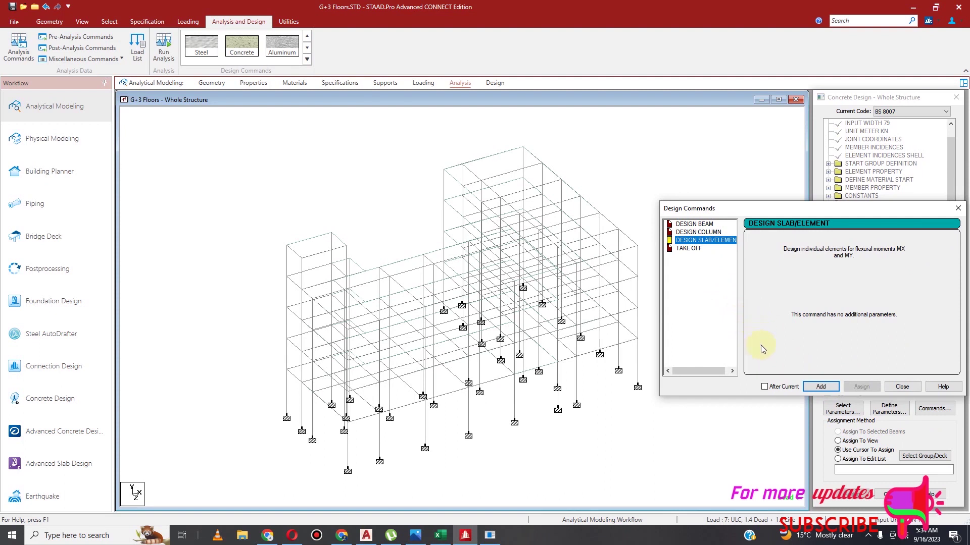
pyautogui.click(819, 387)
pyautogui.click(689, 249)
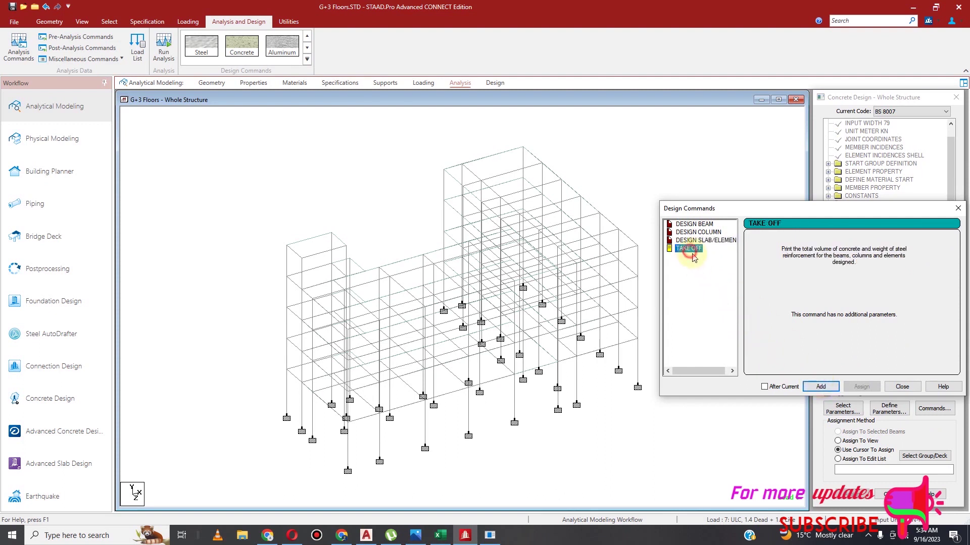
pyautogui.click(821, 387)
pyautogui.click(900, 386)
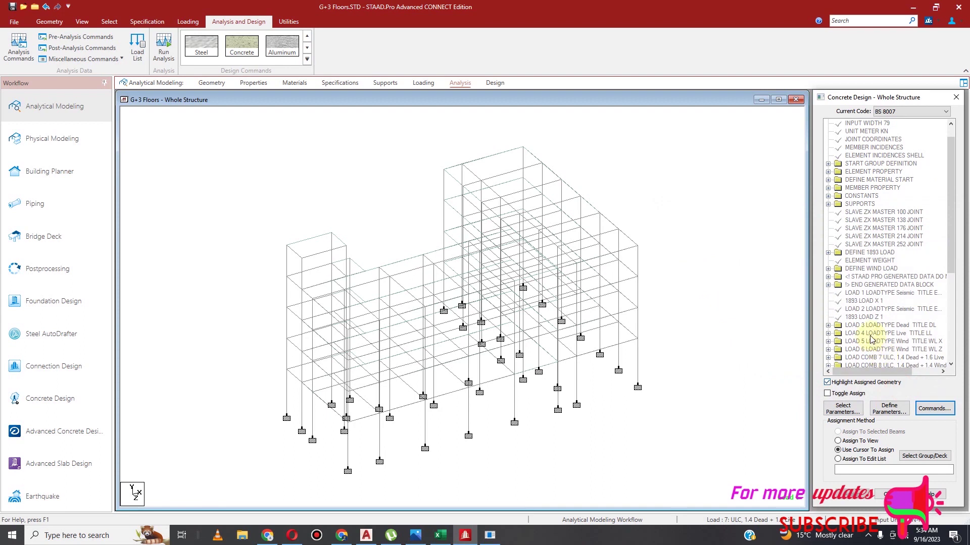
# Assign the CLEAR 0.025 parameter to all beams parallel to X and Z
pyautogui.scroll(-1, 879, 334)
pyautogui.moveTo(950, 277); pyautogui.dragTo(949, 360)
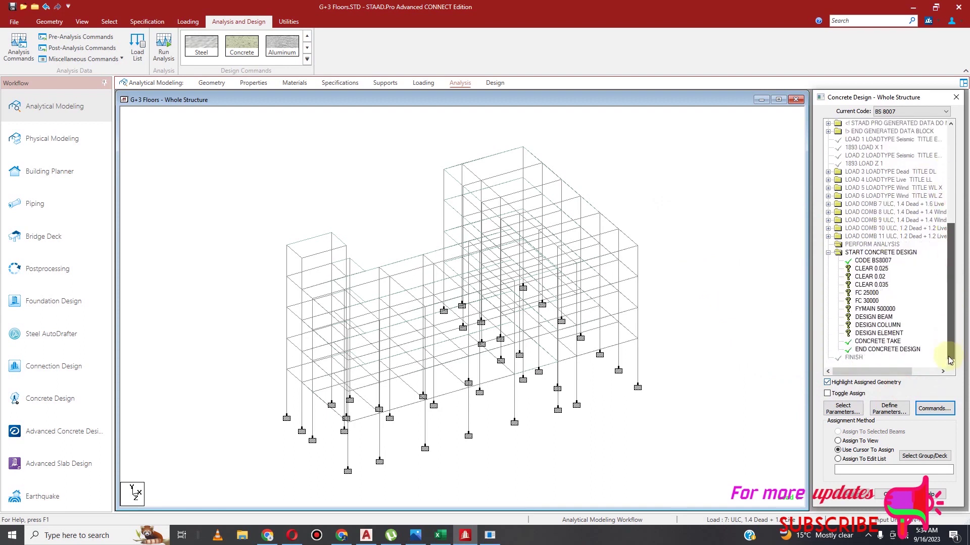
pyautogui.click(873, 269)
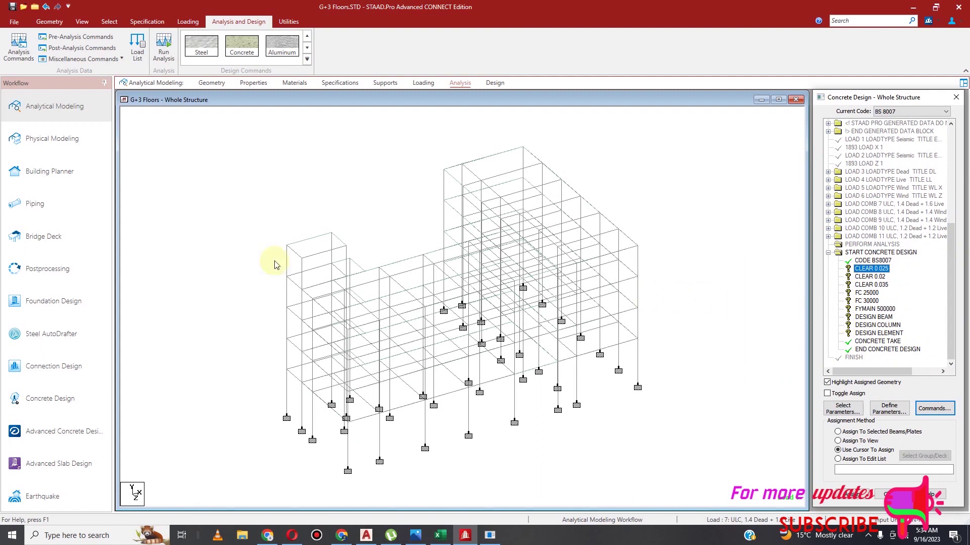
pyautogui.click(109, 22)
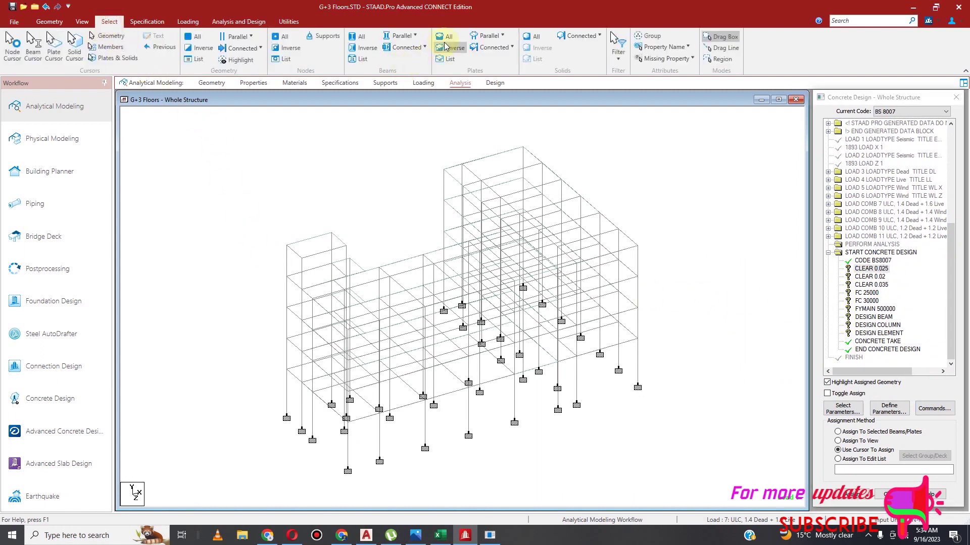
pyautogui.click(407, 35)
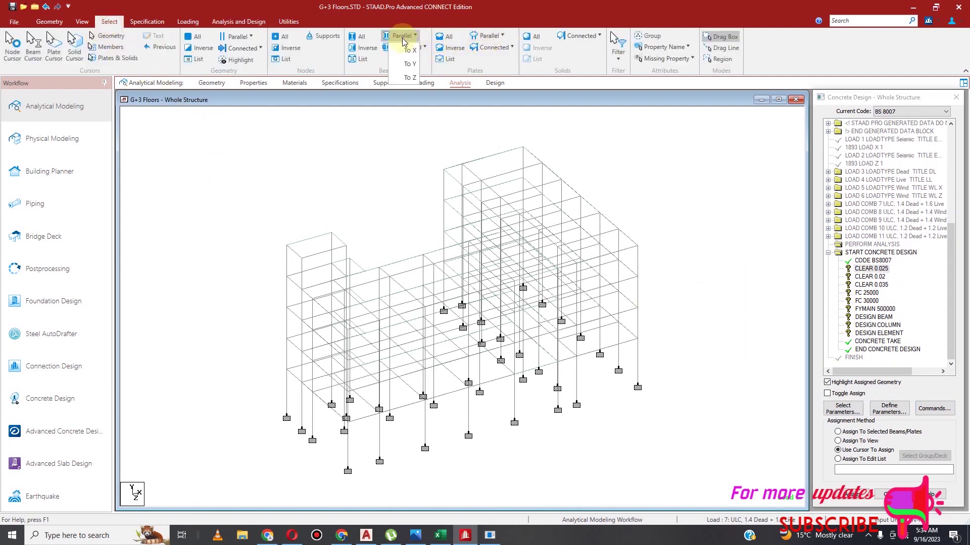
pyautogui.click(411, 45)
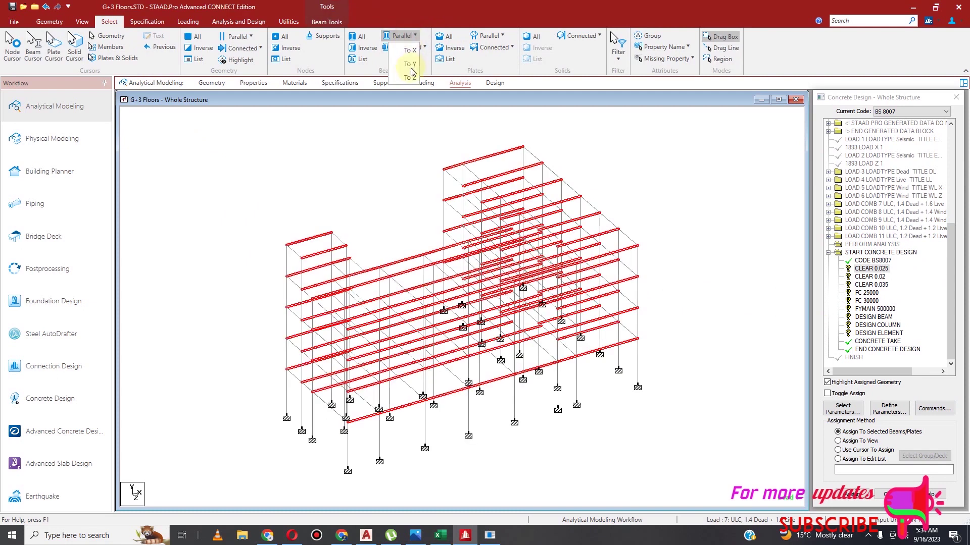
pyautogui.click(409, 78)
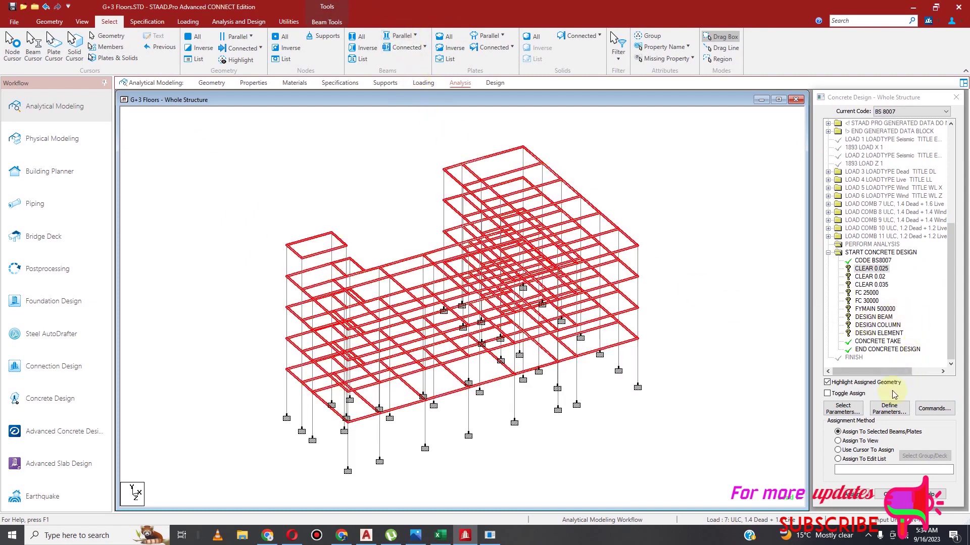
pyautogui.click(861, 493)
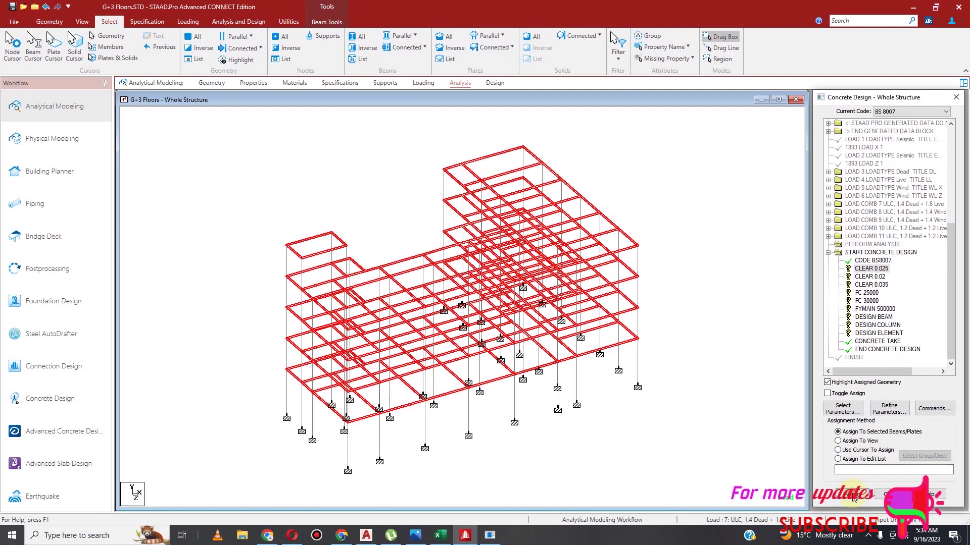
pyautogui.click(894, 328)
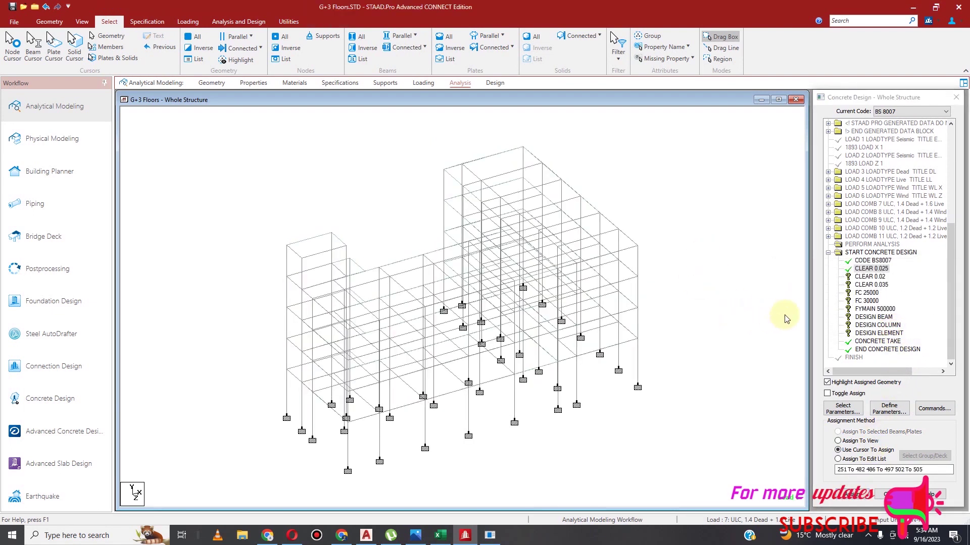
# Assign the CLEAR 0.02 parameter to all plates parallel to the XZ plane
pyautogui.click(868, 277)
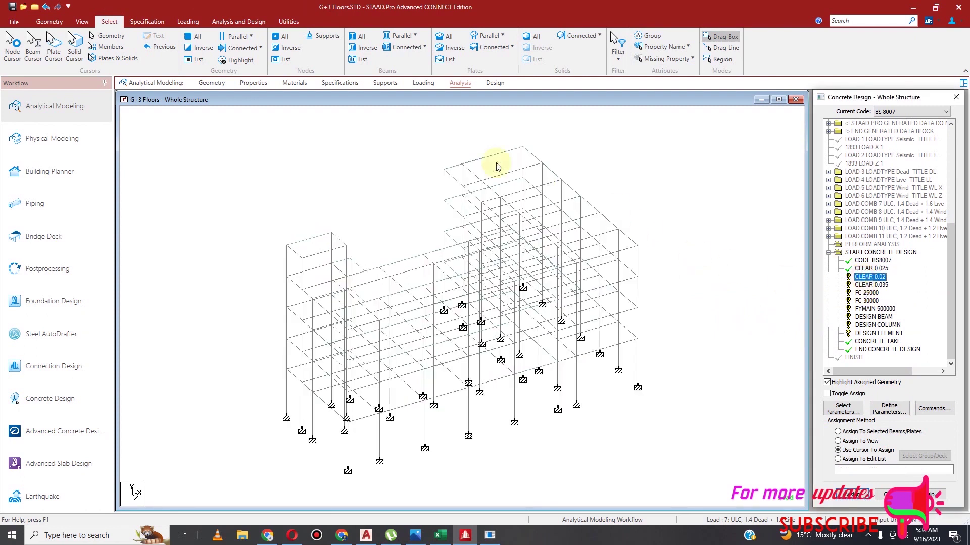
pyautogui.click(502, 36)
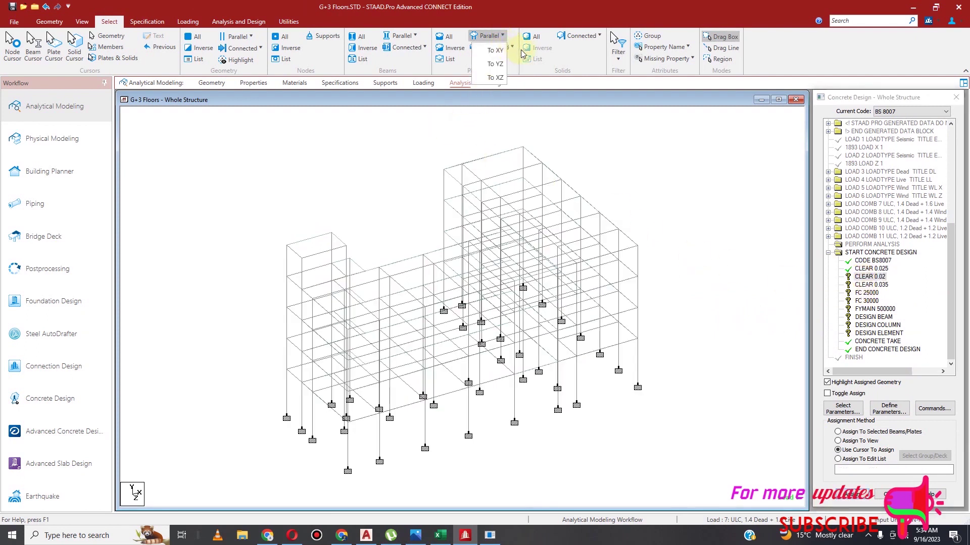
pyautogui.click(496, 81)
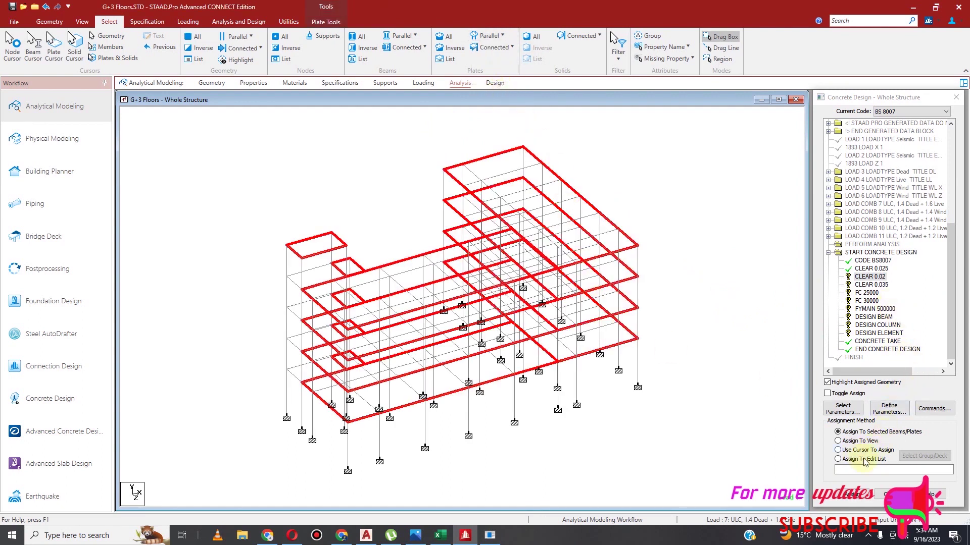
pyautogui.click(855, 495)
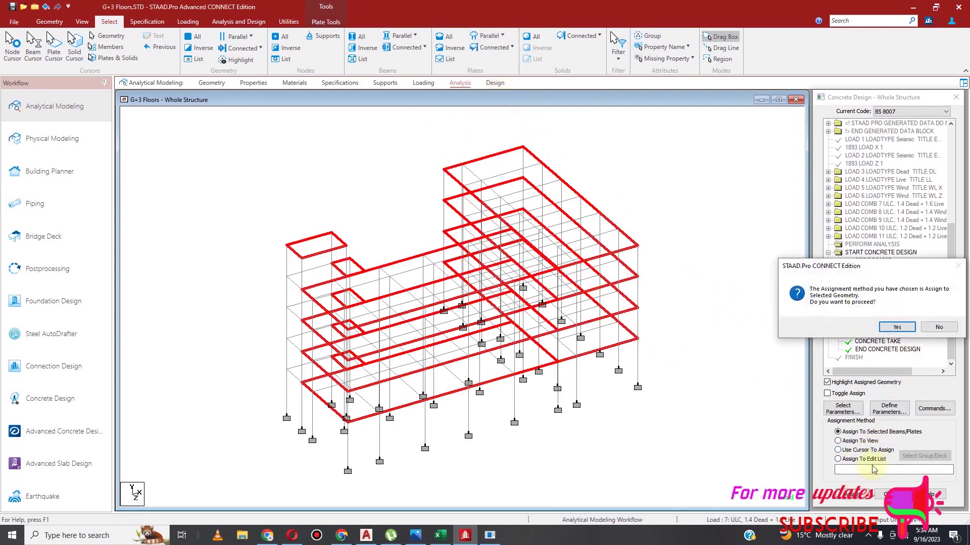
pyautogui.click(896, 327)
# Assign the CLEAR 0.035 parameter to all columns, the members parallel to Y
pyautogui.click(871, 285)
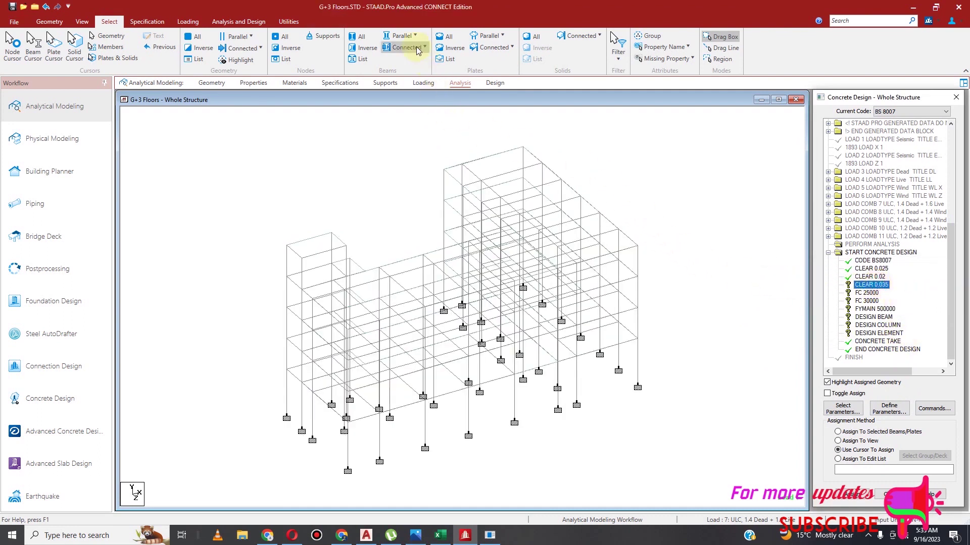
pyautogui.click(403, 35)
pyautogui.click(413, 64)
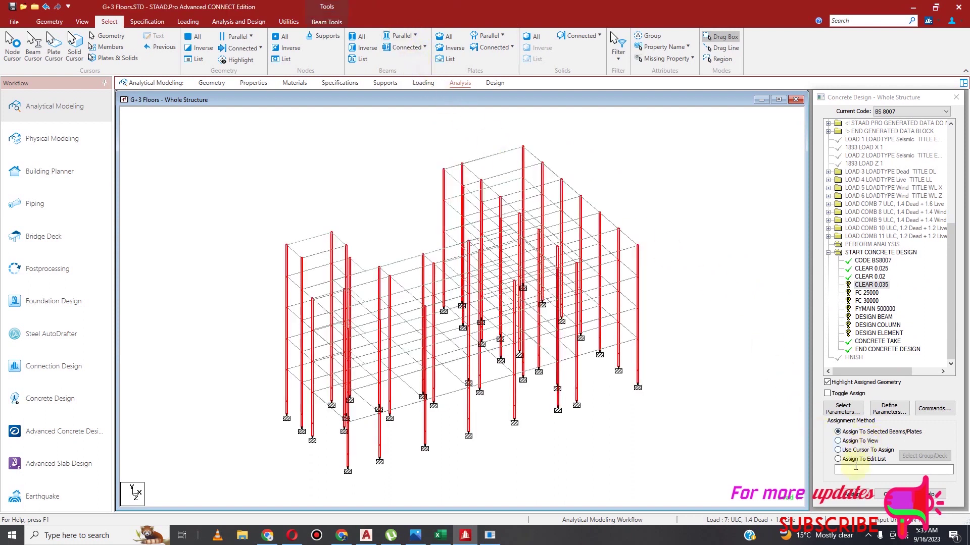
pyautogui.click(853, 495)
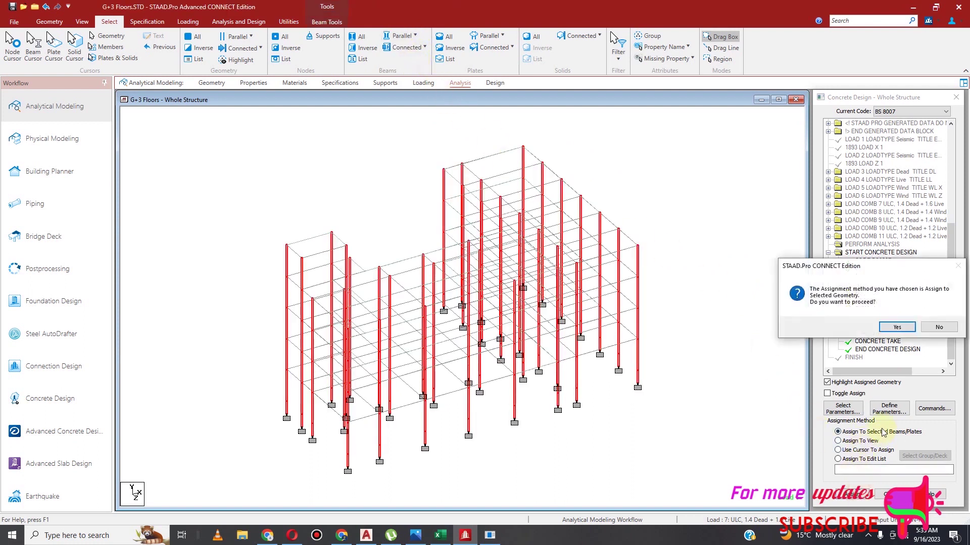
pyautogui.click(896, 327)
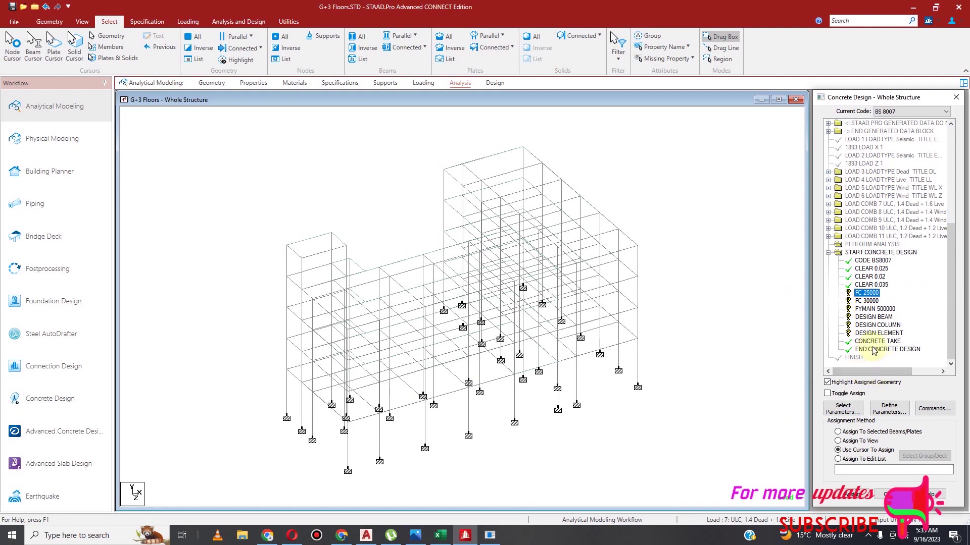
# Assign the FC 25000 parameter to all beams parallel to X and Z
pyautogui.click(413, 36)
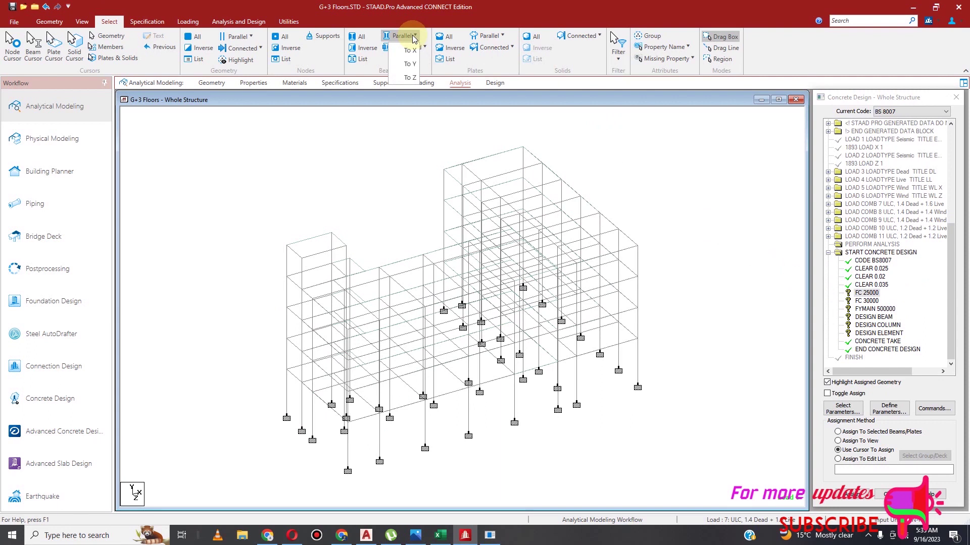
pyautogui.click(413, 49)
pyautogui.click(413, 37)
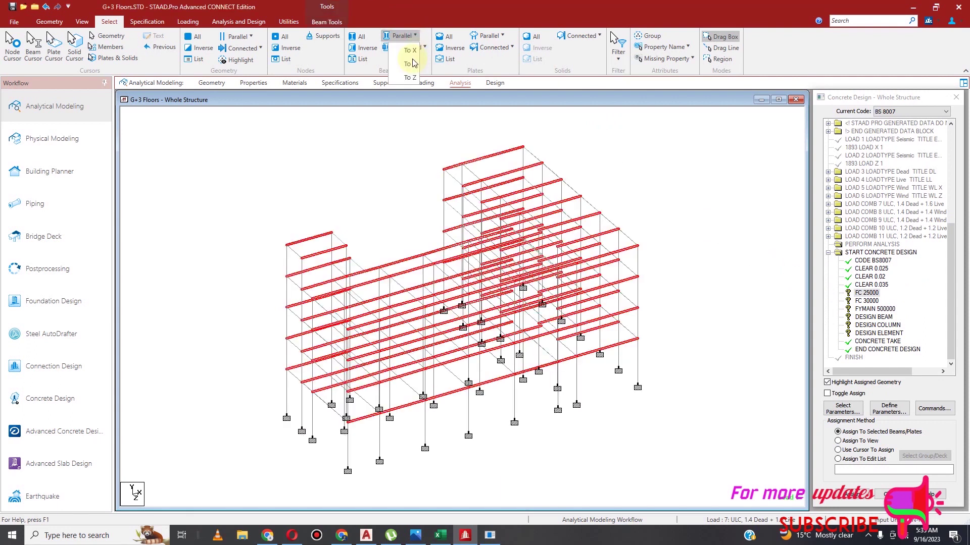
pyautogui.click(409, 78)
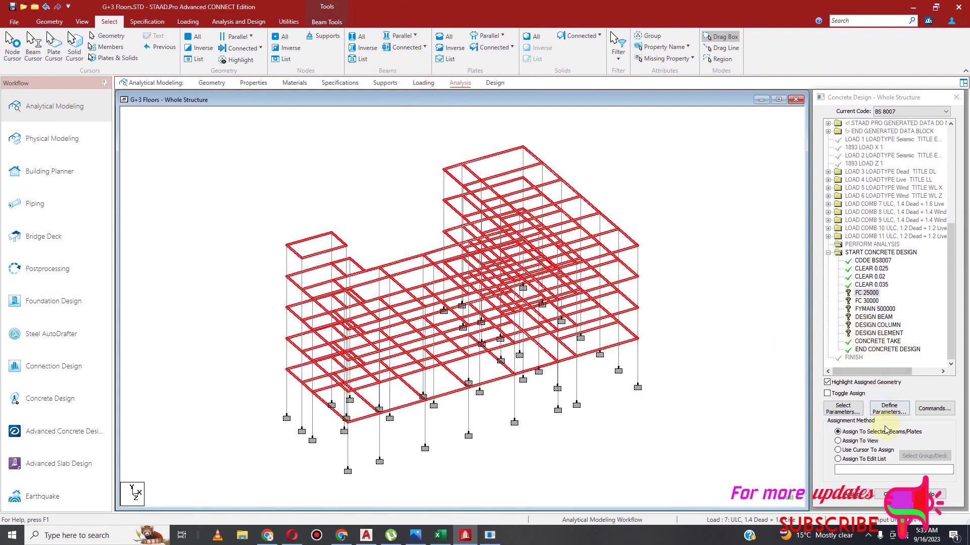
pyautogui.click(857, 500)
pyautogui.click(902, 327)
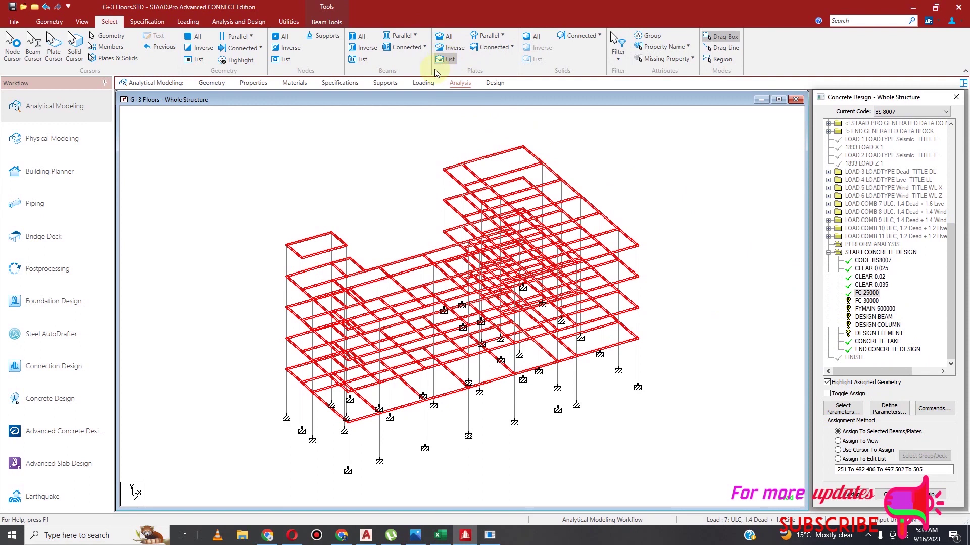
# Clear the beam selection and assign the FC 25000 parameter to all plates parallel to the XZ plane
pyautogui.click(425, 148)
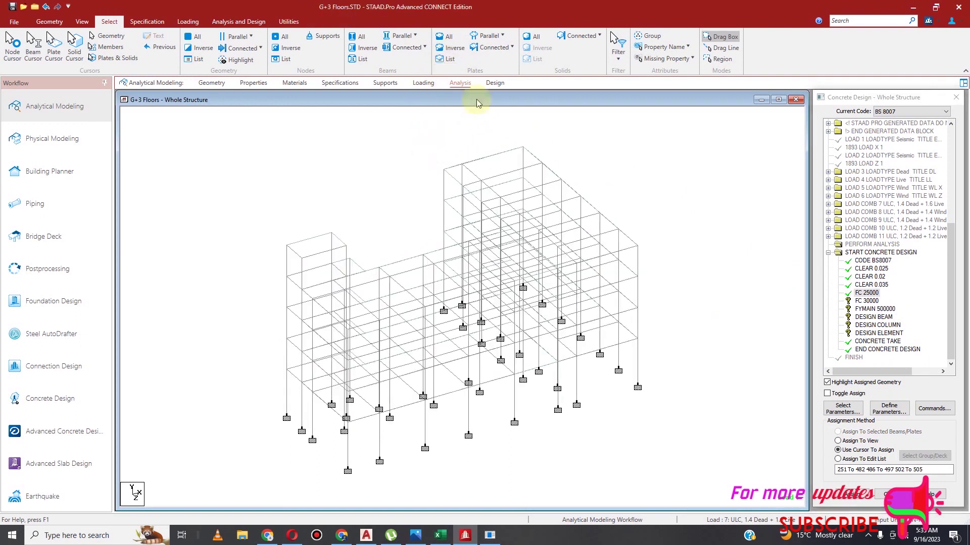
pyautogui.click(497, 36)
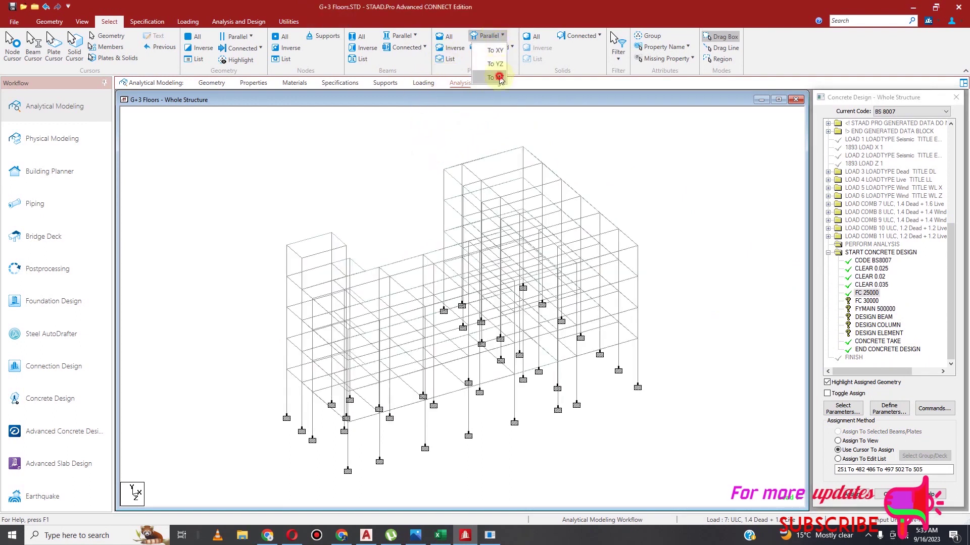
pyautogui.click(499, 77)
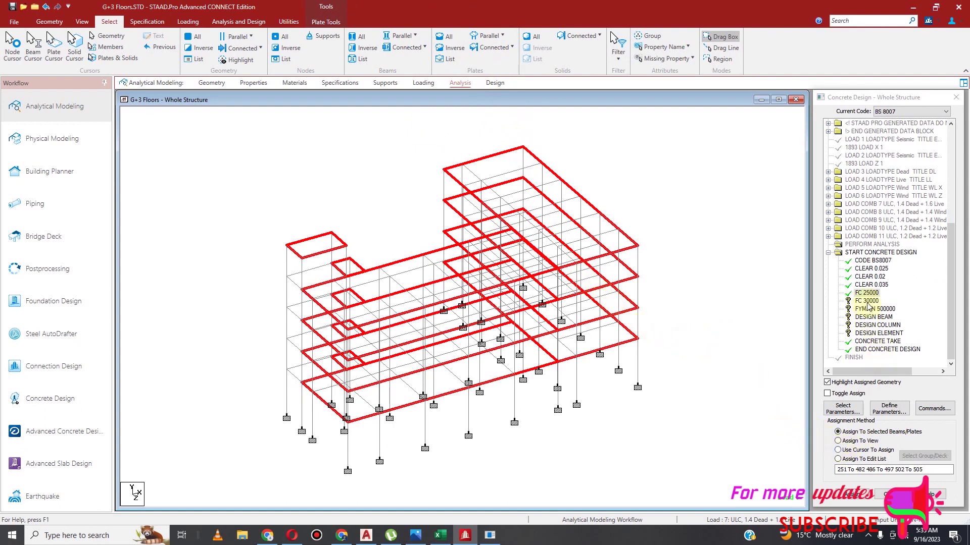
pyautogui.click(858, 495)
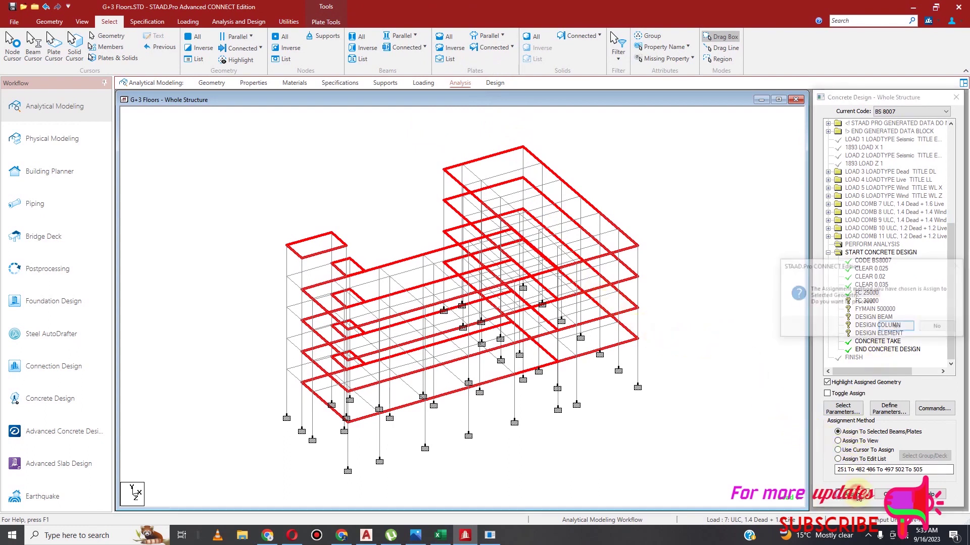
pyautogui.click(896, 327)
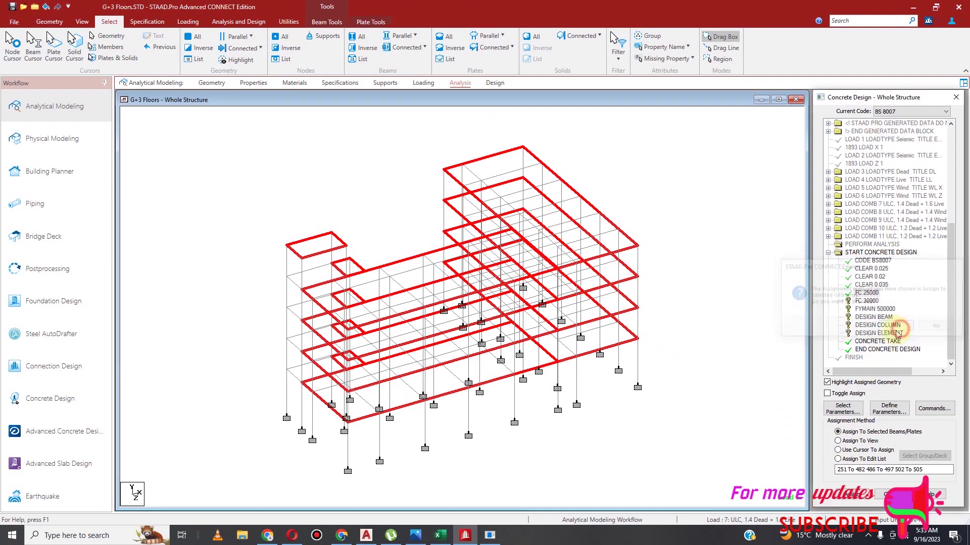
# Assign the FC 30000 parameter to all columns, the members parallel to Y
pyautogui.click(866, 301)
pyautogui.click(414, 35)
pyautogui.click(412, 65)
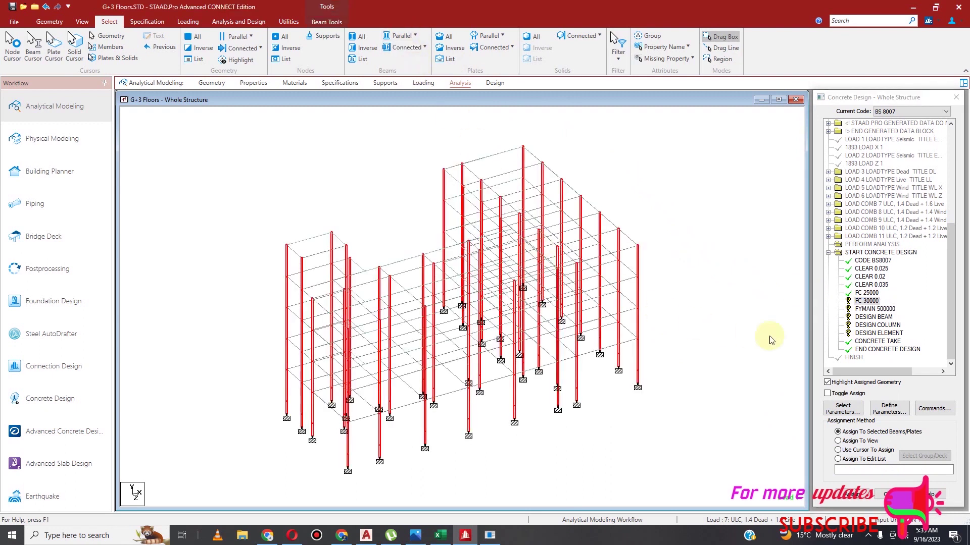
pyautogui.click(862, 494)
pyautogui.click(897, 327)
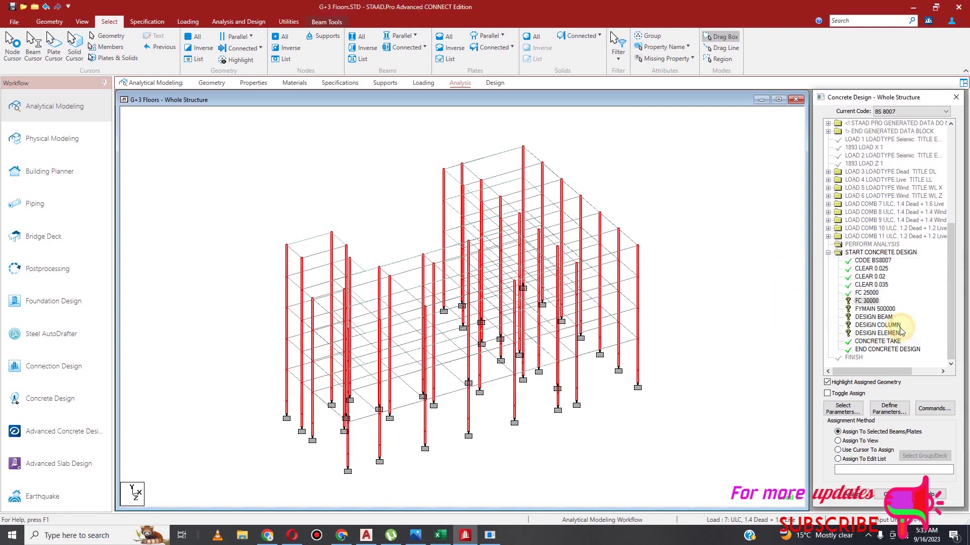
# Assign the FYMAIN 500000 parameter to the whole structure using the Assign To View method
pyautogui.click(881, 309)
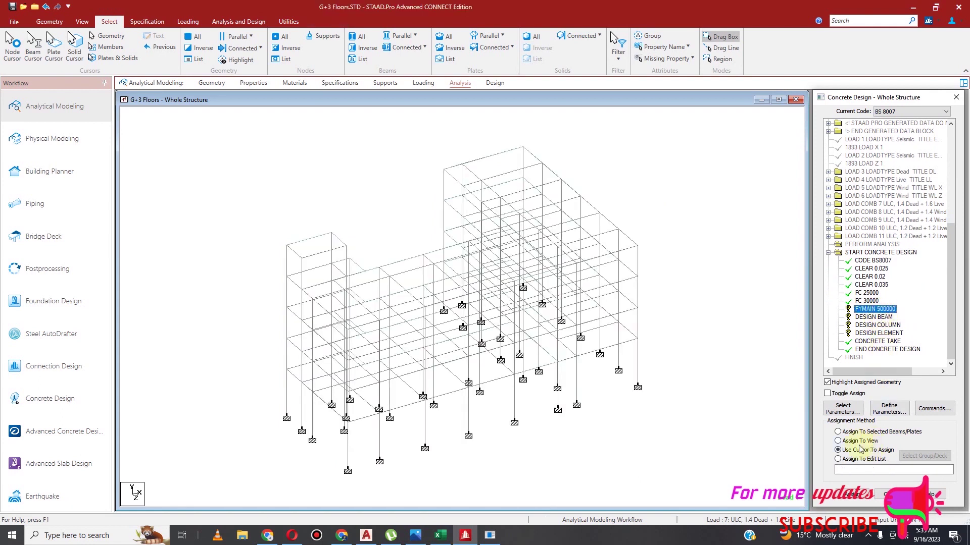
pyautogui.click(838, 440)
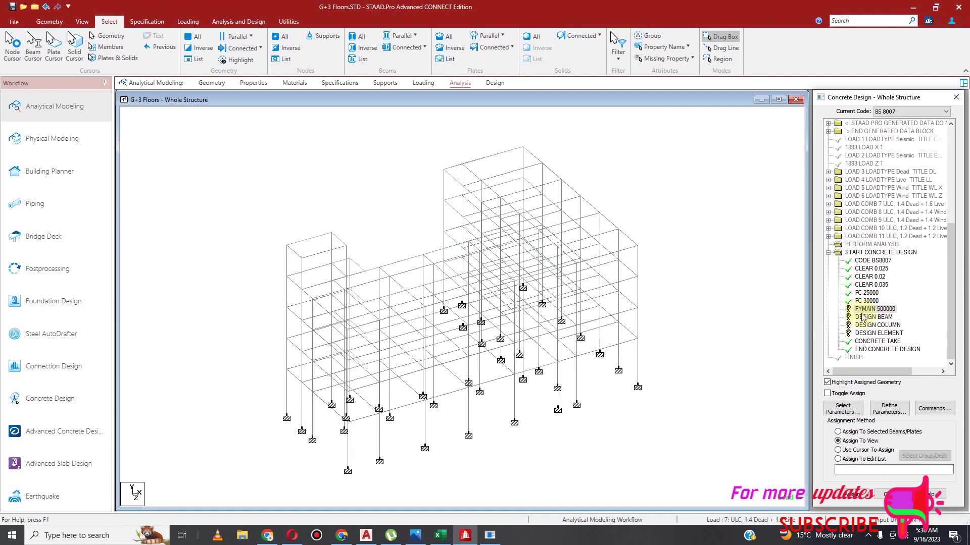
pyautogui.click(863, 494)
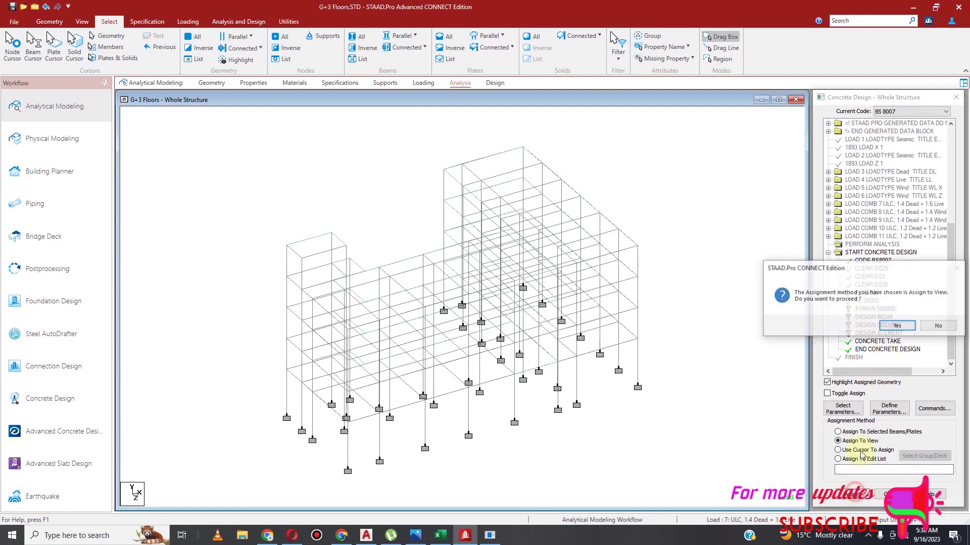
pyautogui.click(897, 326)
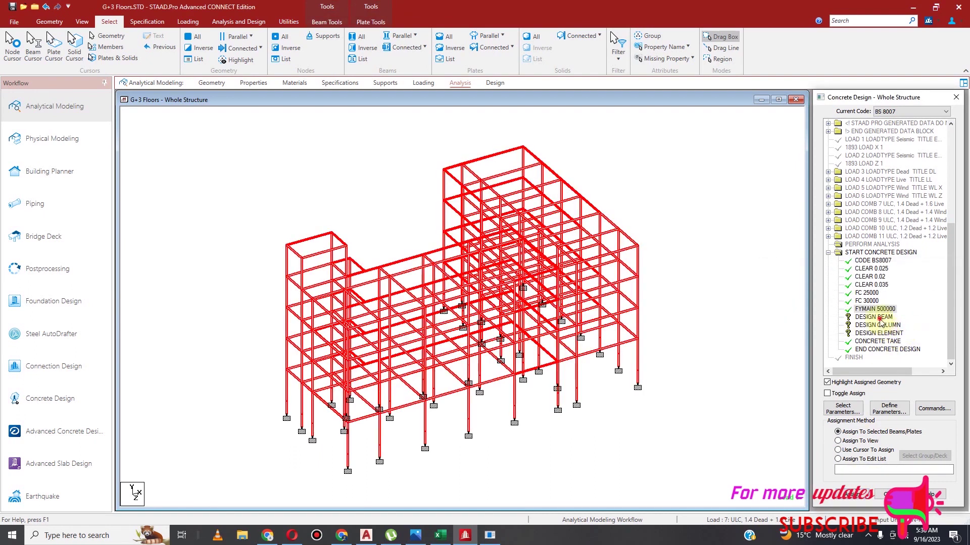
# Assign the DESIGN BEAM command to all beams parallel to X and Z
pyautogui.click(878, 318)
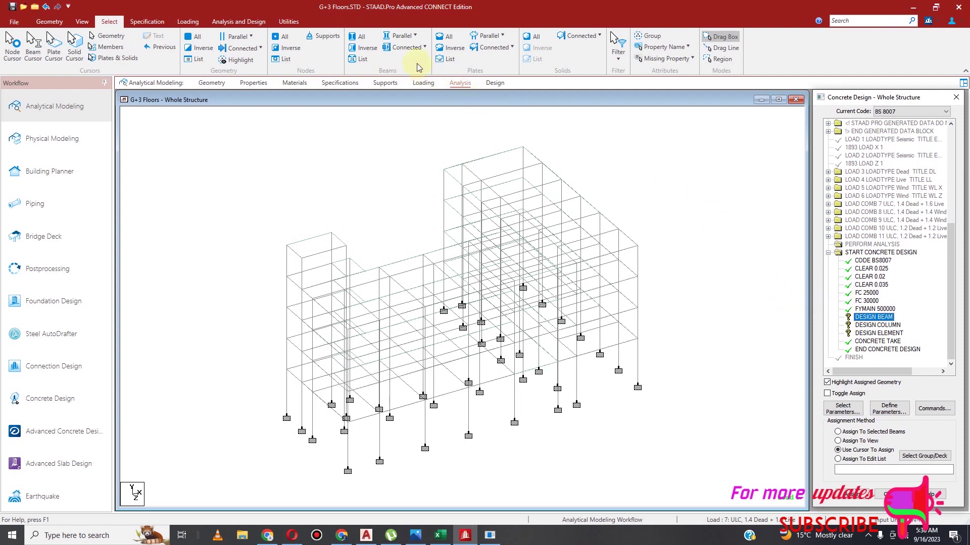
pyautogui.click(414, 36)
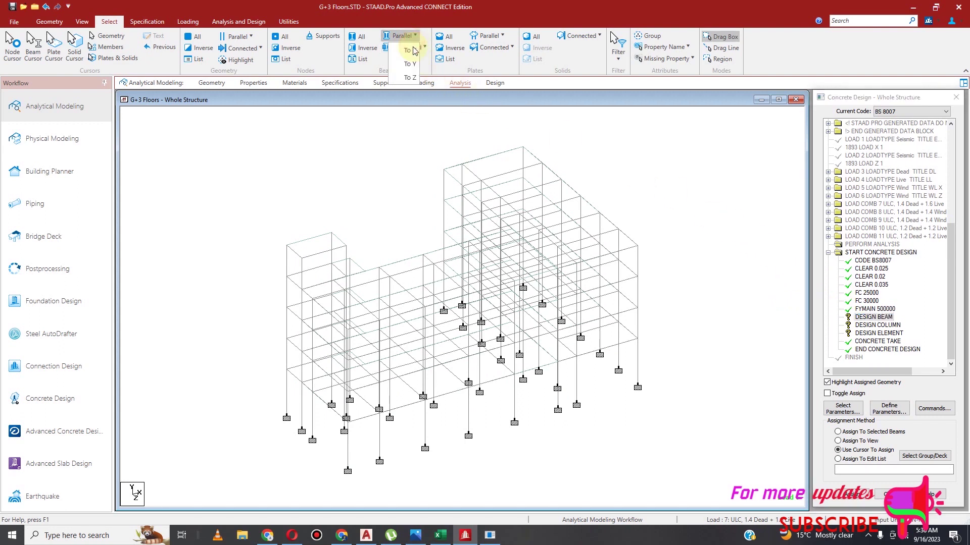
pyautogui.click(412, 51)
pyautogui.click(415, 36)
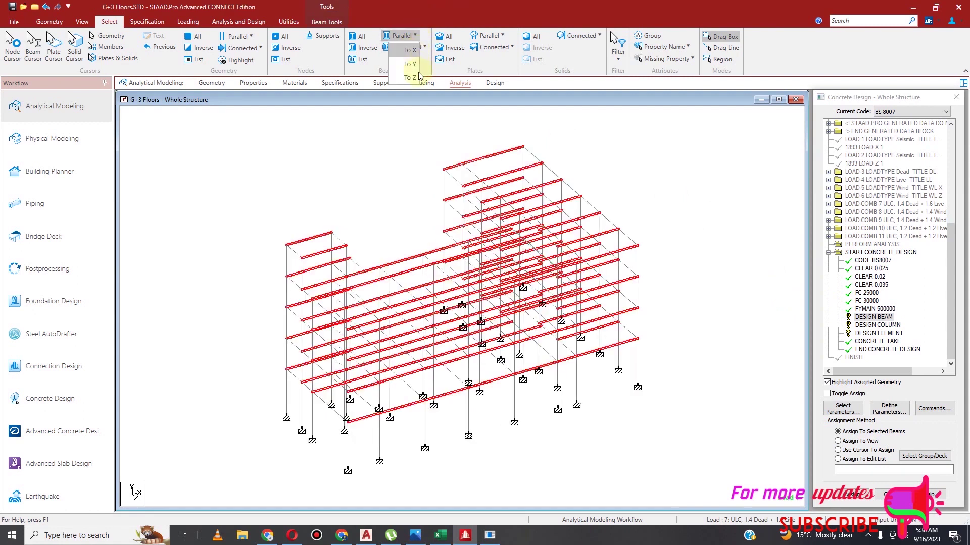
pyautogui.click(410, 76)
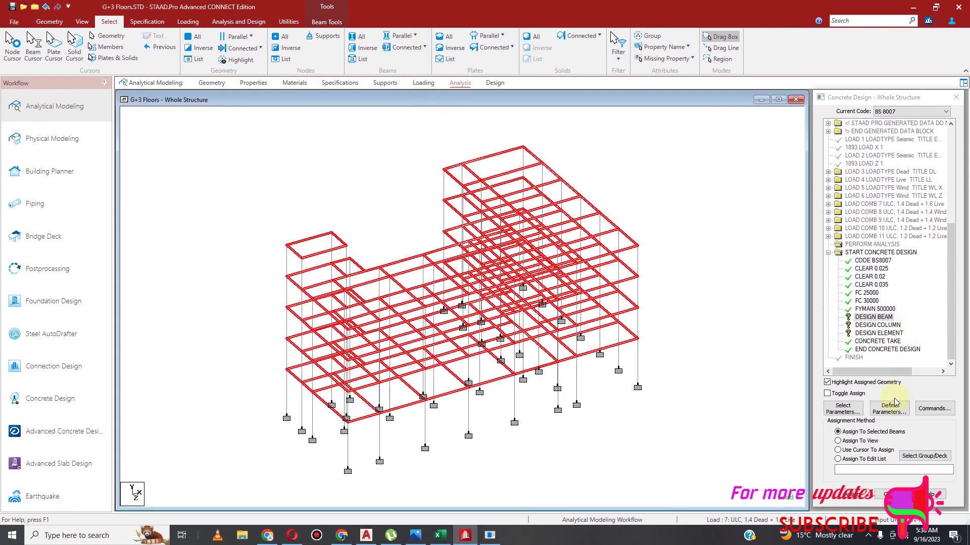
pyautogui.click(858, 492)
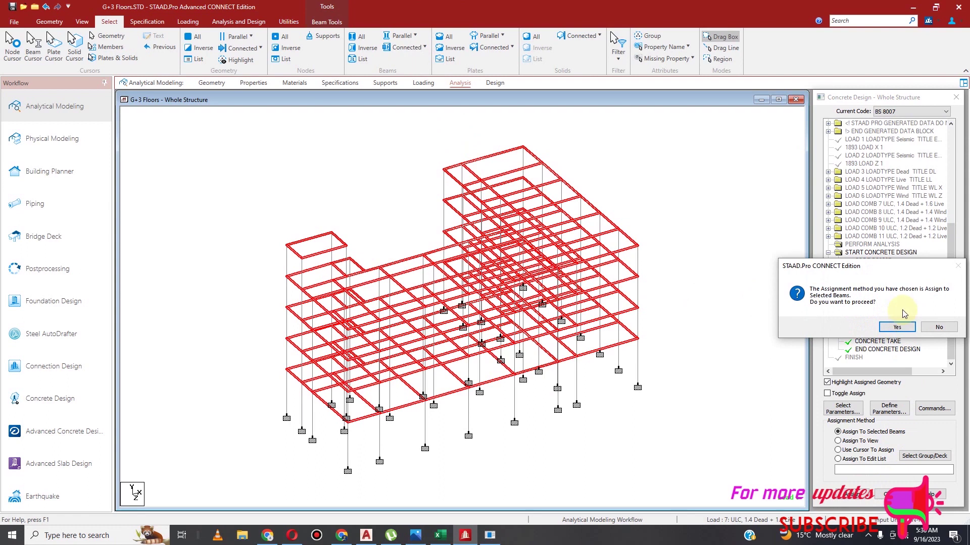
pyautogui.click(904, 327)
# Assign the DESIGN COLUMN command to all columns, the members parallel to Y
pyautogui.click(879, 325)
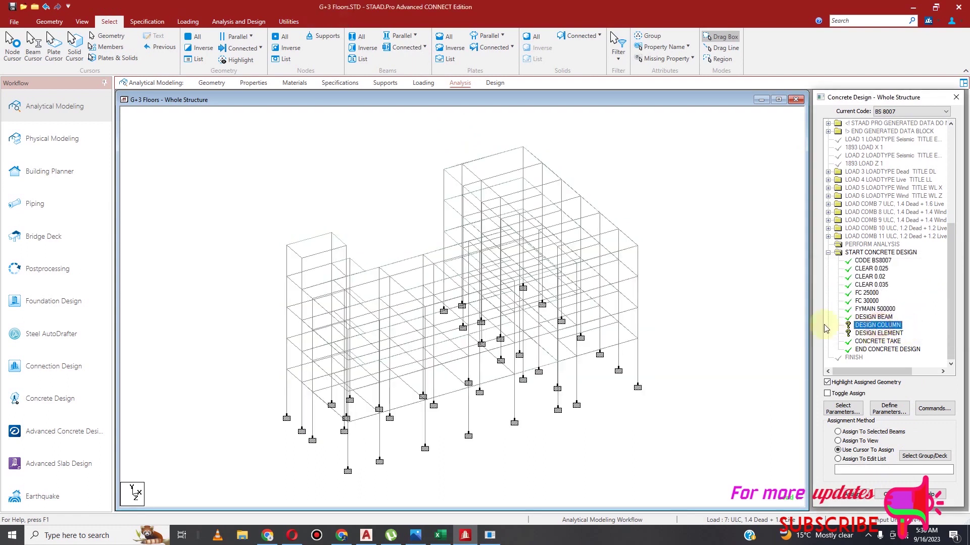
pyautogui.click(408, 37)
pyautogui.click(402, 60)
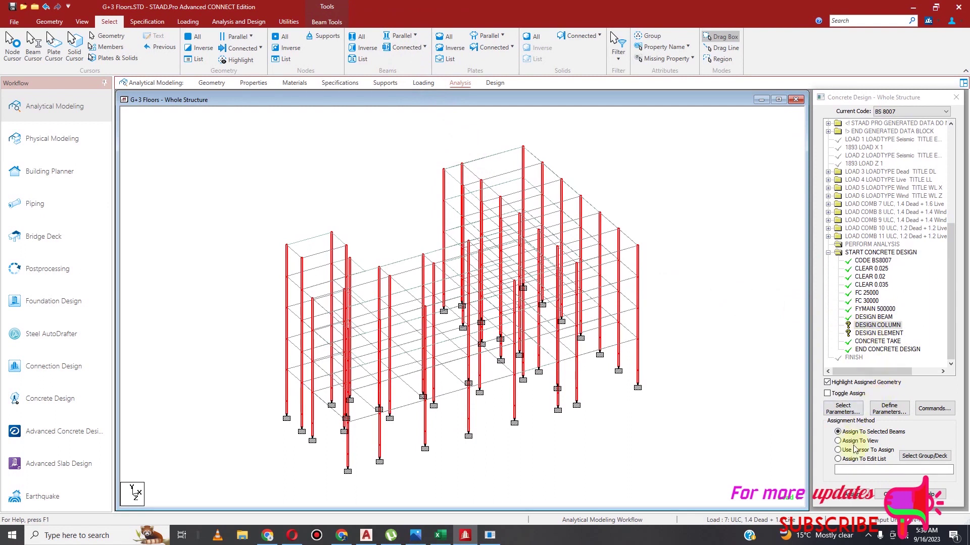
pyautogui.click(866, 496)
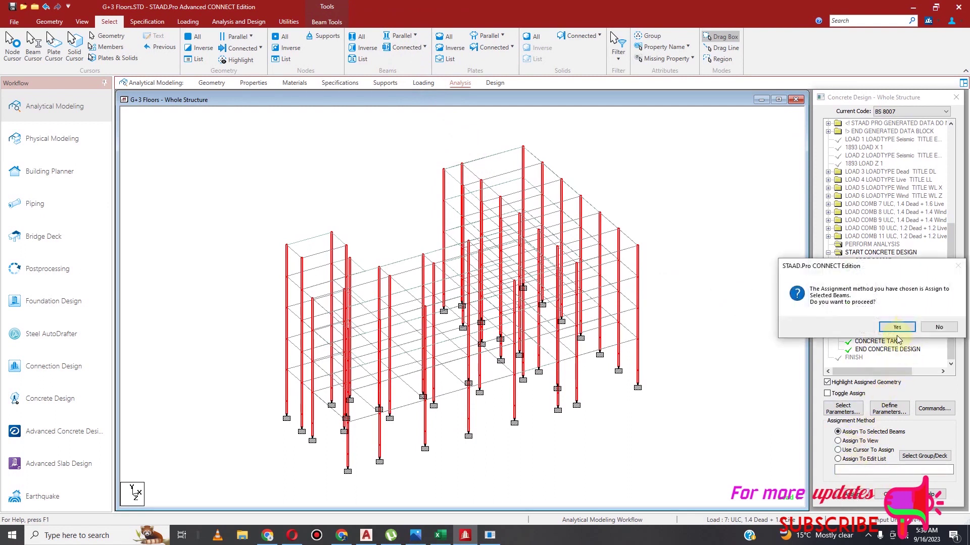
pyautogui.click(896, 327)
# Assign the DESIGN ELEMENT command to all plates parallel to the XZ plane
pyautogui.click(880, 334)
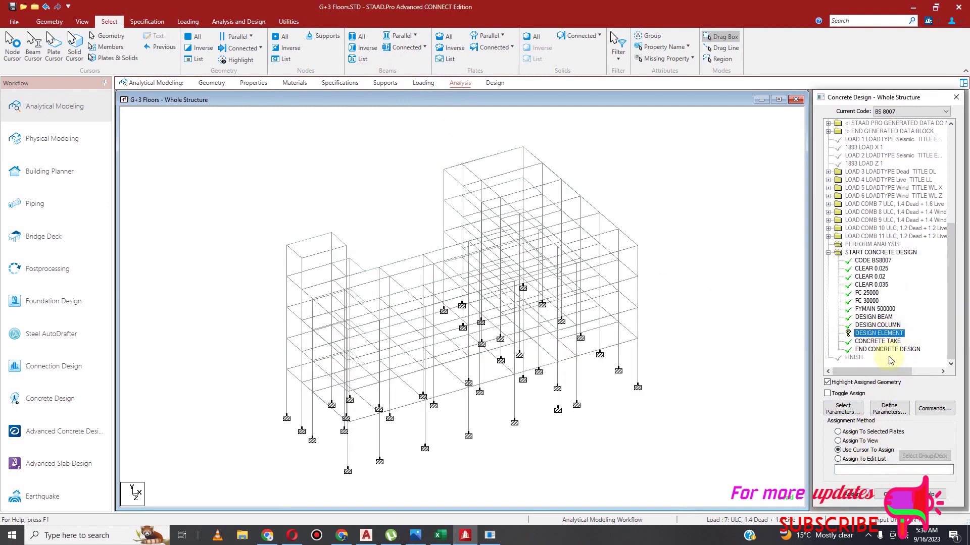
pyautogui.click(489, 36)
pyautogui.click(495, 78)
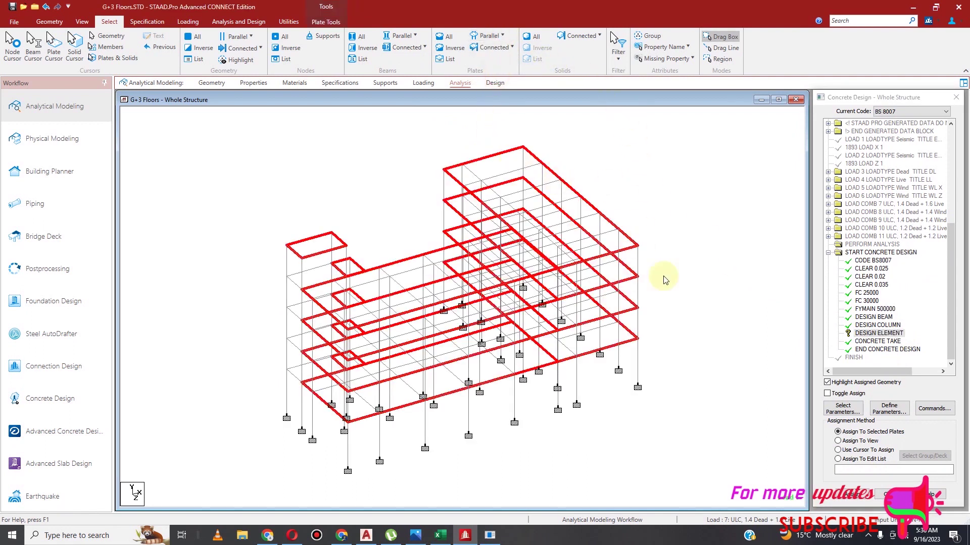
pyautogui.click(850, 495)
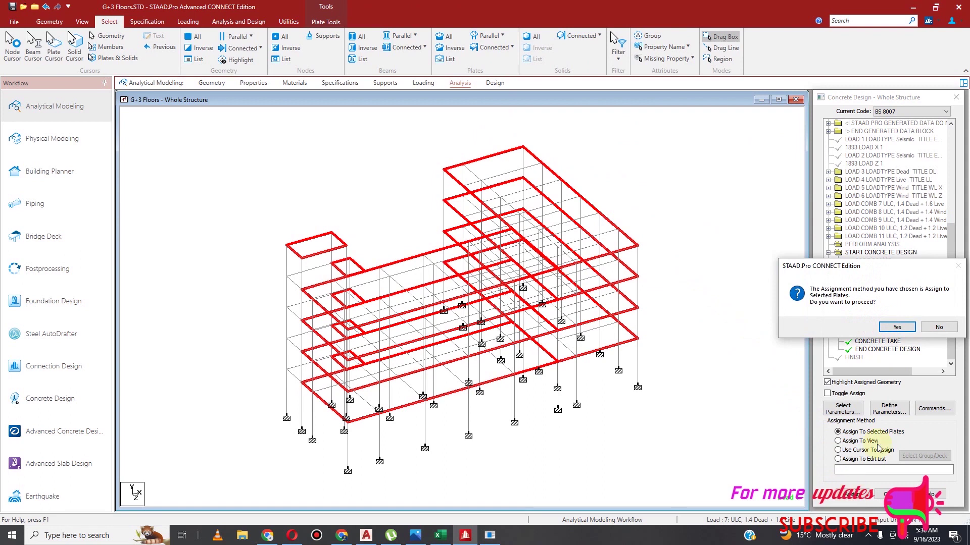
pyautogui.click(897, 327)
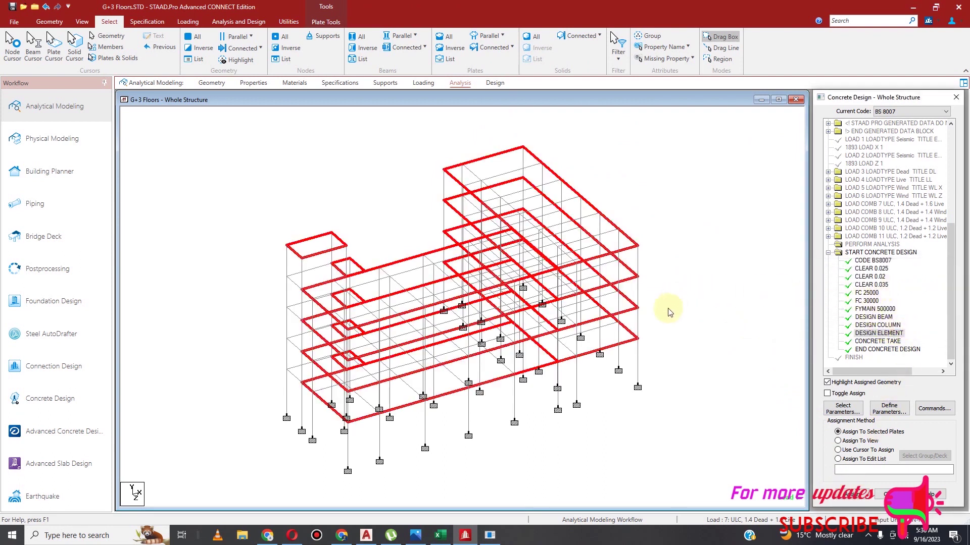
# Save the model and clear the plate selection
pyautogui.scroll(-1, 660, 314)
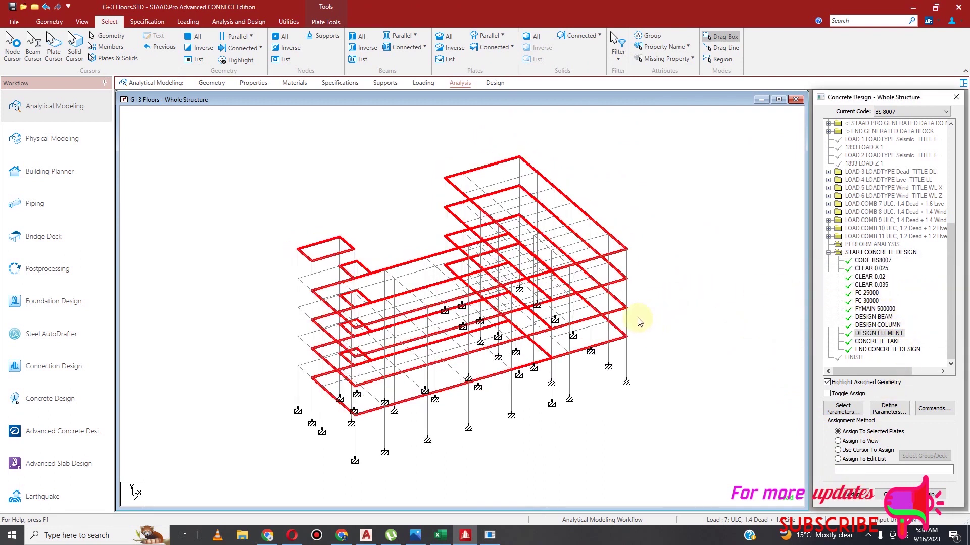
pyautogui.click(11, 9)
pyautogui.click(478, 329)
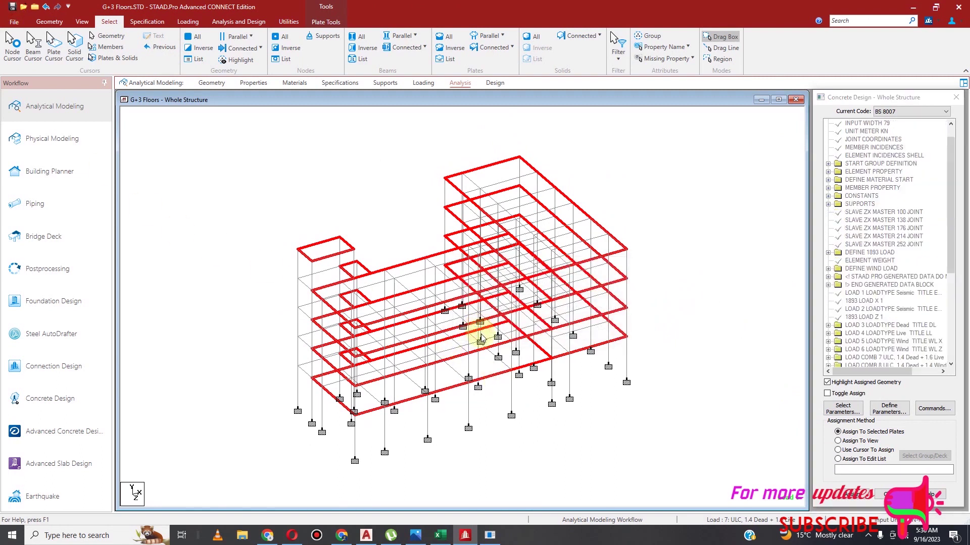
pyautogui.scroll(-1, 596, 277)
pyautogui.click(646, 274)
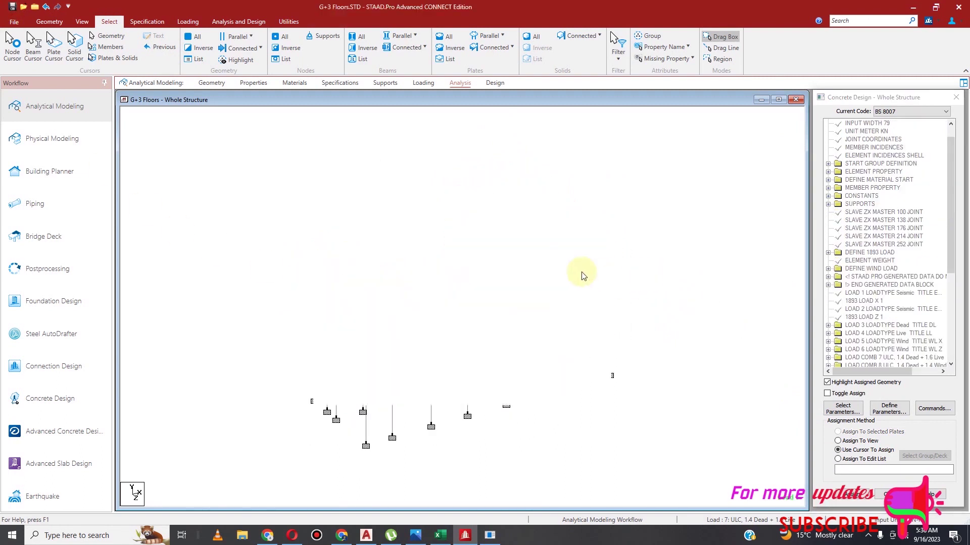
# Run the analysis and concrete design of the structure and follow its progress log
pyautogui.click(233, 21)
pyautogui.click(164, 47)
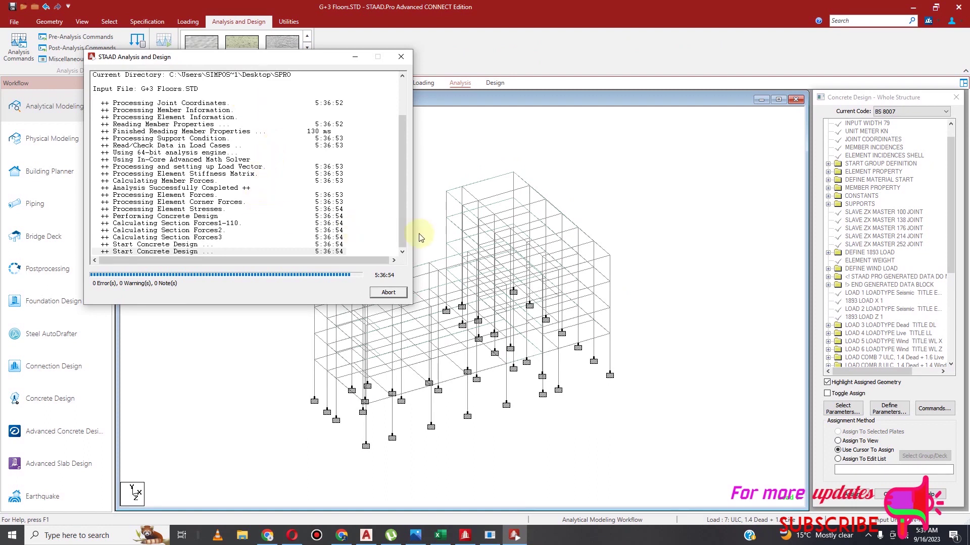
pyautogui.moveTo(400, 225); pyautogui.dragTo(395, 247)
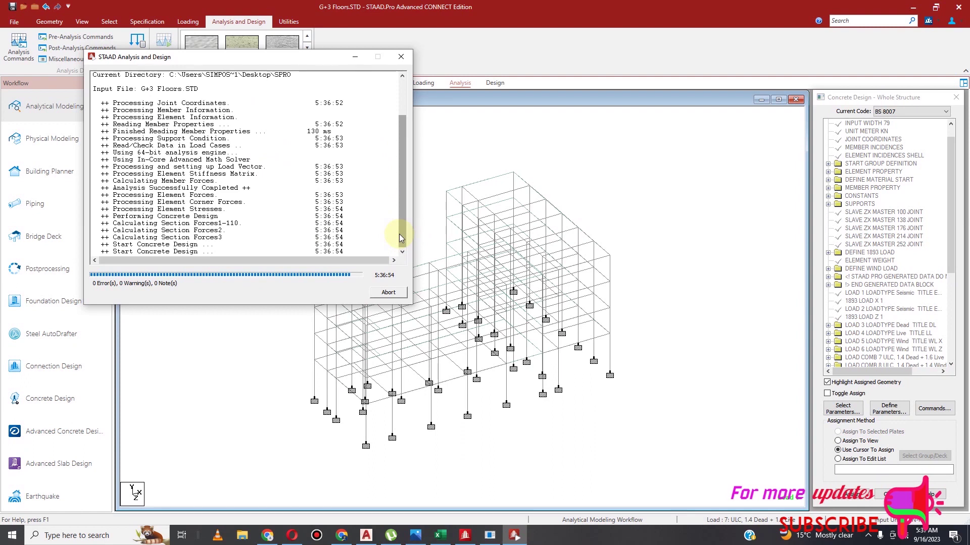
# Switch to Windows Task Manager while the analysis is running
pyautogui.click(20, 536)
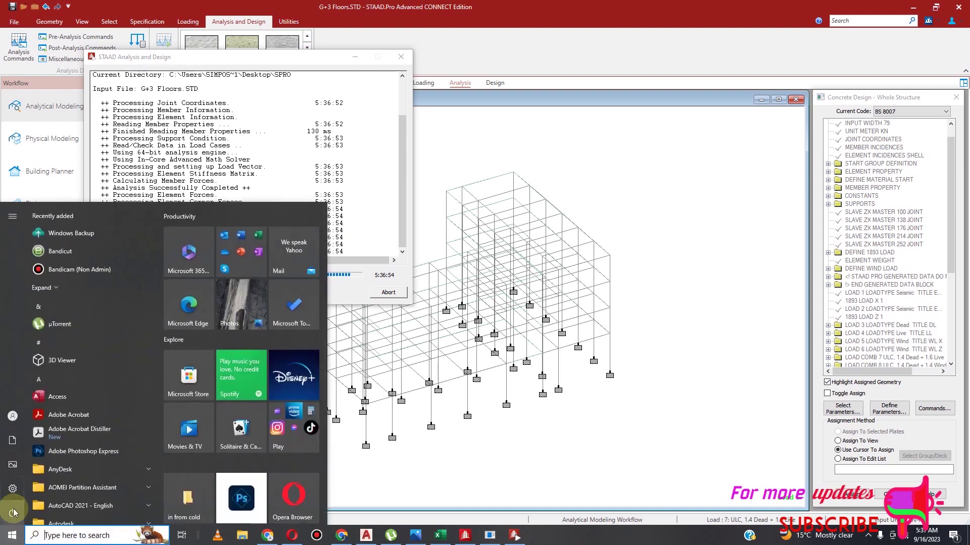
pyautogui.rightClick(12, 534)
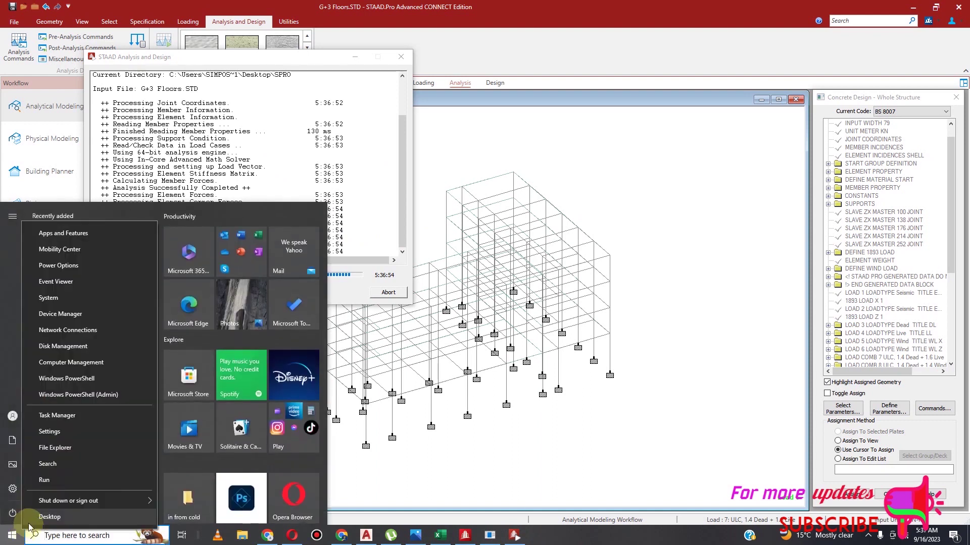
pyautogui.click(63, 423)
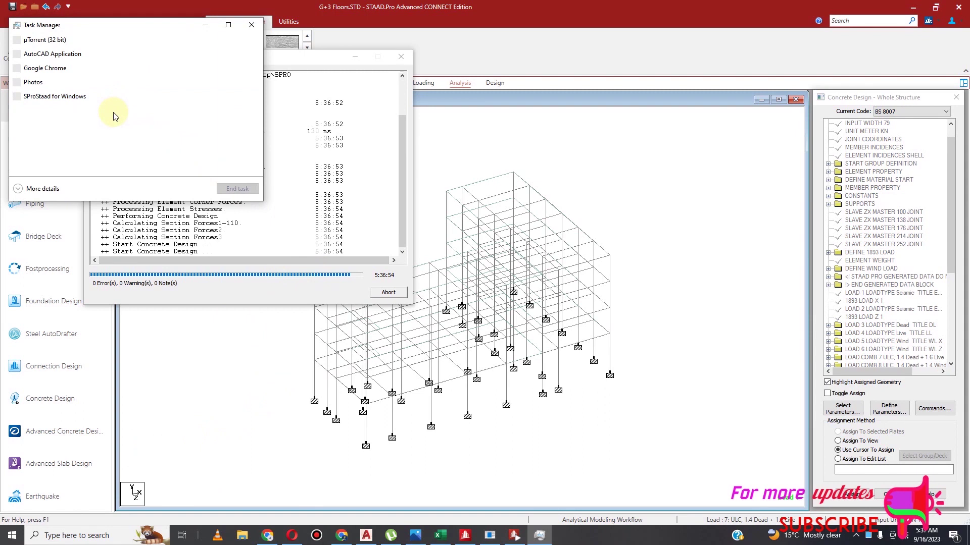
# End the unresponsive SProStaad for Windows task in Task Manager and return to the structural model
pyautogui.click(86, 138)
pyautogui.click(237, 189)
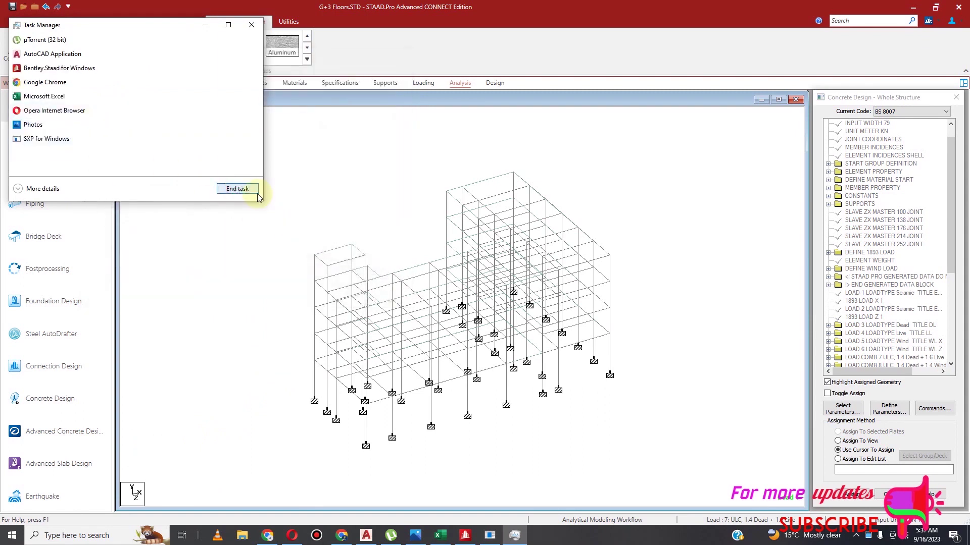
pyautogui.click(252, 24)
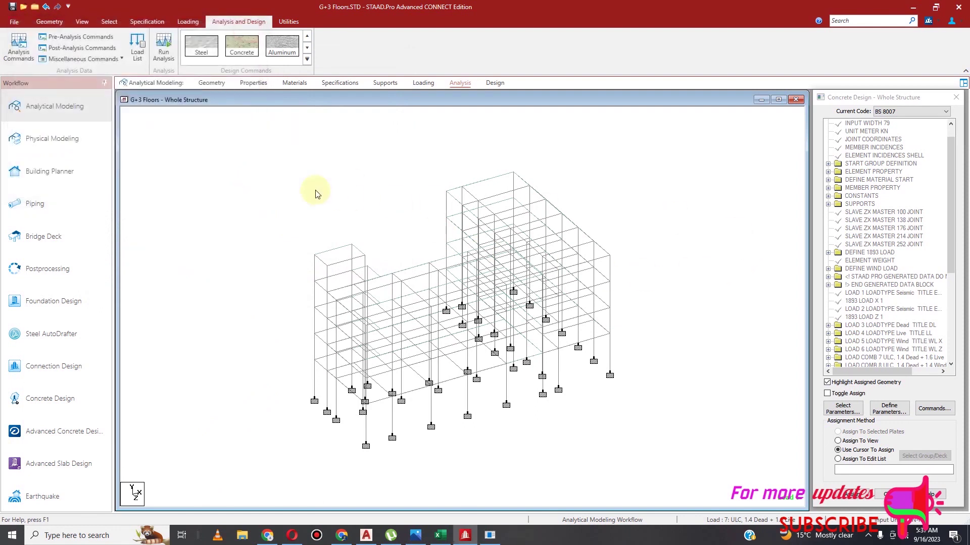
# Delete load combinations 7 (1.4 Dead + 1.6 Live) and 8 (1.4 Dead + 1.4 Wind (1)) from the load cases
pyautogui.click(424, 83)
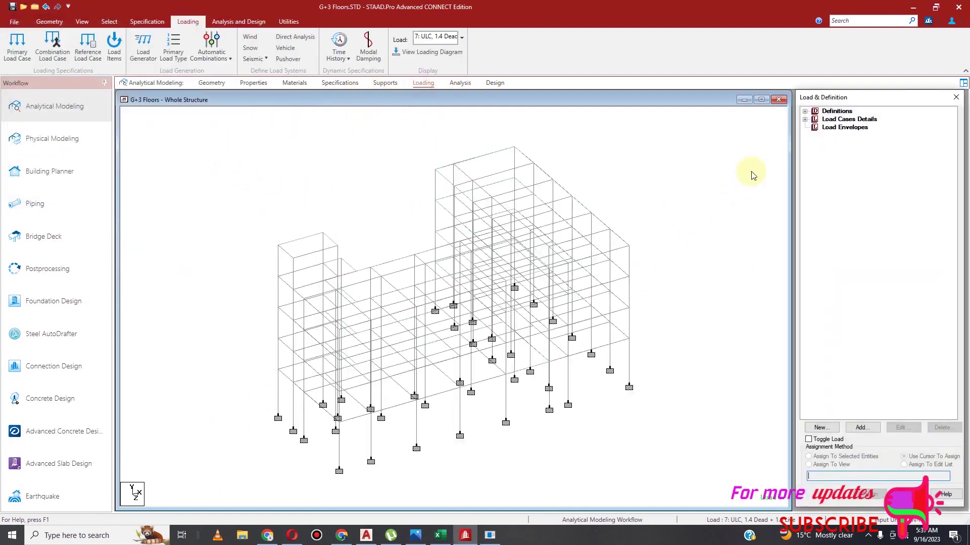
pyautogui.click(804, 120)
pyautogui.click(828, 176)
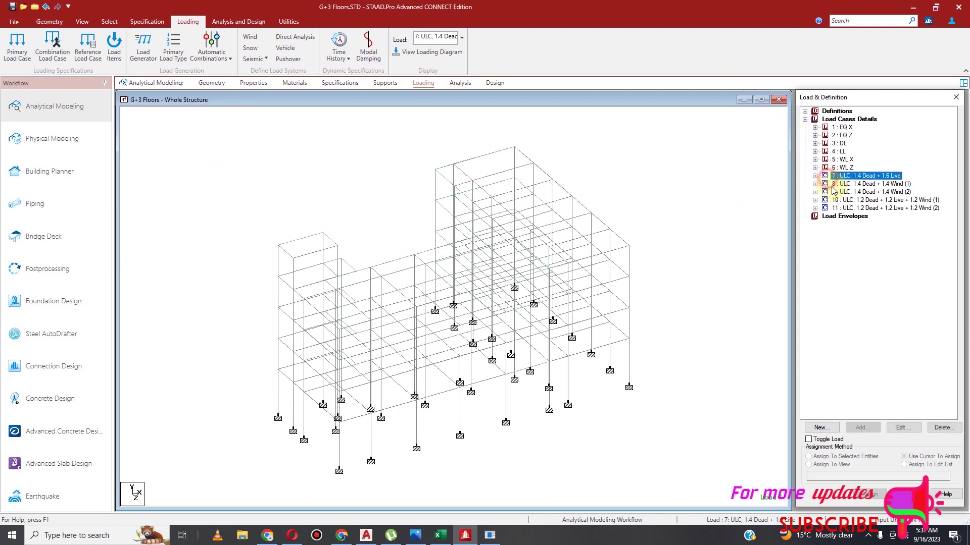
pyautogui.click(942, 427)
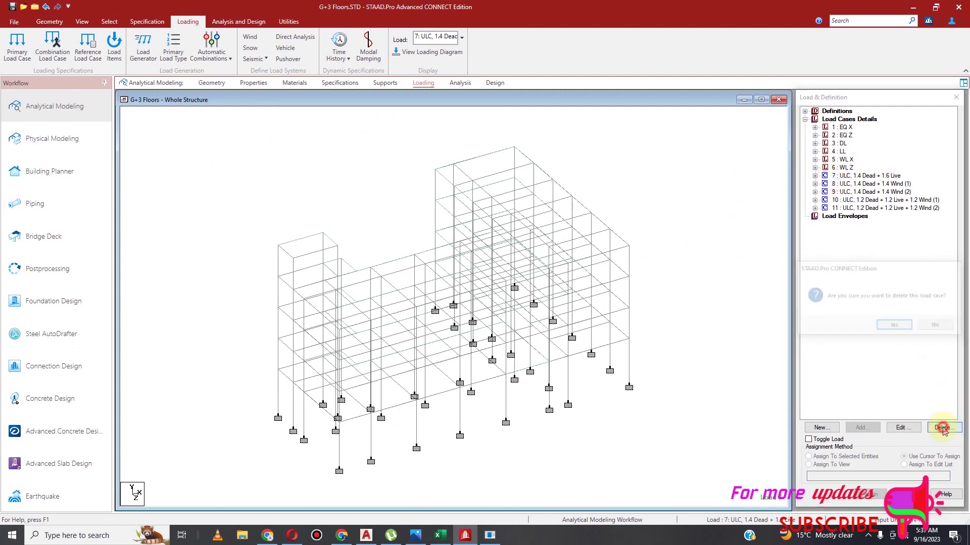
pyautogui.click(897, 324)
pyautogui.click(878, 183)
pyautogui.click(942, 427)
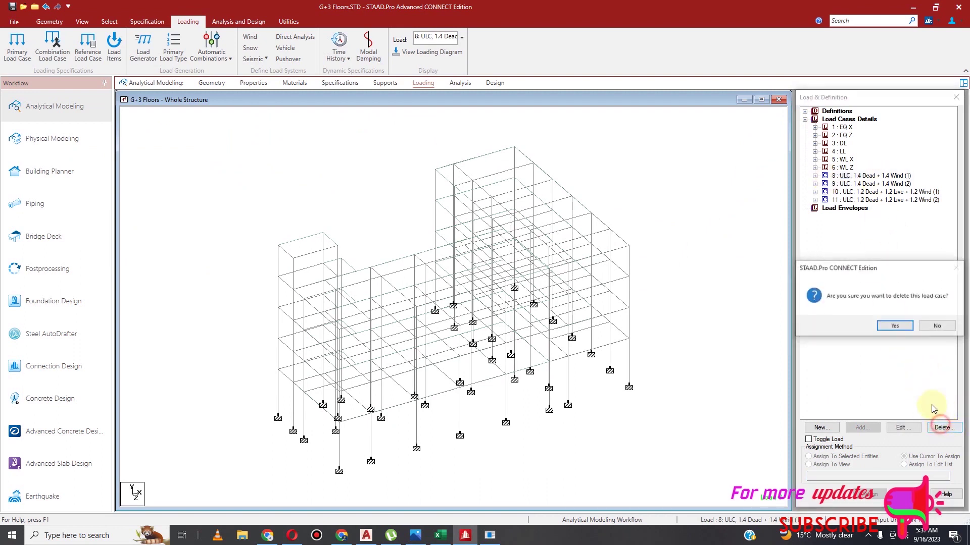
pyautogui.click(895, 326)
# Delete load combinations 9, 10 and 11, the remaining dead, live and wind combinations, from the load cases
pyautogui.click(876, 176)
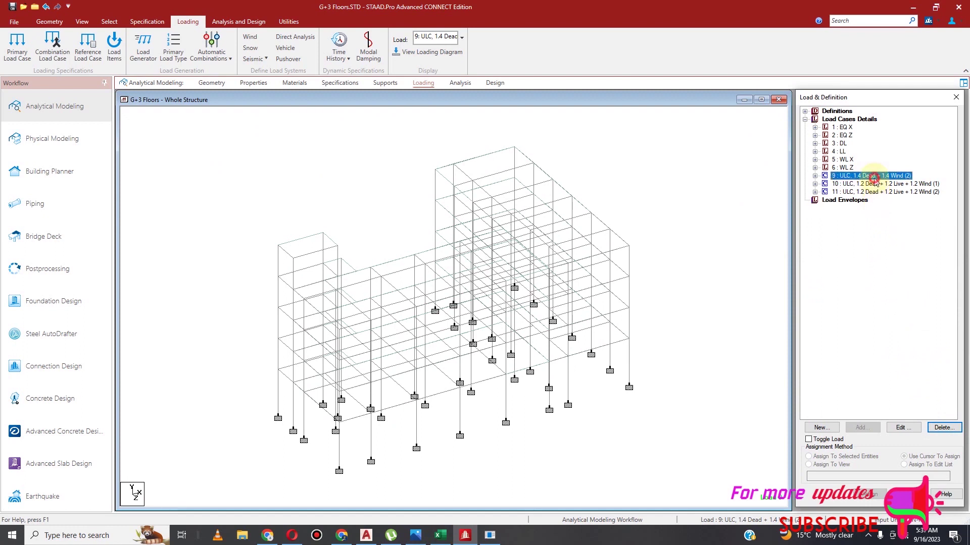
pyautogui.click(943, 427)
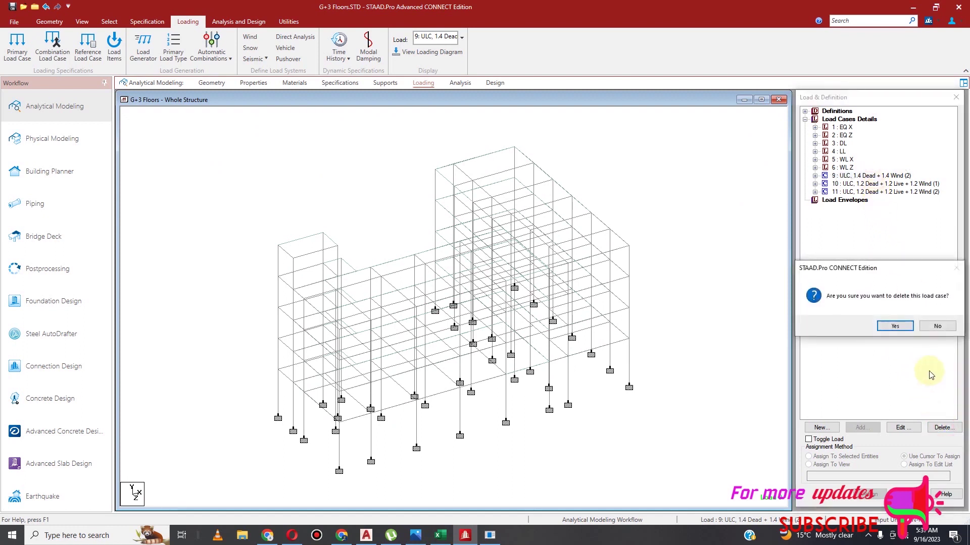
pyautogui.click(895, 326)
pyautogui.click(878, 180)
pyautogui.click(943, 427)
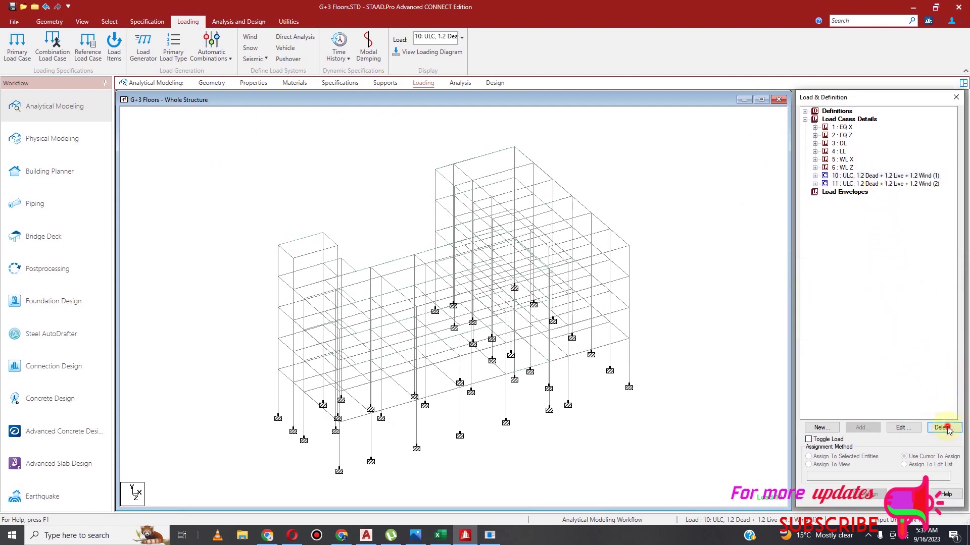
pyautogui.click(895, 326)
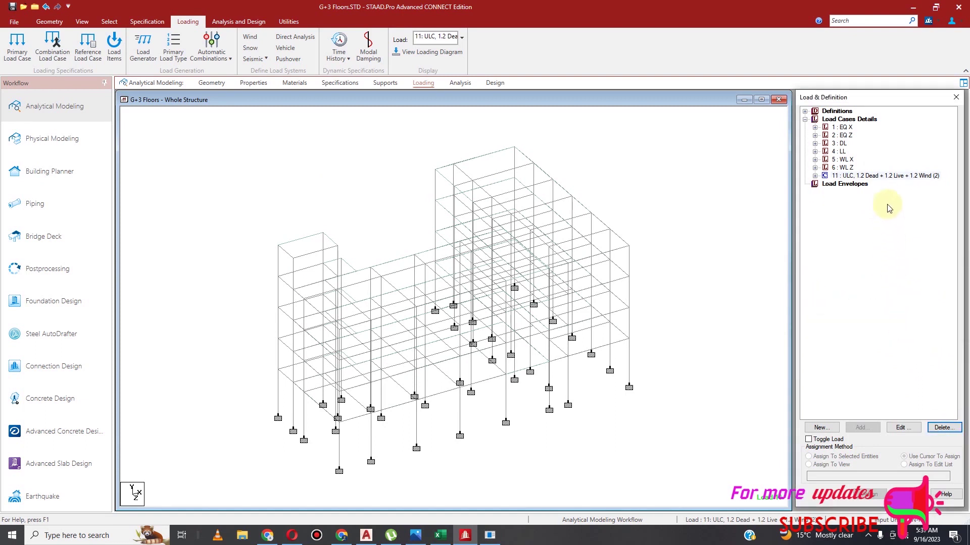
pyautogui.click(884, 176)
pyautogui.click(942, 427)
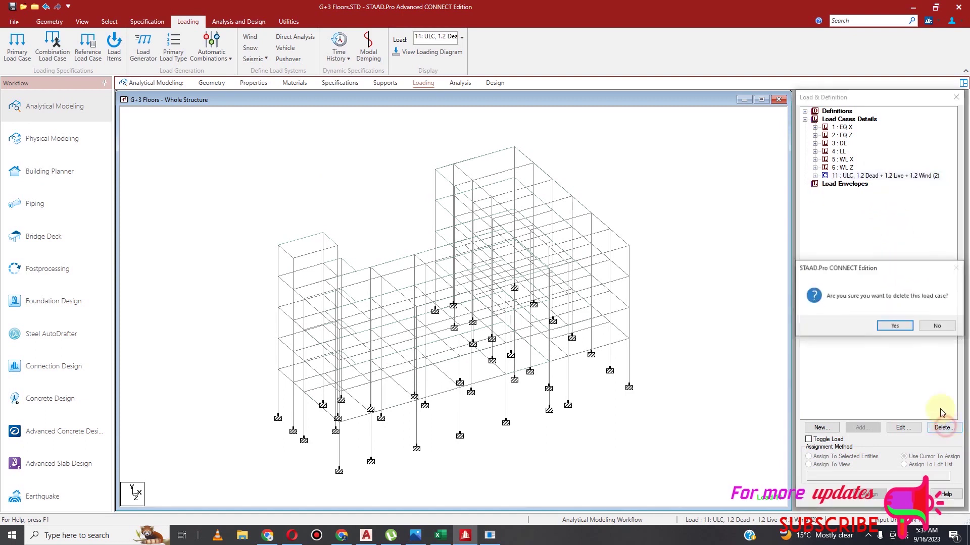
pyautogui.click(894, 327)
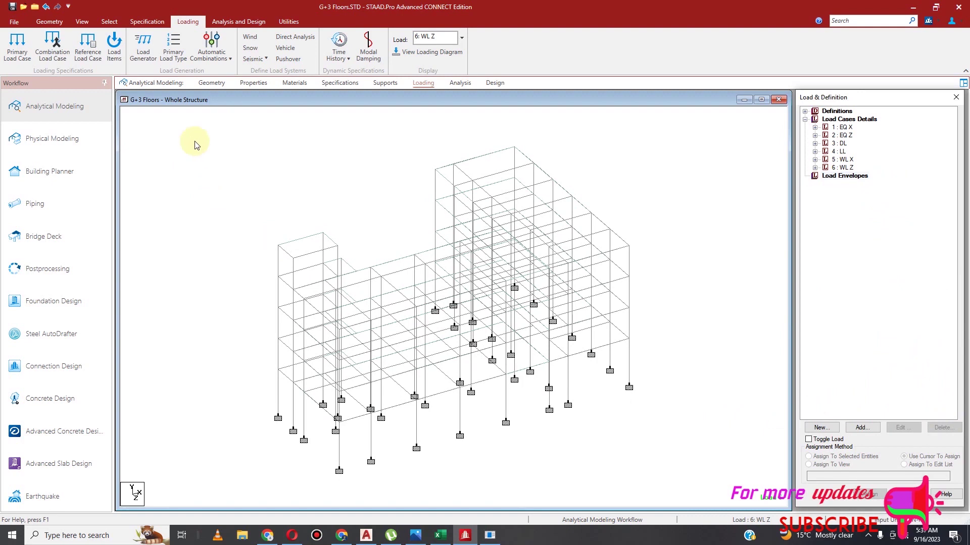
# Save the modified structure, run the analysis and concrete design, and try to abort the run
pyautogui.click(238, 21)
pyautogui.click(170, 46)
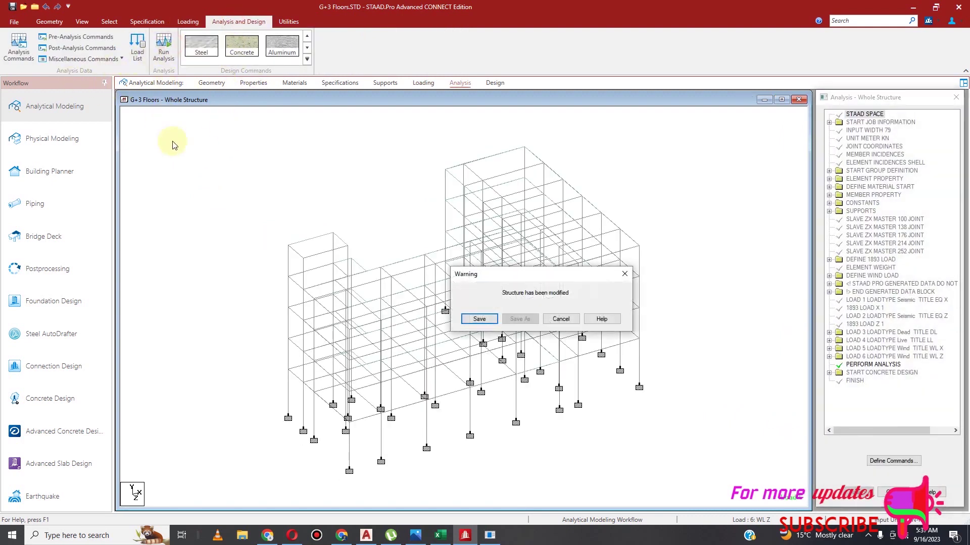
pyautogui.click(472, 320)
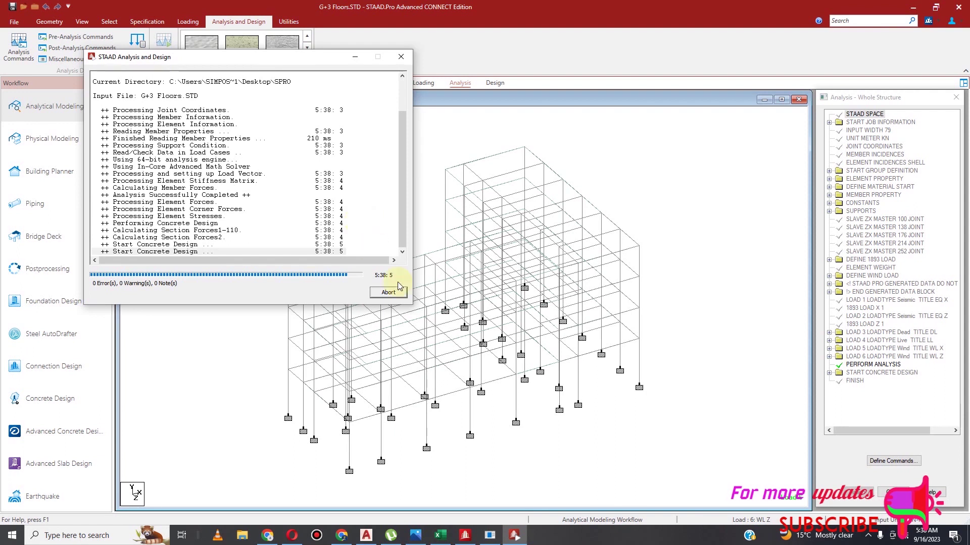
pyautogui.click(400, 57)
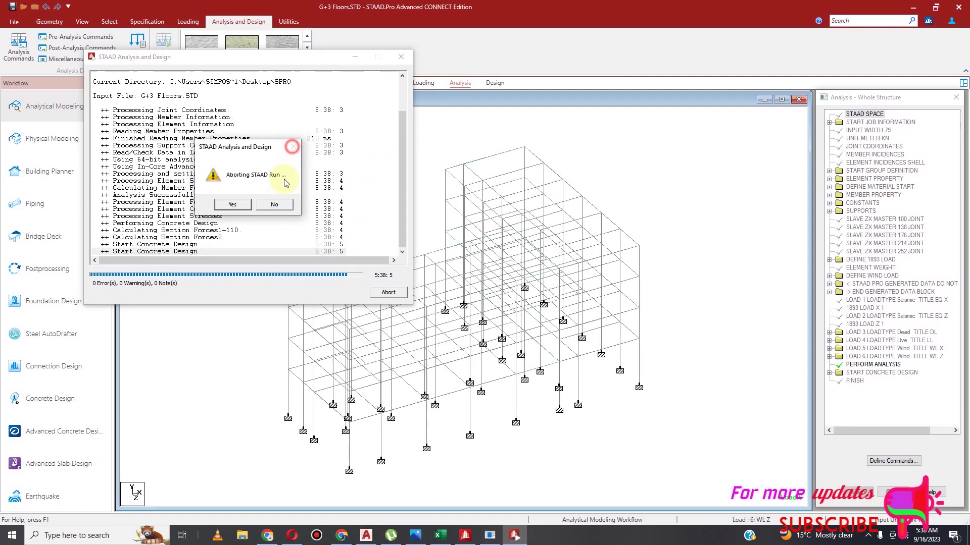
pyautogui.click(15, 536)
pyautogui.rightClick(15, 535)
pyautogui.click(489, 538)
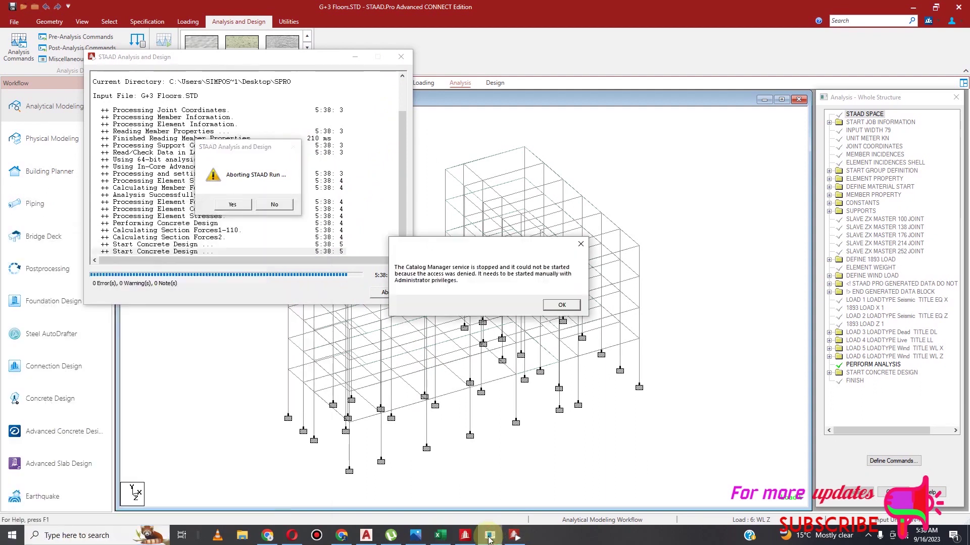
pyautogui.click(562, 305)
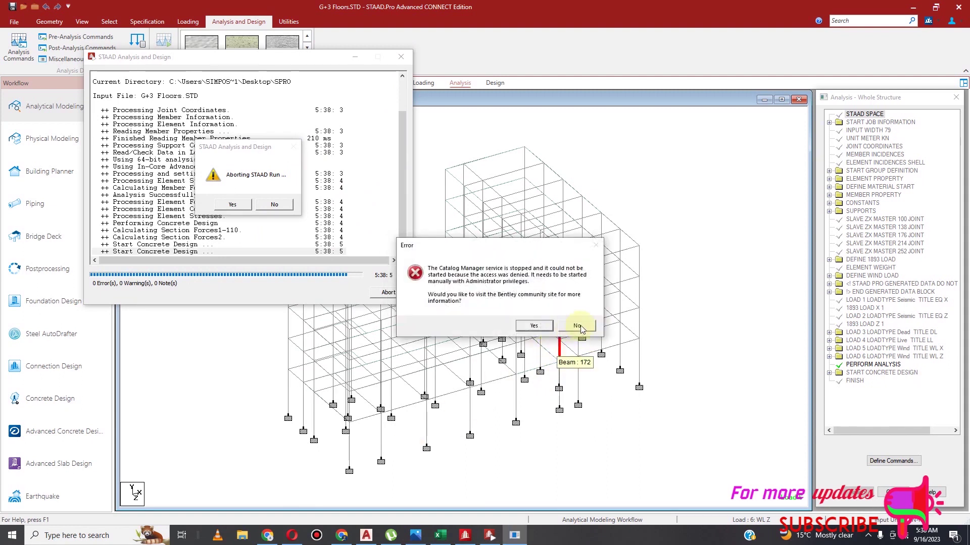
pyautogui.click(577, 326)
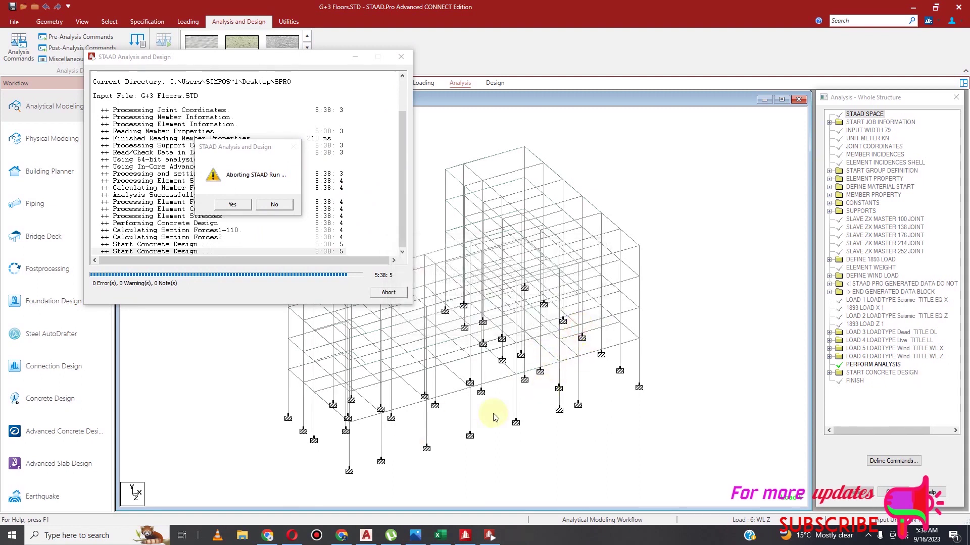
# Open Task Manager, end the SProStaad for Windows task of the stuck analysis run, and close Task Manager
pyautogui.click(12, 536)
pyautogui.rightClick(12, 536)
pyautogui.click(81, 421)
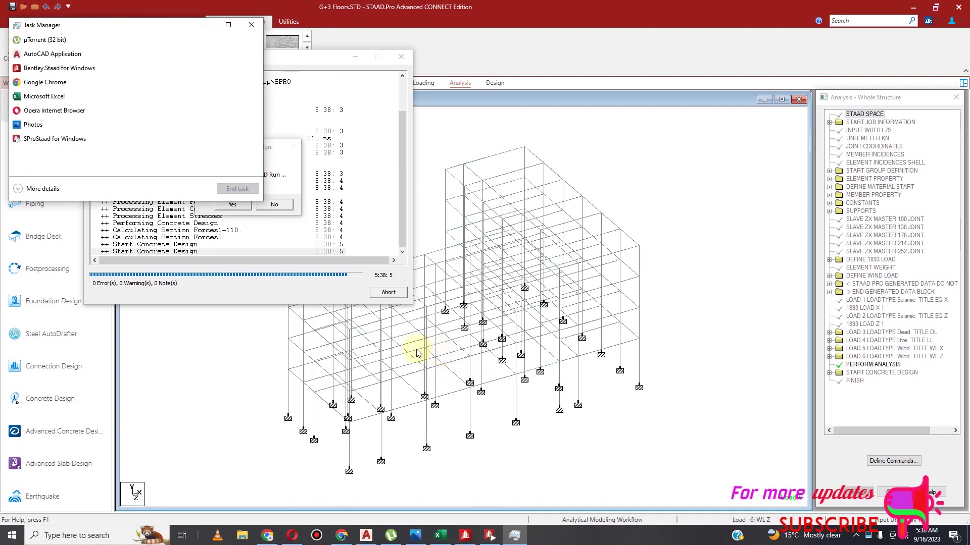
pyautogui.click(78, 140)
pyautogui.click(239, 194)
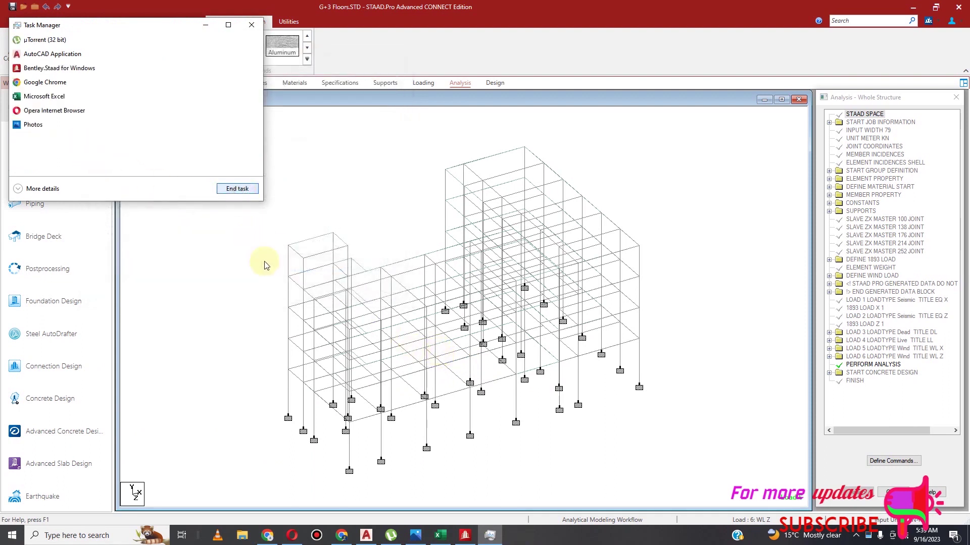
pyautogui.click(251, 24)
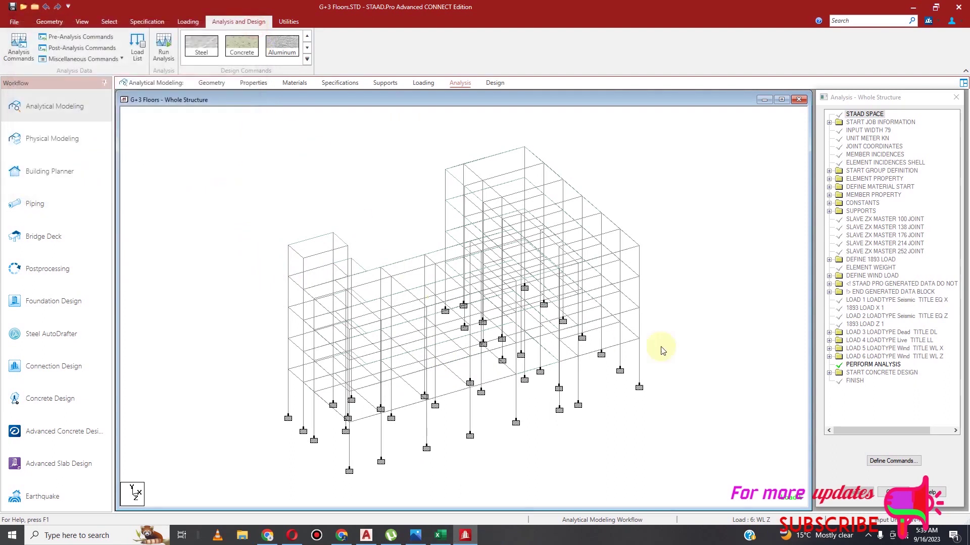
# Review the commands under START CONCRETE DESIGN in the analysis command list and delete the whole concrete design block
pyautogui.click(828, 373)
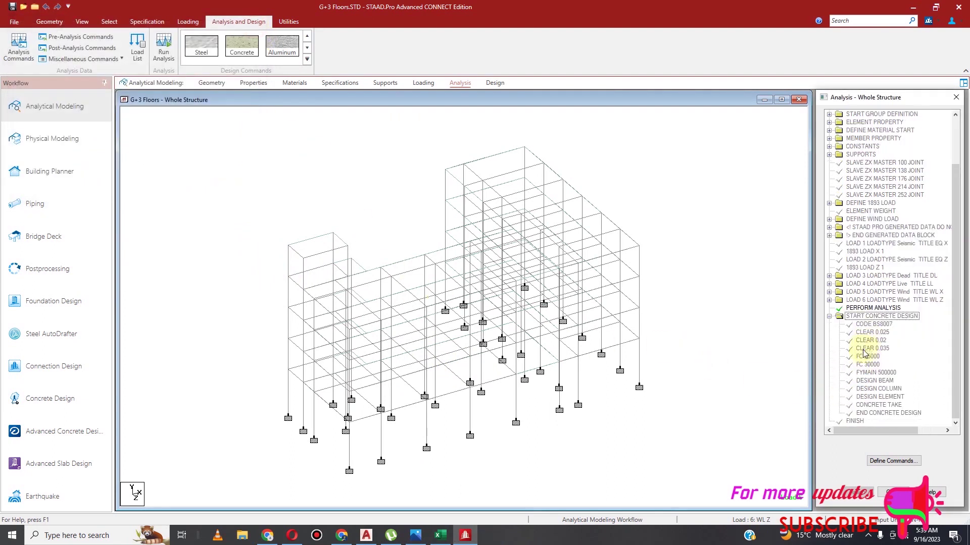
pyautogui.click(879, 317)
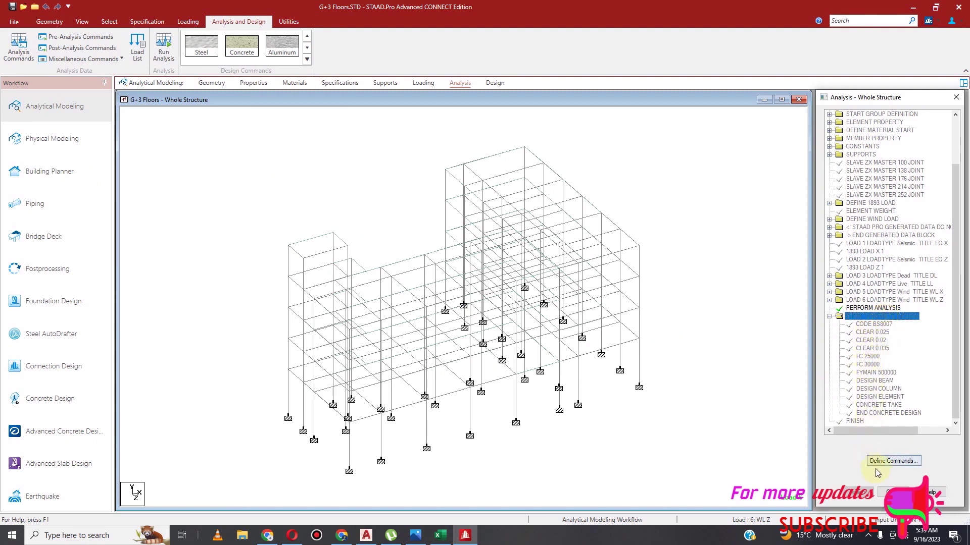
pyautogui.click(829, 316)
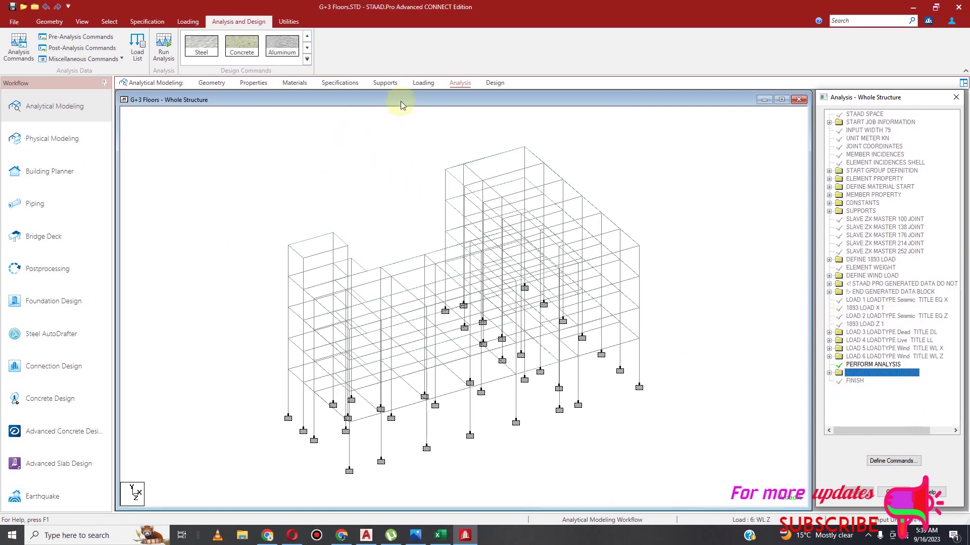
pyautogui.click(365, 149)
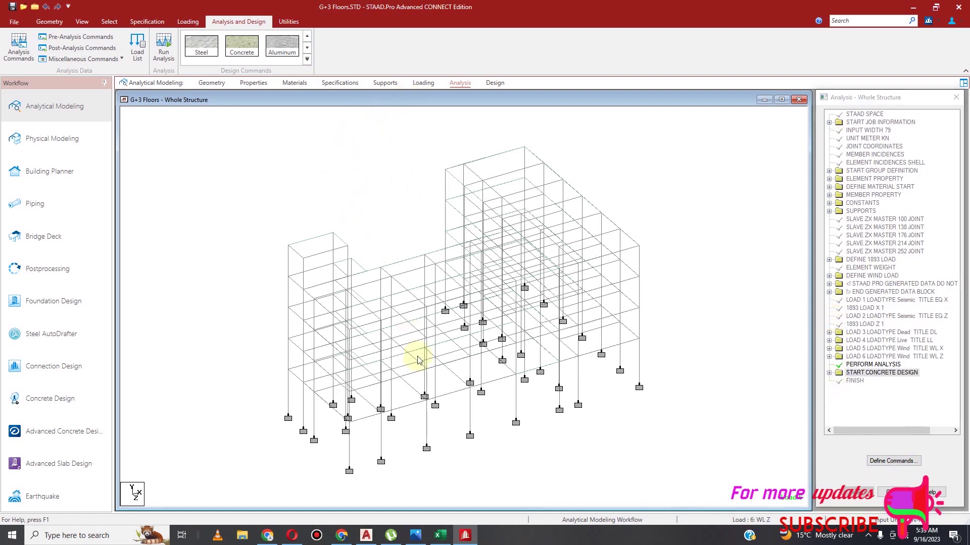
pyautogui.click(845, 374)
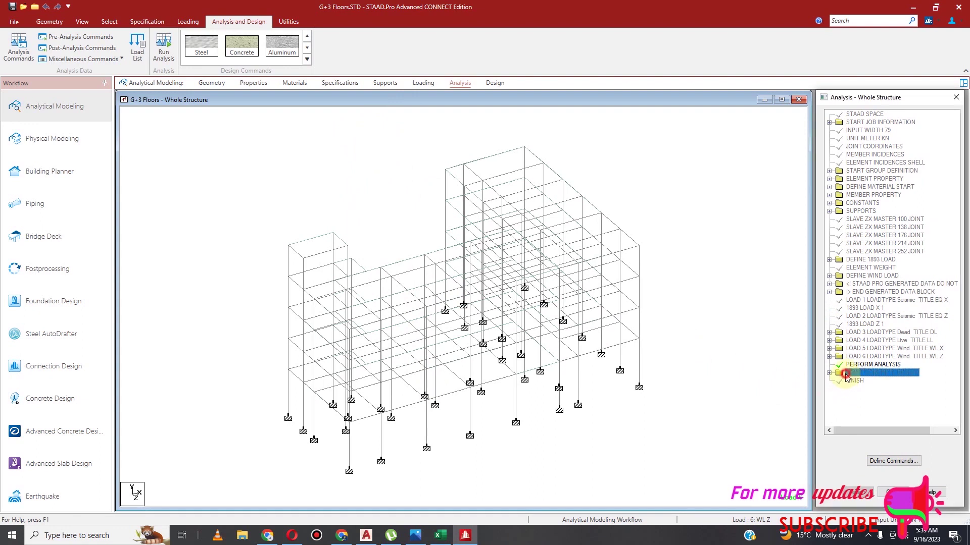
pyautogui.rightClick(854, 373)
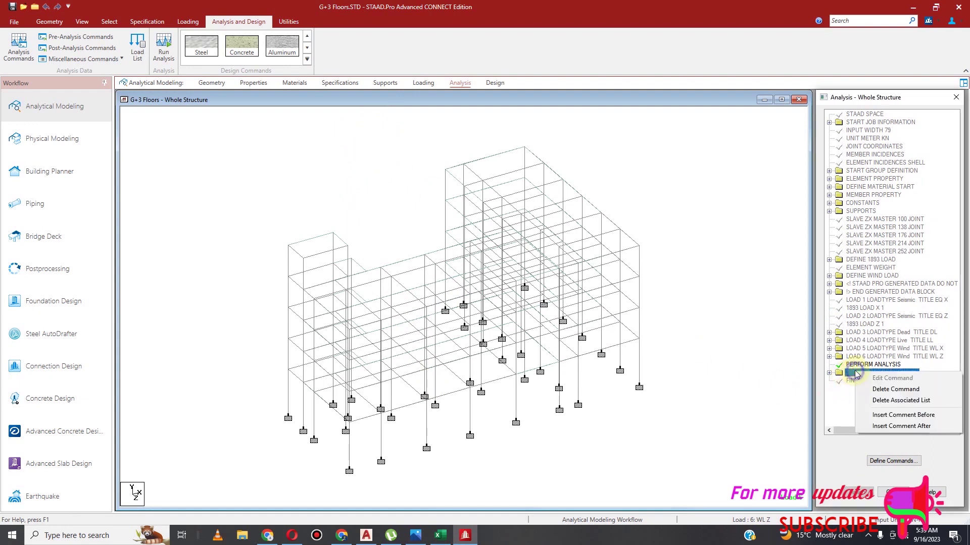
pyautogui.click(877, 389)
pyautogui.click(902, 329)
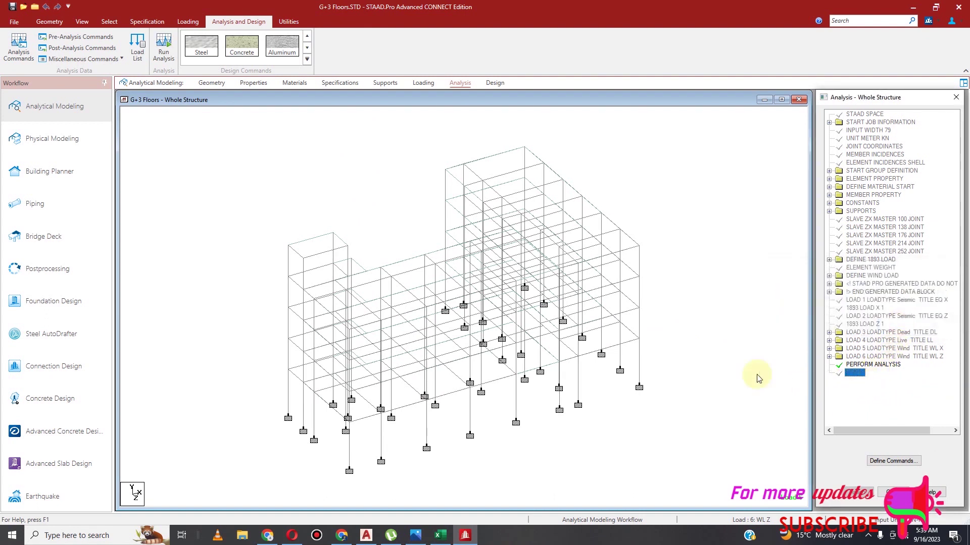
# Generate and add automatic load combinations using code BS:8110, category 2.4.3, starting at combination number 7
pyautogui.click(187, 21)
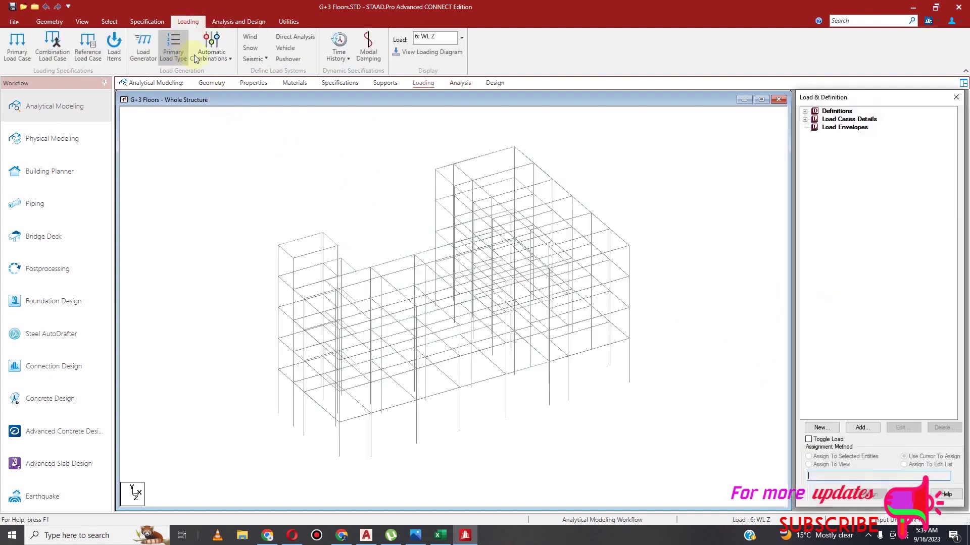
pyautogui.click(211, 51)
pyautogui.click(205, 76)
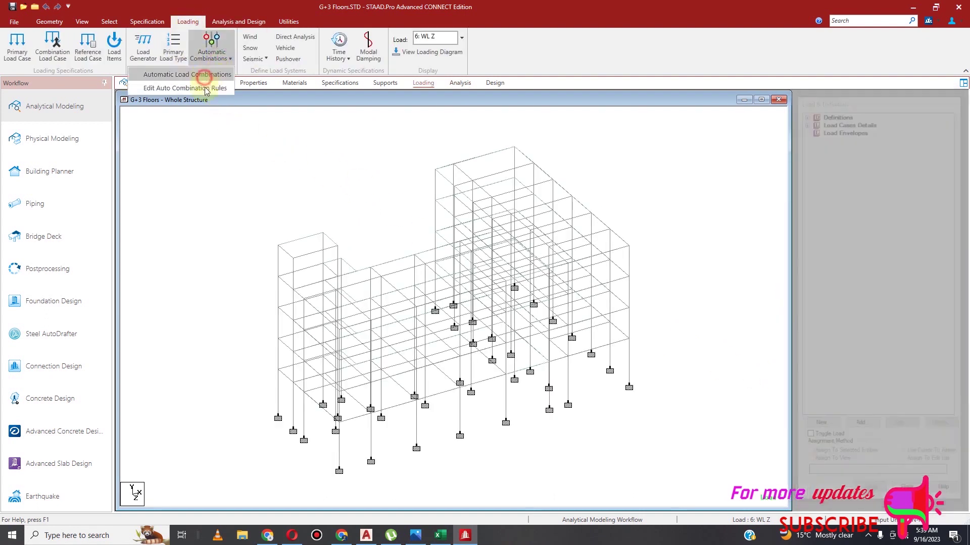
pyautogui.click(560, 212)
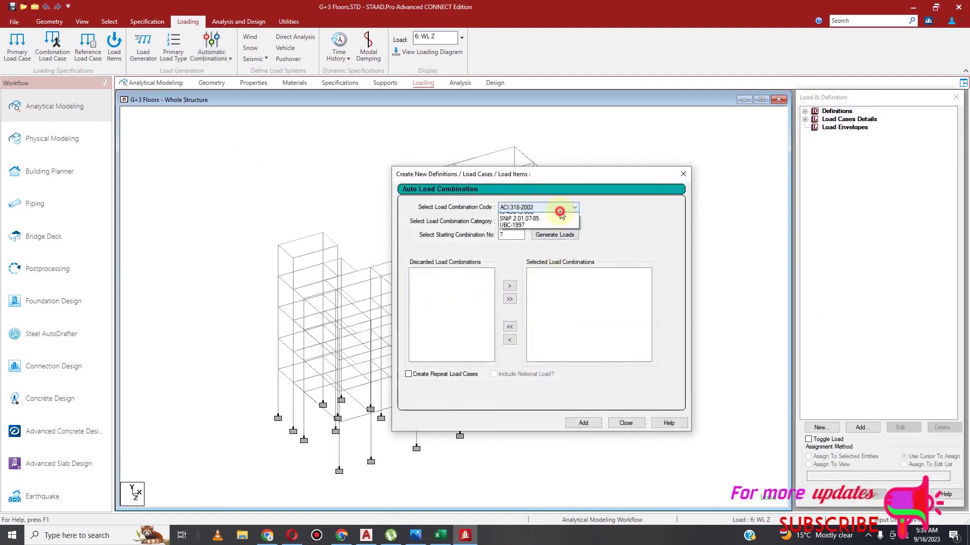
pyautogui.click(550, 241)
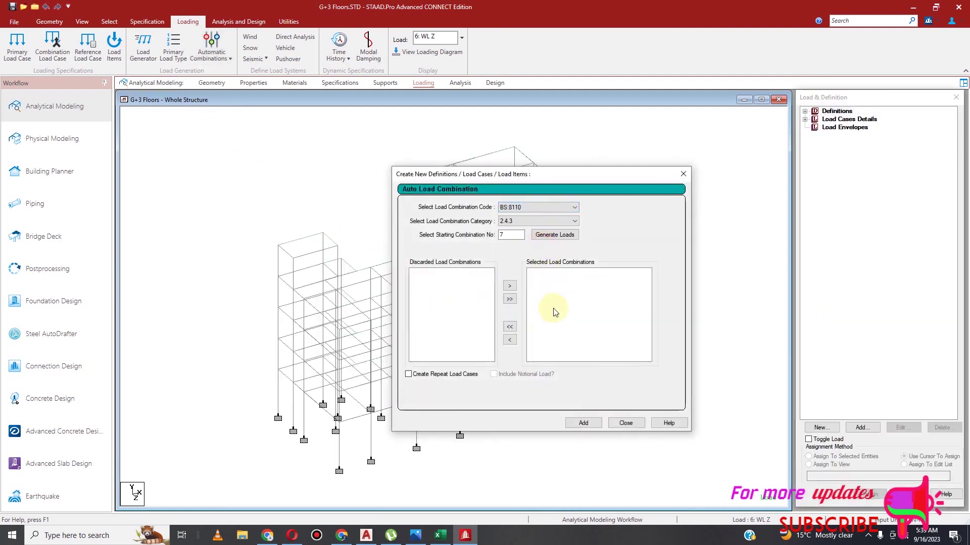
pyautogui.click(564, 237)
pyautogui.click(587, 424)
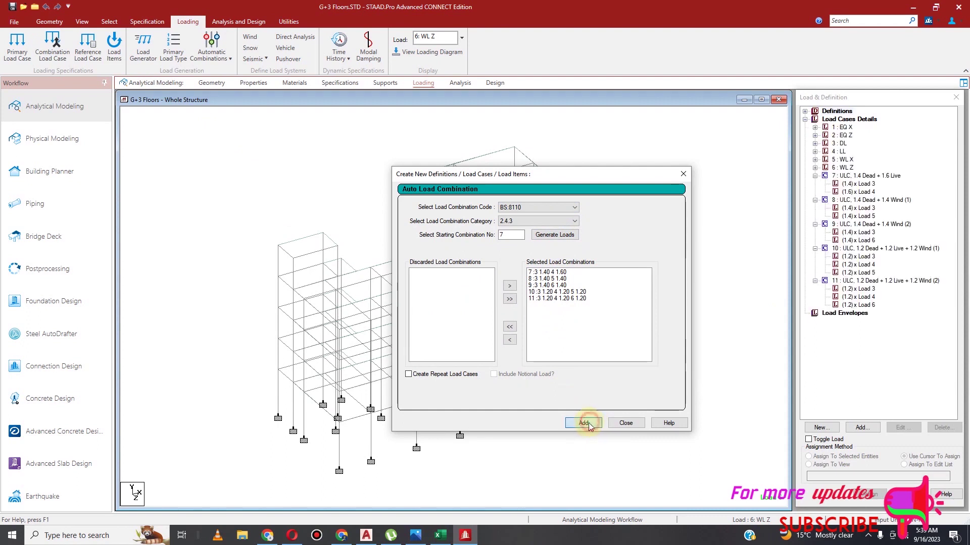
pyautogui.click(632, 425)
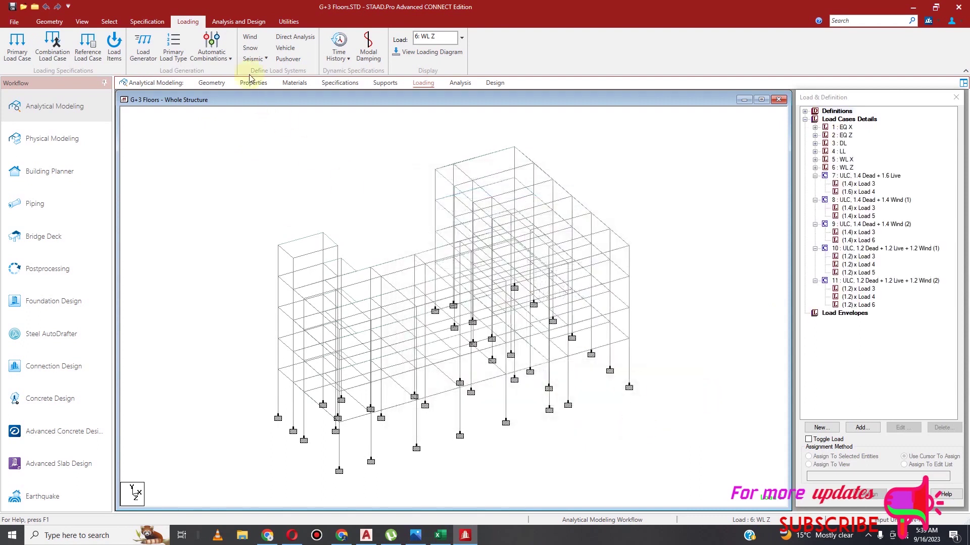
# Save the G+3 Floors structure, run the analysis, and close the results while staying in modeling mode
pyautogui.click(238, 22)
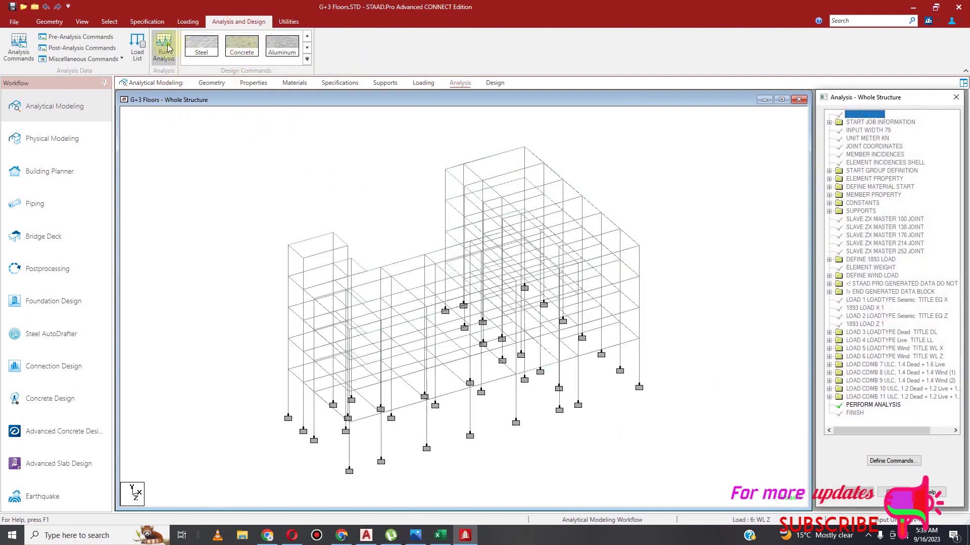
pyautogui.click(168, 48)
pyautogui.click(465, 318)
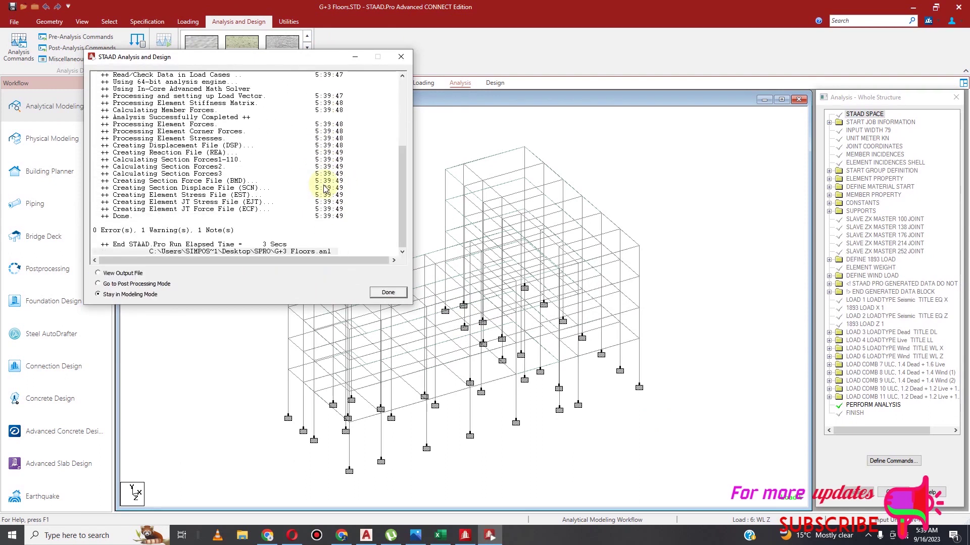
pyautogui.click(390, 293)
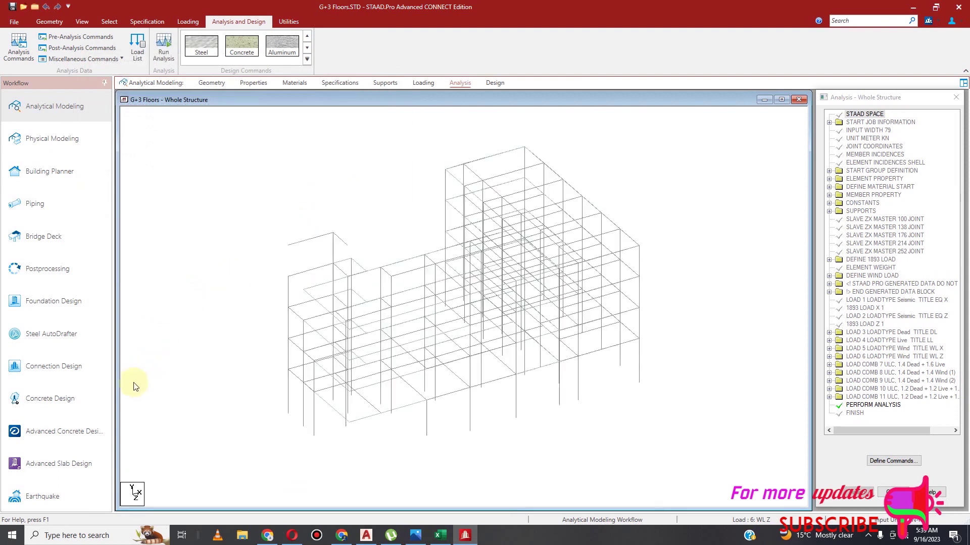
pyautogui.click(46, 398)
pyautogui.hotkey('alt', 'Tab')
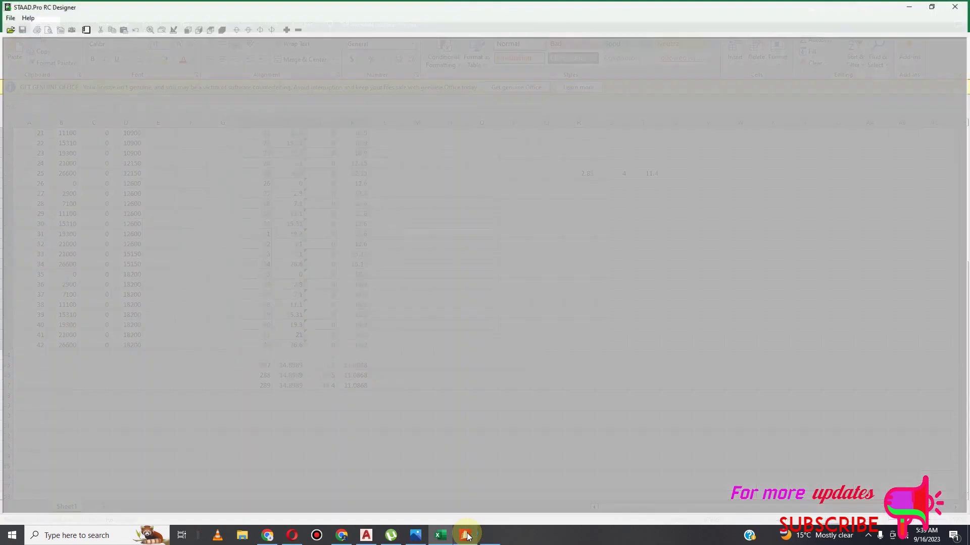
pyautogui.moveTo(465, 535)
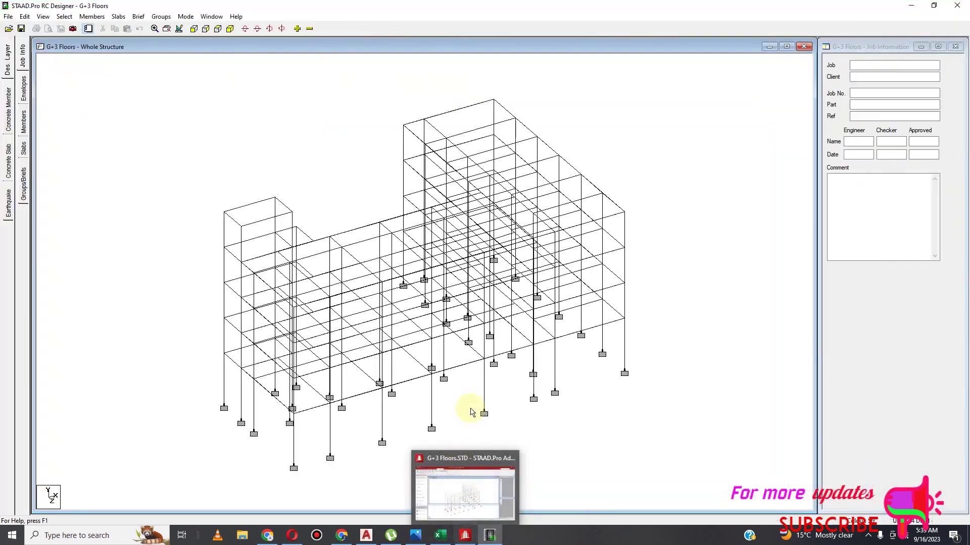
pyautogui.scroll(5, 416, 408)
pyautogui.scroll(-3, 416, 408)
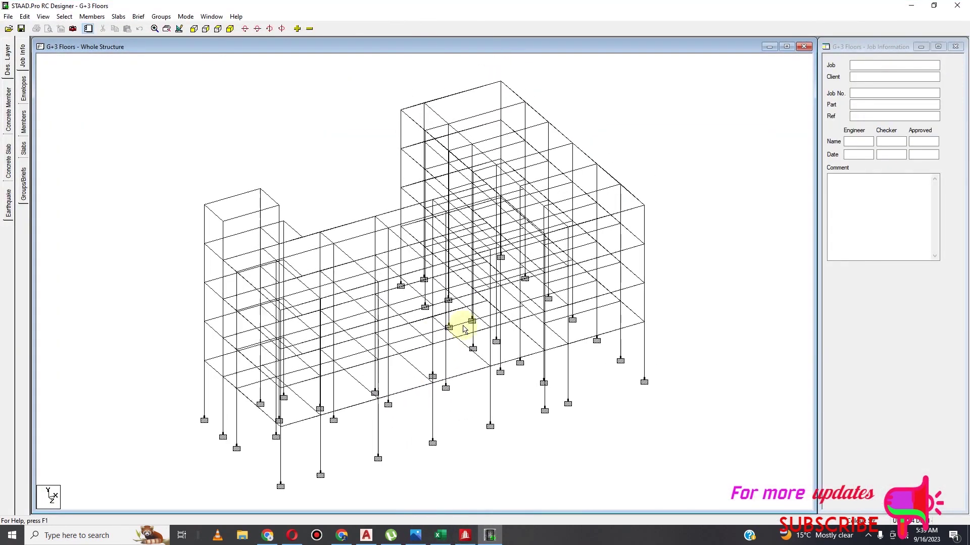
pyautogui.scroll(-1, 344, 386)
pyautogui.scroll(1, 336, 399)
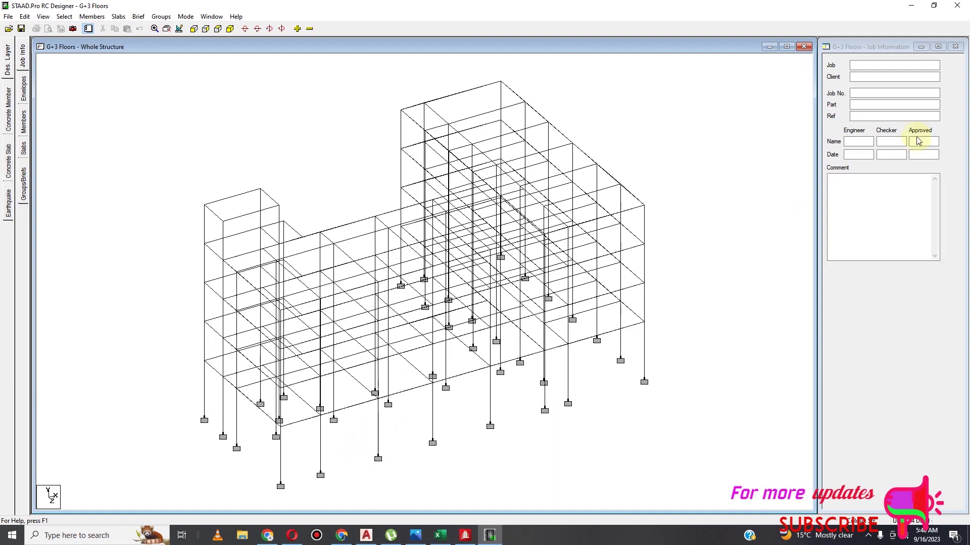
pyautogui.click(957, 6)
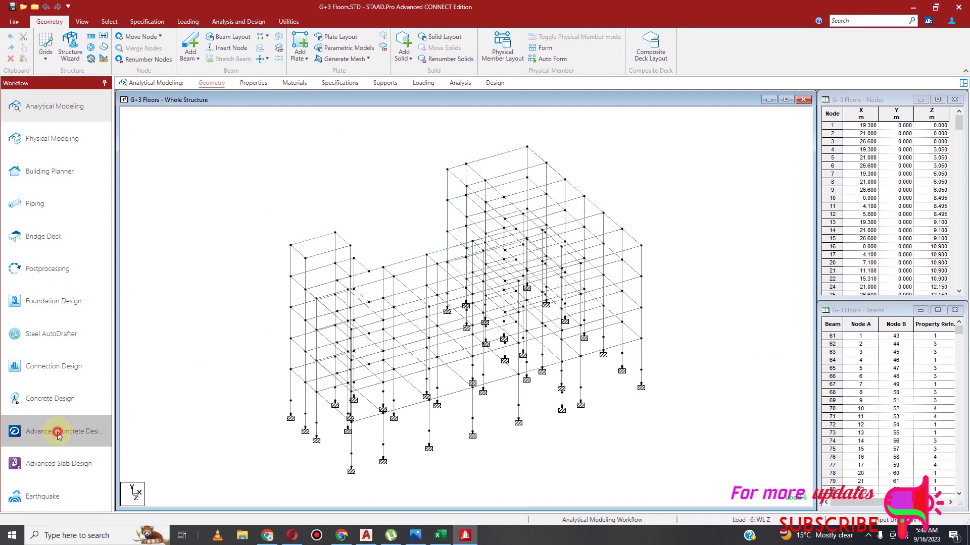
# Create an Advanced Concrete Design project named COLUMNS for Column & Wall elements, using design code BS 8110 - 1 : 1997
pyautogui.click(57, 431)
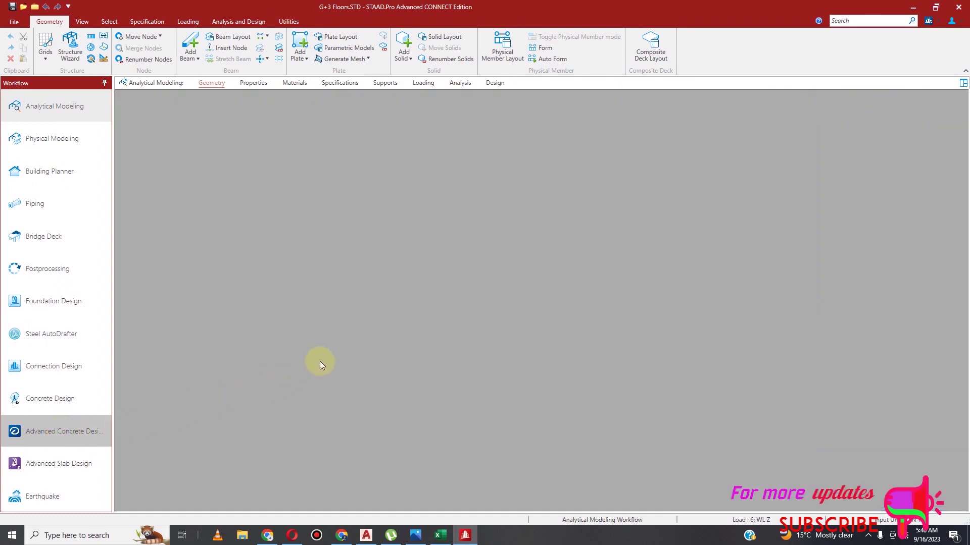
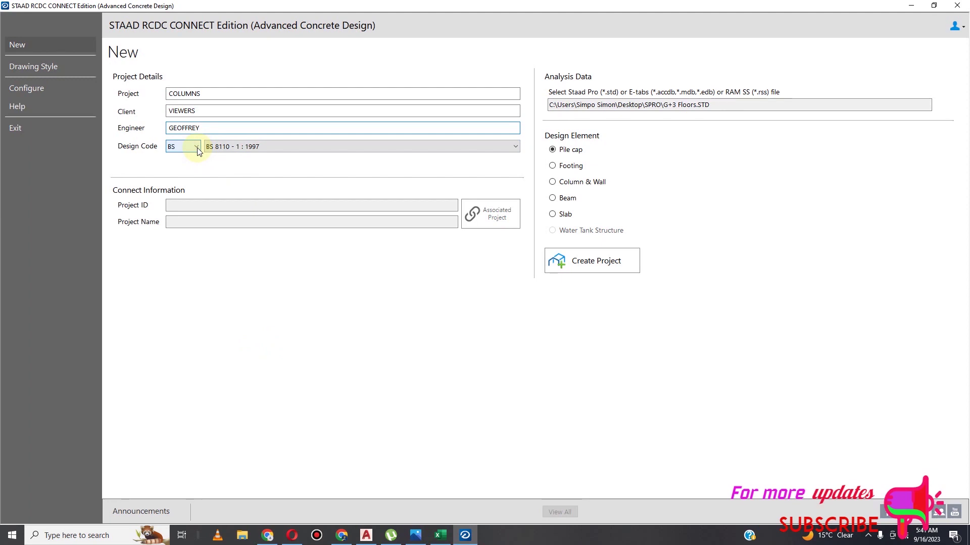
pyautogui.click(553, 182)
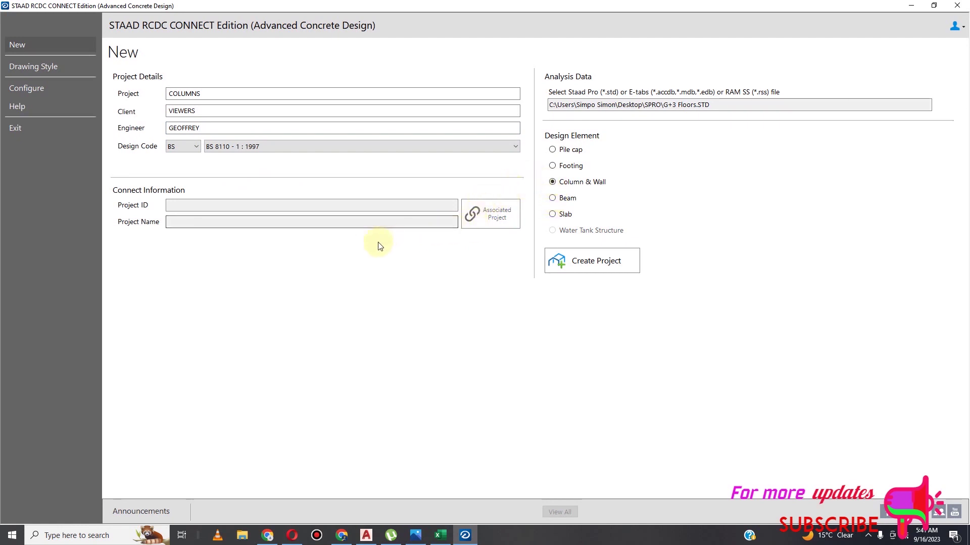
pyautogui.click(571, 265)
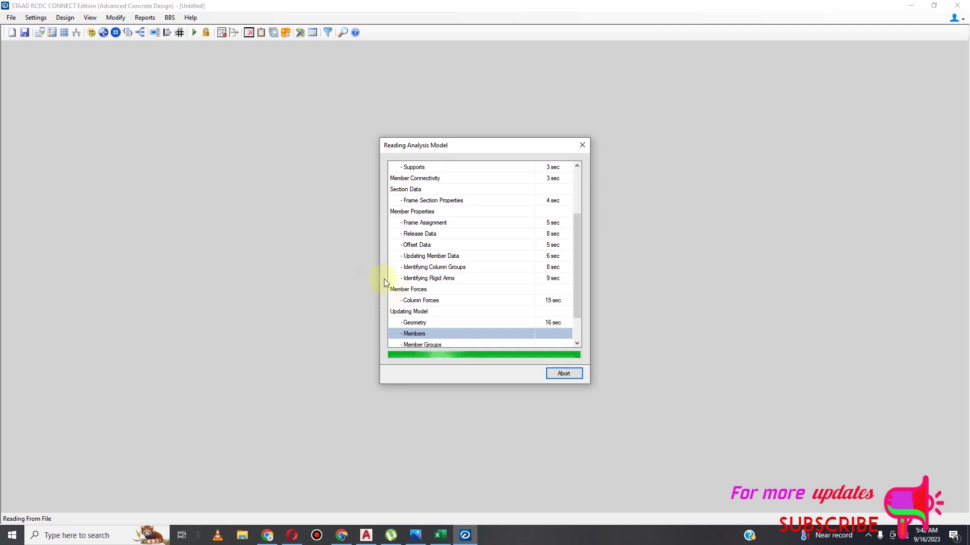
pyautogui.moveTo(577, 306); pyautogui.dragTo(578, 335)
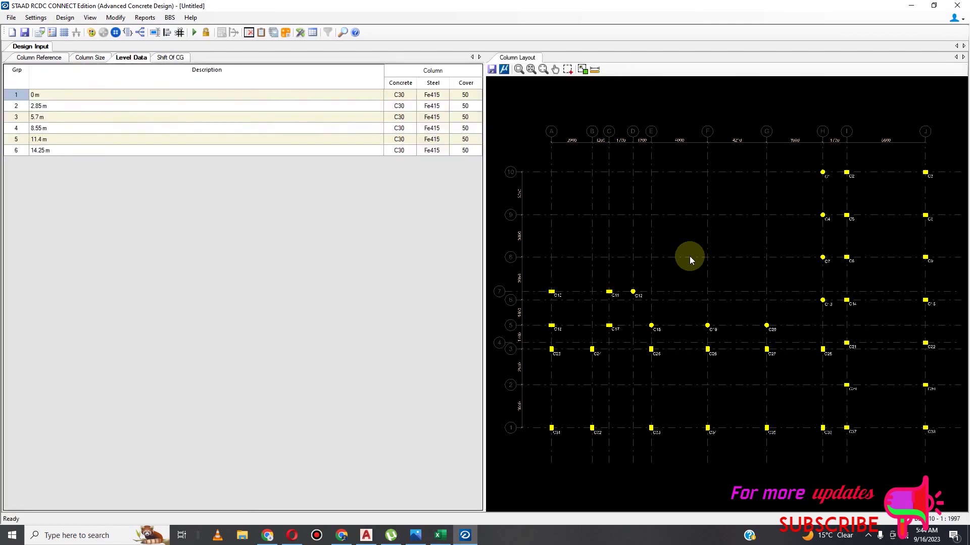
# Set the column steel grade to Fe500 for the levels 0 m, 2.85 m, 5.7 m and 8.55 m
pyautogui.click(440, 97)
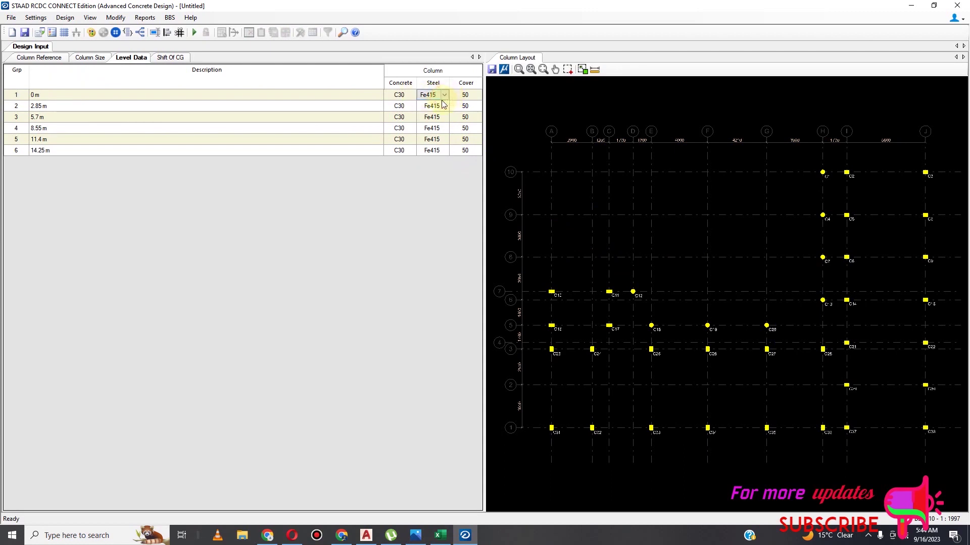
pyautogui.click(444, 96)
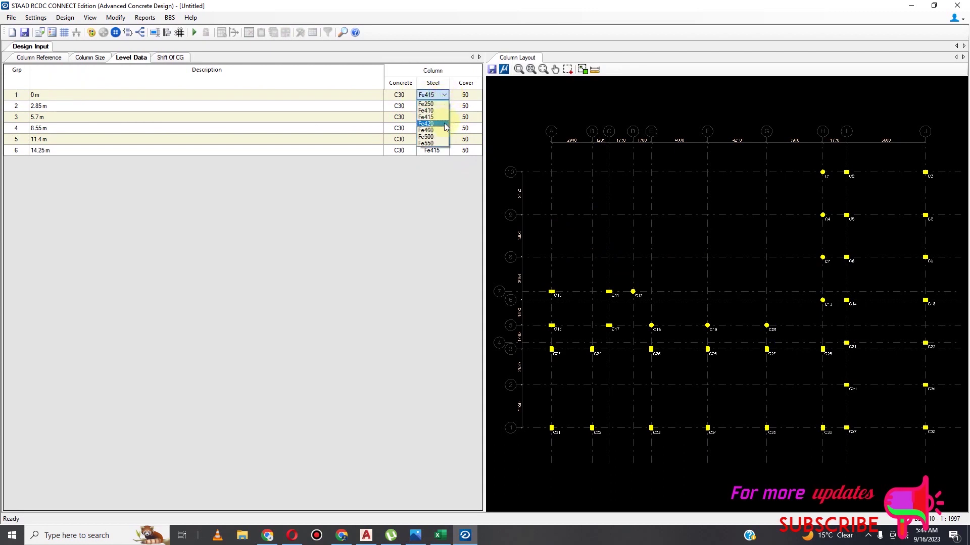
pyautogui.click(441, 137)
pyautogui.click(444, 106)
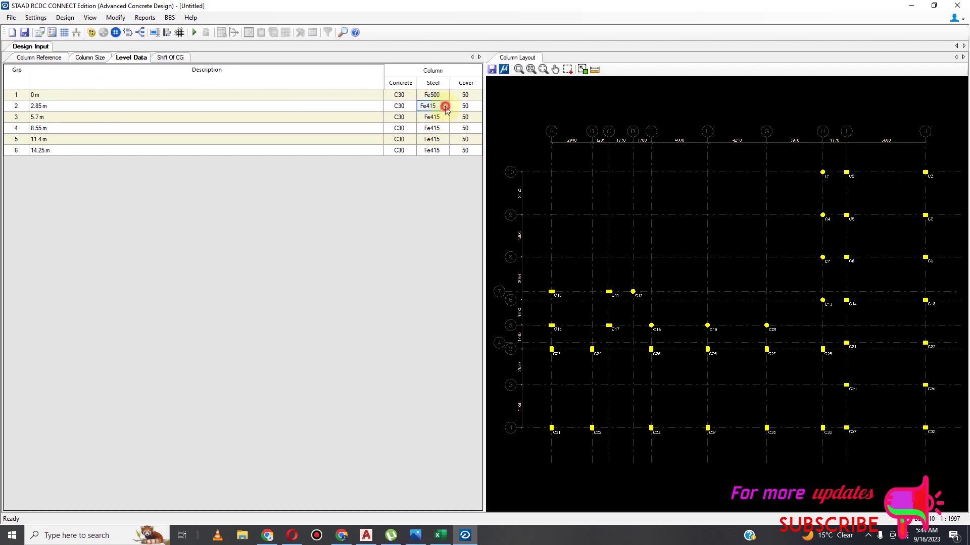
pyautogui.click(444, 106)
pyautogui.click(445, 117)
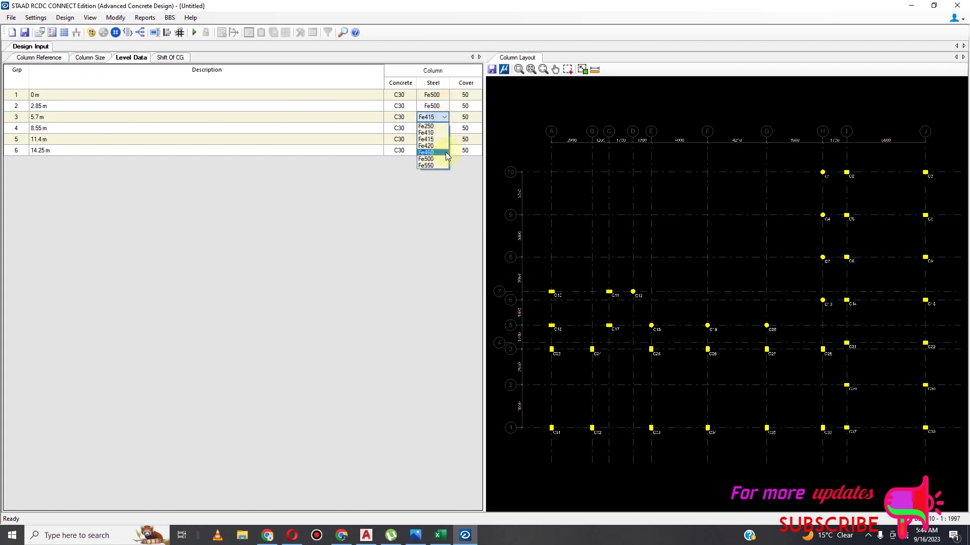
pyautogui.click(446, 158)
pyautogui.click(447, 128)
pyautogui.click(444, 129)
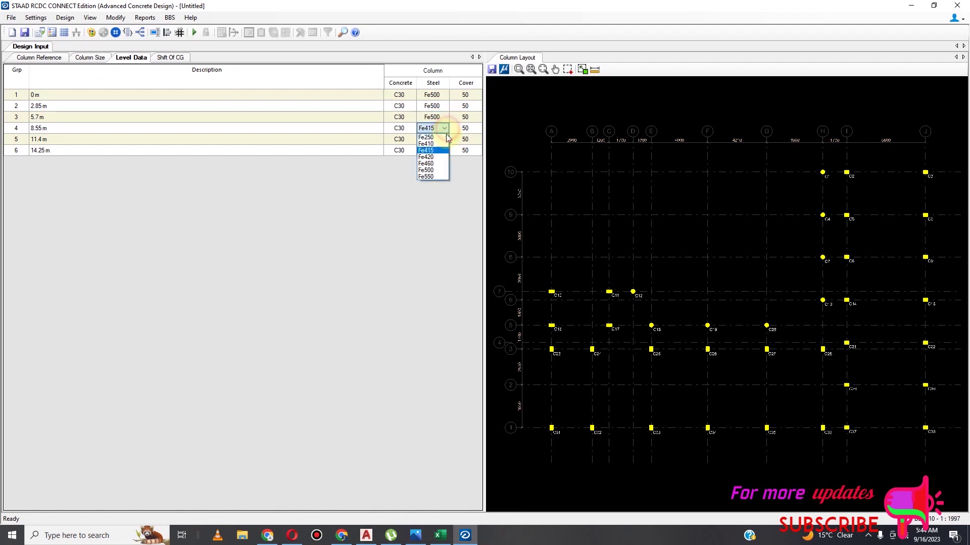
pyautogui.click(441, 168)
# Set the column steel grade to Fe550 for the 11.4 m and 14.25 m levels
pyautogui.click(445, 140)
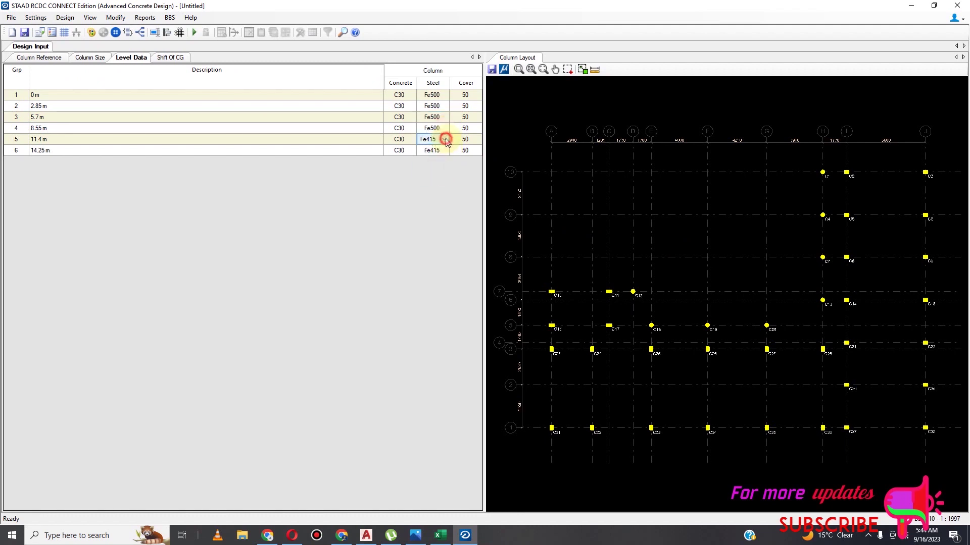
pyautogui.click(444, 139)
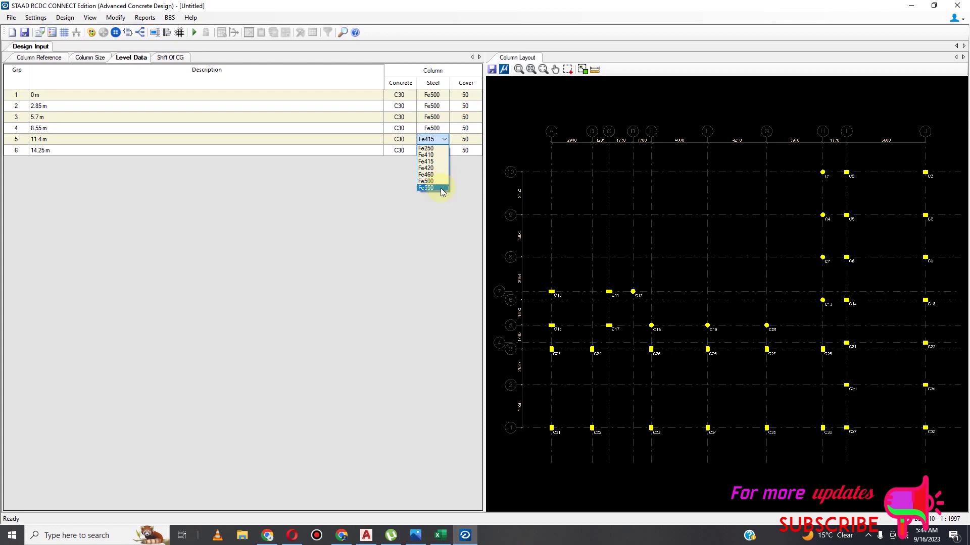
pyautogui.click(438, 187)
pyautogui.click(446, 150)
pyautogui.click(445, 150)
pyautogui.click(439, 200)
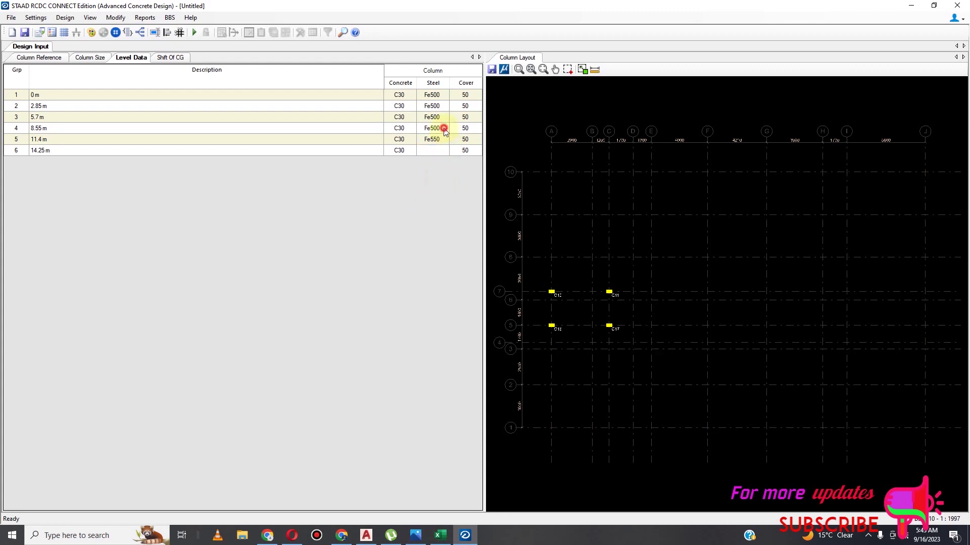
# Change the column steel grade to Fe550 for the levels 8.55 m, 5.7 m, 2.85 m and 0 m
pyautogui.click(444, 128)
pyautogui.click(444, 129)
pyautogui.click(432, 176)
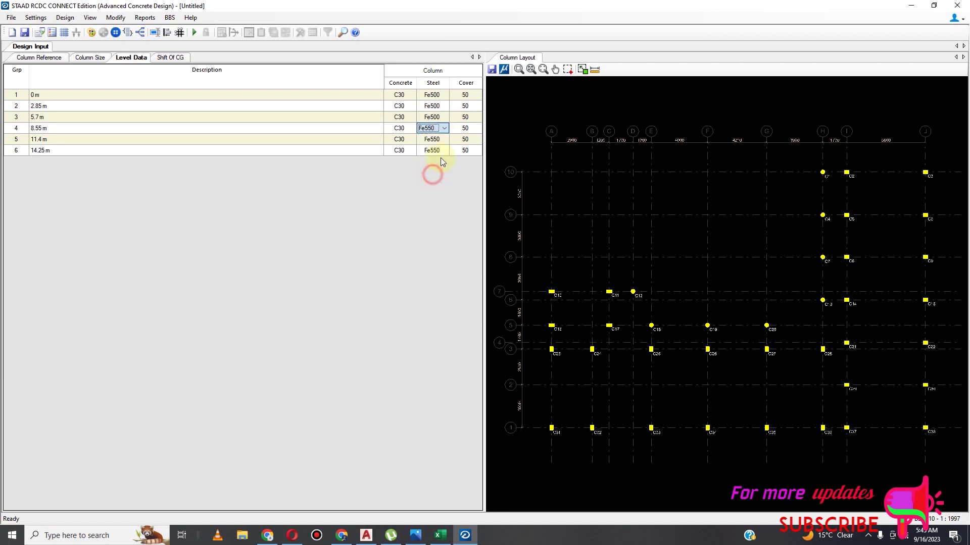
pyautogui.click(445, 117)
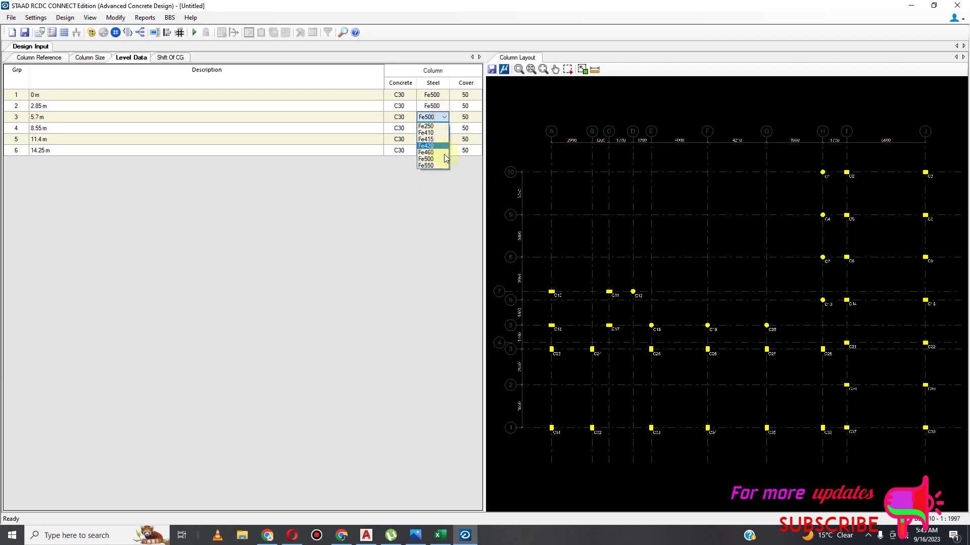
pyautogui.click(425, 166)
pyautogui.click(444, 106)
pyautogui.click(435, 155)
pyautogui.click(445, 95)
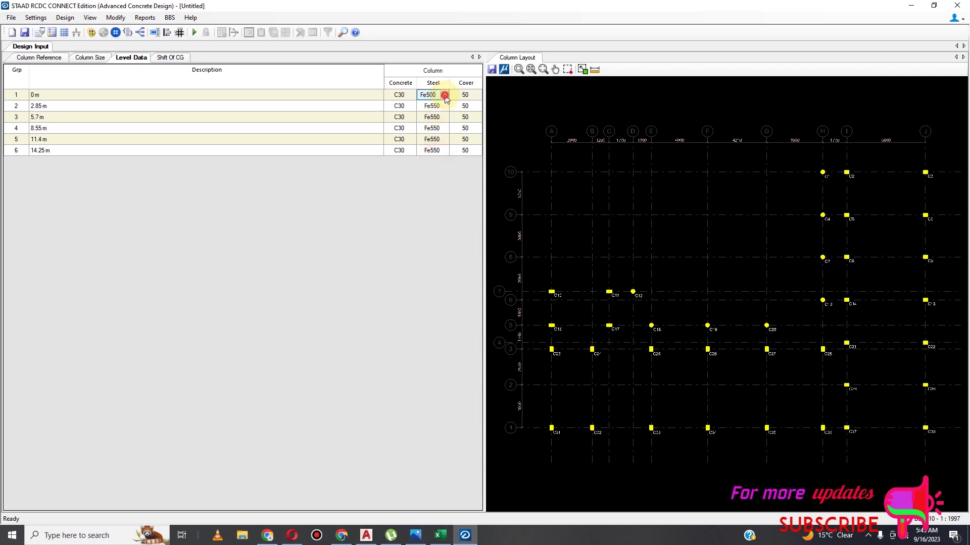
pyautogui.click(433, 144)
# Set the column concrete cover to 35 for all six levels from 0 m to 14.25 m
pyautogui.click(464, 97)
pyautogui.write('35')
pyautogui.click(474, 108)
pyautogui.write('35')
pyautogui.click(467, 117)
pyautogui.write('35')
pyautogui.click(465, 128)
pyautogui.write('35')
pyautogui.click(471, 140)
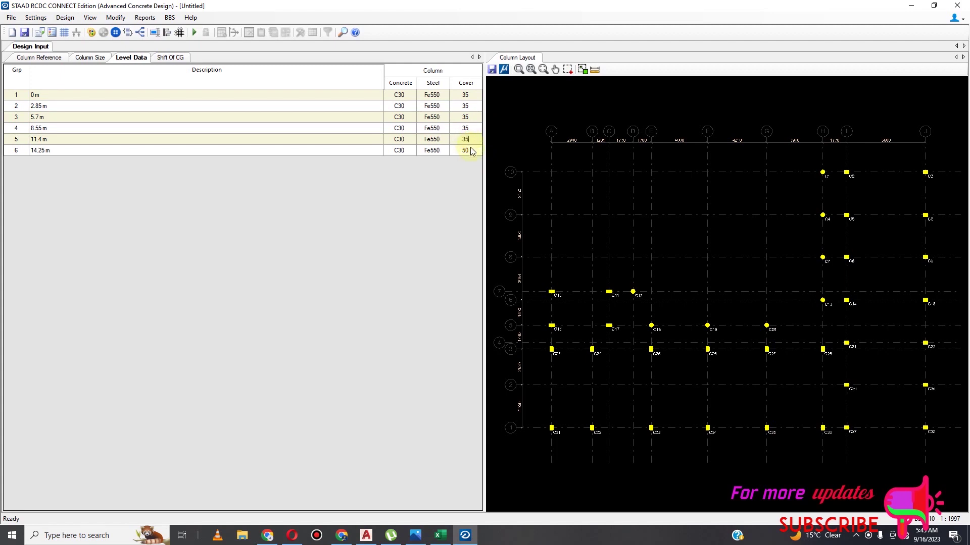
pyautogui.write('35')
pyautogui.click(471, 150)
pyautogui.write('35')
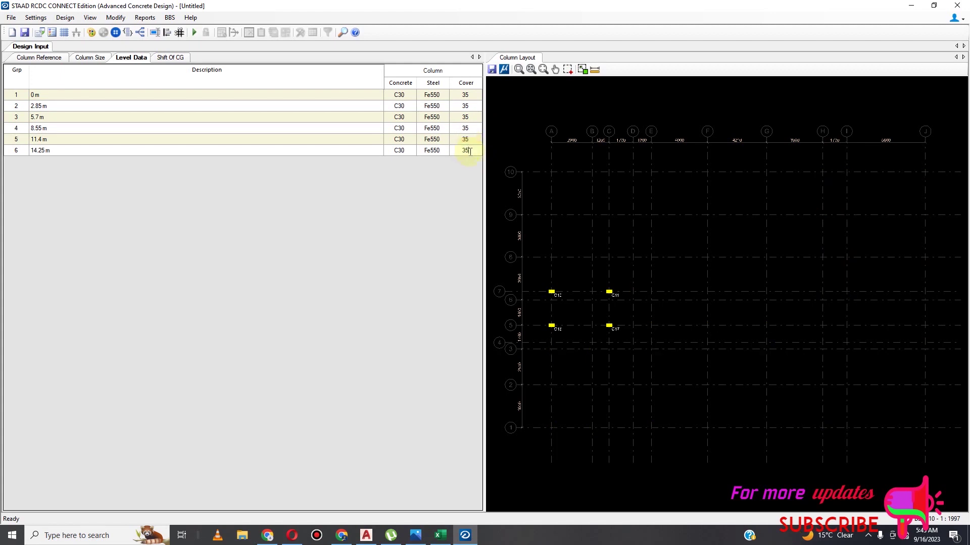
pyautogui.click(471, 140)
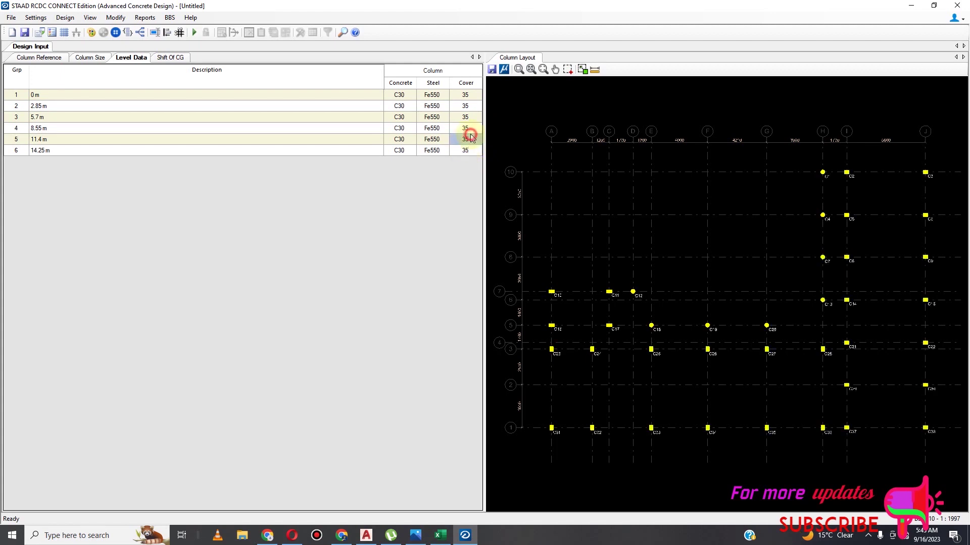
# Enable Columns Braced in the column design settings
pyautogui.click(35, 18)
pyautogui.click(61, 30)
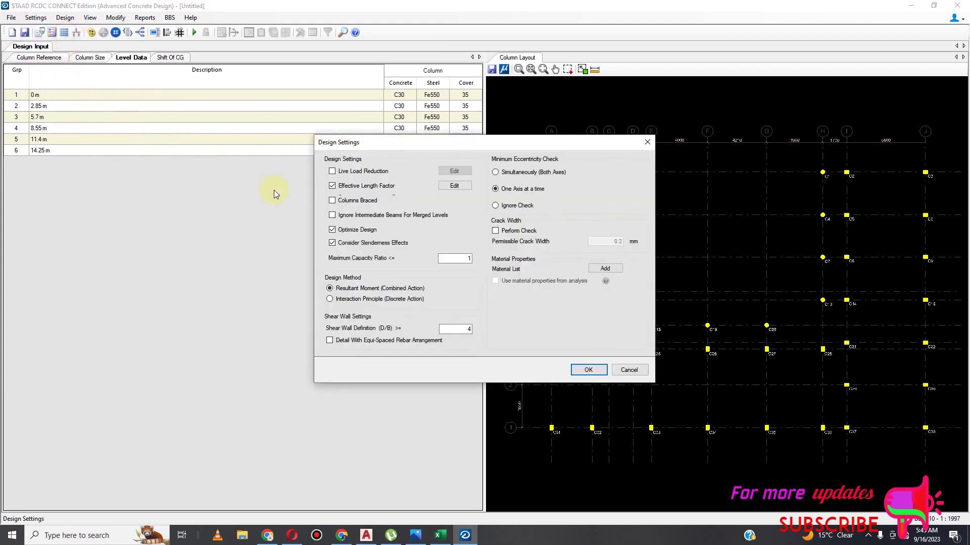
pyautogui.click(333, 201)
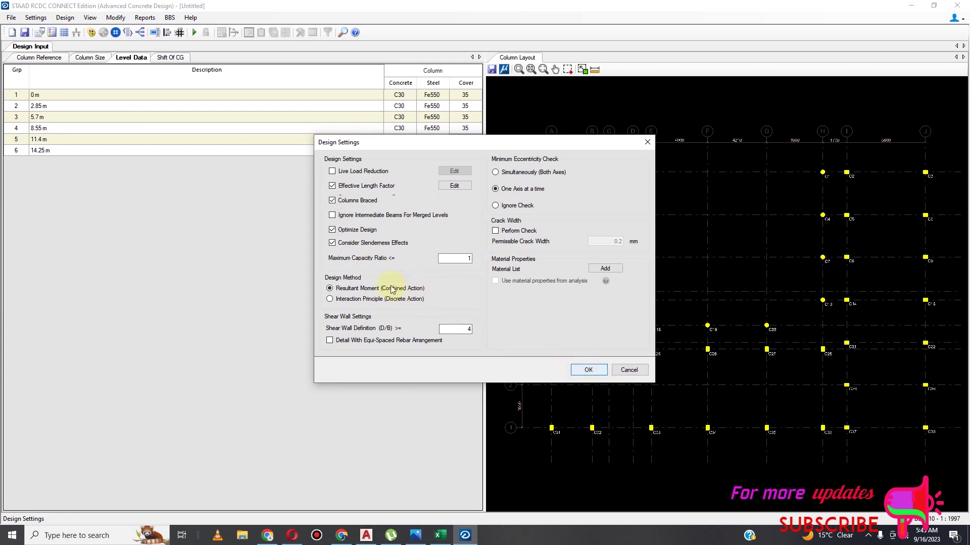
# Set the minimum column rebar to 16 in the reinforcement settings, keeping the maximum at 40, and accept
pyautogui.click(36, 20)
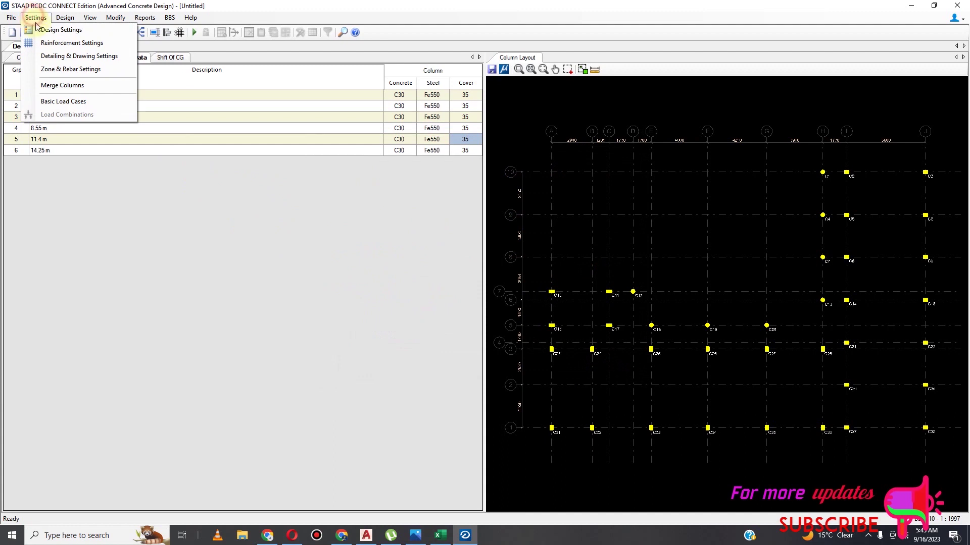
pyautogui.click(64, 43)
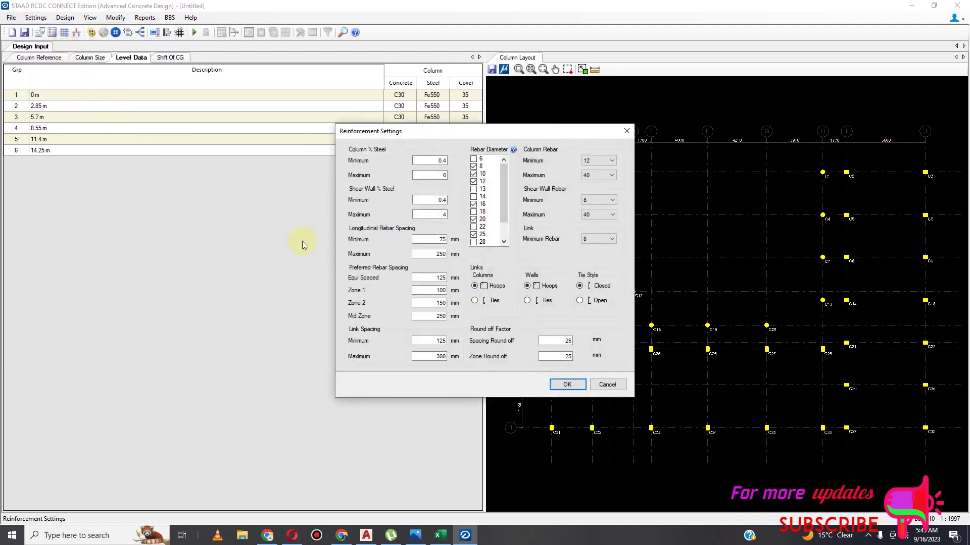
pyautogui.click(612, 161)
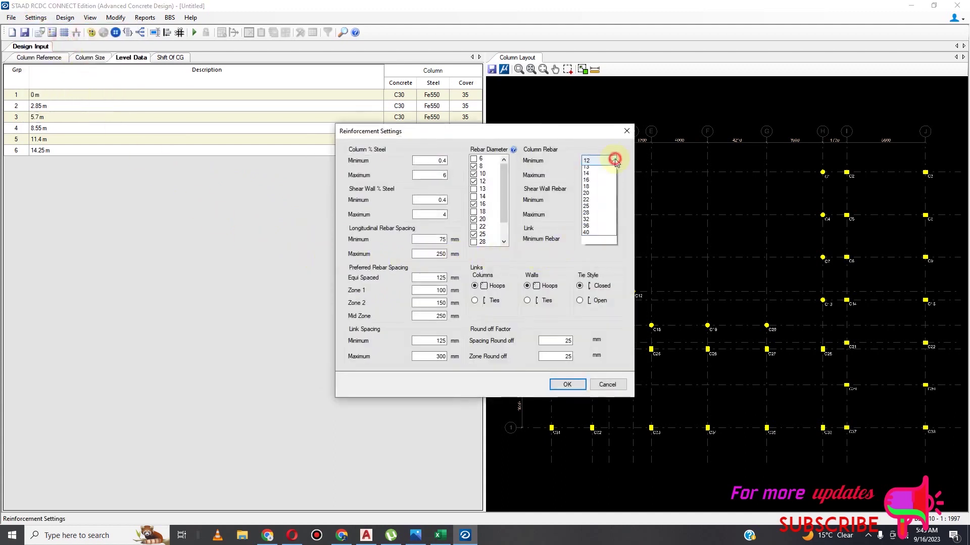
pyautogui.click(606, 203)
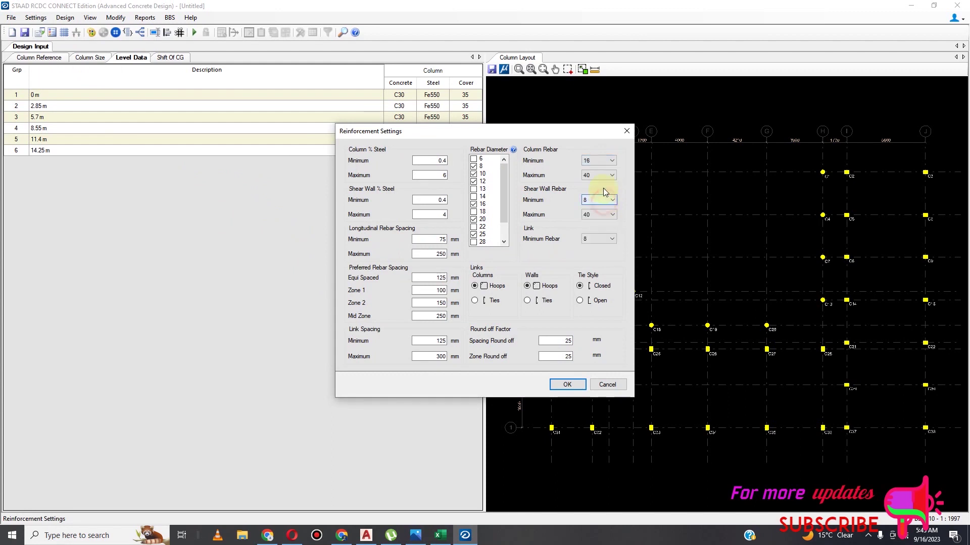
pyautogui.click(611, 177)
pyautogui.click(611, 177)
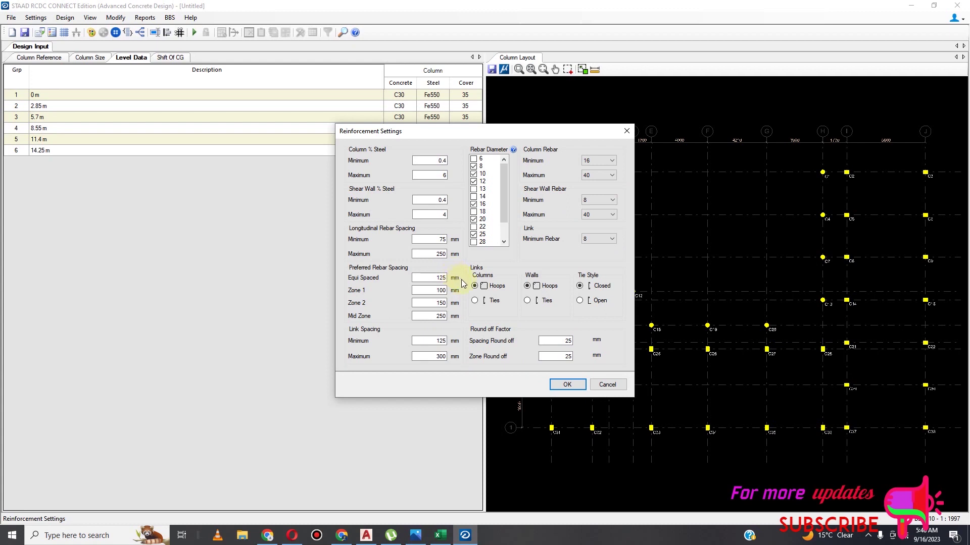
pyautogui.click(567, 385)
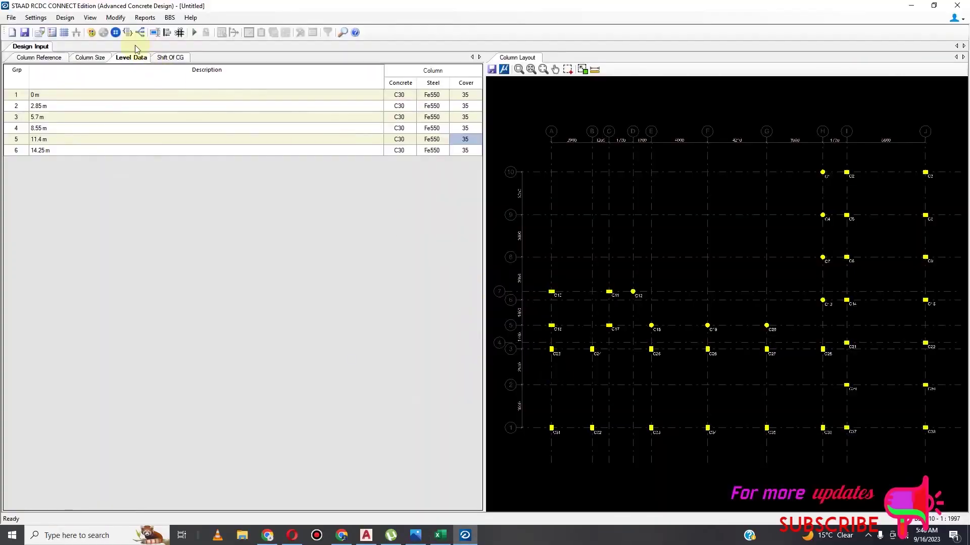
# Open the basic load cases and assign Earthquake X to LOAD 1: EQ X and Earthquake Z to LOAD 2: EQ Z
pyautogui.click(36, 17)
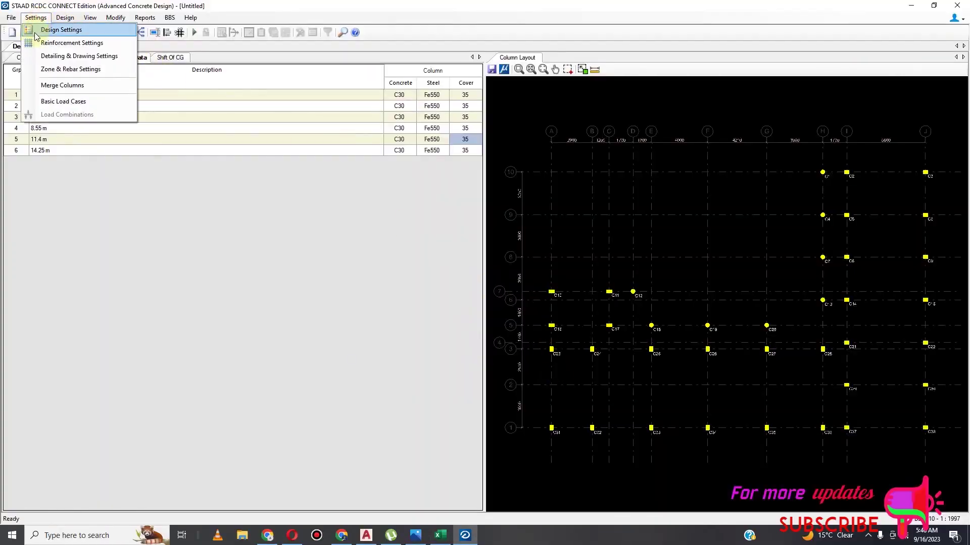
pyautogui.click(87, 107)
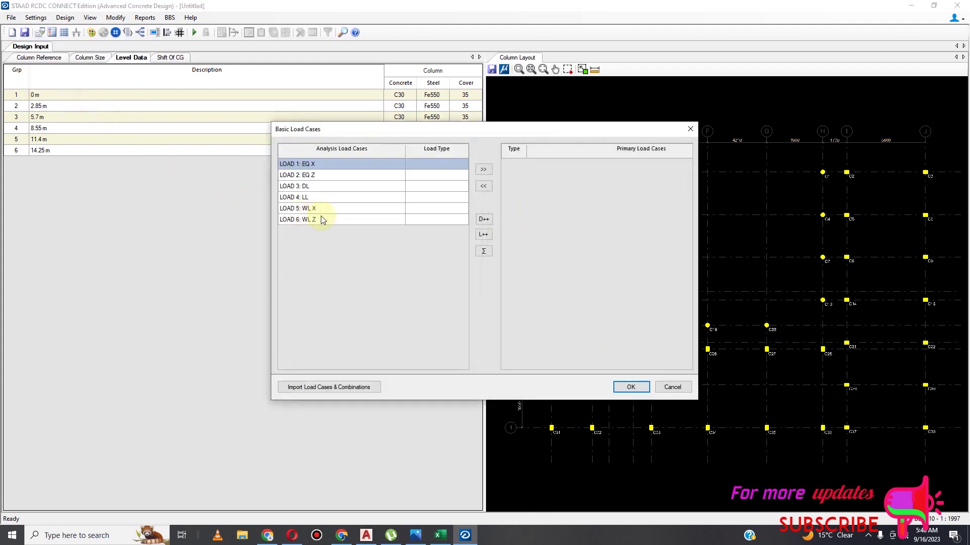
pyautogui.click(449, 167)
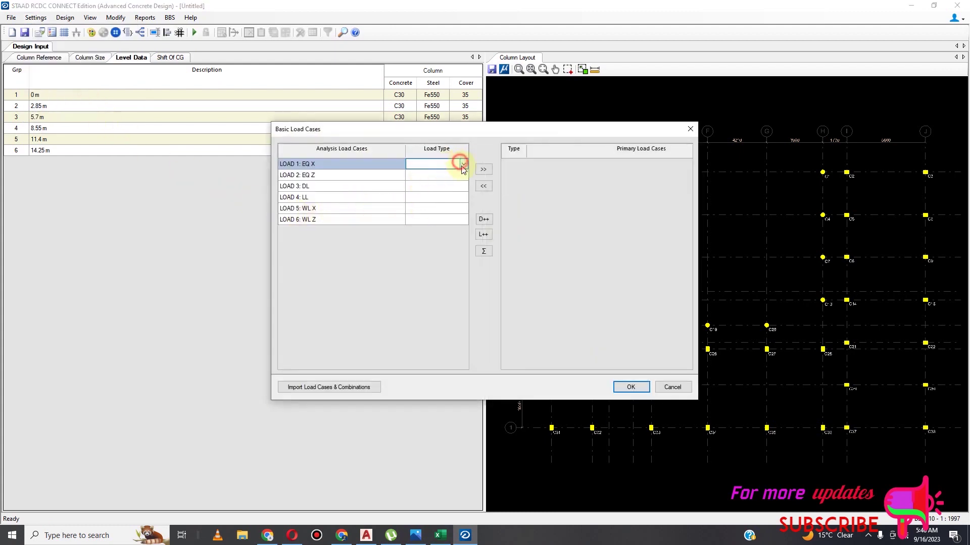
pyautogui.click(462, 164)
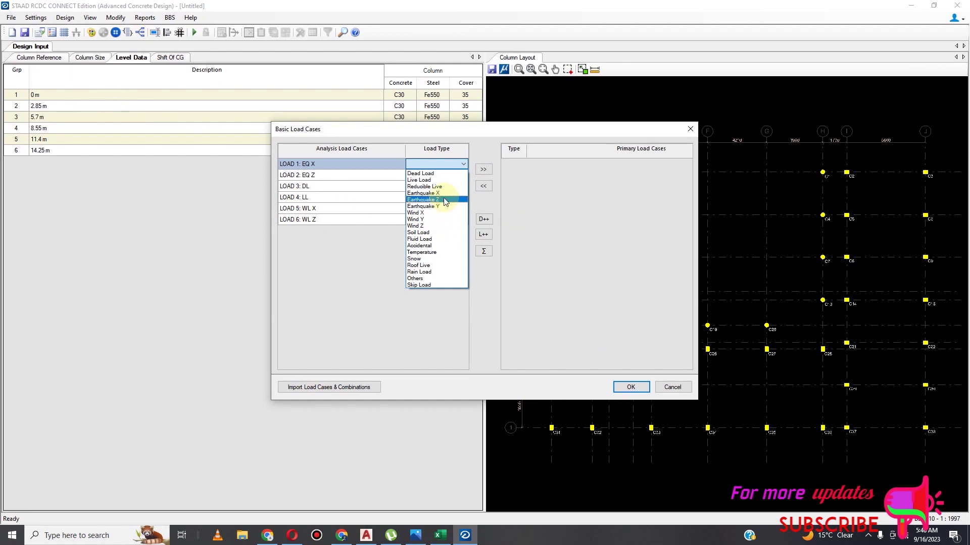
pyautogui.click(441, 193)
pyautogui.click(462, 165)
pyautogui.click(462, 164)
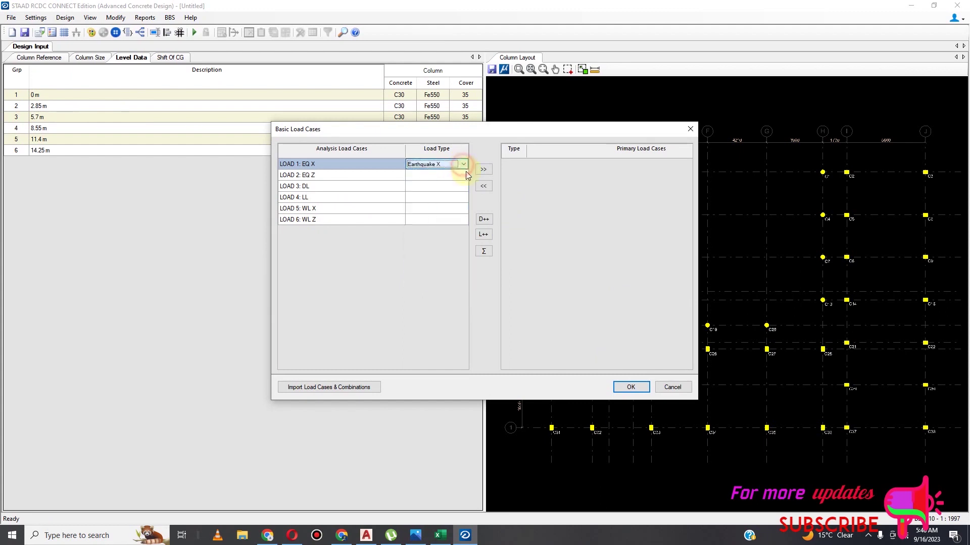
pyautogui.click(457, 174)
pyautogui.click(463, 175)
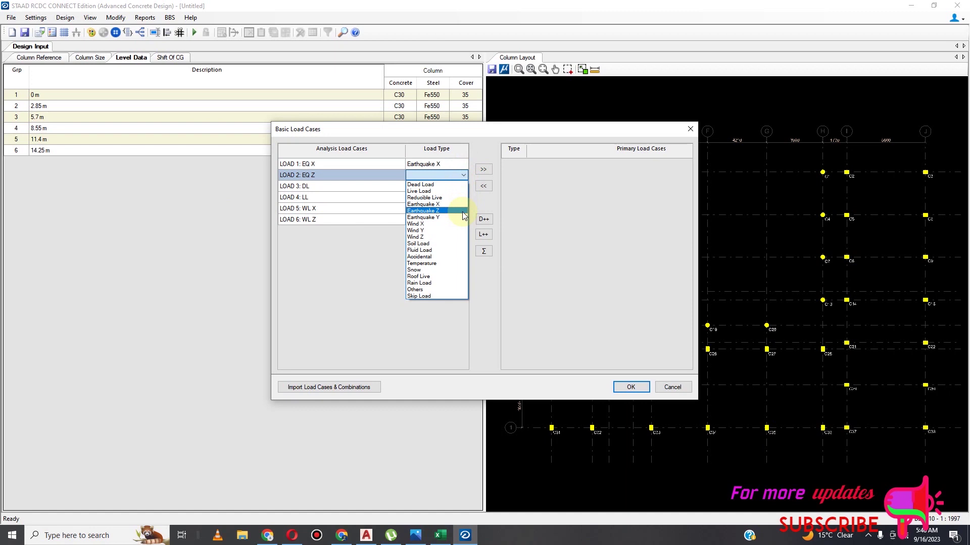
pyautogui.click(462, 210)
# Assign the load type Dead Load to LOAD 3: DL and Live Load to LOAD 4: LL
pyautogui.click(459, 187)
pyautogui.click(462, 186)
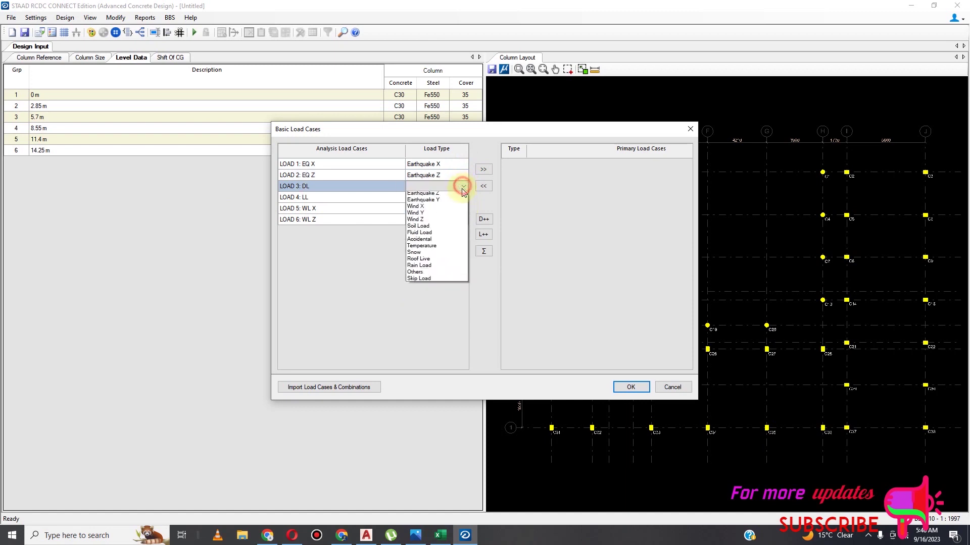
pyautogui.click(455, 195)
pyautogui.click(463, 197)
pyautogui.click(464, 198)
# Assign the load type Wind X to LOAD 5: WL X and Wind Z to LOAD 6: WL Z
pyautogui.click(463, 208)
pyautogui.click(467, 208)
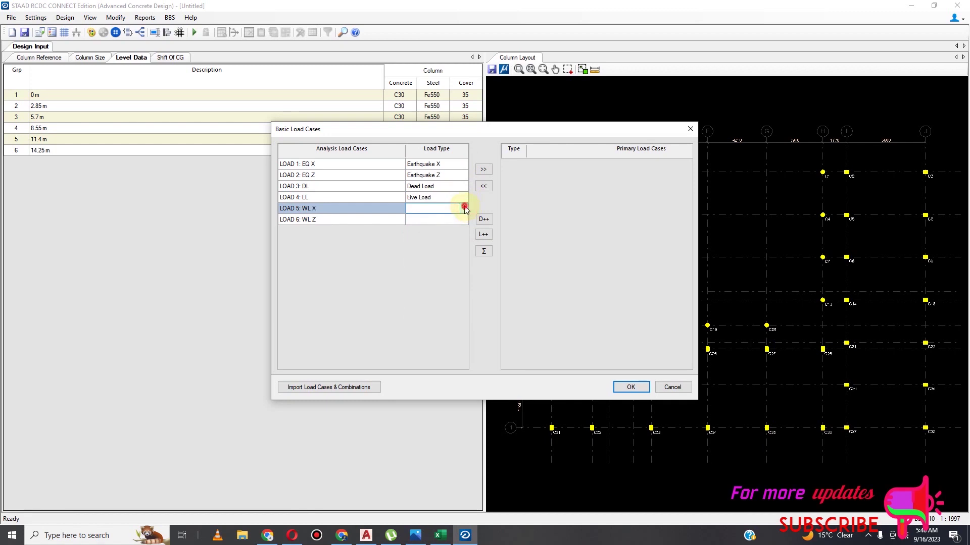
pyautogui.click(467, 207)
pyautogui.click(453, 259)
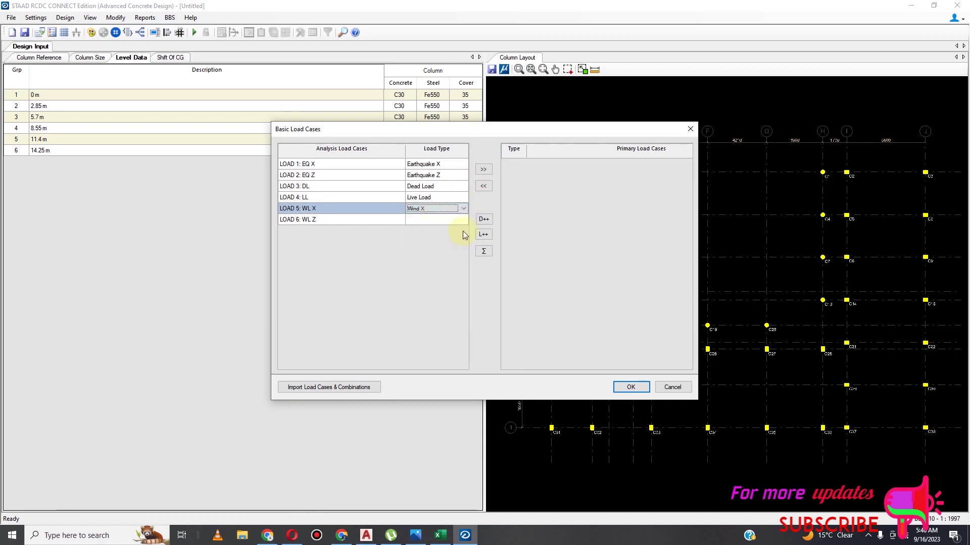
pyautogui.click(461, 220)
pyautogui.click(464, 219)
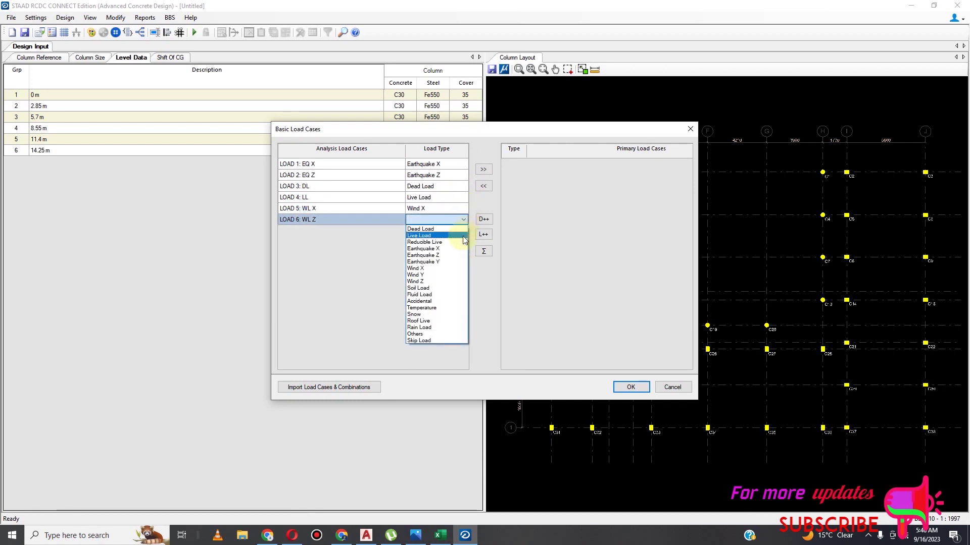
pyautogui.click(450, 281)
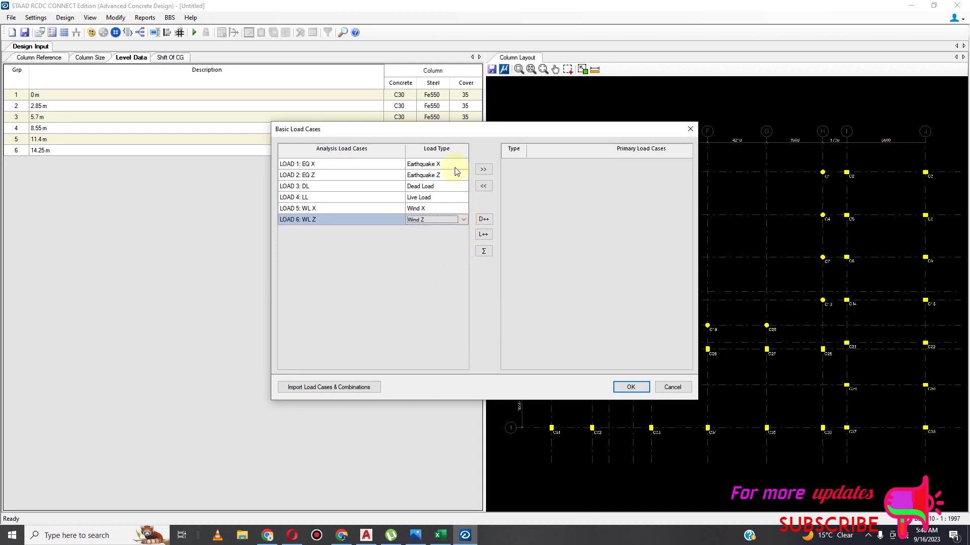
# Add all six analysis load cases to the primary load cases and accept the assignment
pyautogui.moveTo(455, 167); pyautogui.dragTo(431, 224)
pyautogui.click(482, 170)
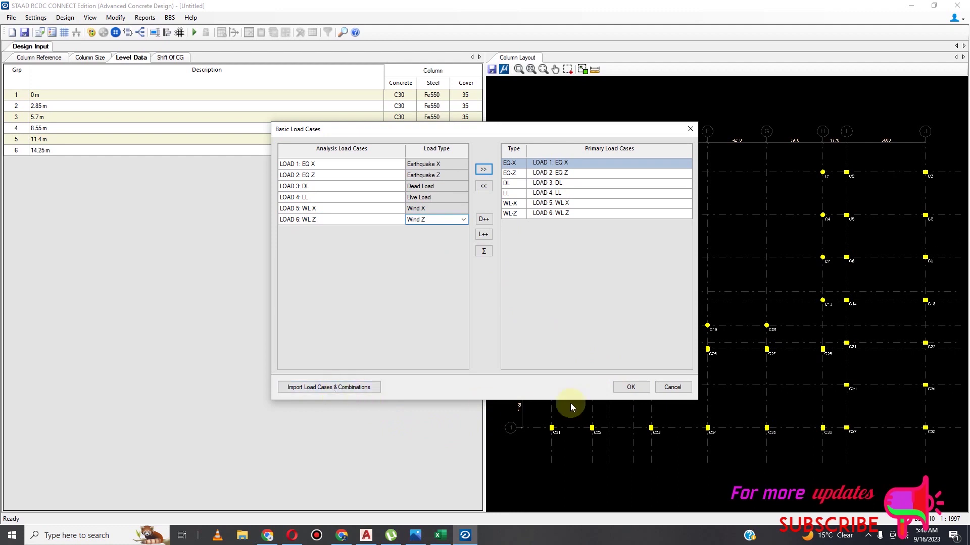
pyautogui.click(630, 387)
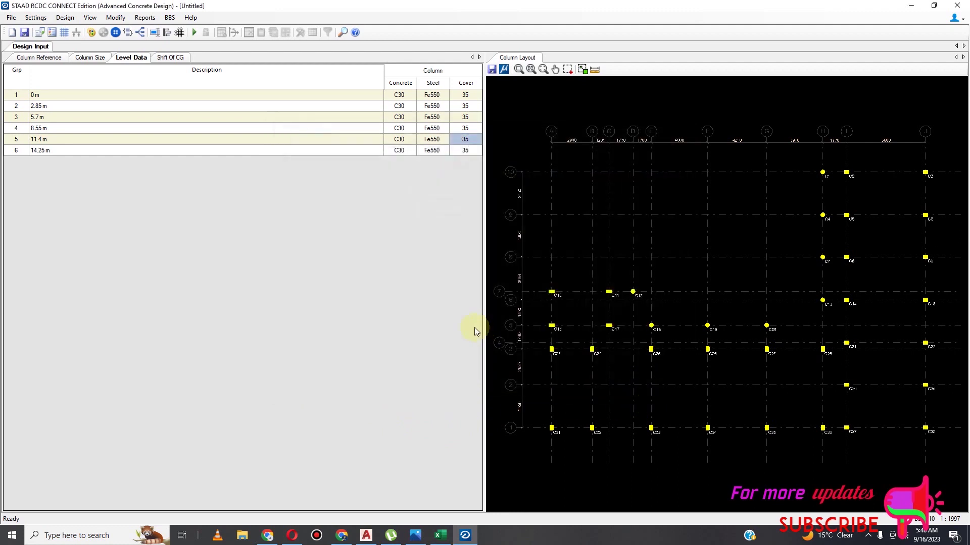
# Add the load combinations from the analysis and accept them without using a template
pyautogui.click(666, 367)
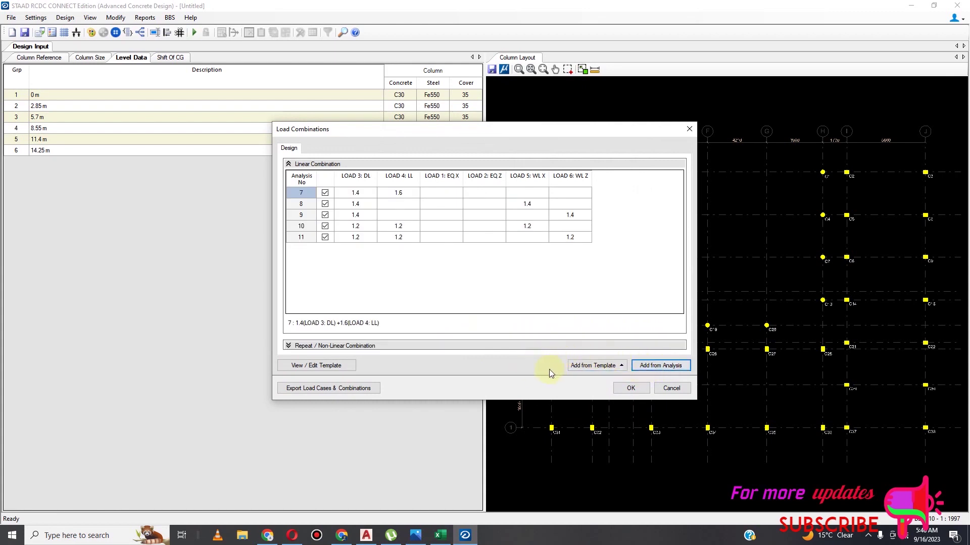
pyautogui.click(612, 366)
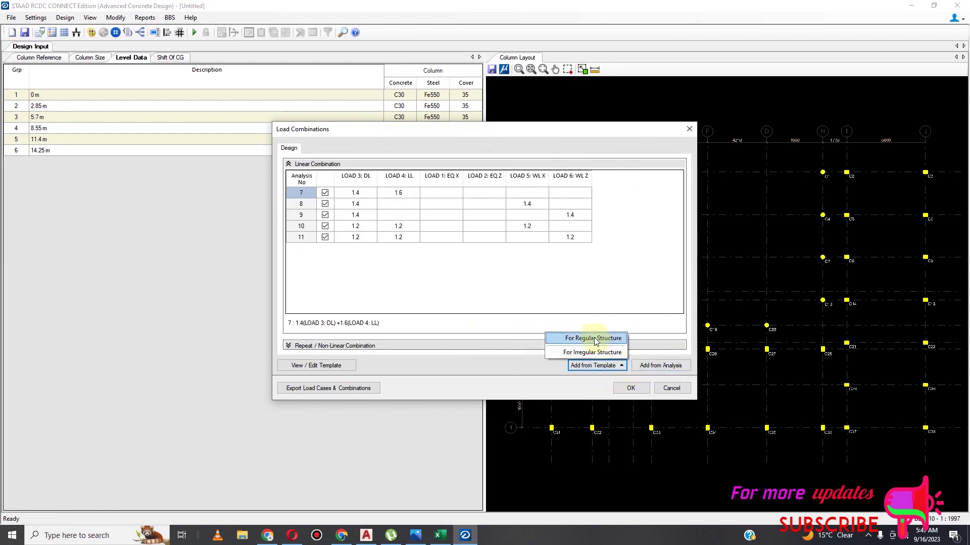
pyautogui.click(657, 334)
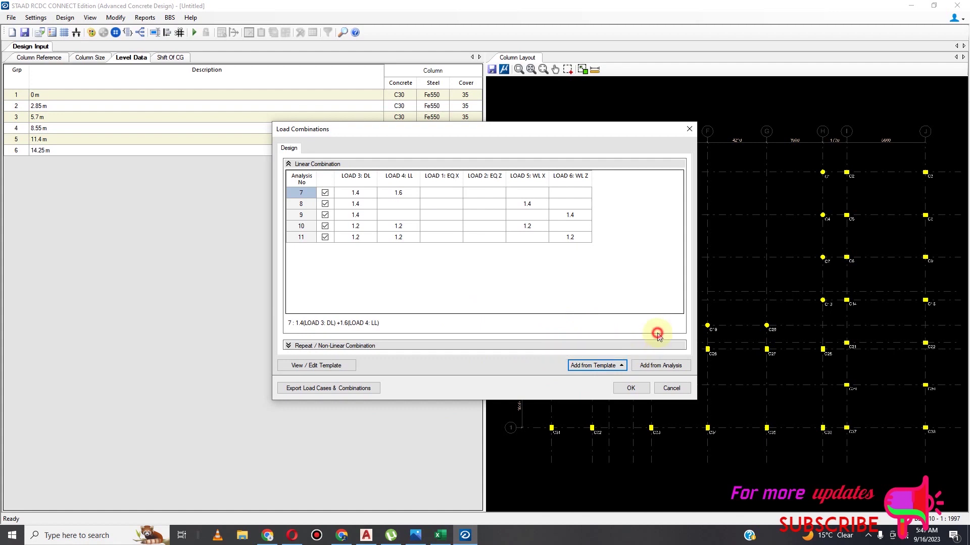
pyautogui.click(630, 389)
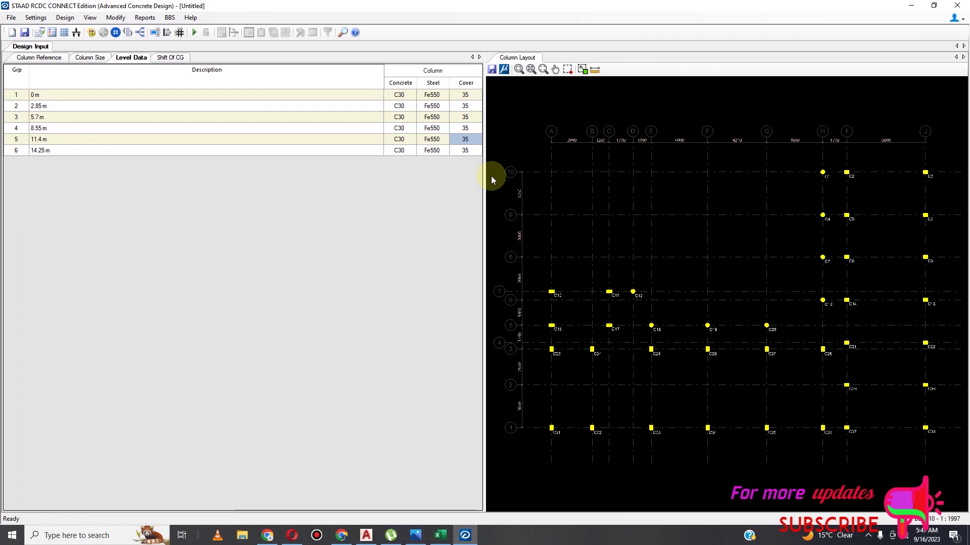
# Run the design of all columns and dismiss the column failure list
pyautogui.click(62, 19)
pyautogui.click(75, 30)
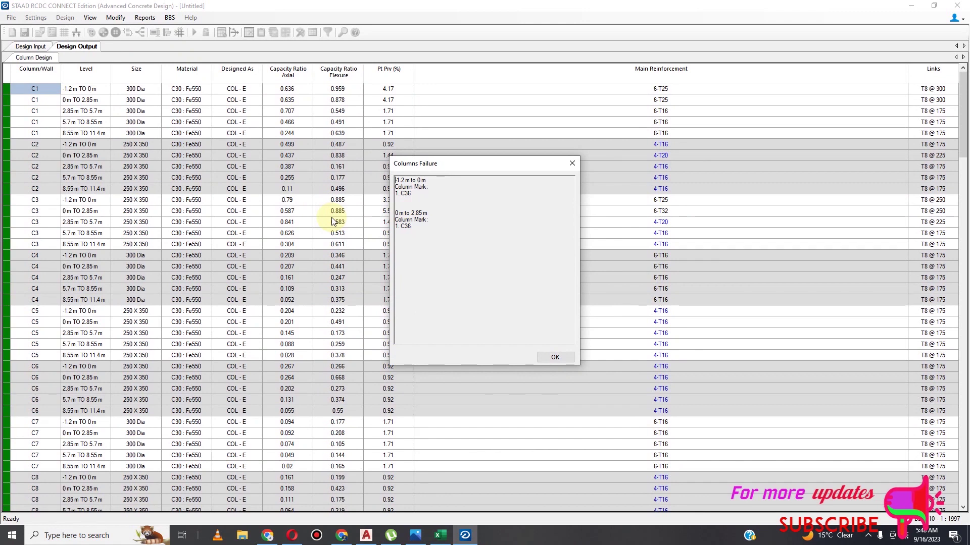
pyautogui.click(573, 164)
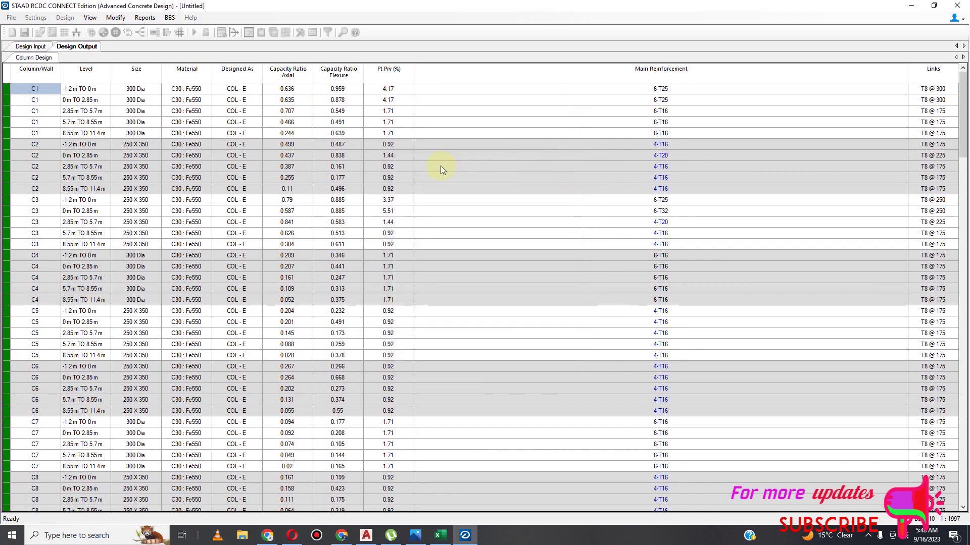
# Find the failed column C36 in the design output and open its -1.2 m to 0 m level for redesign
pyautogui.scroll(-20, 443, 217)
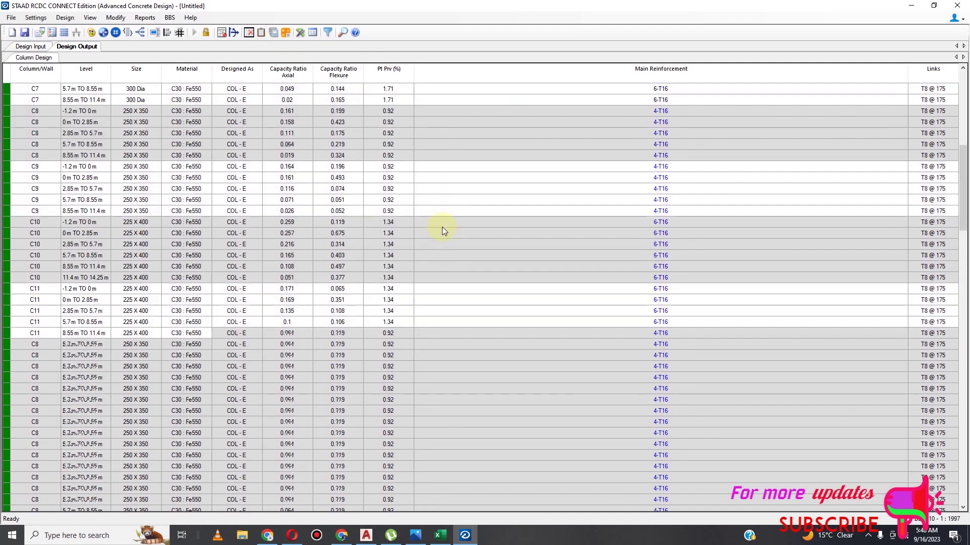
pyautogui.scroll(-15, 437, 227)
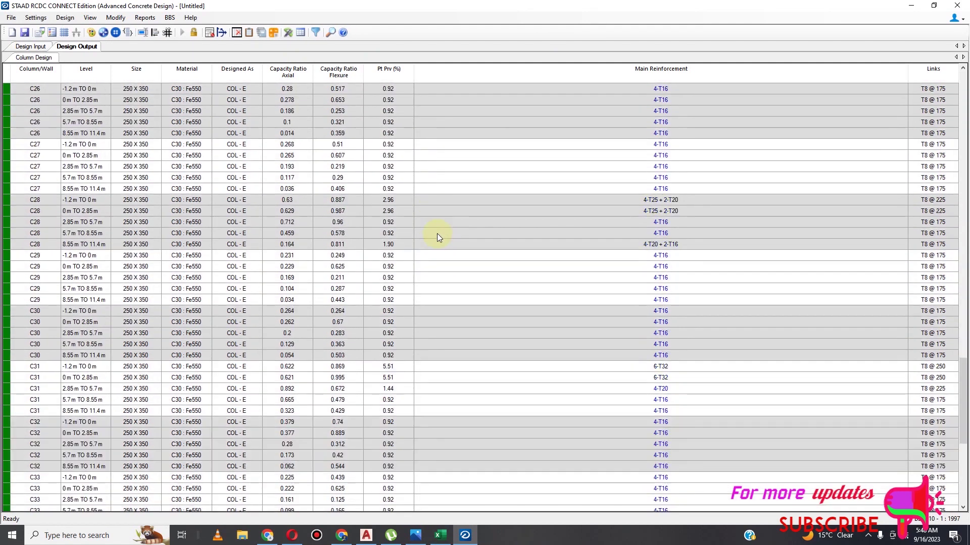
pyautogui.scroll(-9, 444, 226)
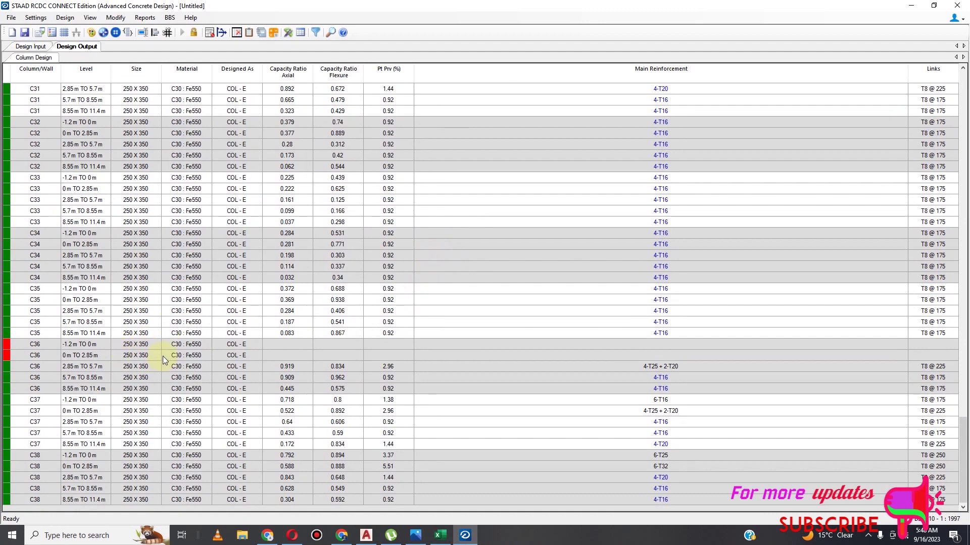
pyautogui.click(136, 344)
pyautogui.rightClick(136, 344)
pyautogui.click(197, 326)
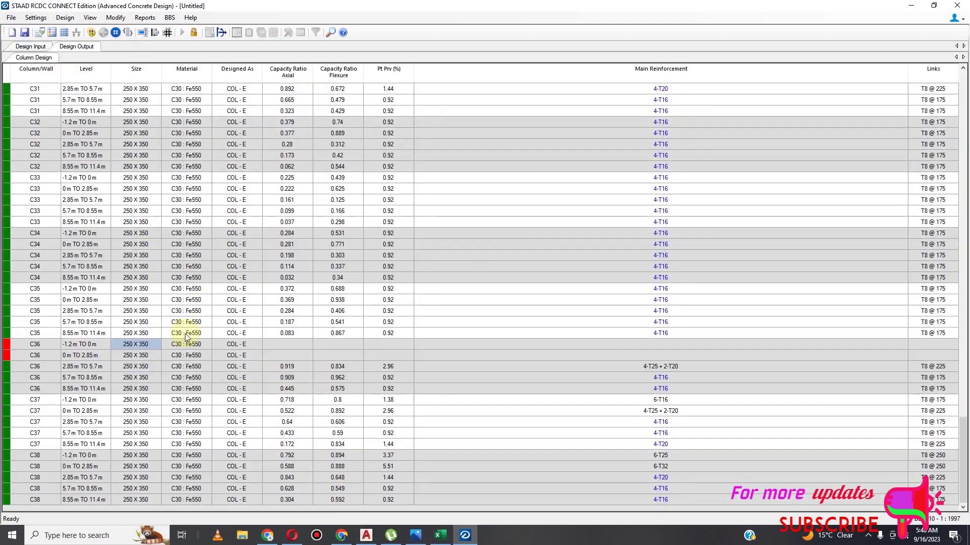
pyautogui.doubleClick(150, 348)
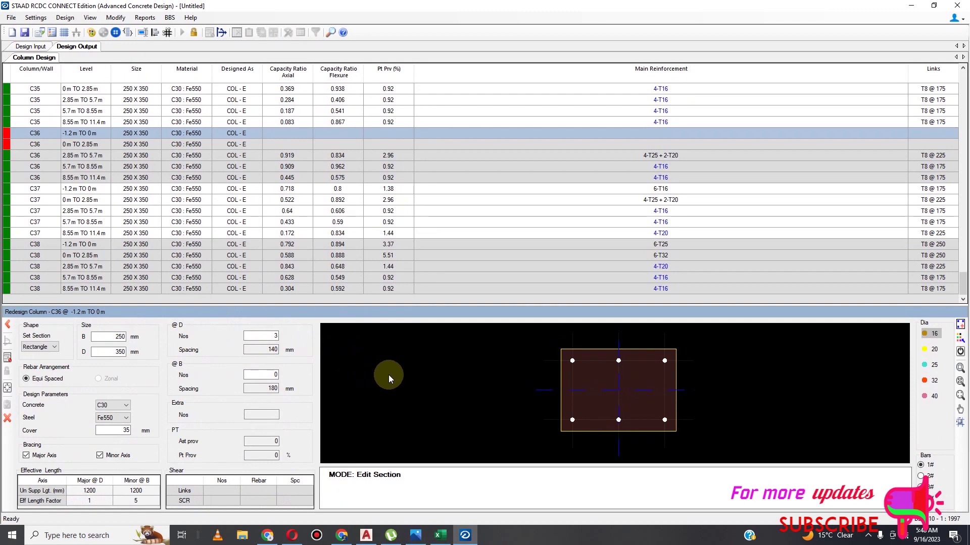
# Set the width B of column C36 at -1.2 m to 0 m to 300 mm and try redesigning the section
pyautogui.click(121, 337)
pyautogui.doubleClick(122, 340)
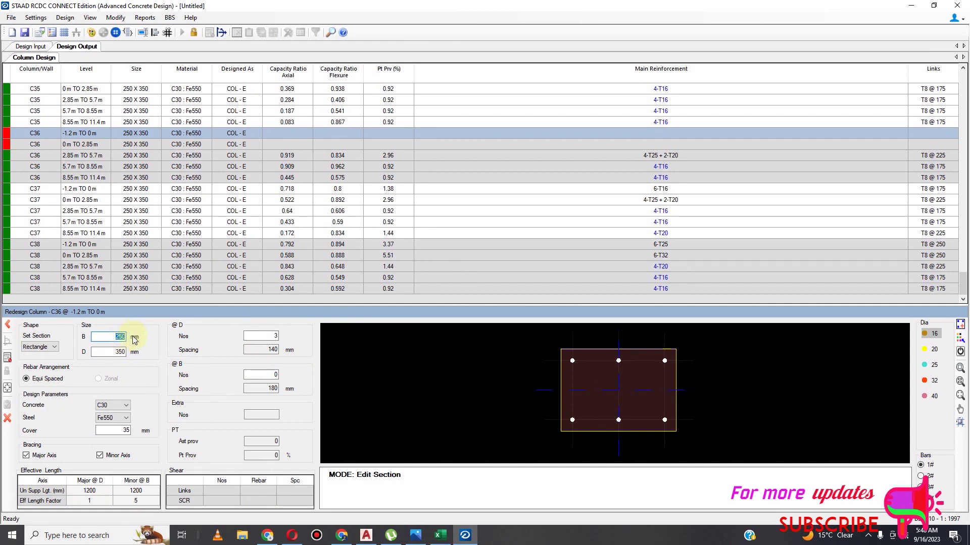
pyautogui.write('300')
pyautogui.click(121, 352)
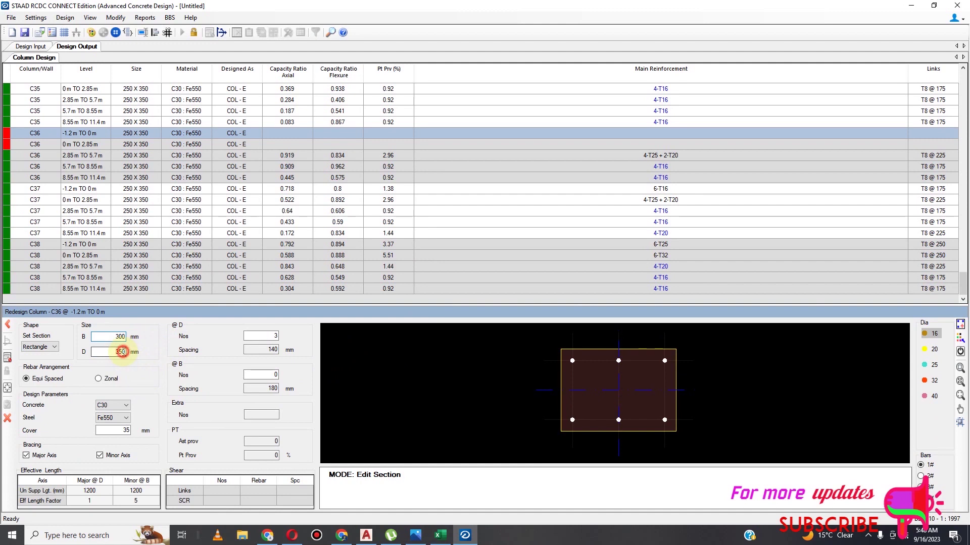
pyautogui.click(8, 358)
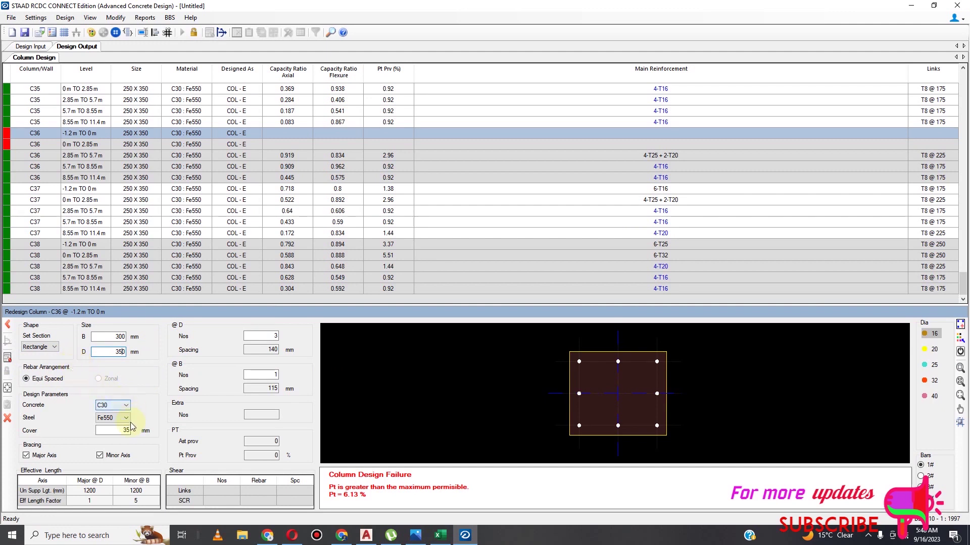
pyautogui.click(657, 393)
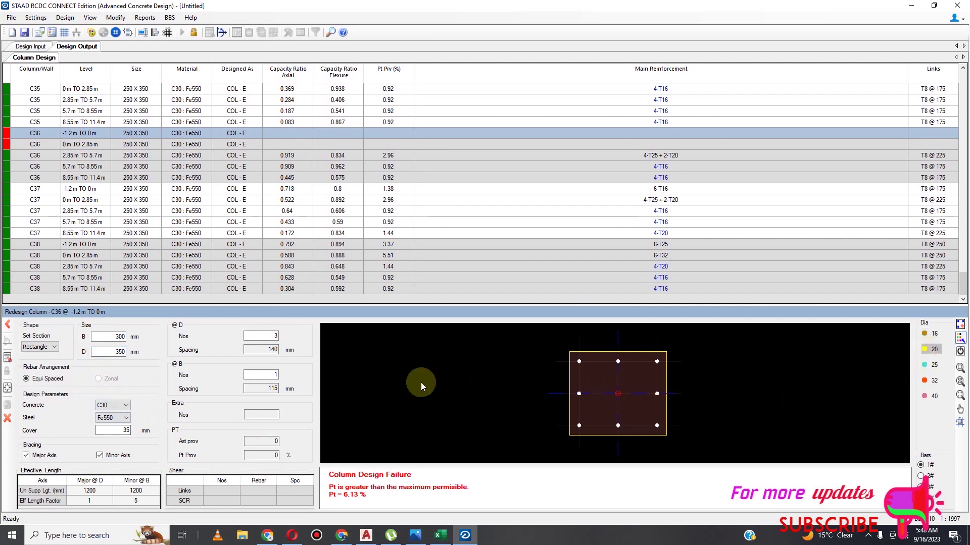
# Set the depth D of column C36 at -1.2 m to 0 m to 400 mm, redesign it and save the result
pyautogui.doubleClick(119, 352)
pyautogui.write('400')
pyautogui.click(9, 359)
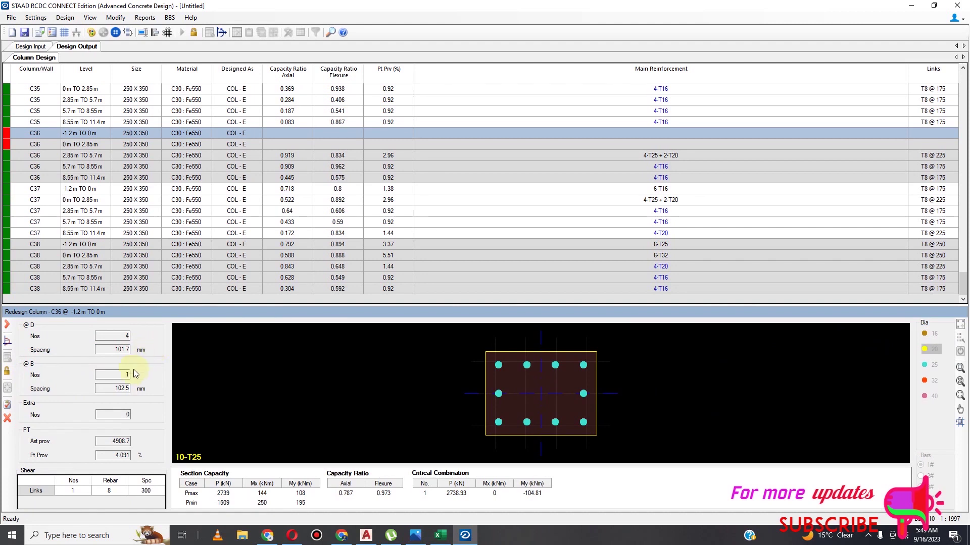
pyautogui.click(8, 404)
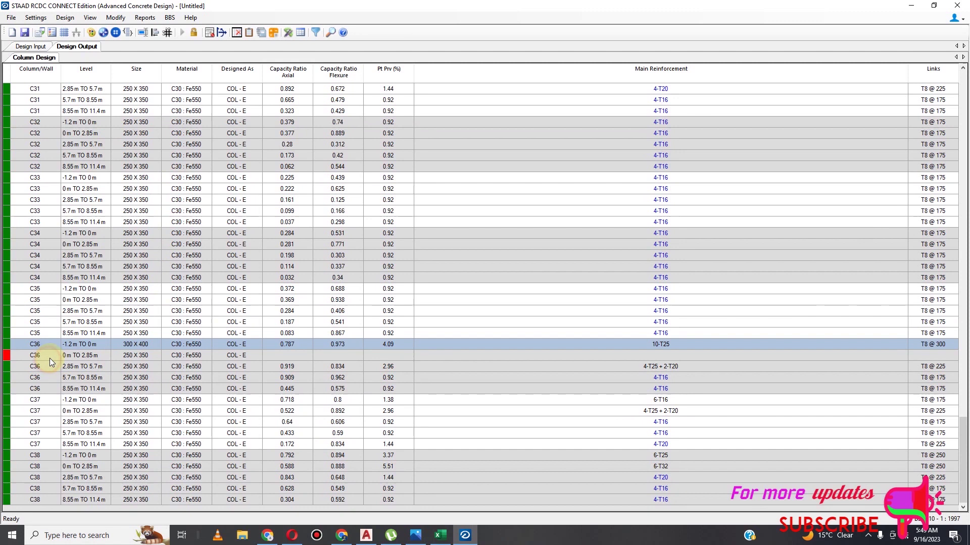
# Redesign column C36 at 0 m to 2.85 m with a 300 x 400 mm section and save the result
pyautogui.rightClick(49, 359)
pyautogui.click(61, 358)
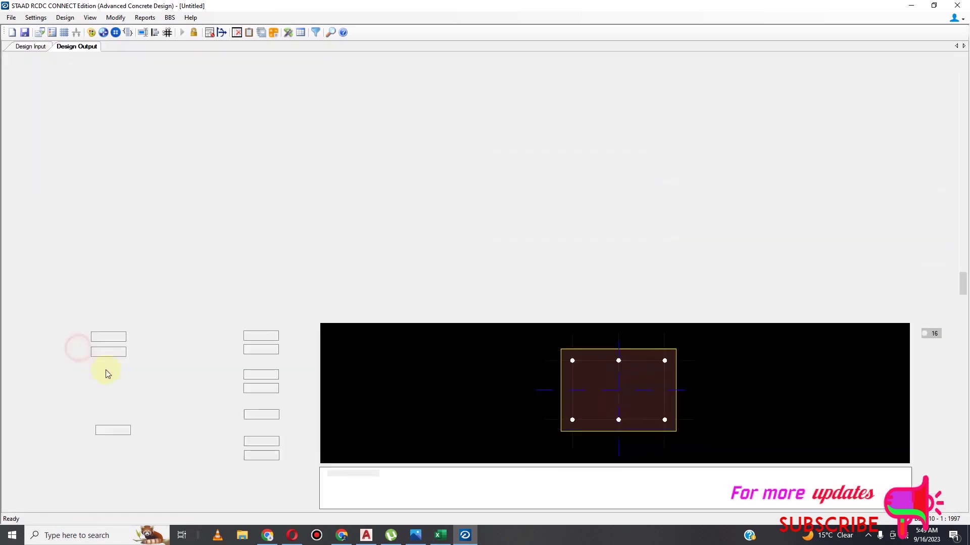
pyautogui.doubleClick(124, 337)
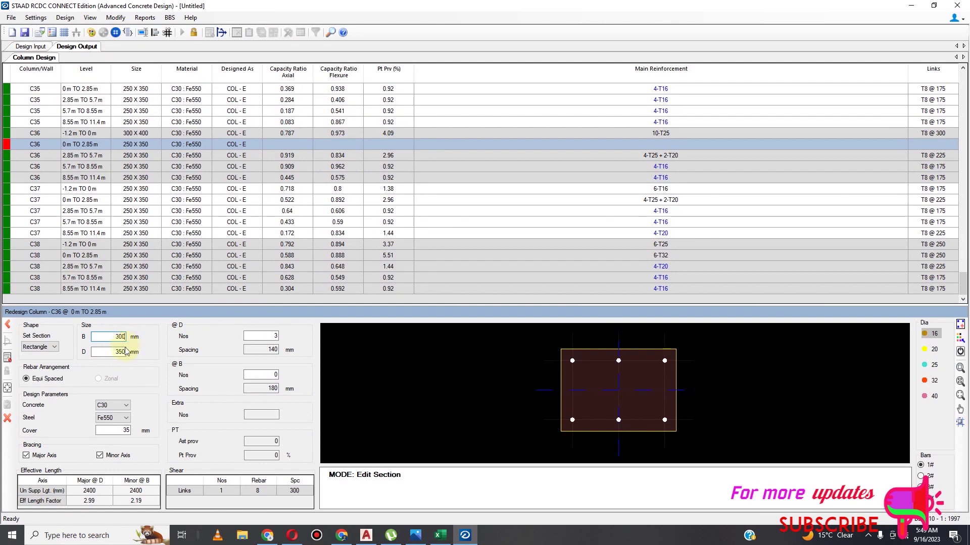
pyautogui.doubleClick(126, 352)
pyautogui.write('400')
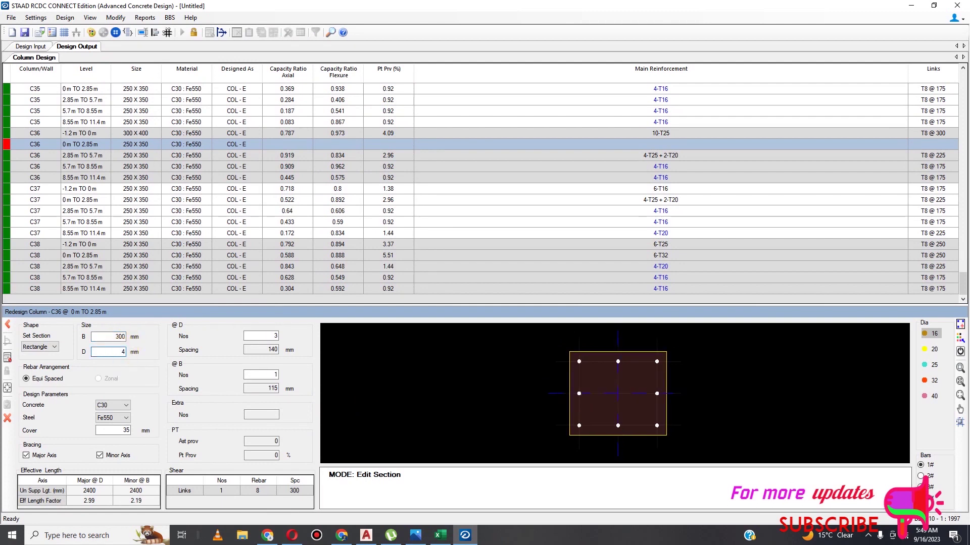
pyautogui.click(7, 359)
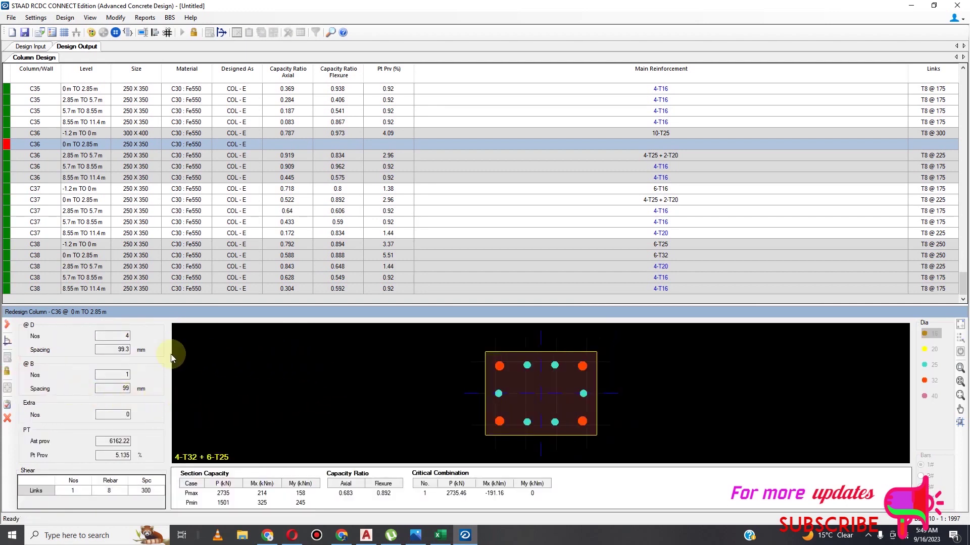
pyautogui.click(8, 404)
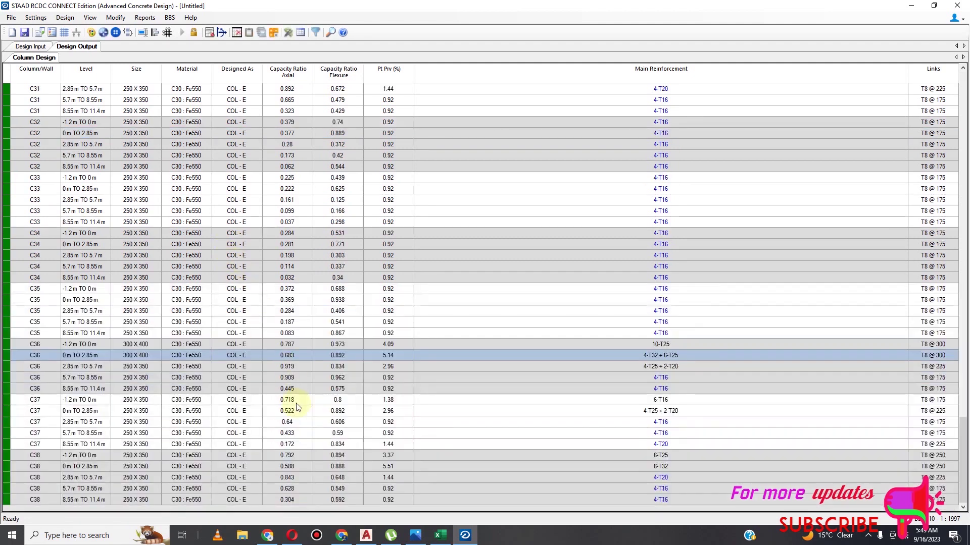
# Review the sizes, capacity ratios and reinforcement of all columns in the column design output table
pyautogui.scroll(3, 290, 361)
pyautogui.scroll(17, 289, 346)
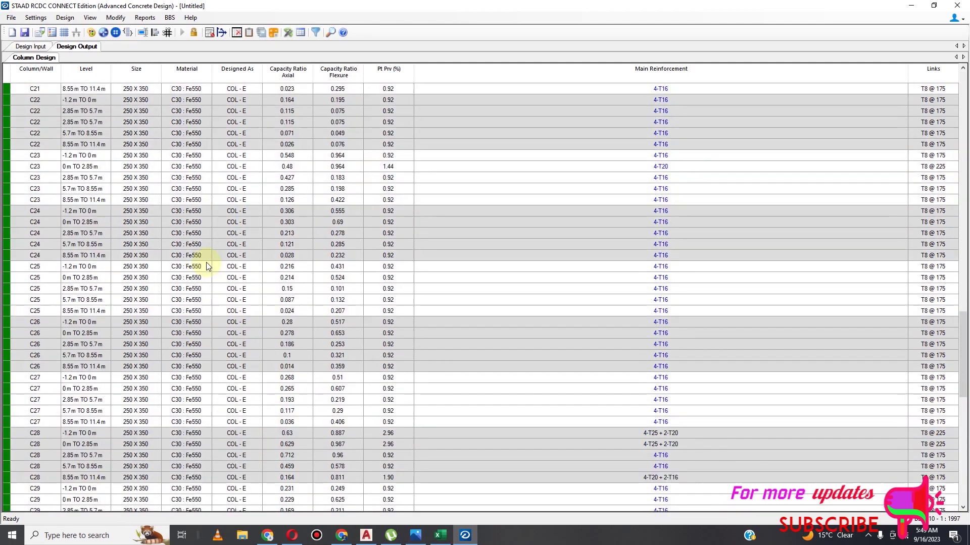
pyautogui.scroll(20, 202, 248)
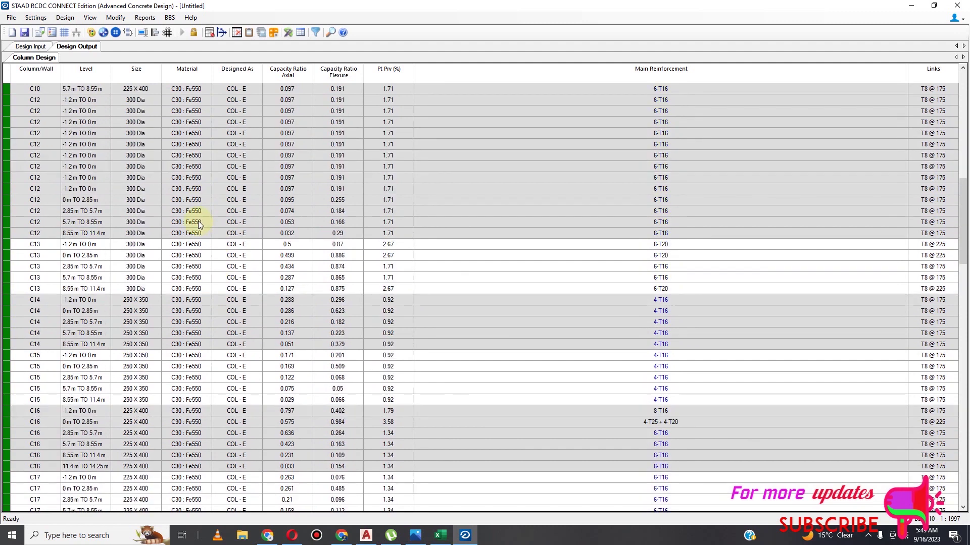
pyautogui.scroll(15, 227, 217)
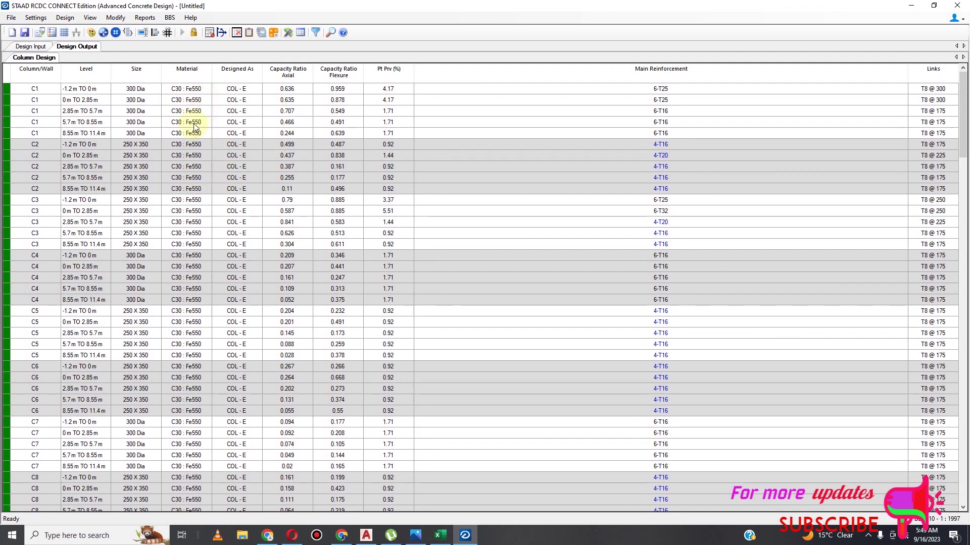
pyautogui.scroll(-20, 151, 252)
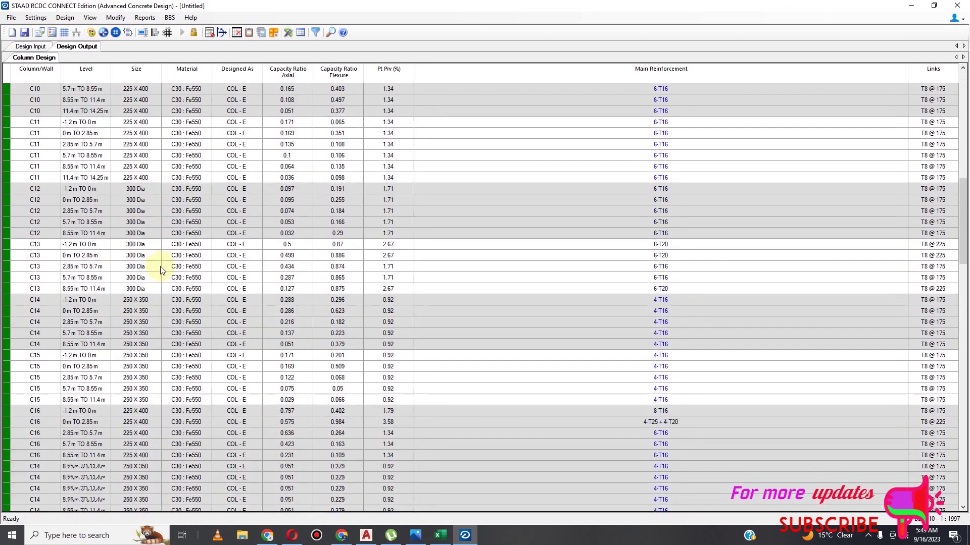
pyautogui.scroll(-20, 152, 257)
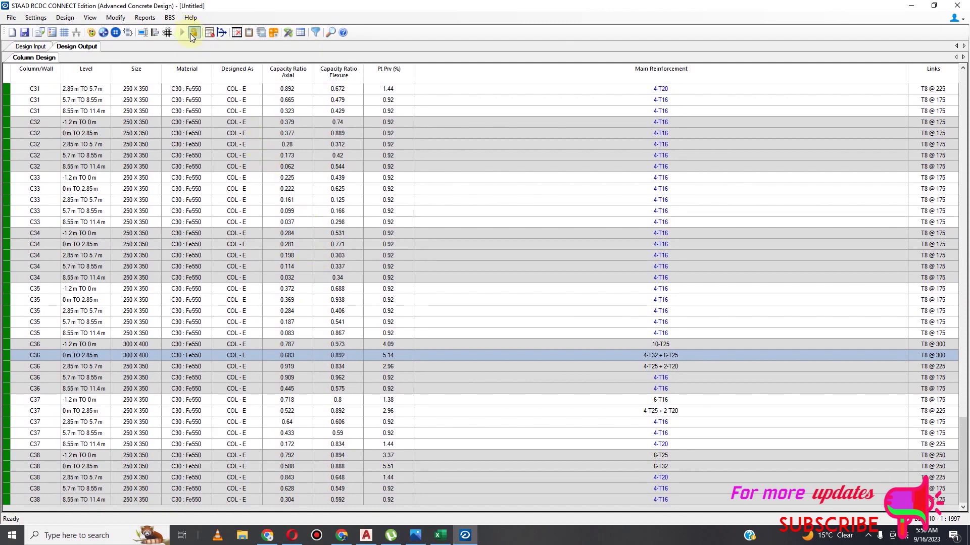
# Generate the Design Calculations report for all columns and look through it
pyautogui.click(145, 18)
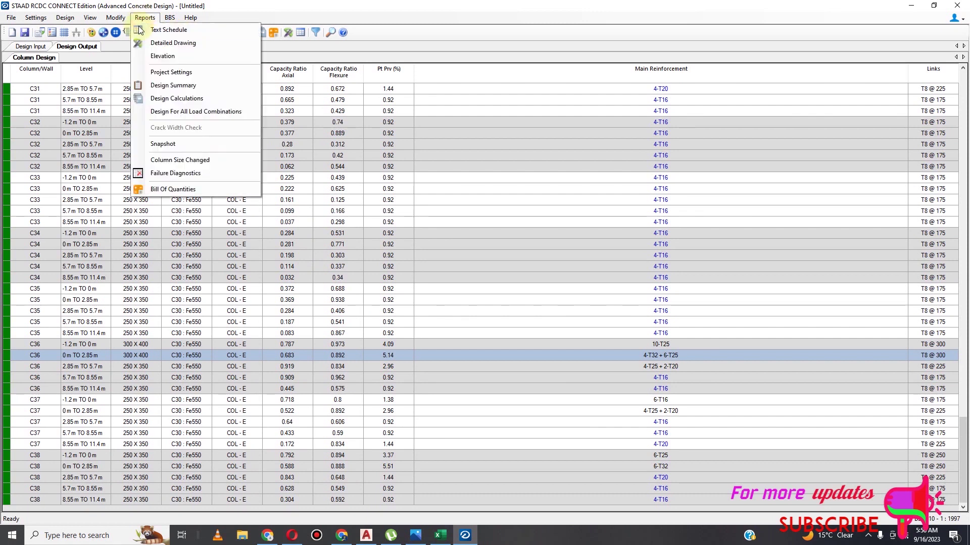
pyautogui.click(173, 98)
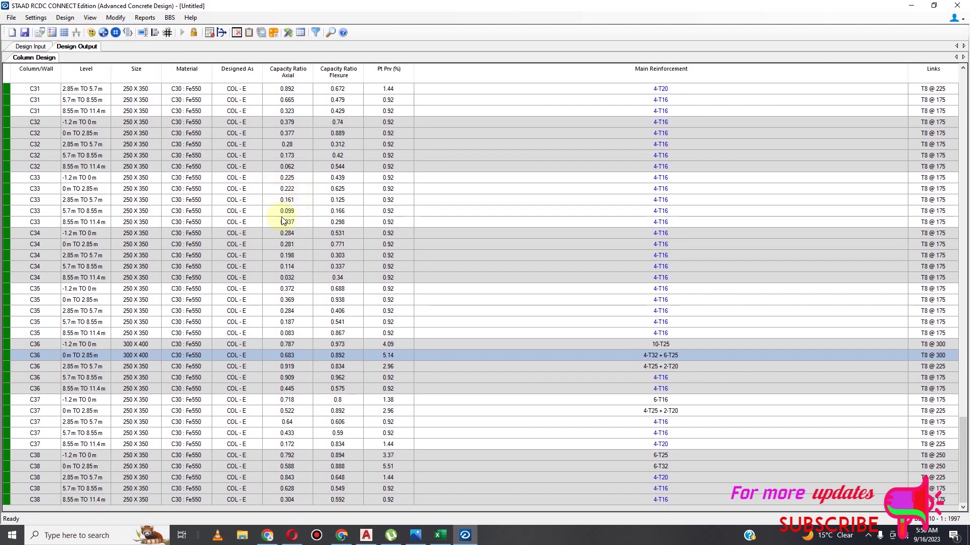
pyautogui.click(437, 158)
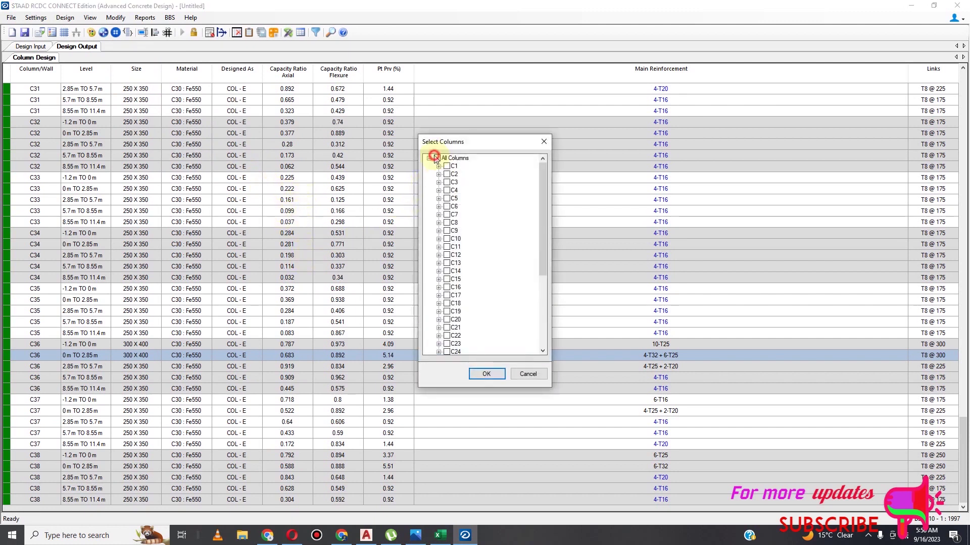
pyautogui.click(485, 374)
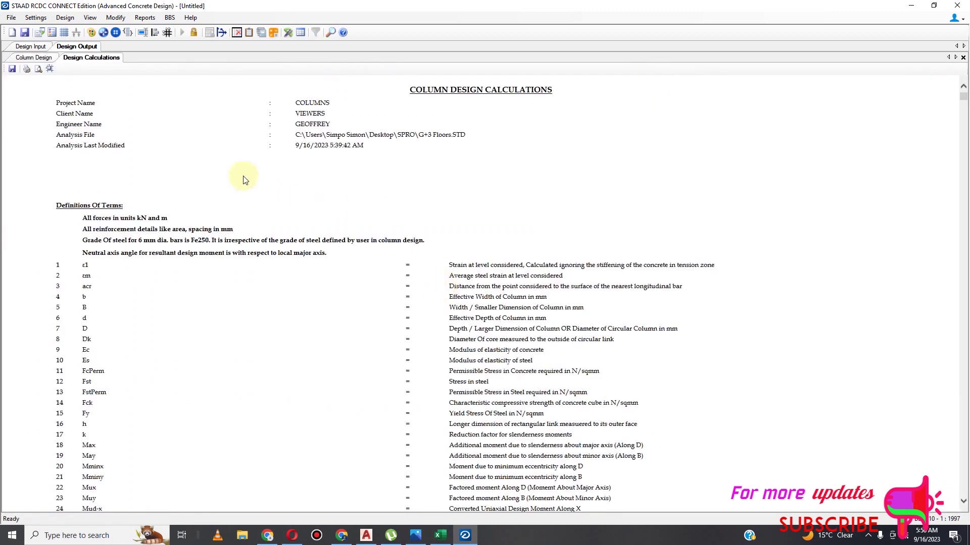
pyautogui.scroll(-20, 252, 253)
pyautogui.scroll(-20, 266, 278)
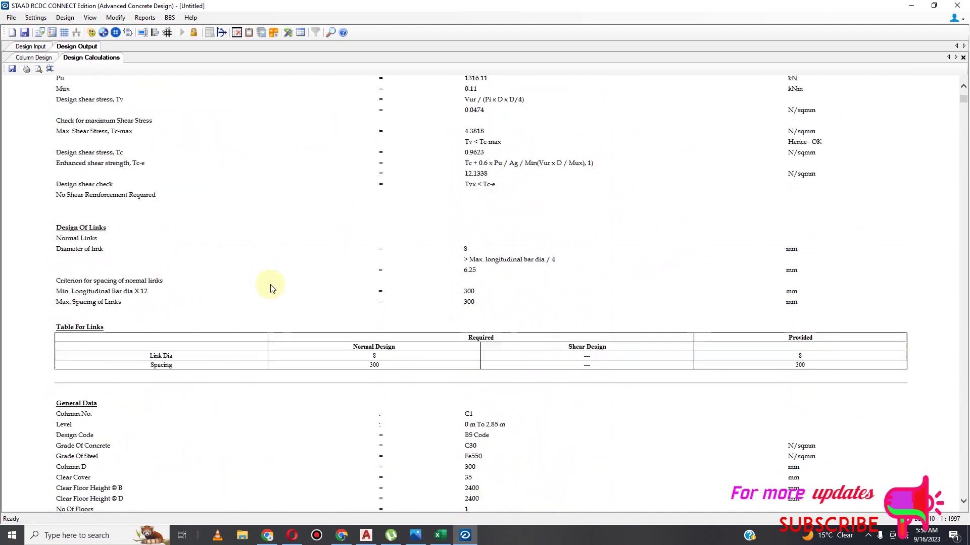
pyautogui.moveTo(962, 106); pyautogui.dragTo(904, 91)
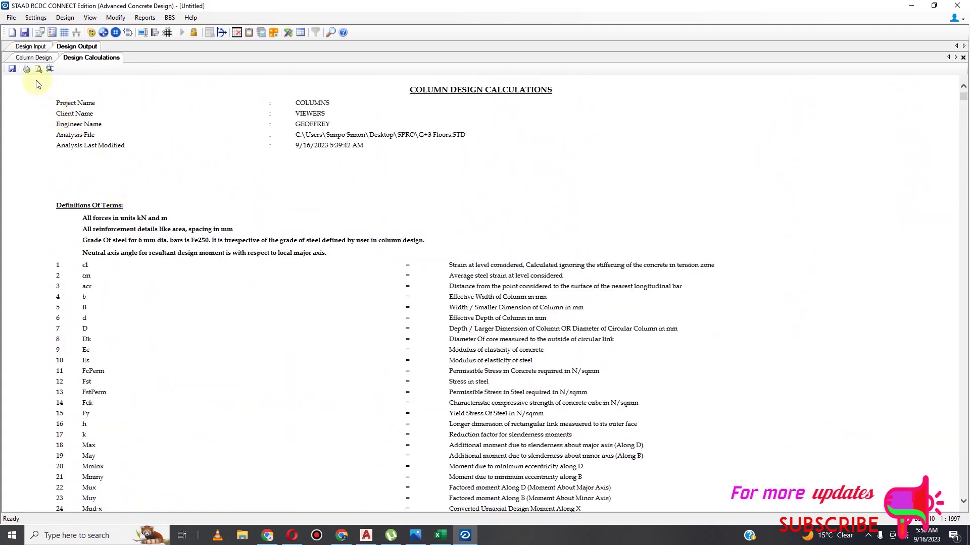
# Save the project and print all pages of the design calculations with Microsoft Print to PDF
pyautogui.click(24, 32)
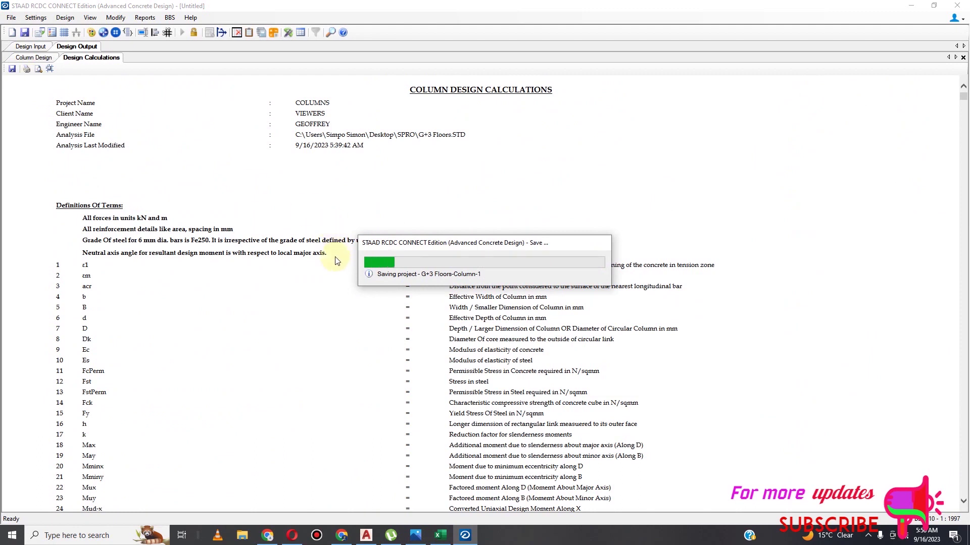
pyautogui.click(26, 70)
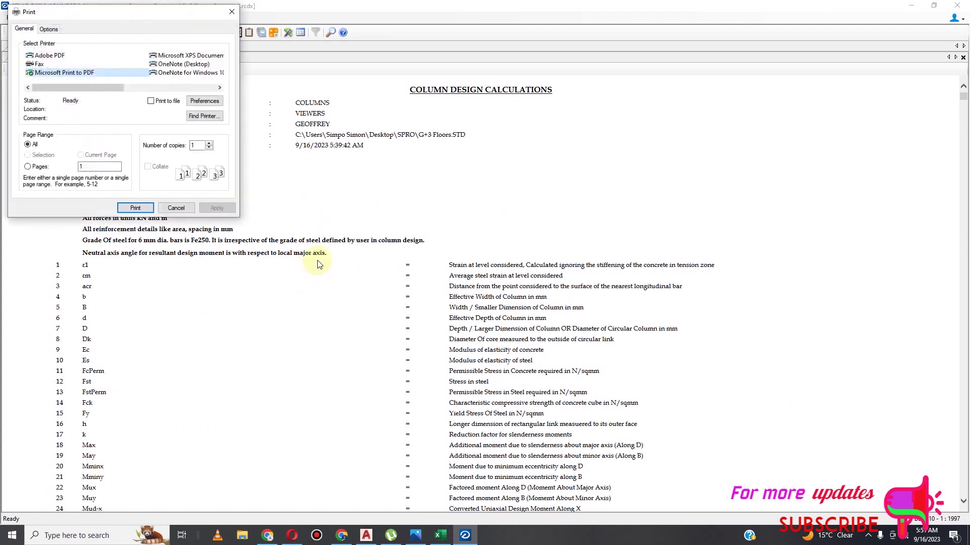
pyautogui.click(133, 210)
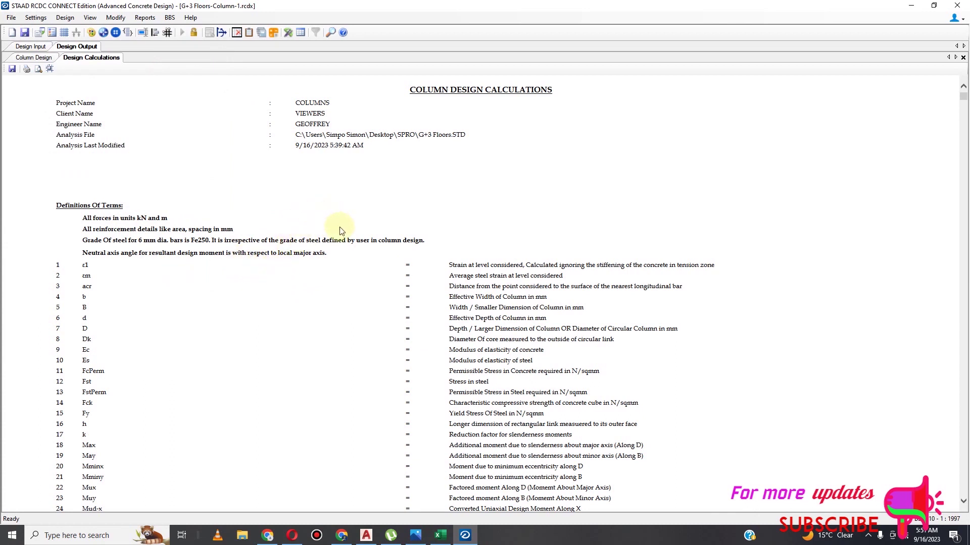
# Start the Elevation report and select all columns for it
pyautogui.click(145, 18)
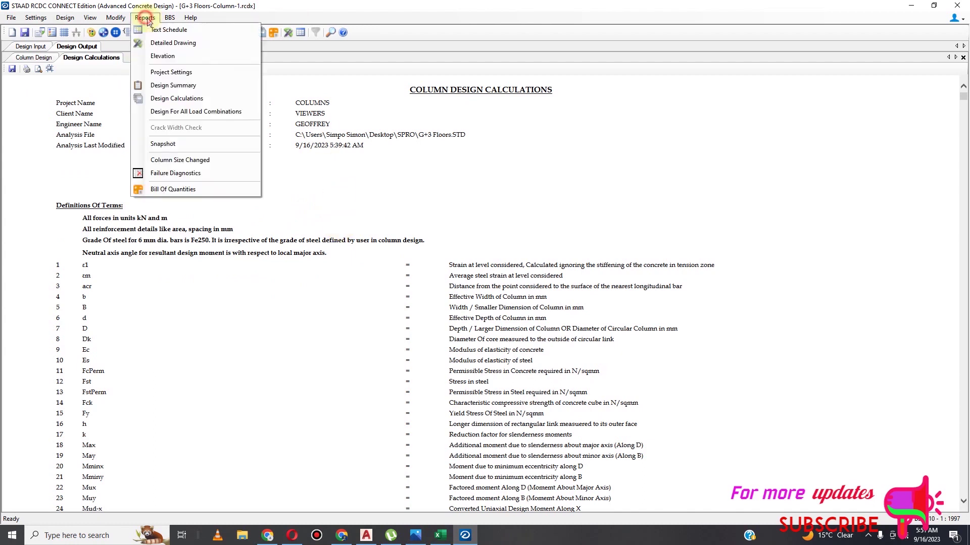
pyautogui.click(177, 55)
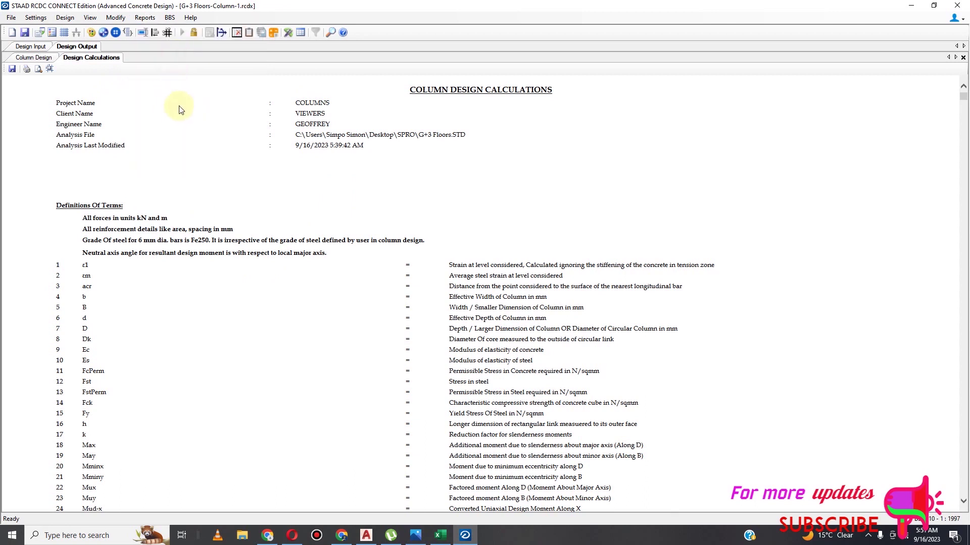
pyautogui.click(415, 151)
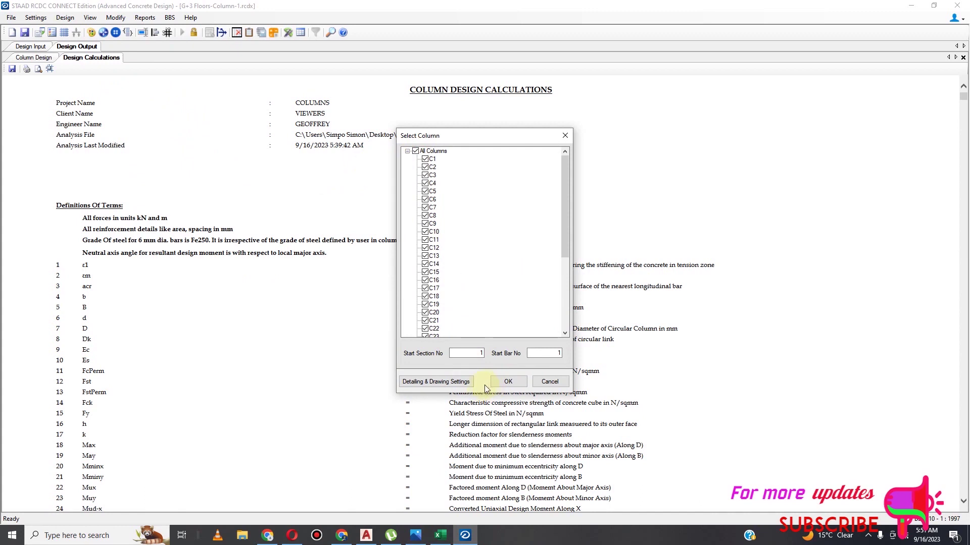
# In the detailing settings' Rebar Mark Manager, set the rebar prefix to Y for main and shear bars and the shear spacing prefix to "-"
pyautogui.click(459, 385)
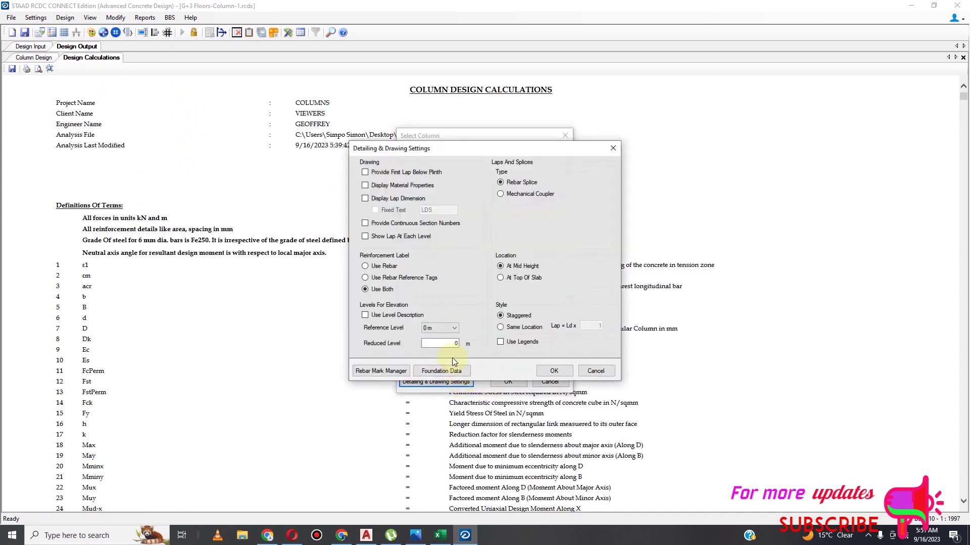
pyautogui.click(397, 373)
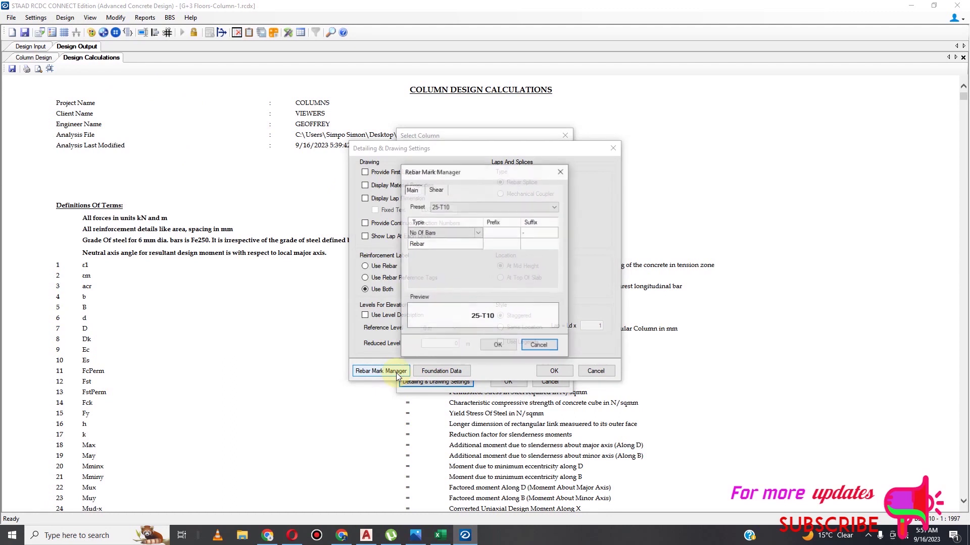
pyautogui.click(500, 246)
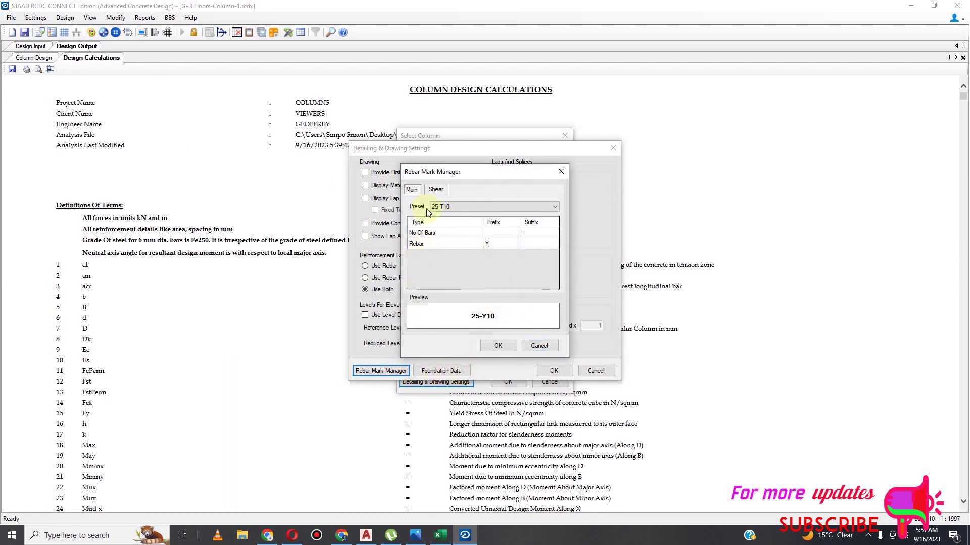
pyautogui.click(437, 191)
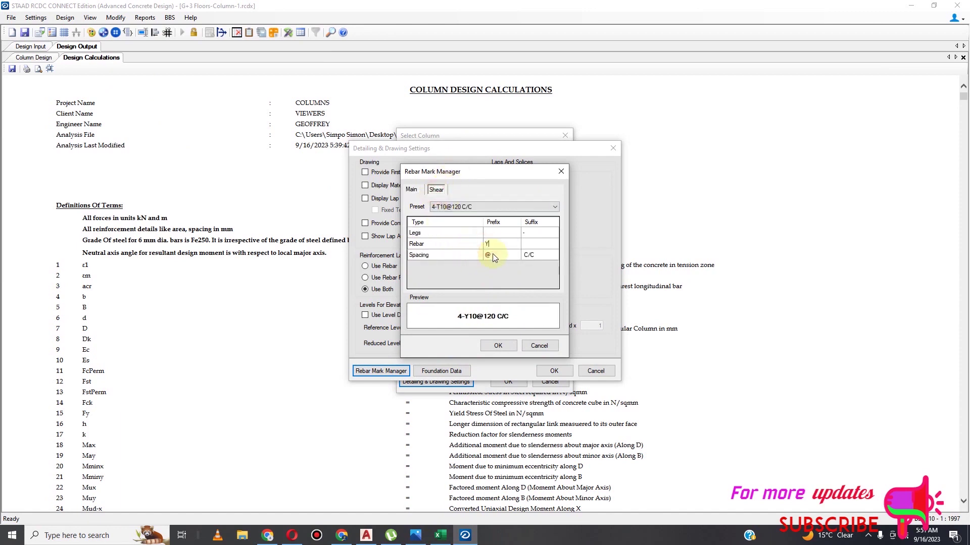
pyautogui.write('-')
pyautogui.click(500, 347)
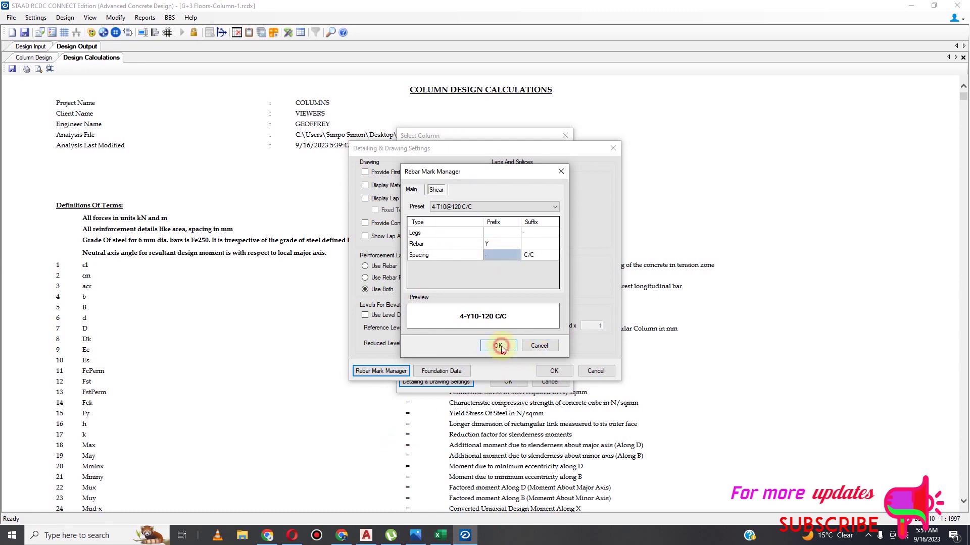
# Check the foundation depths listed for all columns and cancel saving the PDF print output
pyautogui.click(456, 374)
pyautogui.scroll(-7, 490, 298)
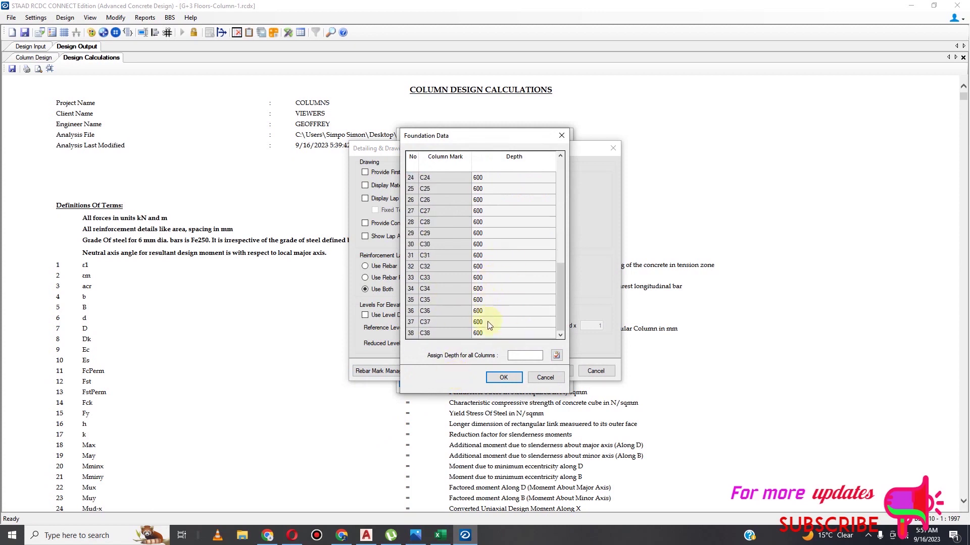
pyautogui.scroll(8, 505, 278)
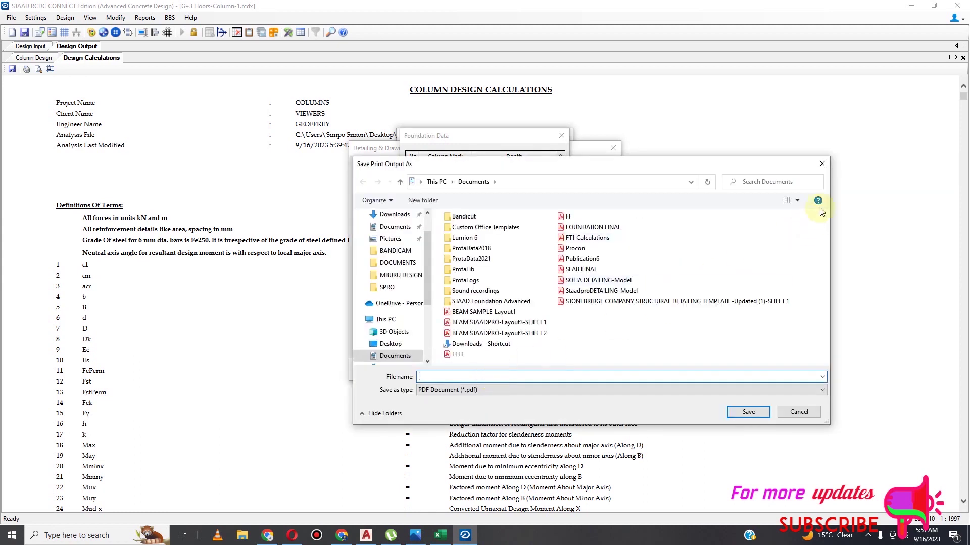
pyautogui.click(822, 165)
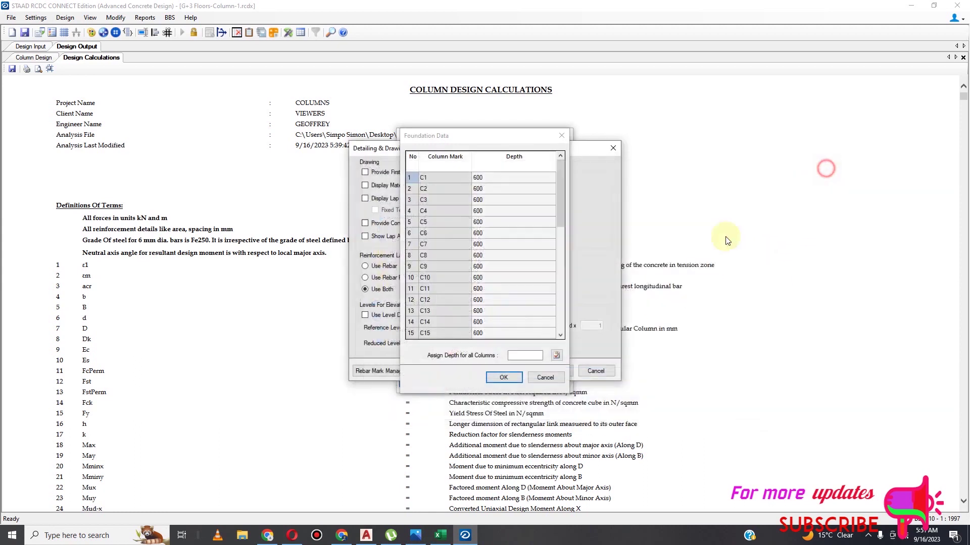
# Accept the foundation data and drawing settings and generate the elevation drawings for all columns
pyautogui.click(518, 379)
pyautogui.click(553, 376)
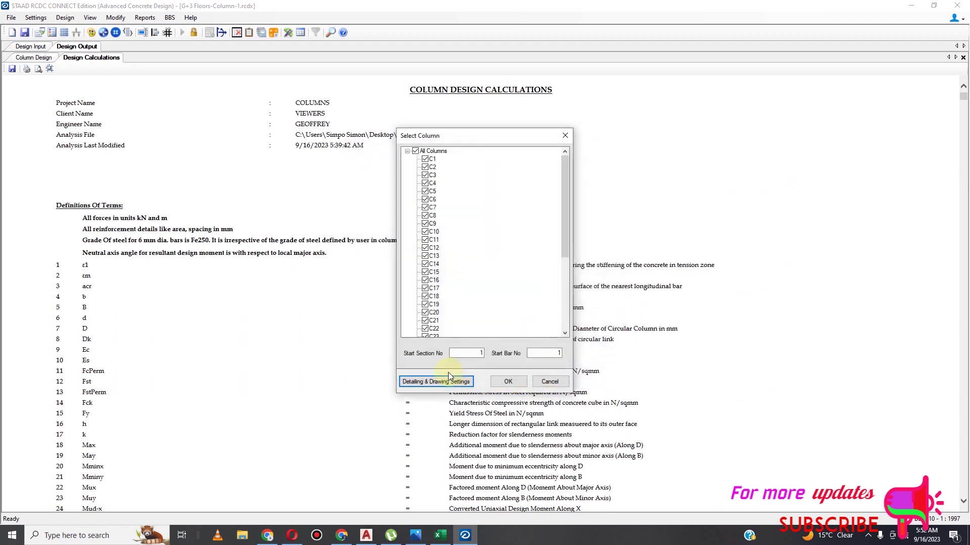
pyautogui.click(508, 382)
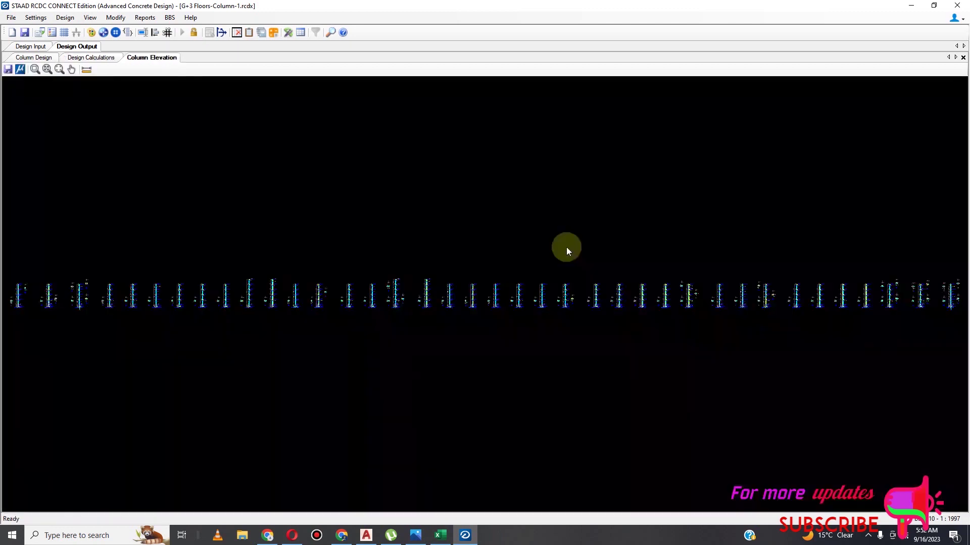
# Examine the reinforcement elevations and cross-sections of columns C1 to C4 in the column elevation drawing and save the project
pyautogui.scroll(1, 566, 247)
pyautogui.scroll(-4, 753, 307)
pyautogui.scroll(2, 266, 320)
pyautogui.scroll(4, 154, 304)
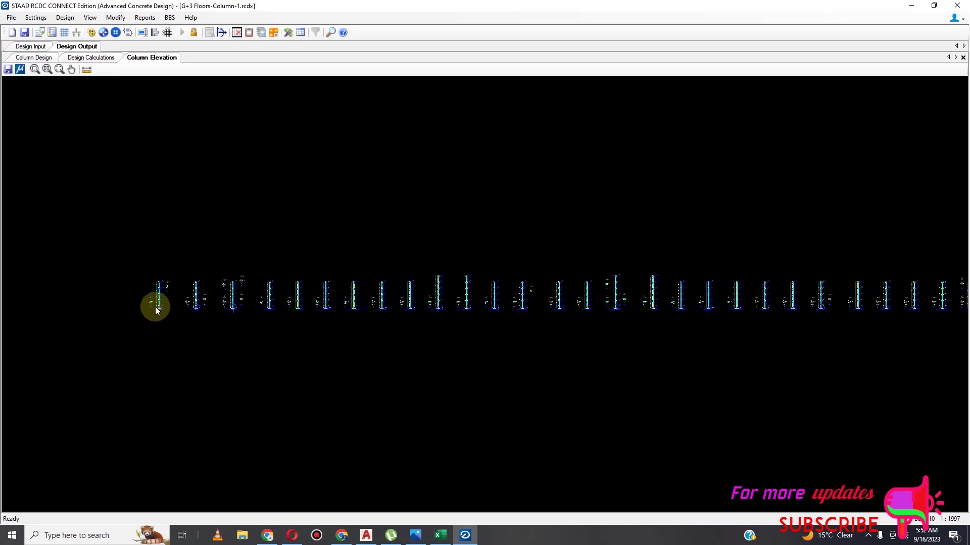
pyautogui.scroll(5, 153, 307)
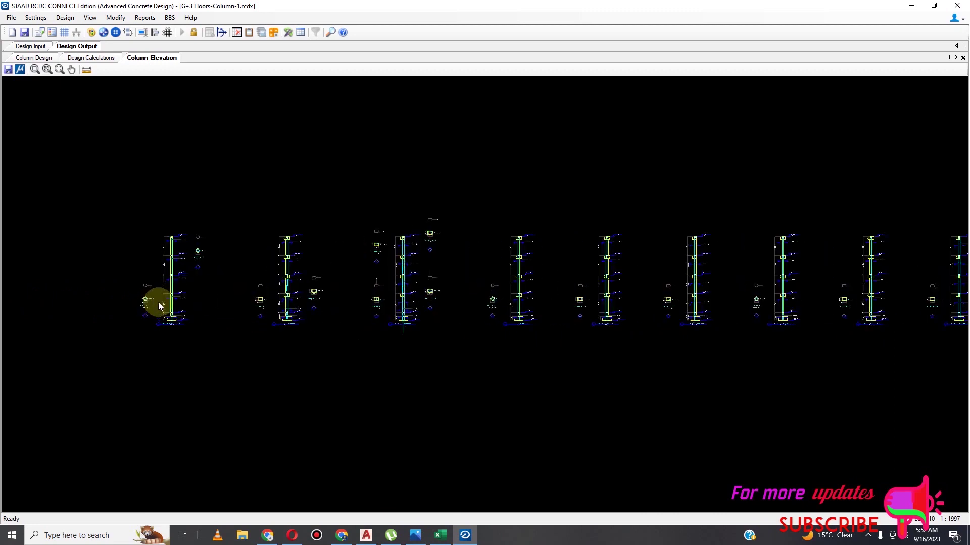
pyautogui.scroll(6, 214, 266)
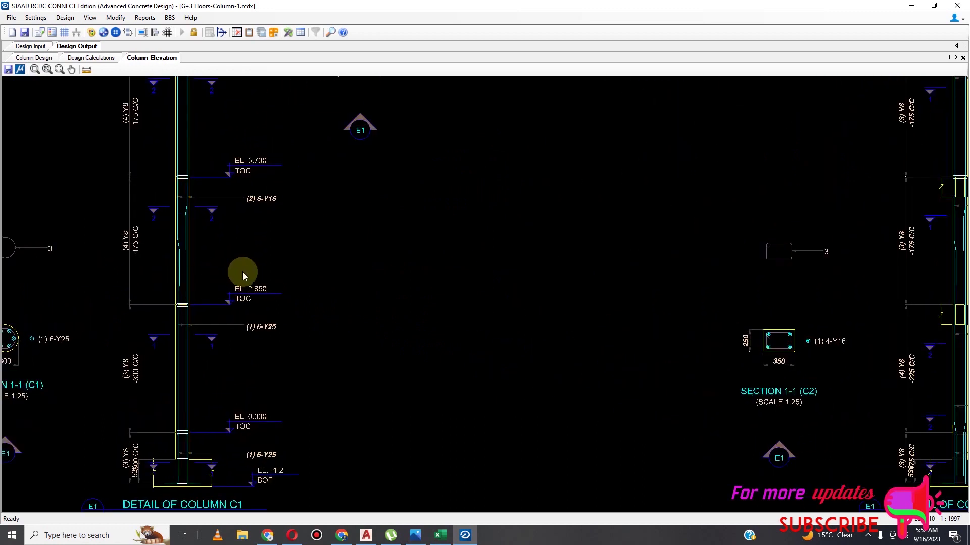
pyautogui.scroll(-6, 242, 275)
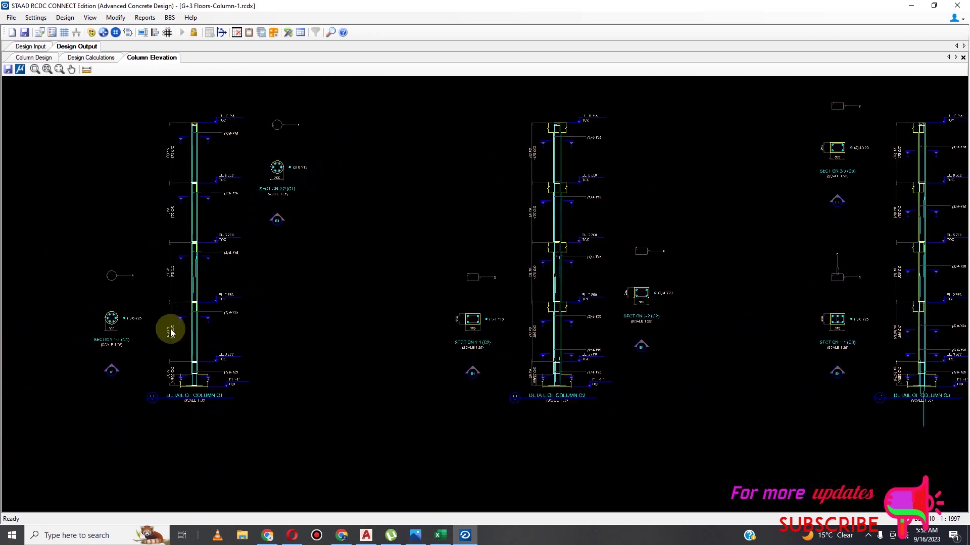
pyautogui.scroll(5, 531, 331)
pyautogui.scroll(-5, 477, 288)
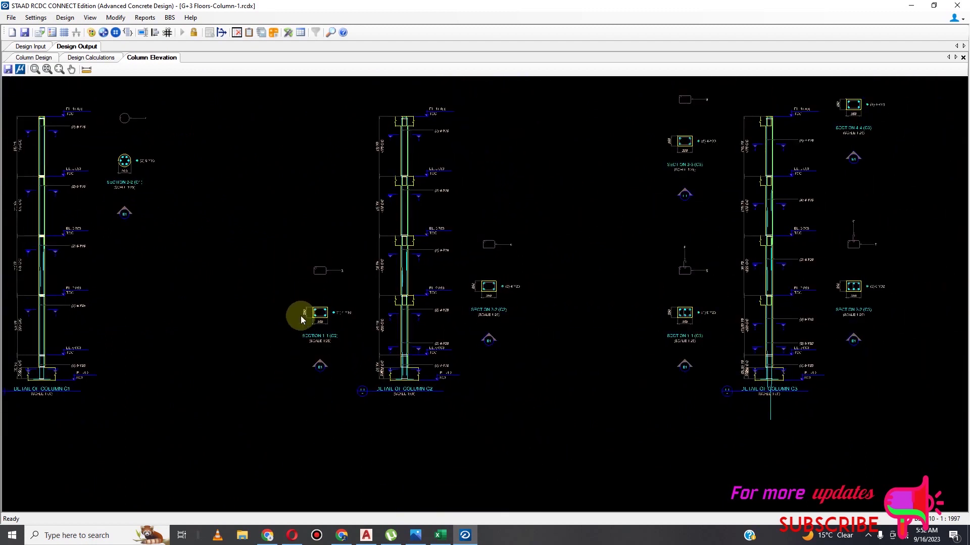
pyautogui.scroll(-1, 301, 320)
pyautogui.scroll(1, 736, 283)
pyautogui.scroll(-1, 276, 266)
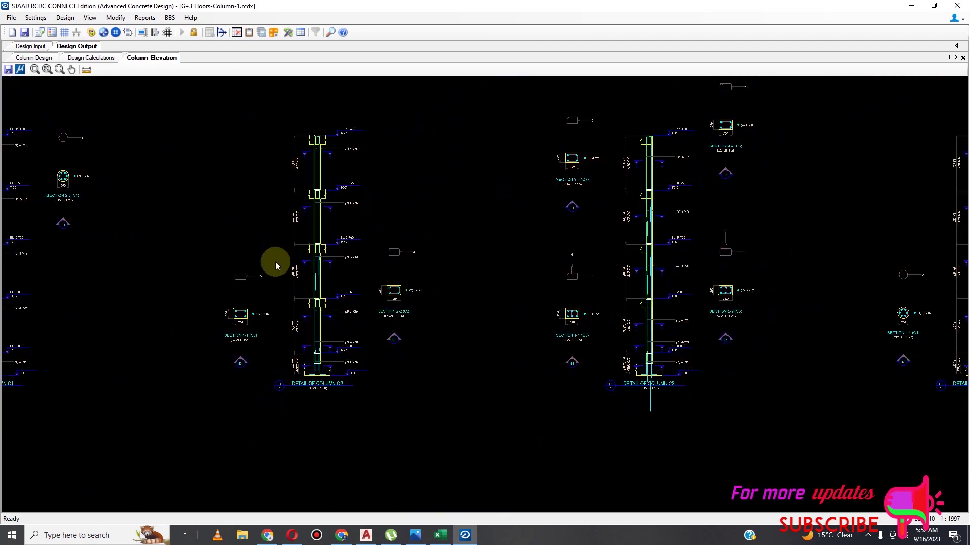
pyautogui.scroll(-2, 276, 266)
pyautogui.scroll(3, 810, 244)
pyautogui.scroll(3, 808, 245)
pyautogui.scroll(1, 758, 393)
pyautogui.scroll(-3, 645, 363)
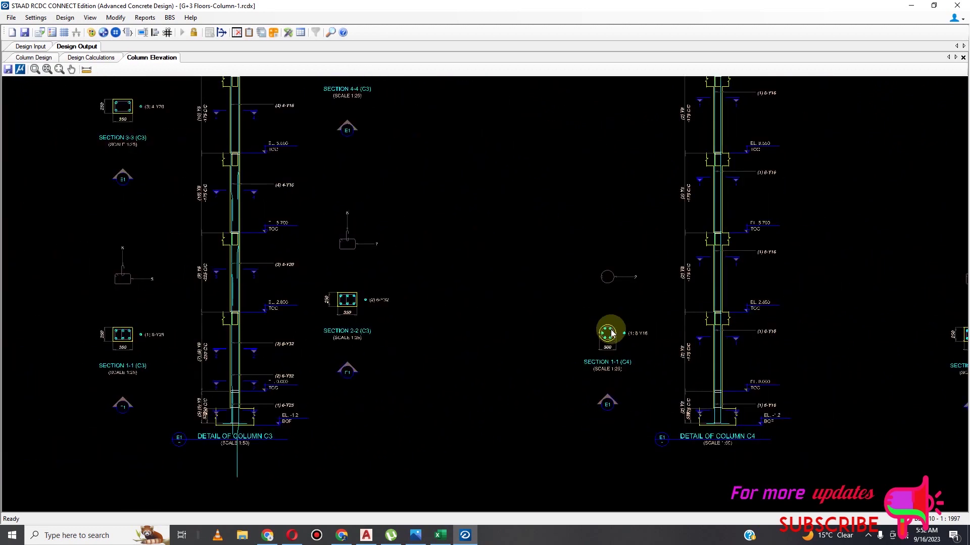
pyautogui.click(24, 32)
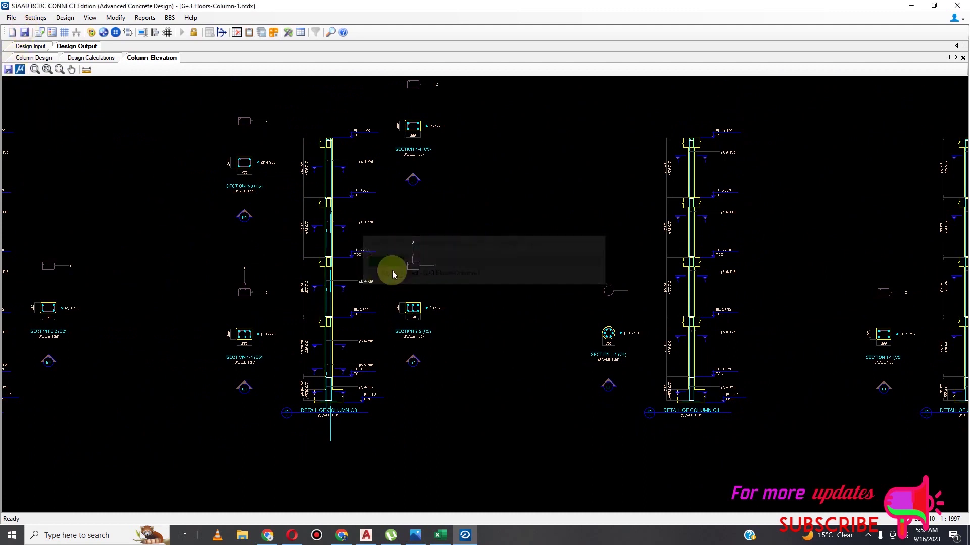
# Export the column elevation drawing to the Desktop as a DXF file named COLUMNS ELEVATION
pyautogui.click(8, 69)
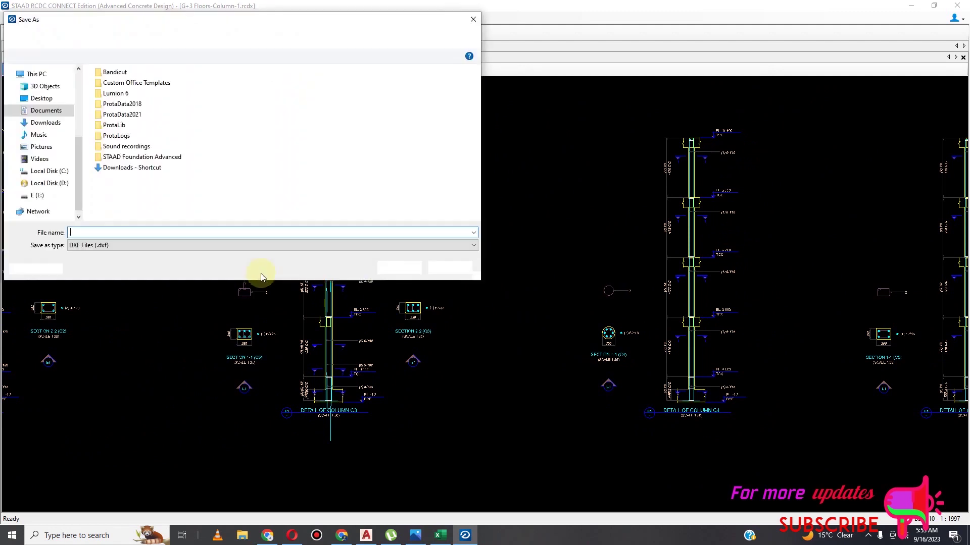
pyautogui.click(43, 98)
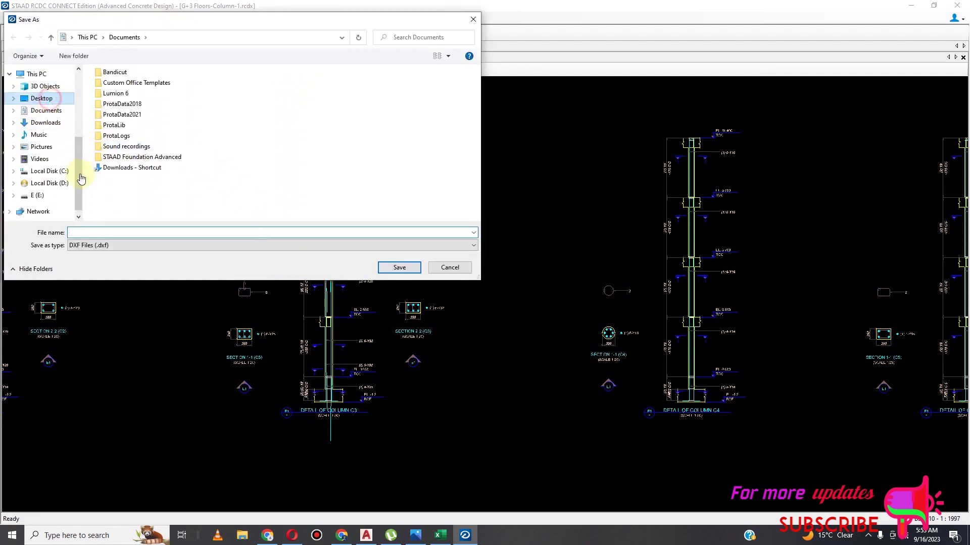
pyautogui.click(115, 232)
pyautogui.write('C')
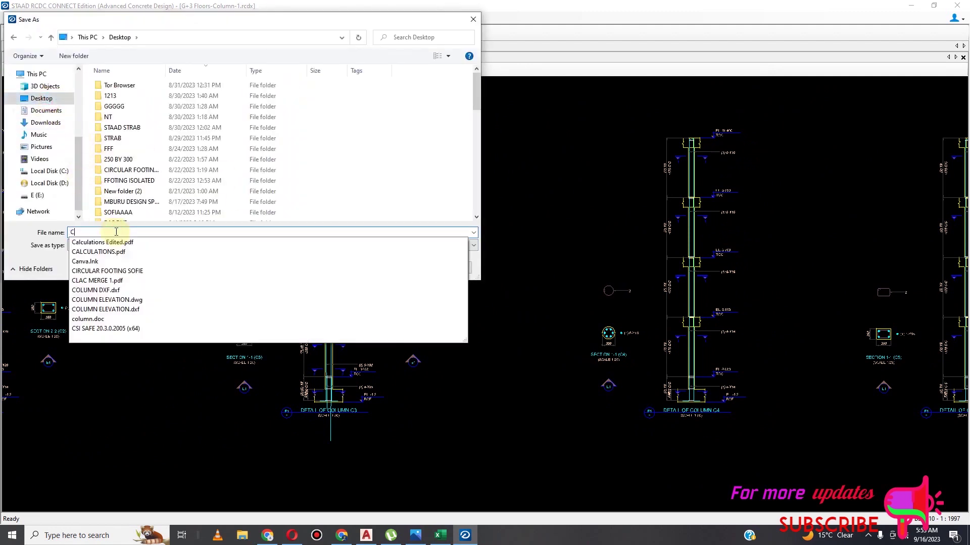
pyautogui.write('OLUMNS ELEVATION')
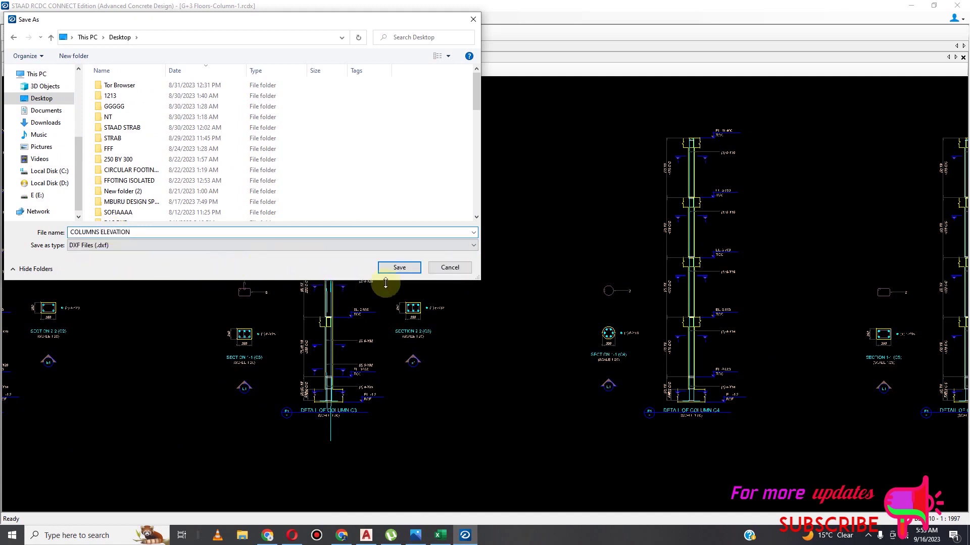
pyautogui.click(399, 267)
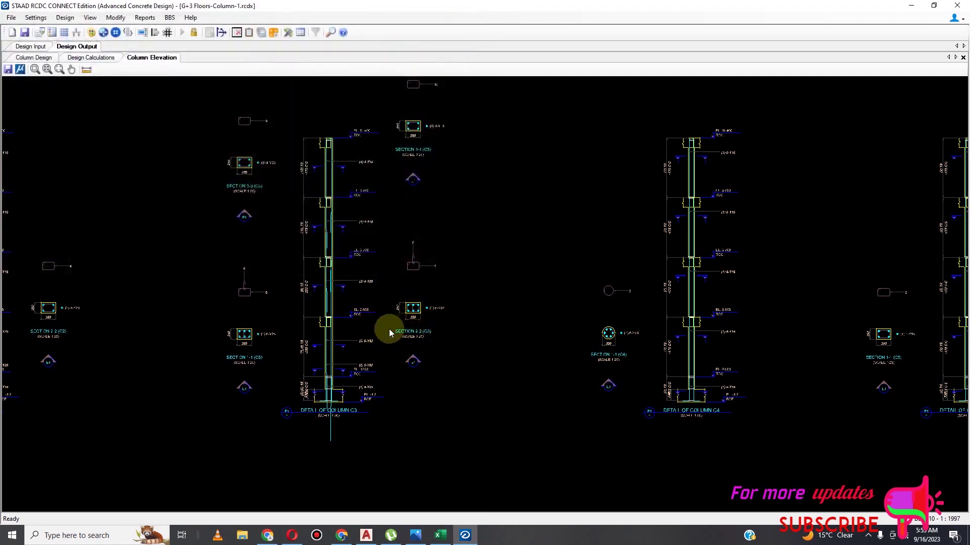
# Look along the full row of column elevations and check their heights and cross-sections
pyautogui.scroll(-1, 389, 329)
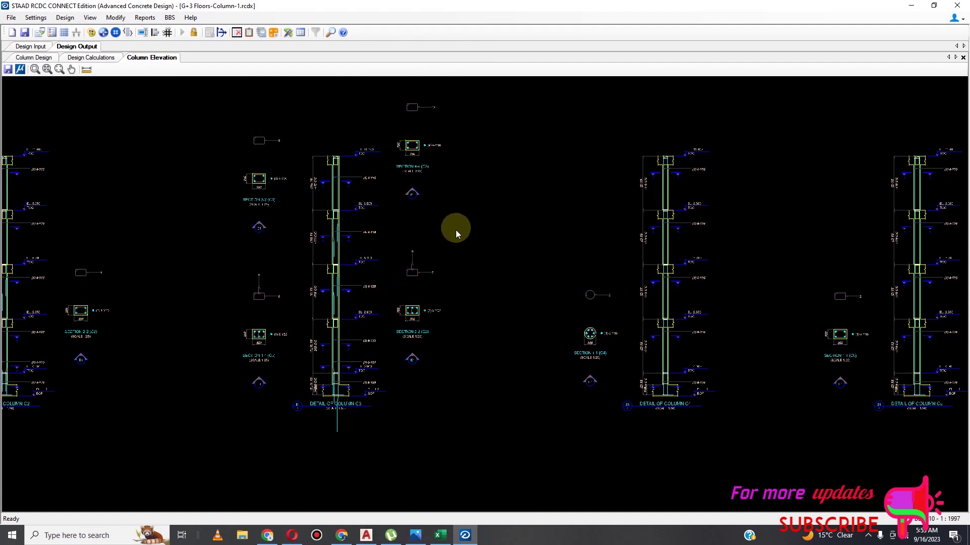
pyautogui.scroll(-5, 396, 288)
pyautogui.scroll(-4, 383, 305)
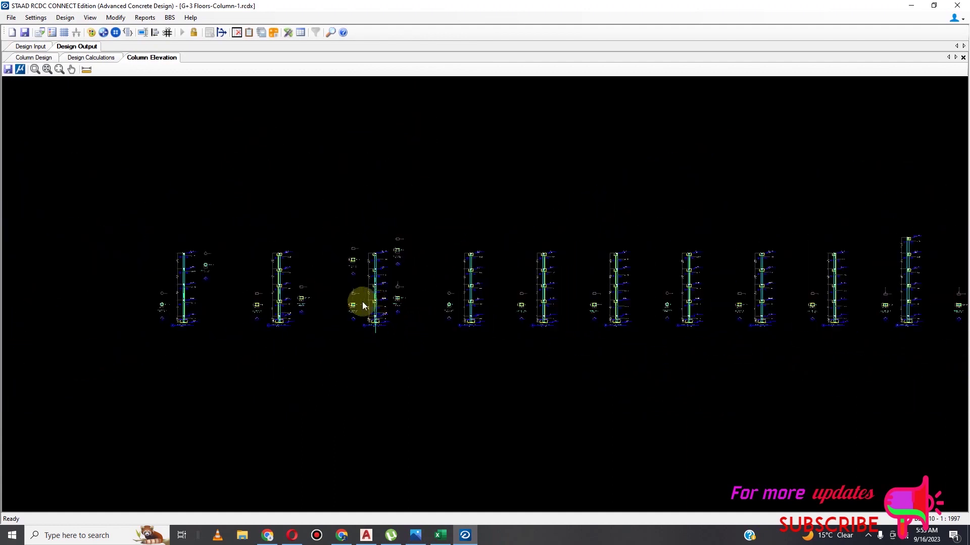
pyautogui.scroll(5, 760, 299)
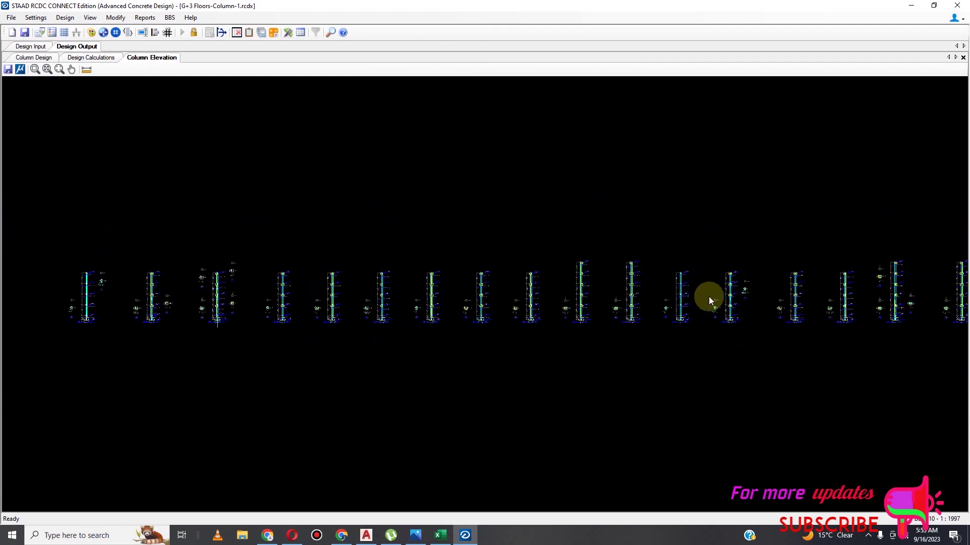
pyautogui.scroll(-5, 505, 283)
pyautogui.scroll(5, 650, 307)
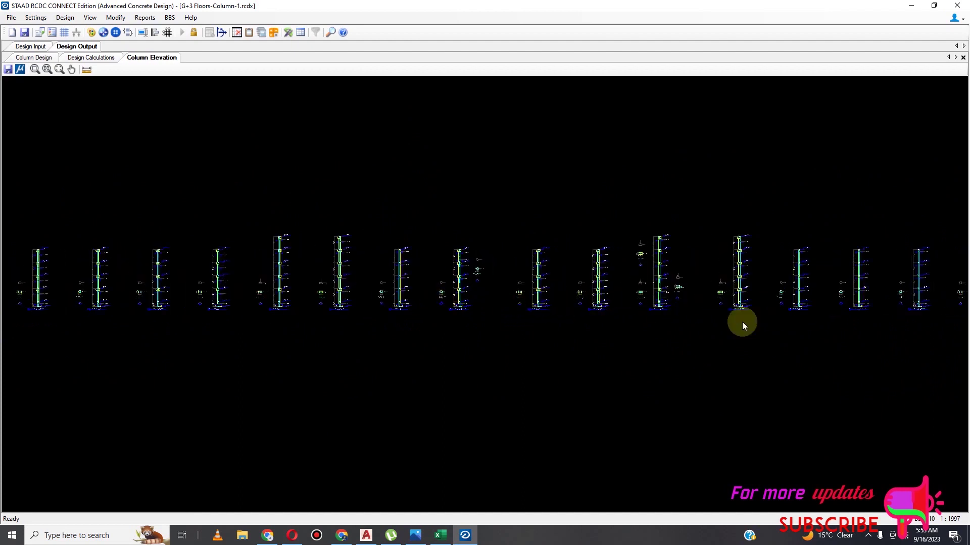
pyautogui.scroll(2, 735, 308)
pyautogui.scroll(-2, 601, 301)
pyautogui.scroll(3, 343, 303)
pyautogui.scroll(-1, 284, 292)
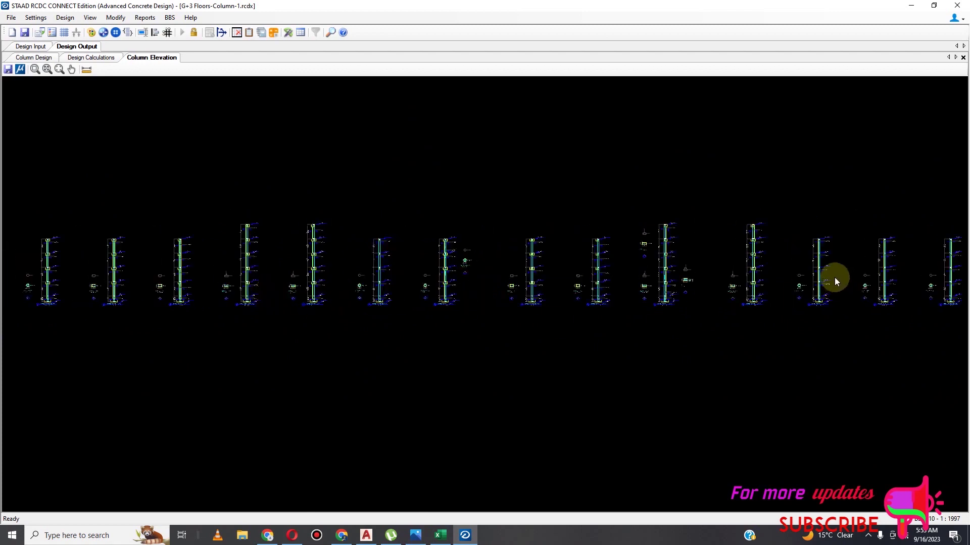
pyautogui.scroll(2, 835, 278)
pyautogui.scroll(-1, 556, 305)
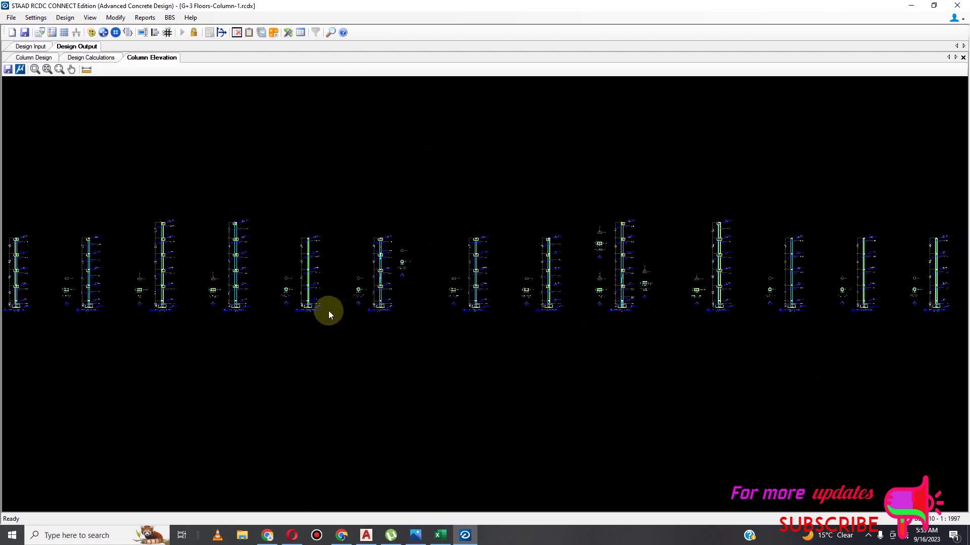
pyautogui.scroll(1, 283, 299)
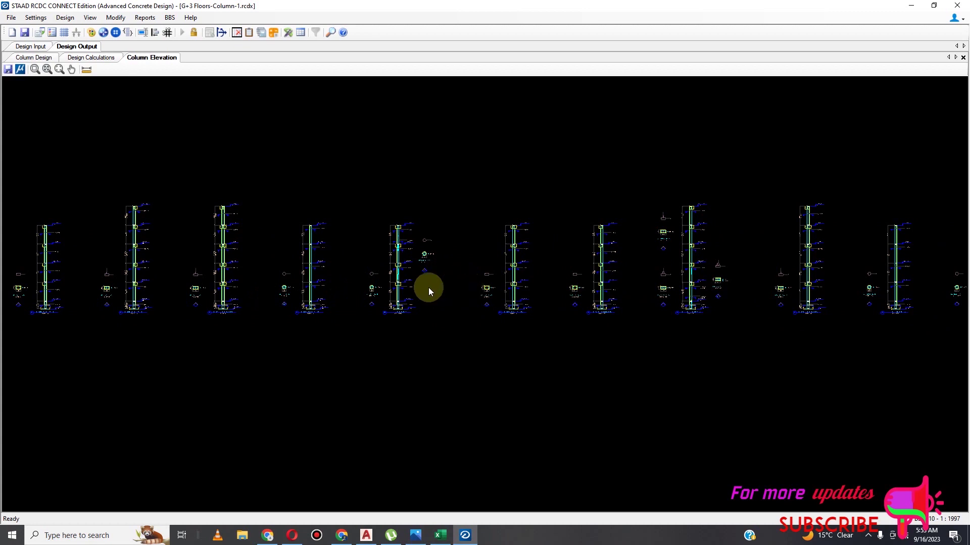
pyautogui.scroll(1, 205, 274)
pyautogui.scroll(1, 126, 293)
pyautogui.scroll(1, 106, 333)
pyautogui.scroll(1, 112, 325)
pyautogui.scroll(1, 101, 311)
pyautogui.scroll(-1, 131, 304)
pyautogui.scroll(1, 303, 228)
pyautogui.scroll(-1, 223, 277)
pyautogui.scroll(-1, 201, 278)
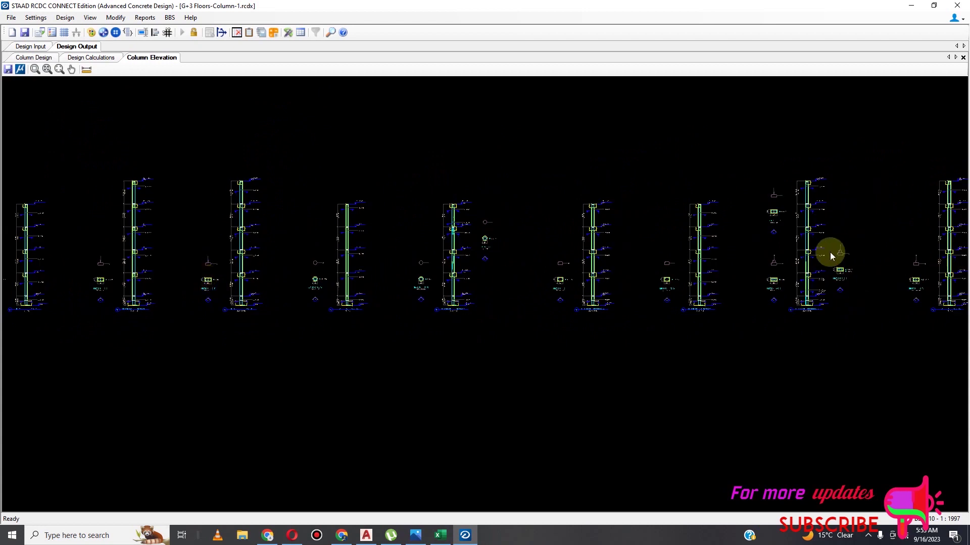
pyautogui.scroll(-1, 813, 254)
pyautogui.scroll(-2, 600, 253)
pyautogui.scroll(1, 887, 256)
pyautogui.scroll(1, 836, 252)
pyautogui.scroll(-1, 685, 247)
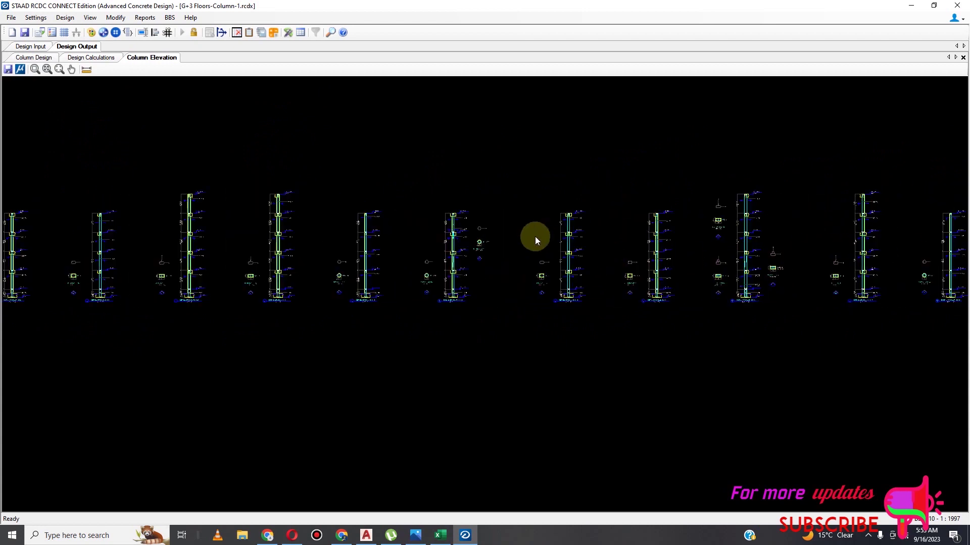
pyautogui.scroll(-2, 546, 241)
pyautogui.moveTo(796, 252); pyautogui.dragTo(683, 250, button='middle')
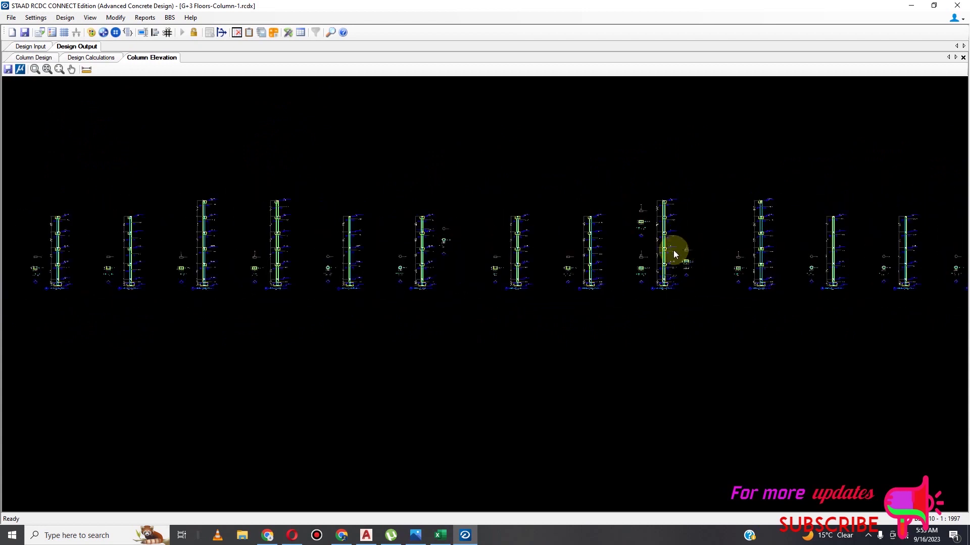
pyautogui.scroll(1, 849, 271)
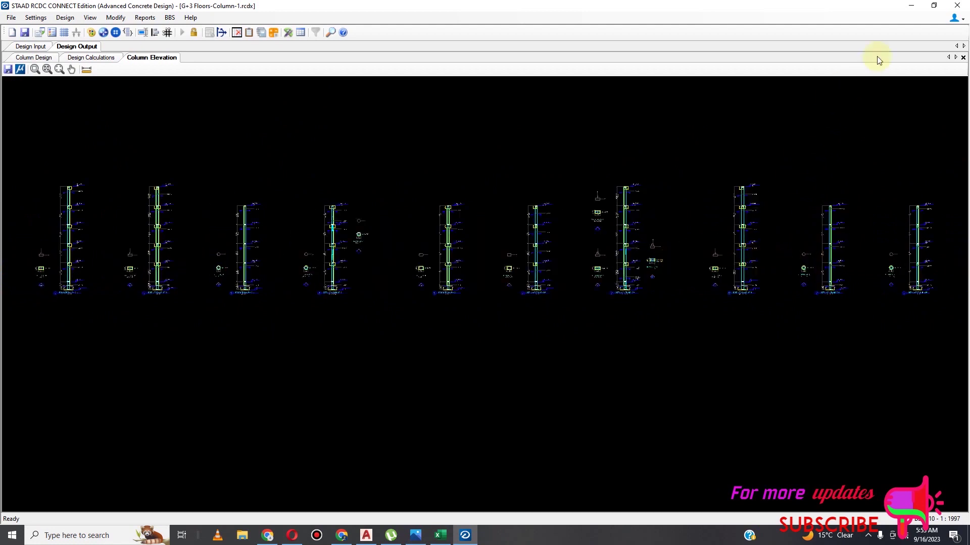
# Switch to the desktop and open the exported COLUMNS ELEVATION DXF file in AutoCAD
pyautogui.click(912, 7)
pyautogui.click(910, 6)
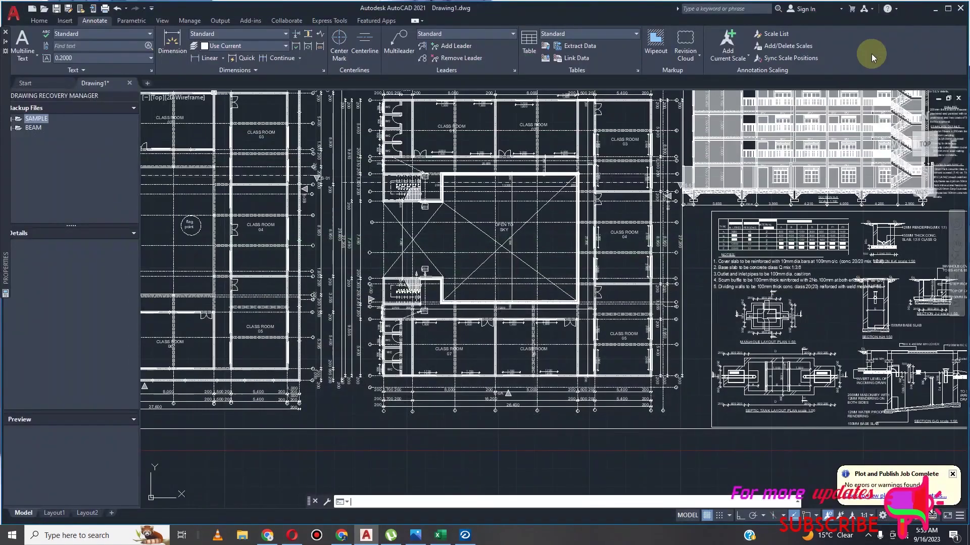
pyautogui.click(932, 8)
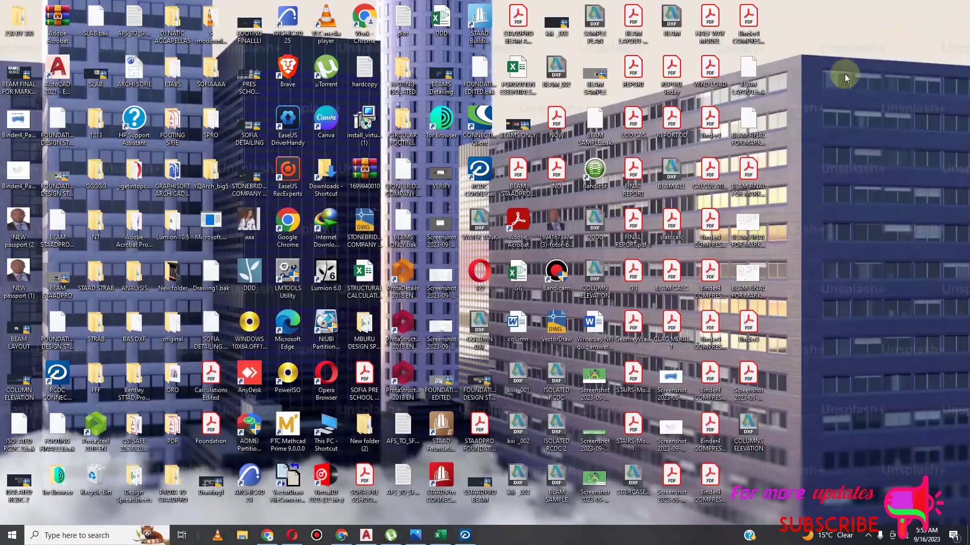
pyautogui.doubleClick(738, 423)
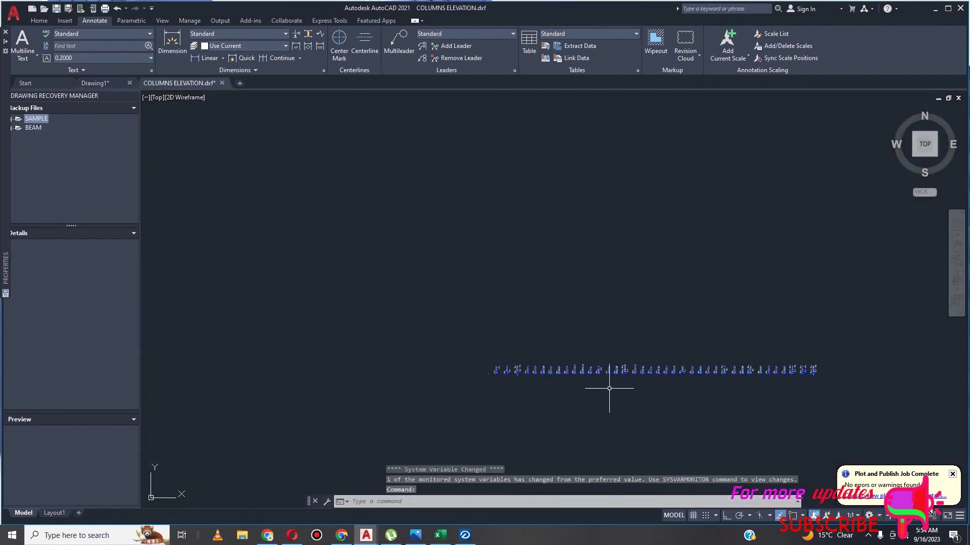
# Examine the base details, starter bars and link spacing of columns C16 and C17 in the exported drawing
pyautogui.scroll(10, 513, 335)
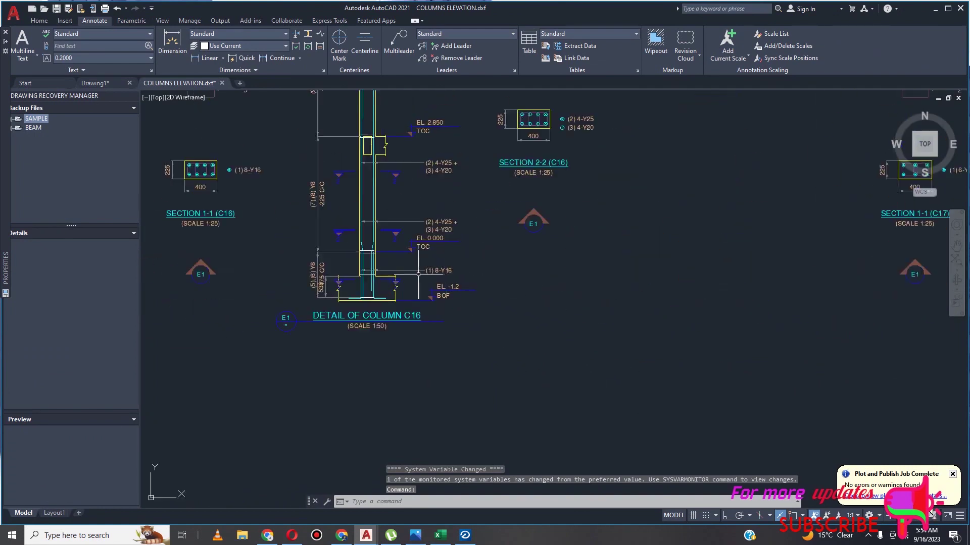
pyautogui.scroll(-6, 390, 309)
pyautogui.scroll(6, 369, 298)
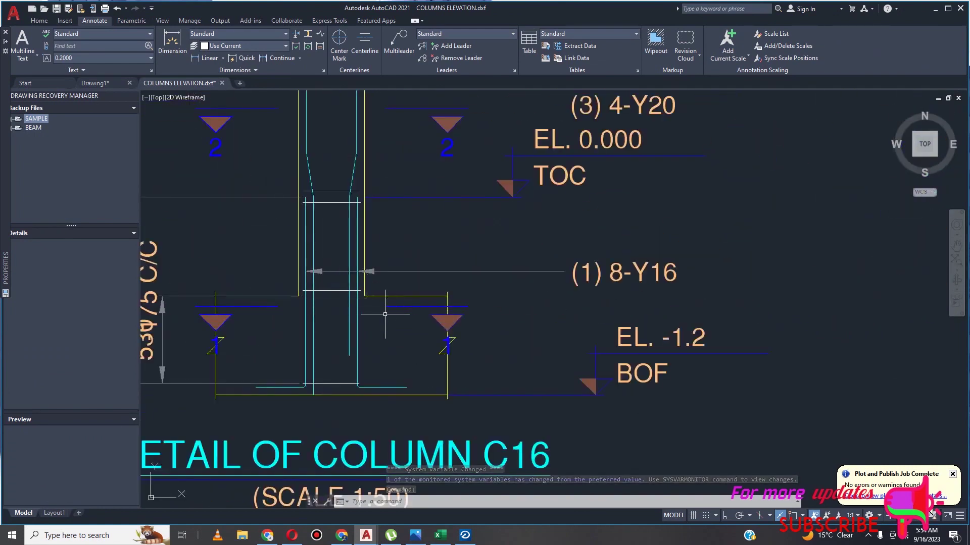
pyautogui.scroll(-2, 483, 335)
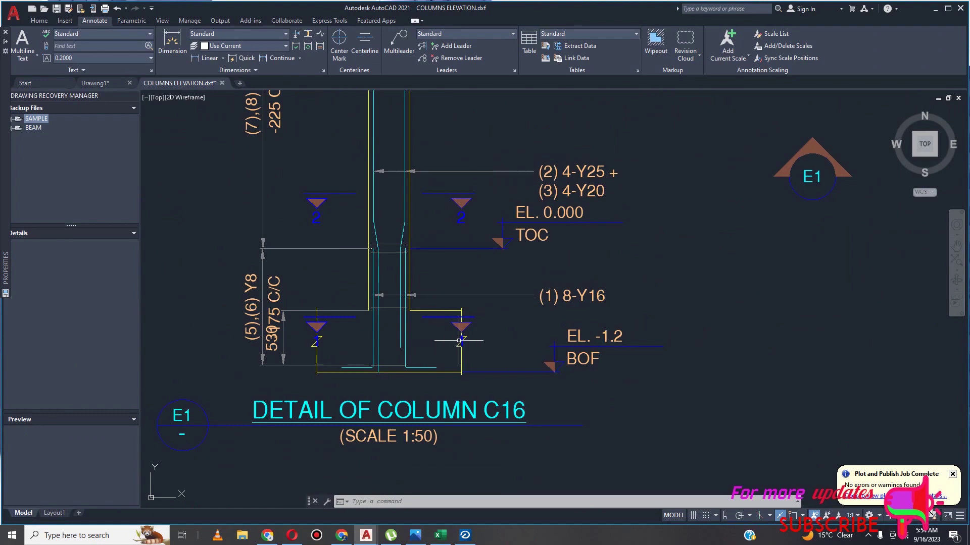
pyautogui.scroll(-2, 581, 351)
pyautogui.scroll(6, 489, 342)
pyautogui.scroll(-6, 485, 343)
pyautogui.scroll(4, 492, 353)
pyautogui.scroll(2, 463, 373)
pyautogui.scroll(-6, 464, 374)
pyautogui.scroll(5, 757, 379)
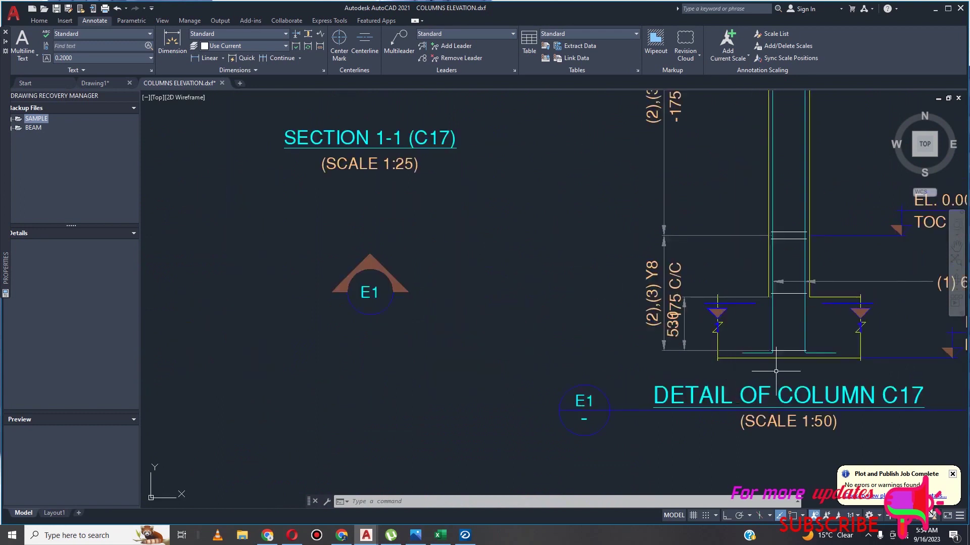
pyautogui.scroll(-5, 775, 371)
pyautogui.scroll(5, 512, 325)
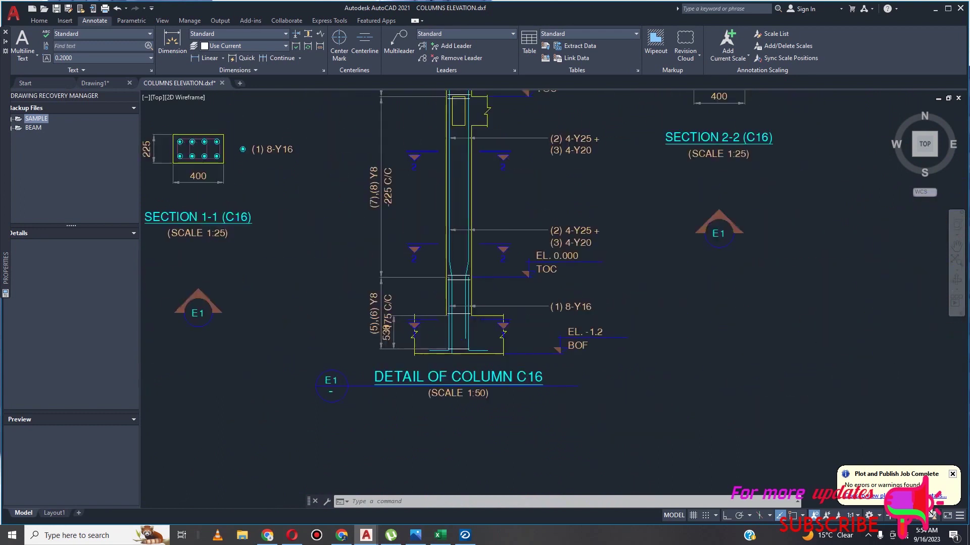
pyautogui.scroll(4, 463, 338)
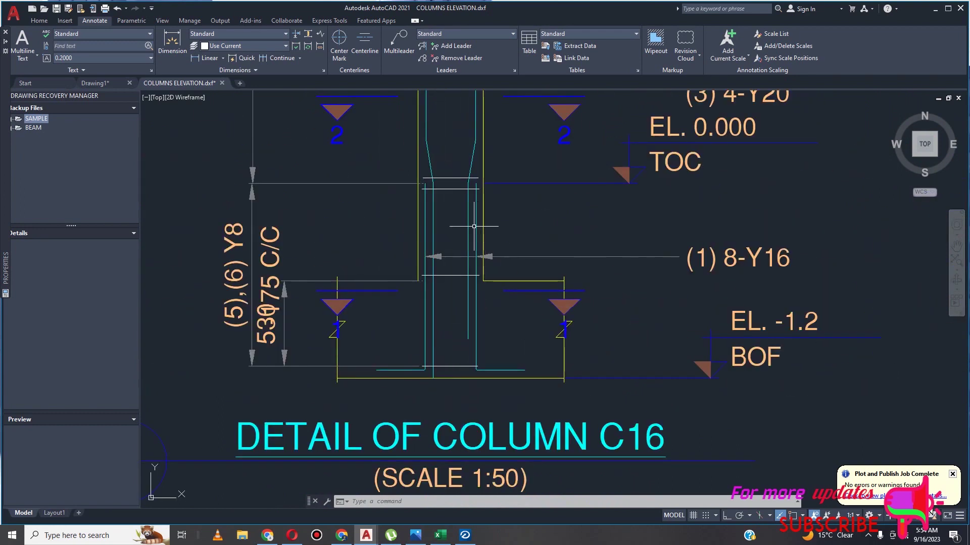
pyautogui.moveTo(475, 231)
pyautogui.scroll(-4, 482, 261)
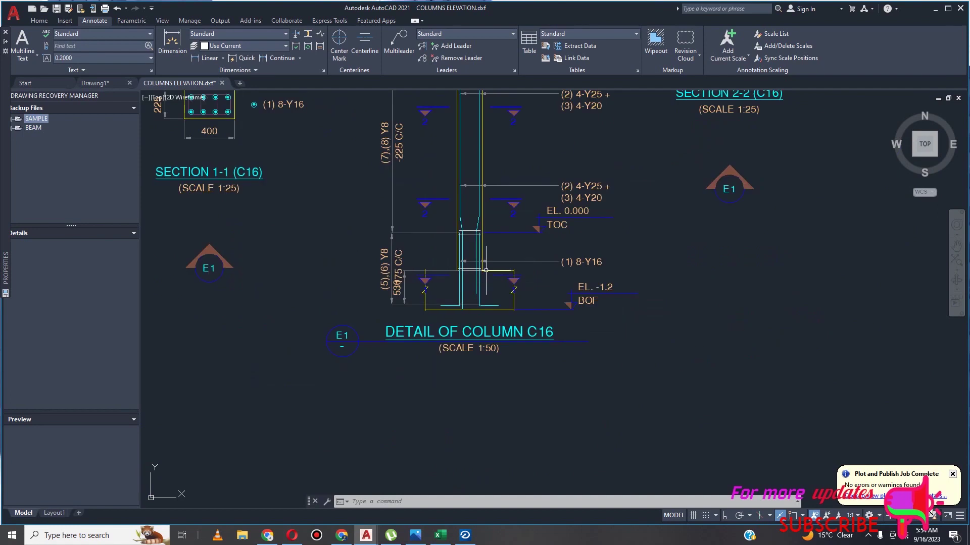
pyautogui.scroll(3, 480, 269)
pyautogui.scroll(-6, 475, 267)
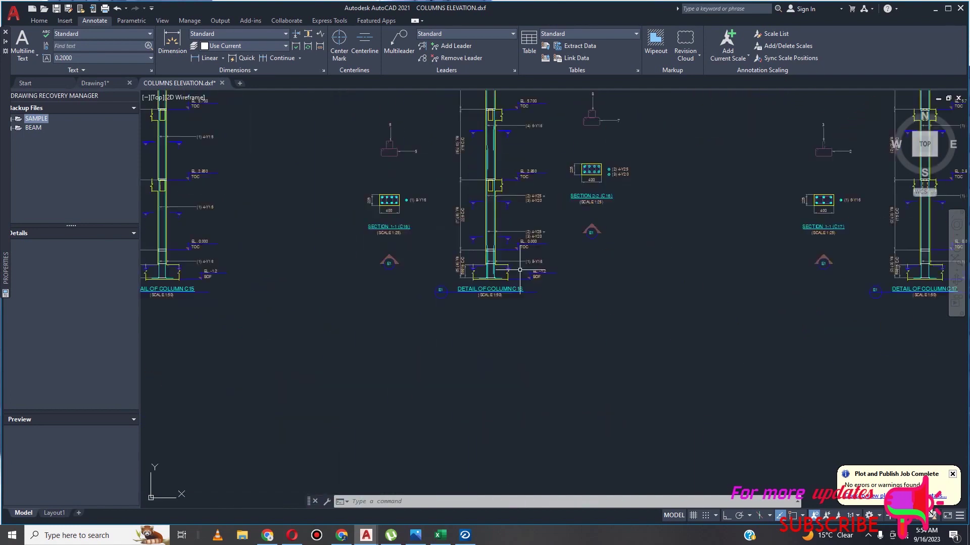
pyautogui.scroll(3, 568, 273)
pyautogui.scroll(-1, 595, 266)
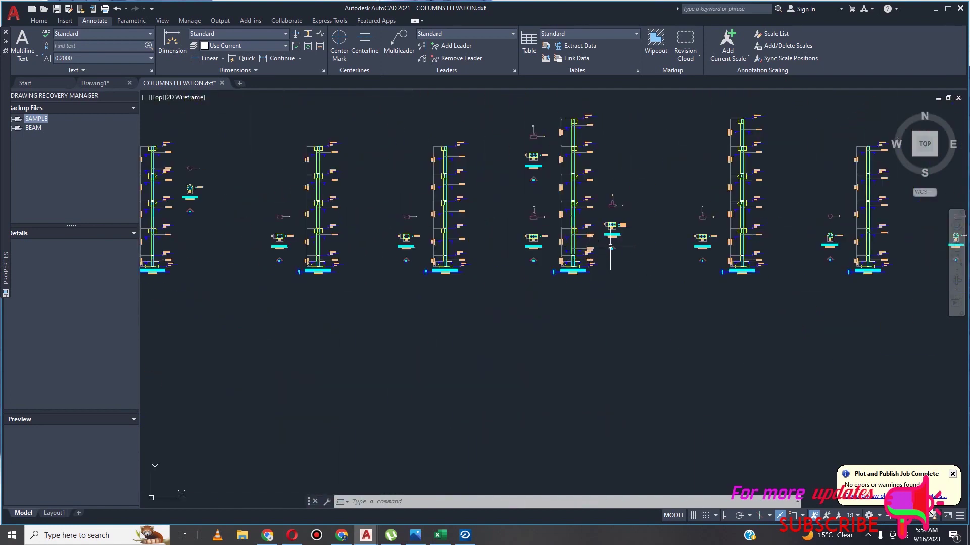
# Examine the base reinforcement details of columns C1 to C3 and review the whole row of column elevations
pyautogui.scroll(-2, 601, 252)
pyautogui.scroll(5, 641, 268)
pyautogui.scroll(-7, 641, 269)
pyautogui.scroll(5, 354, 270)
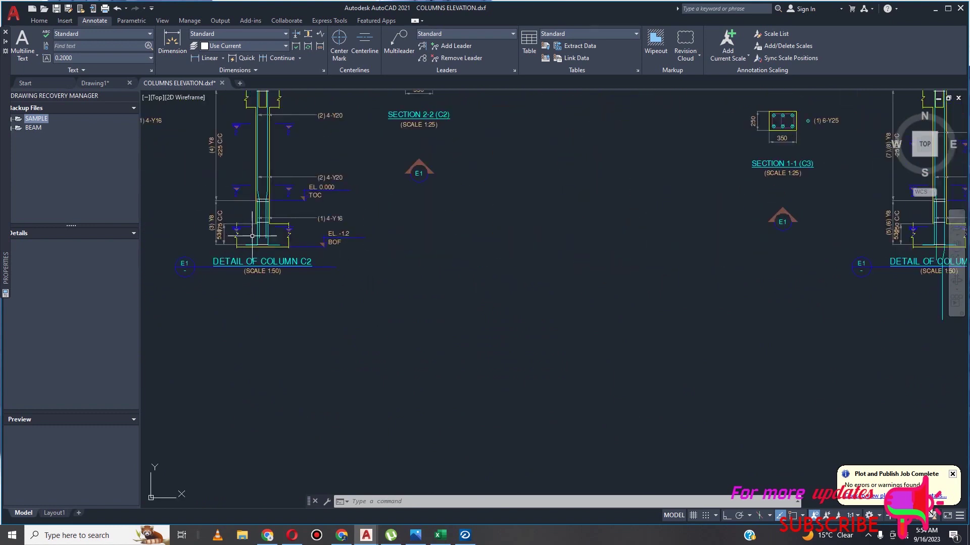
pyautogui.scroll(-3, 448, 248)
pyautogui.scroll(6, 250, 249)
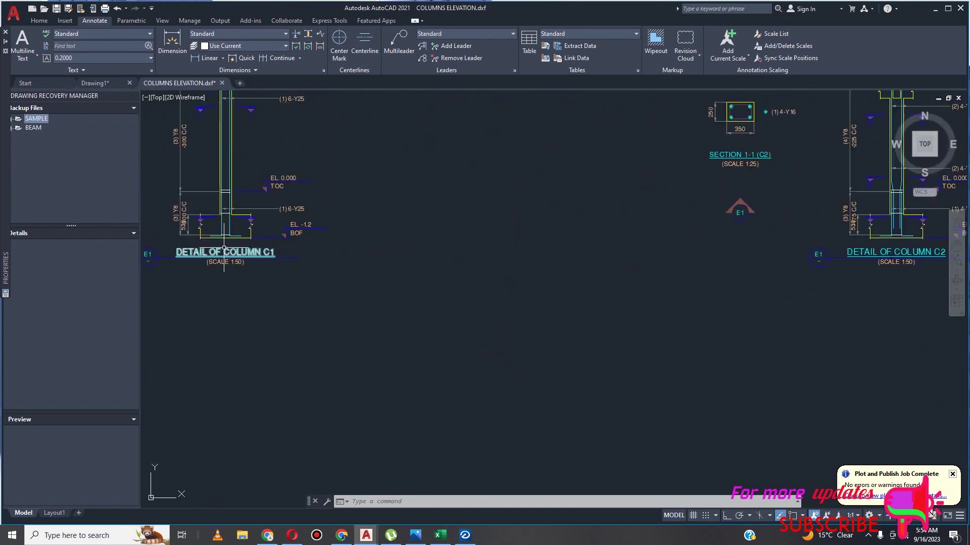
pyautogui.scroll(-4, 273, 237)
pyautogui.scroll(10, 509, 222)
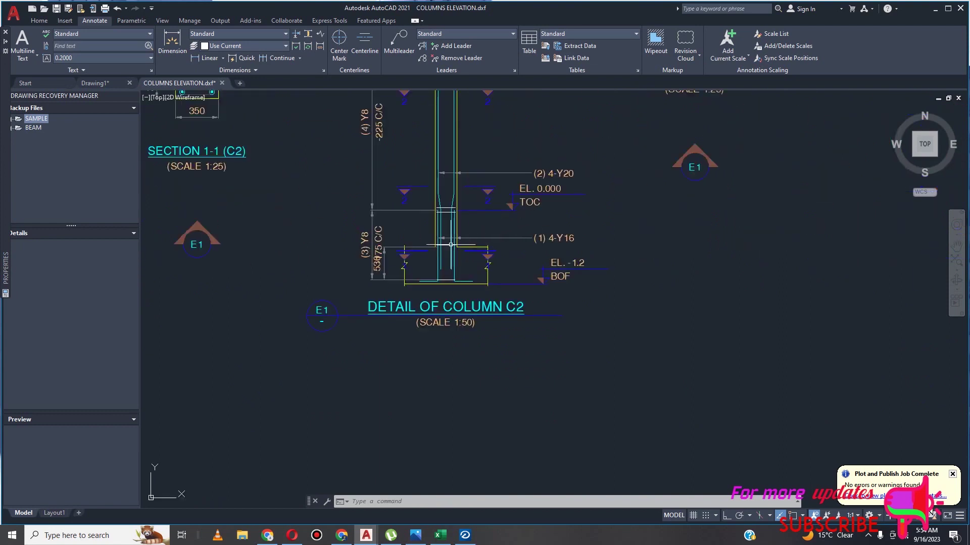
pyautogui.scroll(-3, 497, 257)
pyautogui.scroll(-6, 497, 257)
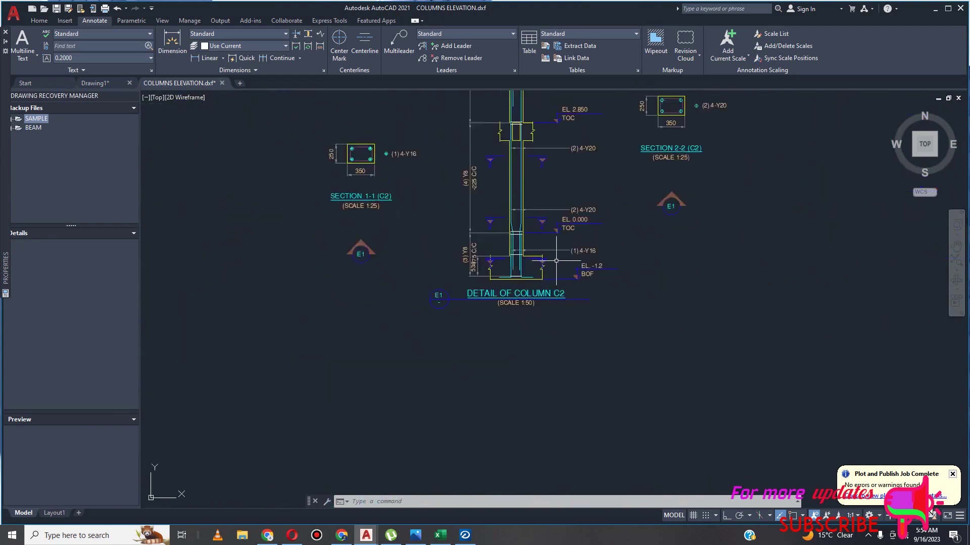
pyautogui.scroll(-3, 556, 260)
pyautogui.scroll(5, 495, 259)
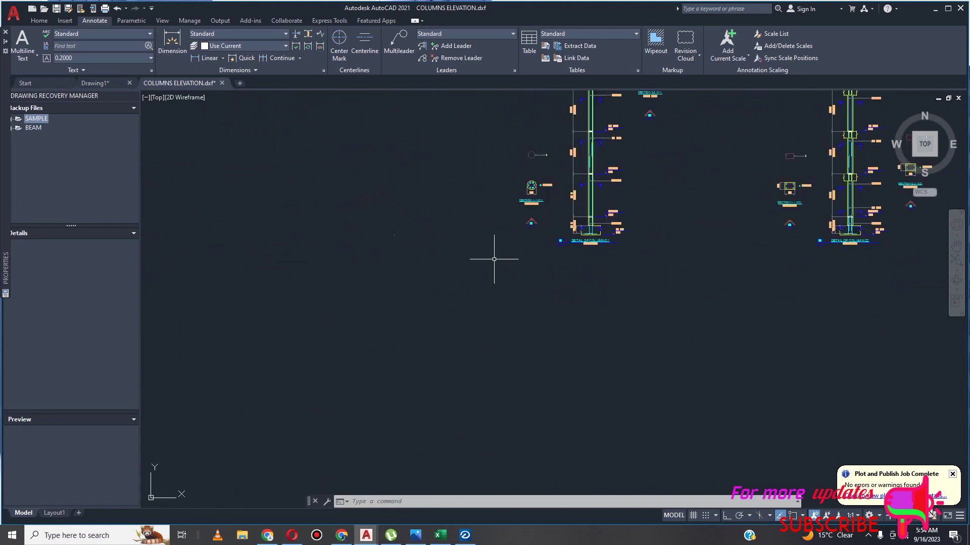
pyautogui.scroll(-7, 495, 260)
pyautogui.scroll(-2, 678, 255)
pyautogui.scroll(10, 642, 259)
pyautogui.scroll(-8, 513, 312)
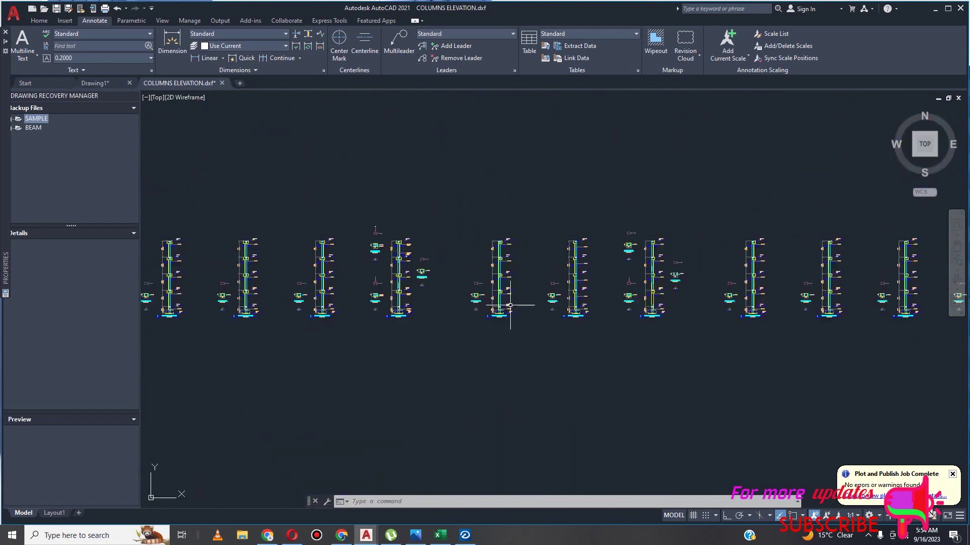
pyautogui.scroll(-3, 511, 289)
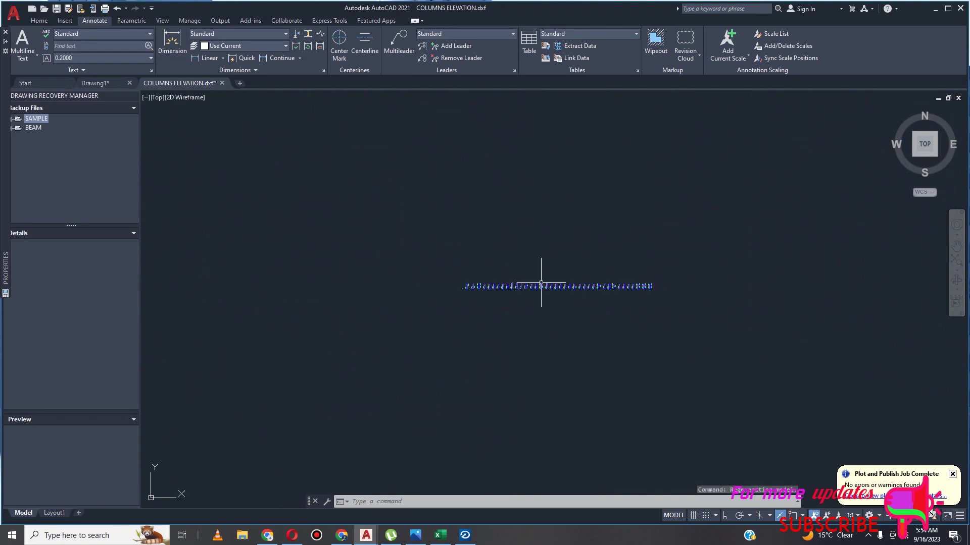
# Switch back to STAAD RCDC, save the G+3 Floors column design and close it
pyautogui.click(465, 534)
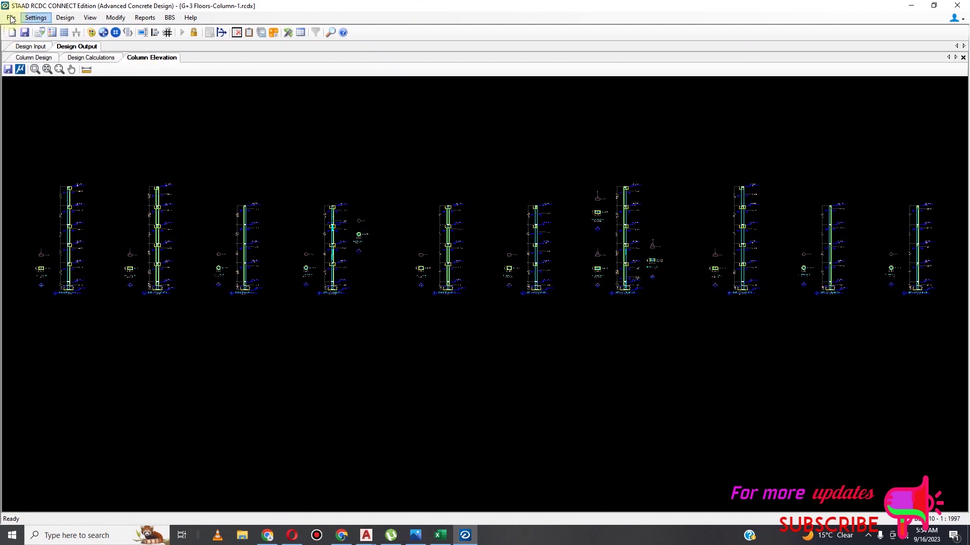
pyautogui.click(24, 33)
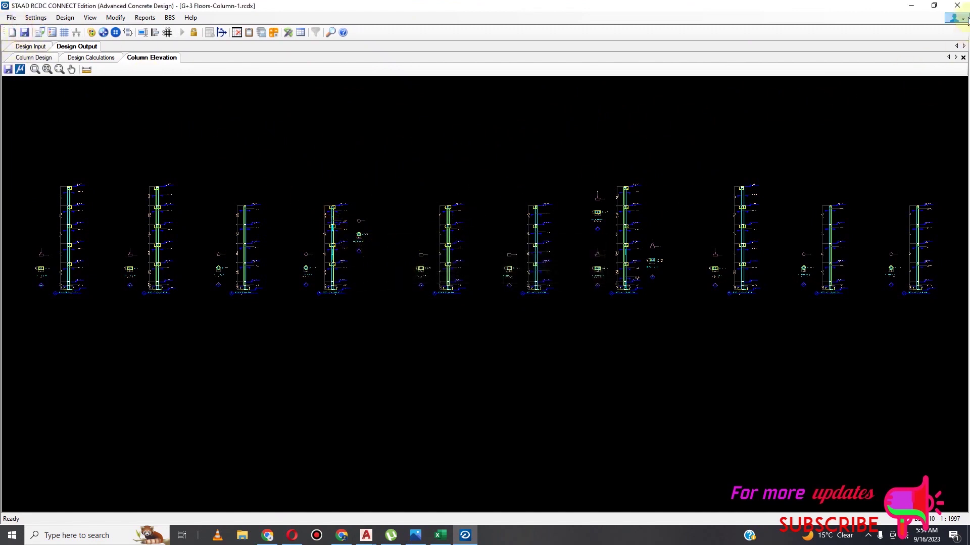
pyautogui.click(957, 5)
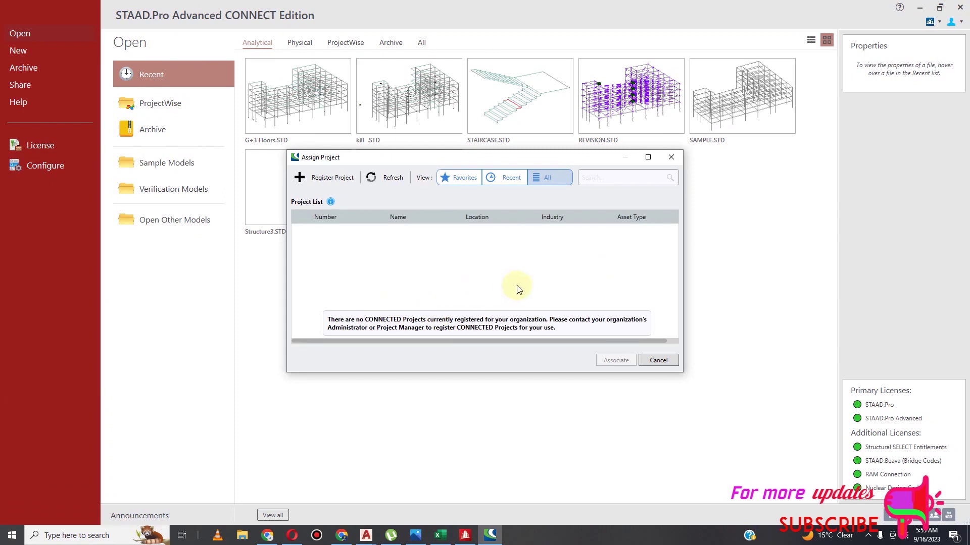
# Open the G+3 Floors model without associating a CONNECT project and start Advanced Concrete Design
pyautogui.click(660, 362)
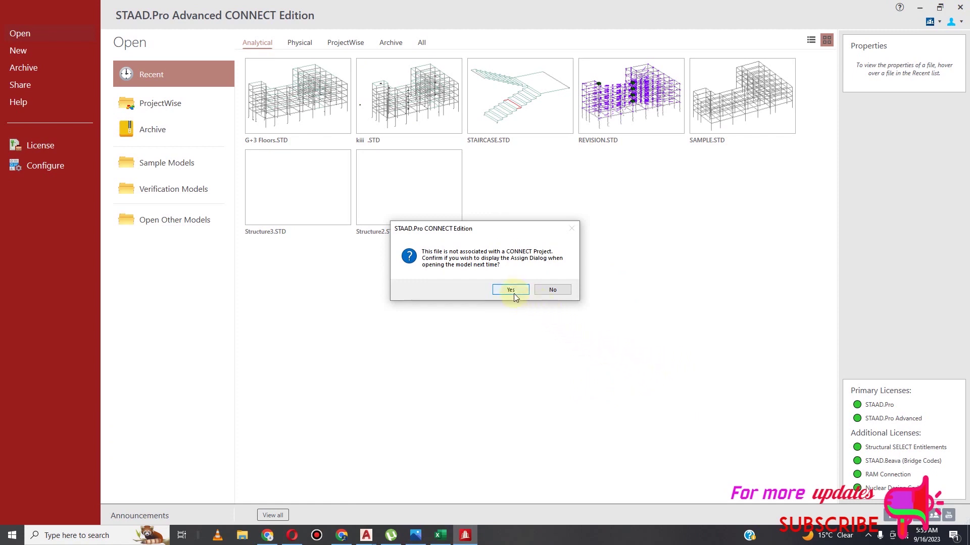
pyautogui.click(552, 290)
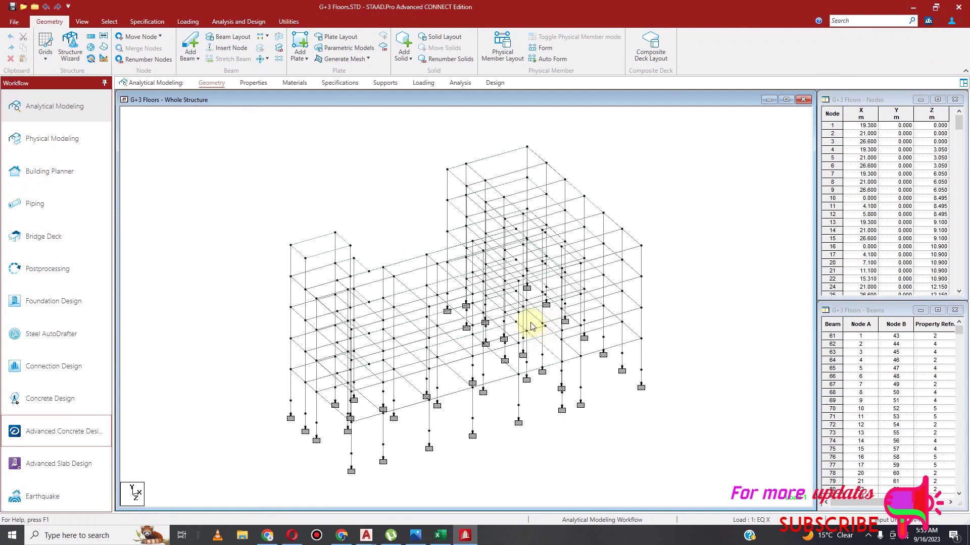
pyautogui.click(71, 429)
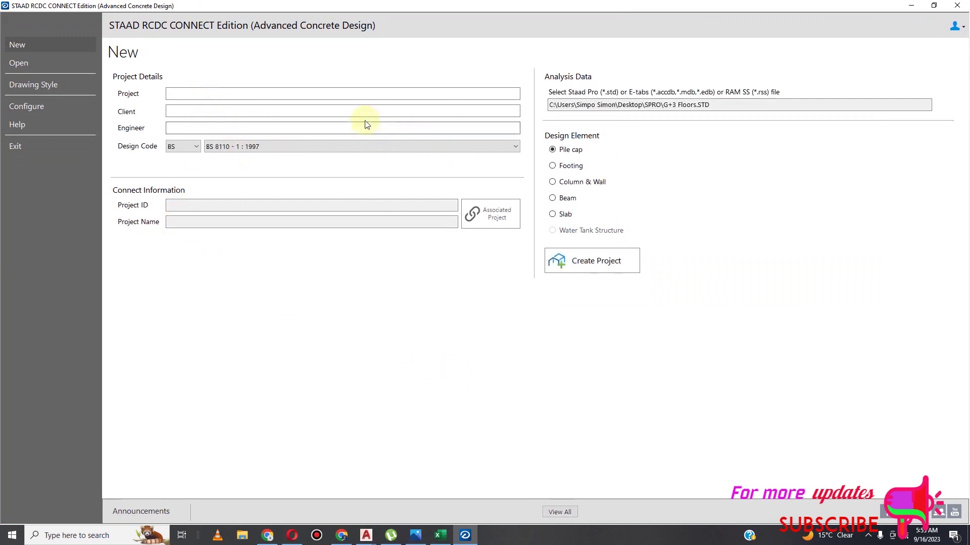
# Fill in the new project's details with project BEAM, client DDD and engineer DDD
pyautogui.click(231, 93)
pyautogui.write('DDD')
pyautogui.click(219, 111)
pyautogui.write('DDD')
pyautogui.click(206, 128)
pyautogui.write('DDD')
pyautogui.doubleClick(202, 94)
pyautogui.write('BEAM')
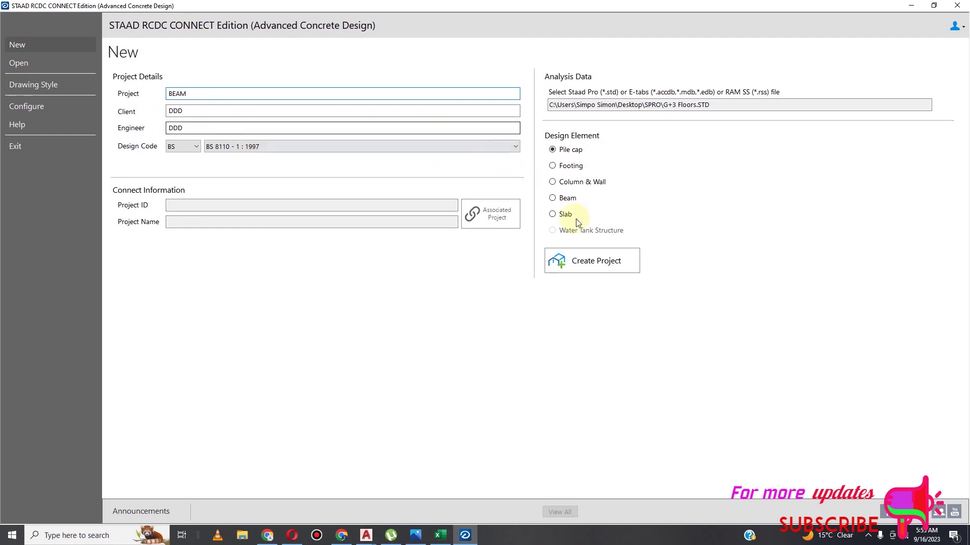
# Create a BS 8110 beam design project for levels 2.85 m, 5.7 m, 8.55 m and 11.4 m
pyautogui.click(552, 199)
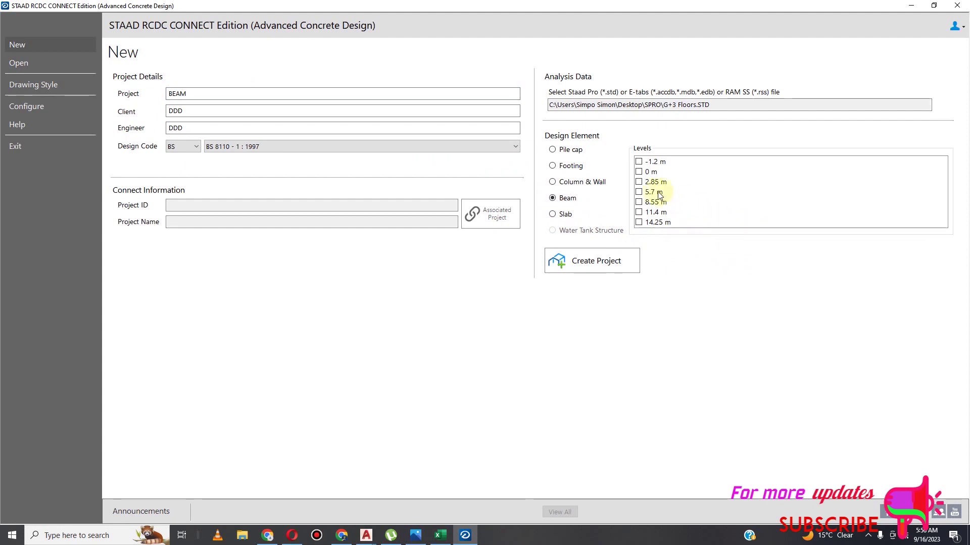
pyautogui.click(646, 183)
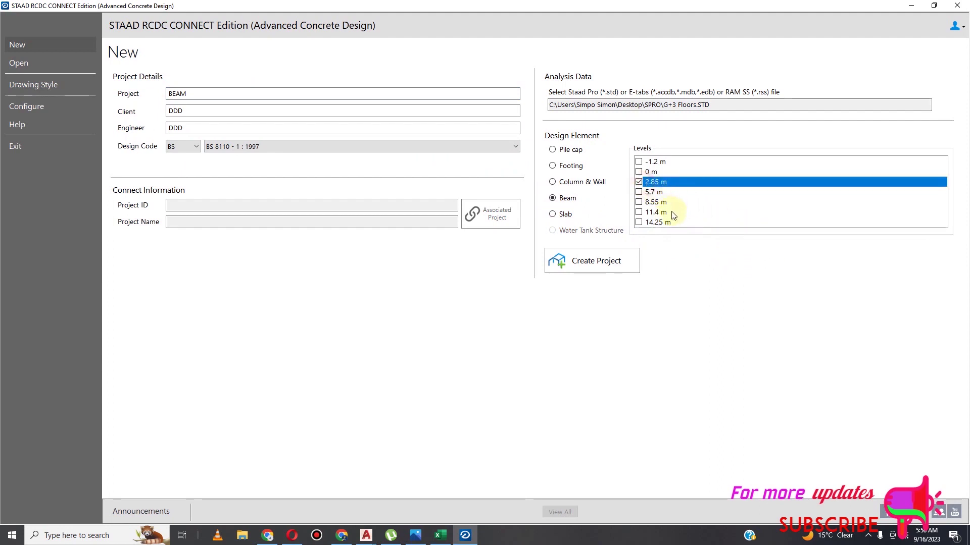
pyautogui.click(639, 202)
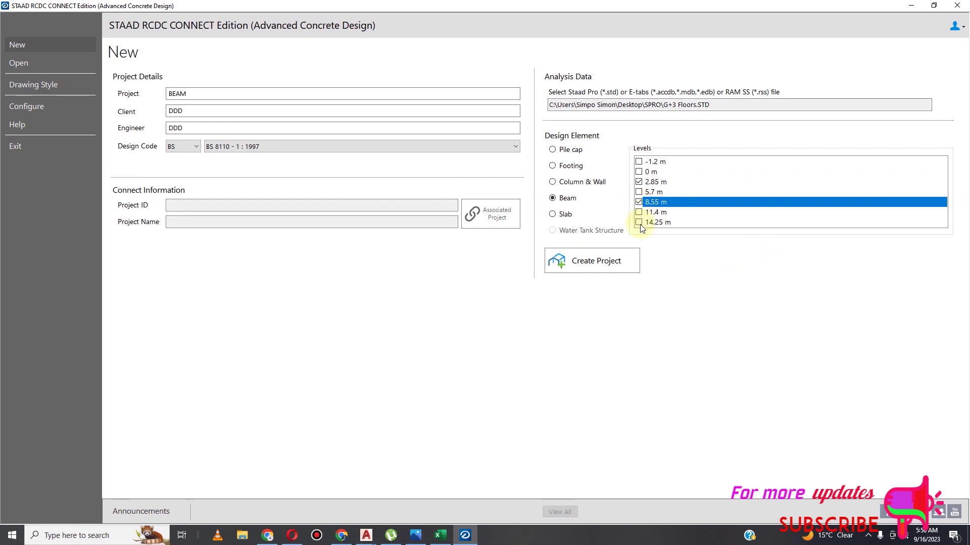
pyautogui.click(639, 193)
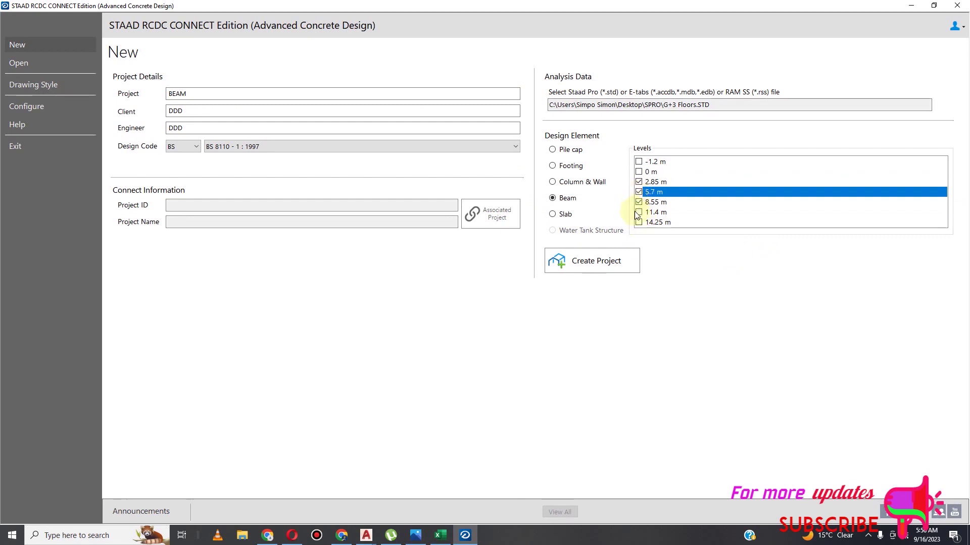
pyautogui.click(639, 212)
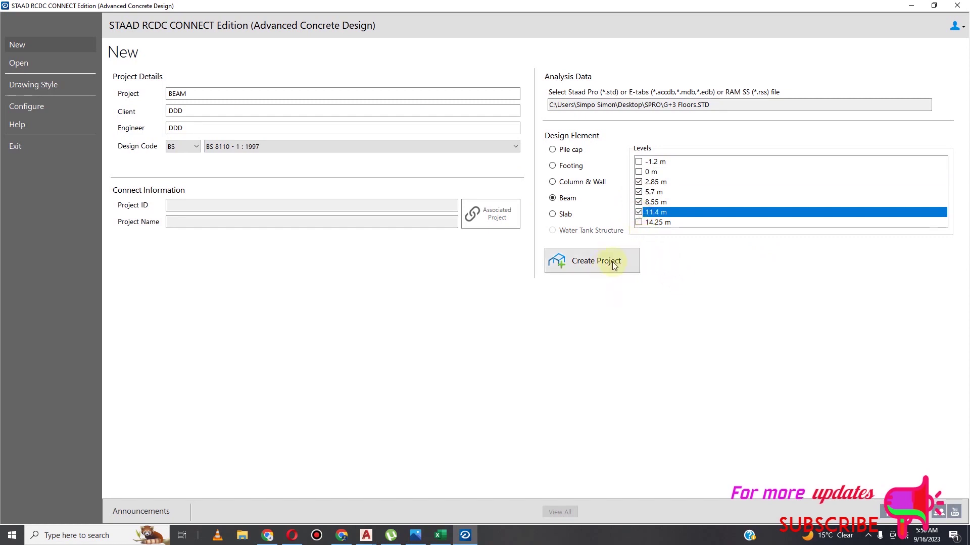
pyautogui.click(575, 263)
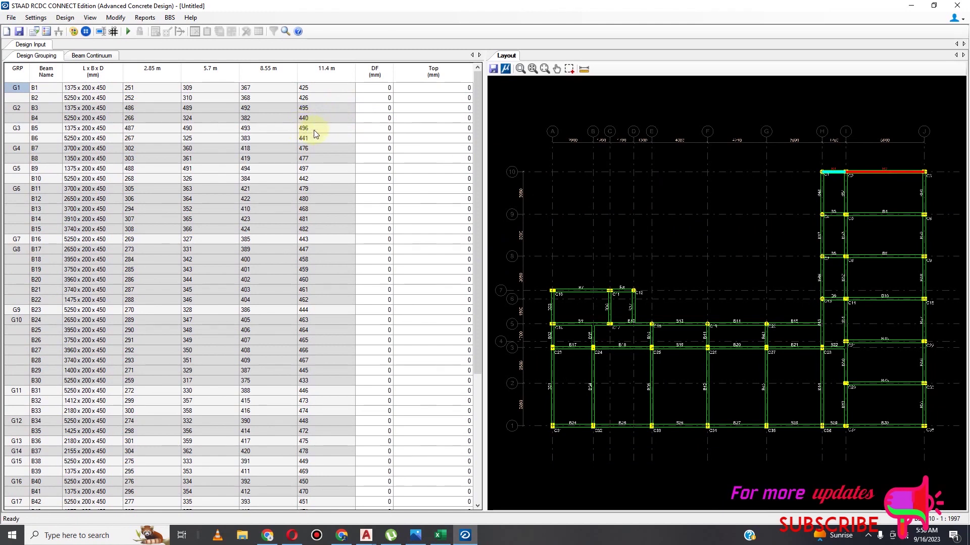
# Try to edit the DF values of beams B1 and B2, and close the beam project
pyautogui.rightClick(385, 90)
pyautogui.click(375, 93)
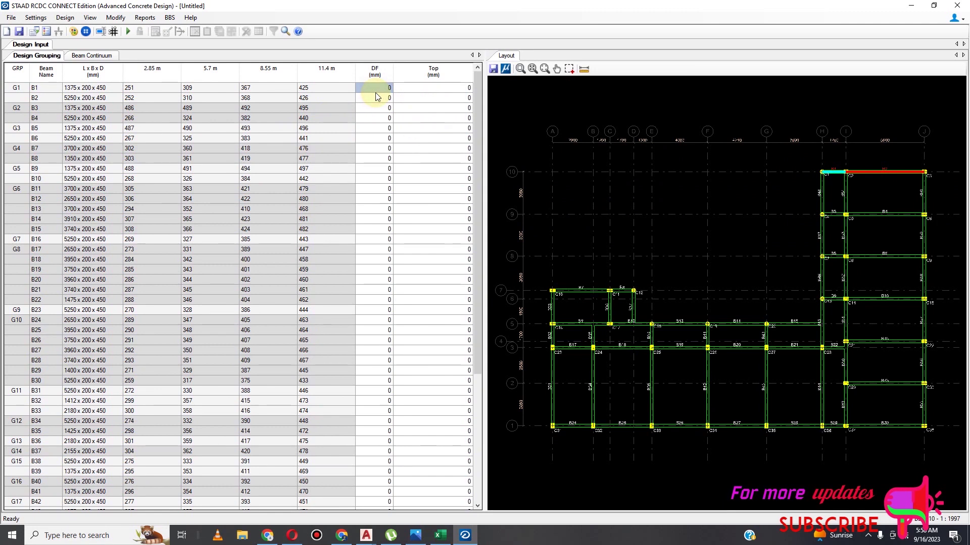
pyautogui.rightClick(376, 93)
pyautogui.click(377, 85)
pyautogui.click(387, 97)
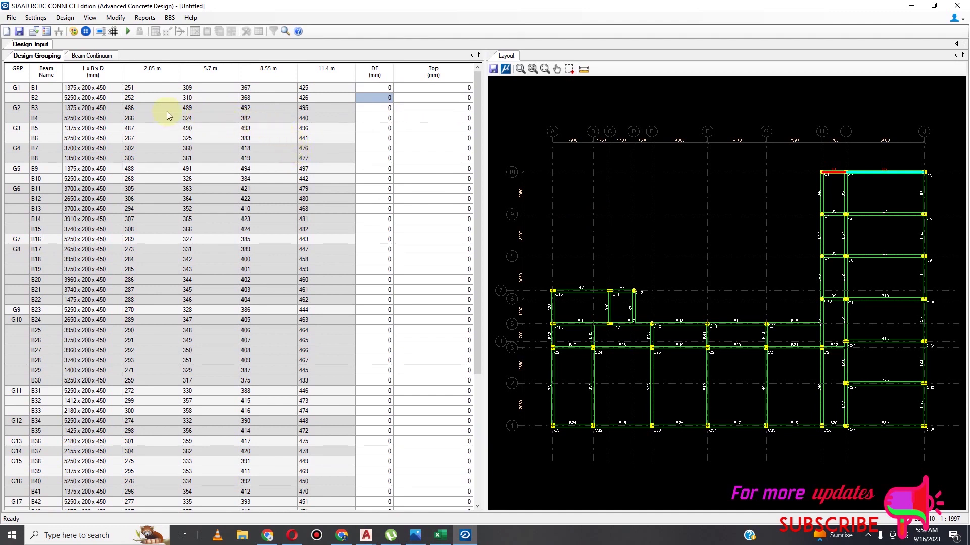
pyautogui.click(956, 9)
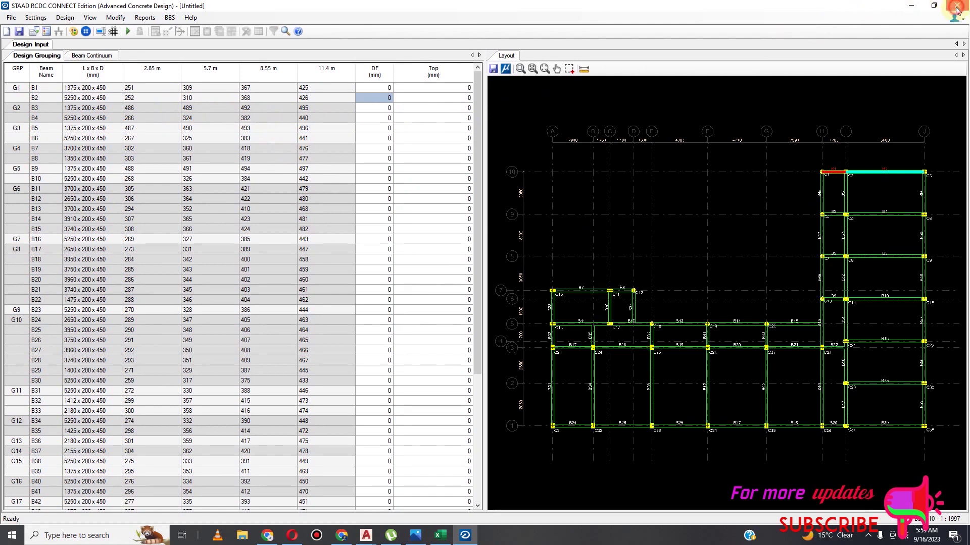
pyautogui.click(470, 304)
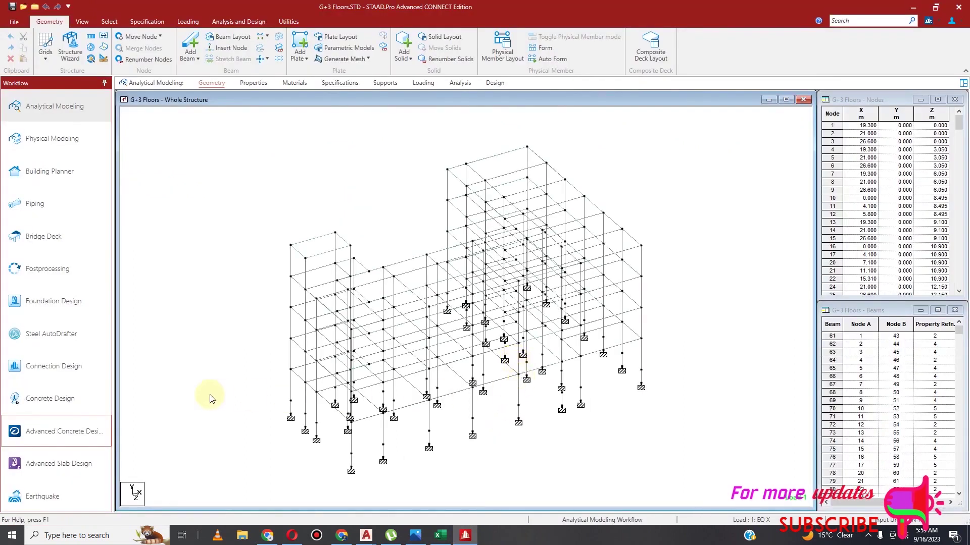
# Start Advanced Concrete Design and enter project BEAMS, client RRT and engineer STRRR for a new project
pyautogui.click(49, 430)
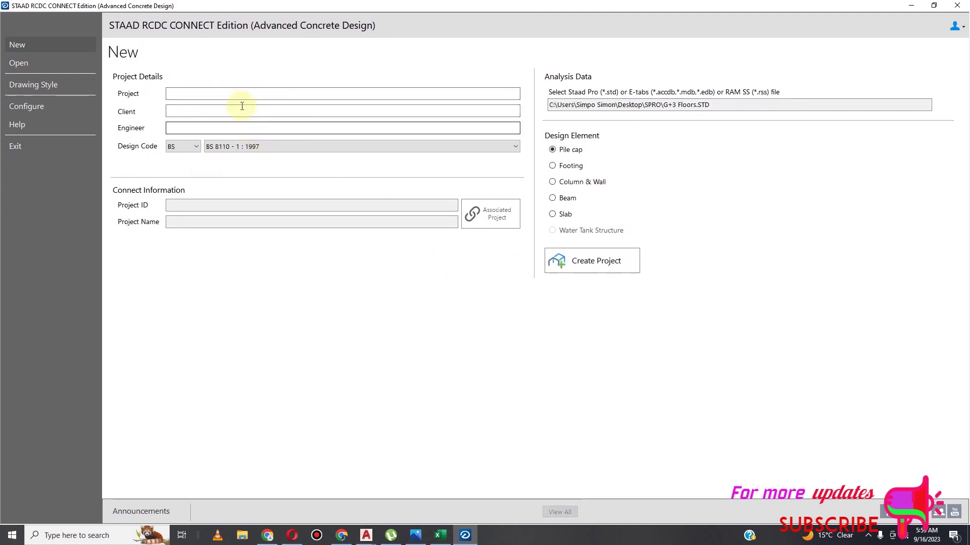
pyautogui.click(221, 94)
pyautogui.write('B')
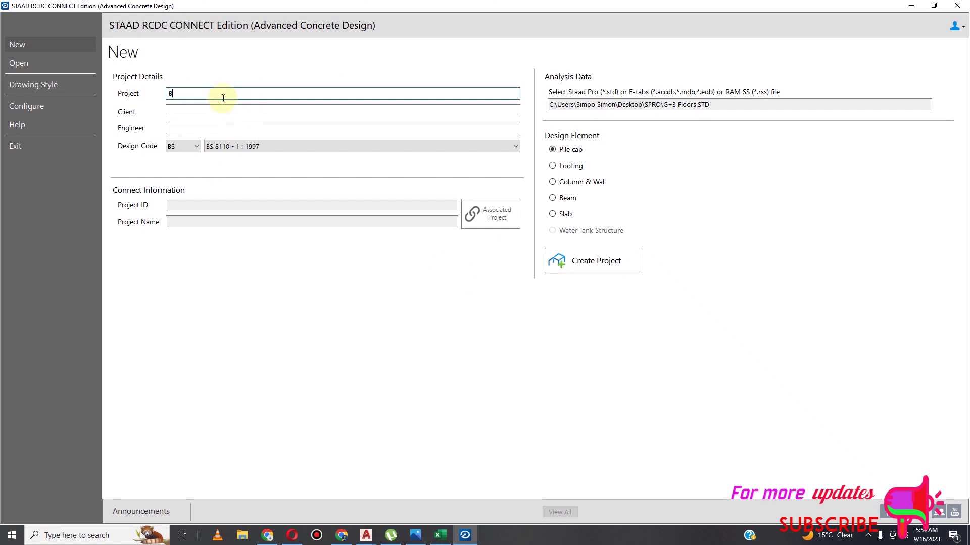
pyautogui.write('EAMS')
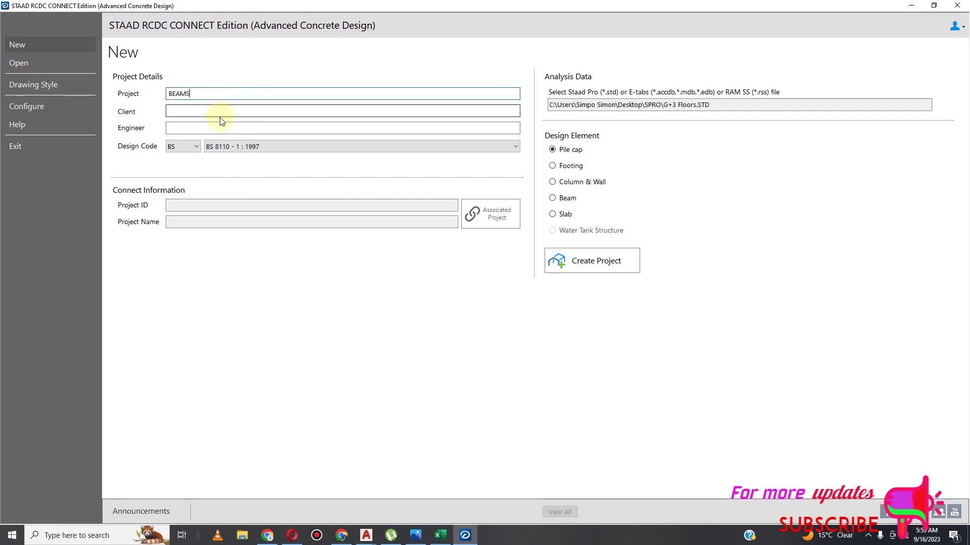
pyautogui.click(212, 109)
pyautogui.write('RRT')
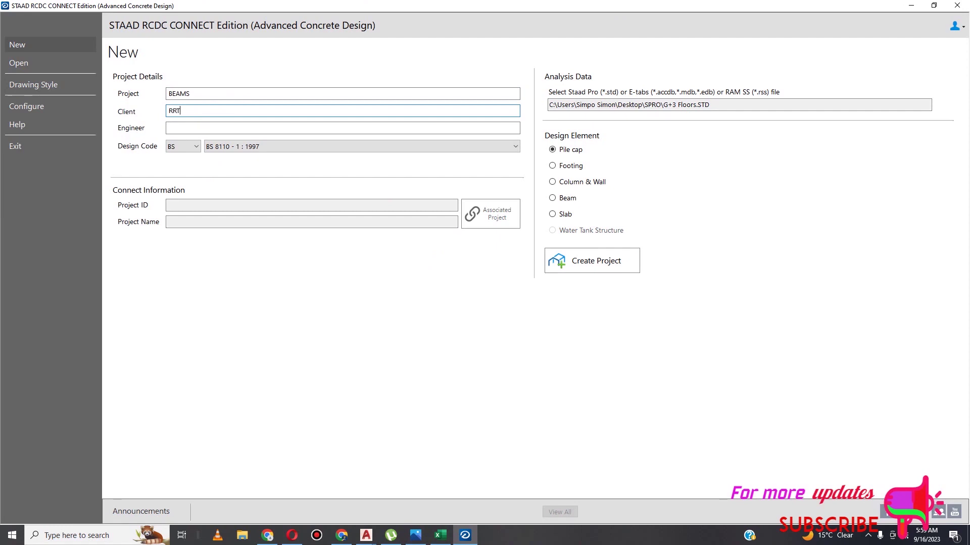
pyautogui.click(213, 131)
pyautogui.write('STRRR')
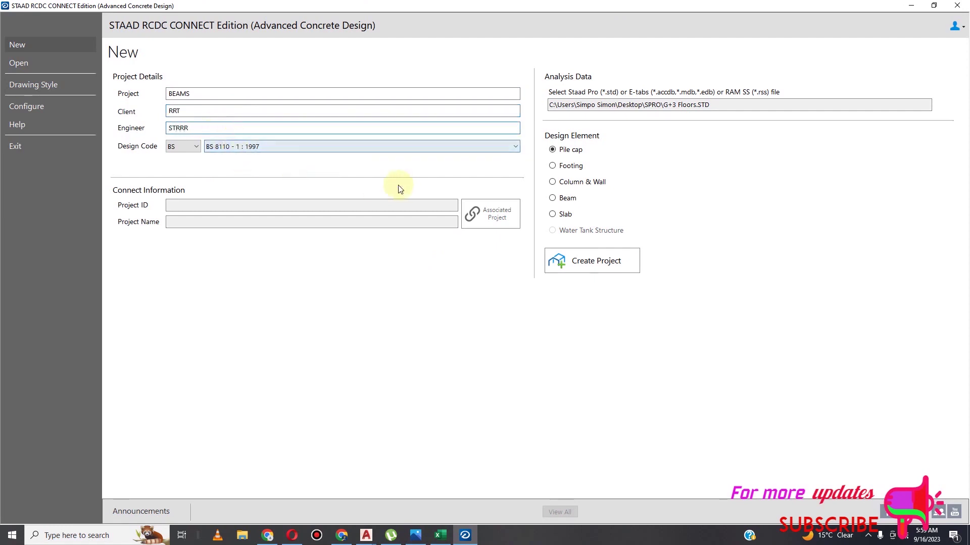
pyautogui.click(196, 147)
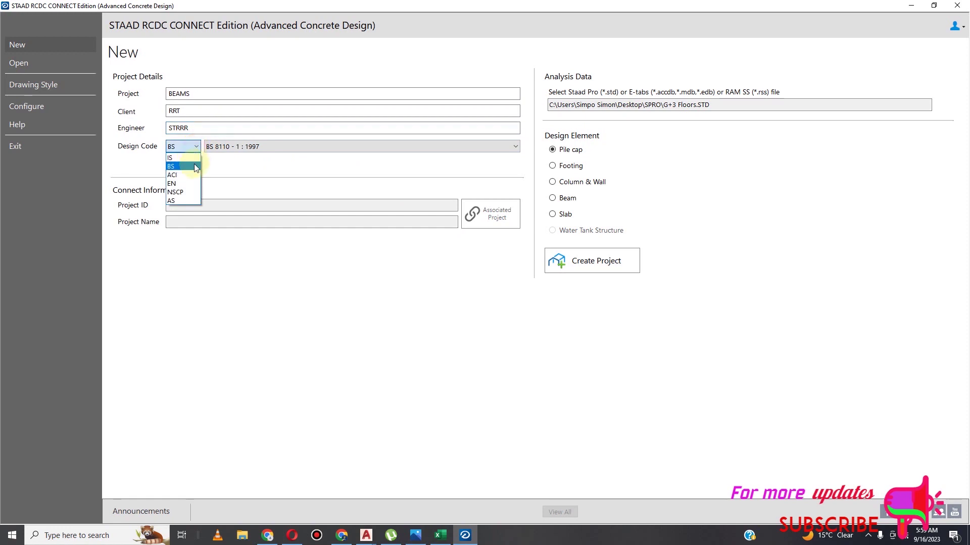
pyautogui.click(191, 184)
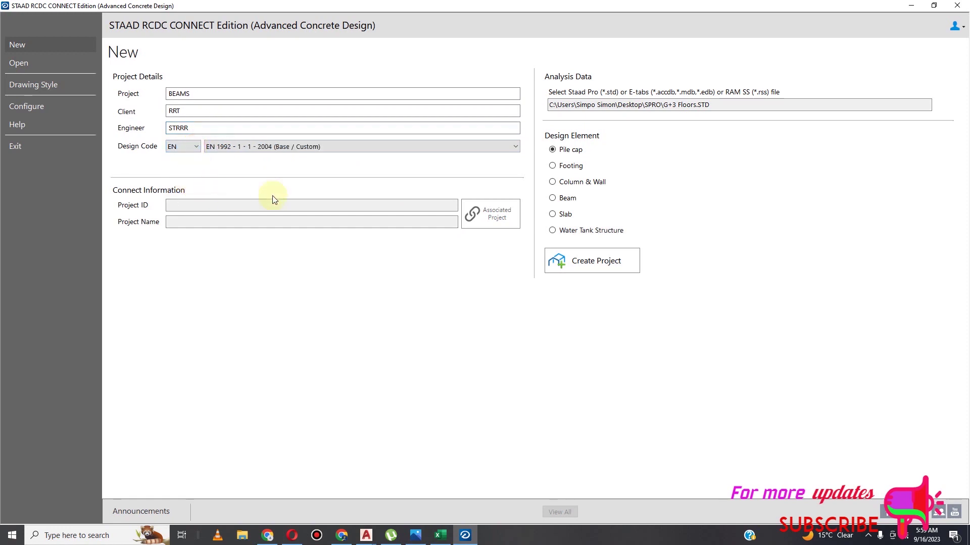
pyautogui.click(552, 198)
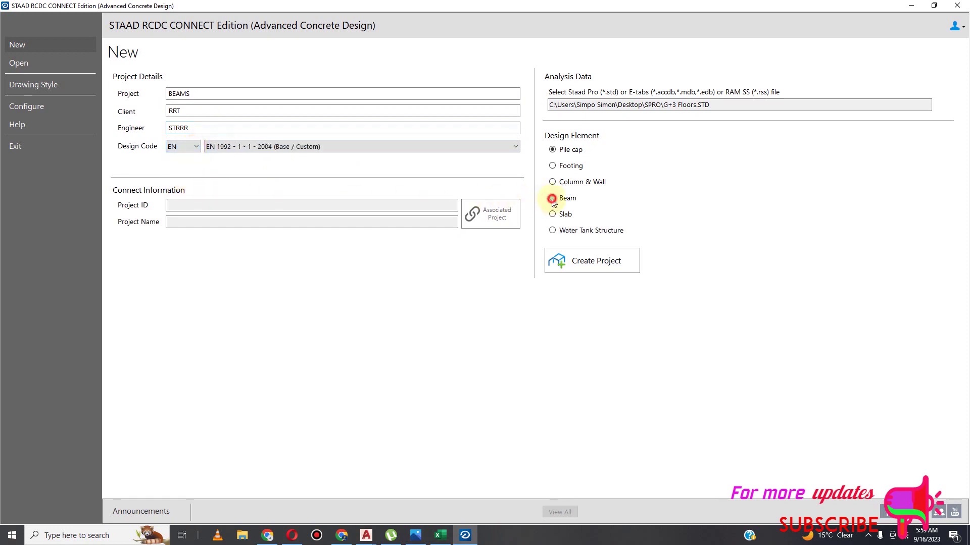
pyautogui.click(596, 260)
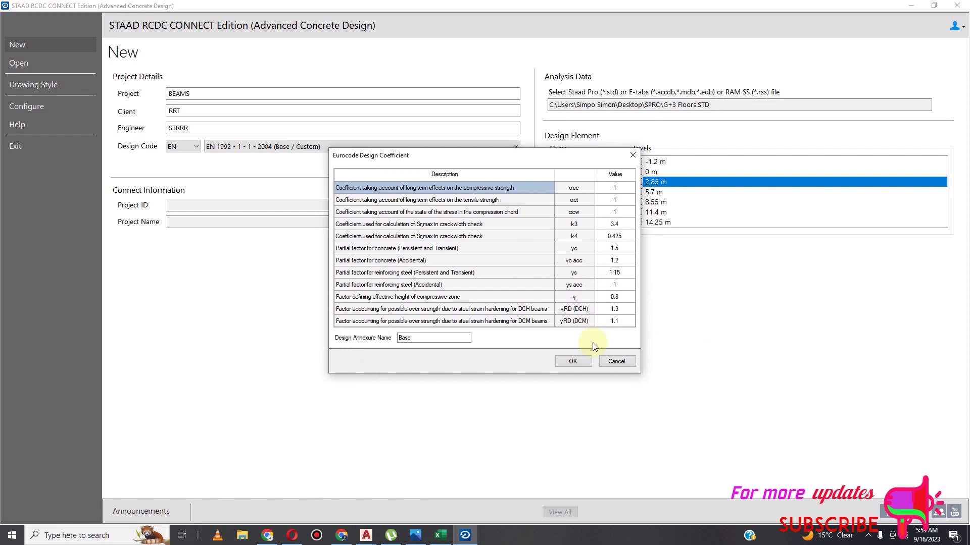
pyautogui.click(576, 362)
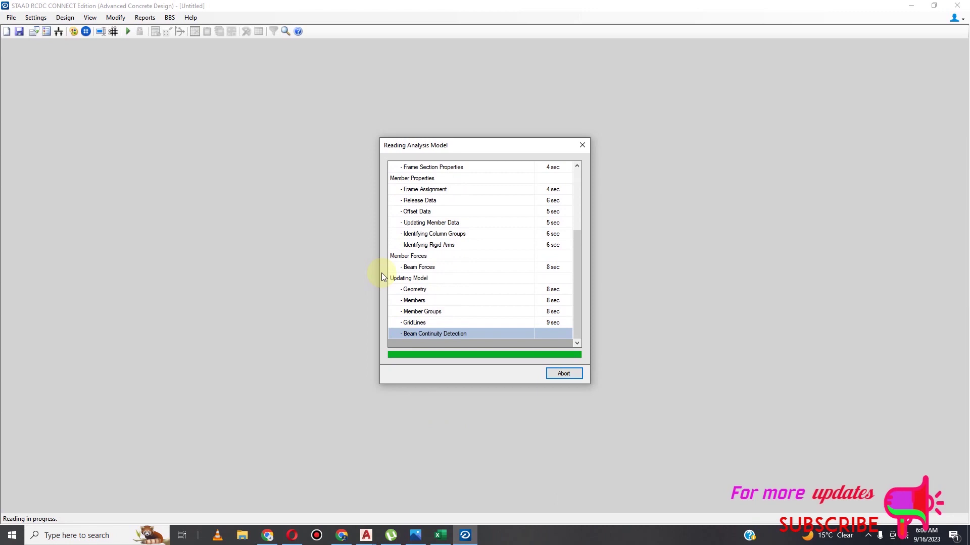
pyautogui.moveTo(580, 285); pyautogui.dragTo(581, 333)
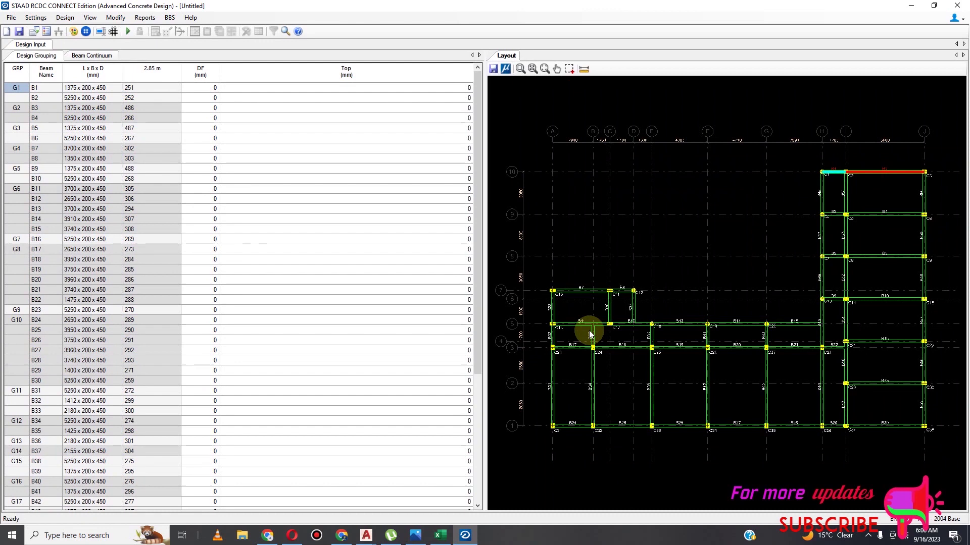
# Set the DF of beam B1 to 150 mm in the design grouping table
pyautogui.rightClick(191, 90)
pyautogui.click(191, 90)
pyautogui.rightClick(192, 91)
pyautogui.click(232, 95)
pyautogui.doubleClick(192, 91)
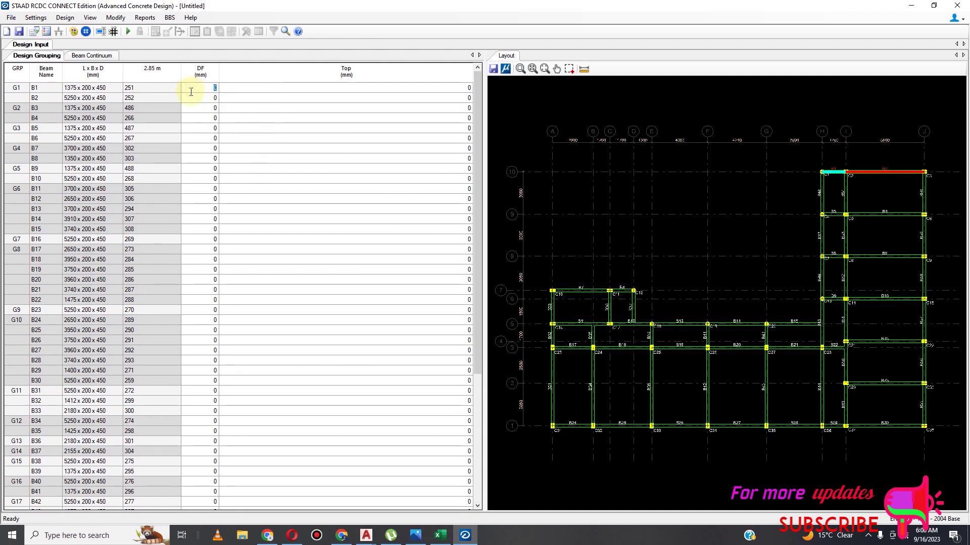
pyautogui.write('500')
pyautogui.press('BackSpace')
pyautogui.press('BackSpace')
pyautogui.write('0')
pyautogui.click(202, 84)
# Copy beam B1's 150 mm DF value to all remaining beams, B2 to B60
pyautogui.rightClick(212, 88)
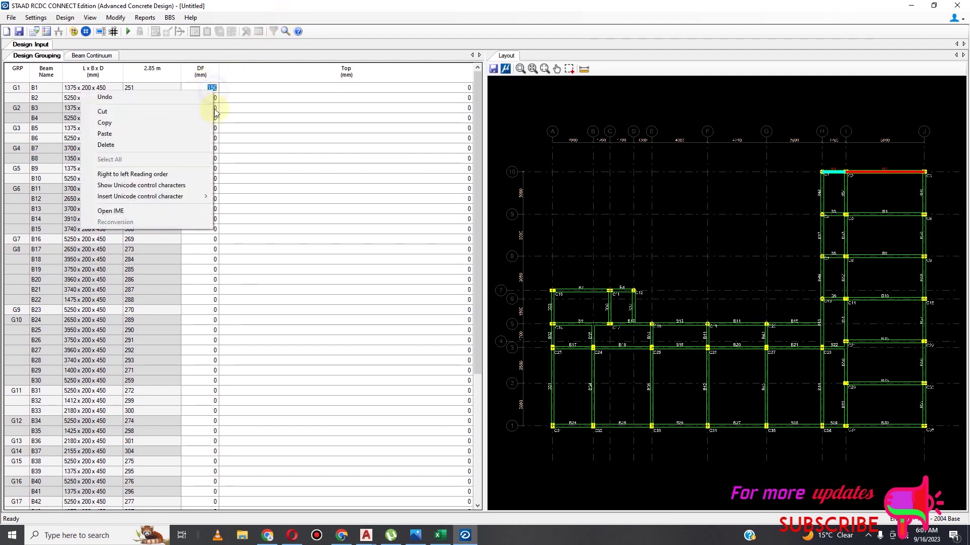
pyautogui.click(144, 123)
pyautogui.moveTo(201, 97); pyautogui.dragTo(198, 451)
pyautogui.moveTo(197, 514)
pyautogui.mouseDown()
pyautogui.moveTo(227, 541)
pyautogui.moveTo(211, 513)
pyautogui.mouseUp()
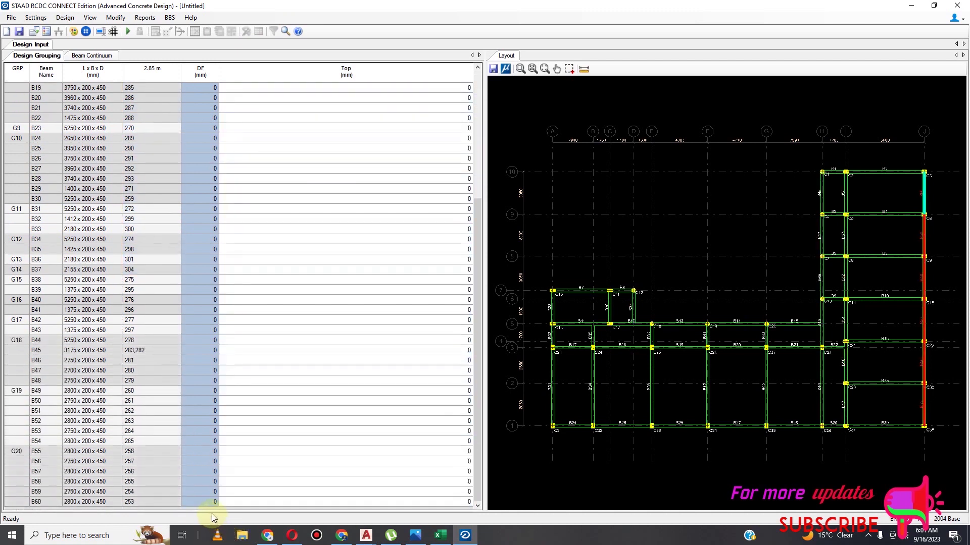
pyautogui.rightClick(189, 465)
pyautogui.click(229, 476)
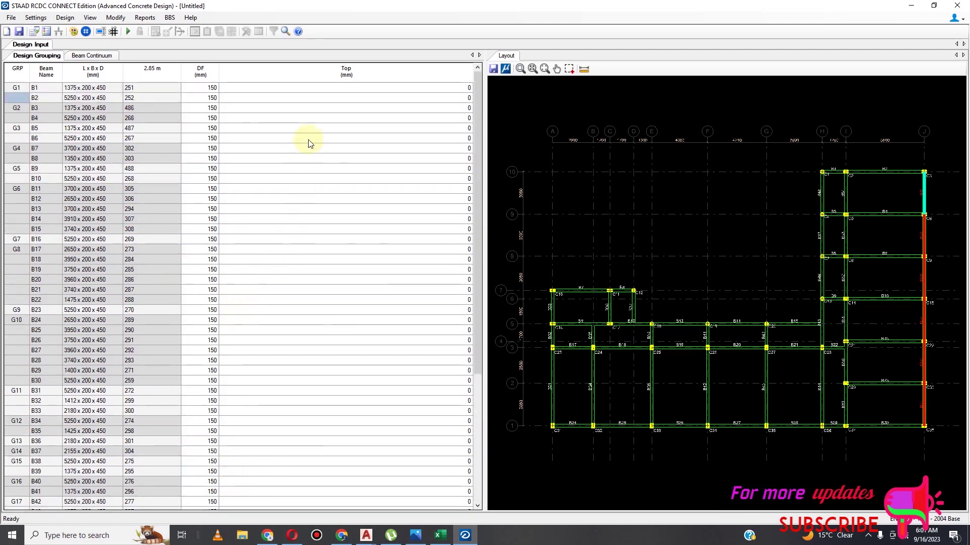
pyautogui.scroll(-1, 217, 184)
pyautogui.scroll(6, 277, 146)
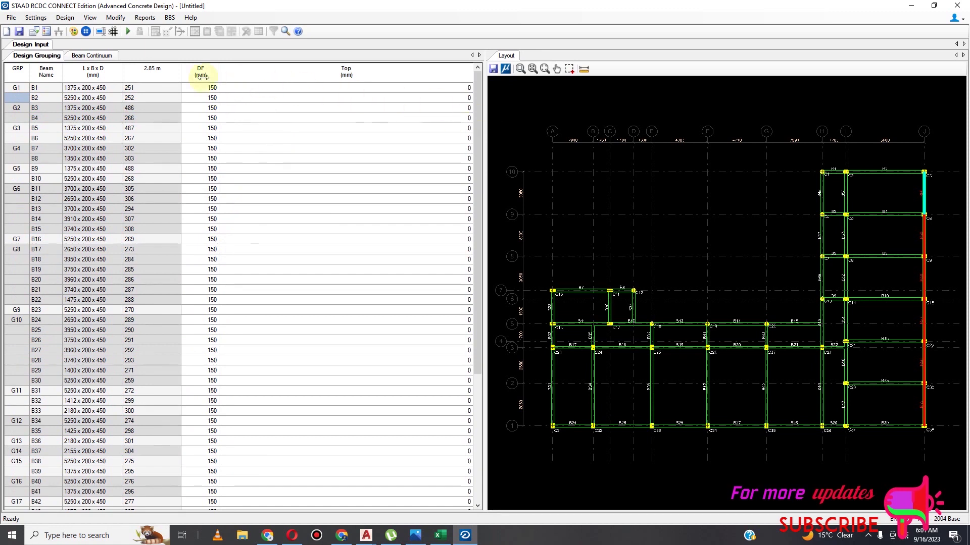
# In the general and reinforcement settings, ignore torsion below 0.1 kNm, enable DCM ductile design and treat all beams as flanged
pyautogui.click(35, 17)
pyautogui.click(59, 31)
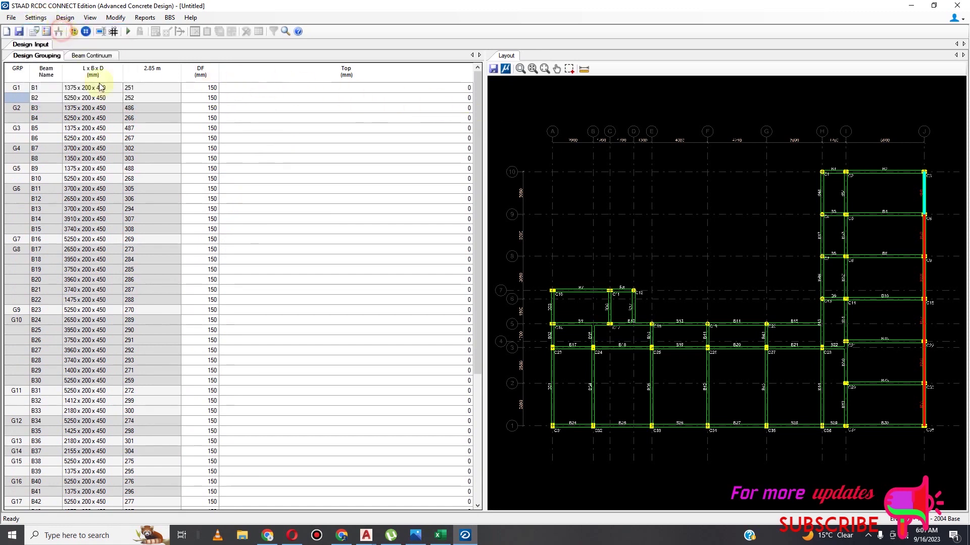
pyautogui.click(355, 125)
pyautogui.click(447, 135)
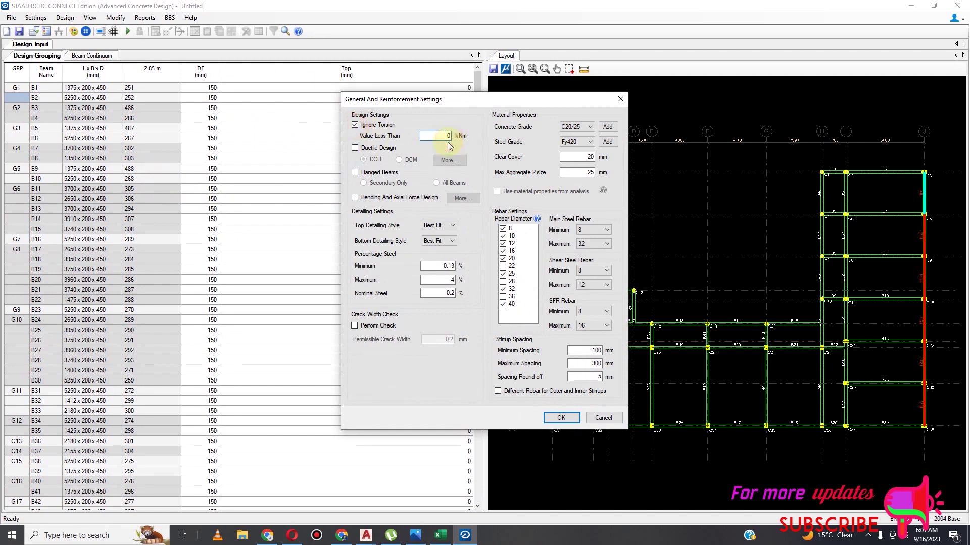
pyautogui.click(355, 148)
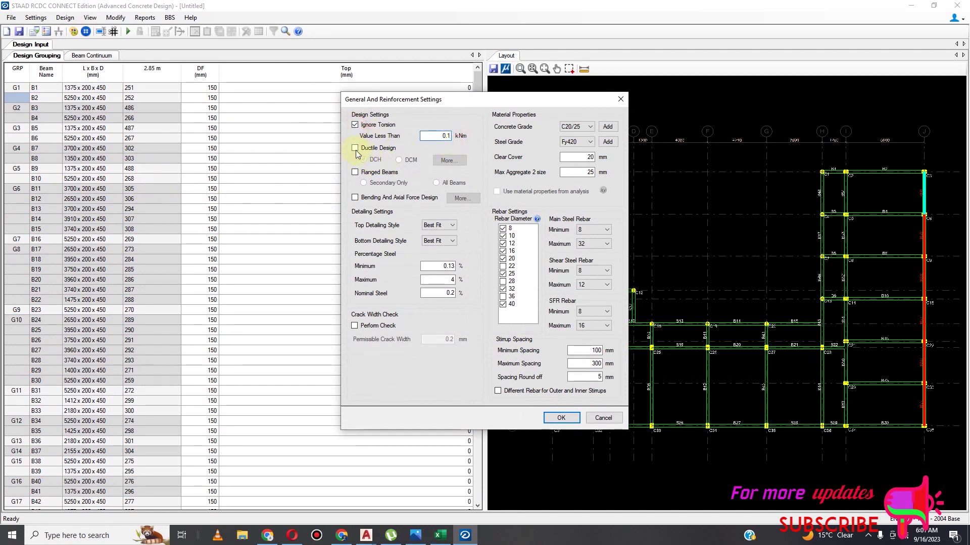
pyautogui.click(398, 160)
pyautogui.click(355, 173)
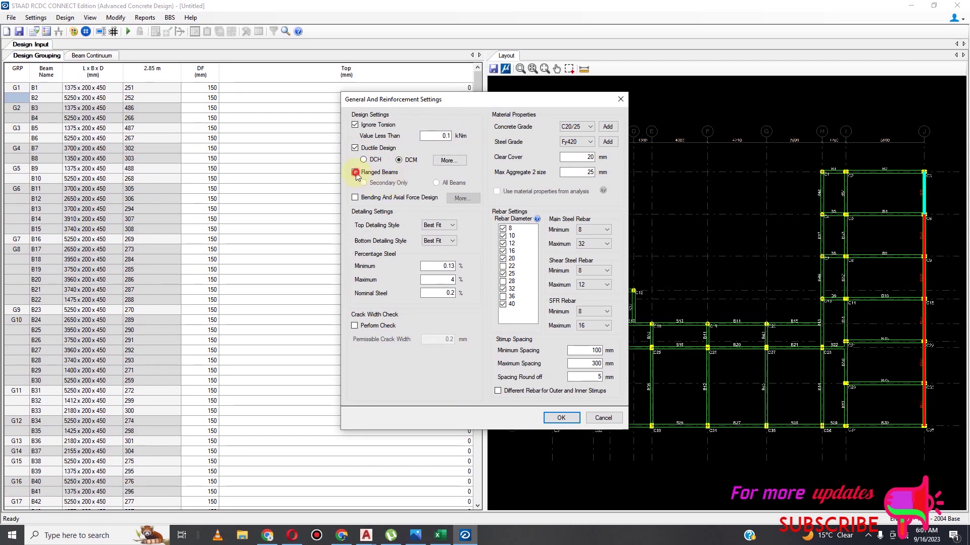
pyautogui.click(438, 182)
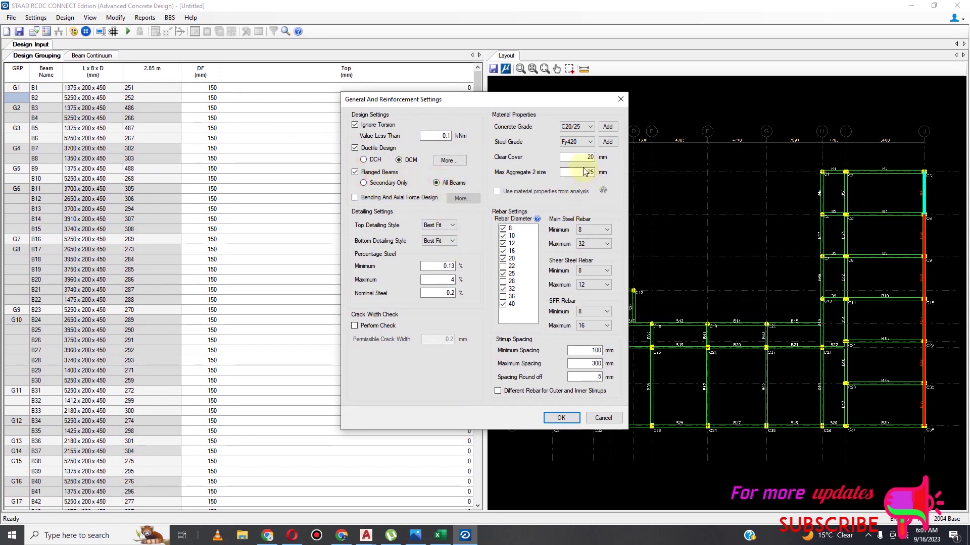
# Set the beam materials to concrete grade C25/30 and steel grade Fy460, with a clear cover of 25 mm
pyautogui.click(589, 127)
pyautogui.click(571, 155)
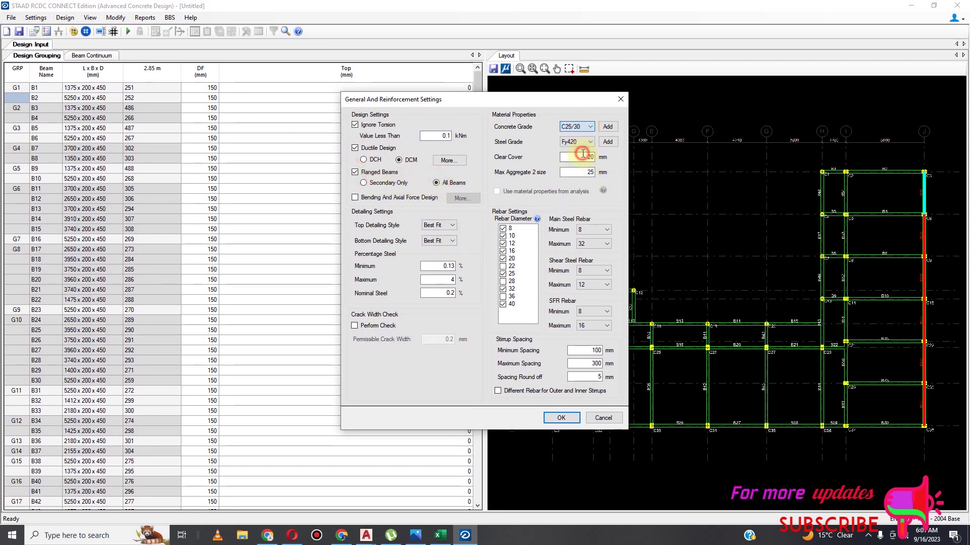
pyautogui.click(589, 141)
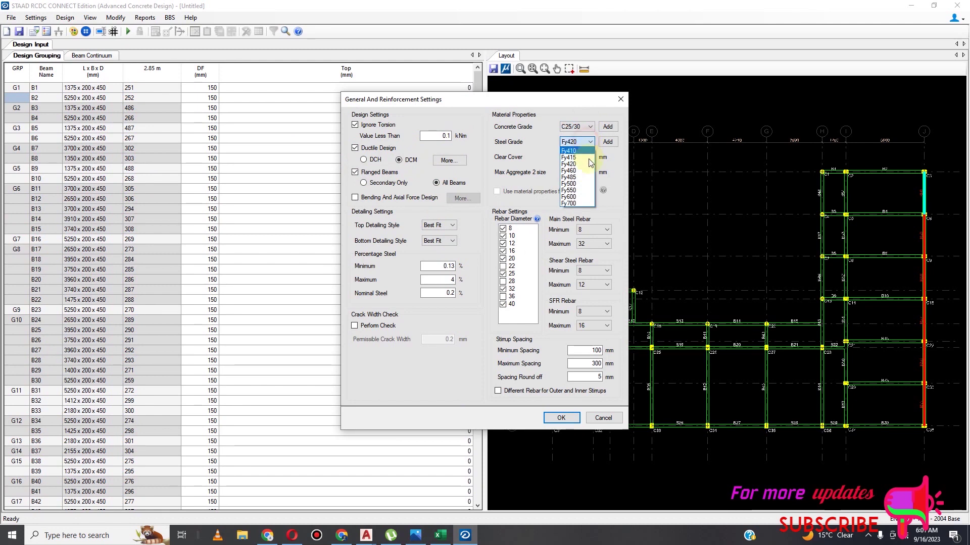
pyautogui.click(581, 191)
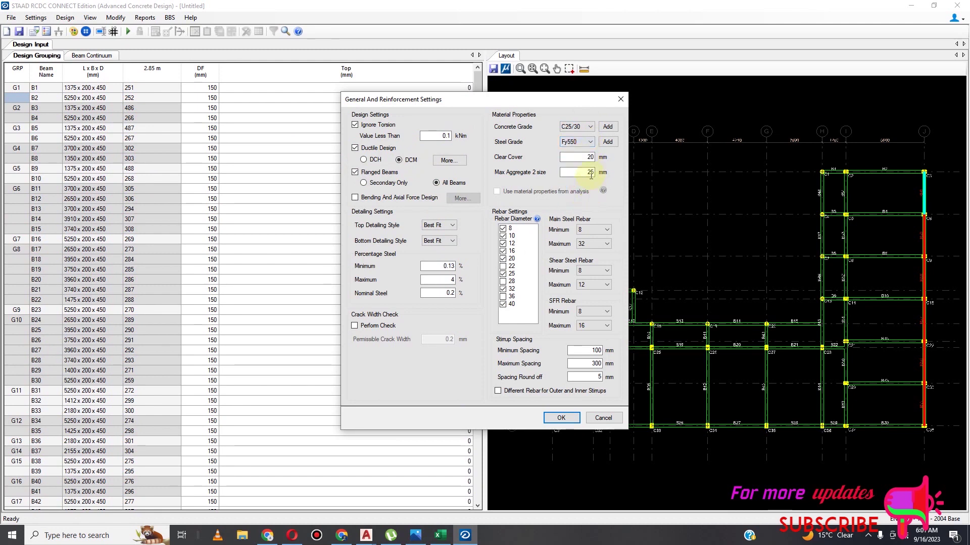
pyautogui.click(584, 157)
pyautogui.press('BackSpace')
pyautogui.press('BackSpace')
pyautogui.write('2')
pyautogui.click(590, 142)
pyautogui.click(590, 170)
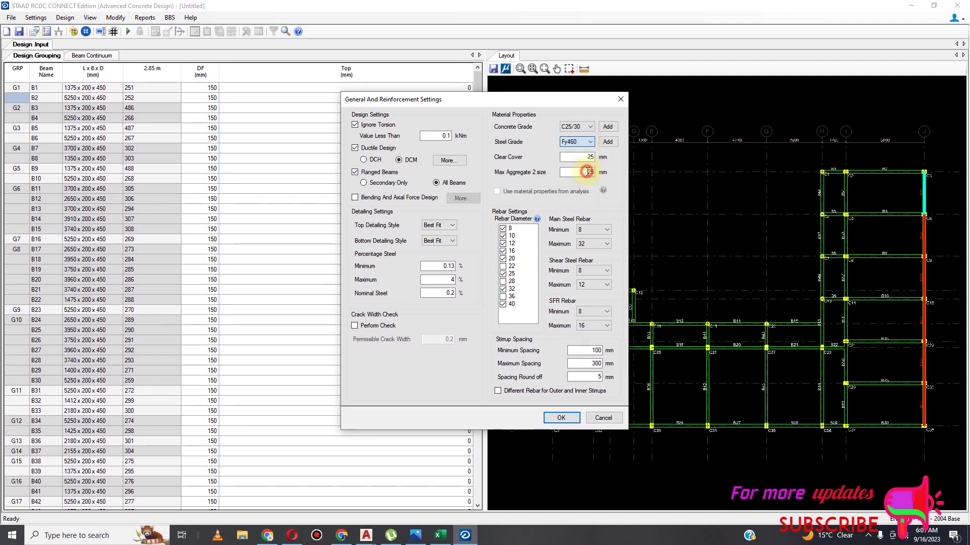
pyautogui.click(592, 157)
# Set the minimum main rebar diameter to 16 and the minimum stirrup spacing to 200 mm, and apply the reinforcement settings
pyautogui.click(606, 230)
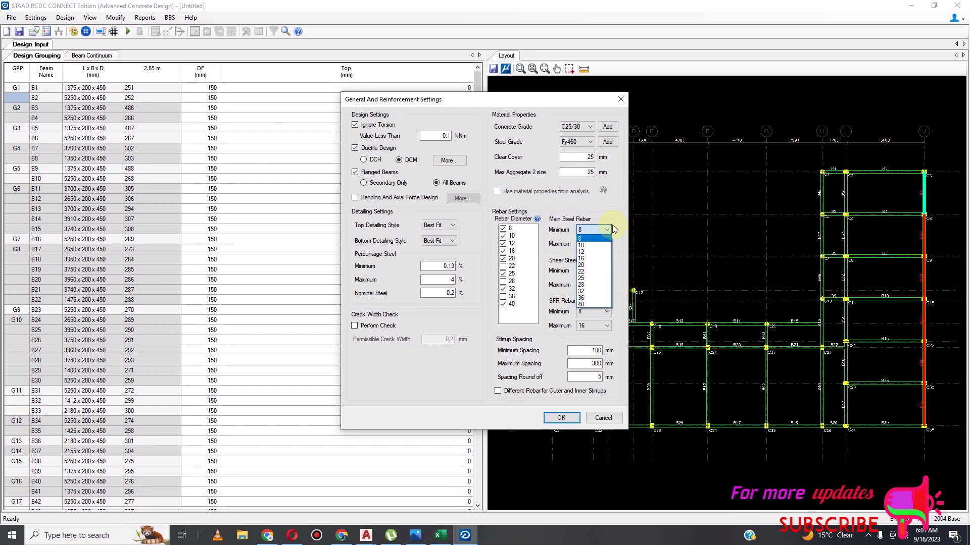
pyautogui.click(590, 258)
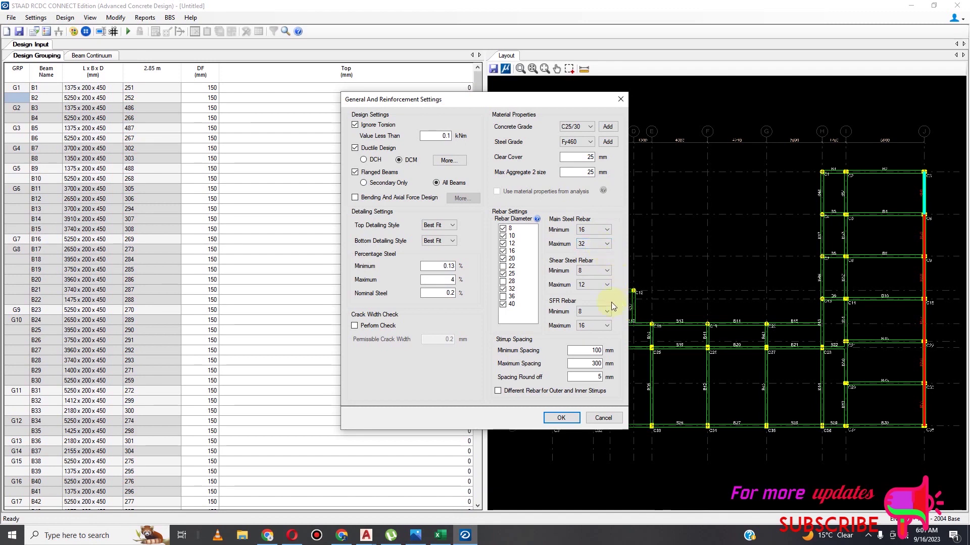
pyautogui.doubleClick(593, 353)
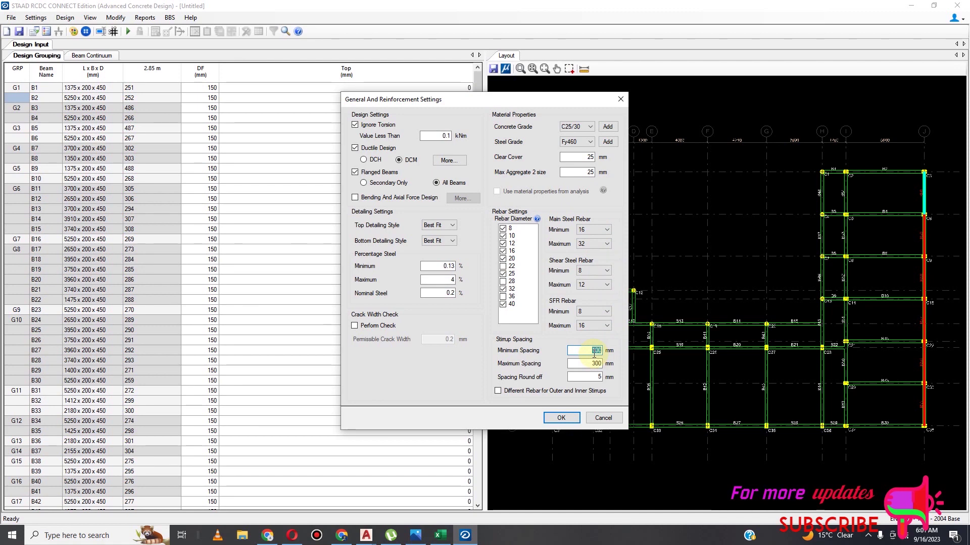
pyautogui.write('200')
pyautogui.click(591, 362)
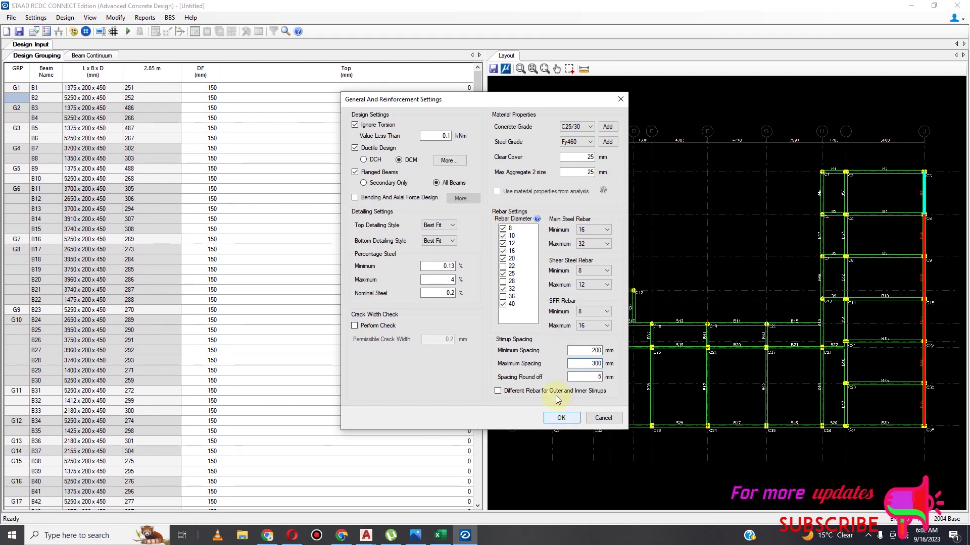
pyautogui.press('Return')
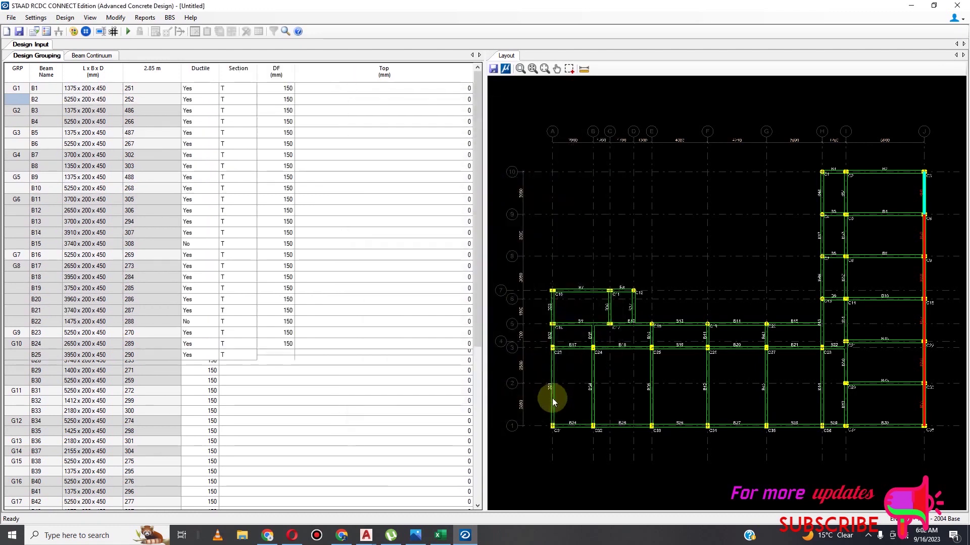
# In the basic load cases, assign the type Earthquake X to load 1 EQ X and Earthquake Z to load 2 EQ Z
pyautogui.click(36, 18)
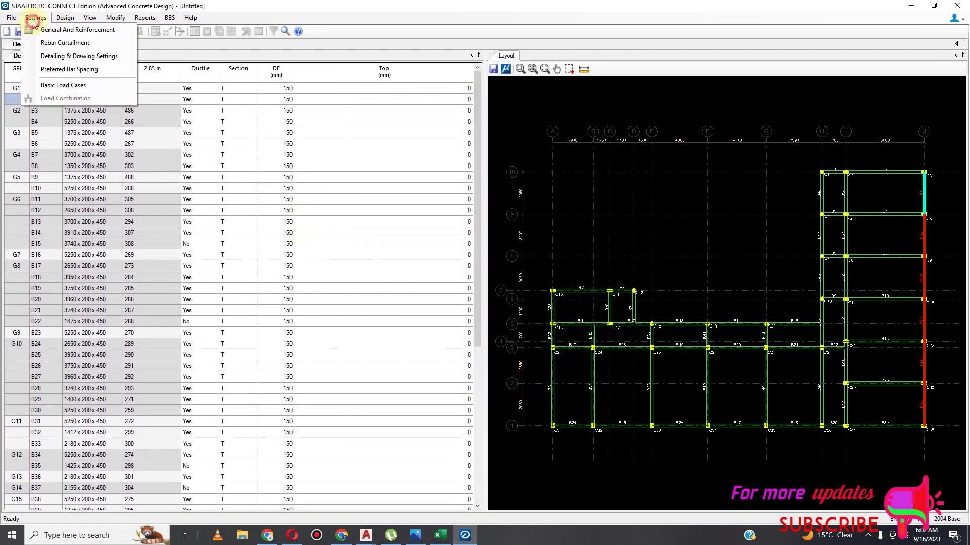
pyautogui.click(98, 85)
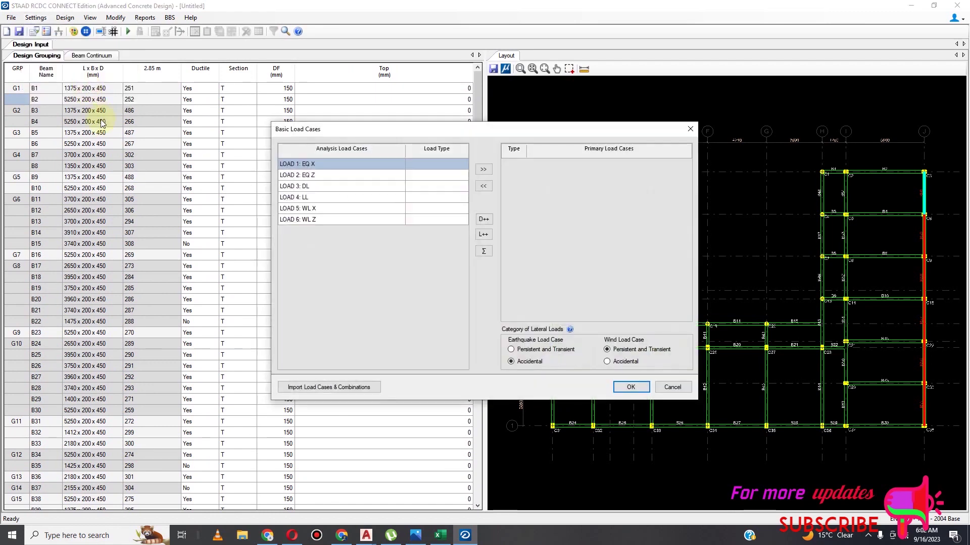
pyautogui.click(455, 164)
pyautogui.click(463, 164)
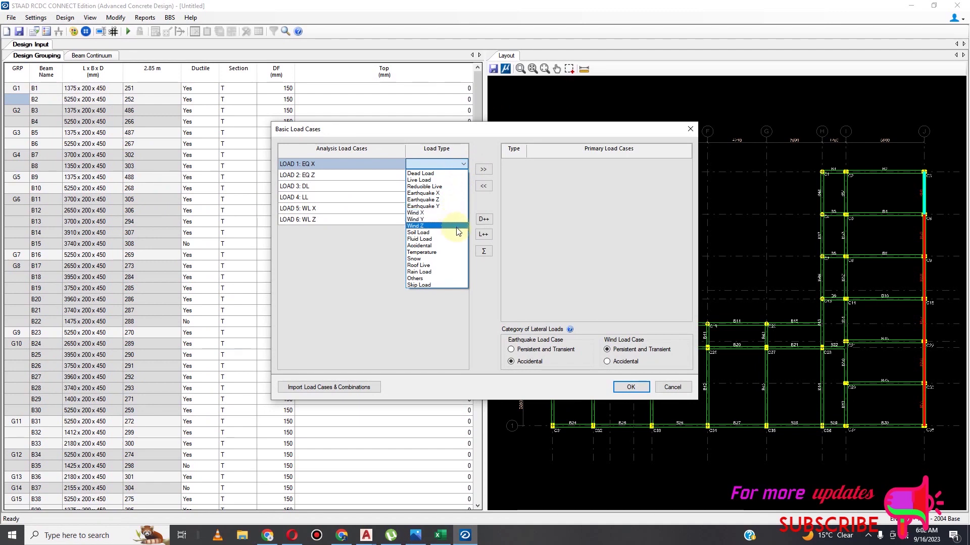
pyautogui.click(449, 195)
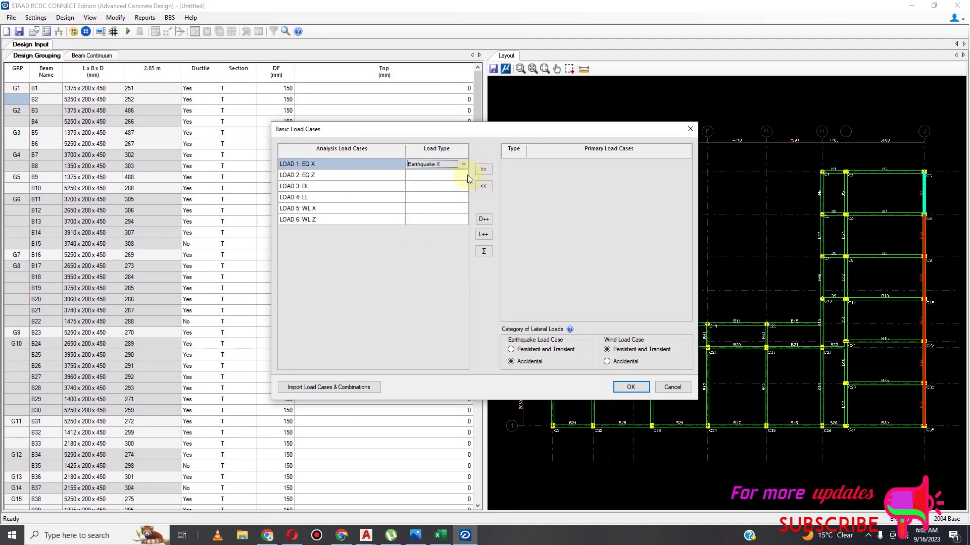
pyautogui.click(461, 175)
pyautogui.click(464, 174)
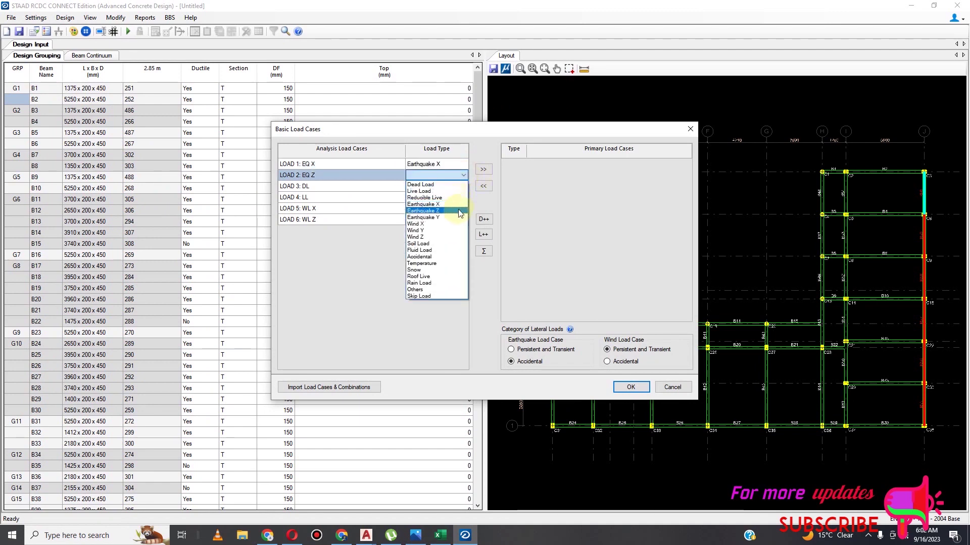
pyautogui.click(458, 211)
# Assign the type Dead Load to load 3 DL and Live Load to load 4 LL
pyautogui.click(461, 187)
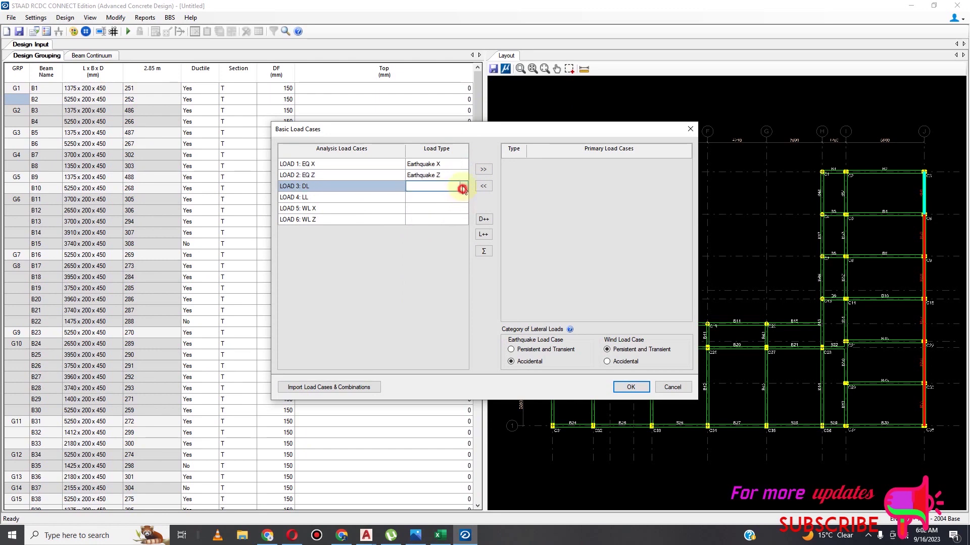
pyautogui.click(463, 186)
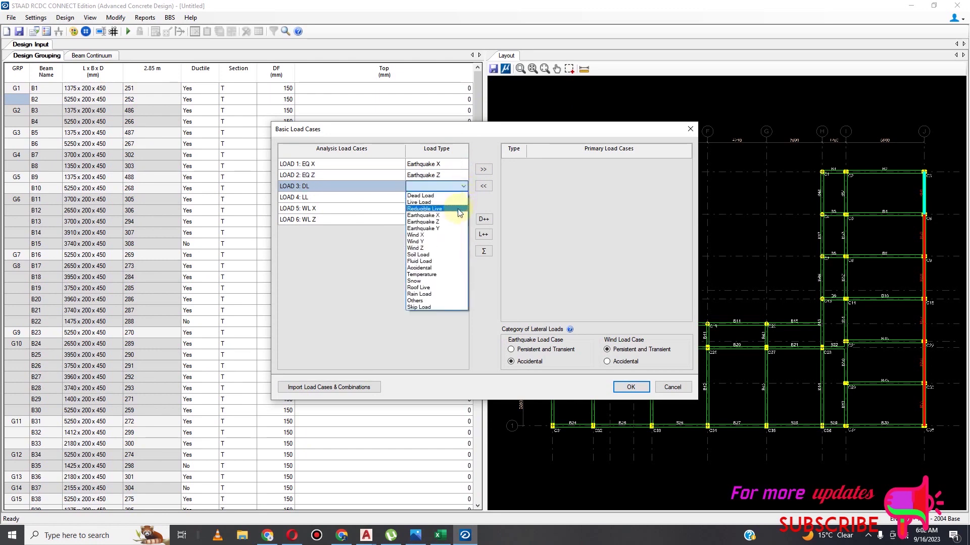
pyautogui.click(447, 196)
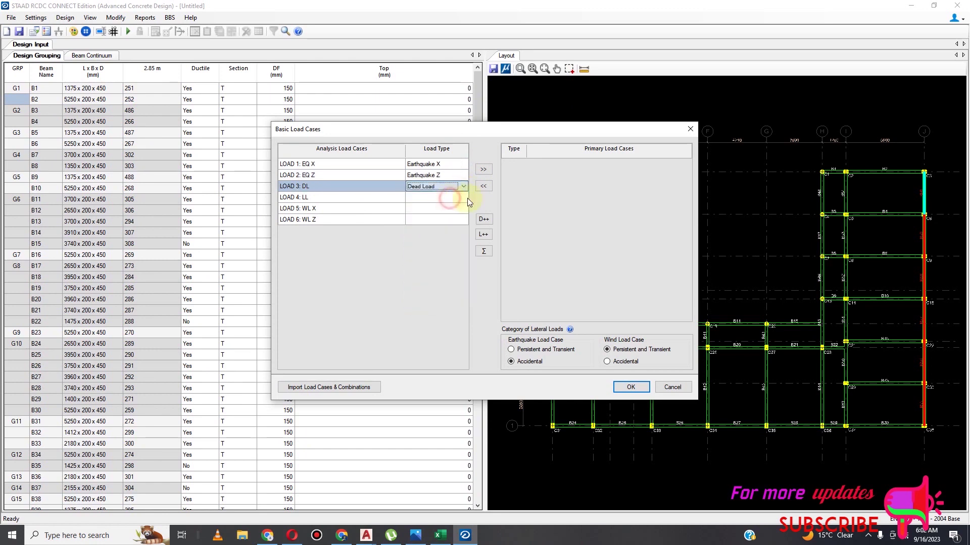
pyautogui.click(462, 197)
pyautogui.click(463, 198)
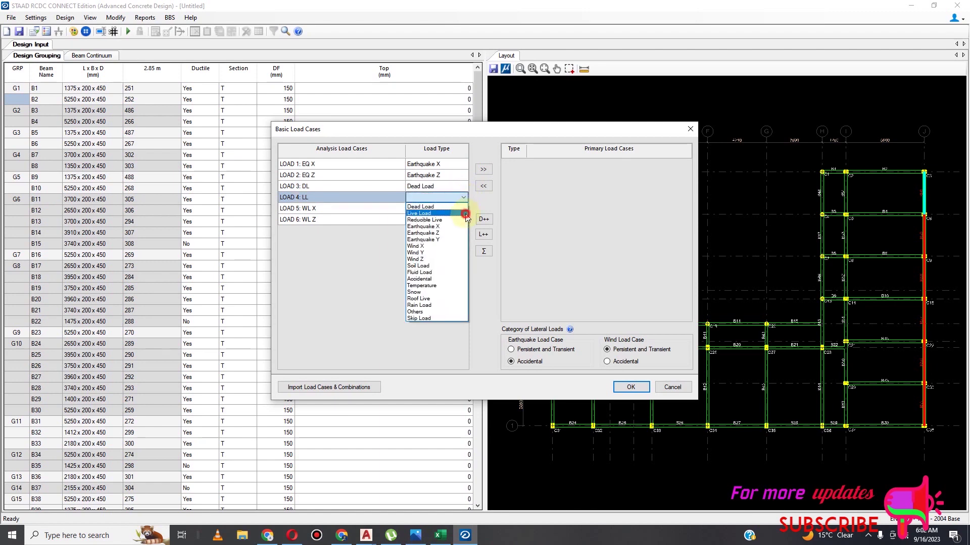
pyautogui.click(465, 214)
# Assign the type Wind X to load 5 WL X
pyautogui.click(463, 209)
pyautogui.click(463, 209)
pyautogui.click(463, 209)
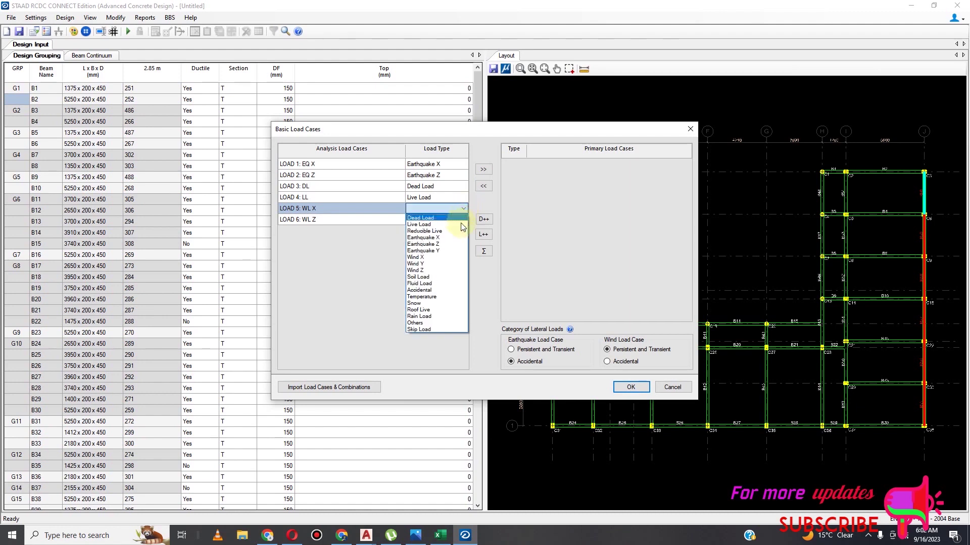
pyautogui.click(446, 258)
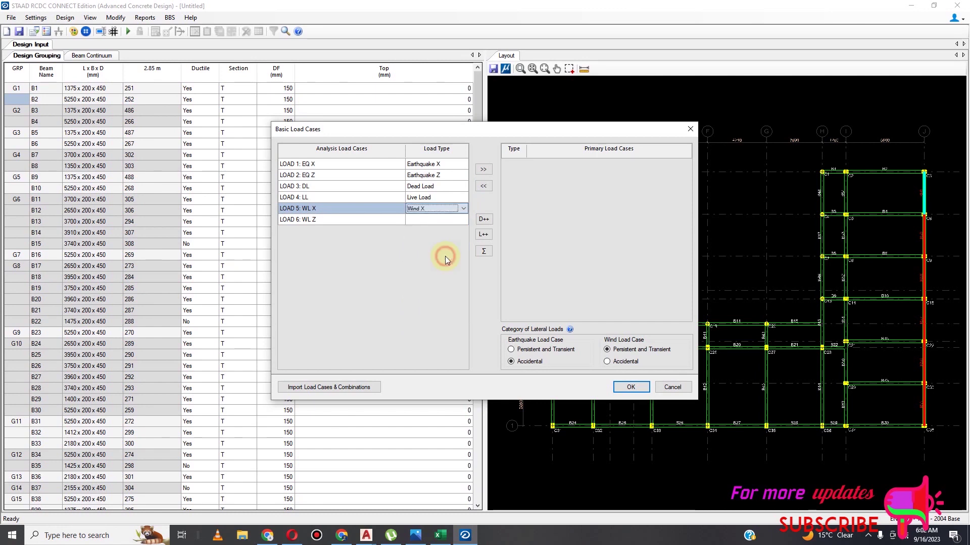
# Assign the Wind Z load type to analysis load case LOAD 6: WL Z
pyautogui.click(463, 221)
pyautogui.click(462, 222)
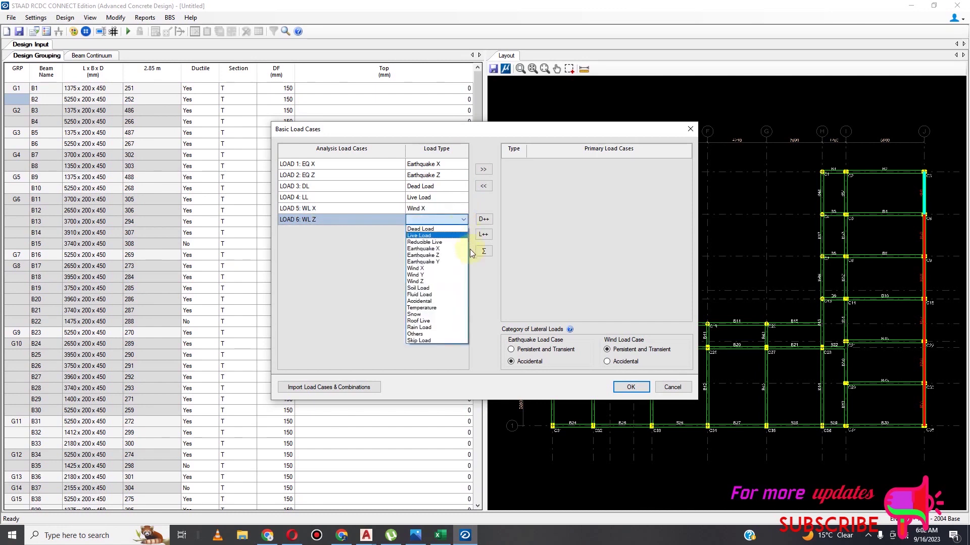
pyautogui.click(450, 281)
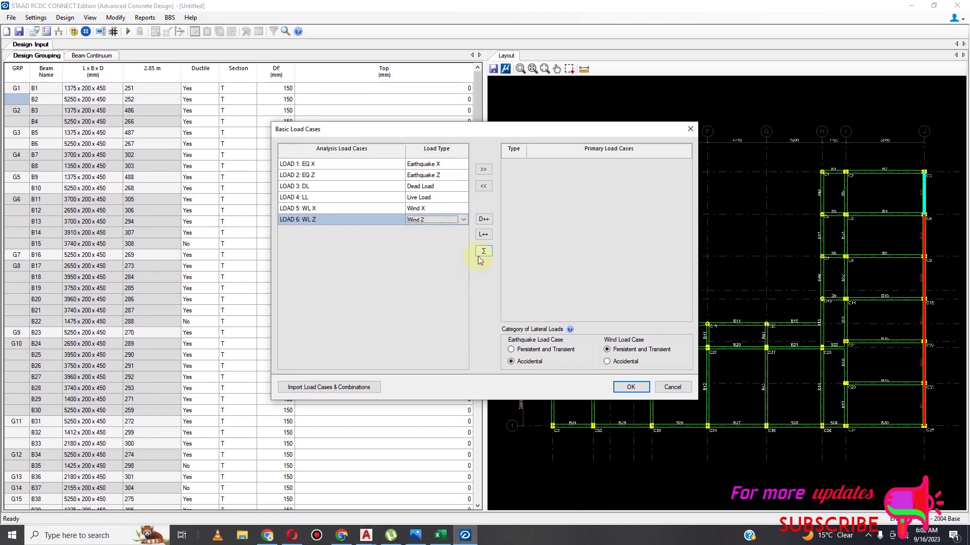
# Add all six analysis load cases to the primary load cases and accept the basic load case settings
pyautogui.moveTo(438, 164); pyautogui.dragTo(416, 232)
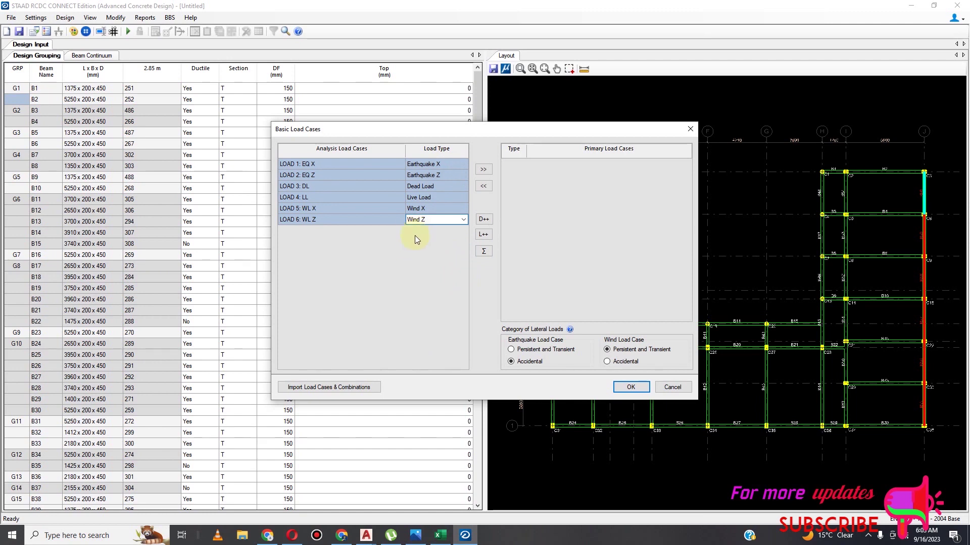
pyautogui.click(483, 170)
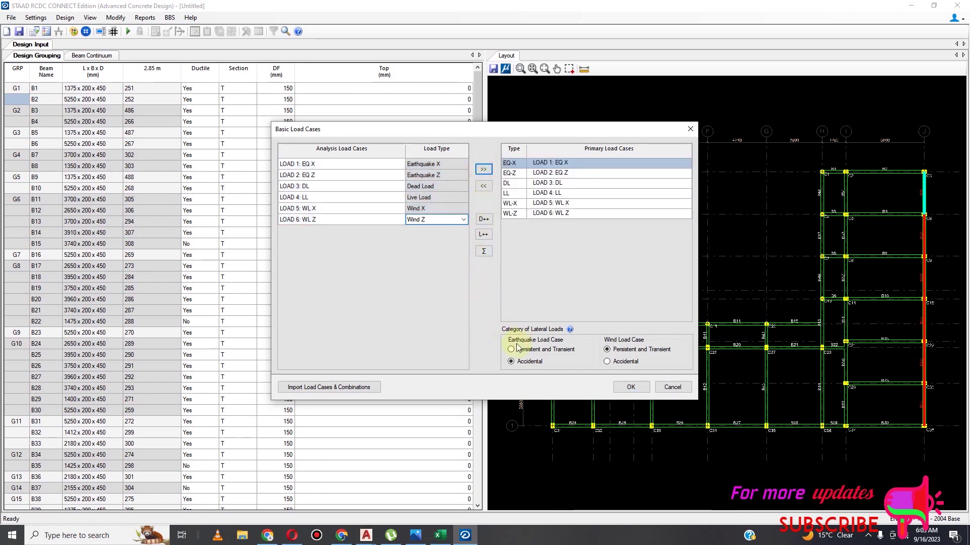
pyautogui.click(631, 388)
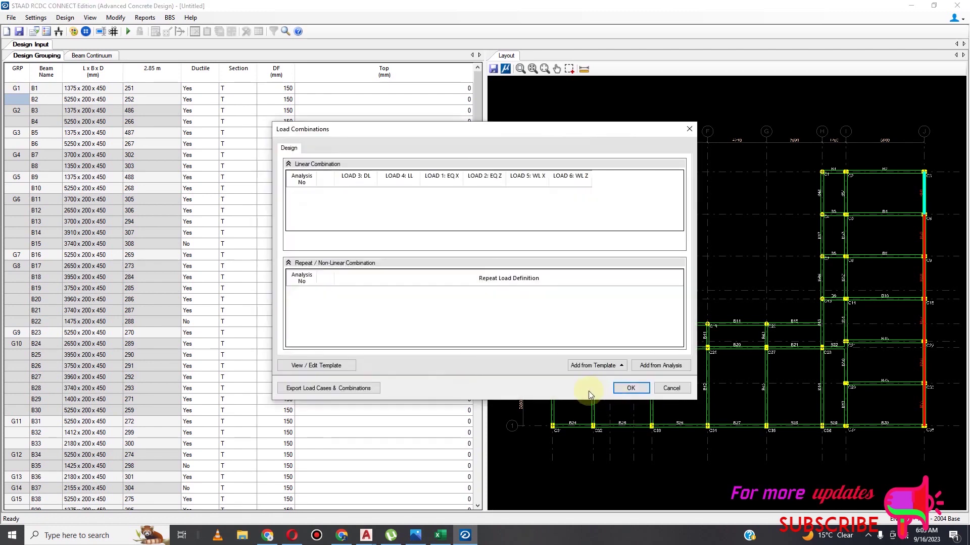
# Add the load combinations from the analysis and run the automatic design of the beams
pyautogui.click(652, 367)
pyautogui.click(628, 390)
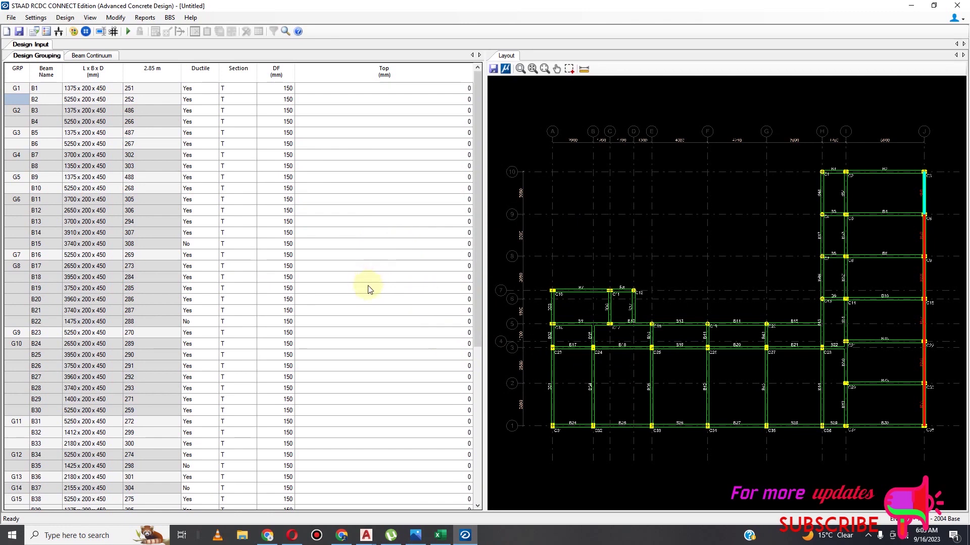
pyautogui.click(71, 19)
pyautogui.click(77, 30)
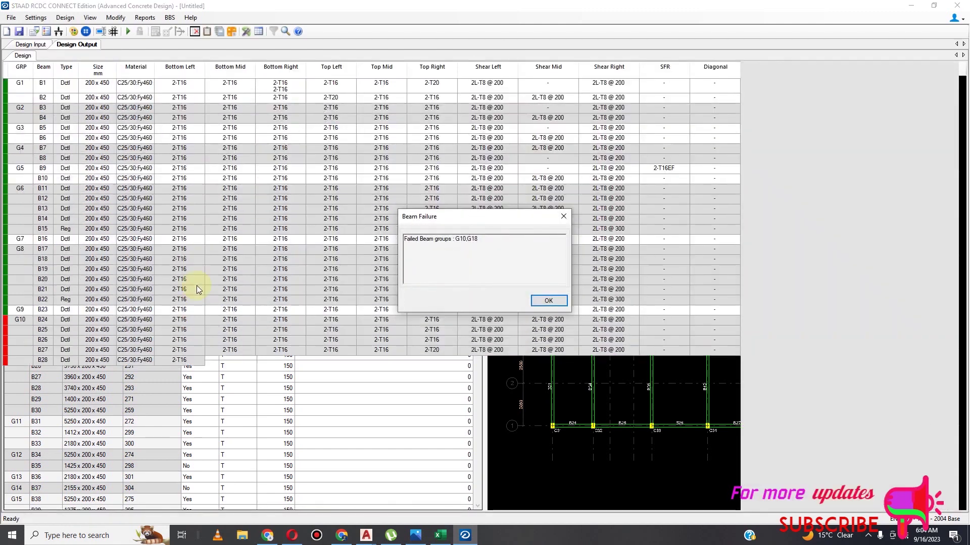
pyautogui.click(539, 303)
# Open failed beam group G10 for redesign and run its design to check the failure cause
pyautogui.rightClick(45, 321)
pyautogui.click(81, 346)
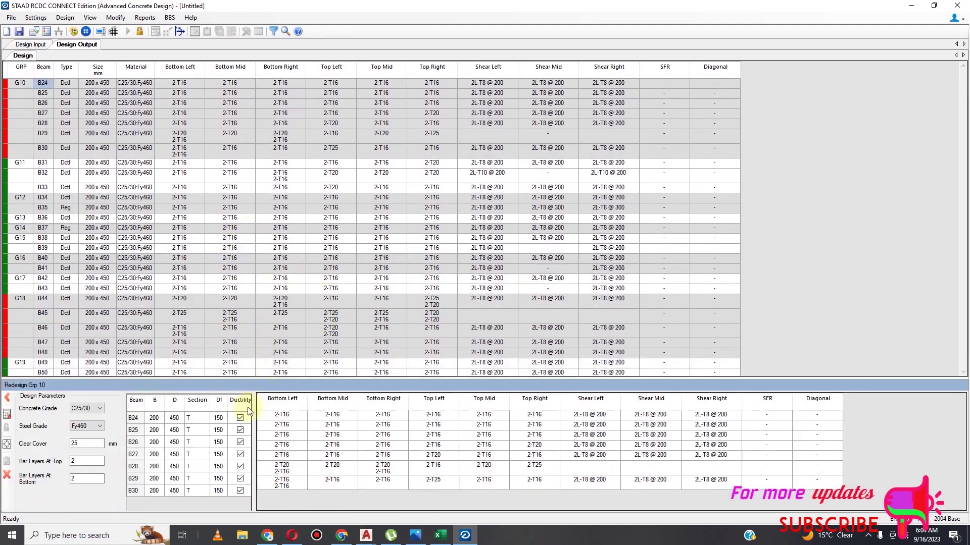
pyautogui.click(7, 415)
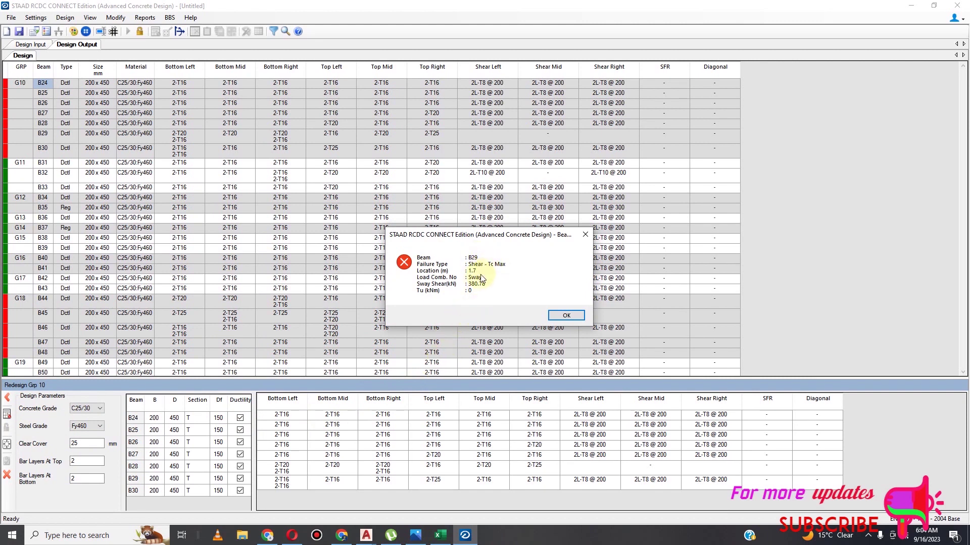
pyautogui.click(550, 317)
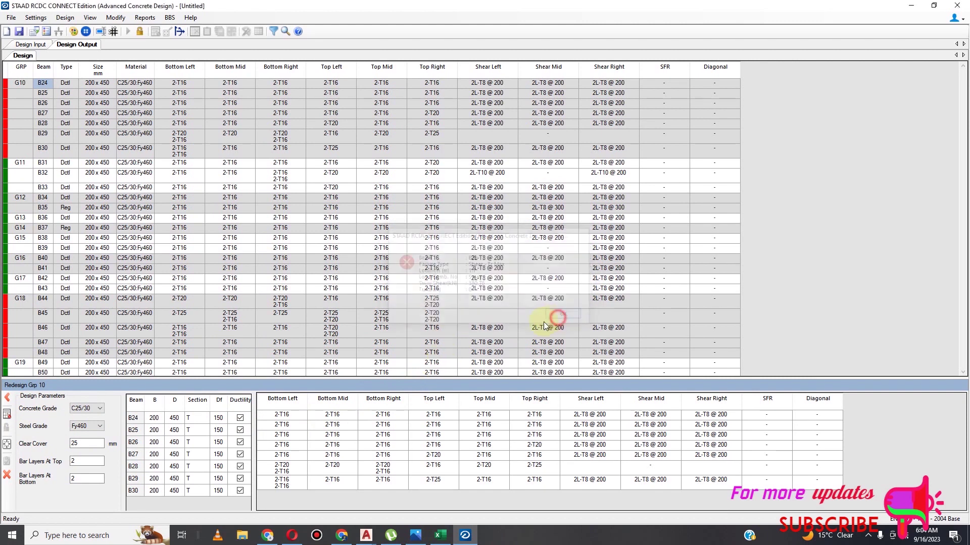
# Try a depth of 600 mm for beam B29 and redesign group G10
pyautogui.click(173, 478)
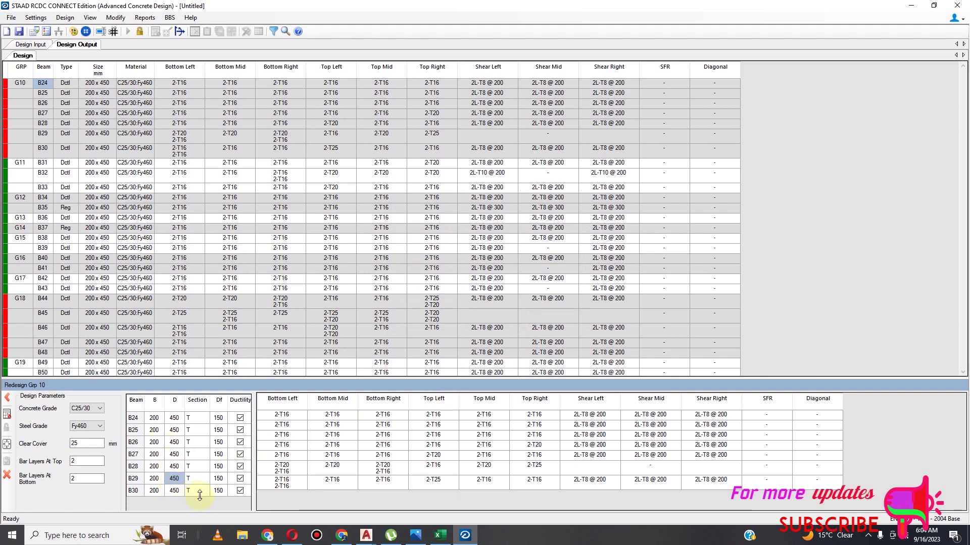
pyautogui.write('600')
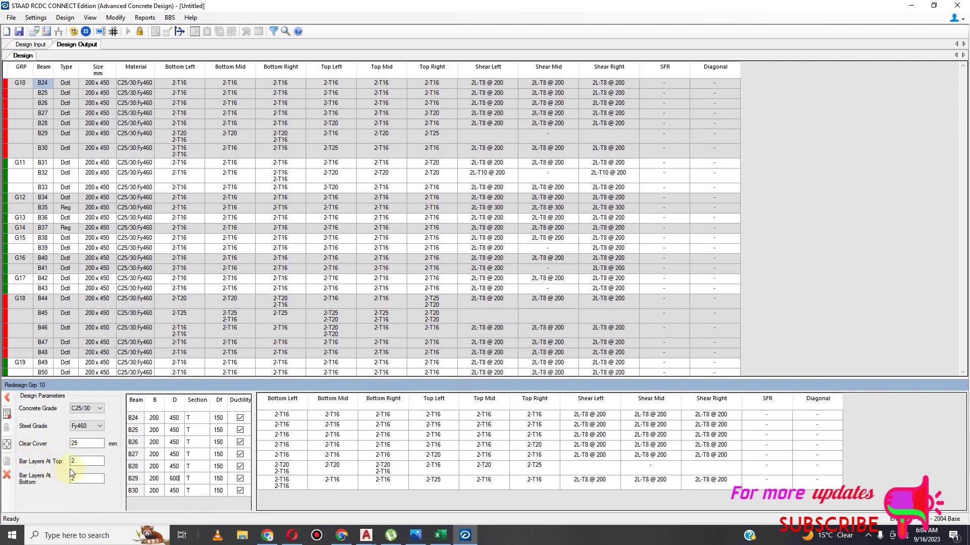
pyautogui.click(7, 415)
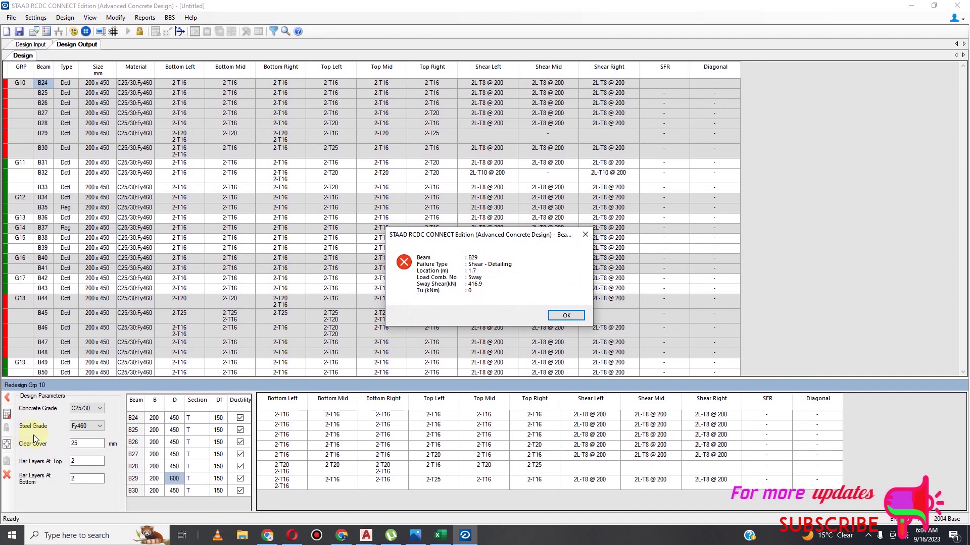
pyautogui.click(575, 318)
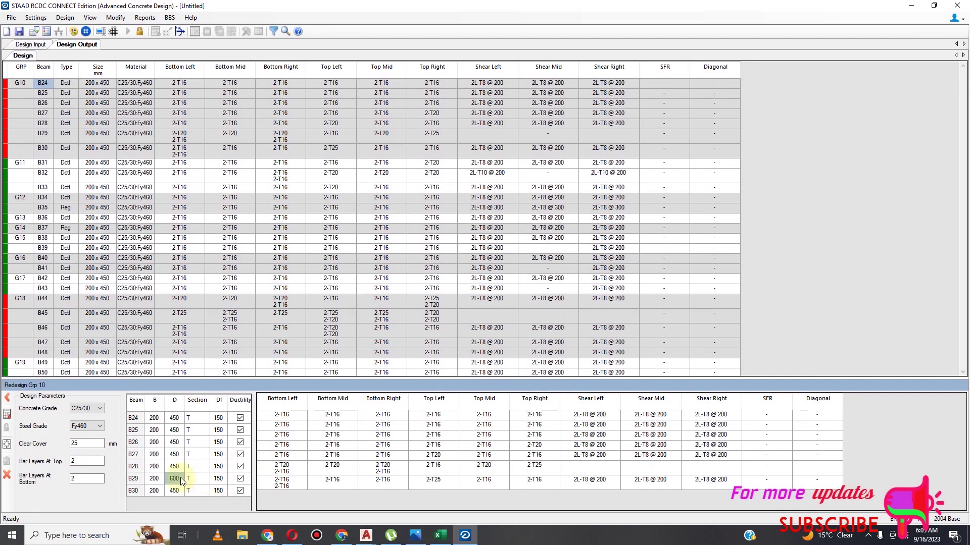
# Unlock the design to return to the editable beam design input
pyautogui.click(141, 37)
pyautogui.click(140, 32)
pyautogui.click(513, 303)
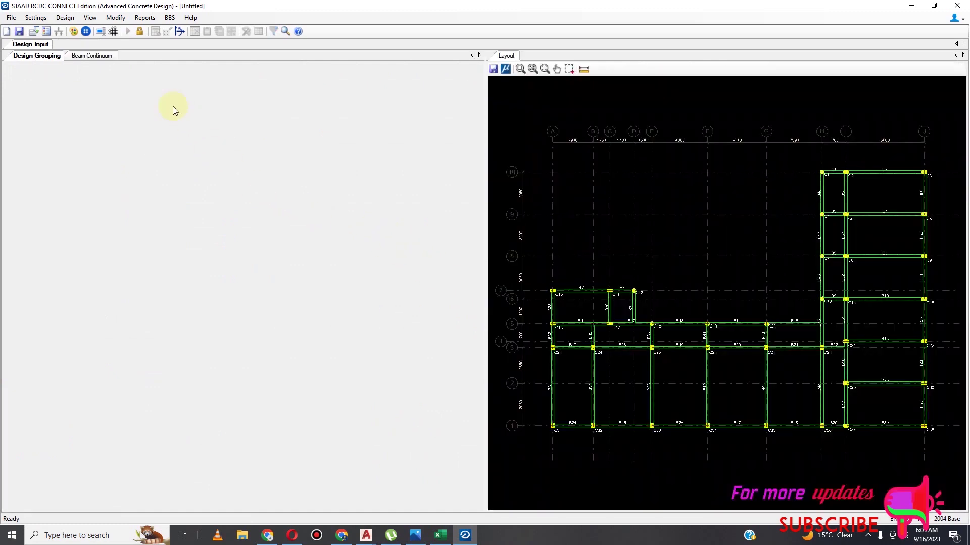
# Set the minimum stirrup spacing to 150 mm in the general and reinforcement settings and rerun the automatic beam design
pyautogui.click(36, 18)
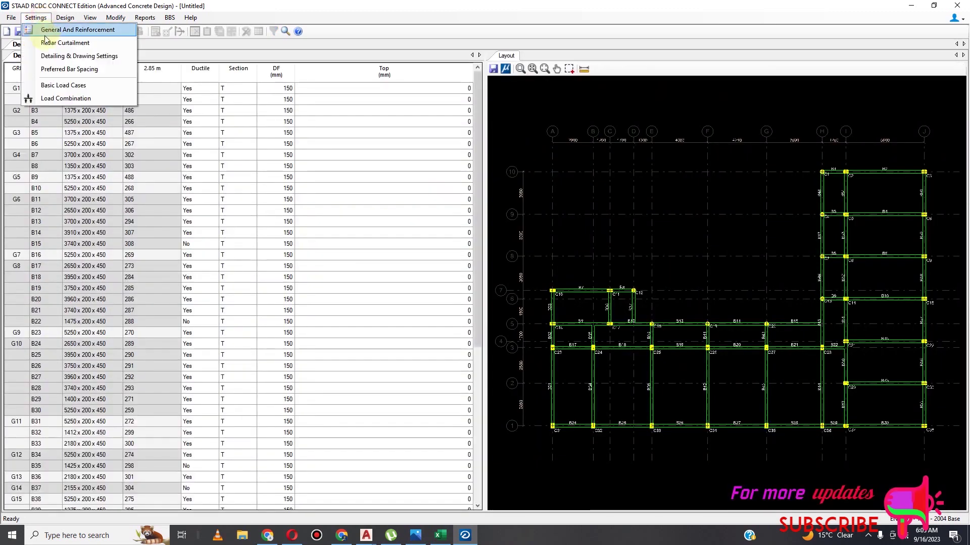
pyautogui.click(80, 29)
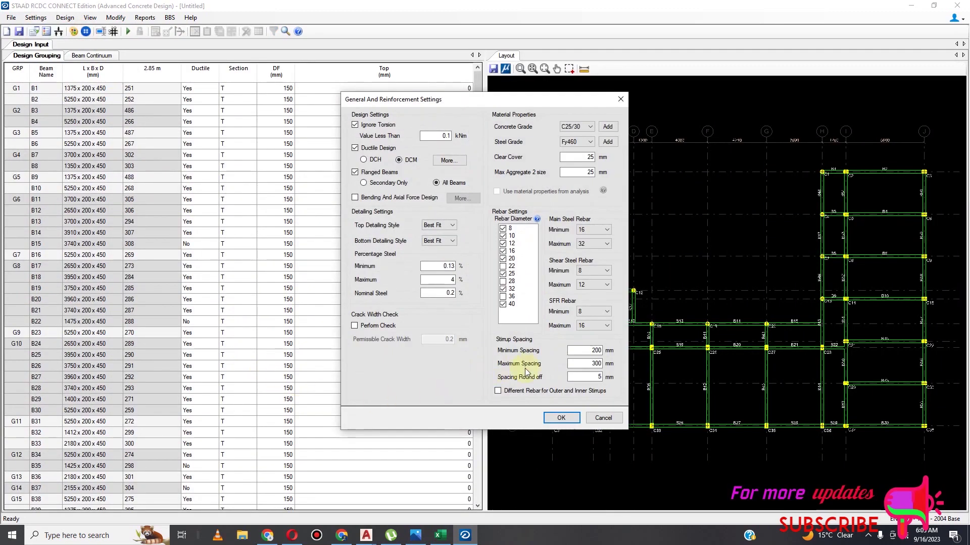
pyautogui.doubleClick(596, 350)
pyautogui.write('100')
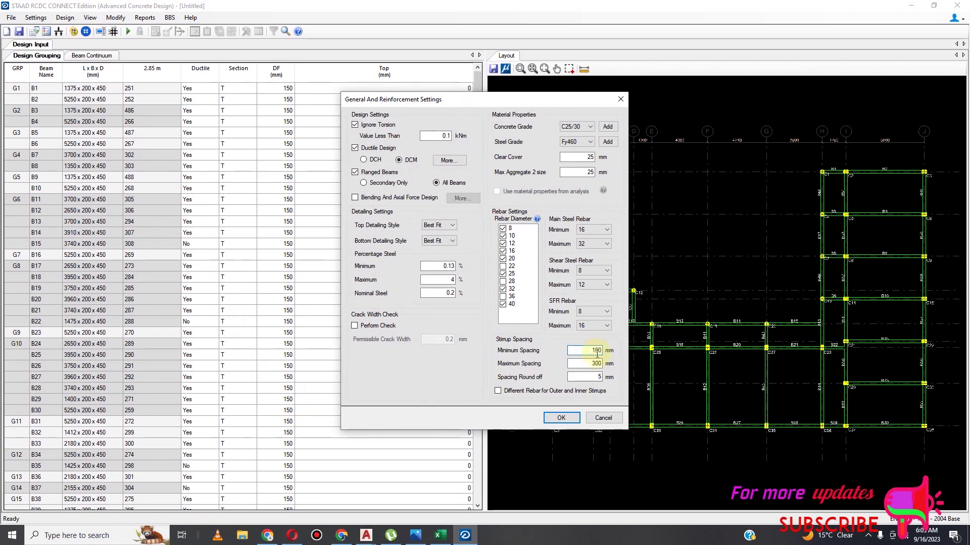
pyautogui.press('BackSpace')
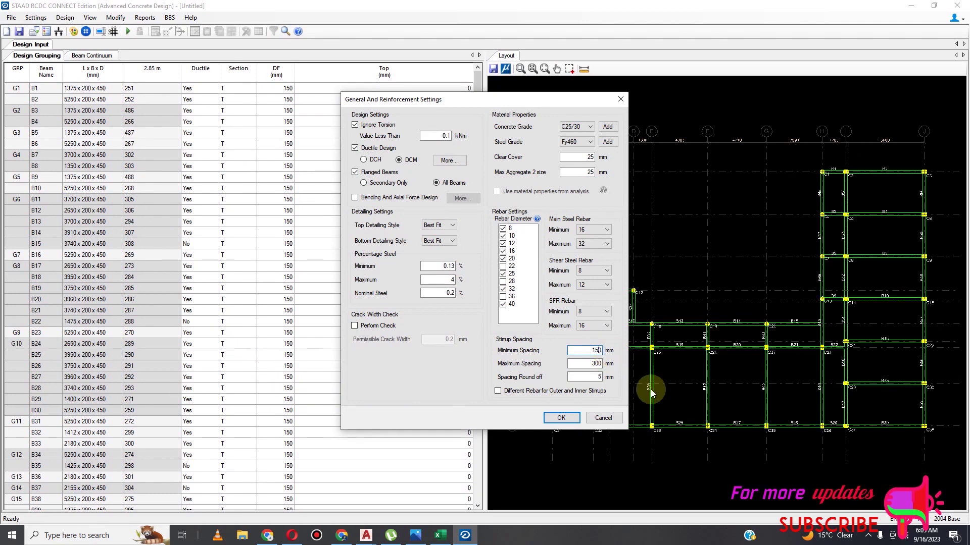
pyautogui.click(560, 418)
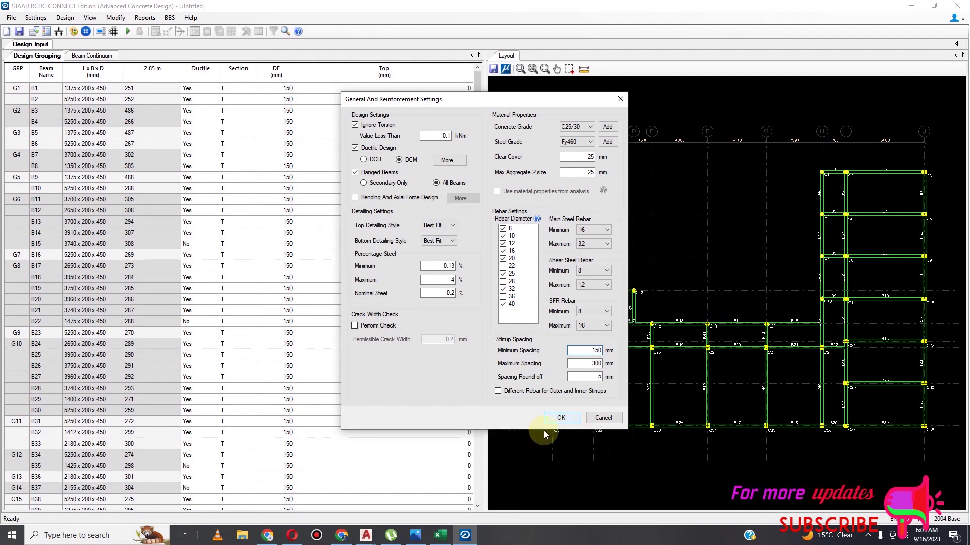
pyautogui.click(558, 419)
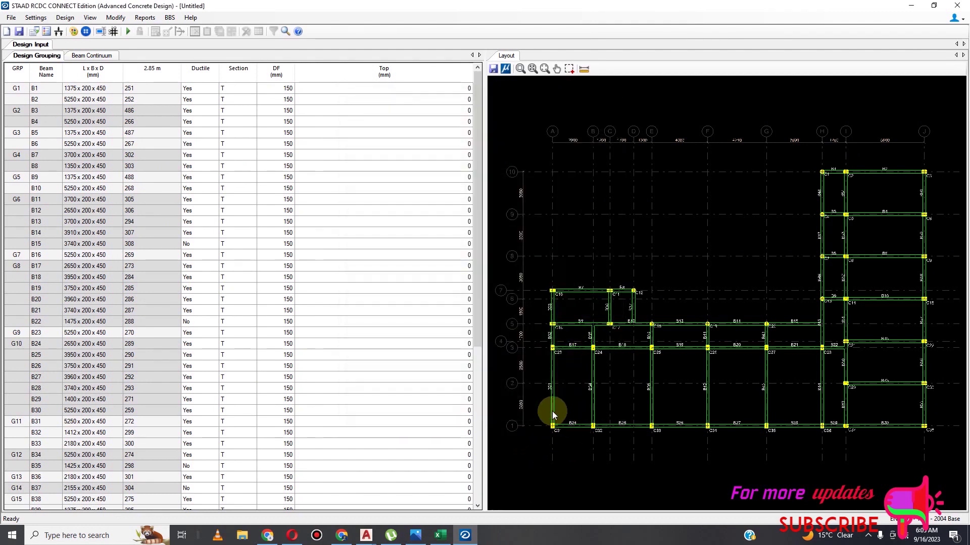
pyautogui.click(127, 32)
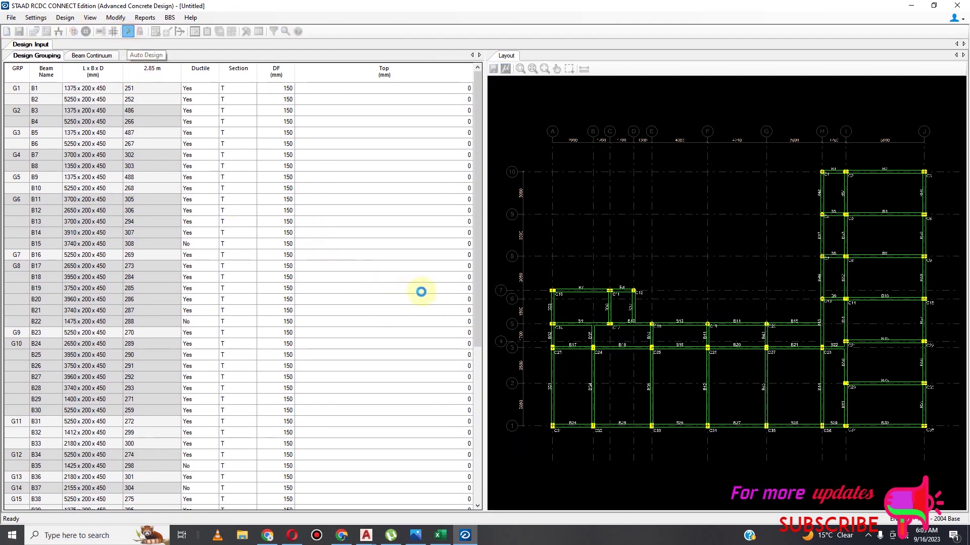
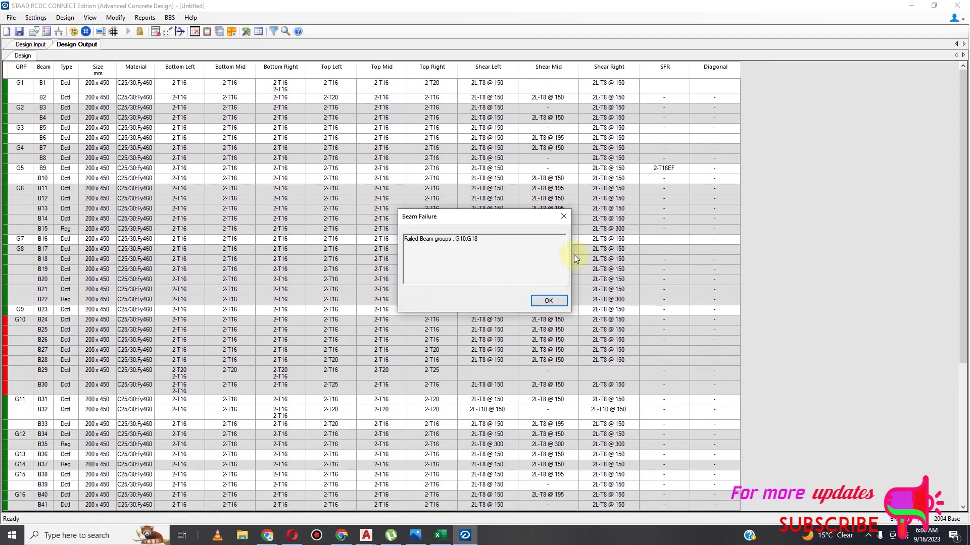
pyautogui.click(564, 217)
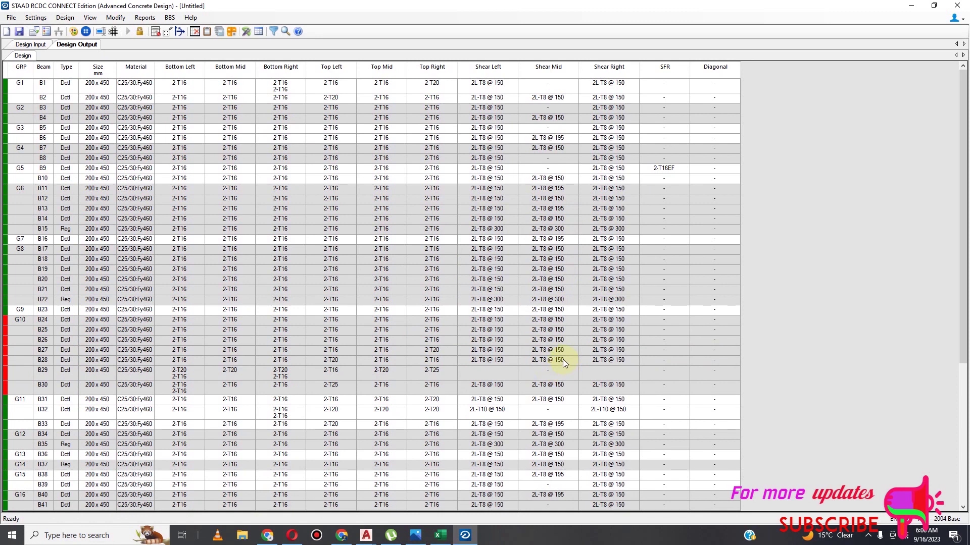
# Reopen beam group G10 for redesign and run its design with the existing beam sizes
pyautogui.scroll(-1, 576, 329)
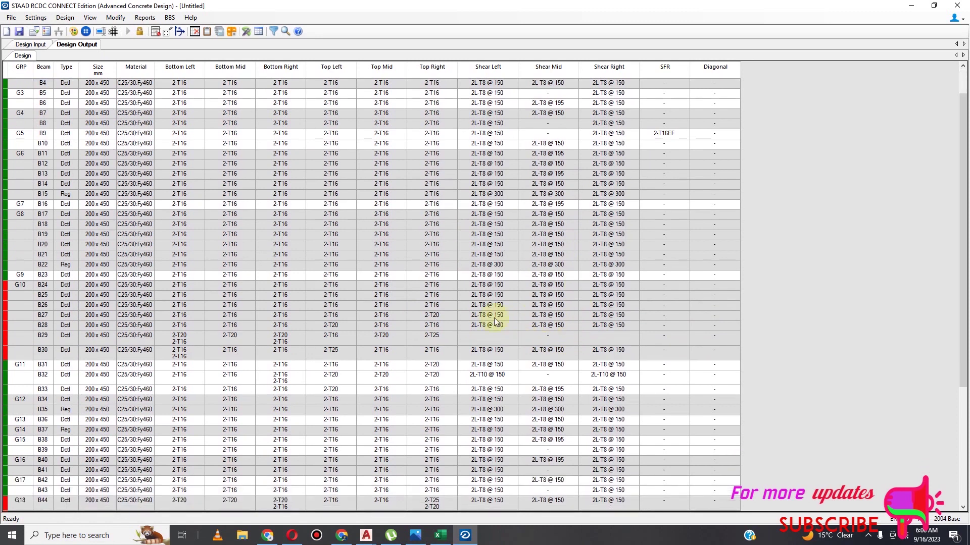
pyautogui.rightClick(26, 295)
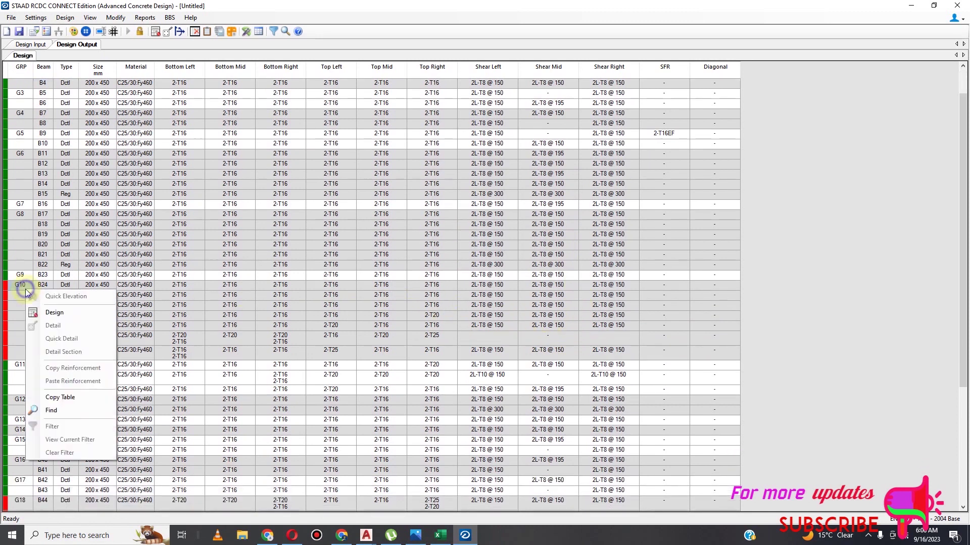
pyautogui.scroll(-2, 90, 303)
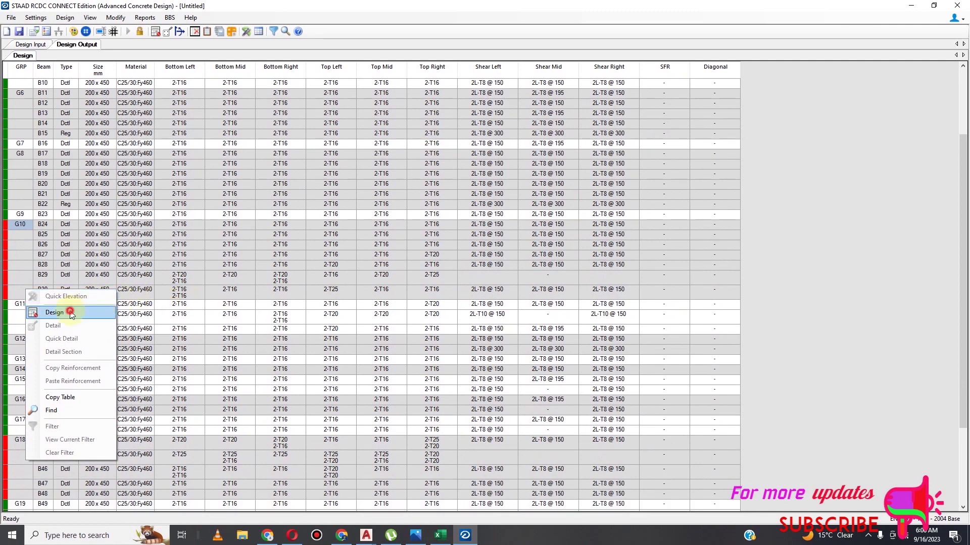
pyautogui.click(72, 312)
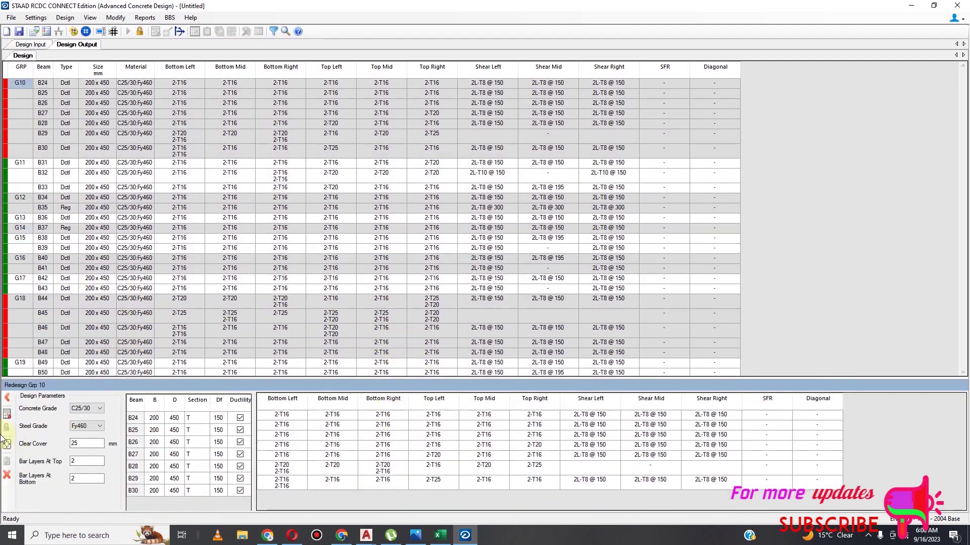
pyautogui.click(7, 414)
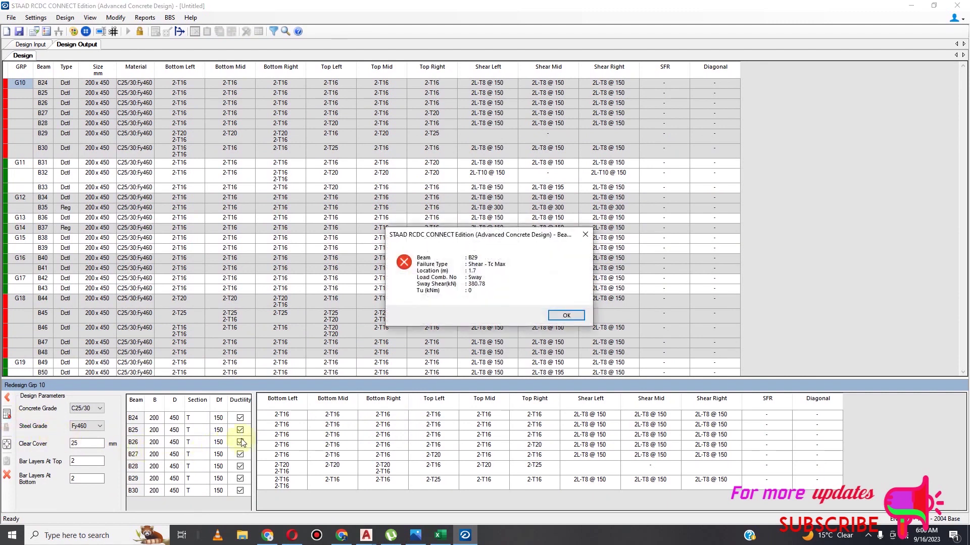
pyautogui.click(563, 316)
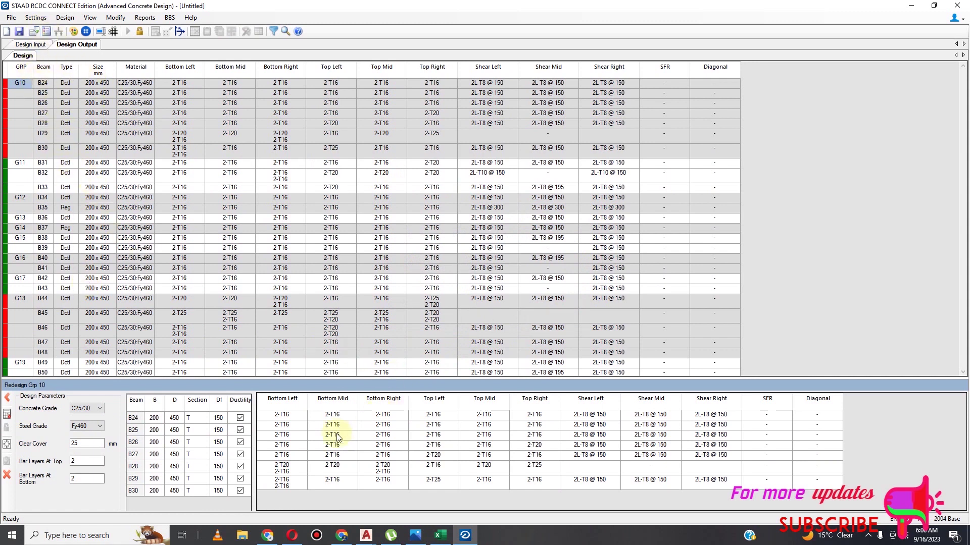
# Set the depth of beam B29 to 600 mm in the group G10 redesign
pyautogui.click(219, 419)
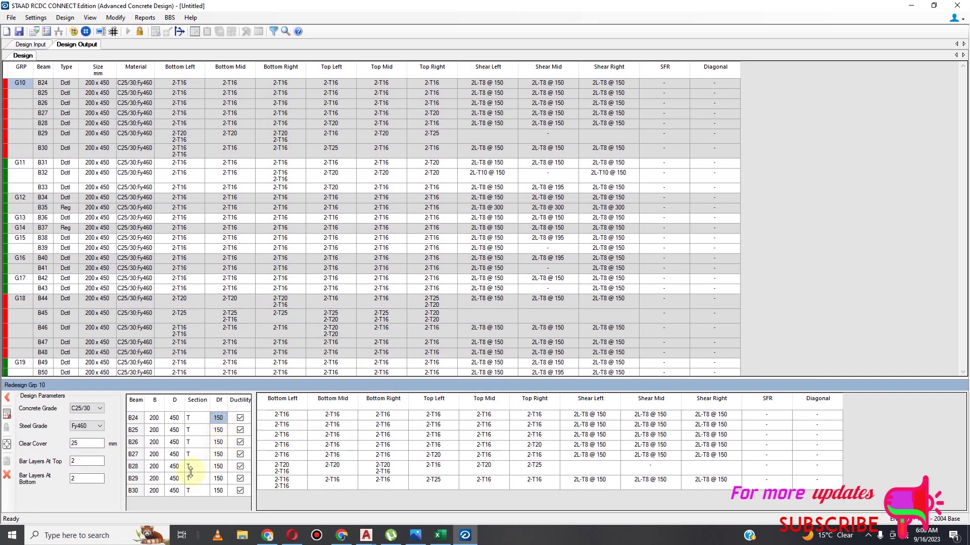
pyautogui.click(99, 427)
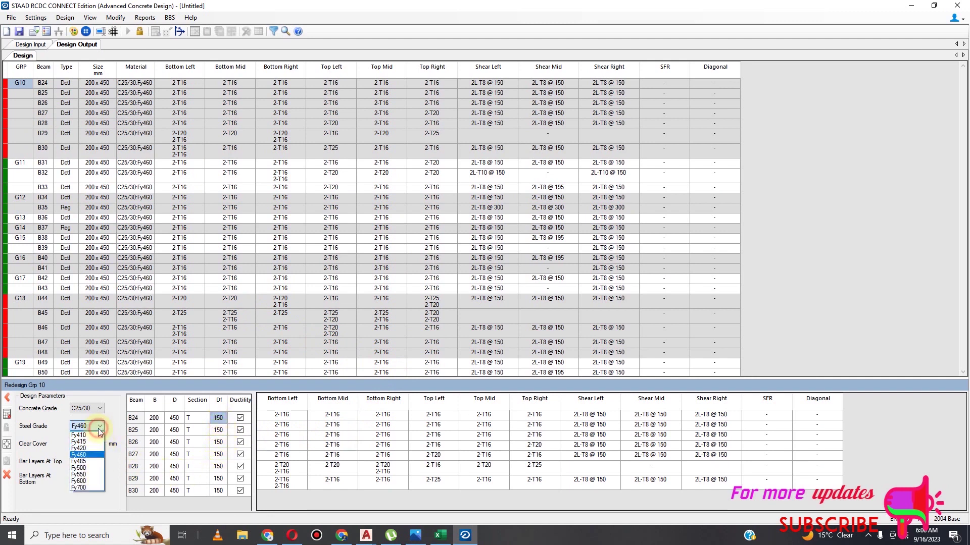
pyautogui.click(99, 426)
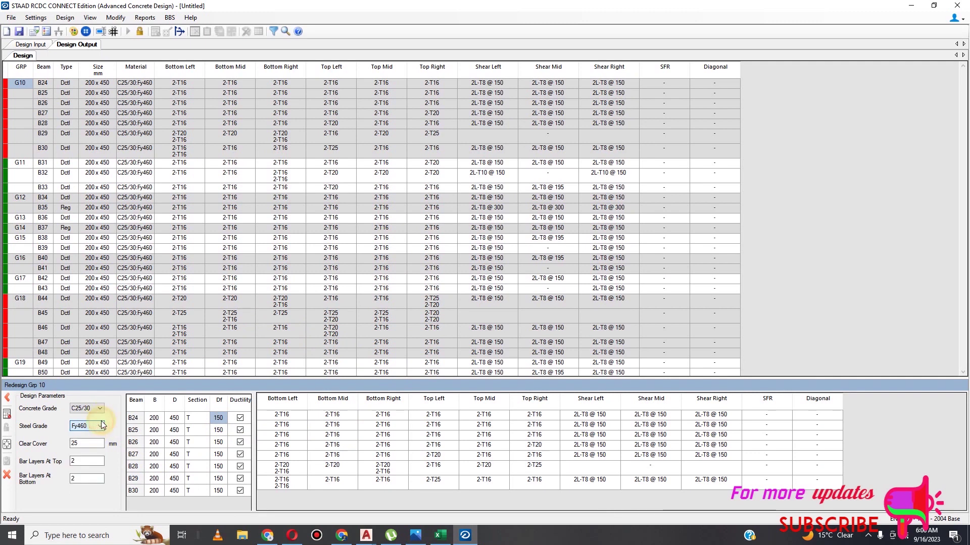
pyautogui.click(176, 480)
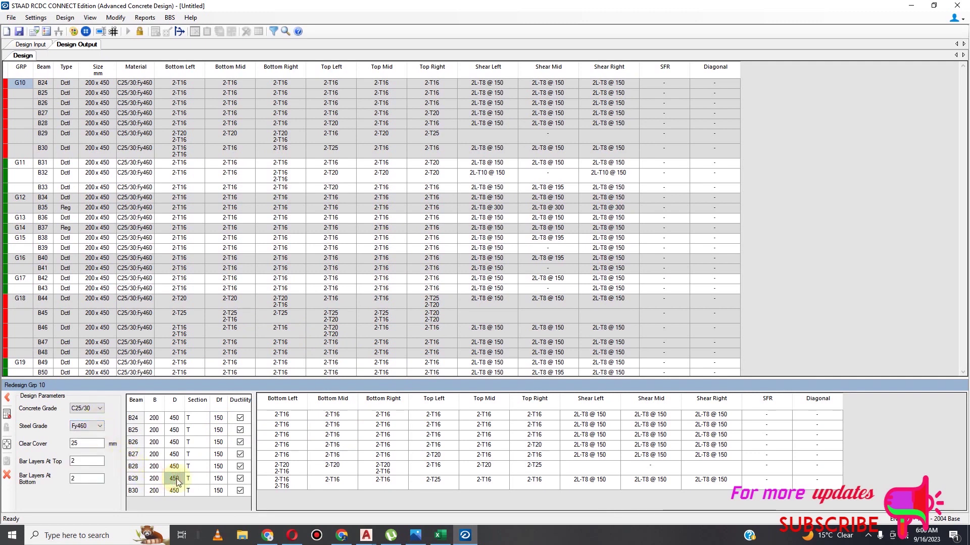
pyautogui.write('600')
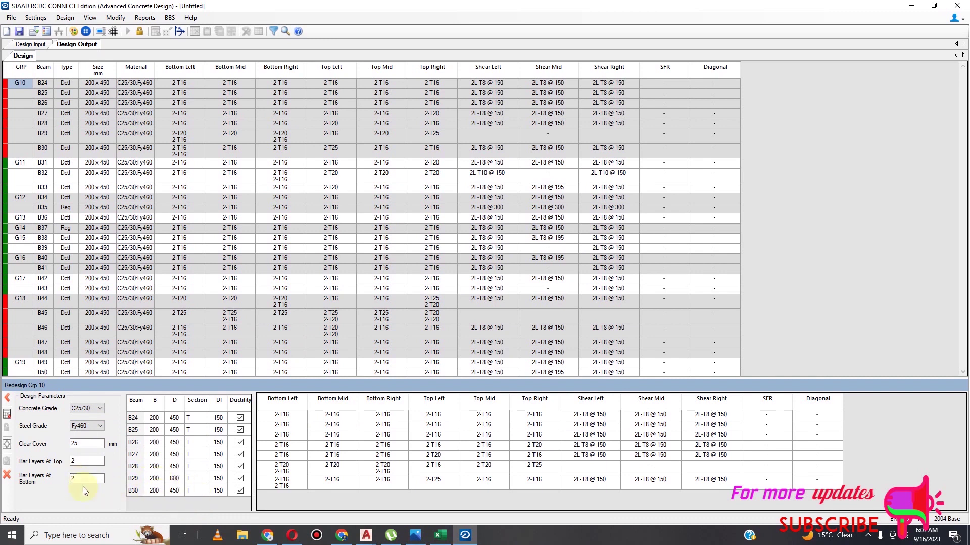
# Commit the modified depth of beam B29 and run the group G10 redesign
pyautogui.click(154, 478)
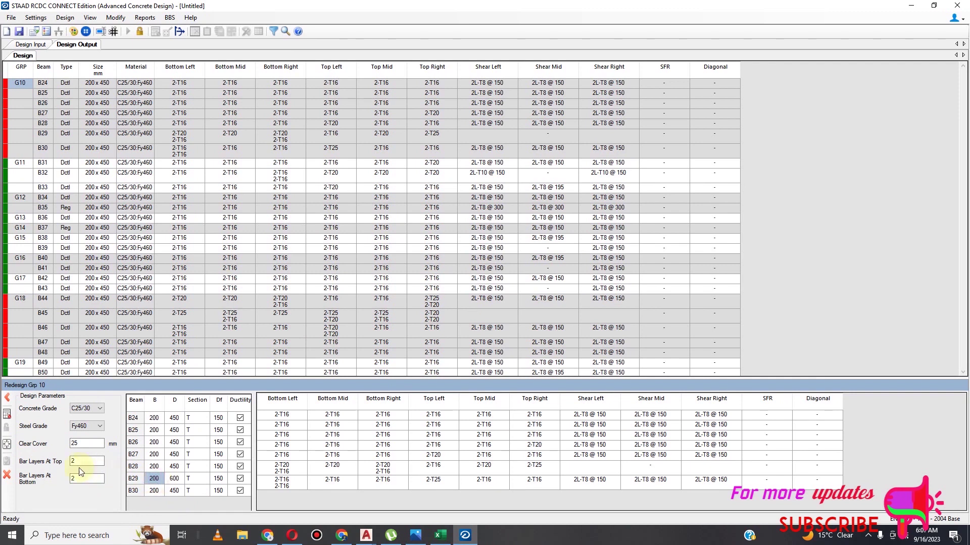
pyautogui.click(8, 415)
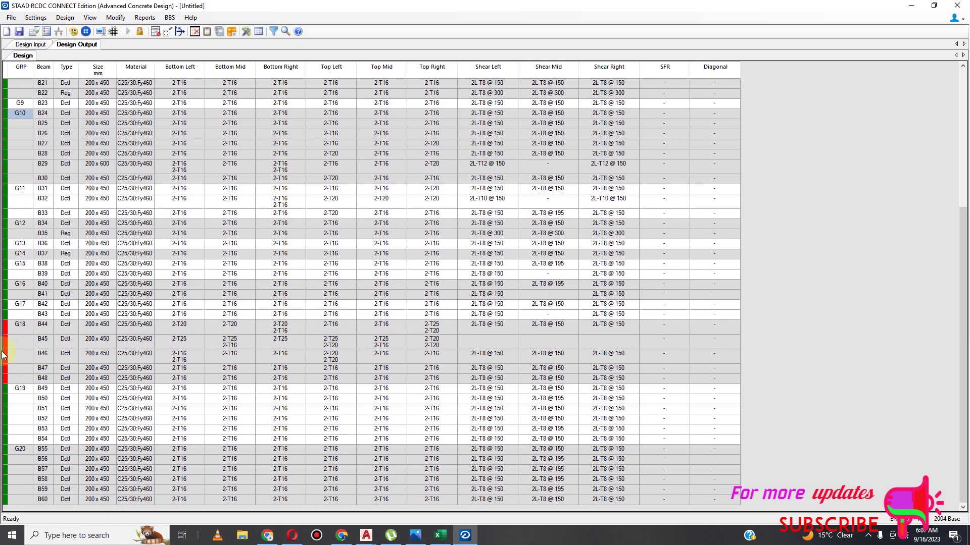
# Open beam group G18 for redesign and run its design with the existing beam sizes
pyautogui.click(13, 332)
pyautogui.rightClick(21, 328)
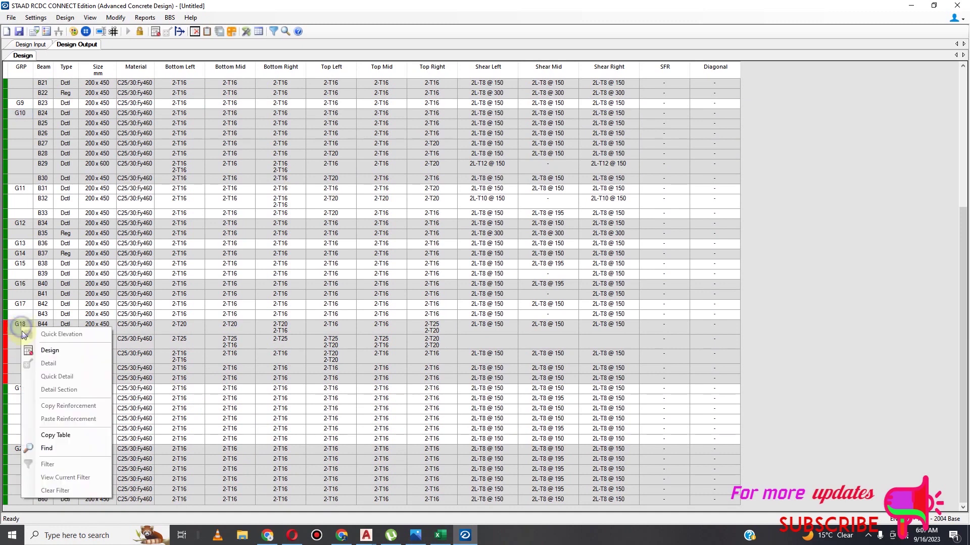
pyautogui.click(48, 352)
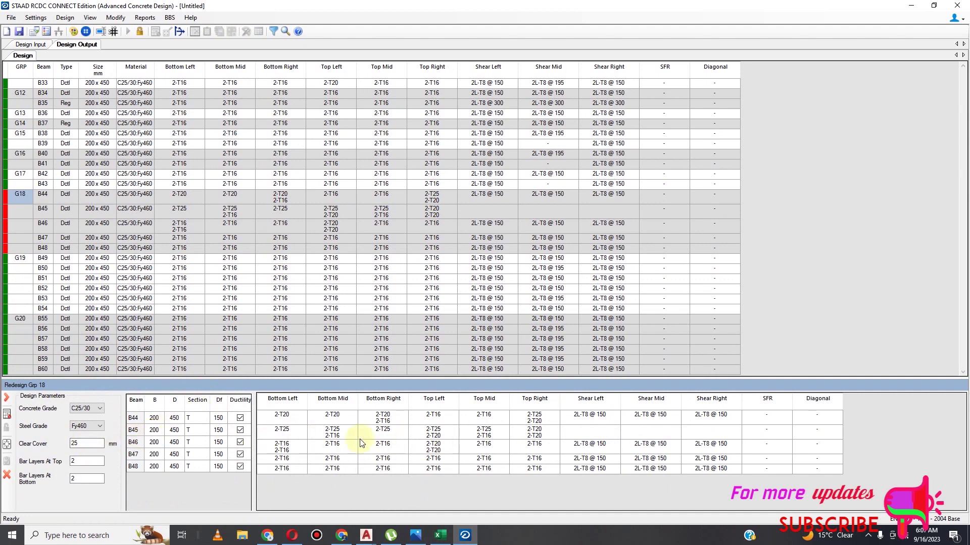
pyautogui.click(7, 415)
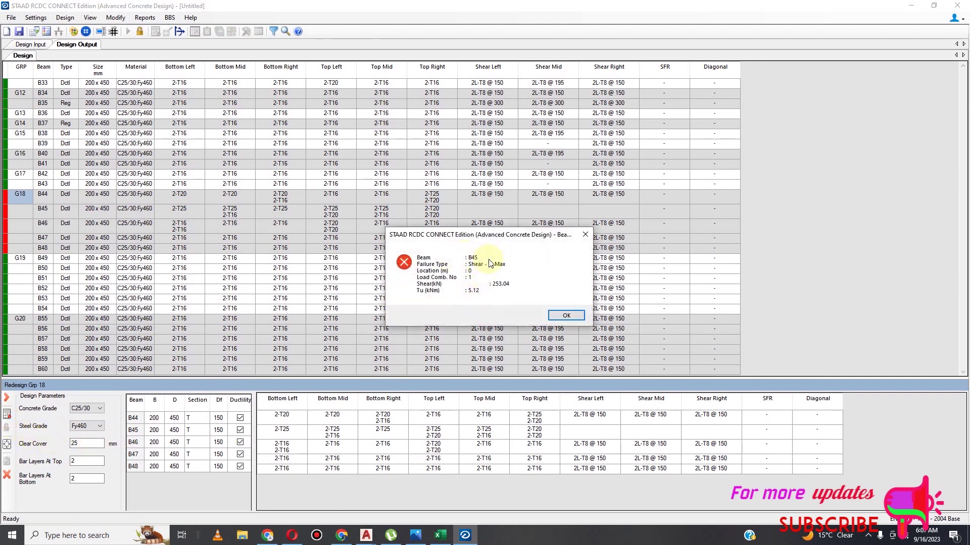
pyautogui.click(573, 319)
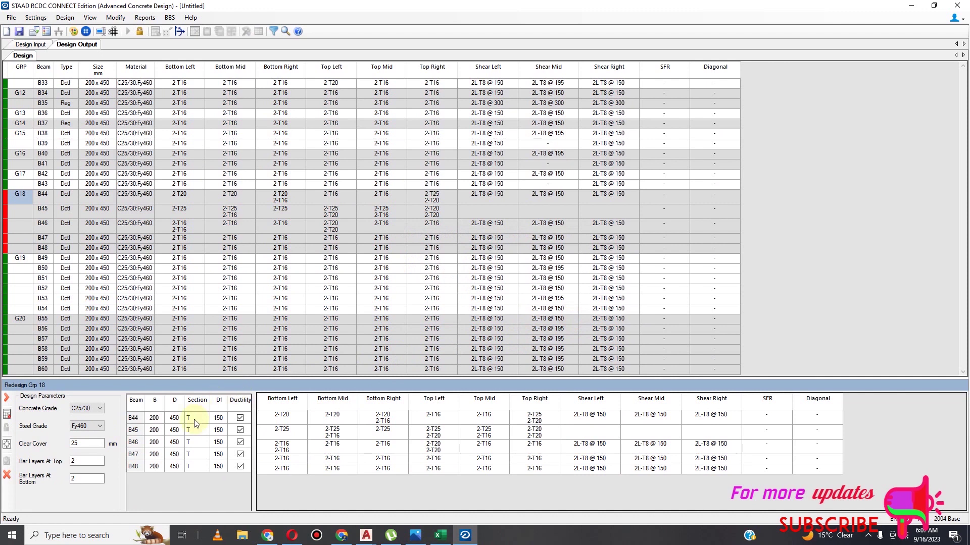
# Try a depth of 550 mm for beam B45 and run the group G18 redesign
pyautogui.click(177, 431)
pyautogui.write('550')
pyautogui.click(7, 415)
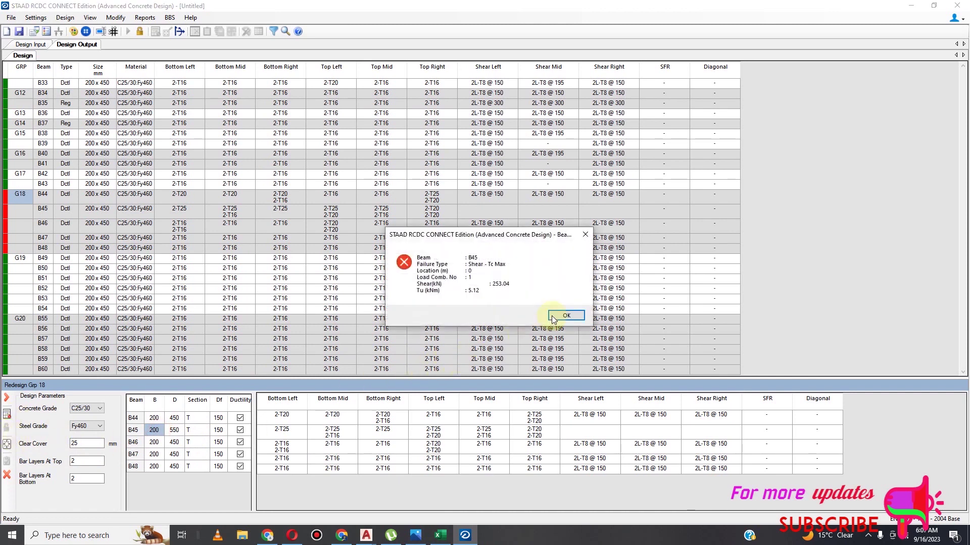
pyautogui.click(551, 318)
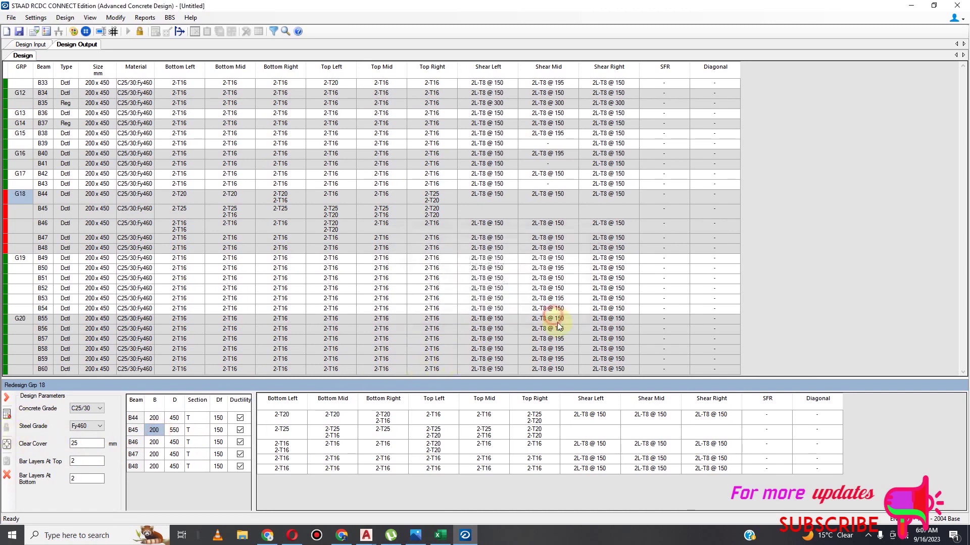
# Try a depth of 600 mm for beam B45 and rerun the group G18 redesign
pyautogui.click(174, 434)
pyautogui.write('600')
pyautogui.press('Return')
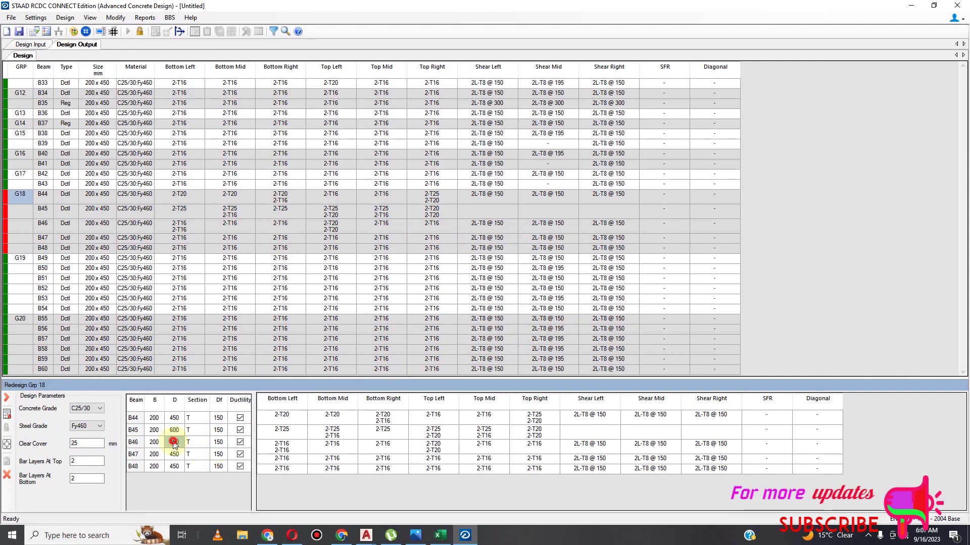
pyautogui.click(154, 430)
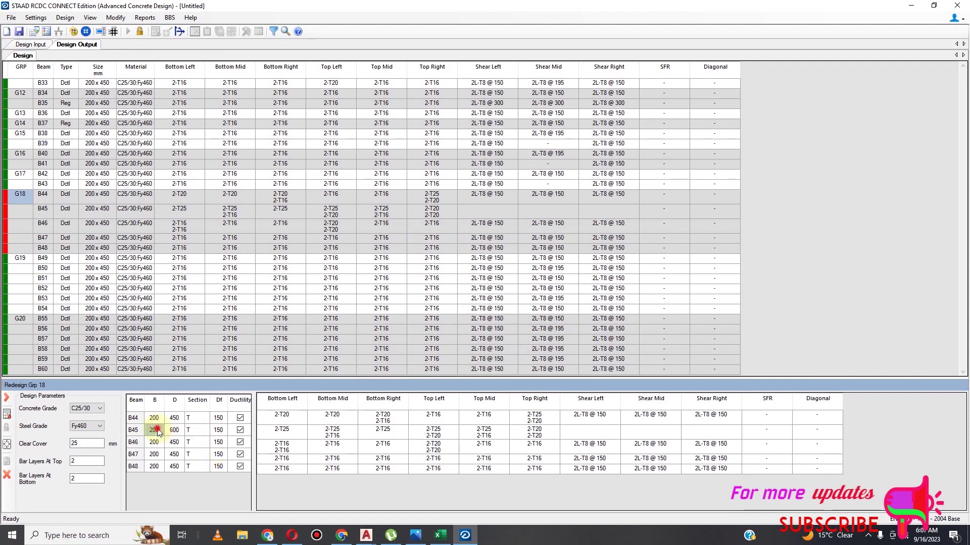
pyautogui.click(6, 425)
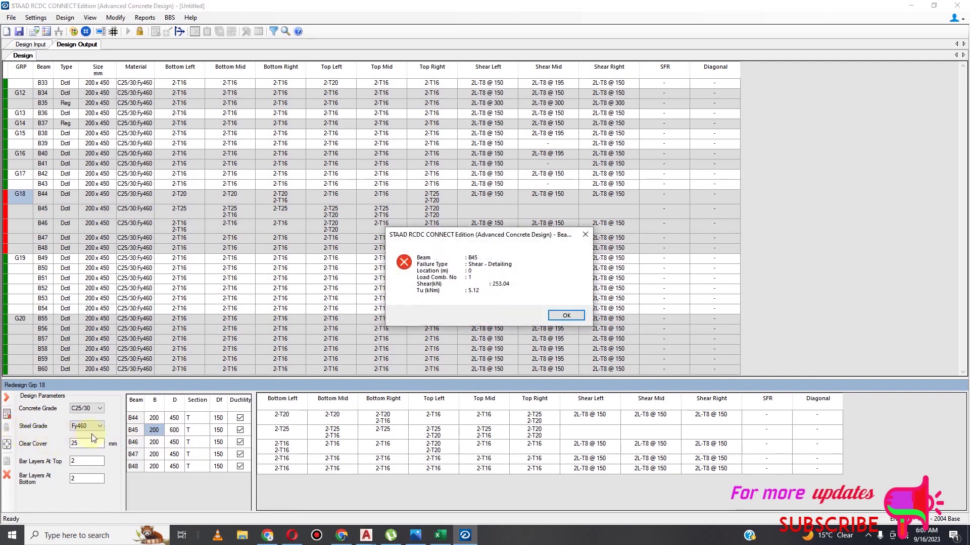
pyautogui.click(561, 318)
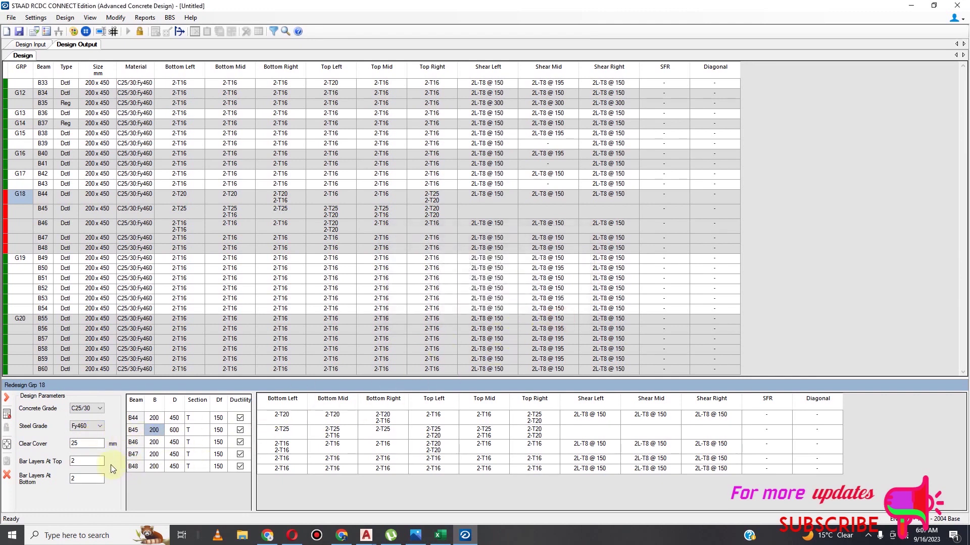
# Try steel grade Fy500 for group G18 and rerun its redesign
pyautogui.click(101, 427)
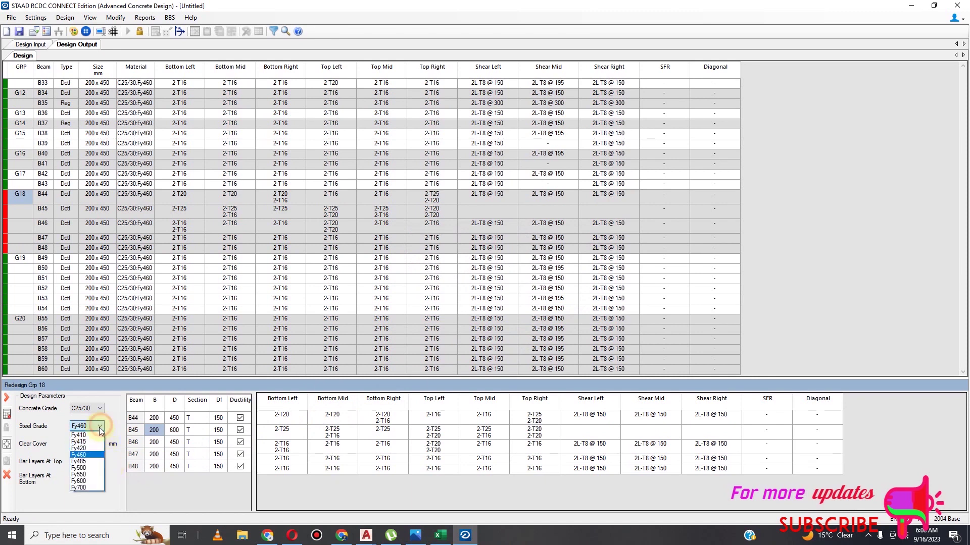
pyautogui.click(93, 468)
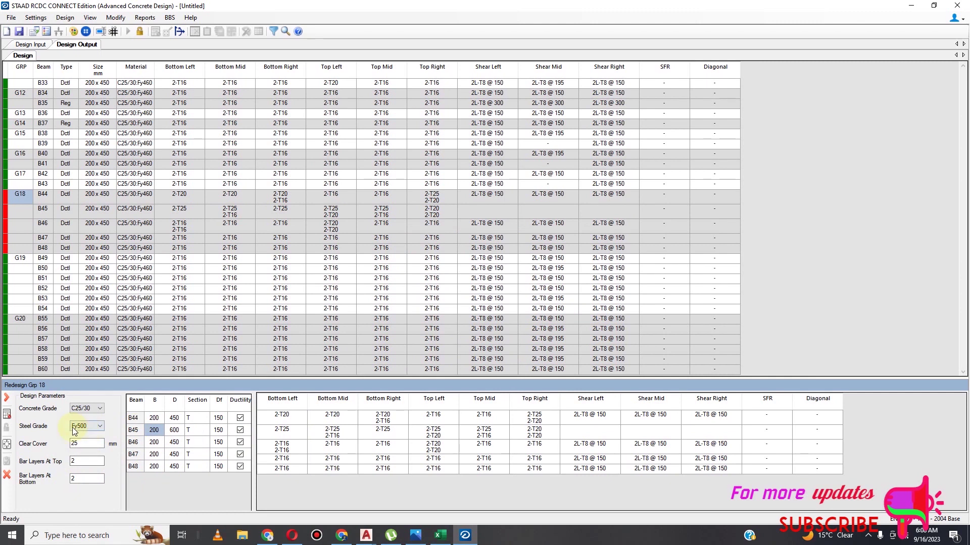
pyautogui.click(7, 416)
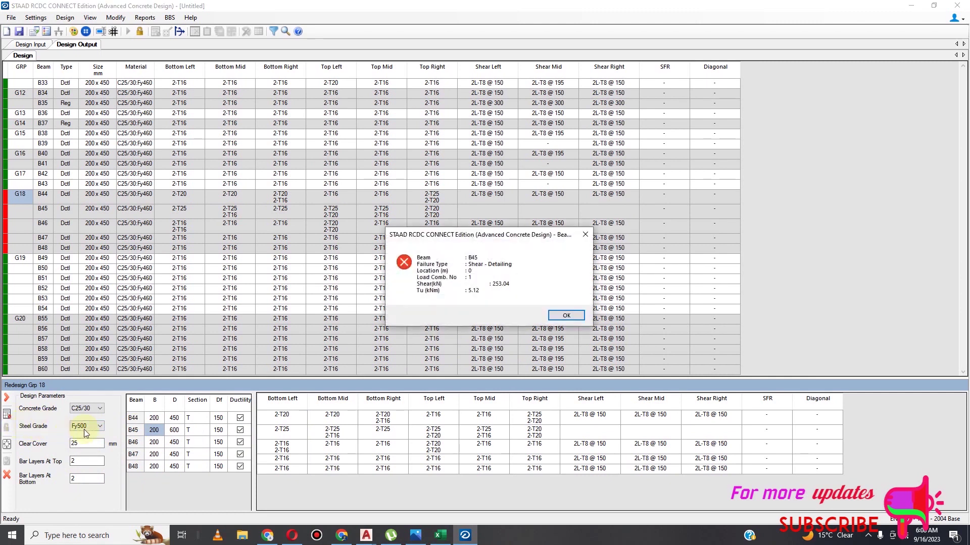
pyautogui.click(563, 315)
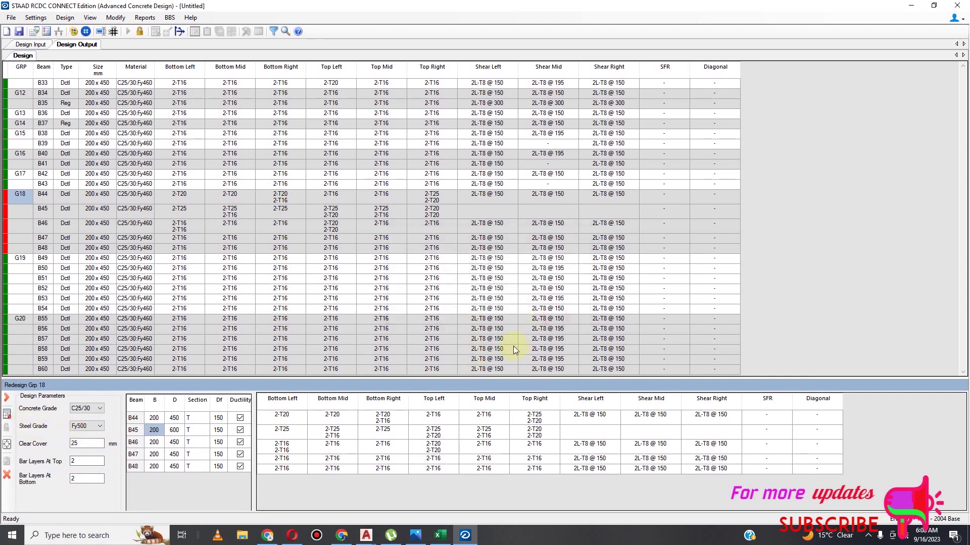
# Unlock the design and set the minimum stirrup spacing to 100 mm in the general and reinforcement settings
pyautogui.click(140, 32)
pyautogui.click(521, 309)
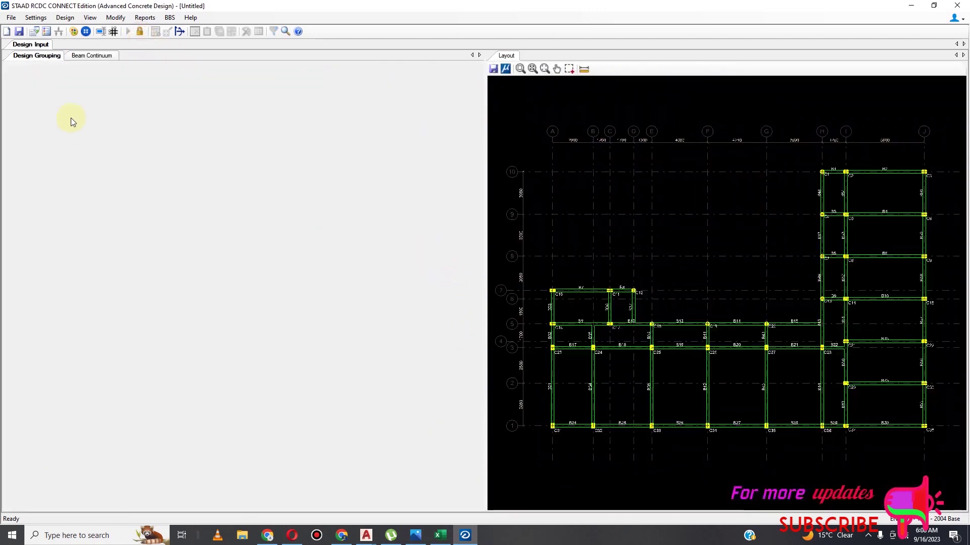
pyautogui.click(36, 18)
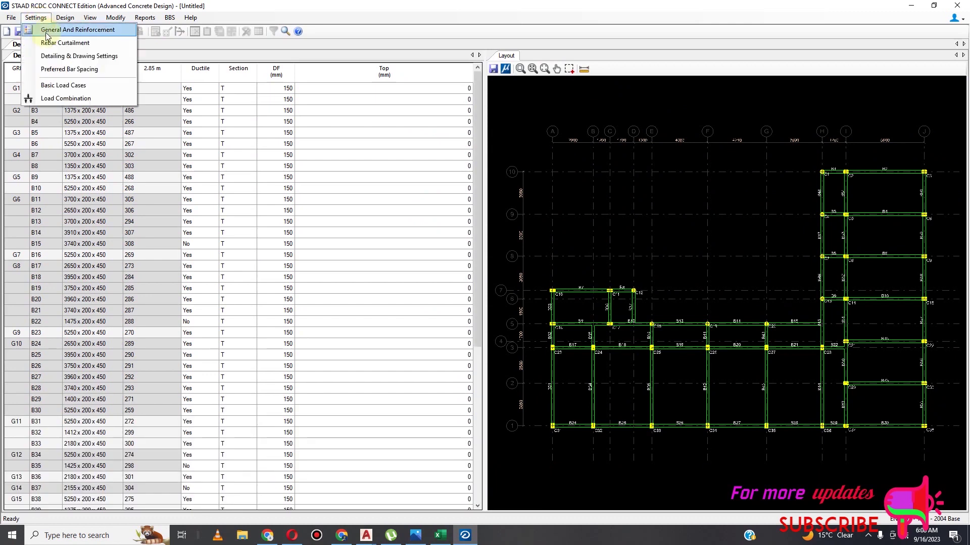
pyautogui.click(78, 30)
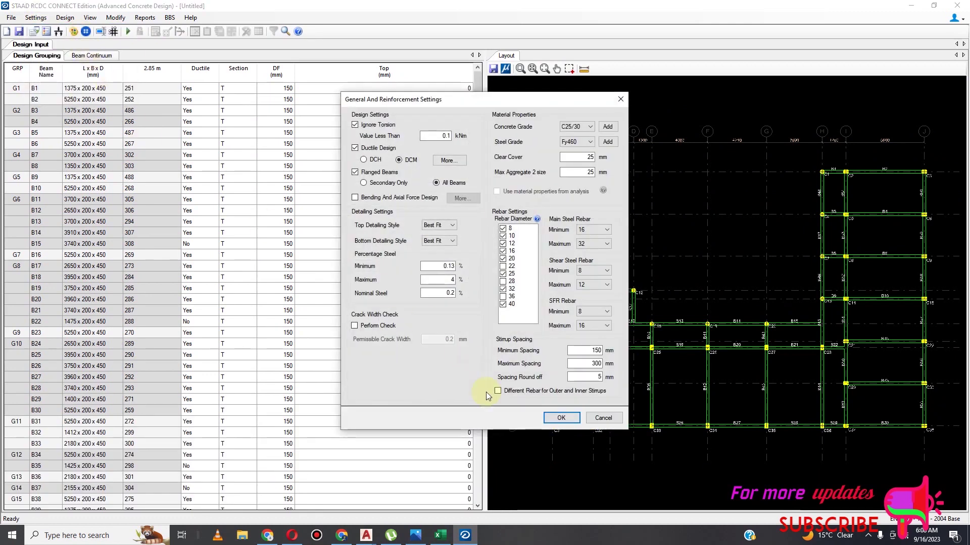
pyautogui.doubleClick(594, 351)
pyautogui.write('100')
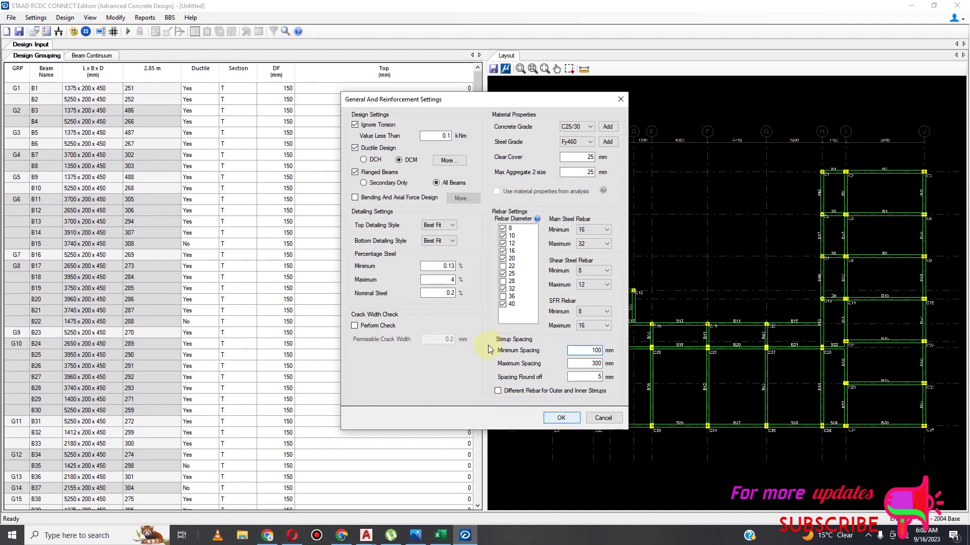
pyautogui.click(575, 423)
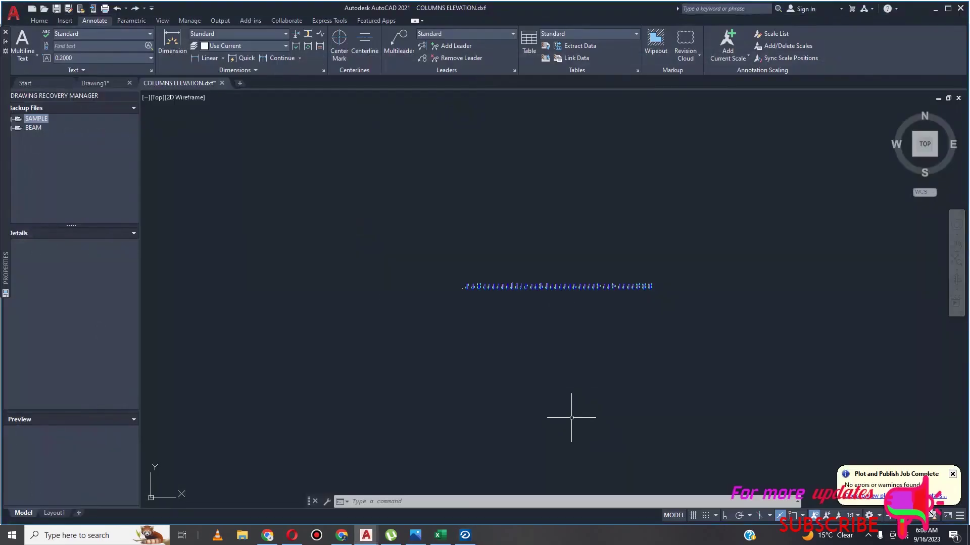
# Switch back to STAAD RCDC, rerun the automatic beam design and dismiss the beam failure report
pyautogui.click(465, 535)
pyautogui.click(128, 31)
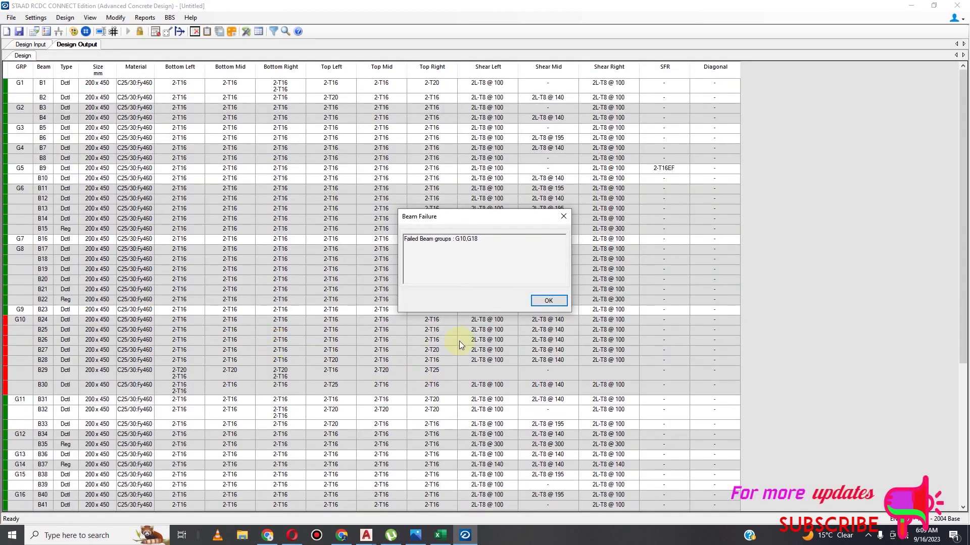
pyautogui.click(548, 303)
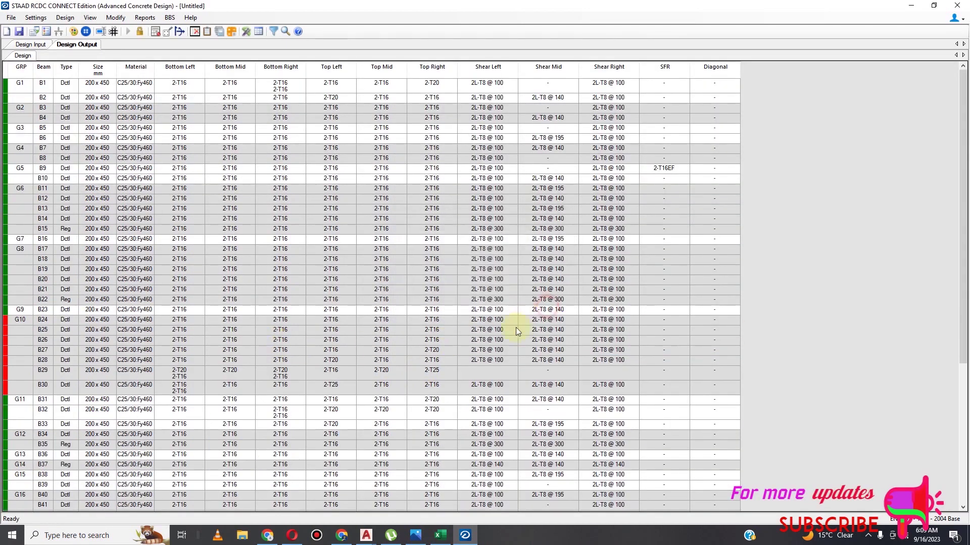
# Open beam group G10 for redesign and check its design with the existing beam sizes
pyautogui.rightClick(14, 324)
pyautogui.click(54, 349)
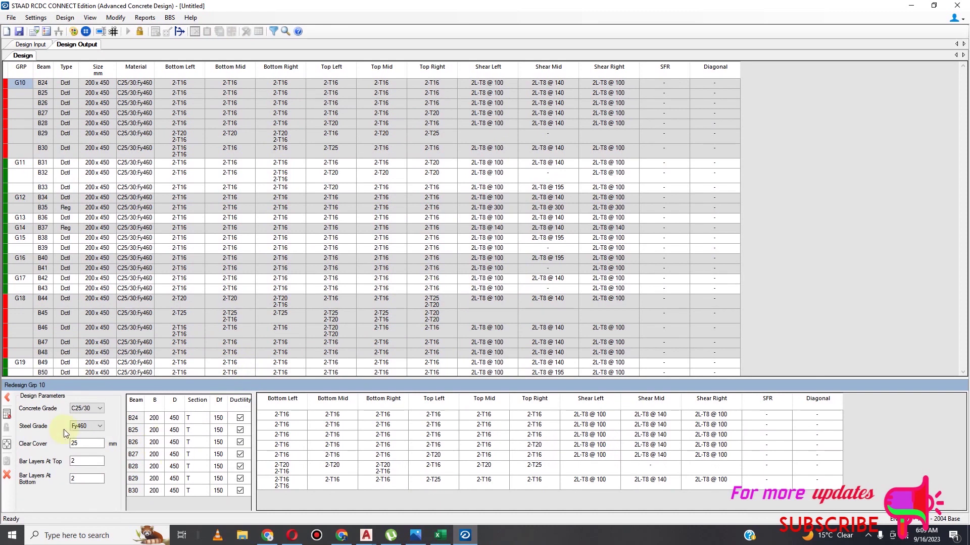
pyautogui.click(7, 414)
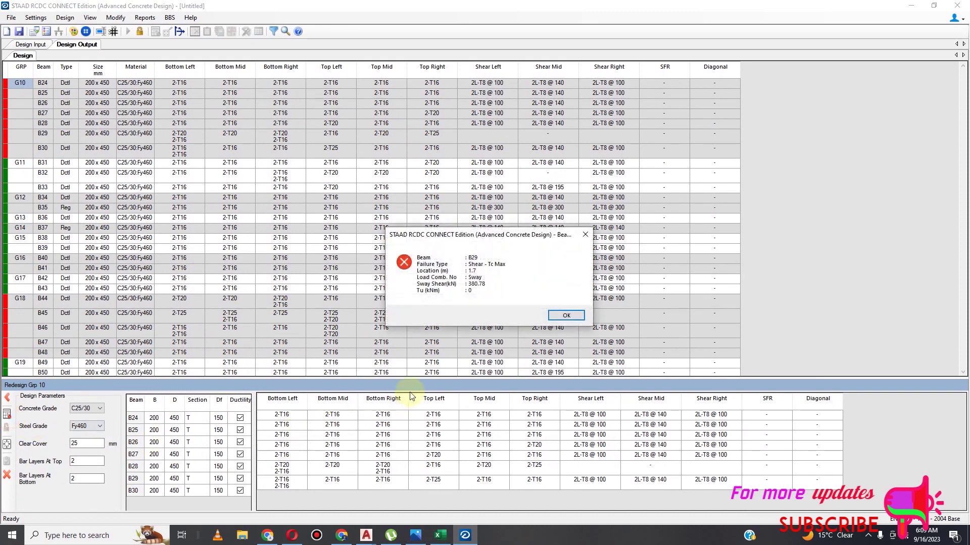
pyautogui.click(561, 316)
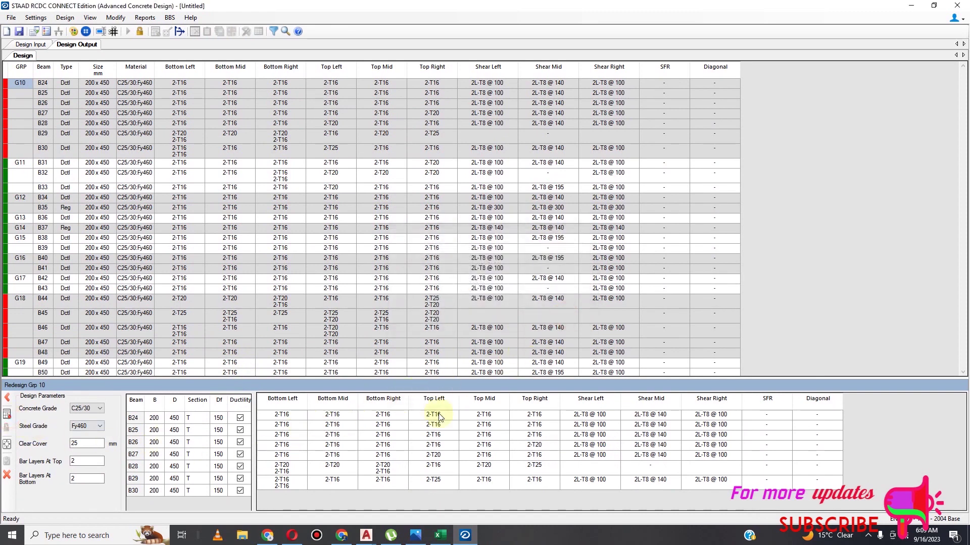
# Set the depth of beam B29 to 600 mm and run the group G10 redesign
pyautogui.click(176, 479)
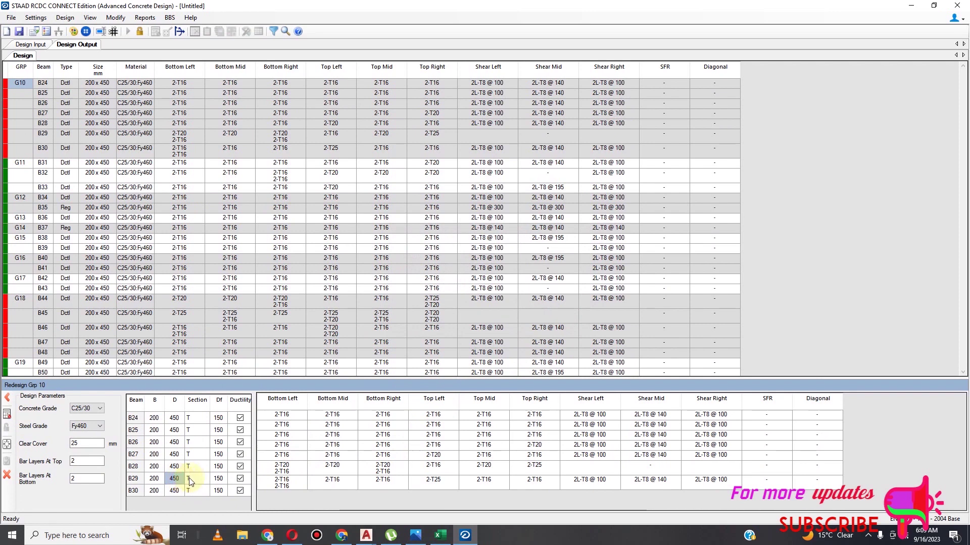
pyautogui.write('600')
pyautogui.click(174, 466)
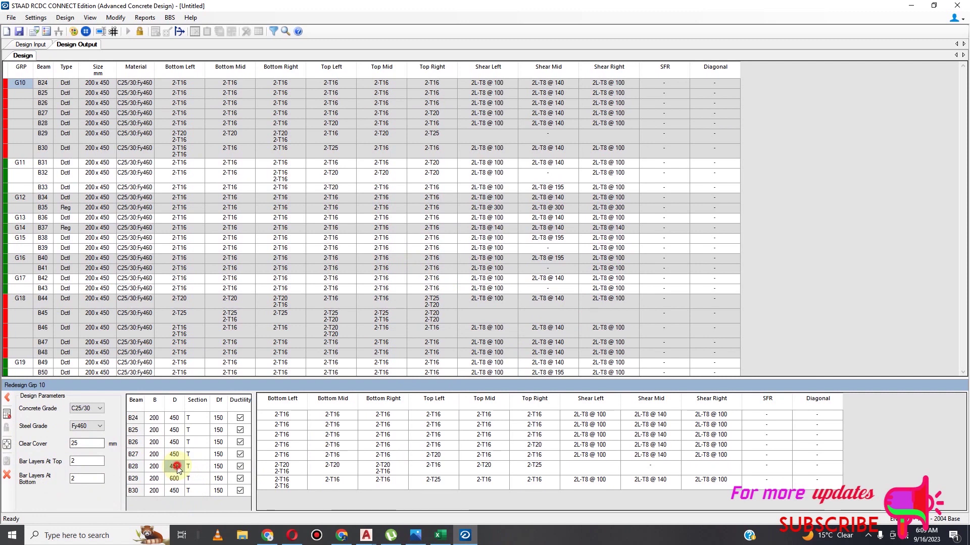
pyautogui.click(7, 414)
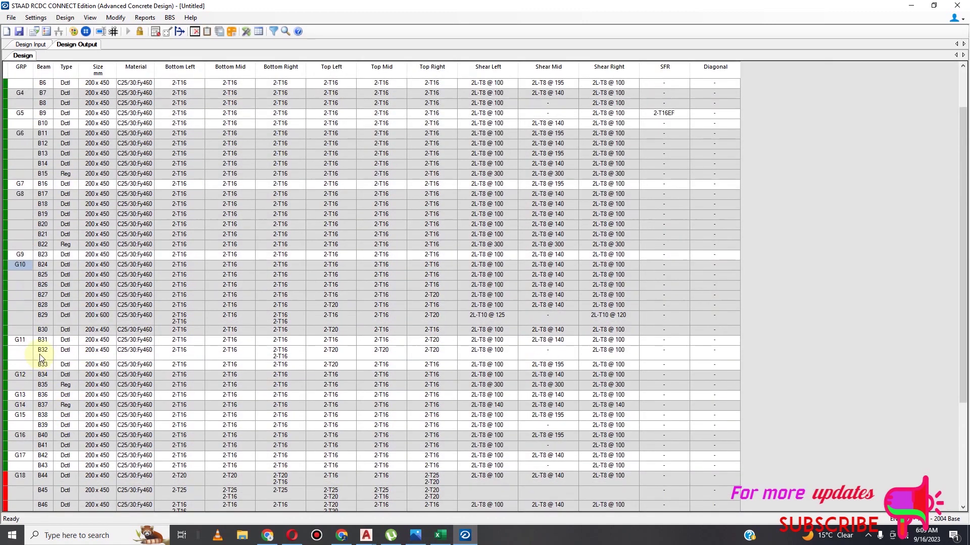
# Open the failing beam group G18 for redesign and run its design without changing the beam sizes
pyautogui.scroll(-5, 40, 360)
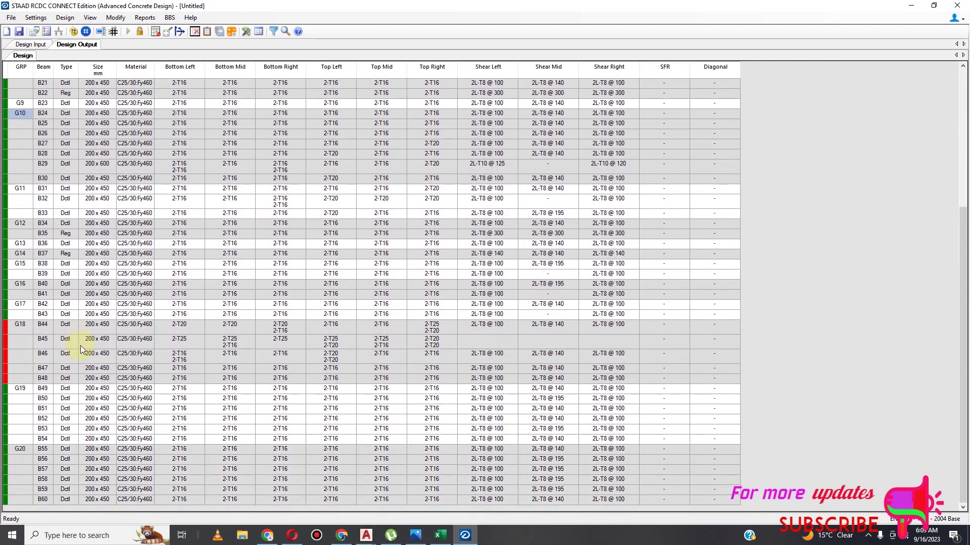
pyautogui.scroll(6, 81, 323)
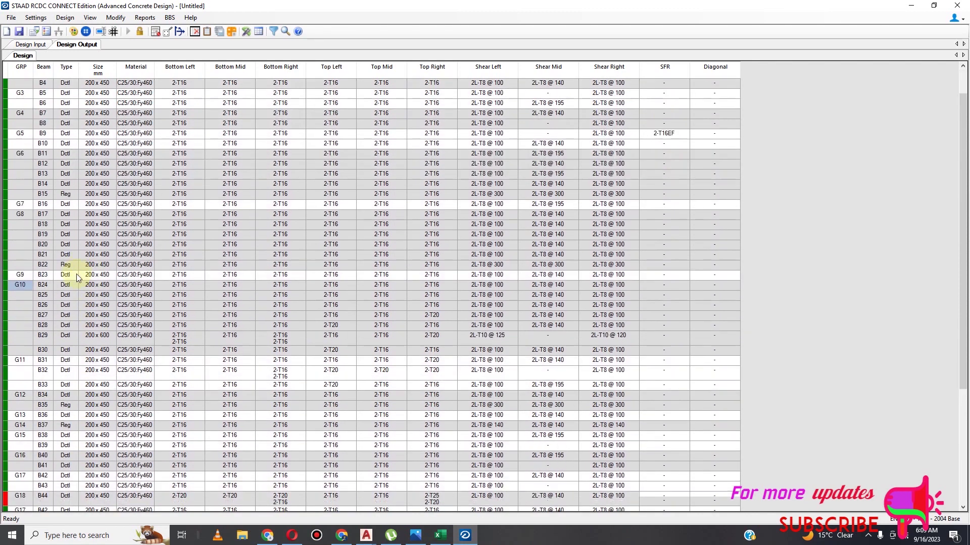
pyautogui.scroll(-6, 71, 293)
pyautogui.click(24, 326)
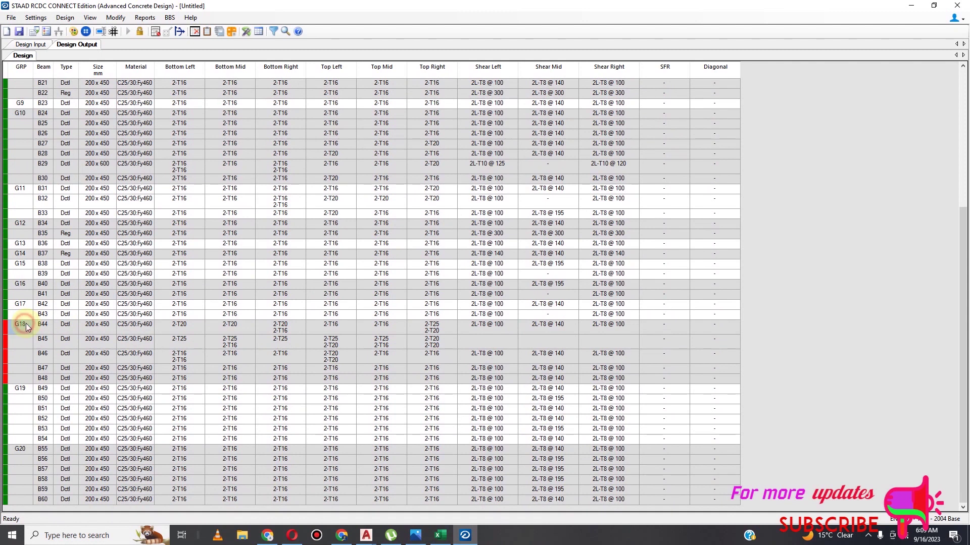
pyautogui.rightClick(25, 327)
pyautogui.click(53, 343)
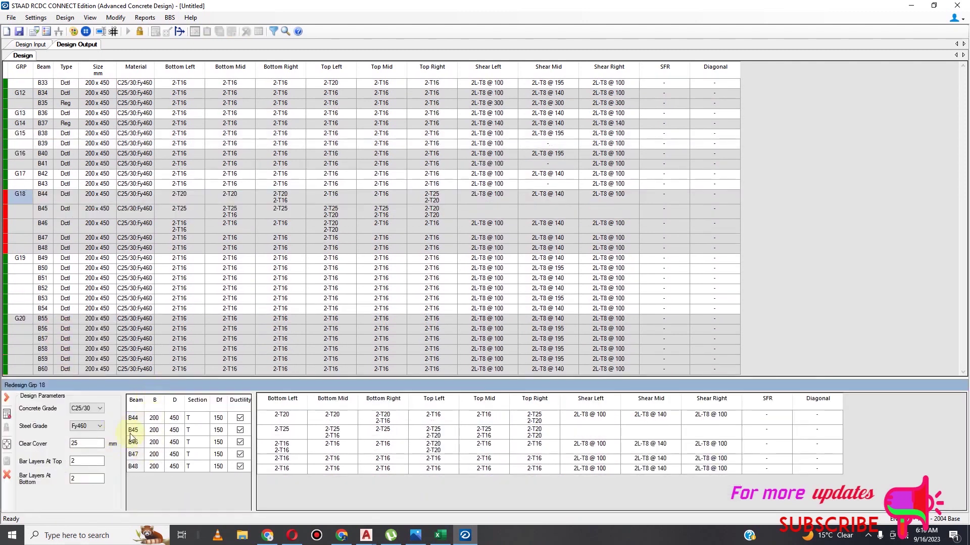
pyautogui.click(8, 414)
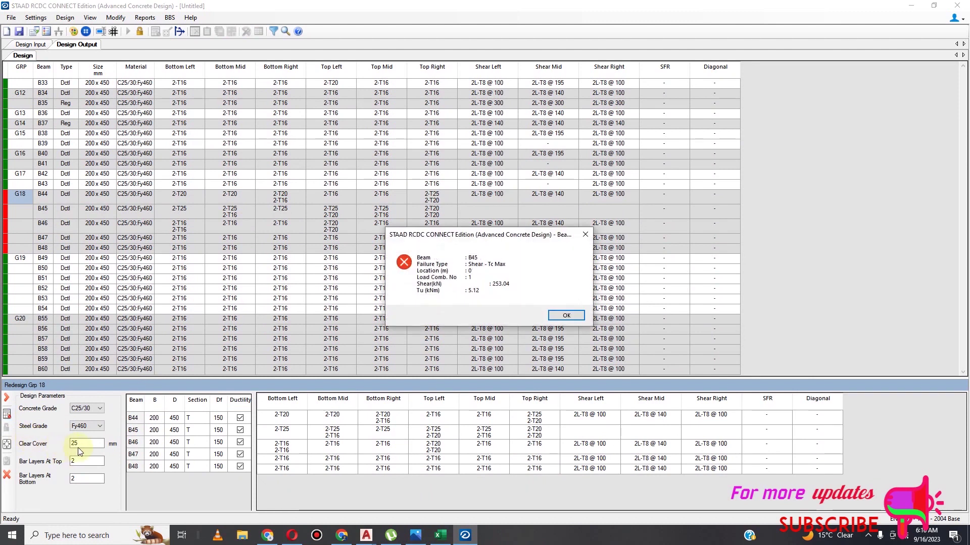
pyautogui.click(565, 315)
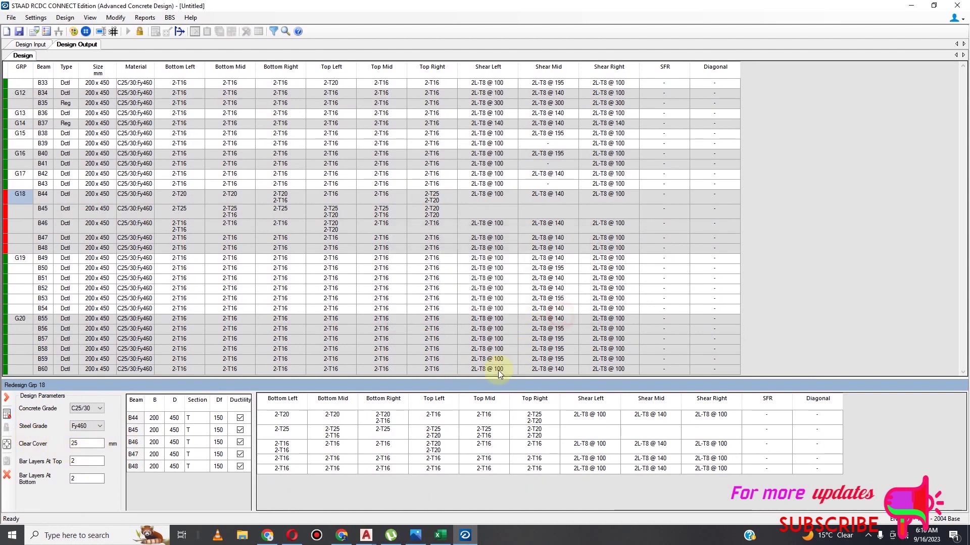
# Set the depth of beam B47 to 600 mm, run the group G18 redesign and dismiss the failure report
pyautogui.click(171, 457)
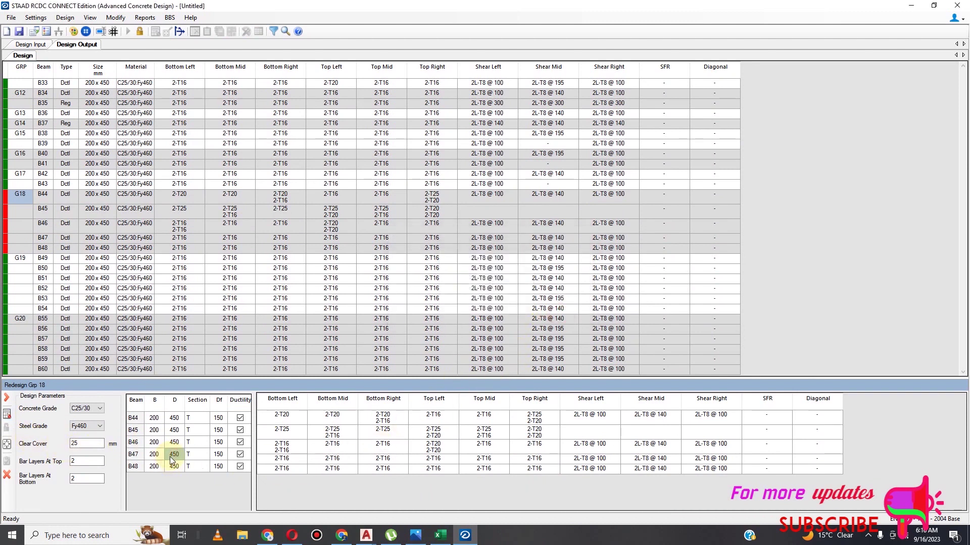
pyautogui.write('600')
pyautogui.click(7, 416)
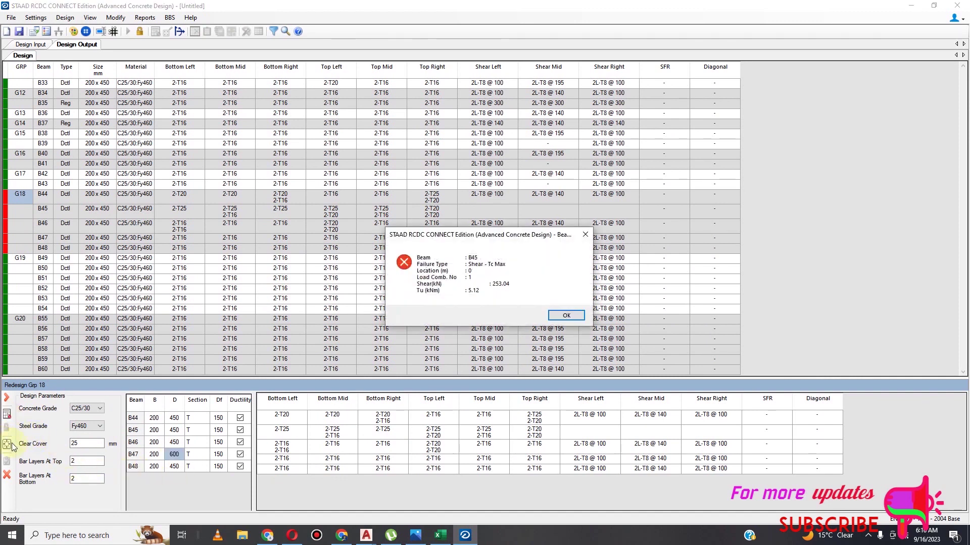
pyautogui.click(566, 316)
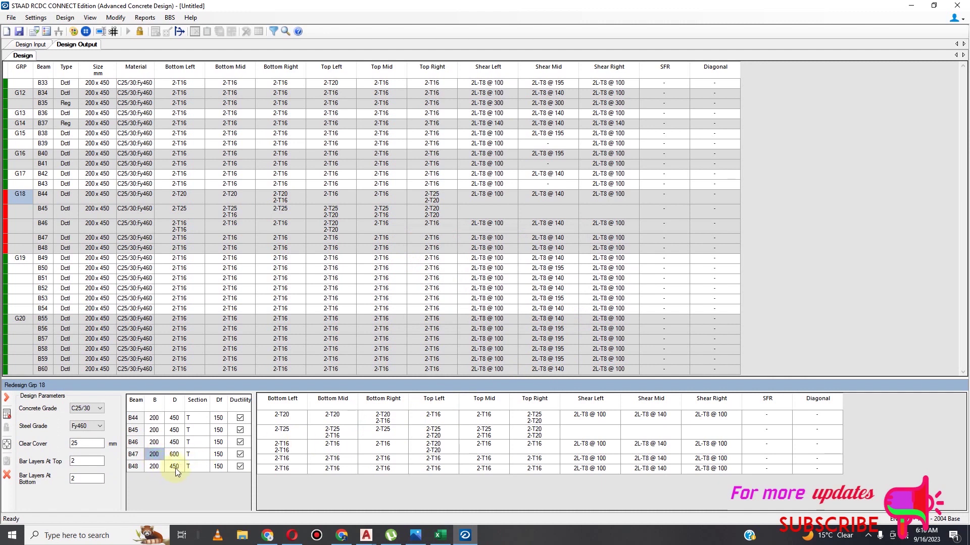
# Set the width of beam B47 to 250 mm and rerun the group G18 redesign
pyautogui.write('250')
pyautogui.click(175, 455)
pyautogui.click(7, 416)
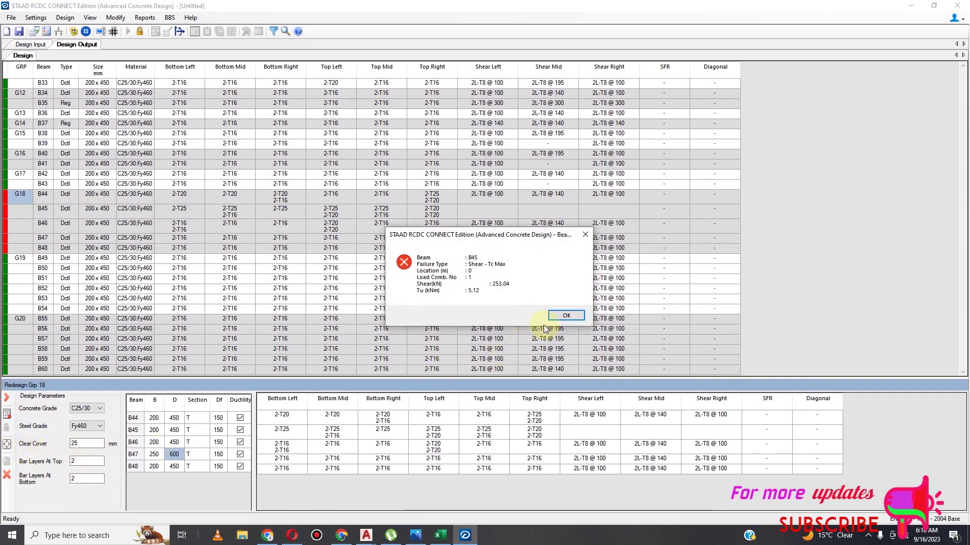
pyautogui.click(554, 317)
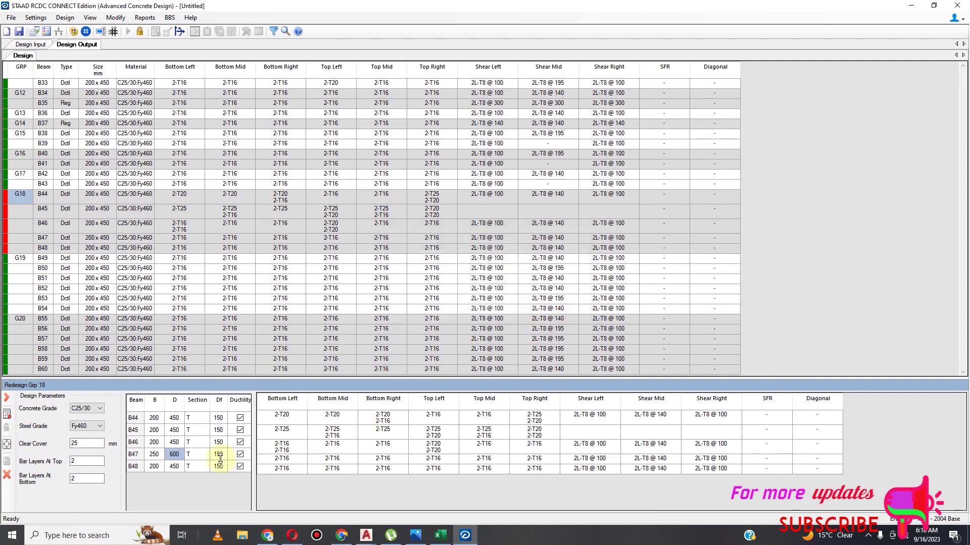
# Reduce the width of beam B47 to 225 mm and rerun the group G18 redesign
pyautogui.click(176, 454)
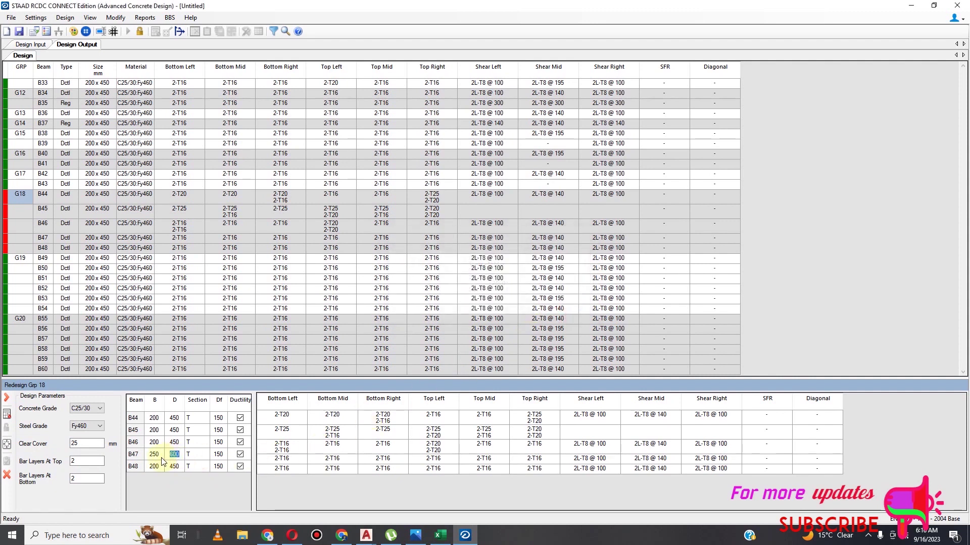
pyautogui.click(154, 454)
pyautogui.write('2')
pyautogui.click(7, 415)
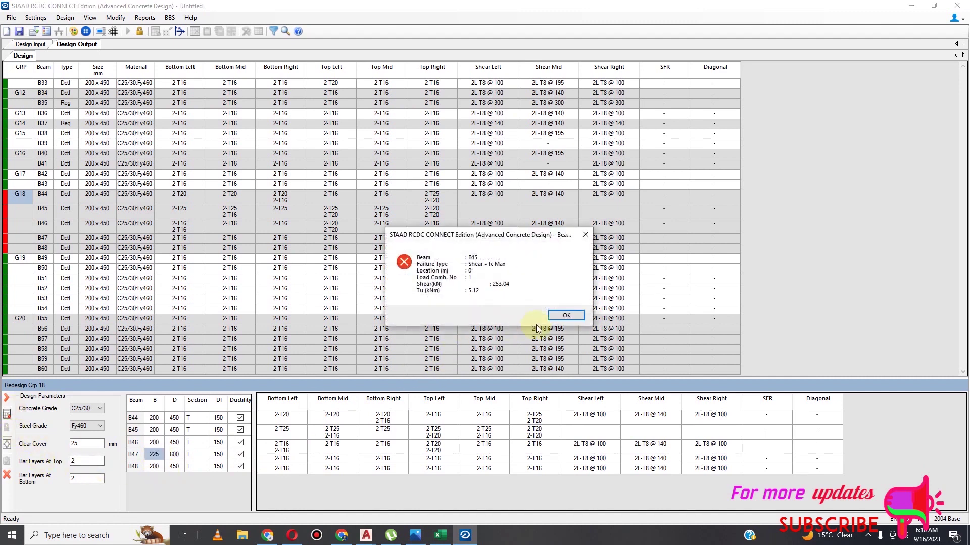
pyautogui.click(562, 317)
# Set the group G18 concrete grade to C30/37 and steel grade to Fy500, and rerun the redesign
pyautogui.click(154, 454)
pyautogui.click(171, 459)
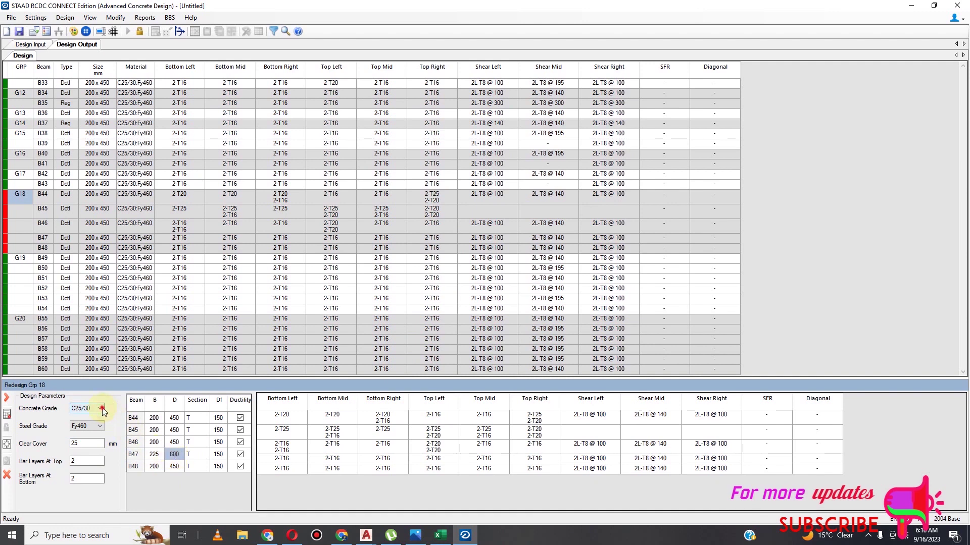
pyautogui.click(102, 408)
pyautogui.click(96, 444)
pyautogui.click(99, 426)
pyautogui.click(99, 469)
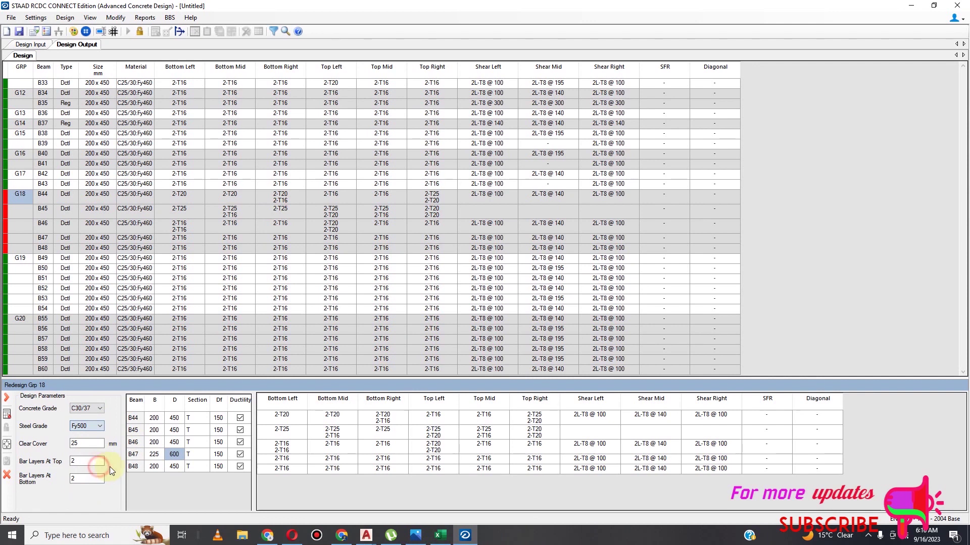
pyautogui.click(6, 414)
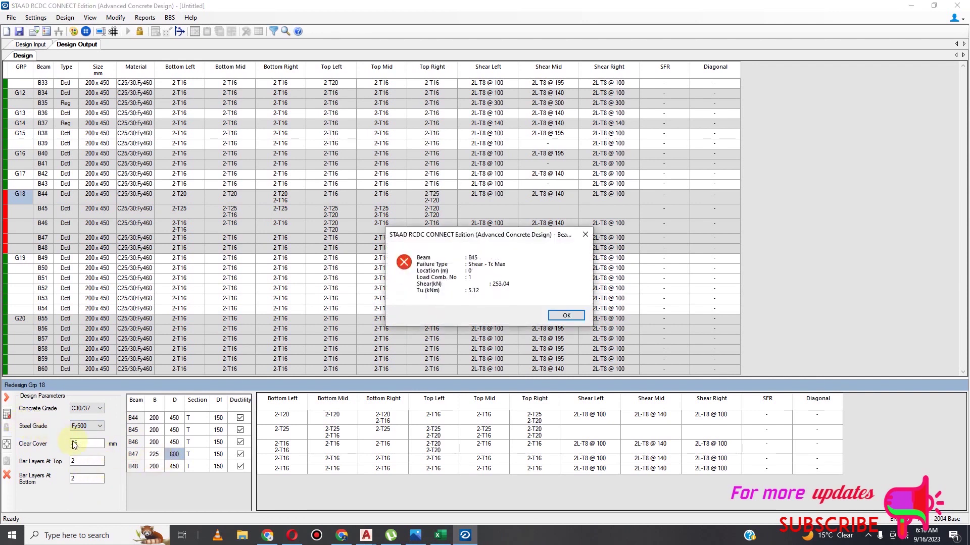
pyautogui.click(565, 317)
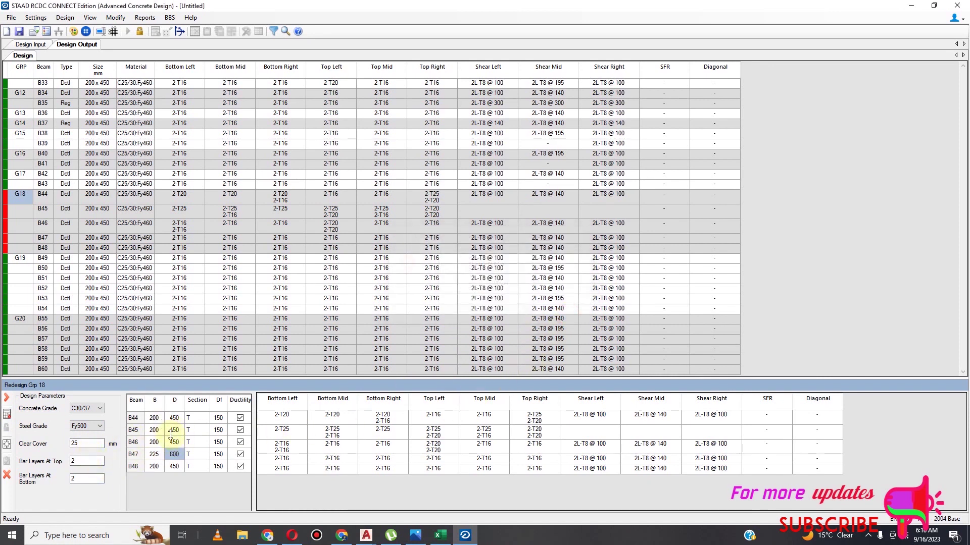
# Raise the group G18 steel grade to Fy550 and rerun the redesign
pyautogui.click(99, 427)
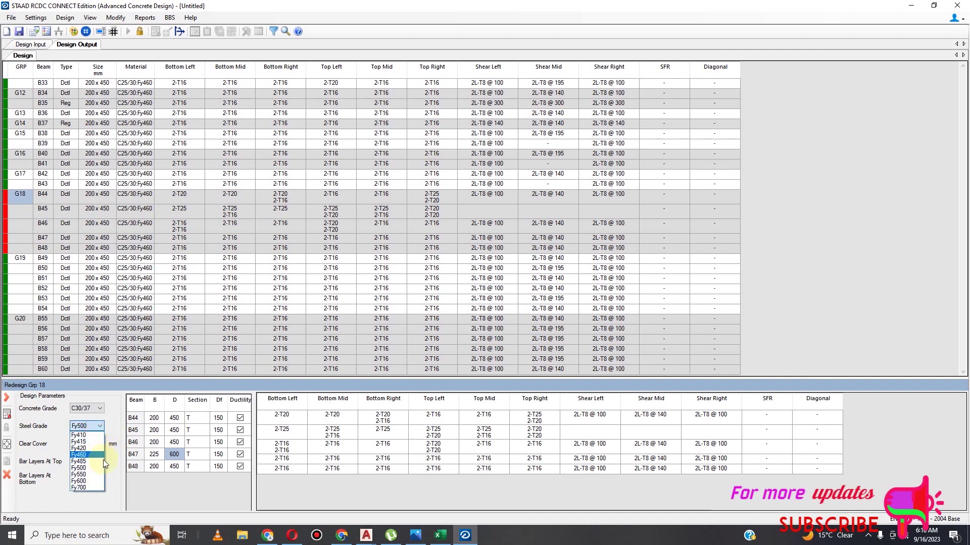
pyautogui.click(99, 473)
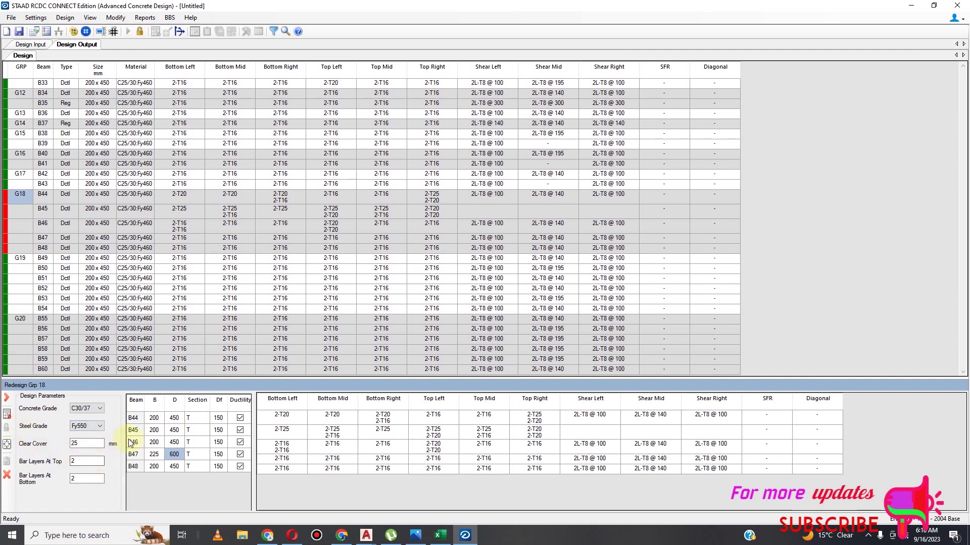
pyautogui.click(100, 426)
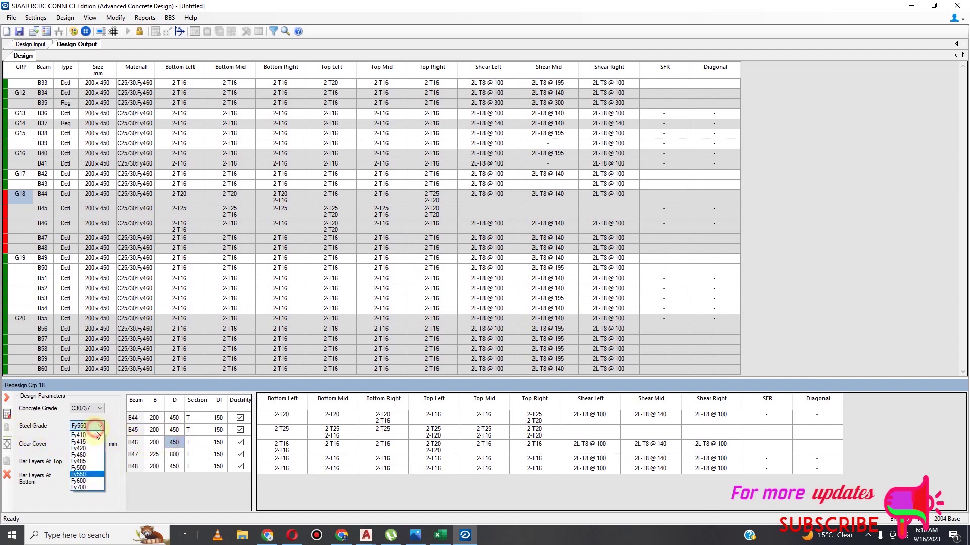
pyautogui.click(156, 435)
pyautogui.click(7, 415)
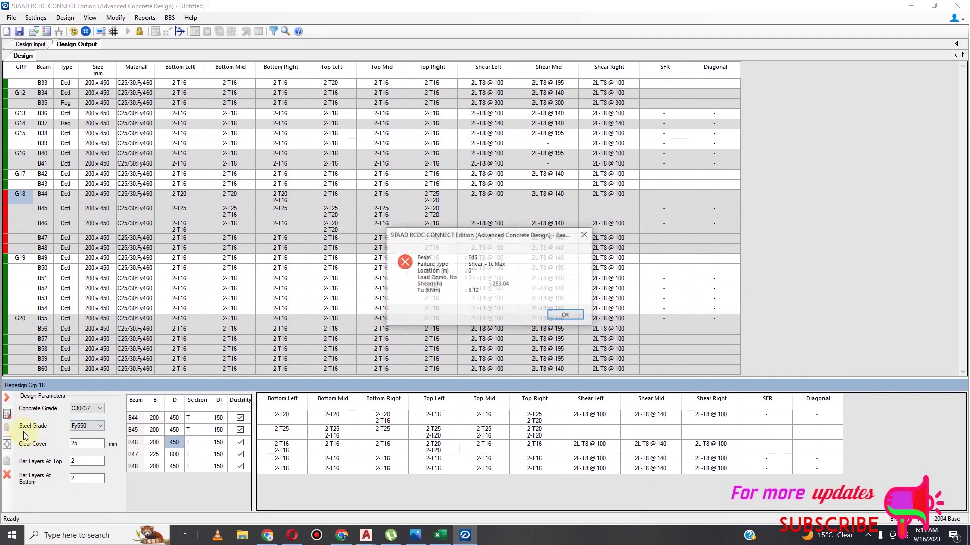
pyautogui.click(558, 318)
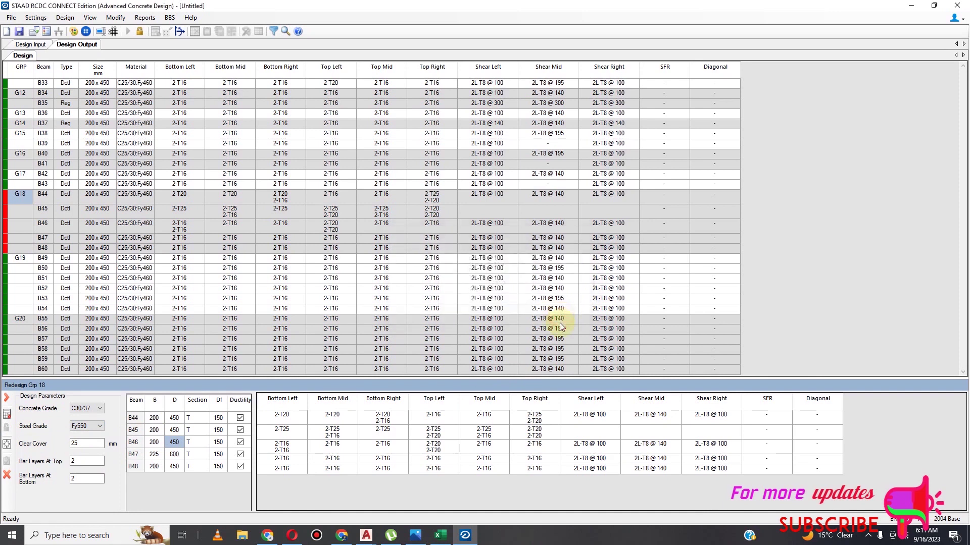
# Rerun the group G18 redesign unchanged and check the right shear and SFR entries of beam B47 and the SFR entry of B46
pyautogui.click(713, 458)
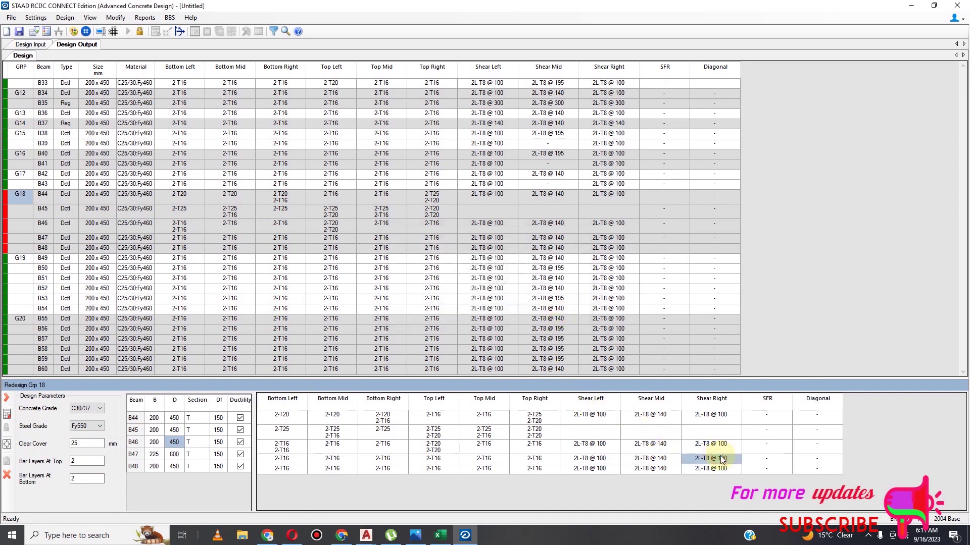
pyautogui.click(7, 414)
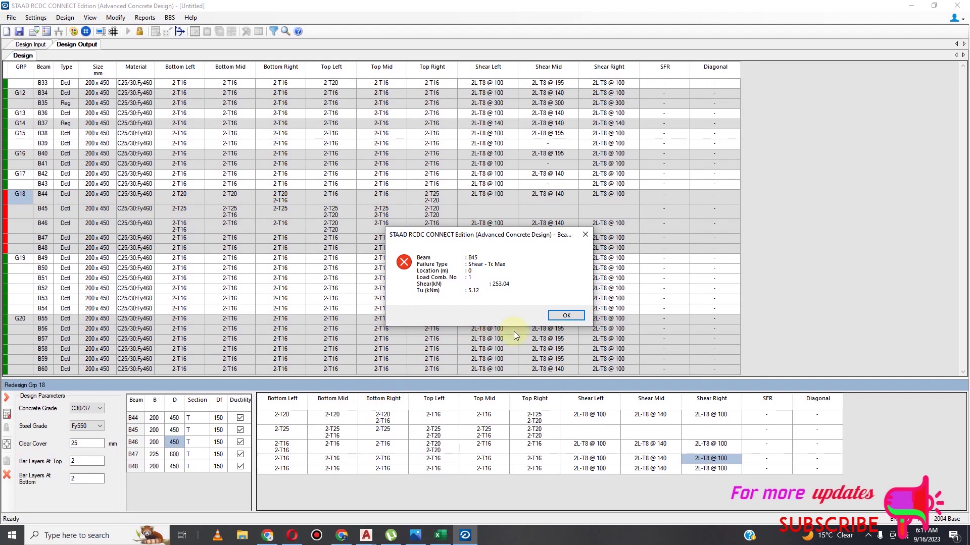
pyautogui.click(569, 314)
pyautogui.click(761, 459)
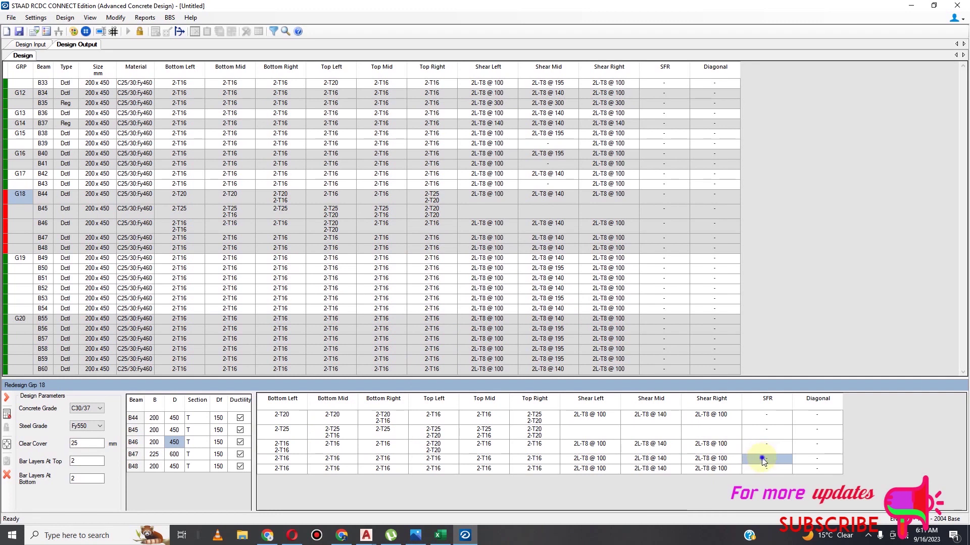
pyautogui.click(758, 444)
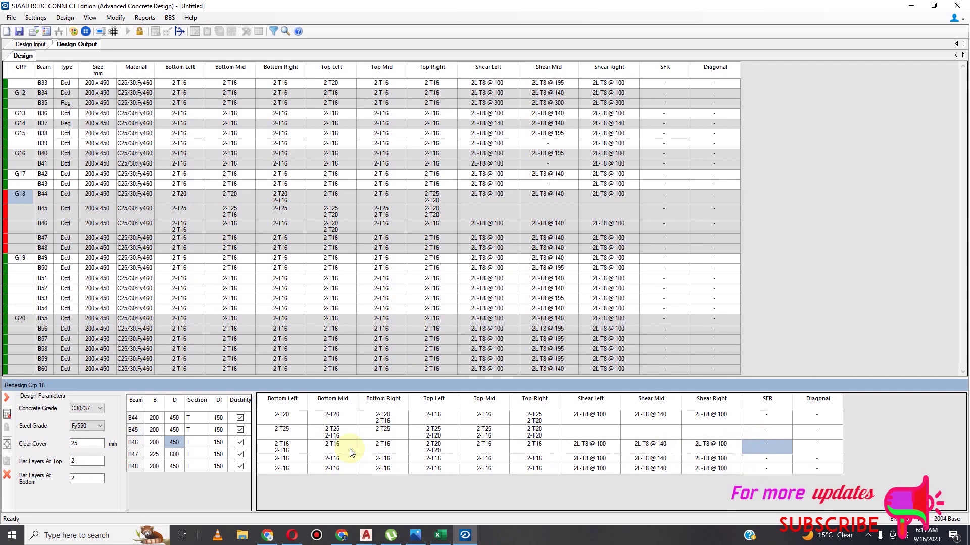
# Set the width of beam B47 to 300 mm, rerun the group G18 redesign and dismiss the failure report
pyautogui.click(151, 454)
pyautogui.click(157, 456)
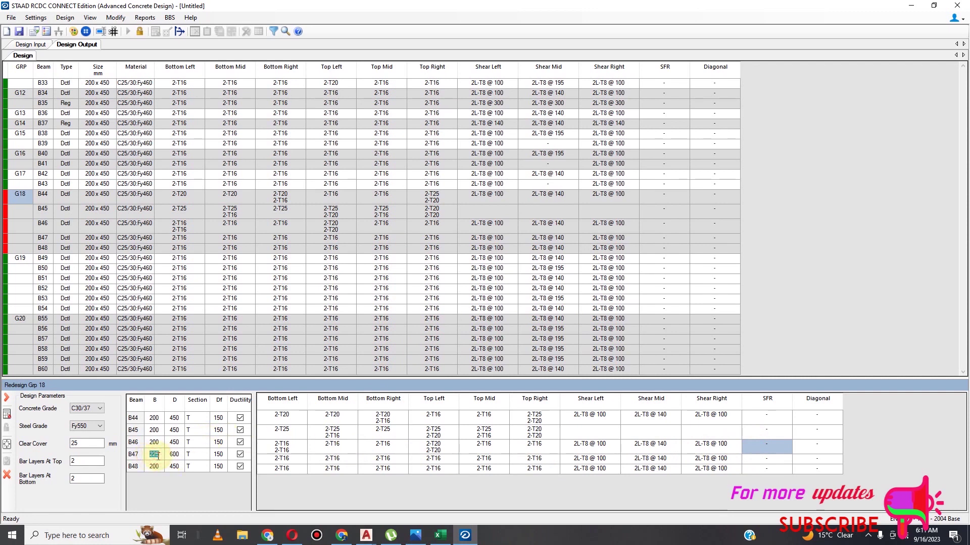
pyautogui.write('300')
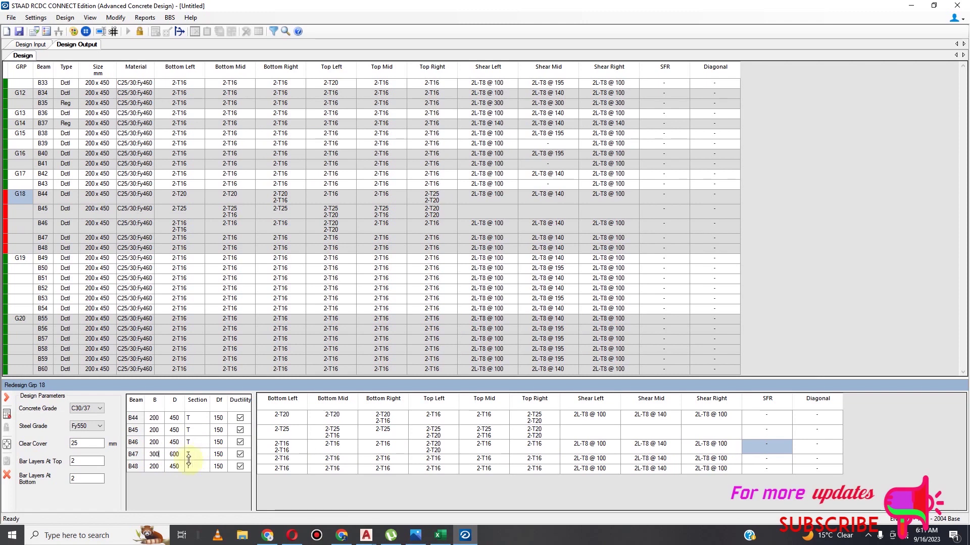
pyautogui.click(171, 456)
pyautogui.click(7, 414)
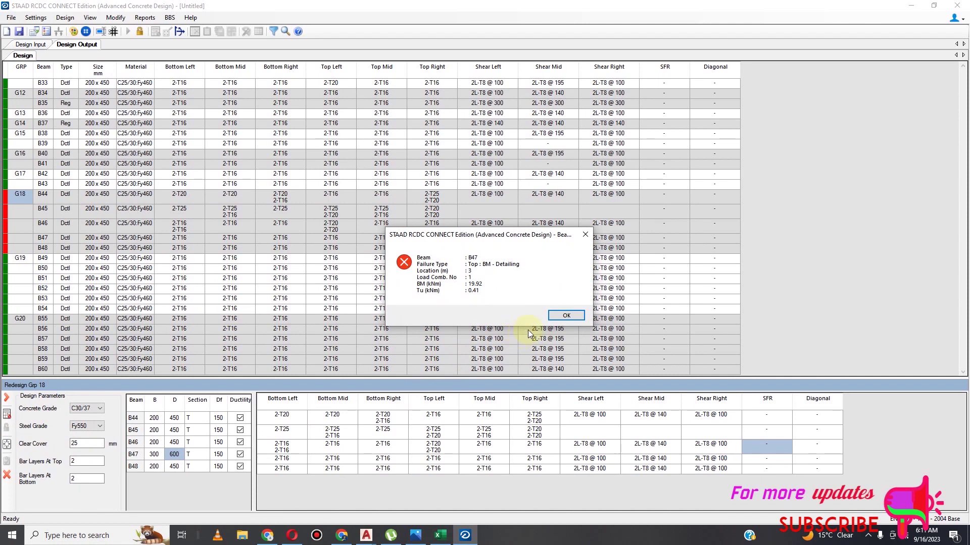
pyautogui.click(560, 316)
# Restore beam B47 to 200 mm wide by 450 mm deep and rerun the group G18 redesign
pyautogui.click(155, 455)
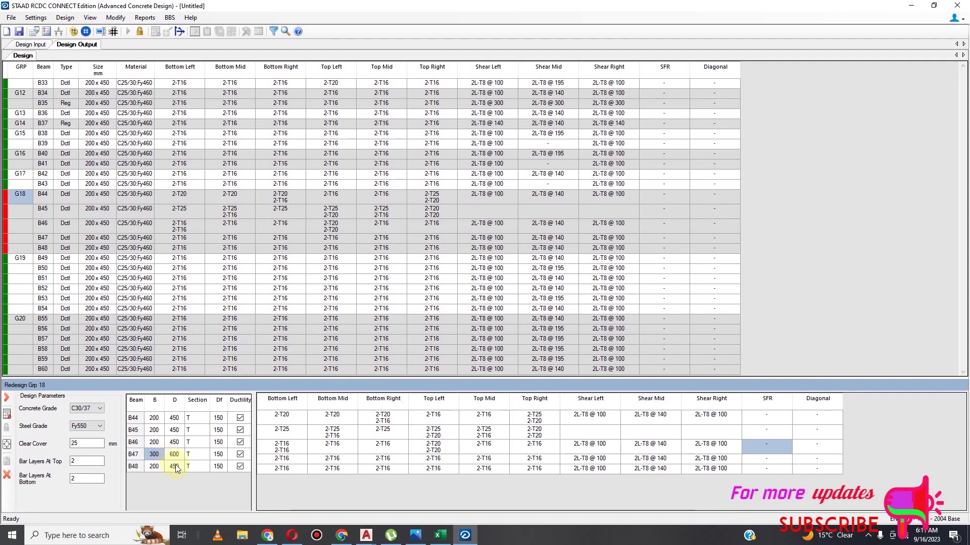
pyautogui.write('200 x ')
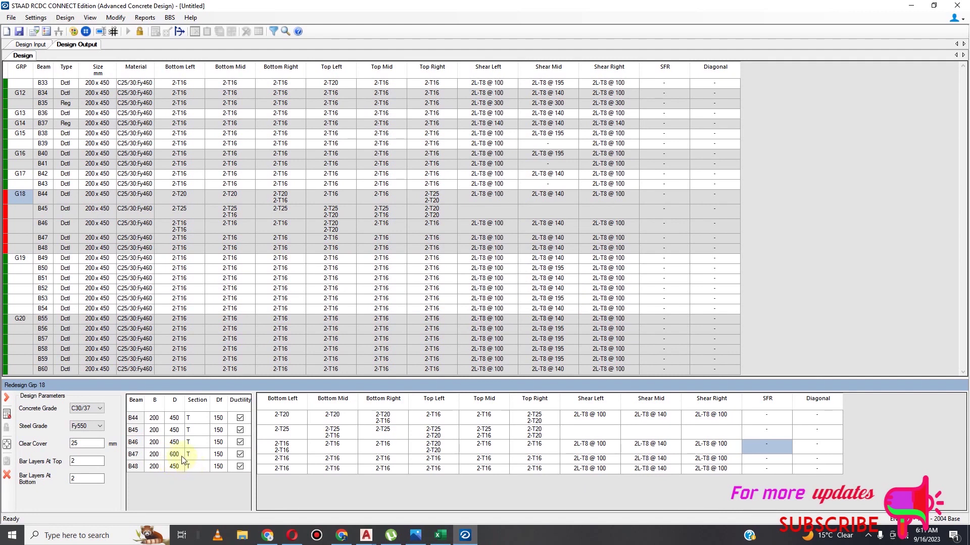
pyautogui.write('450')
pyautogui.click(8, 416)
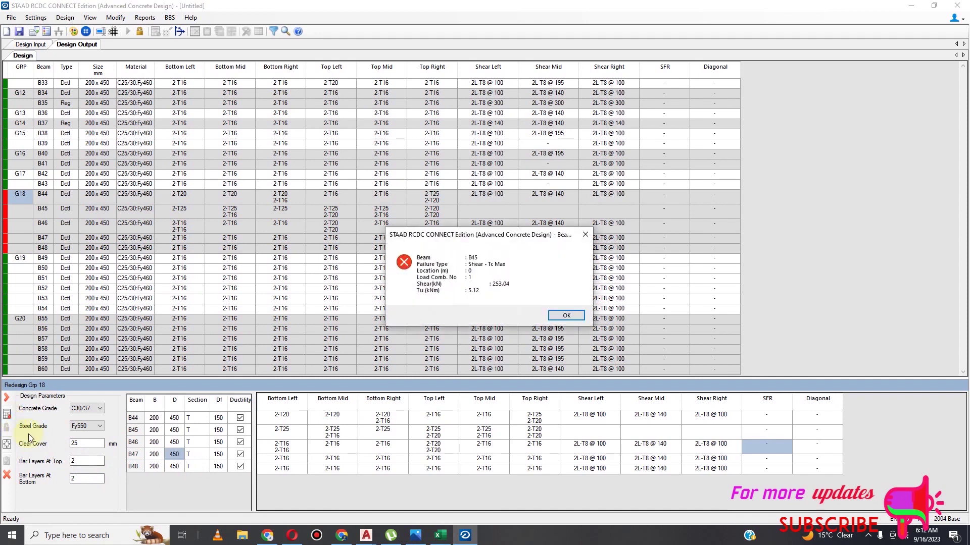
pyautogui.click(572, 319)
# Set the depth of beam B45 in group G18 to 600 mm
pyautogui.click(175, 431)
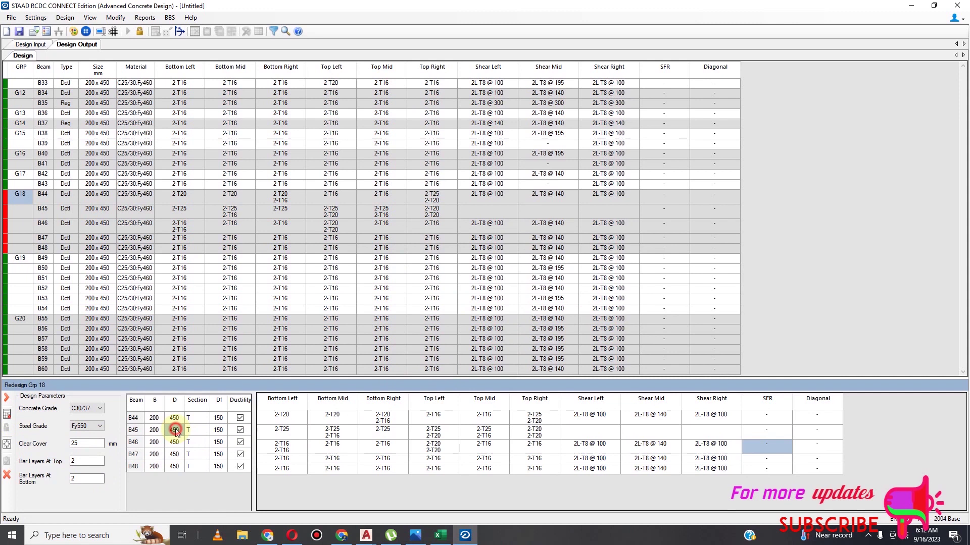
pyautogui.write('600')
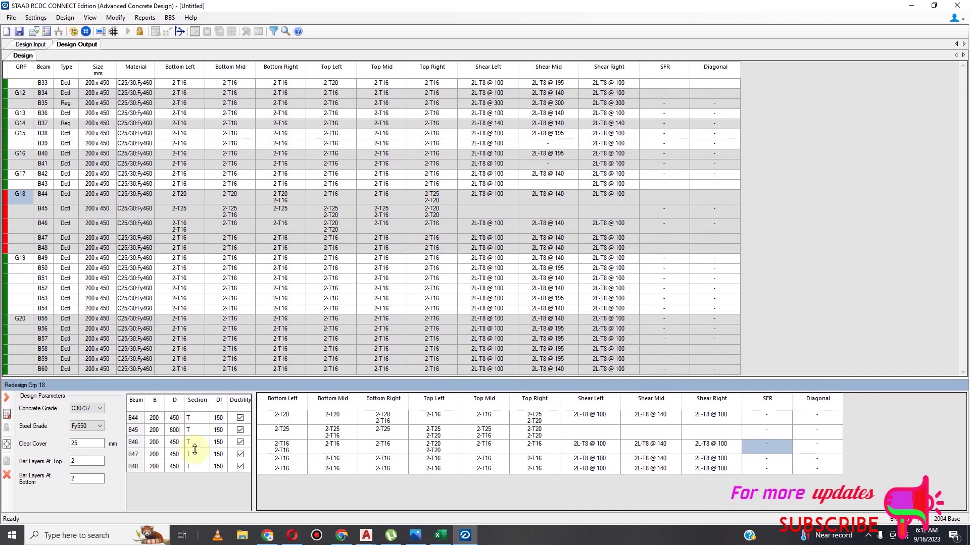
pyautogui.click(156, 451)
pyautogui.click(174, 442)
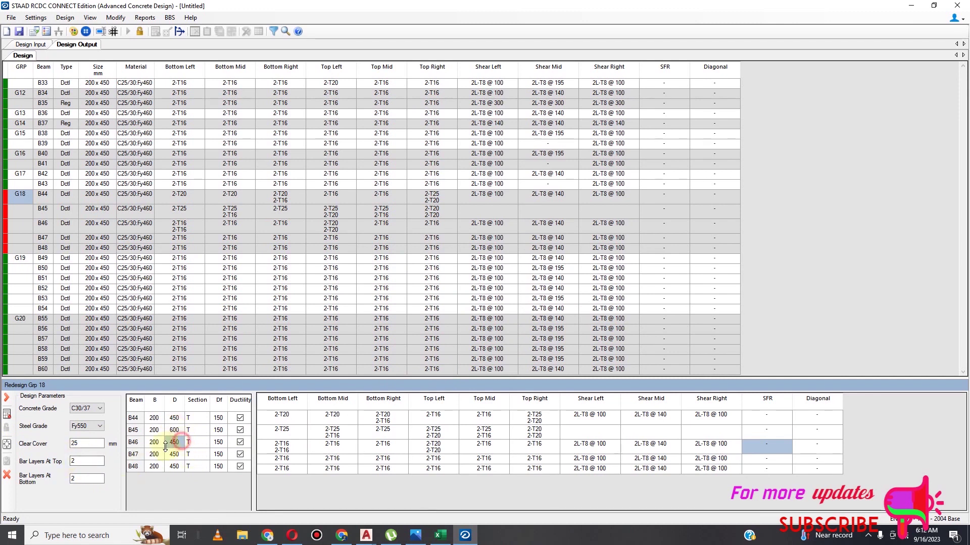
# Return the group G18 grades to steel Fy460 and concrete C25/30, rerun the redesign and dismiss the failure report
pyautogui.click(100, 427)
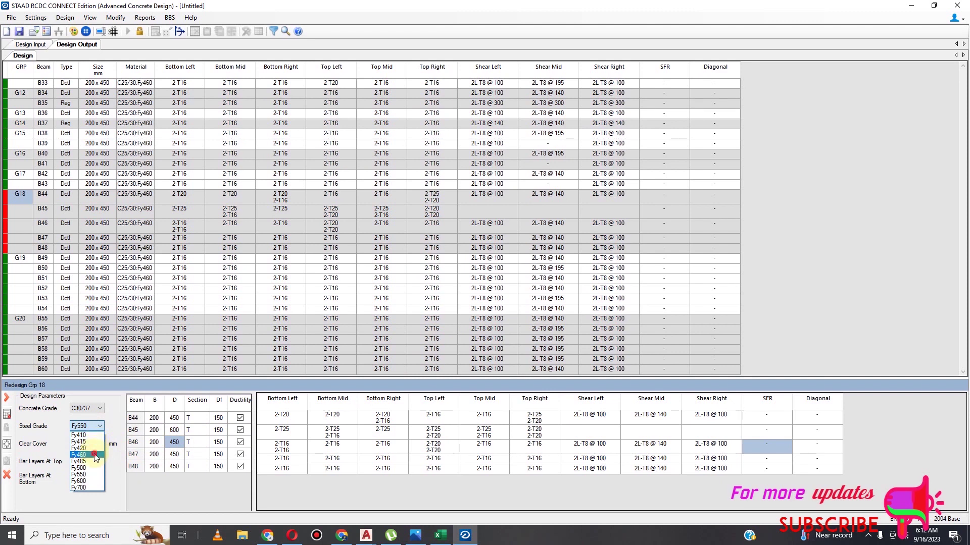
pyautogui.click(80, 455)
pyautogui.click(102, 409)
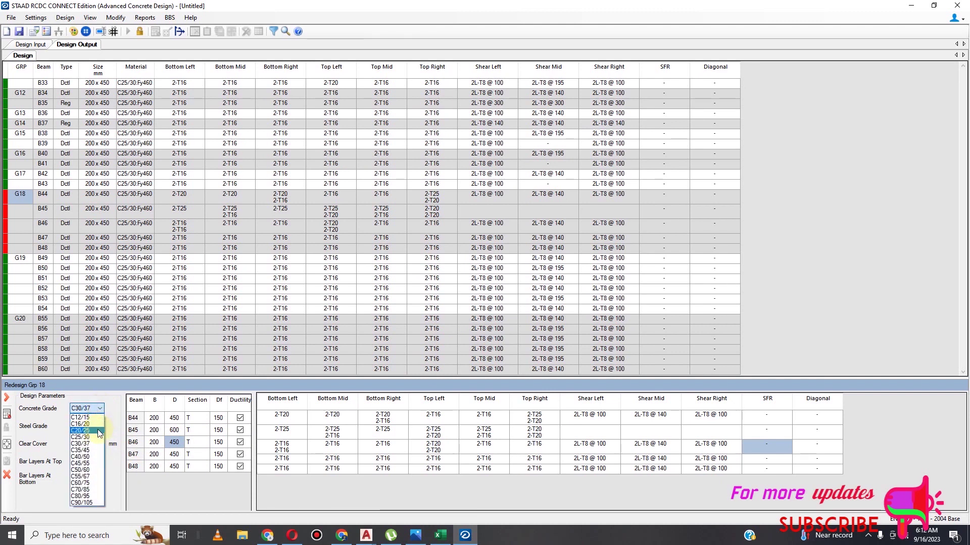
pyautogui.click(95, 437)
pyautogui.click(174, 443)
pyautogui.click(153, 444)
pyautogui.click(9, 415)
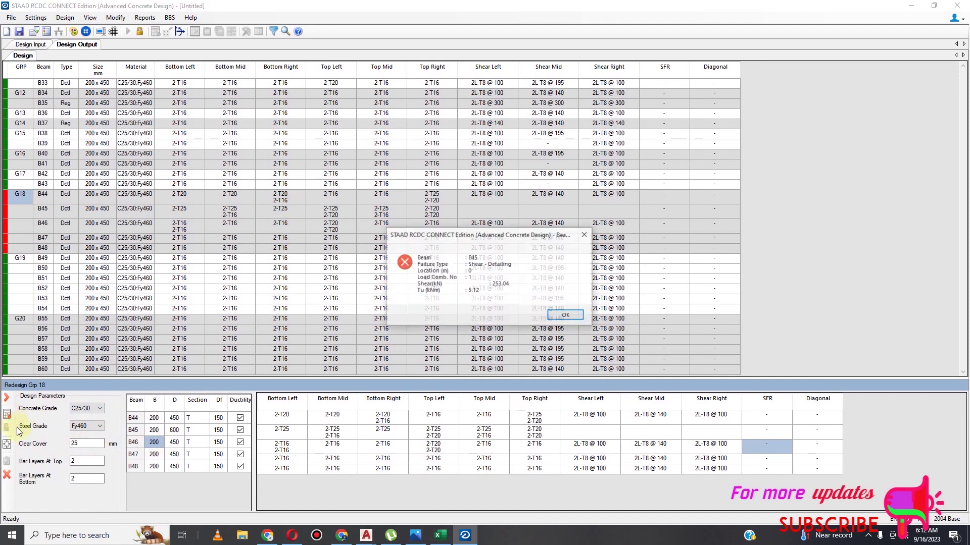
pyautogui.click(566, 315)
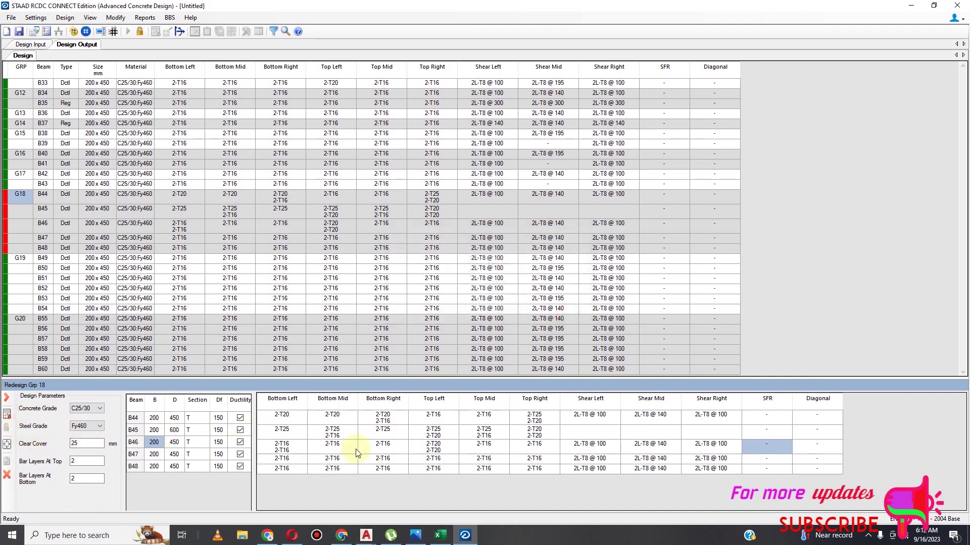
# Review the width, depth and right-end shear reinforcement entries of beam B45 in the group G18 redesign
pyautogui.click(175, 432)
pyautogui.click(154, 429)
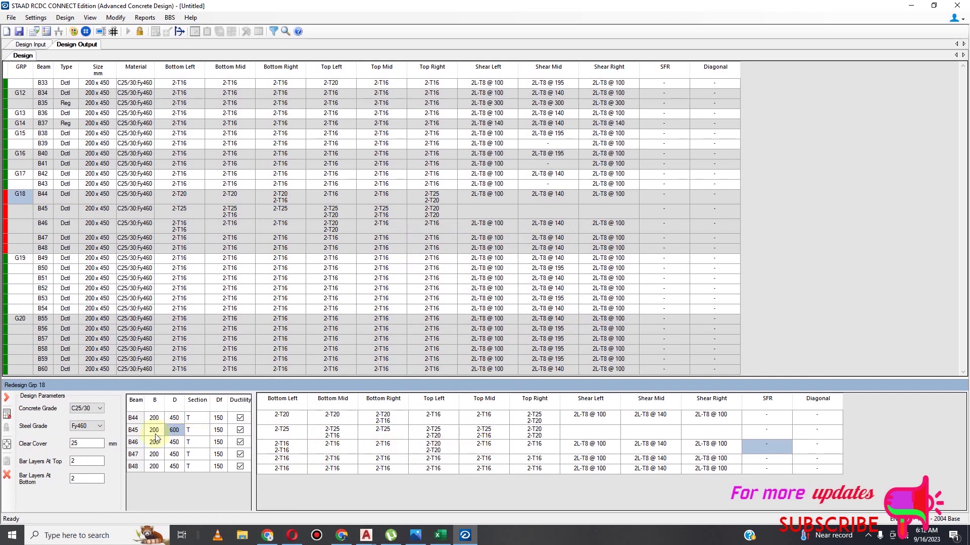
pyautogui.click(727, 434)
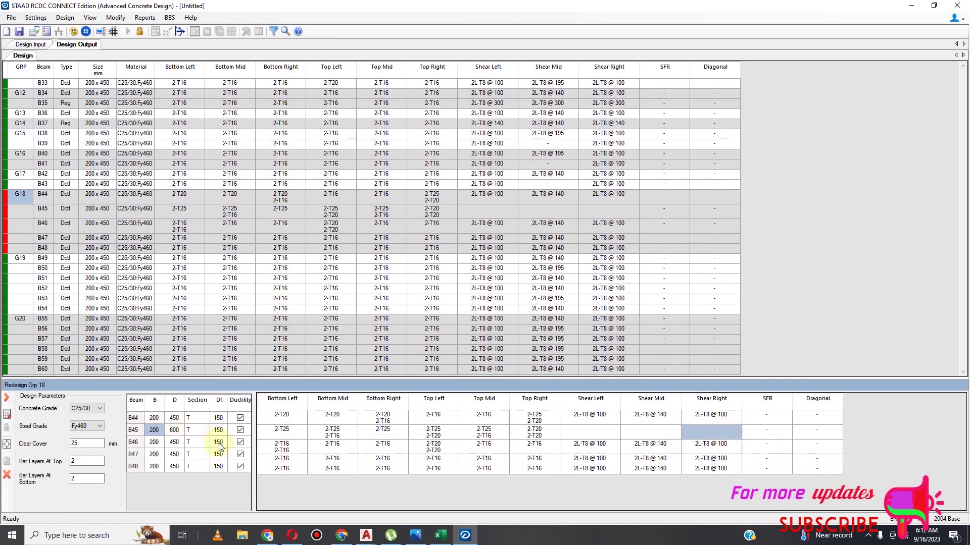
# Set the width of beam B45 in group G18 to 250 mm, keeping its 600 mm depth, and rerun the group redesign
pyautogui.click(155, 431)
pyautogui.click(178, 430)
pyautogui.write('25')
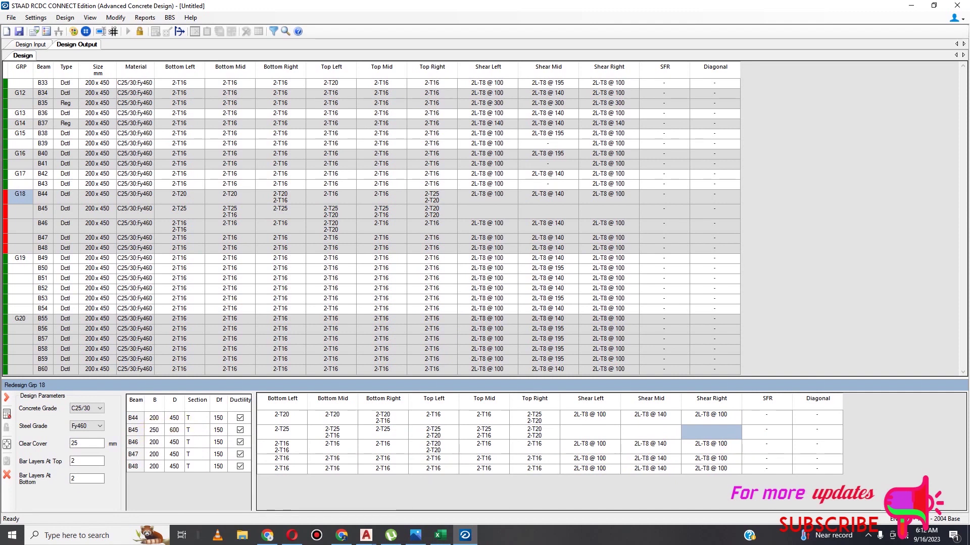
pyautogui.click(174, 430)
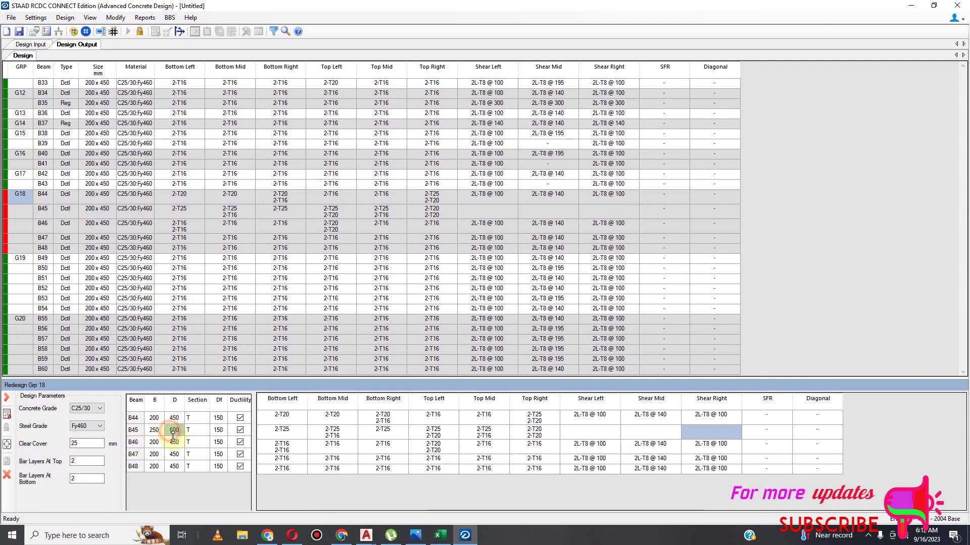
pyautogui.click(7, 415)
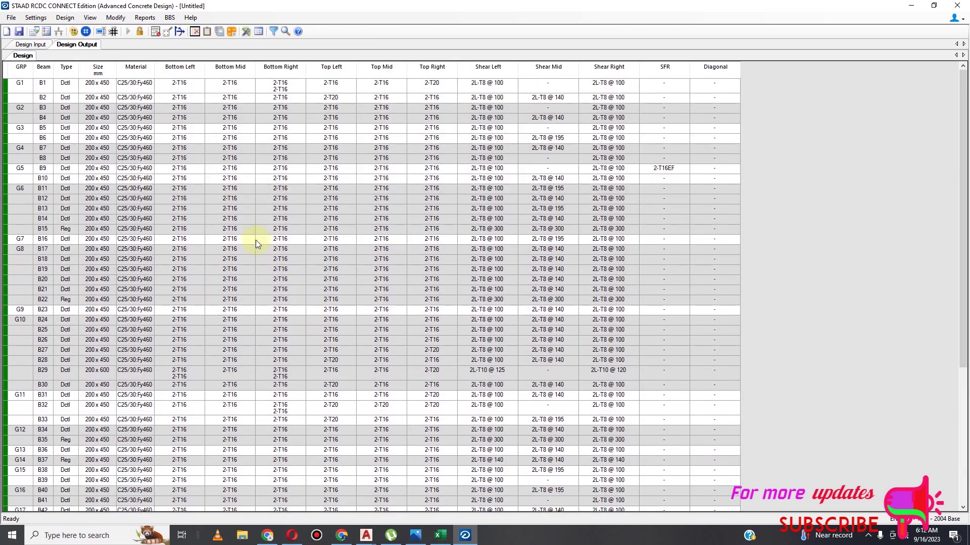
# Generate the Beam Size Changed report and save it as a PDF named CHANG3 in the Desktop folder
pyautogui.click(145, 18)
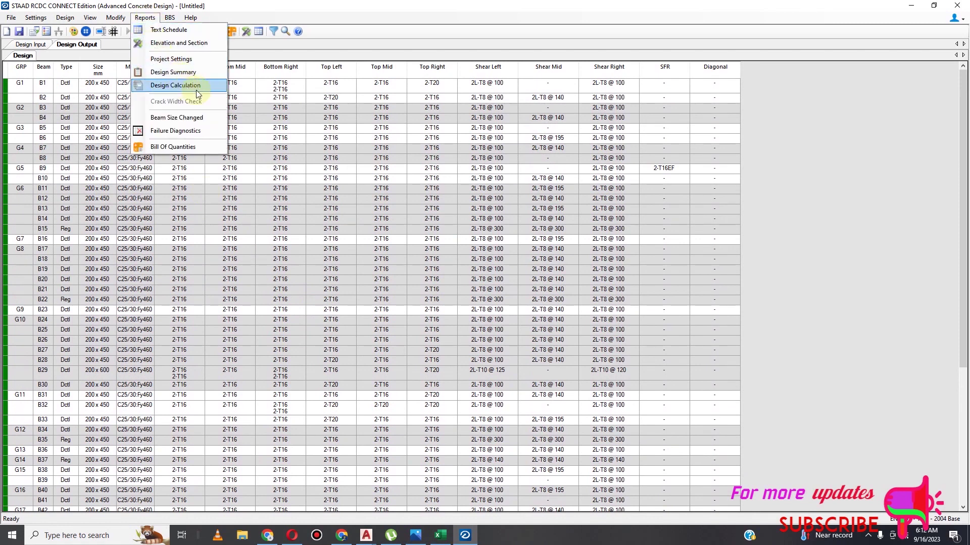
pyautogui.click(193, 117)
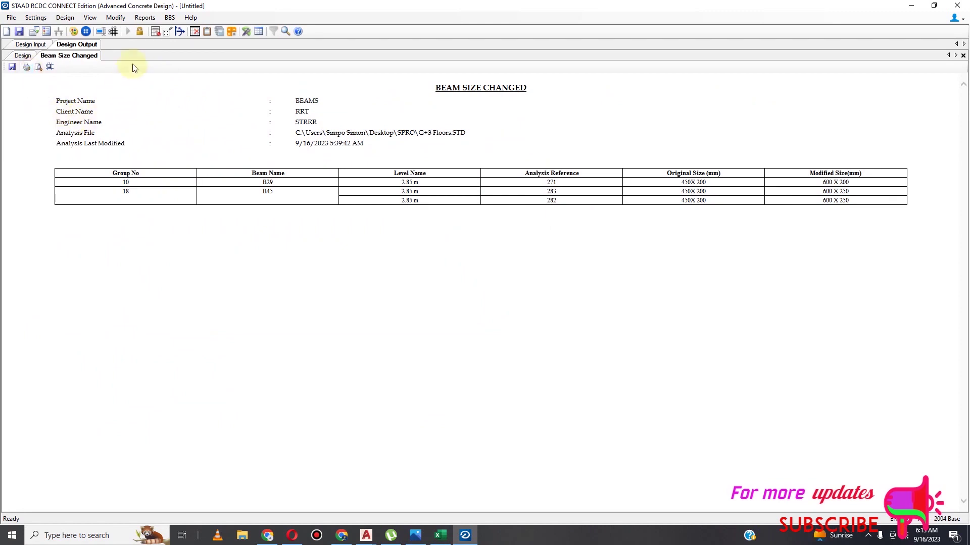
pyautogui.click(148, 204)
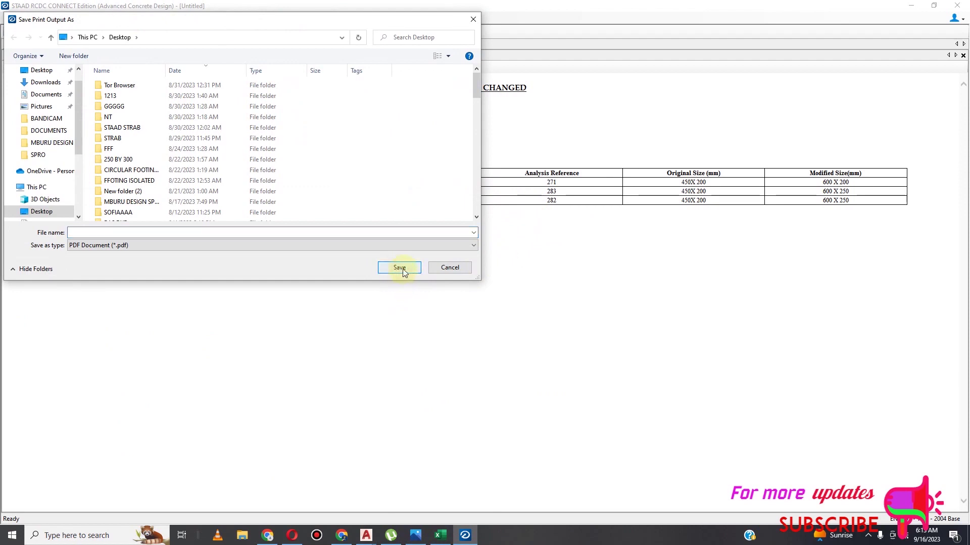
pyautogui.click(406, 270)
pyautogui.write('FF')
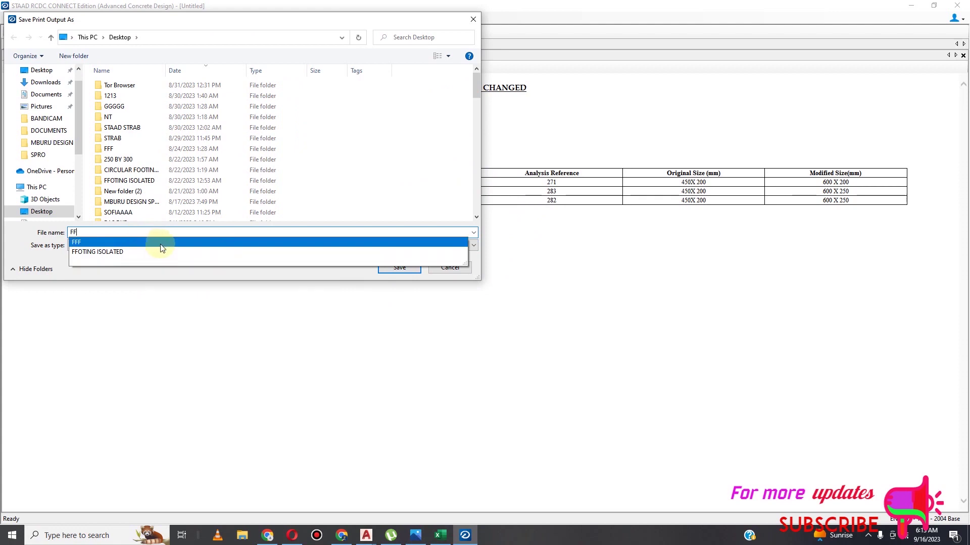
pyautogui.click(188, 229)
pyautogui.press('BackSpace')
pyautogui.write('CHANG3')
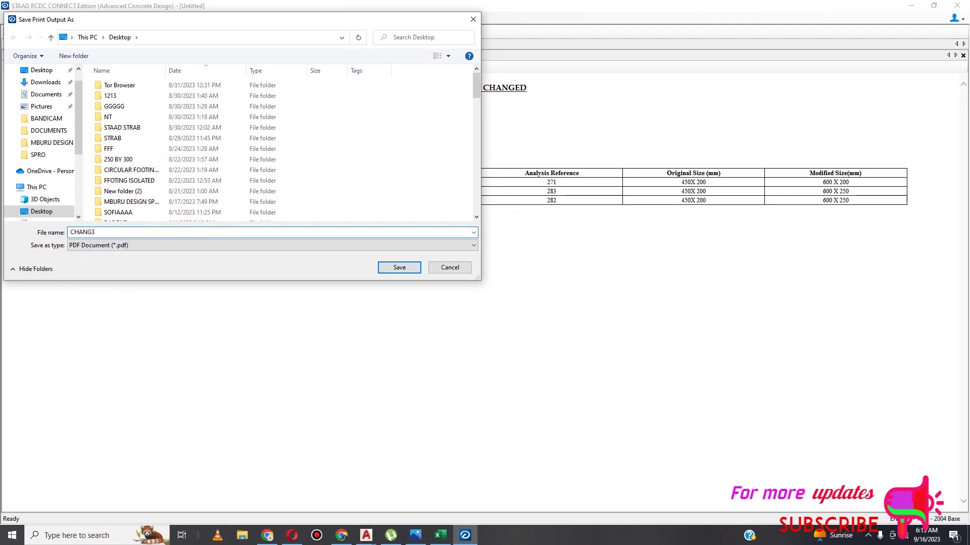
pyautogui.click(400, 268)
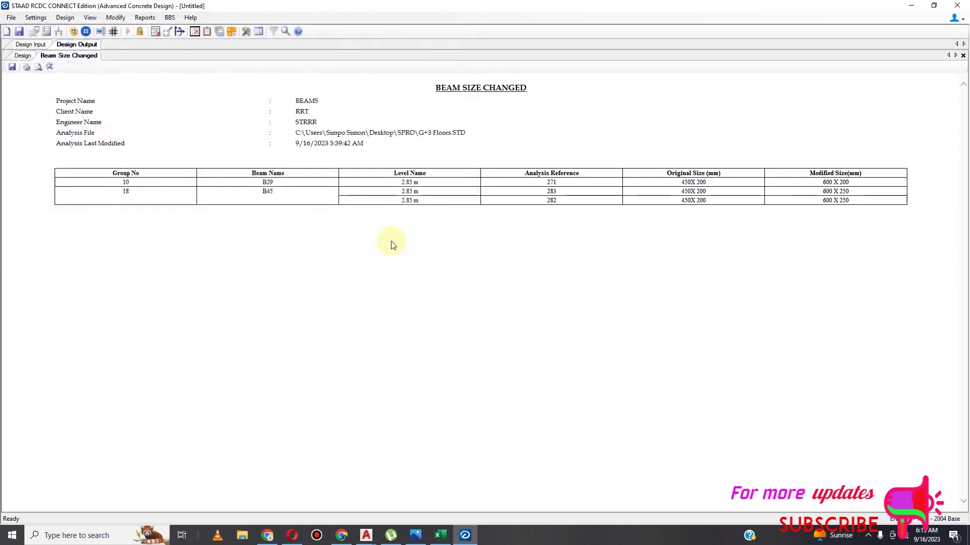
# Start the Elevation and Section report with all beams selected and both elevation and cross section drawn
pyautogui.click(145, 17)
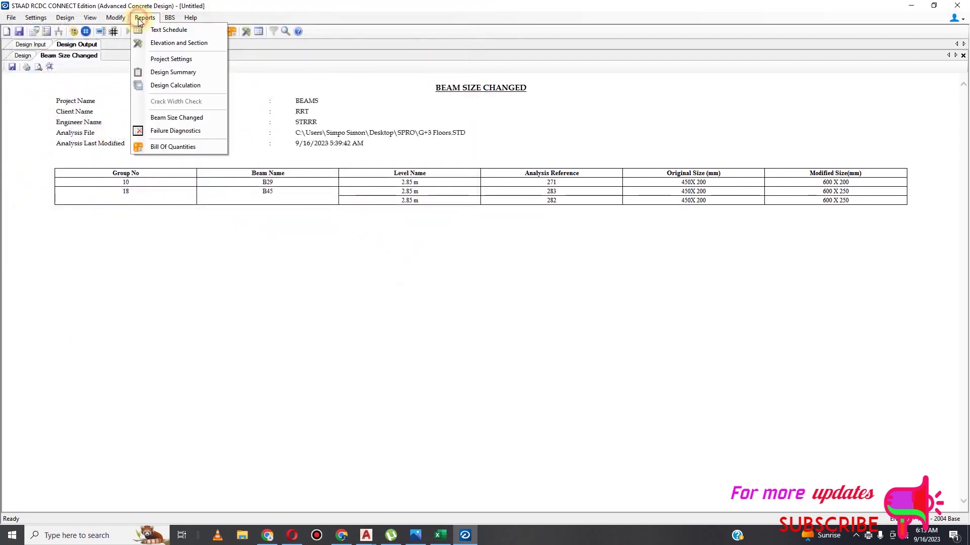
pyautogui.click(208, 44)
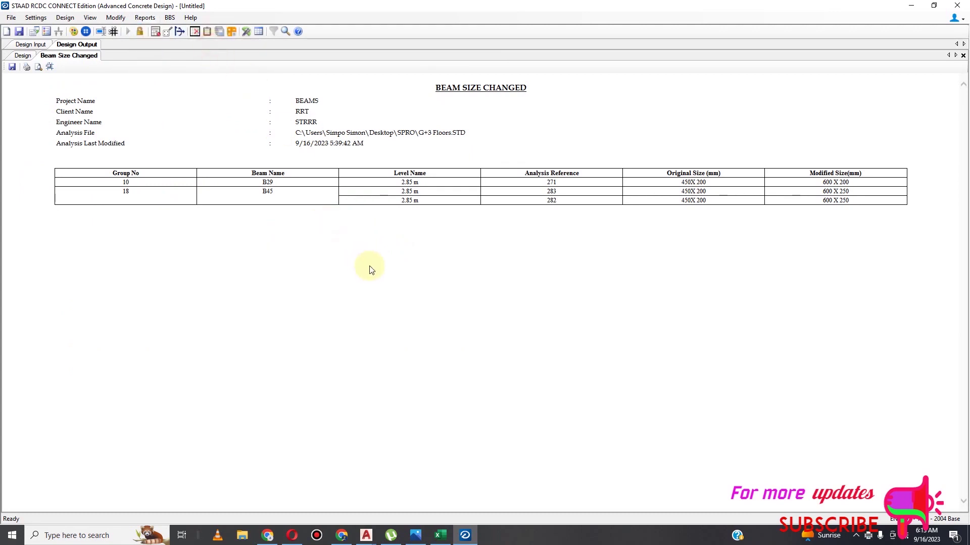
pyautogui.click(419, 151)
pyautogui.click(412, 343)
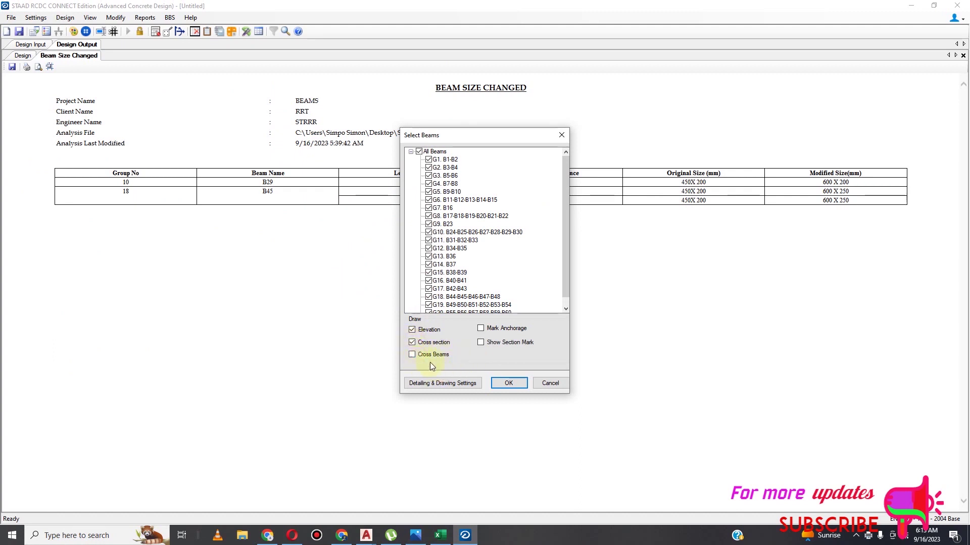
# Set the main rebar mark prefix to Y in the detailing and drawing settings, and decline closing the reports
pyautogui.click(463, 385)
pyautogui.click(384, 404)
pyautogui.click(501, 245)
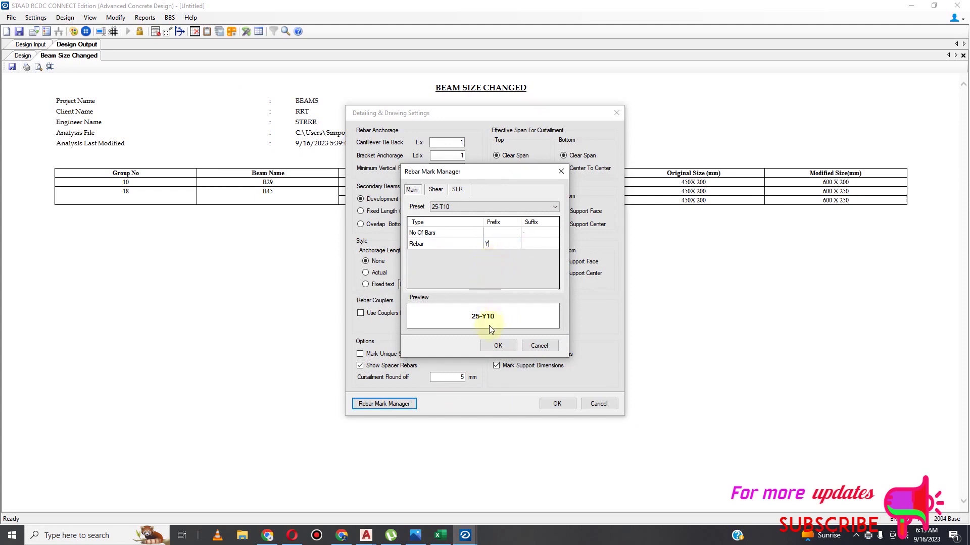
pyautogui.click(436, 189)
pyautogui.click(490, 257)
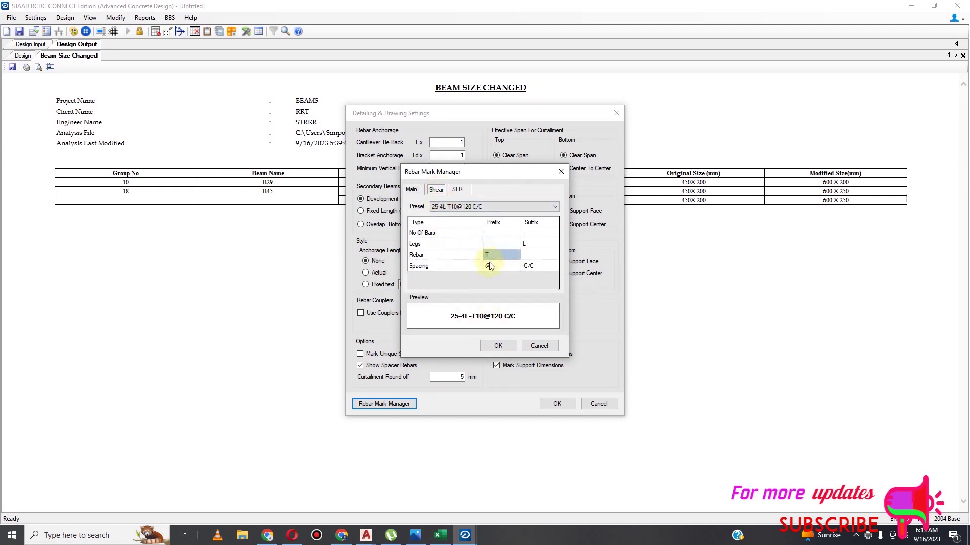
pyautogui.click(411, 189)
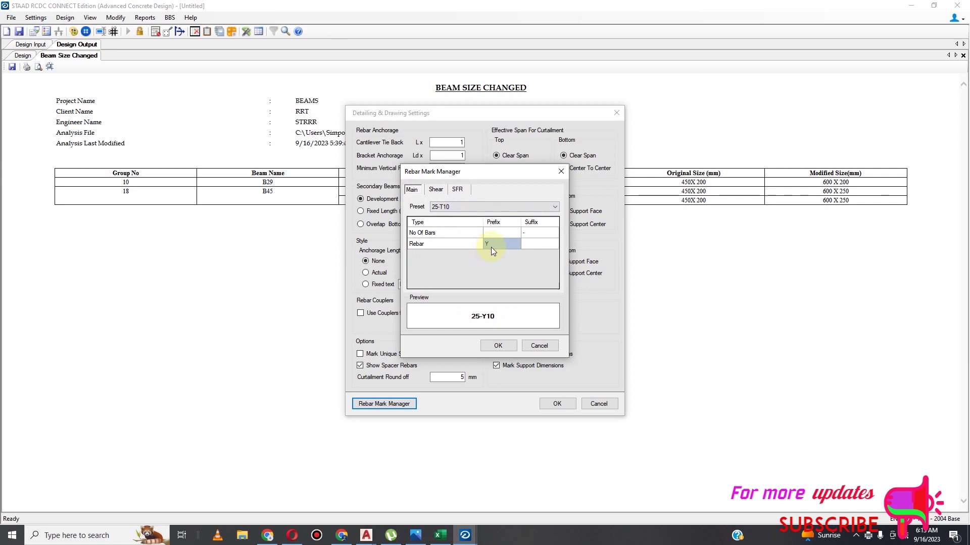
pyautogui.click(498, 346)
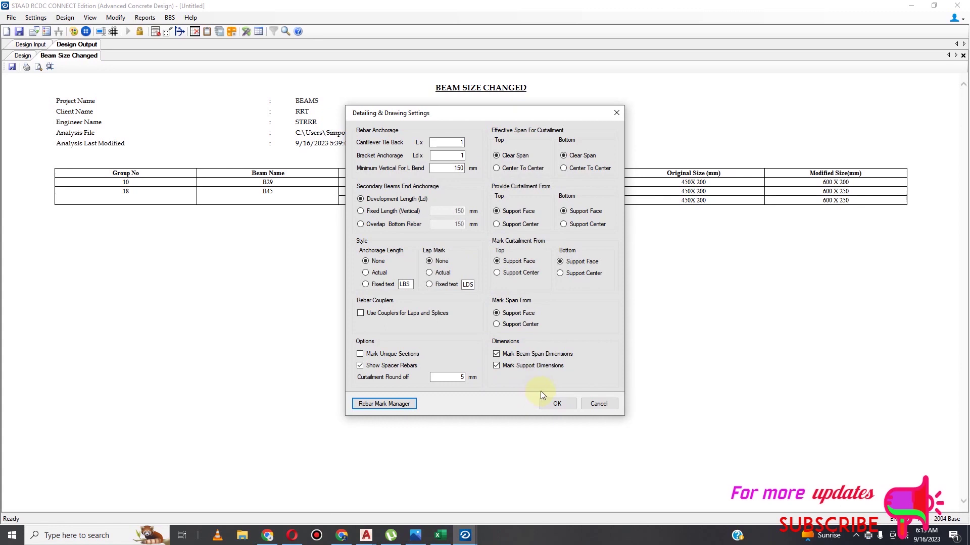
pyautogui.click(557, 404)
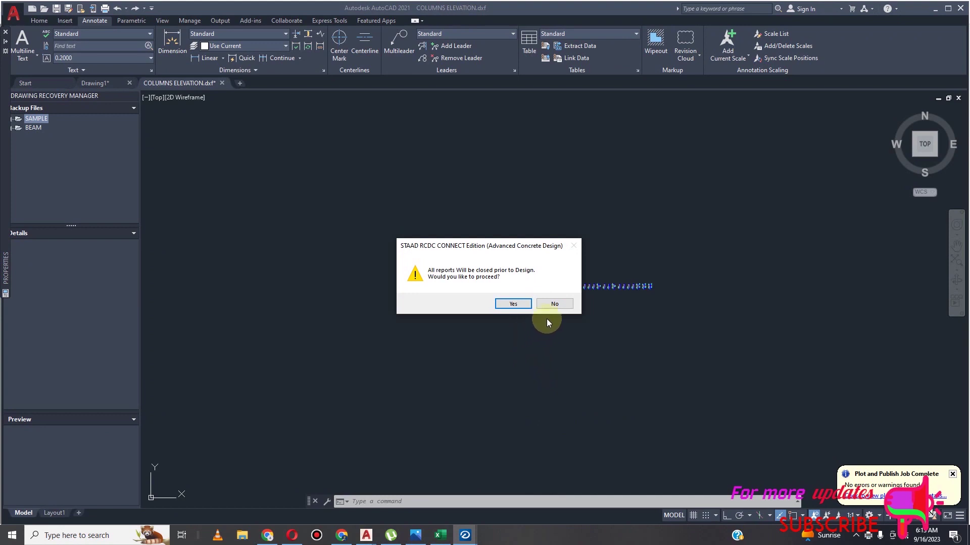
pyautogui.click(561, 306)
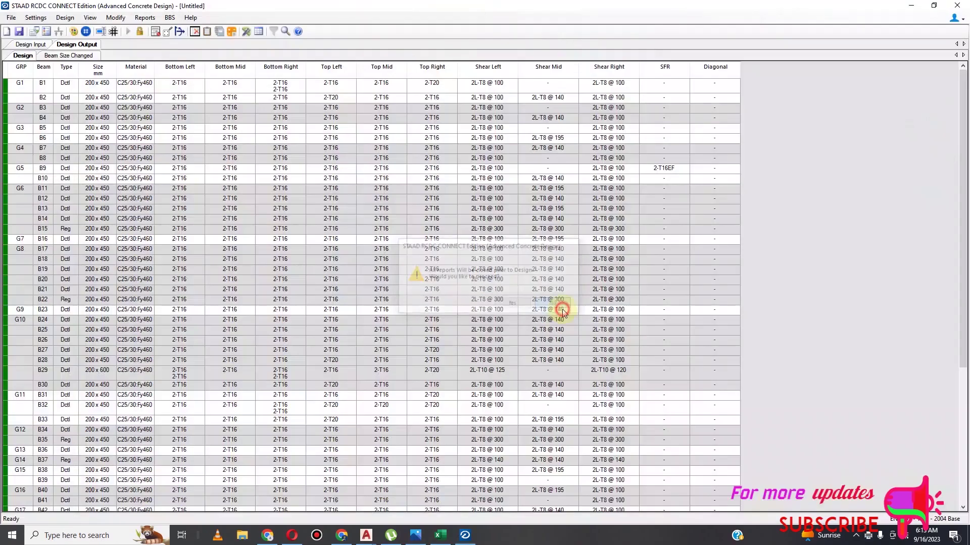
# Generate the elevation and cross-section drawings for all beam groups G1 to G20
pyautogui.click(145, 17)
pyautogui.click(179, 46)
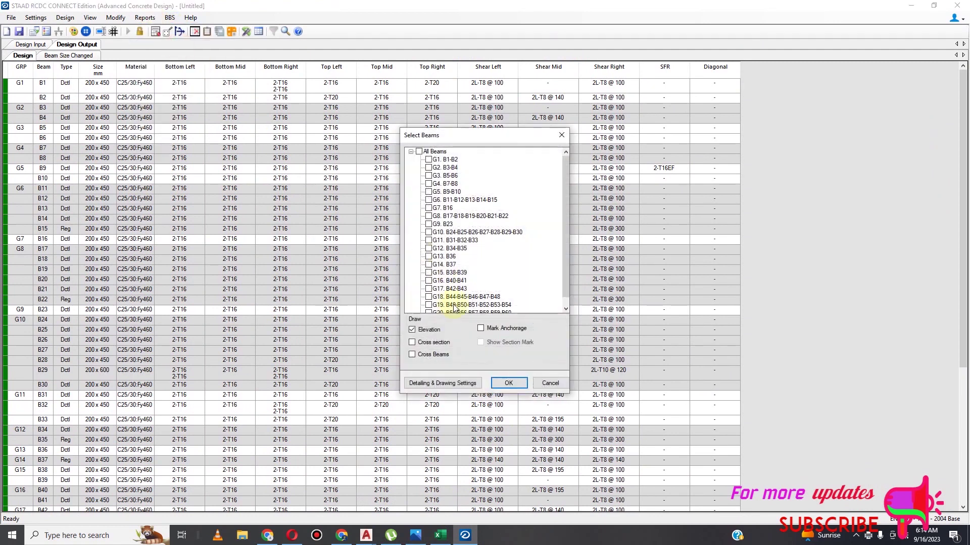
pyautogui.click(418, 152)
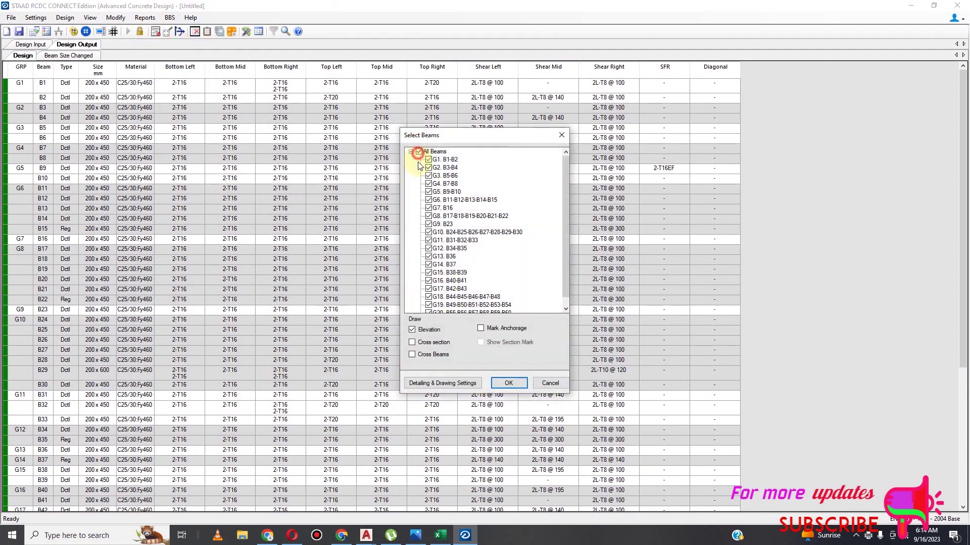
pyautogui.click(412, 342)
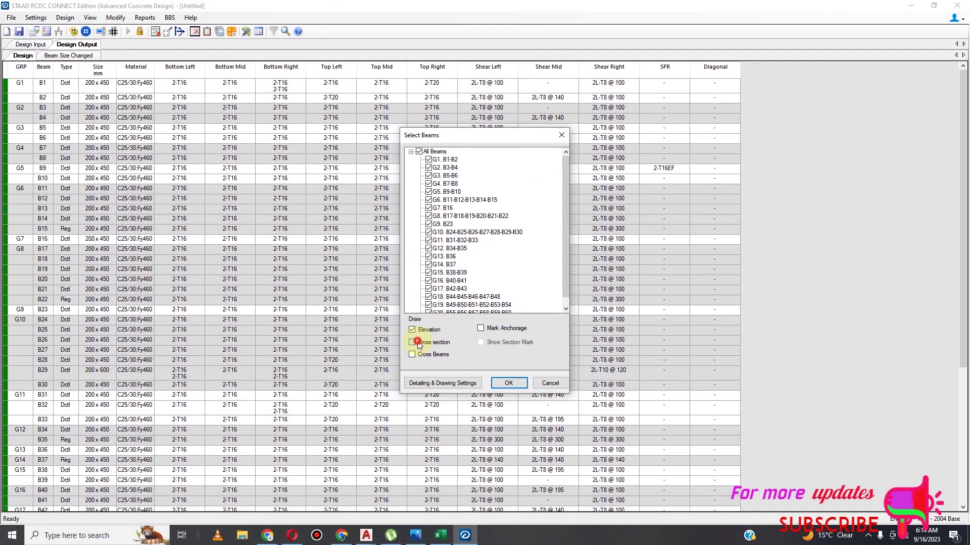
pyautogui.click(508, 384)
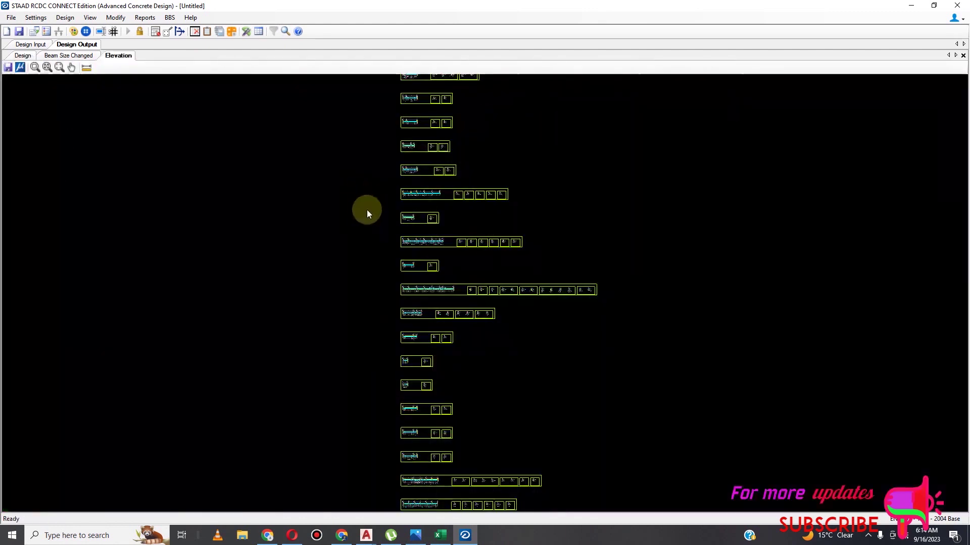
# Examine the reinforcement details of beams B28, B29 and B30 in the group G10 elevation and its cross sections
pyautogui.scroll(5, 427, 261)
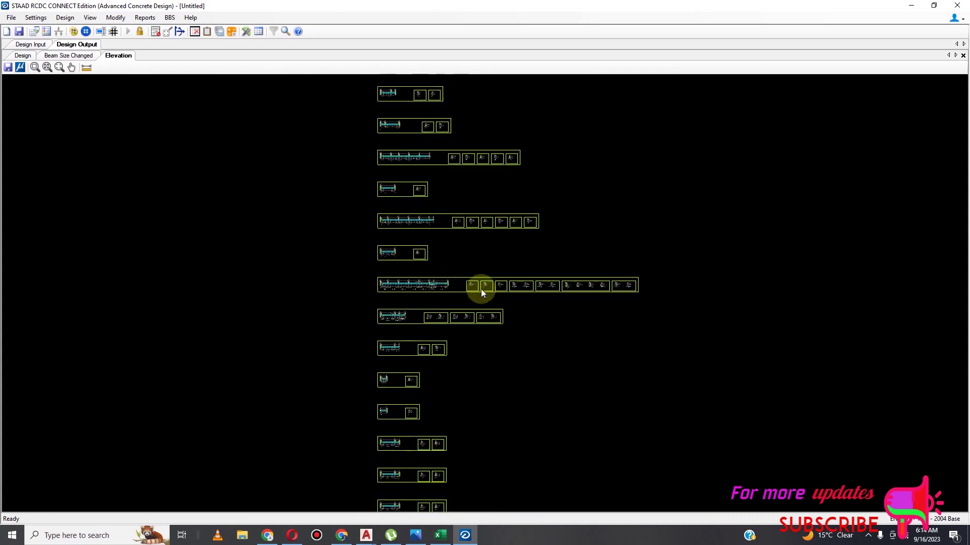
pyautogui.scroll(6, 486, 286)
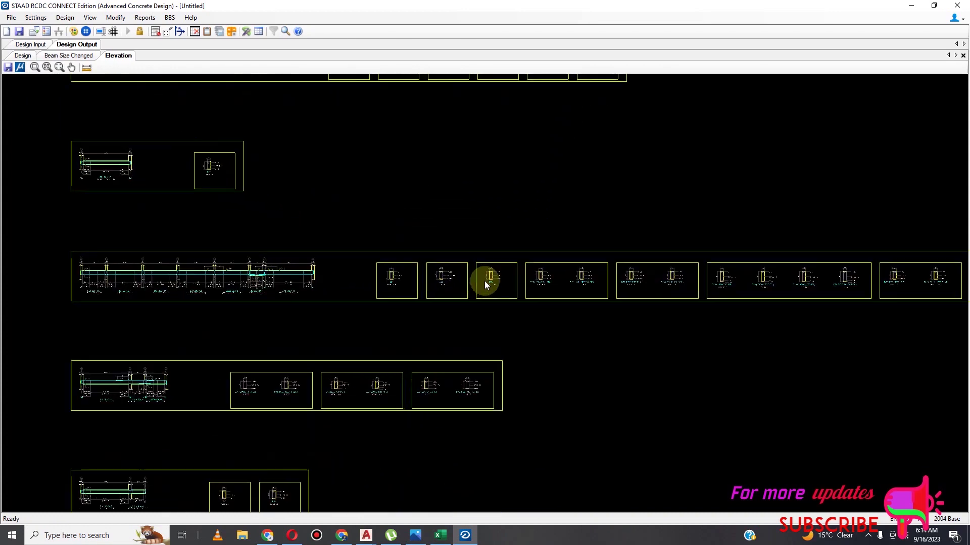
pyautogui.scroll(3, 428, 280)
pyautogui.scroll(3, 575, 272)
pyautogui.scroll(-4, 496, 270)
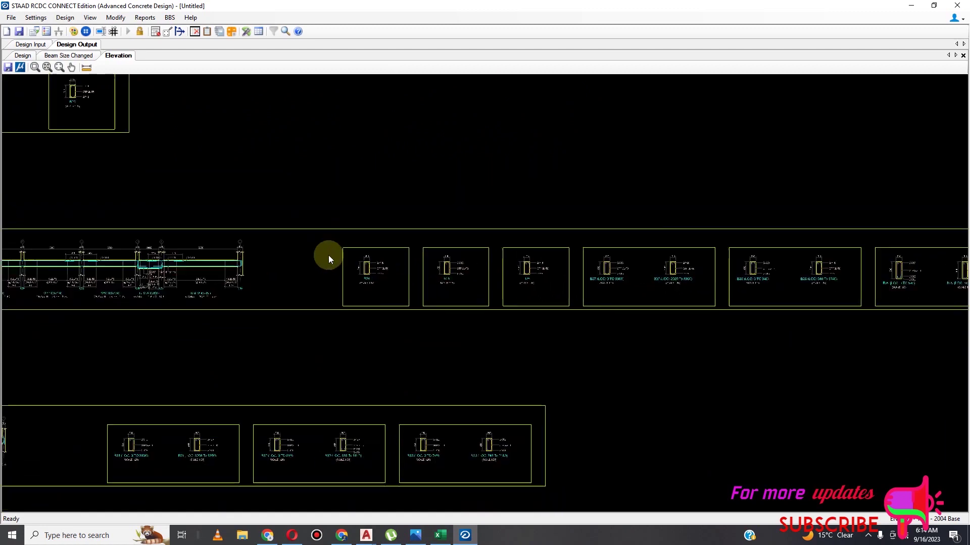
pyautogui.scroll(2, 157, 264)
pyautogui.scroll(5, 153, 255)
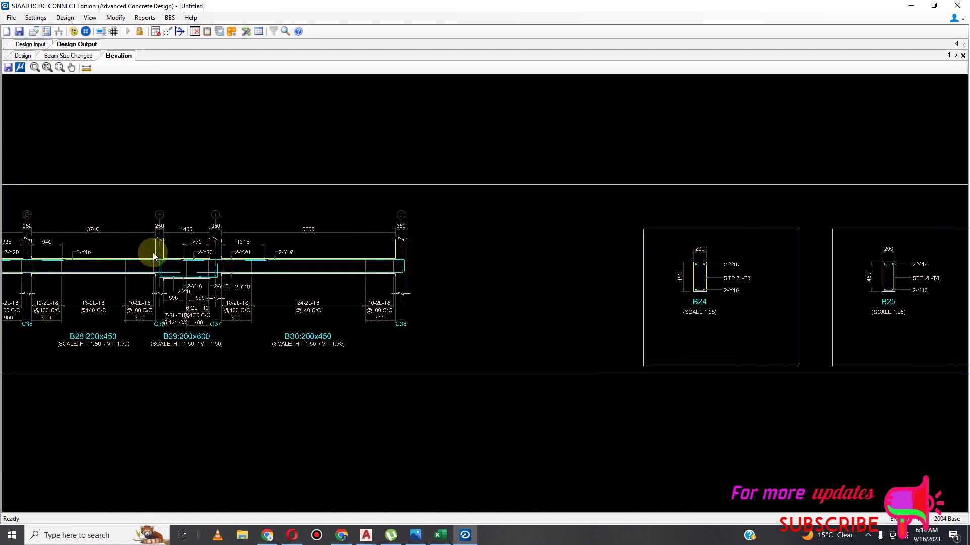
pyautogui.scroll(-5, 184, 285)
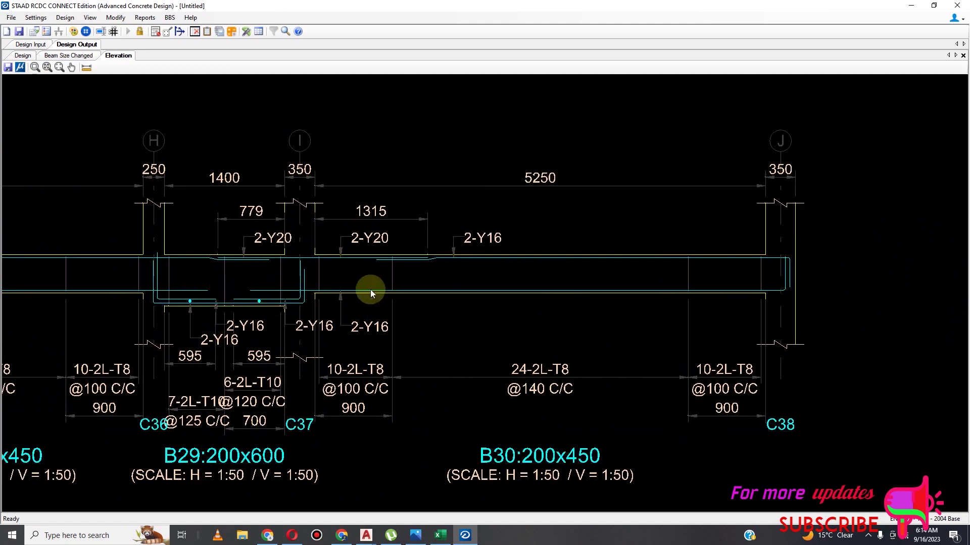
pyautogui.scroll(-6, 262, 299)
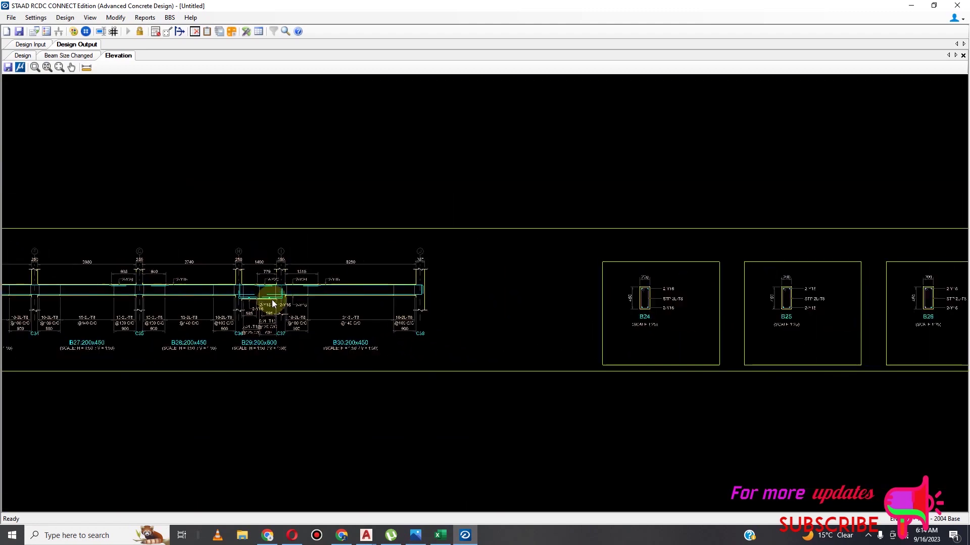
# Save the beam project and export the elevation drawing to the desktop as a DXF file named BEAM DRAWIN
pyautogui.click(20, 31)
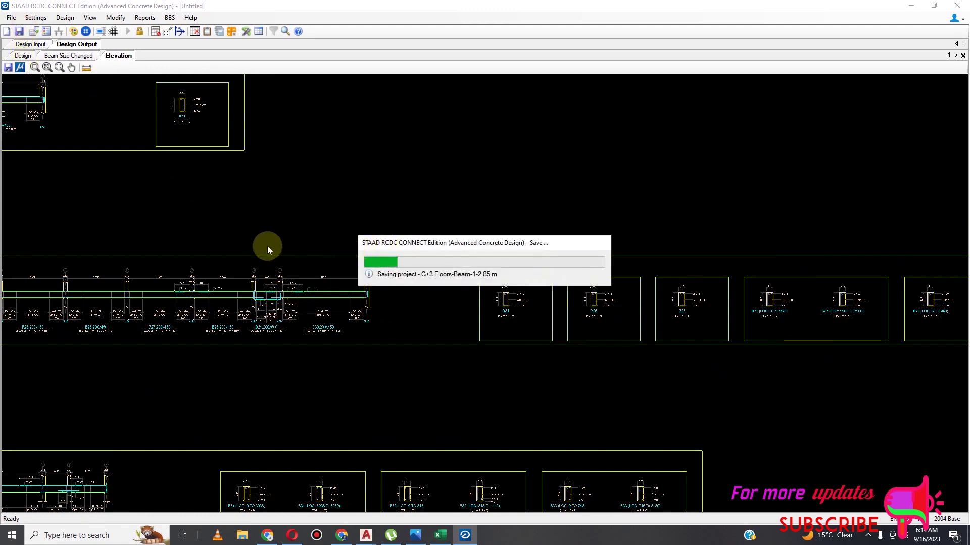
pyautogui.click(7, 68)
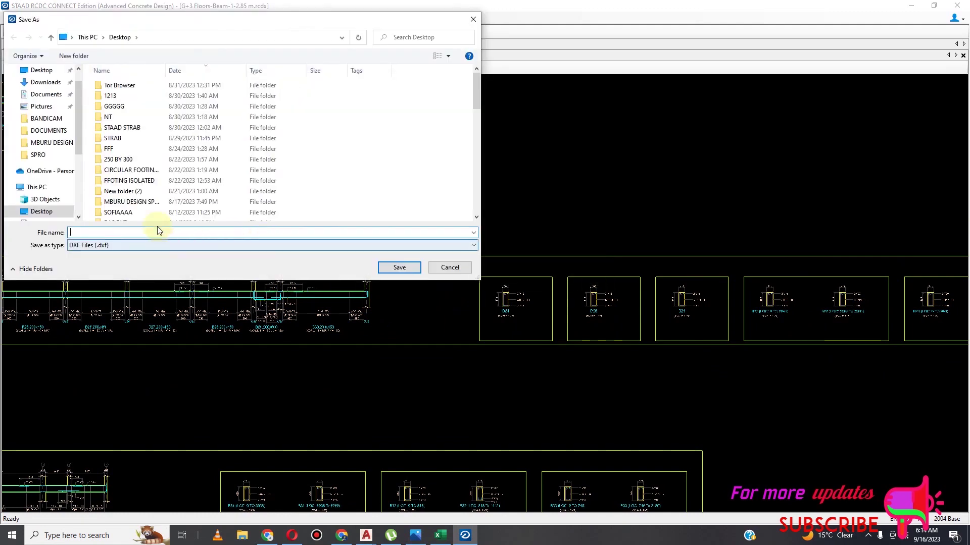
pyautogui.scroll(-6, 154, 122)
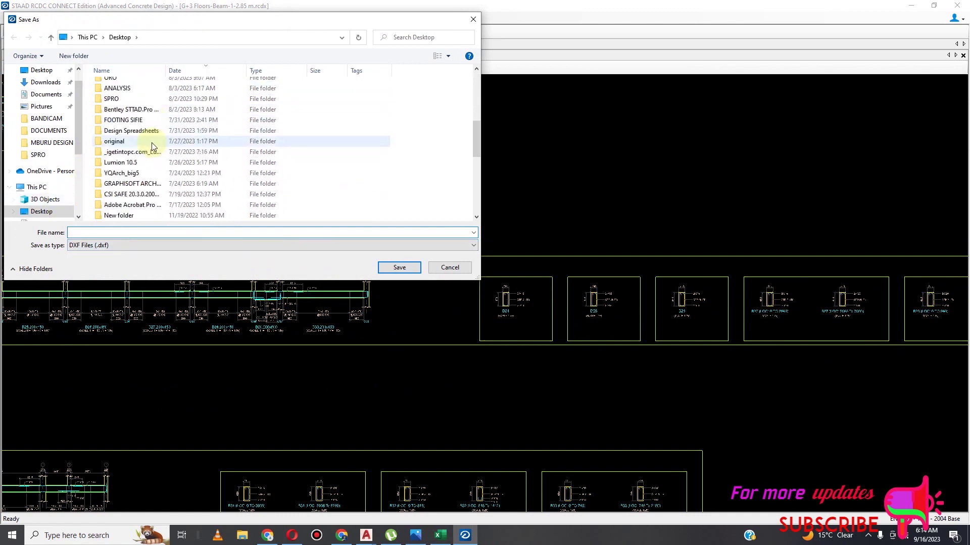
pyautogui.click(102, 234)
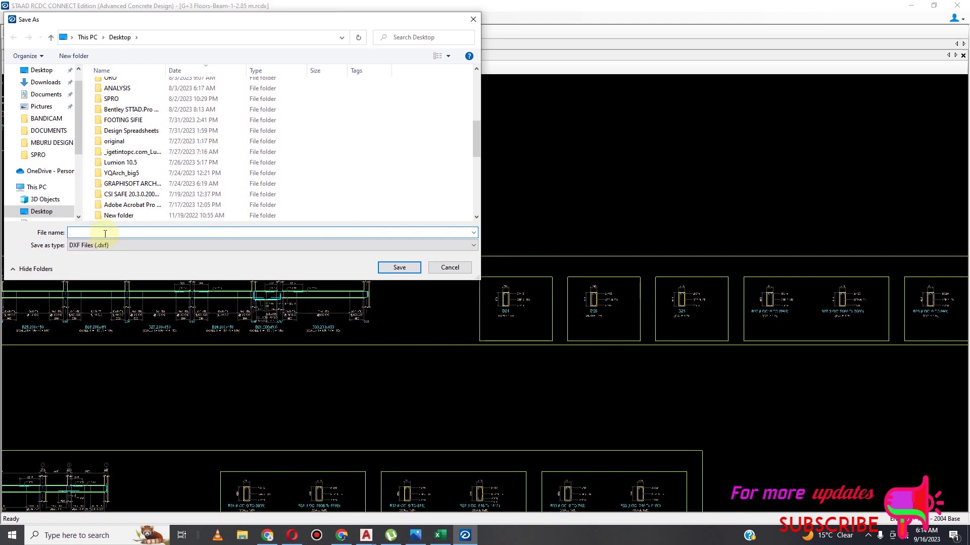
pyautogui.write('BEA')
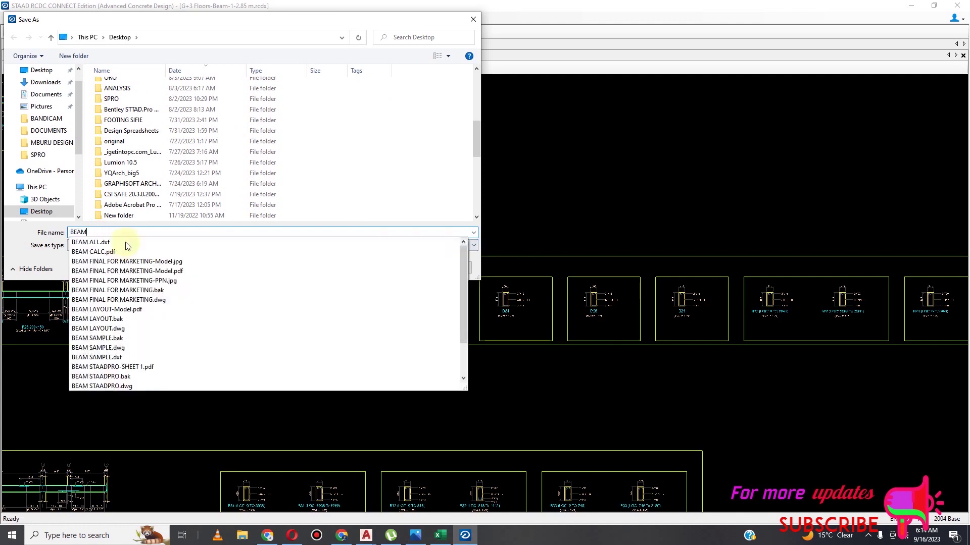
pyautogui.write('M ')
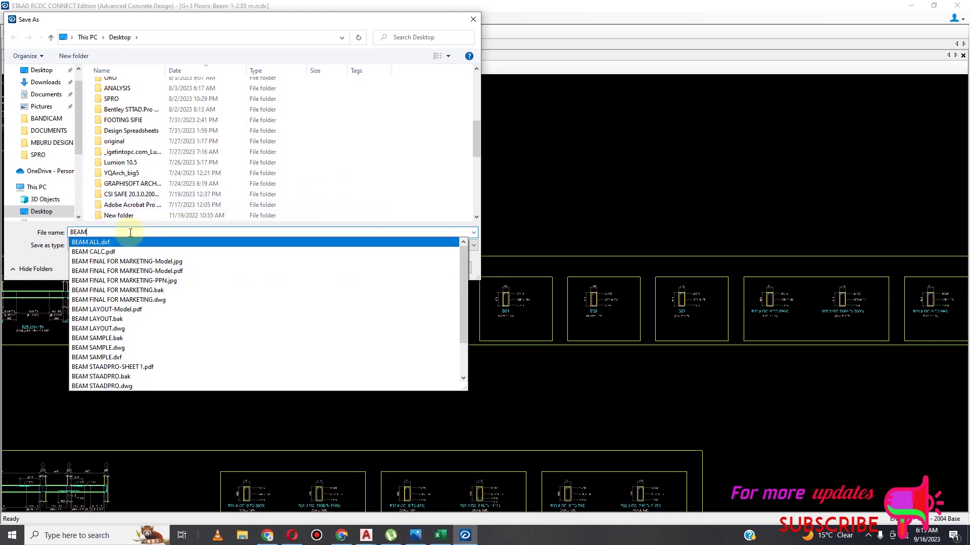
pyautogui.write('DRAW')
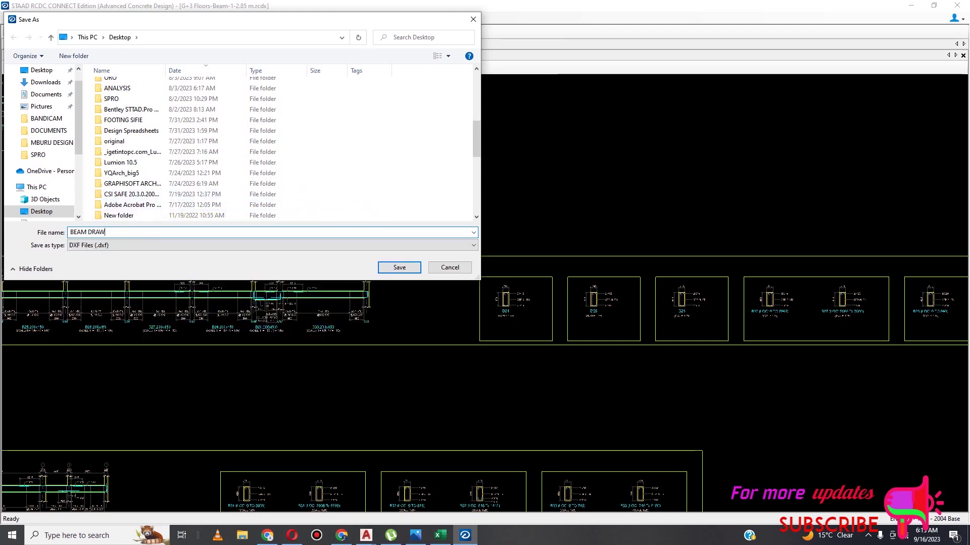
pyautogui.write('ING')
pyautogui.click(402, 267)
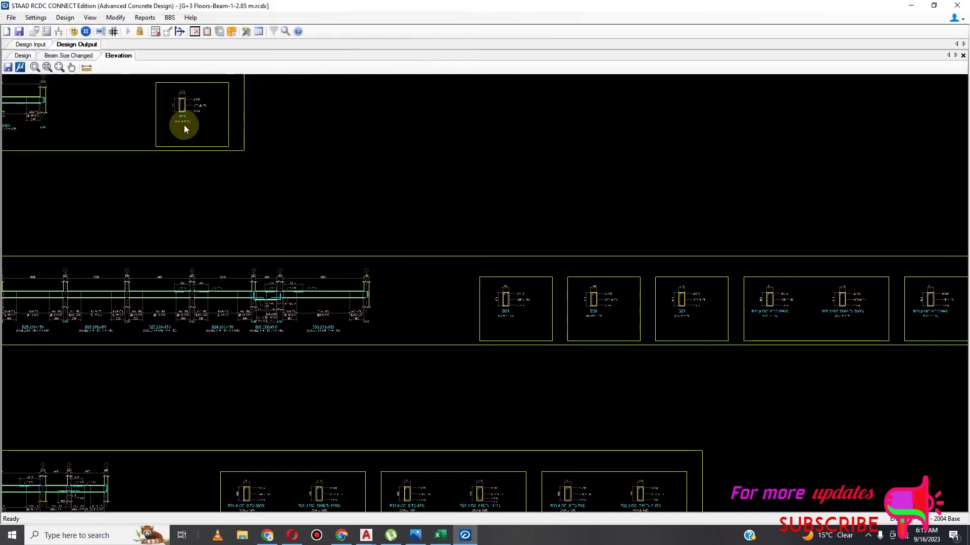
# Switch to AutoCAD and open the exported BEAM DRAWIN.dxf from the desktop
pyautogui.click(910, 9)
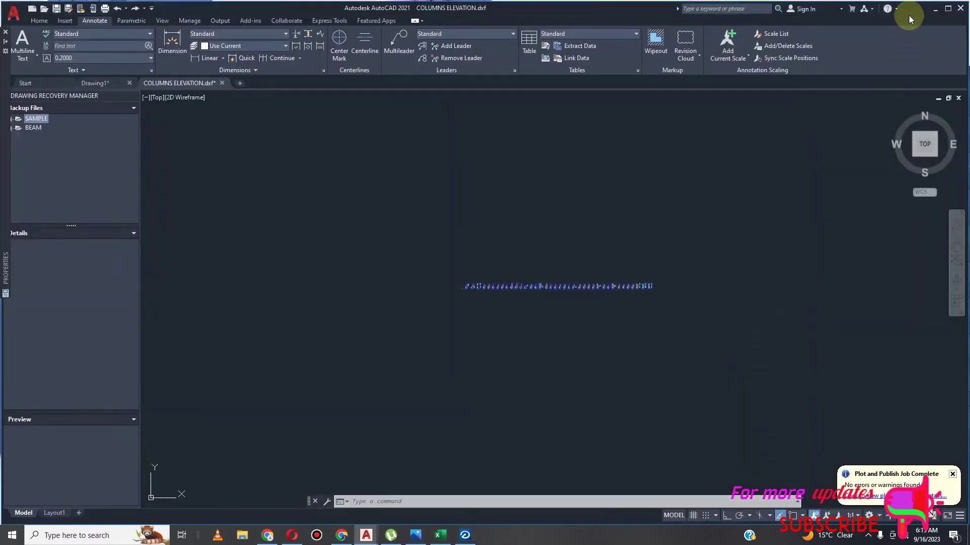
pyautogui.click(936, 8)
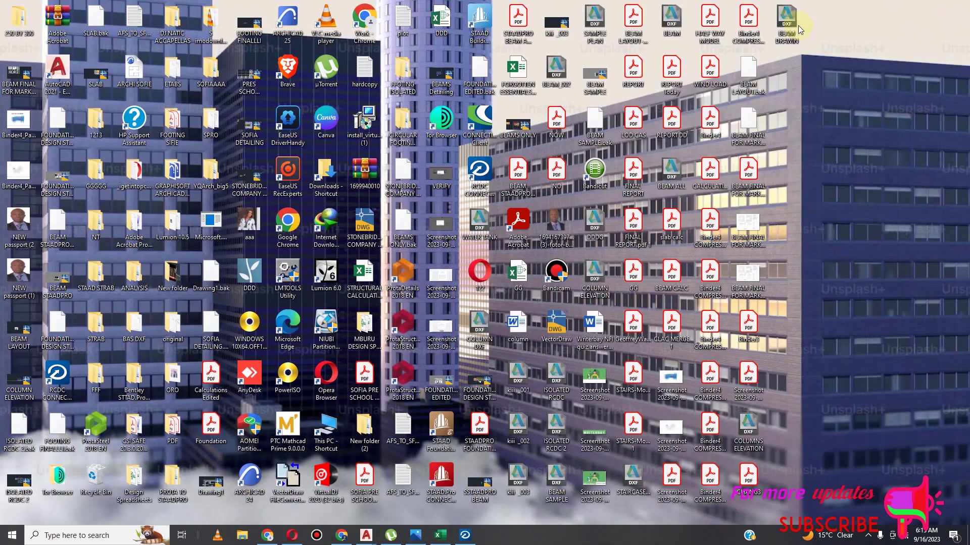
pyautogui.click(366, 535)
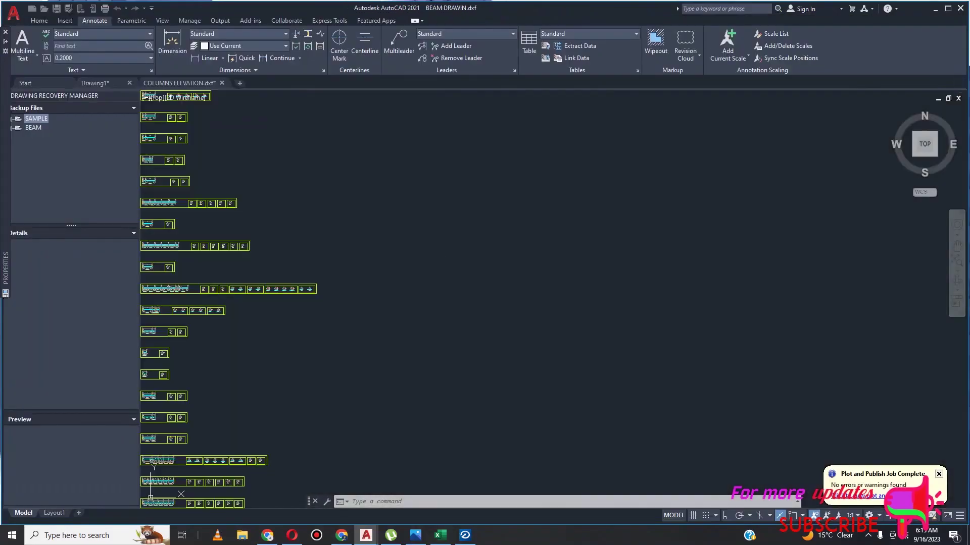
# Examine the cross sections of beams B27, B29 and B30 and the other beam group frames in the exported drawing
pyautogui.scroll(5, 407, 329)
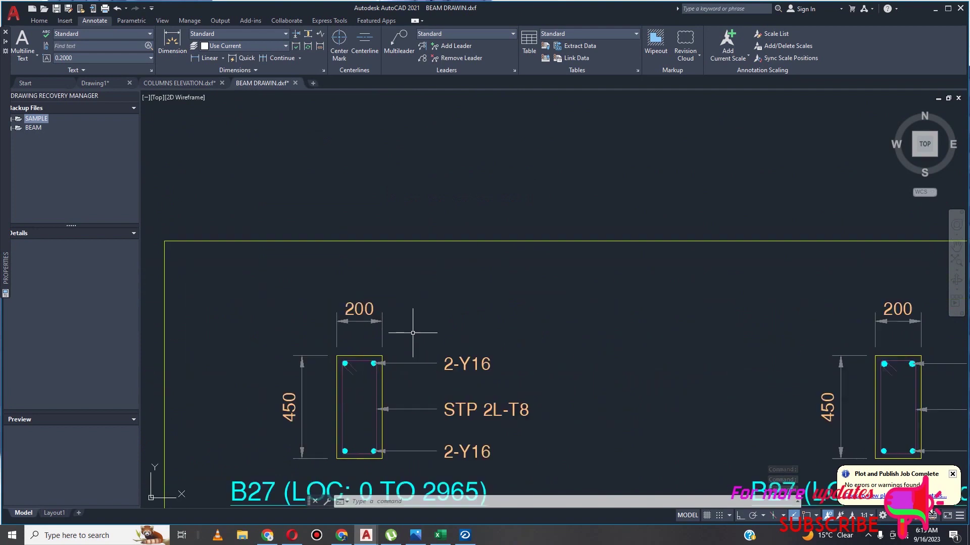
pyautogui.scroll(-4, 444, 325)
pyautogui.scroll(3, 567, 324)
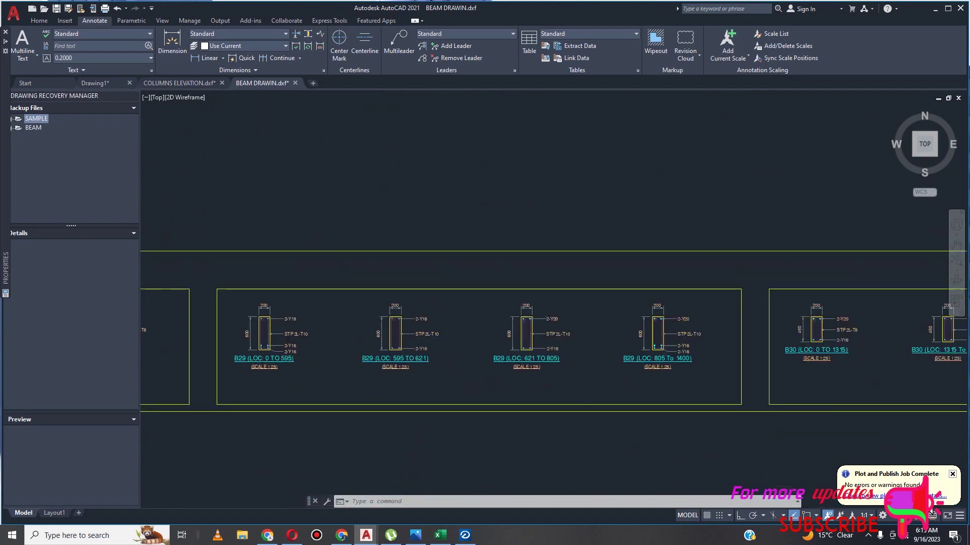
pyautogui.scroll(-2, 495, 342)
pyautogui.scroll(3, 495, 342)
pyautogui.scroll(-6, 495, 343)
pyautogui.scroll(-2, 494, 342)
pyautogui.scroll(8, 487, 329)
pyautogui.scroll(-5, 450, 167)
pyautogui.scroll(4, 581, 191)
pyautogui.scroll(-4, 558, 242)
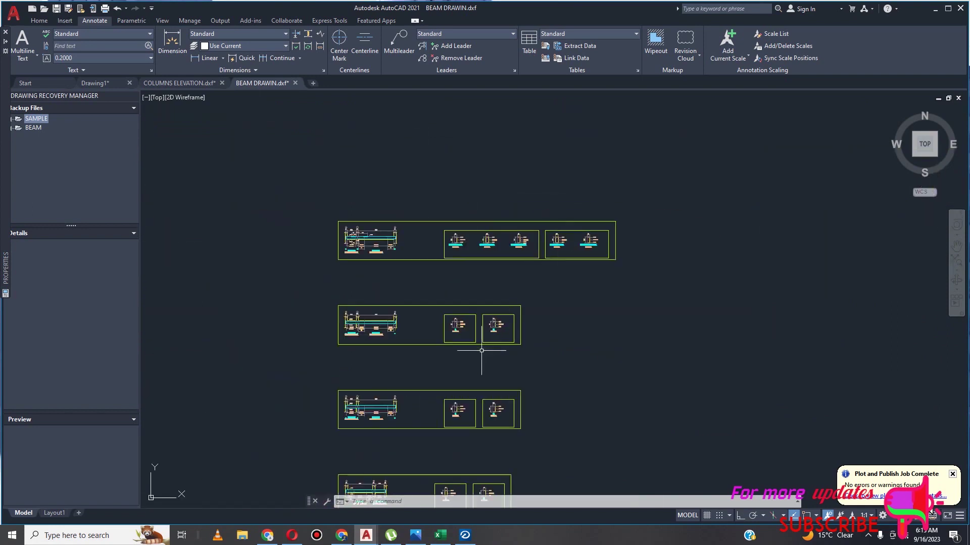
# Examine the reinforcement details in the elevation and cross sections of beams B1 and B2
pyautogui.scroll(6, 475, 334)
pyautogui.scroll(-6, 456, 293)
pyautogui.scroll(4, 404, 248)
pyautogui.scroll(-2, 359, 223)
pyautogui.scroll(6, 334, 271)
pyautogui.scroll(-5, 383, 273)
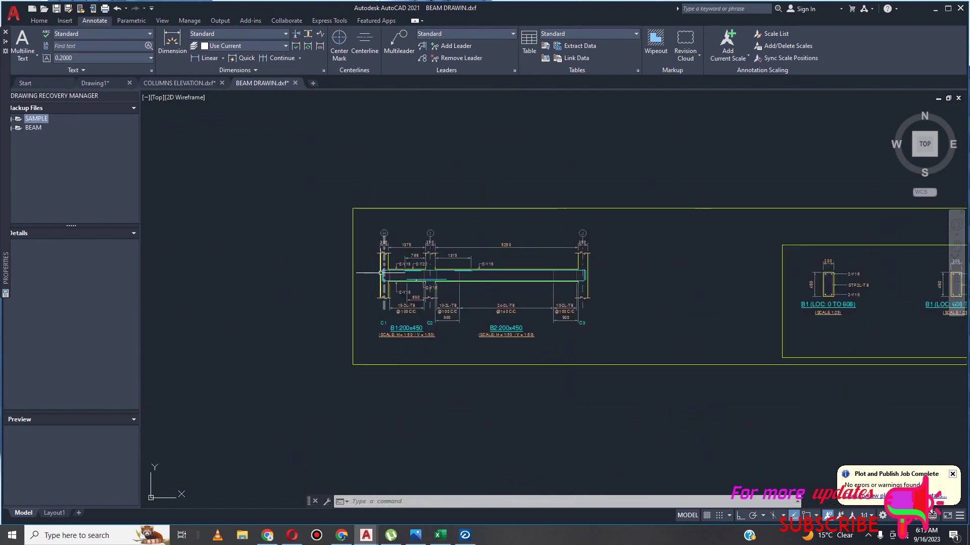
pyautogui.scroll(6, 399, 275)
pyautogui.scroll(-8, 387, 263)
pyautogui.scroll(6, 387, 263)
pyautogui.scroll(-5, 424, 282)
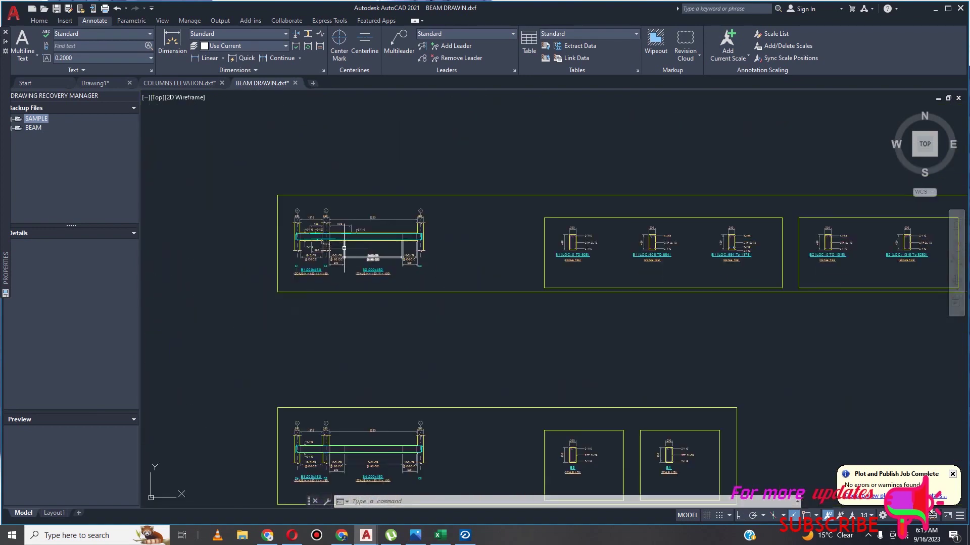
# Switch back to STAAD RCDC and close it to return to the G+3 Floors model in STAAD.Pro
pyautogui.click(465, 527)
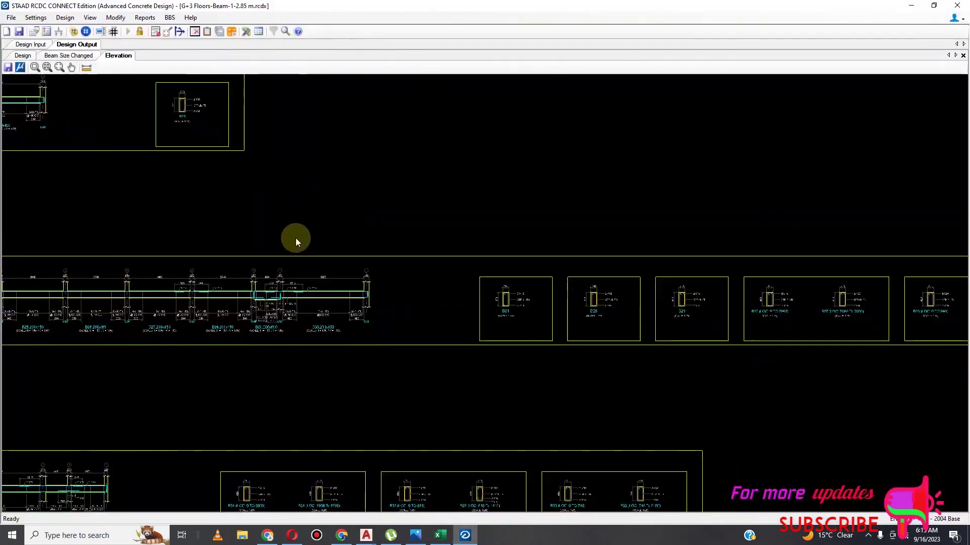
pyautogui.scroll(-2, 348, 277)
pyautogui.click(958, 5)
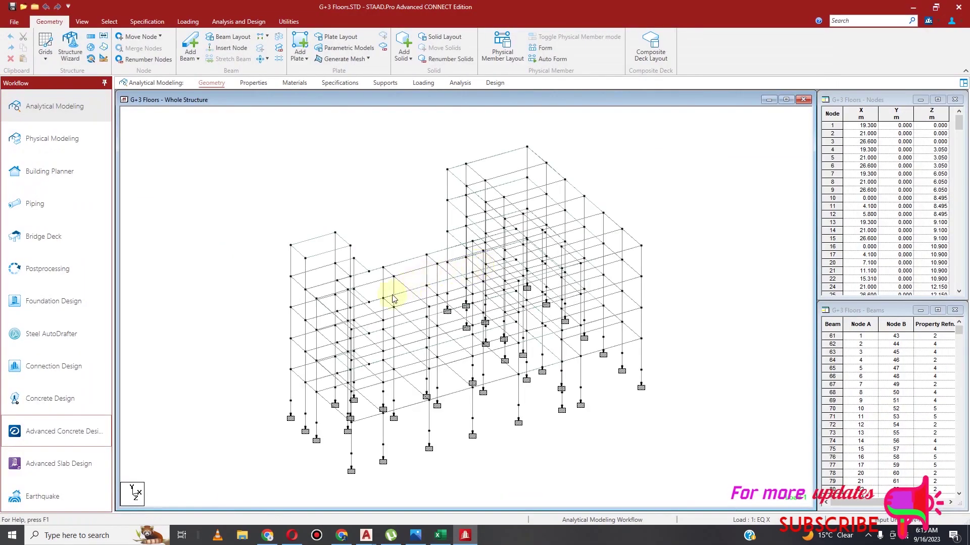
# Inspect individual beams and a column on the upper storeys at the near end of the G+3 Floors frame
pyautogui.scroll(1, 296, 370)
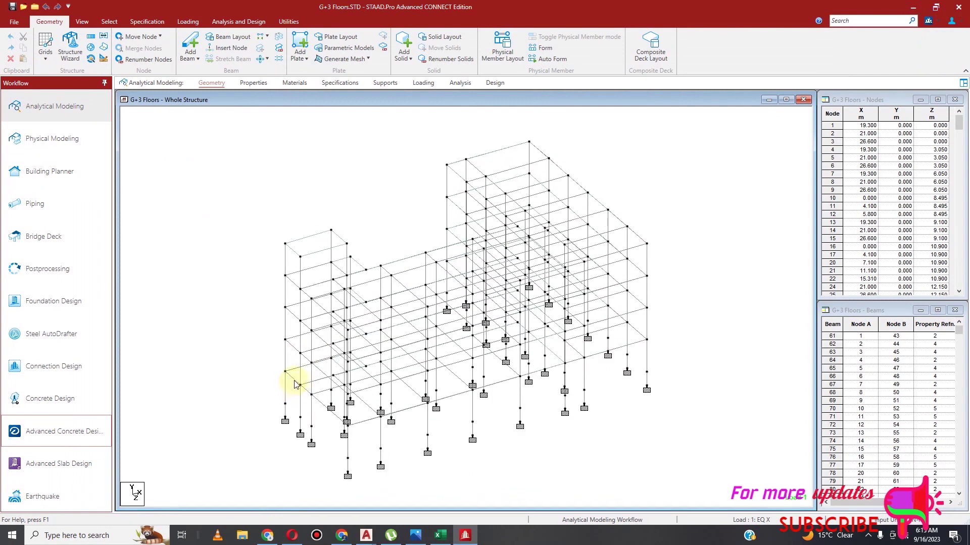
pyautogui.click(294, 348)
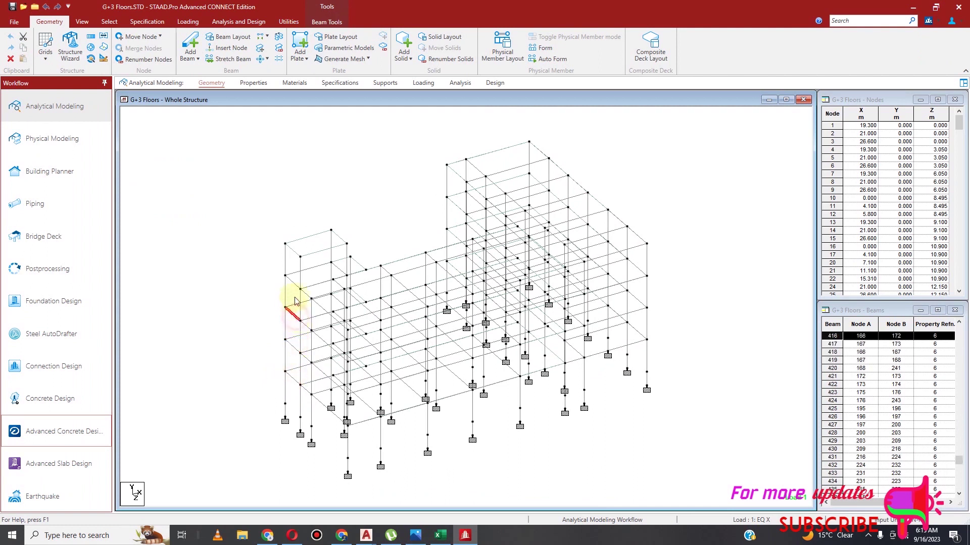
pyautogui.click(291, 282)
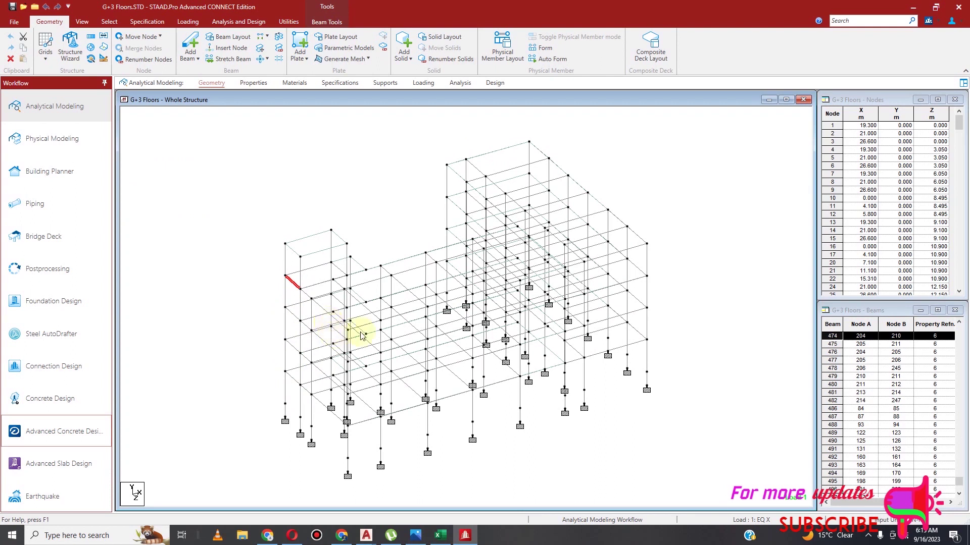
pyautogui.scroll(2, 299, 297)
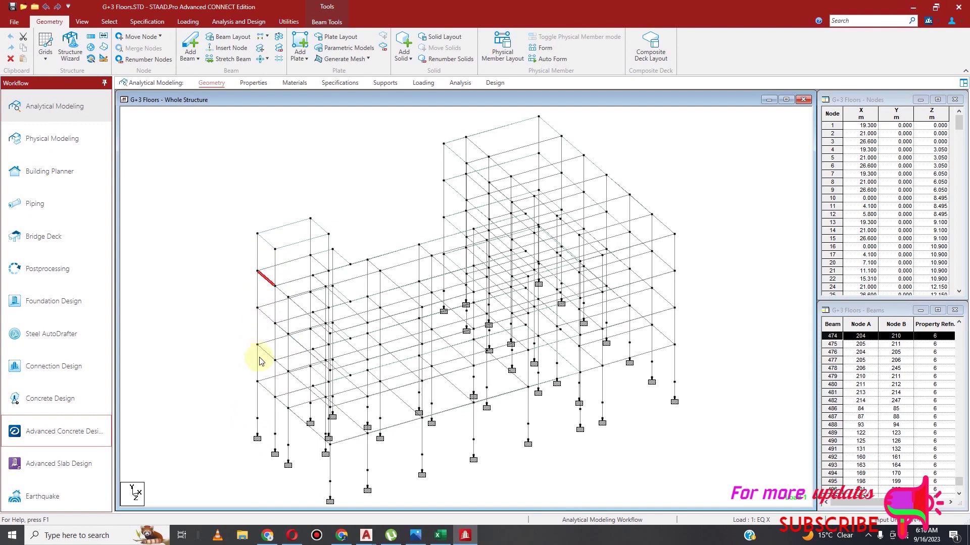
pyautogui.scroll(-1, 268, 312)
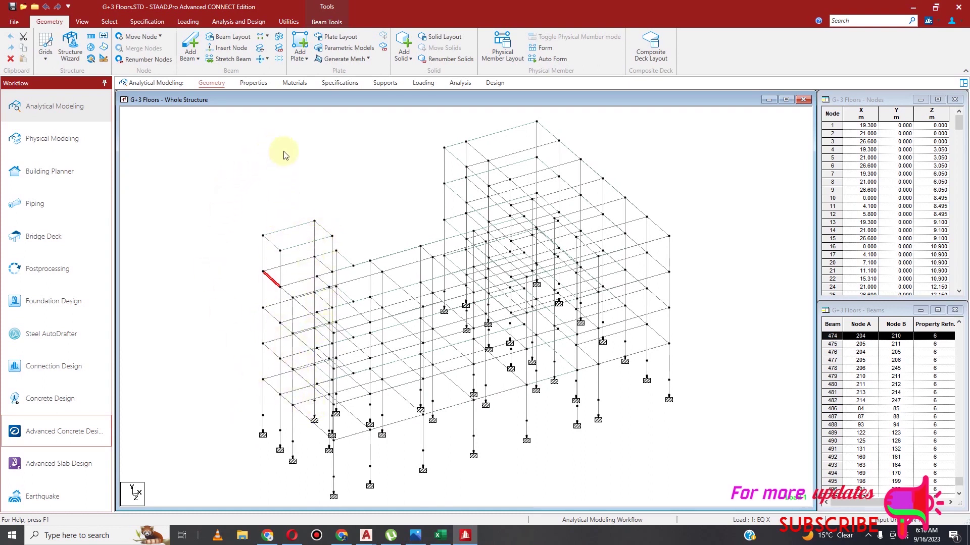
pyautogui.click(214, 196)
pyautogui.click(263, 302)
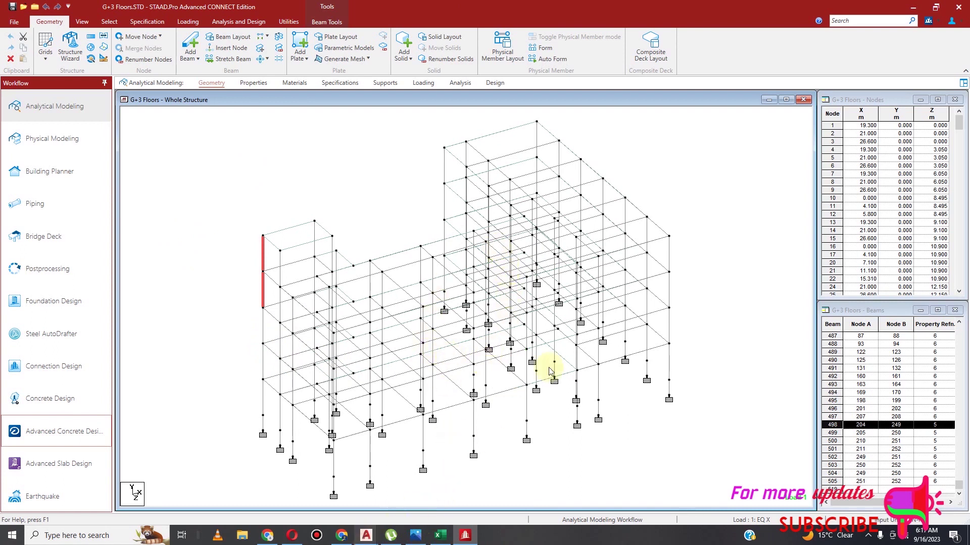
pyautogui.click(913, 7)
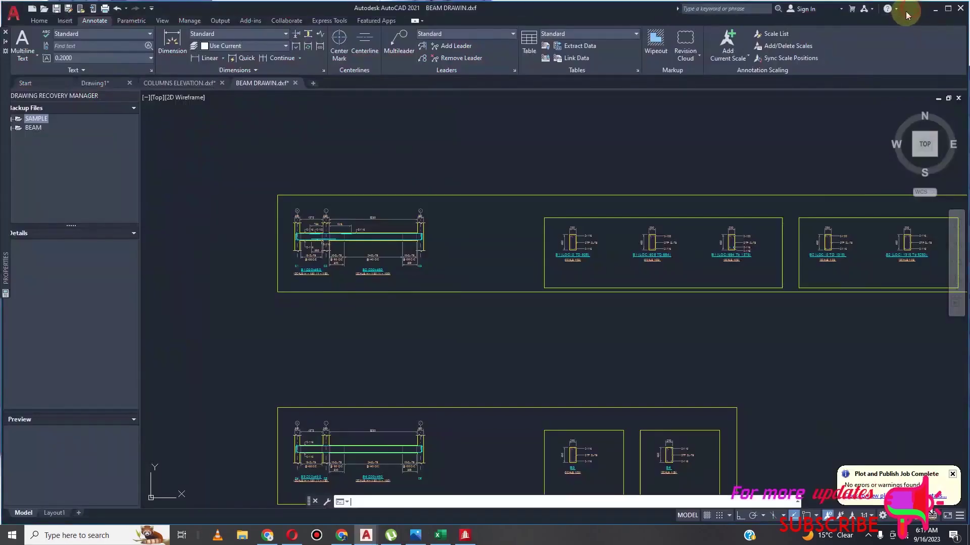
pyautogui.click(934, 9)
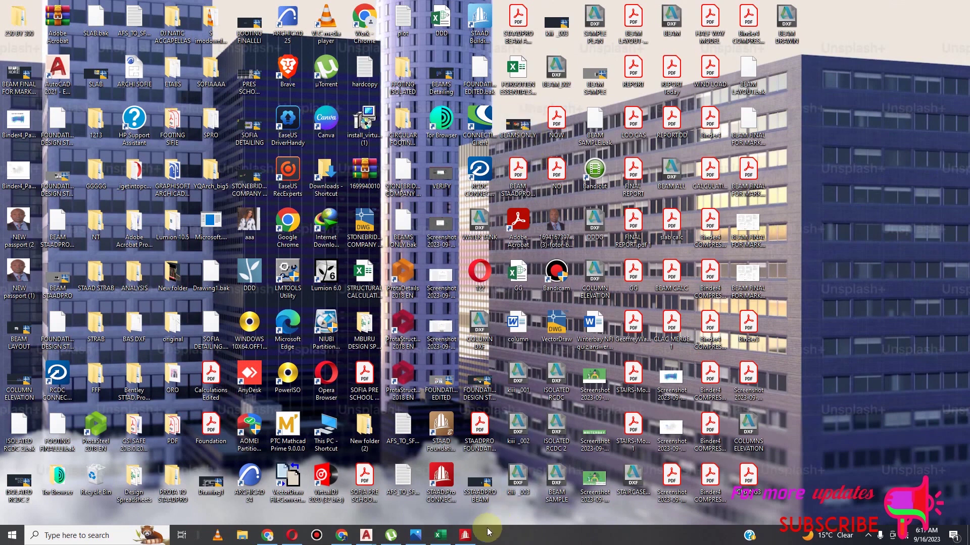
pyautogui.click(466, 535)
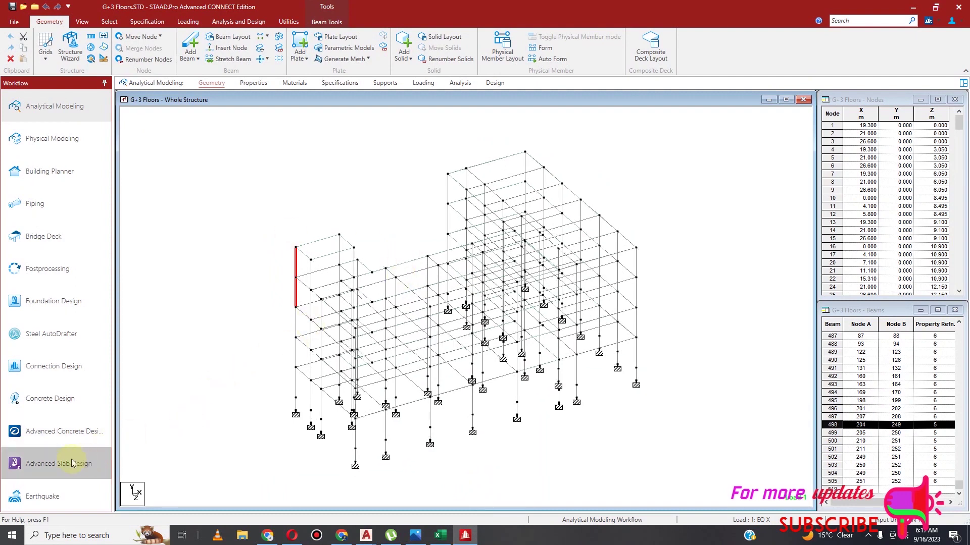
# Start a new Advanced Concrete Design project named SLAB with client VIEWER, and enter the engineer's name
pyautogui.click(71, 435)
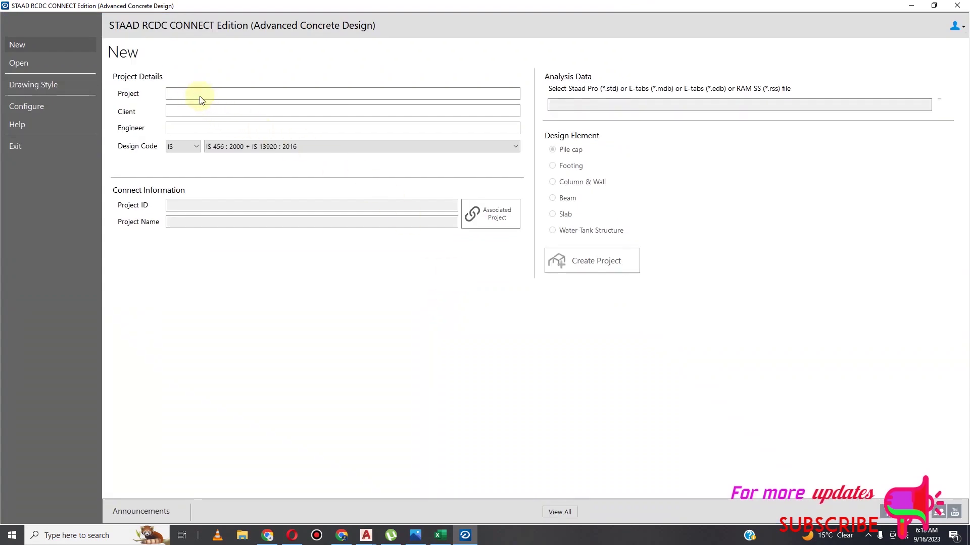
pyautogui.click(203, 96)
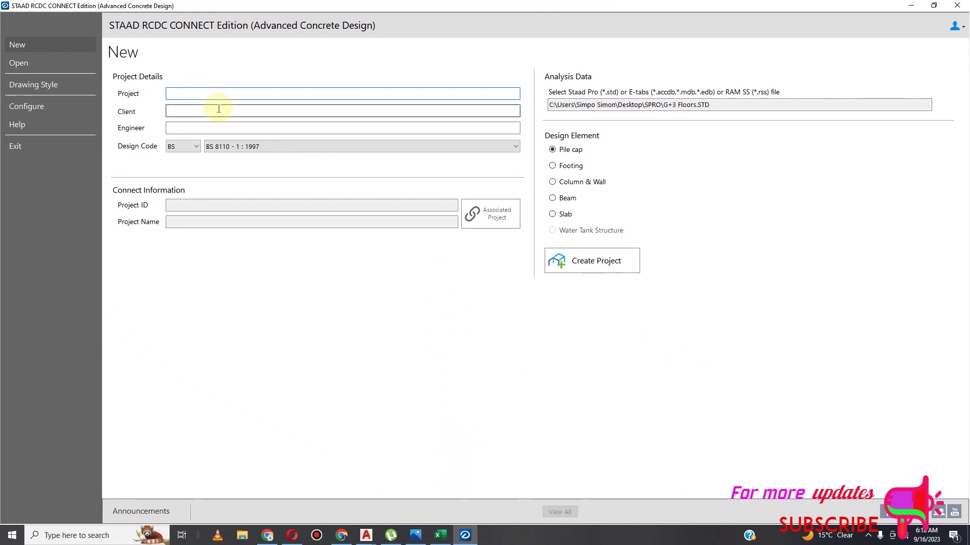
pyautogui.write('SLAB')
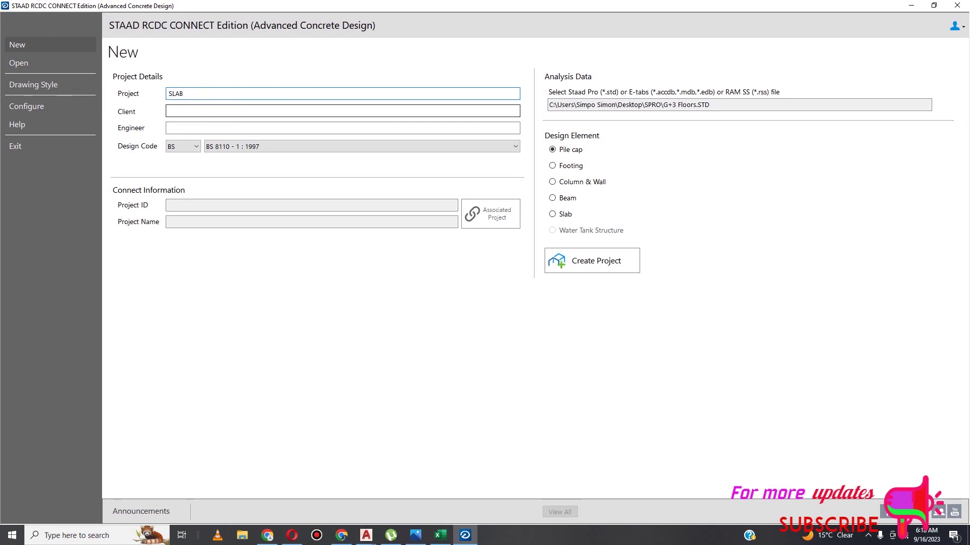
pyautogui.click(207, 114)
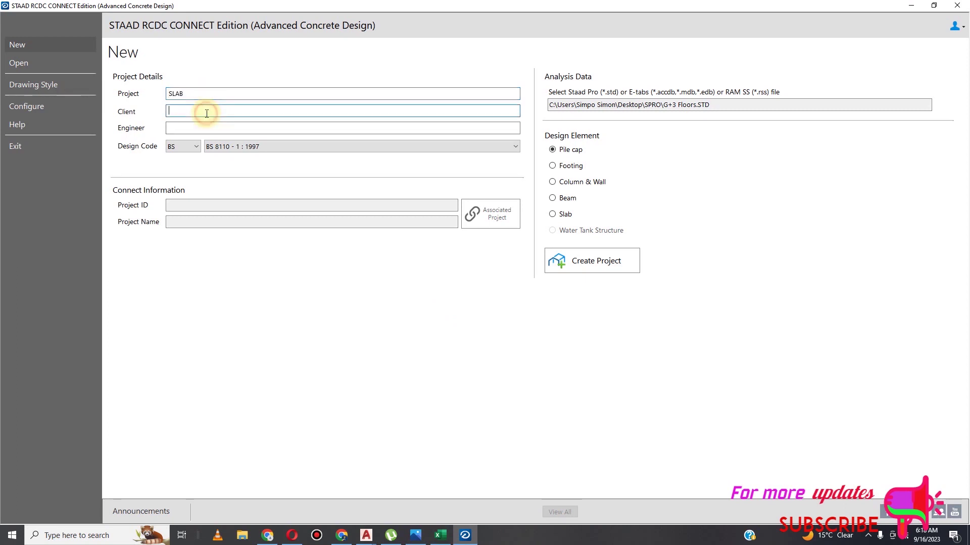
pyautogui.write('VIEWER')
pyautogui.click(201, 124)
pyautogui.write('GE')
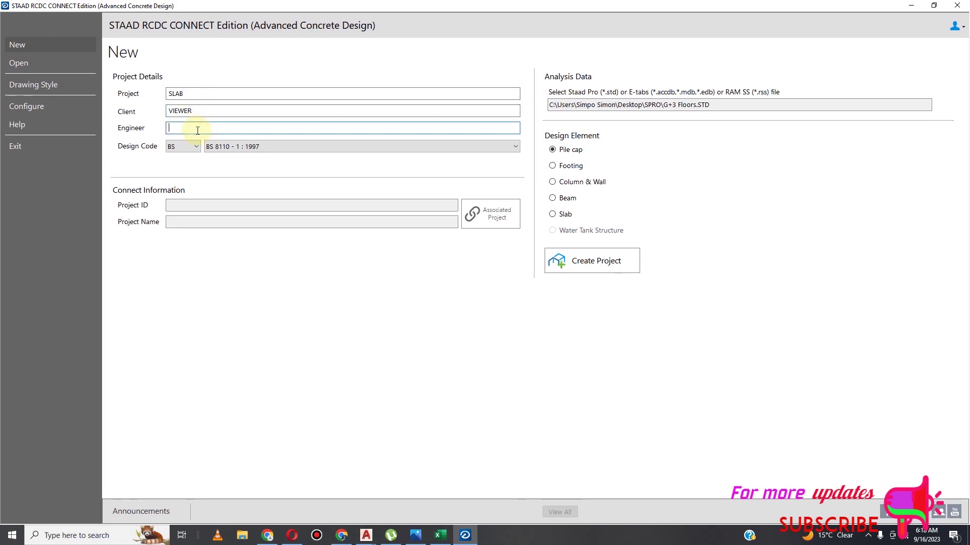
pyautogui.write('OFFREY')
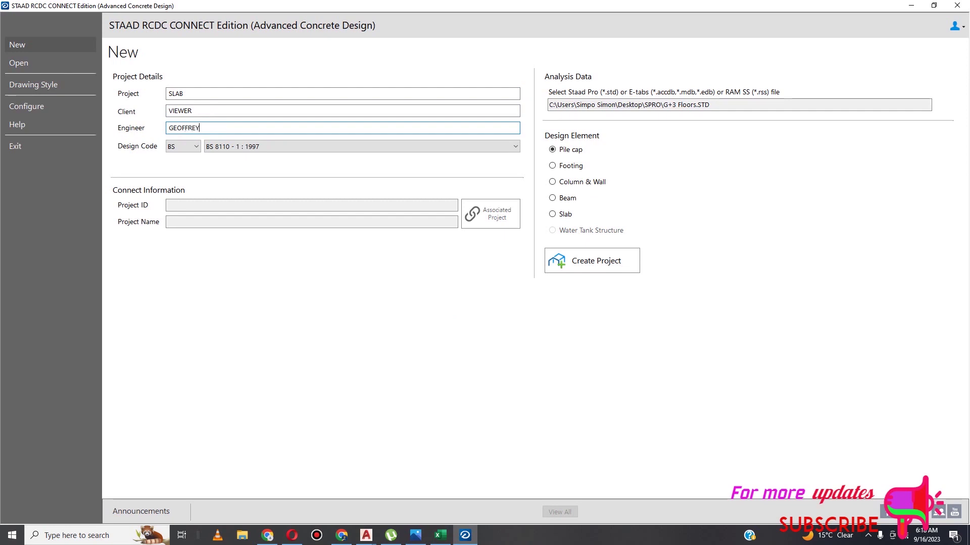
# Keep BS 8110 - 1 : 1997 as the design code and choose Slab as the design element
pyautogui.click(199, 146)
pyautogui.click(196, 150)
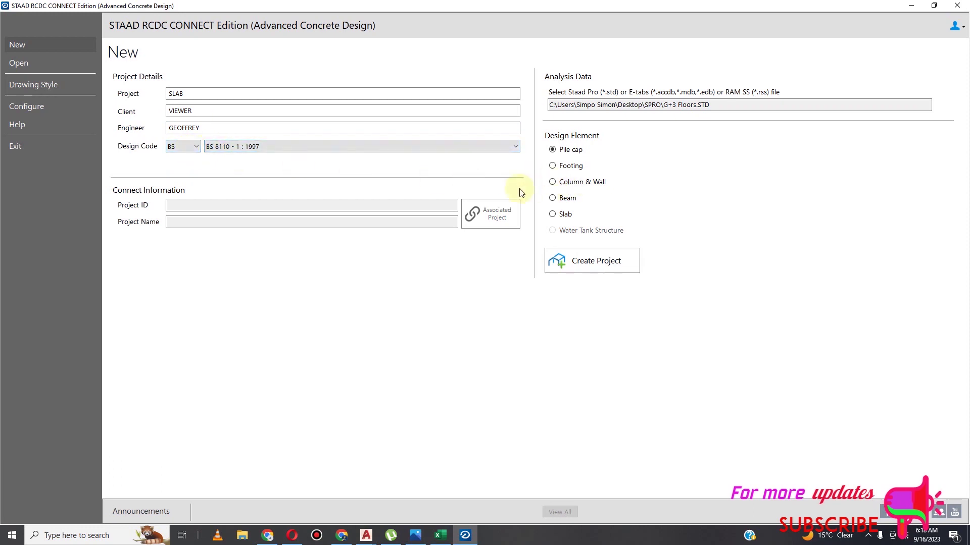
pyautogui.click(553, 214)
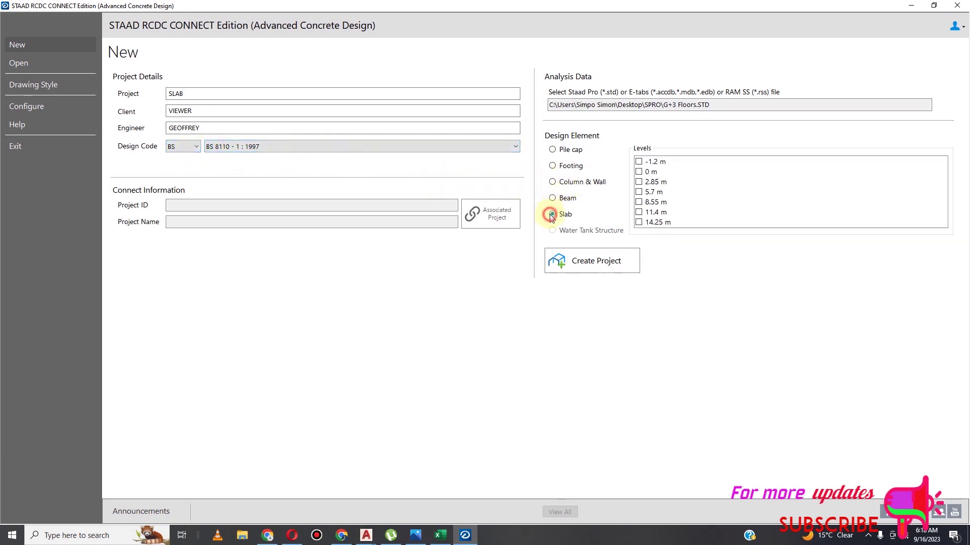
# Include only the 2.85 m level and create the slab design project
pyautogui.click(638, 182)
pyautogui.click(563, 262)
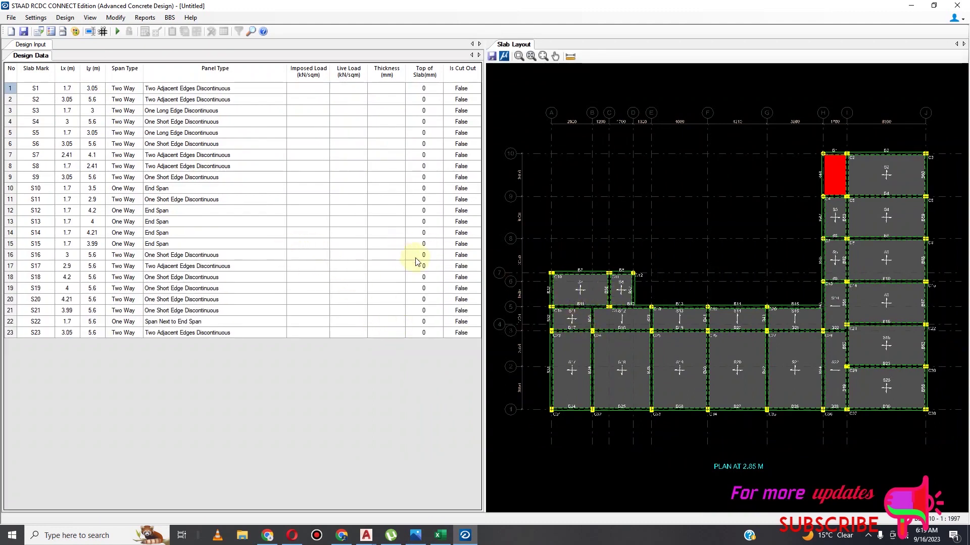
pyautogui.click(320, 91)
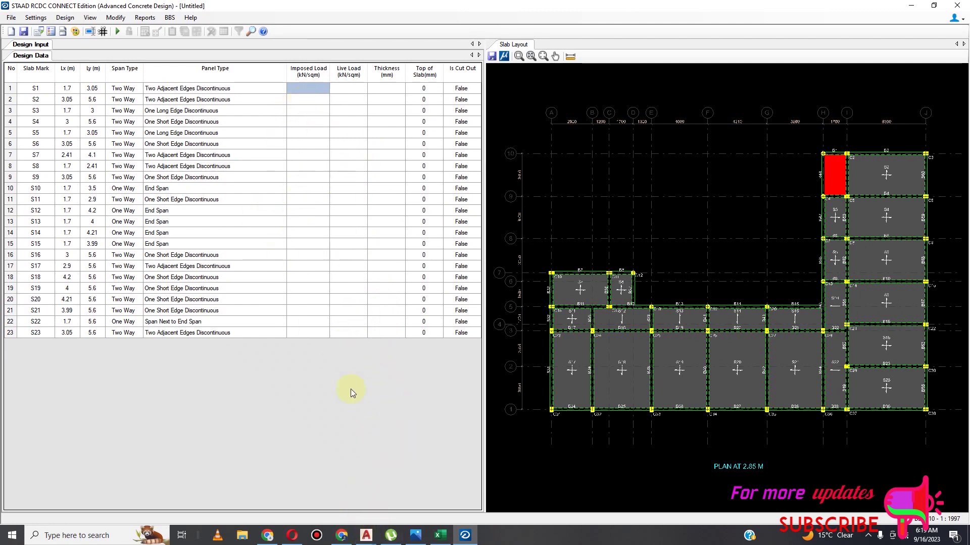
# Switch to the COLUMNS ELEVATION drawing in AutoCAD and open the QuickCalc calculator
pyautogui.moveTo(367, 535)
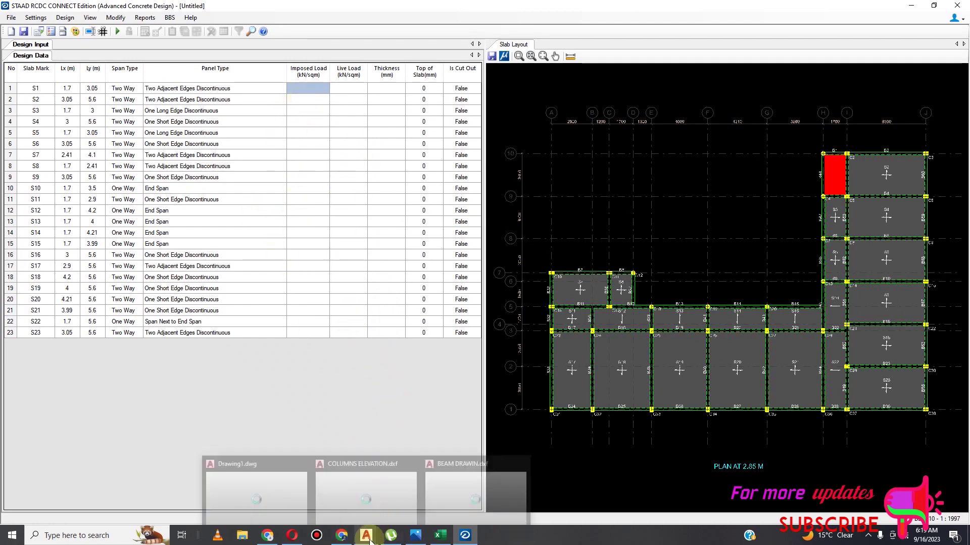
pyautogui.click(374, 513)
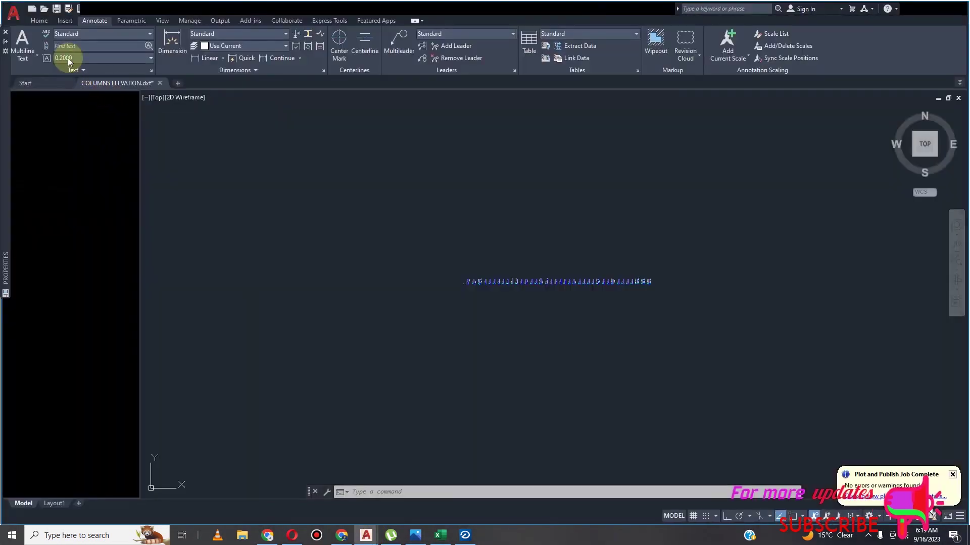
pyautogui.click(251, 180)
pyautogui.click(295, 225)
pyautogui.write('CA')
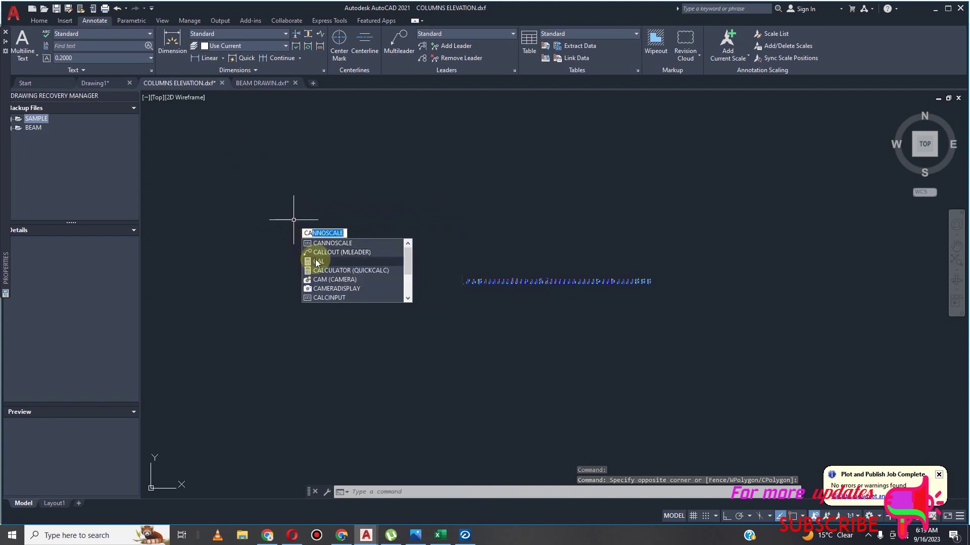
pyautogui.click(343, 271)
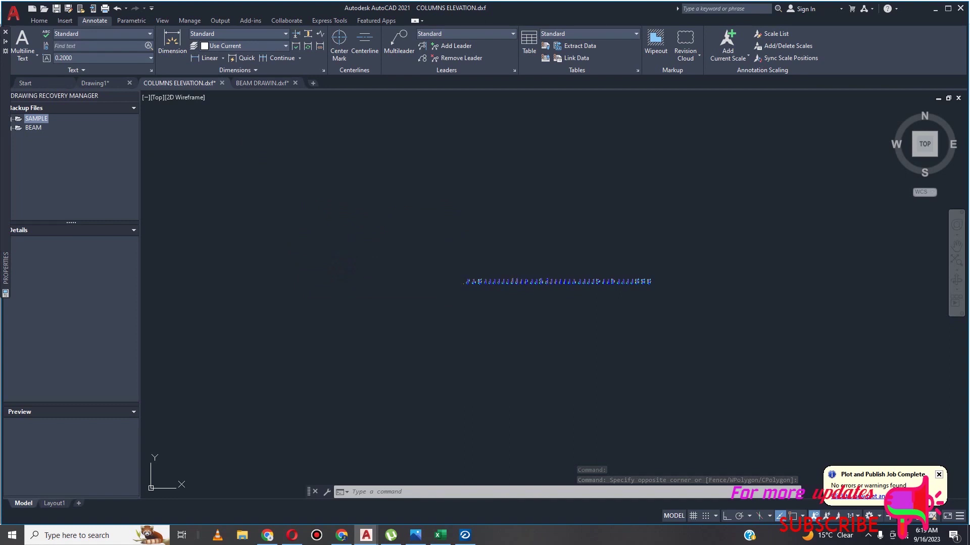
pyautogui.hotkey('ctrl', '8')
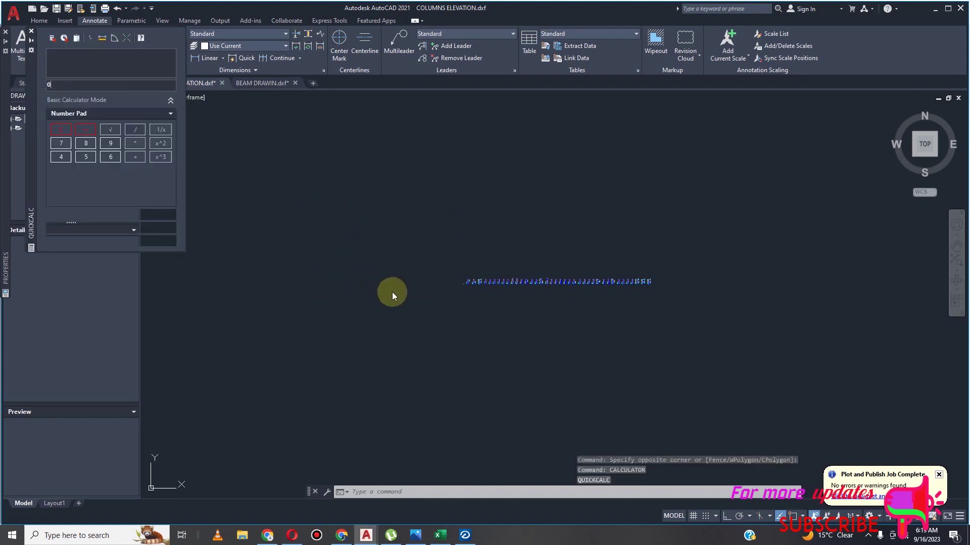
# Calculate 0.15*25 in QuickCalc
pyautogui.click(67, 86)
pyautogui.write('.')
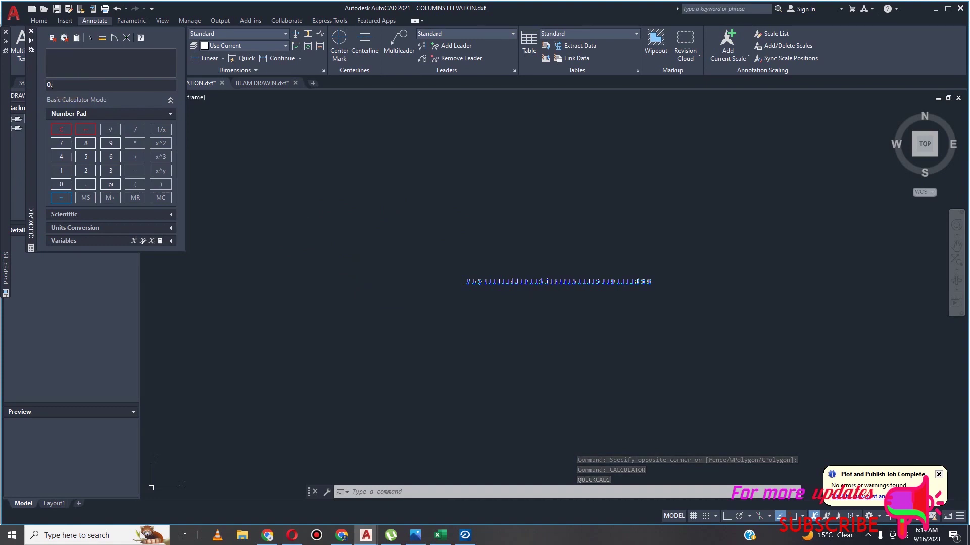
pyautogui.write('15*')
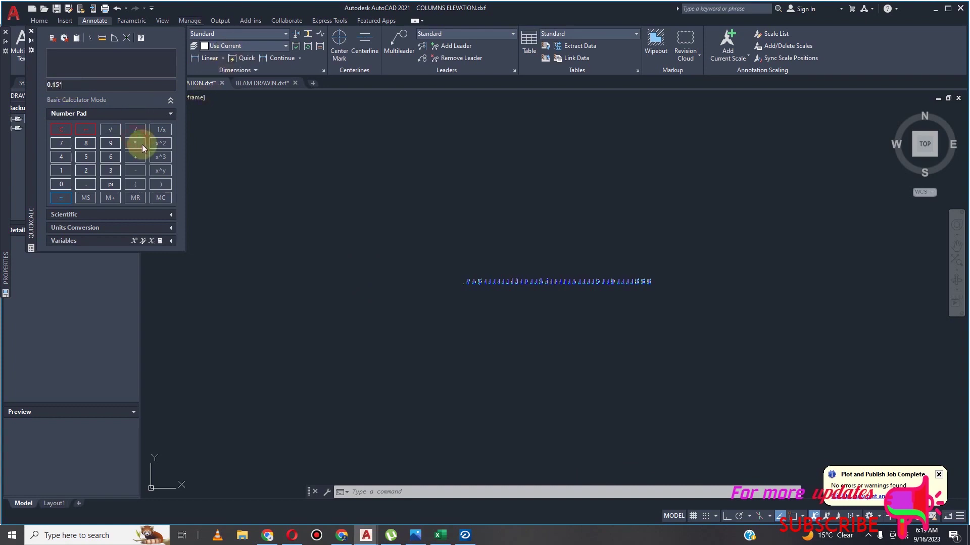
pyautogui.write('25')
pyautogui.click(61, 198)
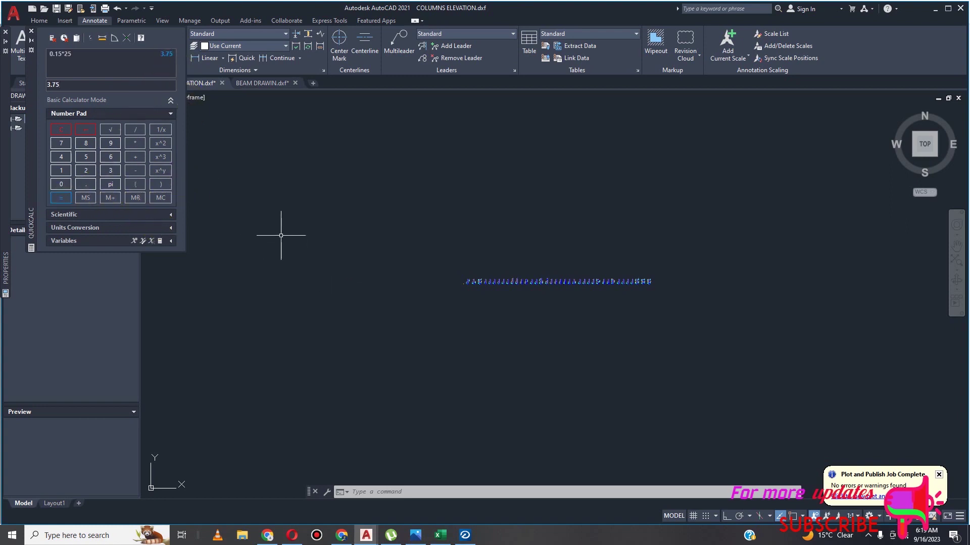
# Switch back to STAAD RCDC and give slab S1 an imposed load of 5.75 kN/sqm, live load of 4 kN/sqm and thickness of 150 mm
pyautogui.click(464, 535)
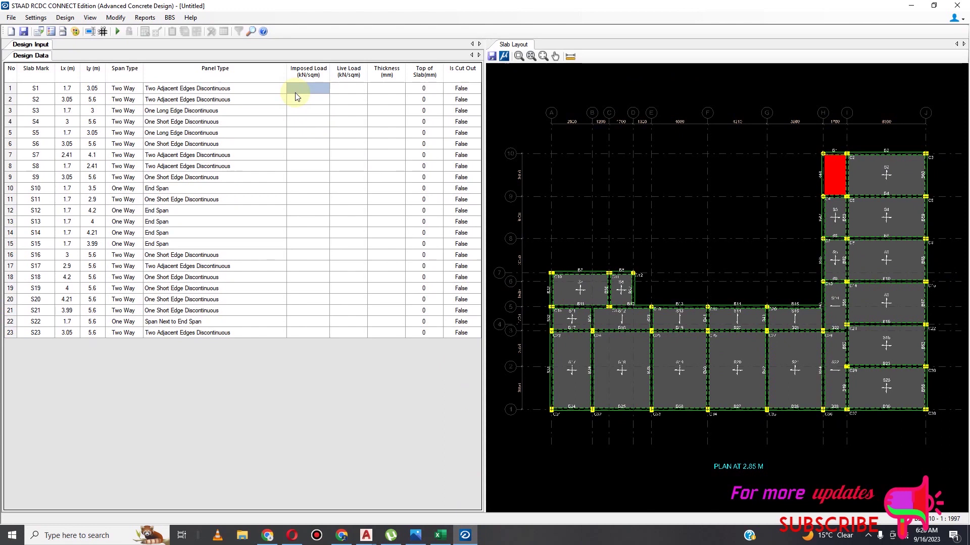
pyautogui.write('5.75')
pyautogui.click(348, 89)
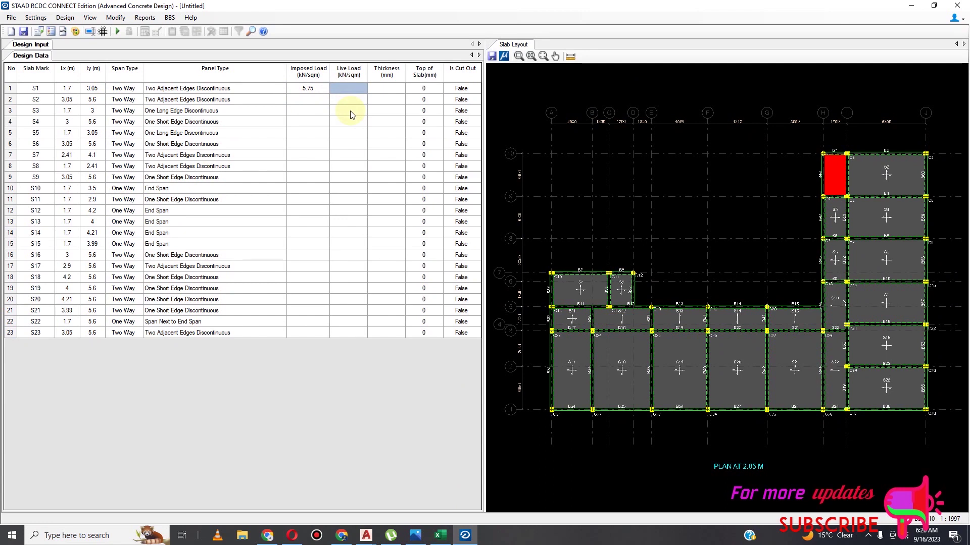
pyautogui.write('4')
pyautogui.click(387, 88)
pyautogui.write('150')
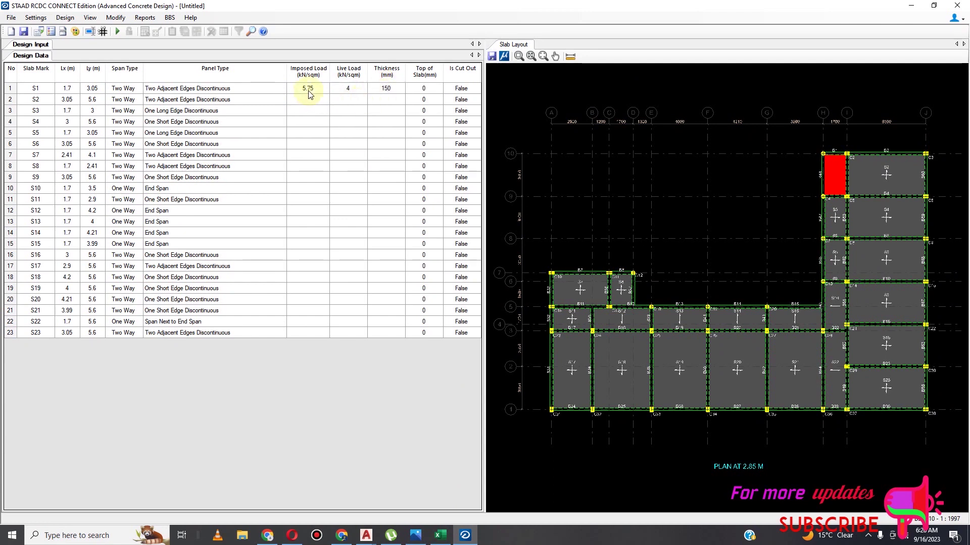
# Copy slab S1's imposed load, live load and thickness to slabs S2 through S23
pyautogui.moveTo(303, 92); pyautogui.dragTo(403, 96)
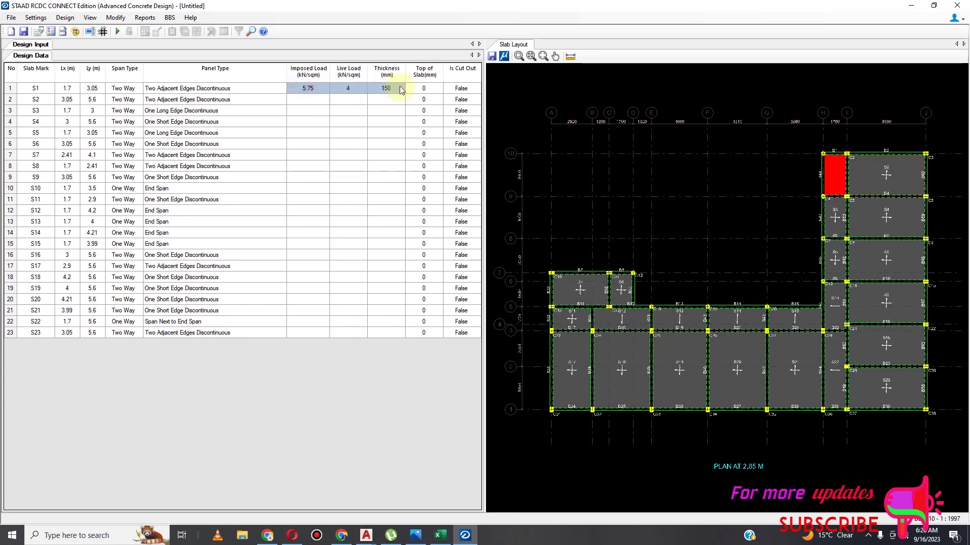
pyautogui.rightClick(397, 89)
pyautogui.click(445, 96)
pyautogui.moveTo(310, 99); pyautogui.dragTo(392, 332)
pyautogui.rightClick(374, 237)
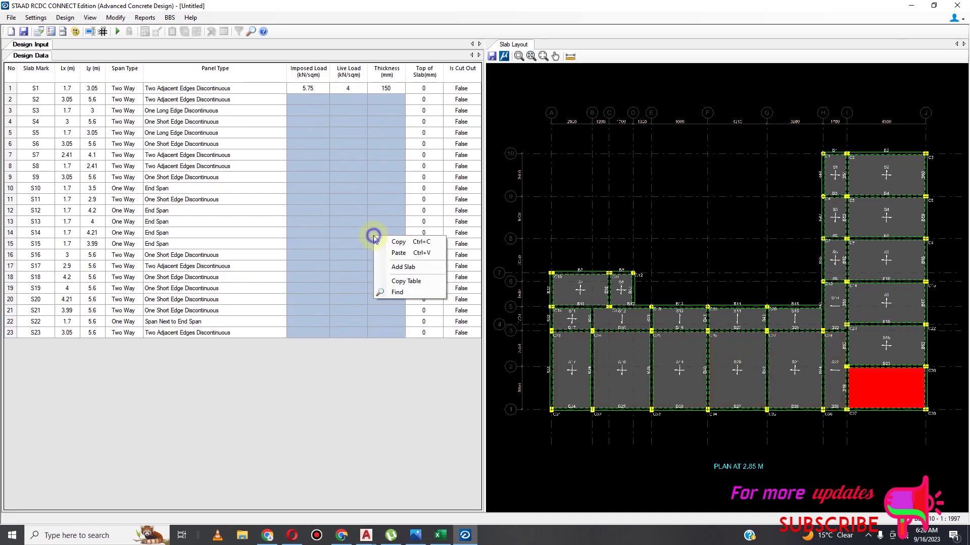
pyautogui.click(418, 253)
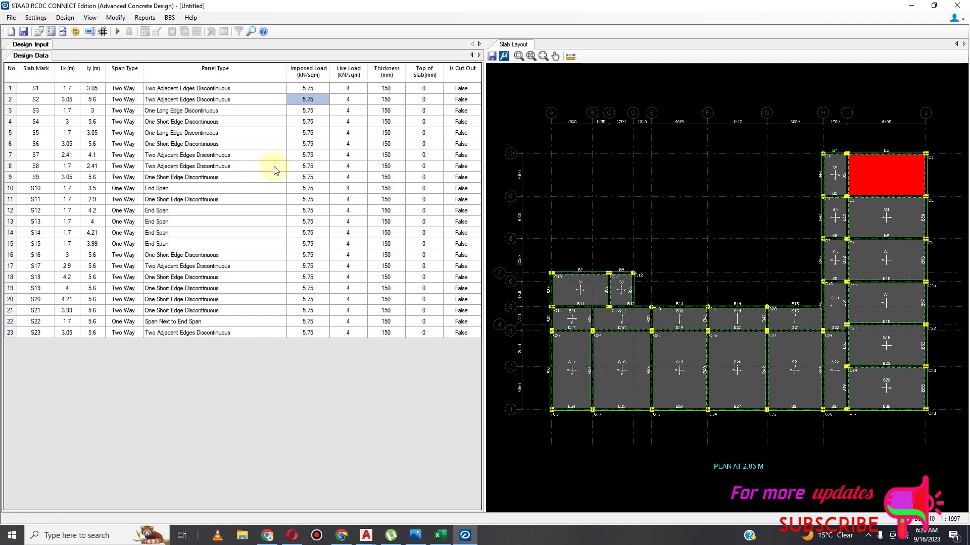
# Set the slab design's concrete grade to C25 and steel grade to Fe500
pyautogui.click(35, 18)
pyautogui.click(55, 26)
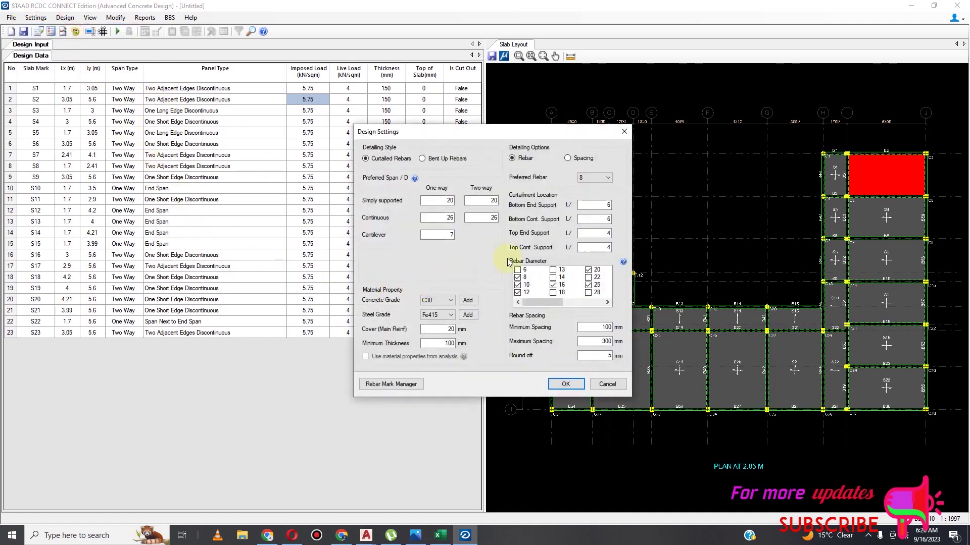
pyautogui.click(447, 314)
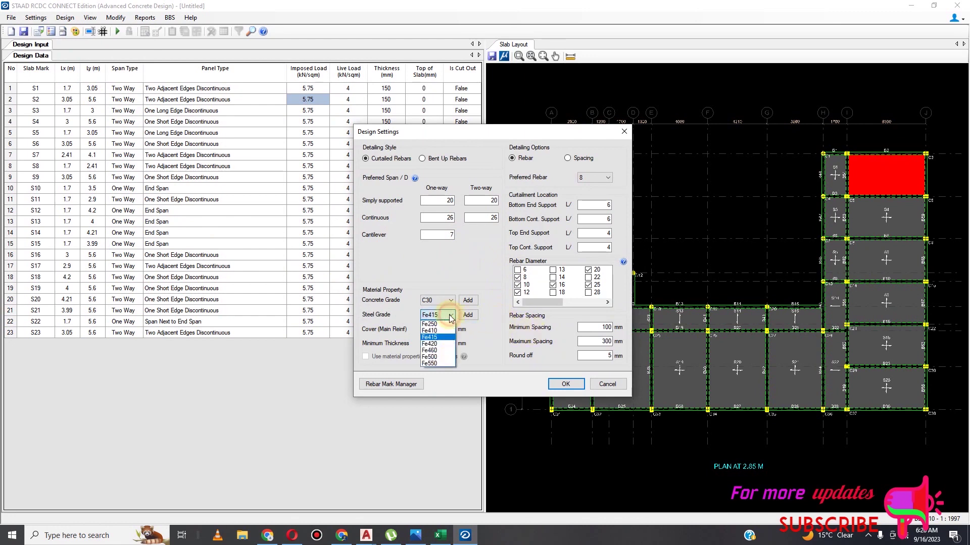
pyautogui.click(444, 301)
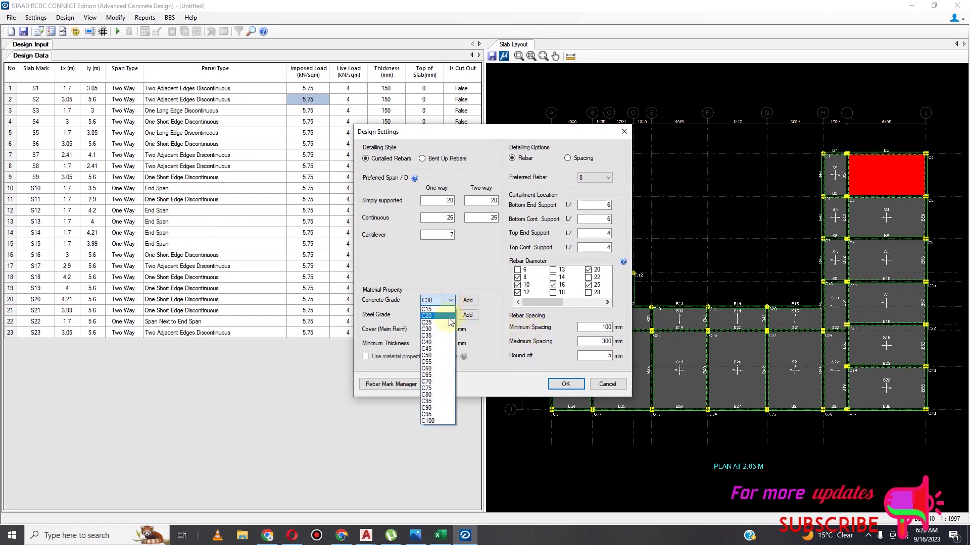
pyautogui.click(448, 323)
pyautogui.click(447, 315)
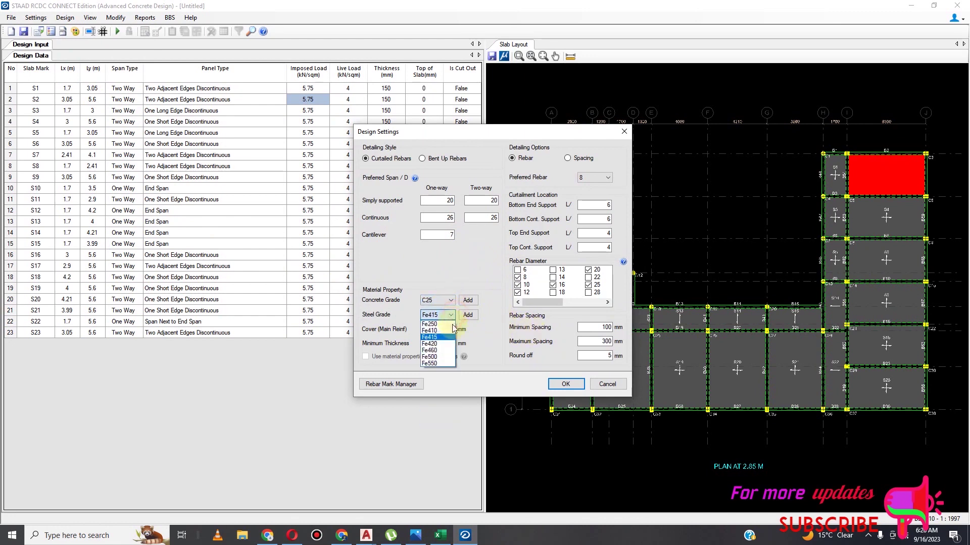
pyautogui.click(450, 357)
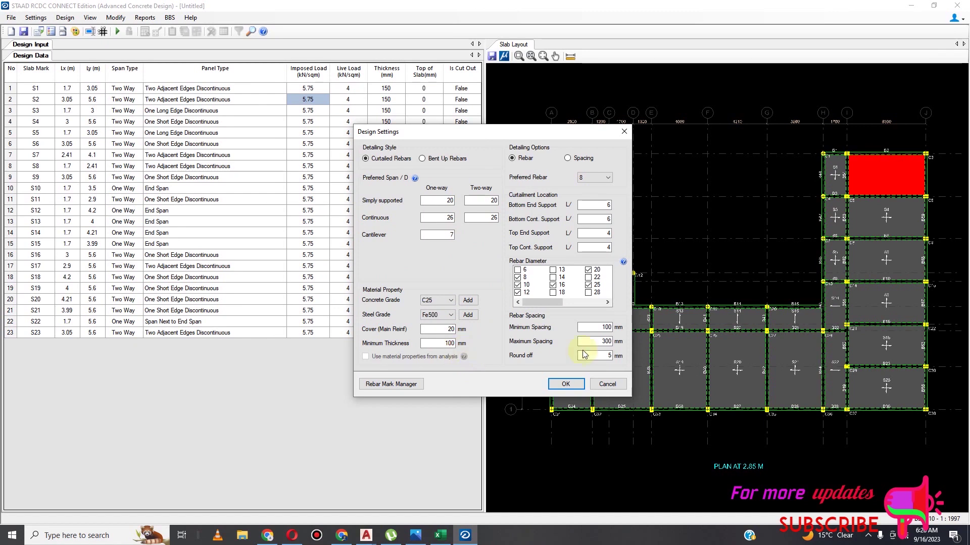
# Set the minimum rebar spacing to 200 mm and apply the design settings
pyautogui.click(610, 328)
pyautogui.doubleClick(610, 328)
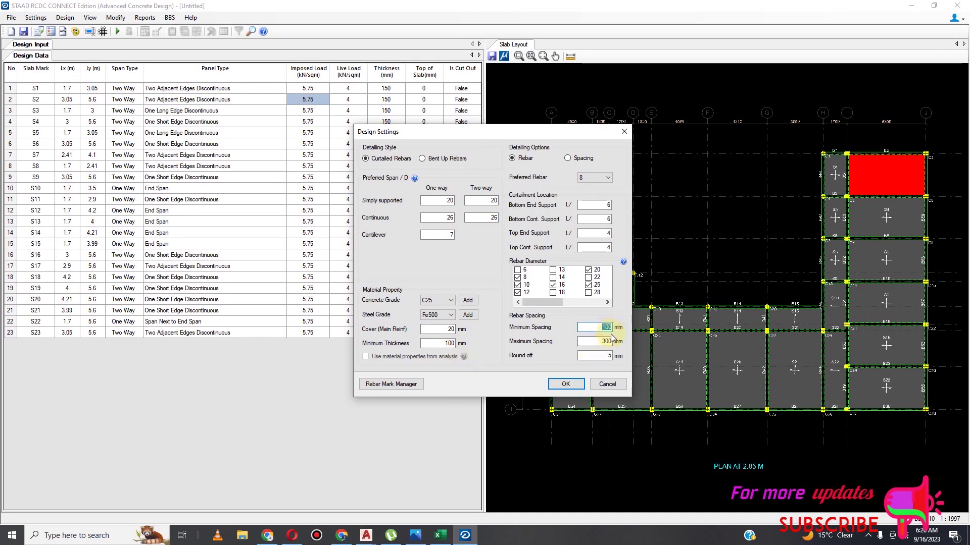
pyautogui.write('200')
pyautogui.click(572, 384)
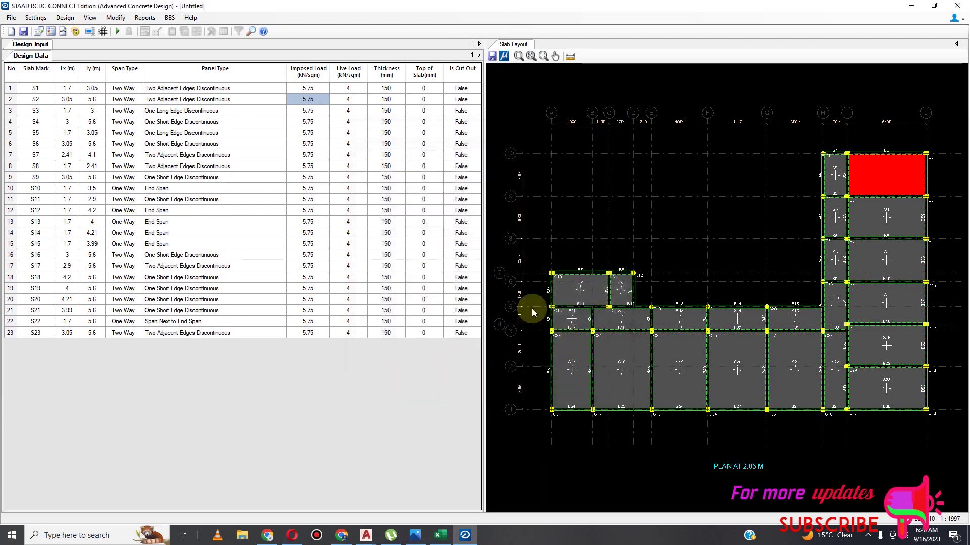
# Run the slab design and review the design parameters
pyautogui.click(36, 19)
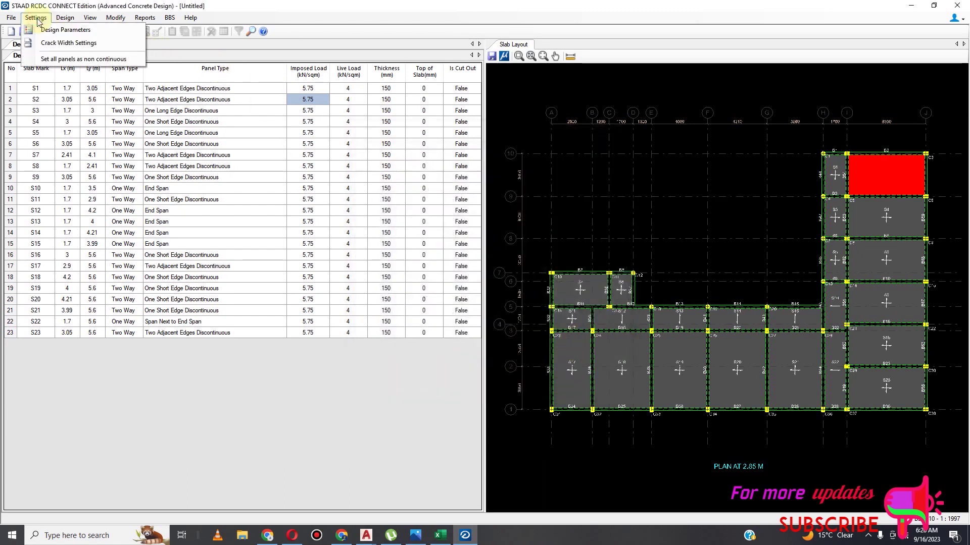
pyautogui.click(74, 31)
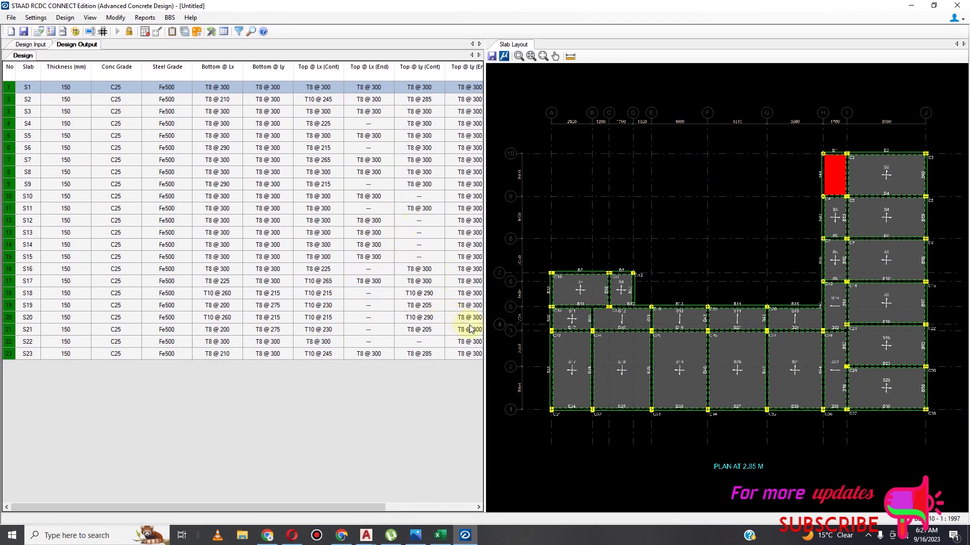
pyautogui.click(36, 19)
pyautogui.click(63, 30)
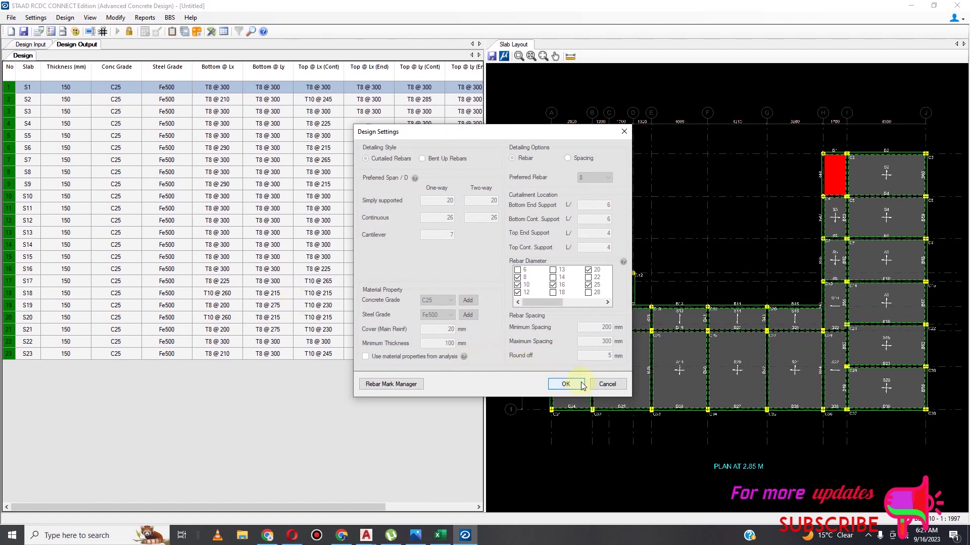
pyautogui.click(607, 385)
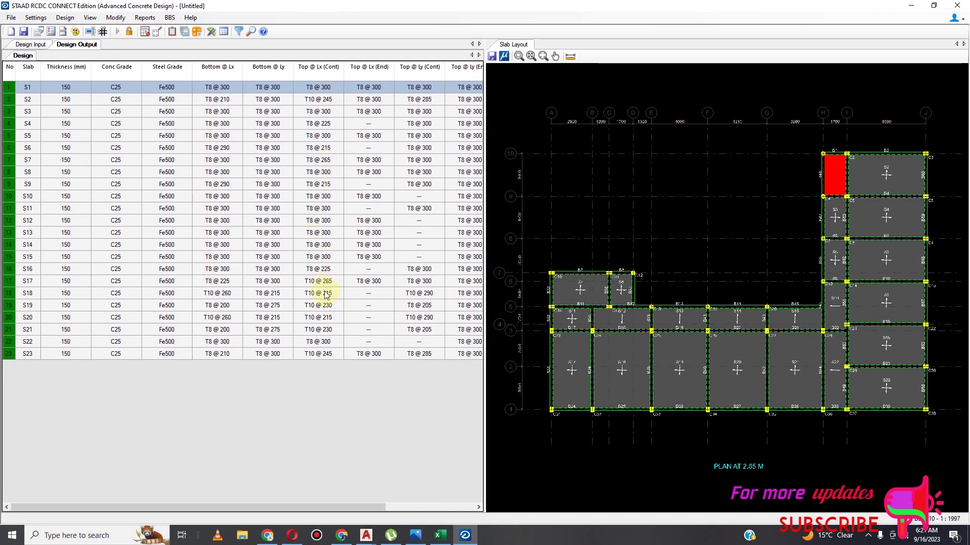
# Unlock the slab design, discarding its design values, and set the preferred rebar to 10
pyautogui.click(128, 31)
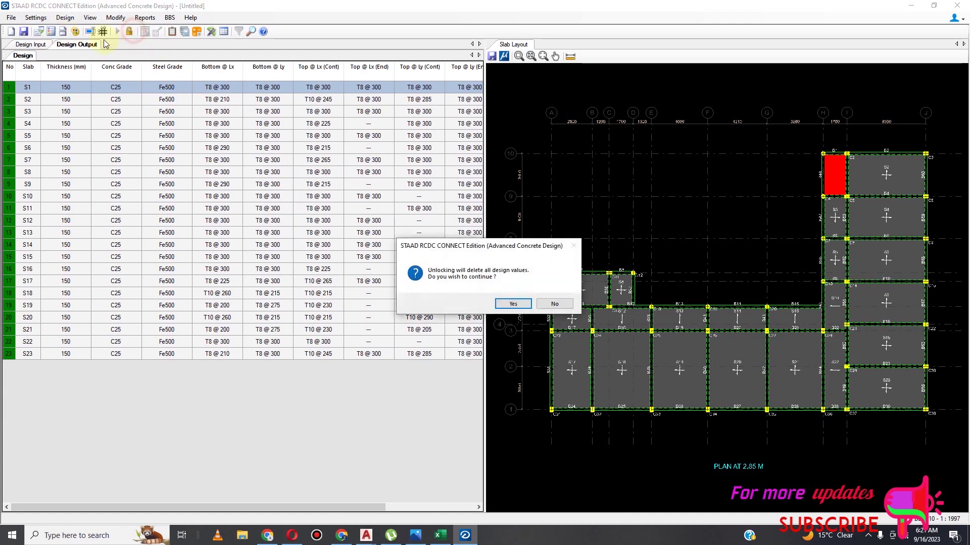
pyautogui.click(512, 304)
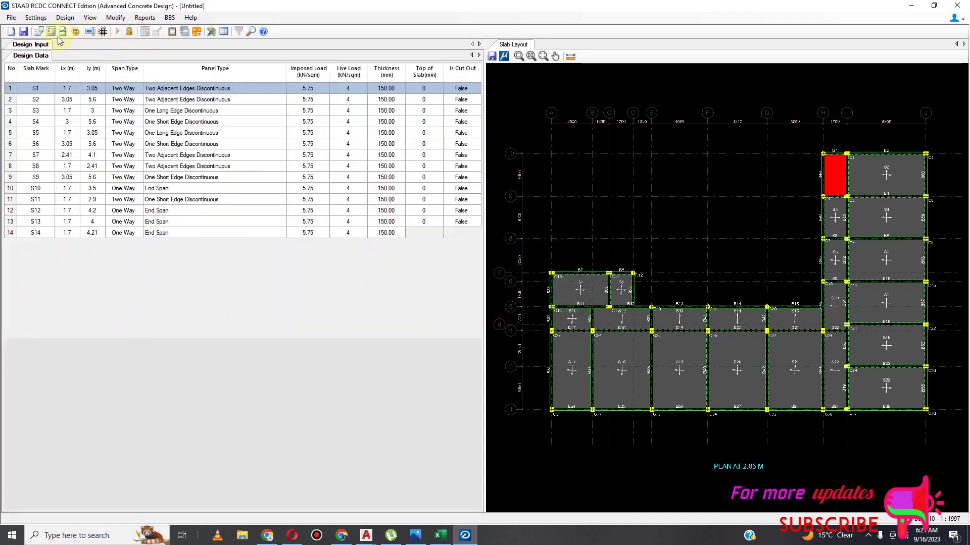
pyautogui.click(36, 18)
pyautogui.click(53, 29)
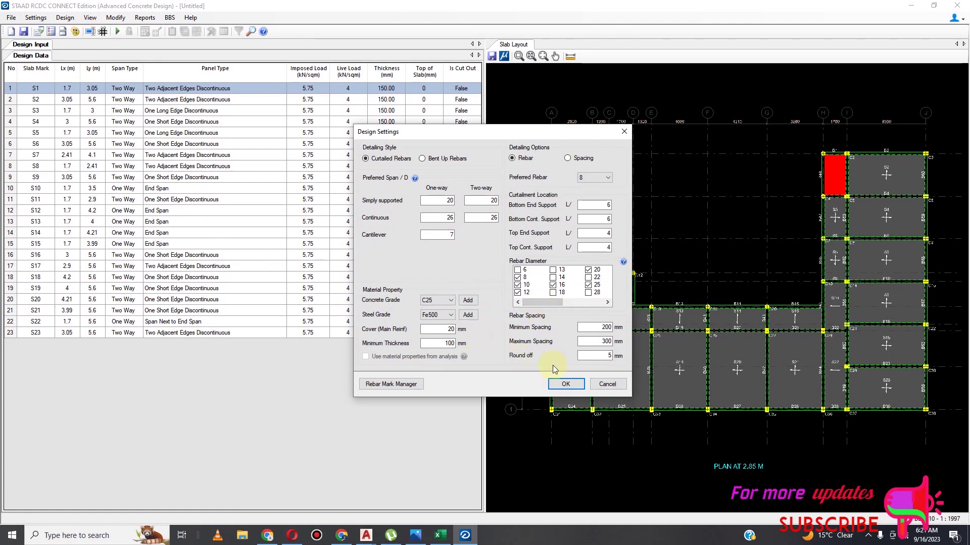
pyautogui.click(612, 182)
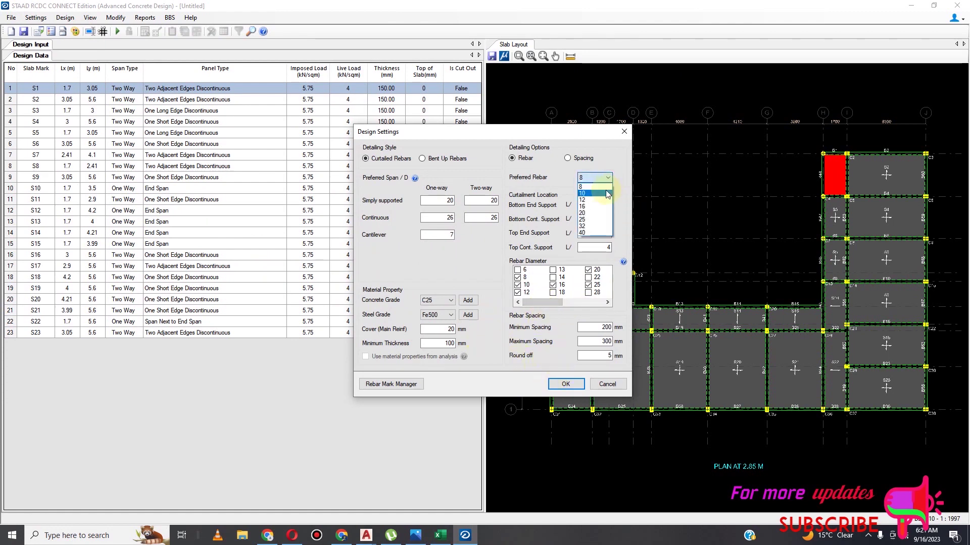
pyautogui.click(605, 189)
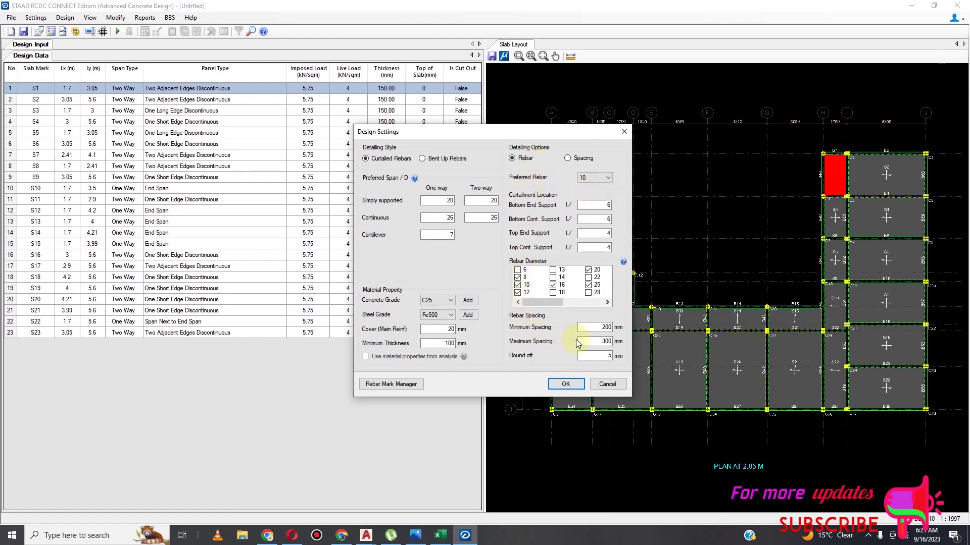
pyautogui.click(565, 385)
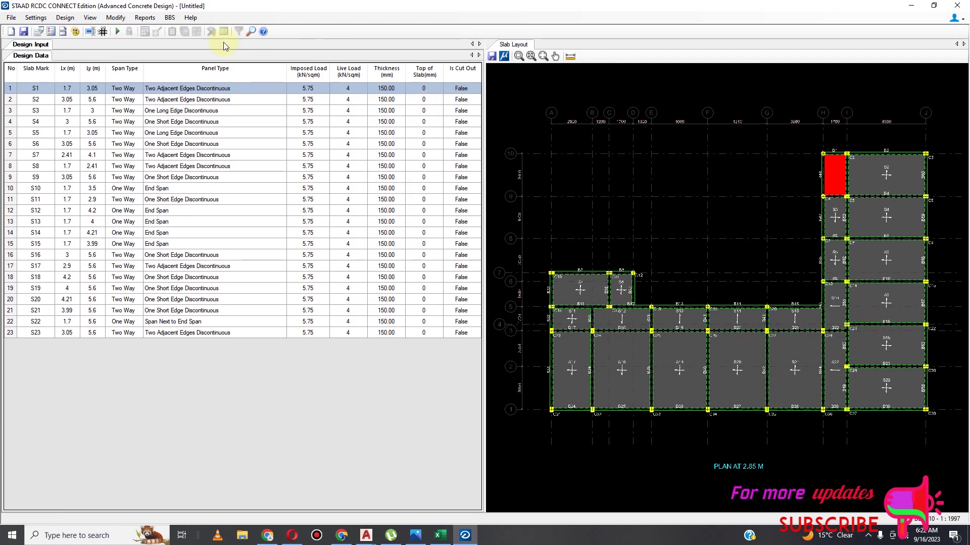
# Rerun the slab design and locate slab S18 on the layout plan
pyautogui.click(117, 31)
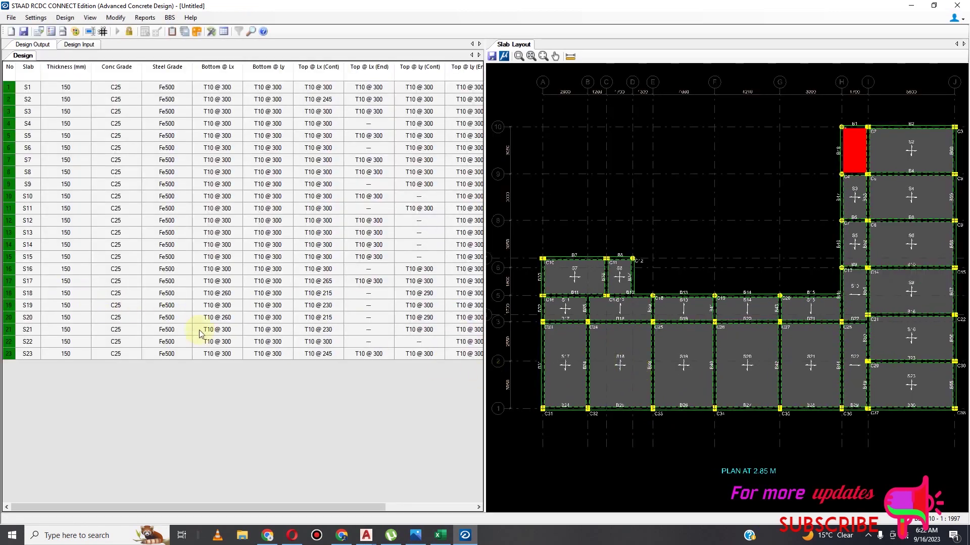
pyautogui.click(36, 296)
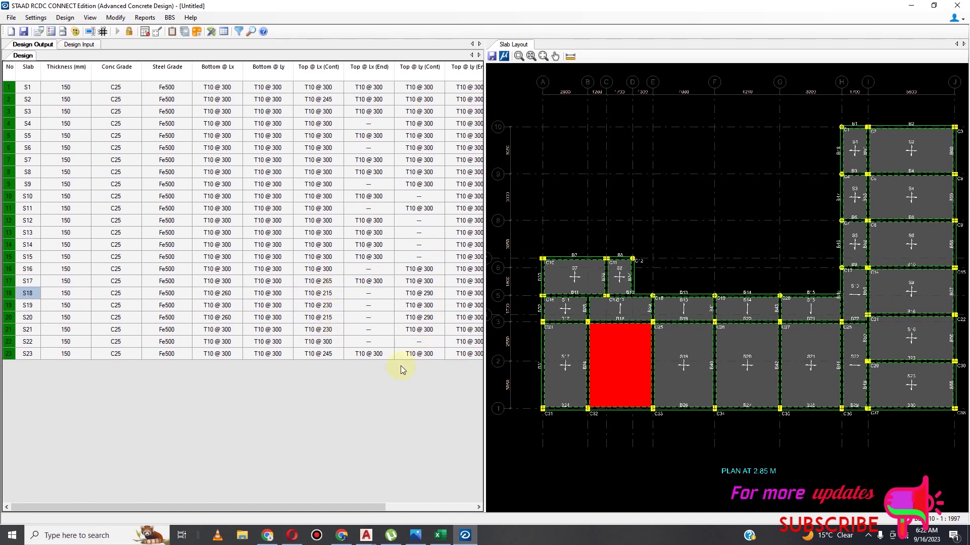
# Unlock the slab design, discarding its design values, and open the design settings
pyautogui.click(129, 32)
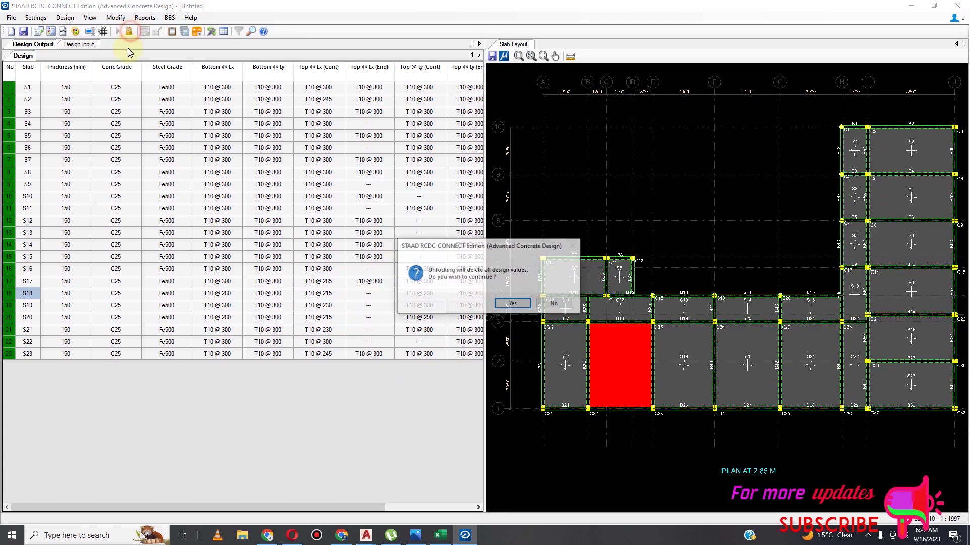
pyautogui.click(517, 304)
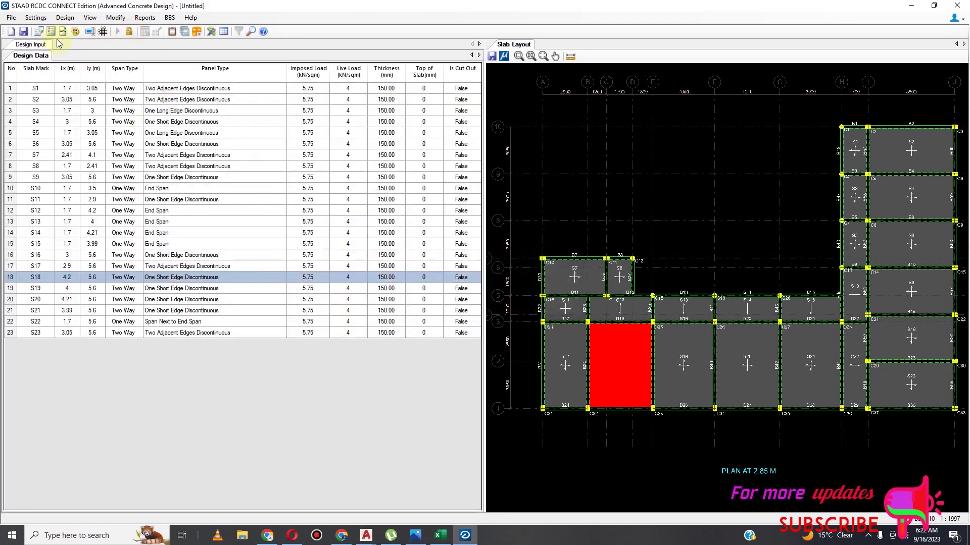
pyautogui.click(35, 17)
pyautogui.click(69, 32)
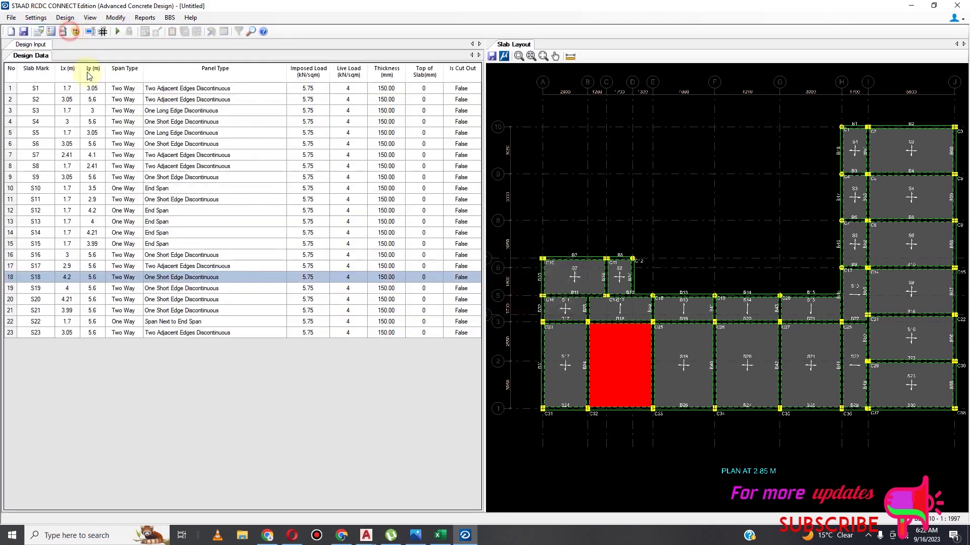
# Set both the minimum and maximum rebar spacing to 200 mm and apply the design settings
pyautogui.click(601, 326)
pyautogui.doubleClick(600, 327)
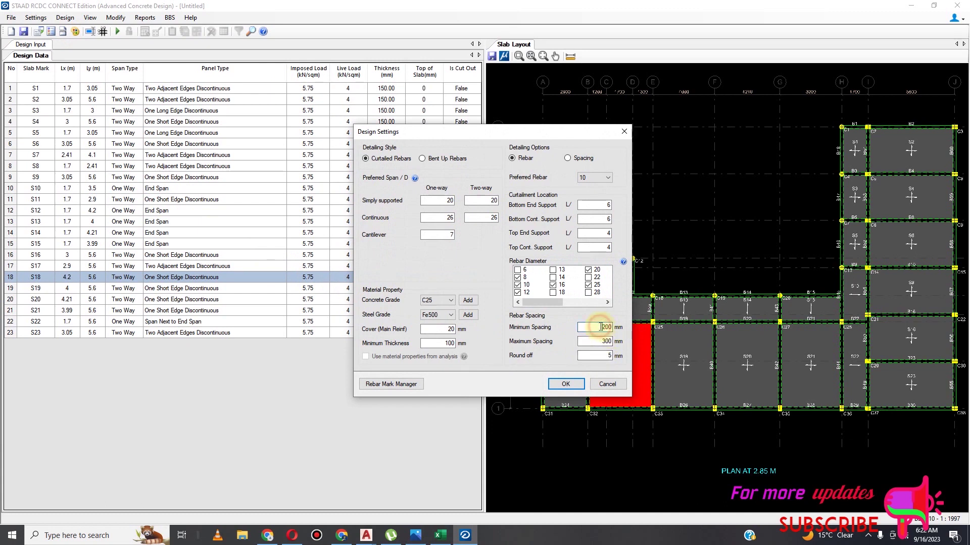
pyautogui.write('21')
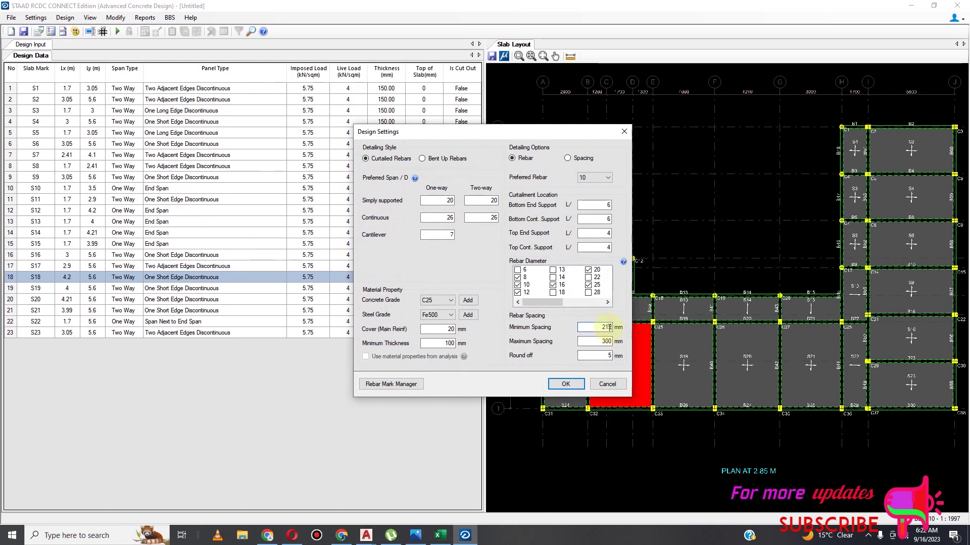
pyautogui.write('5')
pyautogui.doubleClick(605, 327)
pyautogui.write('200')
pyautogui.doubleClick(606, 342)
pyautogui.write('2')
pyautogui.click(564, 383)
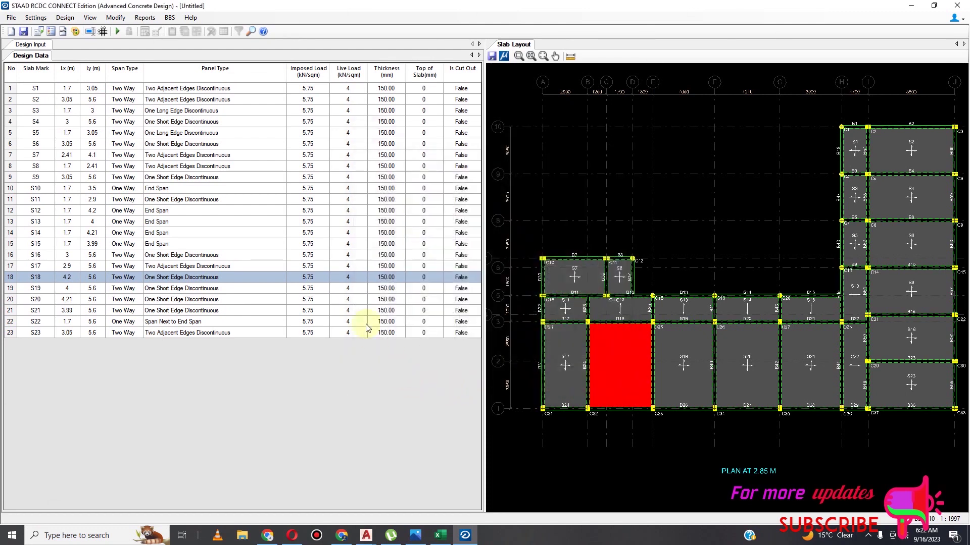
# Rerun the slab design and draw a staircase section for slab S1 with the default dimensions
pyautogui.click(117, 31)
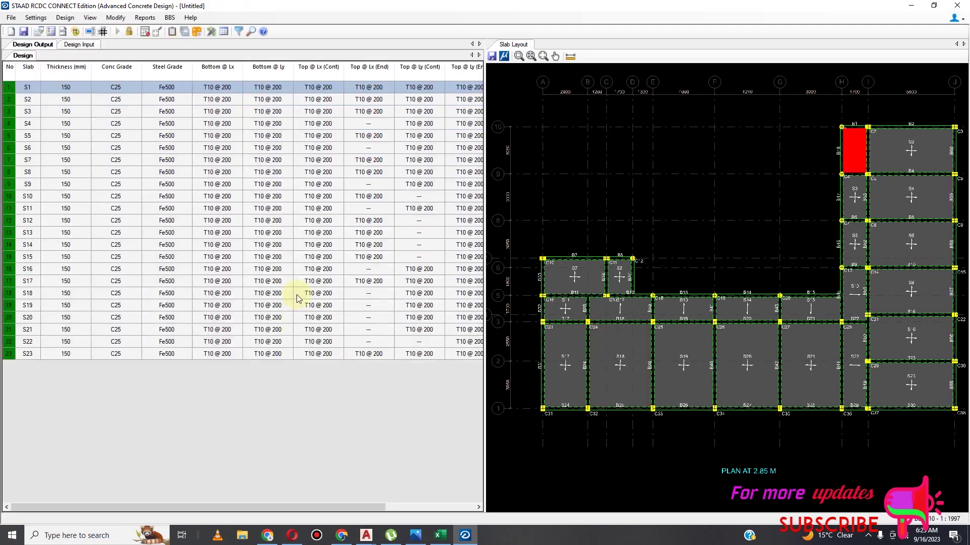
pyautogui.click(145, 20)
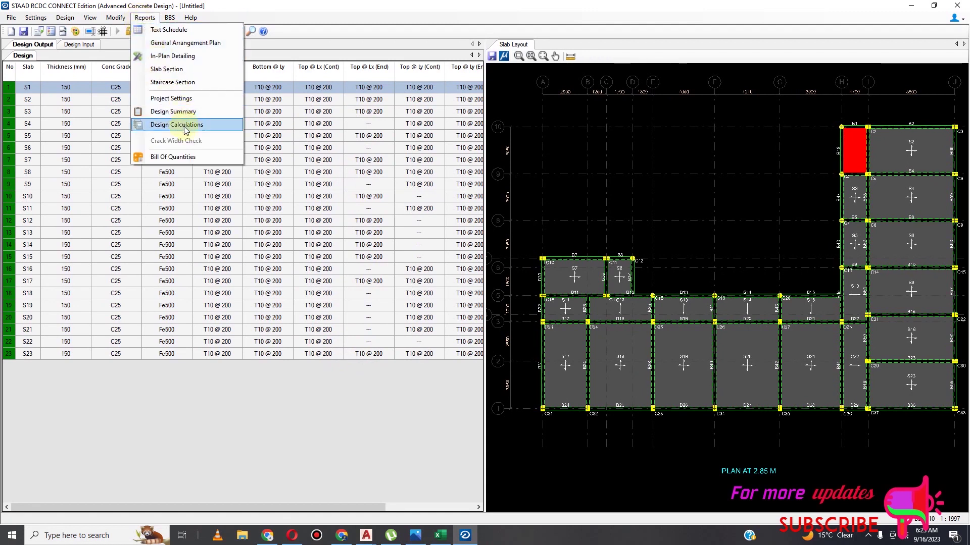
pyautogui.click(183, 84)
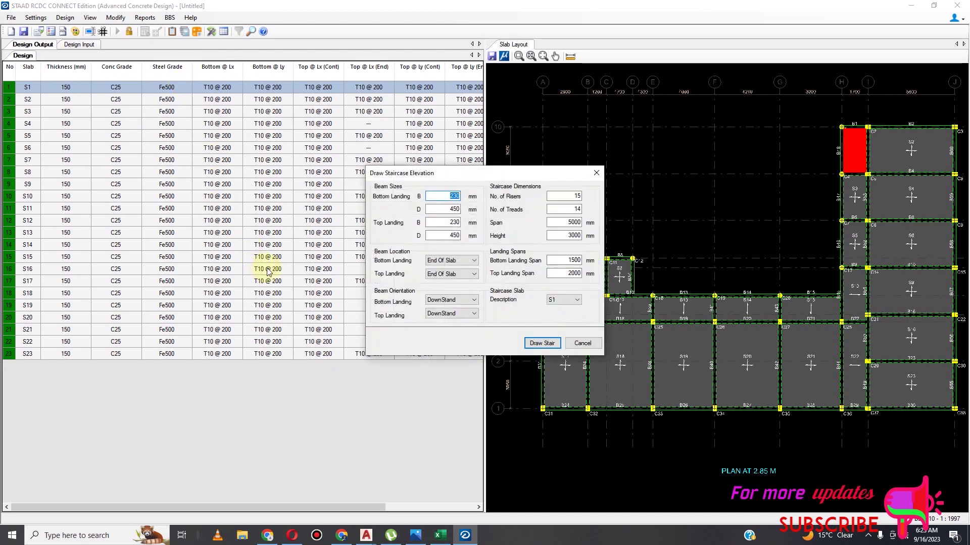
pyautogui.click(537, 343)
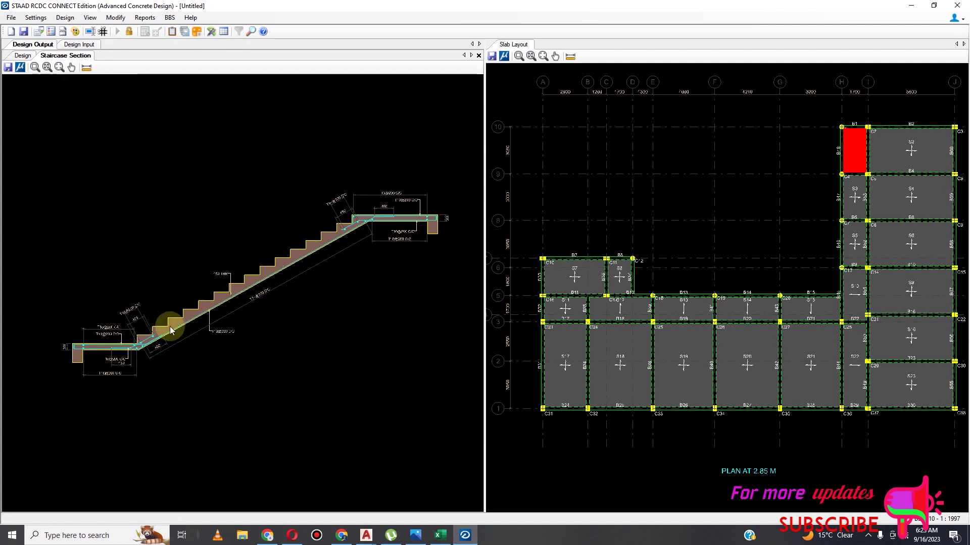
pyautogui.scroll(4, 170, 326)
pyautogui.scroll(-5, 156, 334)
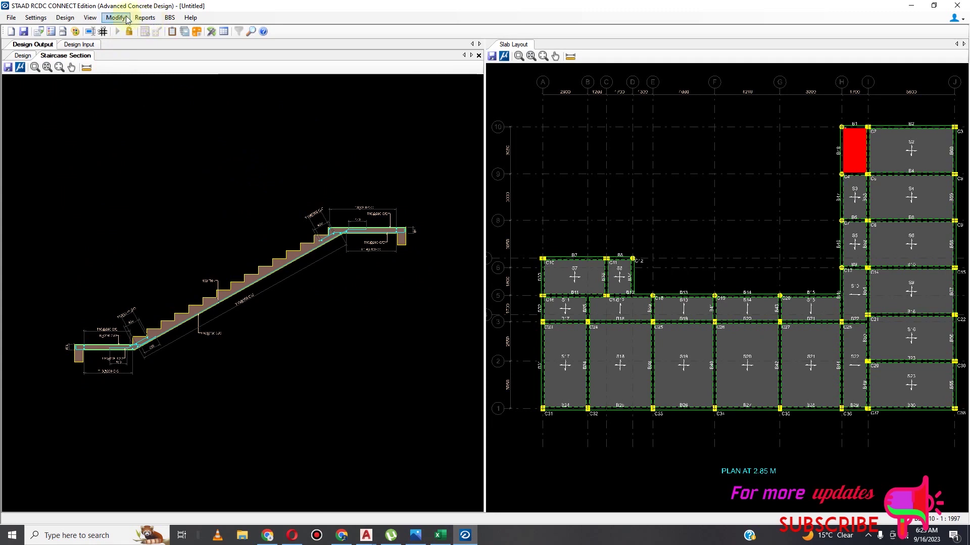
# Generate the in-plan detailing and check the bottom reinforcement layout
pyautogui.click(145, 17)
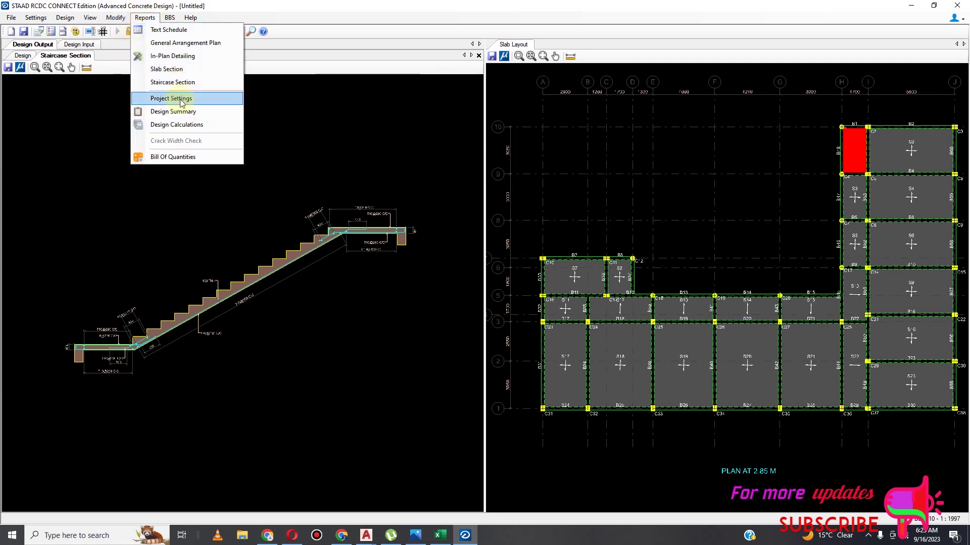
pyautogui.click(183, 56)
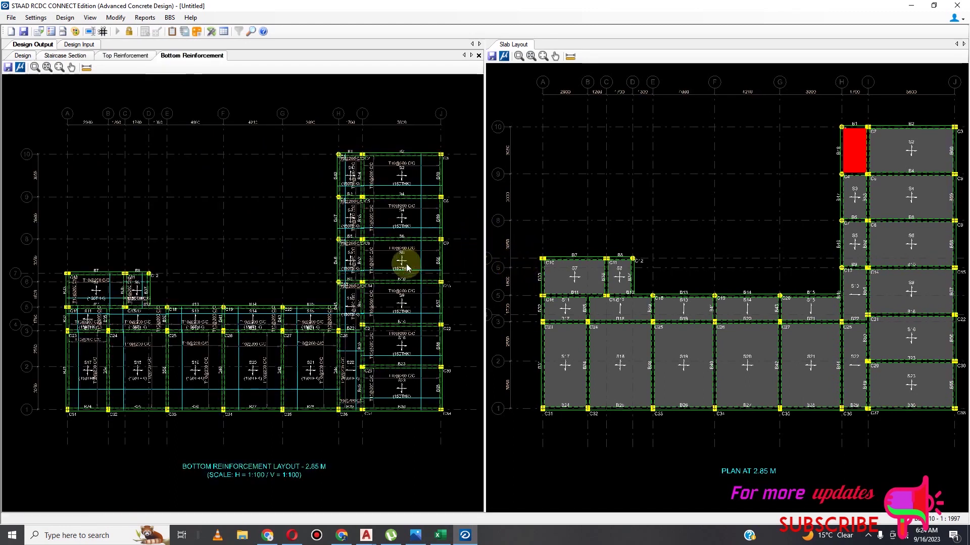
pyautogui.scroll(1, 351, 324)
pyautogui.scroll(-1, 374, 307)
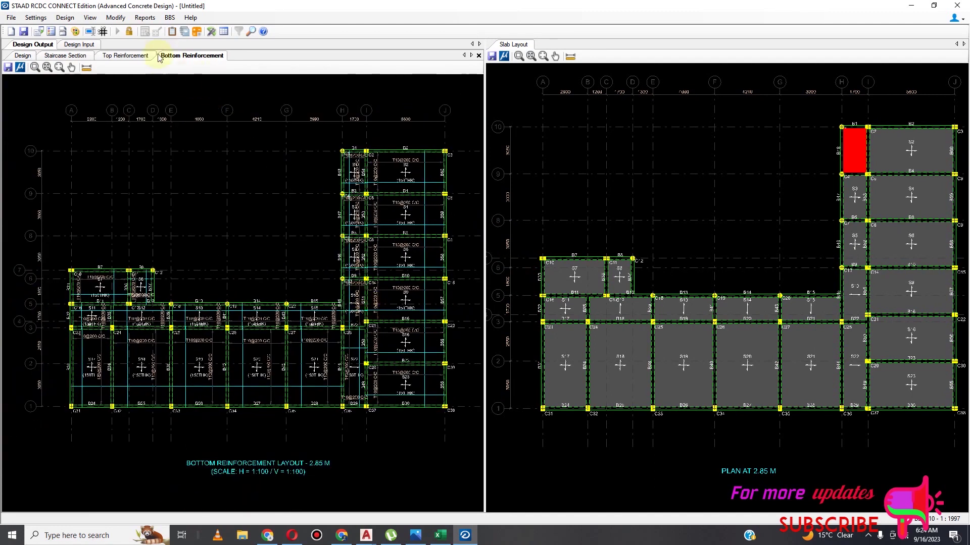
# Unlock the slab design, discarding its design values, and mark slab S7 as a cut-out
pyautogui.click(129, 31)
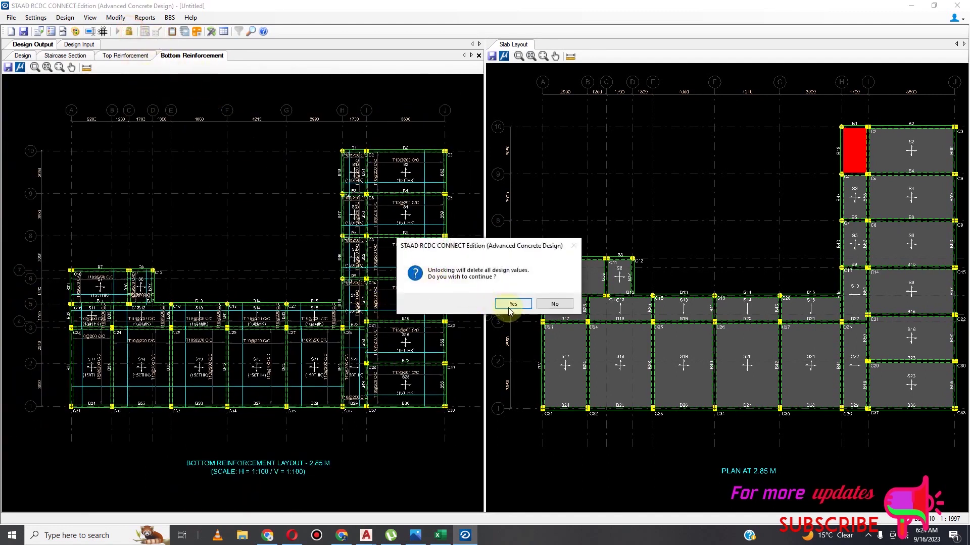
pyautogui.click(510, 305)
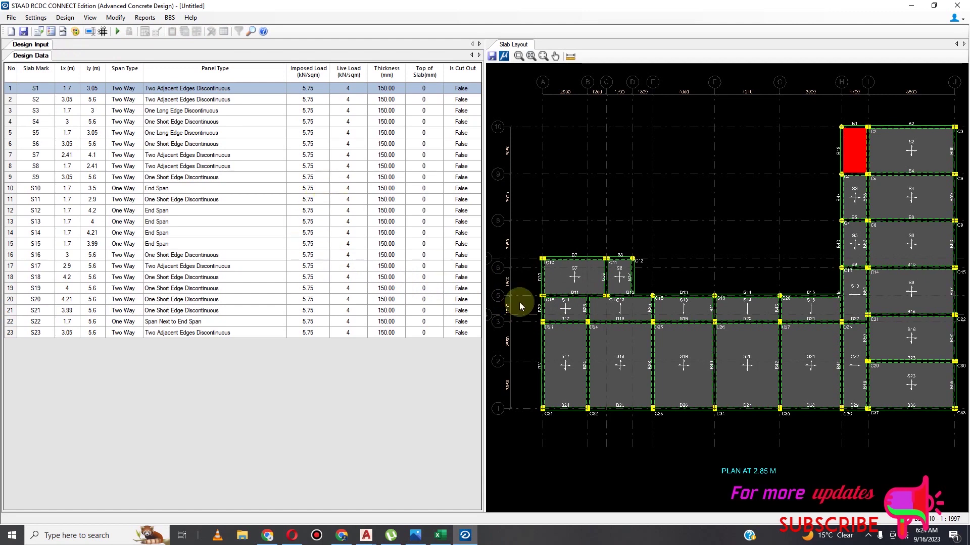
pyautogui.click(575, 282)
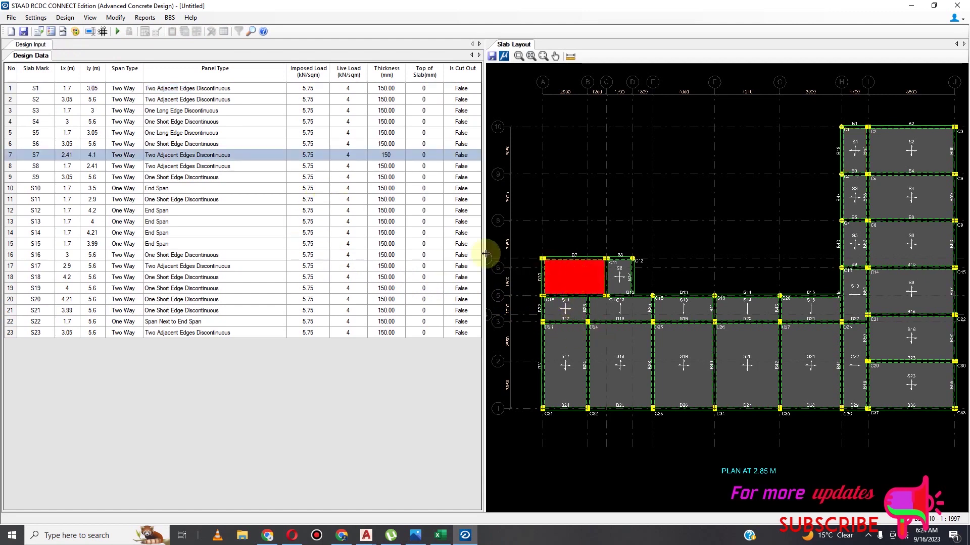
pyautogui.click(479, 154)
pyautogui.click(476, 155)
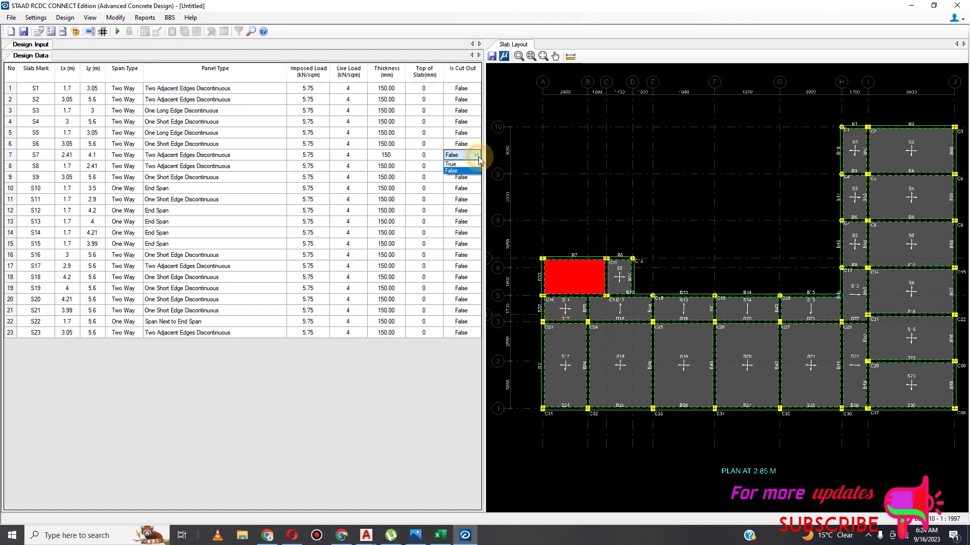
pyautogui.click(479, 168)
pyautogui.click(424, 155)
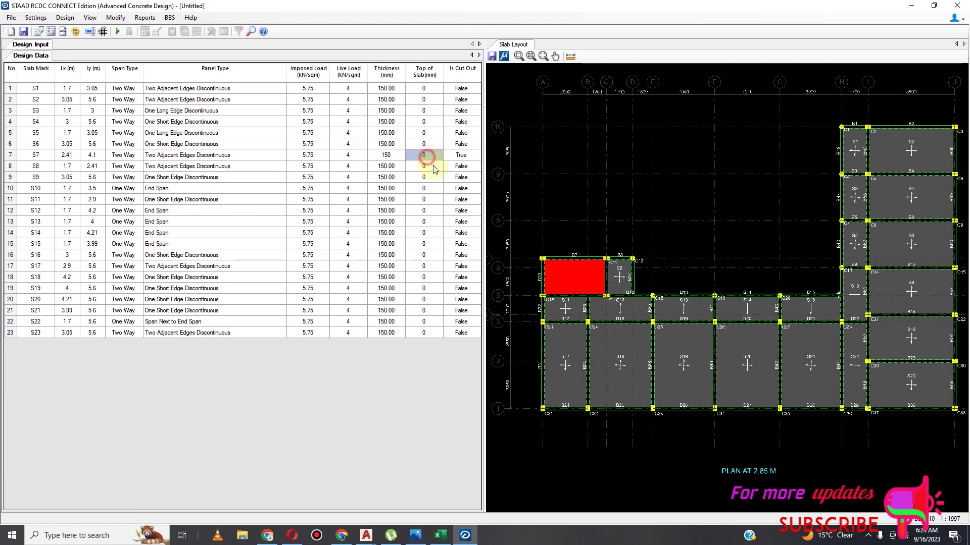
pyautogui.click(573, 273)
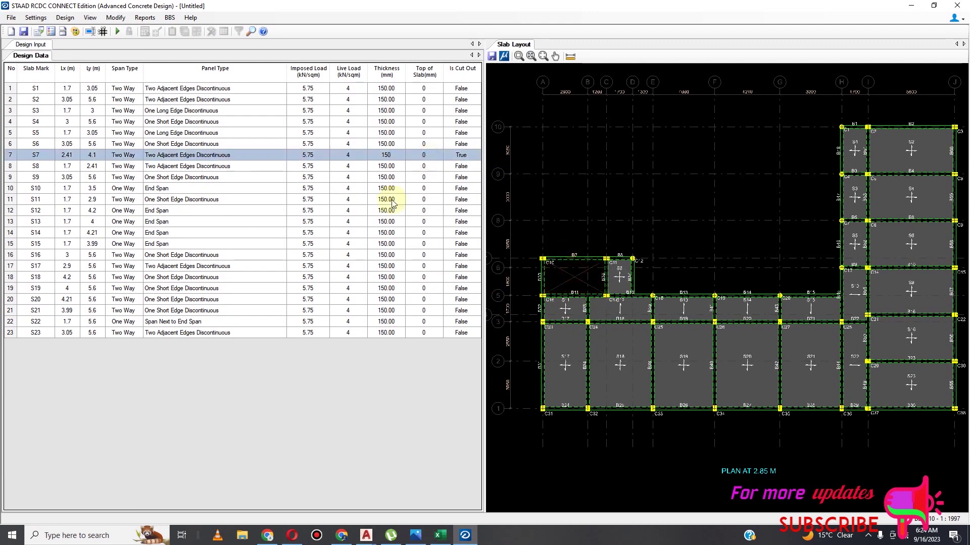
# Rerun the slab design with continuity re-evaluated and generate the in-plan detailing drawings
pyautogui.click(119, 31)
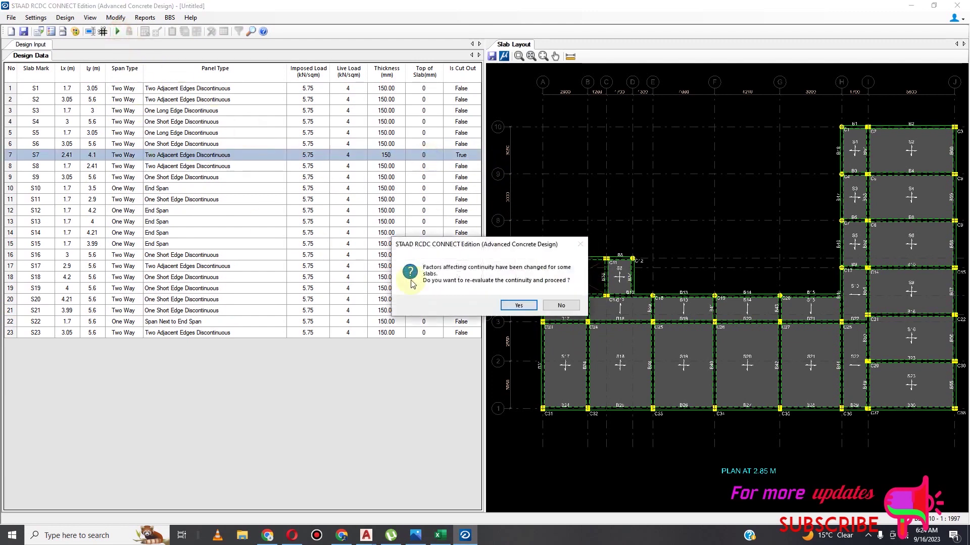
pyautogui.click(521, 304)
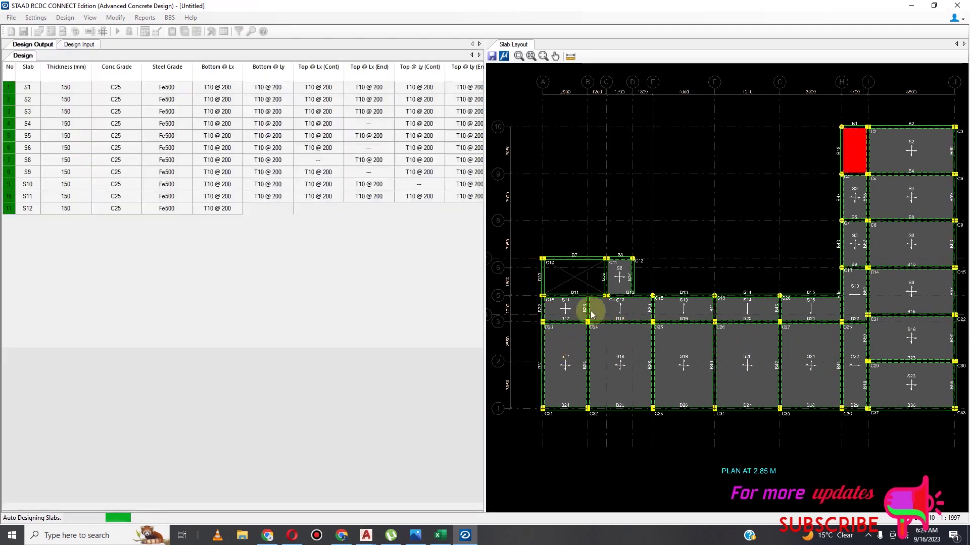
pyautogui.click(145, 17)
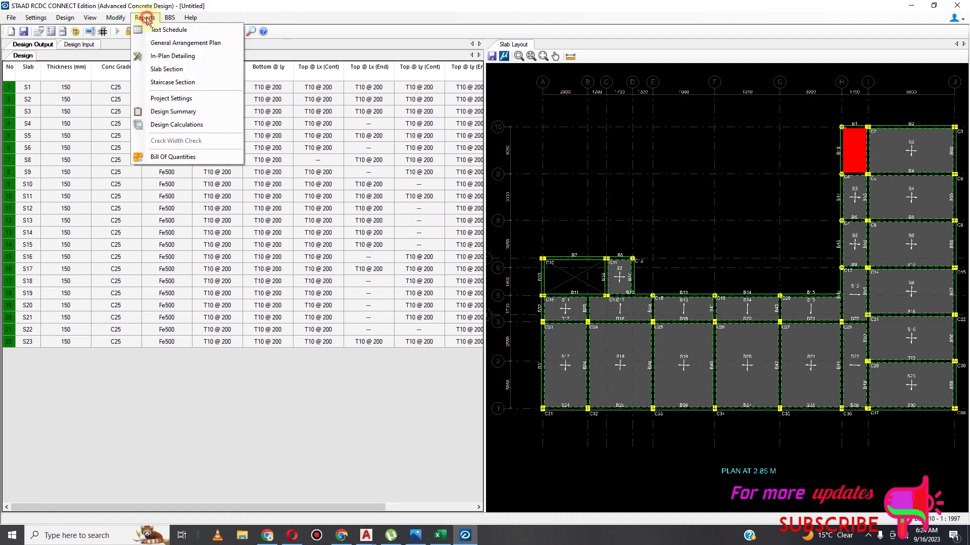
pyautogui.click(180, 57)
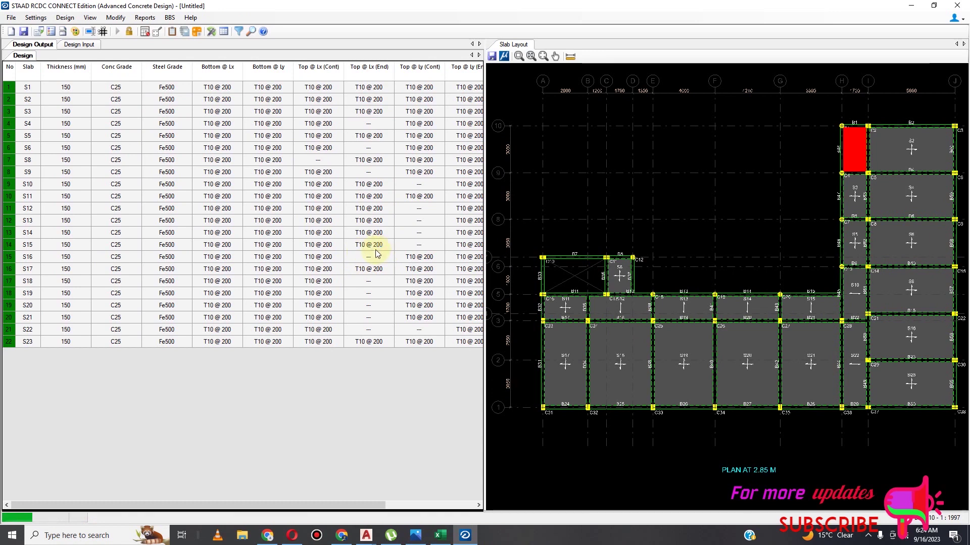
# Examine the rebar callouts and the S7 cut-out across the bottom reinforcement layout
pyautogui.scroll(4, 197, 377)
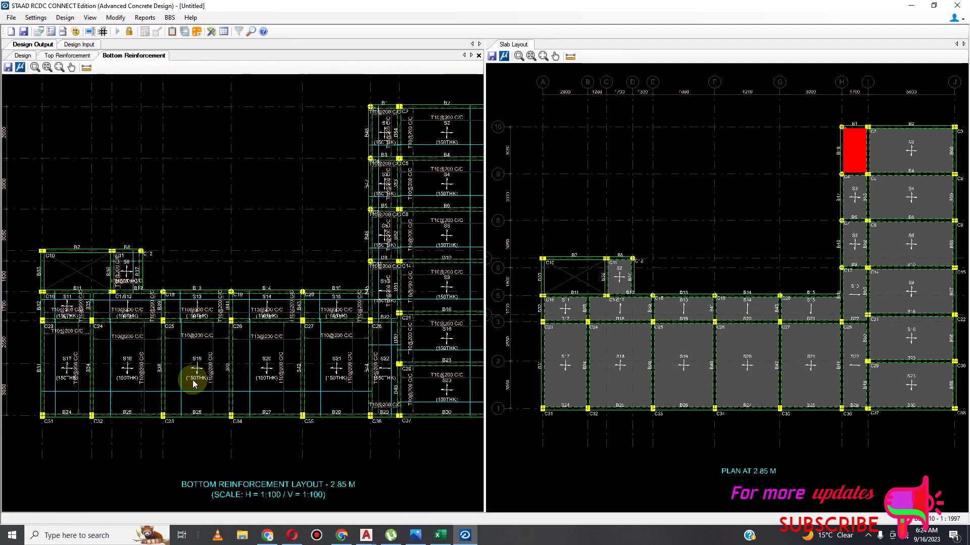
pyautogui.scroll(4, 210, 371)
pyautogui.scroll(-3, 250, 331)
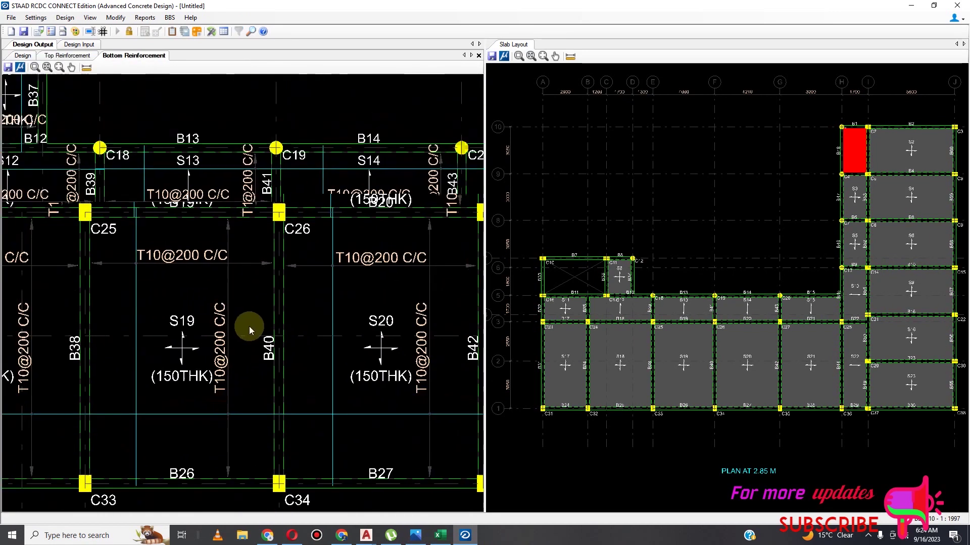
pyautogui.scroll(-4, 248, 339)
pyautogui.scroll(1, 195, 335)
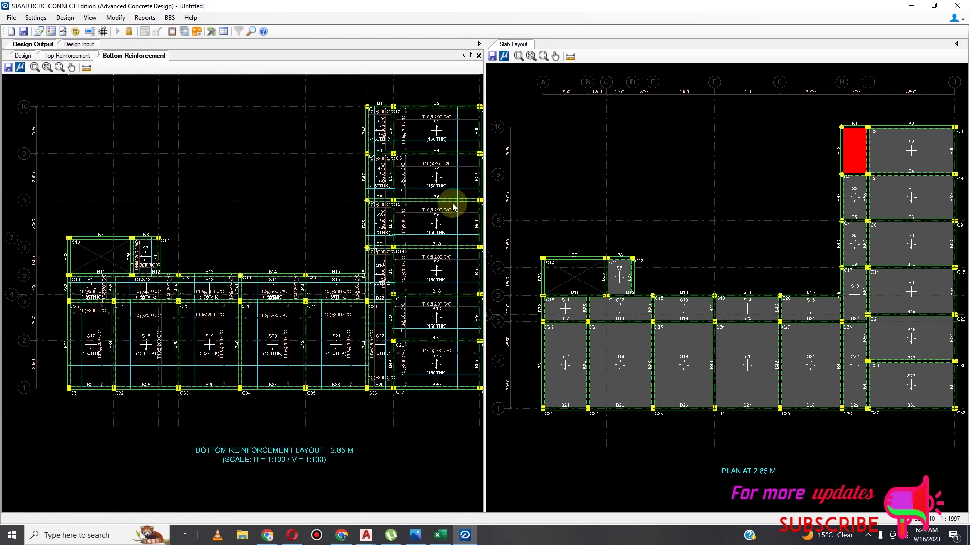
pyautogui.scroll(3, 457, 205)
pyautogui.scroll(-3, 299, 227)
pyautogui.scroll(5, 377, 211)
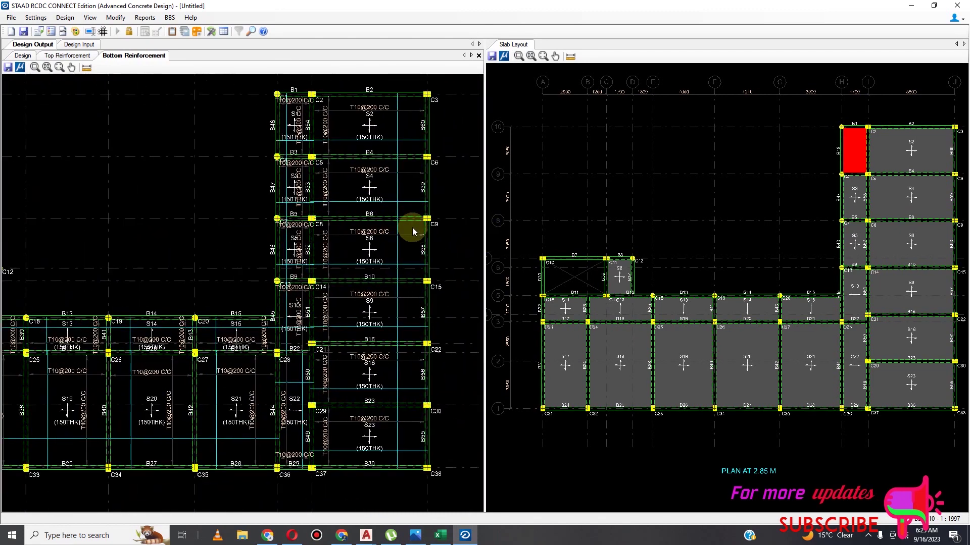
pyautogui.scroll(-4, 399, 231)
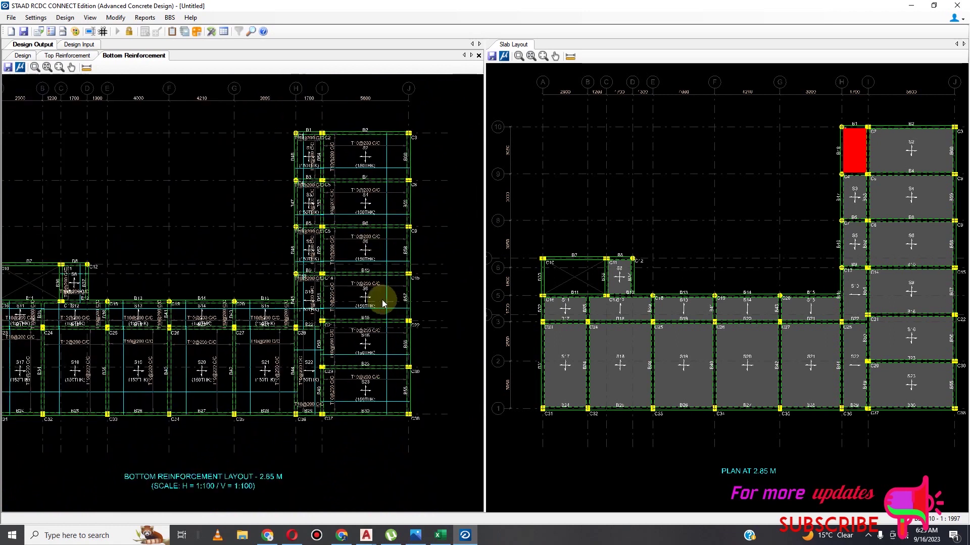
pyautogui.scroll(3, 391, 303)
pyautogui.scroll(-3, 353, 237)
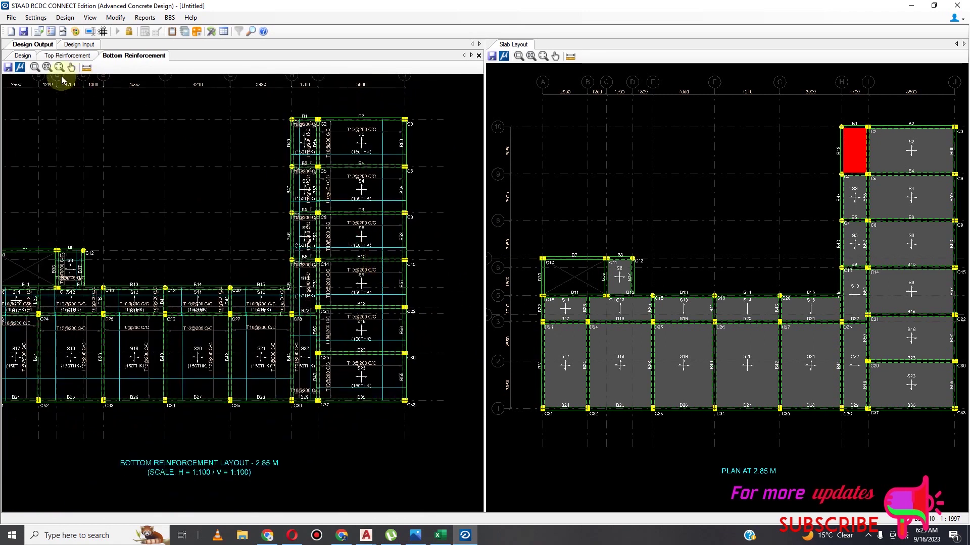
# Save the slab design project and export the bottom reinforcement layout to the Desktop as a DXF file named SLAB VEW
pyautogui.click(24, 31)
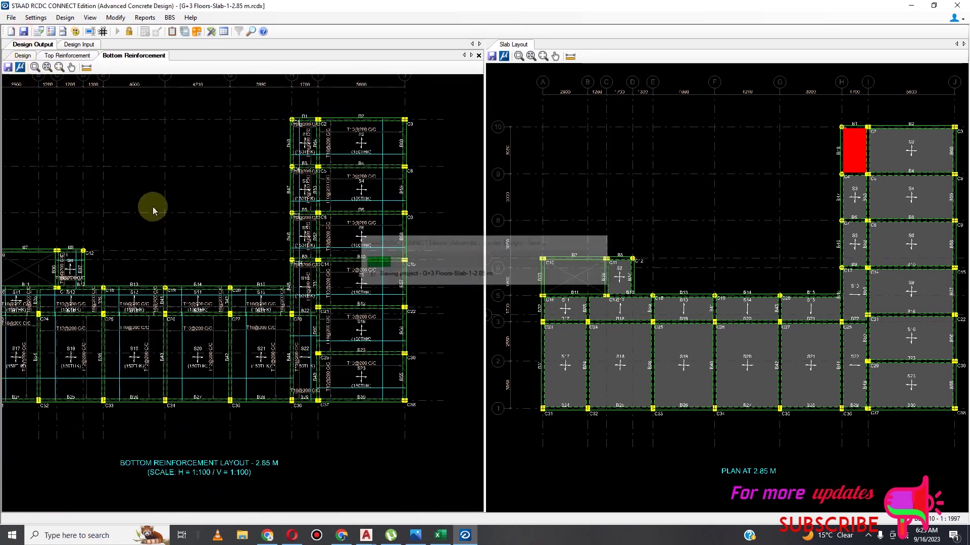
pyautogui.click(19, 68)
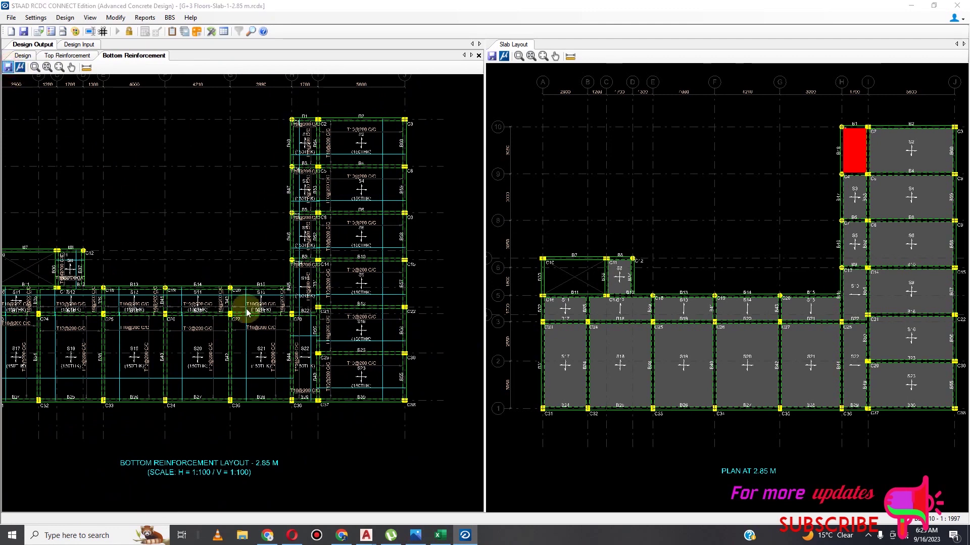
pyautogui.scroll(-1, 50, 181)
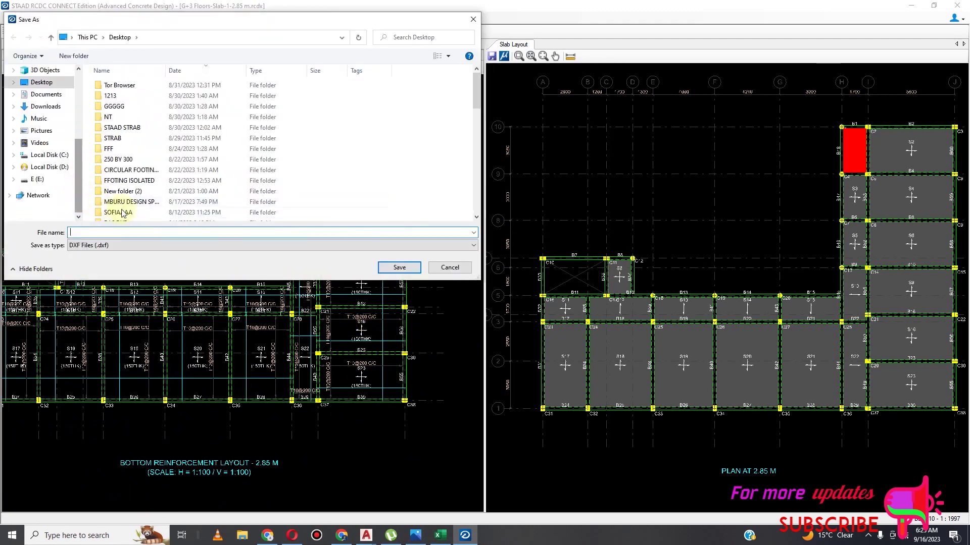
pyautogui.scroll(-3, 150, 151)
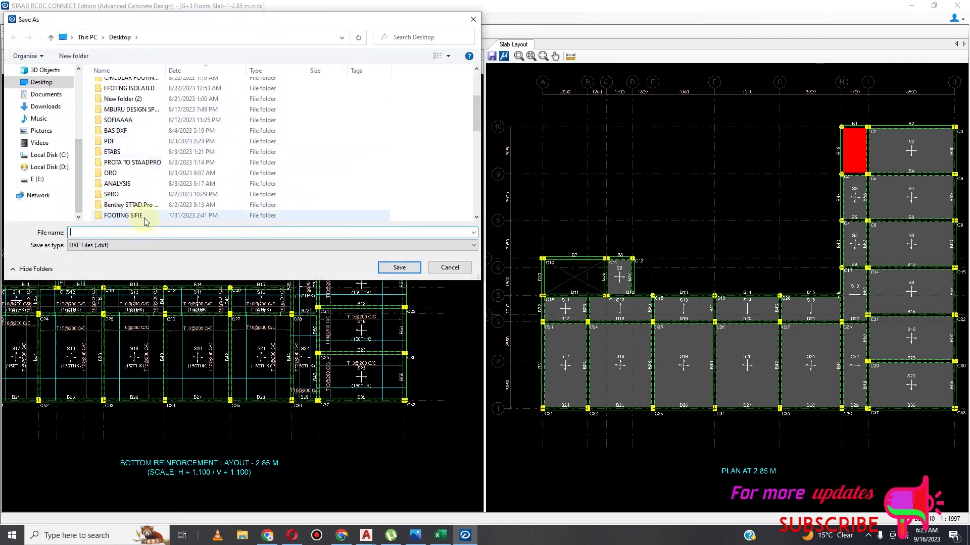
pyautogui.write('SLAB')
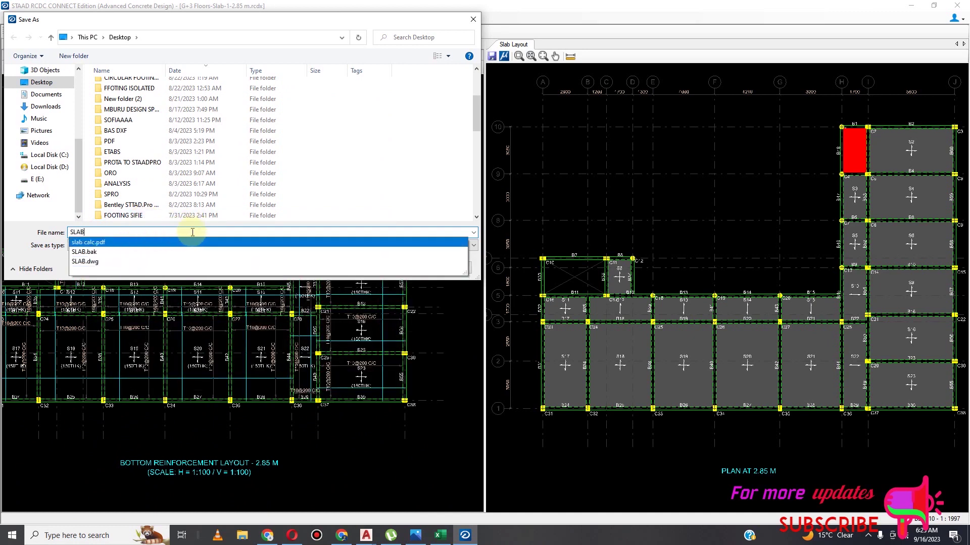
pyautogui.write(' VEW')
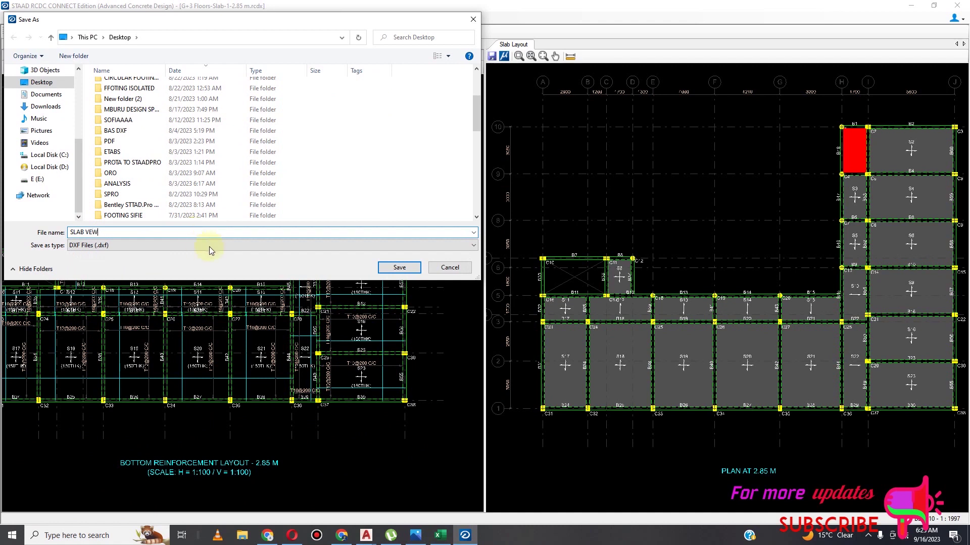
pyautogui.click(399, 267)
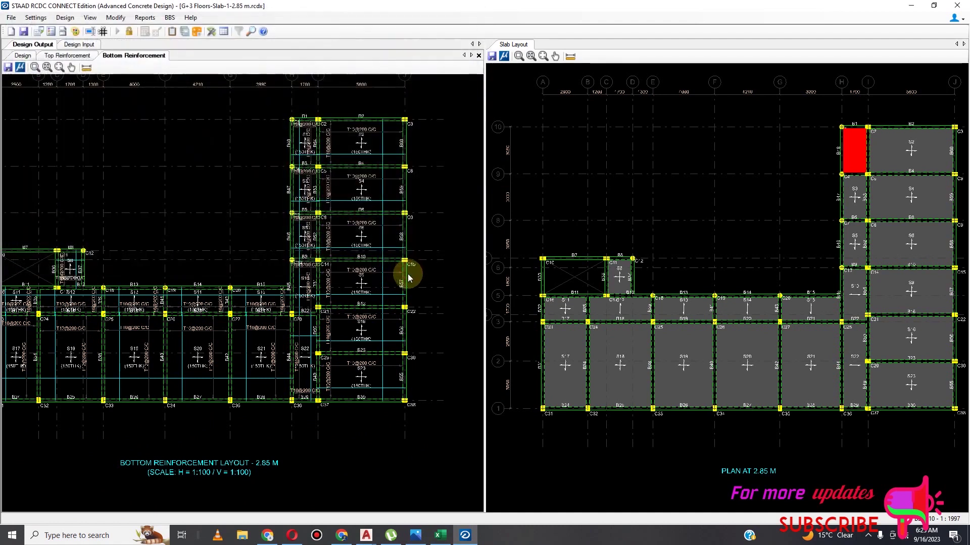
pyautogui.scroll(-2, 372, 303)
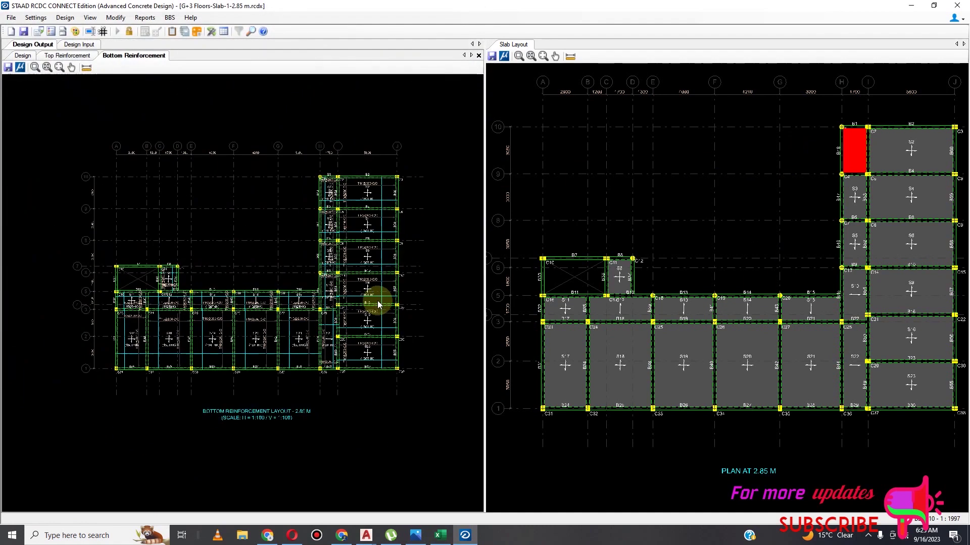
# Close RCDC to return to STAAD.Pro and select beams 300, 358 and 416 on the outer edge of the three lower floors
pyautogui.click(958, 6)
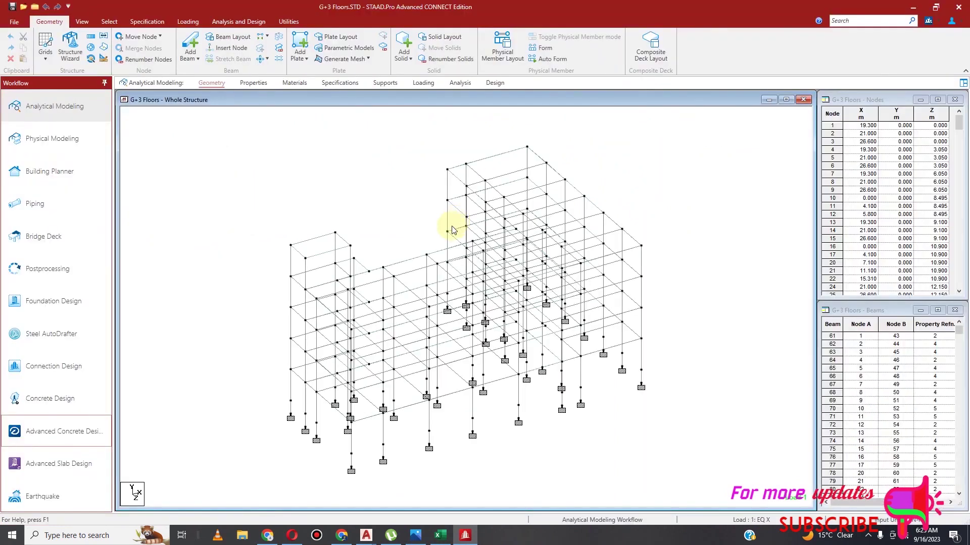
pyautogui.scroll(1, 304, 407)
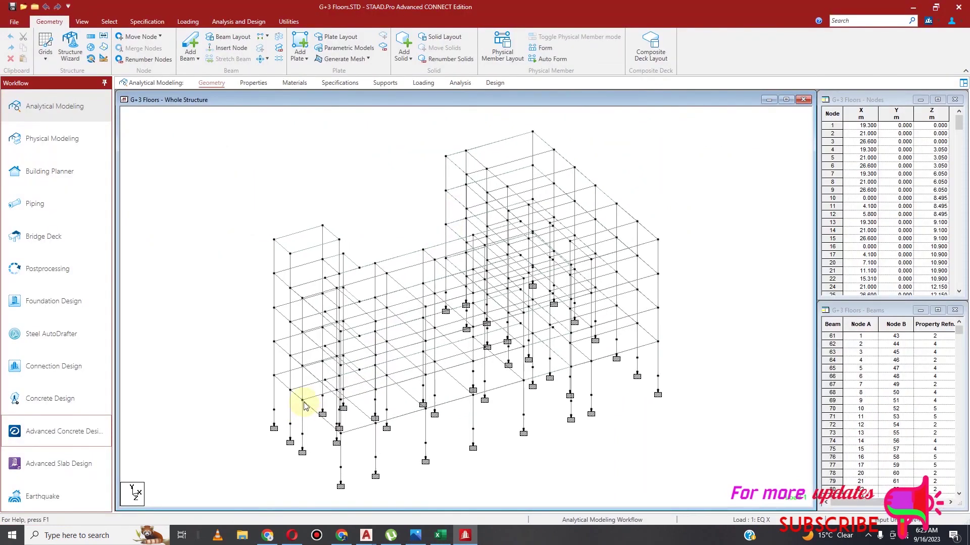
pyautogui.click(282, 386)
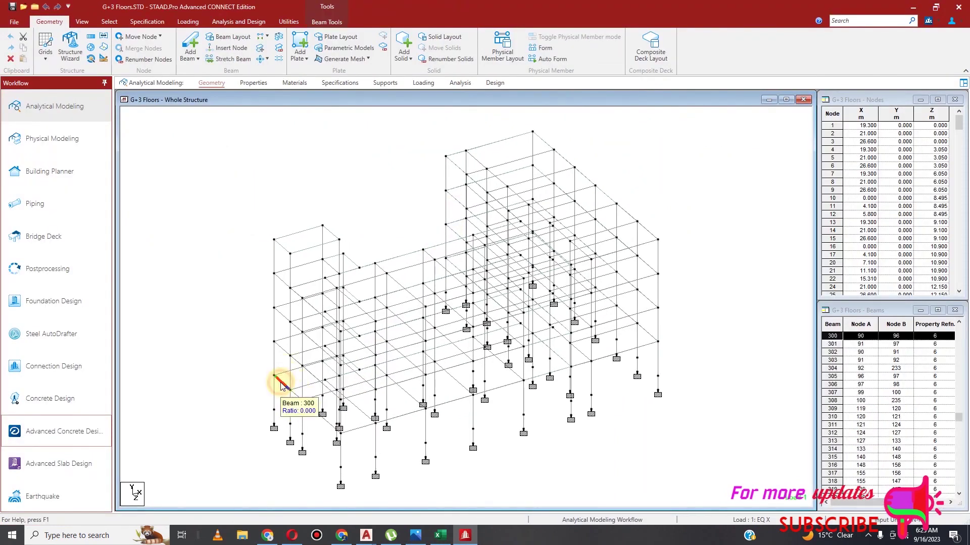
pyautogui.keyDown('ctrl'); pyautogui.click(281, 349); pyautogui.keyUp('ctrl')
pyautogui.keyDown('ctrl'); pyautogui.click(283, 315); pyautogui.keyUp('ctrl')
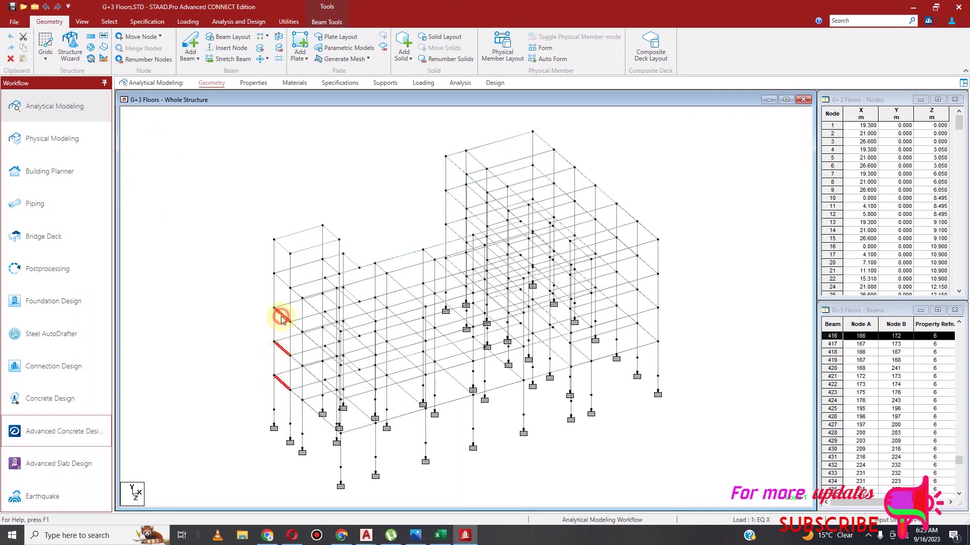
pyautogui.keyDown('ctrl'); pyautogui.click(281, 282); pyautogui.keyUp('ctrl')
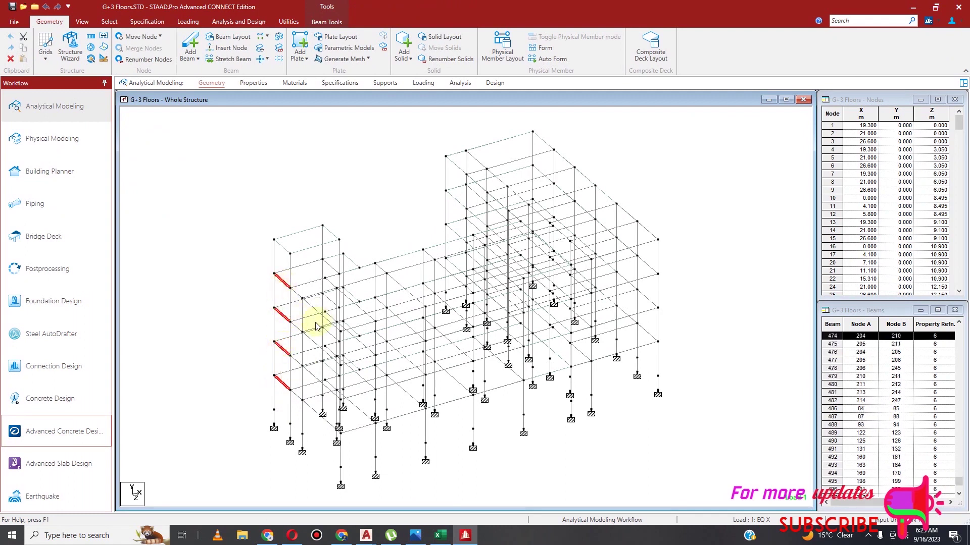
pyautogui.keyDown('ctrl'); pyautogui.click(281, 284); pyautogui.keyUp('ctrl')
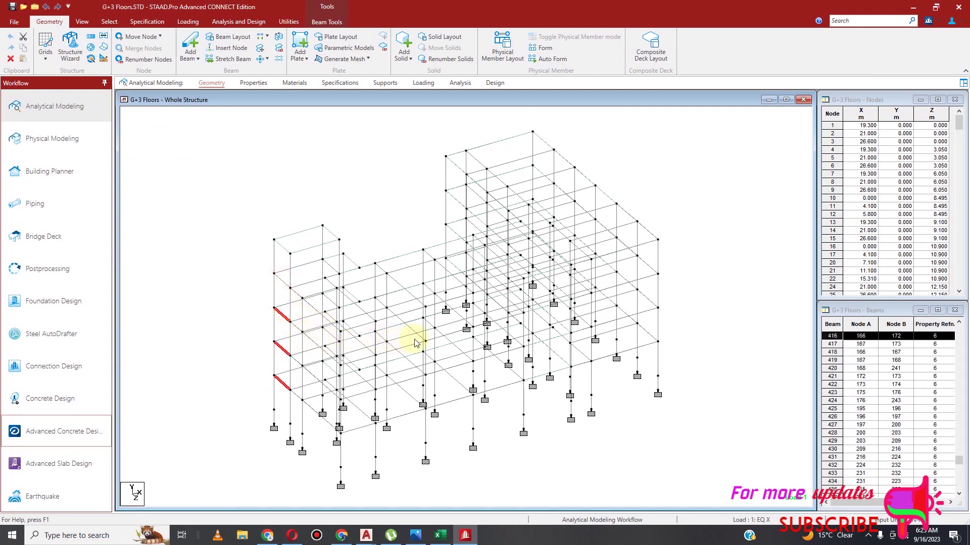
# Add two uniform member loads of -22 kN/m and -11 kN/m in the GY direction to the DL load case
pyautogui.click(424, 82)
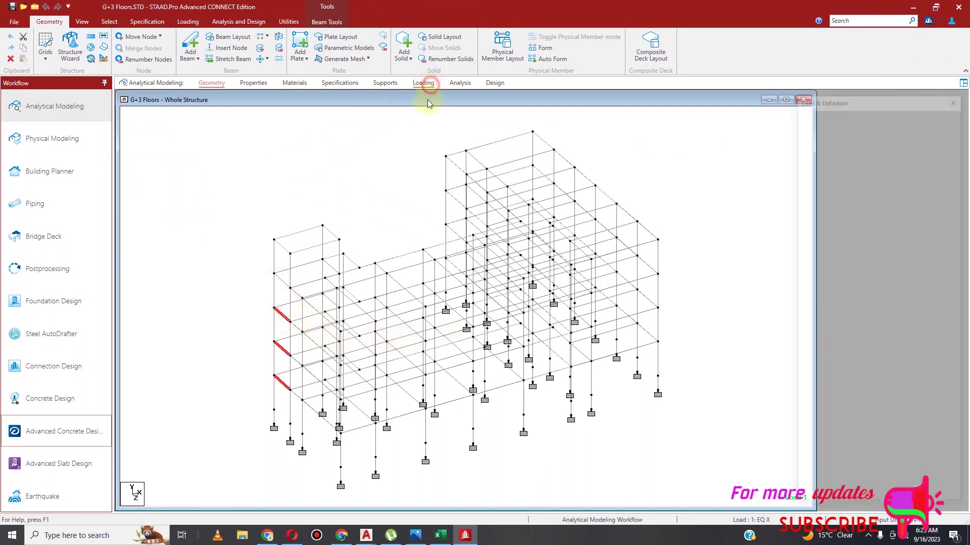
pyautogui.click(804, 120)
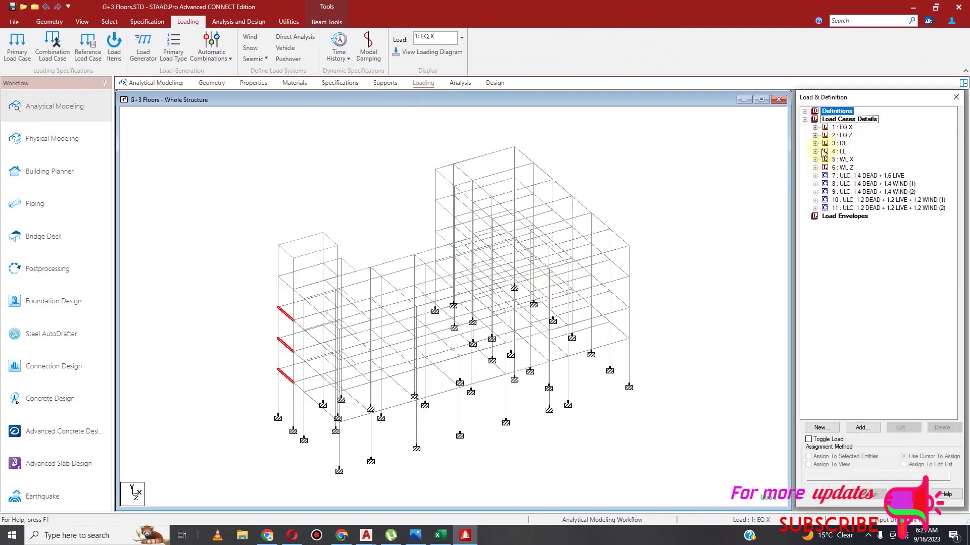
pyautogui.click(815, 144)
pyautogui.click(839, 143)
pyautogui.click(862, 428)
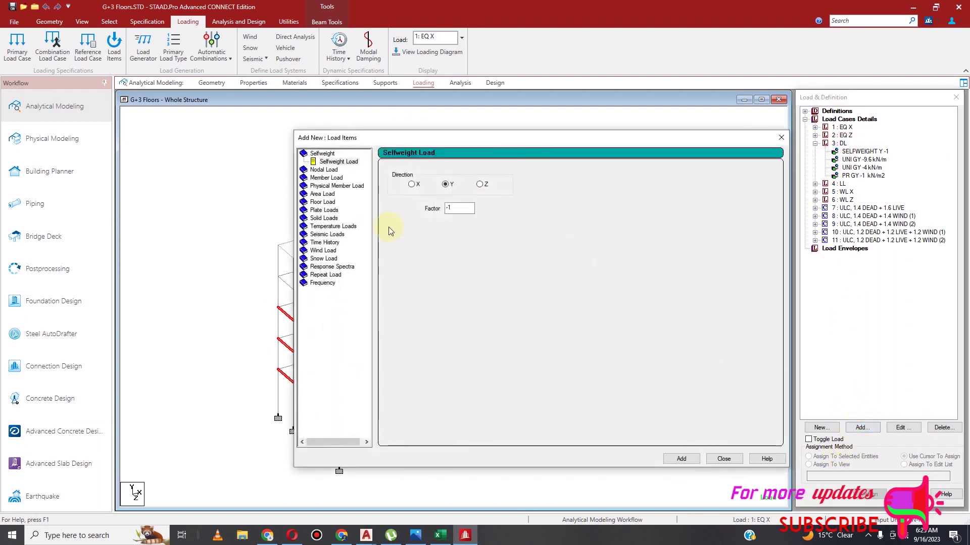
pyautogui.click(328, 179)
pyautogui.click(482, 198)
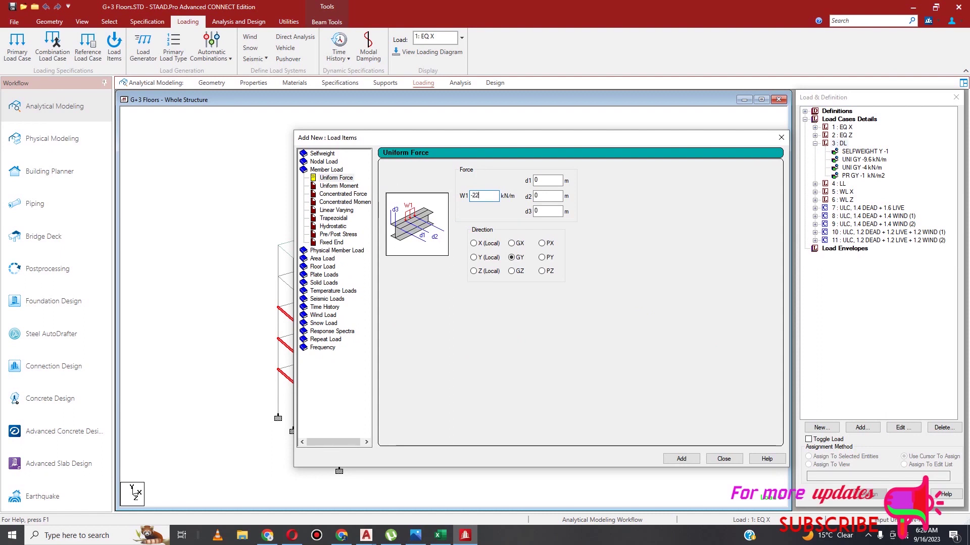
pyautogui.click(682, 460)
pyautogui.click(575, 329)
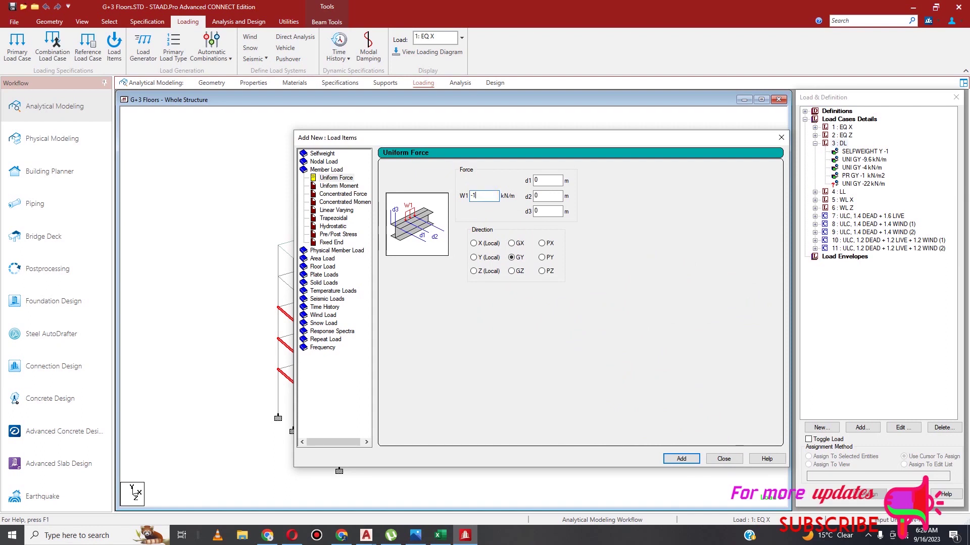
pyautogui.click(691, 460)
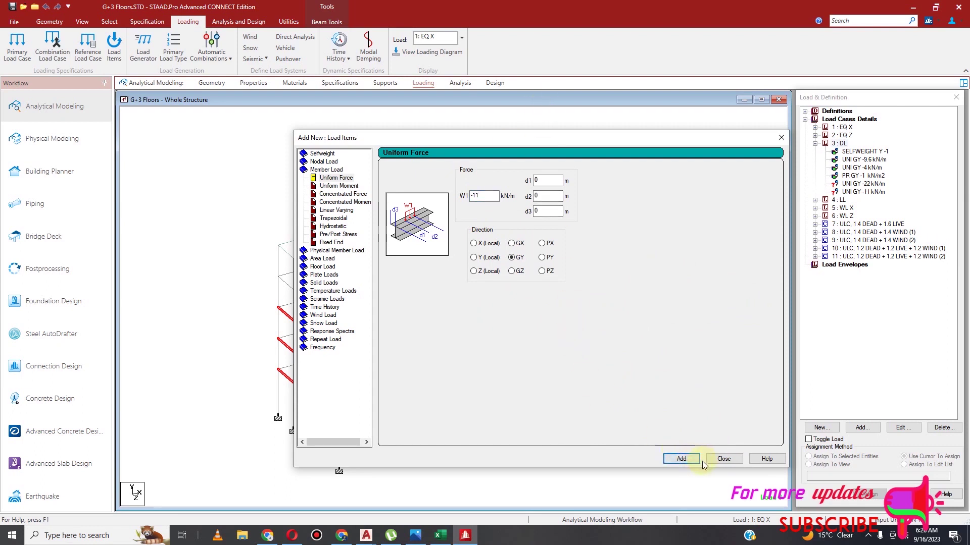
pyautogui.click(723, 459)
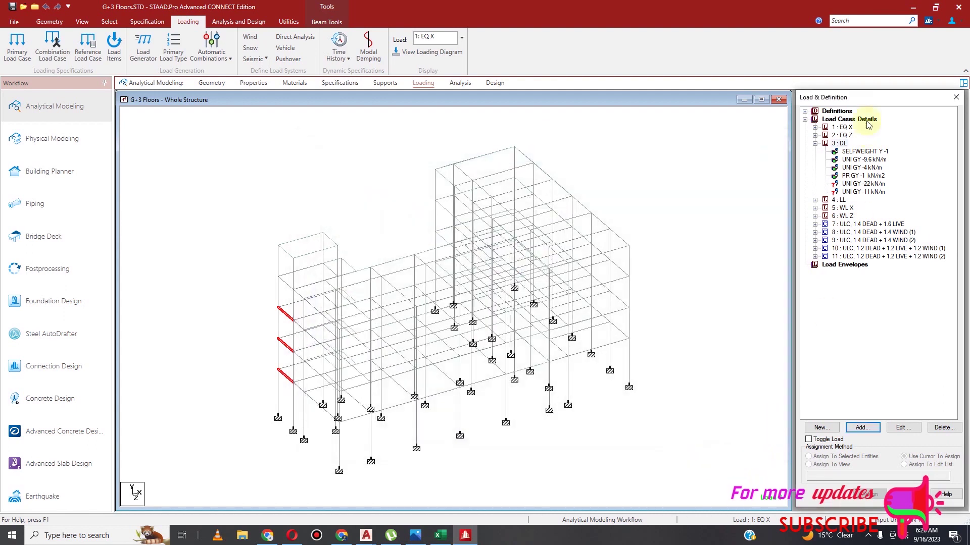
# Add concentrated member weights of 22 kN and 11 kN to the IS 1893 - 2002 seismic definition
pyautogui.click(805, 111)
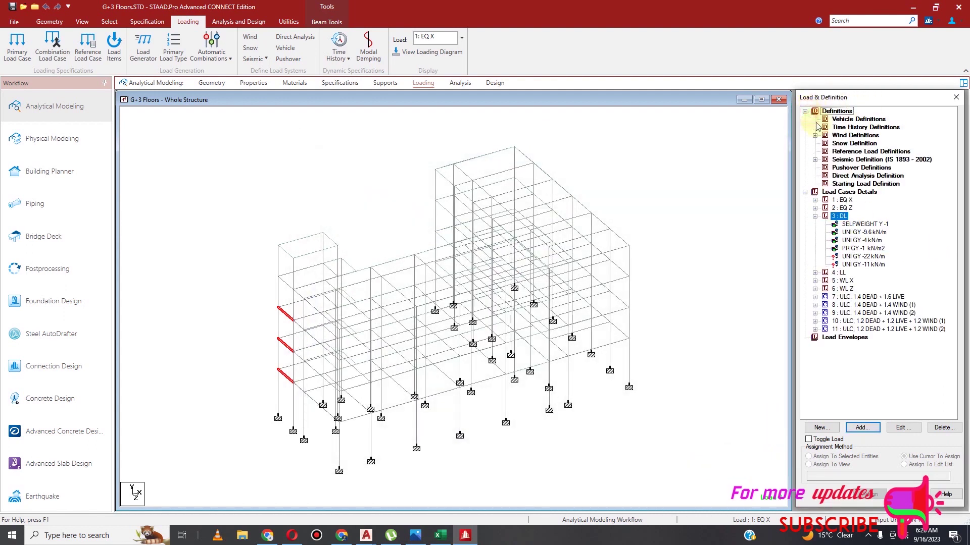
pyautogui.click(815, 159)
pyautogui.click(825, 168)
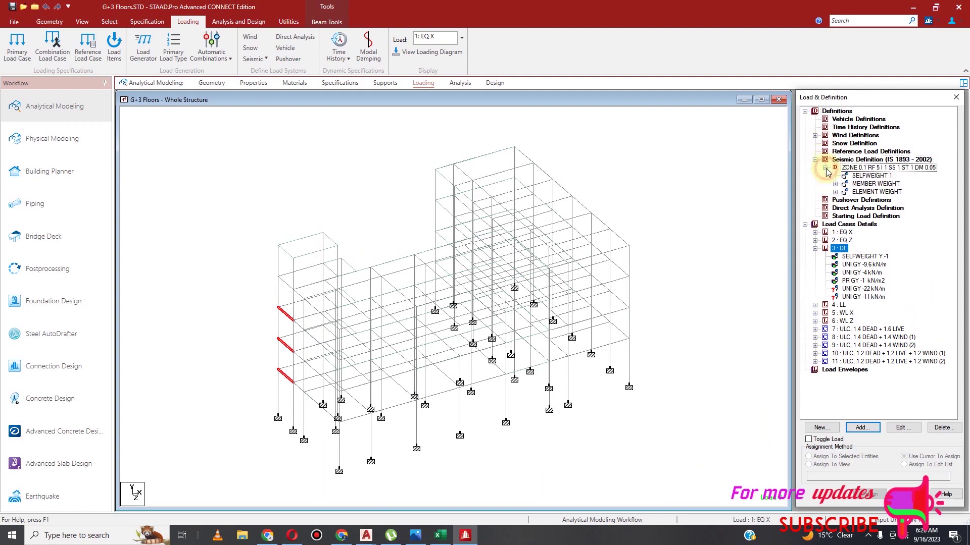
pyautogui.click(862, 428)
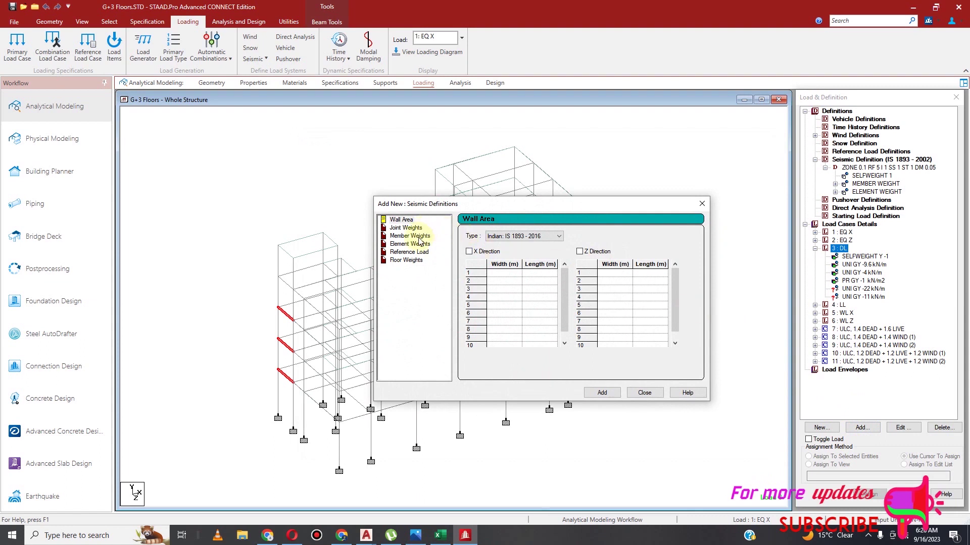
pyautogui.click(410, 236)
pyautogui.click(553, 274)
pyautogui.write('22')
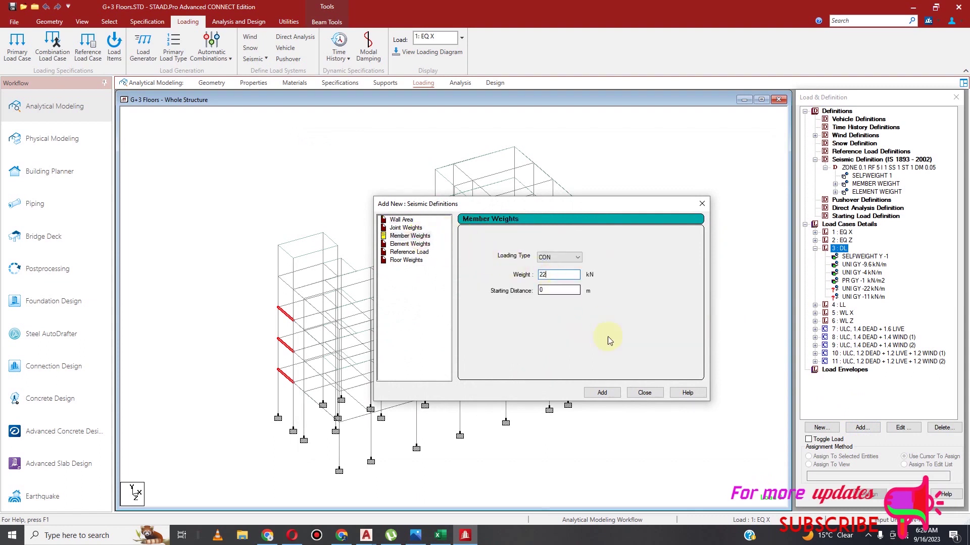
pyautogui.click(602, 392)
pyautogui.doubleClick(553, 275)
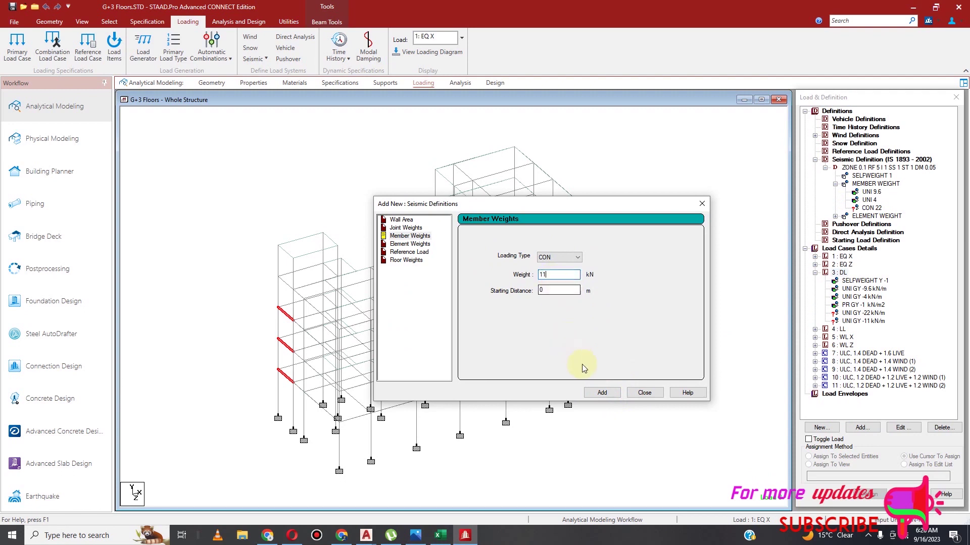
pyautogui.click(602, 392)
pyautogui.click(645, 393)
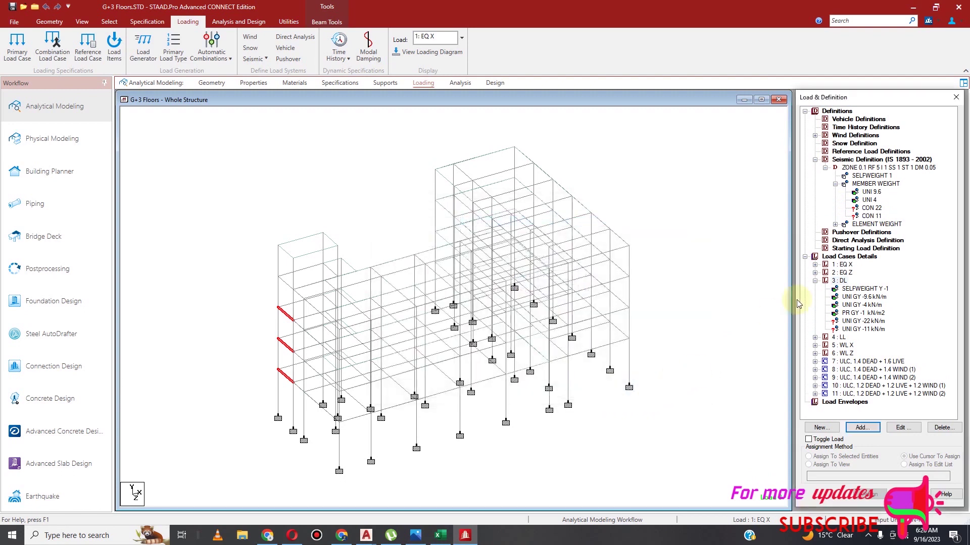
# Assign the CON 22 seismic member weight to beams 300, 358 and 416
pyautogui.click(873, 208)
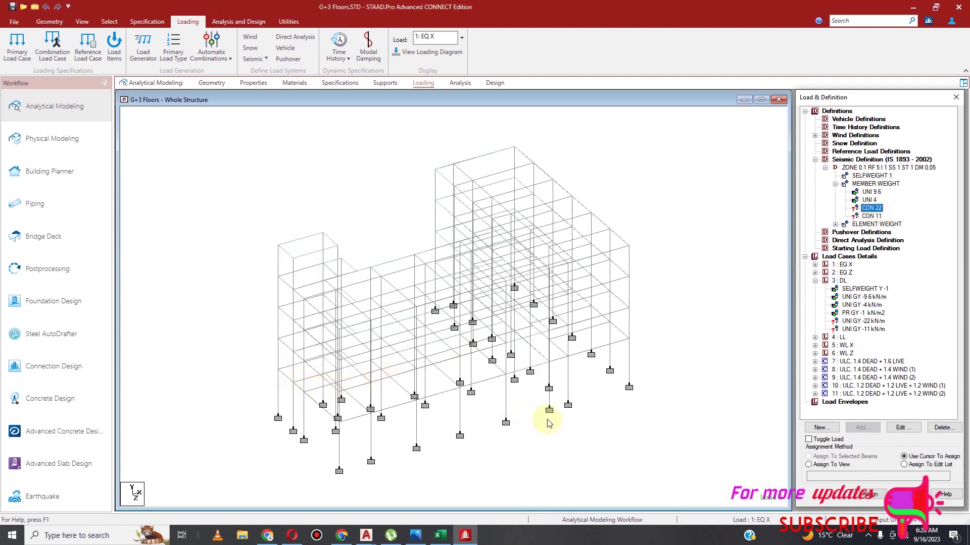
pyautogui.click(285, 376)
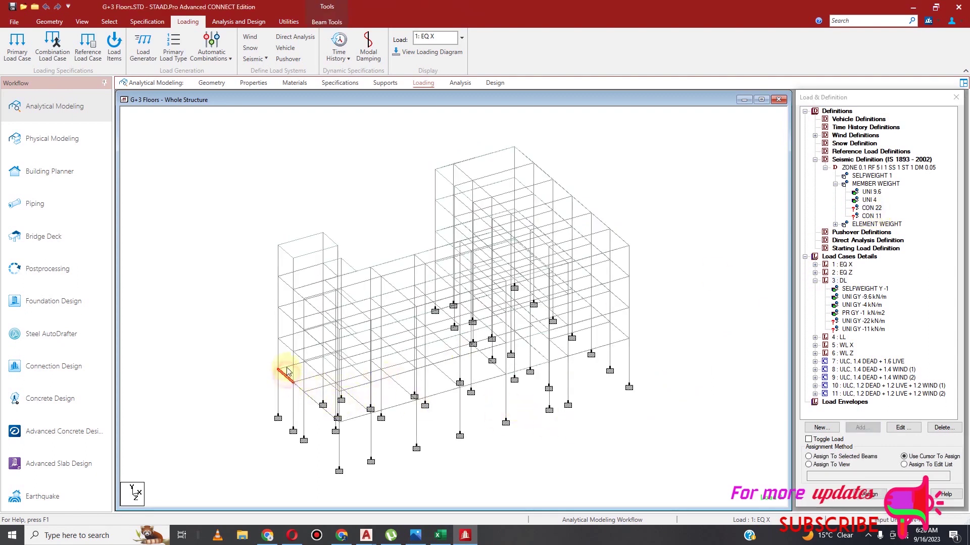
pyautogui.click(286, 345)
pyautogui.click(288, 316)
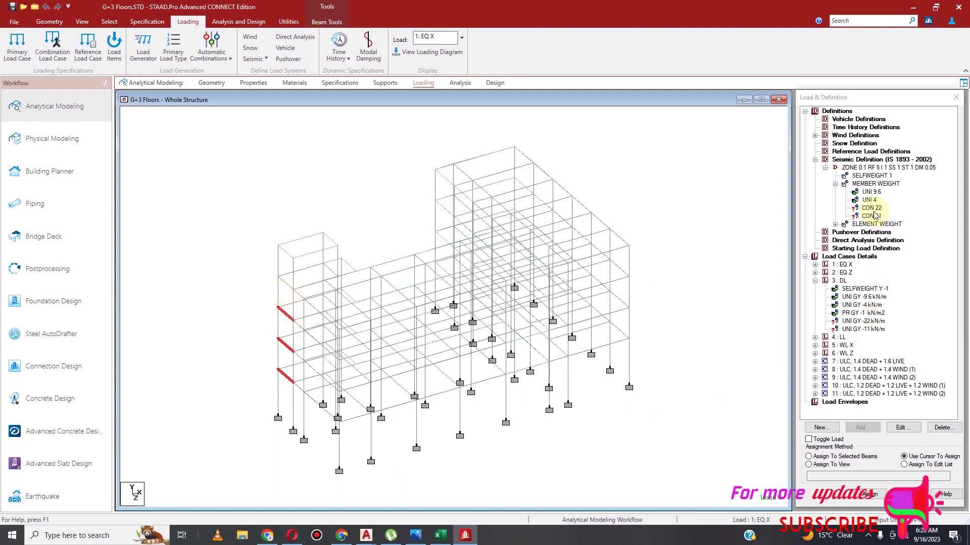
pyautogui.click(809, 456)
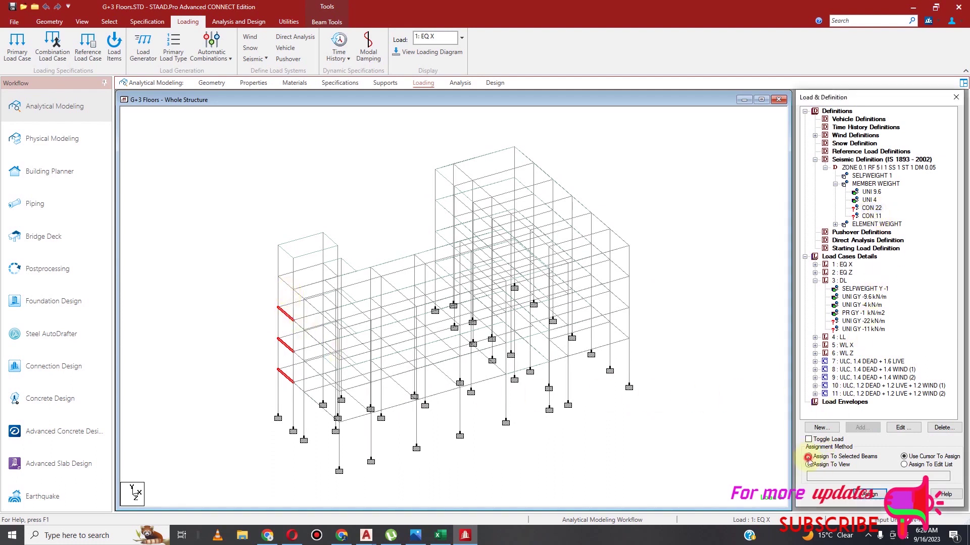
pyautogui.click(868, 494)
pyautogui.click(896, 327)
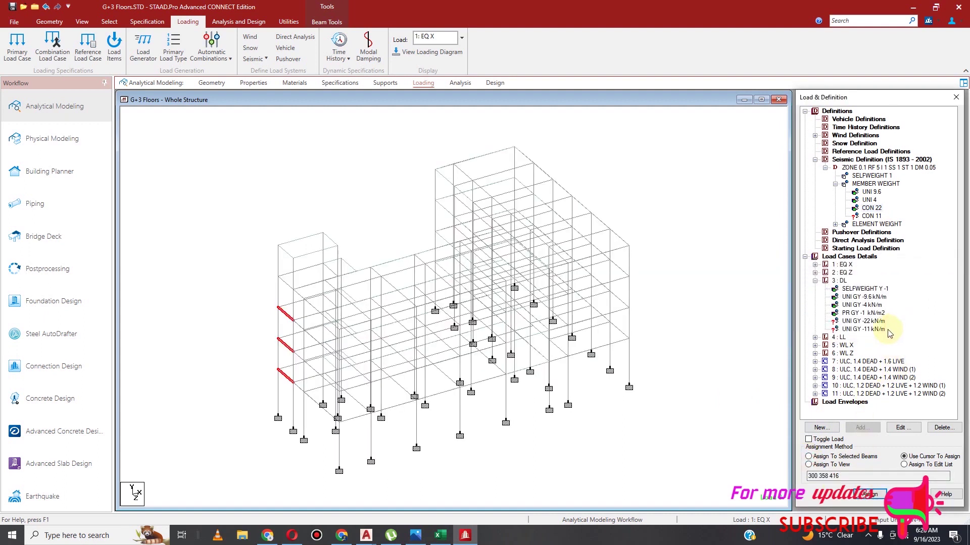
# Switch to the plan view and select all members enclosing the cut-out bay at the building's outer corner
pyautogui.scroll(2, 340, 264)
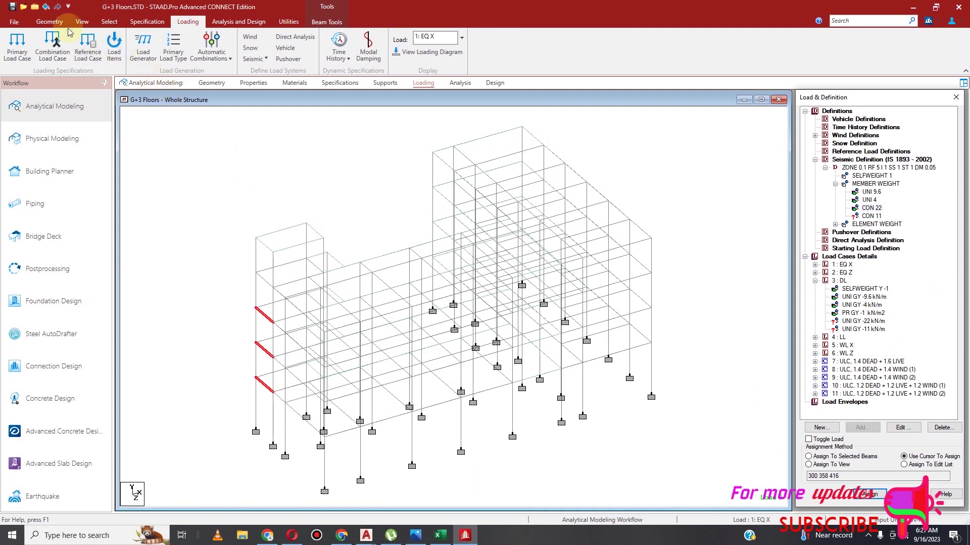
pyautogui.click(82, 21)
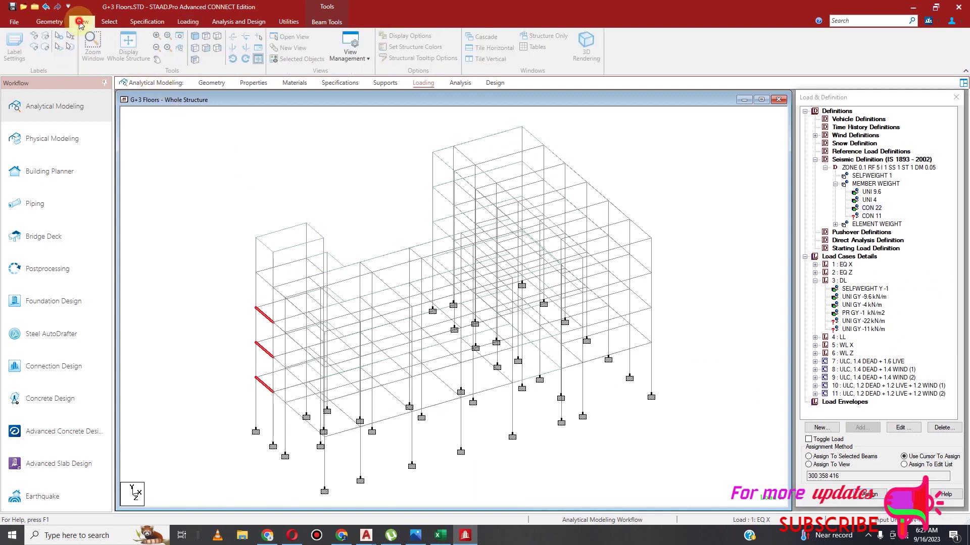
pyautogui.click(202, 38)
pyautogui.moveTo(178, 260); pyautogui.dragTo(285, 350)
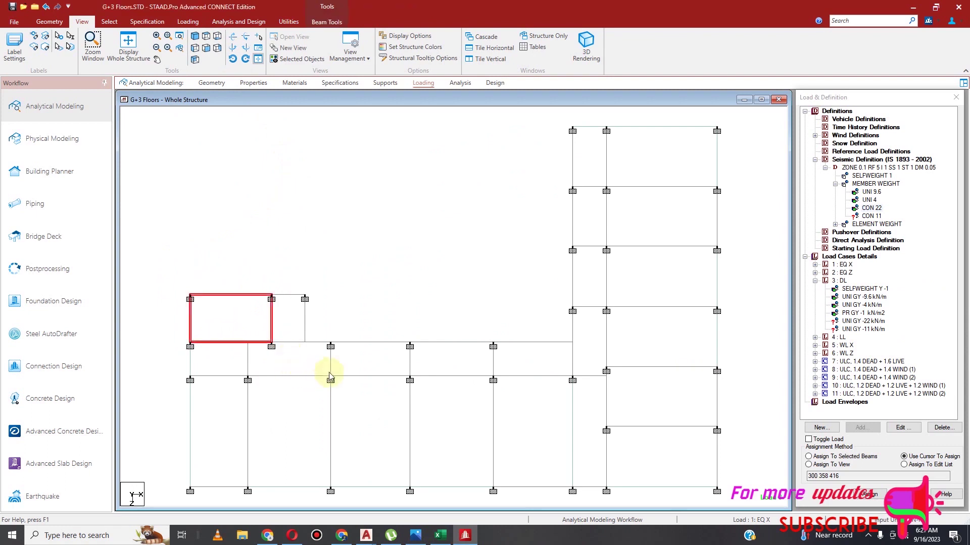
# Isolate the selected bay's members, show them in isometric view and clear the selection
pyautogui.click(292, 58)
pyautogui.click(197, 38)
pyautogui.click(457, 305)
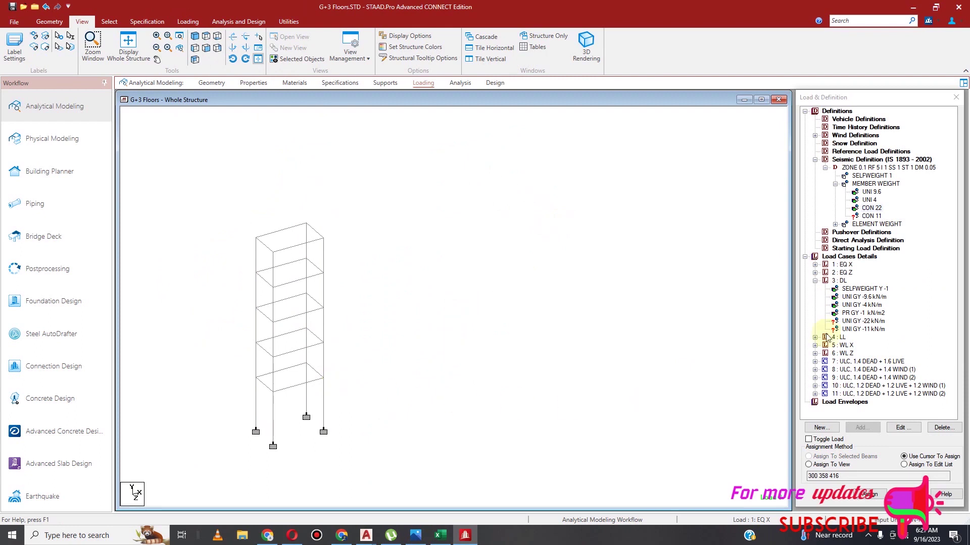
# Assign the CON 11 seismic member weight to beams 301, 359, 417 and 475
pyautogui.click(866, 217)
pyautogui.click(314, 372)
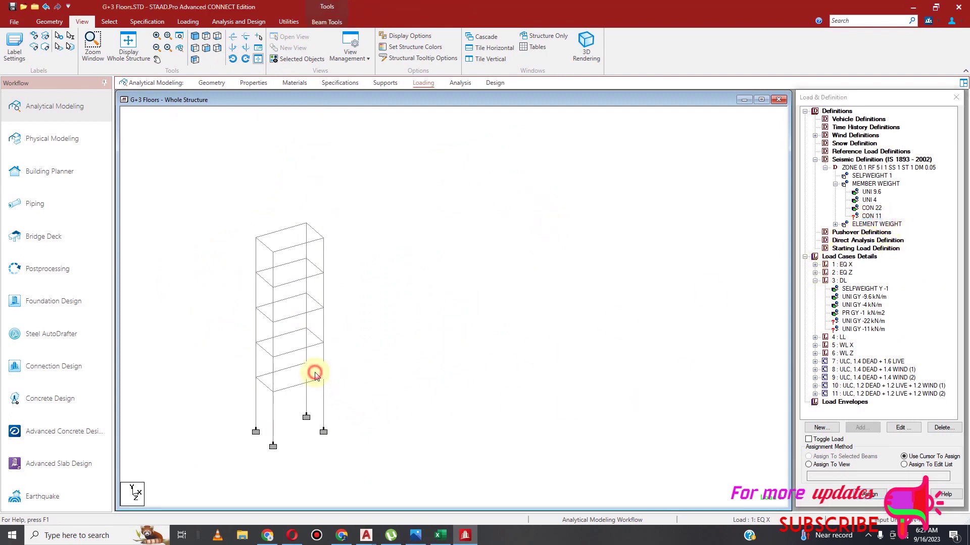
pyautogui.click(317, 336)
pyautogui.click(313, 298)
pyautogui.click(319, 269)
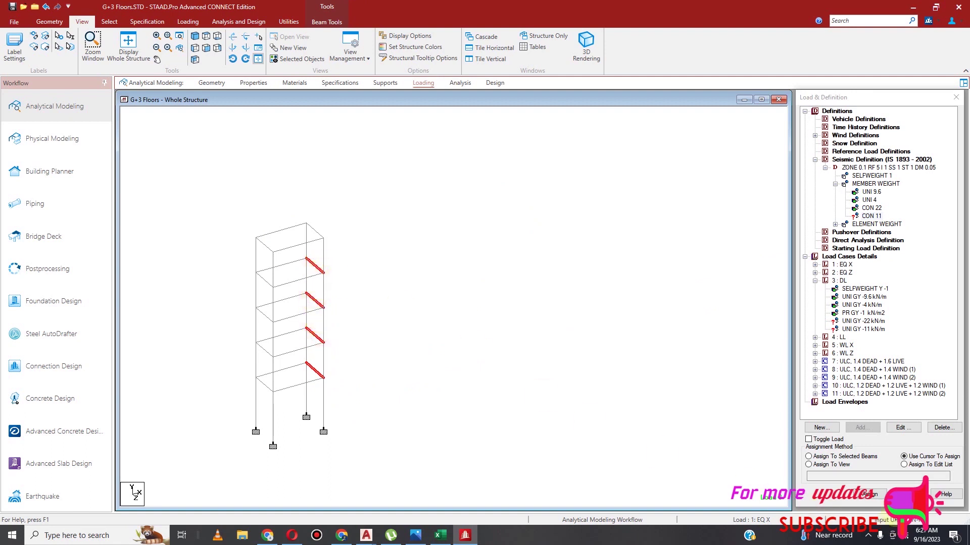
pyautogui.click(866, 493)
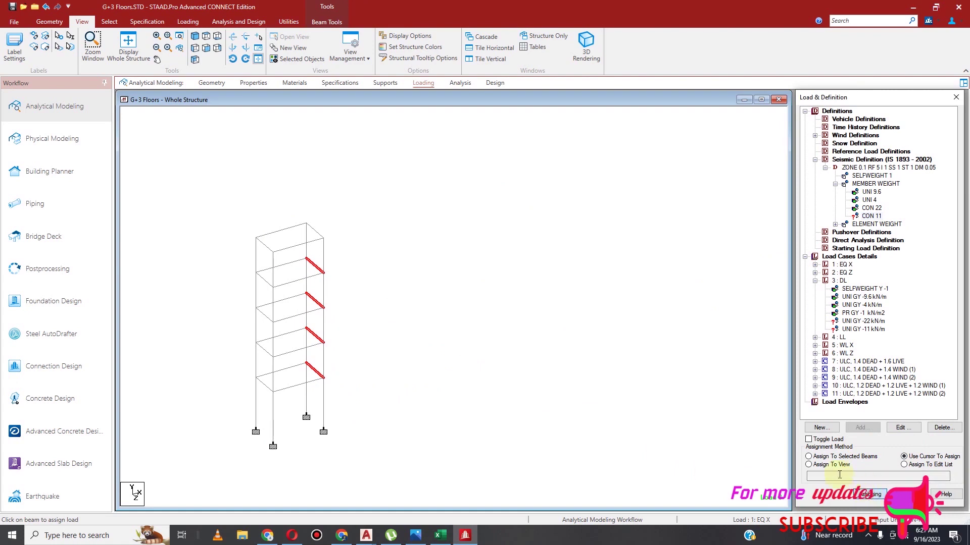
pyautogui.click(809, 456)
pyautogui.click(871, 495)
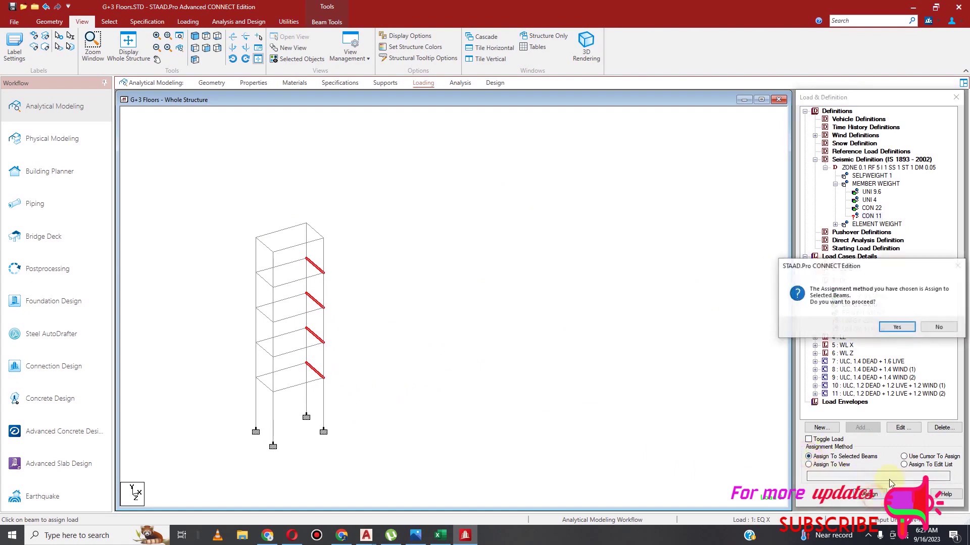
pyautogui.click(903, 332)
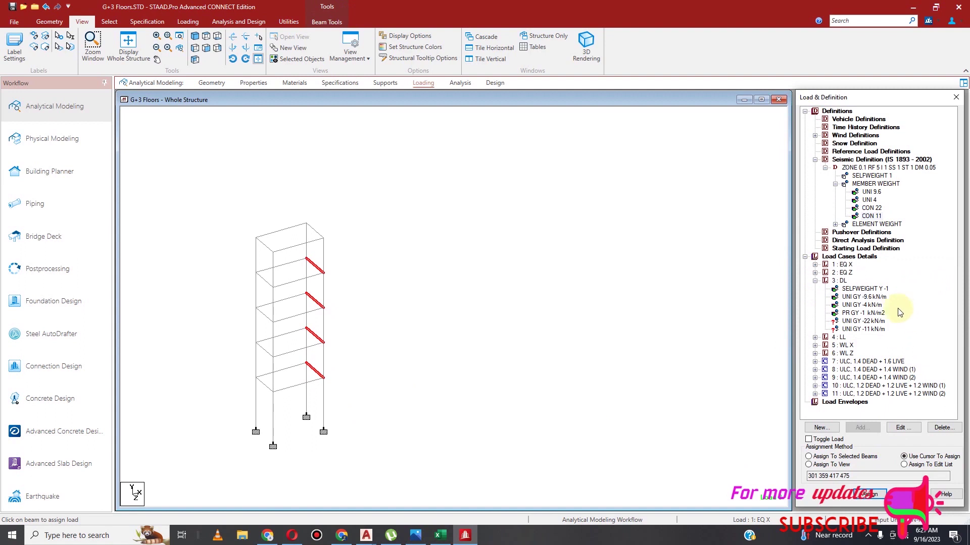
# Assign the DL member load UNI GY -22 kN/m to beams 300, 358 and 416
pyautogui.click(854, 321)
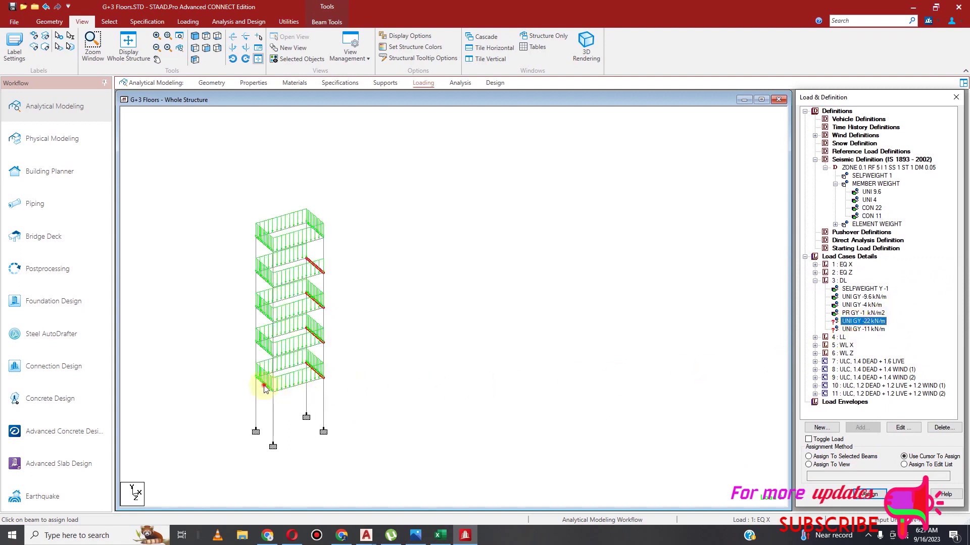
pyautogui.click(382, 414)
pyautogui.click(264, 382)
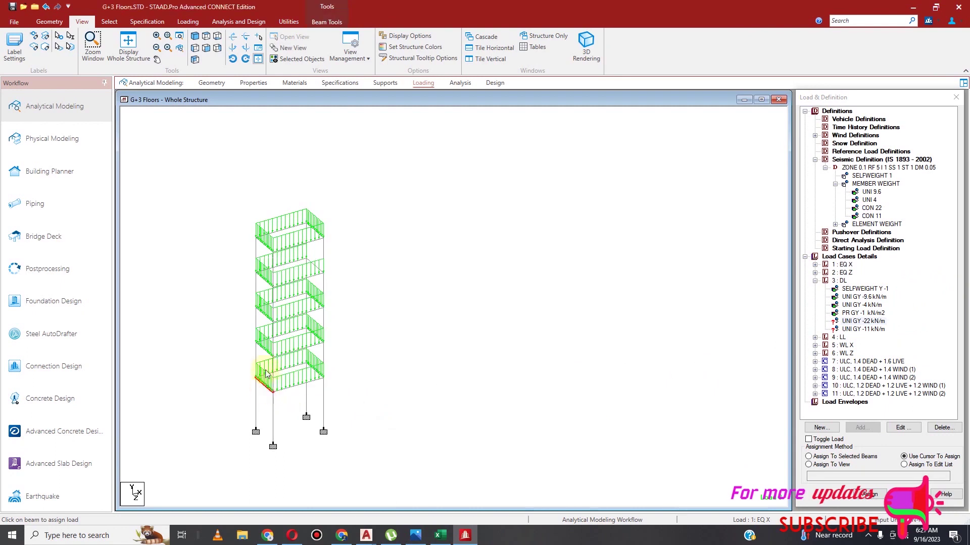
pyautogui.click(266, 314)
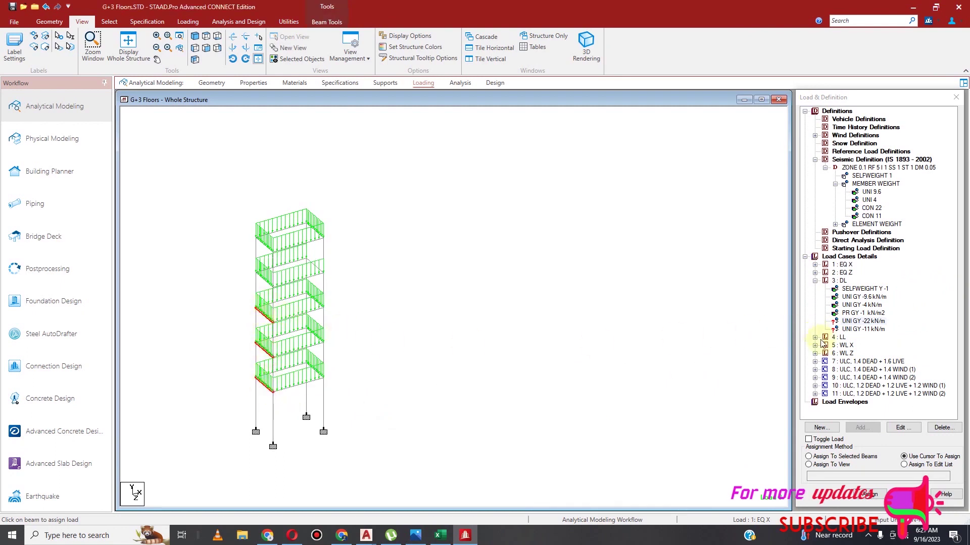
pyautogui.click(821, 456)
pyautogui.click(869, 494)
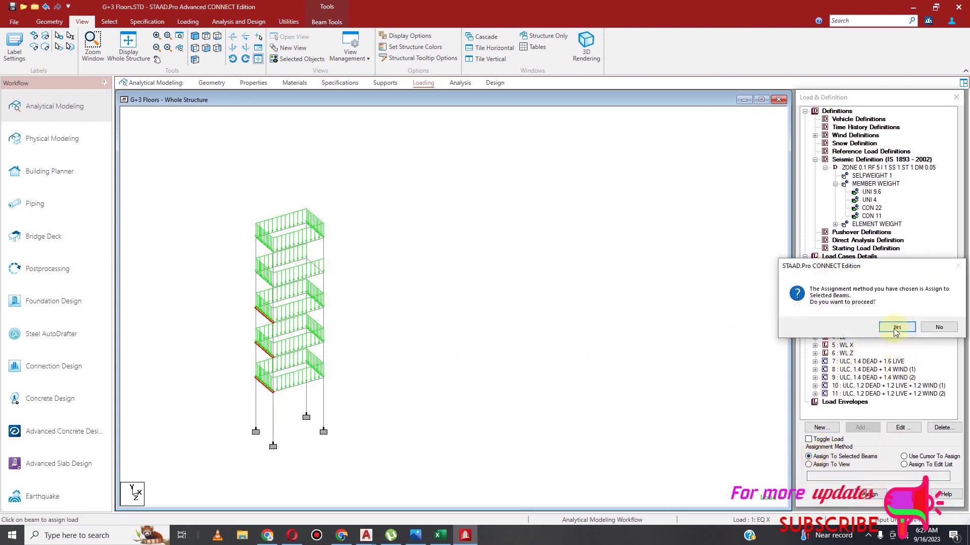
pyautogui.click(896, 328)
pyautogui.click(313, 372)
pyautogui.click(383, 344)
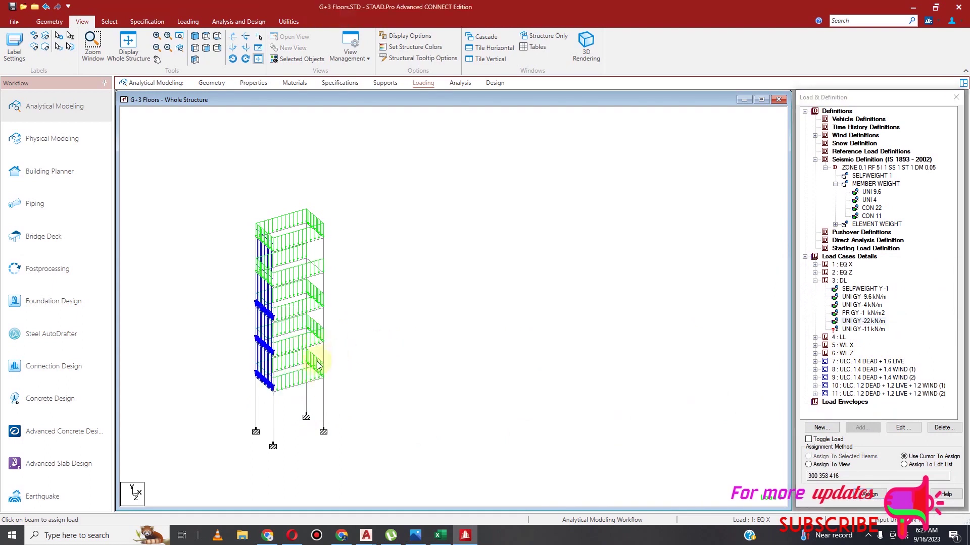
# Assign the DL member load UNI GY -11 kN/m to beams 301, 359, 417 and 475
pyautogui.click(314, 368)
pyautogui.click(315, 337)
pyautogui.click(315, 301)
pyautogui.click(316, 267)
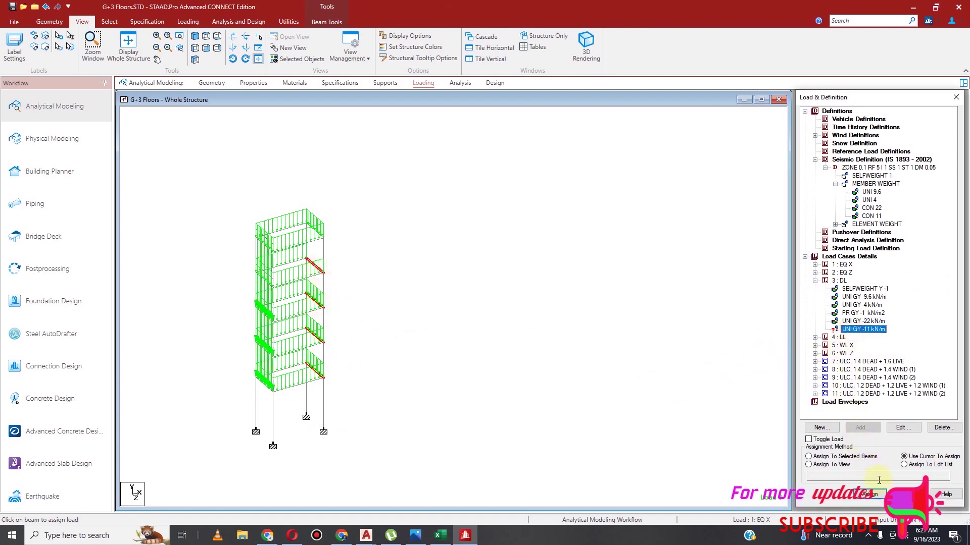
pyautogui.click(809, 457)
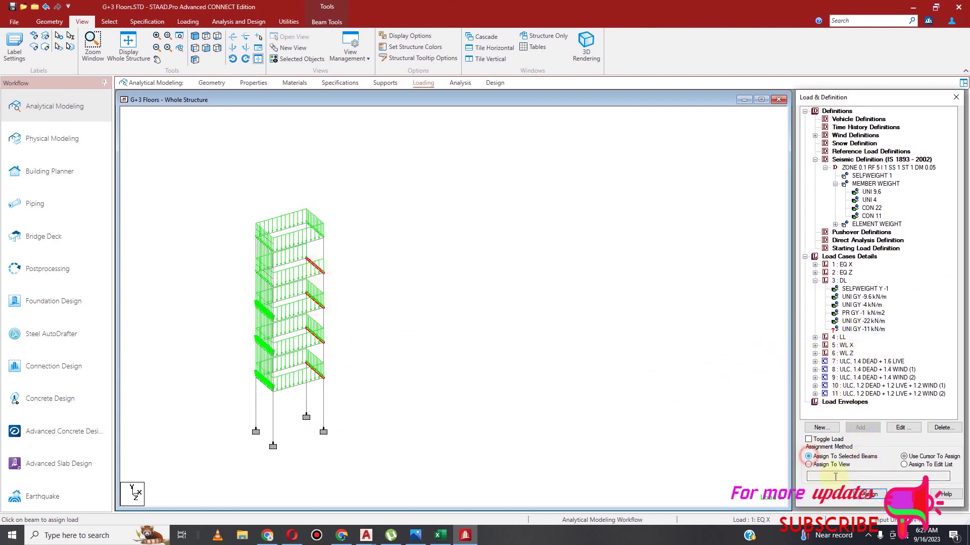
pyautogui.click(867, 494)
pyautogui.click(896, 326)
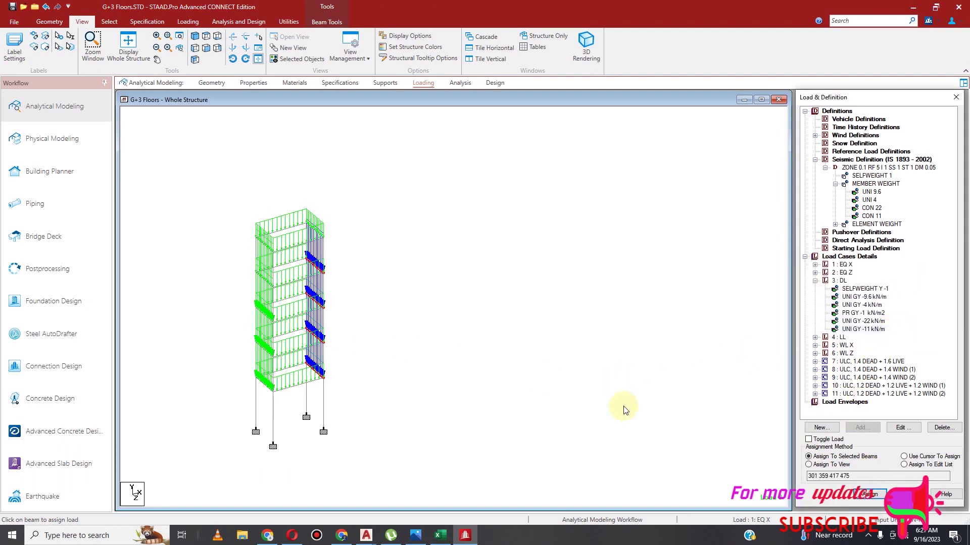
# Display the whole structure again, then run the analysis and close its report after checking the error and warning line
pyautogui.click(878, 495)
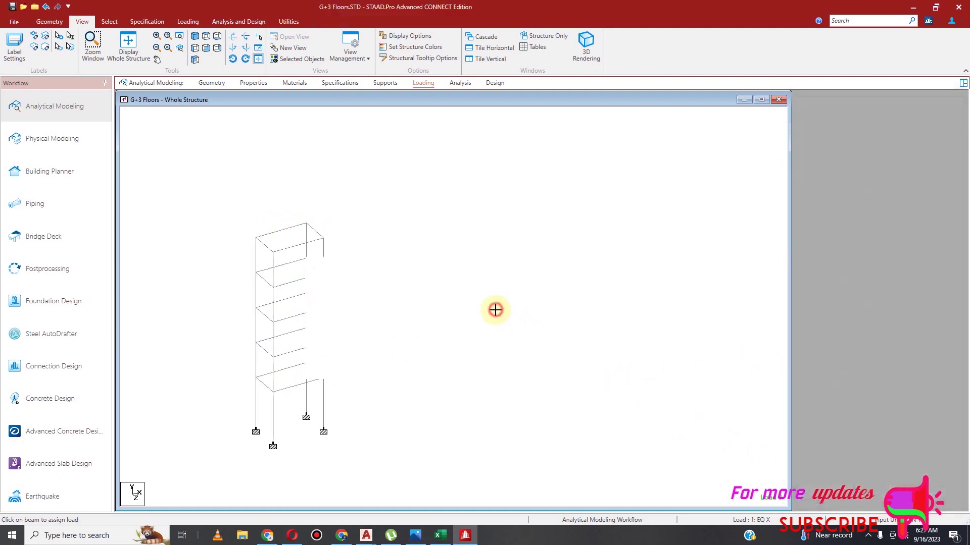
pyautogui.click(134, 61)
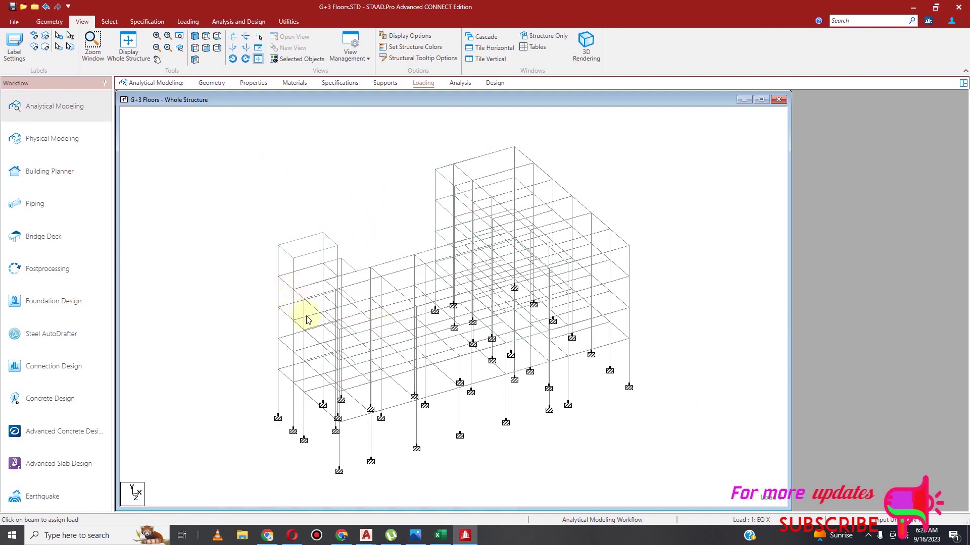
pyautogui.click(247, 21)
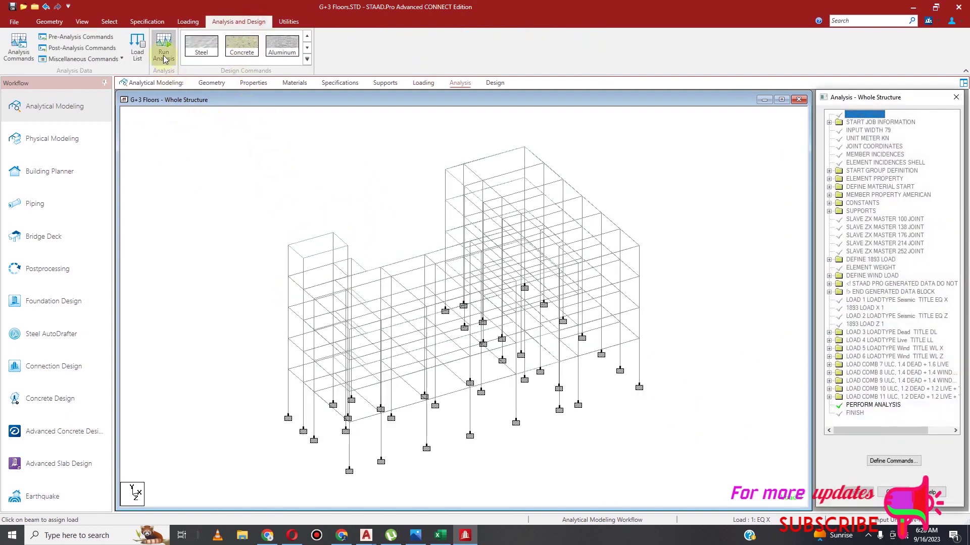
pyautogui.click(164, 56)
pyautogui.click(475, 323)
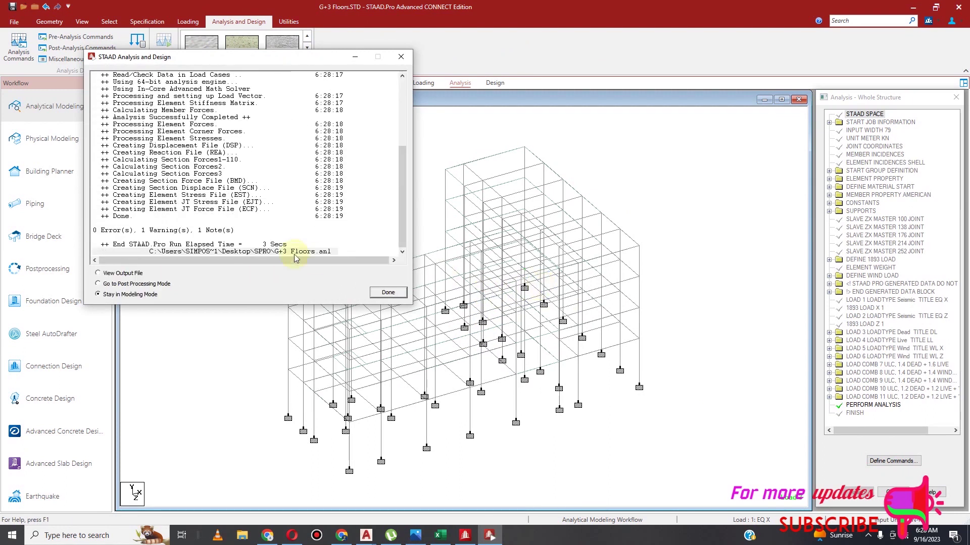
pyautogui.tripleClick(182, 232)
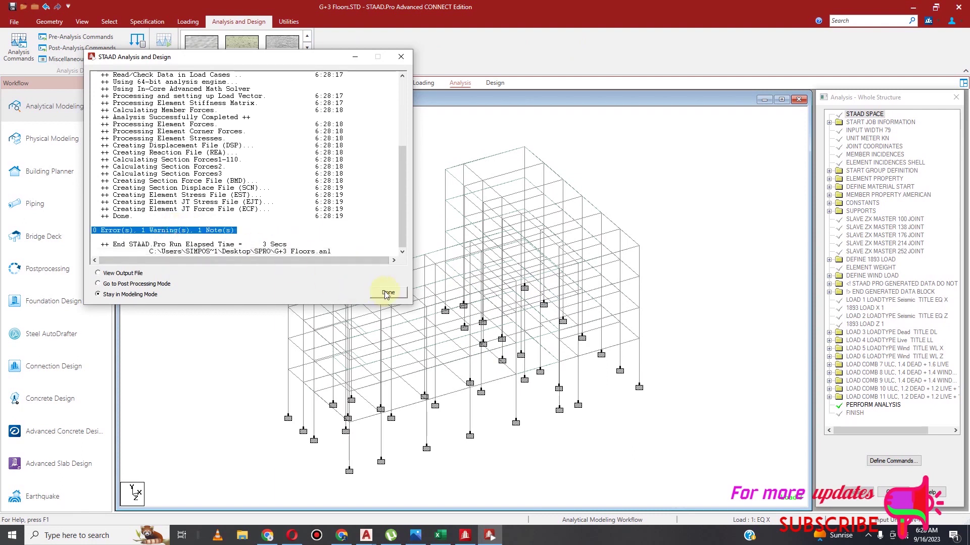
pyautogui.click(401, 56)
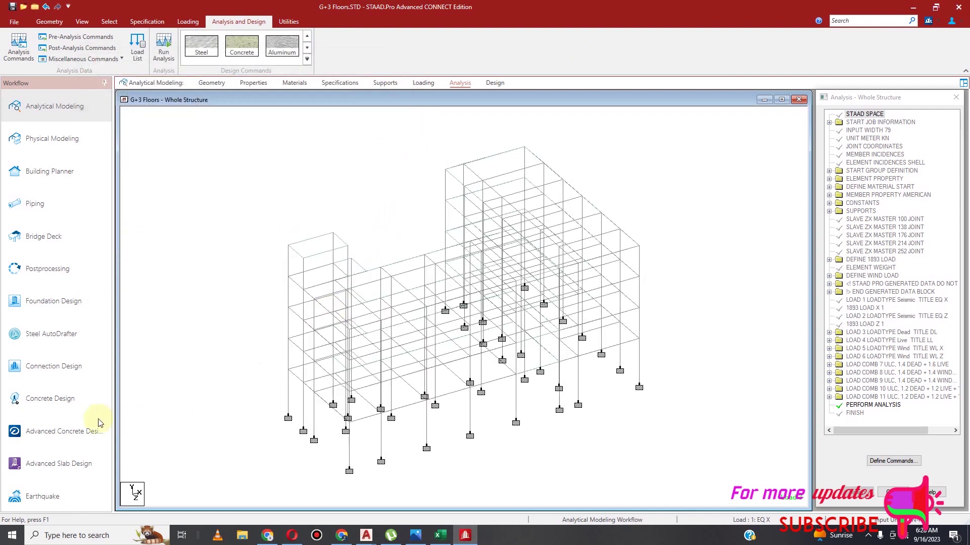
# In STAAD RCDC, create a Footing design project titled FOOTING with client VIEWER and the engineer's name, using BS 8110 - 1 : 1997
pyautogui.click(67, 440)
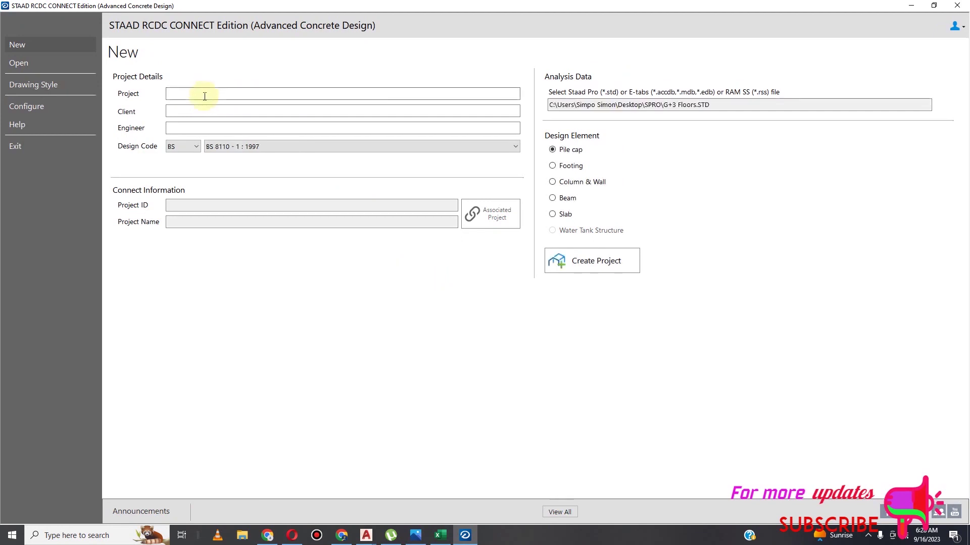
pyautogui.click(209, 96)
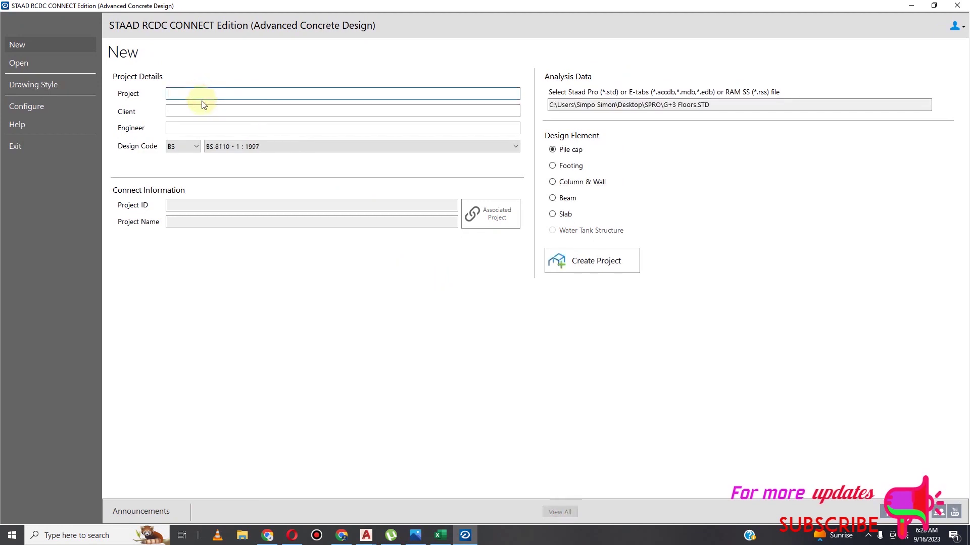
pyautogui.write('FOOTING')
pyautogui.click(207, 110)
pyautogui.write('VIEWER')
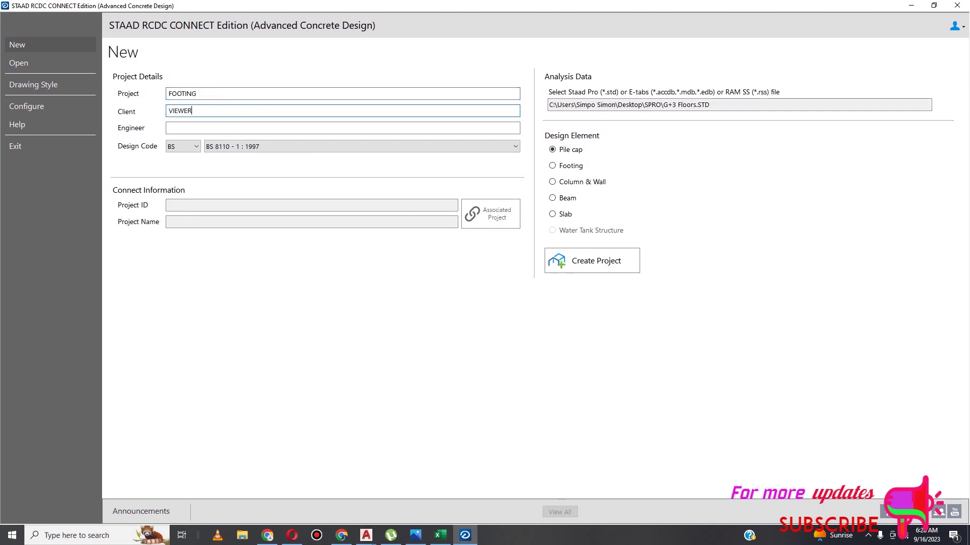
pyautogui.click(219, 127)
pyautogui.write('G')
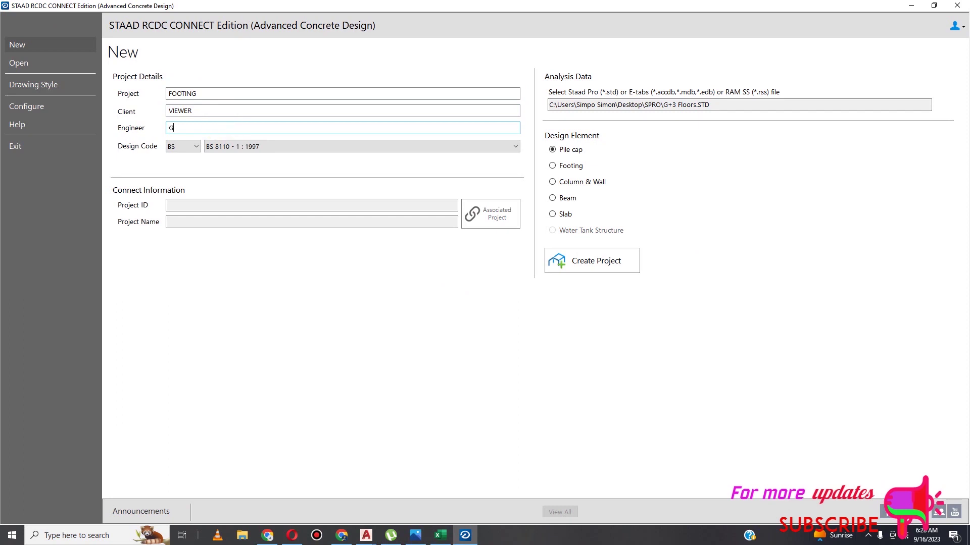
pyautogui.write('EOFFREY')
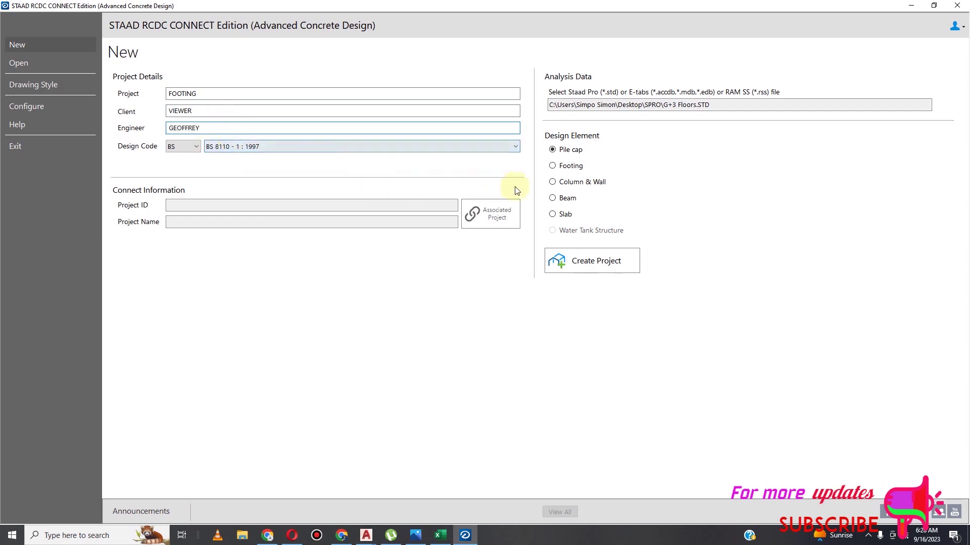
pyautogui.click(552, 166)
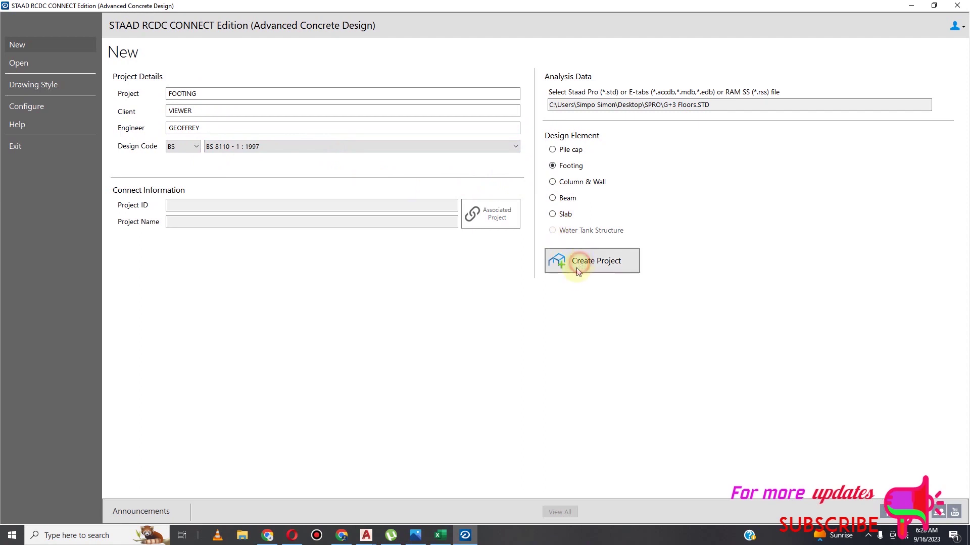
pyautogui.click(556, 268)
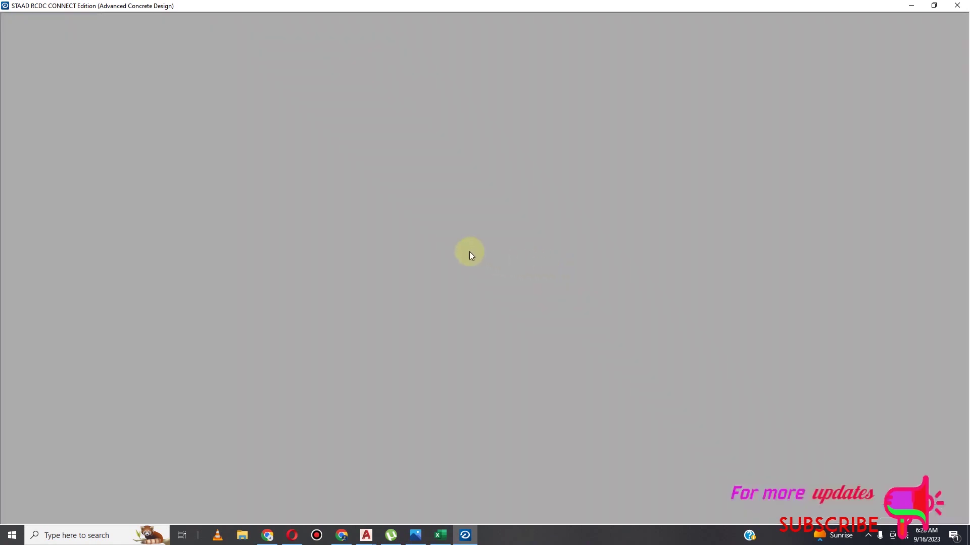
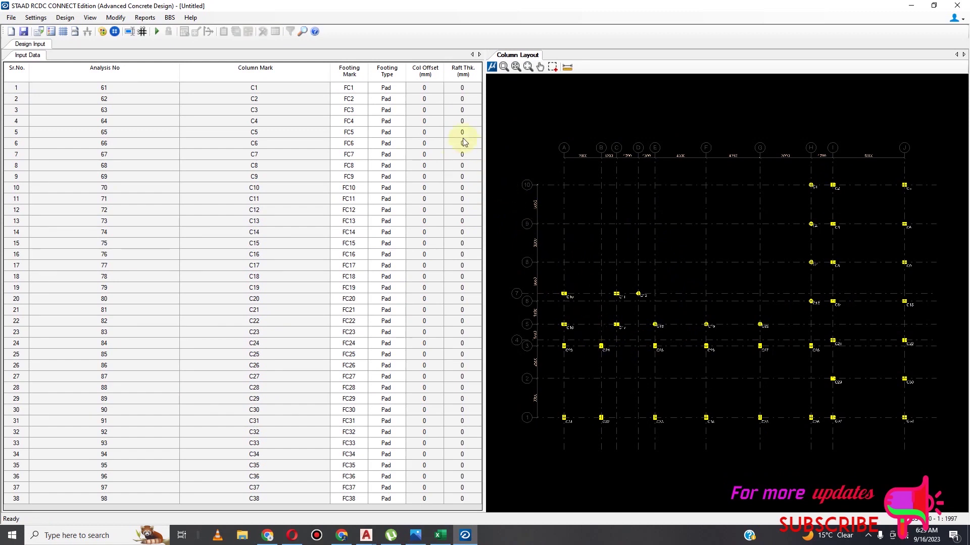
# In the footing design's general settings, enable the sliding and overturning checks and consider overburden, leaving the buoyancy check off
pyautogui.click(35, 18)
pyautogui.click(47, 32)
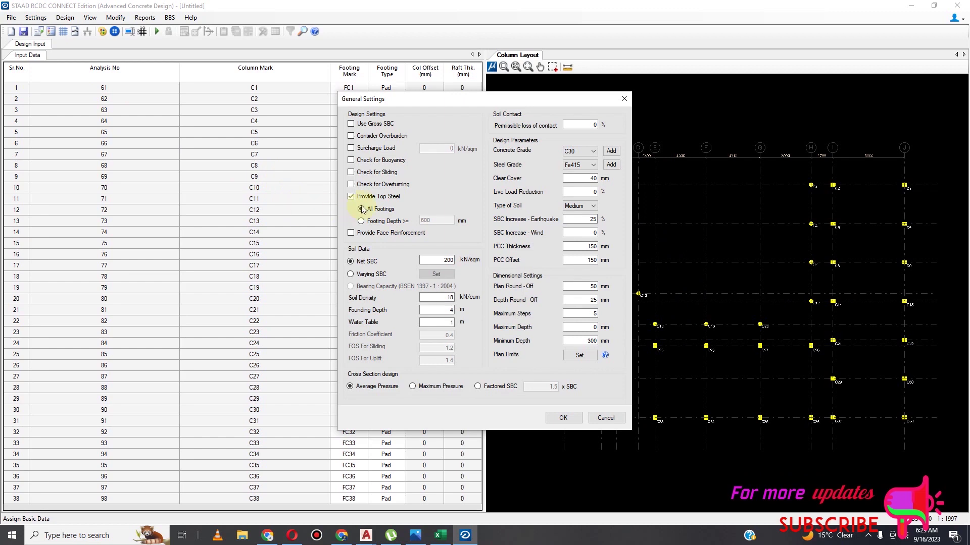
pyautogui.click(350, 161)
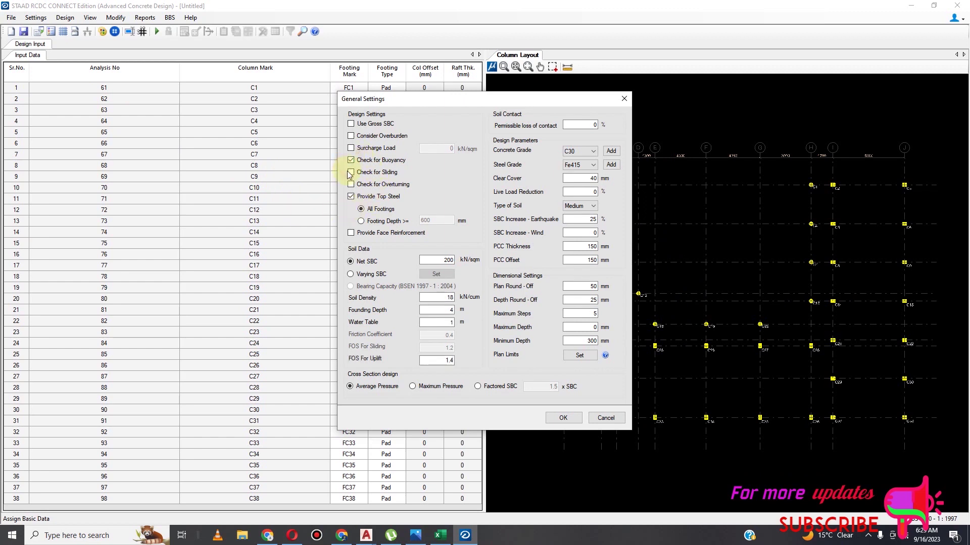
pyautogui.click(350, 161)
pyautogui.click(350, 172)
pyautogui.click(351, 184)
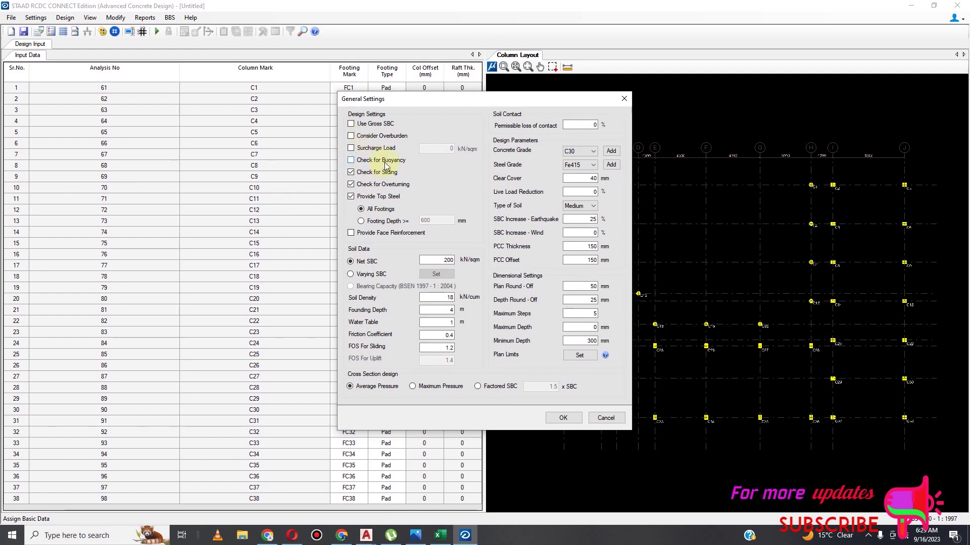
pyautogui.click(352, 136)
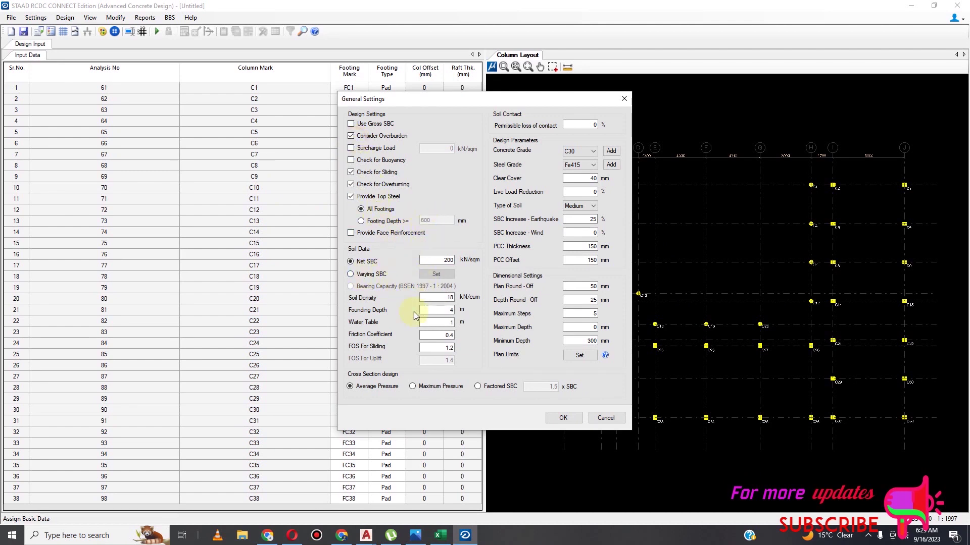
# Set the PCC thickness and the PCC offset to 100 mm each in the footing's general settings
pyautogui.doubleClick(589, 247)
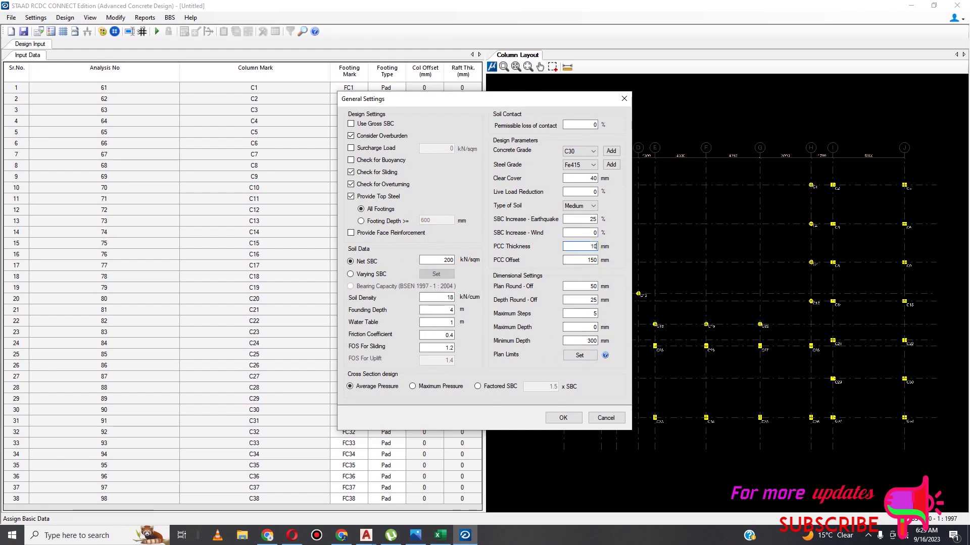
pyautogui.doubleClick(594, 261)
pyautogui.write('100')
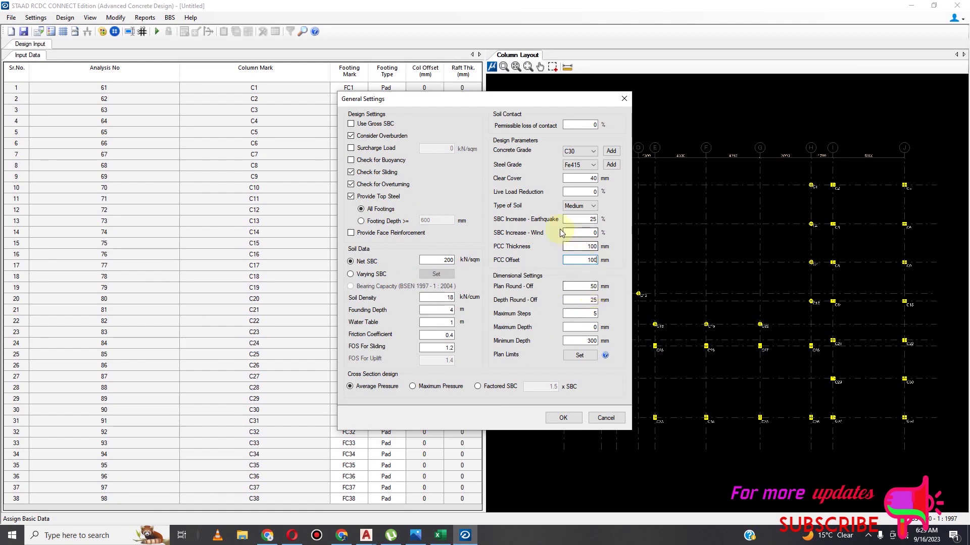
# Set the footing design parameters to 50 mm clear cover, Fe500 steel and C25 concrete
pyautogui.doubleClick(591, 179)
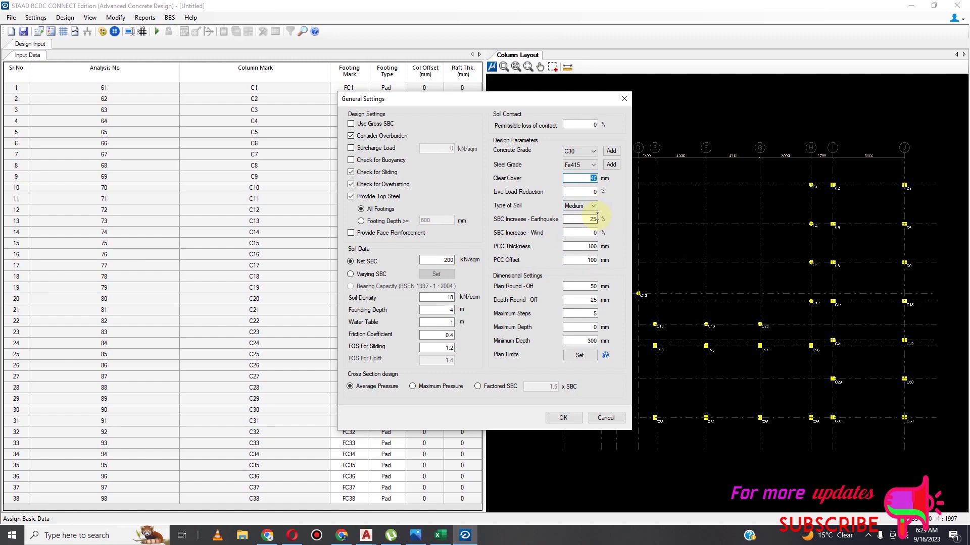
pyautogui.click(593, 165)
pyautogui.click(586, 207)
pyautogui.click(592, 152)
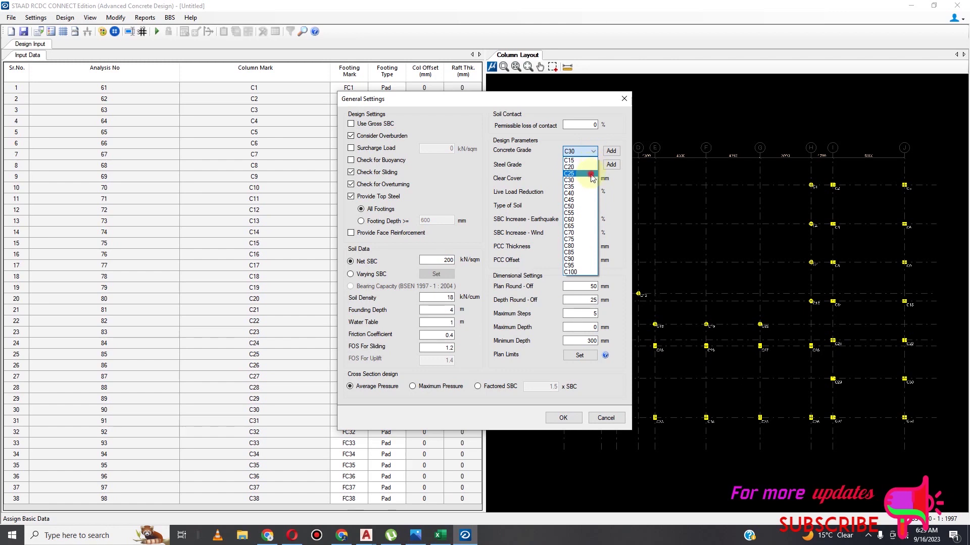
pyautogui.click(592, 174)
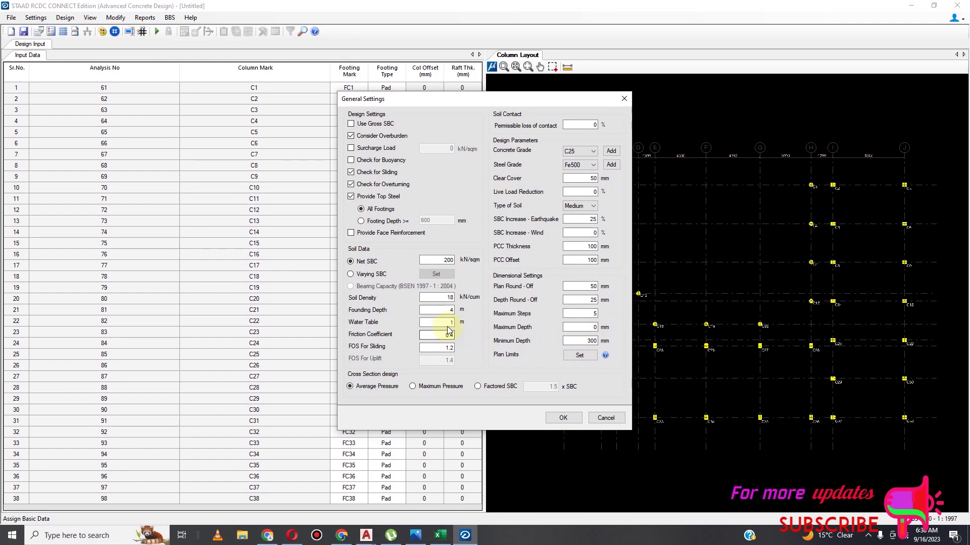
# Set the founding depth to 2 m and water table to 10 m, choose Maximum Pressure for cross-section design, and accept the settings
pyautogui.doubleClick(450, 310)
pyautogui.doubleClick(450, 323)
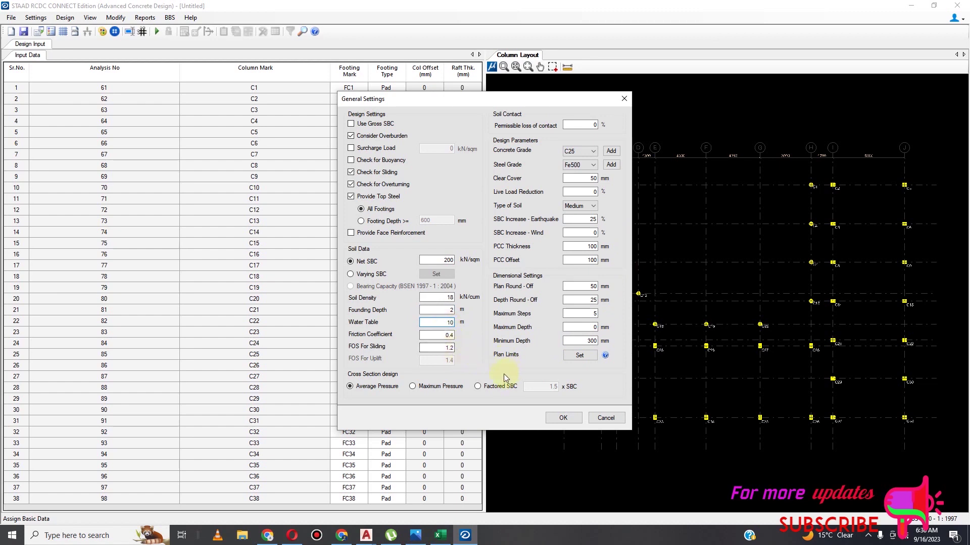
pyautogui.click(414, 387)
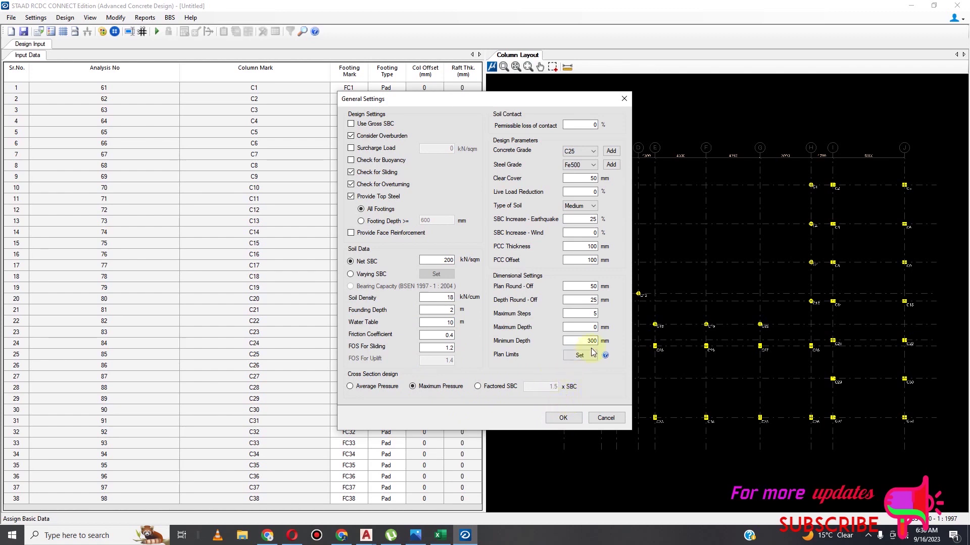
pyautogui.click(560, 420)
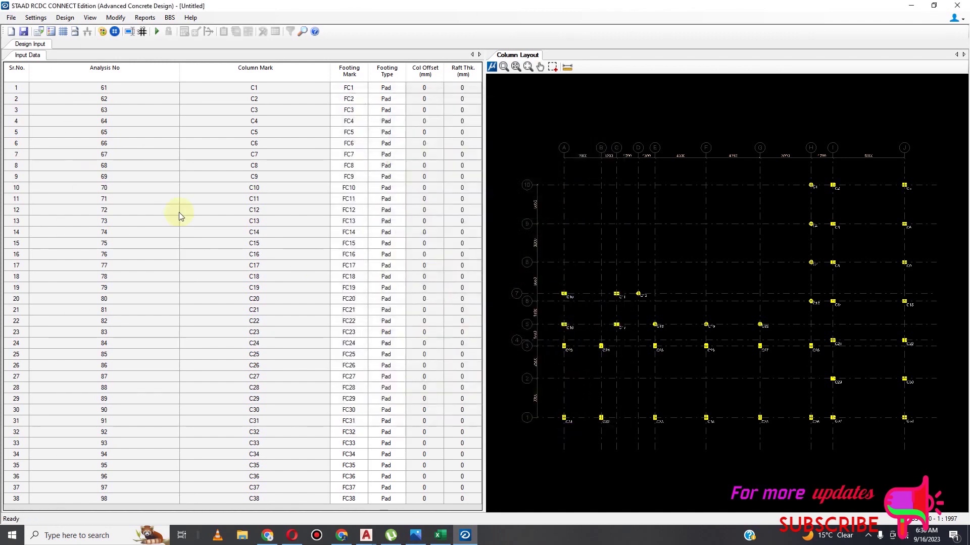
# In the reinforcement settings, set minimum bottom and top steel to 12 and maximum main steel to 16, then accept
pyautogui.click(38, 18)
pyautogui.click(64, 43)
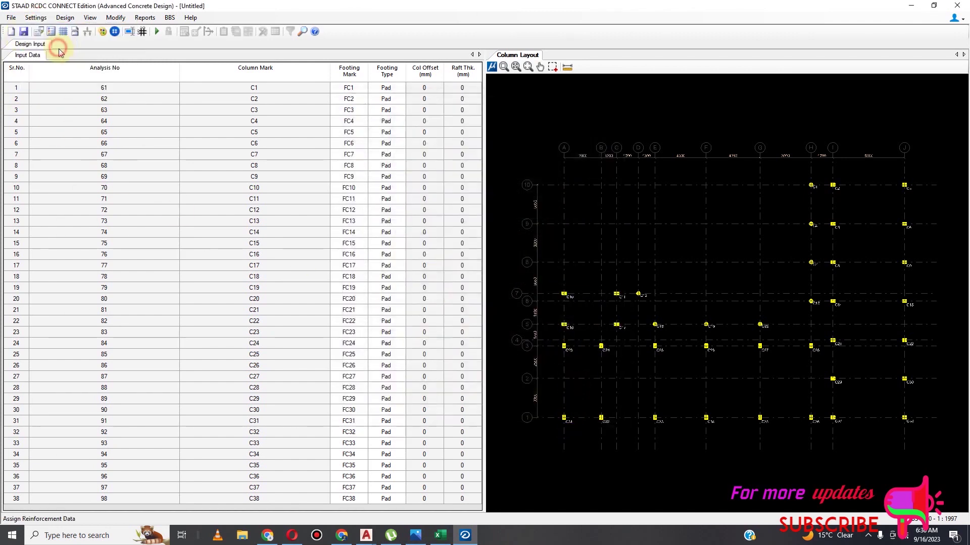
pyautogui.click(604, 177)
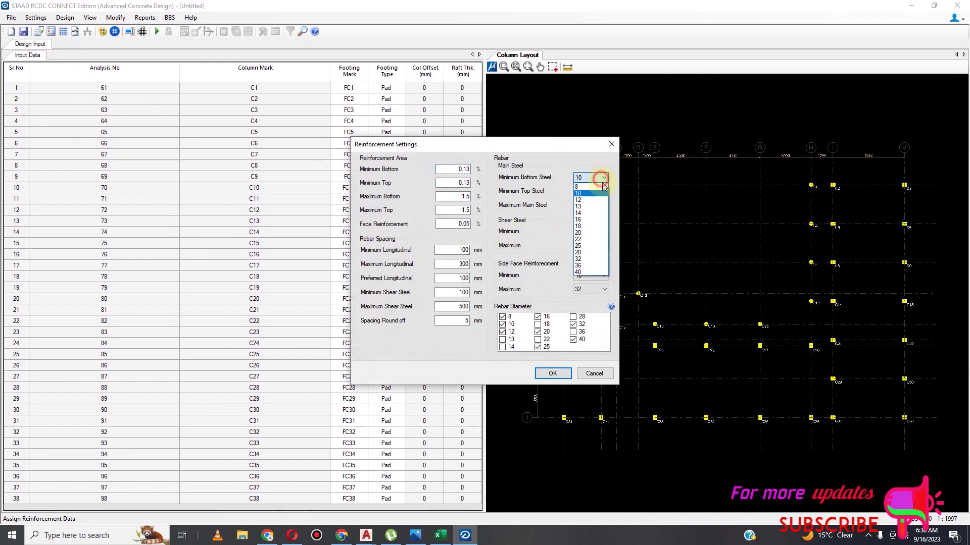
pyautogui.click(606, 202)
pyautogui.click(604, 191)
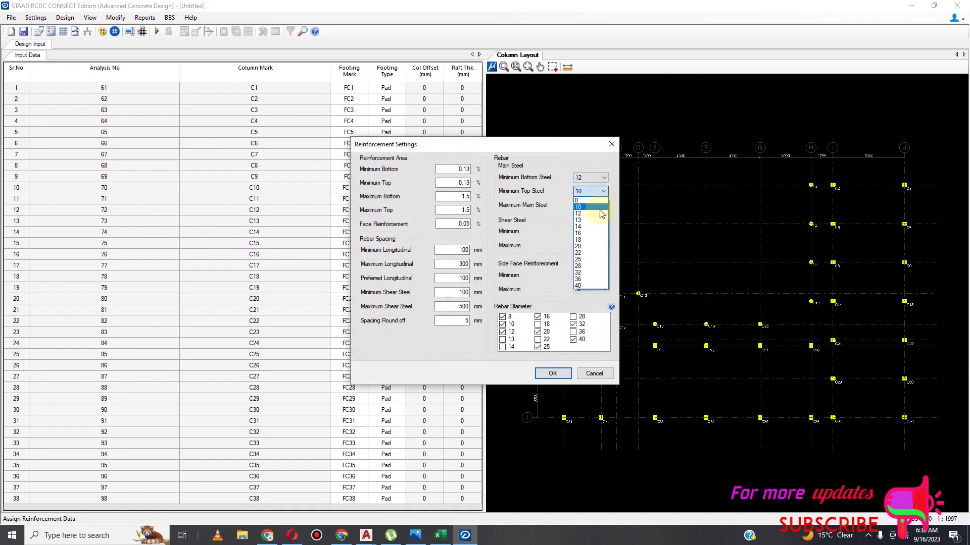
pyautogui.click(601, 215)
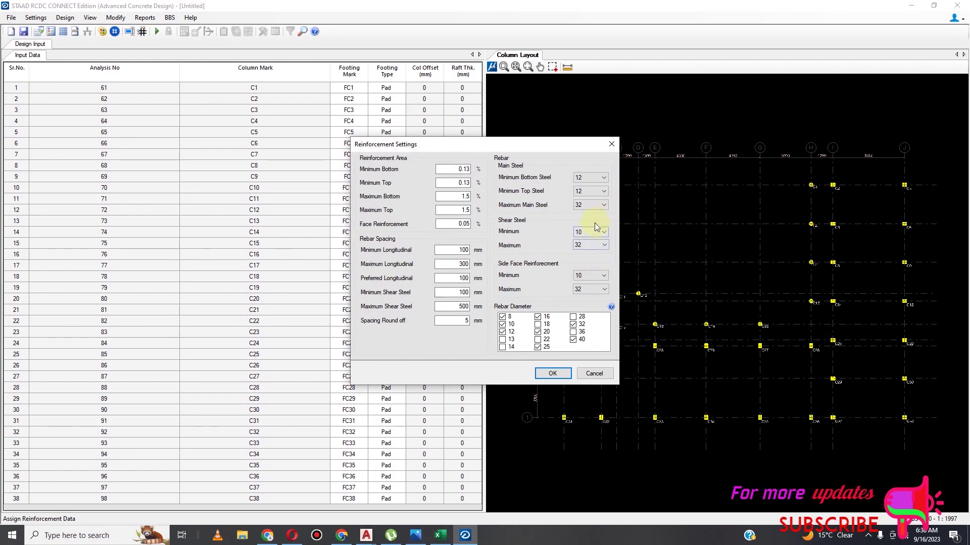
pyautogui.click(603, 206)
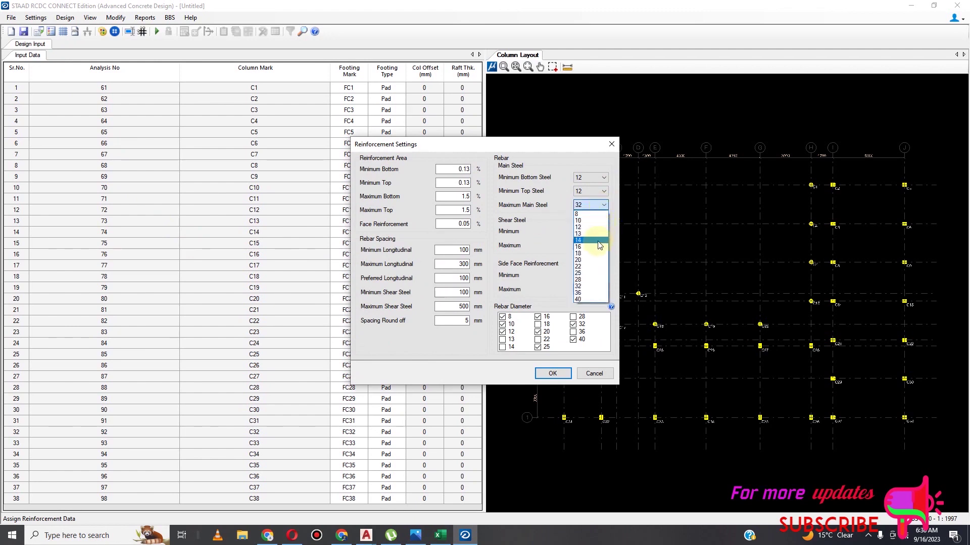
pyautogui.click(598, 247)
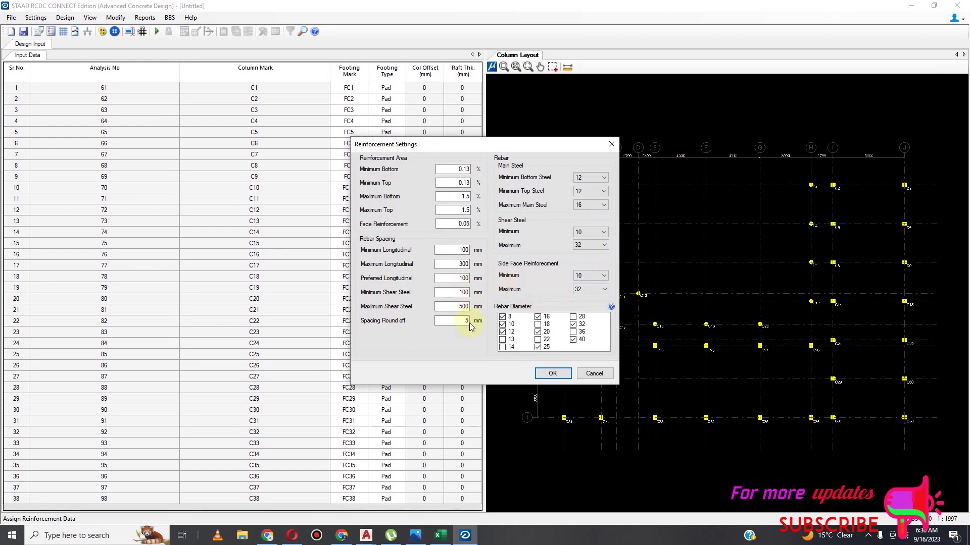
pyautogui.click(502, 324)
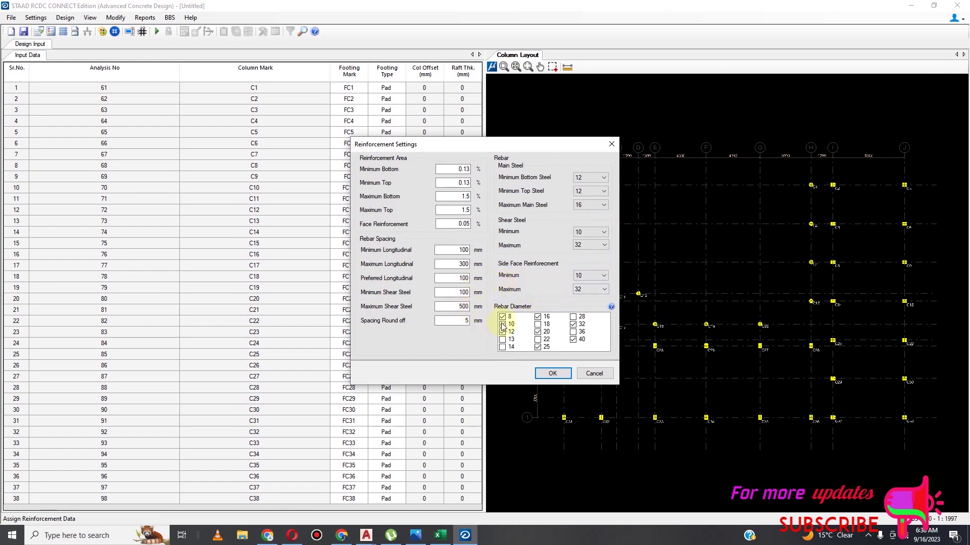
pyautogui.click(553, 374)
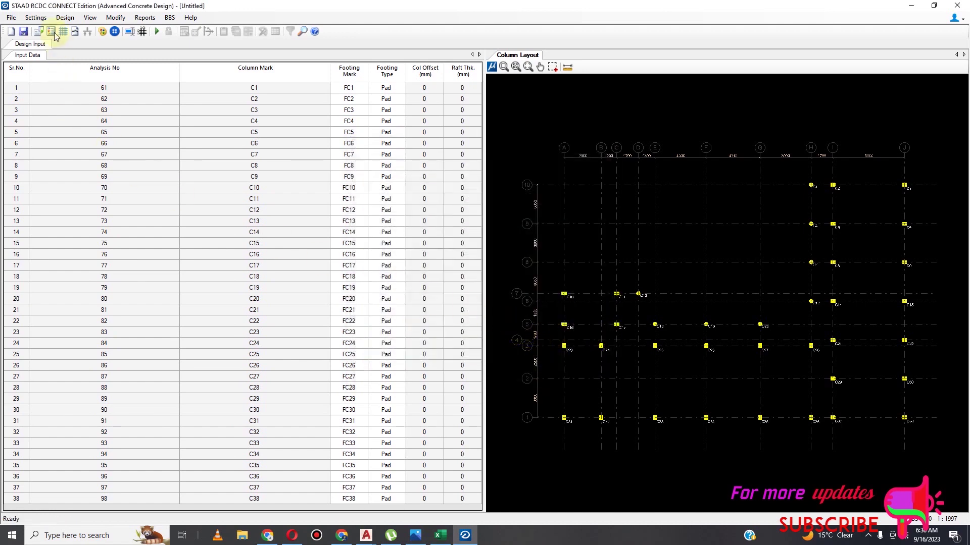
# In the basic load cases, classify LOAD 1: EQ X as Earthquake X and LOAD 2: EQ Z as Earthquake Z
pyautogui.click(36, 17)
pyautogui.click(61, 84)
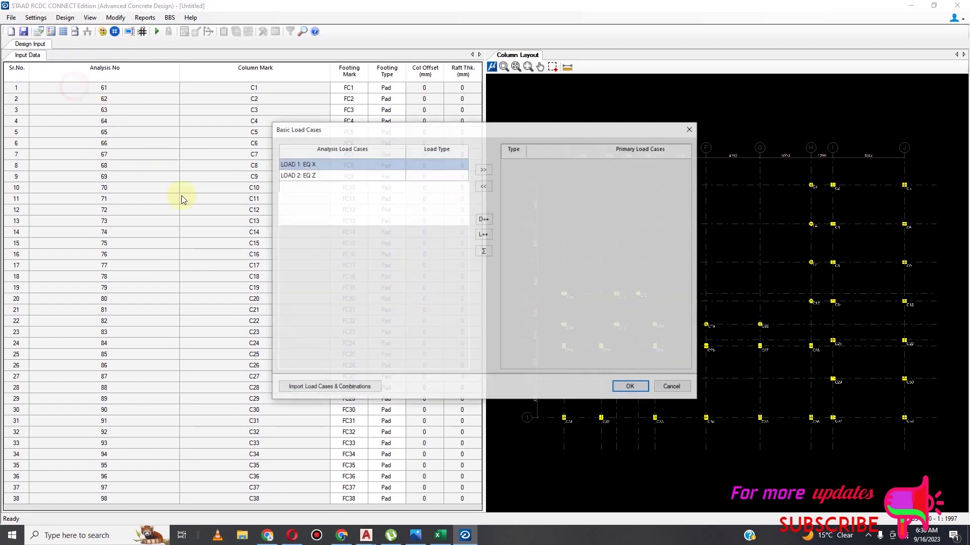
pyautogui.click(457, 165)
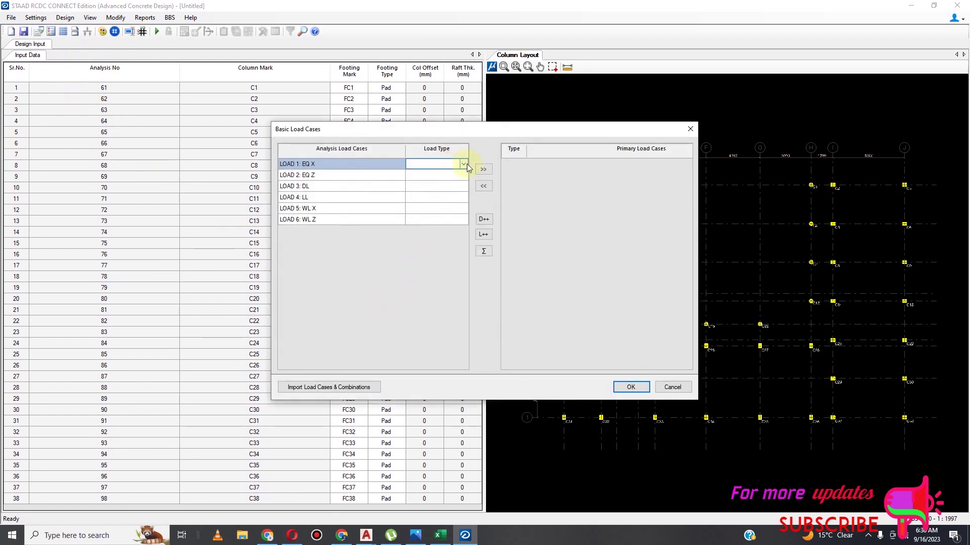
pyautogui.click(463, 164)
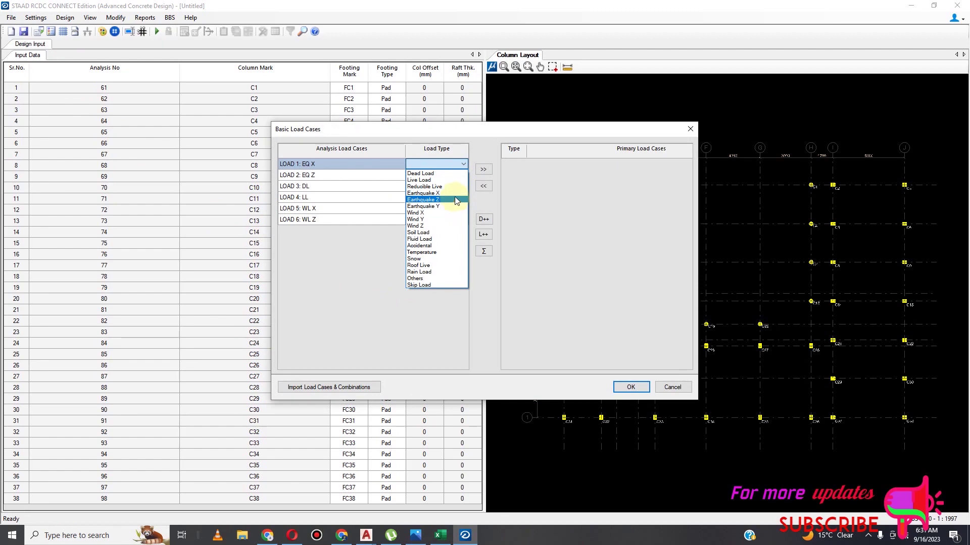
pyautogui.click(453, 193)
pyautogui.click(463, 175)
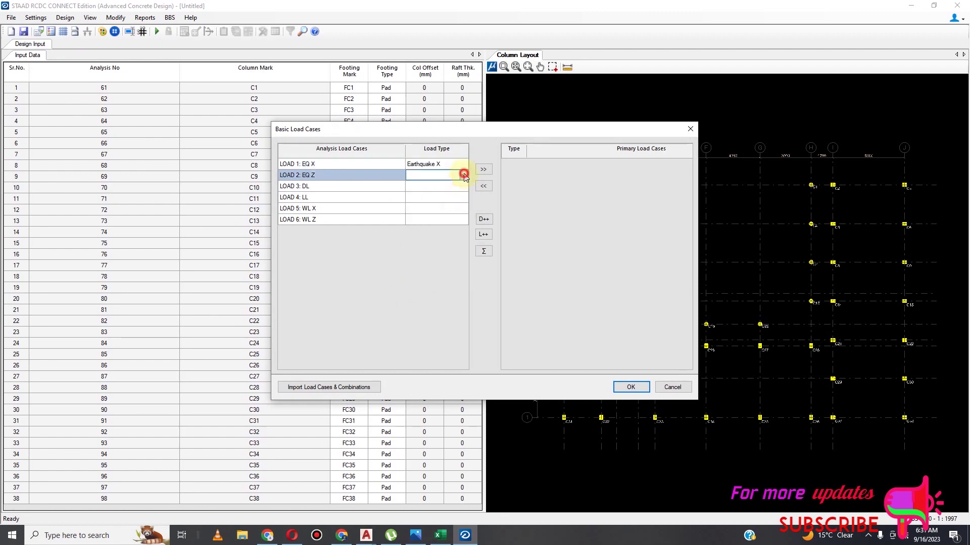
pyautogui.click(463, 174)
pyautogui.click(461, 211)
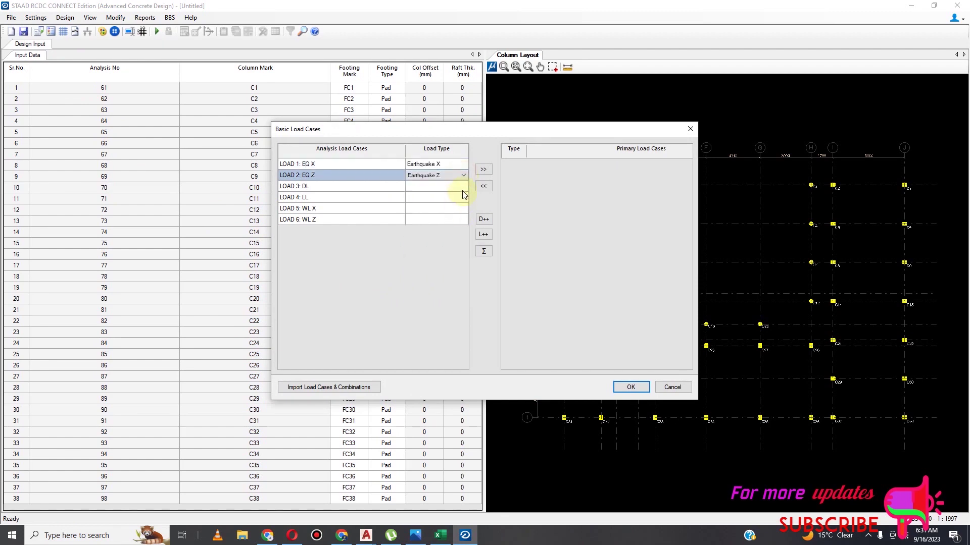
# Classify load case DL as Dead Load, LL as Live Load, WL X as Wind X and WL Z as Wind Z
pyautogui.click(462, 187)
pyautogui.click(463, 187)
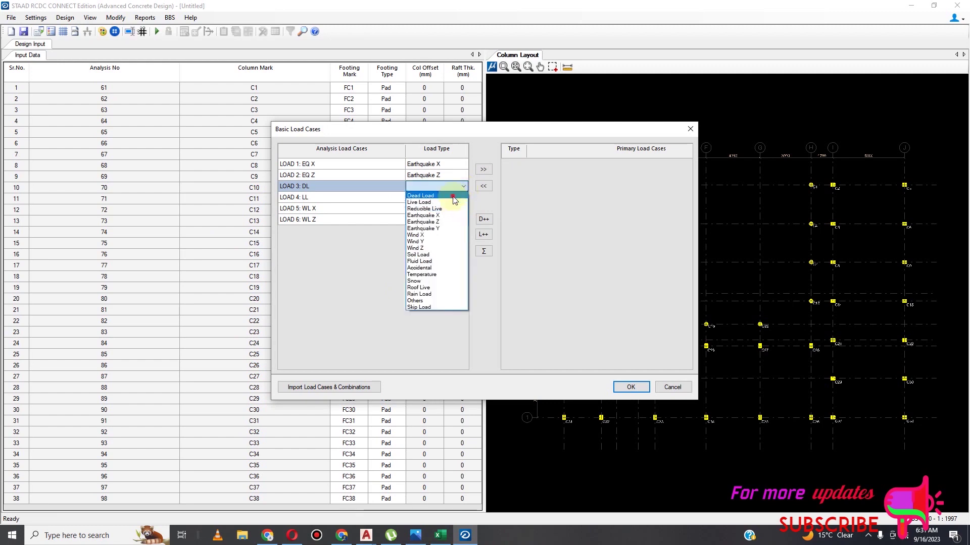
pyautogui.click(453, 196)
pyautogui.click(455, 198)
pyautogui.click(454, 198)
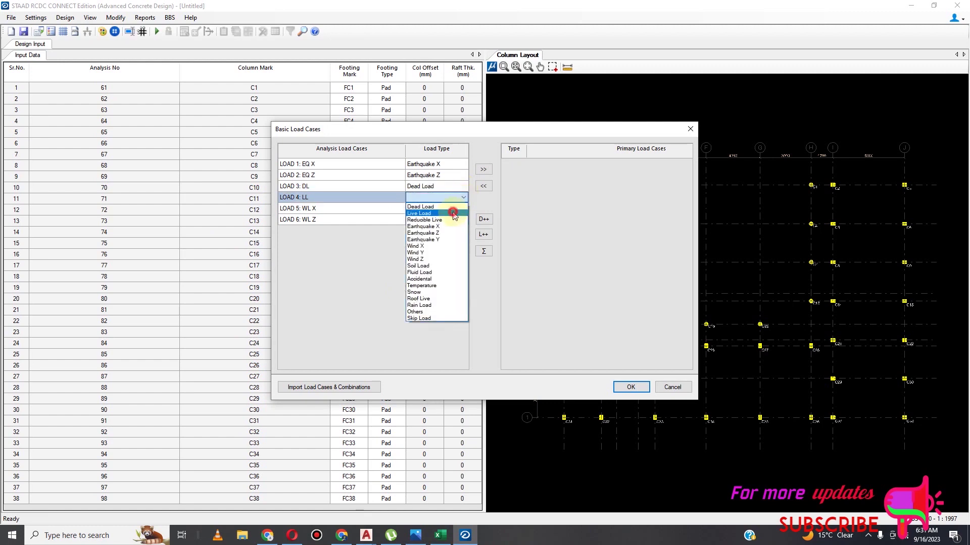
pyautogui.click(453, 213)
pyautogui.click(463, 209)
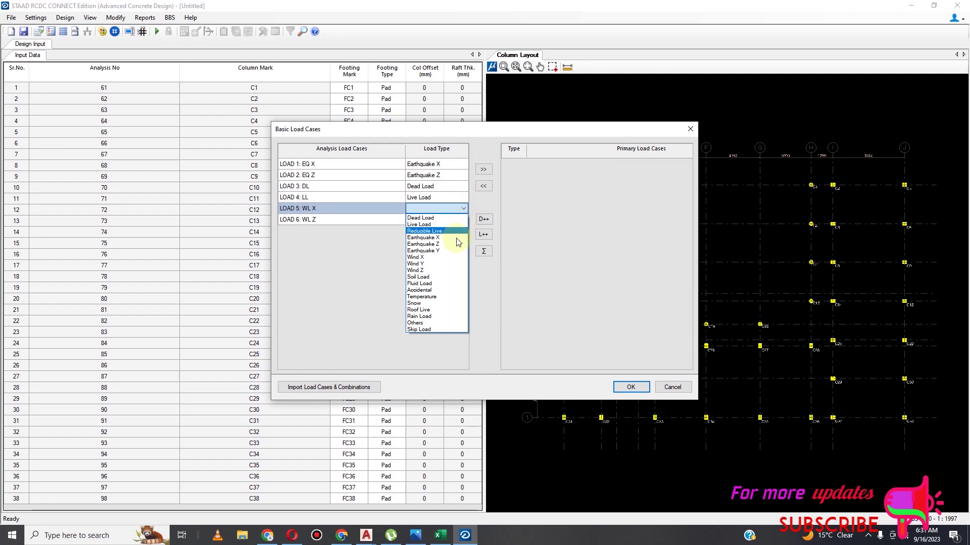
pyautogui.click(455, 255)
pyautogui.click(461, 219)
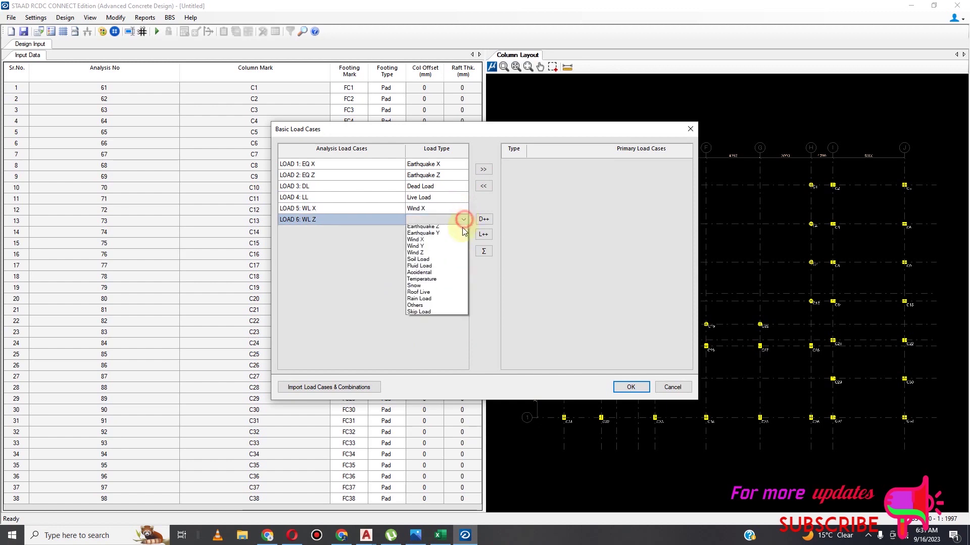
pyautogui.click(452, 281)
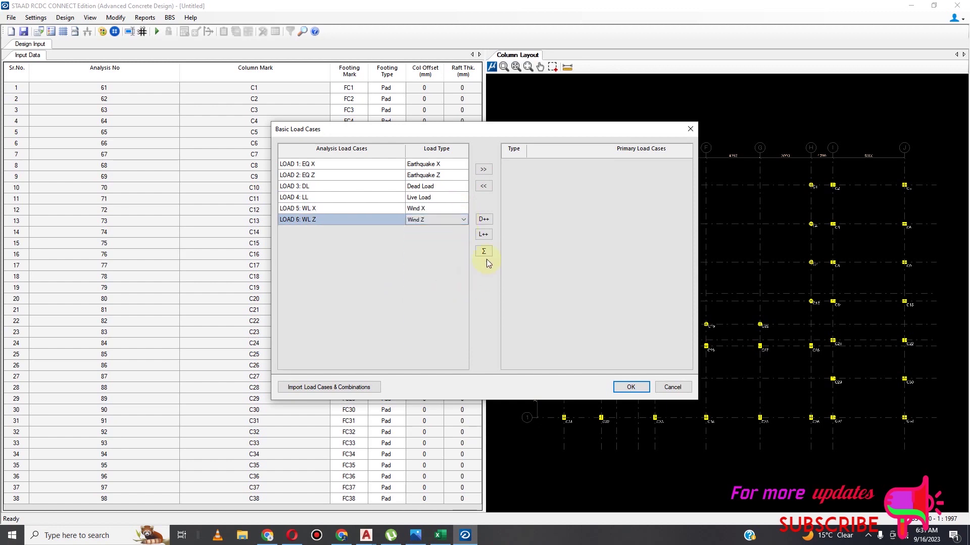
# Add all six classified analysis load cases to the primary load cases and accept them
pyautogui.moveTo(453, 165); pyautogui.dragTo(444, 219)
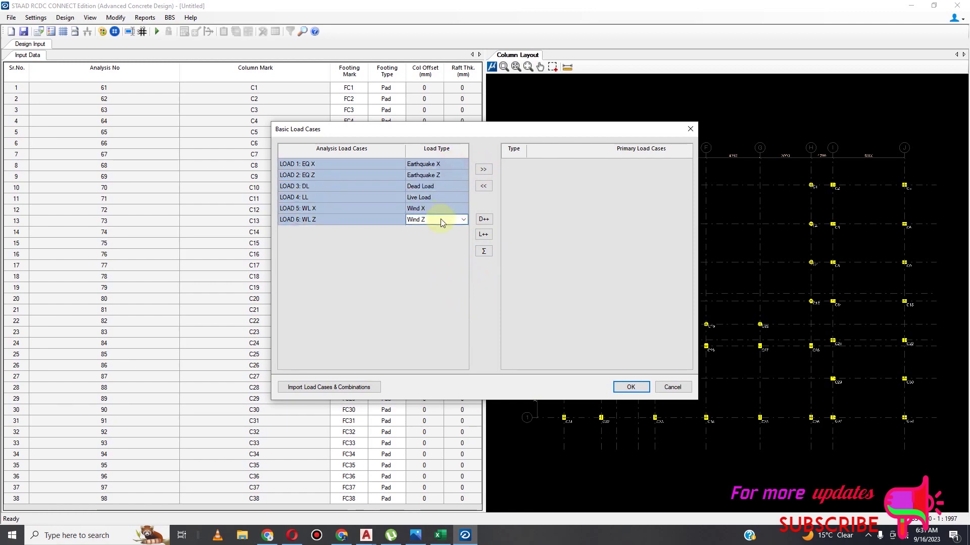
pyautogui.click(483, 169)
pyautogui.click(630, 387)
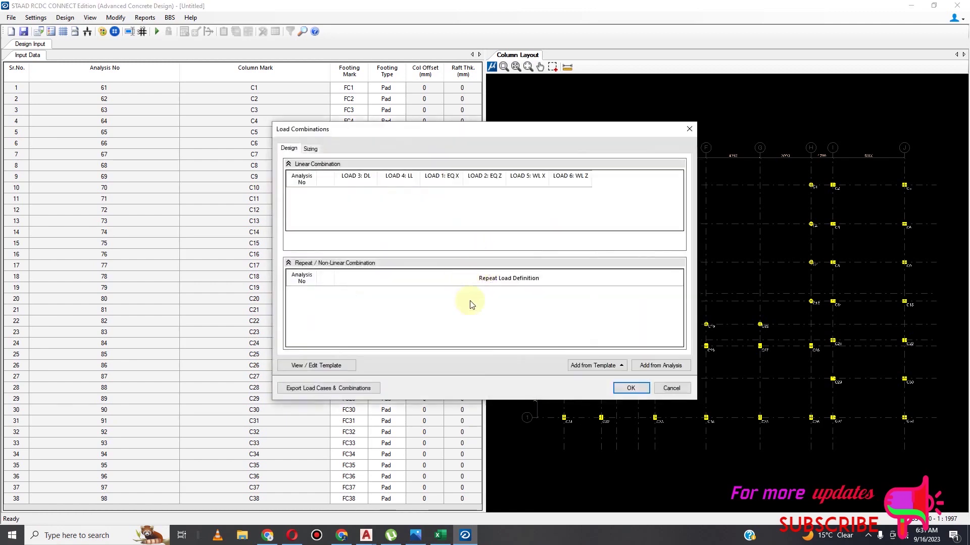
# Add the design load combinations from the analysis and the sizing combinations from the template, then accept them
pyautogui.click(656, 366)
pyautogui.click(630, 388)
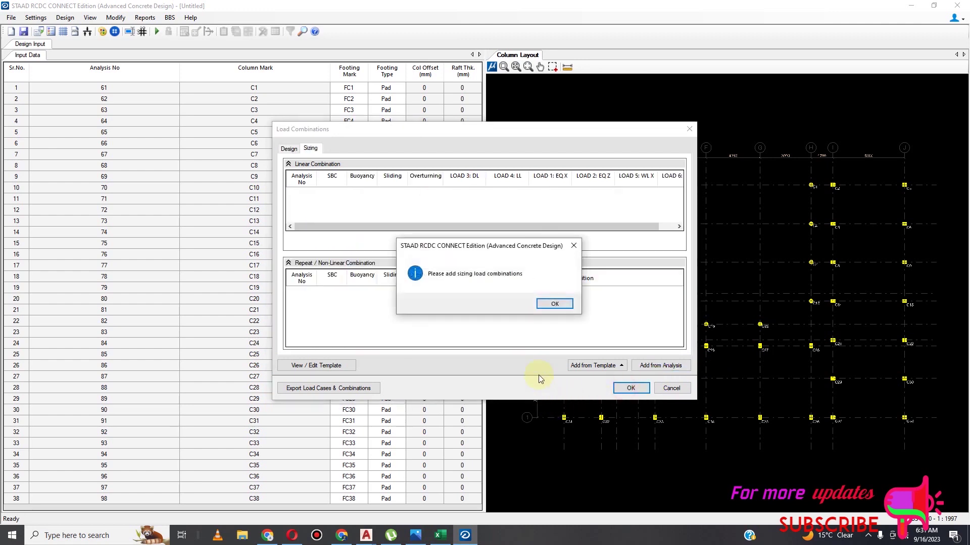
pyautogui.click(554, 304)
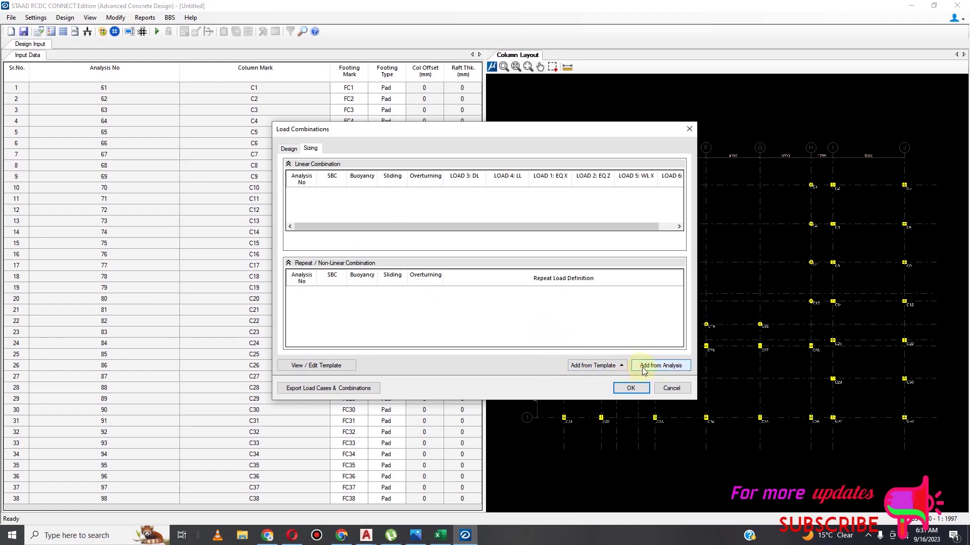
pyautogui.click(621, 366)
pyautogui.click(600, 344)
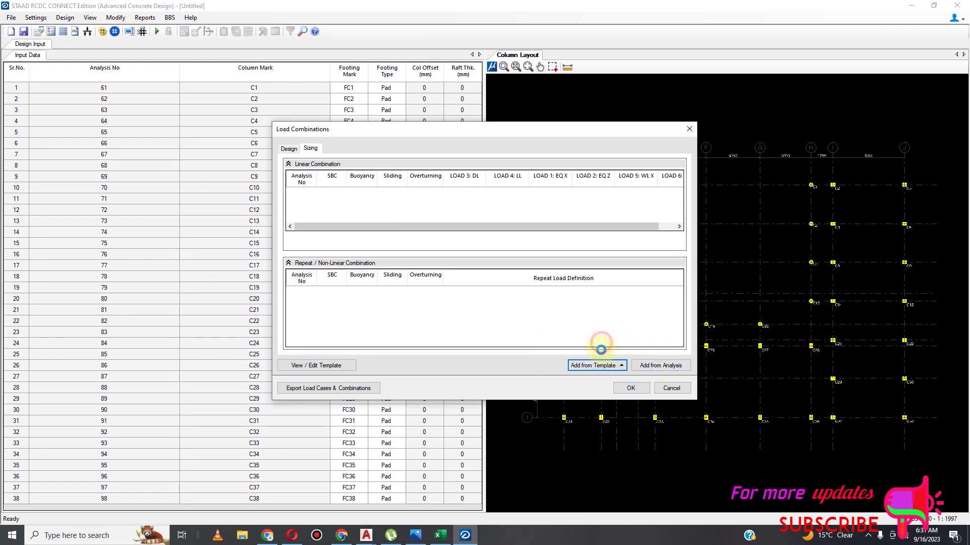
pyautogui.click(629, 387)
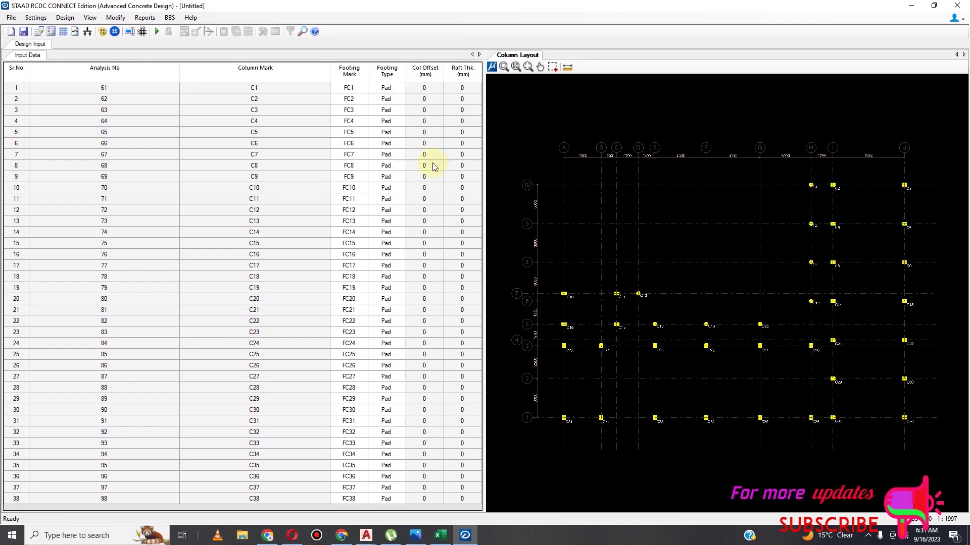
# Run the footing design for all columns and examine the designed footings in the layout
pyautogui.click(157, 31)
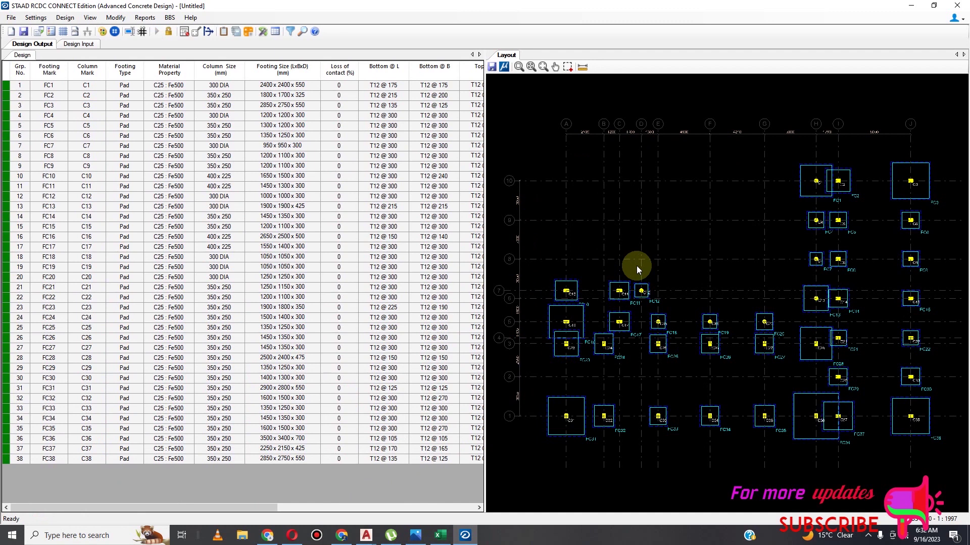
pyautogui.scroll(3, 825, 303)
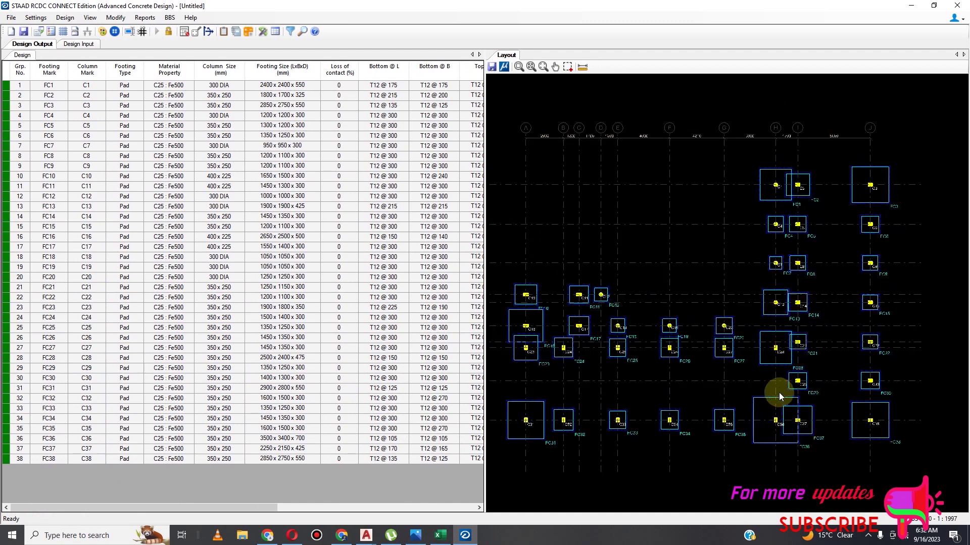
pyautogui.scroll(-1, 800, 372)
pyautogui.scroll(2, 772, 244)
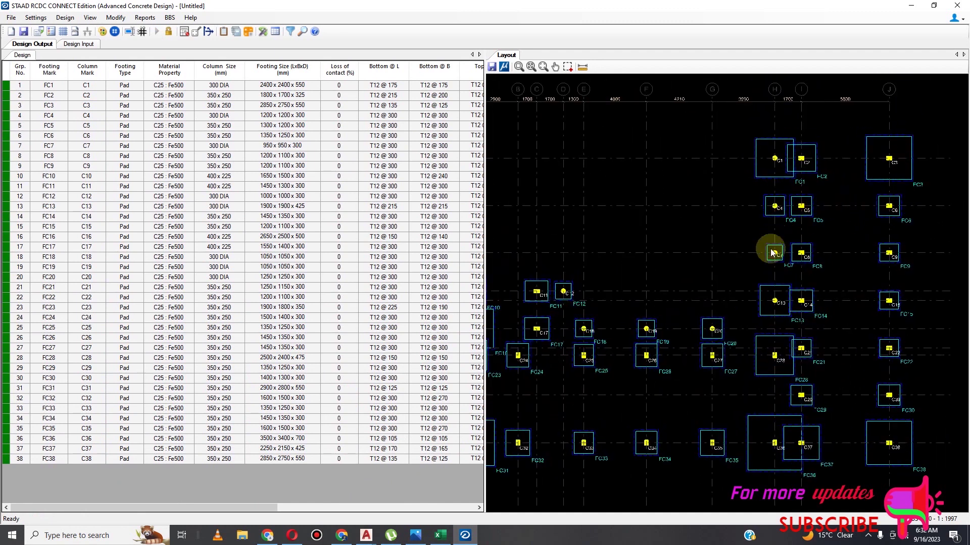
# Inspect the footing layout for overlaps between closely spaced footings, such as FC36 with FC37 and FC1 with FC2
pyautogui.scroll(-2, 778, 262)
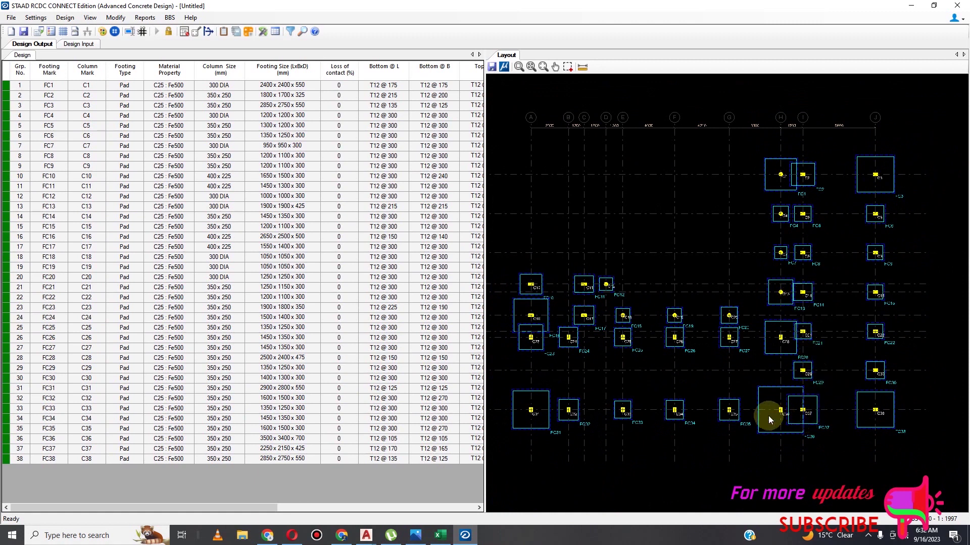
pyautogui.scroll(1, 765, 414)
pyautogui.scroll(-2, 783, 409)
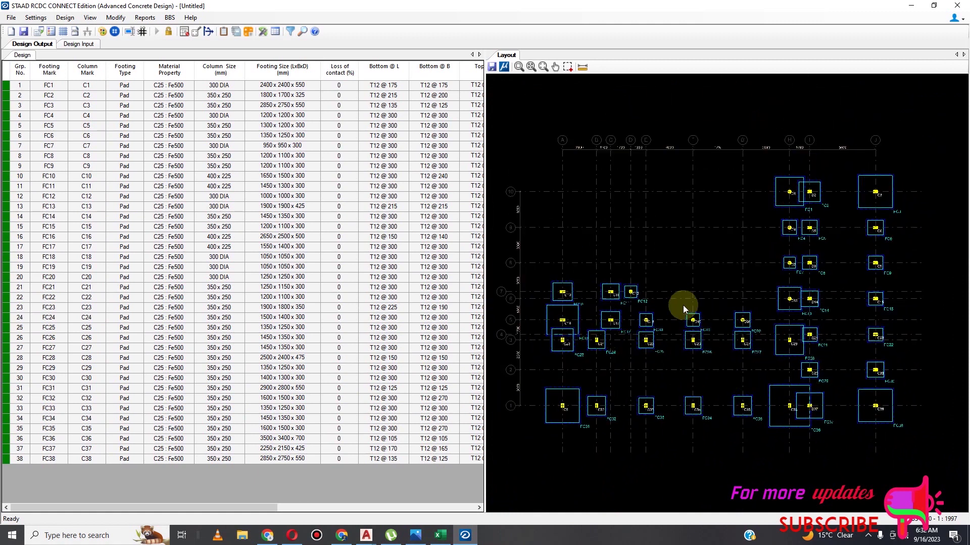
pyautogui.scroll(1, 749, 193)
pyautogui.scroll(1, 769, 399)
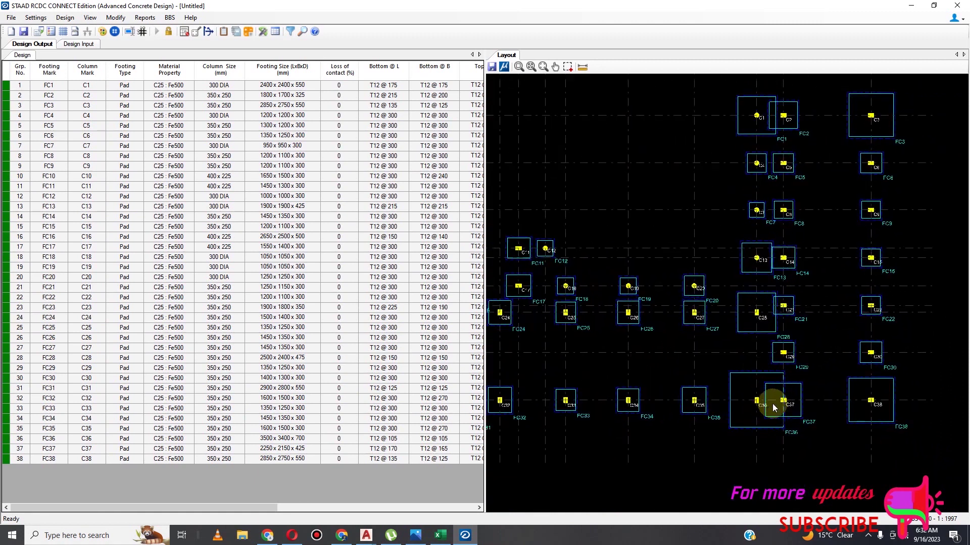
pyautogui.scroll(-1, 773, 404)
pyautogui.scroll(1, 840, 391)
pyautogui.scroll(1, 852, 373)
pyautogui.scroll(-1, 852, 371)
pyautogui.scroll(-1, 683, 330)
pyautogui.scroll(1, 617, 314)
pyautogui.scroll(-1, 649, 318)
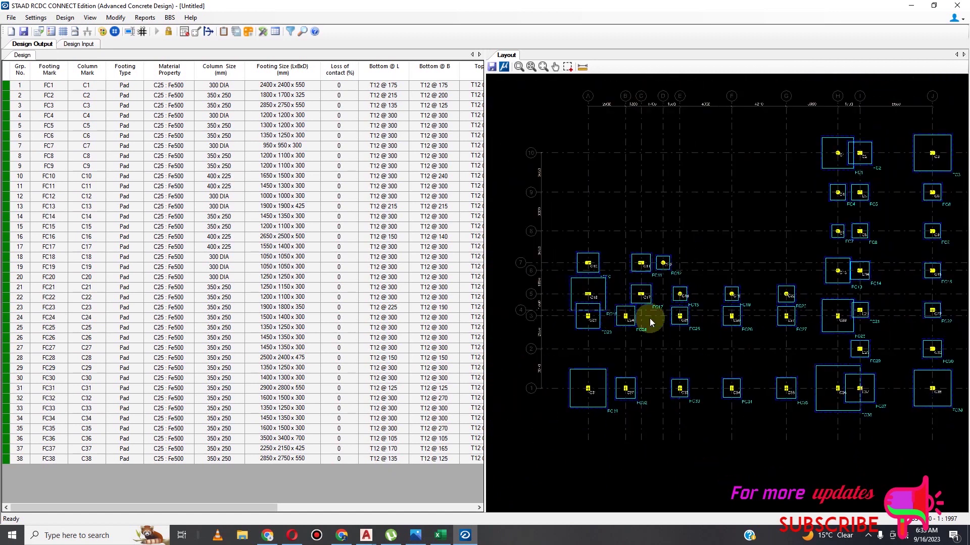
pyautogui.scroll(-1, 651, 313)
pyautogui.scroll(1, 816, 188)
pyautogui.scroll(-1, 797, 300)
pyautogui.scroll(1, 836, 352)
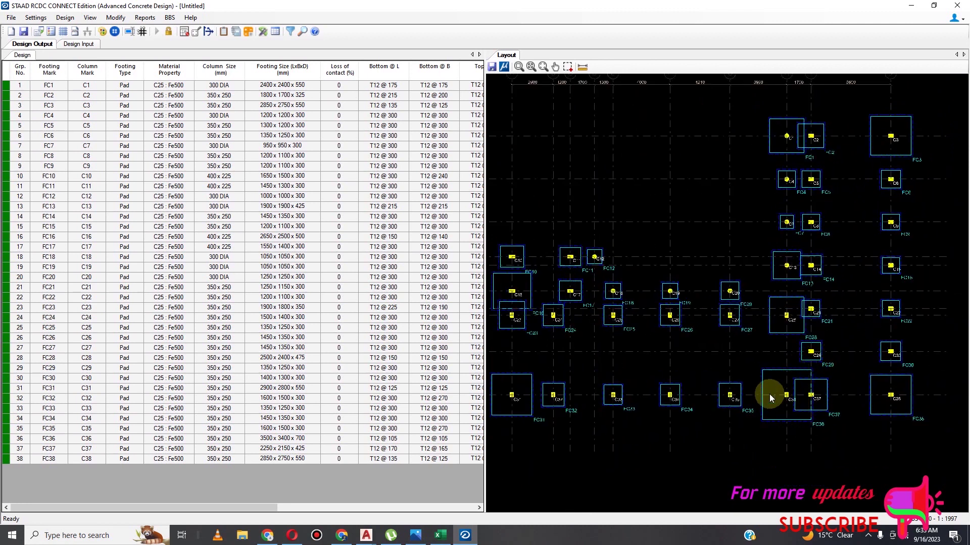
pyautogui.scroll(-1, 732, 378)
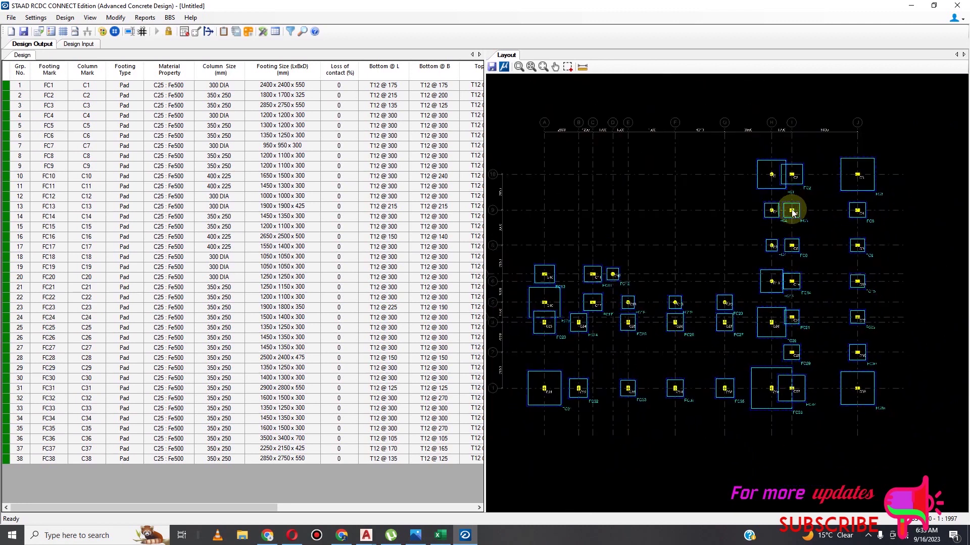
pyautogui.scroll(1, 779, 403)
pyautogui.scroll(2, 785, 394)
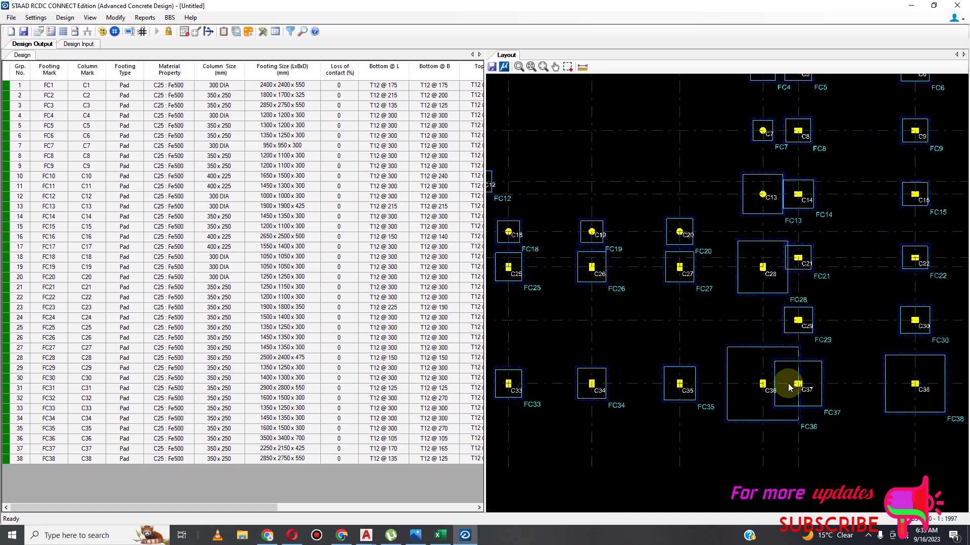
pyautogui.scroll(-3, 789, 387)
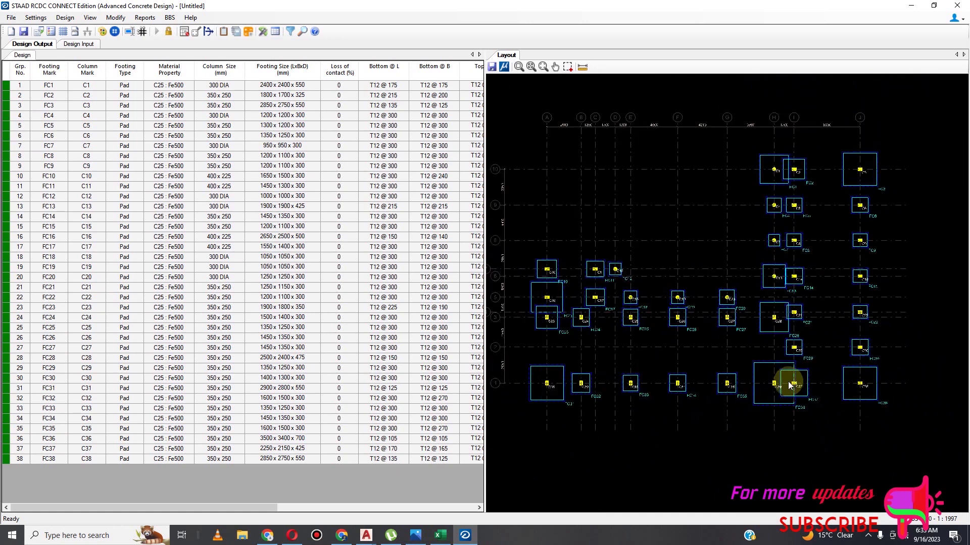
pyautogui.scroll(5, 665, 392)
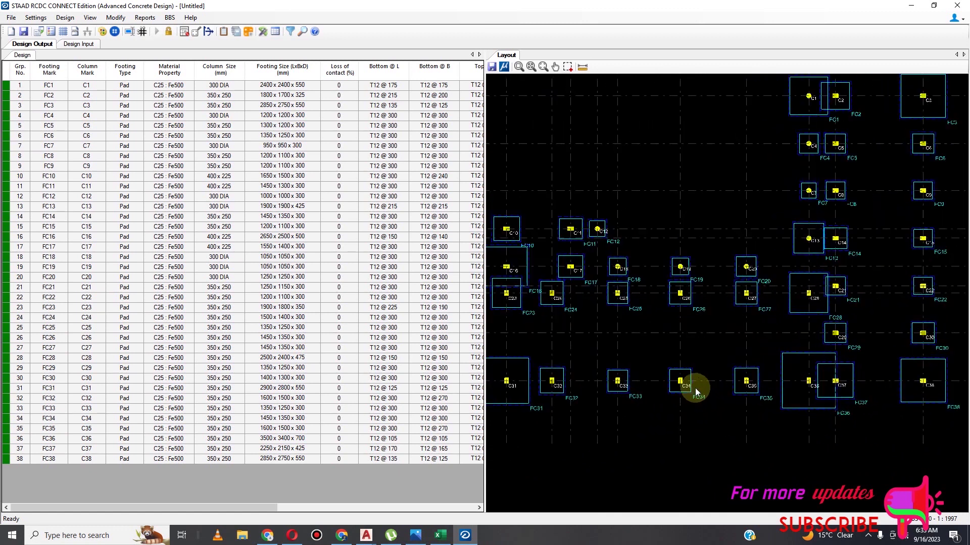
pyautogui.scroll(-4, 707, 396)
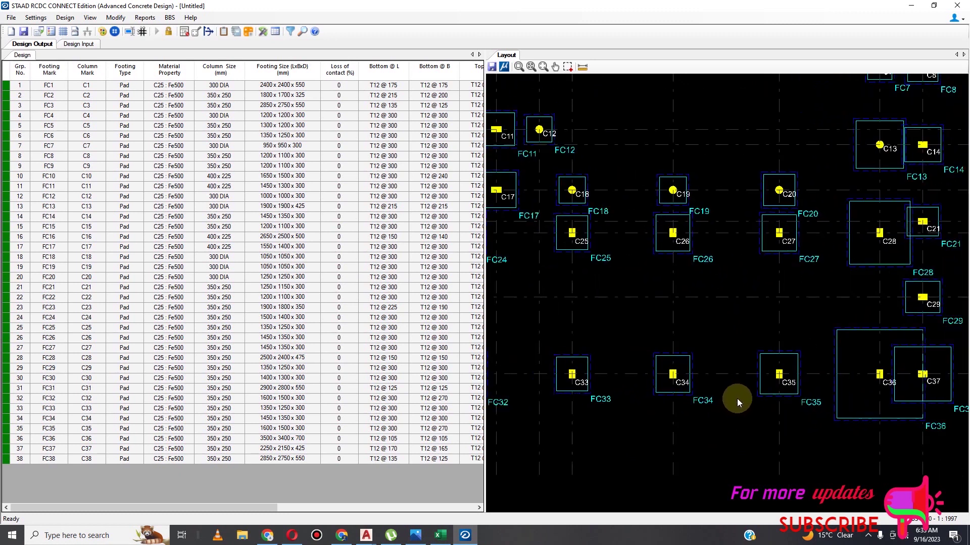
pyautogui.scroll(-2, 789, 365)
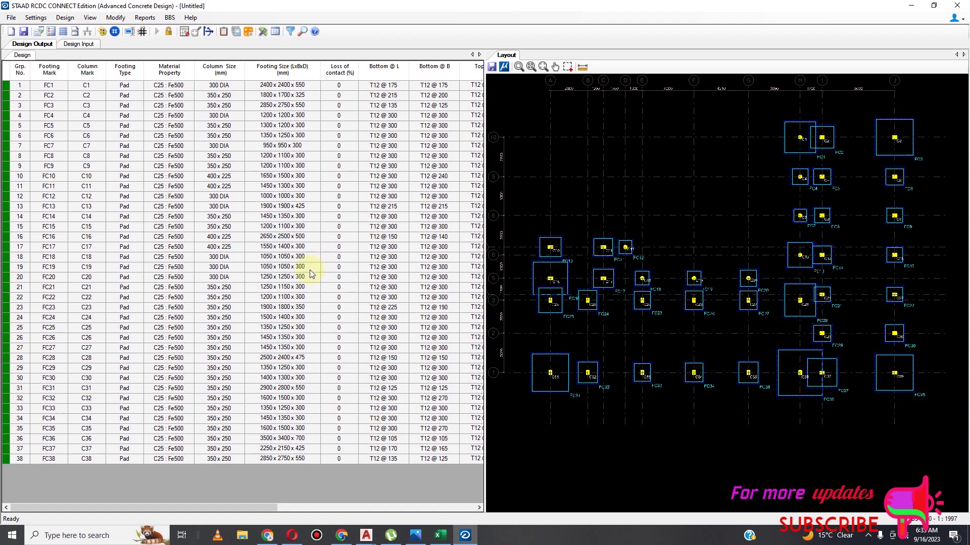
pyautogui.scroll(1, 782, 261)
pyautogui.scroll(-1, 782, 261)
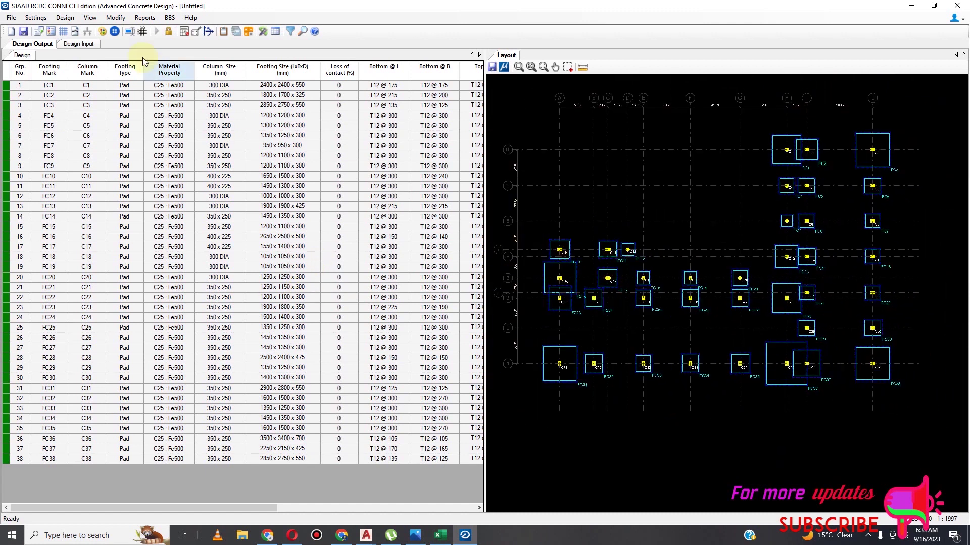
# Generate detailed drawings for all footings, including Plan, Section @ L and Section @ B
pyautogui.click(145, 18)
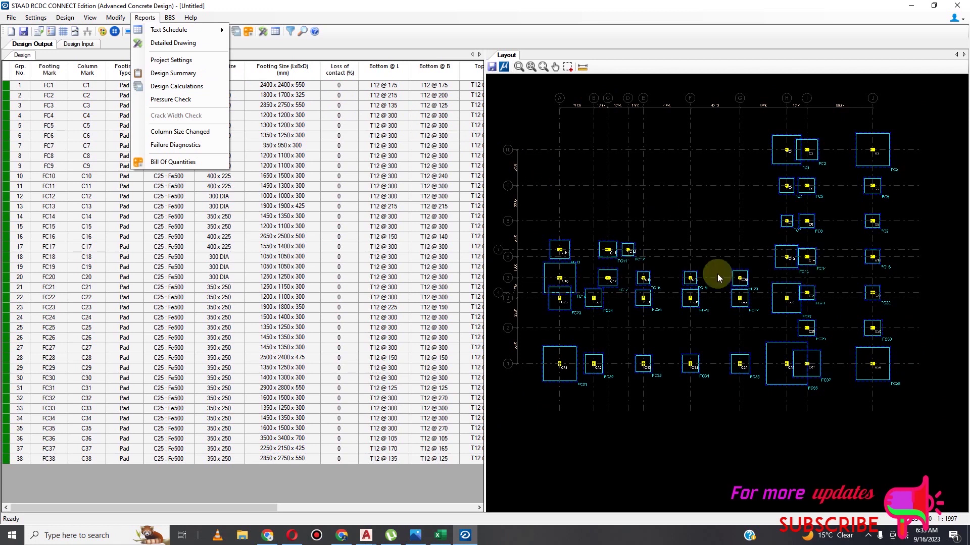
pyautogui.scroll(1, 667, 303)
pyautogui.scroll(2, 680, 307)
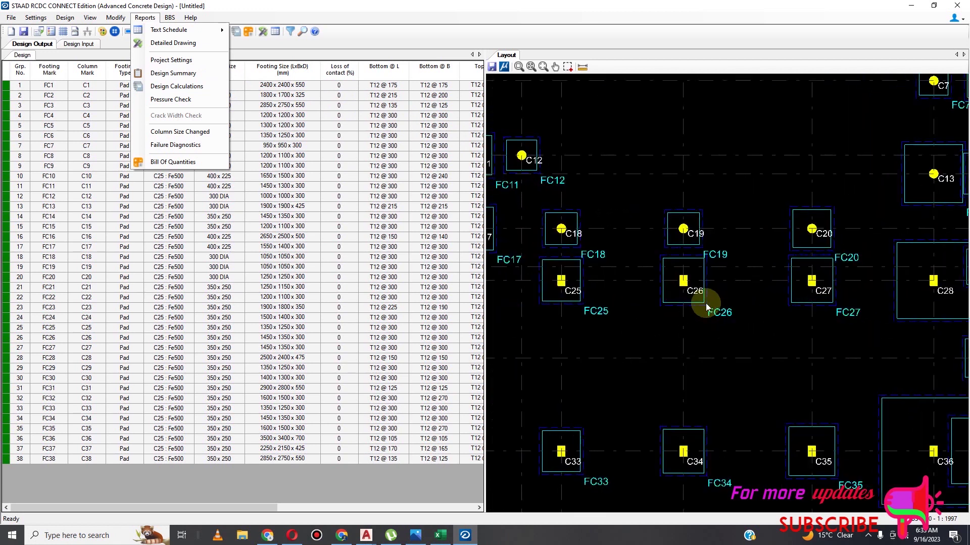
pyautogui.scroll(-1, 690, 299)
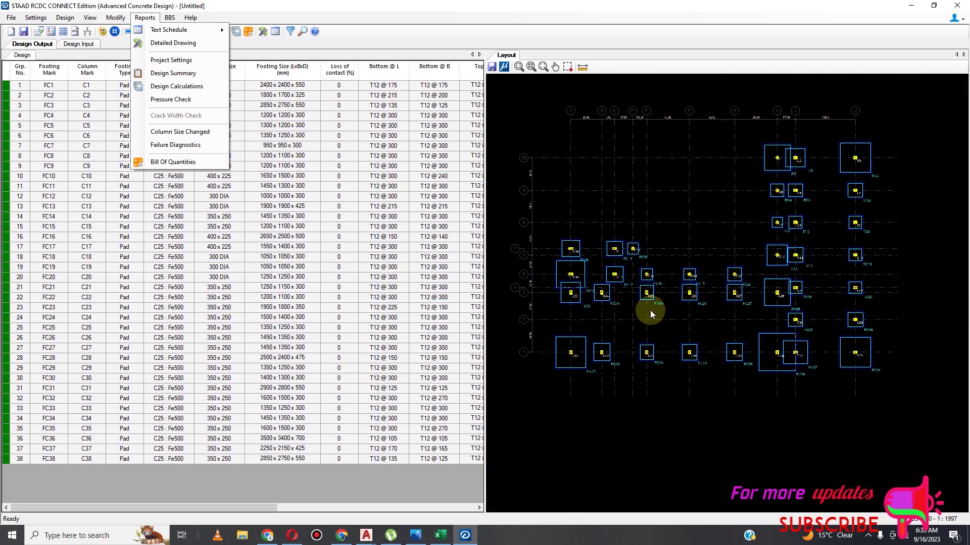
pyautogui.scroll(-2, 606, 306)
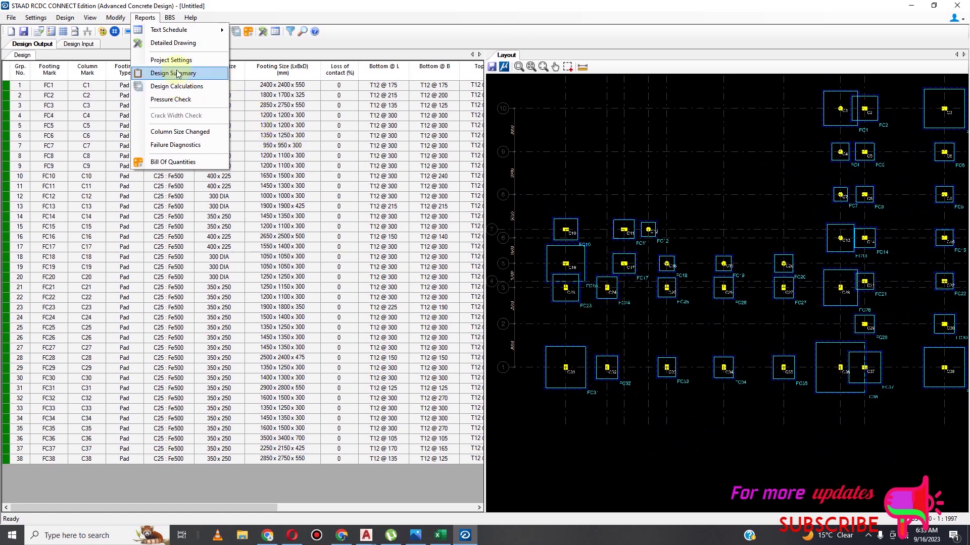
pyautogui.click(173, 43)
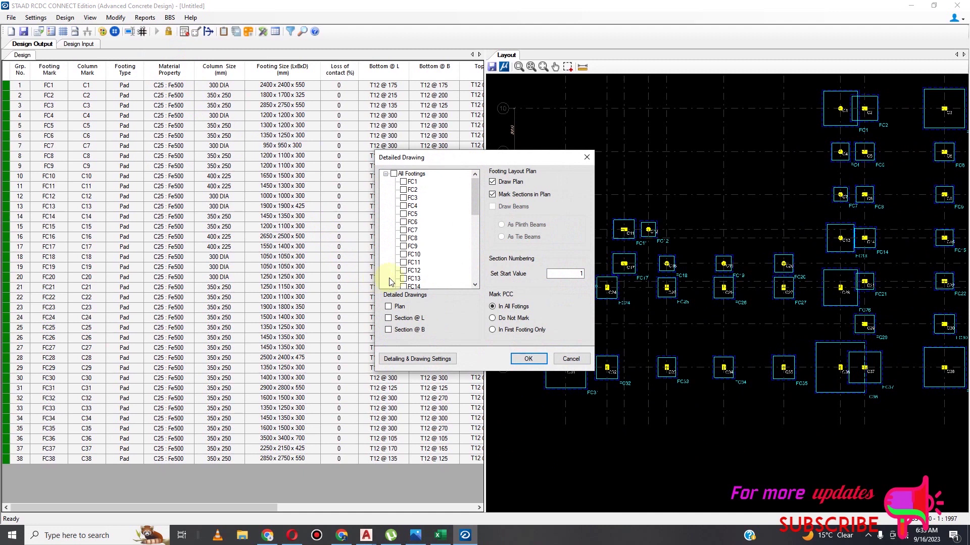
pyautogui.click(393, 175)
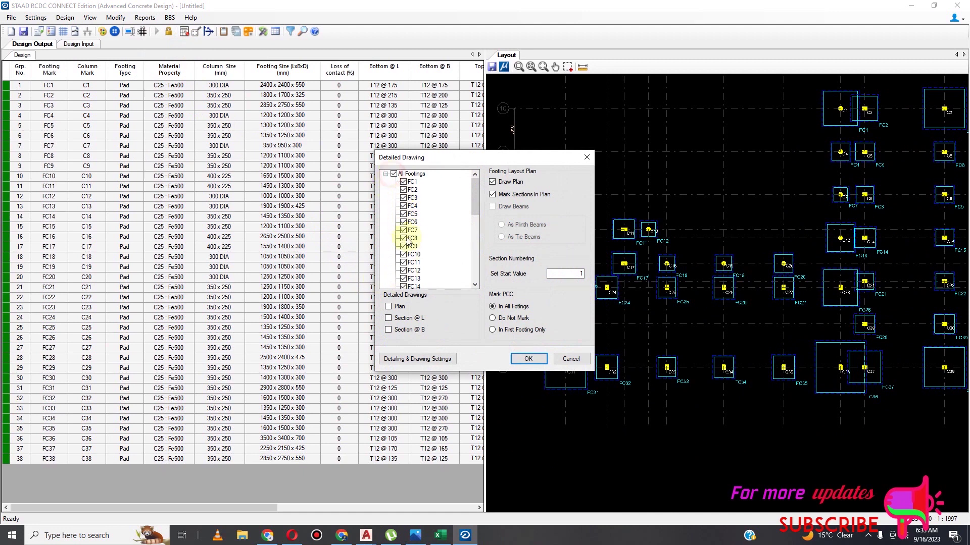
pyautogui.click(387, 306)
pyautogui.click(388, 318)
pyautogui.click(387, 330)
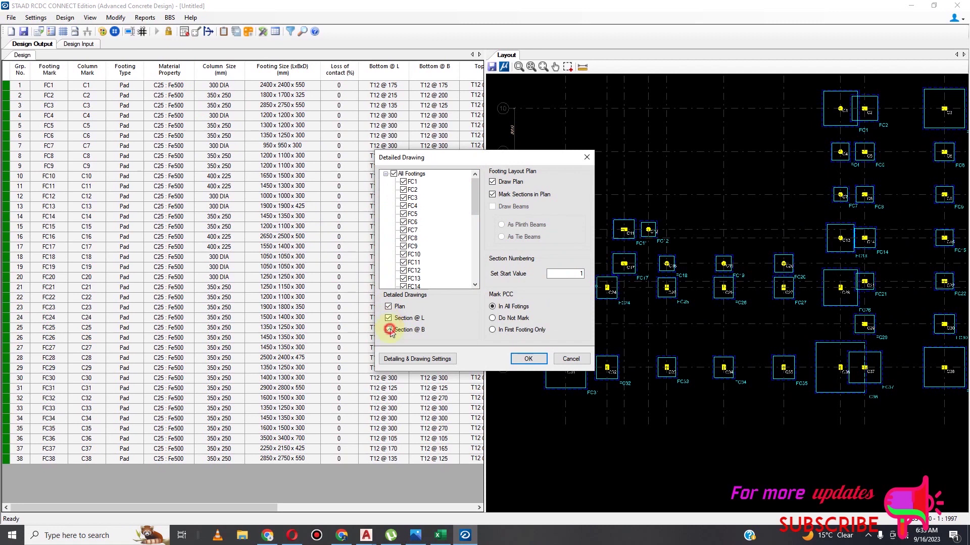
pyautogui.click(541, 361)
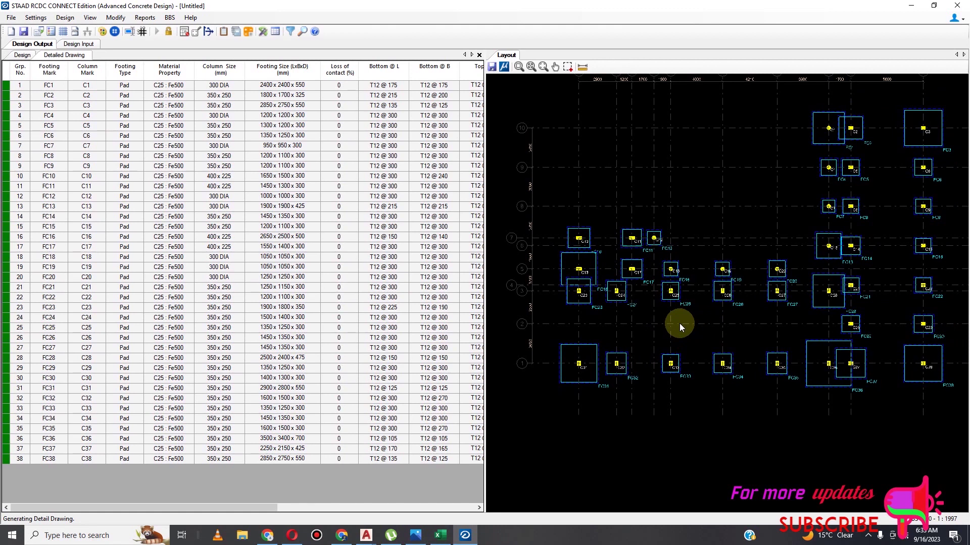
# Examine the generated footing detail sheets, checking the plan and the reinforcement sections of footing FC28 up close
pyautogui.scroll(-2, 397, 288)
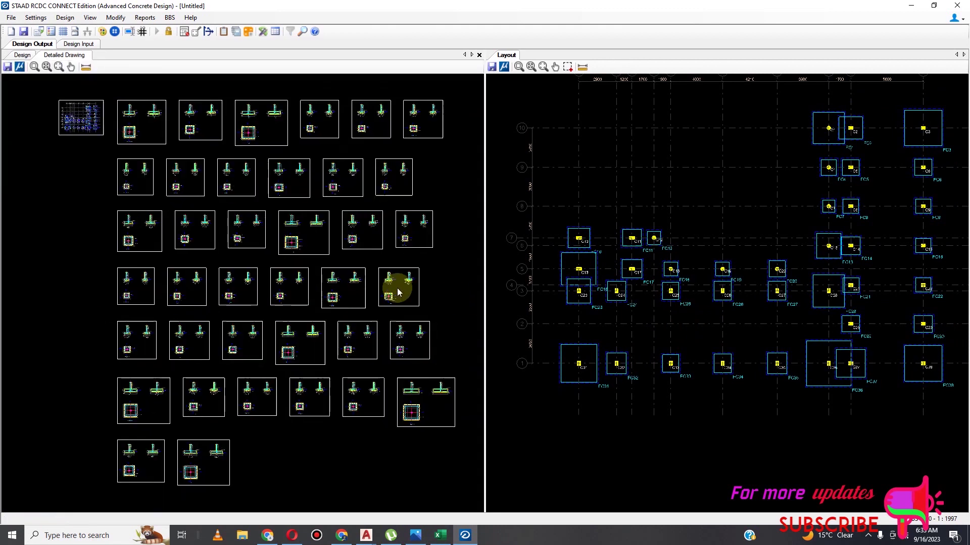
pyautogui.scroll(3, 352, 289)
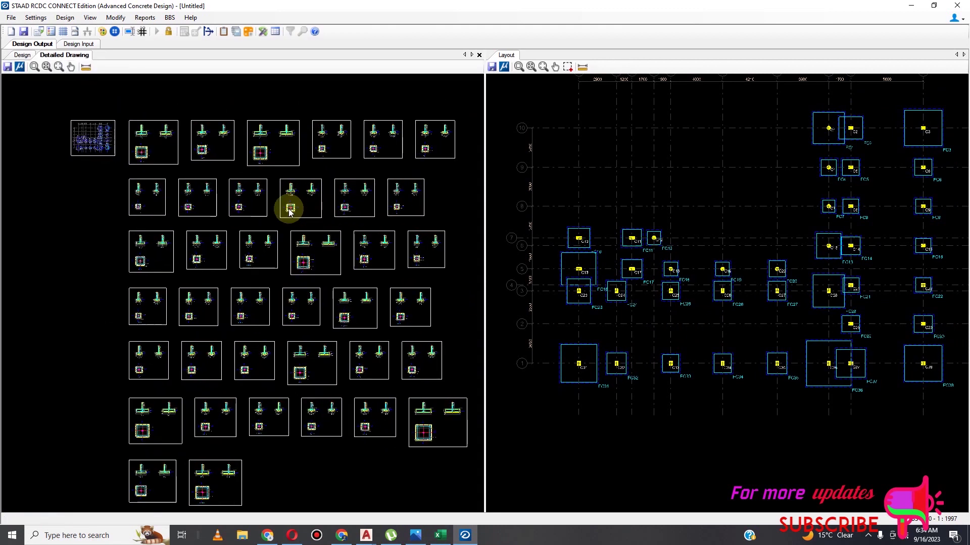
pyautogui.scroll(-3, 313, 248)
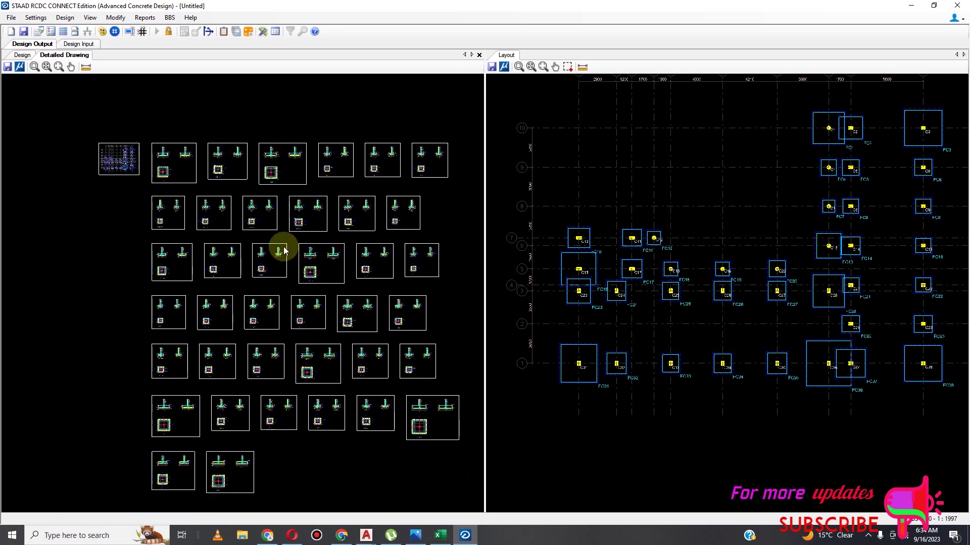
pyautogui.scroll(2, 298, 394)
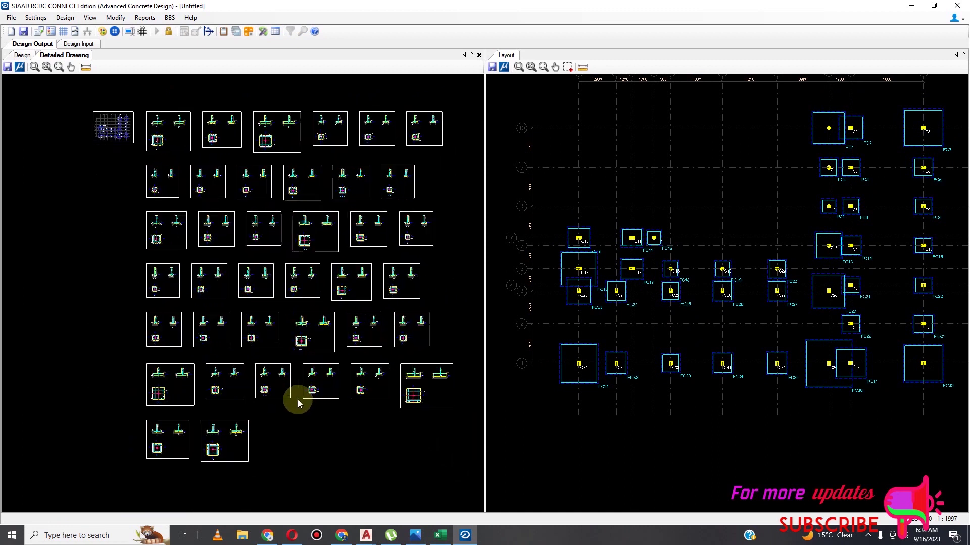
pyautogui.scroll(4, 318, 302)
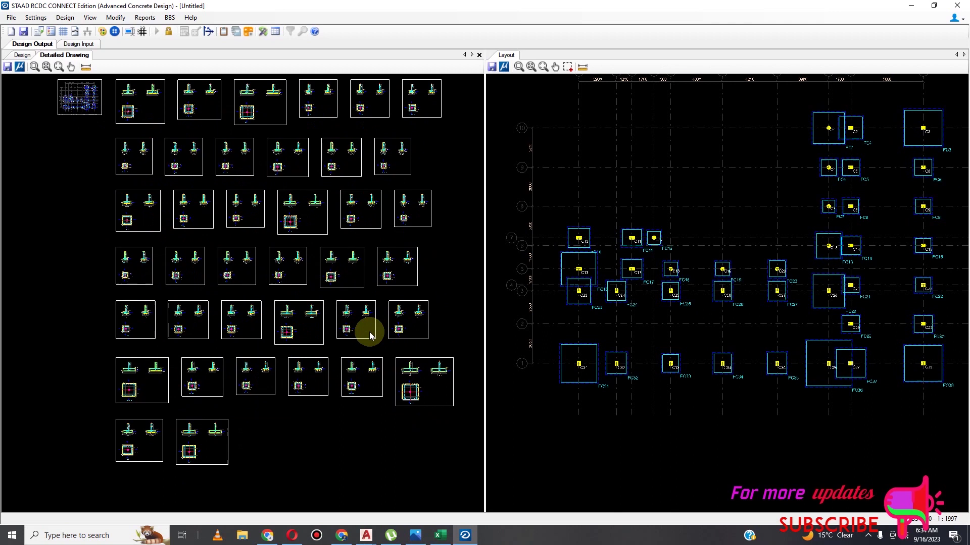
pyautogui.scroll(4, 307, 333)
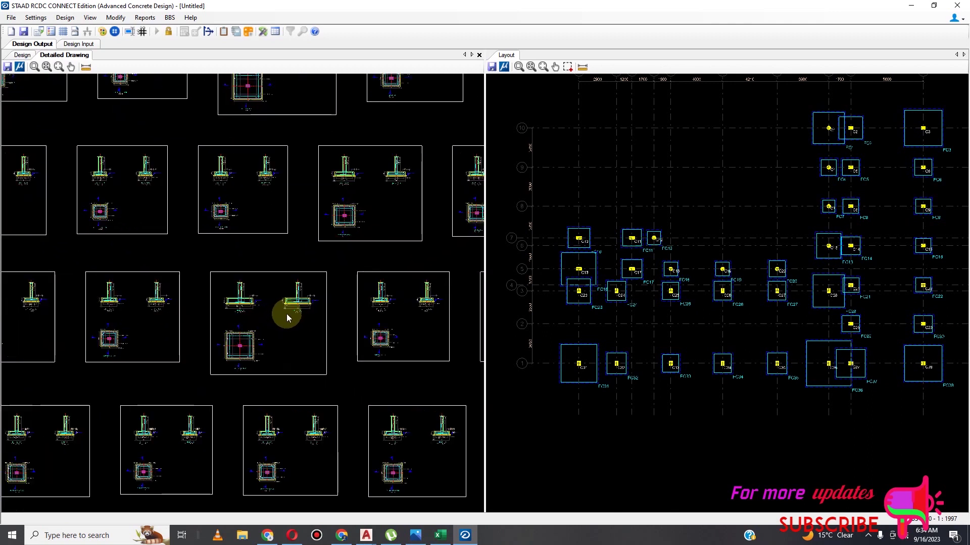
pyautogui.scroll(4, 285, 316)
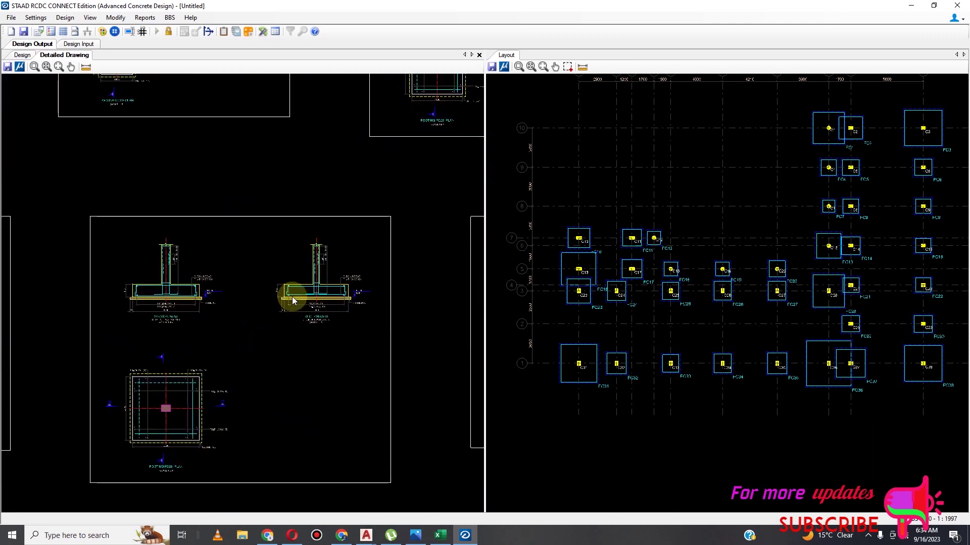
pyautogui.scroll(2, 293, 302)
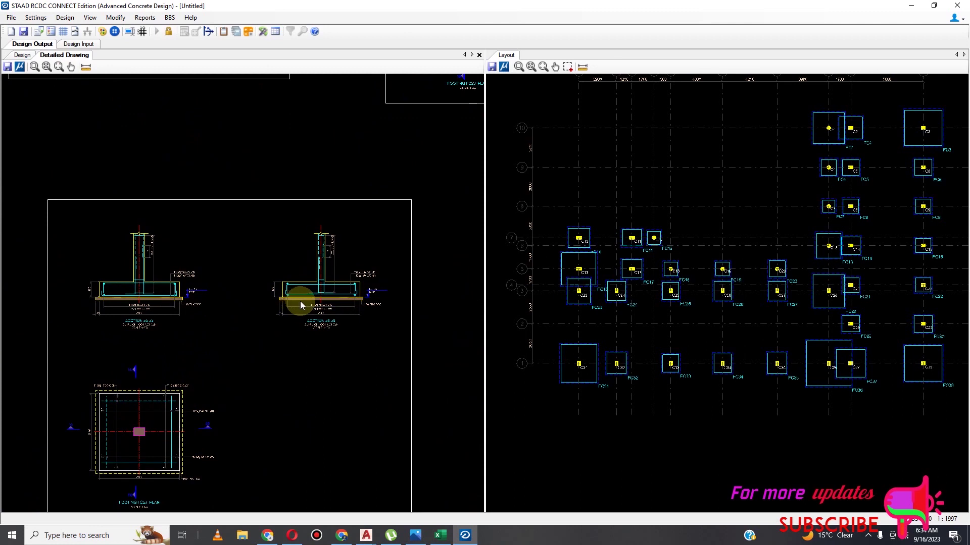
pyautogui.scroll(4, 323, 287)
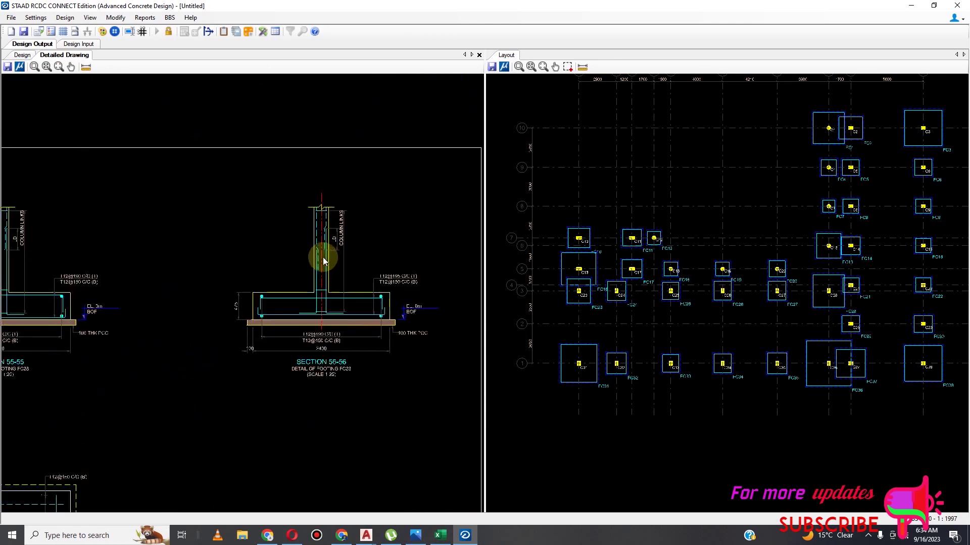
pyautogui.scroll(-4, 353, 272)
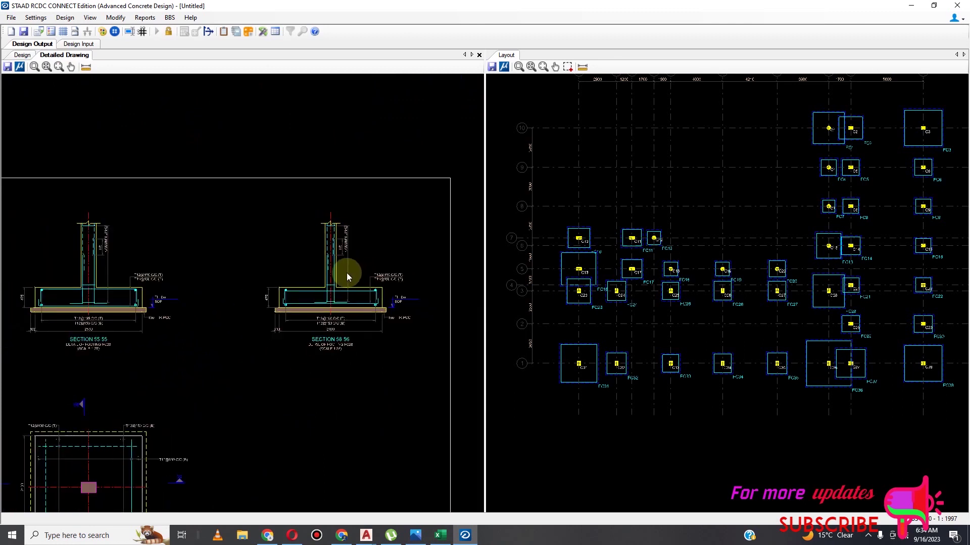
pyautogui.scroll(-6, 340, 273)
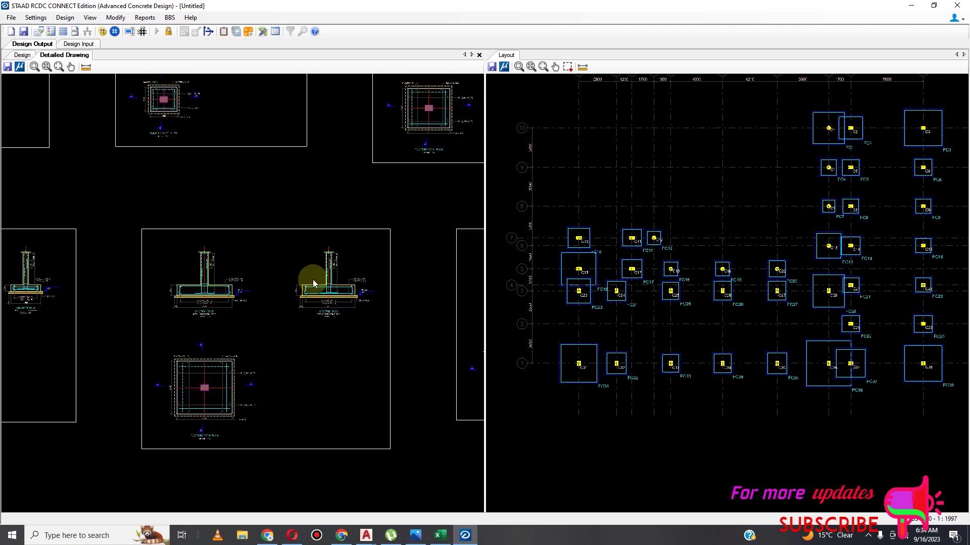
pyautogui.scroll(-4, 313, 287)
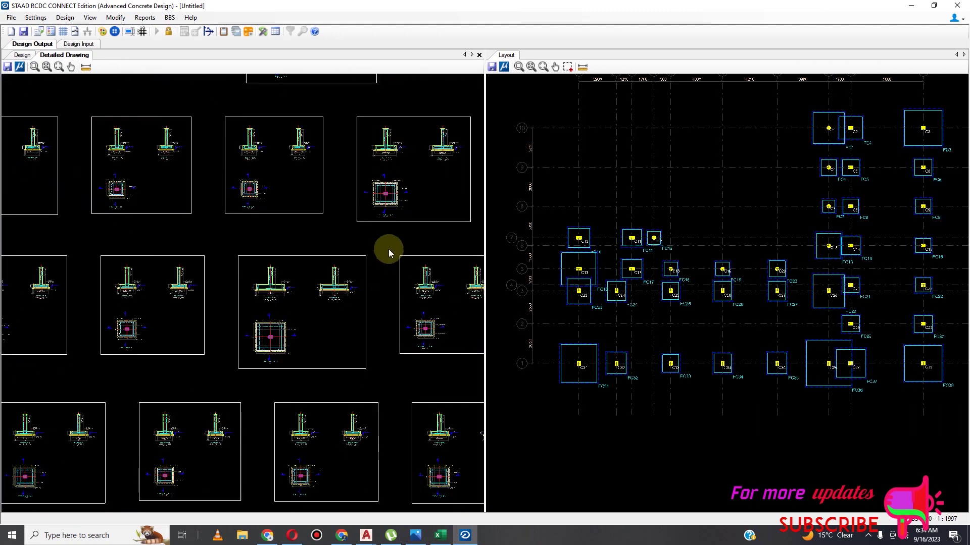
pyautogui.click(868, 536)
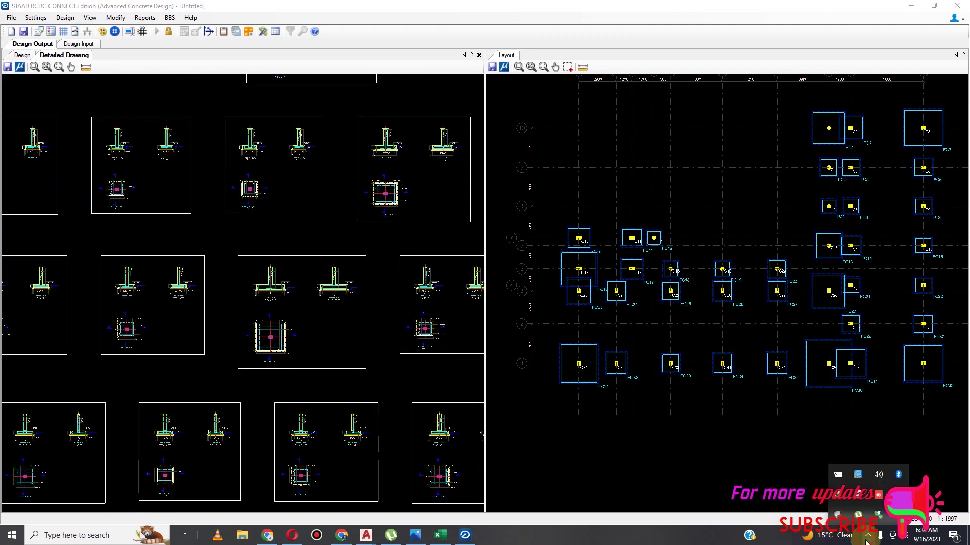
pyautogui.click(898, 517)
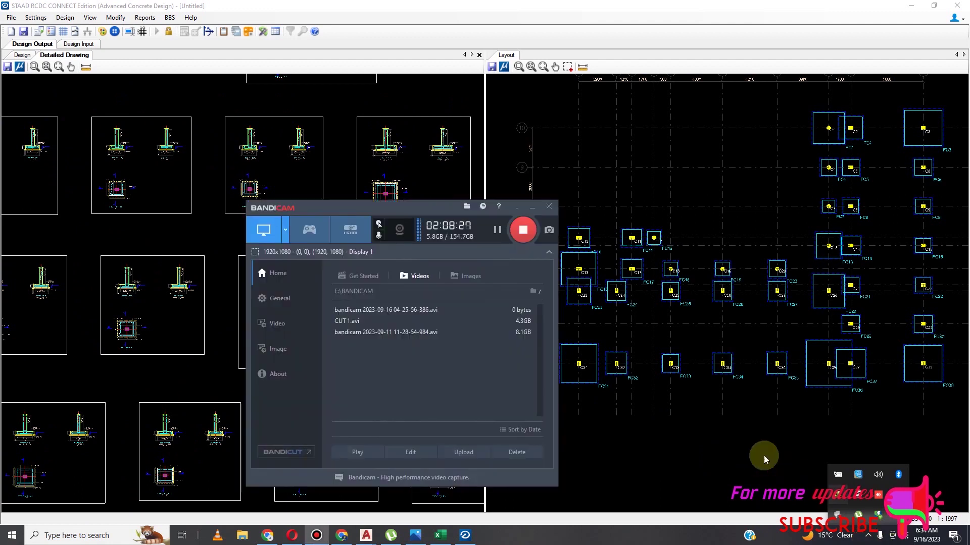
pyautogui.click(523, 231)
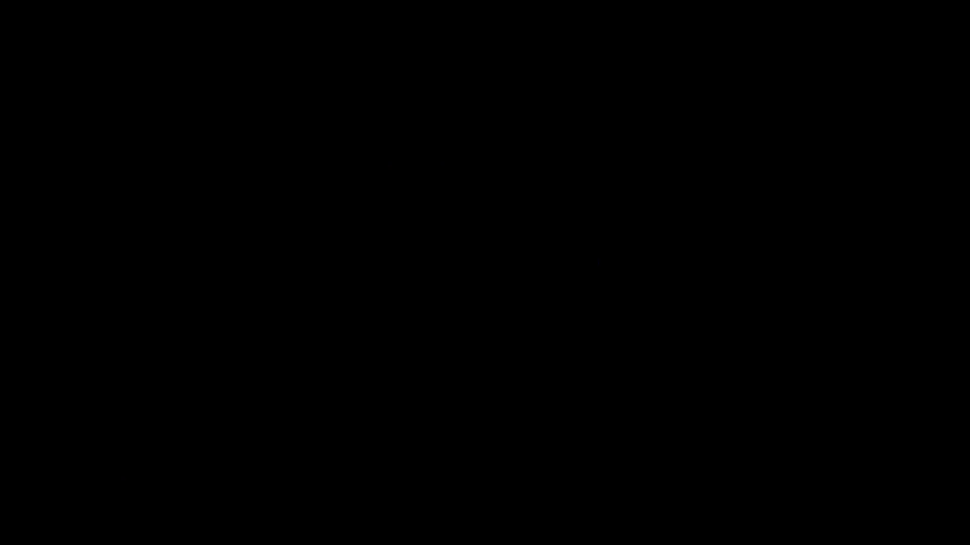